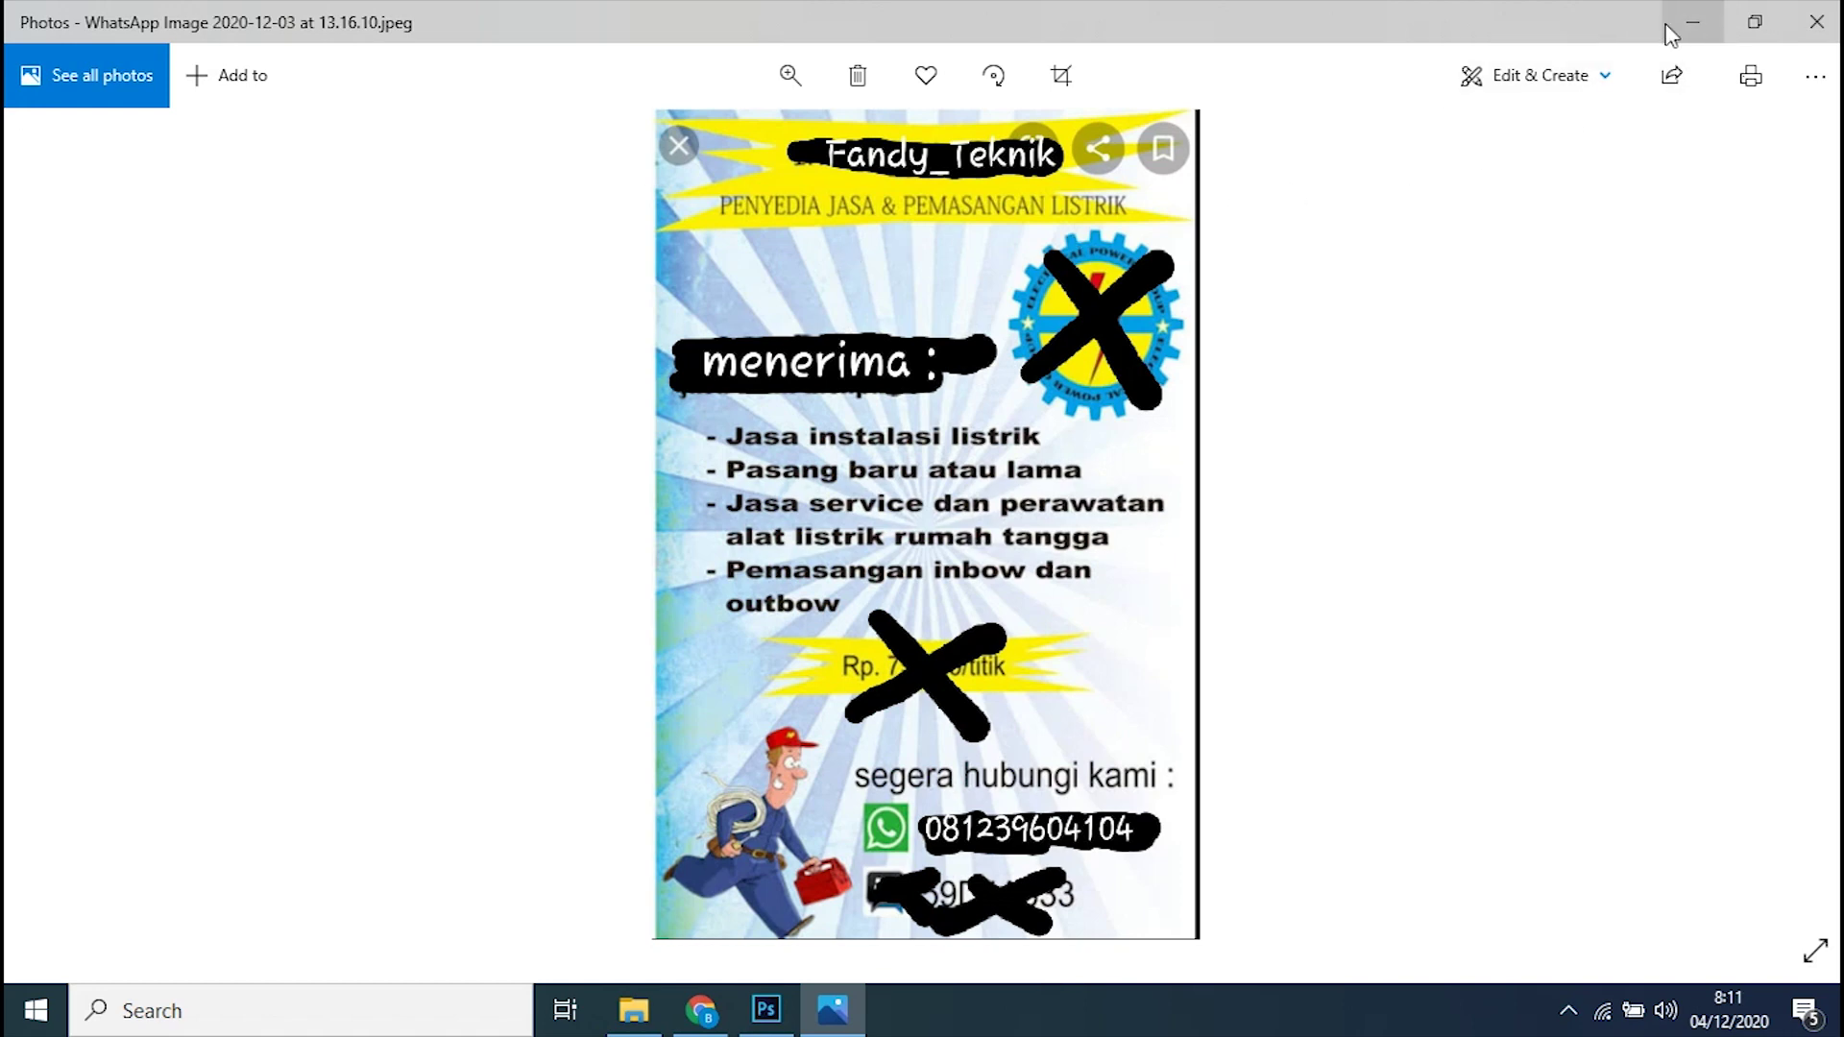
Step: Snap the reference flyer in Photos to the right half and Photoshop to the left
{"action": "left_click_drag", "start_coordinate": [1353, 29], "coordinate": [1835, 213]}
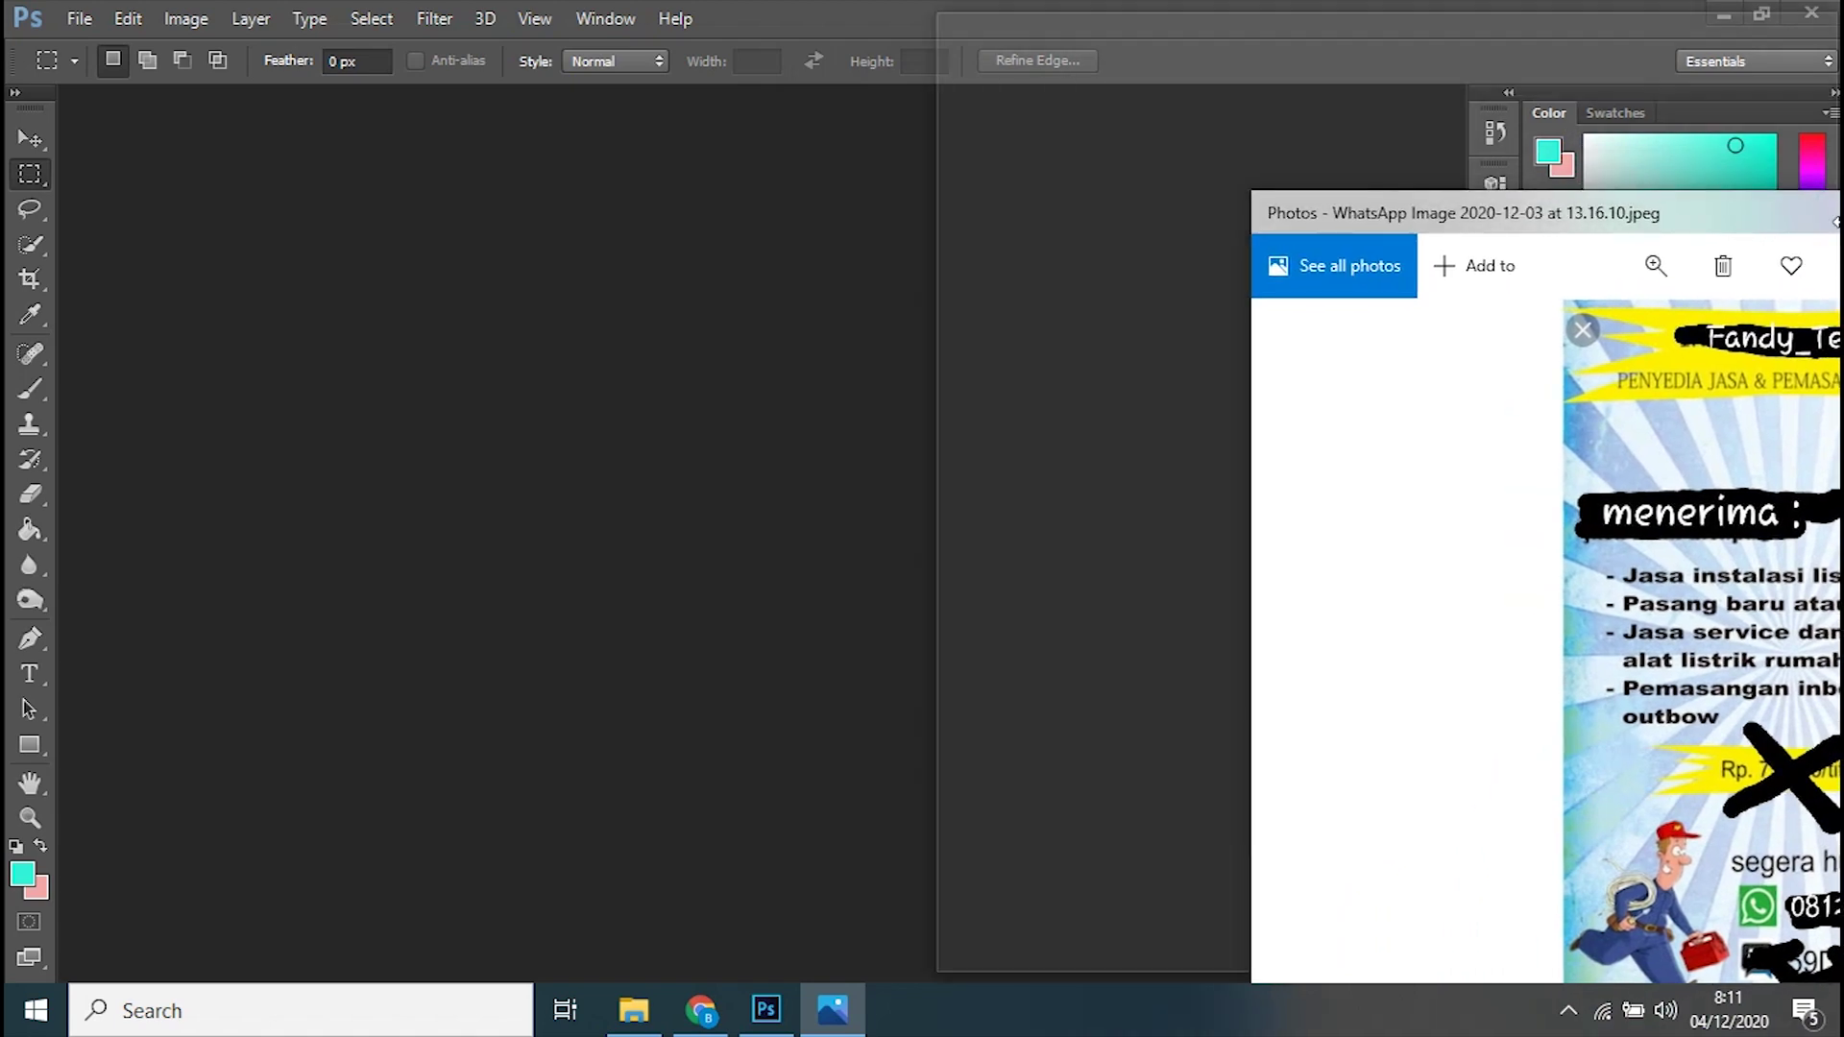
{"action": "left_click_drag", "start_coordinate": [1835, 214], "coordinate": [1843, 214]}
{"action": "left_click", "coordinate": [696, 308]}
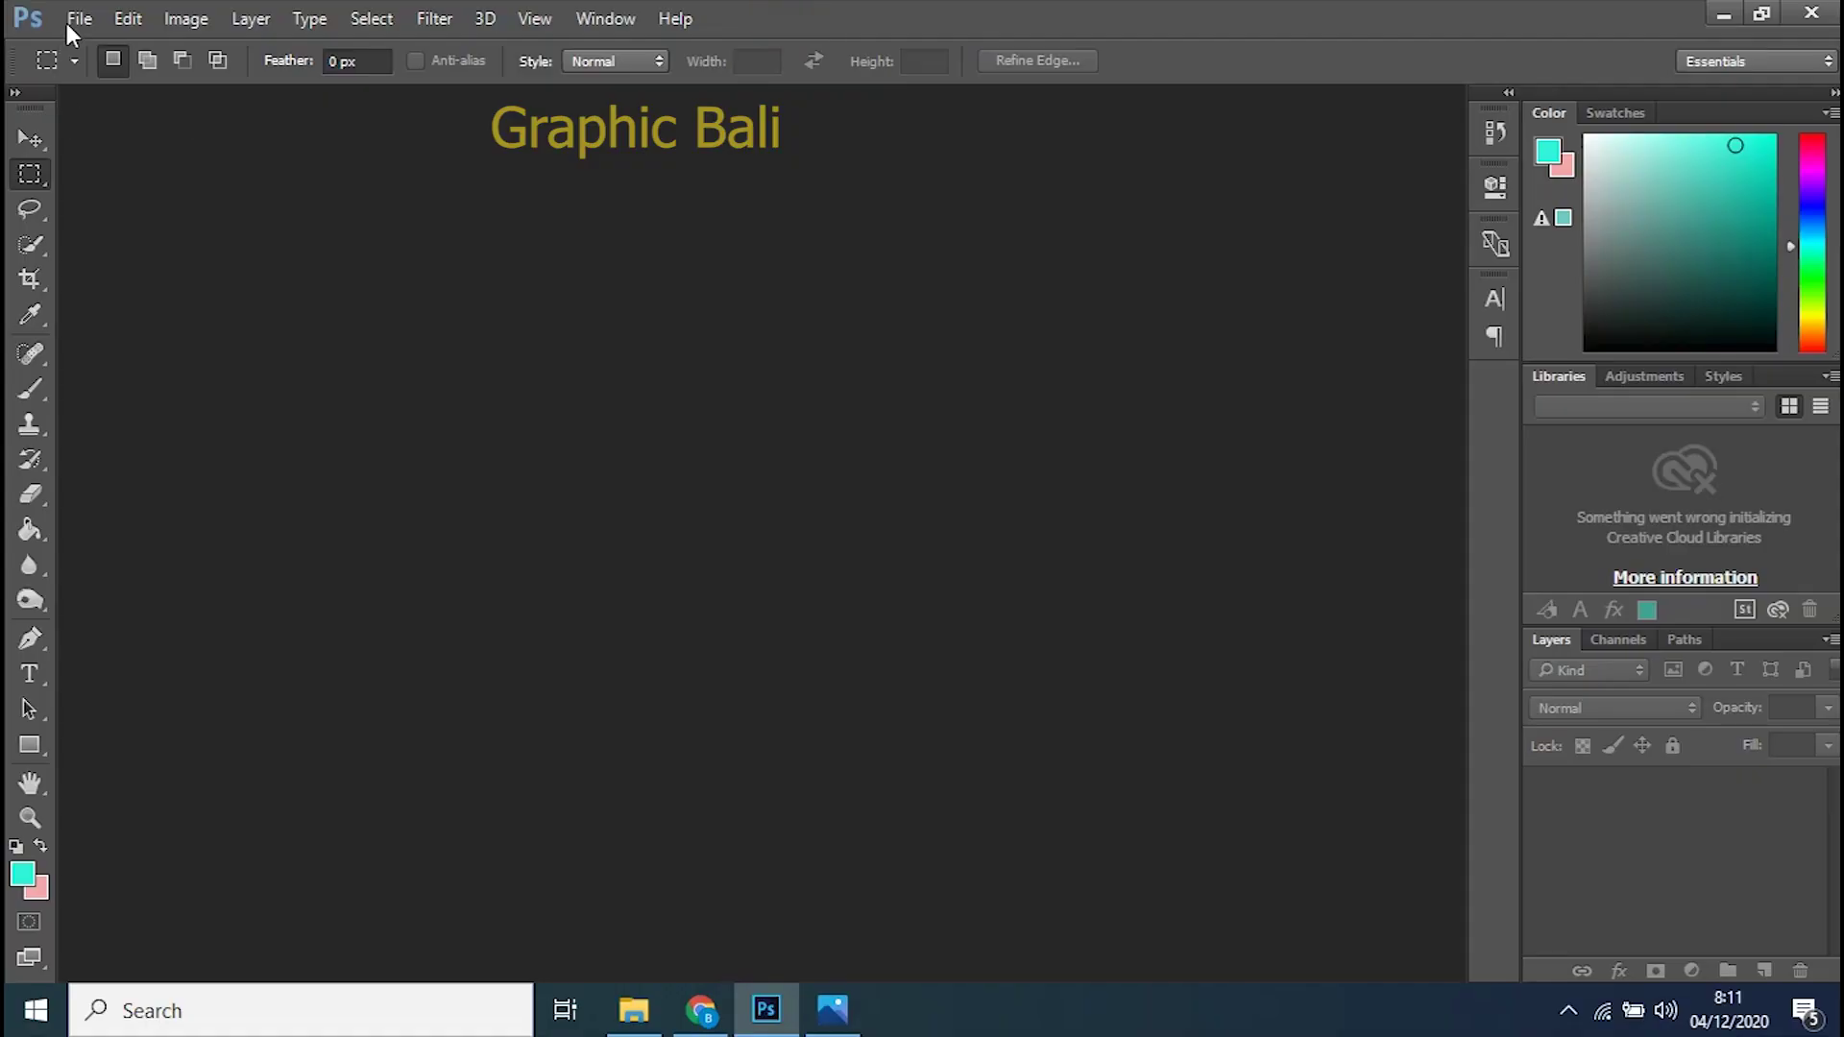
{"action": "left_click", "coordinate": [75, 21]}
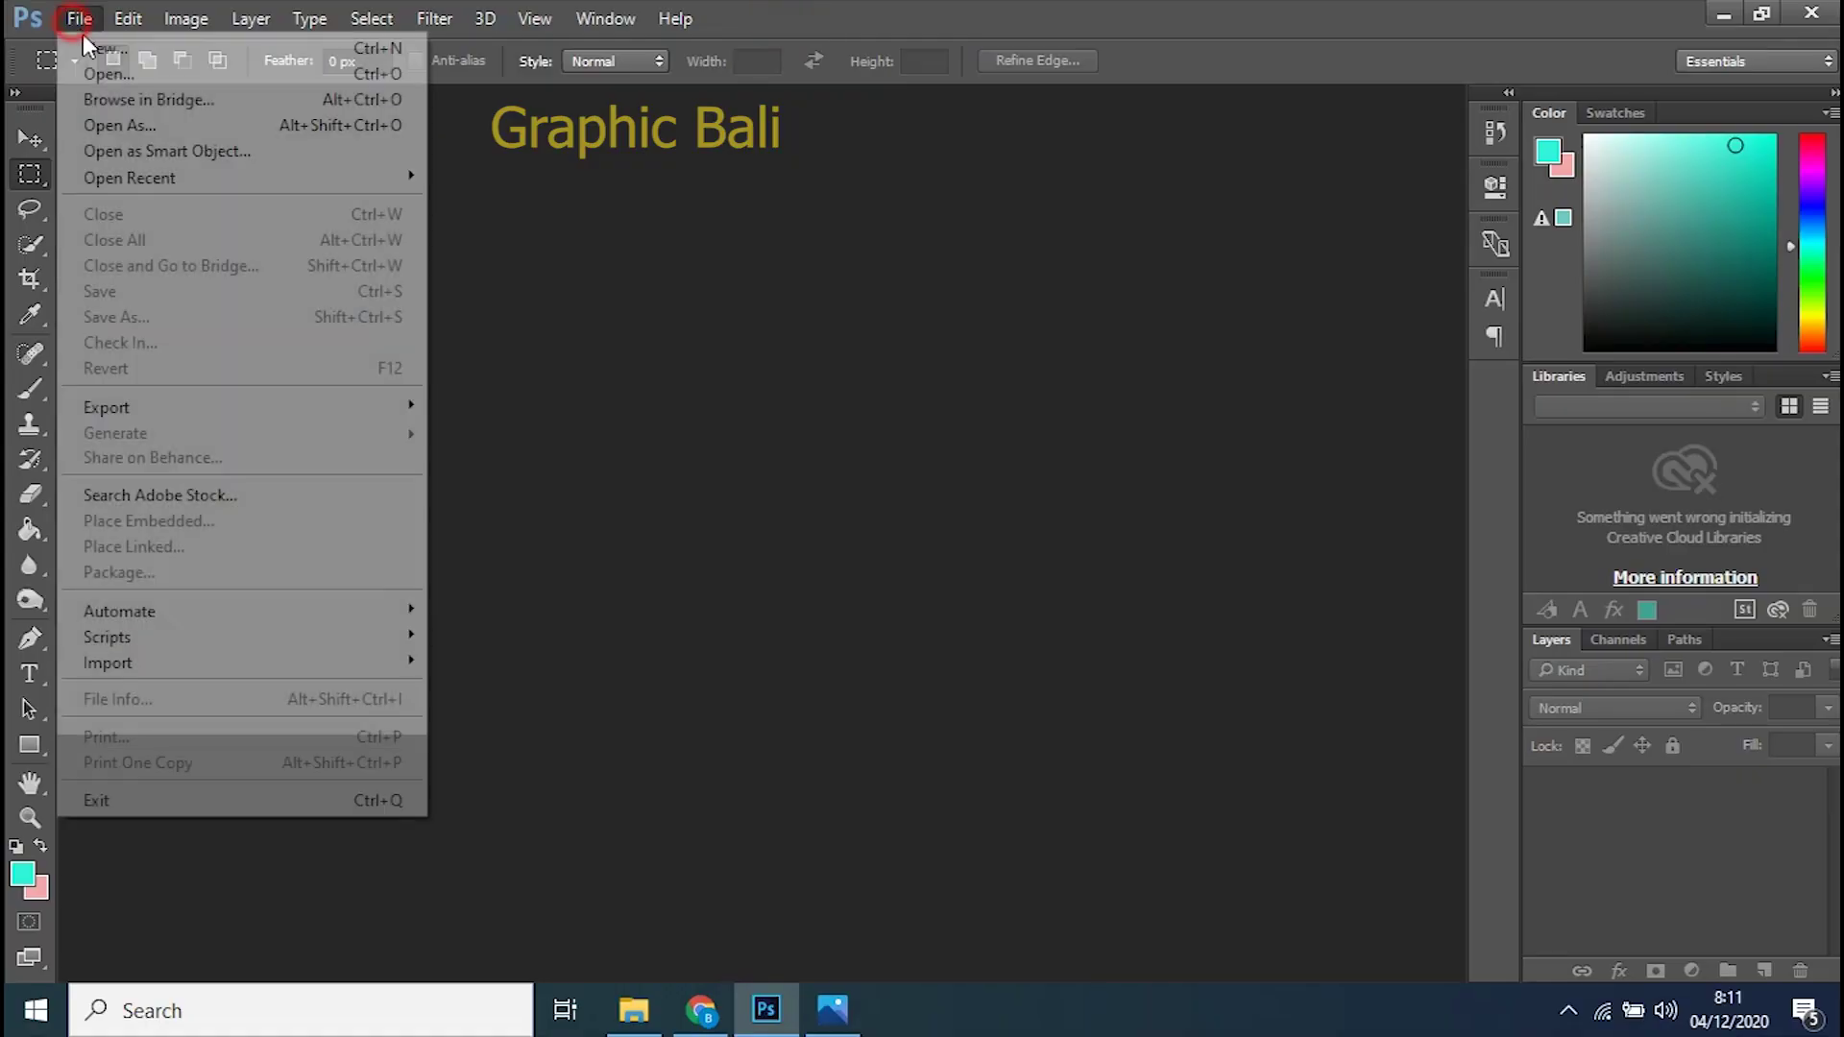
Step: Create a new U.S. Paper Letter document, 8,5 × 11 inches at 300 ppi
{"action": "left_click", "coordinate": [155, 56]}
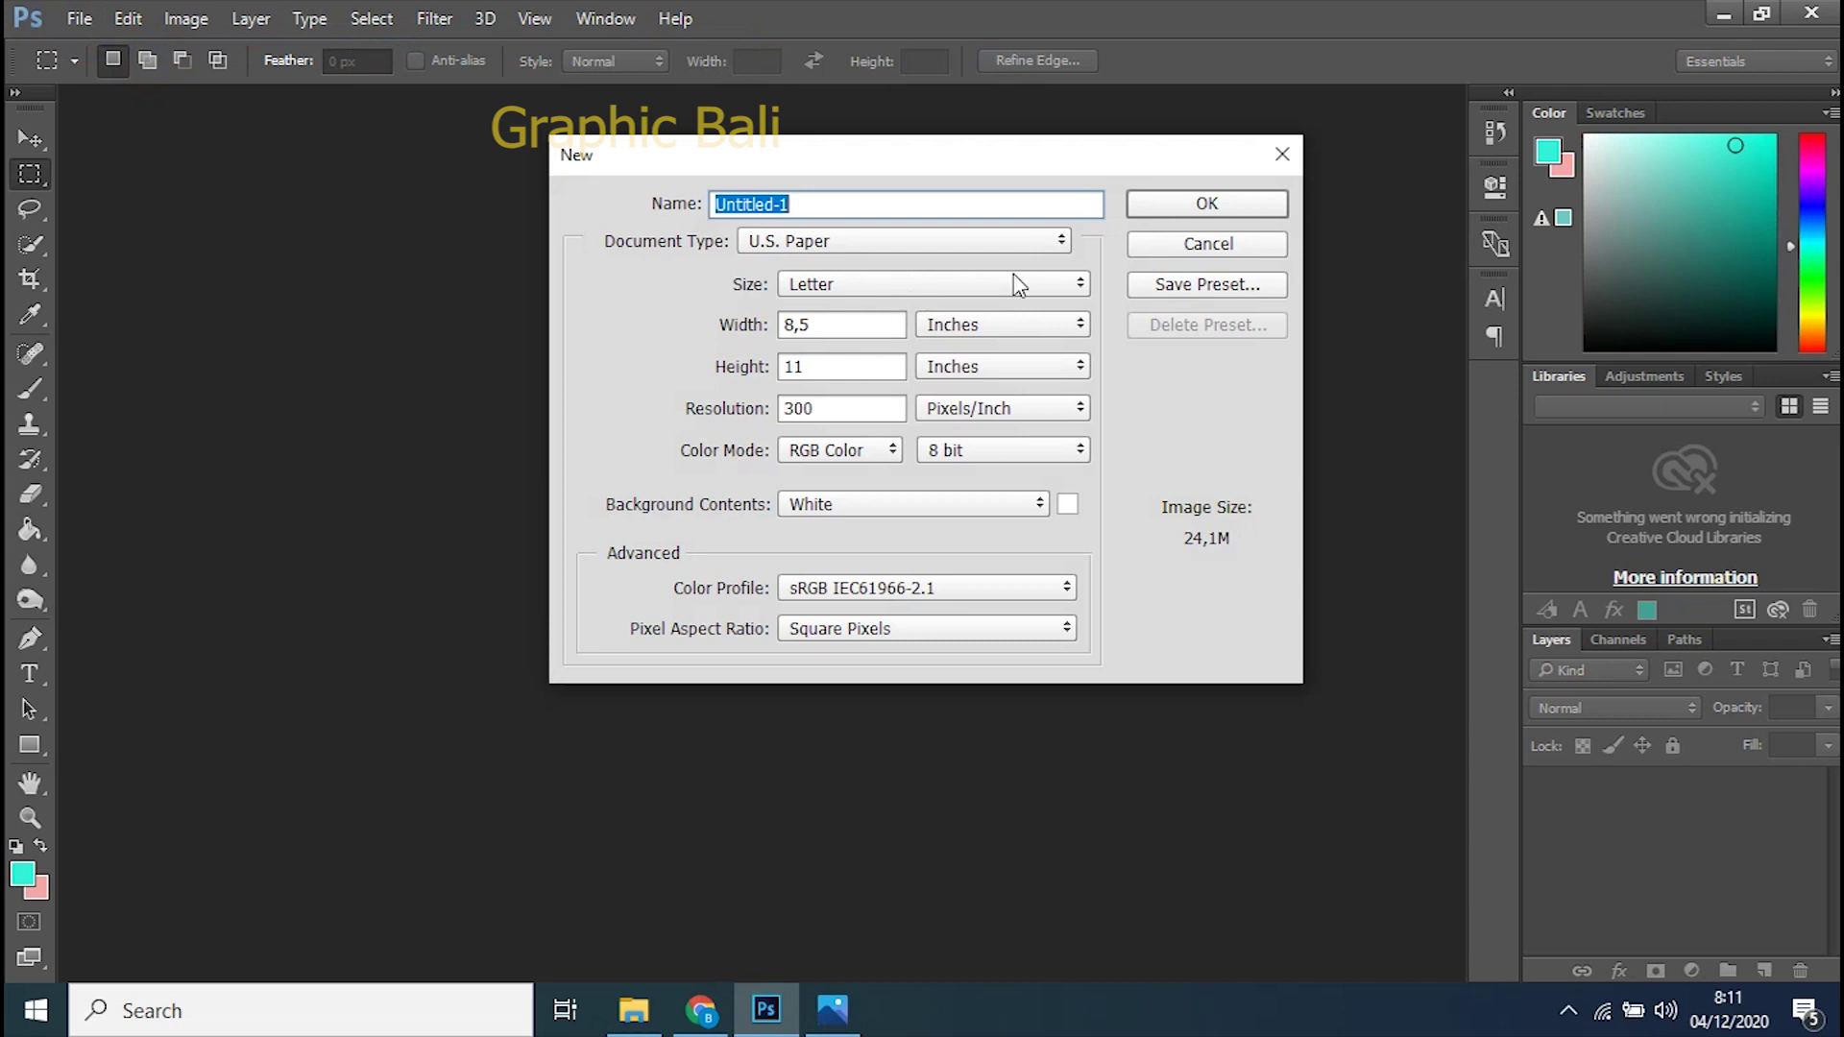
{"action": "left_click", "coordinate": [1200, 206]}
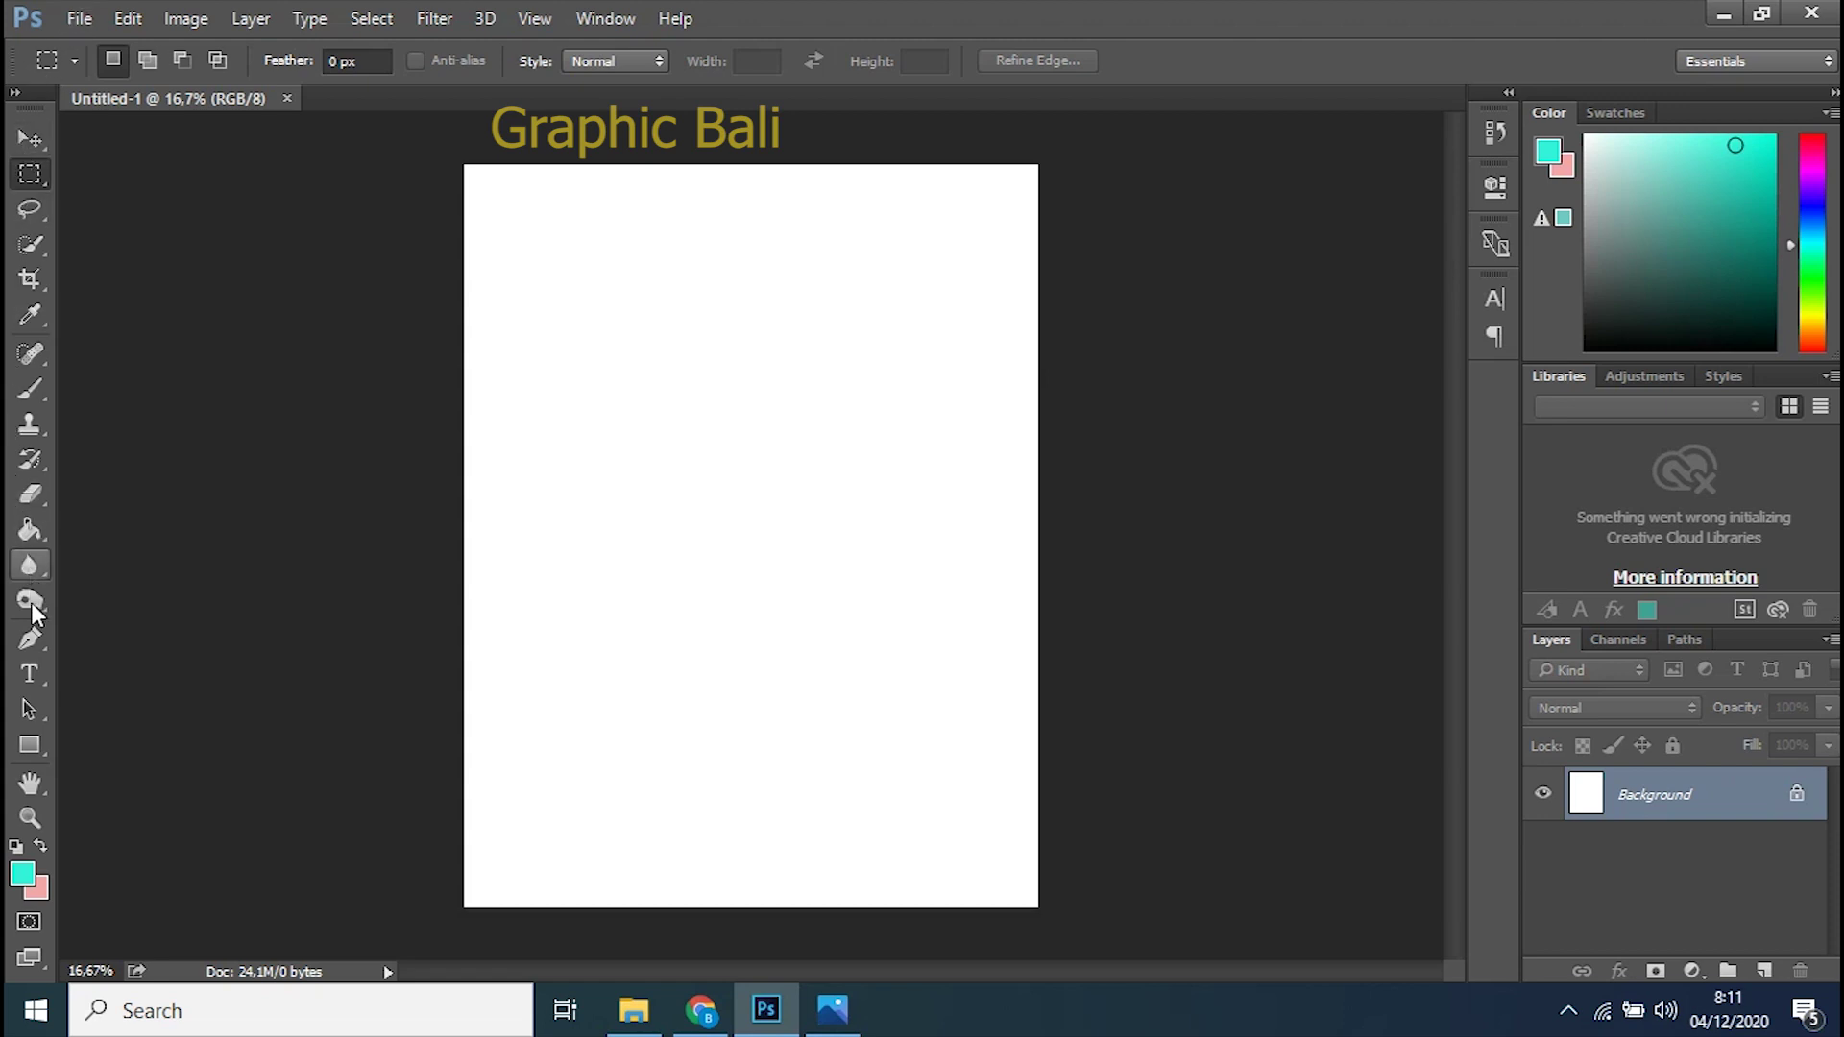
Step: Fill the white canvas with a dark teal using the Paint Bucket
{"action": "left_click", "coordinate": [31, 534]}
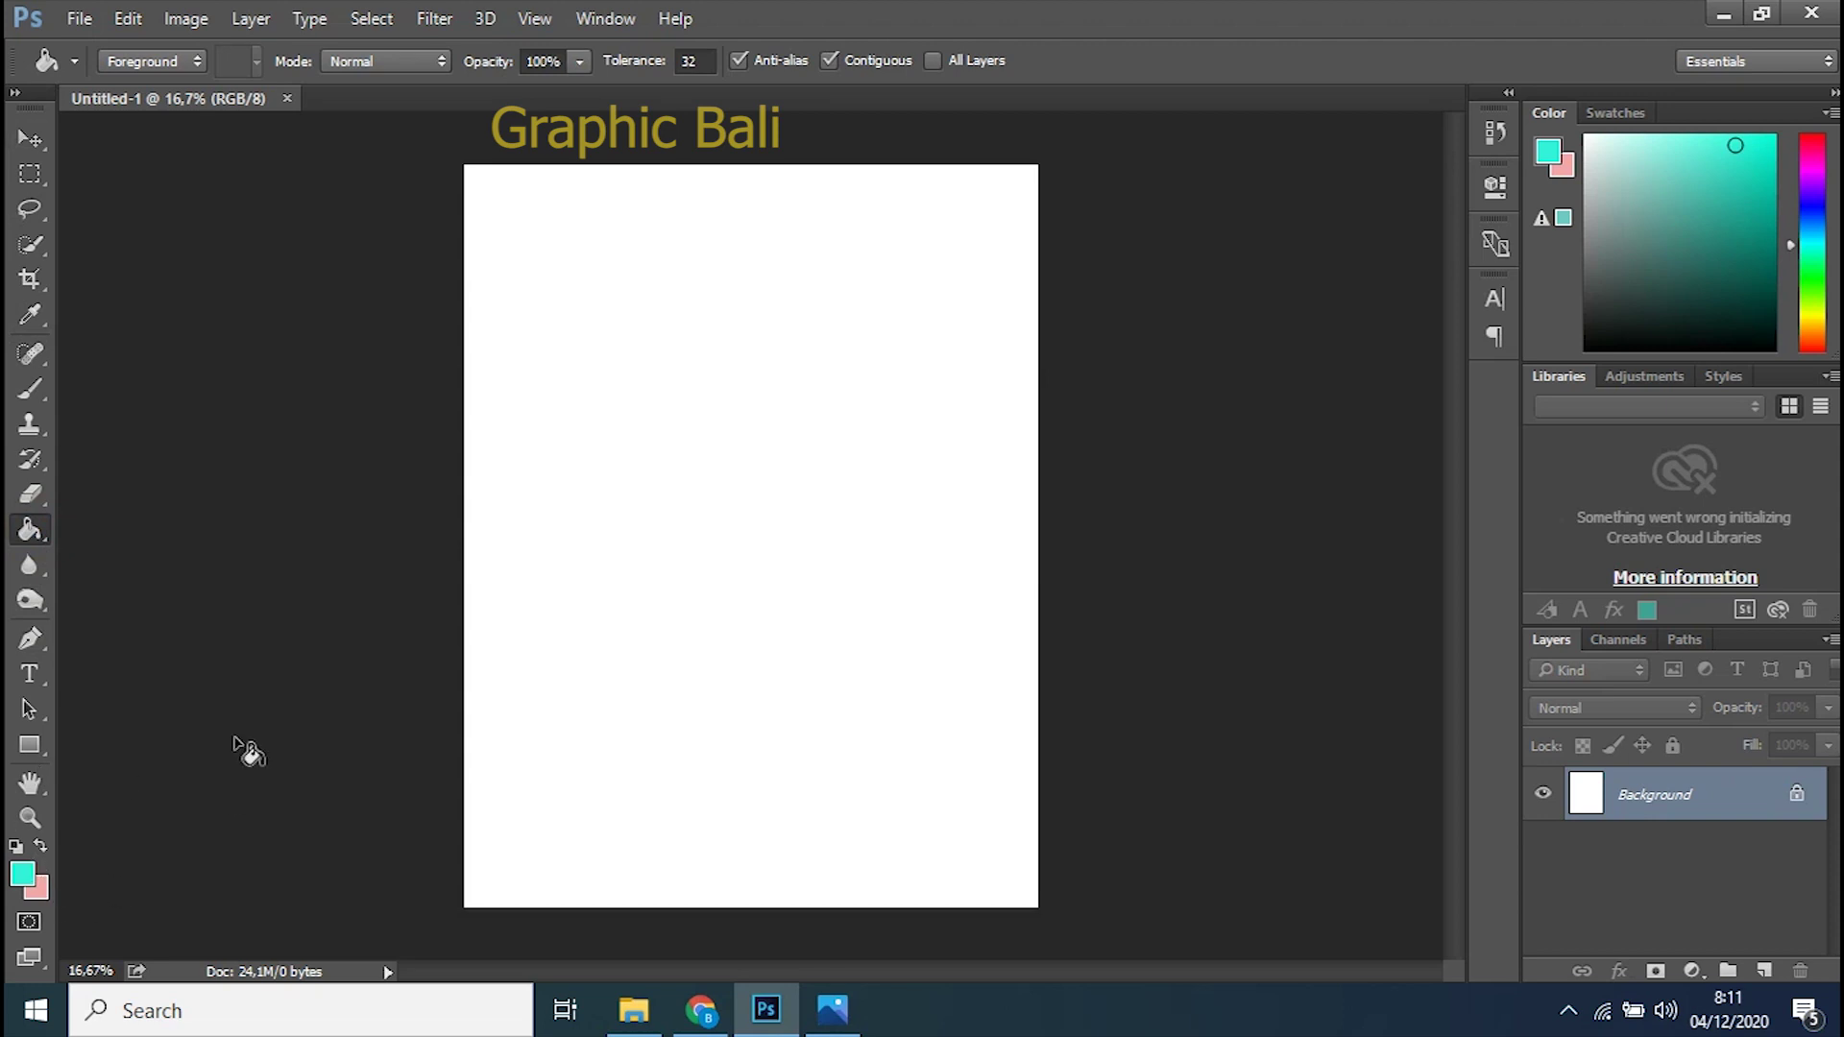
{"action": "left_click", "coordinate": [26, 877]}
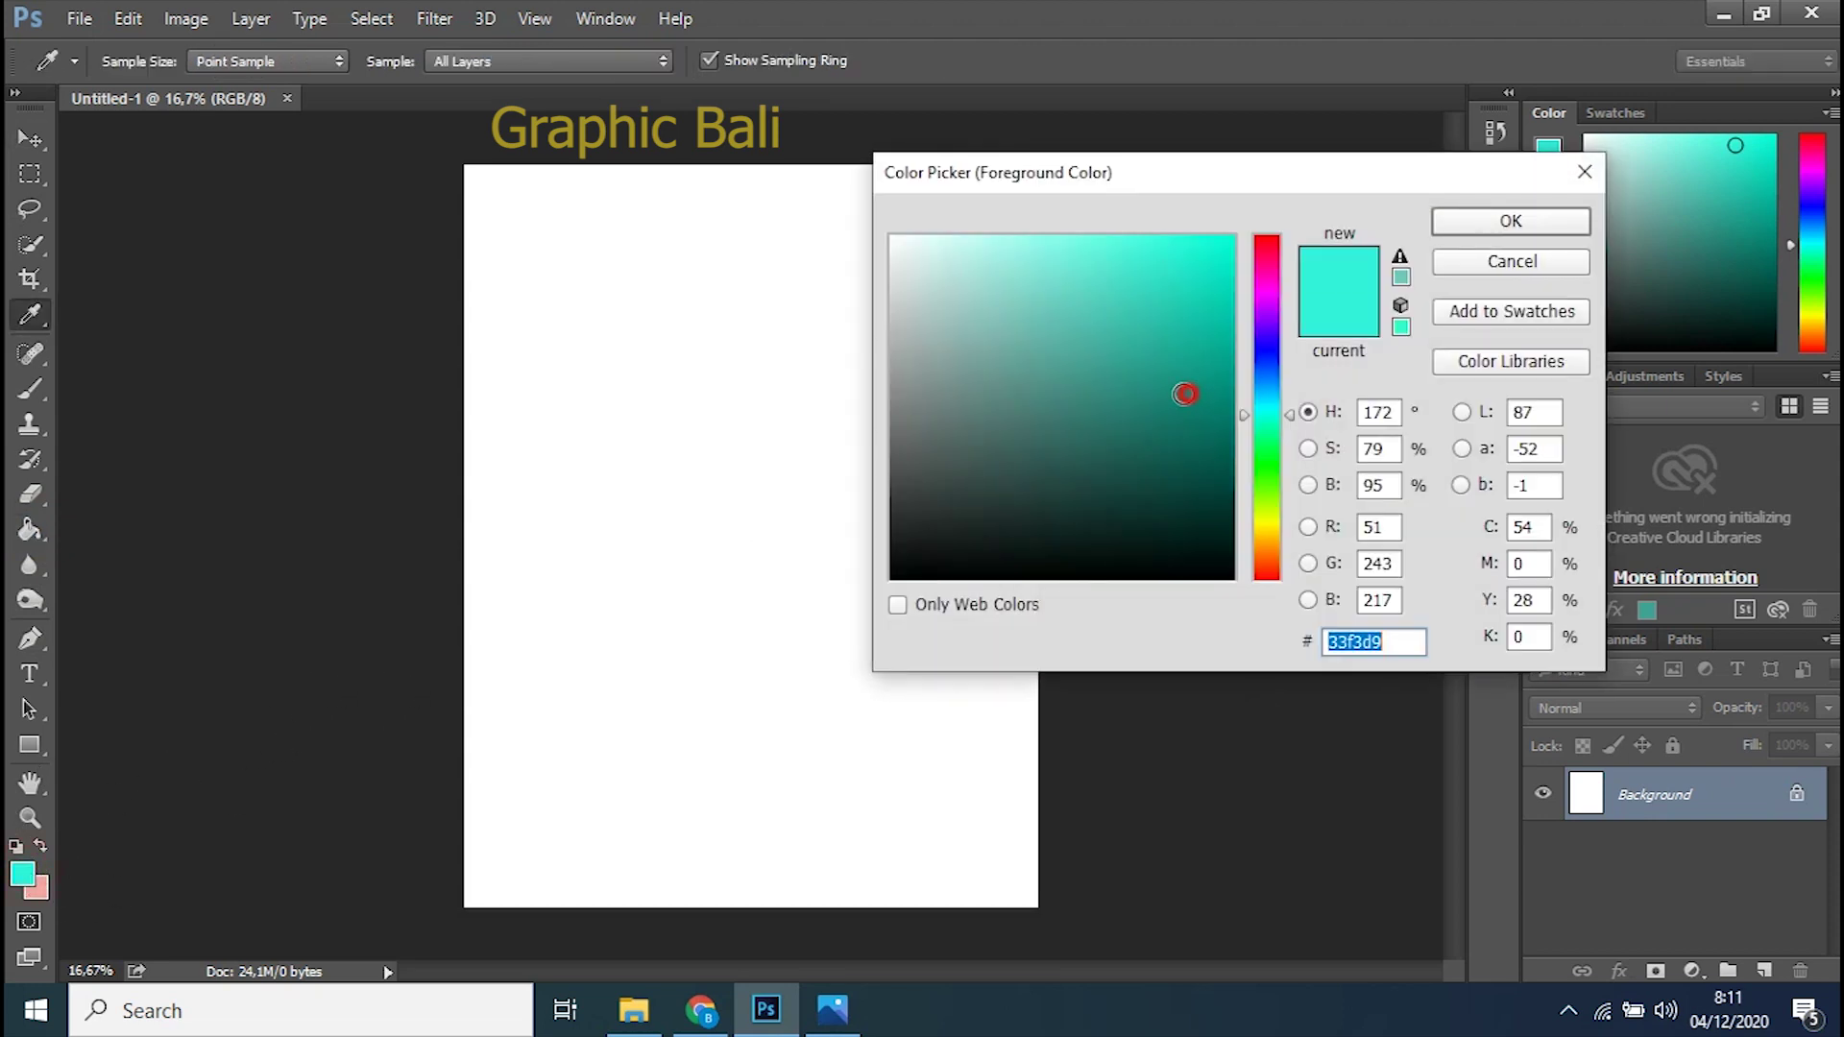
{"action": "left_click", "coordinate": [1149, 481]}
{"action": "left_click", "coordinate": [1129, 478]}
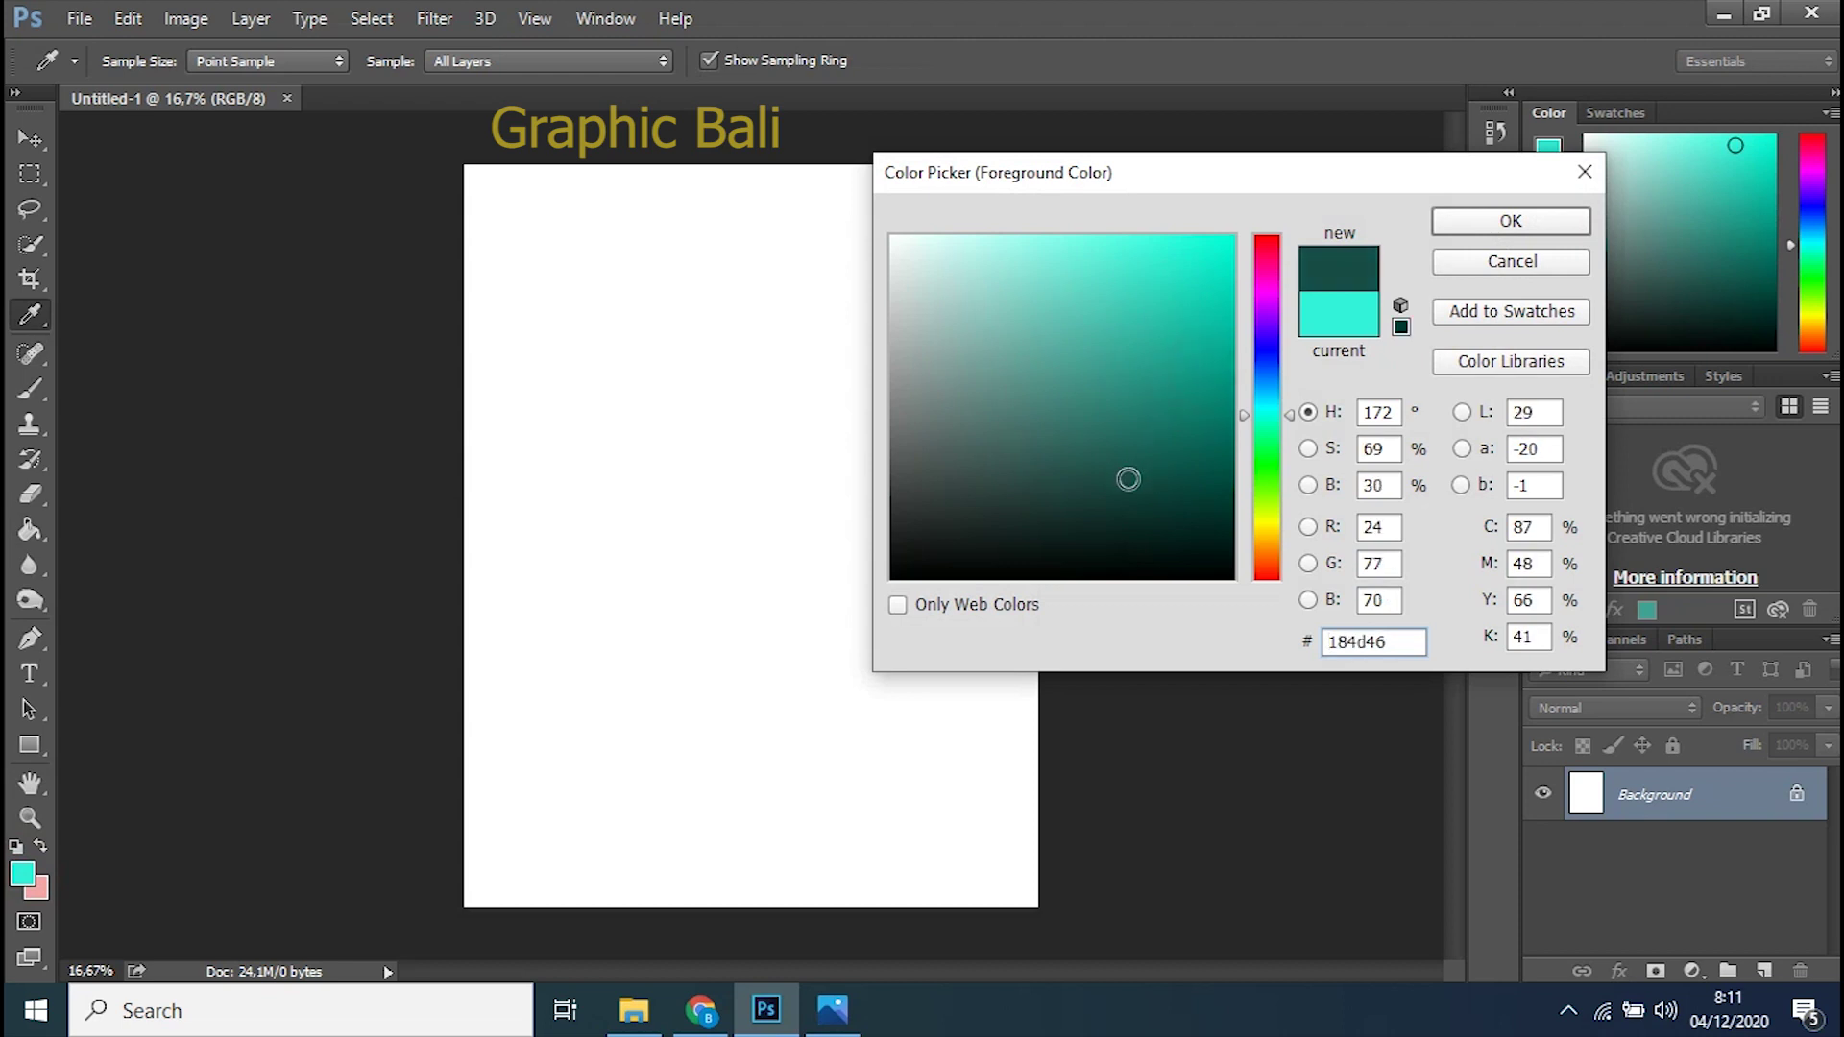
{"action": "left_click", "coordinate": [1131, 482]}
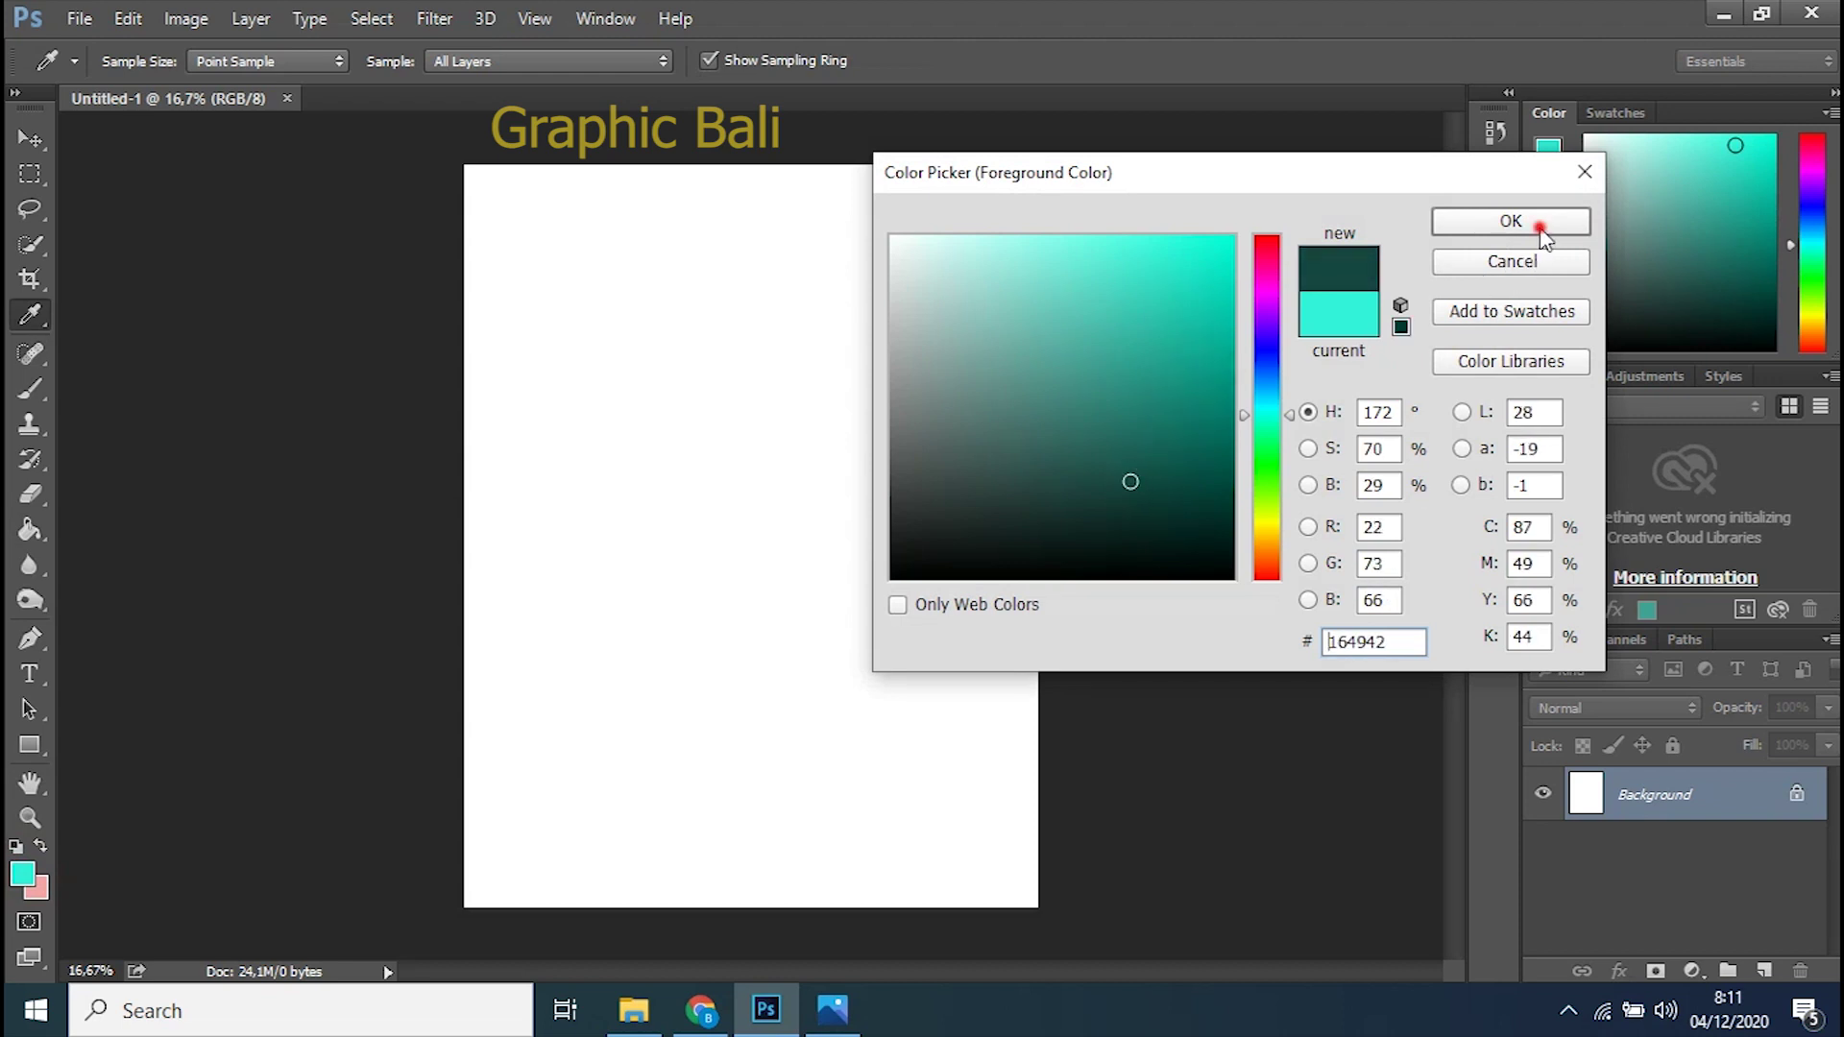
{"action": "left_click", "coordinate": [1539, 228]}
{"action": "left_click", "coordinate": [808, 428]}
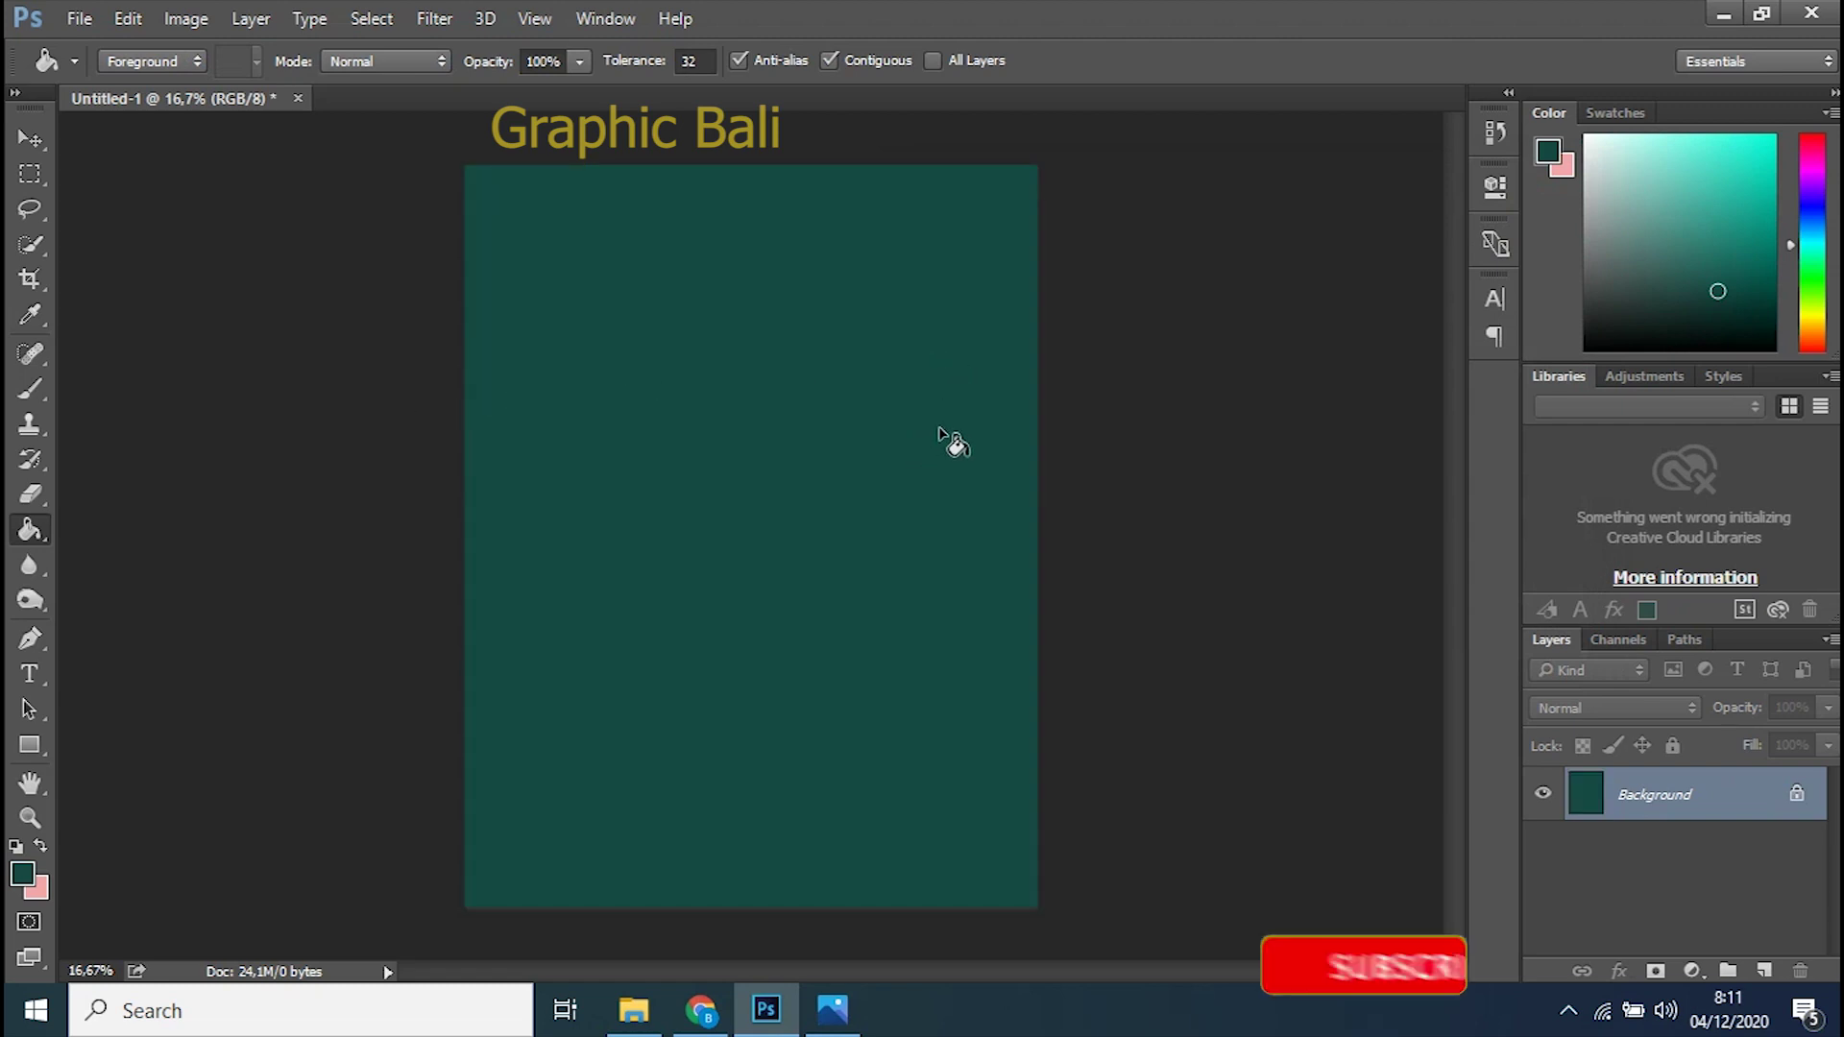
Step: Refill the canvas with dark navy blue 12253f instead of the teal
{"action": "left_click", "coordinate": [21, 873]}
{"action": "left_click_drag", "start_coordinate": [1061, 494], "coordinate": [1192, 521]}
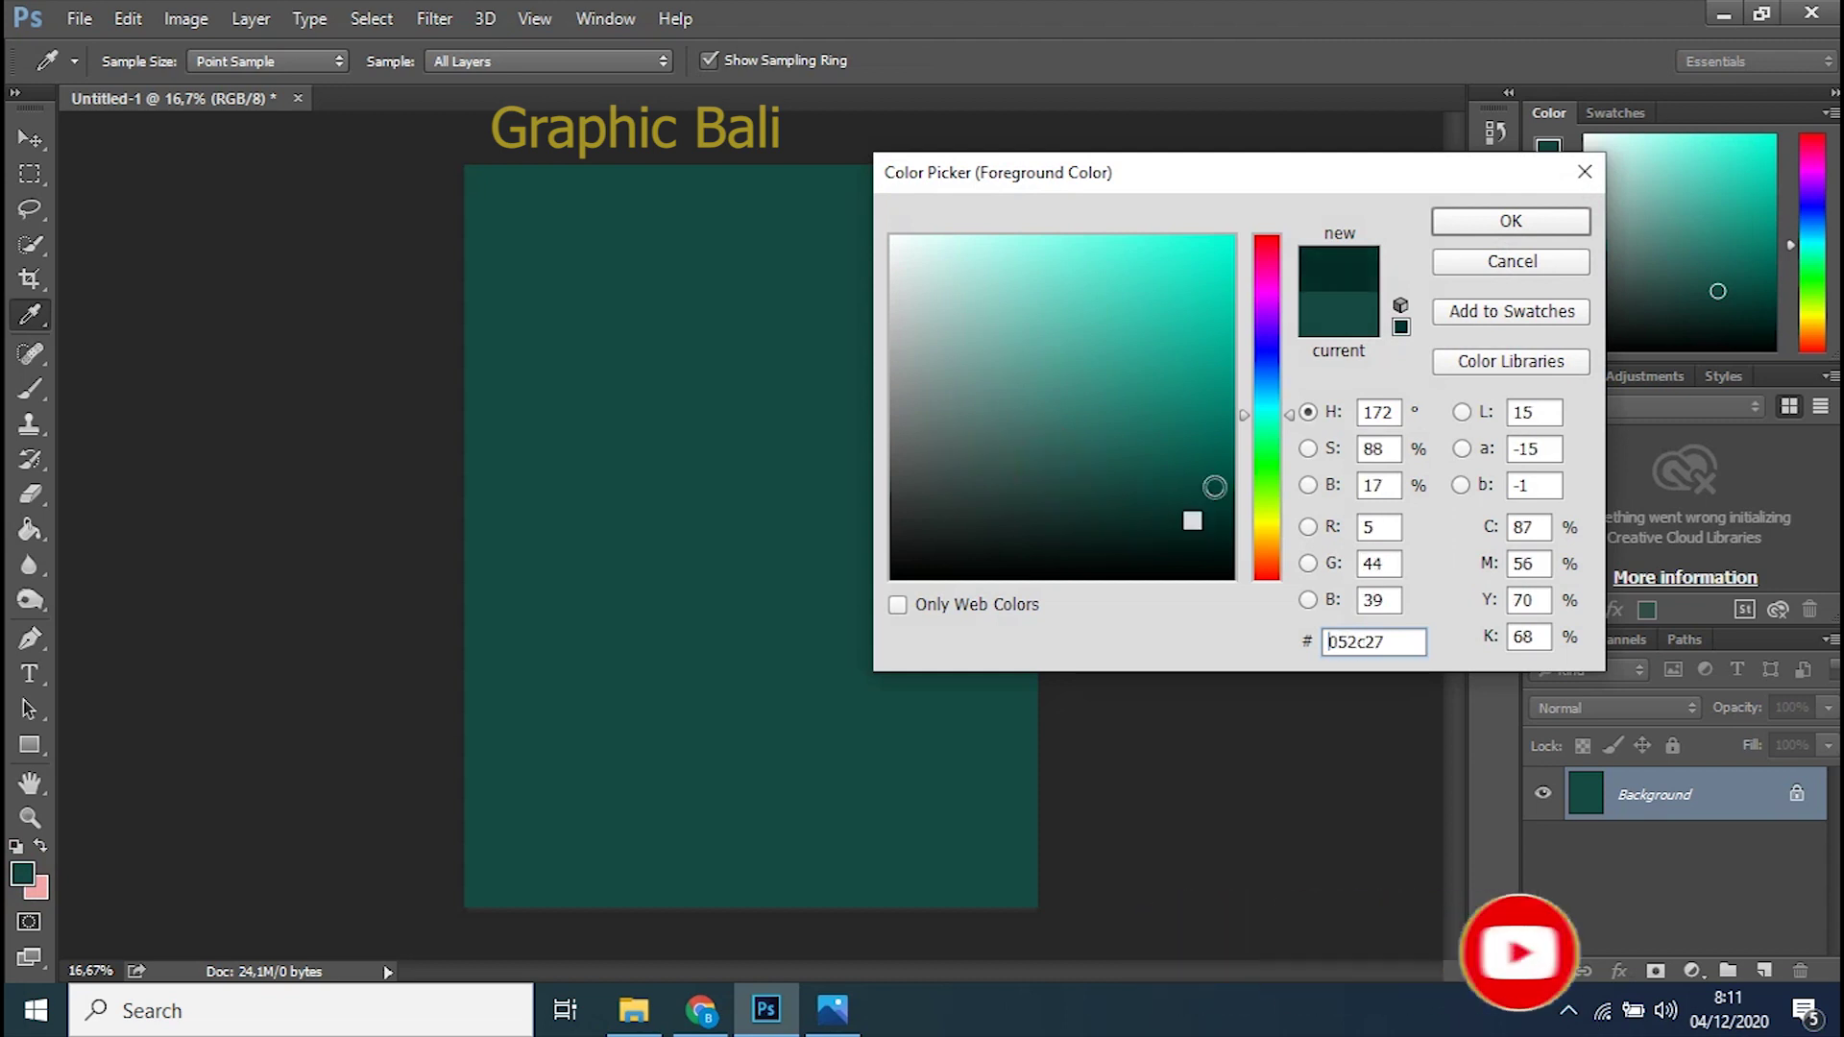
{"action": "left_click_drag", "start_coordinate": [1274, 389], "coordinate": [1276, 346]}
{"action": "left_click_drag", "start_coordinate": [1162, 395], "coordinate": [1156, 493]}
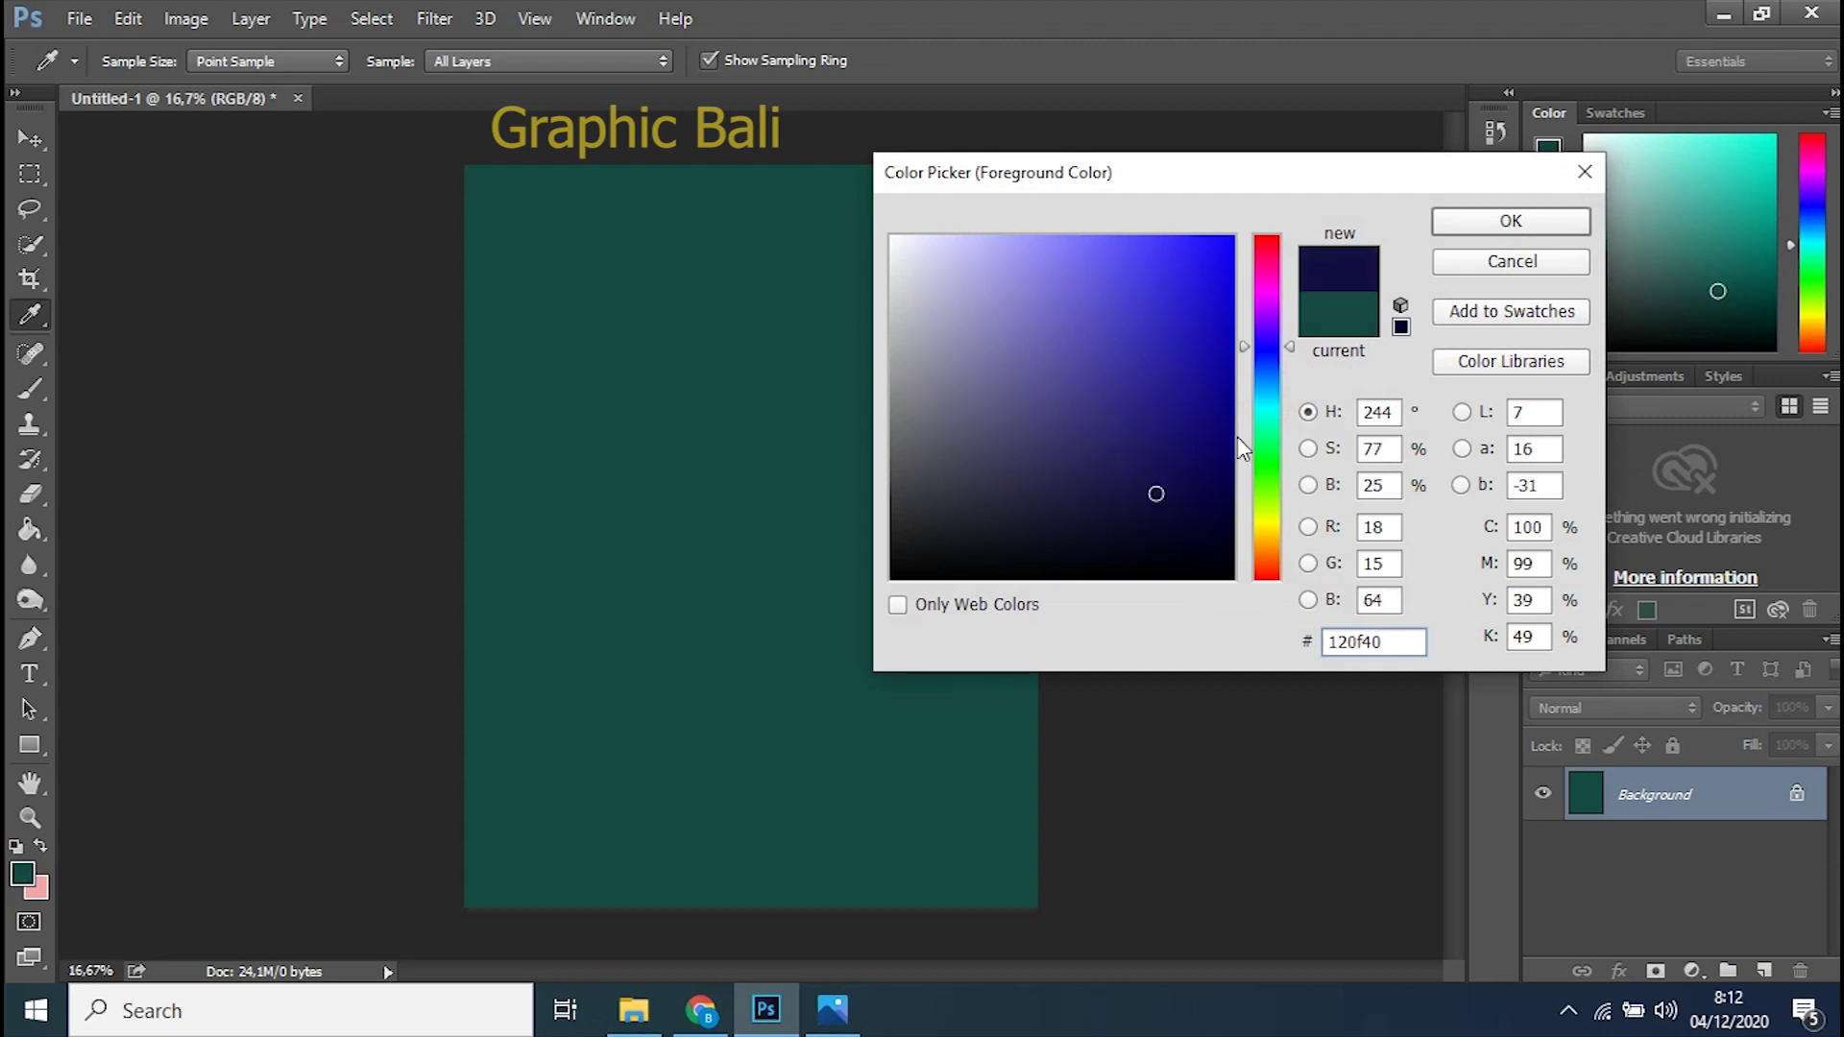
{"action": "left_click", "coordinate": [1273, 375]}
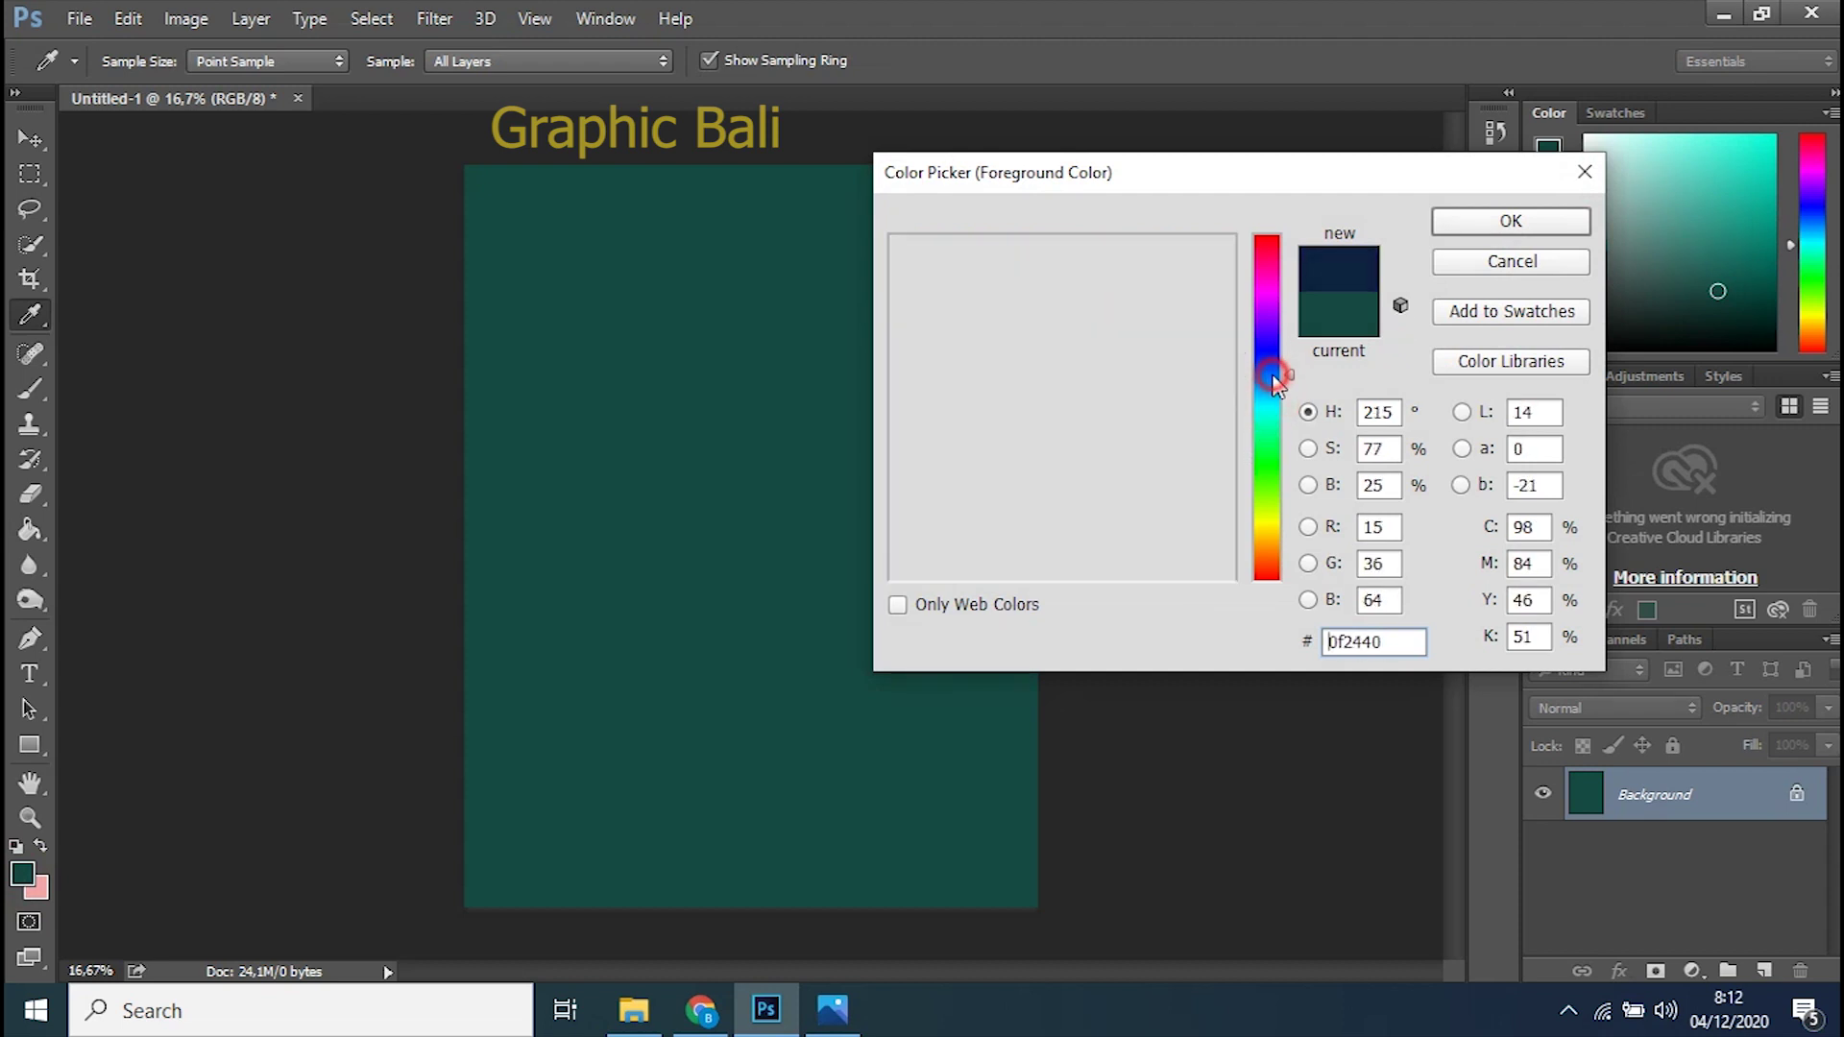
{"action": "mouse_move", "coordinate": [1199, 420]}
{"action": "left_mouse_down"}
{"action": "mouse_move", "coordinate": [1159, 499]}
{"action": "mouse_move", "coordinate": [1136, 498]}
{"action": "left_mouse_up"}
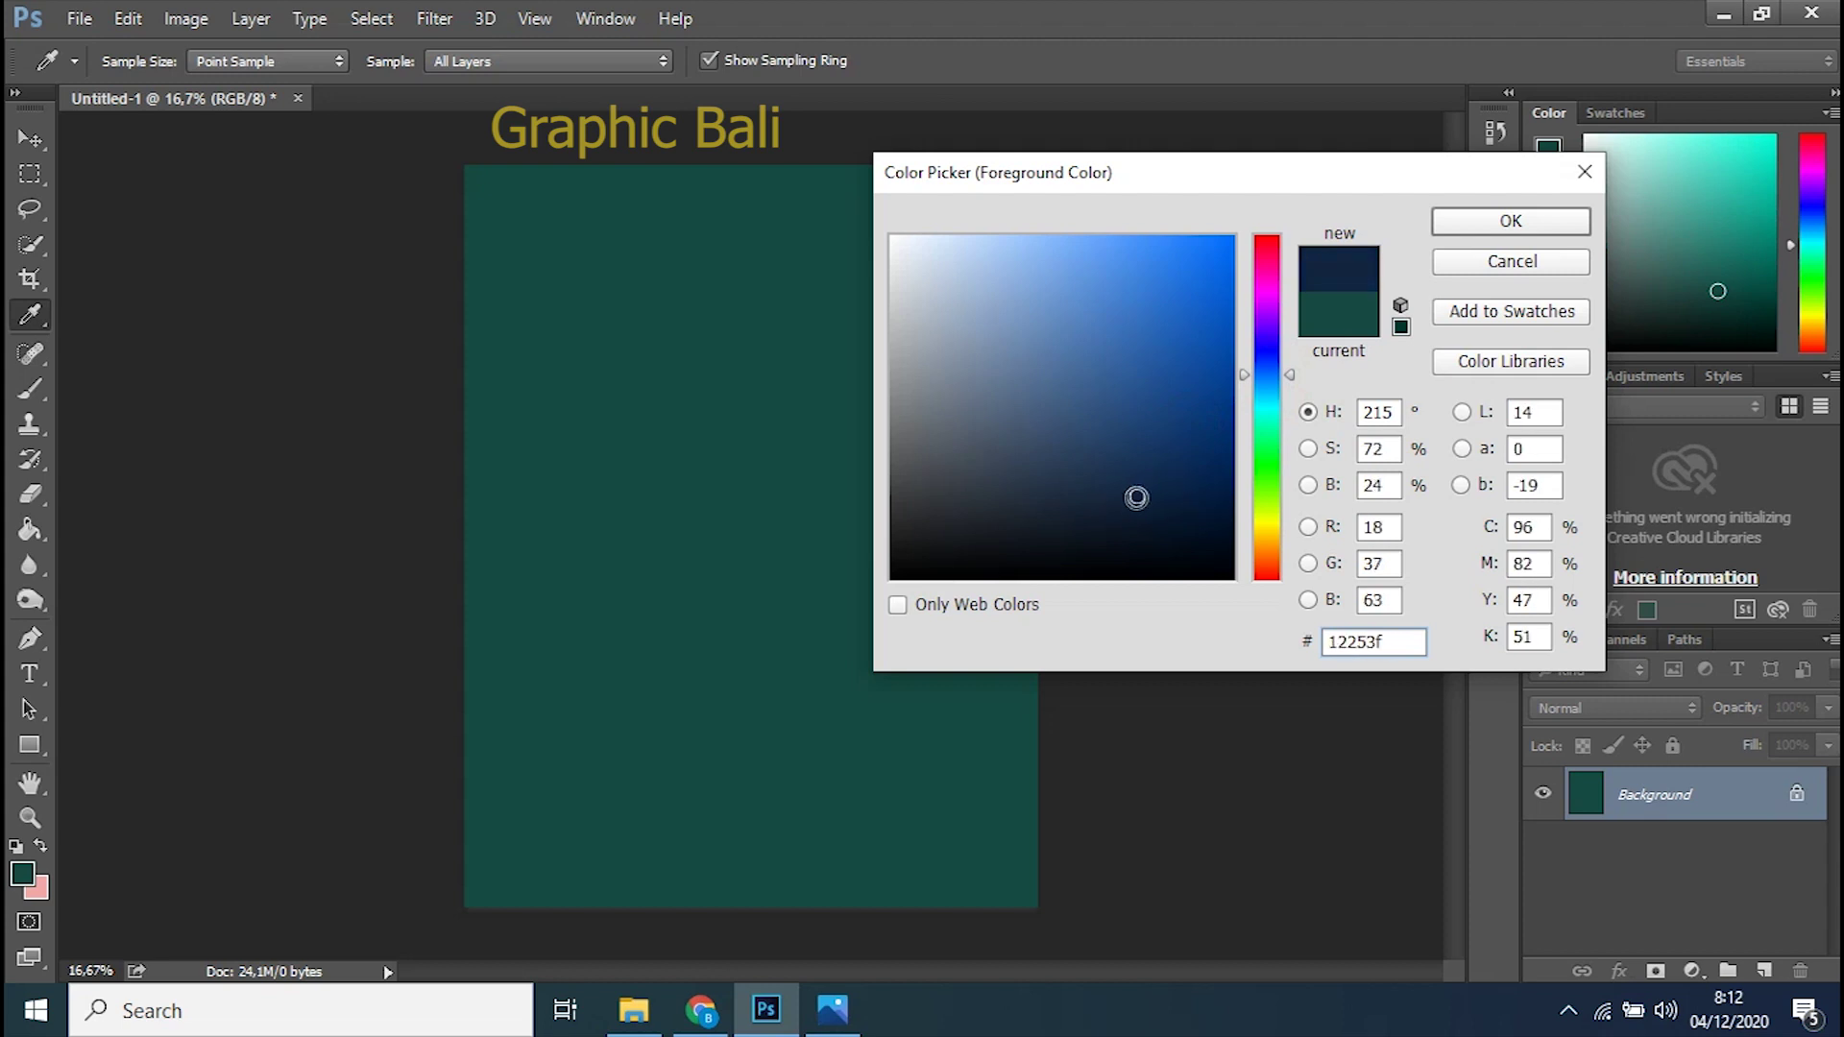
{"action": "left_click", "coordinate": [1511, 220]}
{"action": "key", "text": "g"}
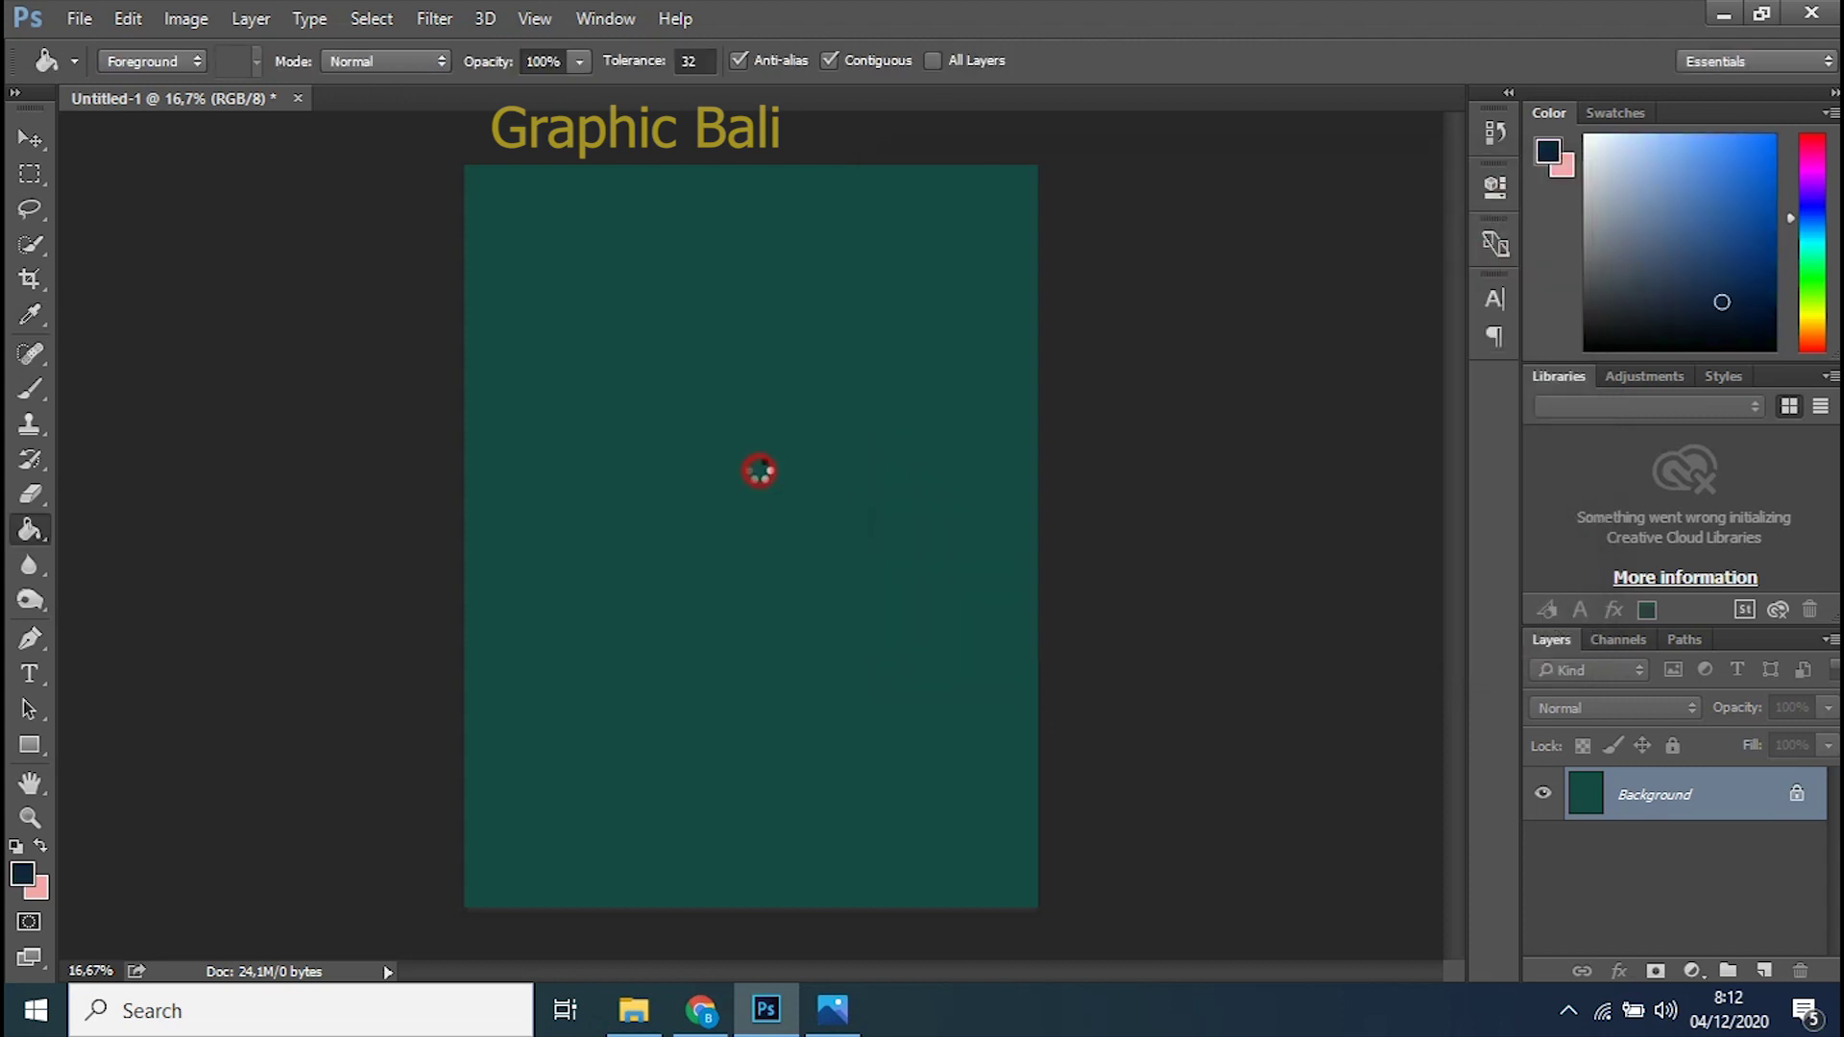
{"action": "left_click", "coordinate": [786, 471]}
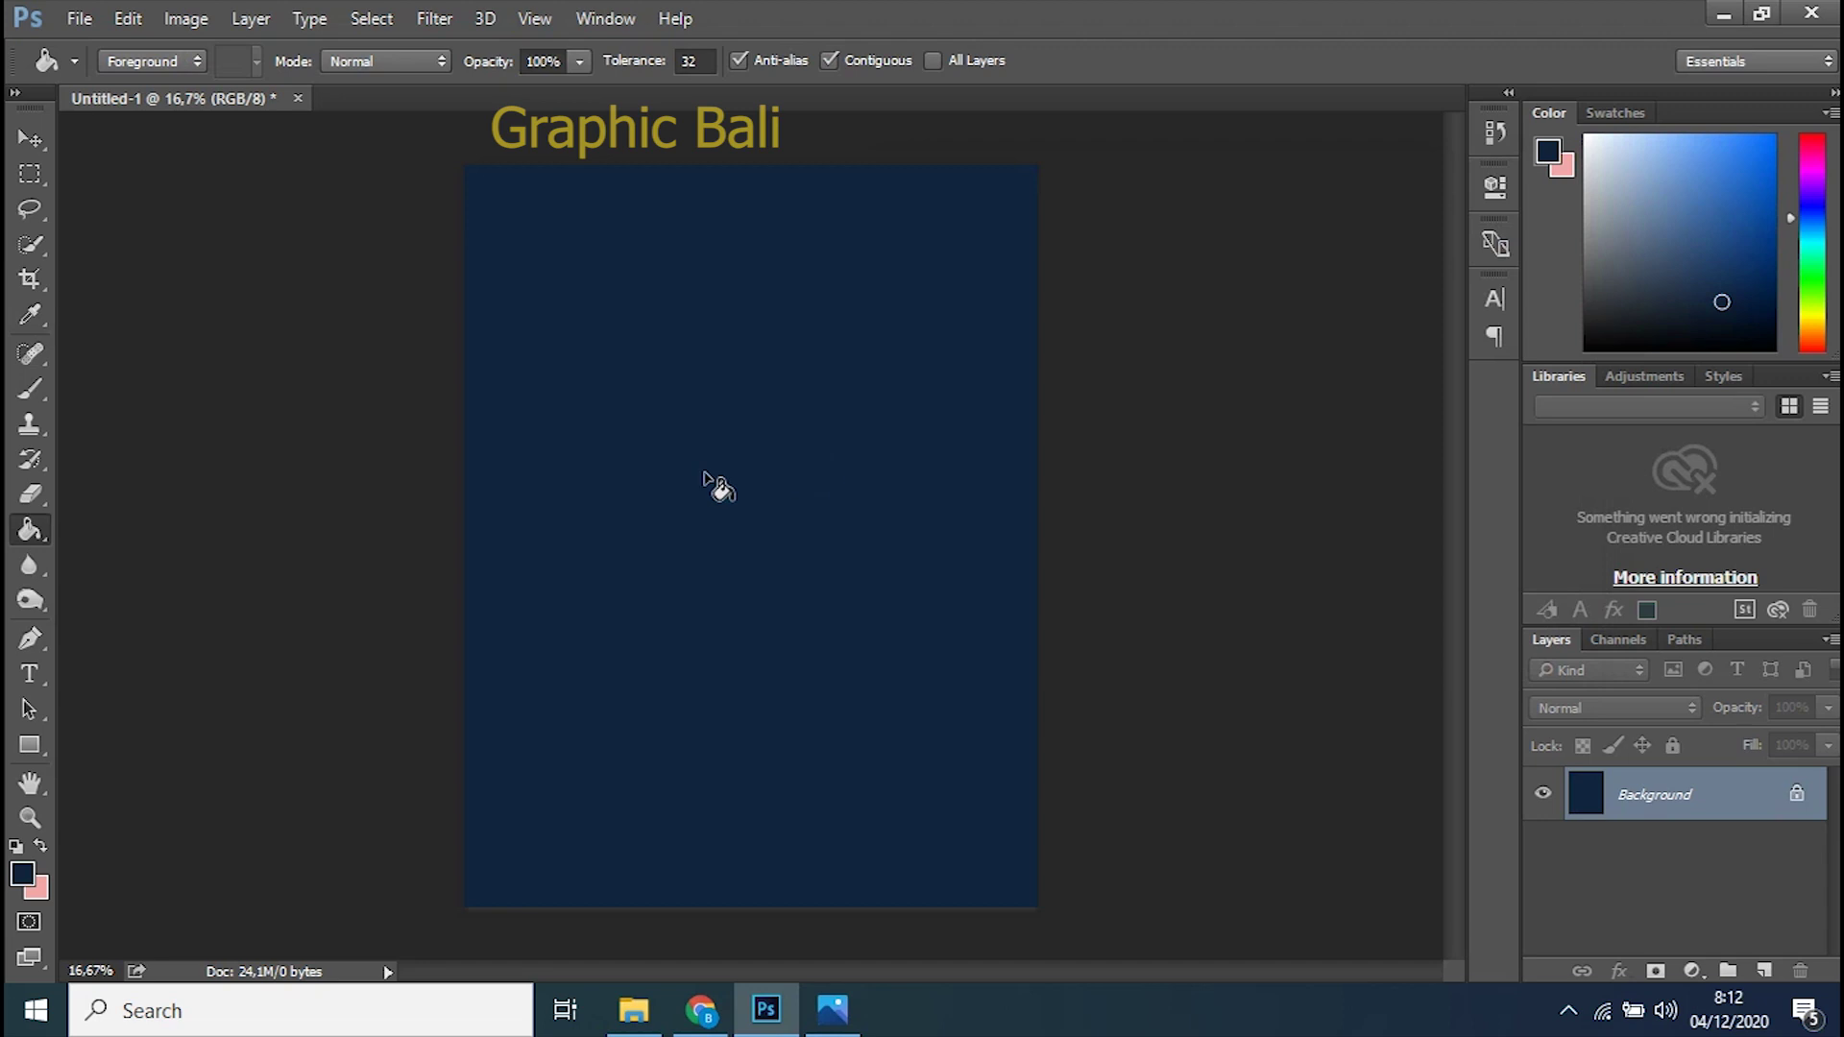
{"action": "left_click", "coordinate": [31, 138]}
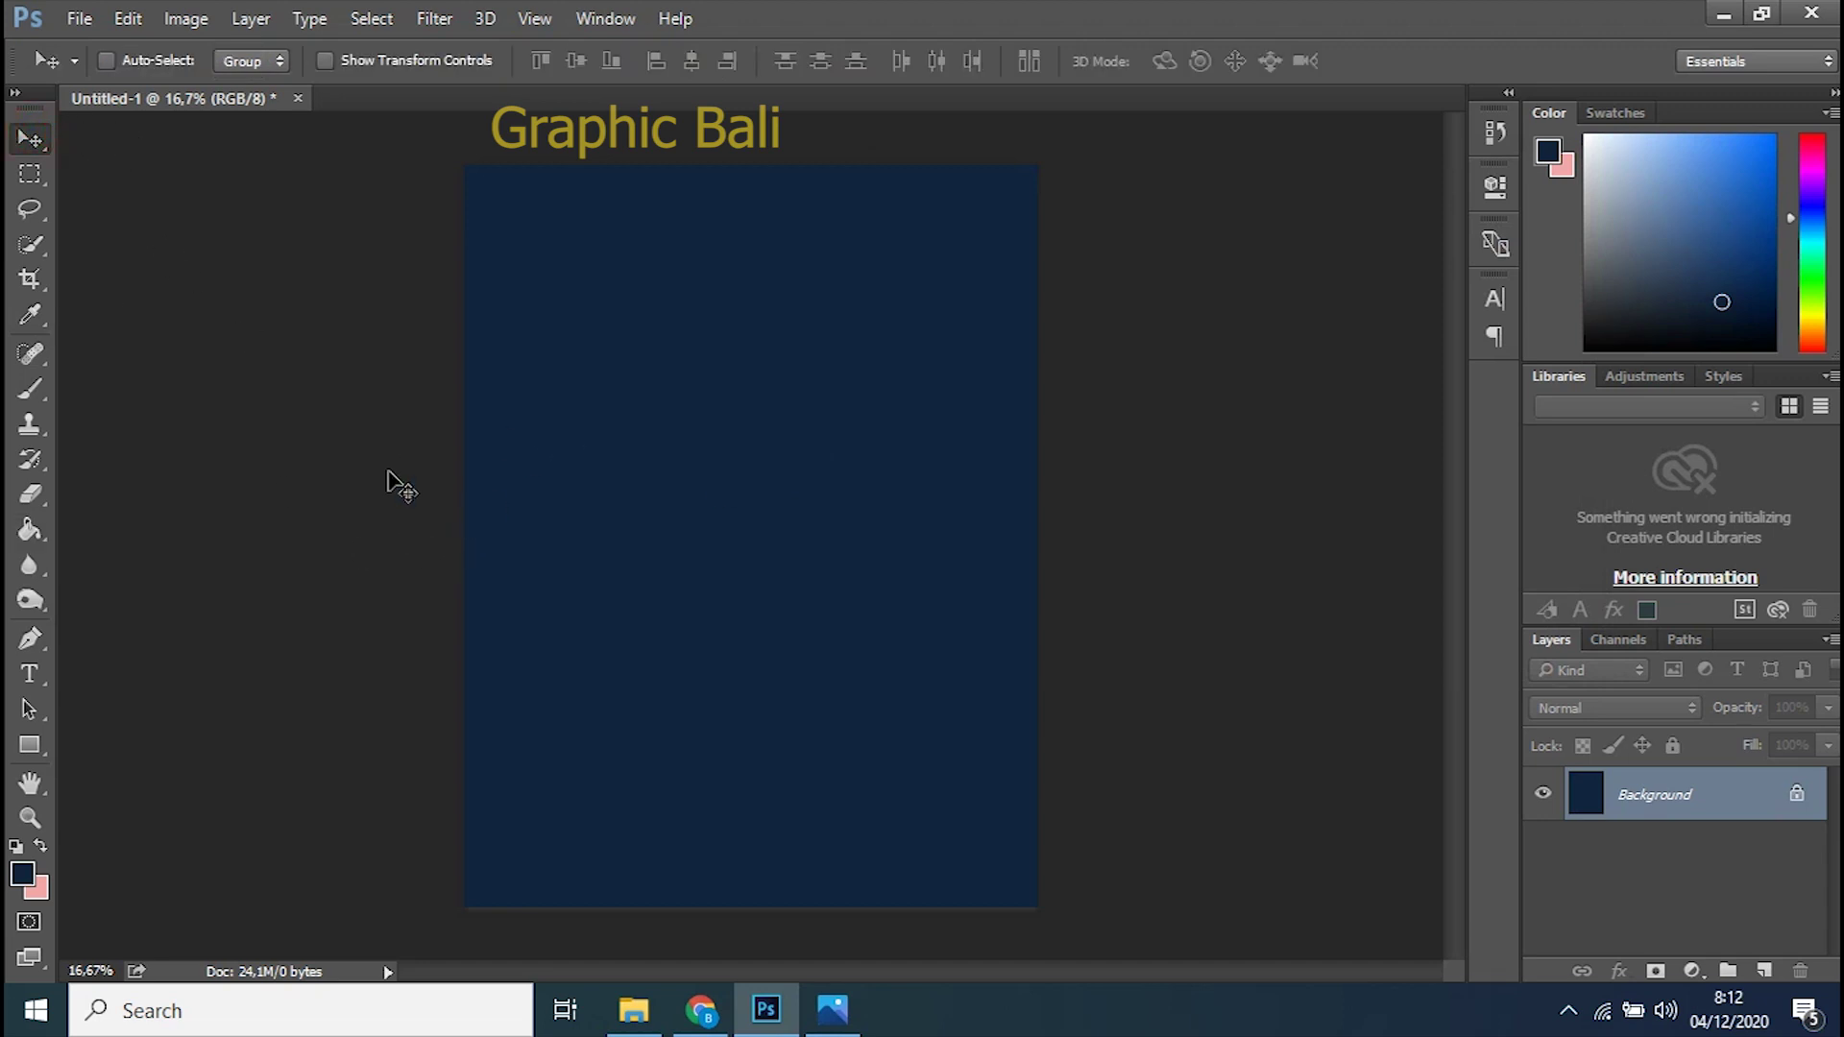
Step: Type the business-name title in bright yellow and centre it near the page top
{"action": "left_click", "coordinate": [43, 670]}
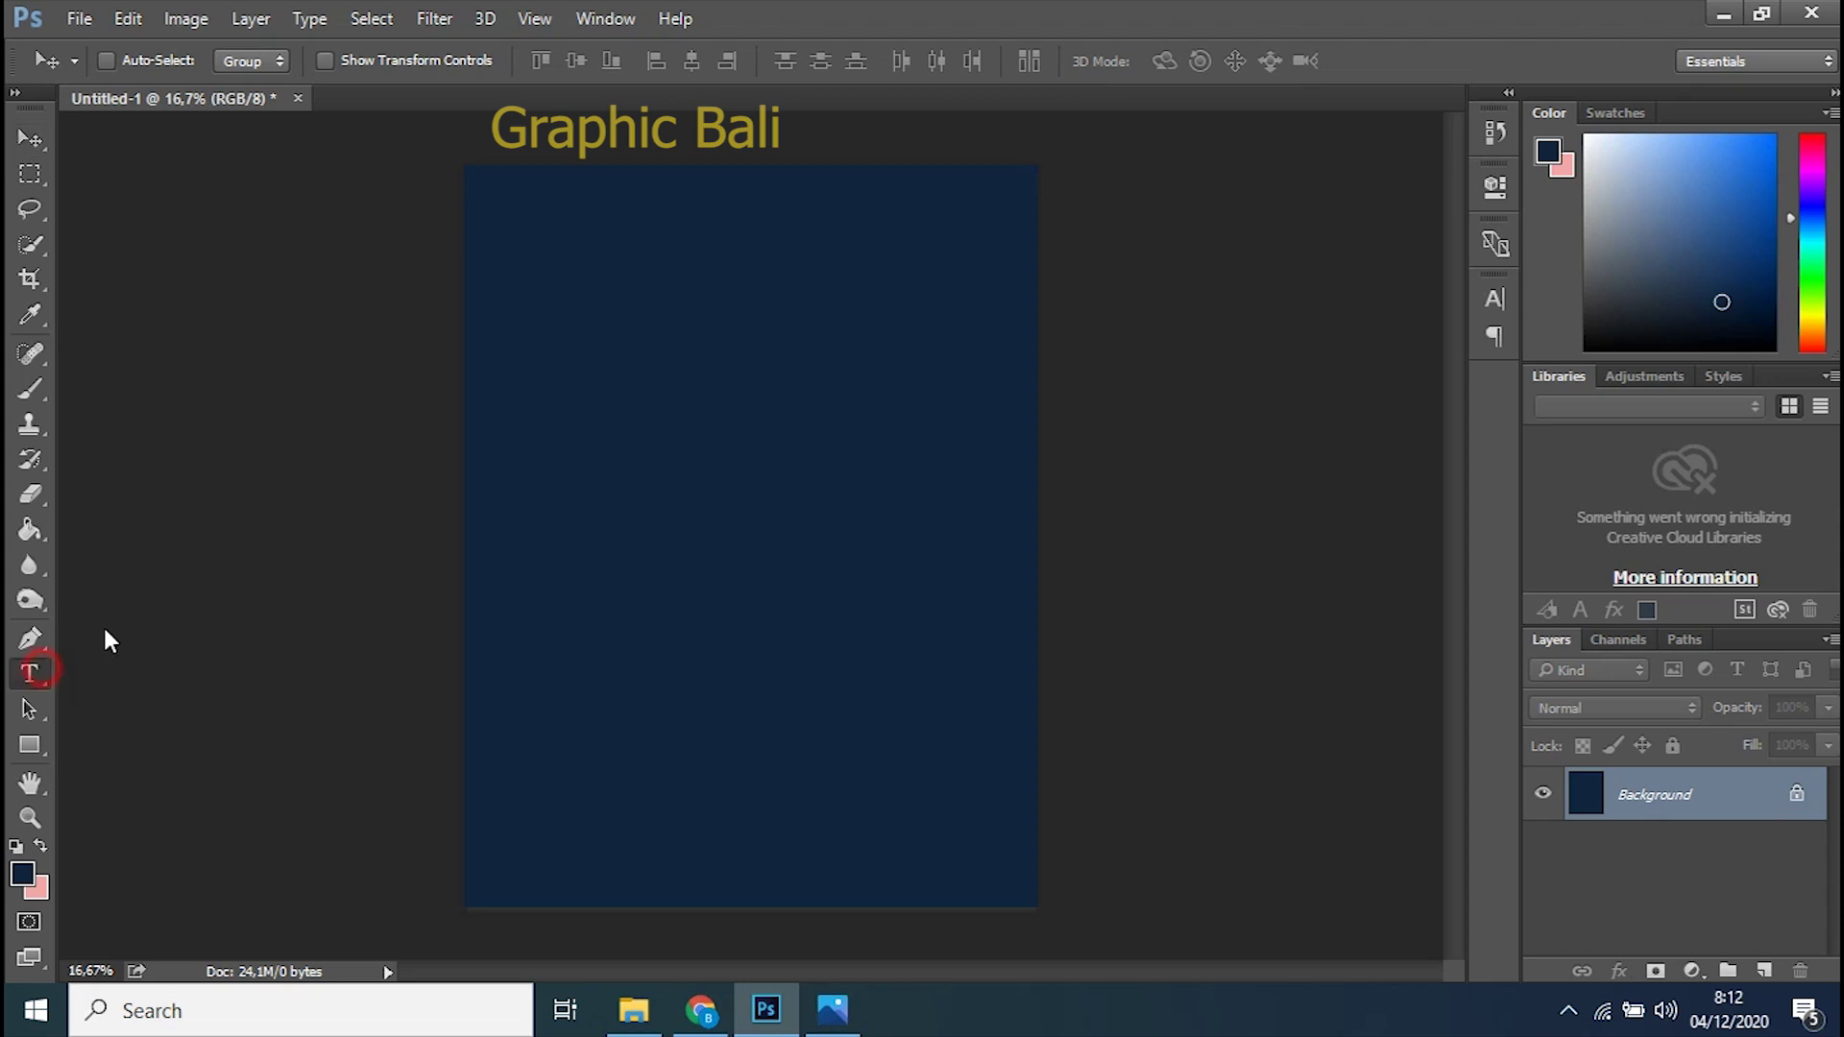
{"action": "left_click", "coordinate": [609, 254]}
{"action": "type", "text": "raing"}
{"action": "key", "text": "ctrl+a"}
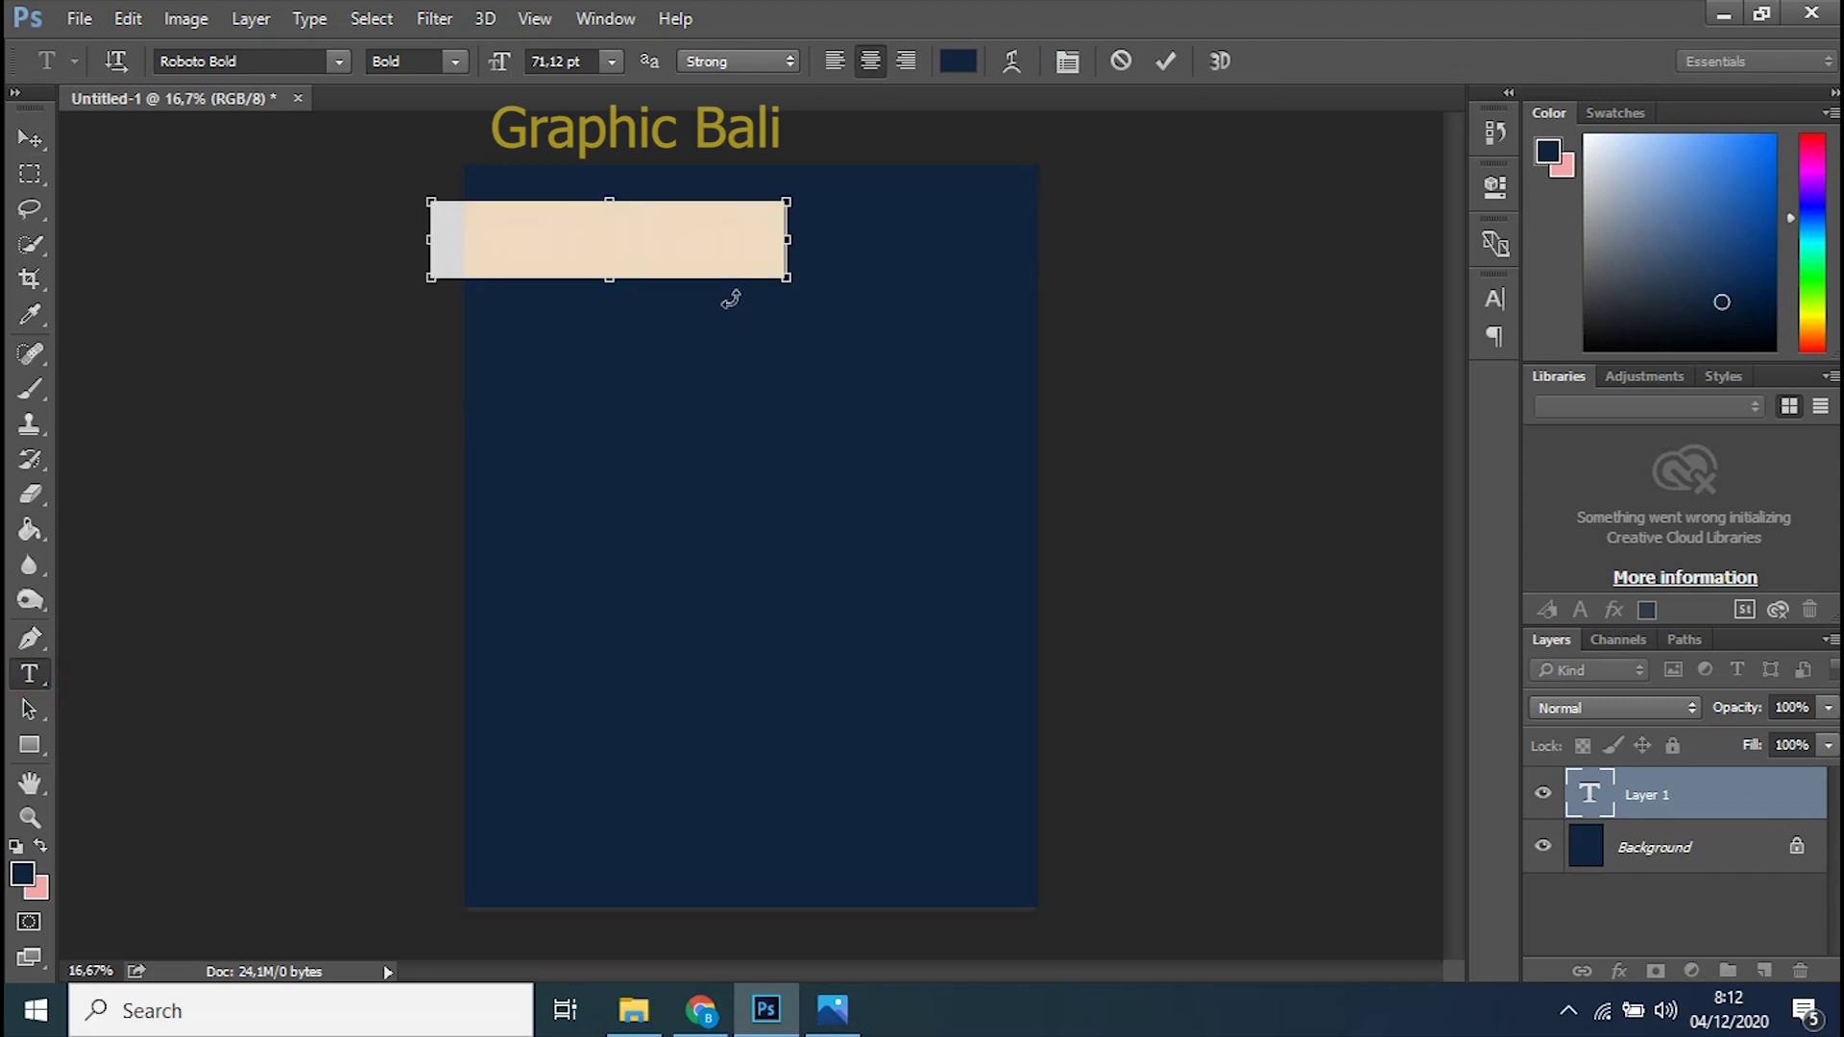
{"action": "left_click", "coordinate": [961, 63]}
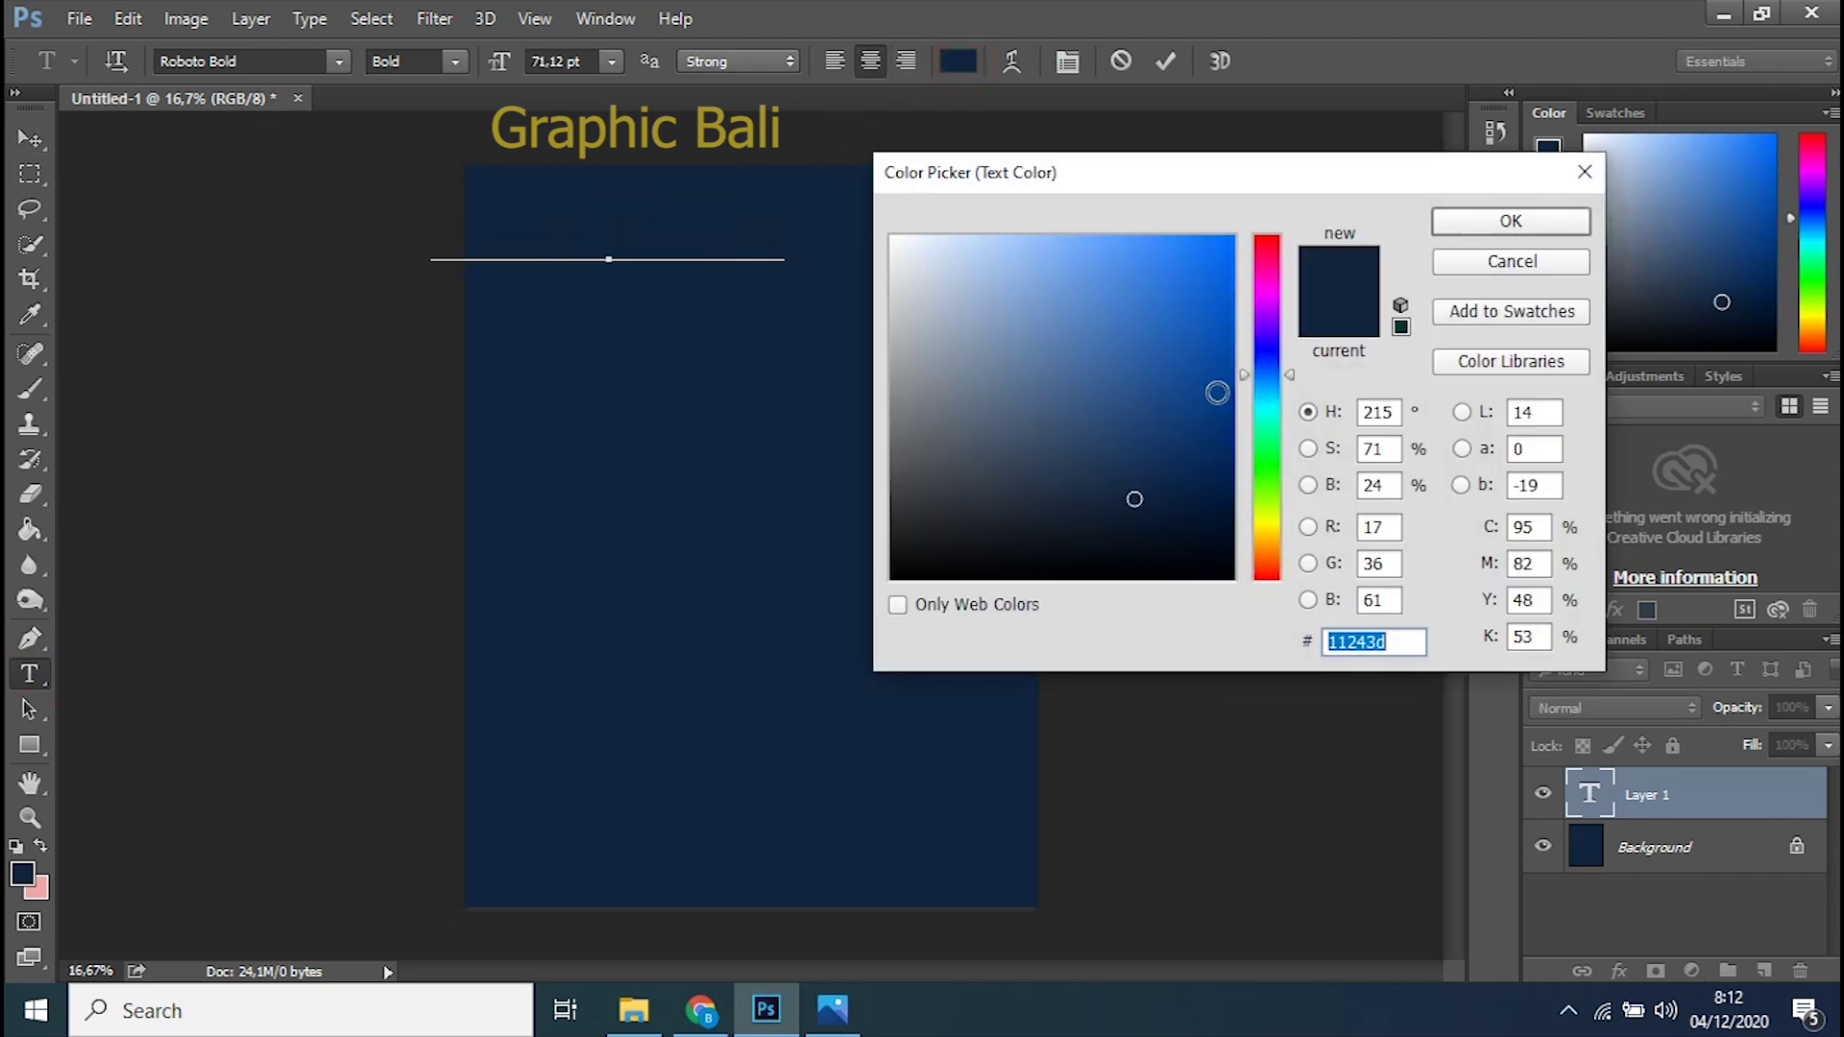
{"action": "left_click", "coordinate": [1273, 516]}
{"action": "mouse_move", "coordinate": [1111, 436]}
{"action": "left_mouse_down"}
{"action": "mouse_move", "coordinate": [1239, 252]}
{"action": "mouse_move", "coordinate": [1194, 236]}
{"action": "left_mouse_up"}
{"action": "left_click", "coordinate": [1490, 220]}
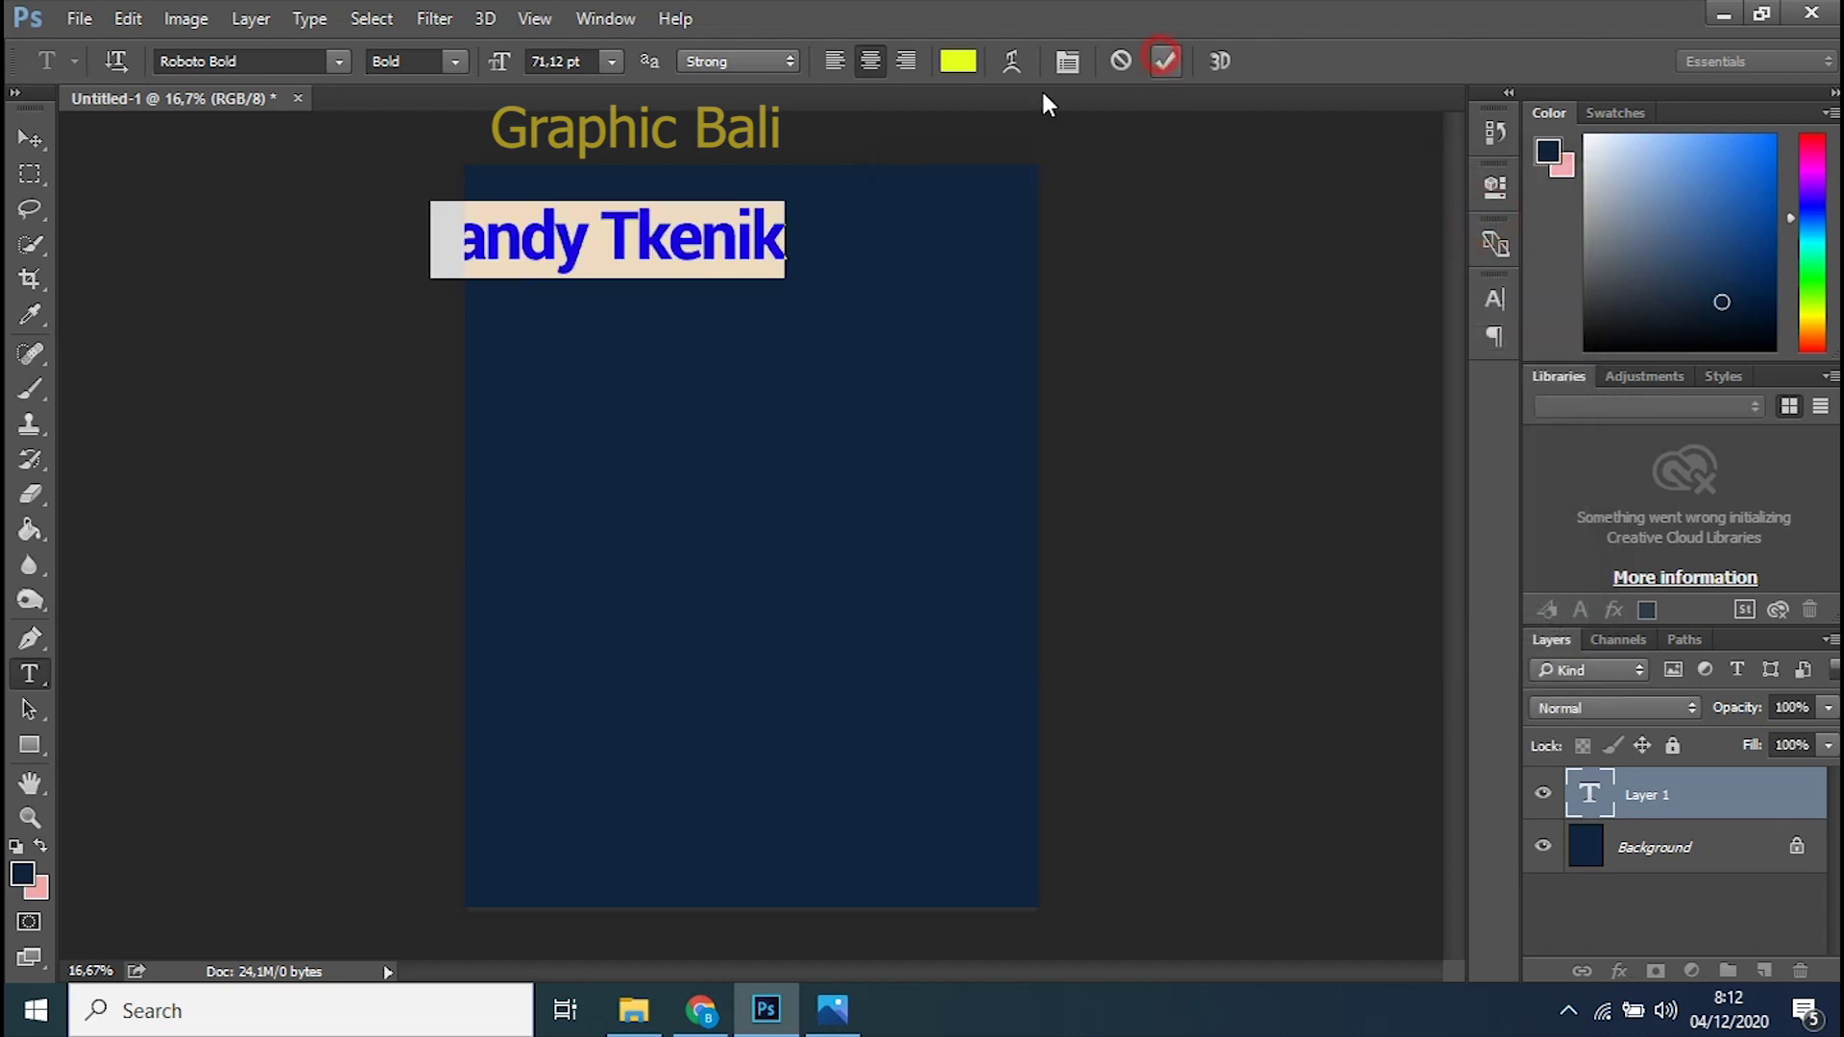
{"action": "key", "text": "v"}
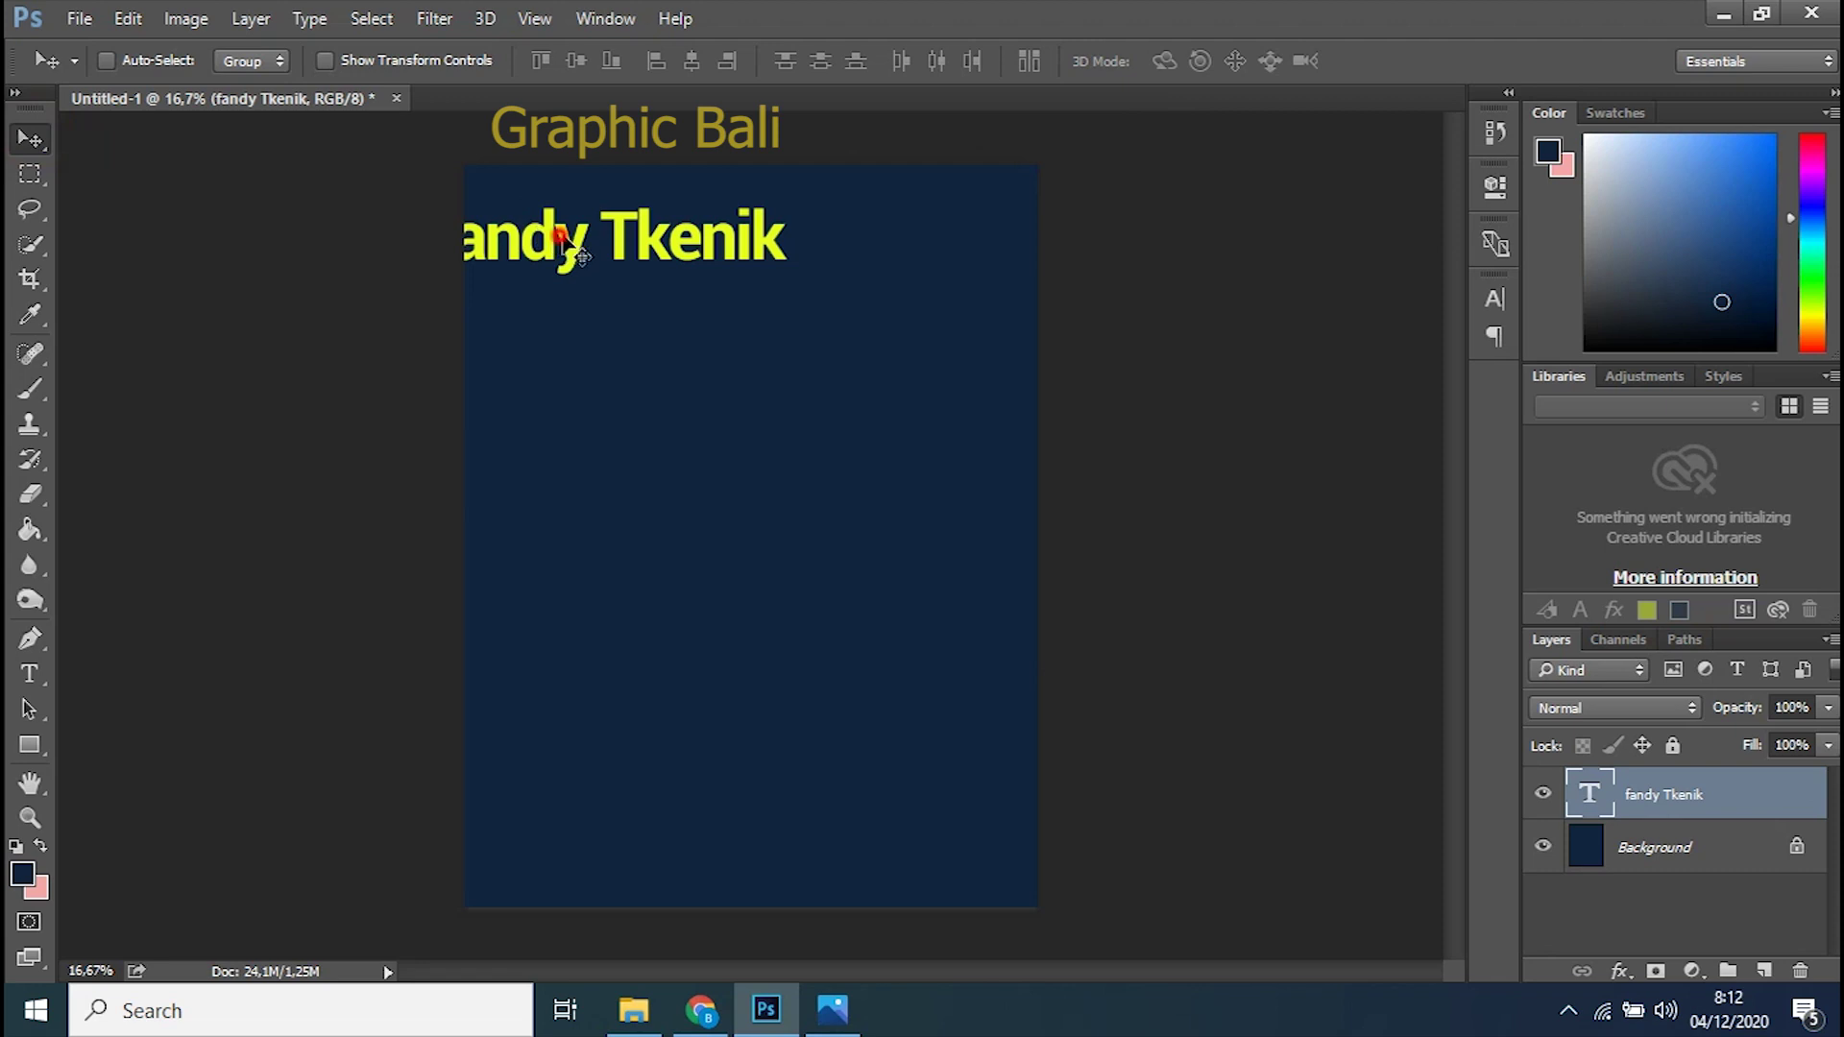
{"action": "left_click_drag", "start_coordinate": [574, 255], "coordinate": [736, 278]}
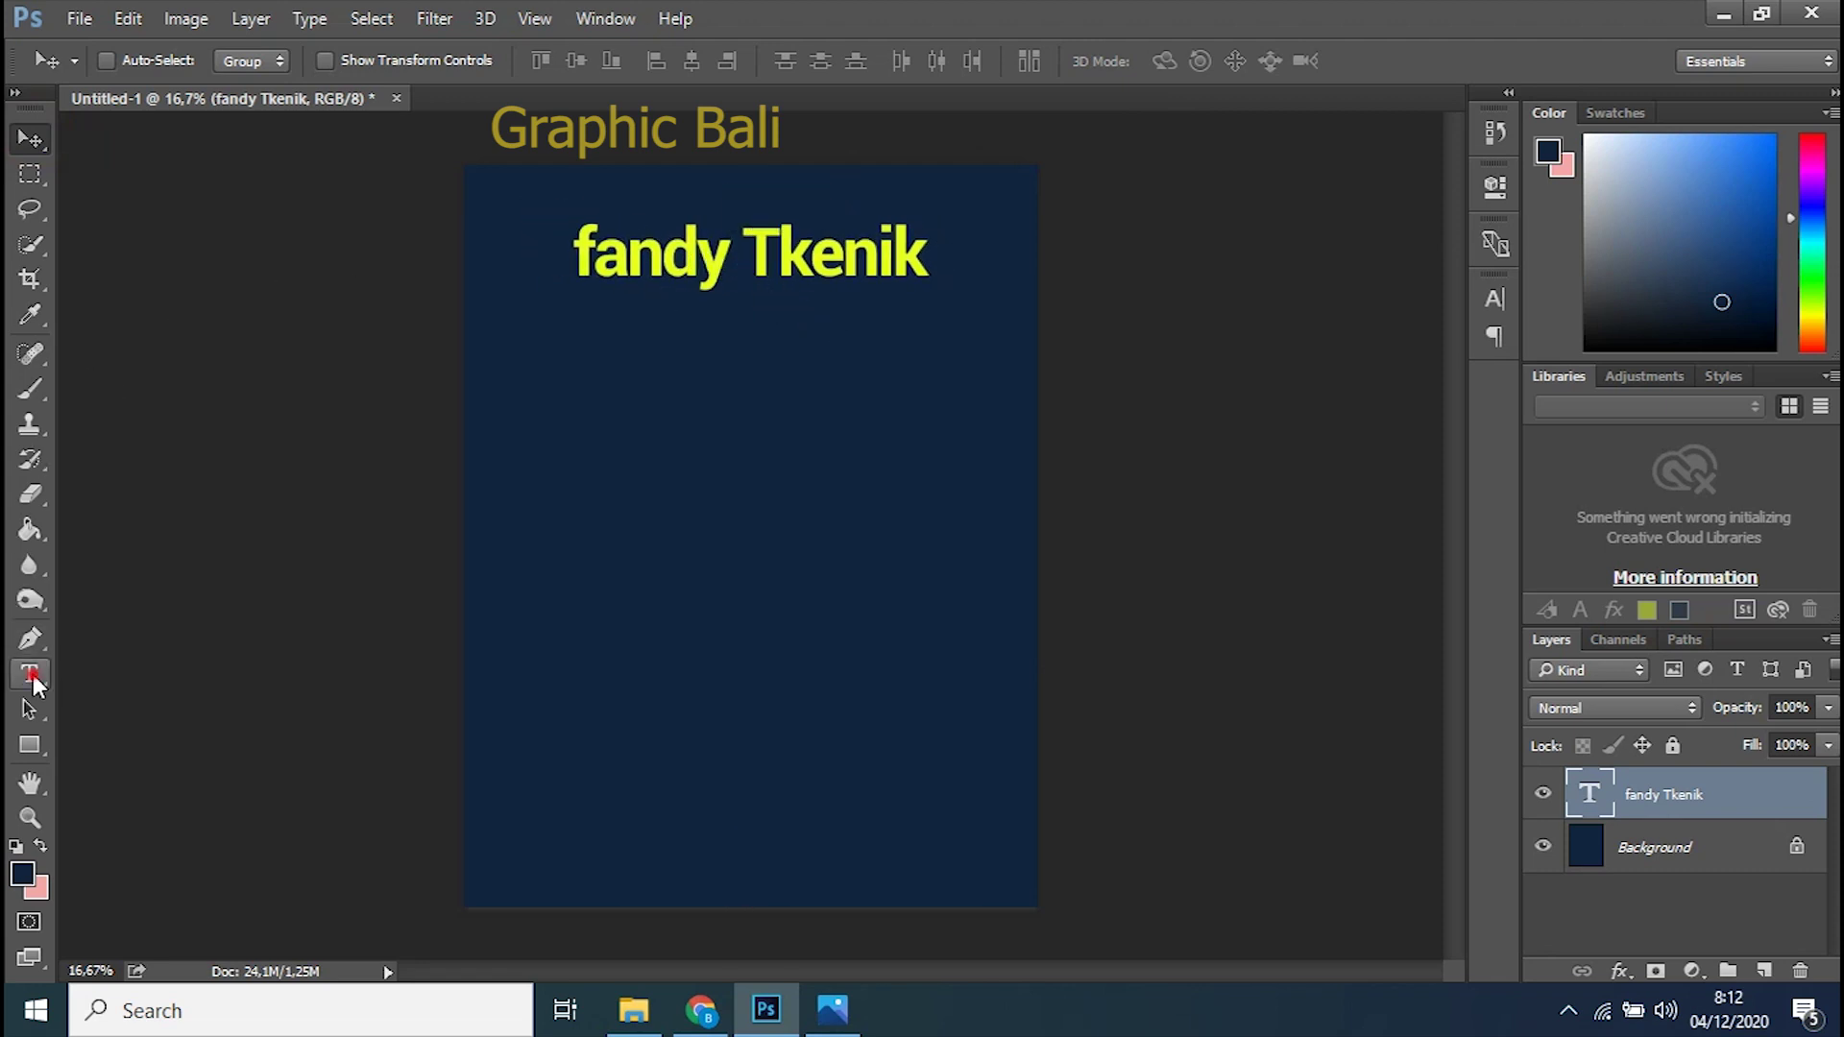
Step: Correct the title to read 'Fandy Teknik' by capitalising the F and fixing the typo
{"action": "left_click", "coordinate": [30, 674]}
{"action": "left_click", "coordinate": [723, 264]}
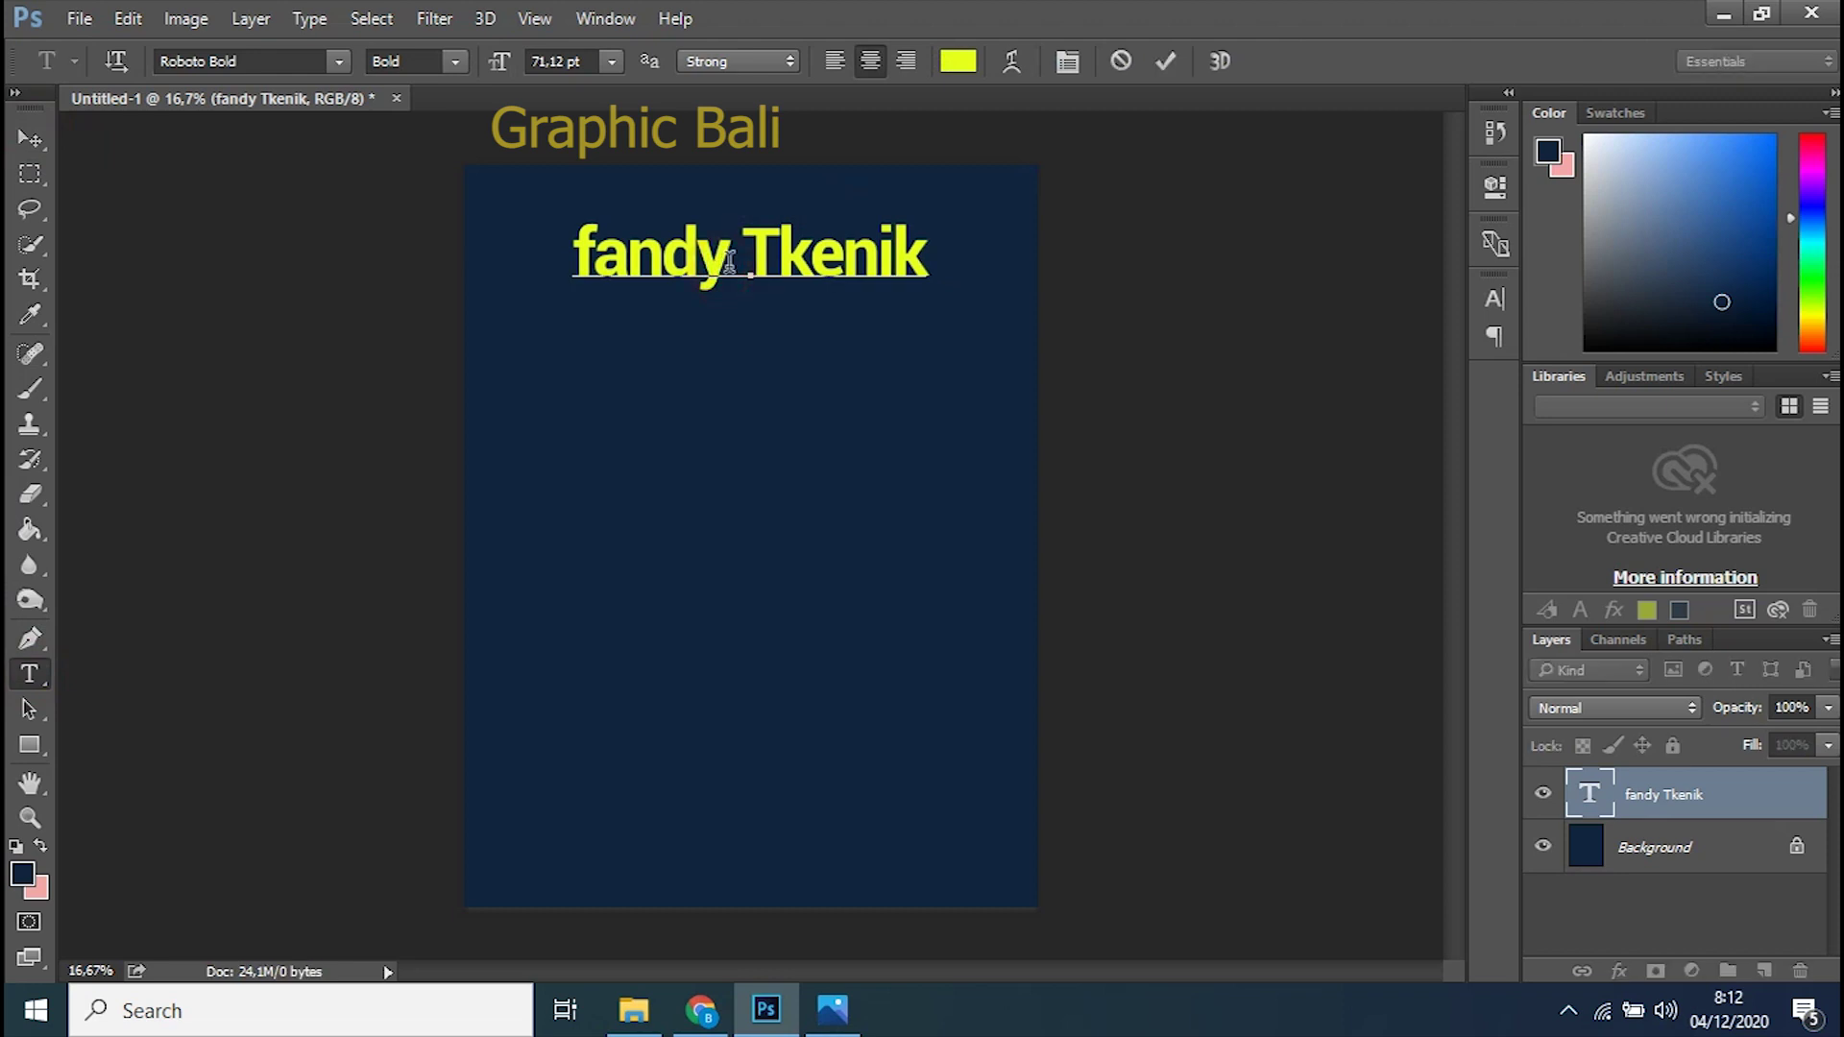
{"action": "left_click", "coordinate": [599, 252]}
{"action": "key", "text": "BackSpace"}
{"action": "type", "text": "F"}
{"action": "left_click", "coordinate": [798, 254]}
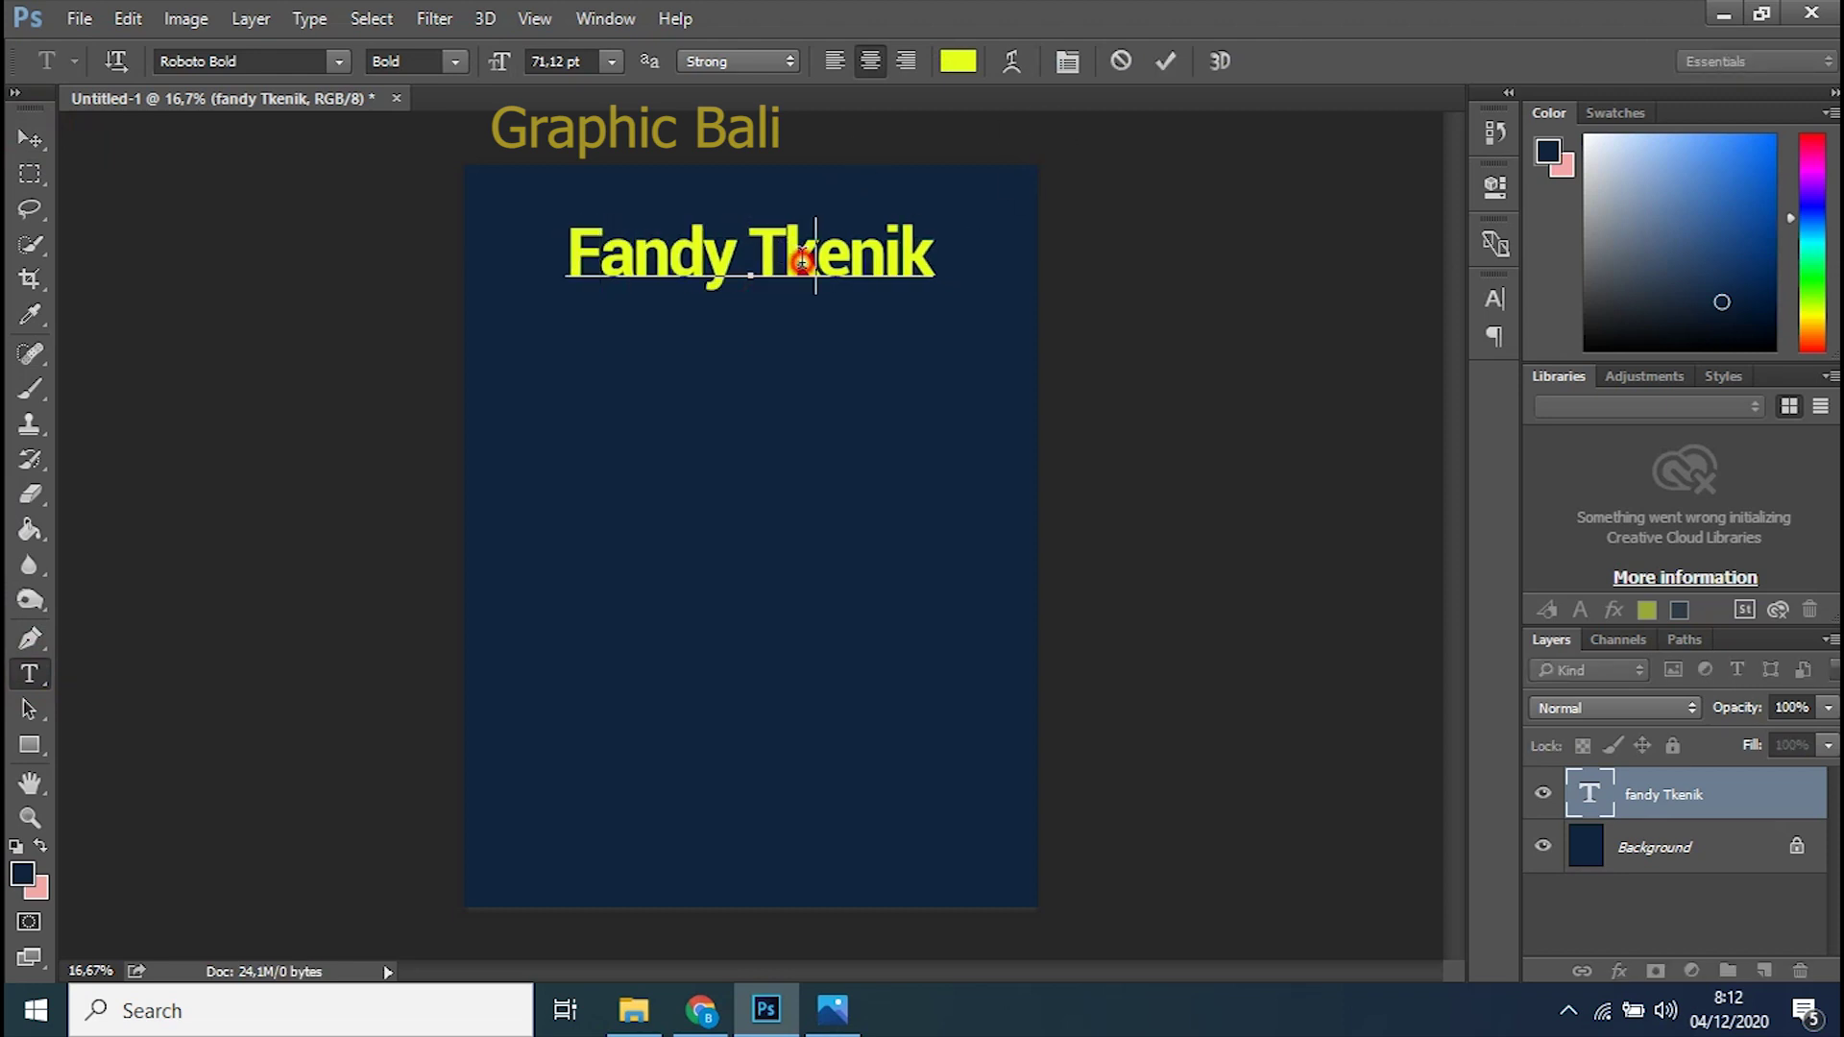
{"action": "key", "text": "BackSpace"}
{"action": "key", "text": "Right"}
{"action": "type", "text": "k"}
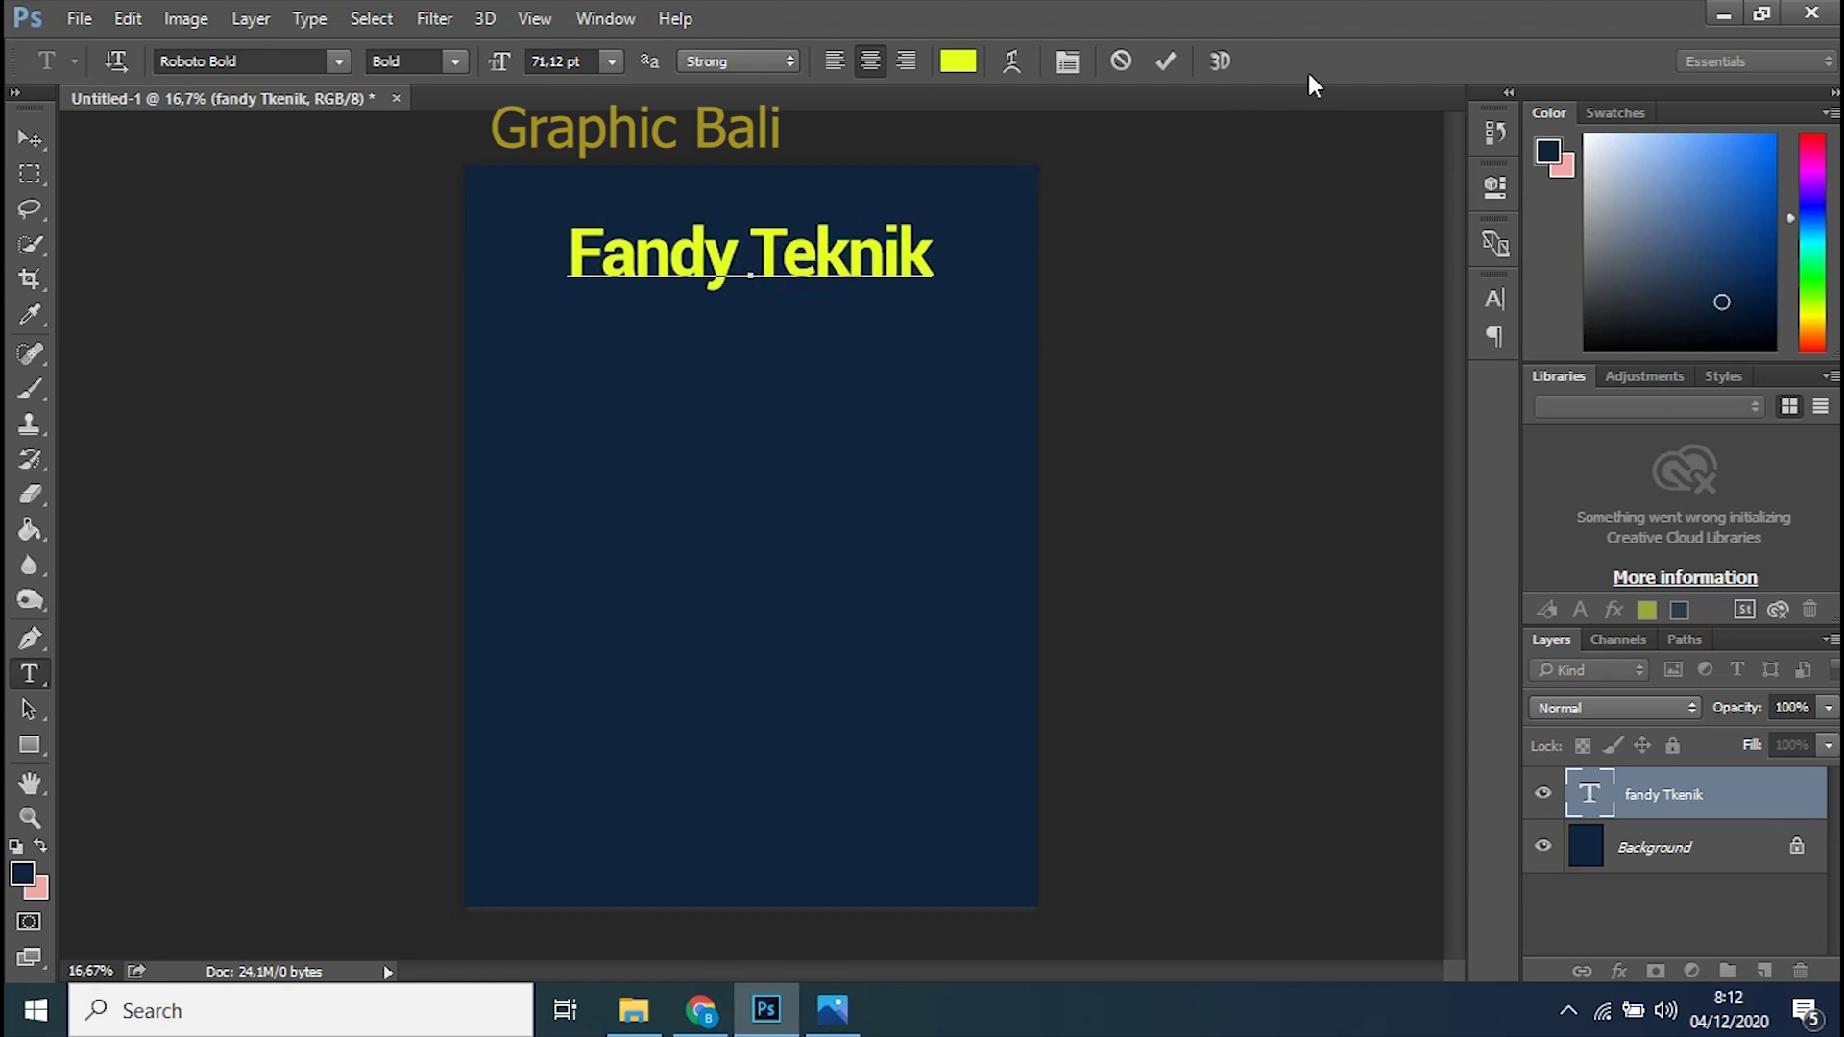
{"action": "left_click", "coordinate": [1164, 62]}
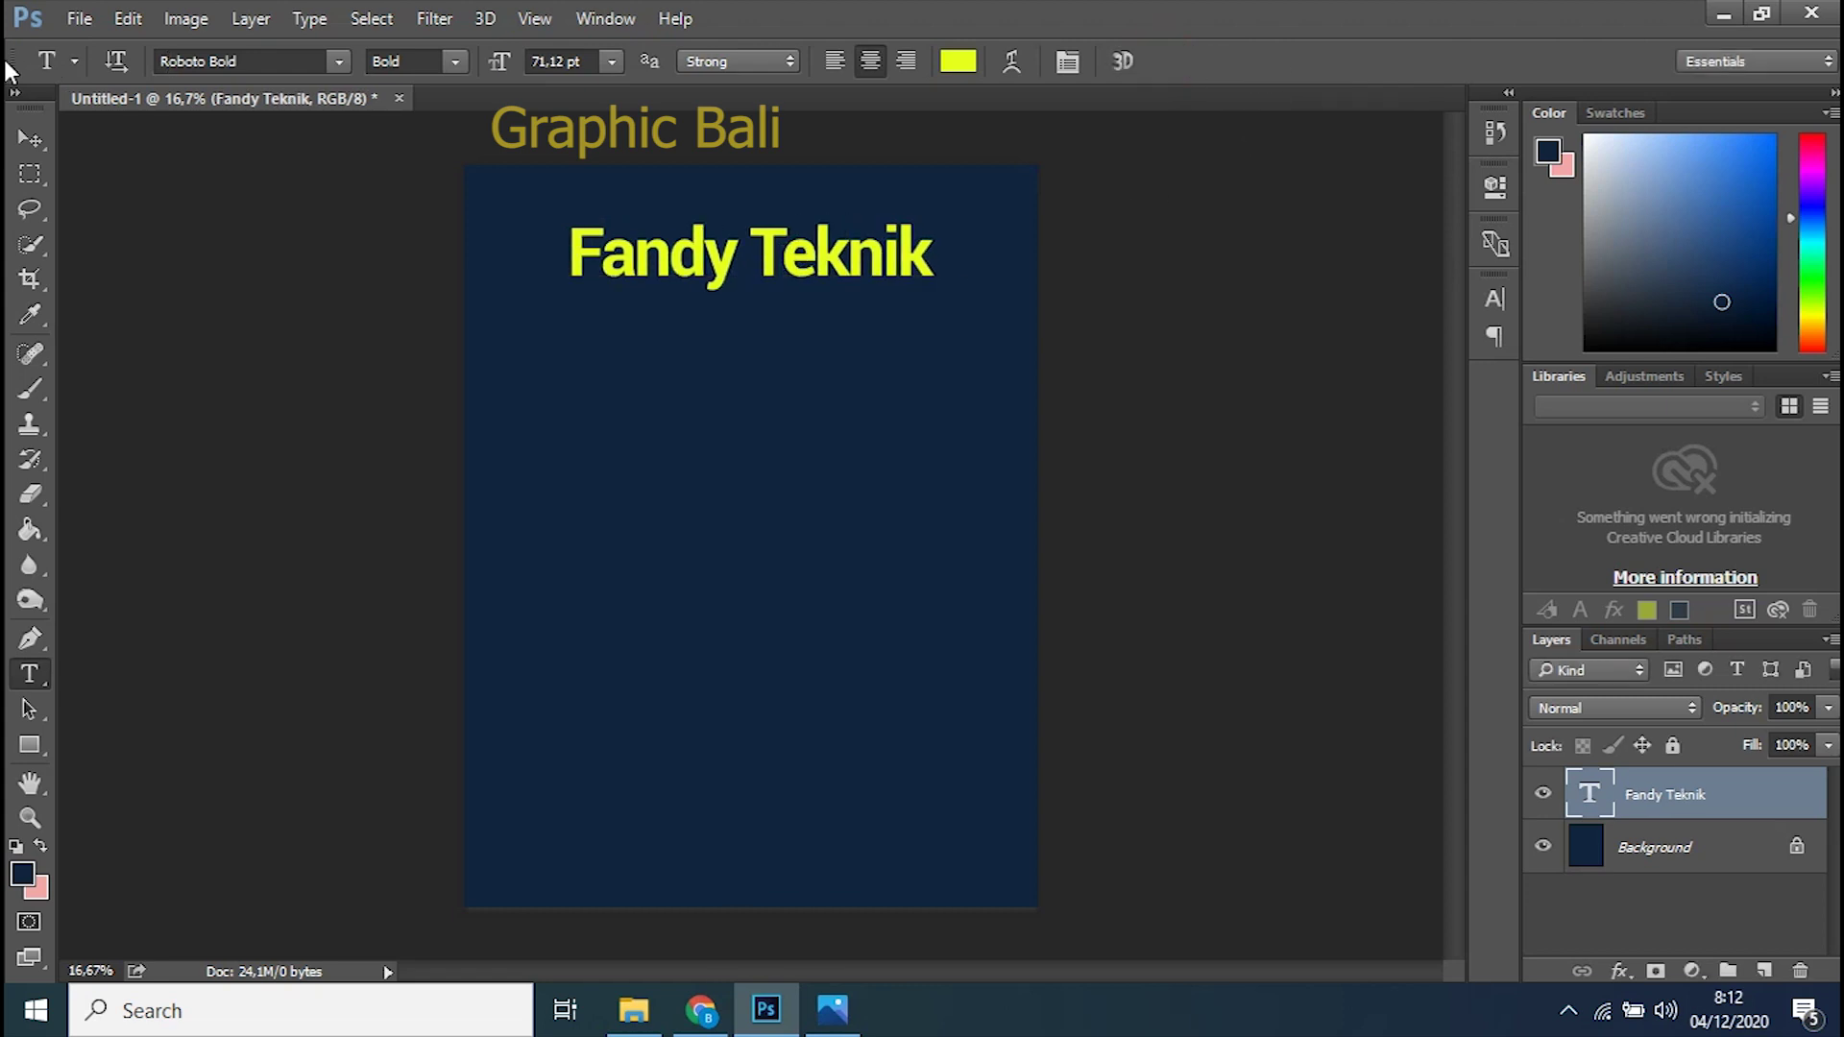
{"action": "left_click", "coordinate": [30, 139]}
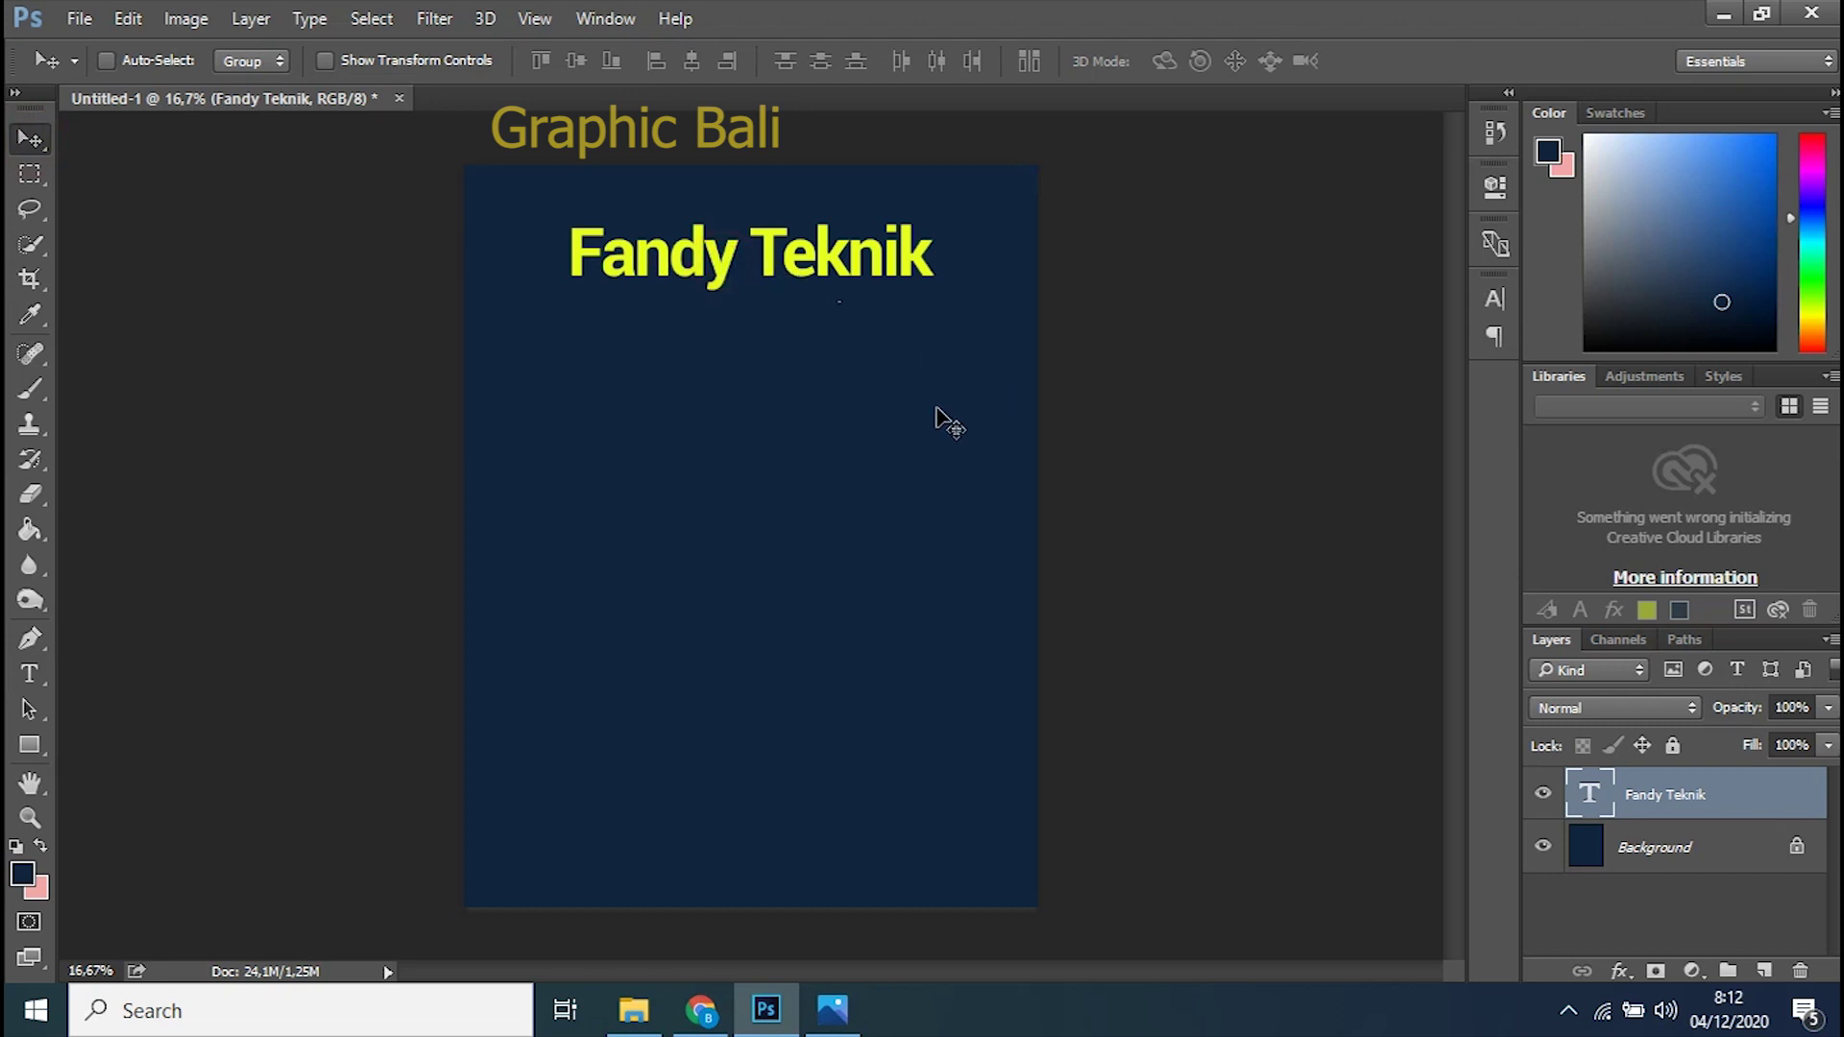
Step: Add the subtitle 'Penyedia Jasa & Pemasangan Listrik' below the title
{"action": "left_click", "coordinate": [832, 1010]}
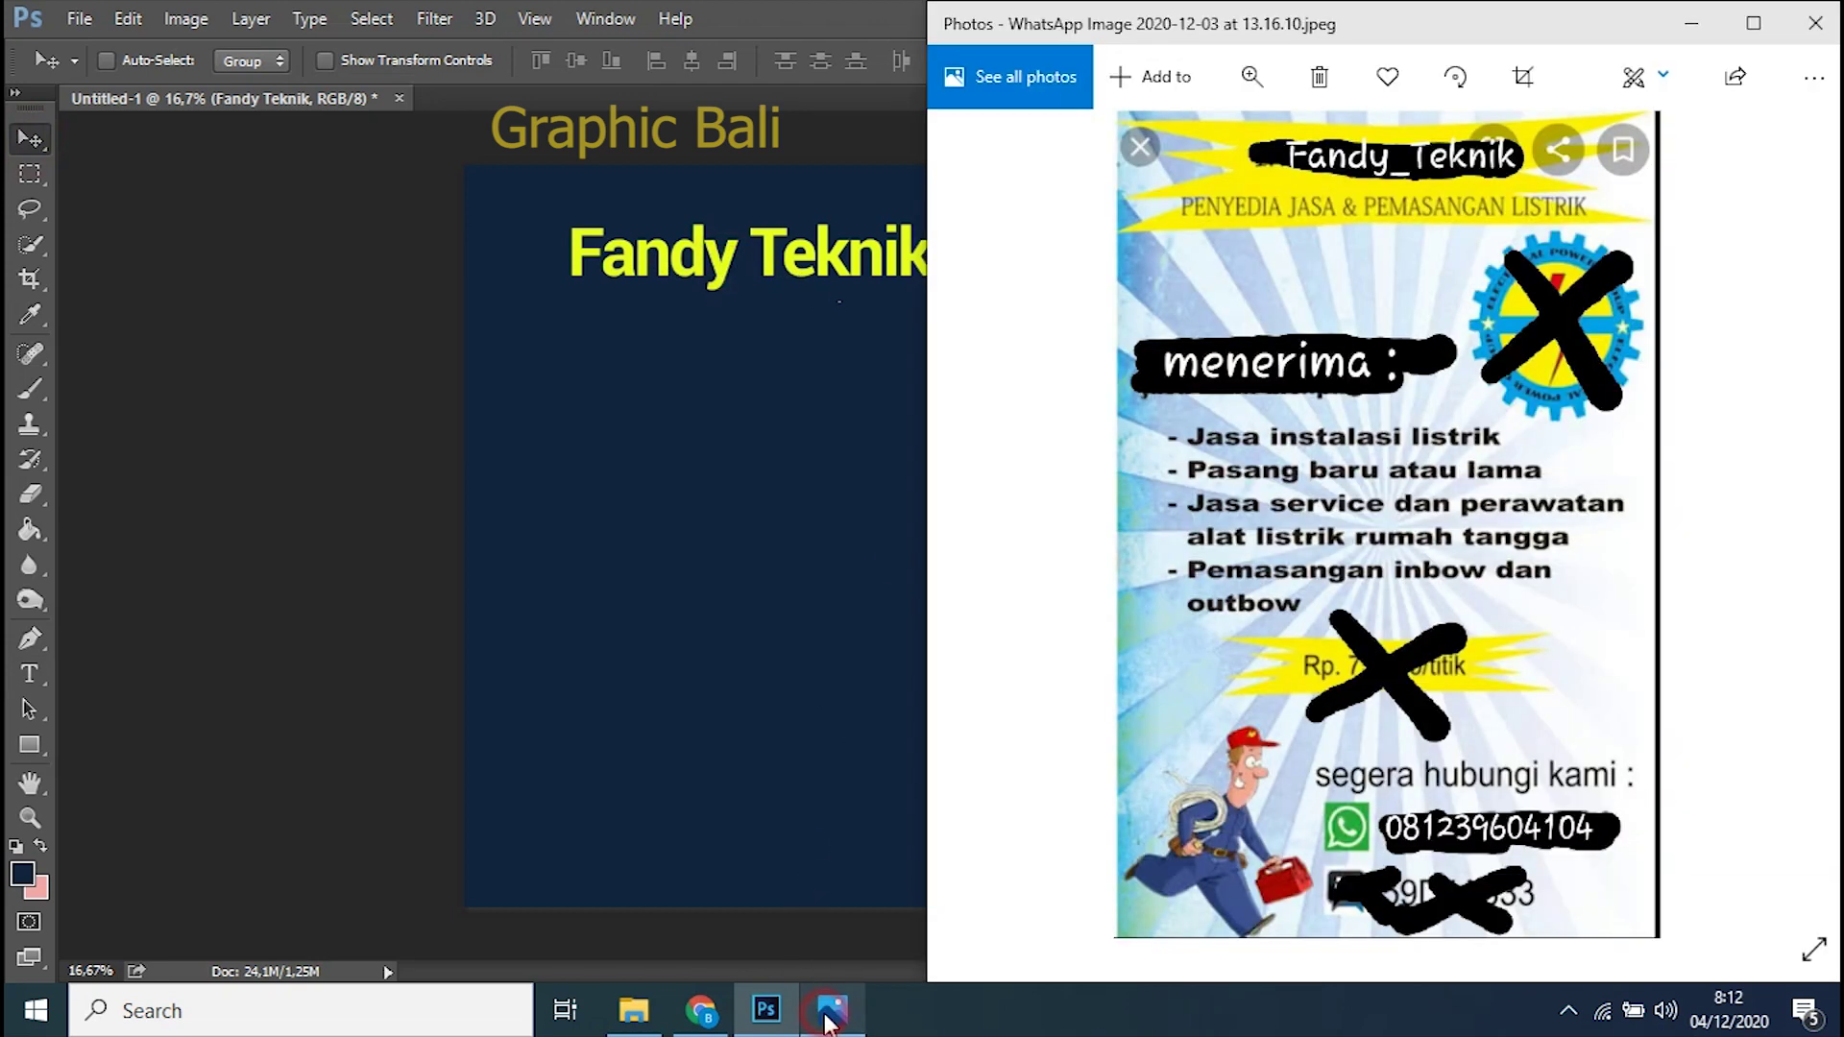
{"action": "left_click", "coordinate": [828, 1013]}
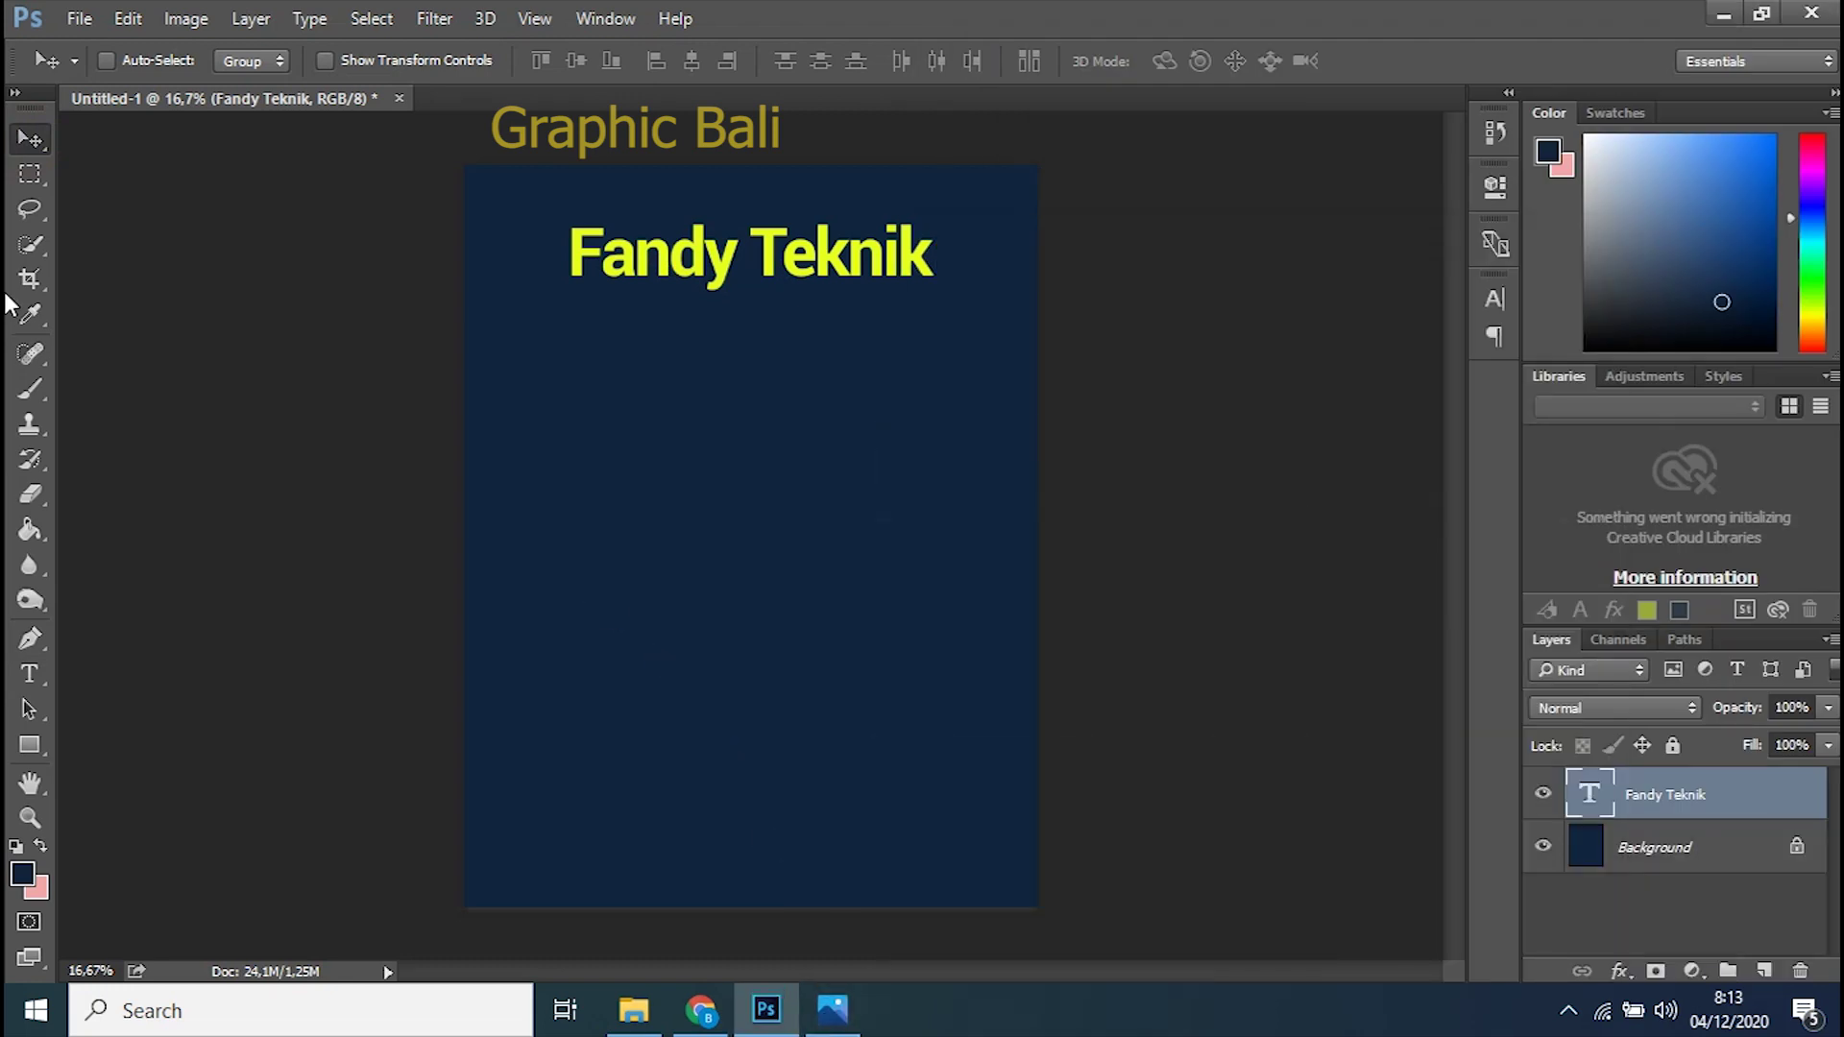
{"action": "left_click", "coordinate": [28, 673]}
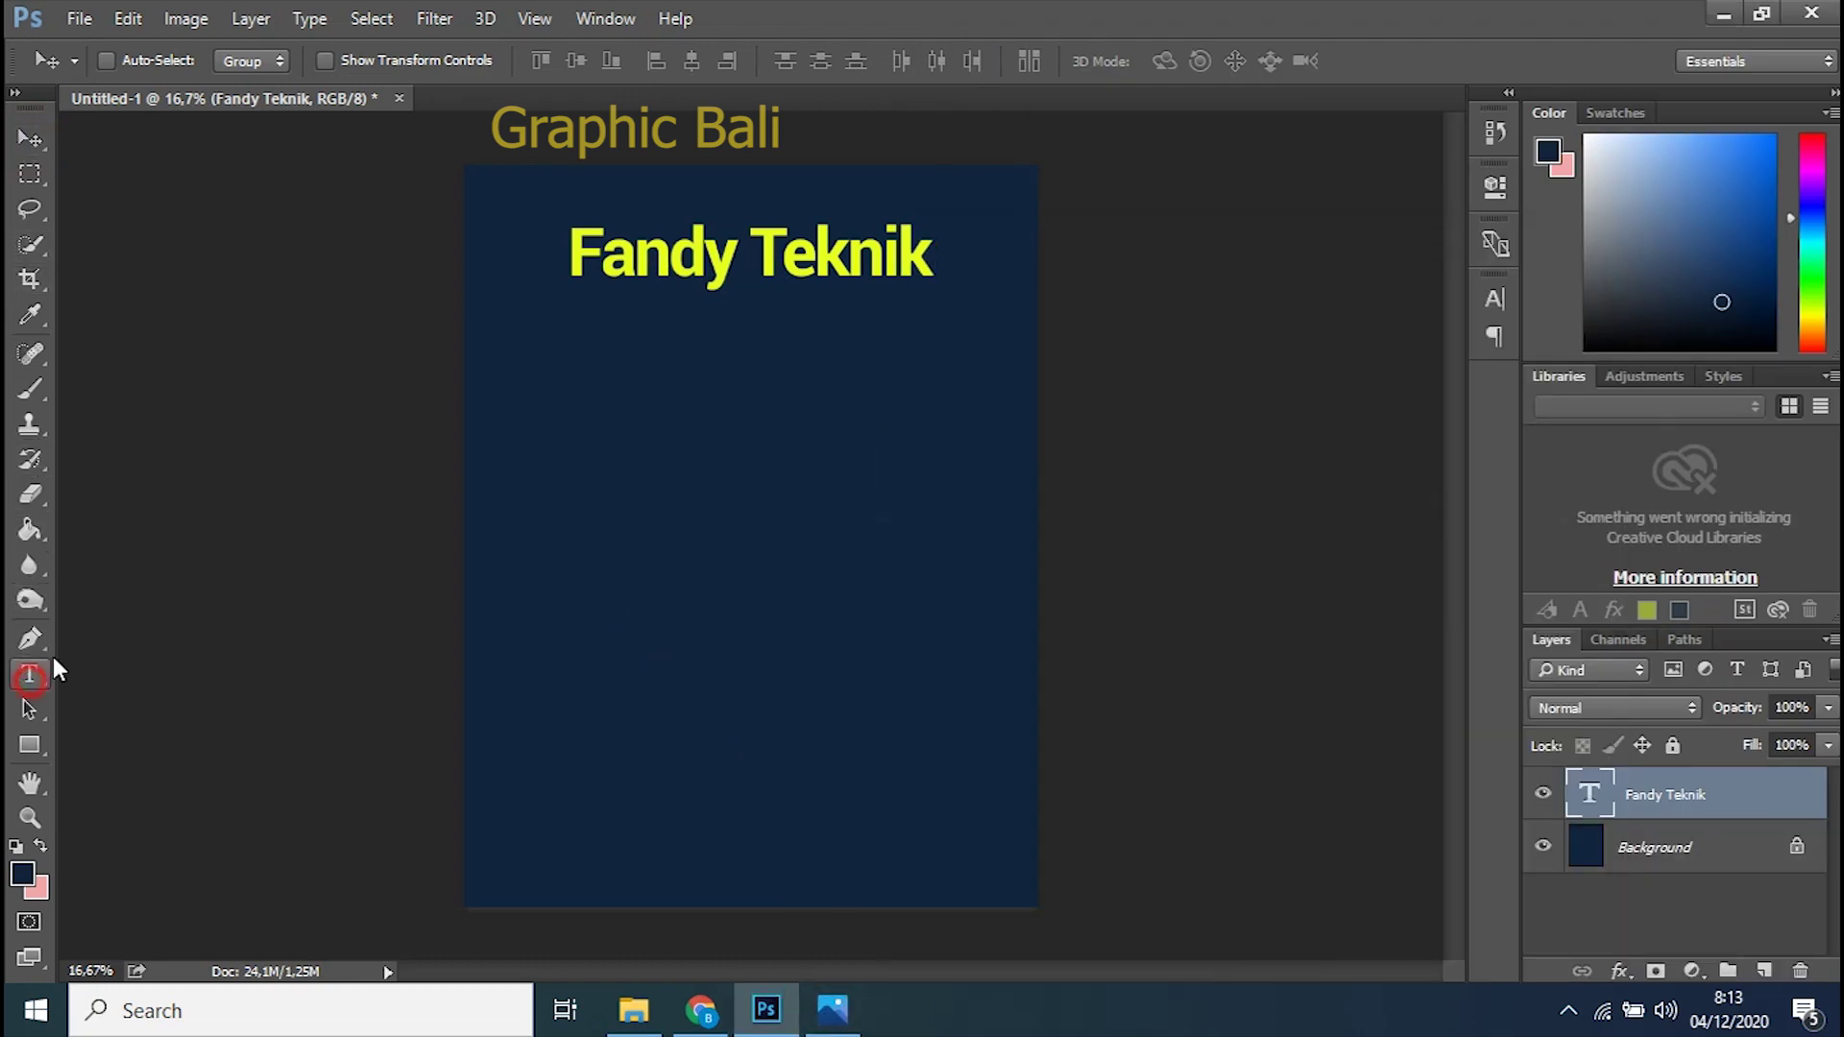
{"action": "left_click", "coordinate": [639, 348]}
{"action": "type", "text": "Penyedia Jasa & Pemasangan Lis"}
{"action": "left_click", "coordinate": [1158, 63]}
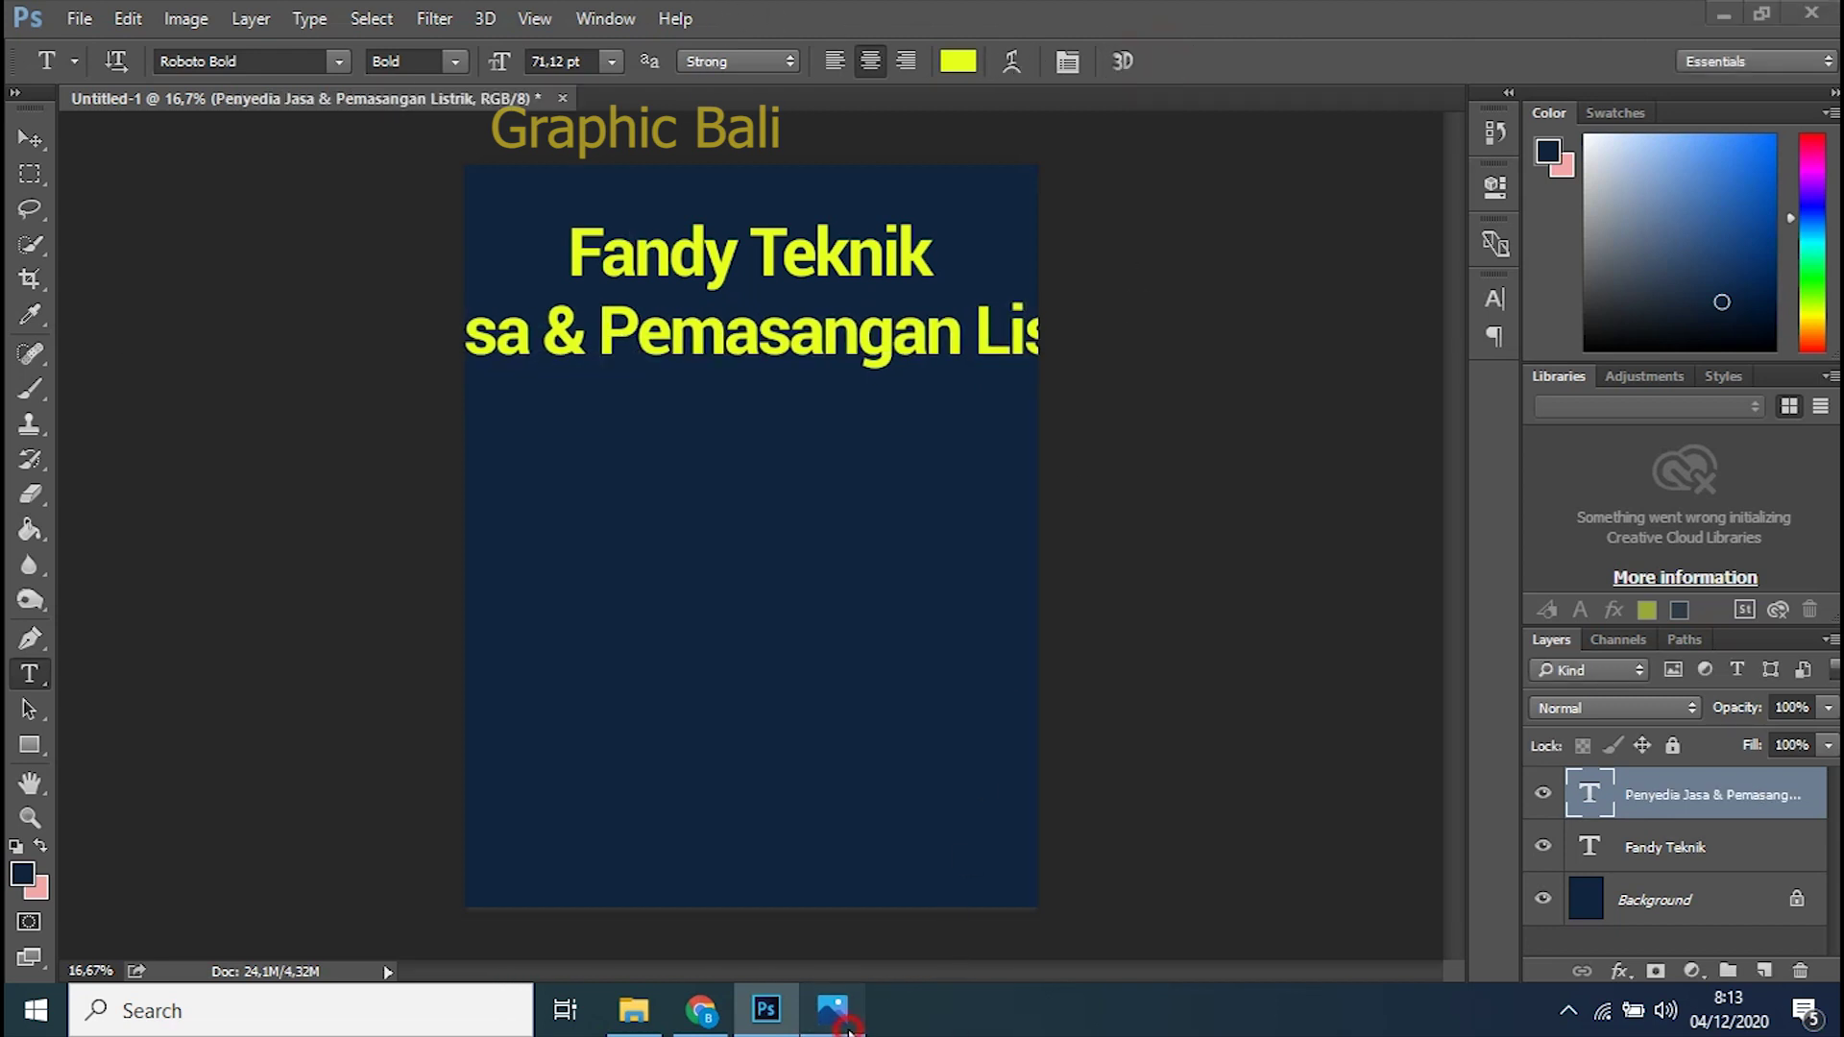
Step: Shrink the subtitle text from 71.12 pt to 48.12 pt
{"action": "left_click", "coordinate": [849, 1029]}
{"action": "left_click", "coordinate": [836, 1011]}
{"action": "left_click", "coordinate": [978, 320]}
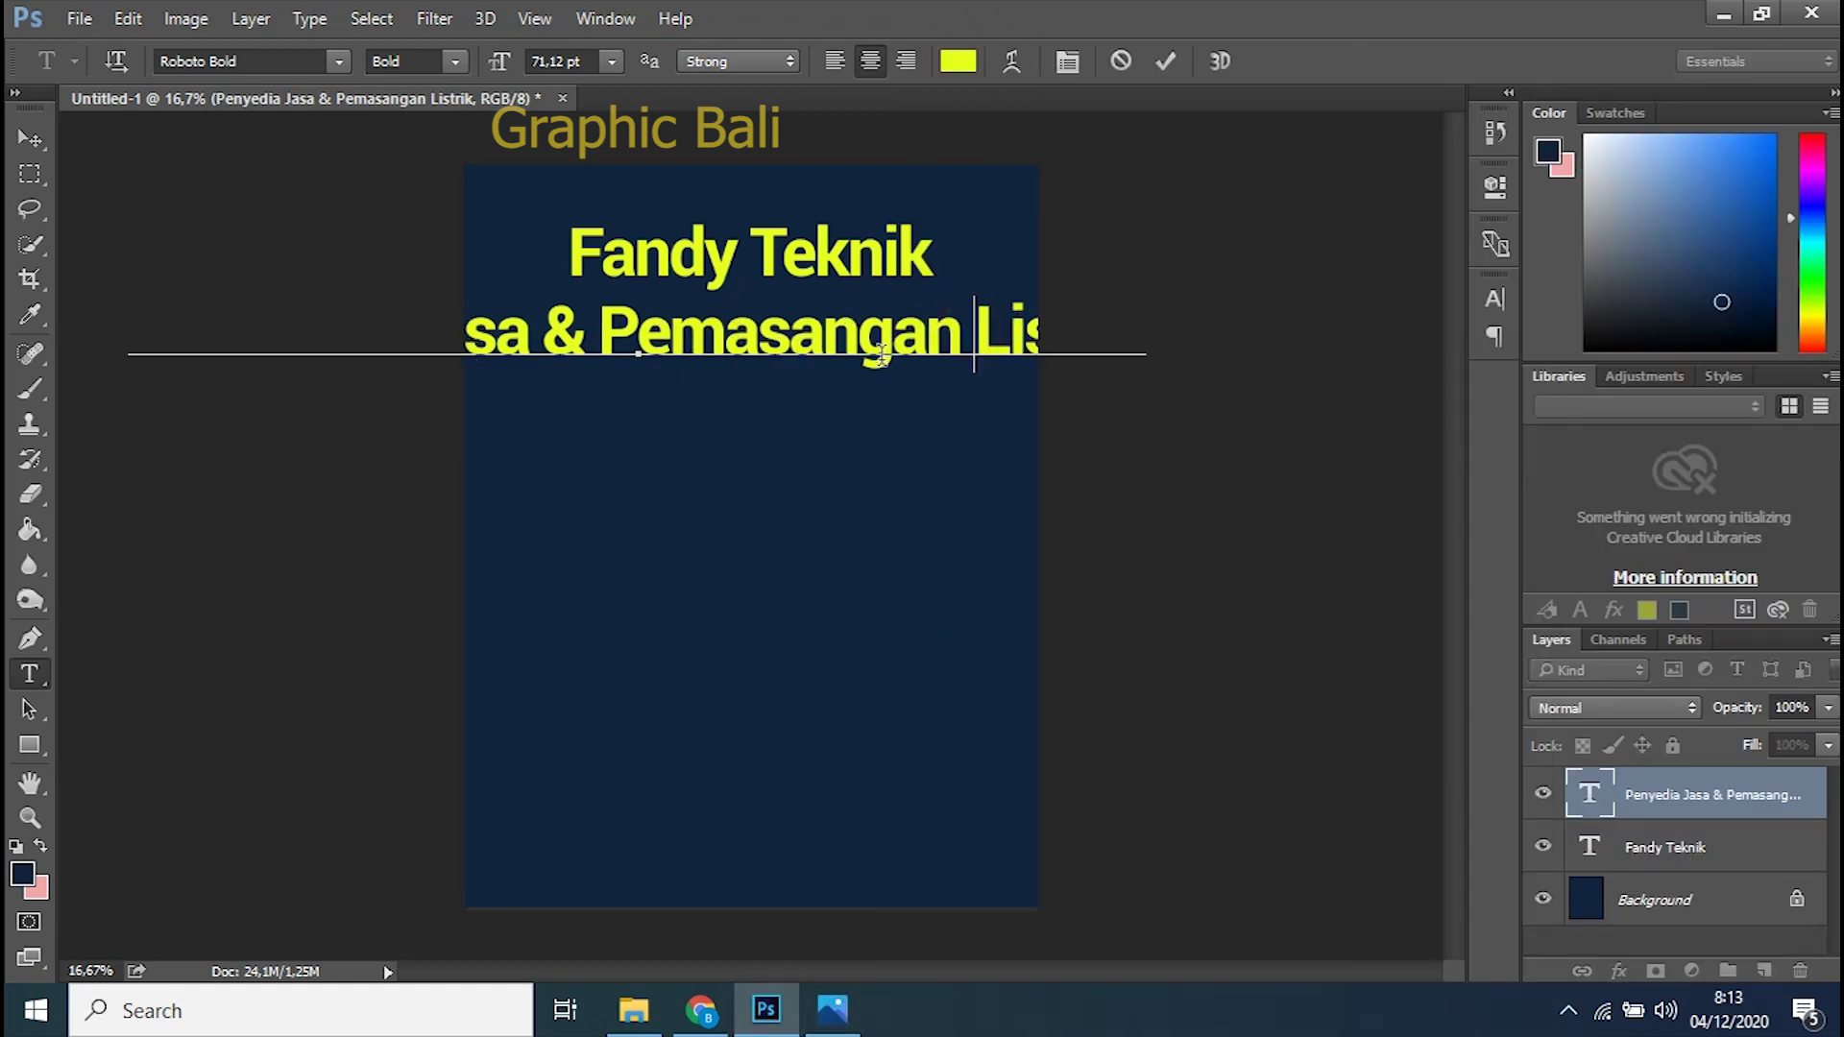
{"action": "key", "text": "ctrl+a"}
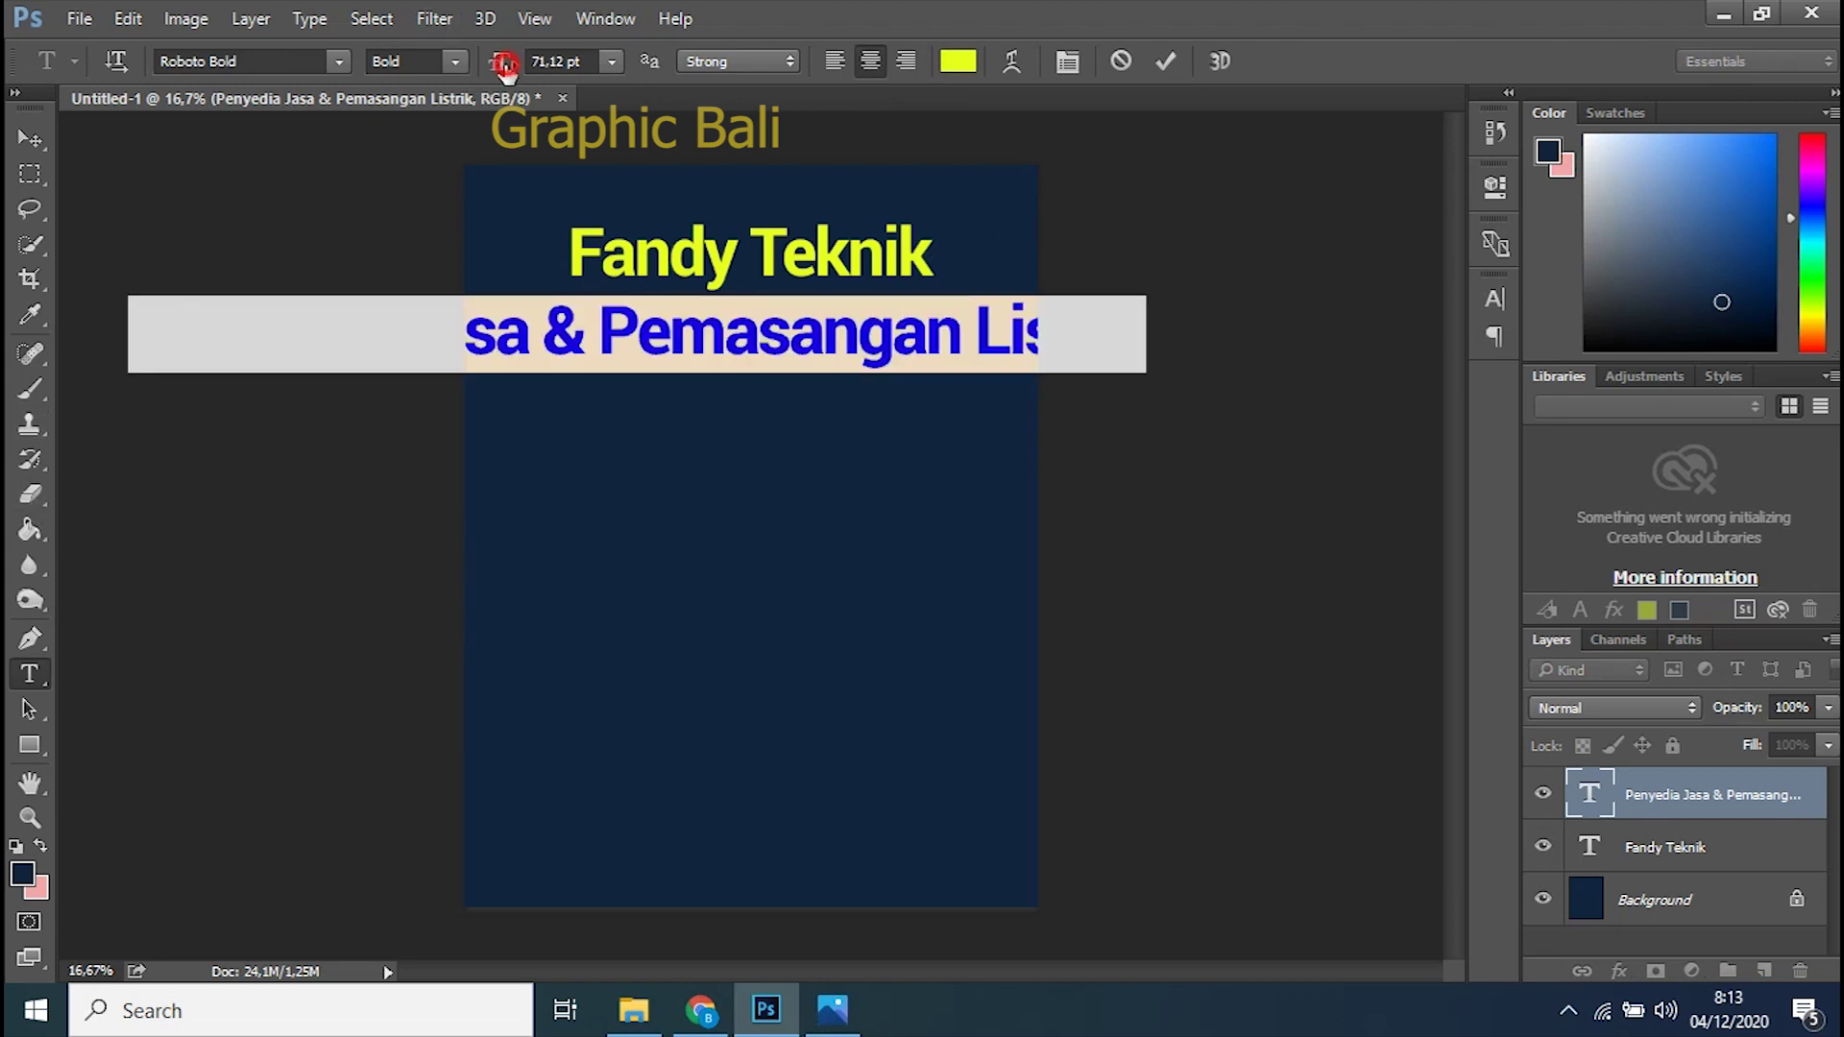
{"action": "left_click_drag", "start_coordinate": [504, 65], "coordinate": [469, 67]}
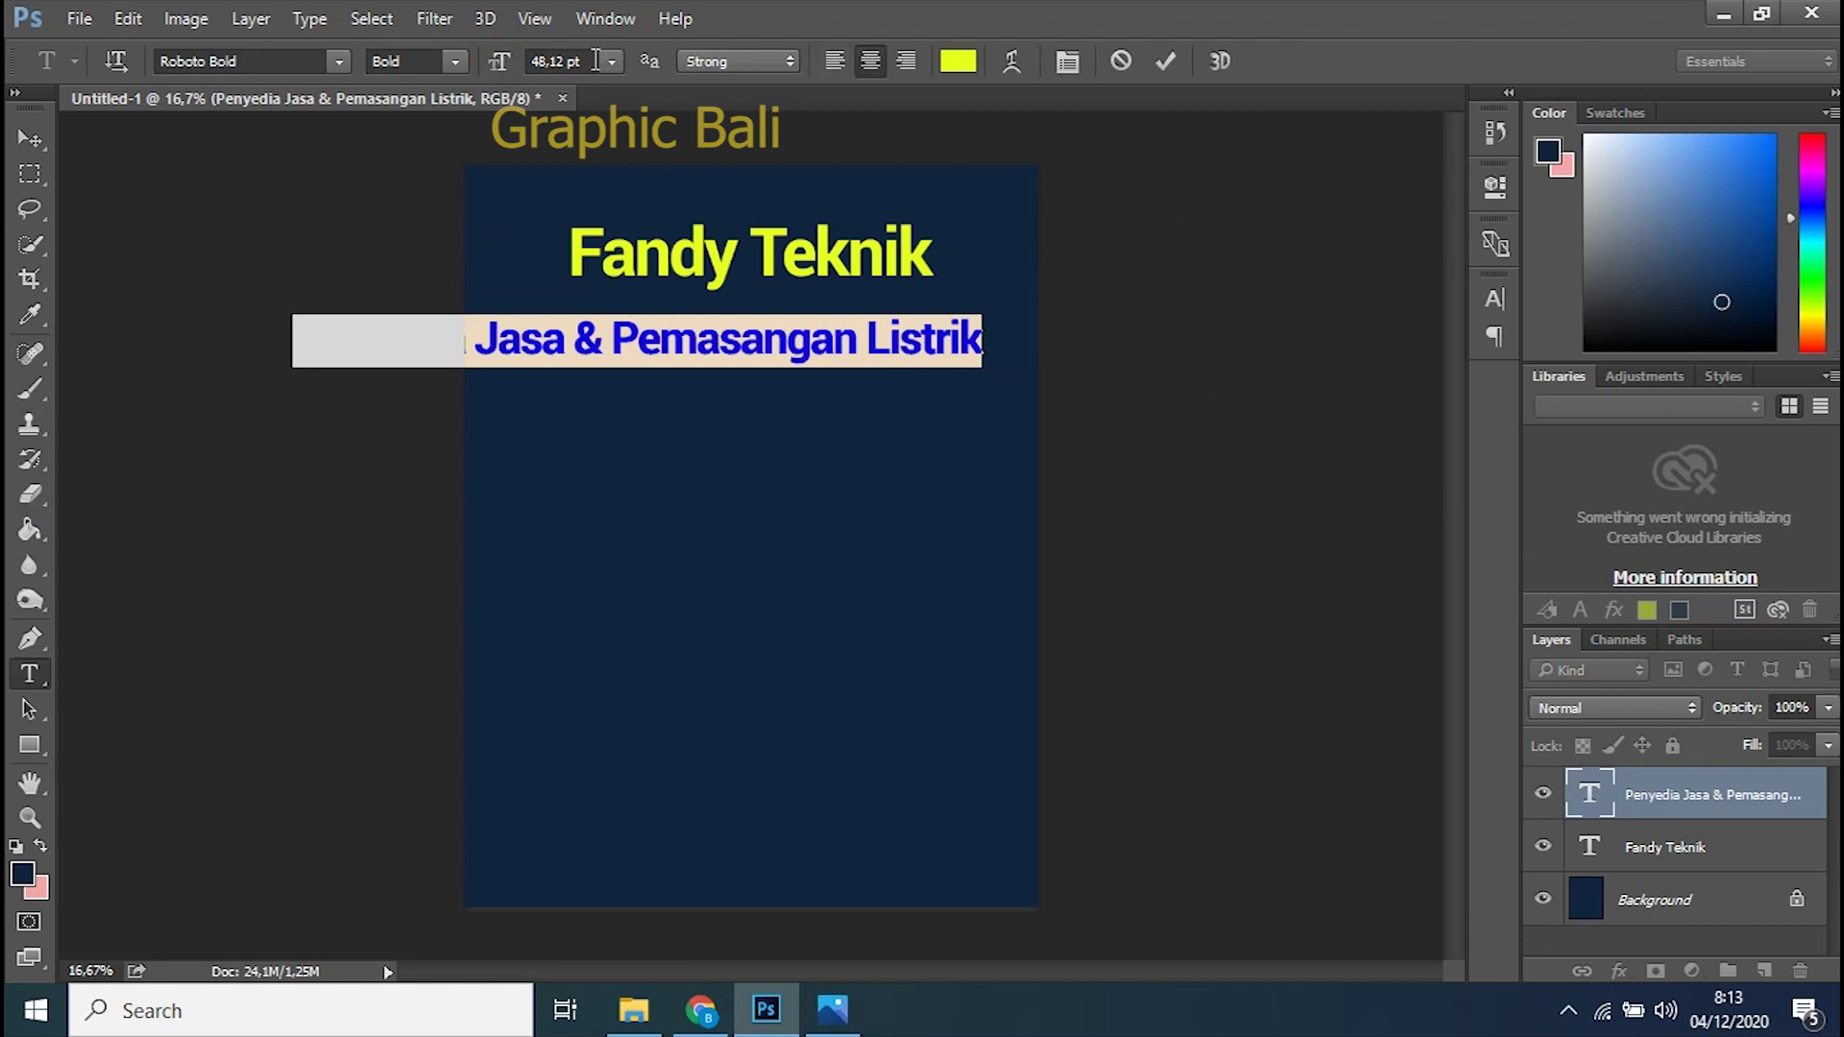
{"action": "left_click", "coordinate": [338, 61]}
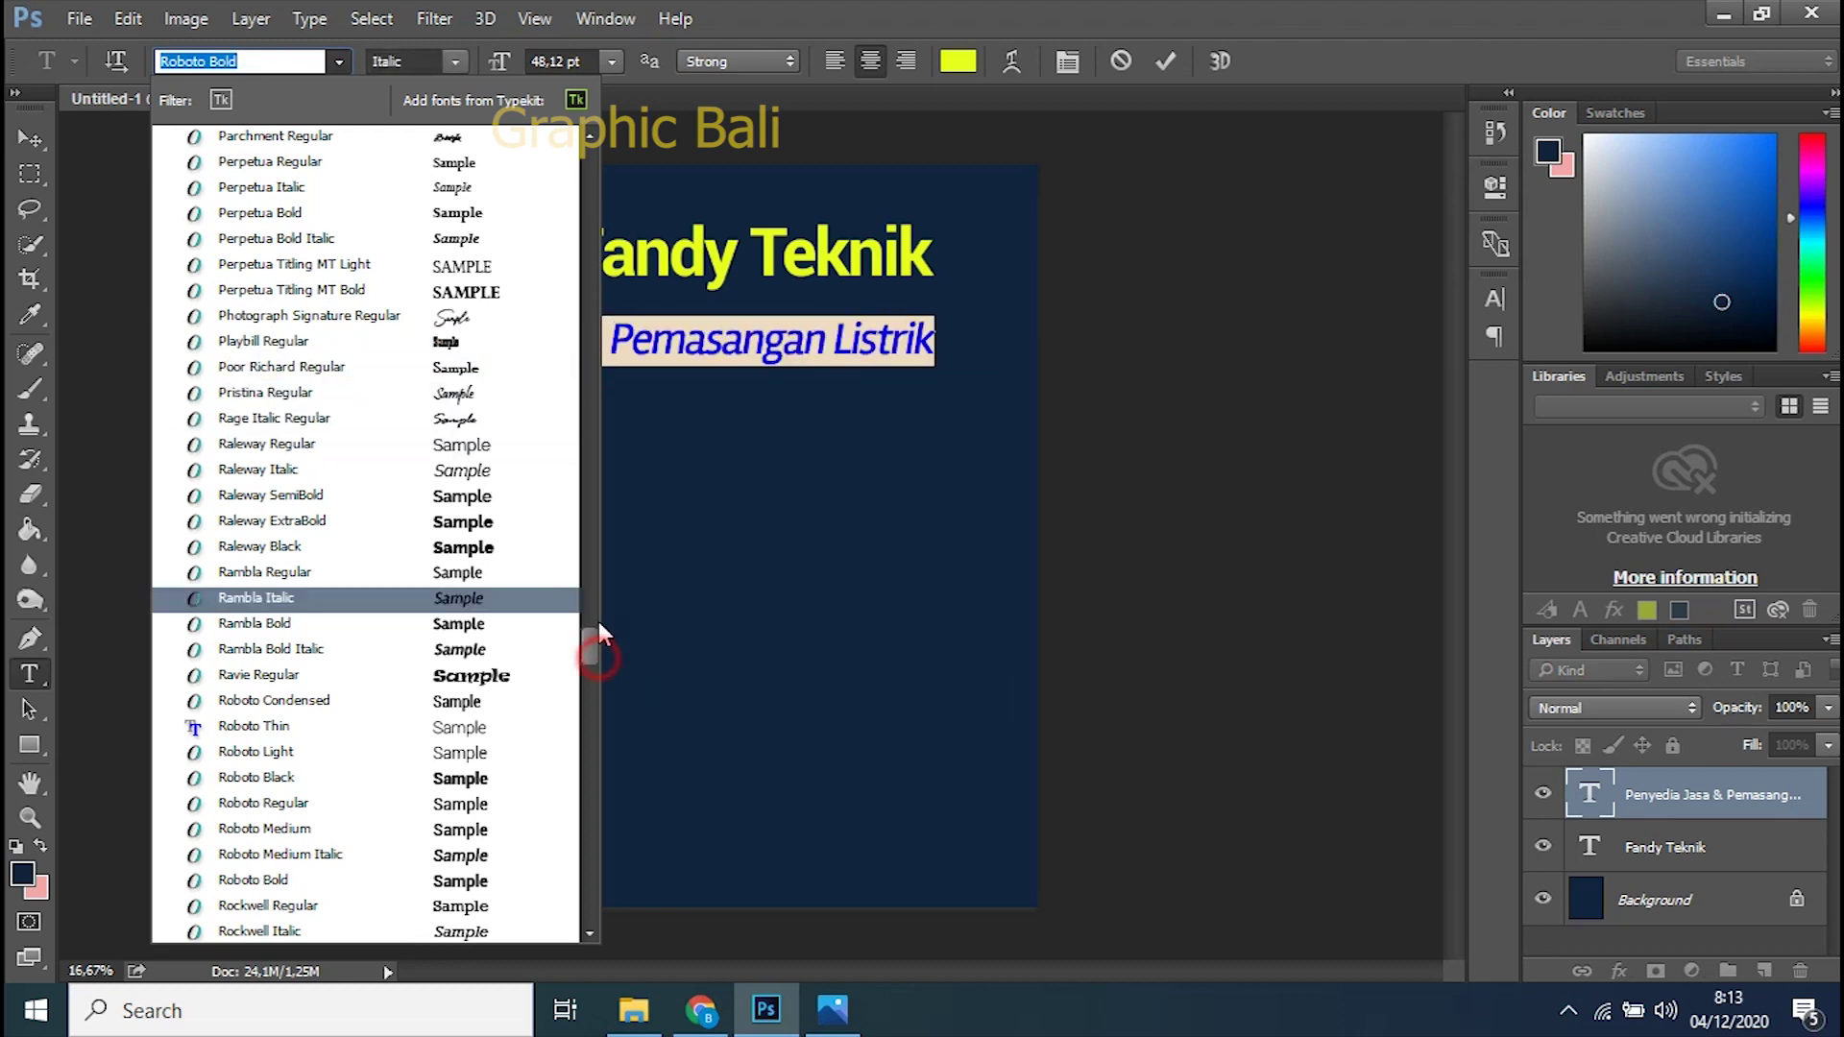
Step: Set the subtitle font to Bebas Regular and commit the change
{"action": "left_click_drag", "start_coordinate": [598, 636], "coordinate": [554, 168]}
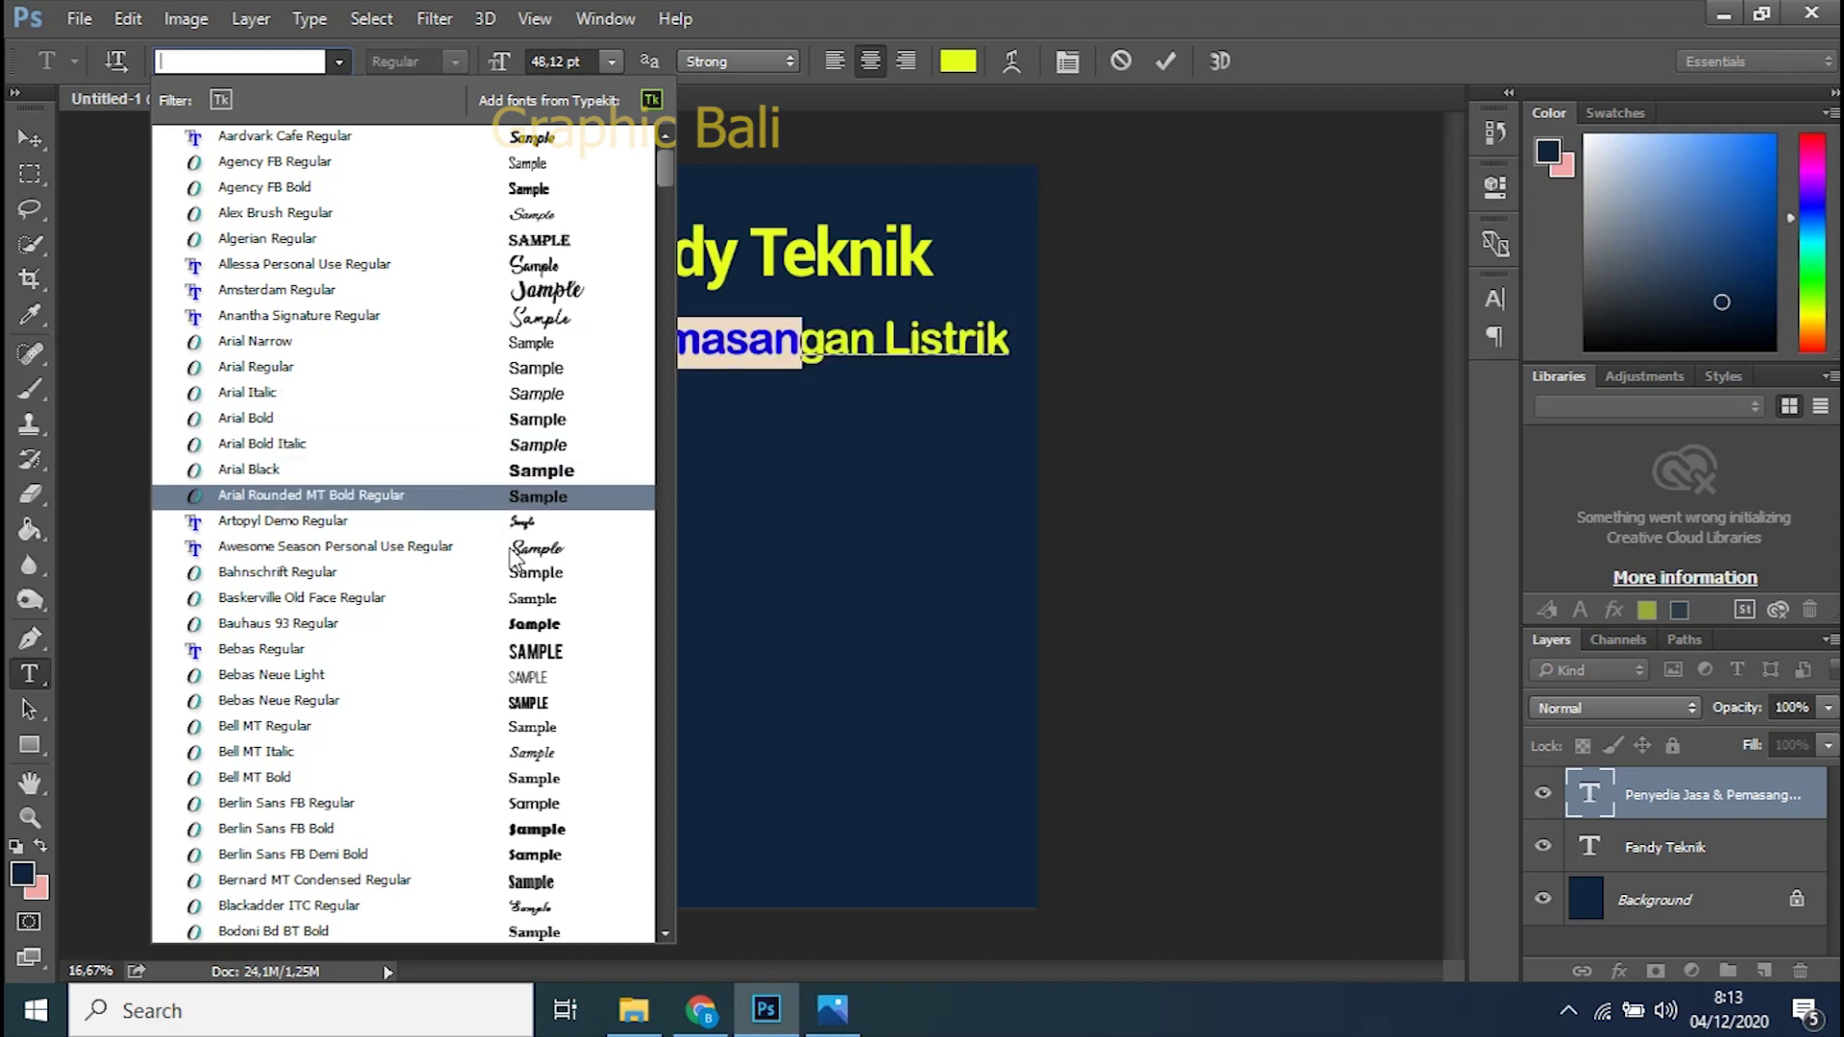
{"action": "left_click", "coordinate": [505, 653]}
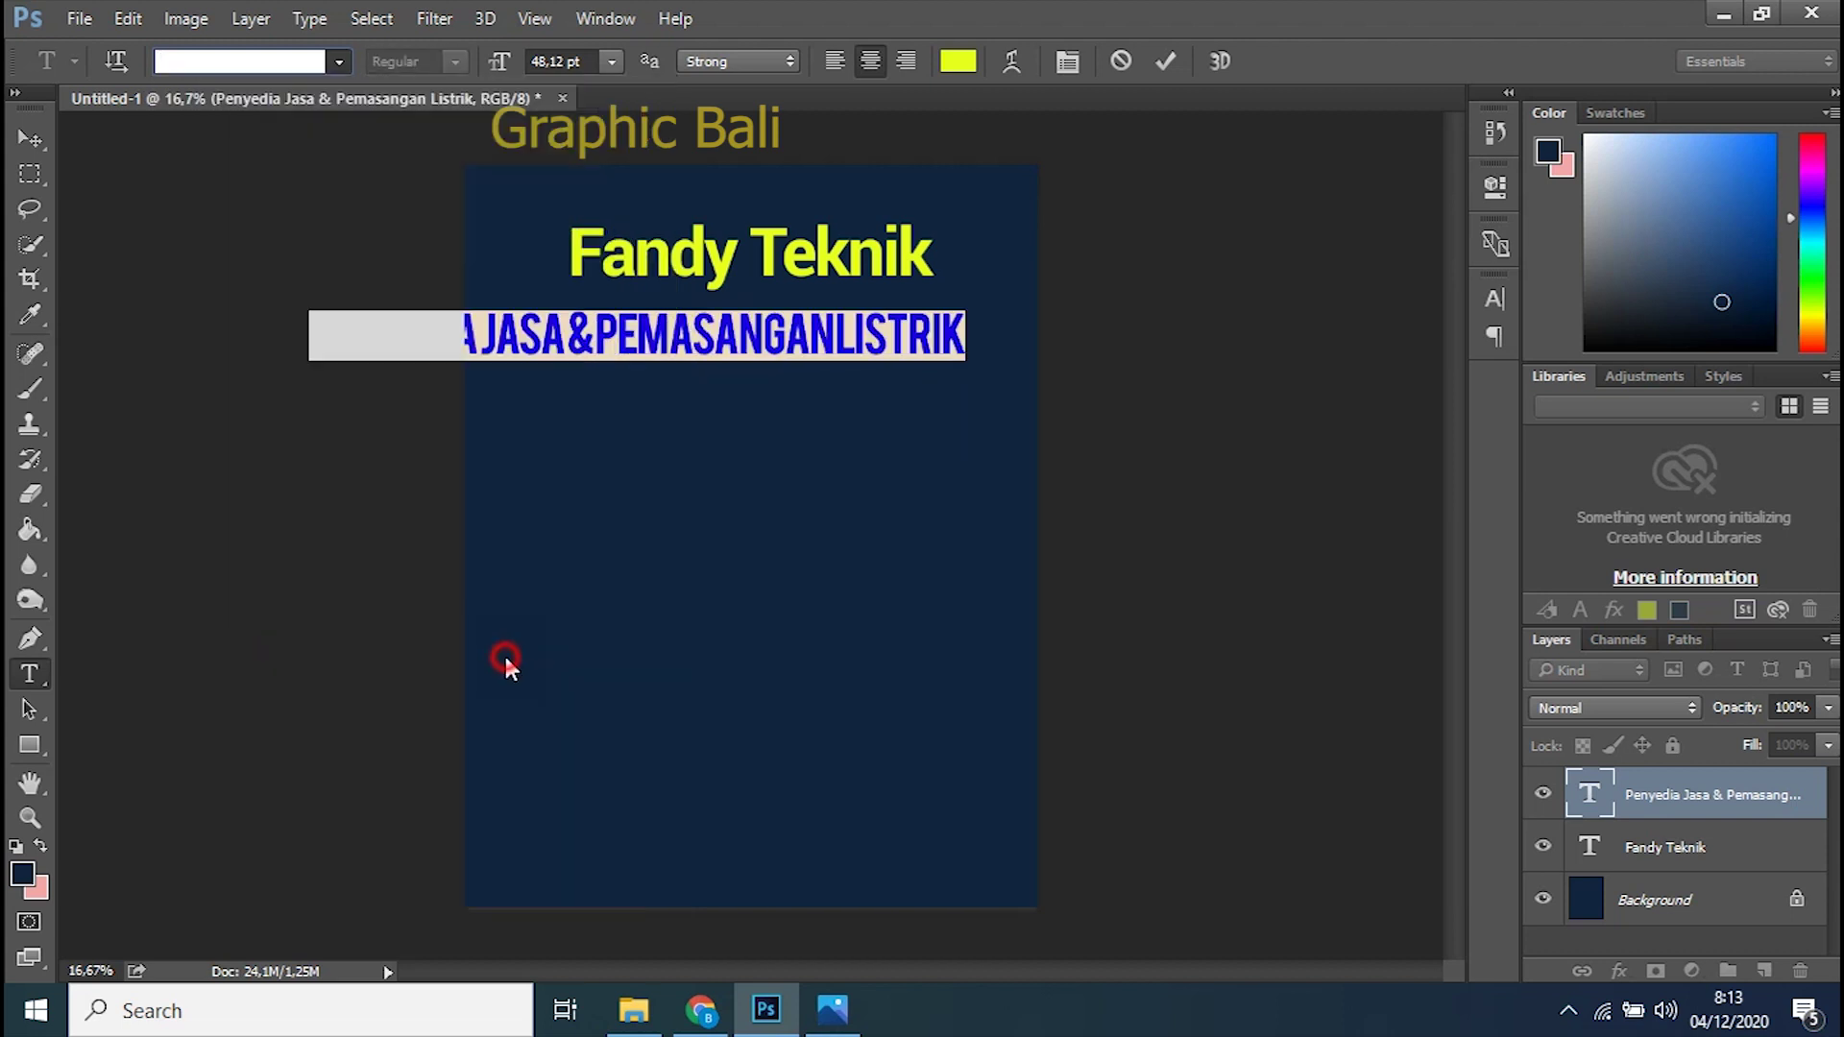
{"action": "left_click", "coordinate": [1164, 62]}
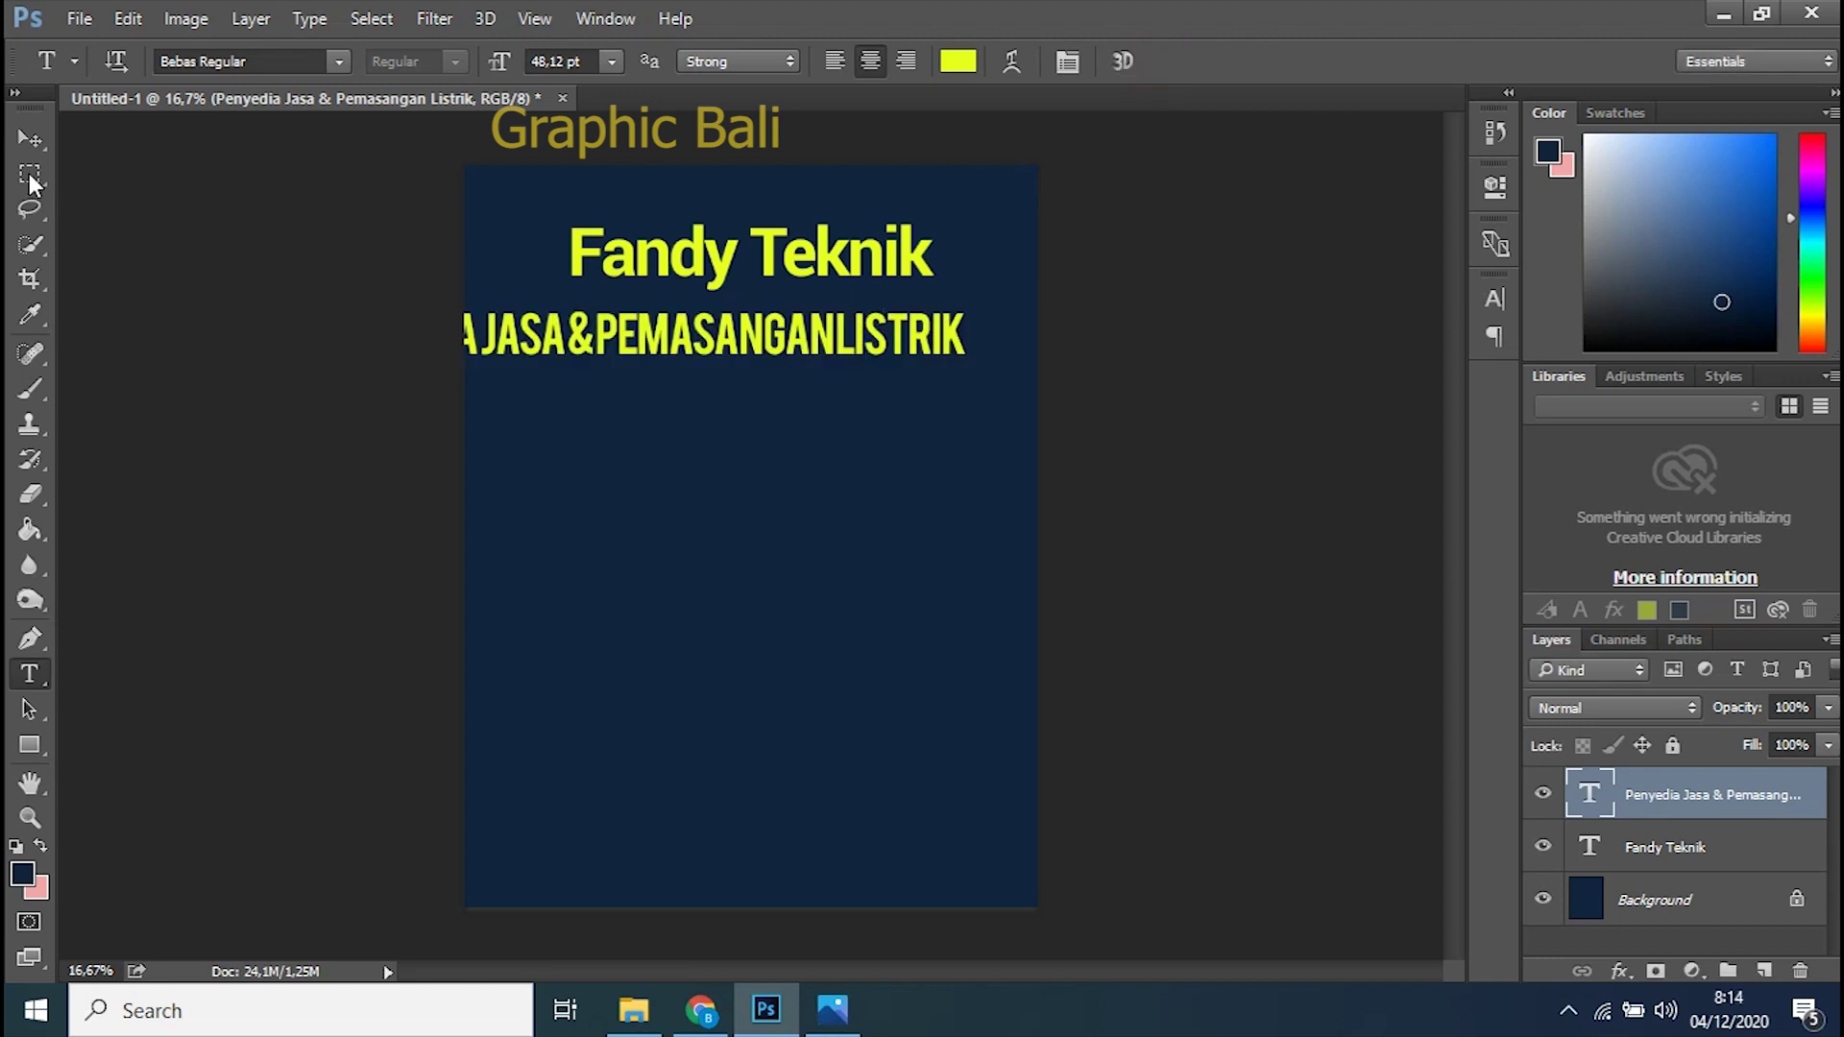
{"action": "left_click", "coordinate": [29, 143]}
Step: Shrink the subtitle to 33.12 pt and centre it just below Fandy Teknik
{"action": "left_click_drag", "start_coordinate": [678, 348], "coordinate": [741, 354]}
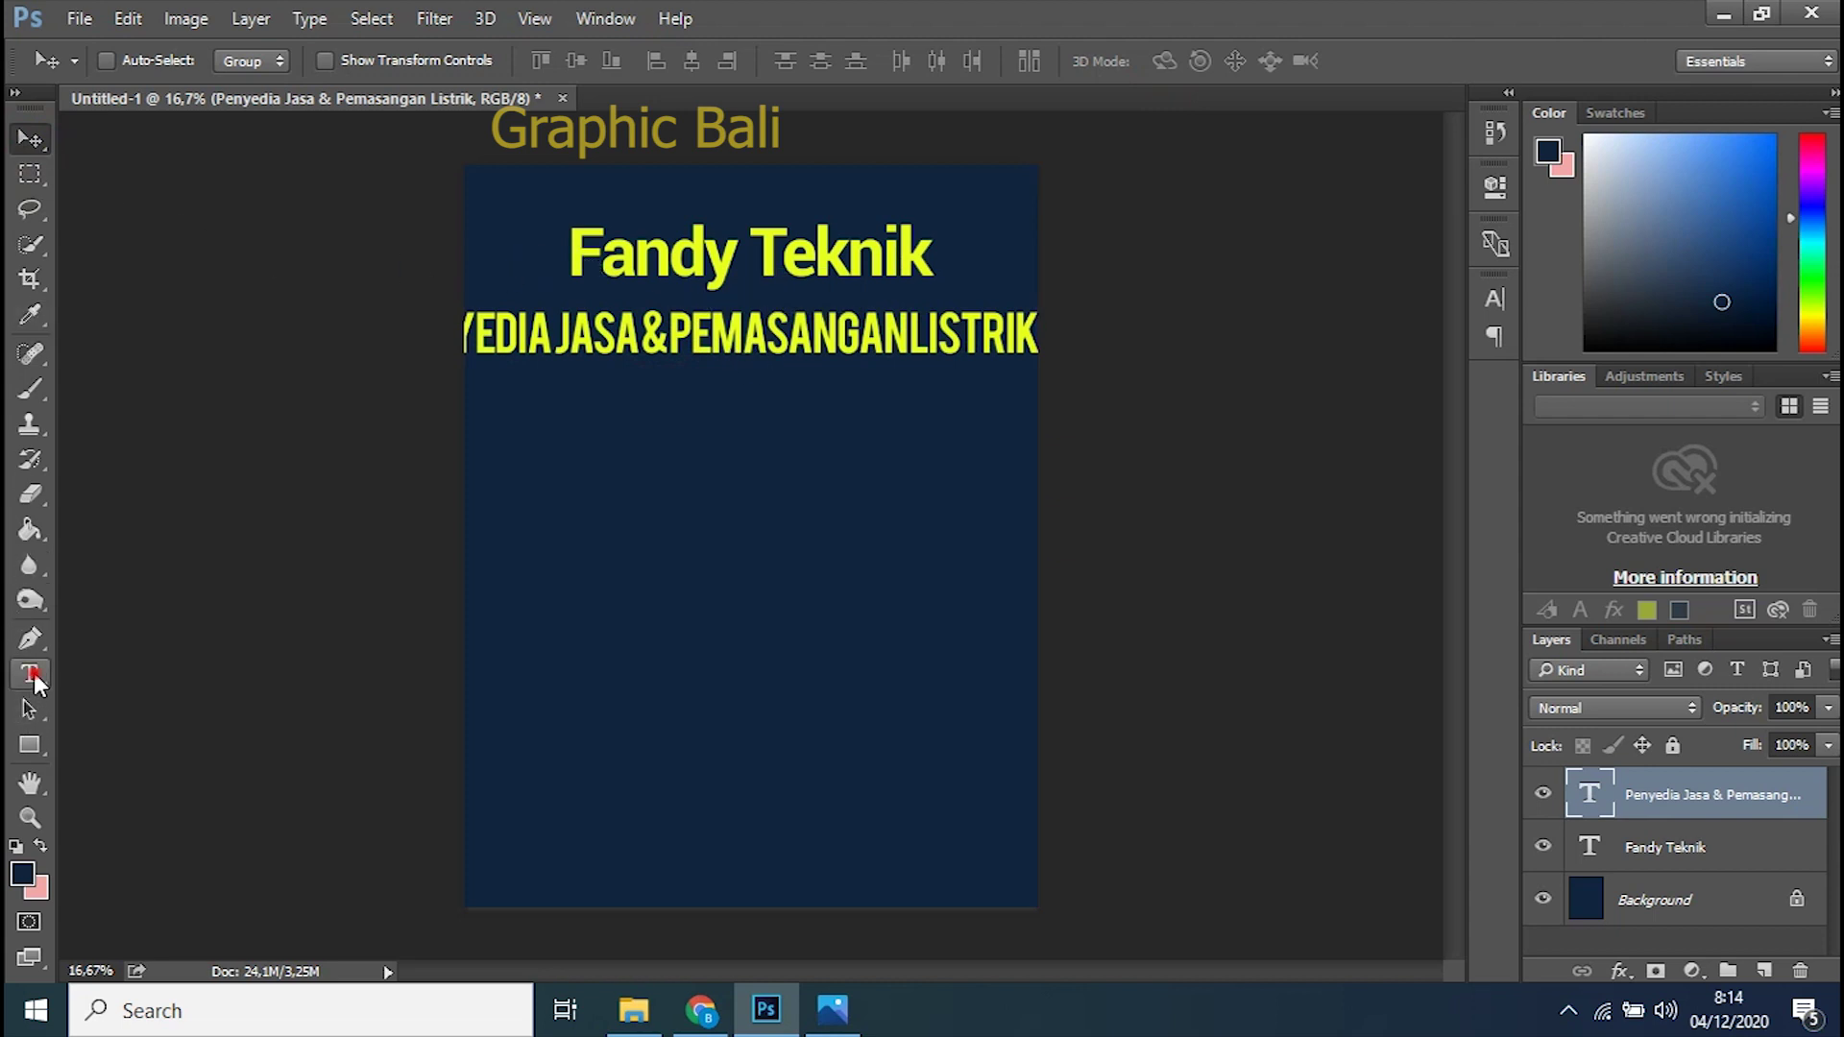
{"action": "left_click", "coordinate": [34, 677]}
{"action": "left_click", "coordinate": [693, 337]}
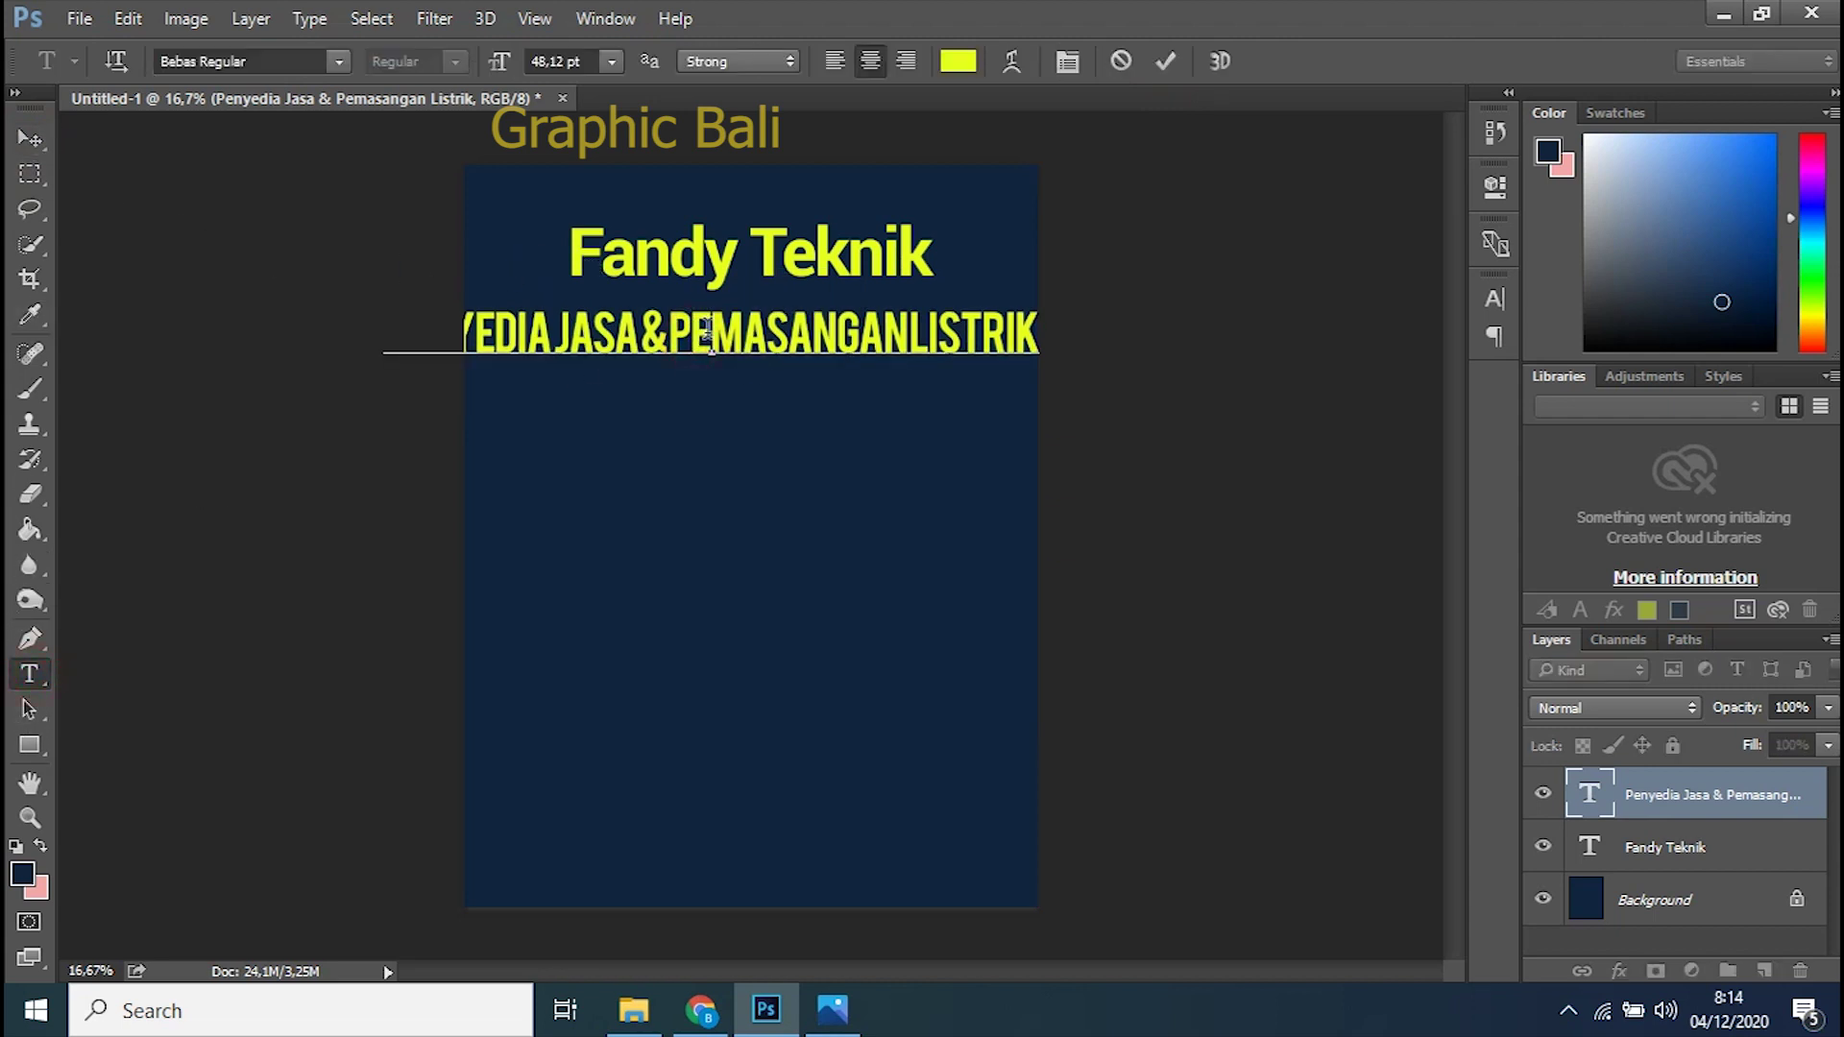
{"action": "key", "text": "ctrl+a"}
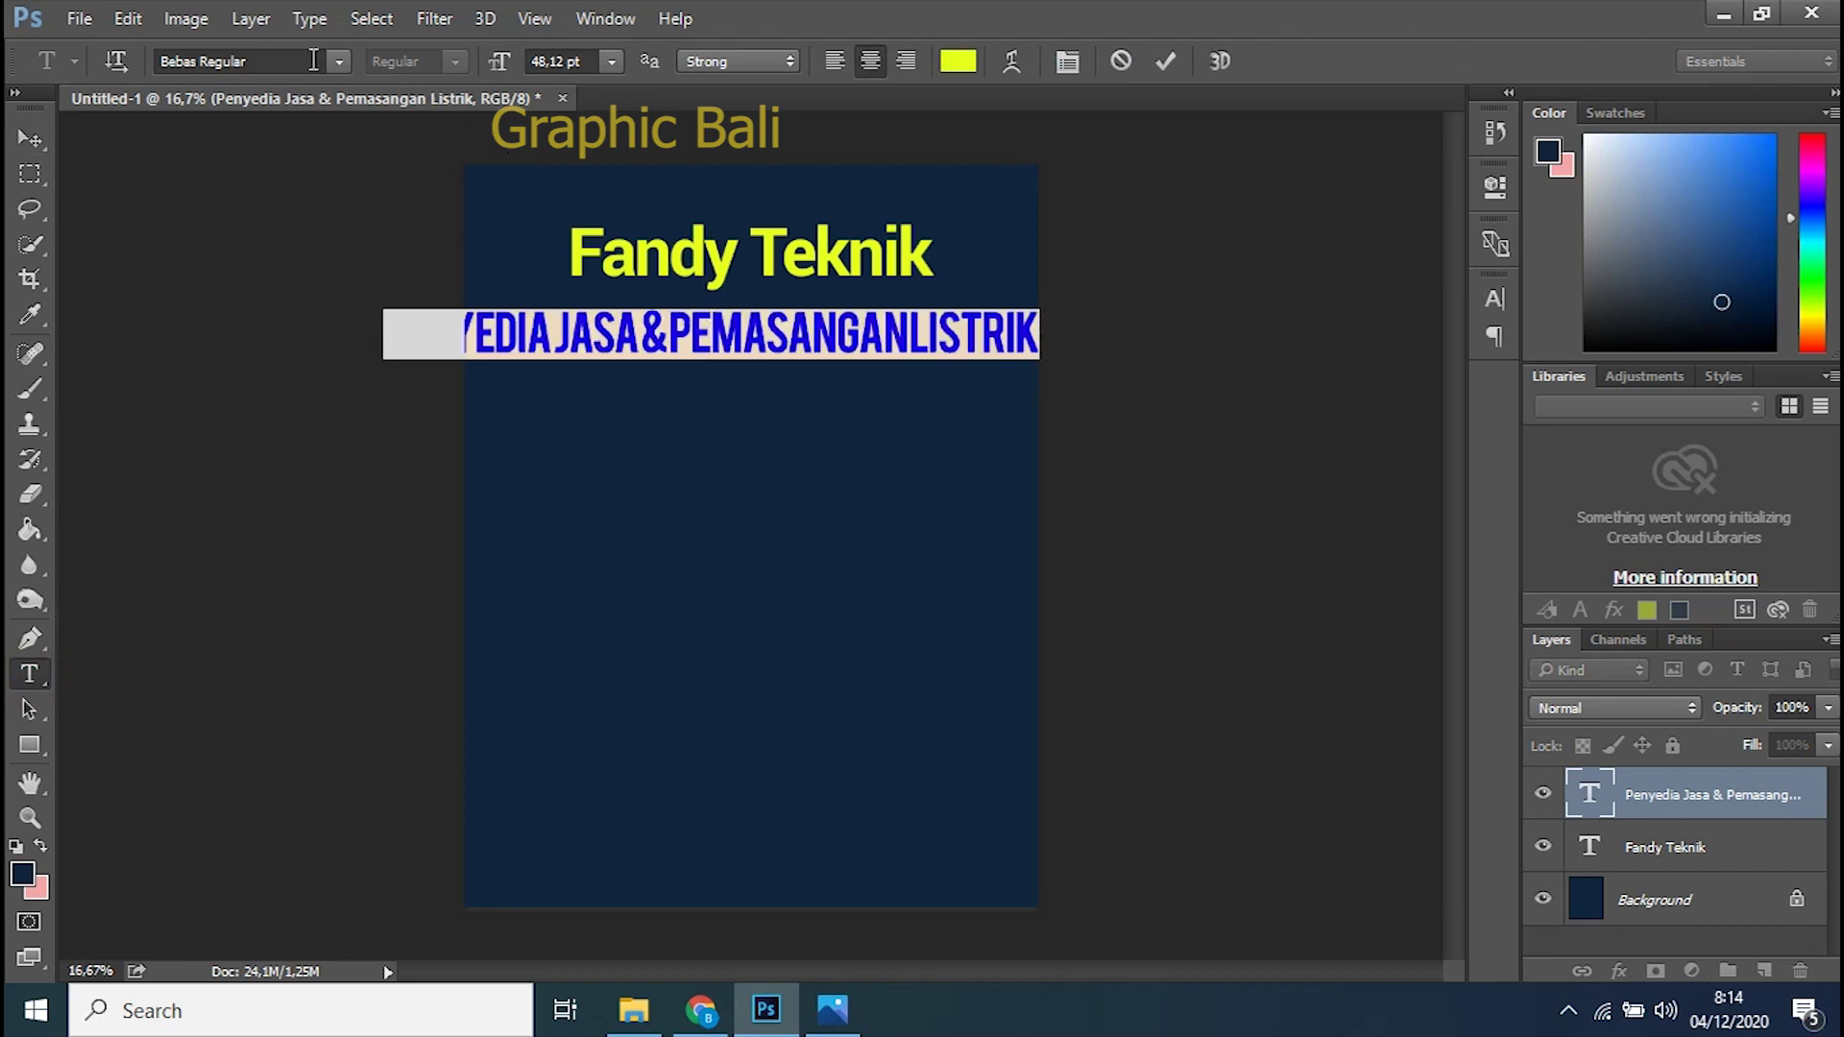
{"action": "left_click_drag", "start_coordinate": [506, 66], "coordinate": [504, 83]}
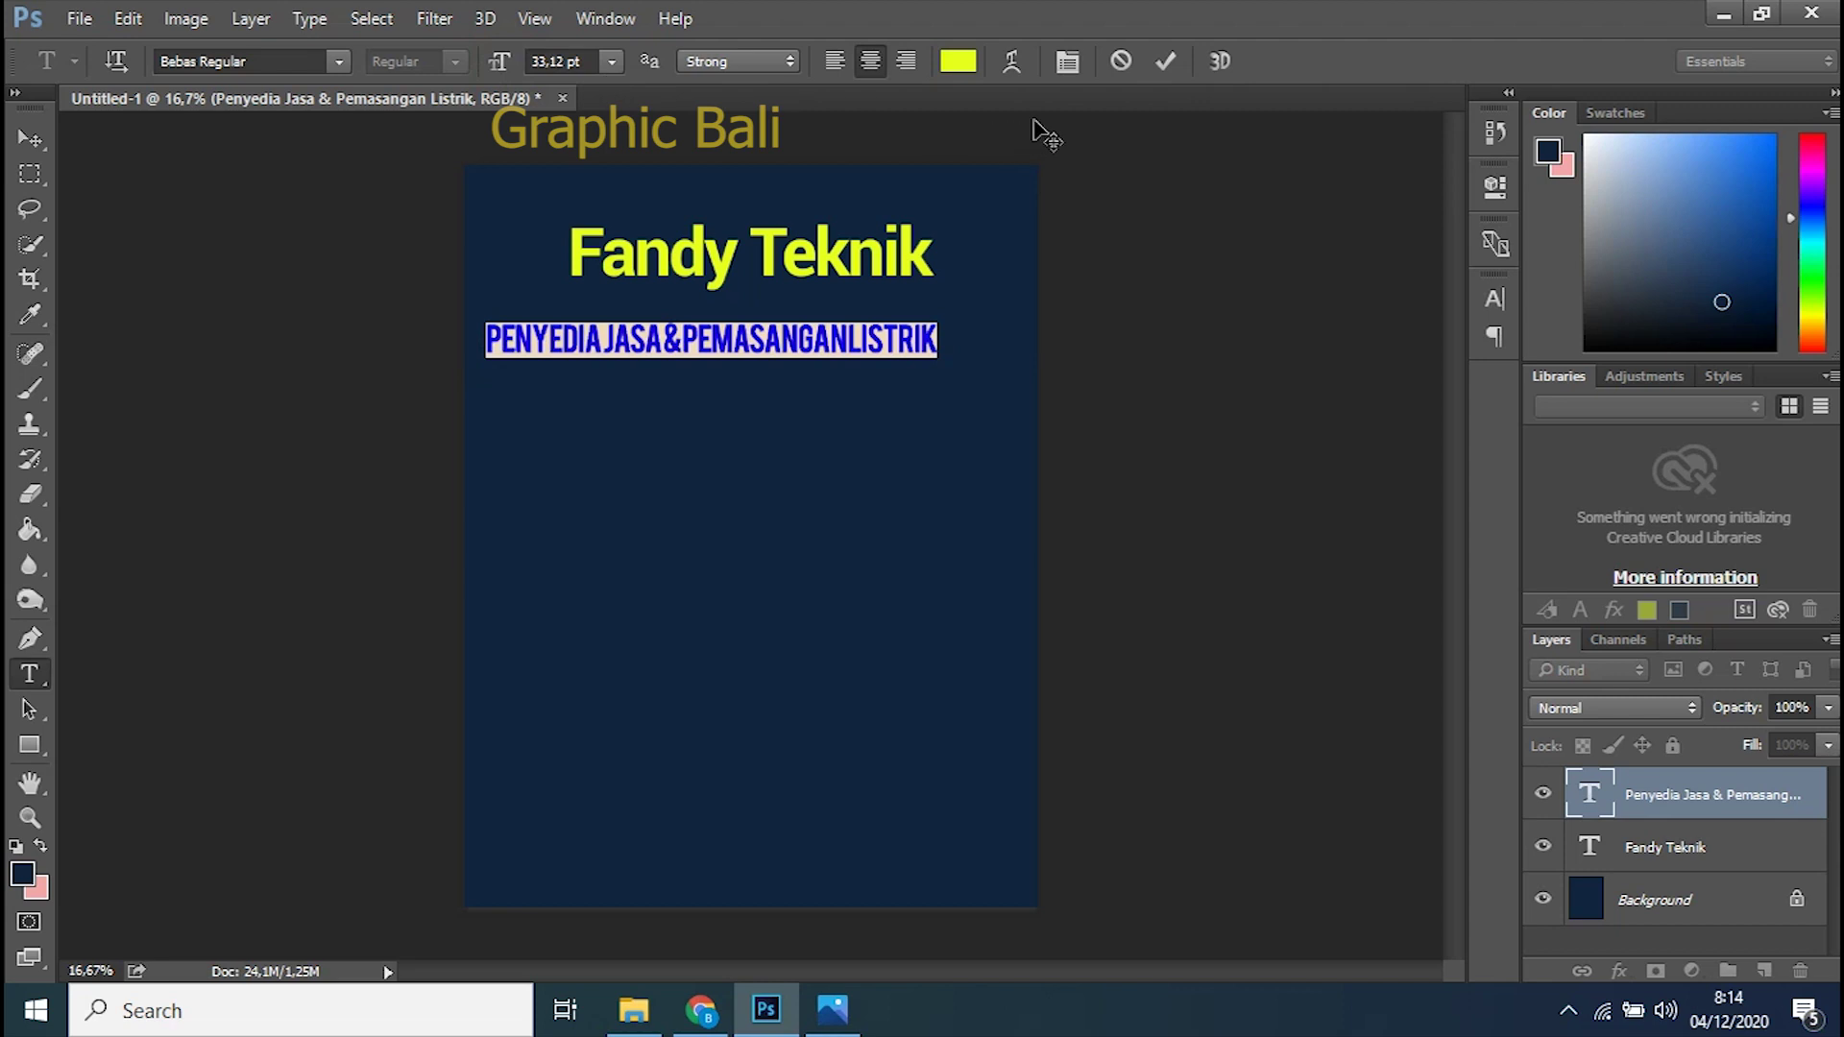
{"action": "left_click", "coordinate": [1166, 62]}
{"action": "left_click", "coordinate": [29, 139]}
{"action": "left_click_drag", "start_coordinate": [786, 346], "coordinate": [825, 317]}
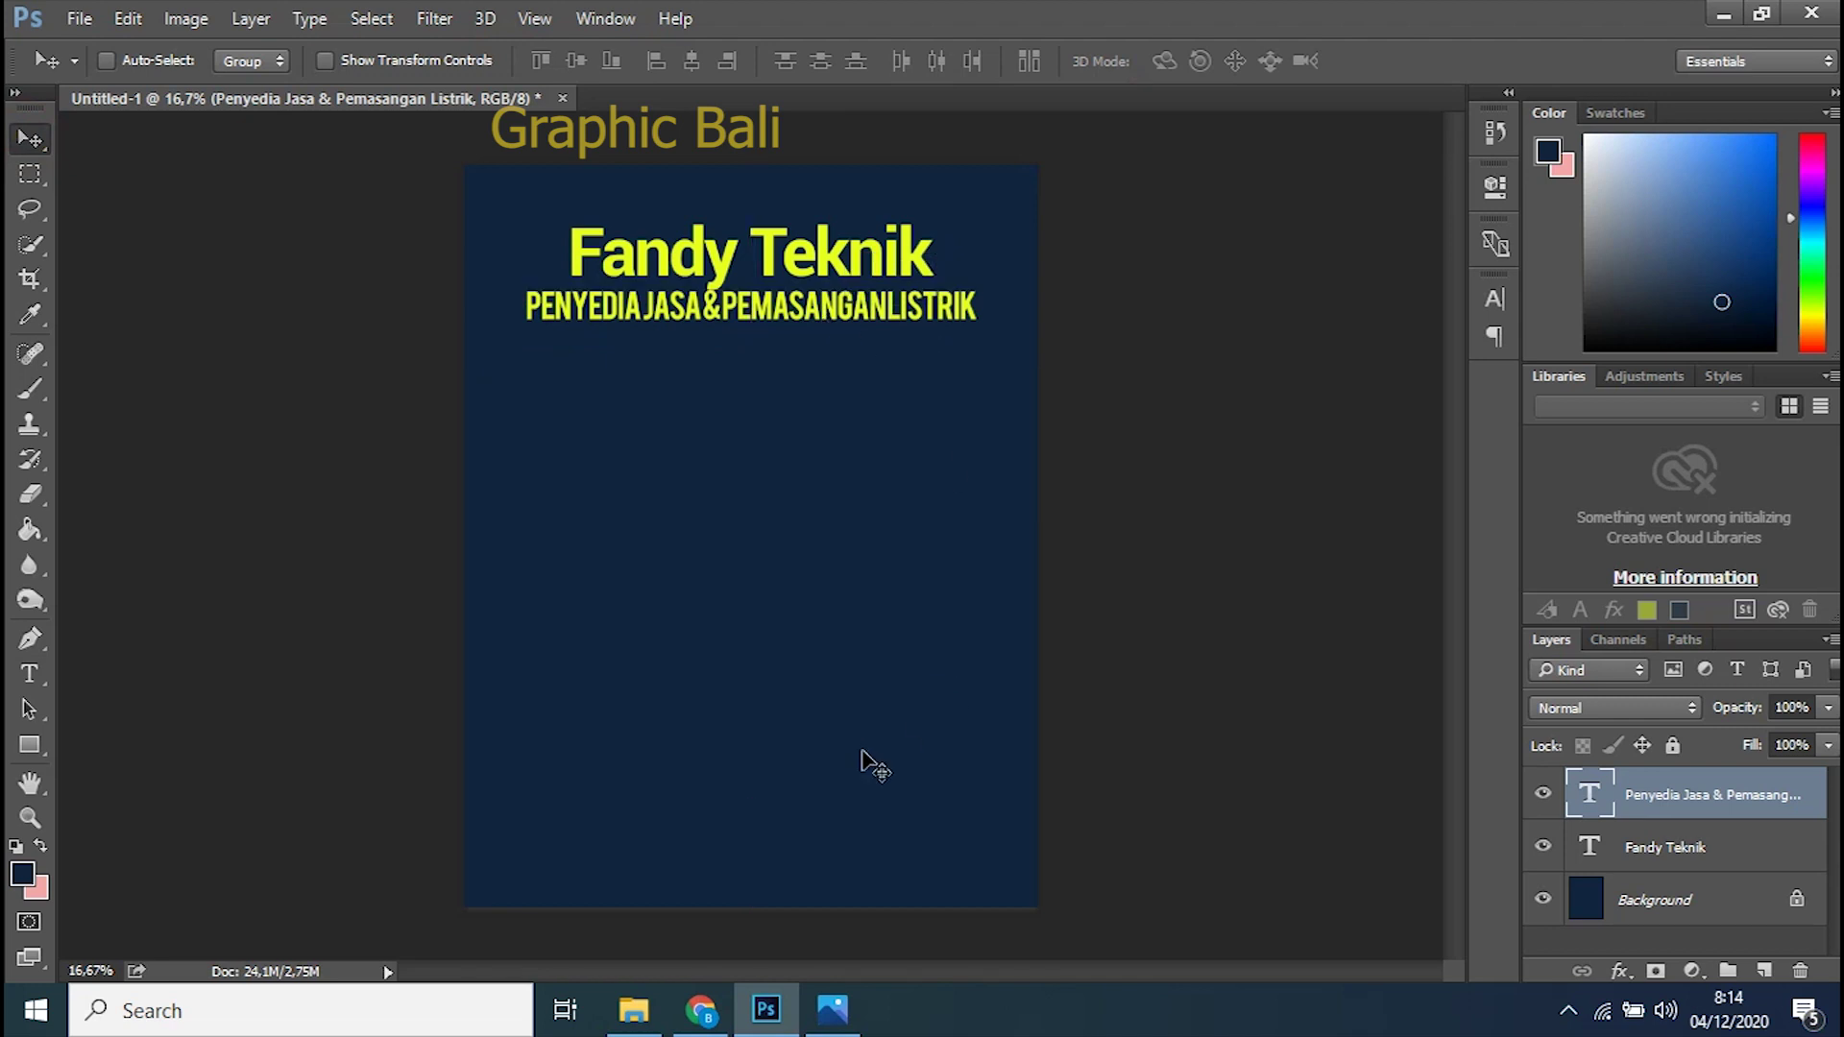
{"action": "left_click", "coordinate": [831, 1011]}
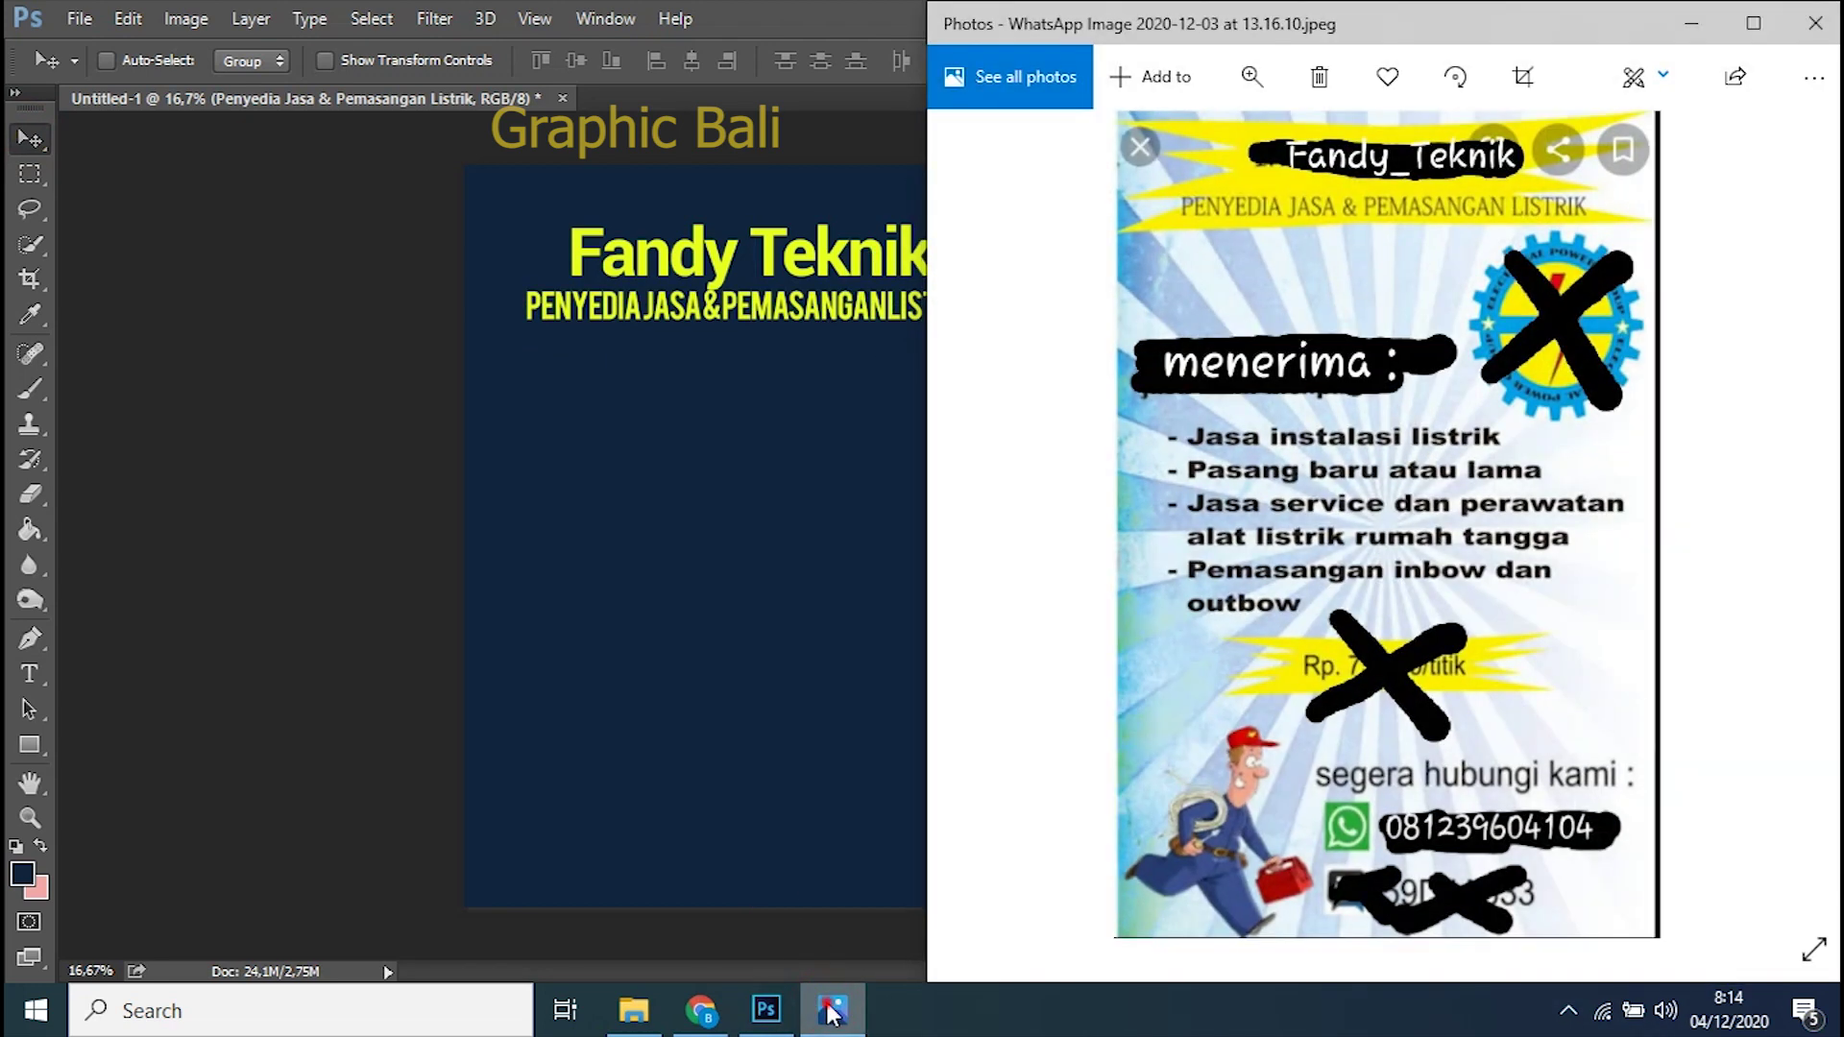
Step: Type a 'MENERIMA:' heading on the left below the subtitle
{"action": "left_click", "coordinate": [831, 1010]}
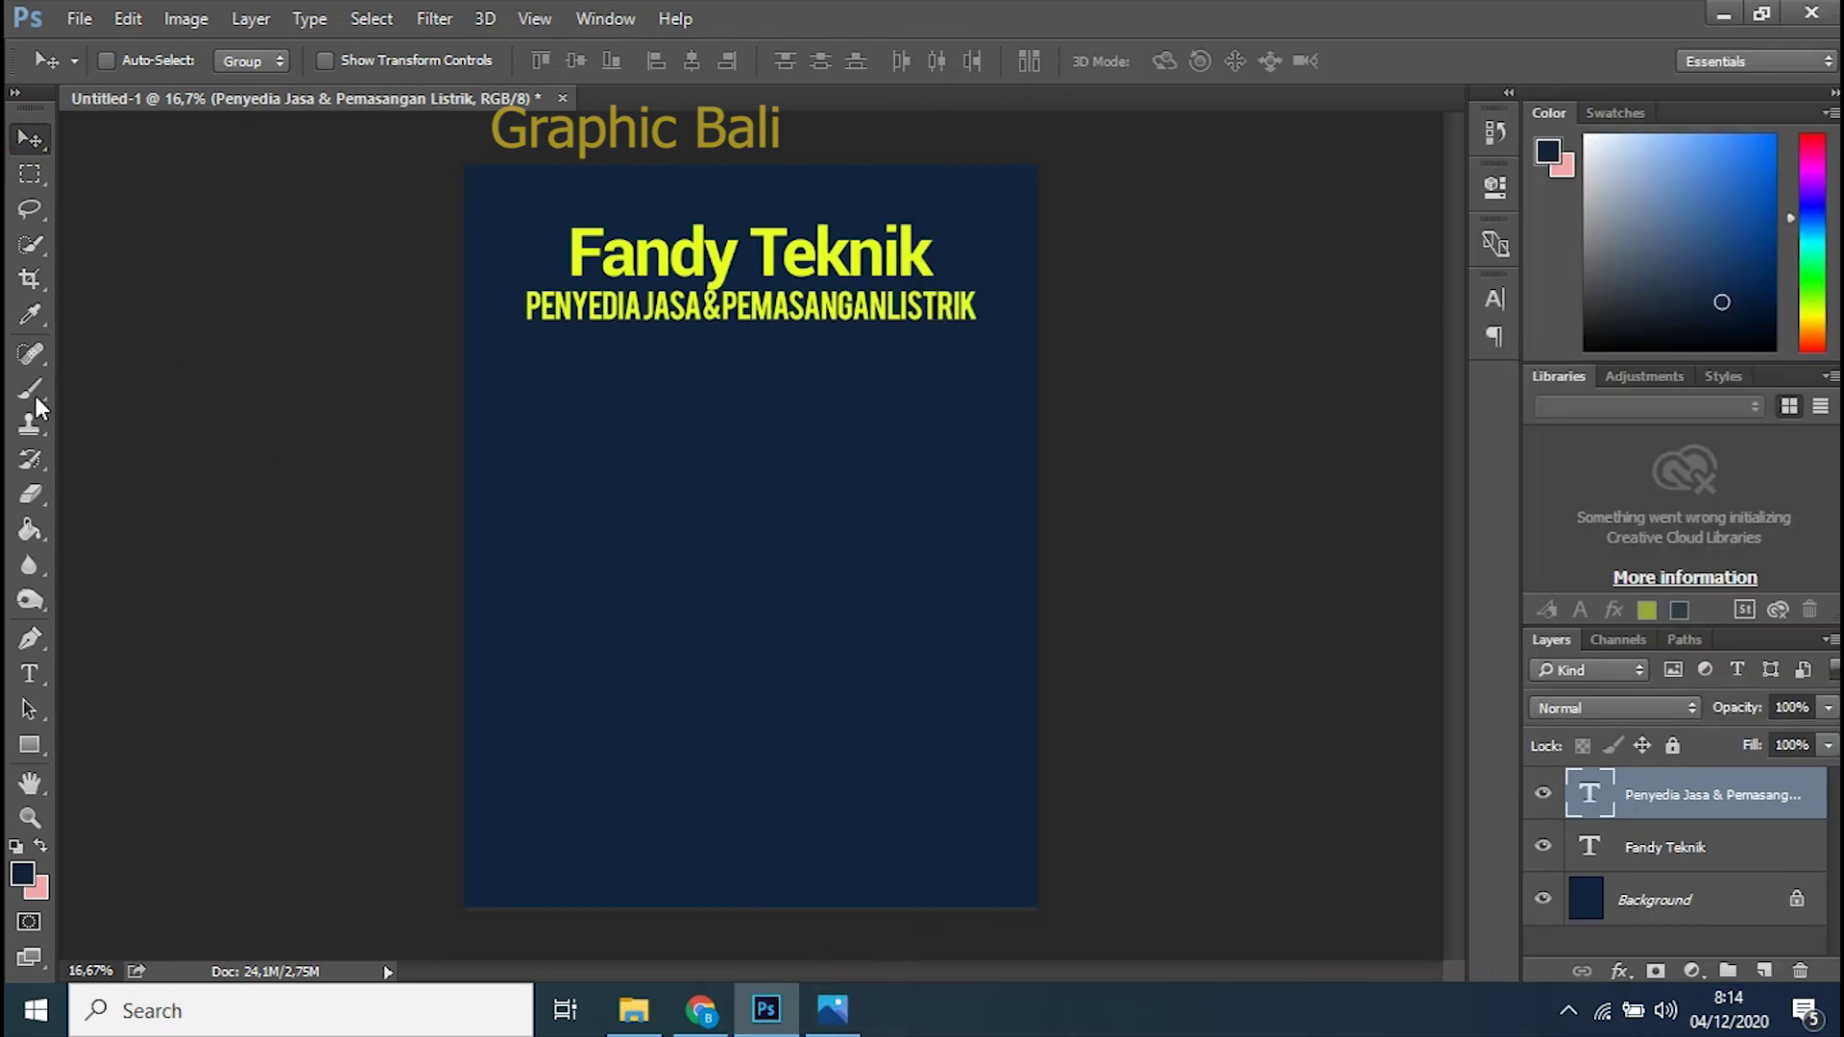
{"action": "left_click", "coordinate": [30, 674]}
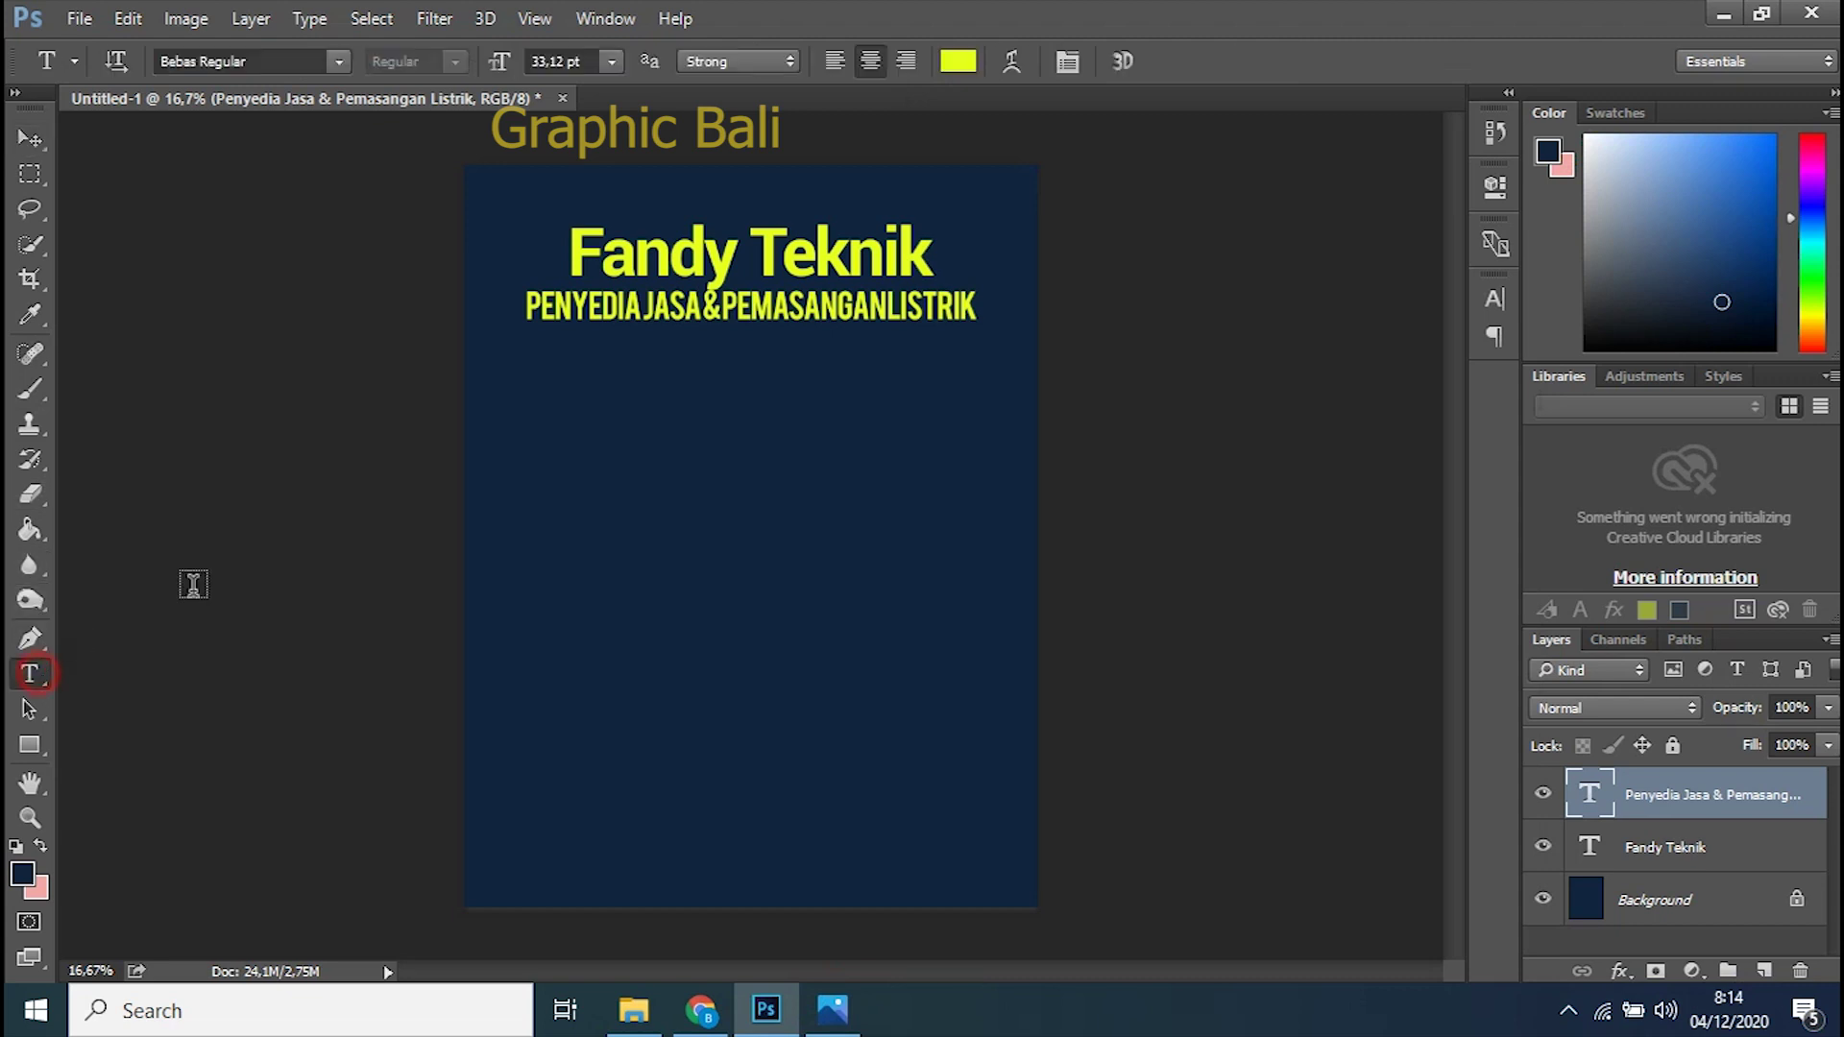
{"action": "left_click", "coordinate": [510, 474]}
{"action": "type", "text": "ENERIMA:"}
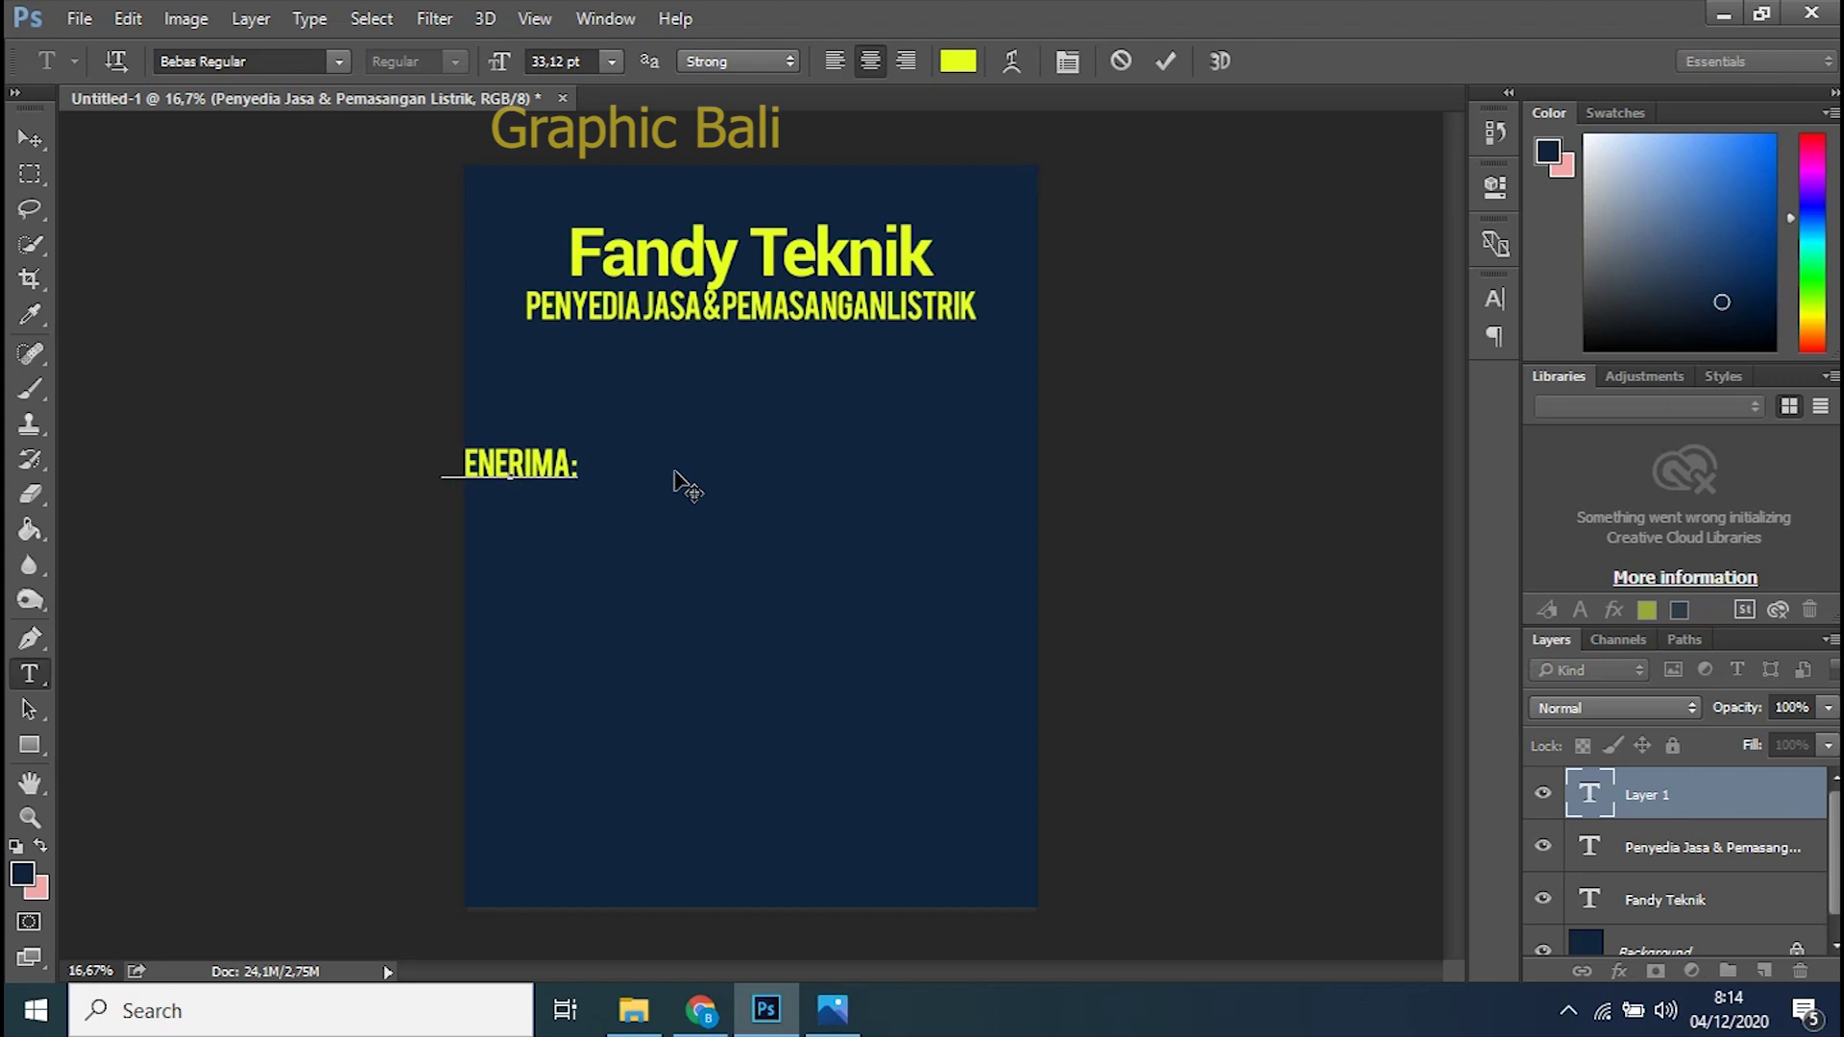
{"action": "left_click", "coordinate": [1172, 59]}
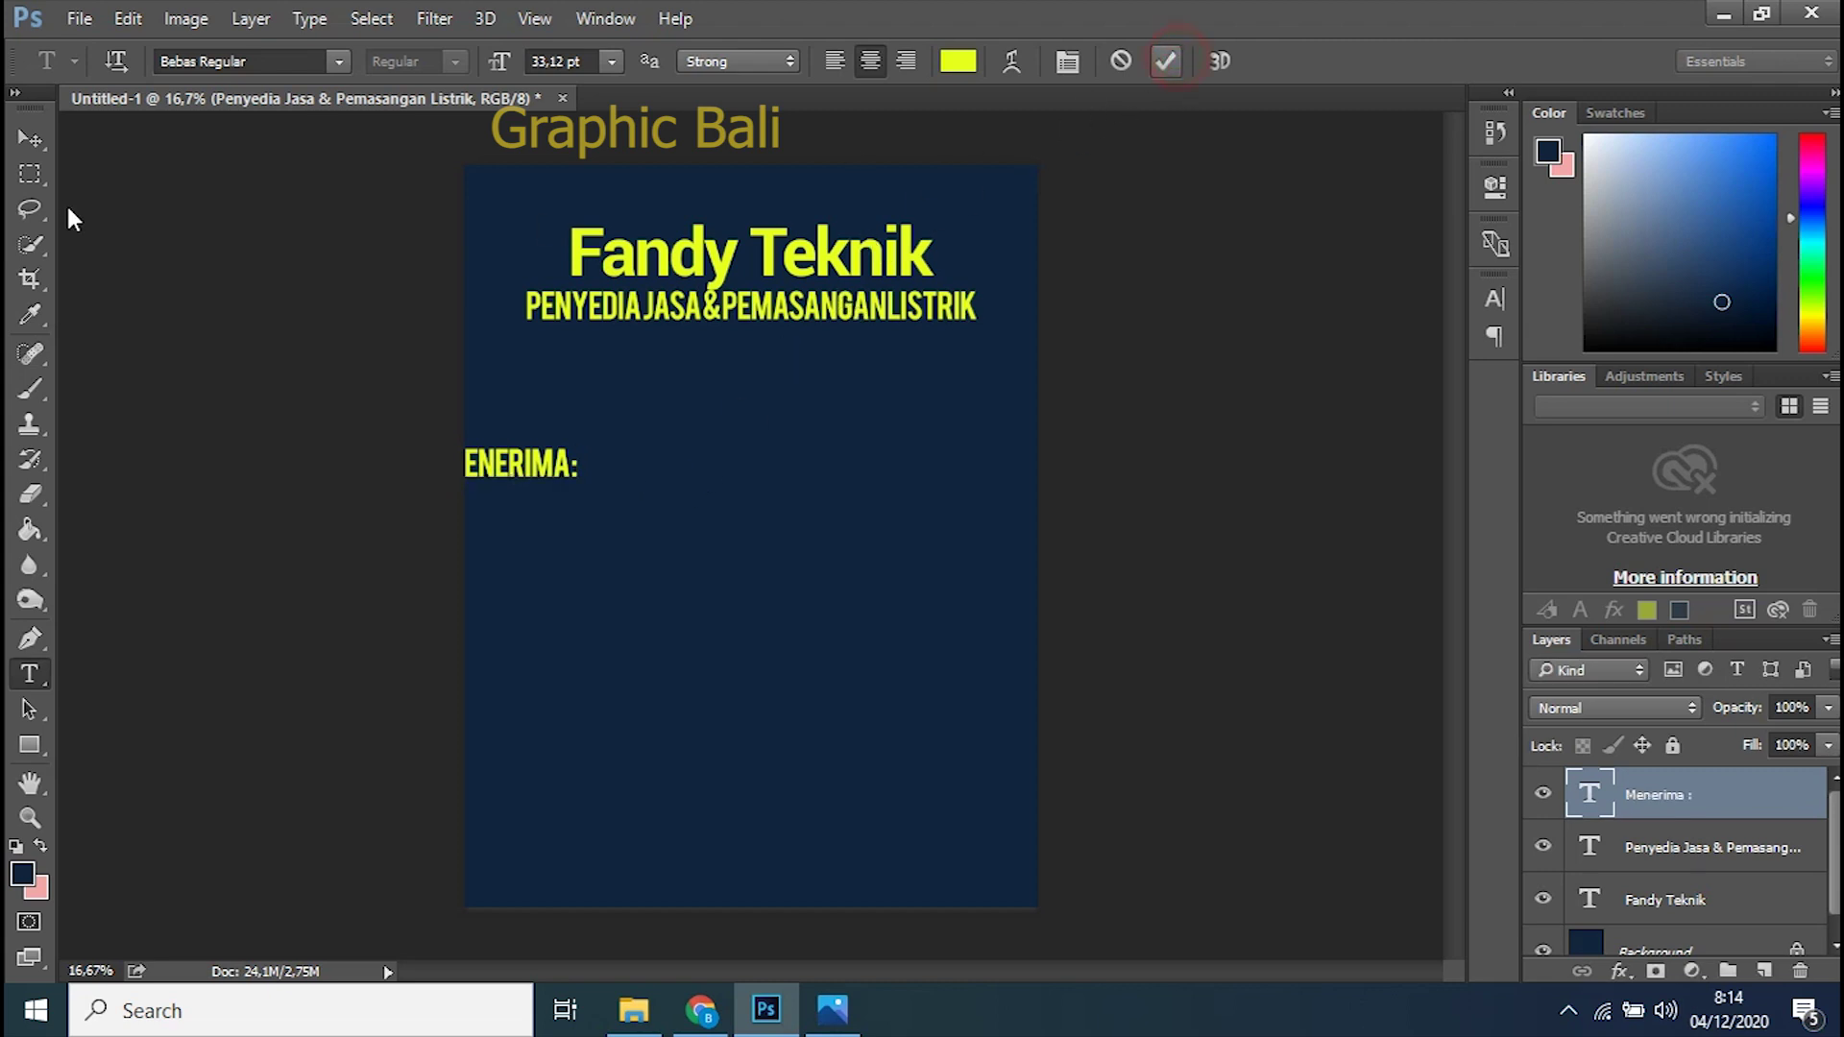
Step: Align MENERIMA: under the subtitle's left edge, checking against the reference flyer
{"action": "left_click", "coordinate": [31, 141]}
{"action": "left_click_drag", "start_coordinate": [535, 476], "coordinate": [601, 445]}
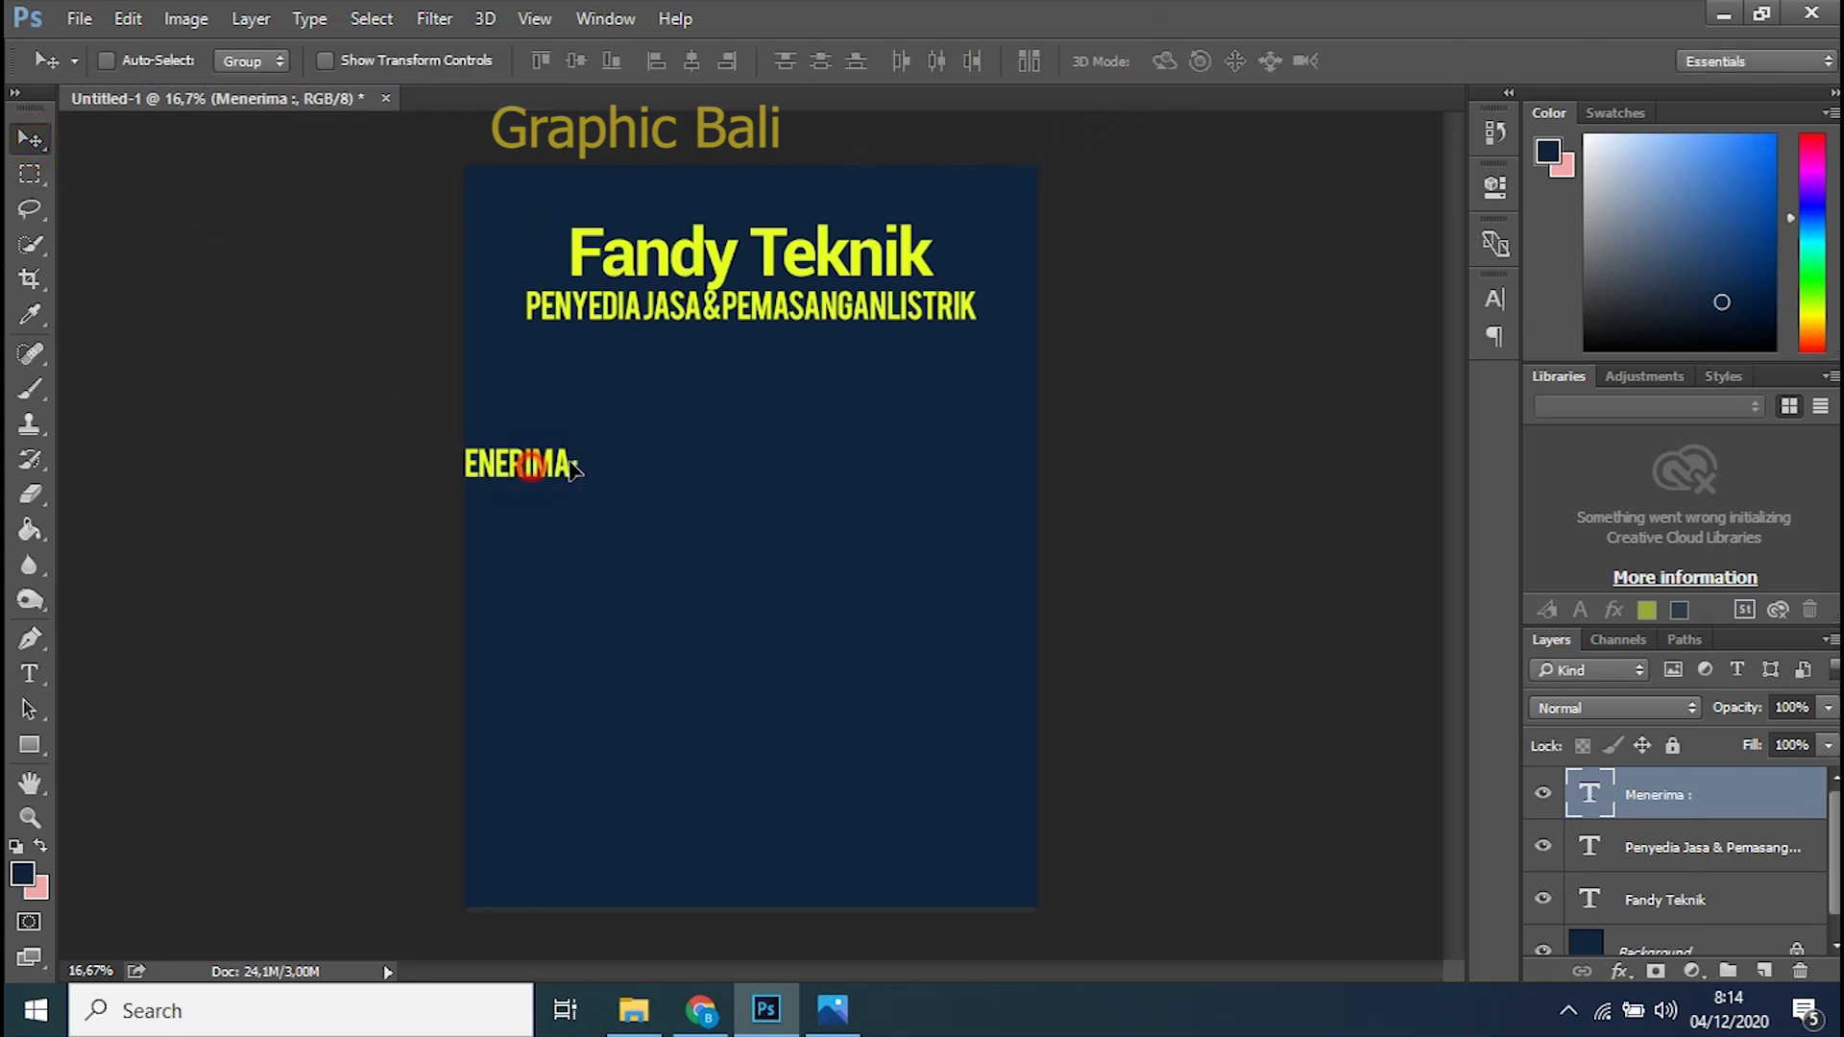
{"action": "left_click_drag", "start_coordinate": [601, 445], "coordinate": [622, 437]}
{"action": "key", "text": "alt+Tab"}
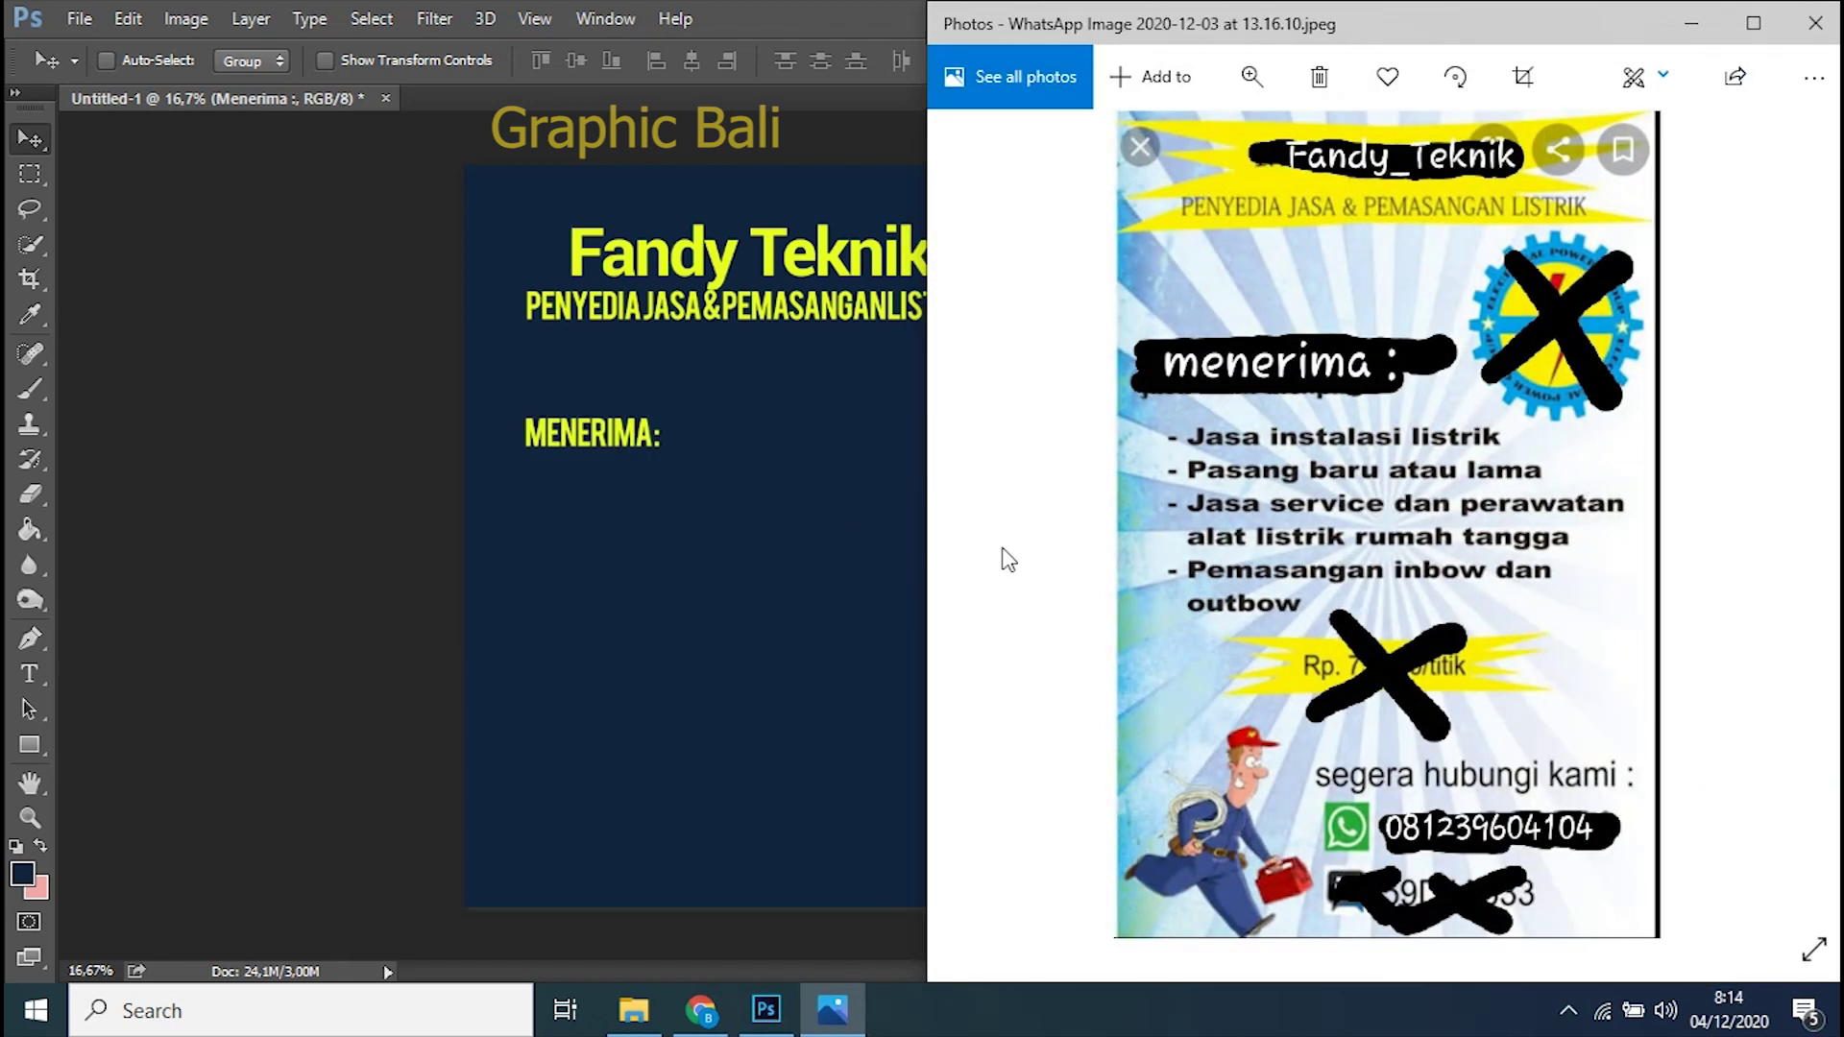
{"action": "key", "text": "alt+Tab"}
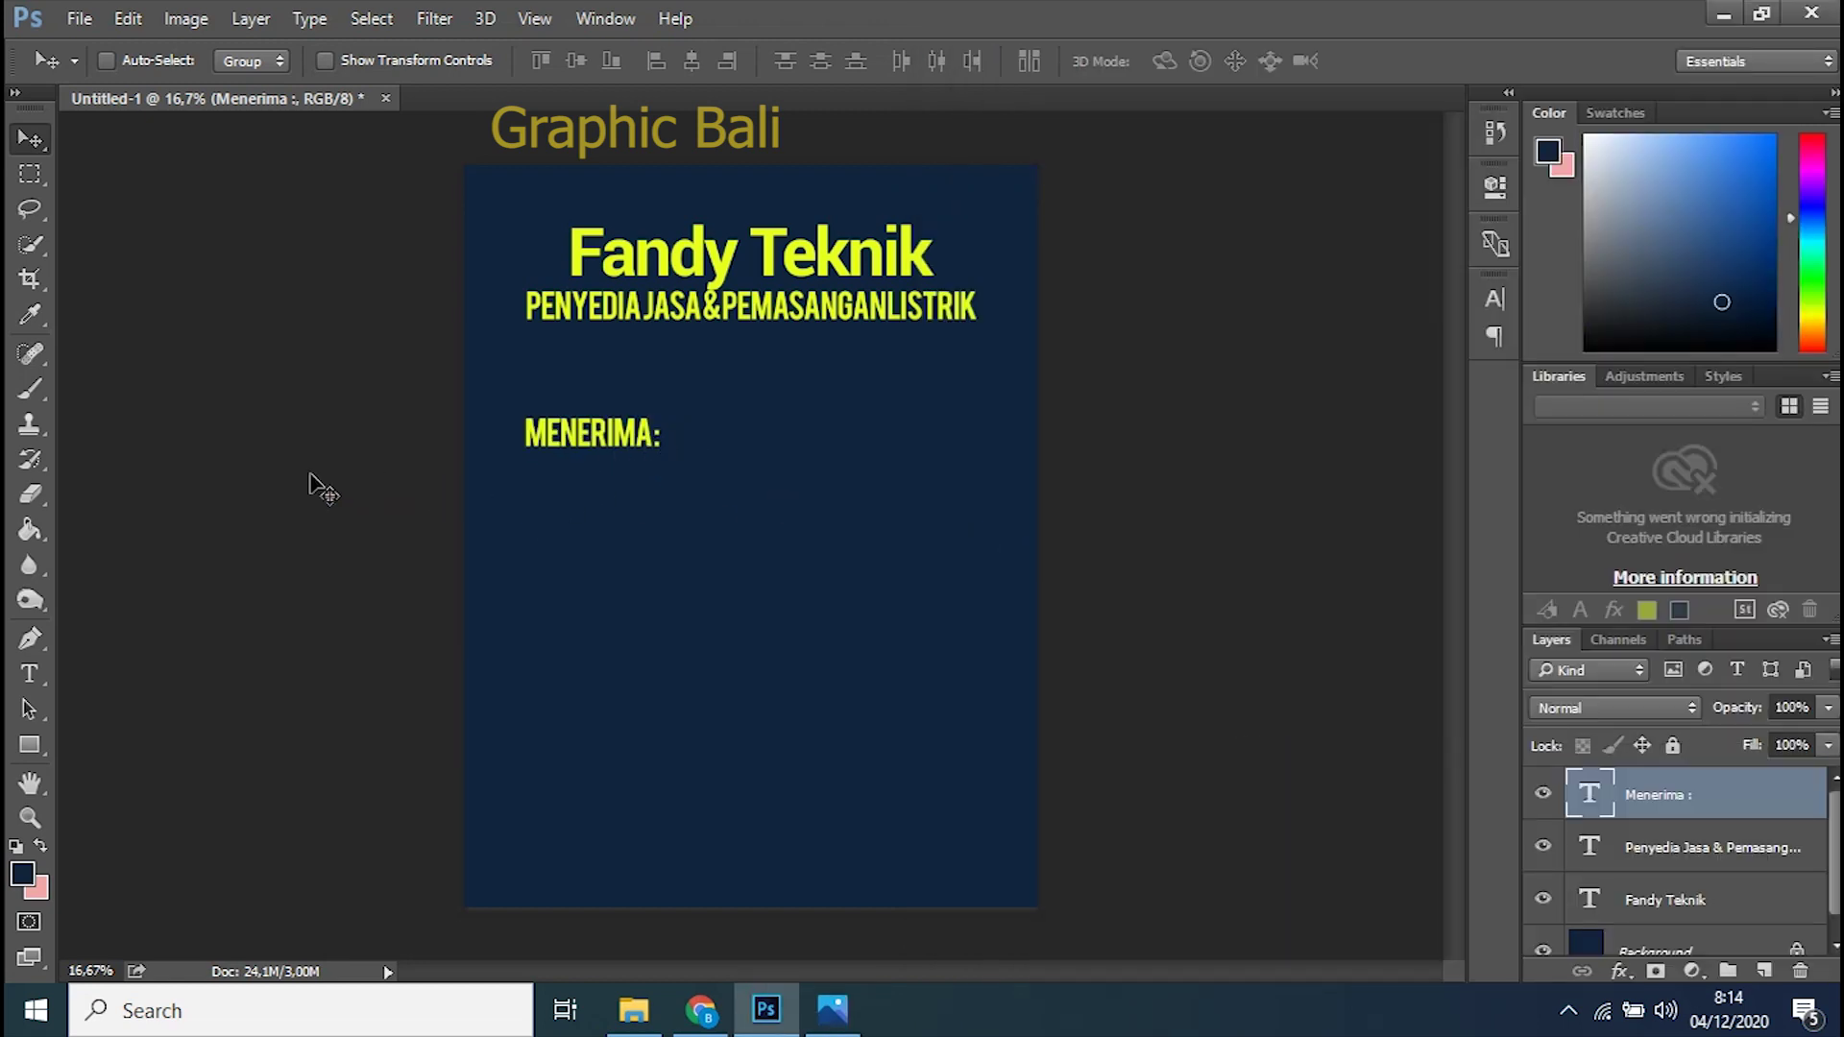
{"action": "left_click", "coordinate": [30, 674]}
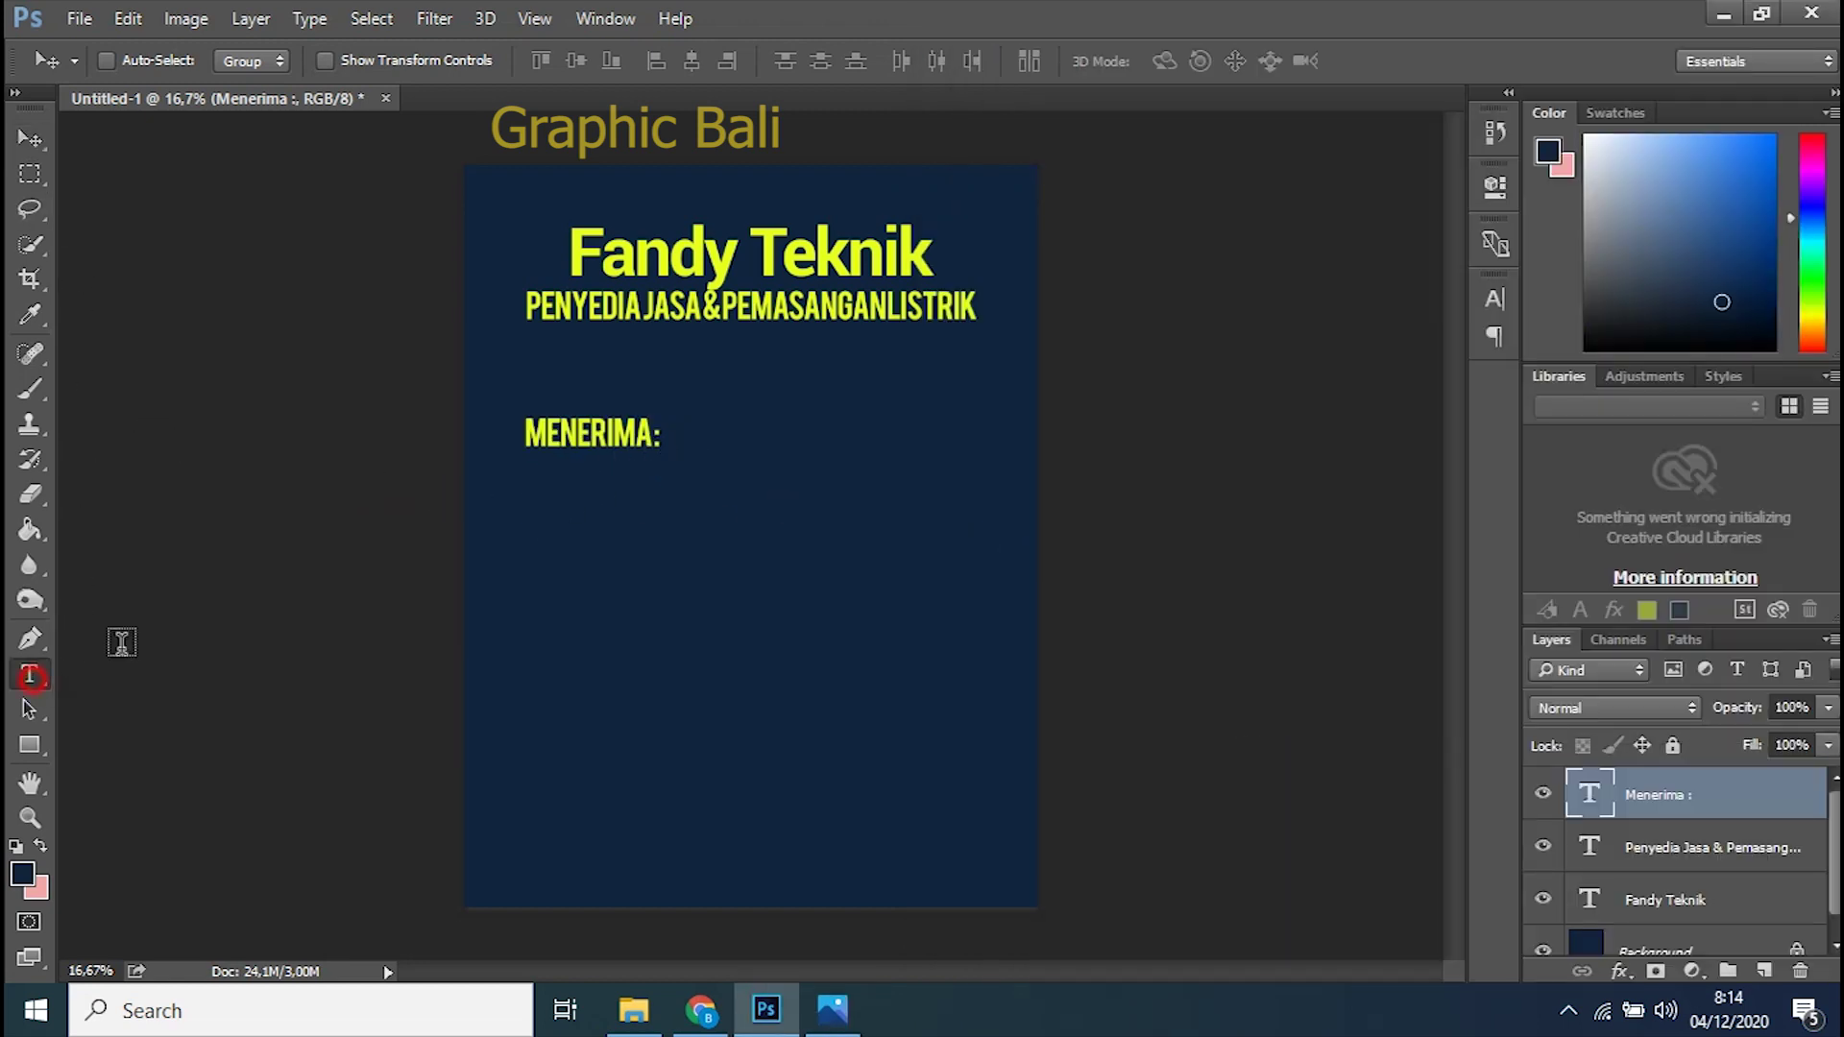
Step: Add the service line 'JASA INSTALASI LISTRIK' below MENERIMA: and move it onto the page
{"action": "left_click", "coordinate": [545, 511]}
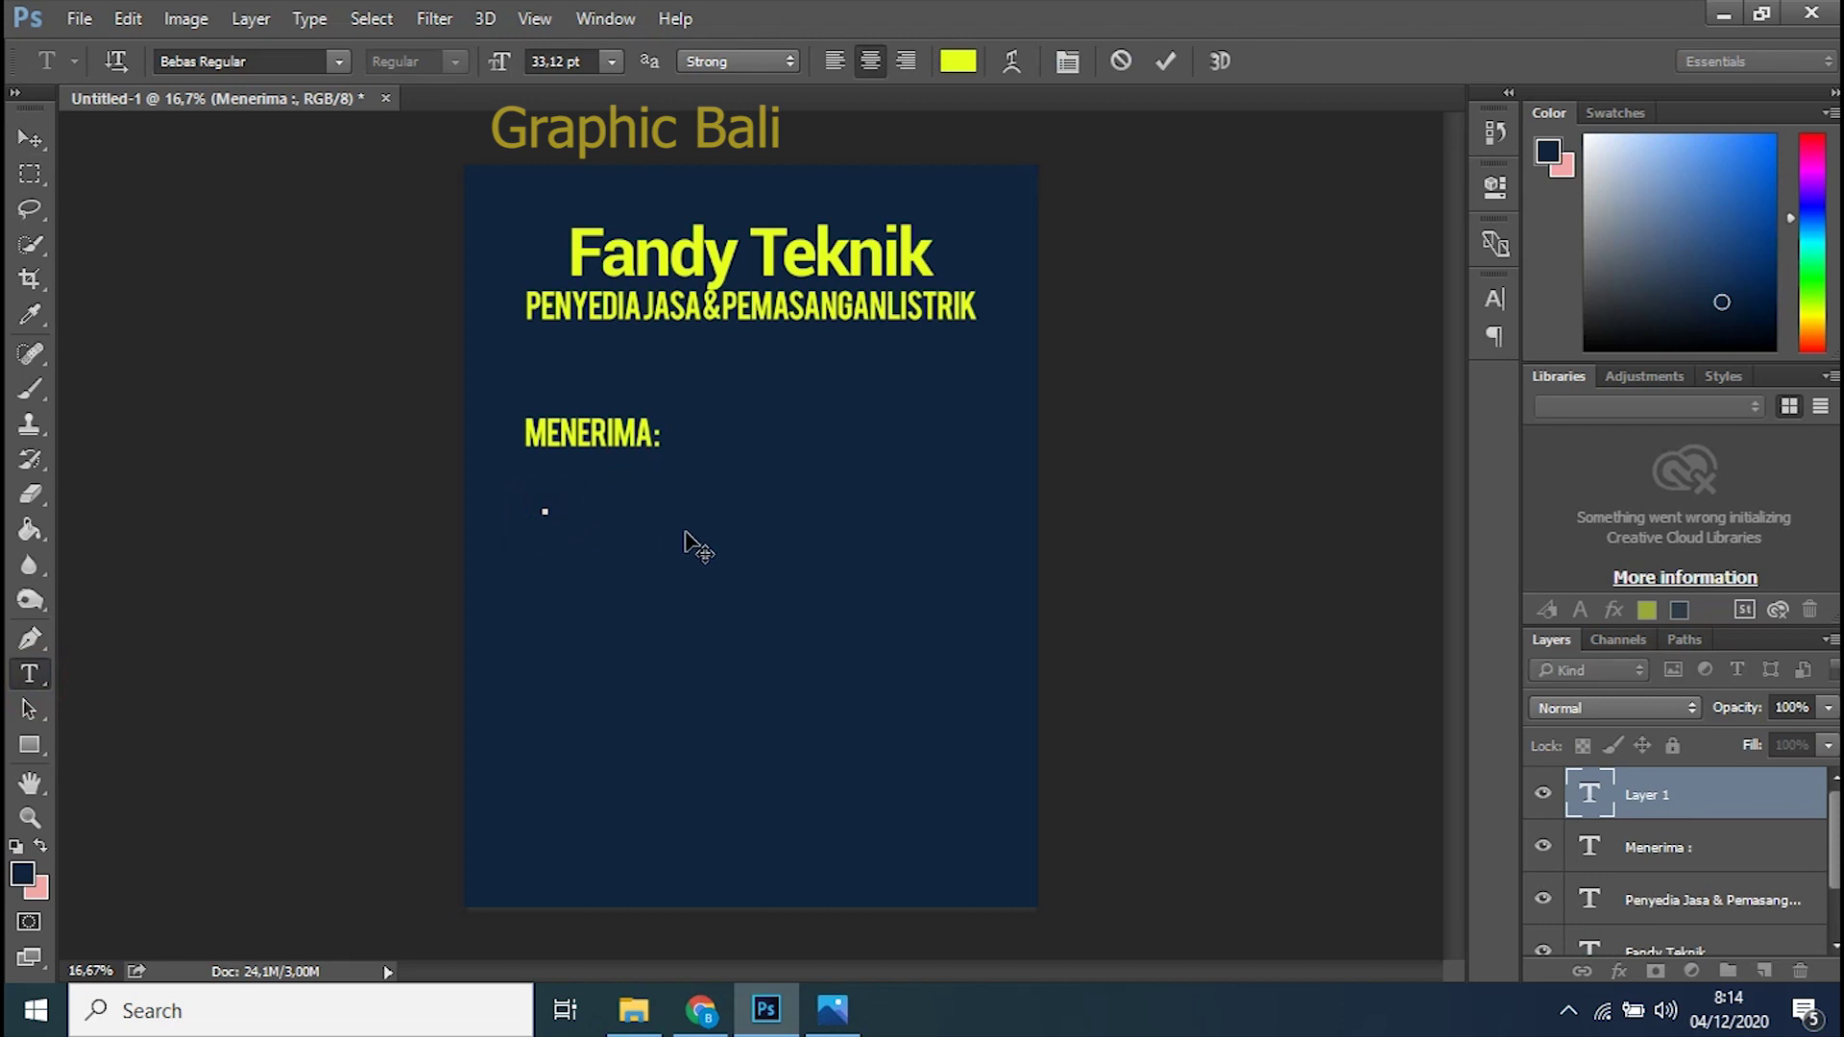
{"action": "type", "text": "JASA INSYA"}
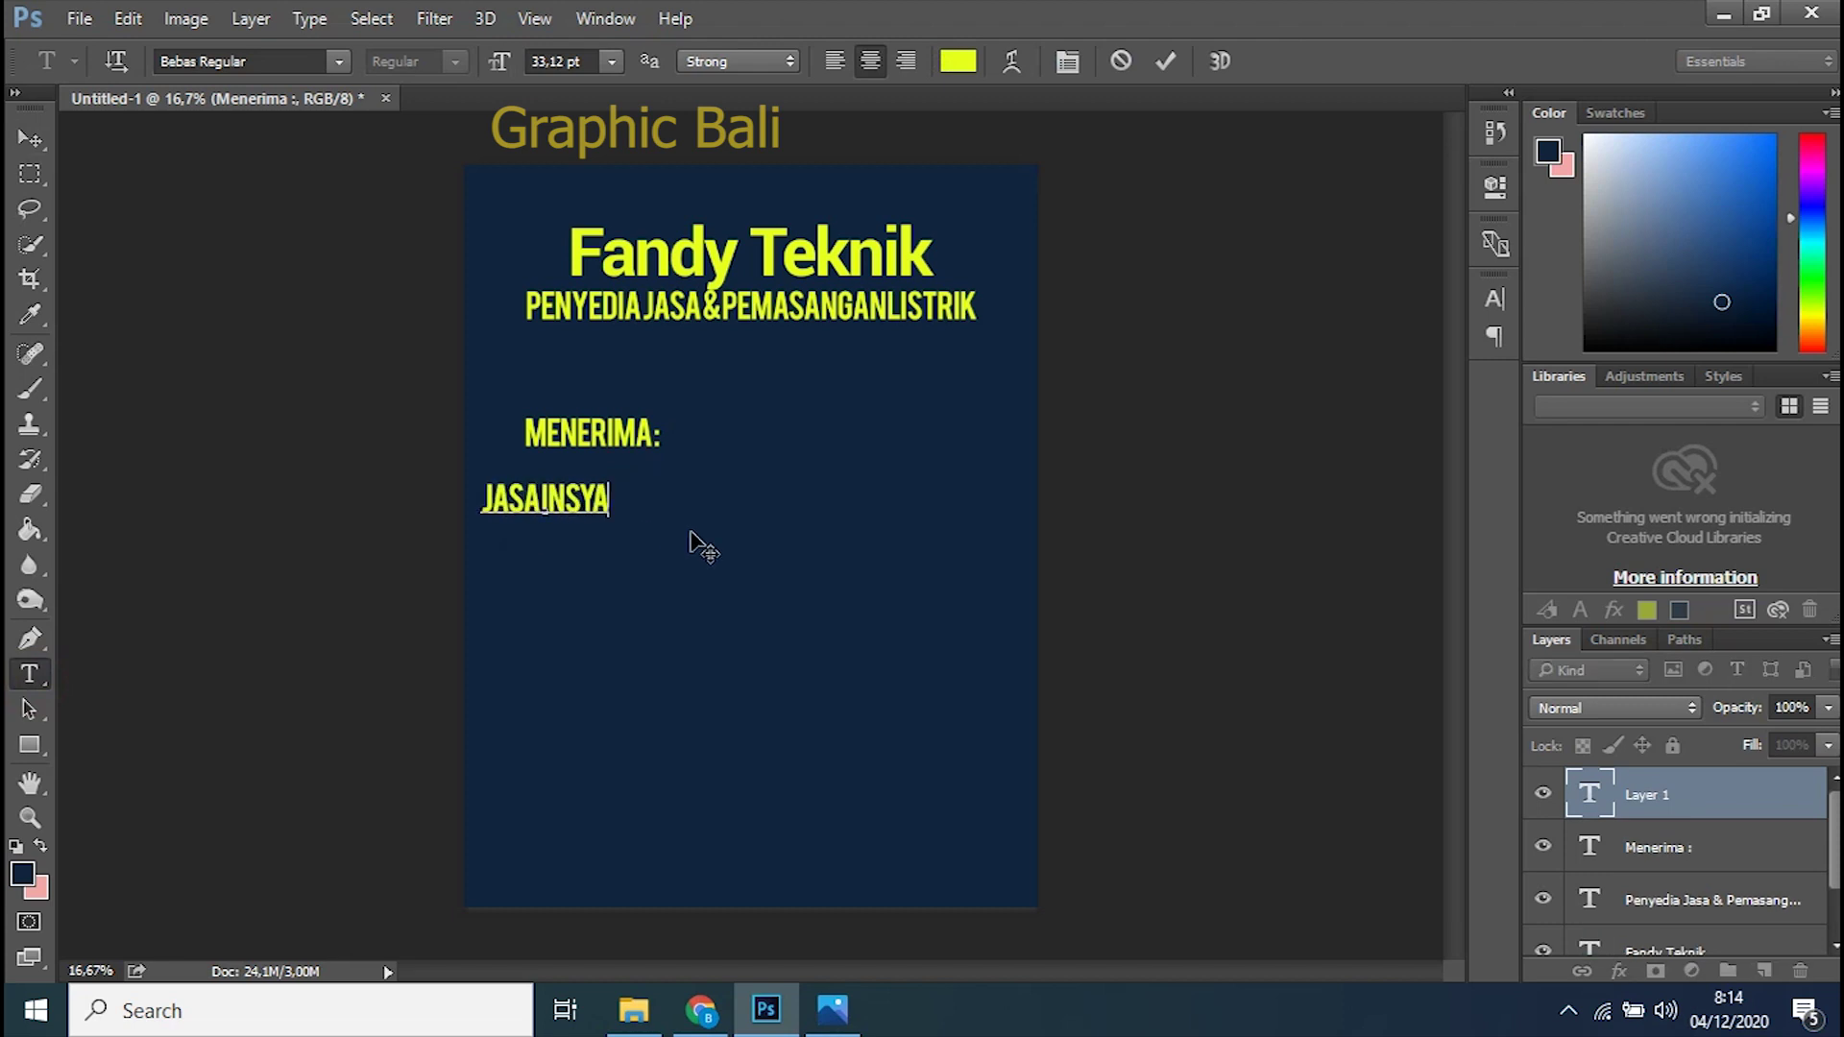
{"action": "key", "text": "BackSpace"}
{"action": "key", "text": "BackSpace"}
{"action": "key", "text": "BackSpace"}
{"action": "type", "text": "INSTAL ASI LISTRIK"}
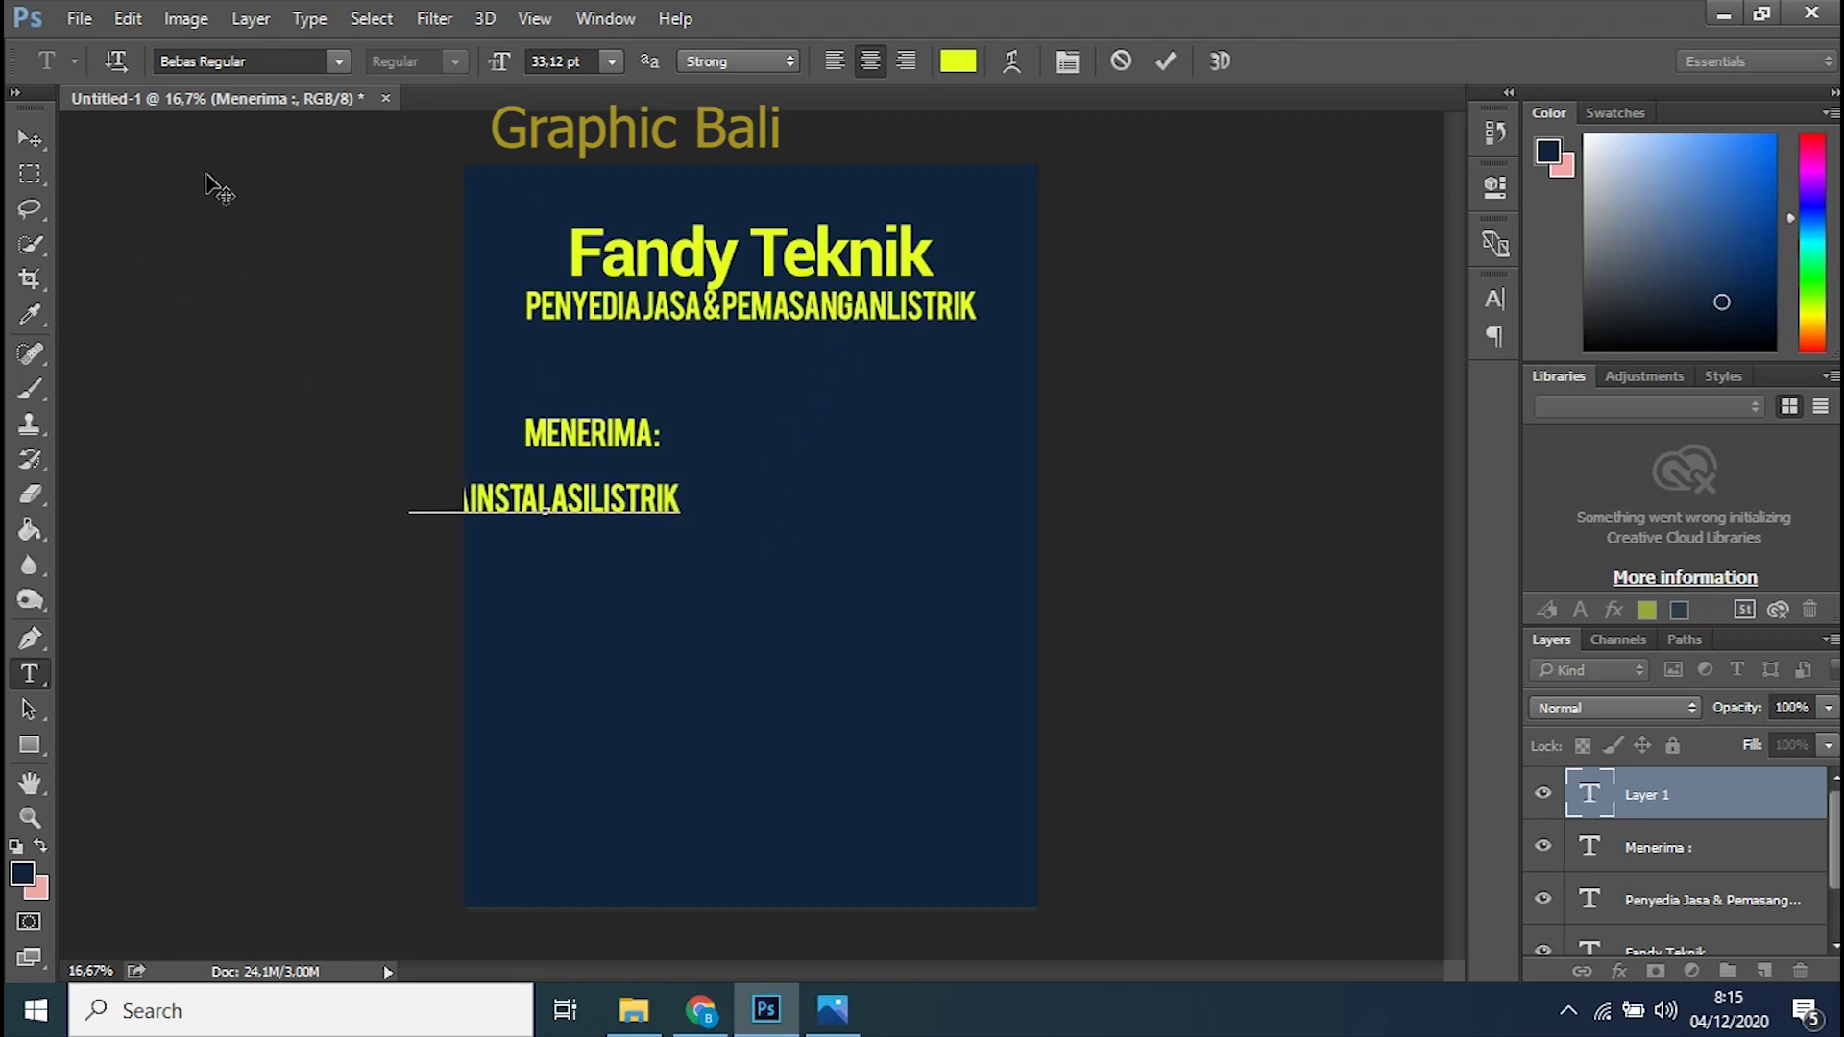
{"action": "left_click", "coordinate": [586, 497]}
{"action": "type", "text": "I"}
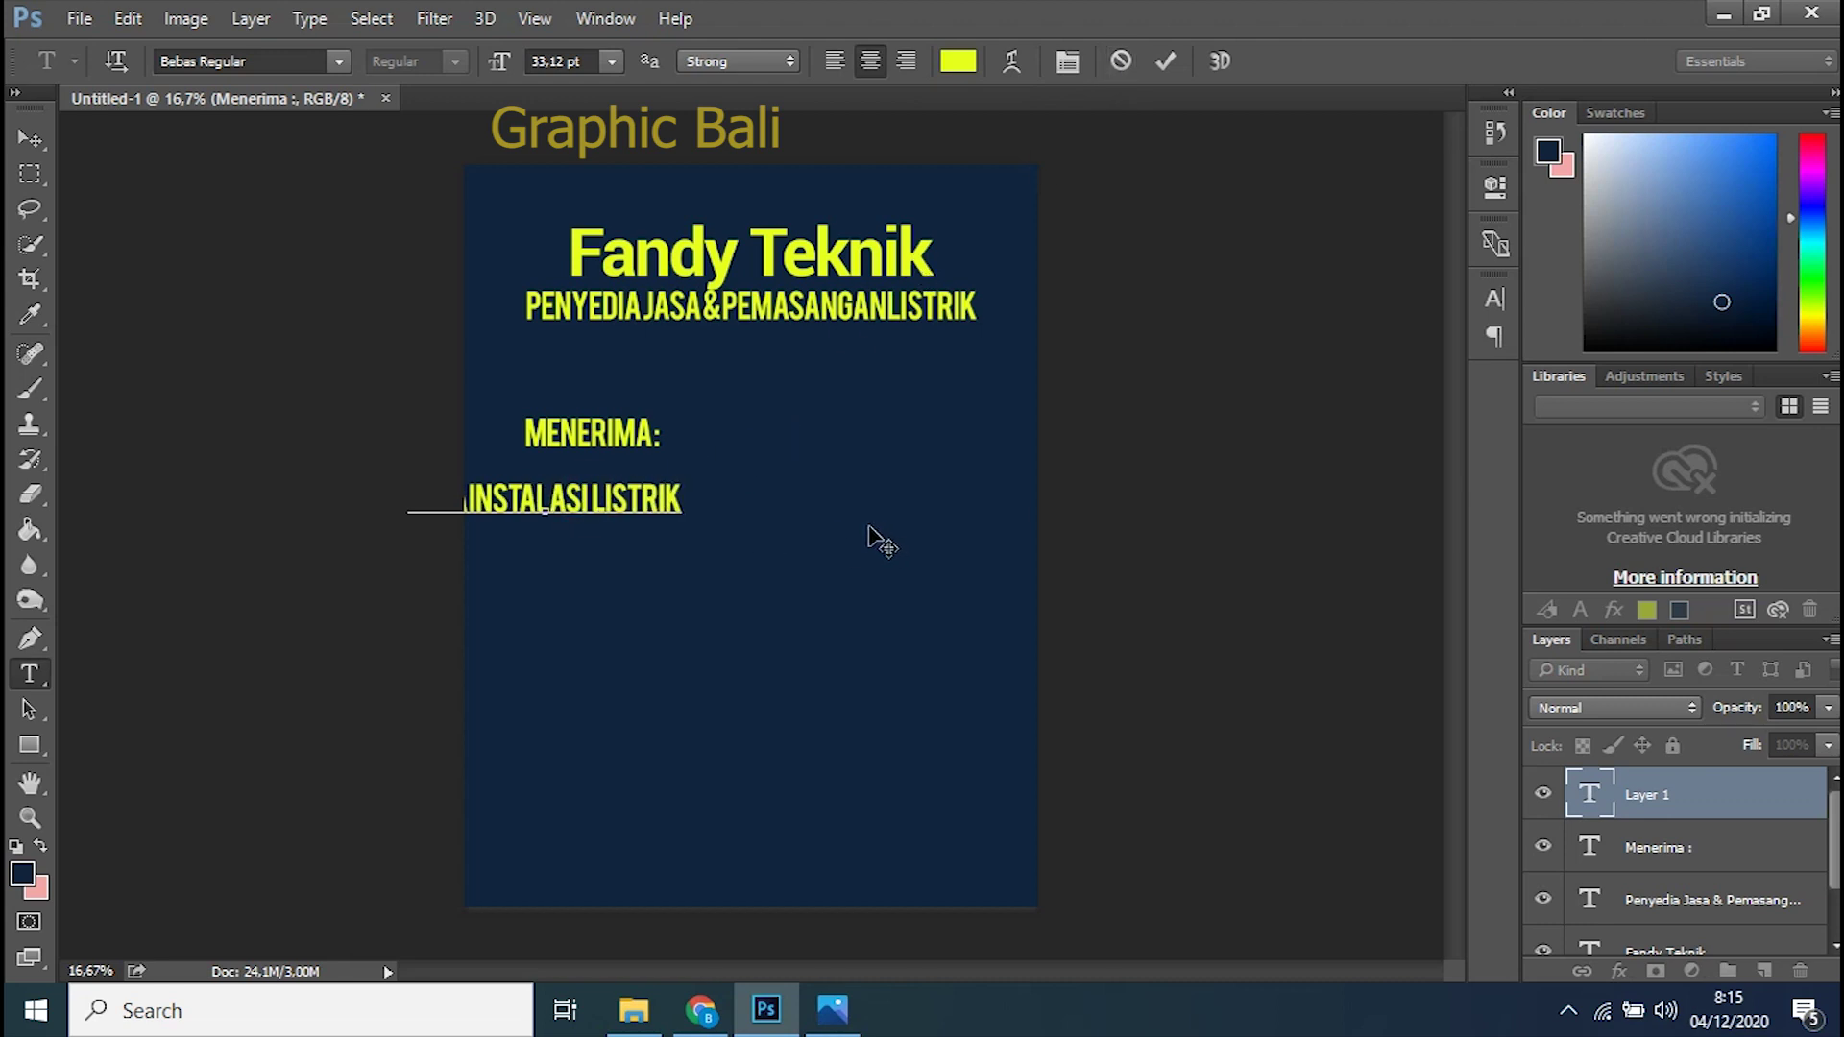
{"action": "left_click", "coordinate": [1170, 60]}
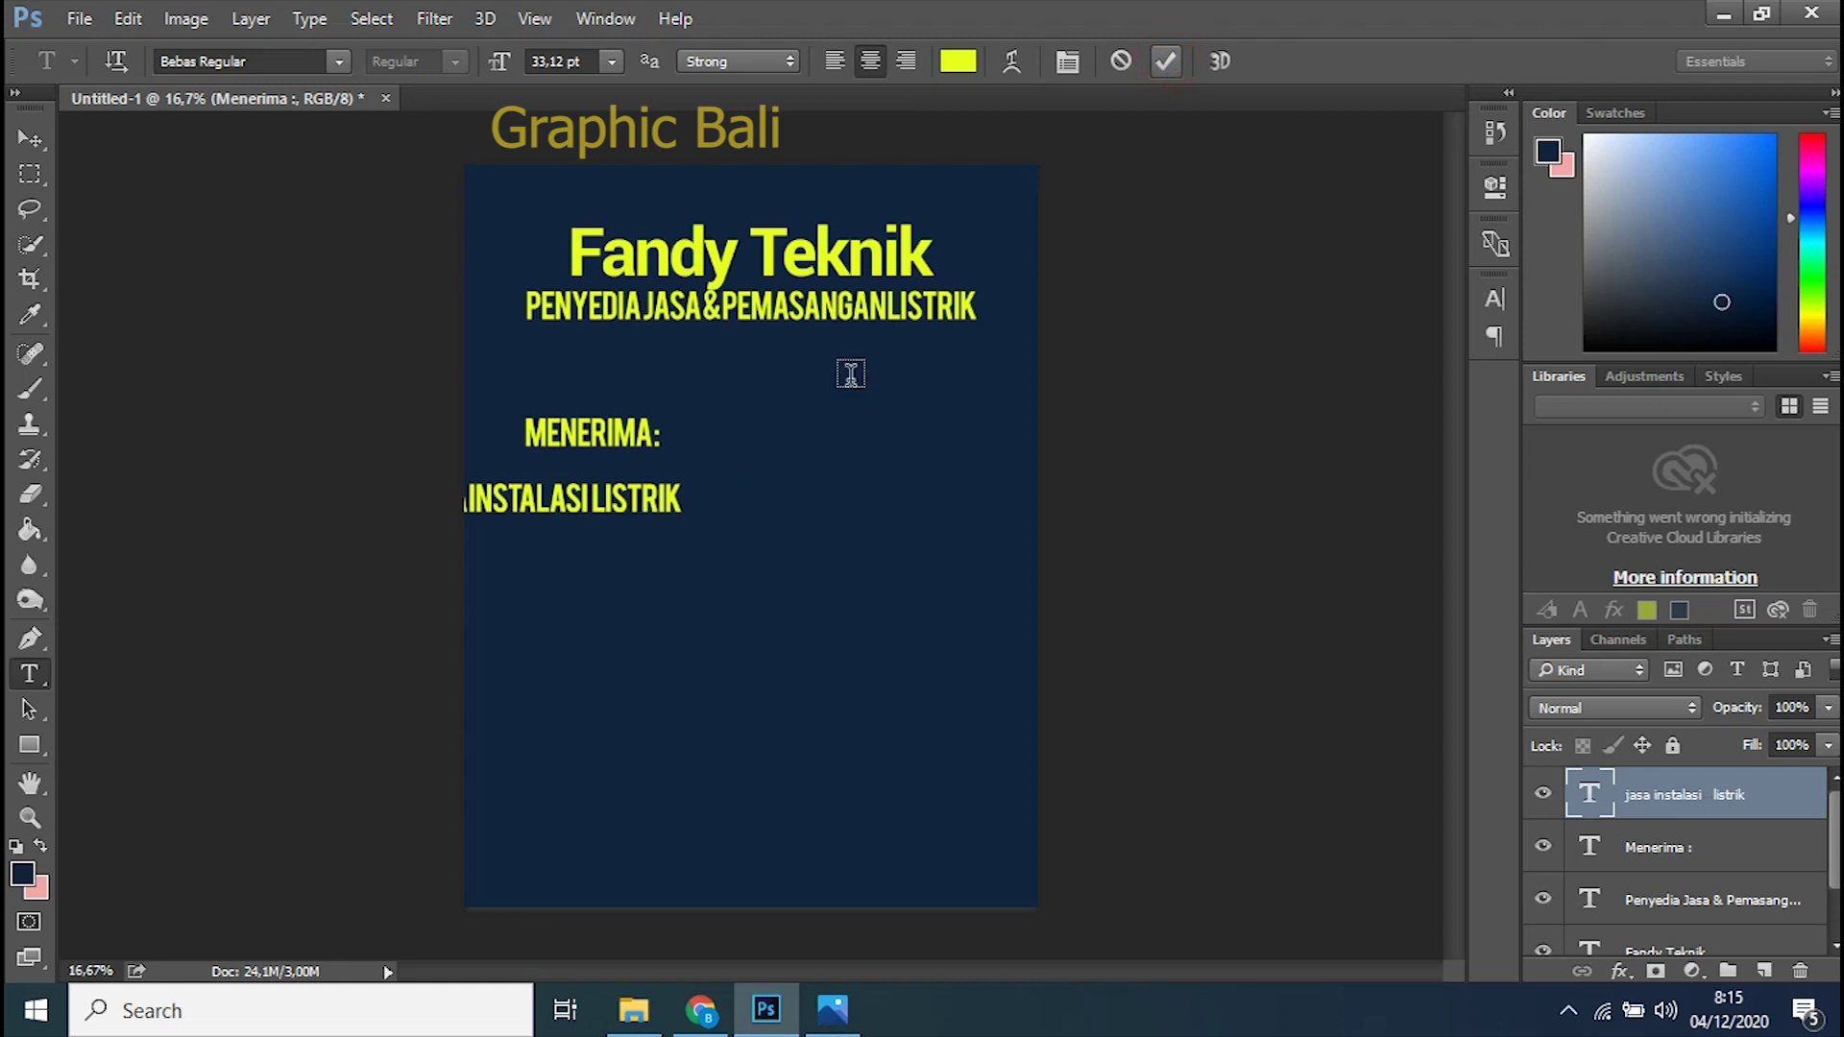
{"action": "key", "text": "v"}
{"action": "left_click_drag", "start_coordinate": [621, 509], "coordinate": [675, 495]}
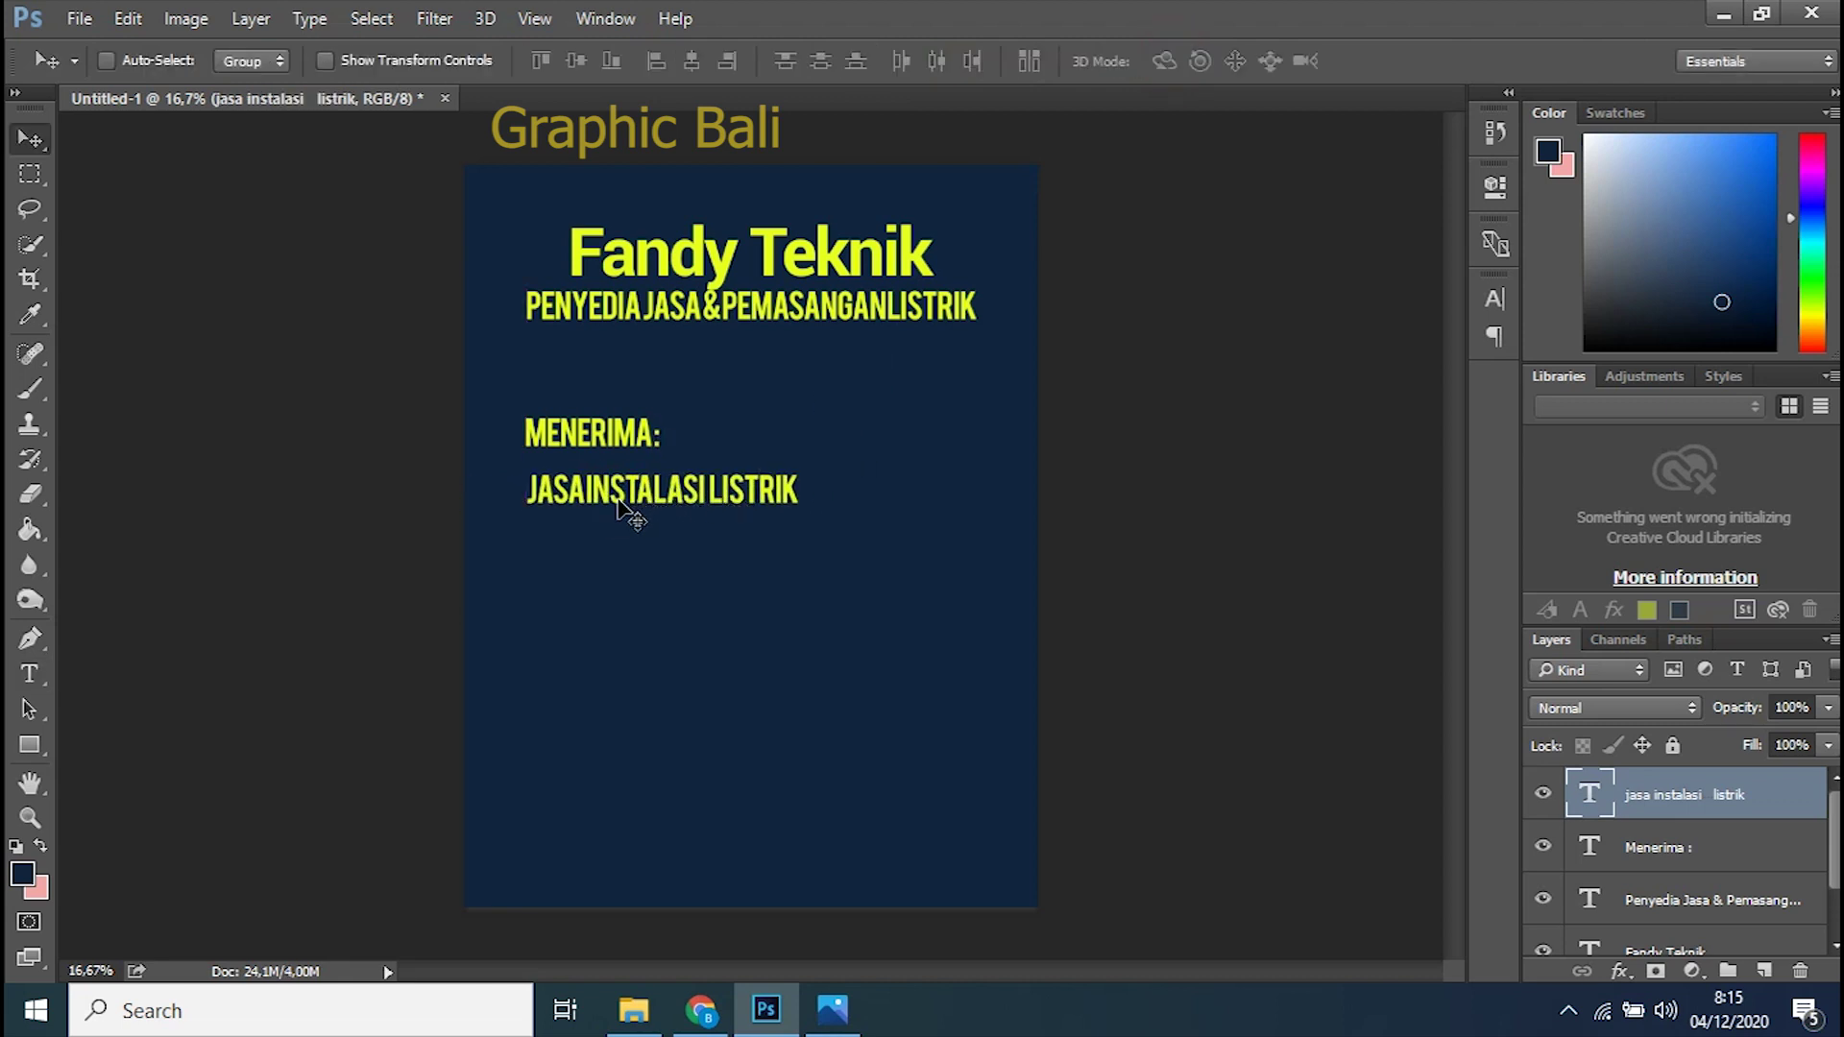
Step: Re-edit the JASA INSTALASI LISTRIK line to confirm its corrected word spacing
{"action": "left_click", "coordinate": [30, 672]}
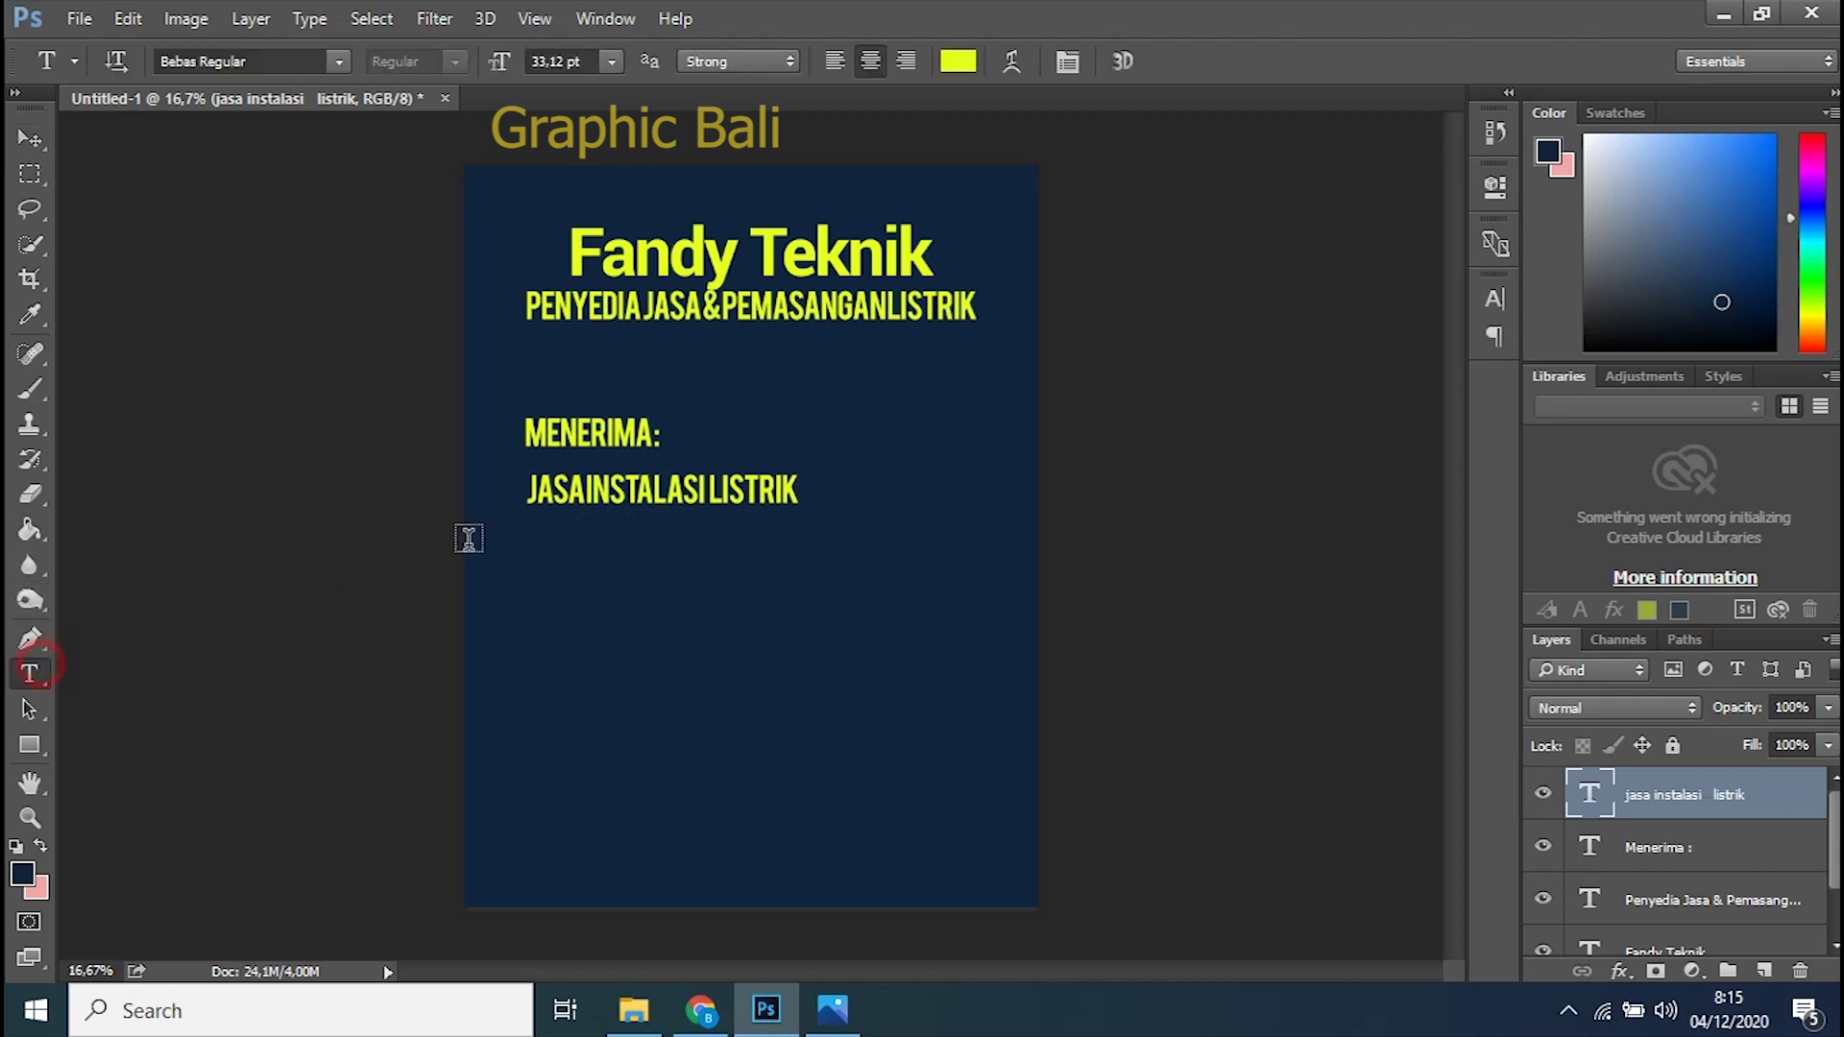
{"action": "left_click", "coordinate": [587, 495]}
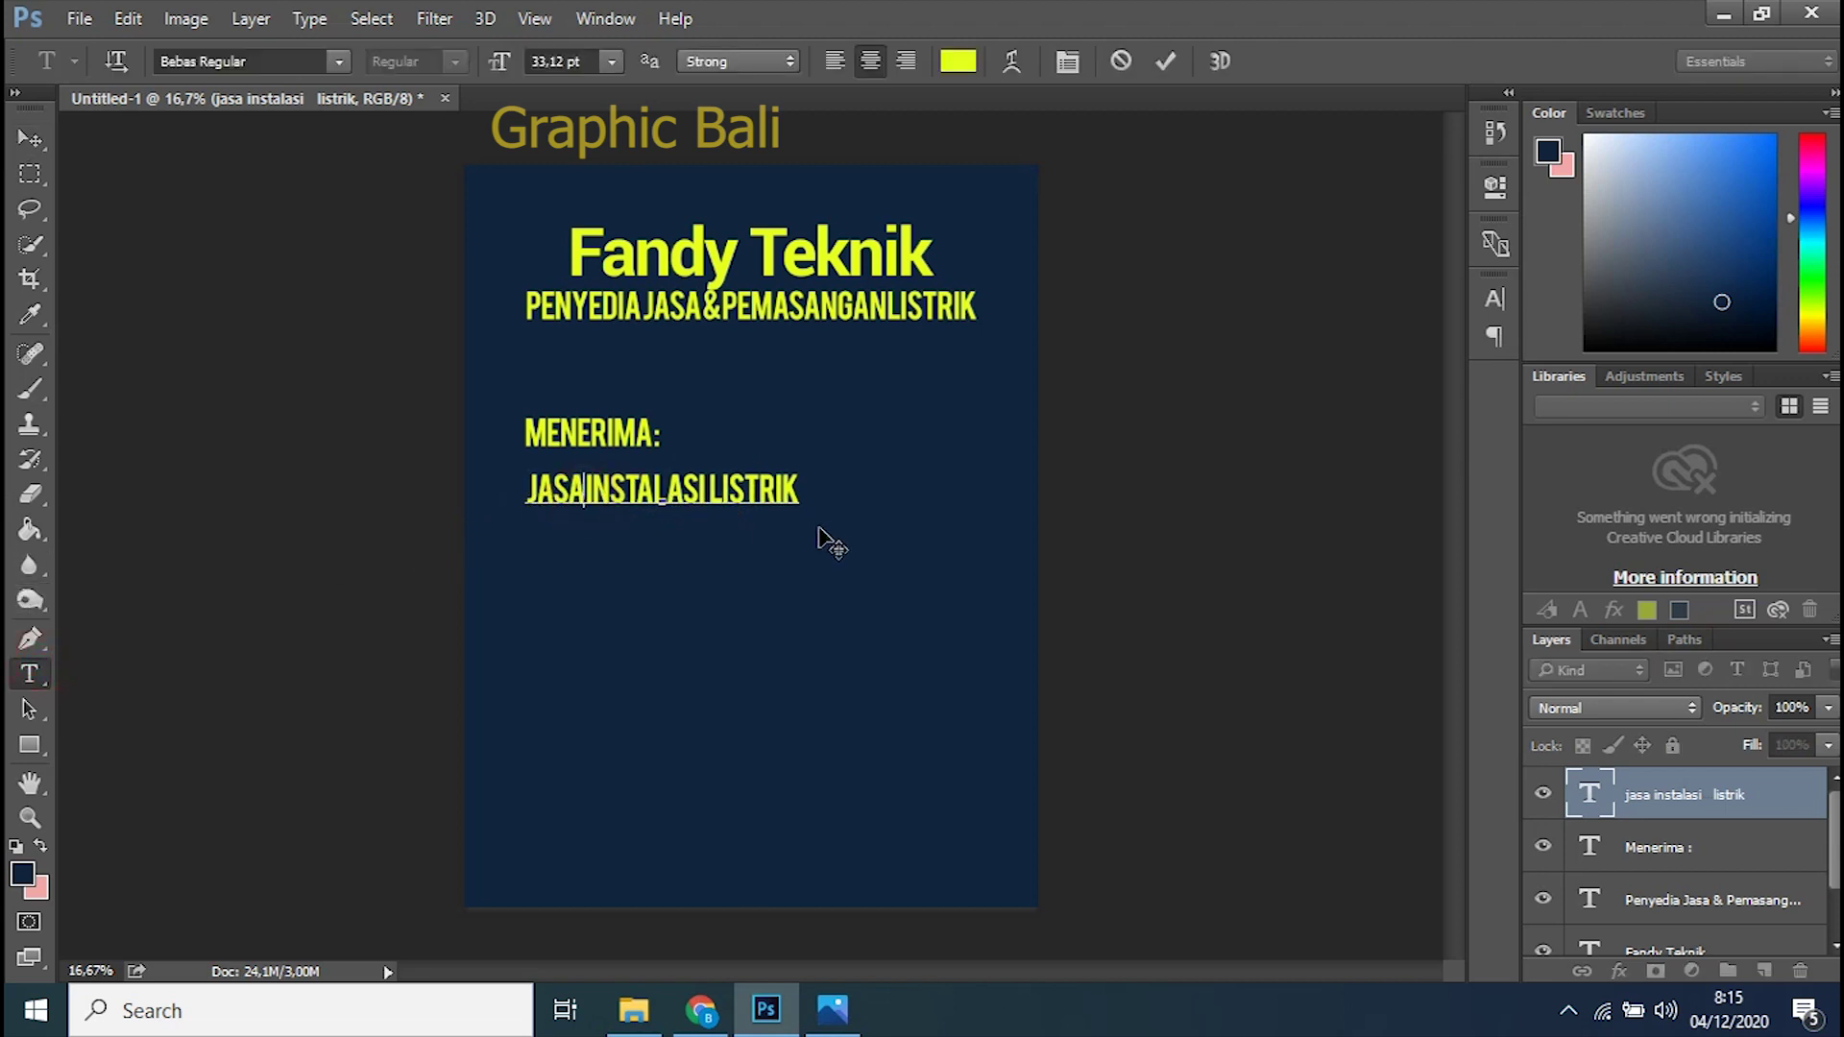
{"action": "left_click", "coordinate": [1167, 61]}
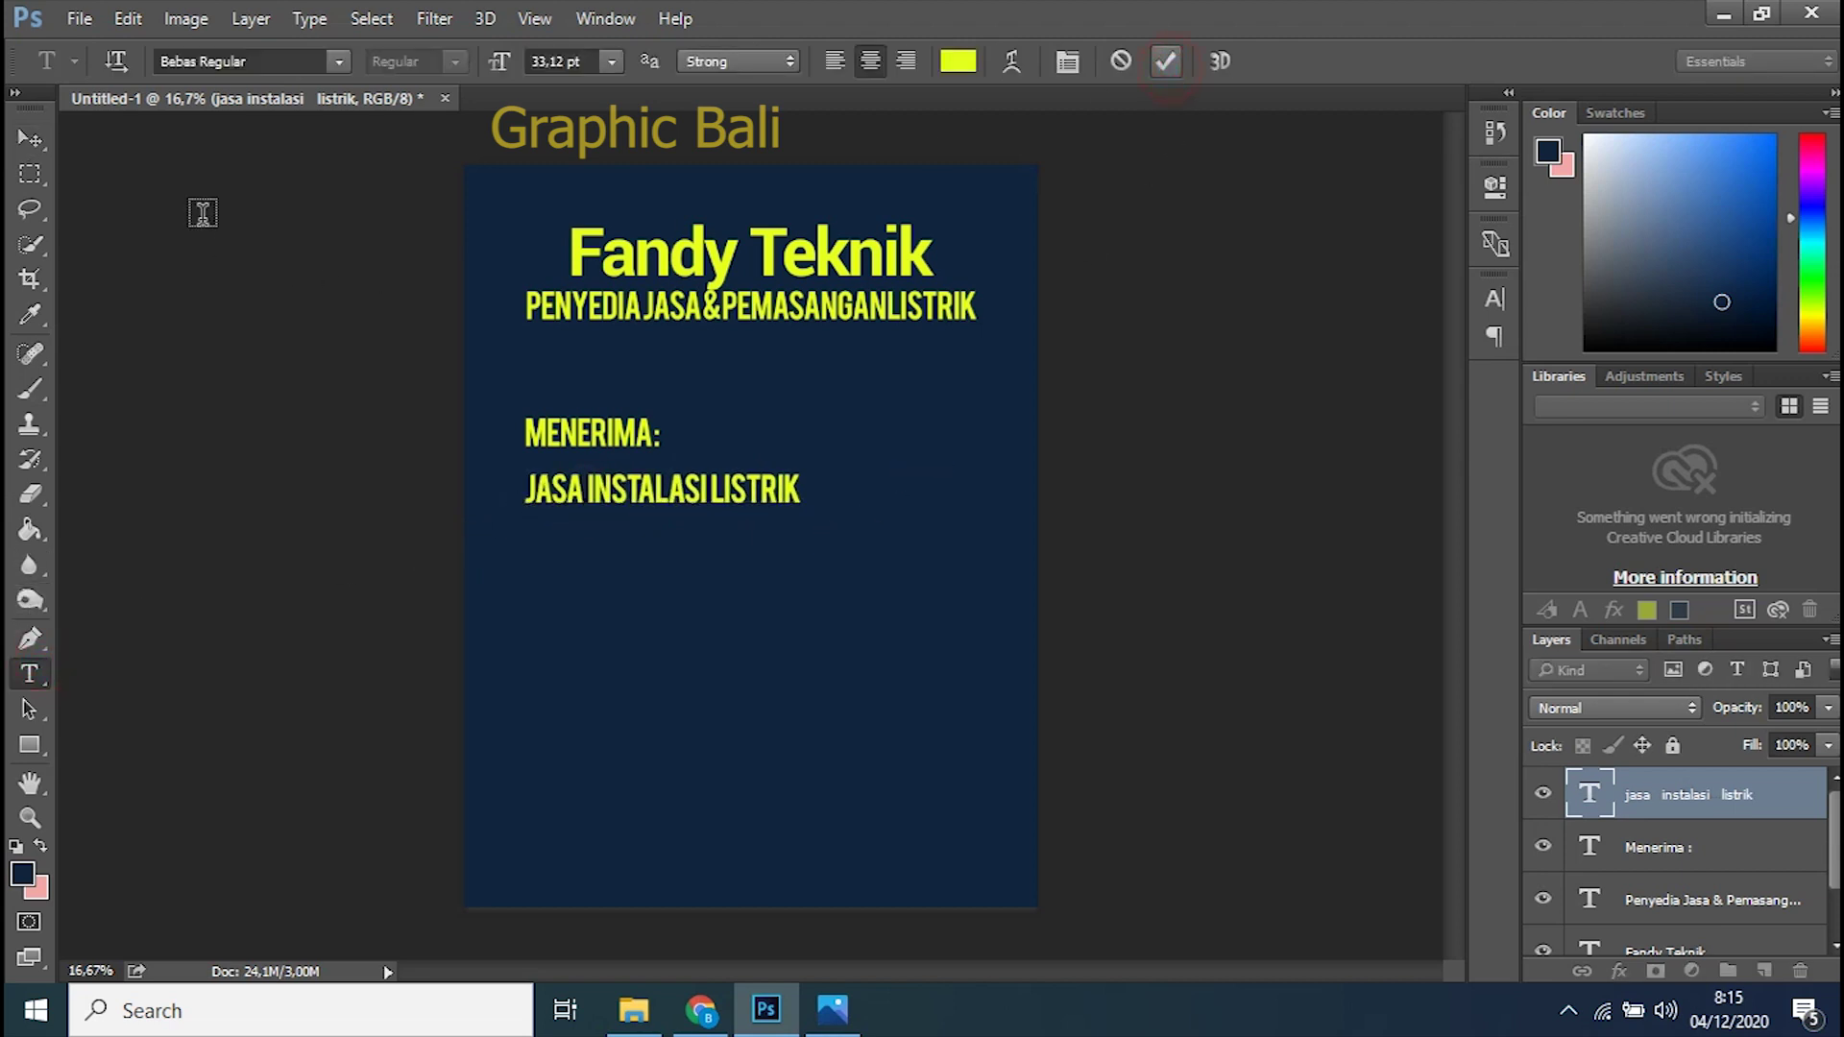
{"action": "left_click", "coordinate": [42, 146]}
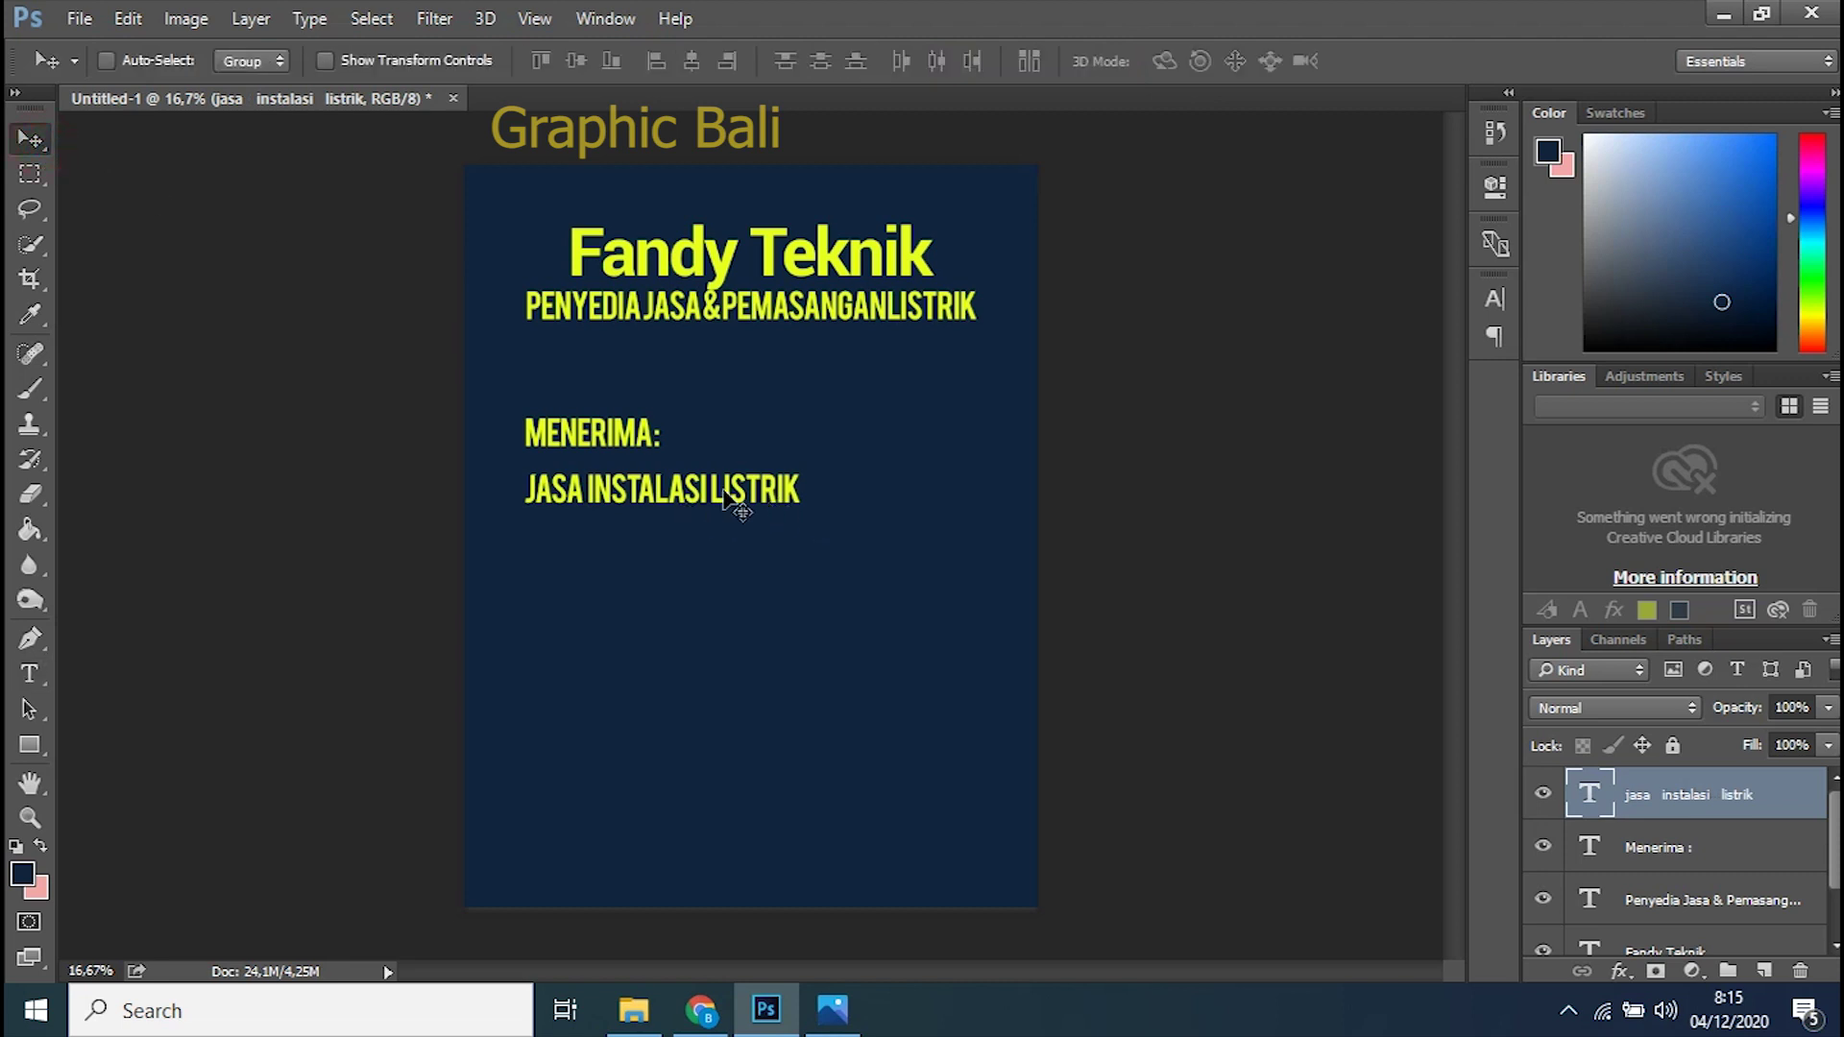
{"action": "left_click", "coordinate": [31, 678]}
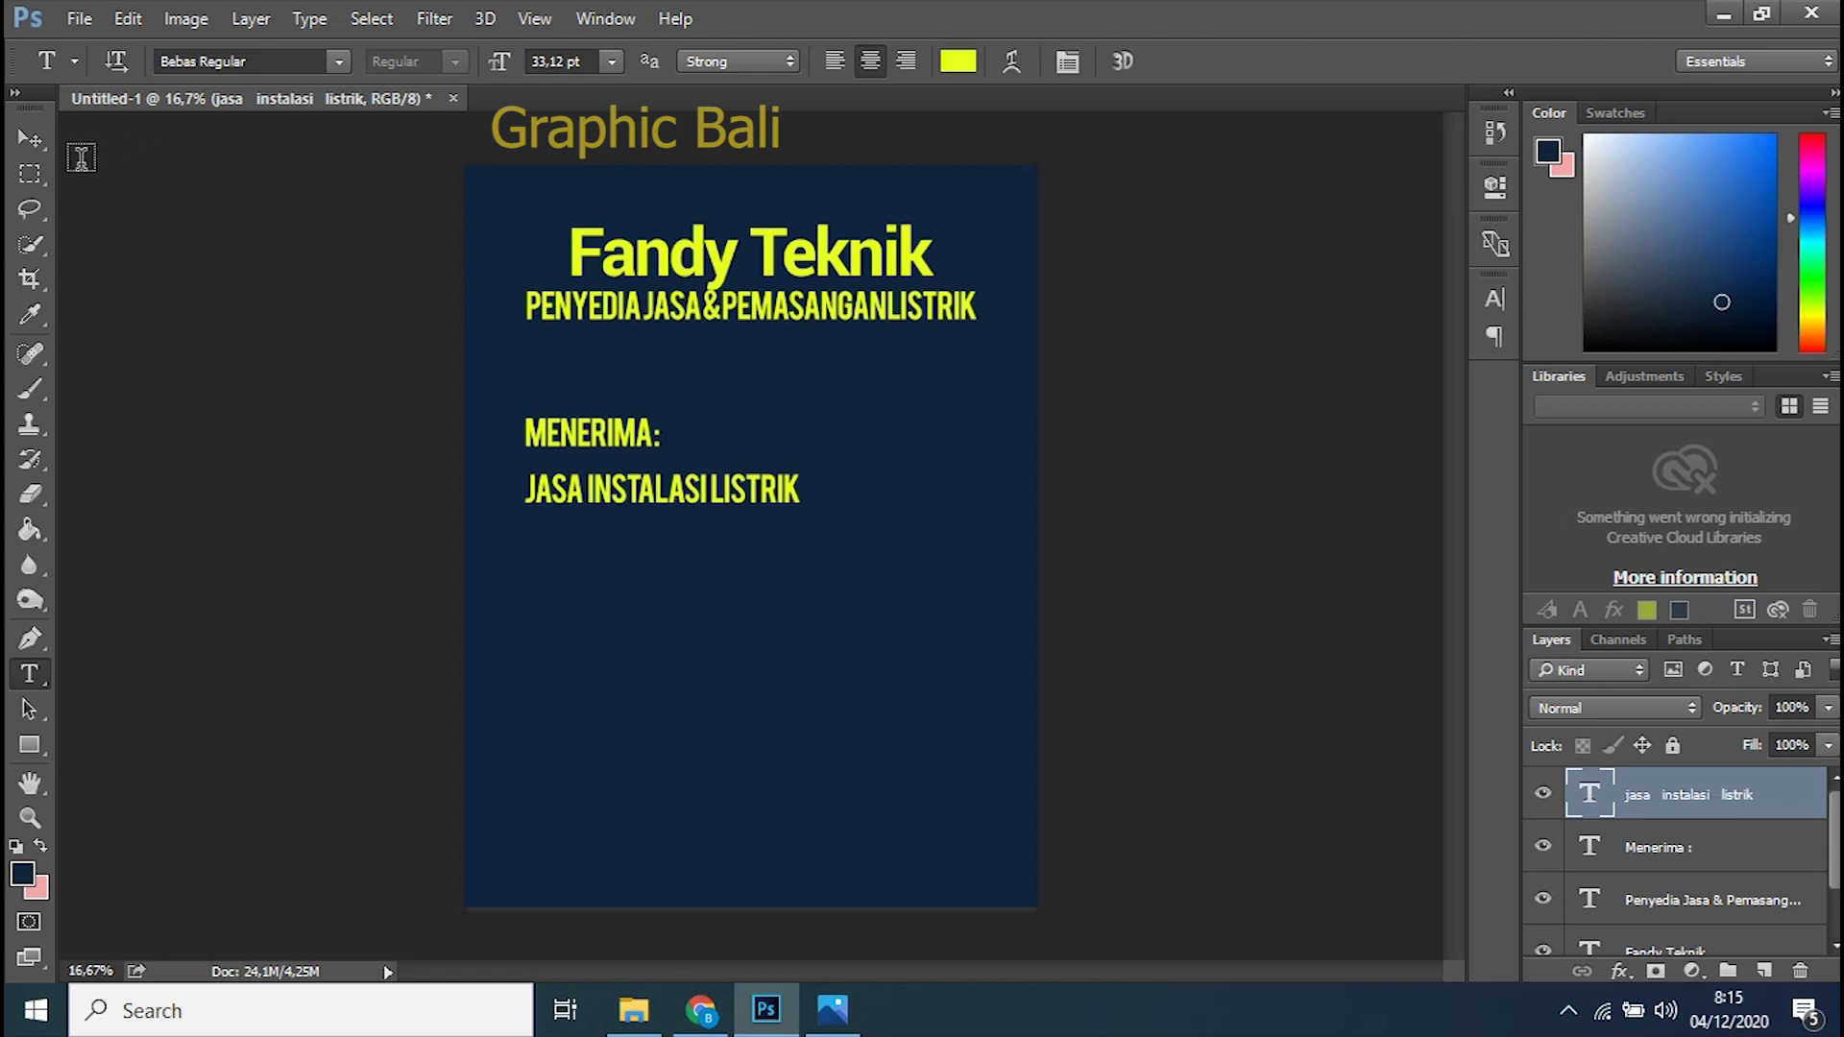
{"action": "left_click", "coordinate": [535, 536]}
Step: Add 'PASANG BARU ATAU LAMA' left-aligned directly under JASA INSTALASI LISTRIK
{"action": "key", "text": "alt+Tab"}
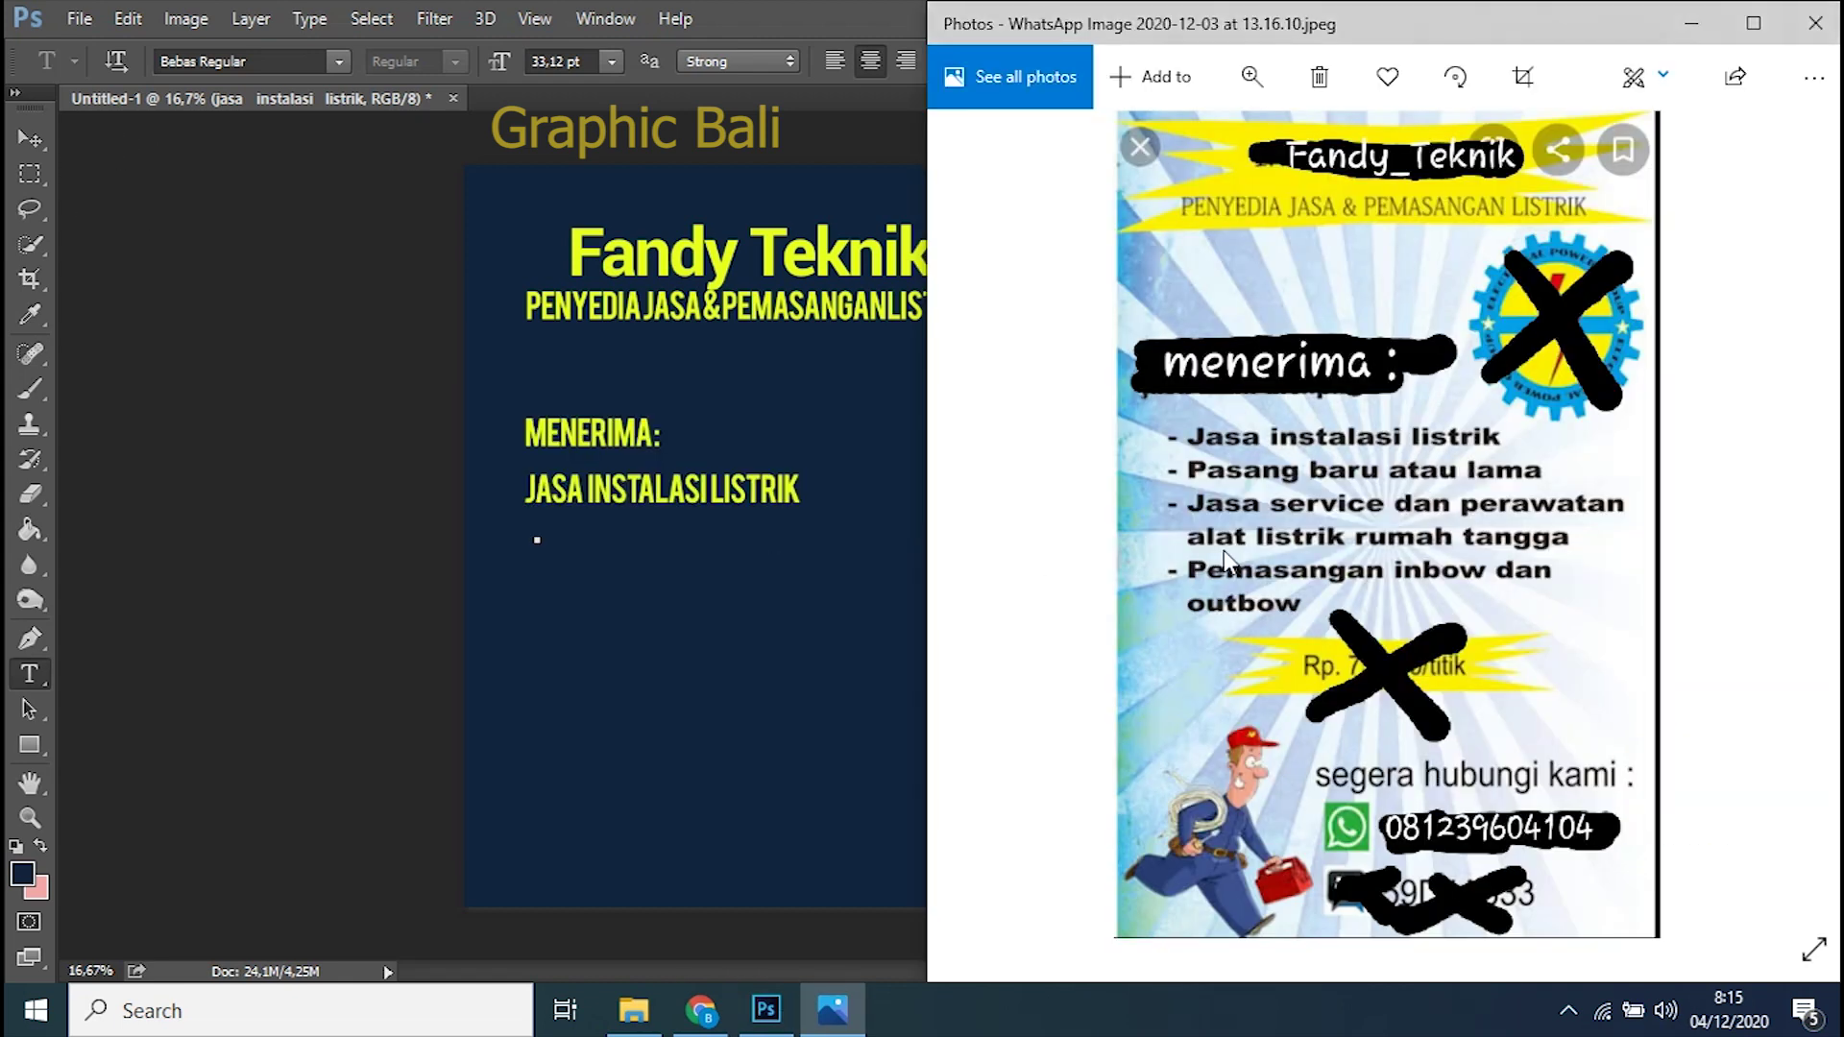
{"action": "key", "text": "alt+Tab"}
{"action": "type", "text": "SANGBARUATAULAMA"}
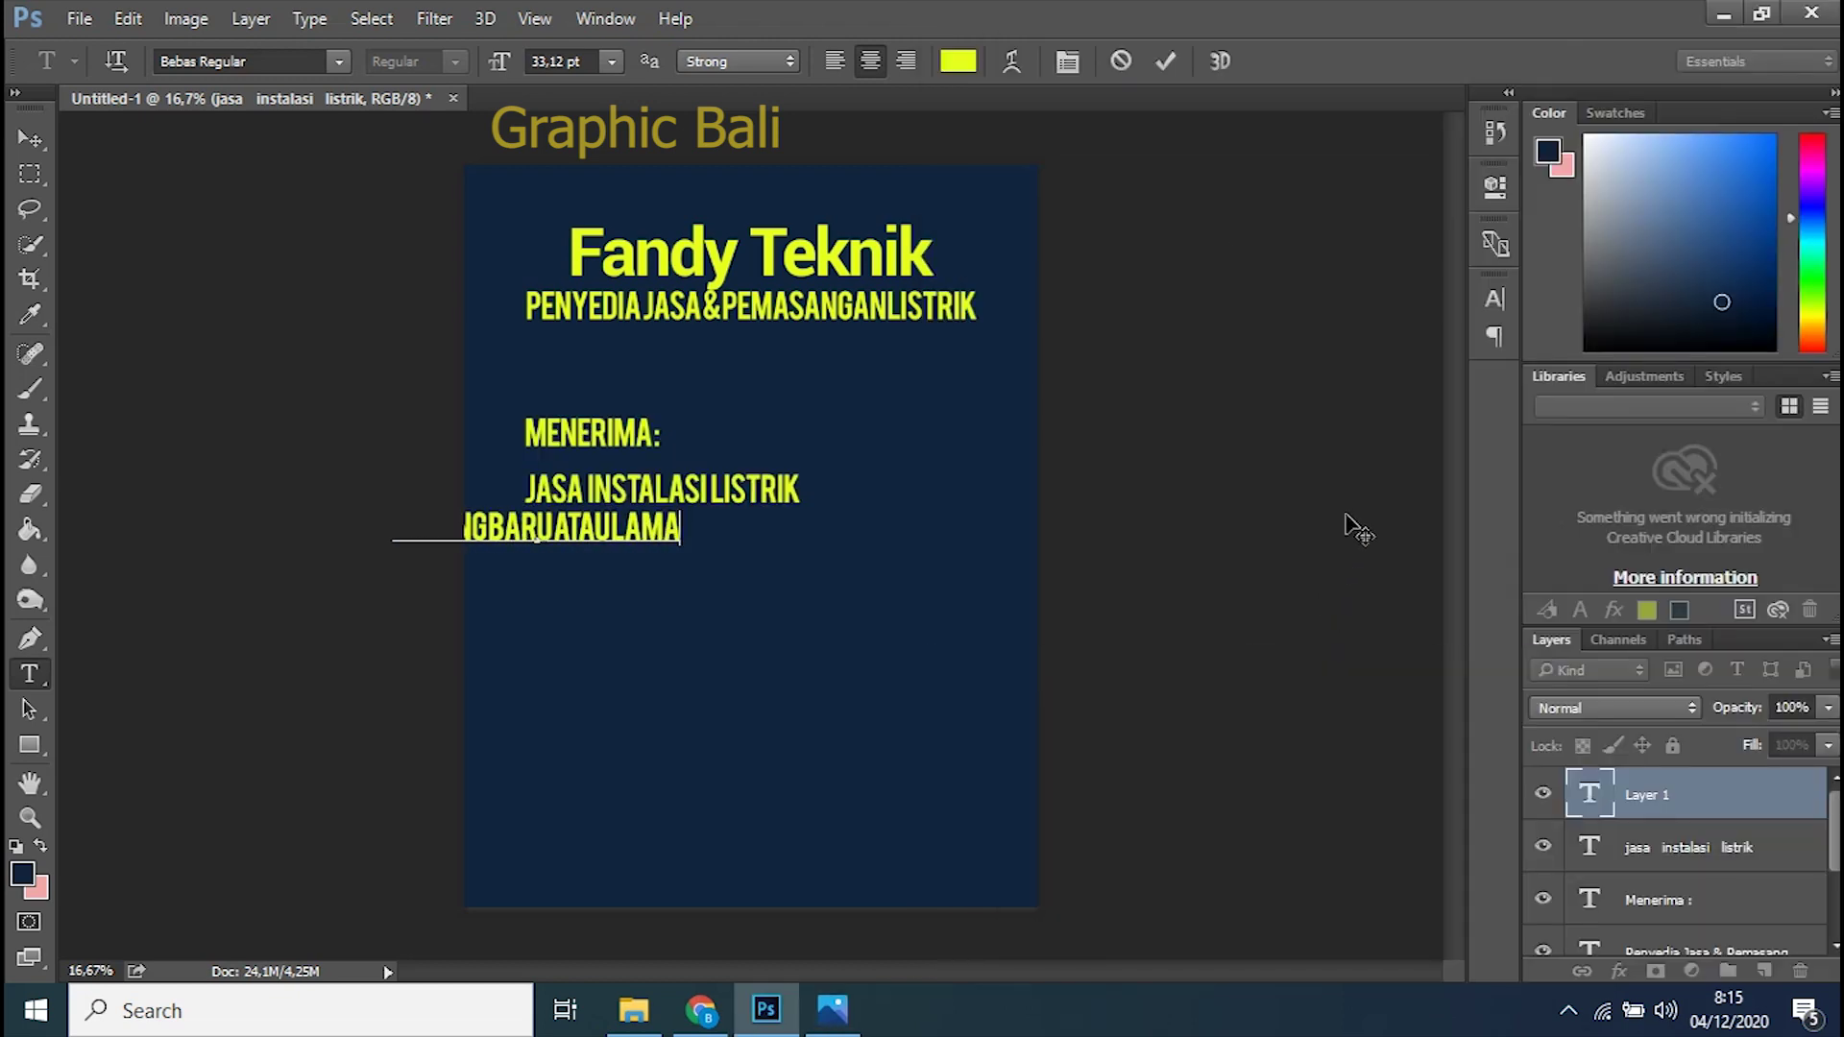
{"action": "left_click", "coordinate": [1166, 61]}
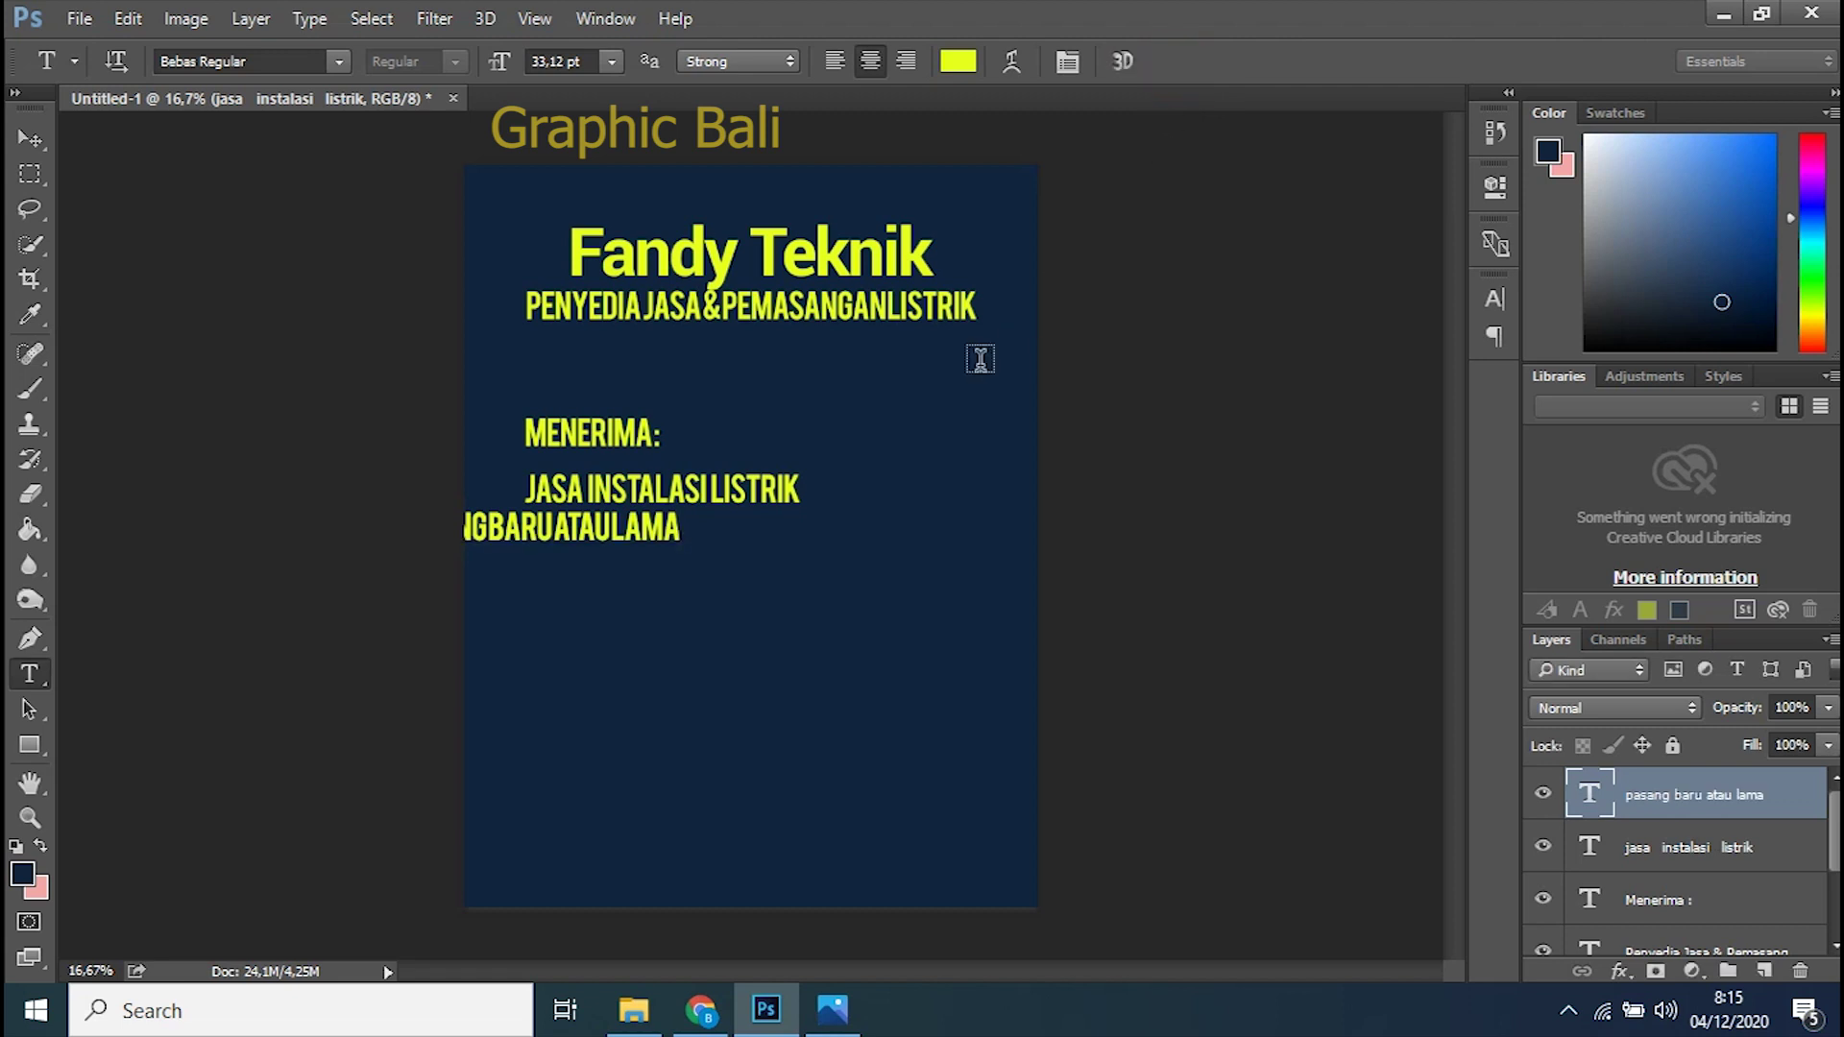
{"action": "key", "text": "v"}
{"action": "left_click_drag", "start_coordinate": [620, 534], "coordinate": [733, 544]}
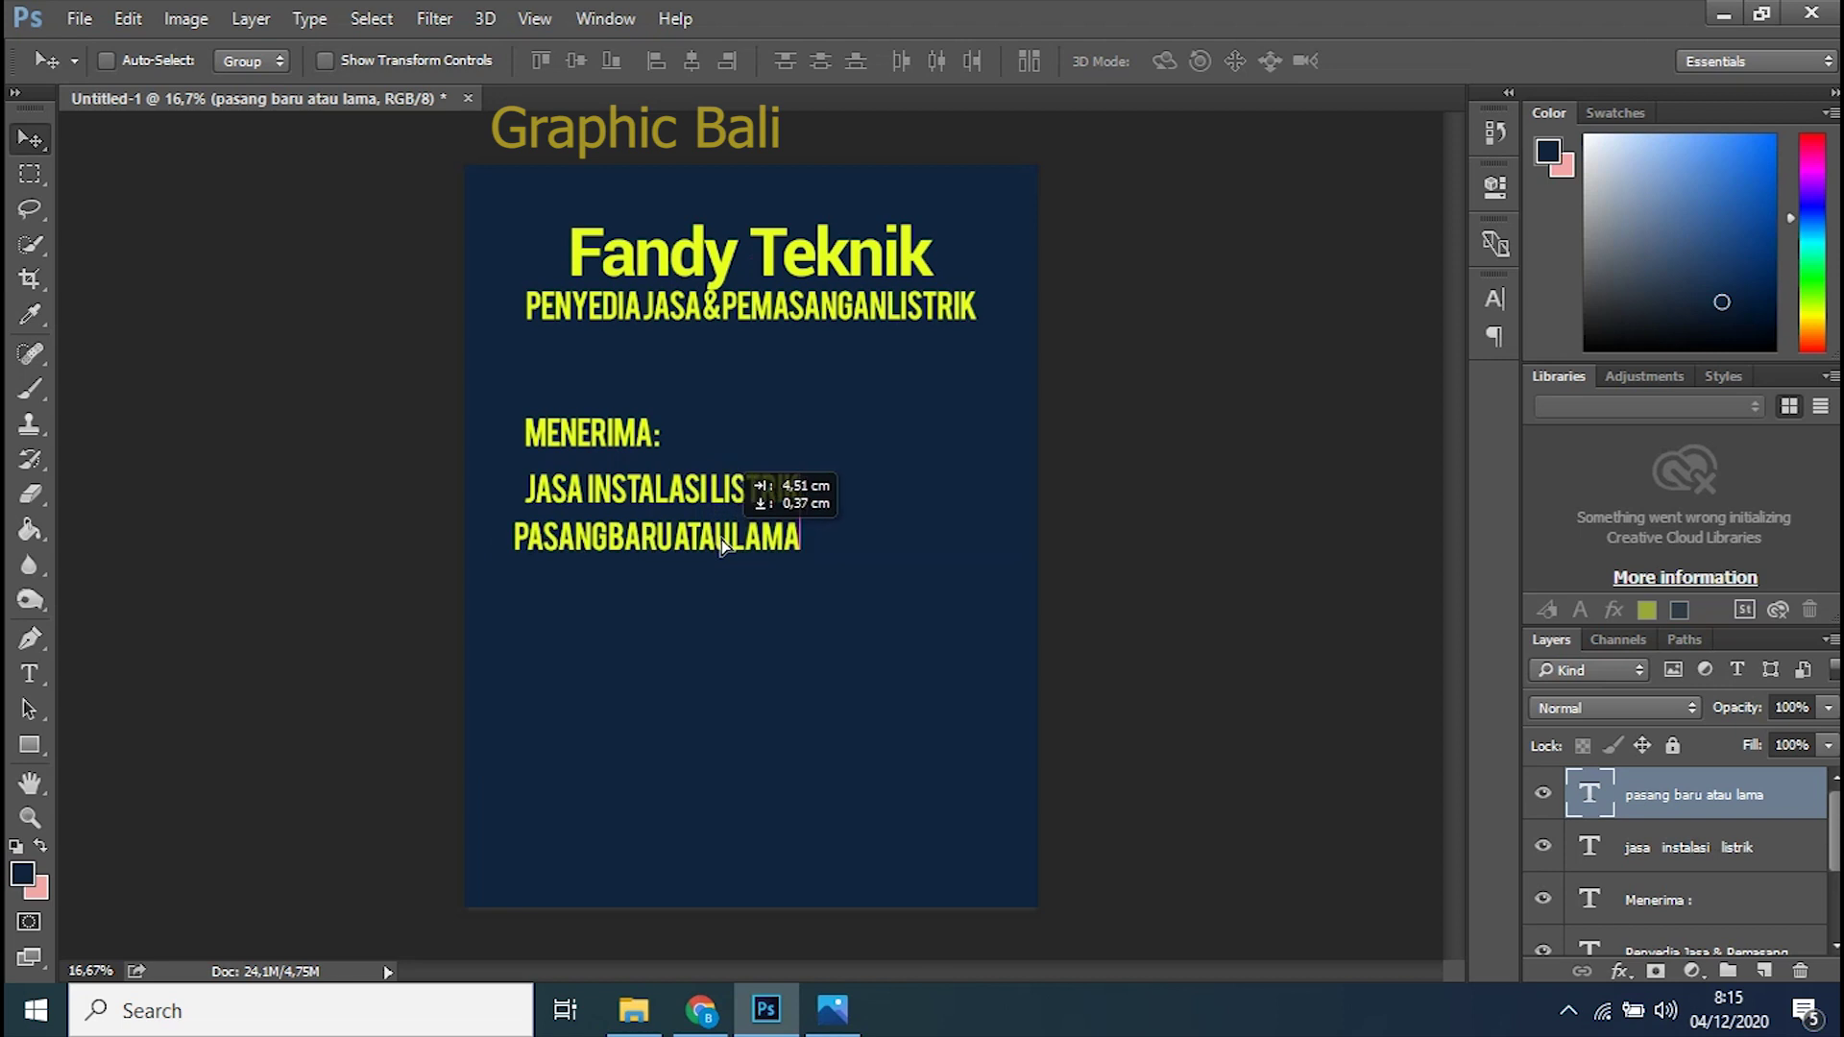
{"action": "left_click_drag", "start_coordinate": [740, 544], "coordinate": [739, 543]}
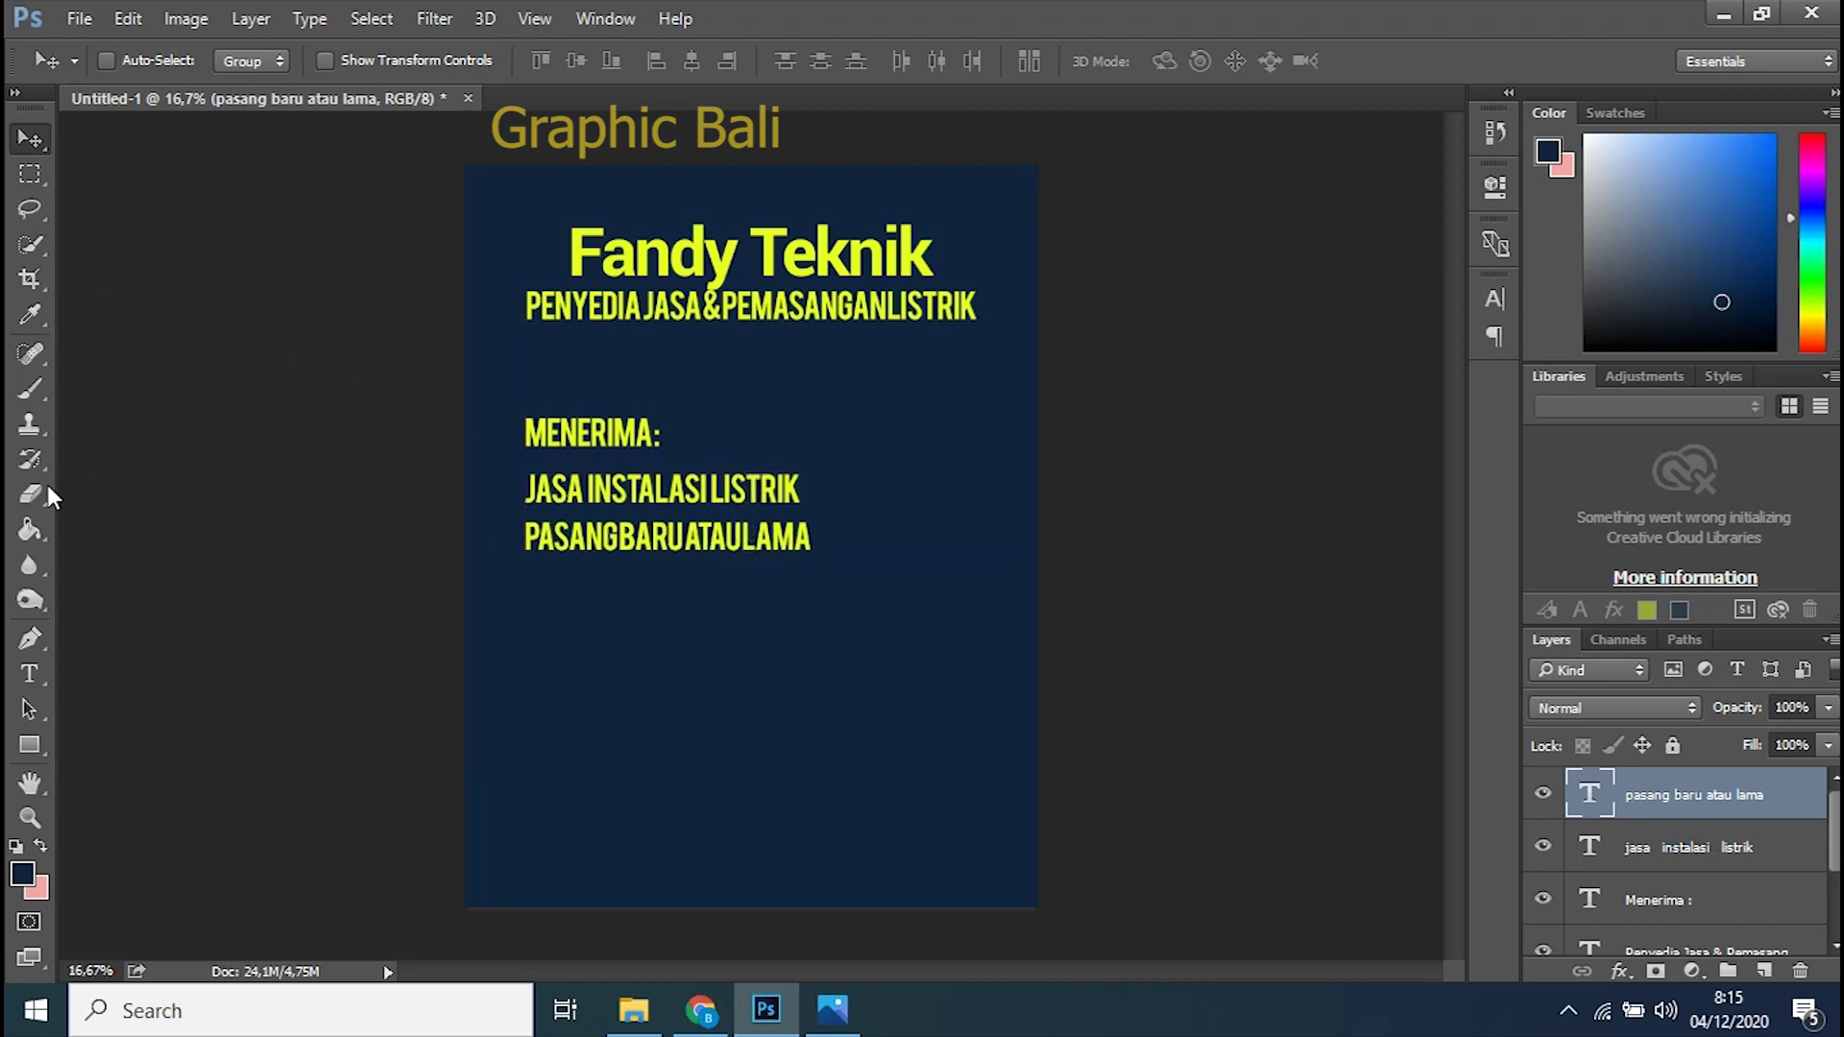
{"action": "left_click", "coordinate": [834, 1017]}
{"action": "left_click", "coordinate": [834, 1017]}
{"action": "left_click", "coordinate": [29, 673]}
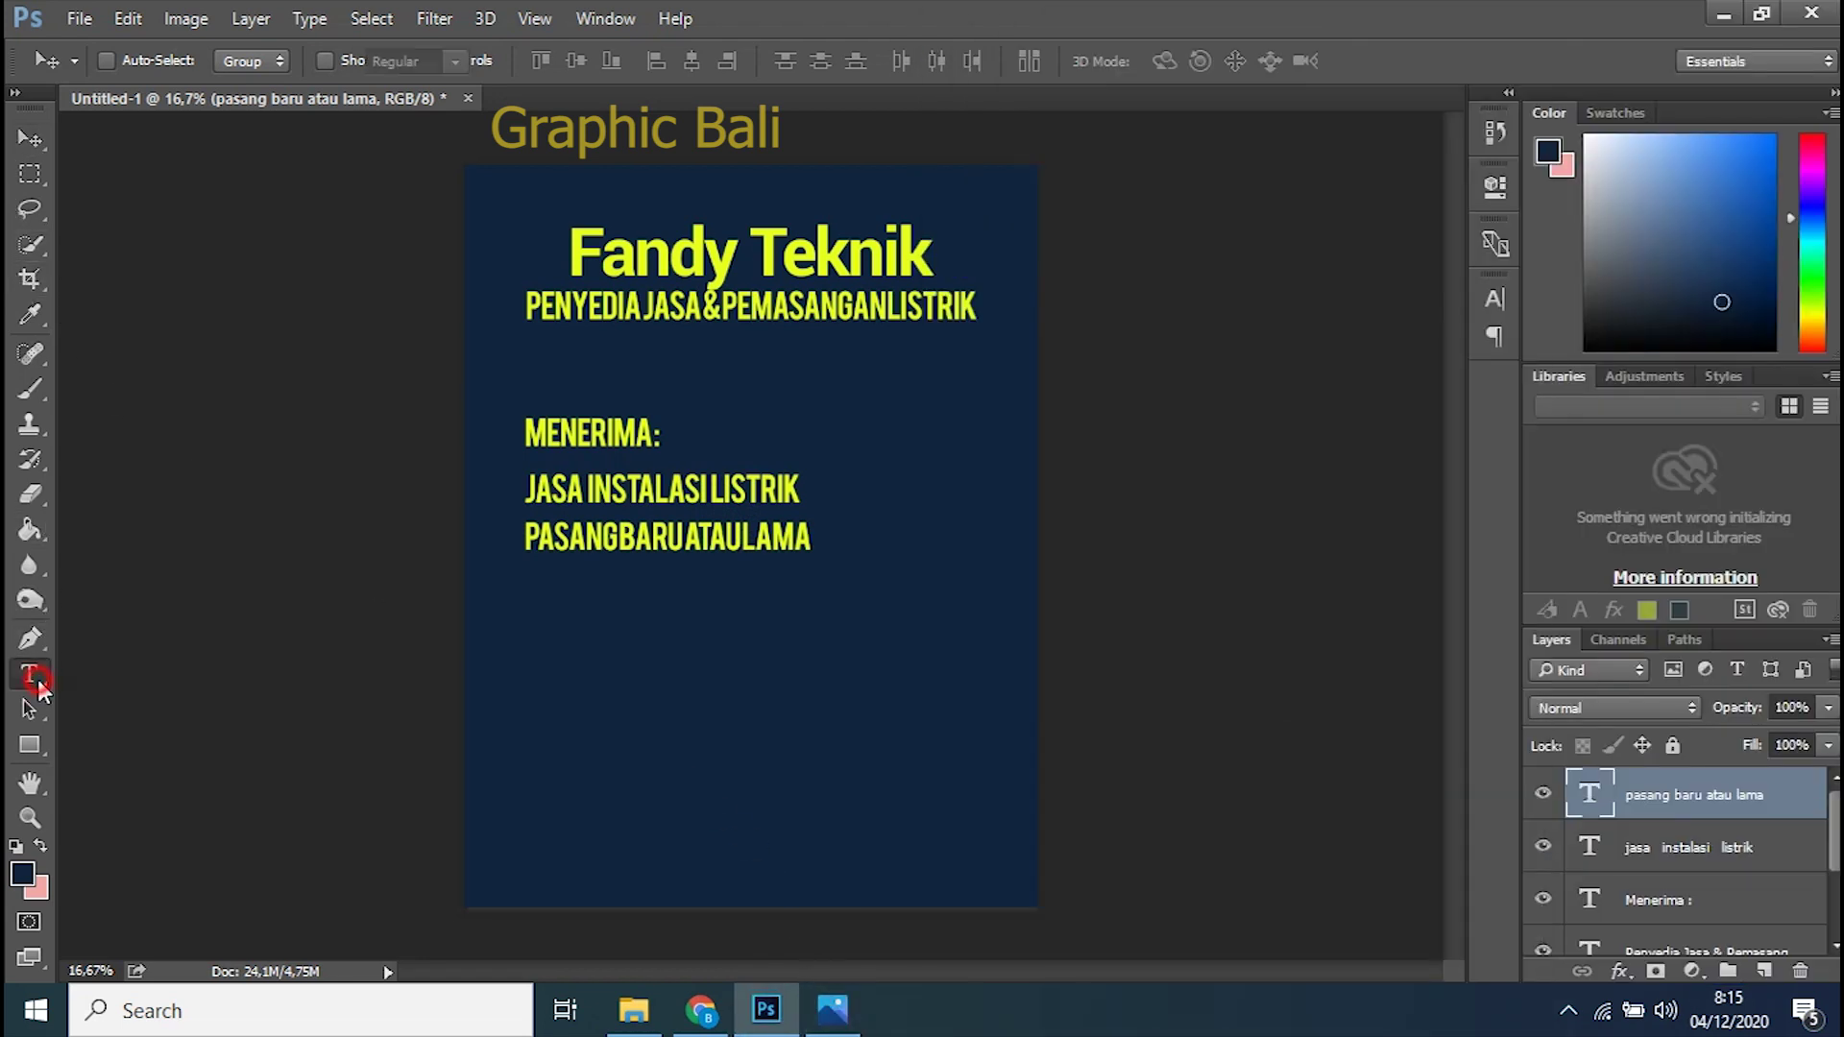
Step: Add the item 'JASA SERVICE DAN PERAWATAN ALAT LISTRIK RUMAH TANGGA' below PASANG BARU ATAU LAMA and move it right
{"action": "left_click", "coordinate": [535, 580]}
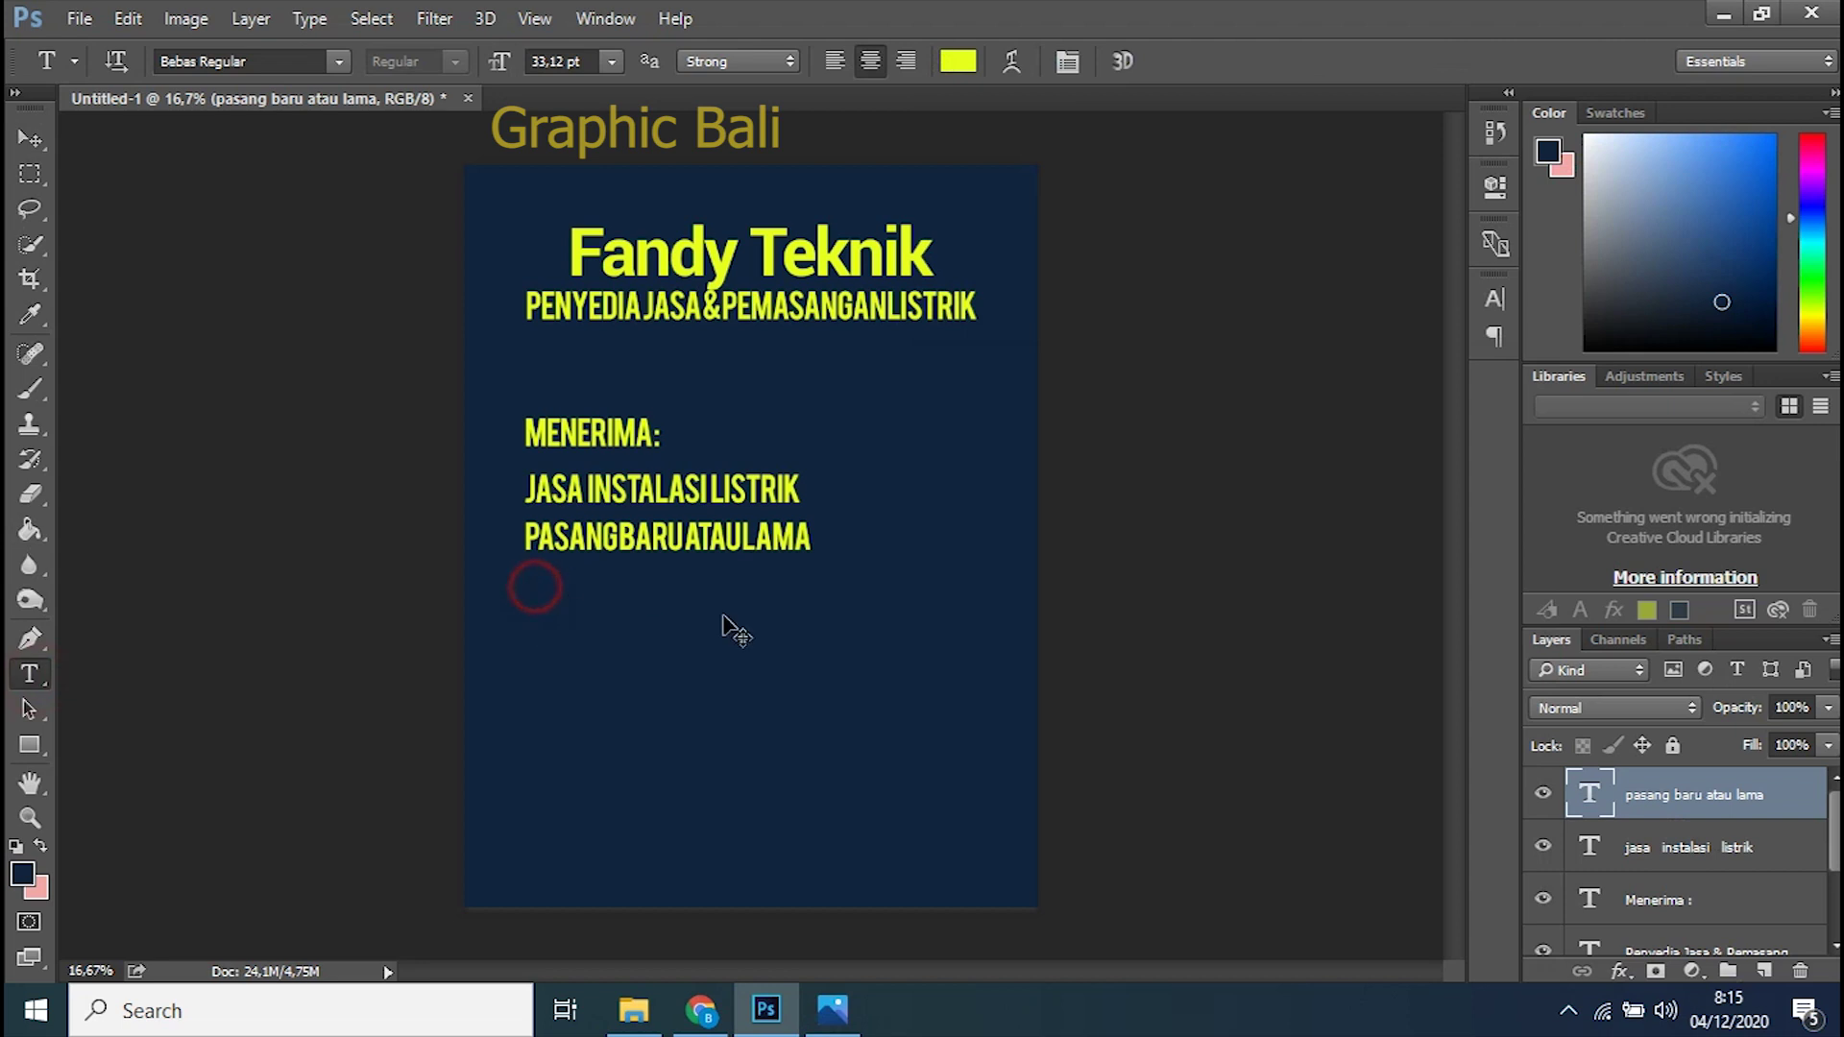
{"action": "type", "text": "JASA SERVIS"}
{"action": "key", "text": "BackSpace"}
{"action": "type", "text": "CE"}
{"action": "key", "text": "alt+Tab"}
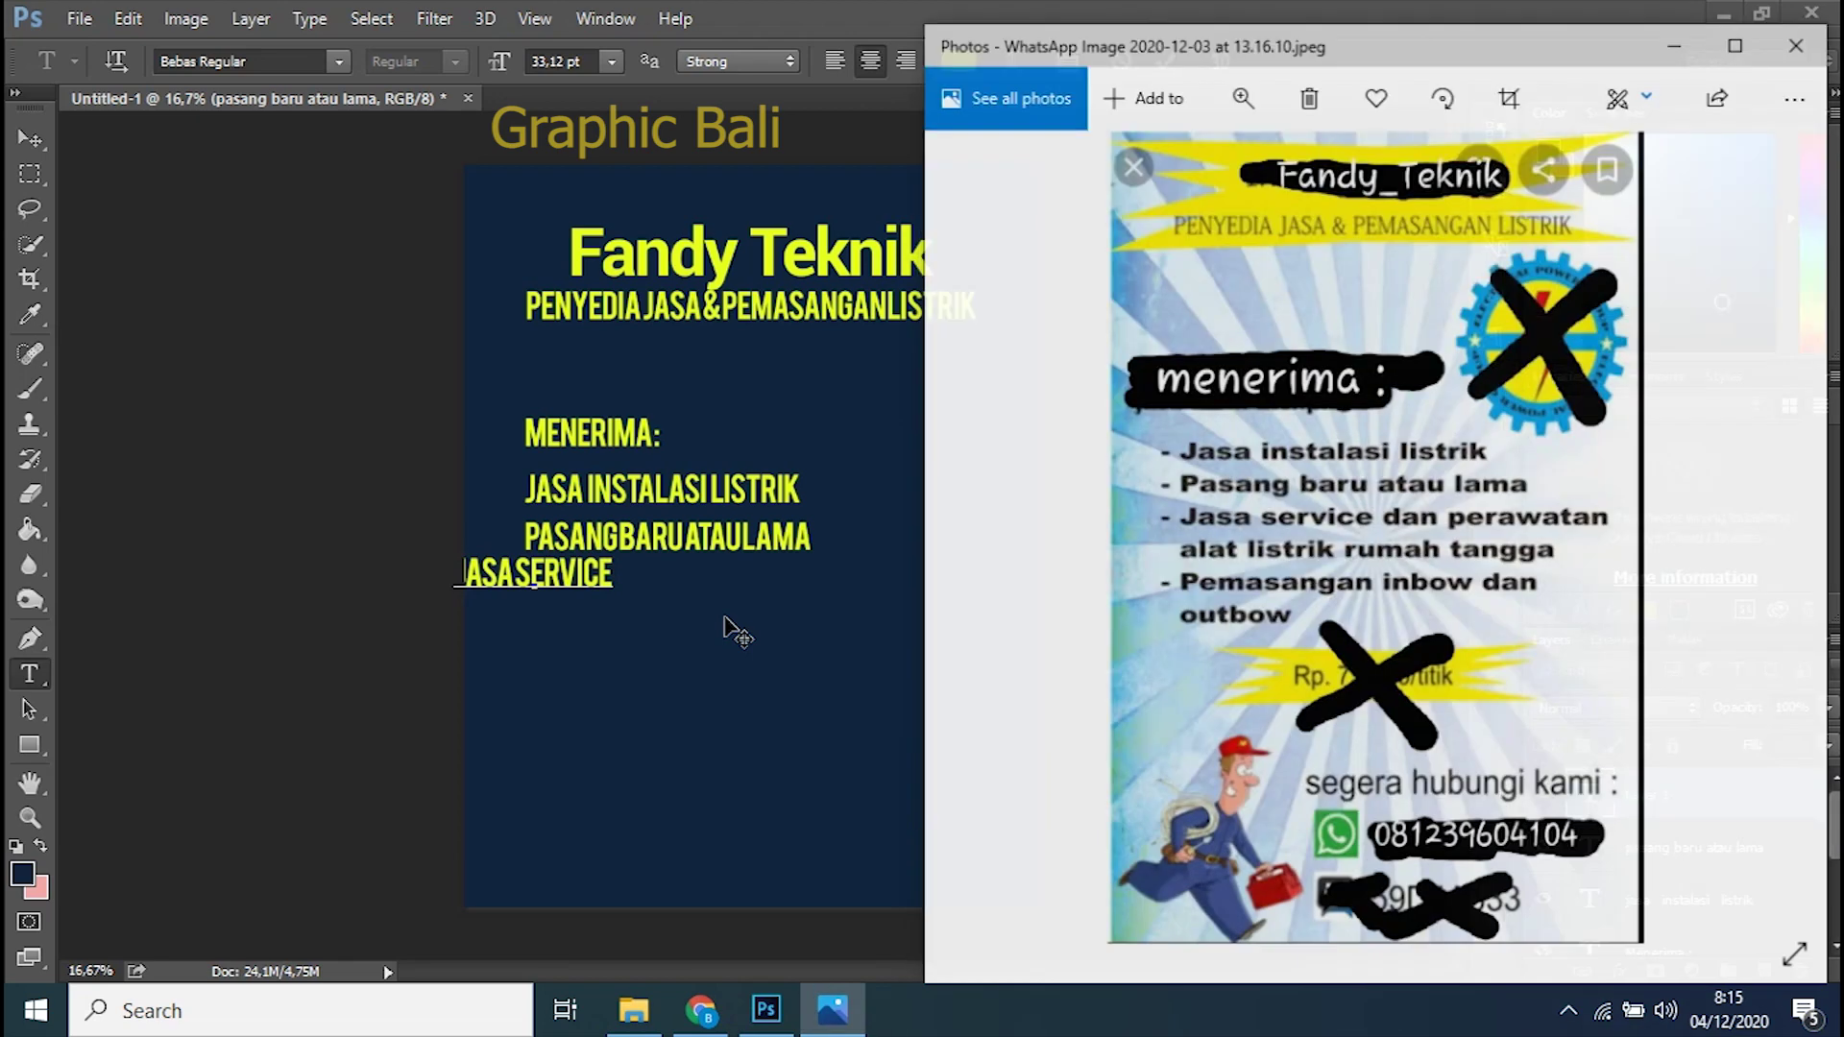
{"action": "key", "text": "alt+Tab"}
{"action": "type", "text": "DANPERAWATAN"}
{"action": "key", "text": "alt+Tab"}
{"action": "key", "text": "alt+Tab"}
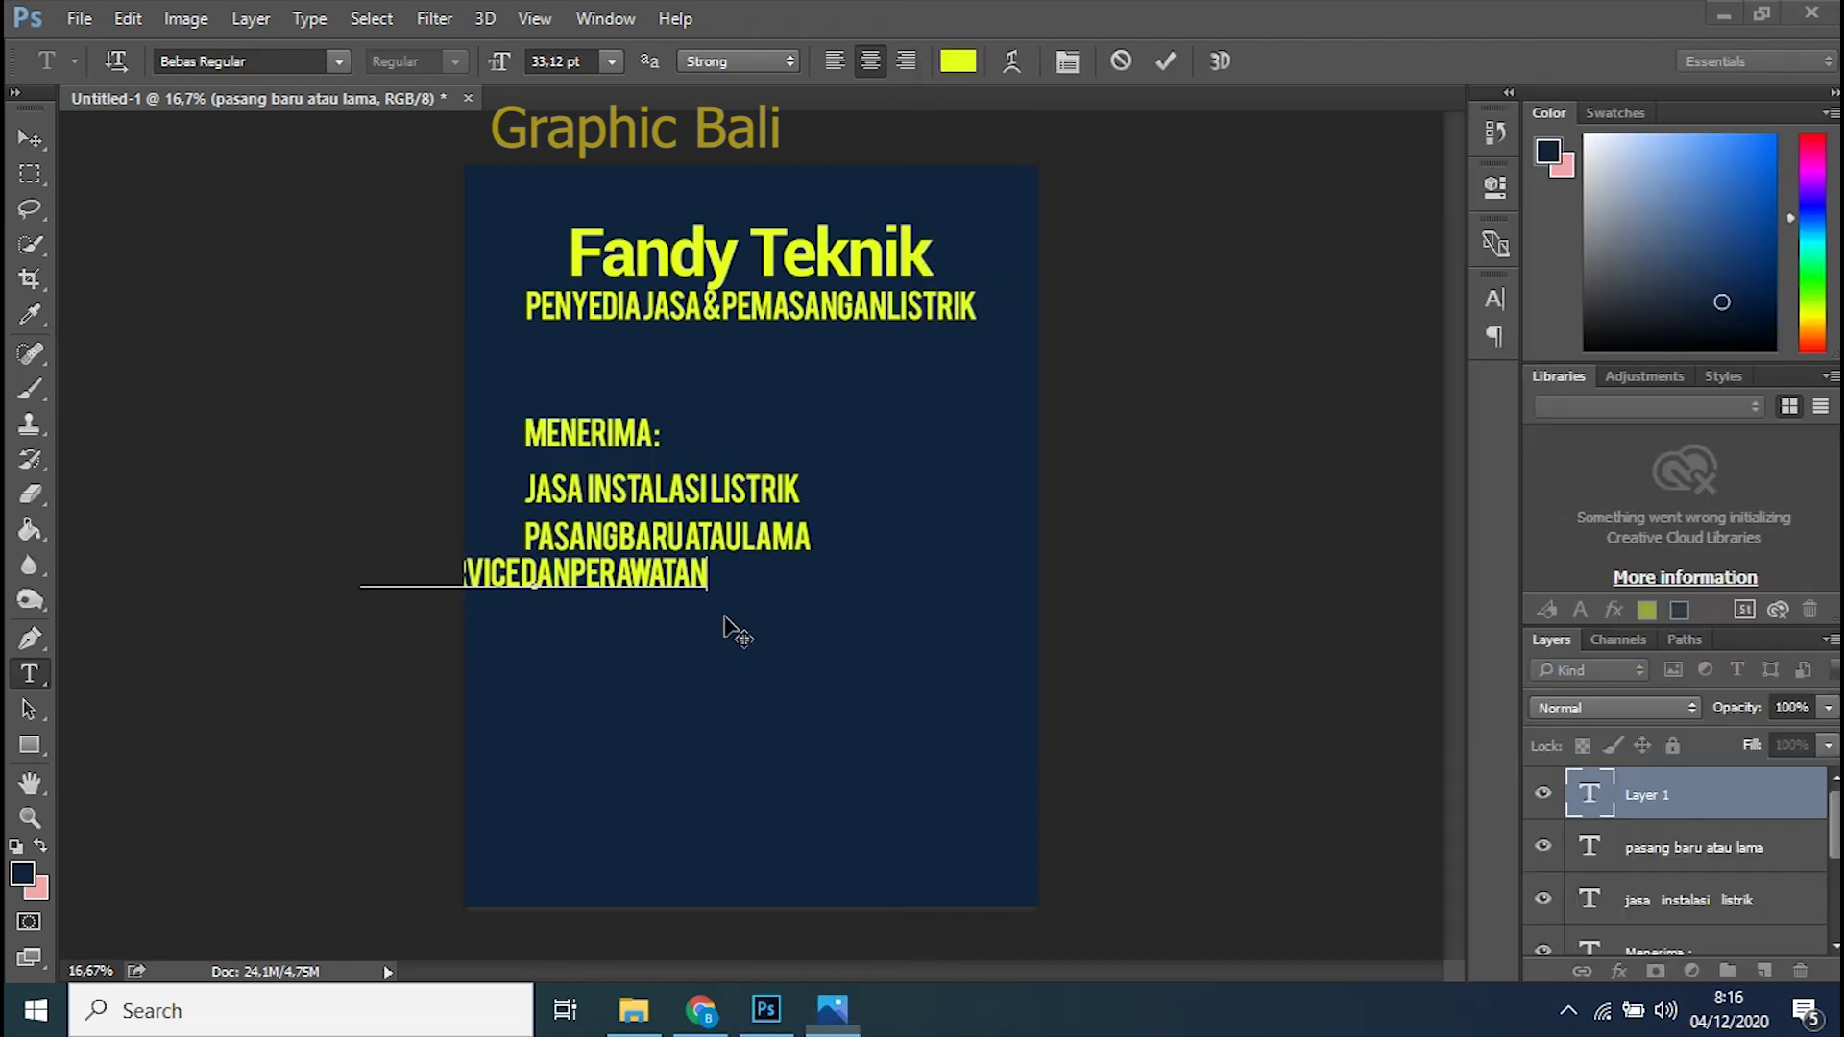
{"action": "type", "text": "ALAT LISTRIK RUMAH TANGGA"}
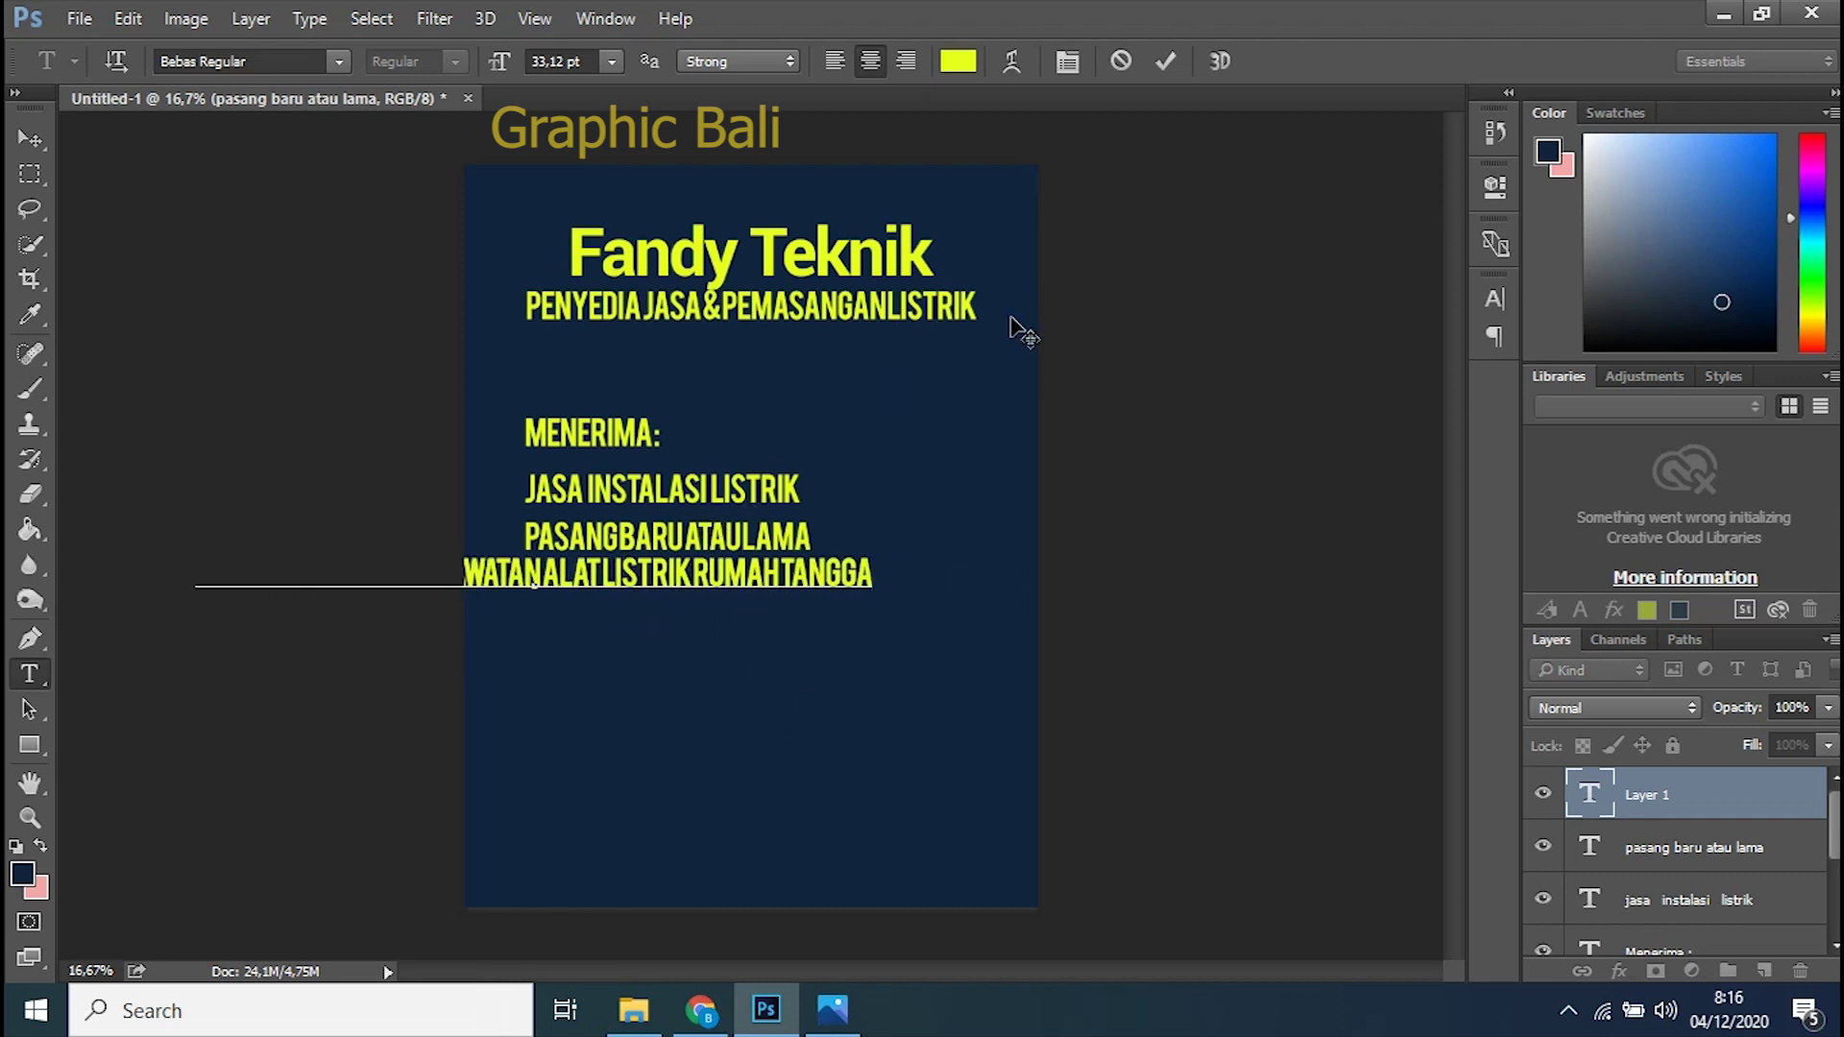
{"action": "left_click", "coordinate": [1179, 62]}
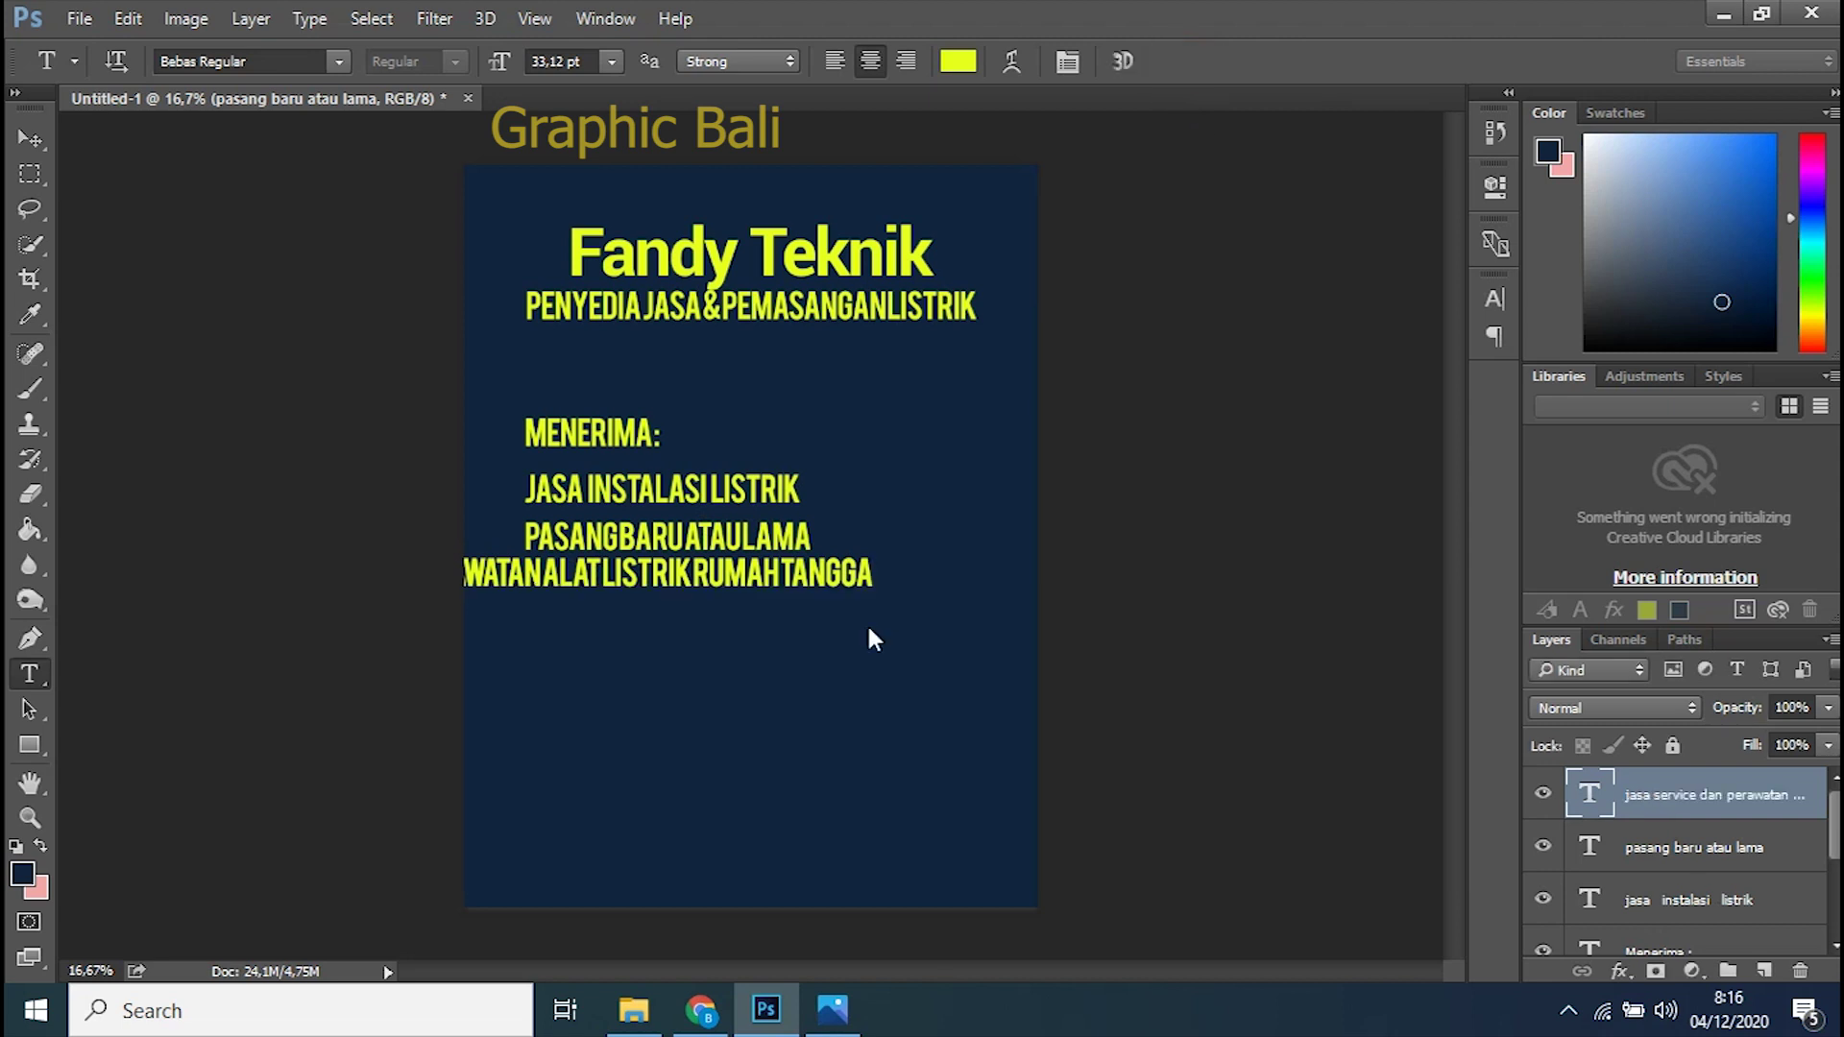
{"action": "key", "text": "v"}
{"action": "left_click_drag", "start_coordinate": [685, 576], "coordinate": [971, 576]}
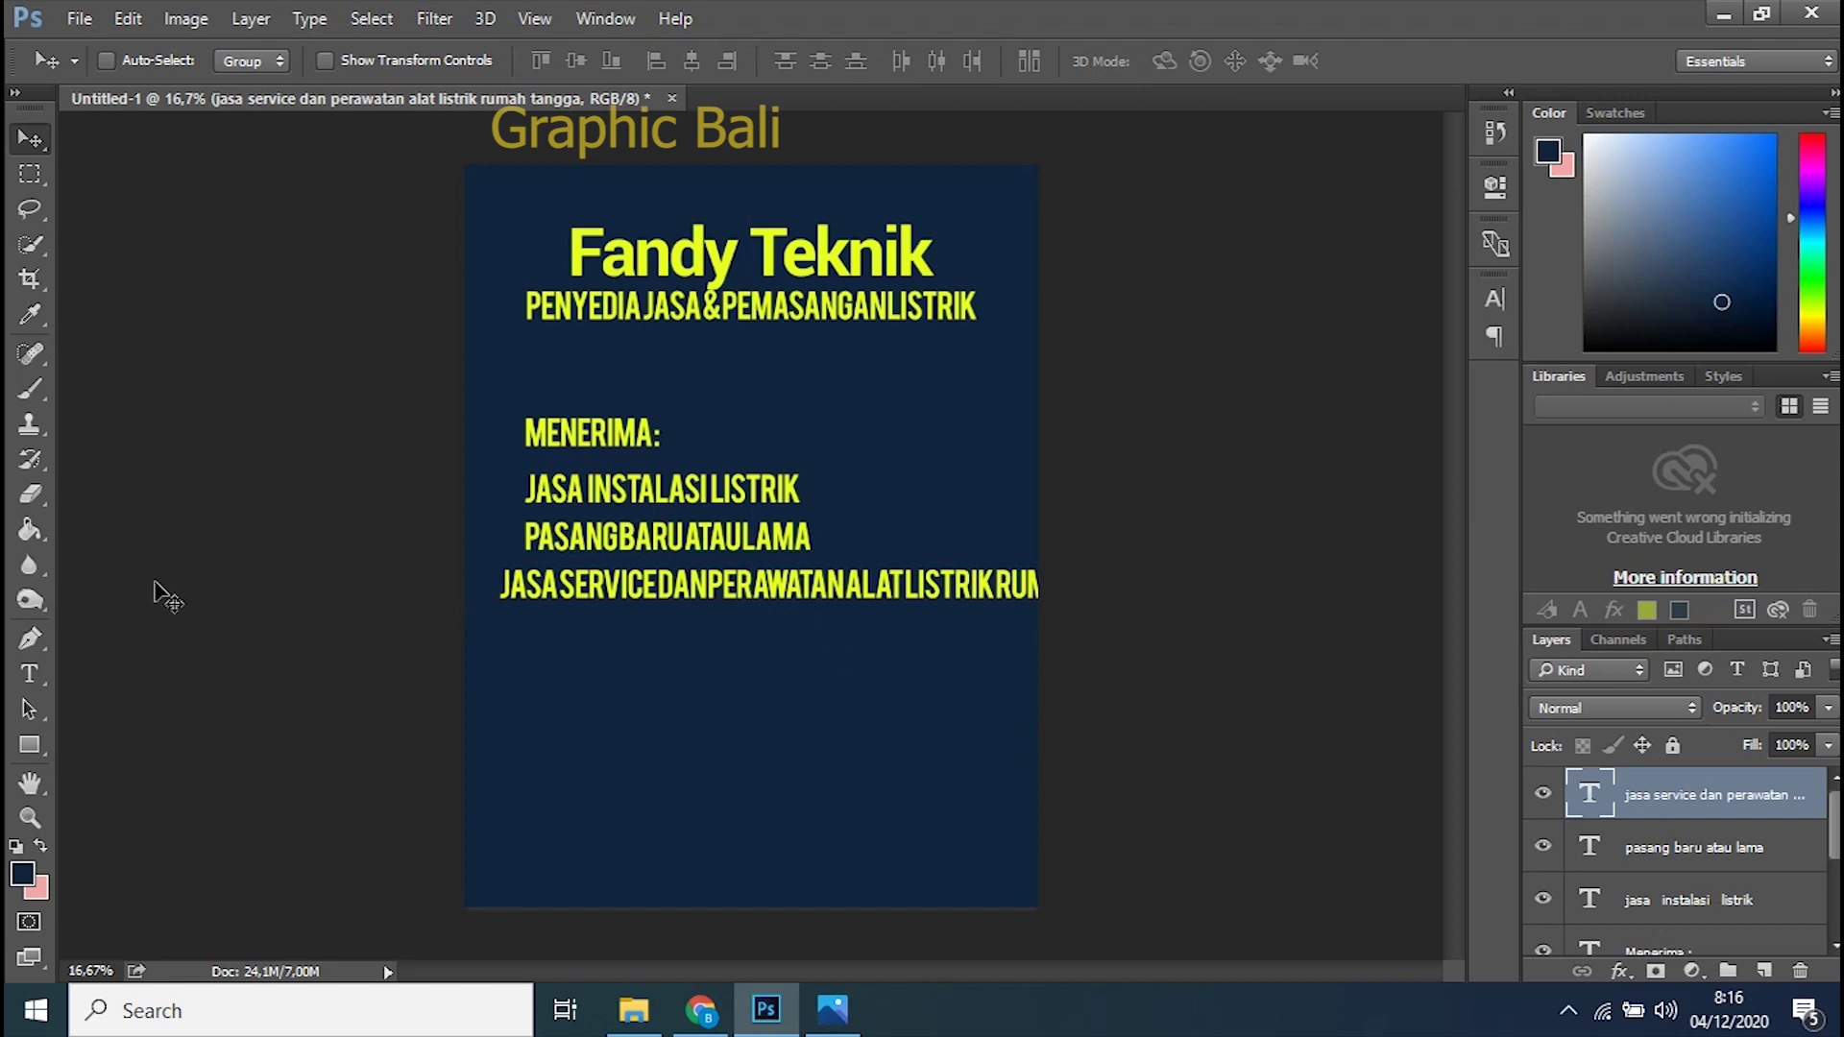
Step: Break the item into two lines before ALAT and left-align both lines
{"action": "left_click", "coordinate": [32, 674]}
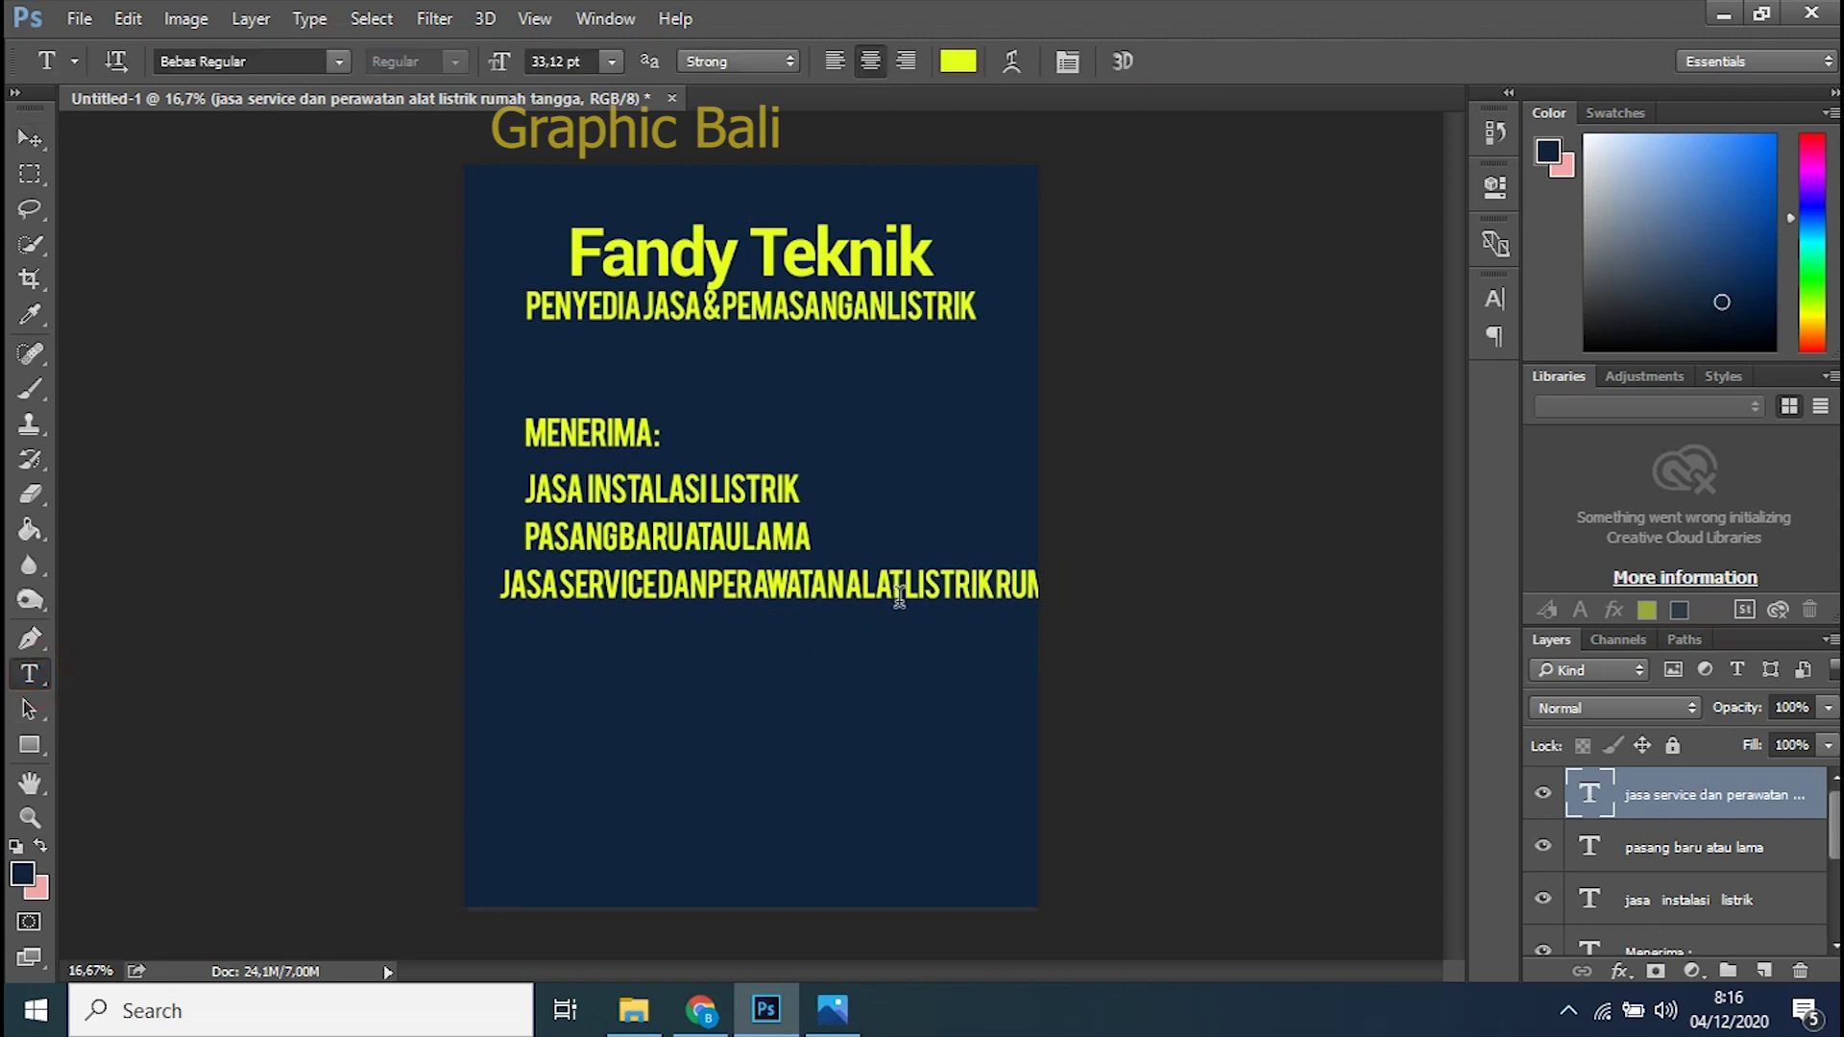
{"action": "left_click", "coordinate": [845, 587]}
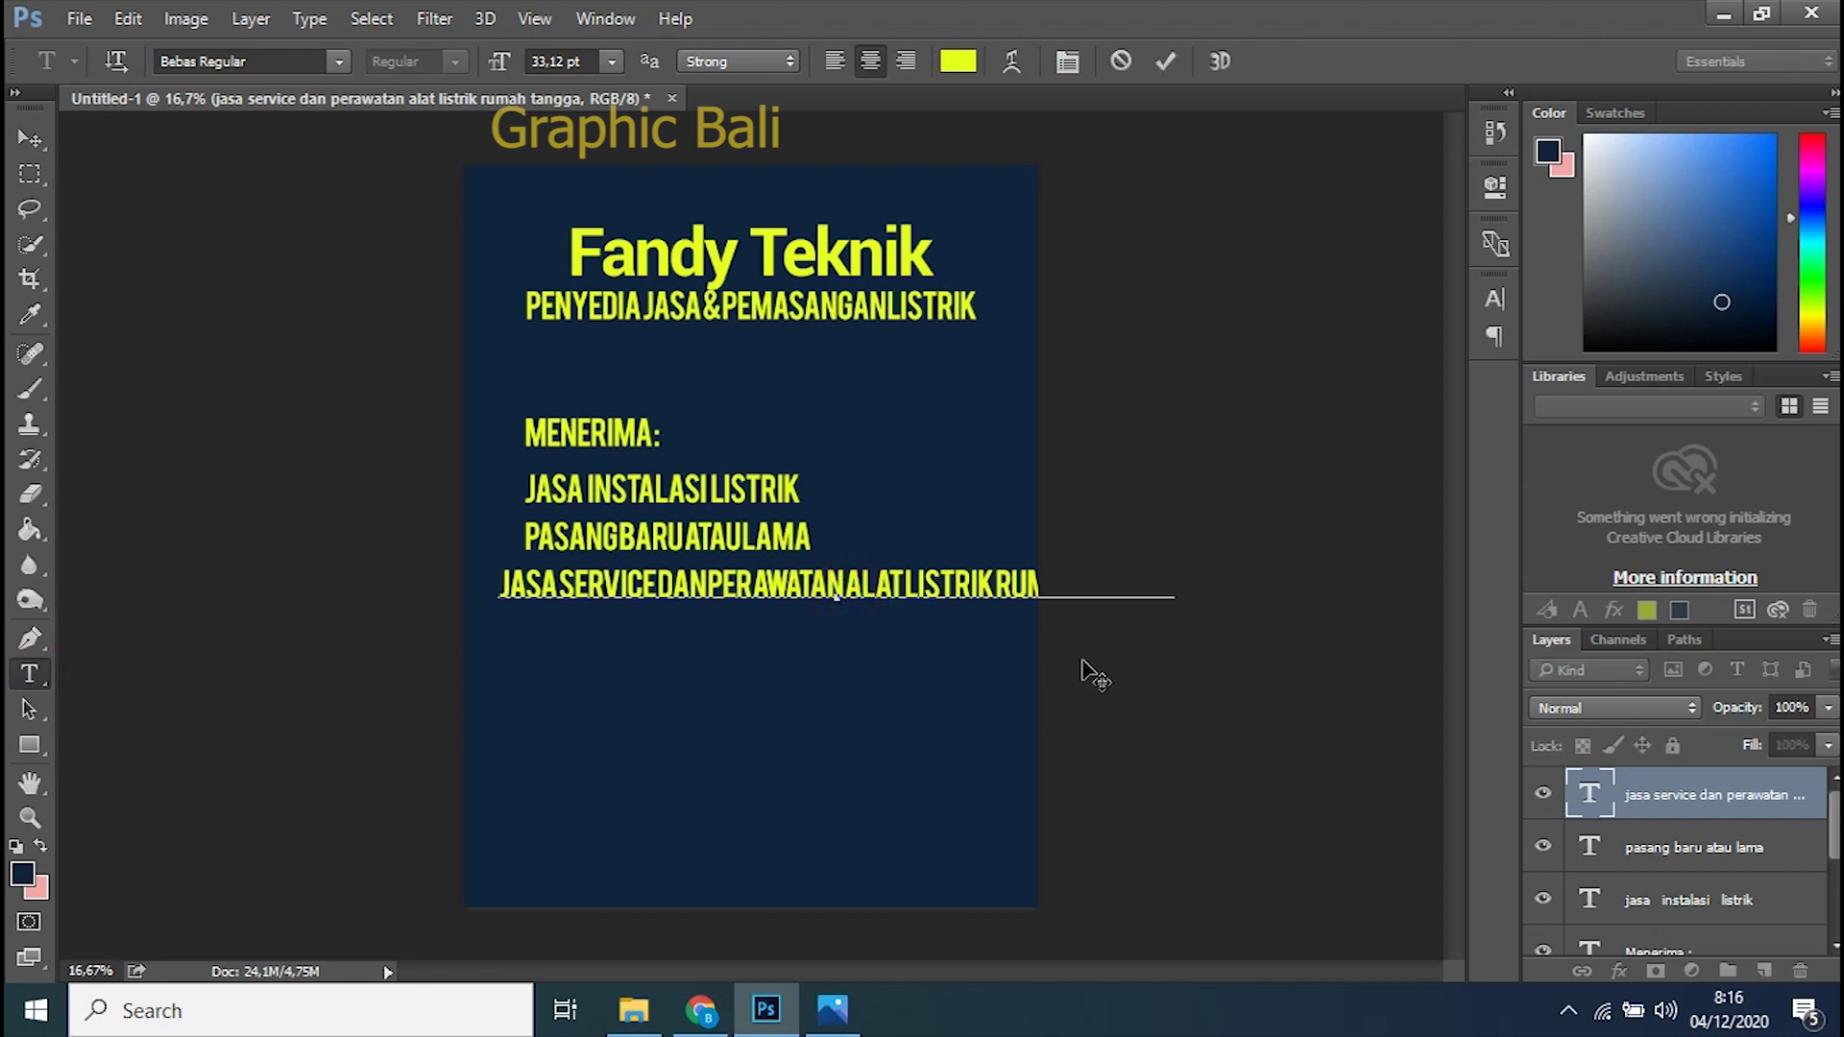
{"action": "key", "text": "Return"}
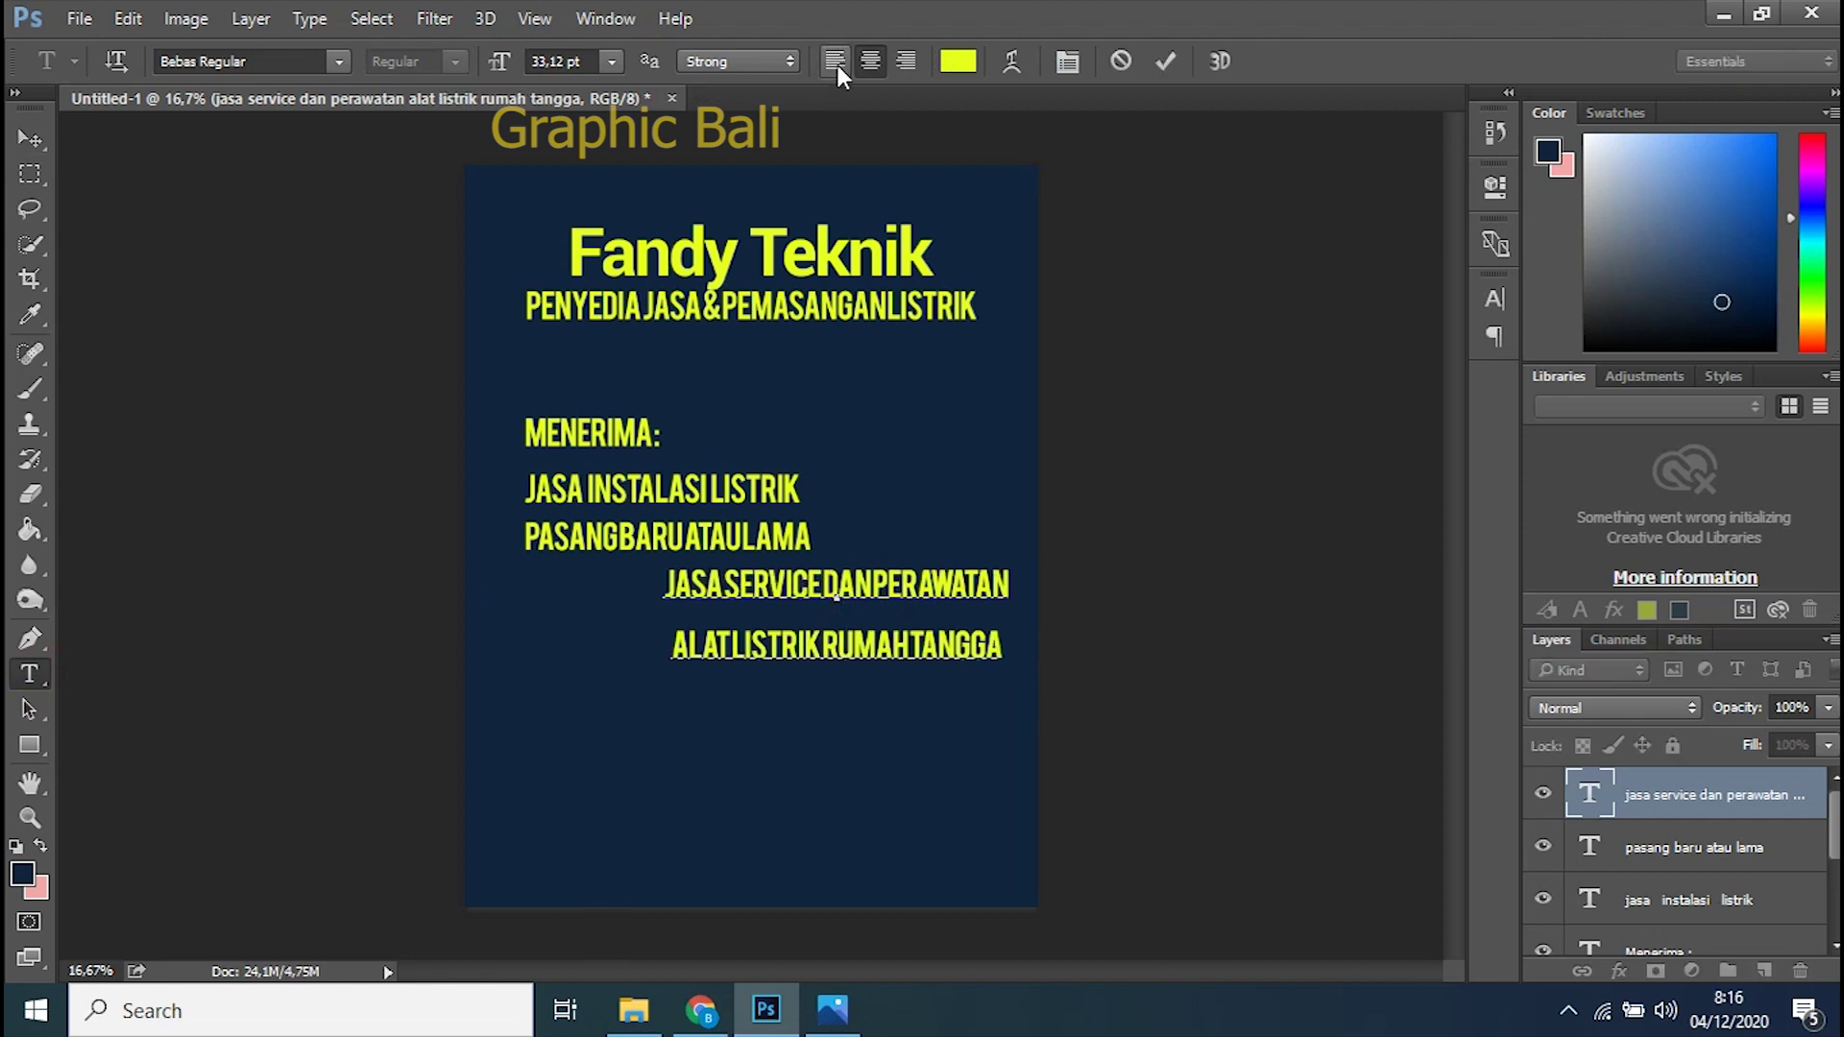
{"action": "left_click", "coordinate": [835, 62]}
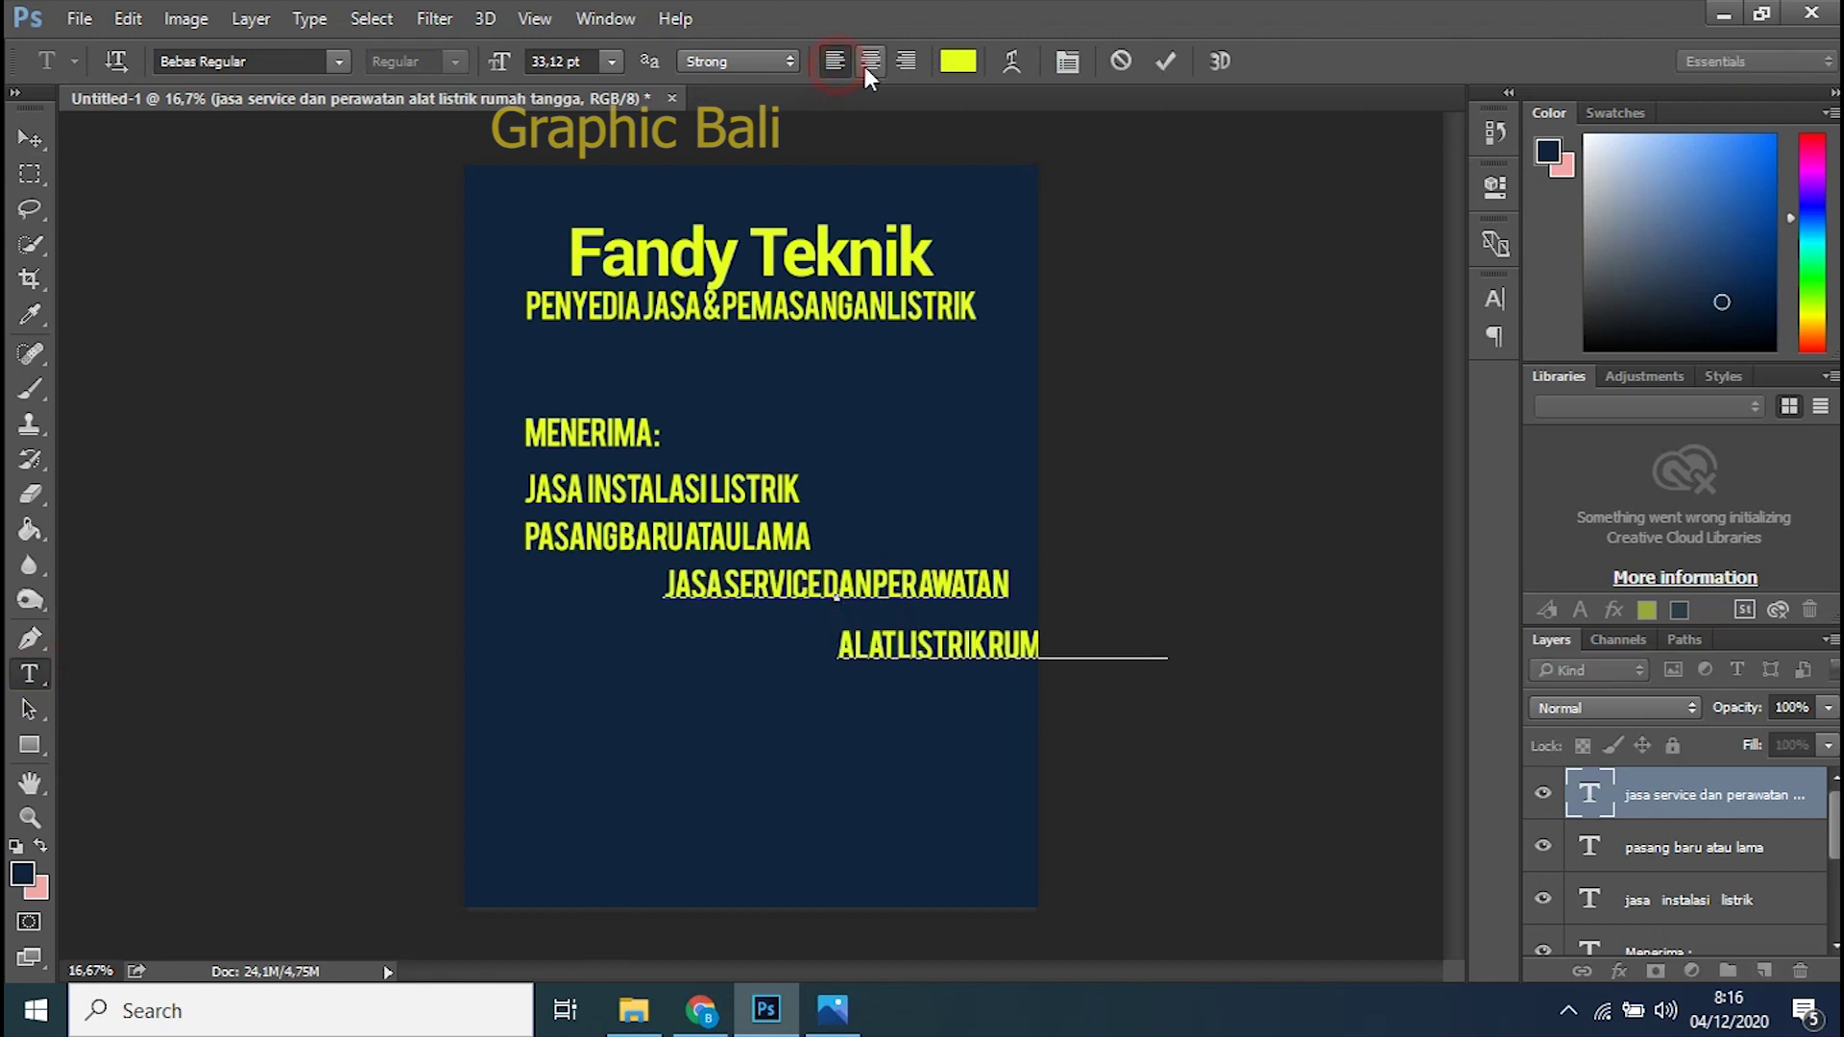
{"action": "left_click", "coordinate": [868, 588]}
{"action": "left_click", "coordinate": [835, 63]}
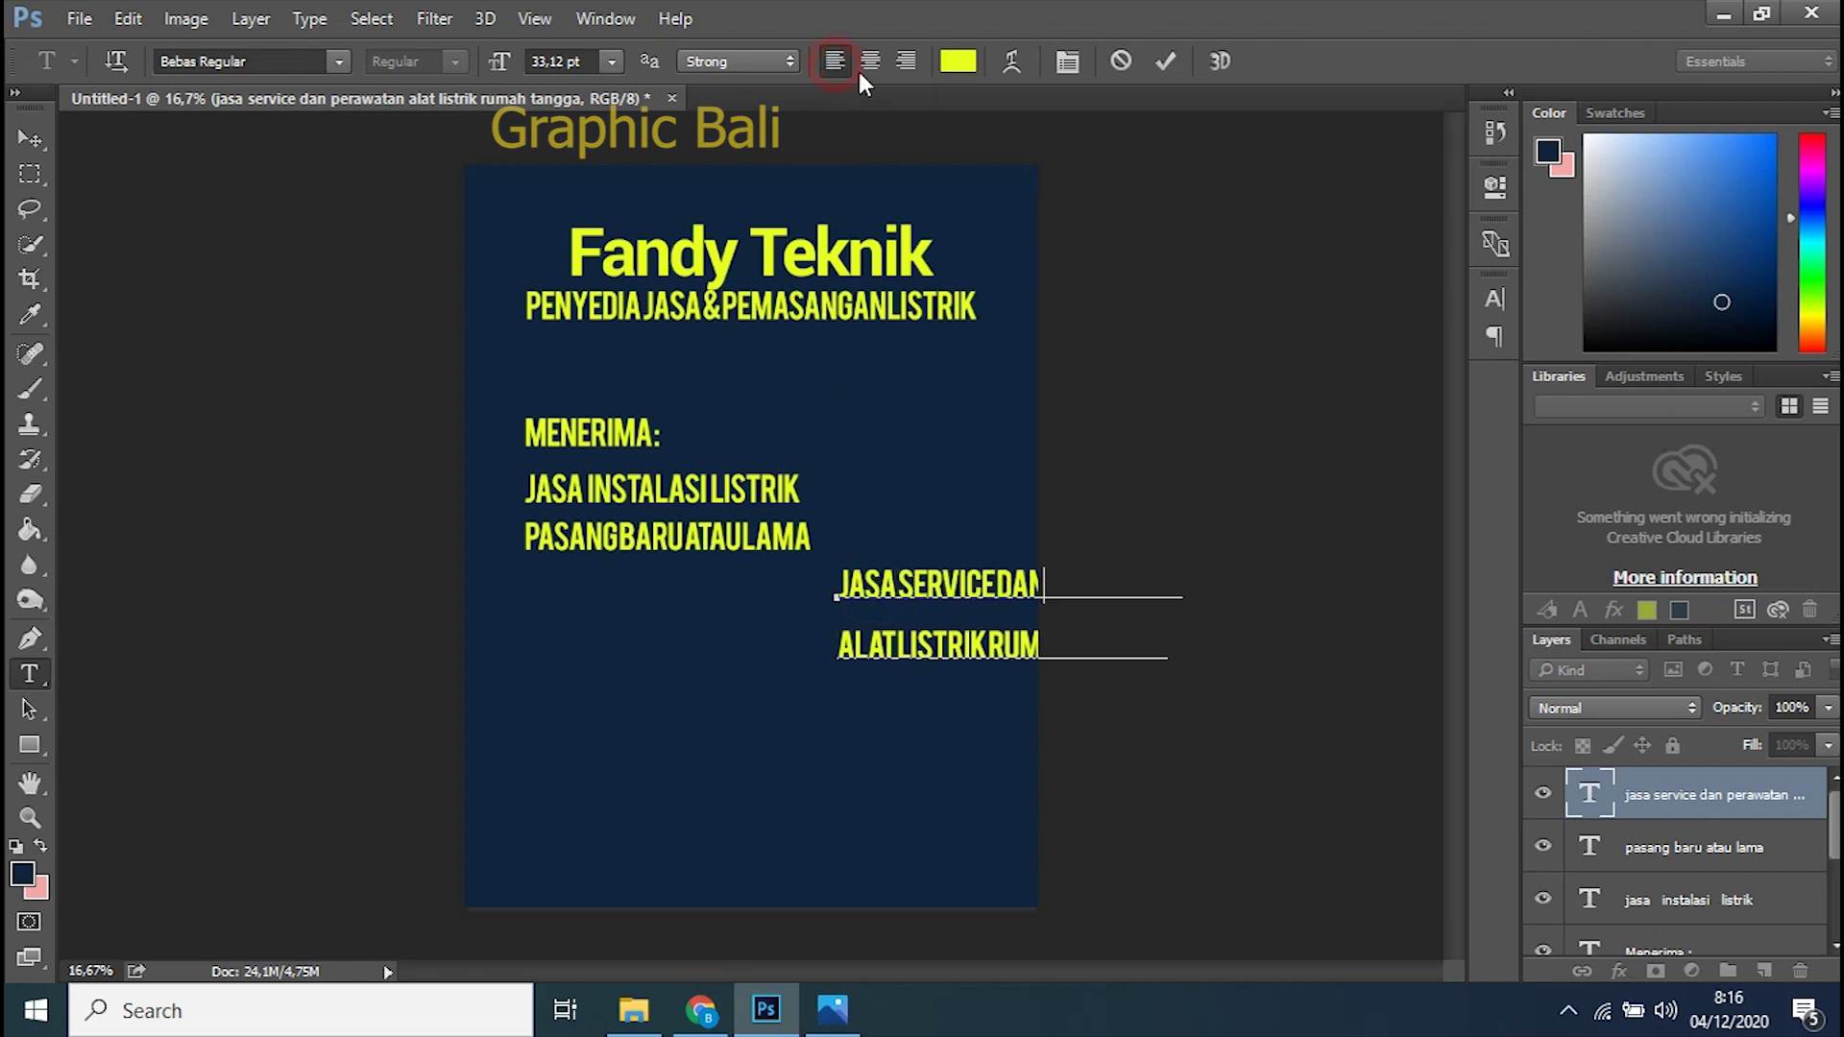
{"action": "left_click", "coordinate": [1169, 60]}
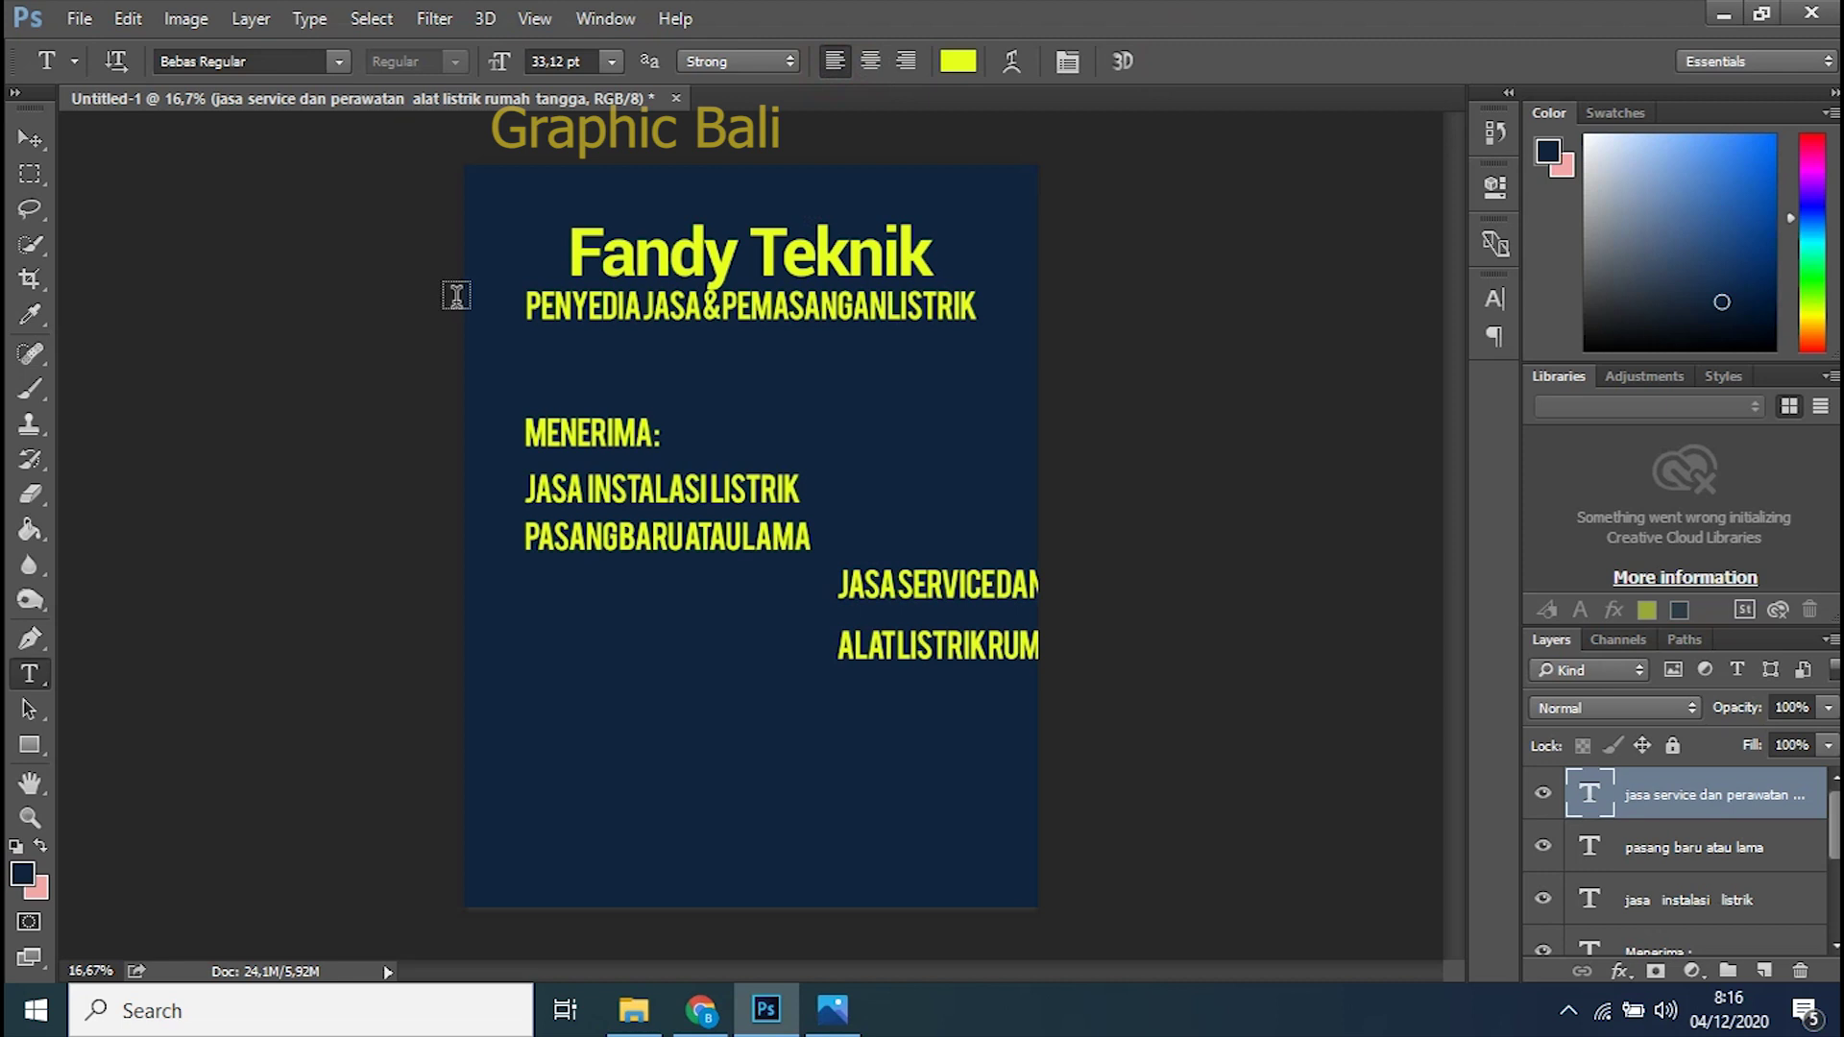
Step: Drag the two-line item left to line it up with the list, checking the reference flyer
{"action": "left_click", "coordinate": [32, 140]}
{"action": "left_click_drag", "start_coordinate": [963, 586], "coordinate": [669, 588]}
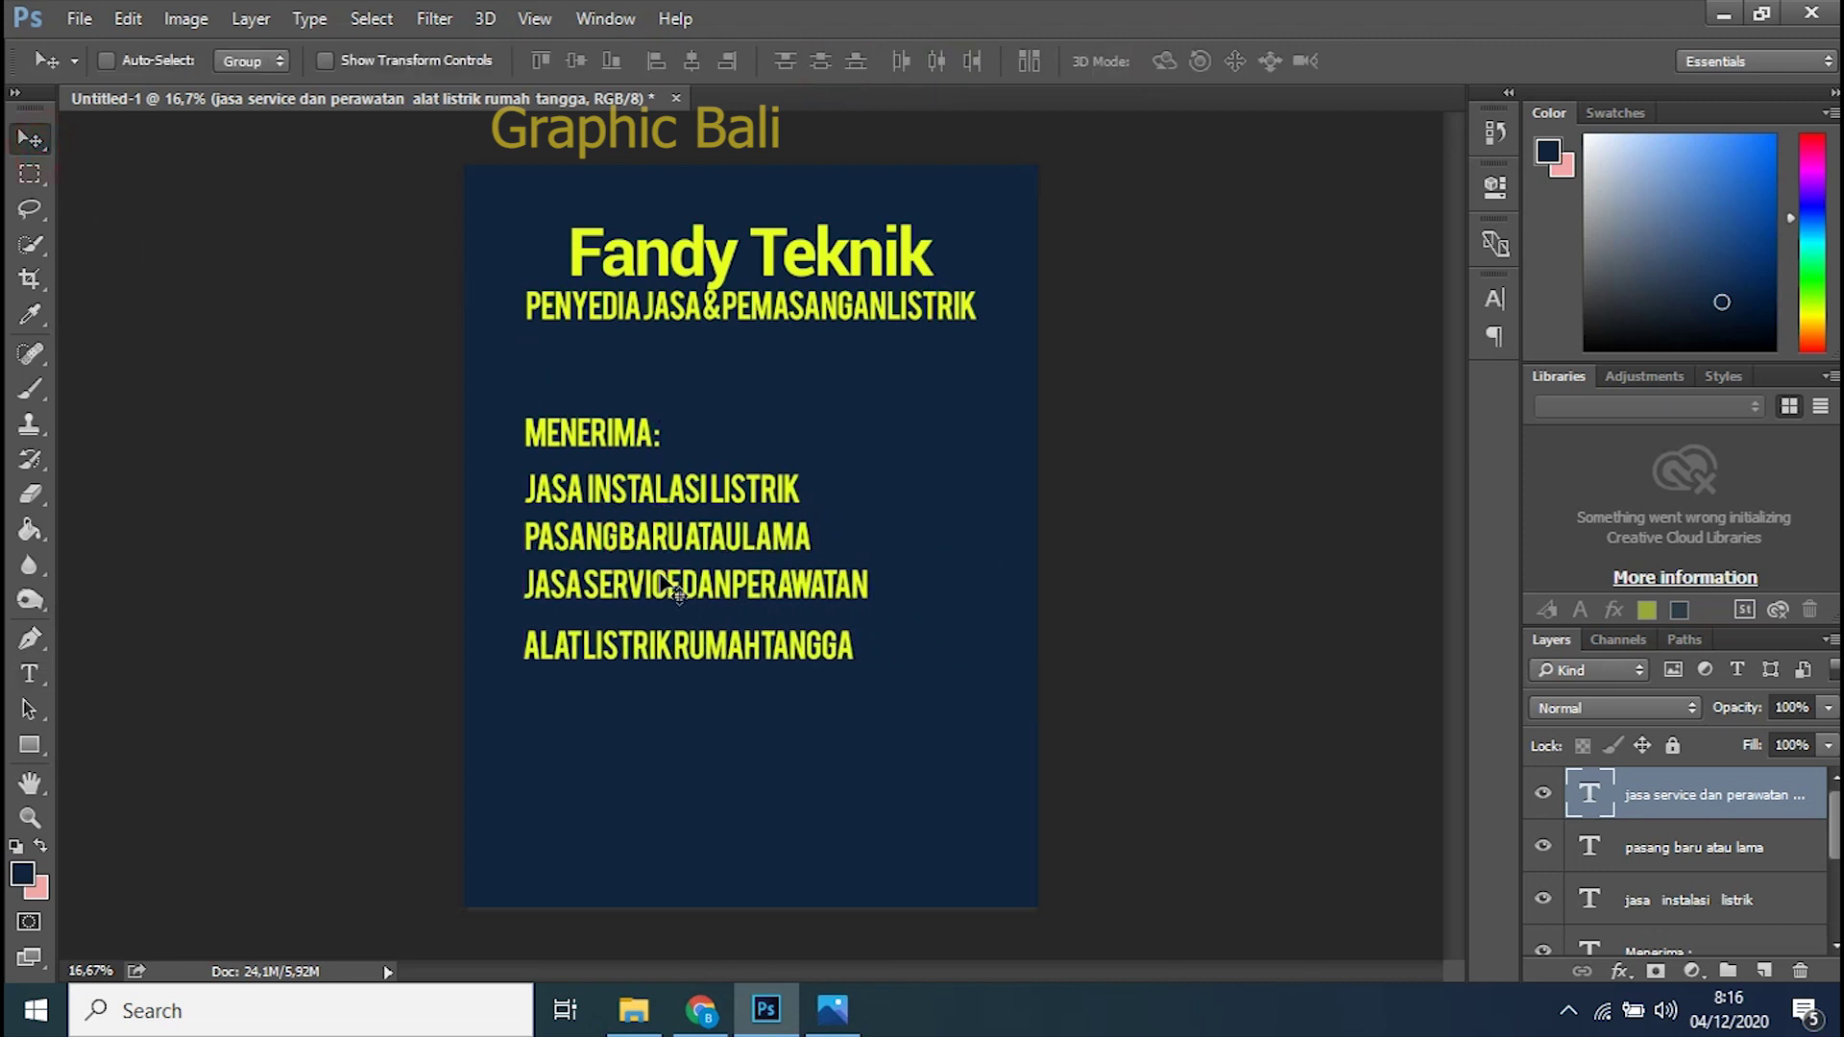
{"action": "key", "text": "alt+Tab"}
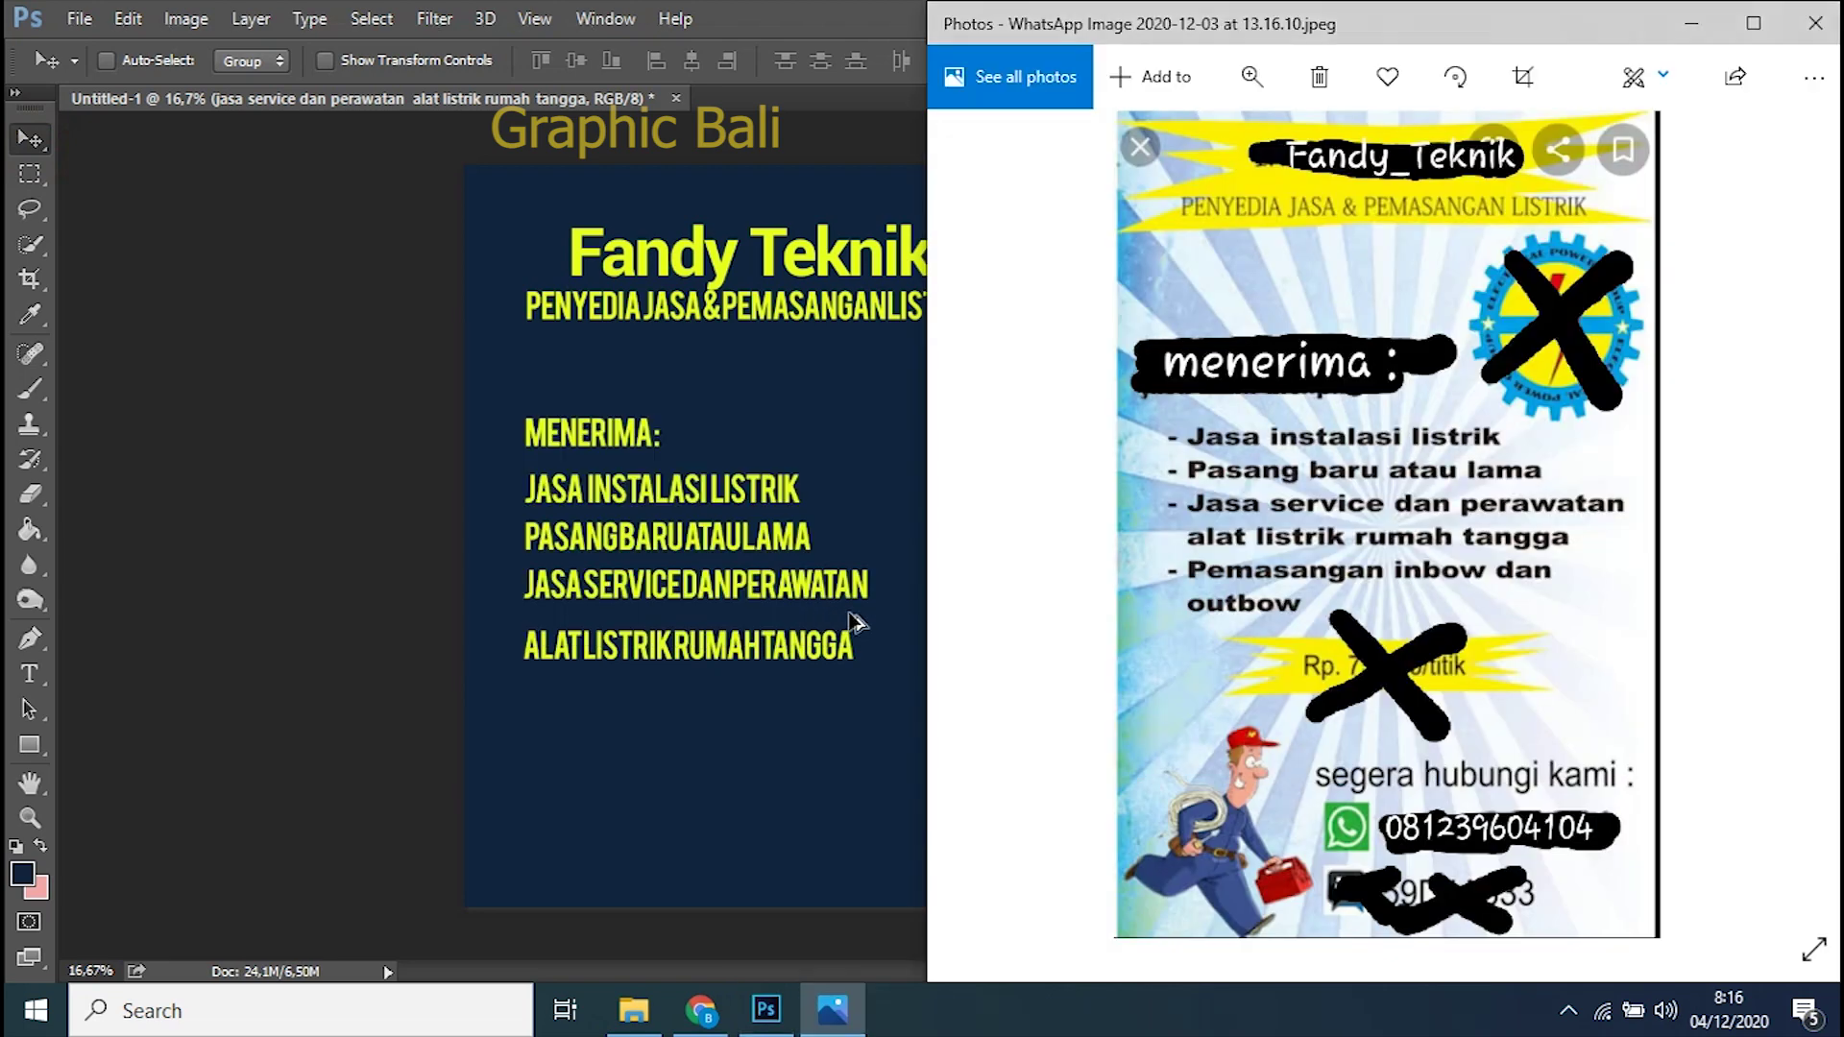
{"action": "left_click", "coordinate": [903, 605]}
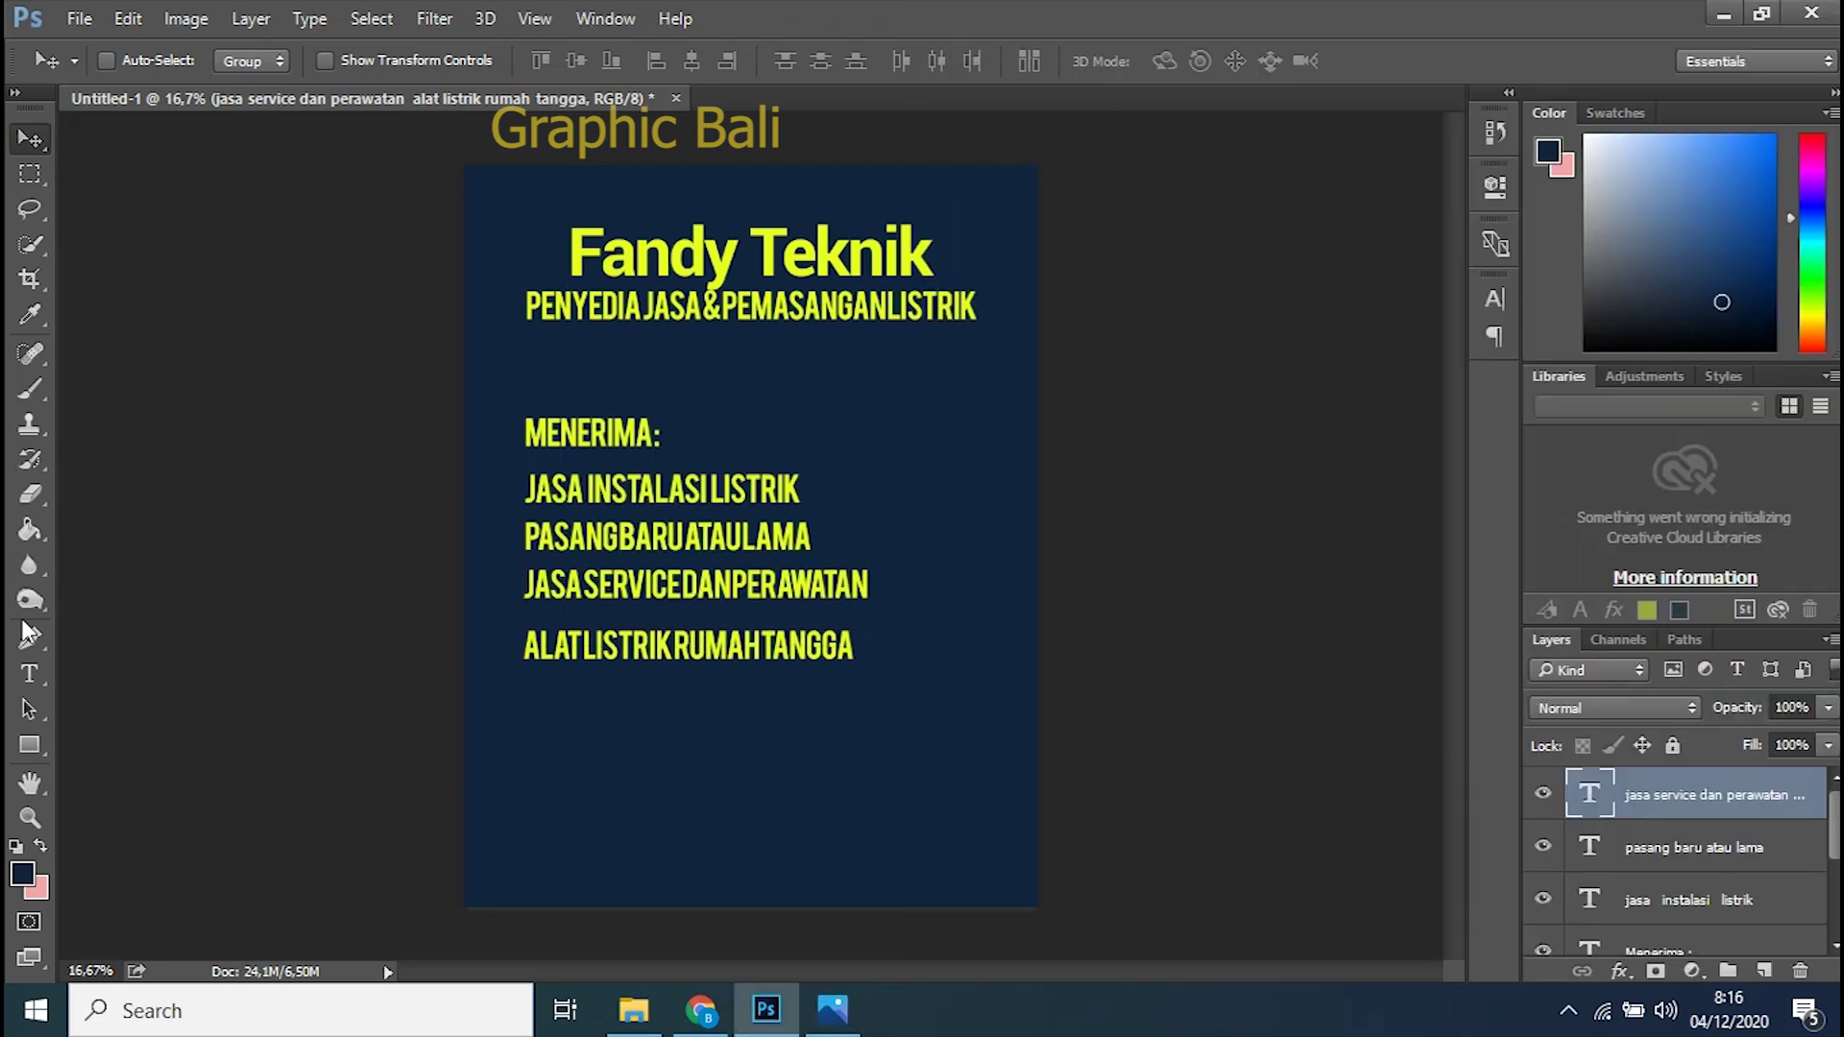
Step: Type 'PEMASANGAN INBOW $ OUTBOW' under ALAT LISTRIK RUMAH TANGGA, checking the reference flyer
{"action": "left_click", "coordinate": [29, 675]}
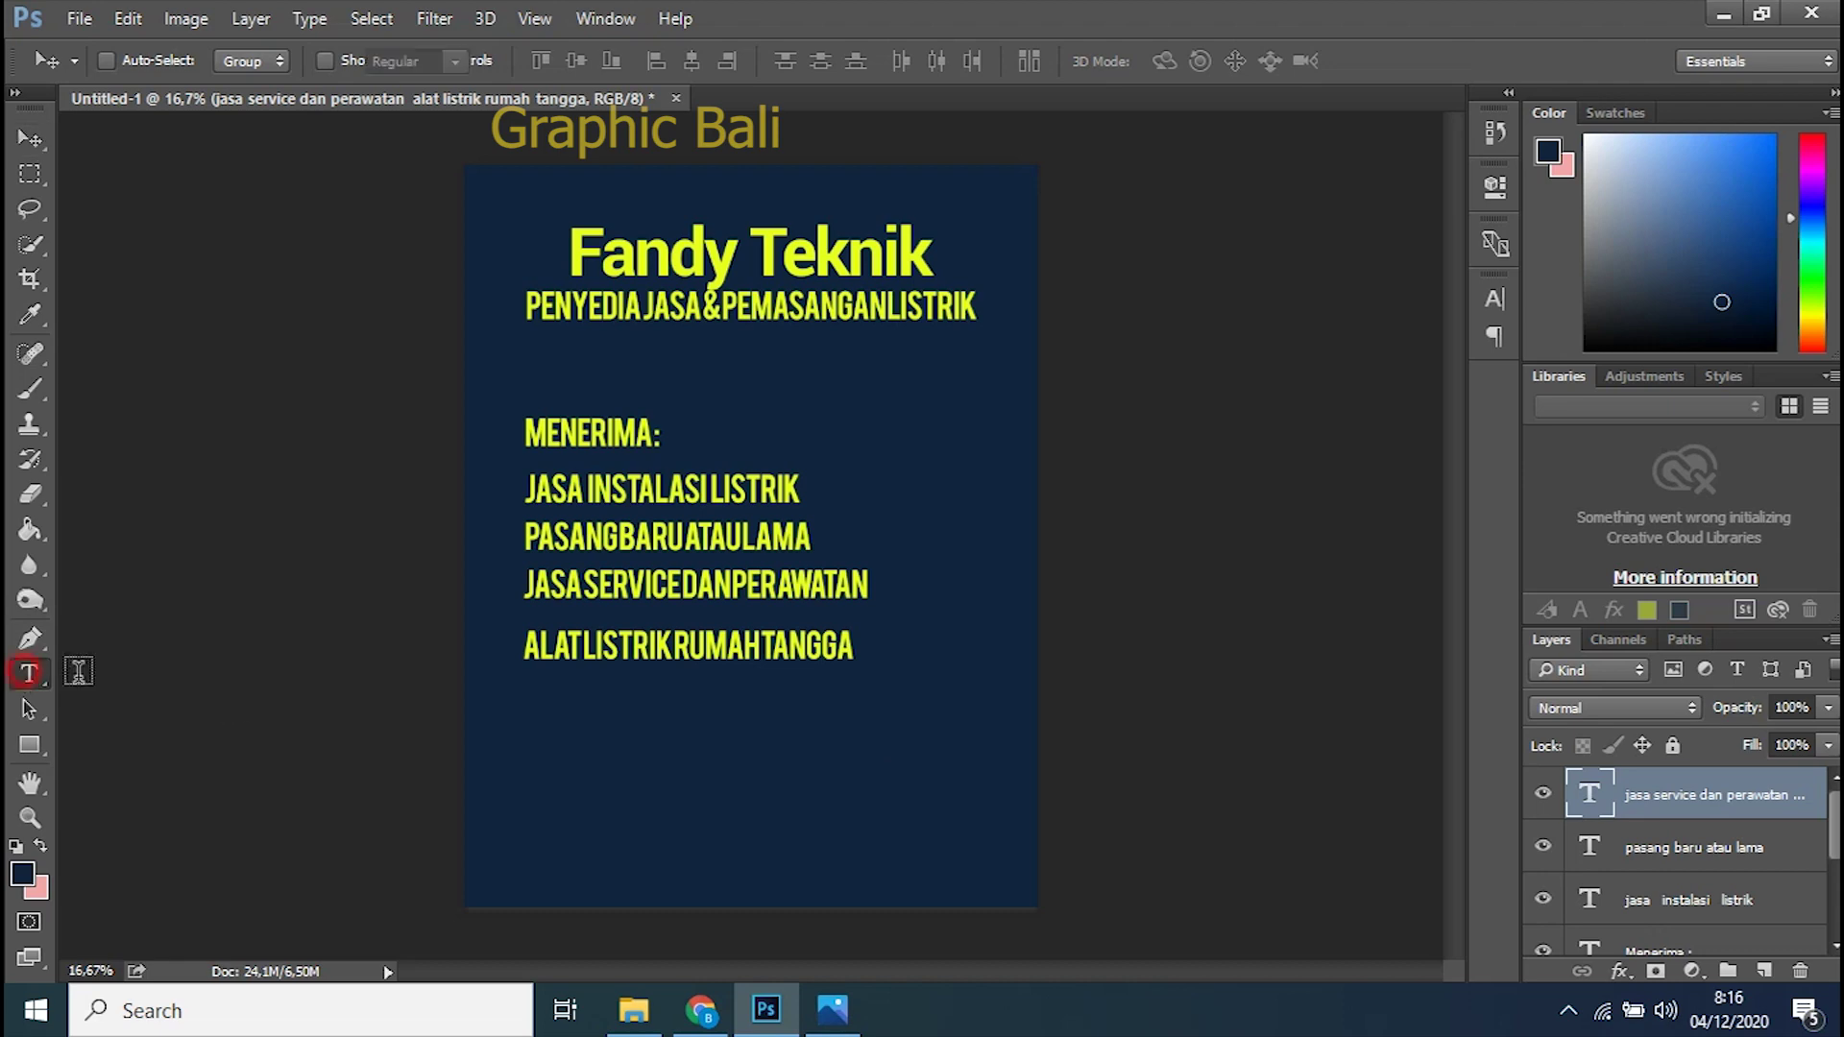
{"action": "left_click", "coordinate": [540, 735]}
{"action": "key", "text": "alt+Tab"}
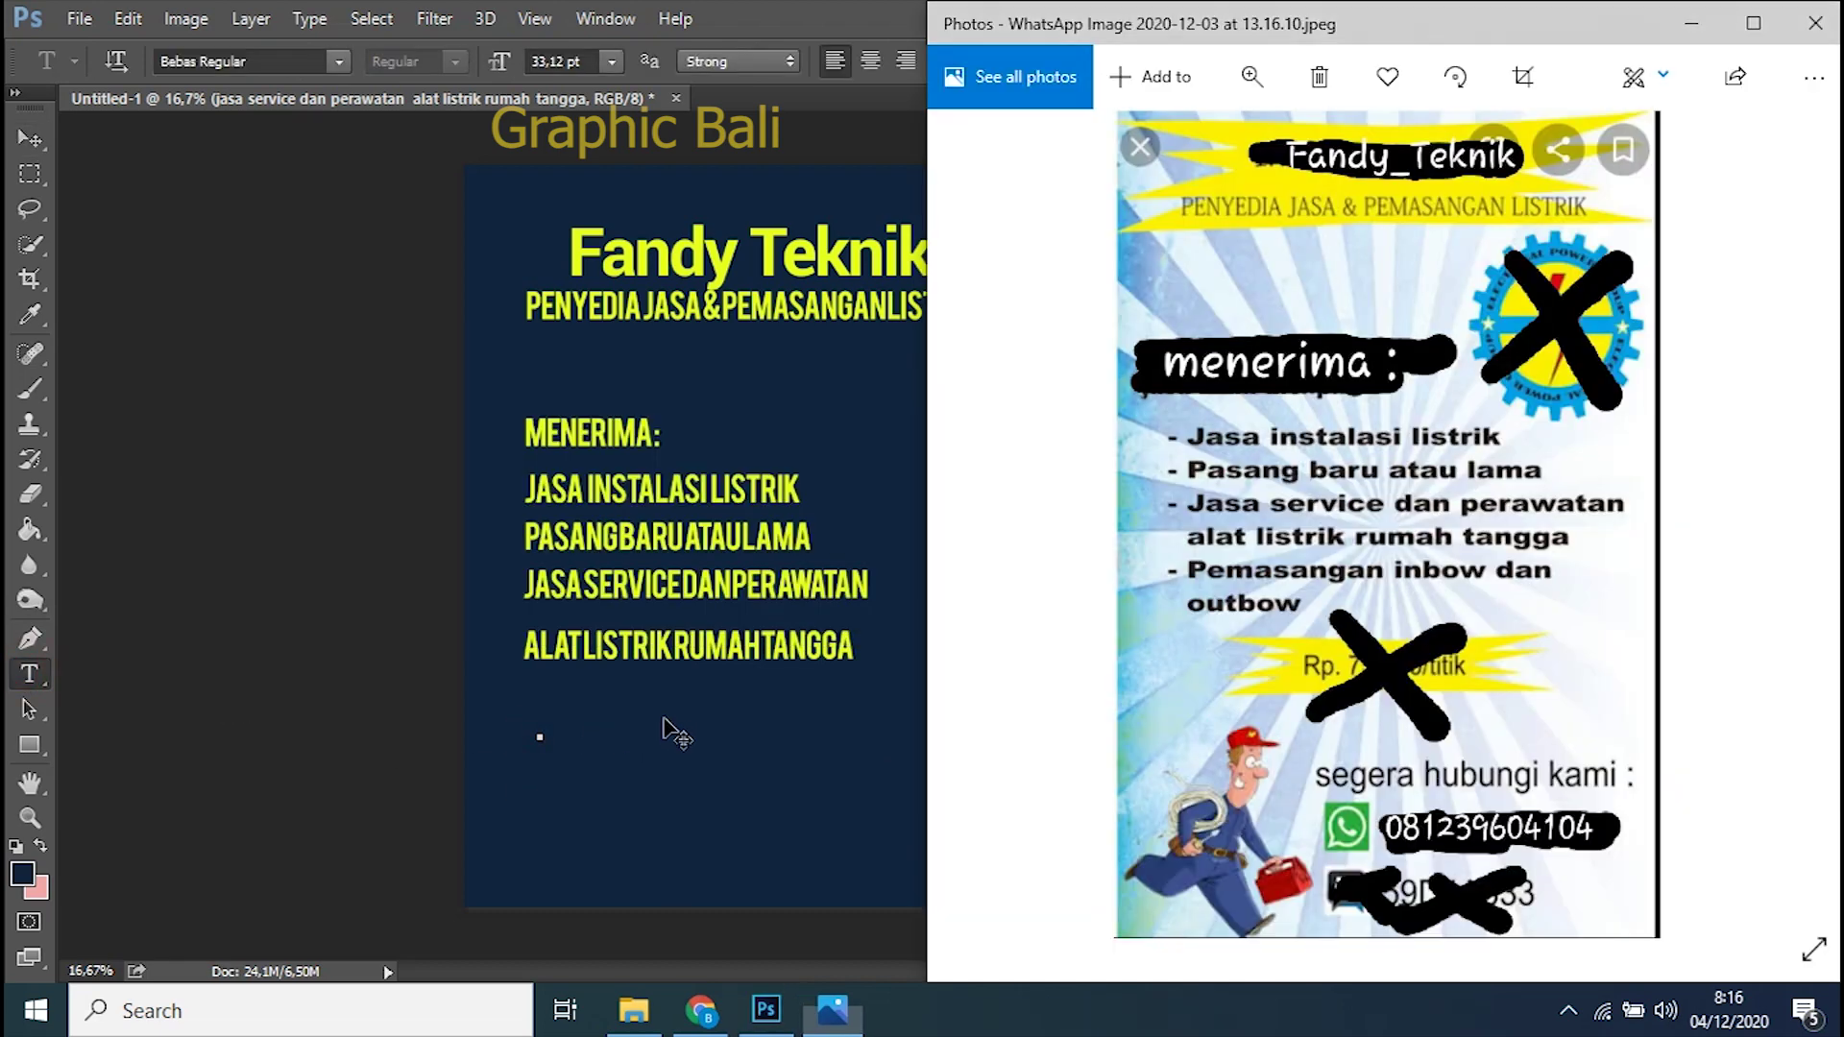
{"action": "key", "text": "alt+Tab"}
{"action": "type", "text": "PEMA"}
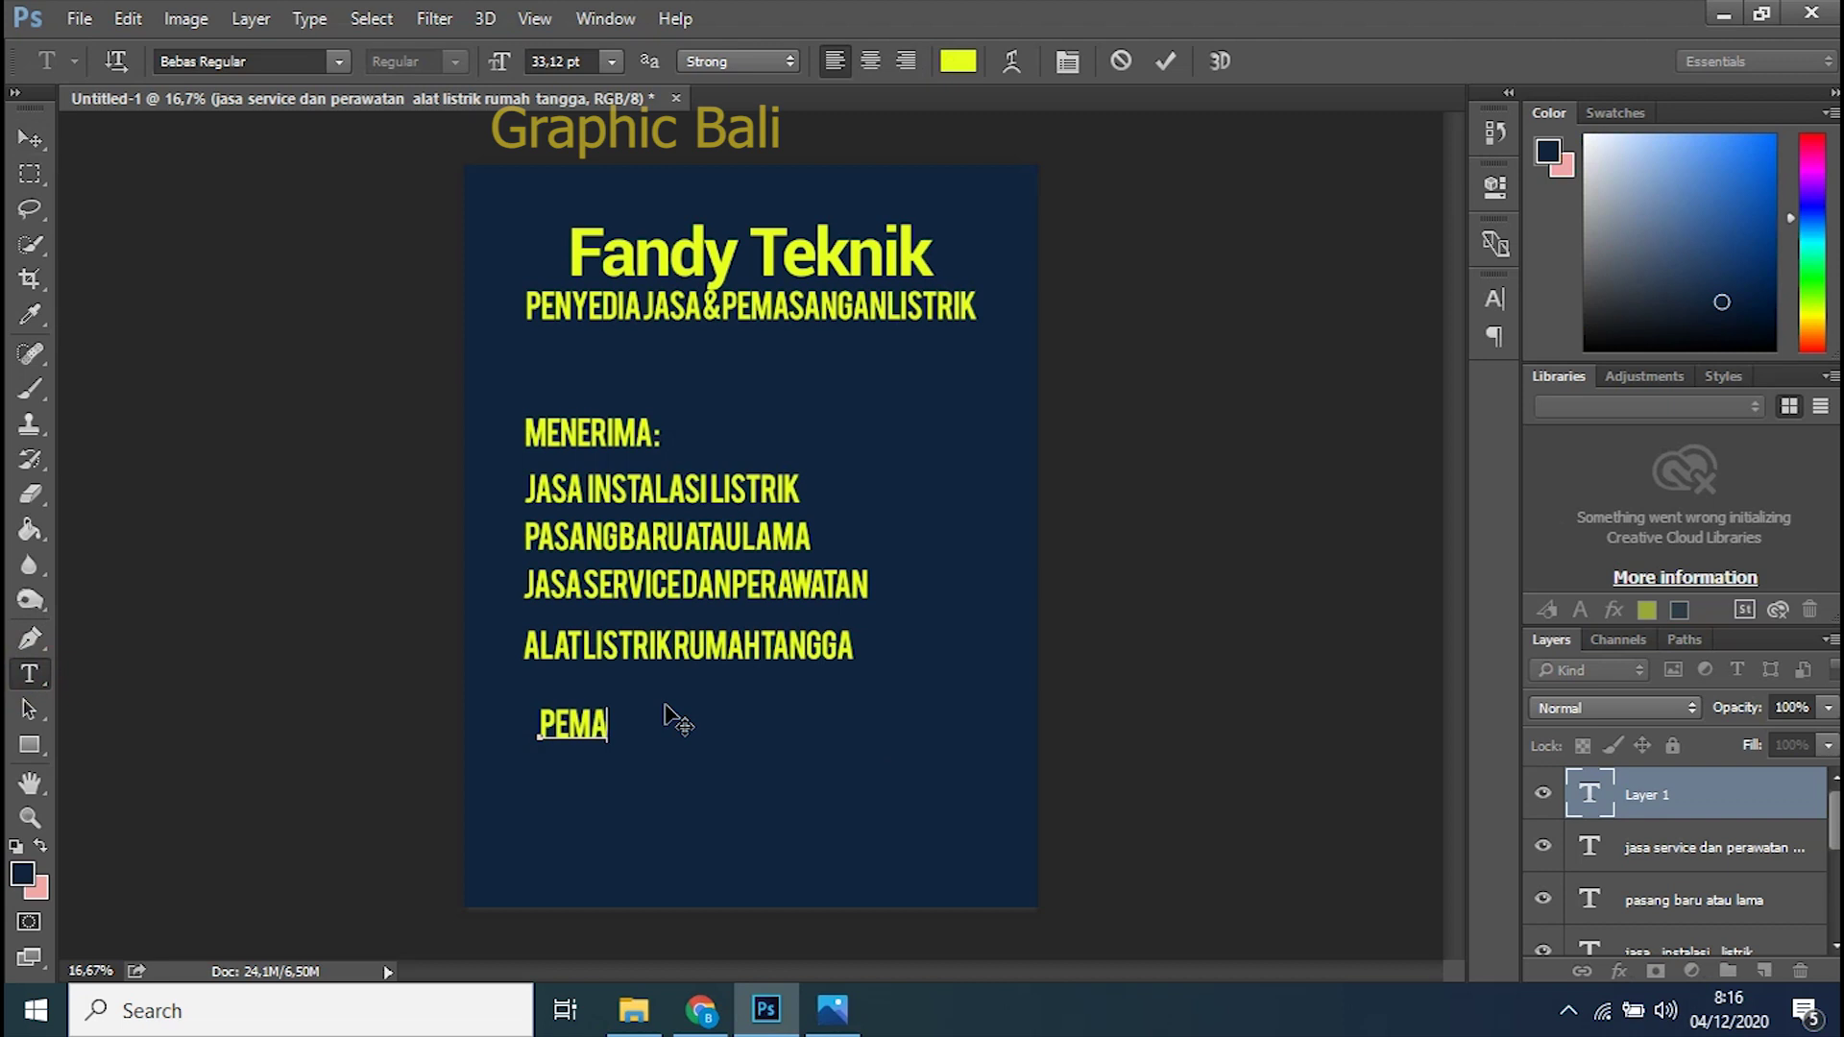
{"action": "type", "text": "SANGANINBO"}
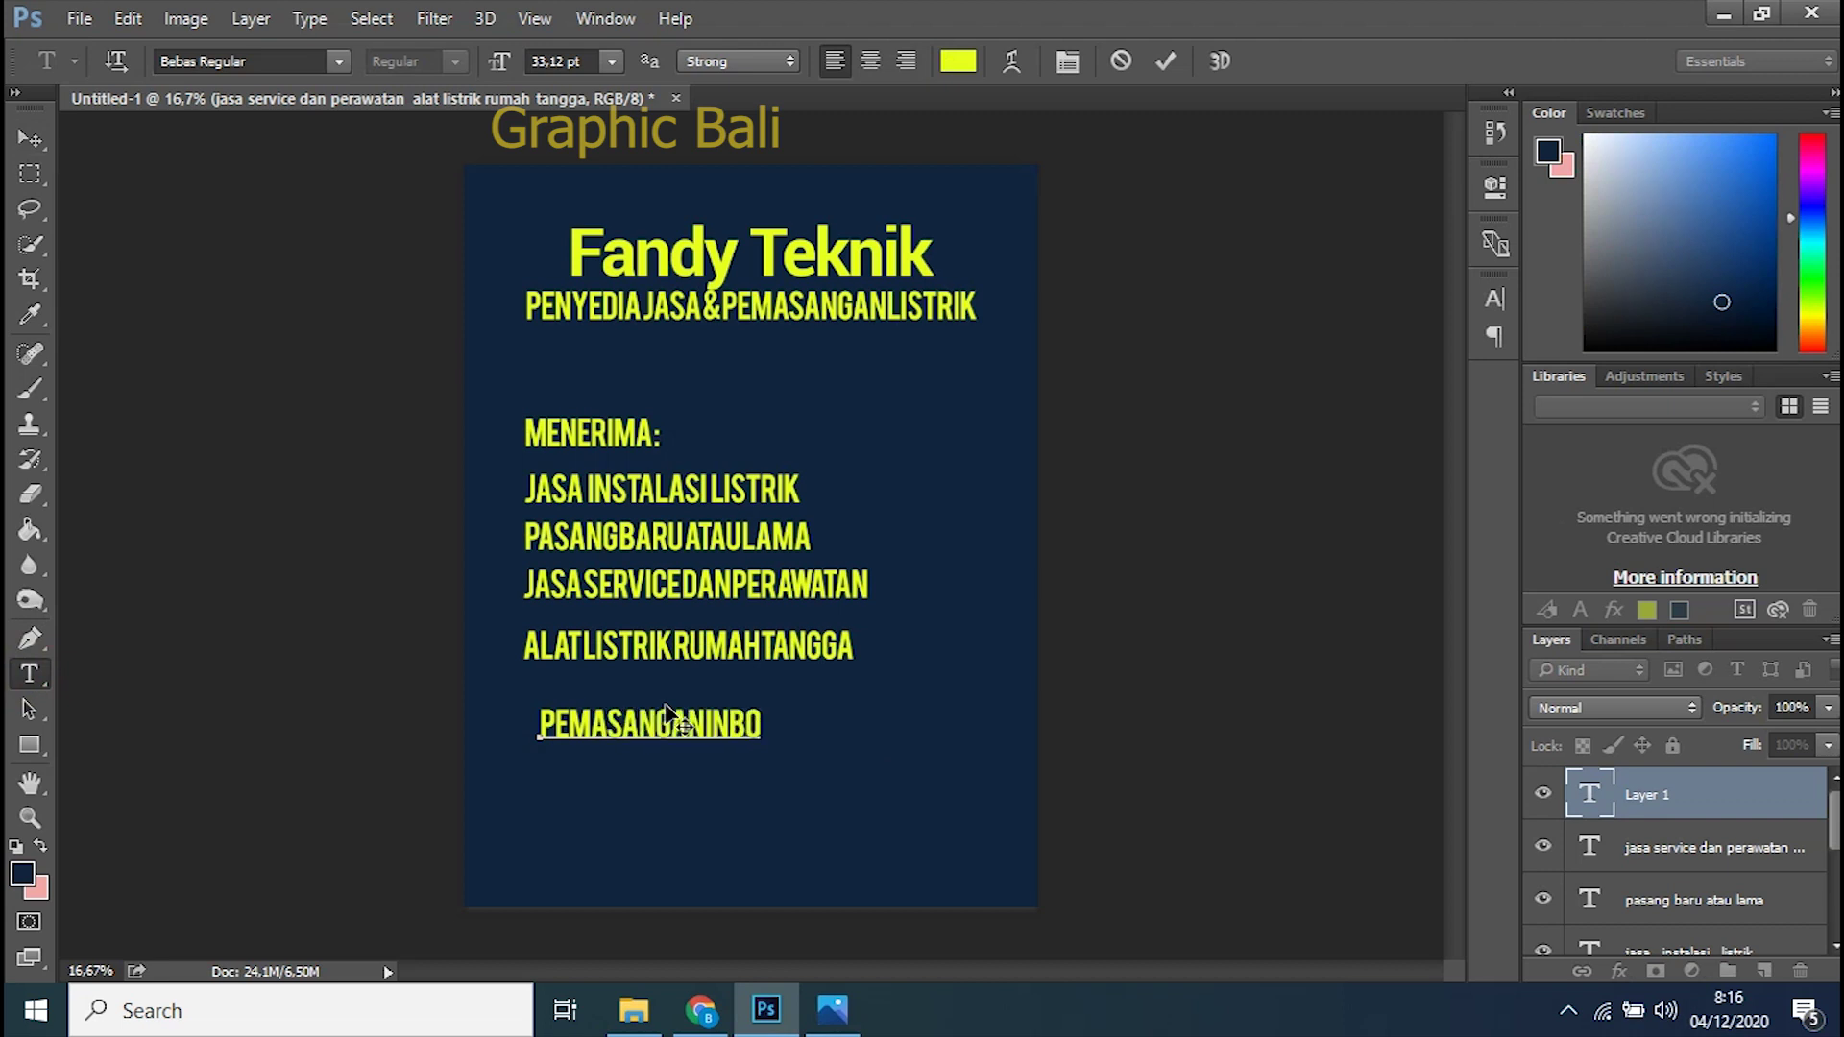
{"action": "type", "text": "W$OUTBO"}
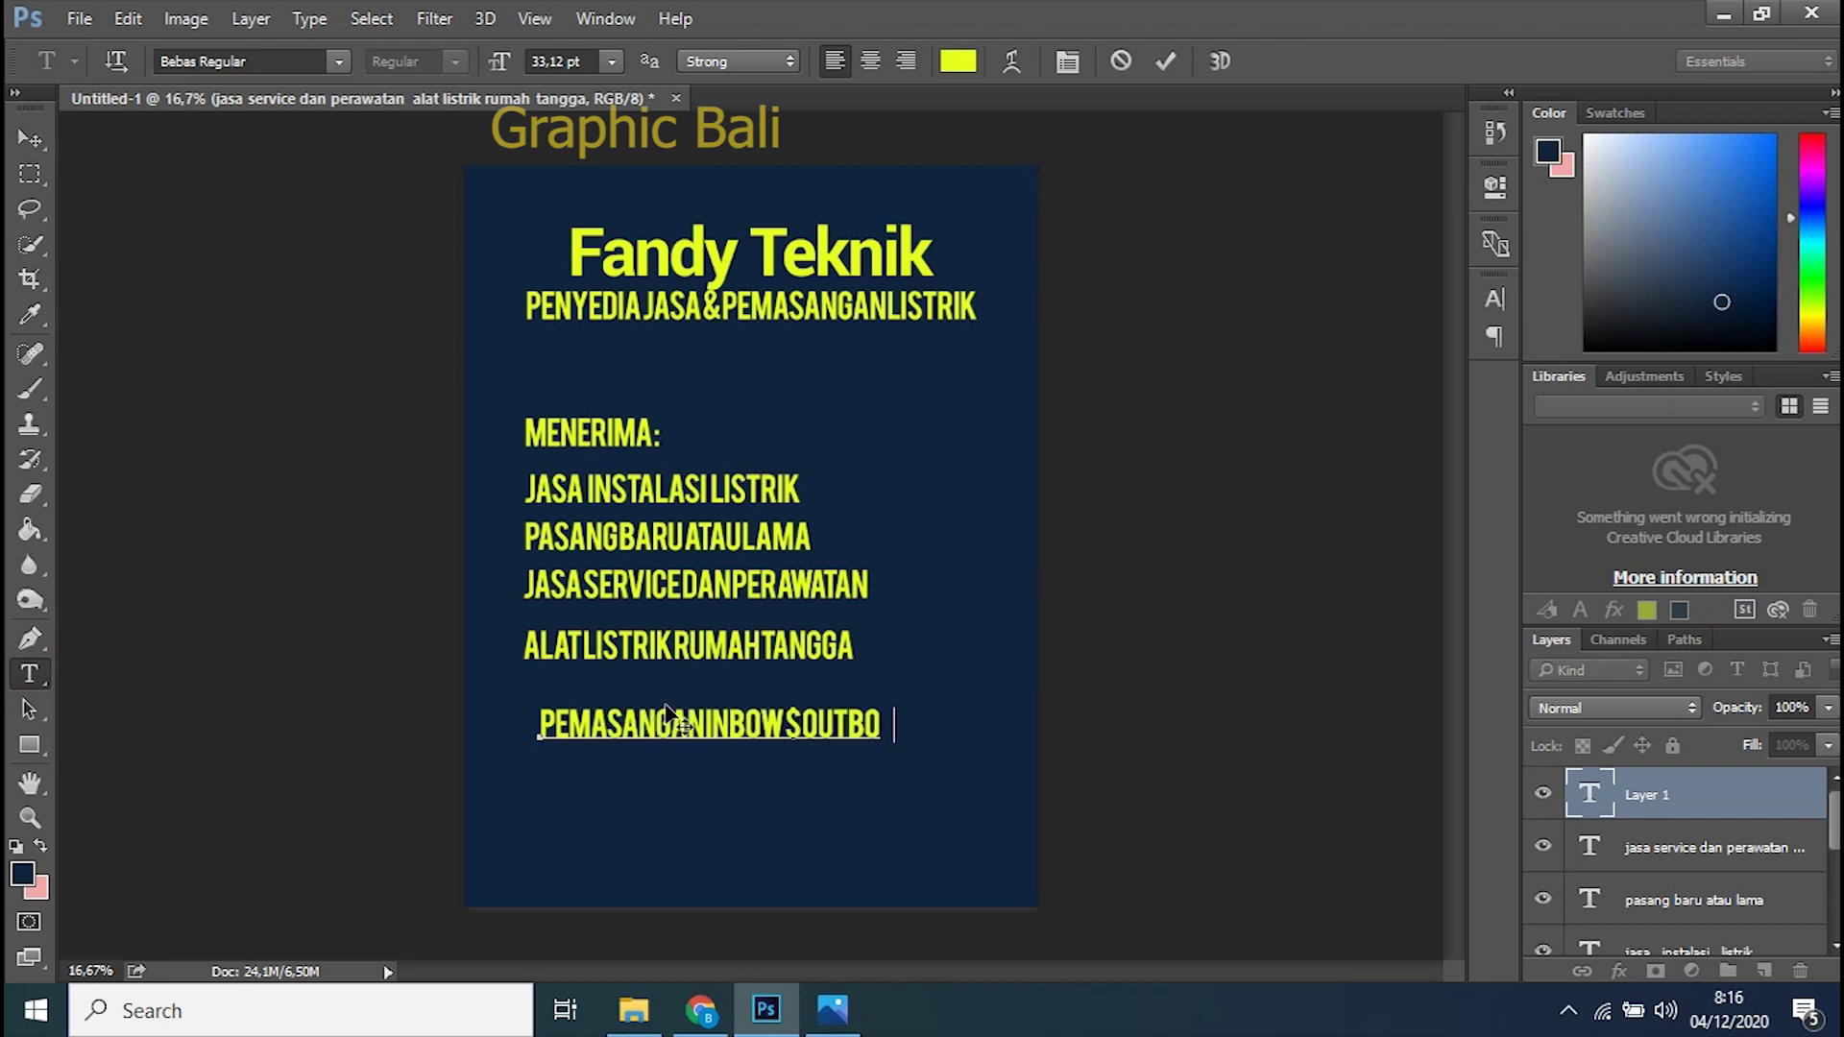
{"action": "type", "text": "W"}
{"action": "left_click", "coordinate": [1165, 62]}
{"action": "key", "text": "alt+Tab"}
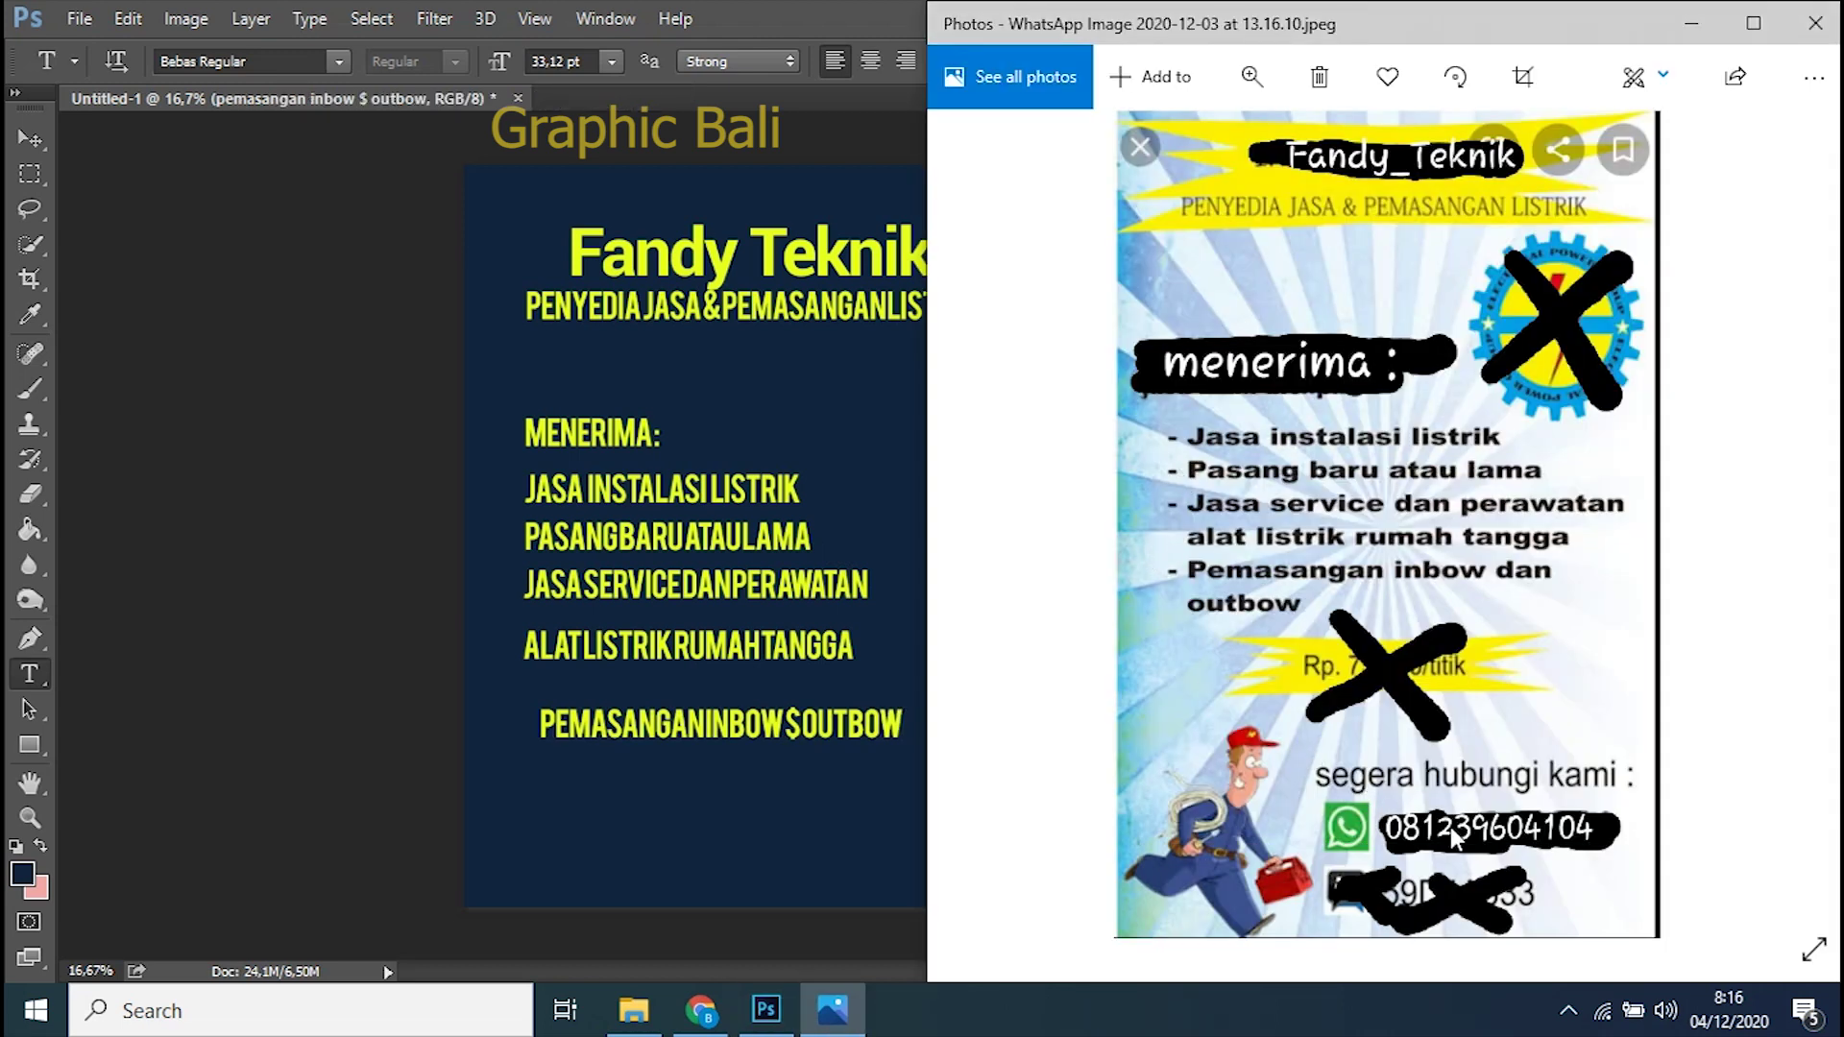
{"action": "key", "text": "alt+Tab"}
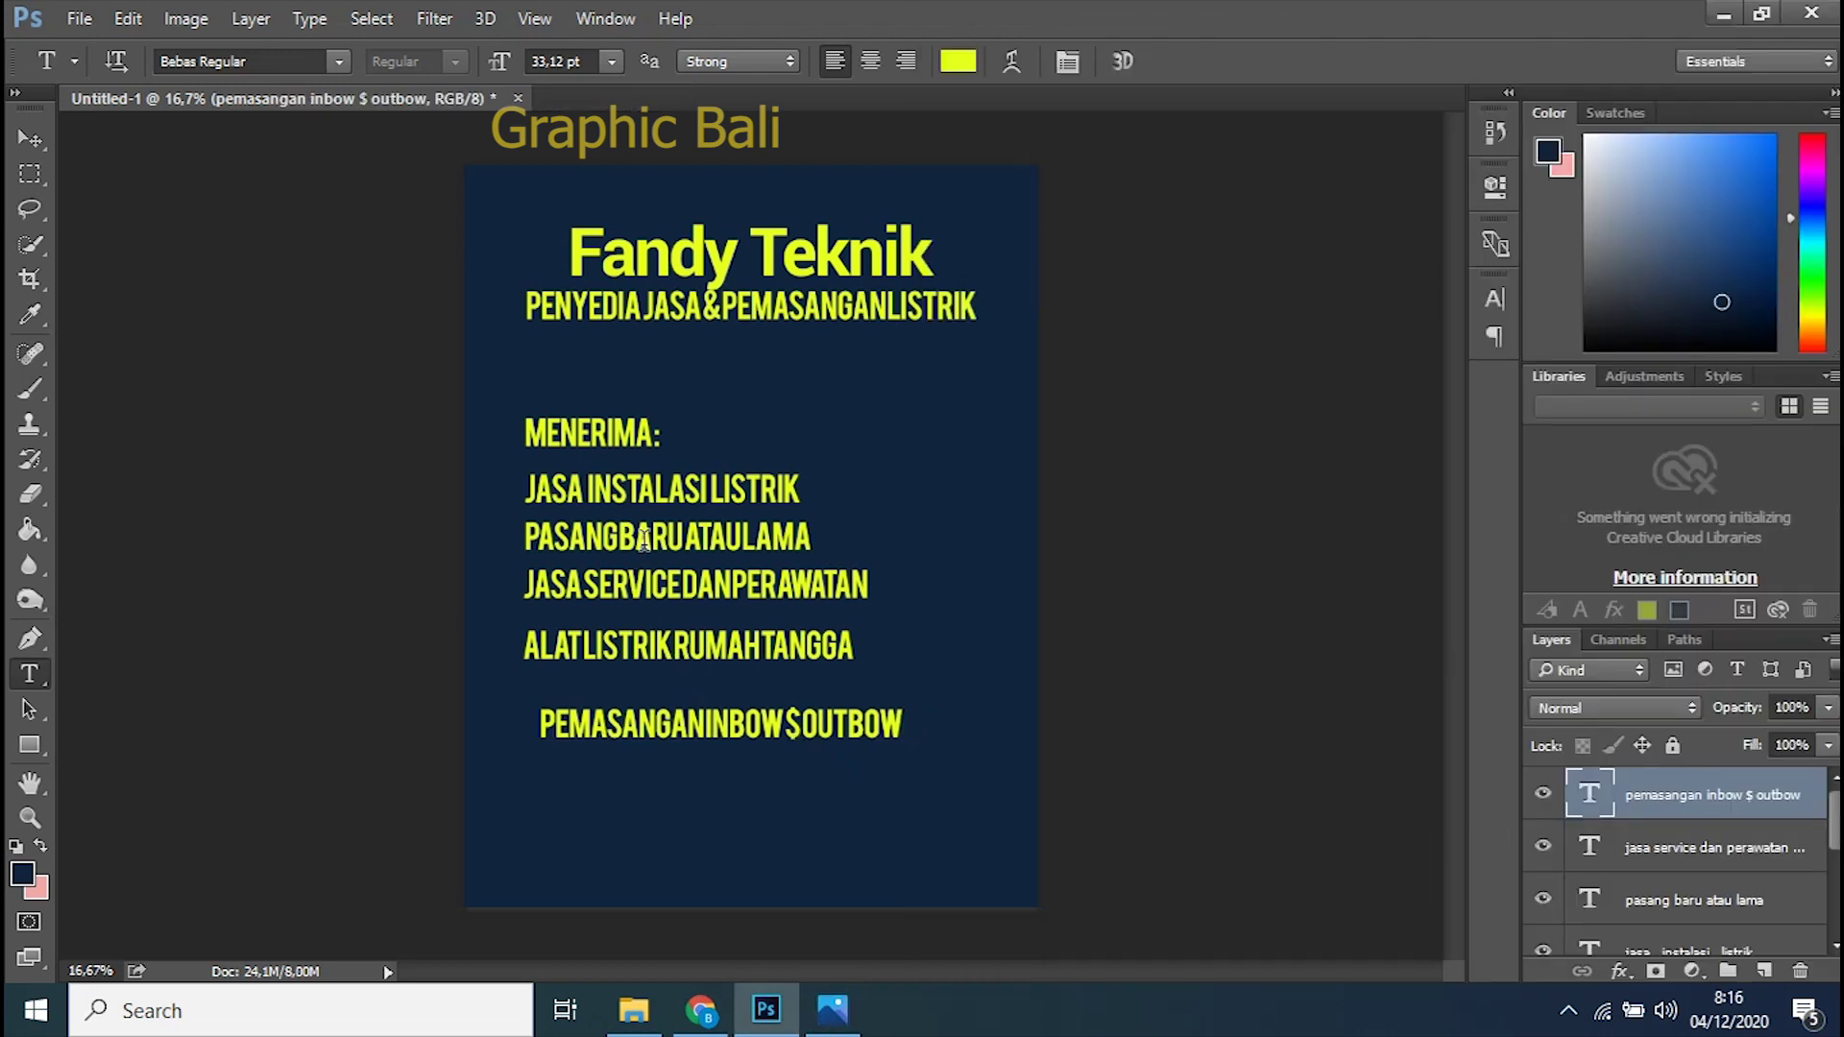
Step: Add the heading 'SEGERA HUBUNGI KAMI:' below the service list
{"action": "left_click", "coordinate": [645, 492]}
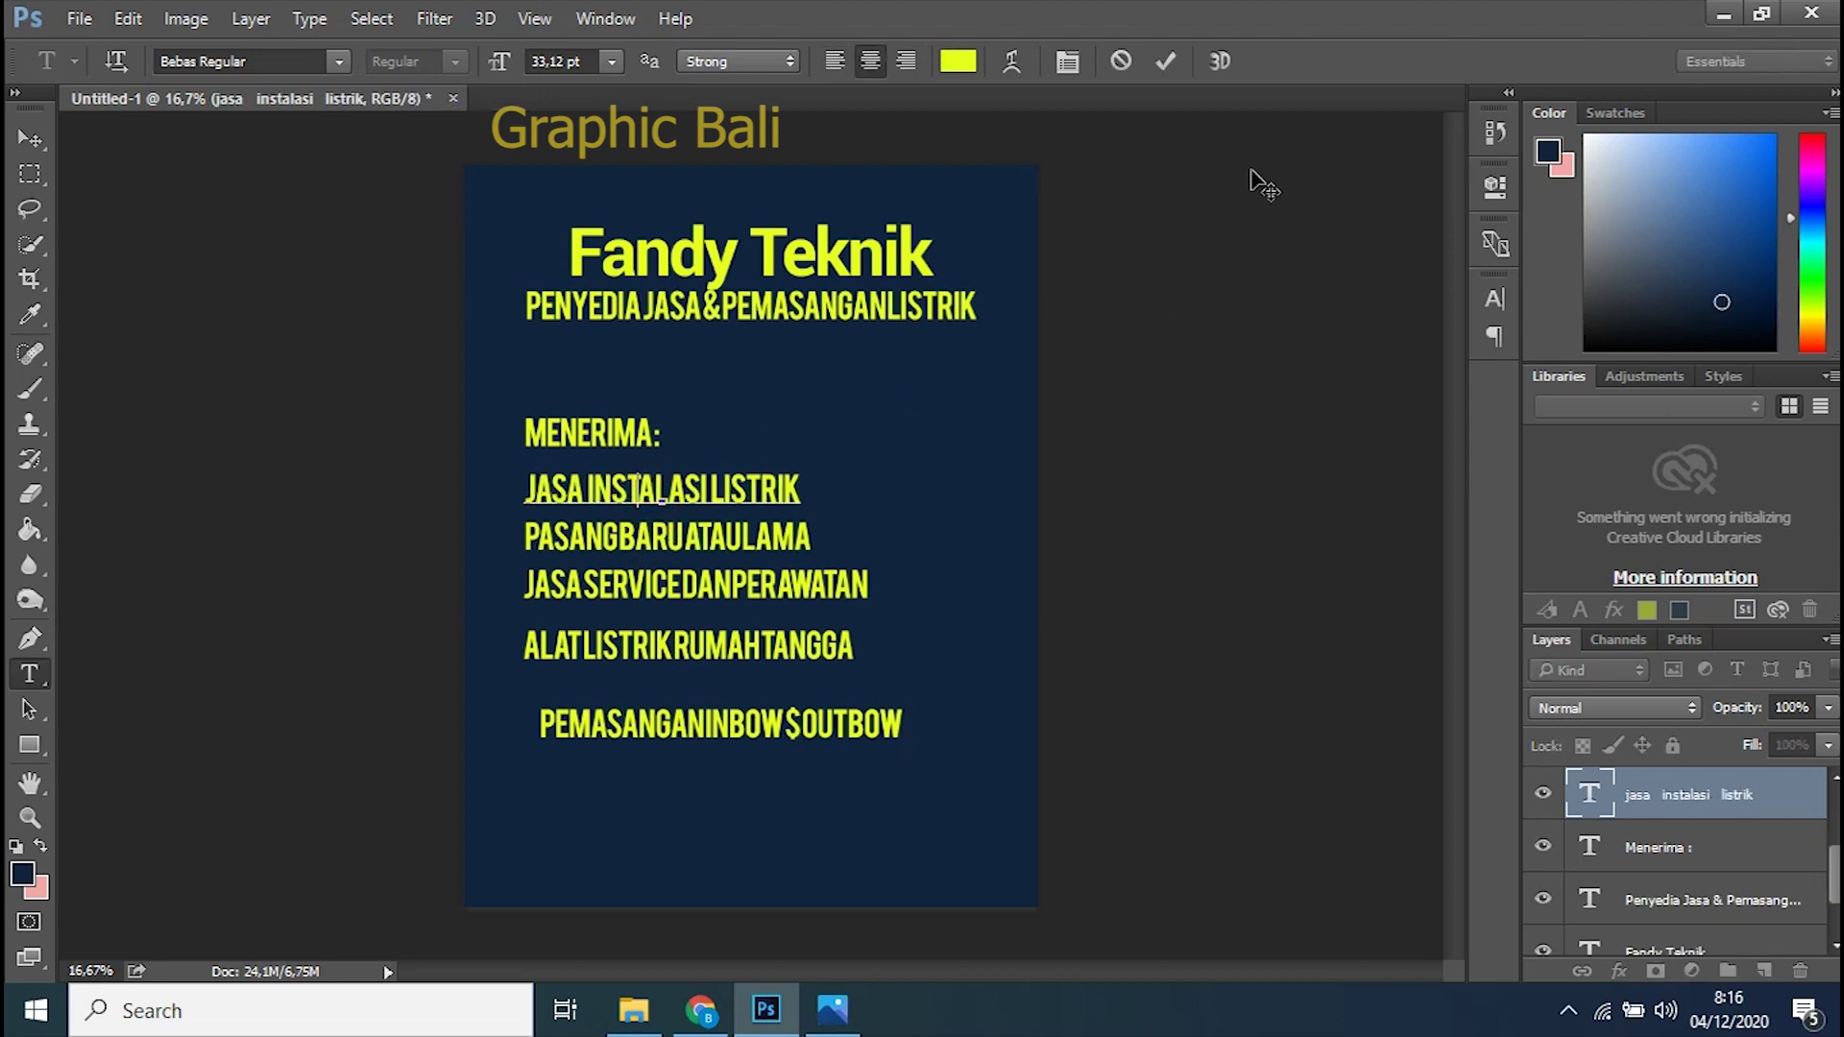
{"action": "left_click", "coordinate": [1166, 62]}
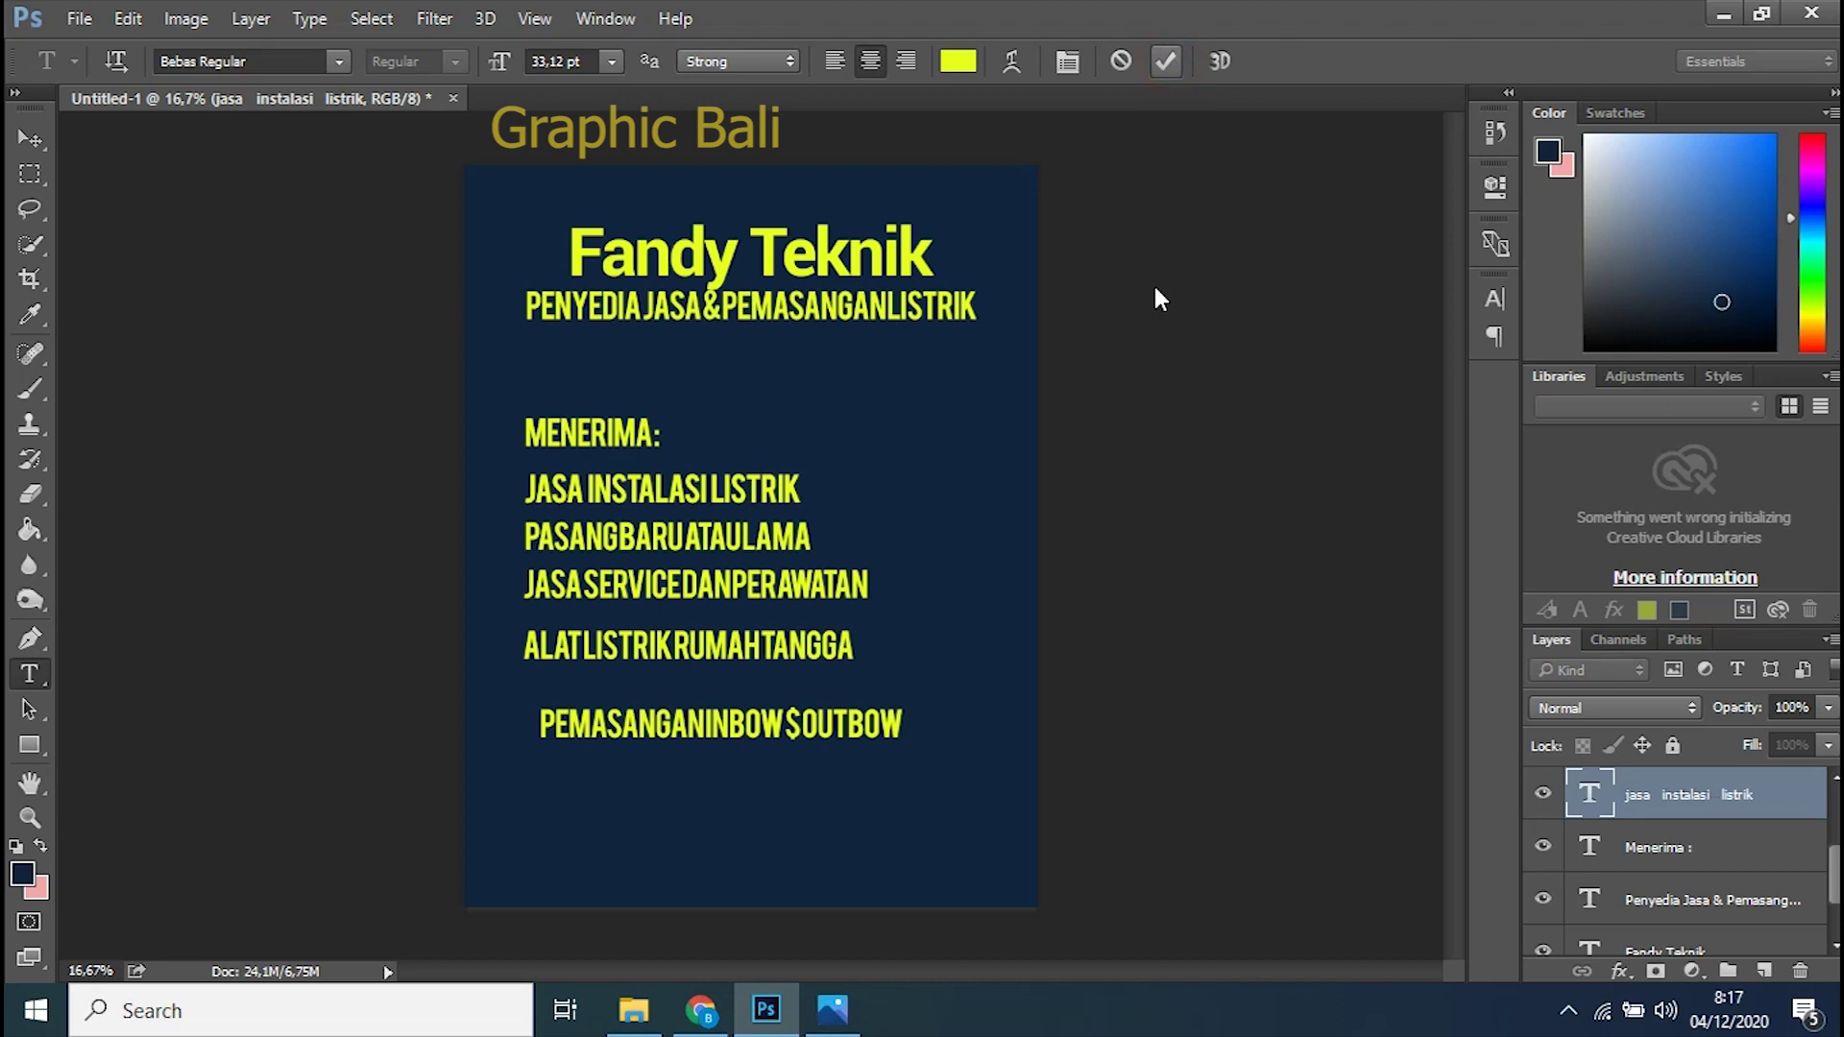
{"action": "key", "text": "alt+Tab"}
{"action": "key", "text": "alt+Tab"}
{"action": "left_click", "coordinate": [740, 797]}
{"action": "type", "text": "SEGERAHUBUNGIKAMI:"}
{"action": "key", "text": "alt+Tab"}
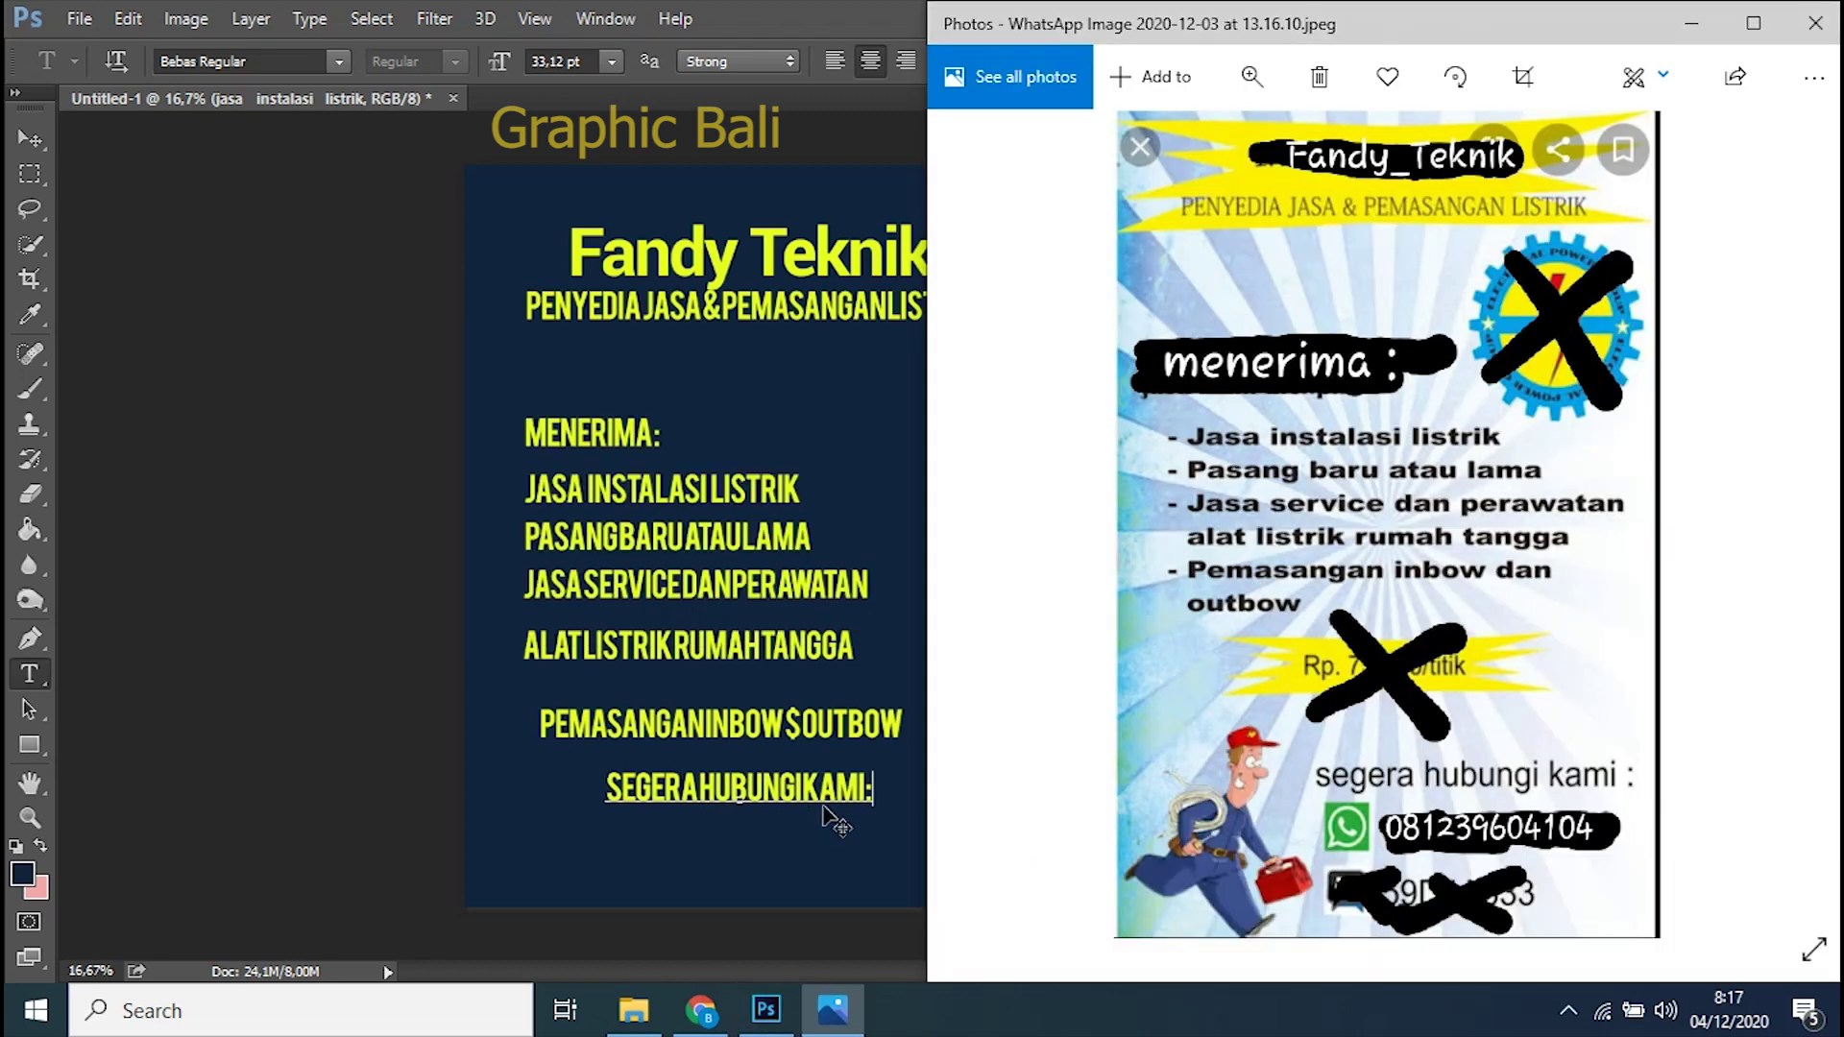
{"action": "key", "text": "alt+Tab"}
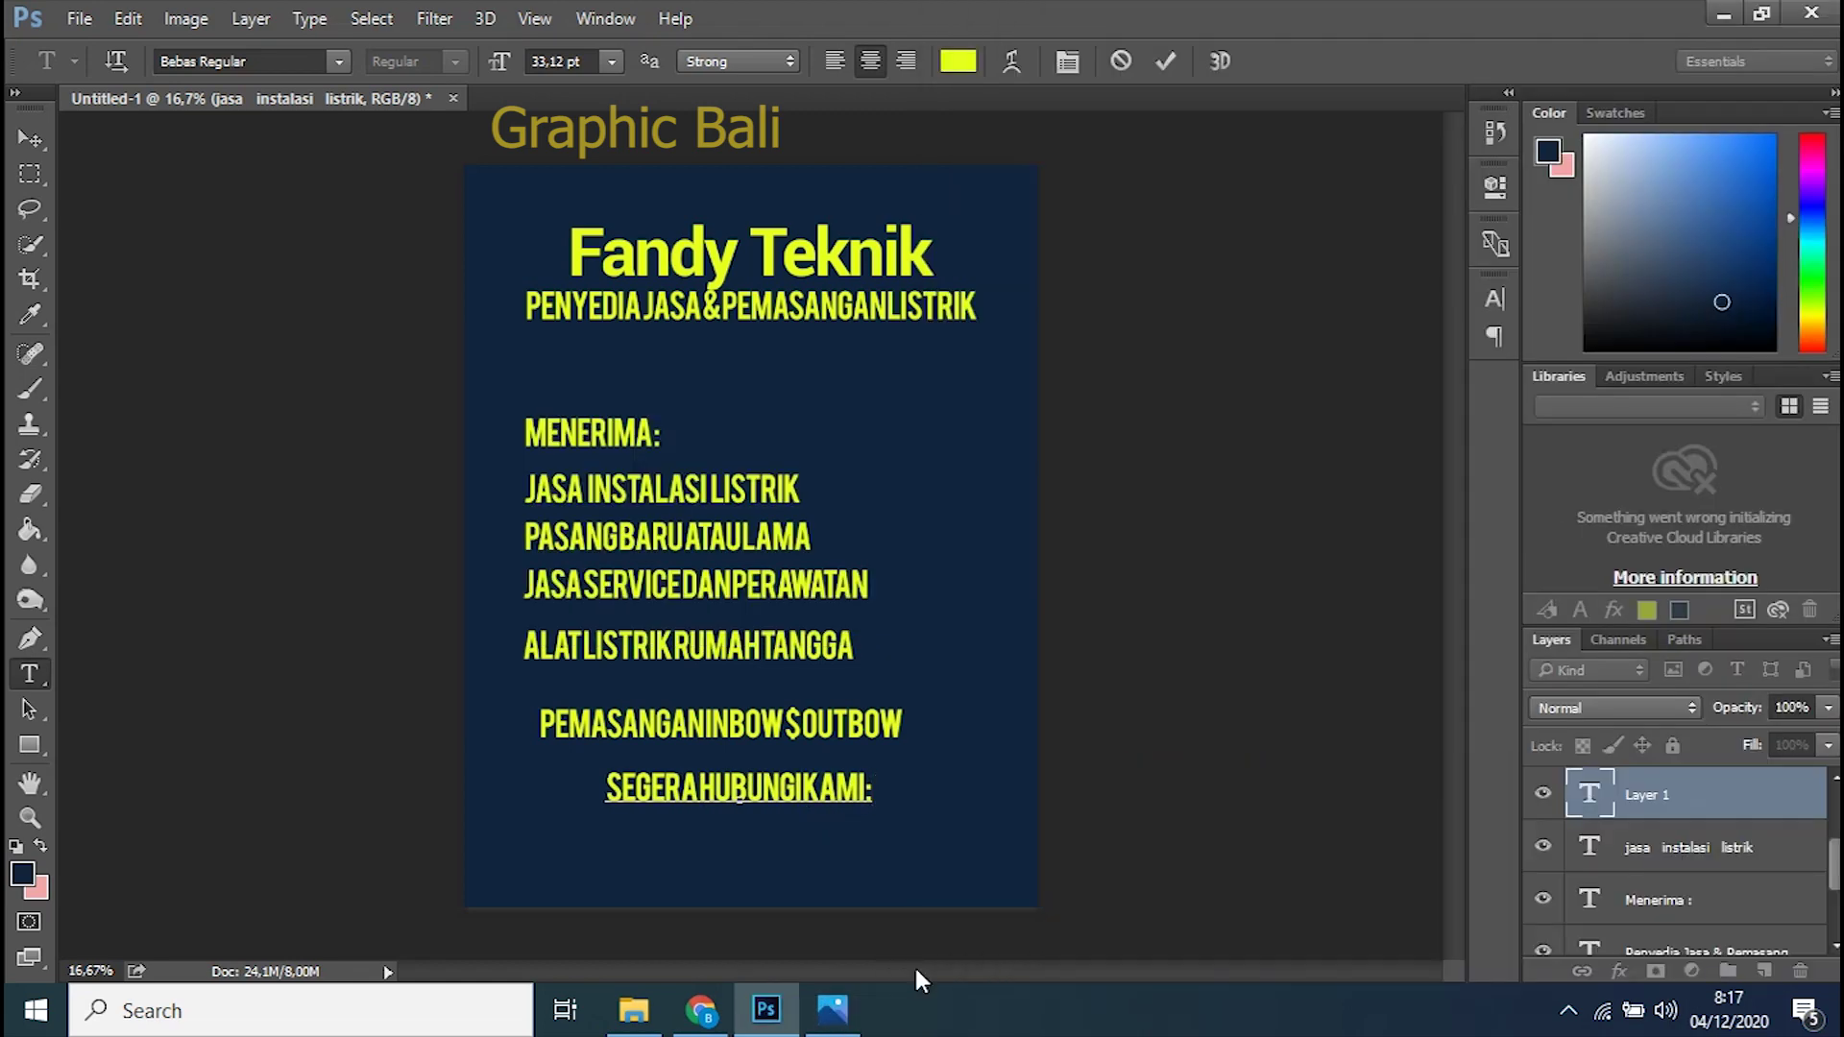
{"action": "key", "text": "alt+Tab"}
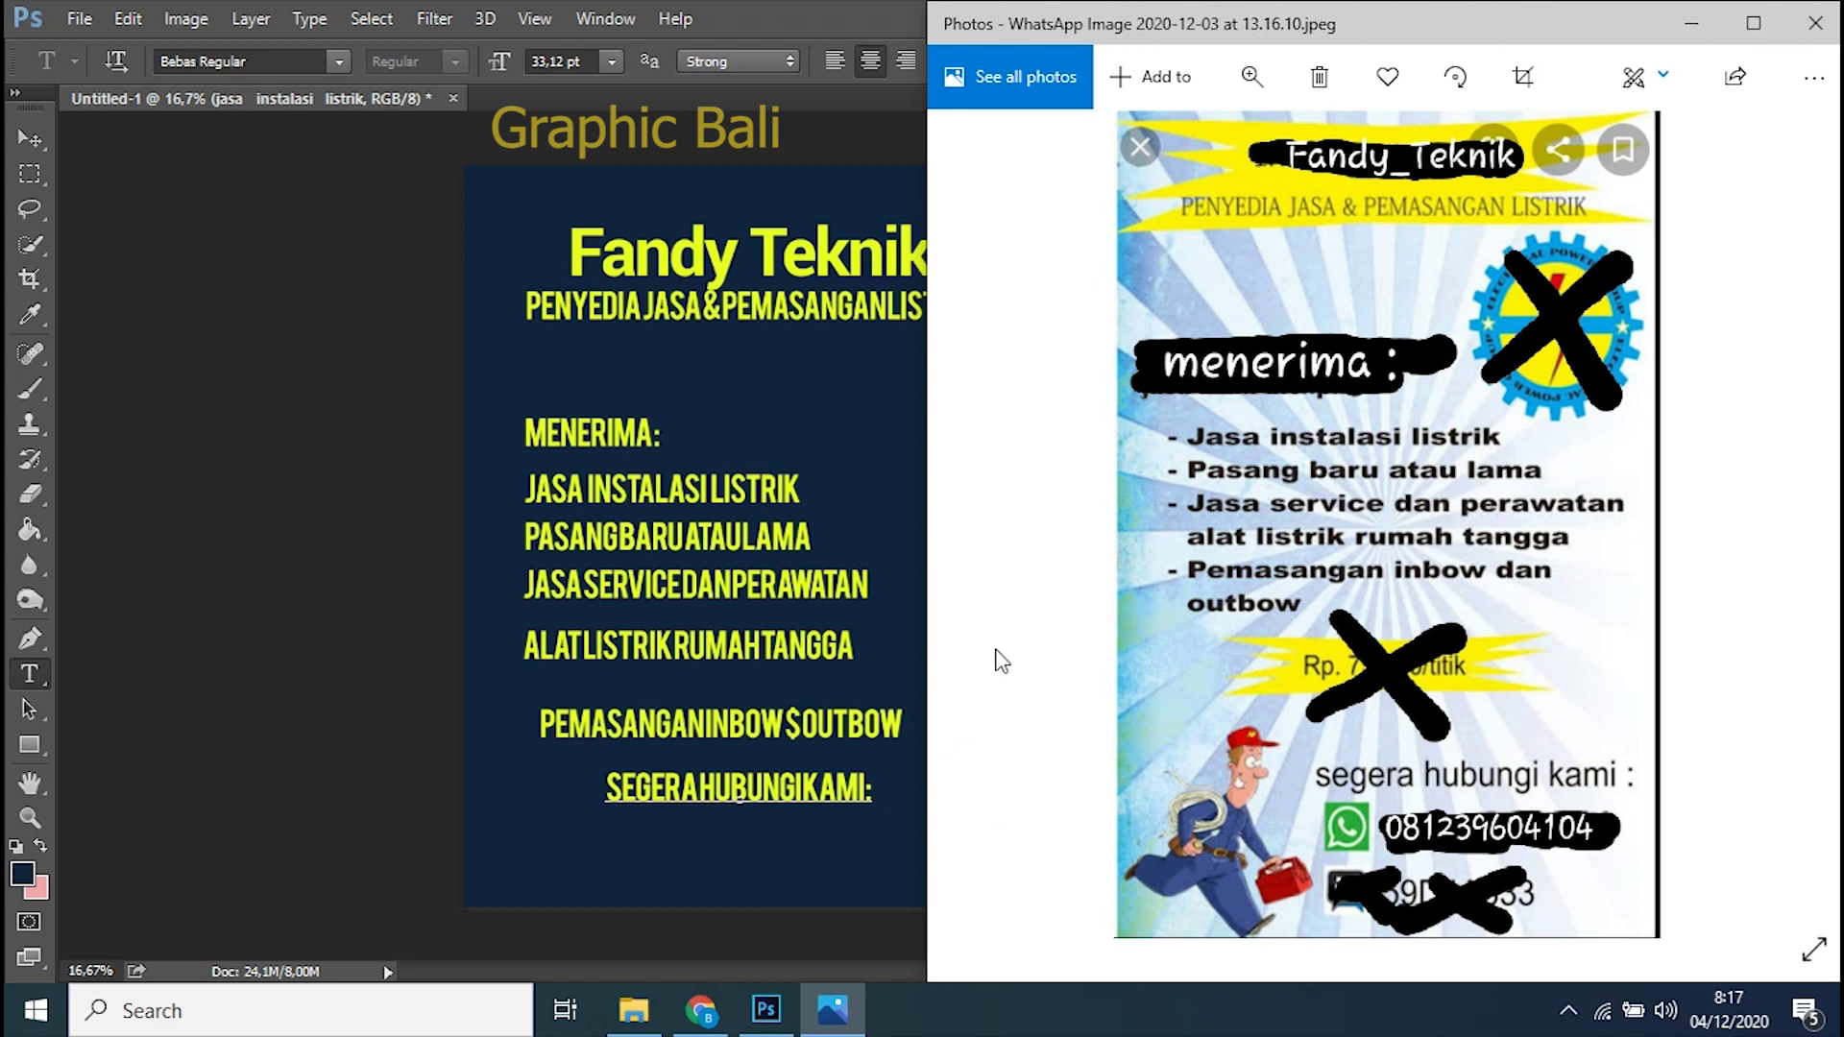
{"action": "left_click", "coordinate": [713, 830]}
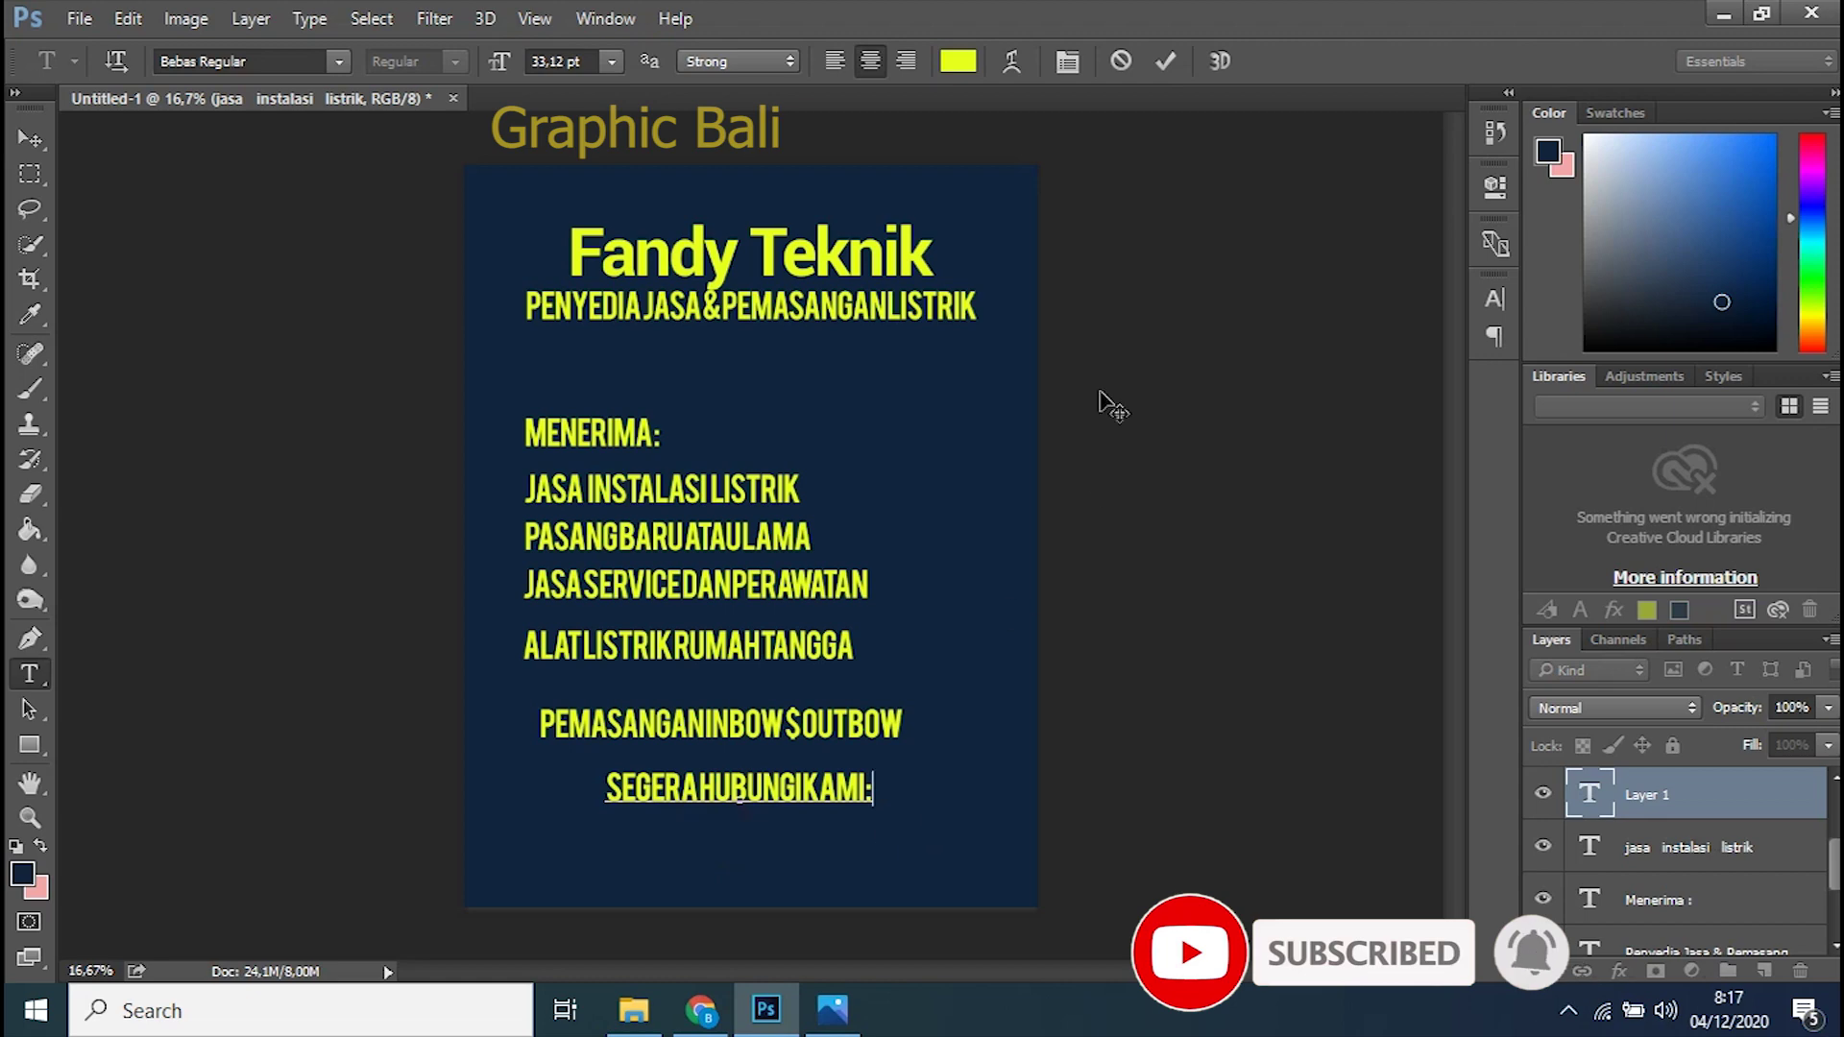
{"action": "left_click", "coordinate": [1165, 61]}
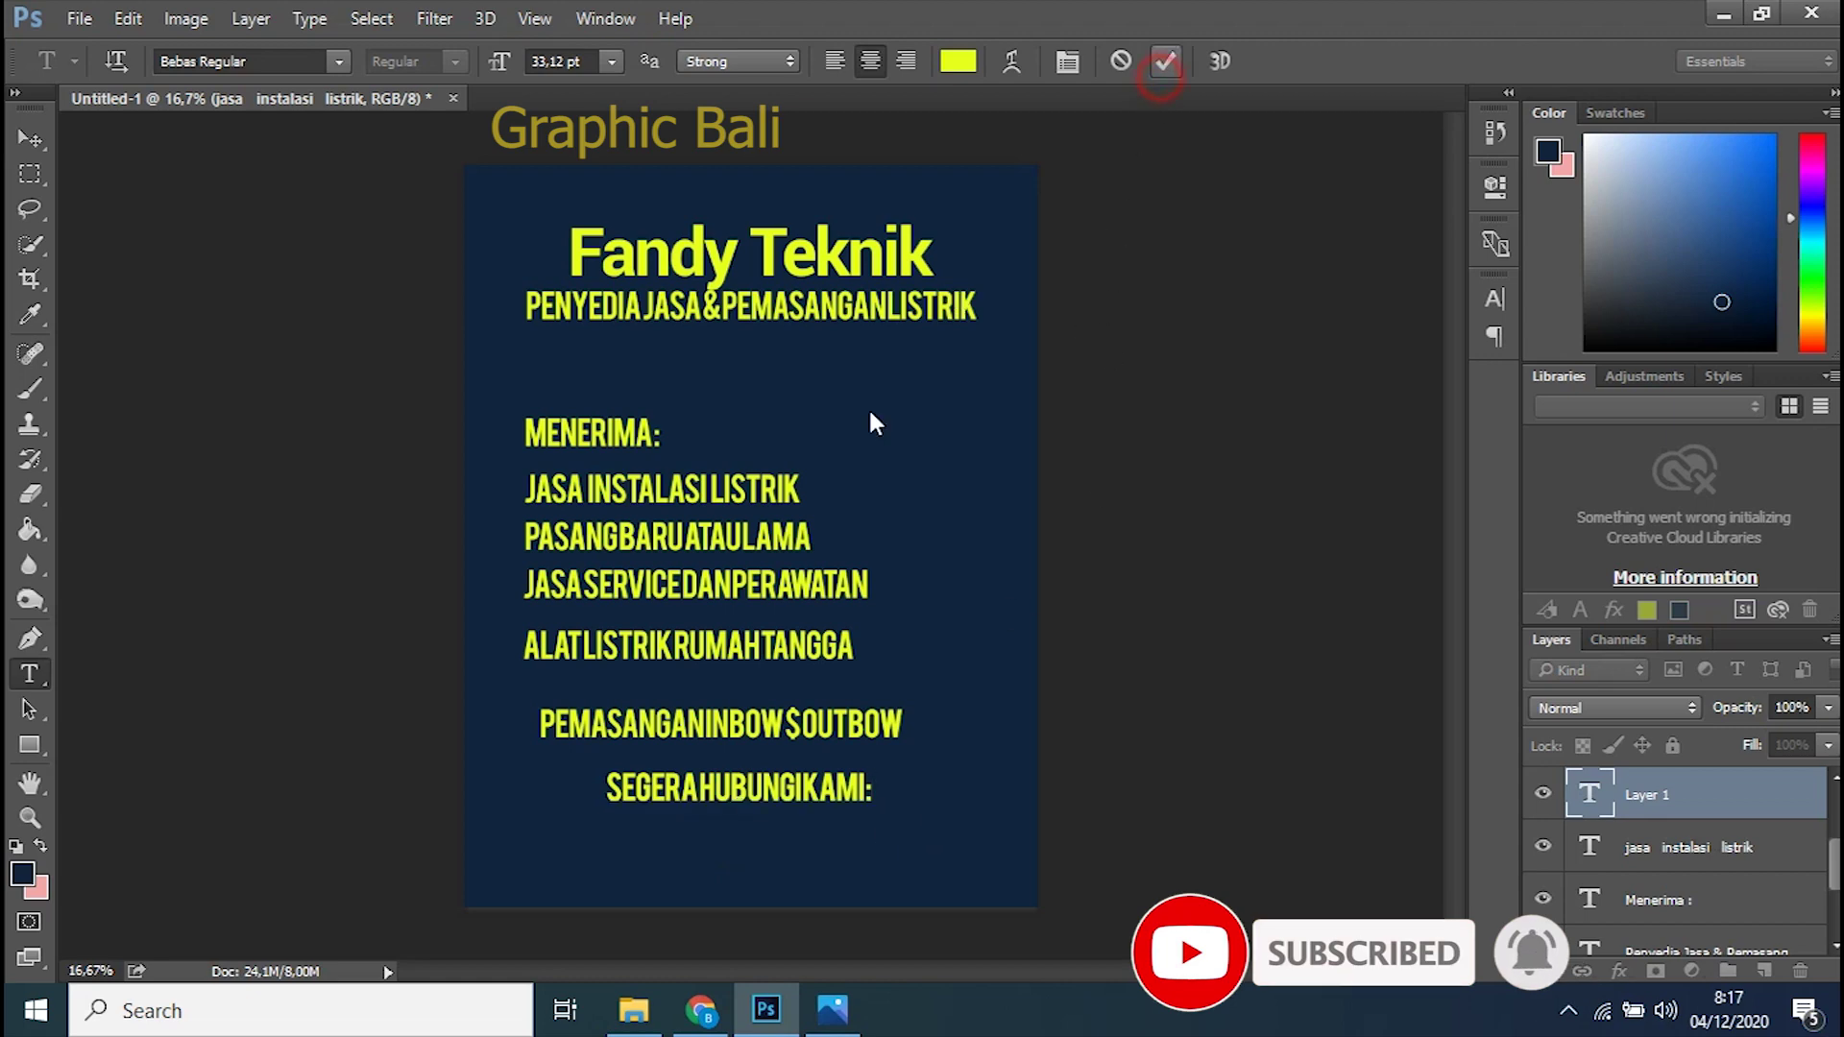
Step: Type the contact phone number beneath the heading, copying it from the reference flyer
{"action": "left_click", "coordinate": [665, 845]}
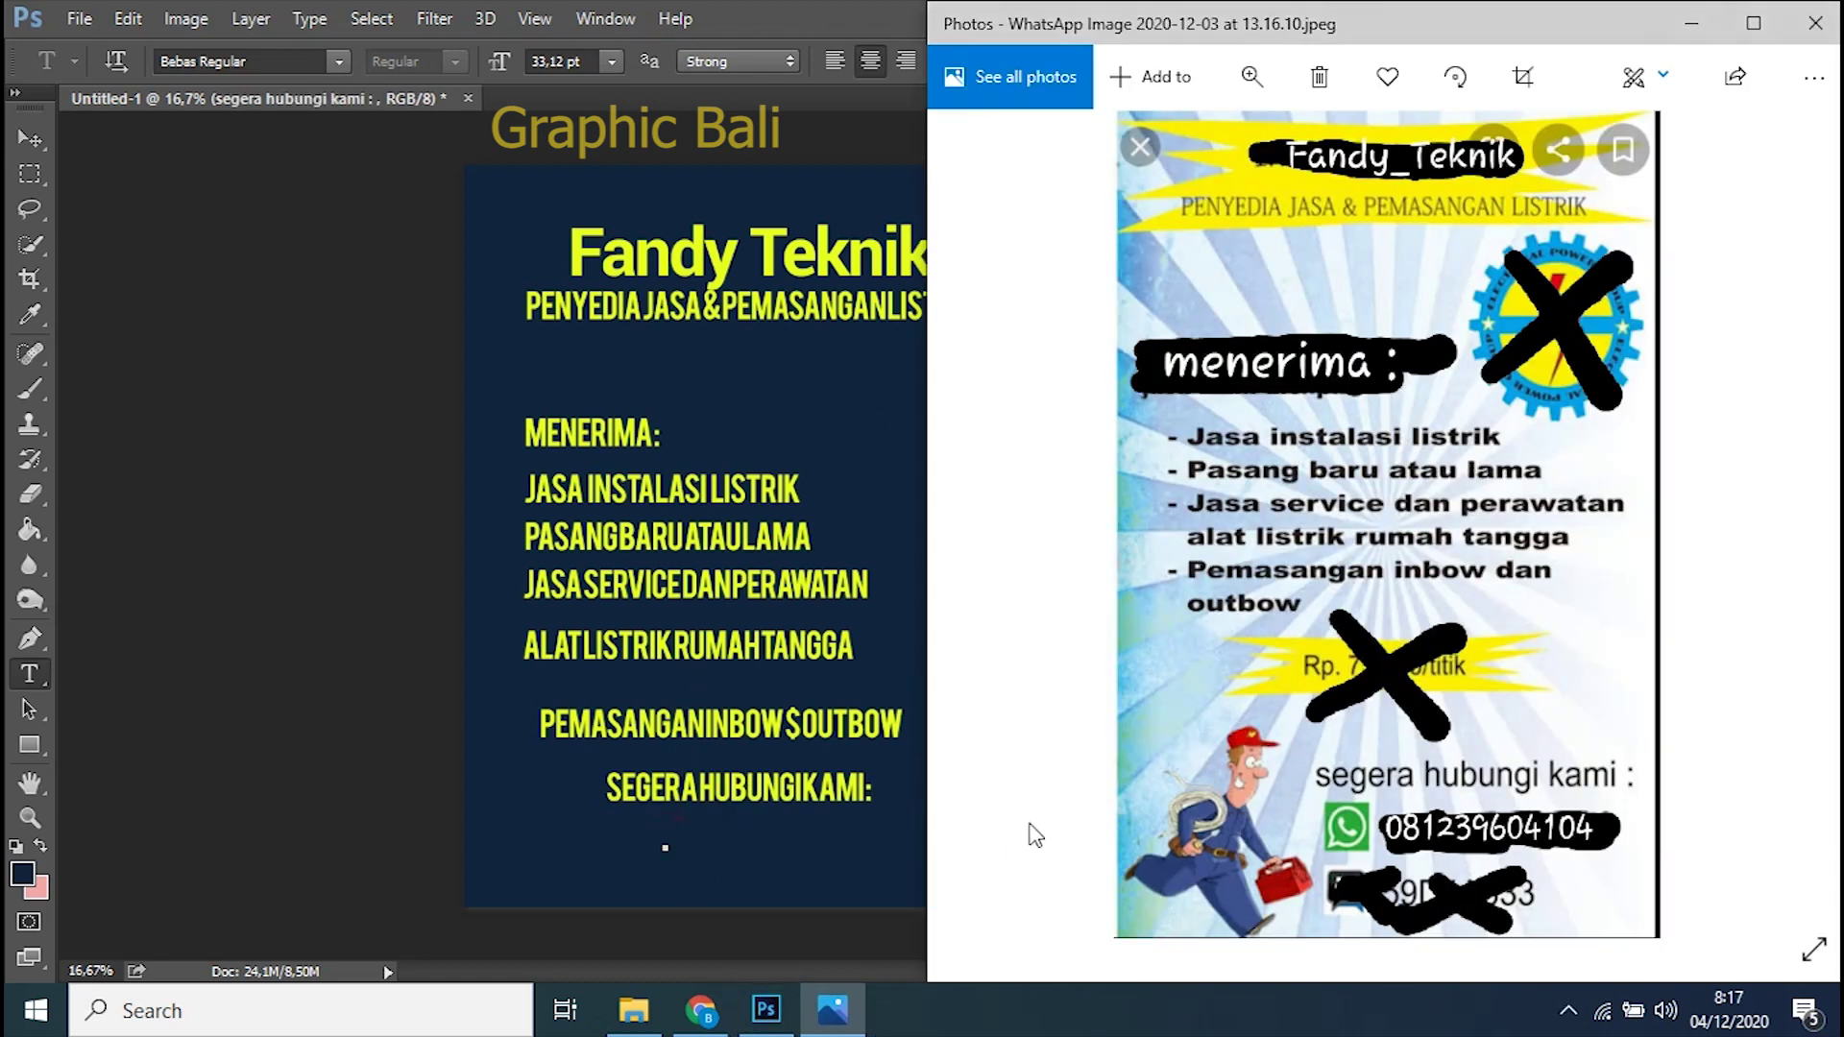
{"action": "key", "text": "alt+Tab"}
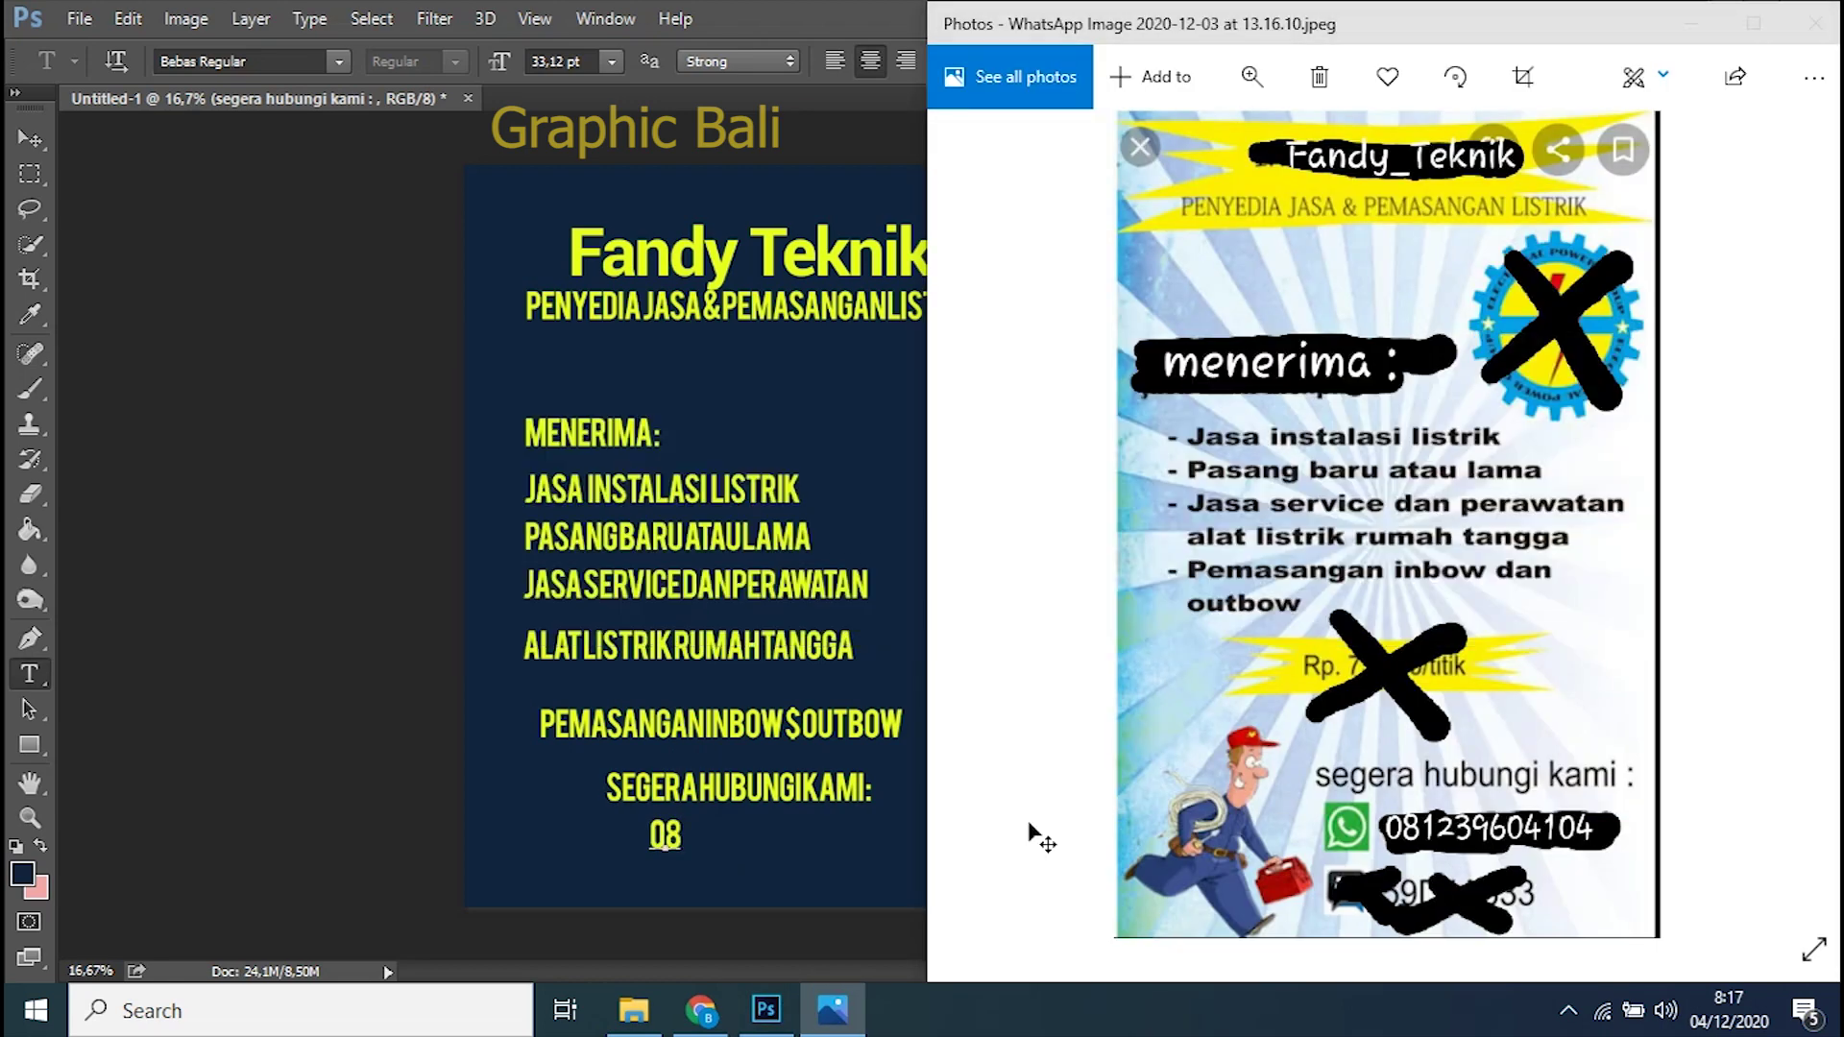
{"action": "key", "text": "alt+Tab"}
{"action": "key", "text": "alt+Tab"}
{"action": "key", "text": "alt+Tab"}
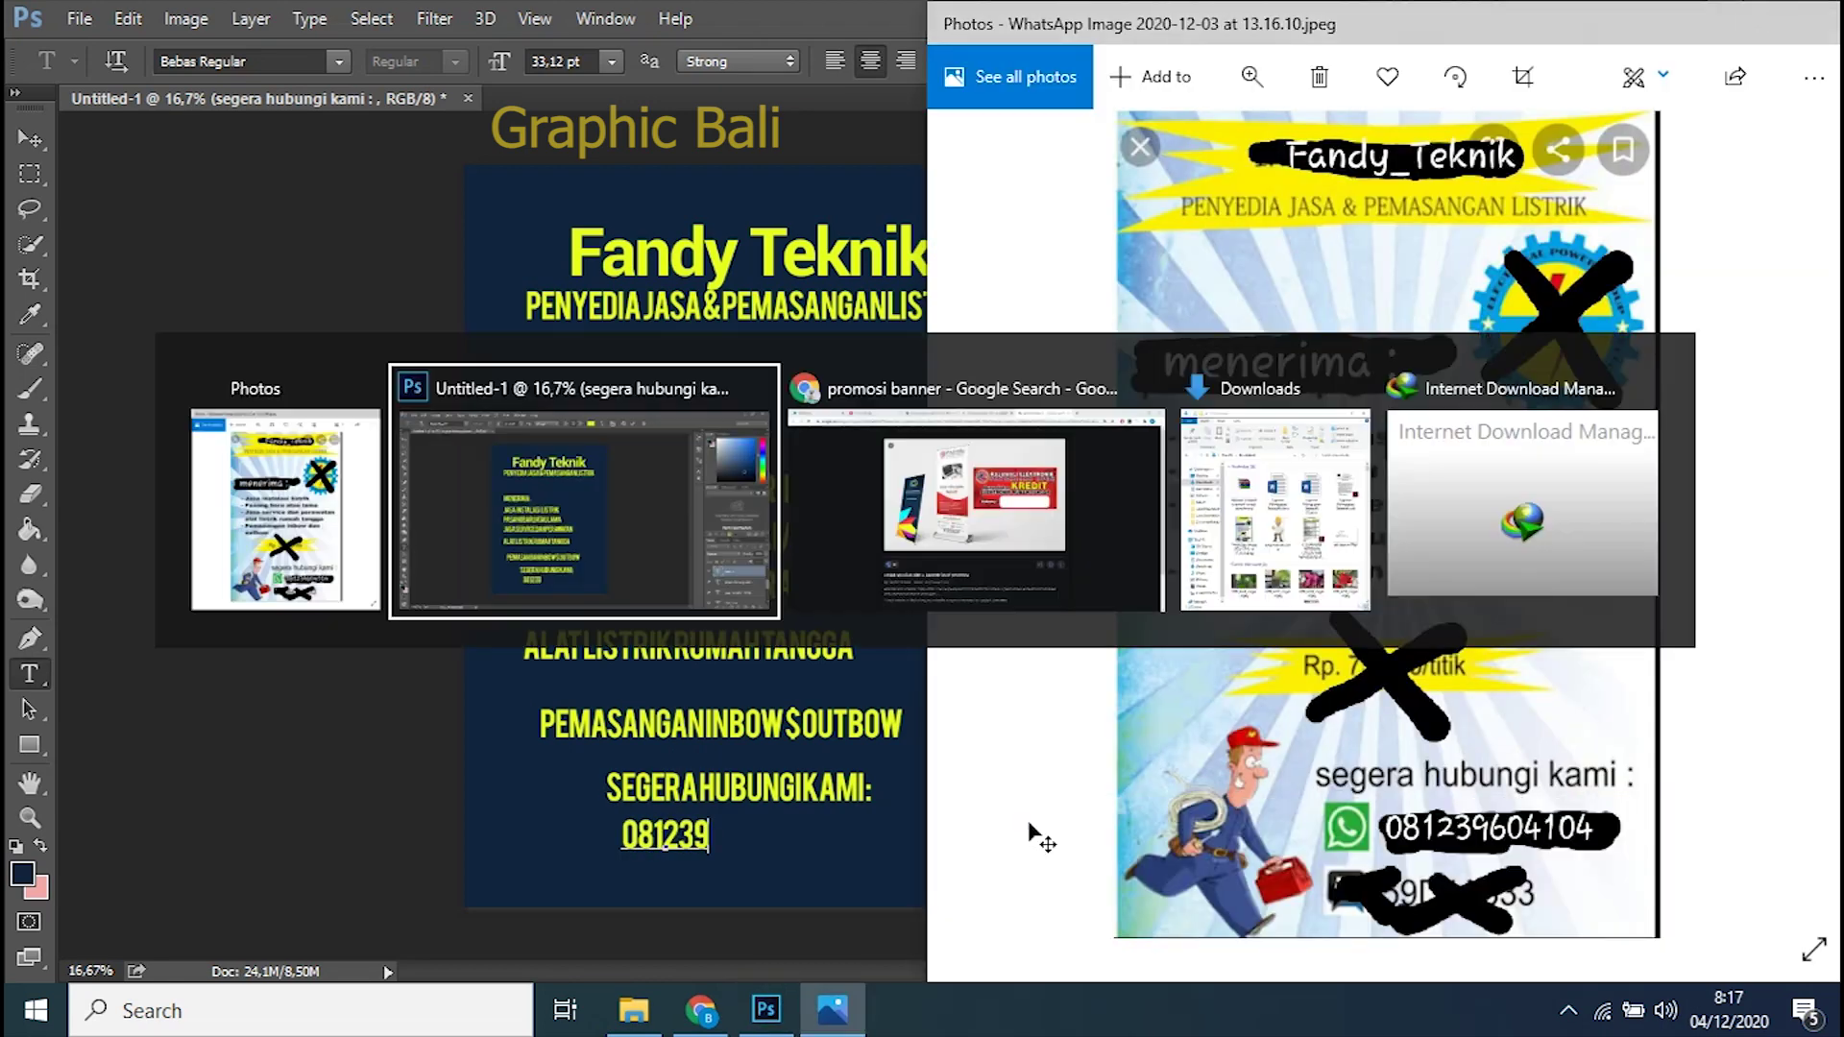
{"action": "key", "text": "alt+Tab"}
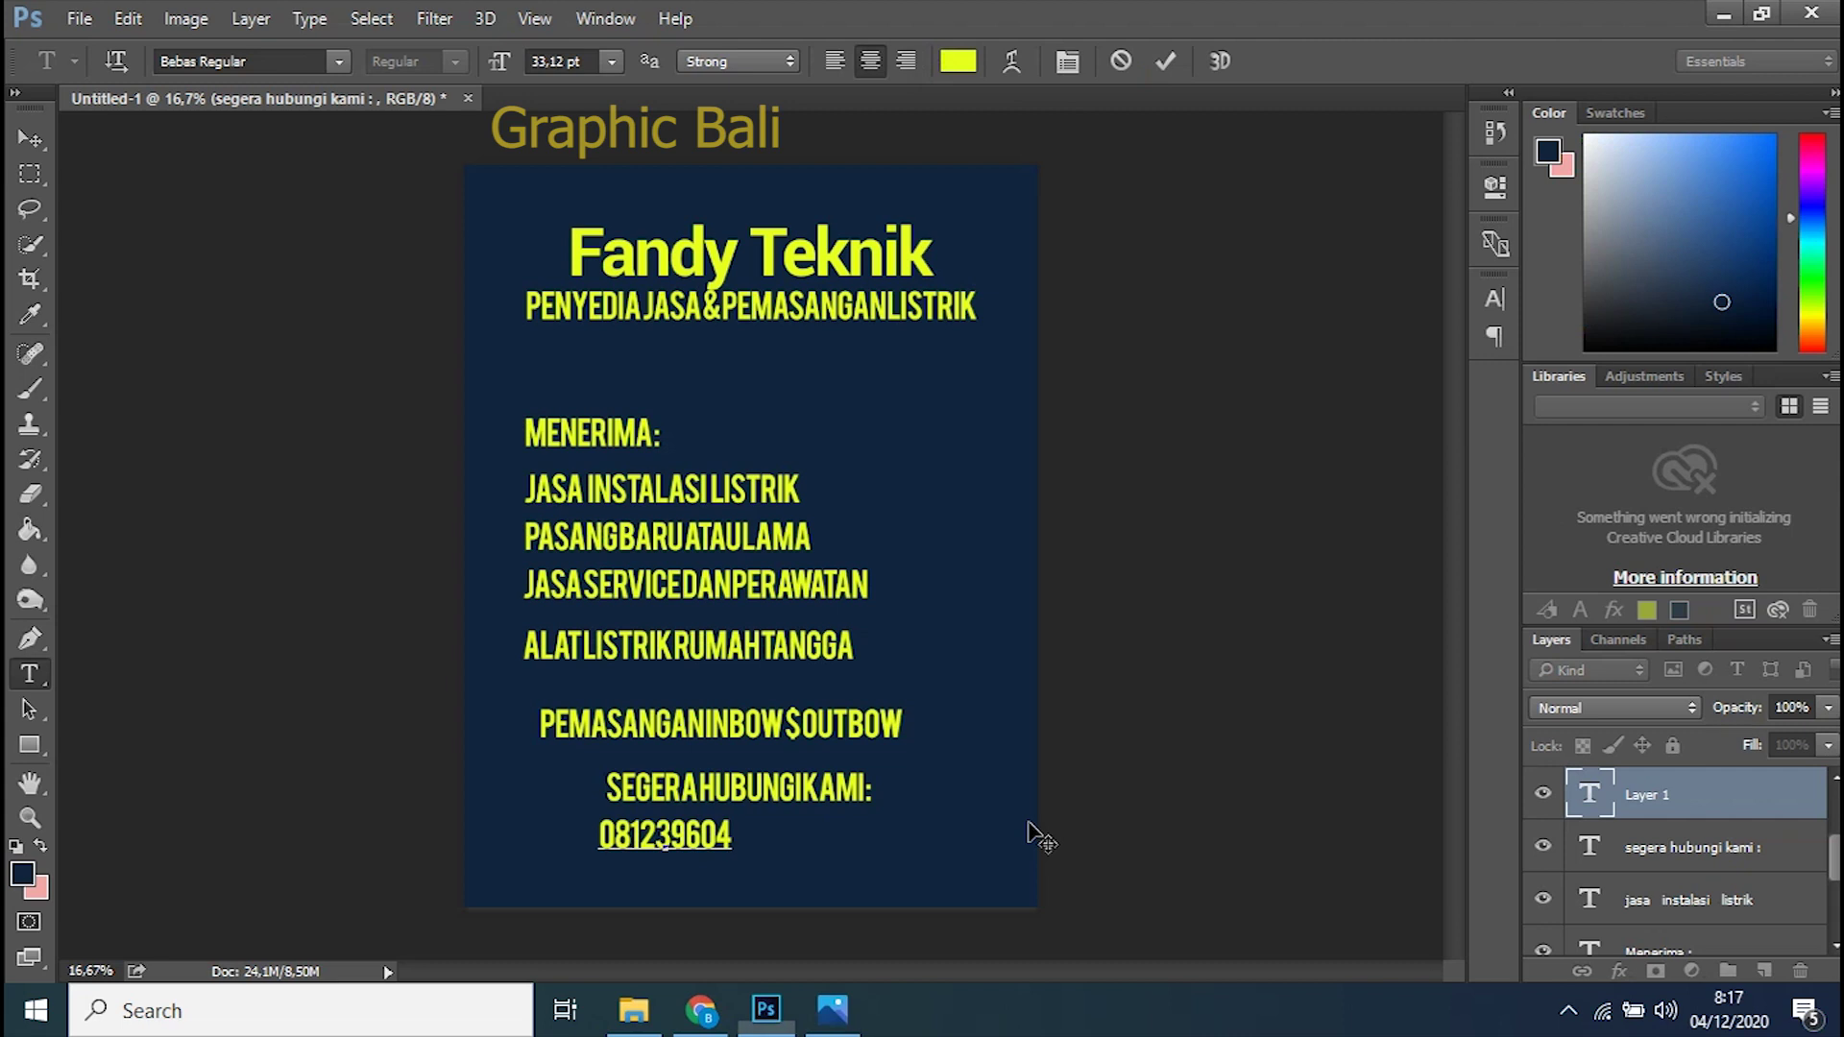
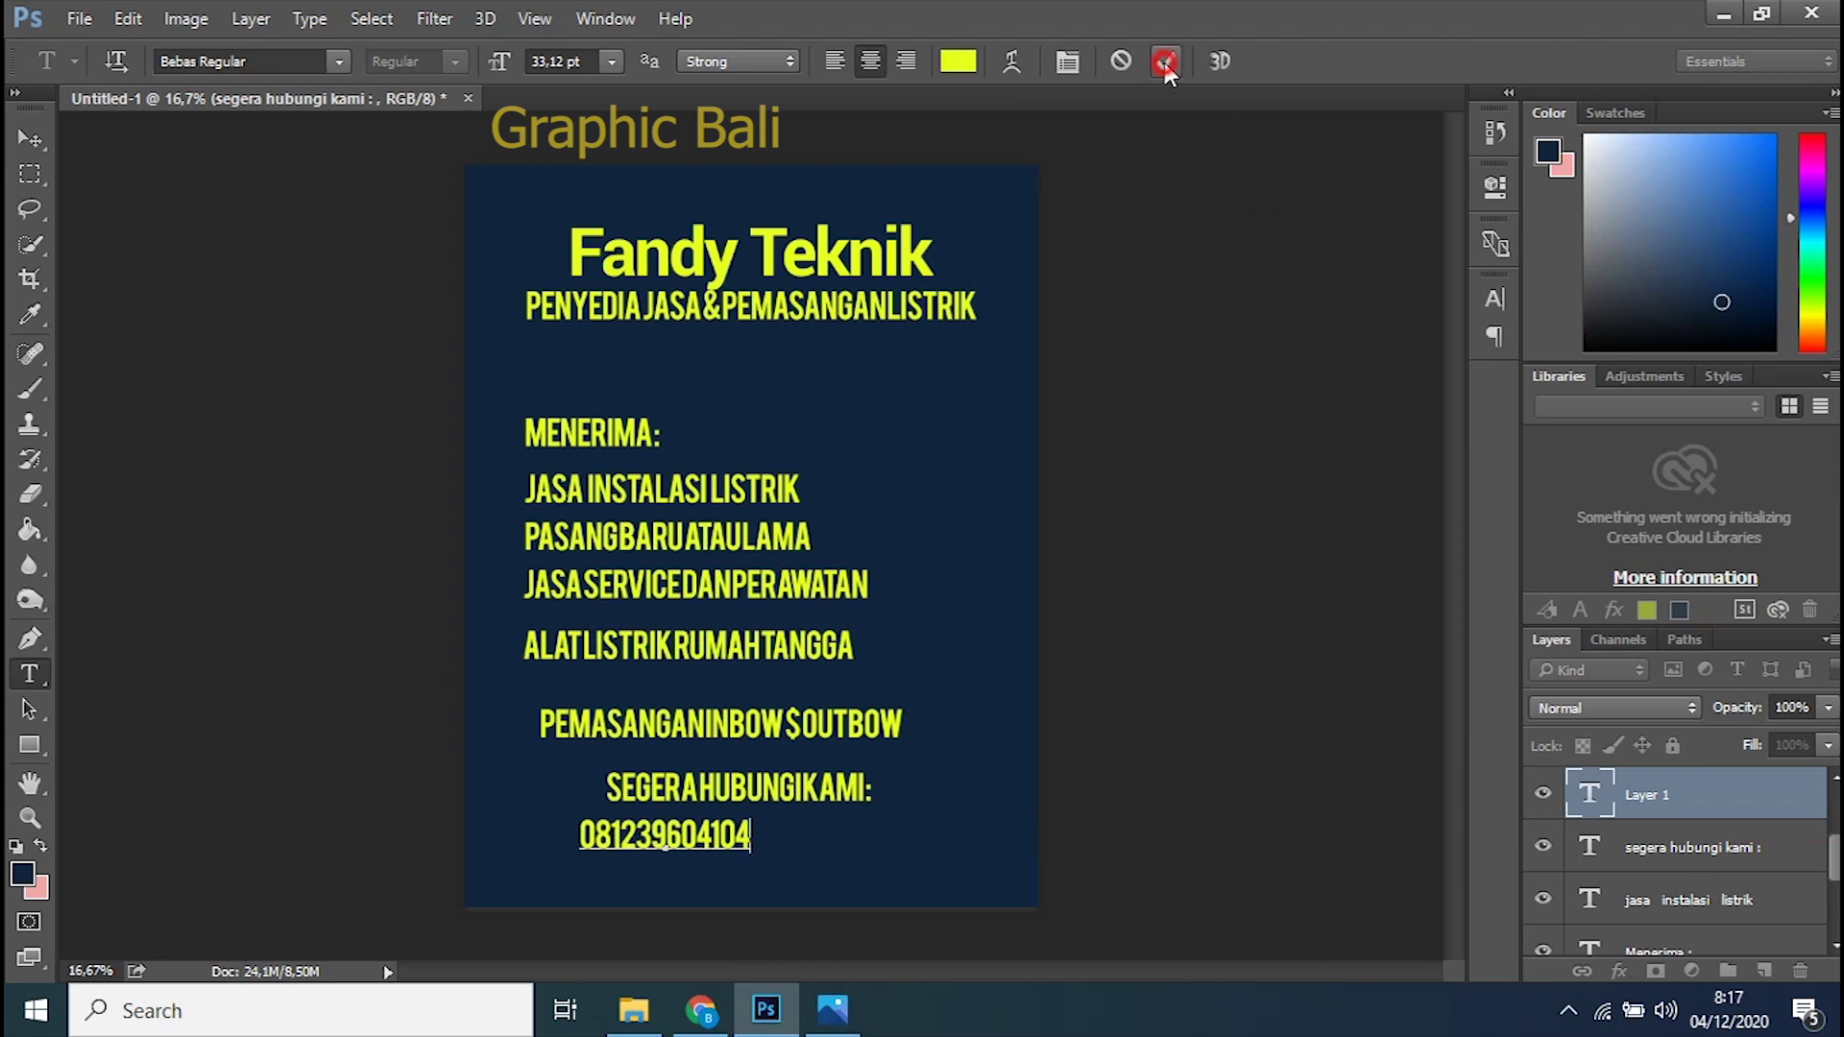
{"action": "left_click", "coordinate": [1164, 62]}
Step: Move the phone number right and slightly lower under the contact heading
{"action": "key", "text": "v"}
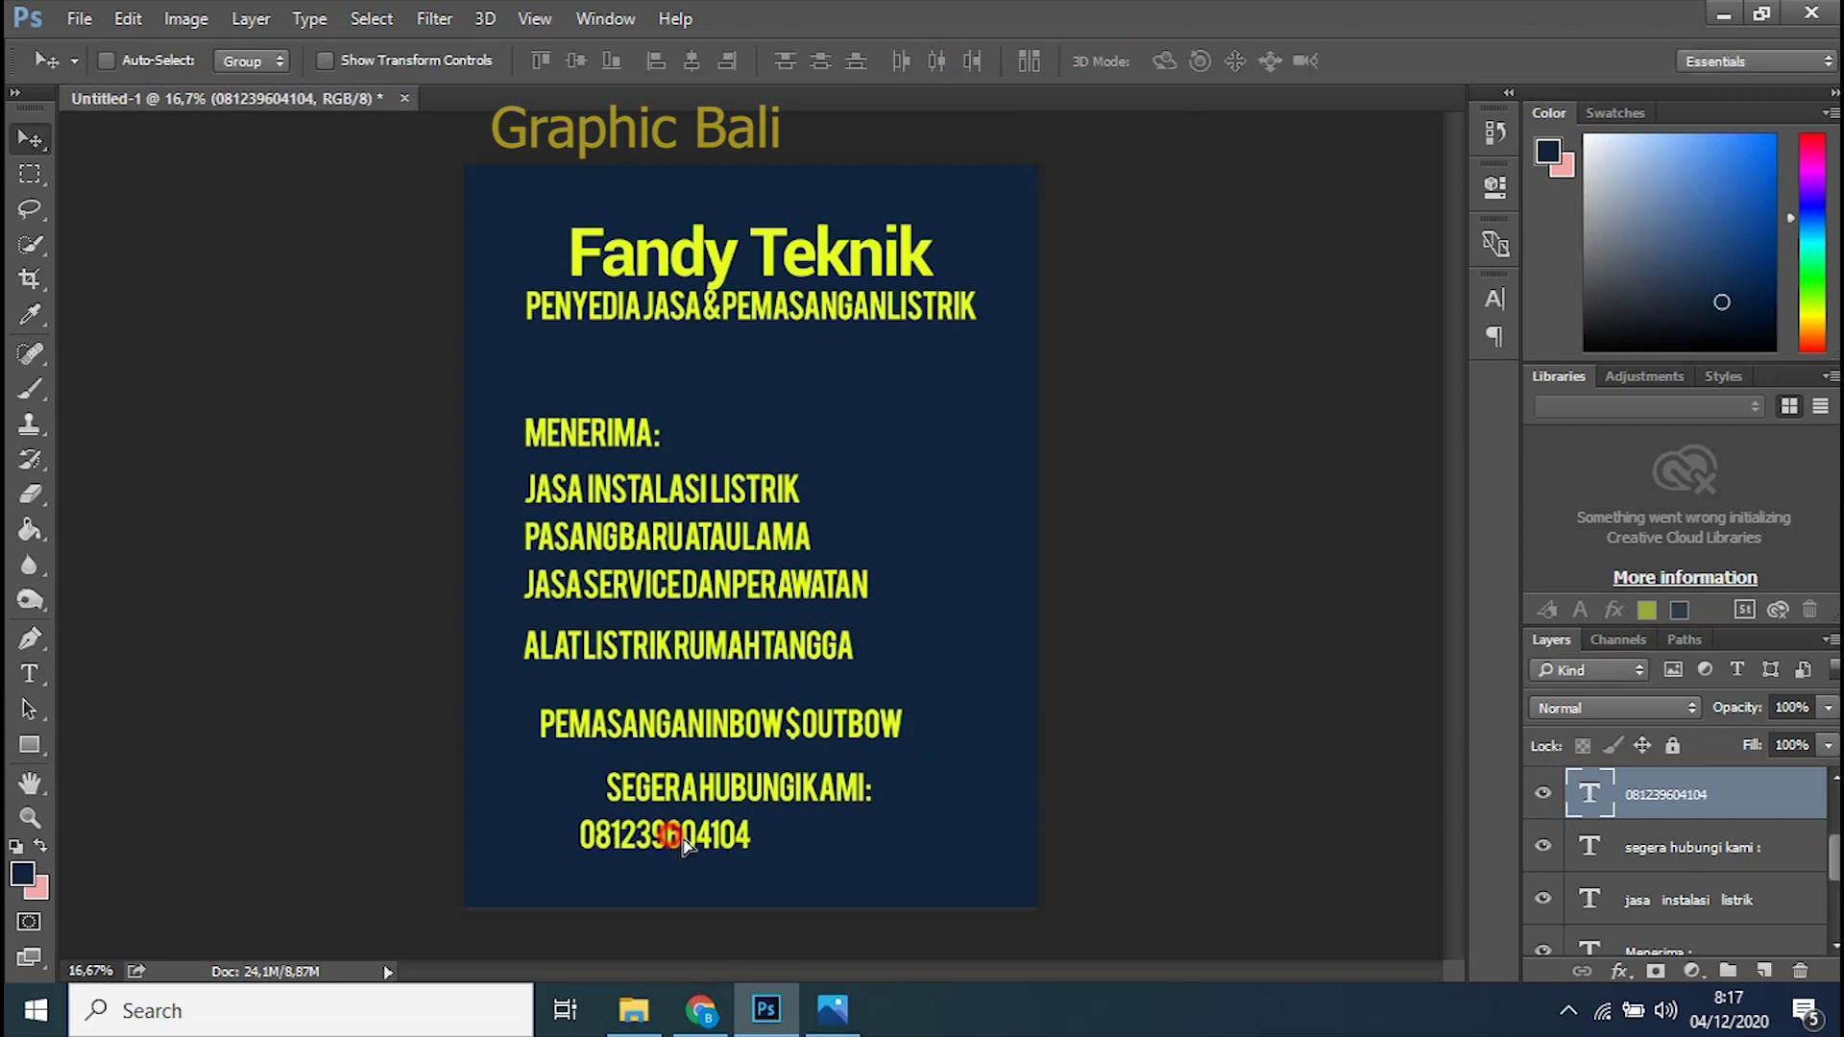
{"action": "left_click_drag", "start_coordinate": [681, 844], "coordinate": [810, 832]}
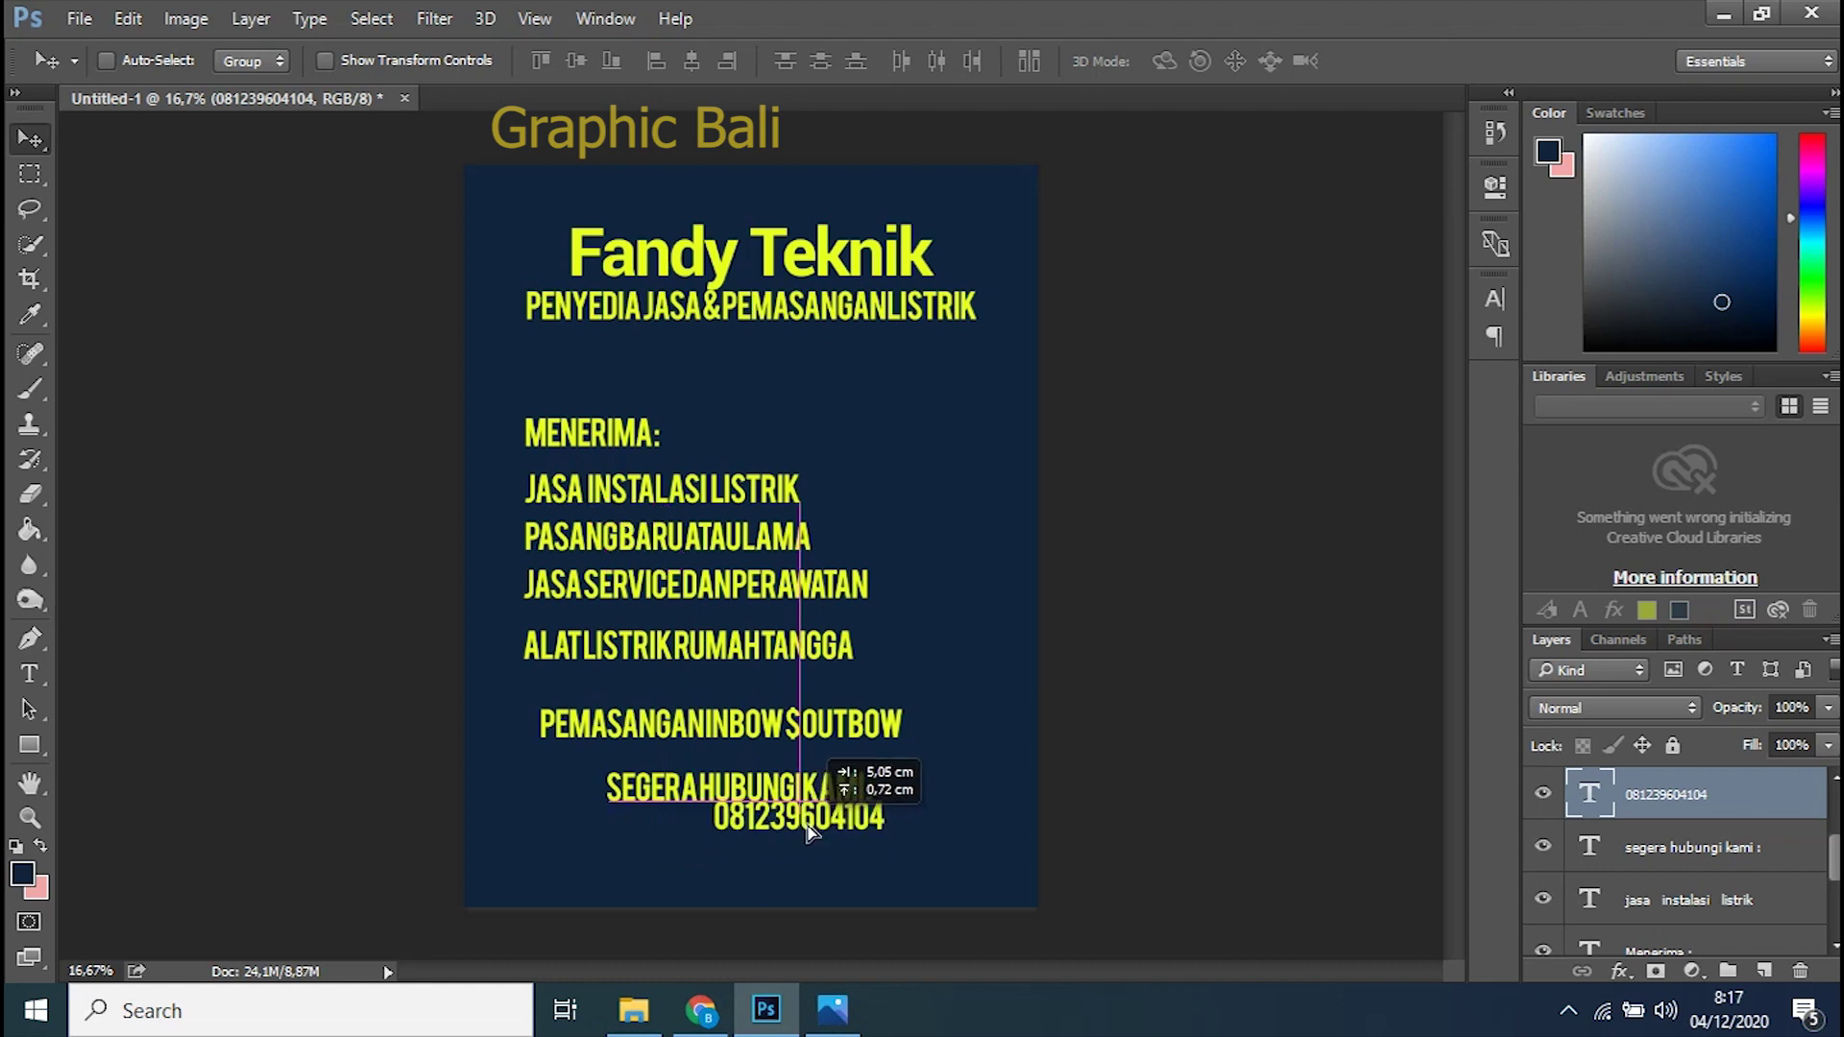
{"action": "left_click_drag", "start_coordinate": [810, 832], "coordinate": [817, 851]}
{"action": "key", "text": "alt+Tab"}
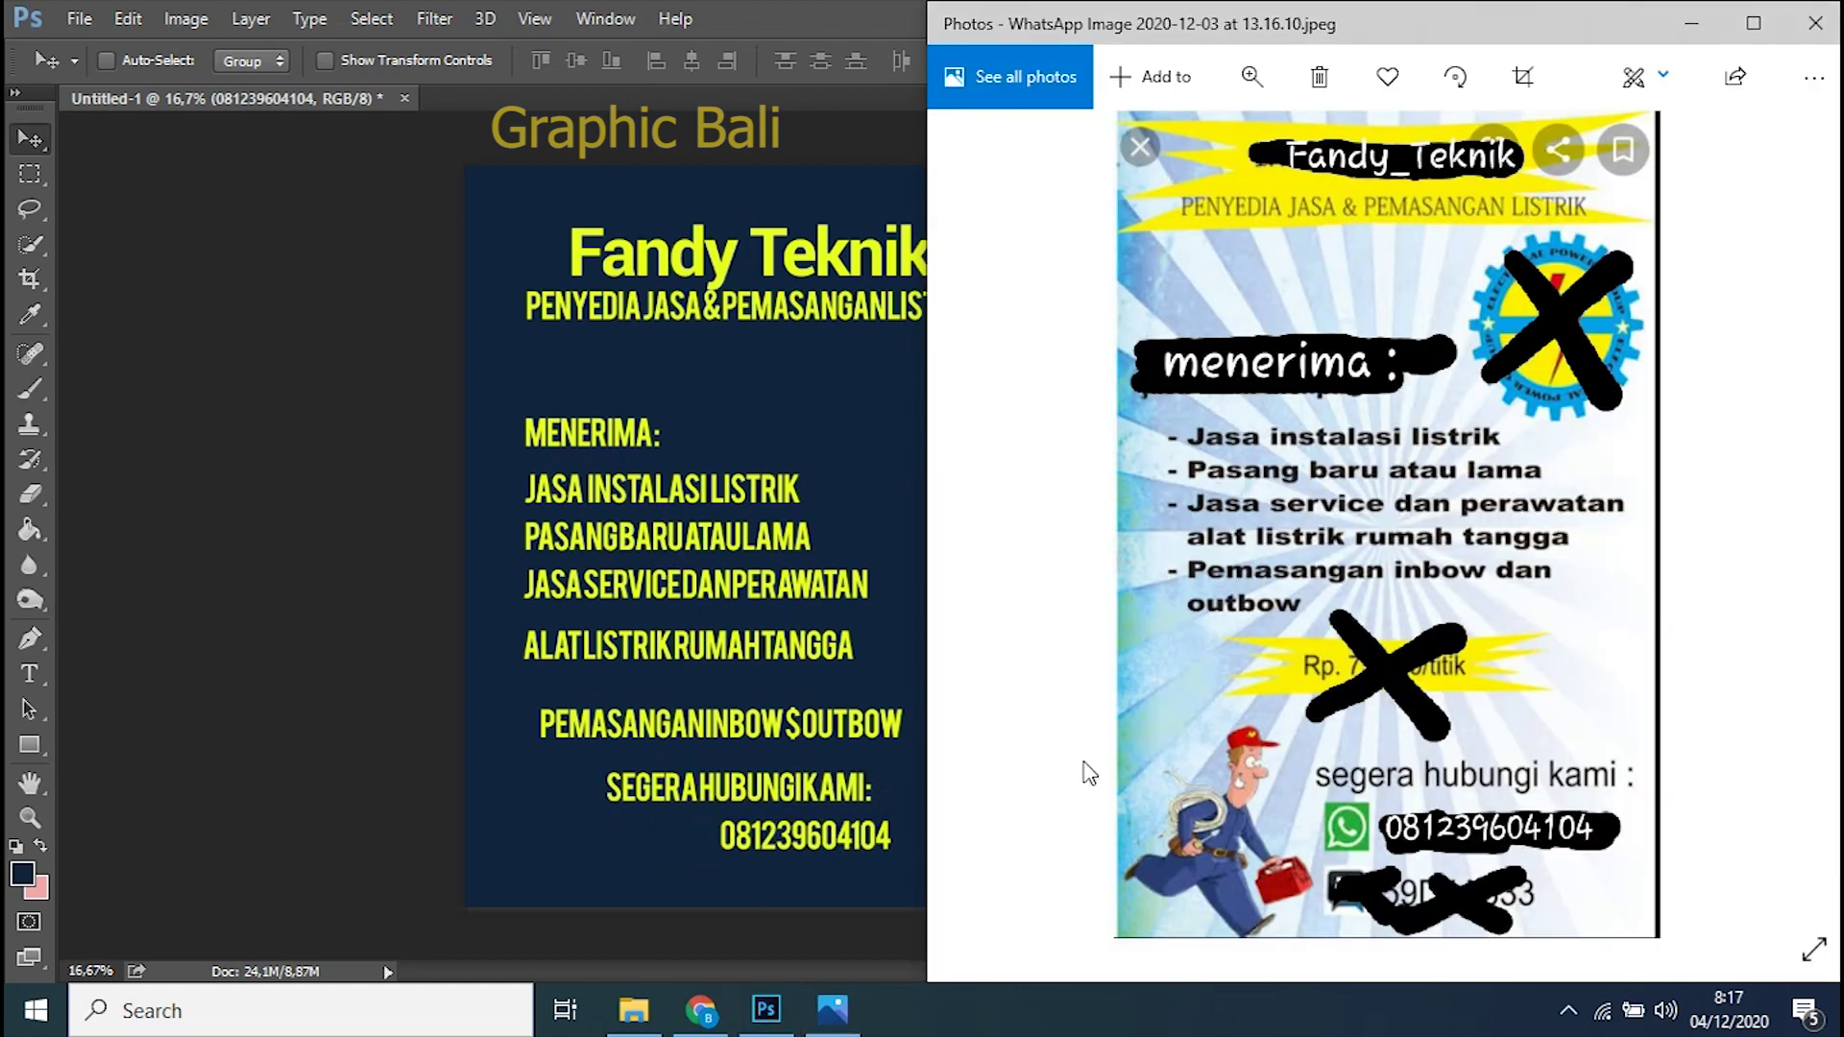
{"action": "key", "text": "alt+Tab"}
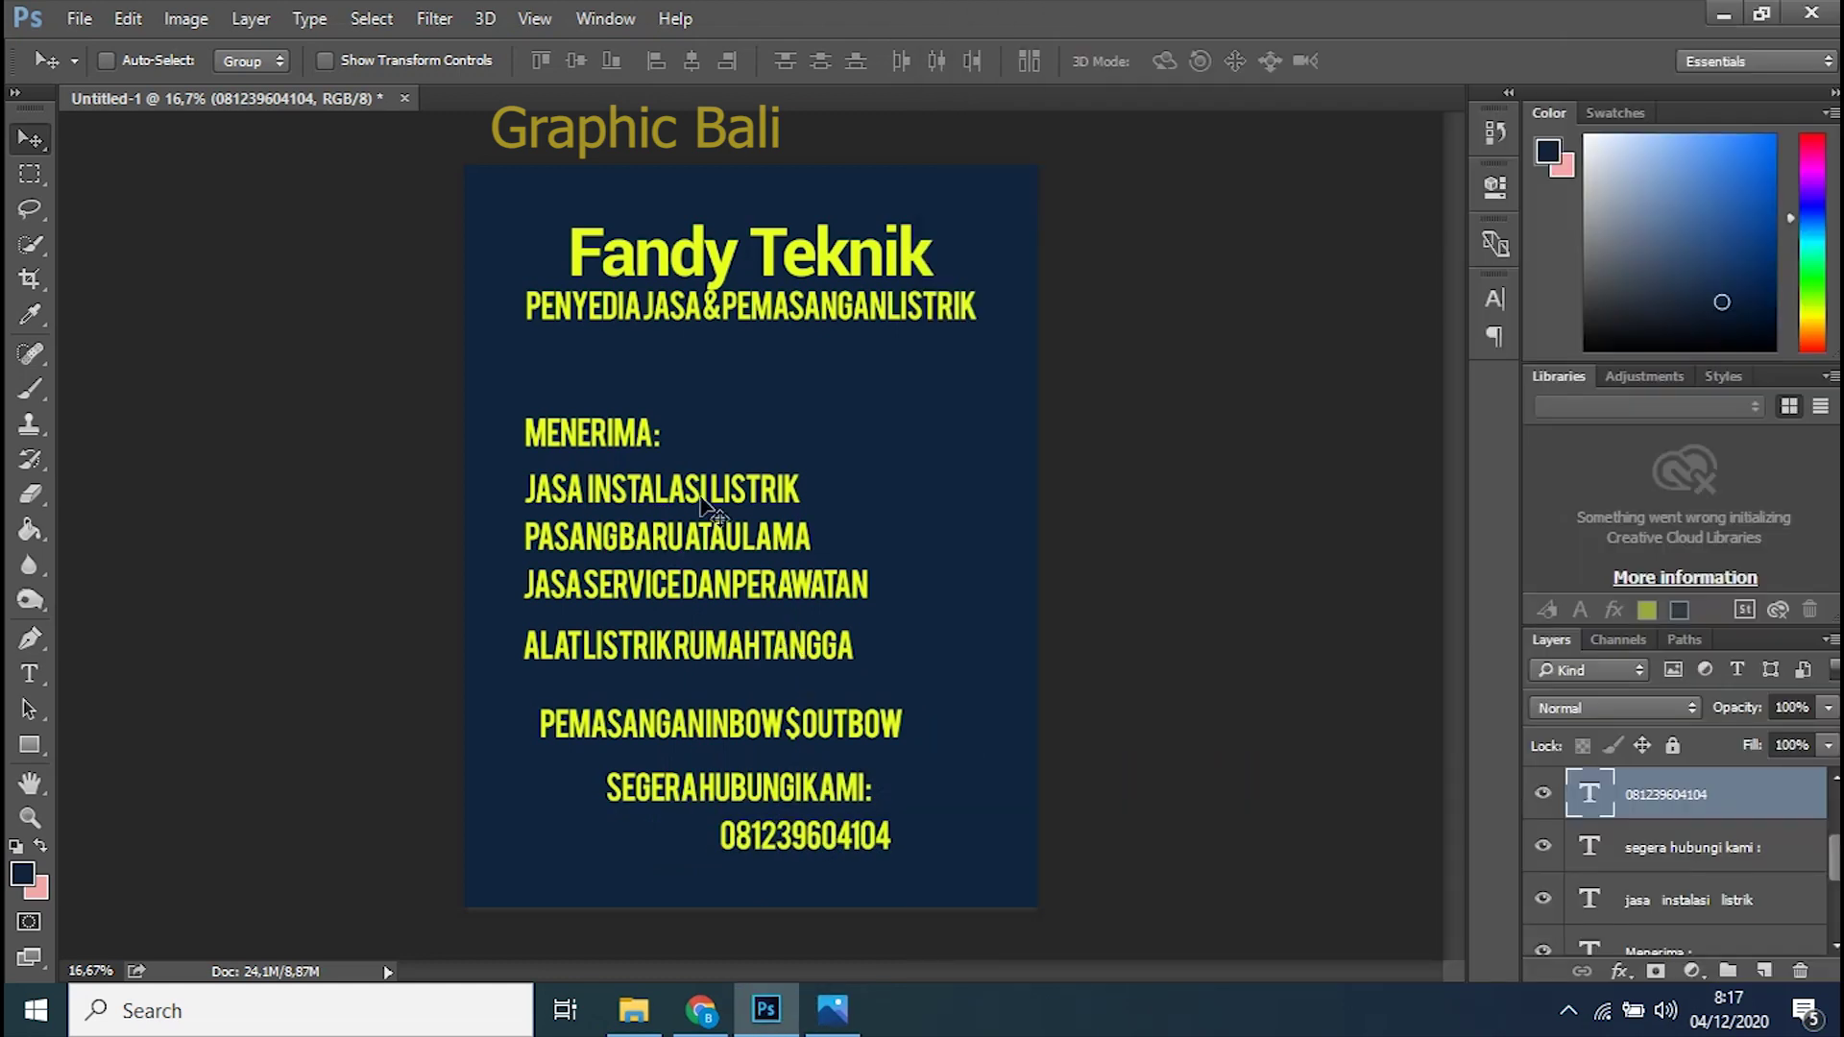
{"action": "key", "text": "alt+Tab"}
{"action": "key", "text": "alt+Tab"}
Step: Move MENERIMA: and JASA INSTALASI LISTRIK up closer to the subtitle
{"action": "right_click", "coordinate": [616, 432]}
{"action": "left_click", "coordinate": [672, 441]}
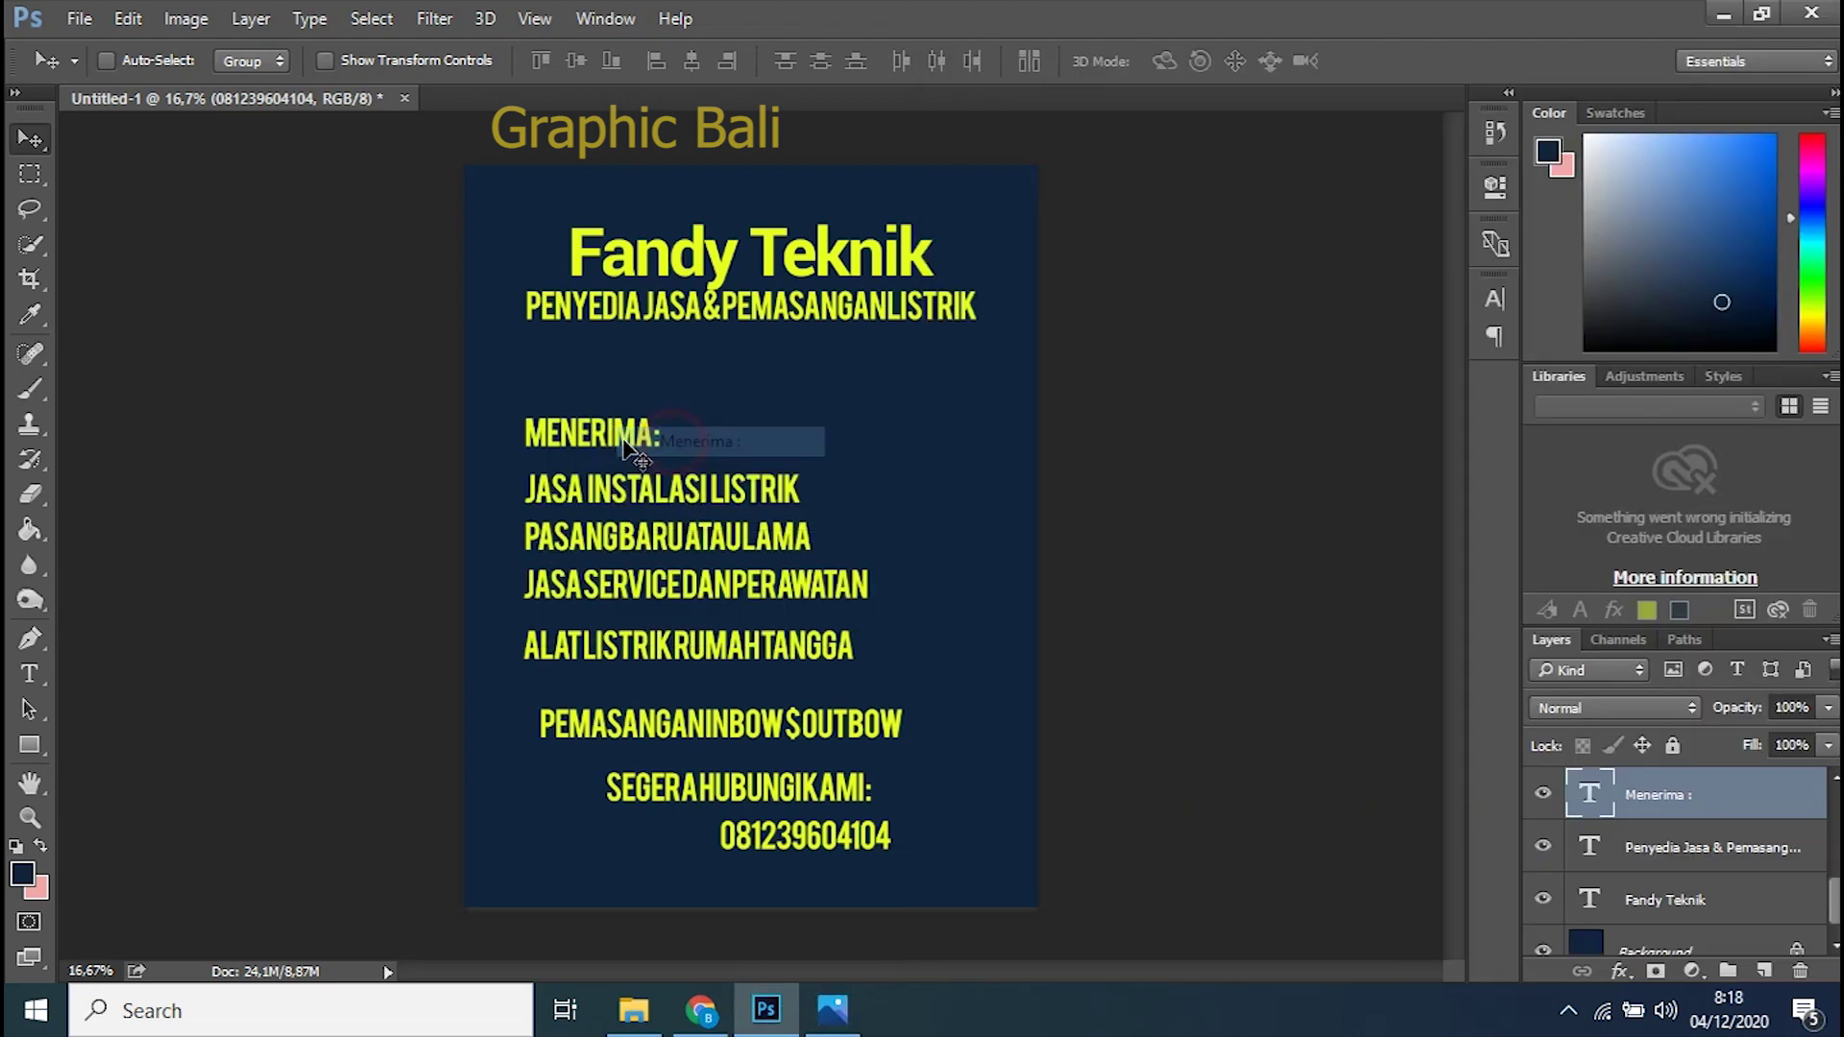
{"action": "left_click_drag", "start_coordinate": [626, 449], "coordinate": [630, 413]}
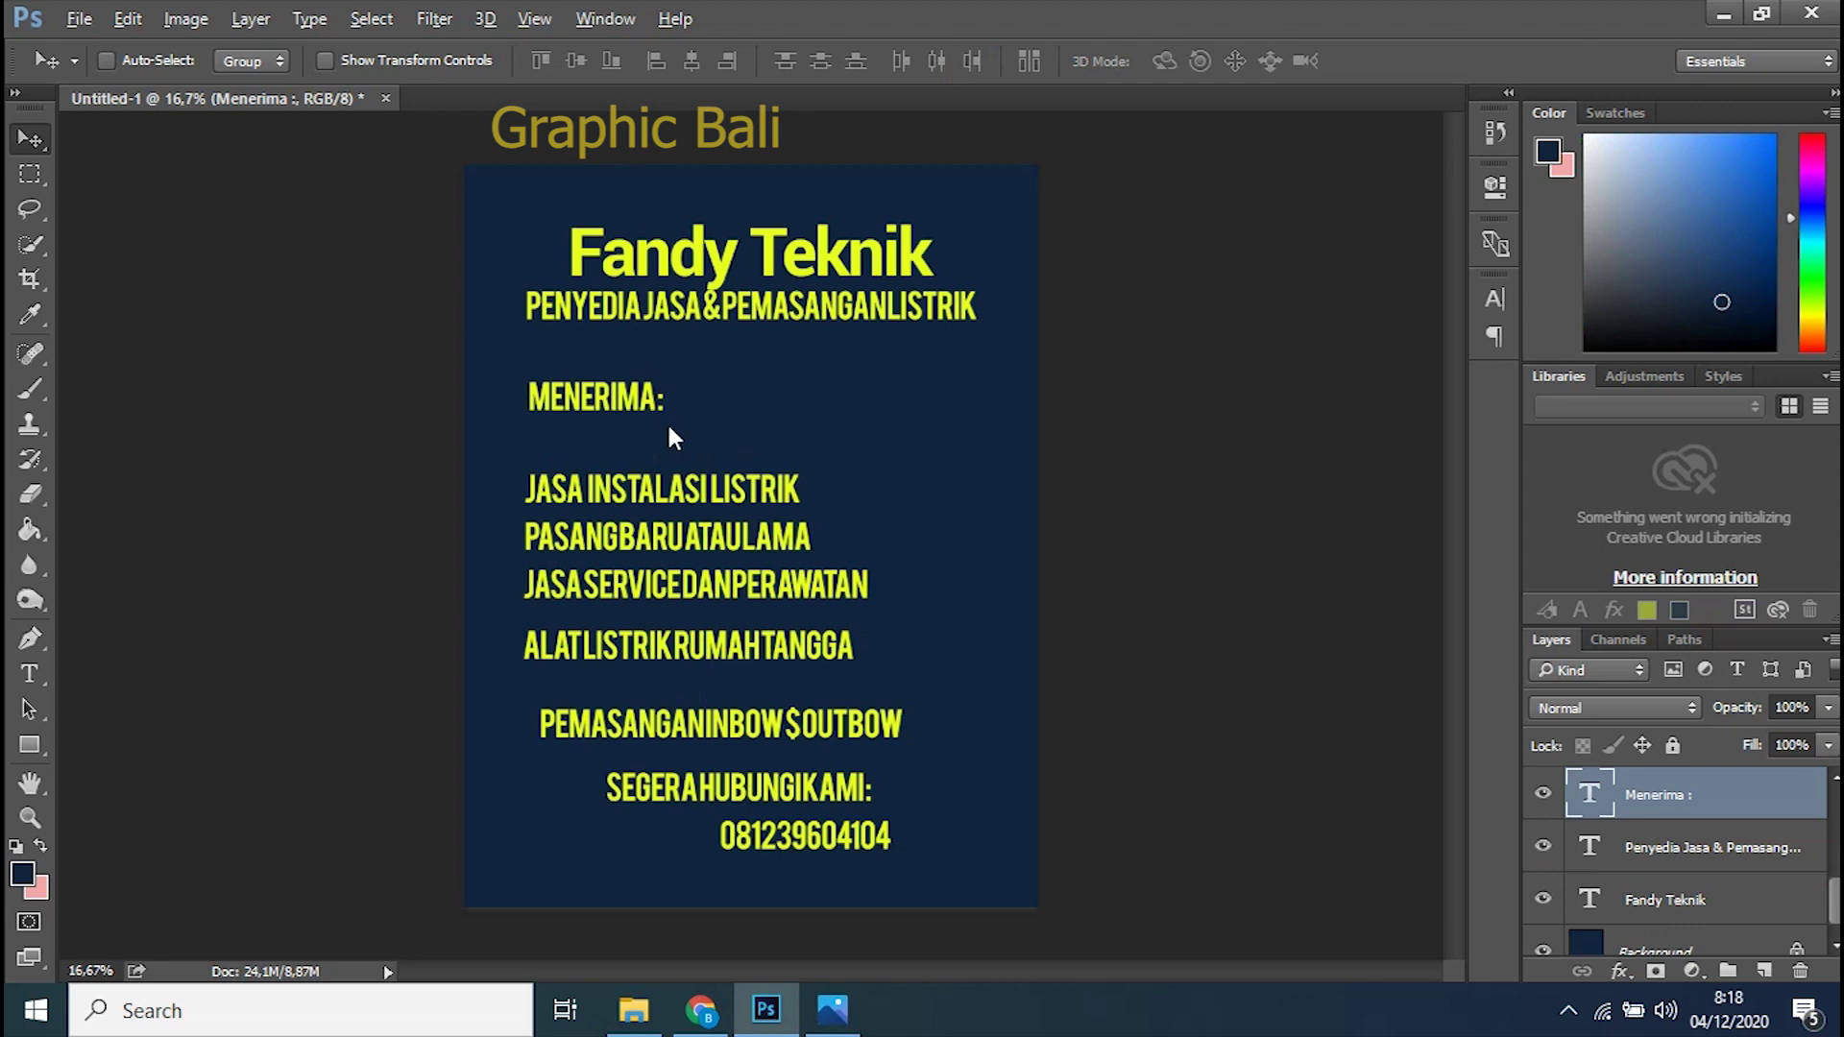
{"action": "key", "text": "alt+Tab"}
{"action": "key", "text": "alt+Tab"}
{"action": "right_click", "coordinate": [650, 493]}
{"action": "left_click", "coordinate": [694, 503]}
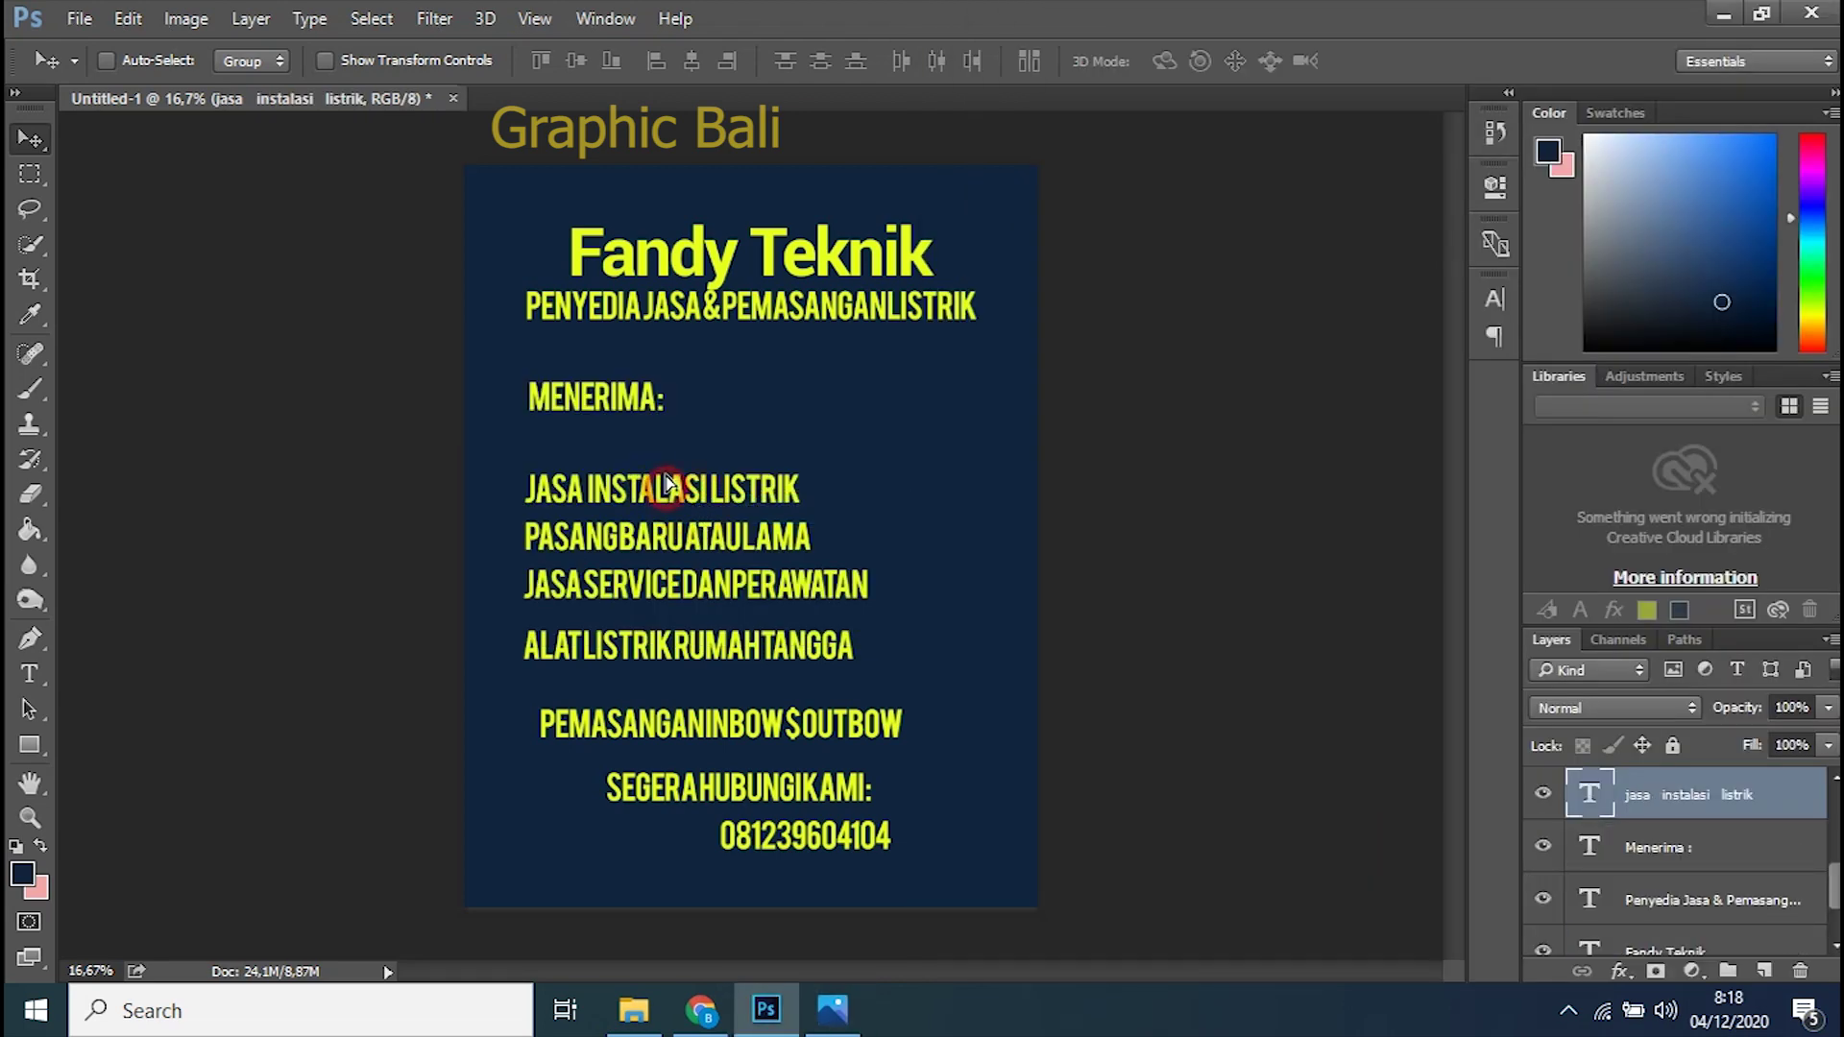
{"action": "left_click_drag", "start_coordinate": [666, 483], "coordinate": [669, 460]}
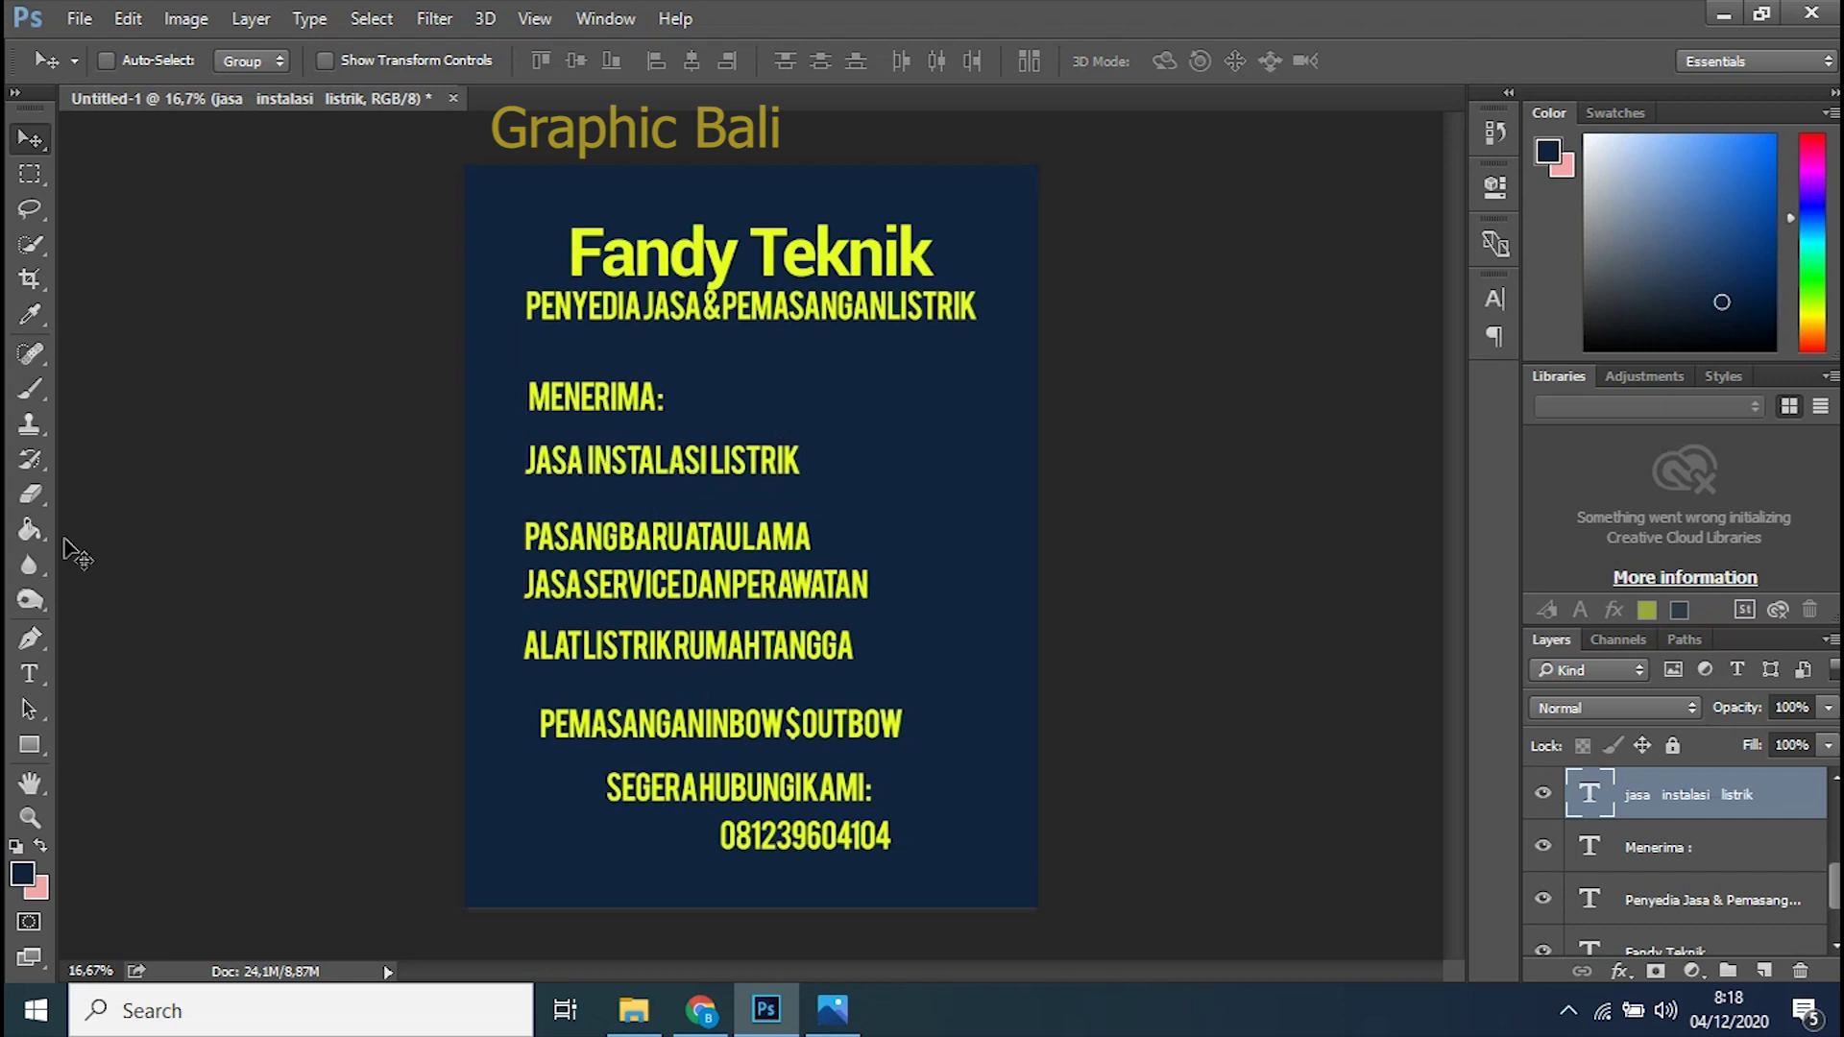
{"action": "left_click", "coordinate": [30, 674]}
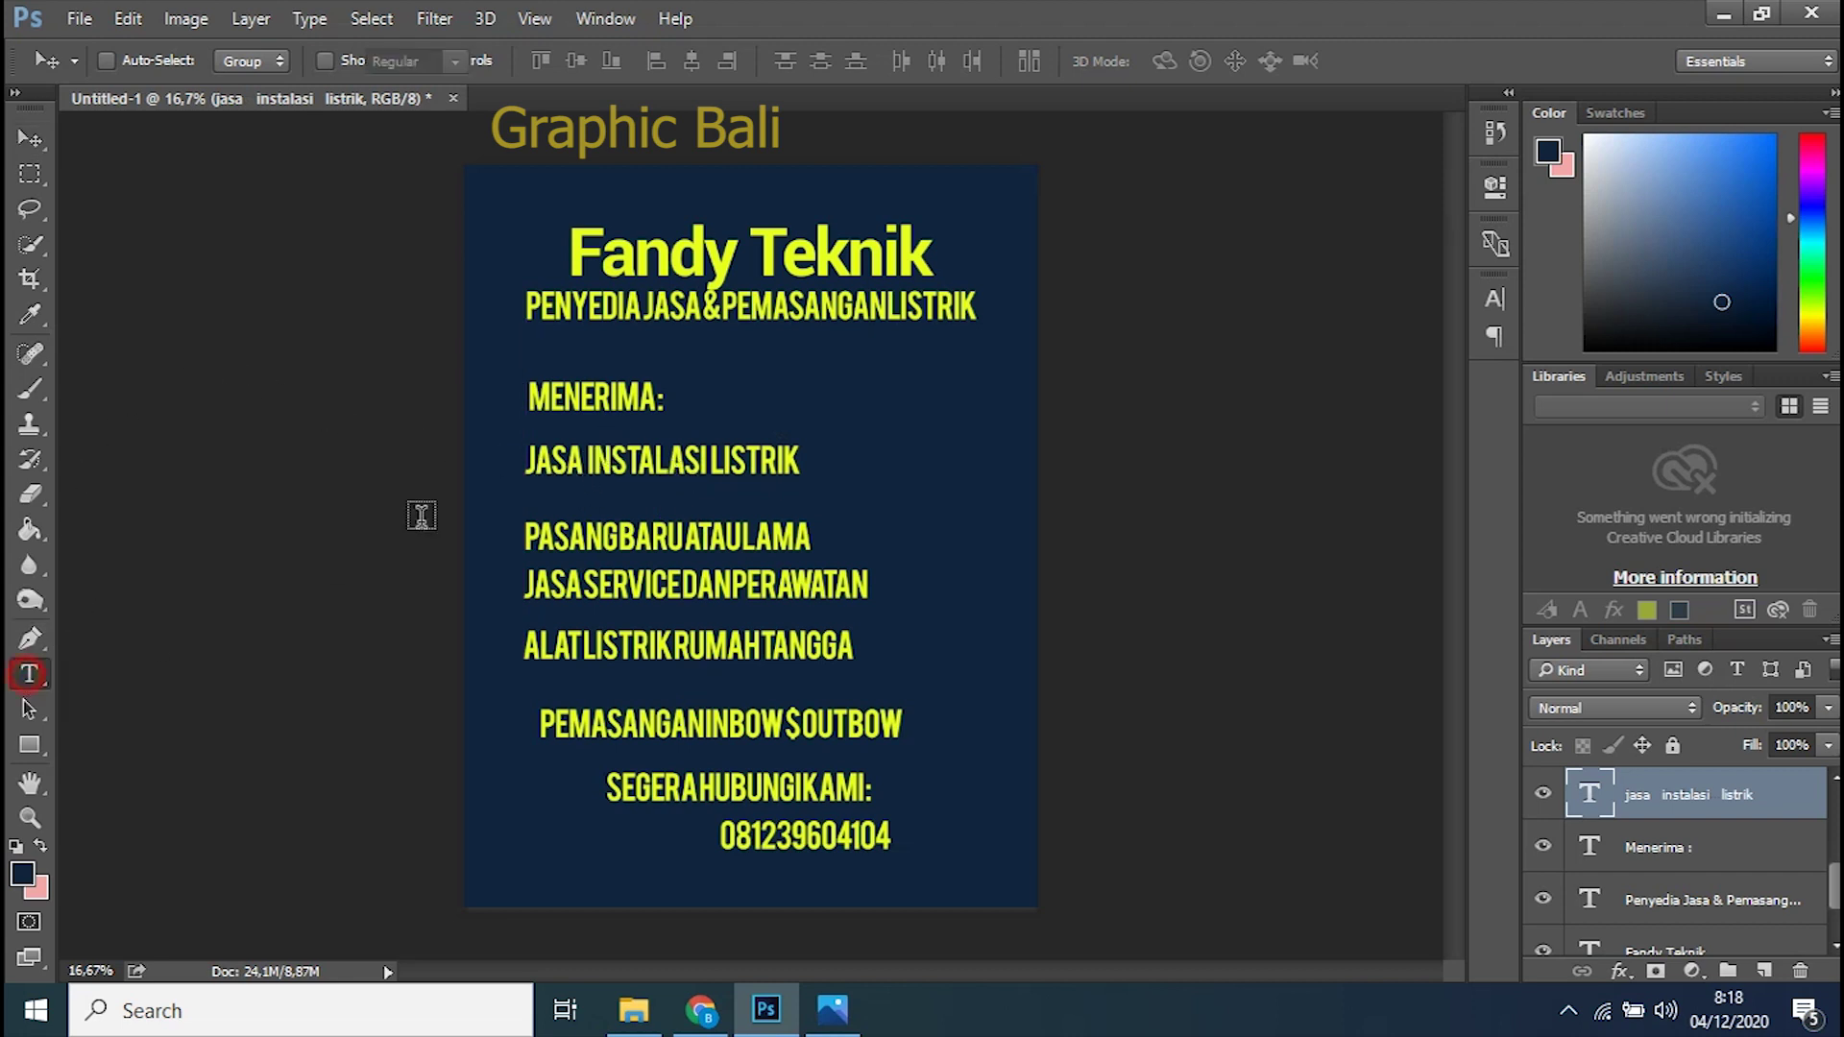
Step: Set the JASA INSTALASI LISTRIK line in Roboto Medium
{"action": "left_click", "coordinate": [557, 465]}
{"action": "left_click_drag", "start_coordinate": [524, 461], "coordinate": [823, 459]}
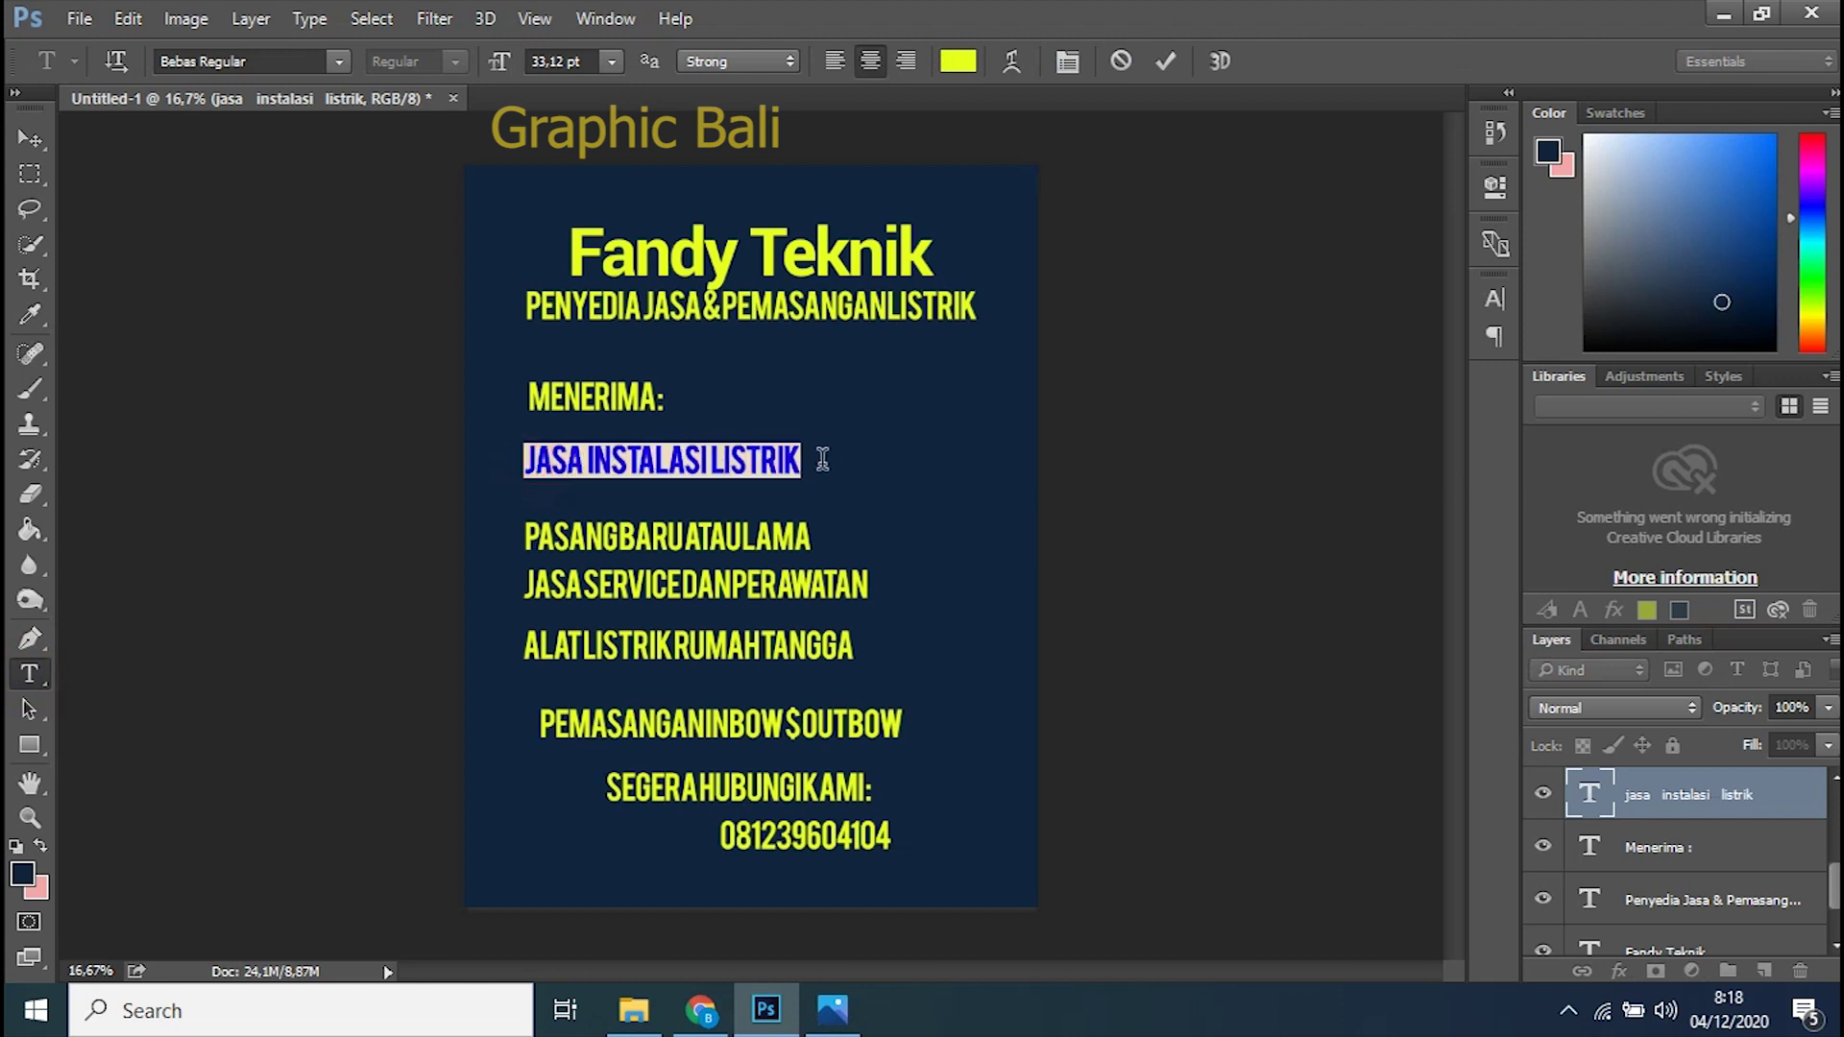
{"action": "left_click", "coordinate": [334, 61]}
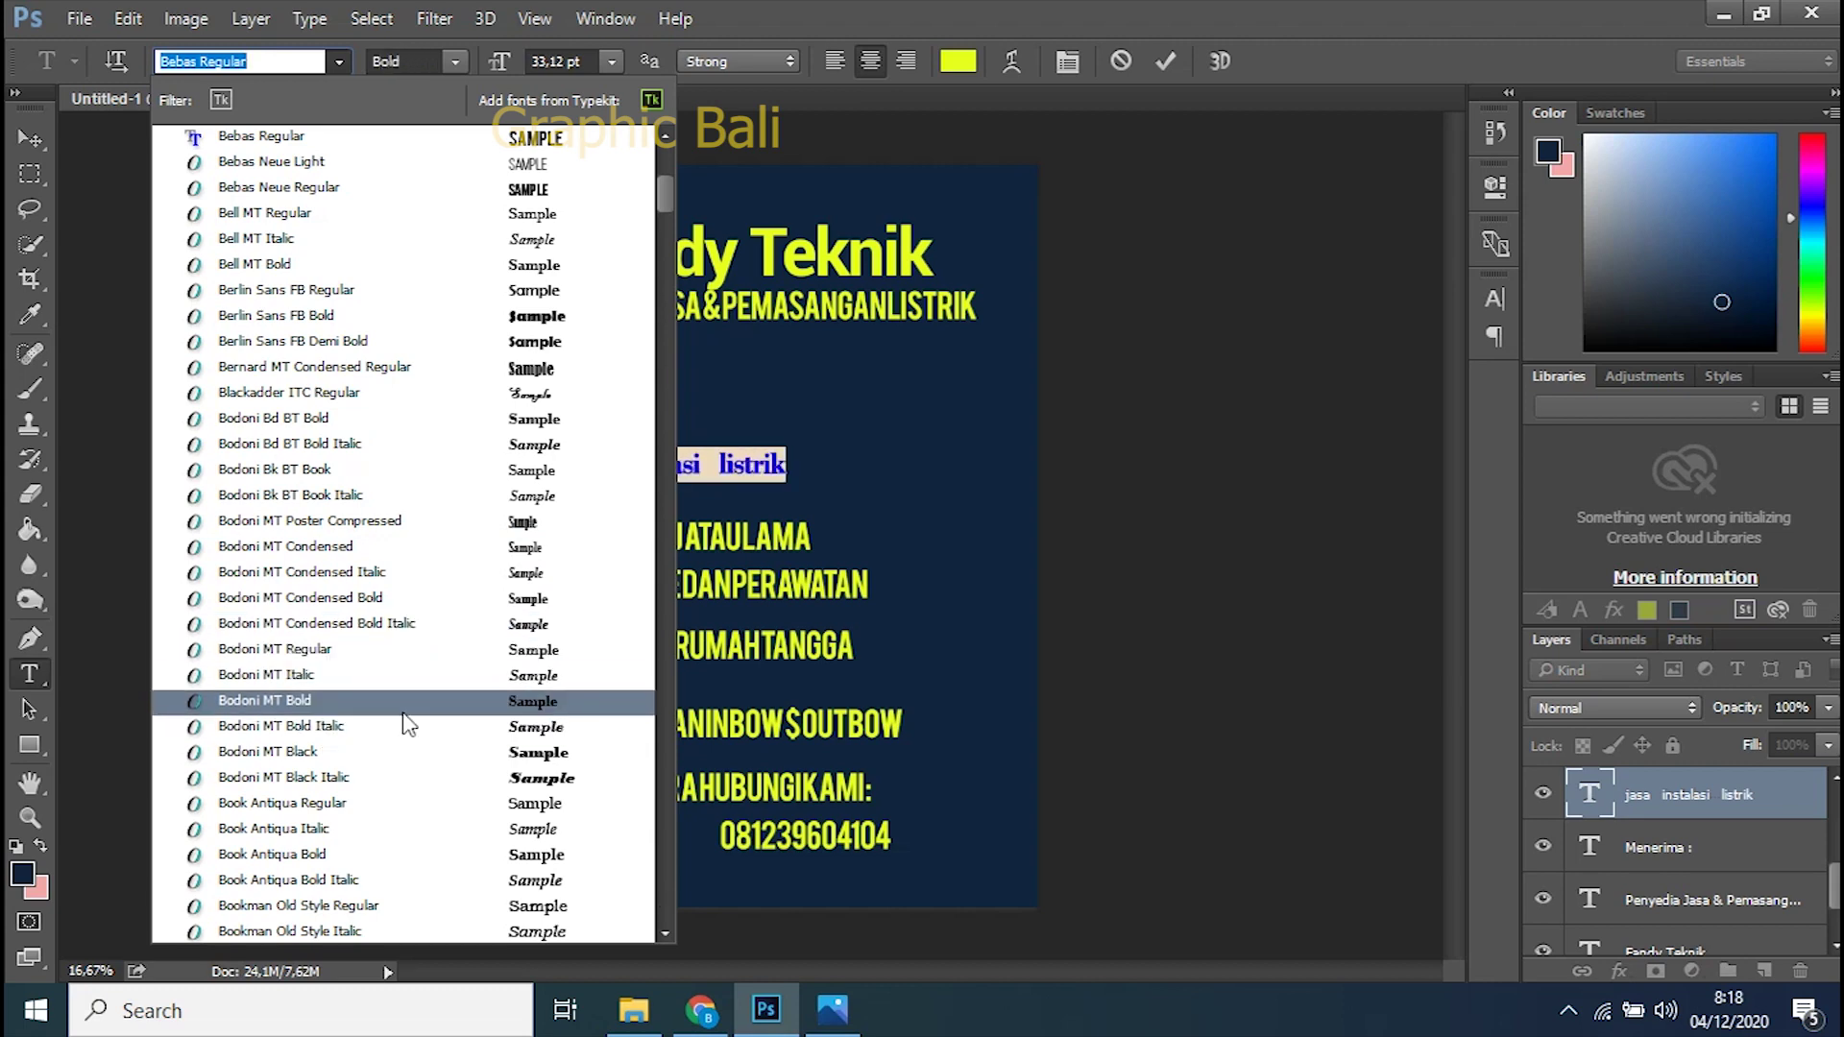
{"action": "mouse_move", "coordinate": [673, 210]}
{"action": "left_mouse_down"}
{"action": "mouse_move", "coordinate": [673, 157]}
{"action": "mouse_move", "coordinate": [651, 157]}
{"action": "left_mouse_up"}
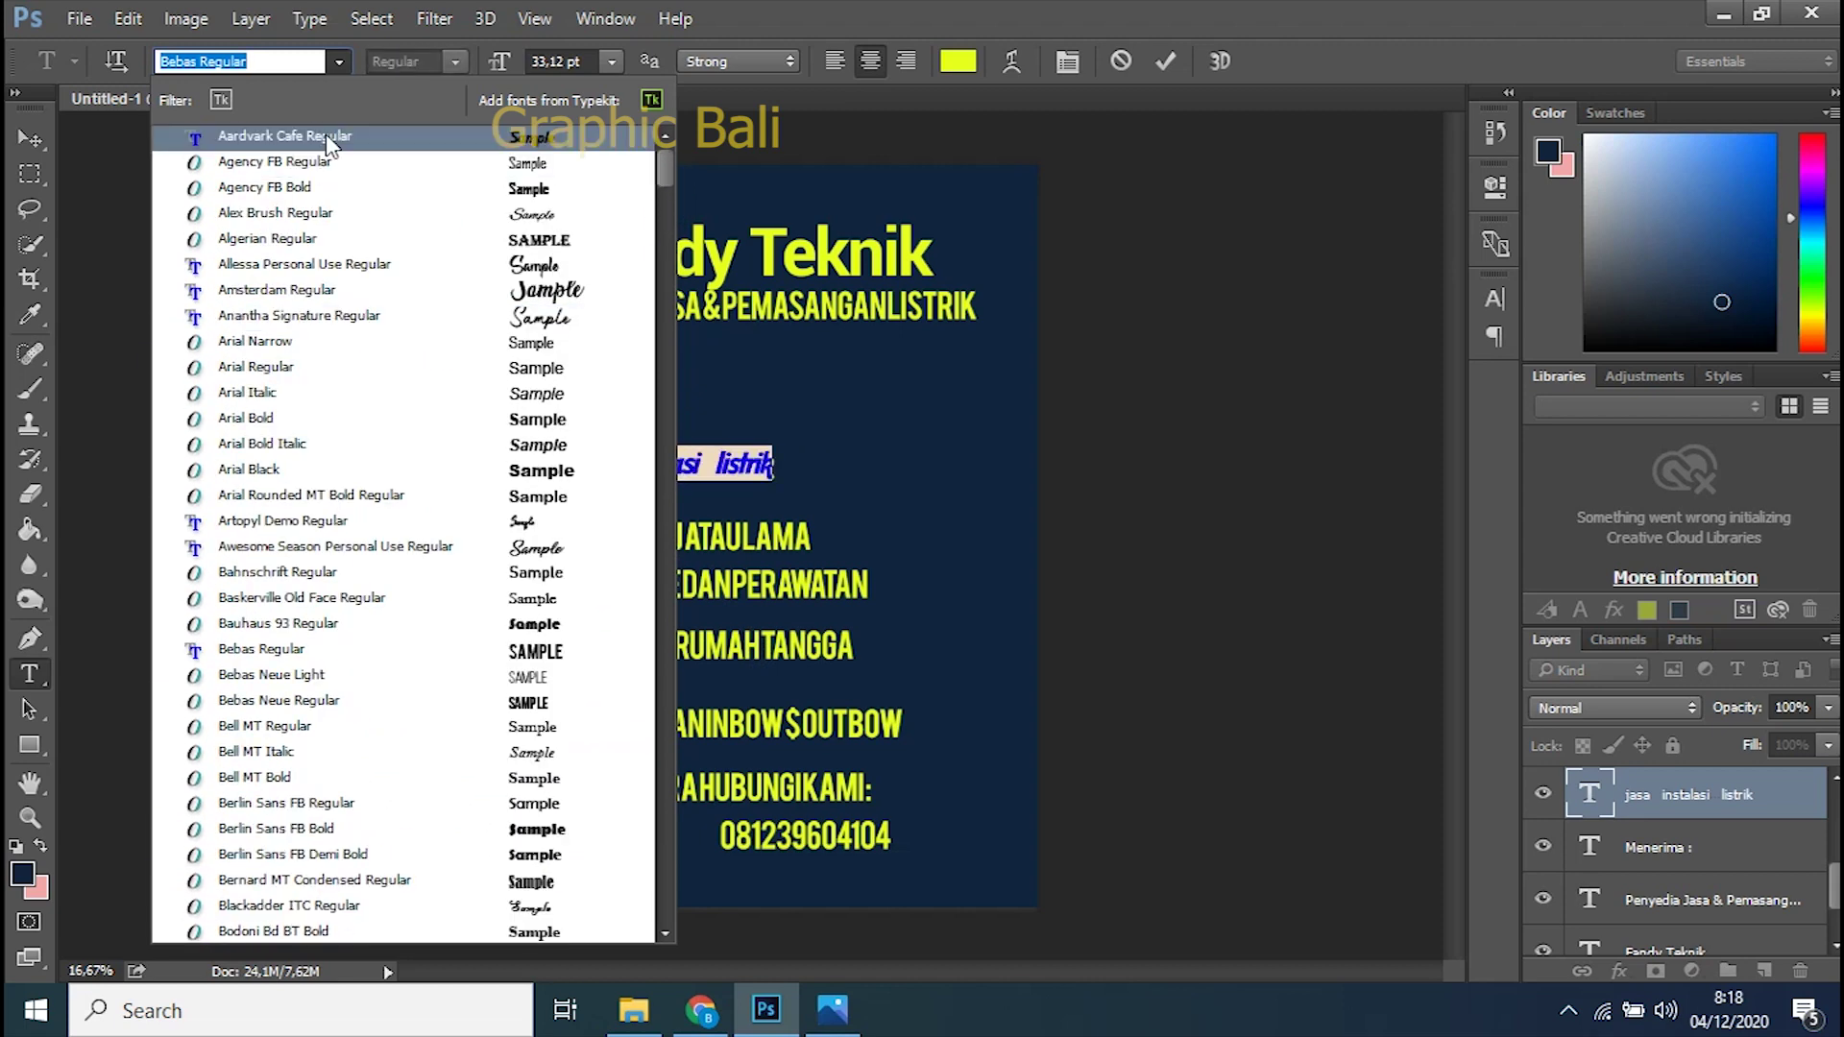
{"action": "type", "text": "robo"}
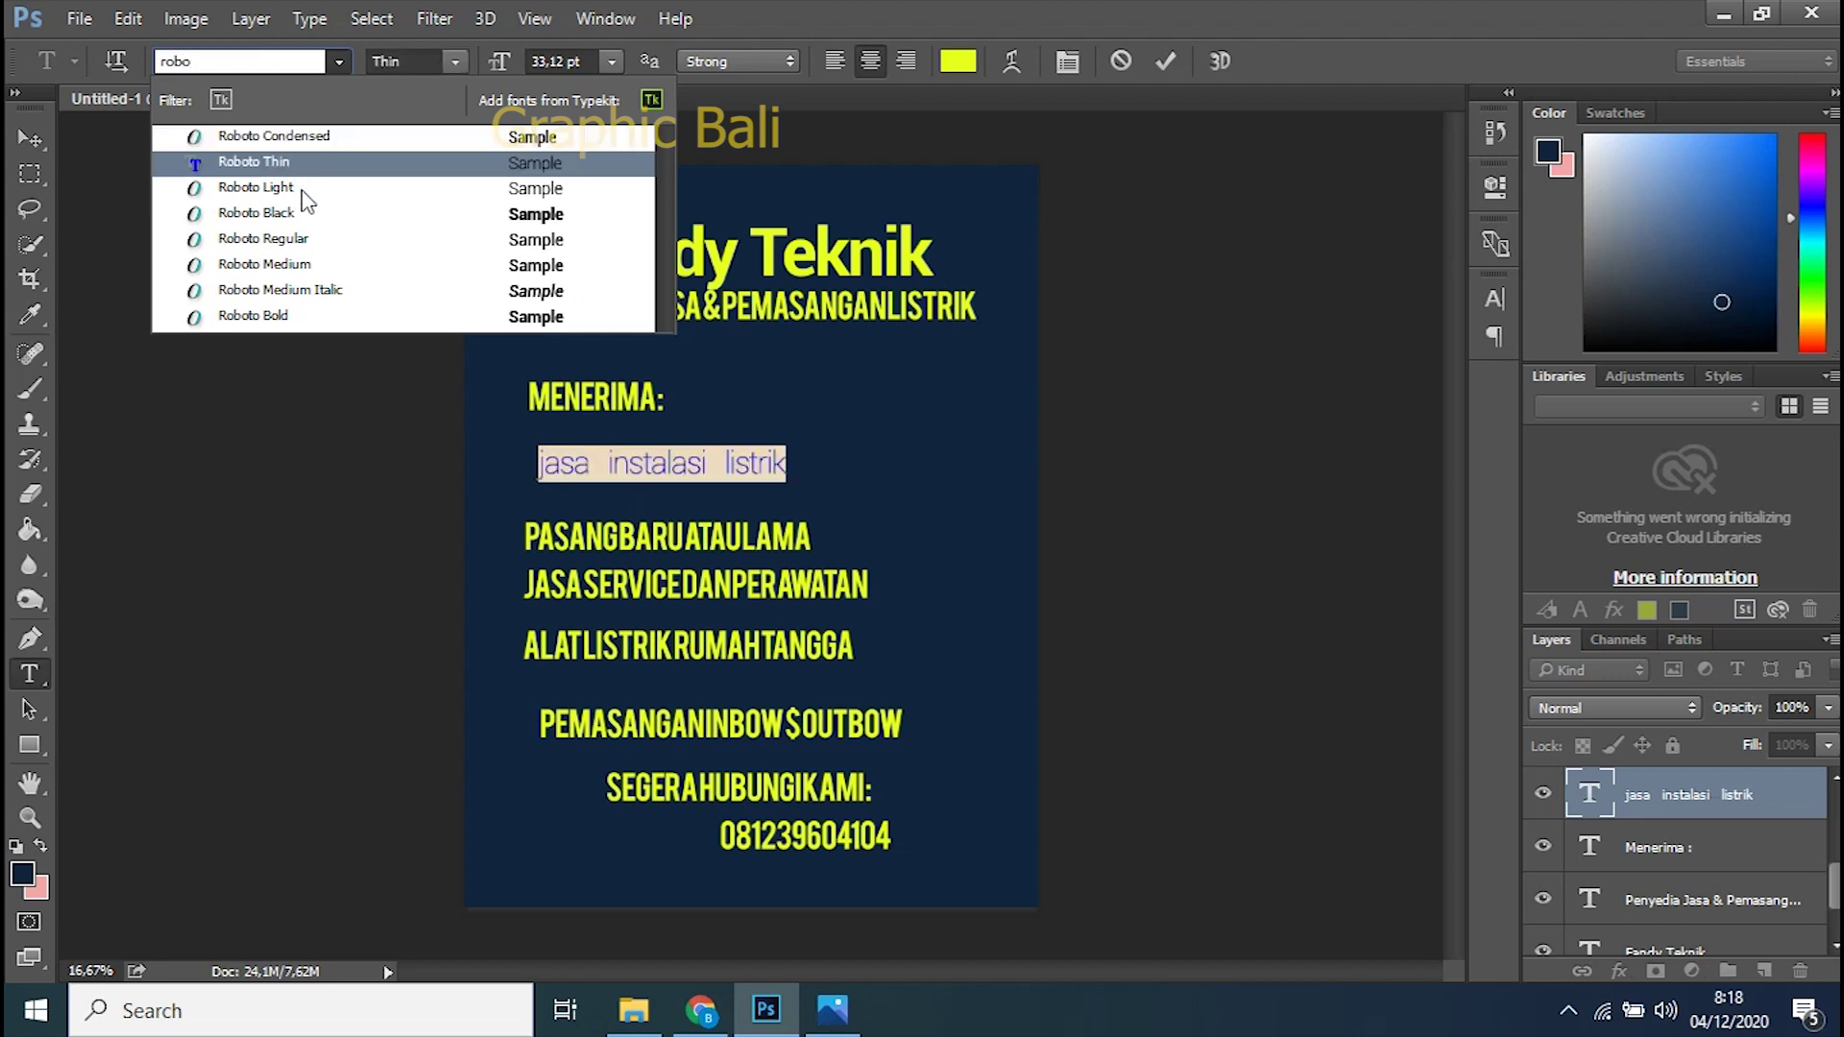
{"action": "left_click", "coordinate": [300, 265]}
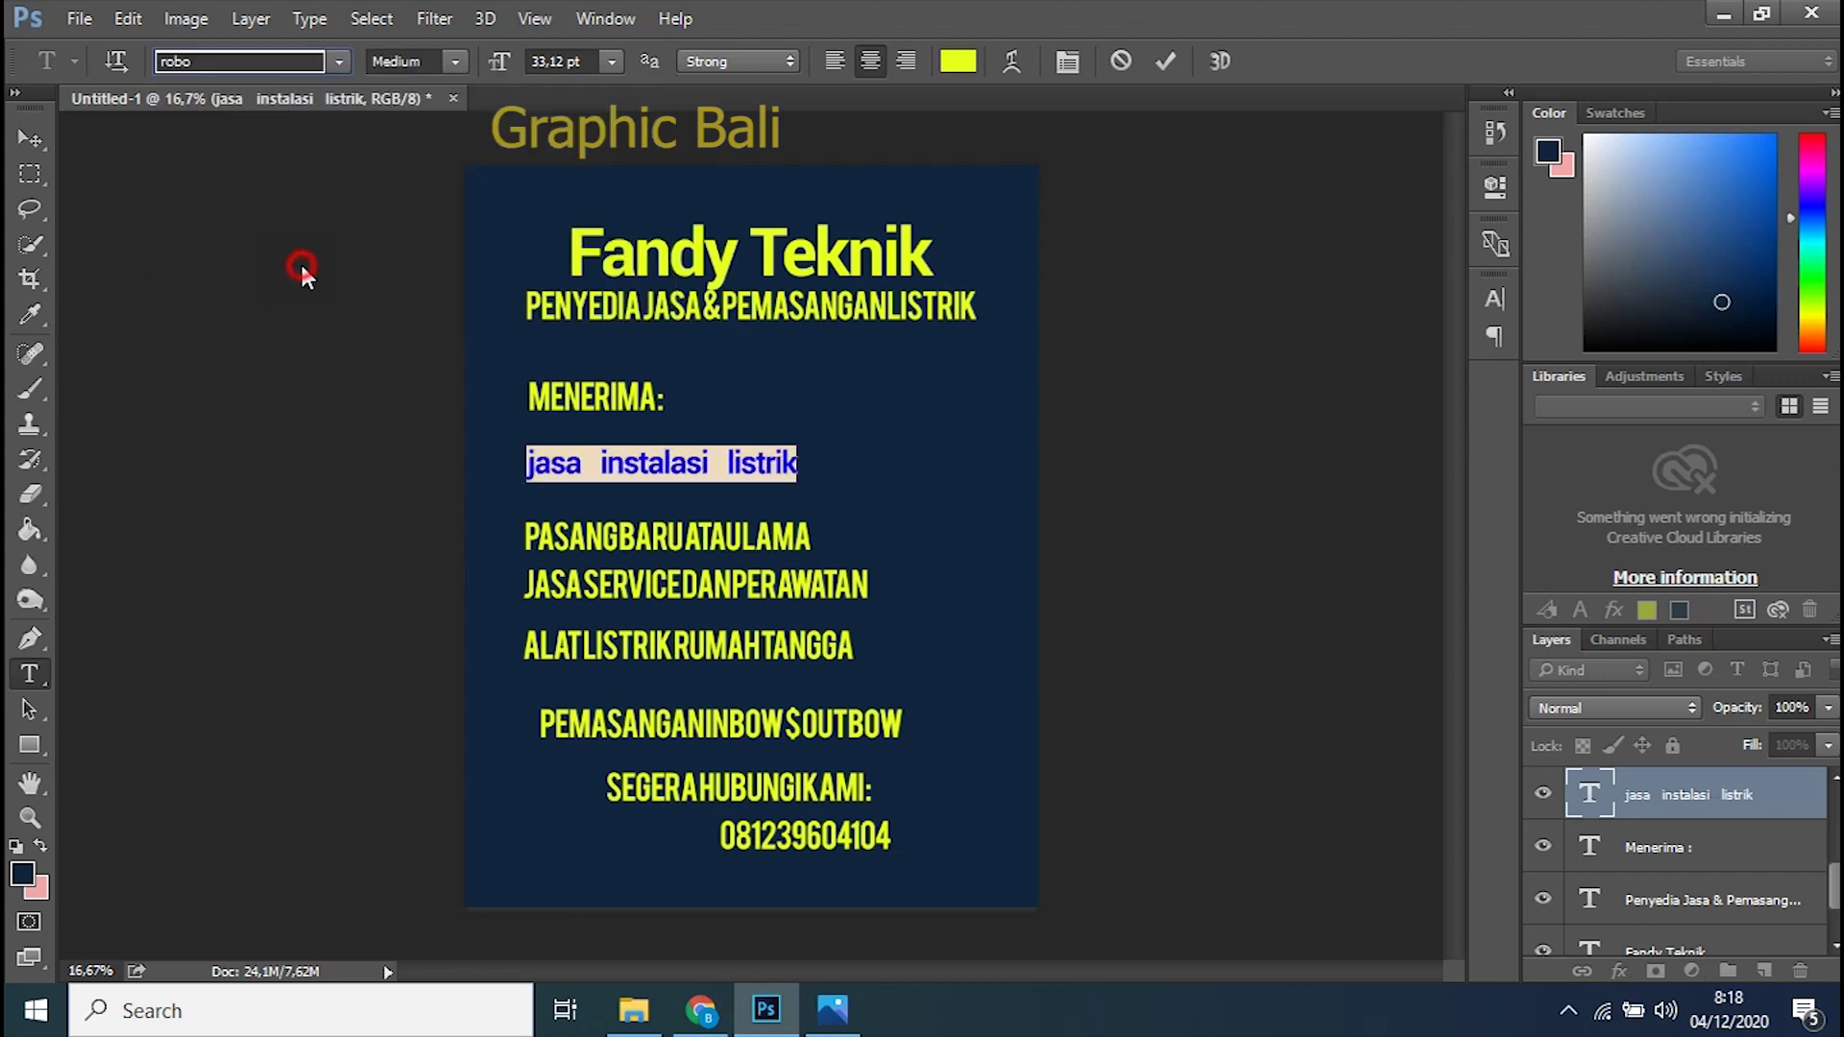
{"action": "left_click", "coordinate": [1167, 63]}
Step: Capitalise the line to start with a 'J', reading 'Jasa instalasi listrik'
{"action": "left_click", "coordinate": [534, 471]}
{"action": "key", "text": "BackSpace"}
{"action": "type", "text": "J"}
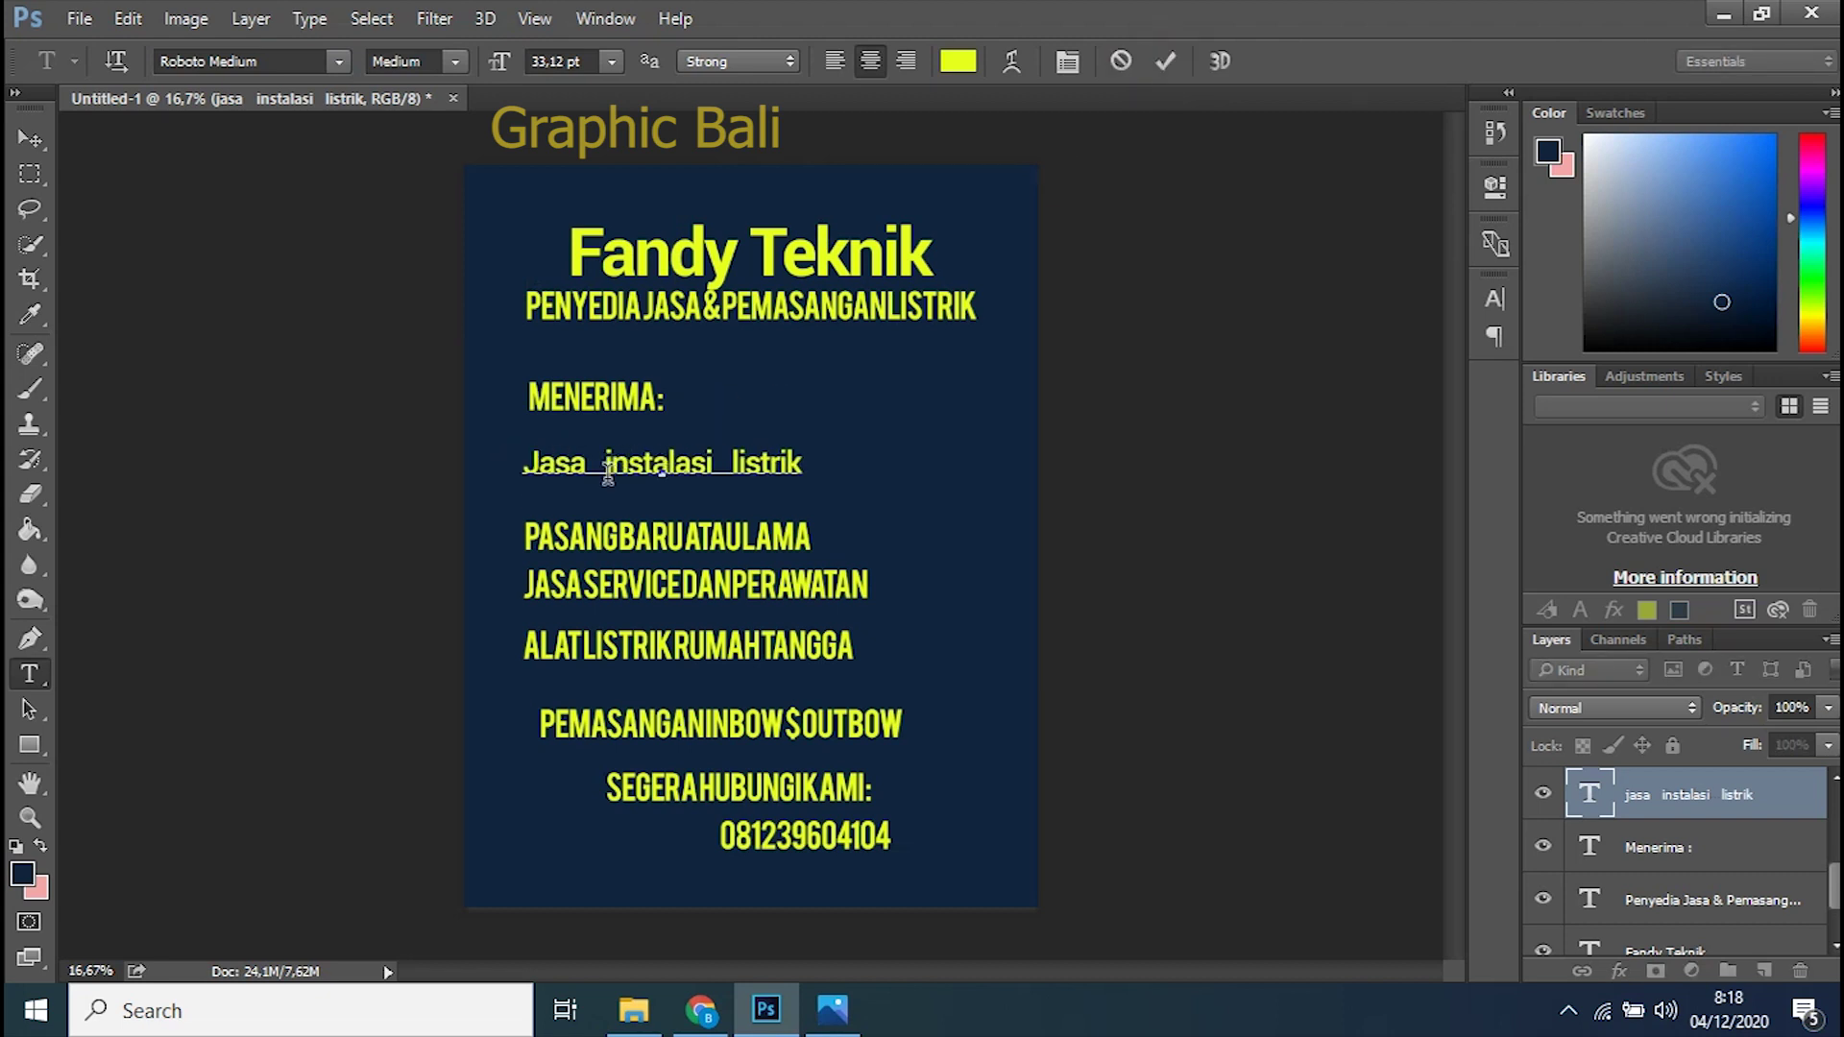
{"action": "left_click", "coordinate": [1170, 62]}
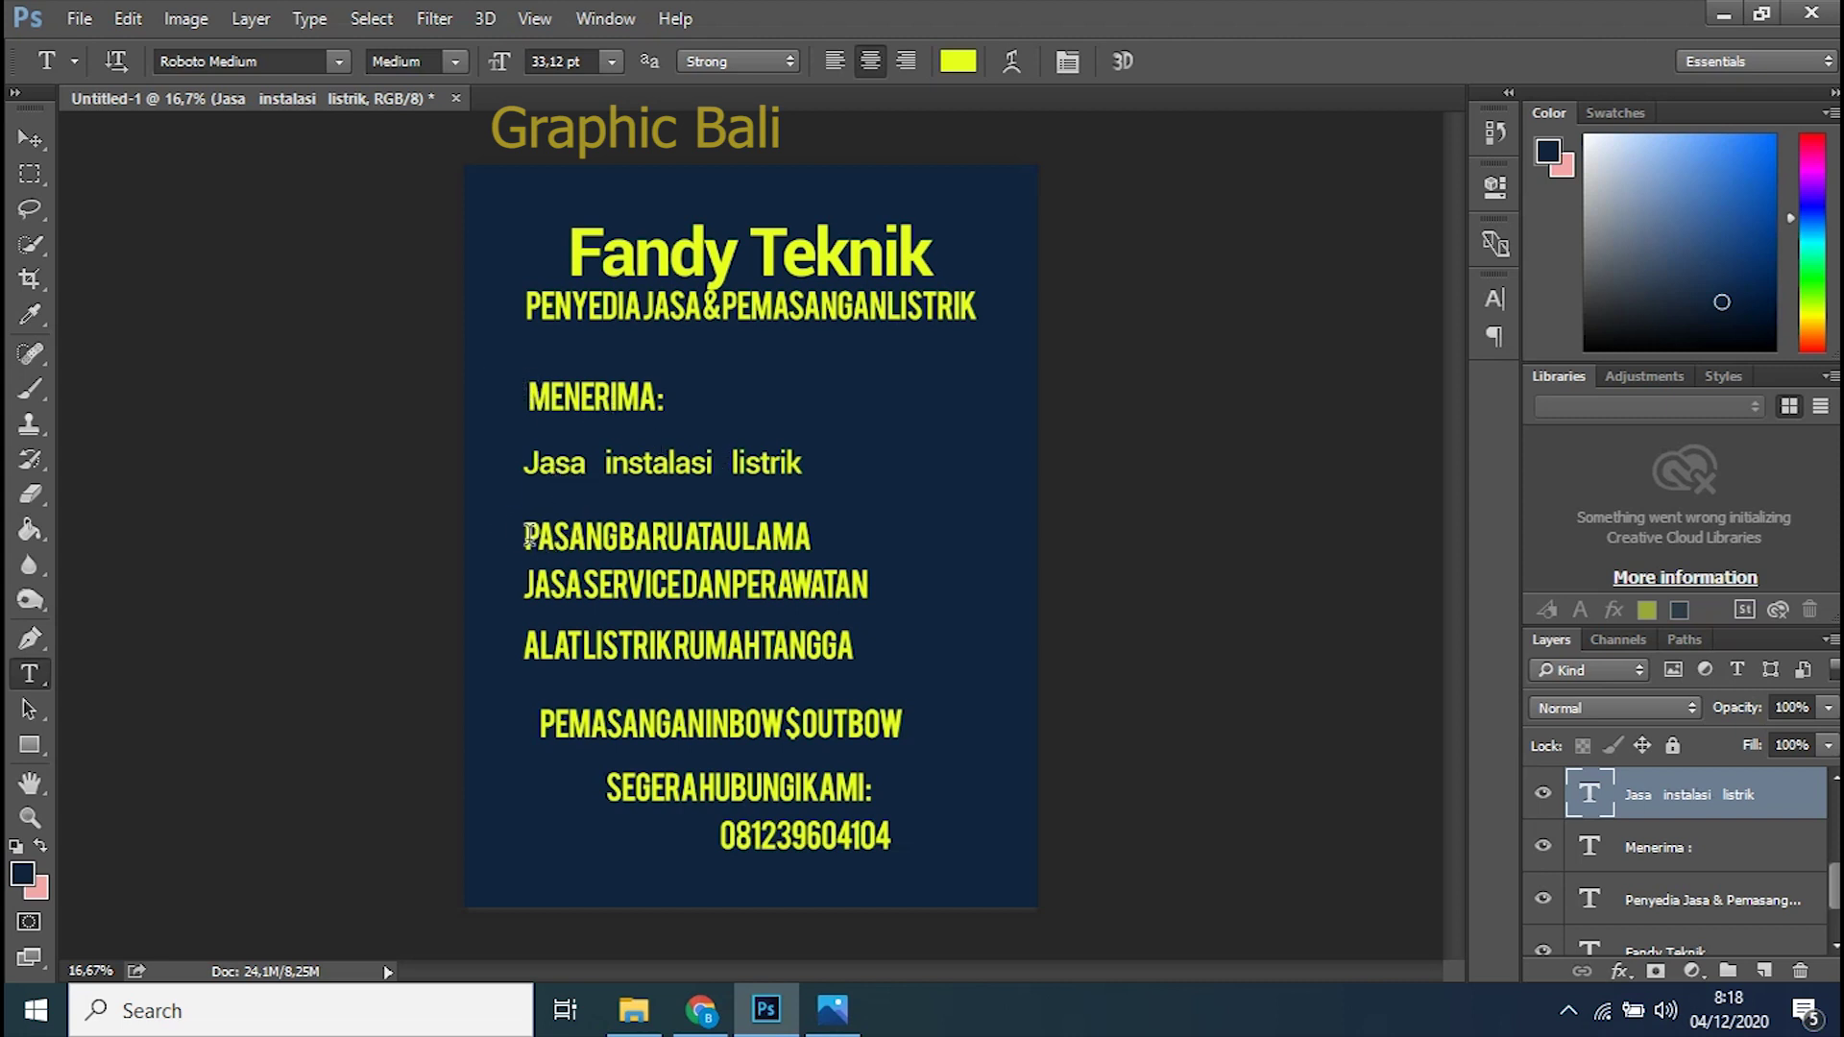
{"action": "left_click", "coordinate": [535, 534]}
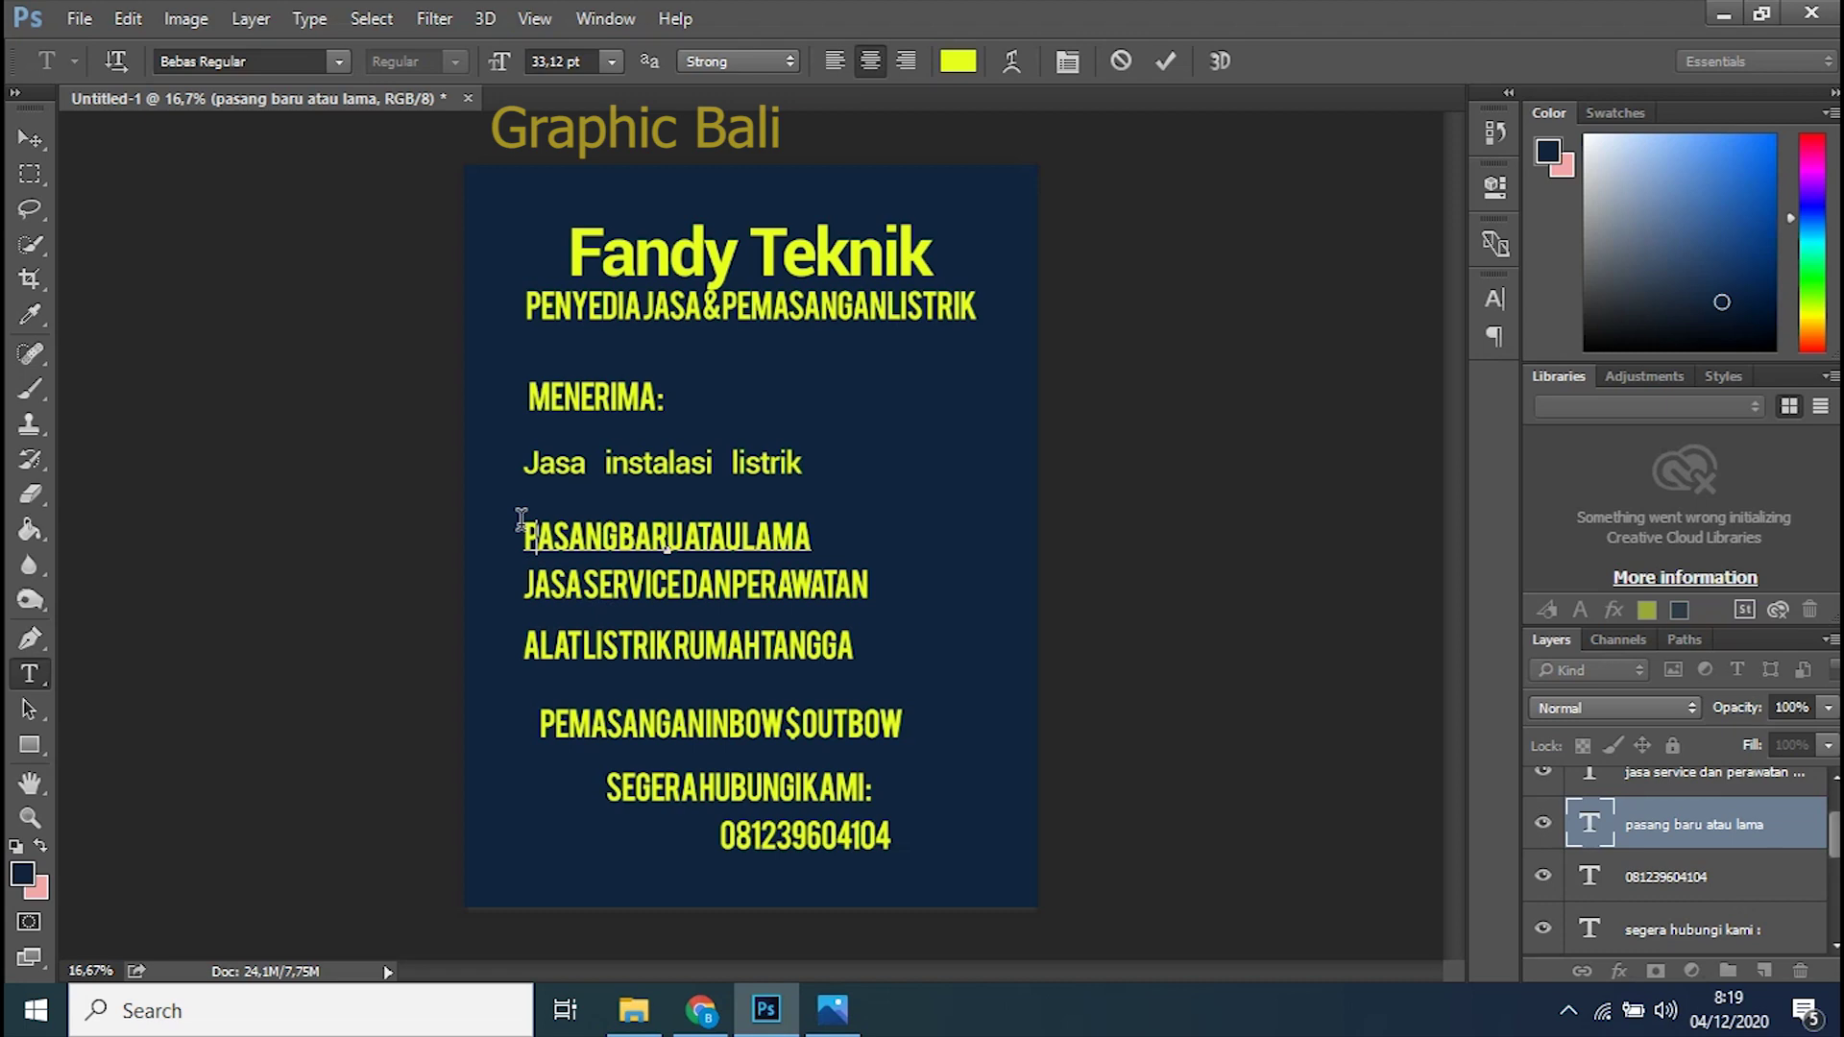
Step: Change 'pasang baru atau lama' to Roboto Medium
{"action": "key", "text": "ctrl+a"}
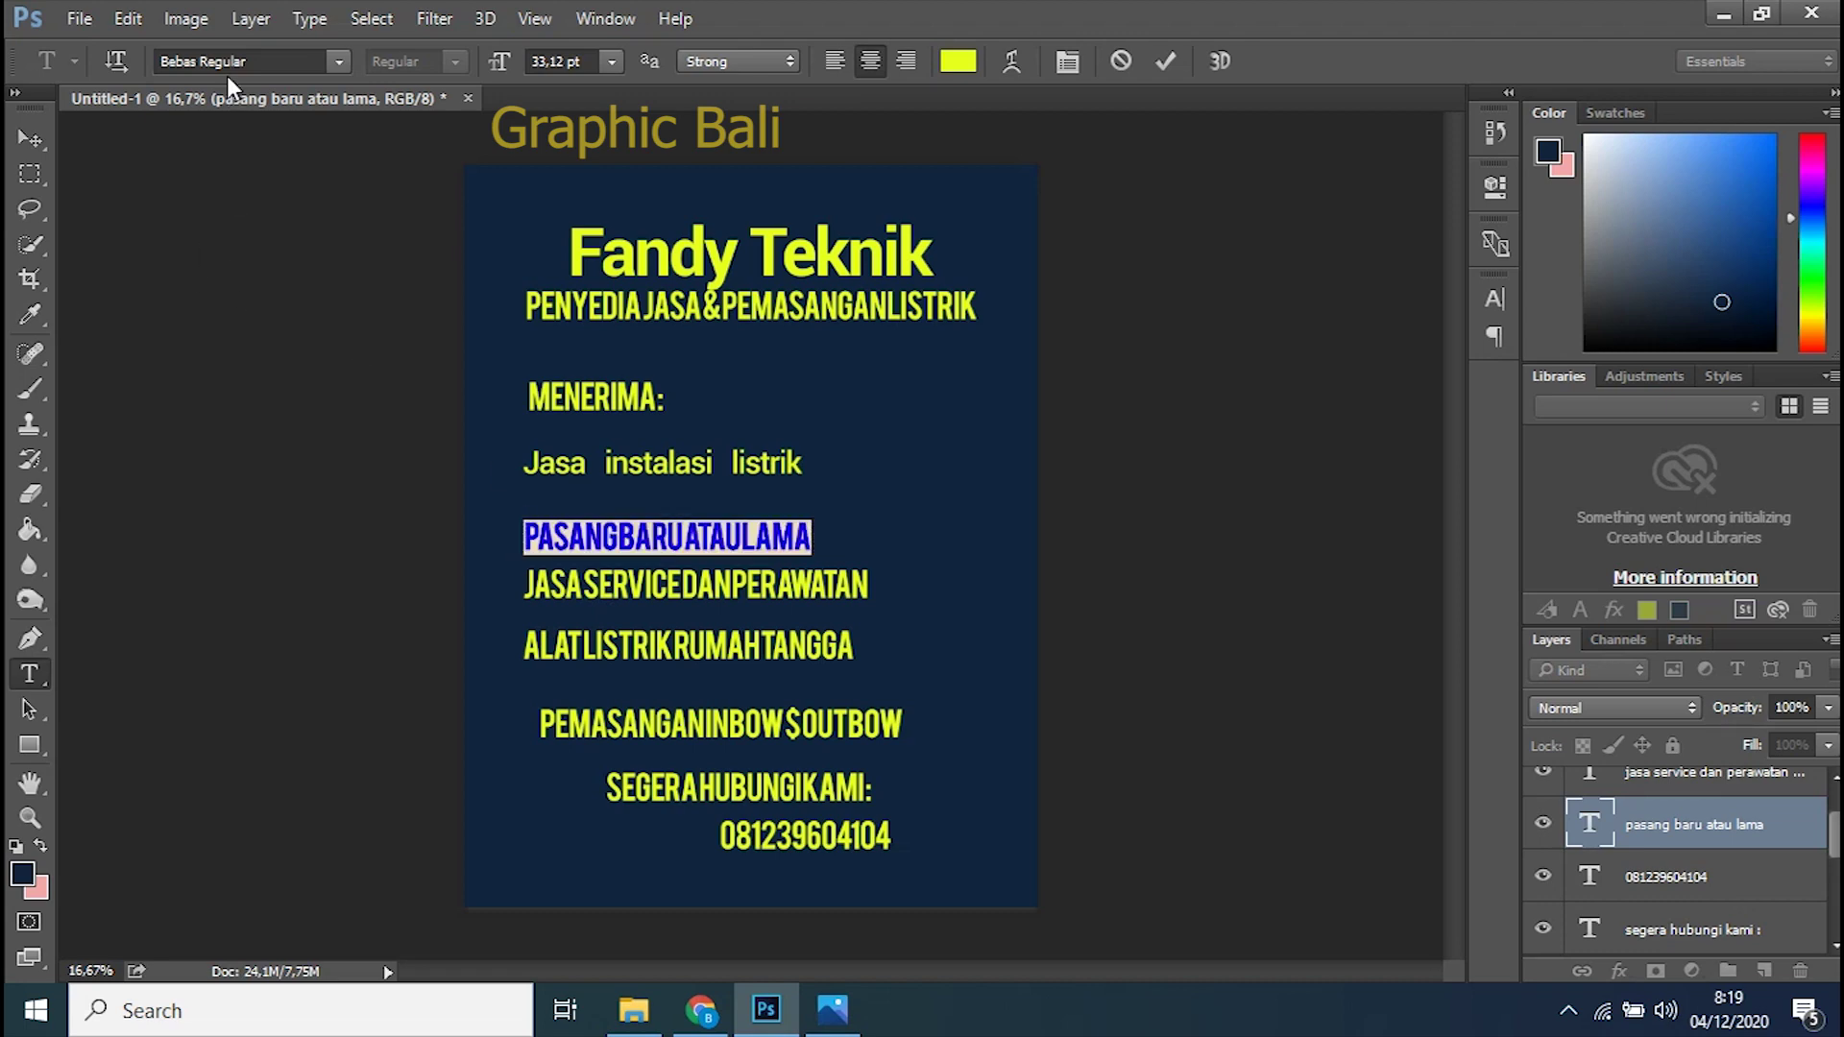
{"action": "left_click", "coordinate": [264, 62]}
{"action": "type", "text": "robo"}
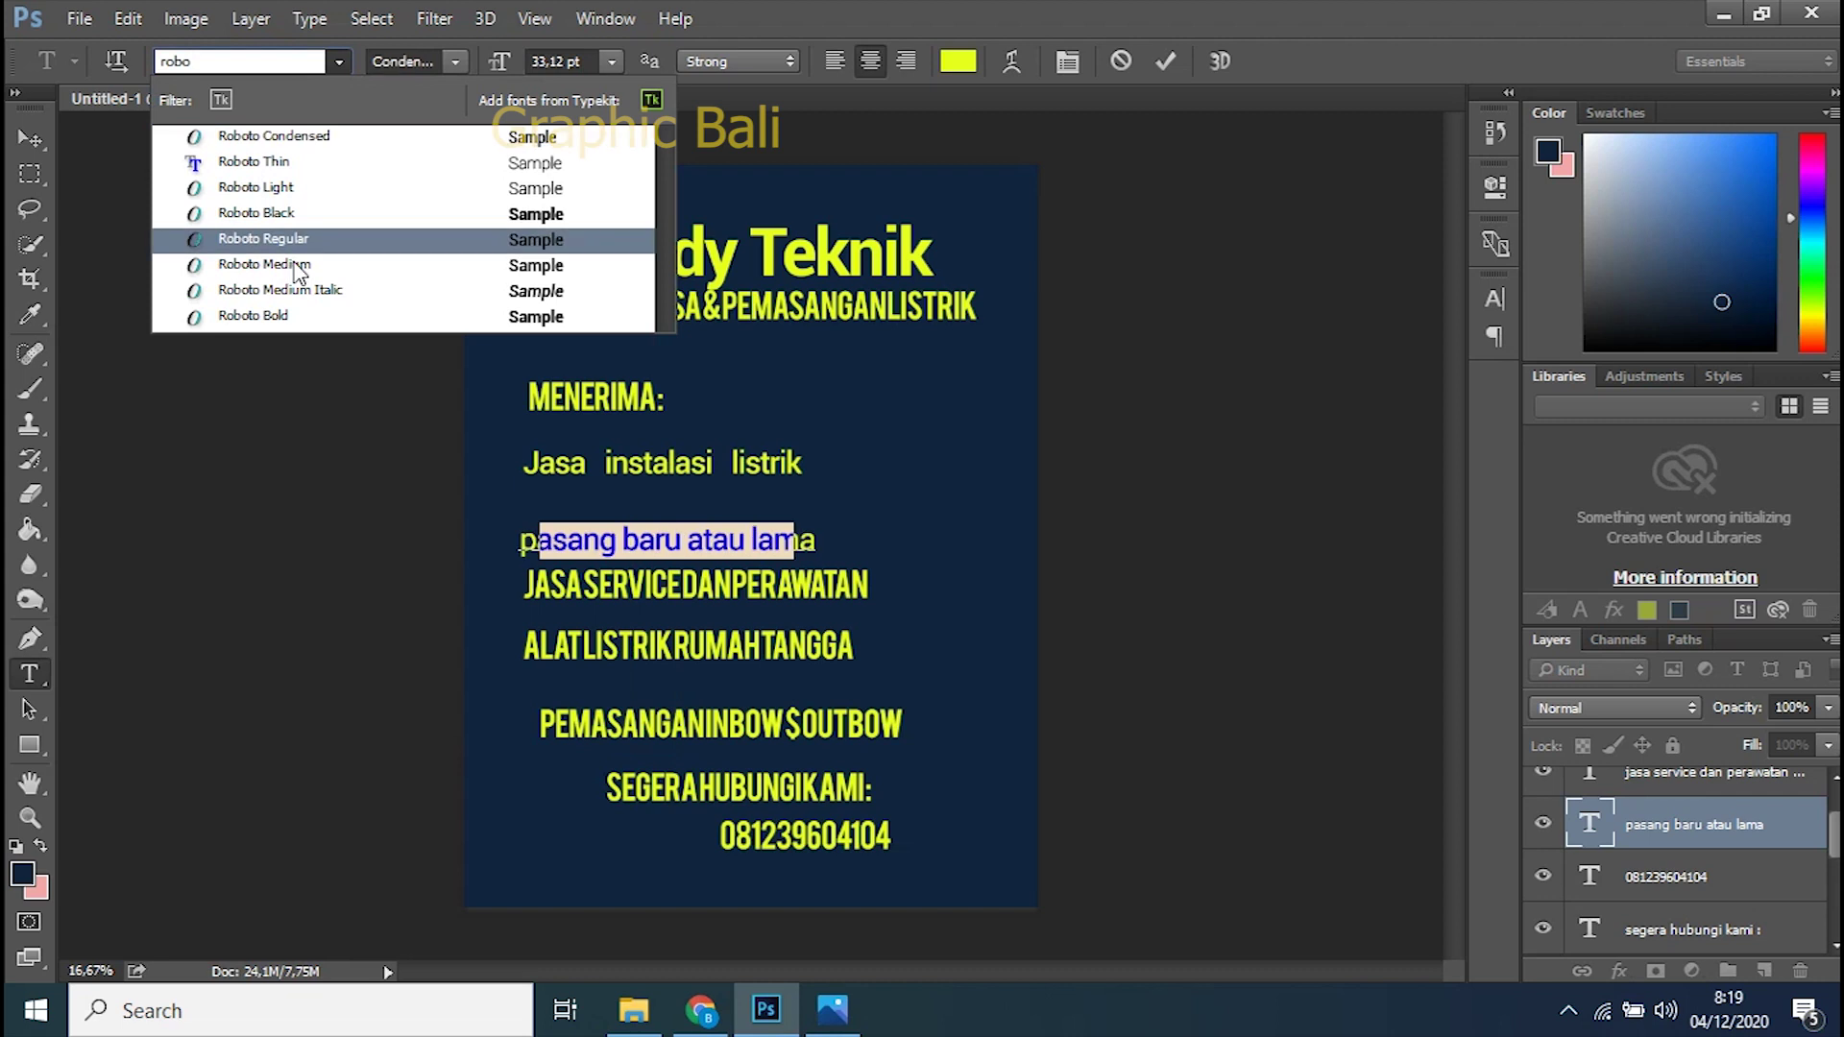
{"action": "left_click", "coordinate": [289, 264]}
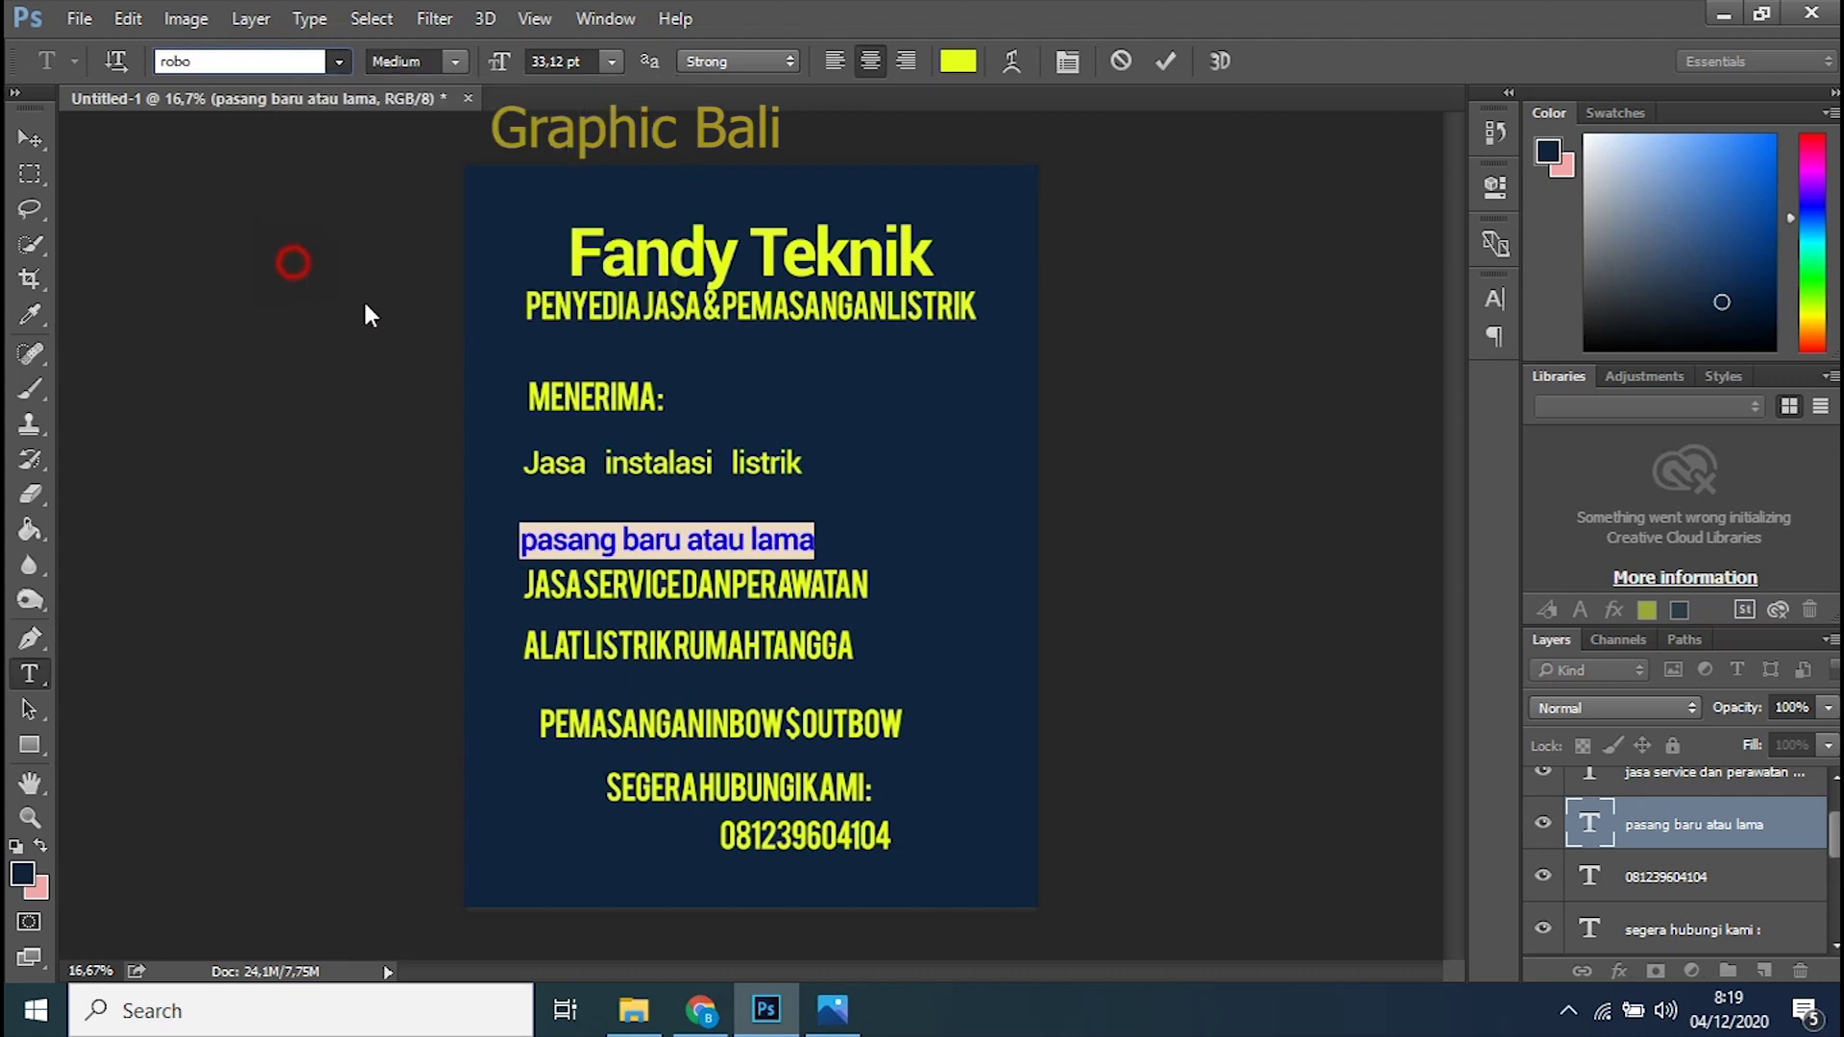
{"action": "left_click", "coordinate": [1166, 60]}
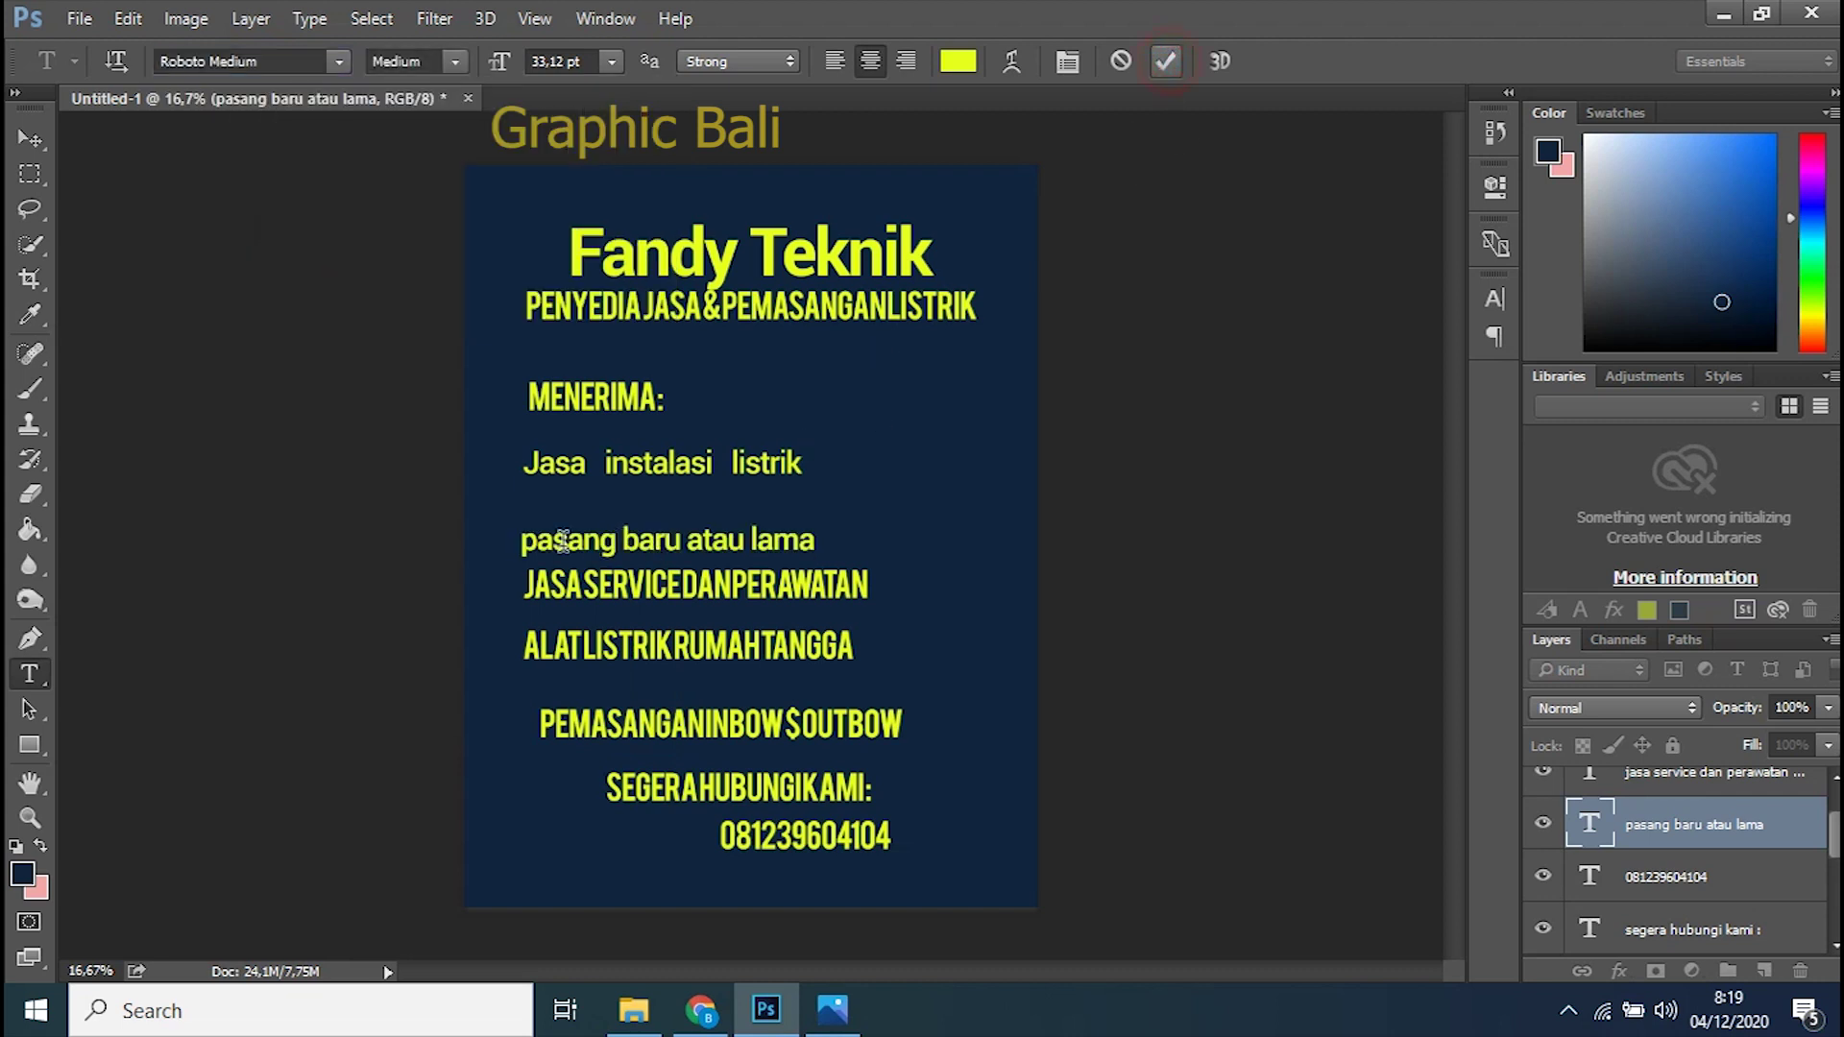
Step: Change both lines of 'jasa service dan perawatan / alat listrik rumah tangga' to Roboto Medium
{"action": "left_click", "coordinate": [543, 583]}
{"action": "left_click_drag", "start_coordinate": [534, 582], "coordinate": [926, 581]}
{"action": "left_click", "coordinate": [678, 595]}
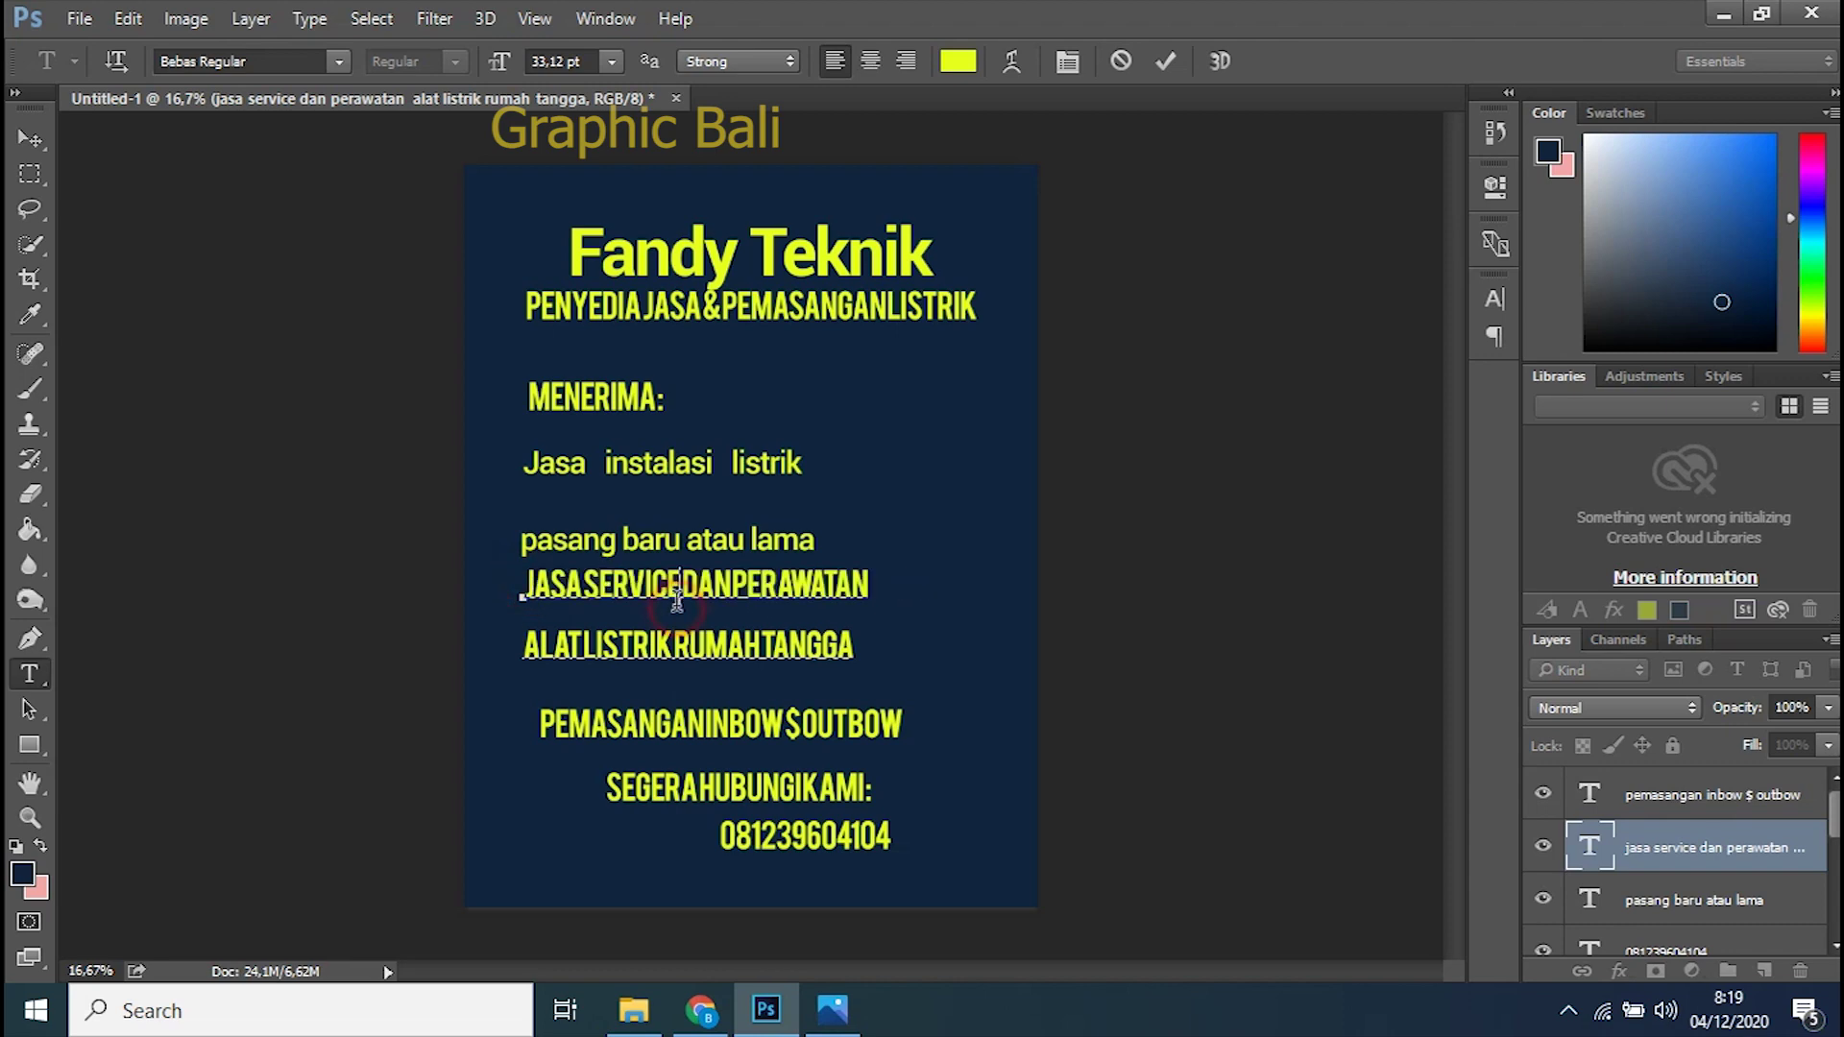
{"action": "key", "text": "ctrl+a"}
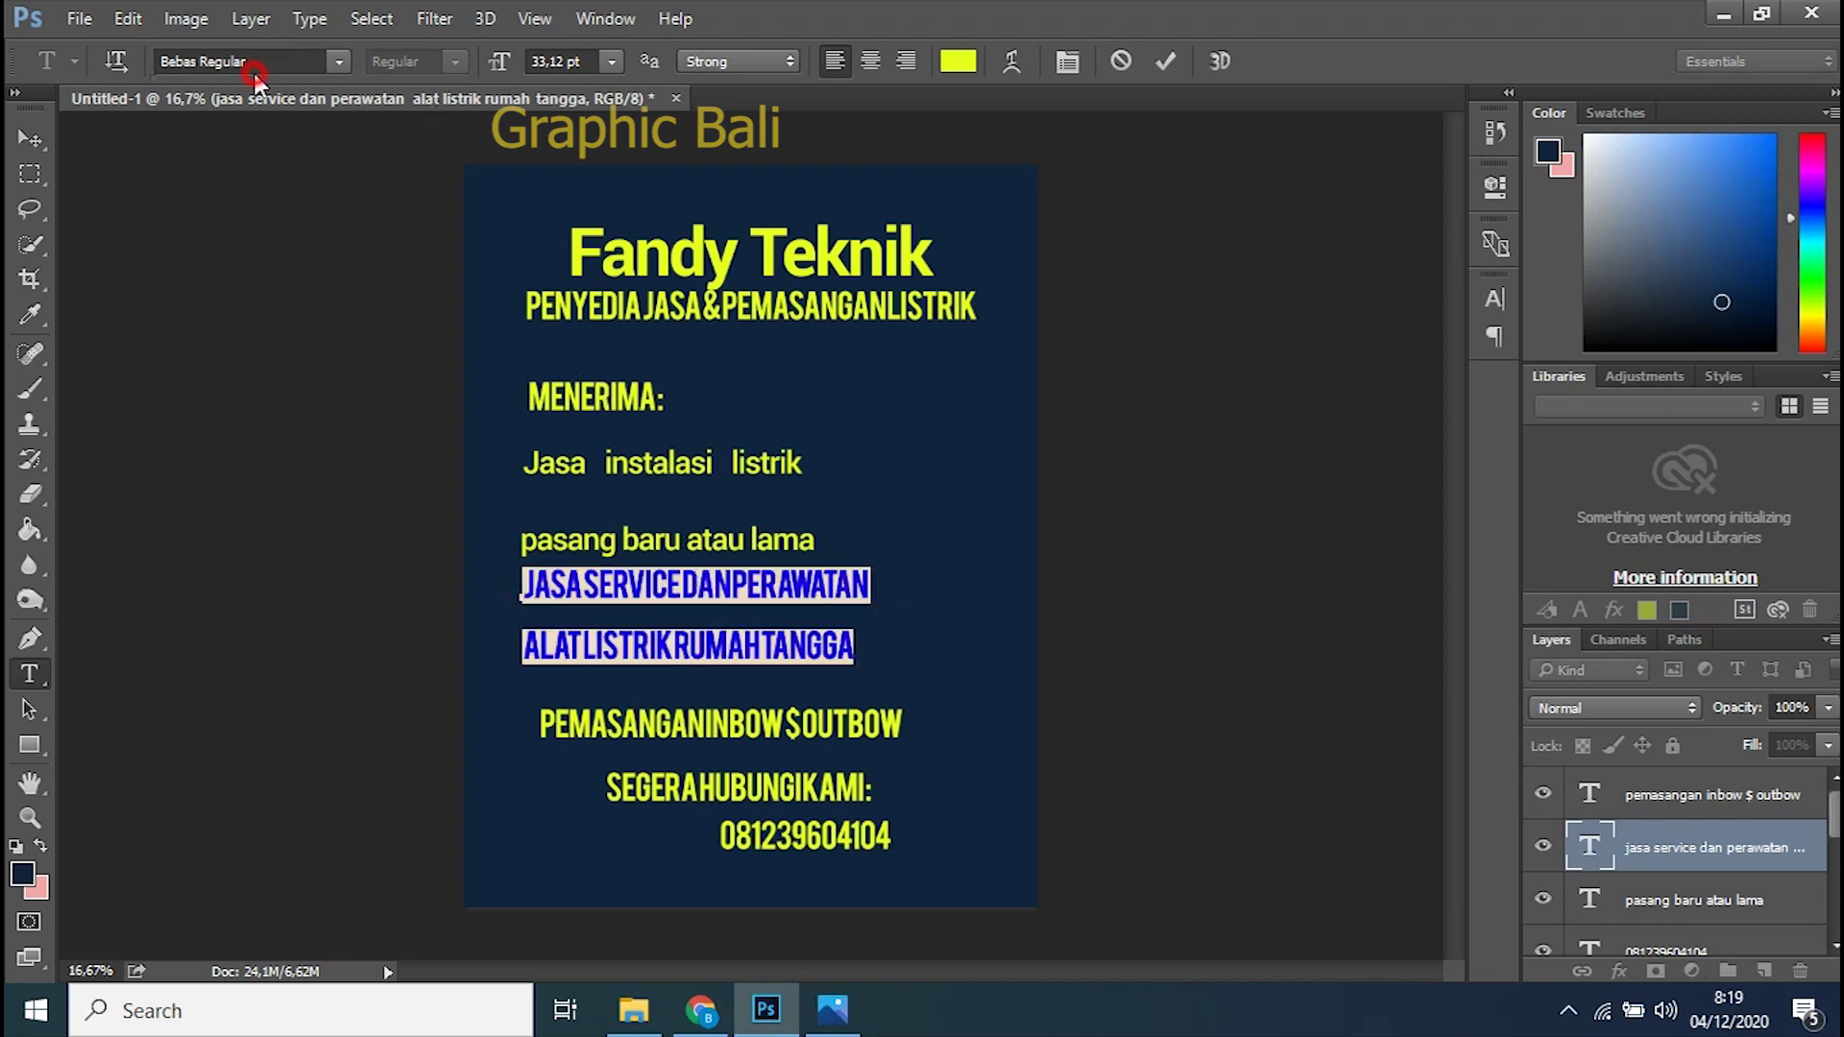
{"action": "left_click", "coordinate": [253, 66]}
{"action": "type", "text": "robo"}
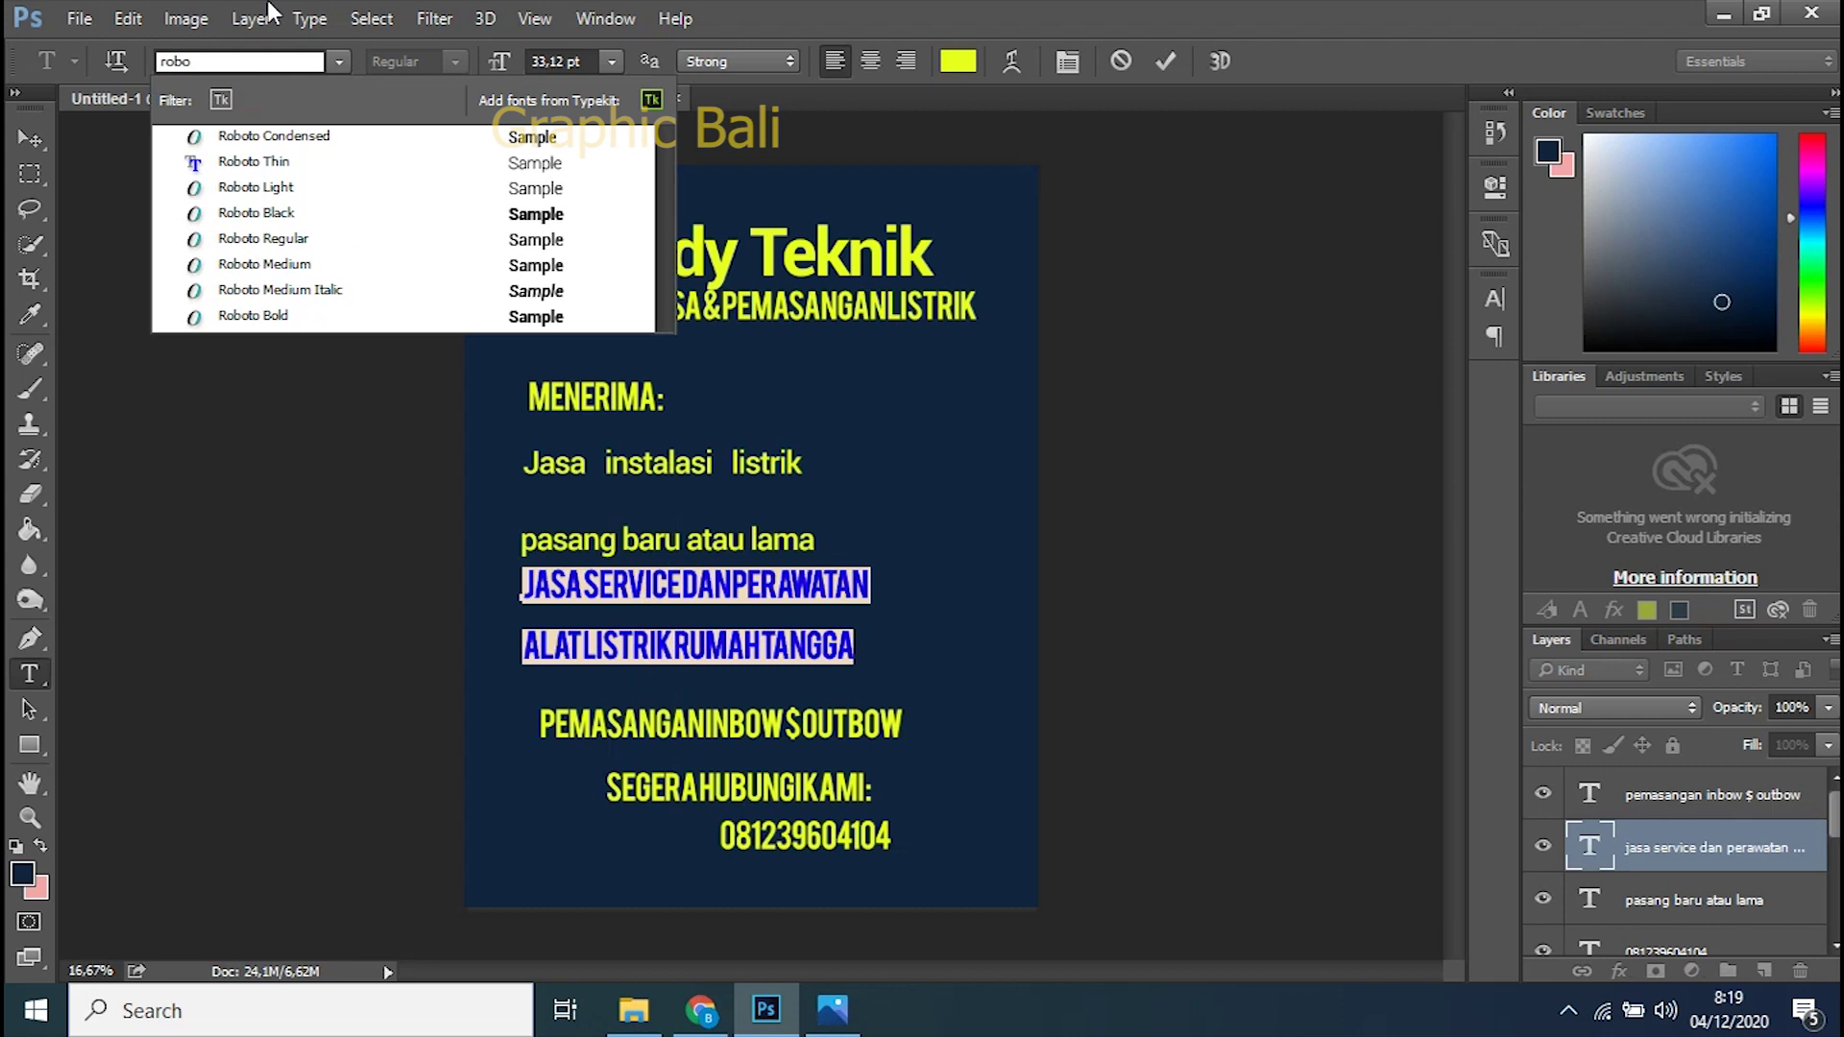
{"action": "left_click", "coordinate": [297, 262]}
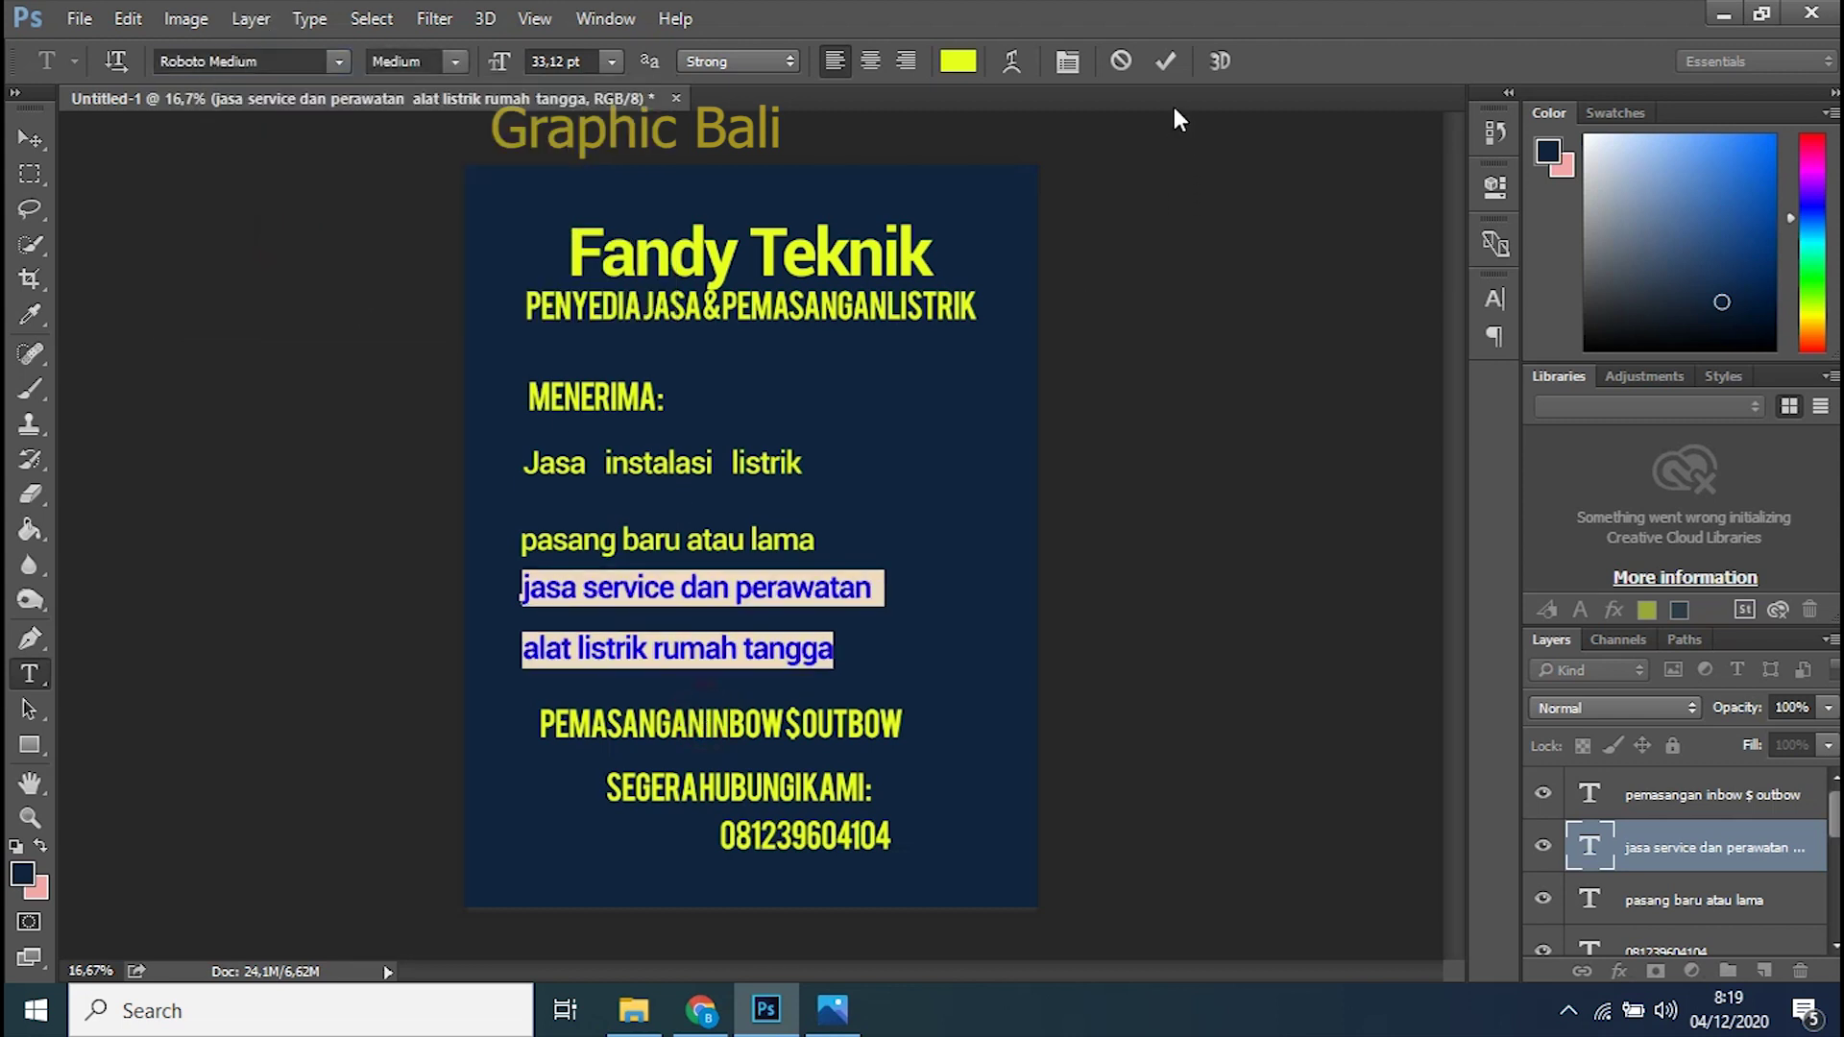
{"action": "left_click", "coordinate": [1165, 61]}
Step: Change 'pemasangan inbow $ outbow' to Roboto Medium
{"action": "left_click", "coordinate": [730, 721]}
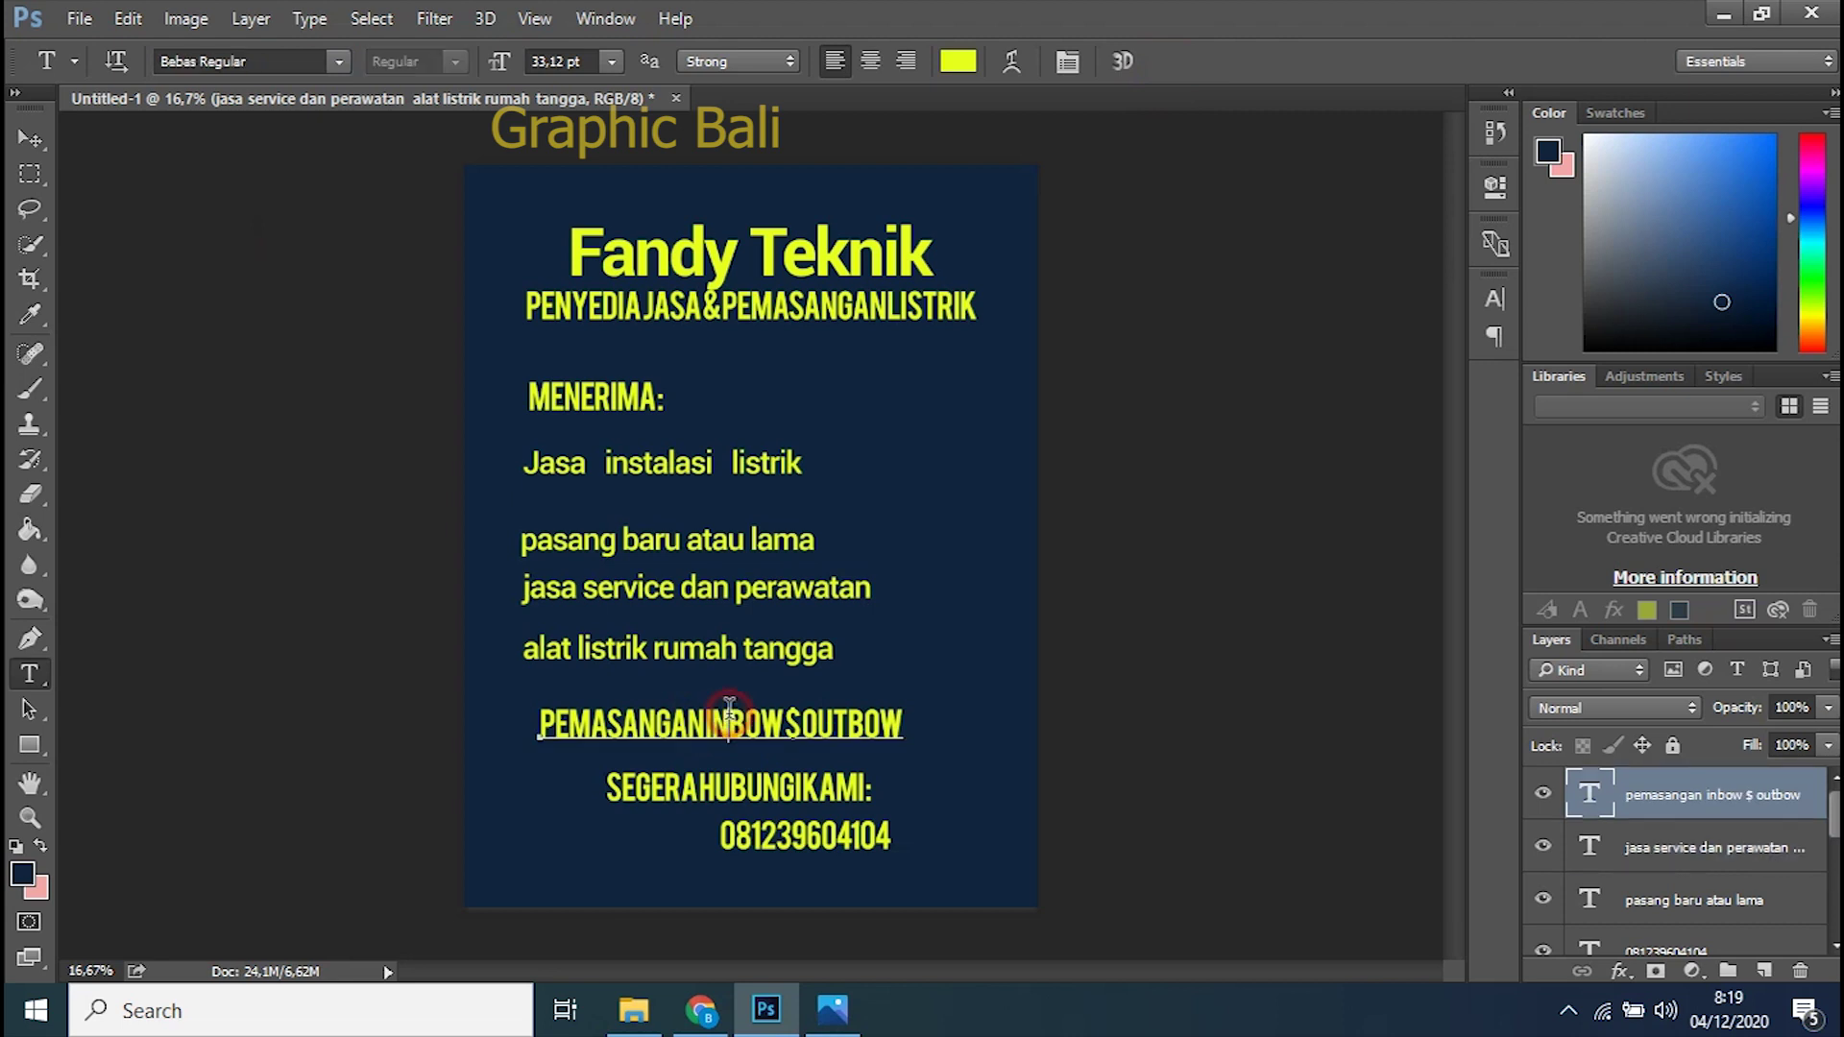
{"action": "key", "text": "ctrl+a"}
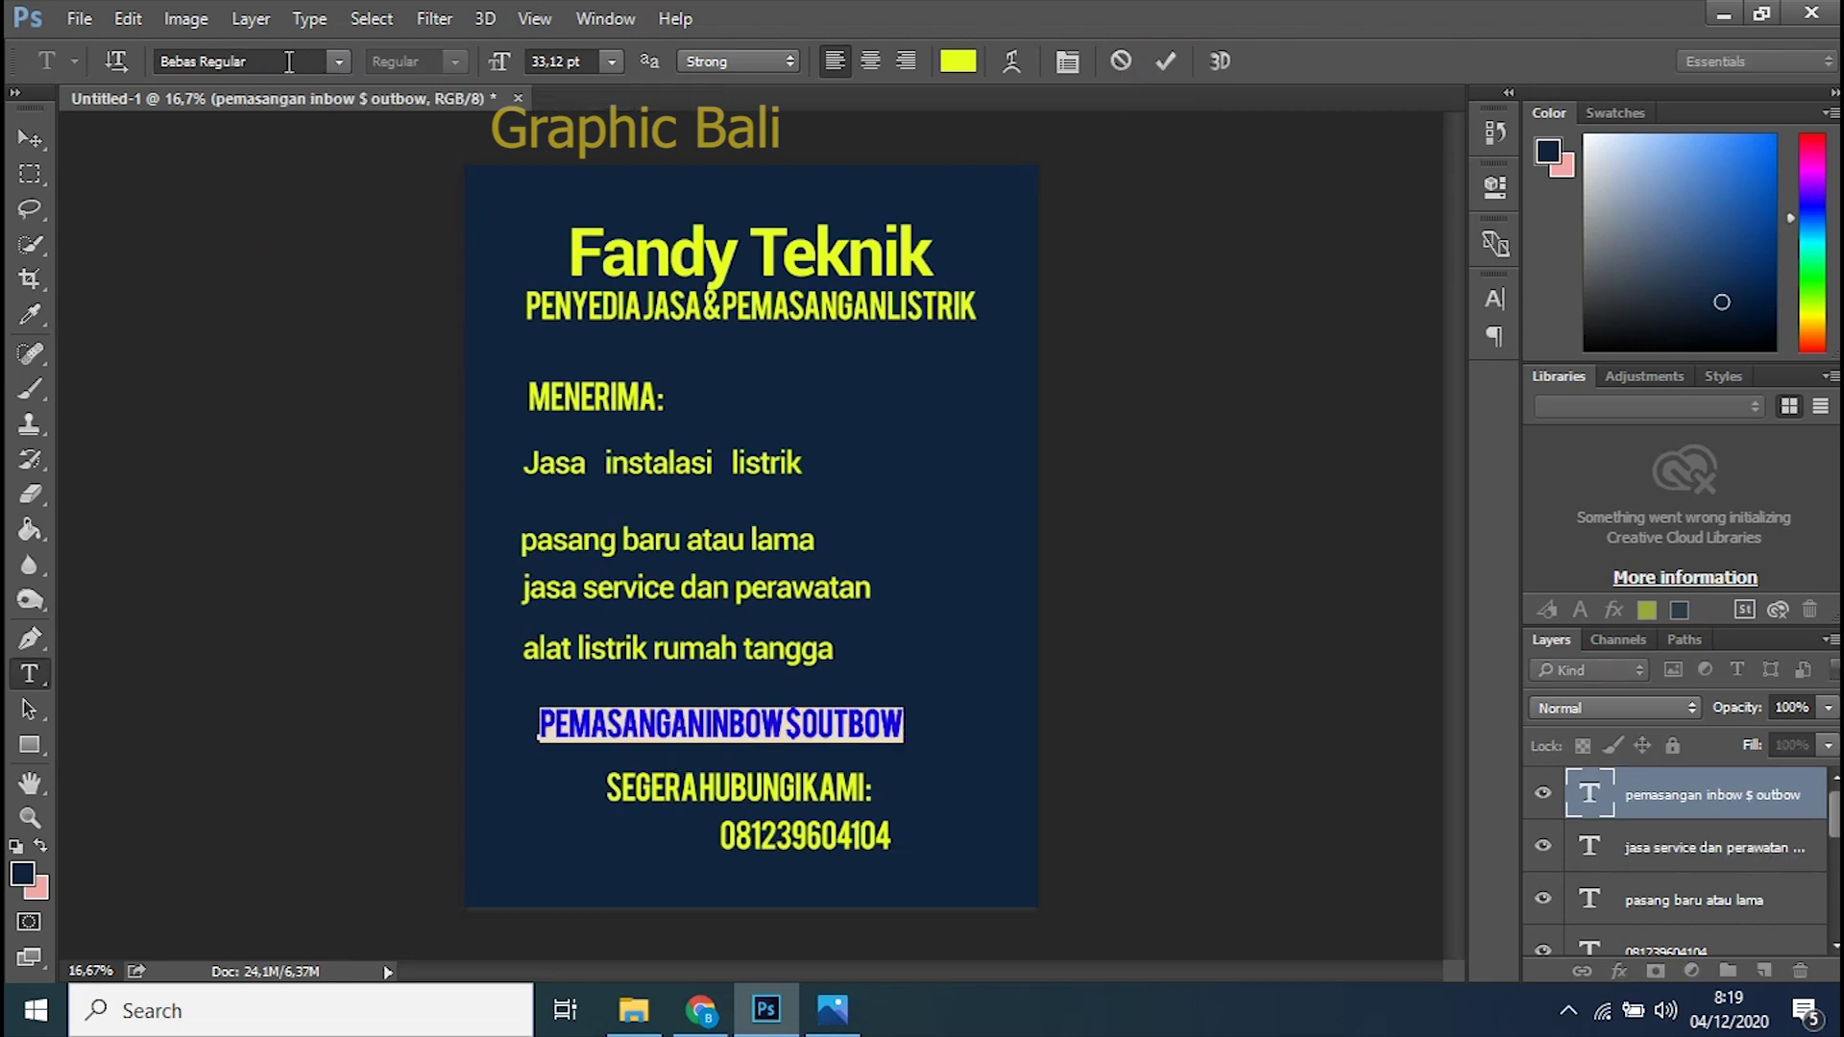
{"action": "left_click", "coordinate": [270, 62]}
{"action": "type", "text": "robo"}
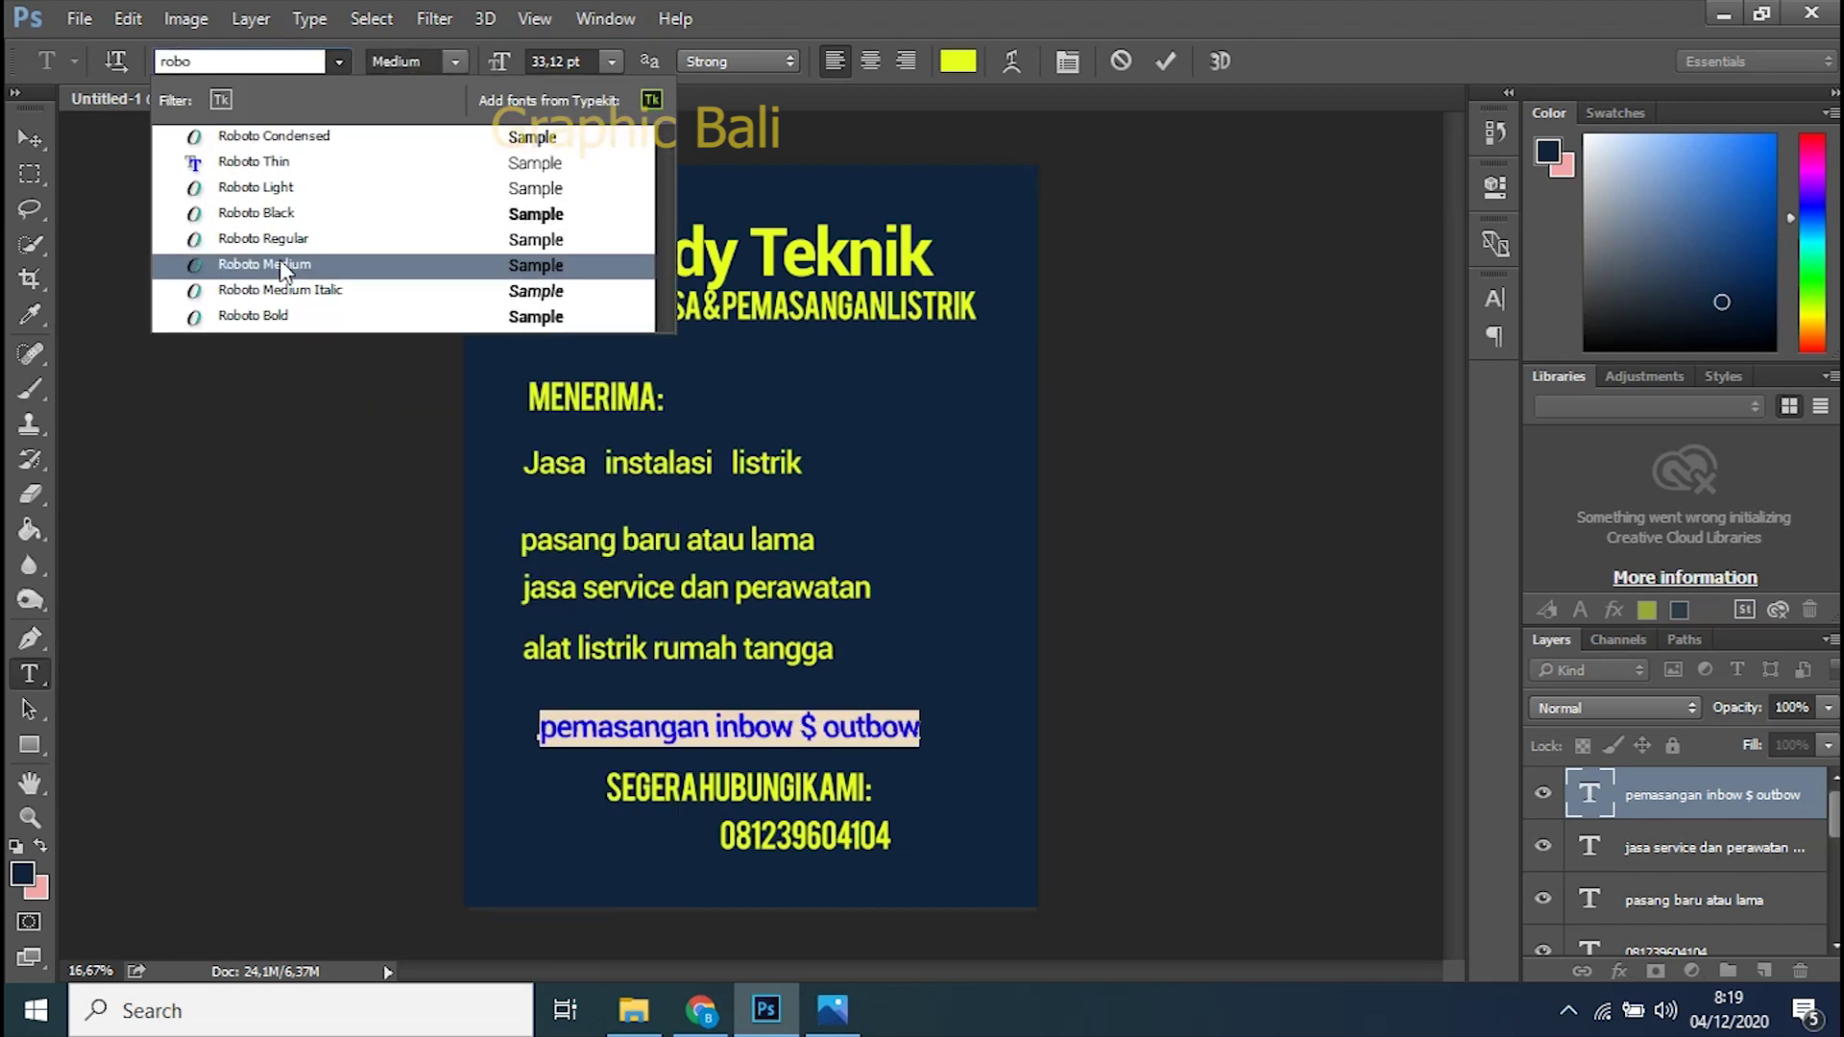
{"action": "left_click", "coordinate": [279, 263]}
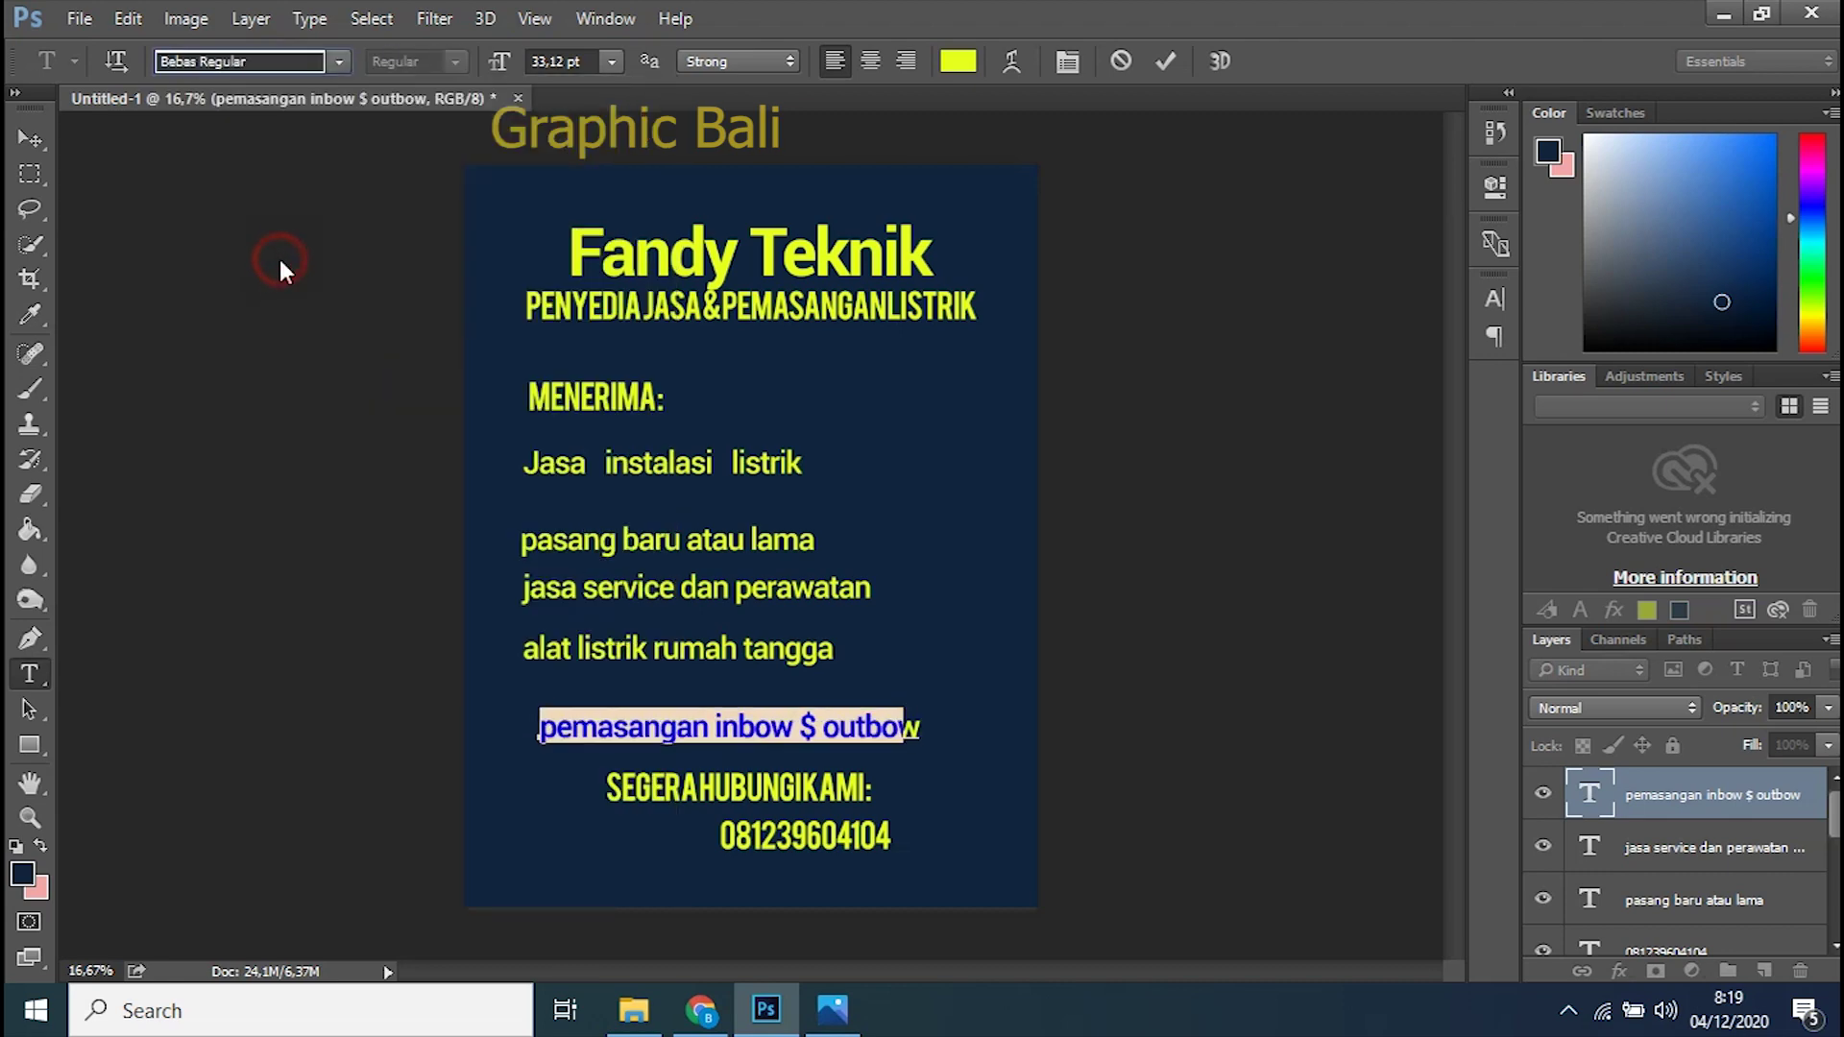
{"action": "left_click", "coordinate": [1166, 62]}
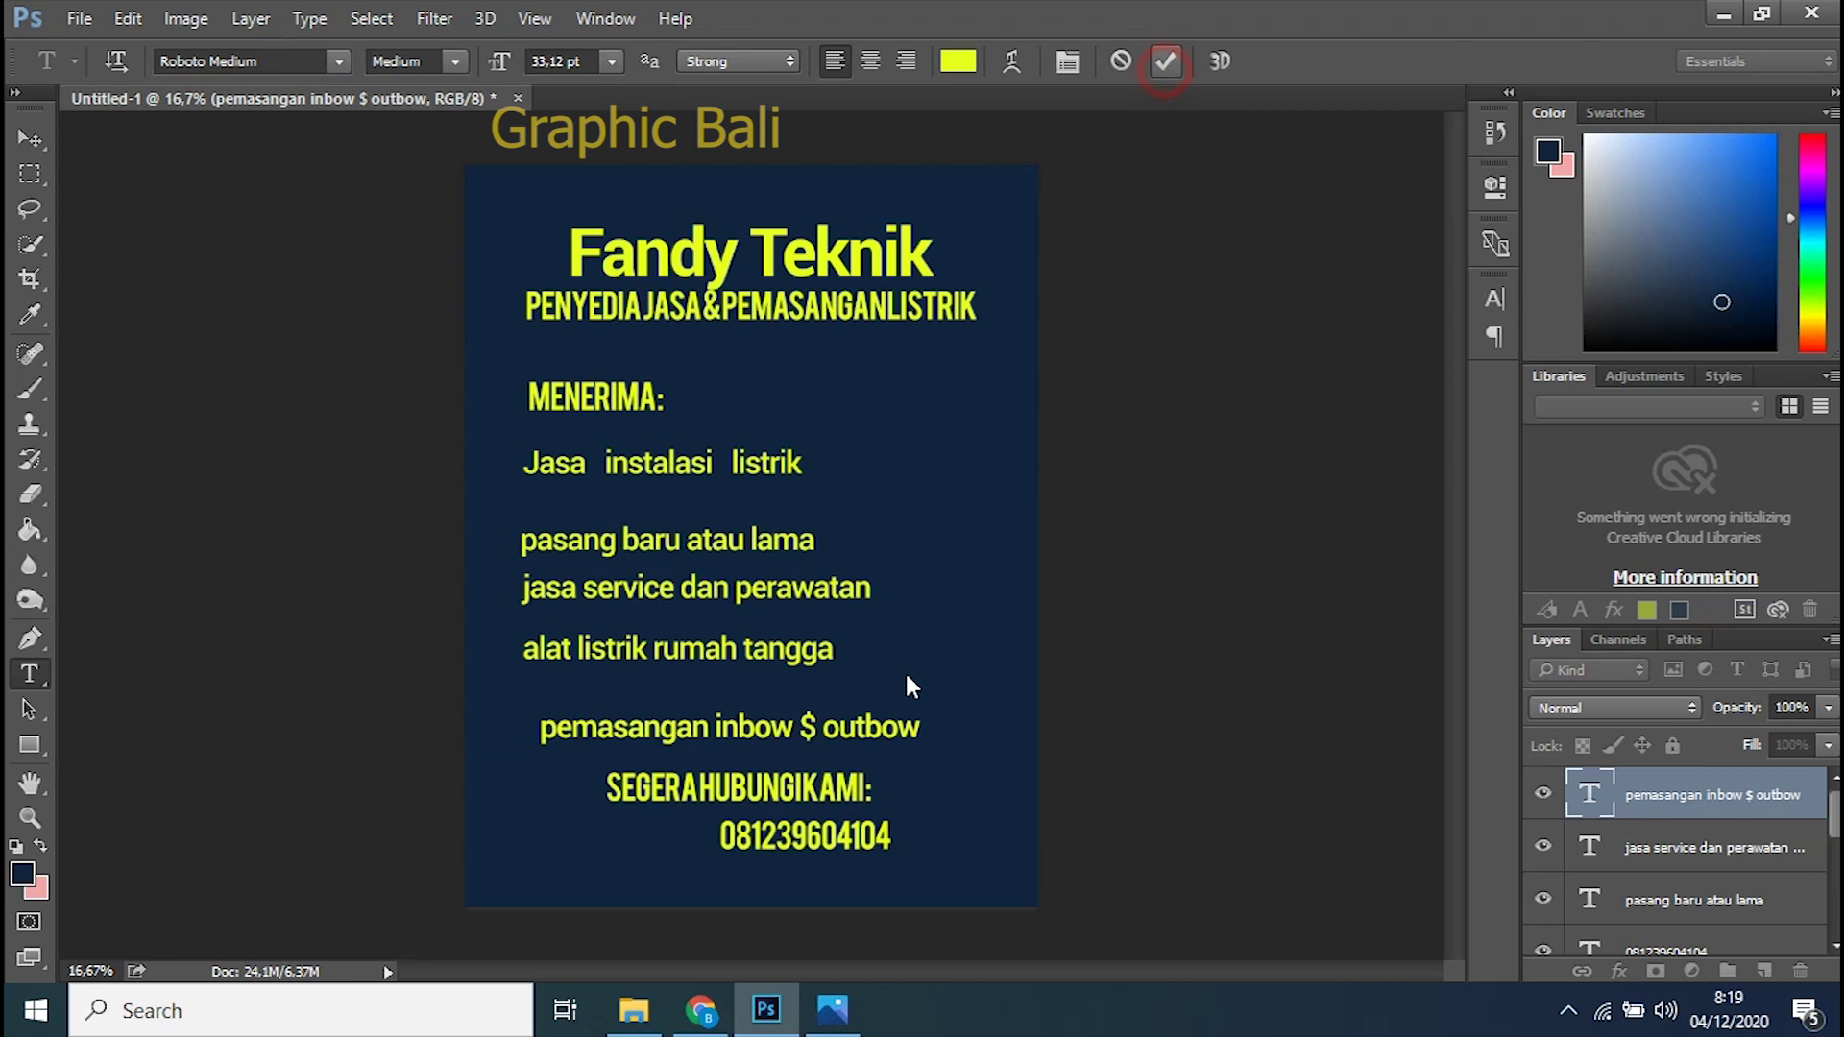
Step: Set the 'segera hubungi kami :' contact line in Roboto Bold
{"action": "left_click", "coordinate": [789, 790]}
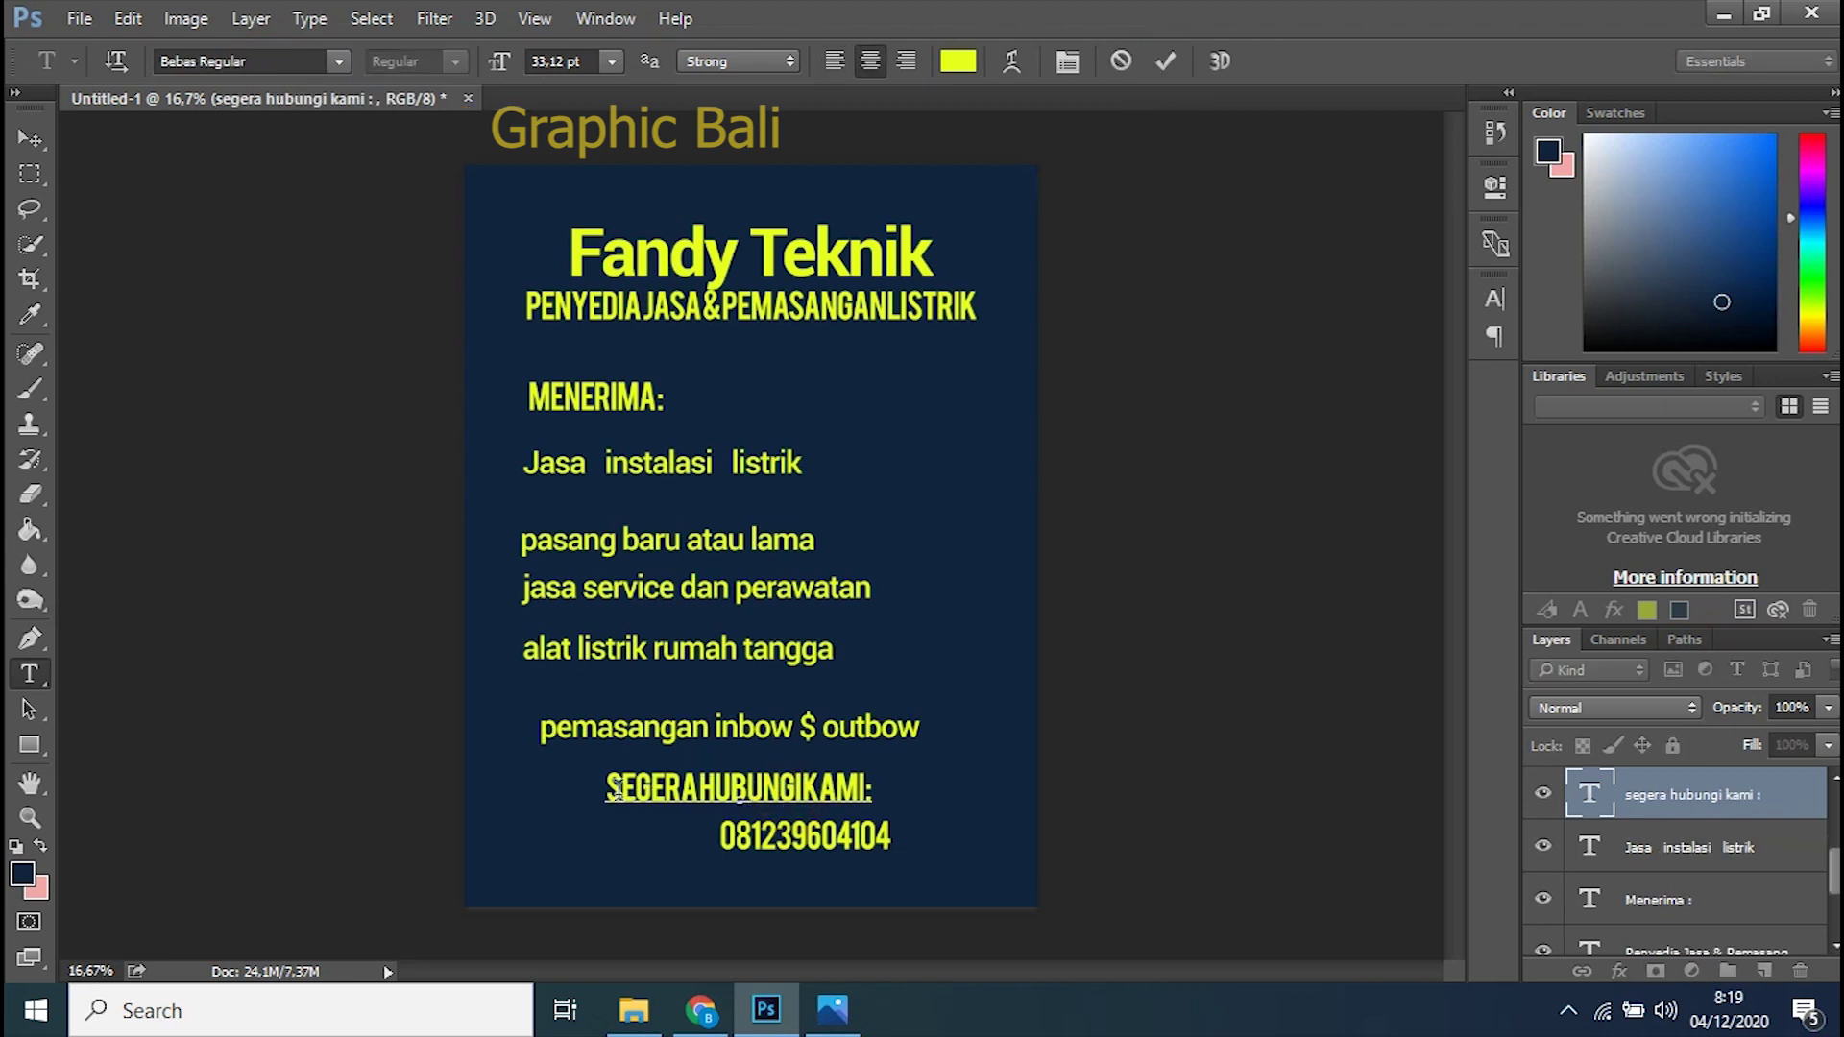
{"action": "left_click_drag", "start_coordinate": [609, 786], "coordinate": [918, 782]}
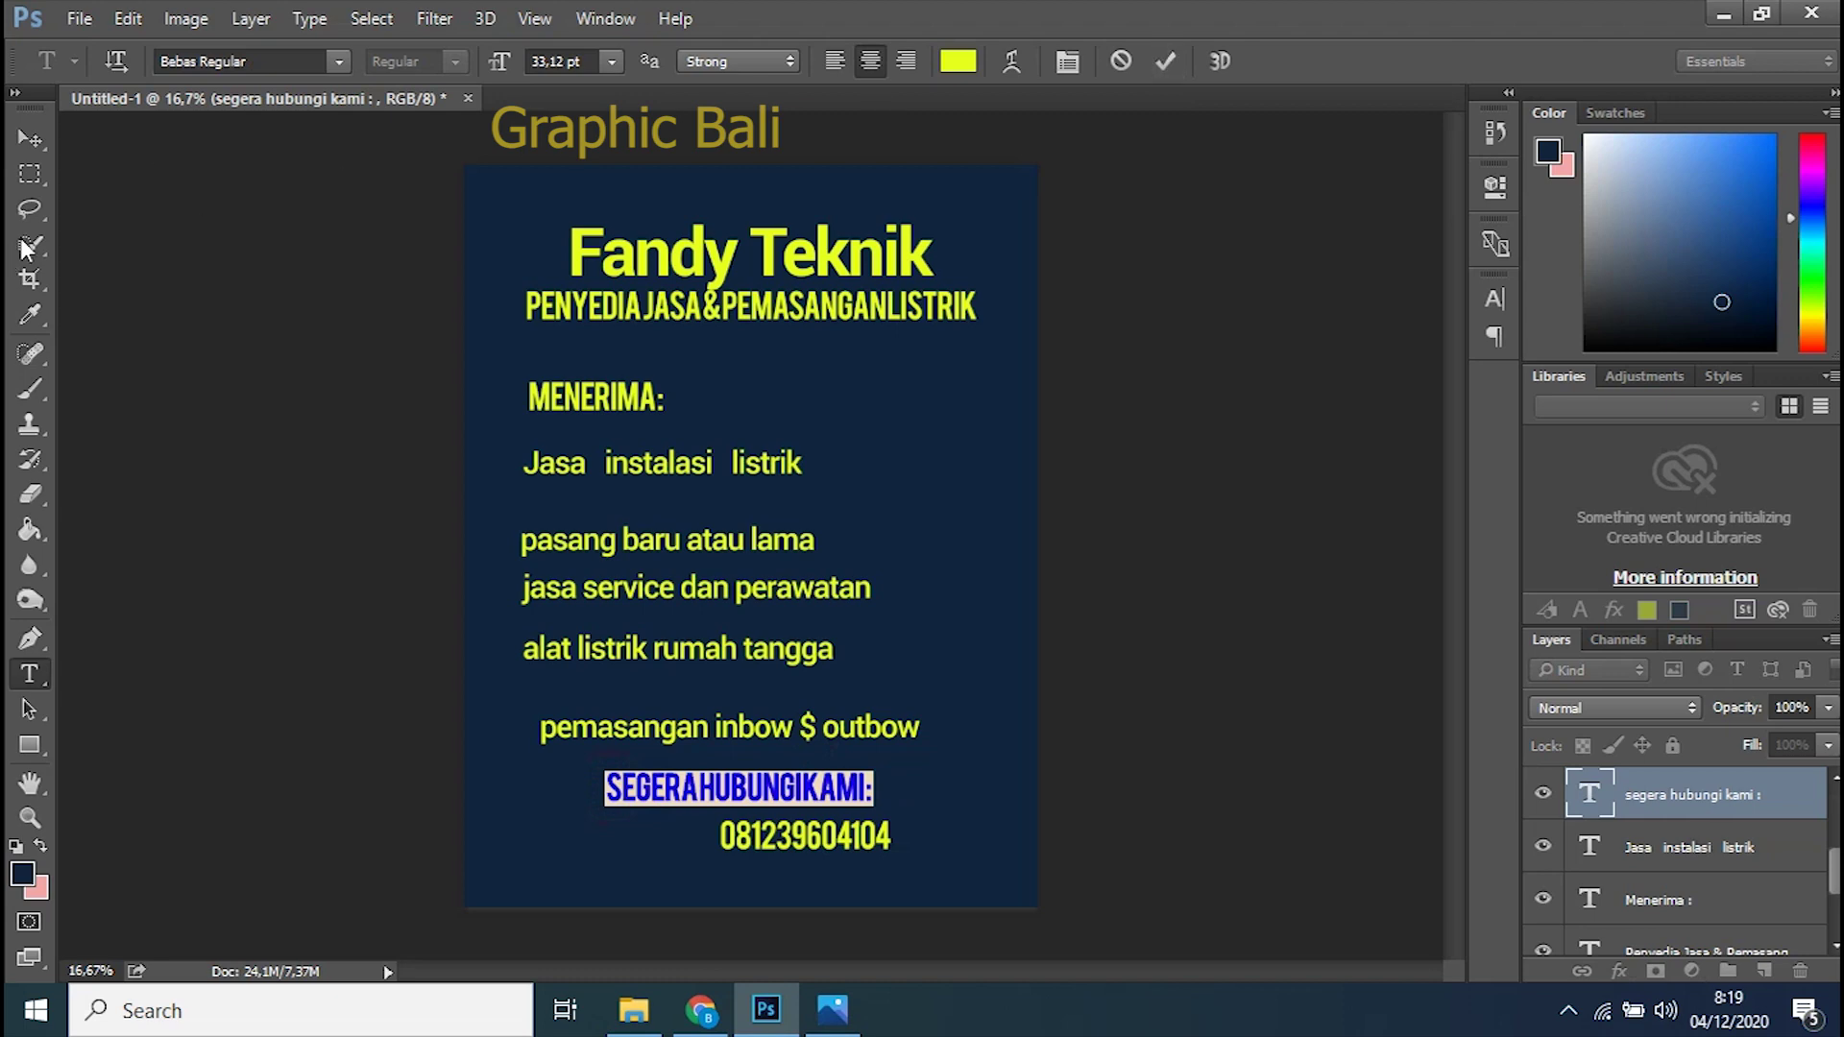
{"action": "left_click", "coordinate": [237, 57]}
{"action": "type", "text": "robot"}
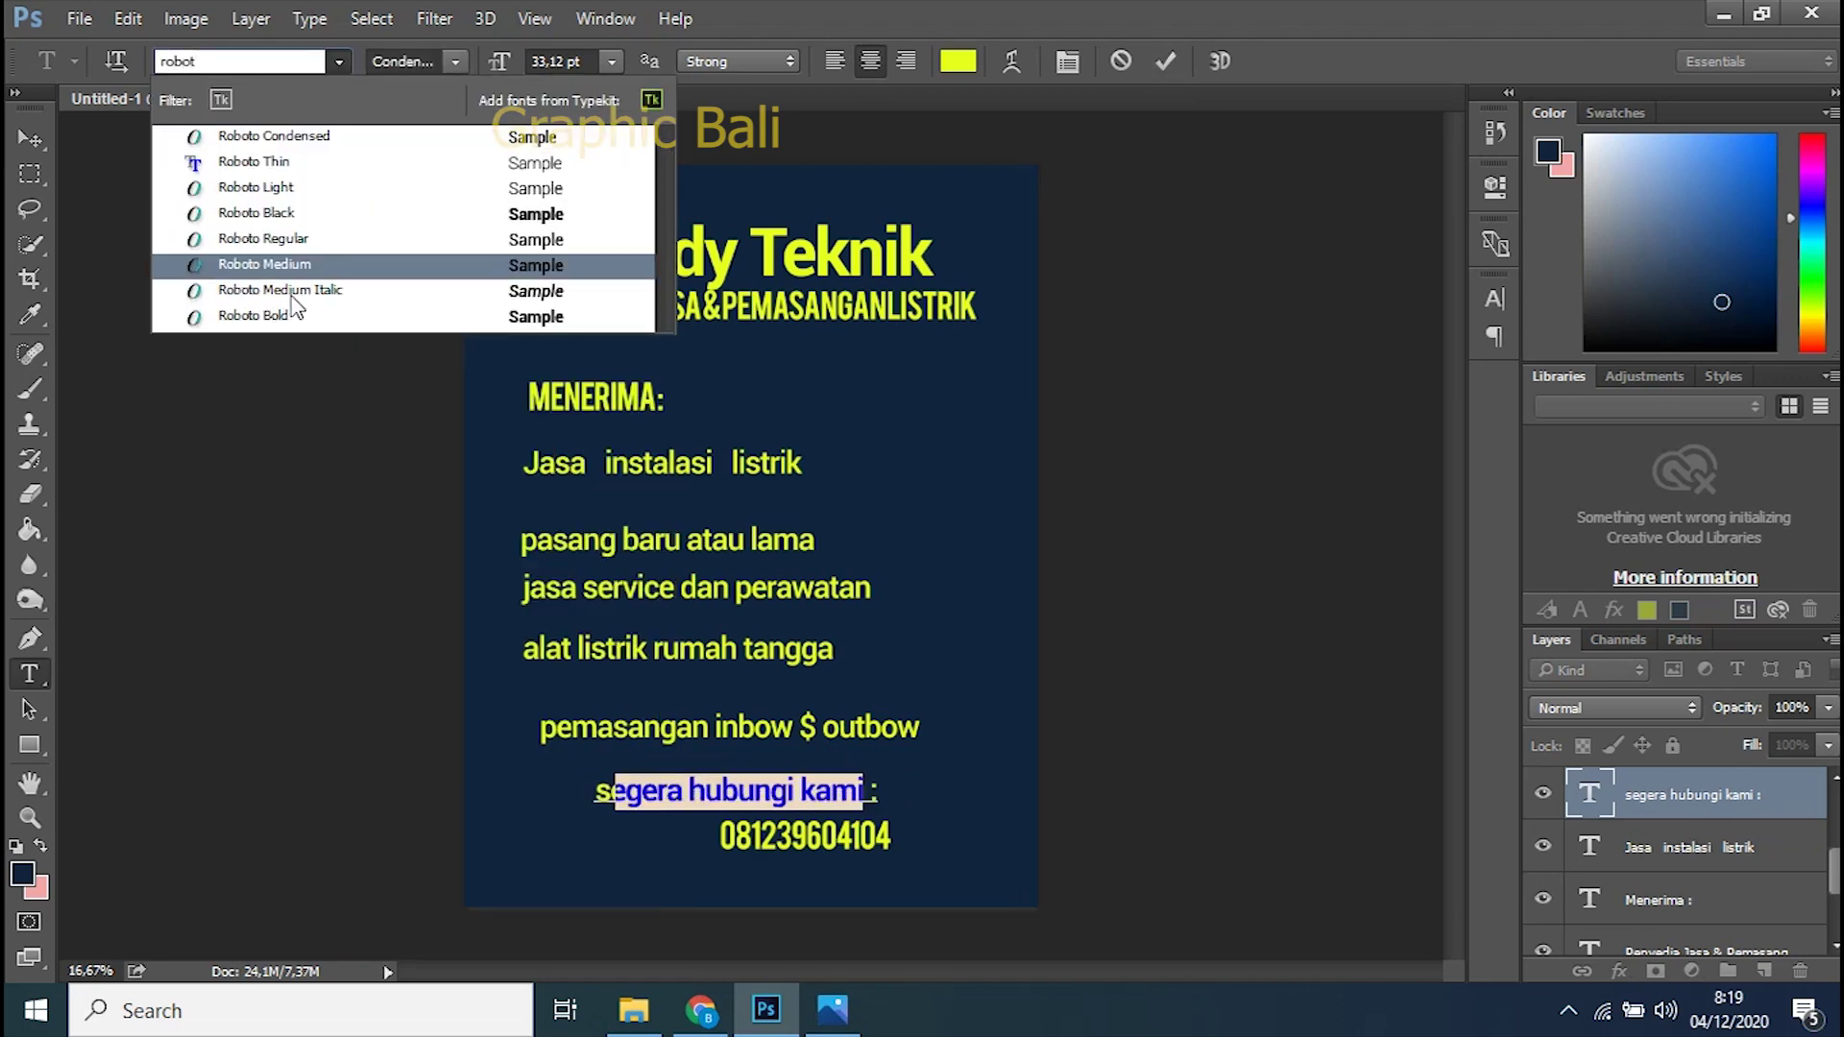
{"action": "left_click", "coordinate": [296, 323]}
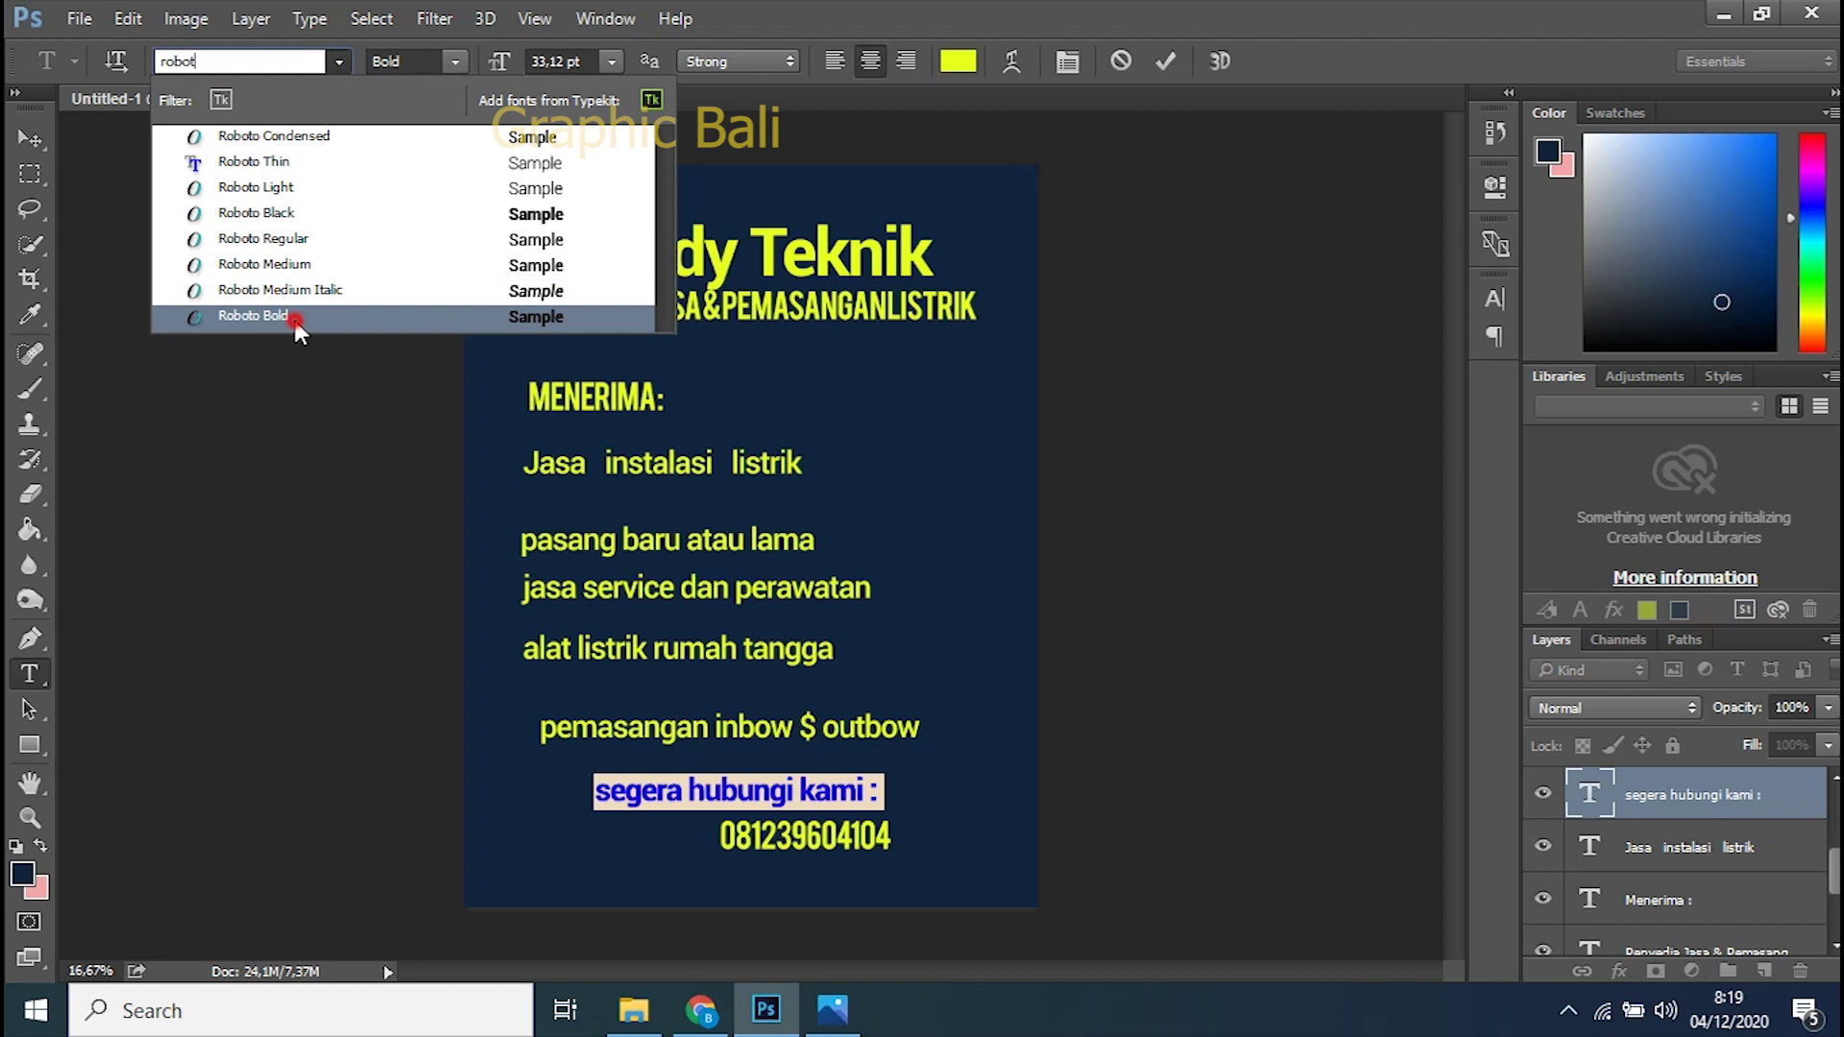
{"action": "left_click", "coordinate": [1174, 60]}
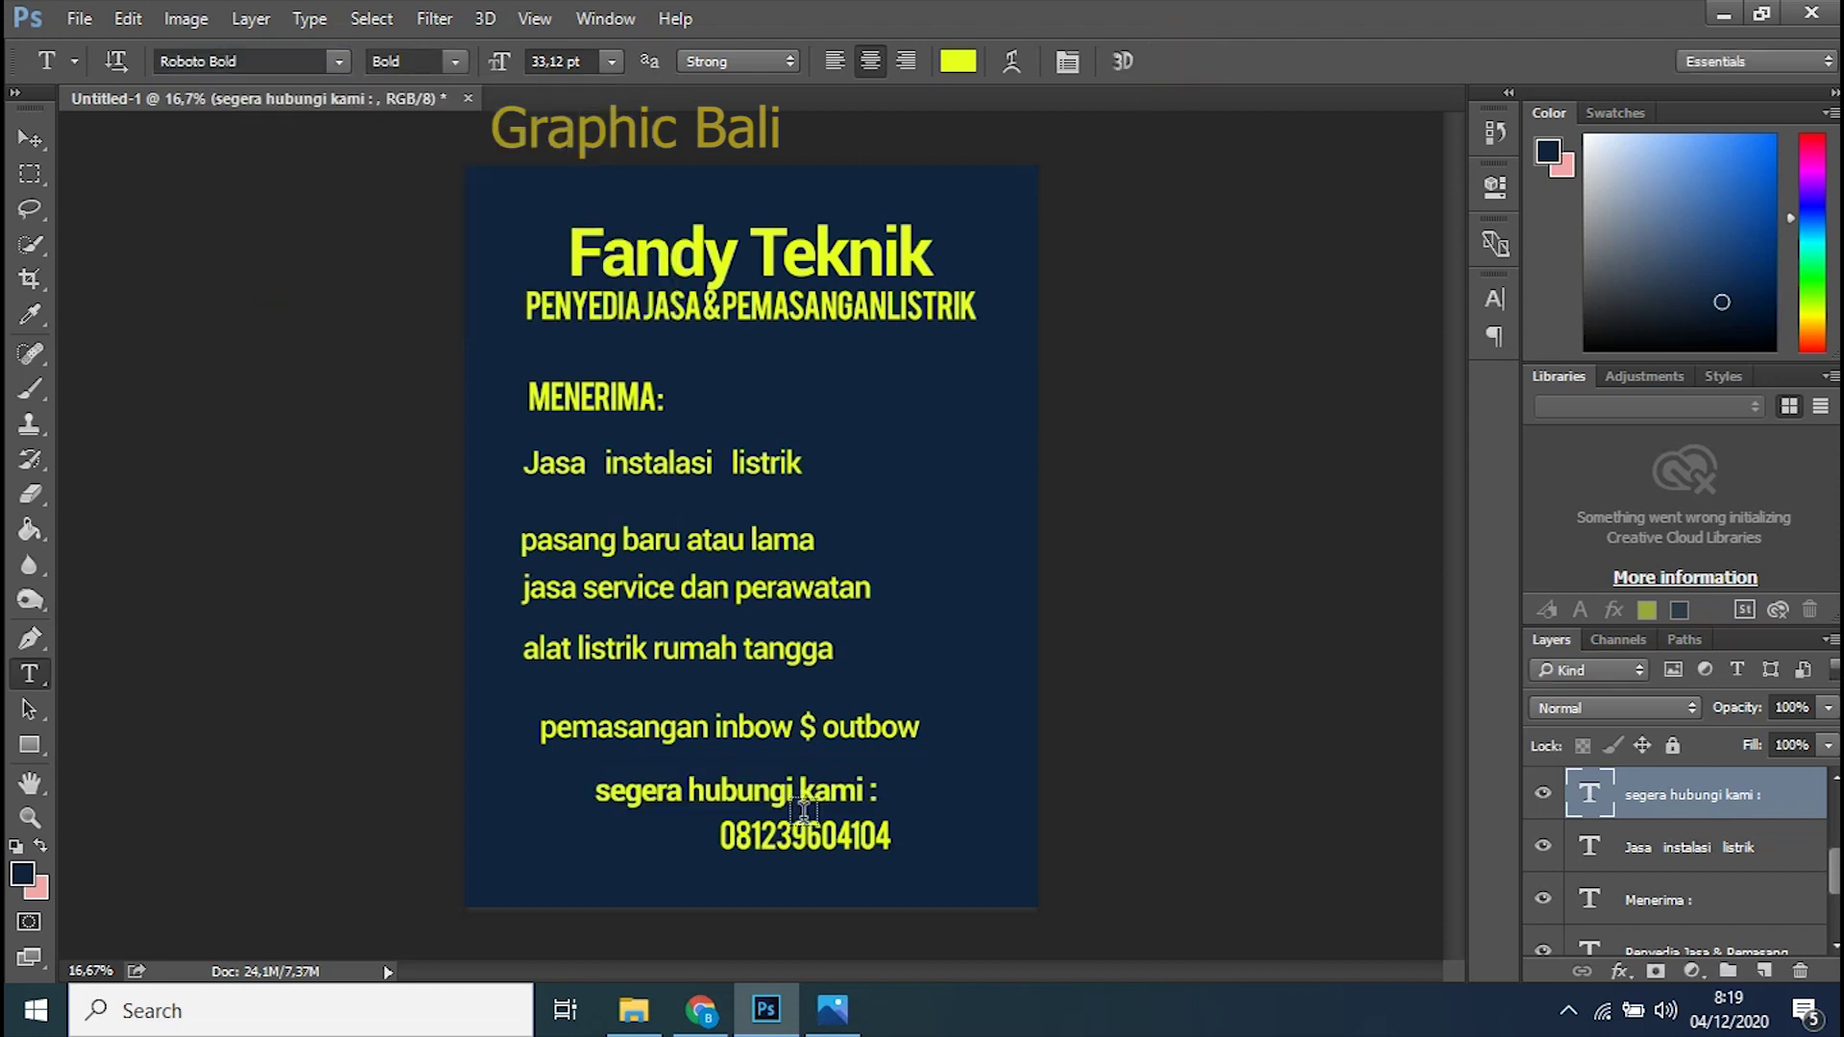
Step: Move the phone number to the flyer's bottom-right corner
{"action": "left_click", "coordinate": [803, 818]}
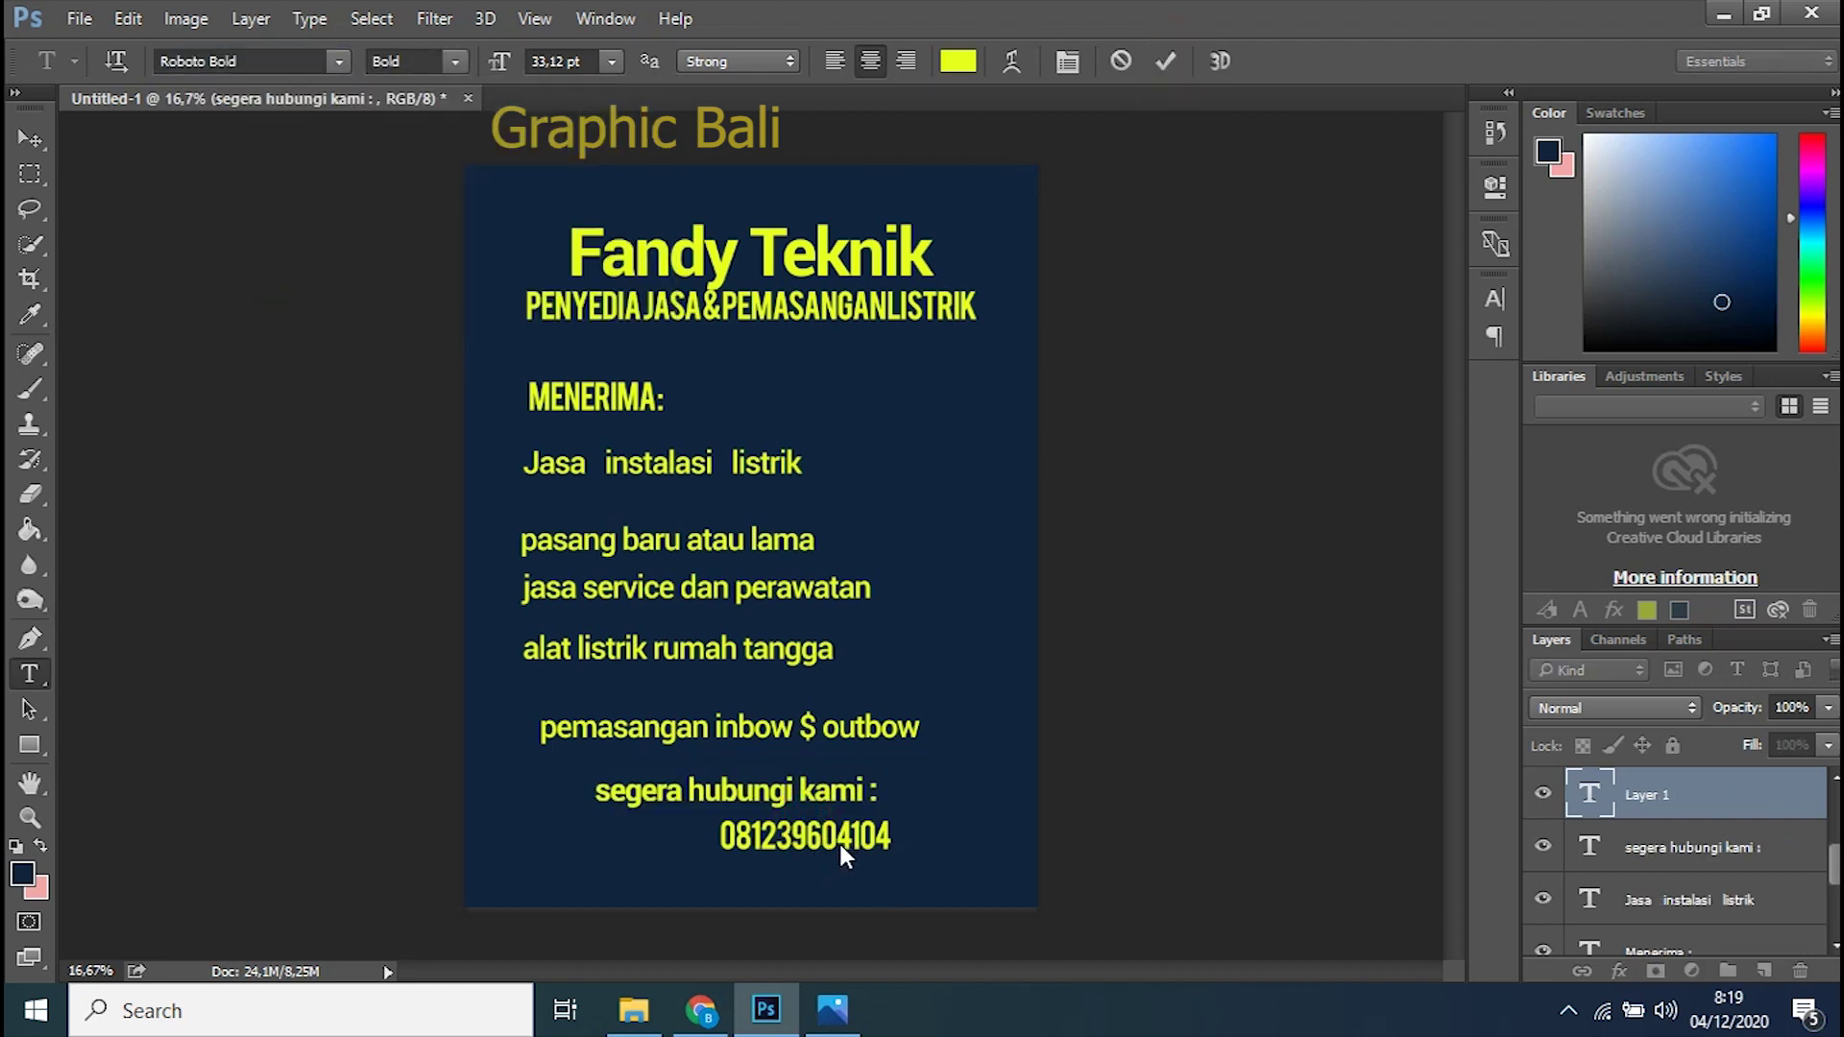
{"action": "left_click", "coordinate": [842, 845]}
{"action": "double_click", "coordinate": [845, 836]}
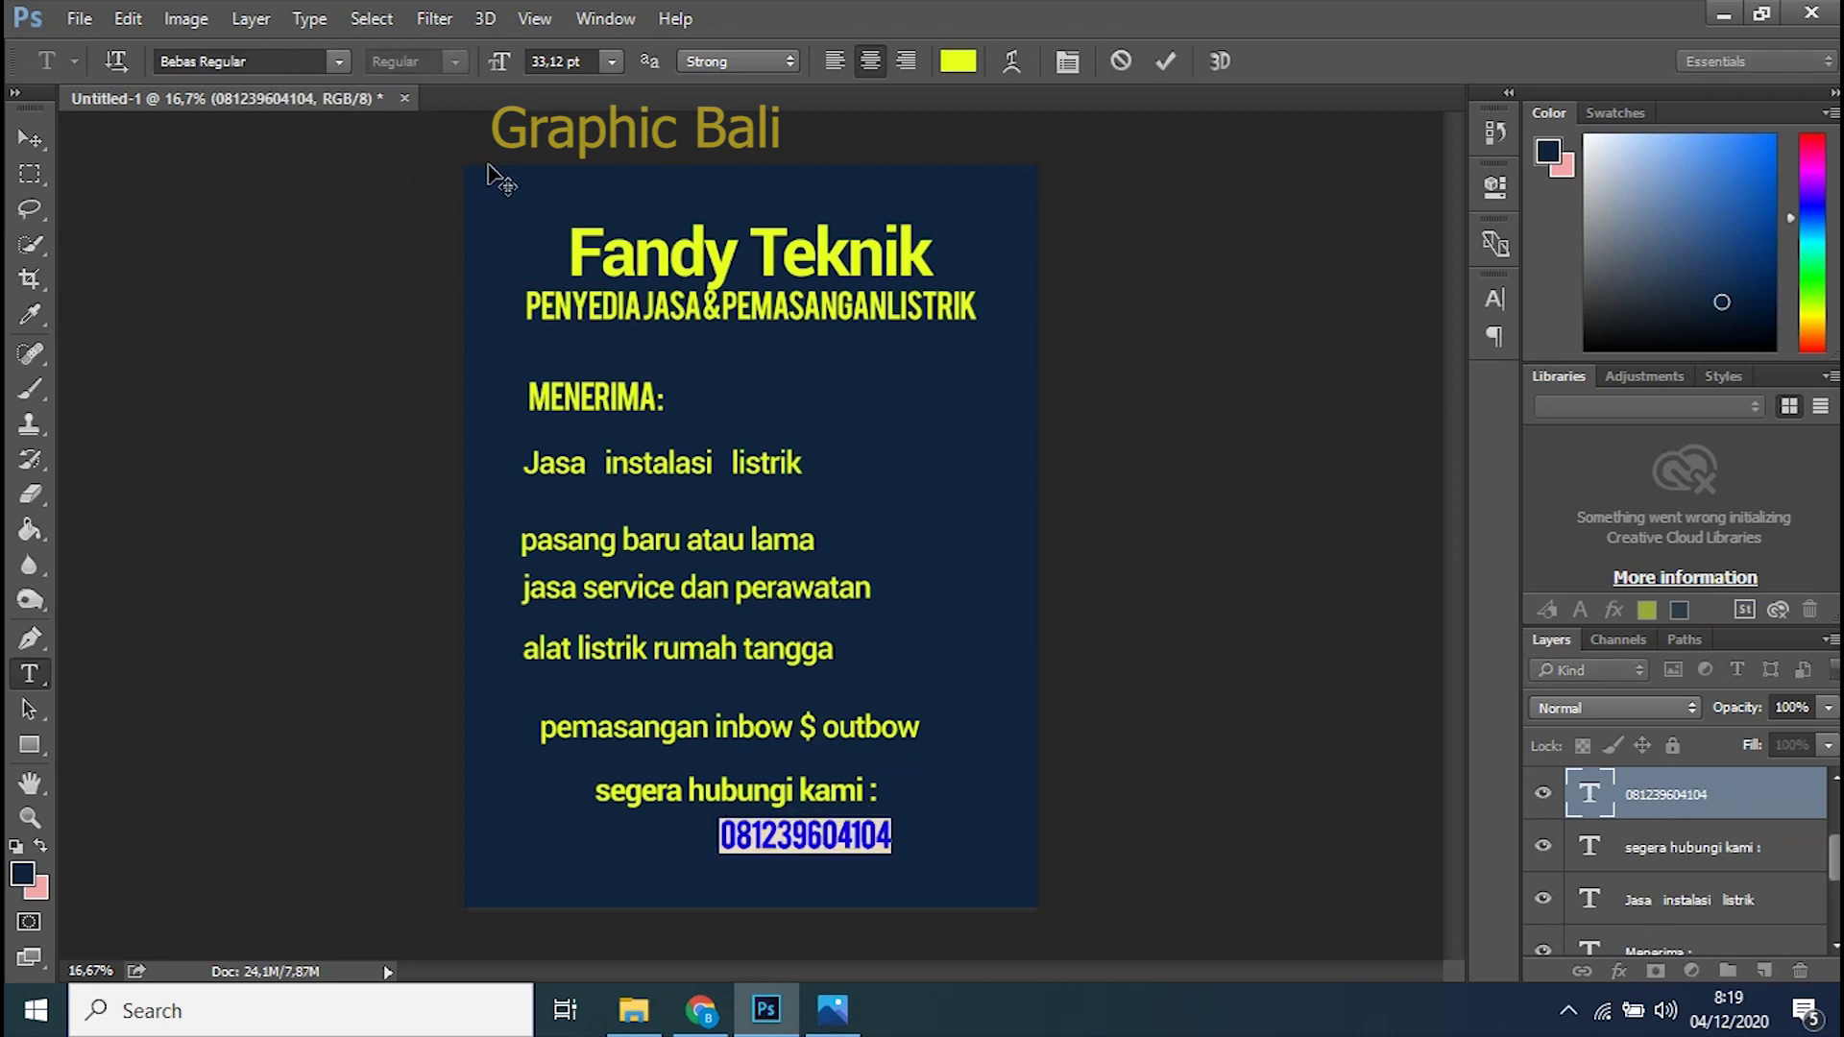
{"action": "left_click", "coordinate": [1166, 62]}
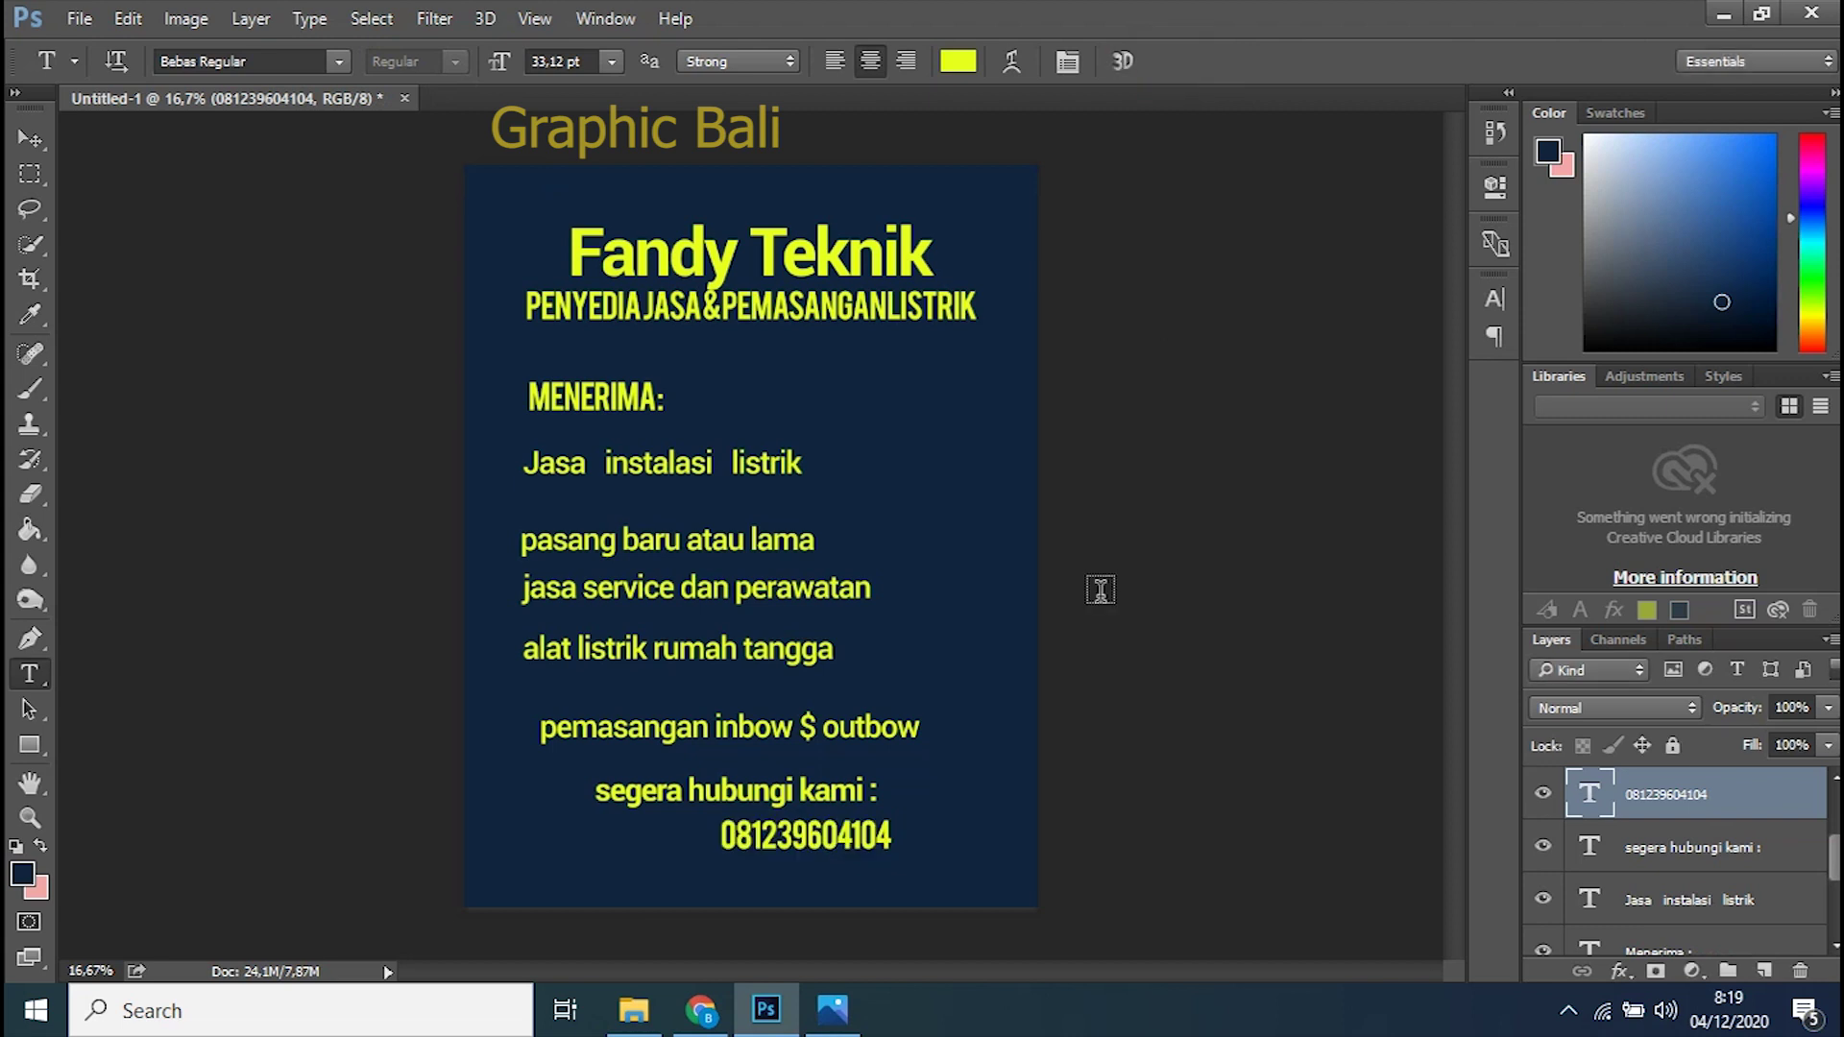
{"action": "key", "text": "v"}
{"action": "left_click_drag", "start_coordinate": [836, 835], "coordinate": [970, 853]}
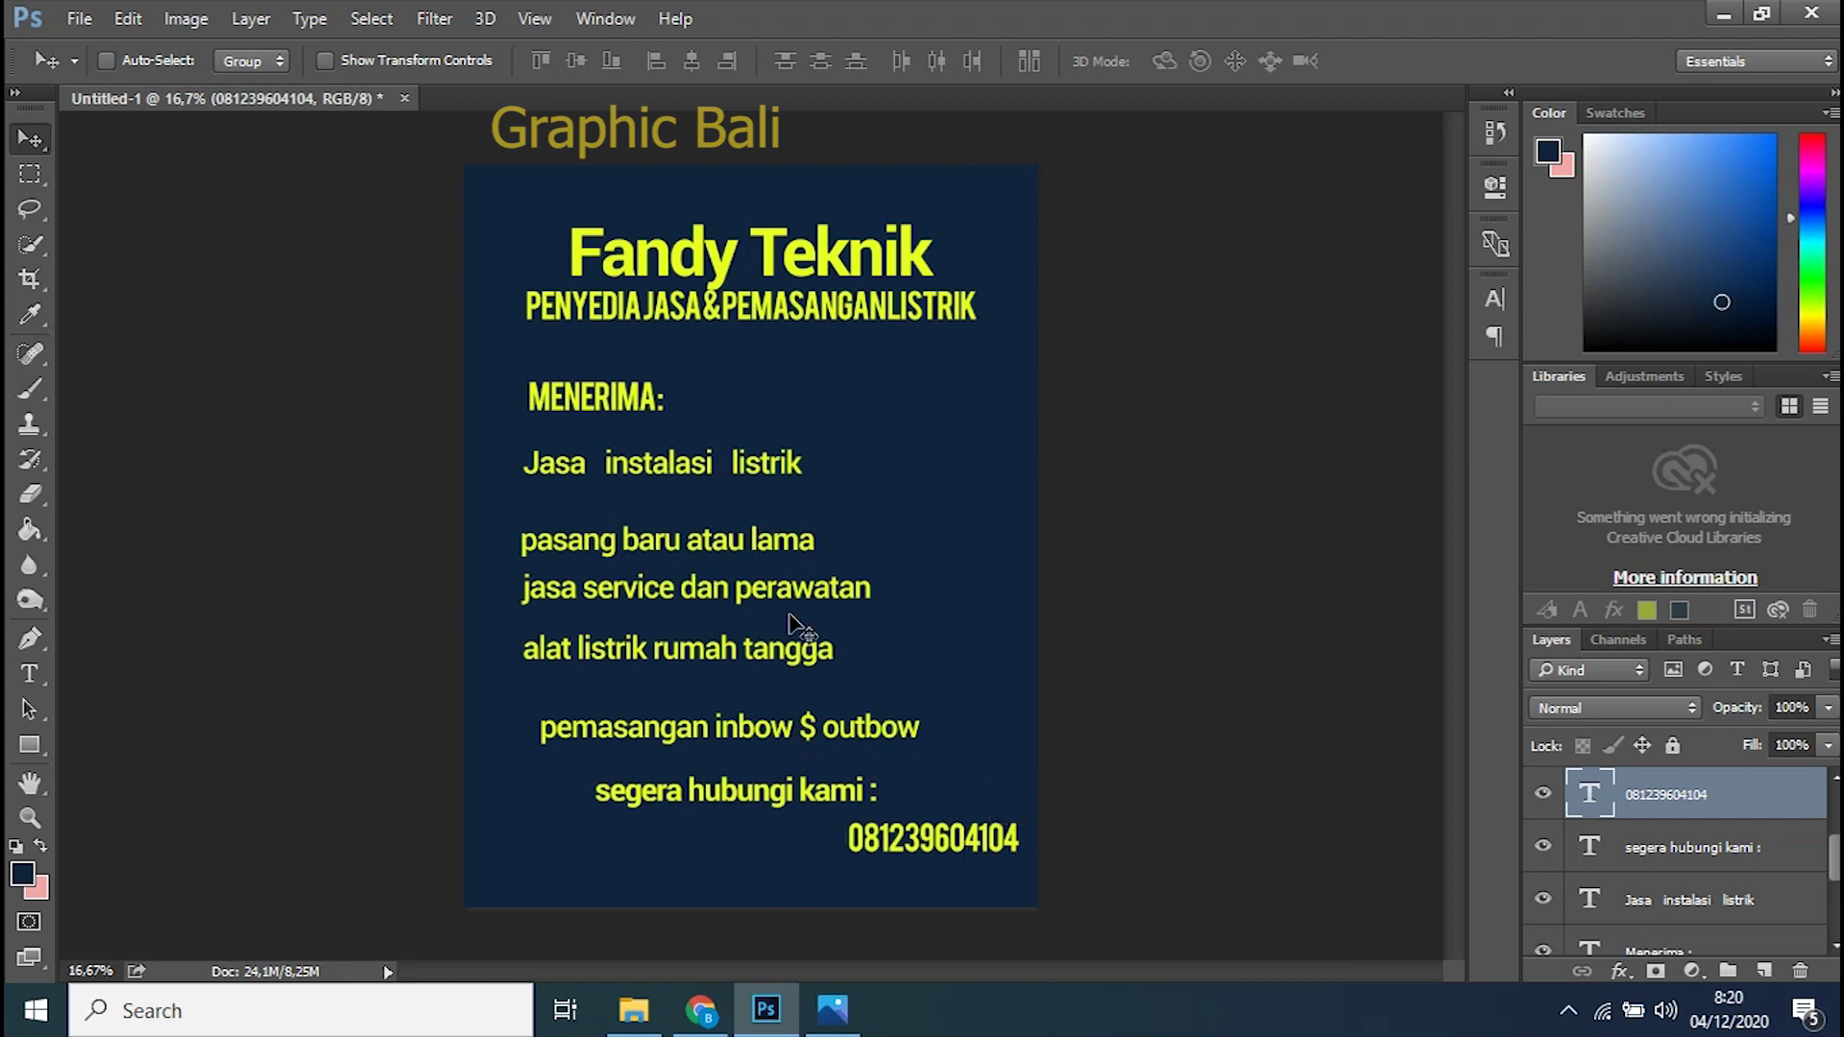
Step: Move 'Jasa instalasi listrik' up under MENERIMA: and align both to the left
{"action": "right_click", "coordinate": [672, 471]}
{"action": "left_click", "coordinate": [754, 481]}
{"action": "left_click", "coordinate": [642, 471]}
{"action": "left_click_drag", "start_coordinate": [642, 468], "coordinate": [644, 448]}
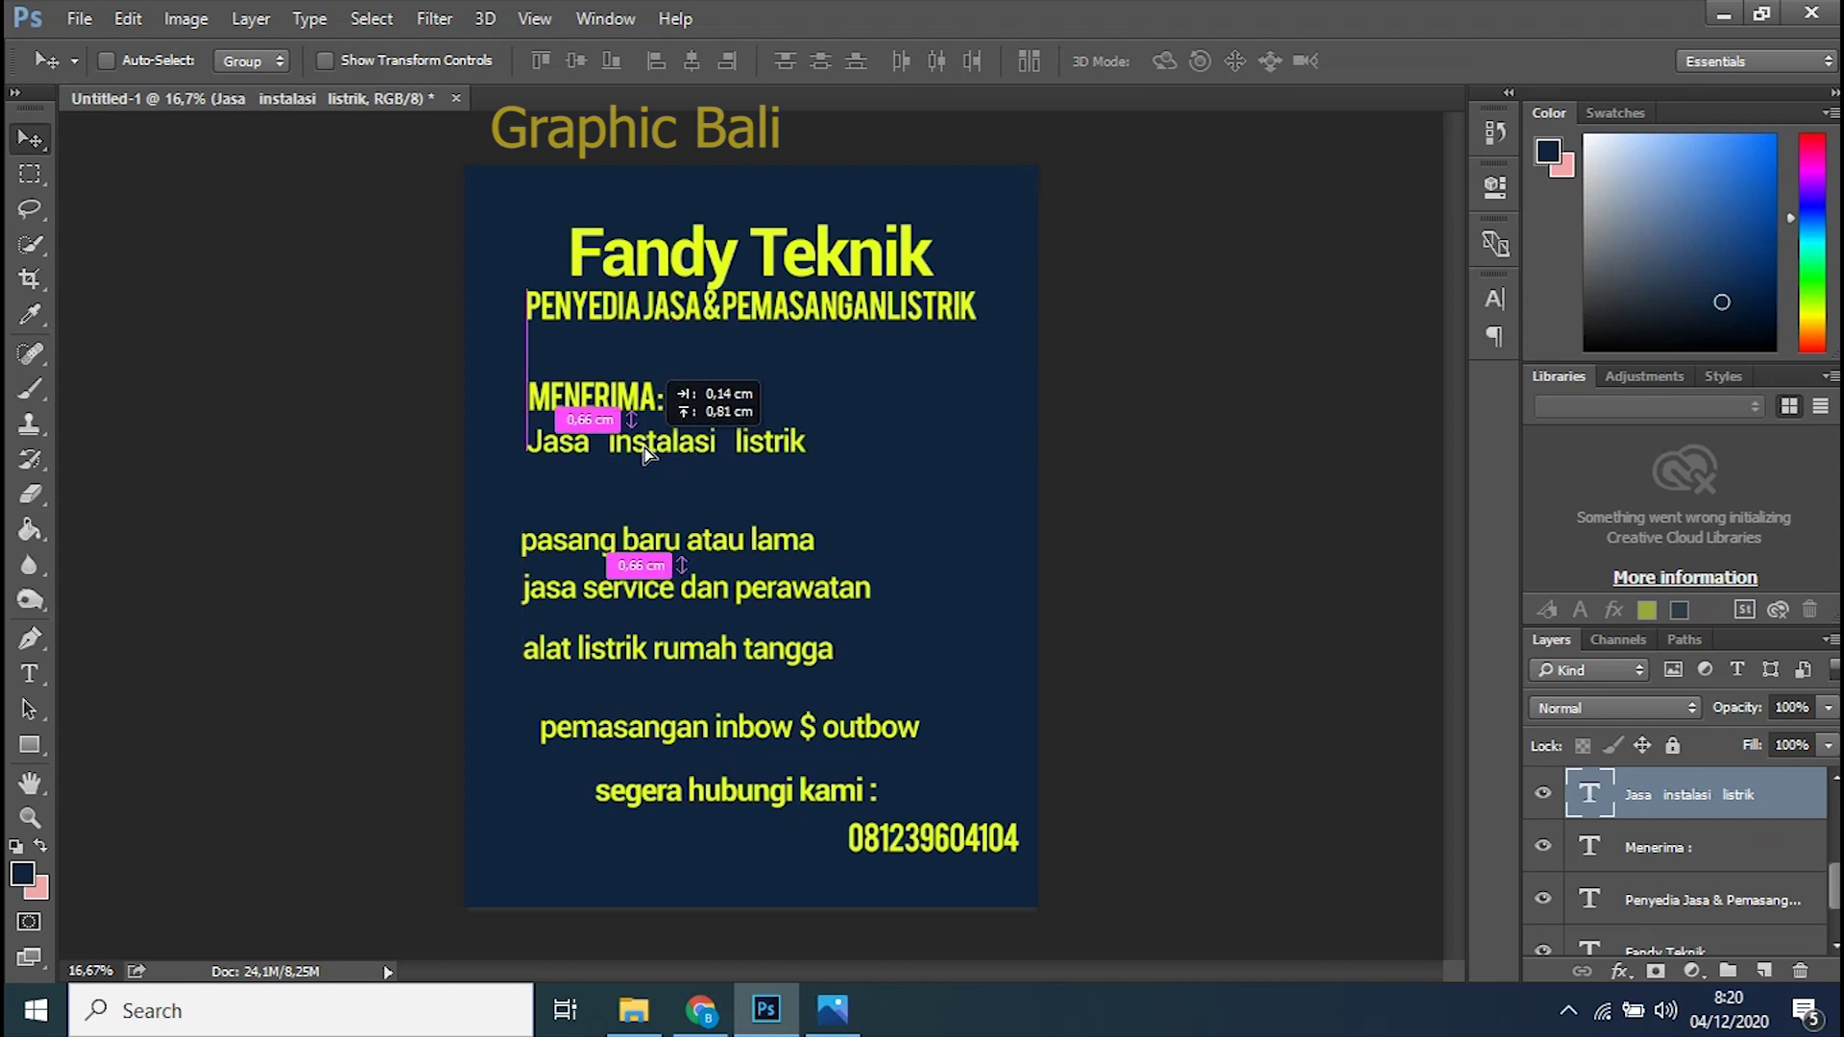
{"action": "left_click_drag", "start_coordinate": [644, 448], "coordinate": [622, 451]}
{"action": "right_click", "coordinate": [617, 398]}
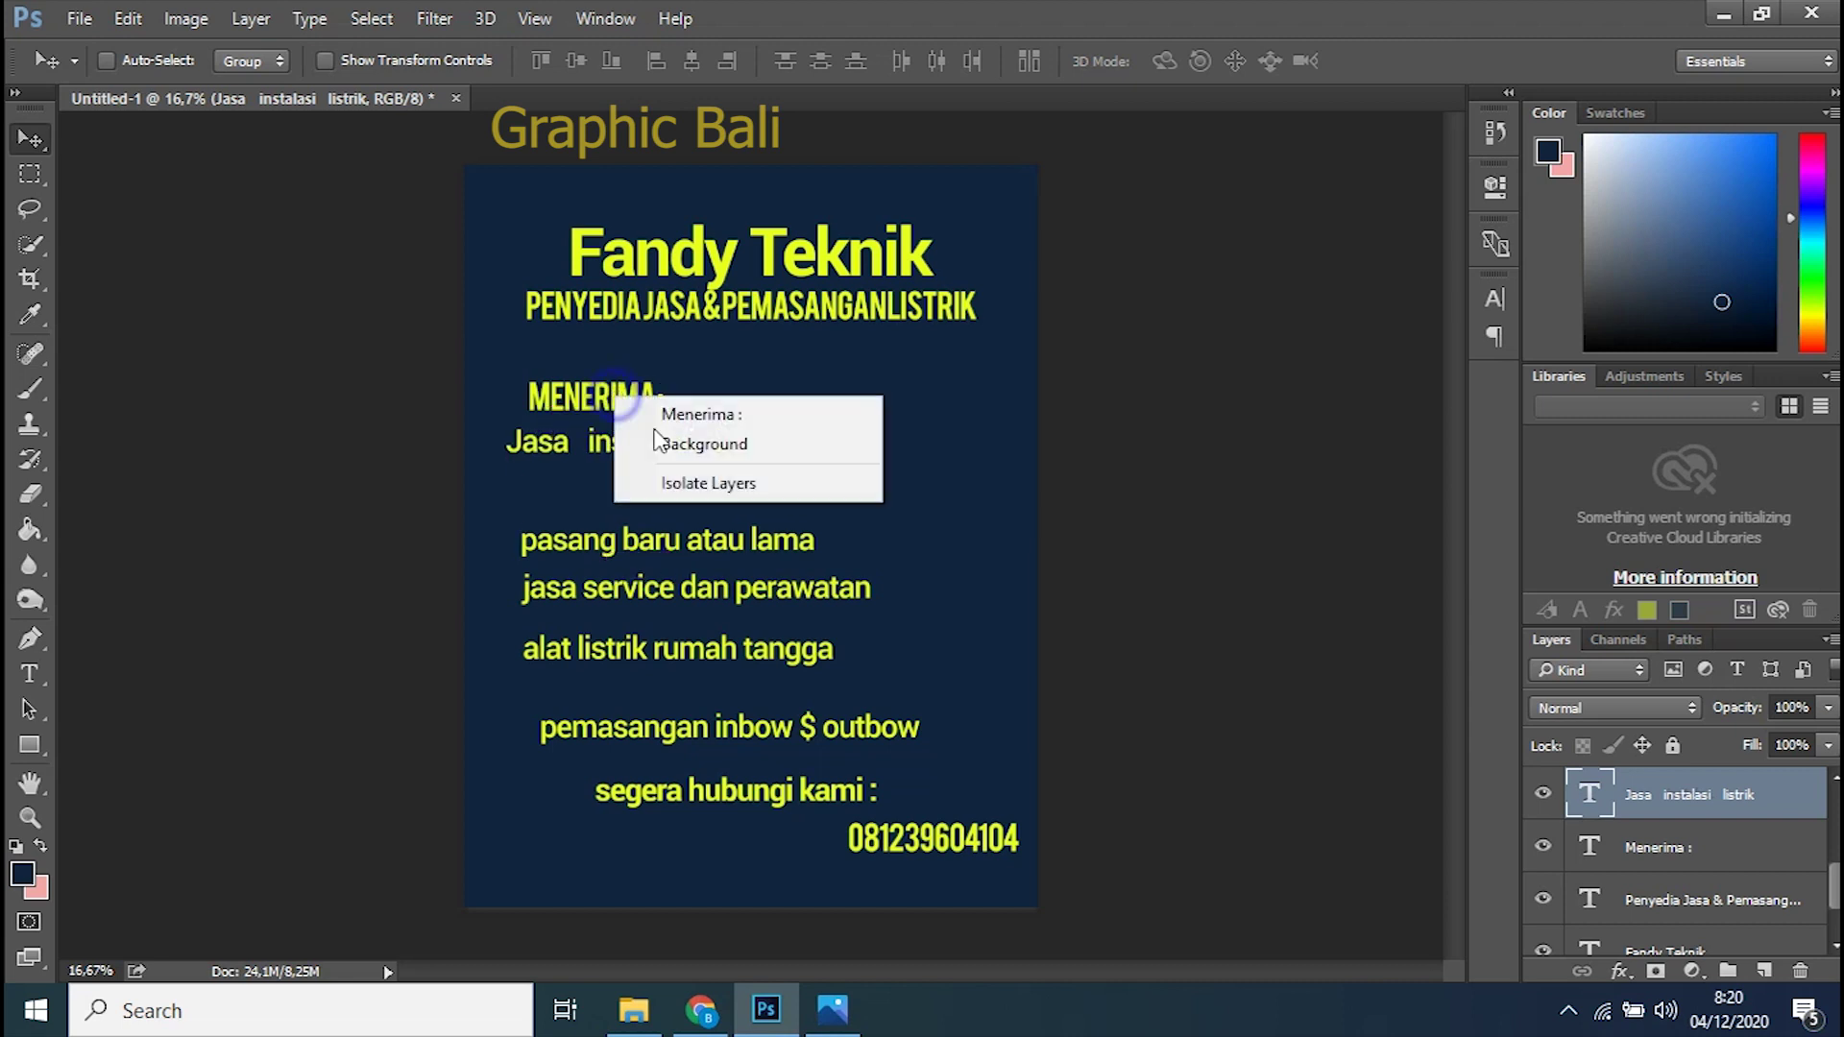
{"action": "left_click", "coordinate": [627, 407]}
{"action": "left_click_drag", "start_coordinate": [622, 407], "coordinate": [602, 402]}
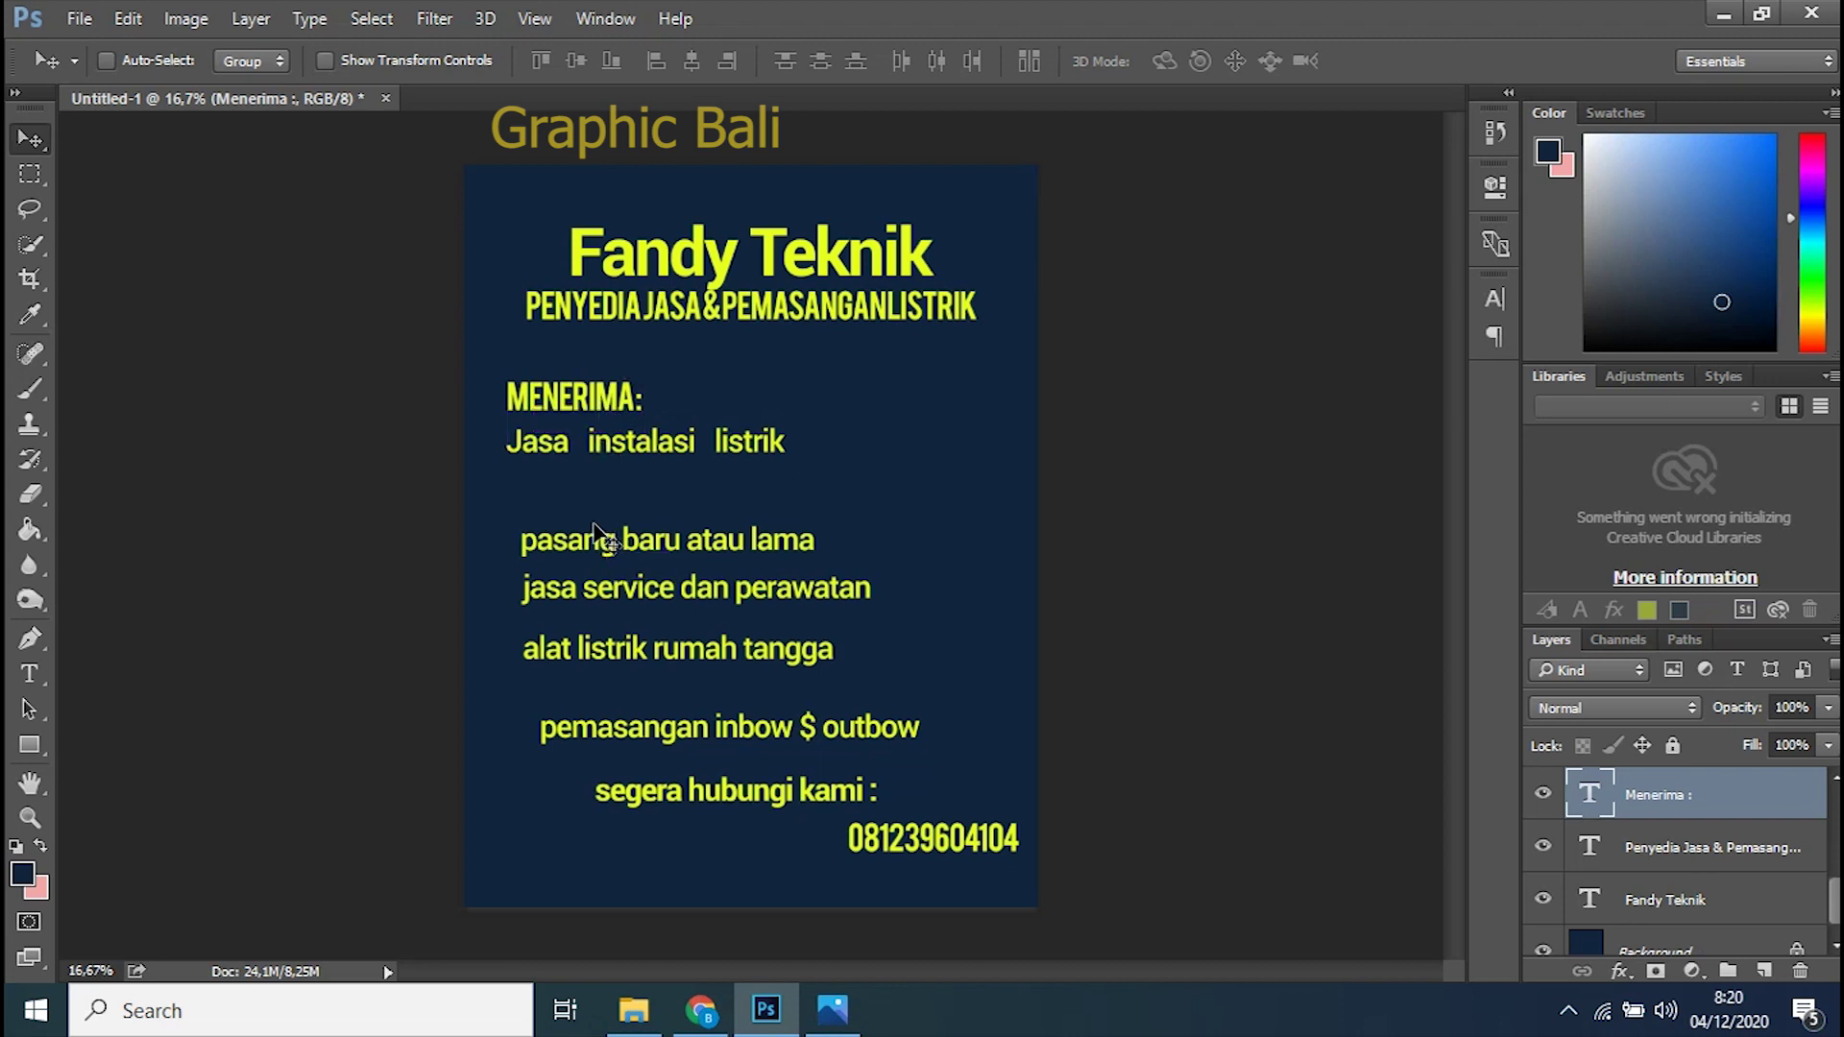
Step: Pull 'pasang baru atau lama', the two-line service item and 'pemasangan inbow $ outbow' up into the column
{"action": "right_click", "coordinate": [615, 537]}
{"action": "left_click", "coordinate": [653, 554]}
{"action": "mouse_move", "coordinate": [637, 540]}
{"action": "left_mouse_down"}
{"action": "mouse_move", "coordinate": [616, 488]}
{"action": "mouse_move", "coordinate": [631, 493]}
{"action": "left_mouse_up"}
{"action": "right_click", "coordinate": [634, 597]}
{"action": "left_click", "coordinate": [663, 609]}
{"action": "left_click_drag", "start_coordinate": [657, 586], "coordinate": [637, 548]}
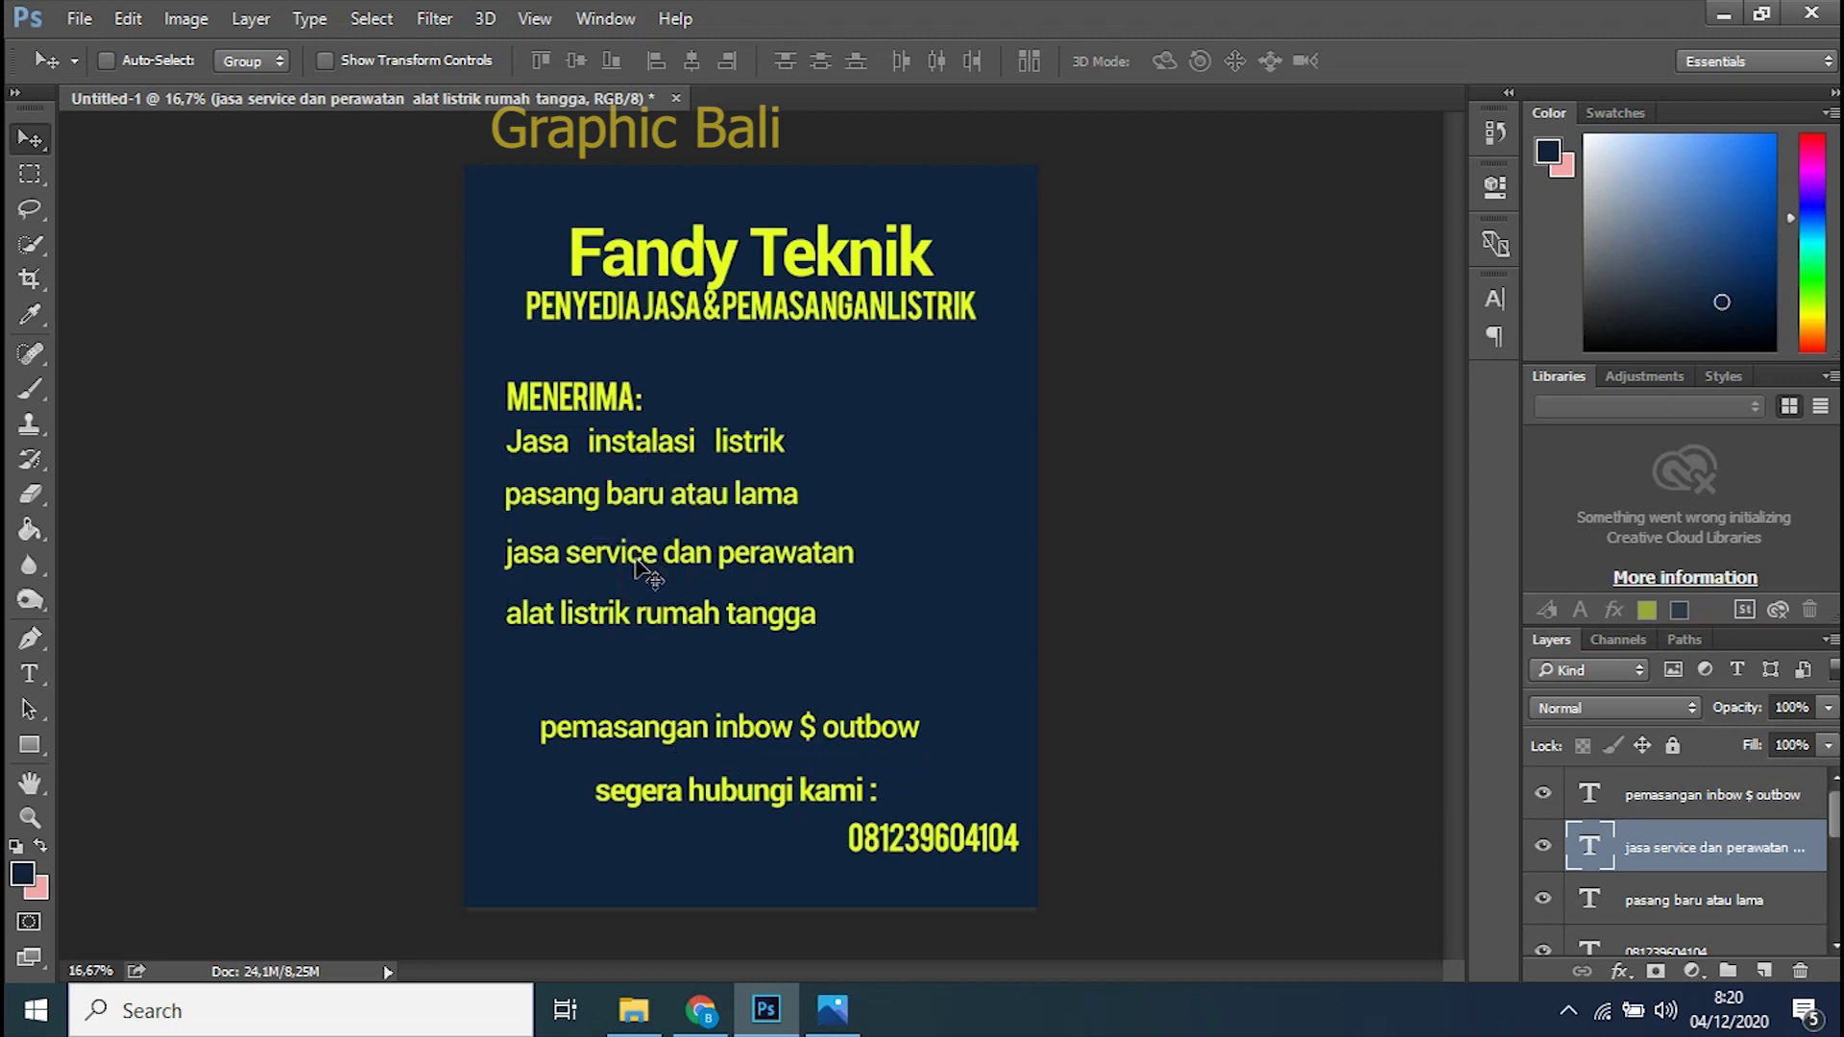
{"action": "right_click", "coordinate": [702, 740]}
{"action": "left_click", "coordinate": [744, 747]}
{"action": "left_click_drag", "start_coordinate": [745, 731], "coordinate": [707, 679]}
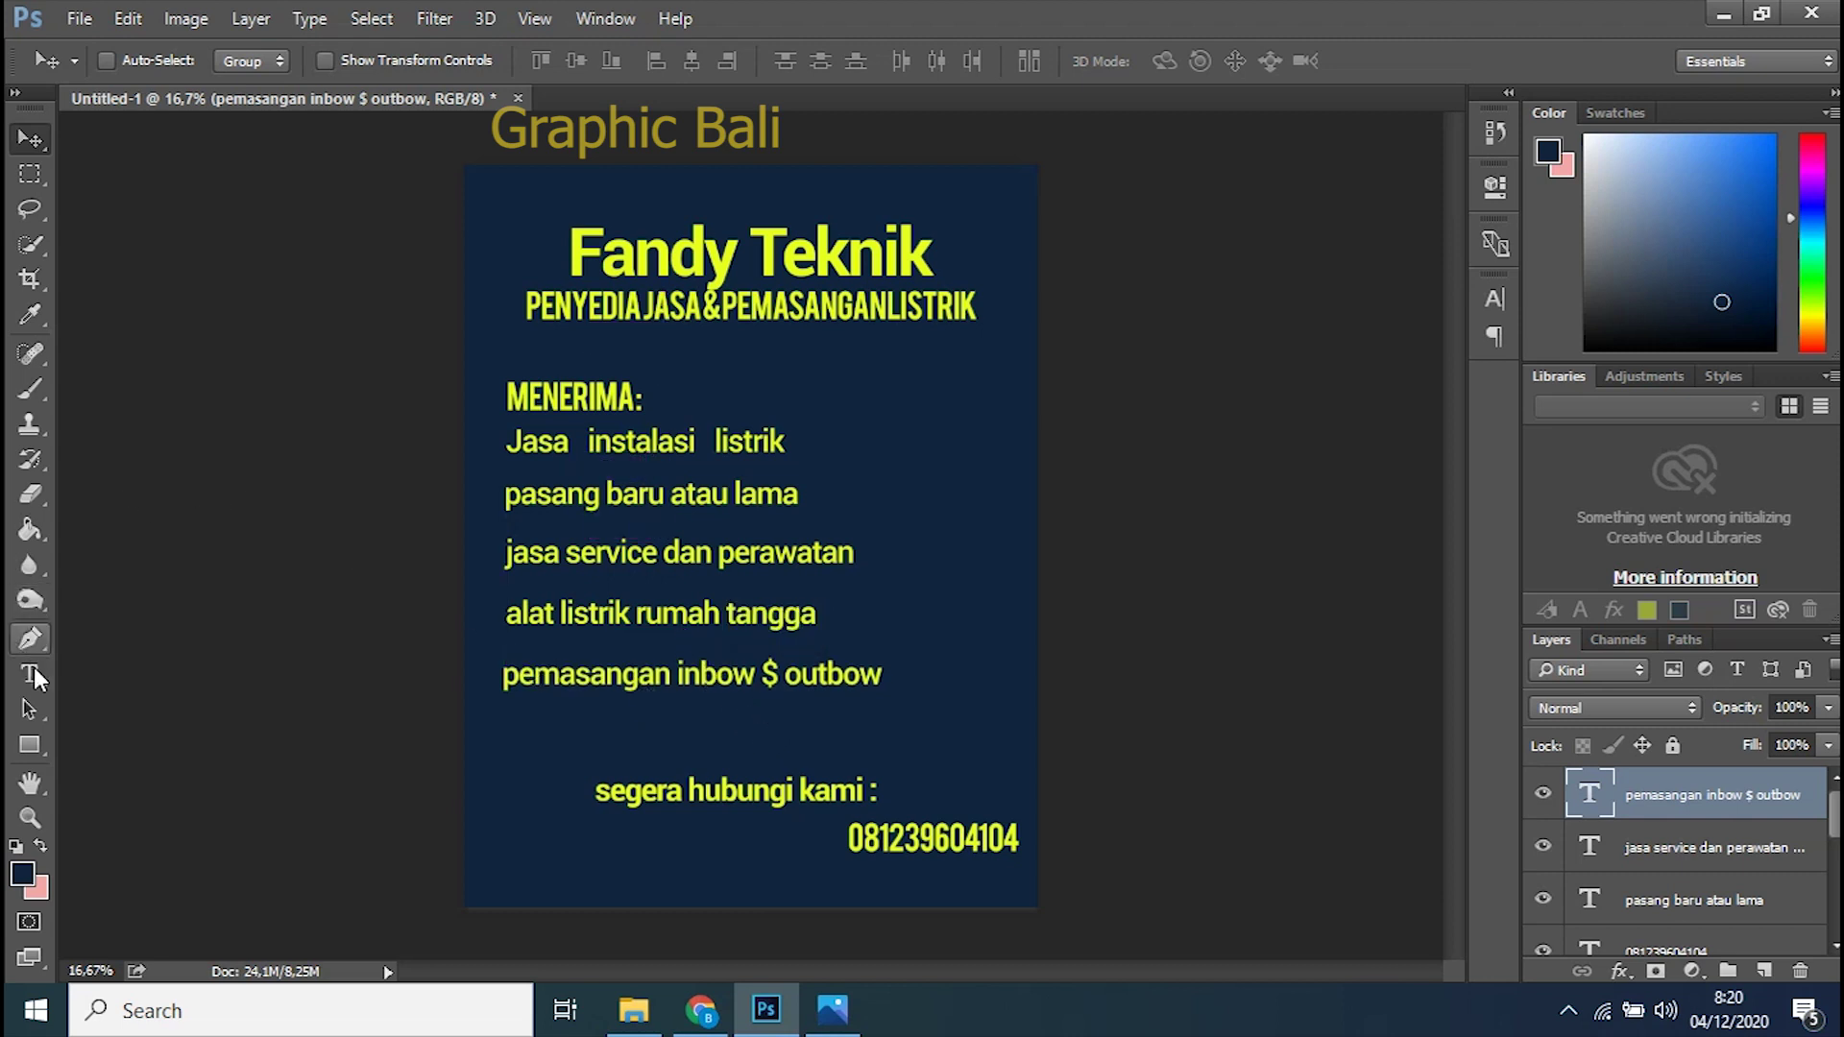
{"action": "left_click", "coordinate": [29, 674]}
Step: Change '$' to '&' and capitalise 'Pemasangan' in the last service line
{"action": "left_click", "coordinate": [773, 675]}
{"action": "double_click", "coordinate": [772, 676]}
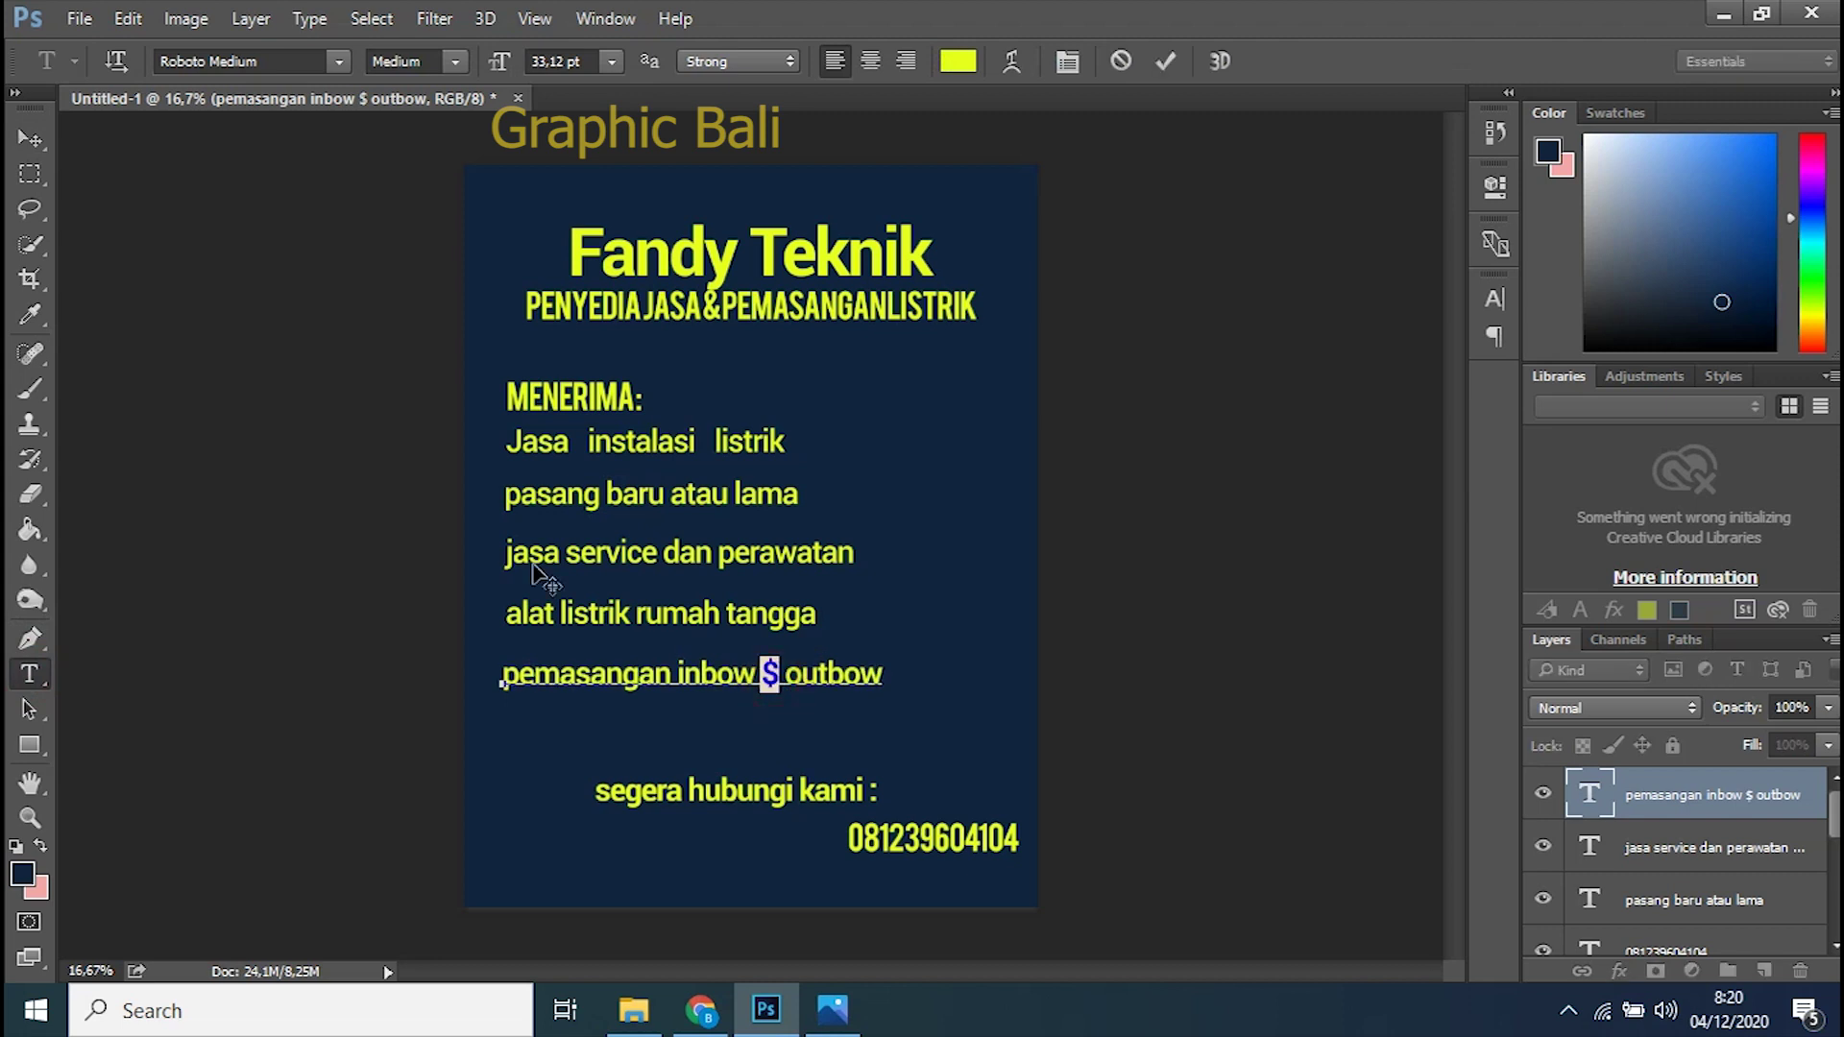
{"action": "type", "text": "&"}
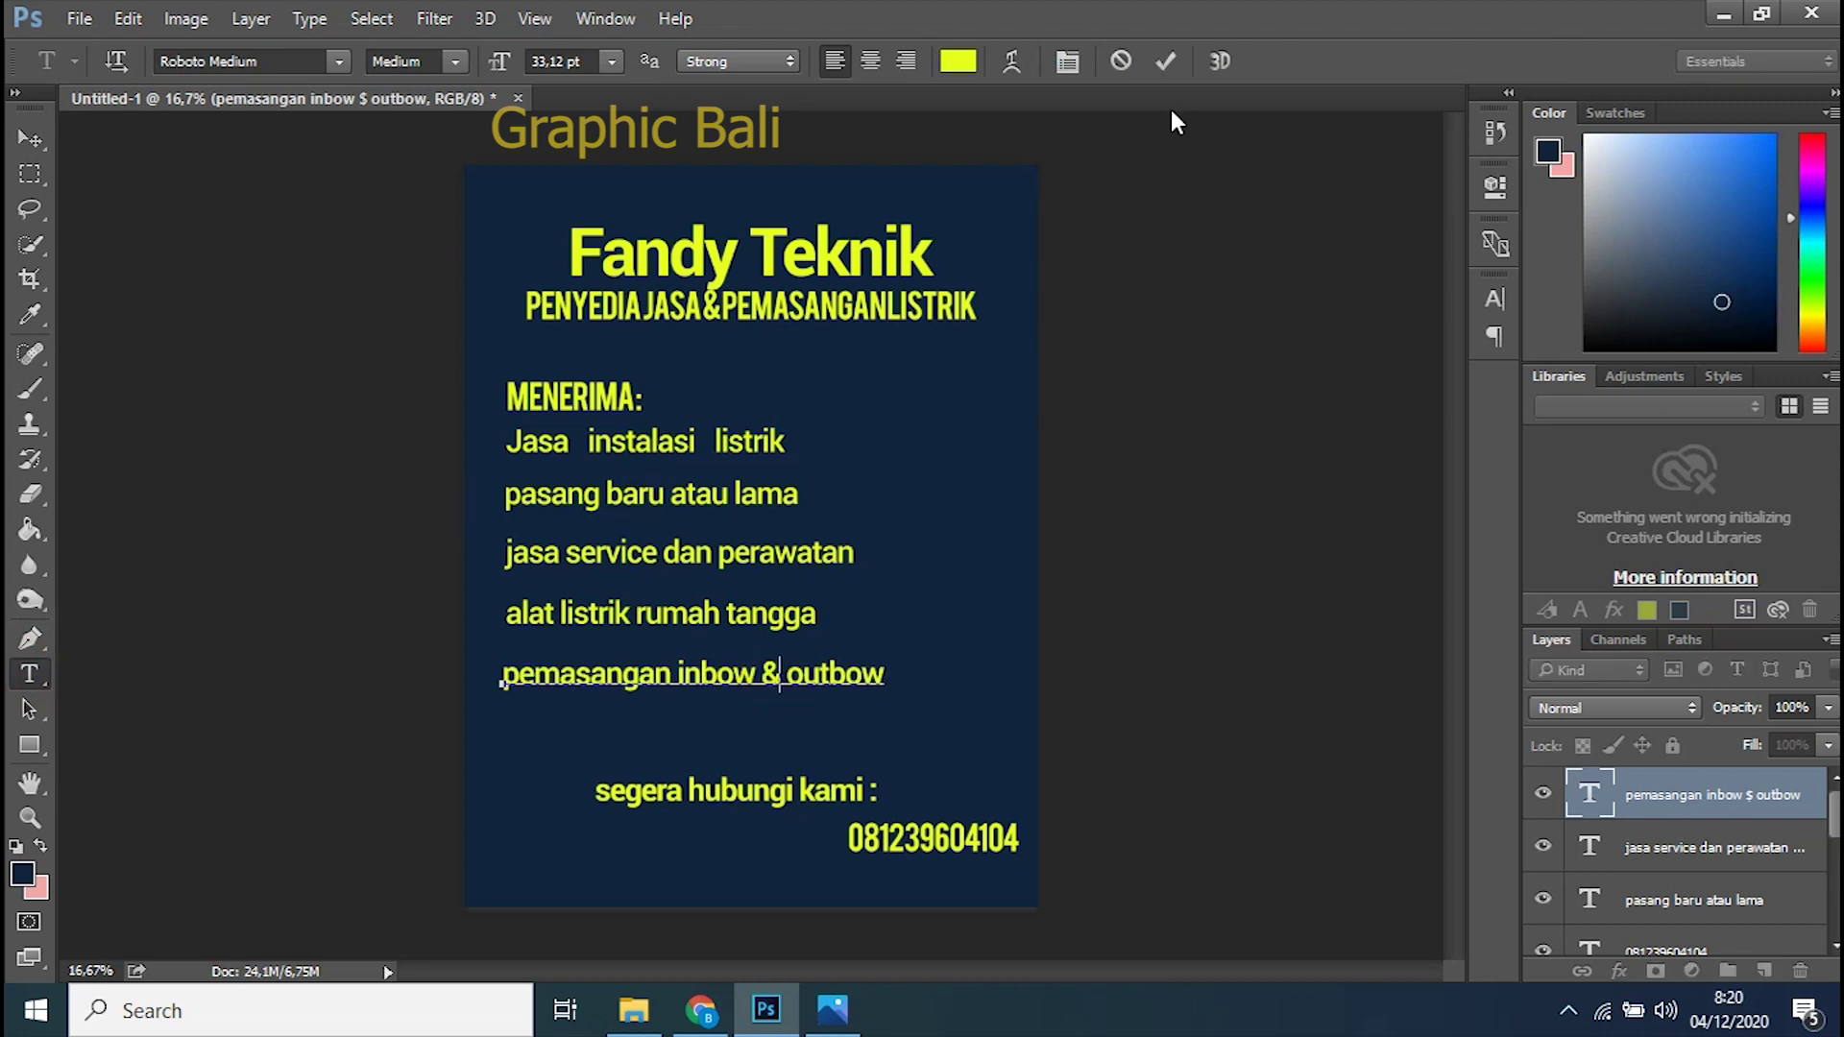
{"action": "left_click", "coordinate": [516, 677]}
{"action": "key", "text": "Delete"}
{"action": "type", "text": "P"}
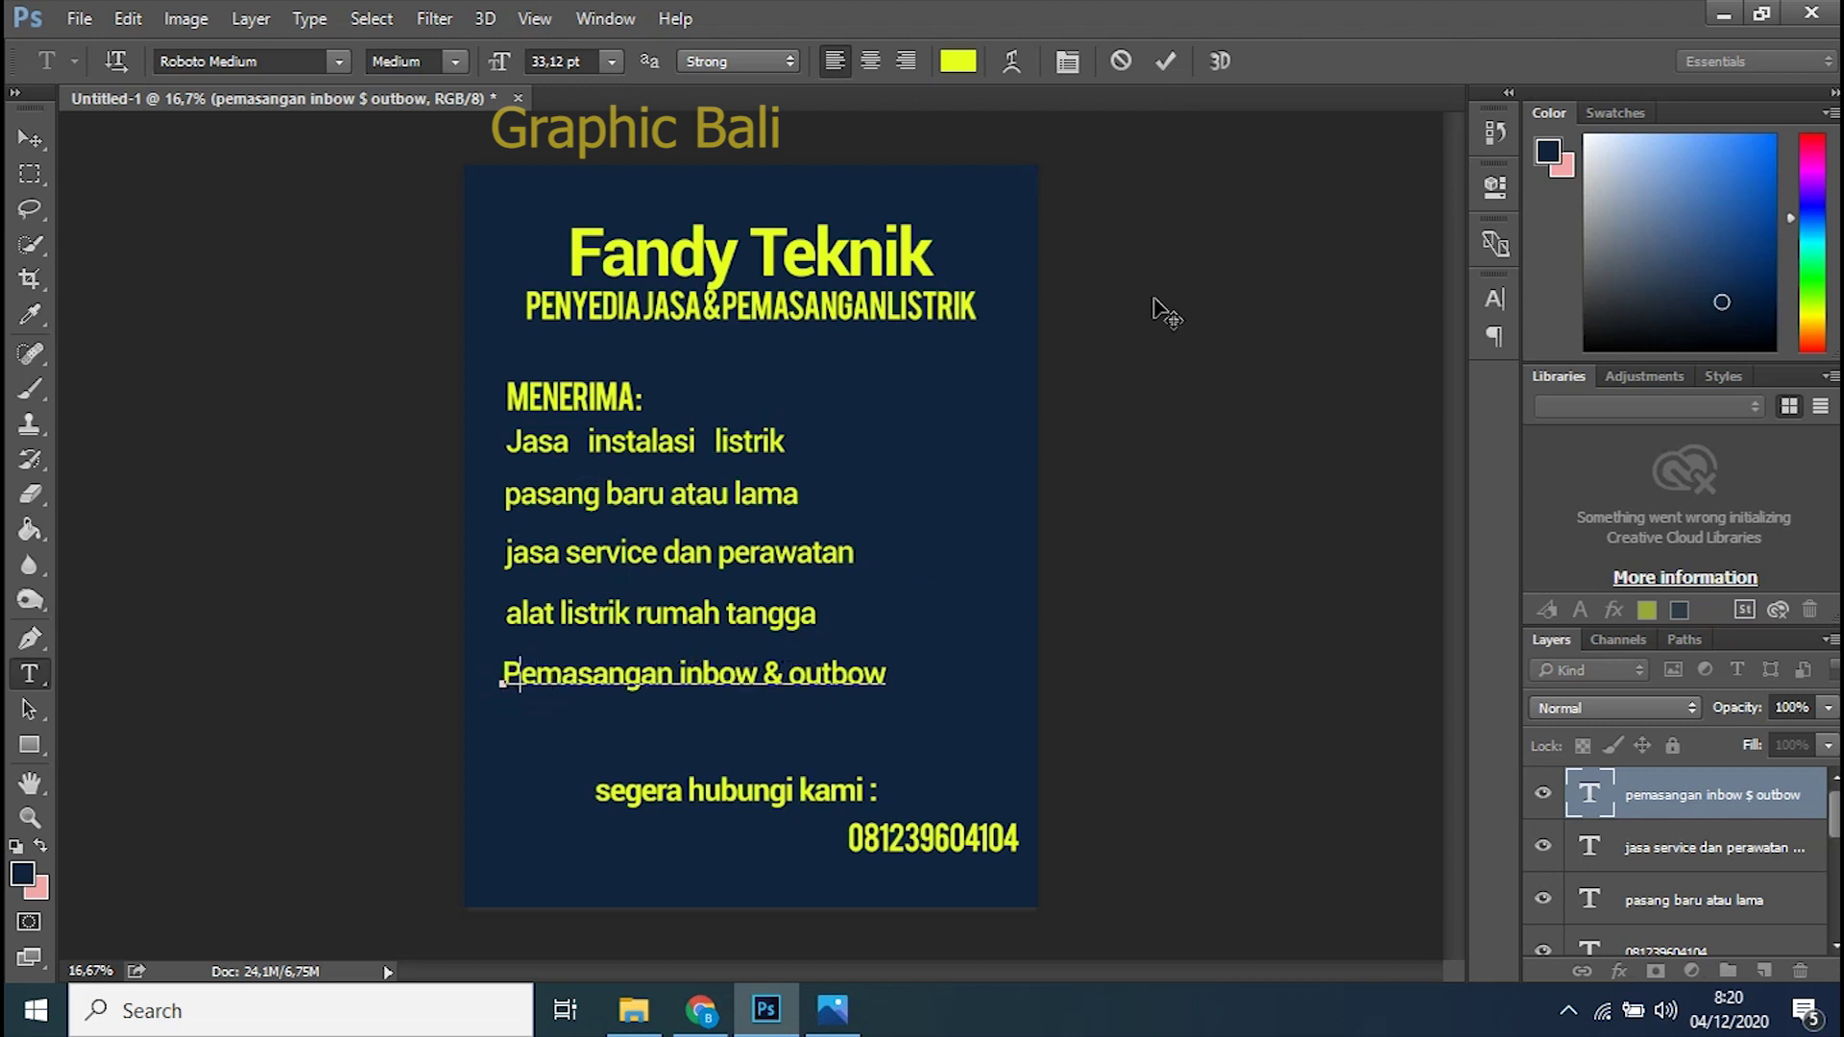
{"action": "left_click", "coordinate": [1165, 61]}
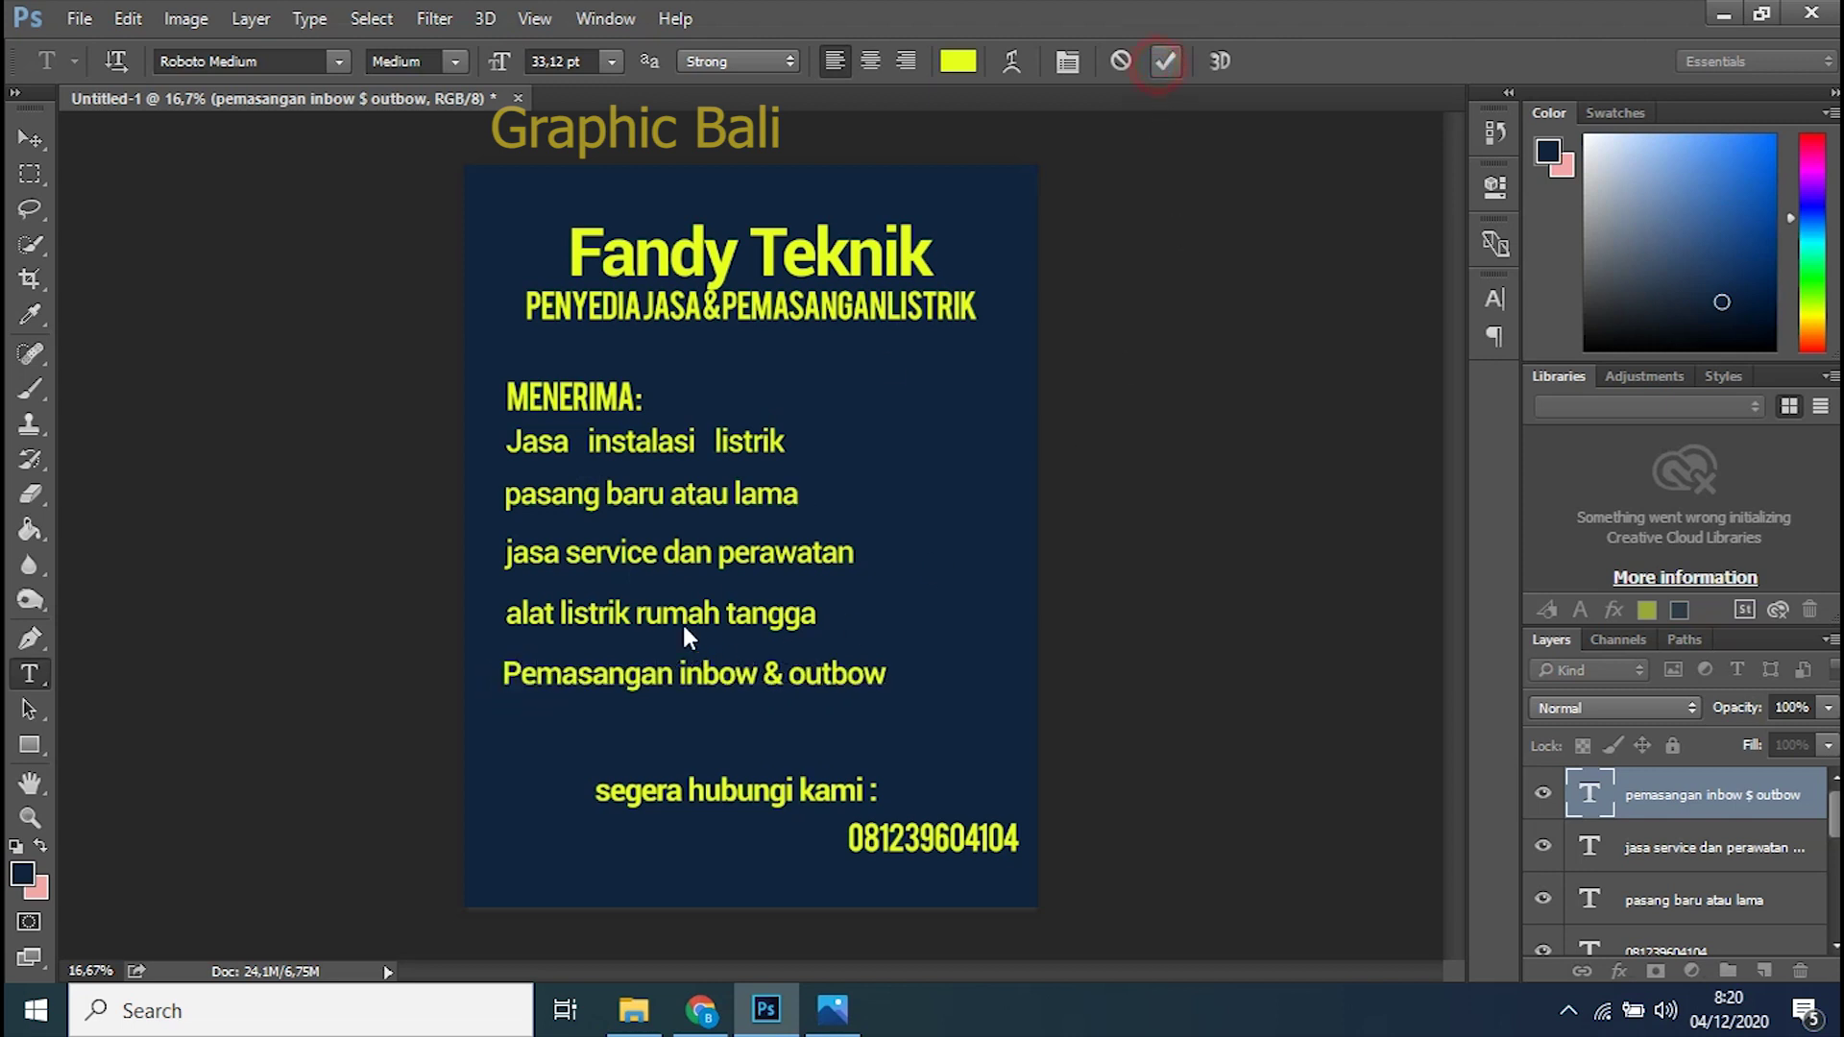
Step: Capitalise 'Jasa' in the 'Jasa service dan perawatan' line
{"action": "left_click", "coordinate": [527, 619]}
{"action": "key", "text": "Delete"}
{"action": "key", "text": "ctrl+z"}
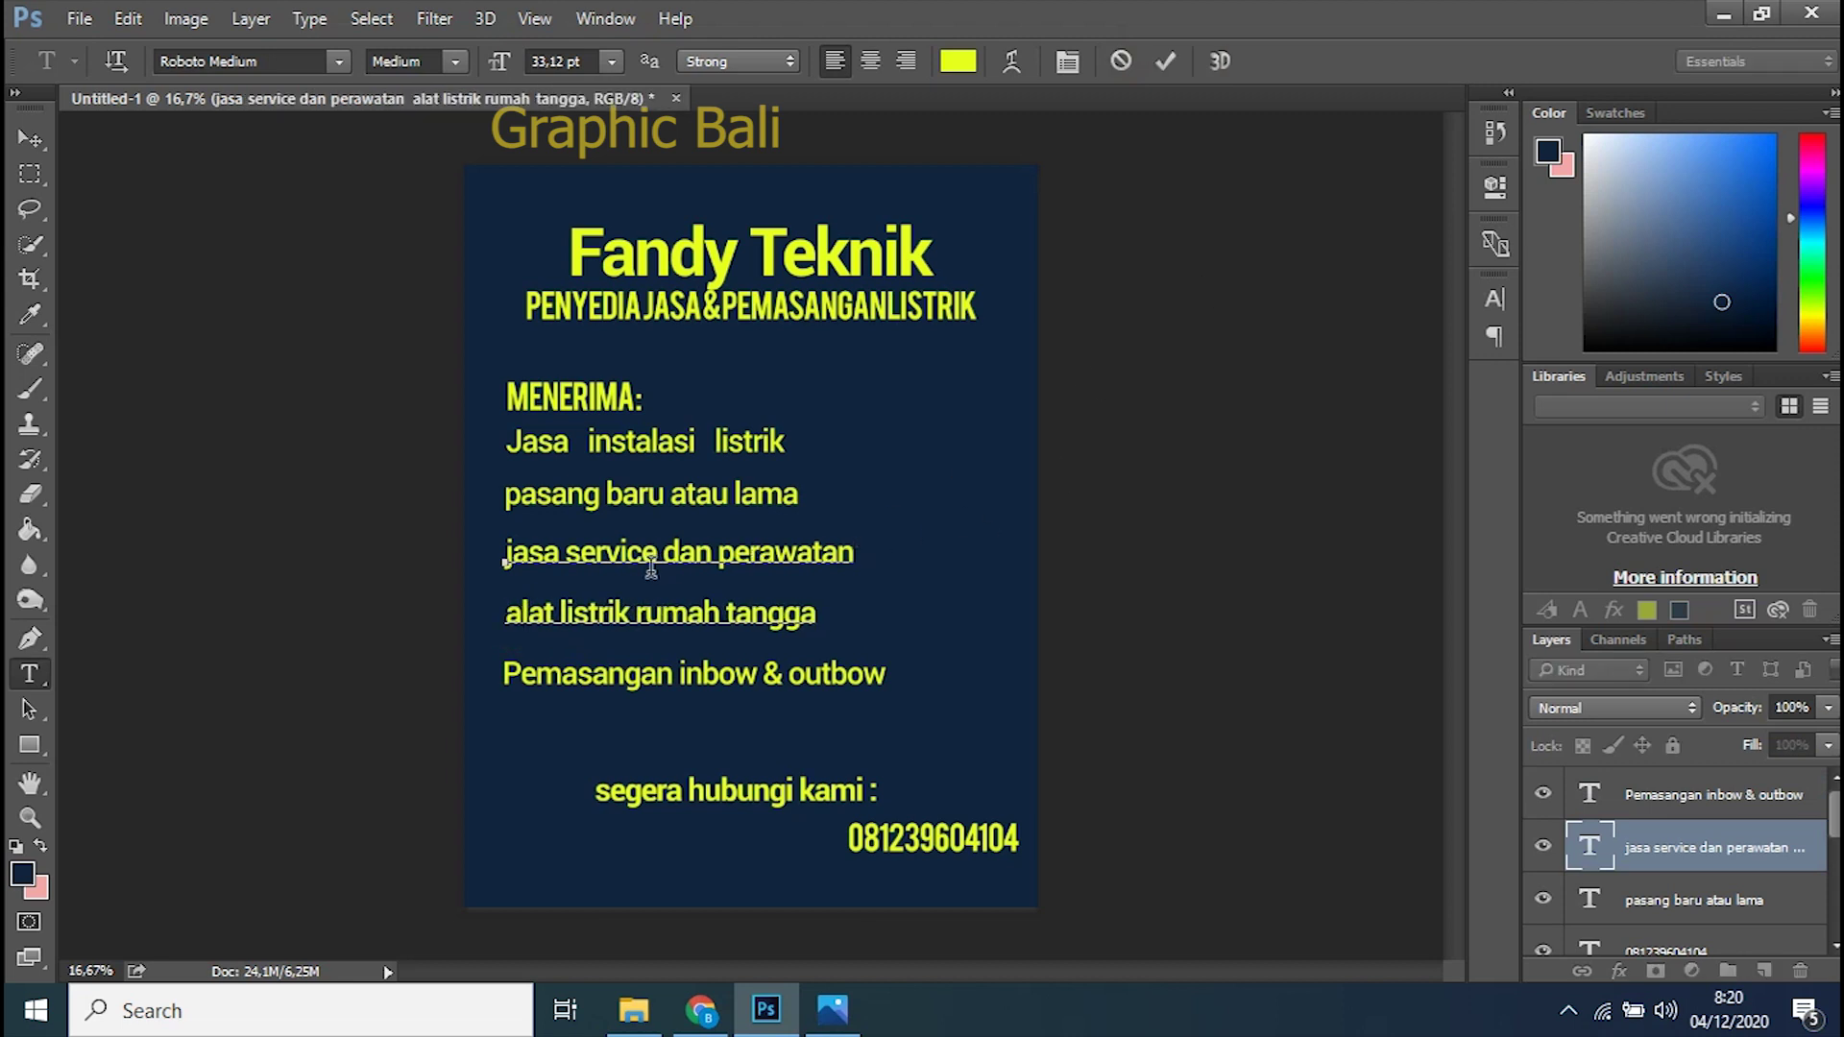
{"action": "left_click", "coordinate": [517, 553]}
{"action": "key", "text": "BackSpace"}
{"action": "type", "text": "J"}
{"action": "left_click", "coordinate": [1171, 63]}
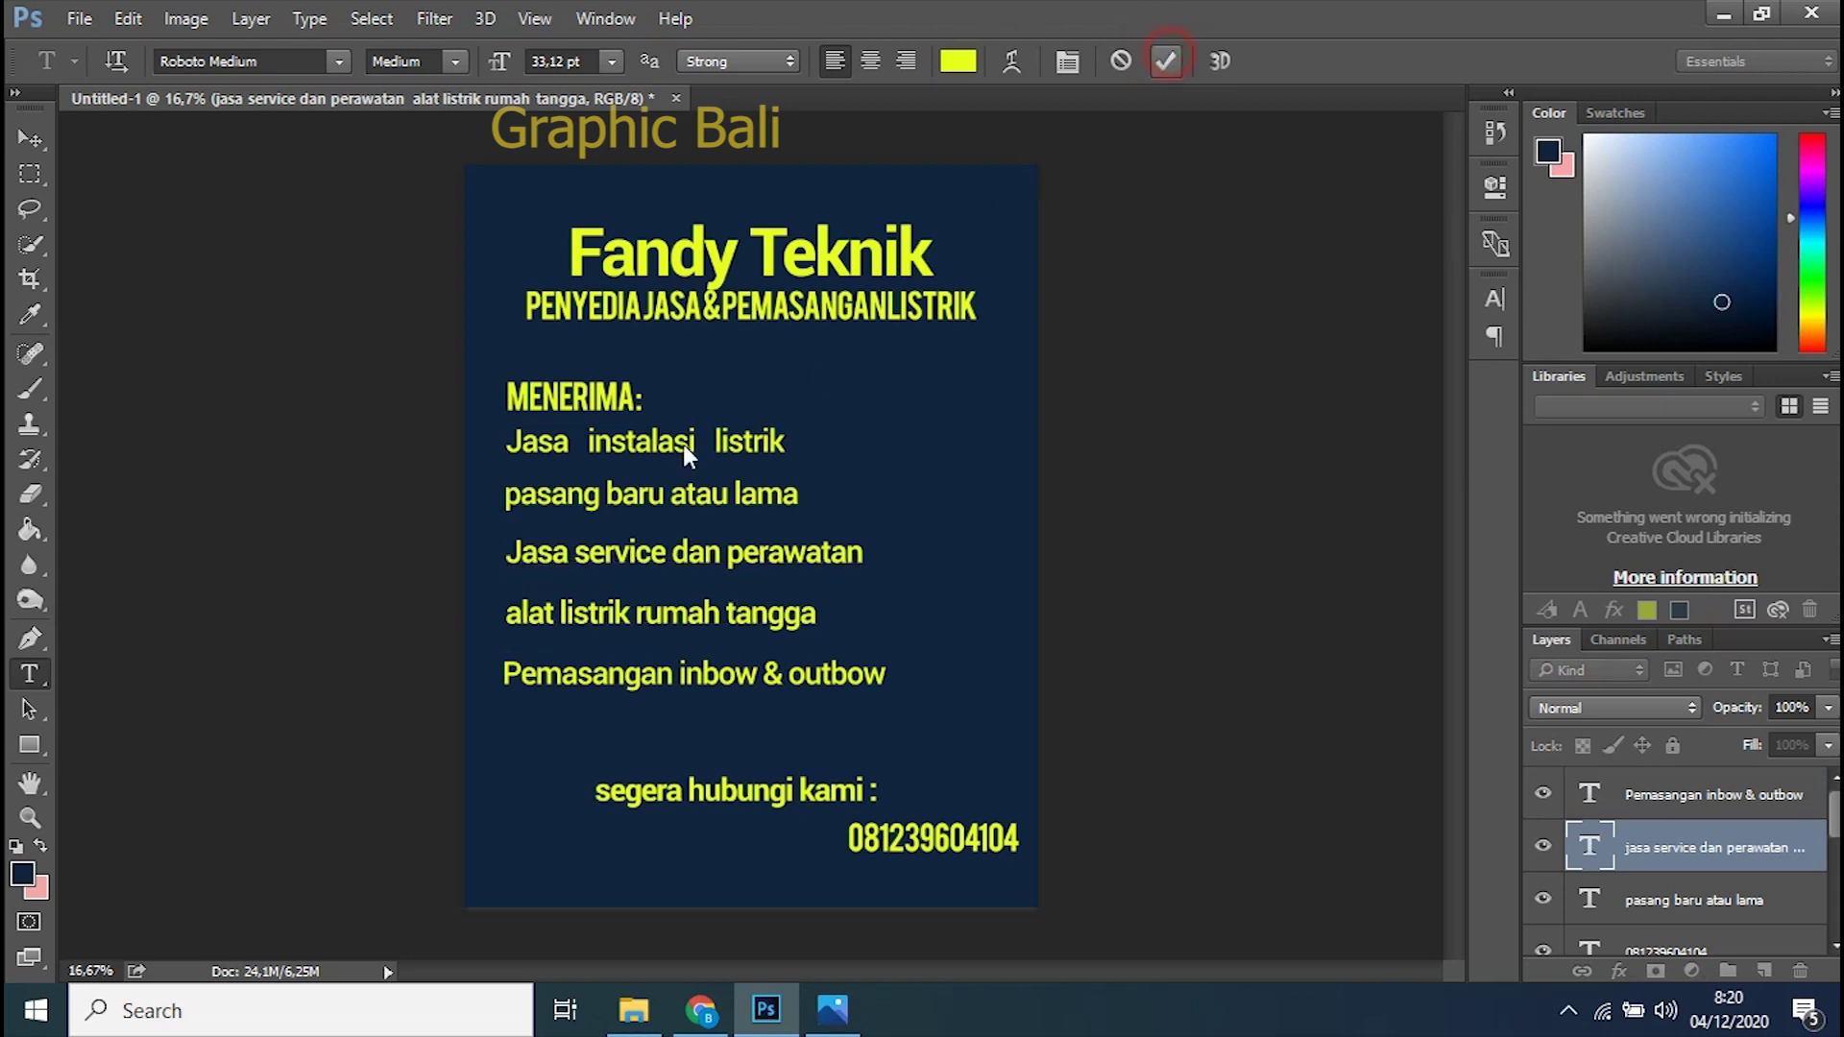
Step: Capitalise 'Pasang' in the 'Pasang baru atau lama' line
{"action": "left_click", "coordinate": [512, 496]}
{"action": "key", "text": "BackSpace"}
{"action": "type", "text": "P"}
{"action": "left_click", "coordinate": [1178, 67]}
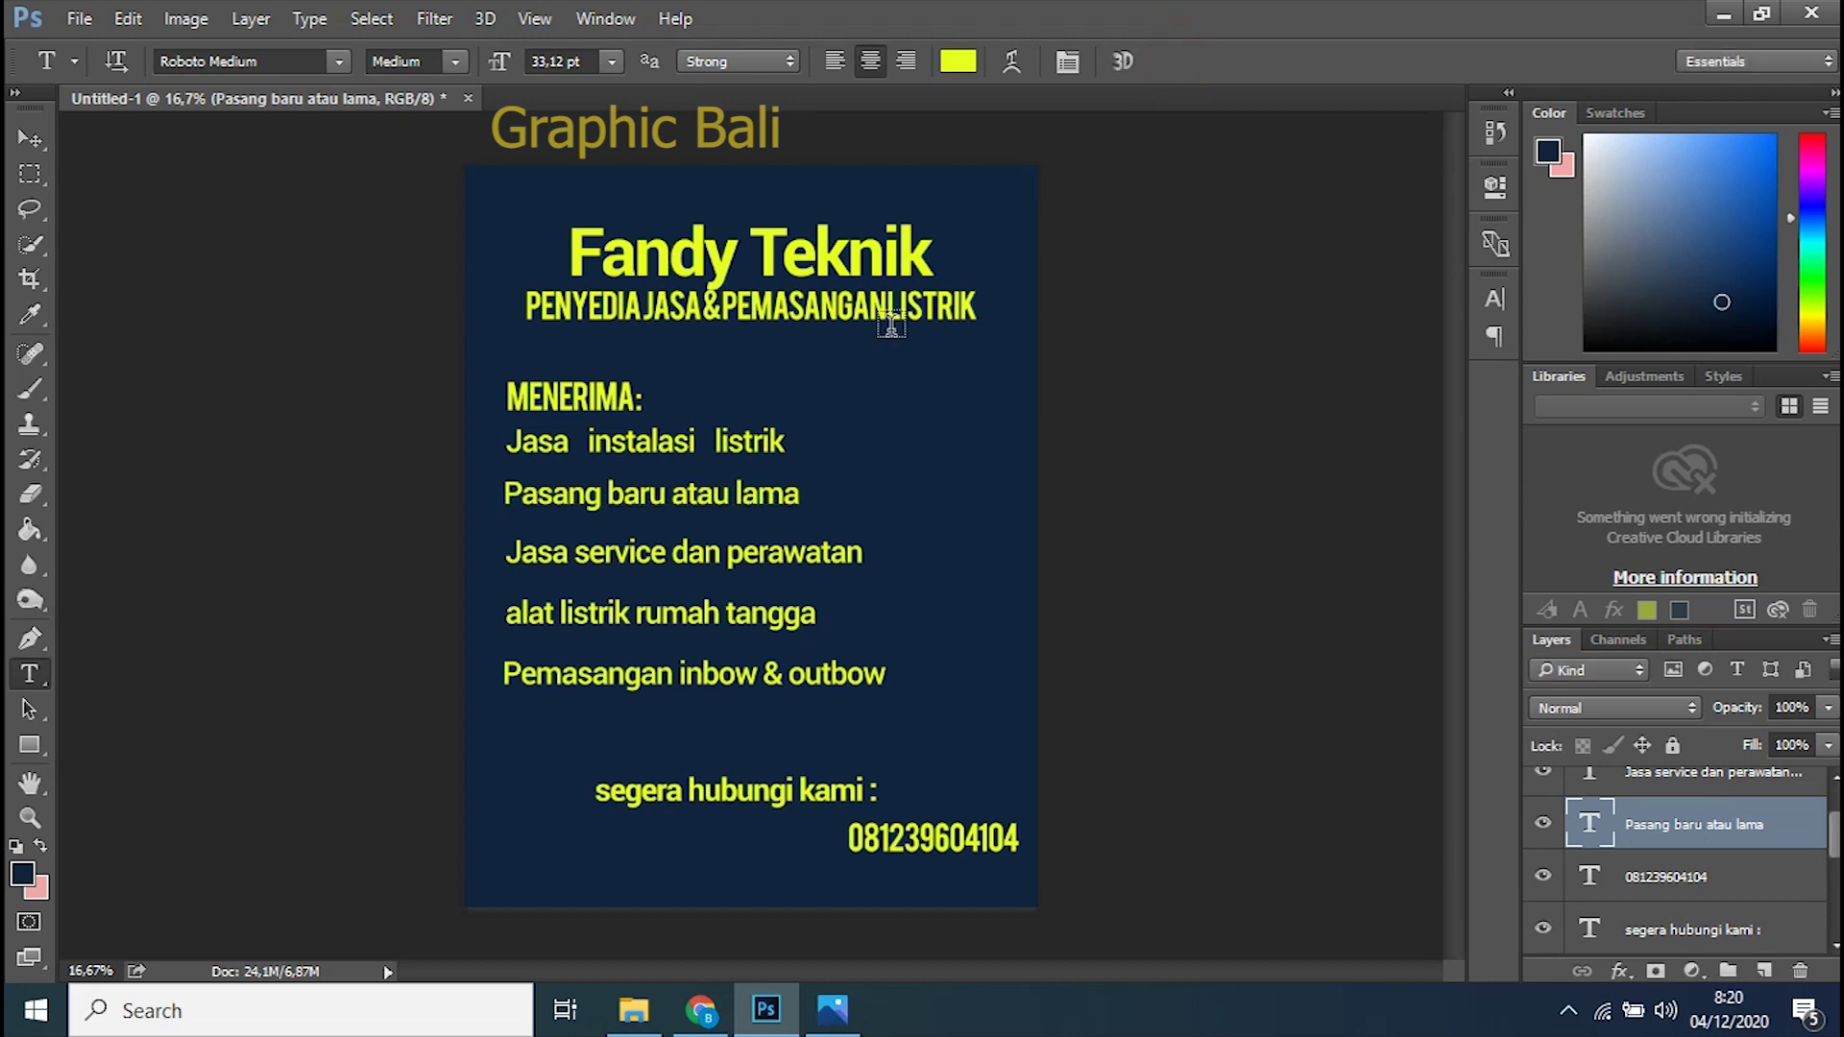
{"action": "left_click", "coordinate": [31, 140]}
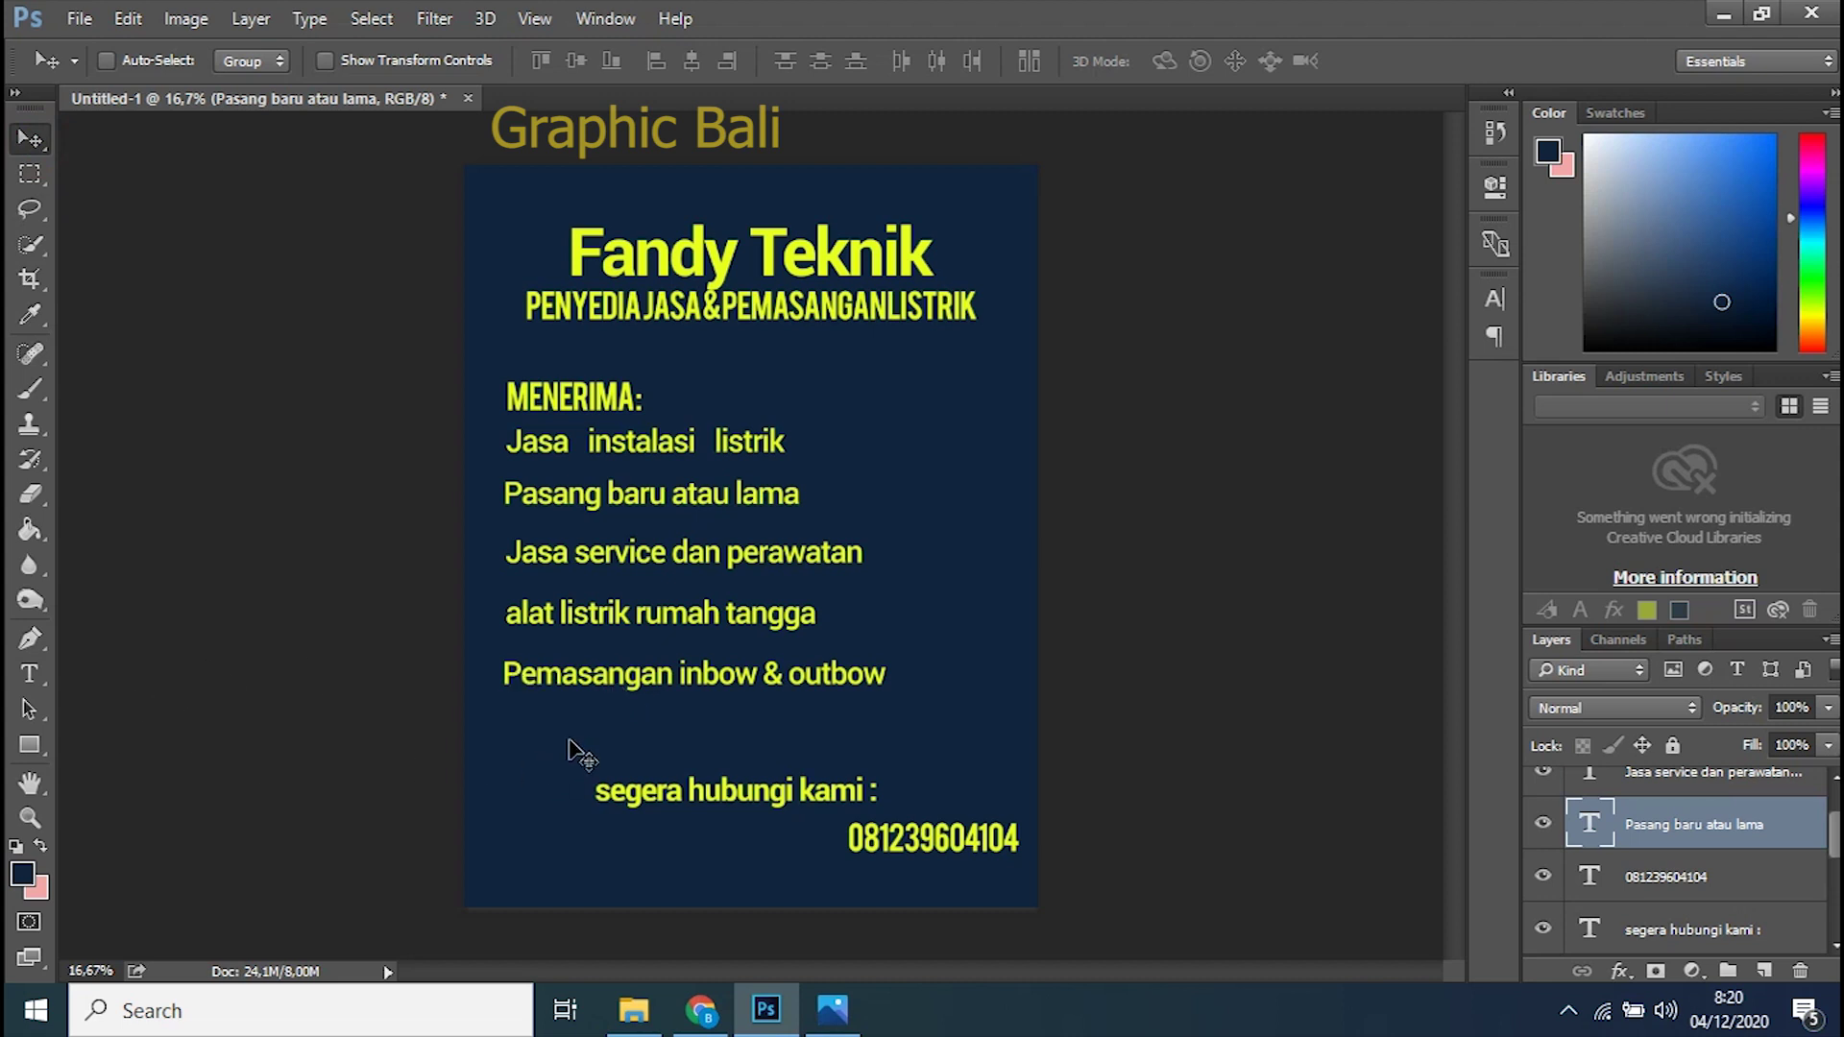
Step: Nudge the Pasang line and shift the Jasa service line slightly left
{"action": "left_click_drag", "start_coordinate": [593, 670], "coordinate": [593, 679]}
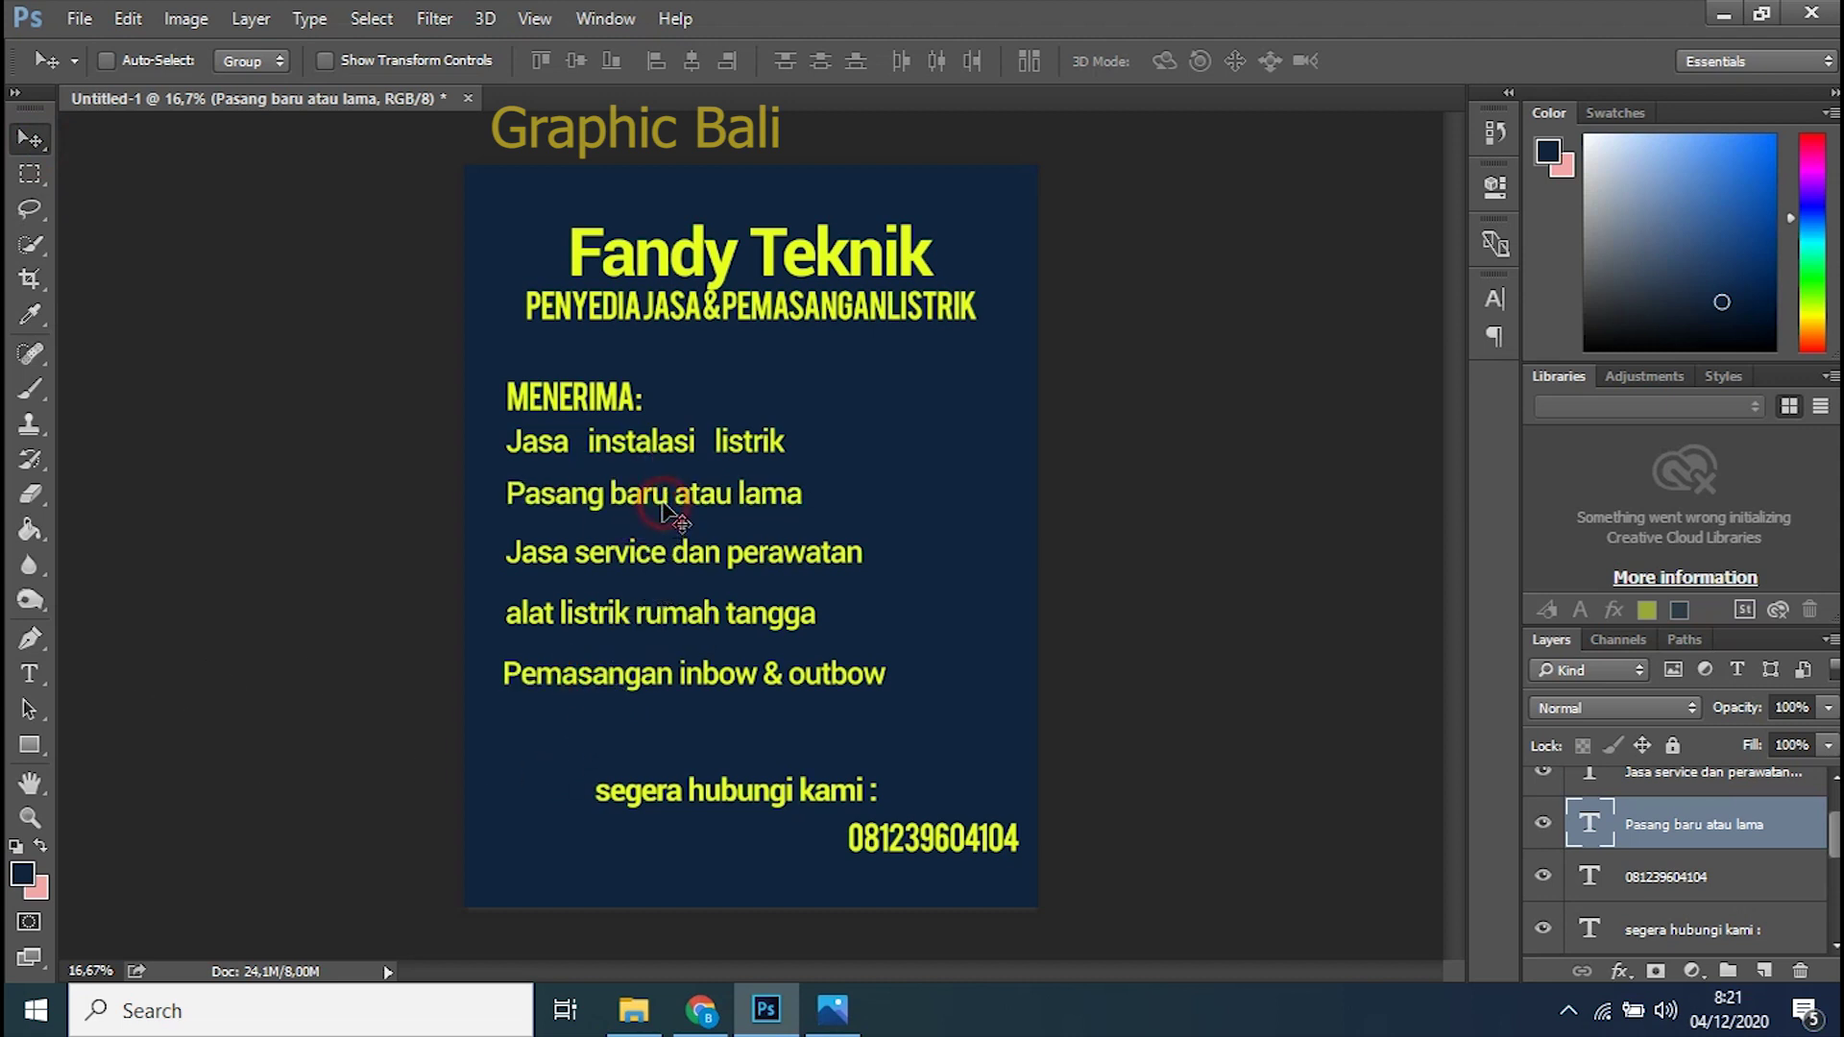
{"action": "right_click", "coordinate": [662, 567]}
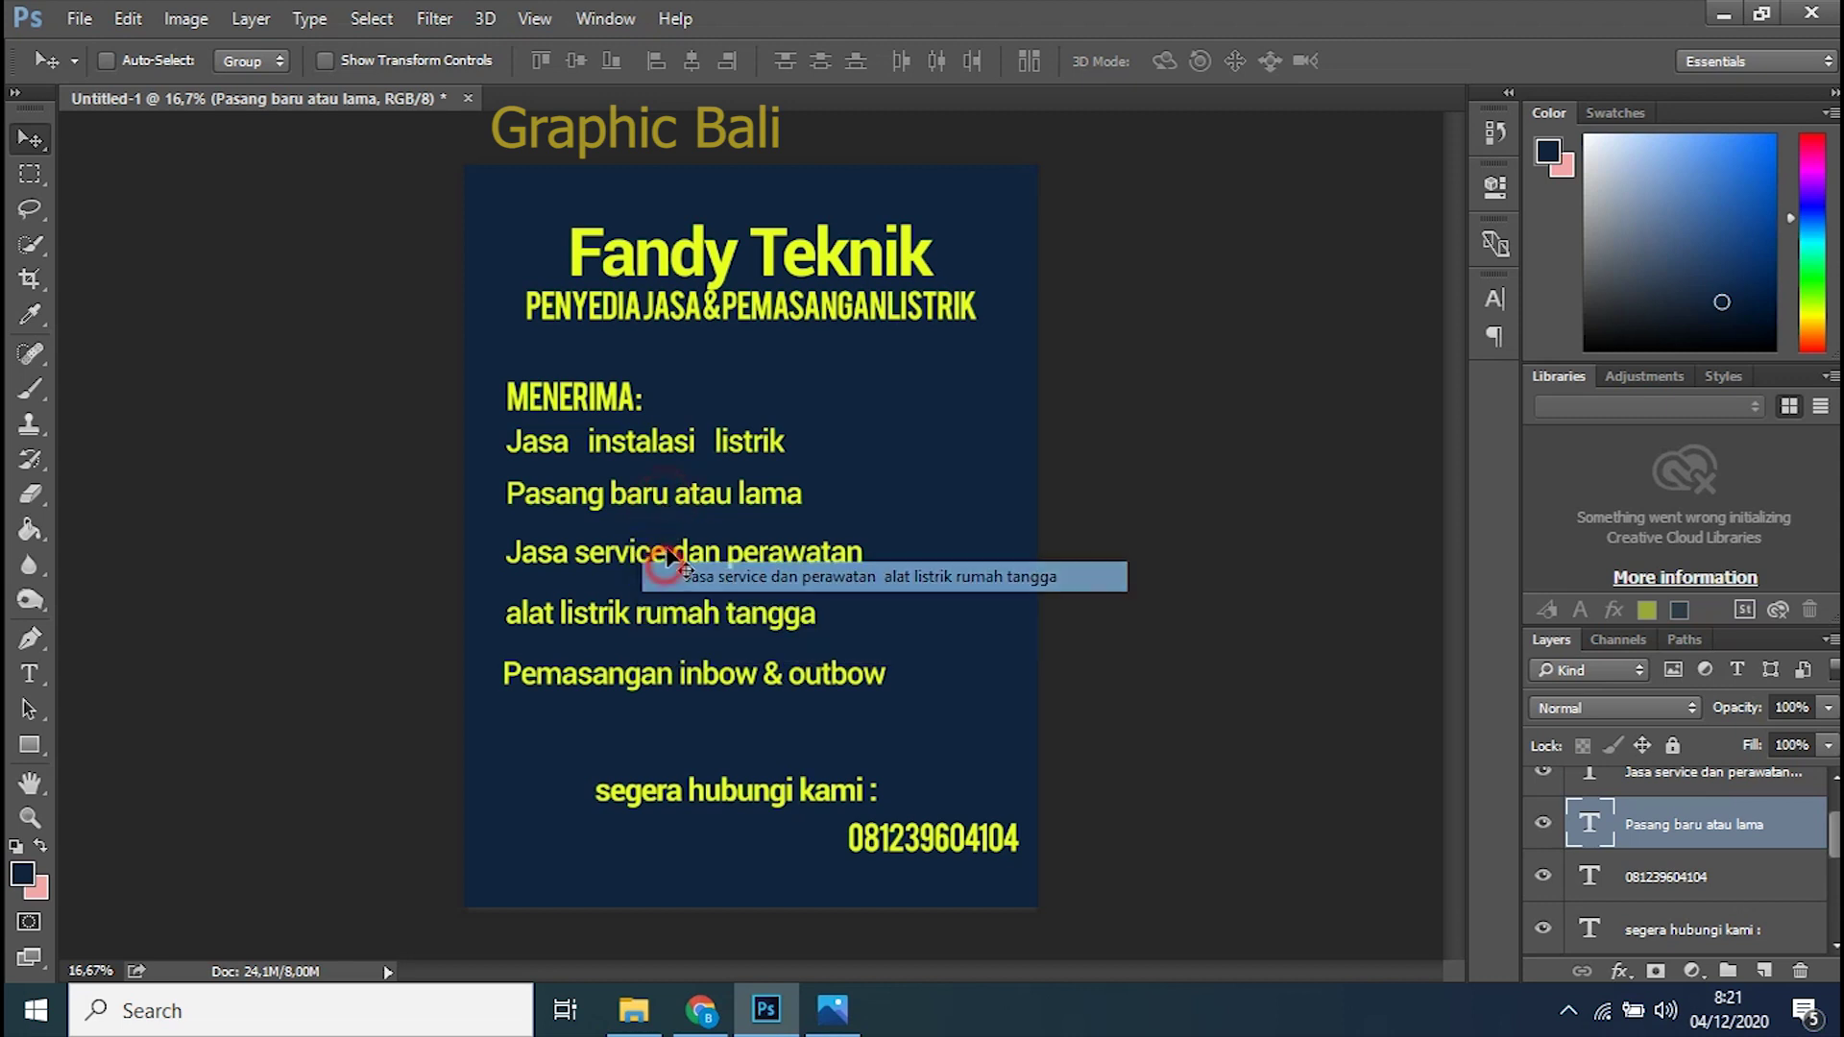
{"action": "left_click", "coordinate": [672, 576]}
{"action": "left_click_drag", "start_coordinate": [672, 548], "coordinate": [655, 583]}
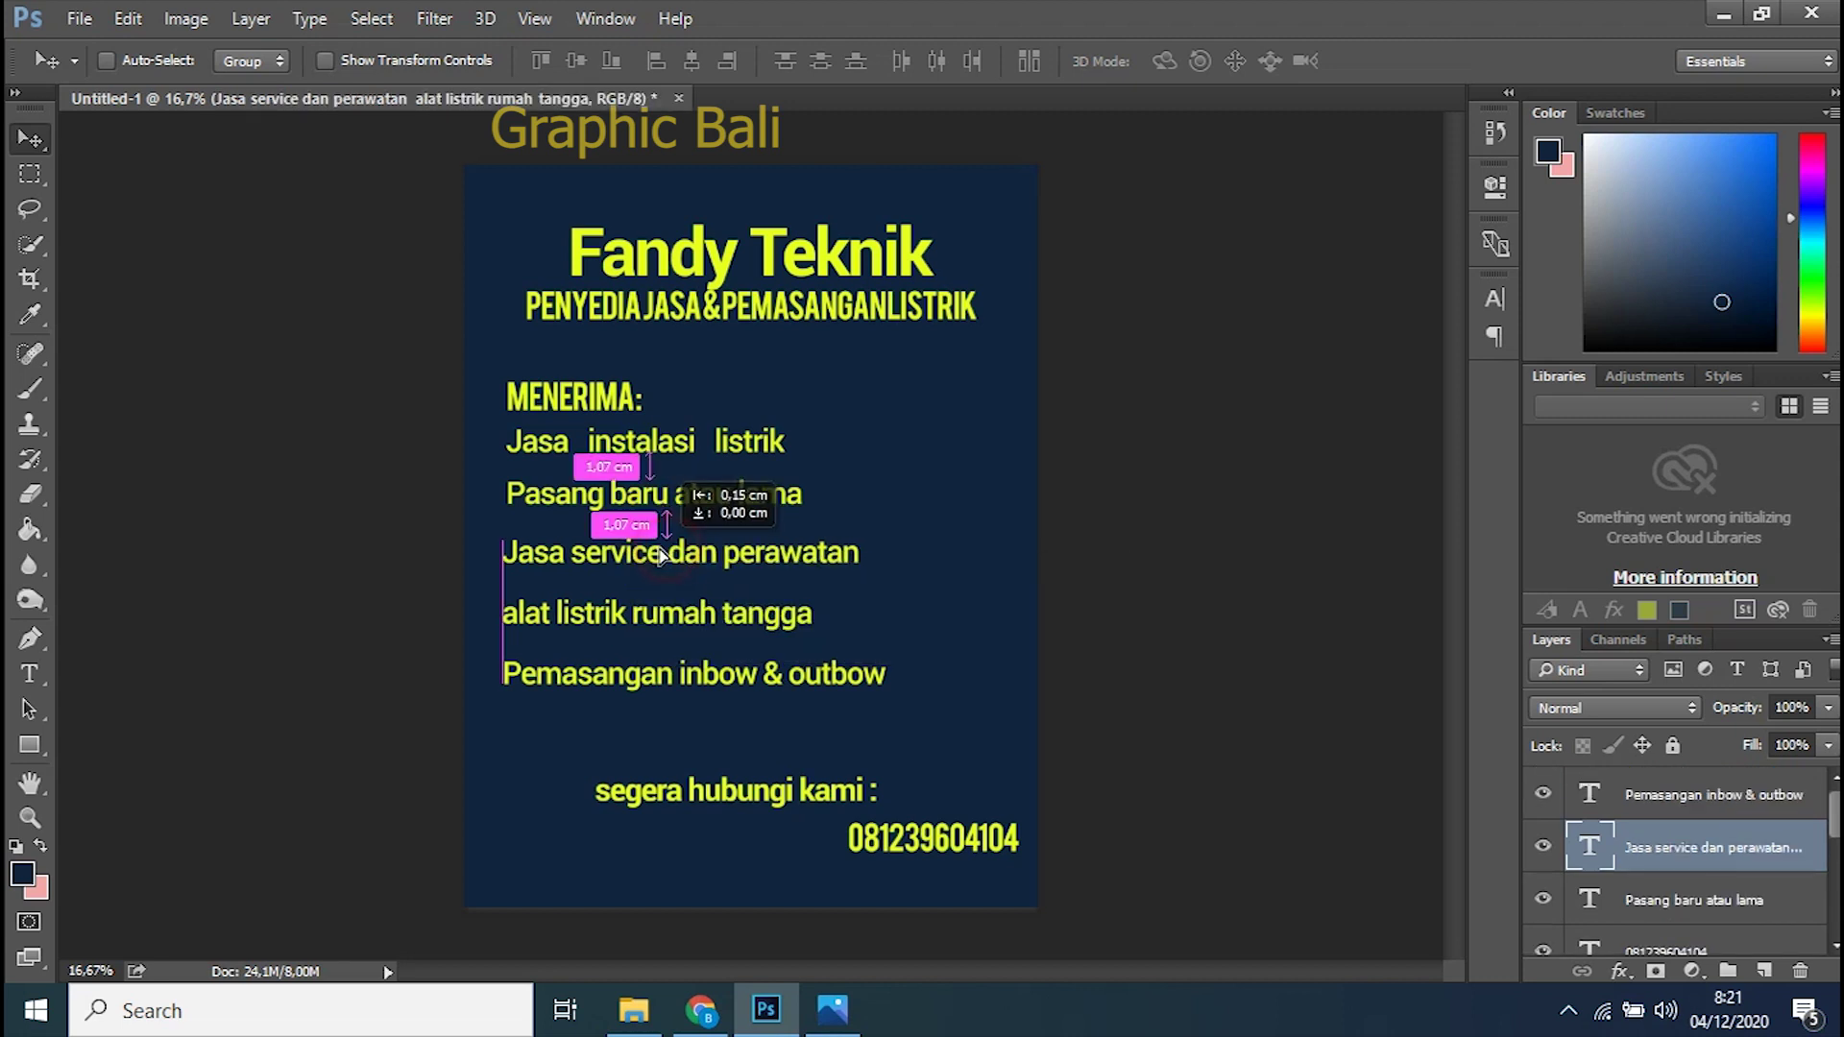
{"action": "right_click", "coordinate": [646, 620]}
{"action": "left_click", "coordinate": [602, 671]}
Step: Shift the Pemasangan line left and move the Jasa service block up about 12 px
{"action": "right_click", "coordinate": [601, 678]}
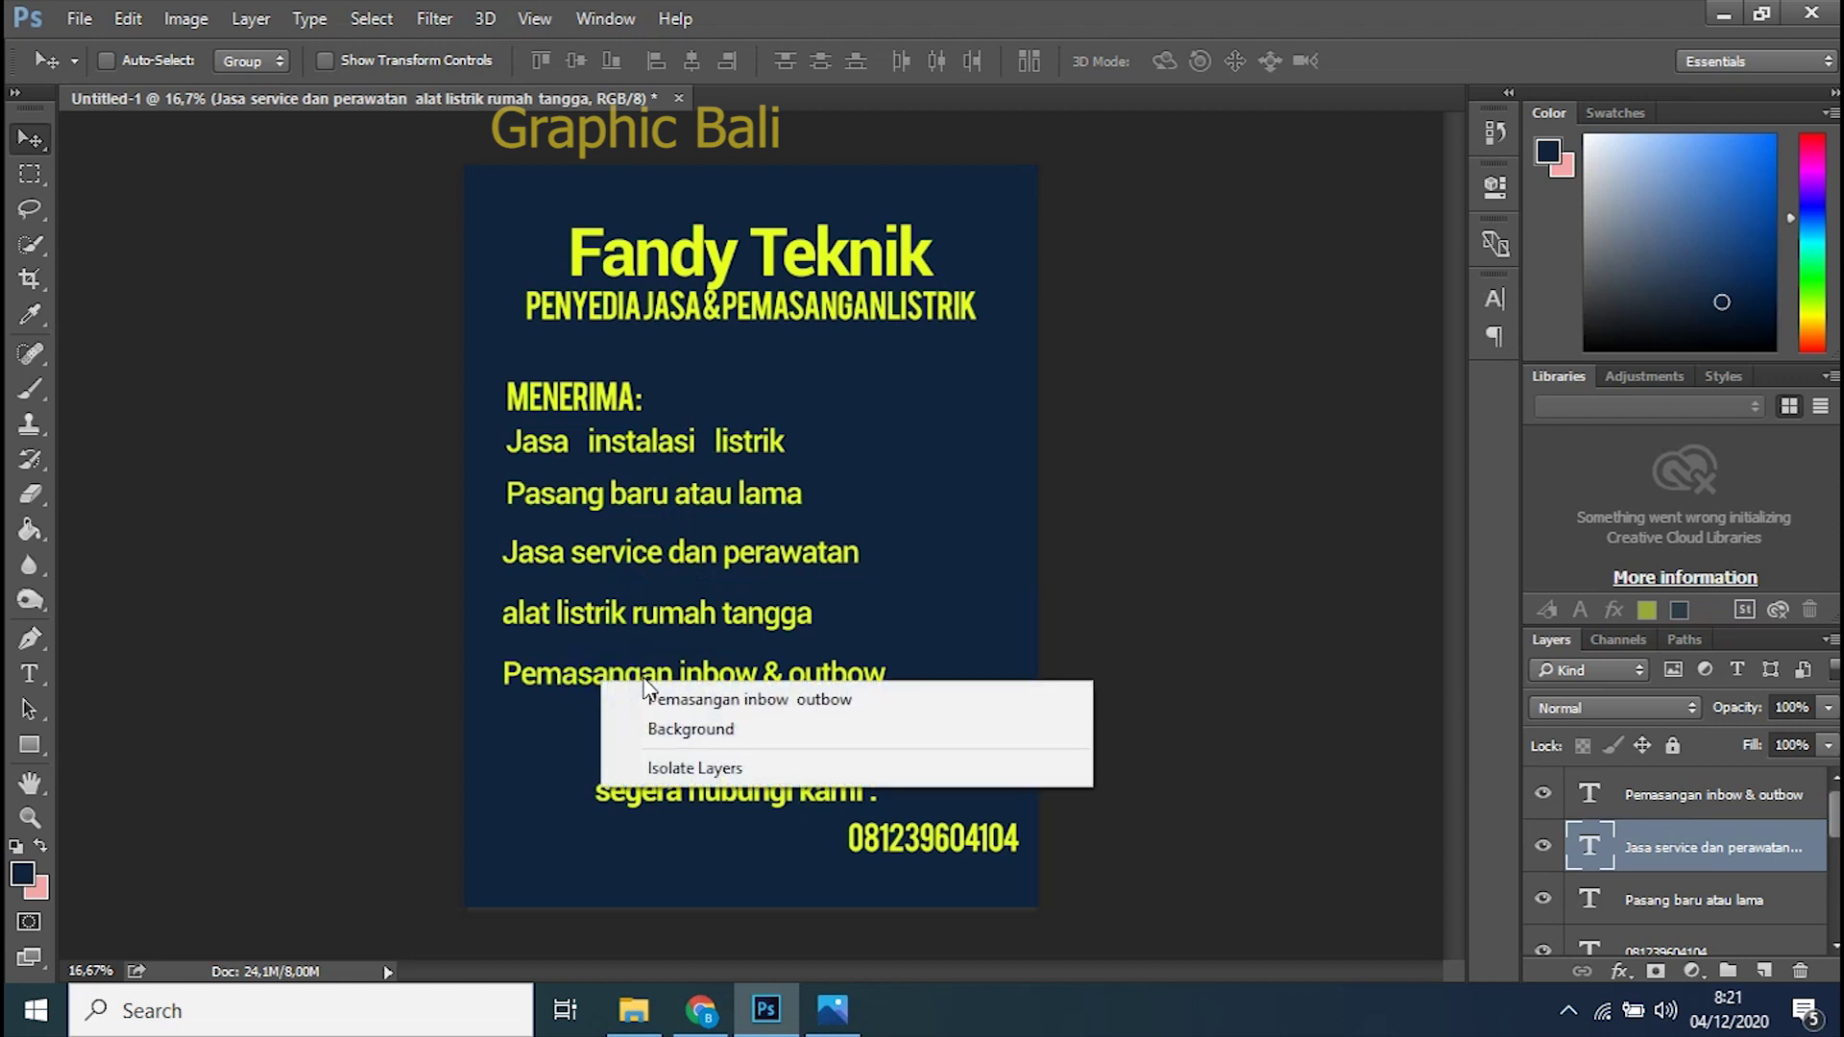
{"action": "left_click", "coordinate": [658, 696]}
{"action": "left_click_drag", "start_coordinate": [665, 675], "coordinate": [660, 669]}
{"action": "right_click", "coordinate": [661, 620]}
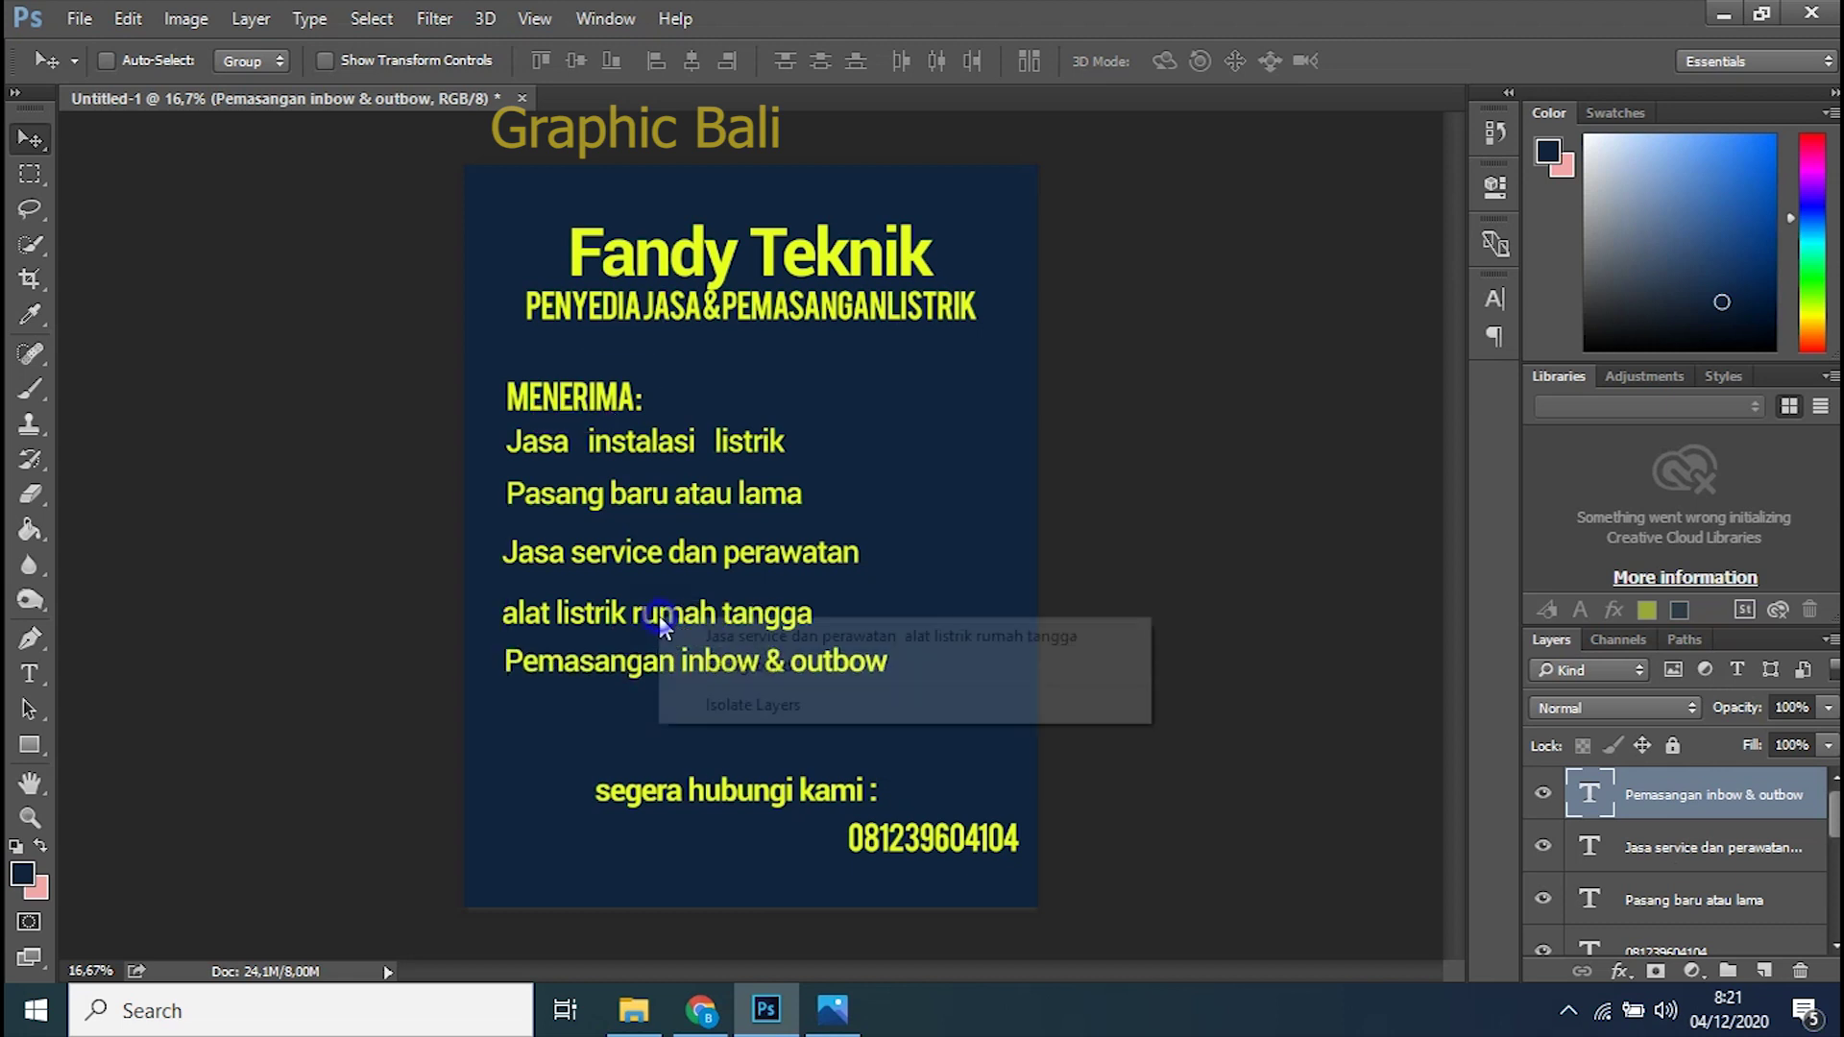
{"action": "left_click", "coordinate": [700, 627]}
{"action": "left_click_drag", "start_coordinate": [700, 618], "coordinate": [688, 606]}
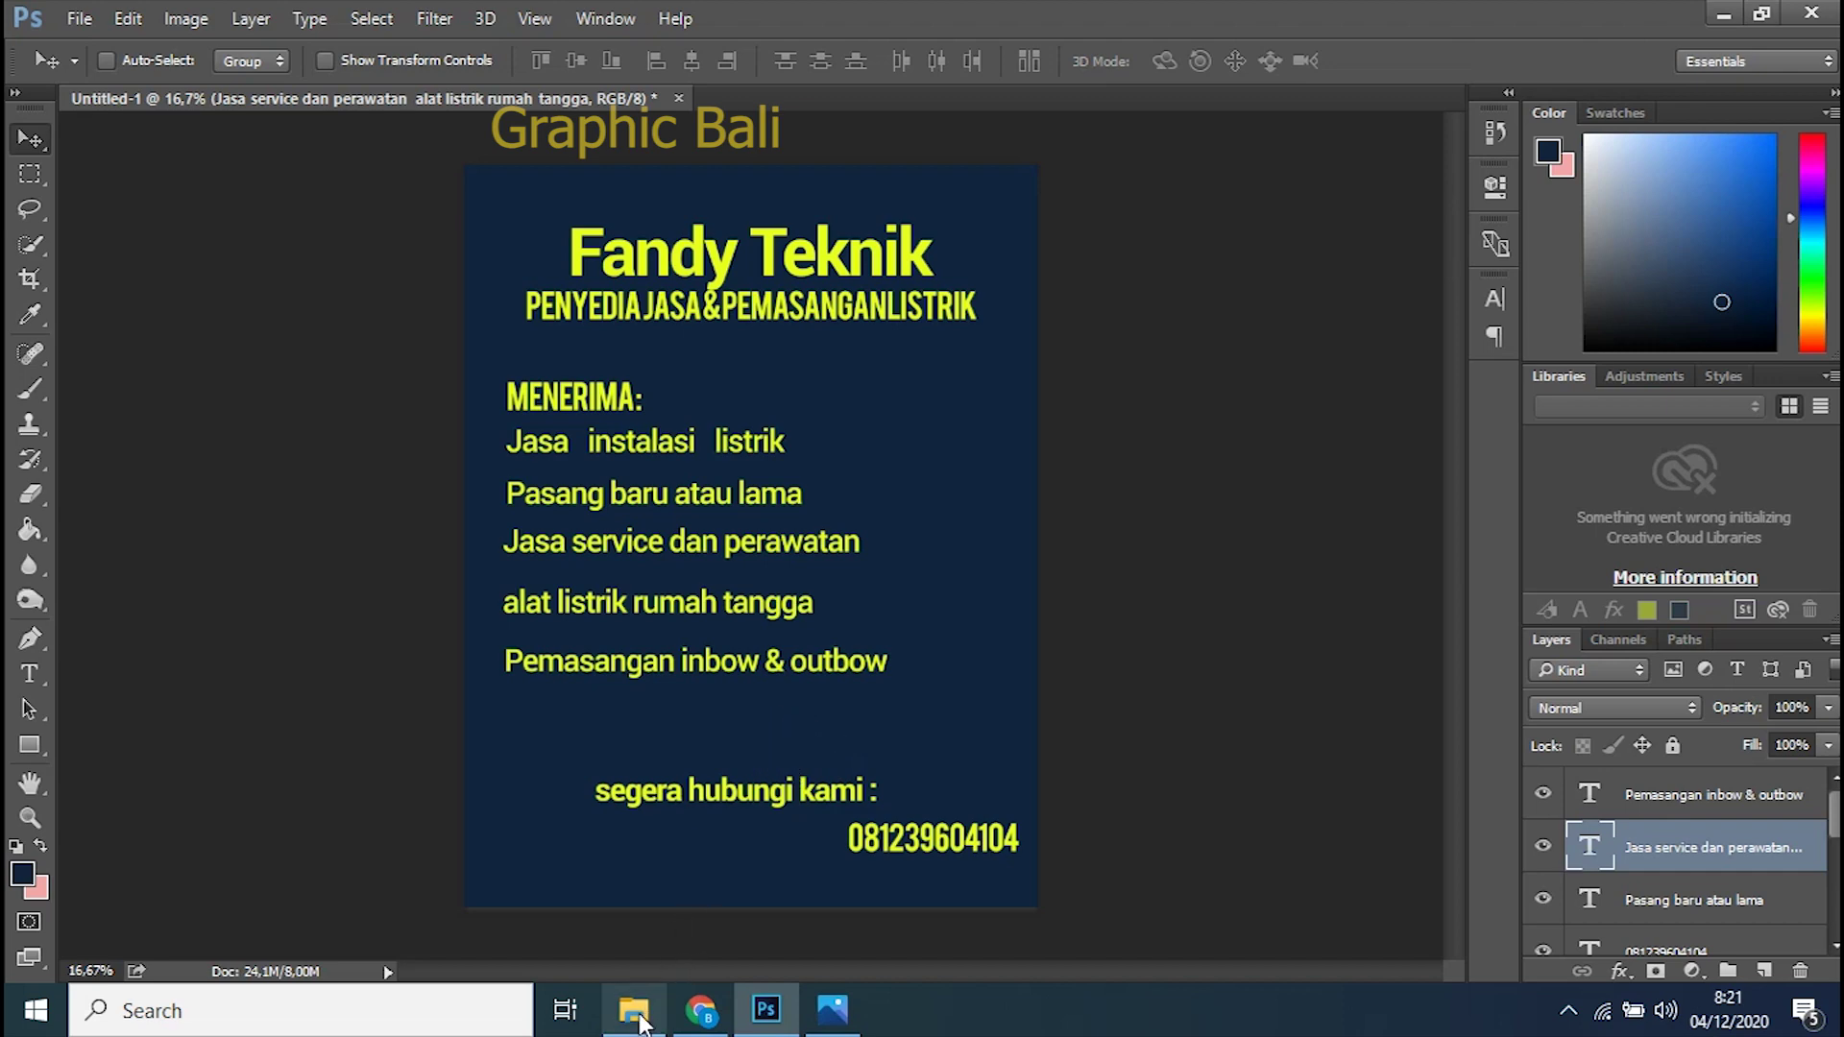
Step: Drag pngwing.com.png from the Desktop folder in File Explorer onto the flyer
{"action": "left_click", "coordinate": [634, 1008]}
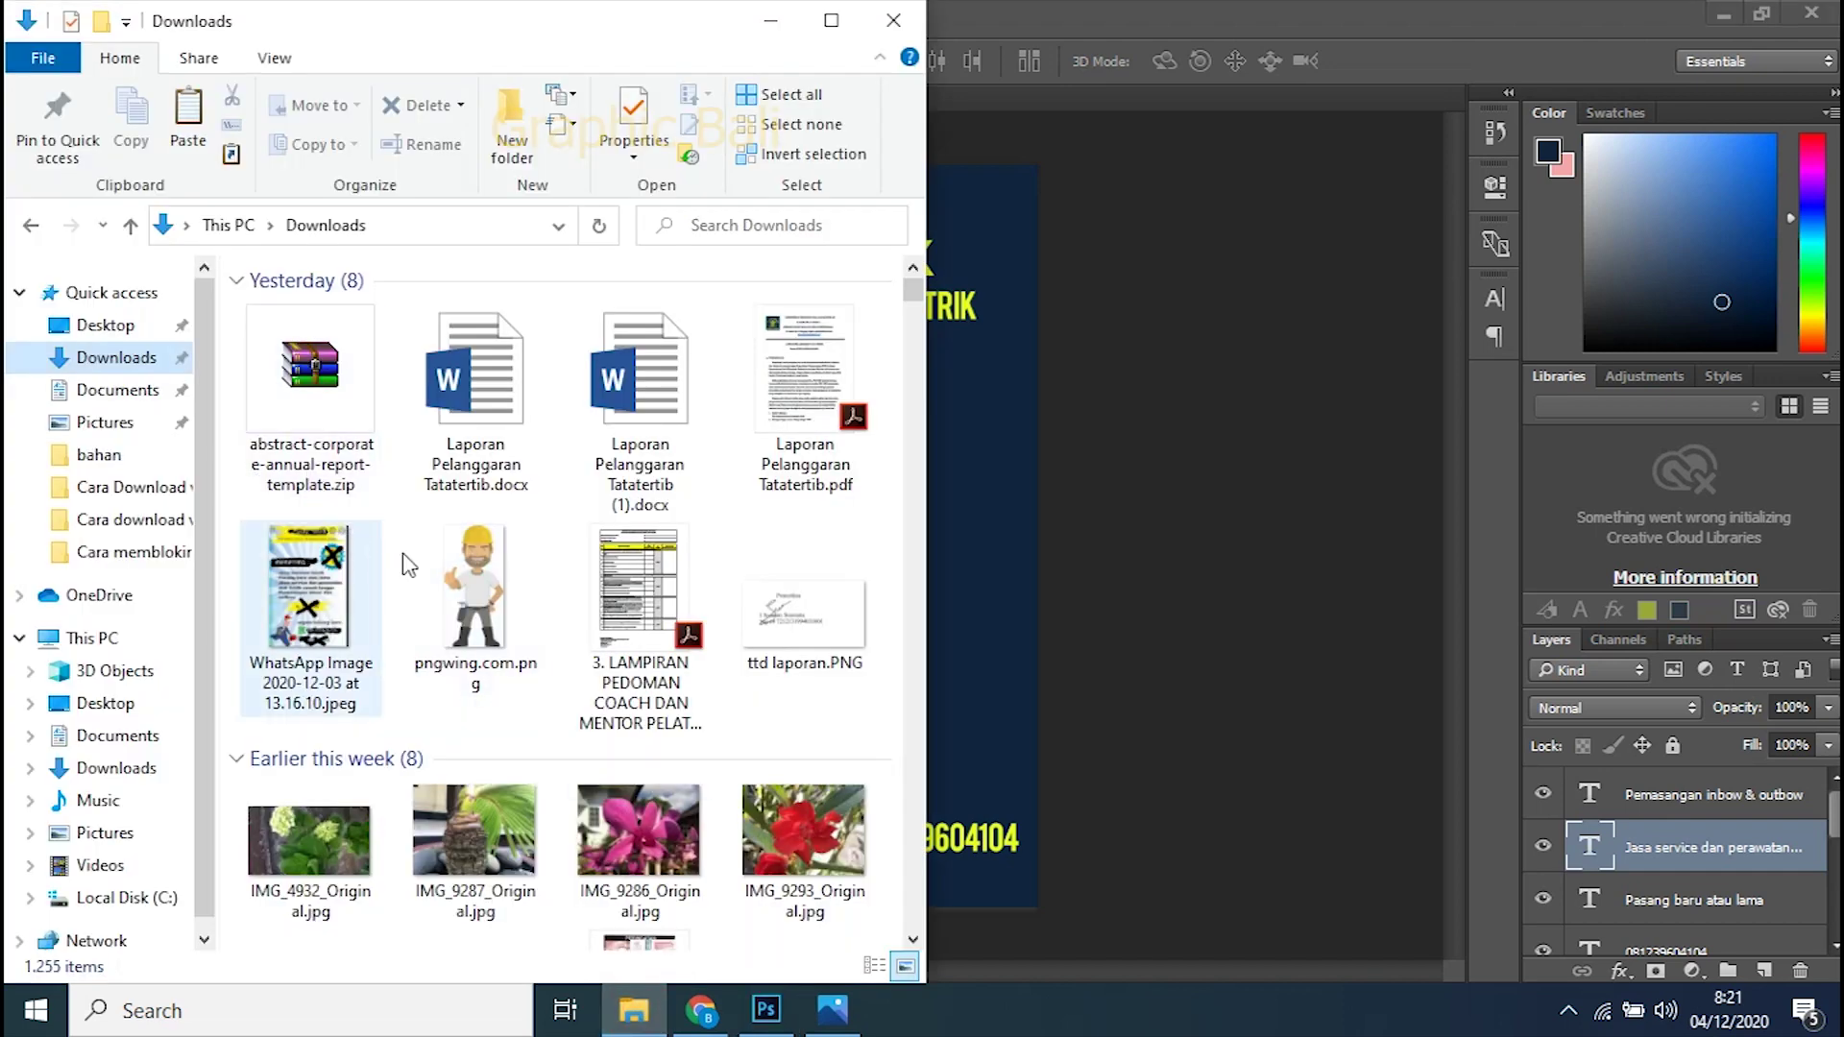
{"action": "left_click", "coordinate": [109, 327]}
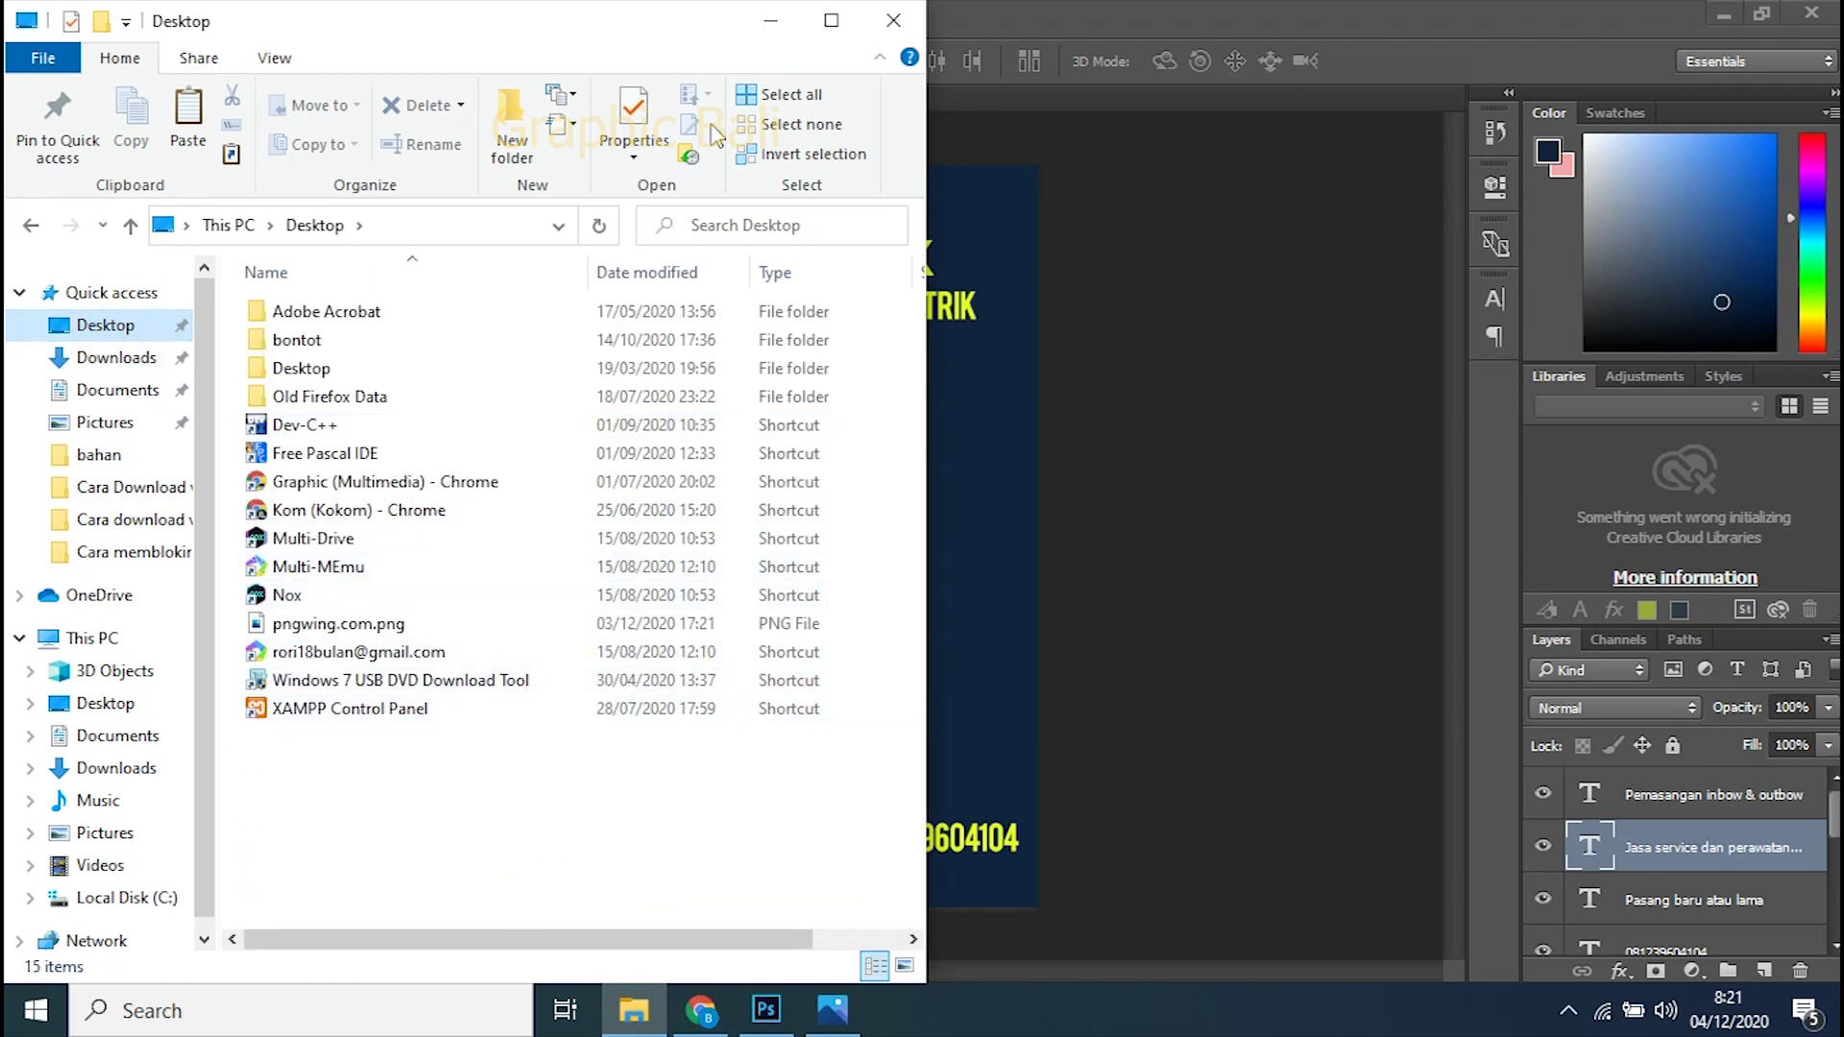
{"action": "left_click", "coordinate": [763, 19]}
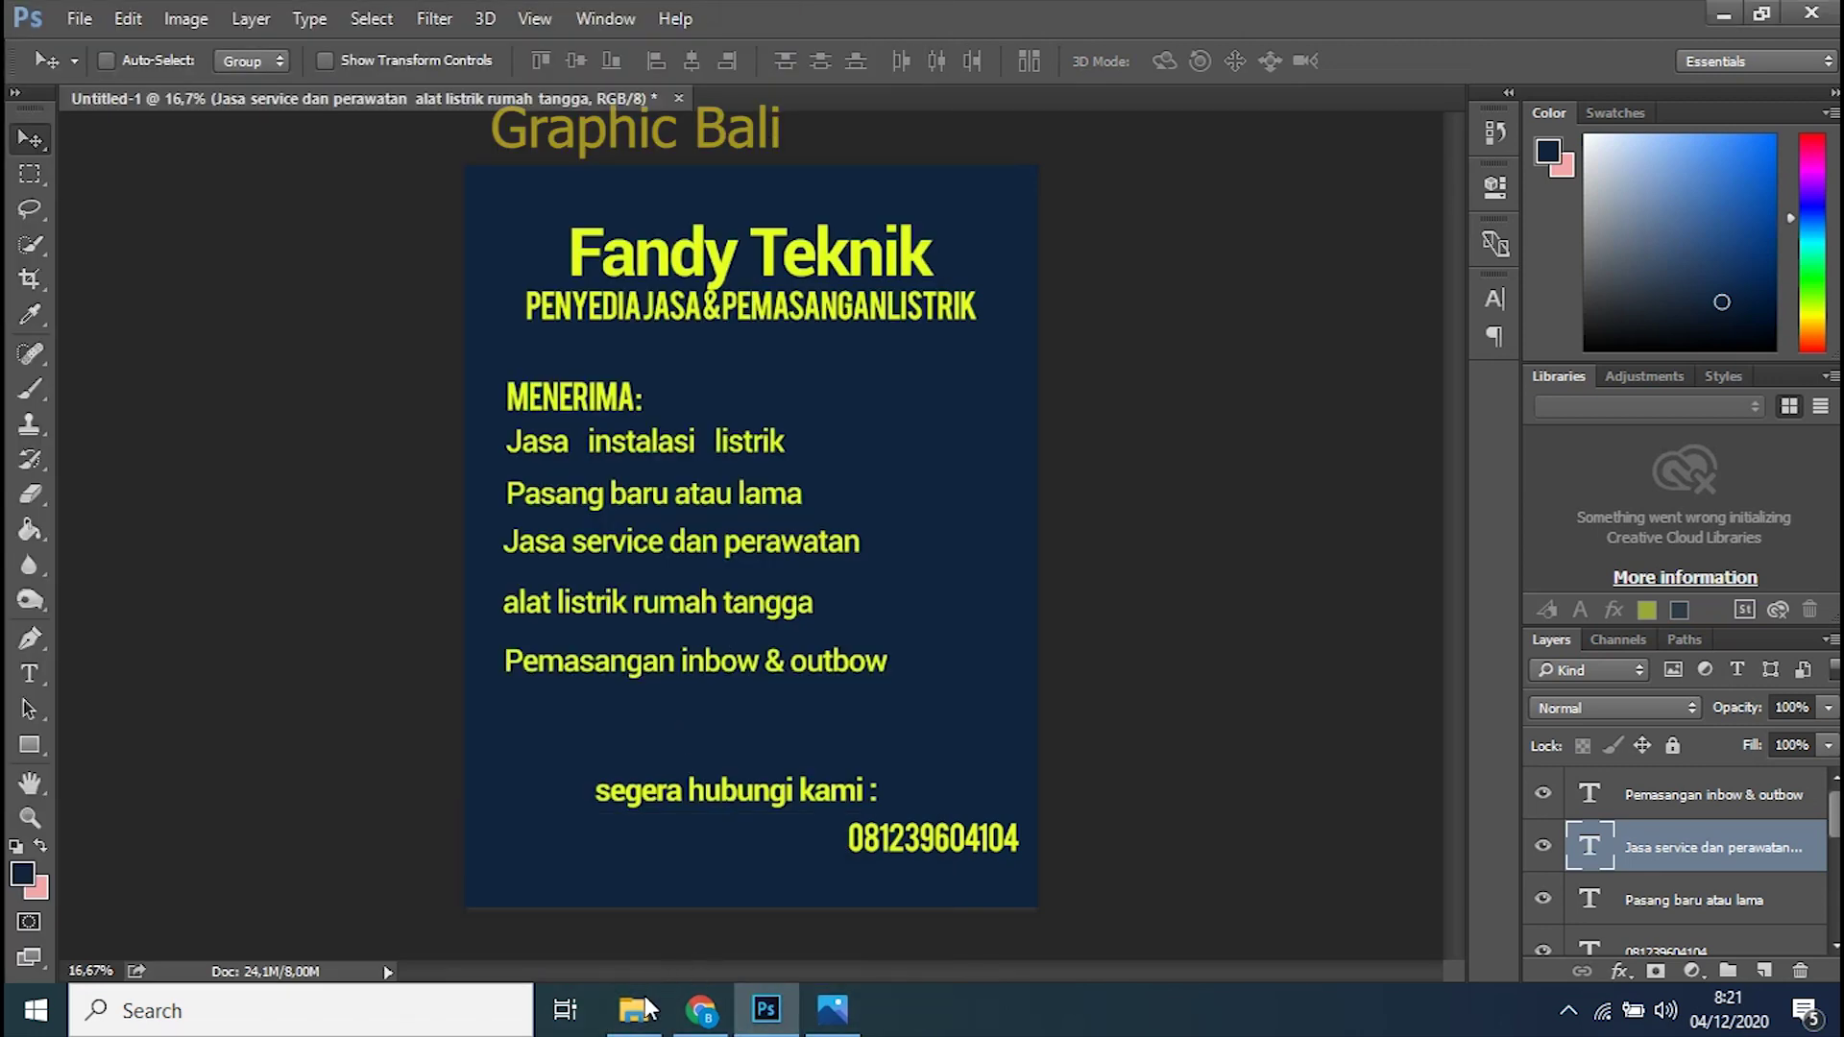
{"action": "left_click", "coordinate": [634, 1010]}
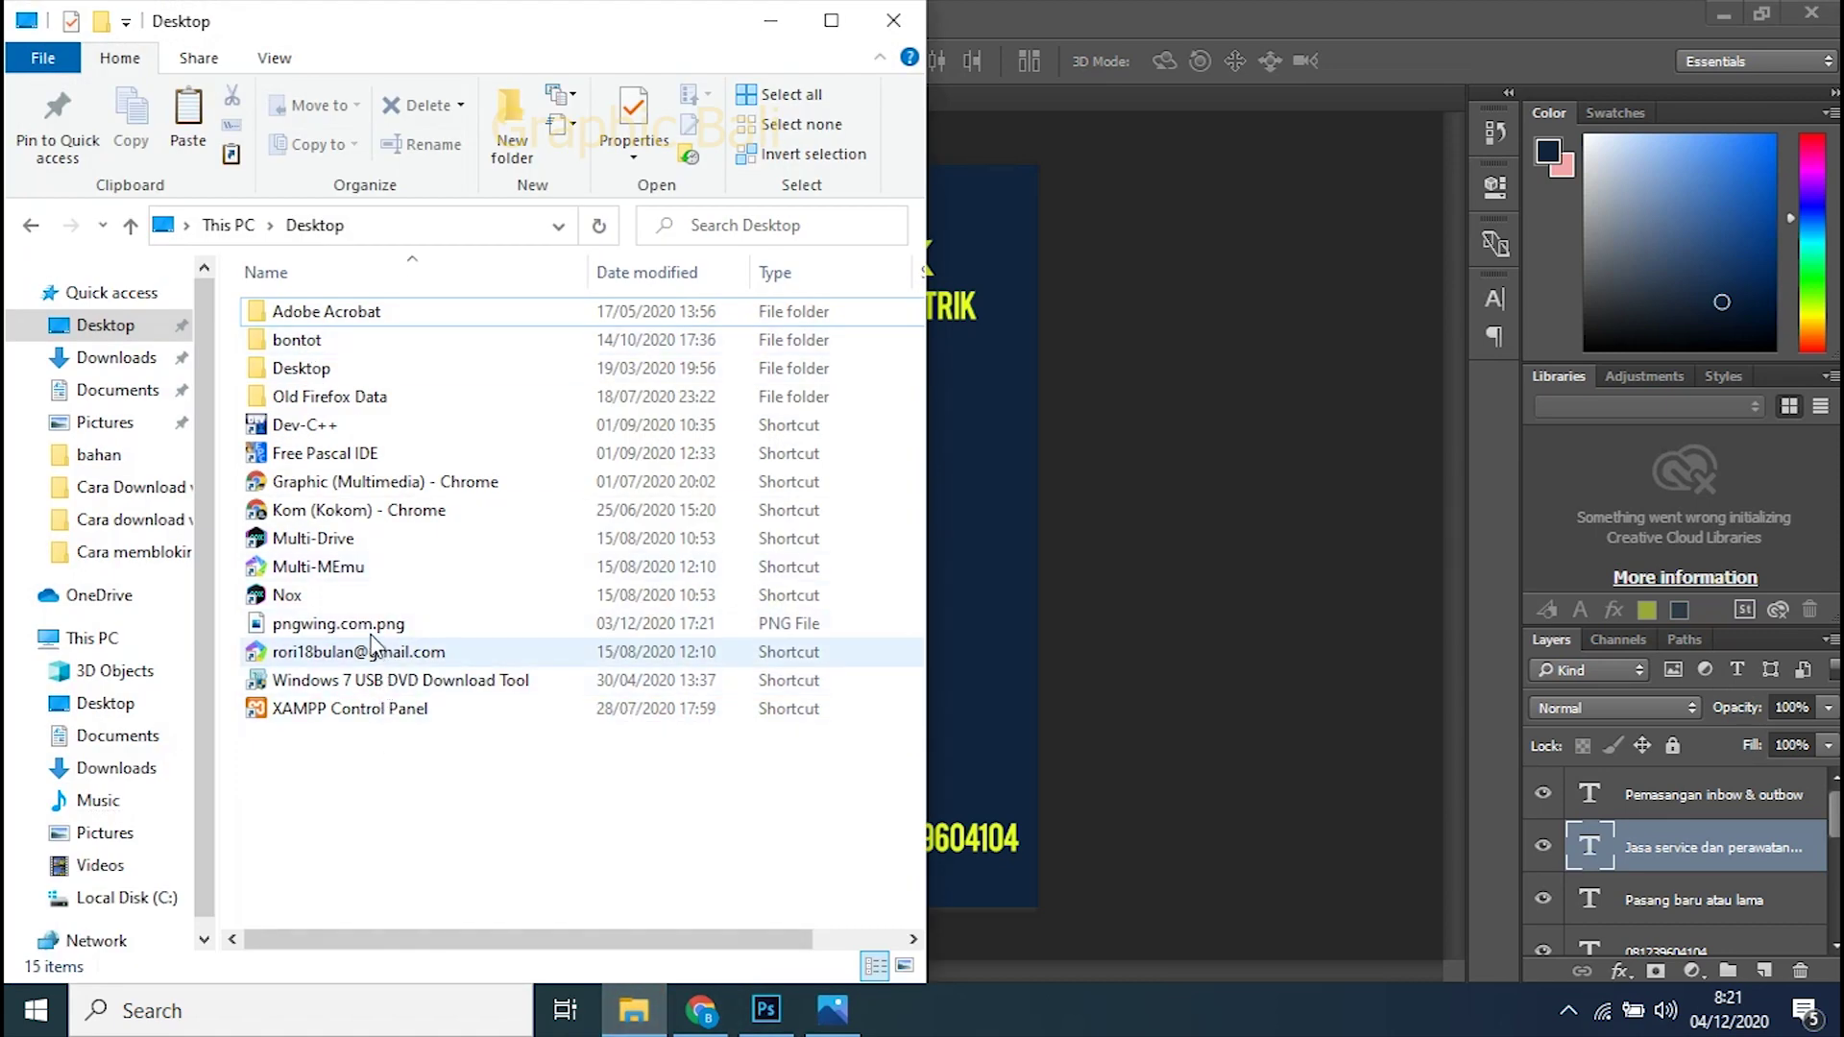
{"action": "left_click", "coordinate": [378, 625]}
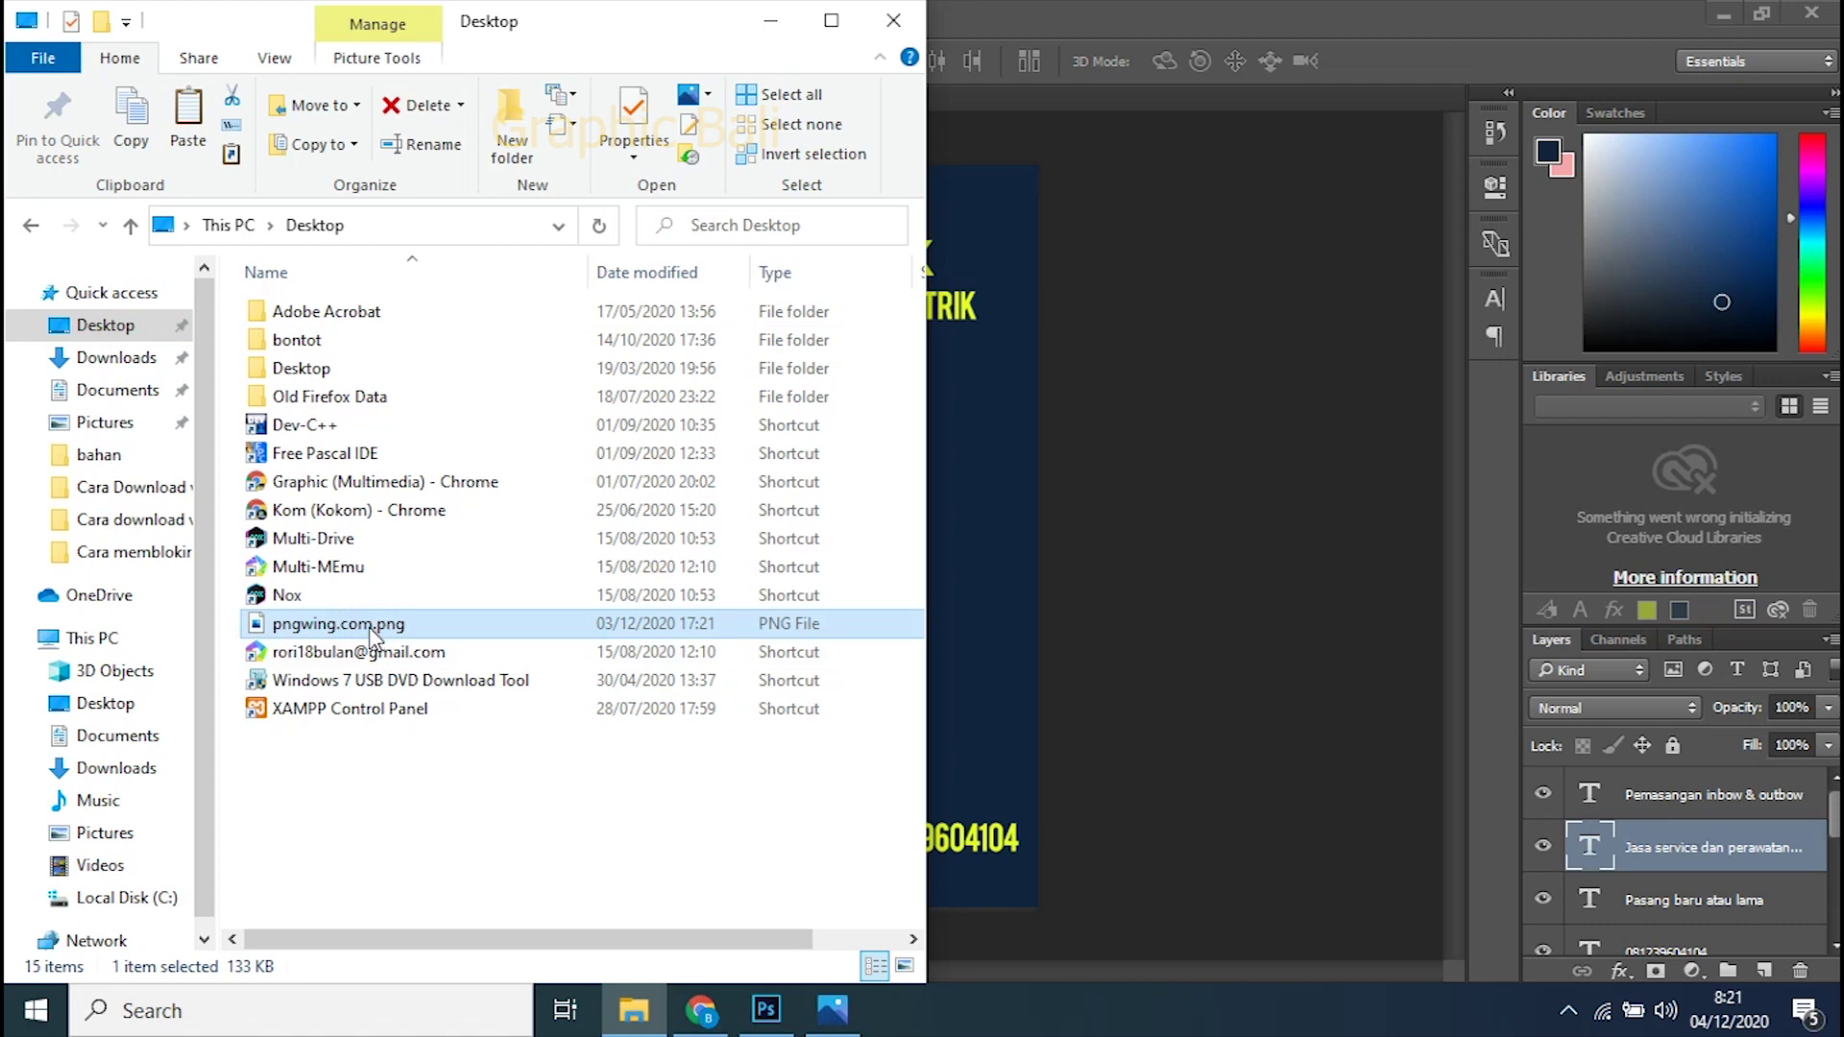
{"action": "left_click_drag", "start_coordinate": [373, 636], "coordinate": [959, 574]}
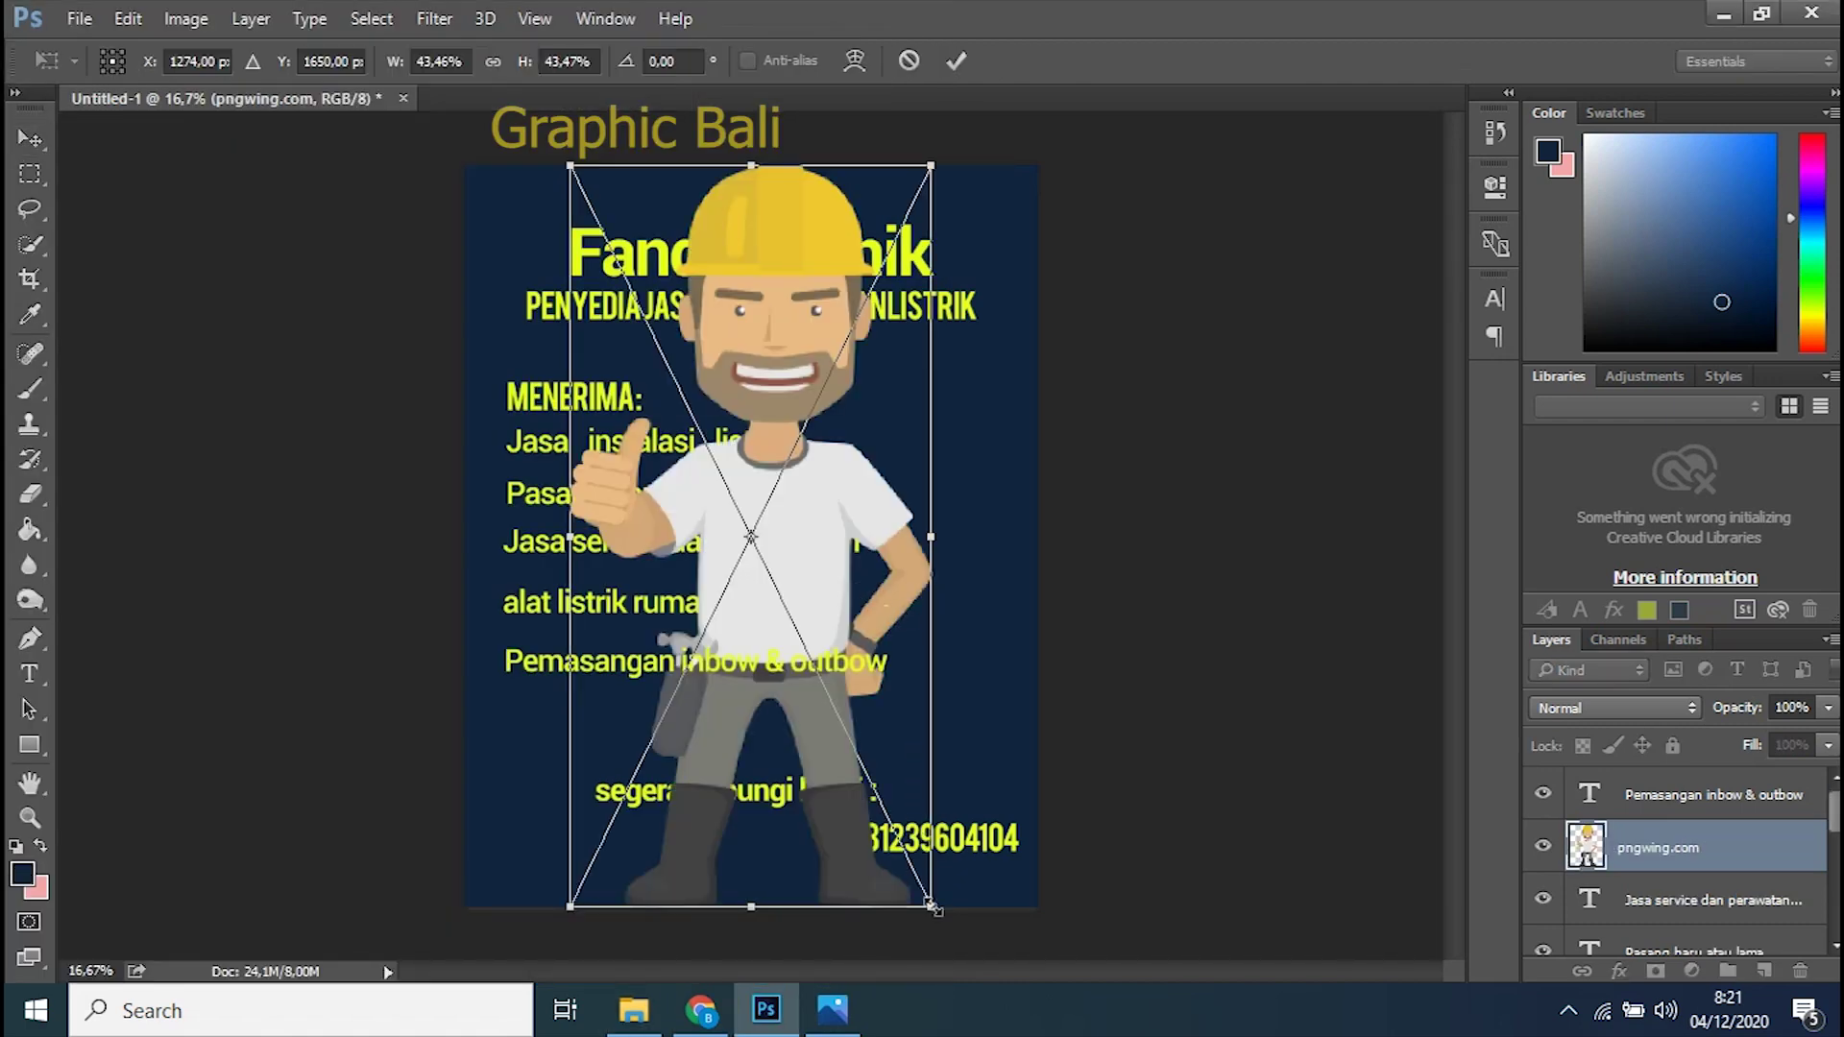
Step: Shrink the worker clipart to about 16% and place it right of the service list
{"action": "left_click_drag", "start_coordinate": [932, 908], "coordinate": [720, 474]}
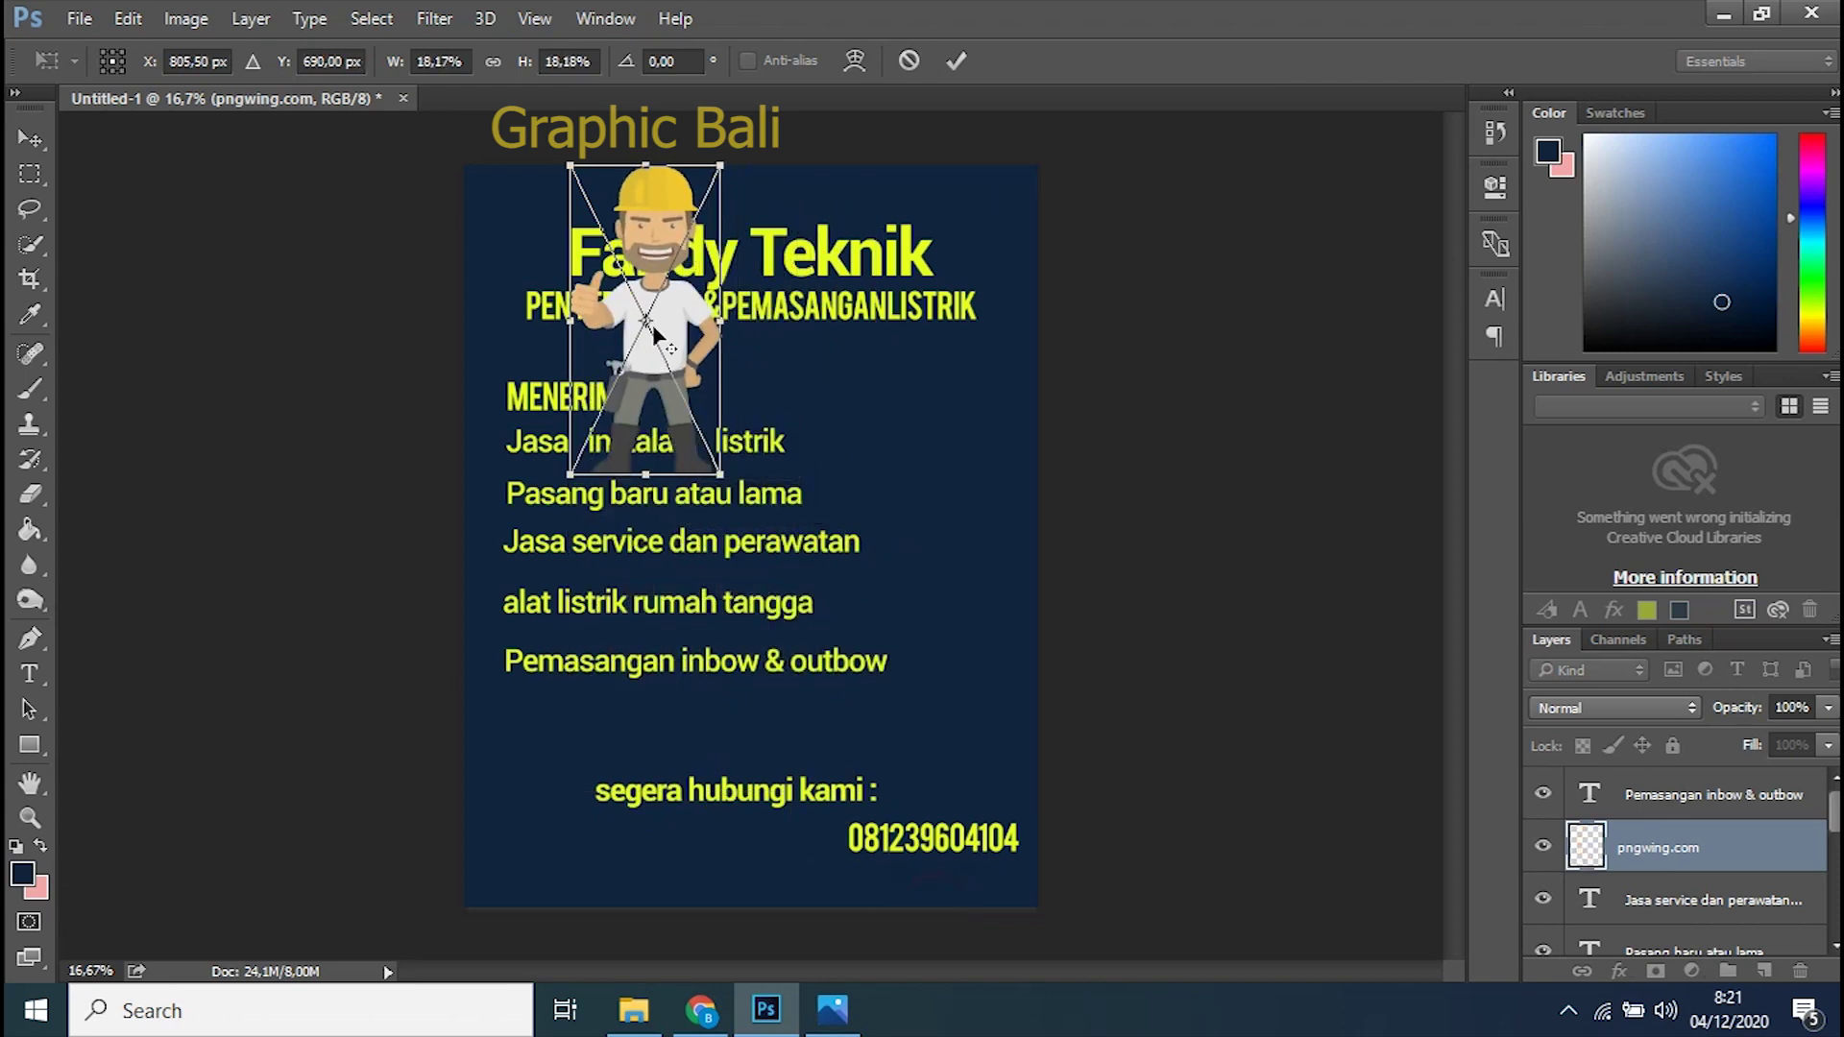
{"action": "left_click_drag", "start_coordinate": [682, 332], "coordinate": [951, 528]}
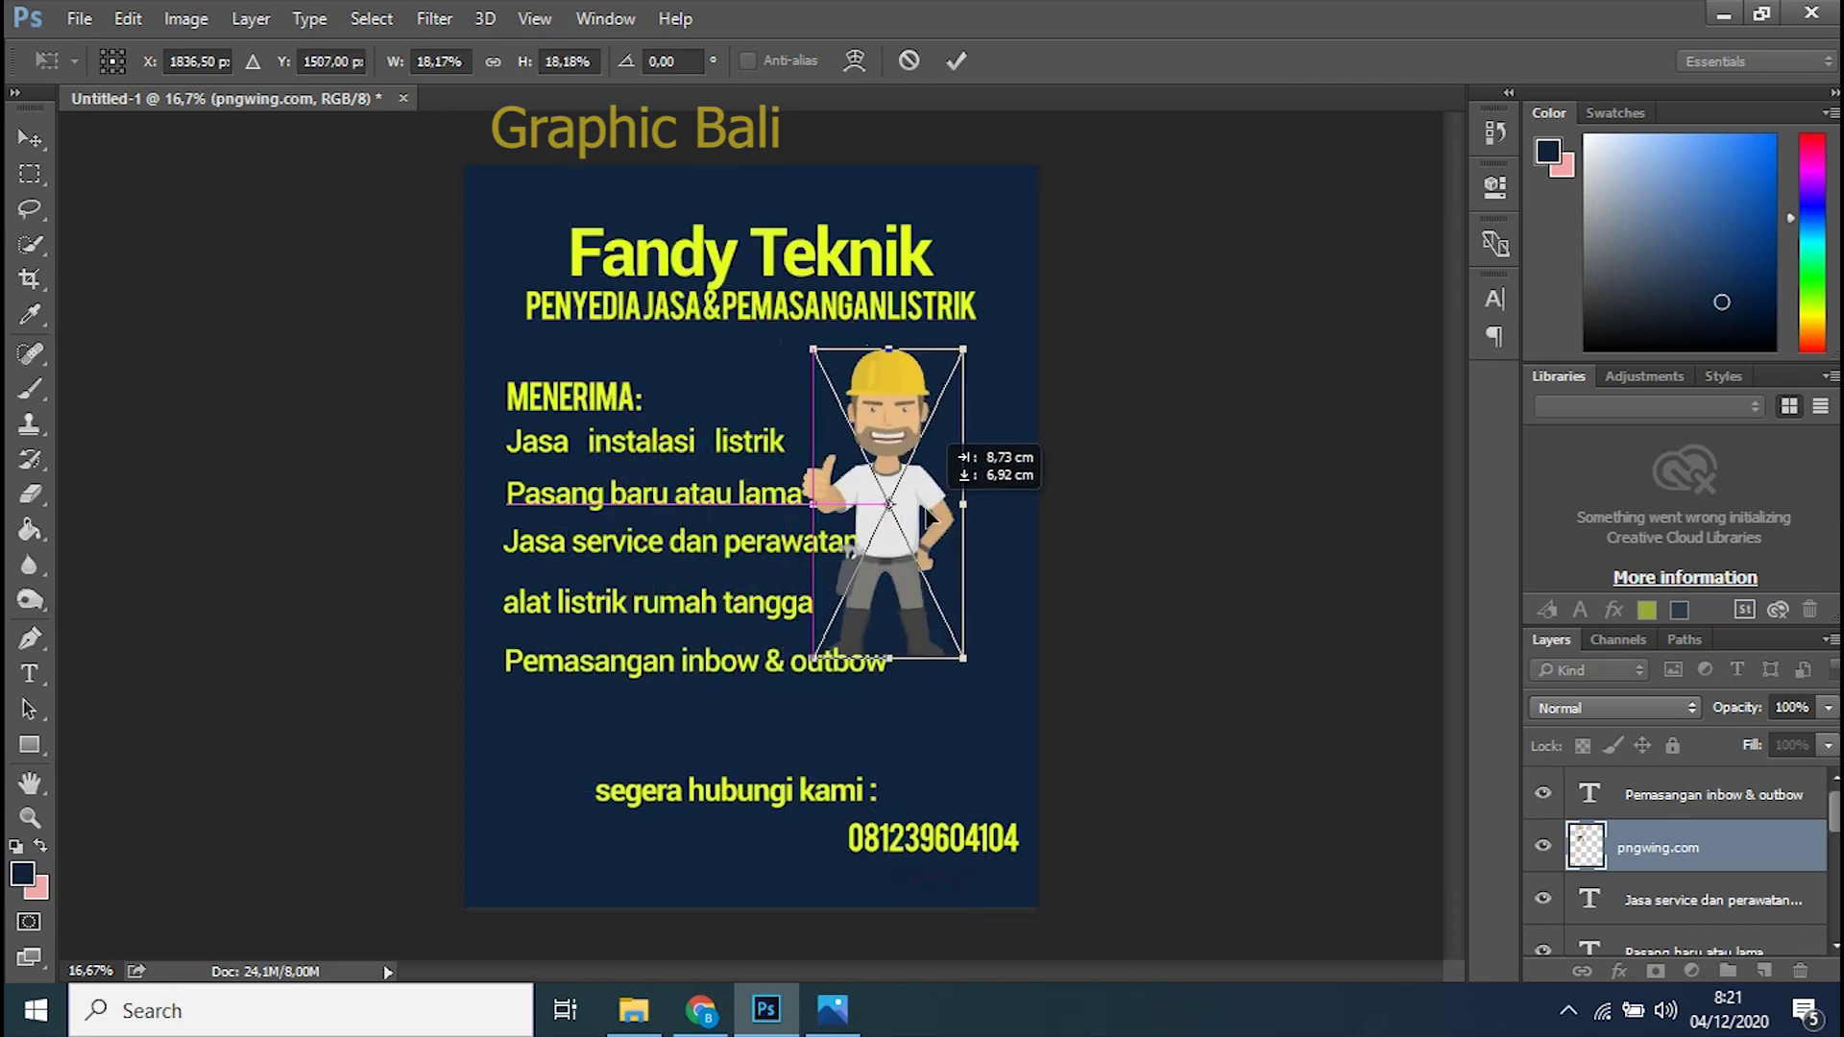
{"action": "left_click_drag", "start_coordinate": [951, 529], "coordinate": [985, 522]}
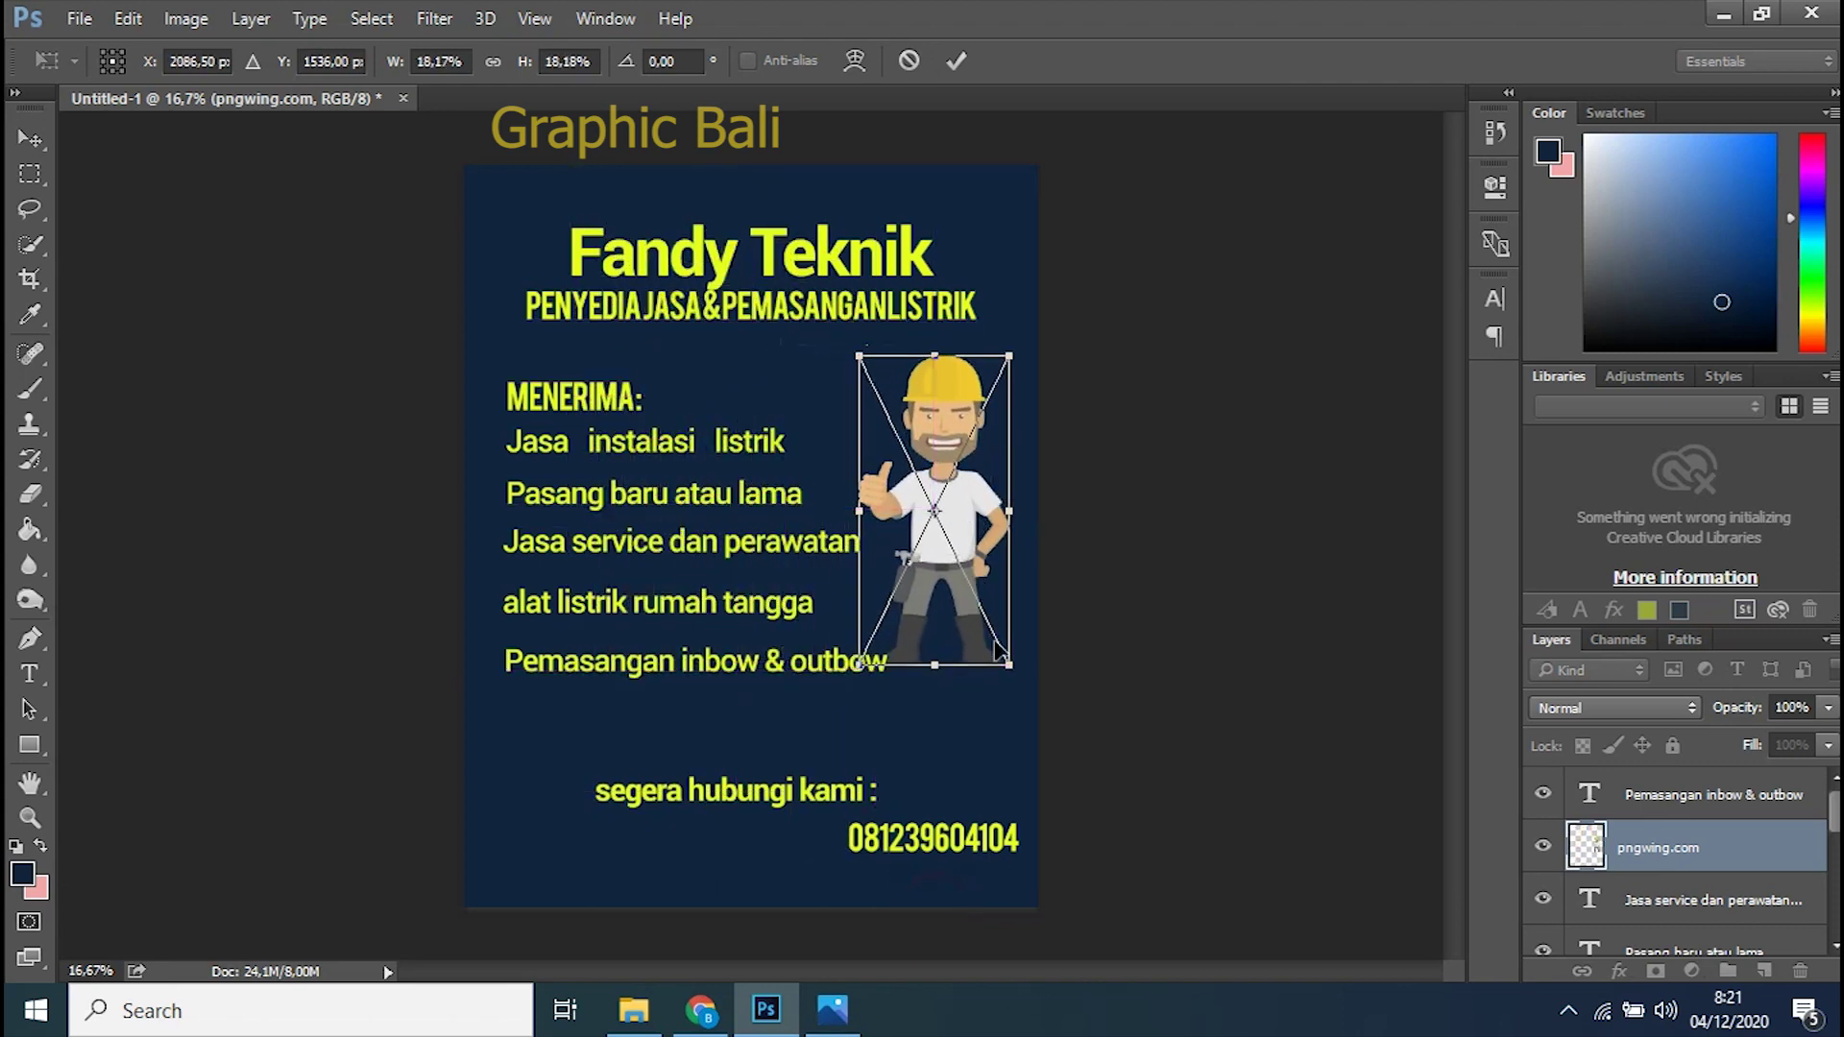
{"action": "left_click_drag", "start_coordinate": [1009, 663], "coordinate": [1000, 647]}
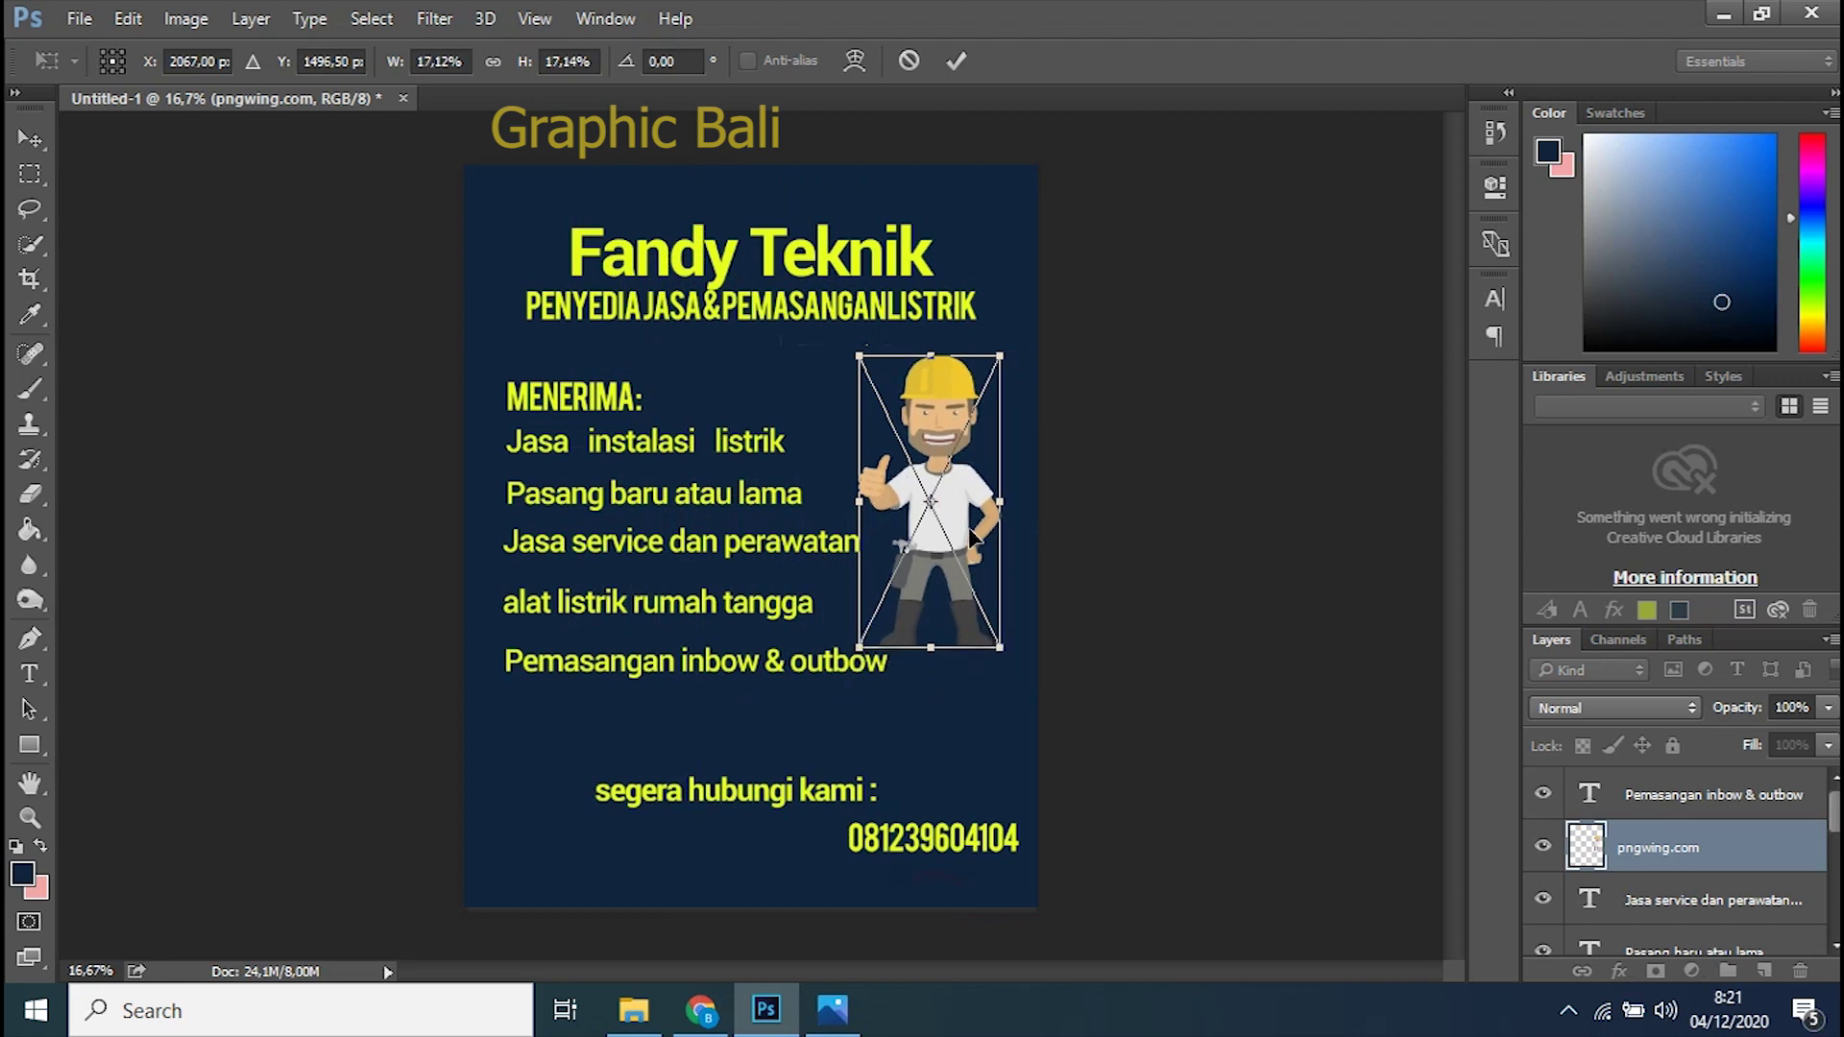
{"action": "left_click_drag", "start_coordinate": [1002, 653], "coordinate": [993, 632]}
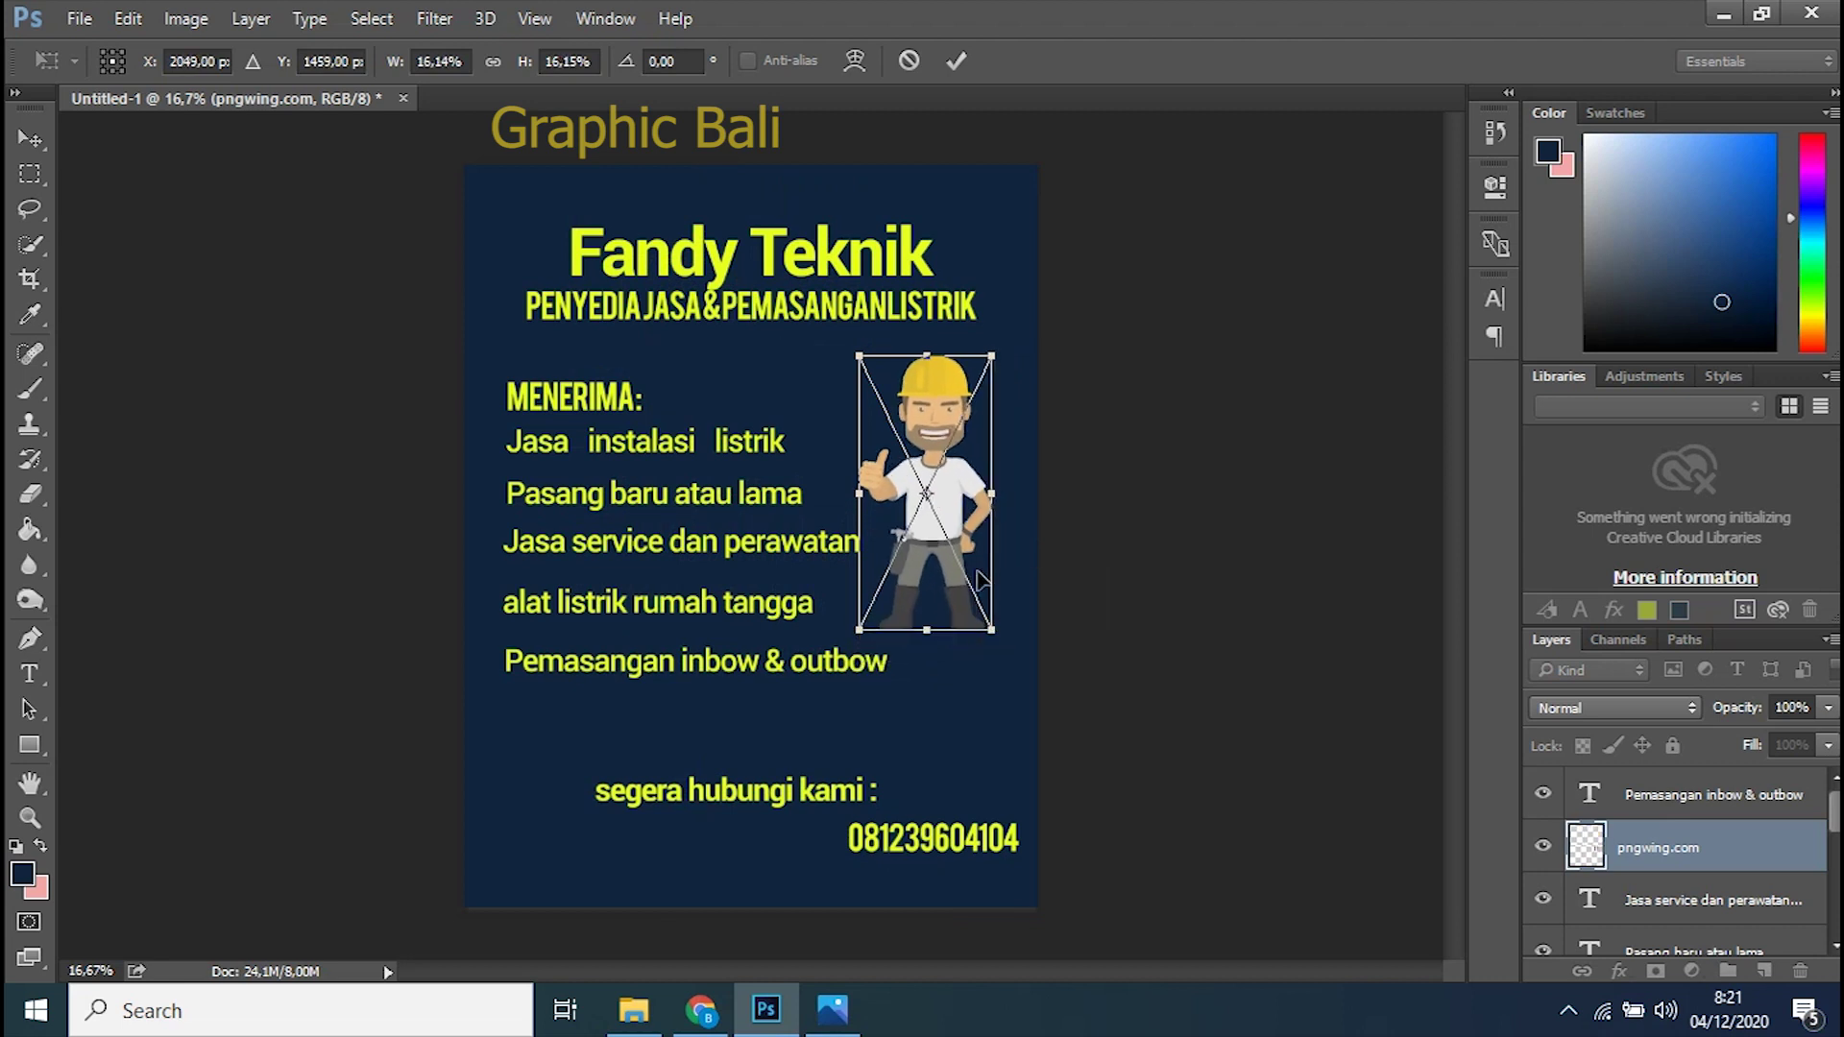
{"action": "left_click_drag", "start_coordinate": [967, 526], "coordinate": [982, 528]}
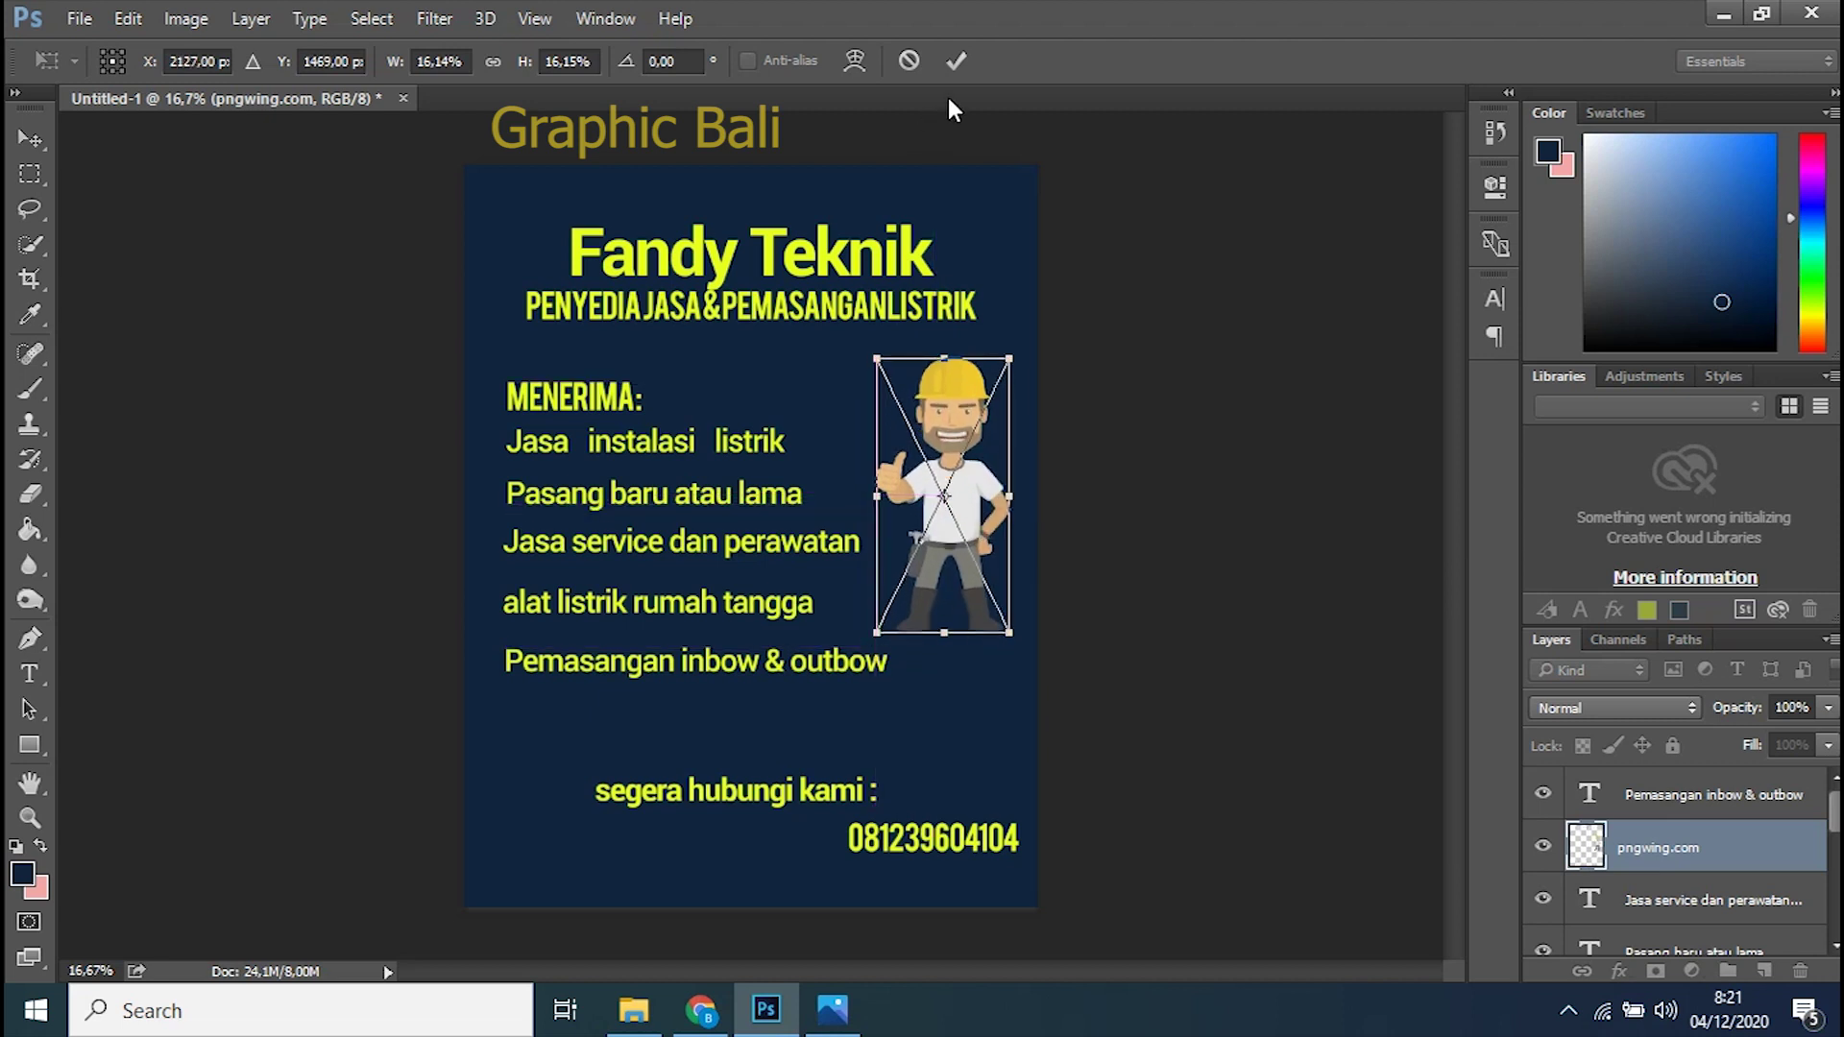
{"action": "left_click", "coordinate": [958, 61]}
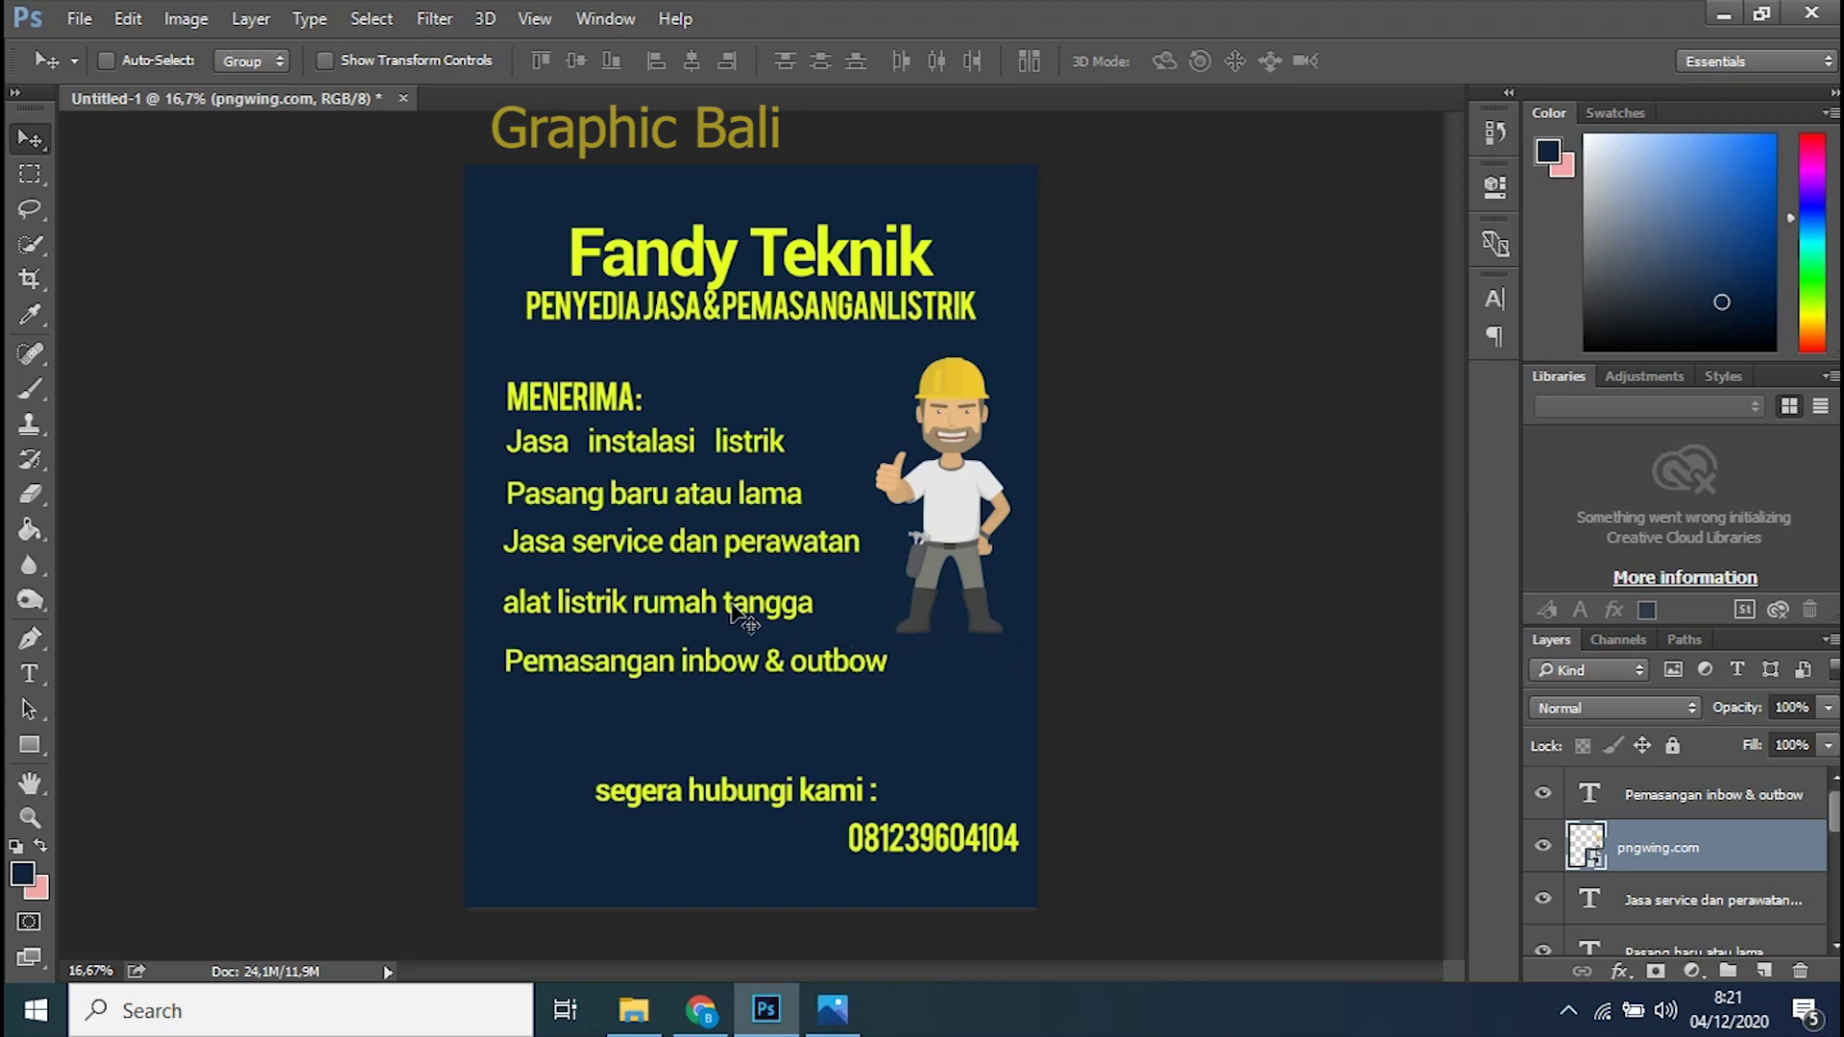
{"action": "left_click", "coordinate": [25, 748]}
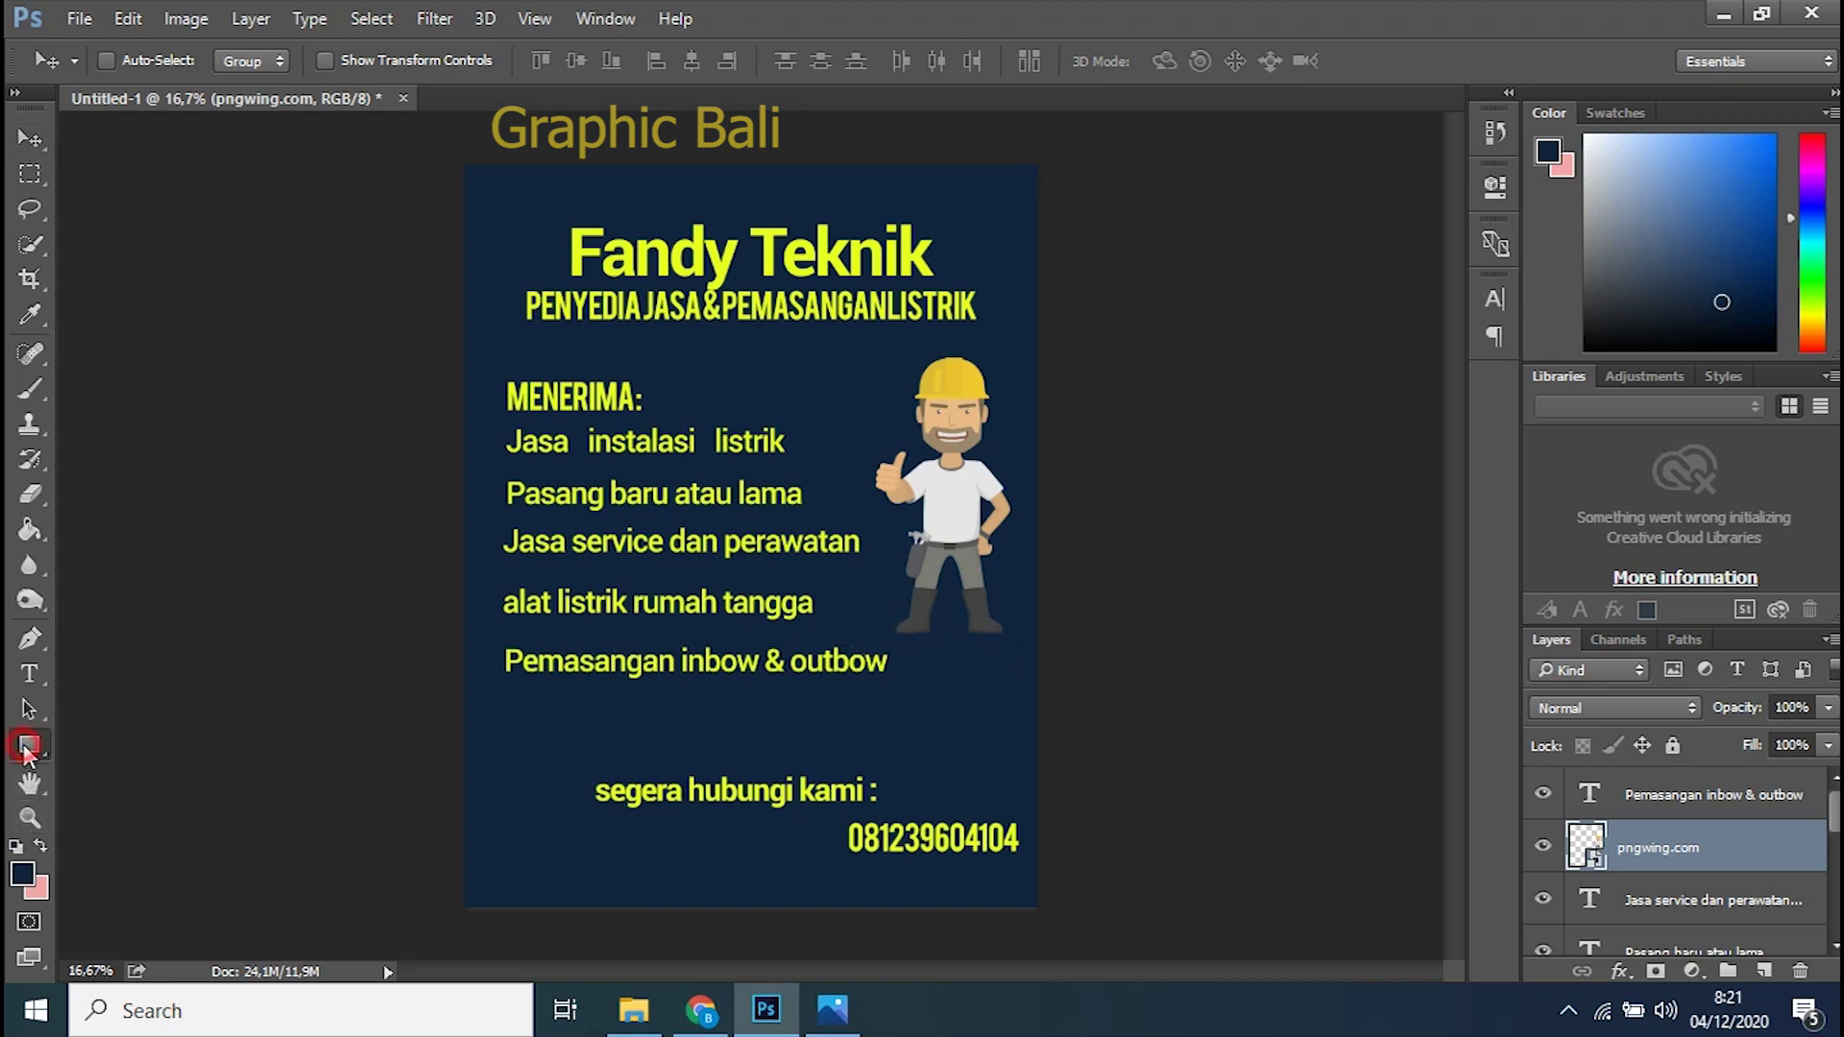
Step: Draw a custom-shape checkmark just left of 'Jasa instalasi listrik'
{"action": "left_click_drag", "start_coordinate": [26, 753], "coordinate": [149, 867]}
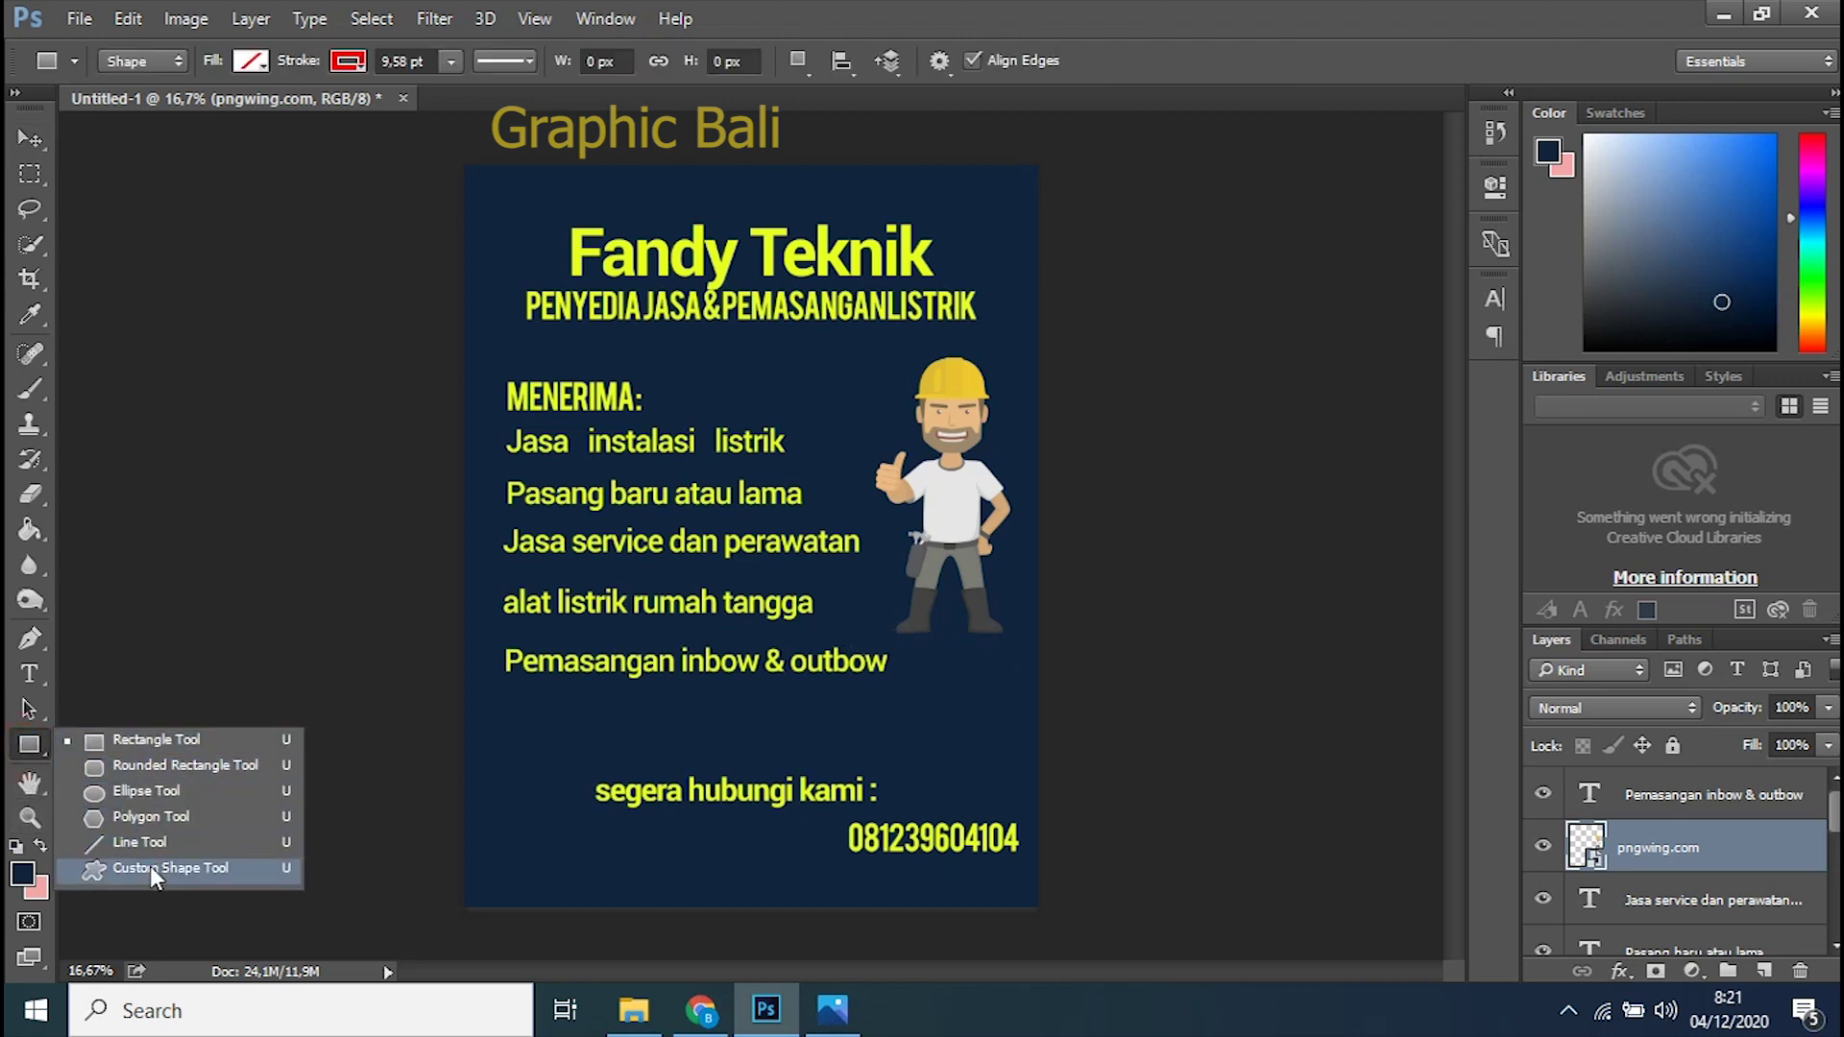
{"action": "left_click", "coordinate": [150, 867]}
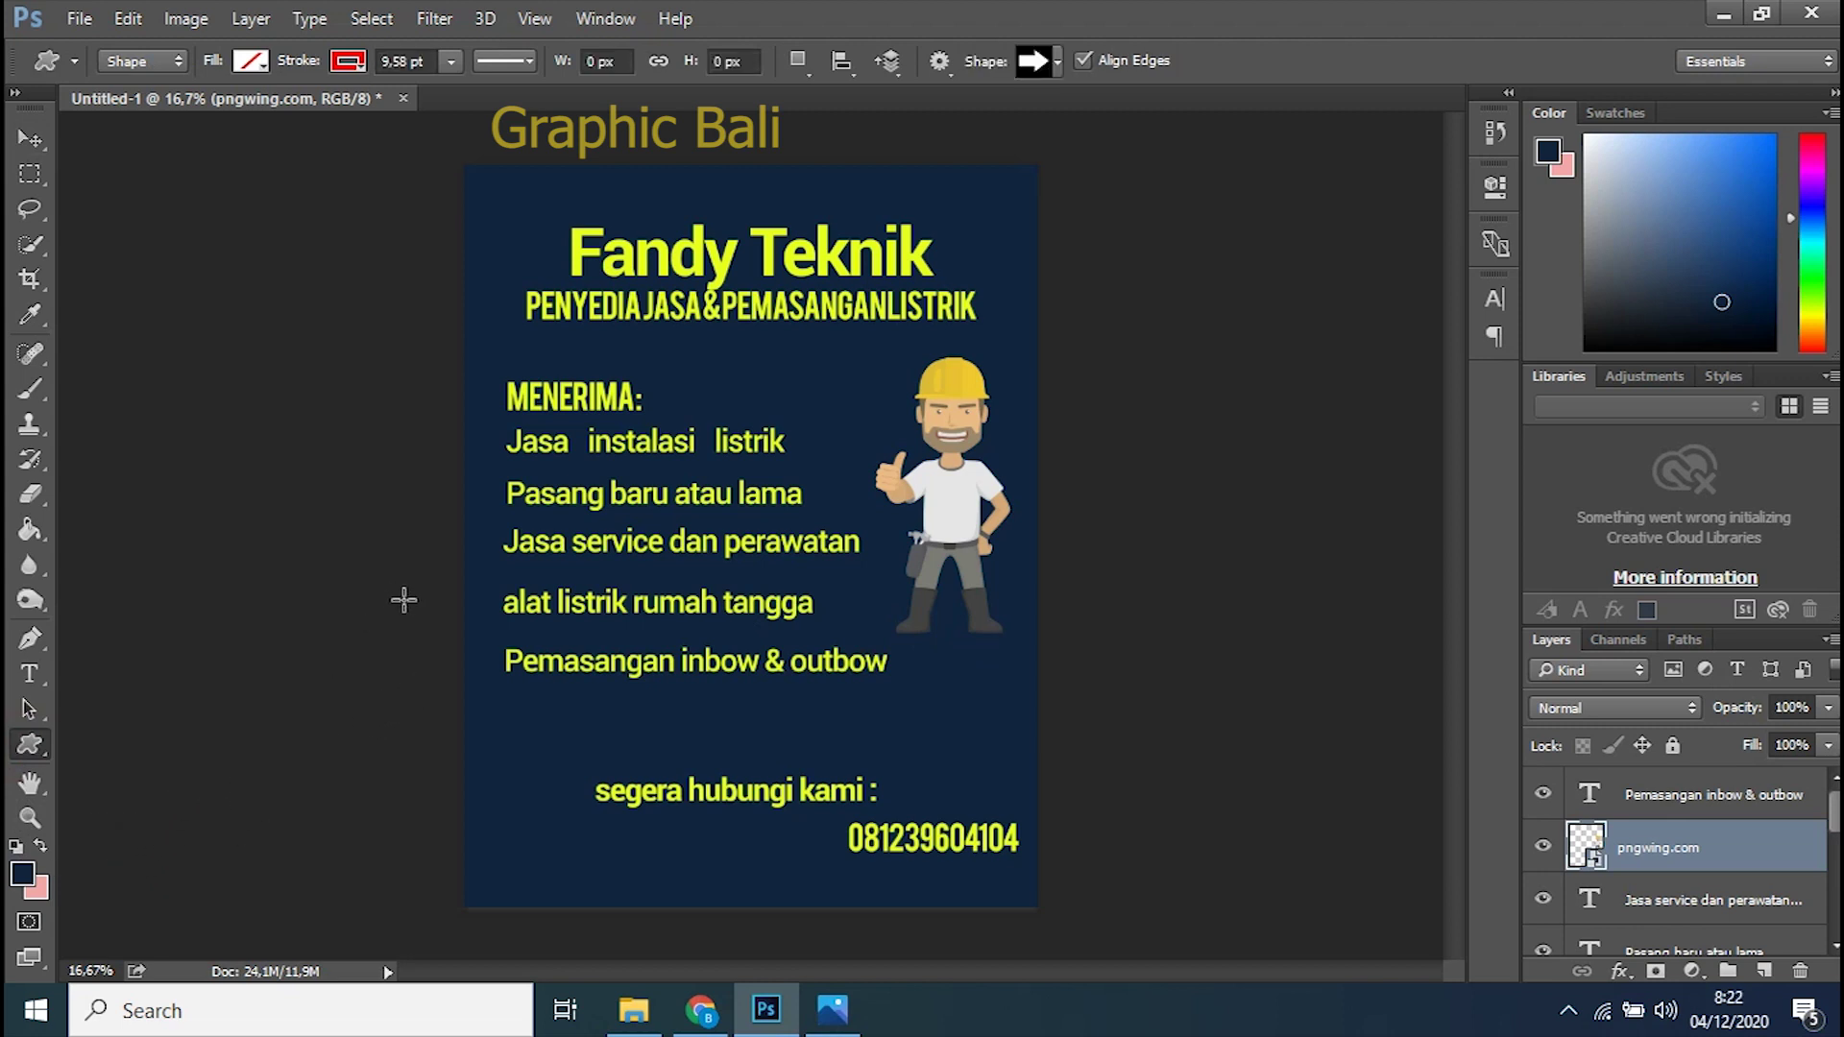
{"action": "left_click", "coordinate": [1058, 67]}
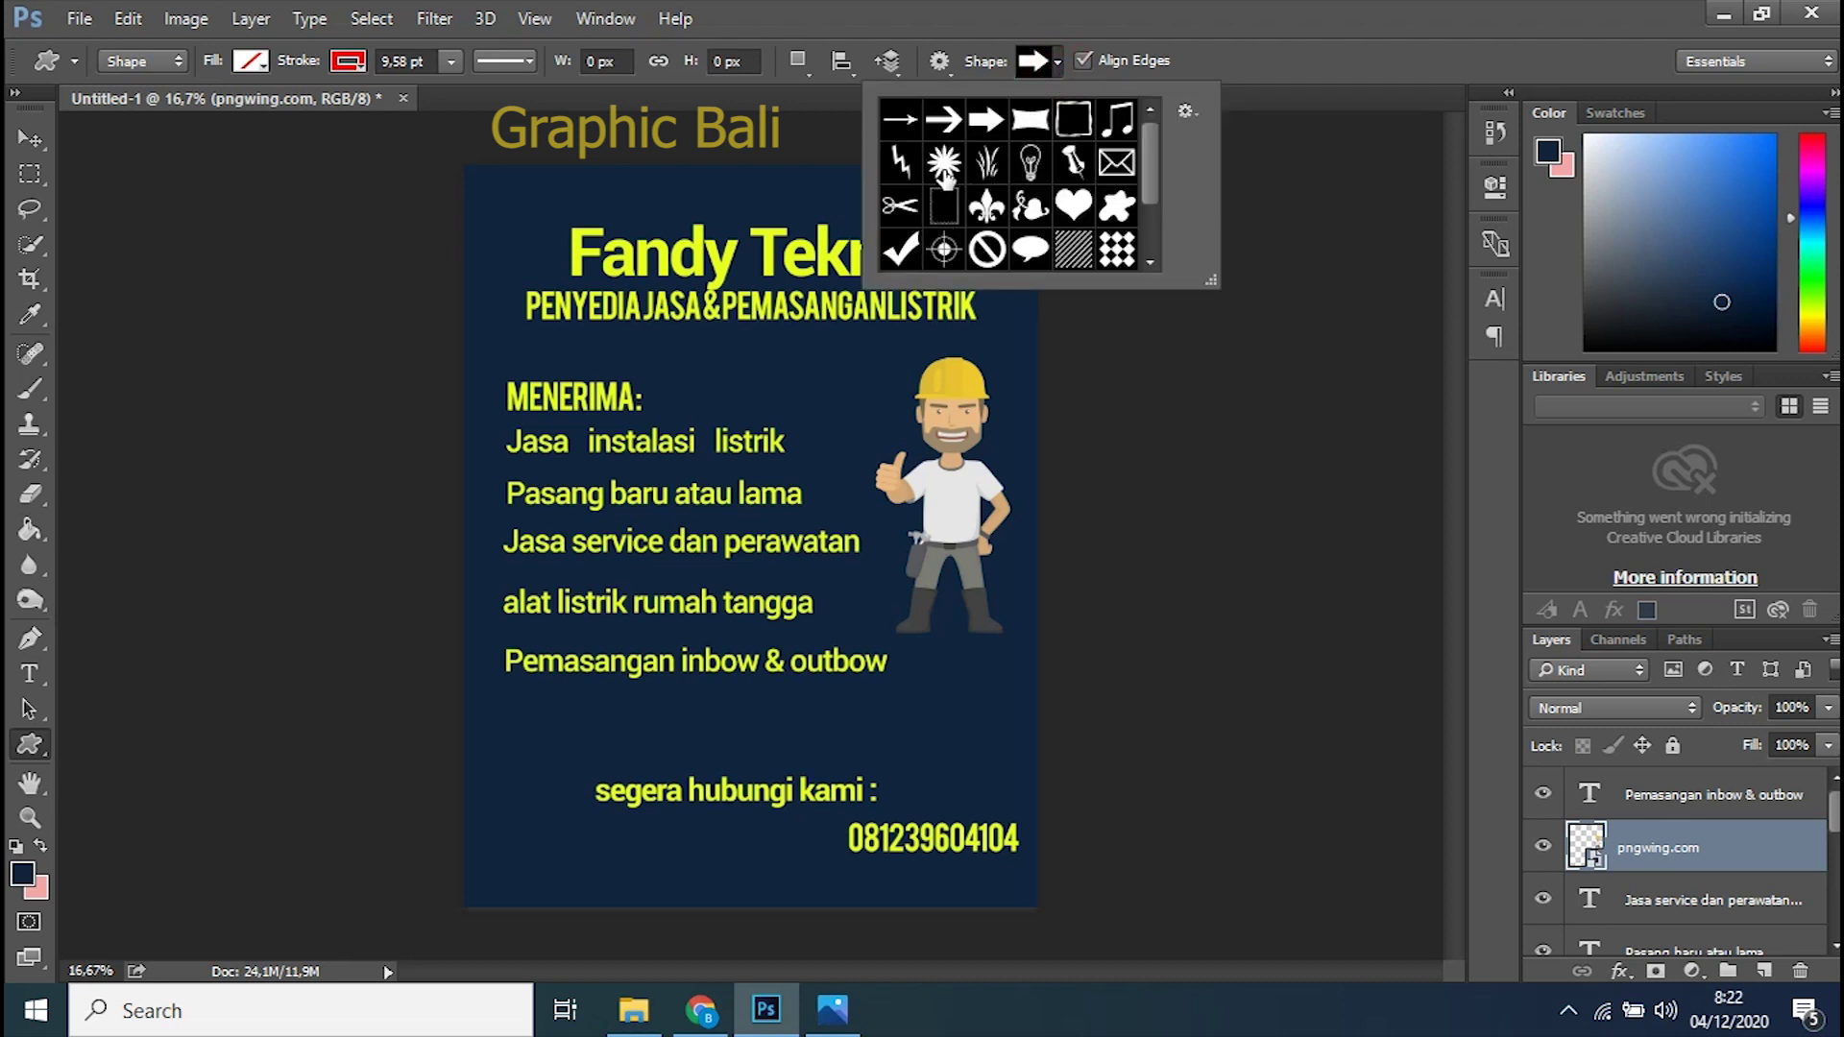
{"action": "left_click", "coordinate": [903, 253]}
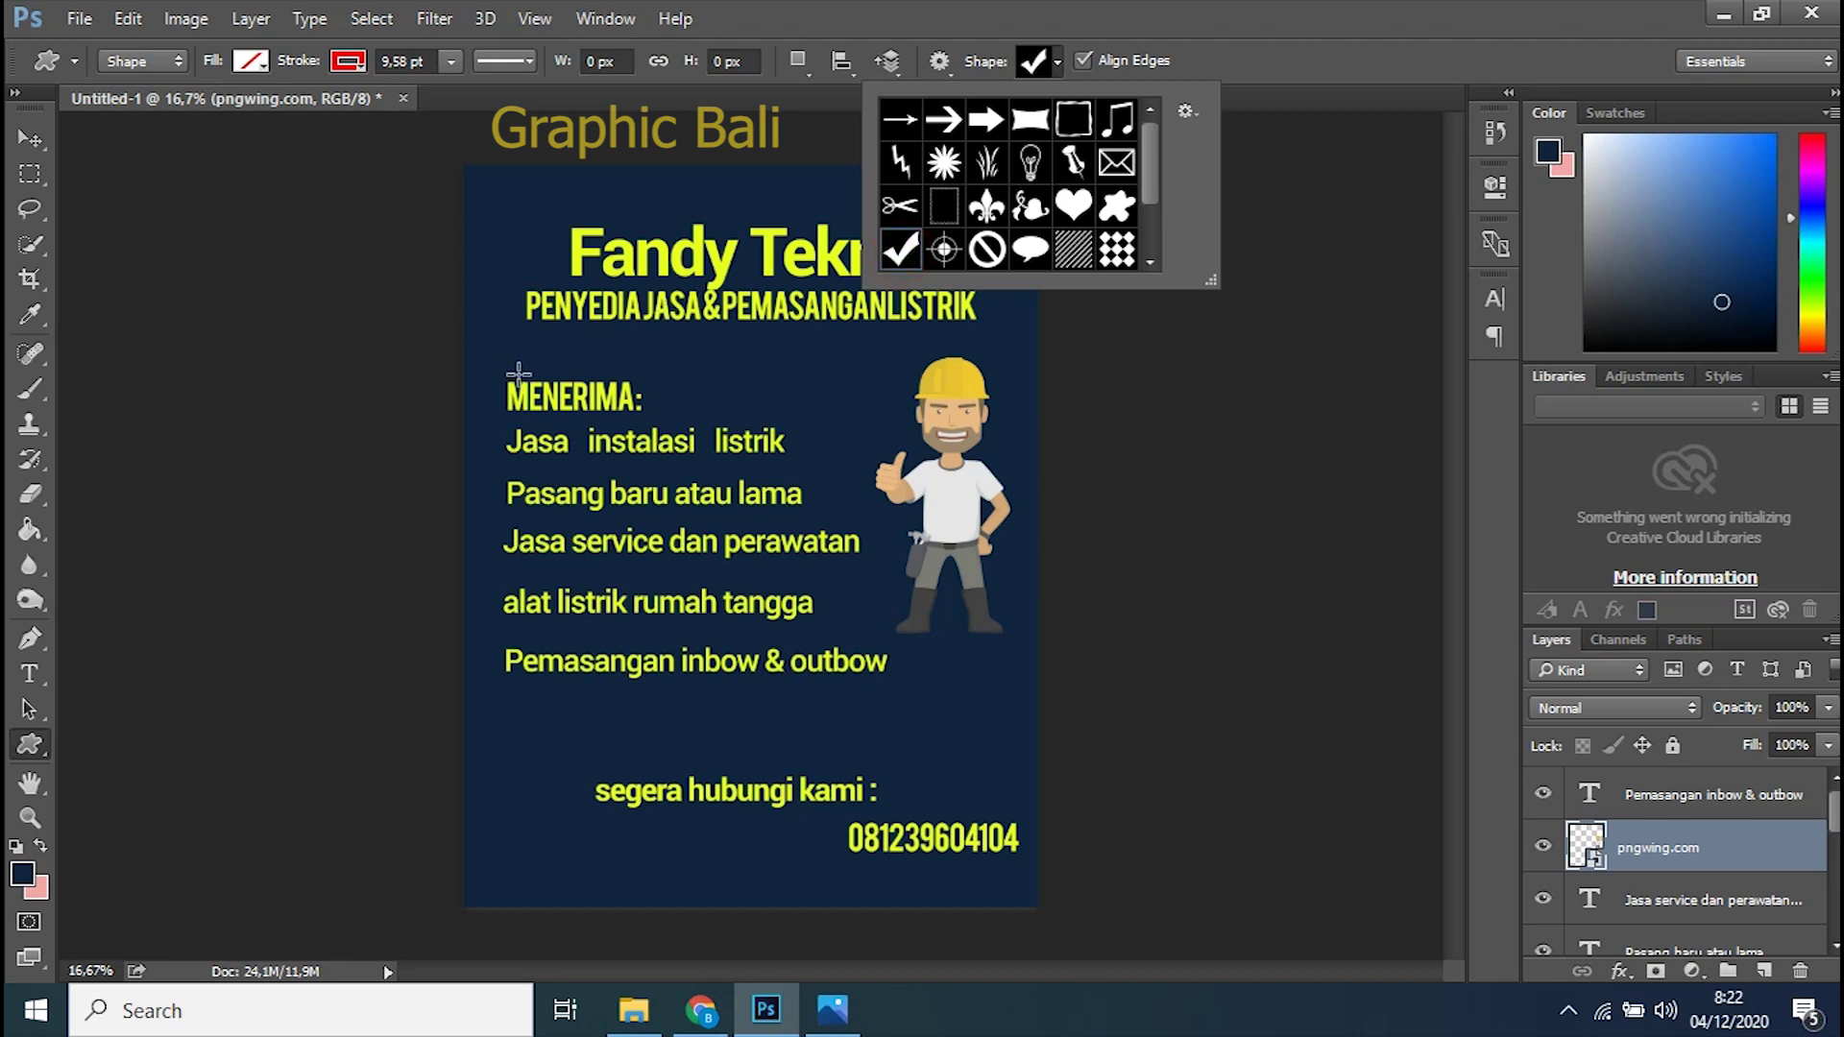
{"action": "left_click", "coordinate": [480, 441]}
{"action": "left_click_drag", "start_coordinate": [481, 439], "coordinate": [520, 456]}
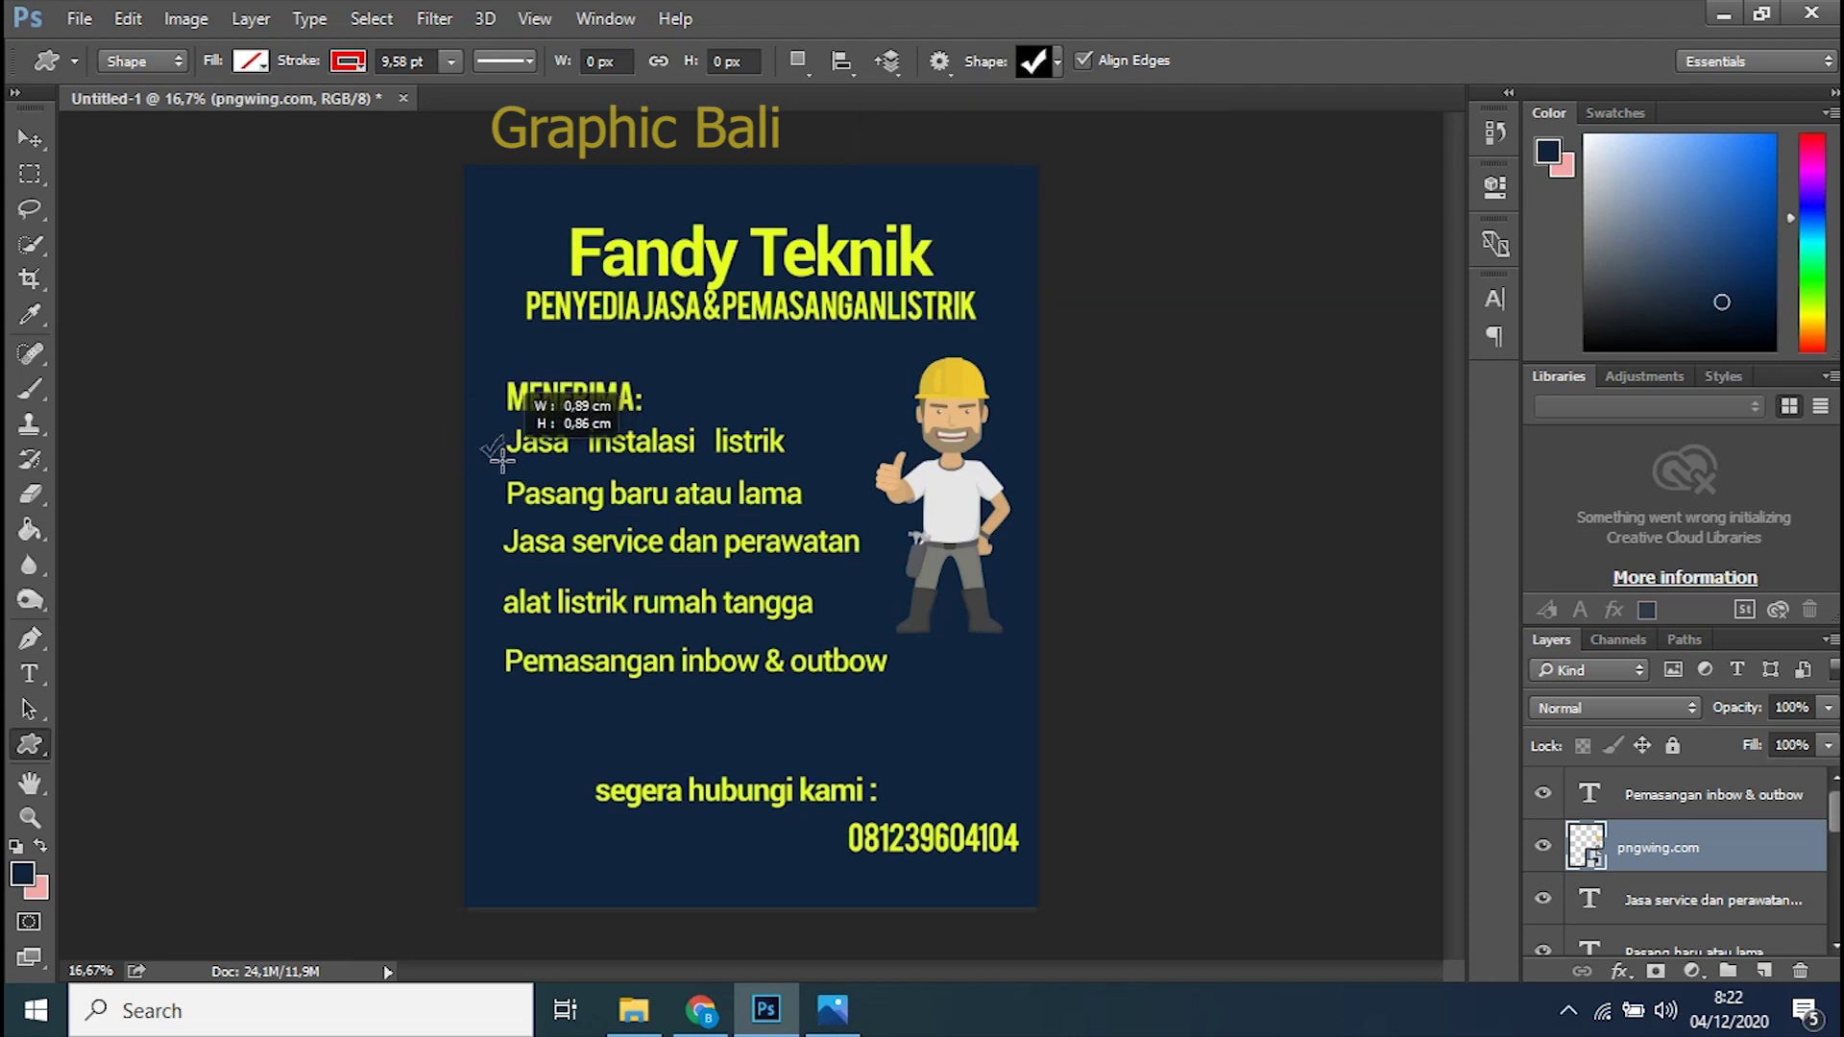
{"action": "left_click_drag", "start_coordinate": [520, 457], "coordinate": [498, 457]}
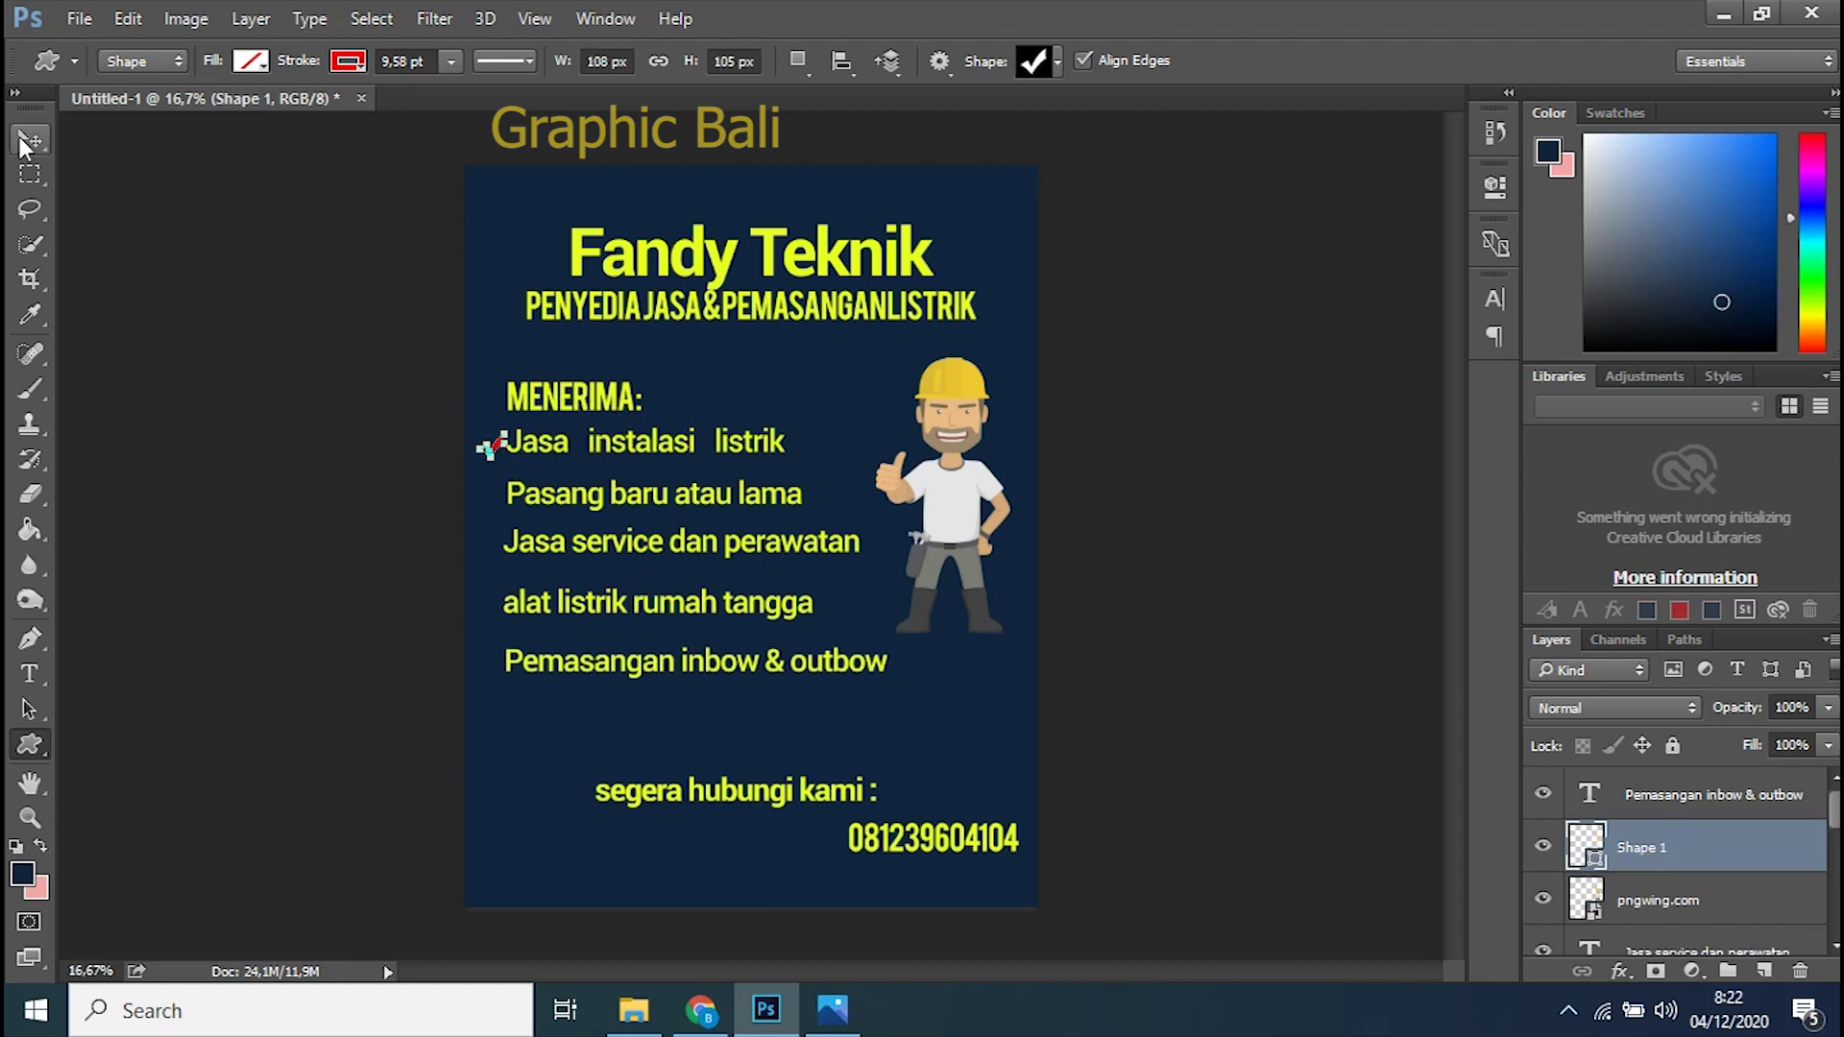
Step: Give the checkmark a white fill and no stroke
{"action": "left_click", "coordinate": [261, 59]}
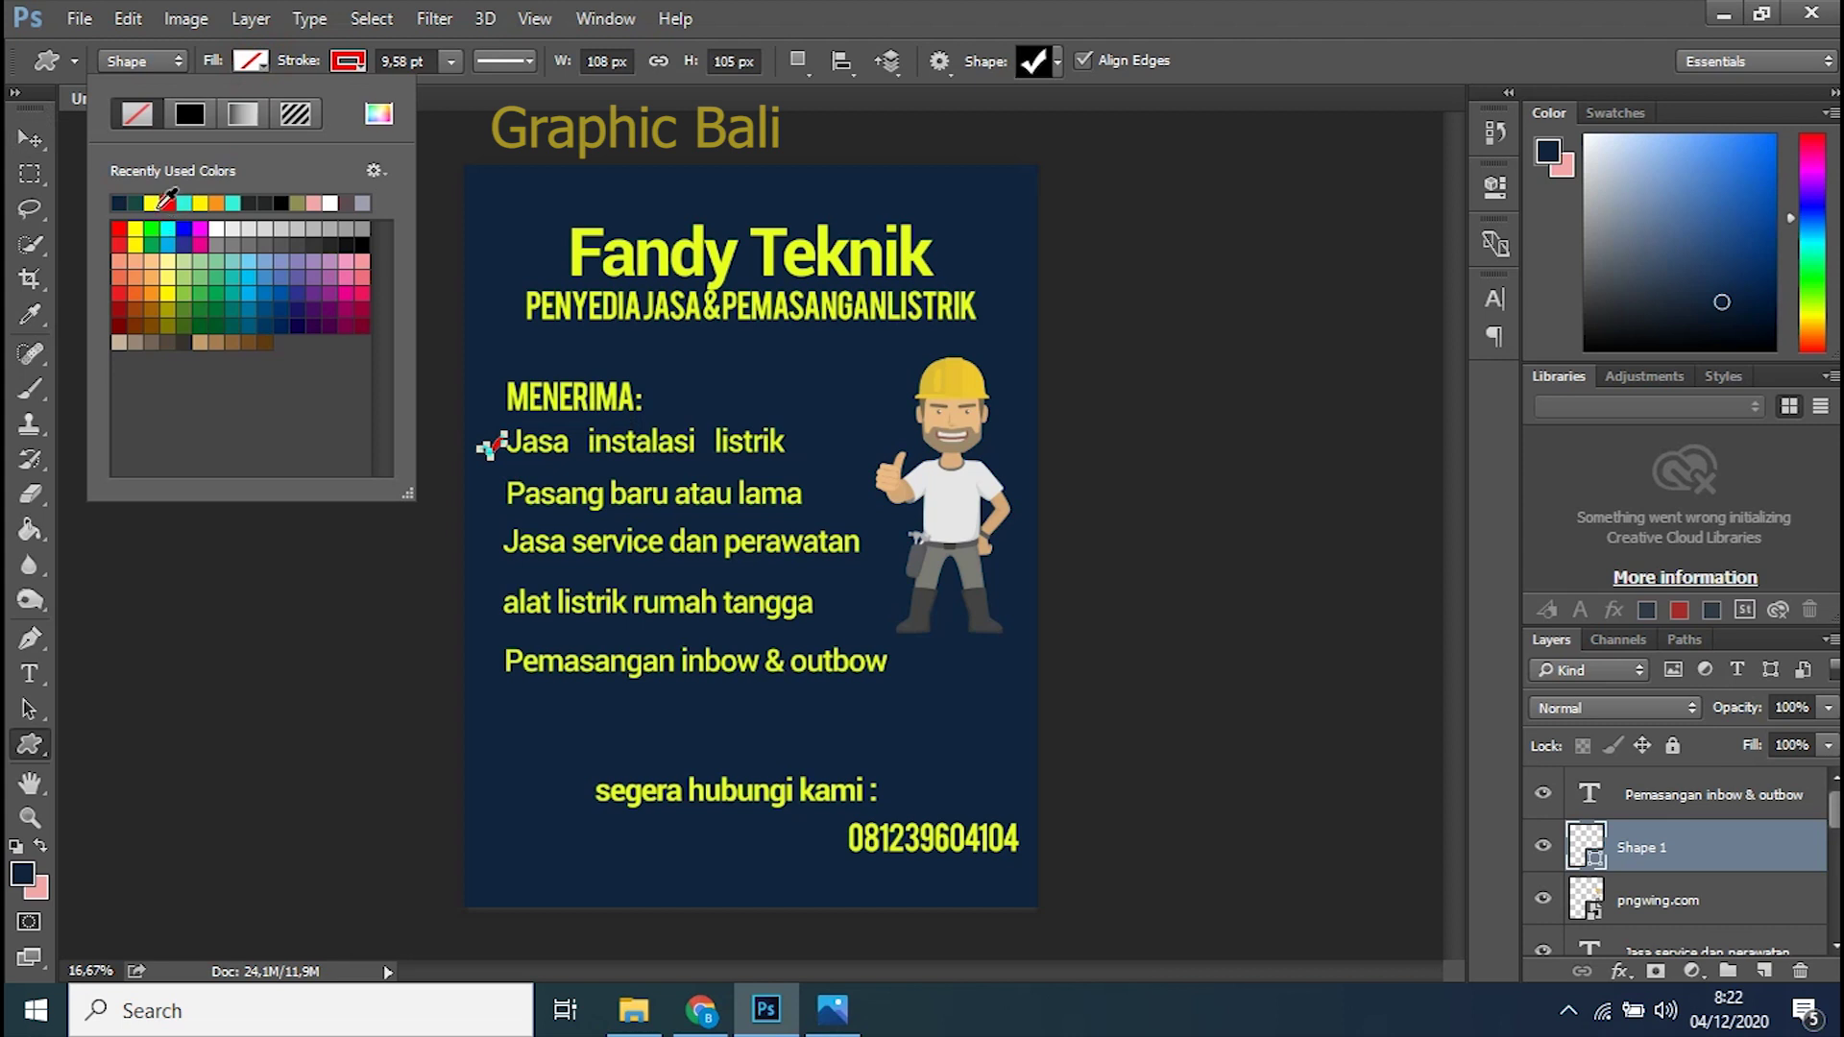
{"action": "left_click", "coordinate": [216, 229]}
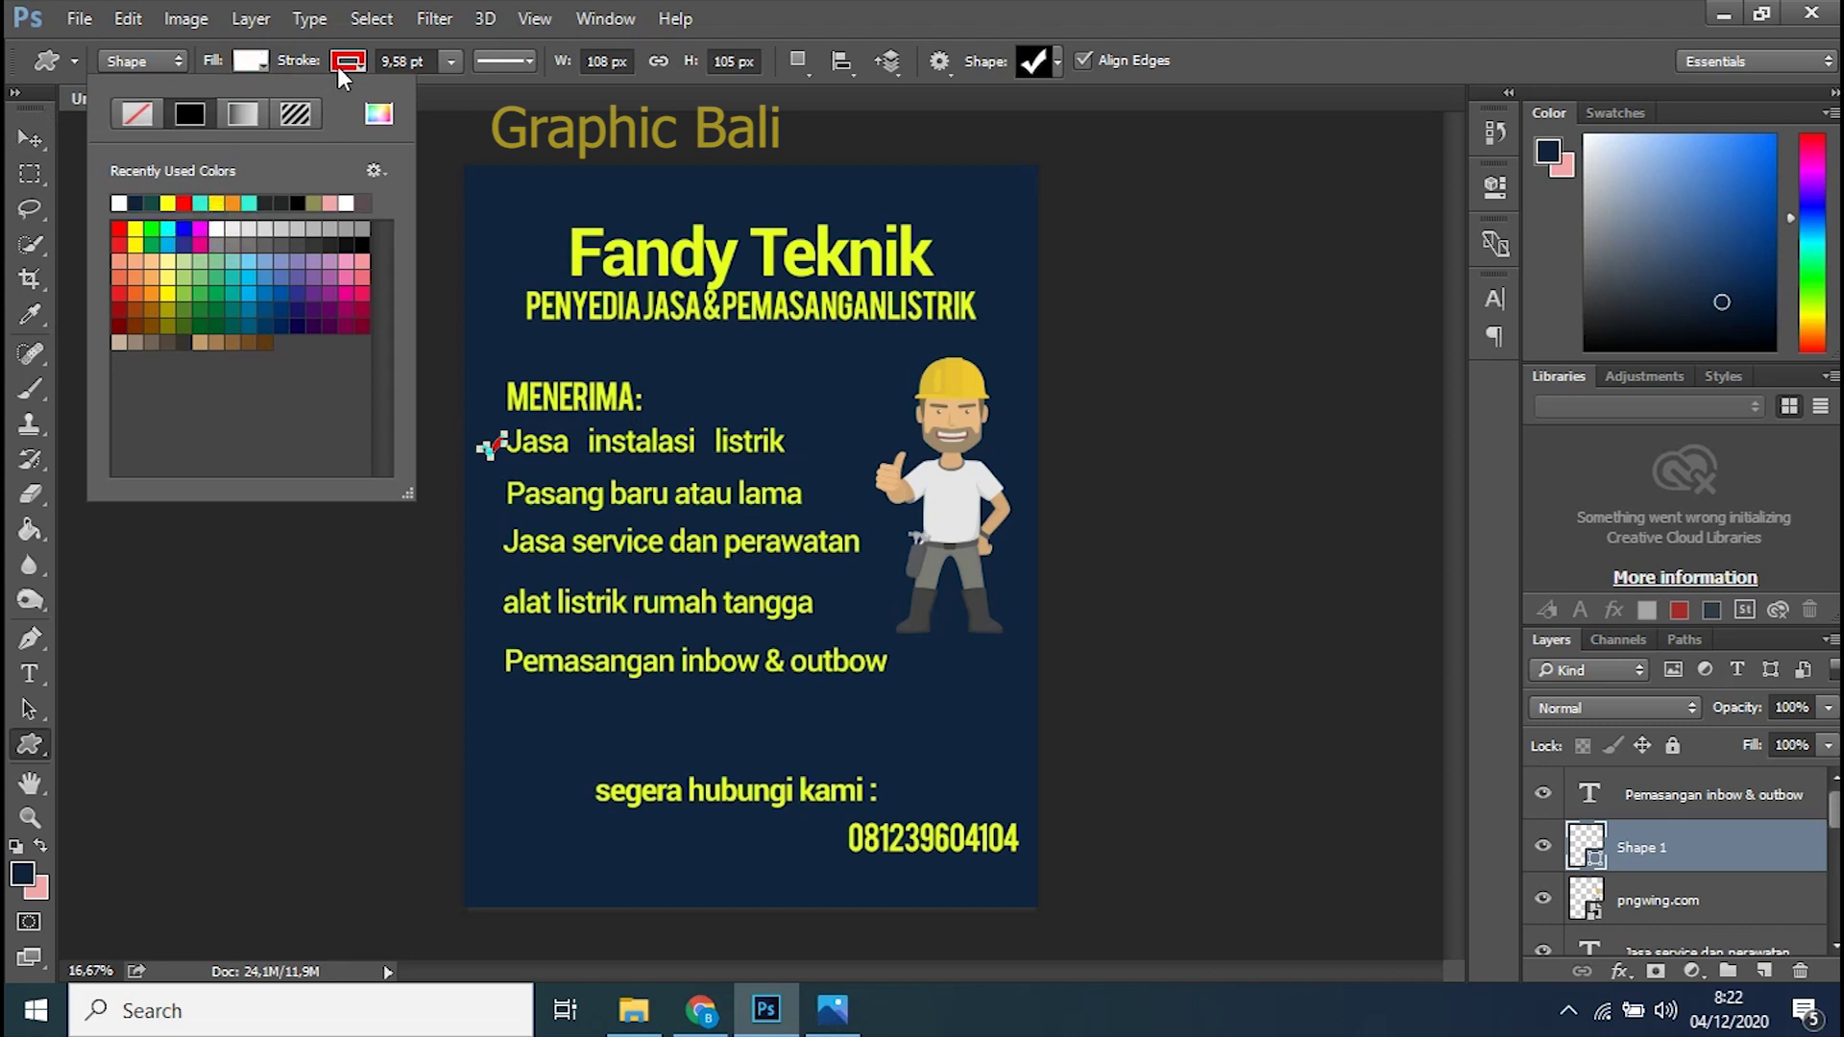
{"action": "left_click", "coordinate": [337, 67]}
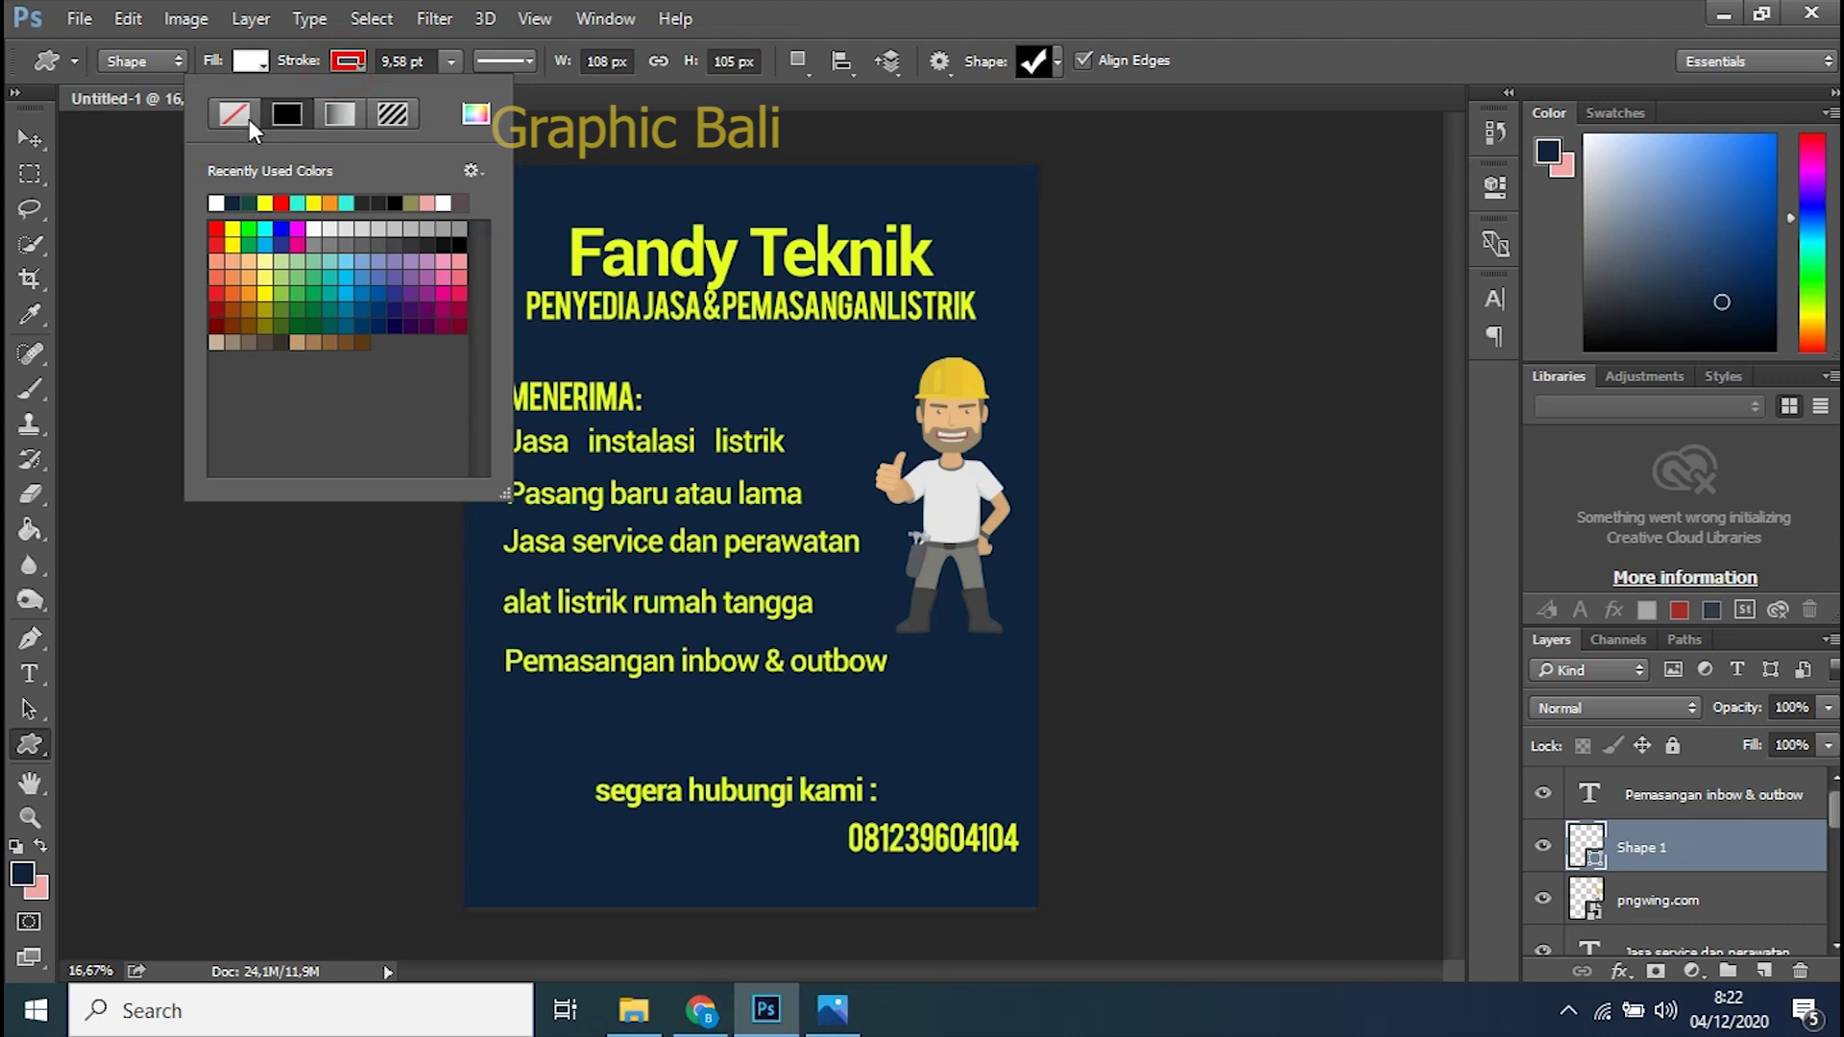
{"action": "left_click", "coordinate": [248, 118]}
{"action": "left_click", "coordinate": [966, 13]}
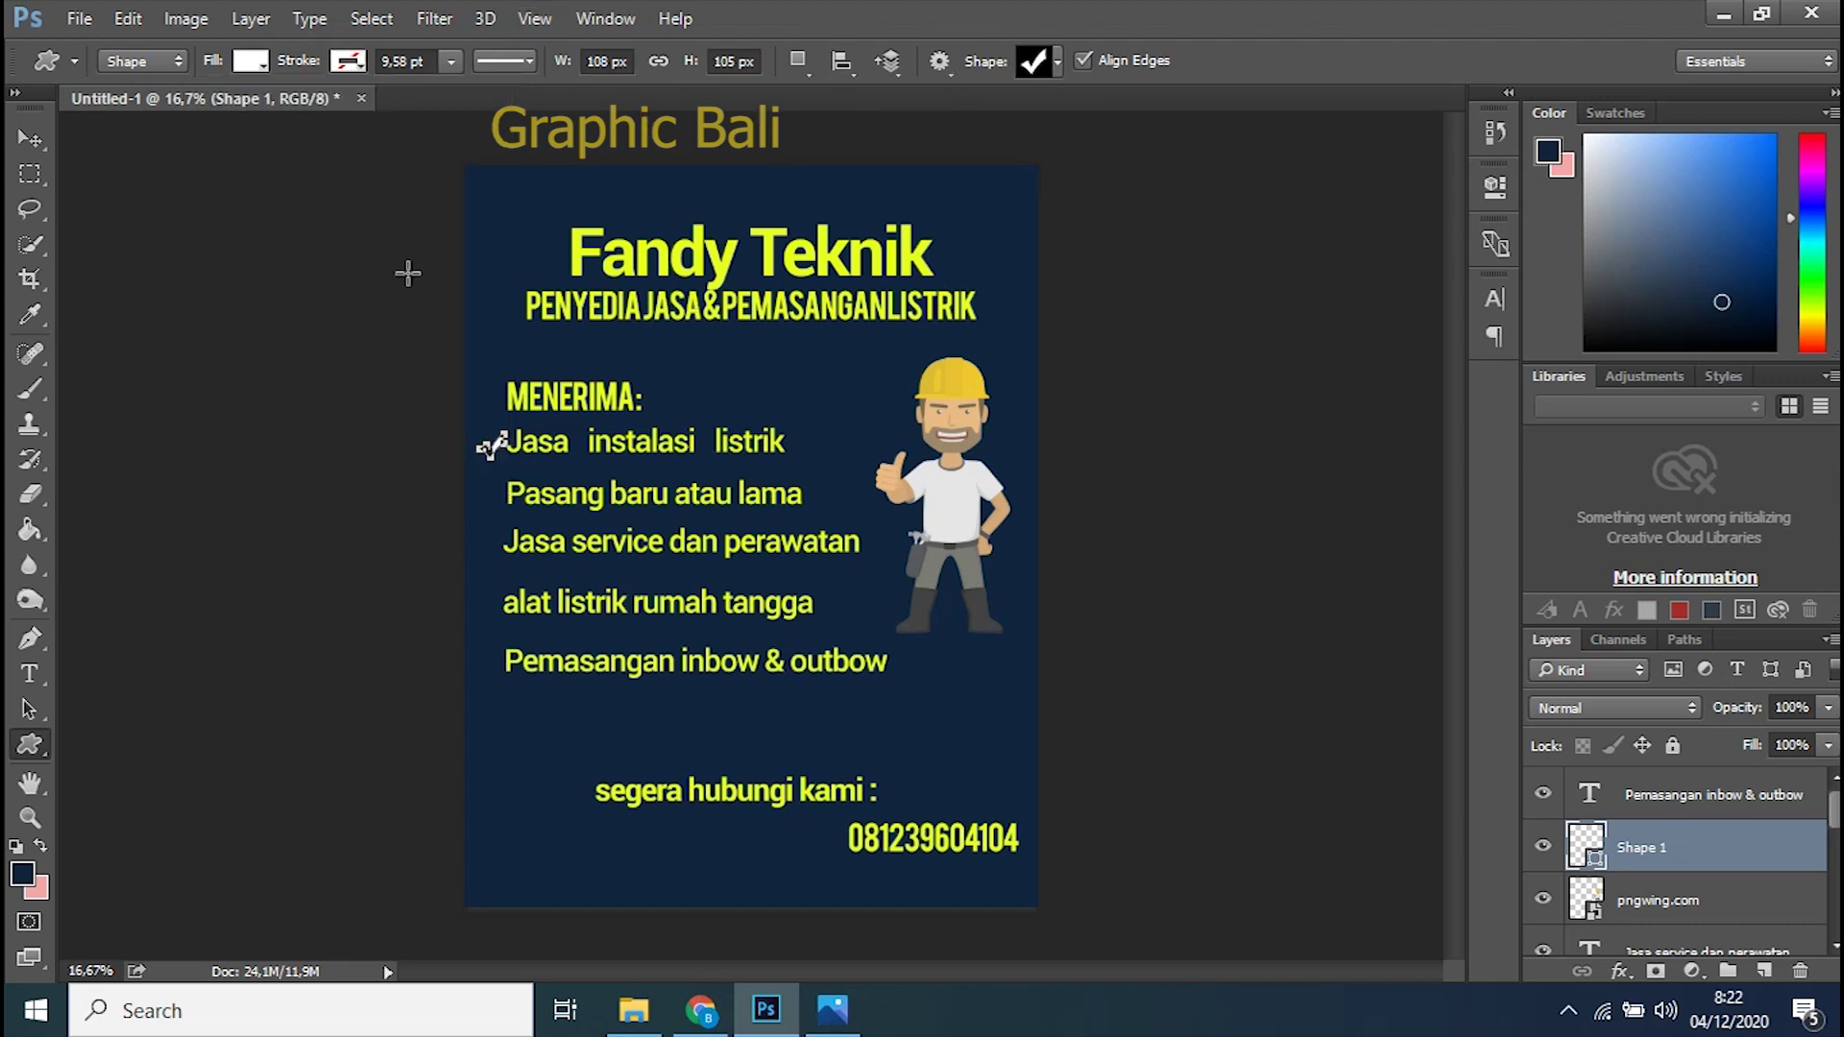
{"action": "left_click", "coordinate": [29, 139]}
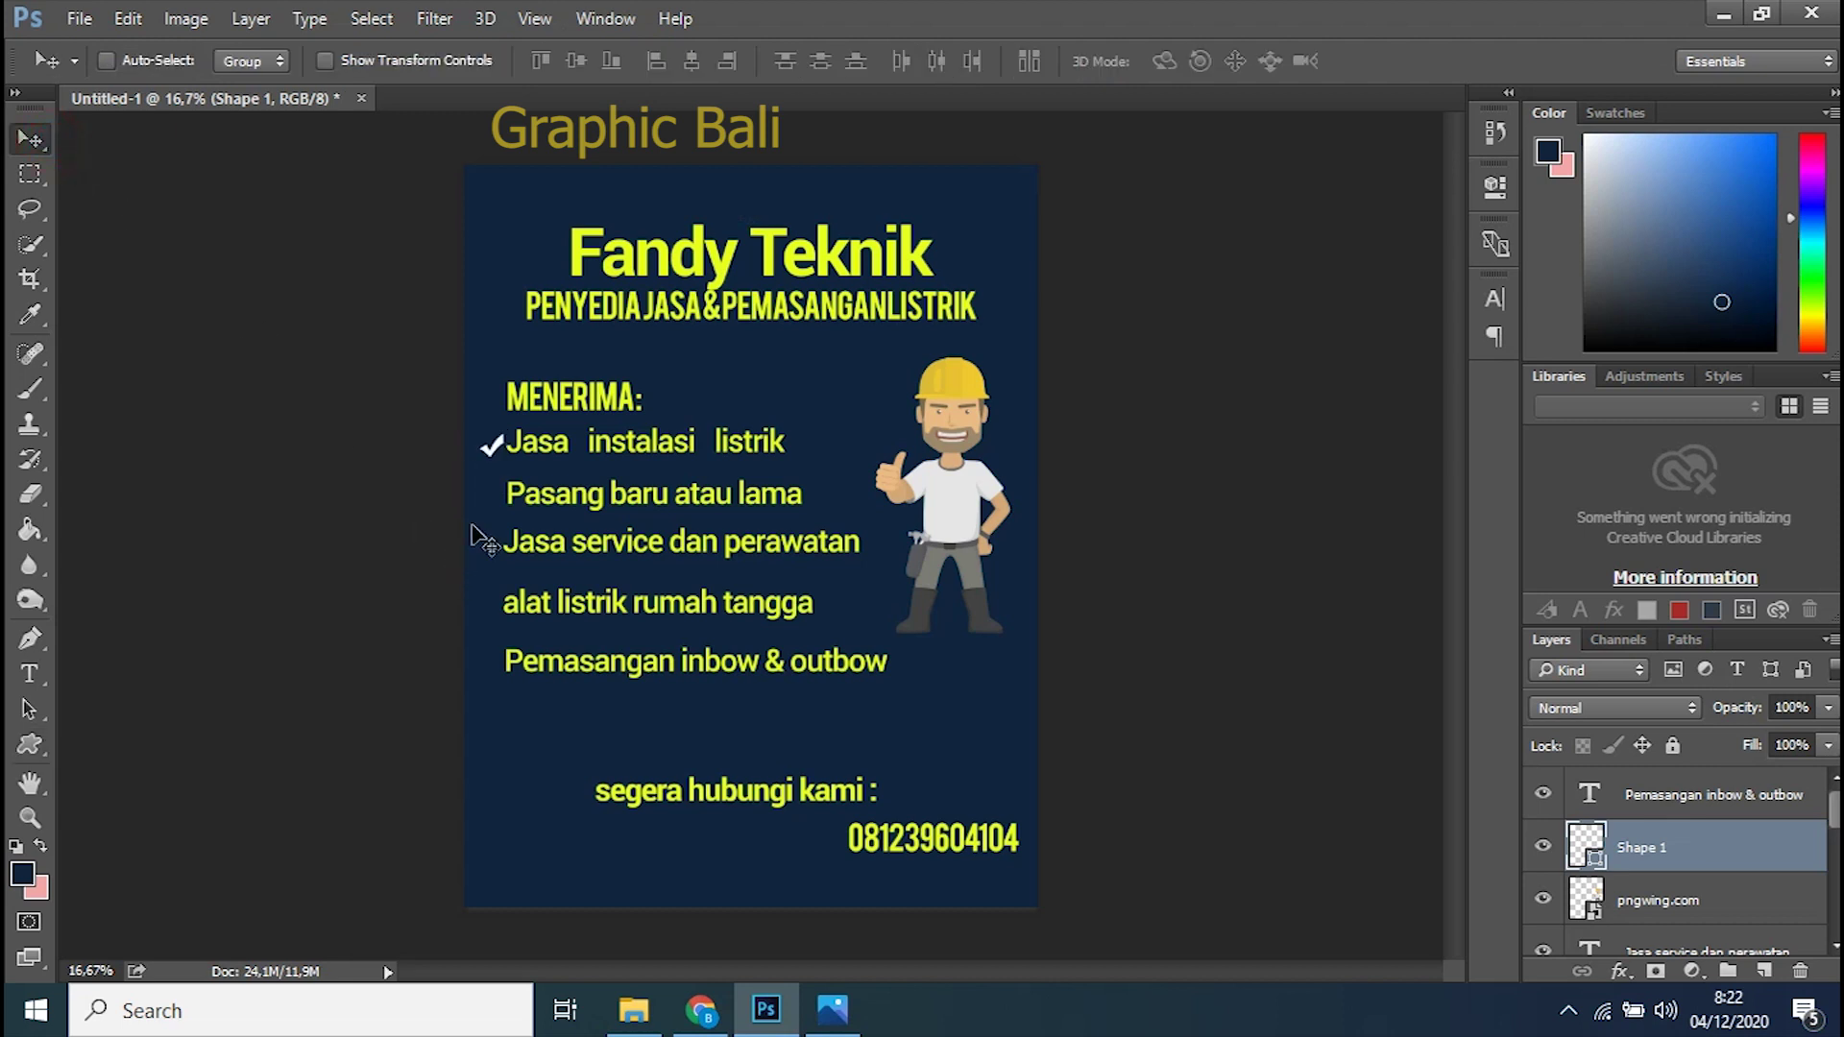
Step: Nudge the checkmark beside the first line and rename its layer 'centang'
{"action": "right_click", "coordinate": [500, 453]}
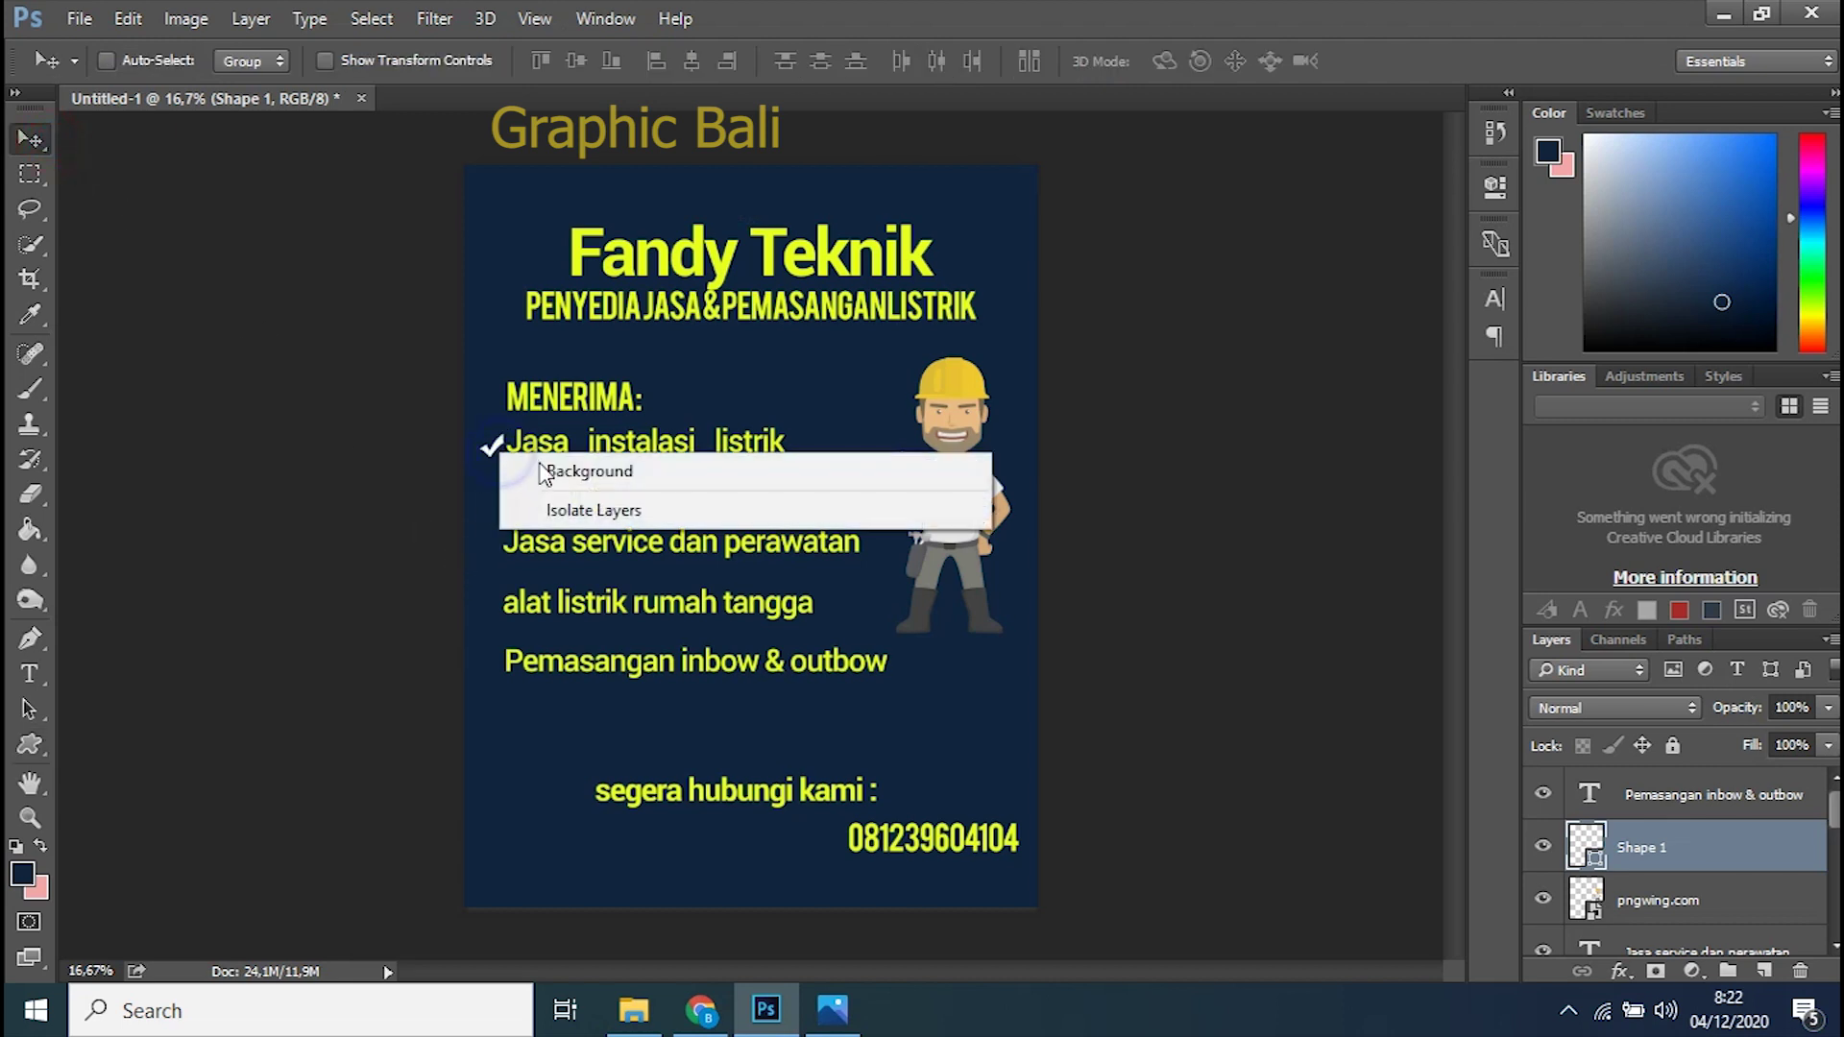
{"action": "left_click", "coordinate": [562, 472]}
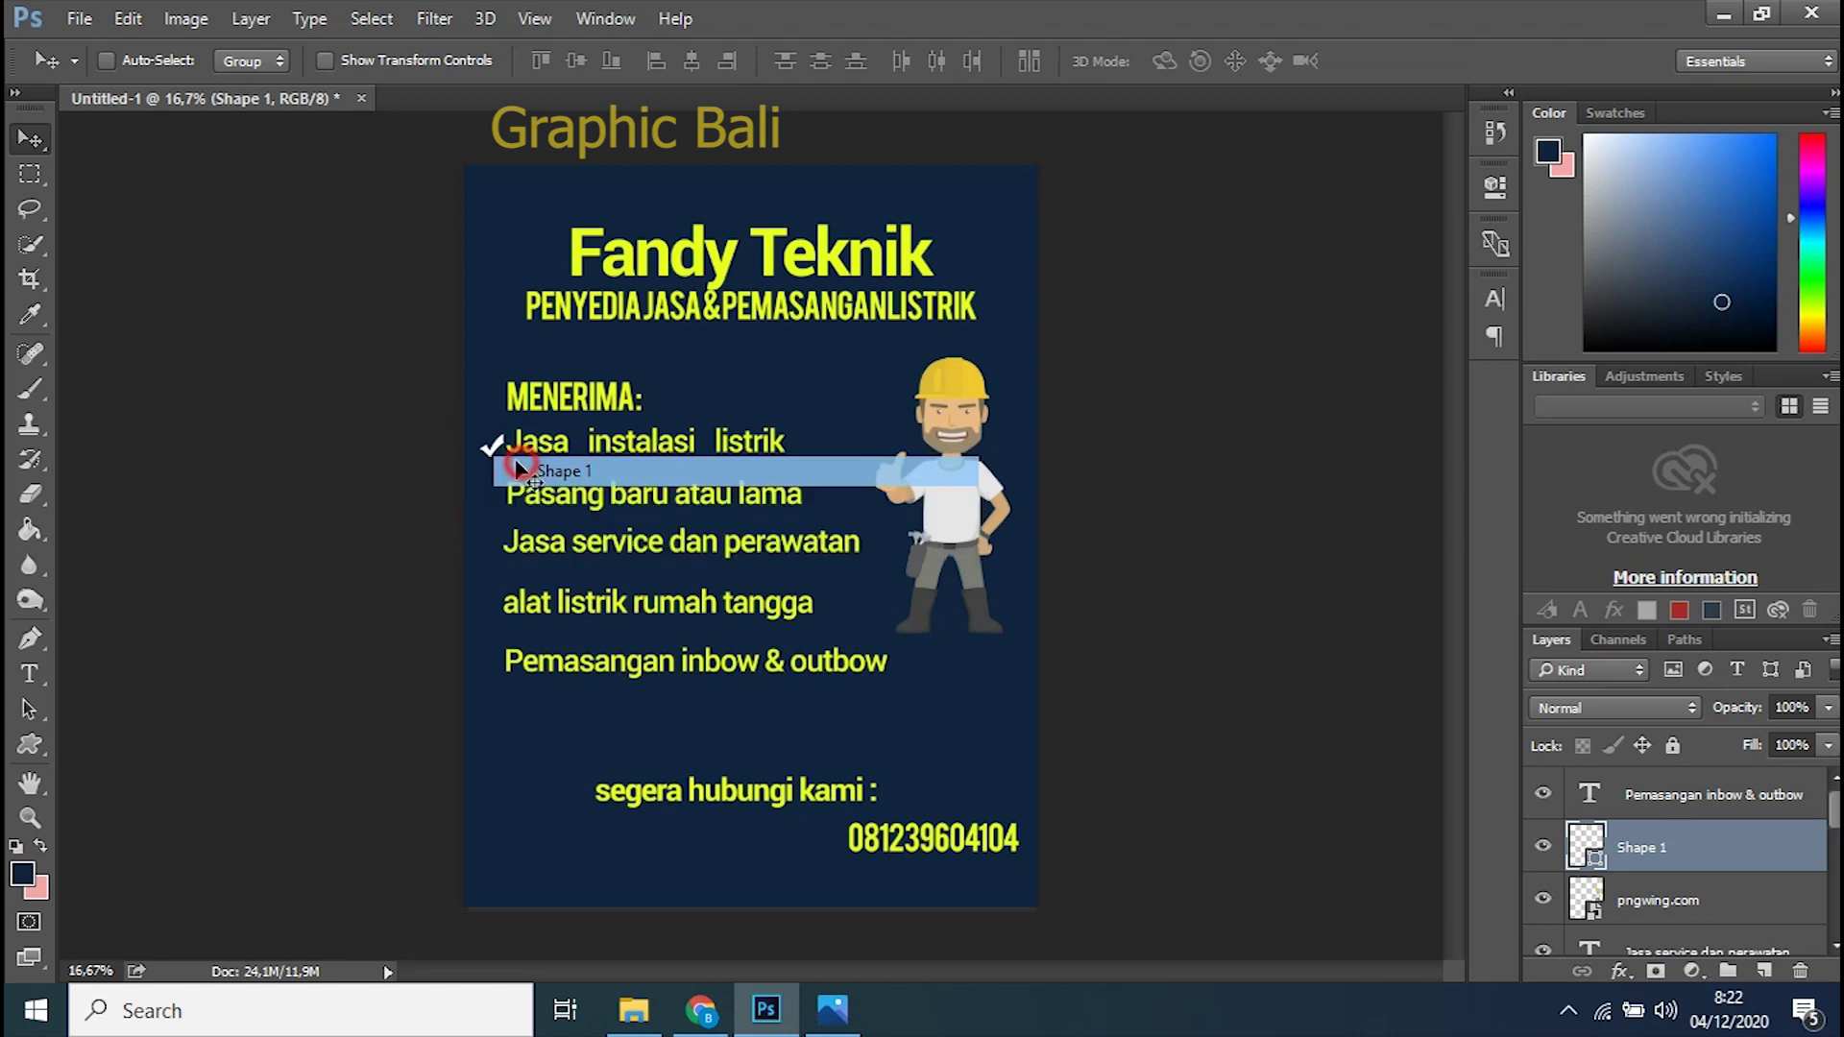
{"action": "left_click_drag", "start_coordinate": [492, 447], "coordinate": [495, 440]}
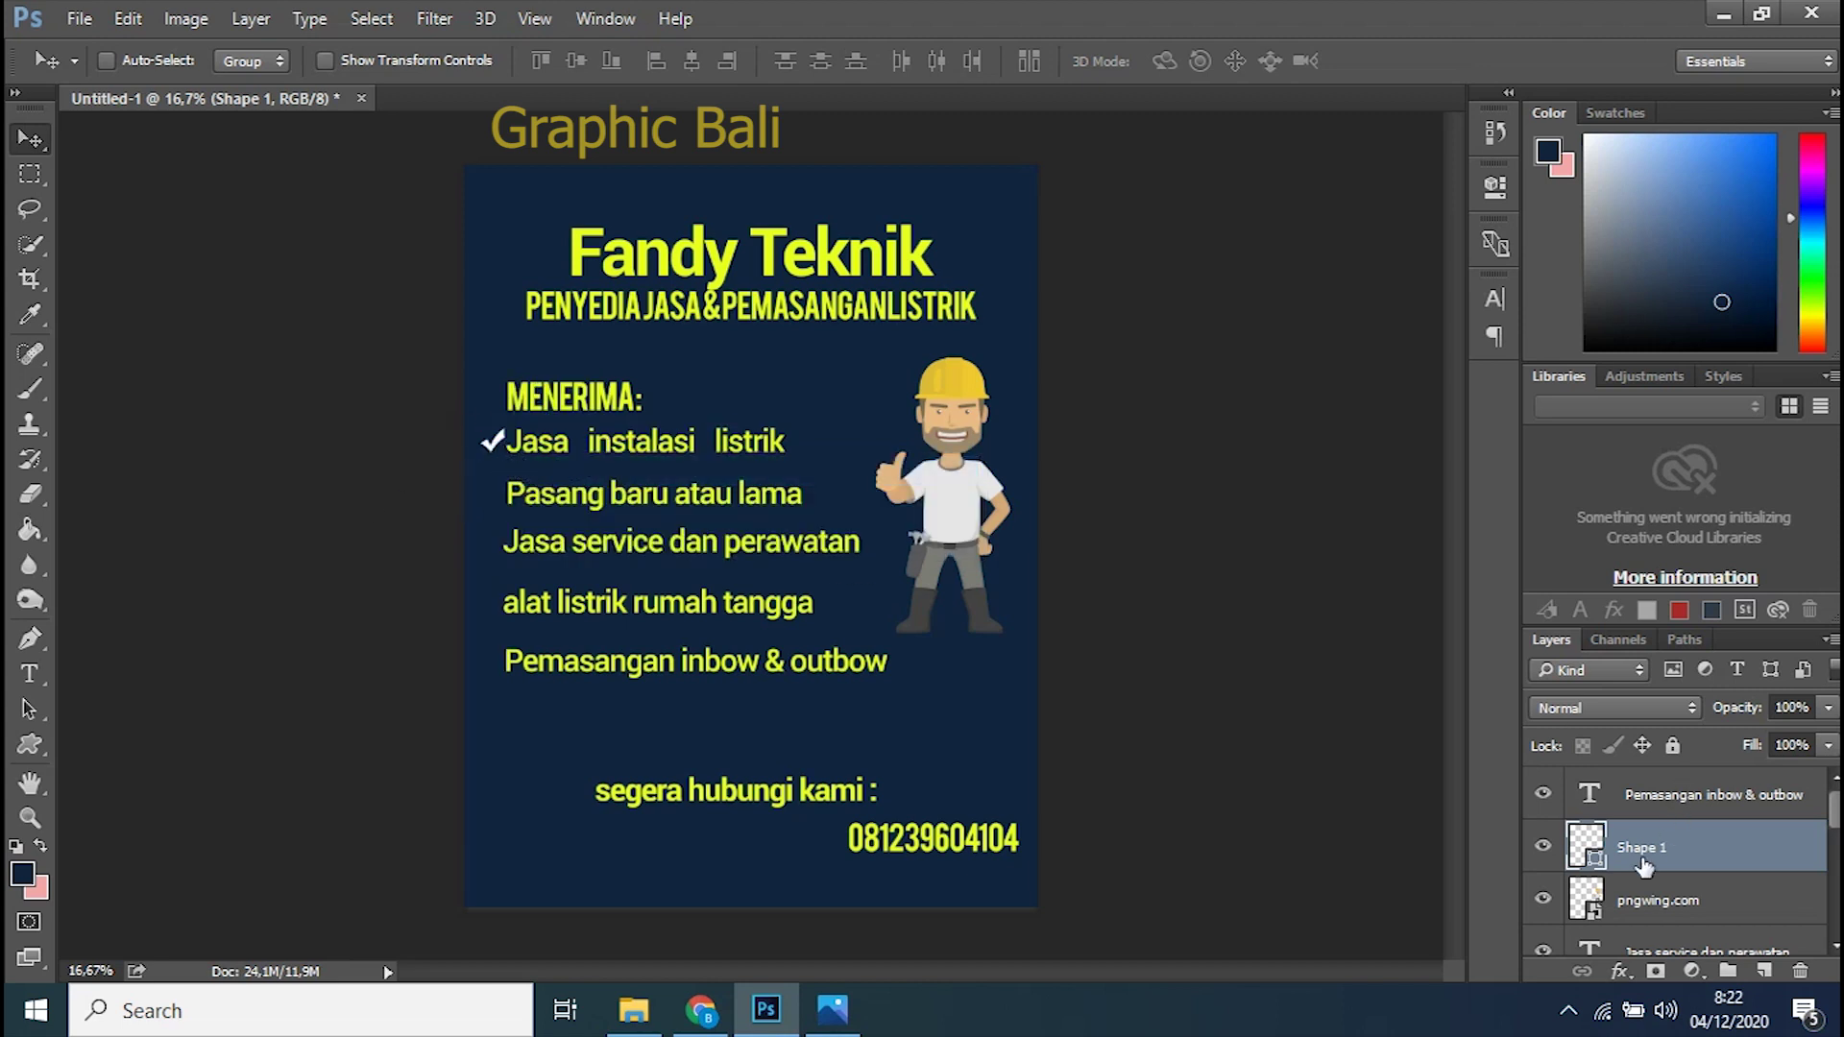
{"action": "left_click", "coordinate": [1676, 898]}
{"action": "left_click", "coordinate": [1676, 864]}
{"action": "double_click", "coordinate": [1643, 850]}
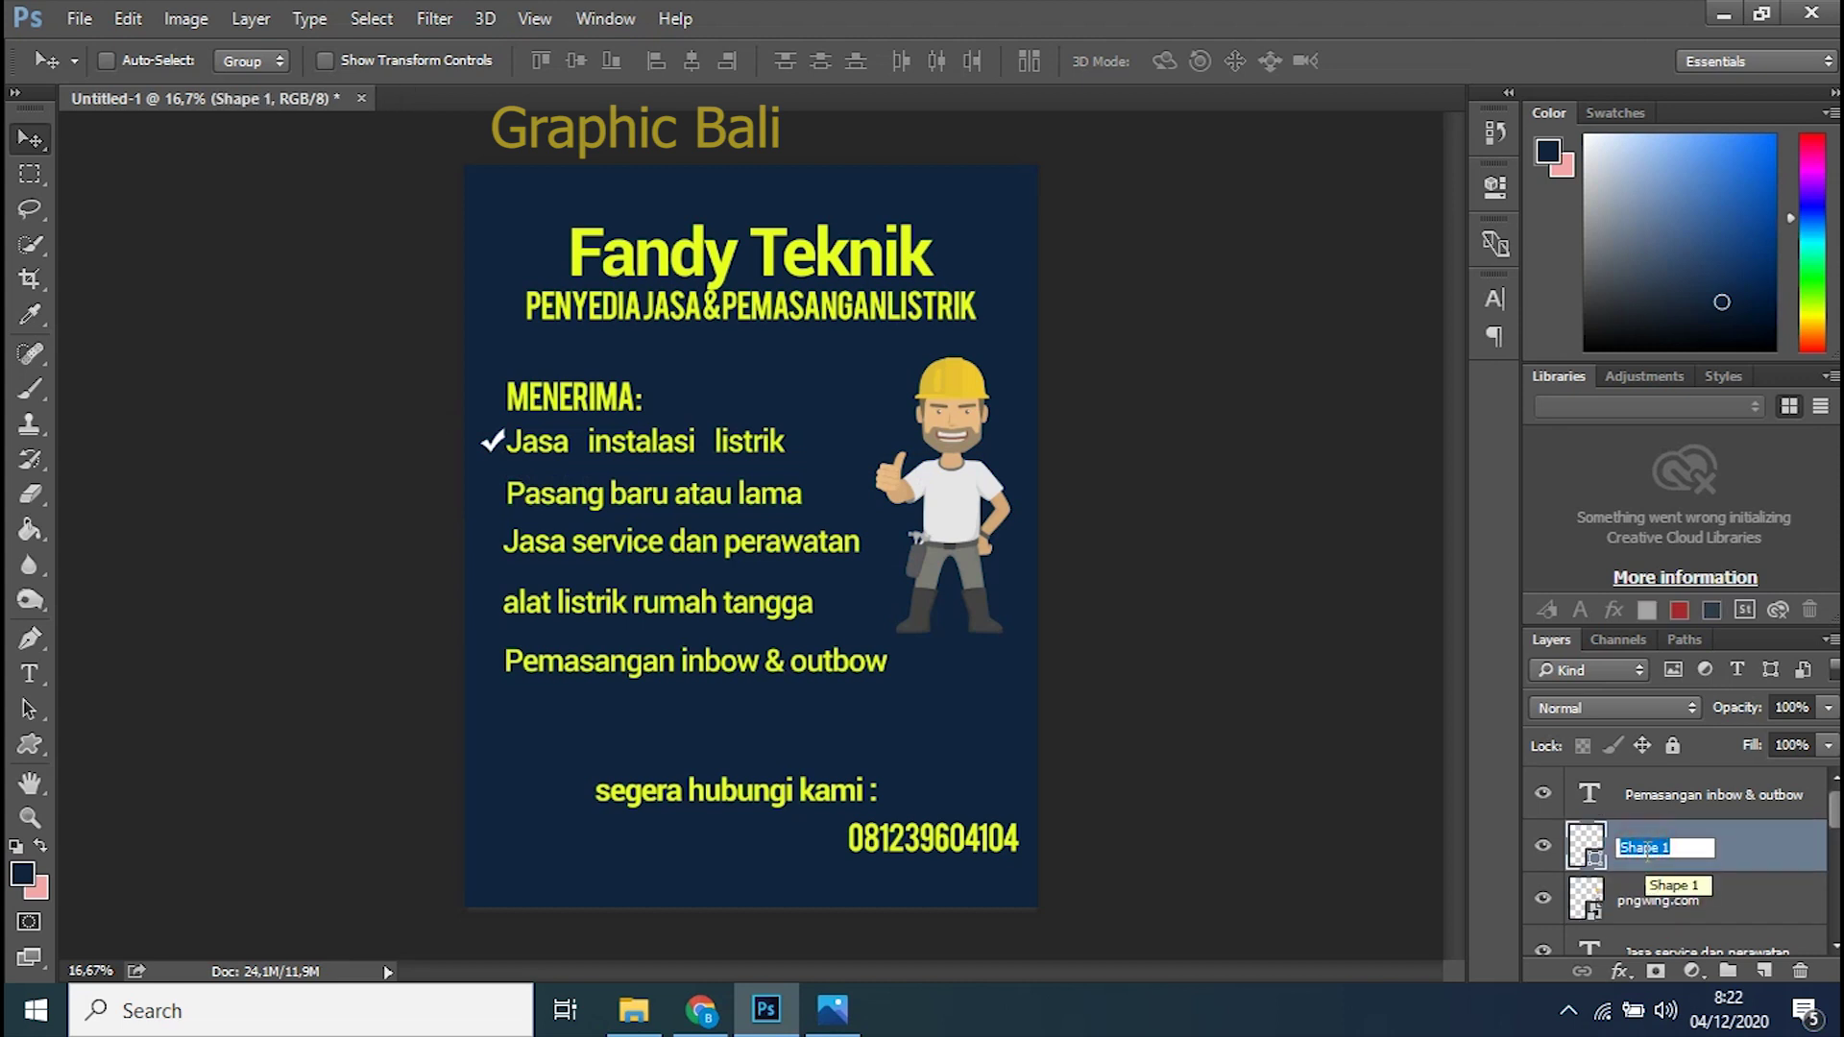
{"action": "type", "text": "centang"}
{"action": "key", "text": "Return"}
Step: Duplicate the centang layer three times, creating centang copy through centang copy 3
{"action": "right_click", "coordinate": [1644, 855]}
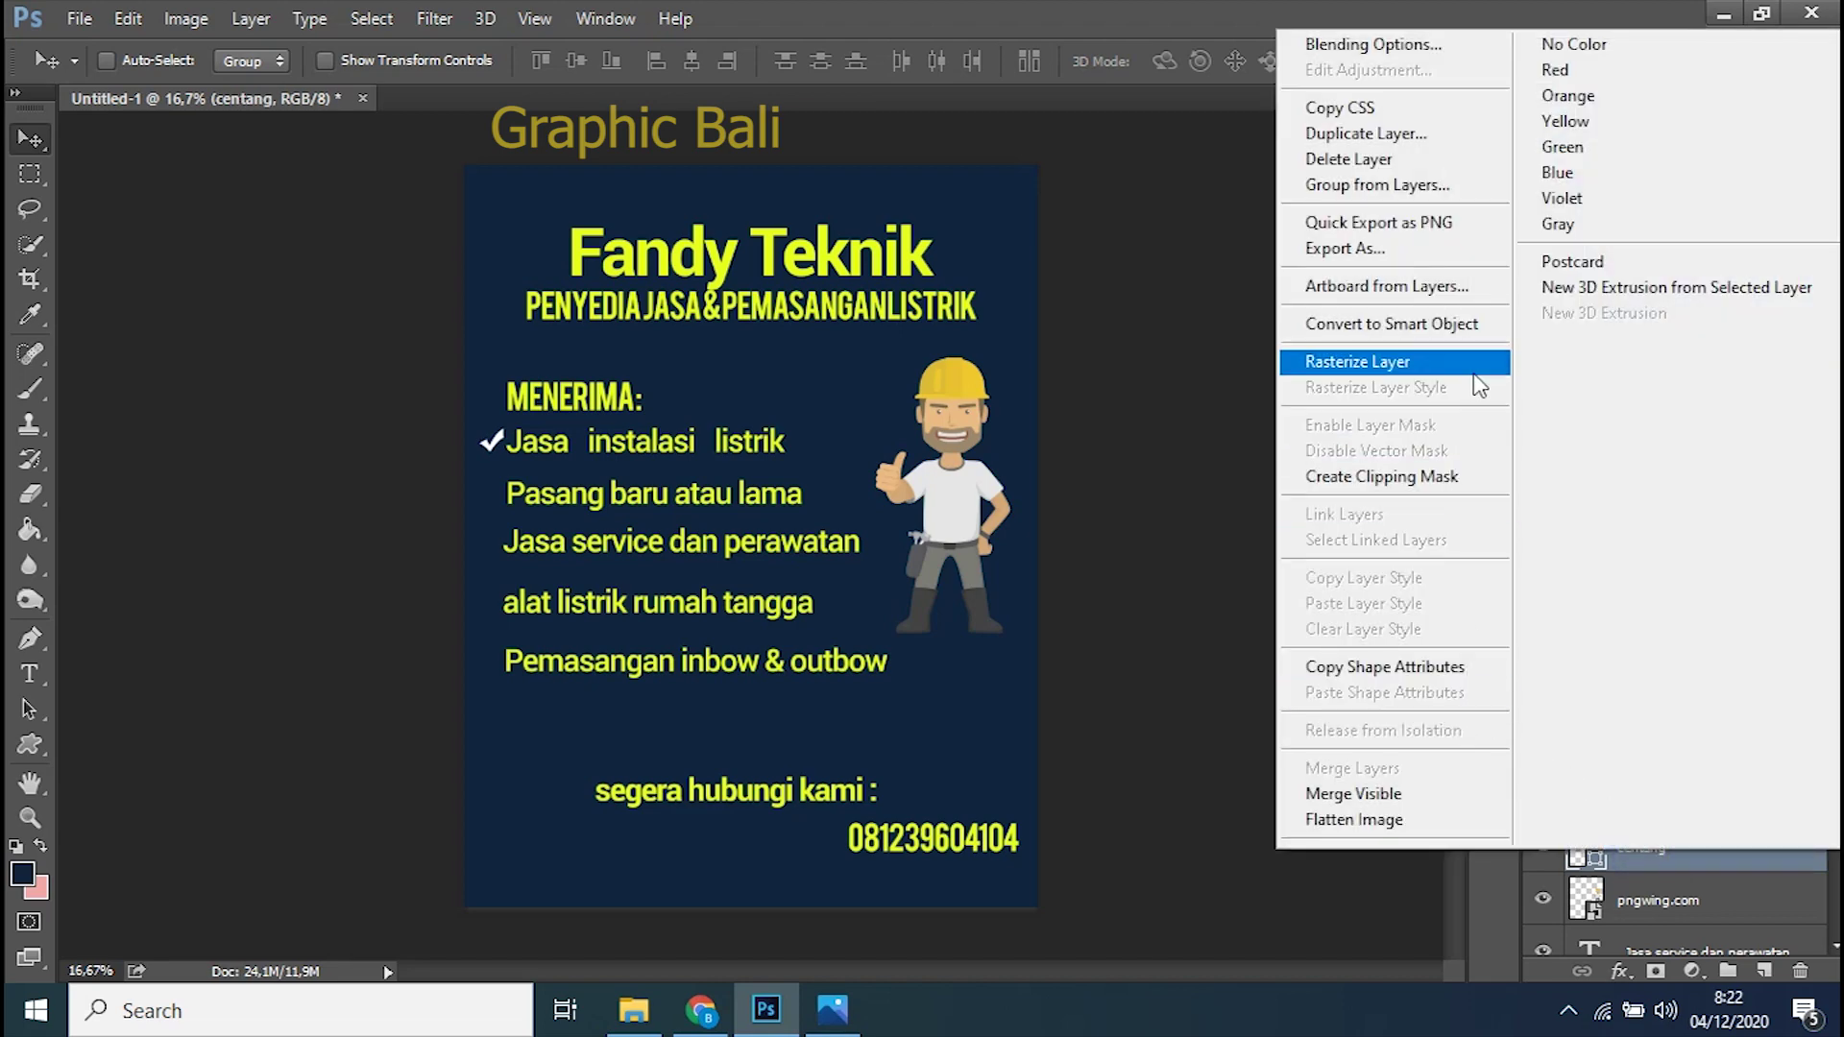
{"action": "left_click", "coordinate": [1367, 136]}
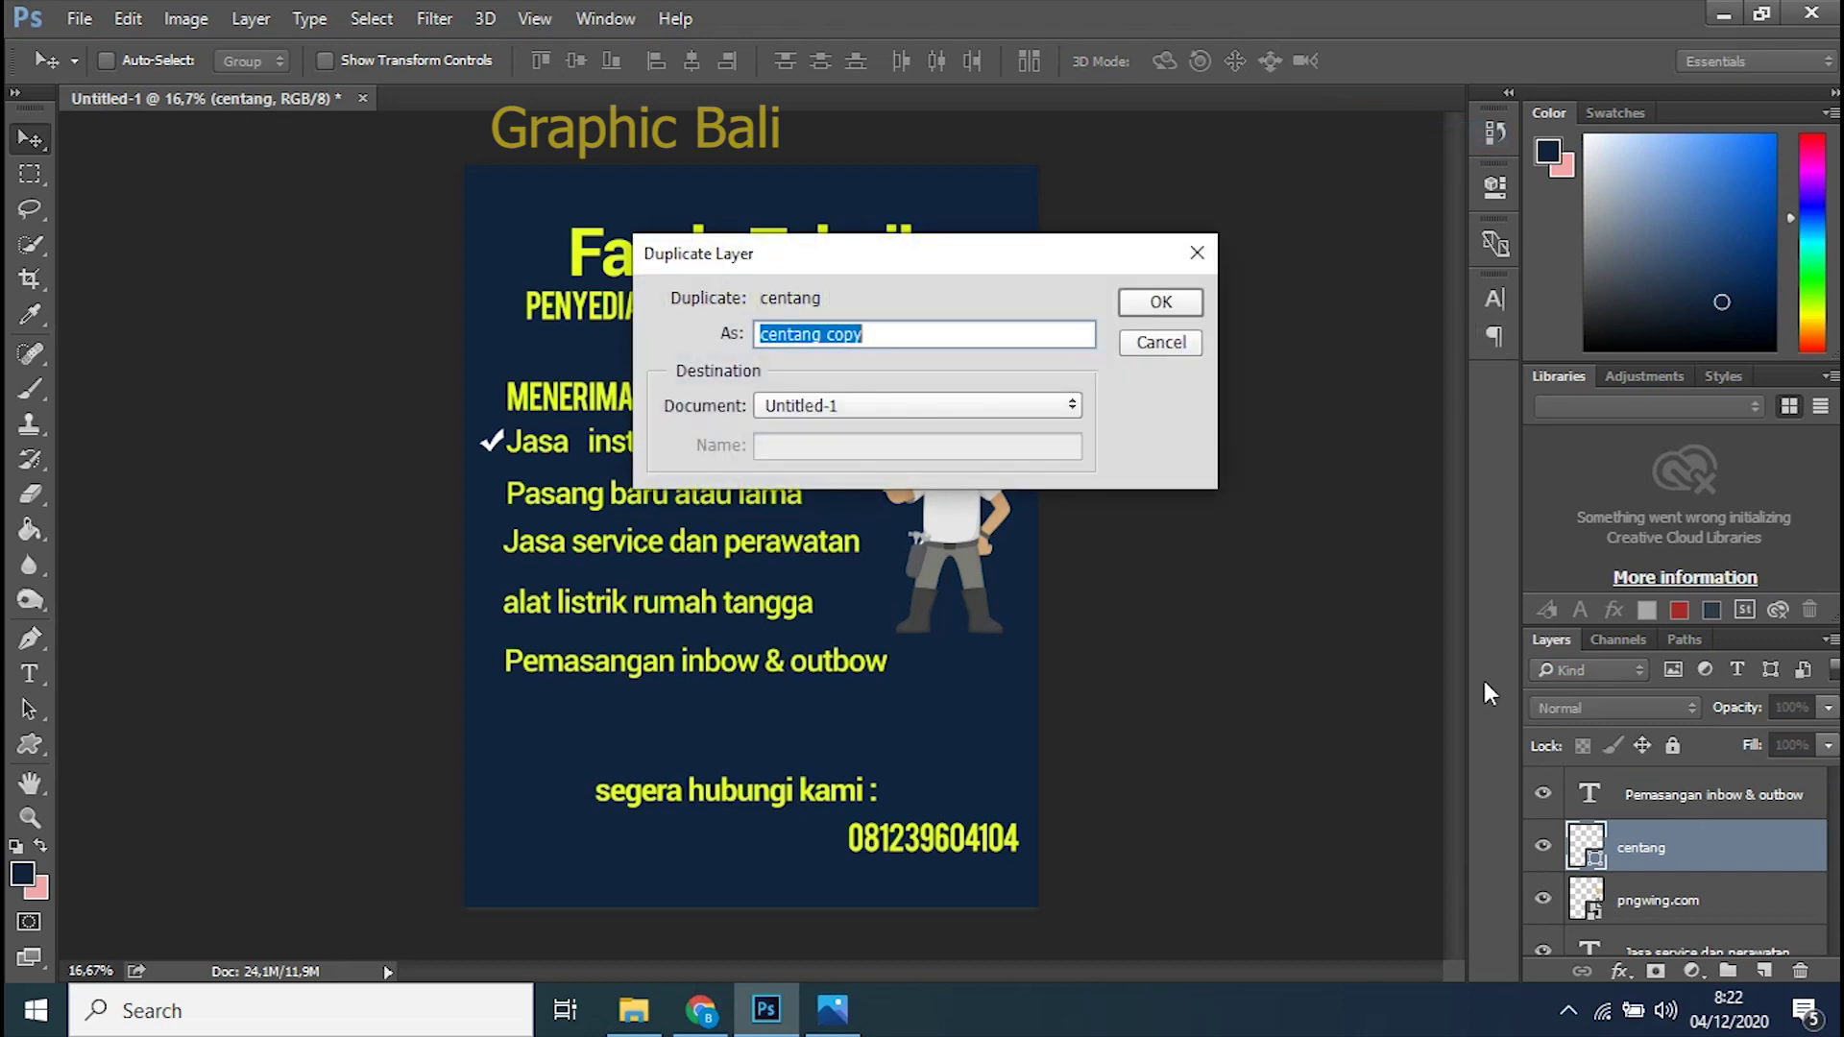
{"action": "left_click", "coordinate": [1163, 303]}
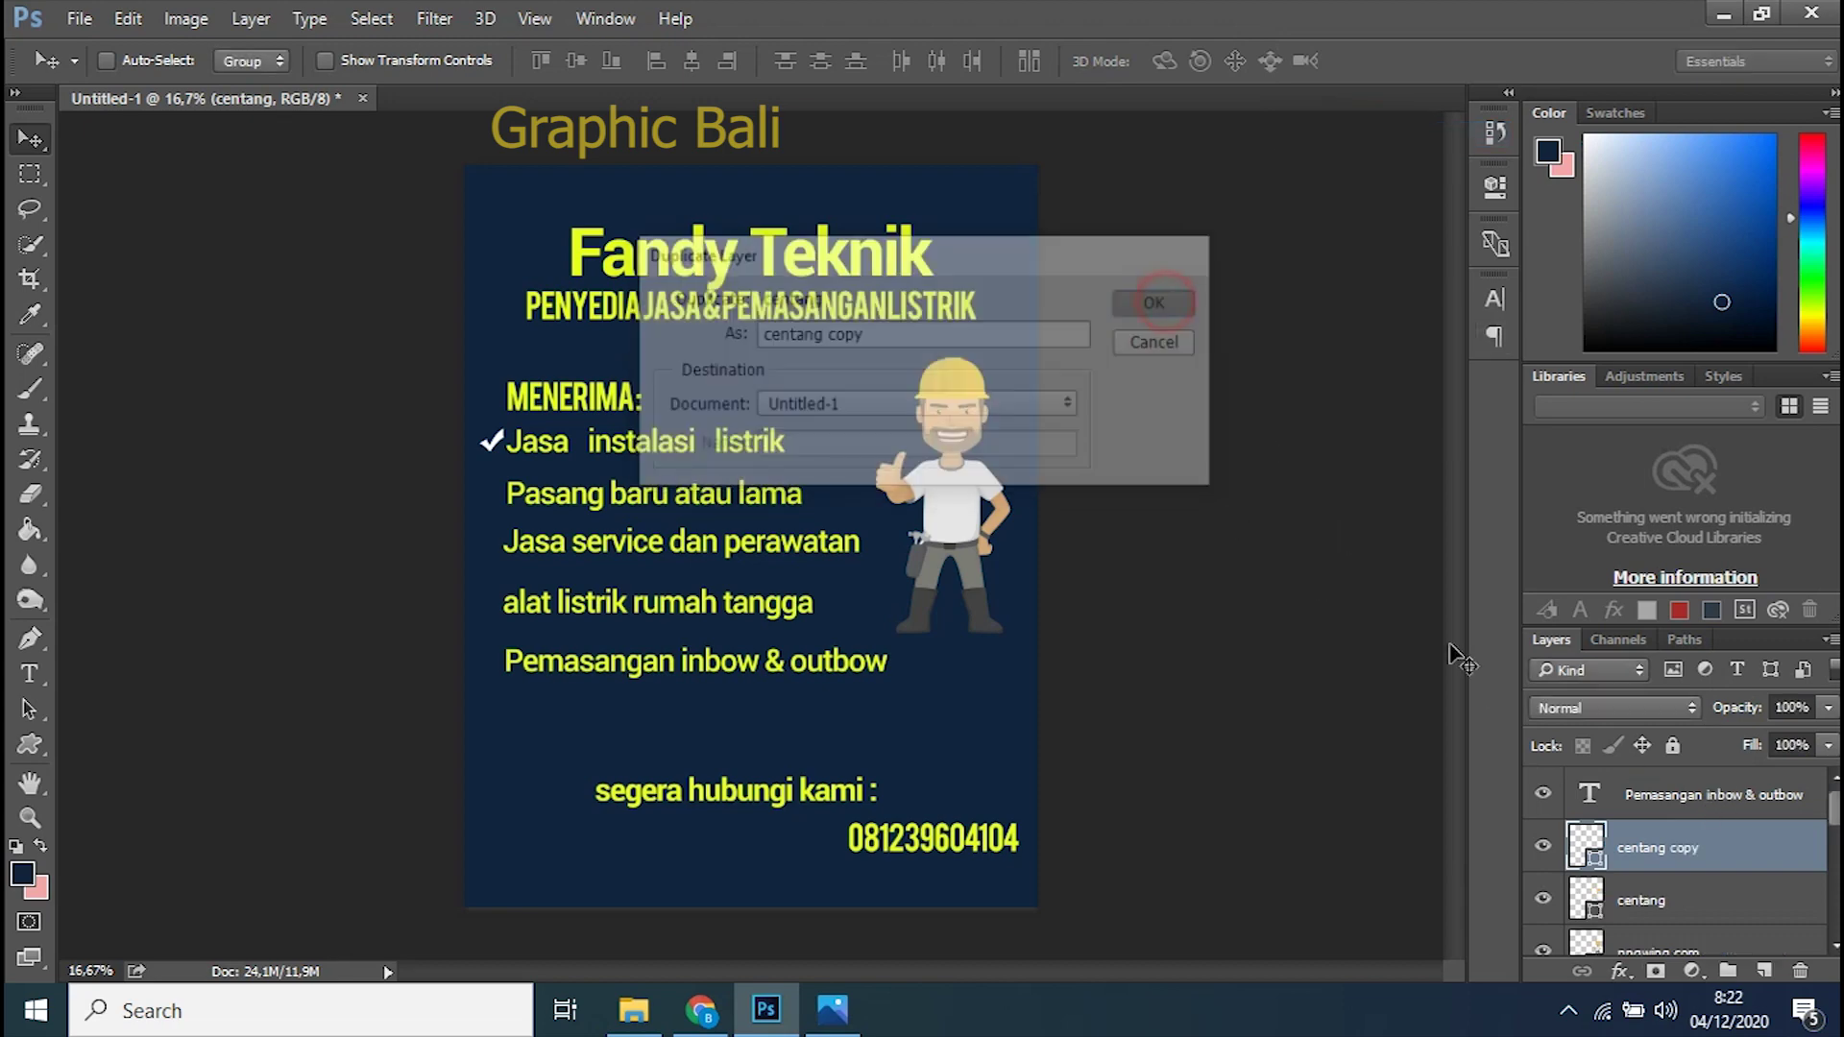
{"action": "right_click", "coordinate": [1672, 864]}
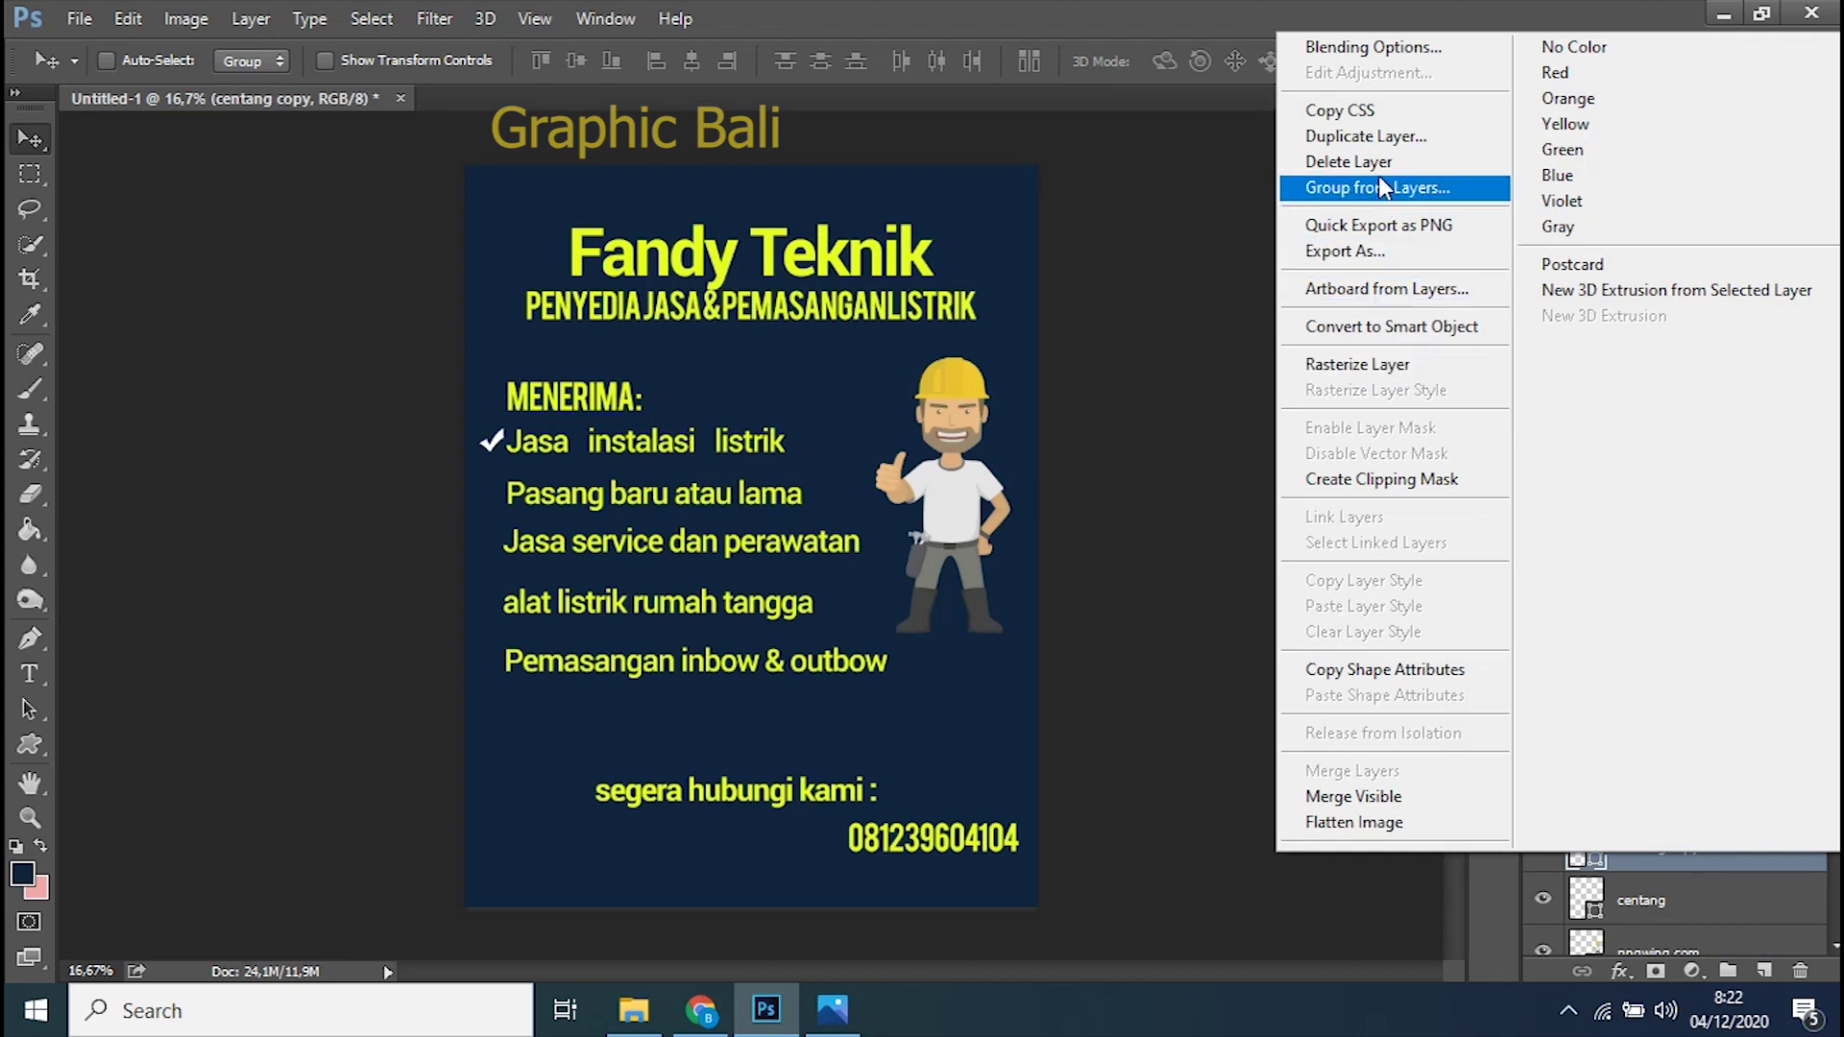
{"action": "left_click", "coordinate": [1374, 136]}
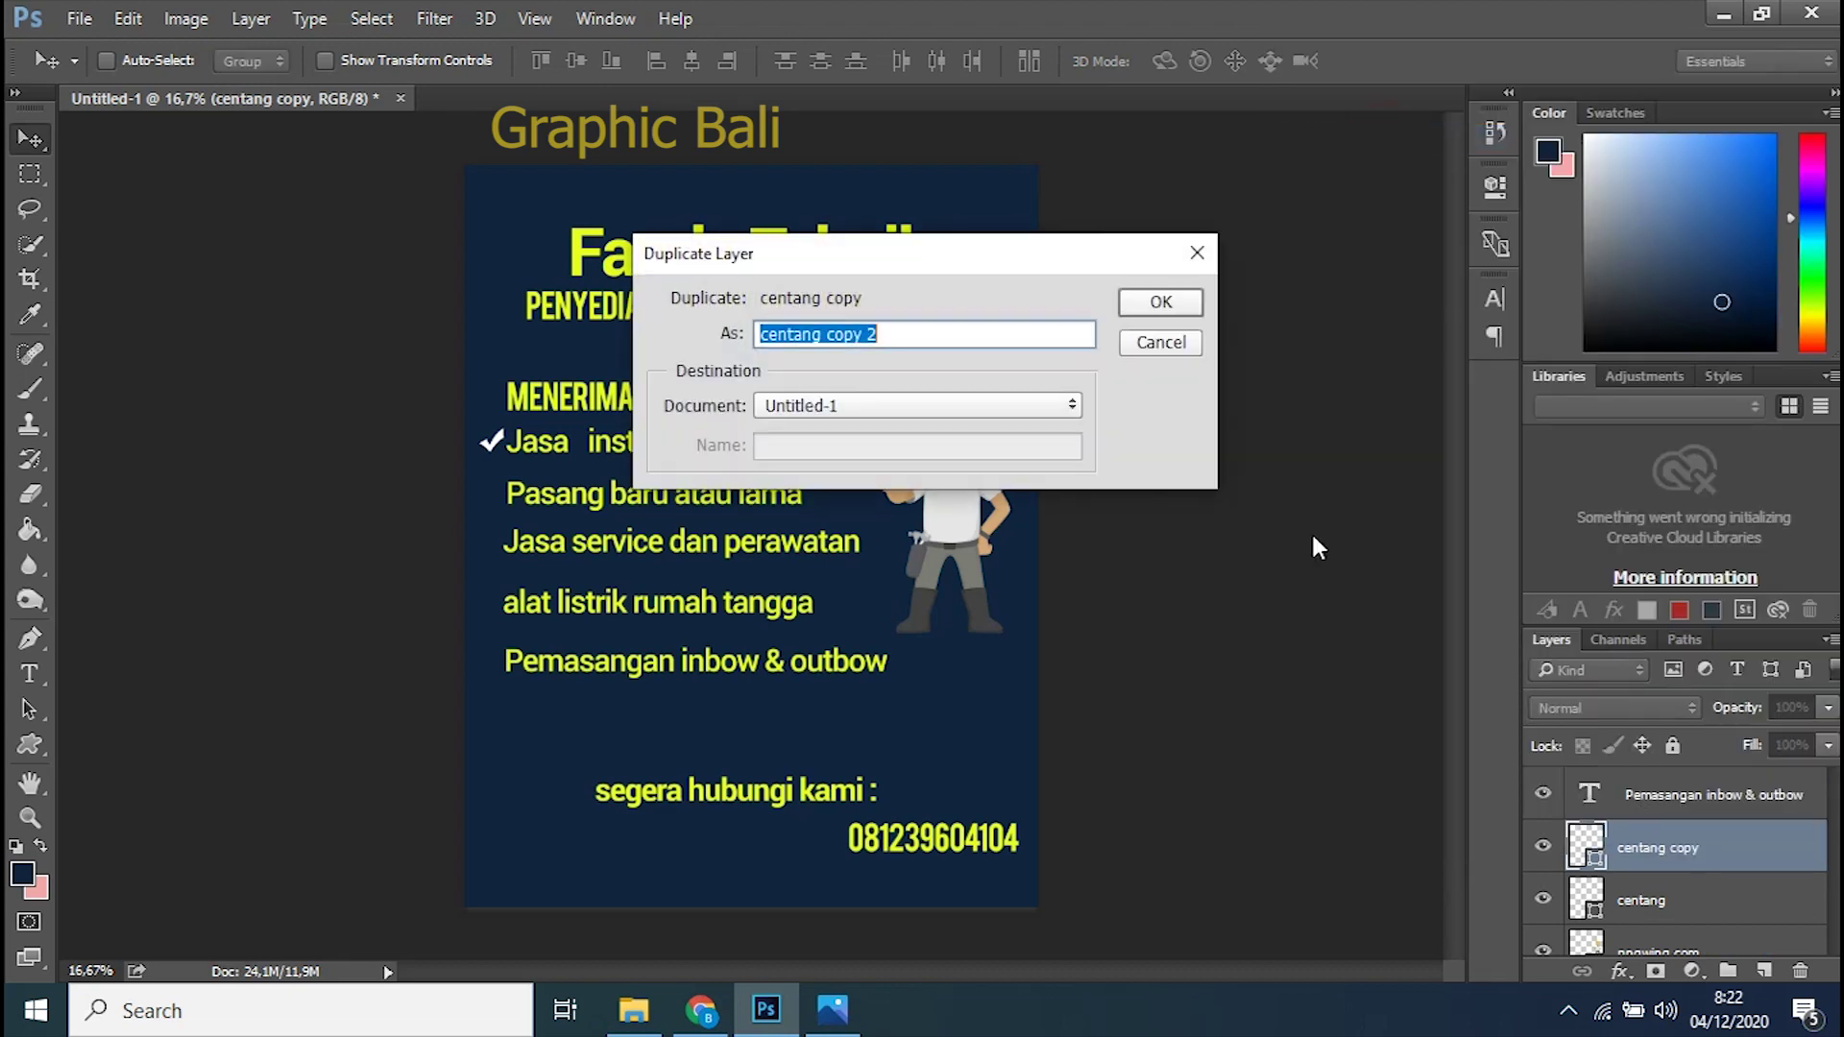
{"action": "left_click", "coordinate": [1162, 303]}
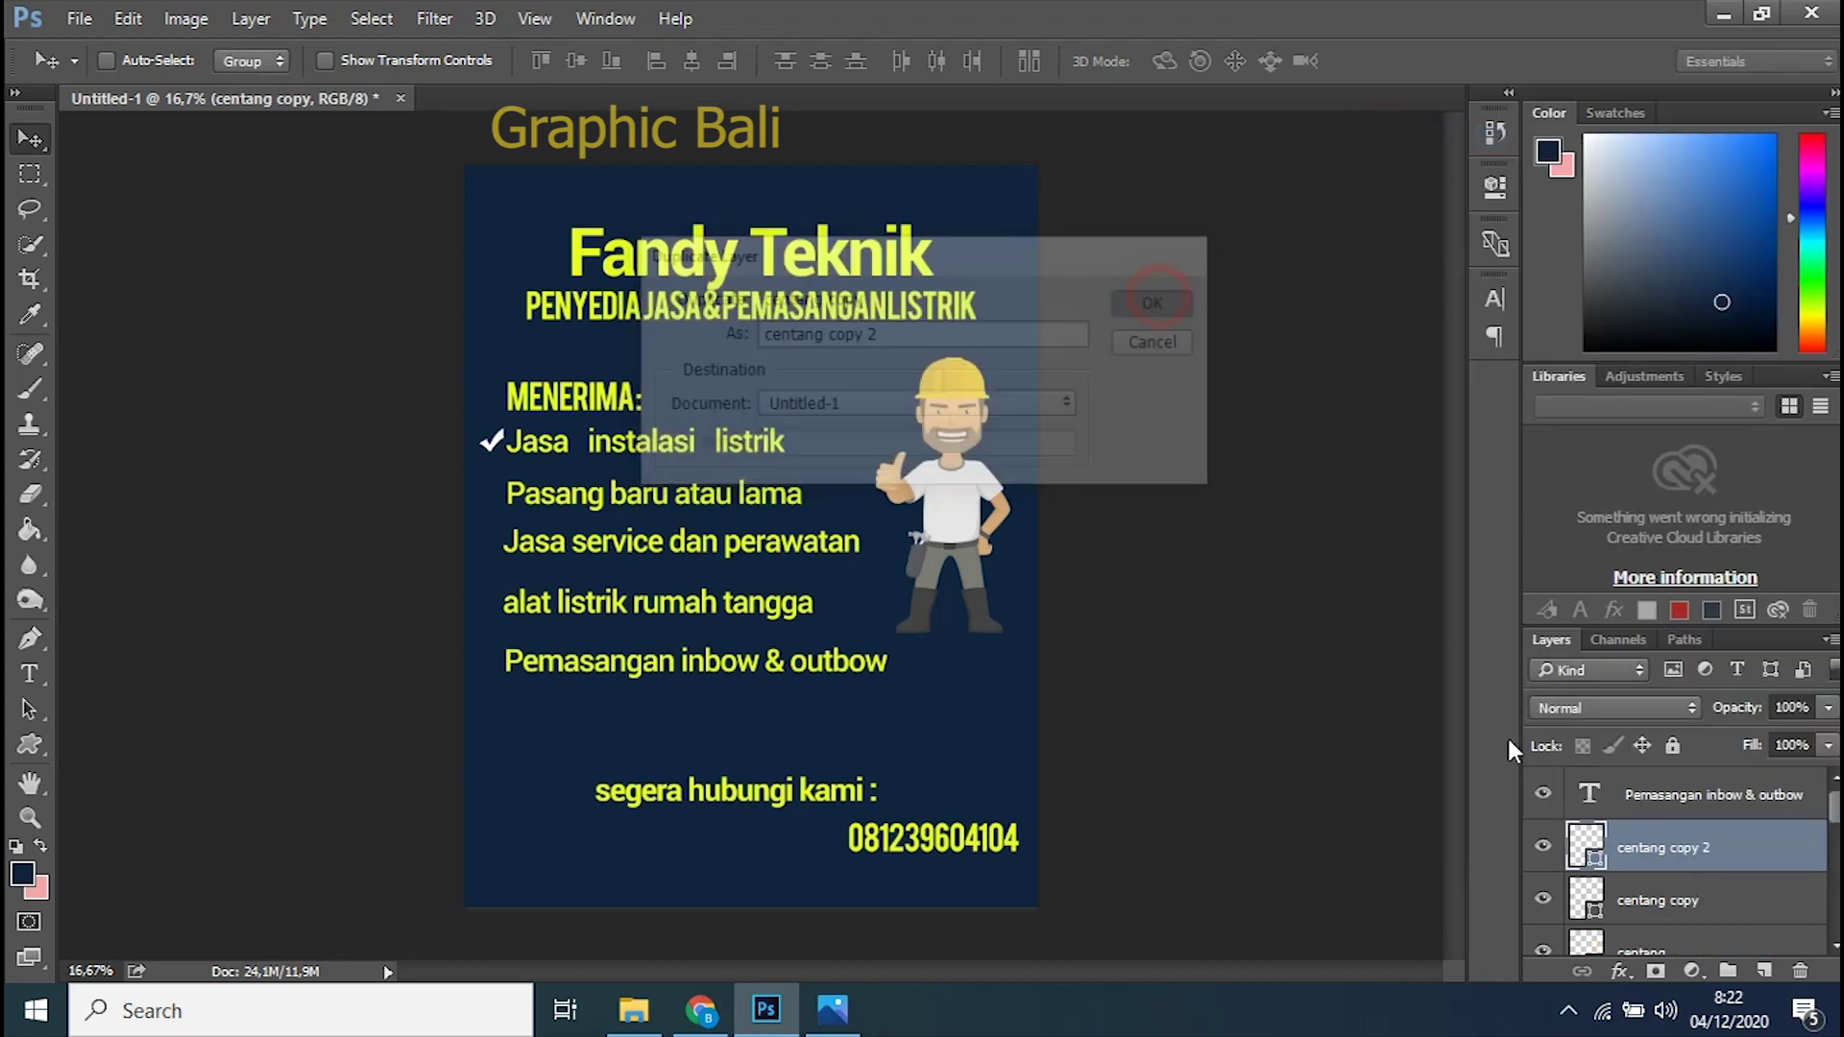
{"action": "right_click", "coordinate": [1655, 862]}
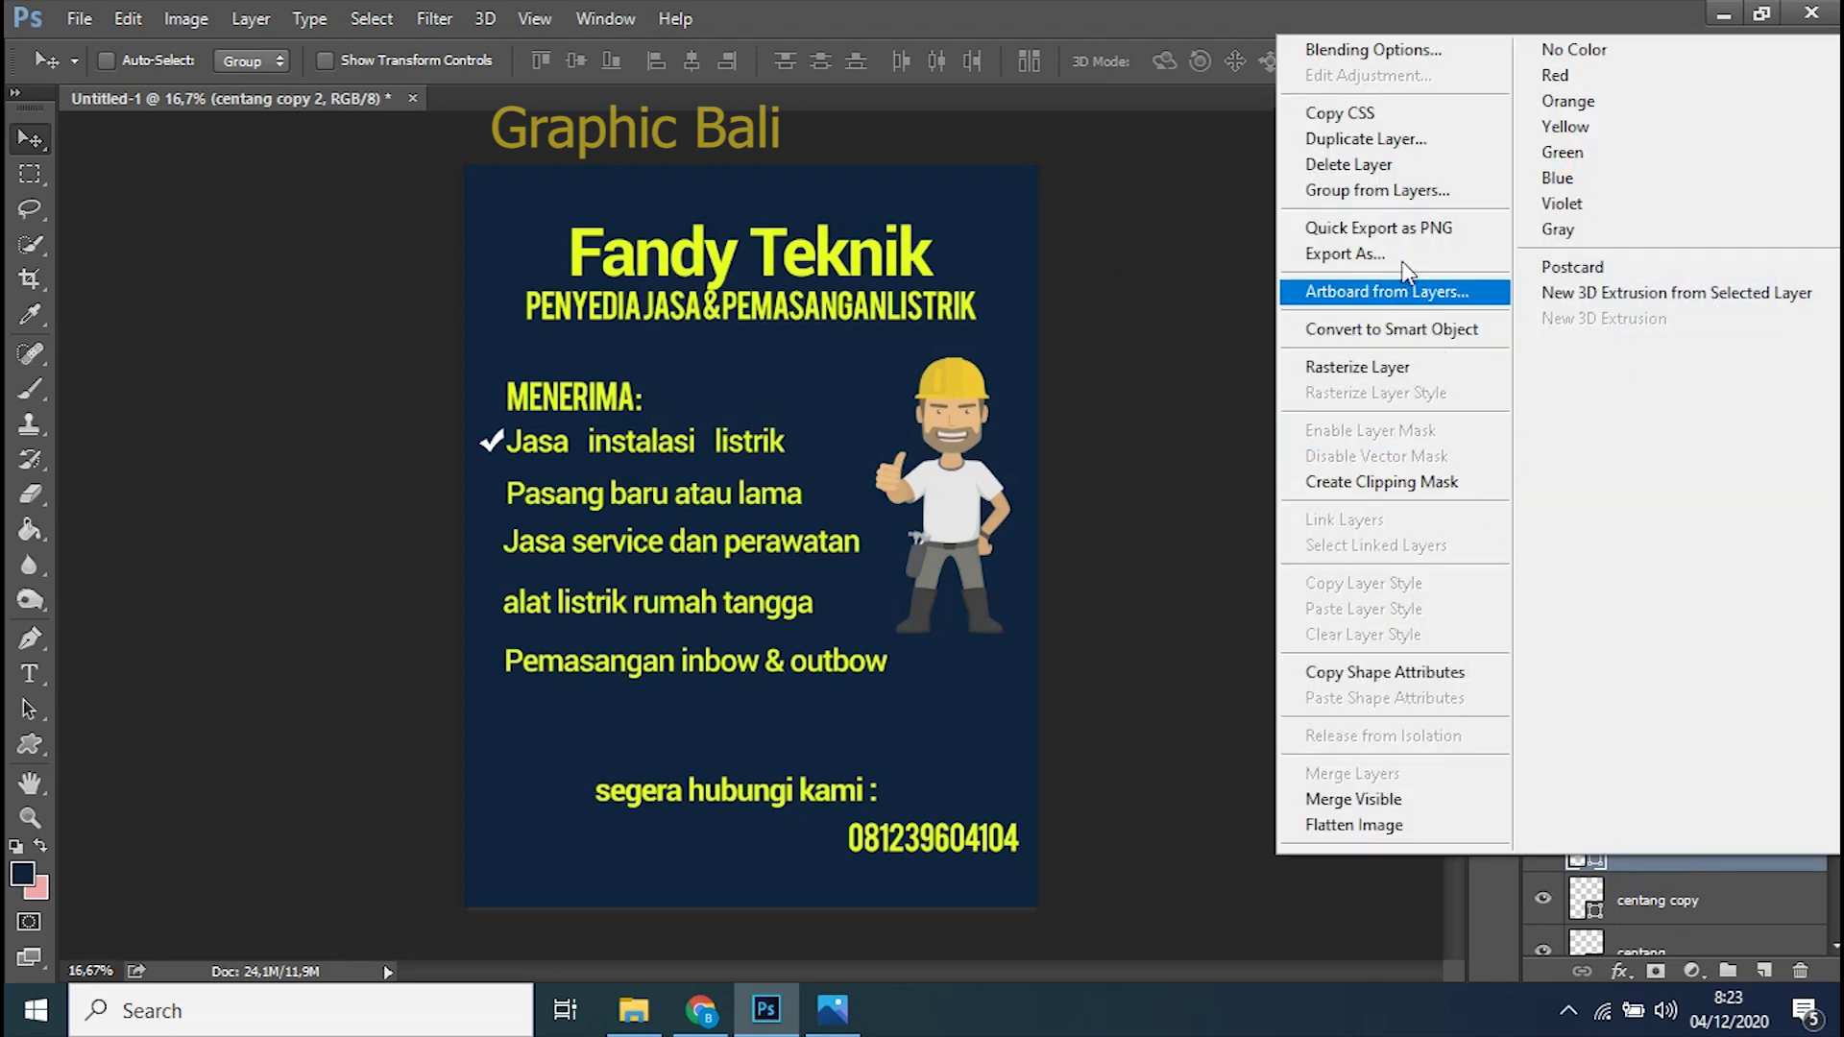
{"action": "left_click", "coordinate": [1364, 141]}
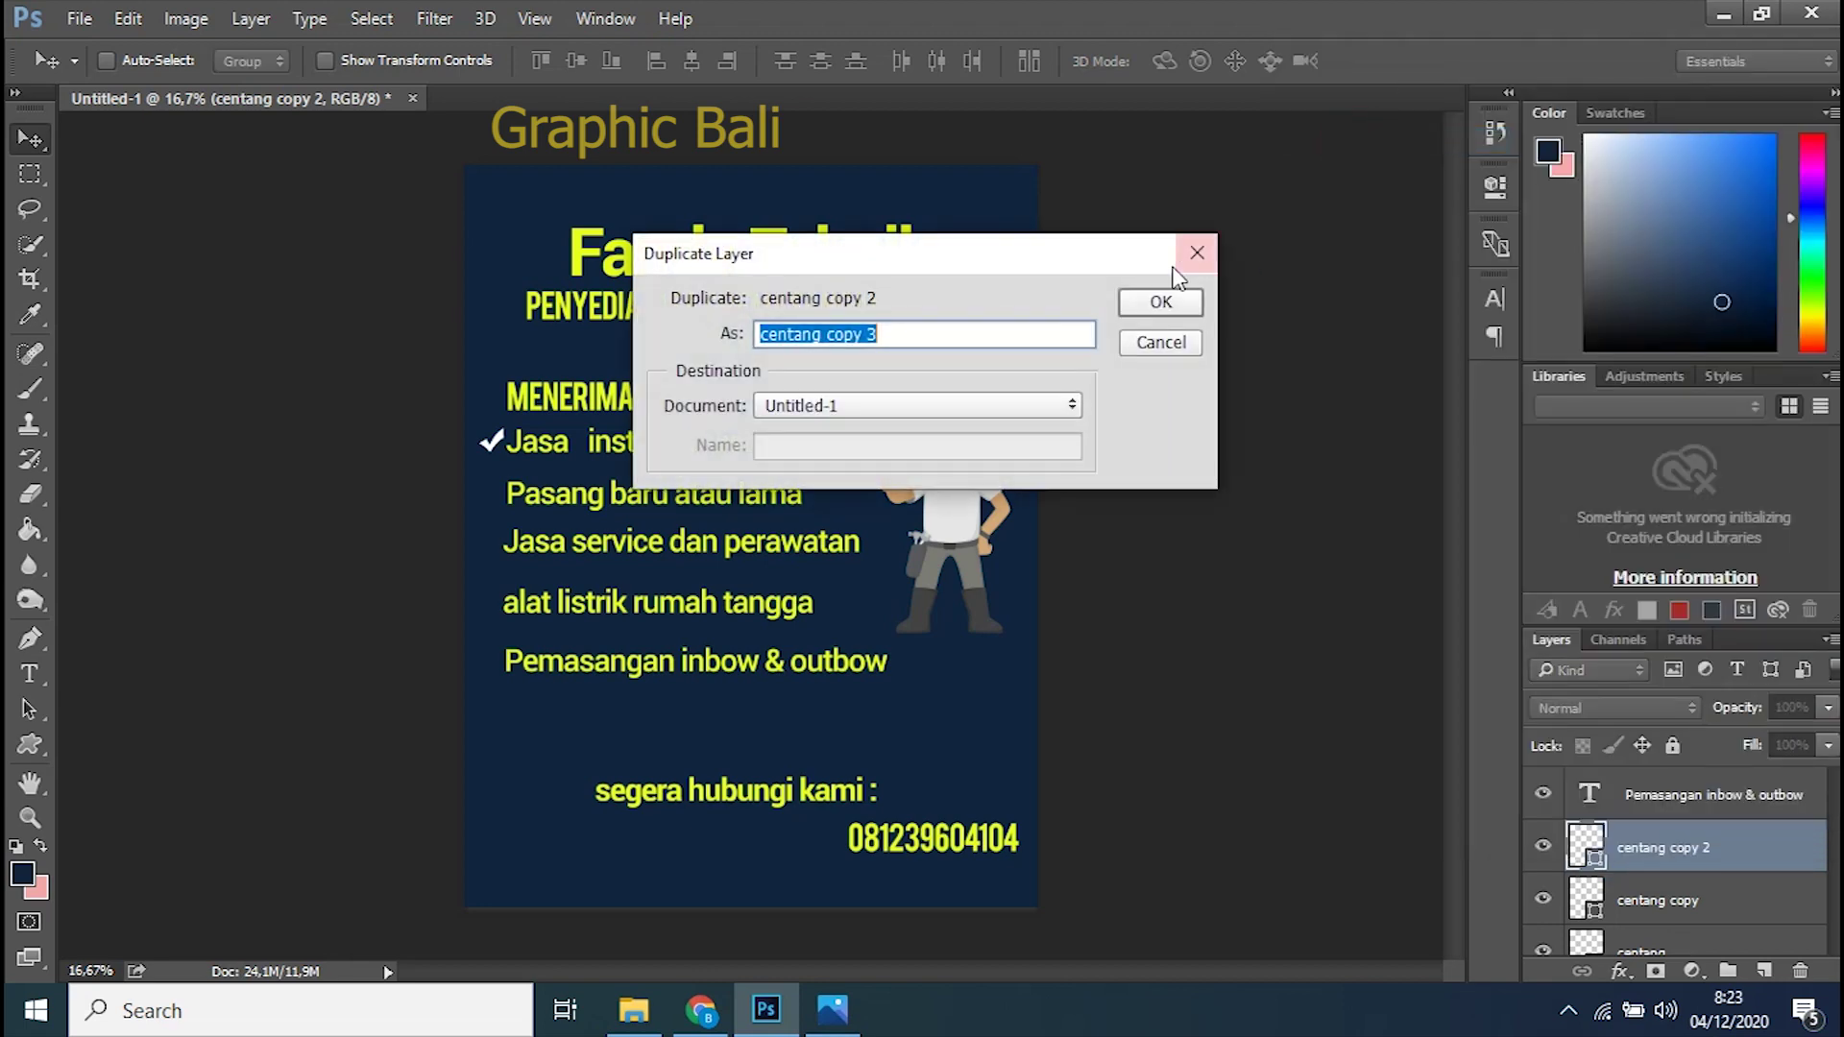
{"action": "left_click", "coordinate": [1148, 308]}
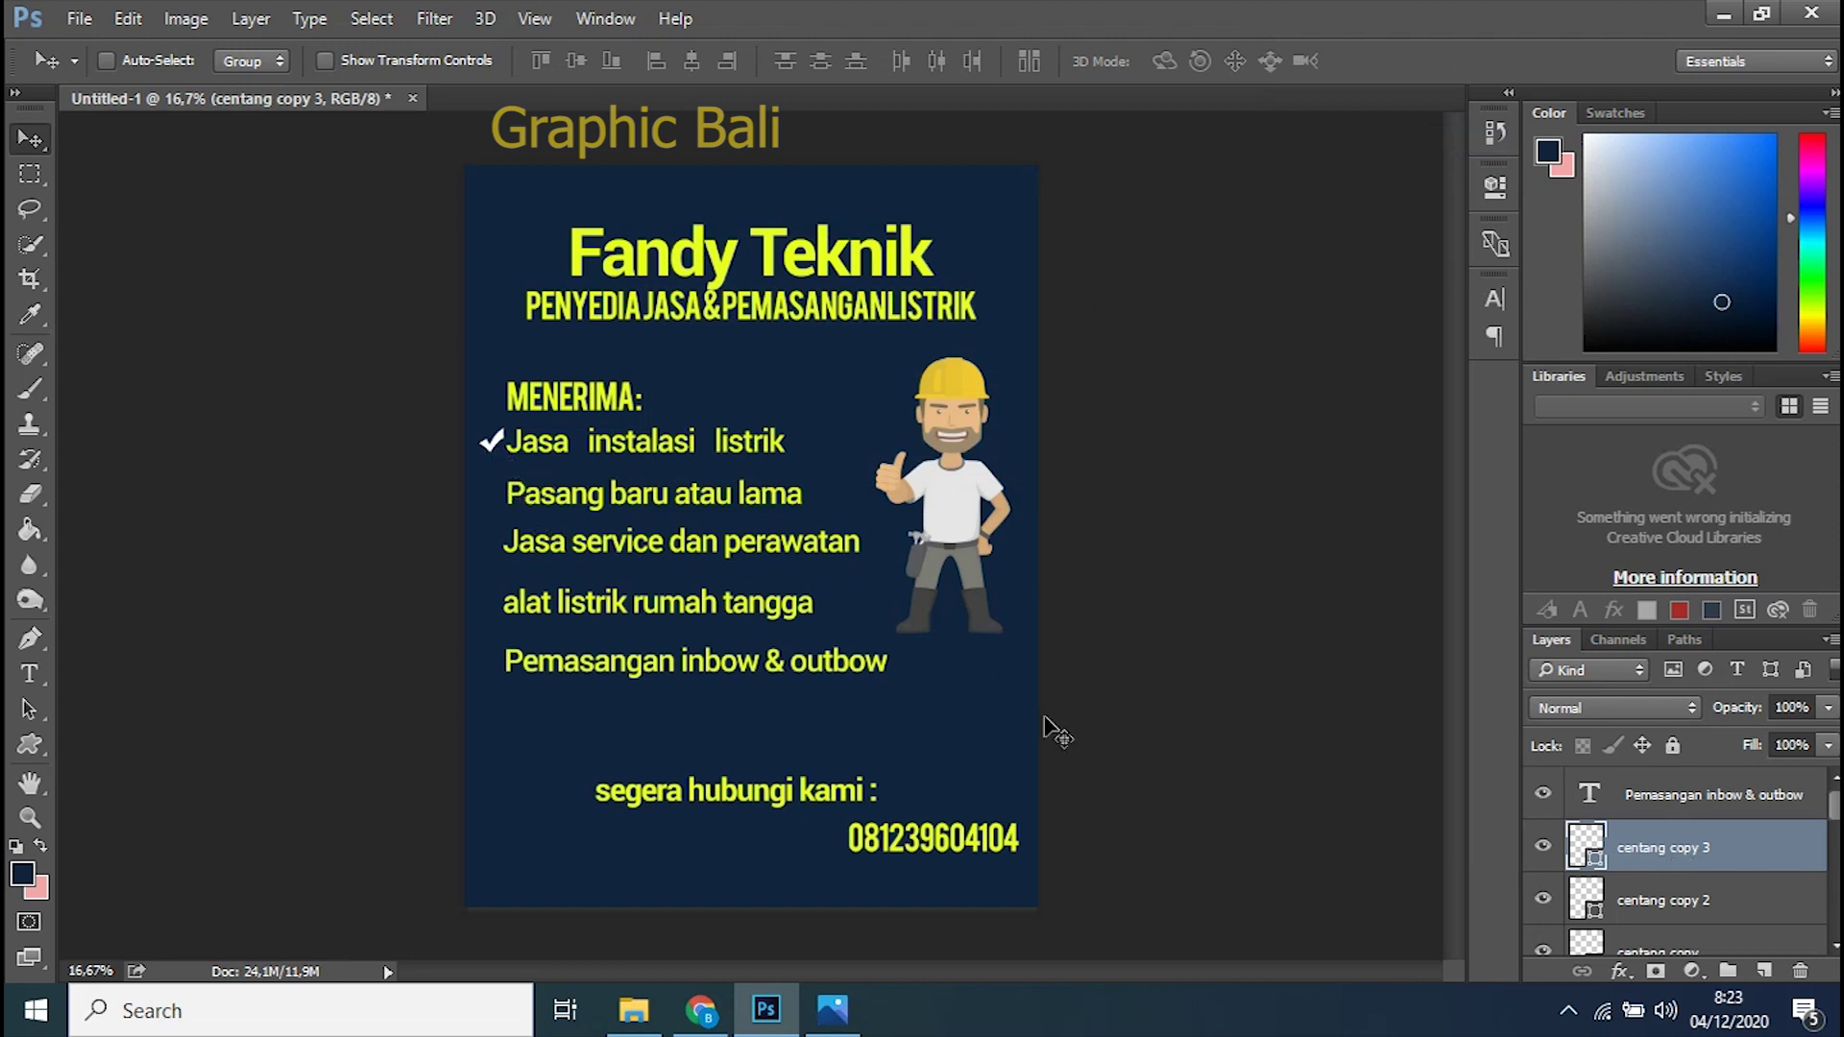
{"action": "scroll", "coordinate": [1744, 911], "scroll_direction": "down", "scroll_amount": 2}
{"action": "left_click", "coordinate": [1696, 867]}
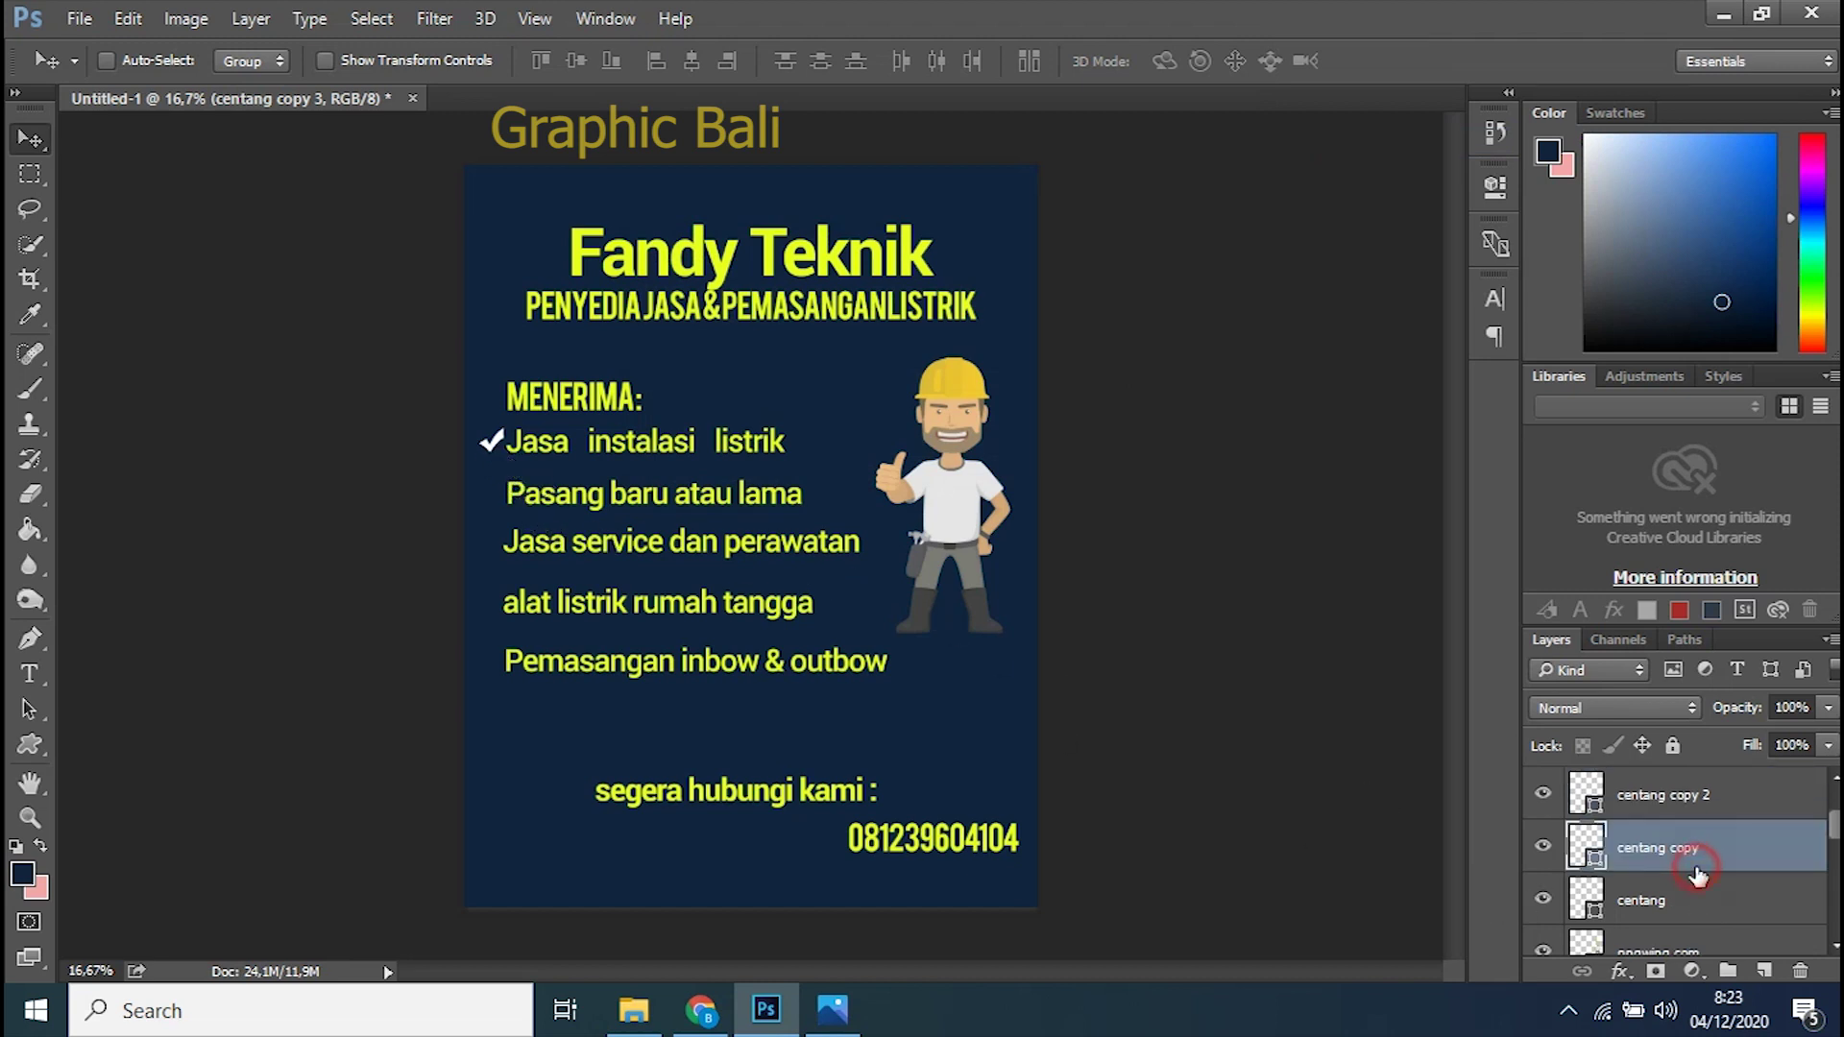
Step: Move two checkmark copies down beside the second and third service lines
{"action": "left_click_drag", "start_coordinate": [493, 449], "coordinate": [492, 504]}
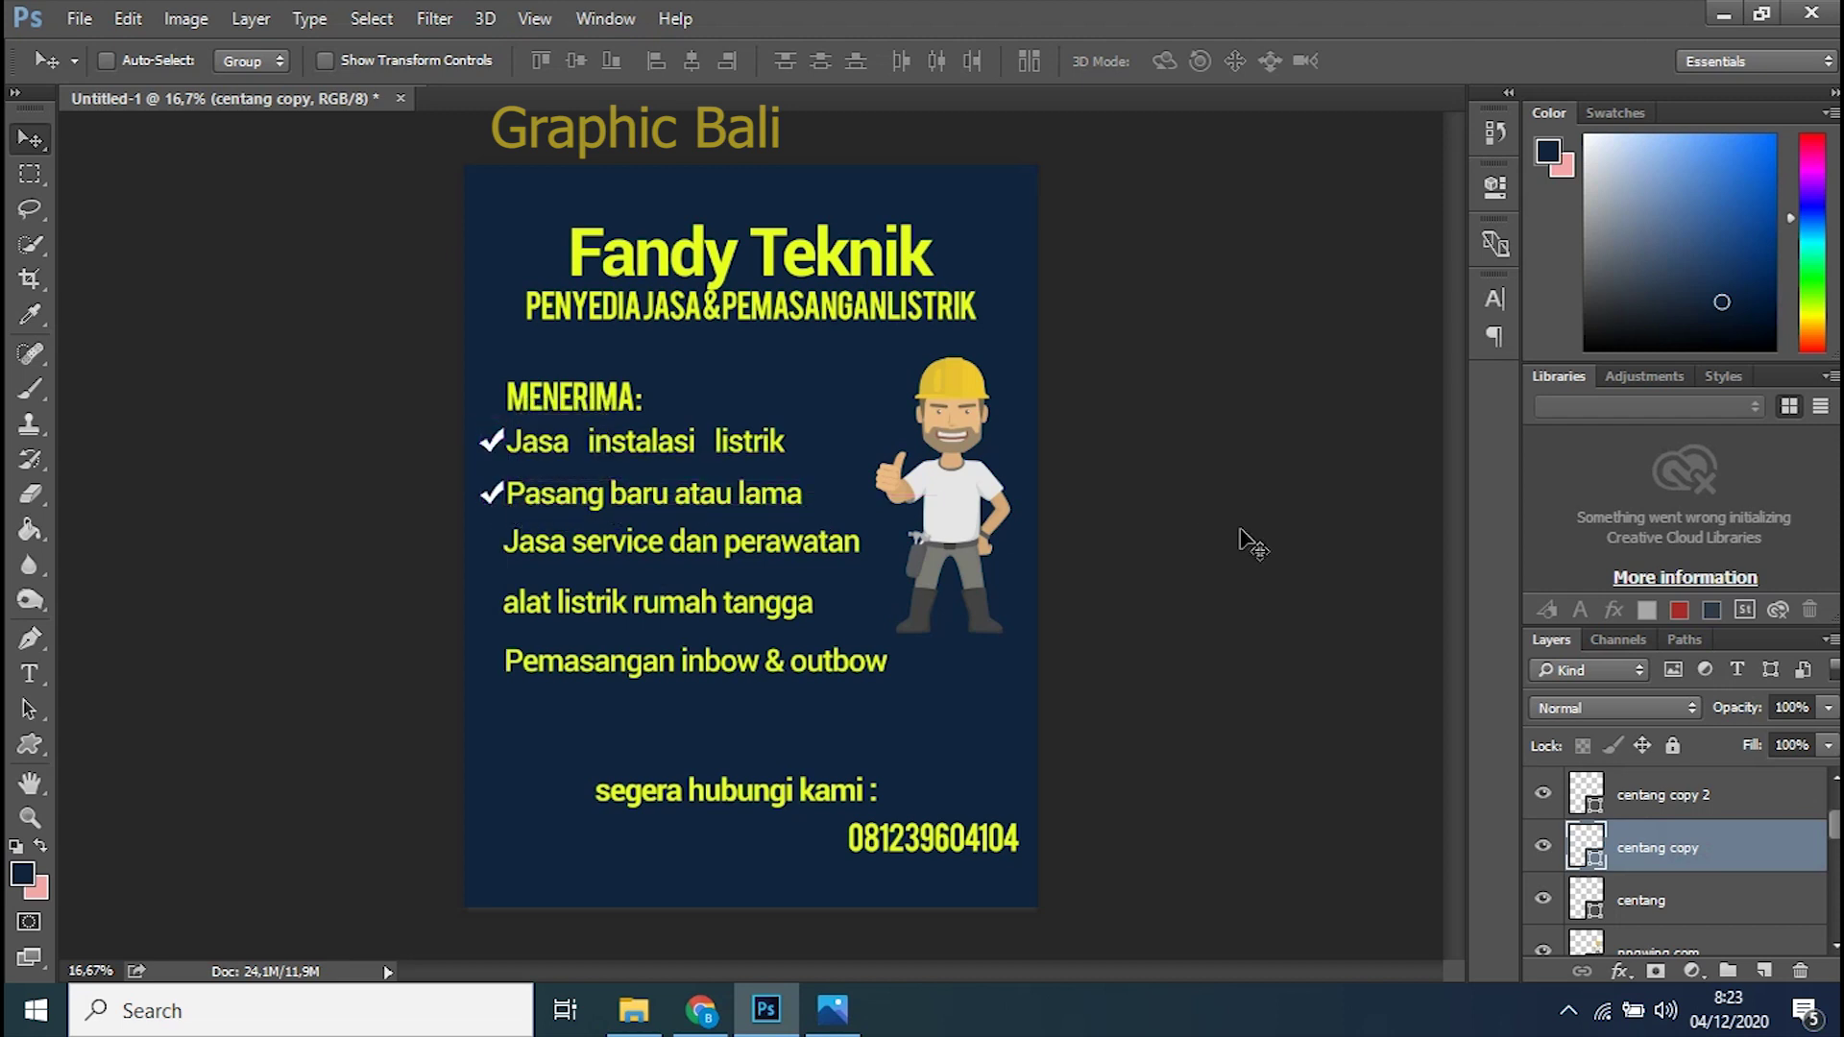
{"action": "left_click", "coordinate": [1687, 798]}
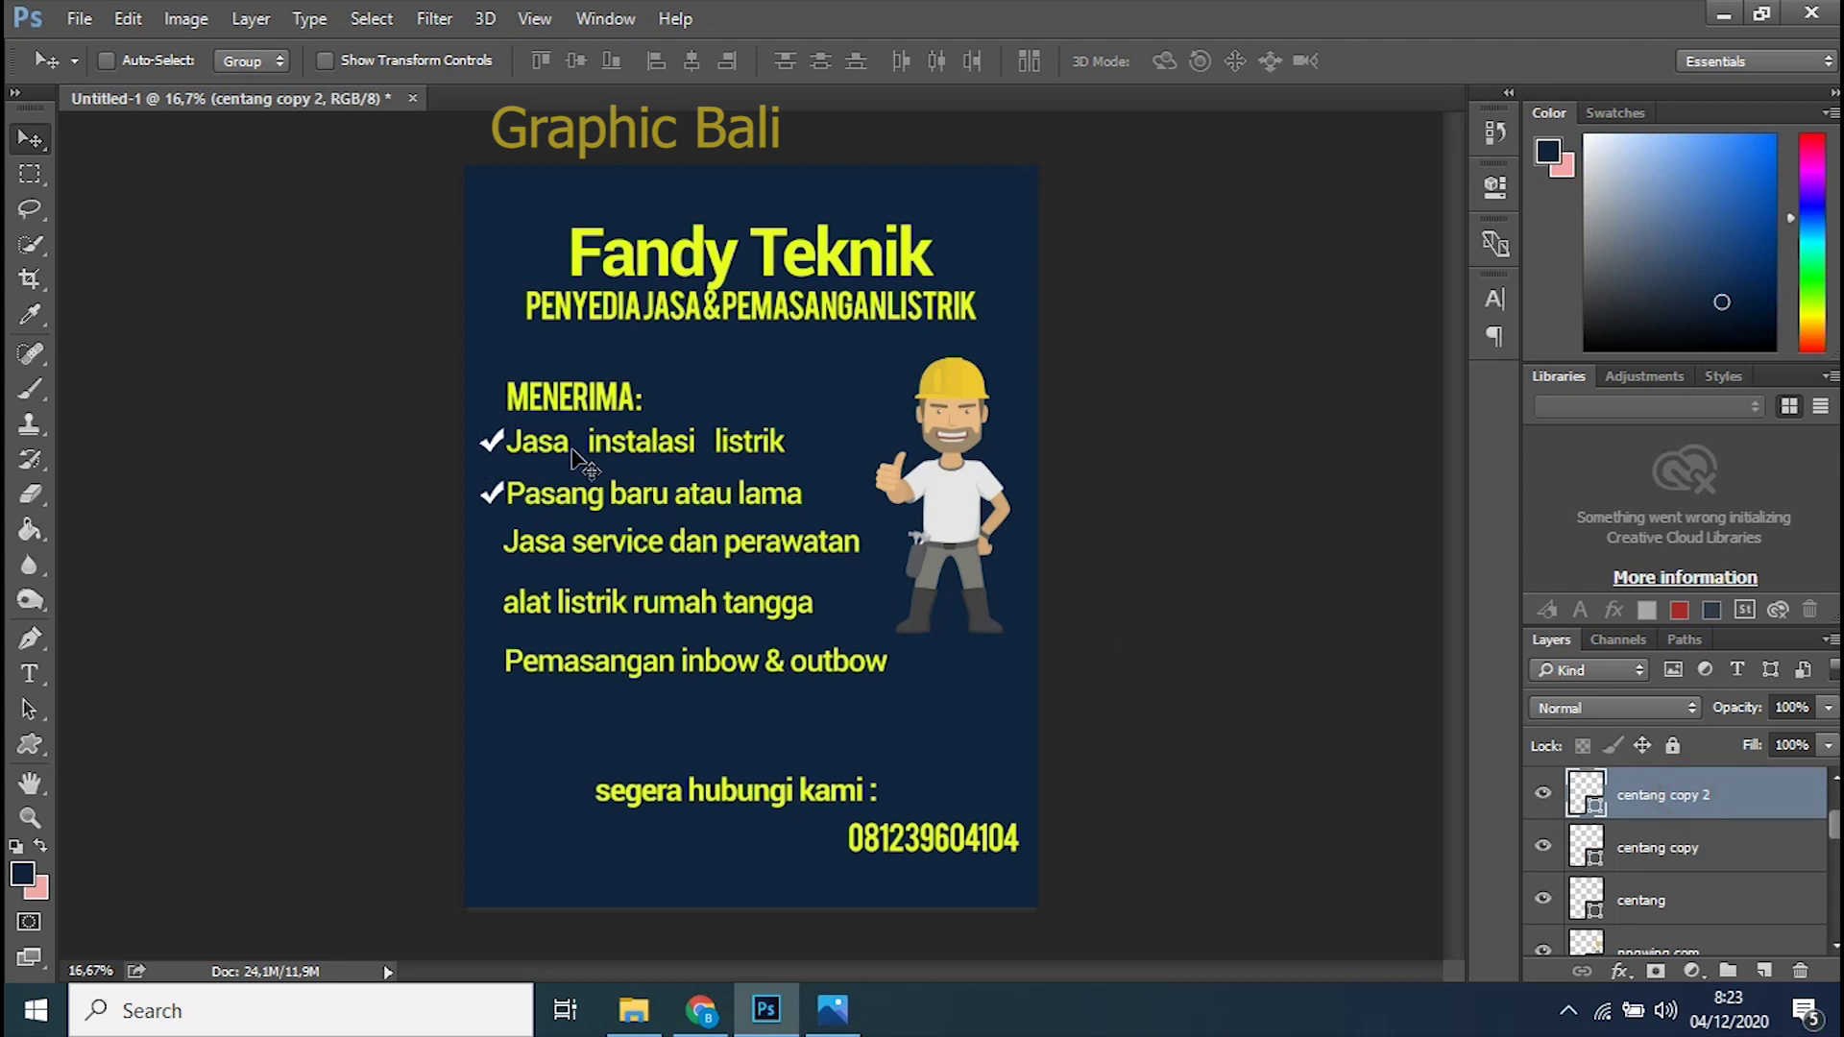
{"action": "left_click_drag", "start_coordinate": [509, 444], "coordinate": [488, 543]}
{"action": "left_click_drag", "start_coordinate": [488, 544], "coordinate": [490, 543]}
{"action": "key", "text": "ctrl+j"}
Step: Place the centang copy 3 checkmark beside 'Pemasangan inbow & outbow', aligned with the others
{"action": "left_click", "coordinate": [1676, 814]}
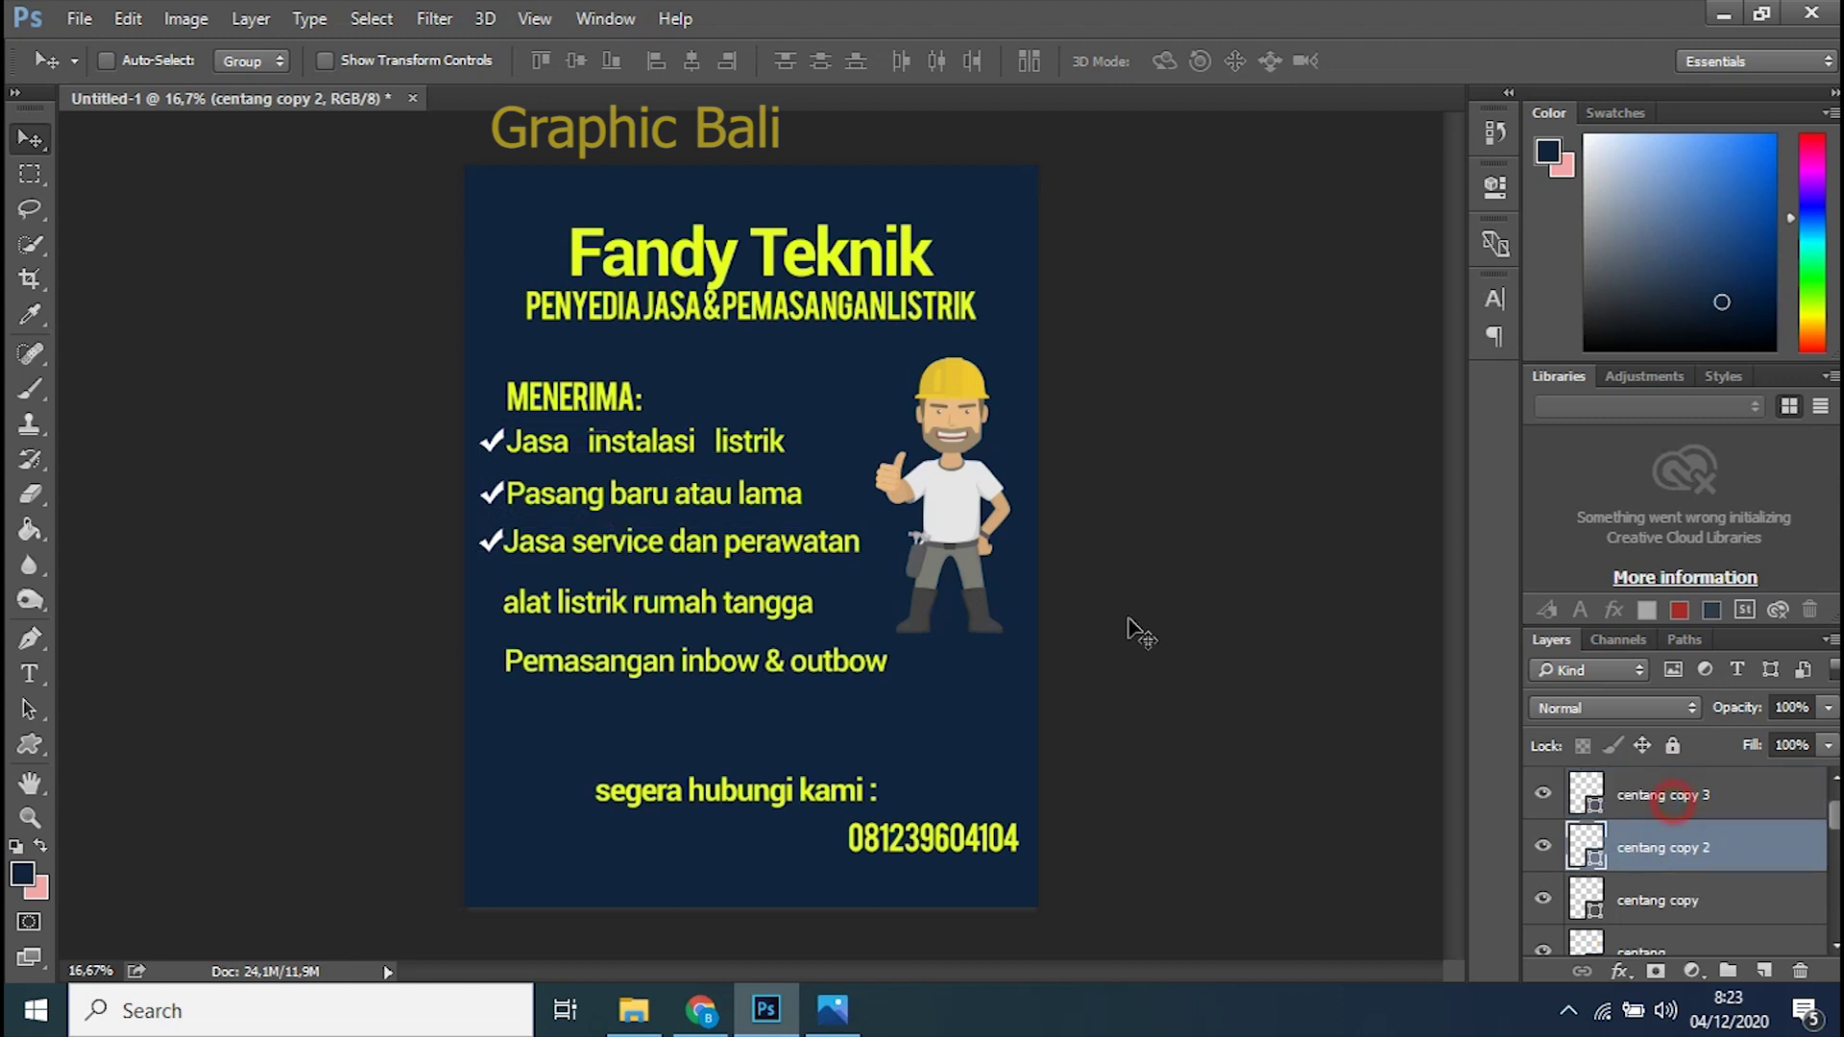
{"action": "left_click_drag", "start_coordinate": [497, 452], "coordinate": [498, 613]}
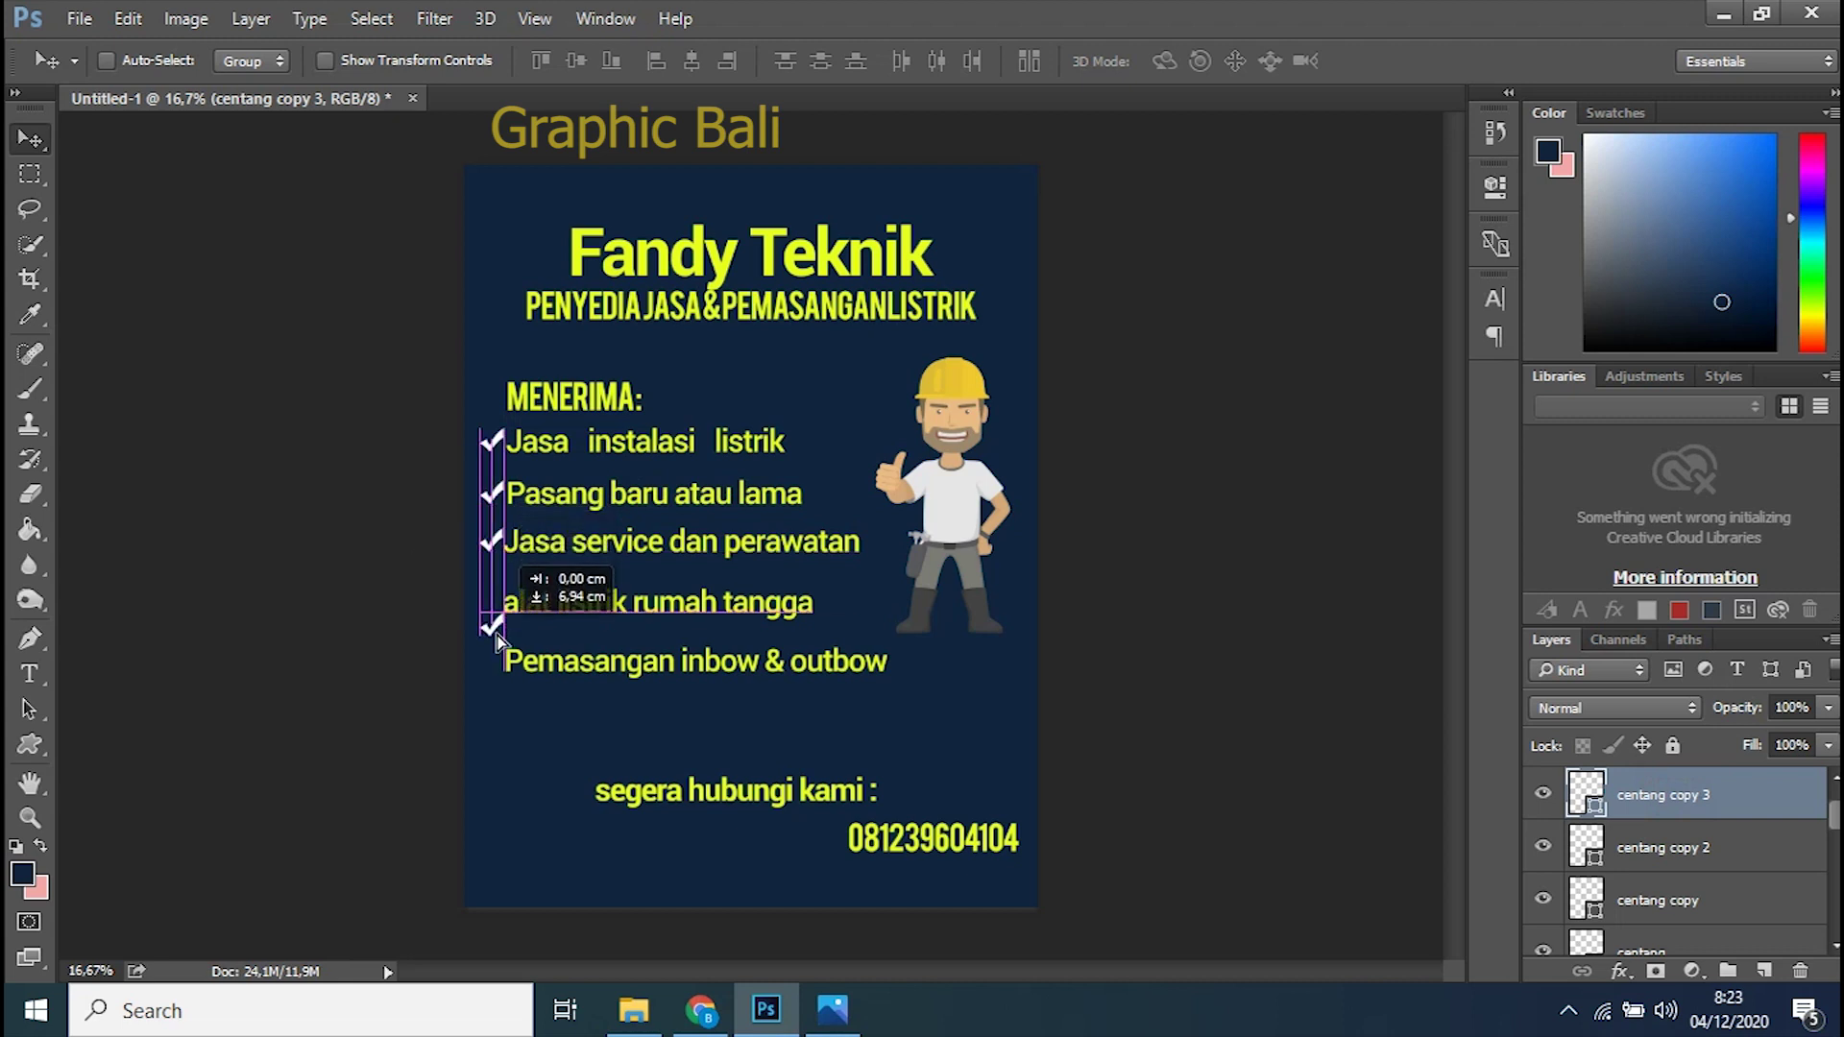
{"action": "left_click_drag", "start_coordinate": [497, 615], "coordinate": [498, 670]}
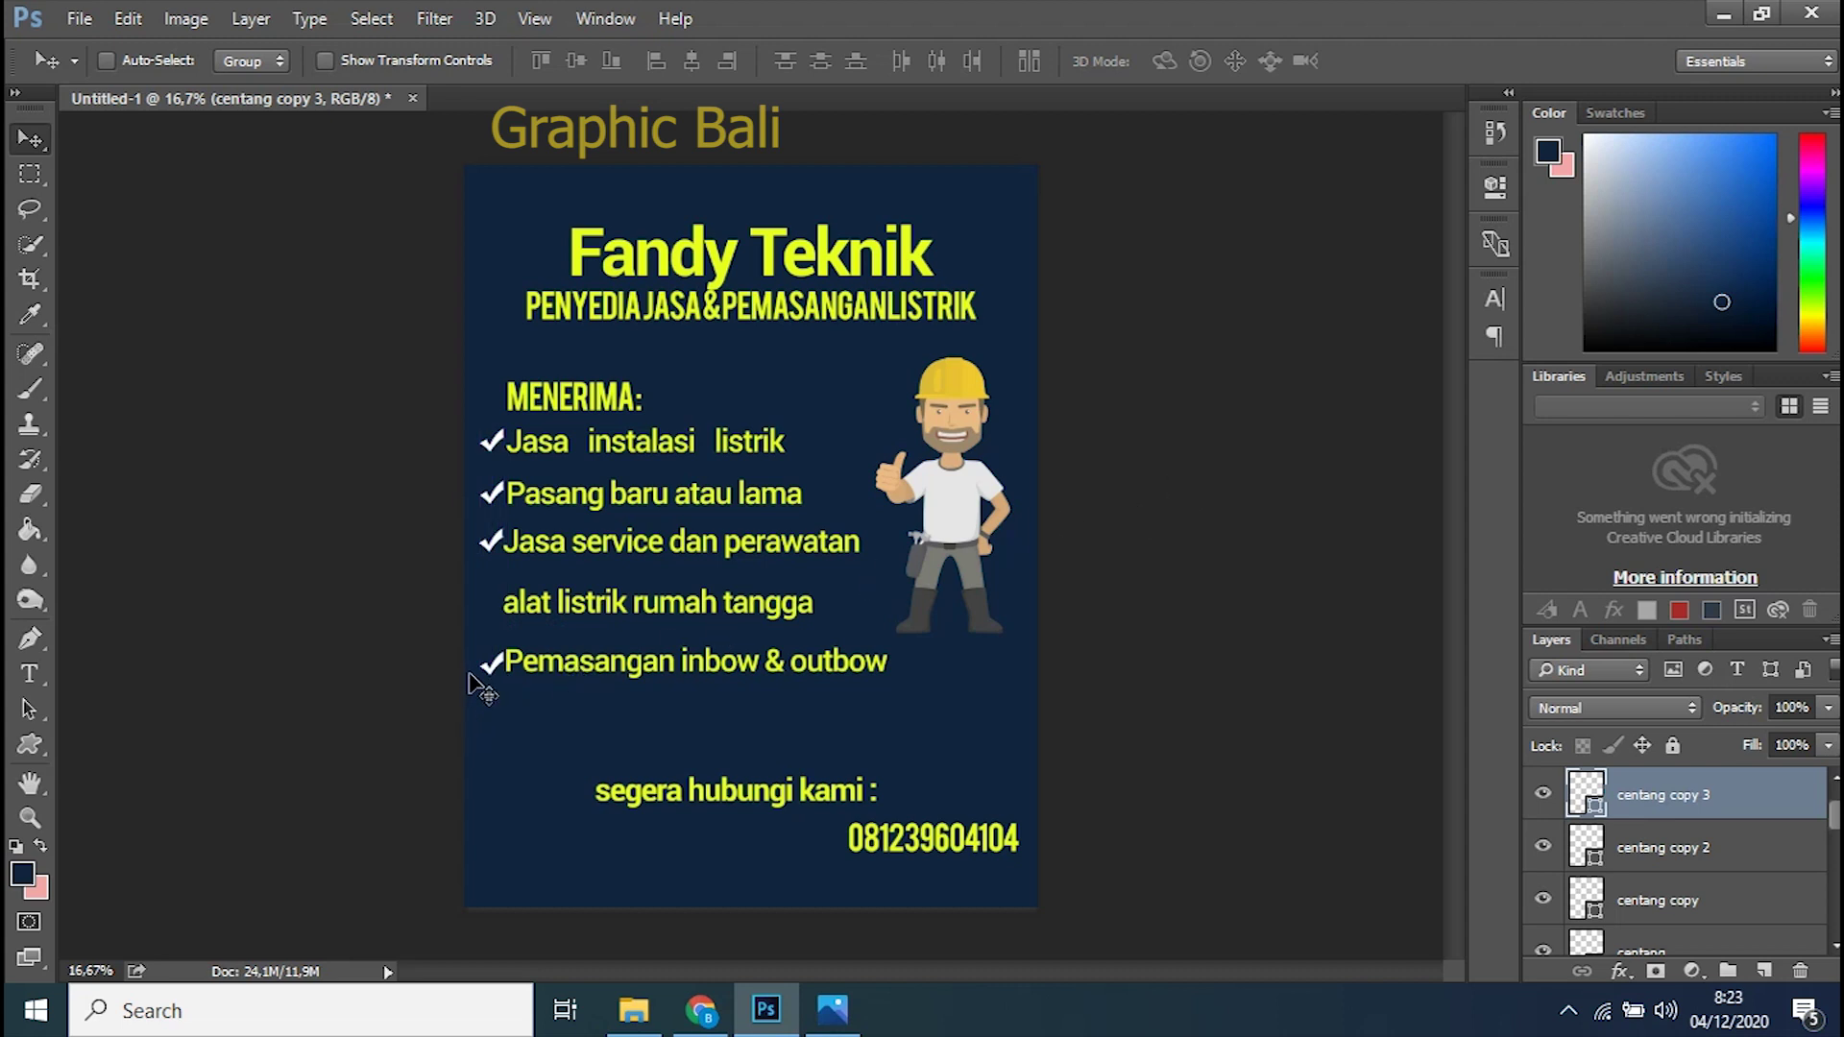
{"action": "left_click_drag", "start_coordinate": [487, 671], "coordinate": [492, 671]}
{"action": "left_click_drag", "start_coordinate": [491, 661], "coordinate": [494, 661]}
Step: Nudge the 'Pemasangan inbow & outbow' text slightly right
{"action": "right_click", "coordinate": [552, 674]}
{"action": "left_click", "coordinate": [612, 679]}
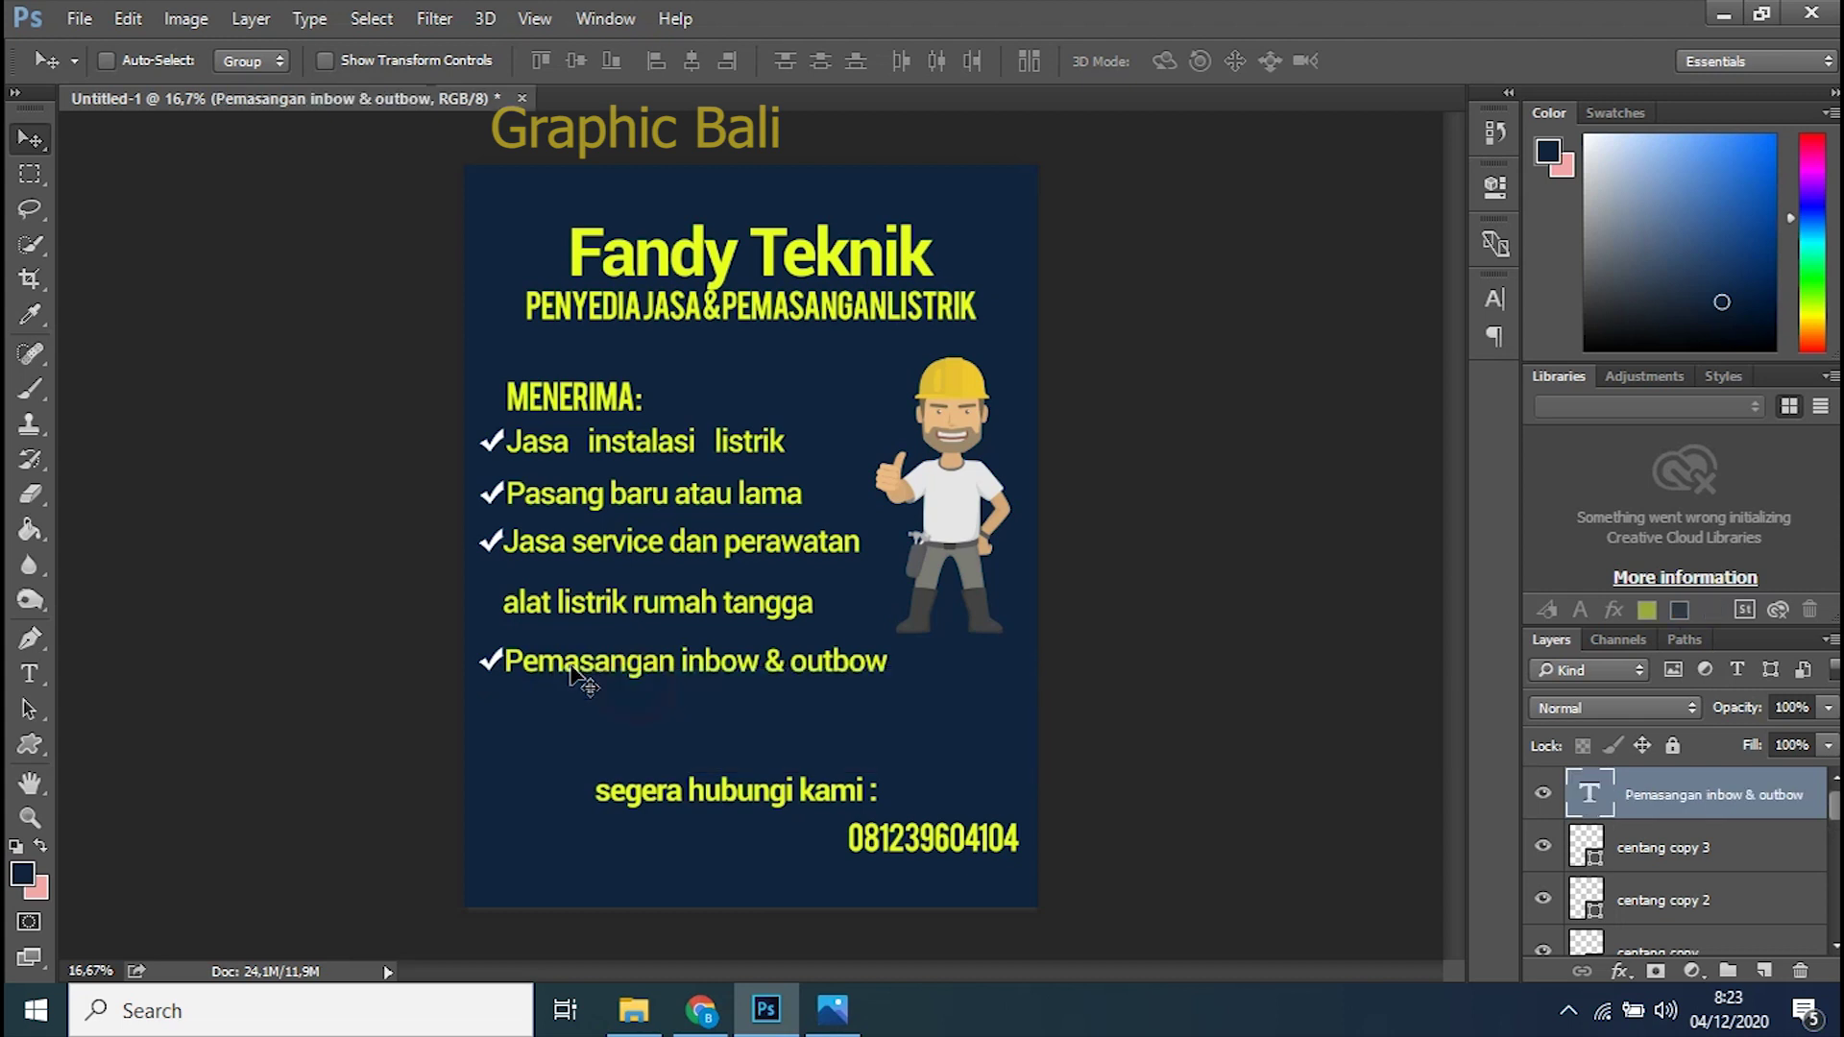
{"action": "left_click_drag", "start_coordinate": [579, 674], "coordinate": [582, 675]}
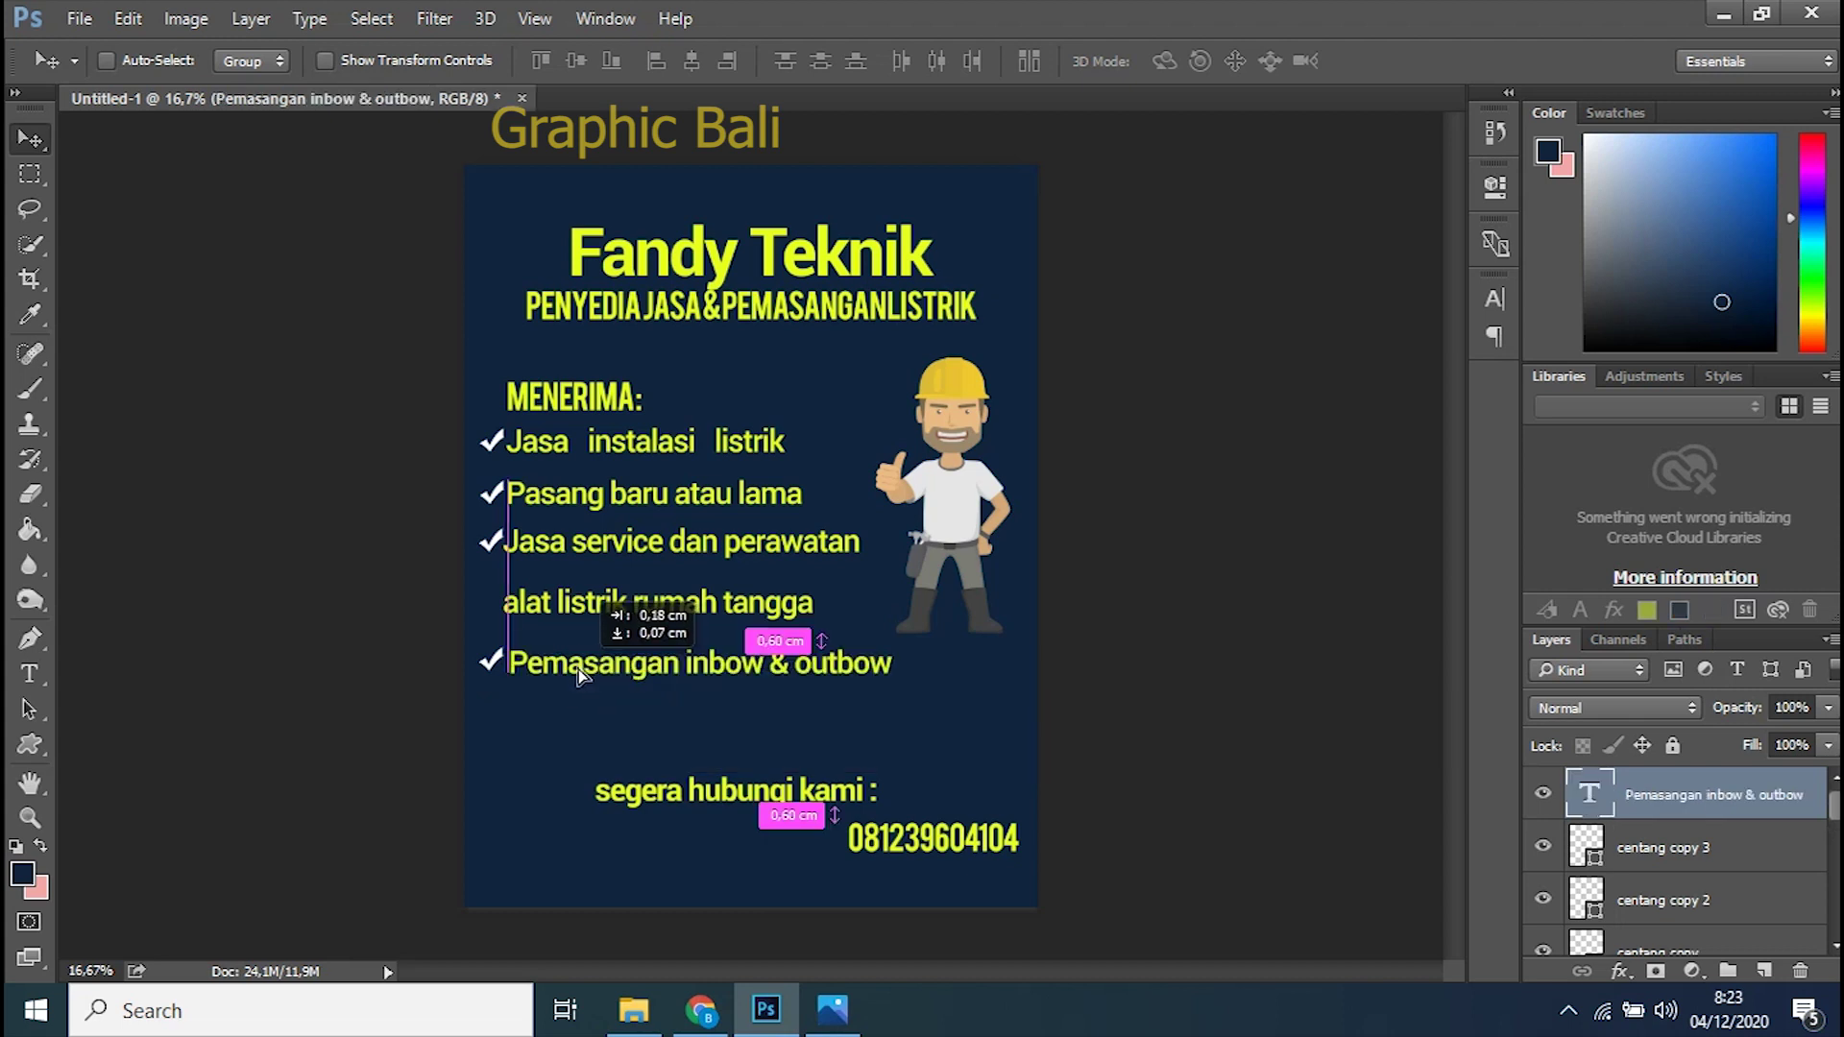
{"action": "left_click_drag", "start_coordinate": [578, 668], "coordinate": [580, 668]}
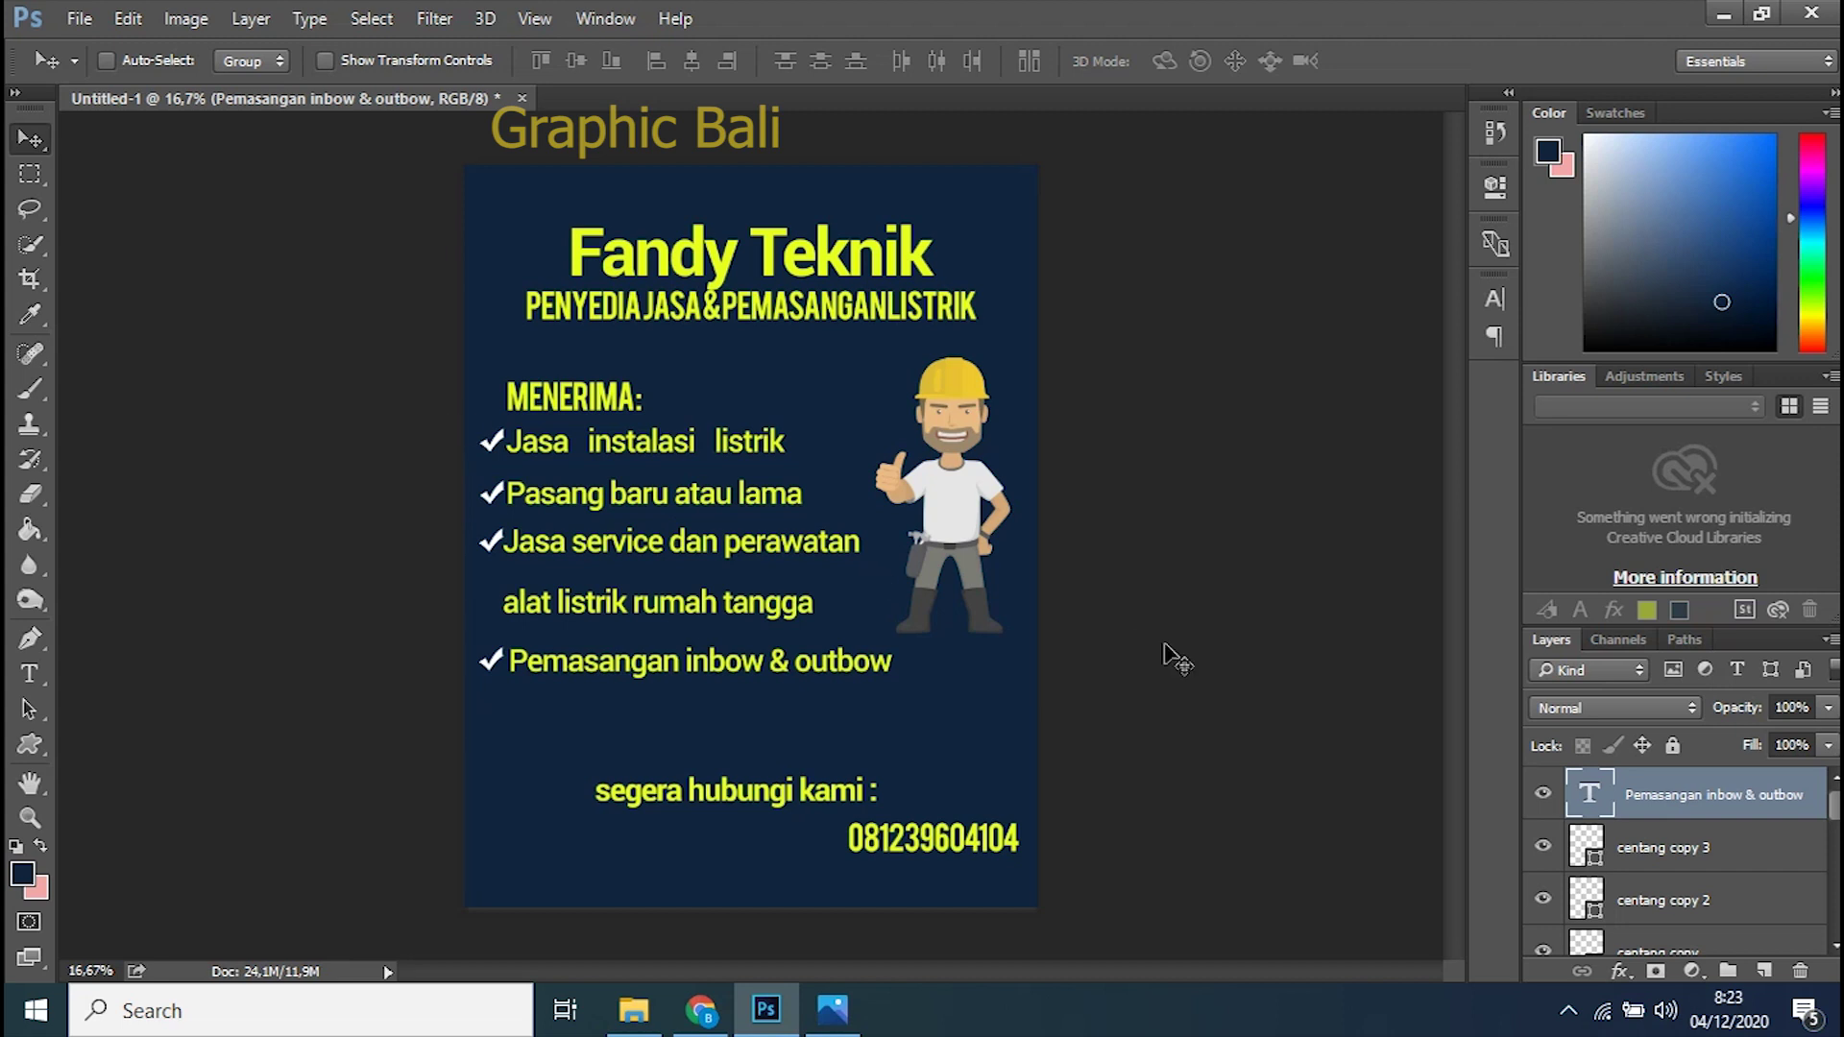
{"action": "scroll", "coordinate": [1705, 872], "scroll_direction": "down", "scroll_amount": 2}
{"action": "scroll", "coordinate": [1724, 847], "scroll_direction": "up", "scroll_amount": 2}
Step: Draw a small rounded square below the checkmarked service list
{"action": "left_click", "coordinate": [1672, 858]}
{"action": "left_click", "coordinate": [1544, 847]}
{"action": "left_click", "coordinate": [1543, 847]}
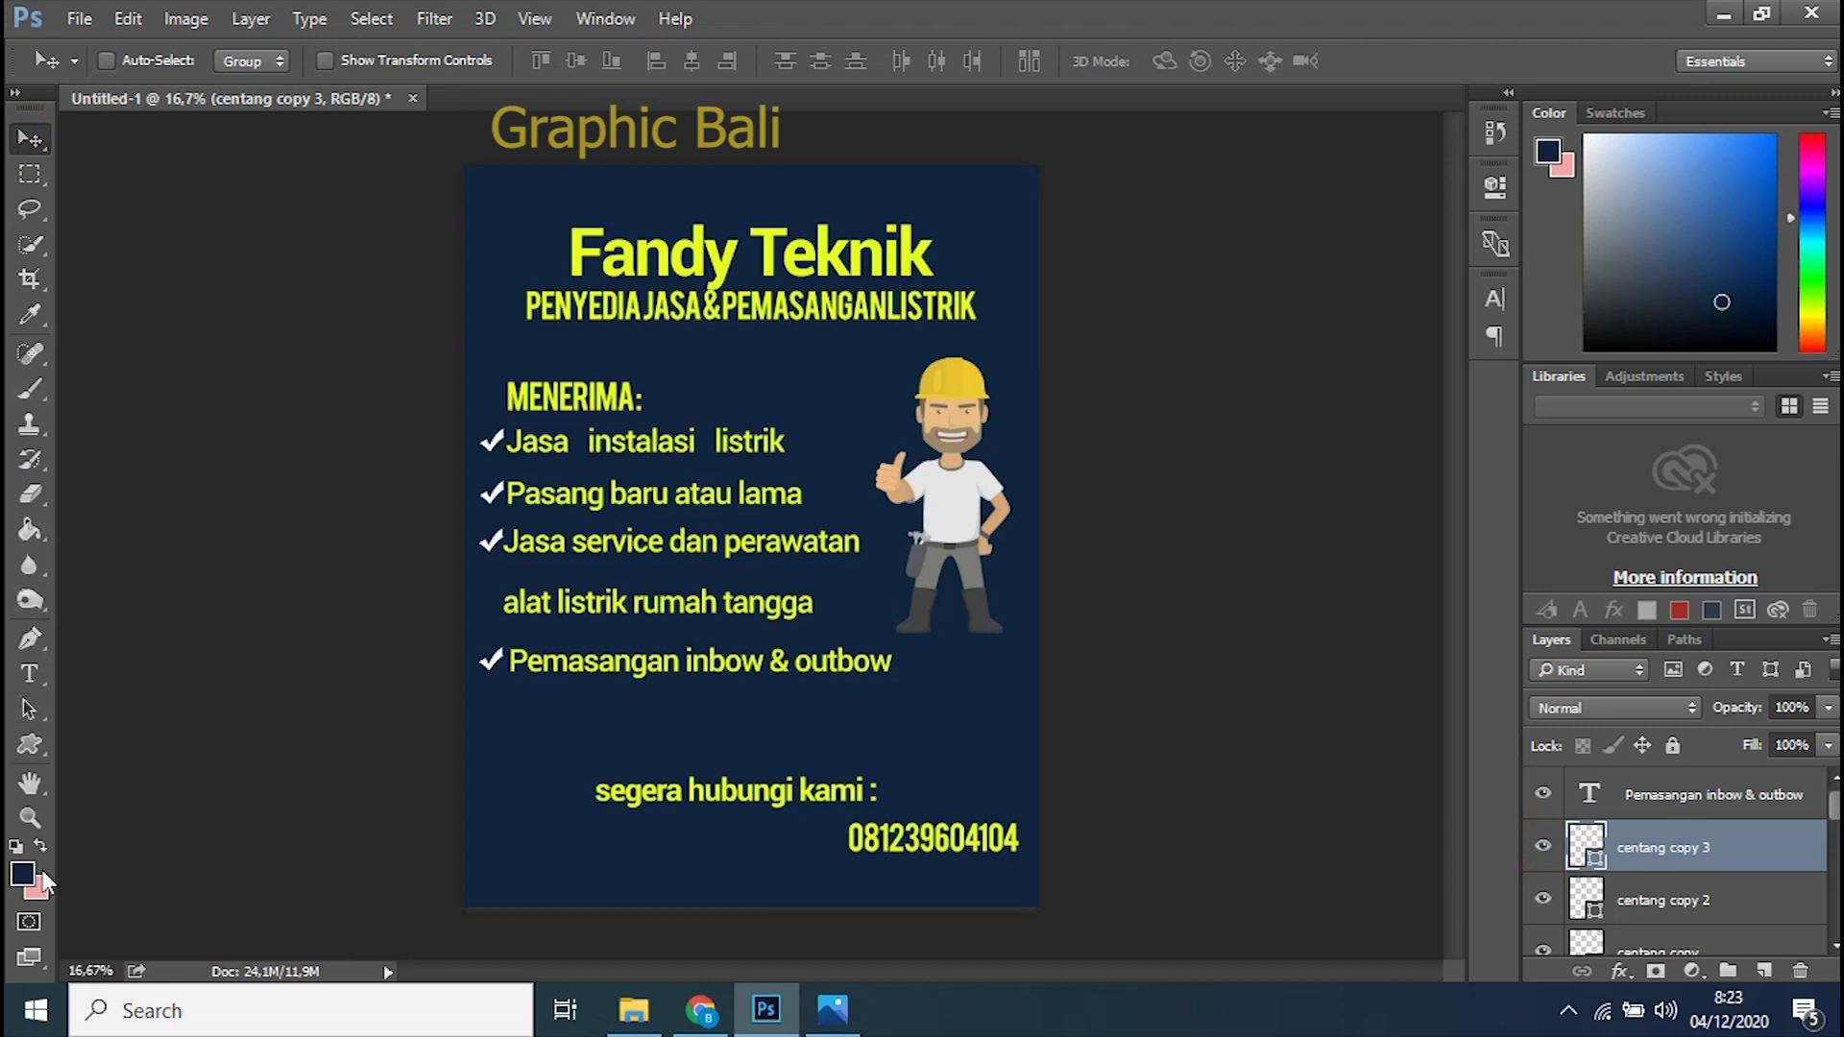
{"action": "left_click", "coordinate": [31, 749]}
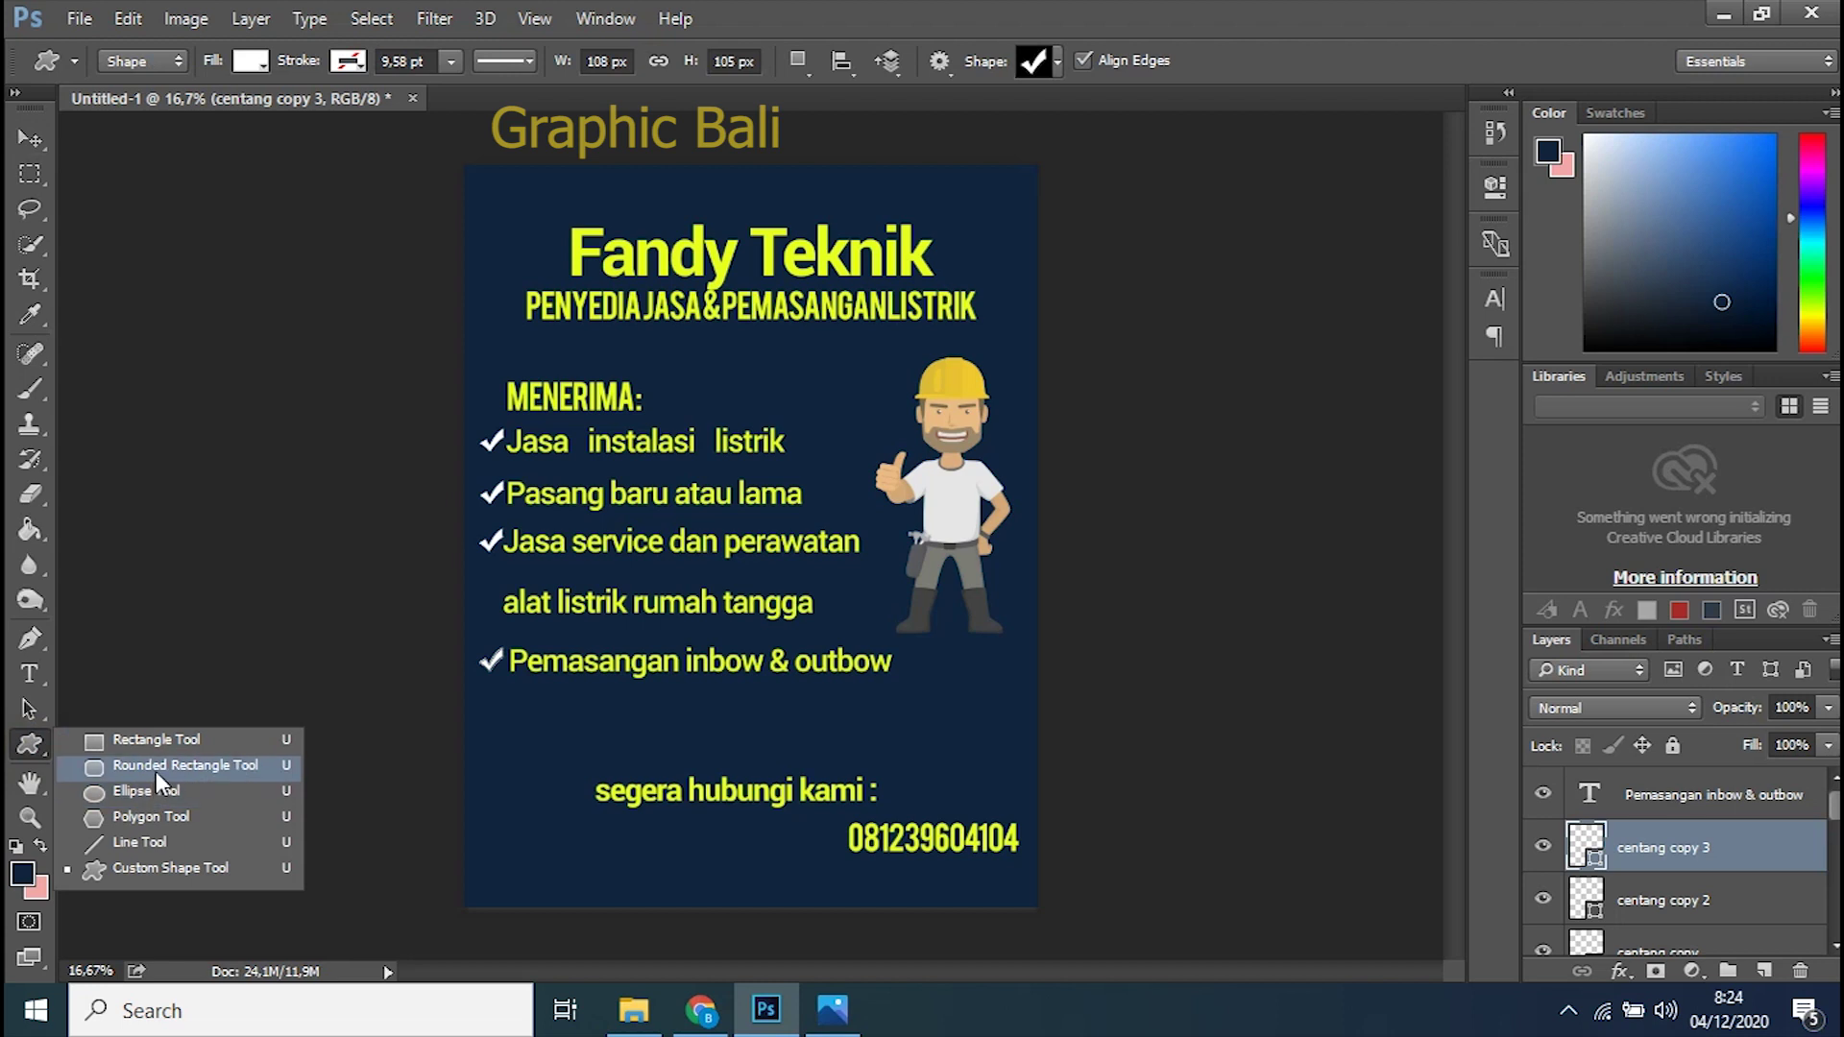
{"action": "left_click", "coordinate": [156, 770]}
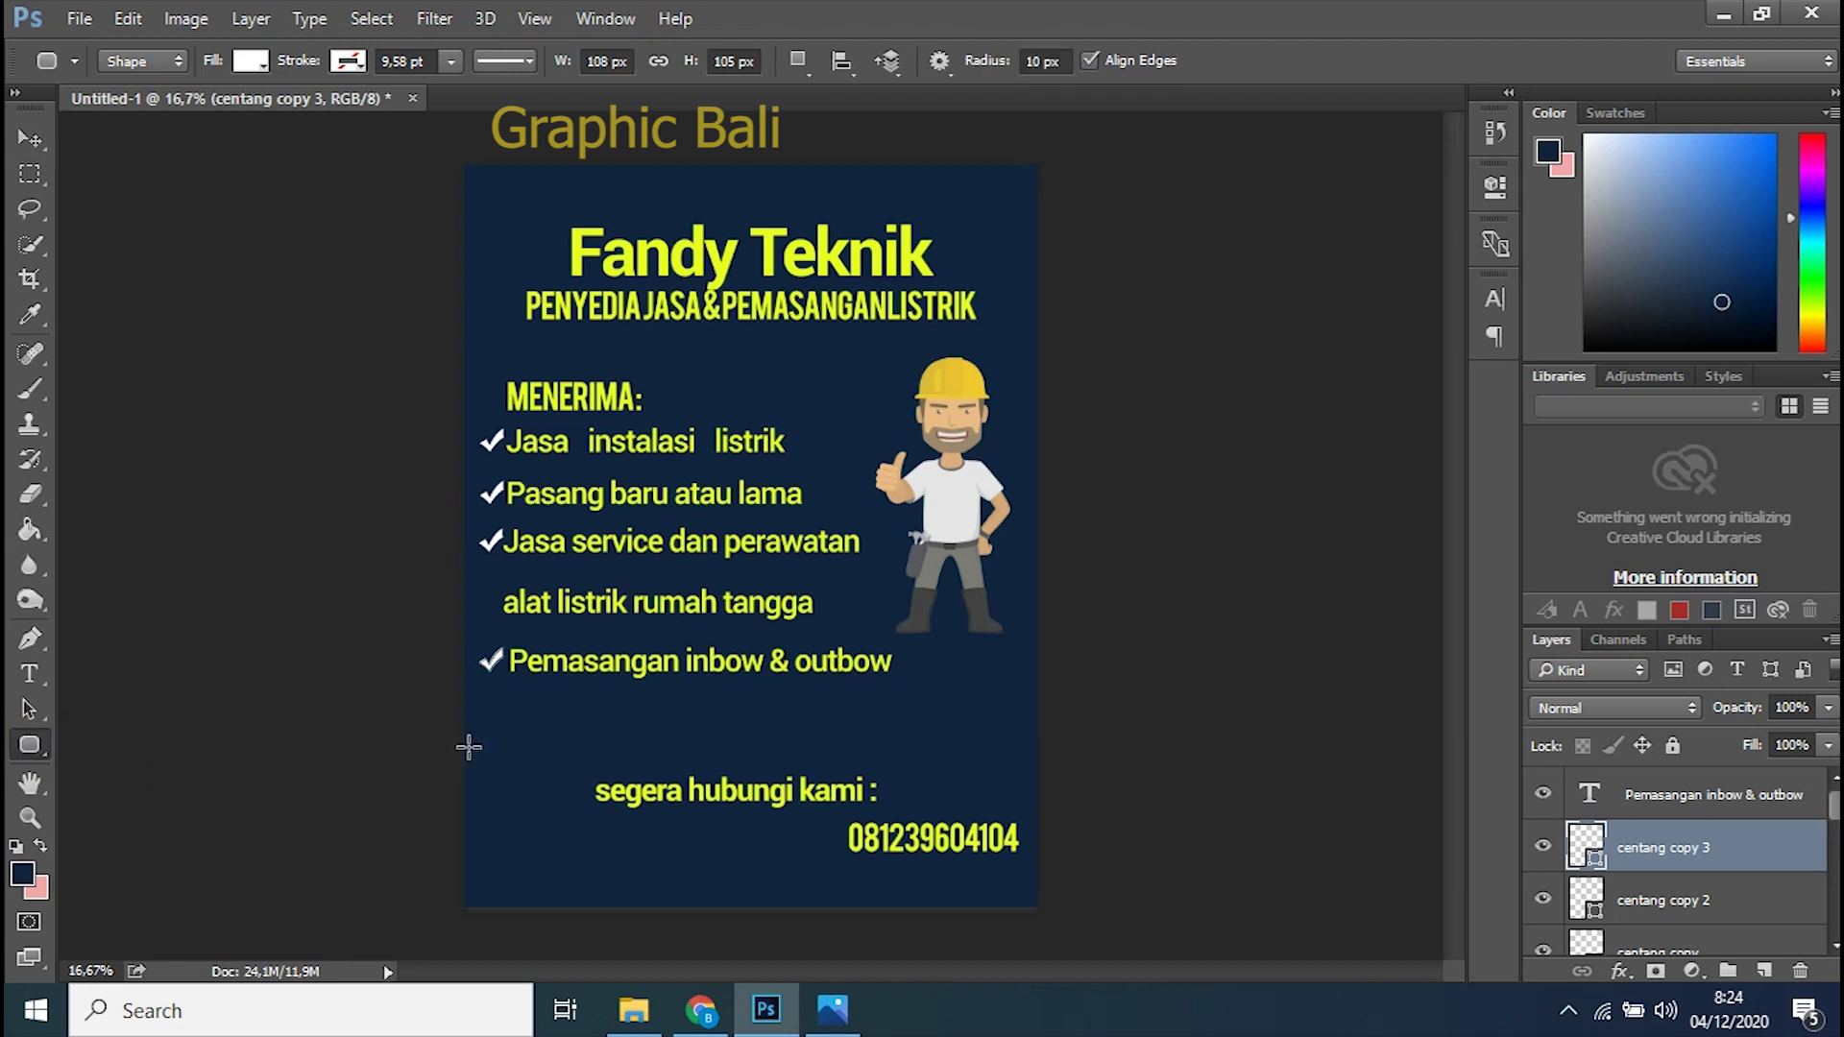
{"action": "left_click_drag", "start_coordinate": [493, 712], "coordinate": [508, 729]}
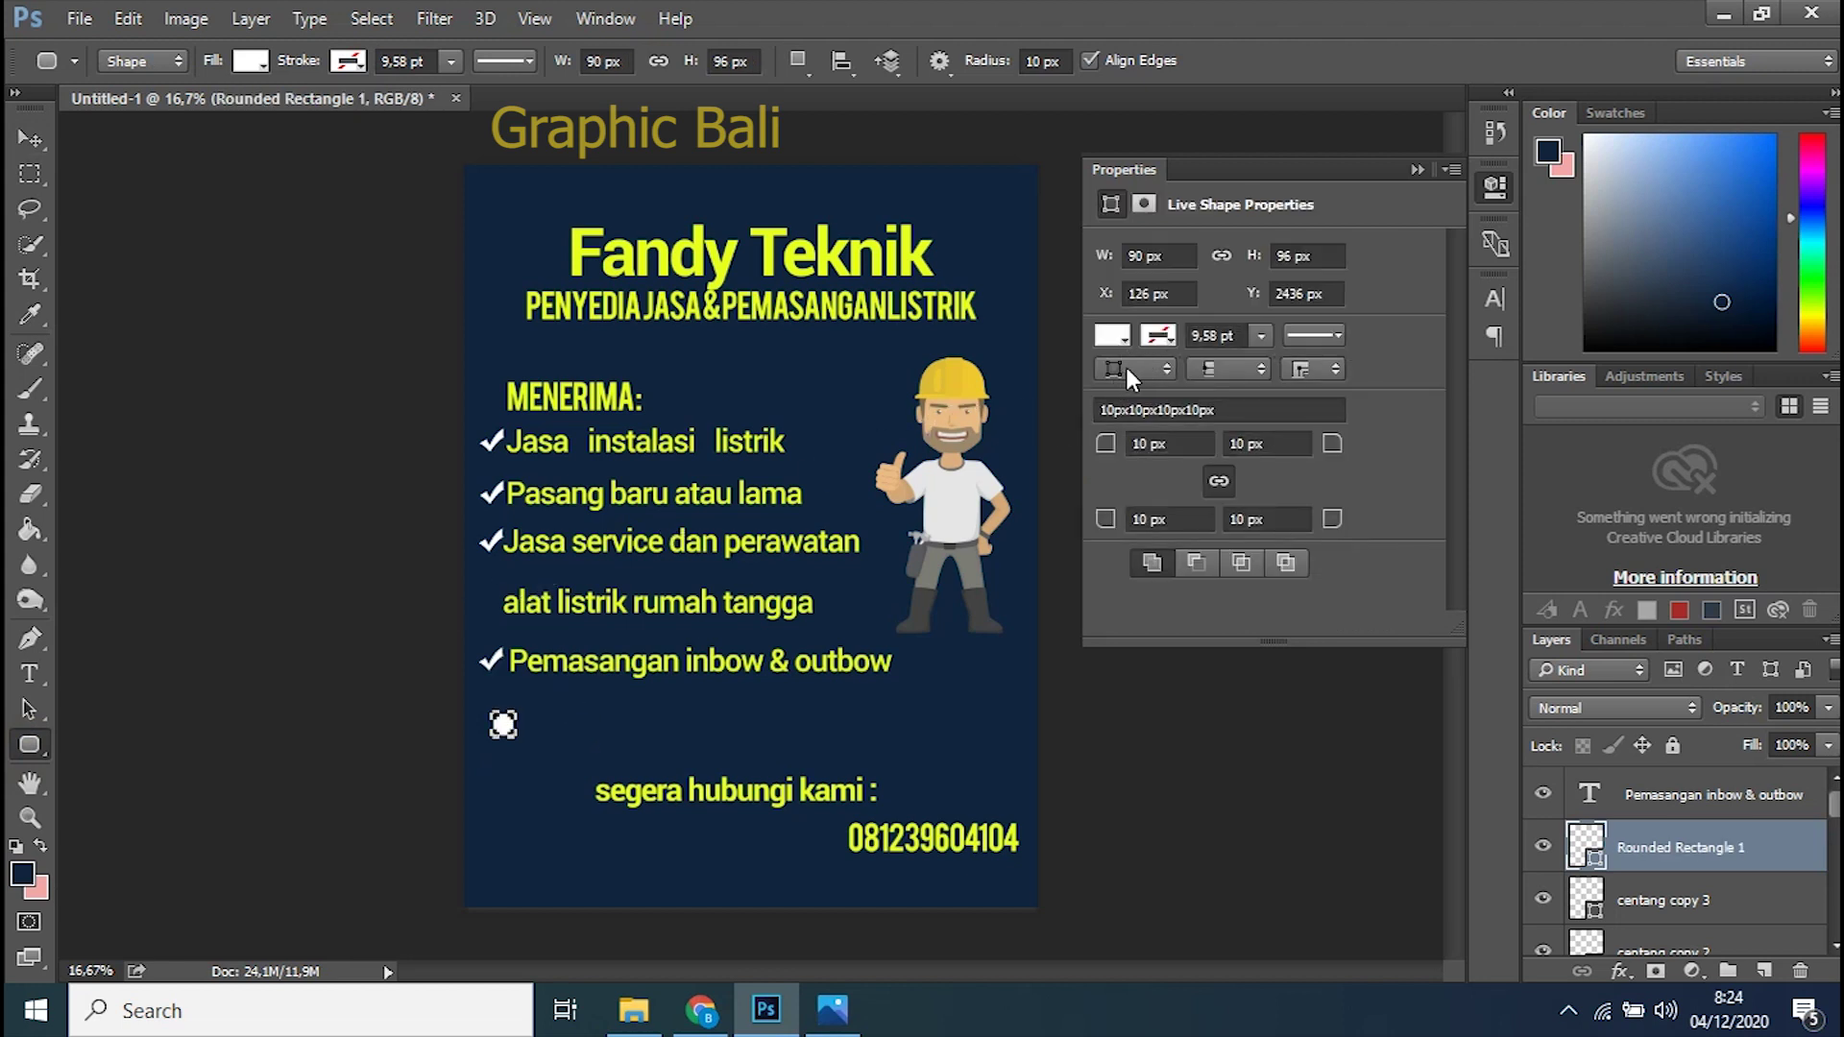
Step: Fill the rounded square with cyan
{"action": "left_click", "coordinate": [1158, 338]}
{"action": "left_click", "coordinate": [1112, 336]}
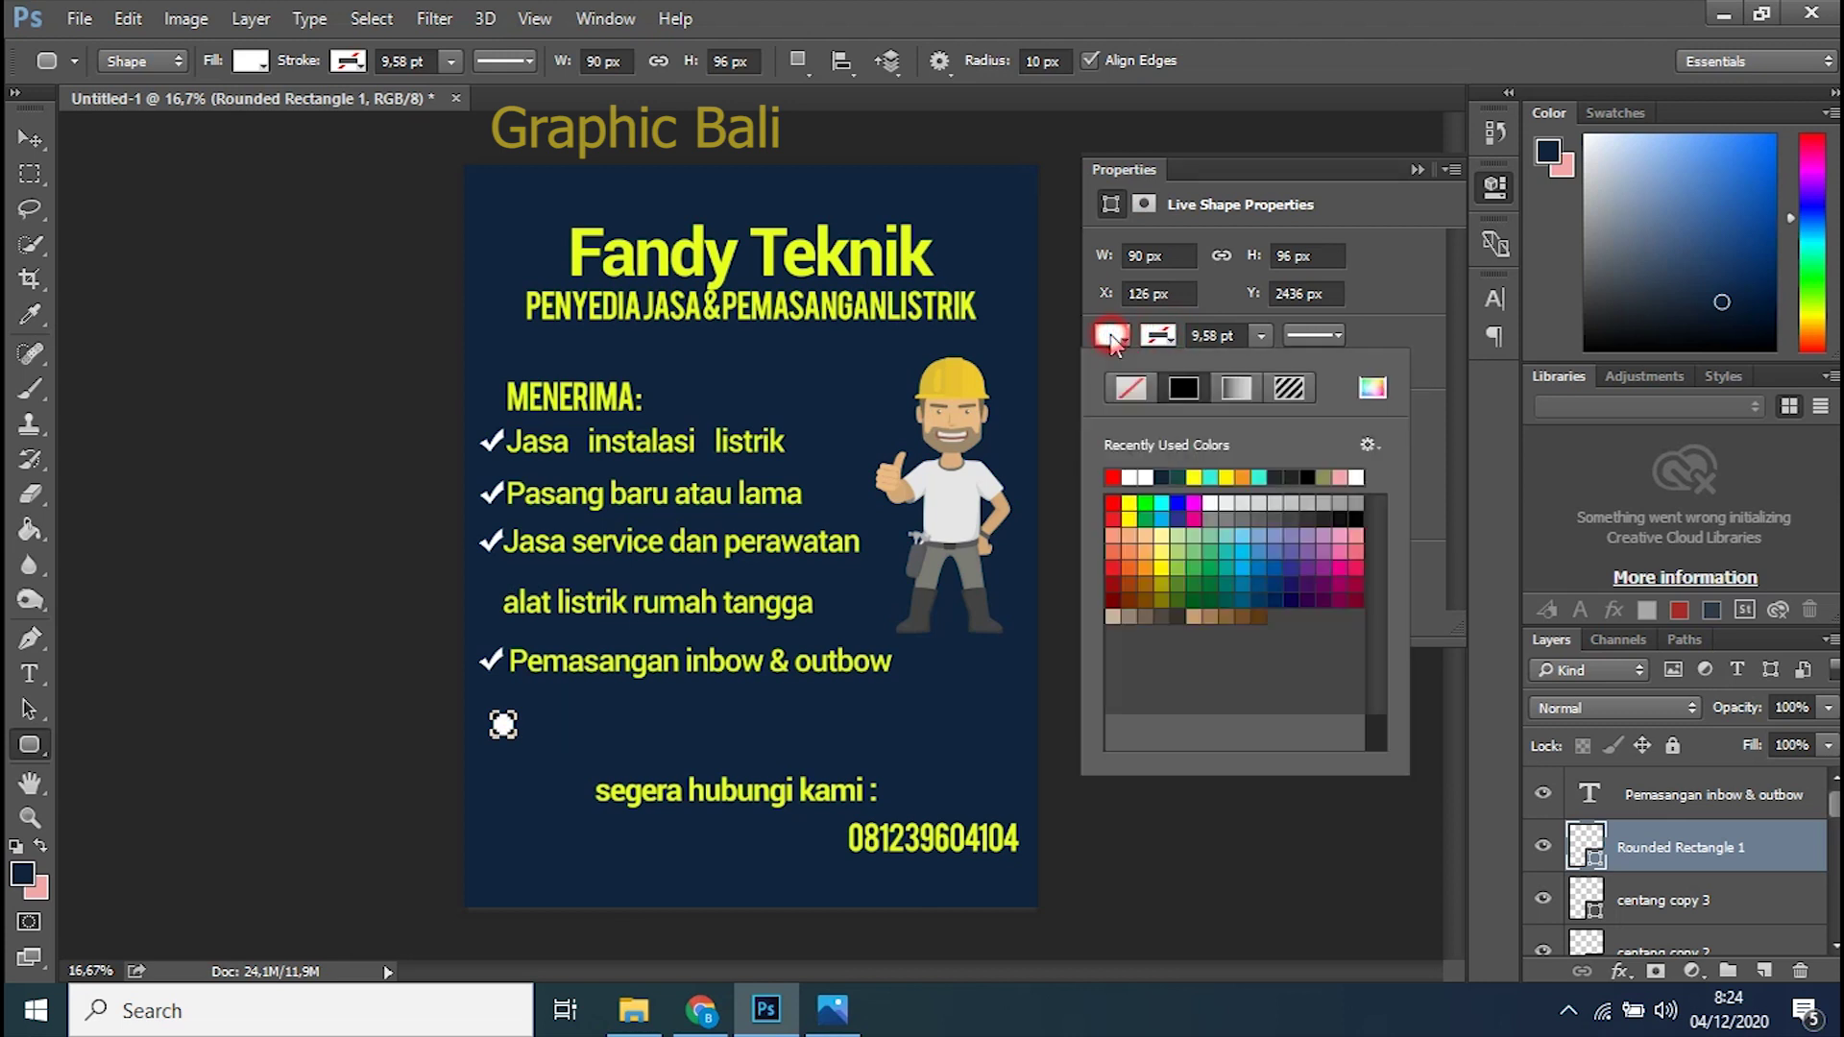
{"action": "left_click", "coordinate": [1260, 477]}
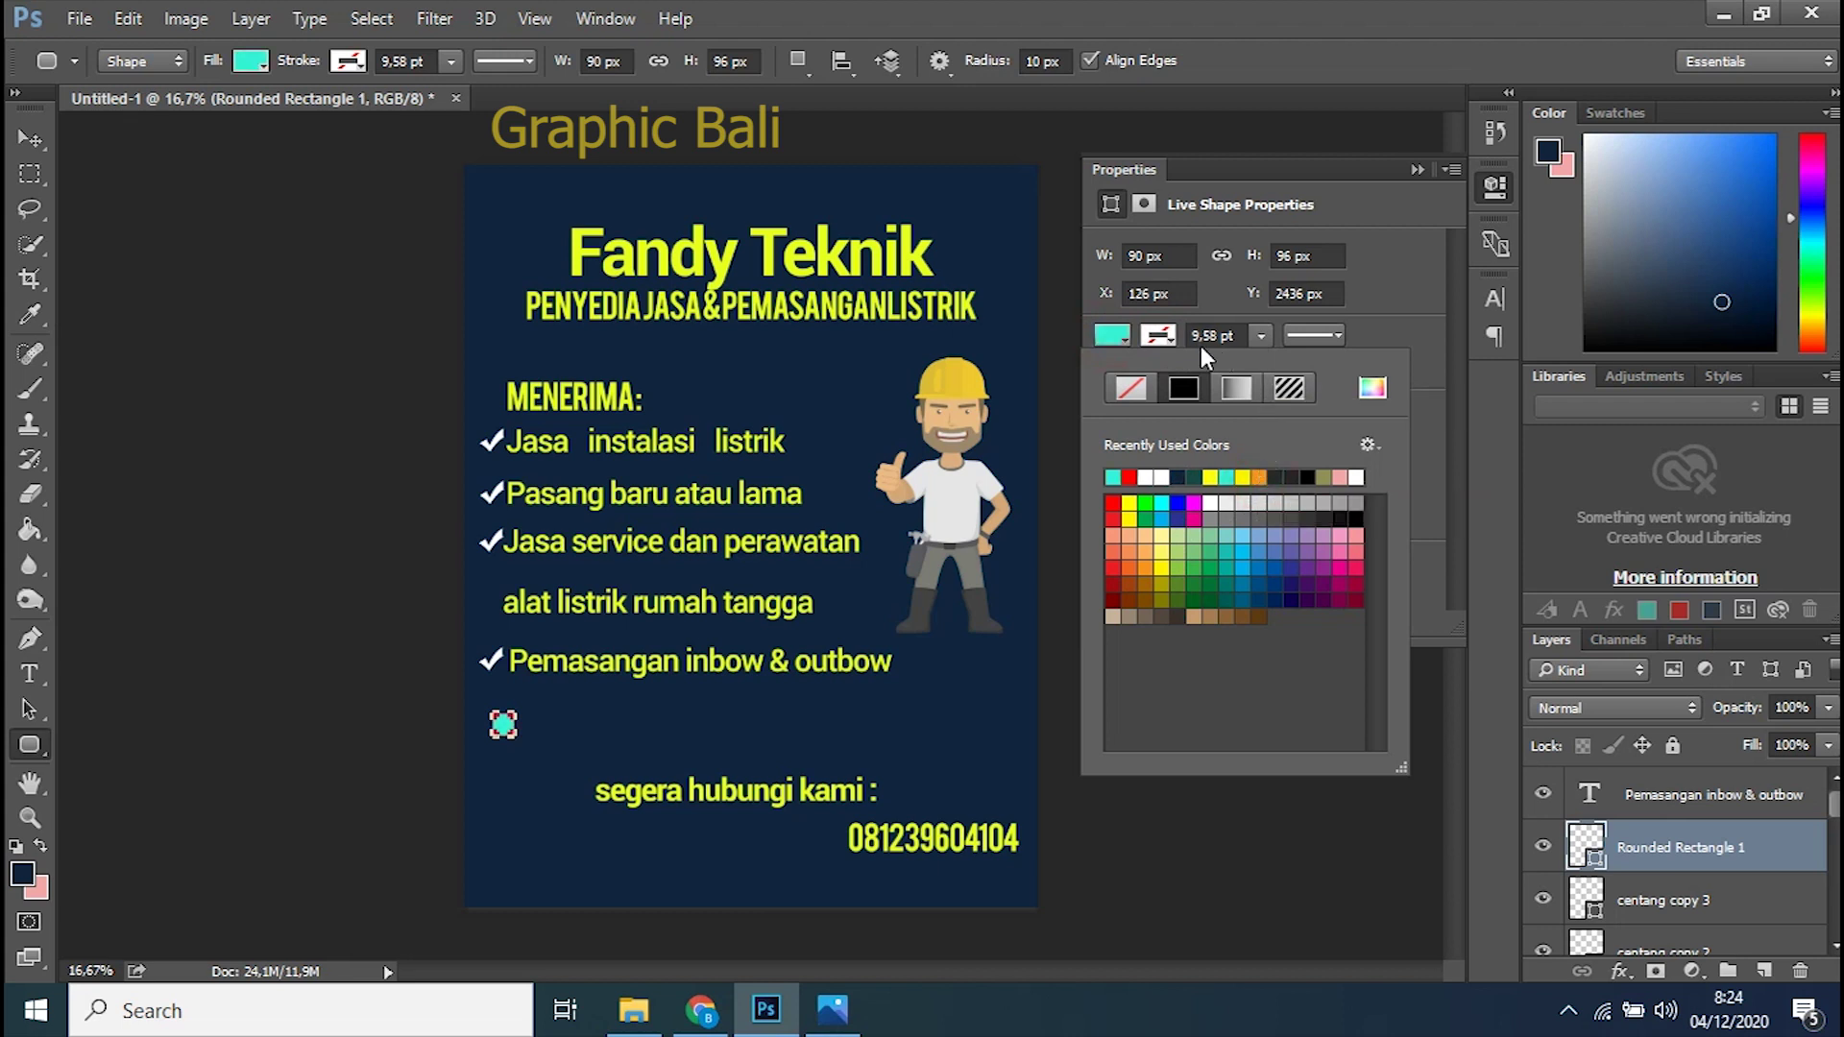
{"action": "left_click", "coordinate": [36, 136]}
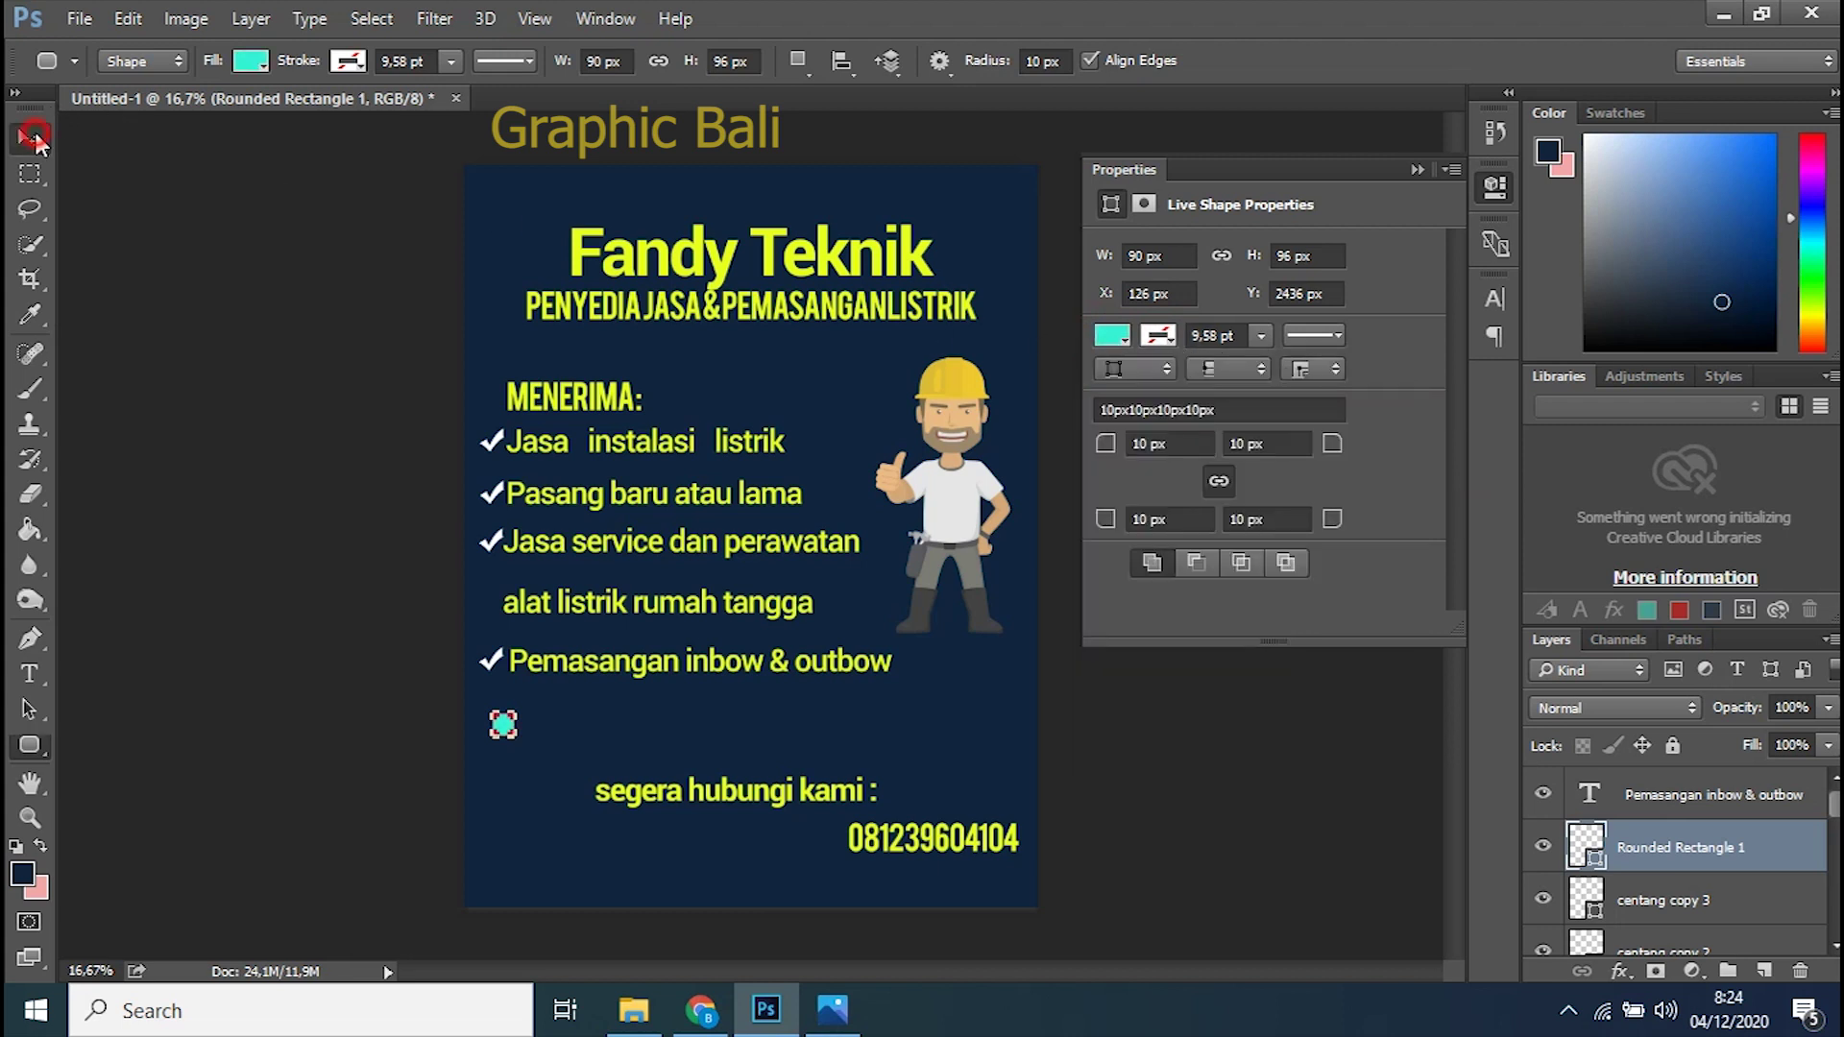
{"action": "left_click", "coordinate": [1409, 175]}
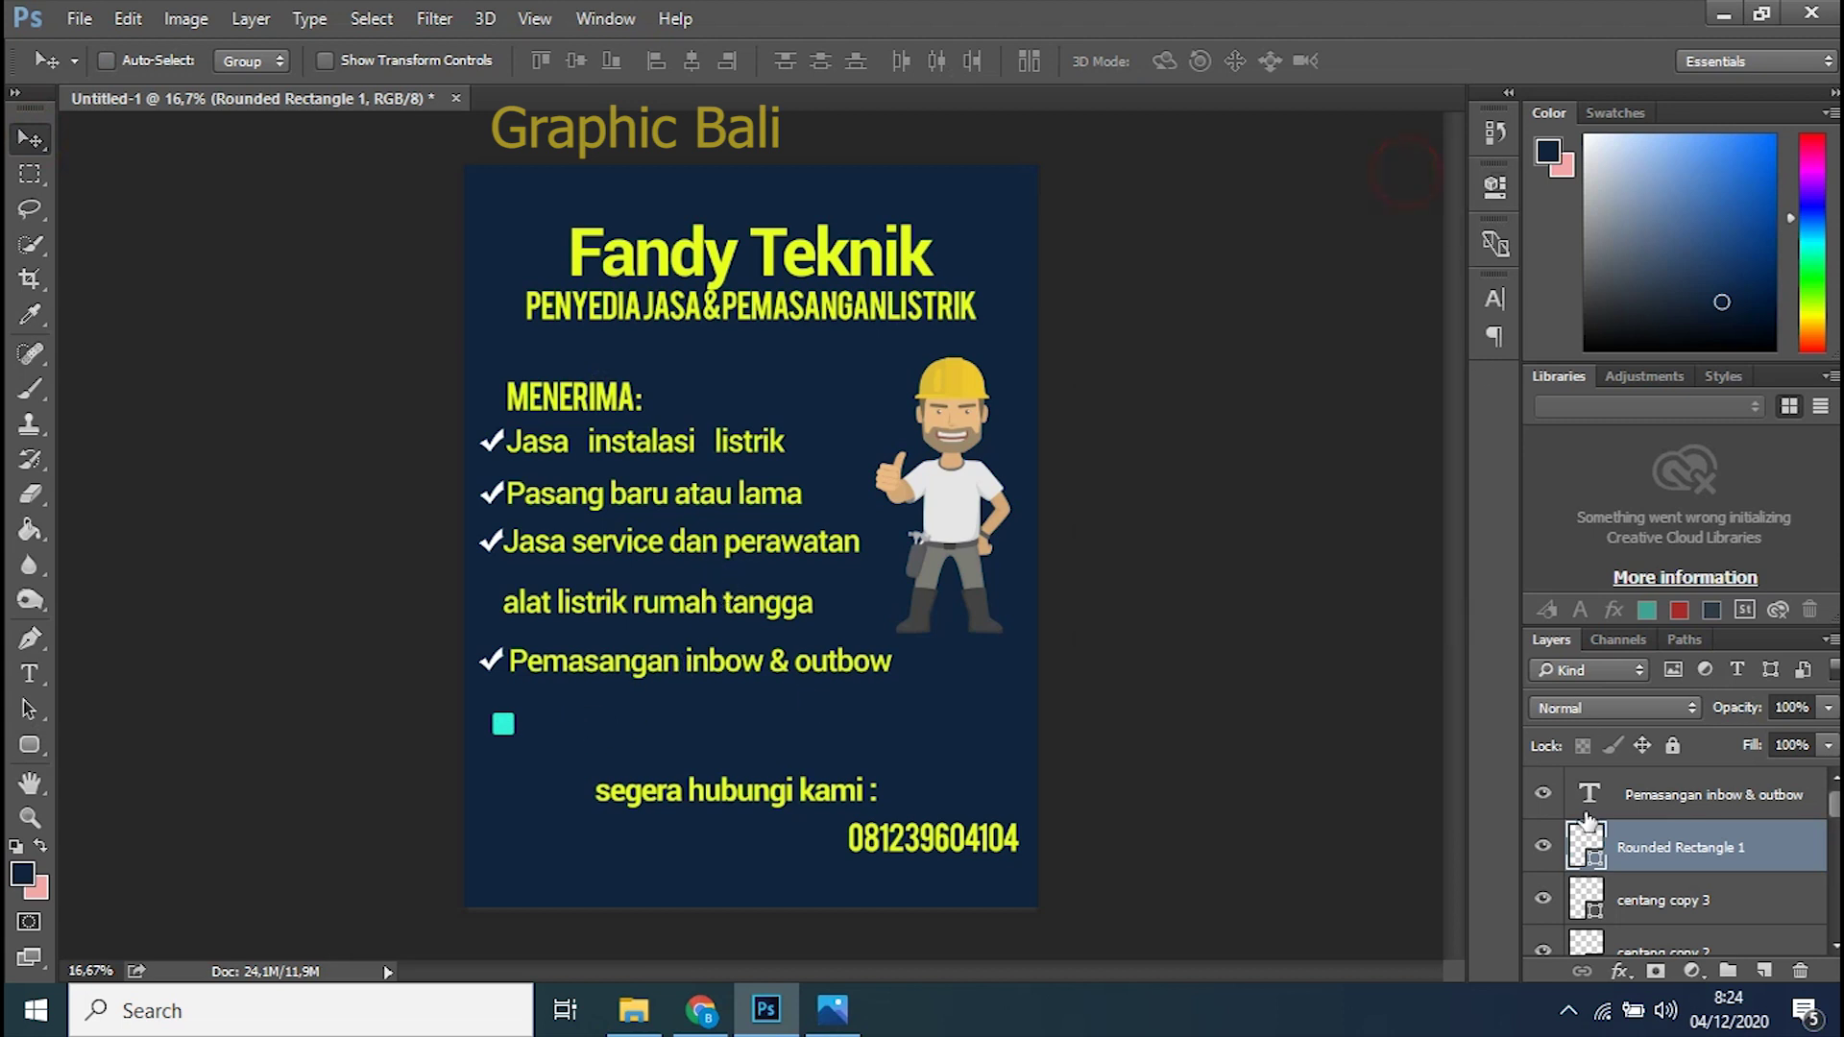
Step: Duplicate the Rounded Rectangle 1 layer twice, creating copy and copy 2
{"action": "right_click", "coordinate": [1696, 854]}
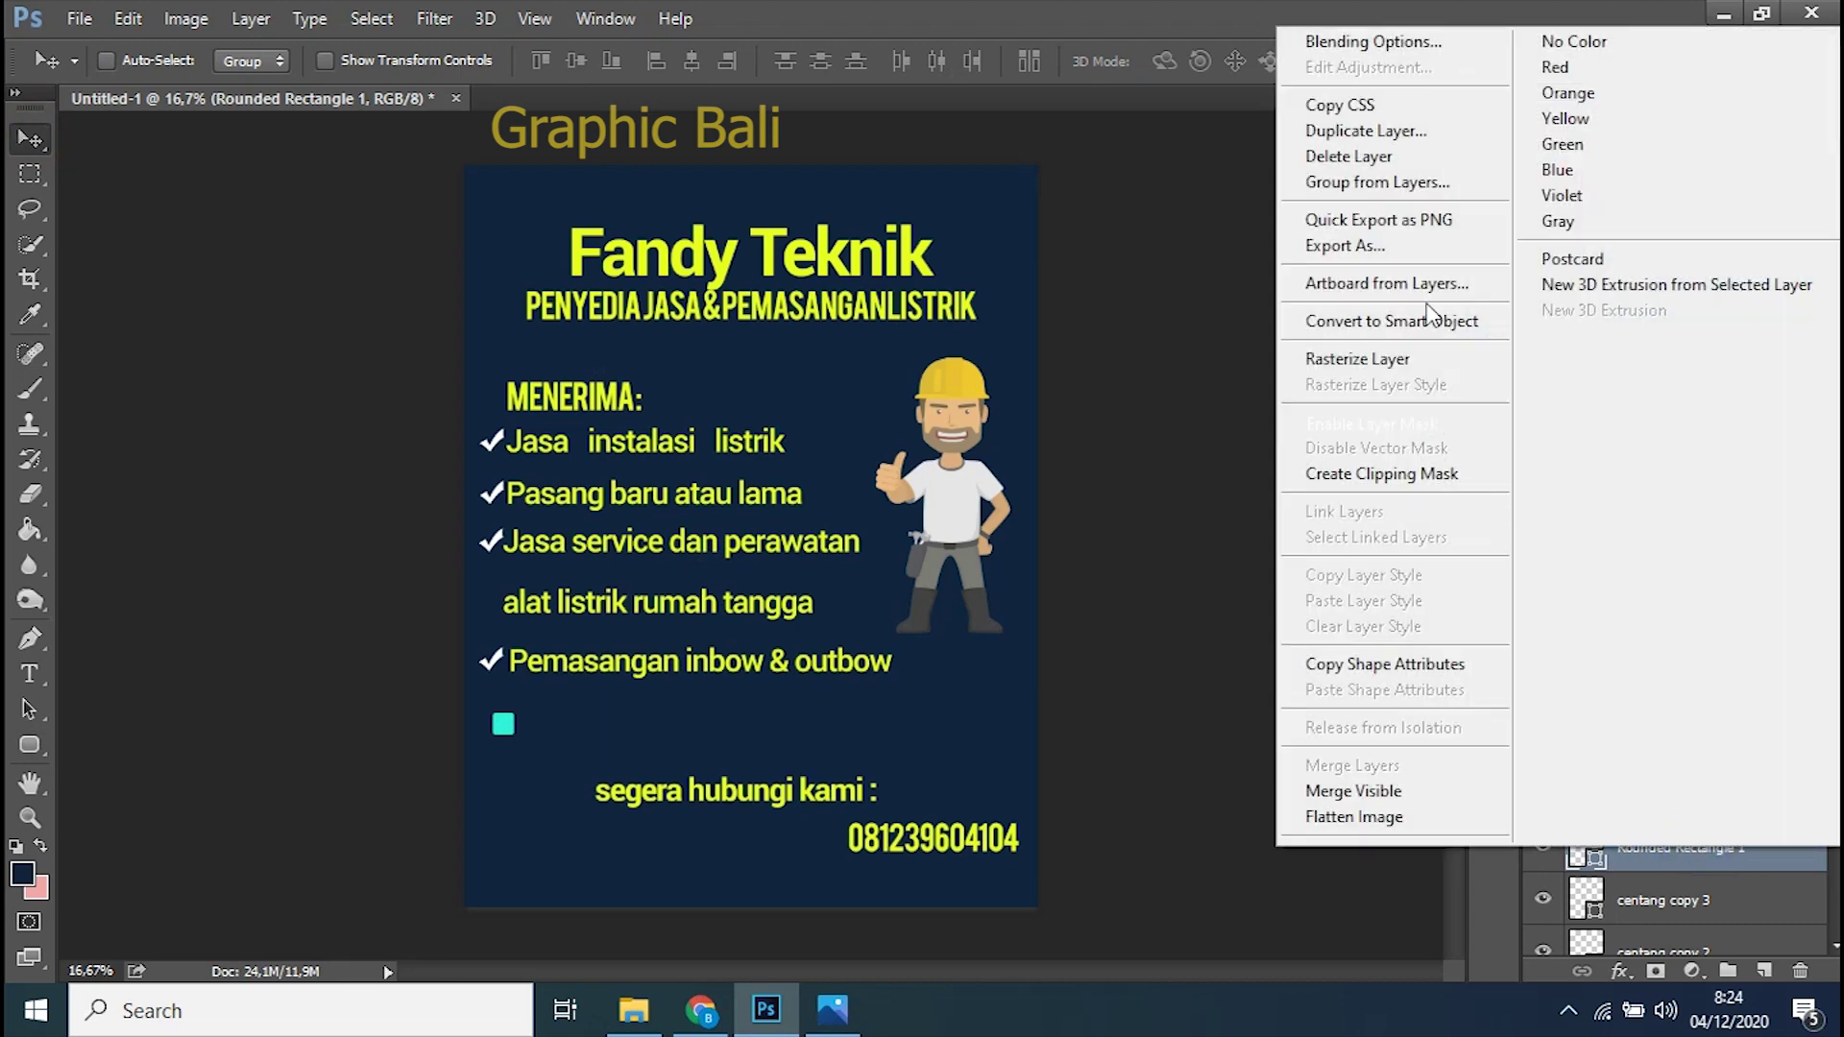
{"action": "left_click", "coordinate": [1388, 135]}
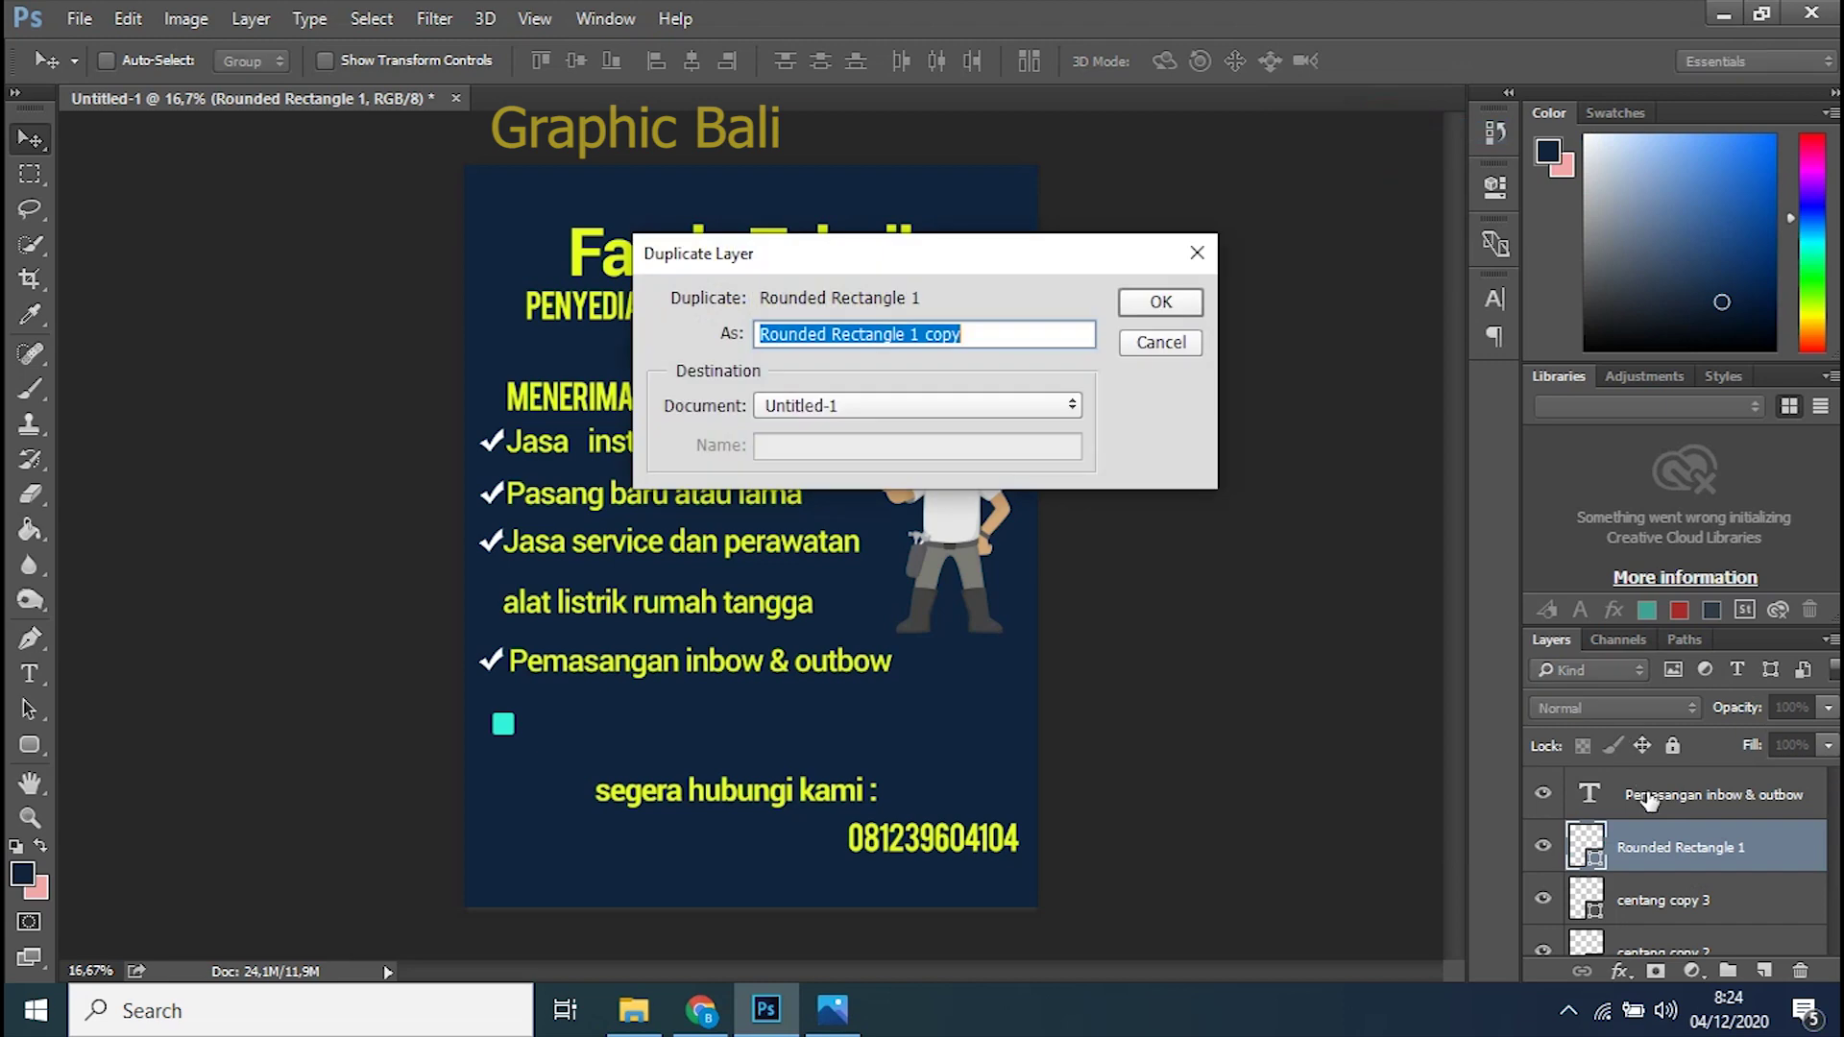
{"action": "left_click", "coordinate": [1183, 304]}
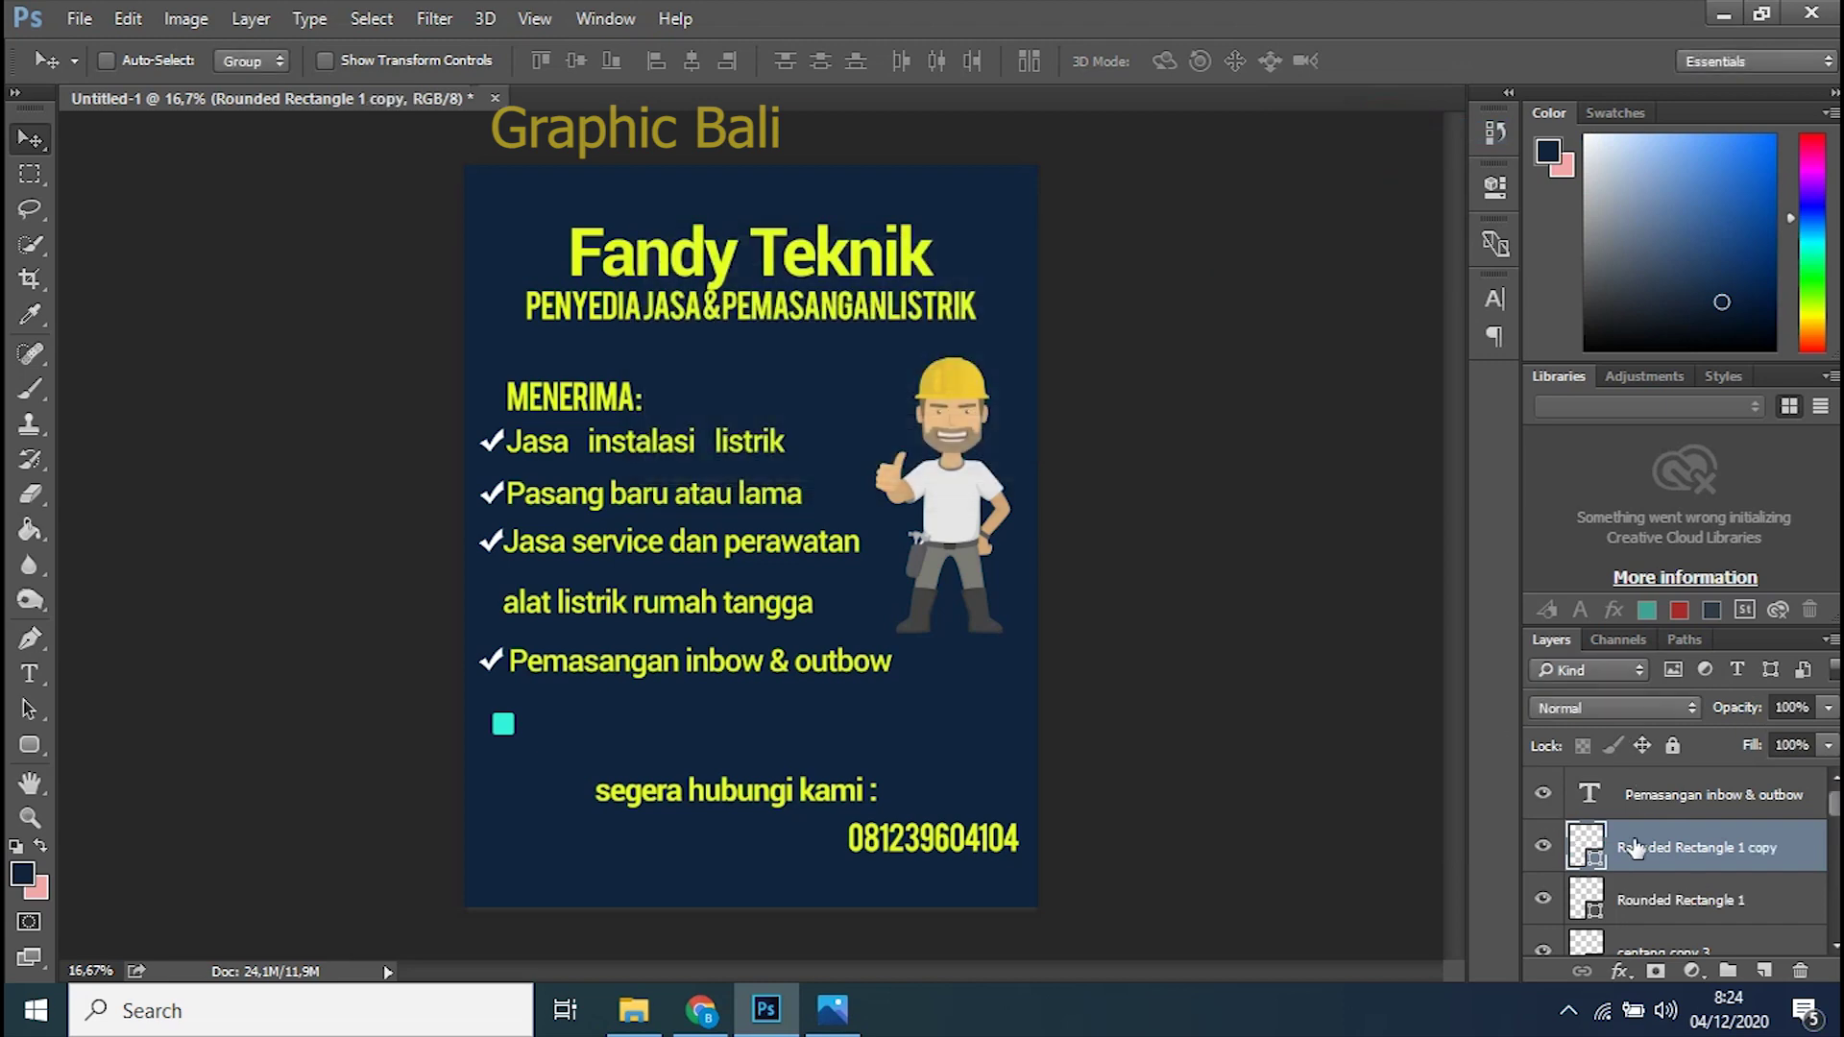
{"action": "right_click", "coordinate": [1680, 845]}
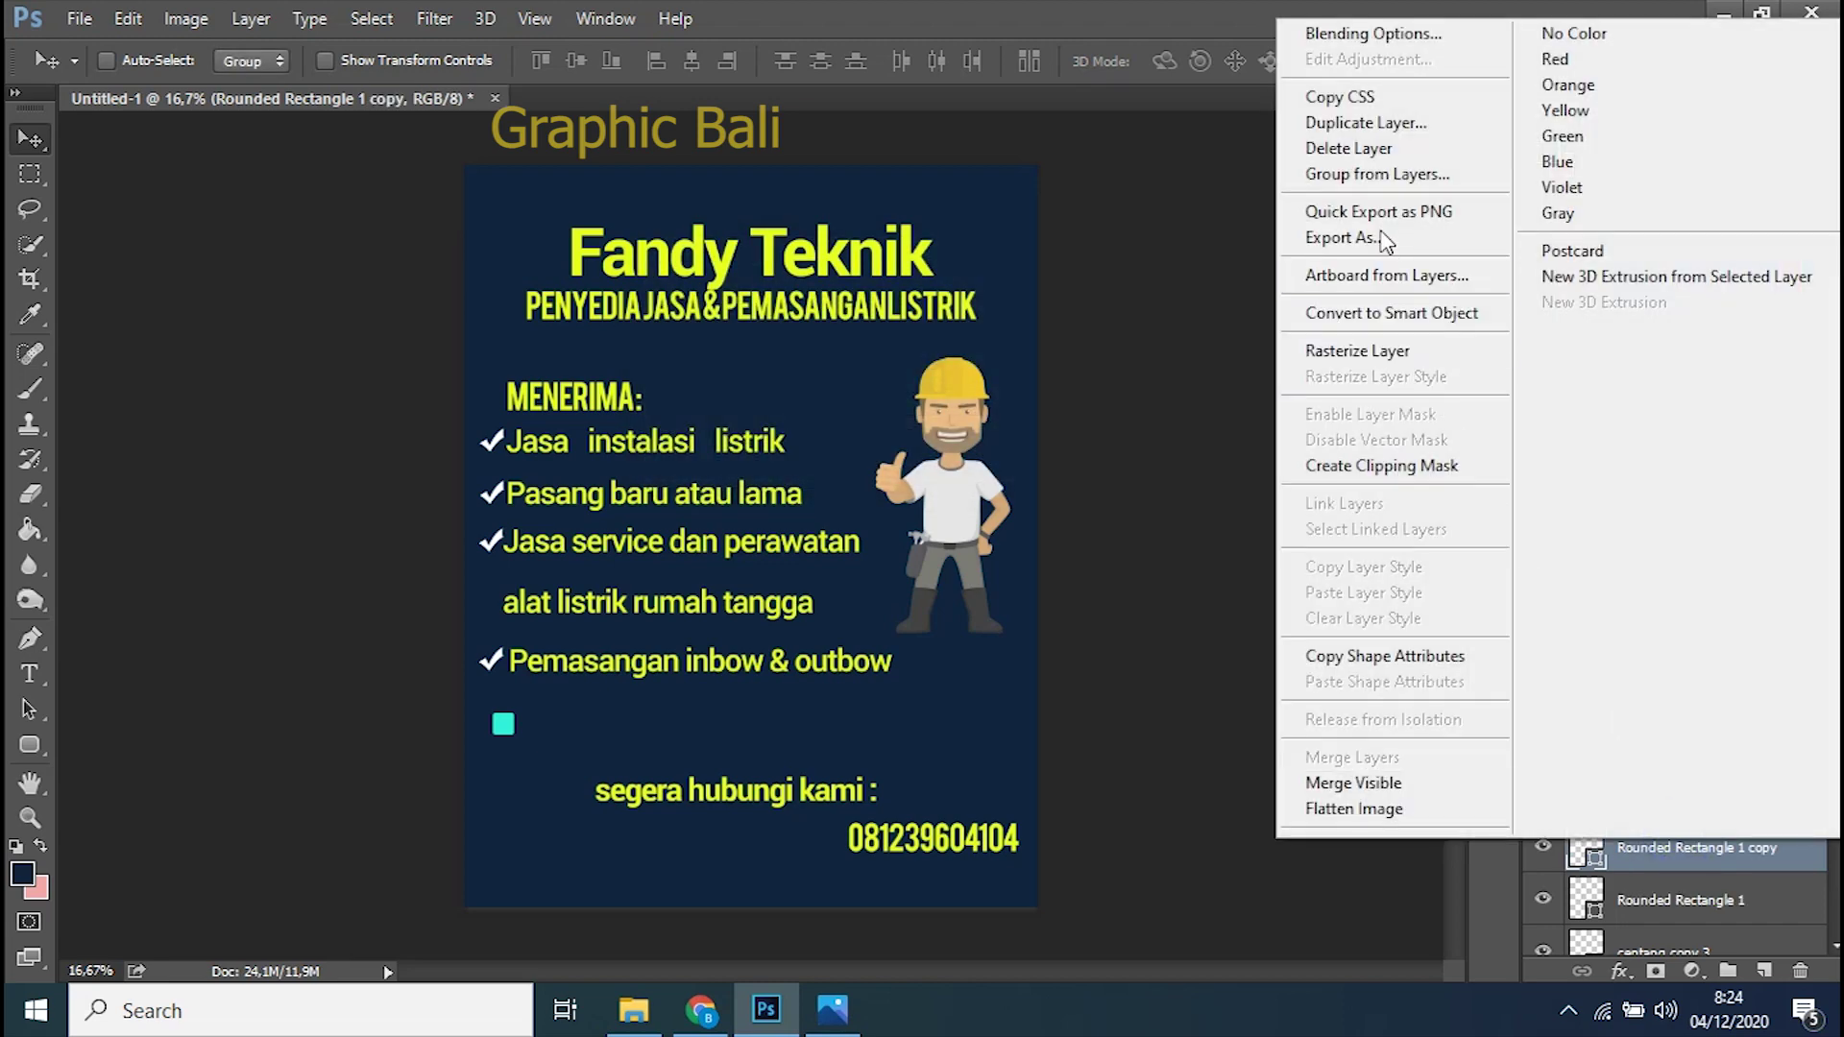
{"action": "left_click", "coordinate": [1375, 123]}
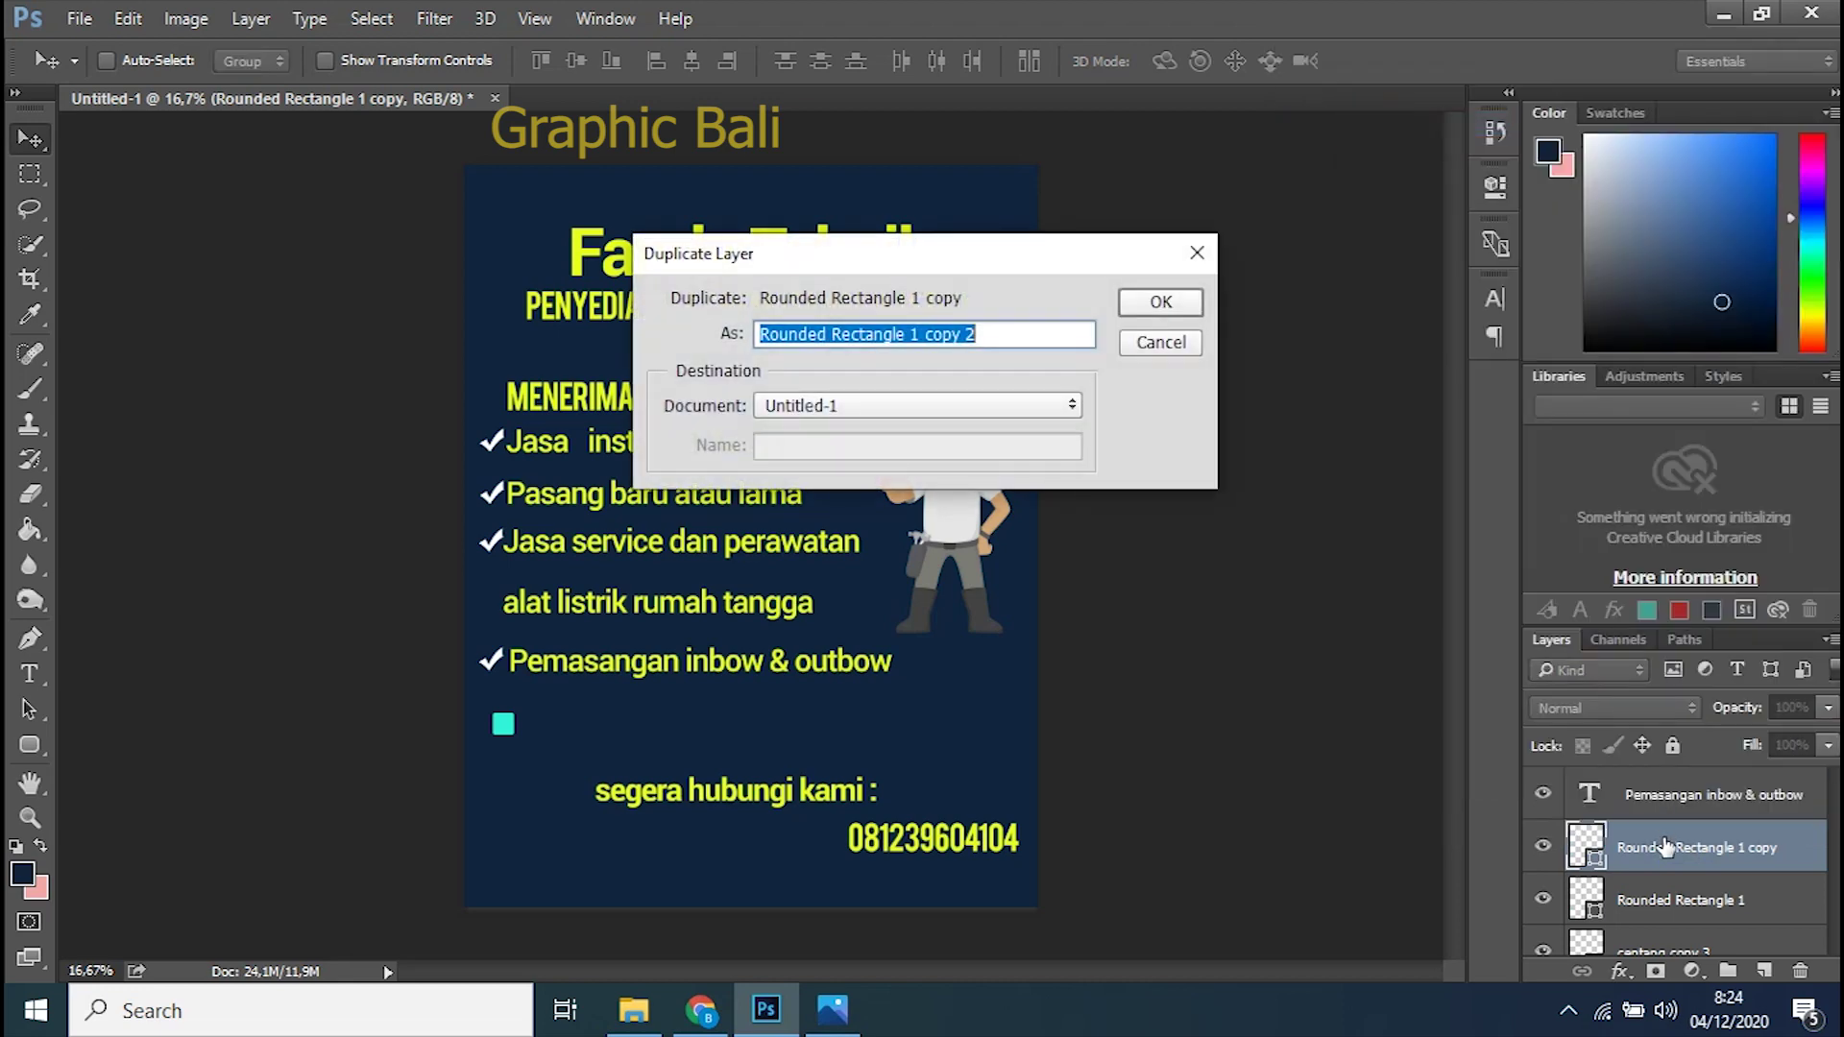
{"action": "left_click", "coordinate": [1161, 304]}
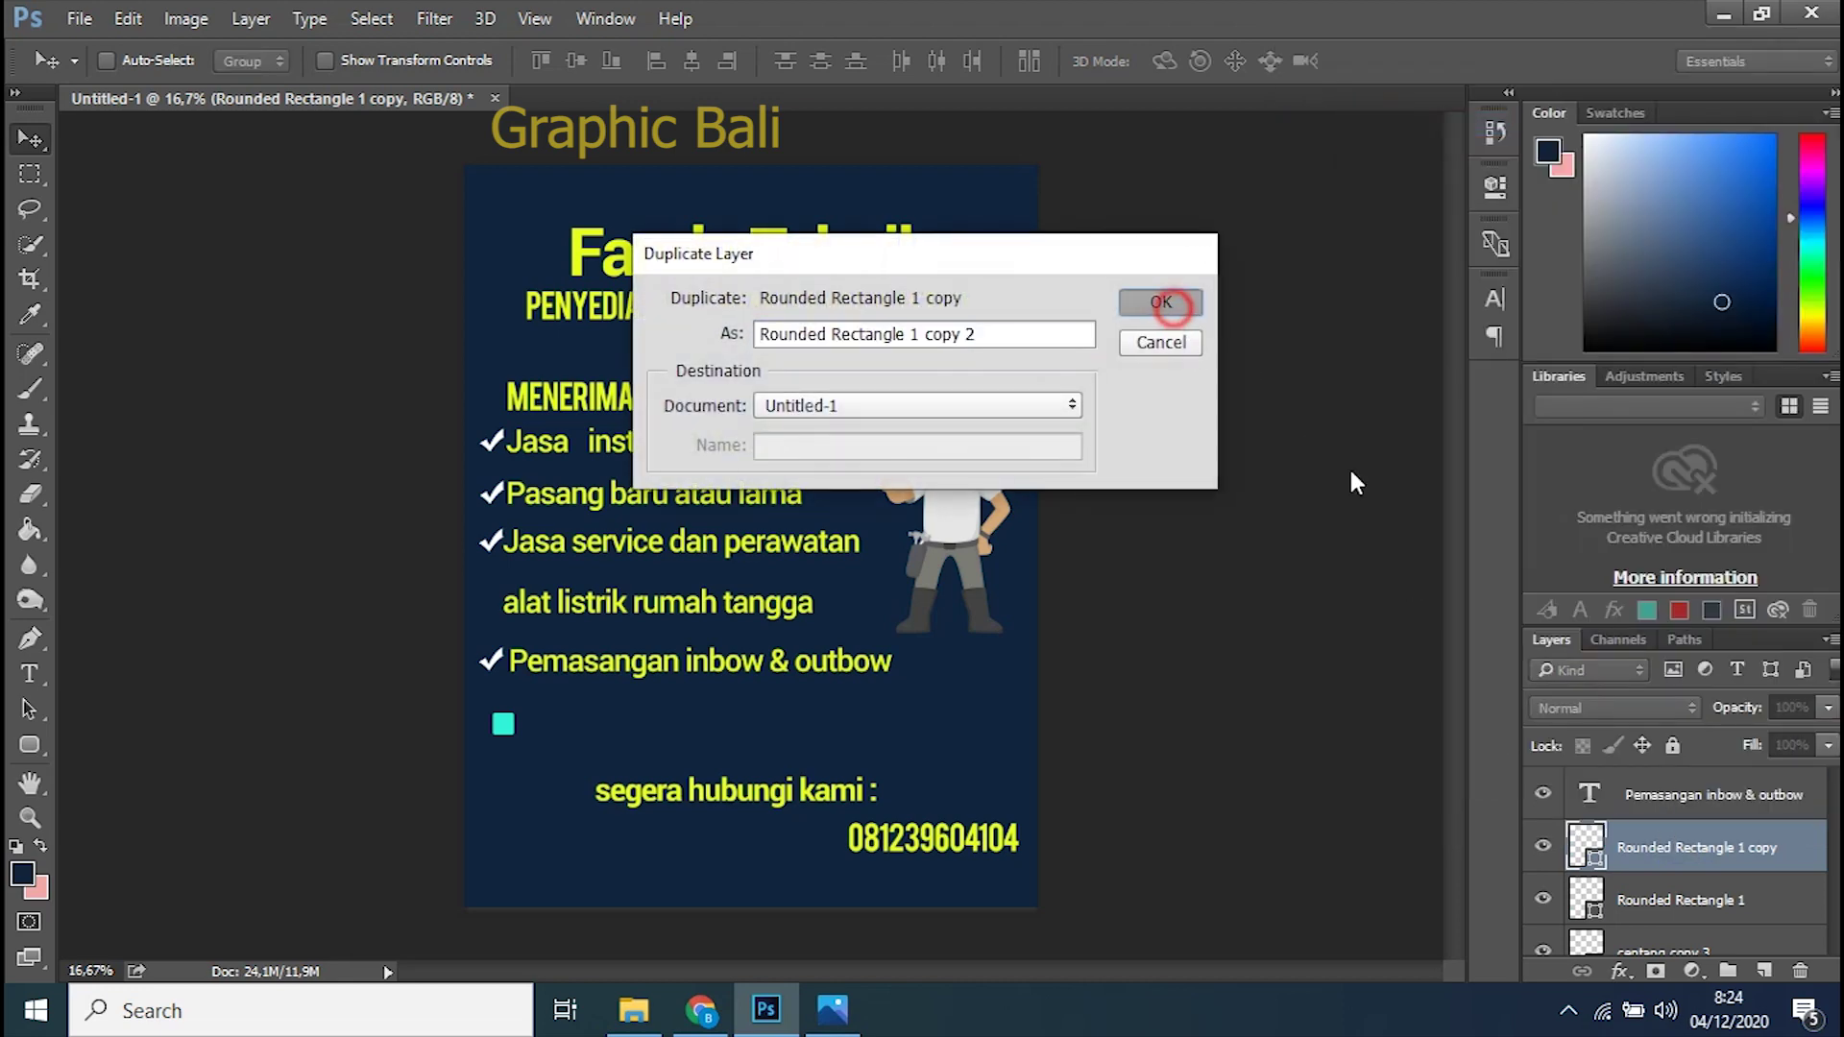
Step: Make two more duplicates, Rounded Rectangle 1 copy 3 and copy 4
{"action": "right_click", "coordinate": [1644, 847]}
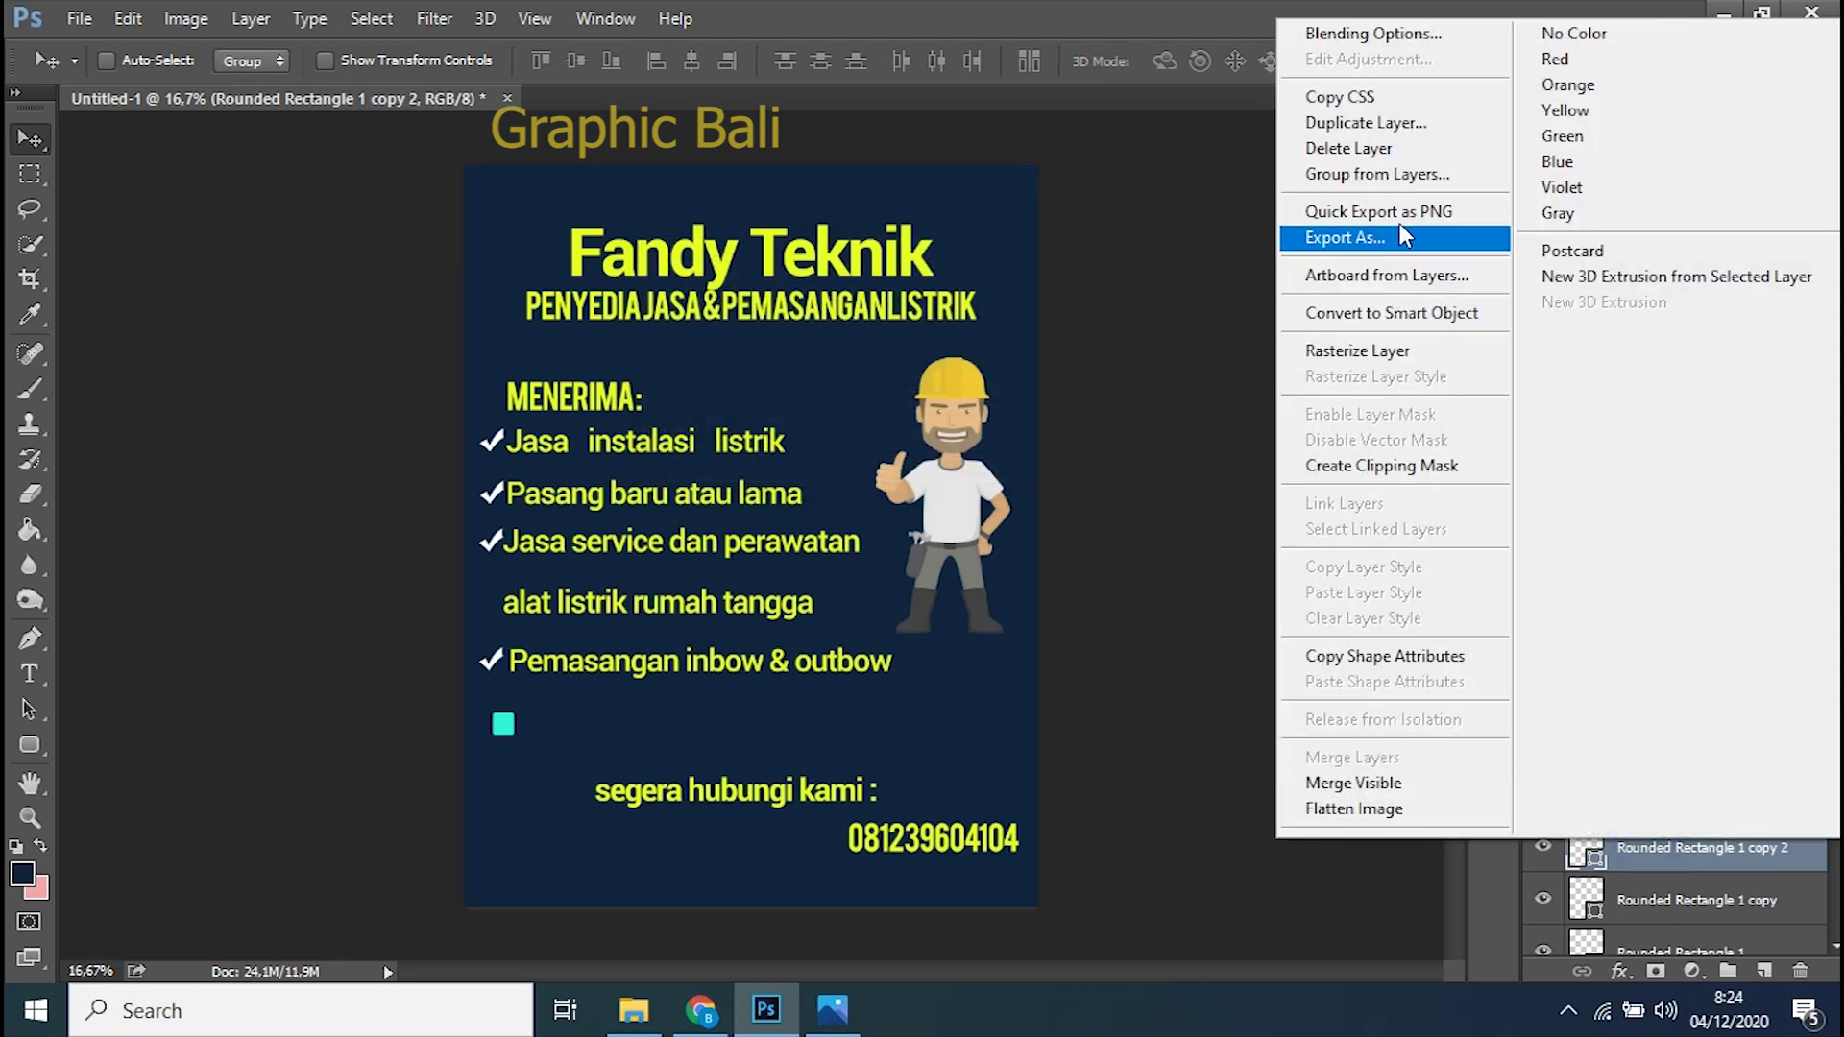
{"action": "left_click", "coordinate": [1367, 121]}
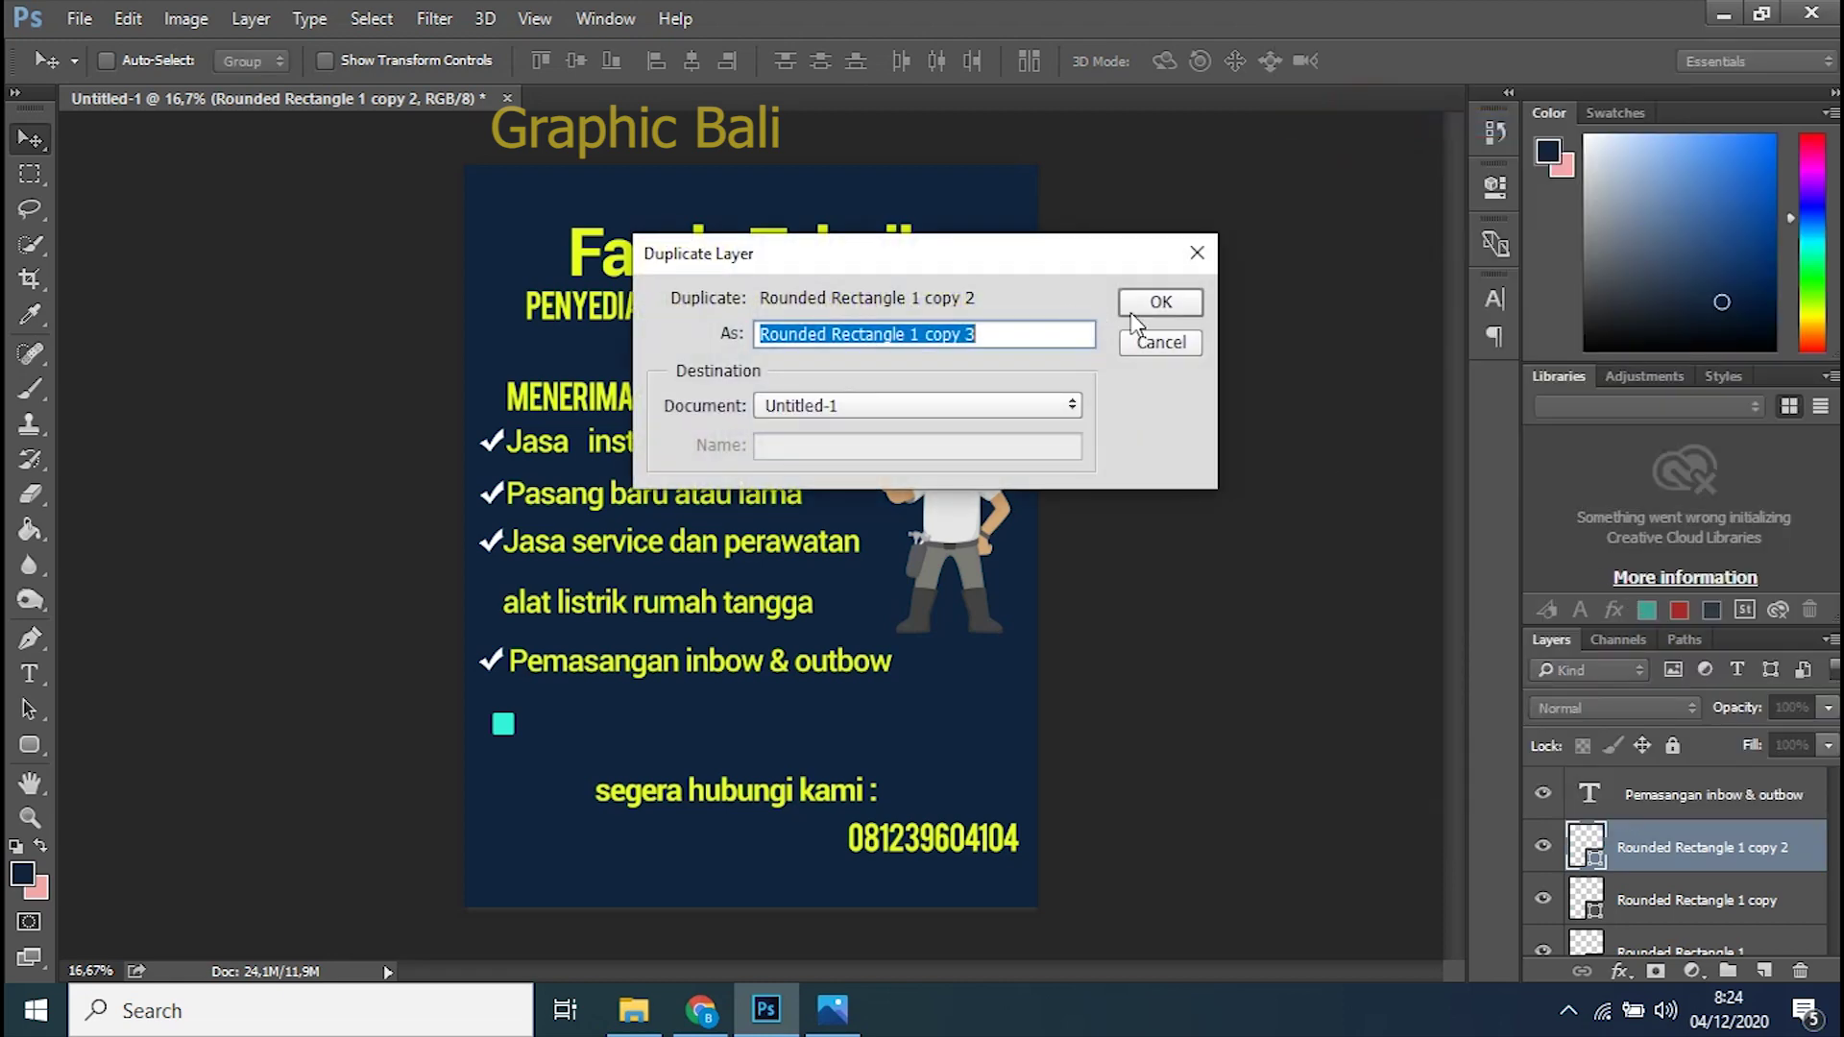
{"action": "left_click", "coordinate": [1163, 312]}
{"action": "right_click", "coordinate": [1675, 865]}
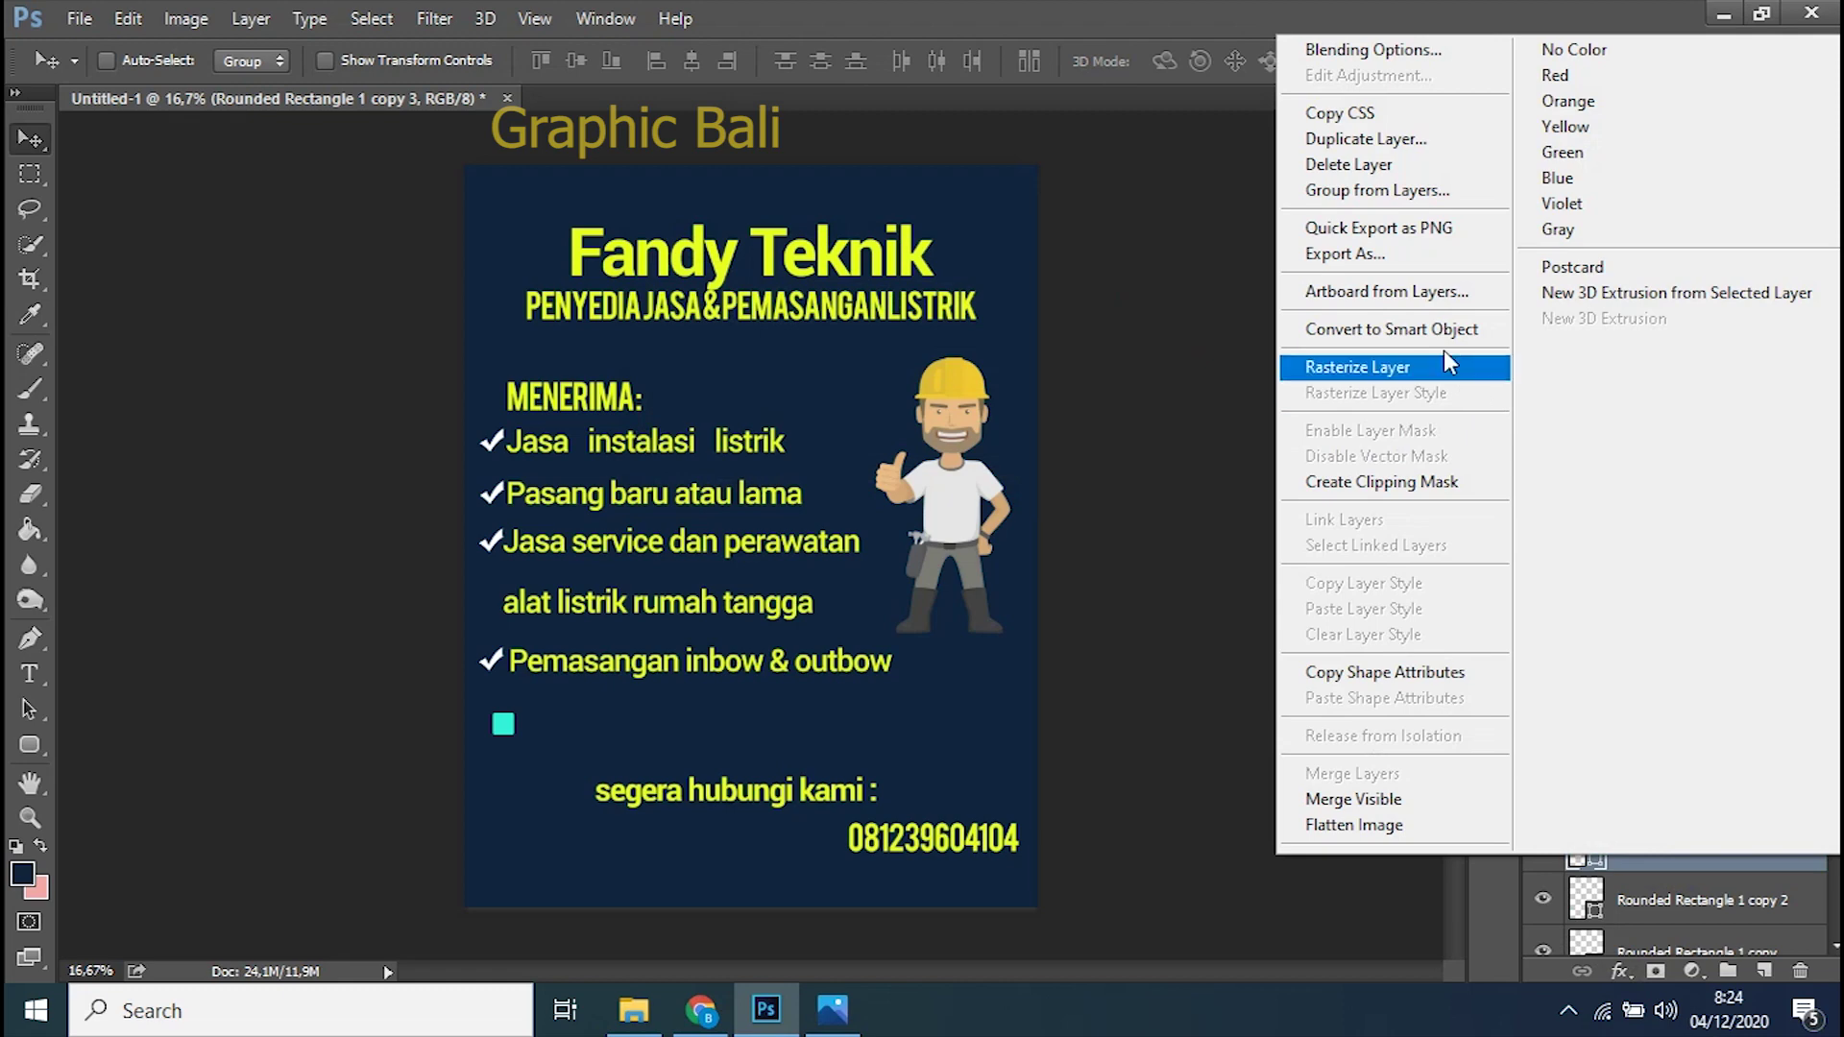
{"action": "left_click", "coordinate": [1374, 144]}
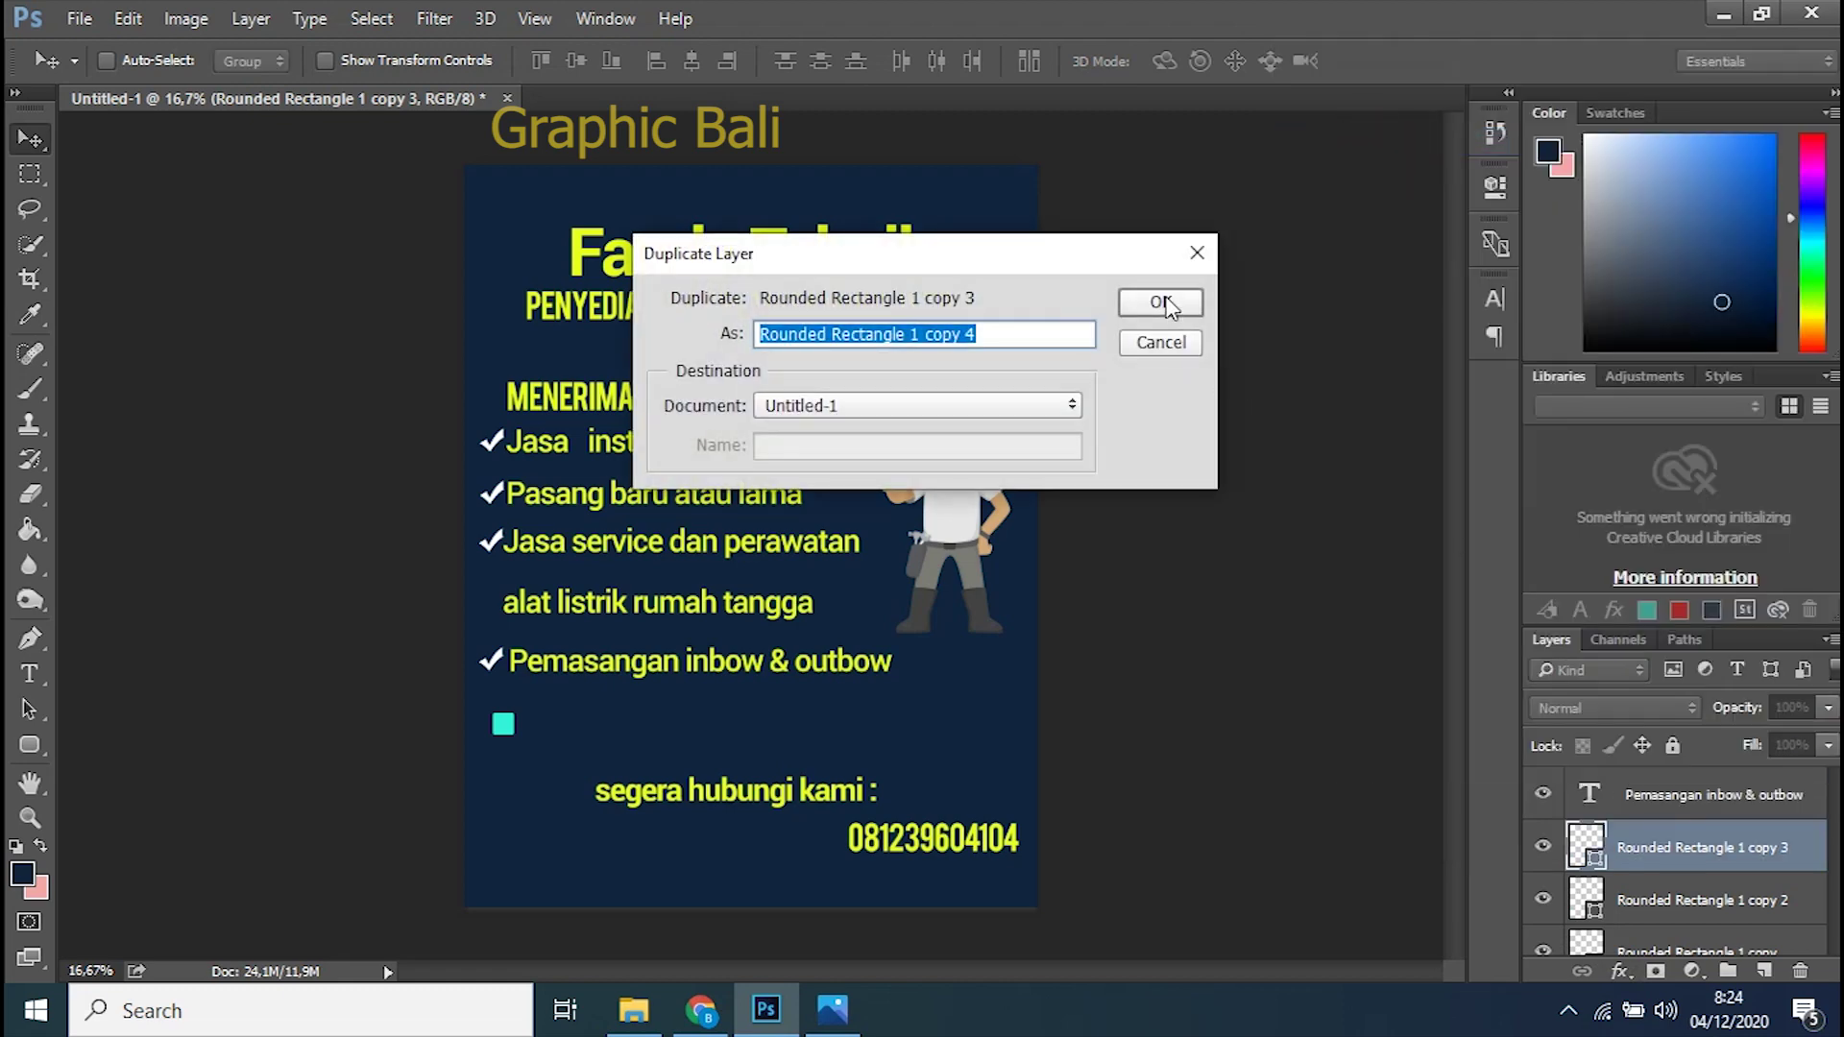
{"action": "left_click", "coordinate": [1162, 304]}
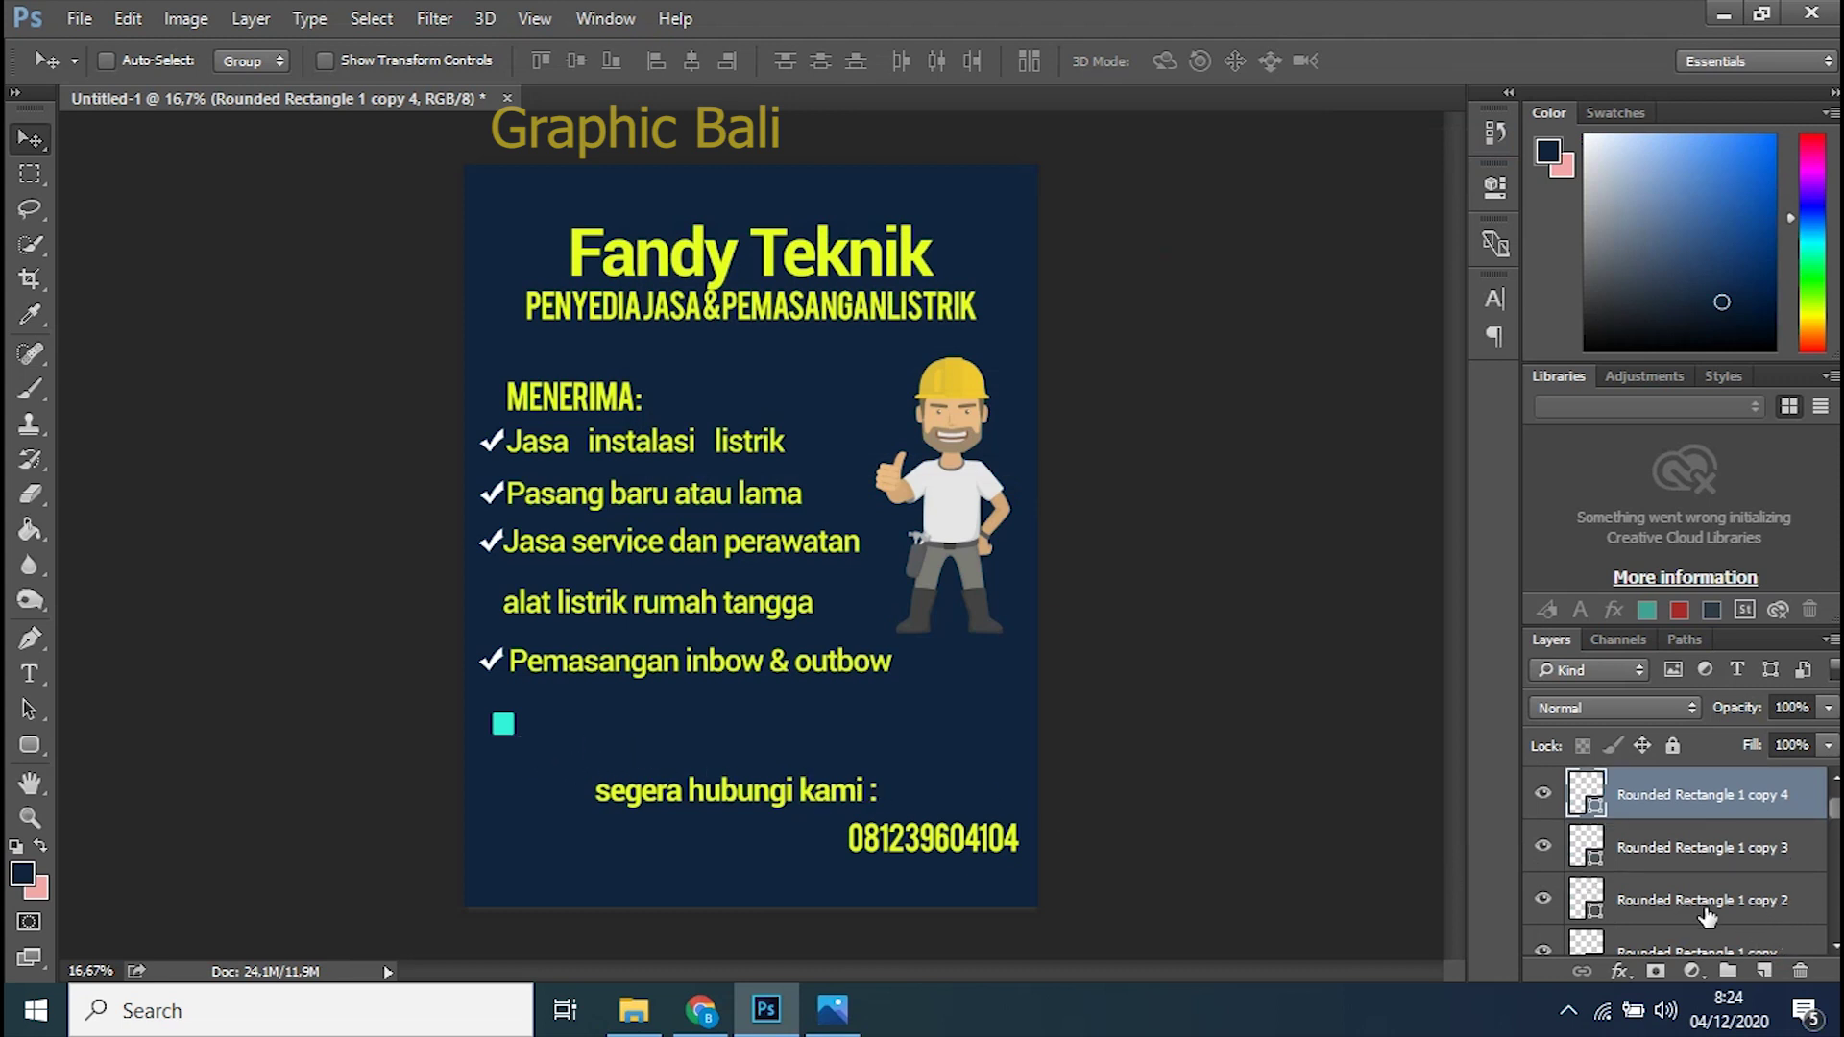
{"action": "scroll", "coordinate": [1707, 917], "scroll_direction": "down", "scroll_amount": 1}
{"action": "left_click", "coordinate": [1750, 908]}
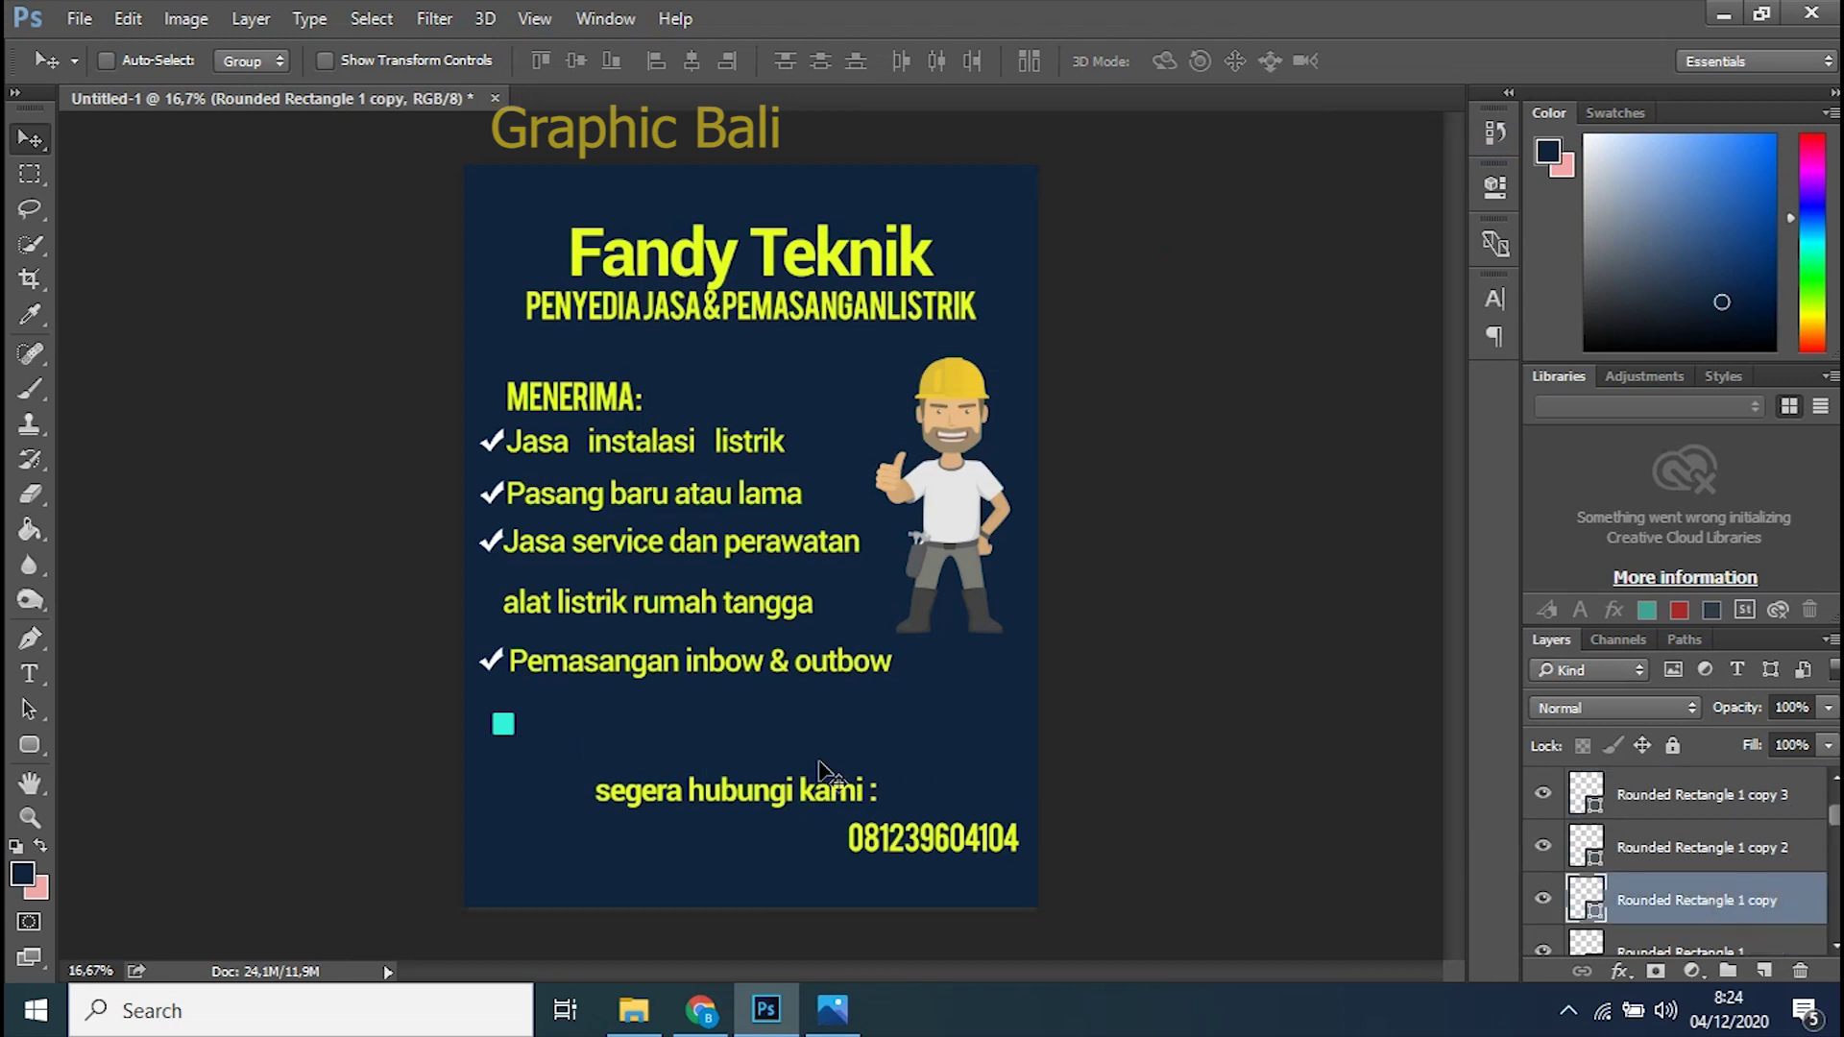
Step: Move the square copies into the second, third and fourth places of the row
{"action": "left_click_drag", "start_coordinate": [515, 726], "coordinate": [559, 732]}
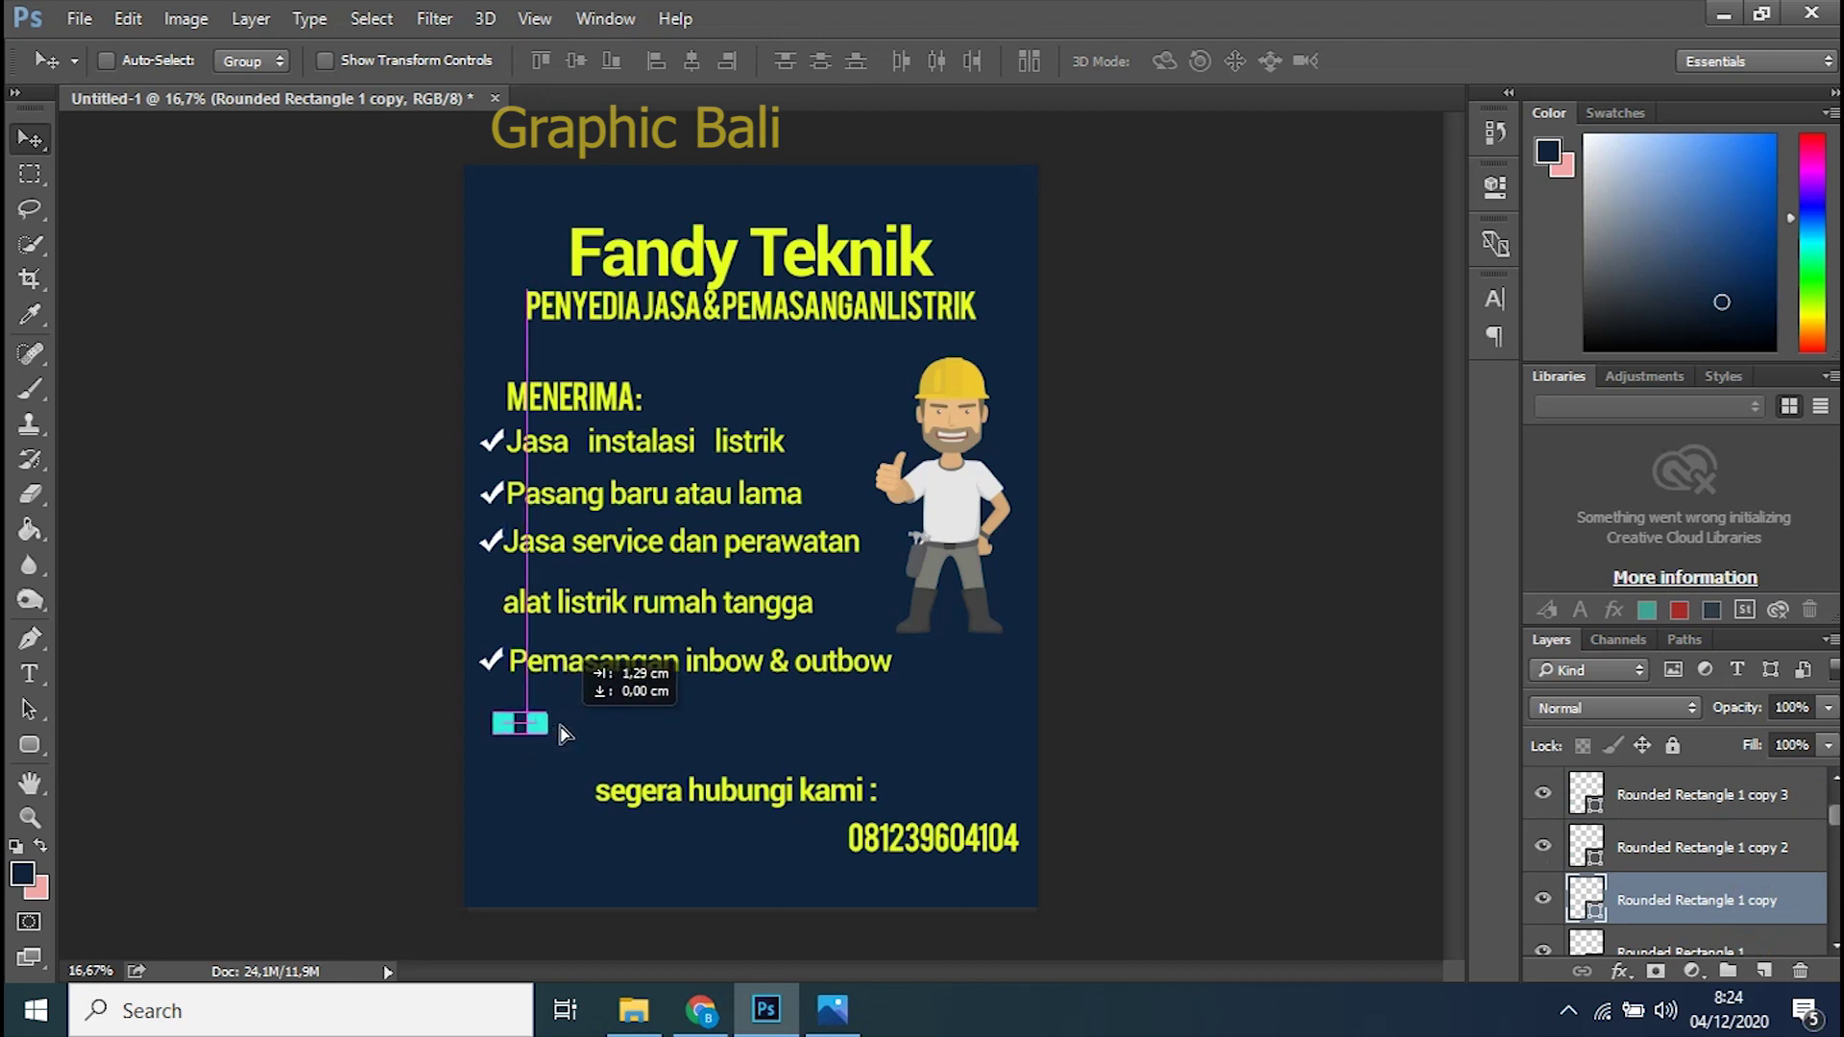
{"action": "left_click_drag", "start_coordinate": [561, 733], "coordinate": [566, 732]}
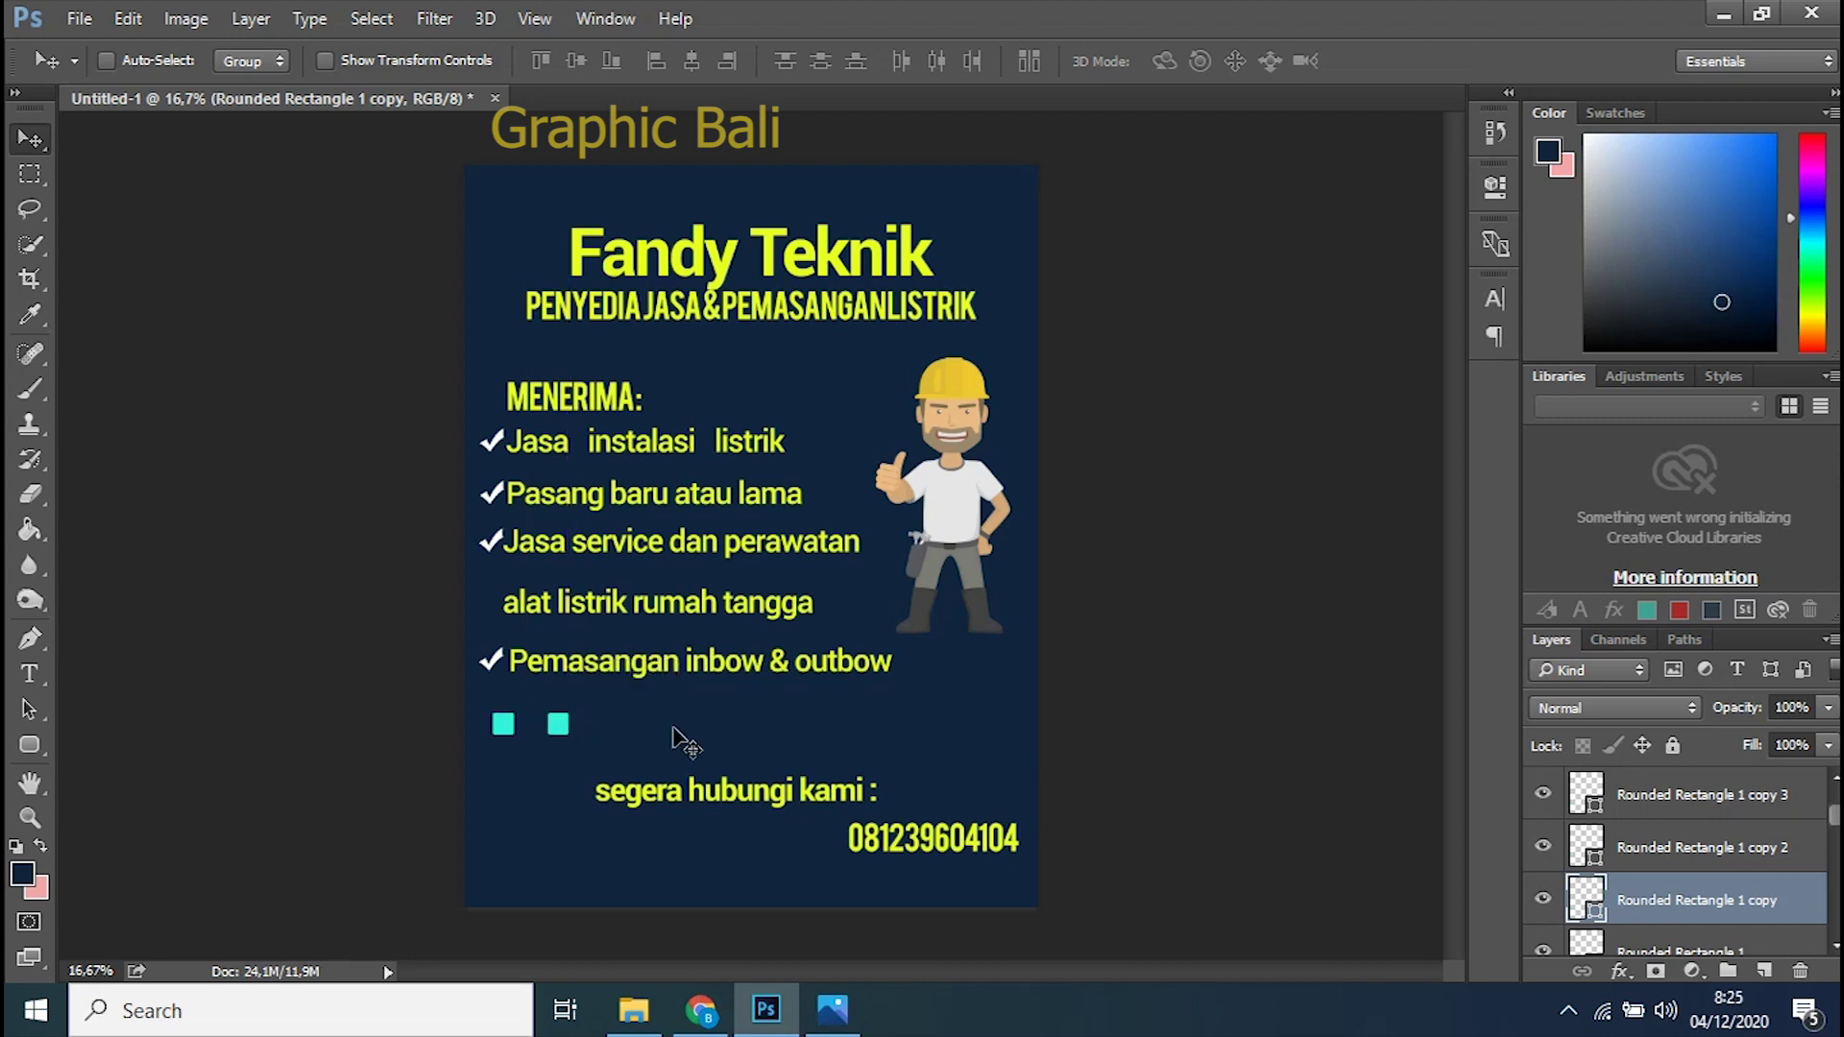
{"action": "left_click", "coordinate": [1708, 858]}
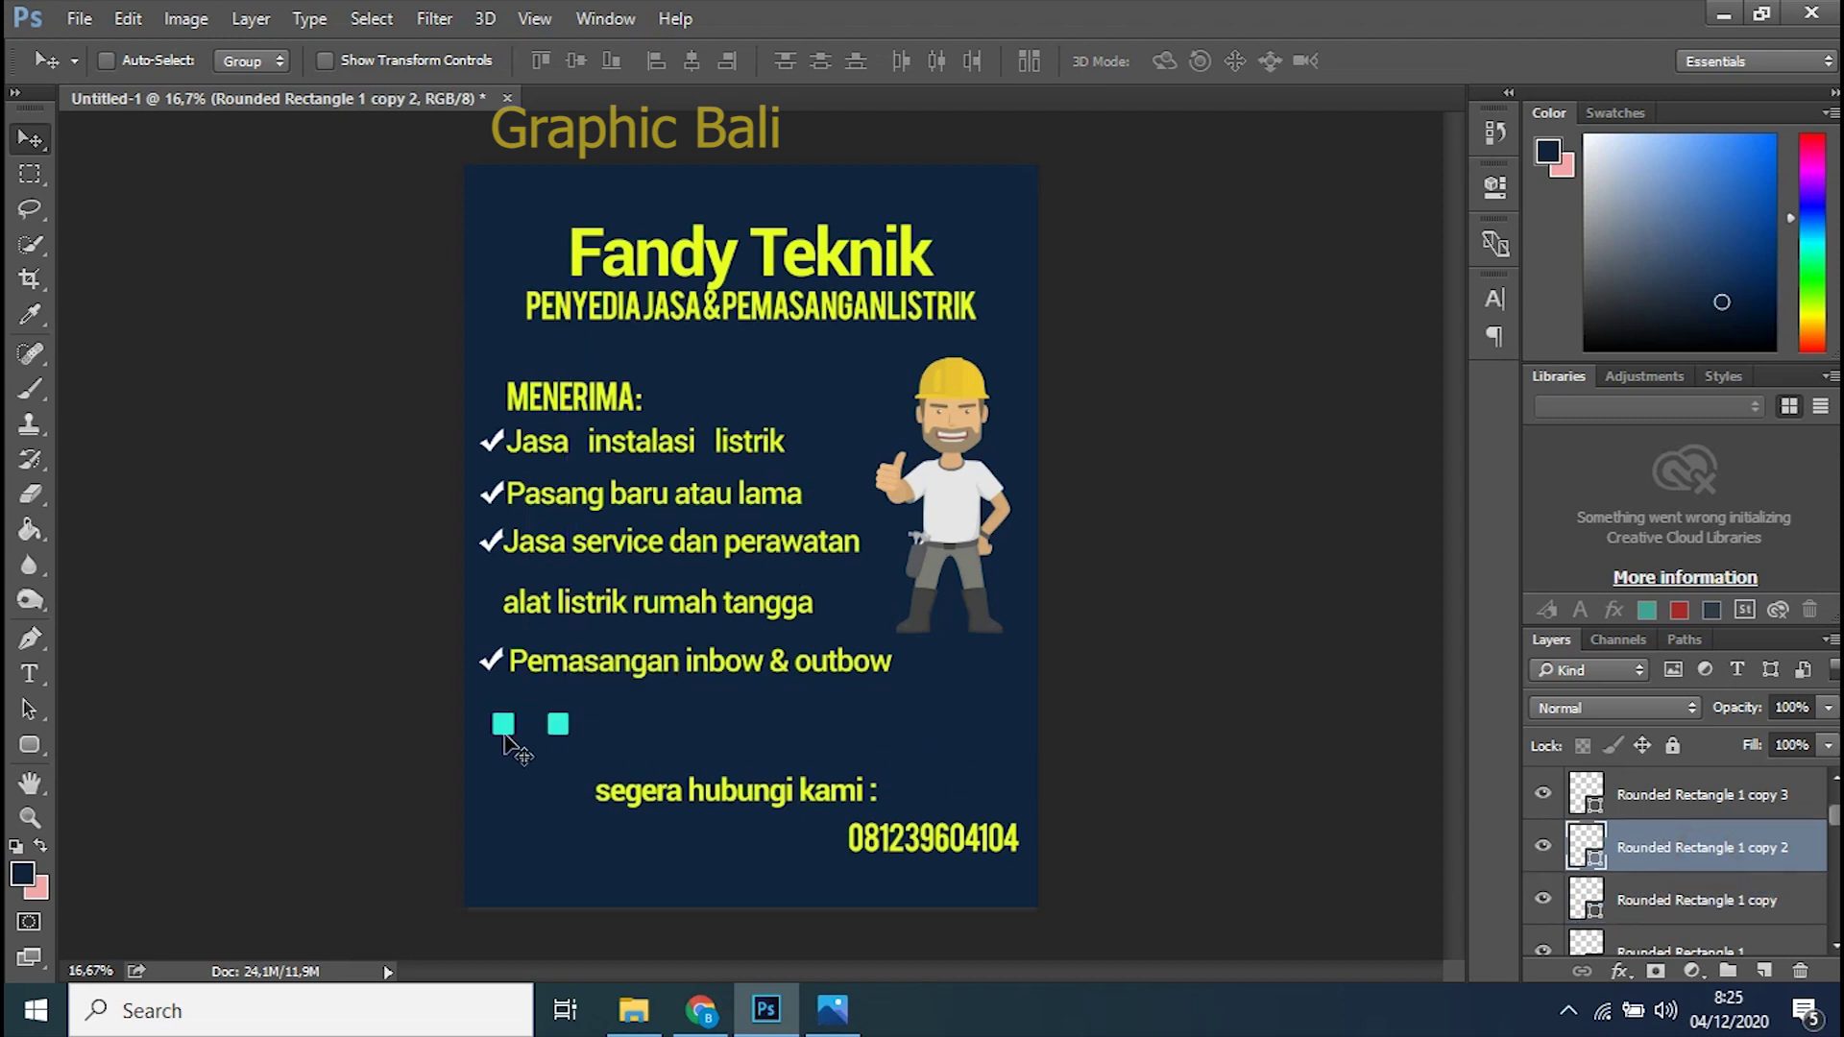
{"action": "left_click_drag", "start_coordinate": [503, 728], "coordinate": [621, 740]}
{"action": "left_click", "coordinate": [1712, 805]}
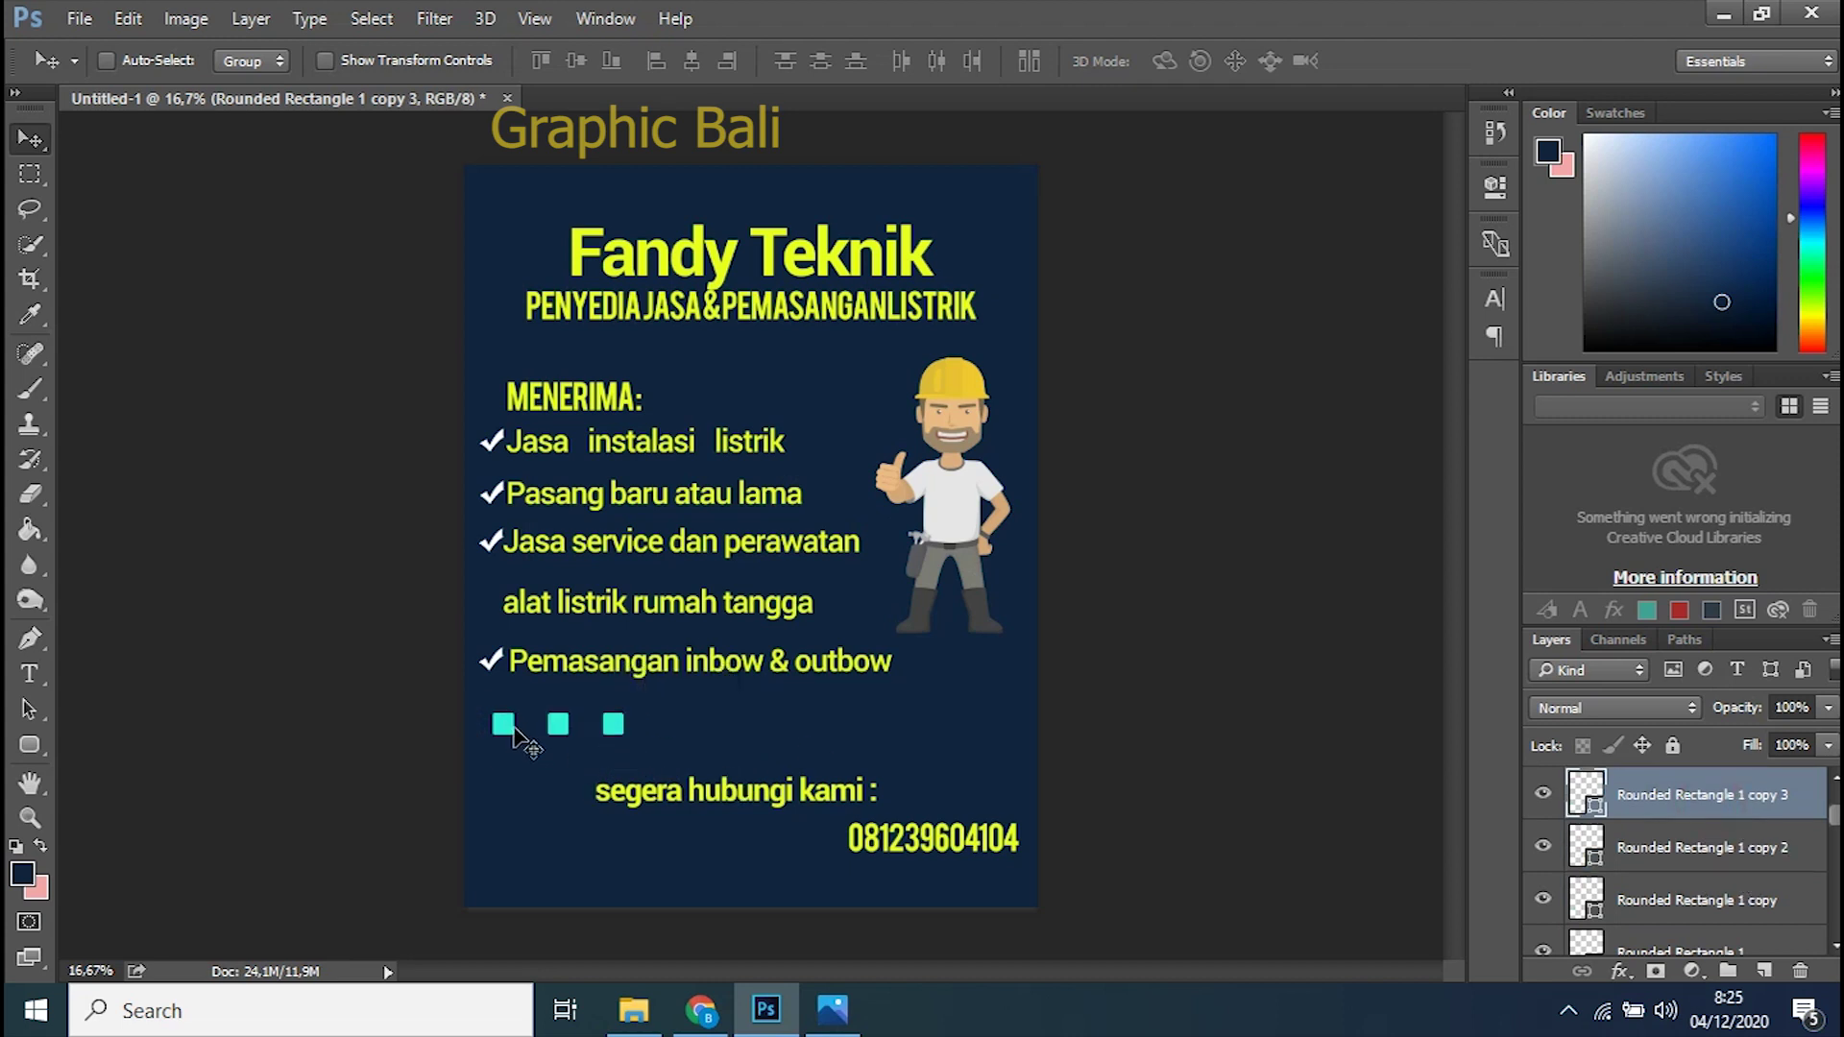
{"action": "left_click_drag", "start_coordinate": [507, 732], "coordinate": [689, 747]}
{"action": "left_click_drag", "start_coordinate": [682, 728], "coordinate": [671, 730]}
Step: Place the last square at the row's end, spacing all five evenly
{"action": "scroll", "coordinate": [1778, 847], "scroll_direction": "up", "scroll_amount": 1}
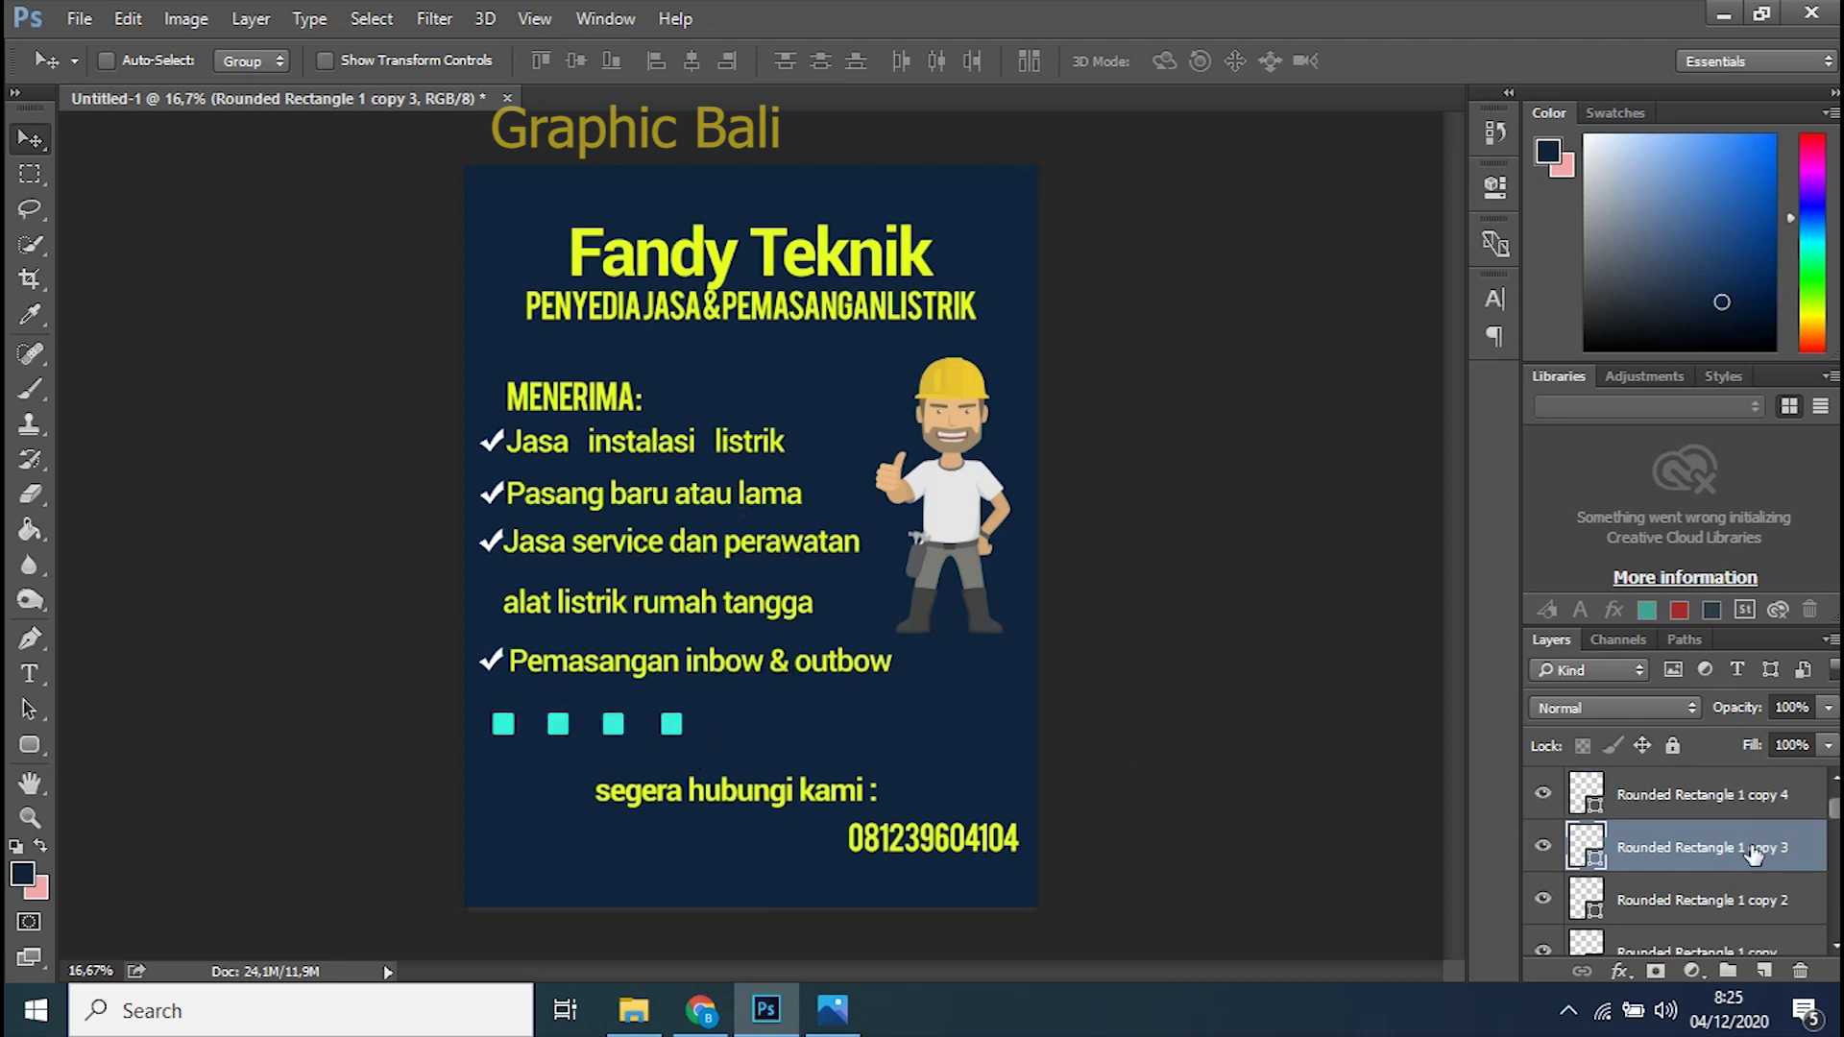
{"action": "left_click", "coordinate": [1739, 816]}
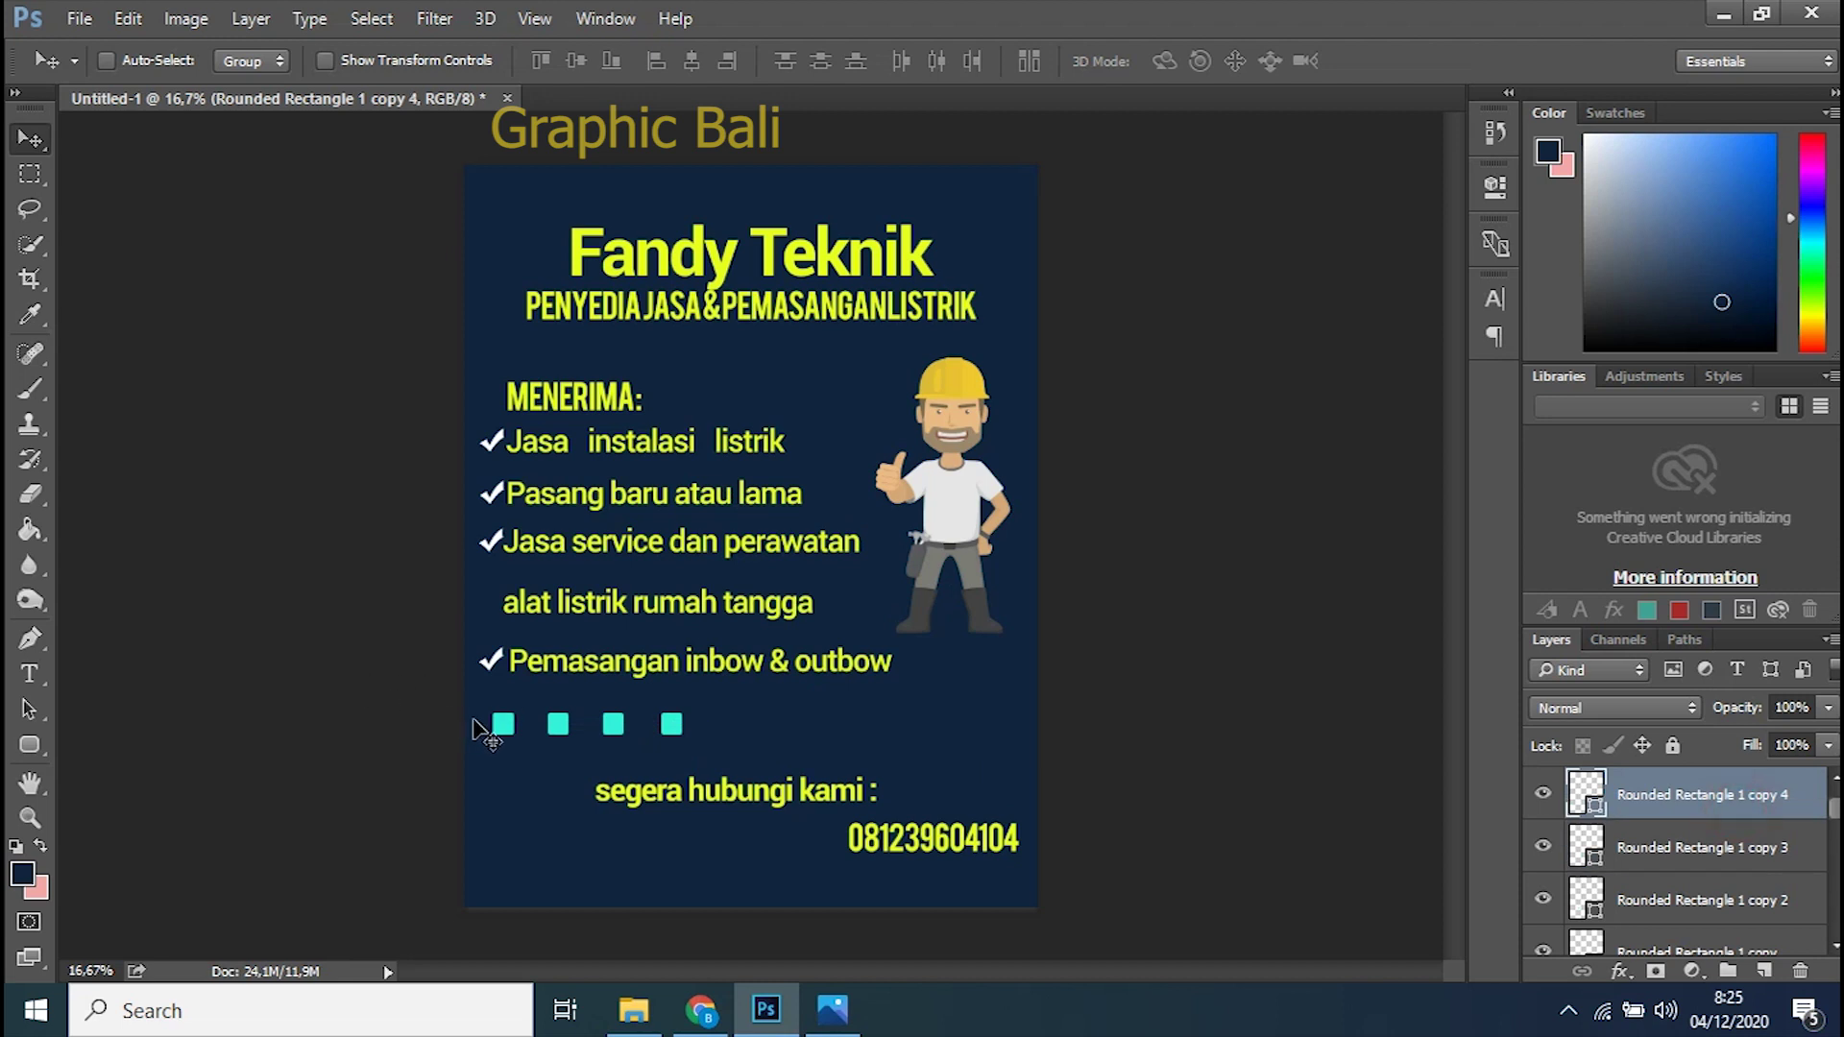
{"action": "left_click_drag", "start_coordinate": [517, 737], "coordinate": [747, 734]}
{"action": "left_click_drag", "start_coordinate": [748, 734], "coordinate": [727, 737]}
{"action": "scroll", "coordinate": [1734, 822], "scroll_direction": "up", "scroll_amount": 1}
{"action": "scroll", "coordinate": [1753, 826], "scroll_direction": "down", "scroll_amount": 1}
{"action": "scroll", "coordinate": [1692, 855], "scroll_direction": "down", "scroll_amount": 2}
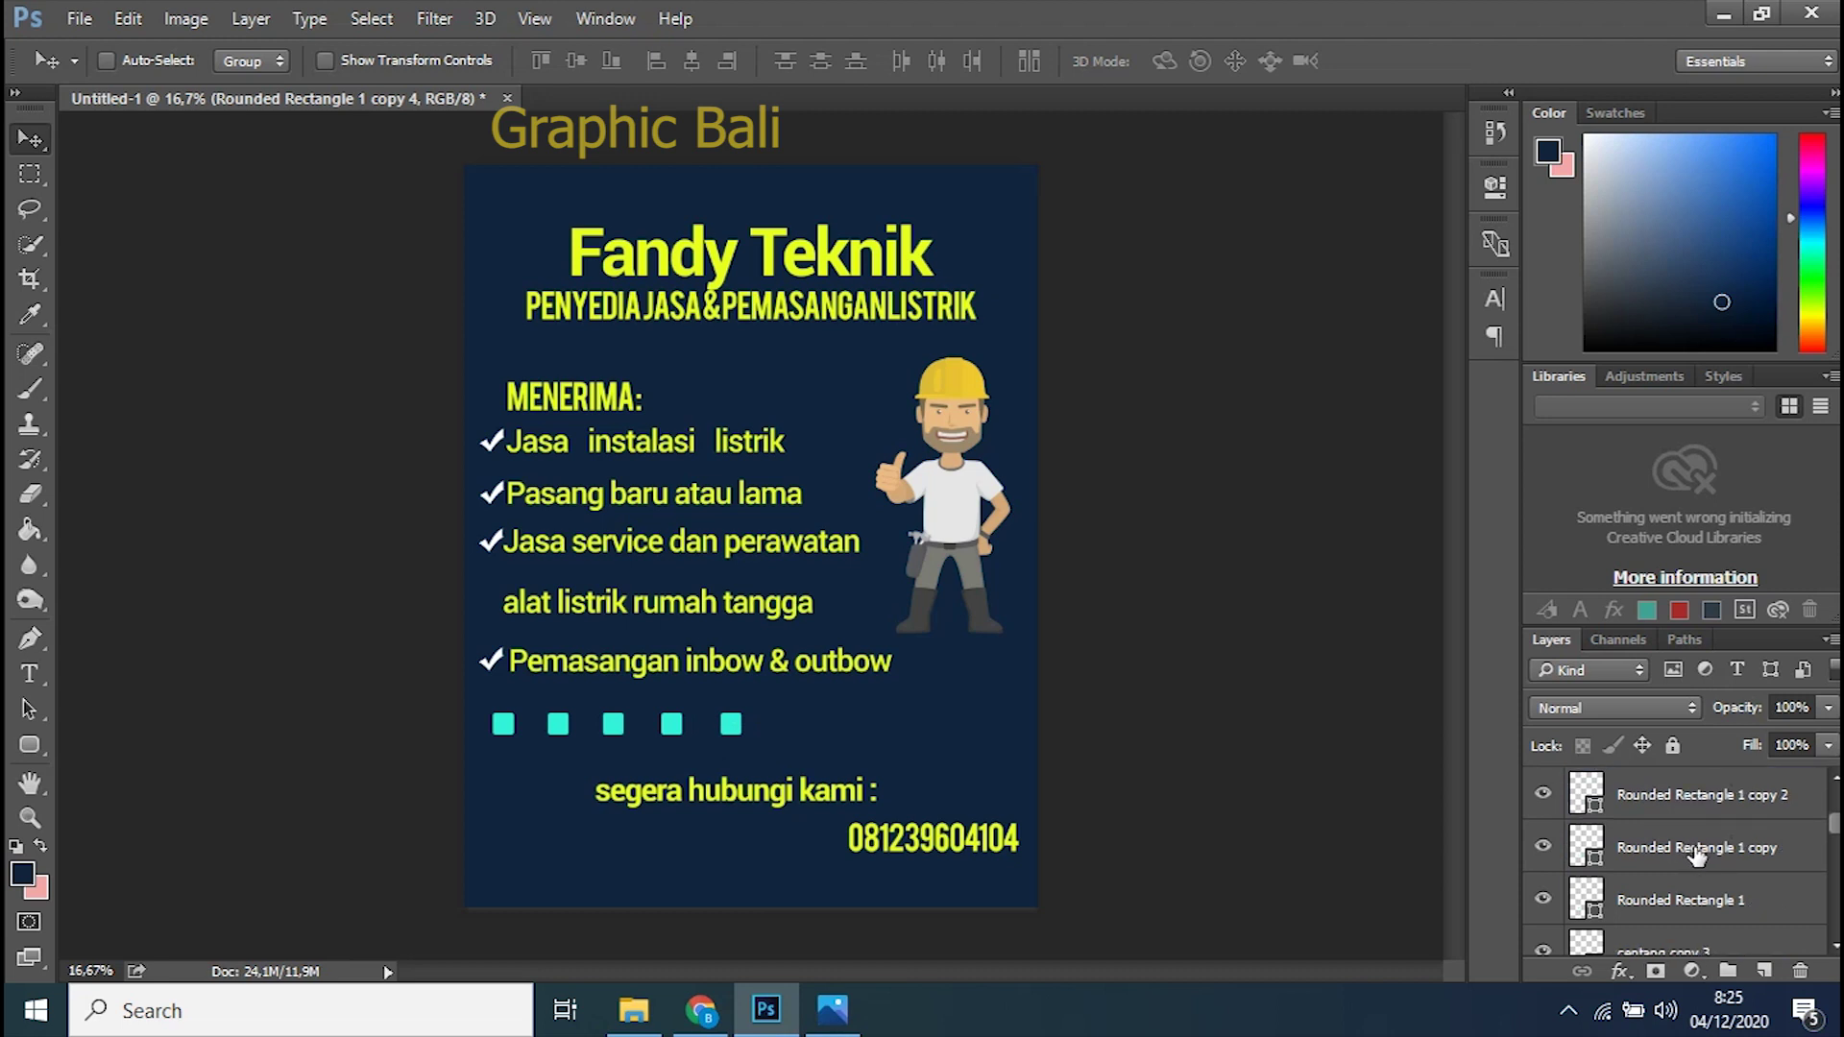
Step: Duplicate the selected rounded square layers and move the copies down as a second row
{"action": "left_click", "coordinate": [1745, 902], "text": "shift"}
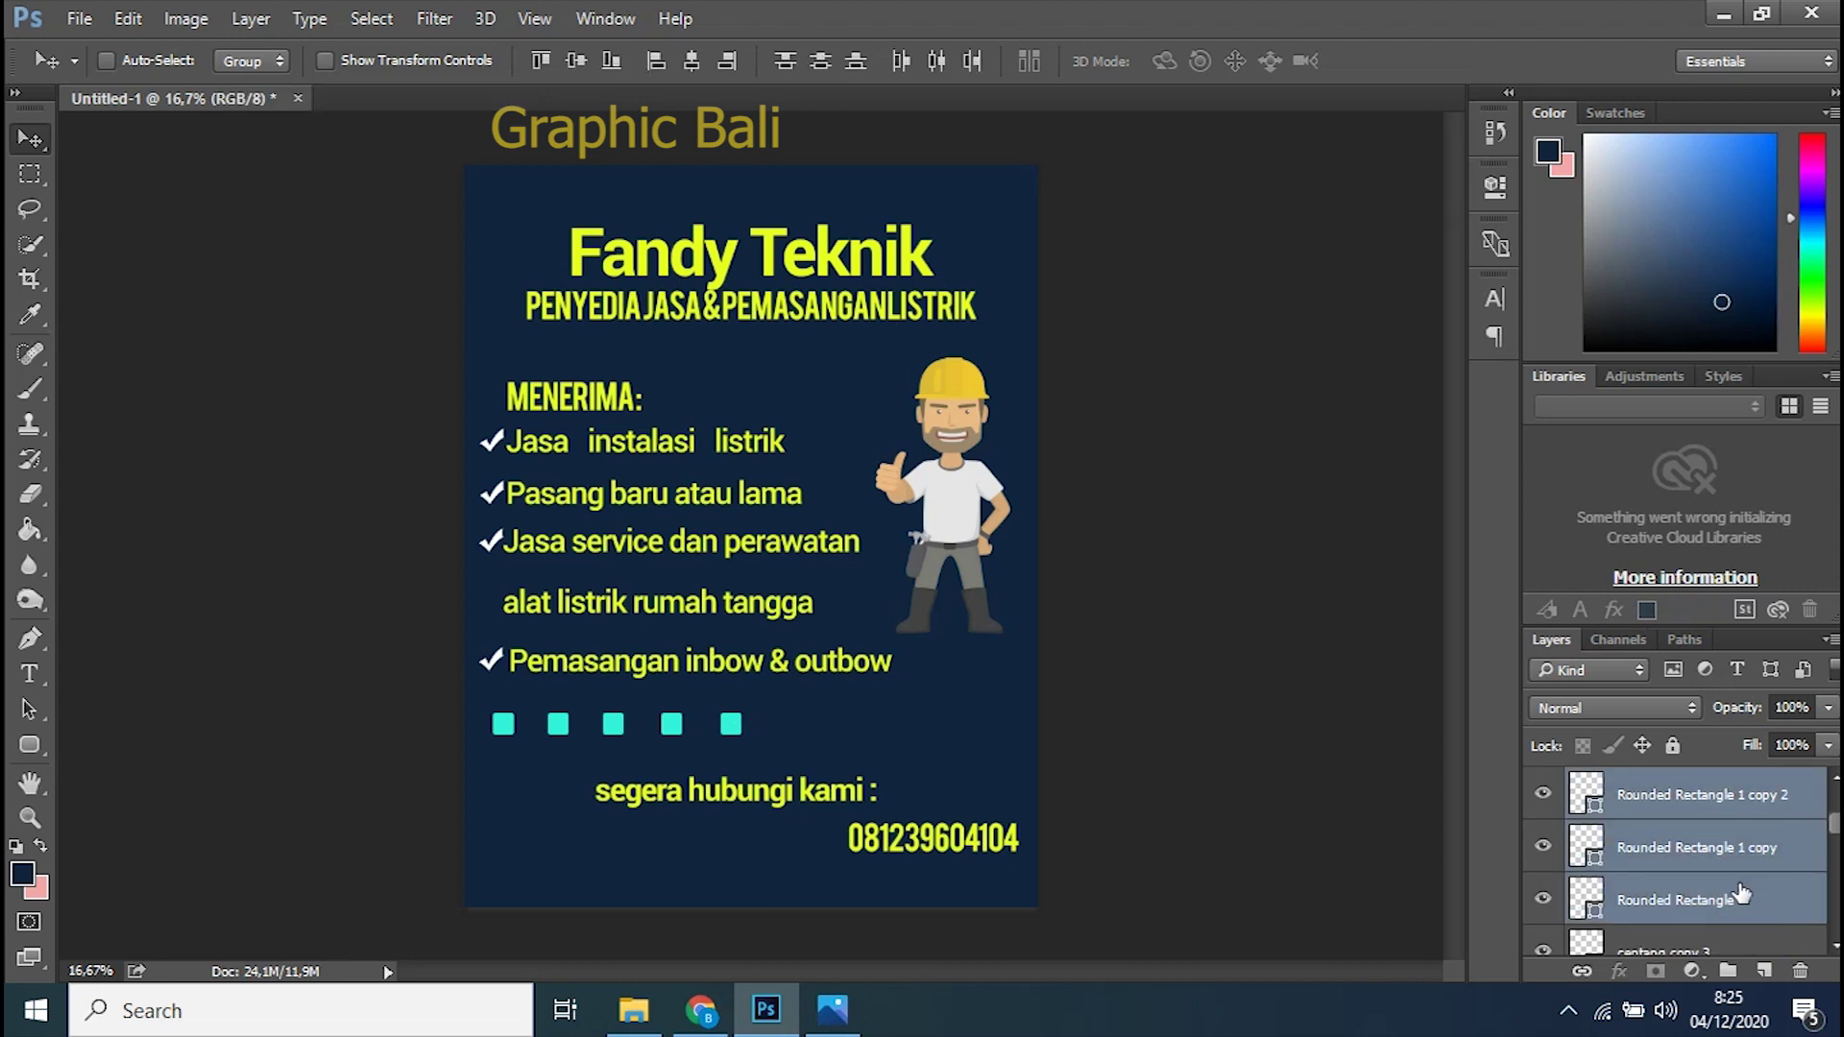
{"action": "right_click", "coordinate": [1724, 855]}
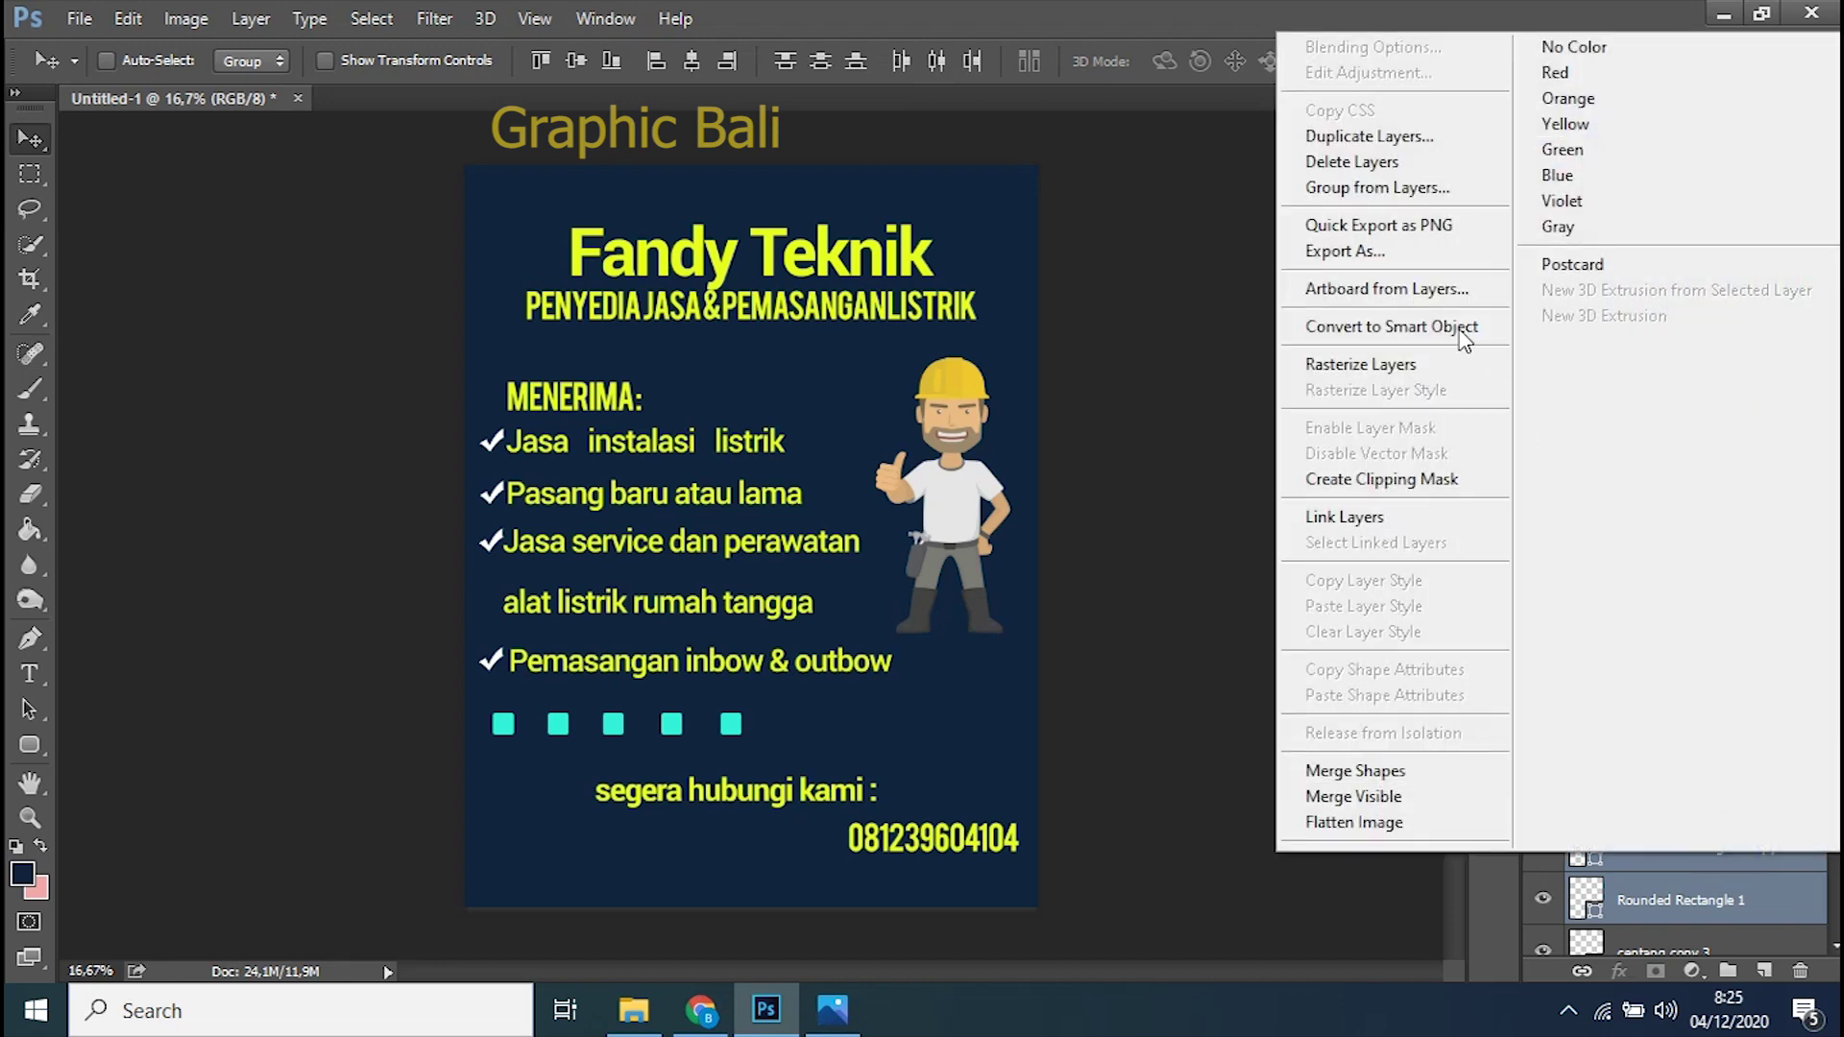
{"action": "left_click", "coordinate": [1381, 136]}
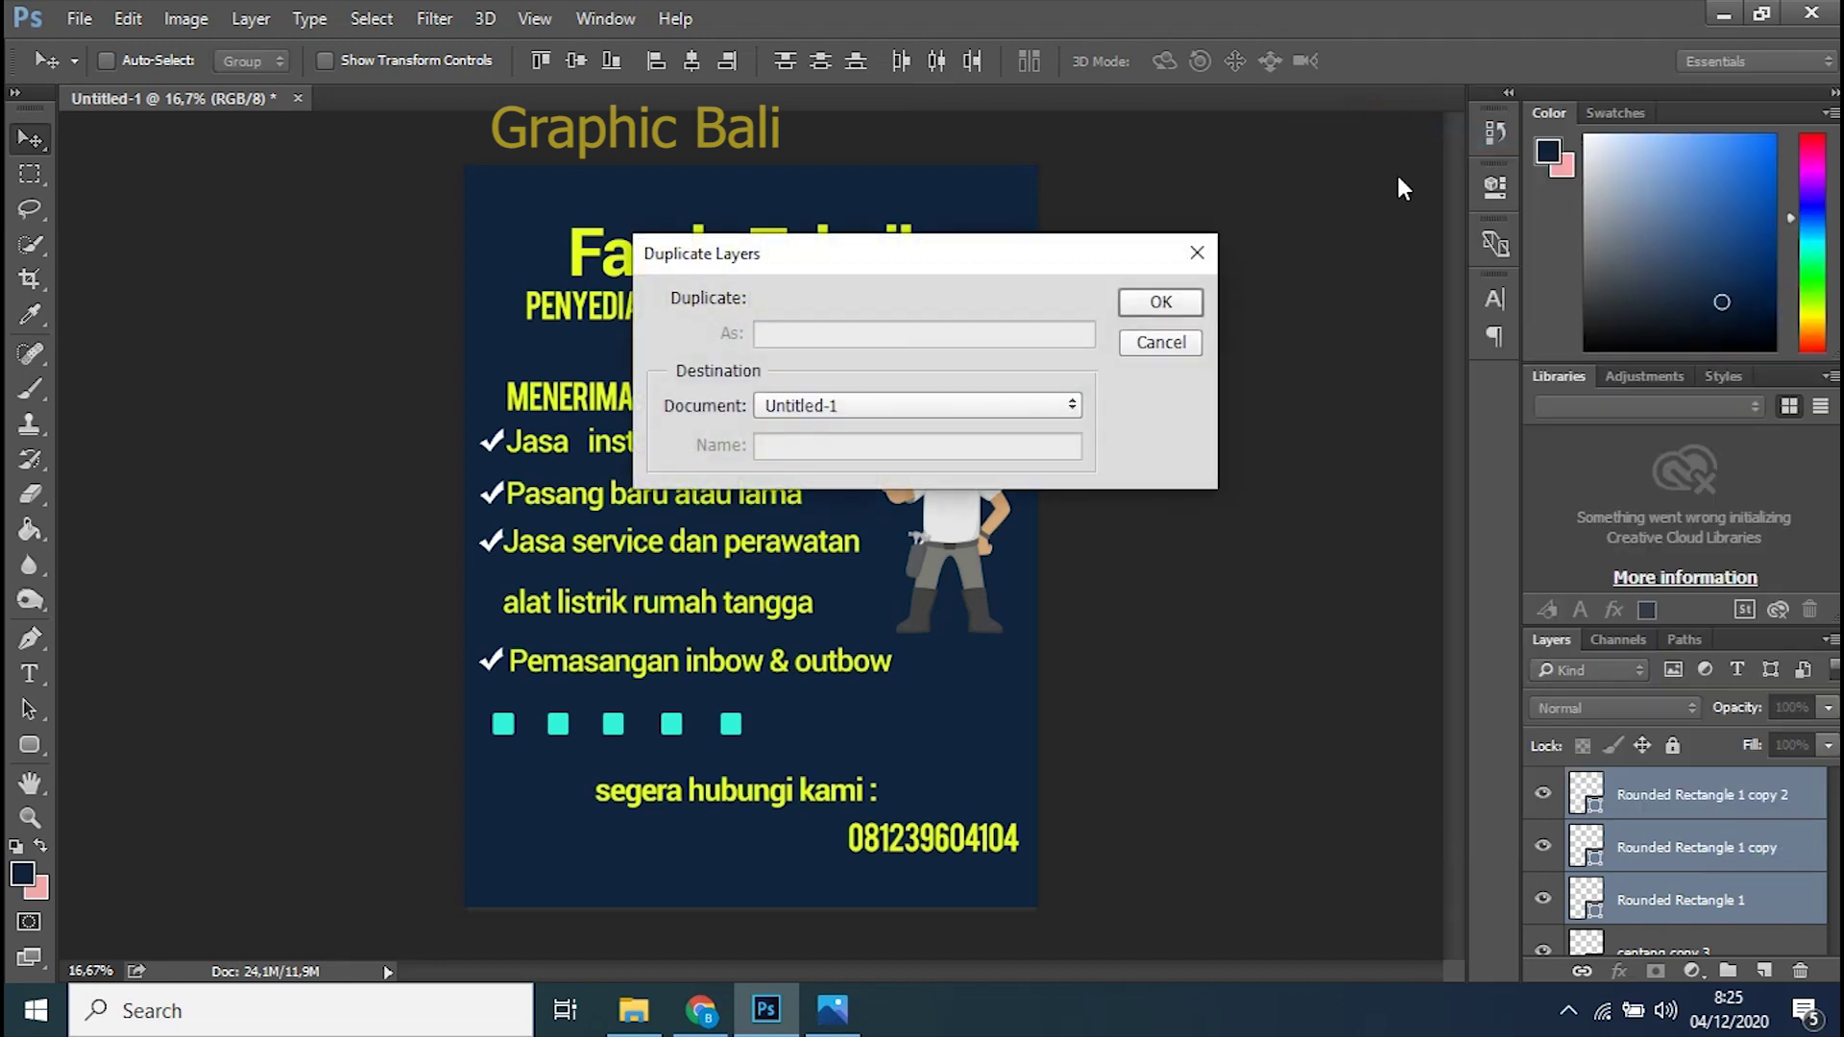
{"action": "left_click", "coordinate": [1152, 305]}
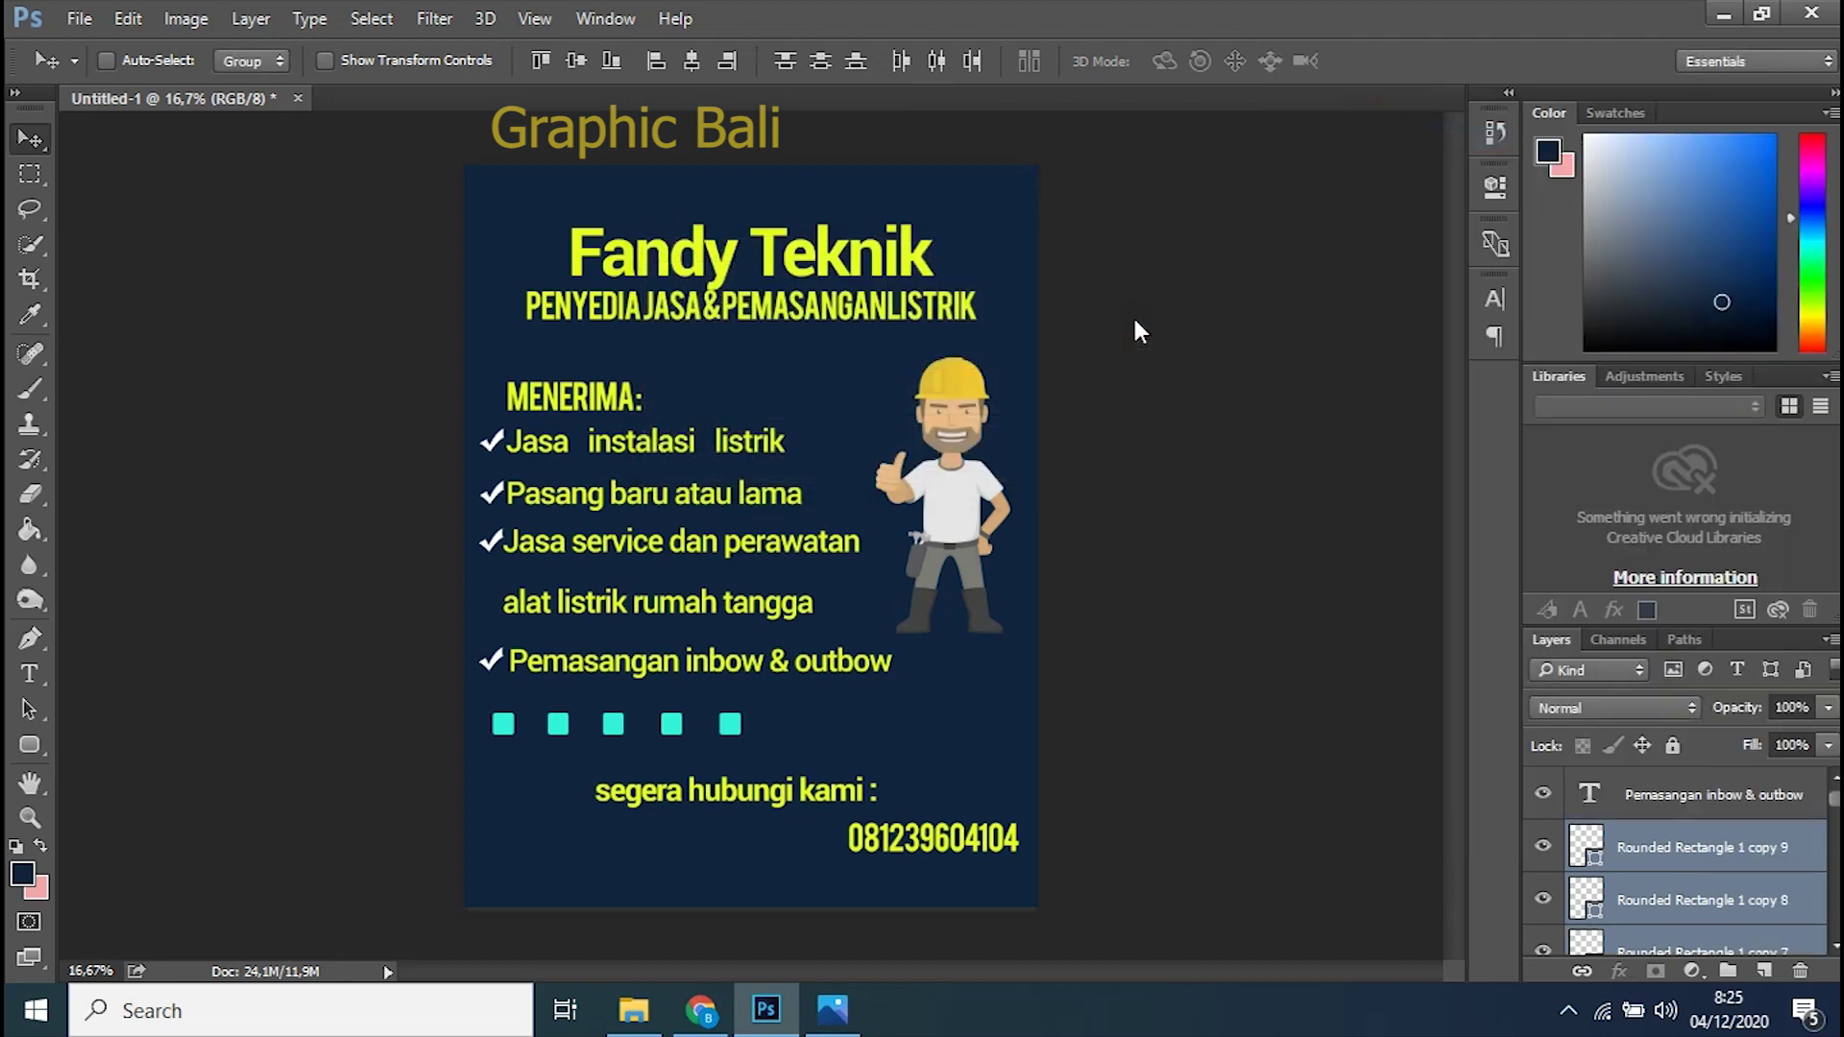
{"action": "scroll", "coordinate": [1754, 937], "scroll_direction": "down", "scroll_amount": 2}
{"action": "scroll", "coordinate": [1754, 913], "scroll_direction": "down", "scroll_amount": 2}
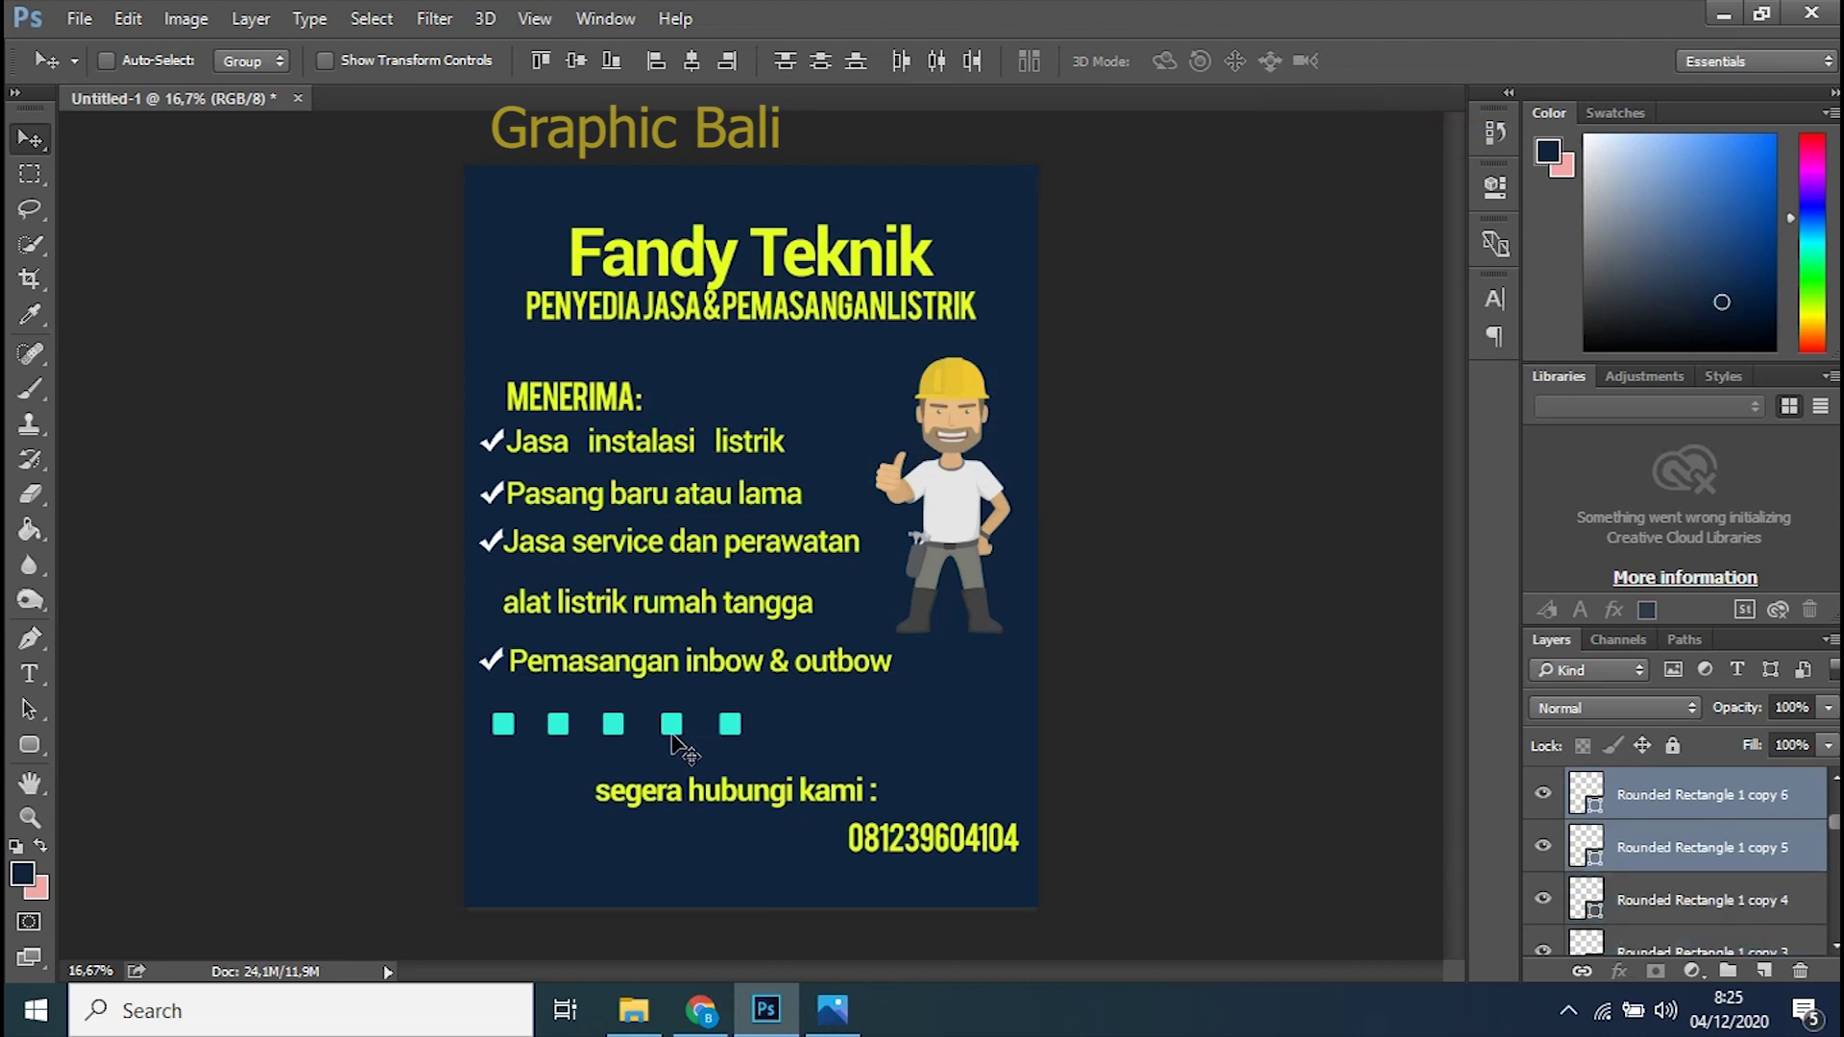
{"action": "left_click_drag", "start_coordinate": [674, 736], "coordinate": [675, 775]}
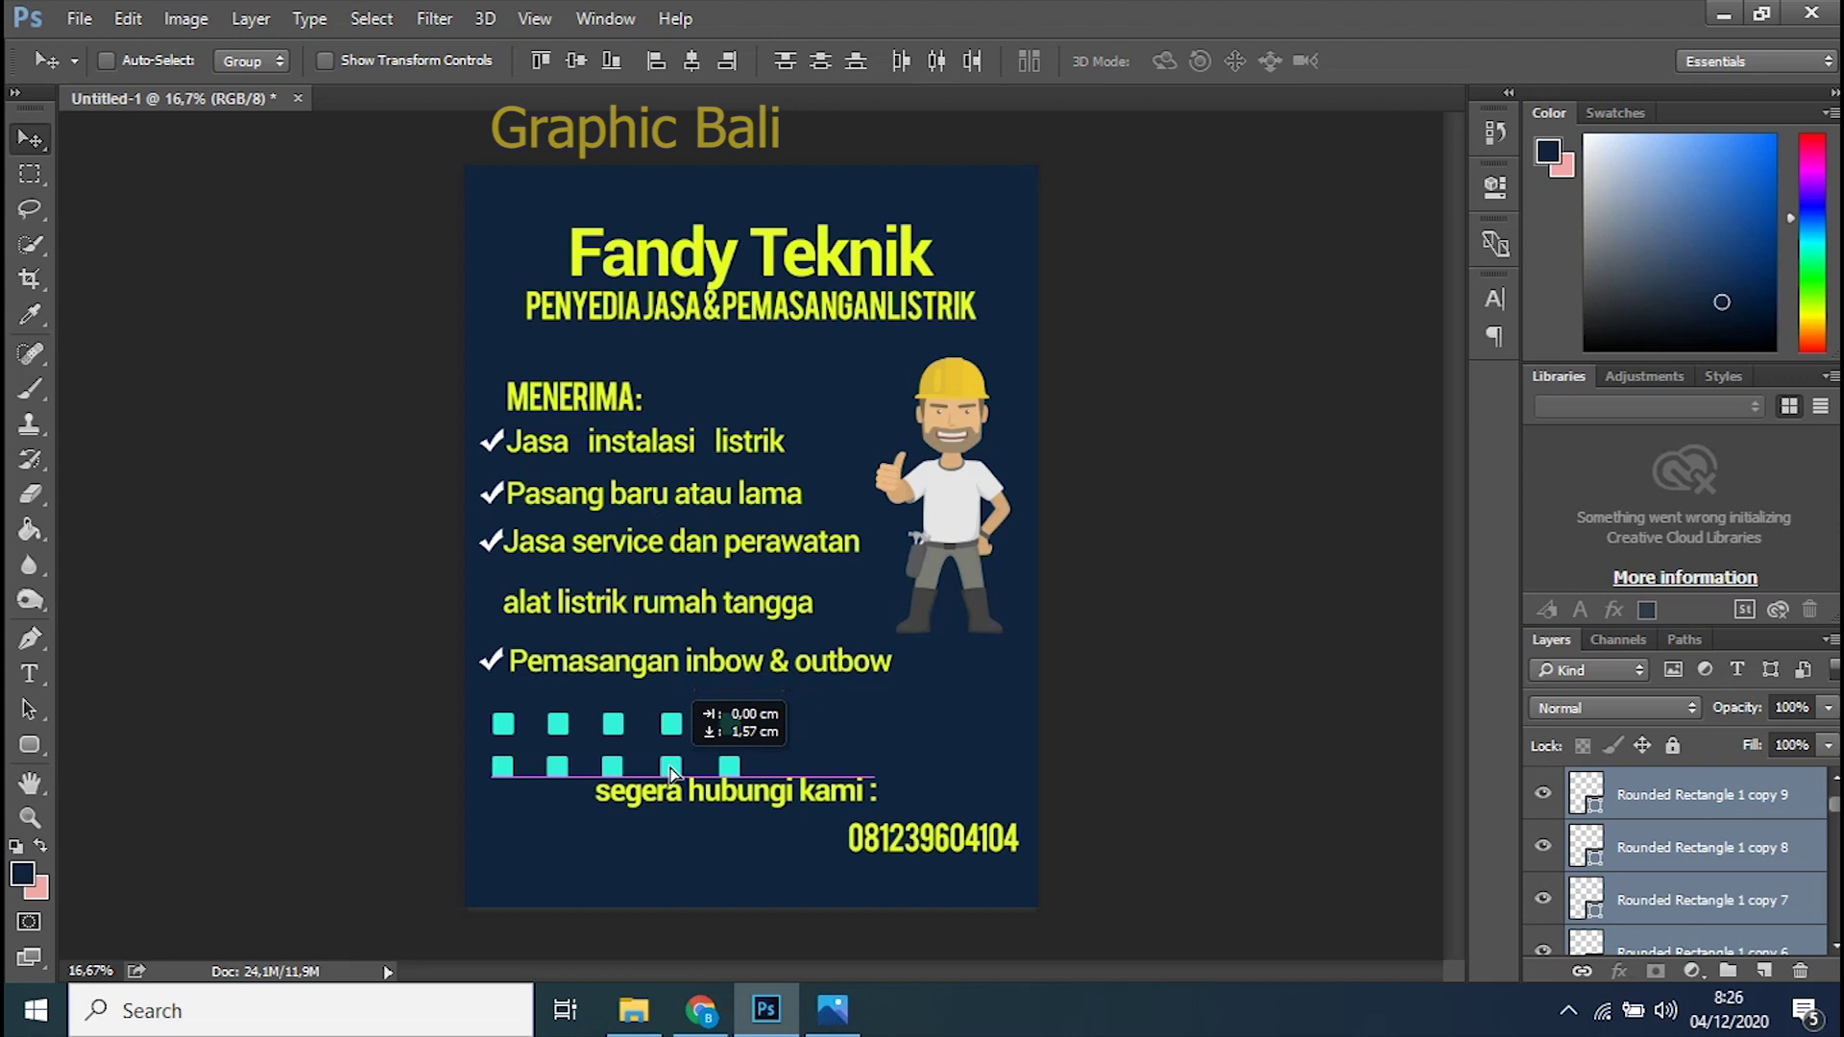
{"action": "left_click_drag", "start_coordinate": [672, 774], "coordinate": [672, 774]}
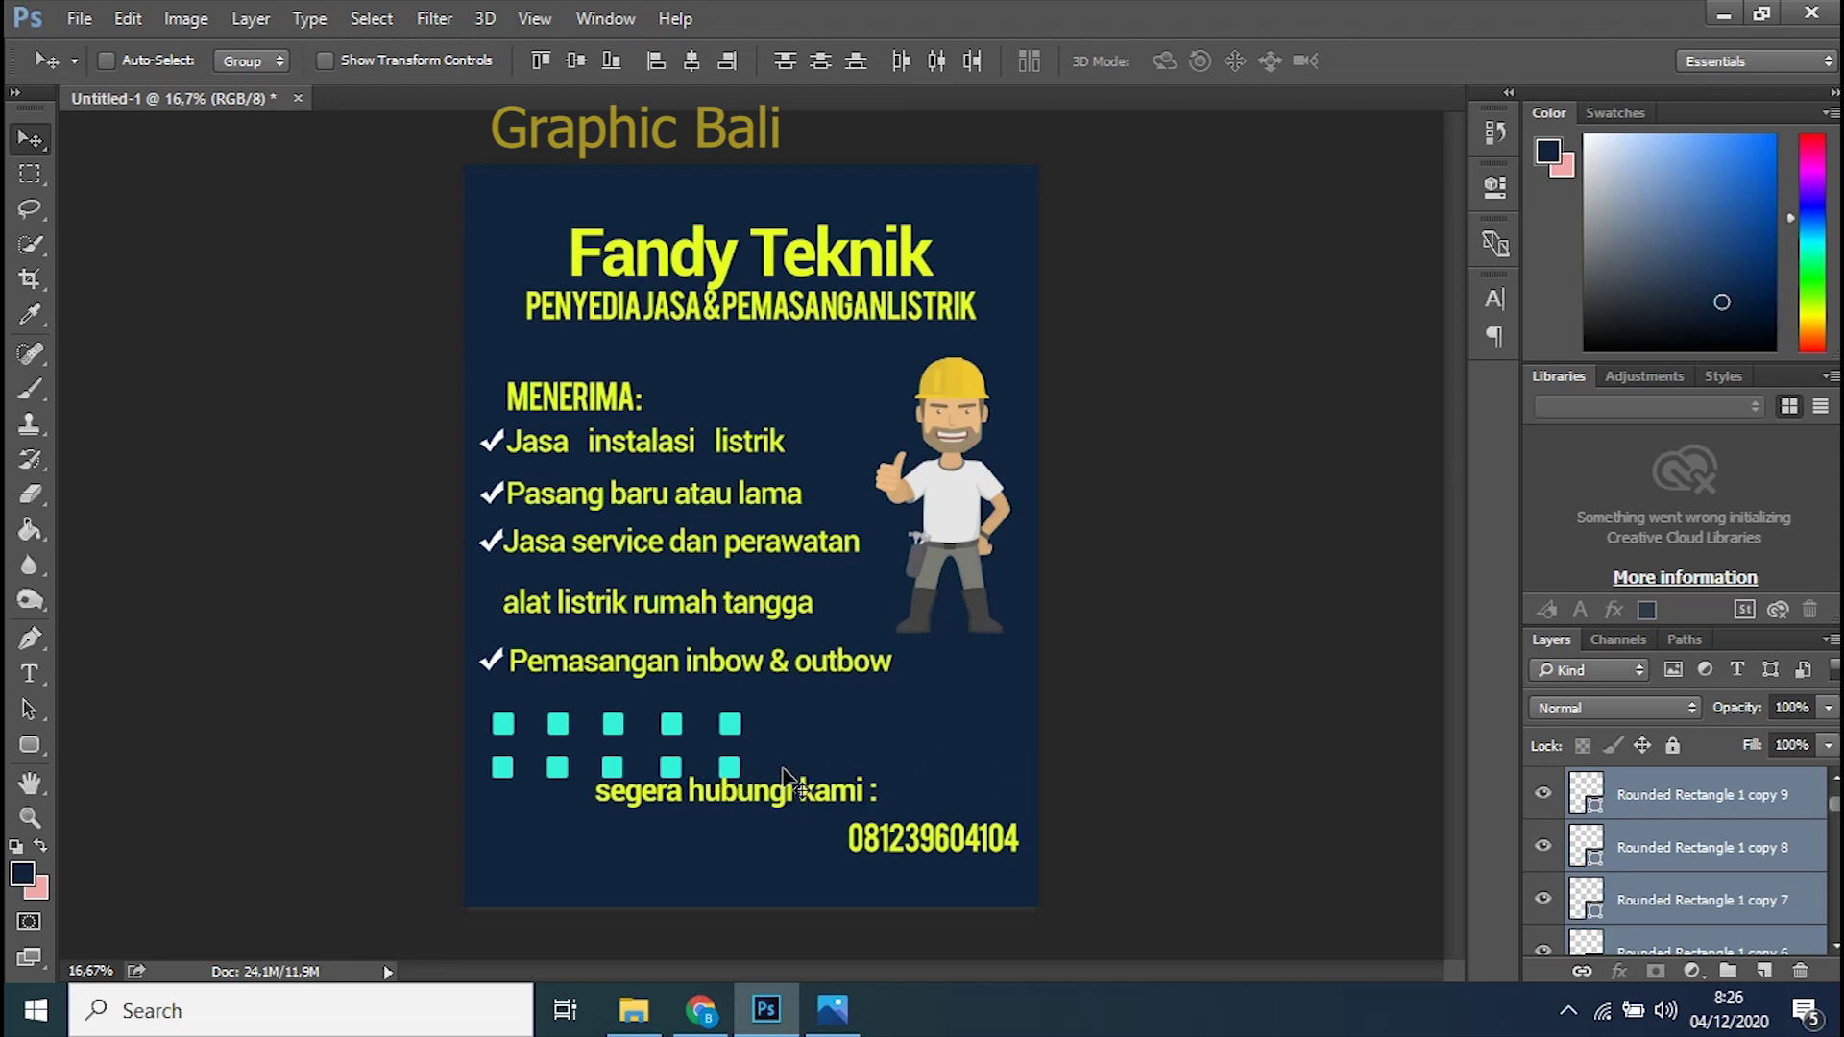
Step: Duplicate the squares again and drag the copies down into a third row
{"action": "right_click", "coordinate": [1719, 799]}
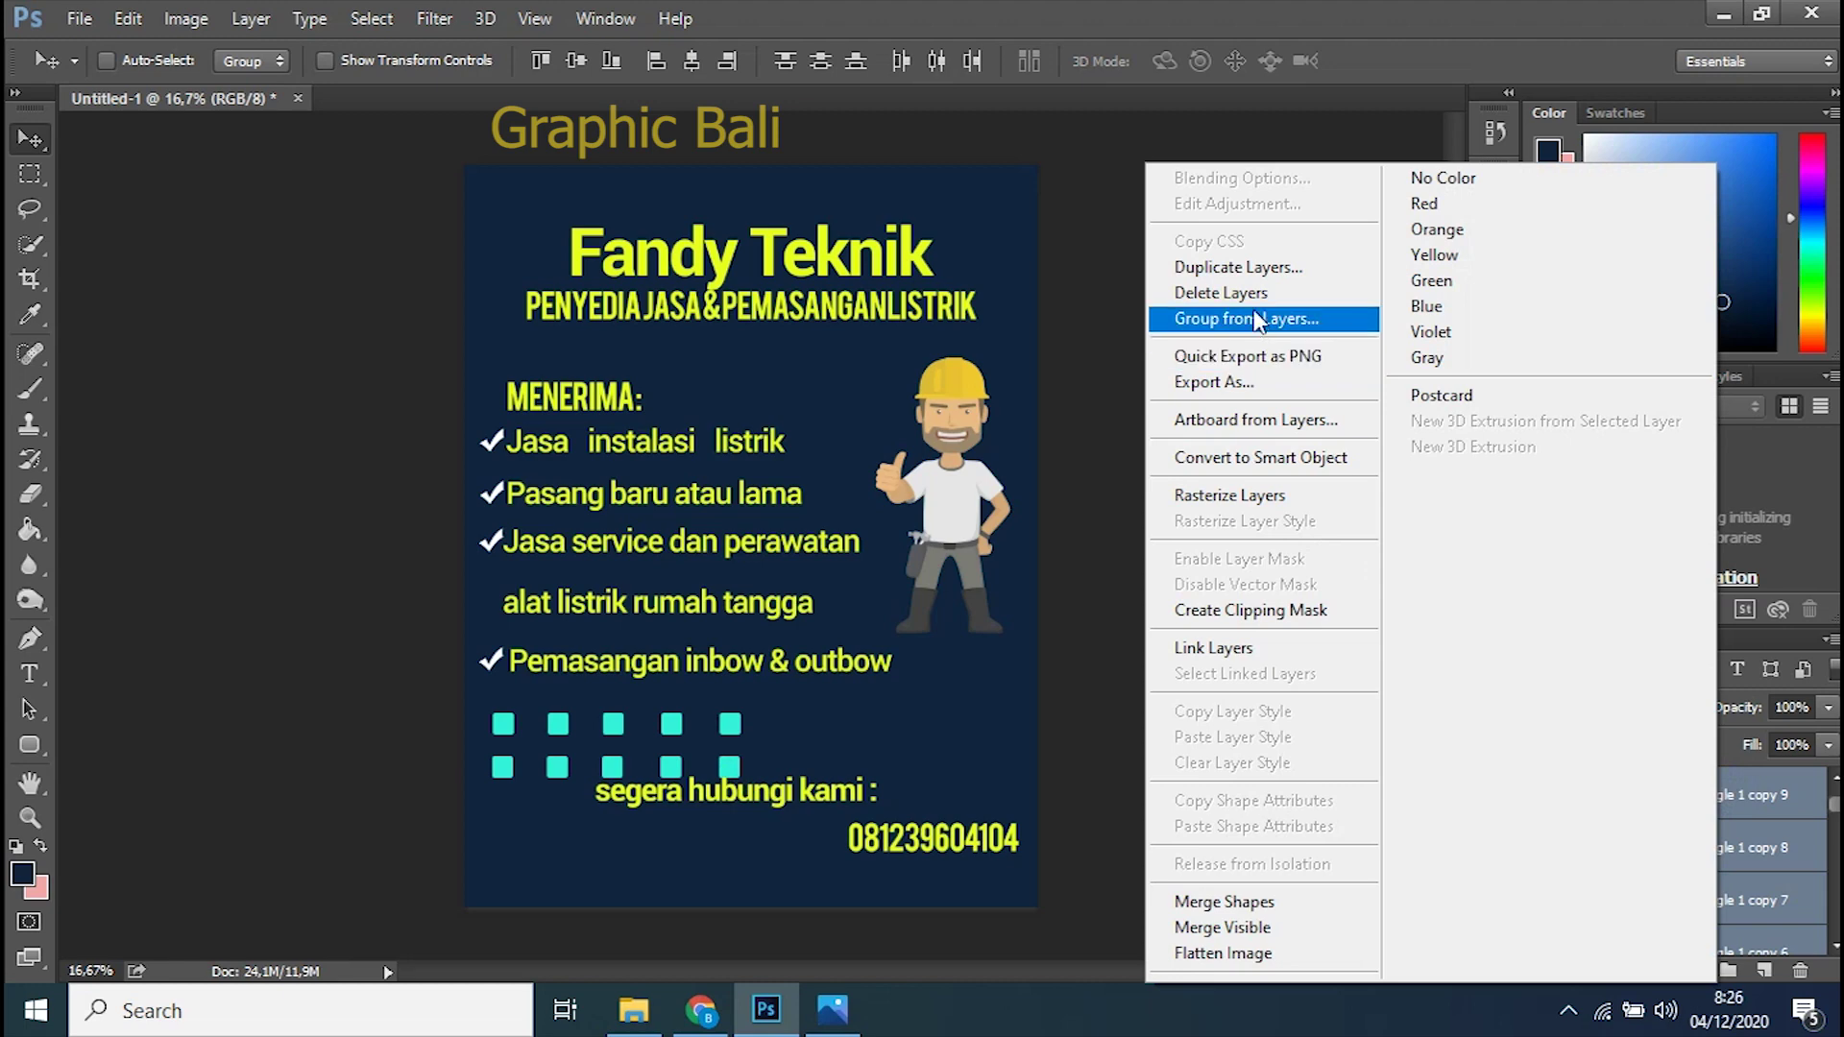
{"action": "left_click", "coordinate": [1244, 267]}
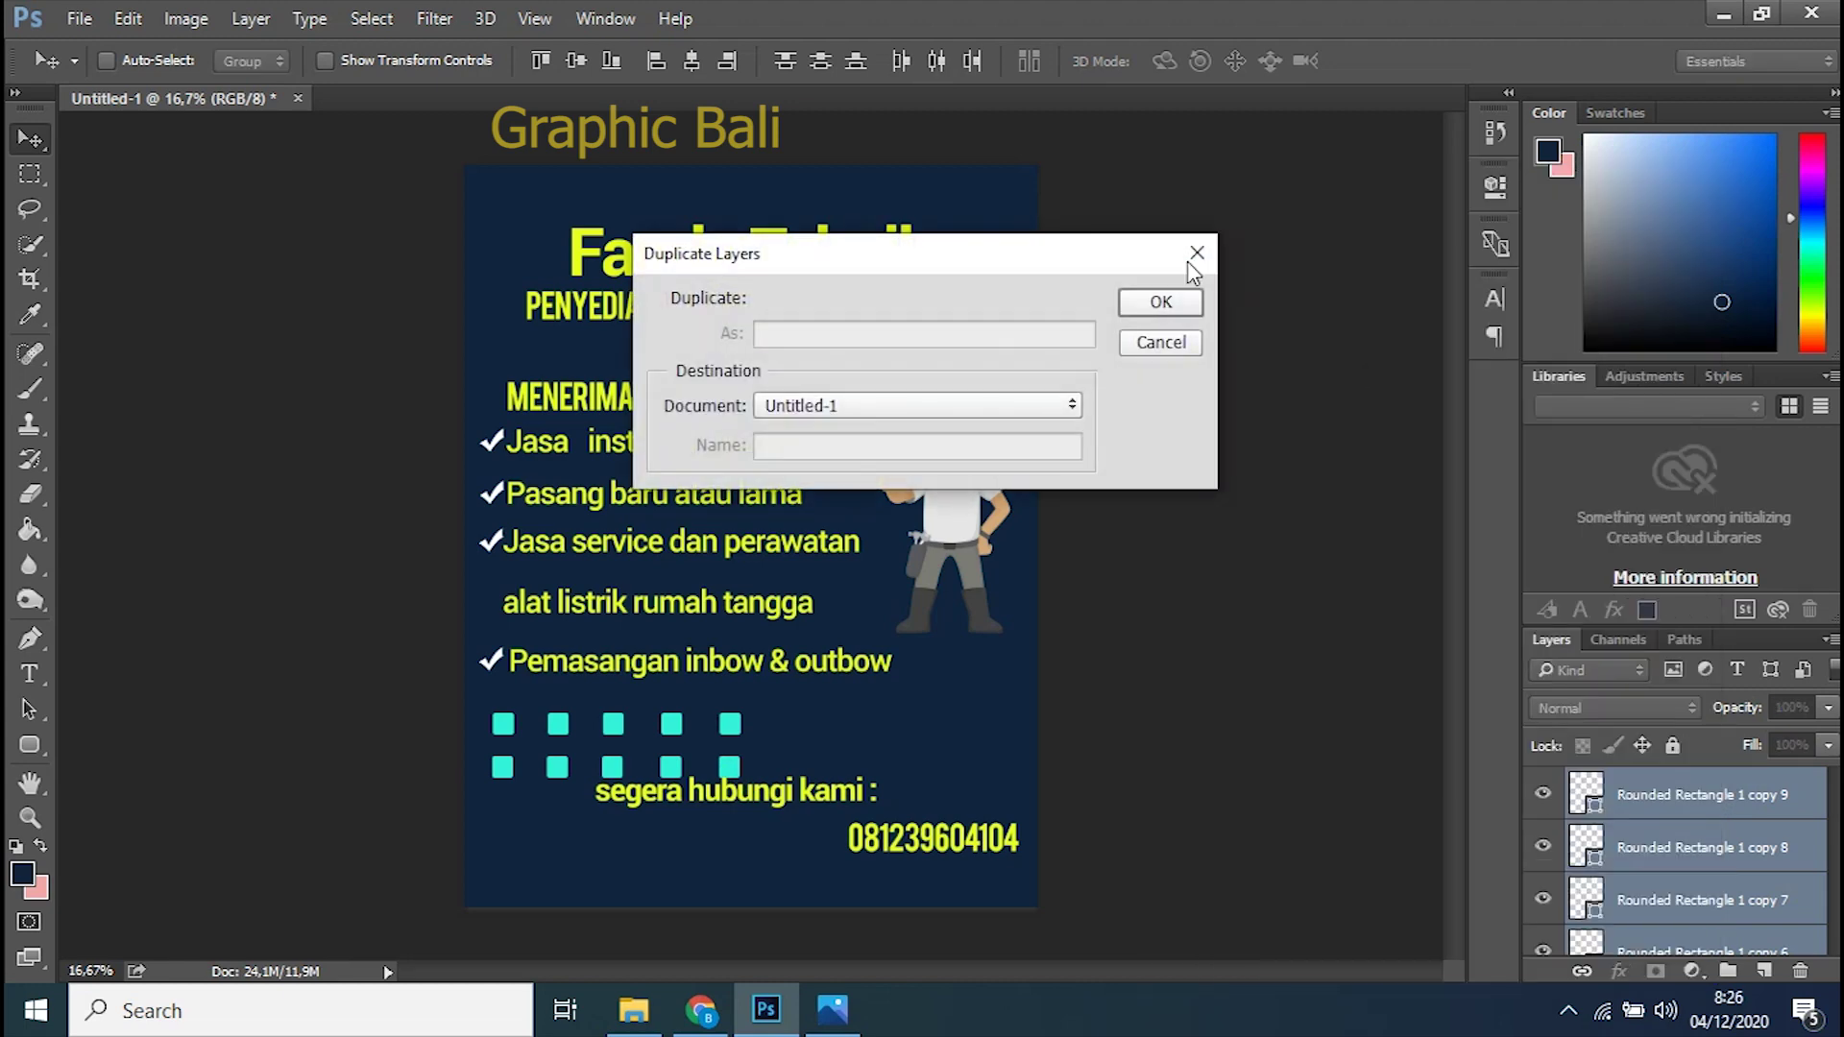
{"action": "left_click", "coordinate": [1160, 304]}
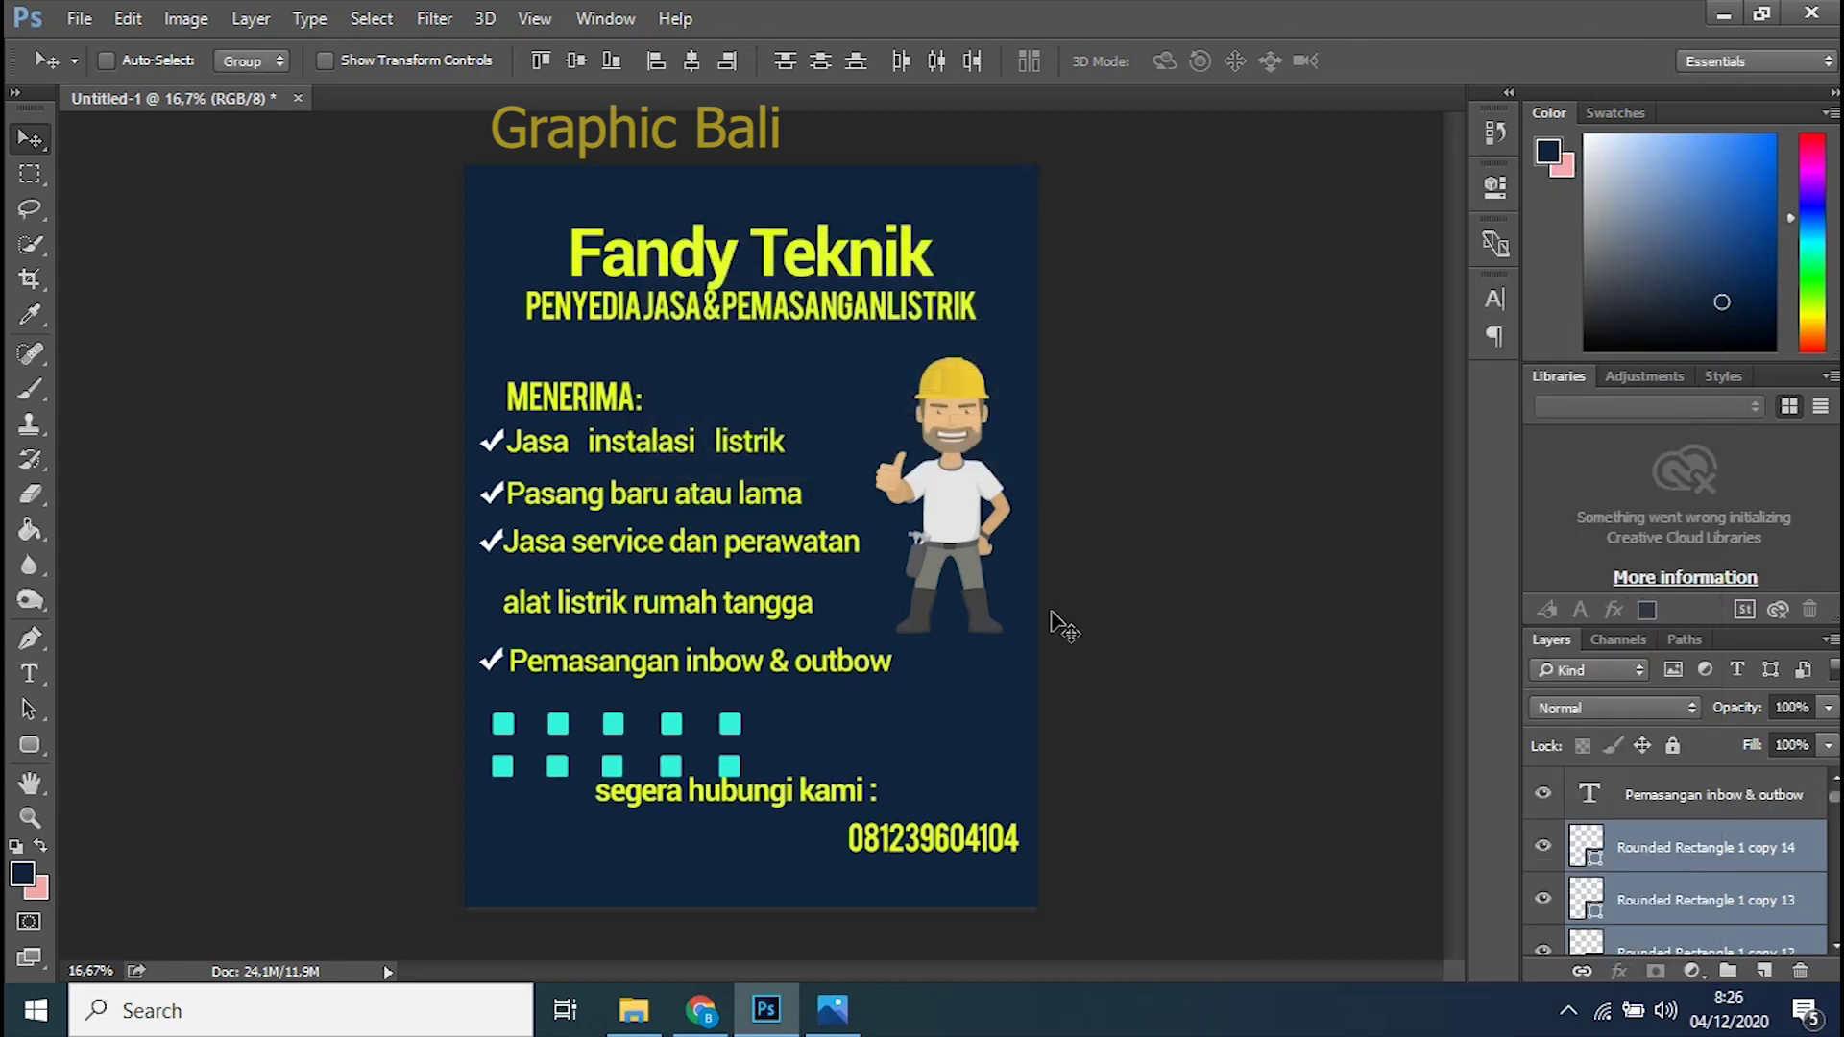
{"action": "left_click_drag", "start_coordinate": [736, 768], "coordinate": [738, 820]}
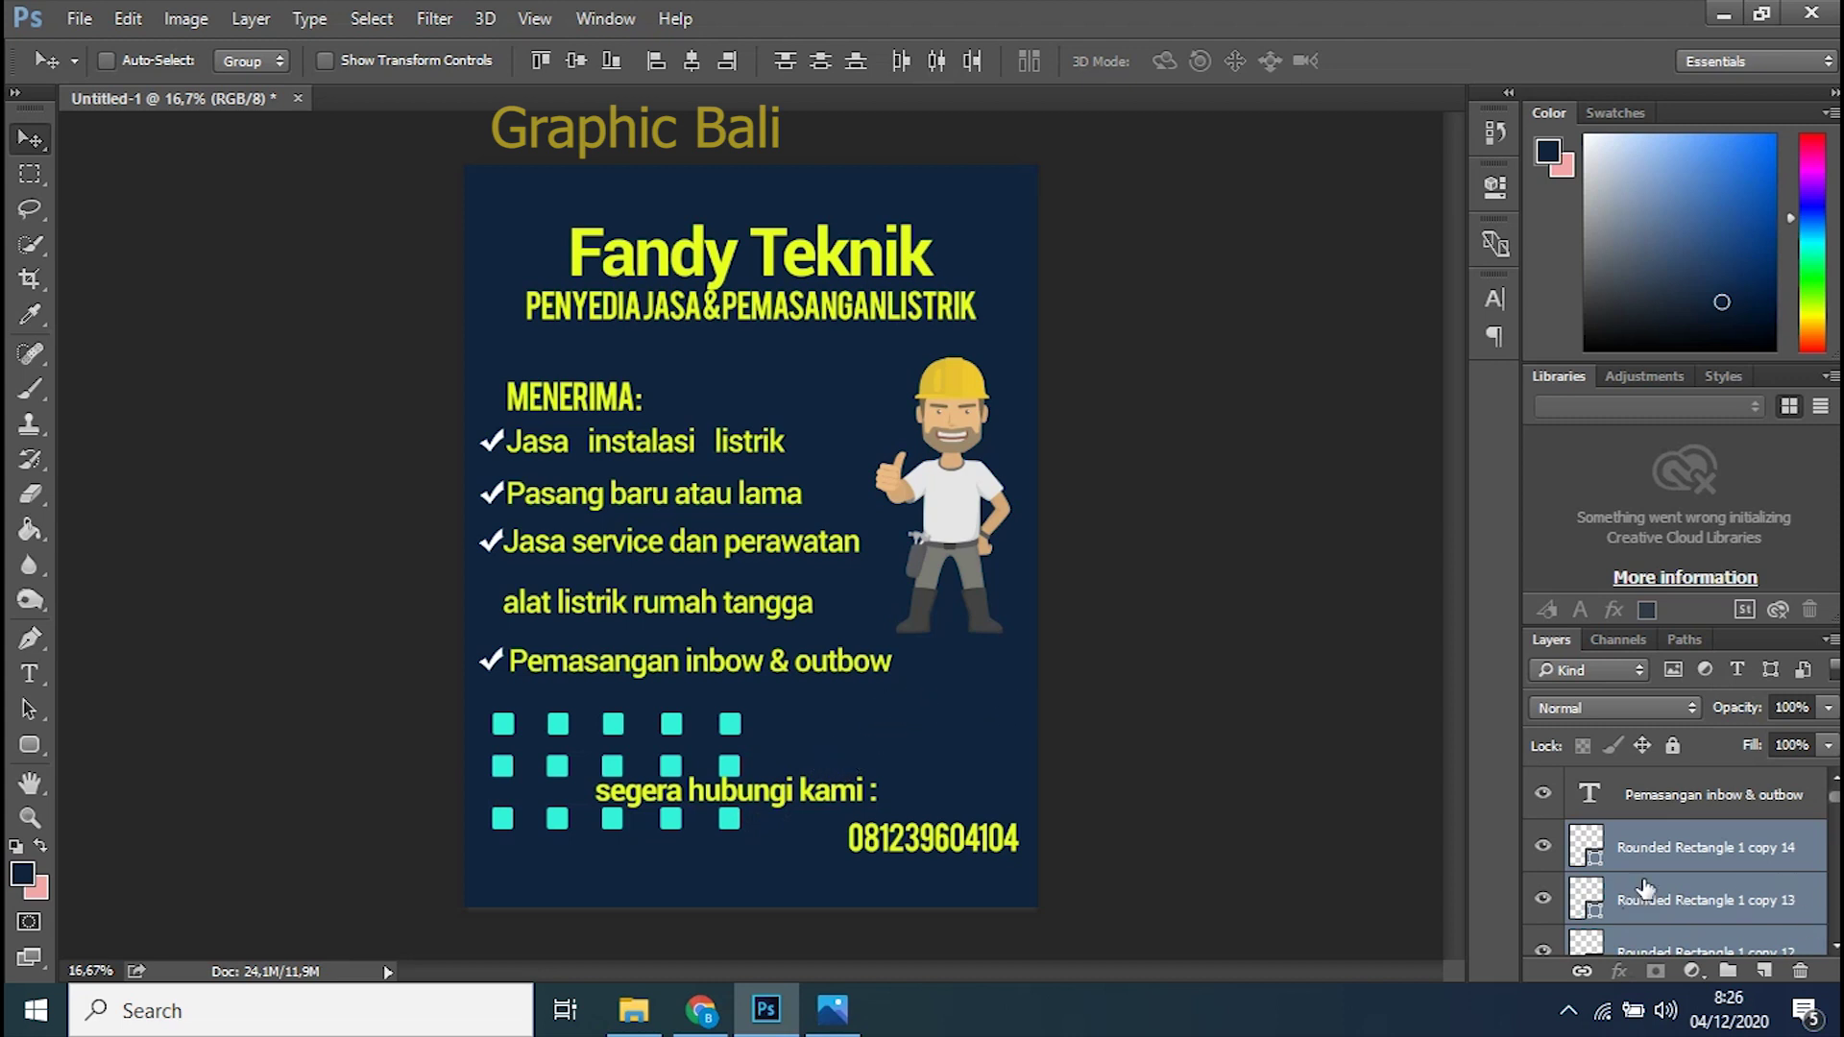
Step: Select the square layers from copy 14 to Rounded Rectangle 1 and duplicate them twice with Ctrl+J
{"action": "scroll", "coordinate": [1682, 886], "scroll_direction": "down", "scroll_amount": 3}
{"action": "scroll", "coordinate": [1689, 881], "scroll_direction": "down", "scroll_amount": 2}
{"action": "scroll", "coordinate": [1696, 871], "scroll_direction": "down", "scroll_amount": 2}
{"action": "left_click", "coordinate": [1697, 871], "text": "shift"}
{"action": "left_click", "coordinate": [1688, 809]}
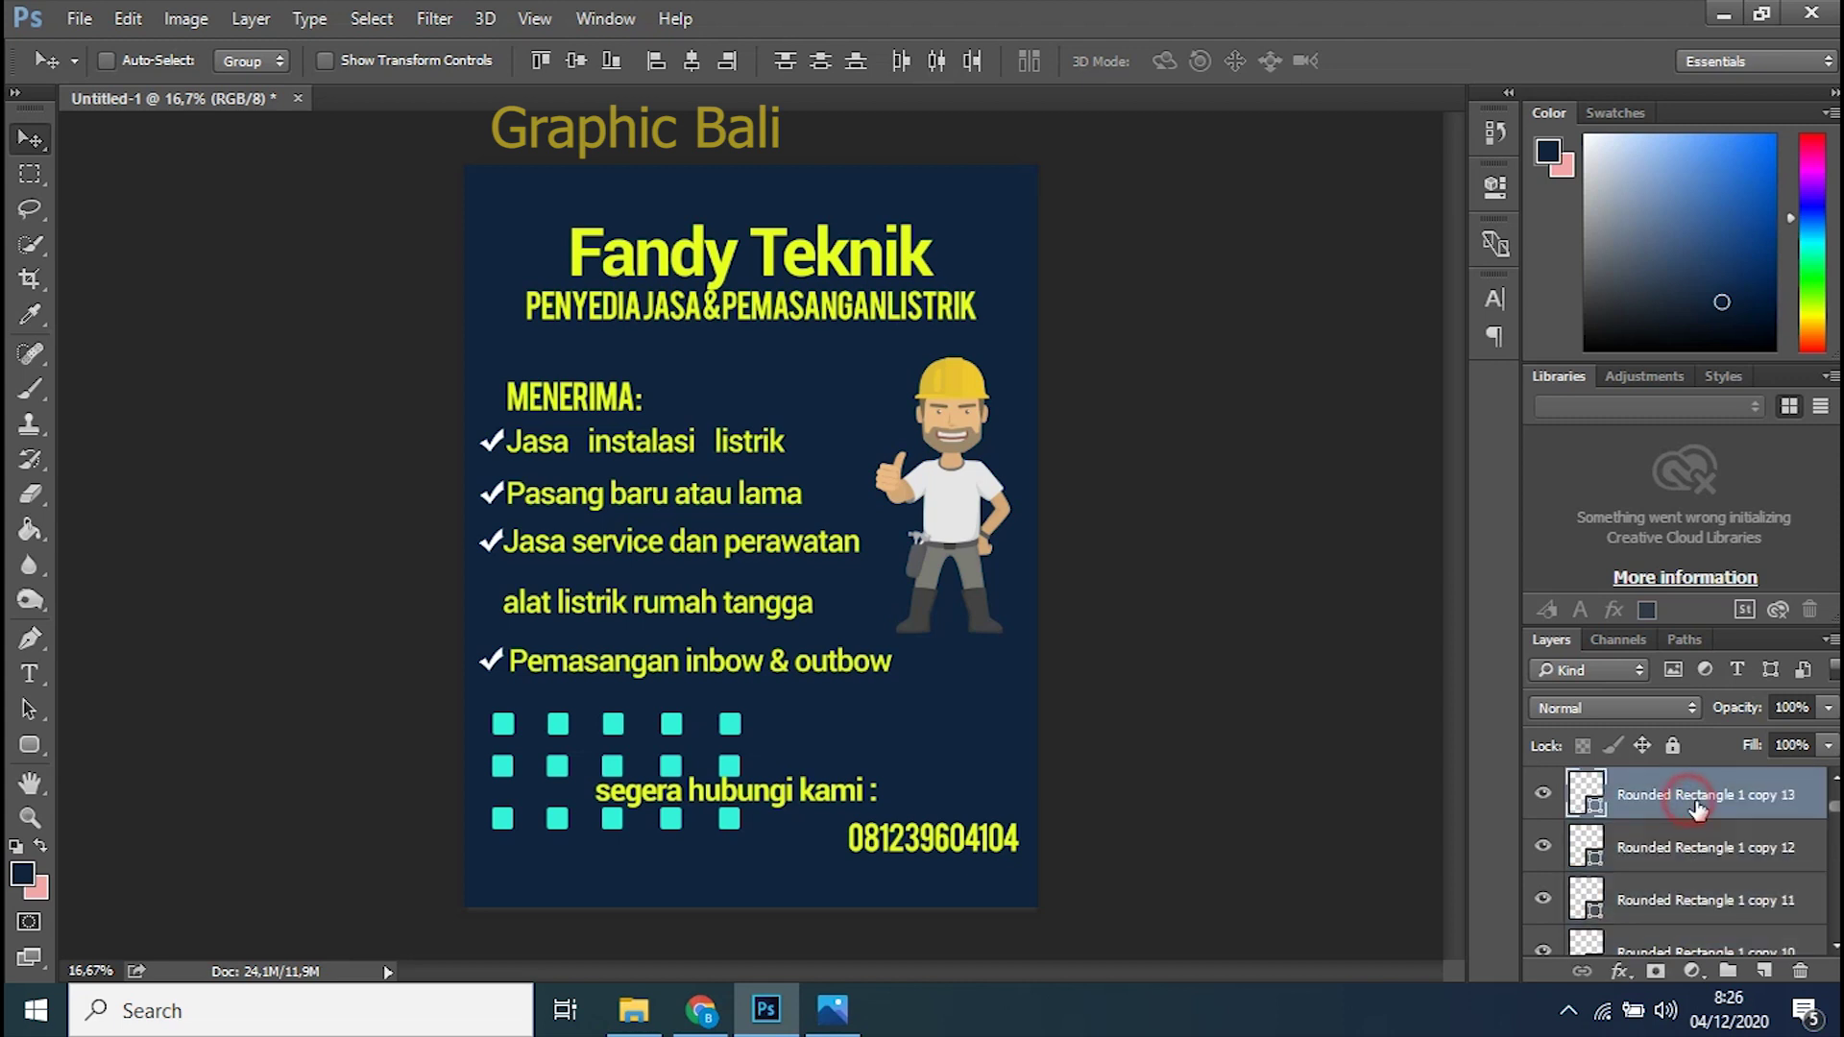
{"action": "scroll", "coordinate": [1705, 815], "scroll_direction": "up", "scroll_amount": 1}
{"action": "left_click", "coordinate": [1705, 864]}
{"action": "scroll", "coordinate": [1732, 869], "scroll_direction": "down", "scroll_amount": 3}
{"action": "scroll", "coordinate": [1748, 864], "scroll_direction": "down", "scroll_amount": 3}
{"action": "scroll", "coordinate": [1735, 897], "scroll_direction": "down", "scroll_amount": 2}
{"action": "left_click", "coordinate": [1711, 910], "text": "shift"}
{"action": "scroll", "coordinate": [1732, 874], "scroll_direction": "down", "scroll_amount": 1}
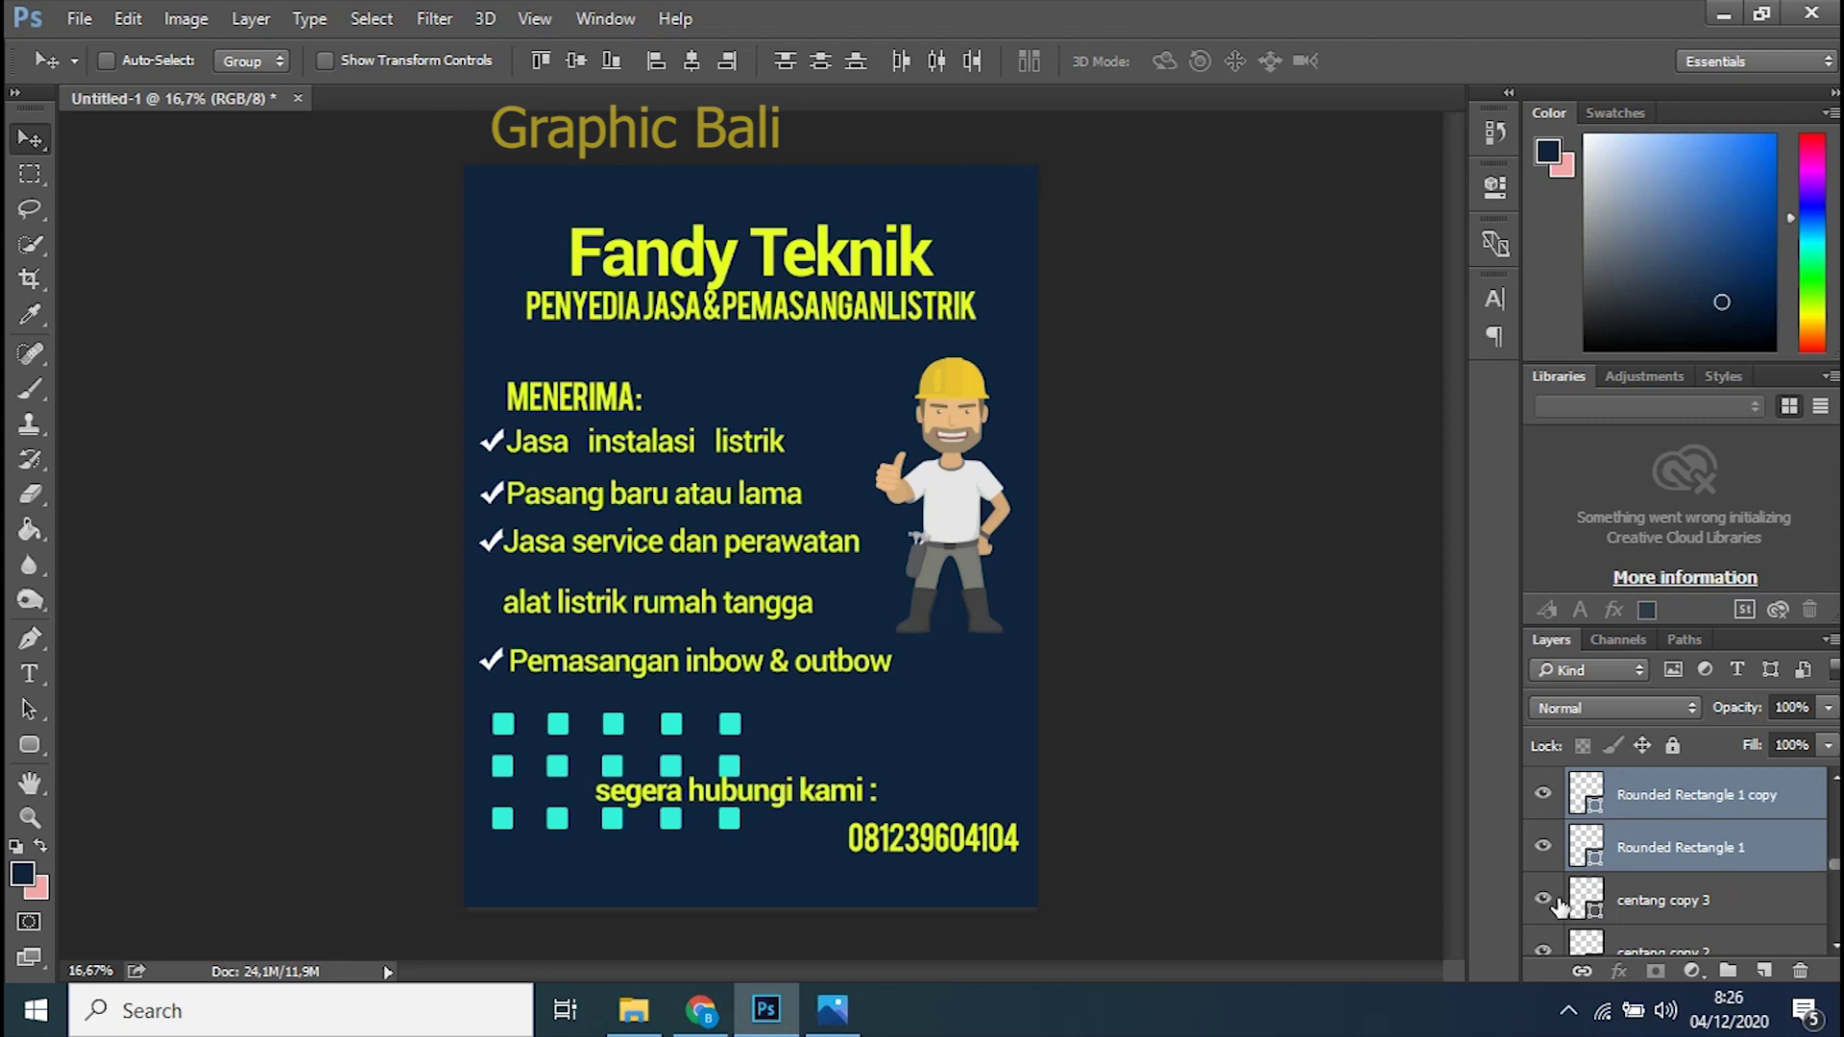
{"action": "key", "text": "ctrl+j"}
{"action": "key", "text": "ctrl+j"}
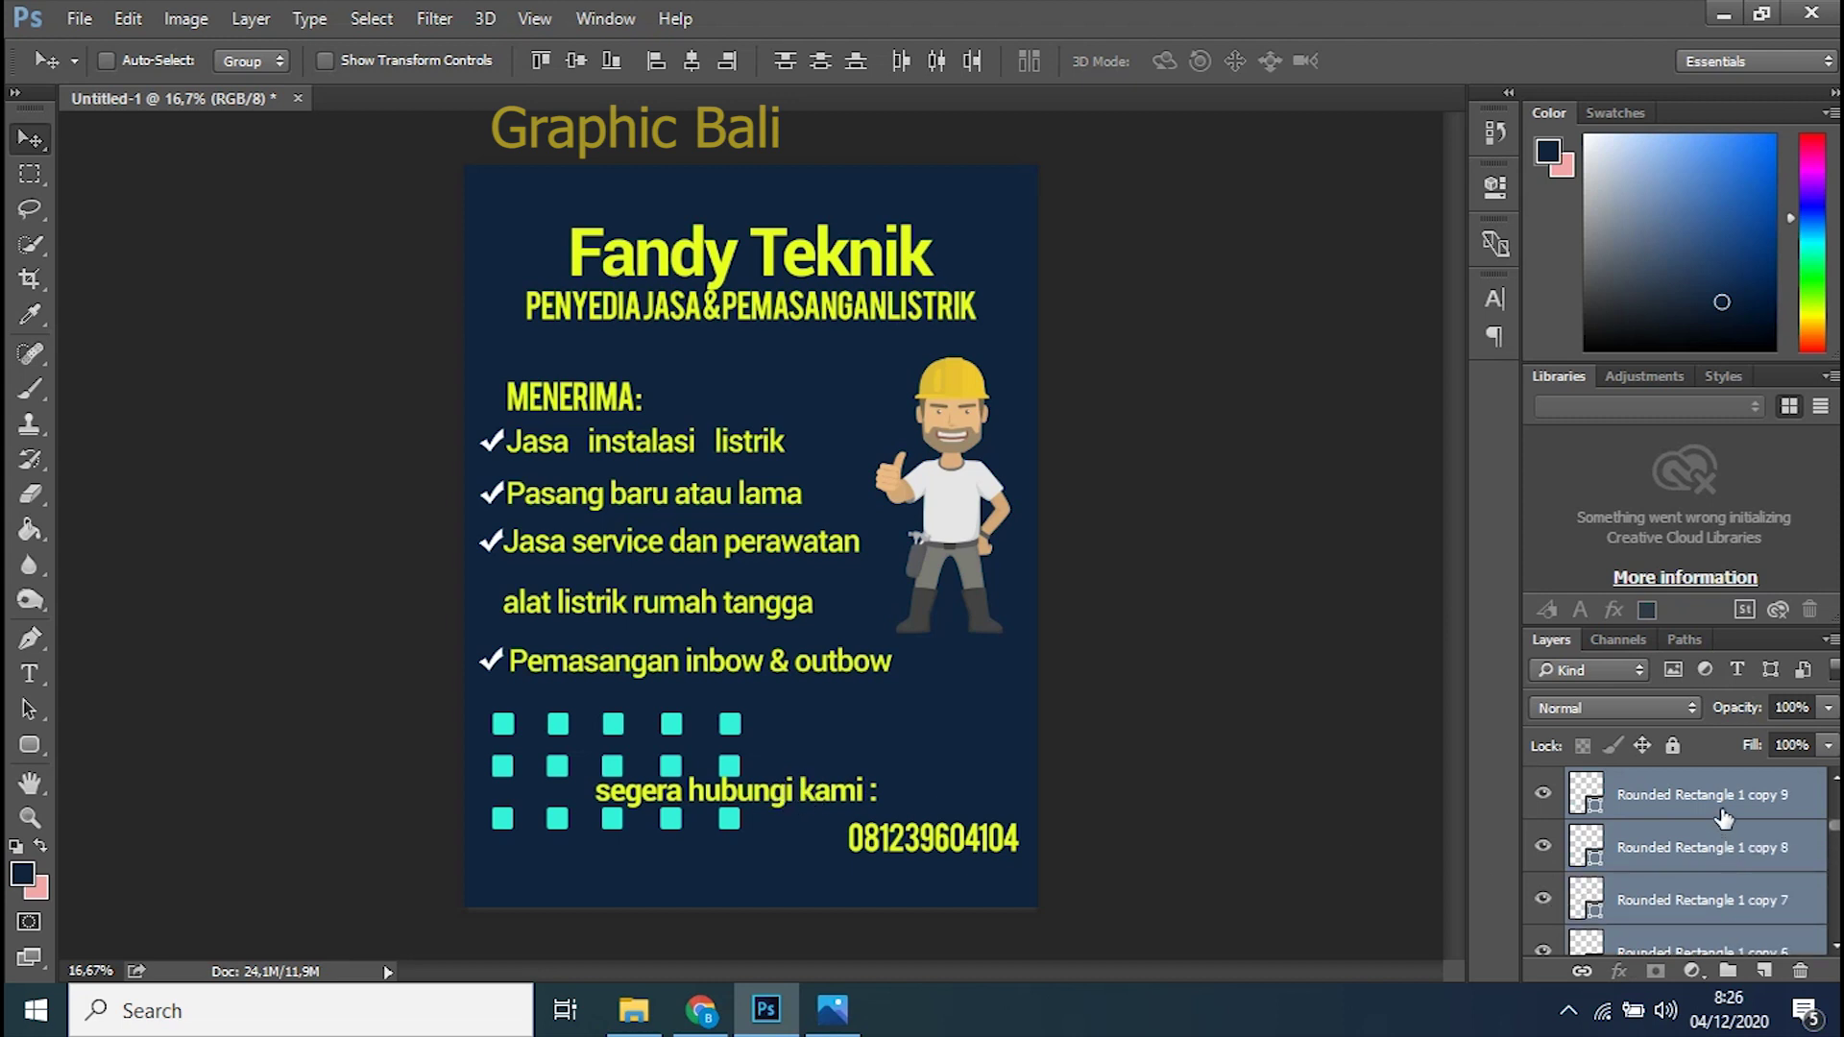
{"action": "key", "text": "ctrl+j"}
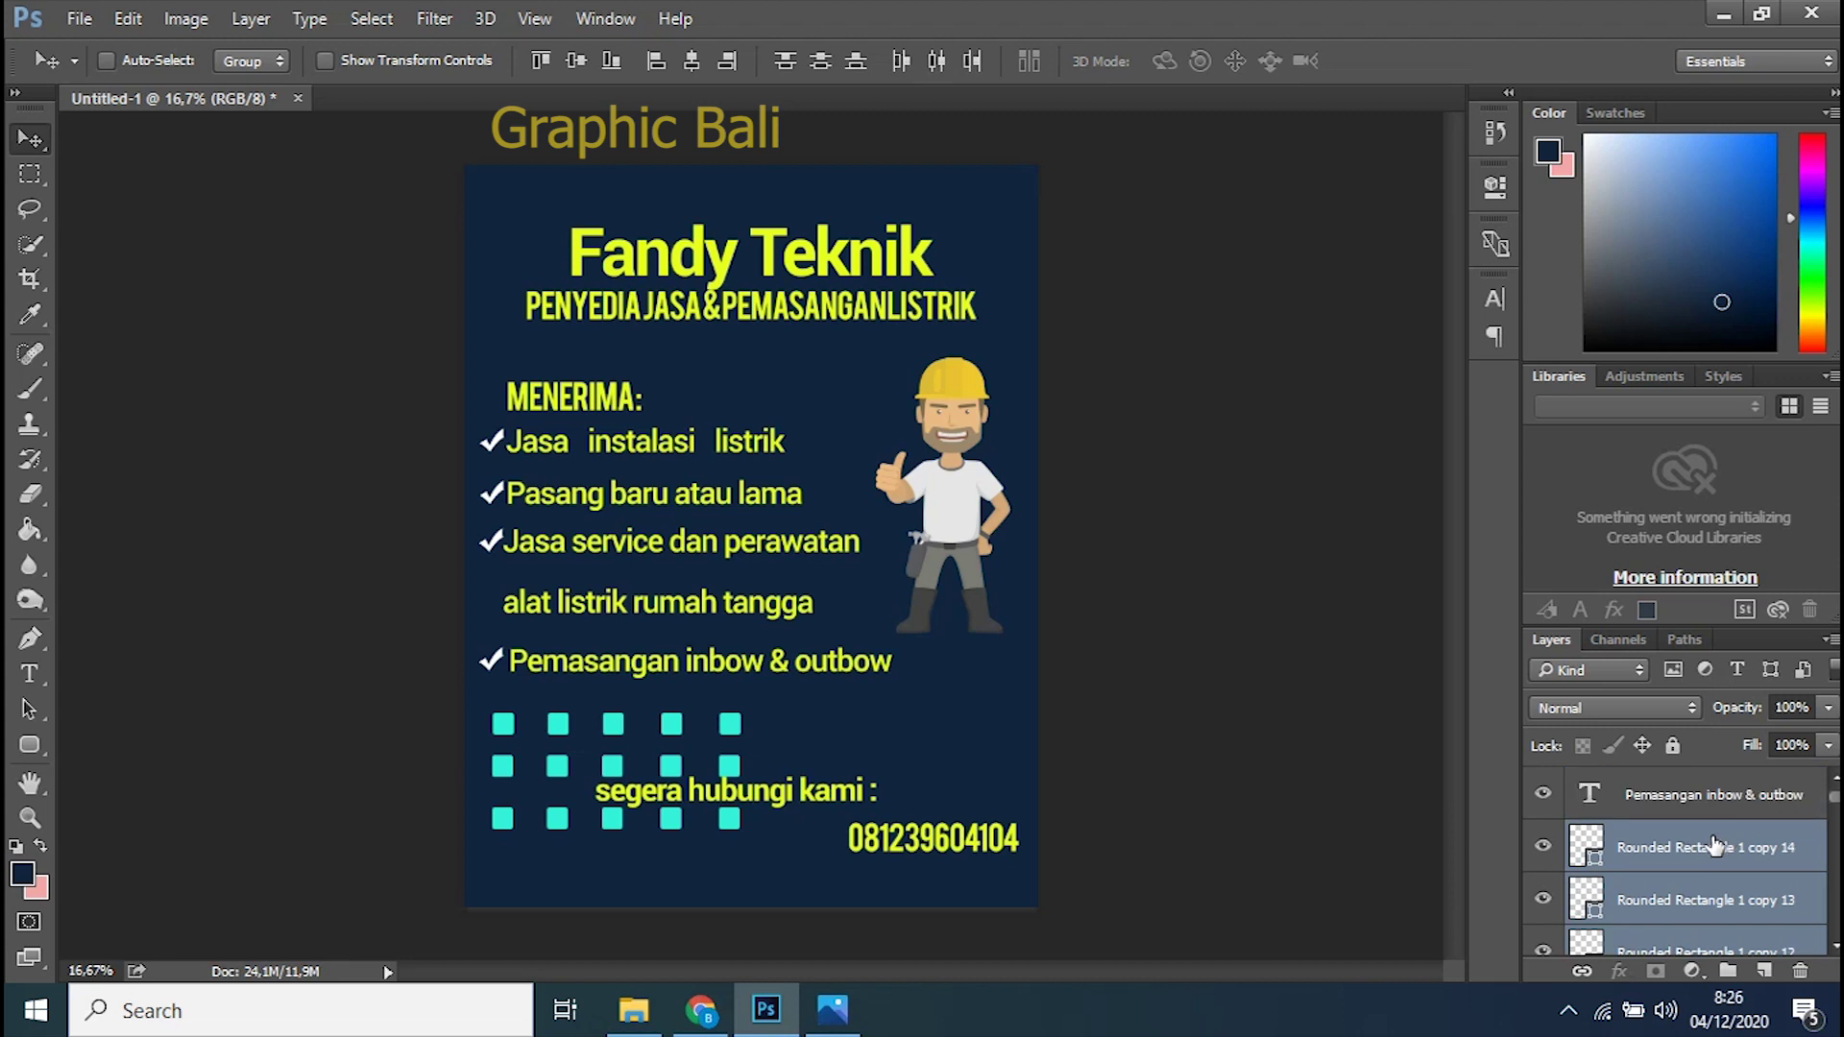
Step: Nudge the bottom-row squares (copy 13 to copy 10) up to even the grid spacing
{"action": "left_click", "coordinate": [1700, 851]}
{"action": "scroll", "coordinate": [1741, 872], "scroll_direction": "down", "scroll_amount": 2}
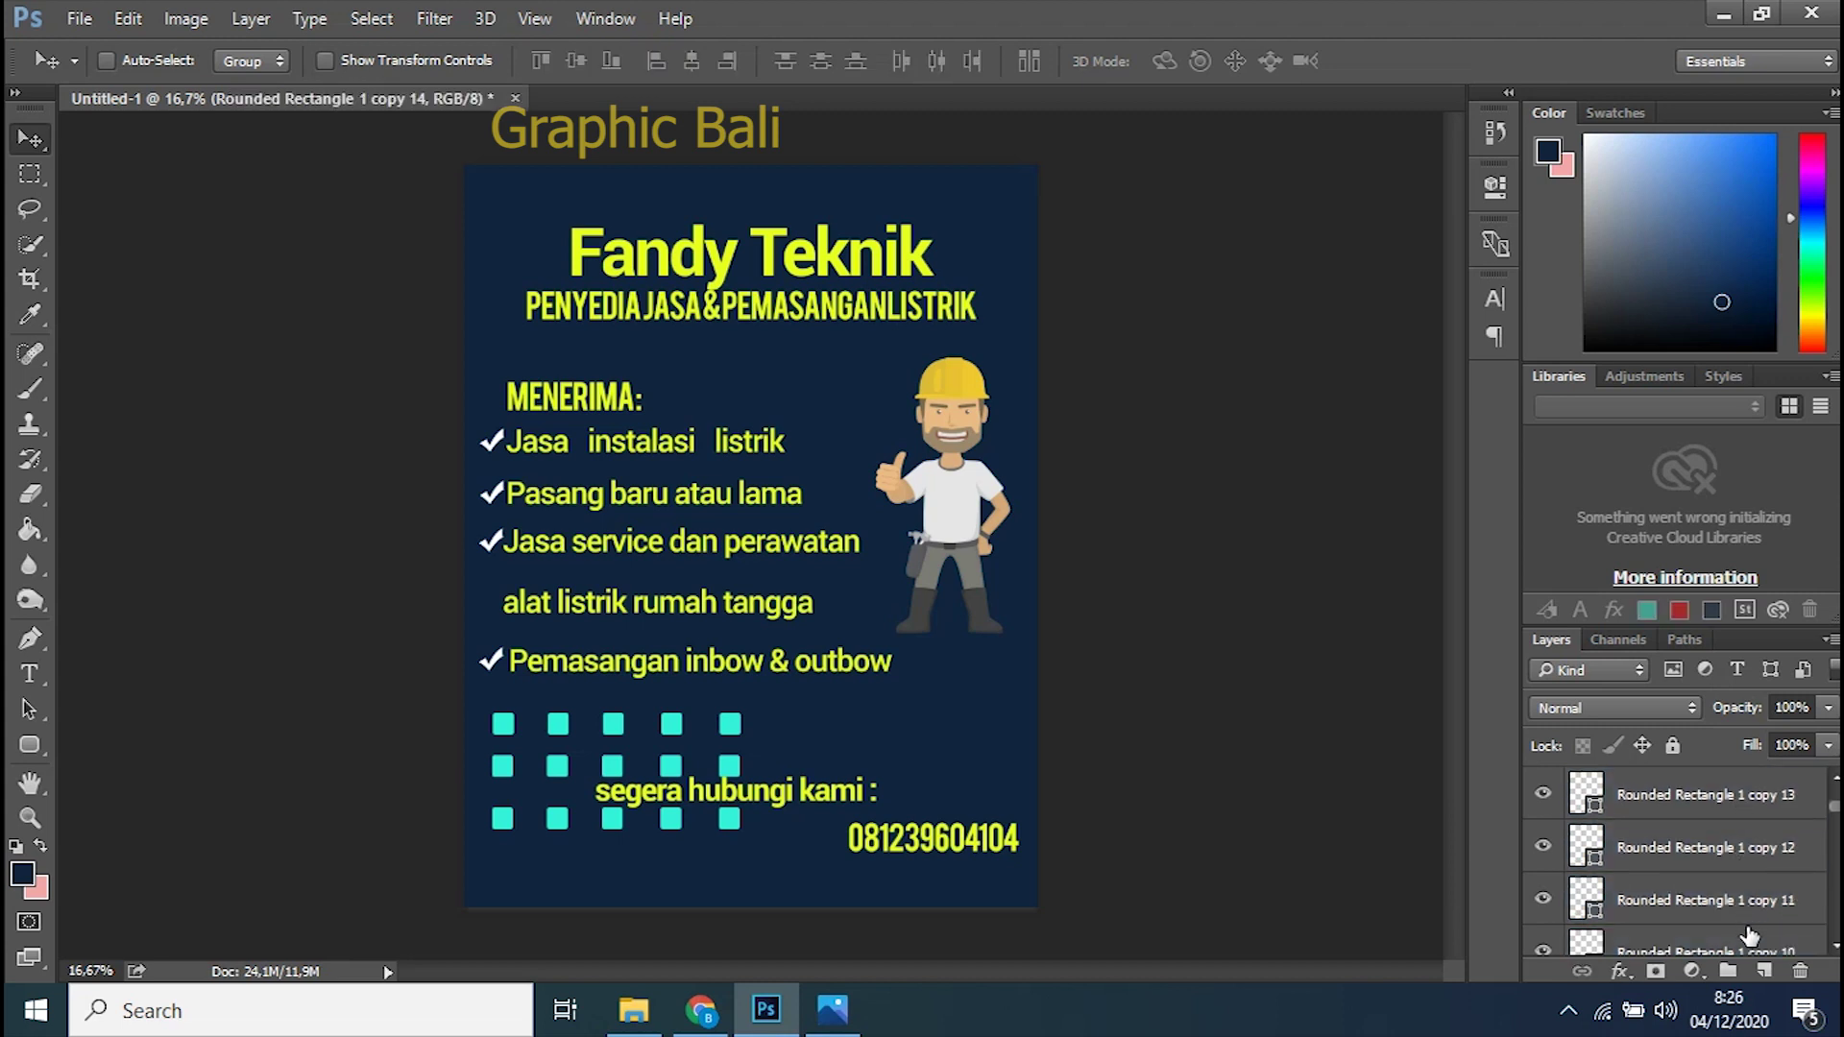
{"action": "left_click", "coordinate": [1750, 908], "text": "shift"}
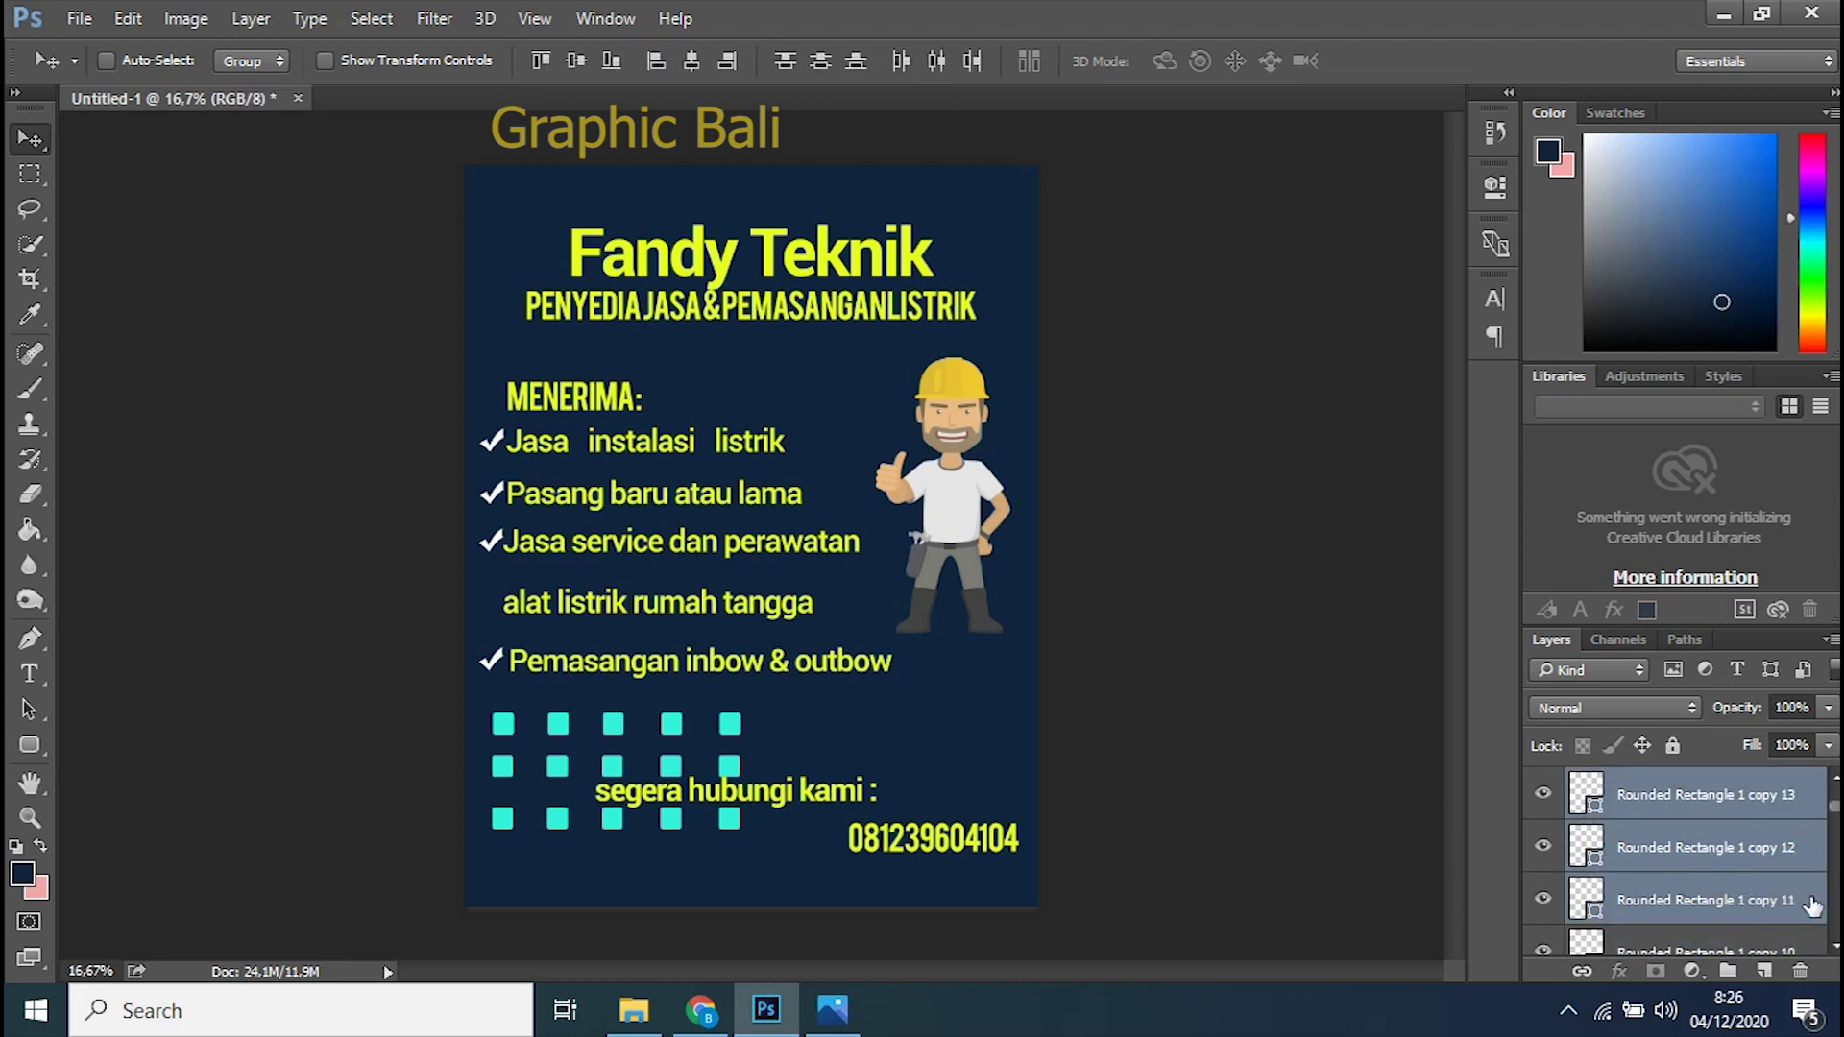
{"action": "scroll", "coordinate": [1787, 889], "scroll_direction": "down", "scroll_amount": 1}
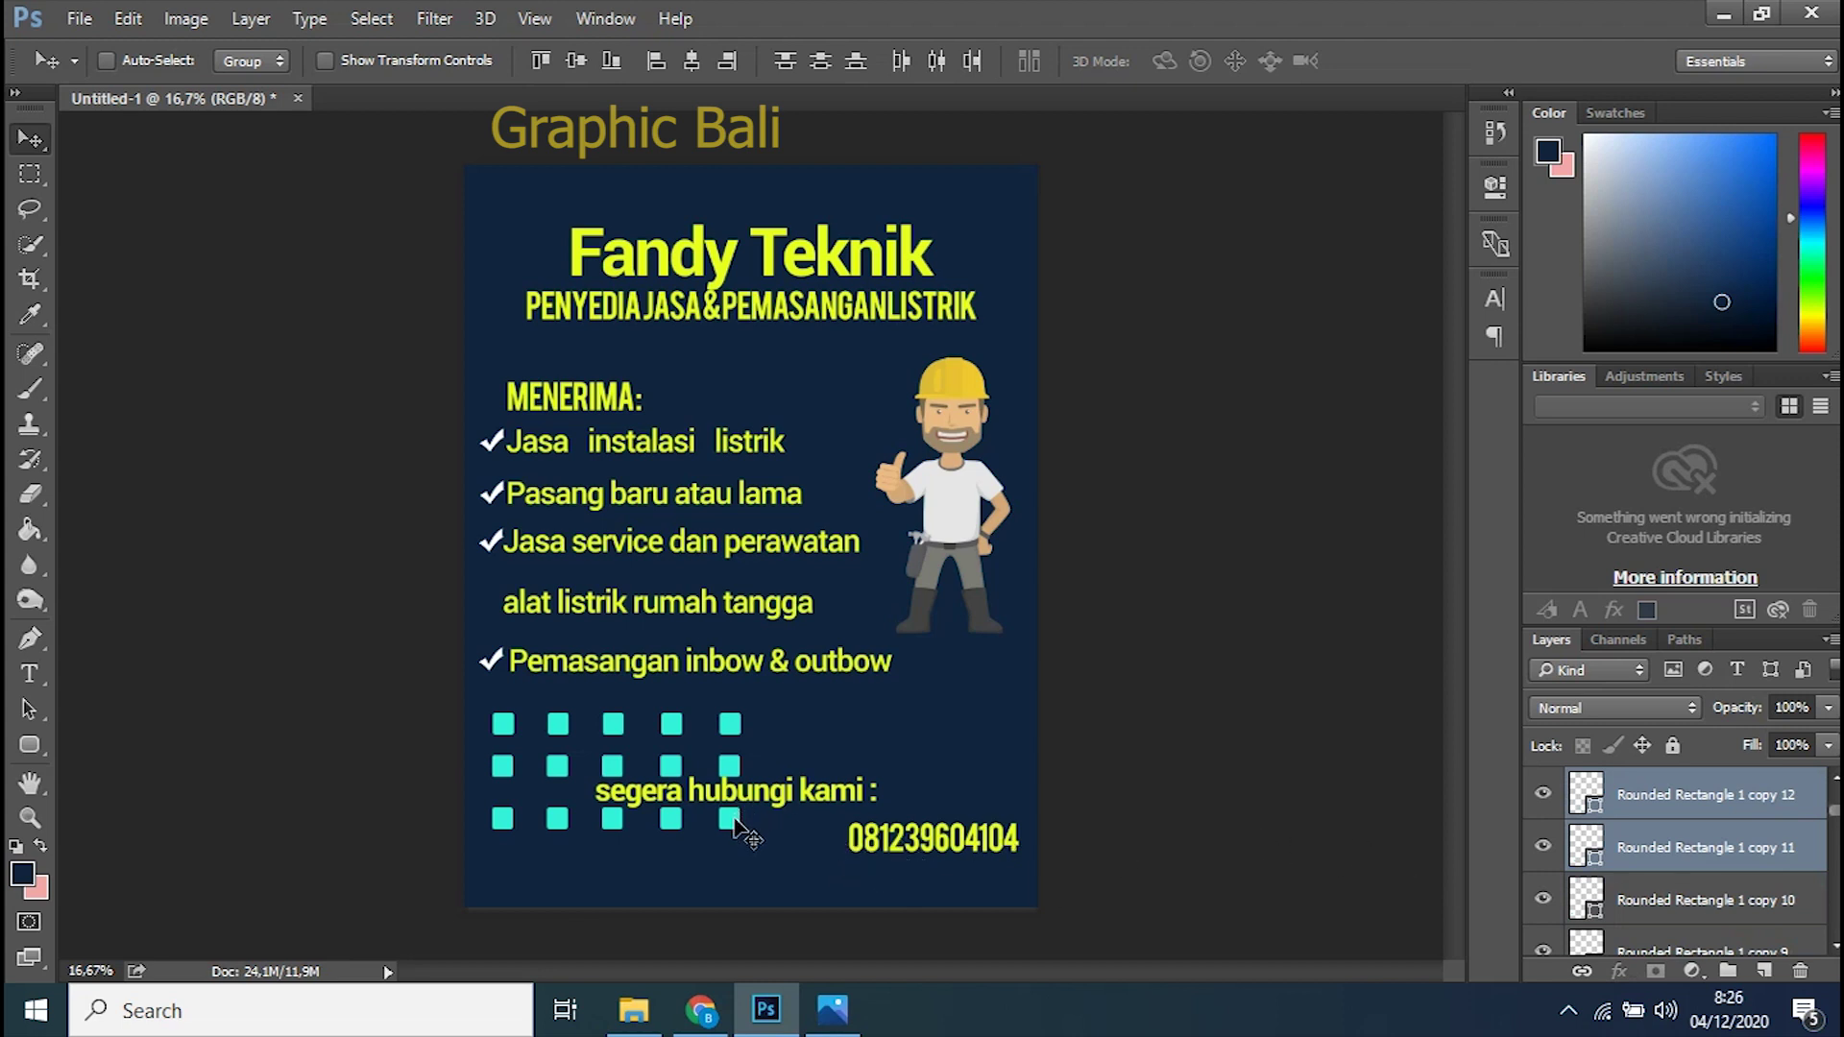
{"action": "left_click_drag", "start_coordinate": [735, 820], "coordinate": [735, 828]}
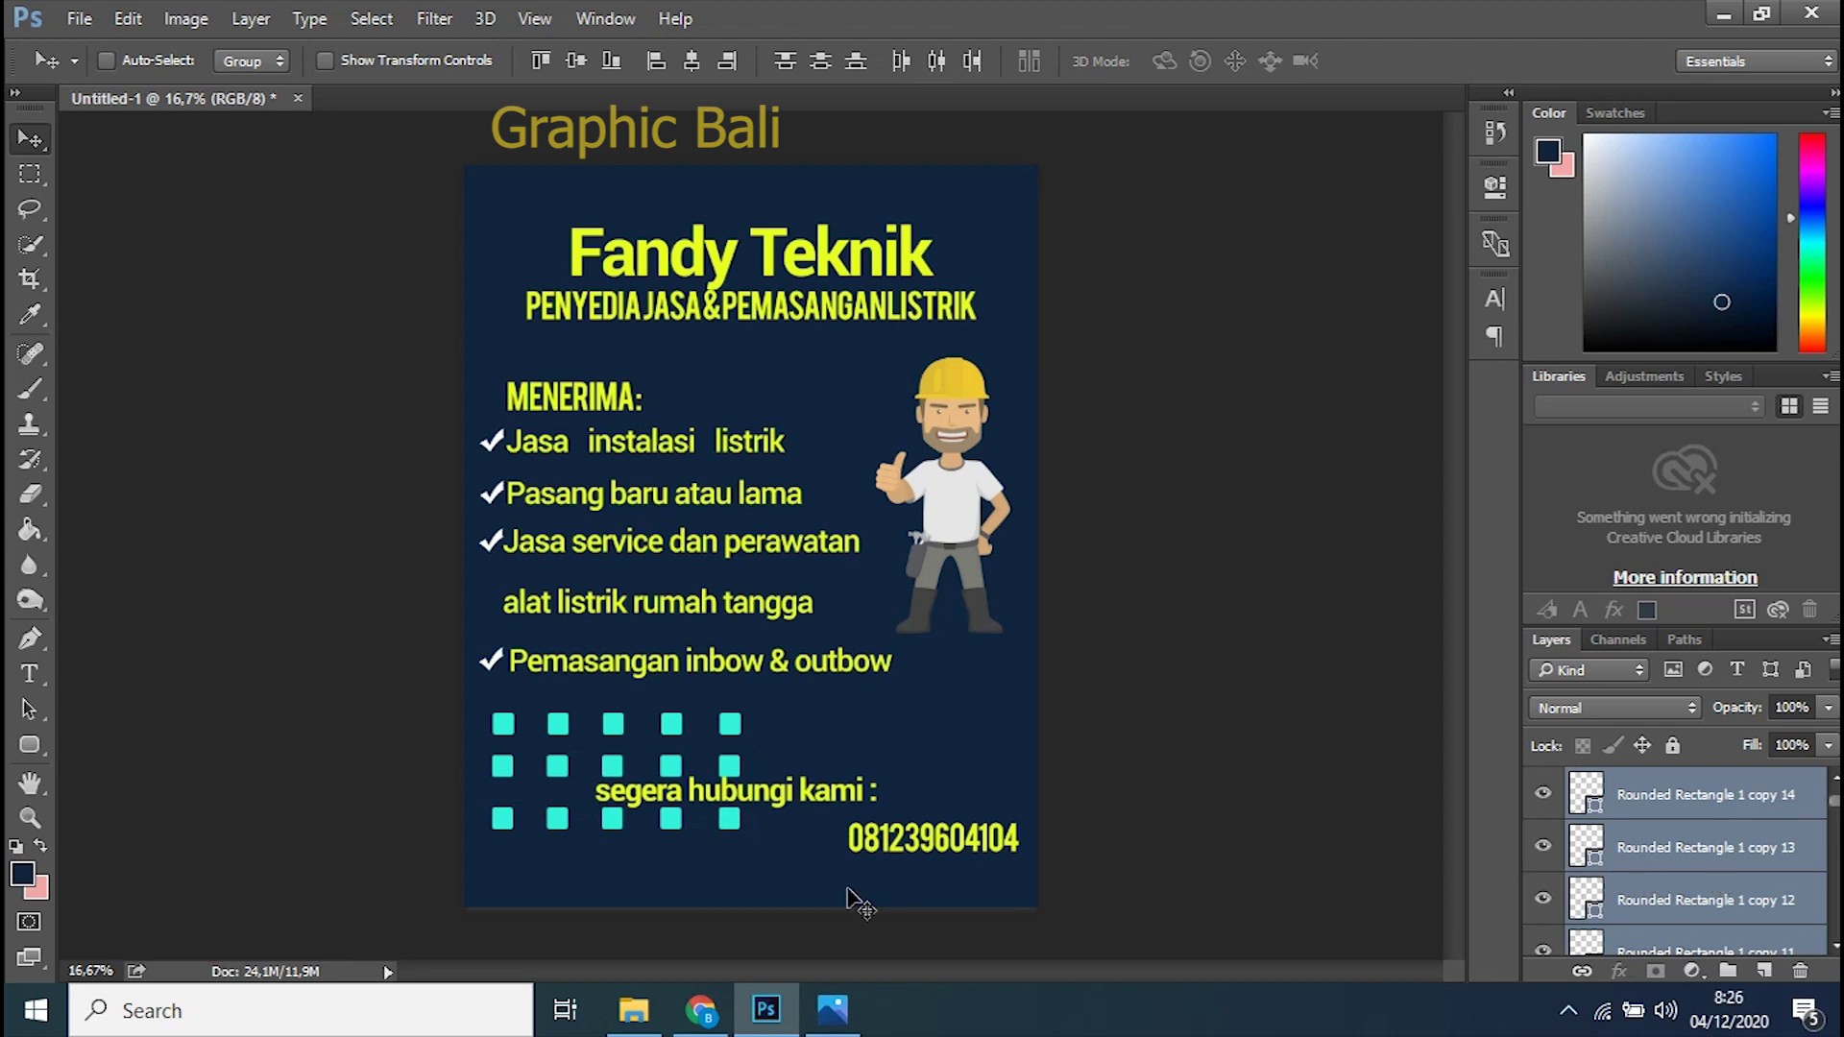
{"action": "left_click_drag", "start_coordinate": [734, 826], "coordinate": [735, 819]}
{"action": "scroll", "coordinate": [1724, 883], "scroll_direction": "down", "scroll_amount": 2}
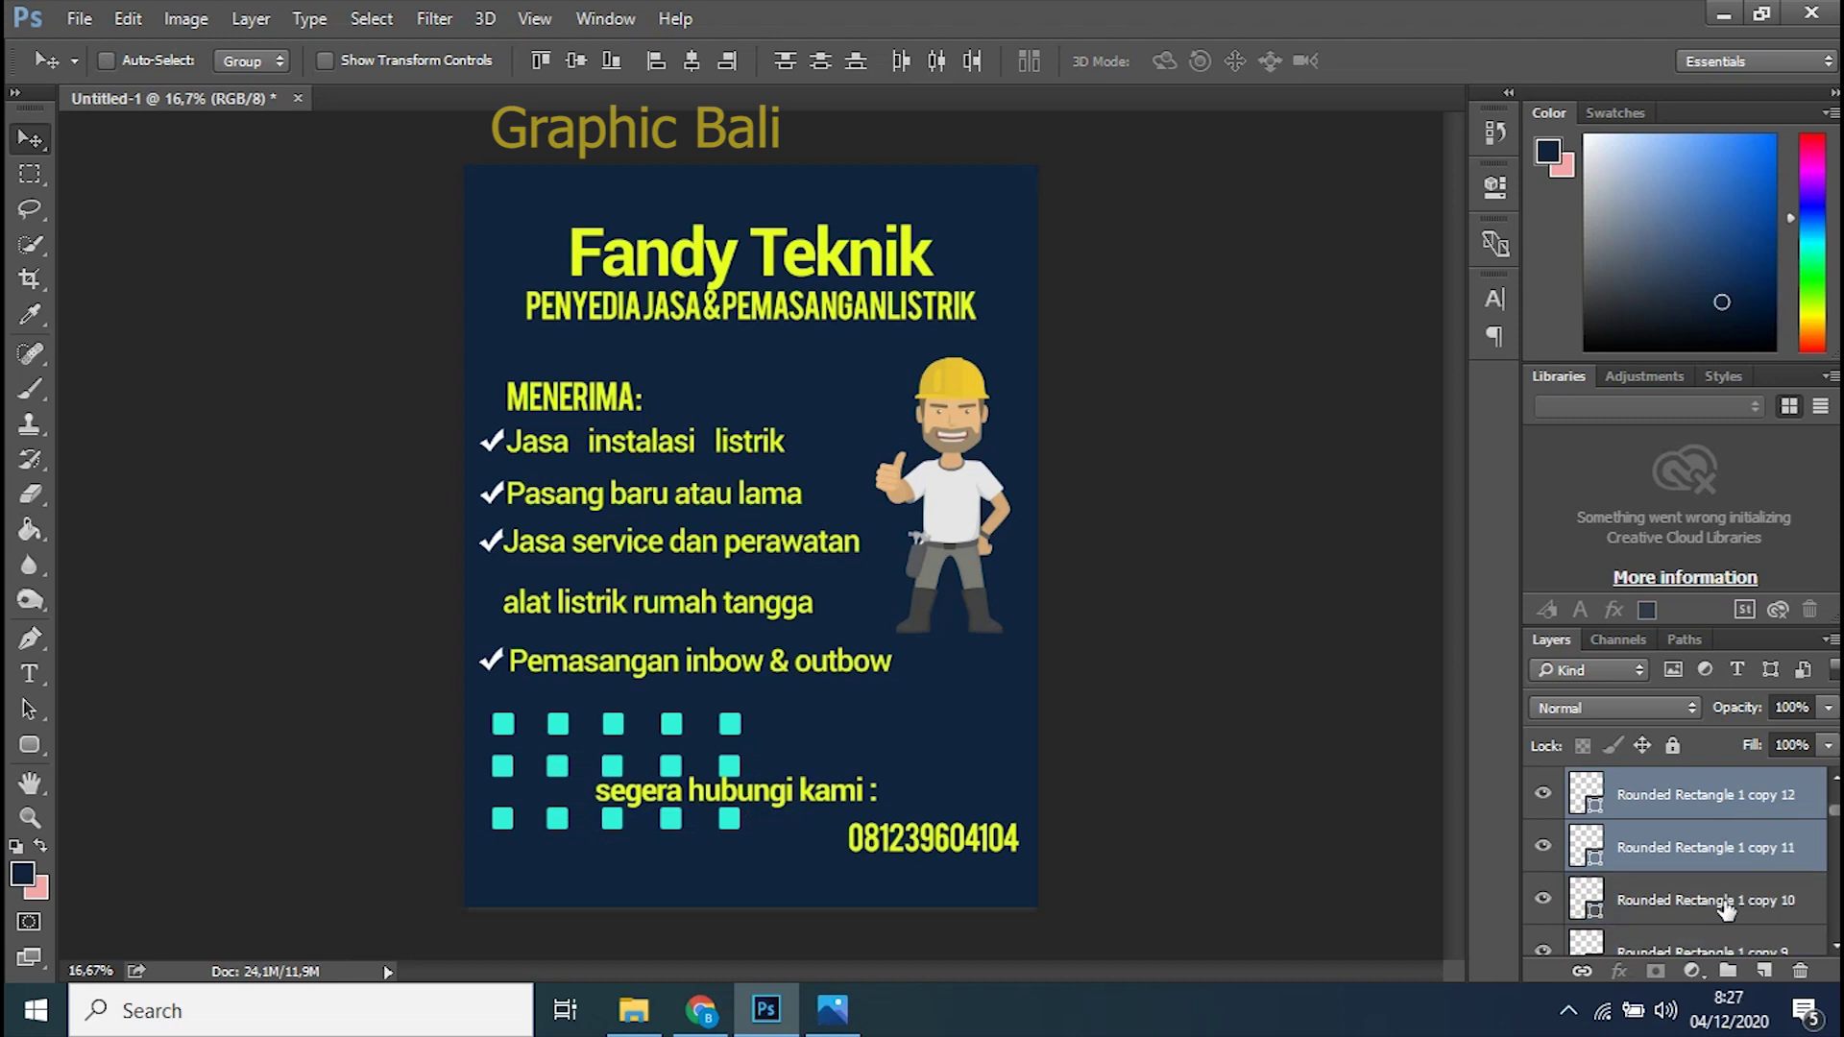
{"action": "left_click", "coordinate": [1729, 903], "text": "shift"}
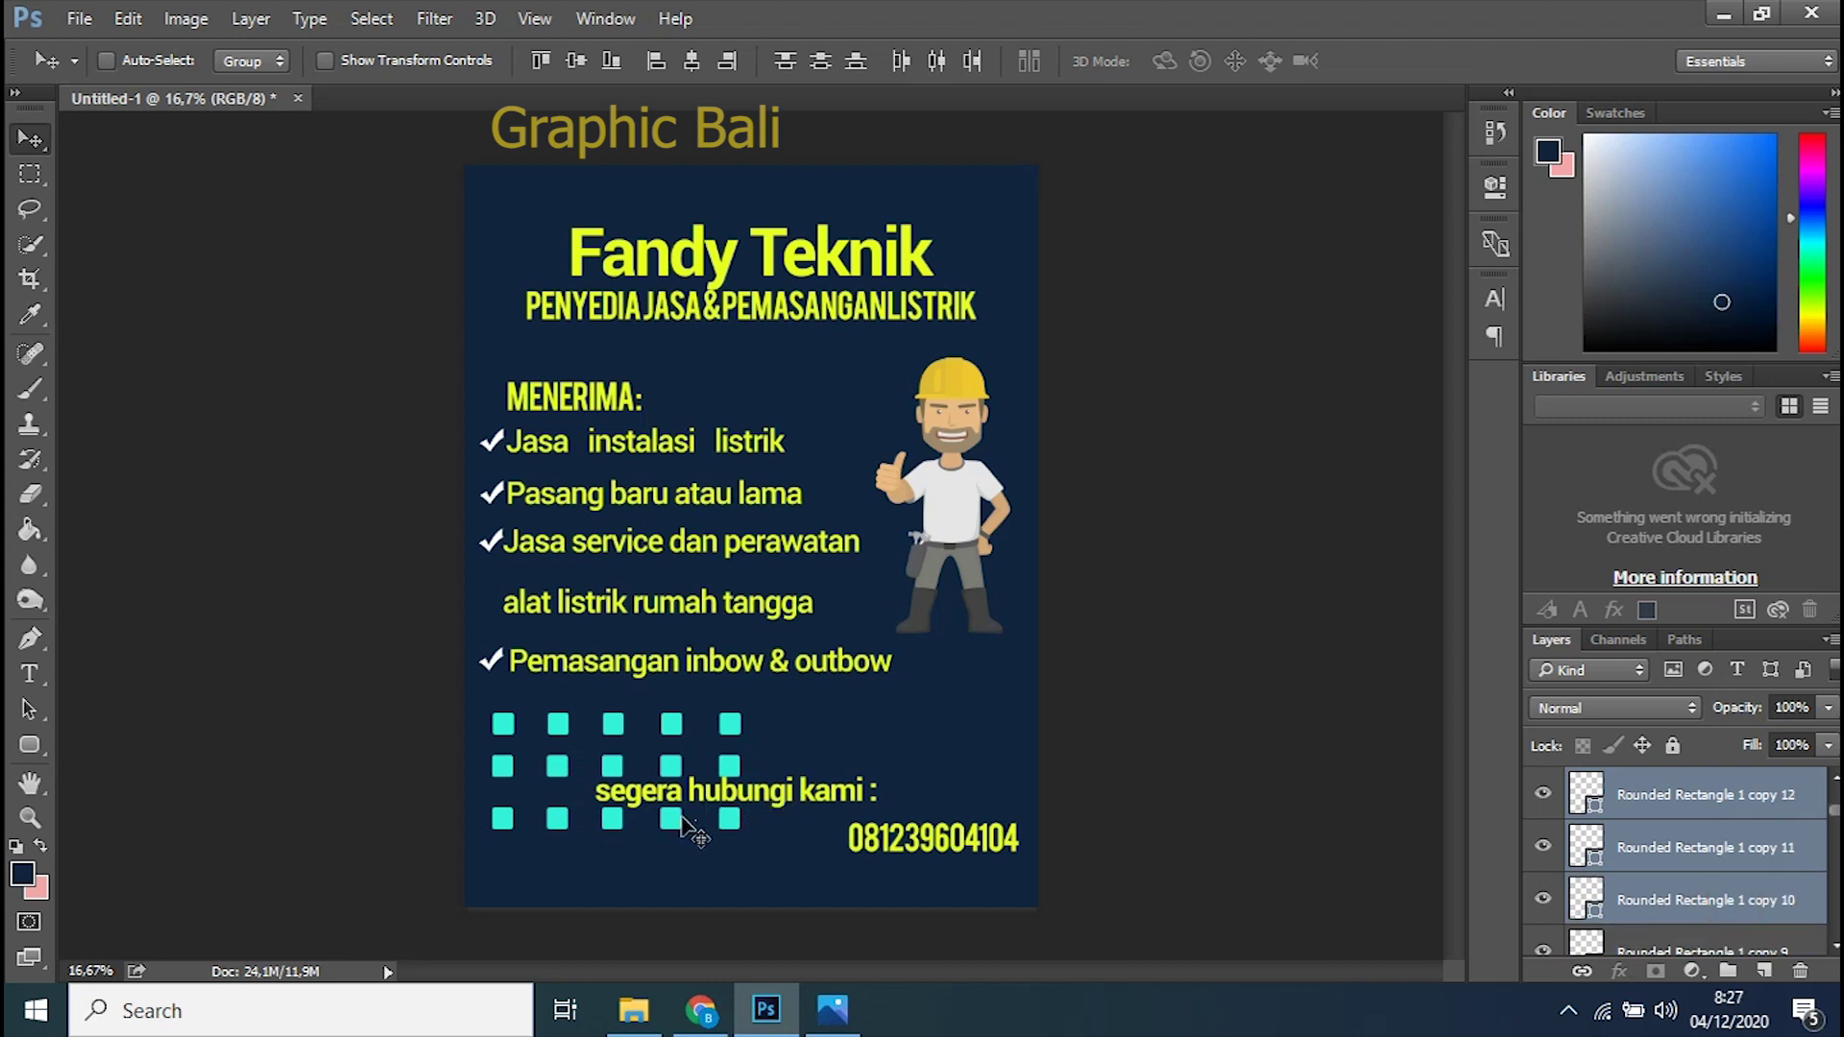
{"action": "left_click_drag", "start_coordinate": [728, 821], "coordinate": [728, 814]}
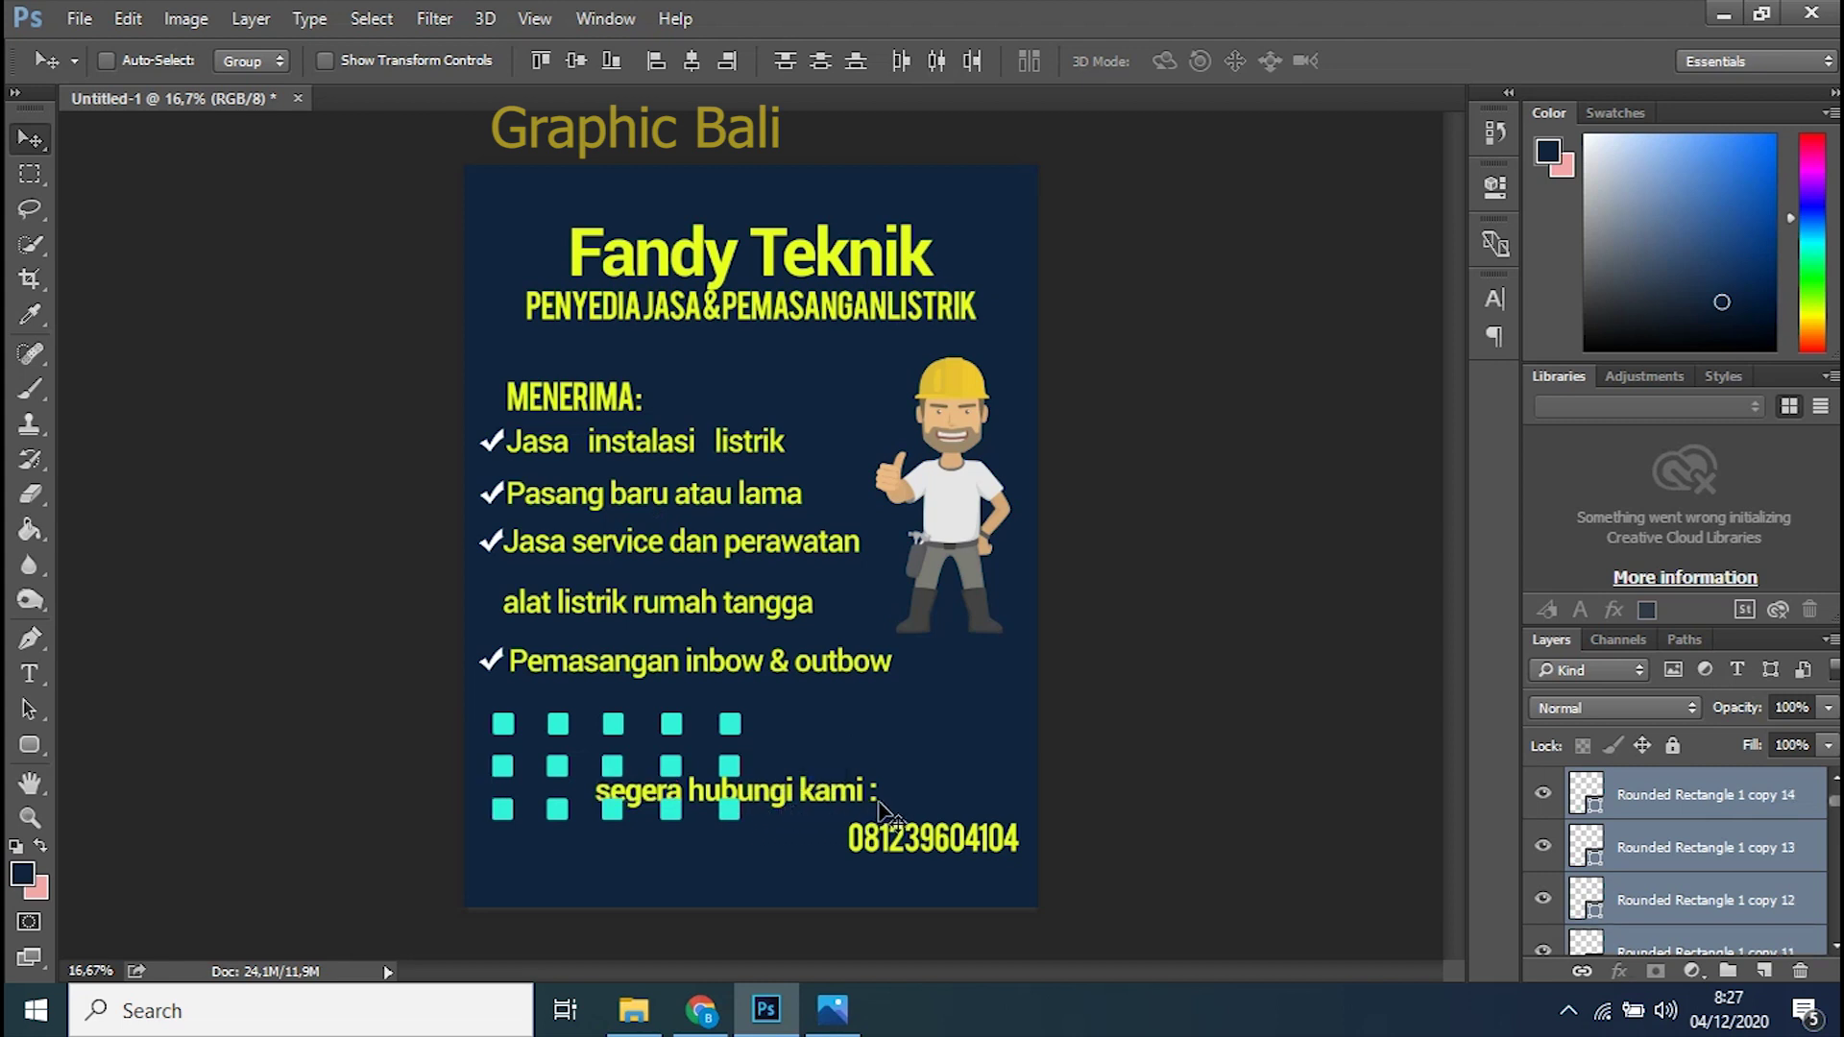
Step: Select all square layers from copy 14 down to Rounded Rectangle 1
{"action": "scroll", "coordinate": [1756, 862], "scroll_direction": "up", "scroll_amount": 1}
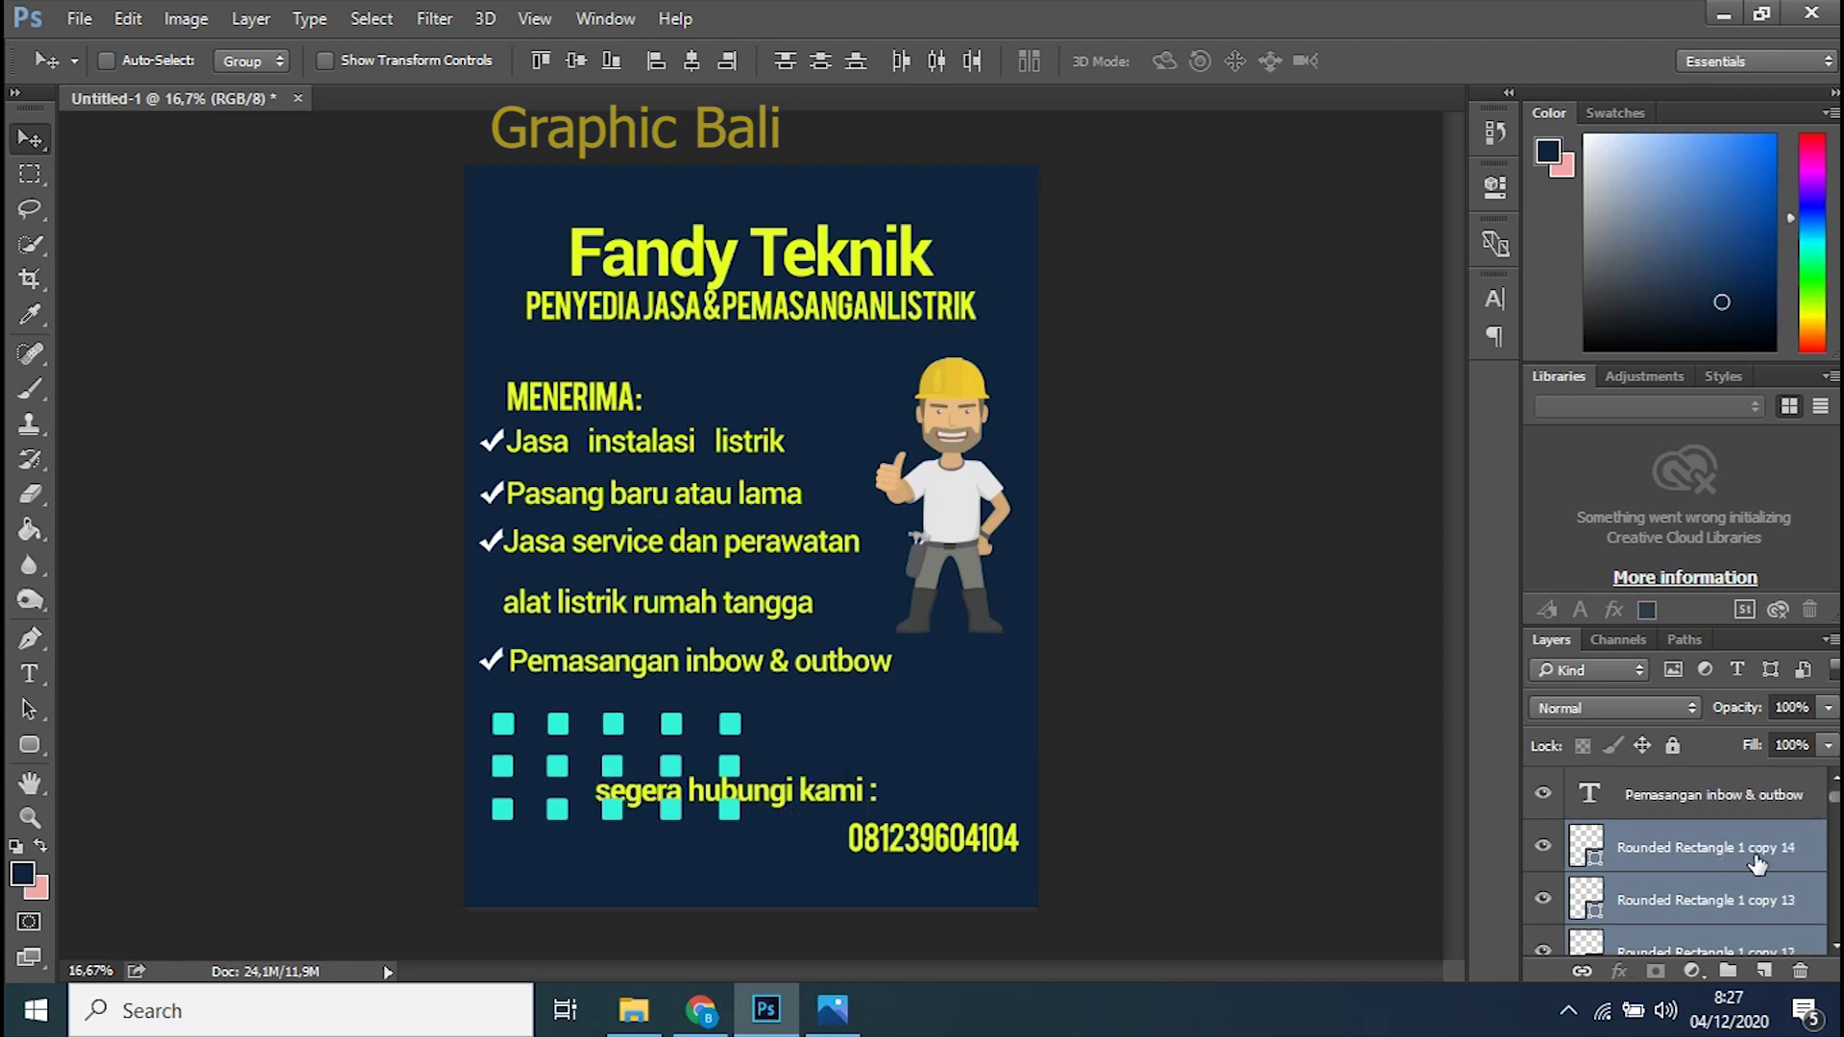
{"action": "left_click", "coordinate": [1717, 845]}
{"action": "scroll", "coordinate": [1717, 864], "scroll_direction": "down", "scroll_amount": 2}
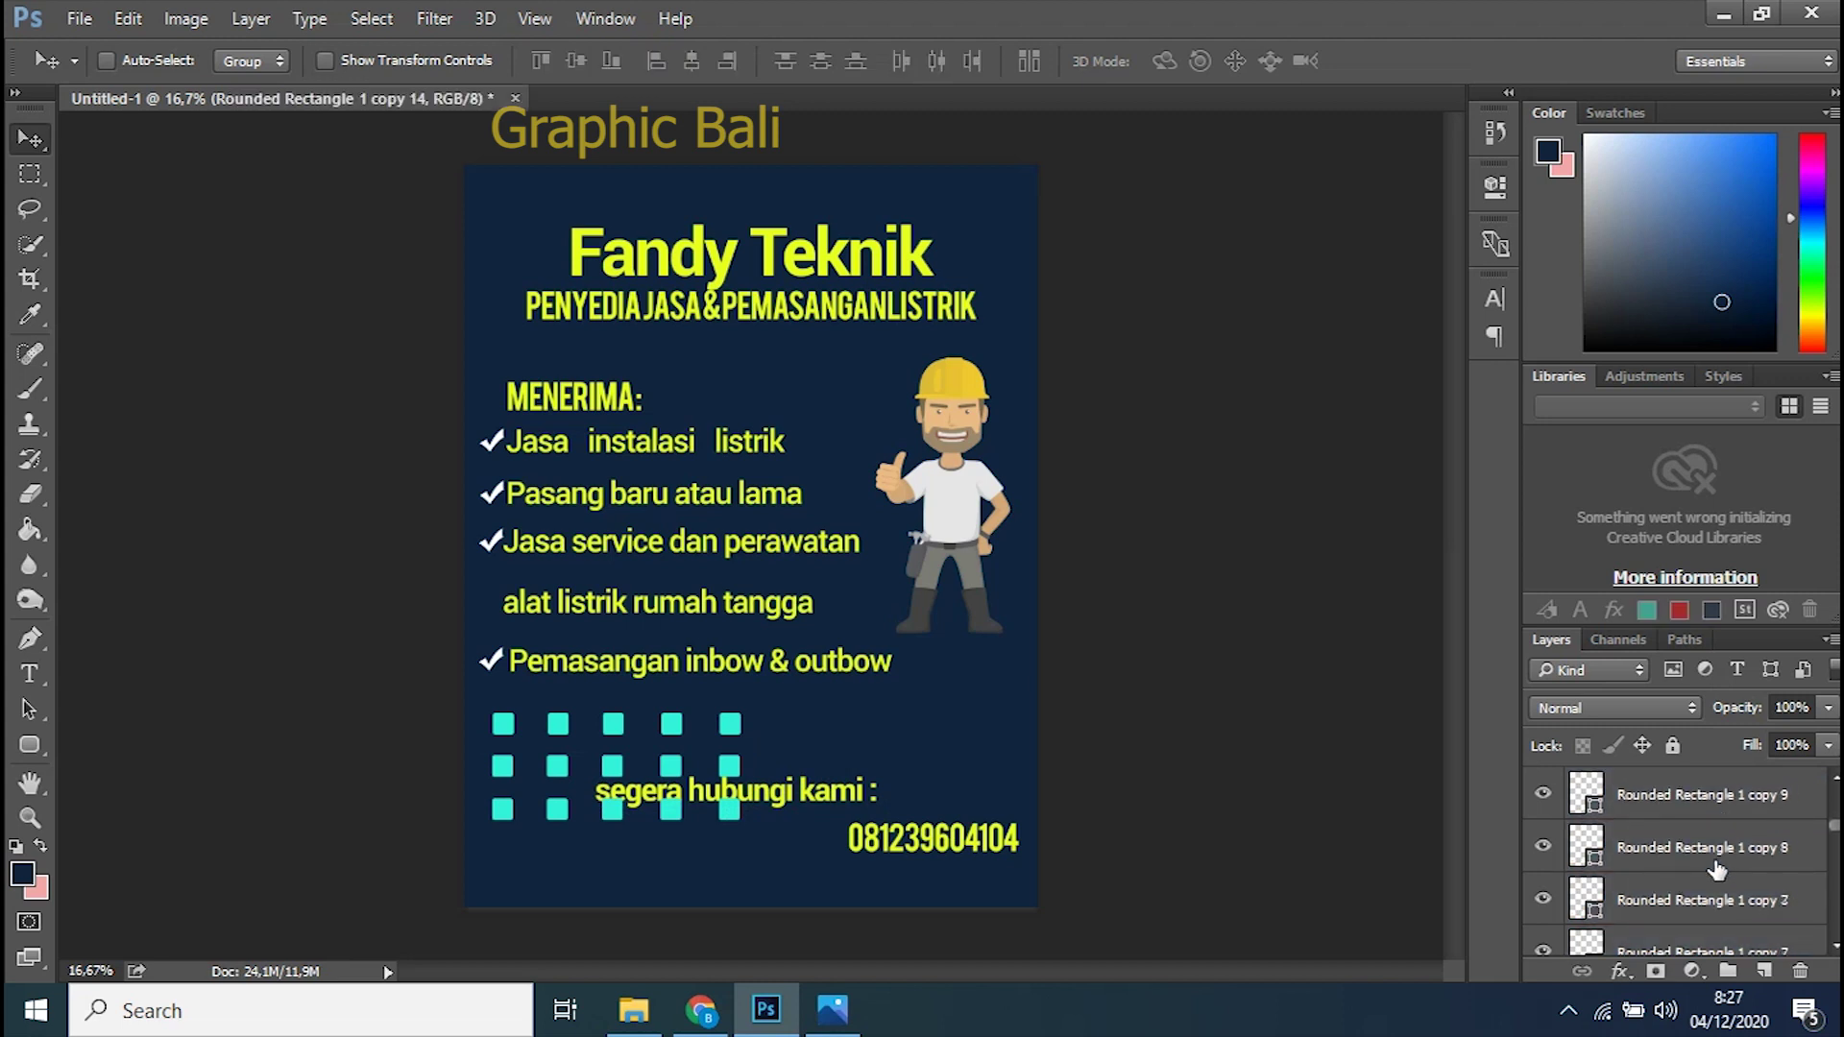
{"action": "scroll", "coordinate": [1726, 869], "scroll_direction": "down", "scroll_amount": 2}
{"action": "scroll", "coordinate": [1739, 879], "scroll_direction": "down", "scroll_amount": 2}
{"action": "left_click", "coordinate": [1747, 862], "text": "shift"}
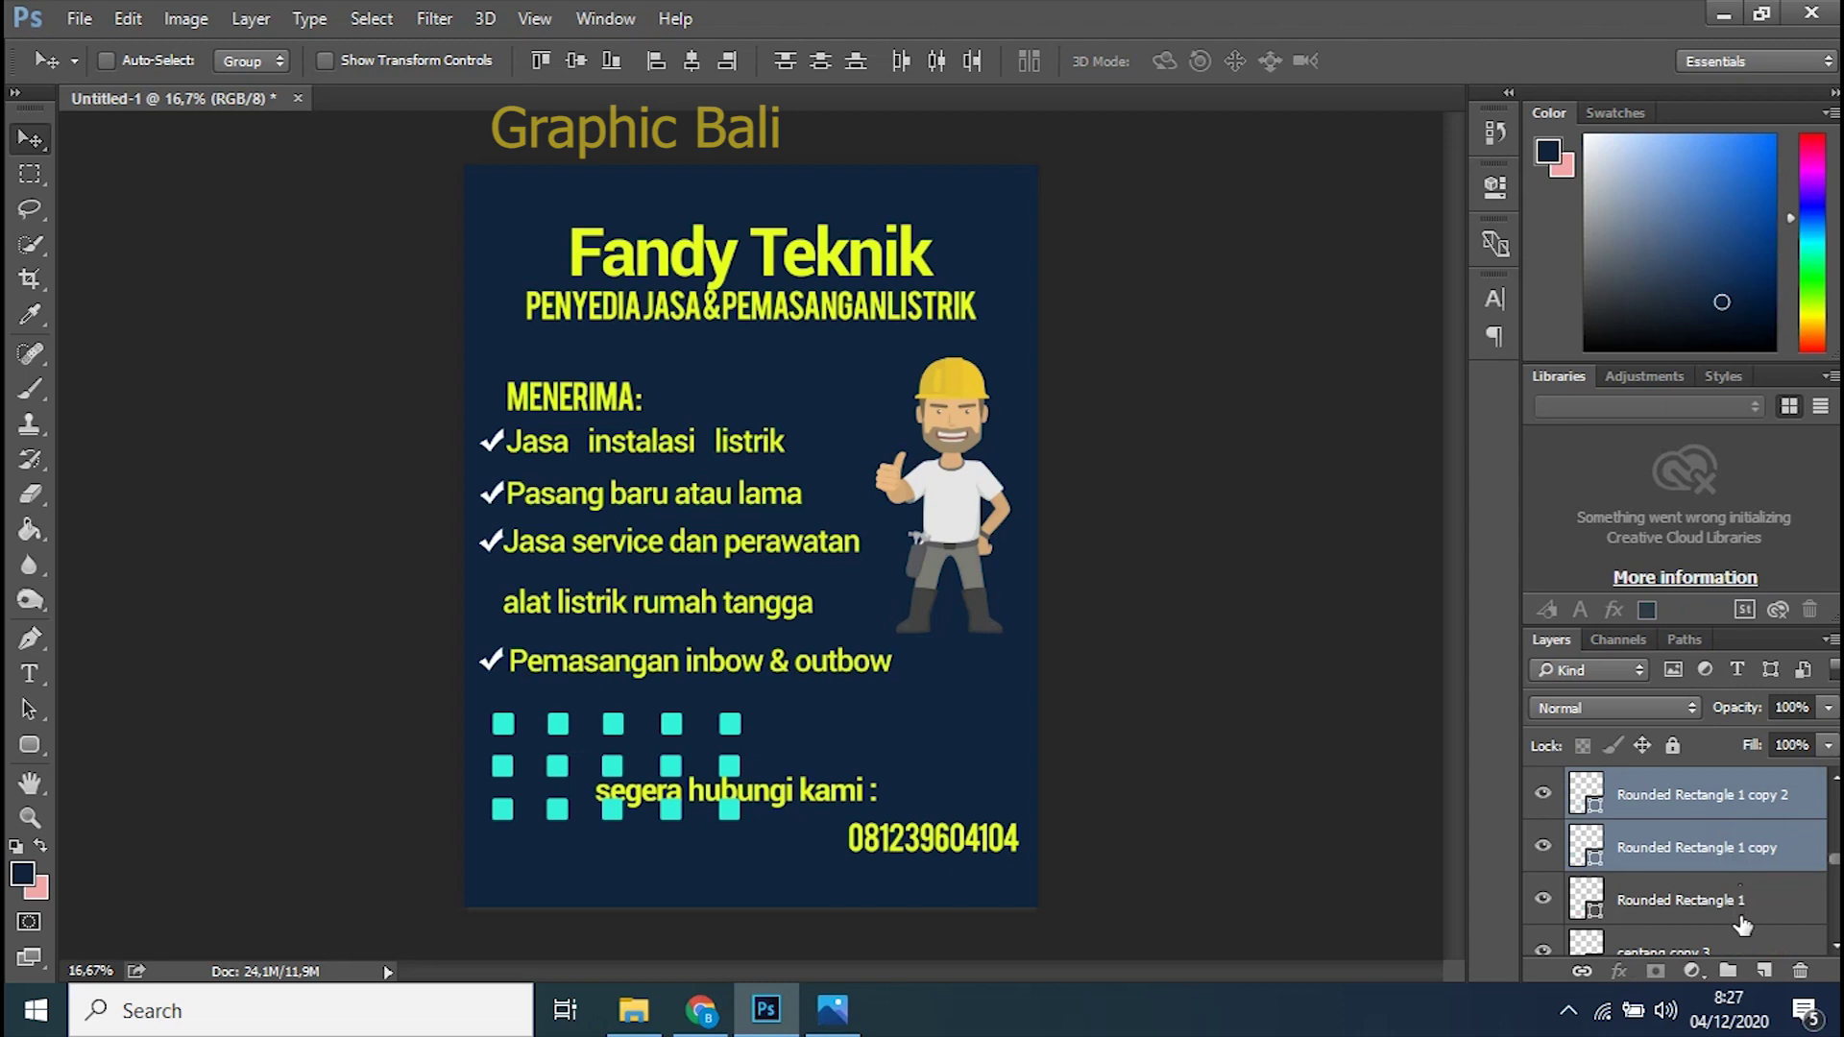
{"action": "left_click", "coordinate": [1745, 913], "text": "shift"}
{"action": "right_click", "coordinate": [1710, 837]}
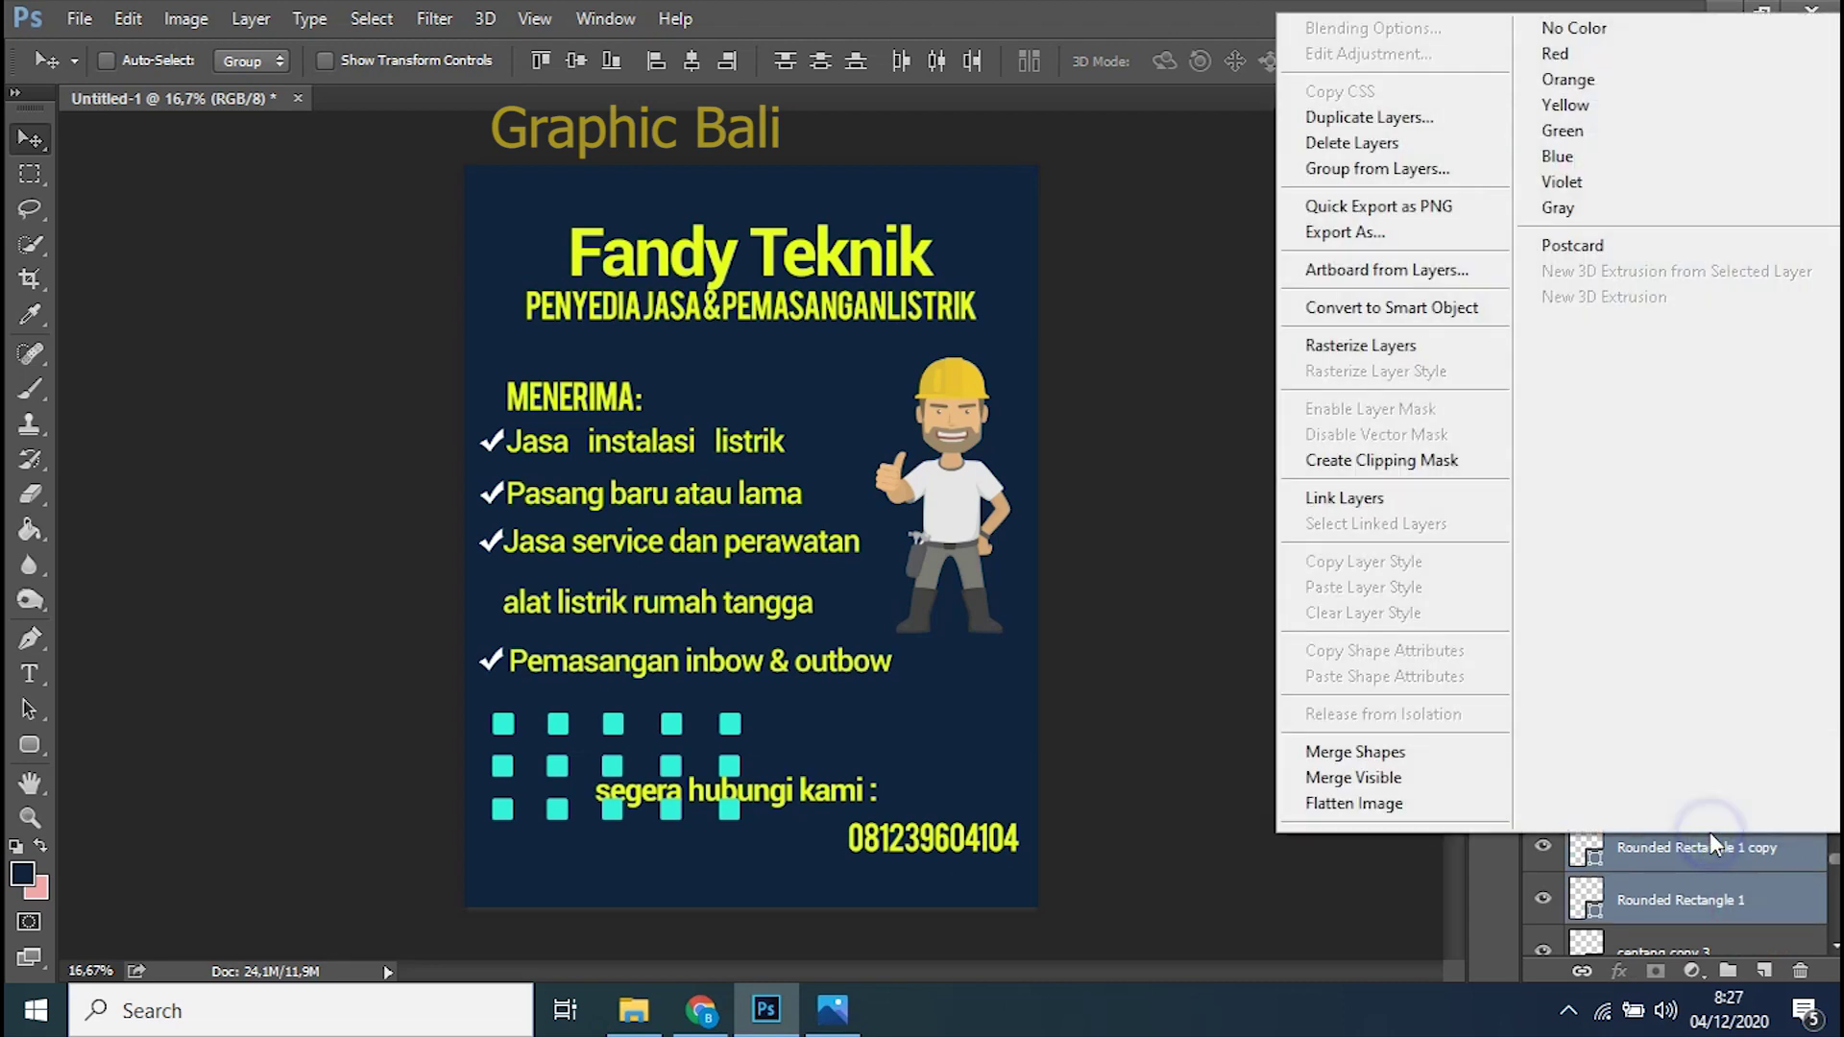
Step: Put the selected rounded-rectangle layers into a new layer group named Group 1
{"action": "left_click", "coordinate": [1400, 169]}
{"action": "left_click", "coordinate": [1131, 331]}
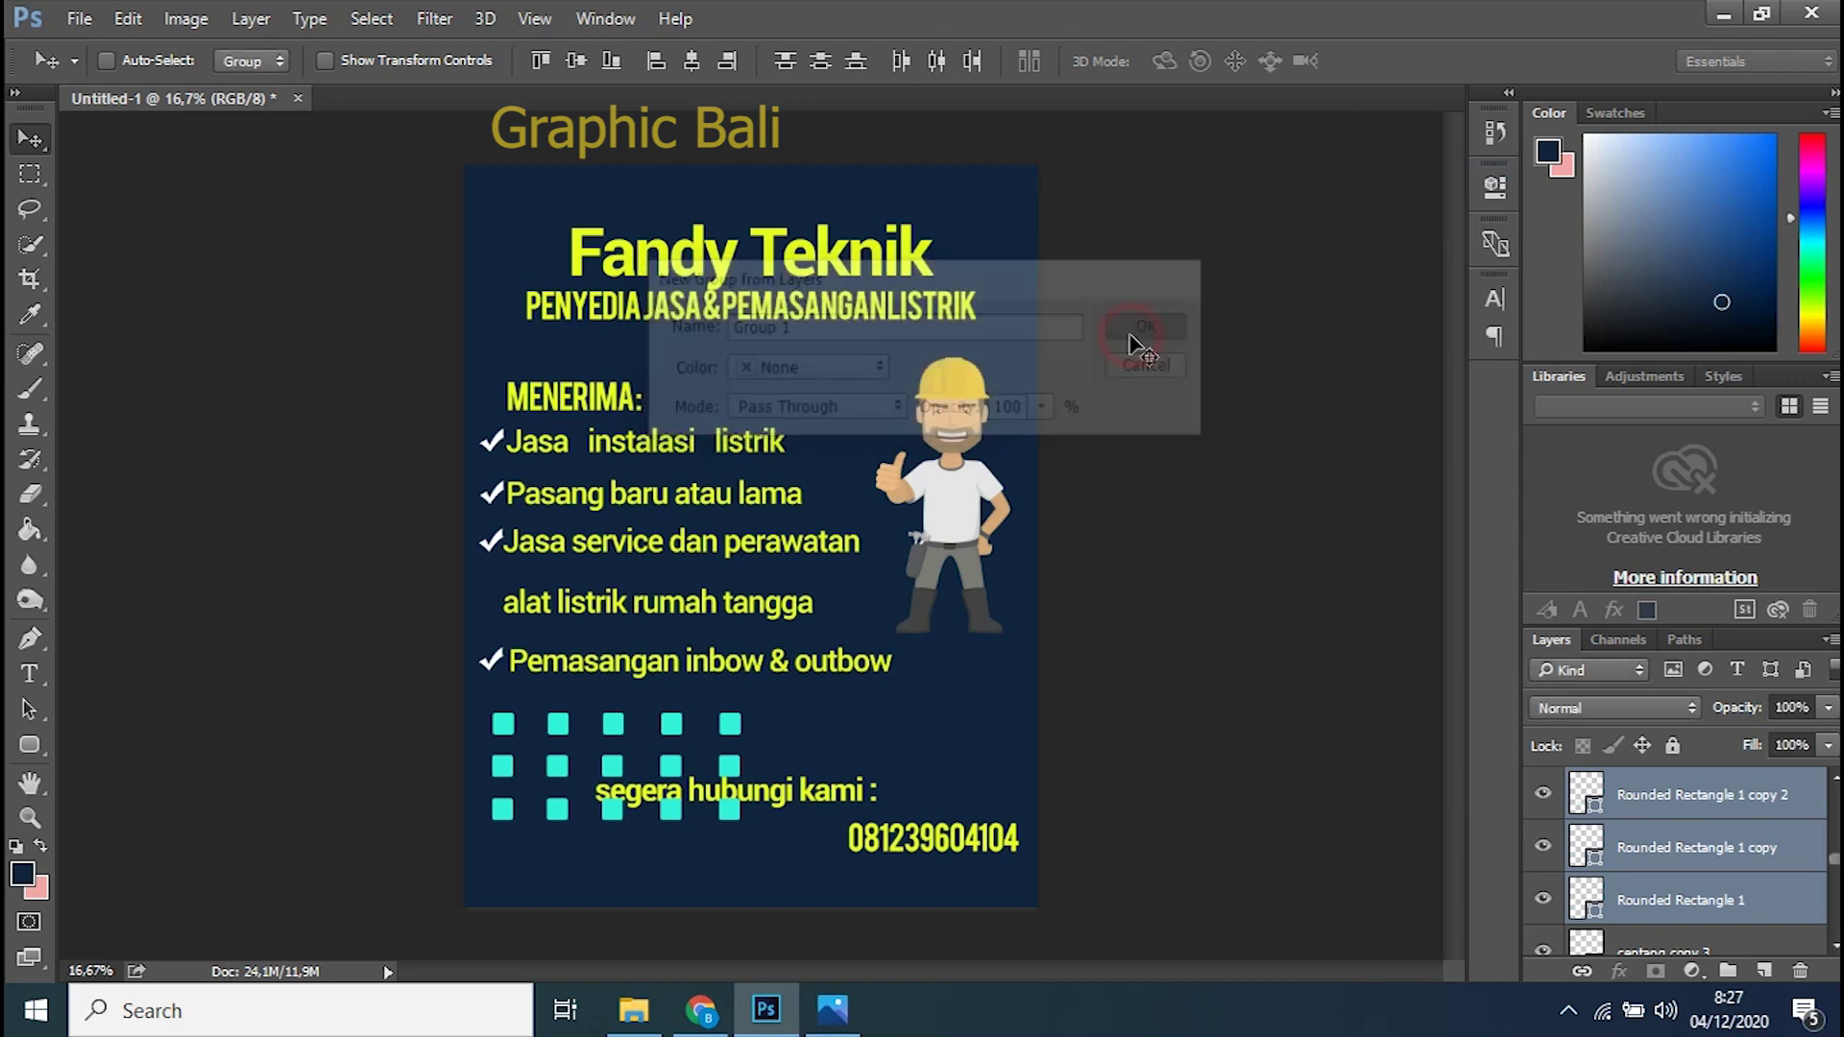
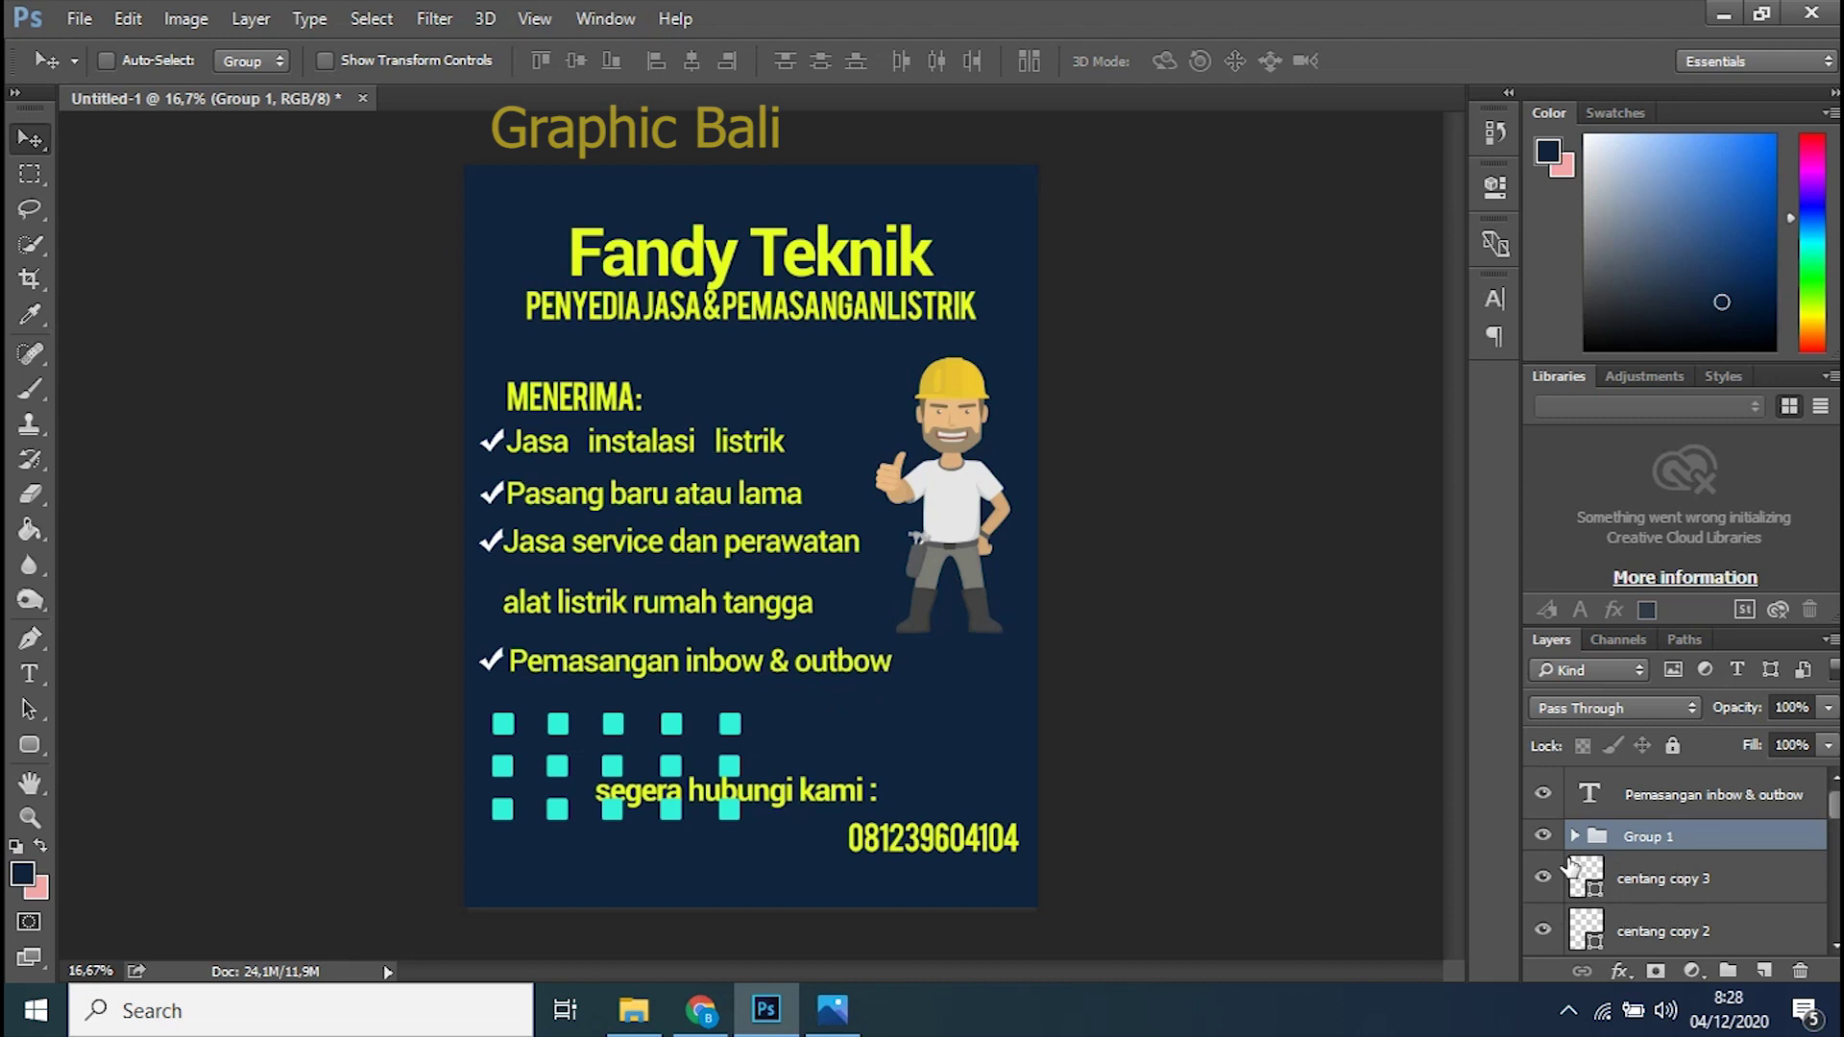
Step: Browse the Layers panel, selecting the Penyedia Jasa and Jasa instalasi listrik text layers
{"action": "left_click", "coordinate": [1653, 890]}
{"action": "scroll", "coordinate": [1658, 886], "scroll_direction": "down", "scroll_amount": 2}
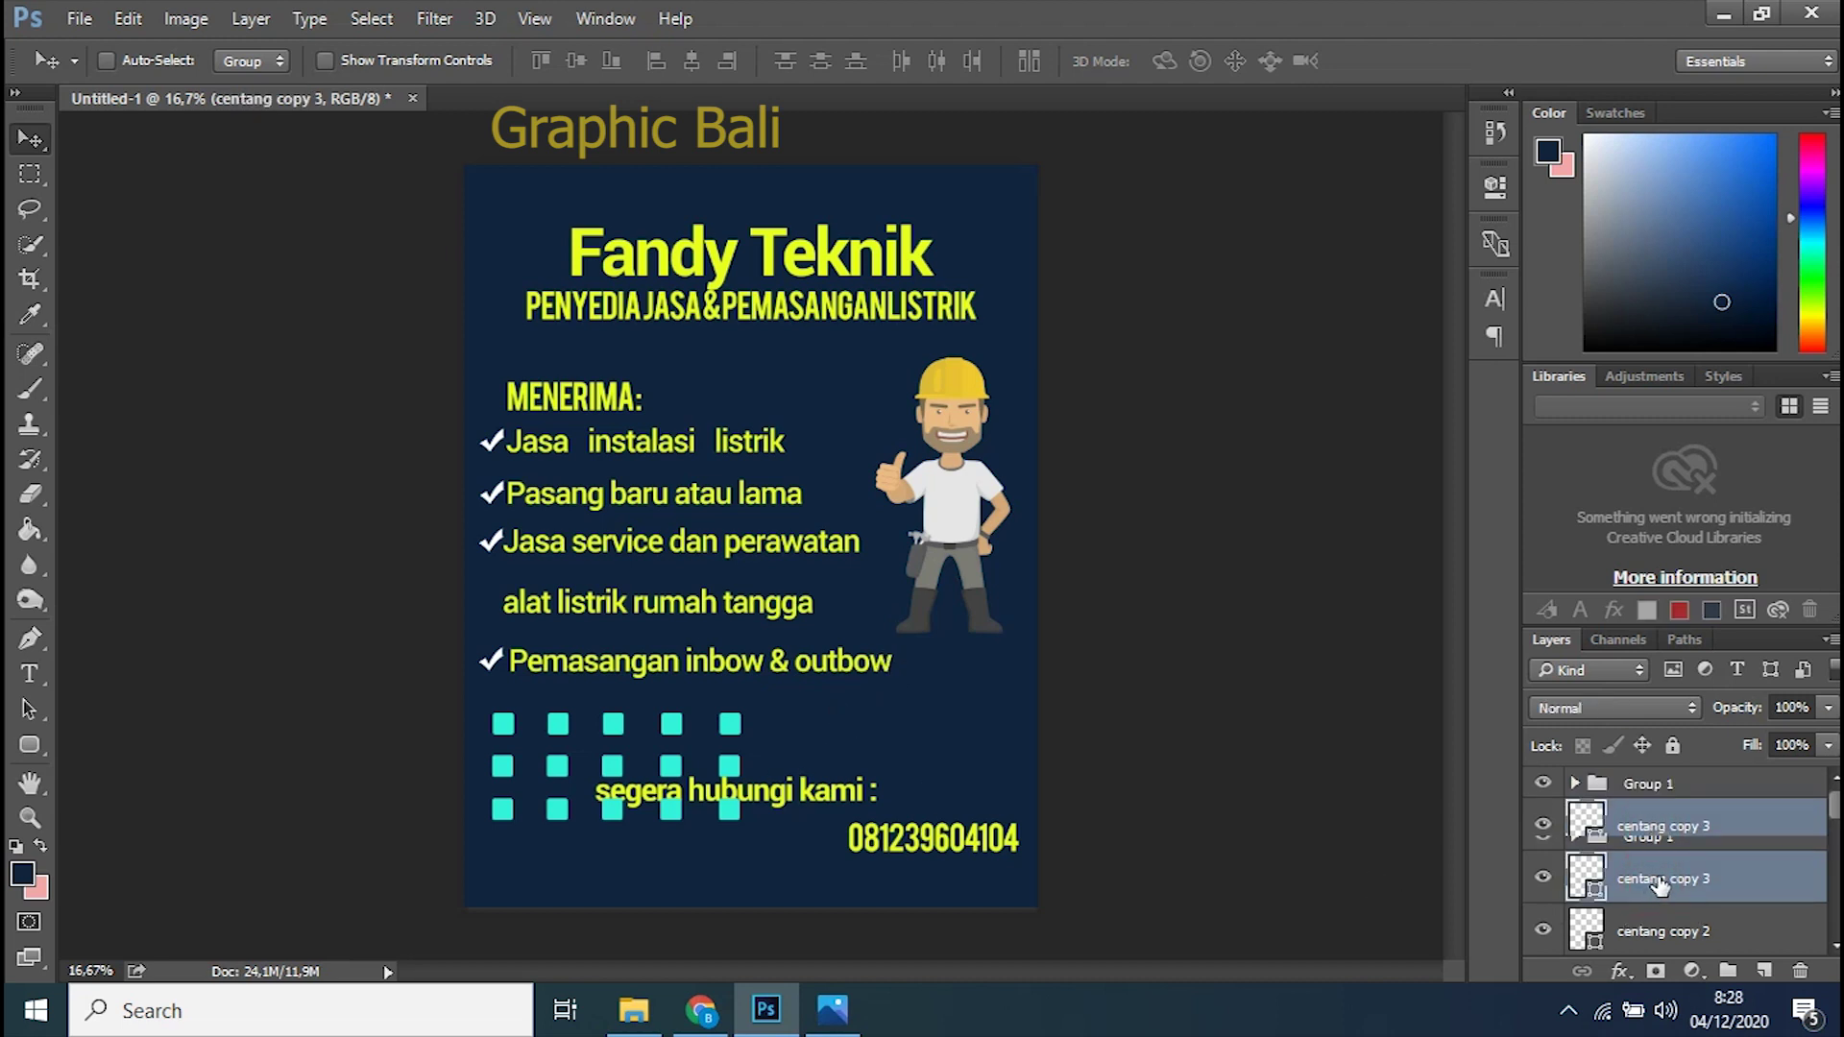
{"action": "scroll", "coordinate": [1660, 884], "scroll_direction": "down", "scroll_amount": 3}
{"action": "scroll", "coordinate": [1664, 881], "scroll_direction": "down", "scroll_amount": 2}
{"action": "scroll", "coordinate": [1663, 881], "scroll_direction": "down", "scroll_amount": 1}
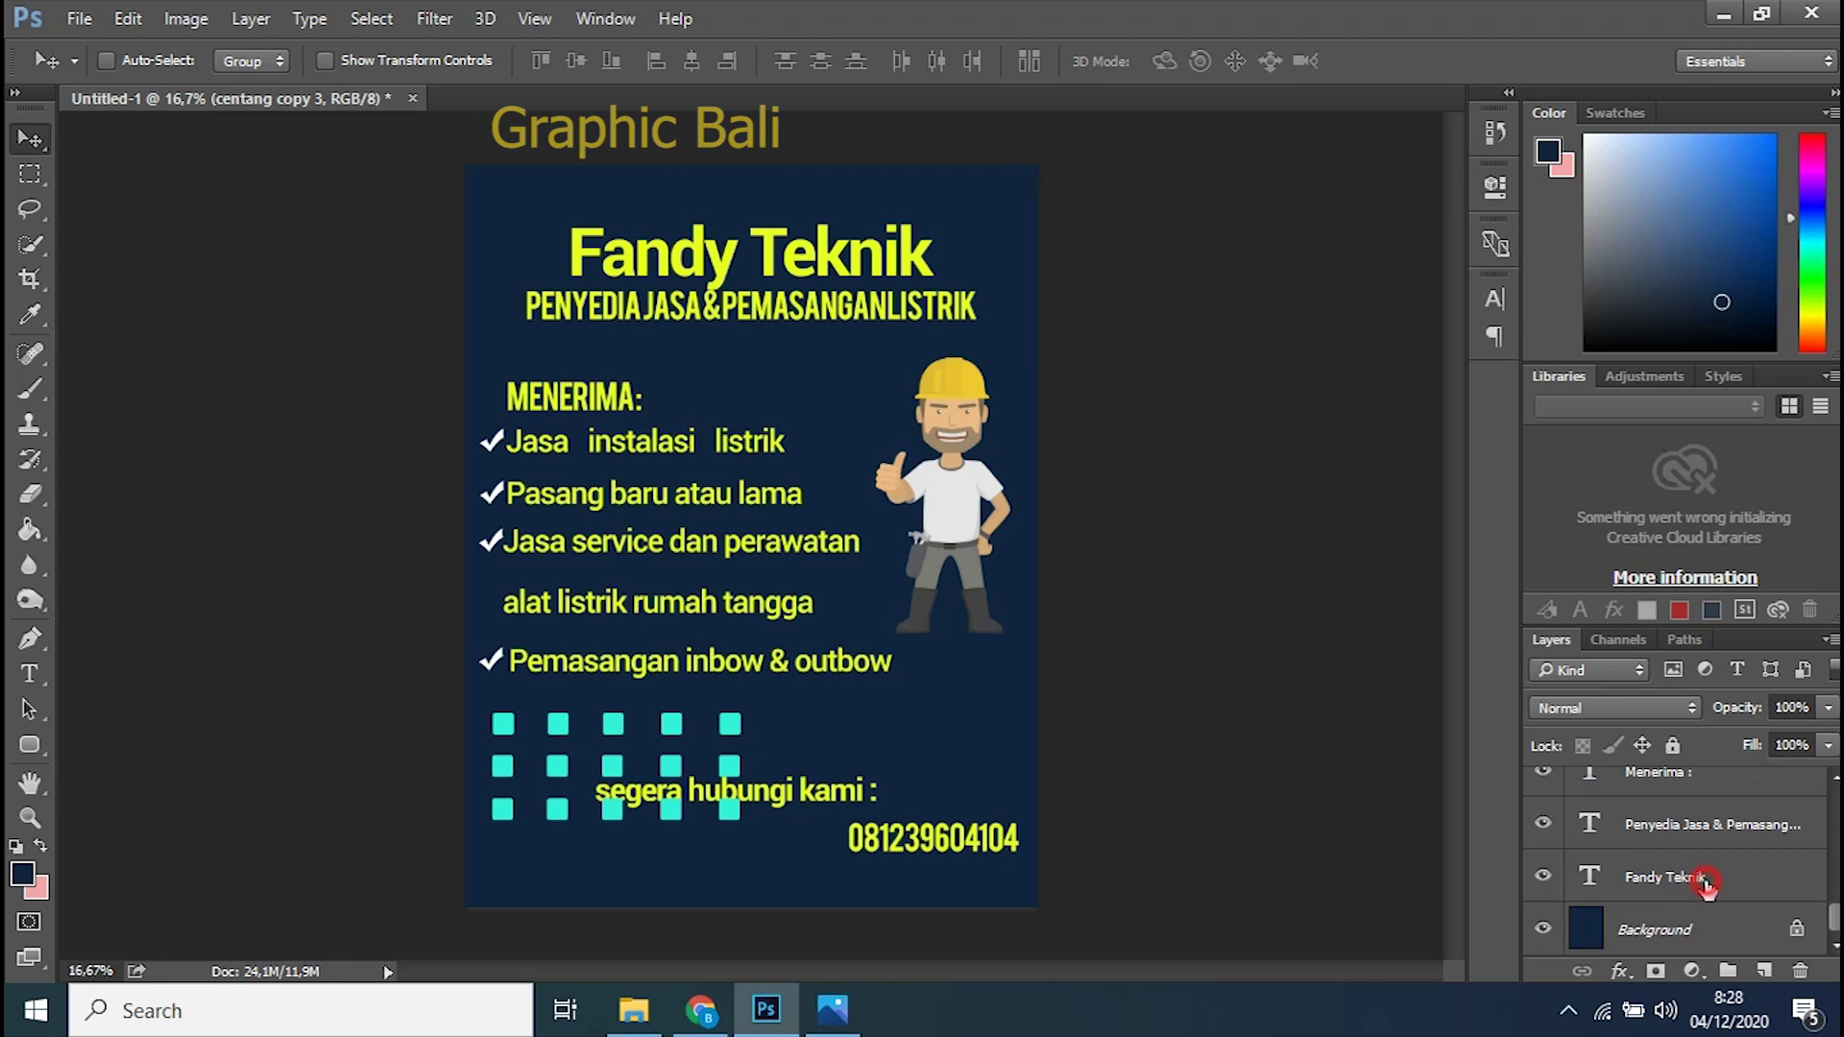
{"action": "left_click", "coordinate": [1705, 882], "text": "shift"}
{"action": "left_click", "coordinate": [1709, 837]}
{"action": "scroll", "coordinate": [1709, 838], "scroll_direction": "up", "scroll_amount": 2}
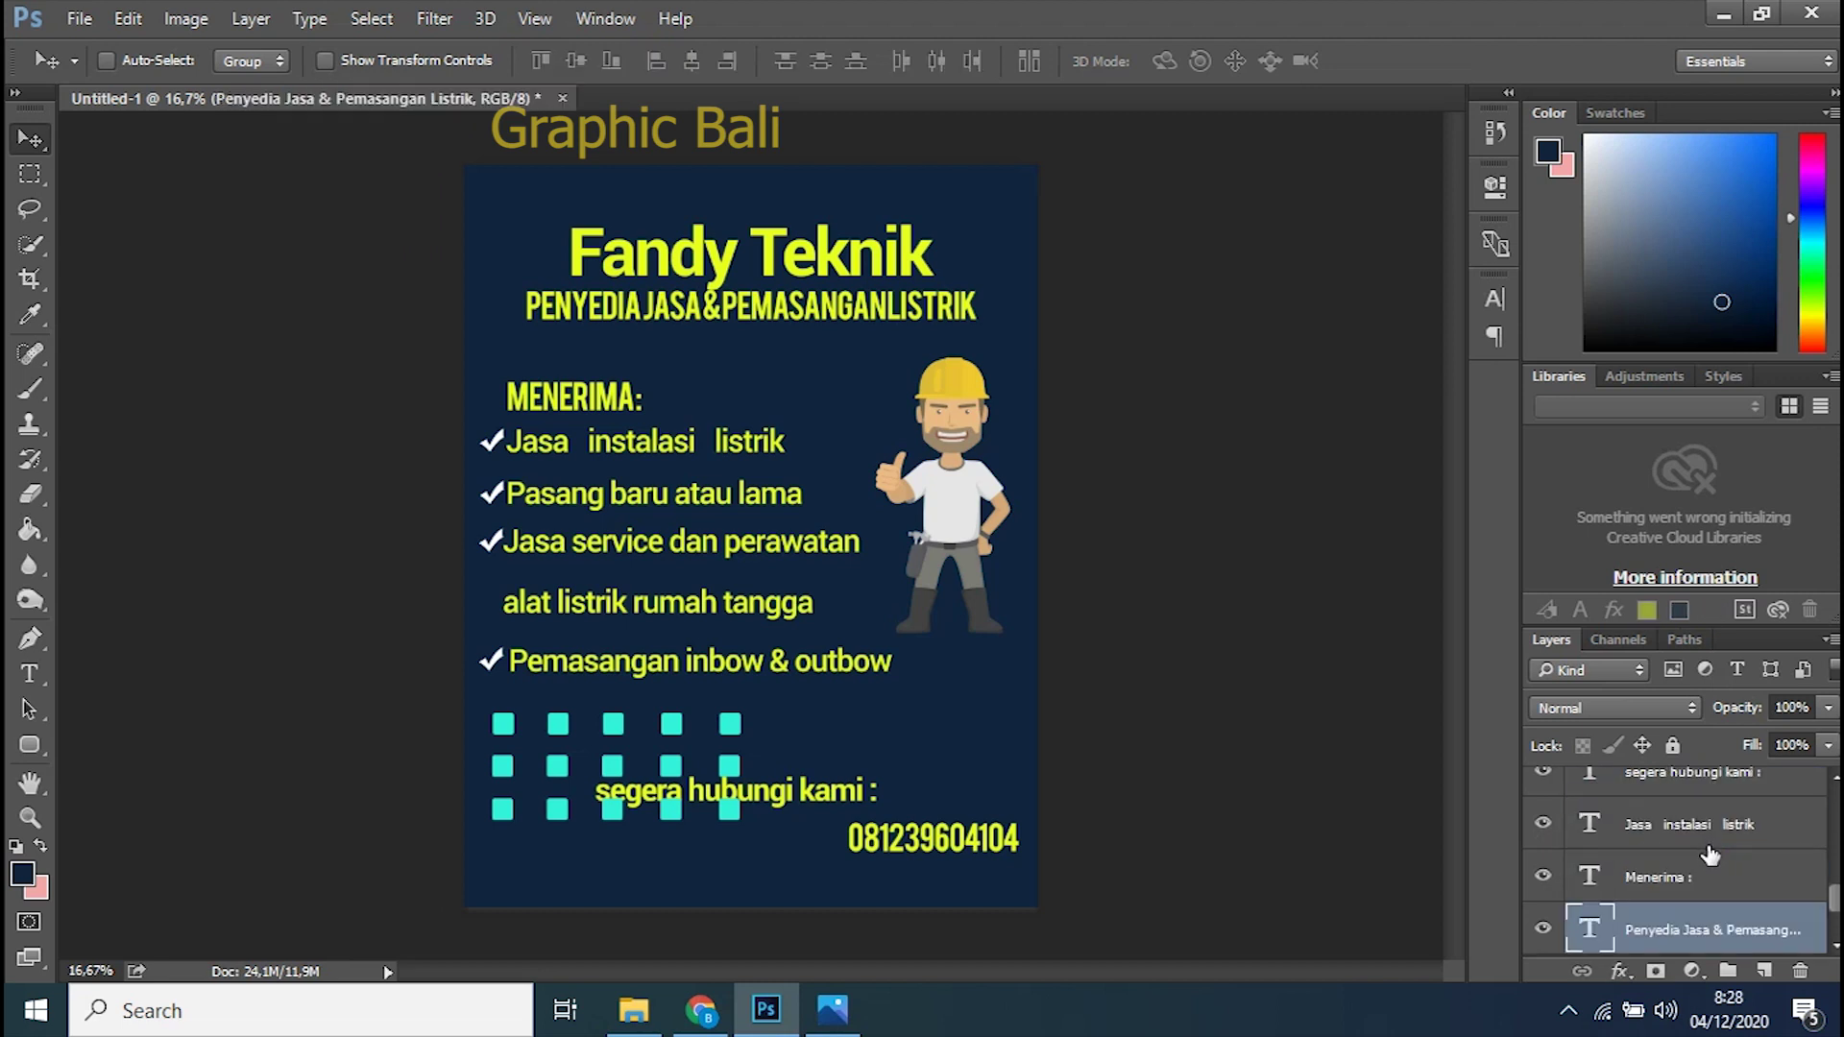
{"action": "left_click", "coordinate": [1715, 836]}
{"action": "scroll", "coordinate": [1716, 843], "scroll_direction": "up", "scroll_amount": 2}
{"action": "scroll", "coordinate": [1710, 843], "scroll_direction": "up", "scroll_amount": 1}
{"action": "scroll", "coordinate": [1705, 842], "scroll_direction": "up", "scroll_amount": 1}
{"action": "scroll", "coordinate": [1699, 841], "scroll_direction": "up", "scroll_amount": 1}
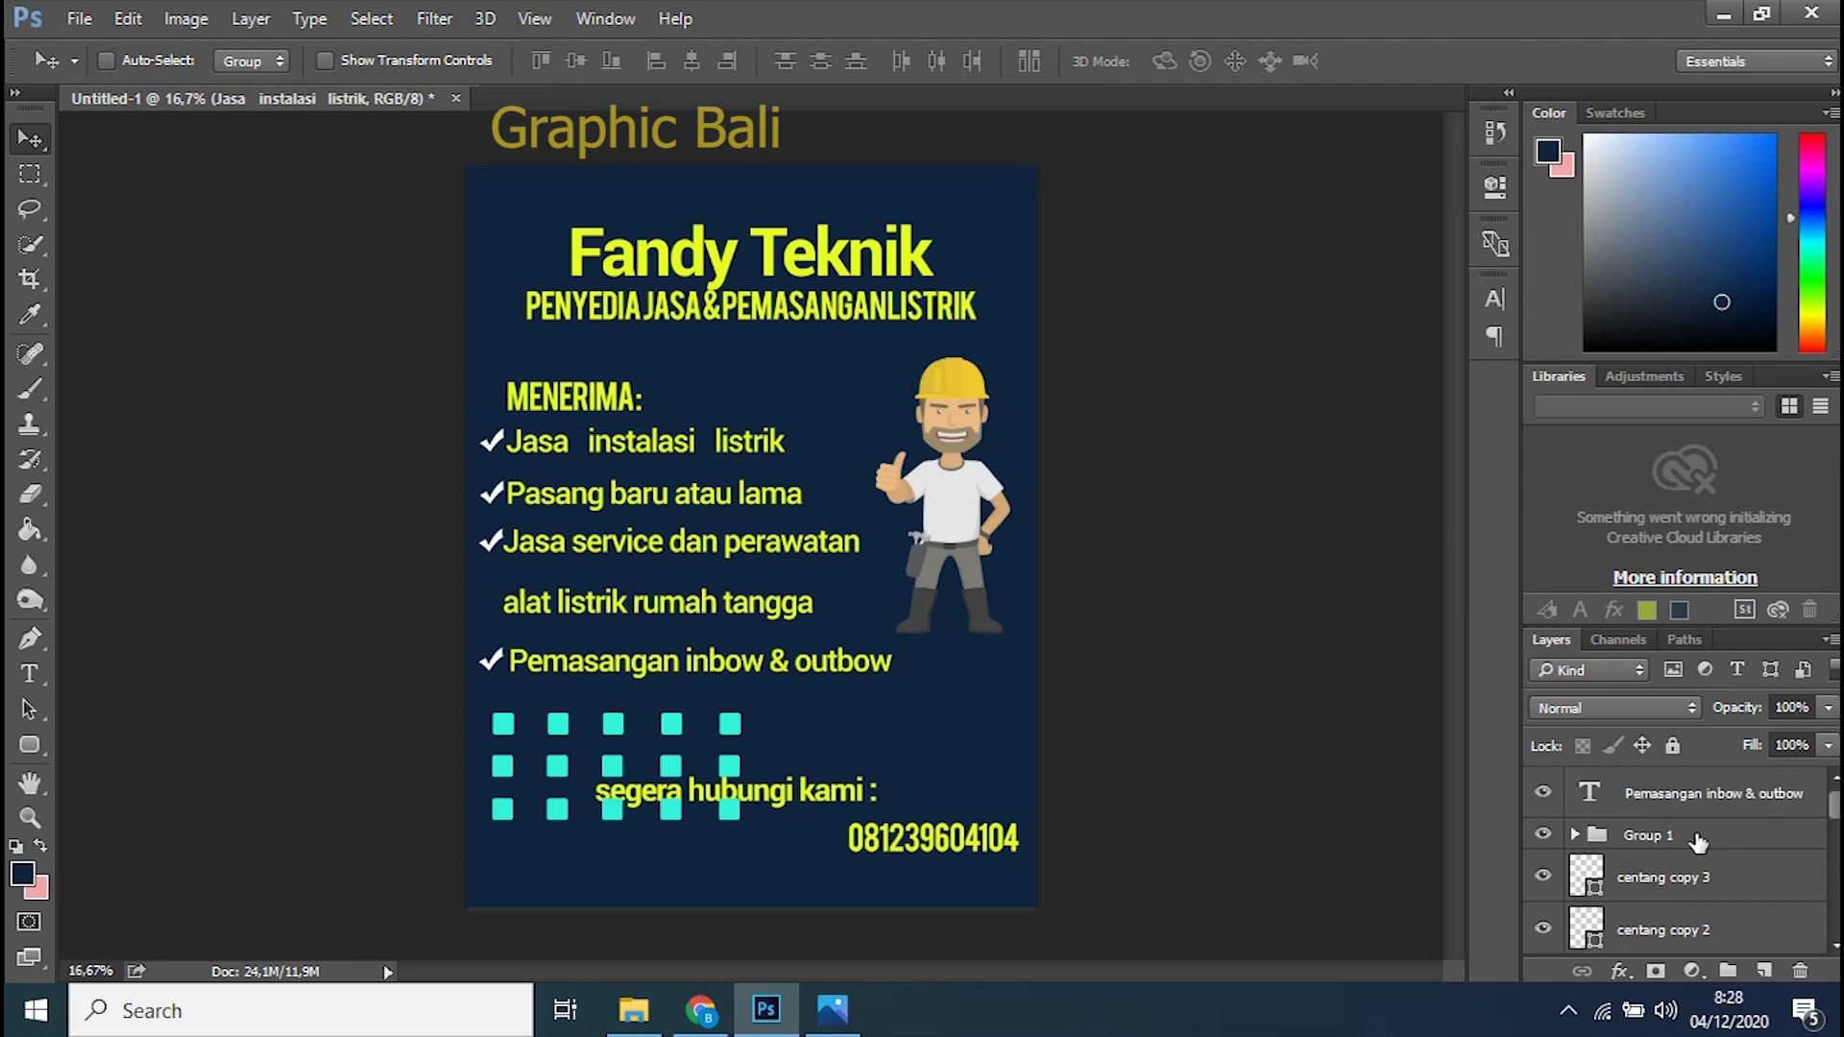
Step: Group the centang copy 3 and centang copy 2 checkmark layers as Group 2
{"action": "left_click", "coordinate": [1681, 888], "text": "shift"}
{"action": "right_click", "coordinate": [1681, 888]}
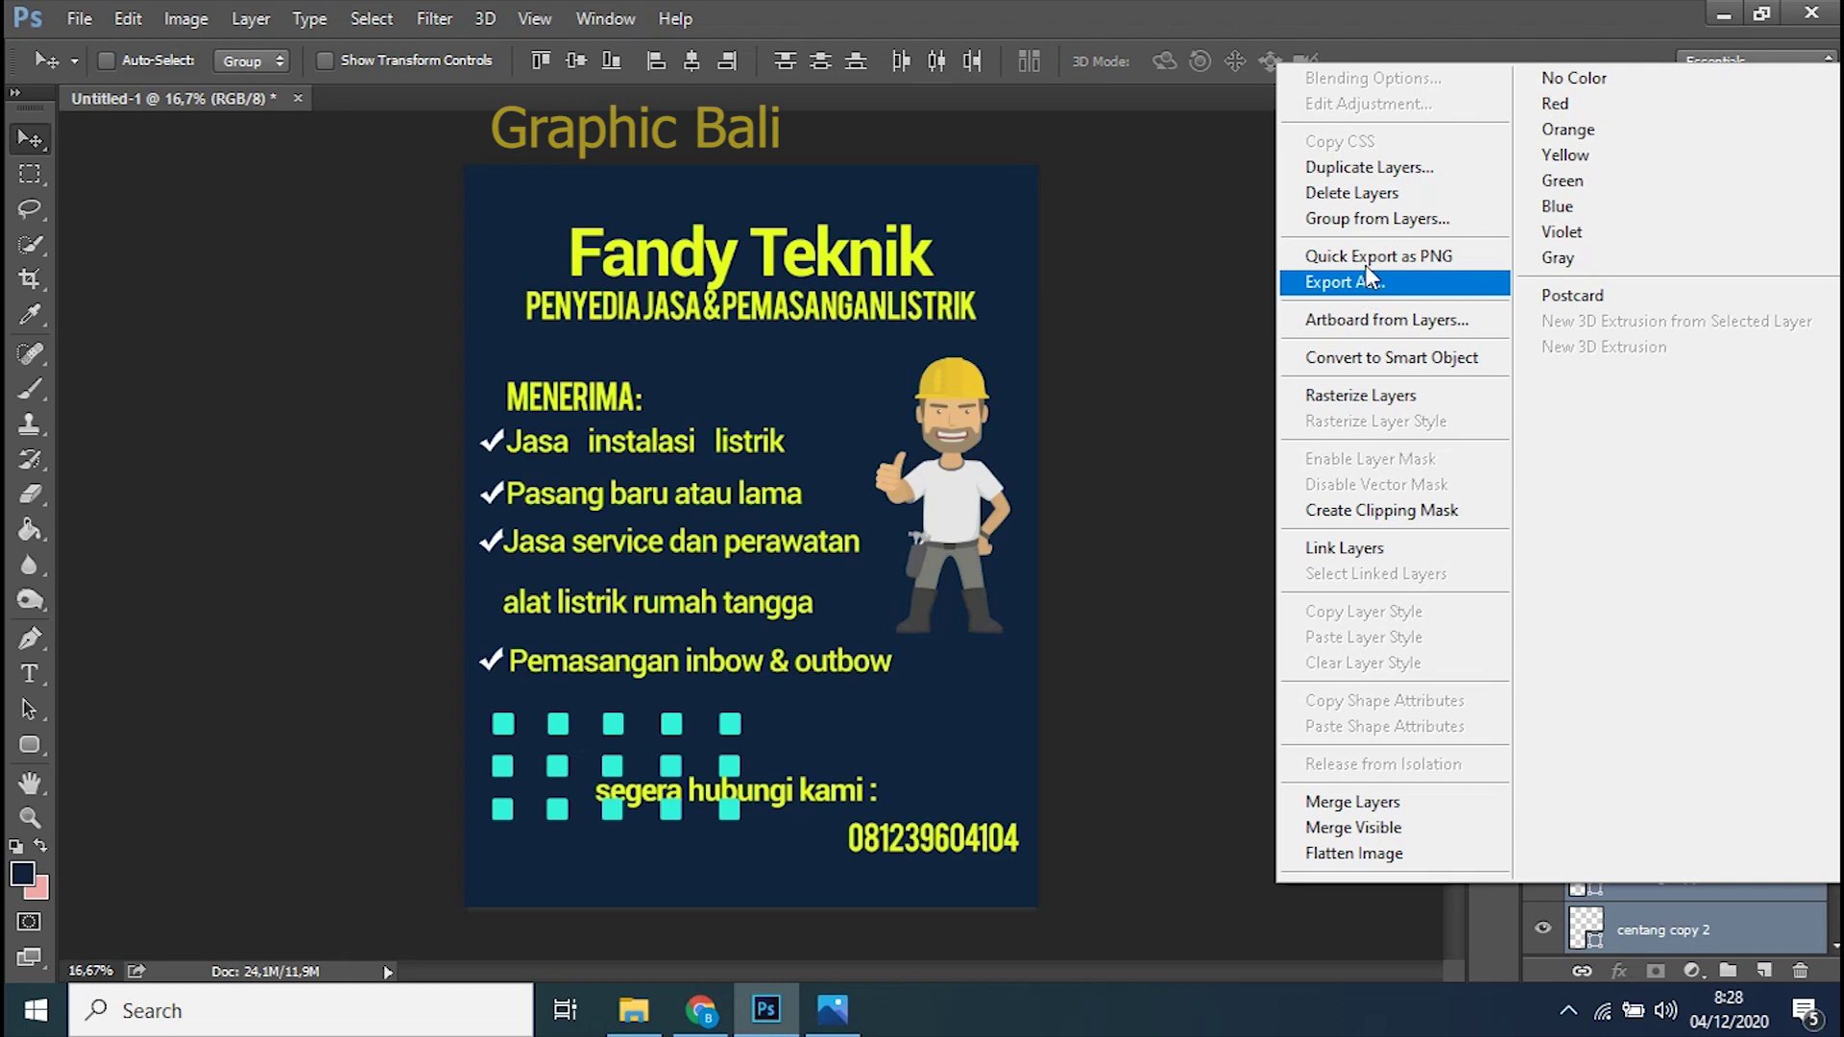
{"action": "left_click", "coordinate": [1374, 218]}
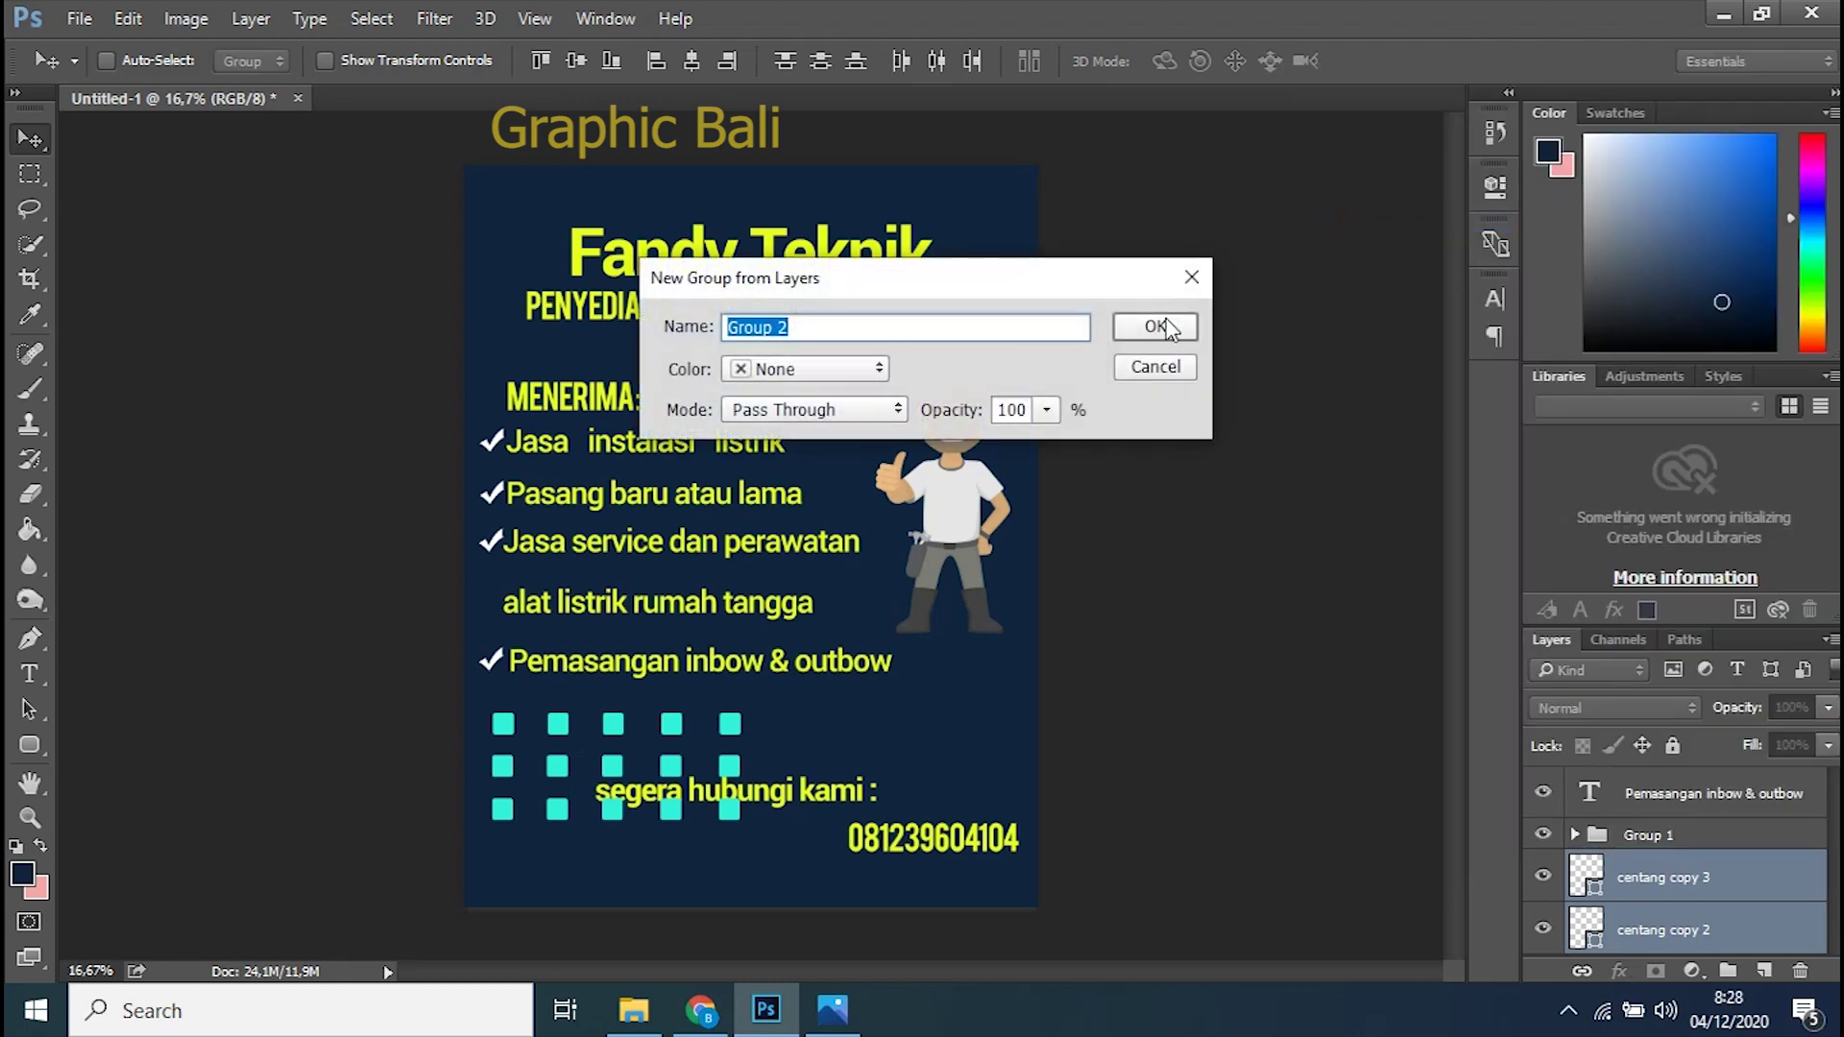
{"action": "left_click", "coordinate": [1156, 327]}
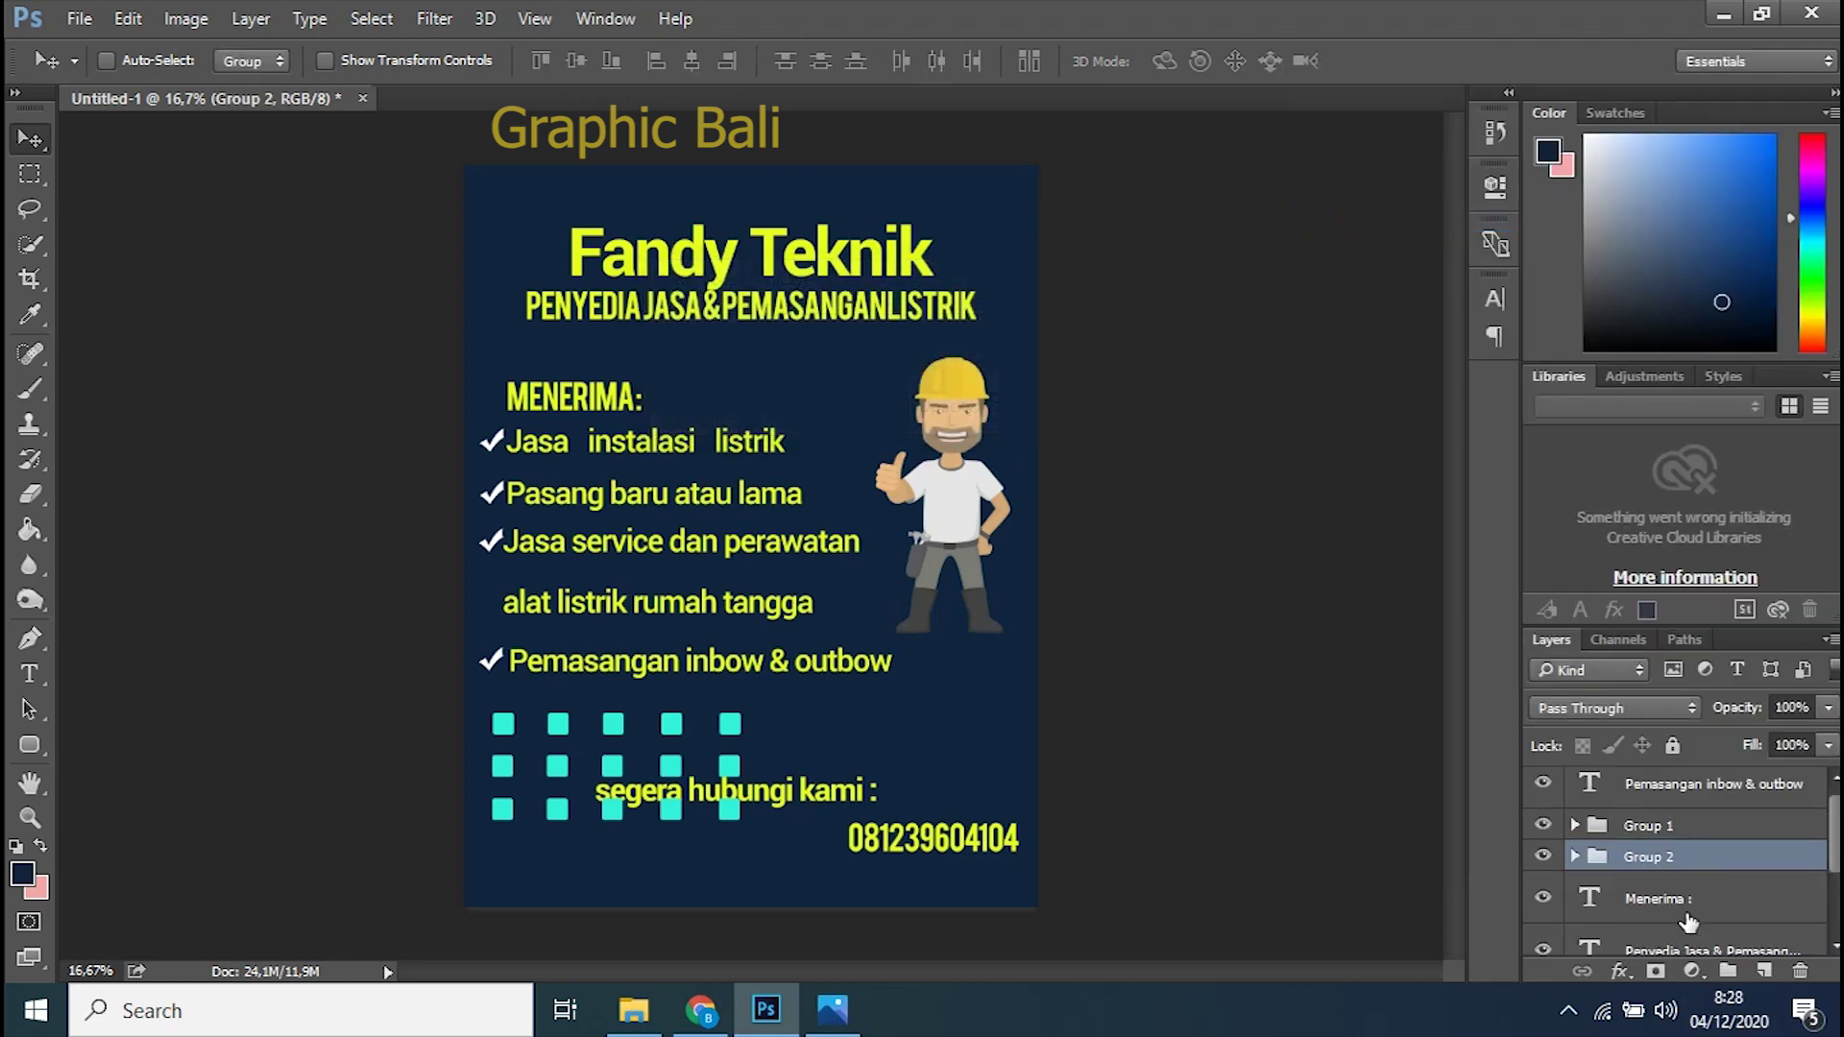
{"action": "left_click", "coordinate": [1689, 922]}
{"action": "scroll", "coordinate": [1691, 918], "scroll_direction": "down", "scroll_amount": 2}
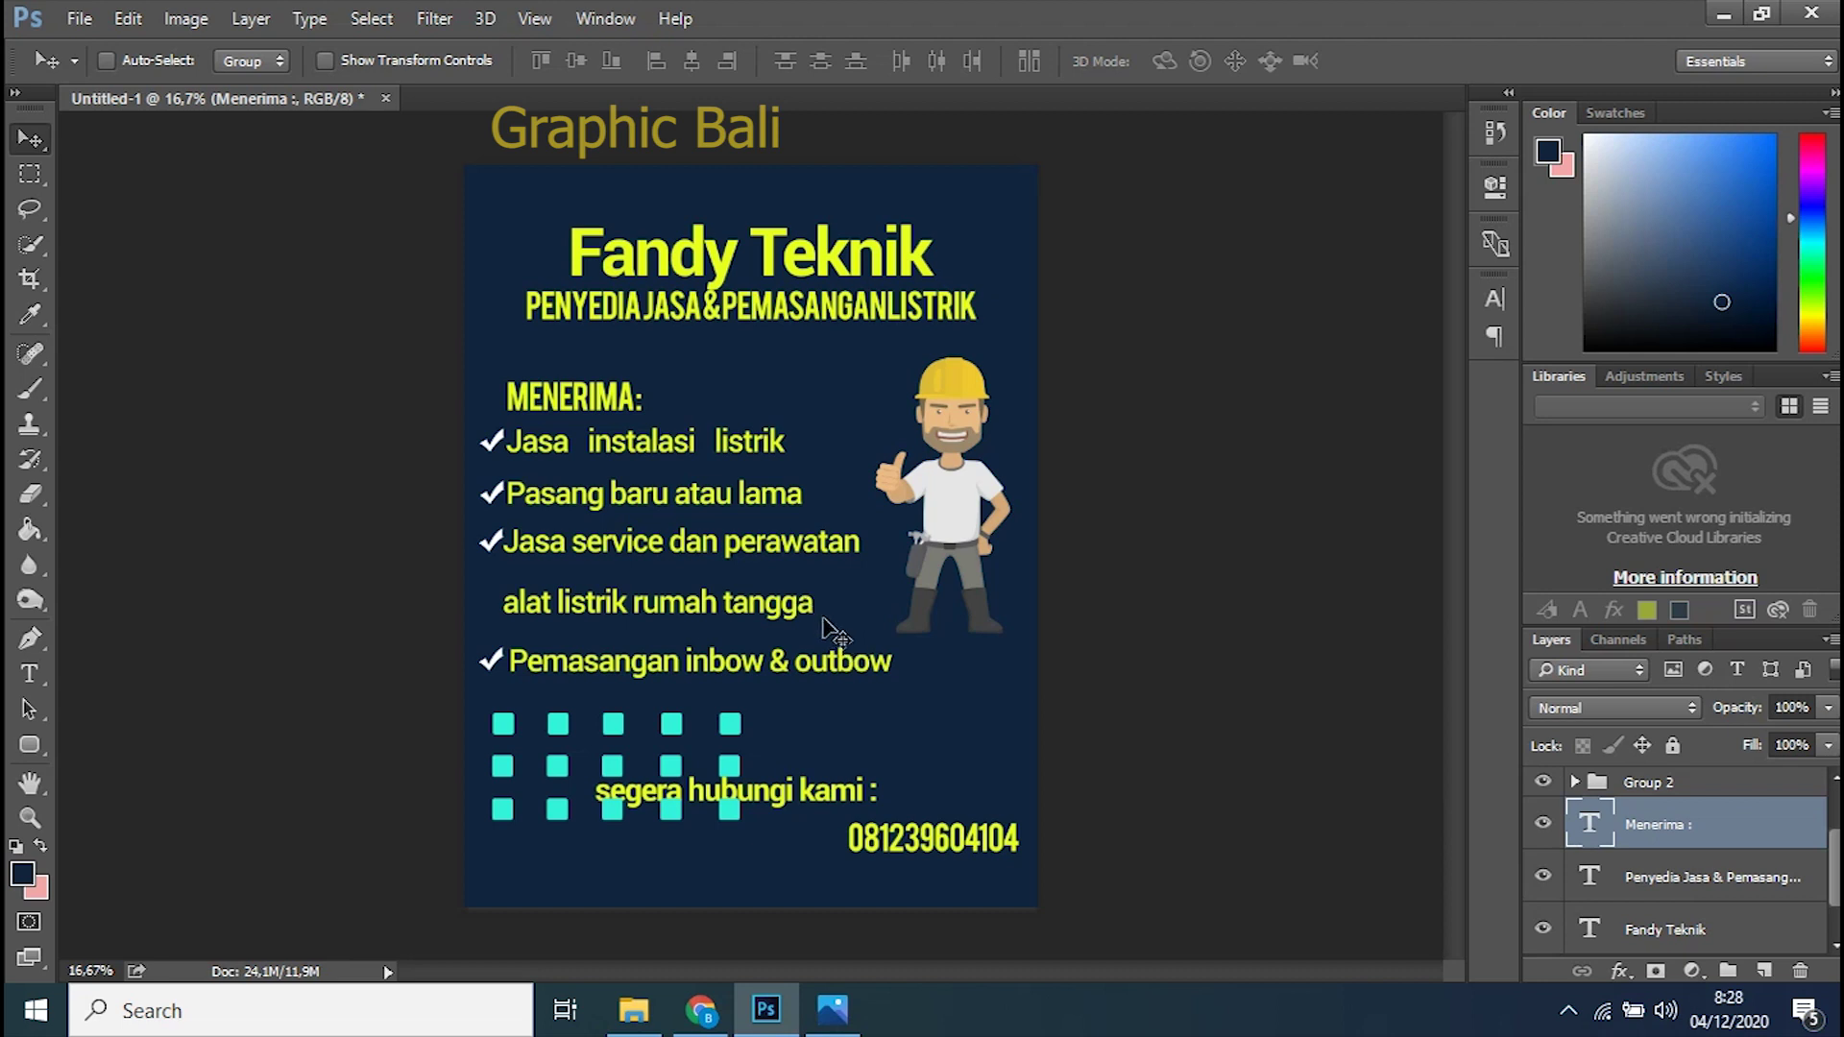
Step: Free-transform the Group 1 dot grid to about 51% and place it below the service list
{"action": "right_click", "coordinate": [715, 738]}
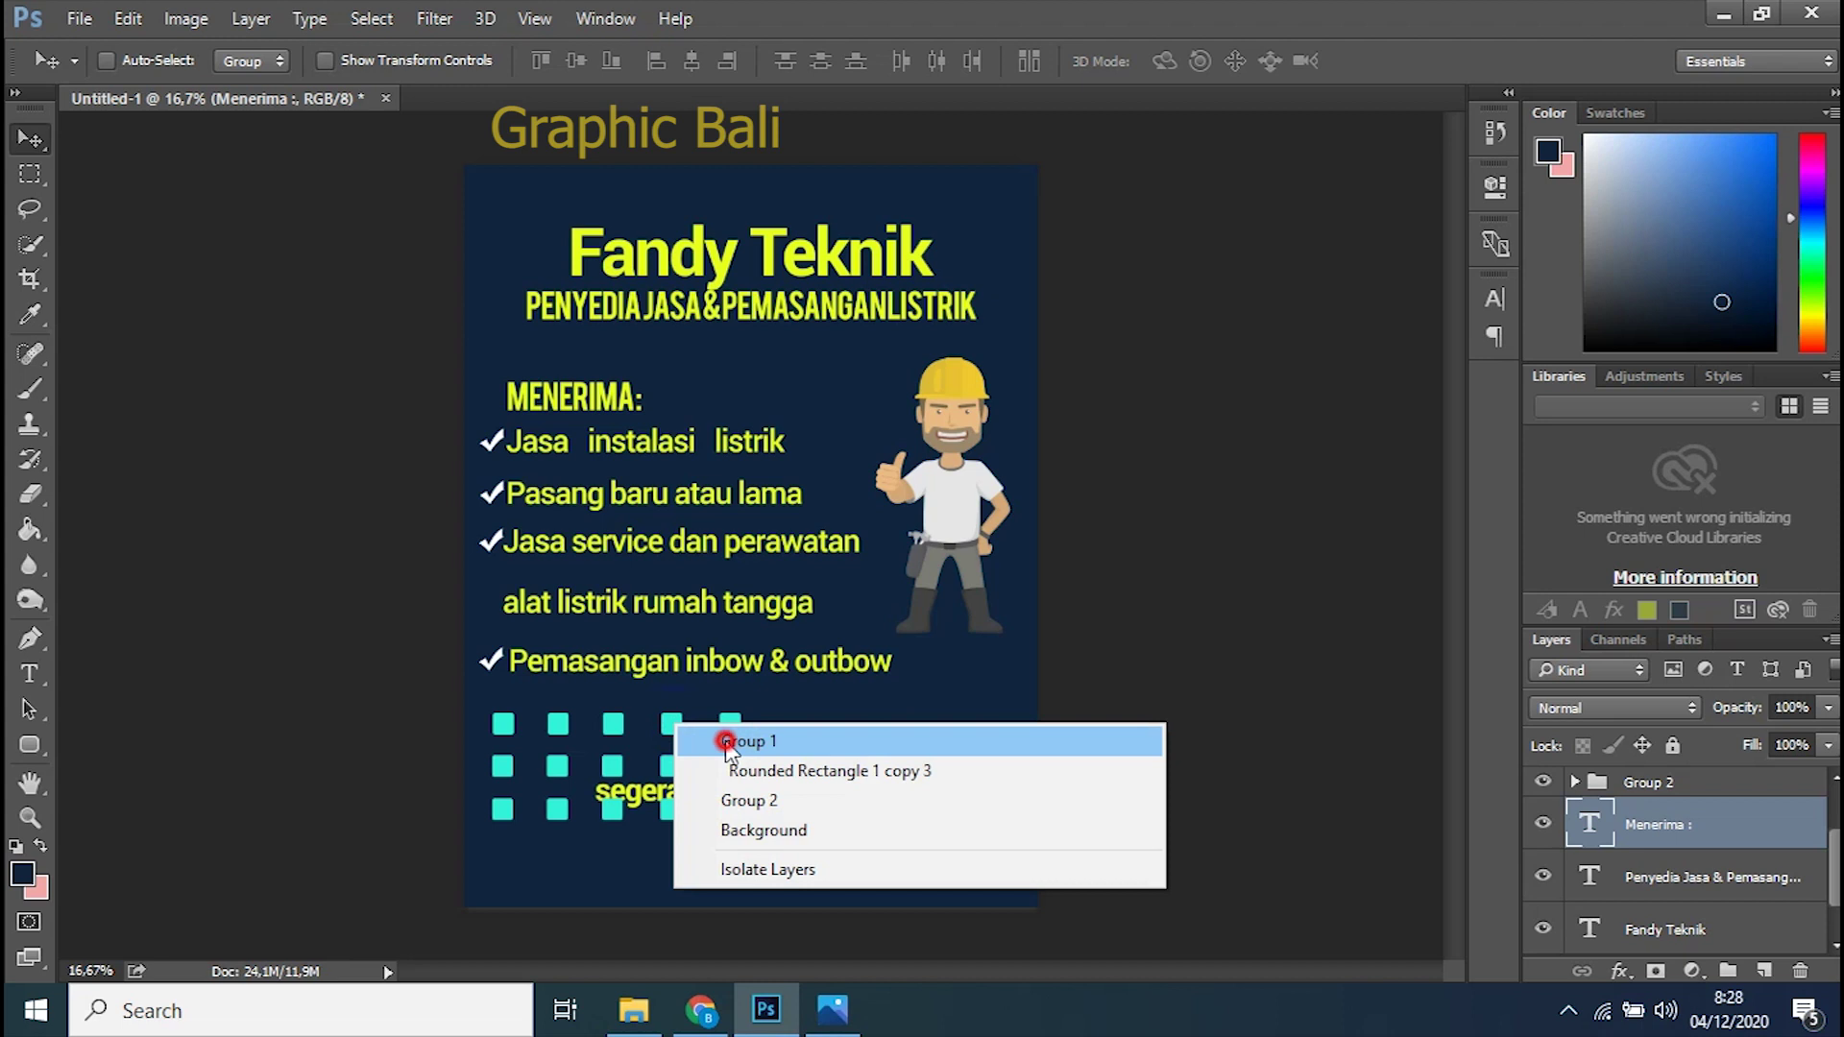
{"action": "left_click", "coordinate": [730, 741]}
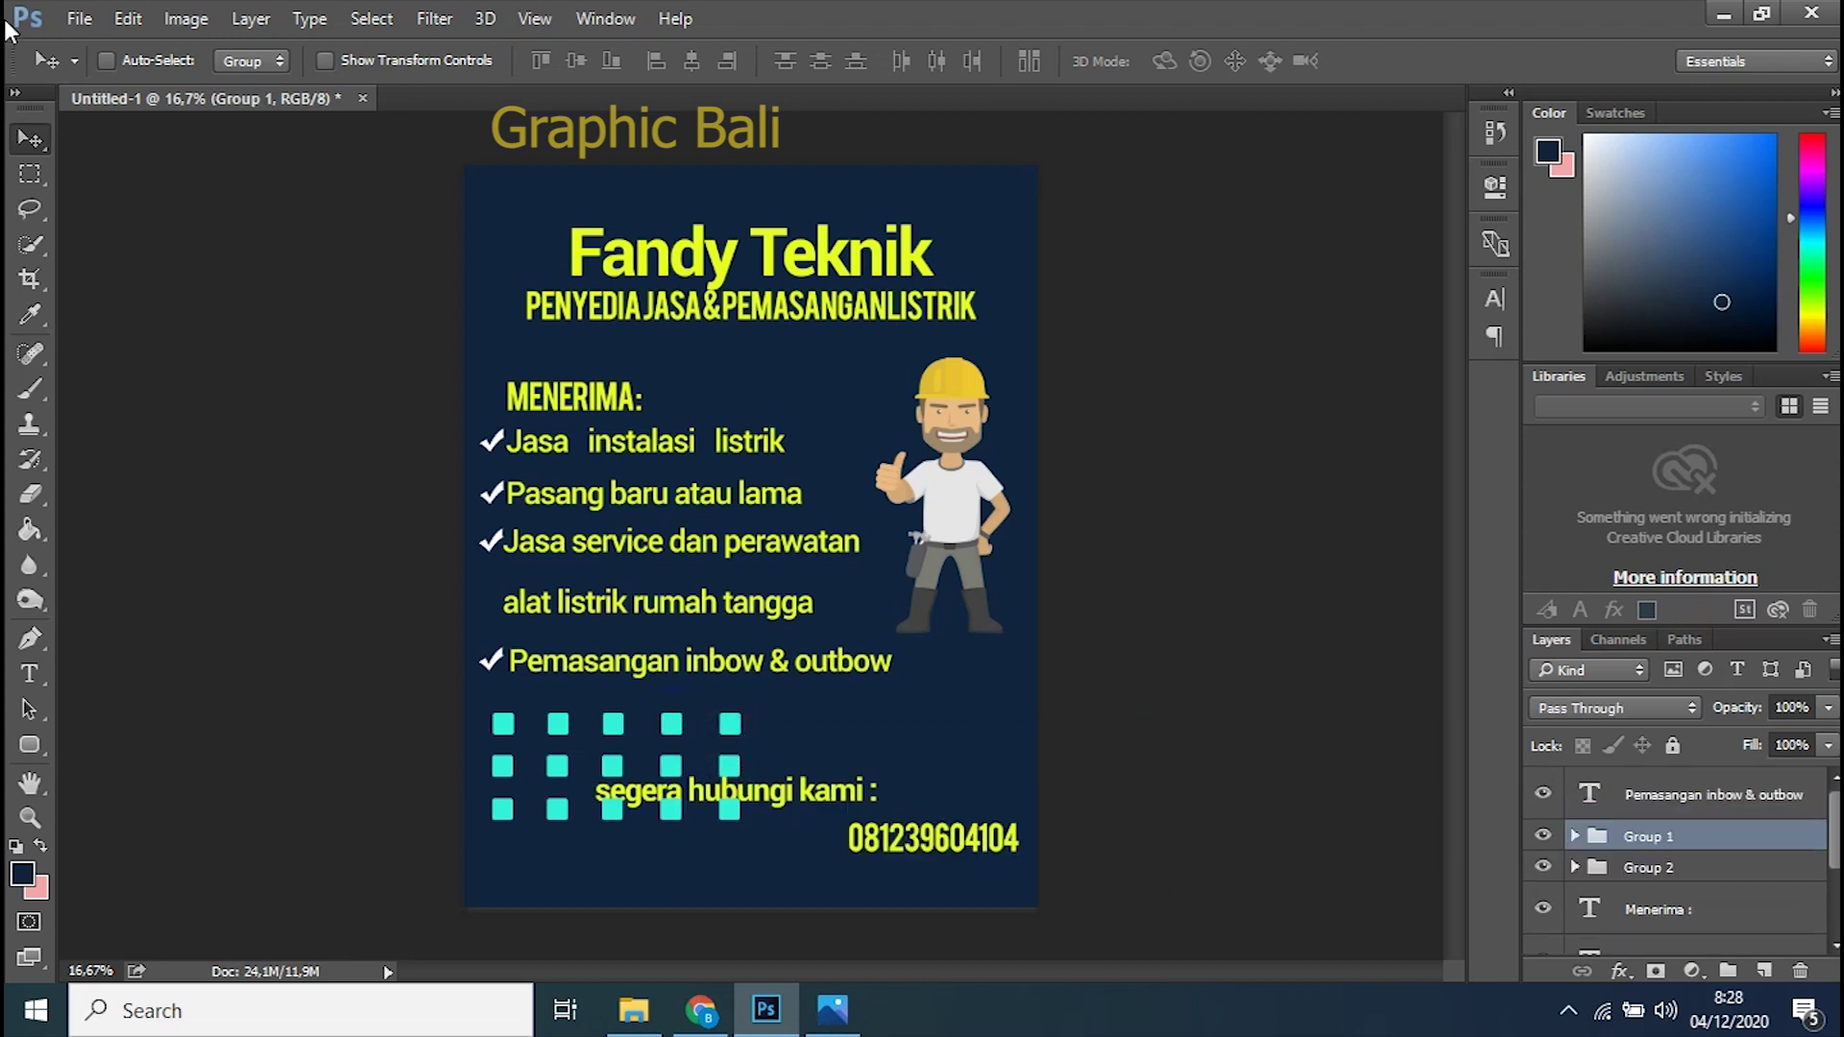
{"action": "left_click", "coordinate": [126, 19]}
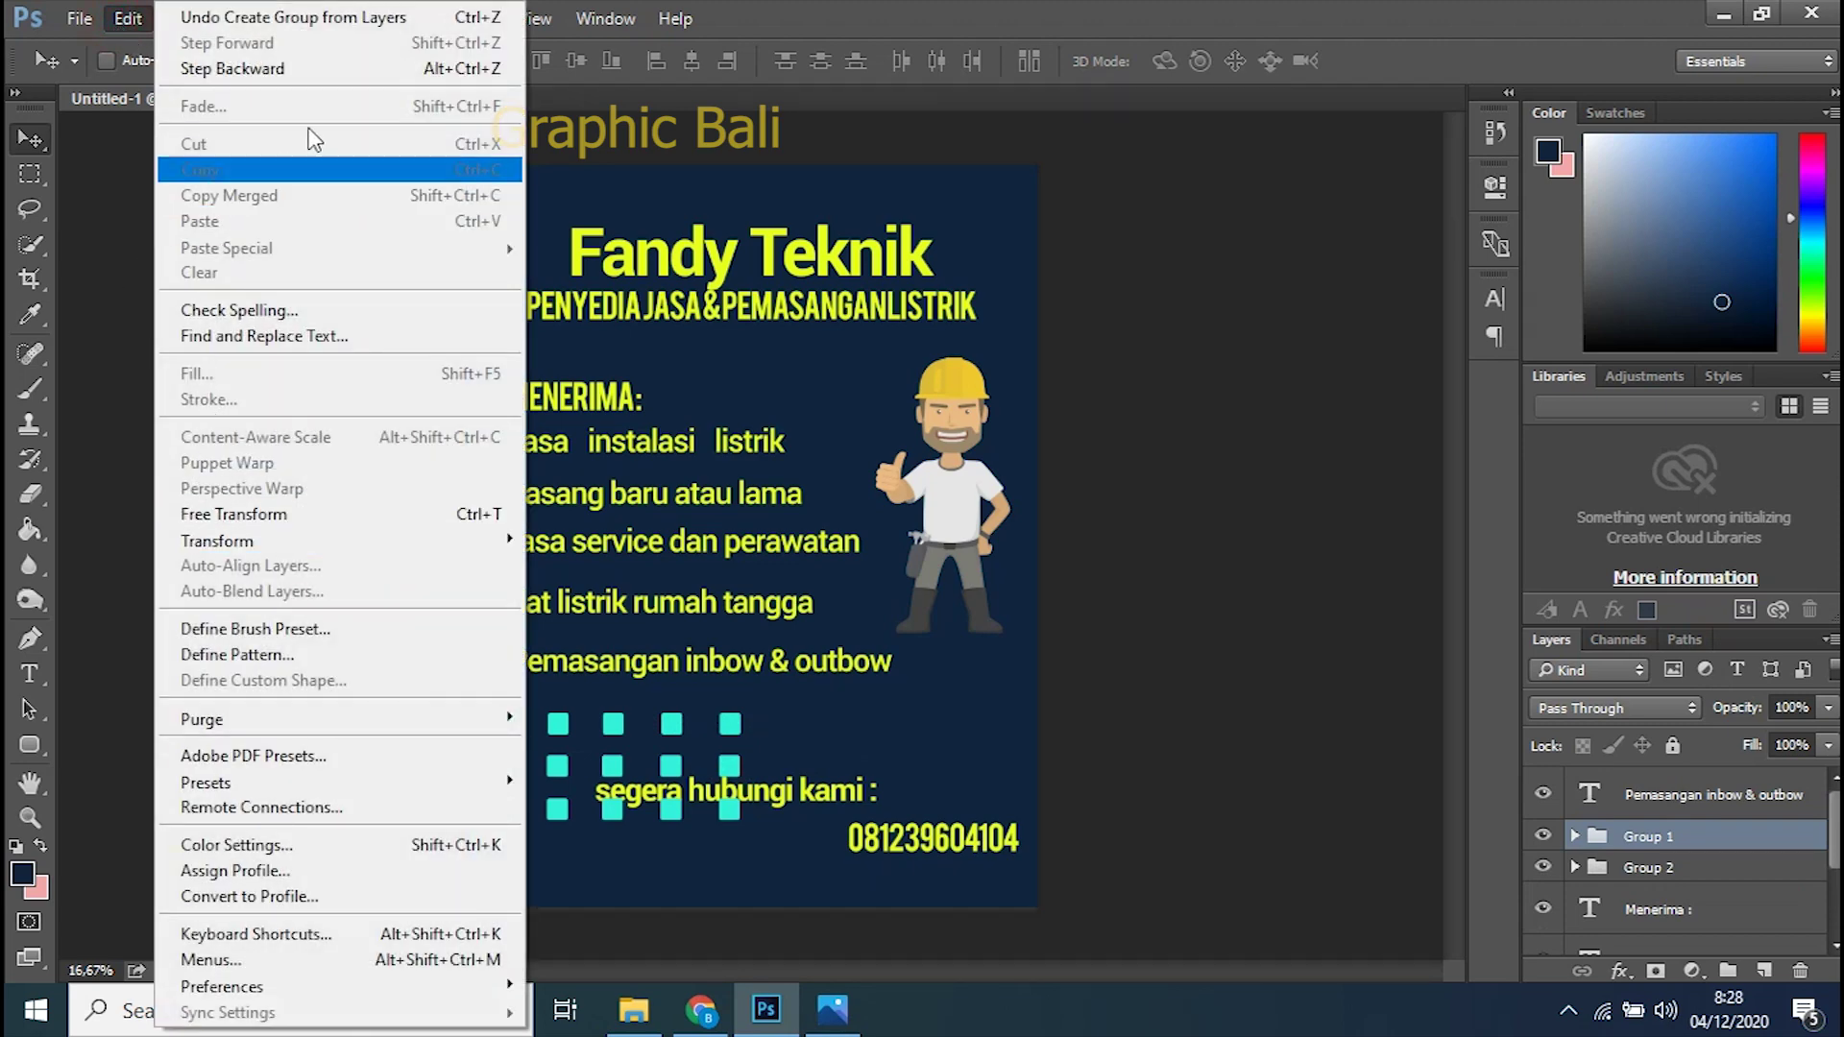
{"action": "left_click", "coordinate": [605, 19]}
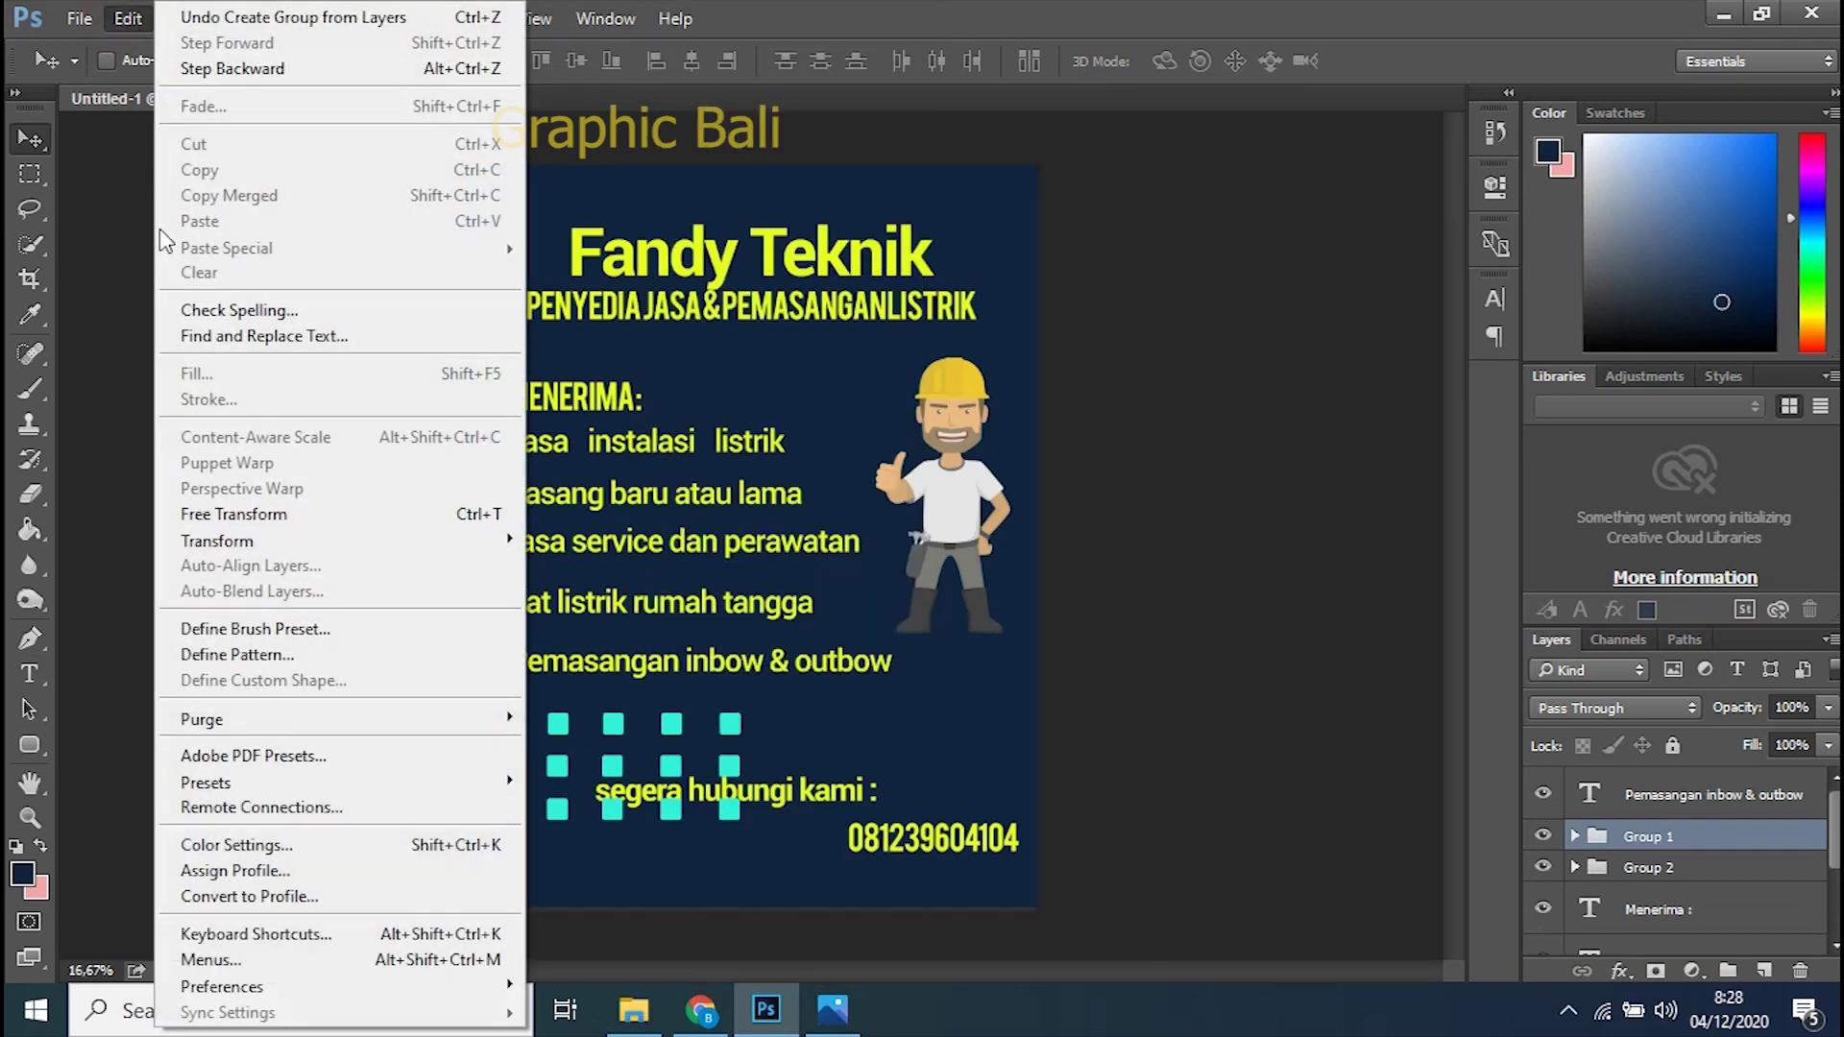
{"action": "mouse_move", "coordinate": [216, 540]}
{"action": "left_click", "coordinate": [413, 514]}
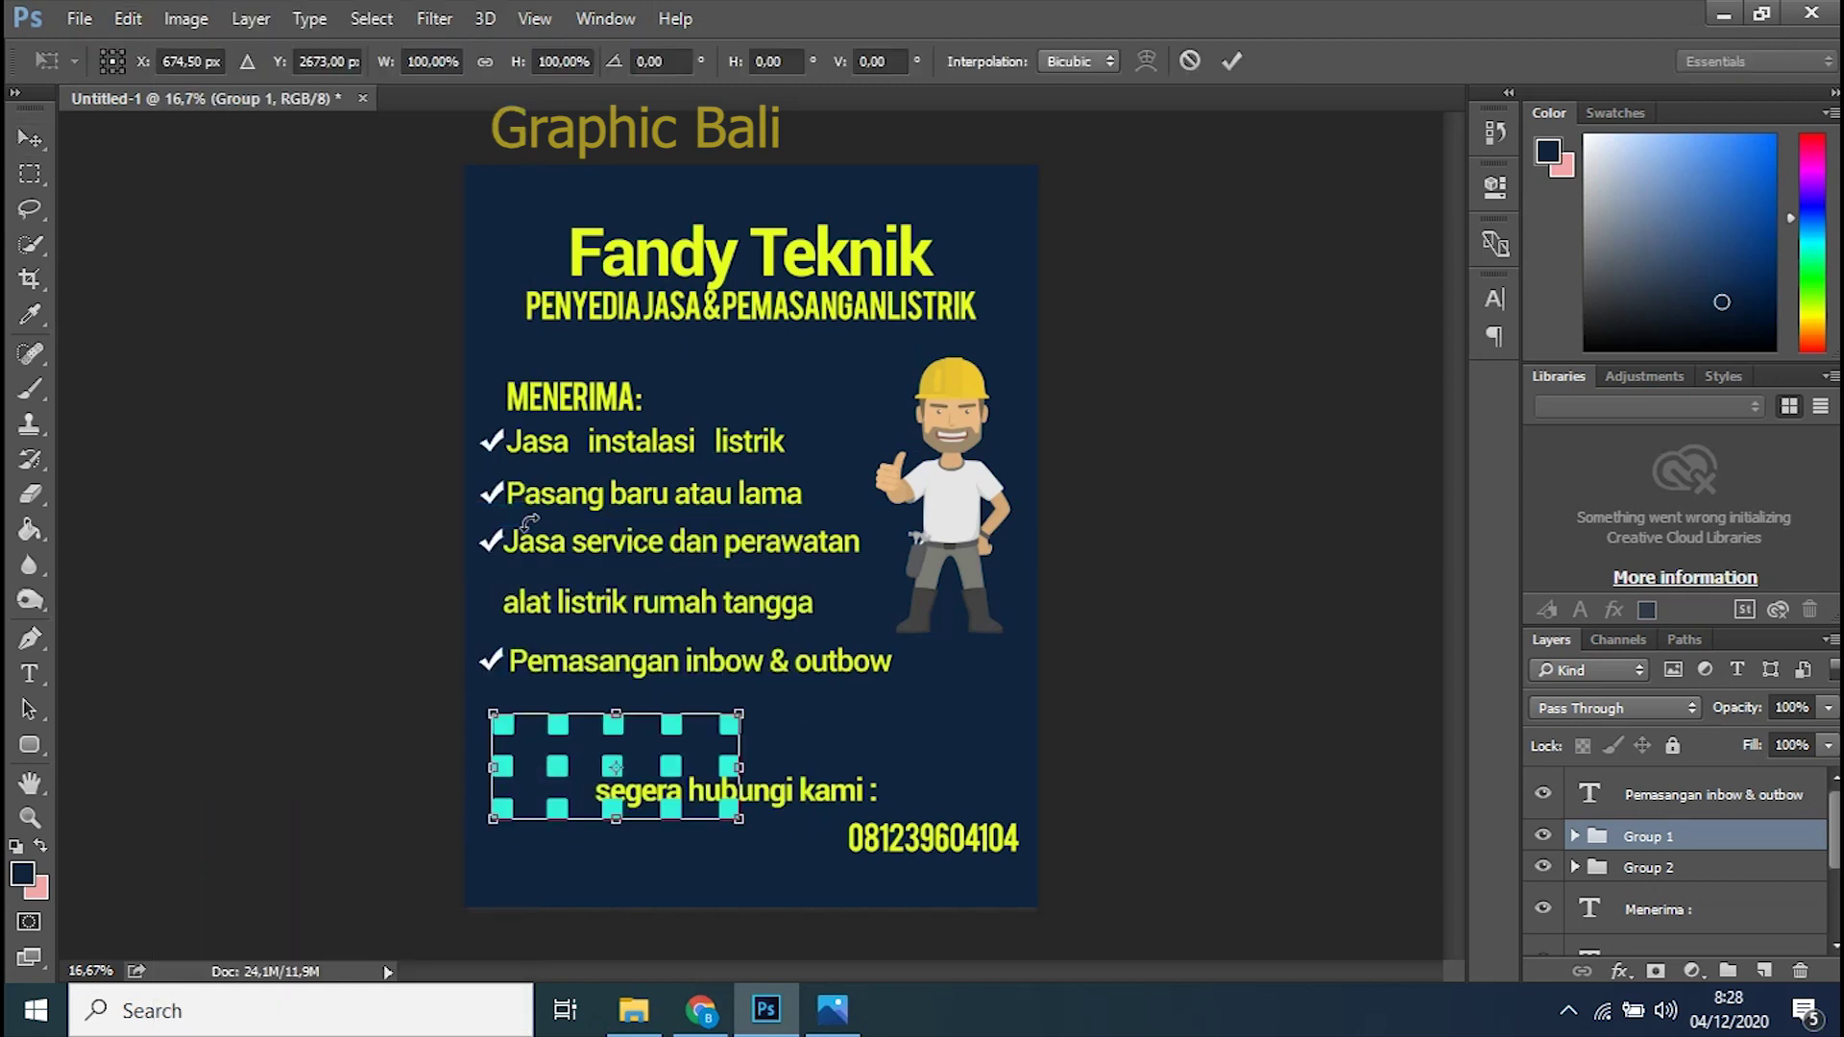
{"action": "mouse_move", "coordinate": [741, 819]}
{"action": "left_mouse_down"}
{"action": "mouse_move", "coordinate": [608, 758]}
{"action": "mouse_move", "coordinate": [602, 727]}
{"action": "left_mouse_up"}
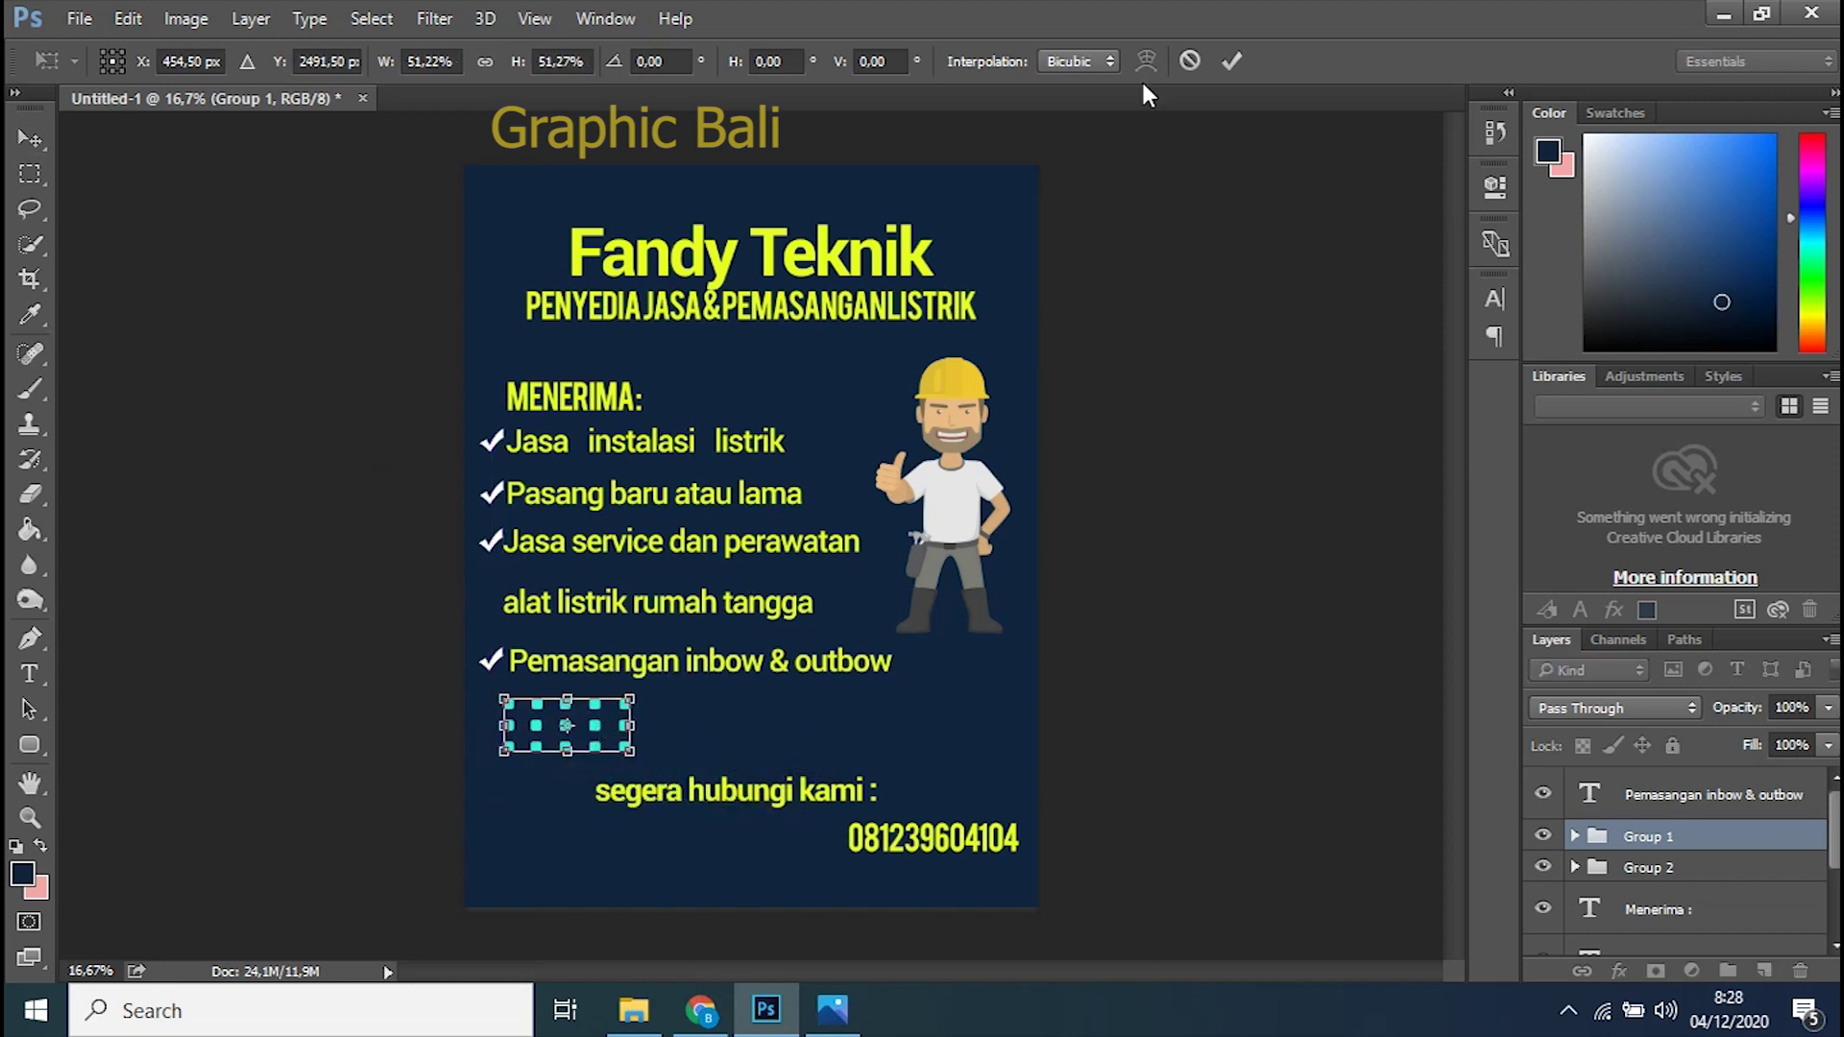
{"action": "left_click", "coordinate": [1234, 63]}
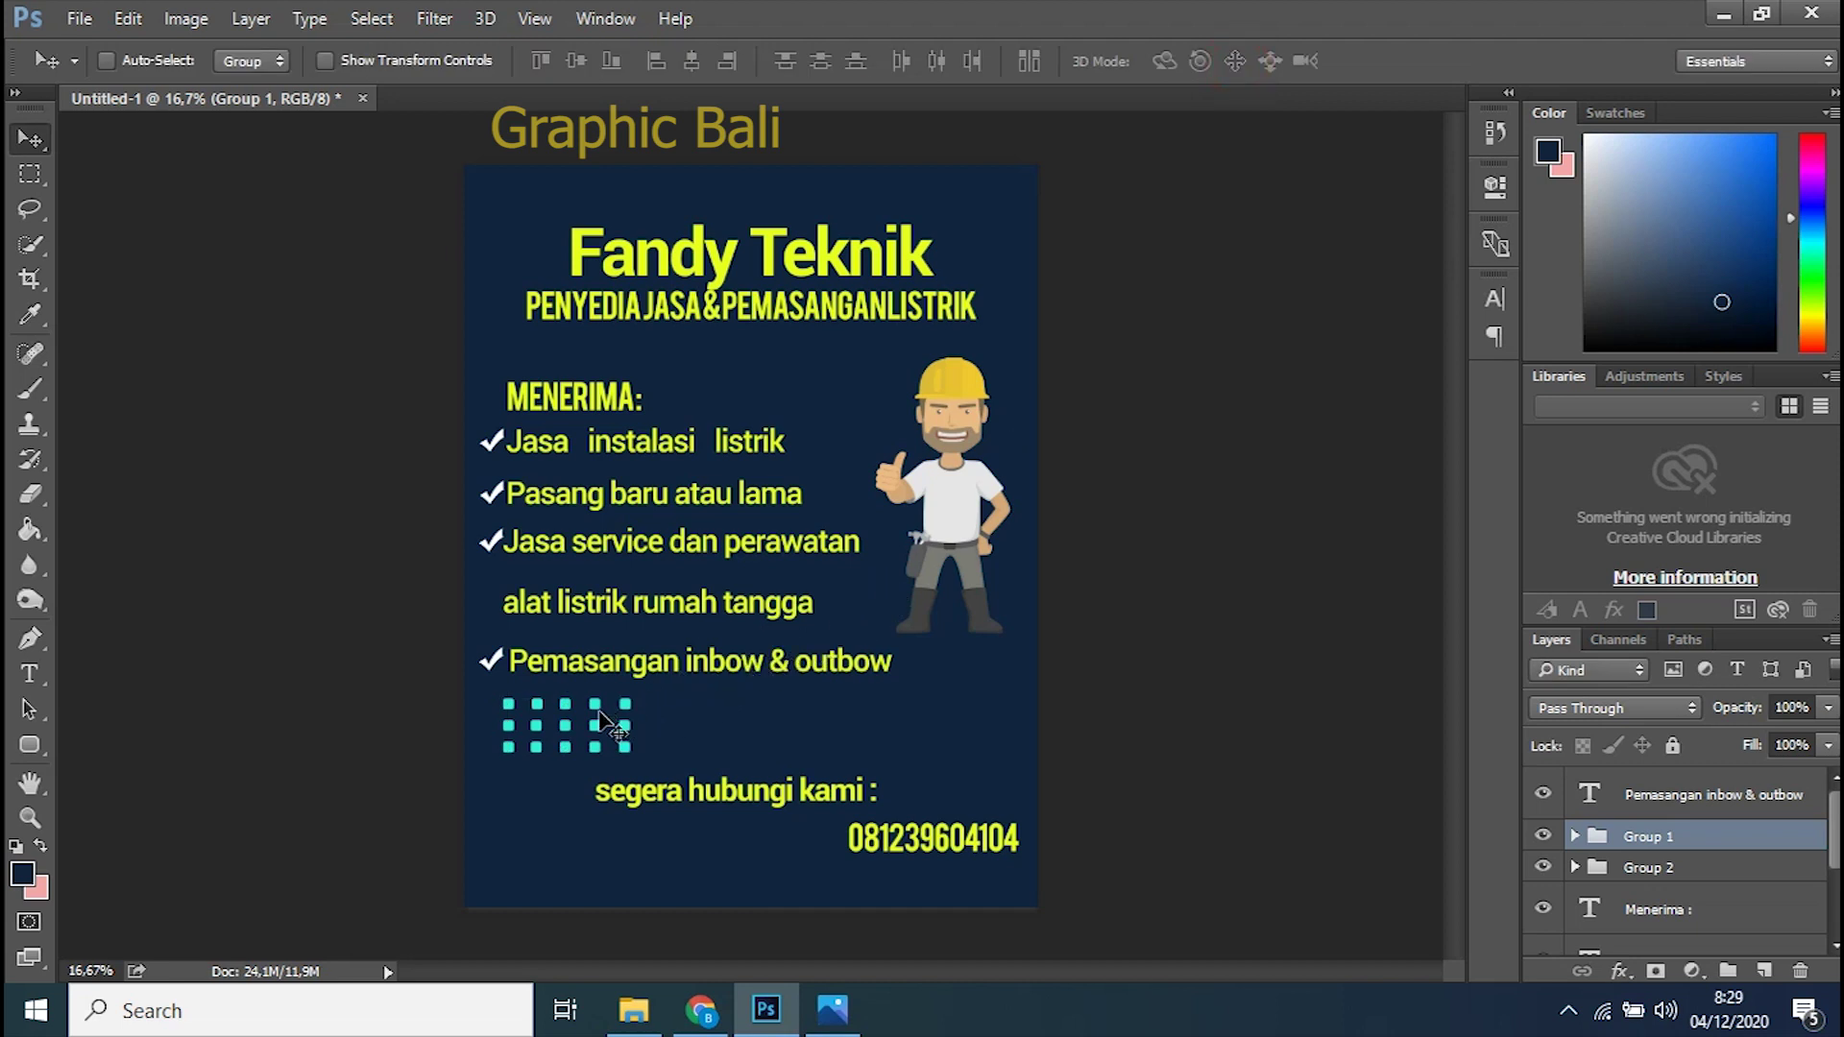
{"action": "left_click_drag", "start_coordinate": [595, 712], "coordinate": [616, 710]}
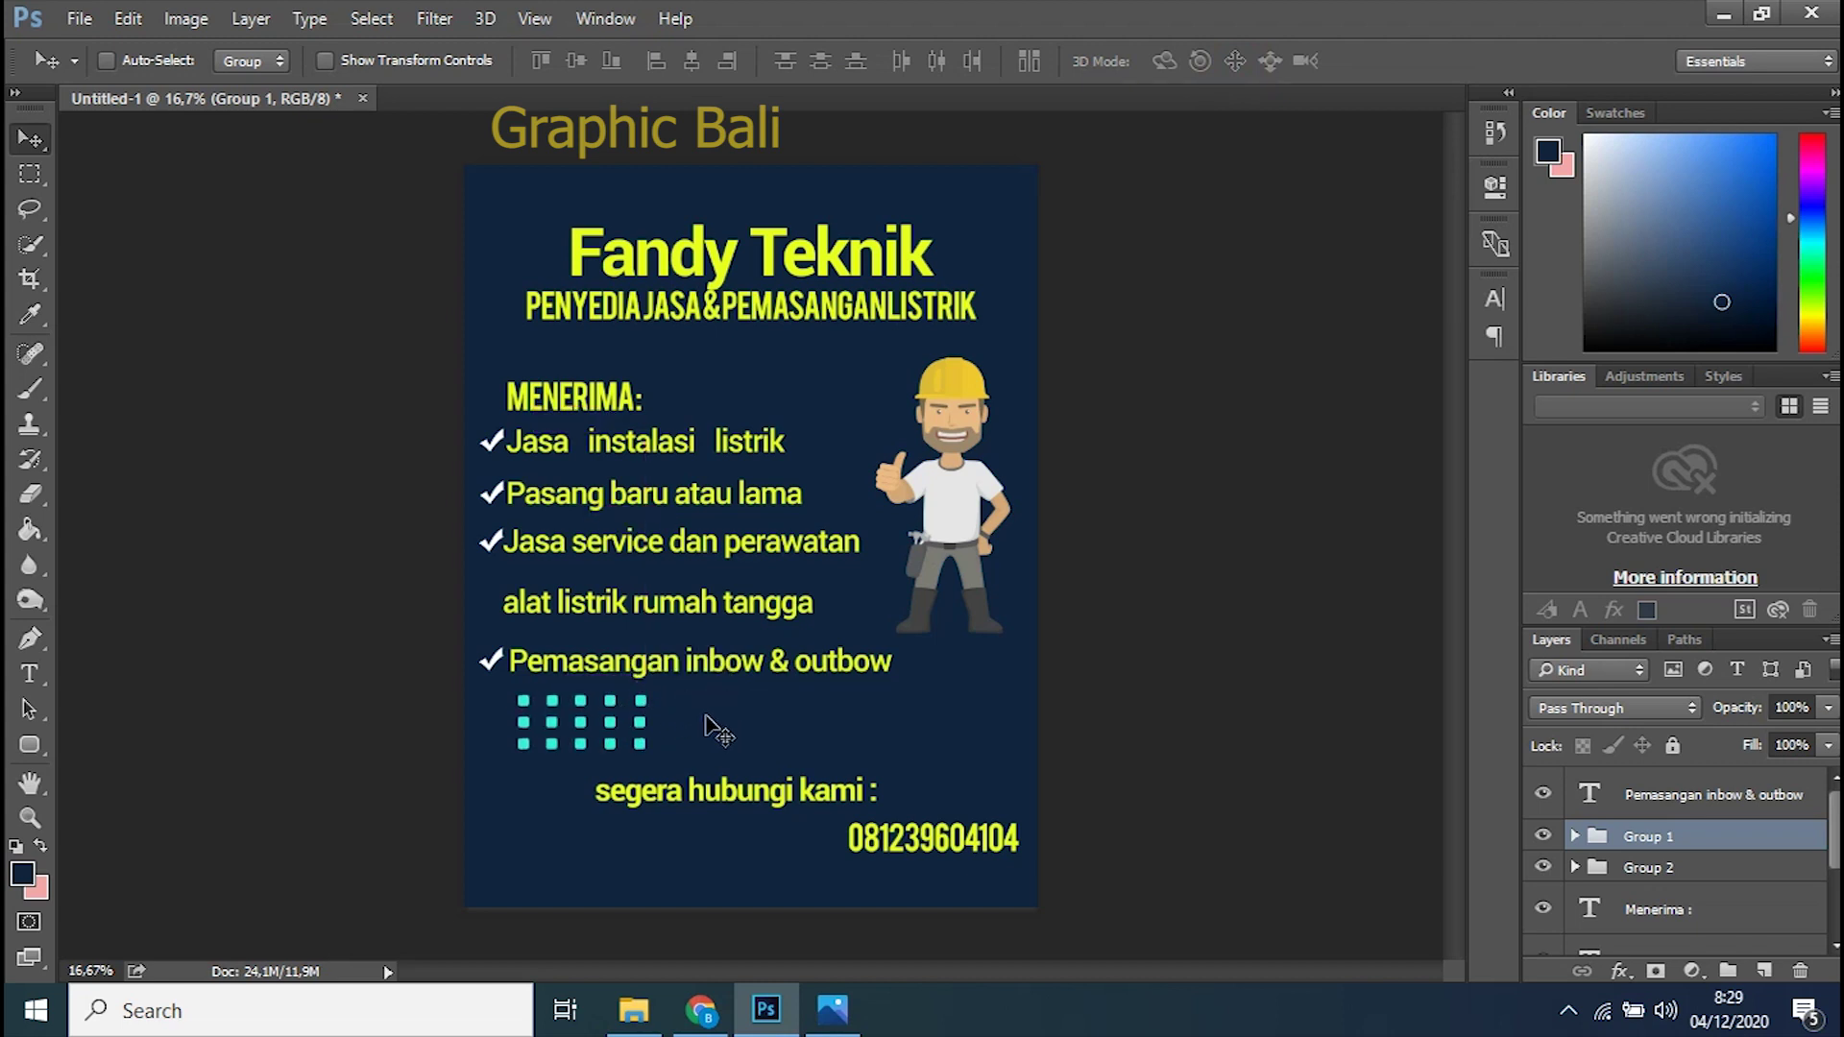
Step: Duplicate Group 1 as Group 1 copy and move it to the top-right corner
{"action": "right_click", "coordinate": [612, 737]}
{"action": "left_click", "coordinate": [643, 742]}
{"action": "right_click", "coordinate": [1642, 838]}
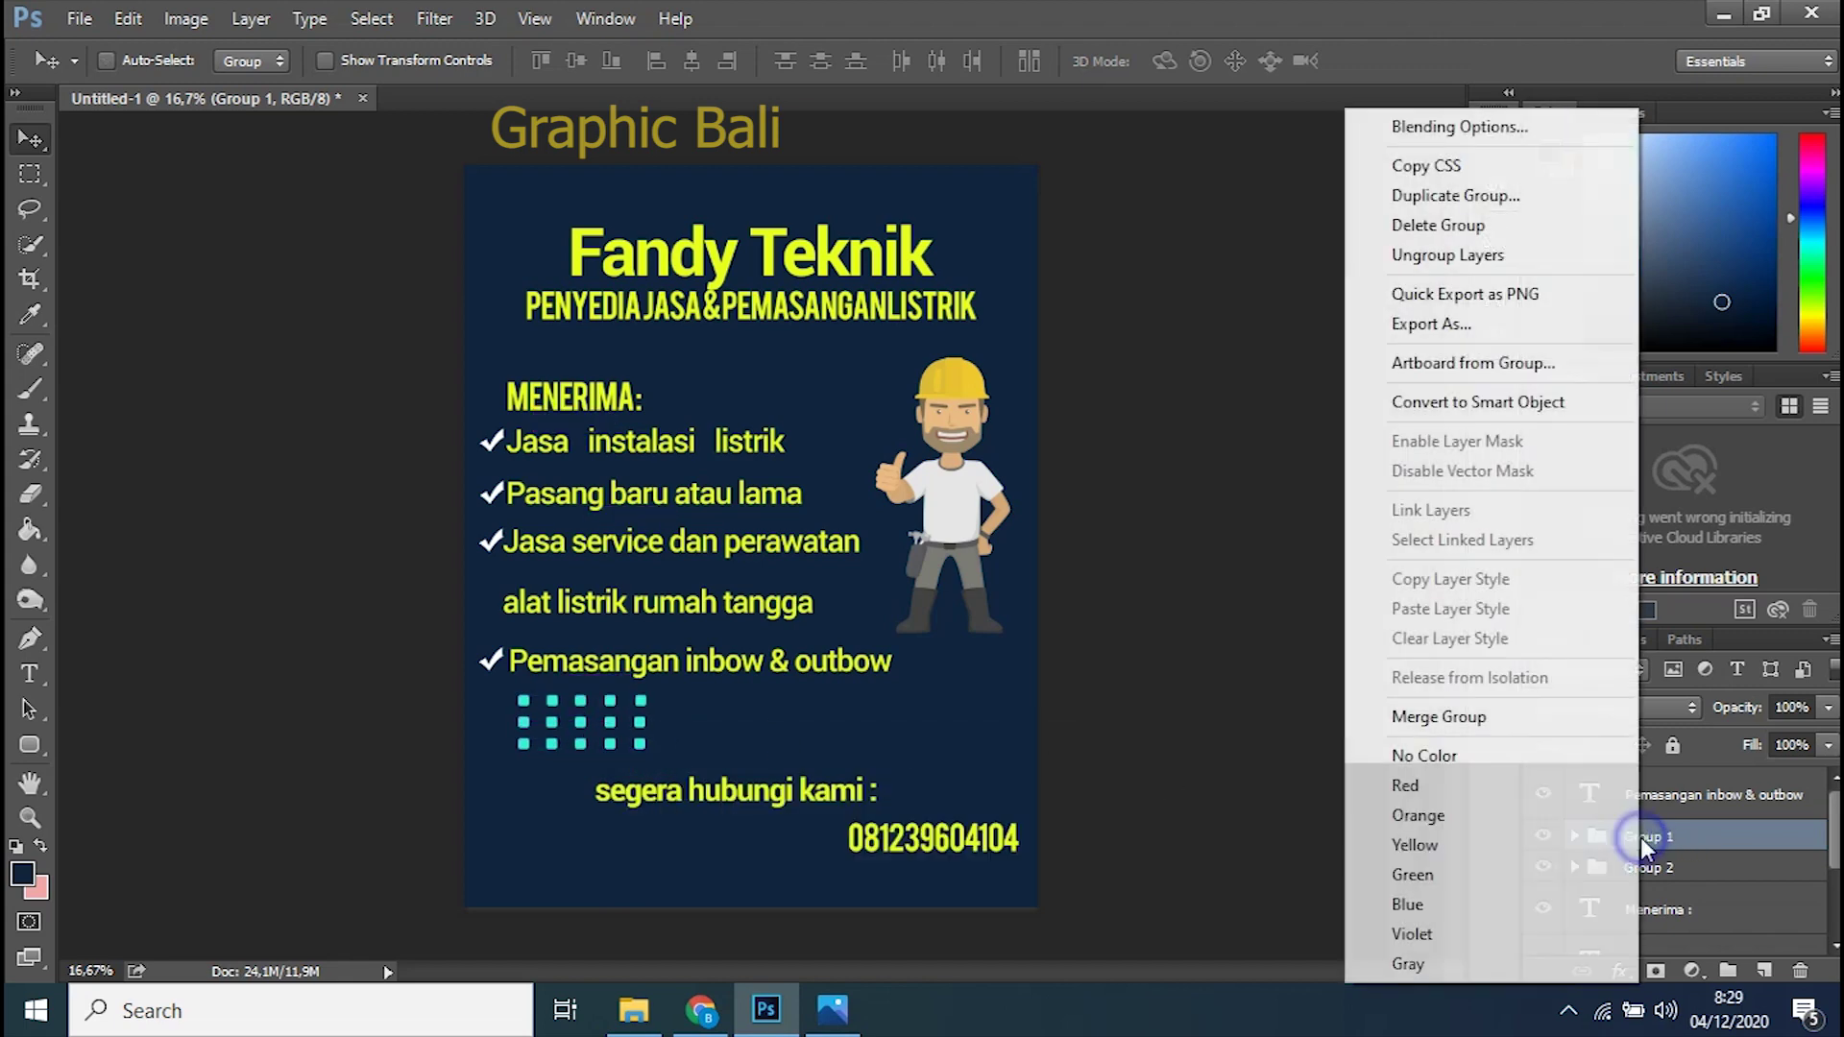
{"action": "left_click", "coordinate": [1453, 195]}
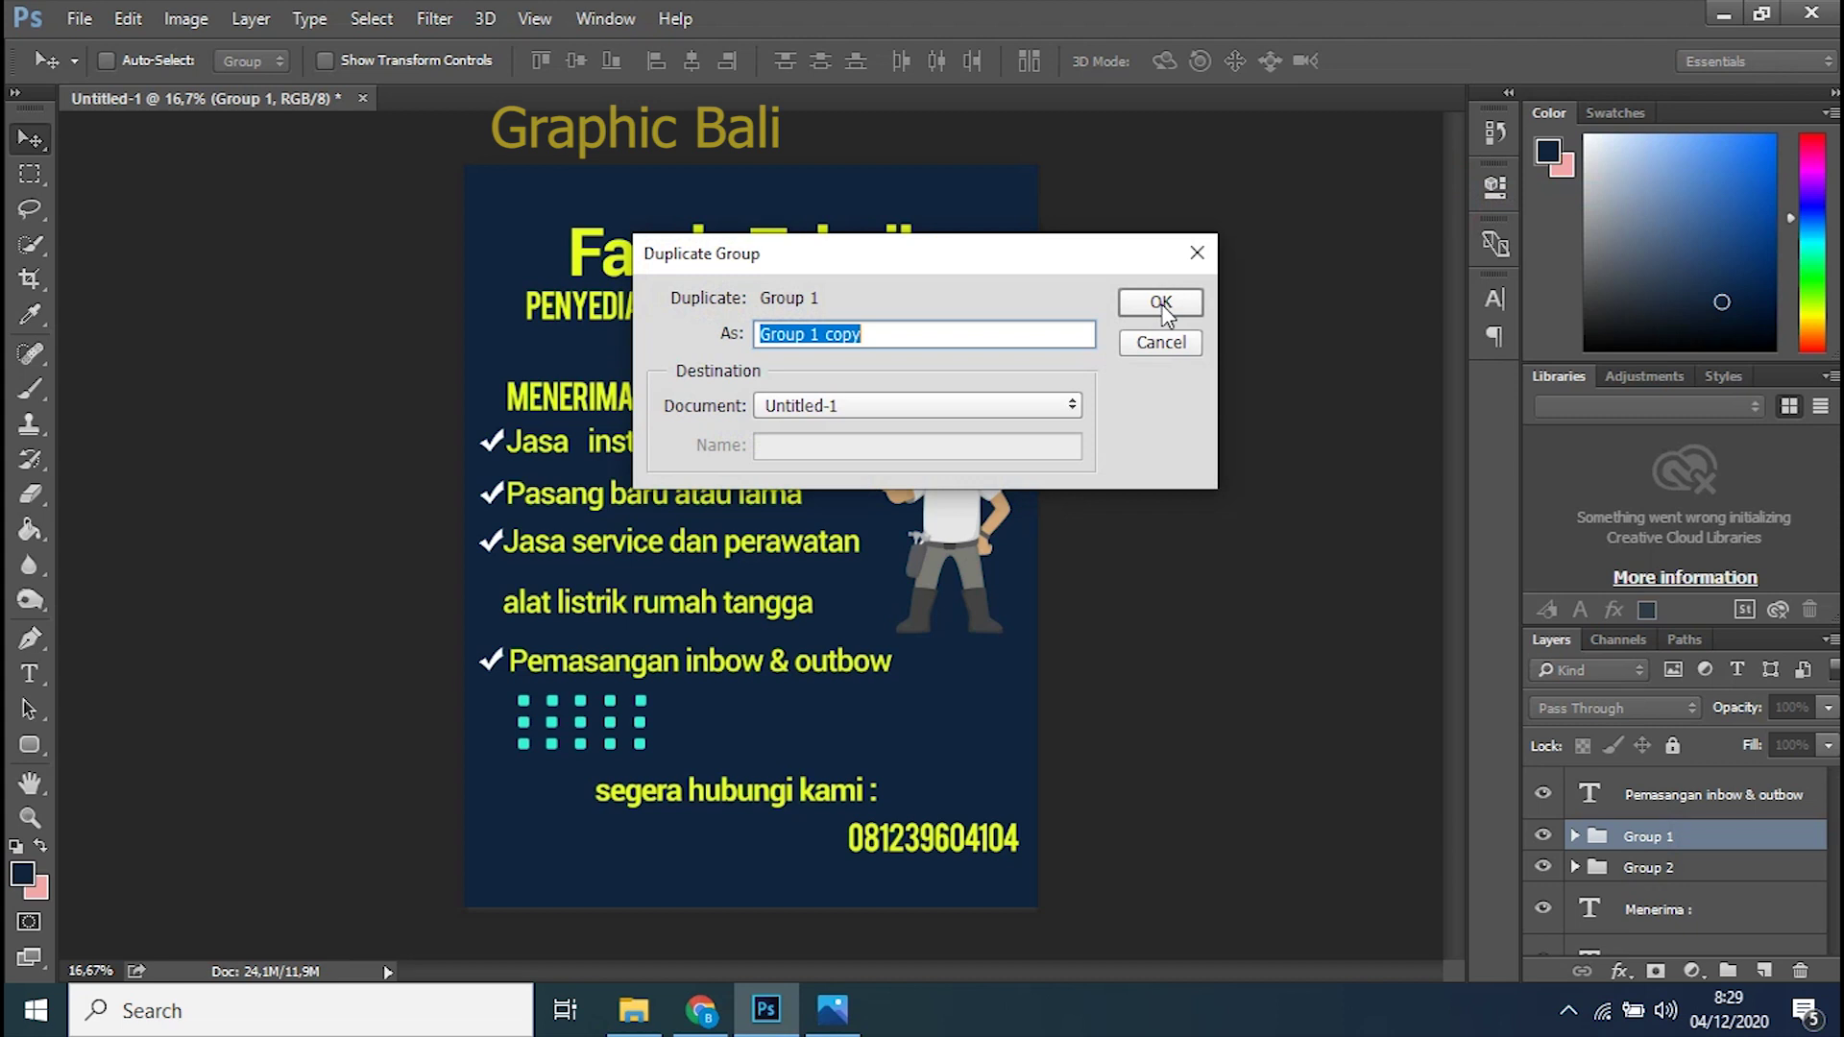
{"action": "left_click", "coordinate": [1162, 304]}
{"action": "mouse_move", "coordinate": [611, 730]}
{"action": "left_mouse_down"}
{"action": "mouse_move", "coordinate": [972, 243]}
{"action": "mouse_move", "coordinate": [946, 226]}
{"action": "mouse_move", "coordinate": [976, 234]}
{"action": "left_mouse_up"}
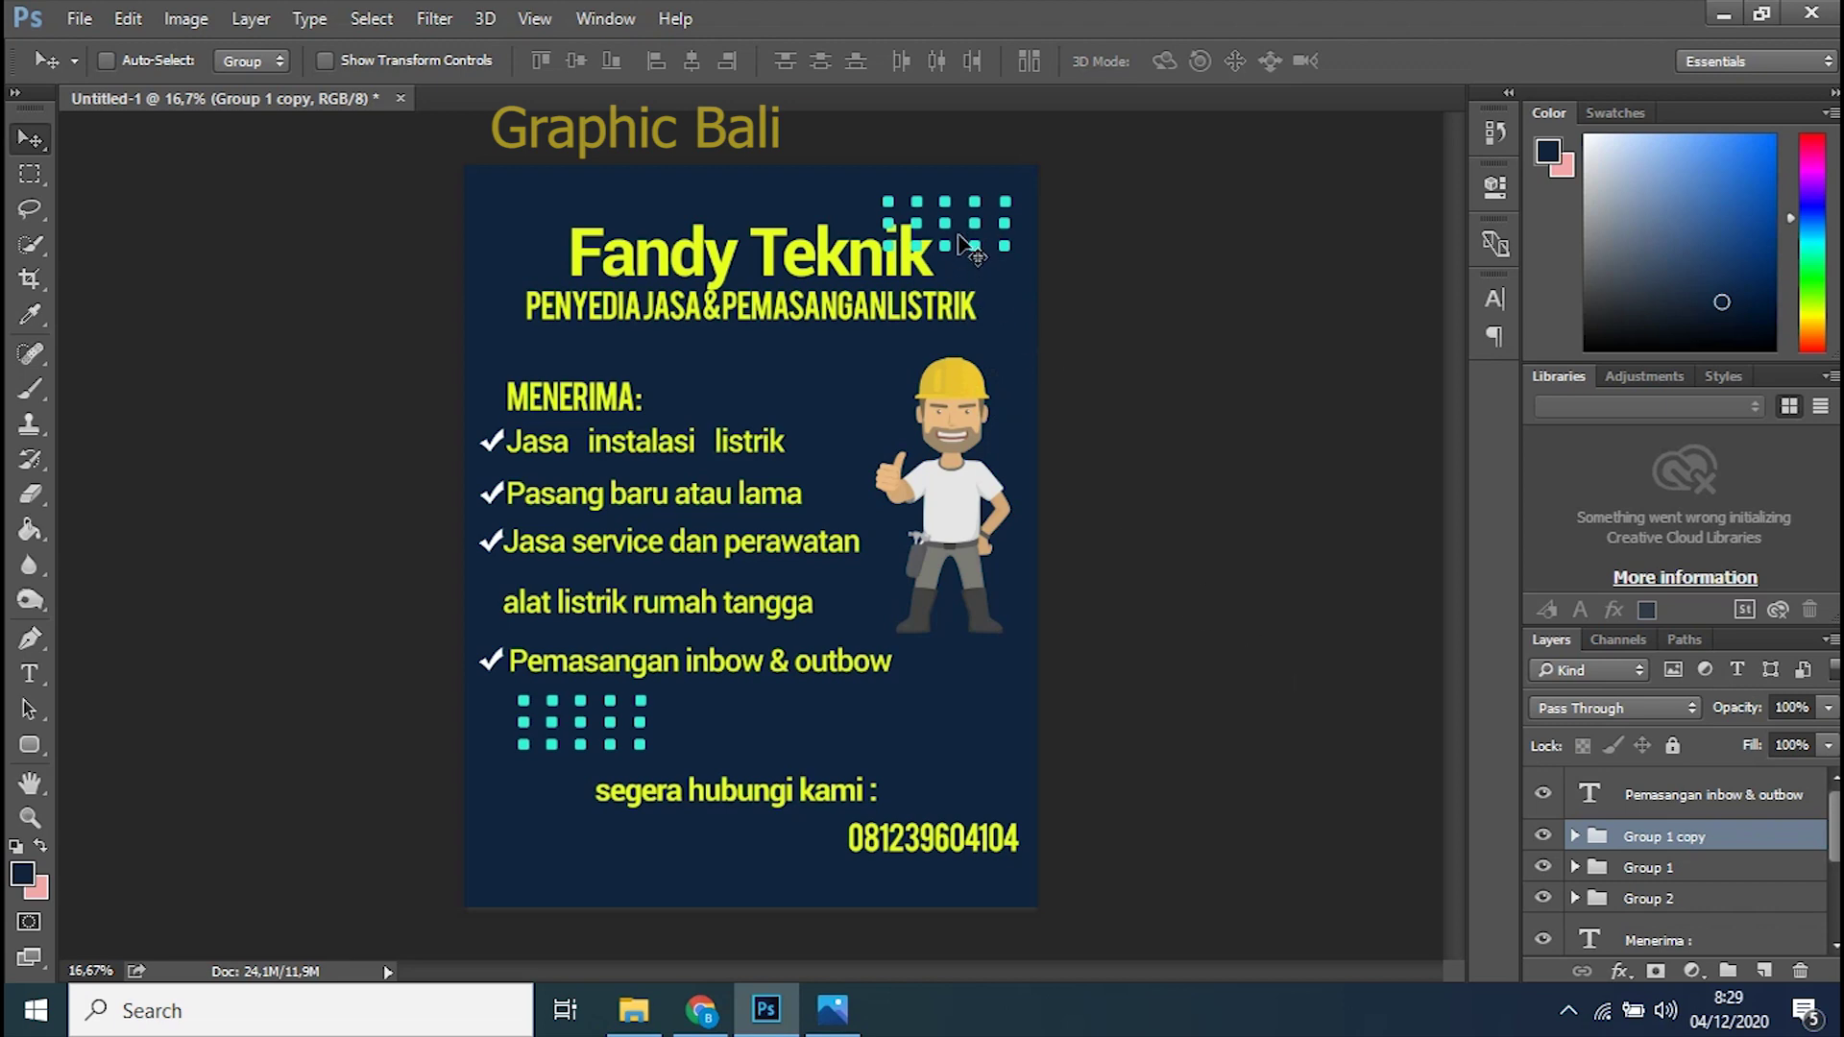
Step: Rotate the copied dot grid 90° to stand vertically and nudge it to the right edge
{"action": "right_click", "coordinate": [949, 227]}
{"action": "left_click", "coordinate": [999, 239]}
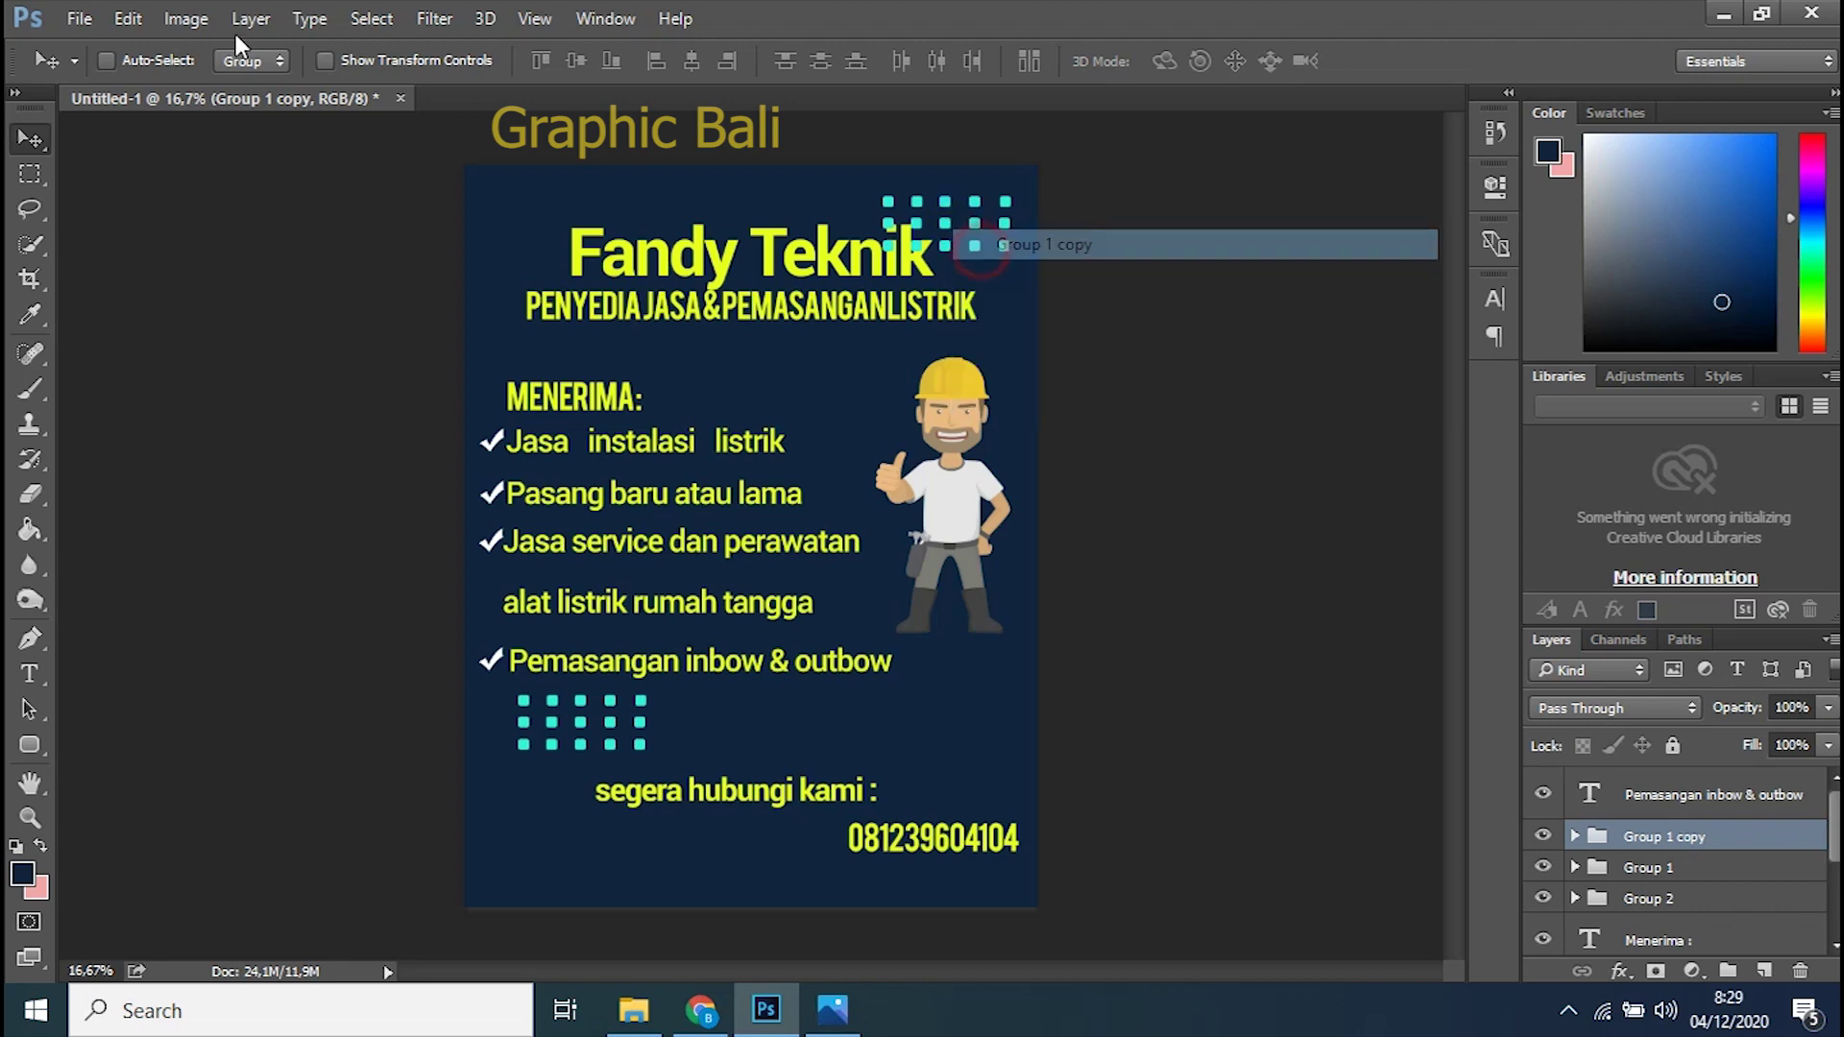
{"action": "left_click", "coordinate": [120, 18]}
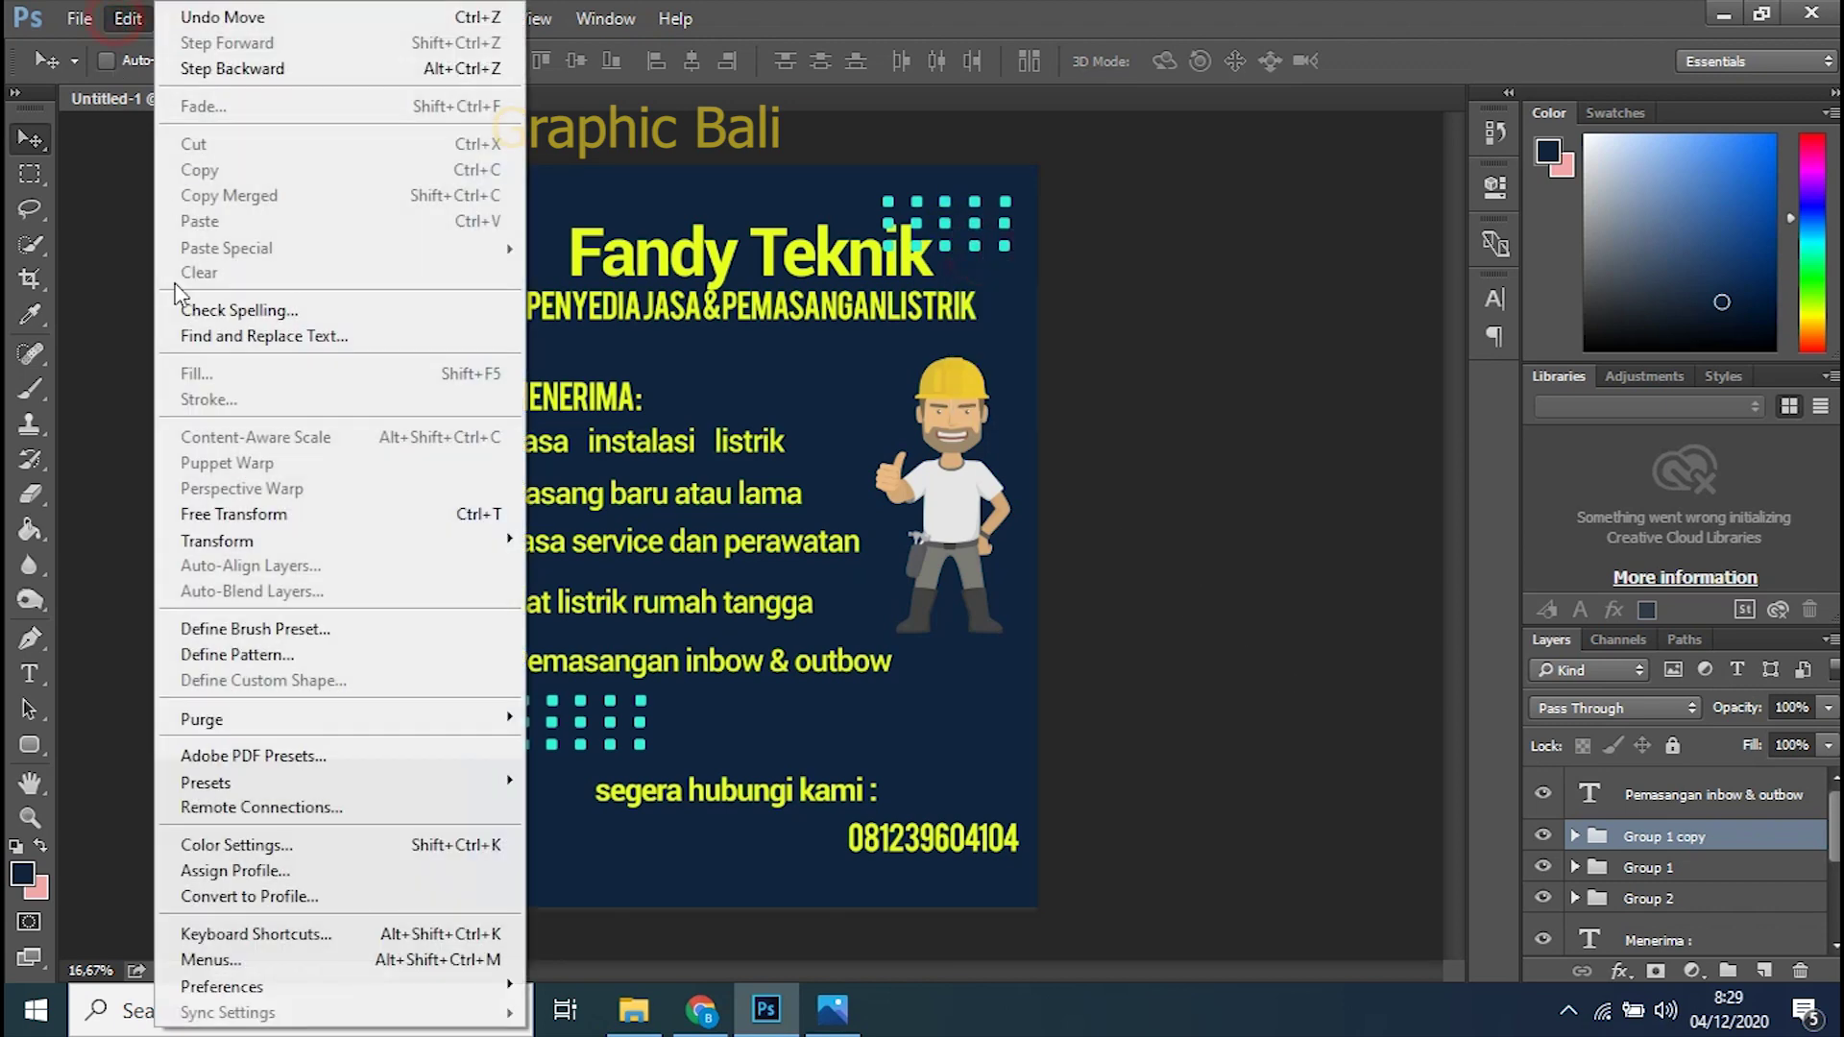
{"action": "left_click", "coordinate": [230, 514]}
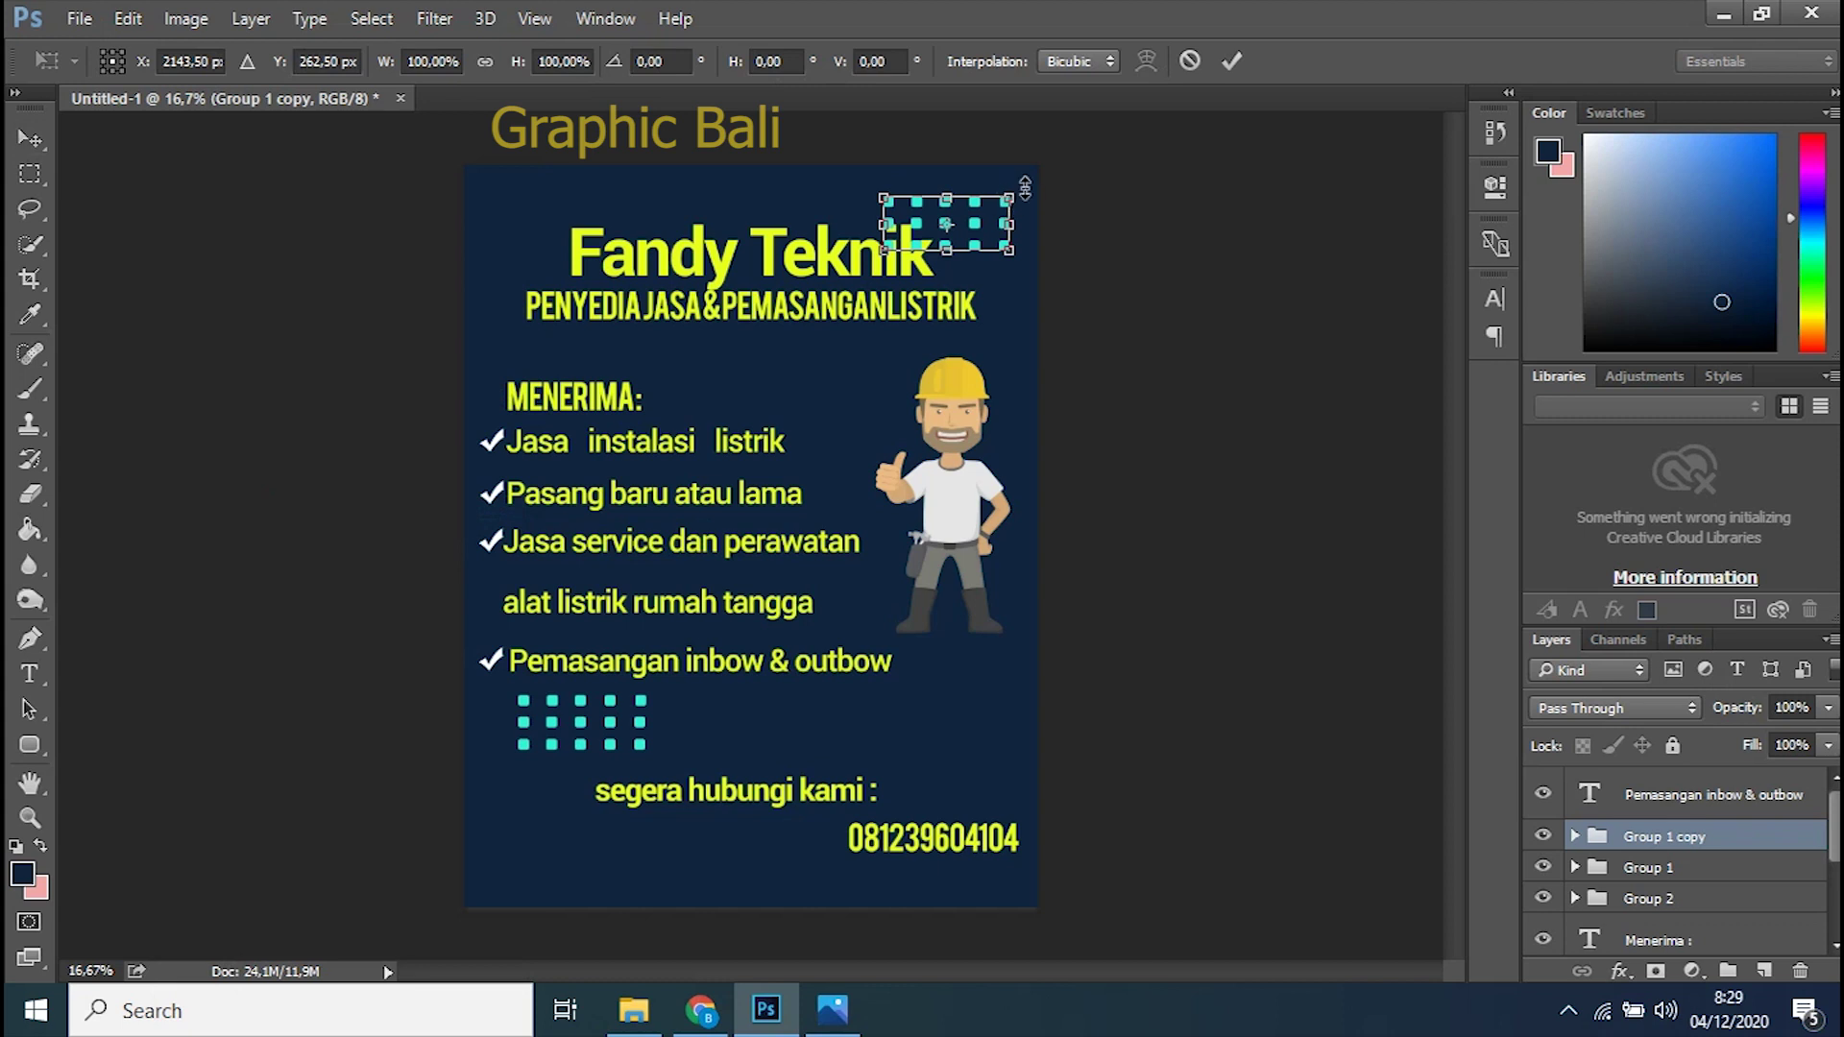
{"action": "left_click_drag", "start_coordinate": [1009, 176], "coordinate": [1016, 300]}
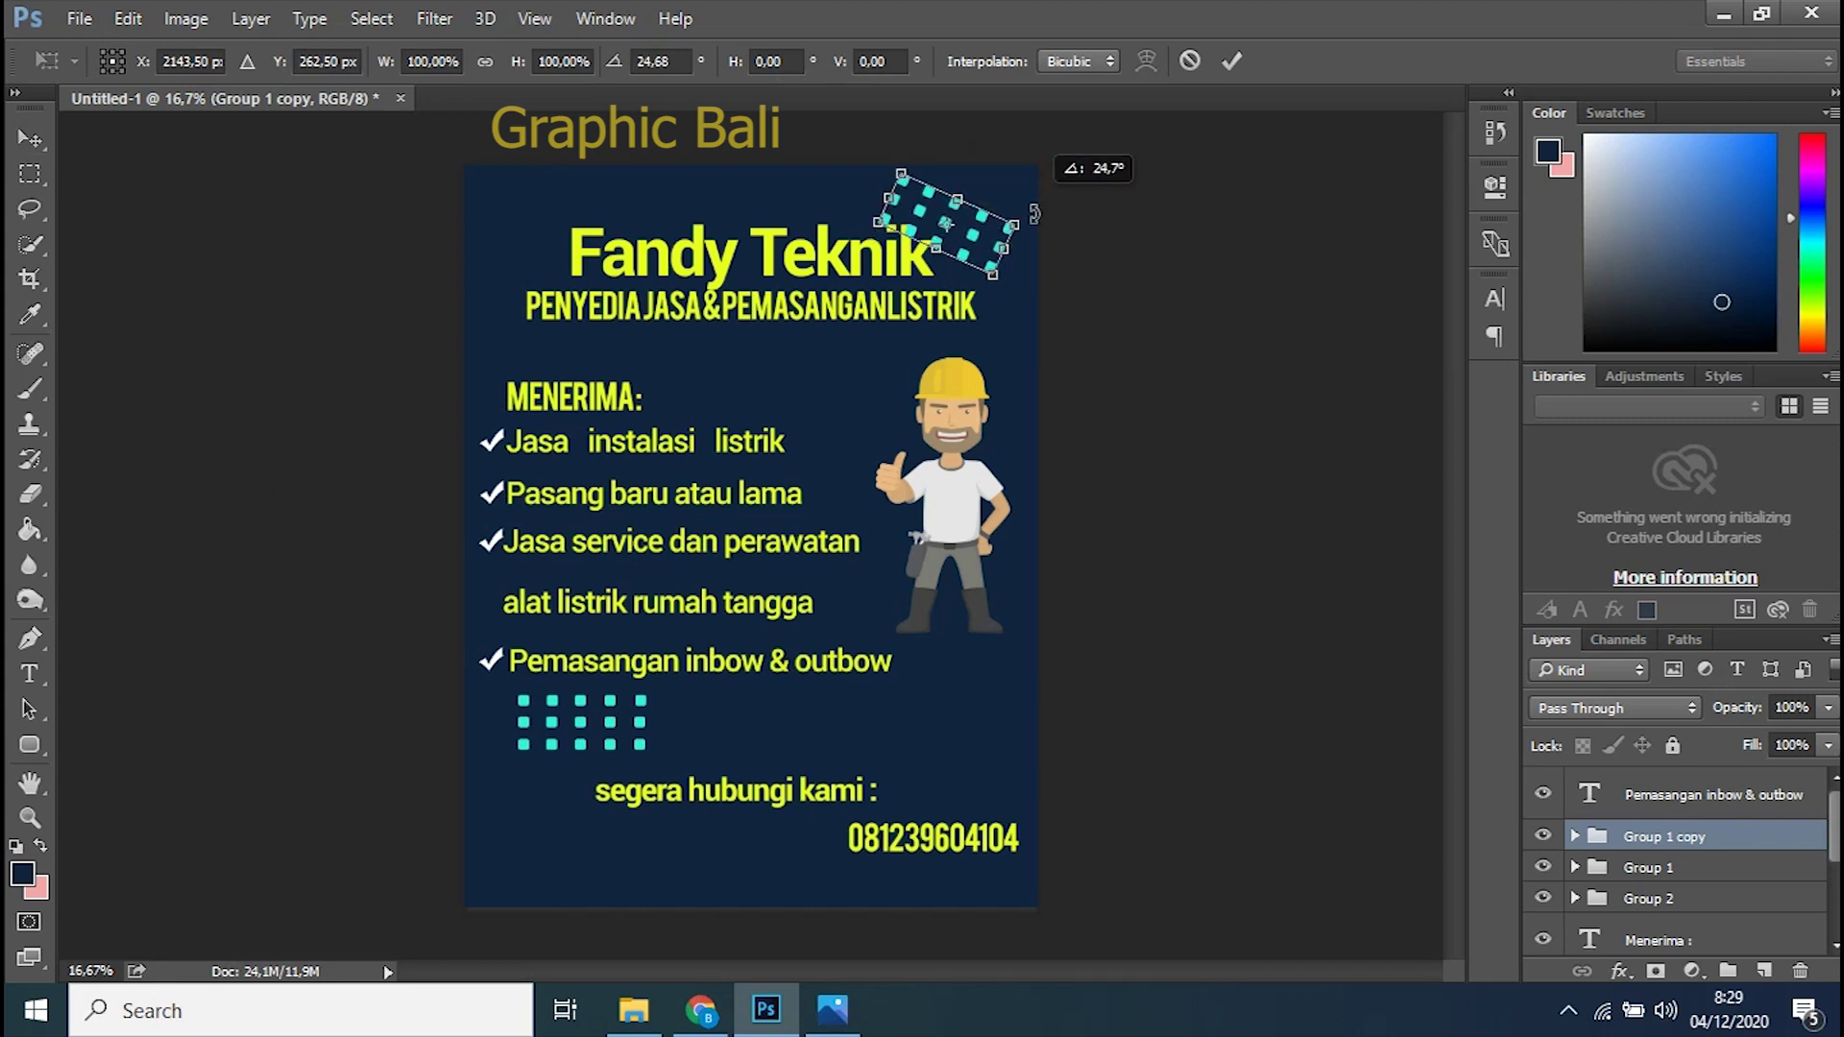
{"action": "left_click", "coordinate": [1241, 62]}
{"action": "left_click_drag", "start_coordinate": [949, 197], "coordinate": [983, 204]}
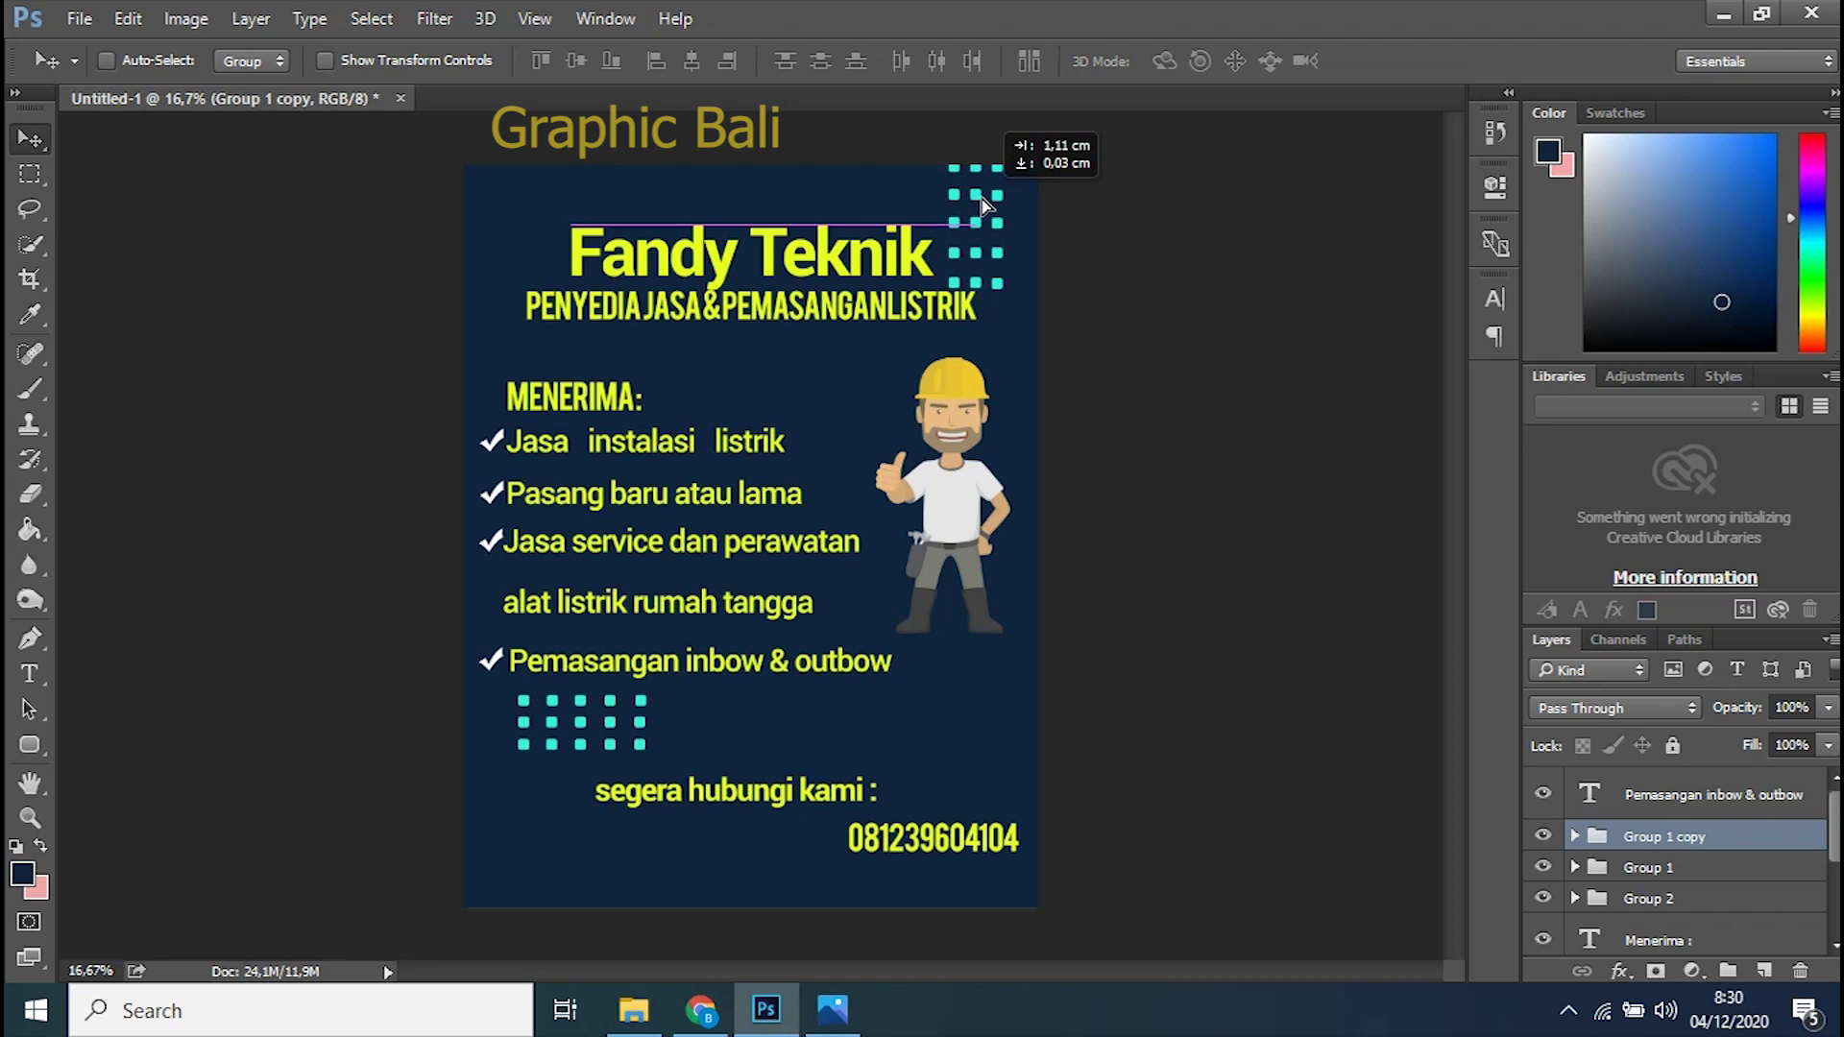
{"action": "left_click_drag", "start_coordinate": [983, 204], "coordinate": [994, 235]}
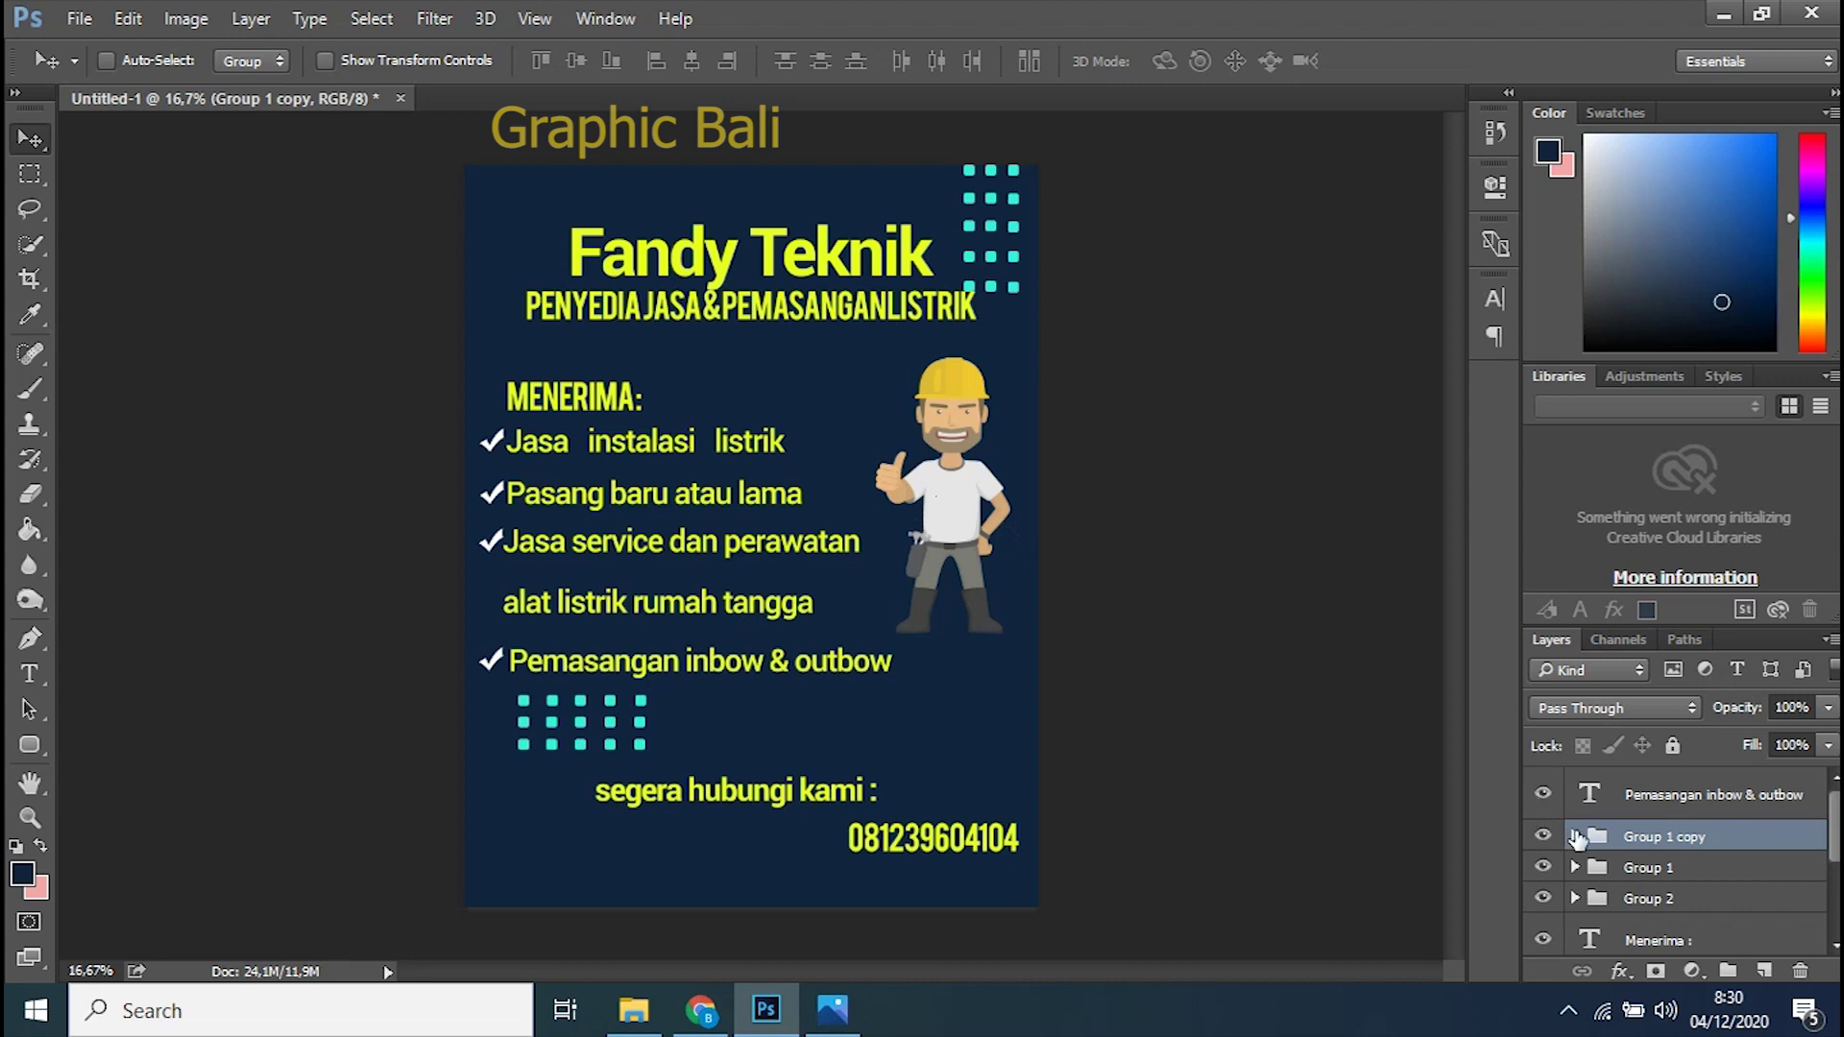
Step: Expand Group 1 copy, collapse it again, and expand Group 1 to list its dot layers
{"action": "left_click", "coordinate": [1577, 836]}
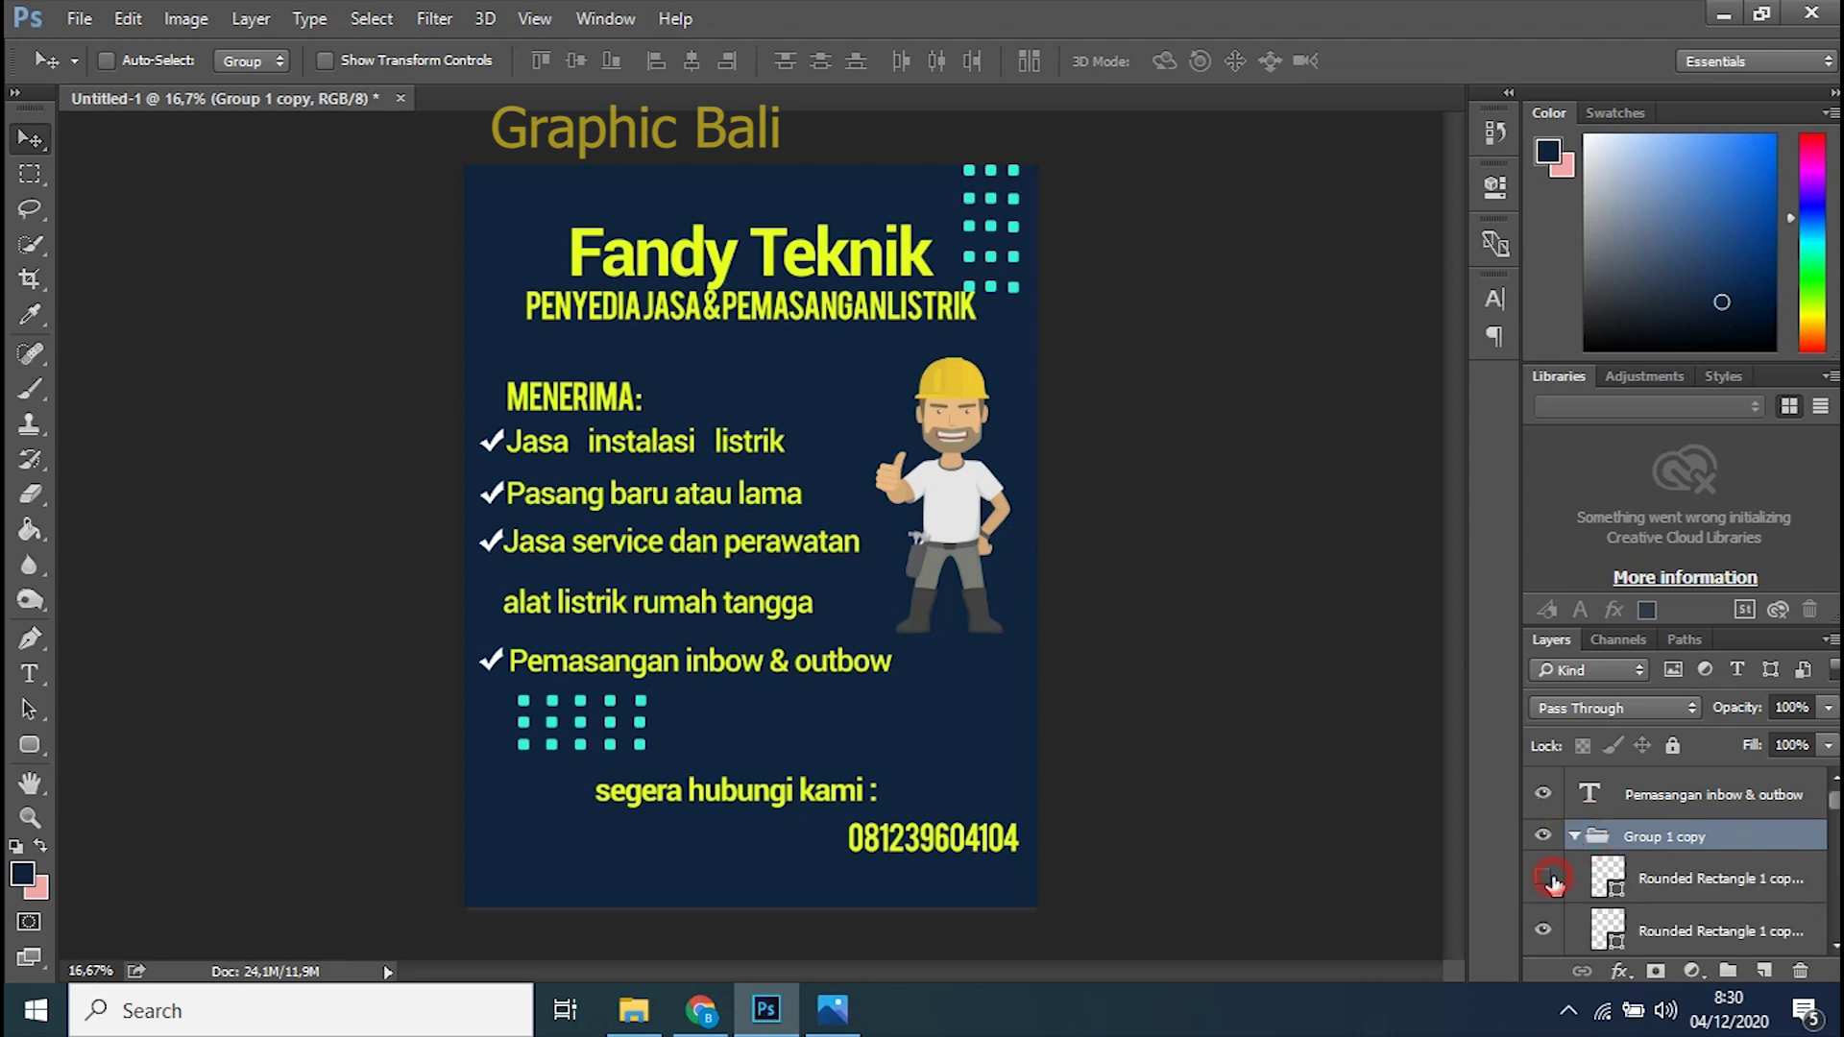
{"action": "scroll", "coordinate": [1553, 885], "scroll_direction": "down", "scroll_amount": 1}
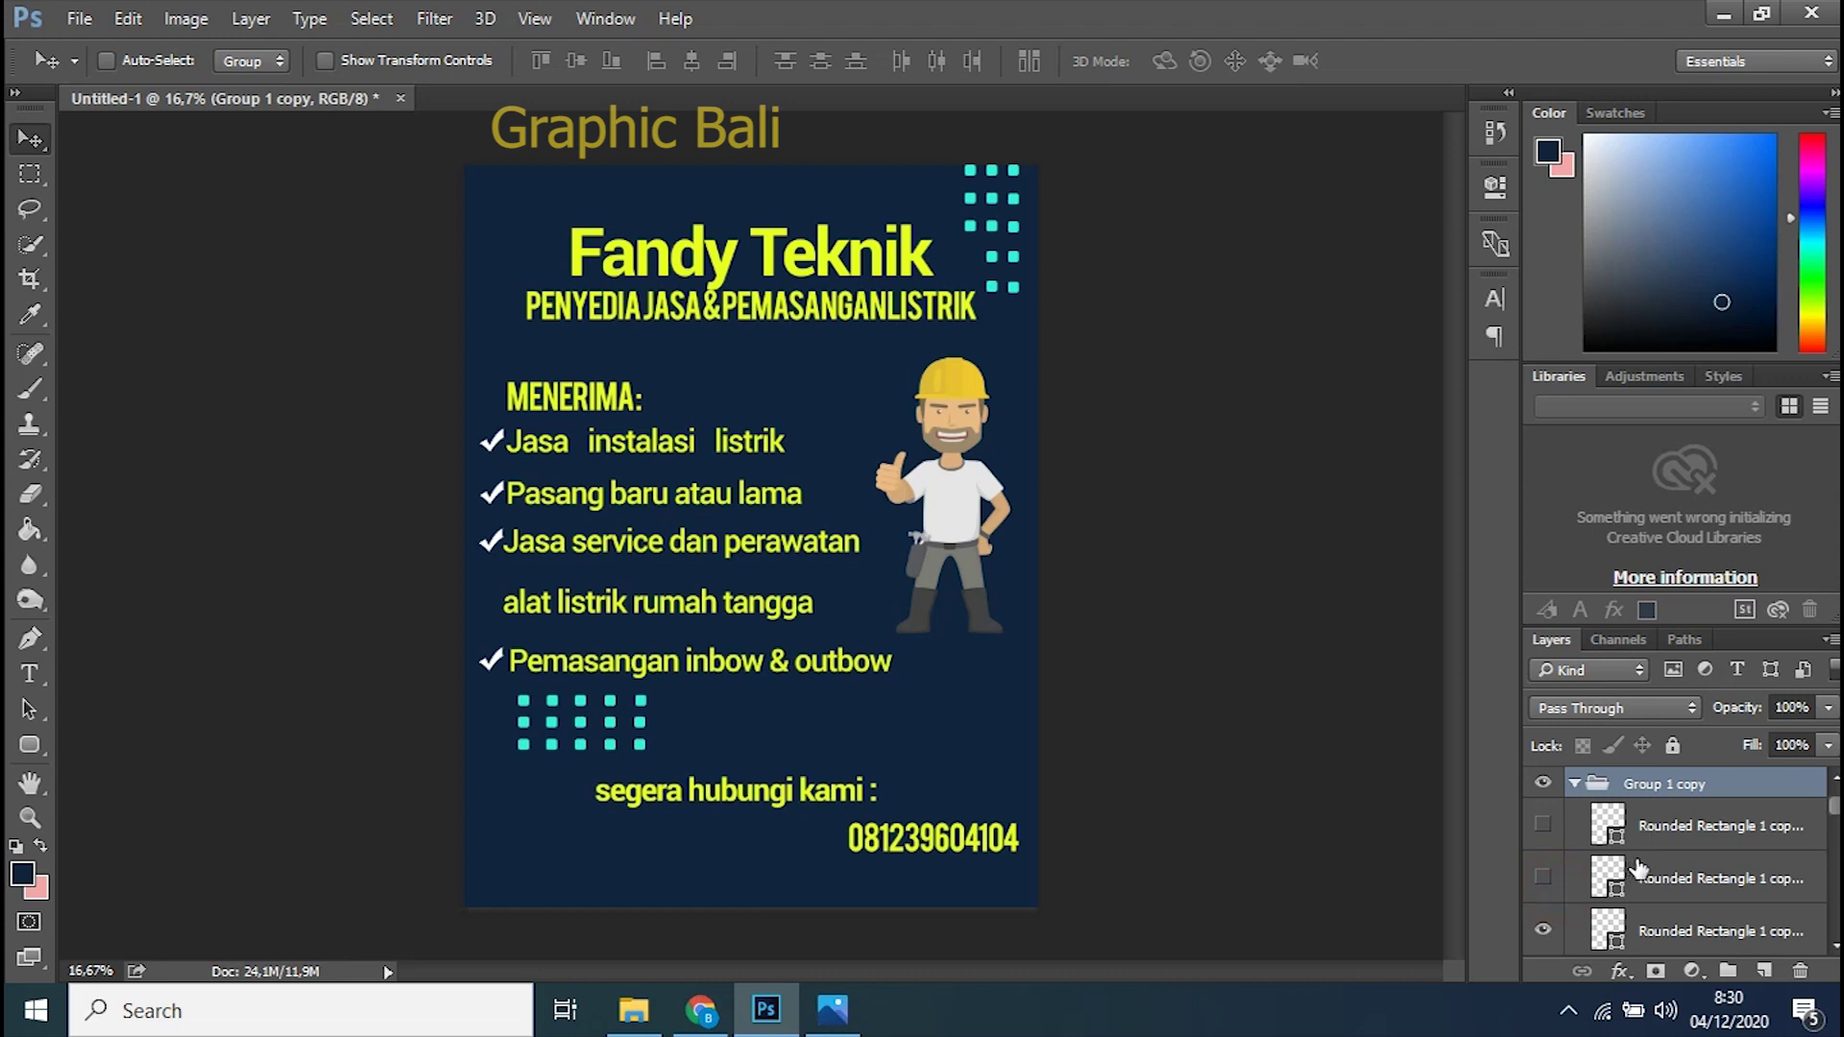
{"action": "scroll", "coordinate": [1638, 871], "scroll_direction": "down", "scroll_amount": 1}
{"action": "scroll", "coordinate": [1647, 872], "scroll_direction": "down", "scroll_amount": 1}
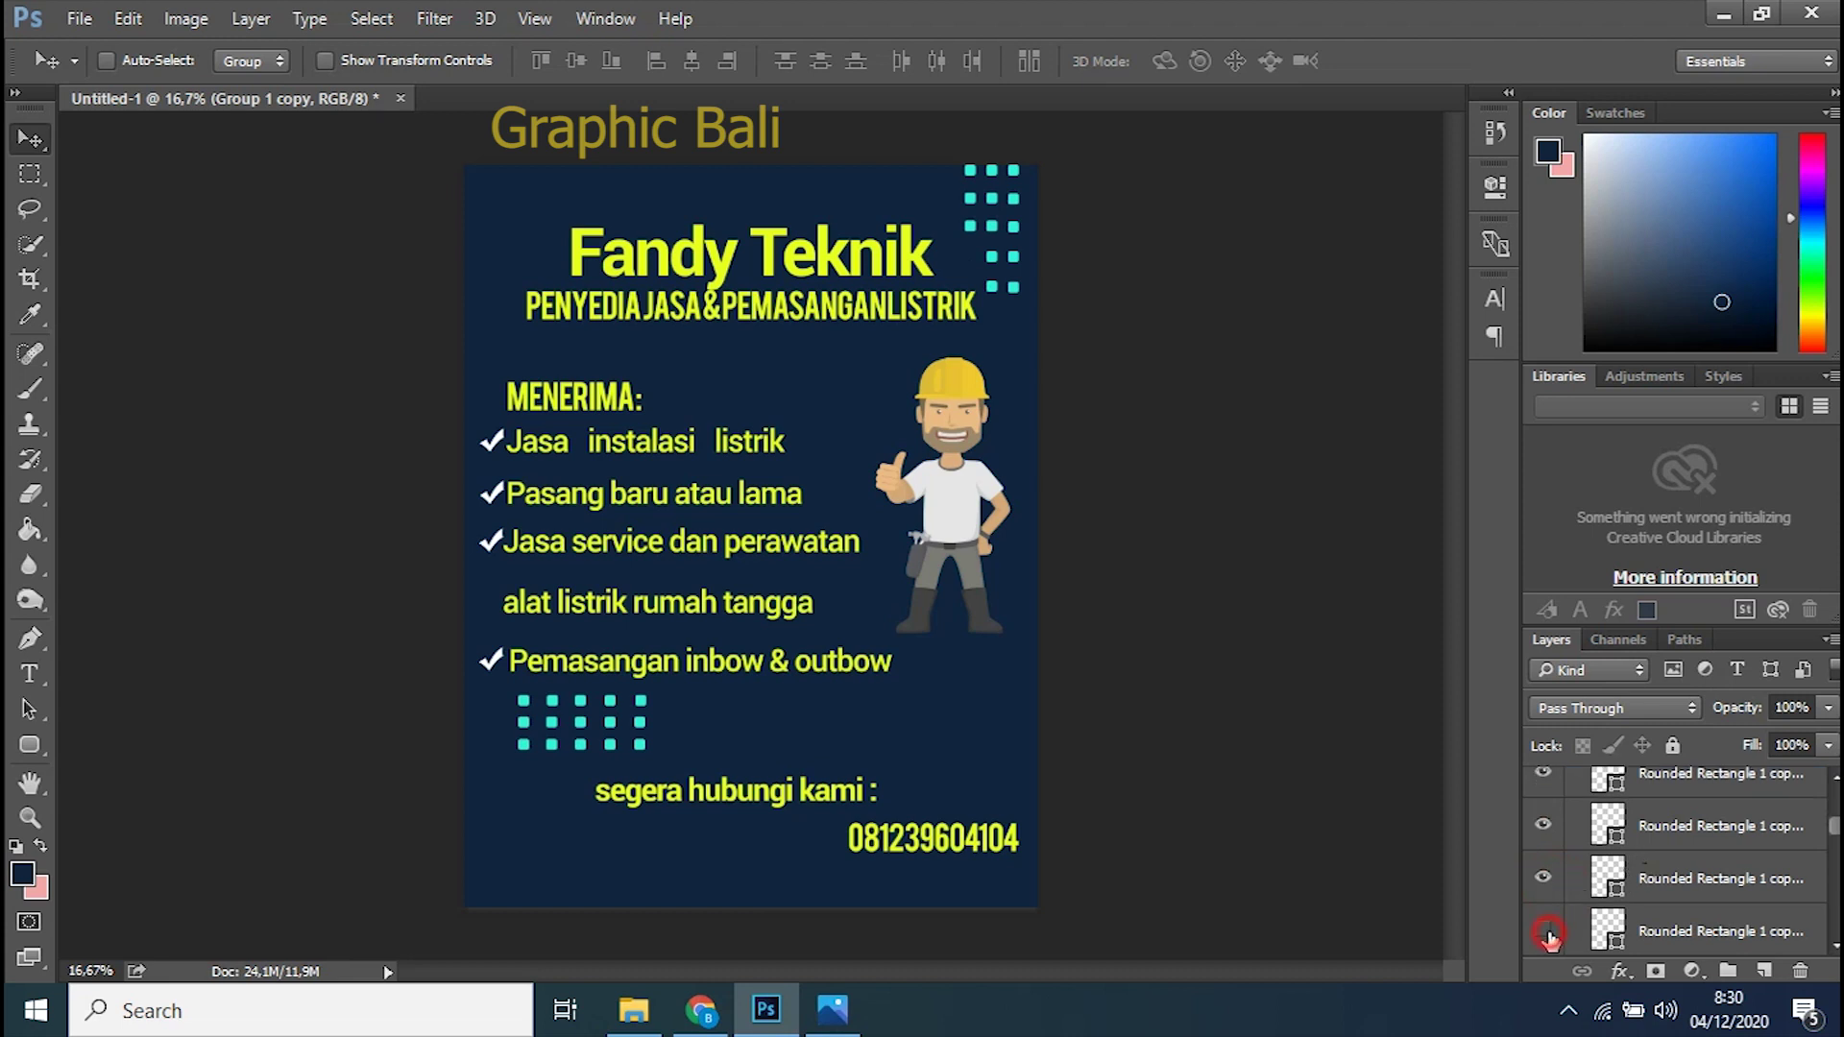
{"action": "scroll", "coordinate": [1679, 832], "scroll_direction": "down", "scroll_amount": 1}
{"action": "scroll", "coordinate": [1698, 839], "scroll_direction": "up", "scroll_amount": 2}
{"action": "left_click", "coordinate": [1576, 838]}
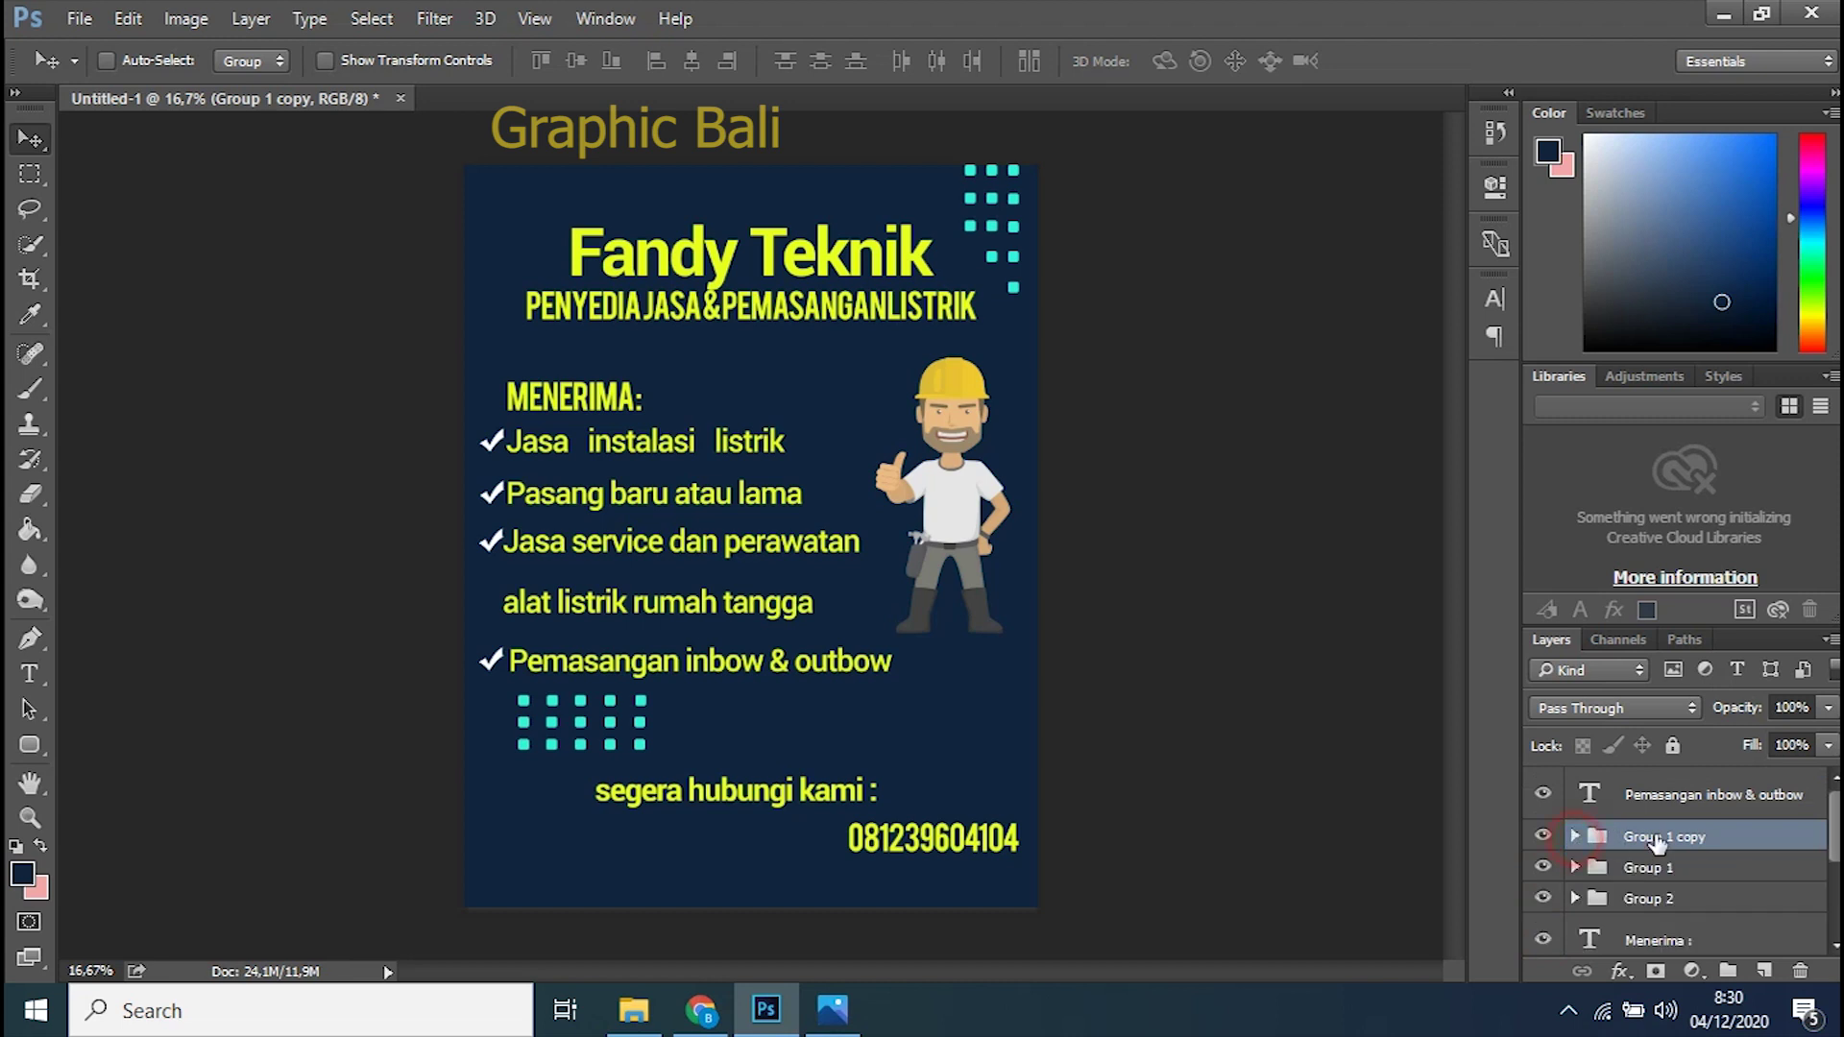
{"action": "scroll", "coordinate": [1598, 842], "scroll_direction": "down", "scroll_amount": 1}
{"action": "left_click", "coordinate": [1577, 816]}
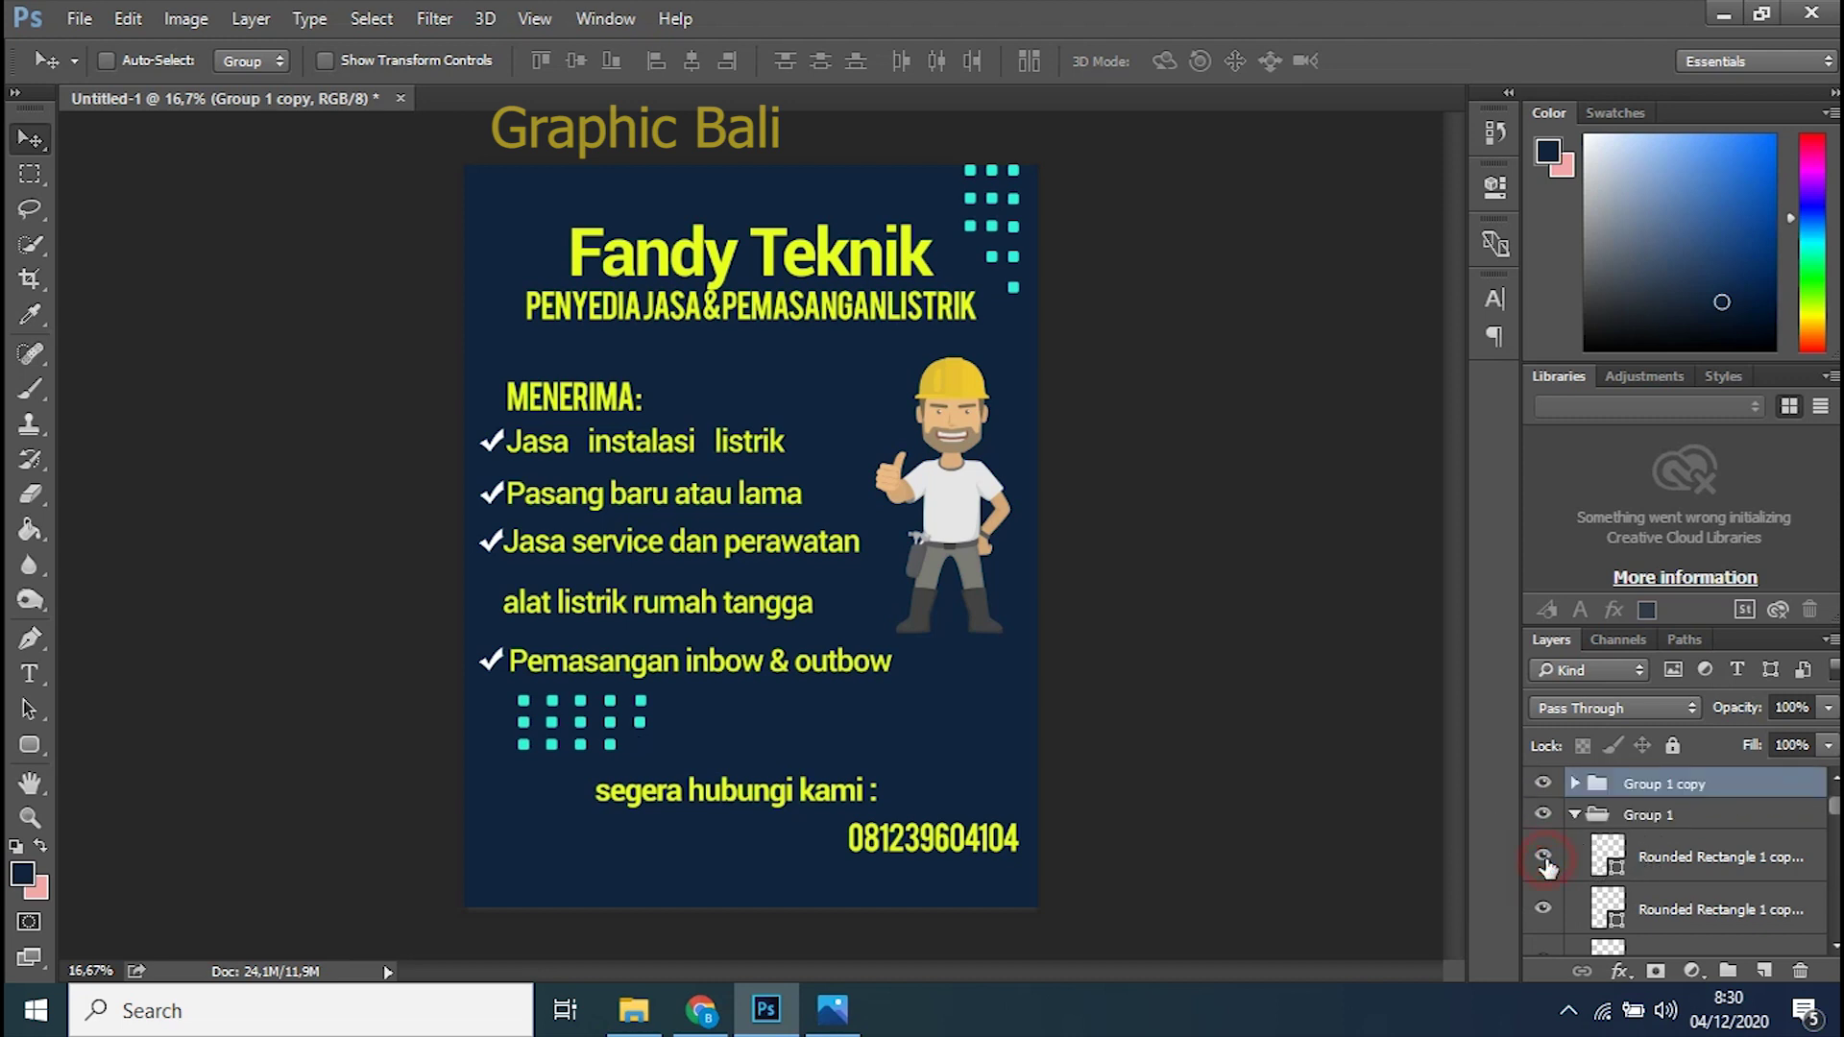
{"action": "scroll", "coordinate": [1547, 907], "scroll_direction": "down", "scroll_amount": 1}
Step: Toggle the Rounded Rectangle dot layers' visibility to identify each dot, leaving all visible
{"action": "left_click", "coordinate": [1544, 913]}
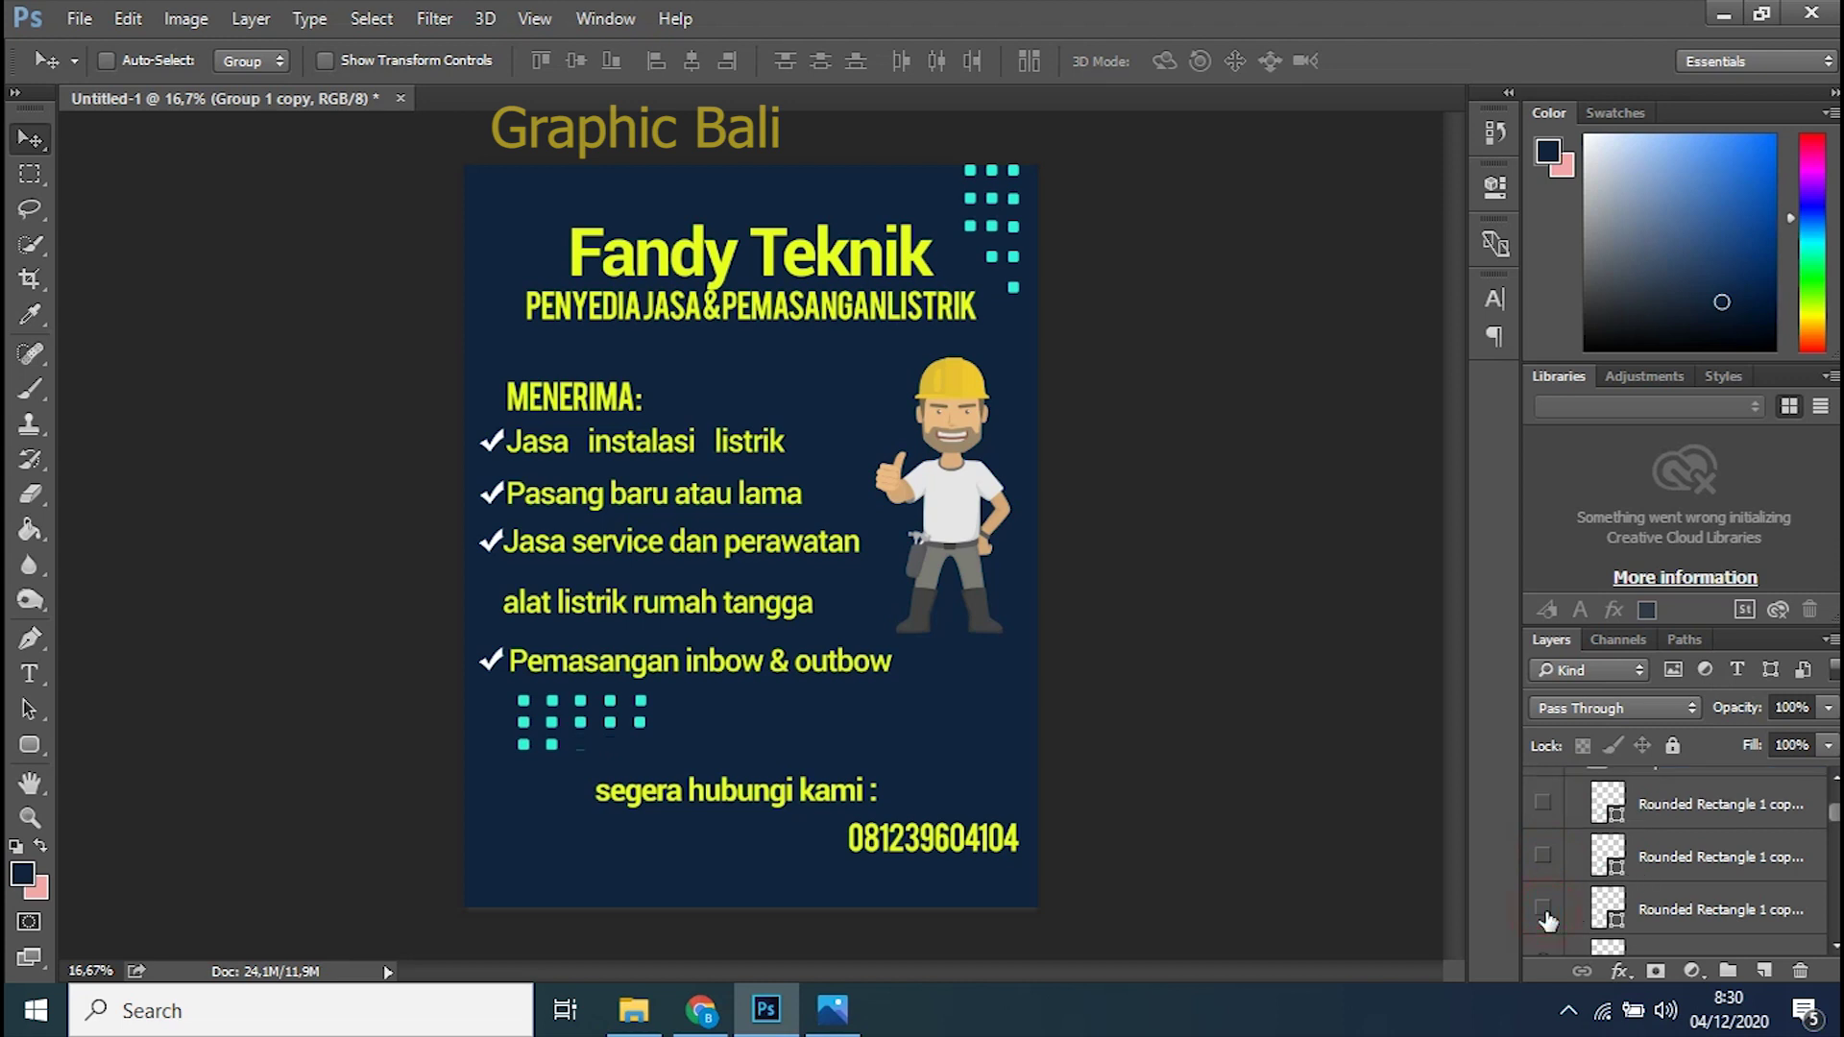
{"action": "scroll", "coordinate": [1614, 900], "scroll_direction": "down", "scroll_amount": 2}
{"action": "scroll", "coordinate": [1652, 901], "scroll_direction": "down", "scroll_amount": 1}
{"action": "scroll", "coordinate": [1614, 913], "scroll_direction": "down", "scroll_amount": 1}
{"action": "scroll", "coordinate": [1556, 917], "scroll_direction": "down", "scroll_amount": 1}
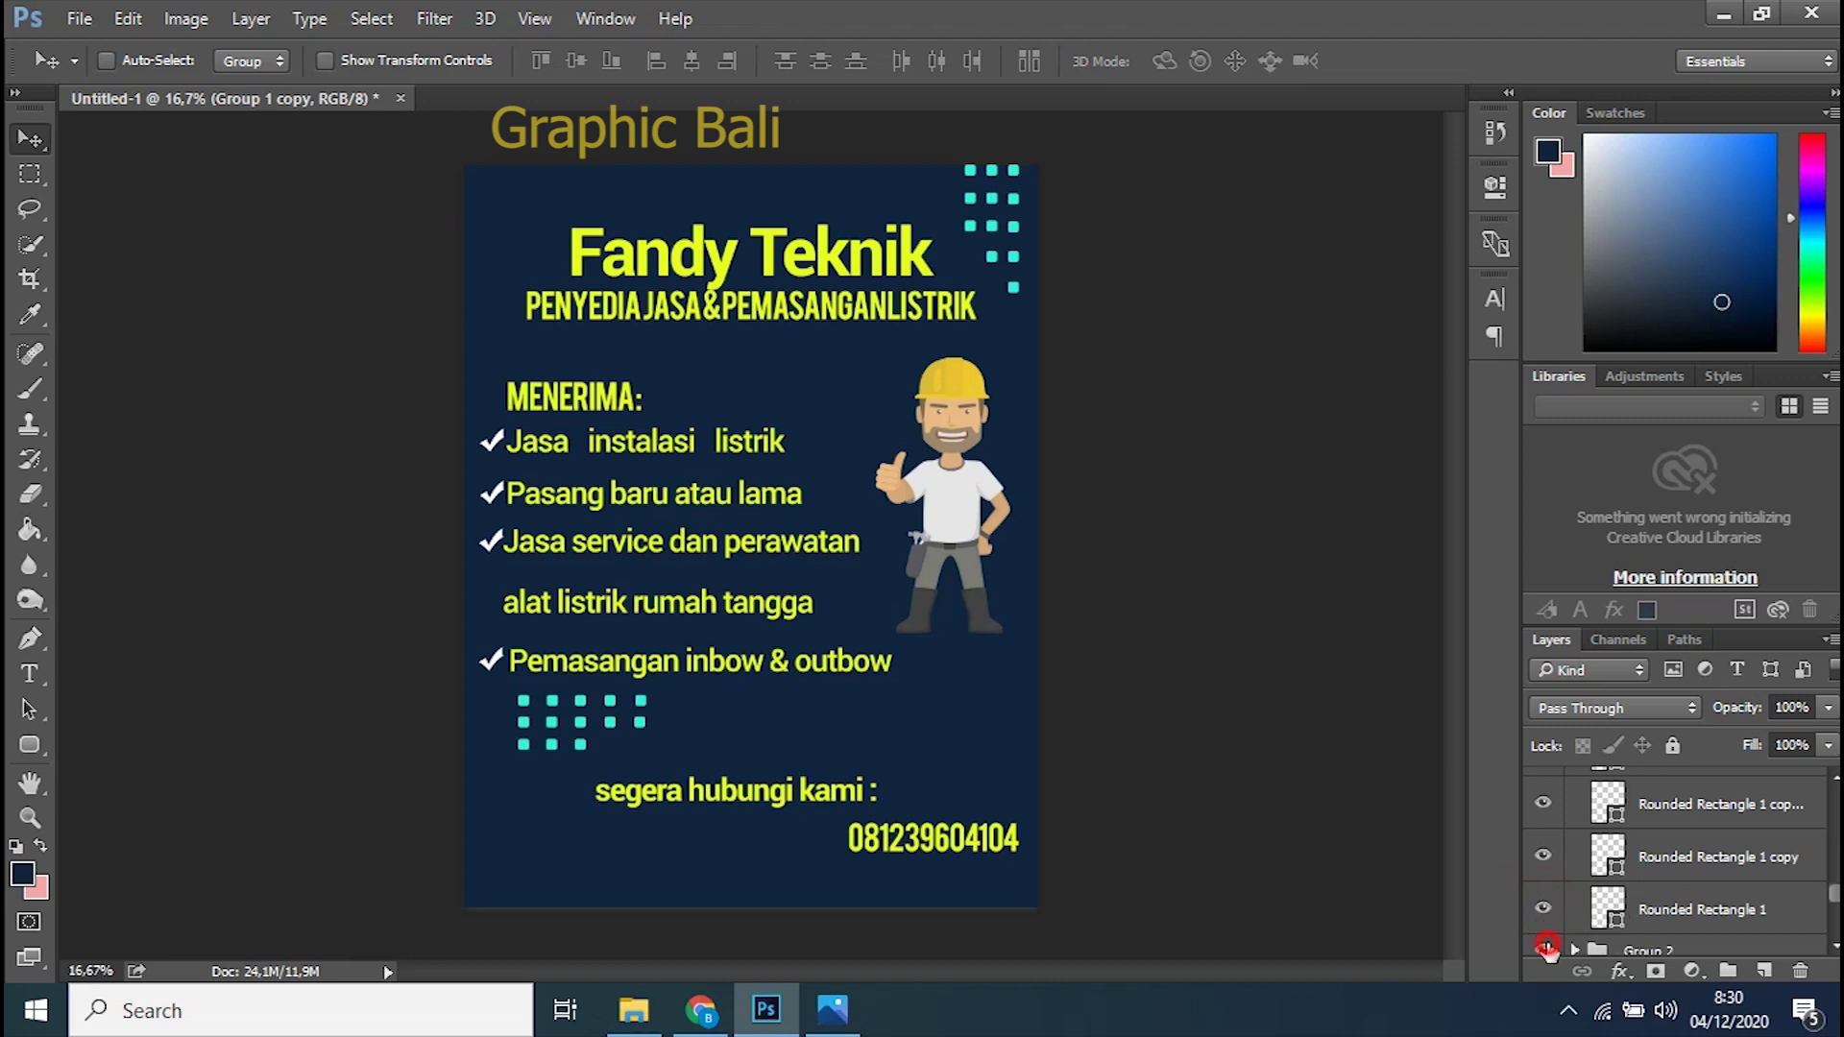
{"action": "left_click", "coordinate": [1545, 949]}
{"action": "left_click", "coordinate": [1548, 909]}
{"action": "left_click", "coordinate": [1545, 857]}
{"action": "left_click", "coordinate": [1543, 804]}
{"action": "scroll", "coordinate": [1565, 845], "scroll_direction": "up", "scroll_amount": 1}
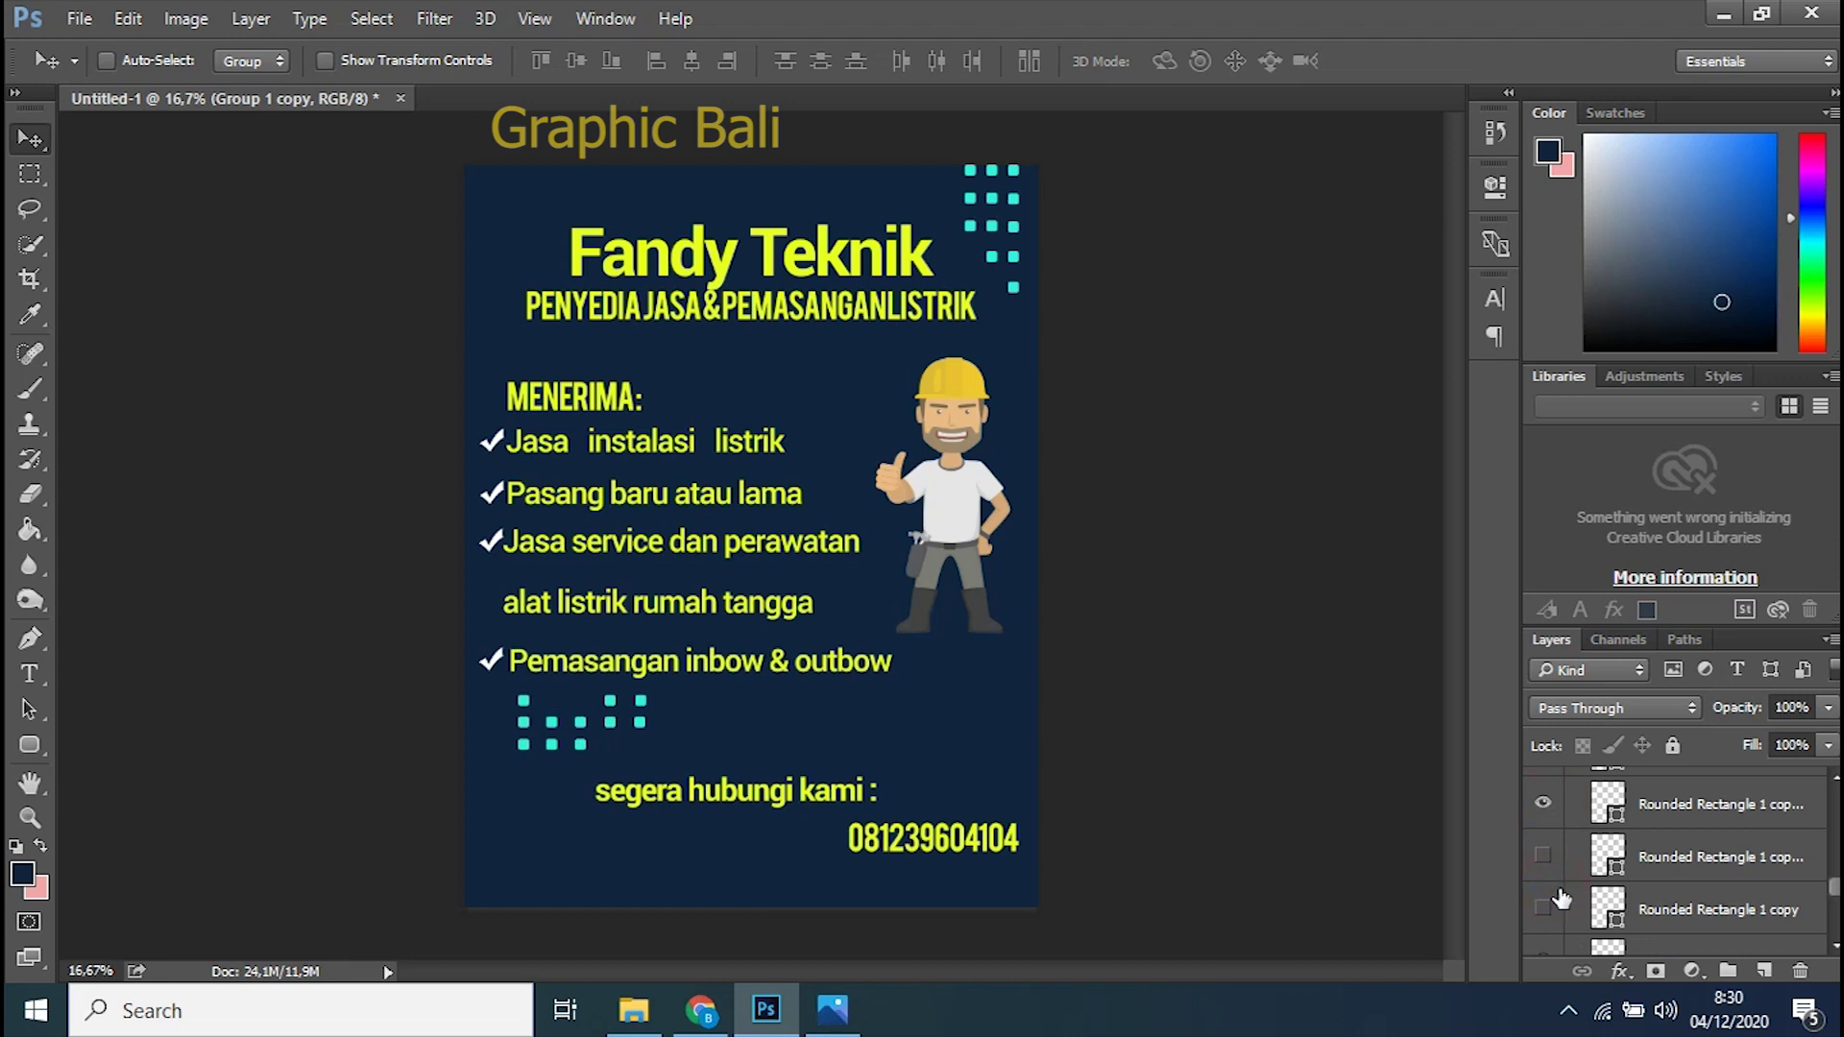
{"action": "left_click", "coordinate": [1546, 910]}
{"action": "scroll", "coordinate": [1553, 869], "scroll_direction": "down", "scroll_amount": 1}
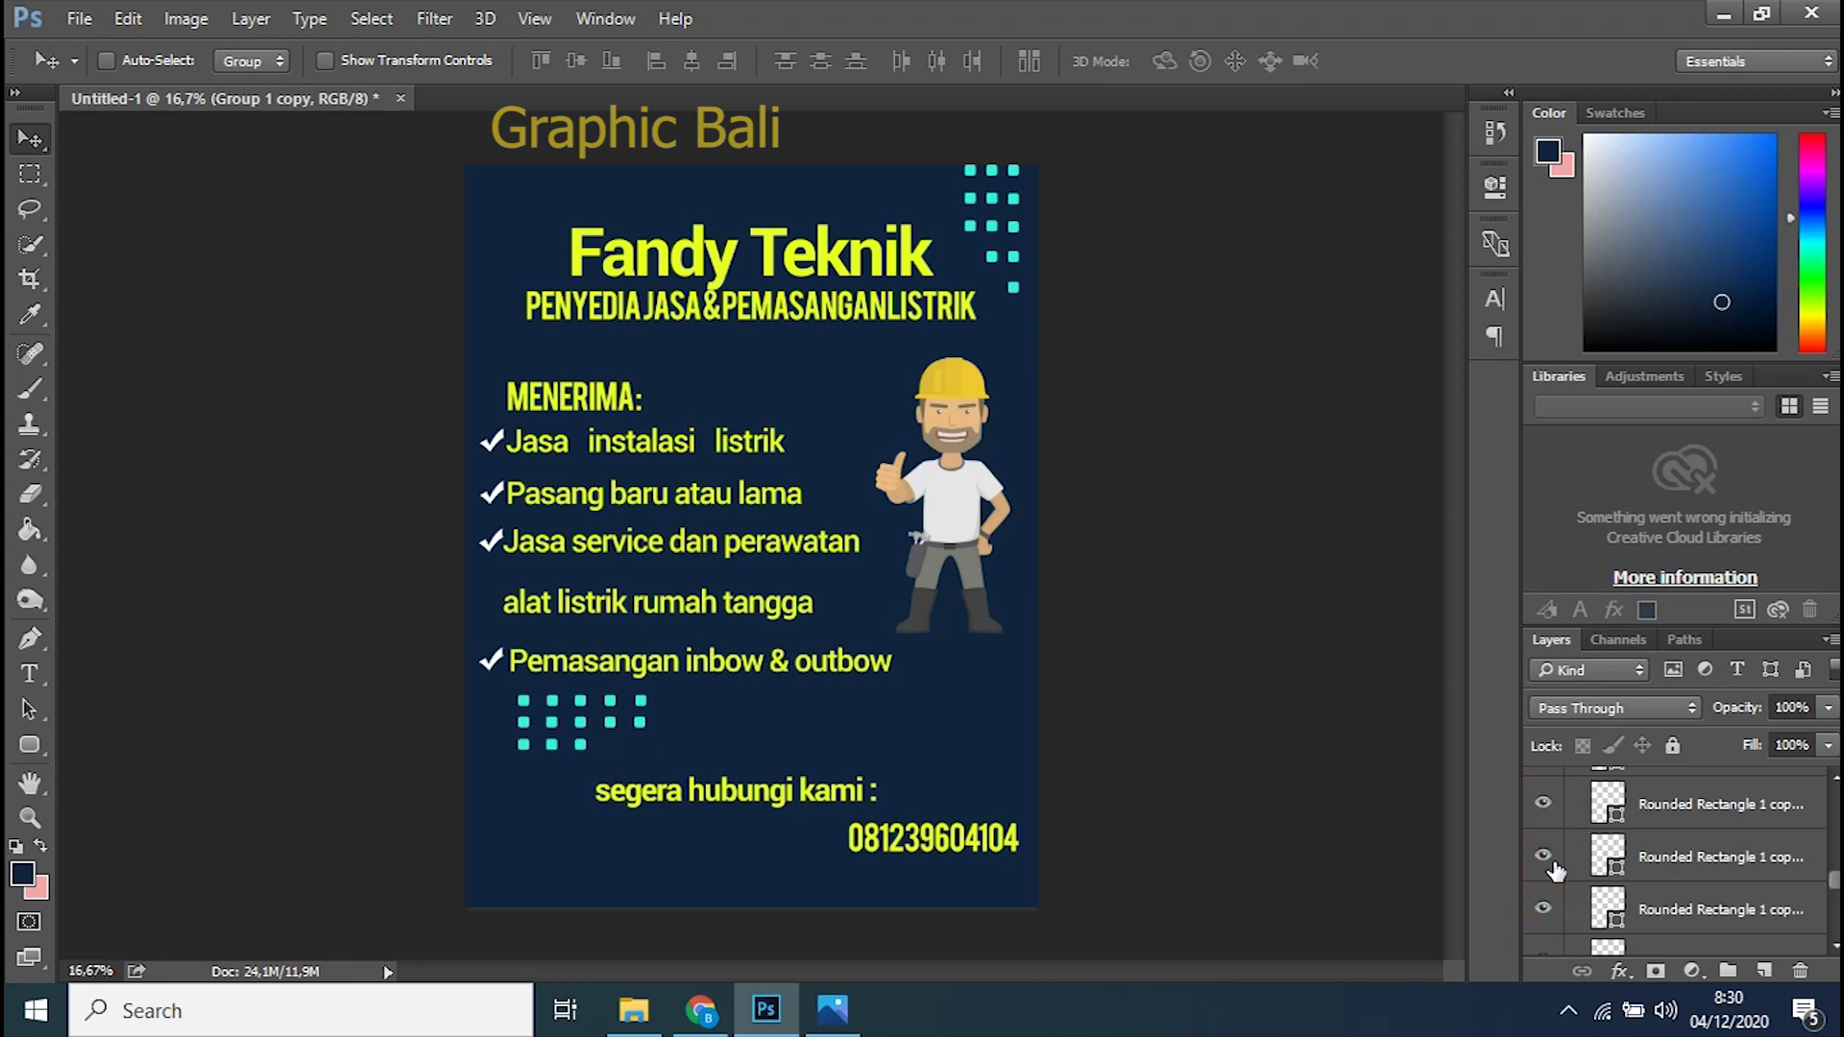
{"action": "left_click", "coordinate": [1544, 805]}
Step: Pick individual dot layers from the canvas and hide Rounded Rectangle 1 copy 9
{"action": "right_click", "coordinate": [646, 707]}
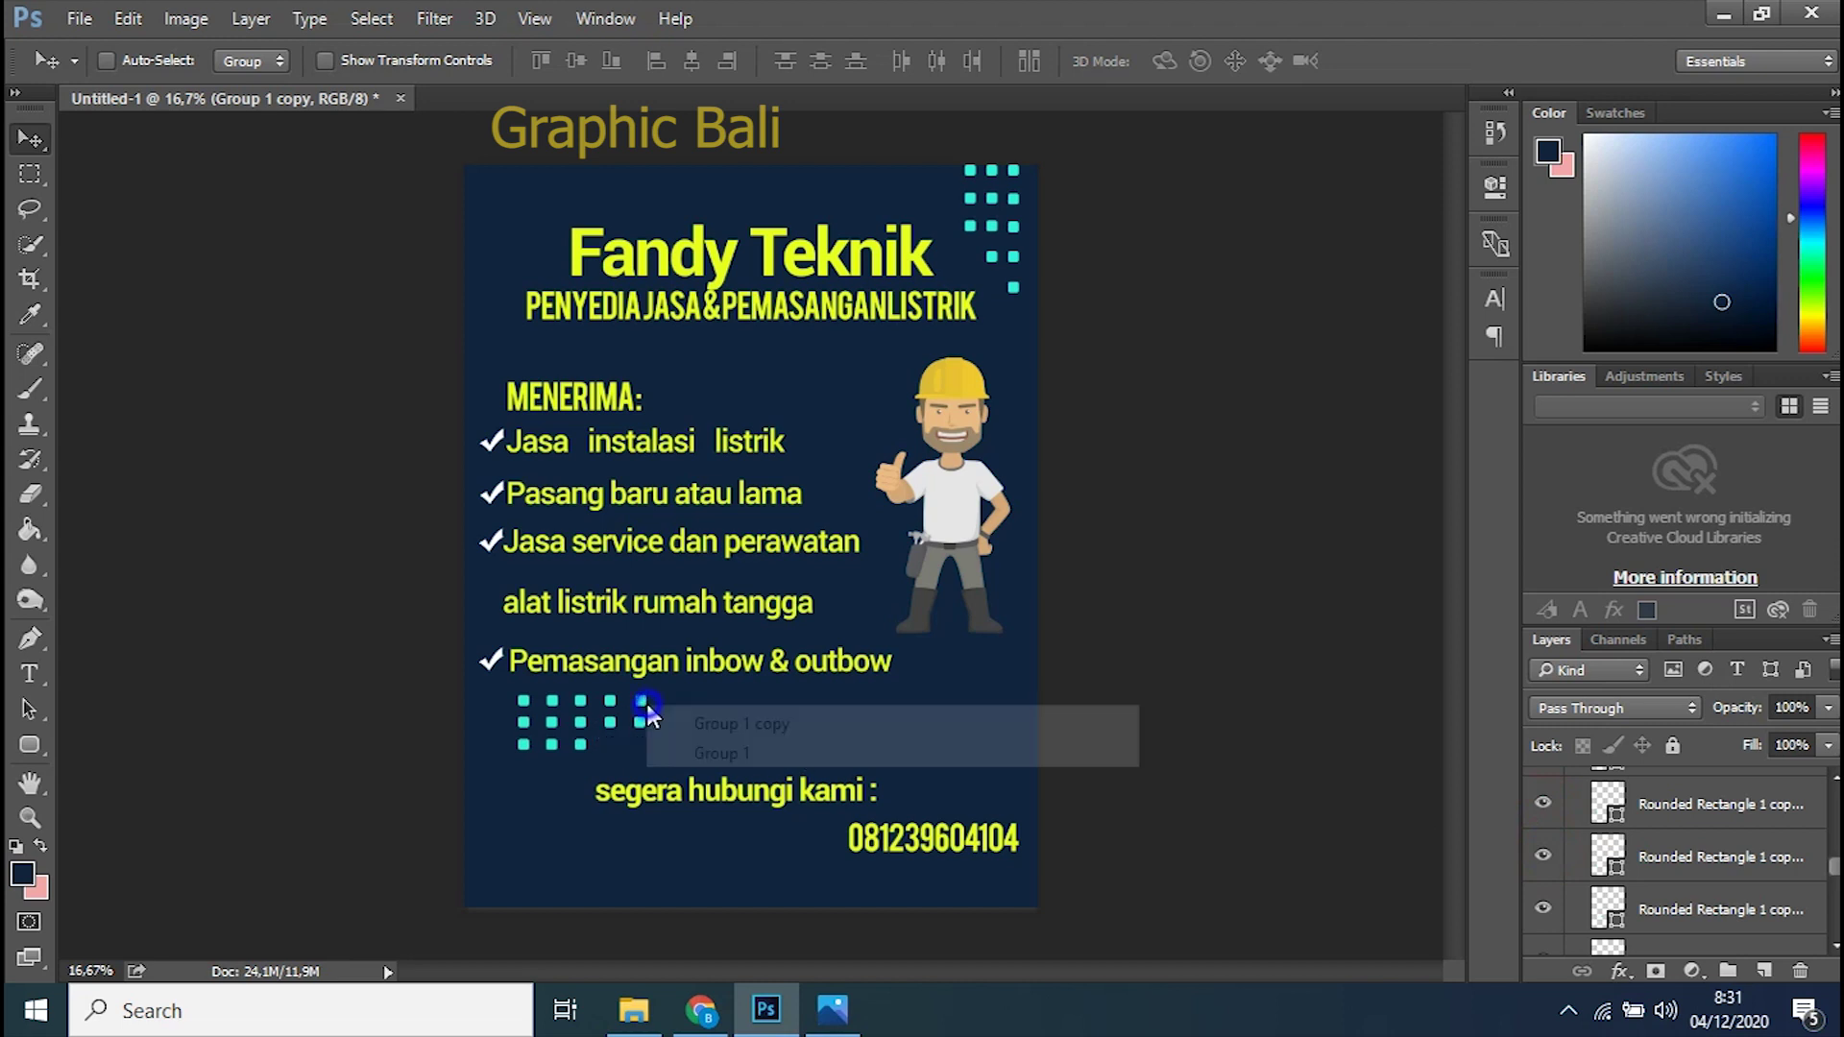
{"action": "left_click", "coordinate": [712, 754]}
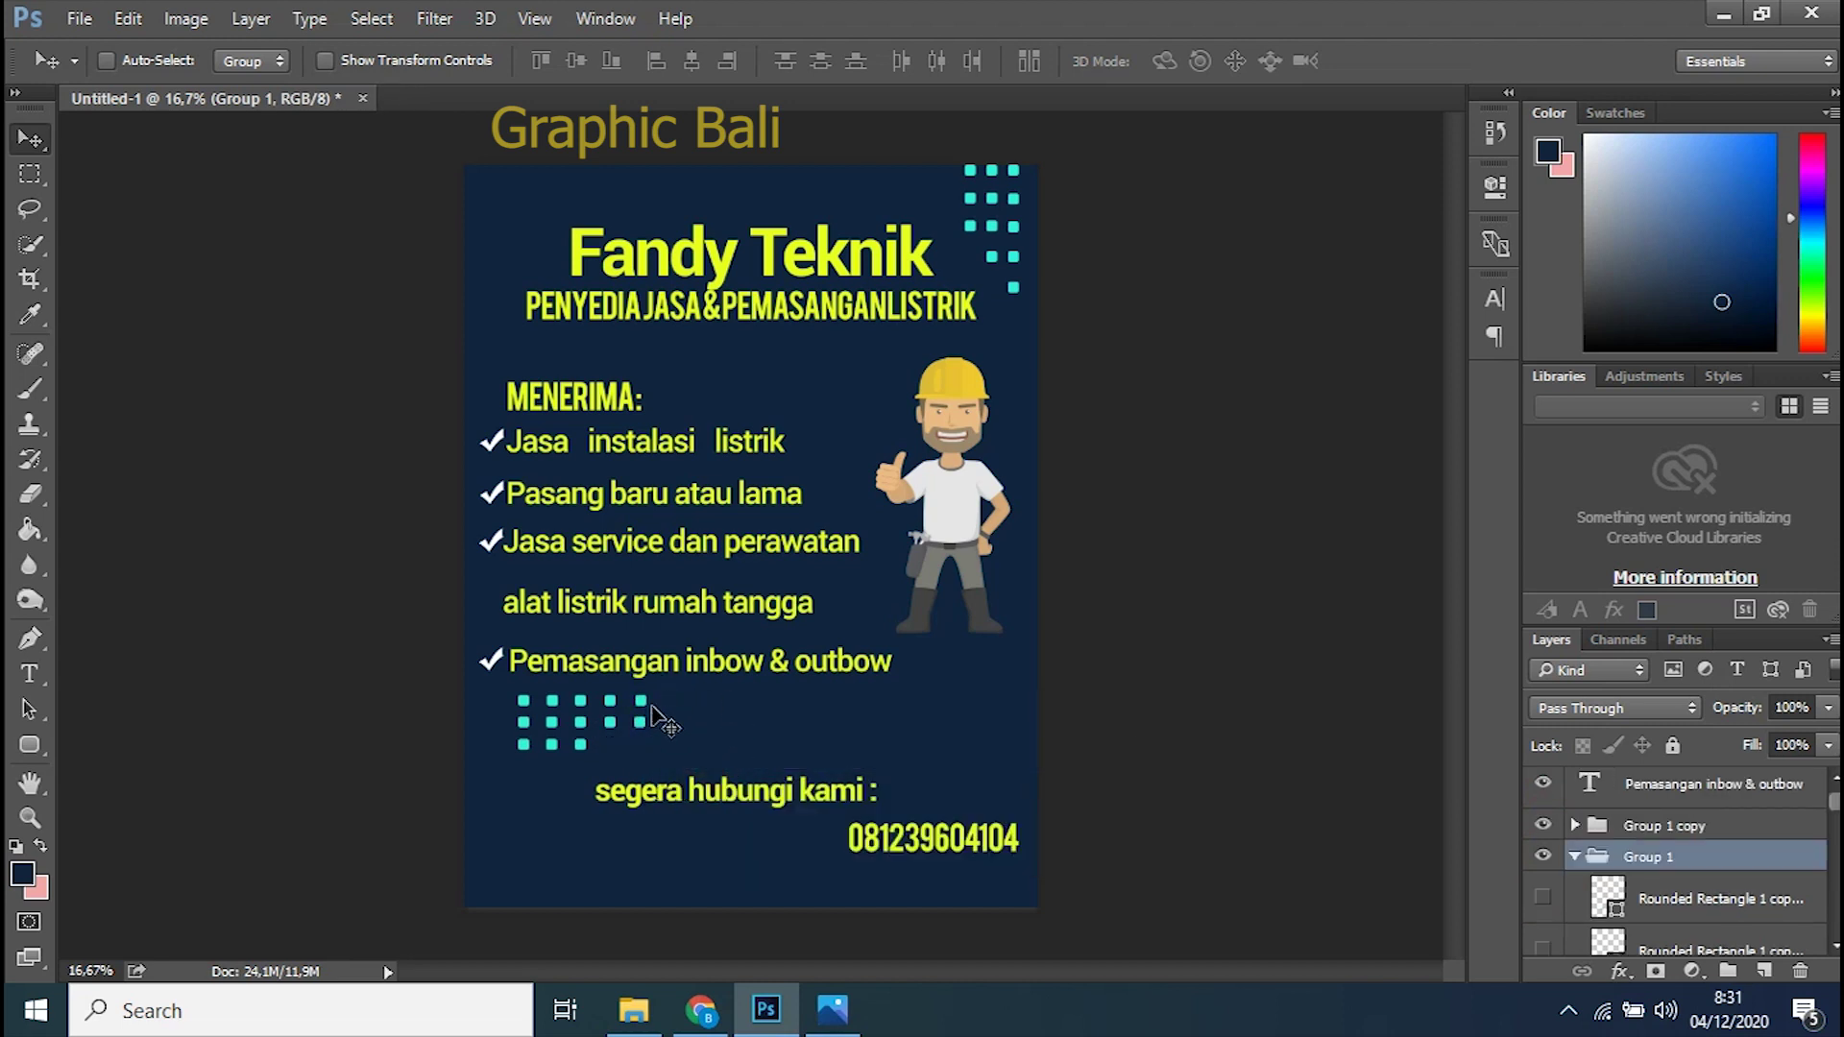
{"action": "right_click", "coordinate": [642, 709]}
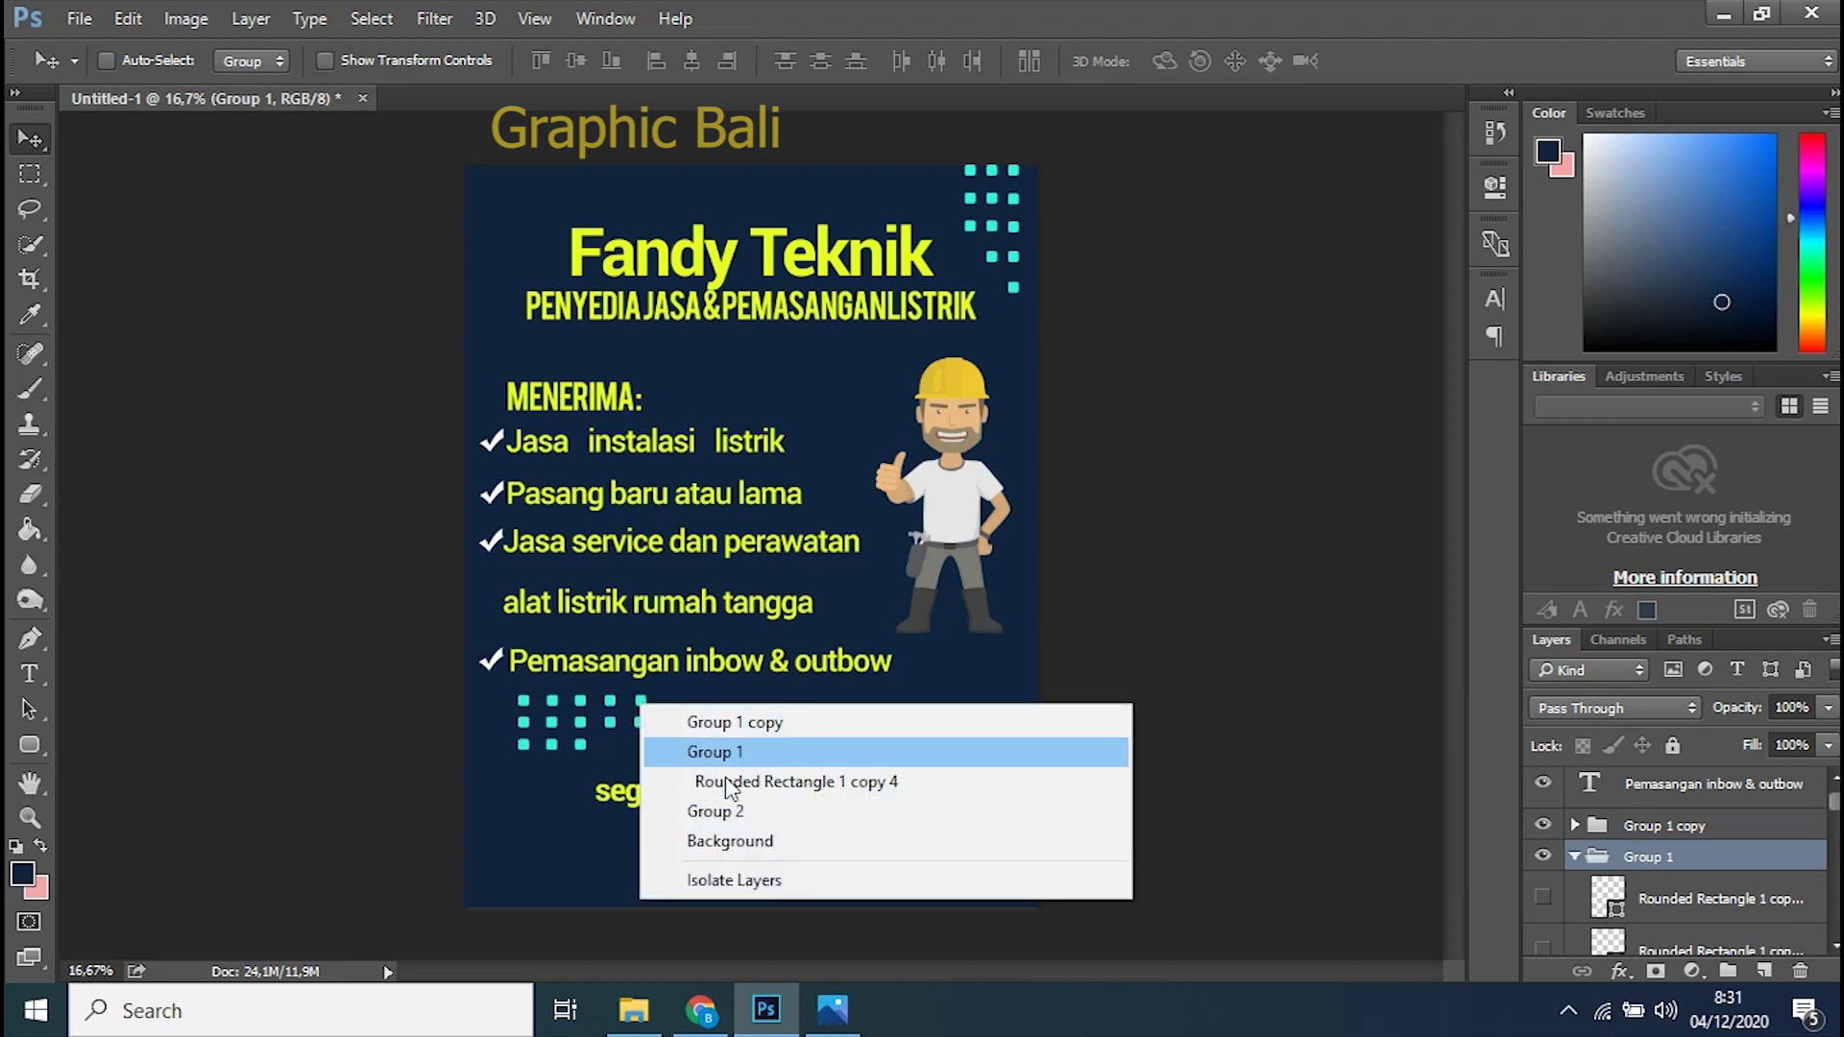
{"action": "left_click", "coordinate": [730, 778]}
{"action": "left_click", "coordinate": [1551, 805]}
{"action": "left_click", "coordinate": [1552, 803]}
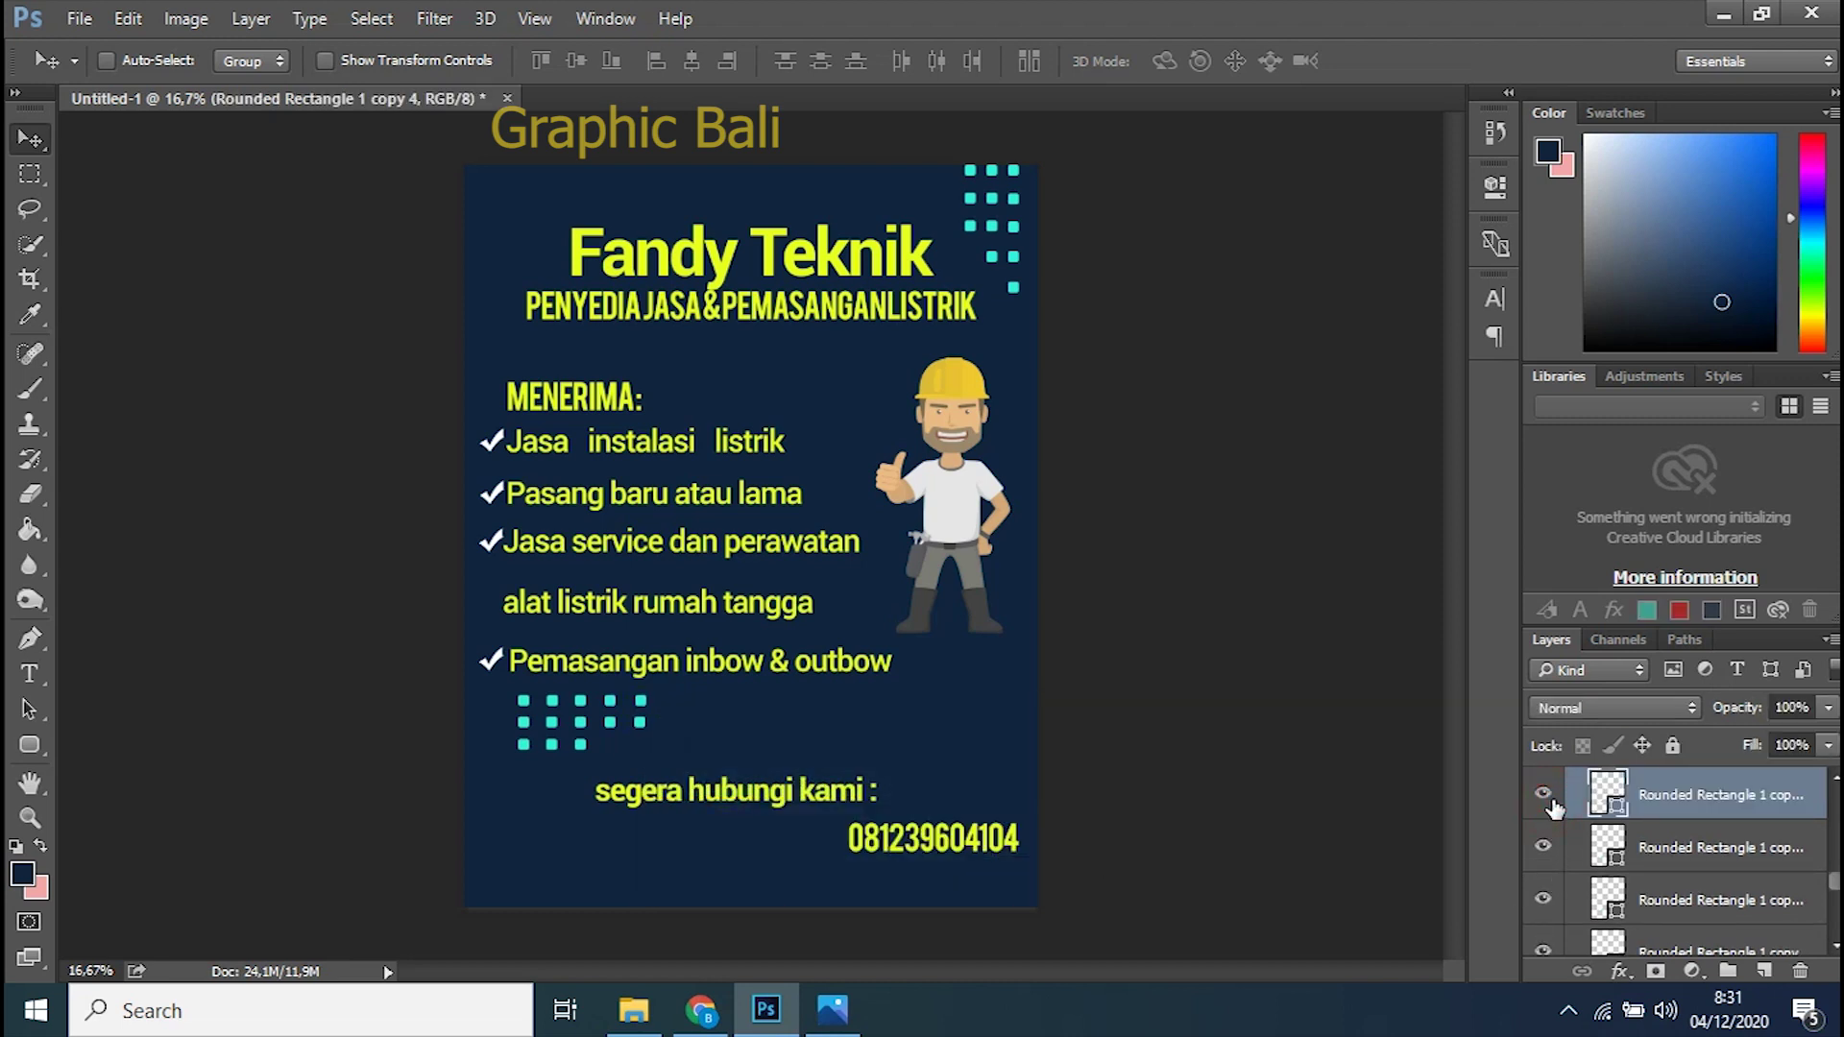
{"action": "right_click", "coordinate": [638, 726]}
{"action": "left_click", "coordinate": [722, 803]}
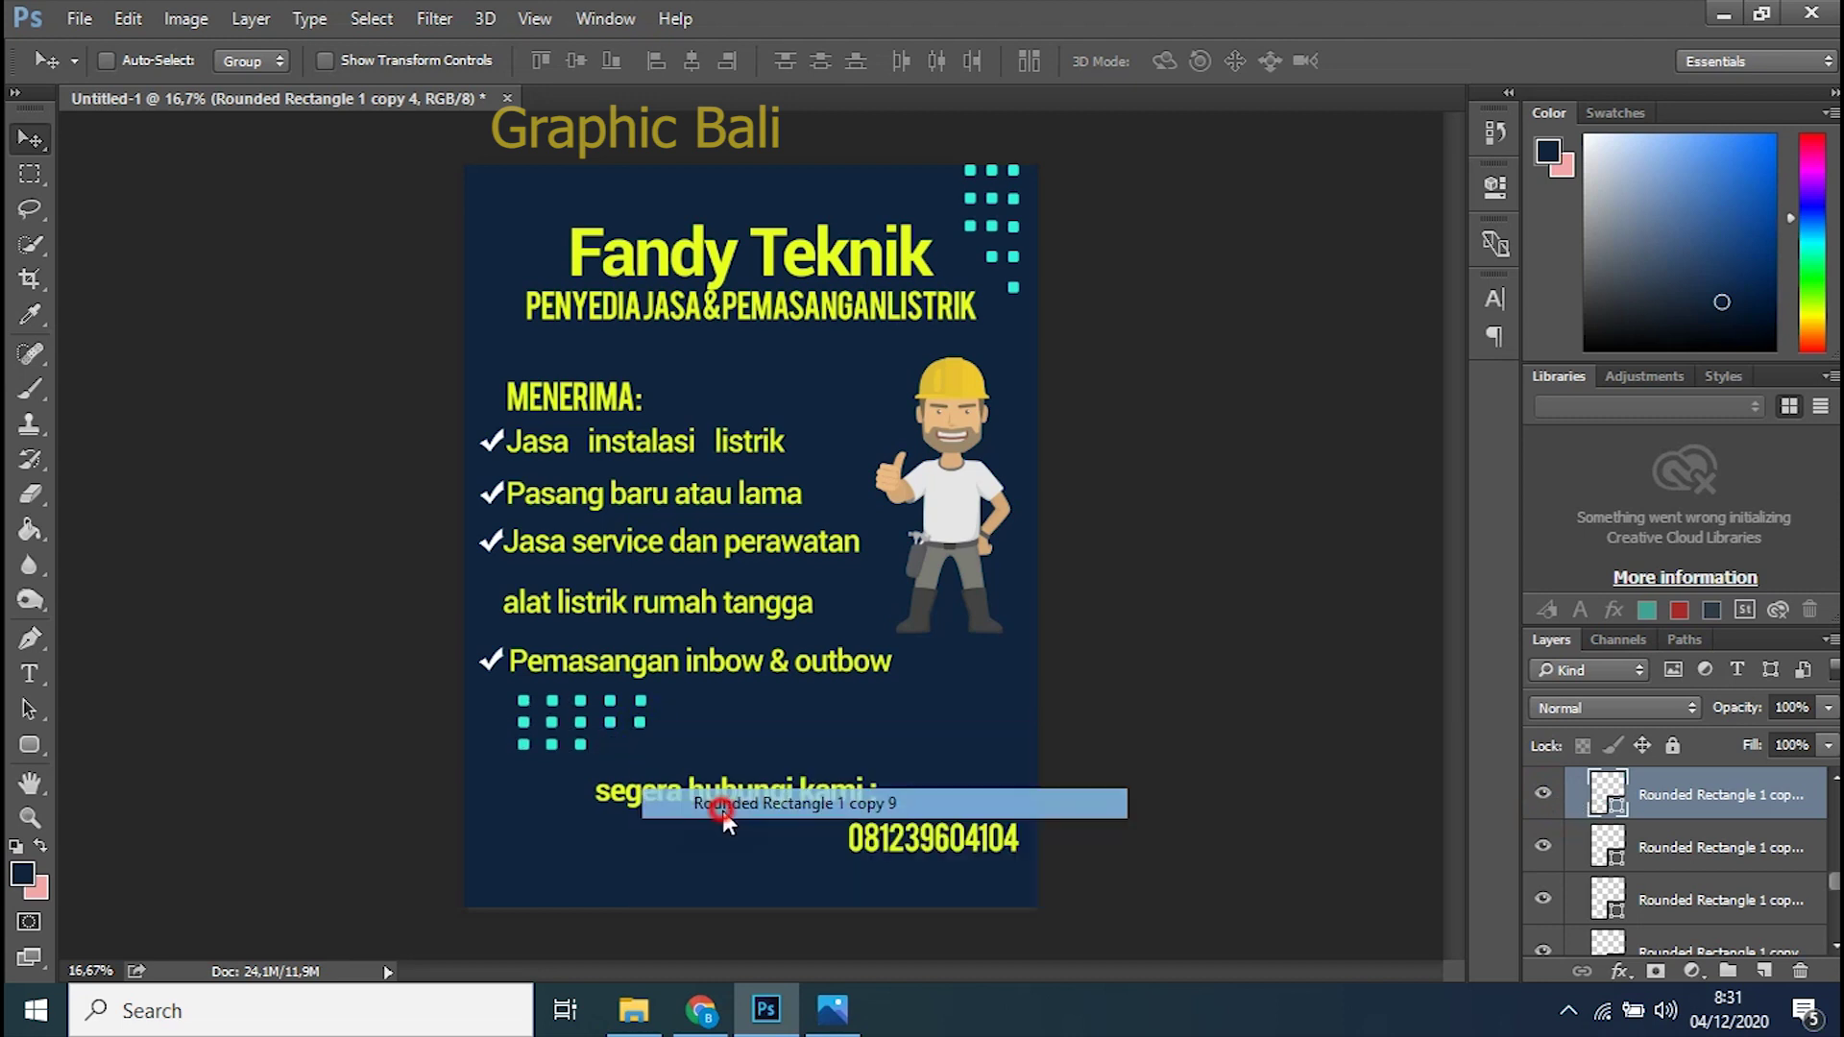
{"action": "left_click", "coordinate": [1543, 803]}
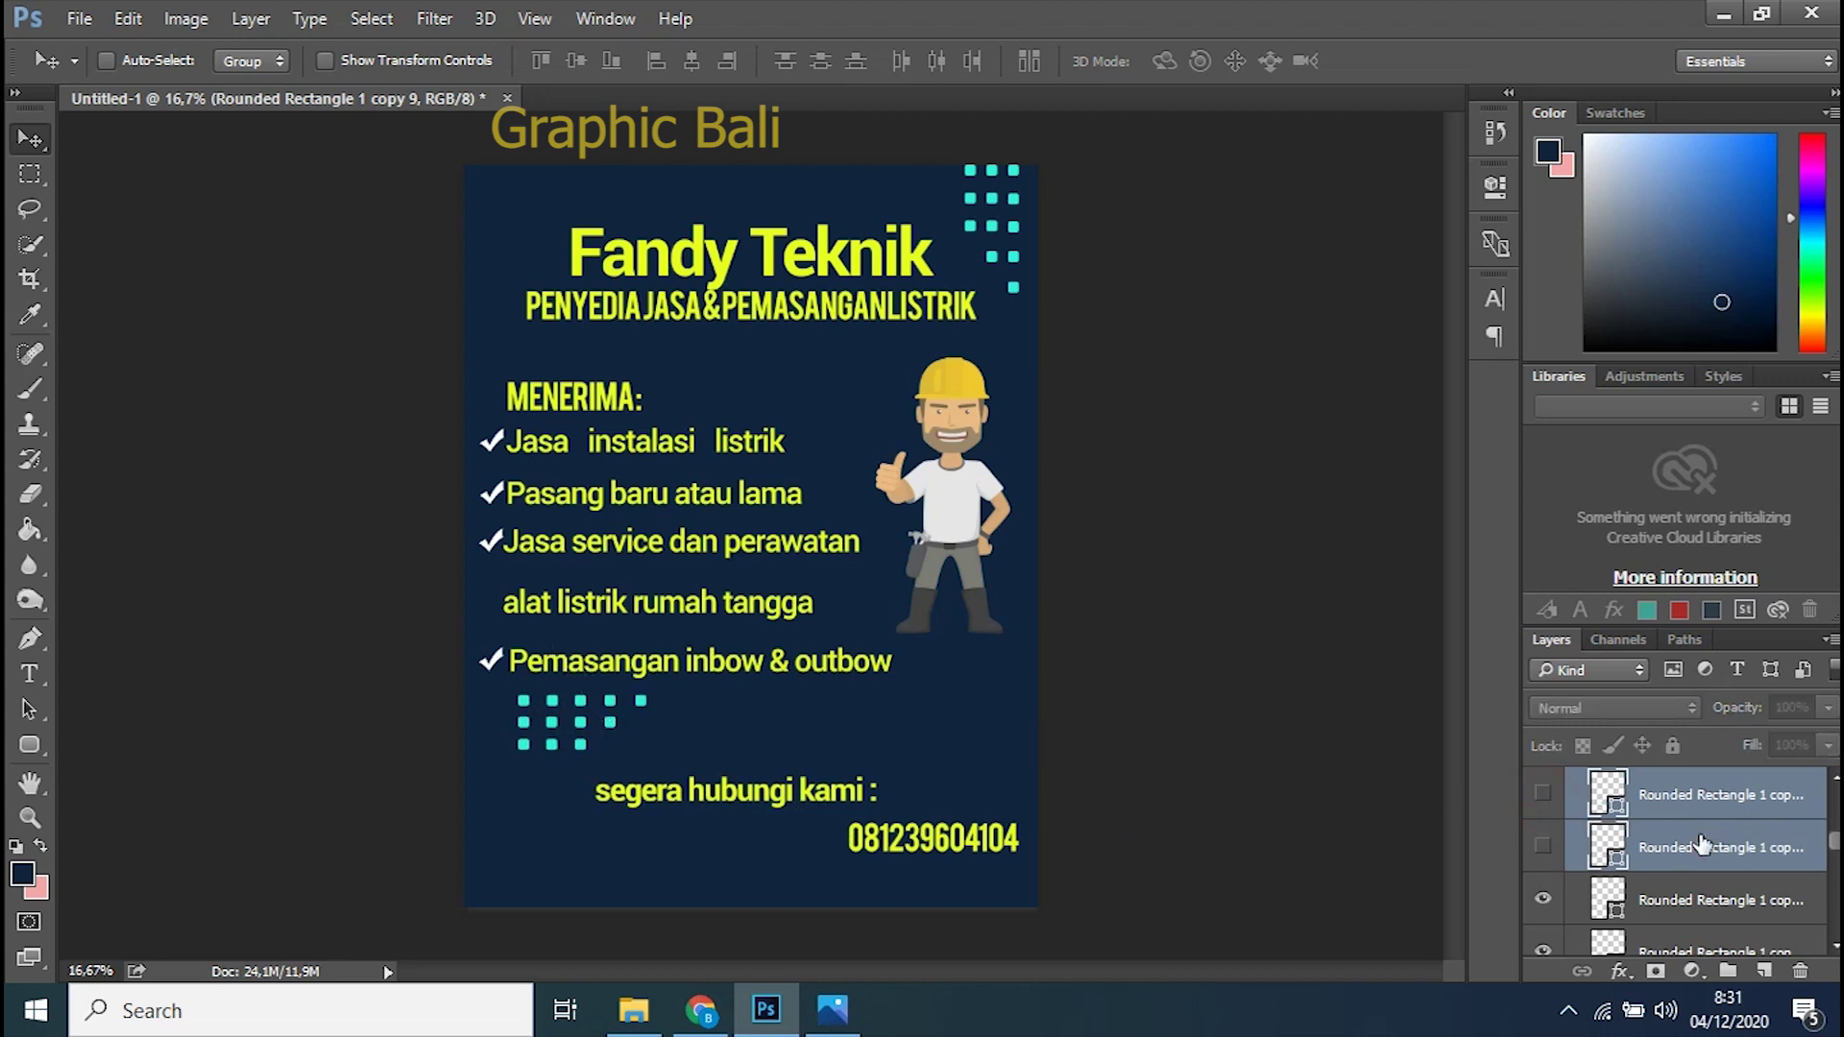
{"action": "scroll", "coordinate": [1706, 855], "scroll_direction": "up", "scroll_amount": 3}
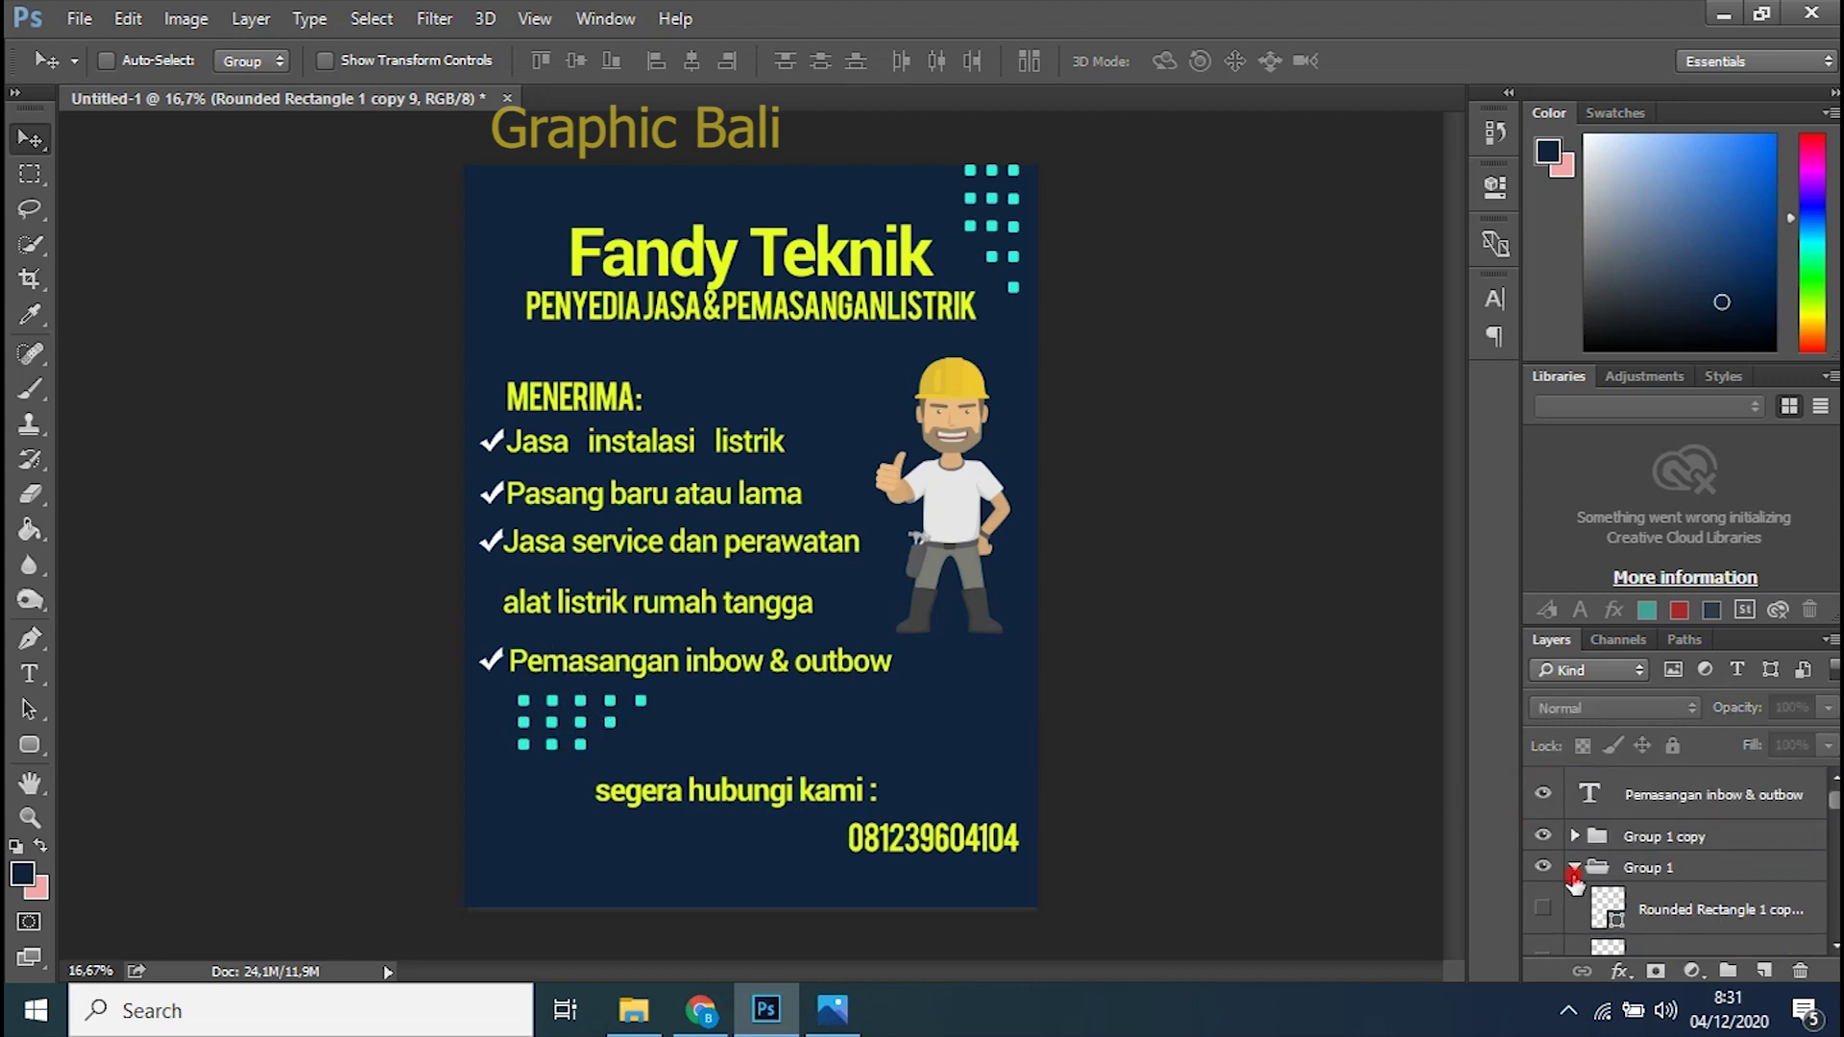
Step: Collapse Group 1 and move the dot cluster into the poster's bottom-left corner
{"action": "left_click", "coordinate": [1573, 869]}
{"action": "left_click", "coordinate": [1647, 867]}
{"action": "right_click", "coordinate": [590, 720]}
{"action": "left_click", "coordinate": [579, 730]}
{"action": "left_click_drag", "start_coordinate": [576, 716], "coordinate": [579, 717]}
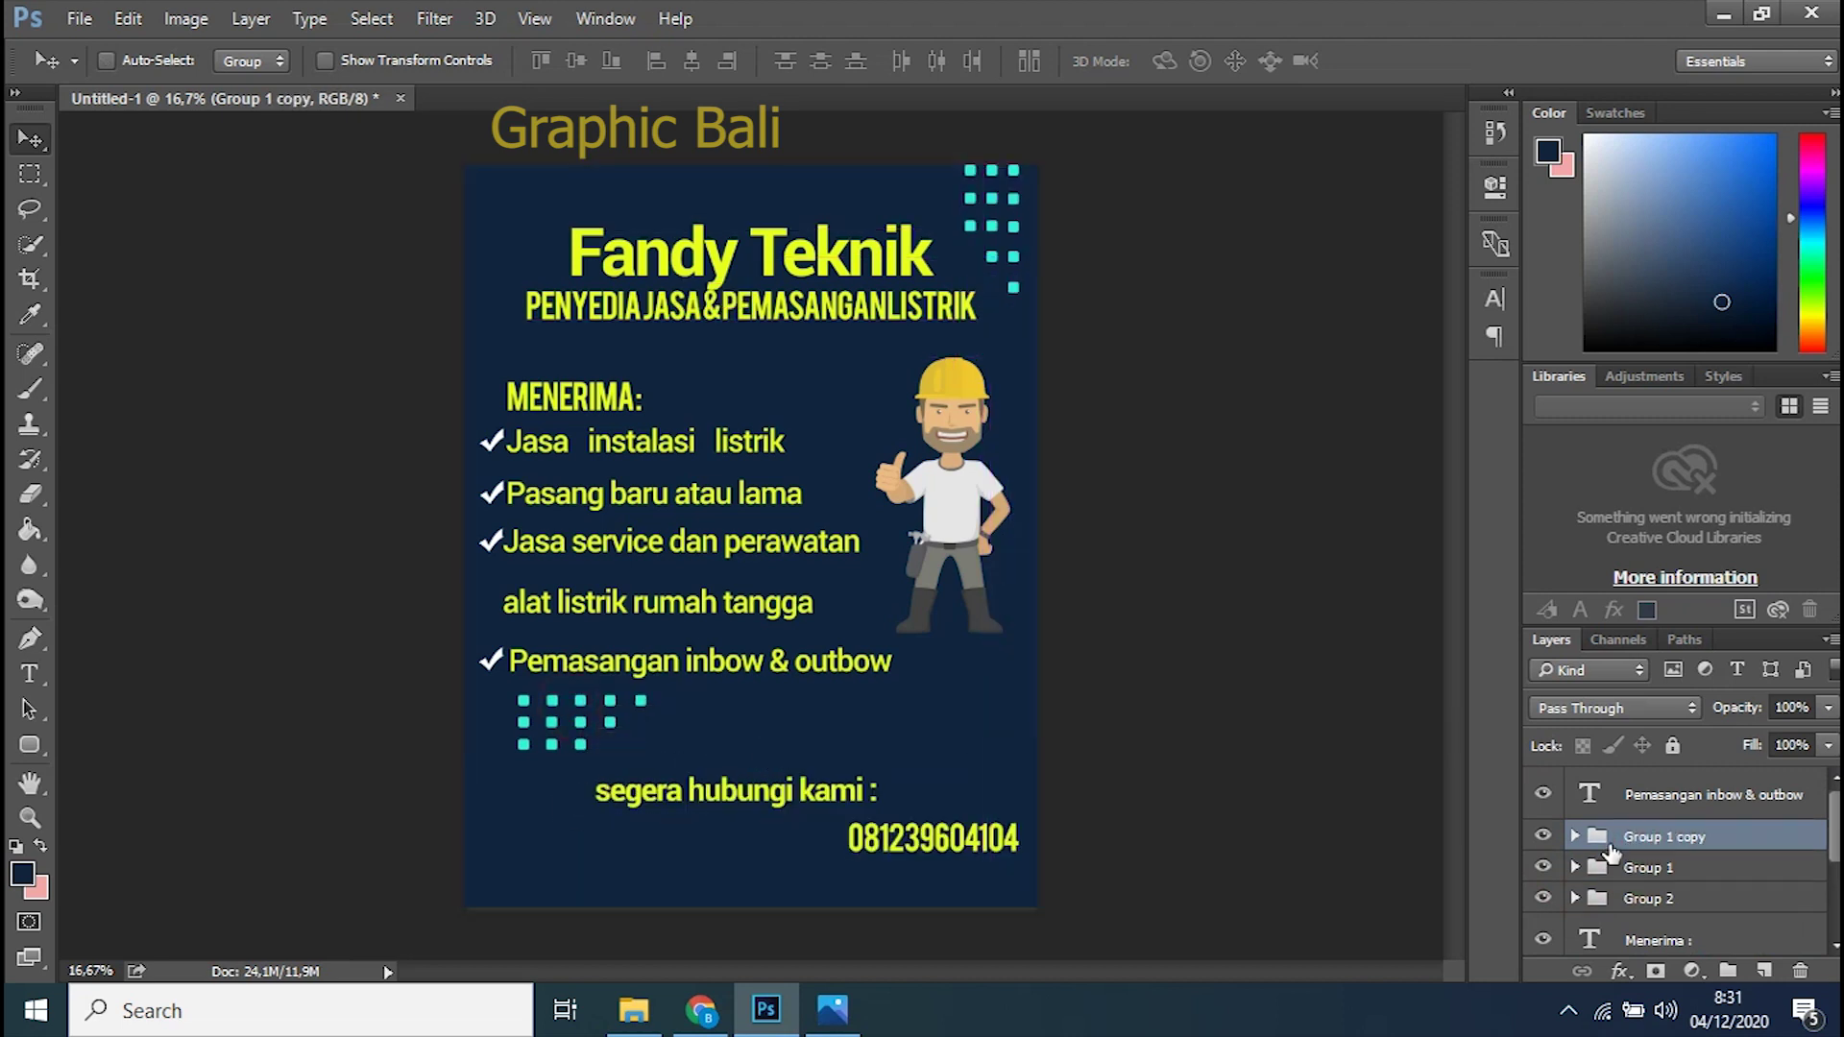
{"action": "left_click", "coordinate": [1647, 869]}
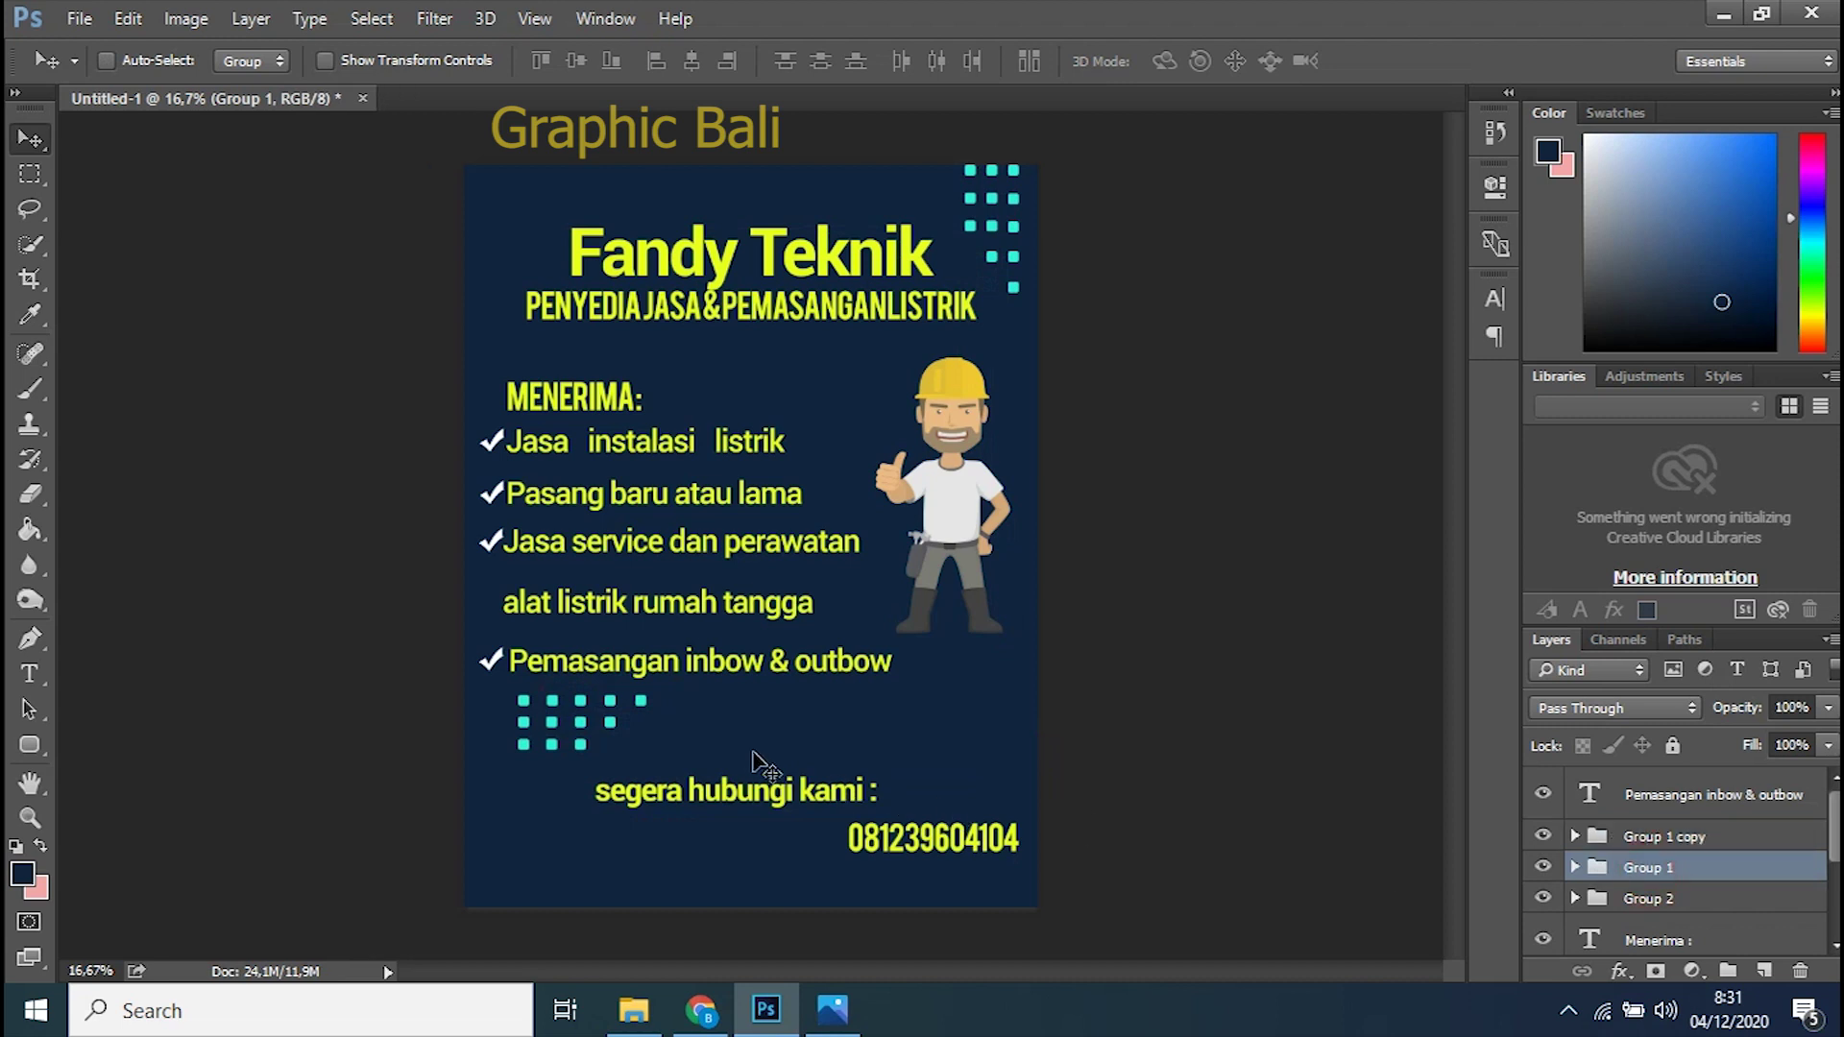
{"action": "left_click_drag", "start_coordinate": [543, 740], "coordinate": [519, 879]}
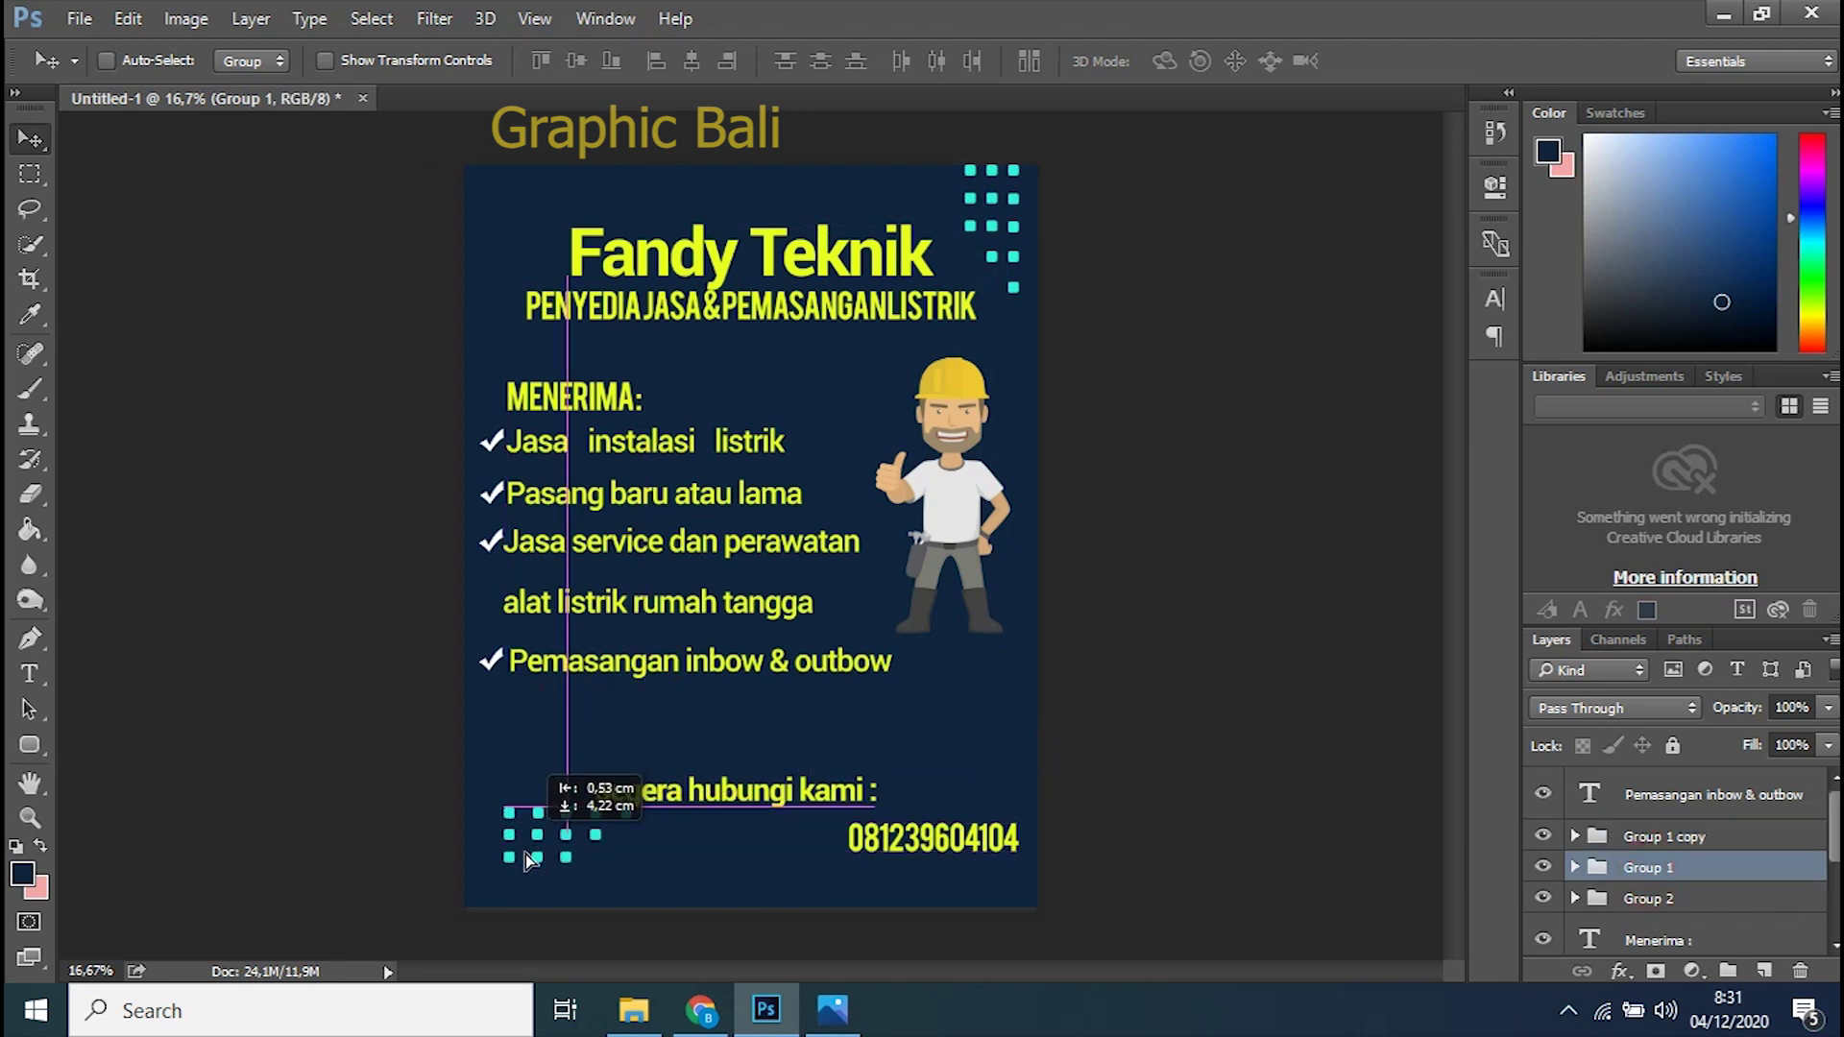
{"action": "left_click_drag", "start_coordinate": [519, 879], "coordinate": [520, 876]}
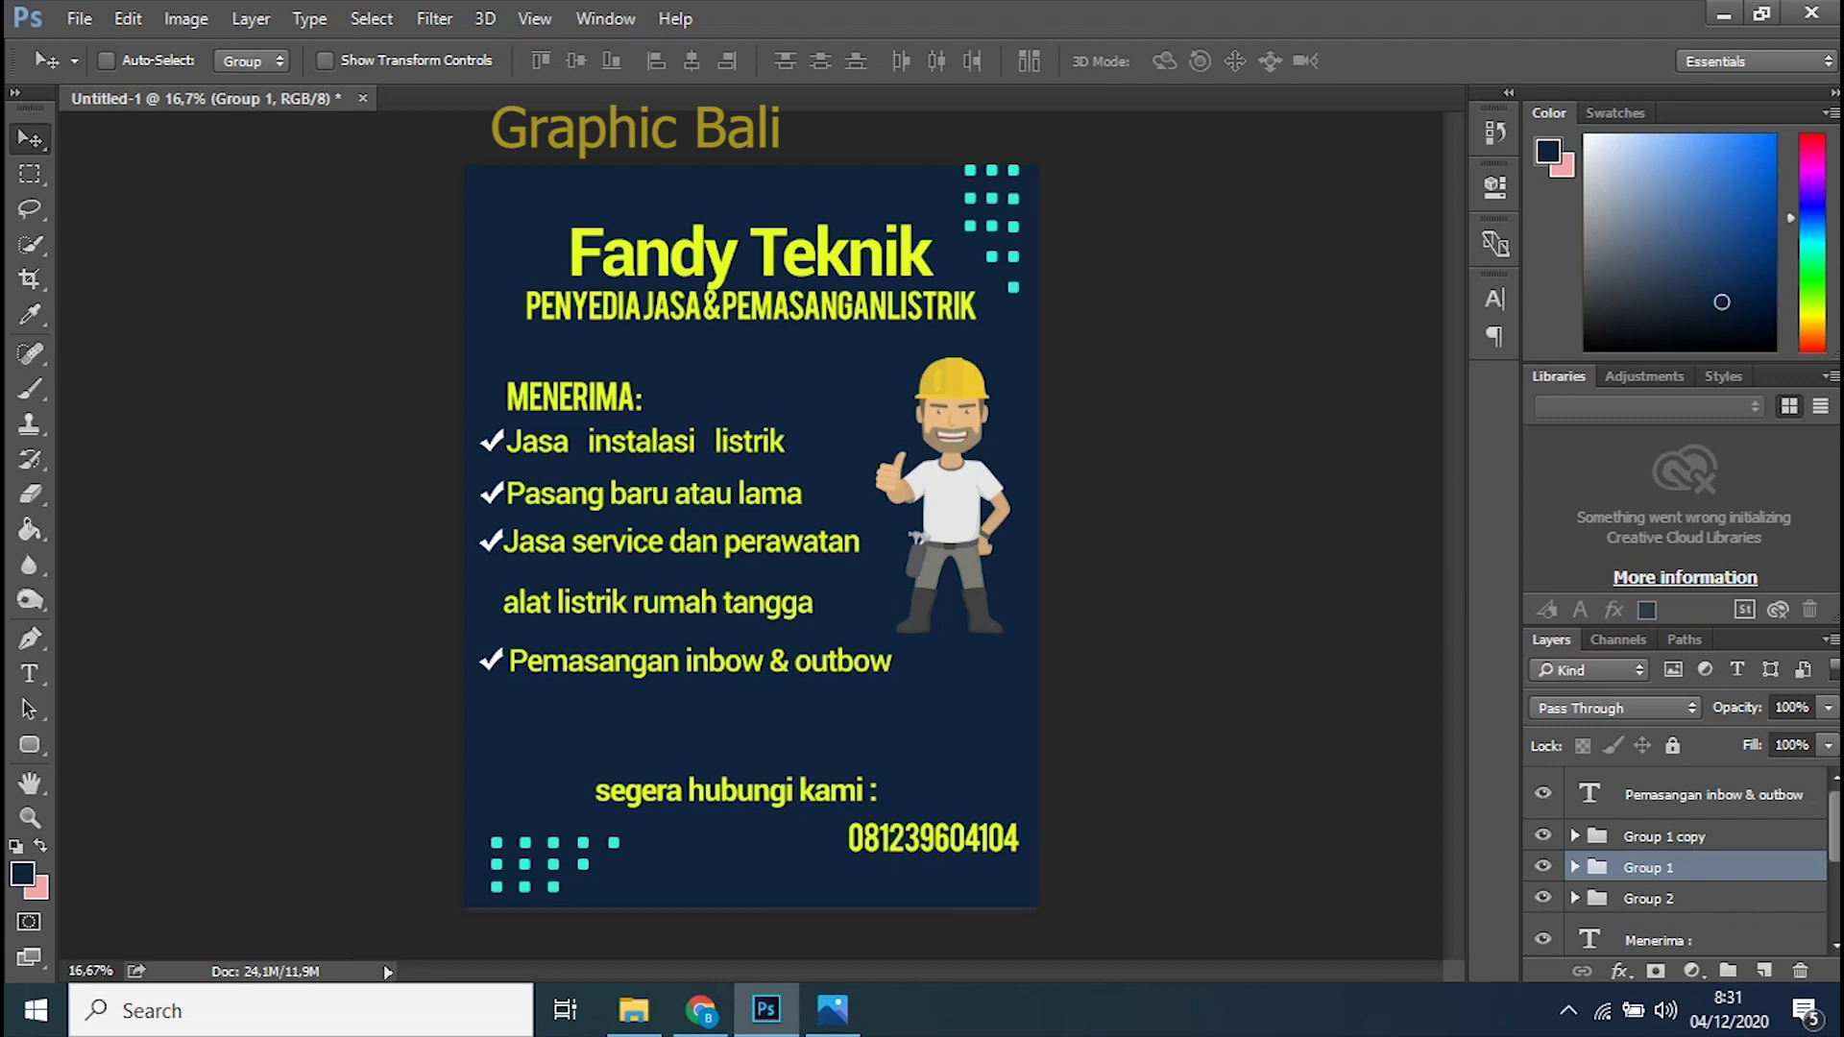
{"action": "left_click", "coordinate": [701, 1010]}
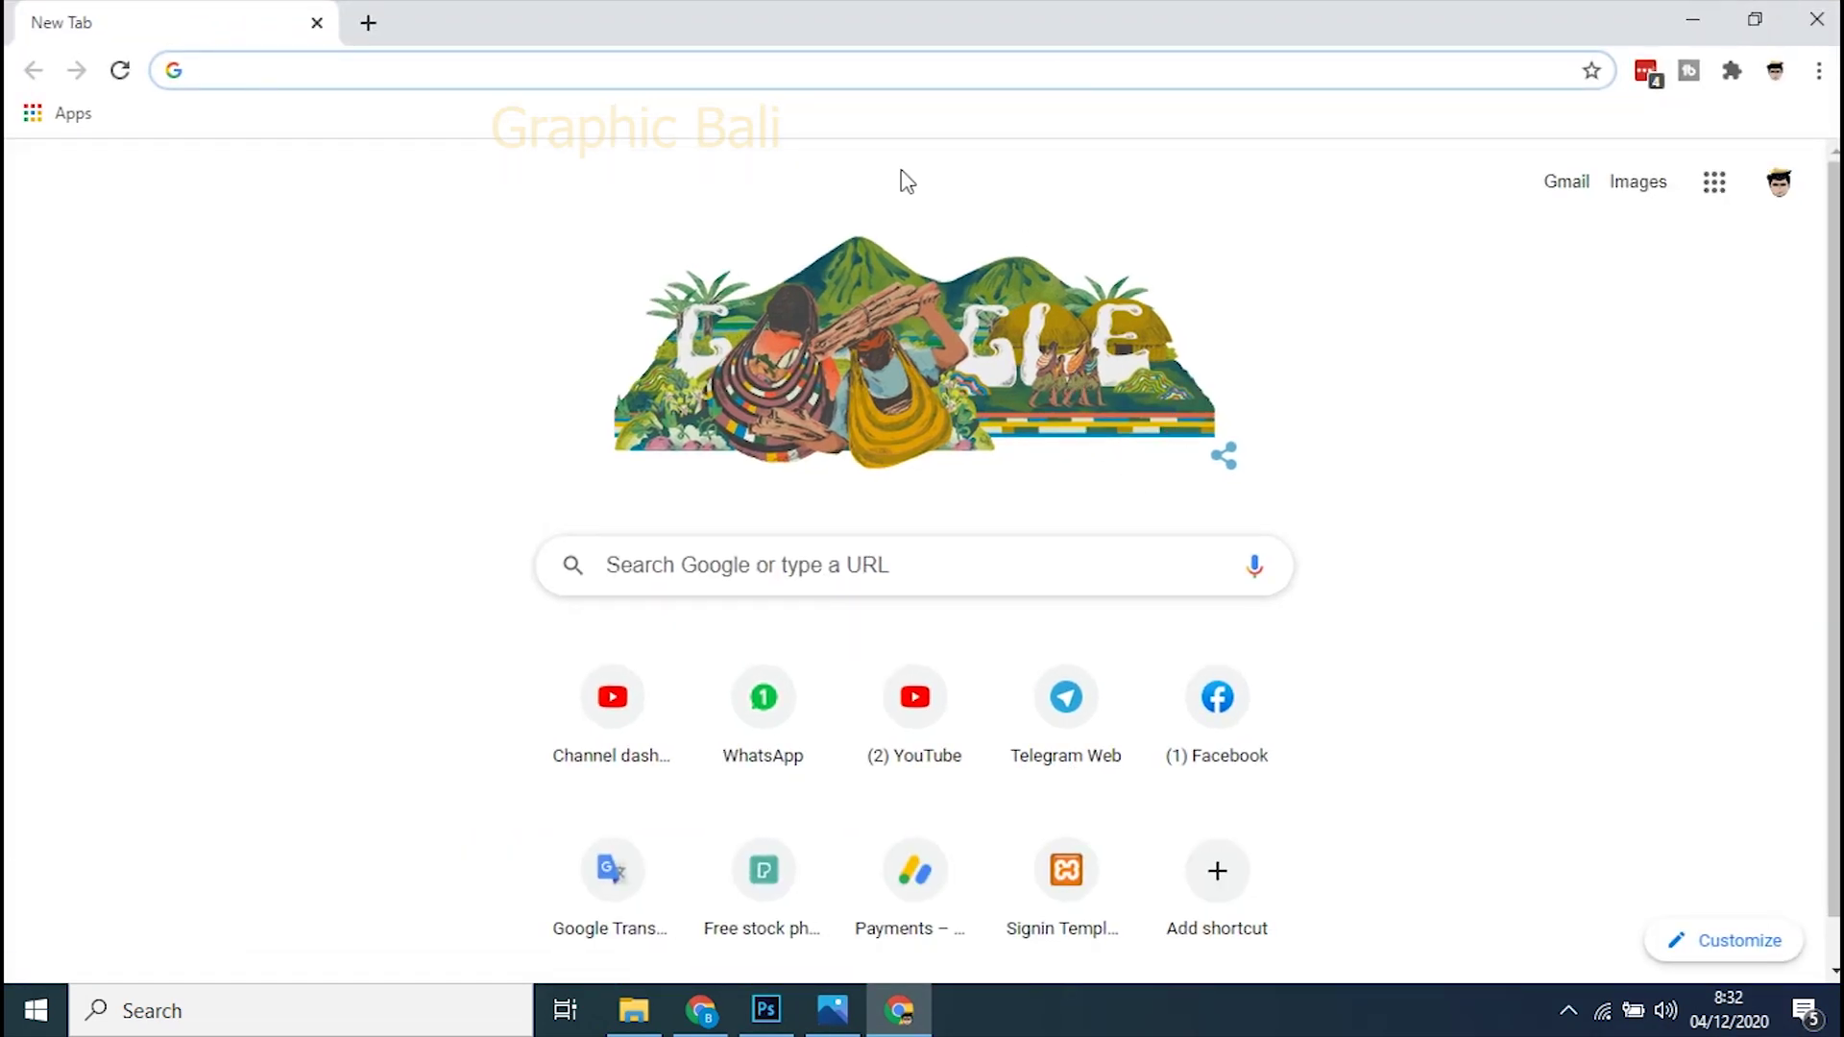
Step: Search Google Images for 'whatapp logo', filter to transparent, and preview the green logo
{"action": "left_click", "coordinate": [636, 75]}
{"action": "type", "text": "whatapp logo"}
{"action": "key", "text": "Return"}
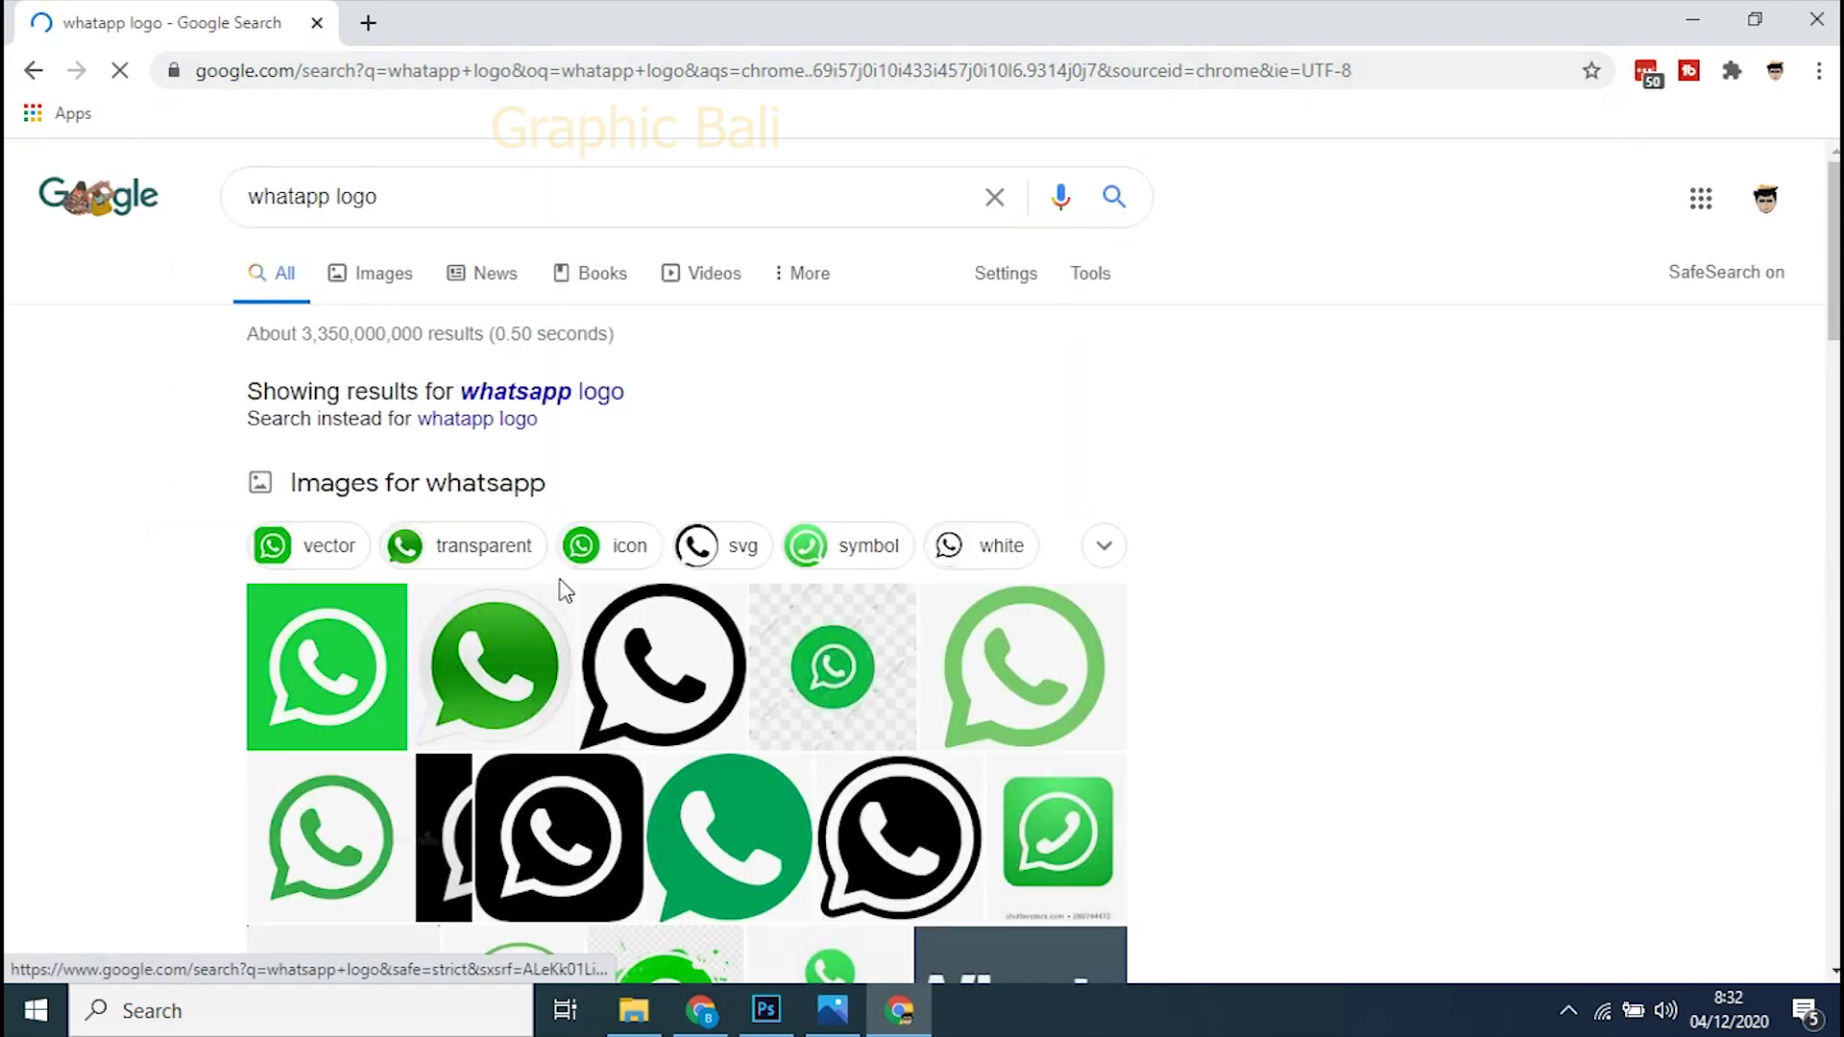
{"action": "left_click", "coordinate": [468, 558]}
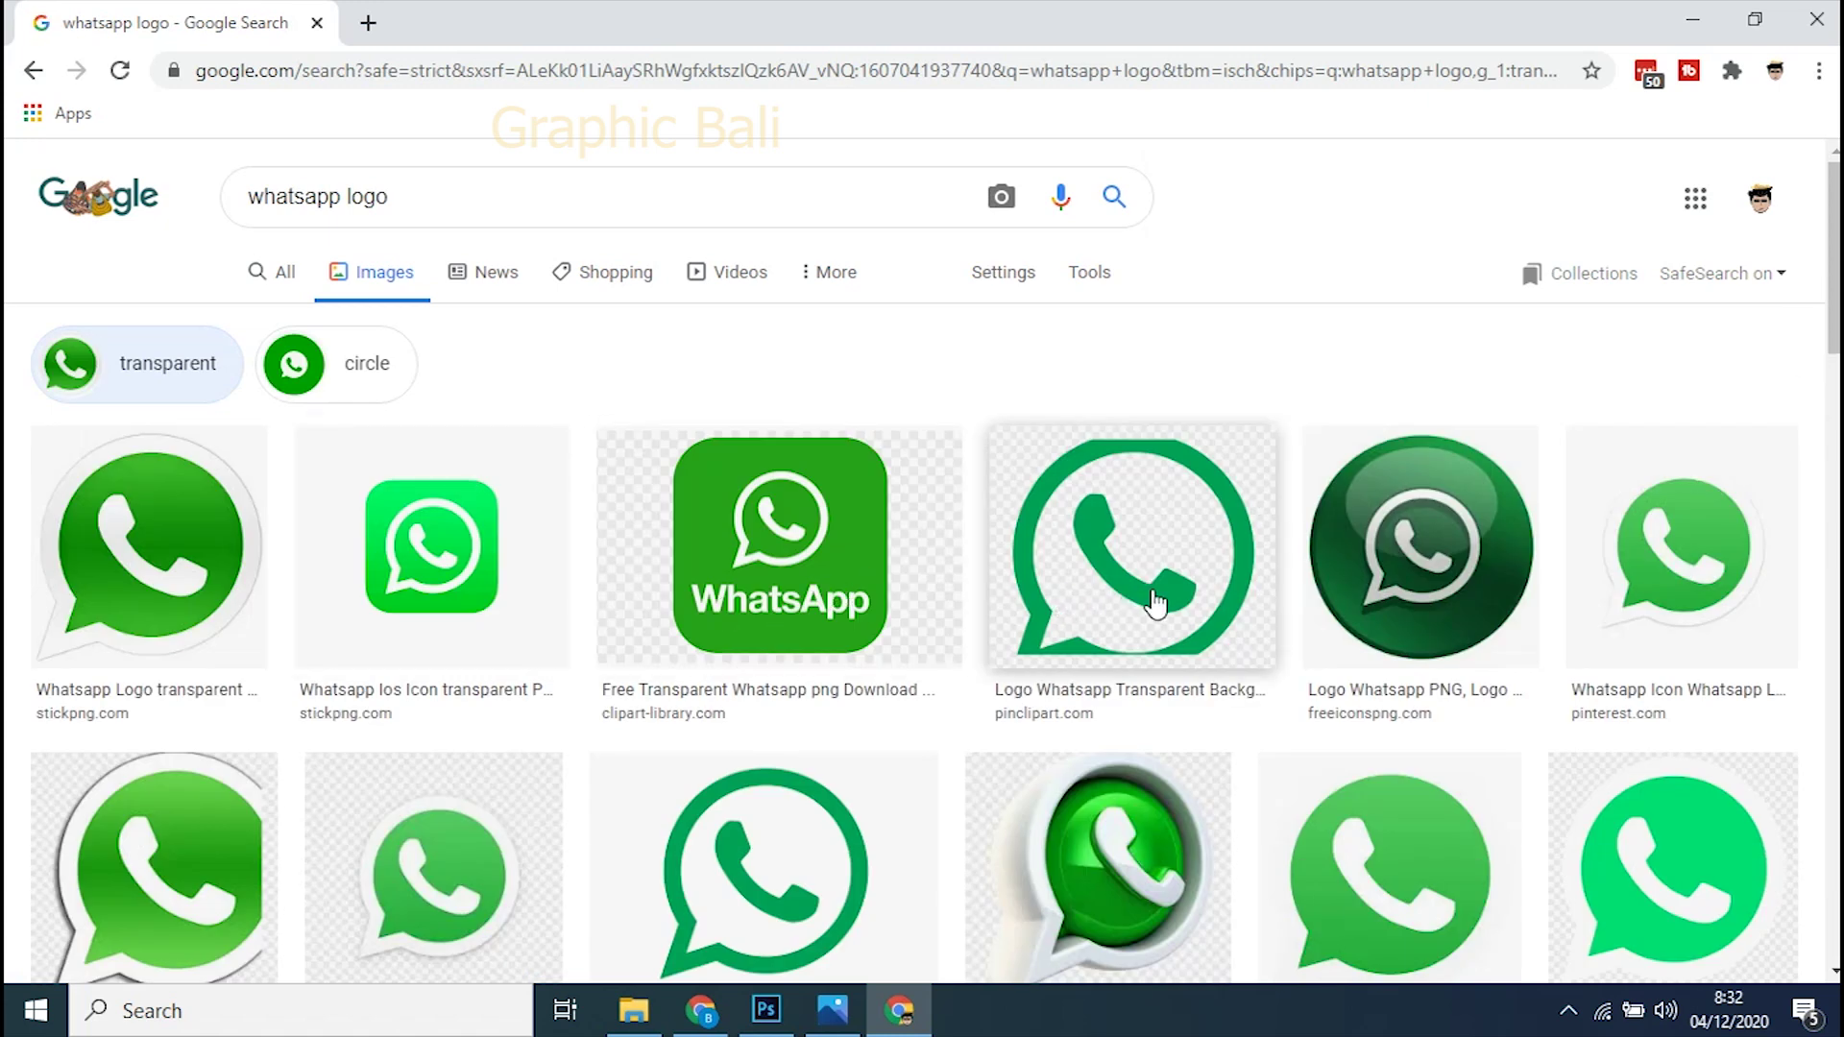
{"action": "scroll", "coordinate": [1156, 600], "scroll_direction": "down", "scroll_amount": 1}
{"action": "left_click", "coordinate": [1060, 492]}
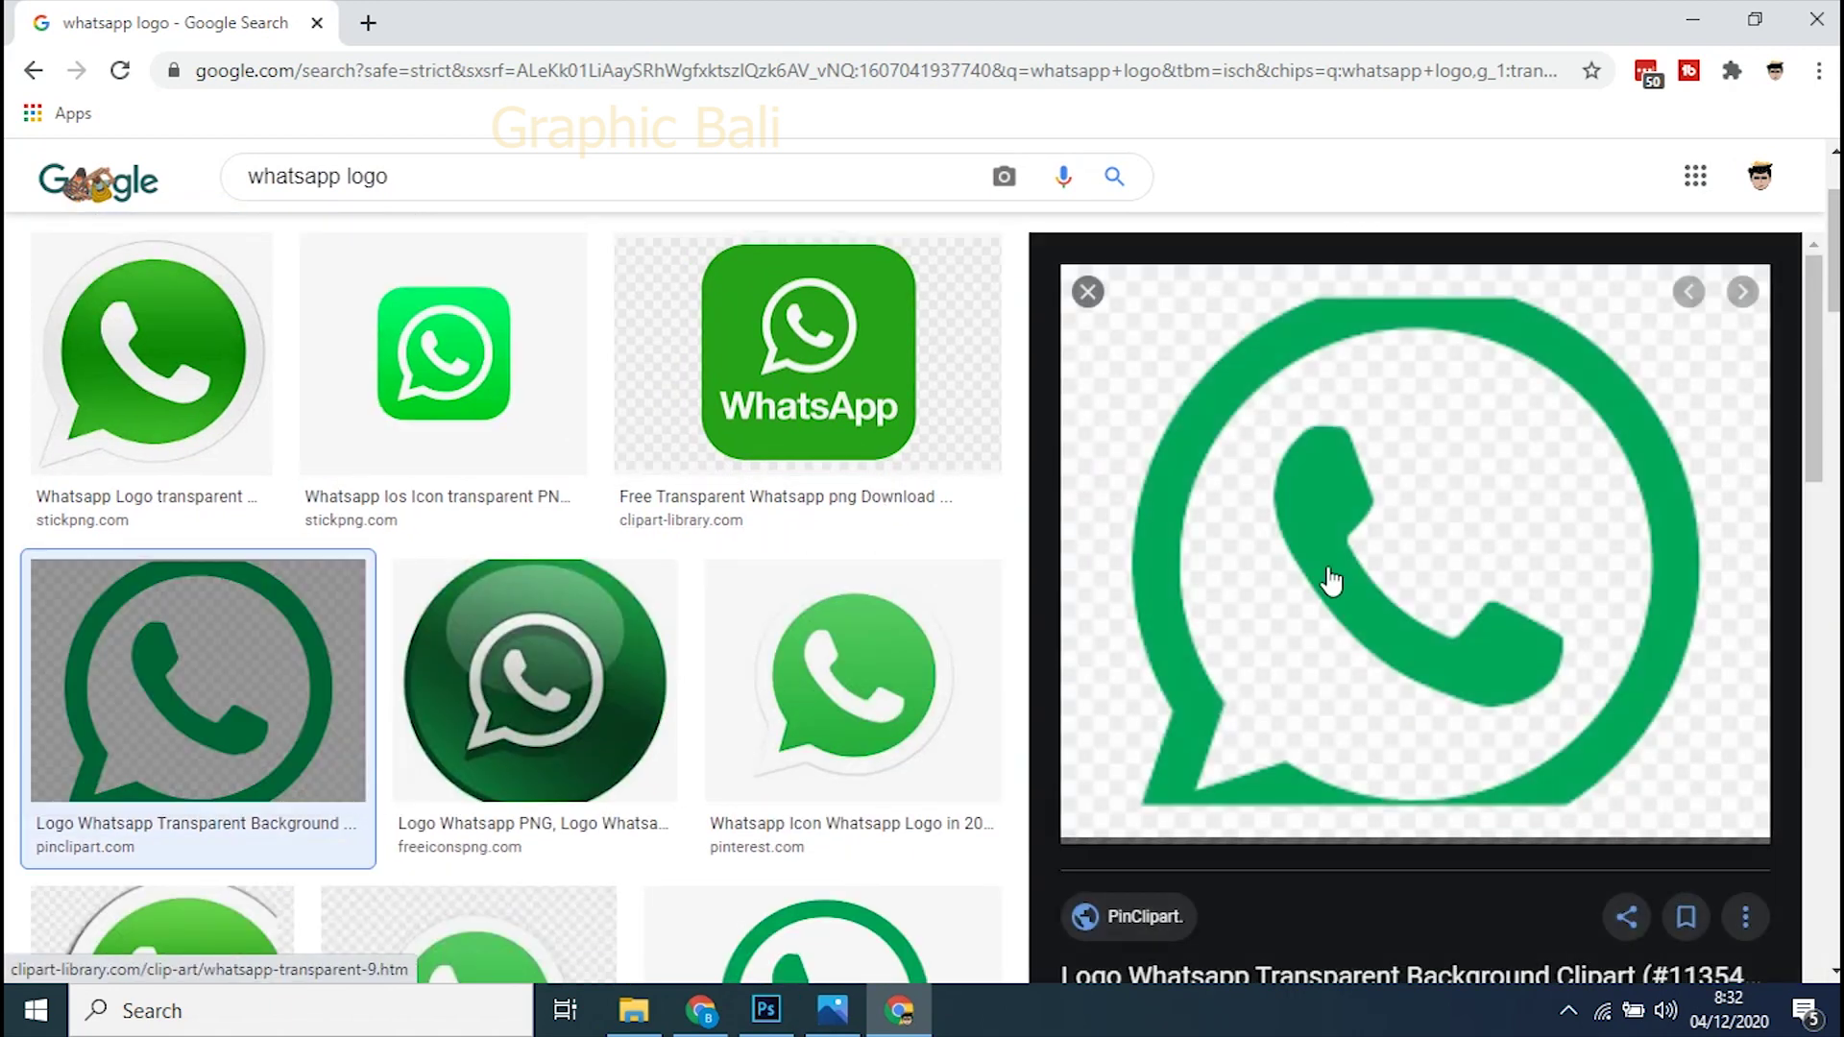
Step: Save the logo image to the Desktop as wa.png
{"action": "right_click", "coordinate": [1337, 527]}
{"action": "left_click", "coordinate": [1435, 293]}
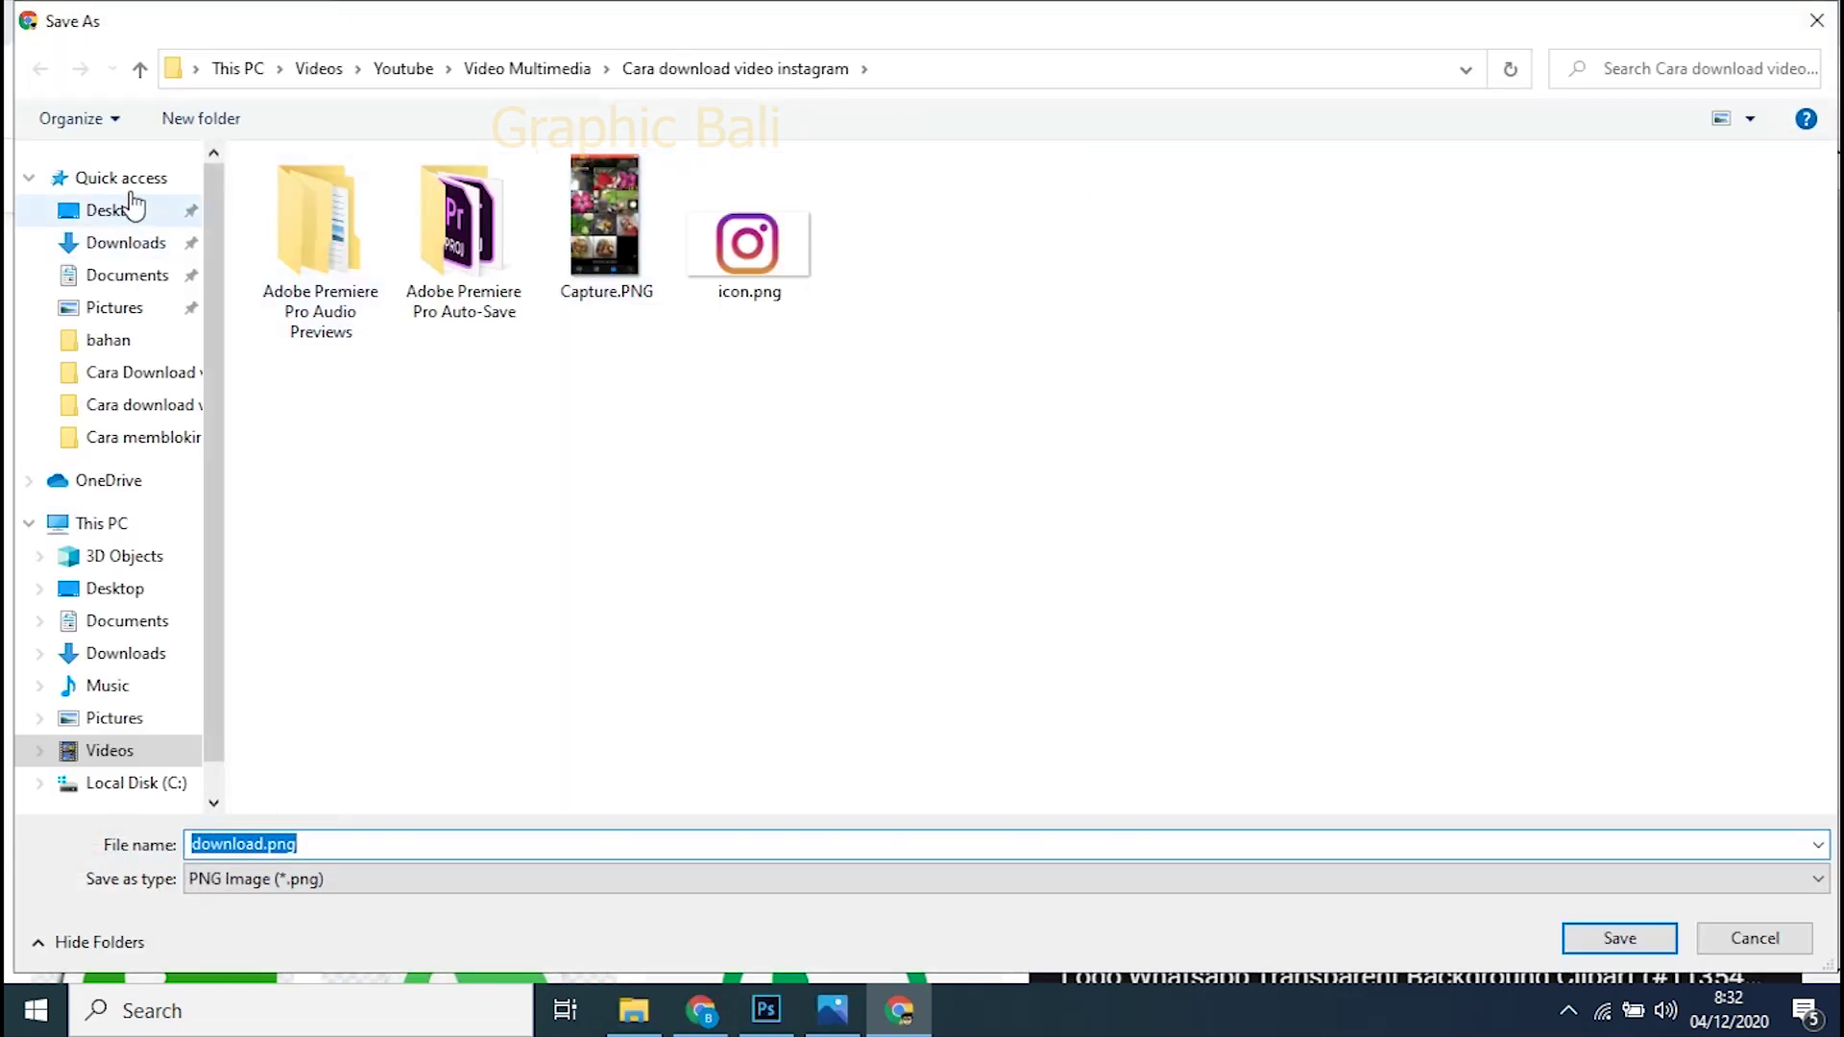
{"action": "left_click", "coordinate": [125, 179]}
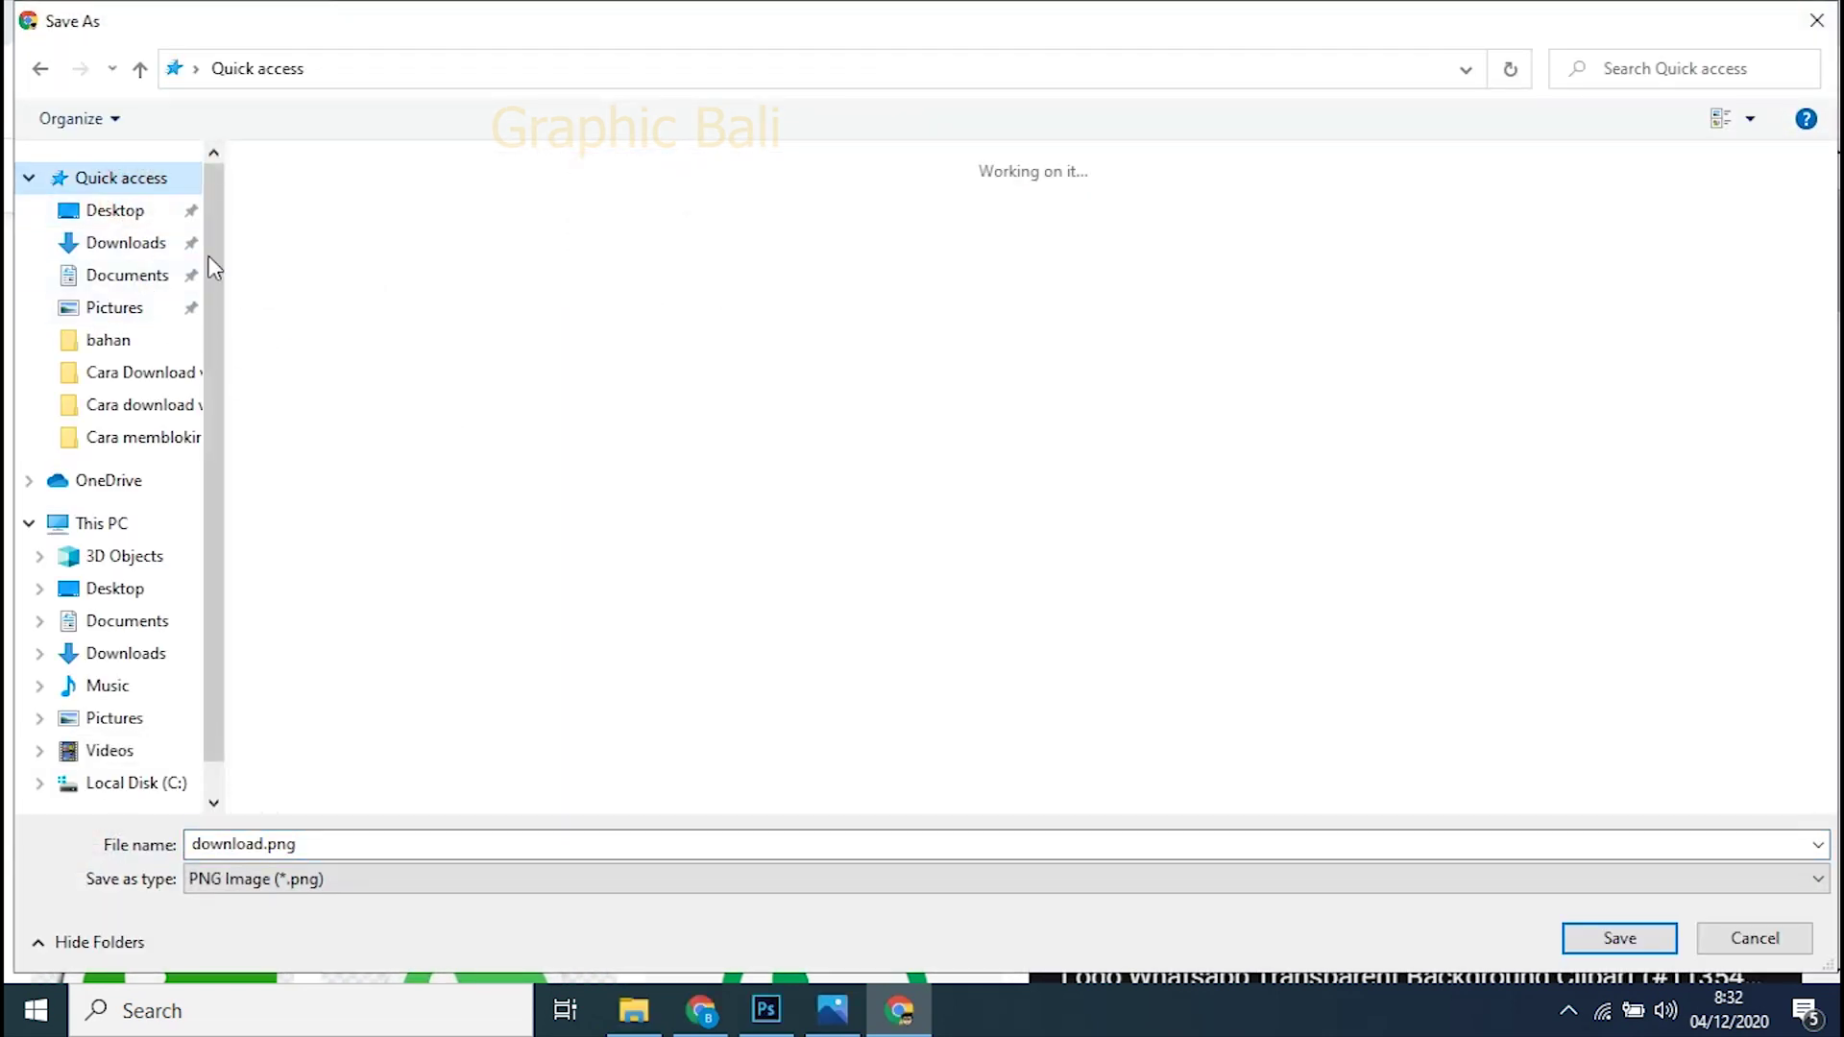
{"action": "left_click", "coordinate": [115, 211]}
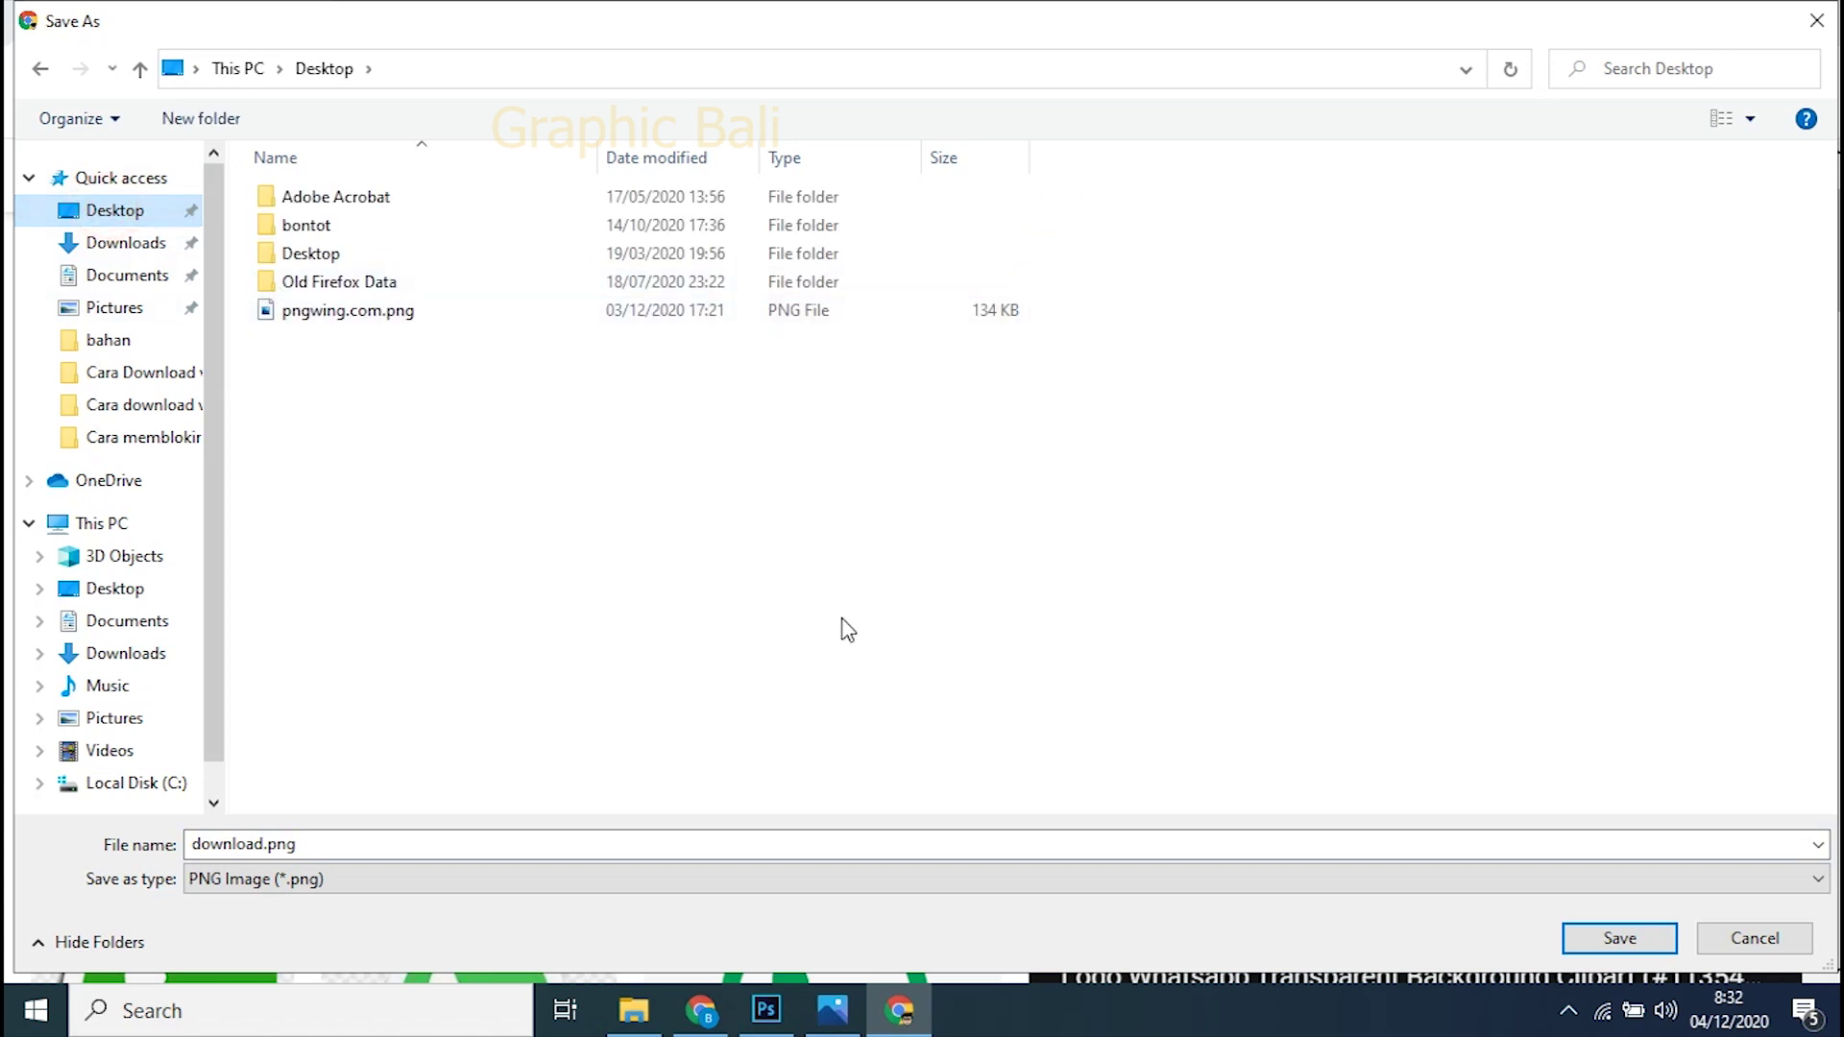
{"action": "left_click", "coordinate": [465, 840]}
{"action": "type", "text": "wa"}
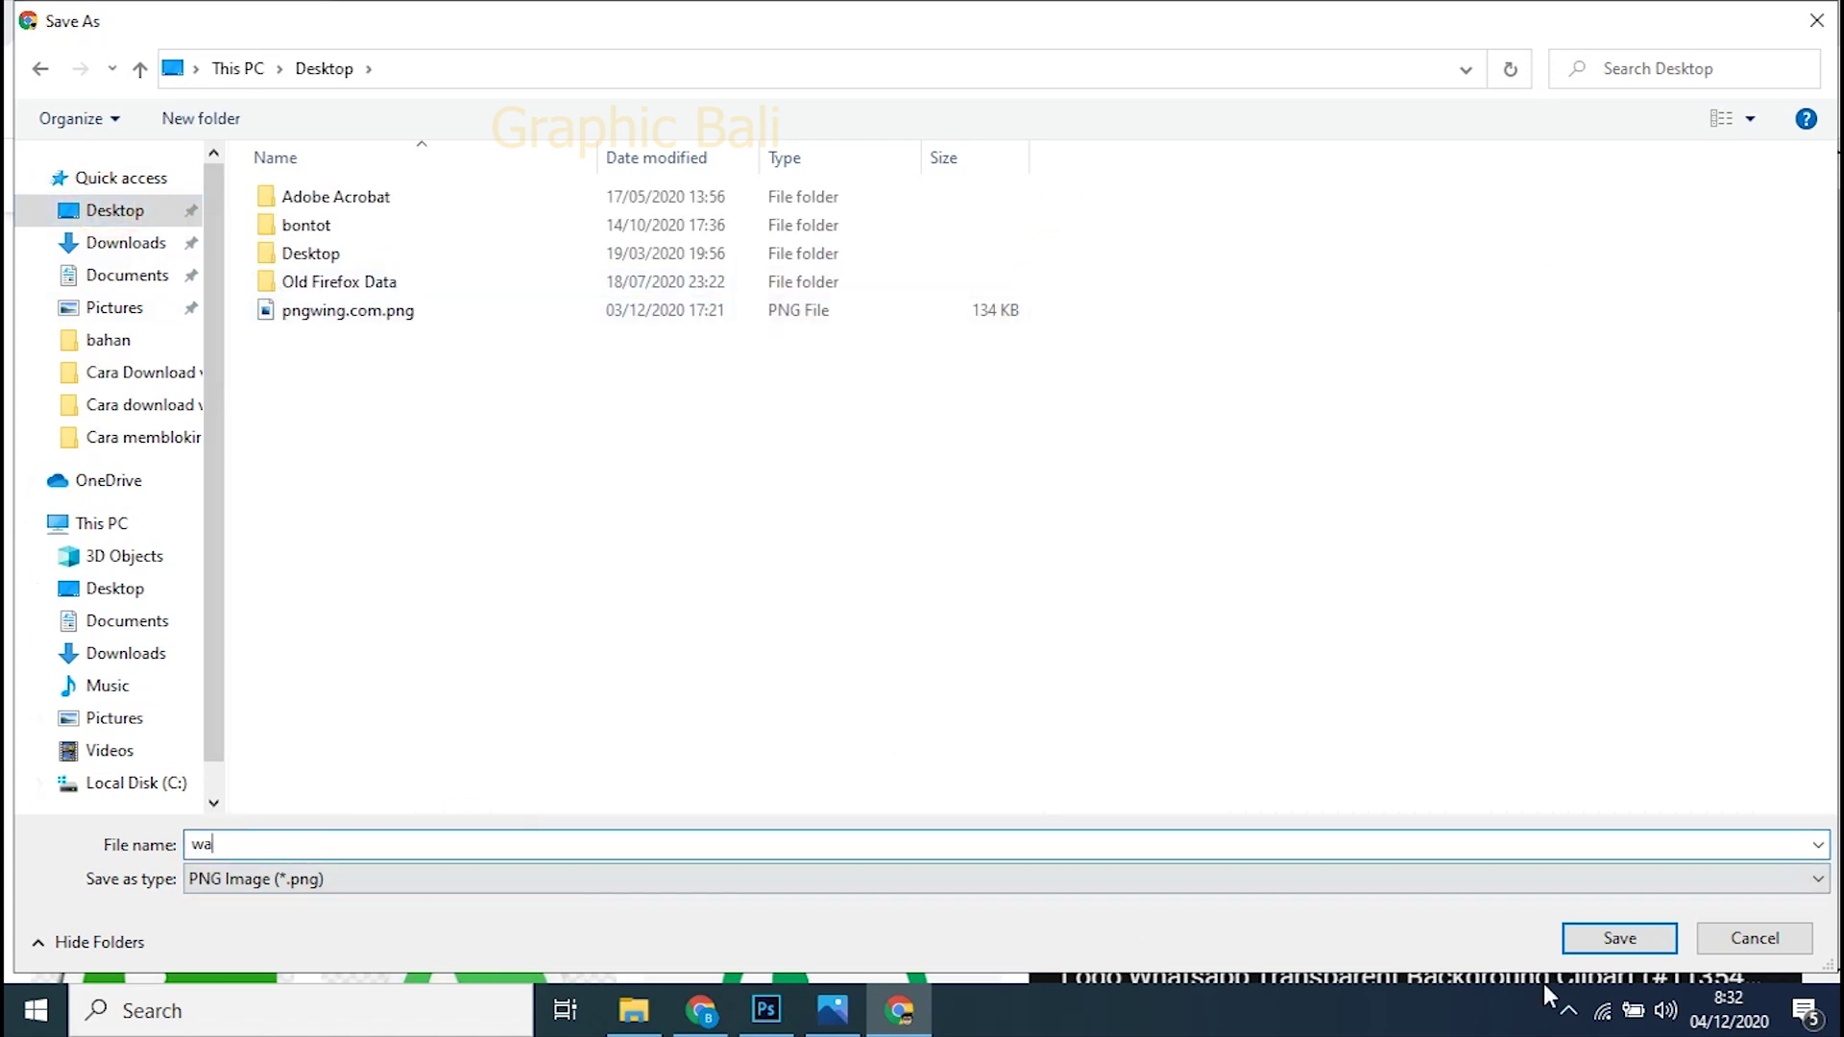
{"action": "left_click", "coordinate": [1620, 938]}
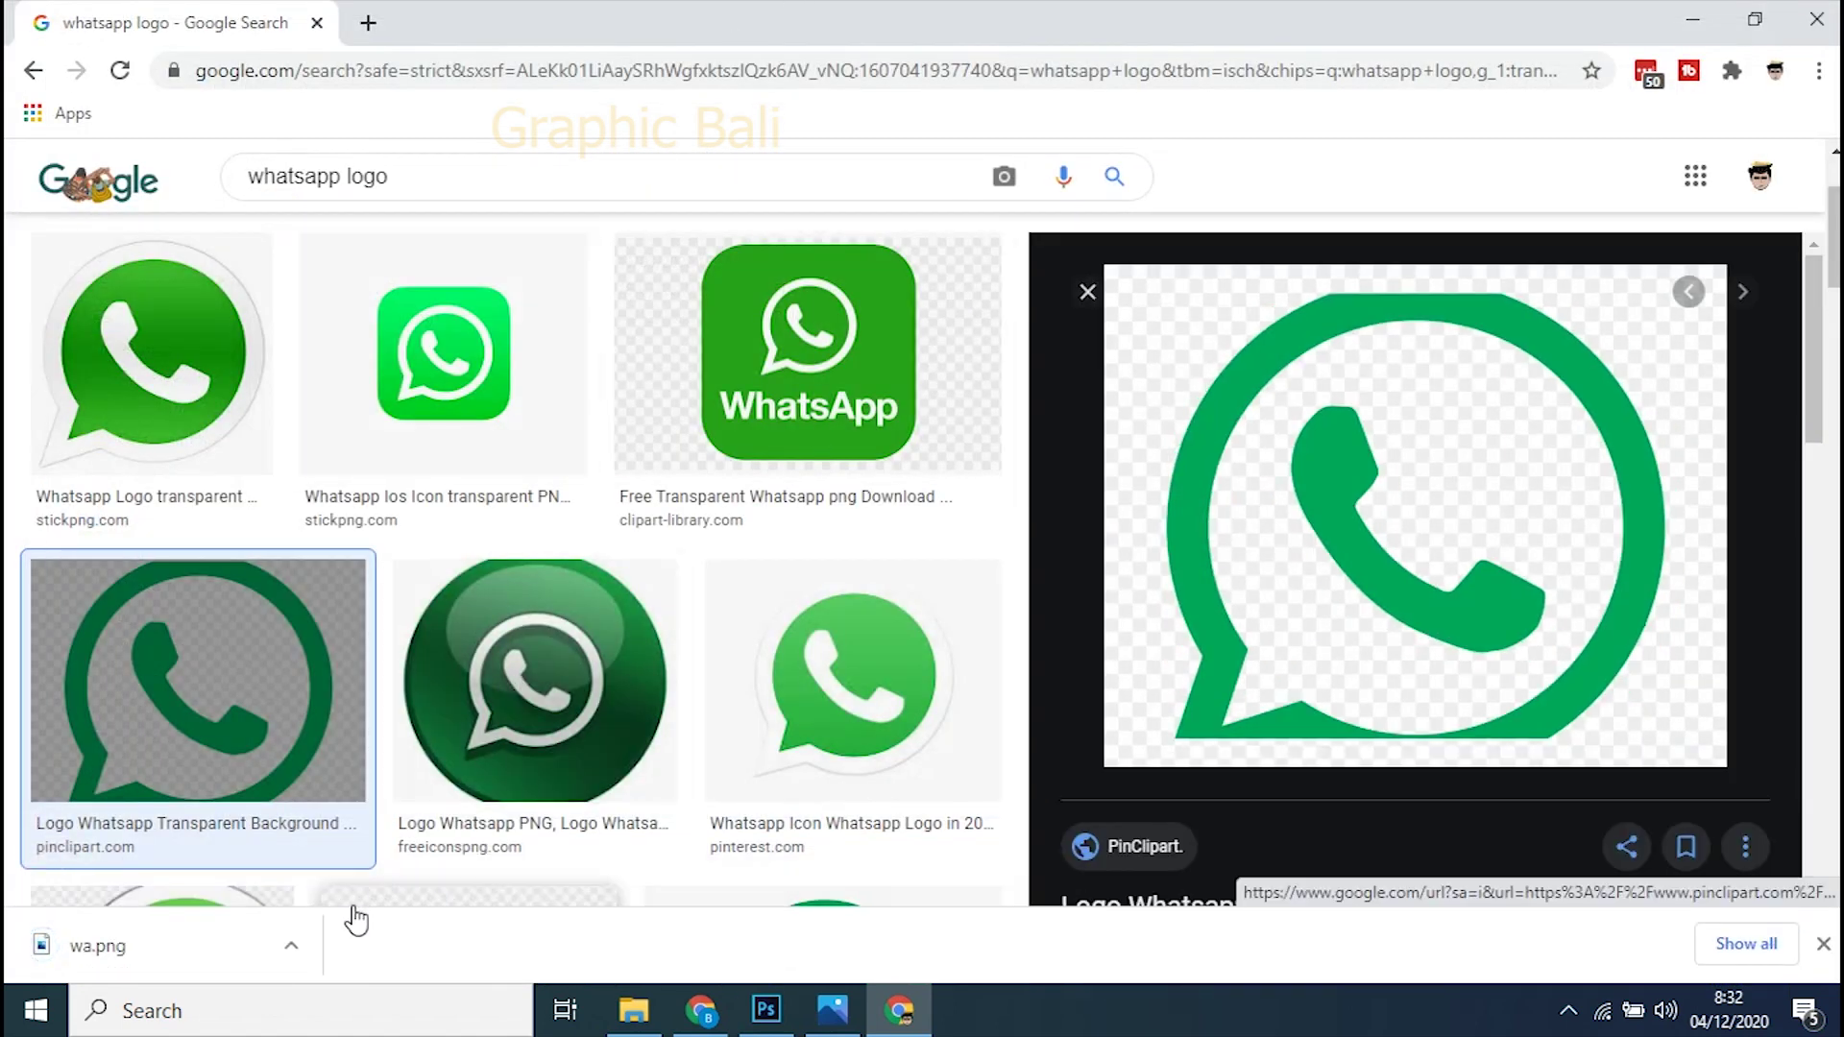
Step: Drag wa.png from the Desktop folder onto the poster in Photoshop
{"action": "left_click", "coordinate": [634, 1009]}
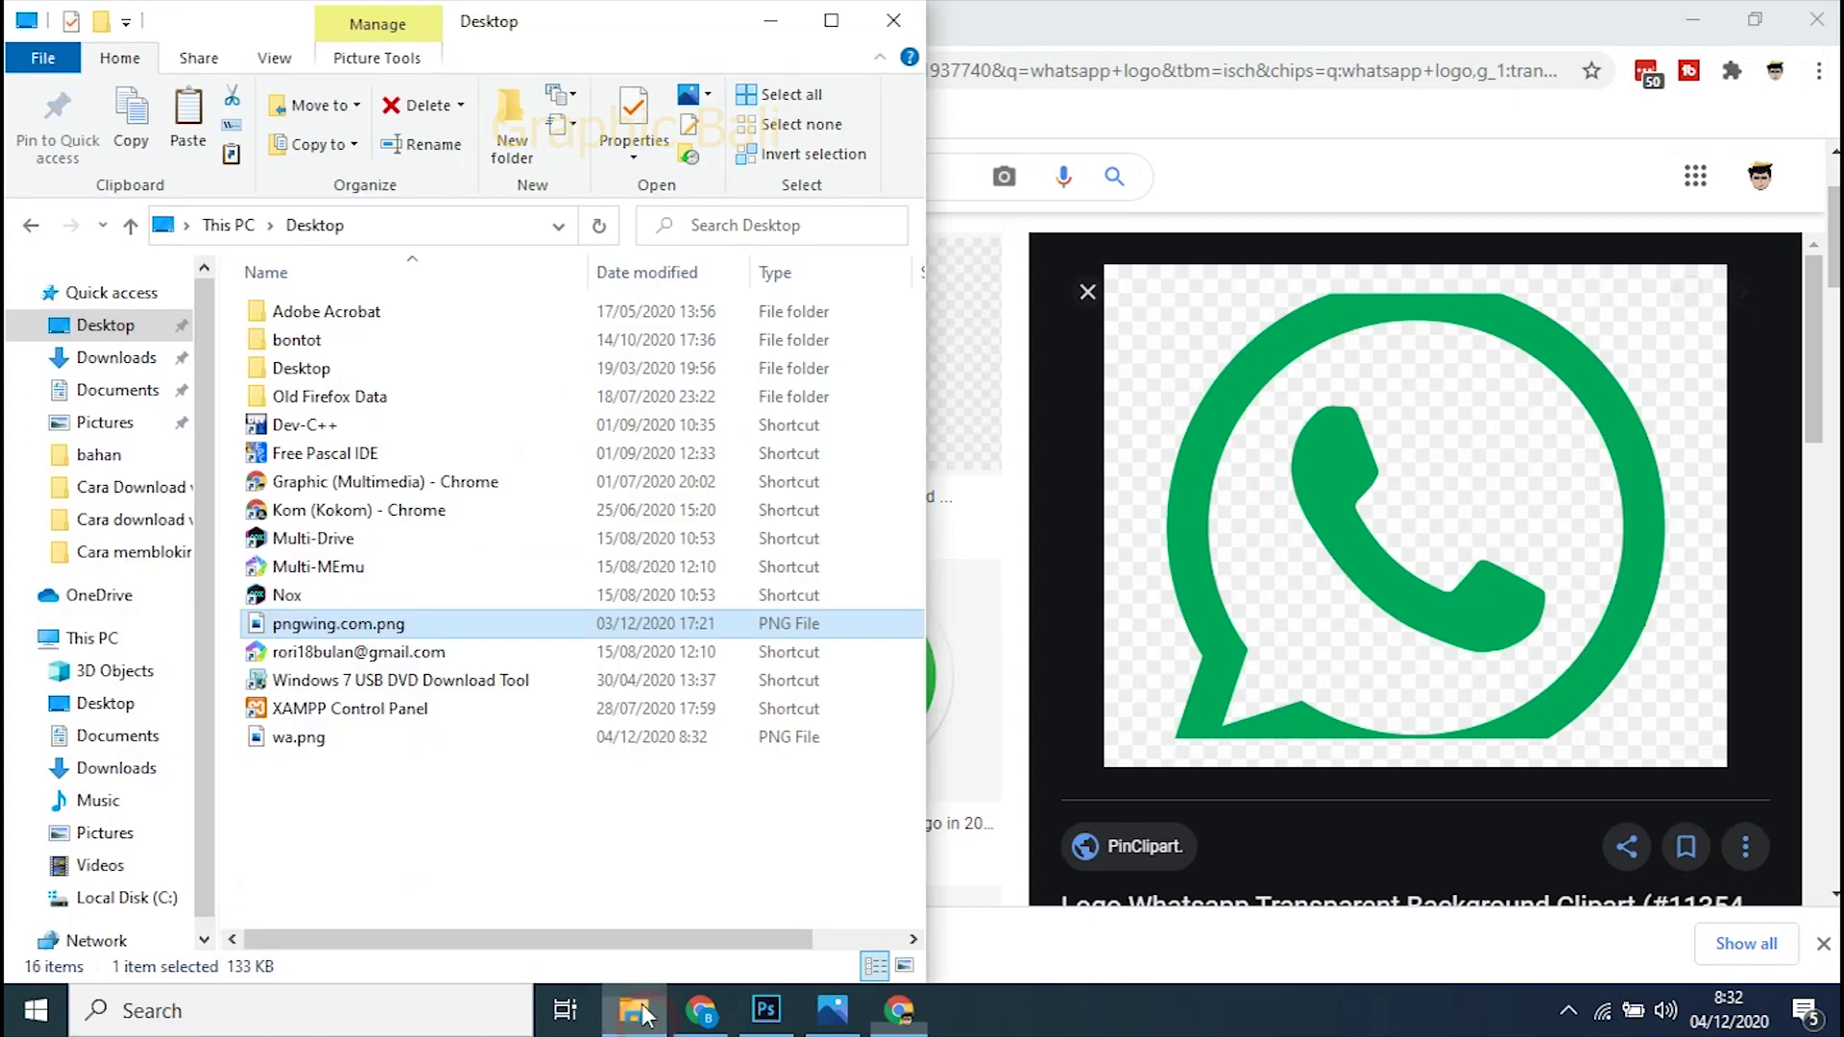
{"action": "left_click", "coordinate": [358, 782]}
{"action": "left_click", "coordinate": [317, 737]}
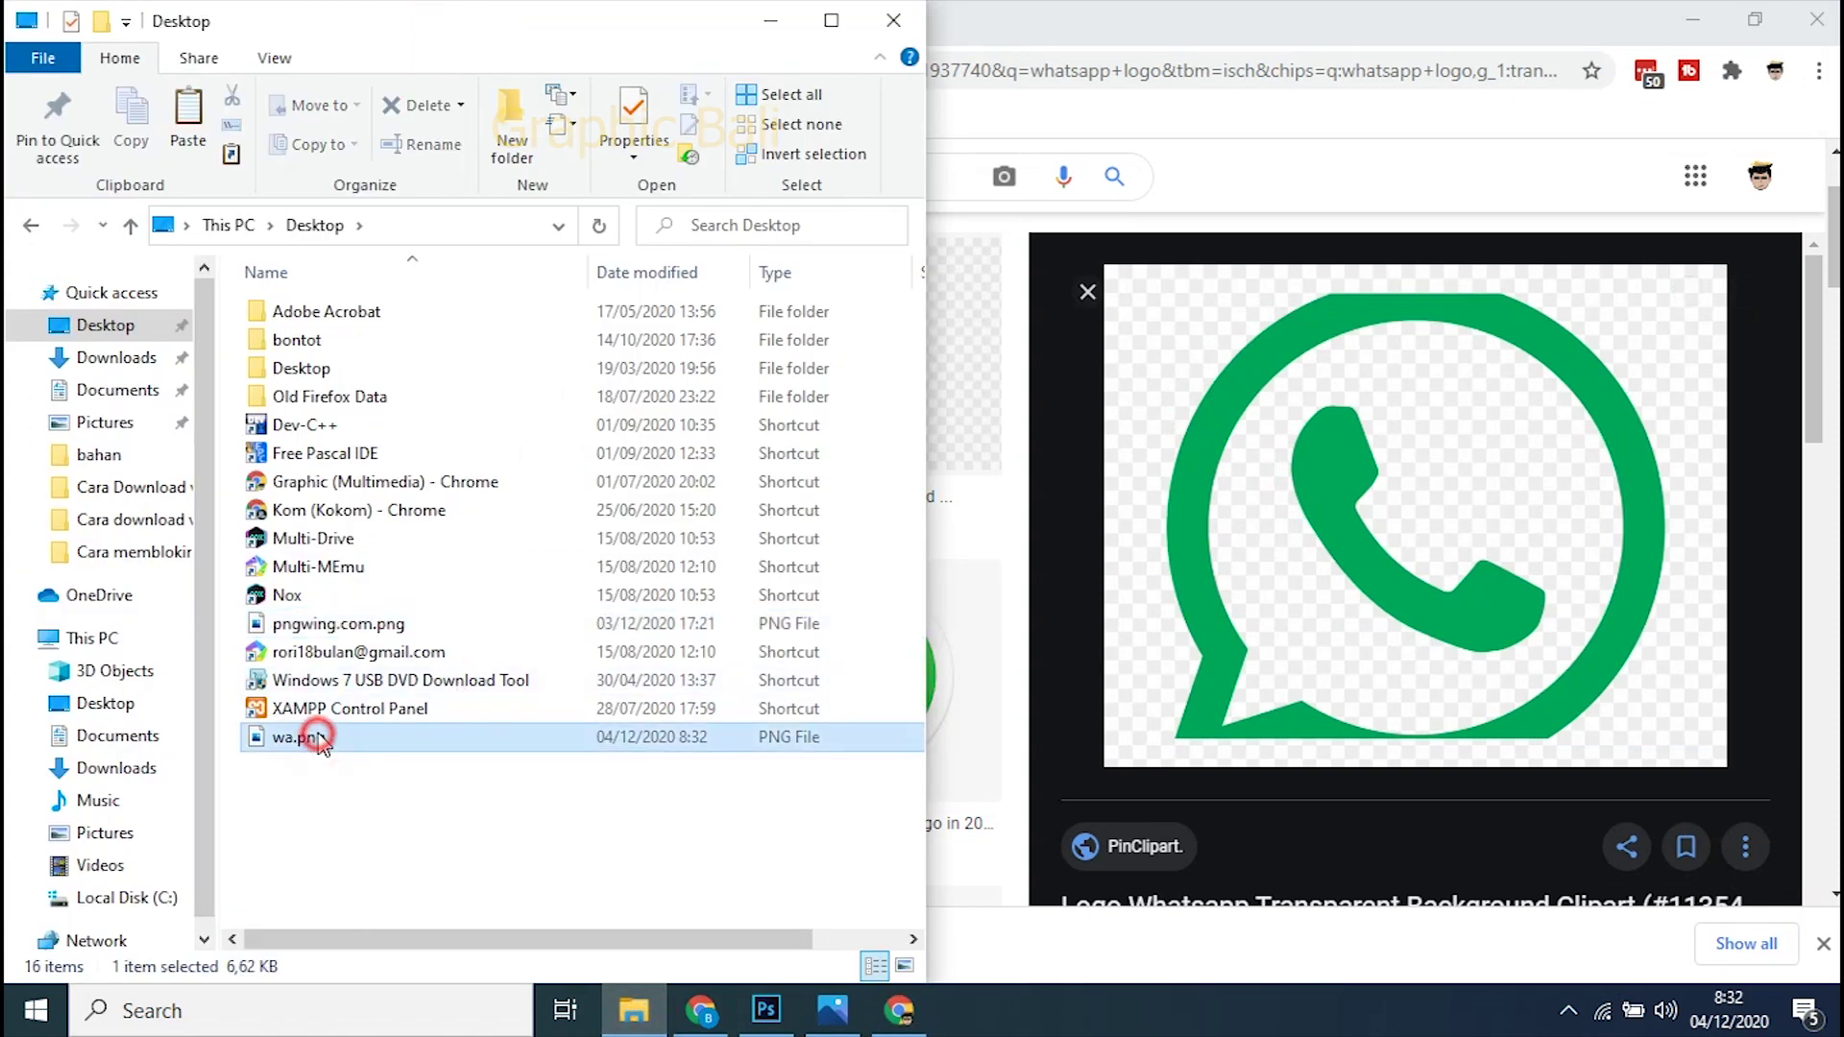
{"action": "left_click_drag", "start_coordinate": [302, 741], "coordinate": [776, 1007]}
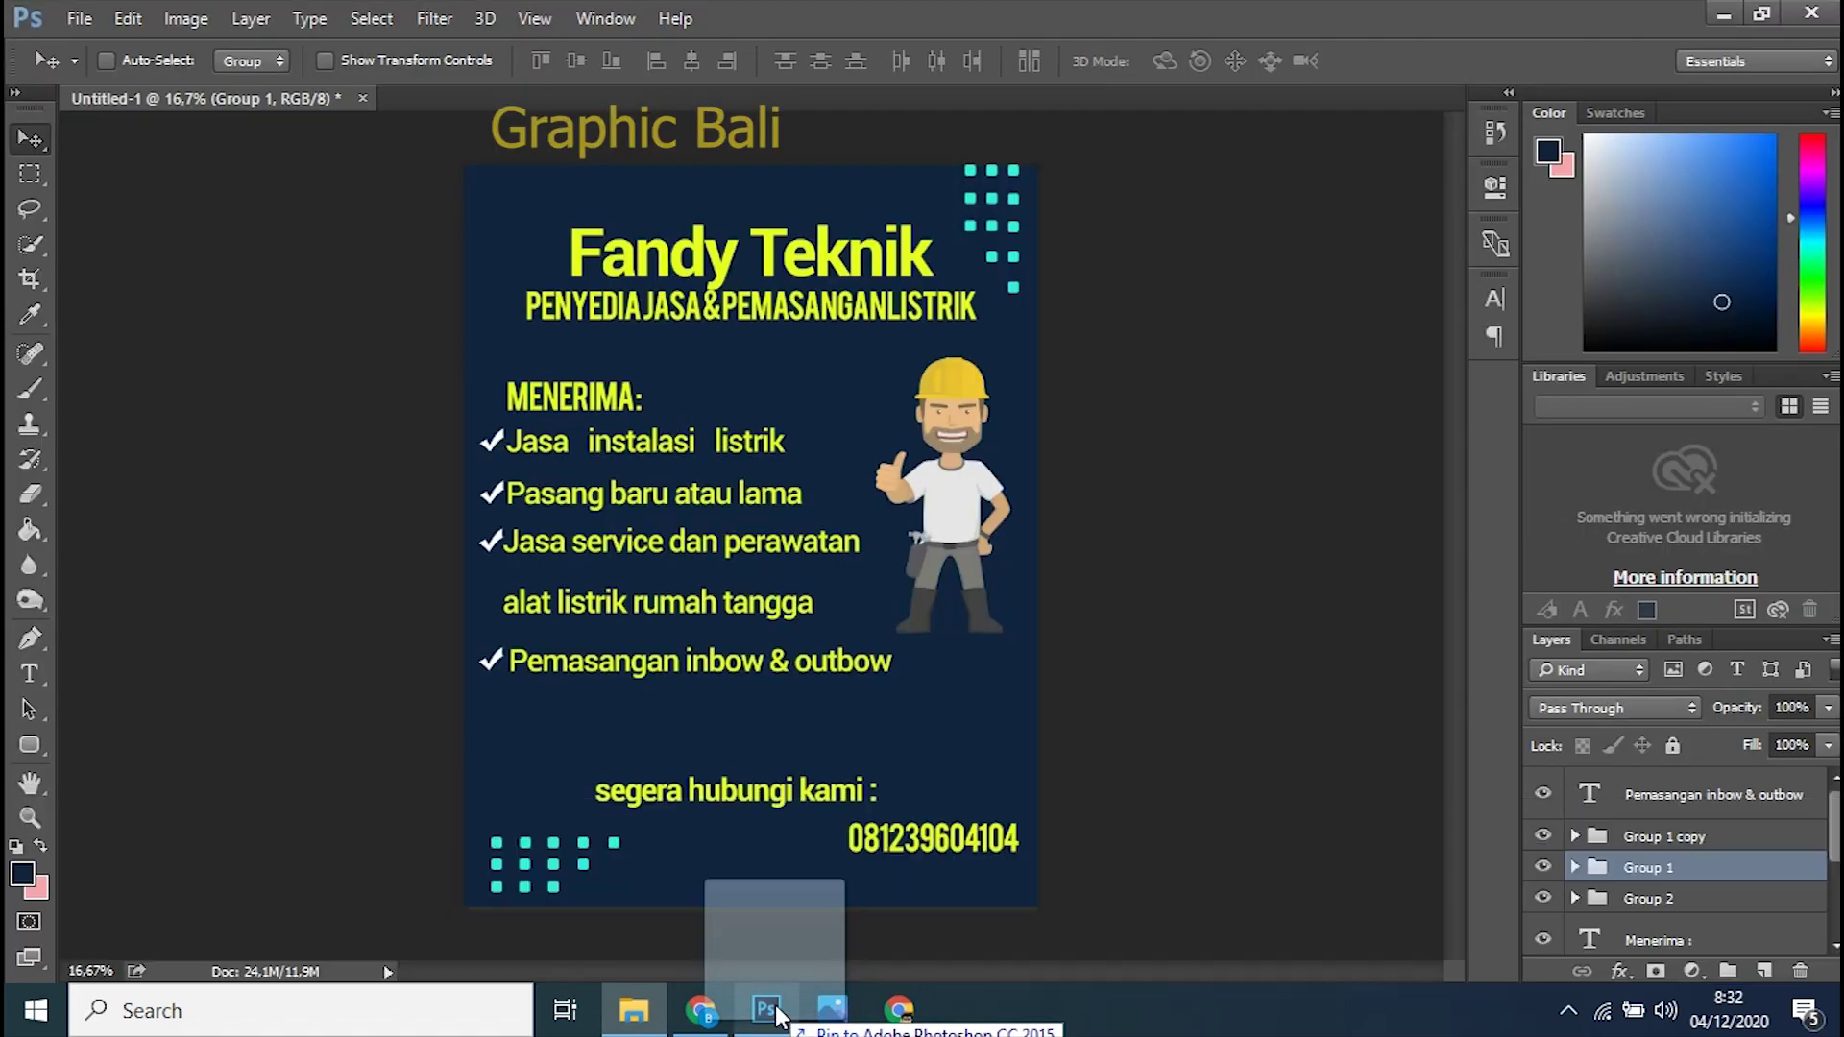
{"action": "mouse_move", "coordinate": [776, 1008]}
{"action": "left_mouse_down"}
{"action": "mouse_move", "coordinate": [745, 434]}
{"action": "mouse_move", "coordinate": [767, 394]}
{"action": "left_mouse_up"}
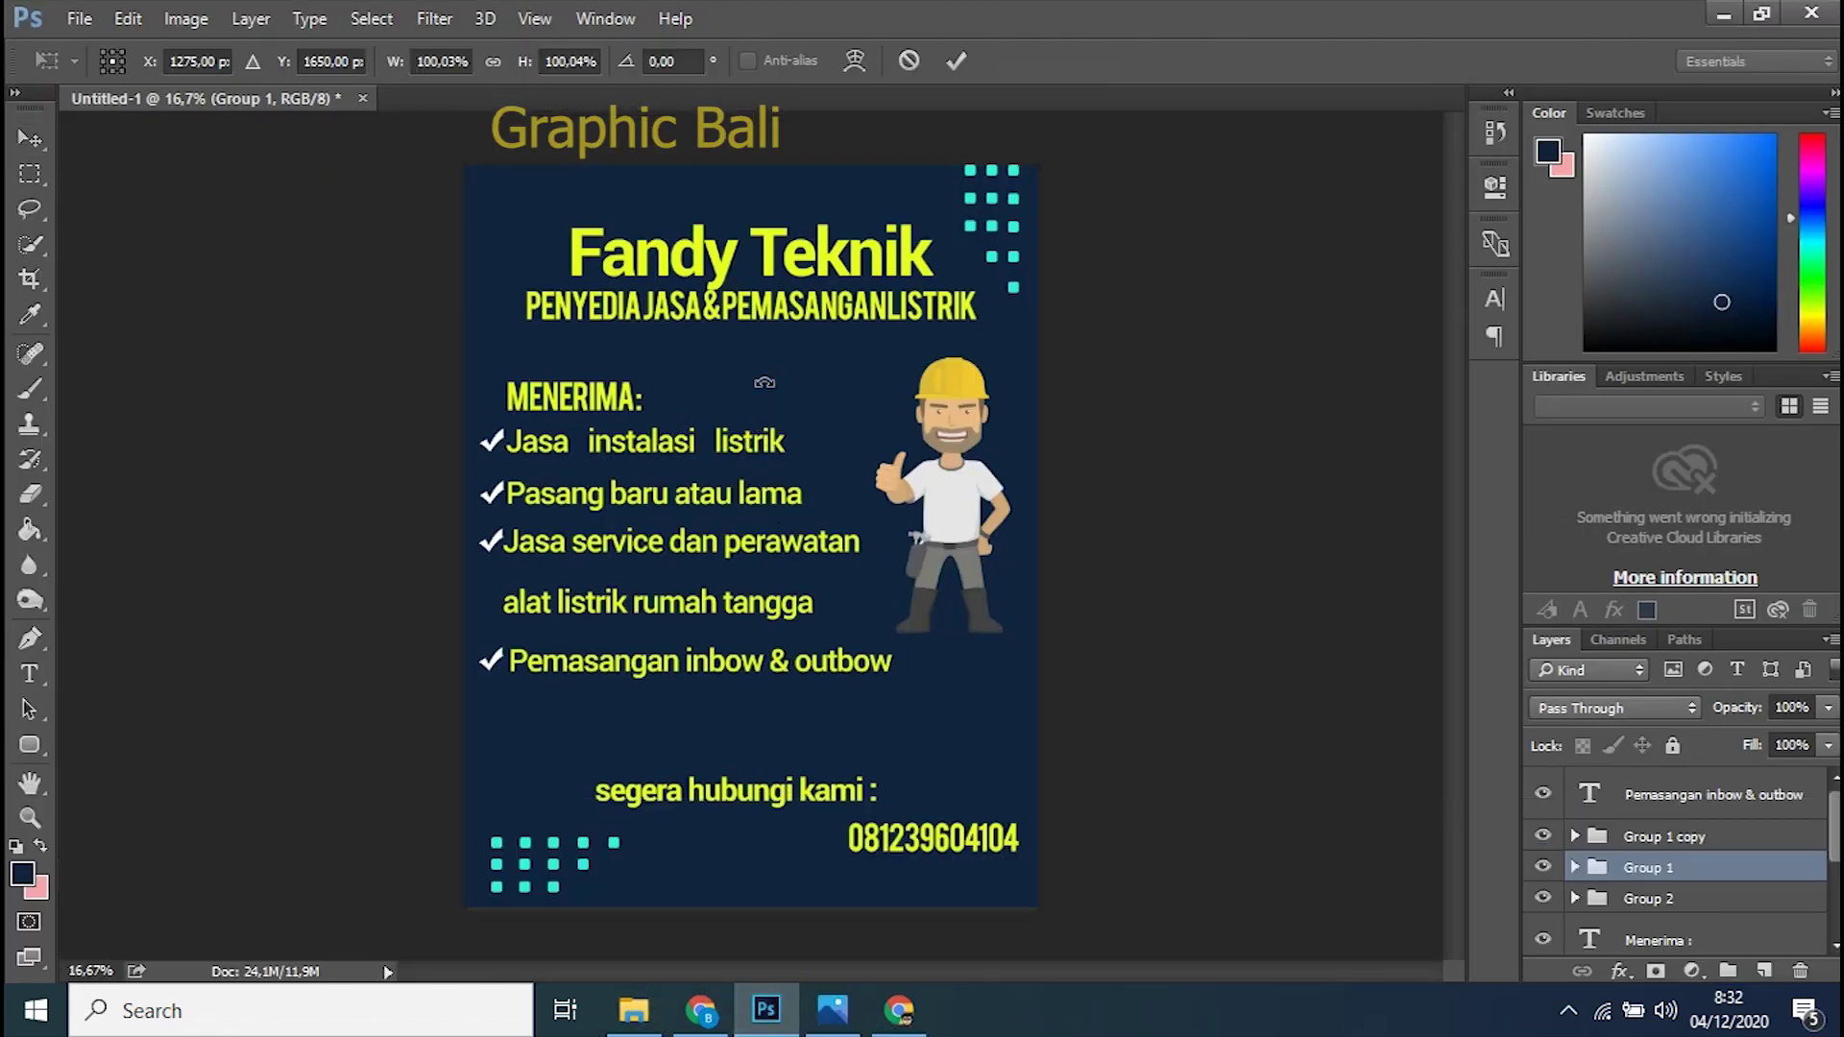
Step: Resize the logo to about 85%, commit it, then delete the white-background wa layer
{"action": "left_click_drag", "start_coordinate": [866, 634], "coordinate": [832, 603]}
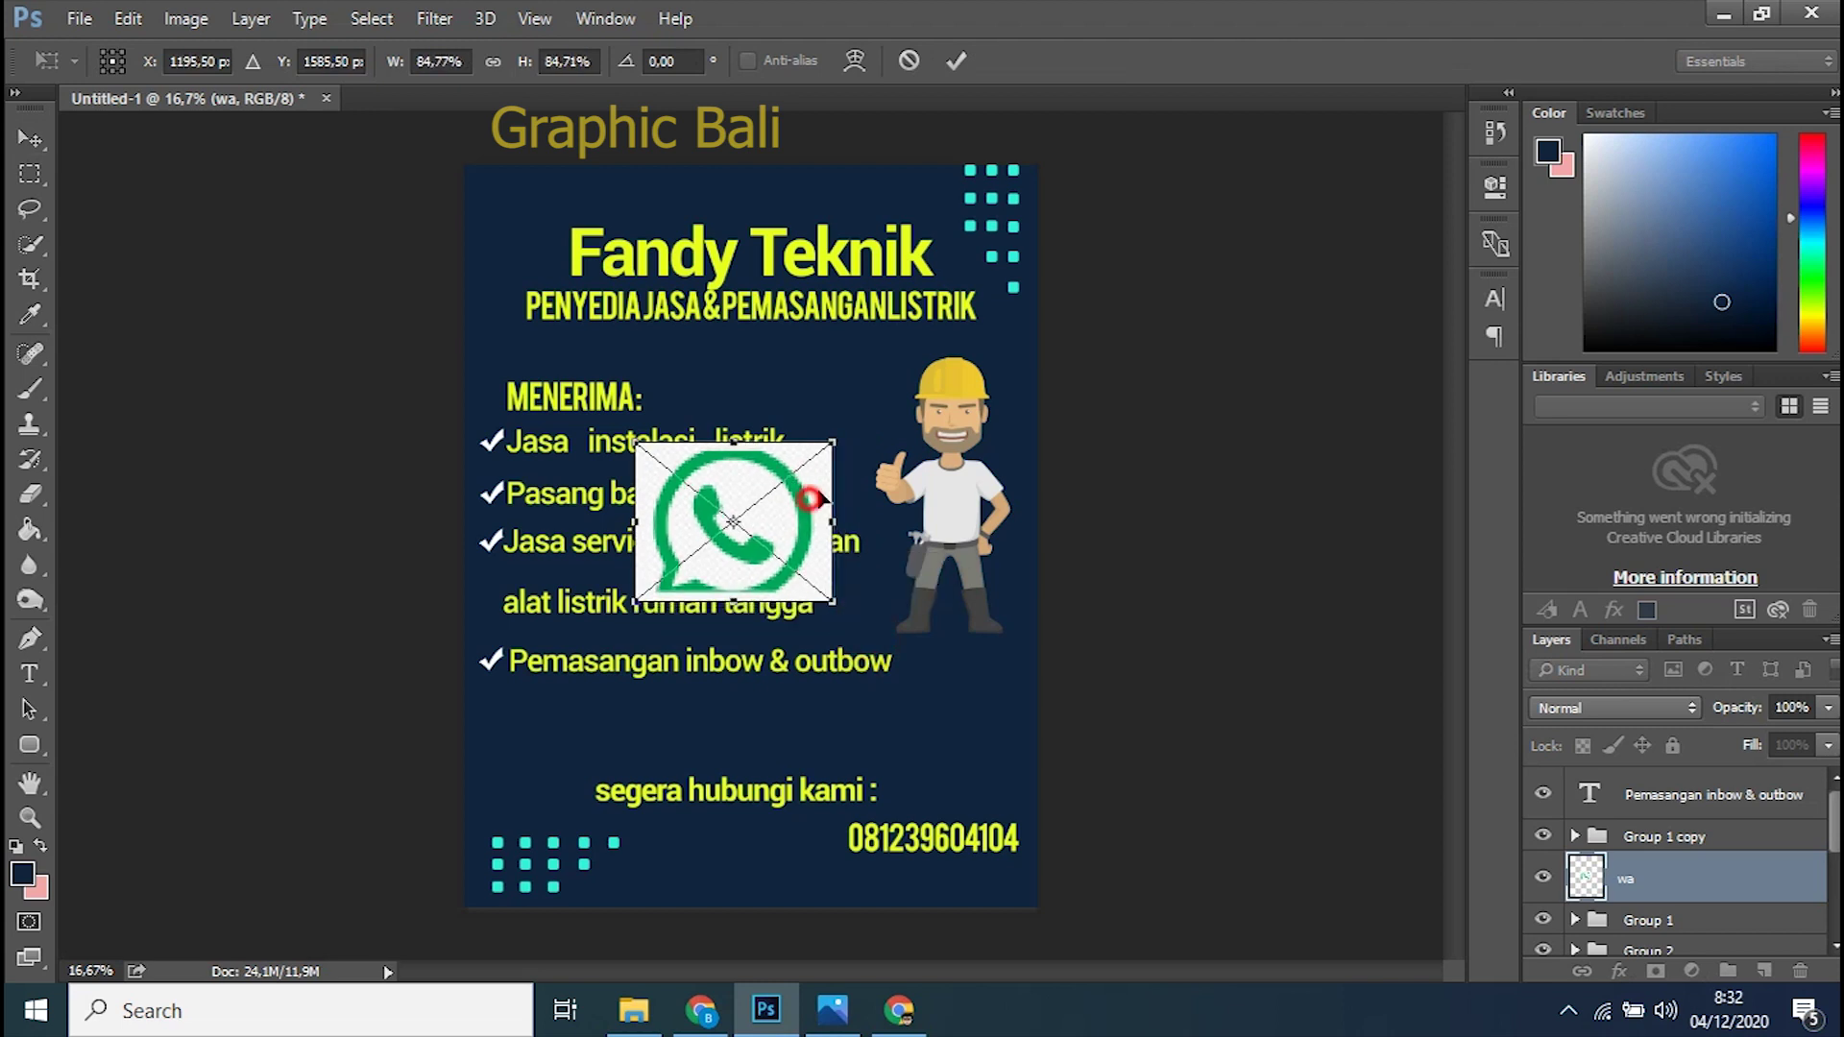
{"action": "left_click_drag", "start_coordinate": [810, 501], "coordinate": [852, 460]}
{"action": "left_click", "coordinate": [956, 63]}
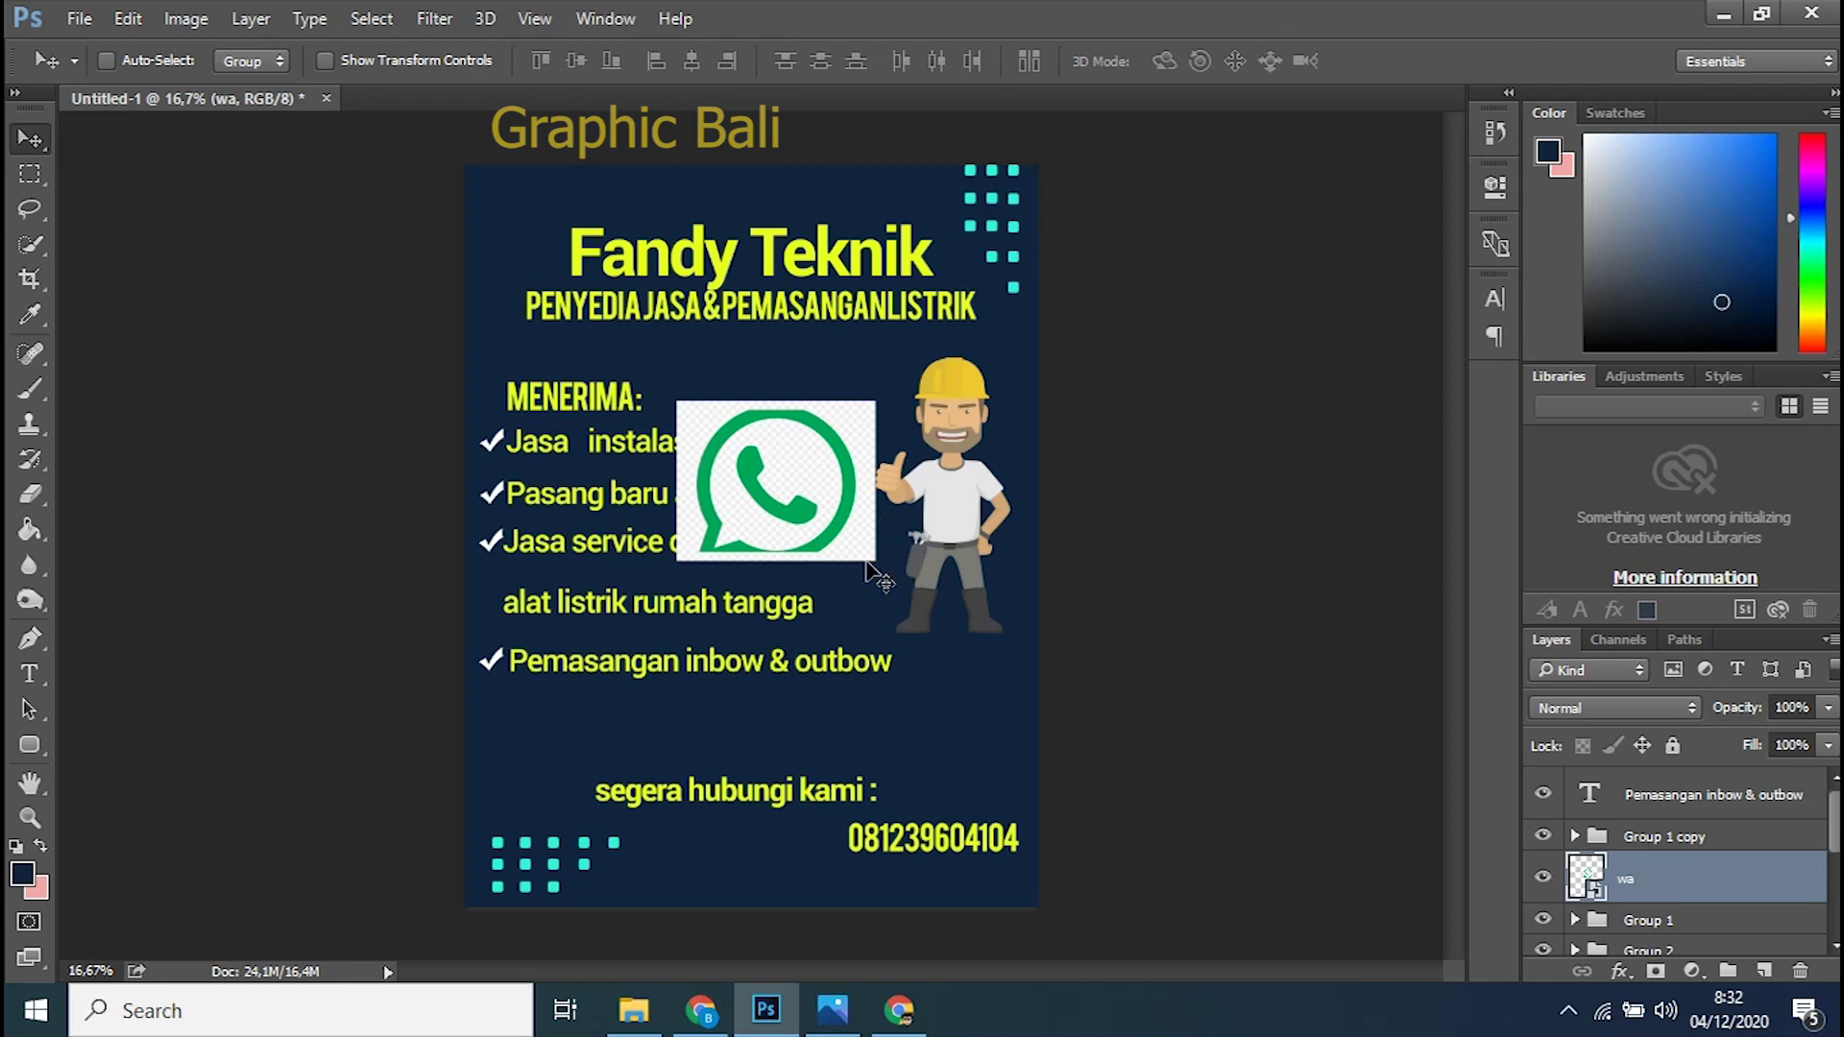
{"action": "key", "text": "Delete"}
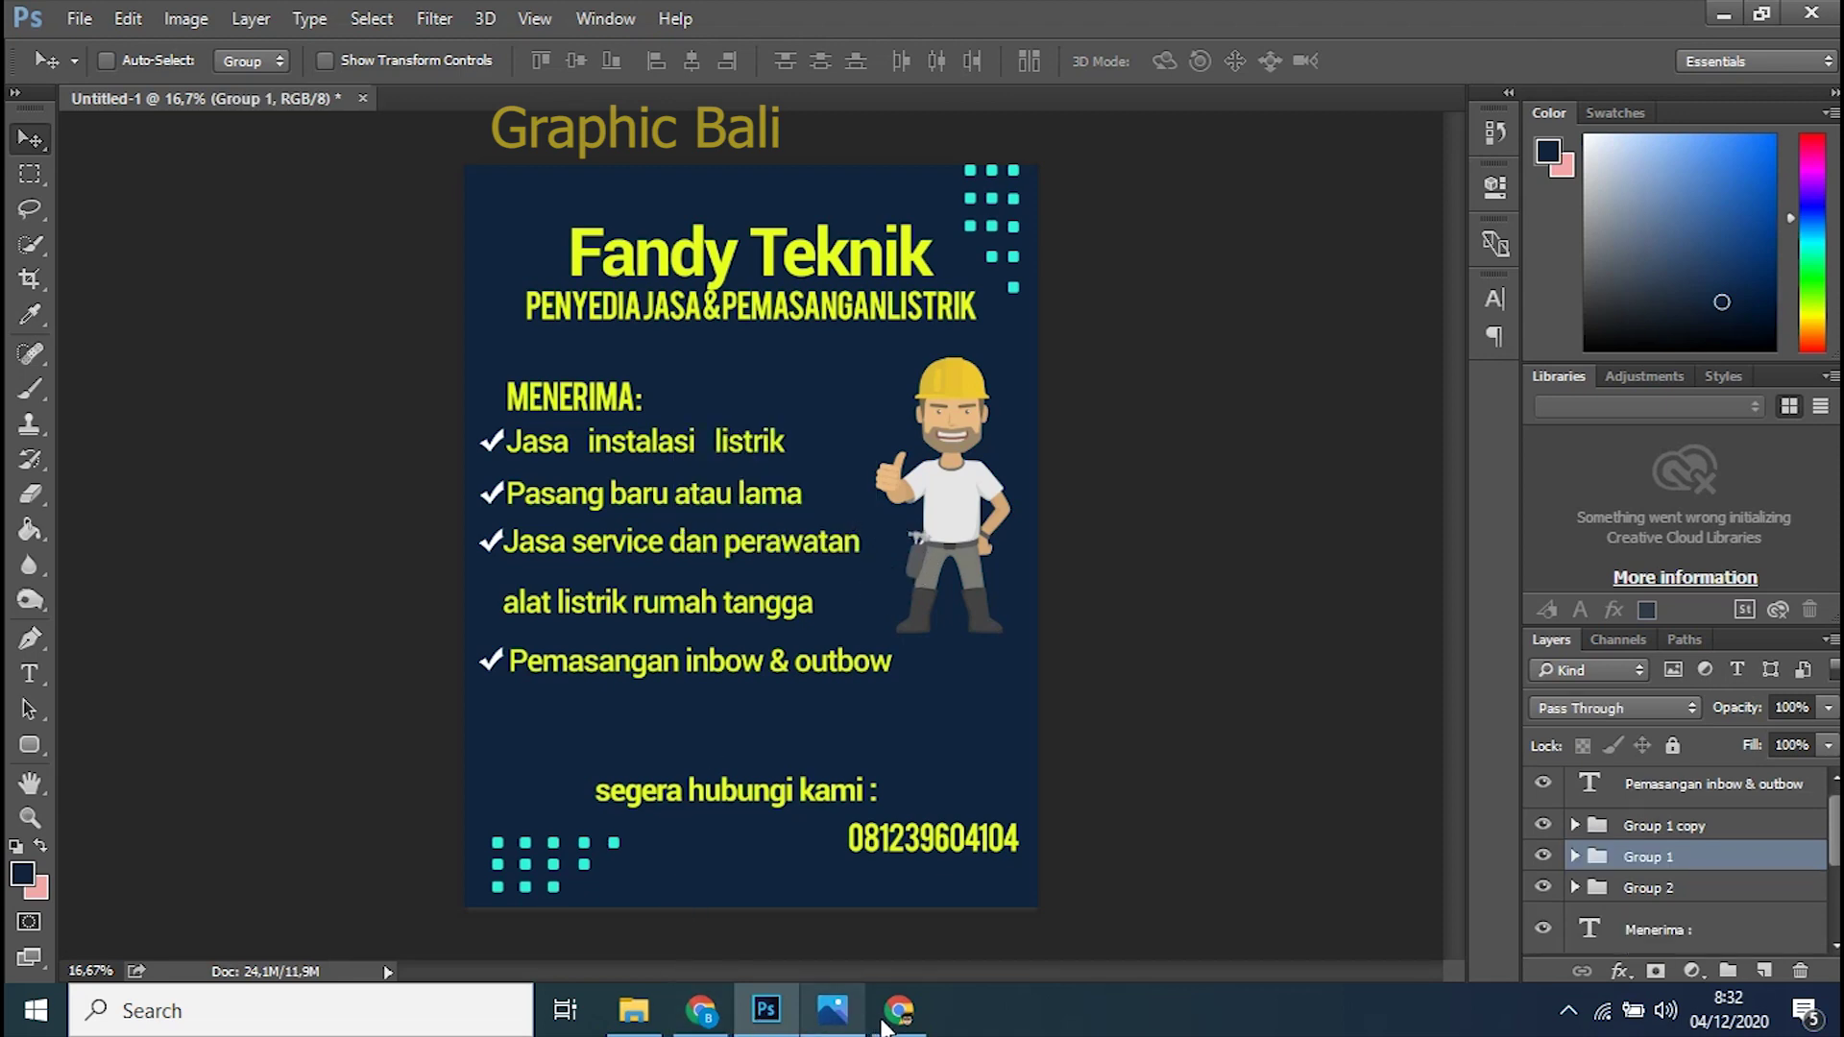
{"action": "left_click", "coordinate": [893, 1020]}
Step: Open the WhatsApp iOS icon search result in a new tab
{"action": "scroll", "coordinate": [532, 558], "scroll_direction": "down", "scroll_amount": 3}
{"action": "scroll", "coordinate": [527, 538], "scroll_direction": "up", "scroll_amount": 3}
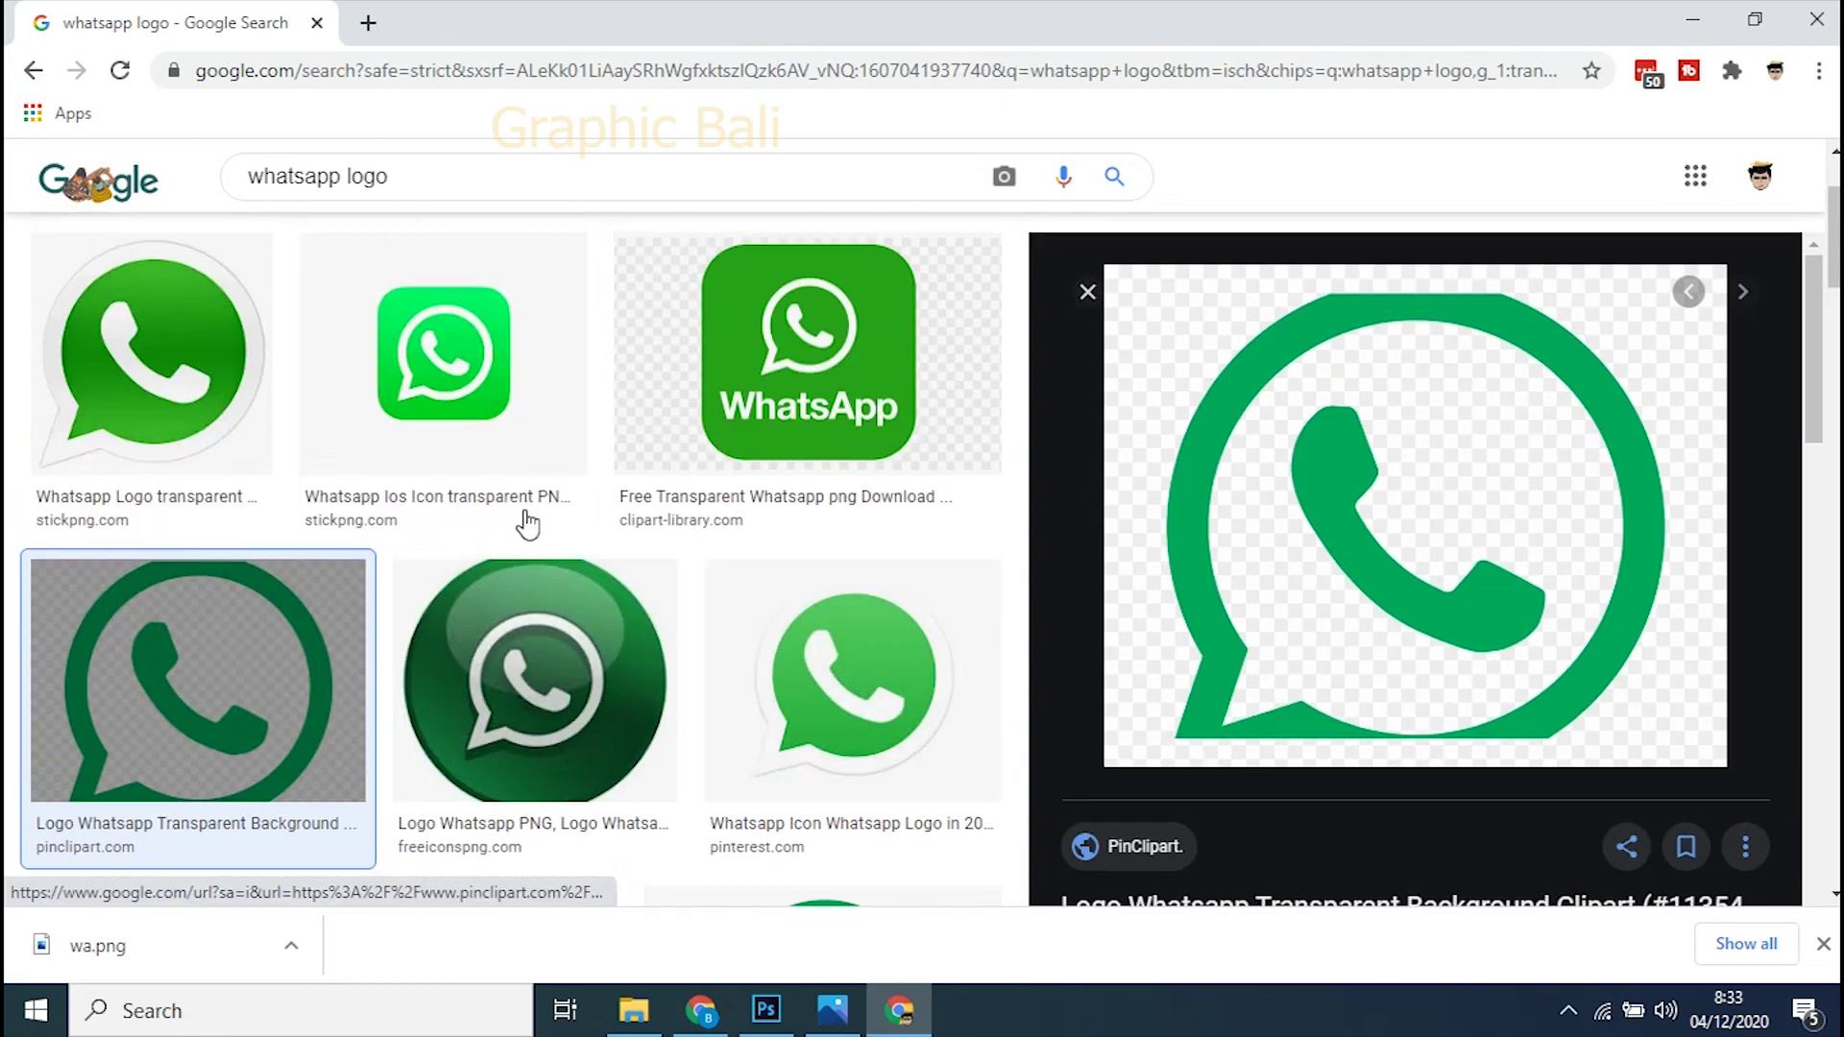
{"action": "right_click", "coordinate": [475, 358]}
{"action": "left_click", "coordinate": [509, 378]}
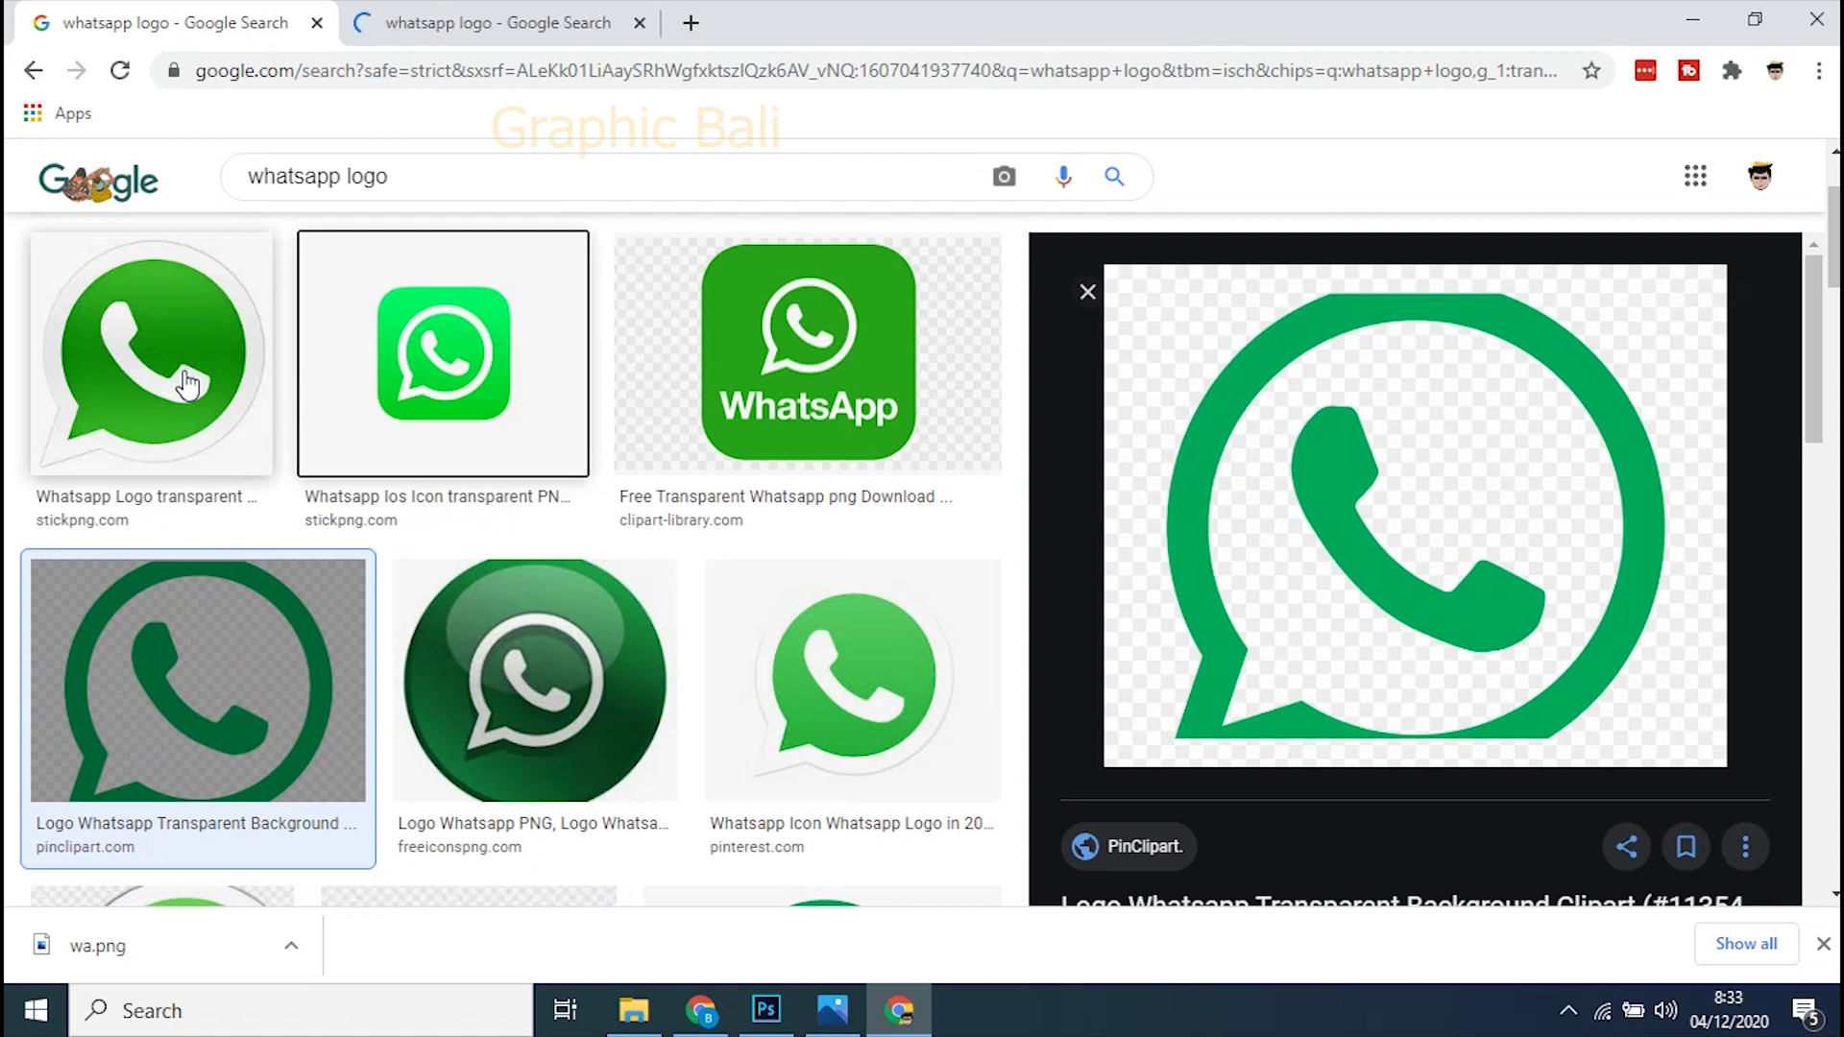
{"action": "left_click", "coordinate": [466, 34]}
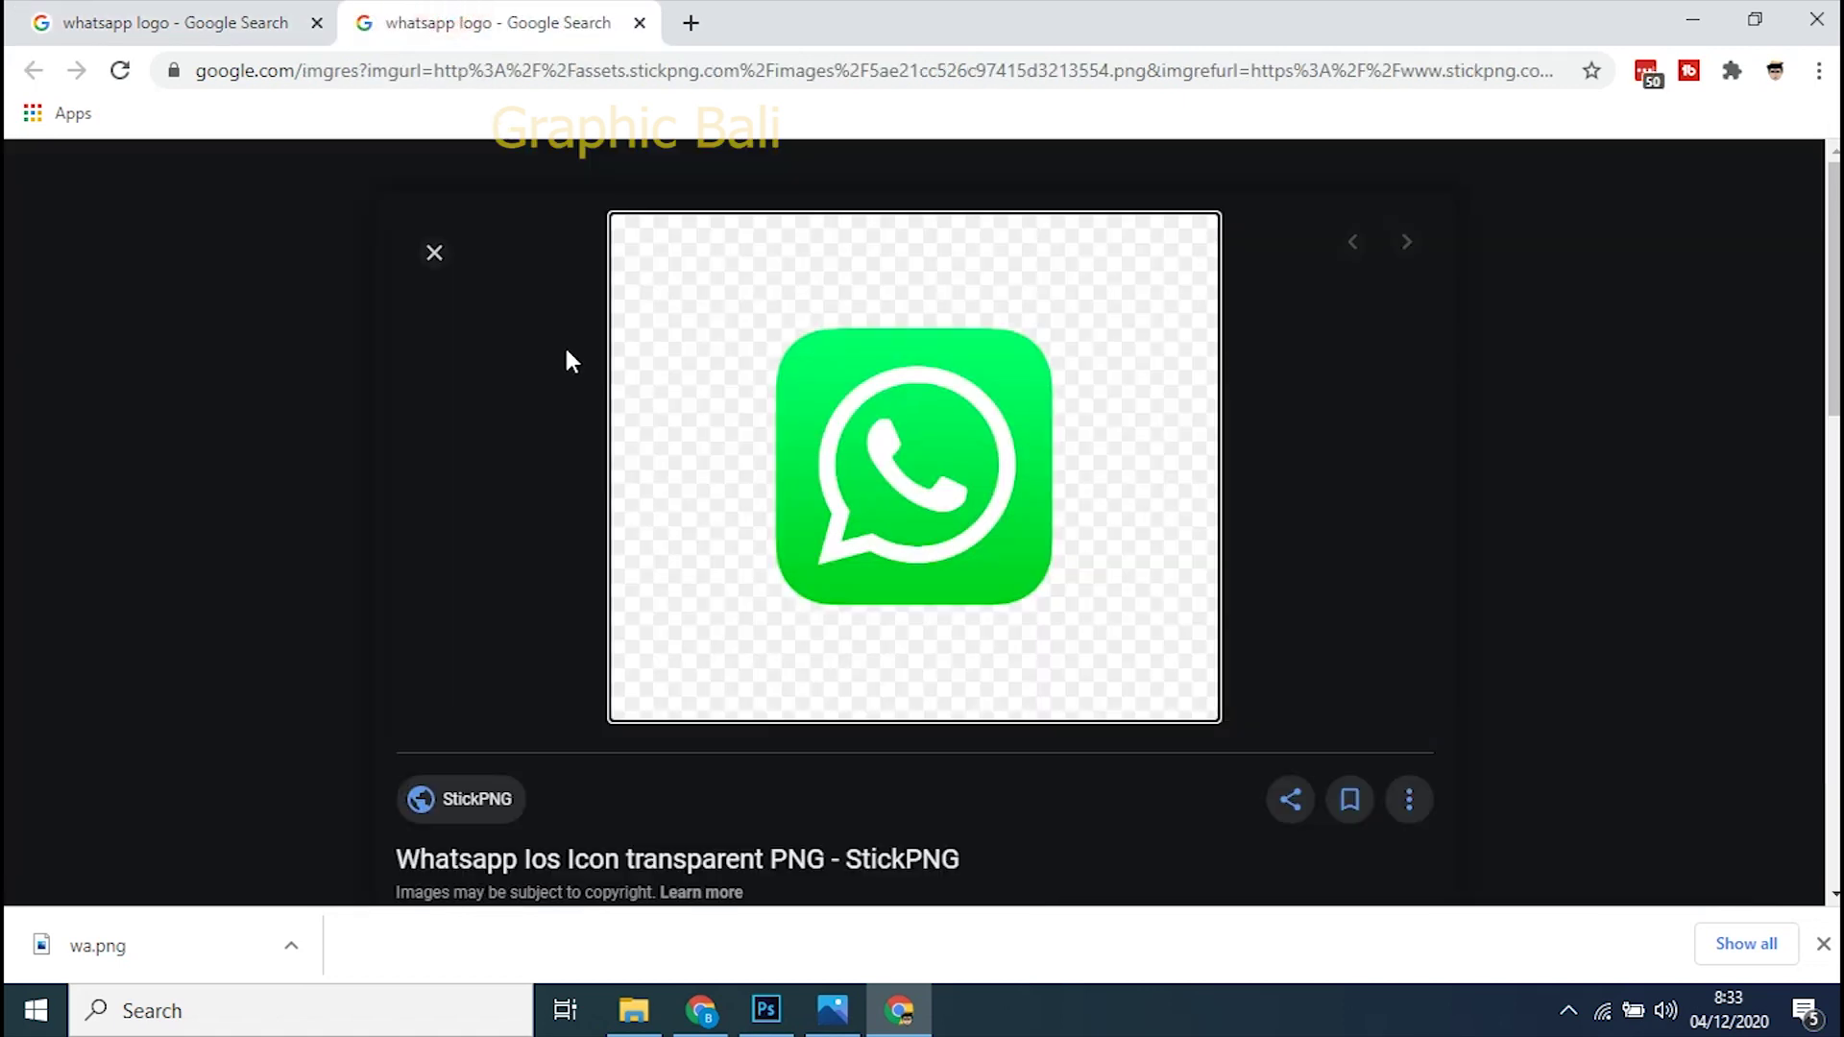
Step: Save the icon as wa.png on the Desktop, replacing the old file, and show it in its folder
{"action": "right_click", "coordinate": [1114, 394]}
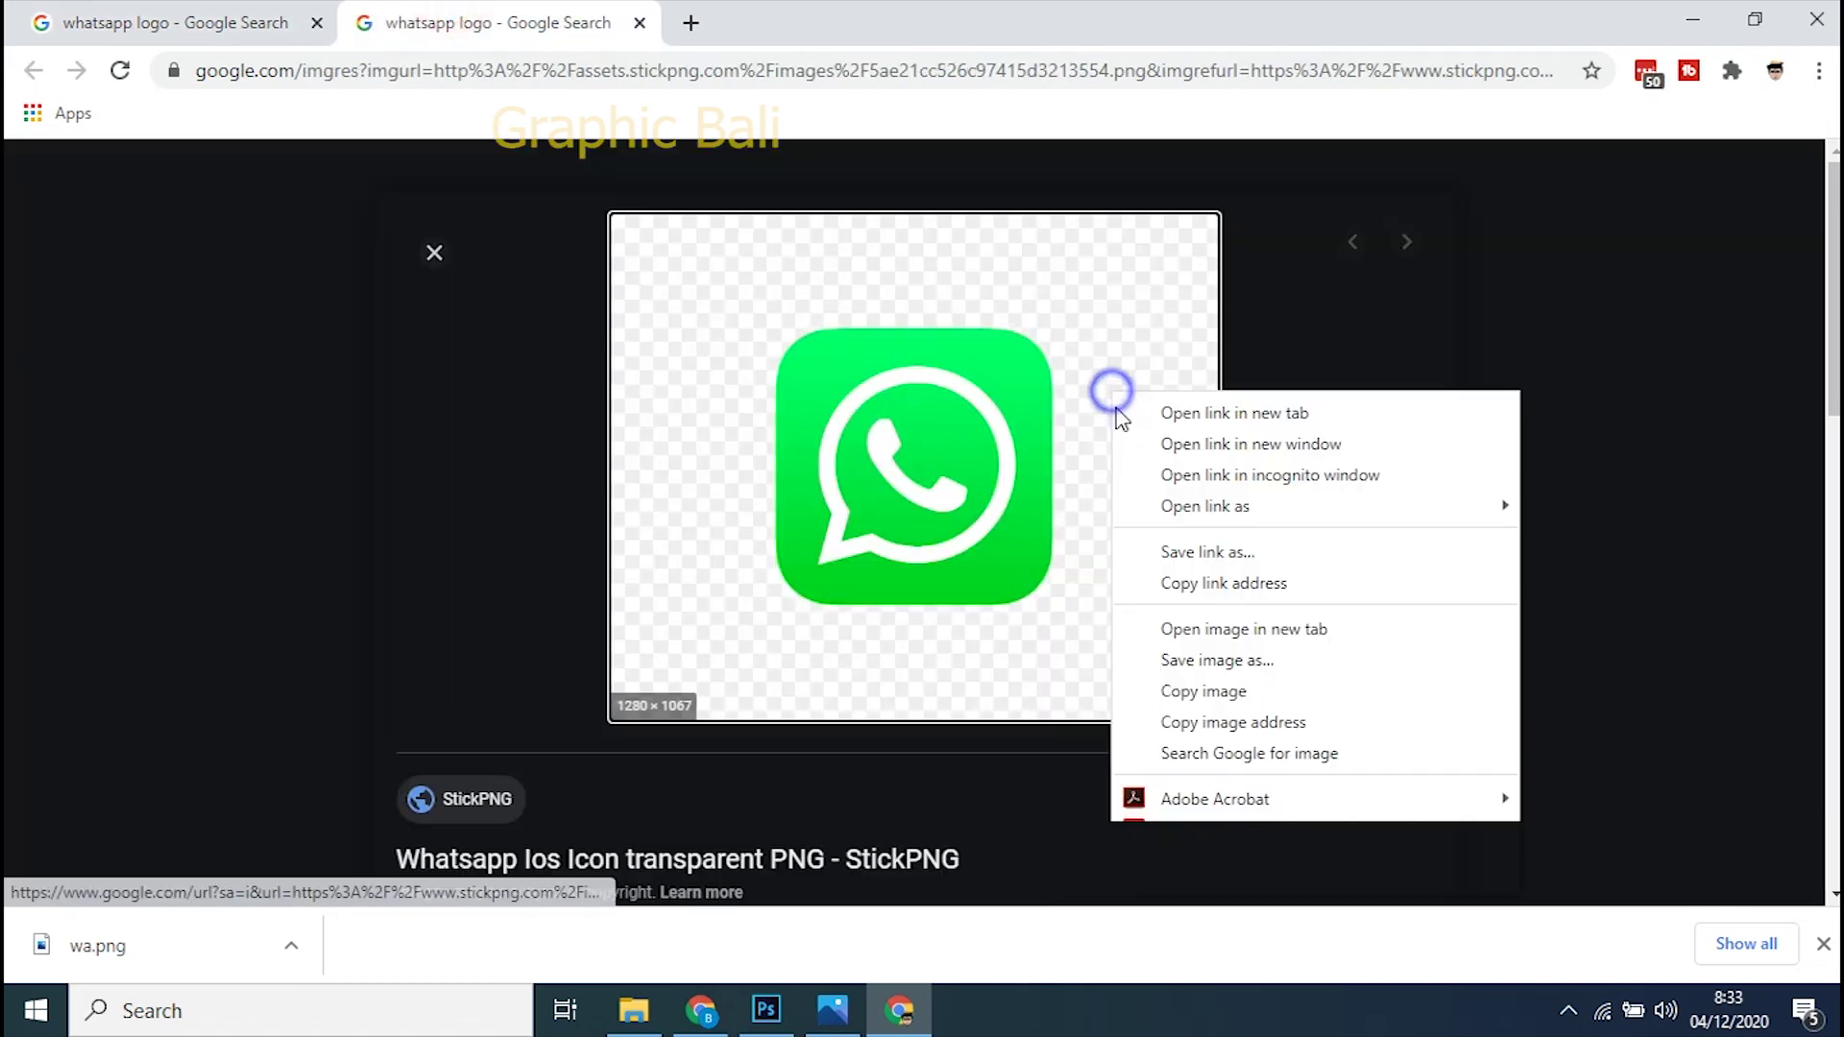
{"action": "left_click", "coordinate": [1196, 661]}
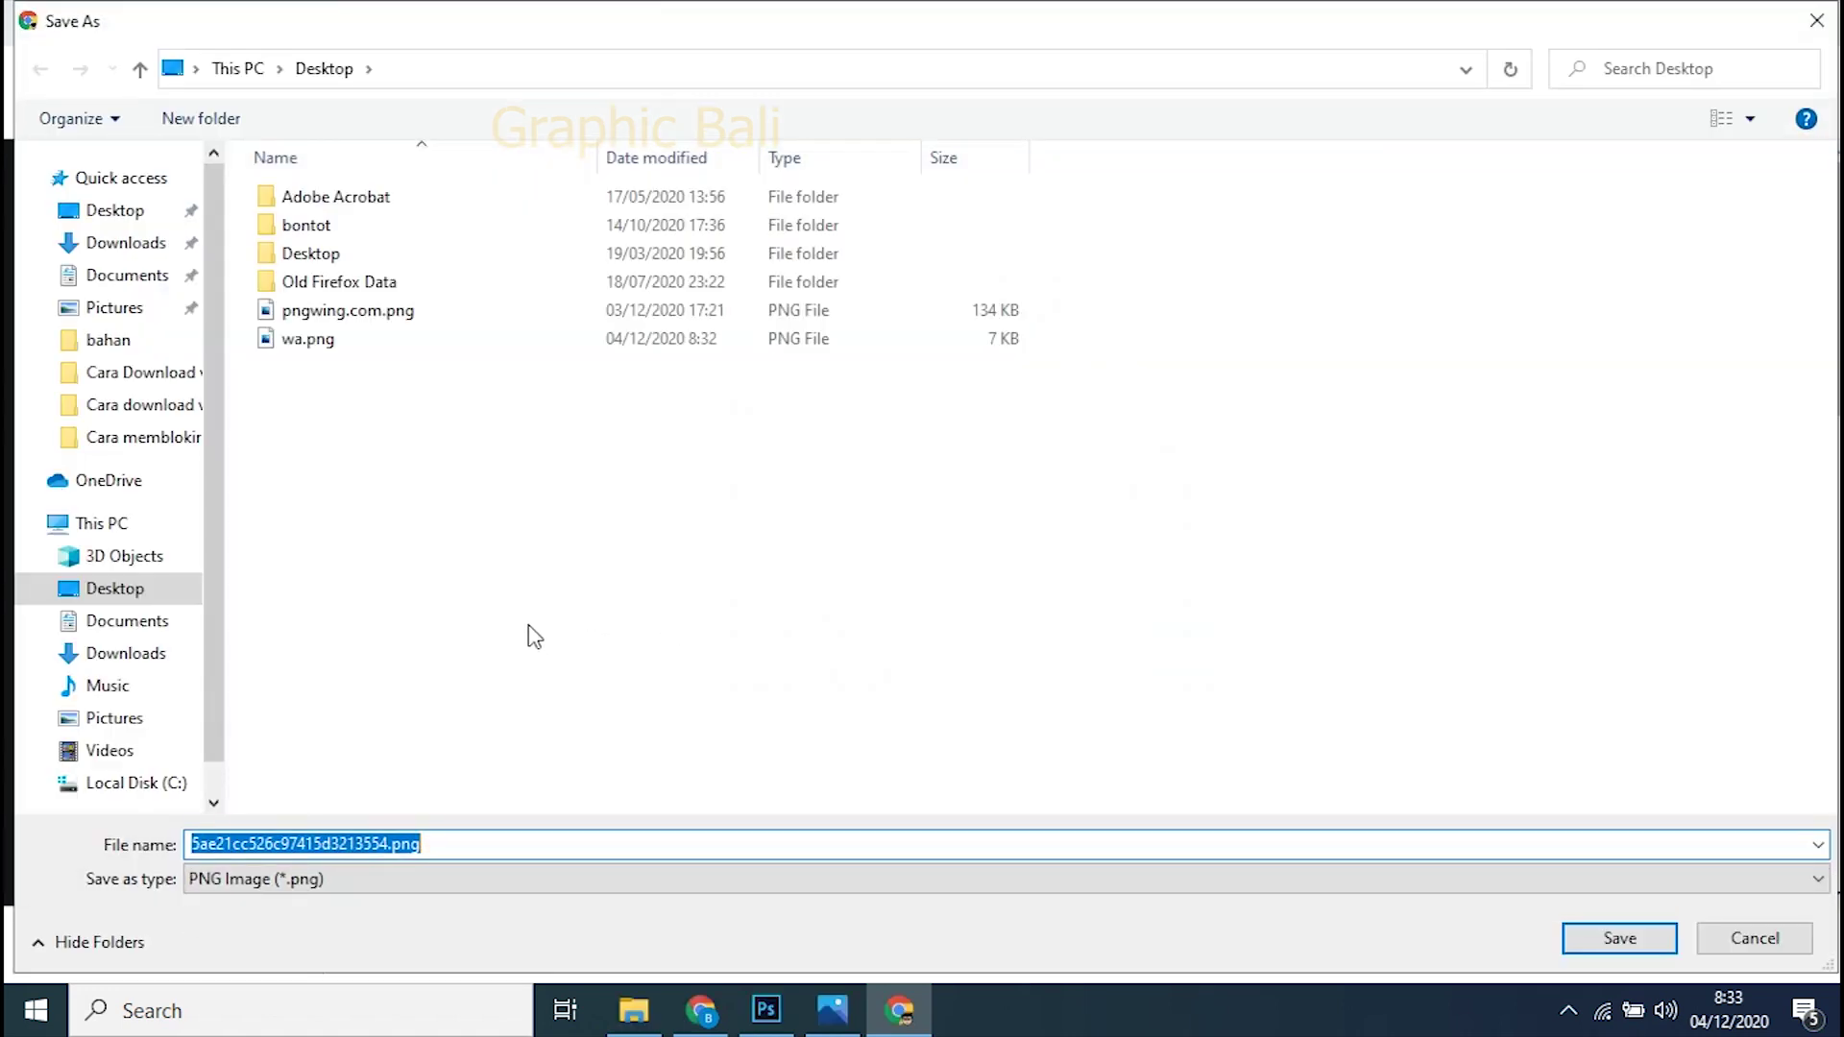
{"action": "type", "text": "wa"}
{"action": "left_click", "coordinate": [424, 870]}
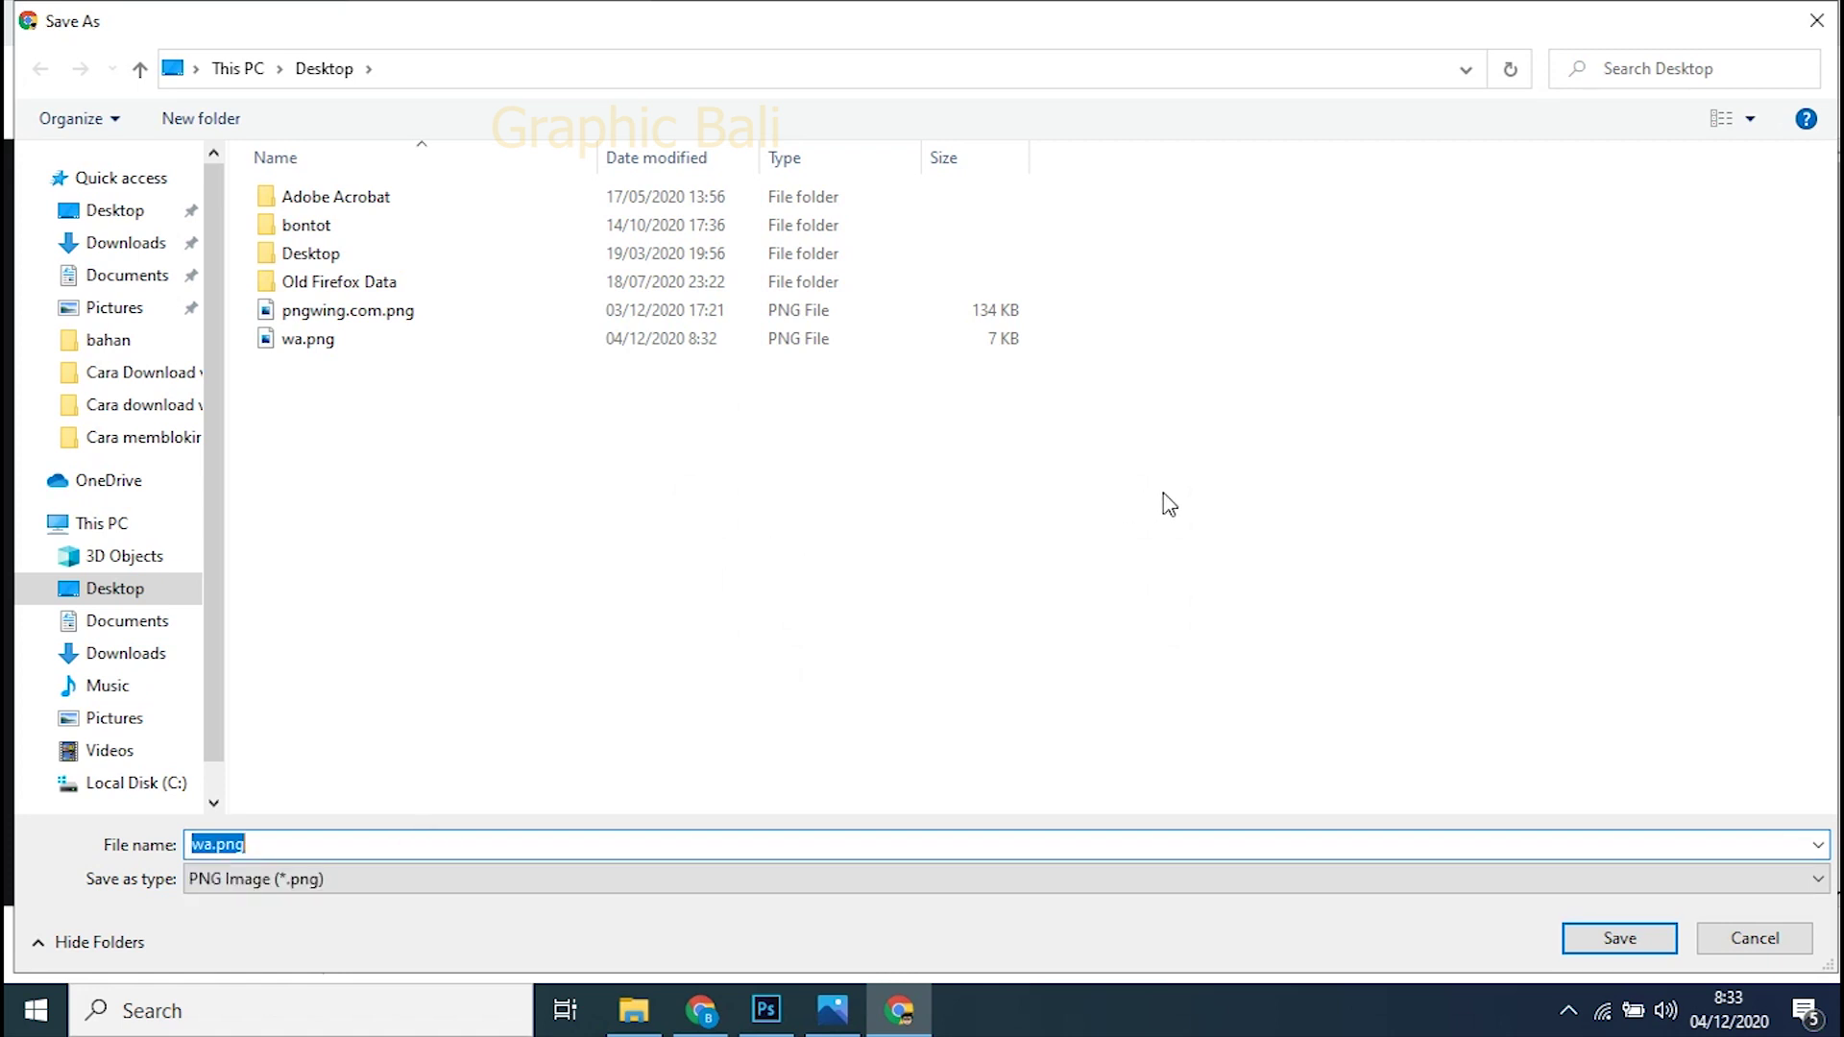
{"action": "left_click", "coordinate": [1620, 938]}
{"action": "left_click", "coordinate": [1004, 512]}
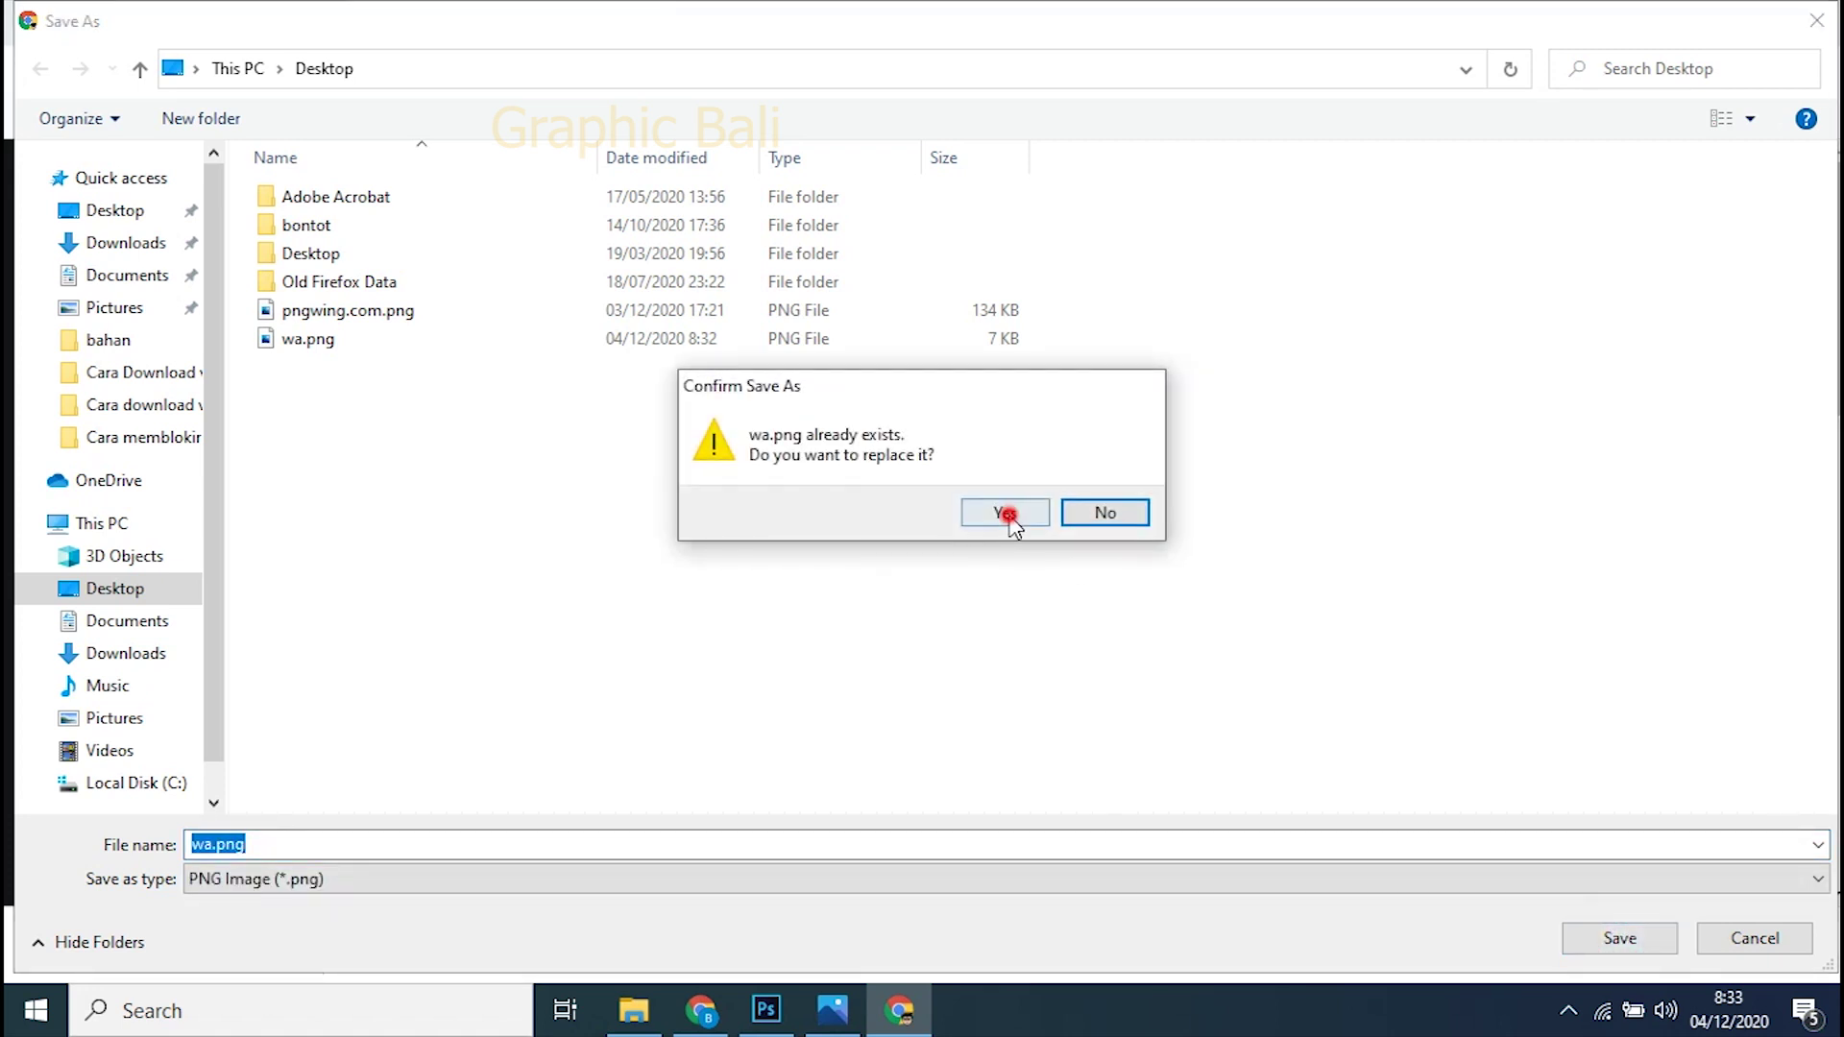
{"action": "left_click", "coordinate": [351, 946]}
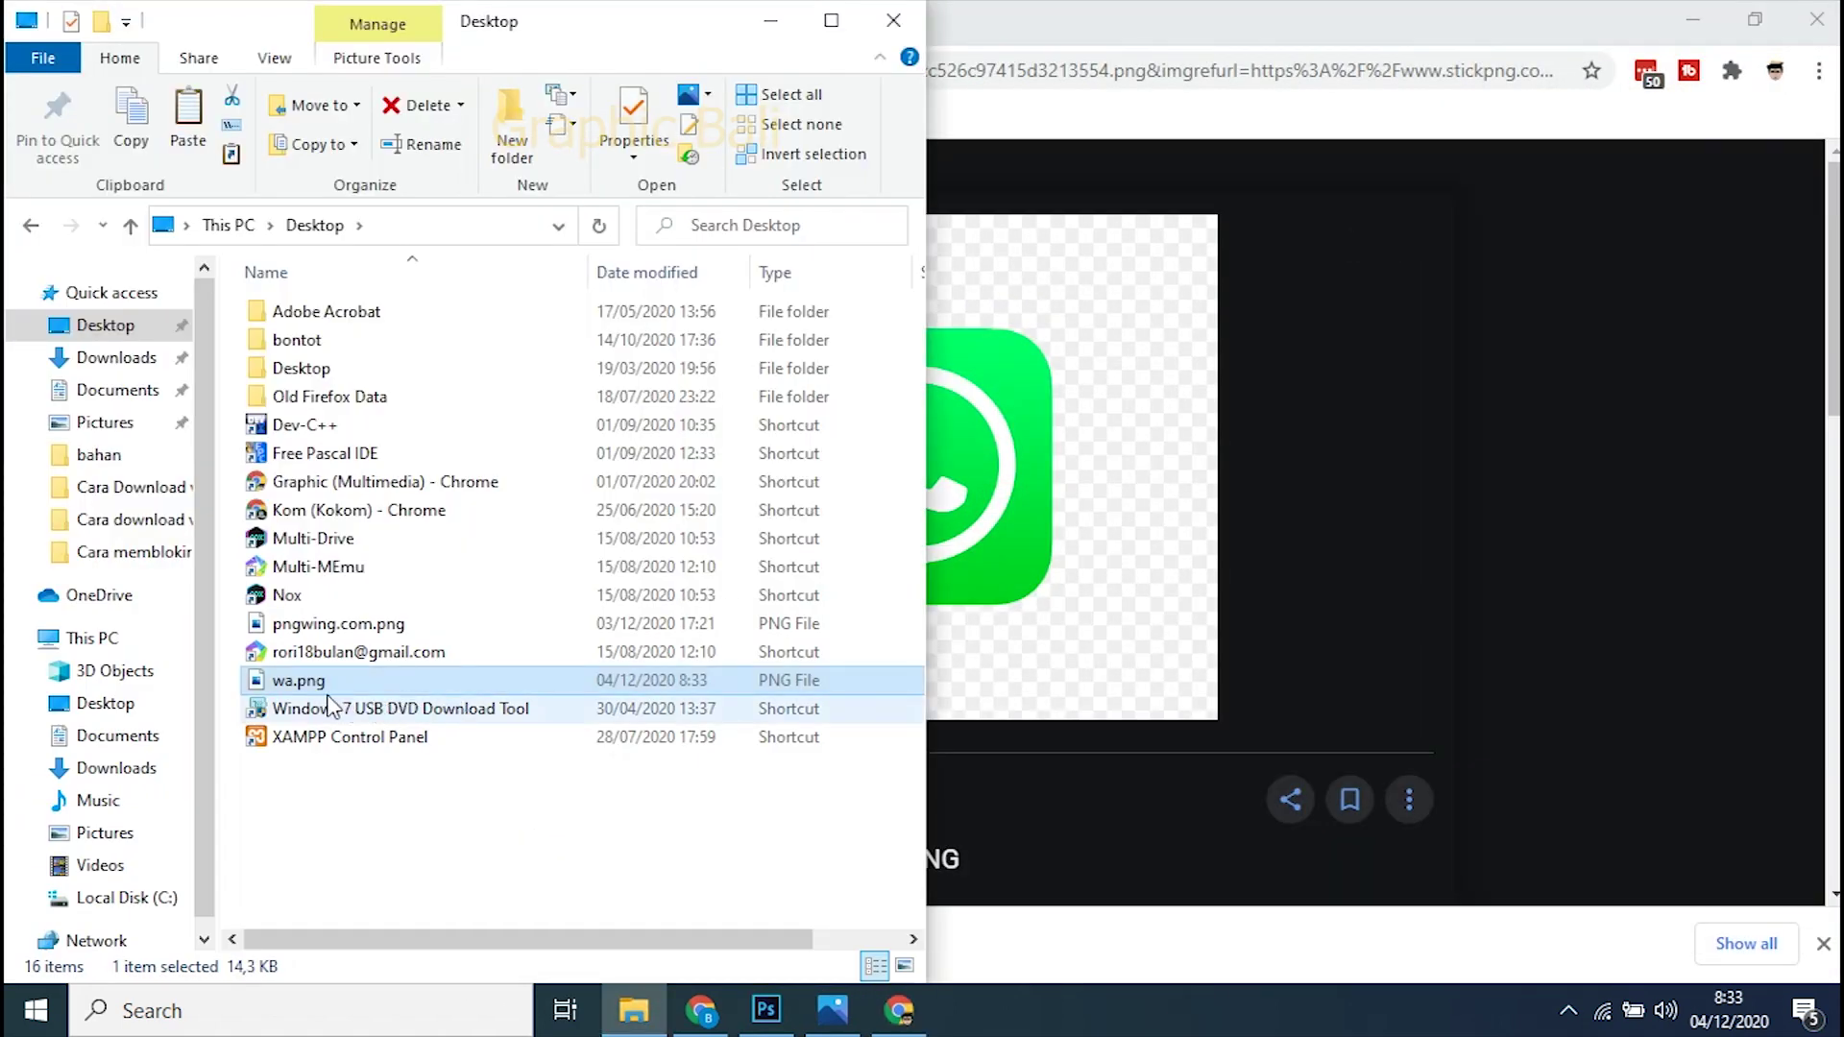
{"action": "left_click", "coordinate": [365, 828]}
Step: Place wa.png onto the poster and select the wa icon layer
{"action": "left_click", "coordinate": [317, 682]}
{"action": "left_click_drag", "start_coordinate": [284, 682], "coordinate": [776, 1014]}
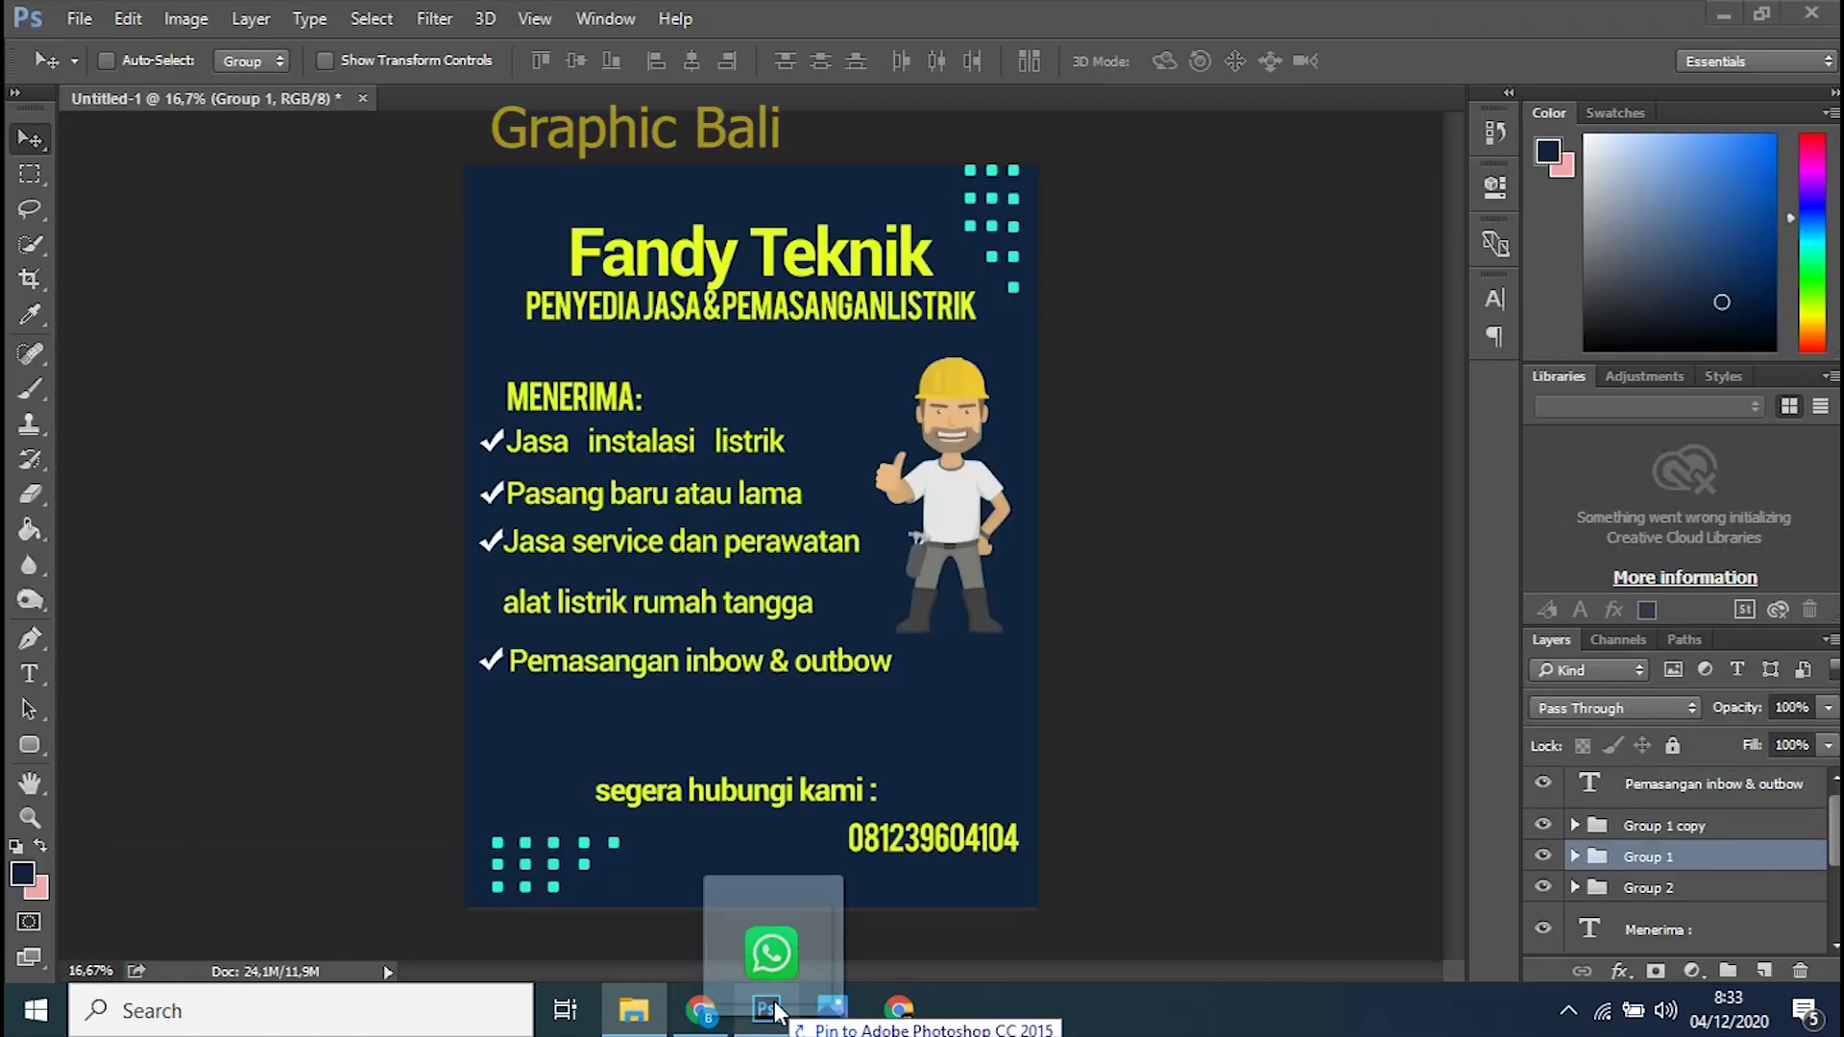
{"action": "left_click_drag", "start_coordinate": [776, 1013], "coordinate": [920, 610]}
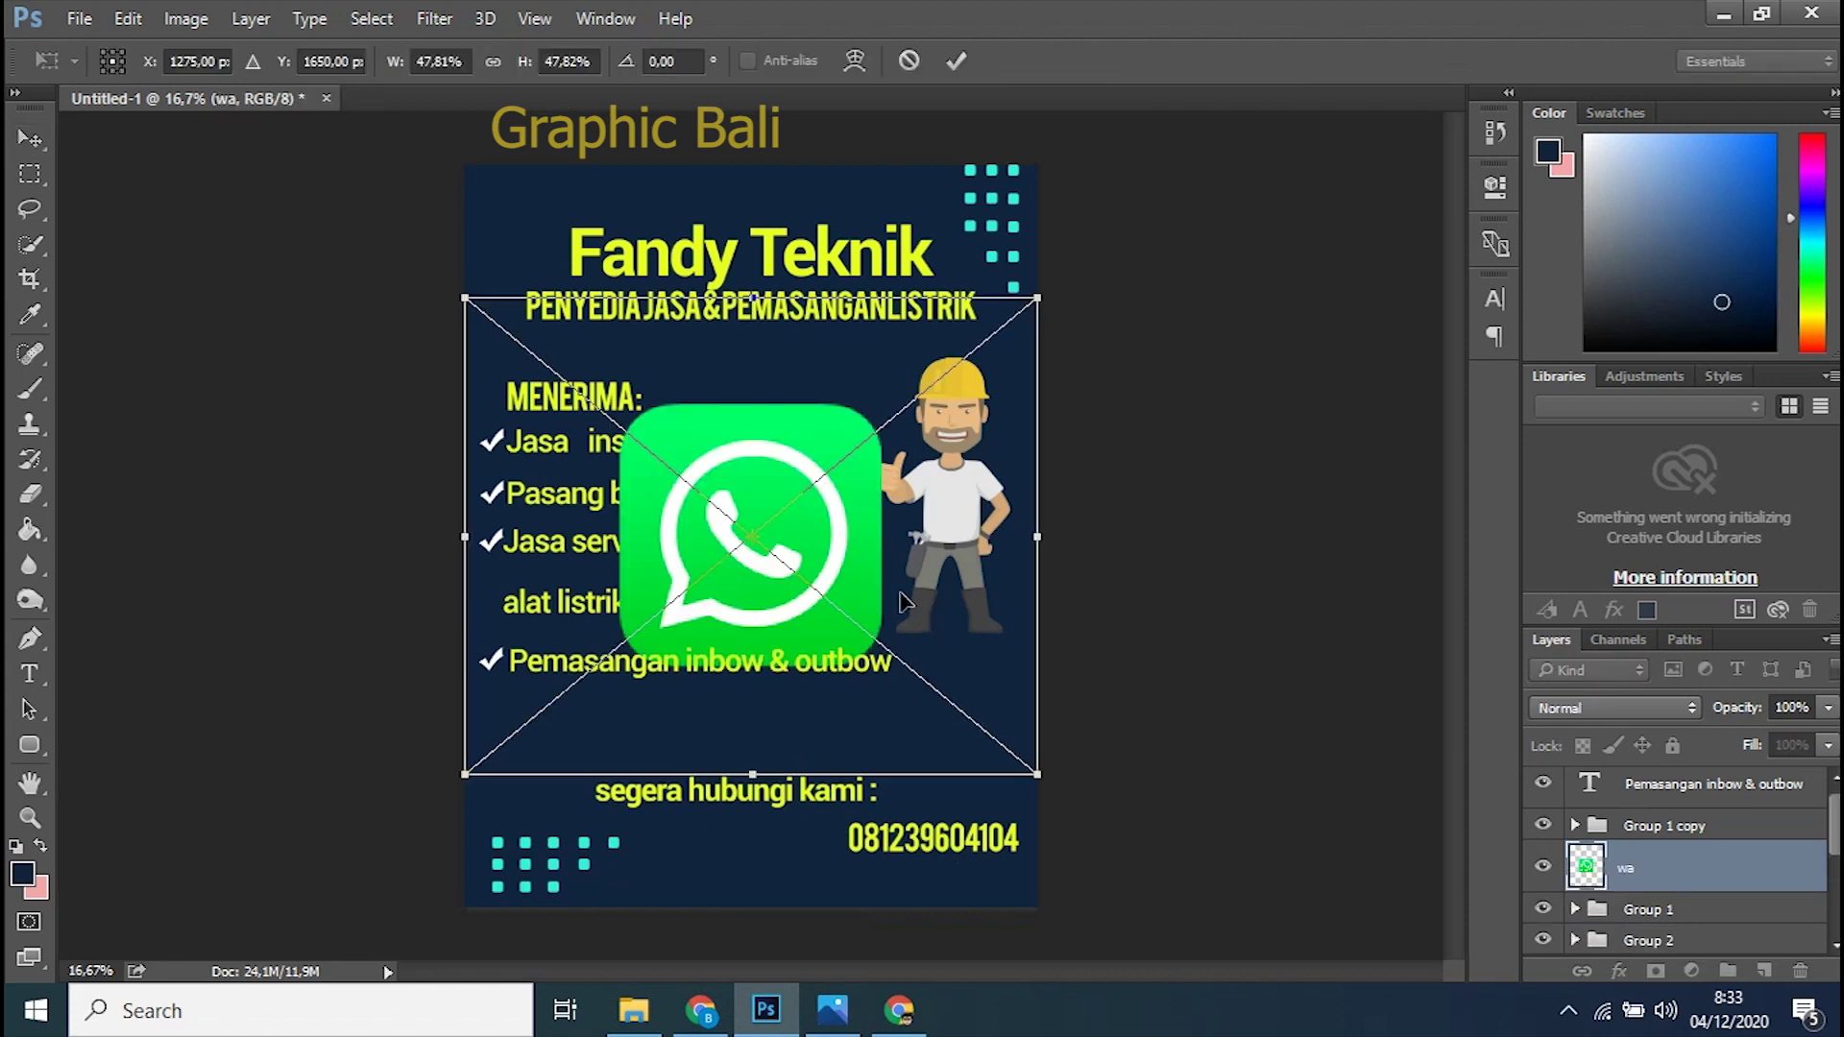
{"action": "left_click", "coordinate": [957, 64]}
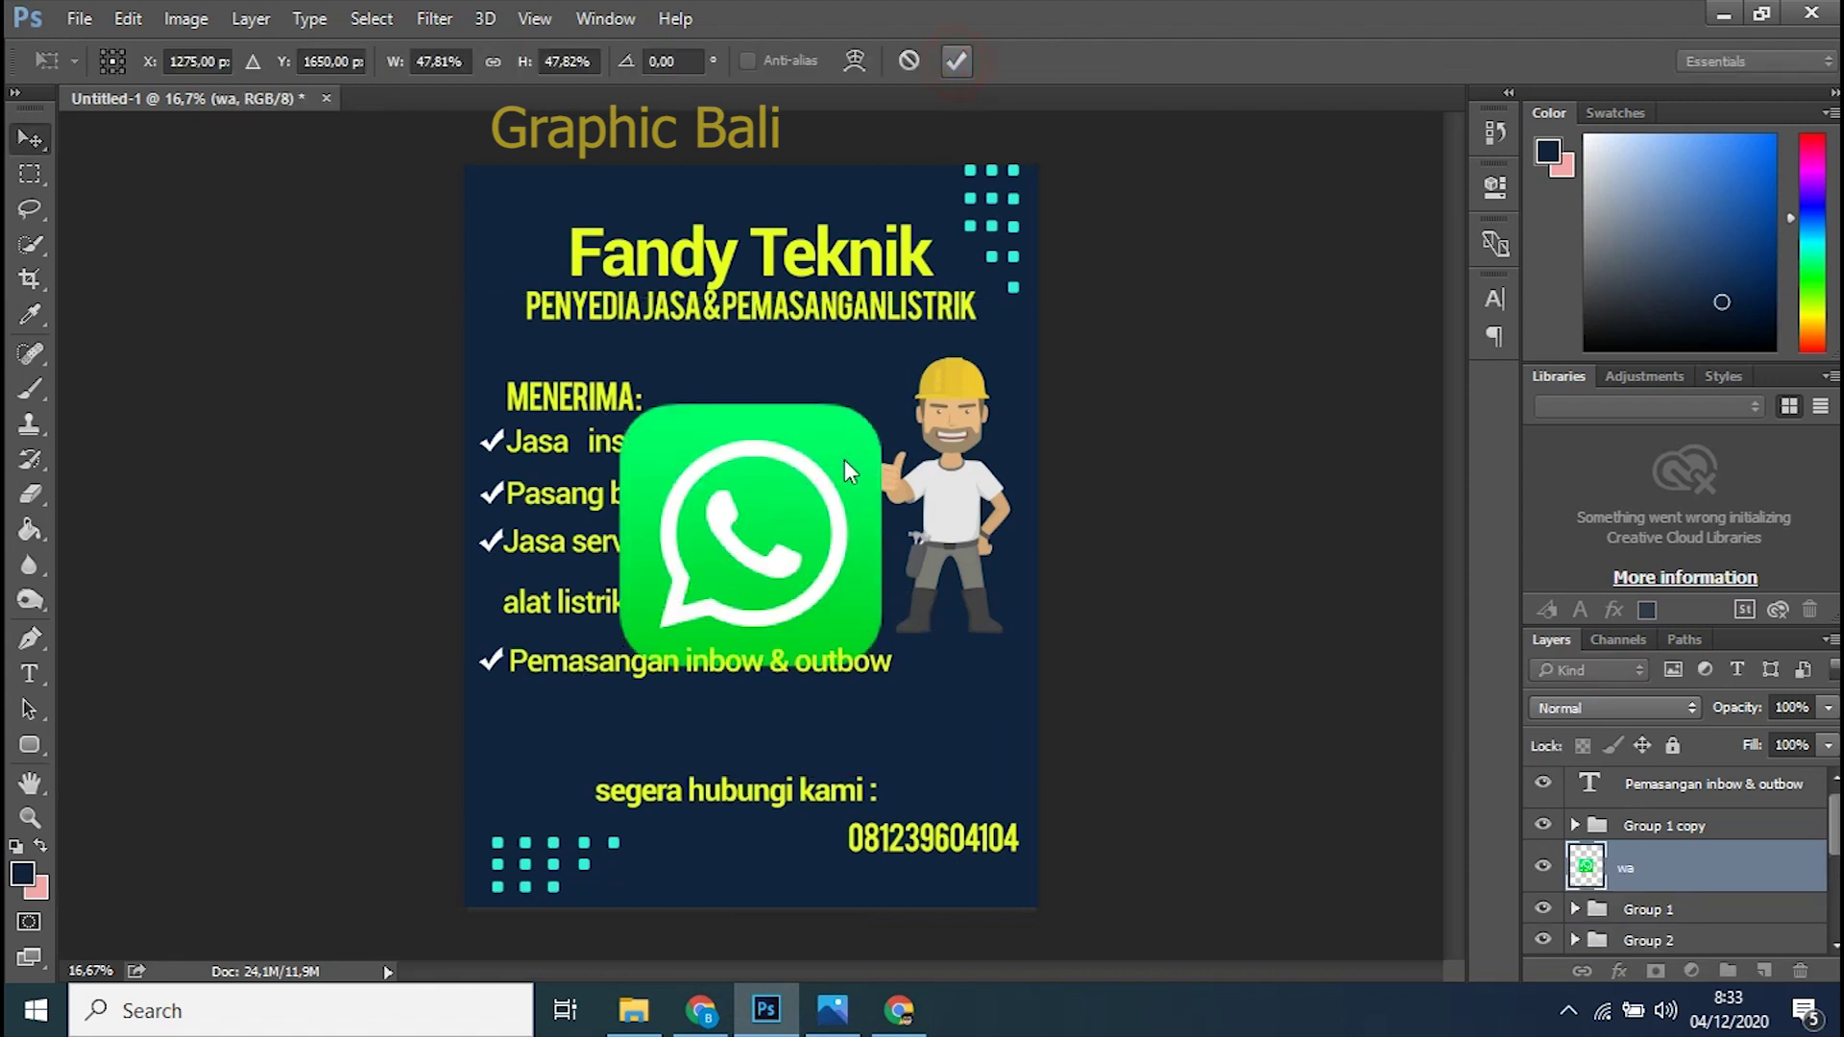
{"action": "right_click", "coordinate": [802, 538]}
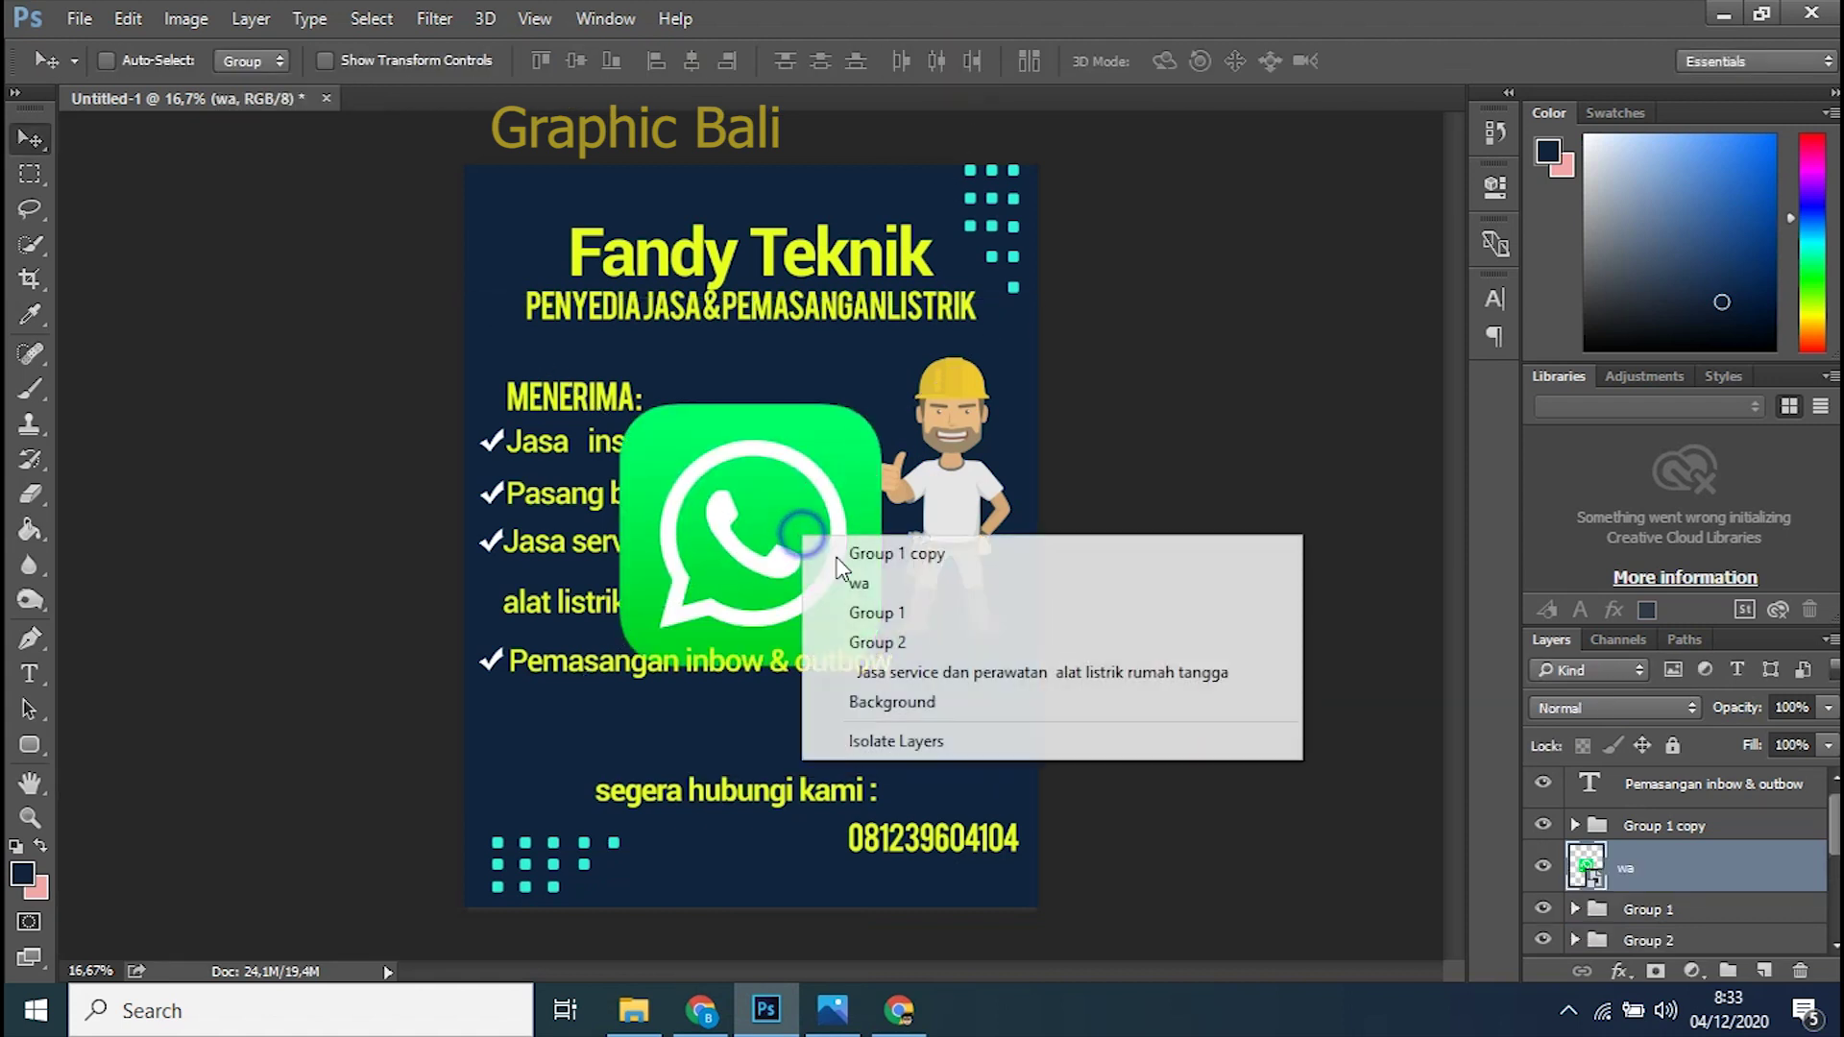
{"action": "left_click", "coordinate": [901, 587]}
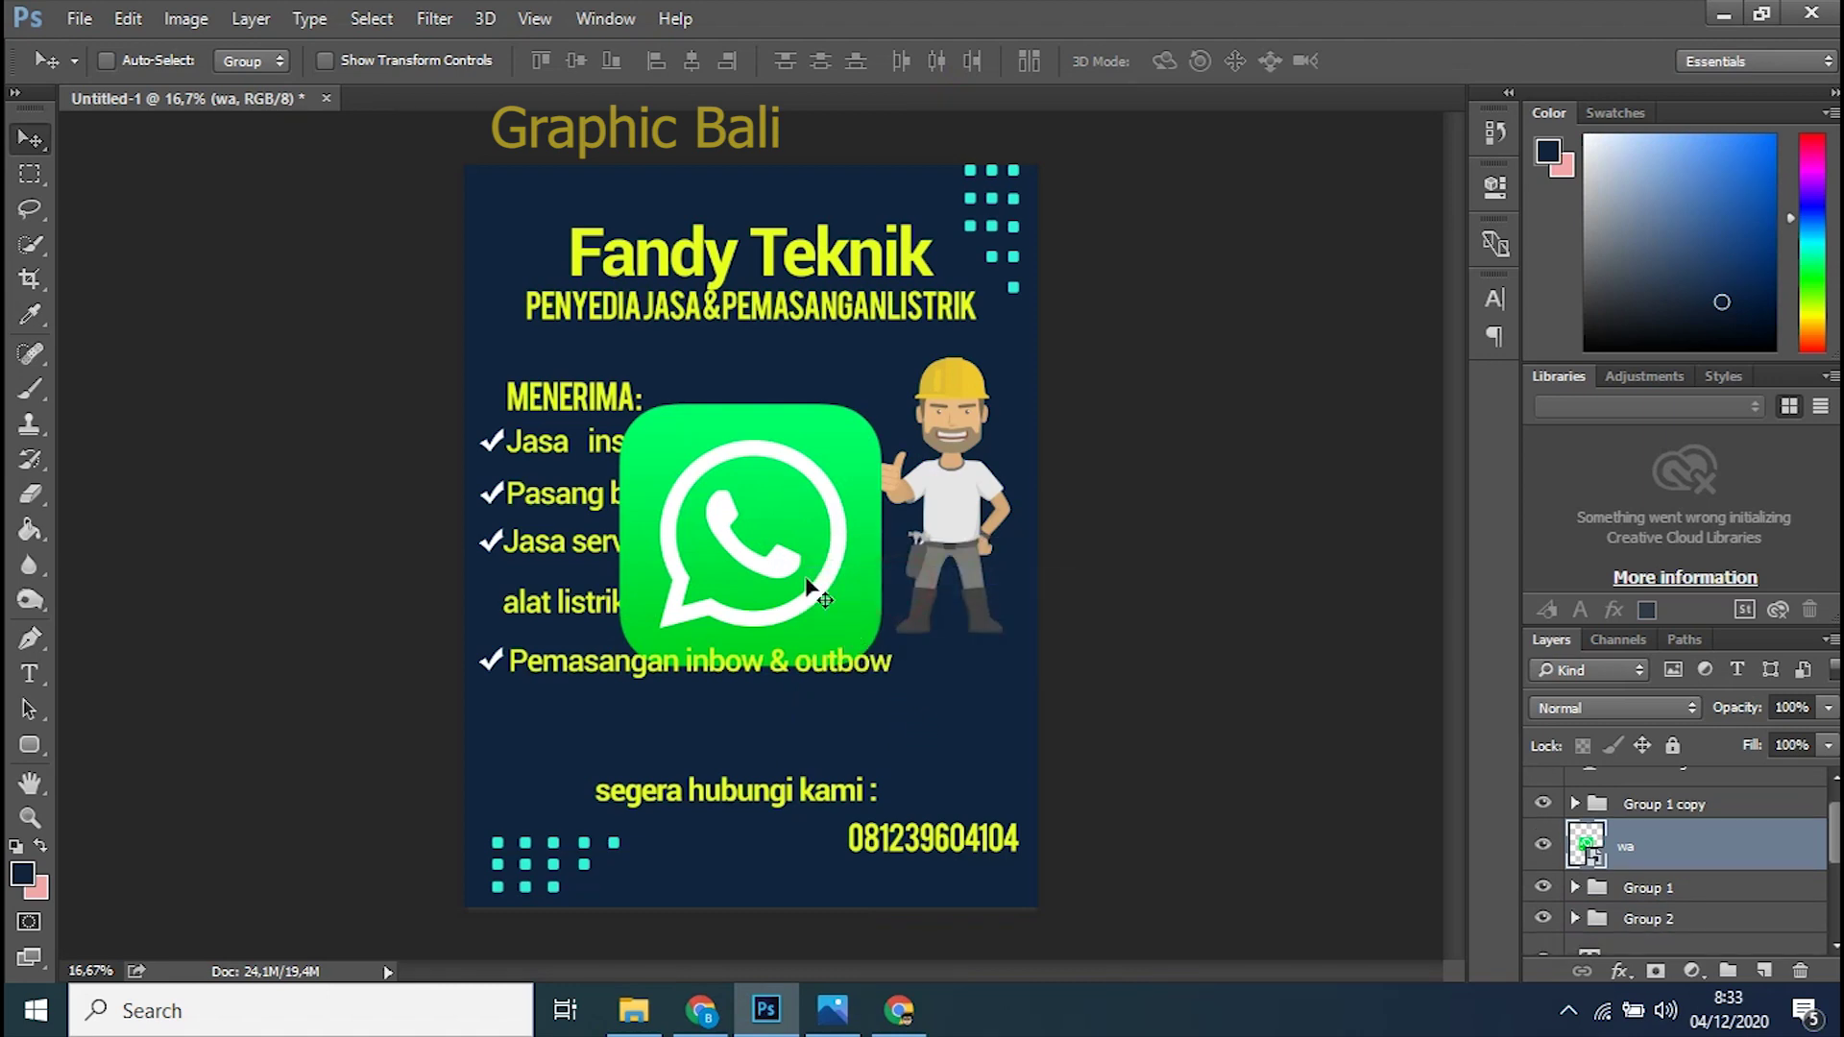
Step: Scale the wa icon down to about 10.6% and move it left beside the phone number
{"action": "left_click", "coordinate": [75, 22]}
{"action": "mouse_move", "coordinate": [127, 18]}
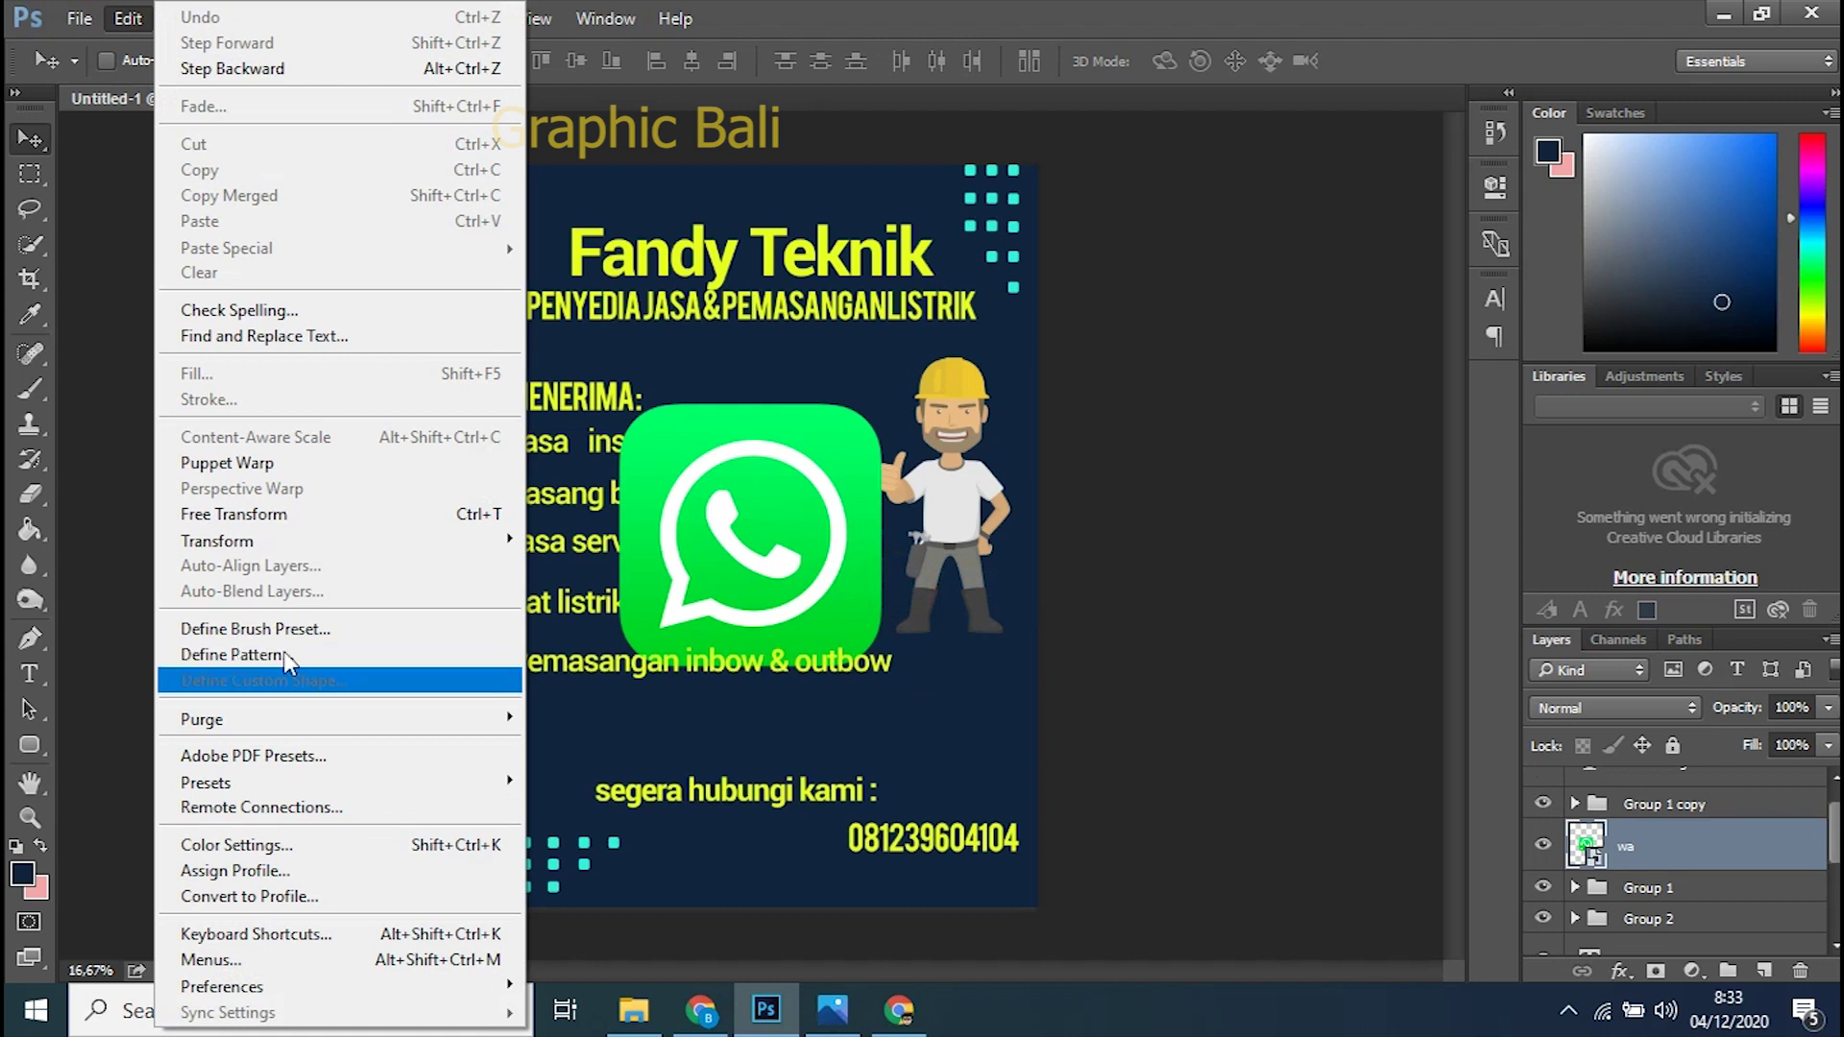
{"action": "left_click", "coordinate": [240, 514]}
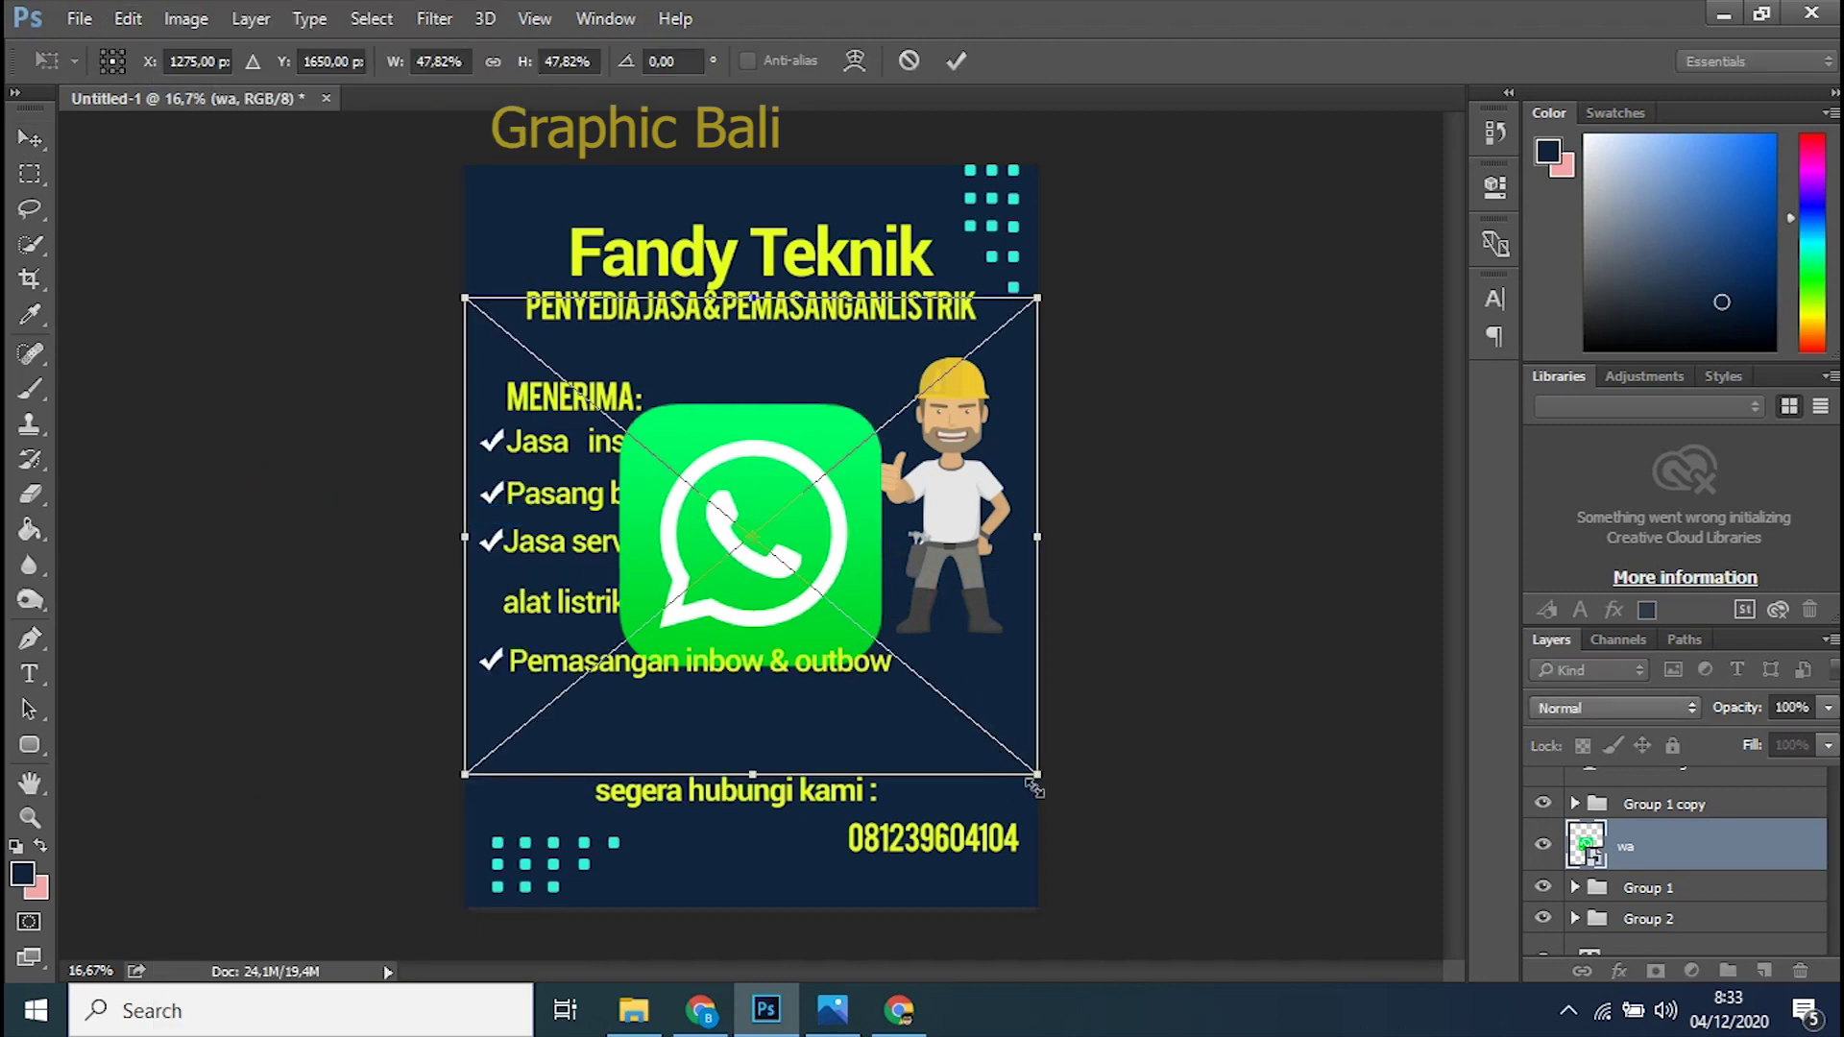
{"action": "mouse_move", "coordinate": [1025, 767]}
{"action": "left_mouse_down"}
{"action": "mouse_move", "coordinate": [694, 488]}
{"action": "mouse_move", "coordinate": [867, 867]}
{"action": "left_mouse_up"}
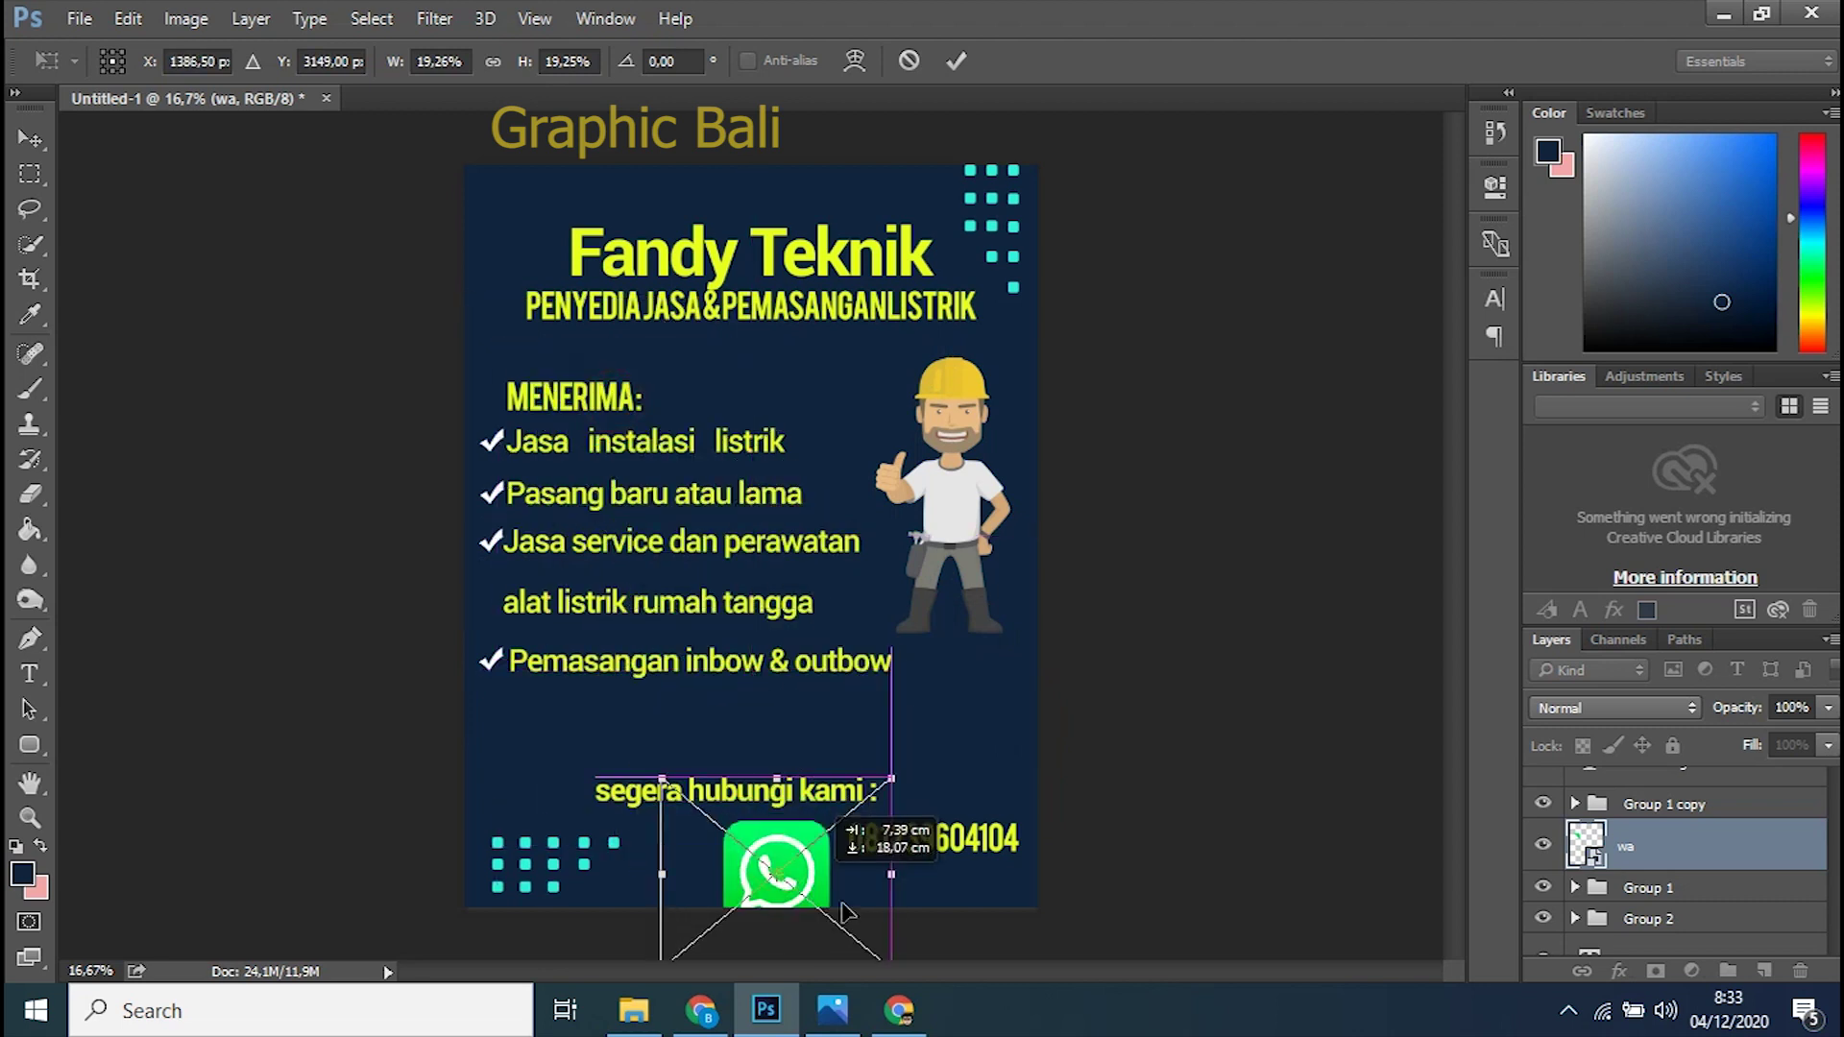
{"action": "left_click_drag", "start_coordinate": [895, 778], "coordinate": [819, 835]}
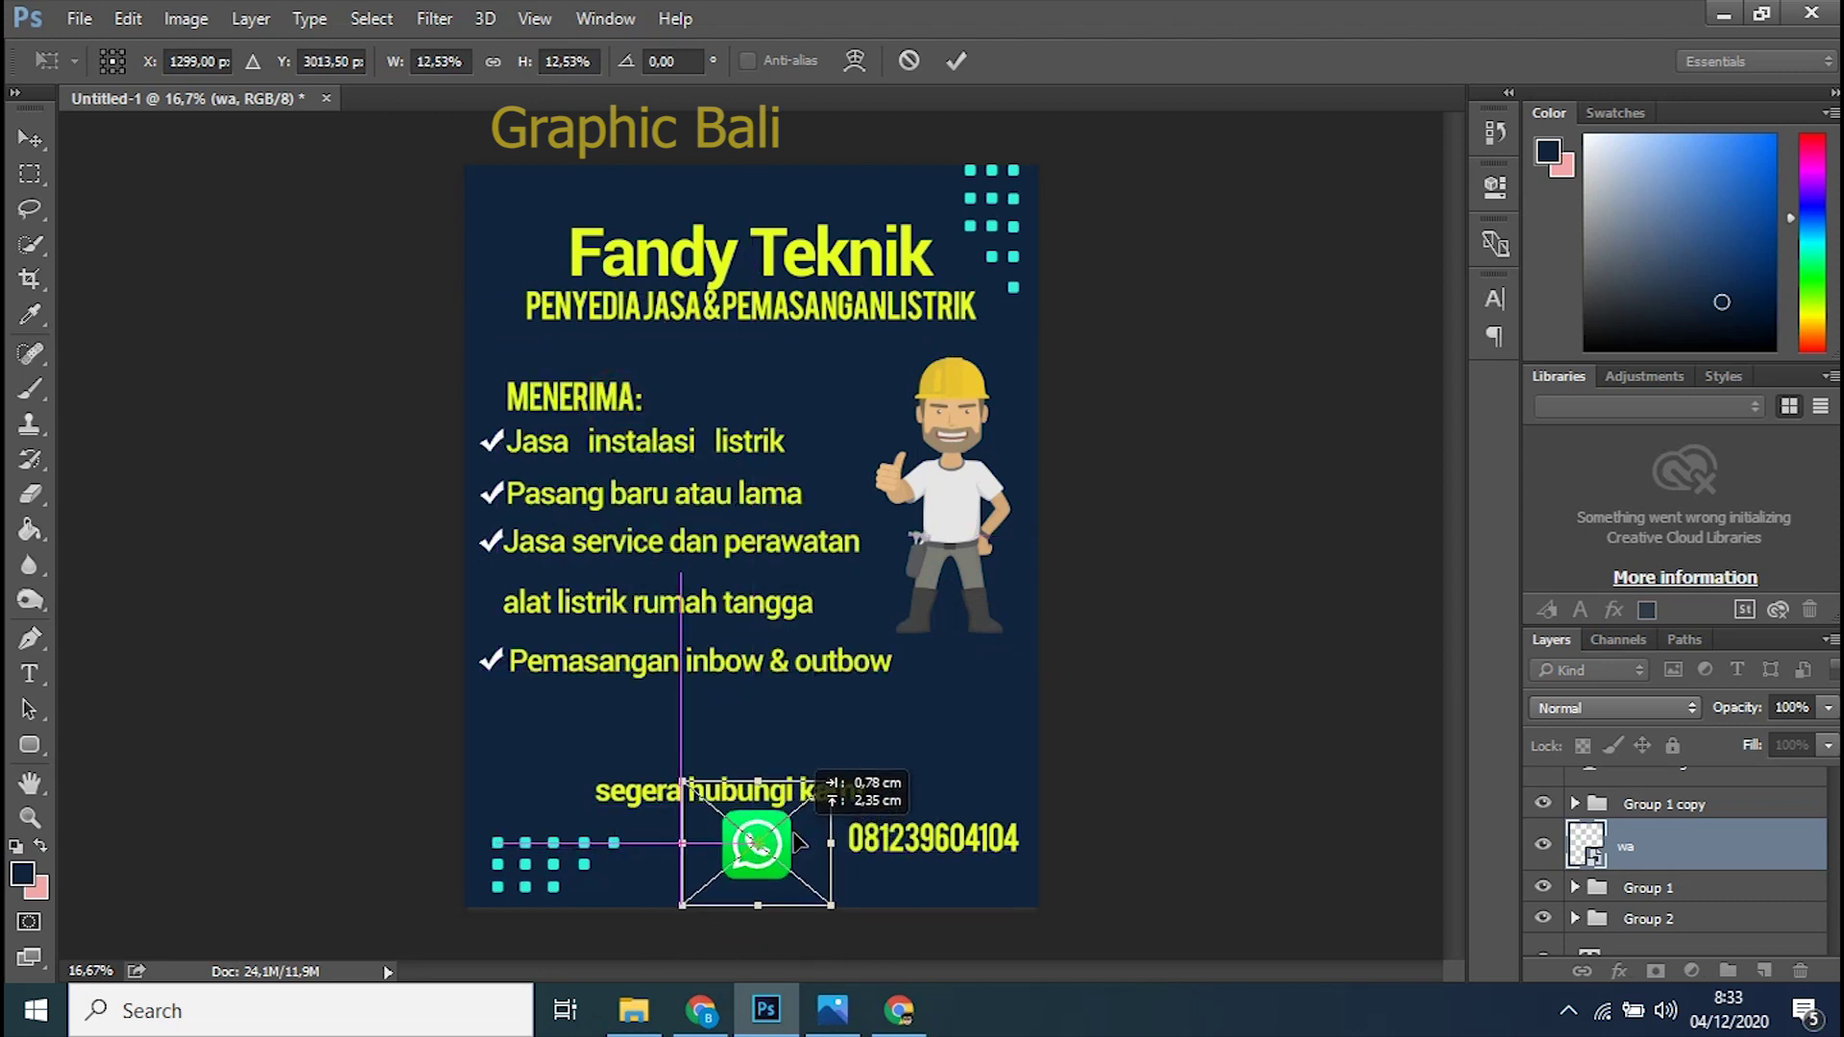
{"action": "left_click_drag", "start_coordinate": [847, 908], "coordinate": [828, 844]}
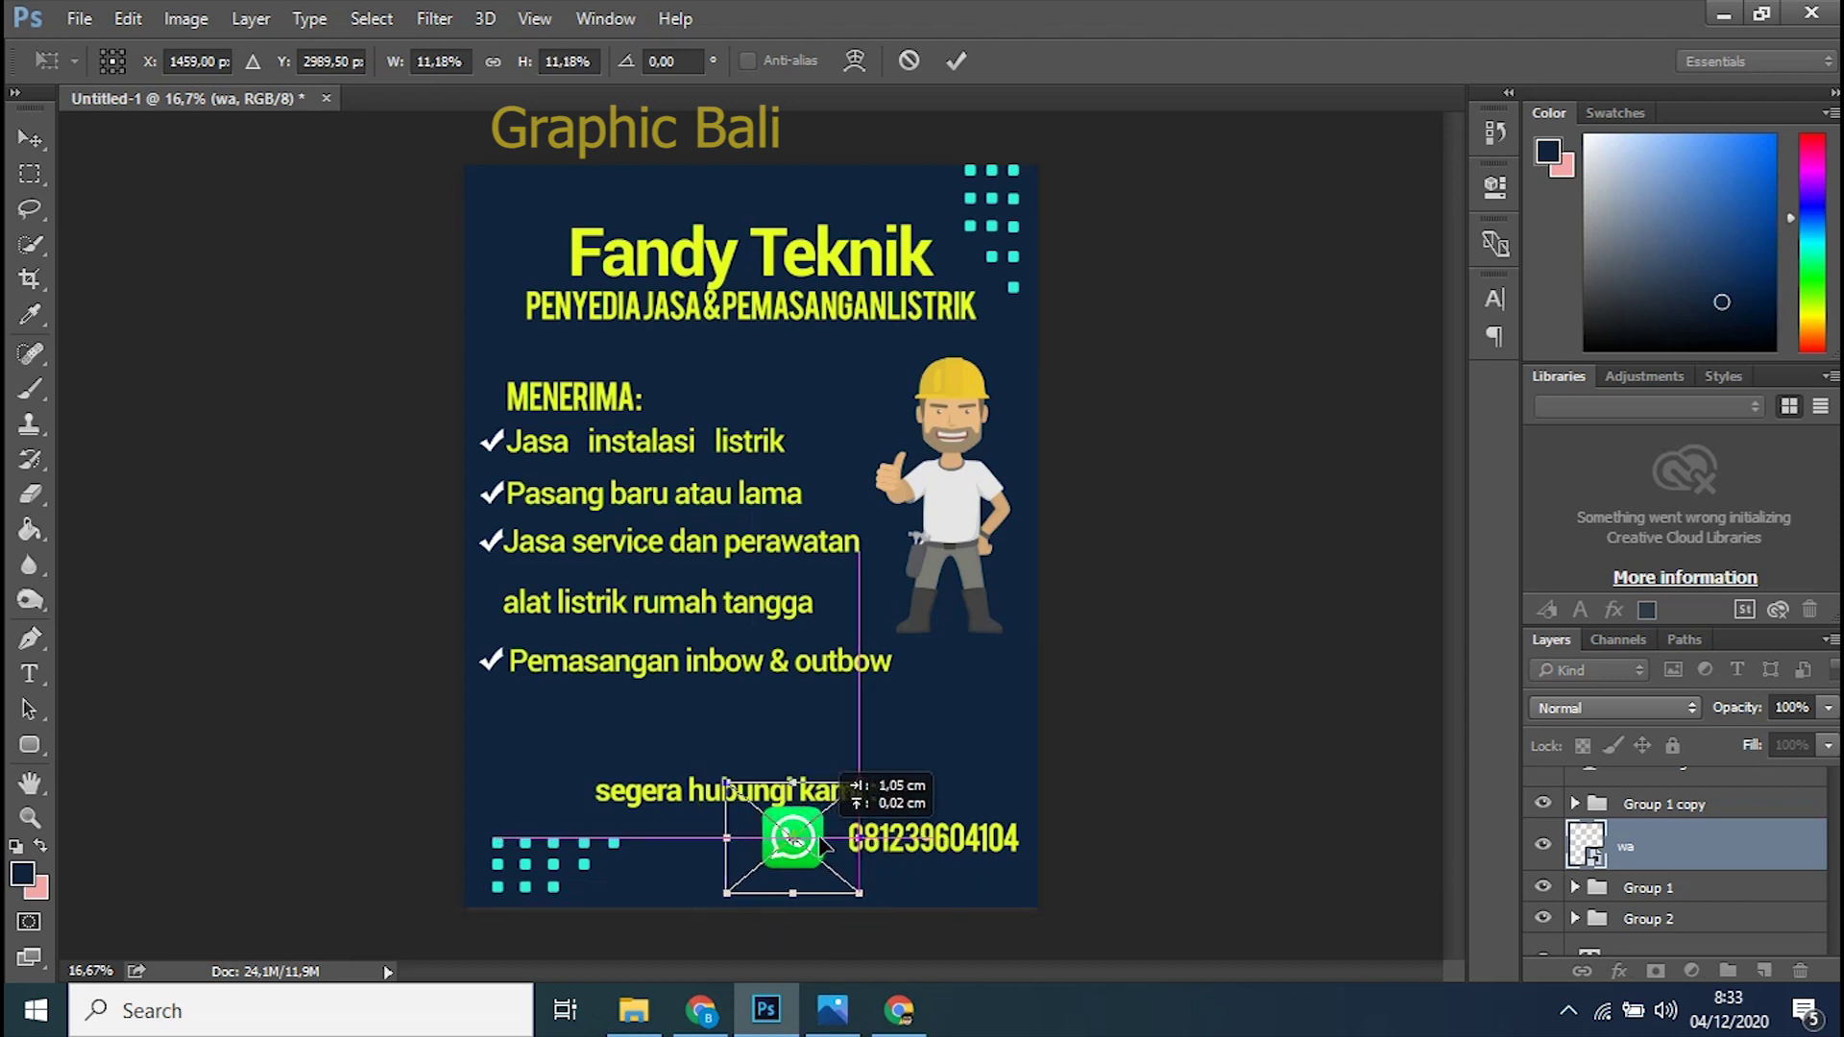
{"action": "left_click_drag", "start_coordinate": [871, 893], "coordinate": [747, 841]}
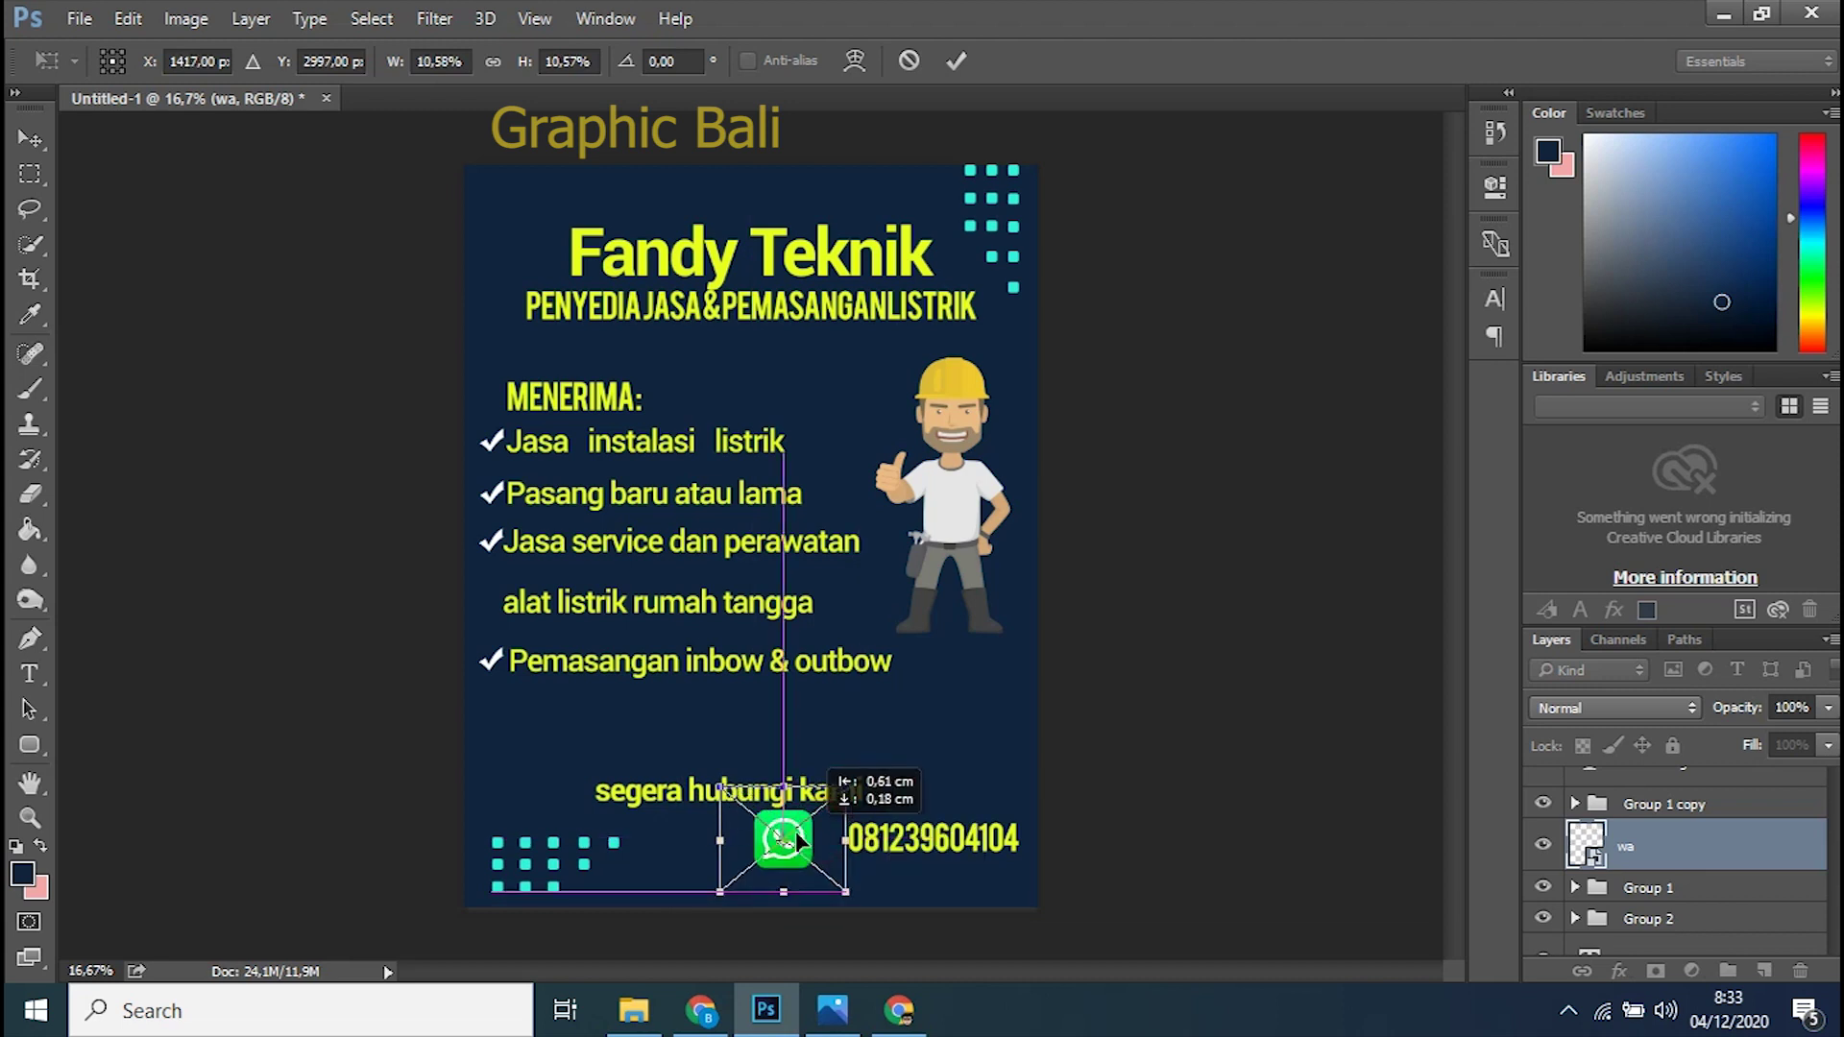
{"action": "left_click_drag", "start_coordinate": [747, 841], "coordinate": [702, 839]}
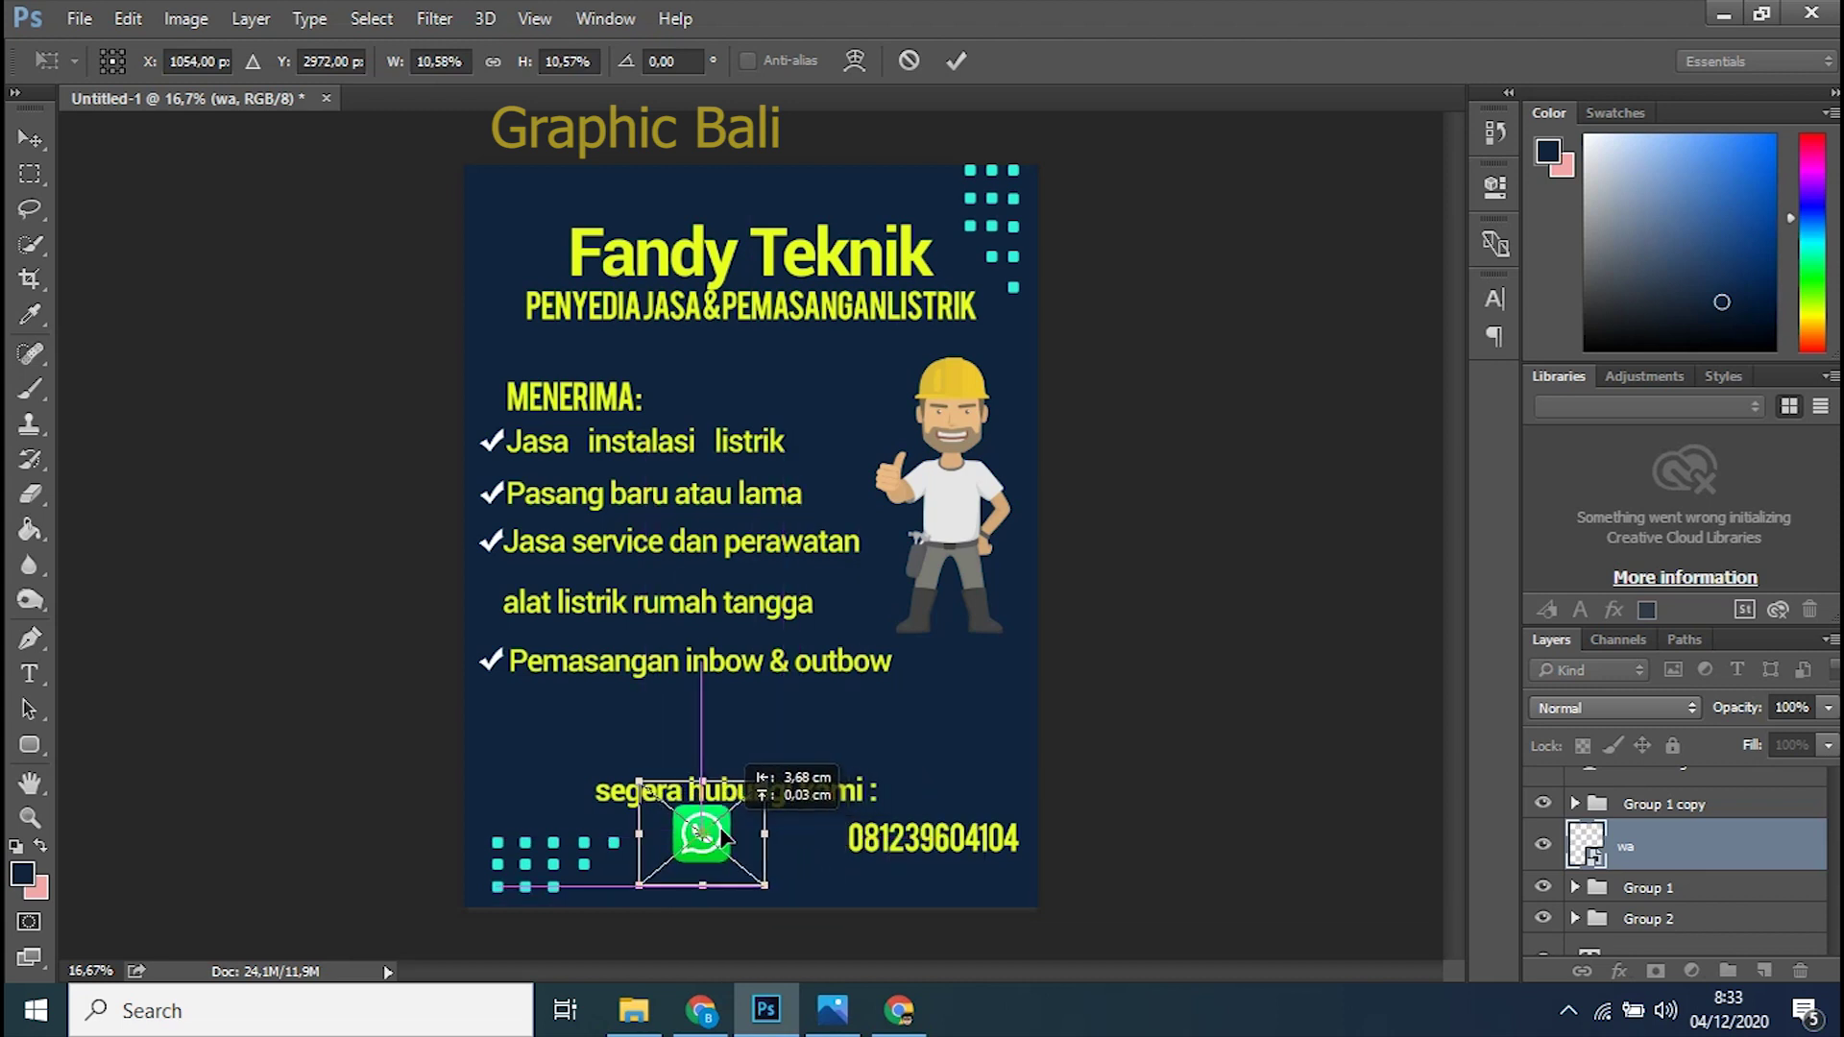
Step: Commit the WhatsApp icon and move the phone number left next to it
{"action": "left_click", "coordinate": [968, 65]}
{"action": "right_click", "coordinate": [939, 842]}
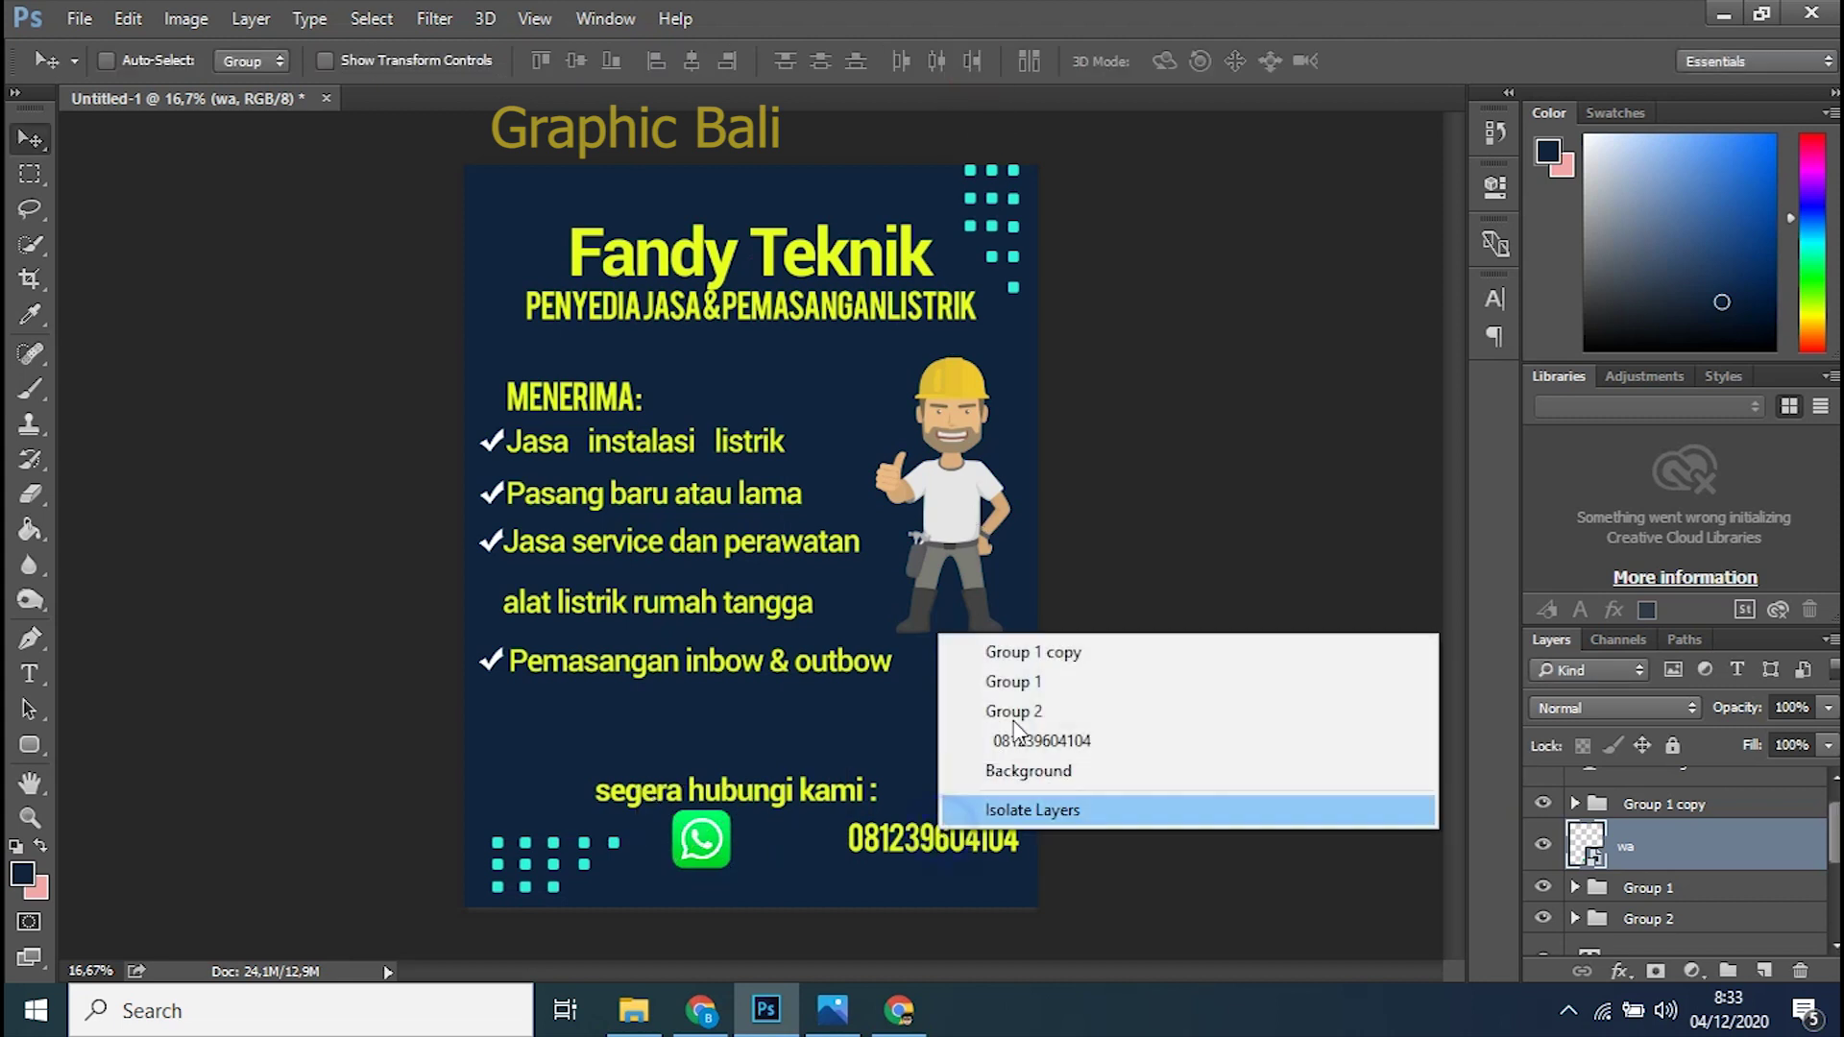
{"action": "left_click", "coordinate": [1049, 740]}
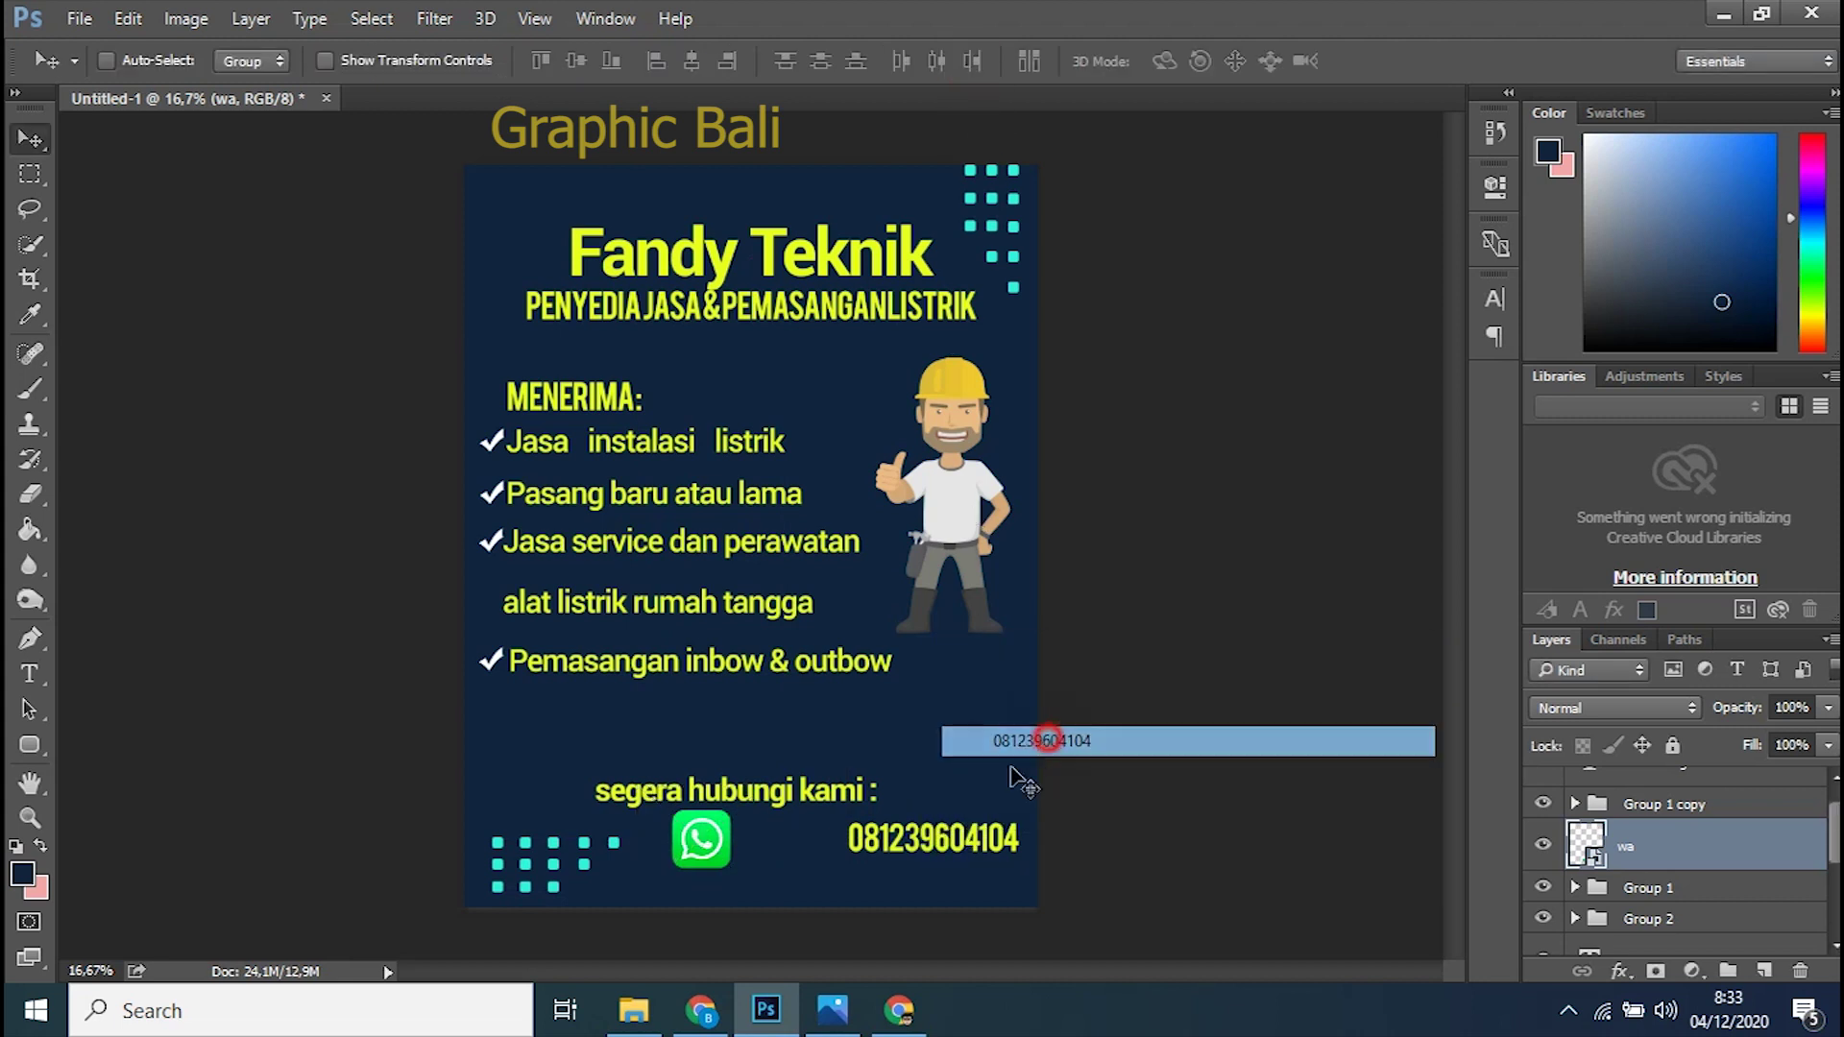
{"action": "left_click_drag", "start_coordinate": [952, 842], "coordinate": [874, 838]}
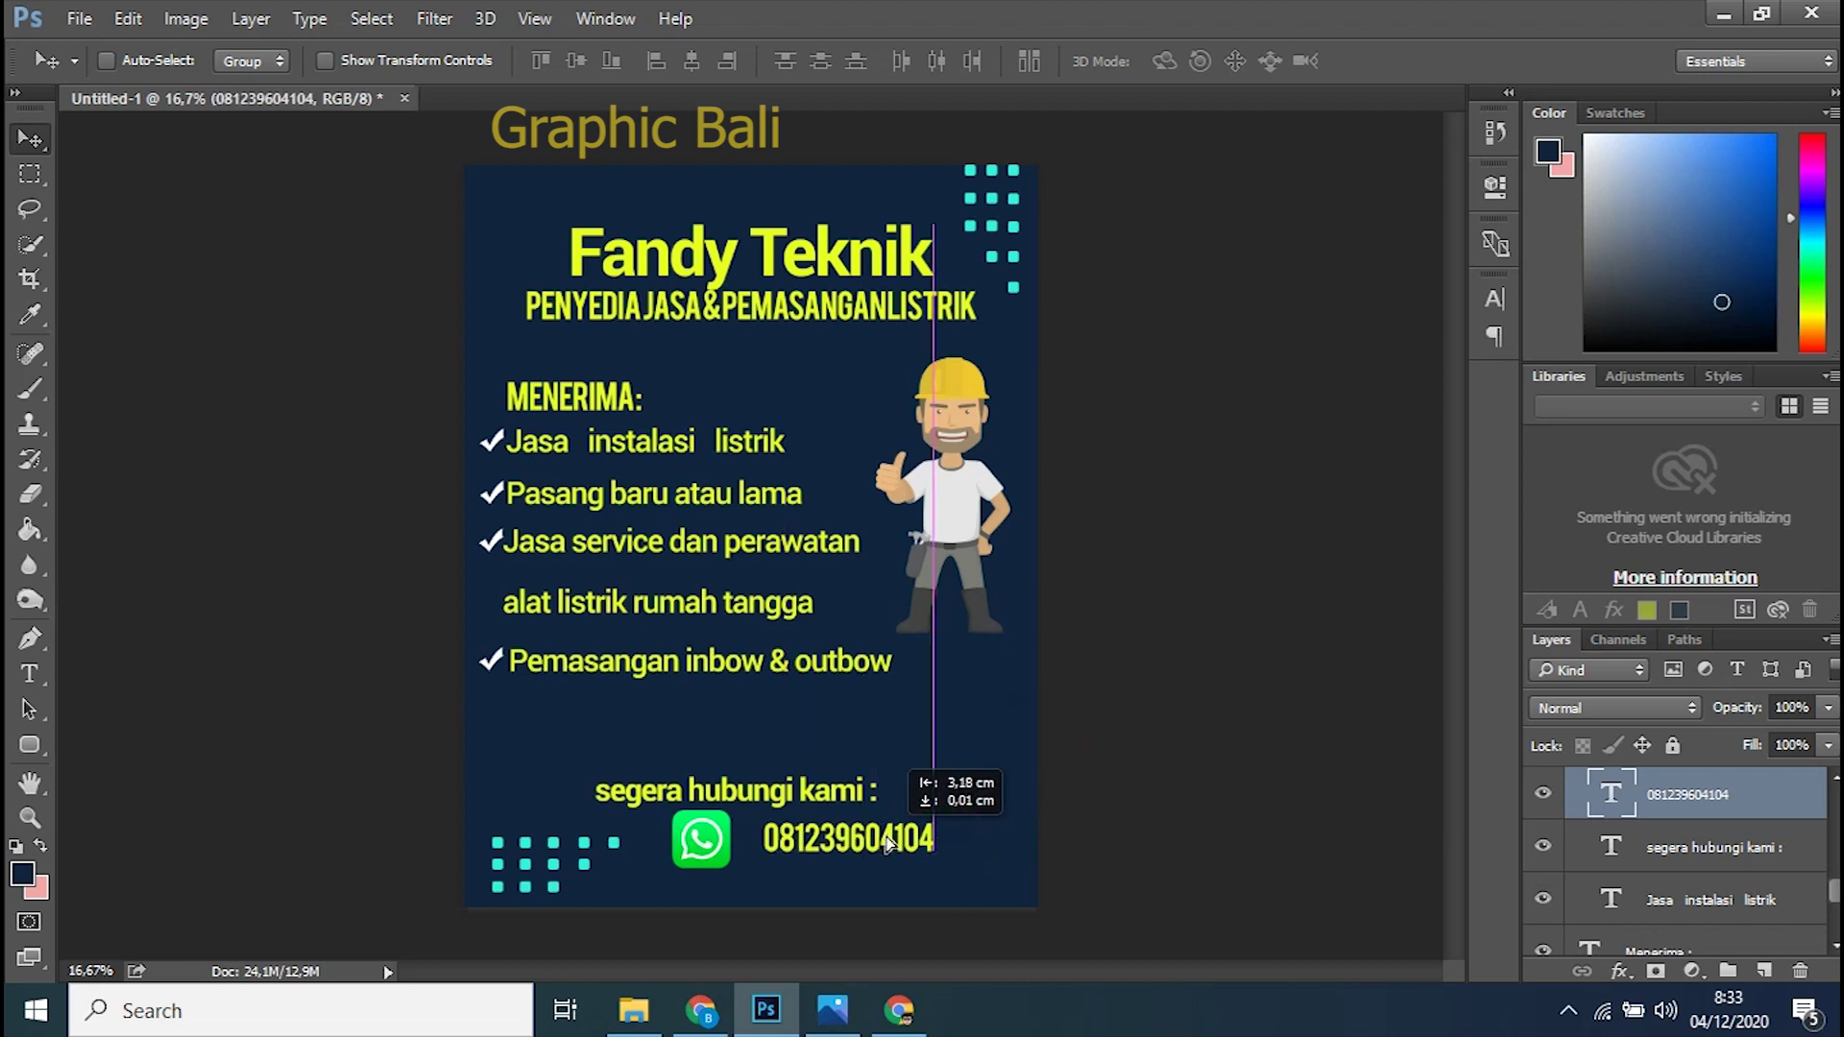
Step: Shrink the wa icon to about 7.9% and settle it beside the phone number
{"action": "right_click", "coordinate": [715, 847]}
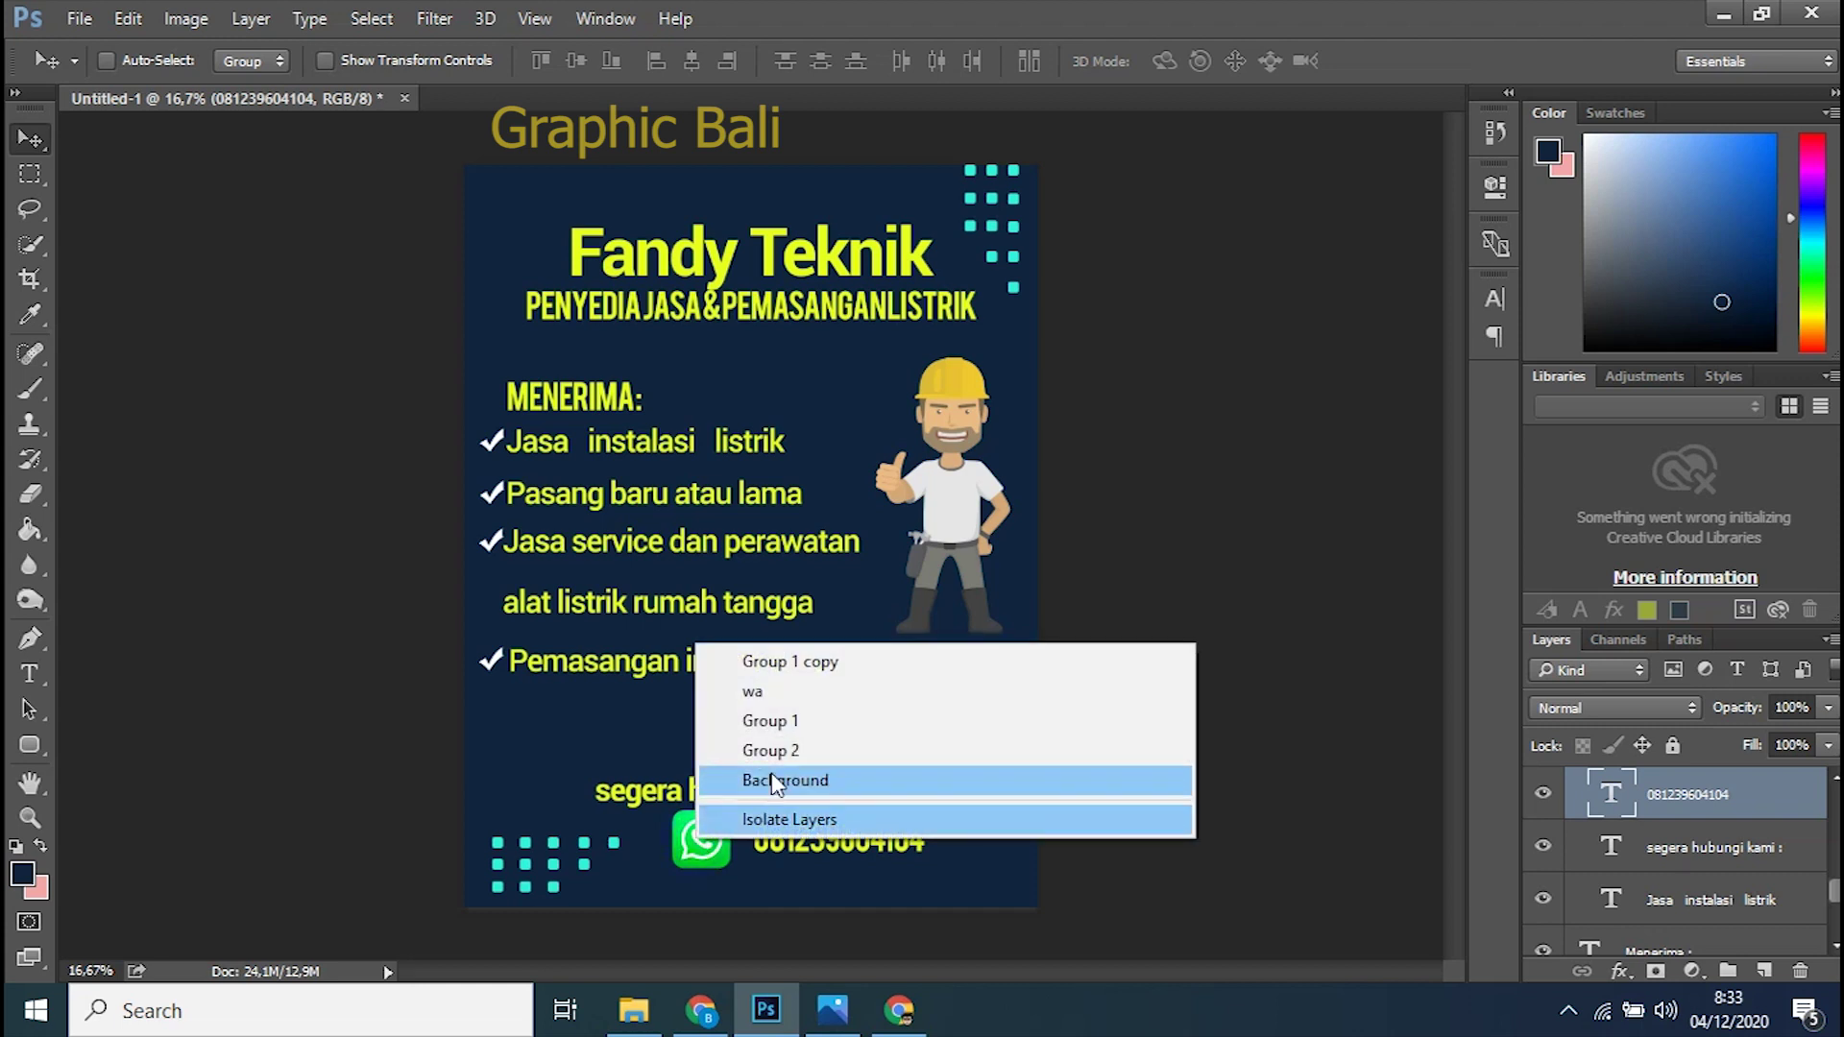
{"action": "left_click", "coordinate": [785, 695]}
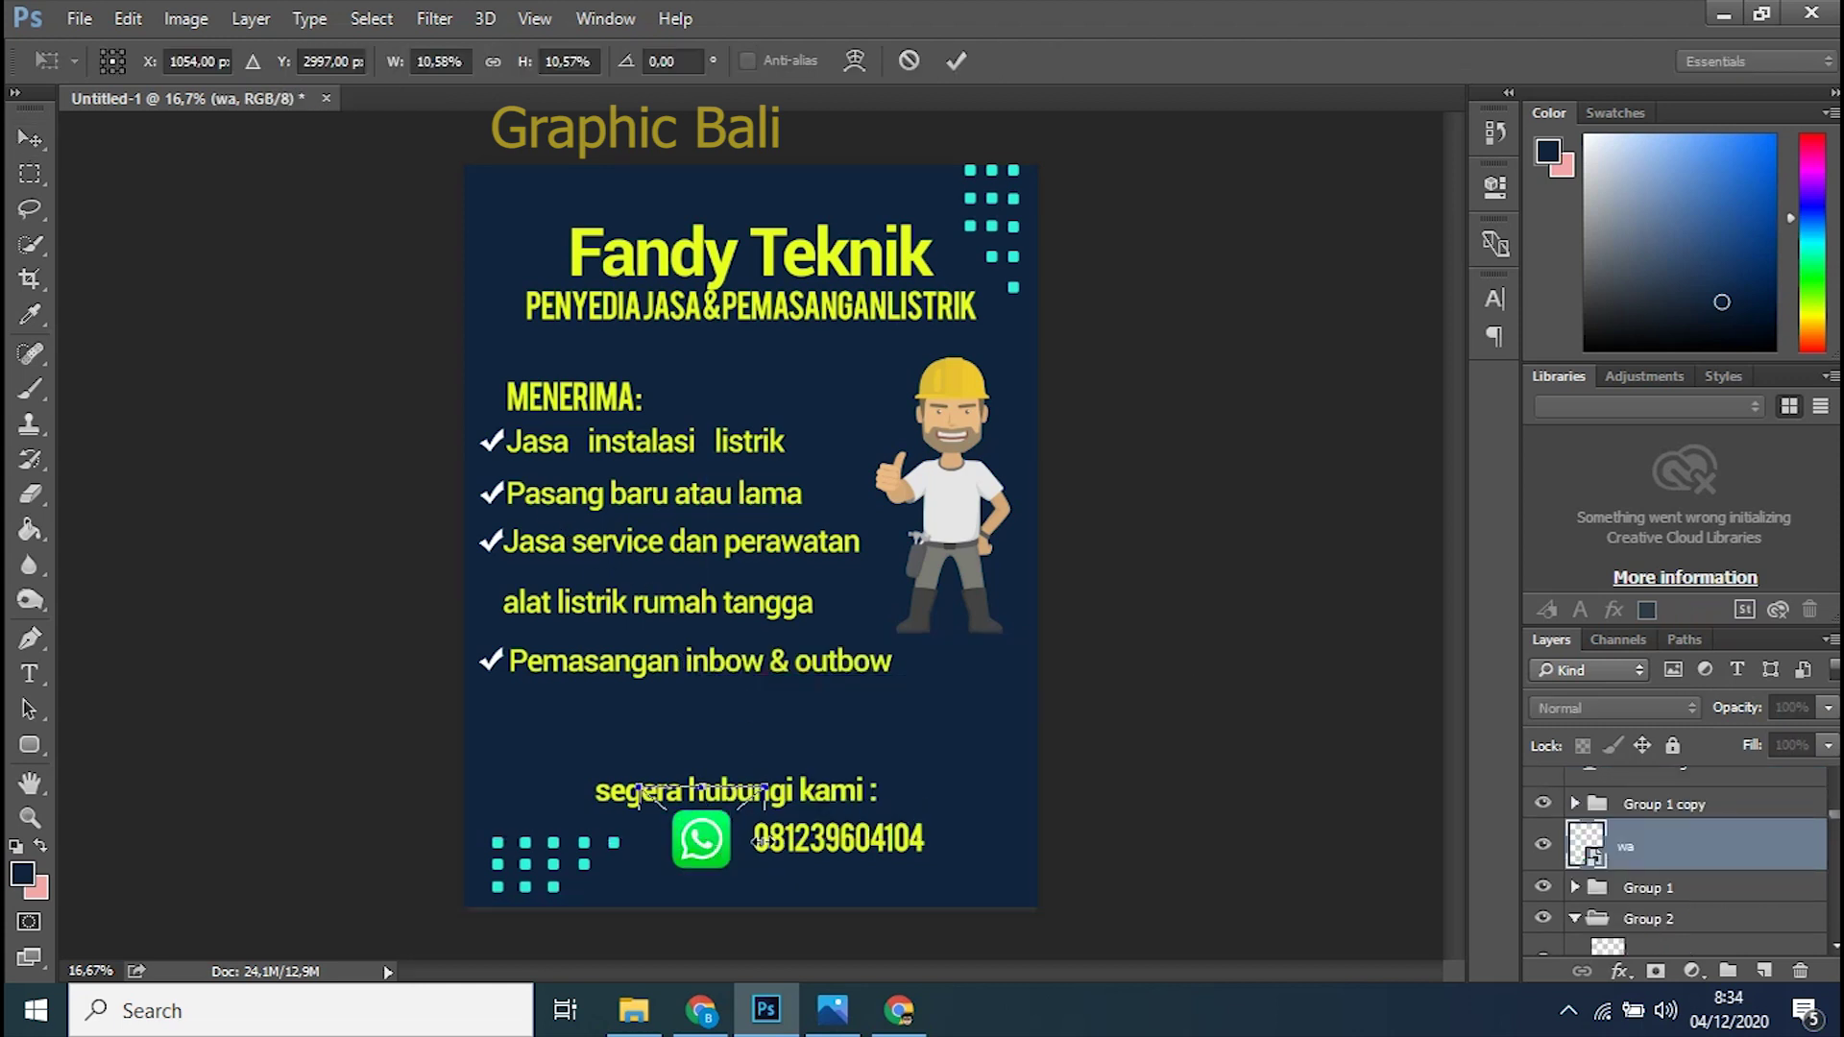
{"action": "key", "text": "ctrl+t"}
{"action": "left_click_drag", "start_coordinate": [764, 890], "coordinate": [732, 865]}
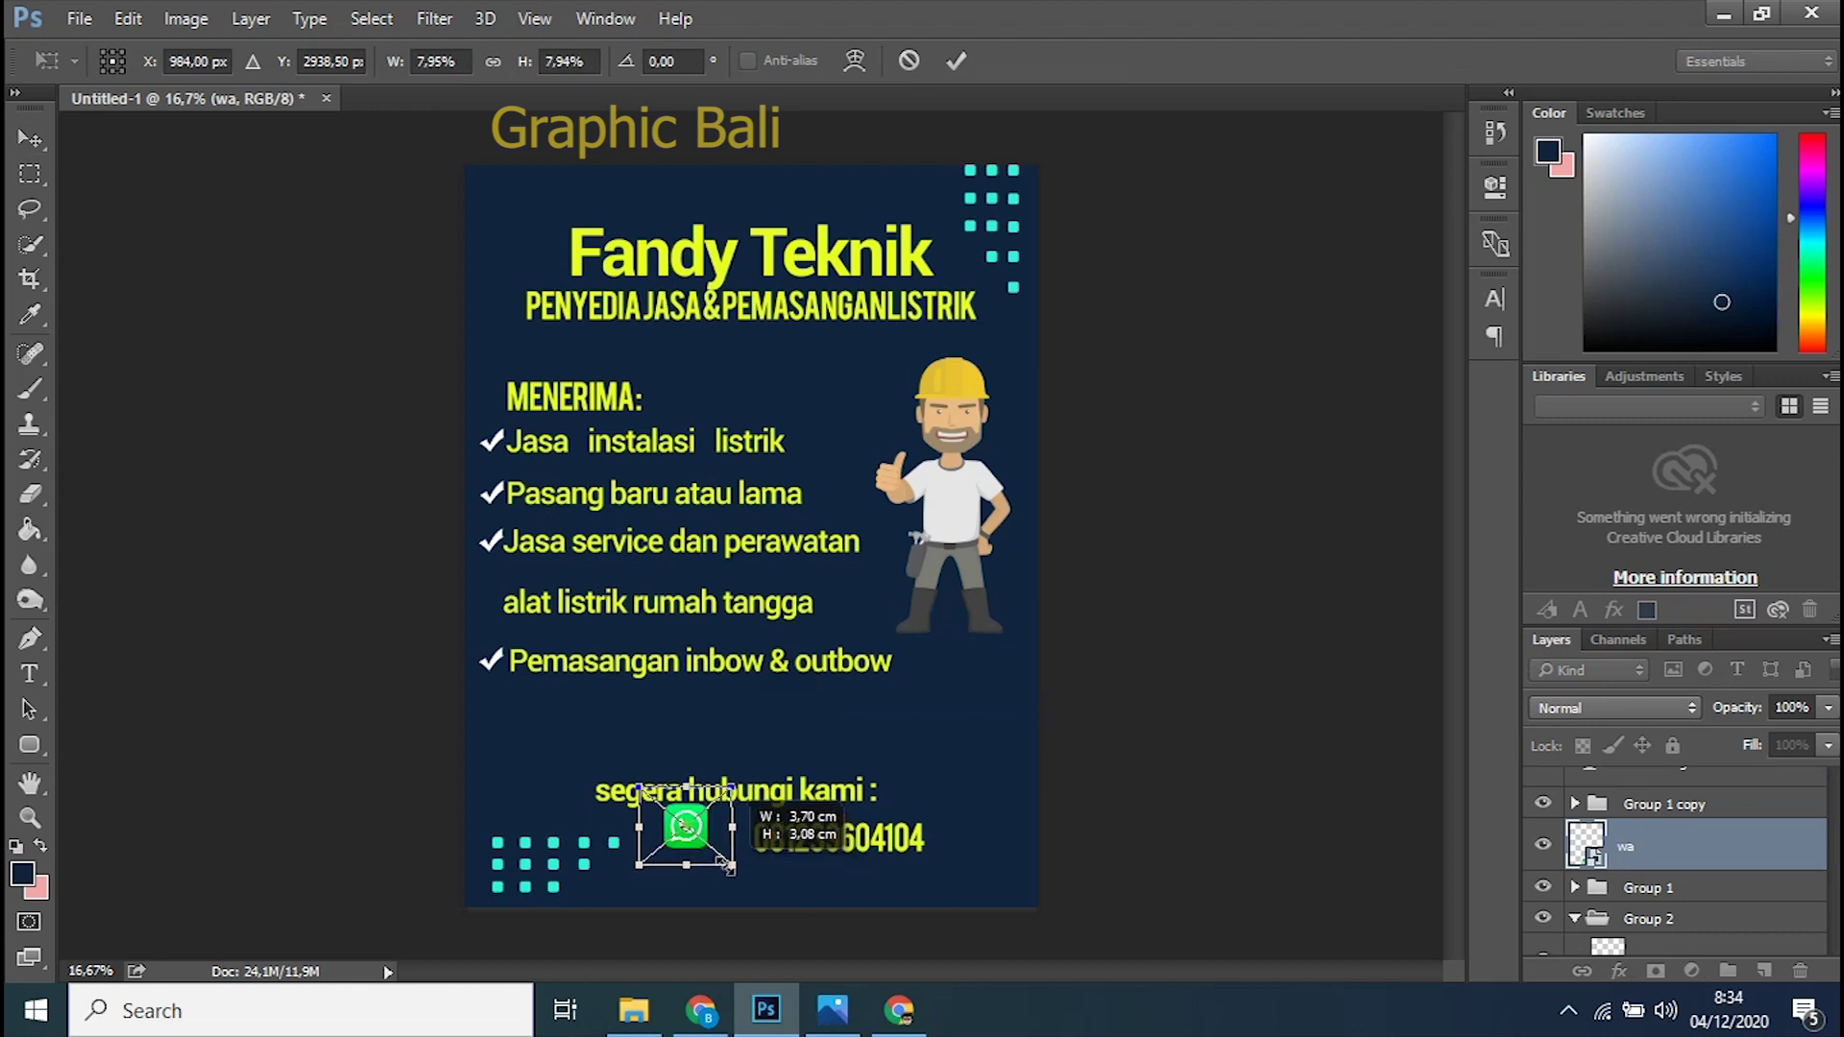
{"action": "left_click_drag", "start_coordinate": [702, 828], "coordinate": [723, 840]}
{"action": "left_click", "coordinate": [956, 62]}
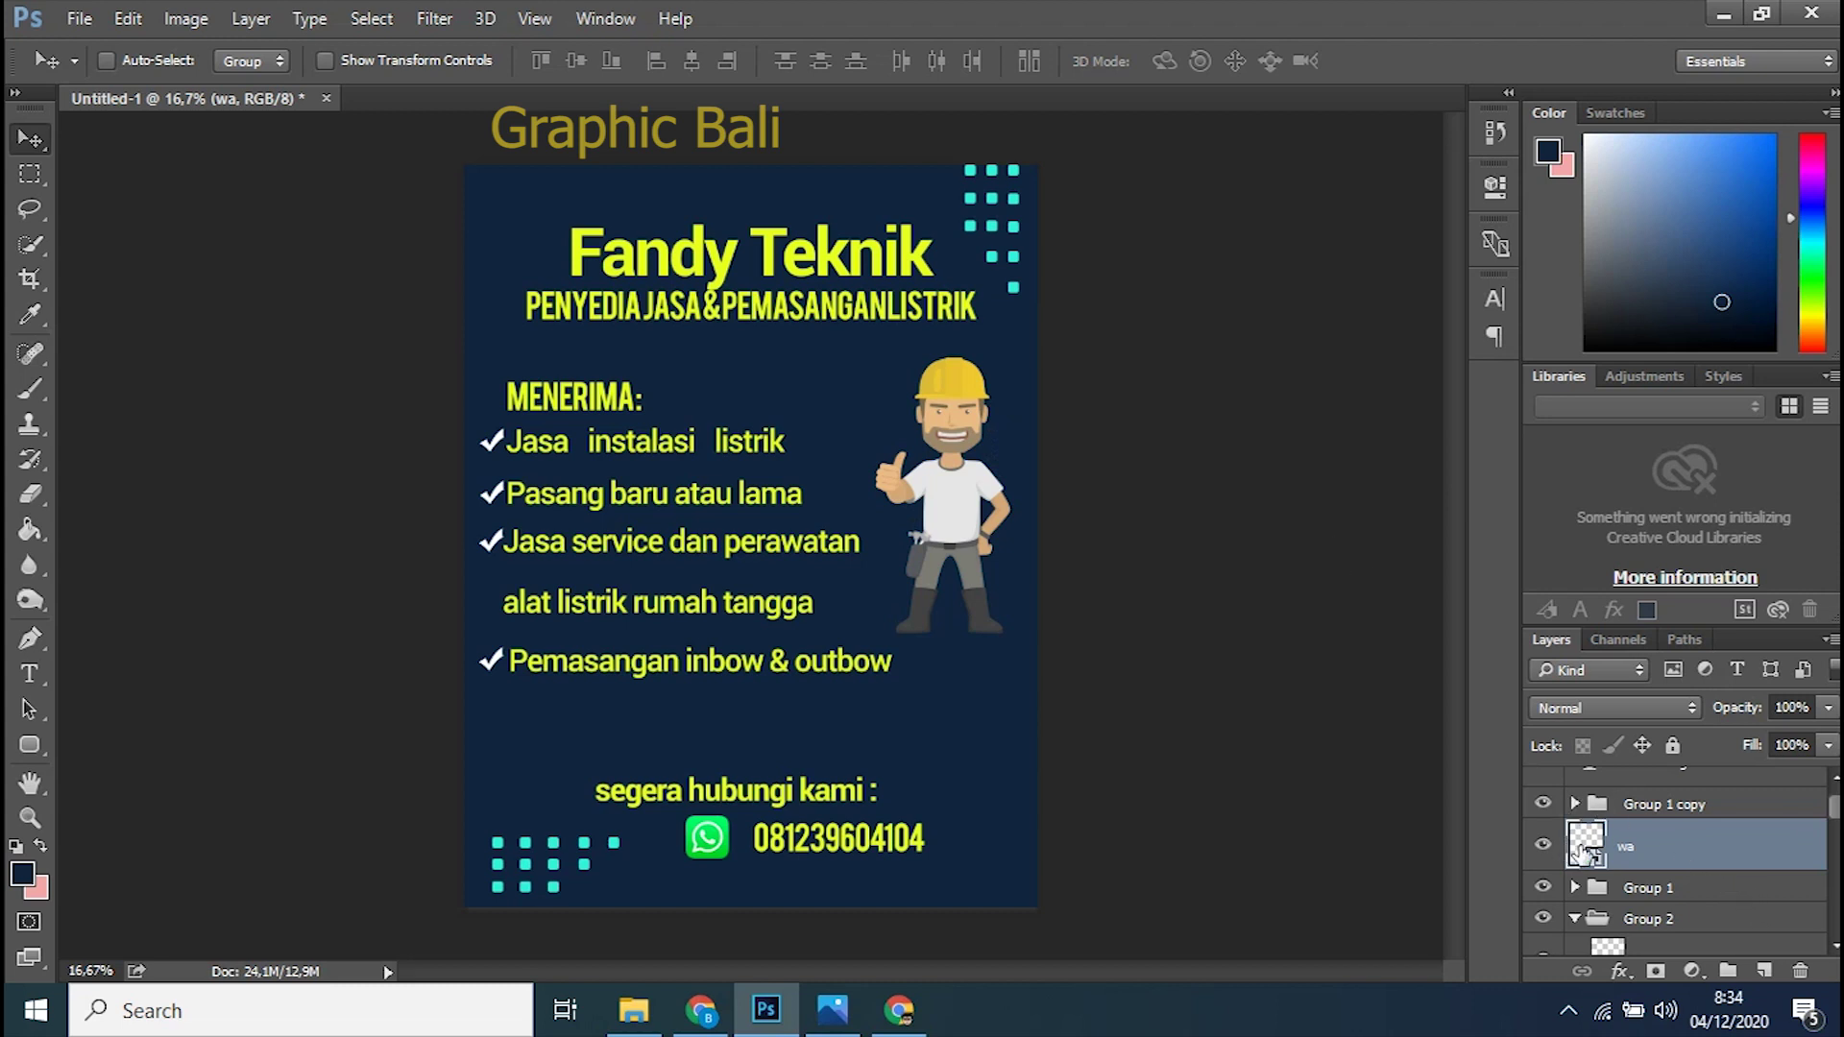
Step: Move the wa layer just below 'Menerima :' in the Layers panel, collapsing Group 2
{"action": "scroll", "coordinate": [1812, 848], "scroll_direction": "up", "scroll_amount": 1}
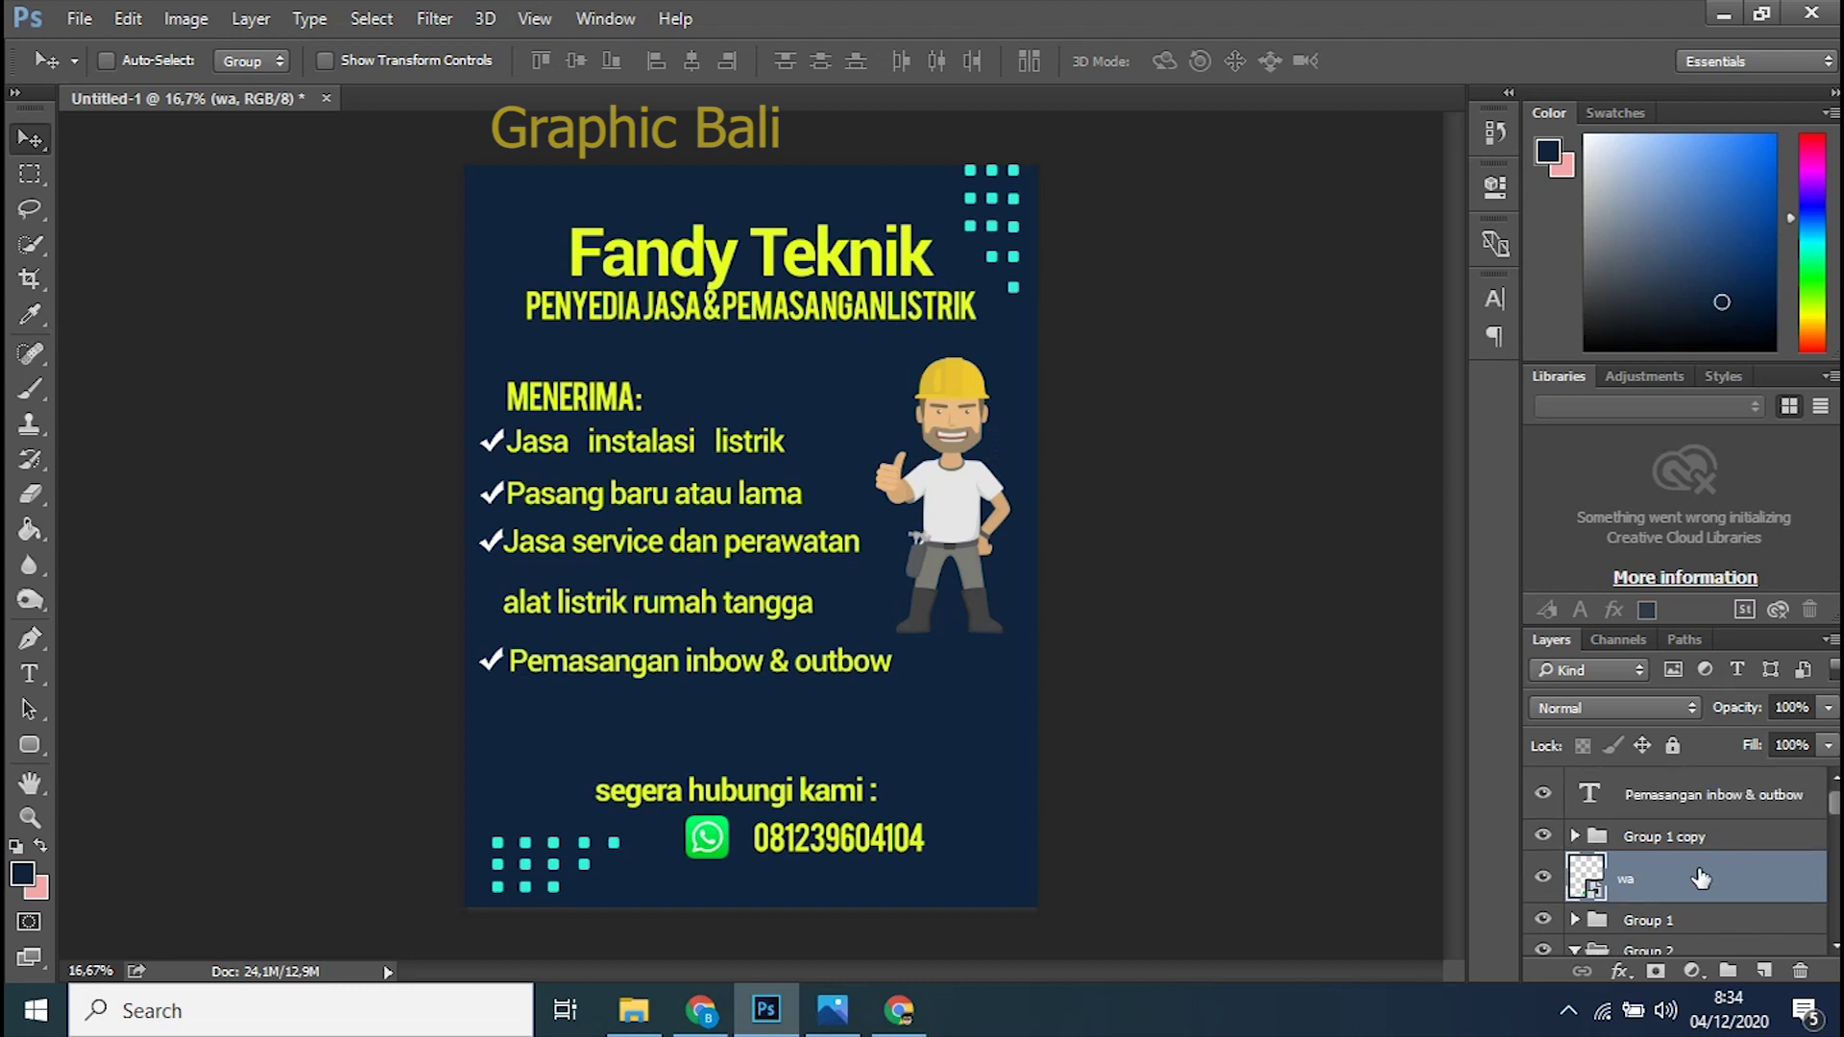
{"action": "left_click_drag", "start_coordinate": [1682, 893], "coordinate": [1672, 833]}
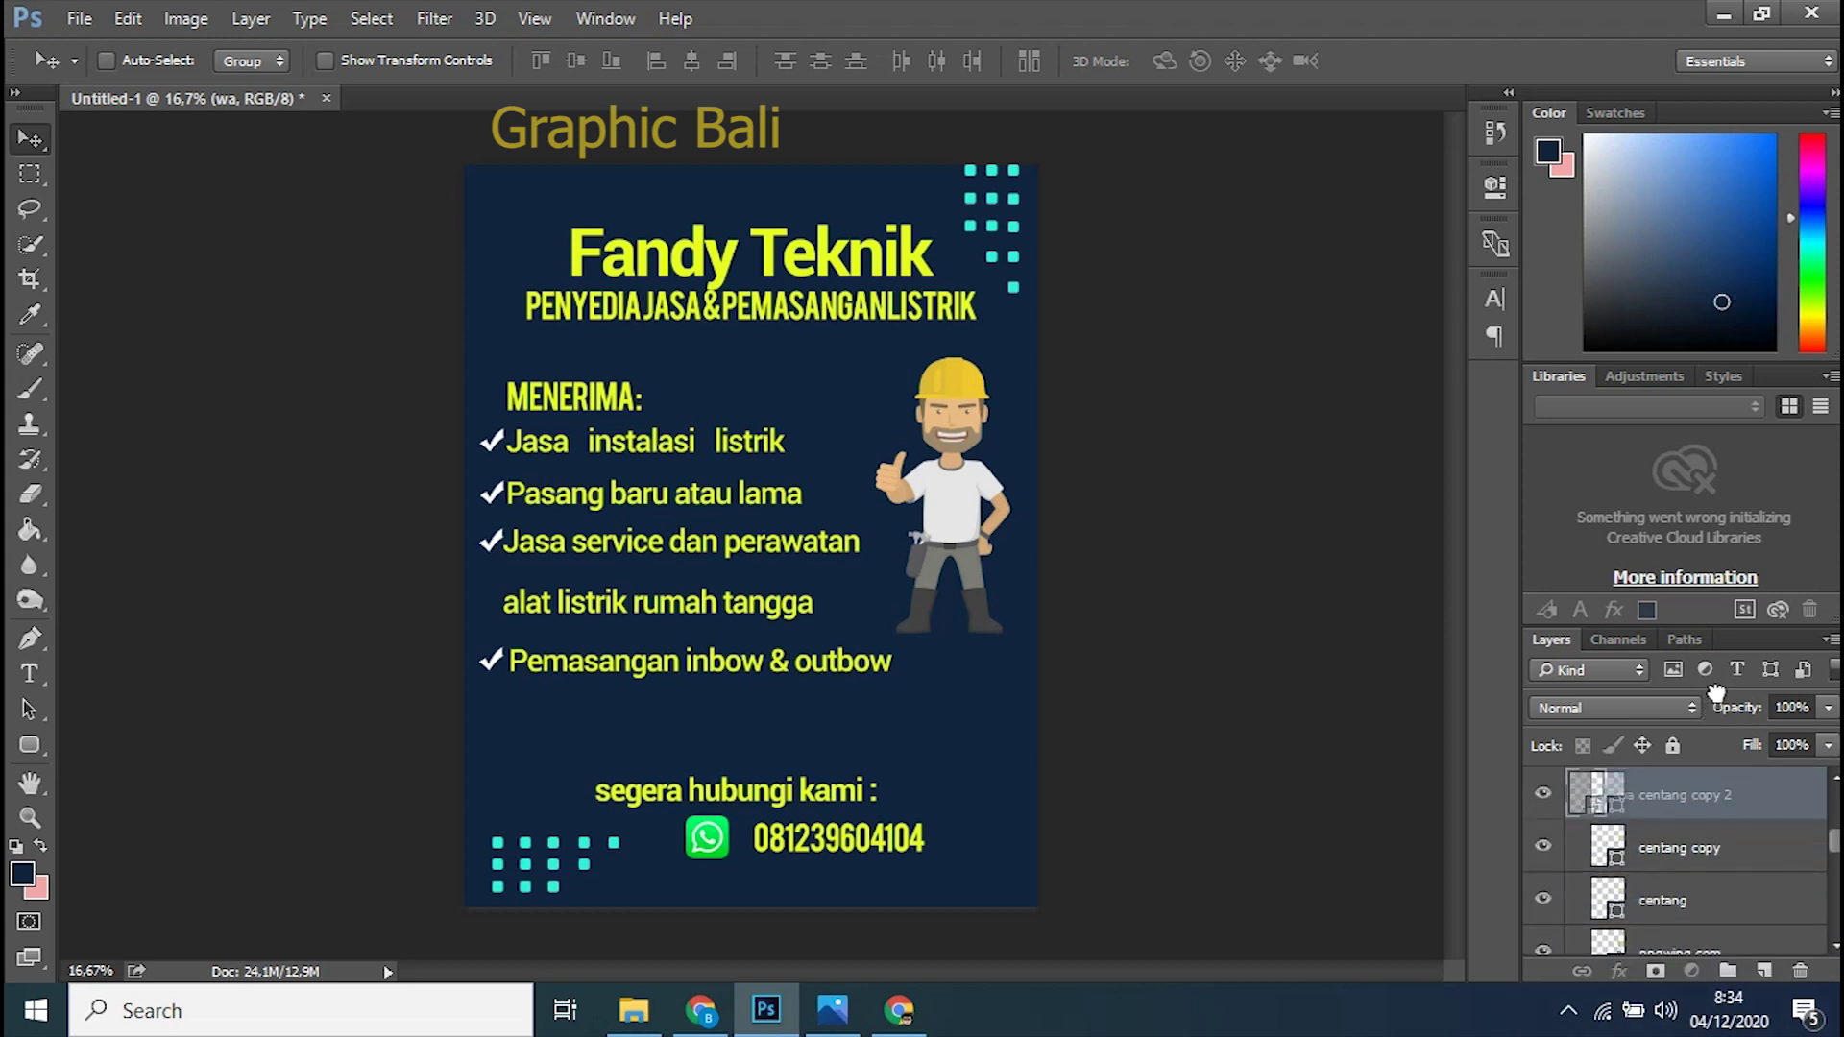
{"action": "mouse_move", "coordinate": [1672, 834]}
{"action": "left_mouse_down"}
{"action": "mouse_move", "coordinate": [1698, 869]}
{"action": "mouse_move", "coordinate": [1663, 879]}
{"action": "left_mouse_up"}
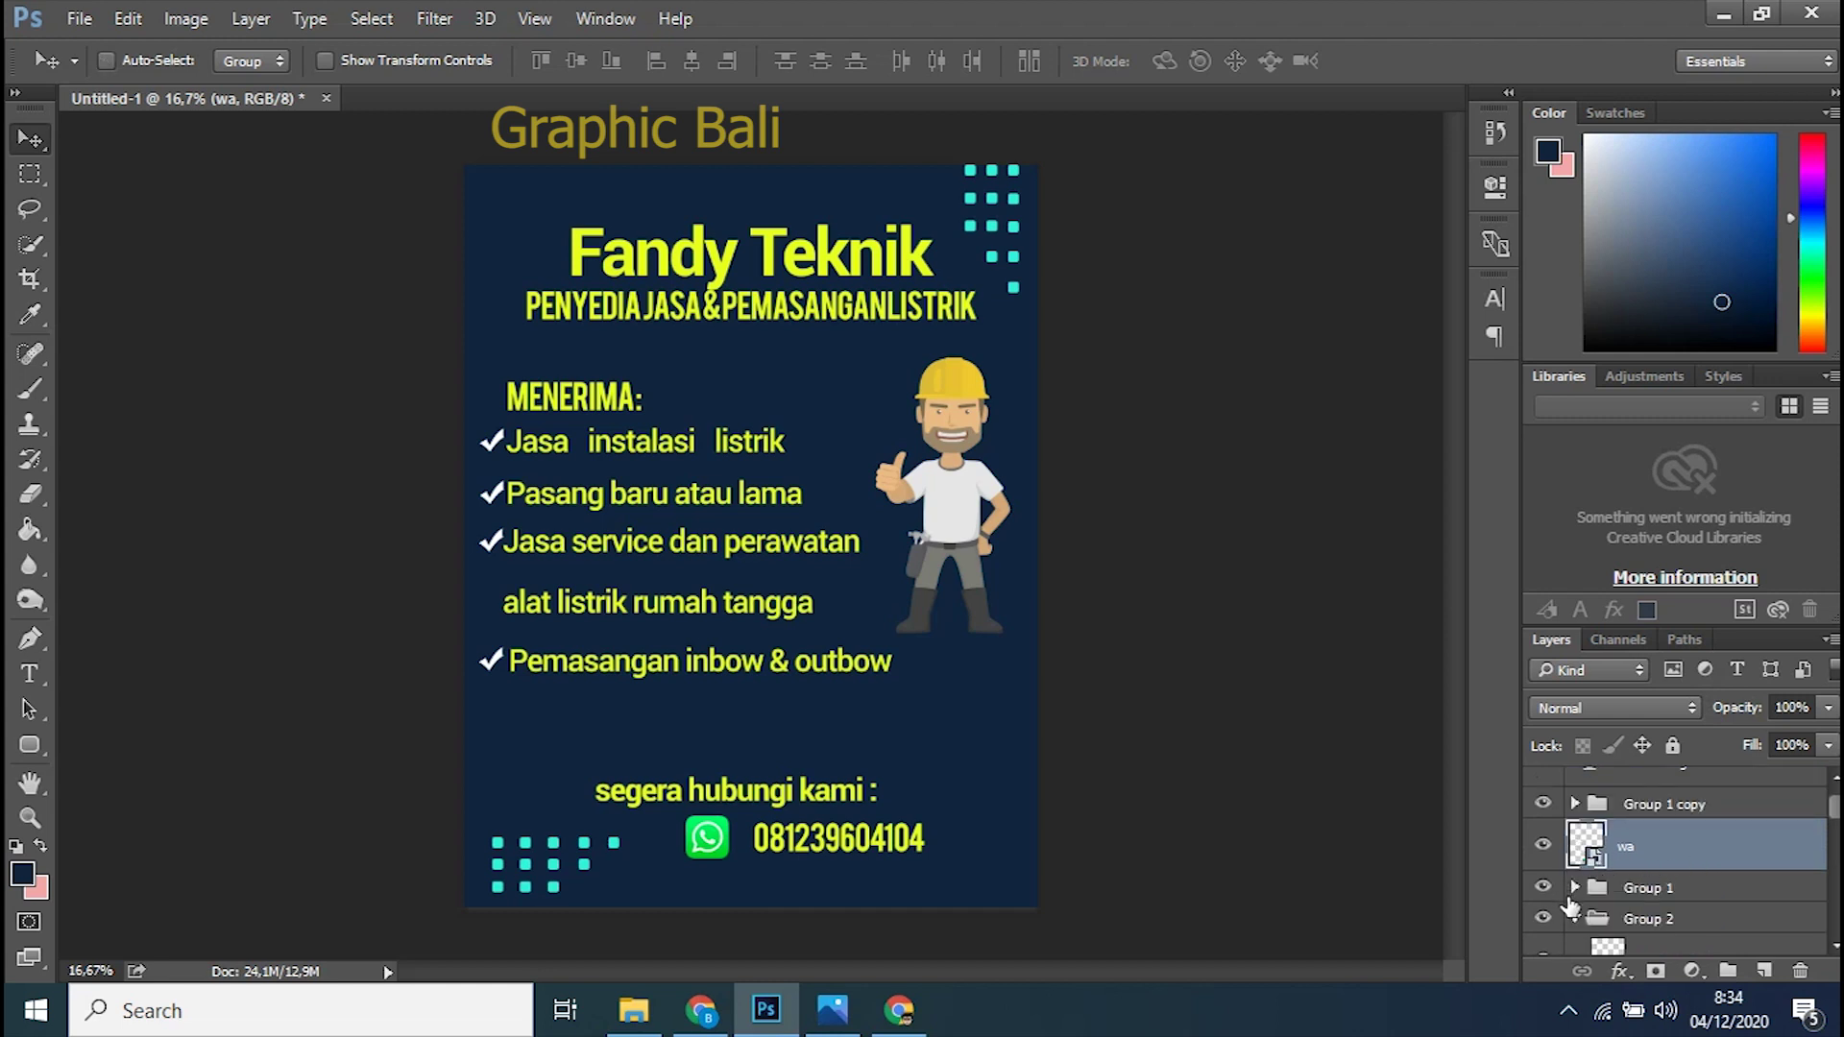
{"action": "left_click", "coordinate": [1576, 919]}
{"action": "scroll", "coordinate": [1638, 845], "scroll_direction": "down", "scroll_amount": 2}
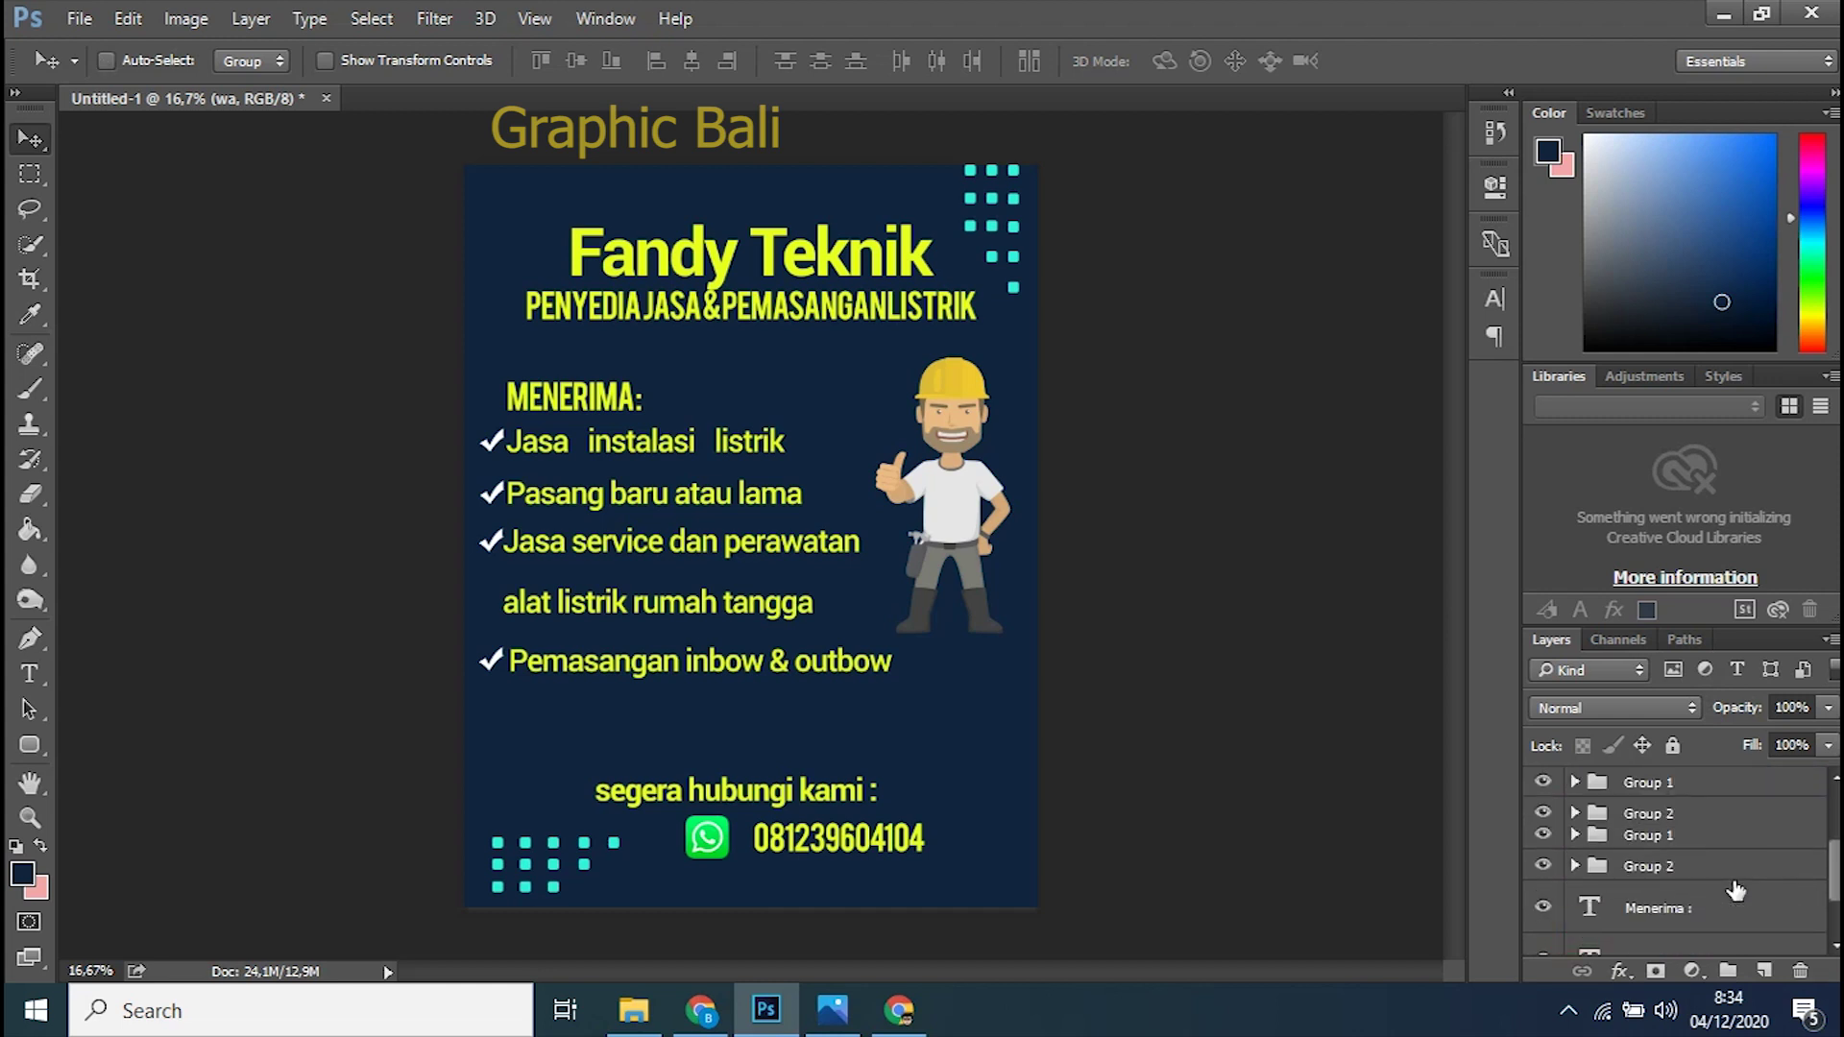
{"action": "left_click_drag", "start_coordinate": [1635, 814], "coordinate": [1658, 931]}
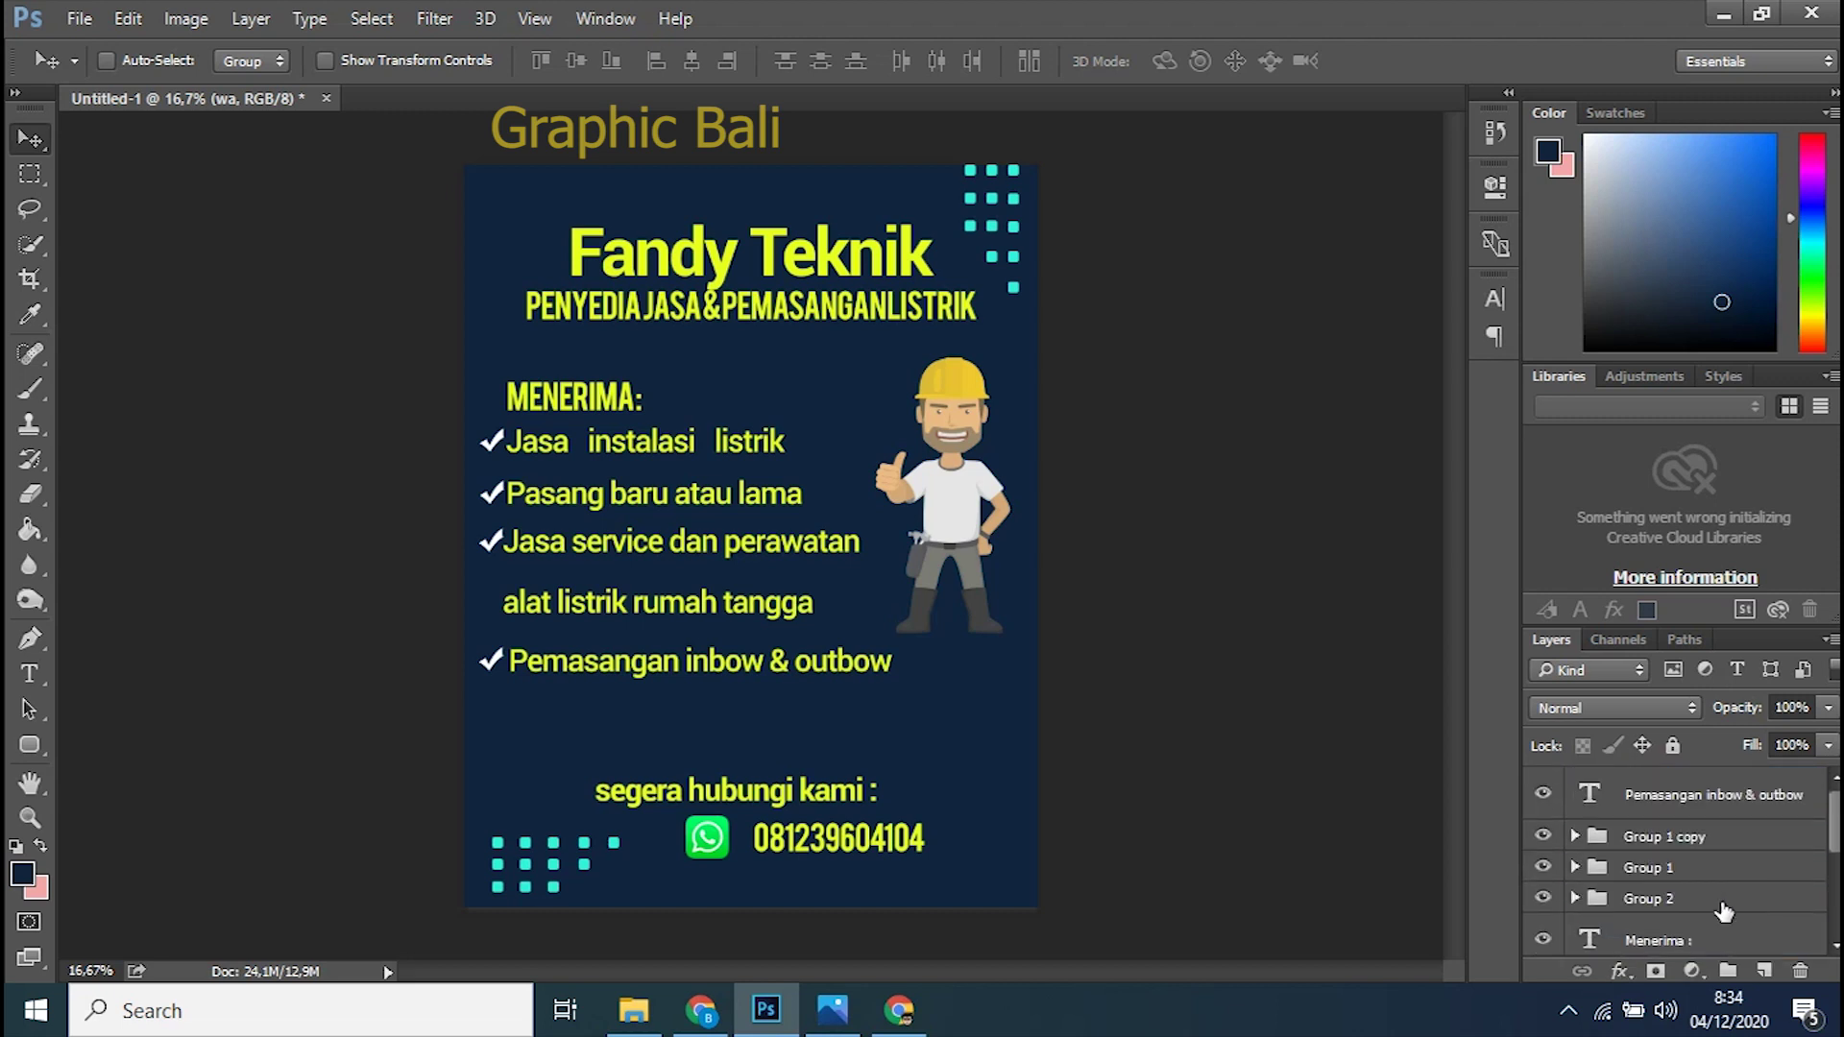
{"action": "left_click_drag", "start_coordinate": [1659, 930], "coordinate": [1702, 918]}
{"action": "scroll", "coordinate": [1671, 908], "scroll_direction": "down", "scroll_amount": 2}
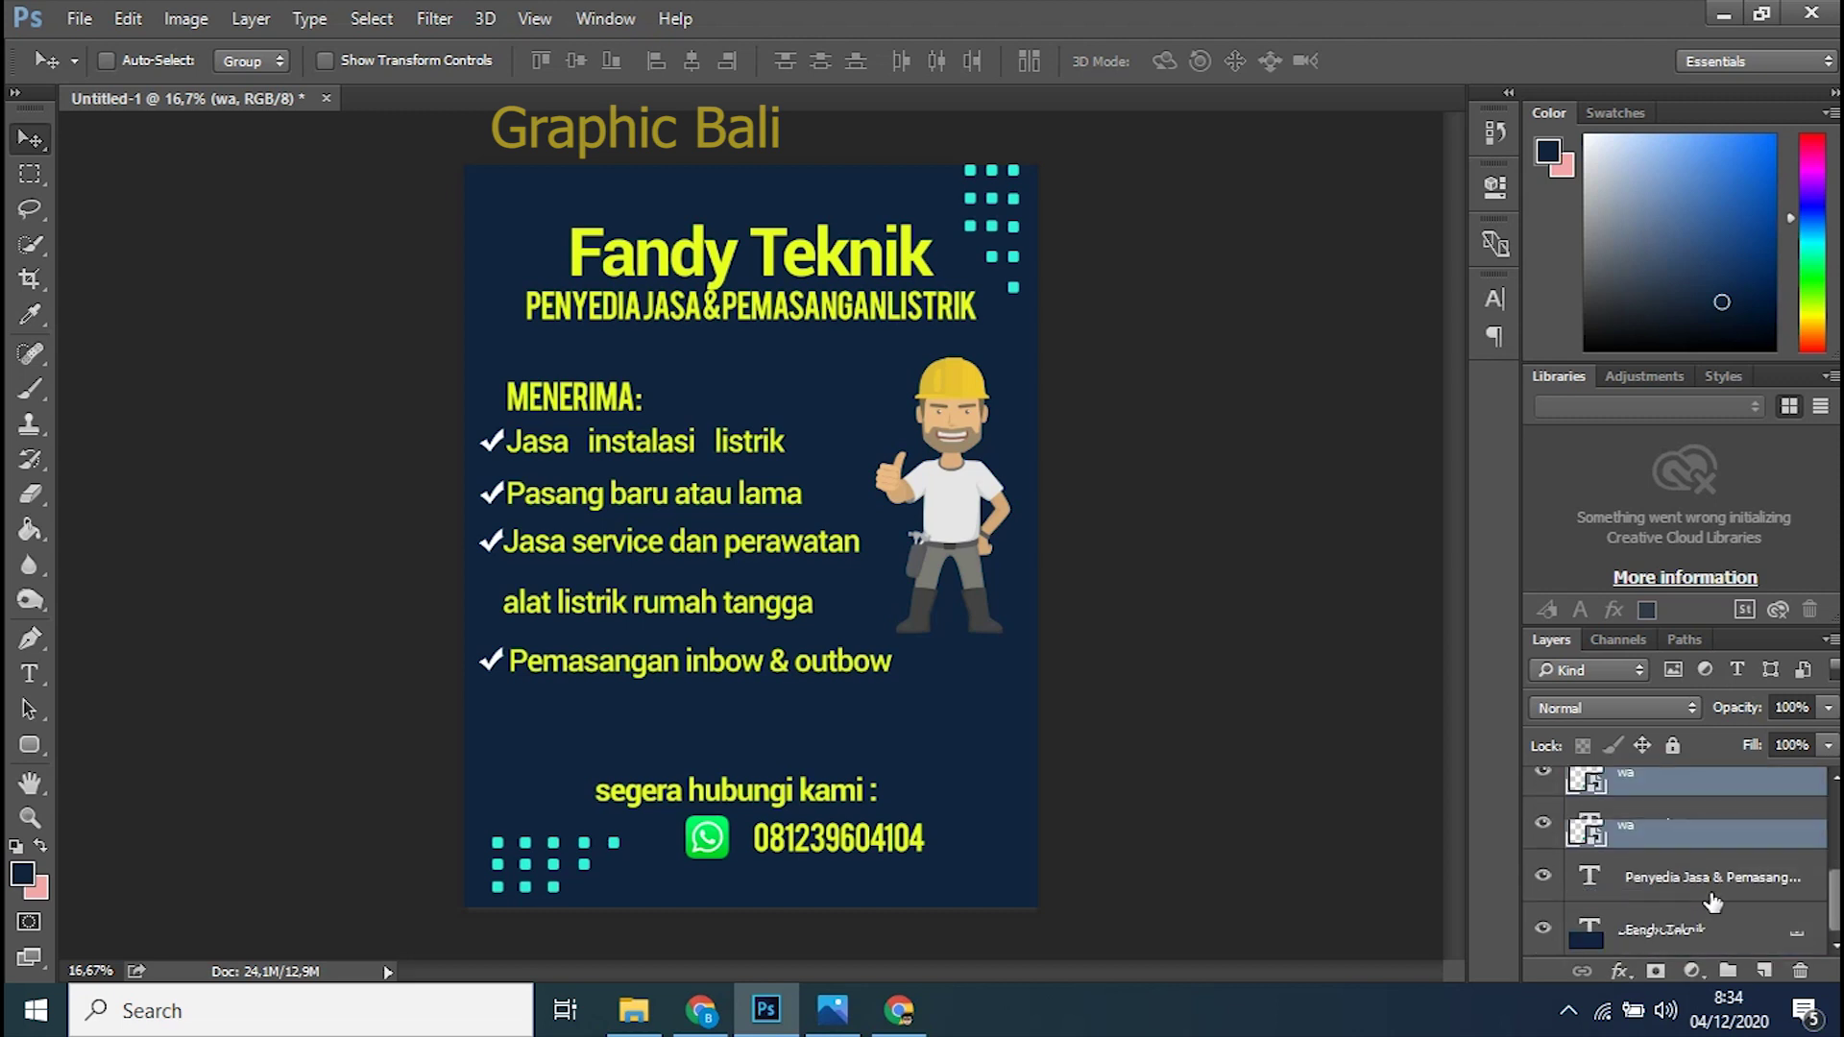
{"action": "scroll", "coordinate": [1700, 905], "scroll_direction": "up", "scroll_amount": 2}
{"action": "left_click_drag", "start_coordinate": [1669, 876], "coordinate": [1671, 833]}
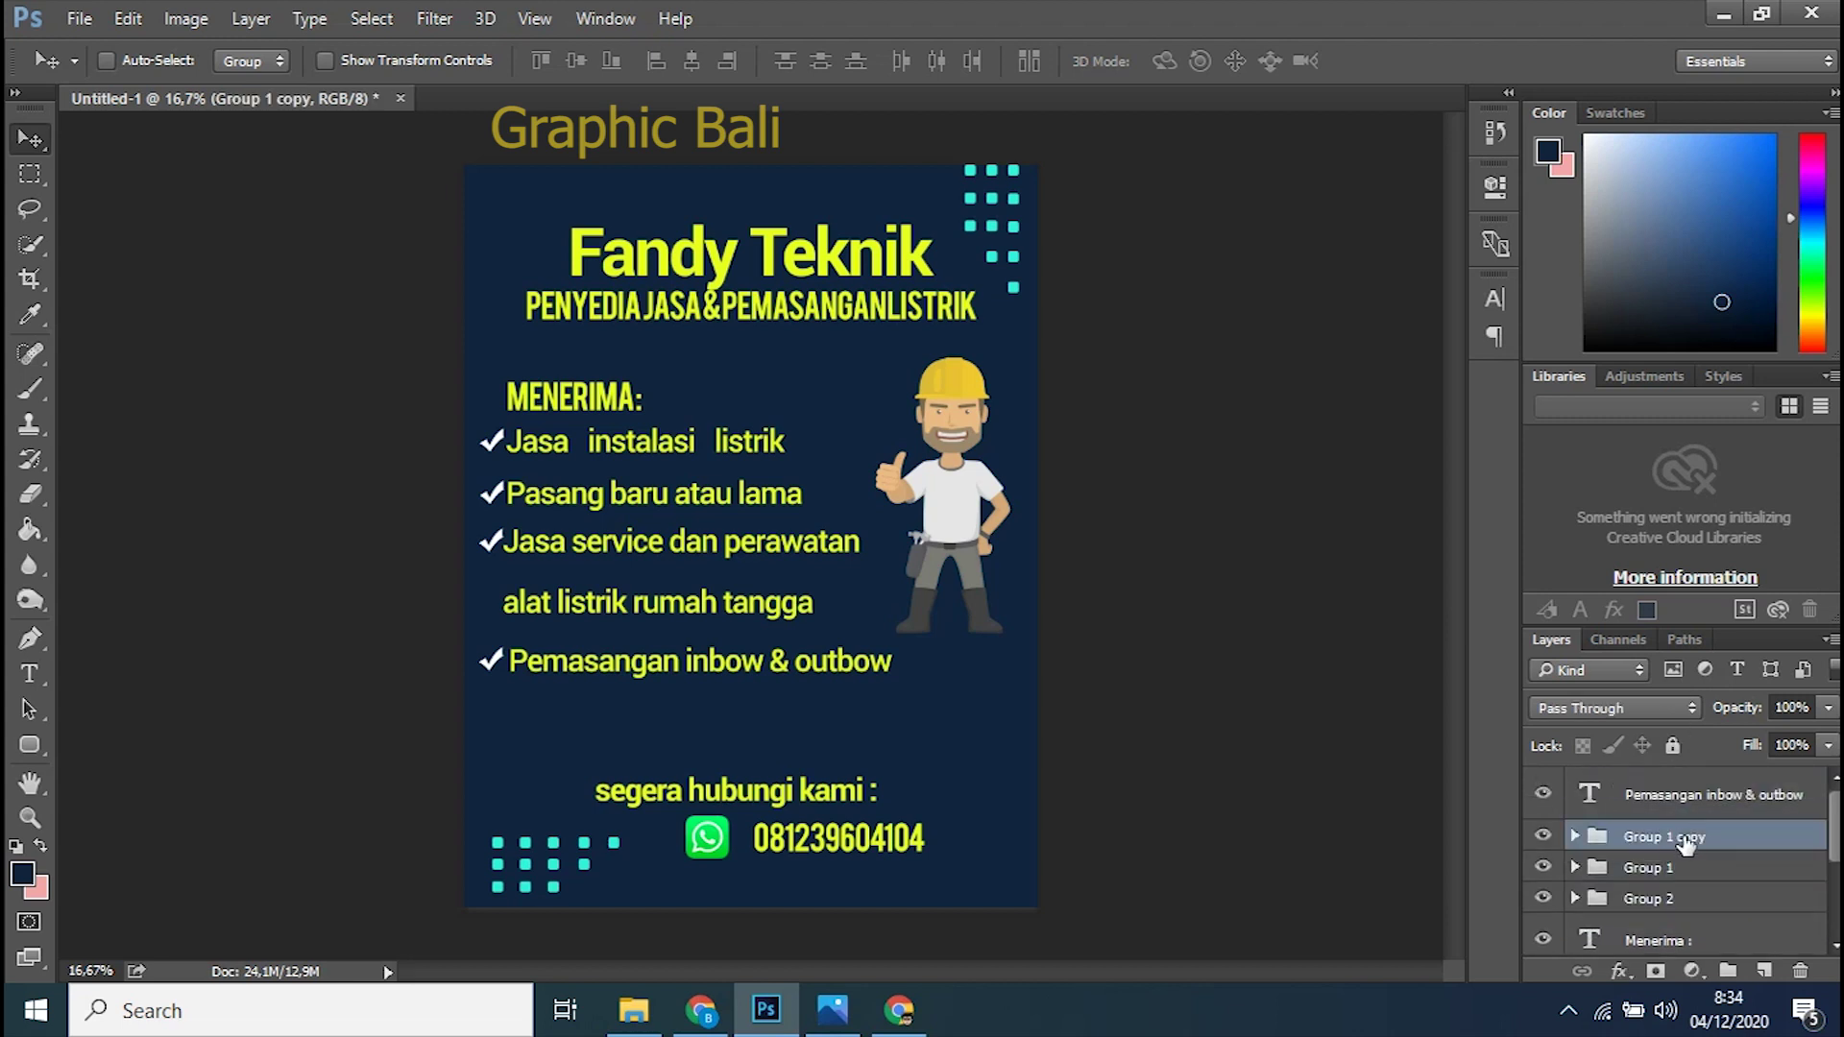
{"action": "key", "text": "ctrl+z"}
{"action": "scroll", "coordinate": [1677, 855], "scroll_direction": "up", "scroll_amount": 3}
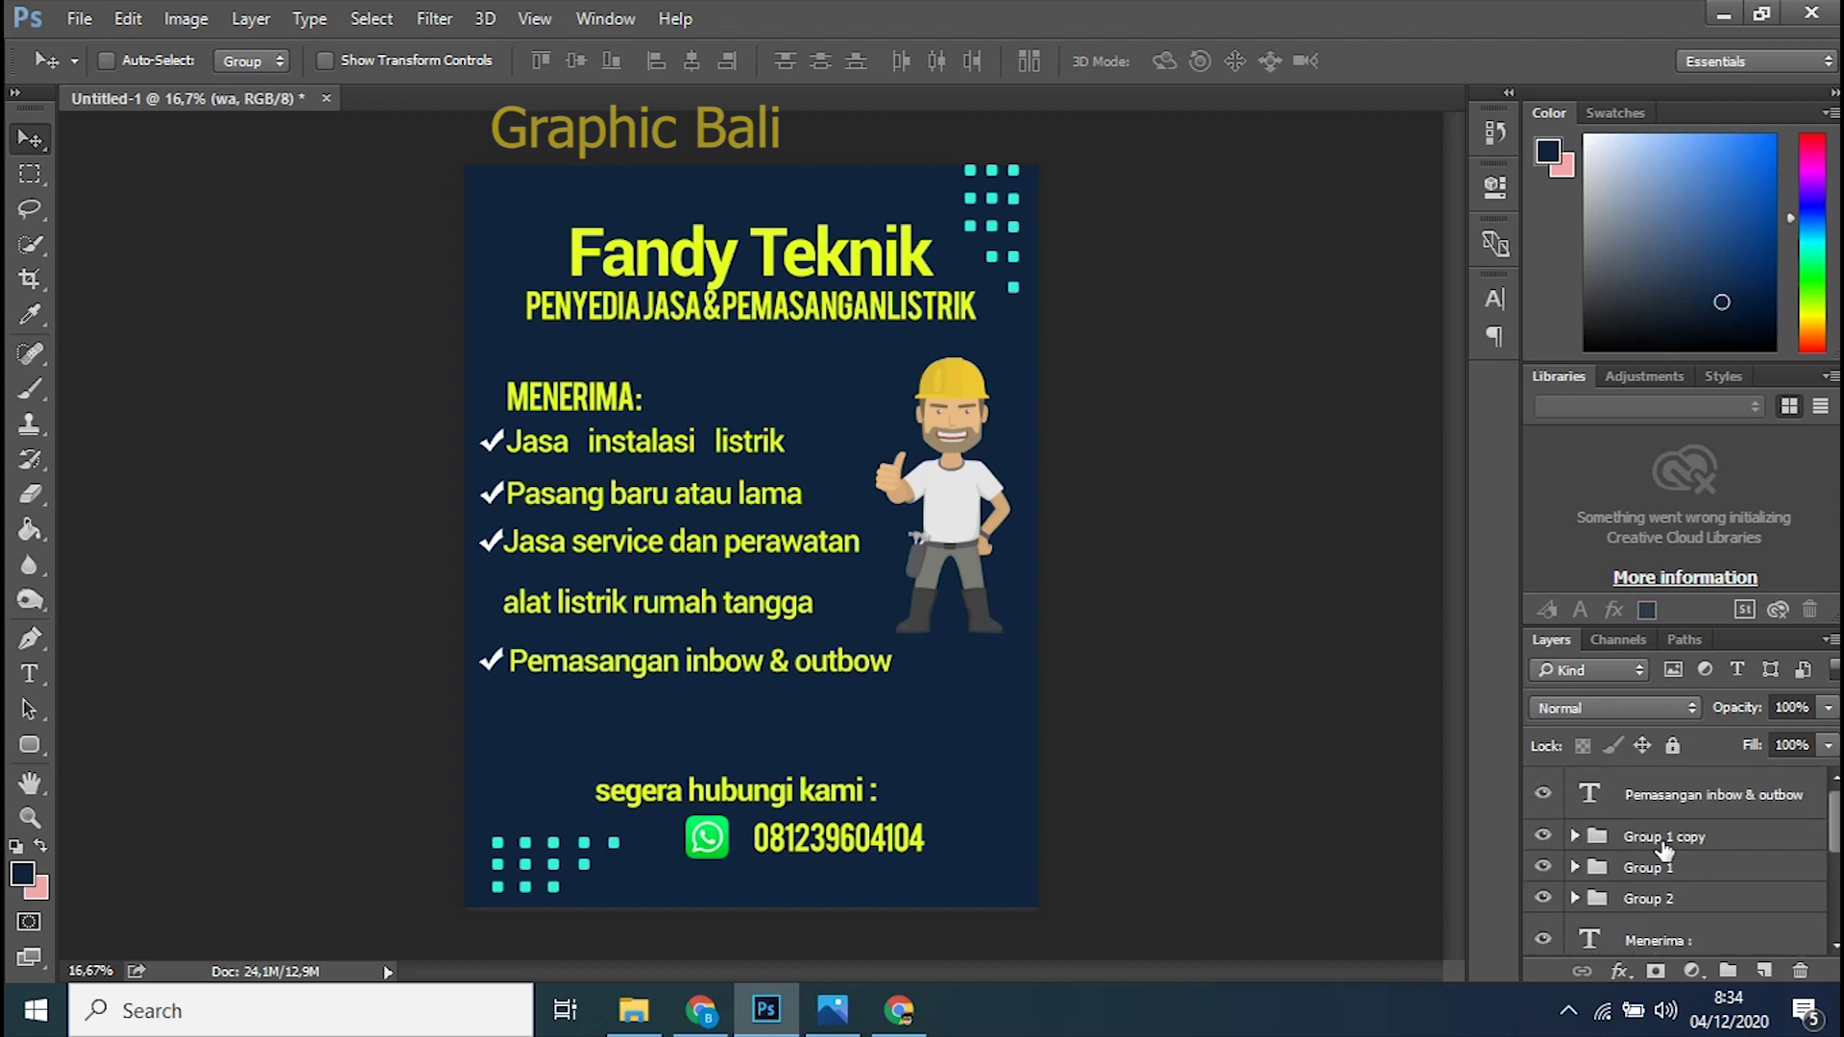
{"action": "scroll", "coordinate": [1648, 860], "scroll_direction": "down", "scroll_amount": 2}
{"action": "scroll", "coordinate": [1672, 869], "scroll_direction": "down", "scroll_amount": 2}
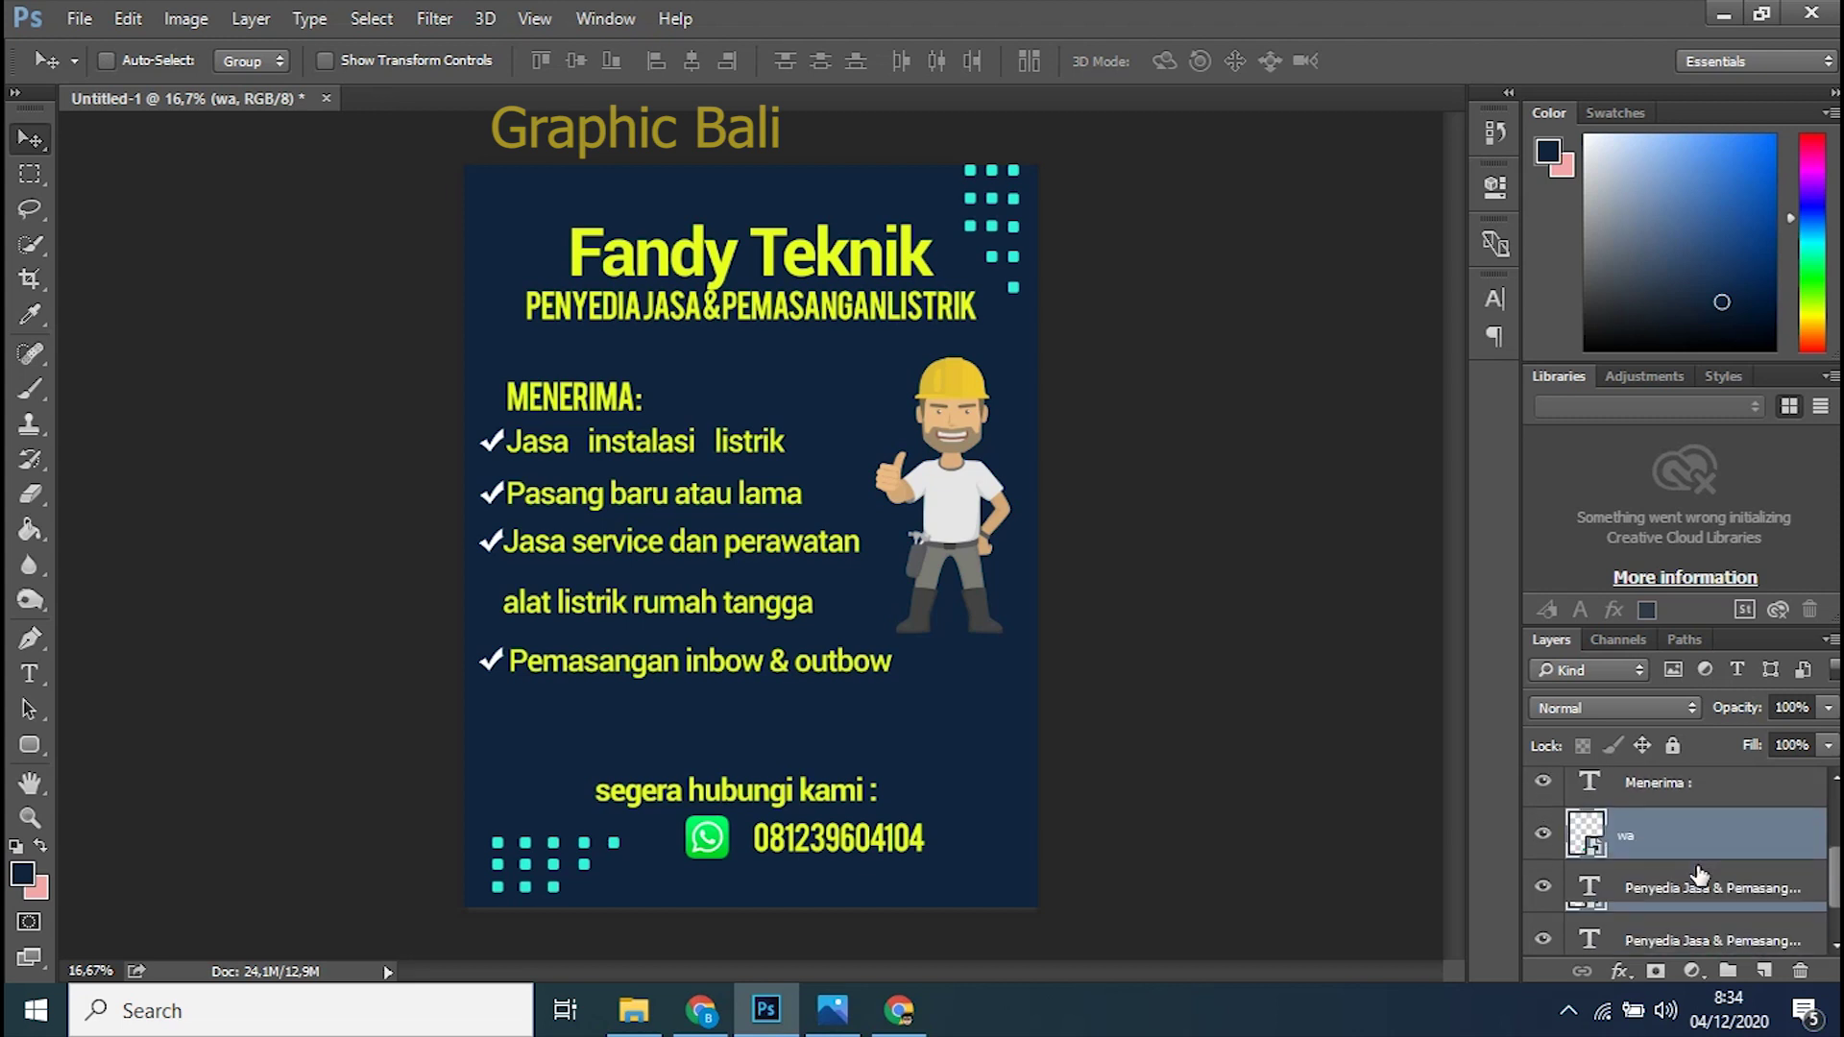
{"action": "scroll", "coordinate": [1701, 872], "scroll_direction": "up", "scroll_amount": 4}
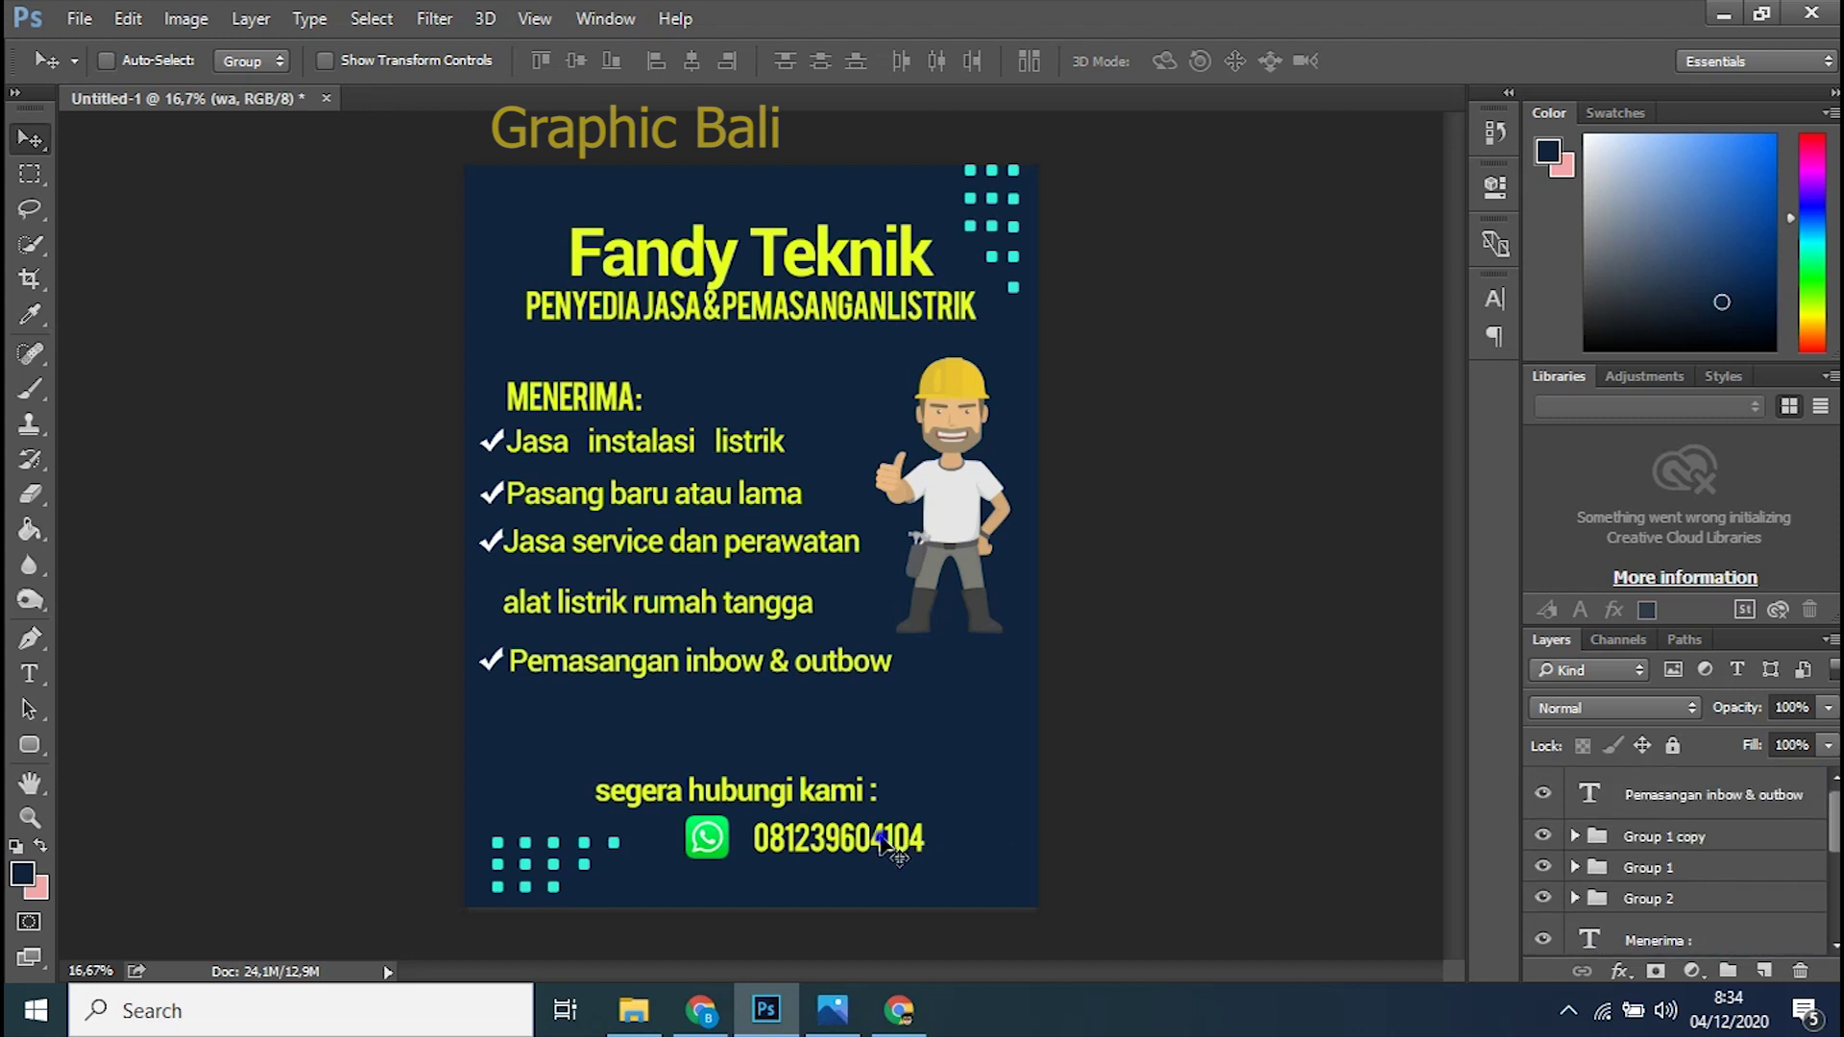
Step: Locate the phone number, 'Jasa service dan perawatan' and other text layers in the Layers panel
{"action": "right_click", "coordinate": [880, 836]}
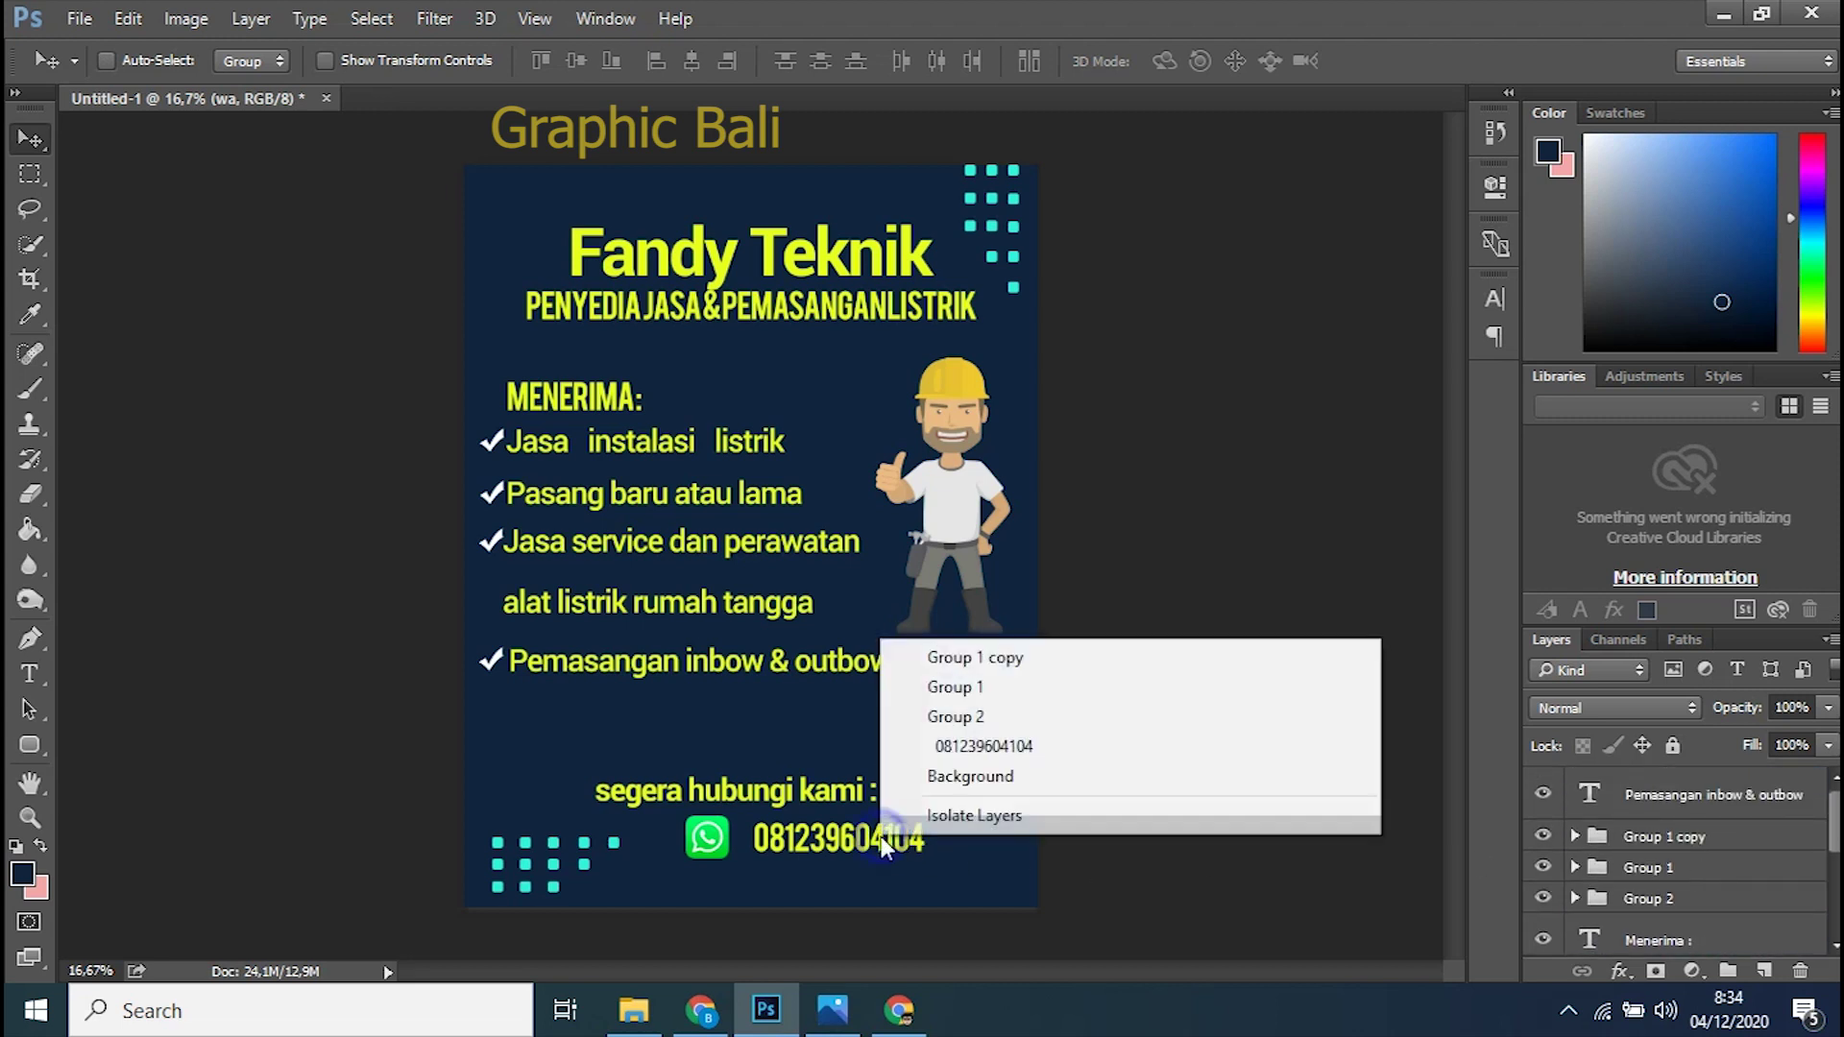
{"action": "left_click", "coordinate": [978, 746]}
{"action": "scroll", "coordinate": [1720, 819], "scroll_direction": "up", "scroll_amount": 1}
{"action": "scroll", "coordinate": [1691, 855], "scroll_direction": "up", "scroll_amount": 1}
{"action": "scroll", "coordinate": [1701, 869], "scroll_direction": "up", "scroll_amount": 2}
{"action": "scroll", "coordinate": [1700, 870], "scroll_direction": "down", "scroll_amount": 2}
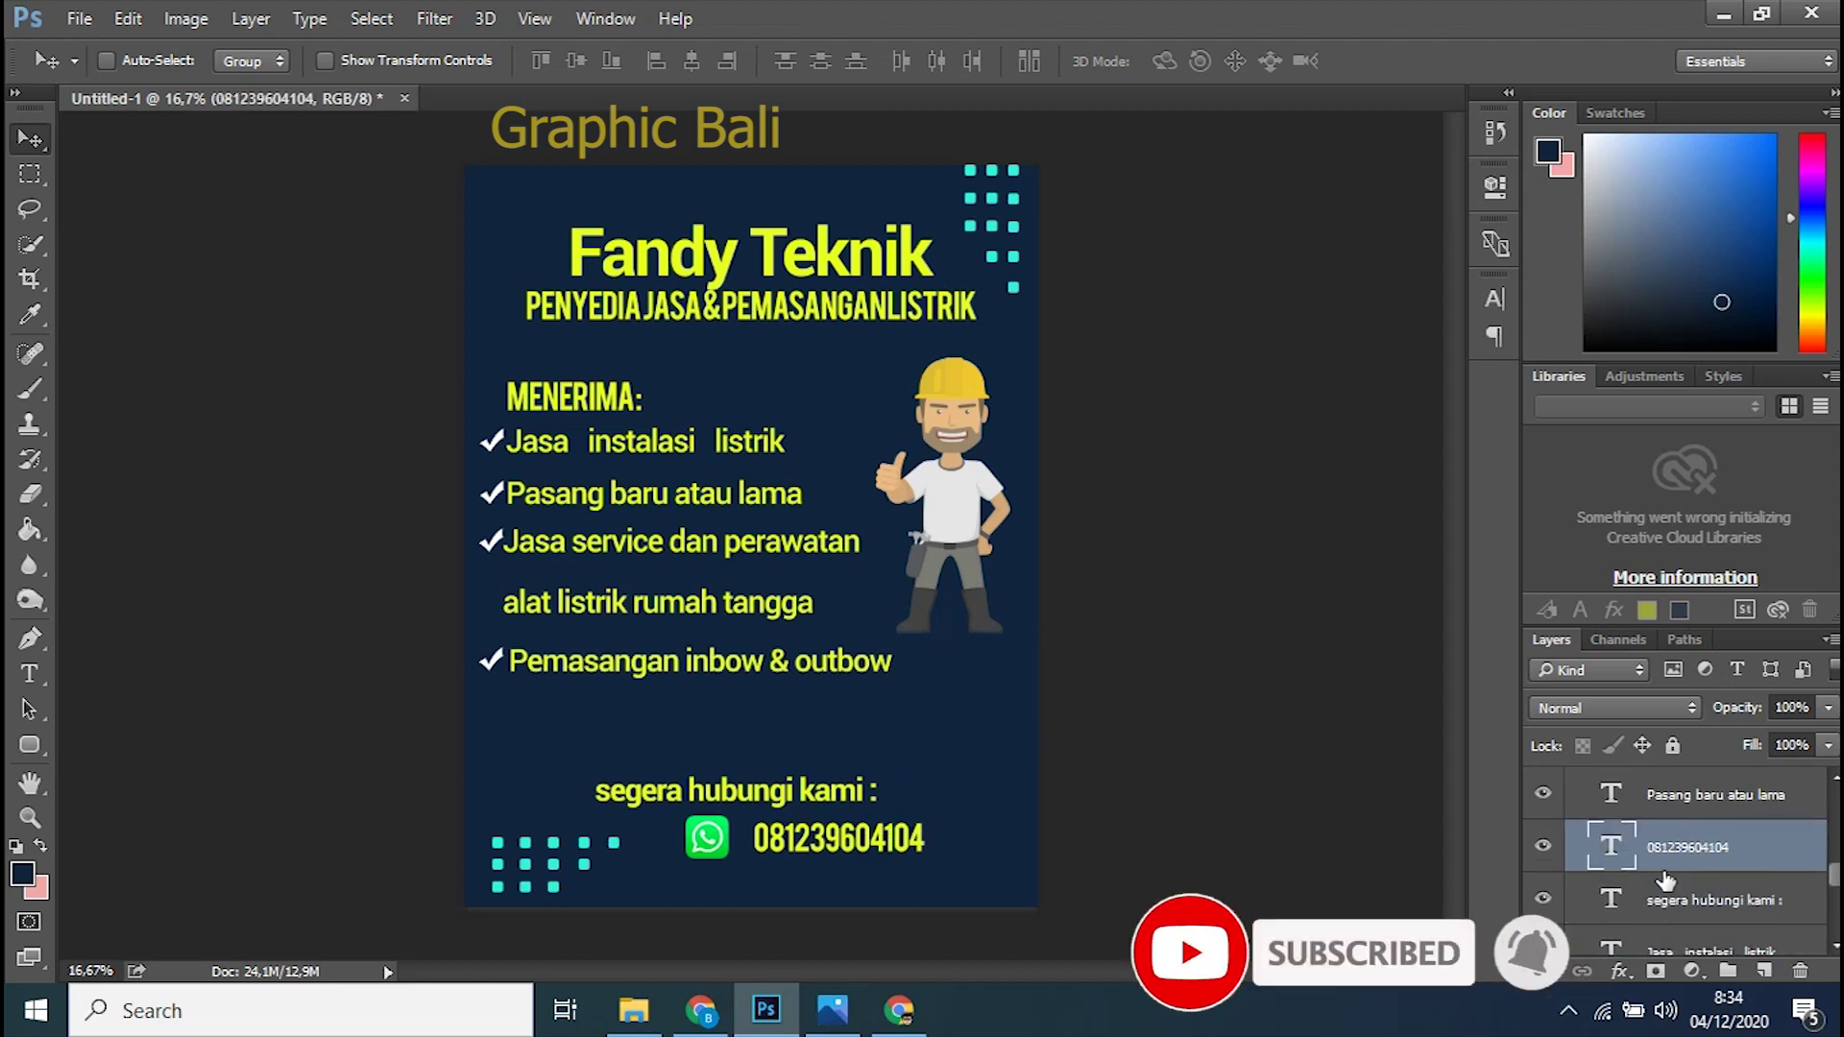
{"action": "scroll", "coordinate": [1700, 879], "scroll_direction": "up", "scroll_amount": 3}
{"action": "scroll", "coordinate": [1702, 879], "scroll_direction": "down", "scroll_amount": 4}
{"action": "scroll", "coordinate": [1705, 865], "scroll_direction": "up", "scroll_amount": 1}
{"action": "left_click", "coordinate": [1710, 851]}
{"action": "scroll", "coordinate": [1729, 870], "scroll_direction": "down", "scroll_amount": 1}
{"action": "scroll", "coordinate": [1729, 875], "scroll_direction": "down", "scroll_amount": 4}
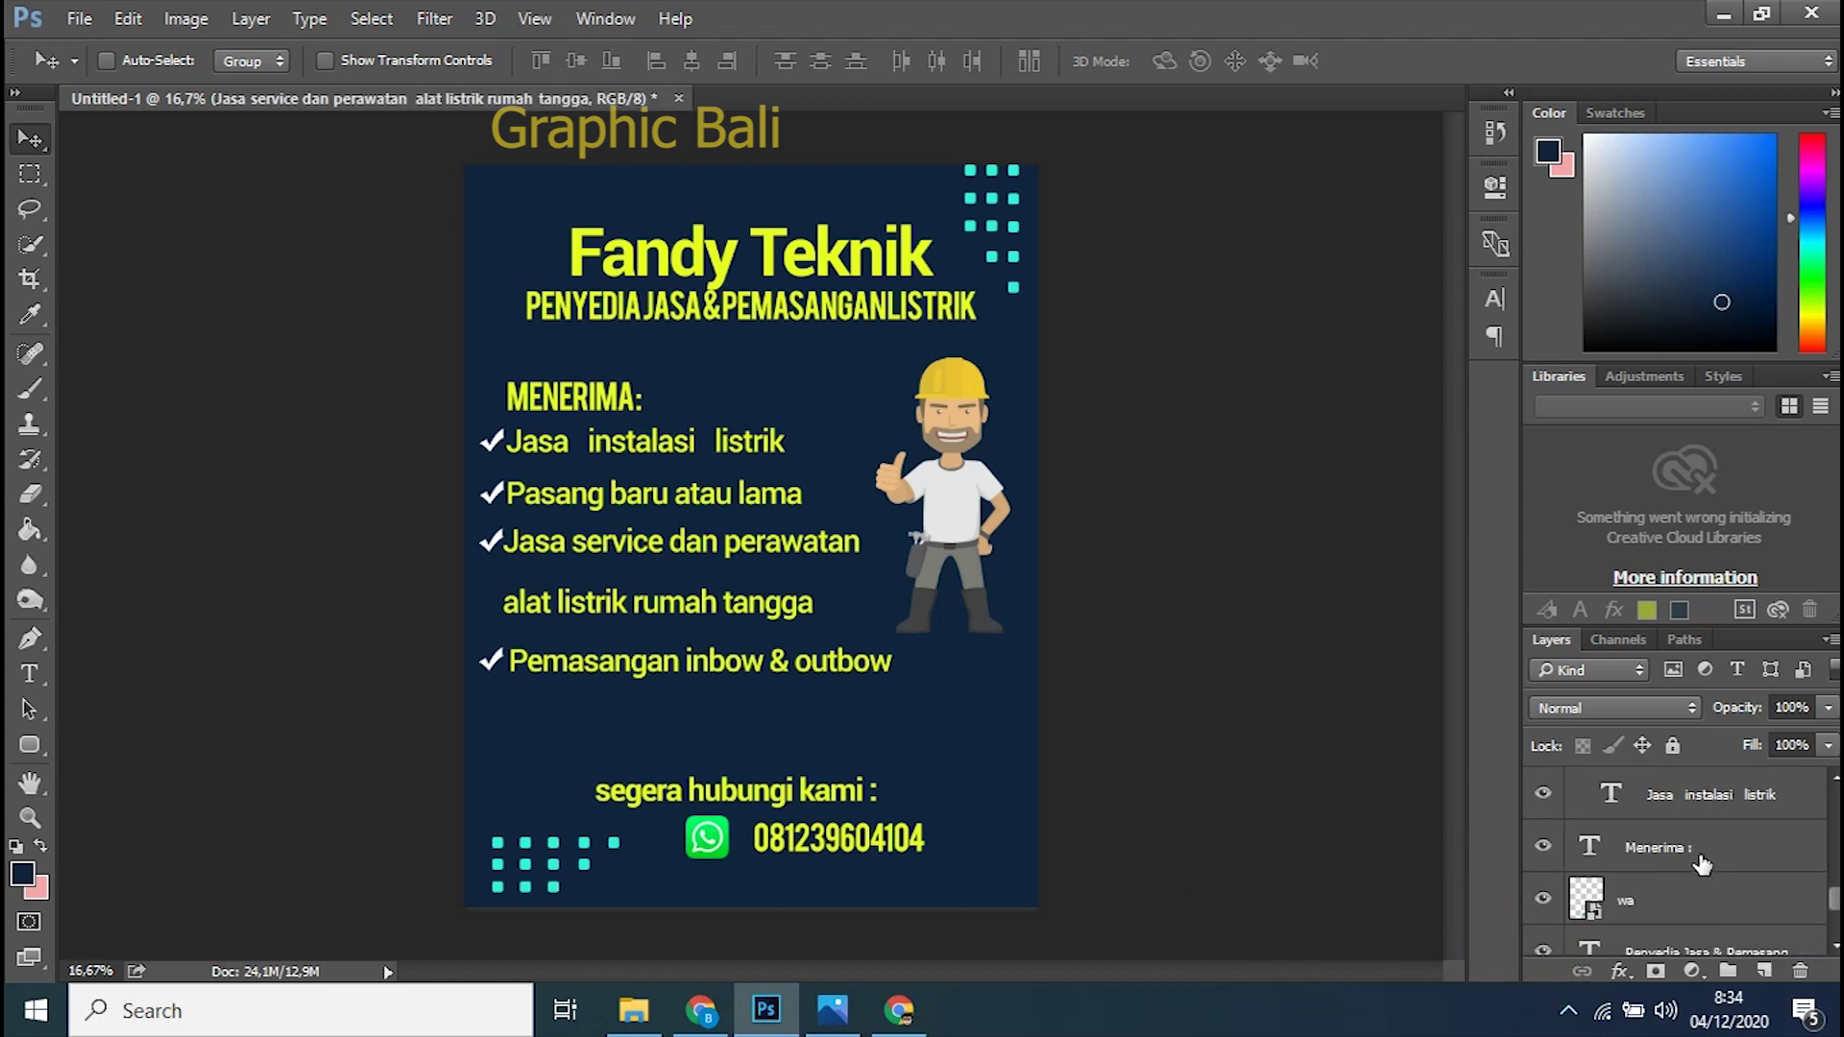
{"action": "scroll", "coordinate": [1717, 864], "scroll_direction": "up", "scroll_amount": 1}
{"action": "left_click", "coordinate": [1732, 853], "text": "shift"}
{"action": "scroll", "coordinate": [1719, 865], "scroll_direction": "up", "scroll_amount": 3}
{"action": "scroll", "coordinate": [1716, 867], "scroll_direction": "up", "scroll_amount": 1}
{"action": "scroll", "coordinate": [1691, 908], "scroll_direction": "down", "scroll_amount": 1}
{"action": "scroll", "coordinate": [1693, 903], "scroll_direction": "up", "scroll_amount": 1}
{"action": "scroll", "coordinate": [1698, 898], "scroll_direction": "down", "scroll_amount": 1}
{"action": "scroll", "coordinate": [1701, 876], "scroll_direction": "down", "scroll_amount": 2}
{"action": "scroll", "coordinate": [1703, 874], "scroll_direction": "down", "scroll_amount": 3}
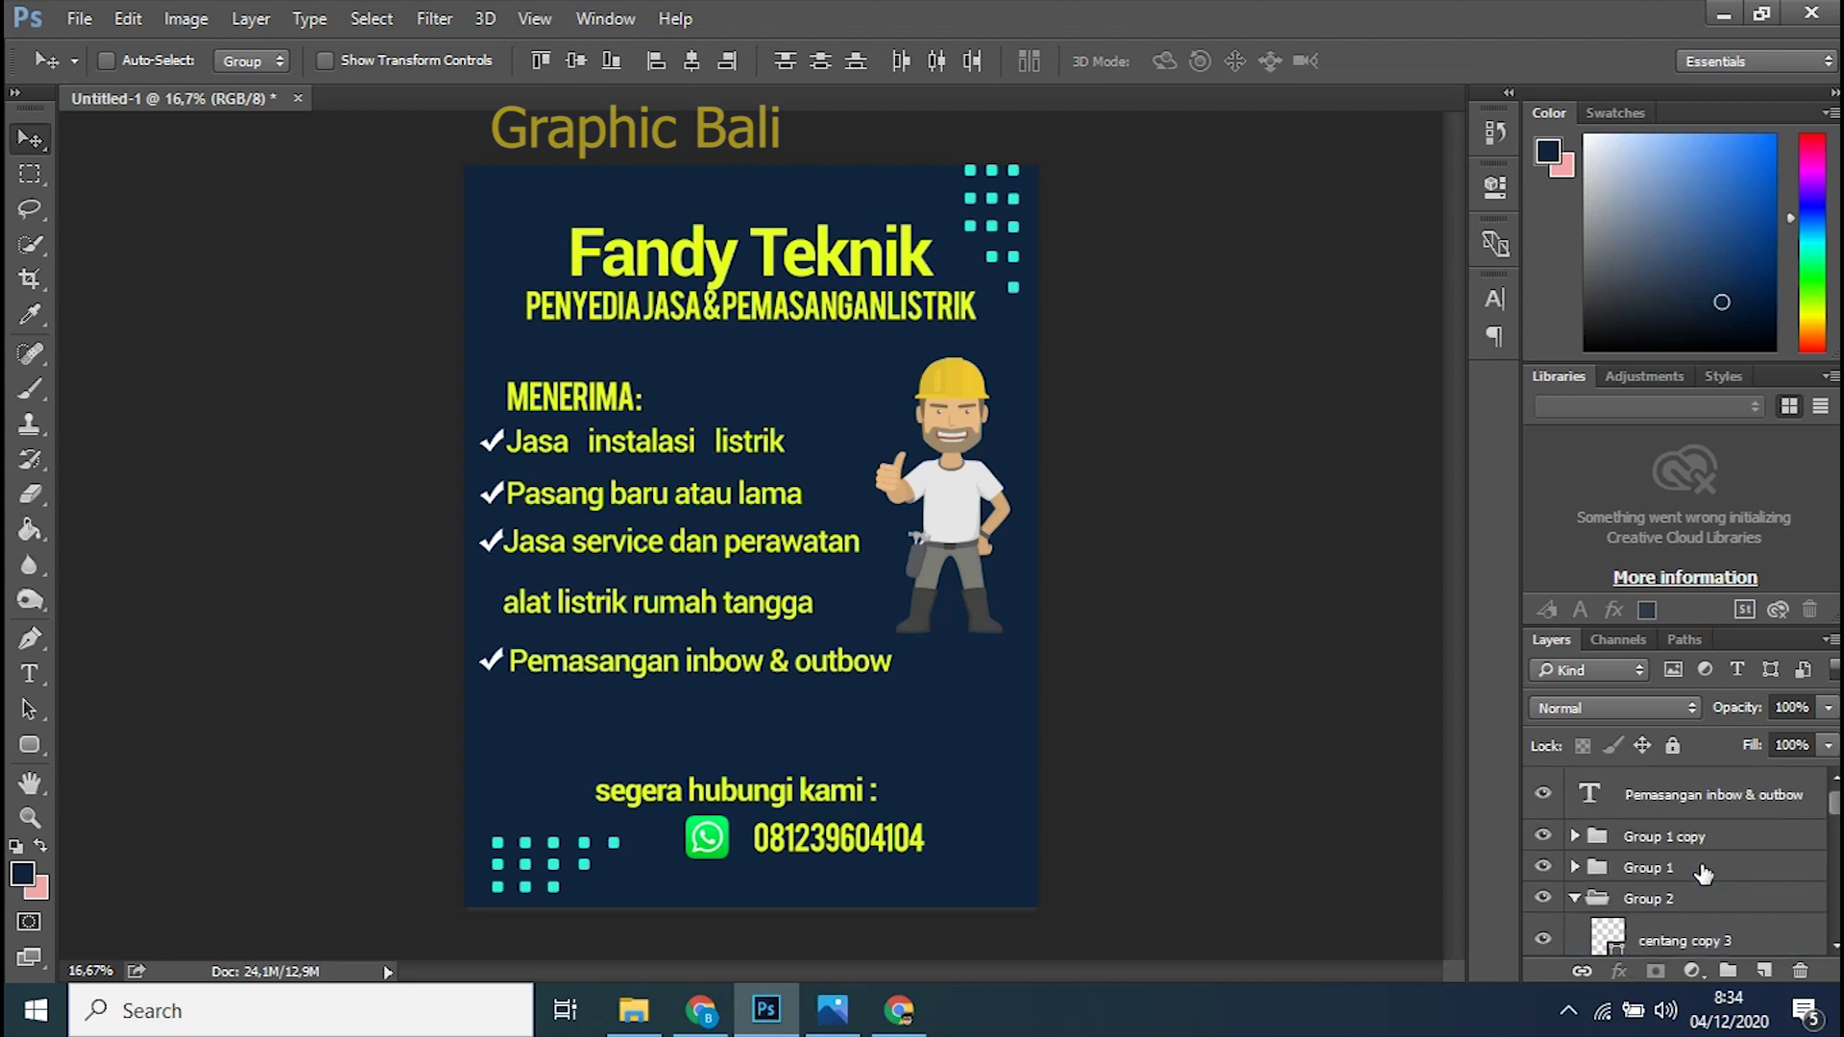
{"action": "scroll", "coordinate": [1704, 896], "scroll_direction": "down", "scroll_amount": 2}
{"action": "scroll", "coordinate": [1715, 893], "scroll_direction": "up", "scroll_amount": 3}
{"action": "scroll", "coordinate": [1729, 893], "scroll_direction": "up", "scroll_amount": 2}
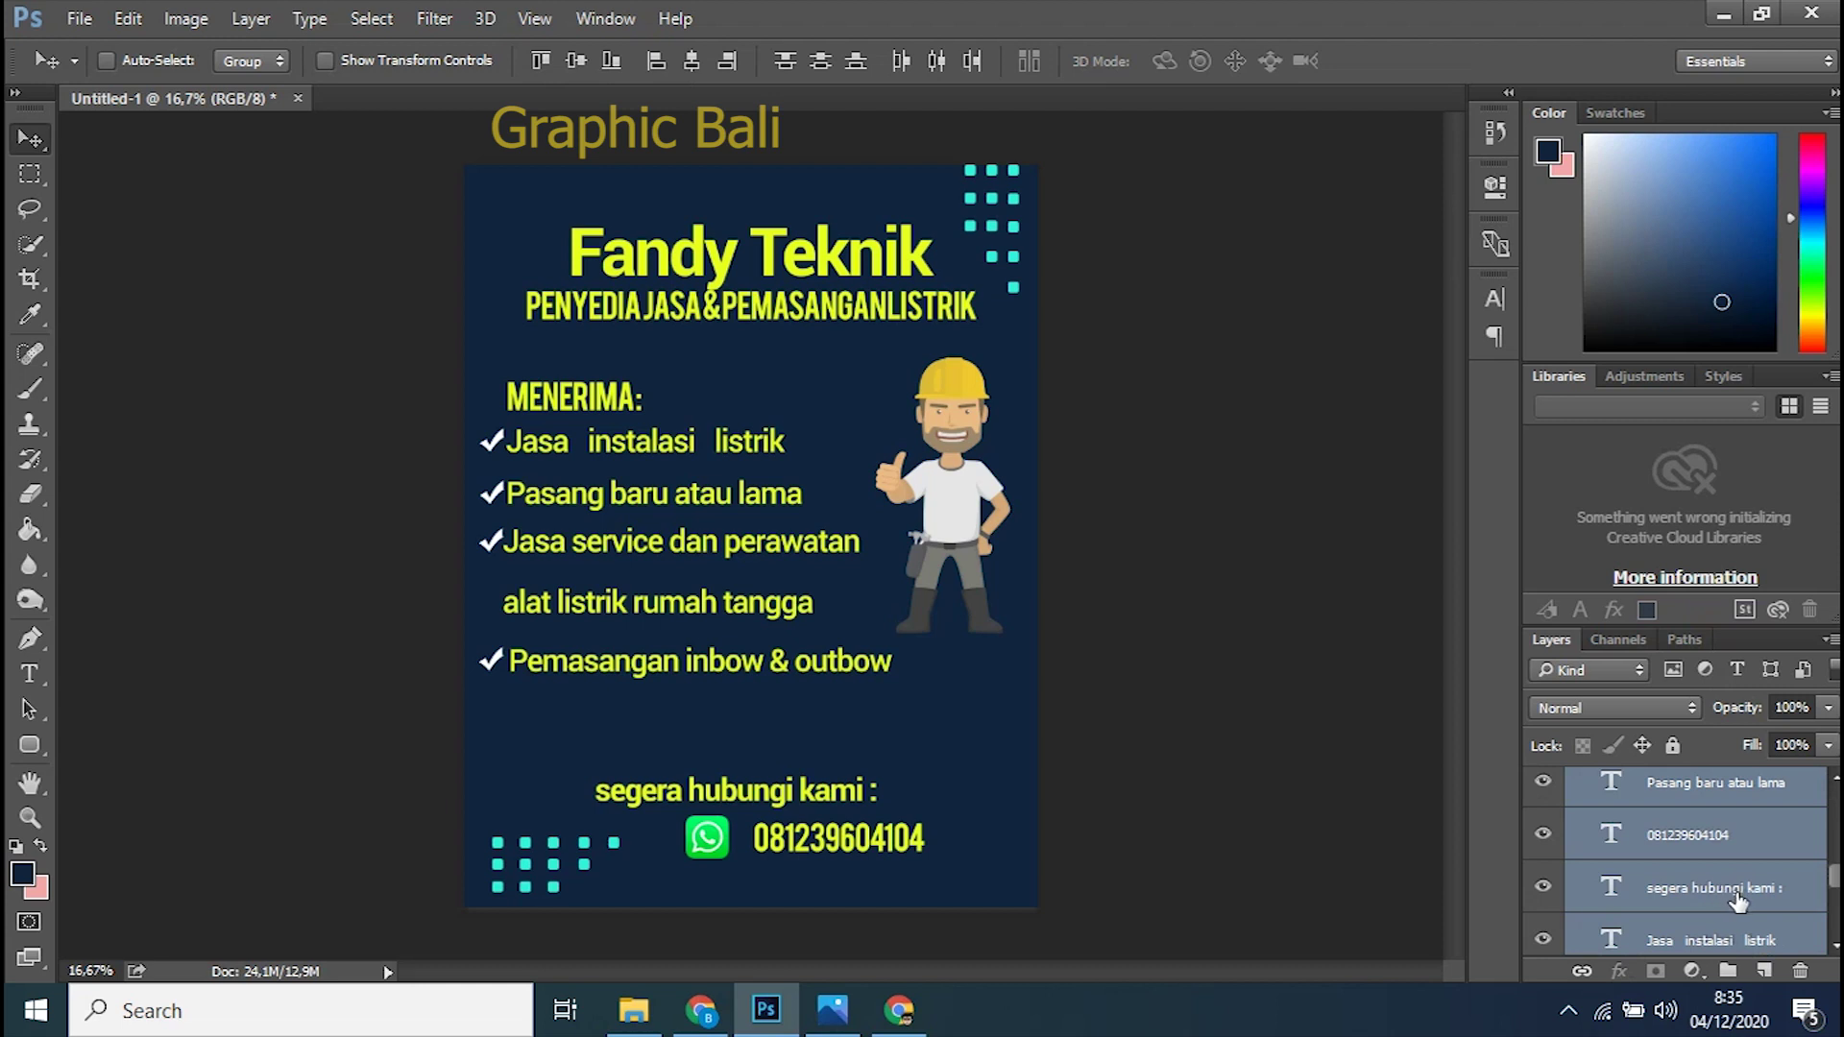
{"action": "scroll", "coordinate": [1737, 891], "scroll_direction": "up", "scroll_amount": 2}
Step: Drag 'segera hubungi kami :' down beside 'Menerima :' and collapse Group 2
{"action": "left_click", "coordinate": [1715, 844]}
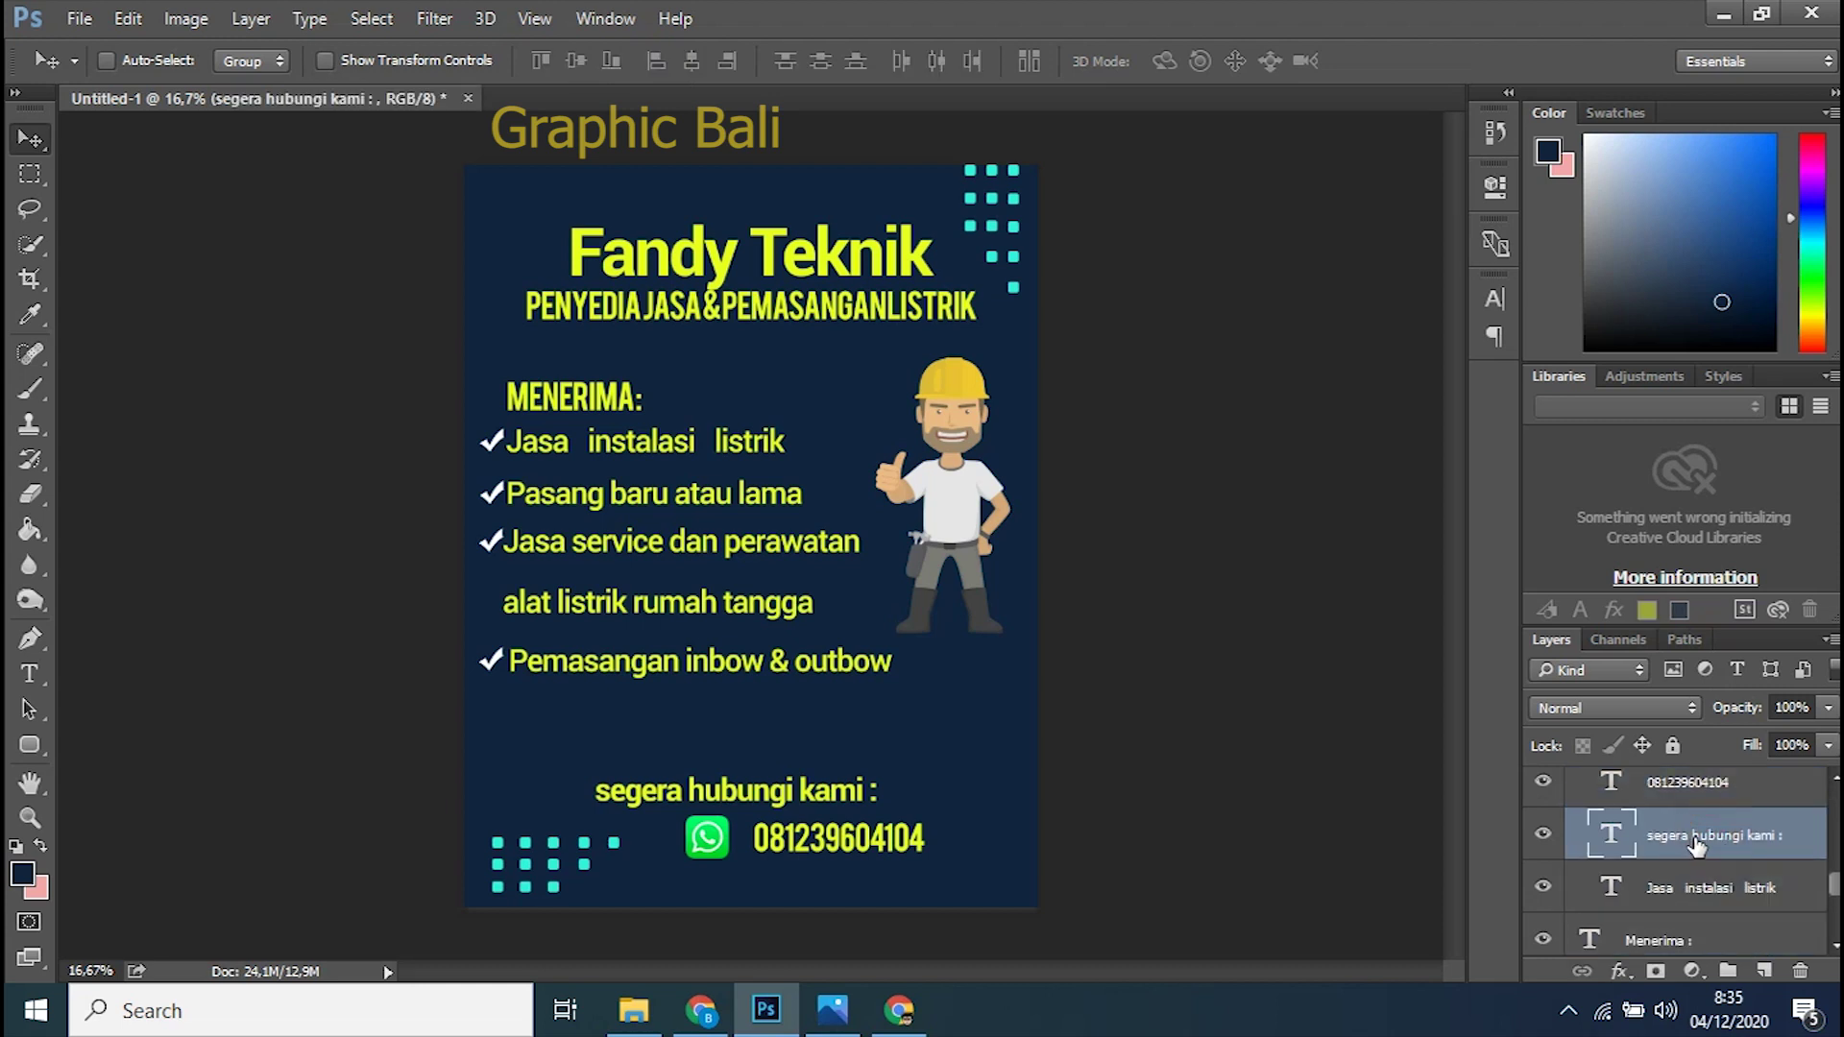
{"action": "left_click_drag", "start_coordinate": [1714, 843], "coordinate": [1701, 922]}
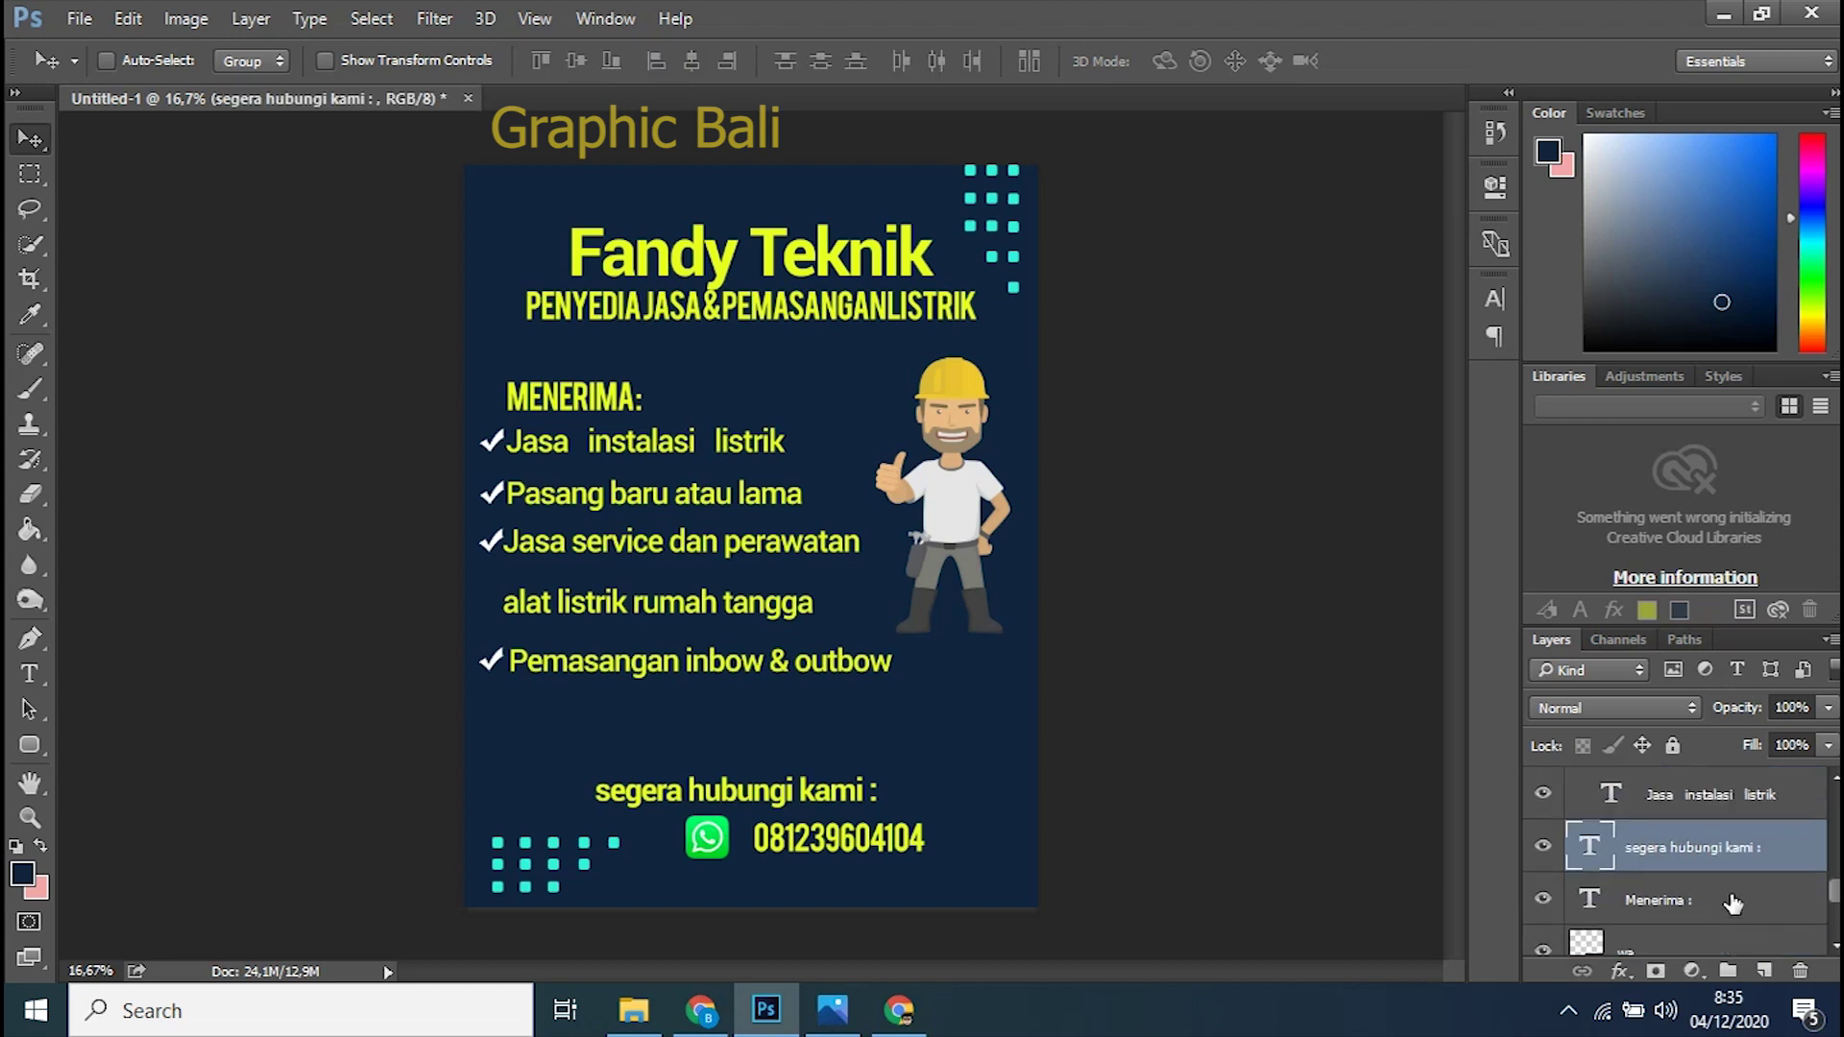
{"action": "scroll", "coordinate": [1633, 855], "scroll_direction": "down", "scroll_amount": 3}
{"action": "scroll", "coordinate": [1619, 859], "scroll_direction": "up", "scroll_amount": 3}
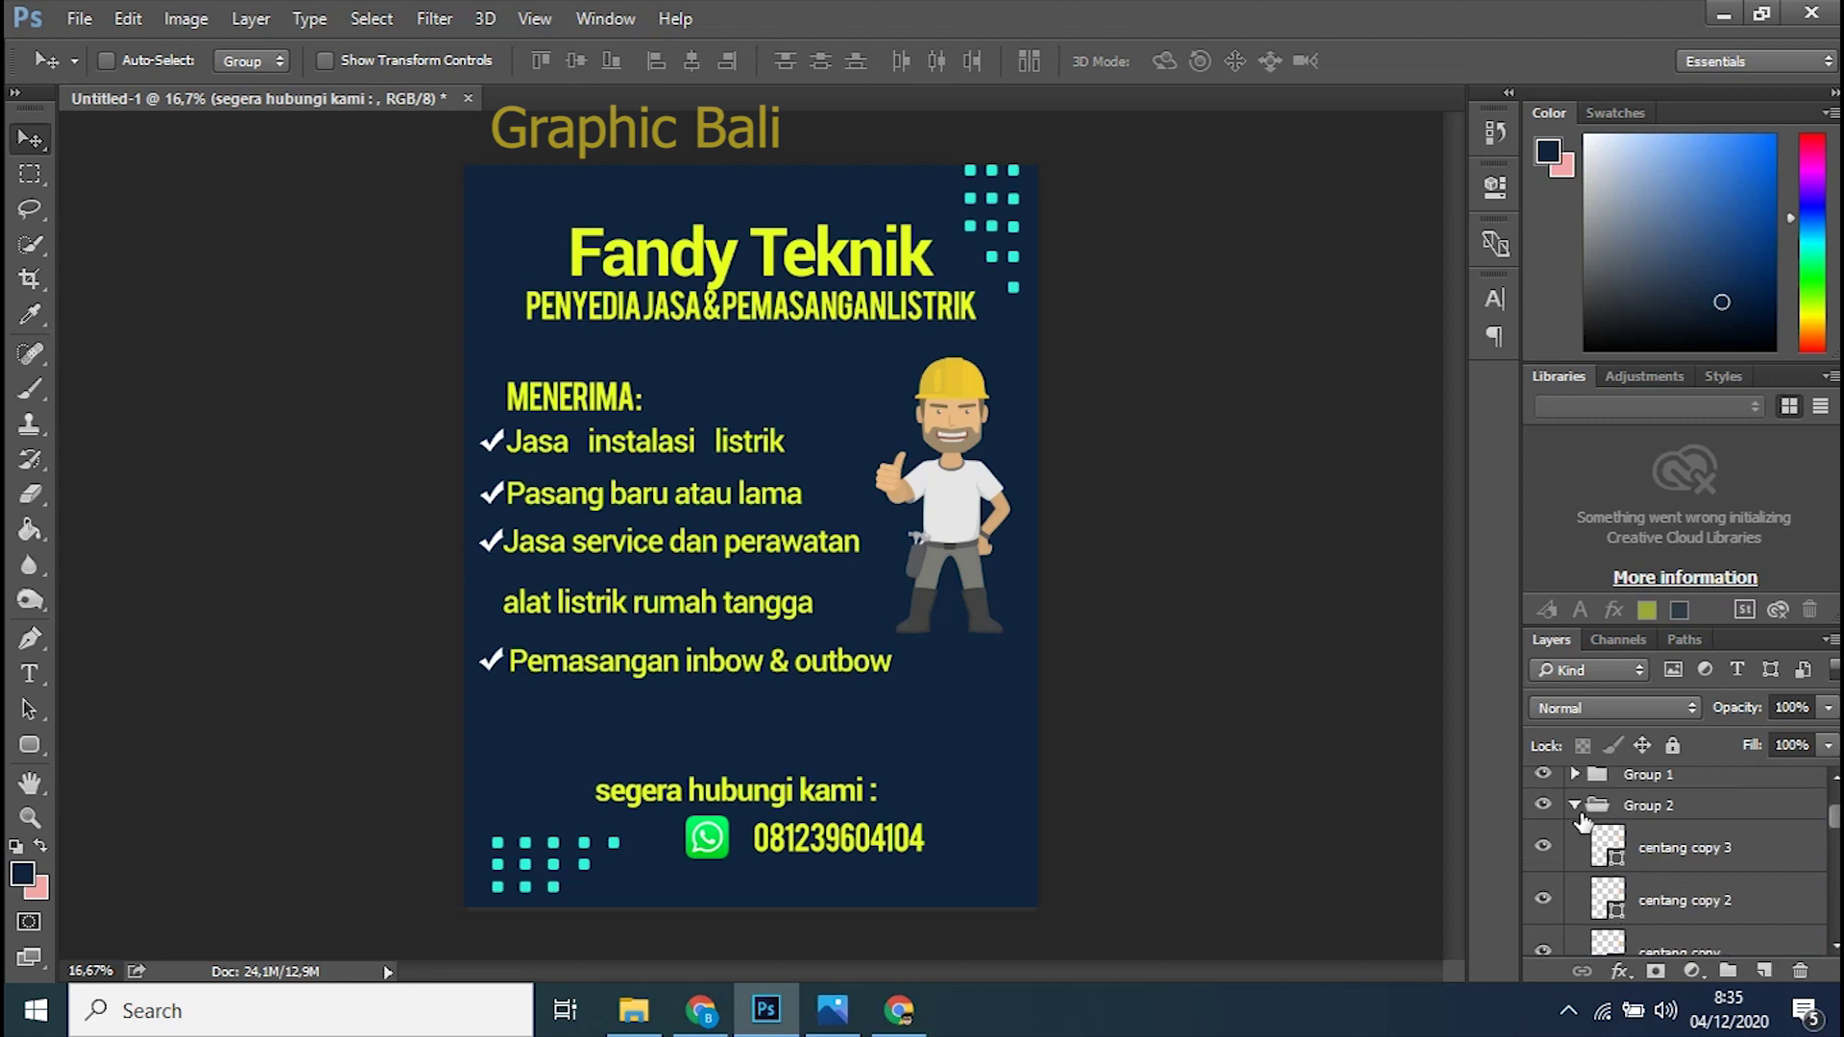
{"action": "left_click", "coordinate": [1576, 807]}
{"action": "scroll", "coordinate": [1691, 850], "scroll_direction": "down", "scroll_amount": 2}
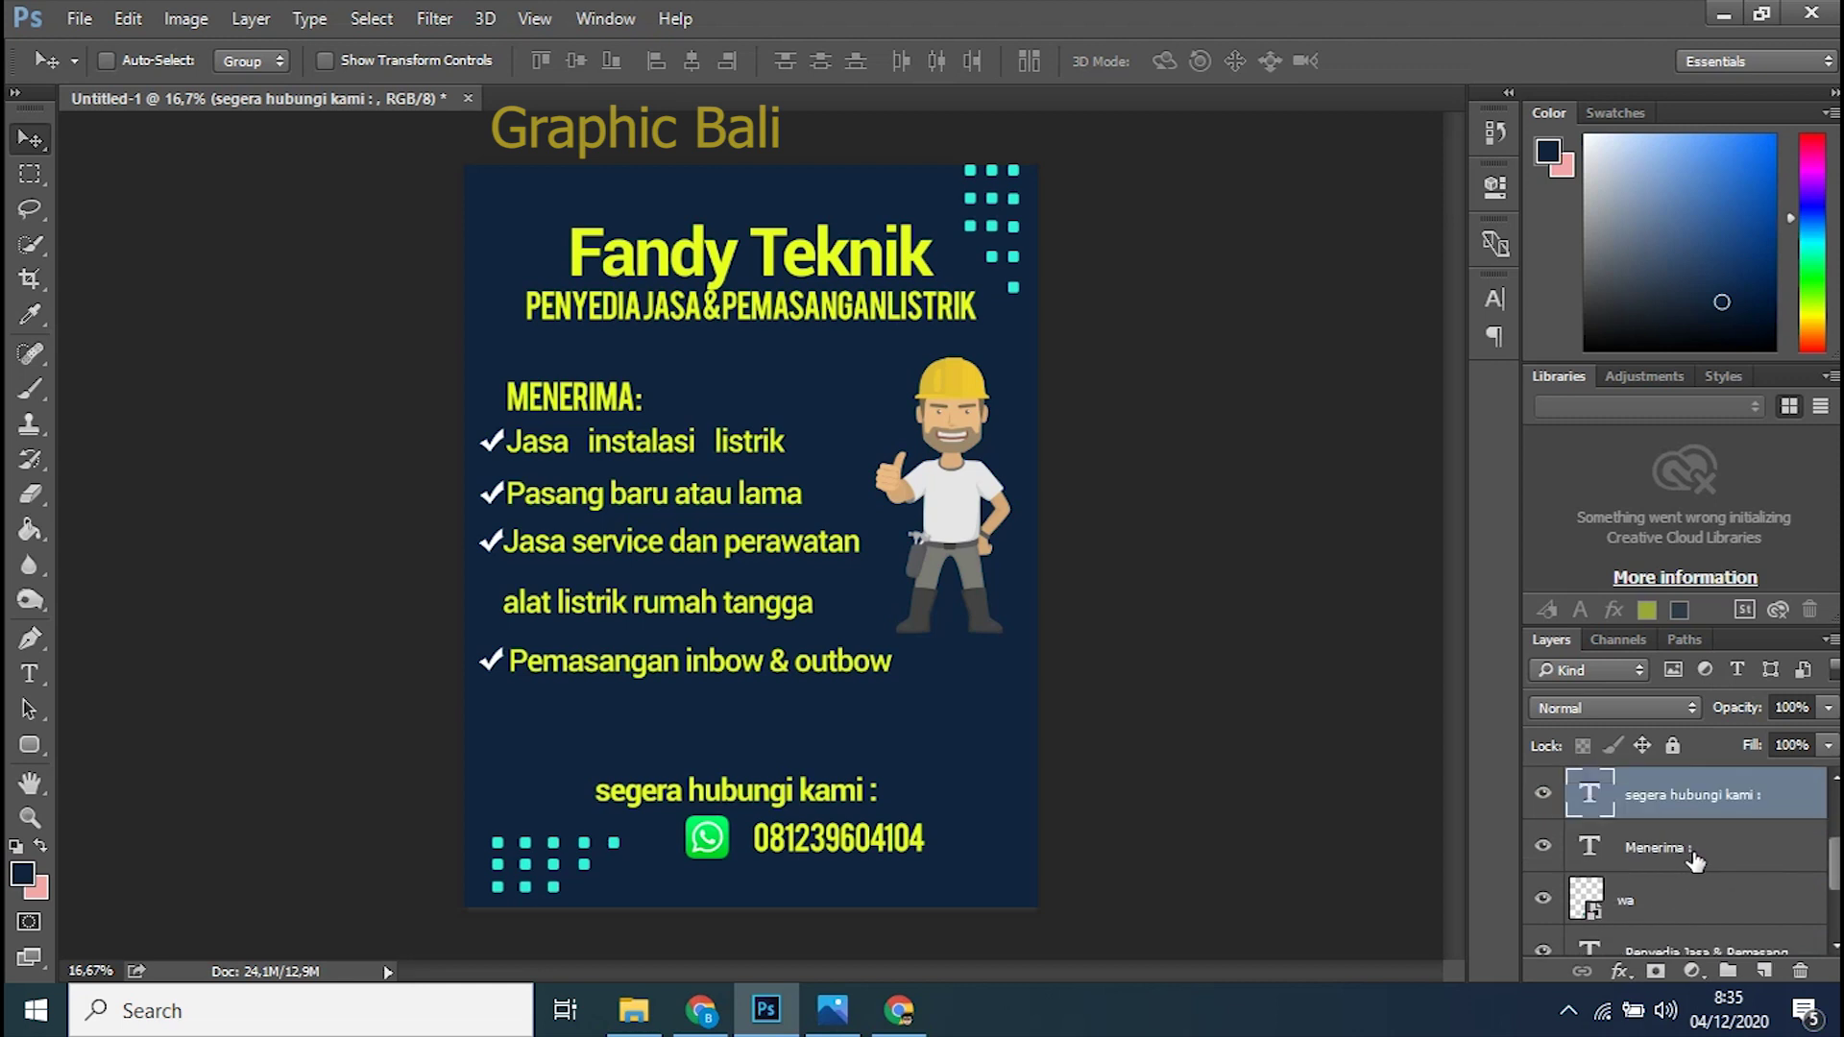
{"action": "scroll", "coordinate": [1624, 876], "scroll_direction": "down", "scroll_amount": 1}
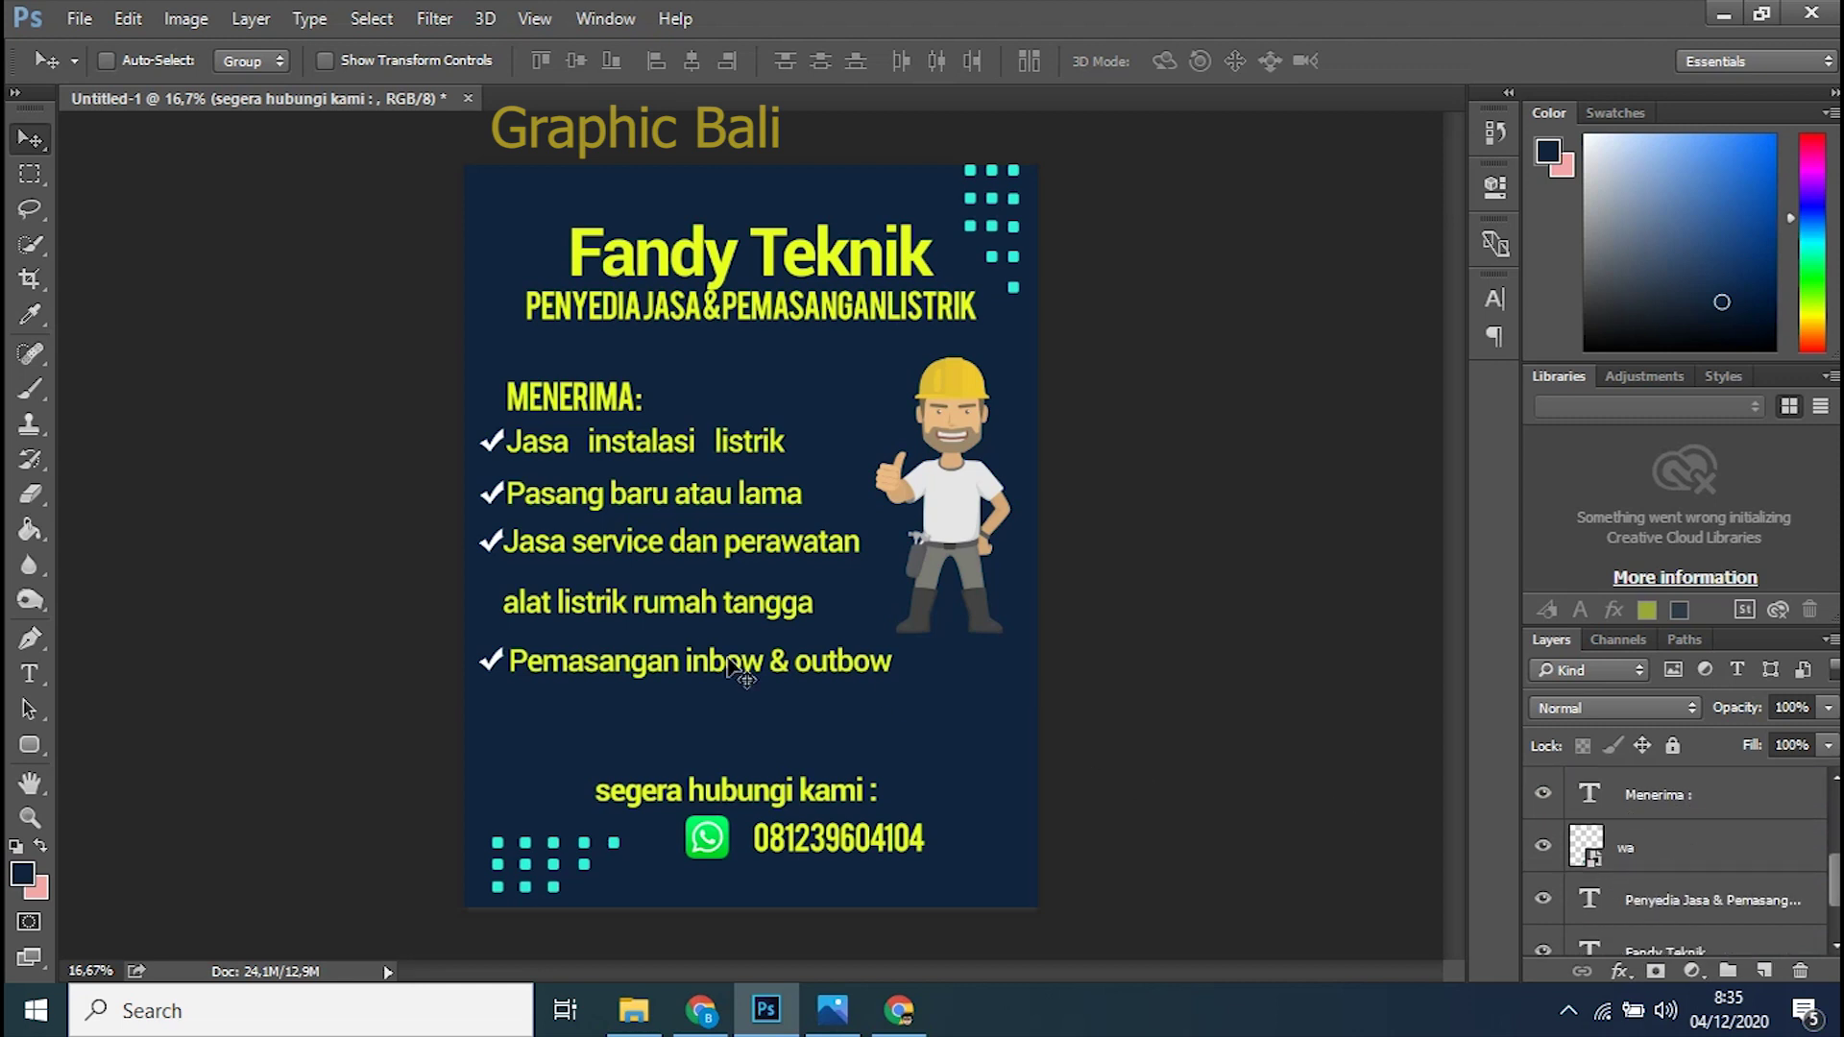
{"action": "left_click", "coordinate": [29, 745]}
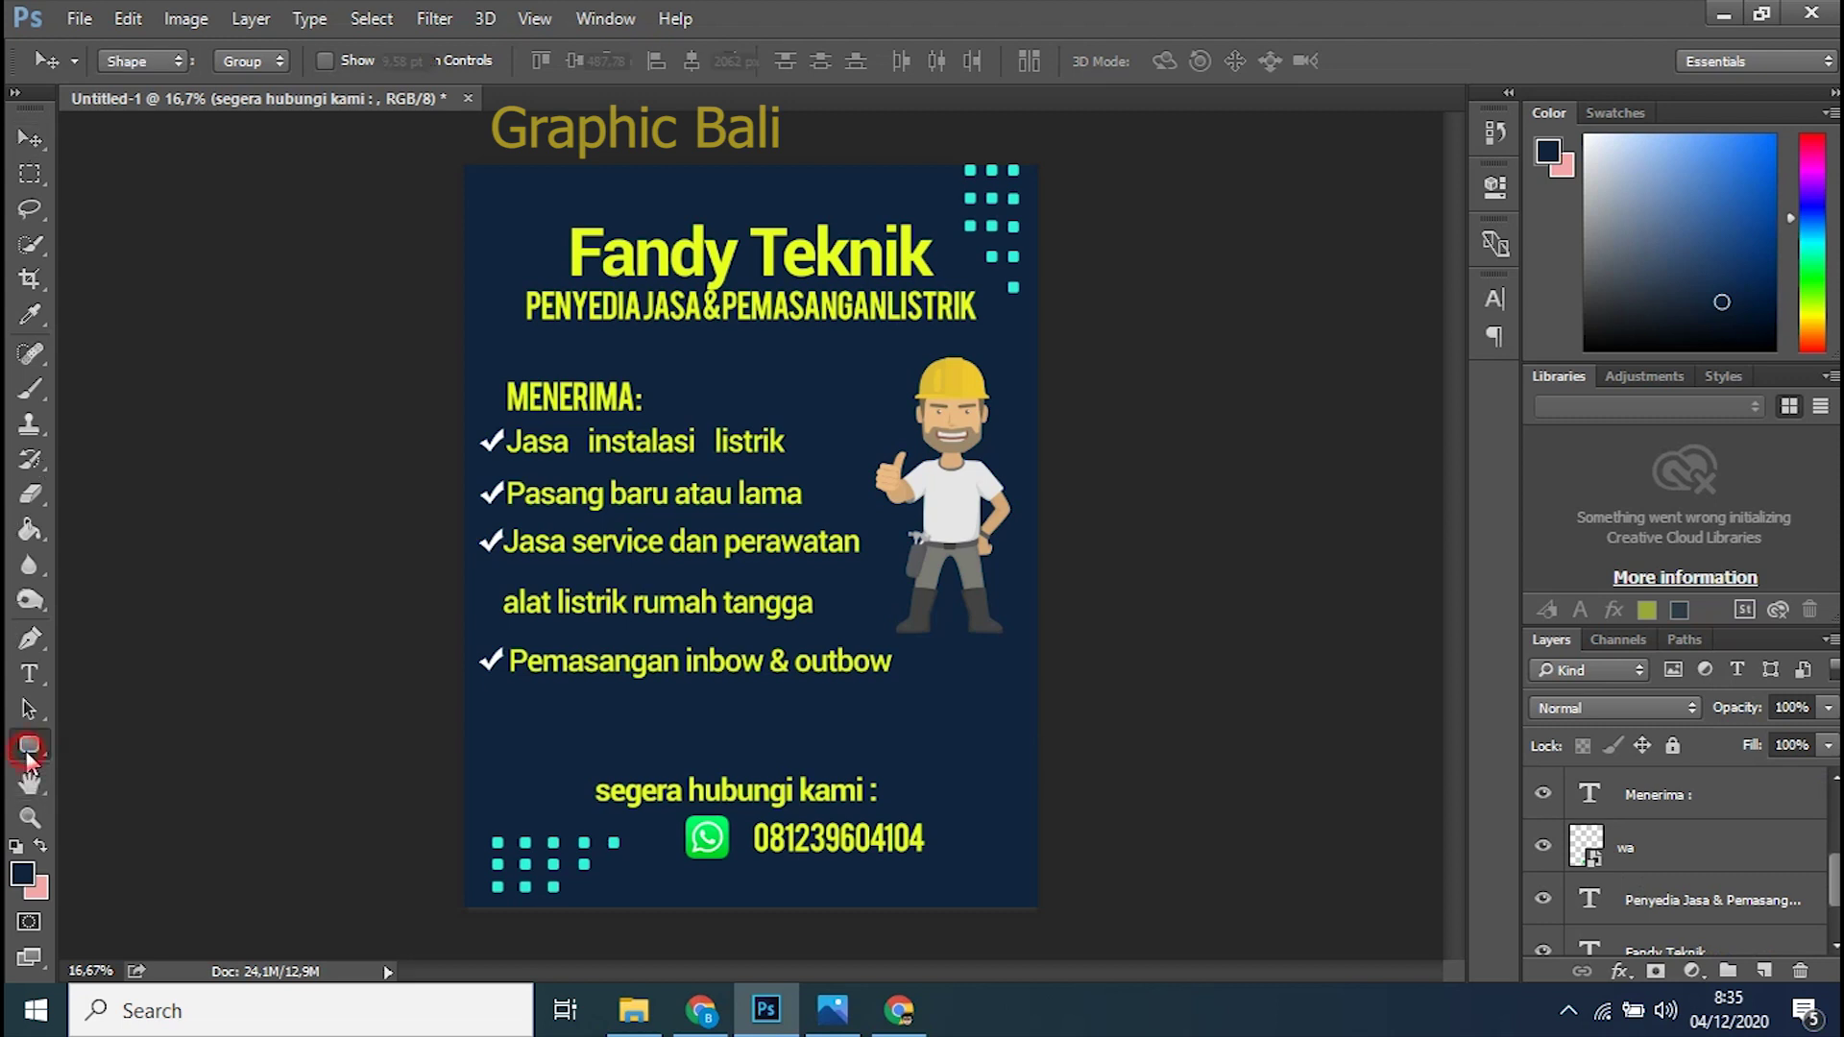
Step: Set the Rectangle tool's fill colour to light pink
{"action": "left_click", "coordinate": [157, 741]}
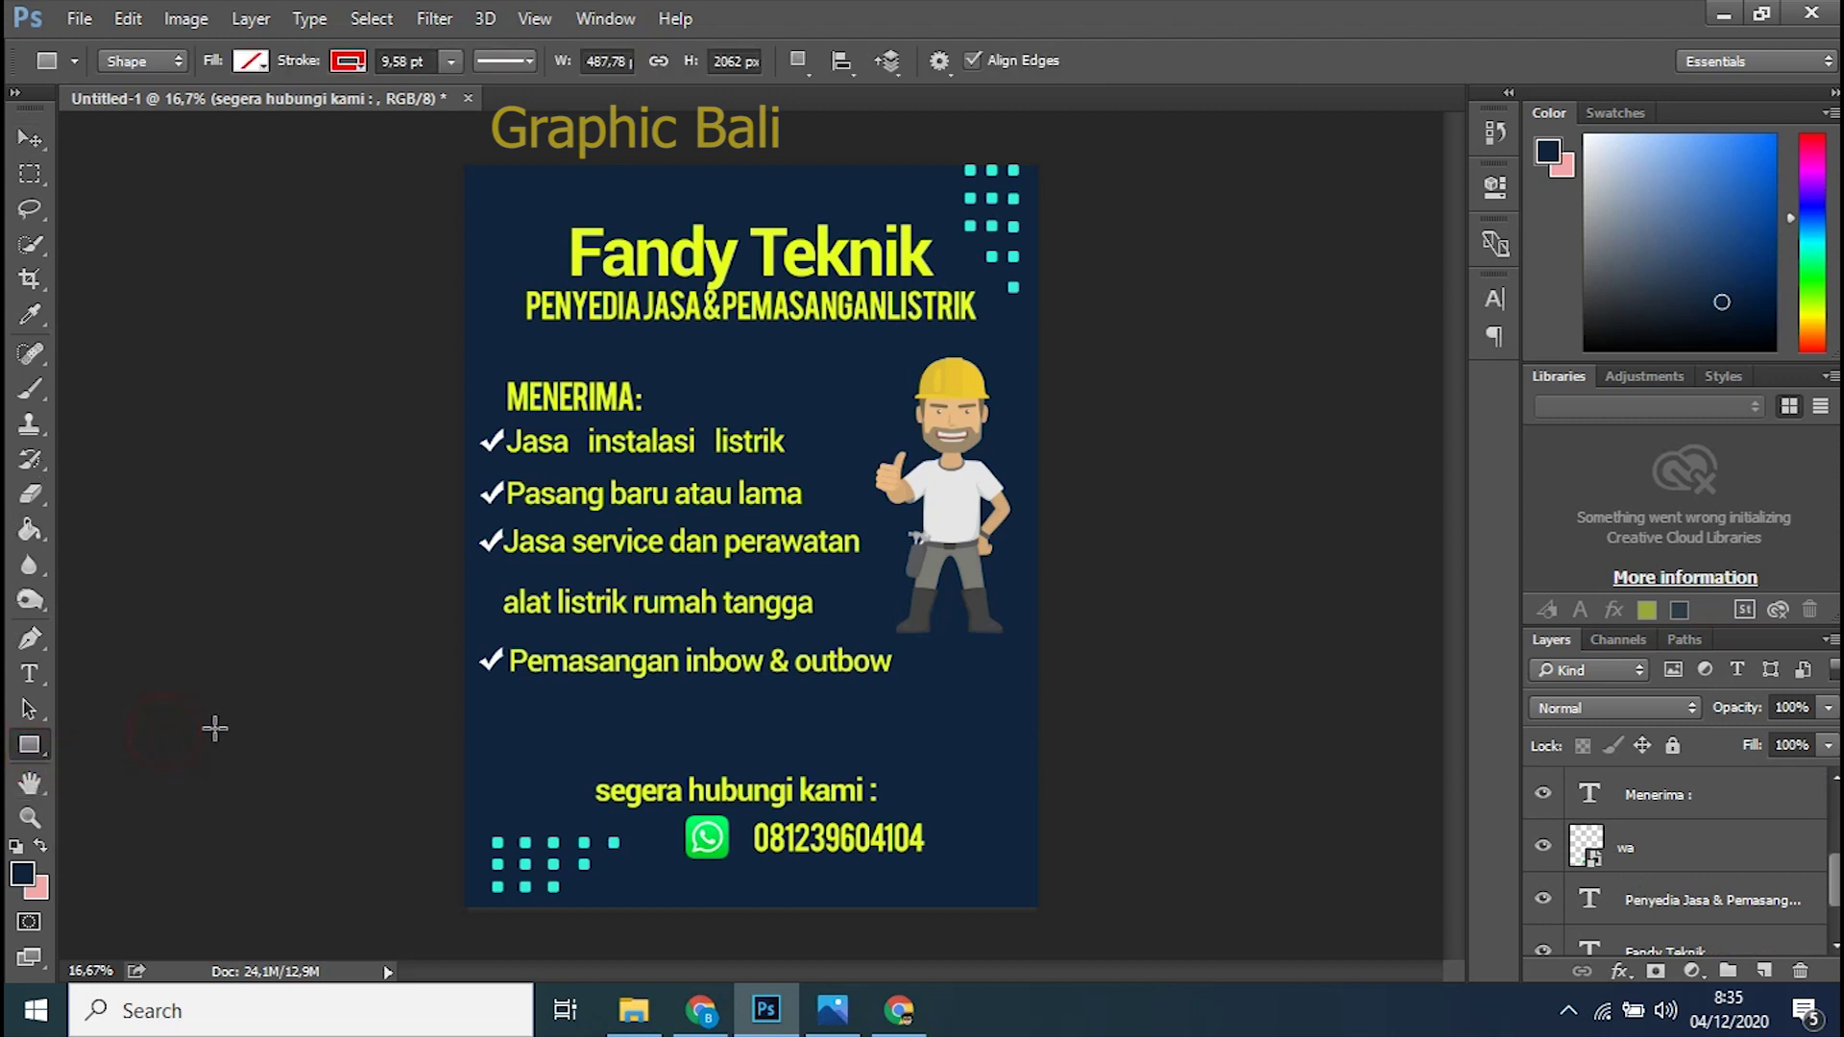
{"action": "scroll", "coordinate": [1590, 949], "scroll_direction": "down", "scroll_amount": 1}
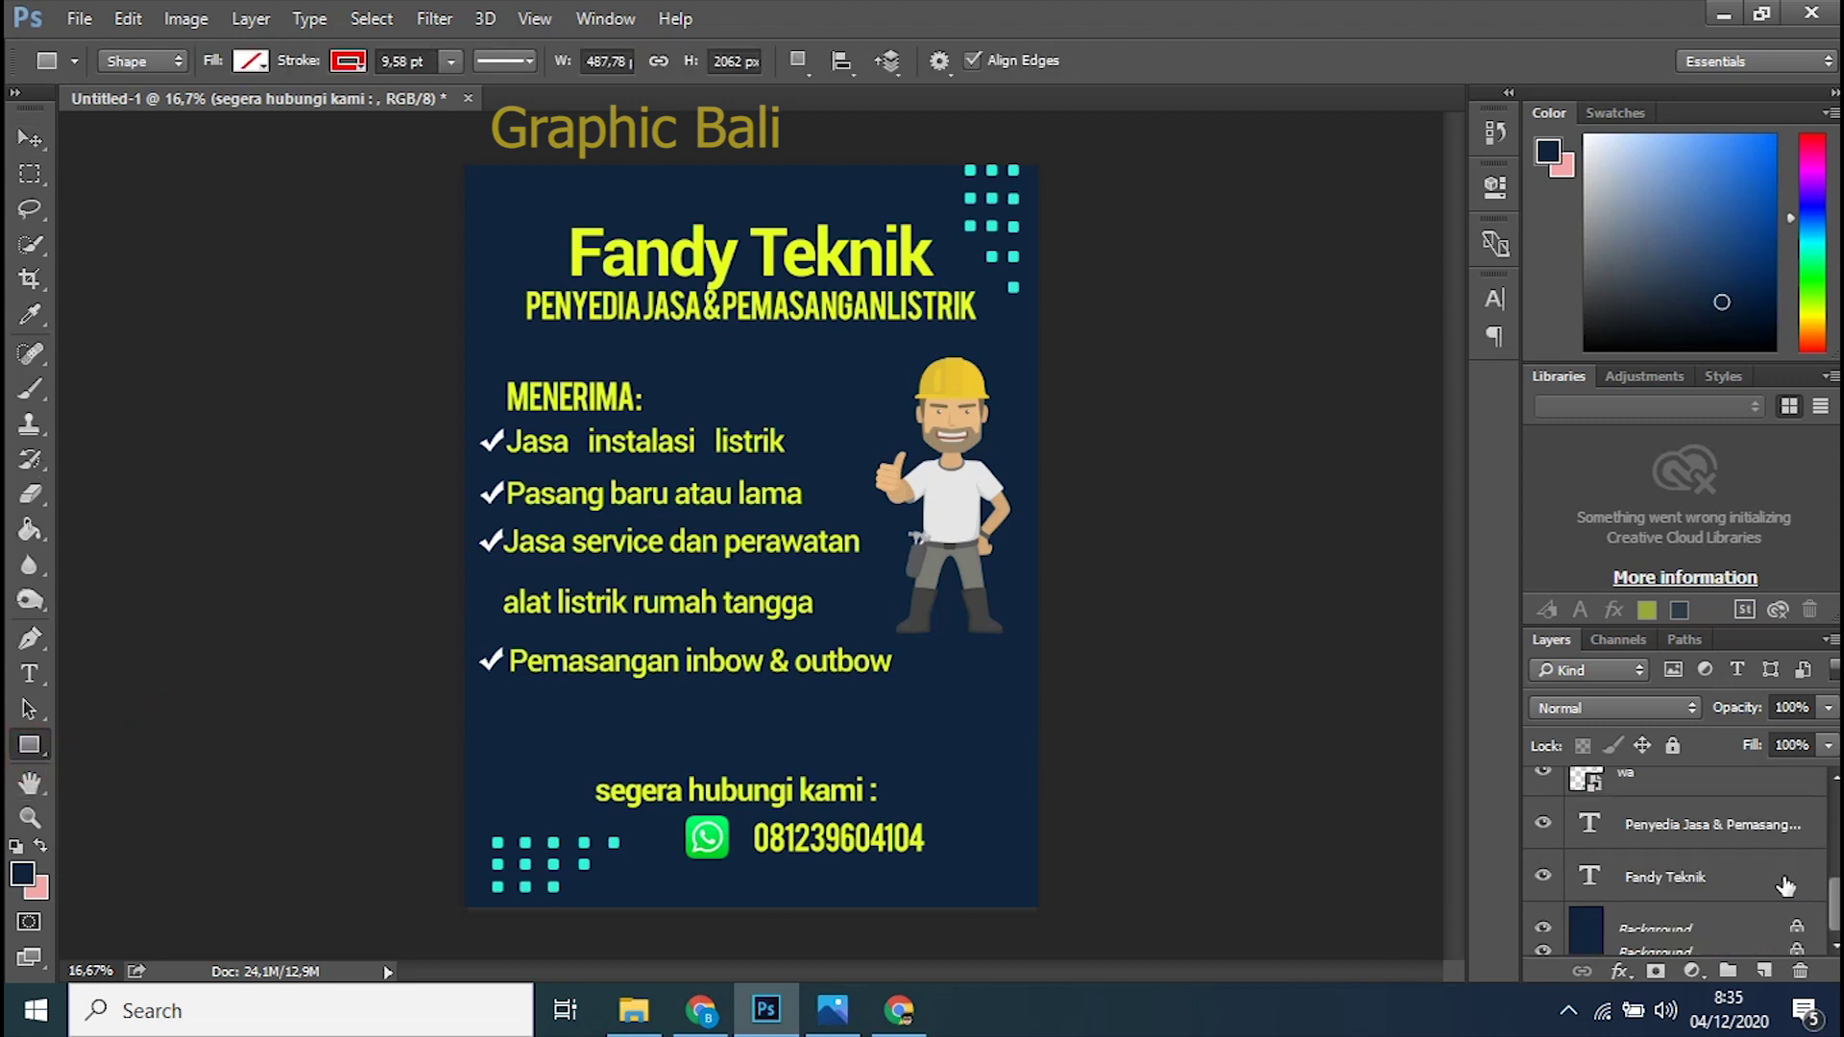
{"action": "left_click", "coordinate": [1673, 883]}
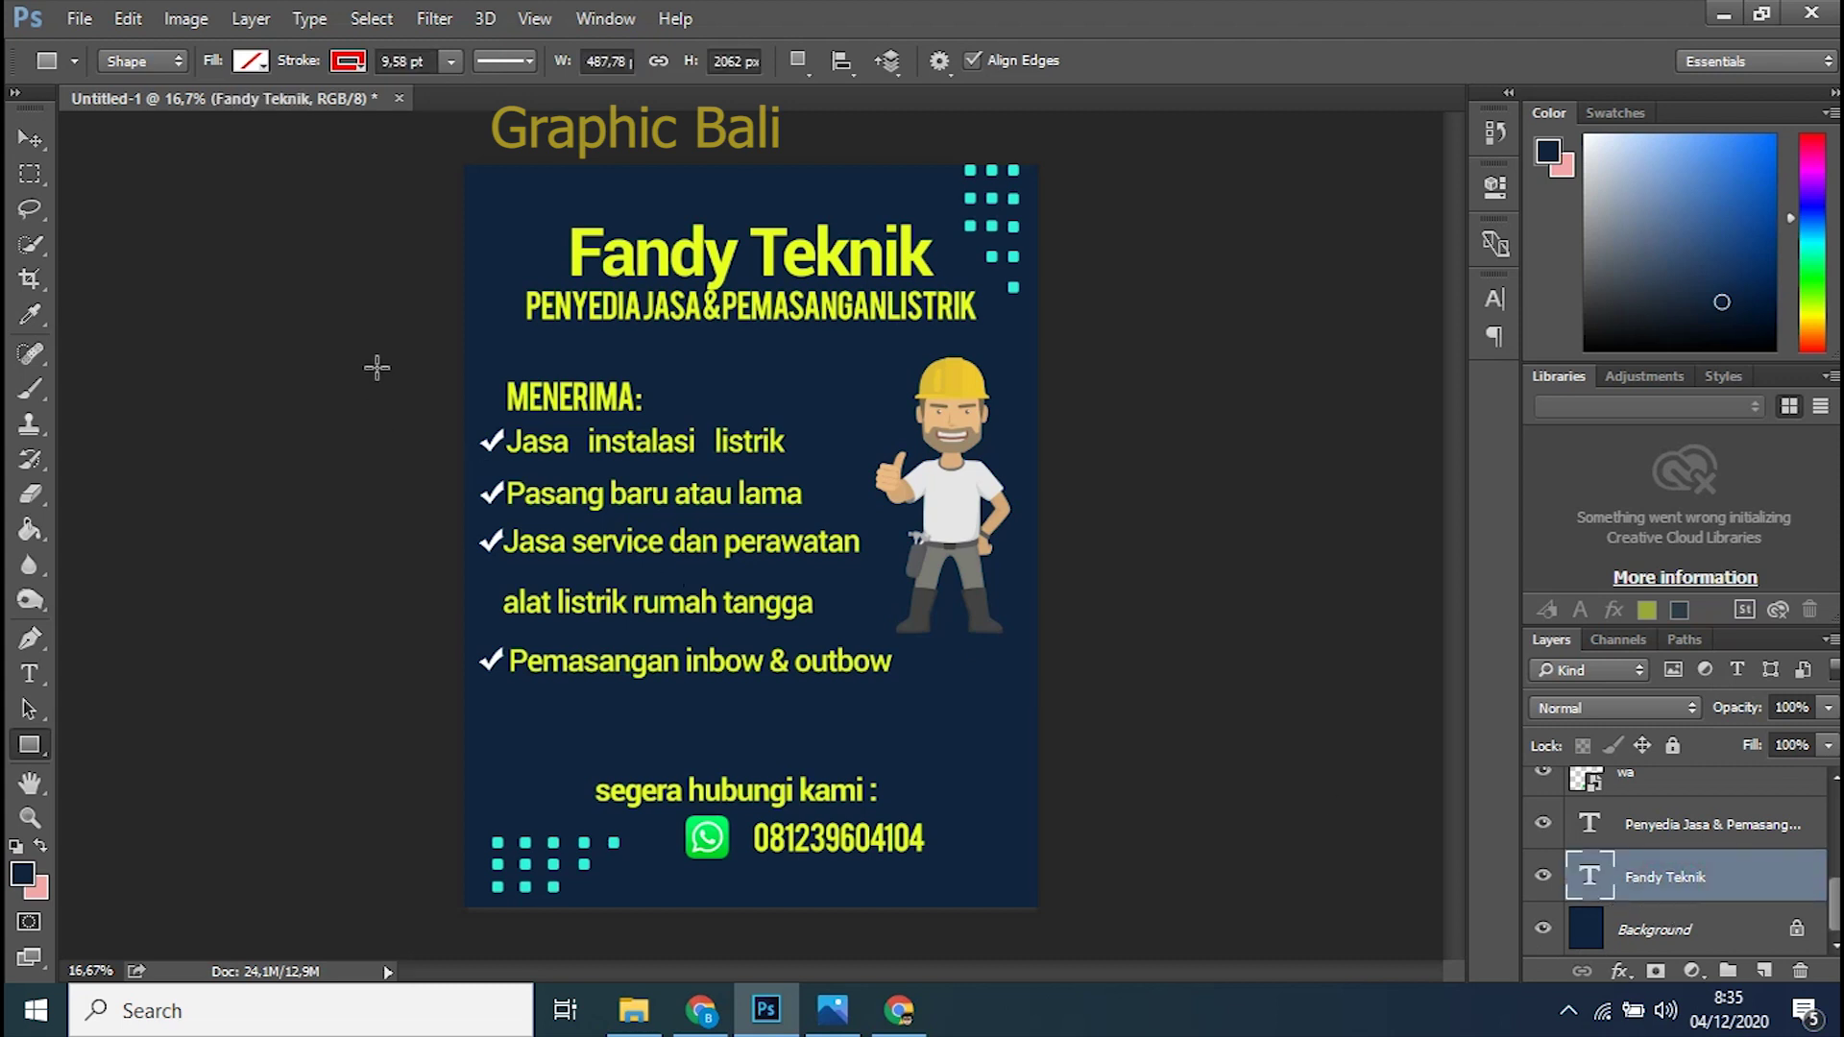
{"action": "left_click", "coordinate": [252, 59]}
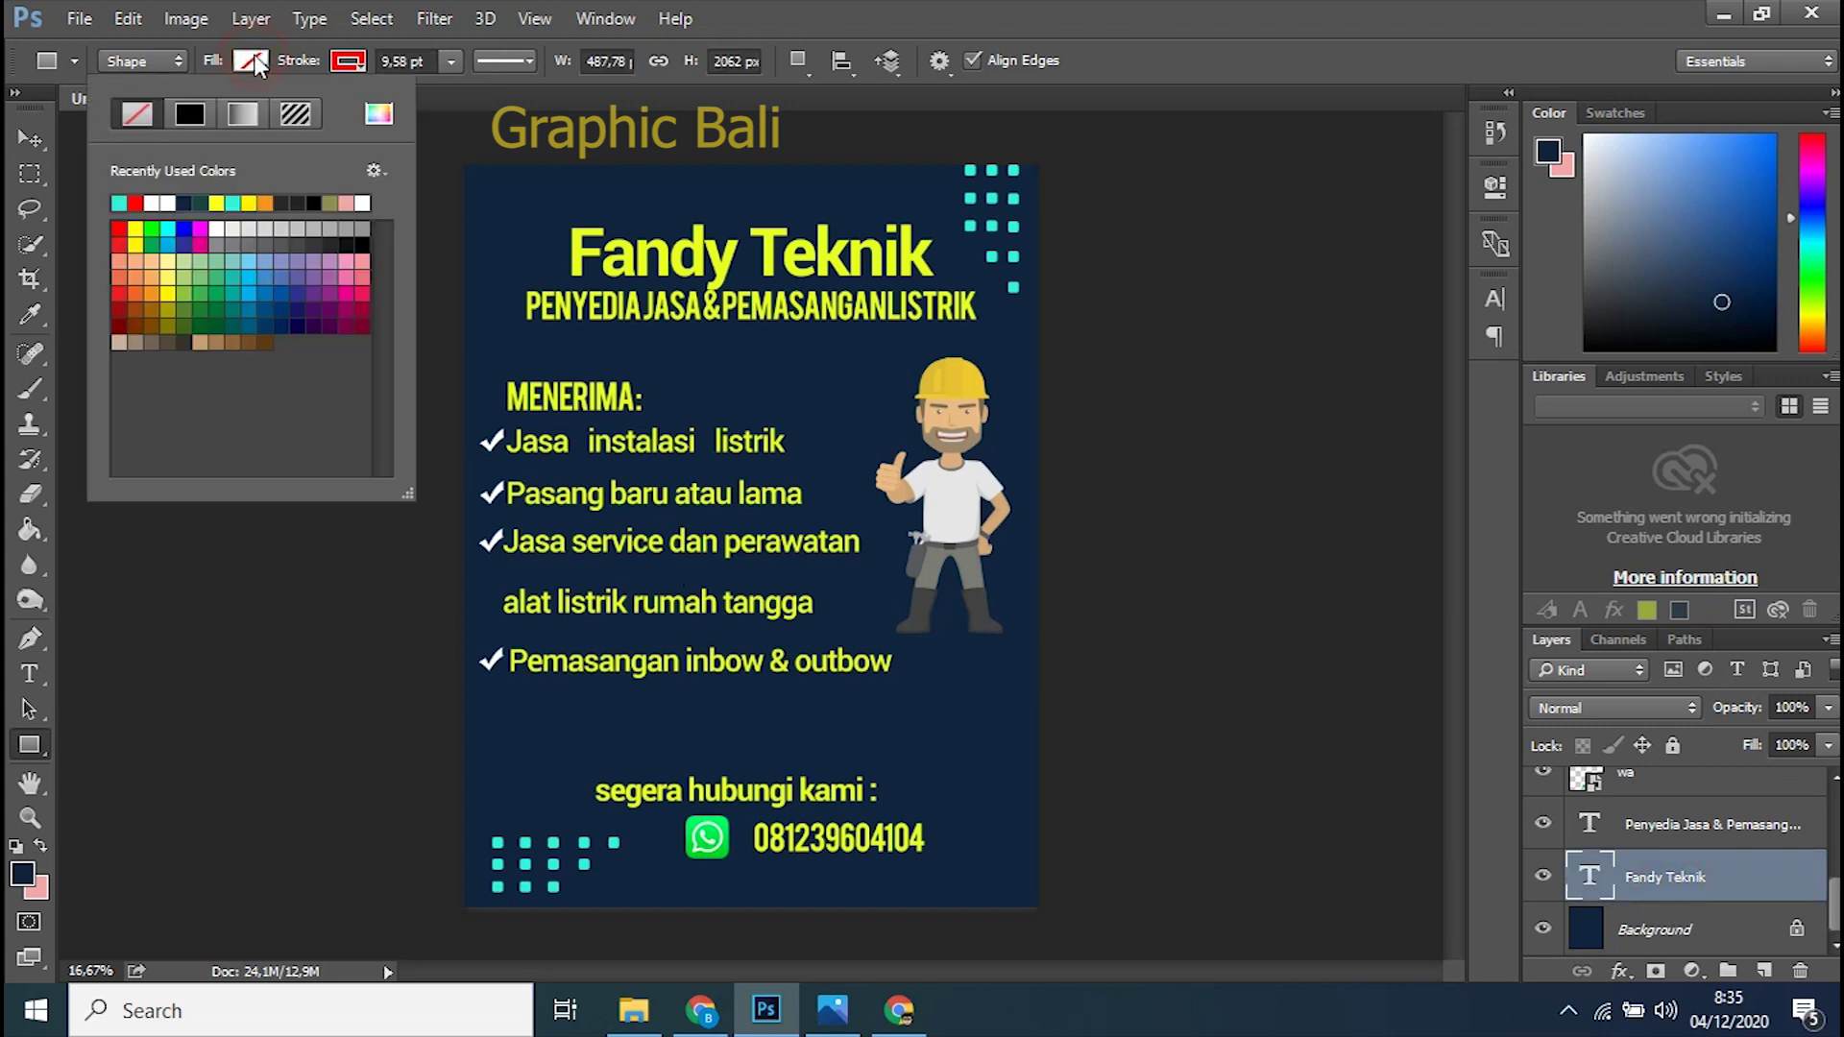
{"action": "left_click", "coordinate": [152, 229]}
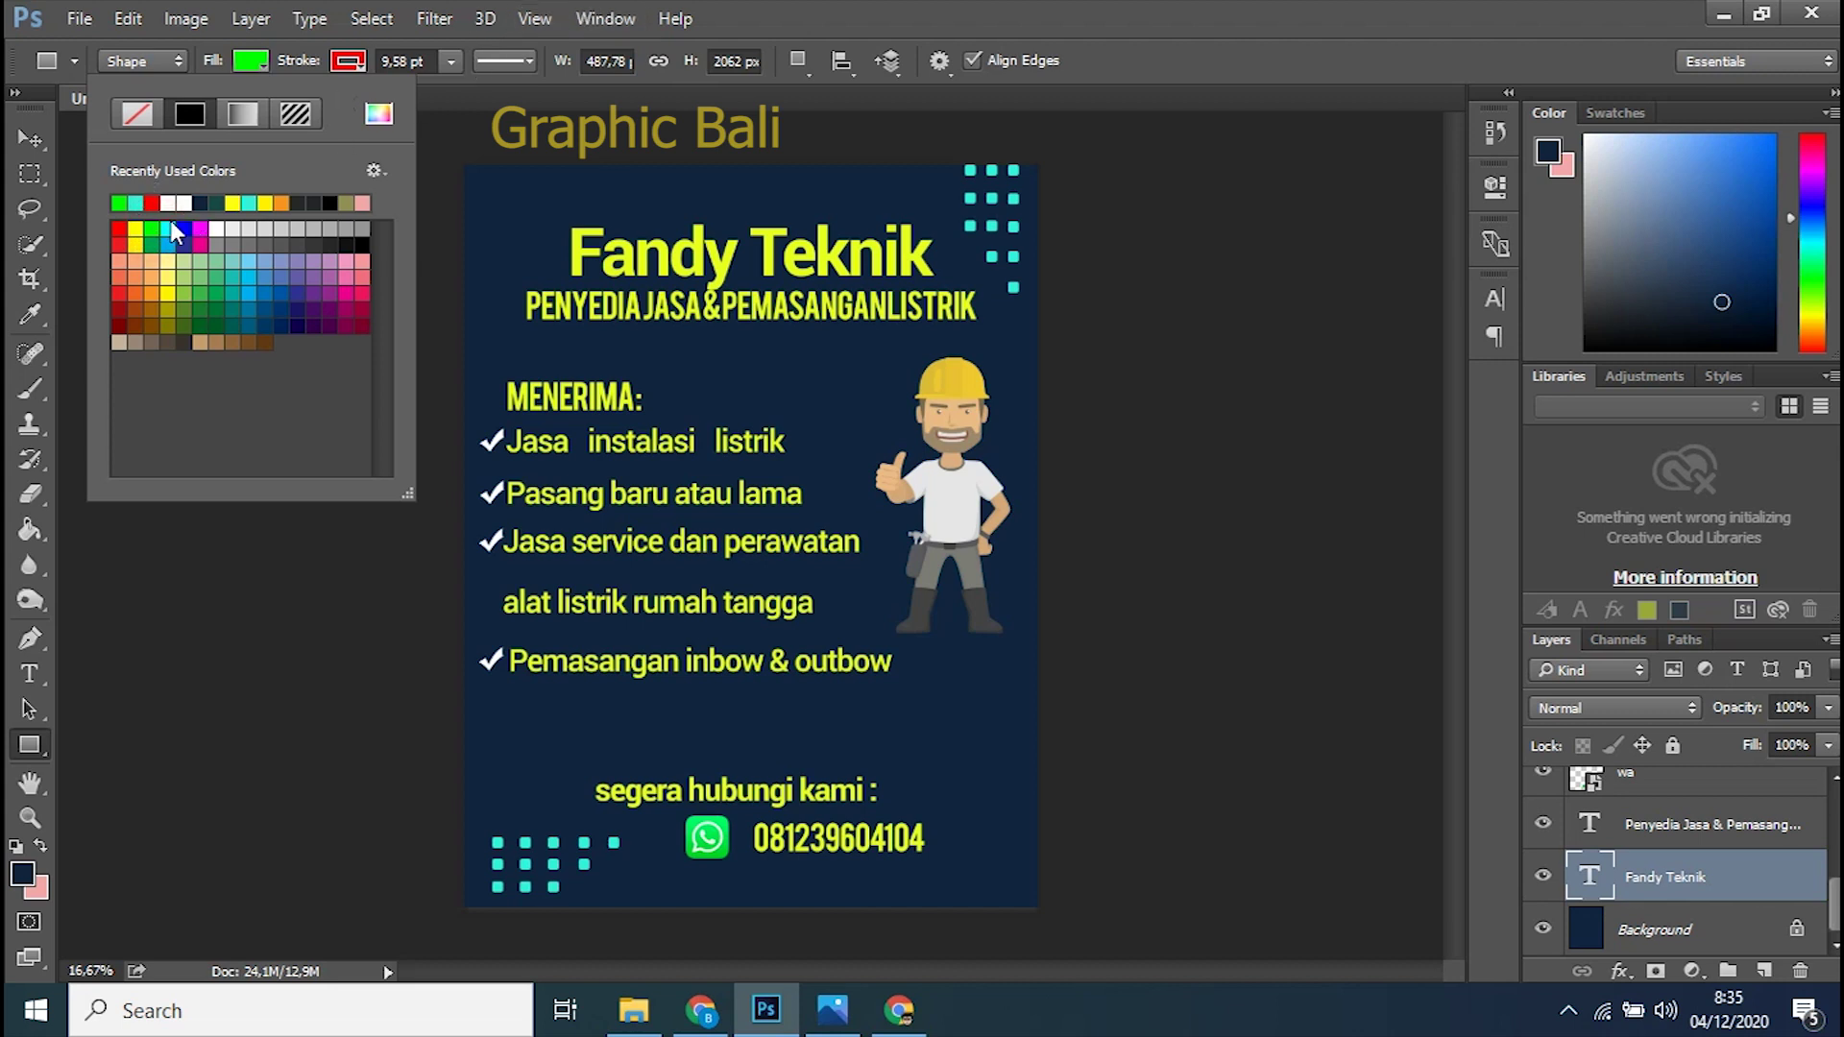
{"action": "left_click", "coordinate": [219, 281]}
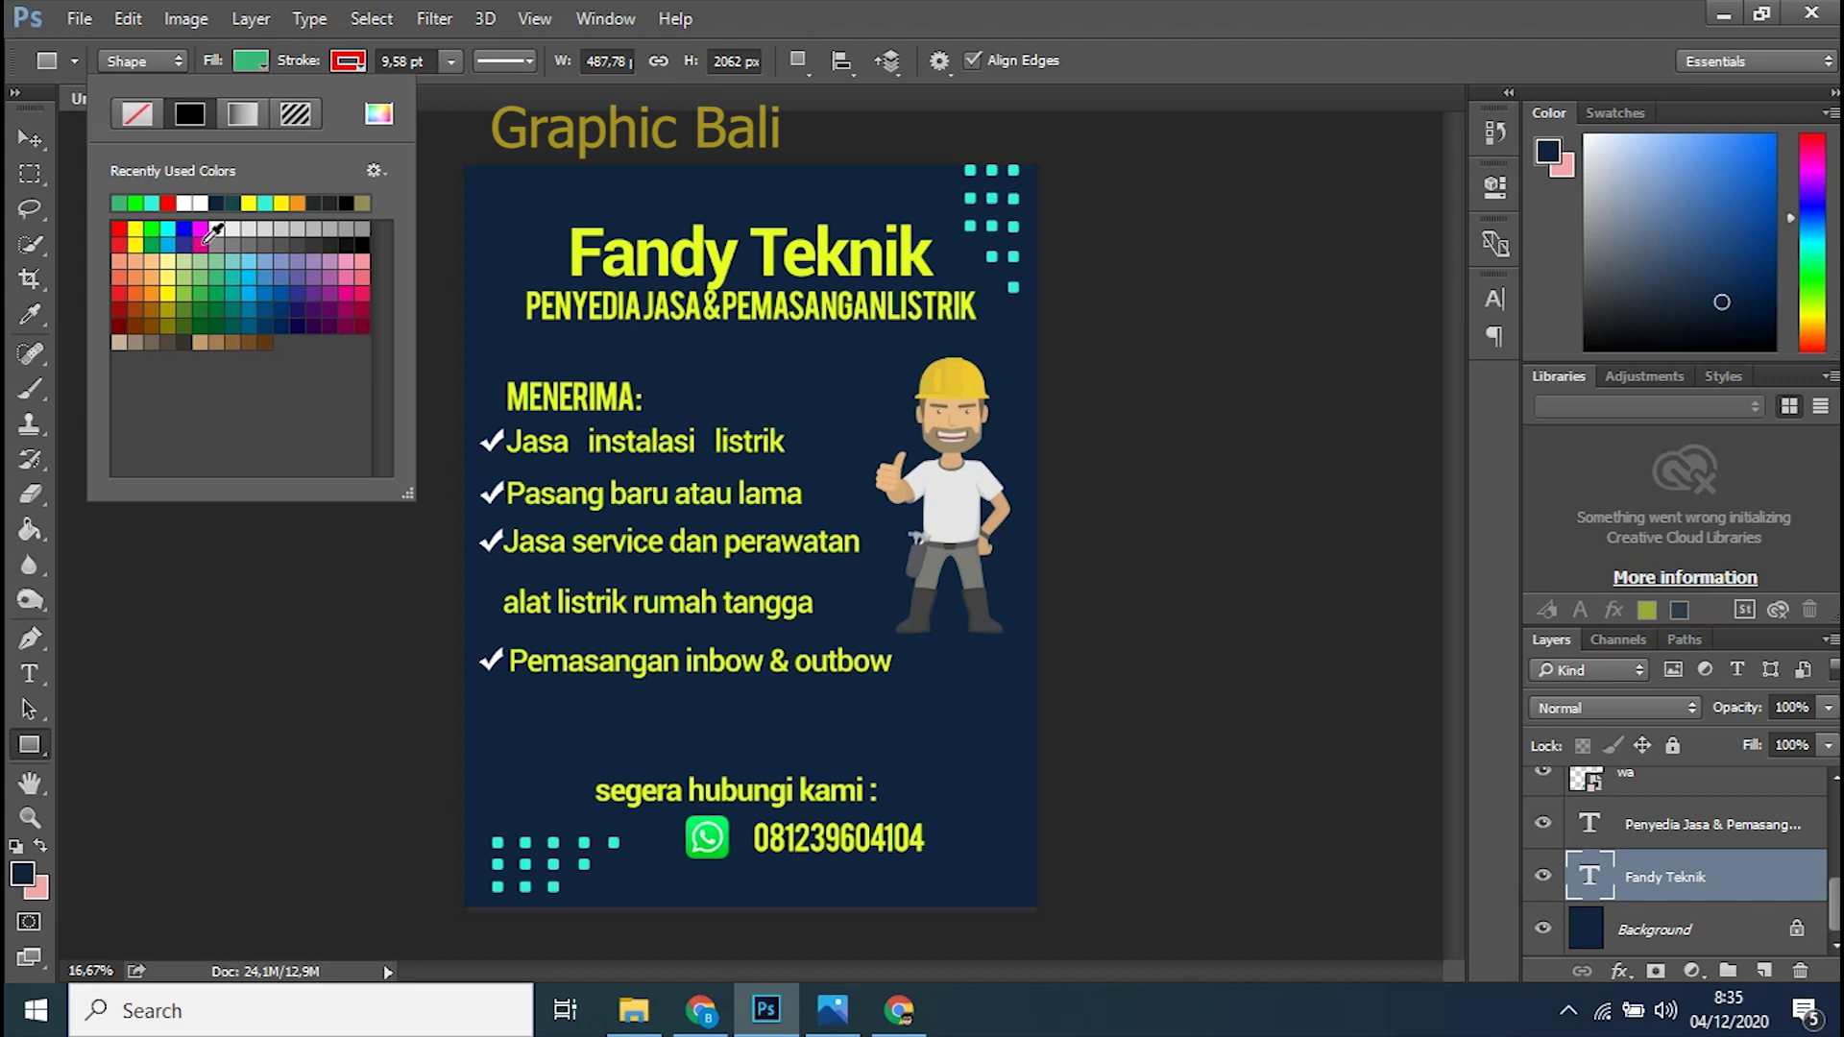
{"action": "left_click", "coordinate": [202, 243]}
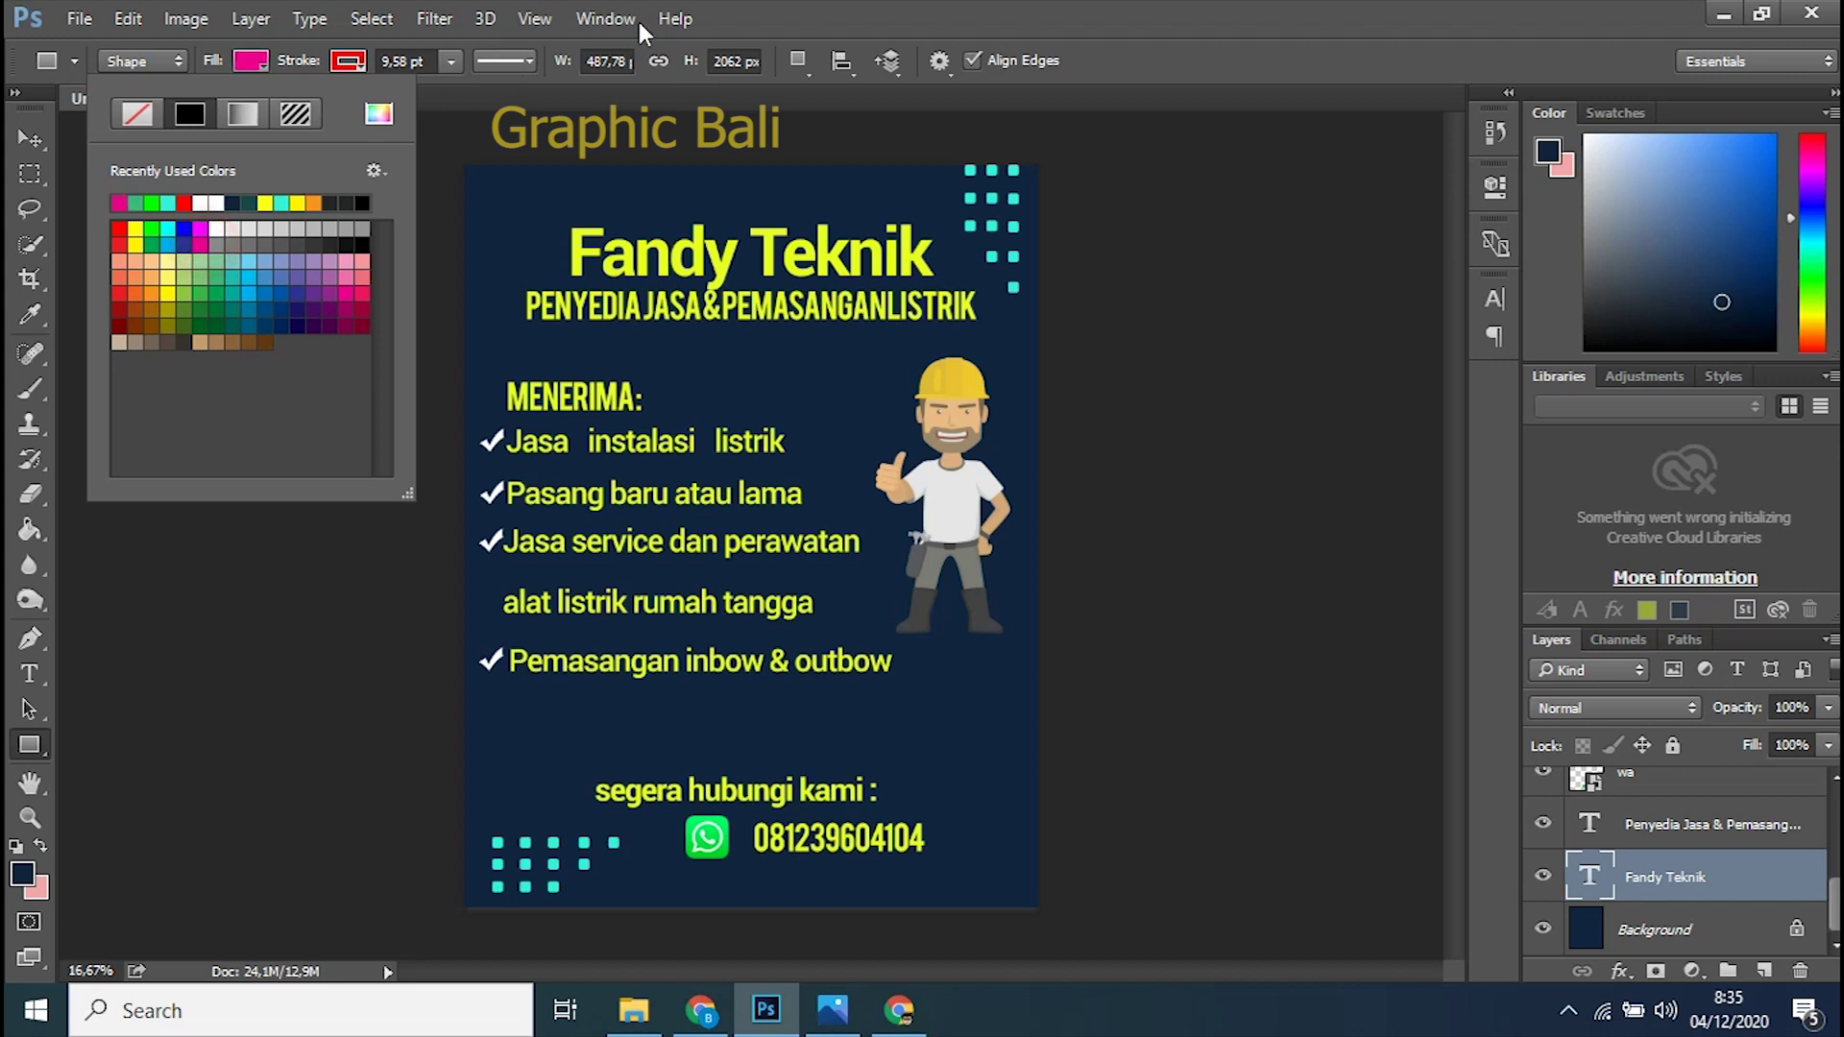
{"action": "left_click", "coordinate": [361, 276]}
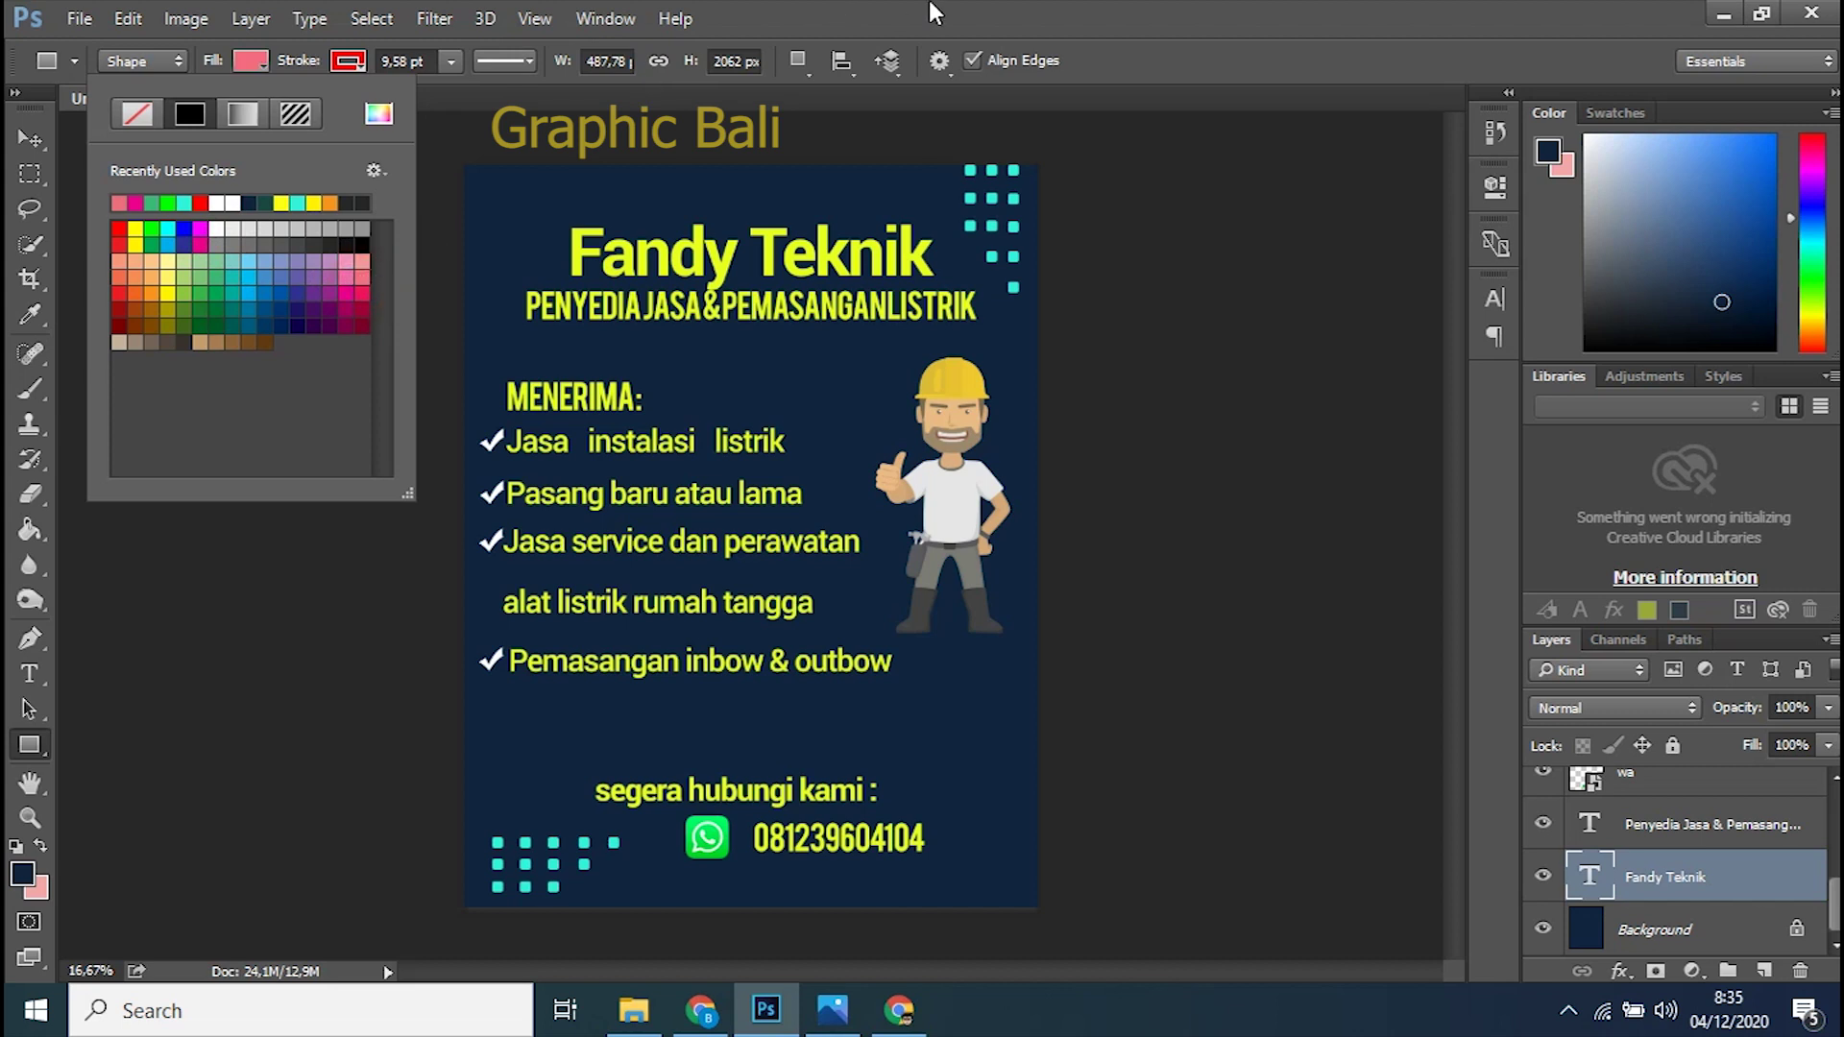
{"action": "left_click", "coordinate": [957, 12]}
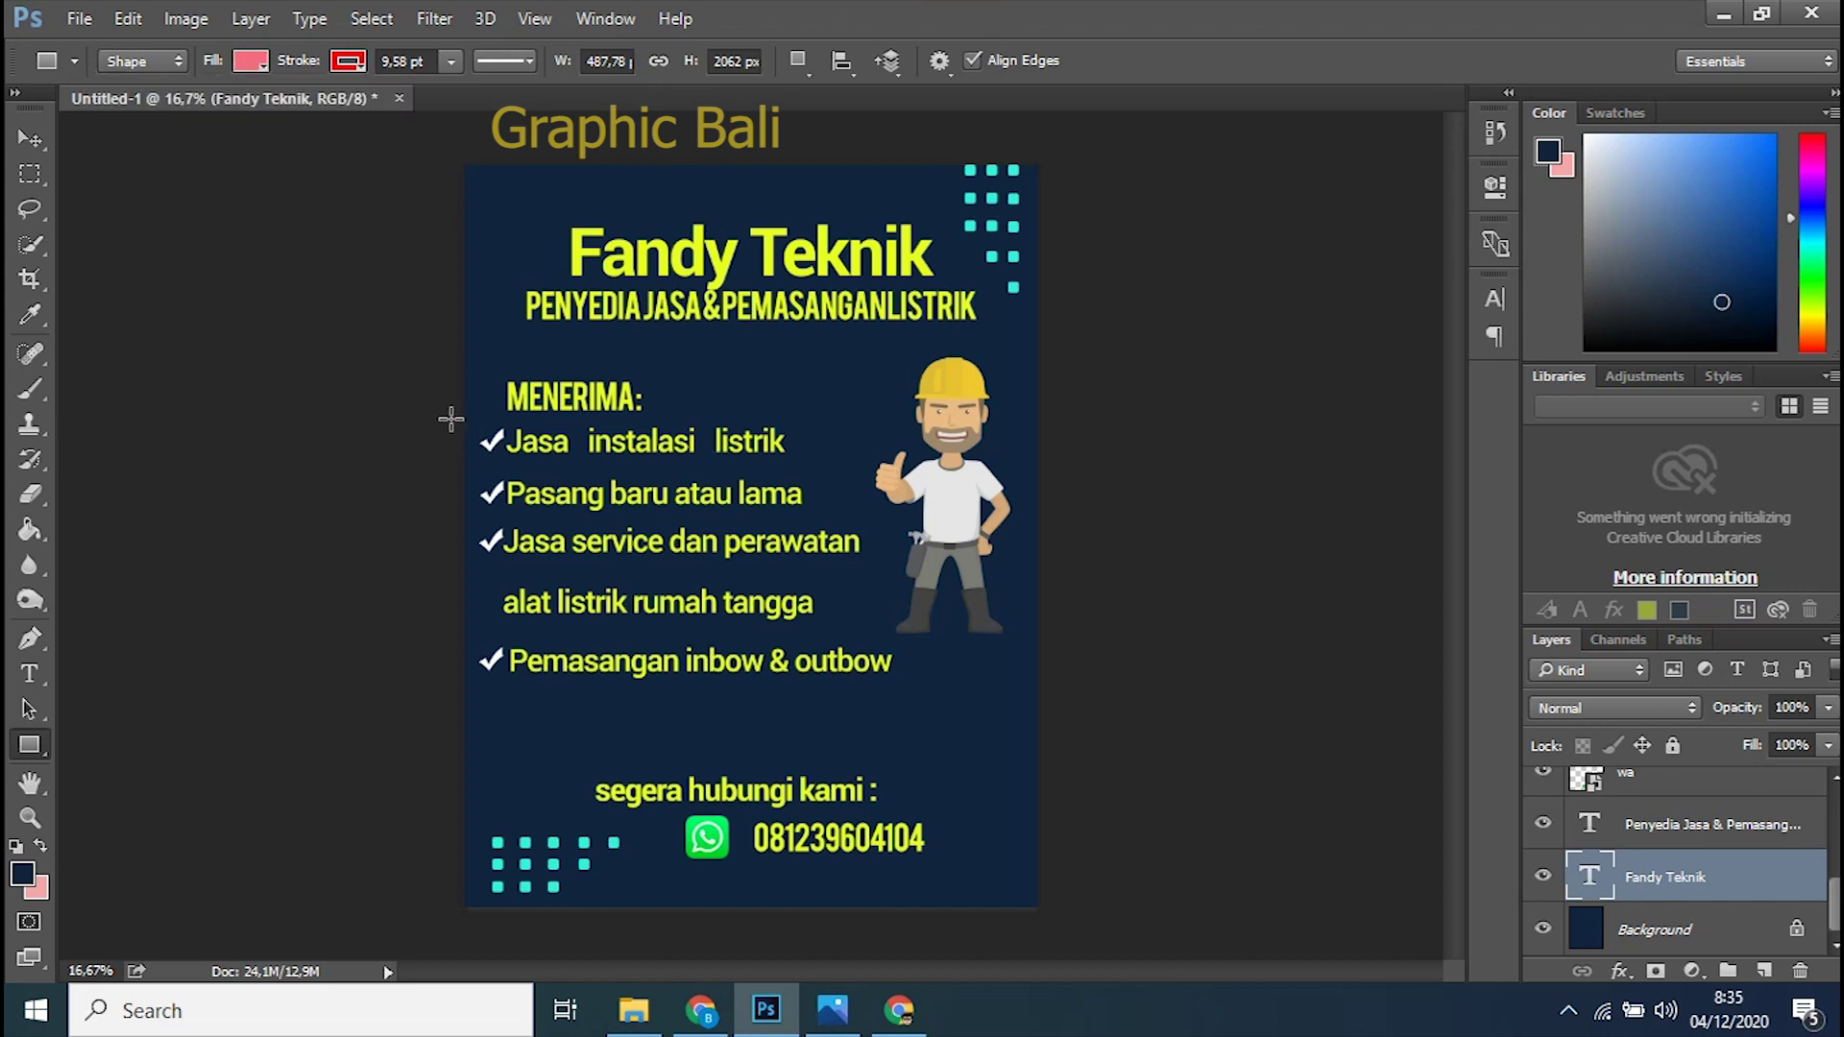
Step: Draw a rectangle over the poster's lower-left area with no outline
{"action": "mouse_move", "coordinate": [460, 458]}
{"action": "left_mouse_down"}
{"action": "mouse_move", "coordinate": [799, 947]}
{"action": "mouse_move", "coordinate": [728, 931]}
{"action": "left_mouse_up"}
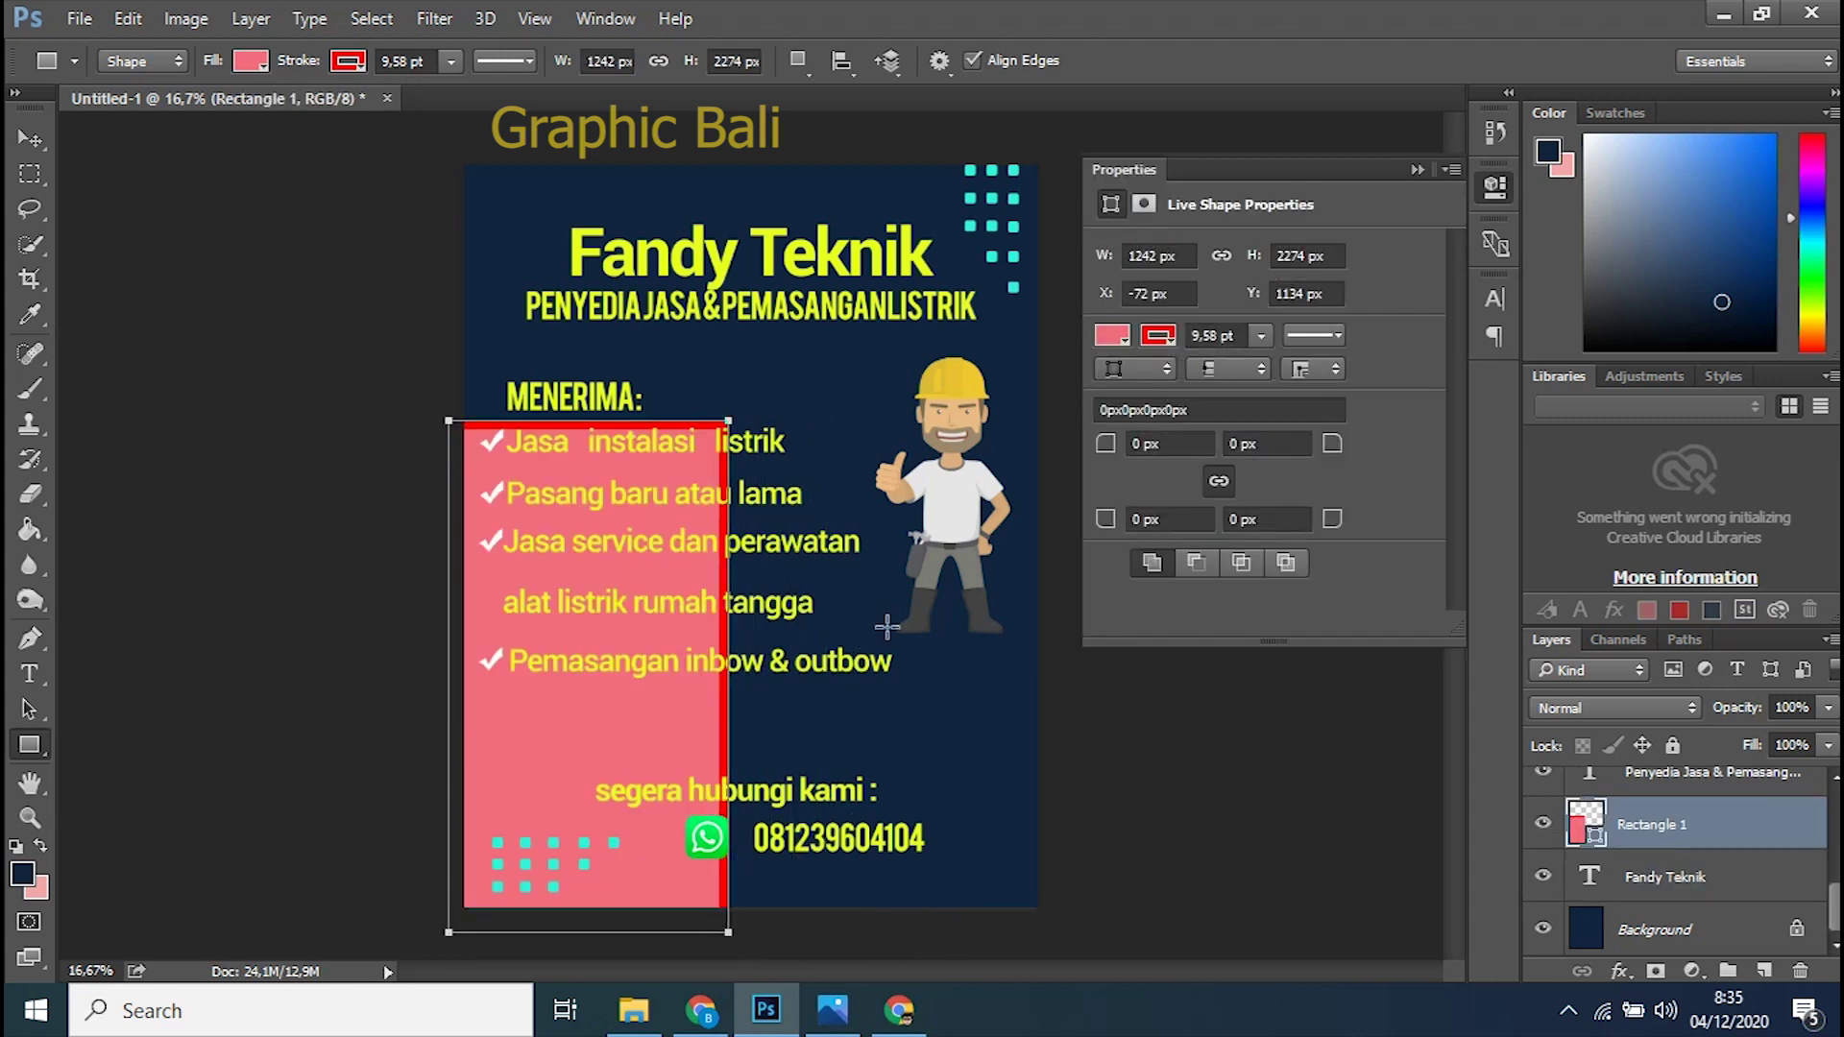
{"action": "left_click", "coordinate": [1162, 338]}
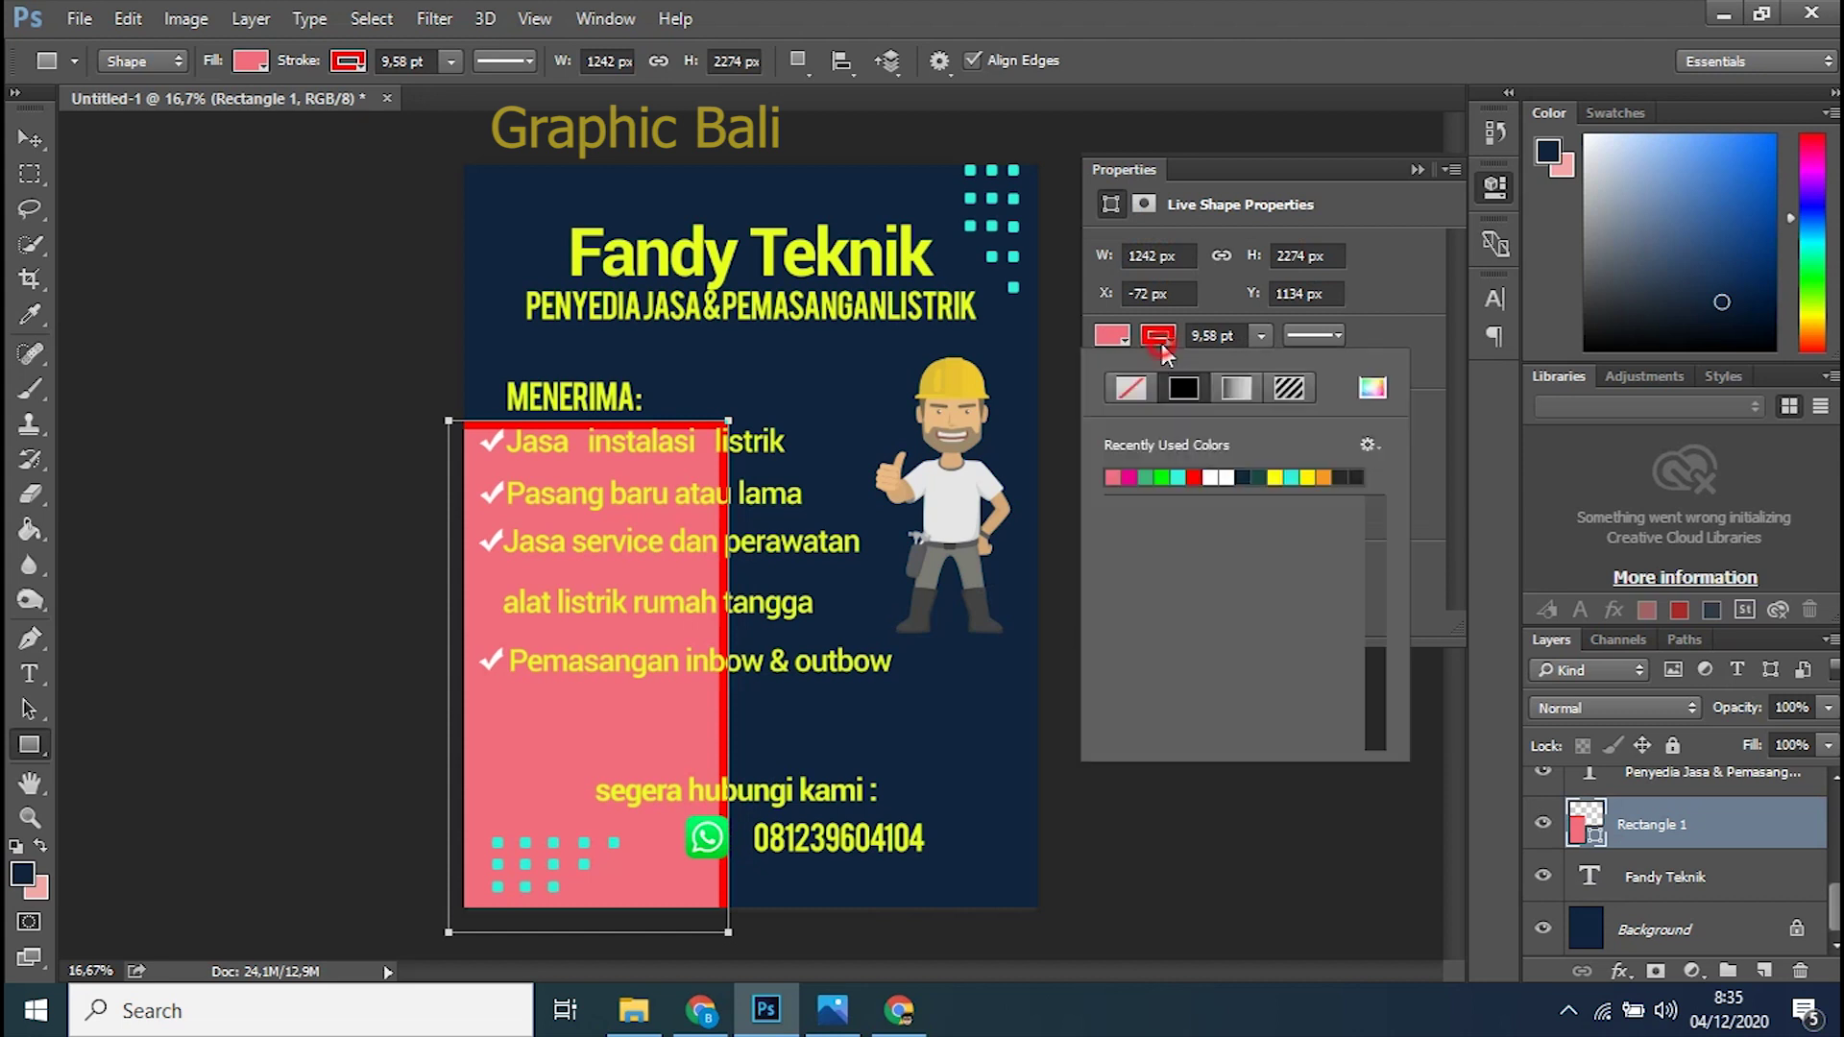
{"action": "left_click", "coordinate": [1132, 388]}
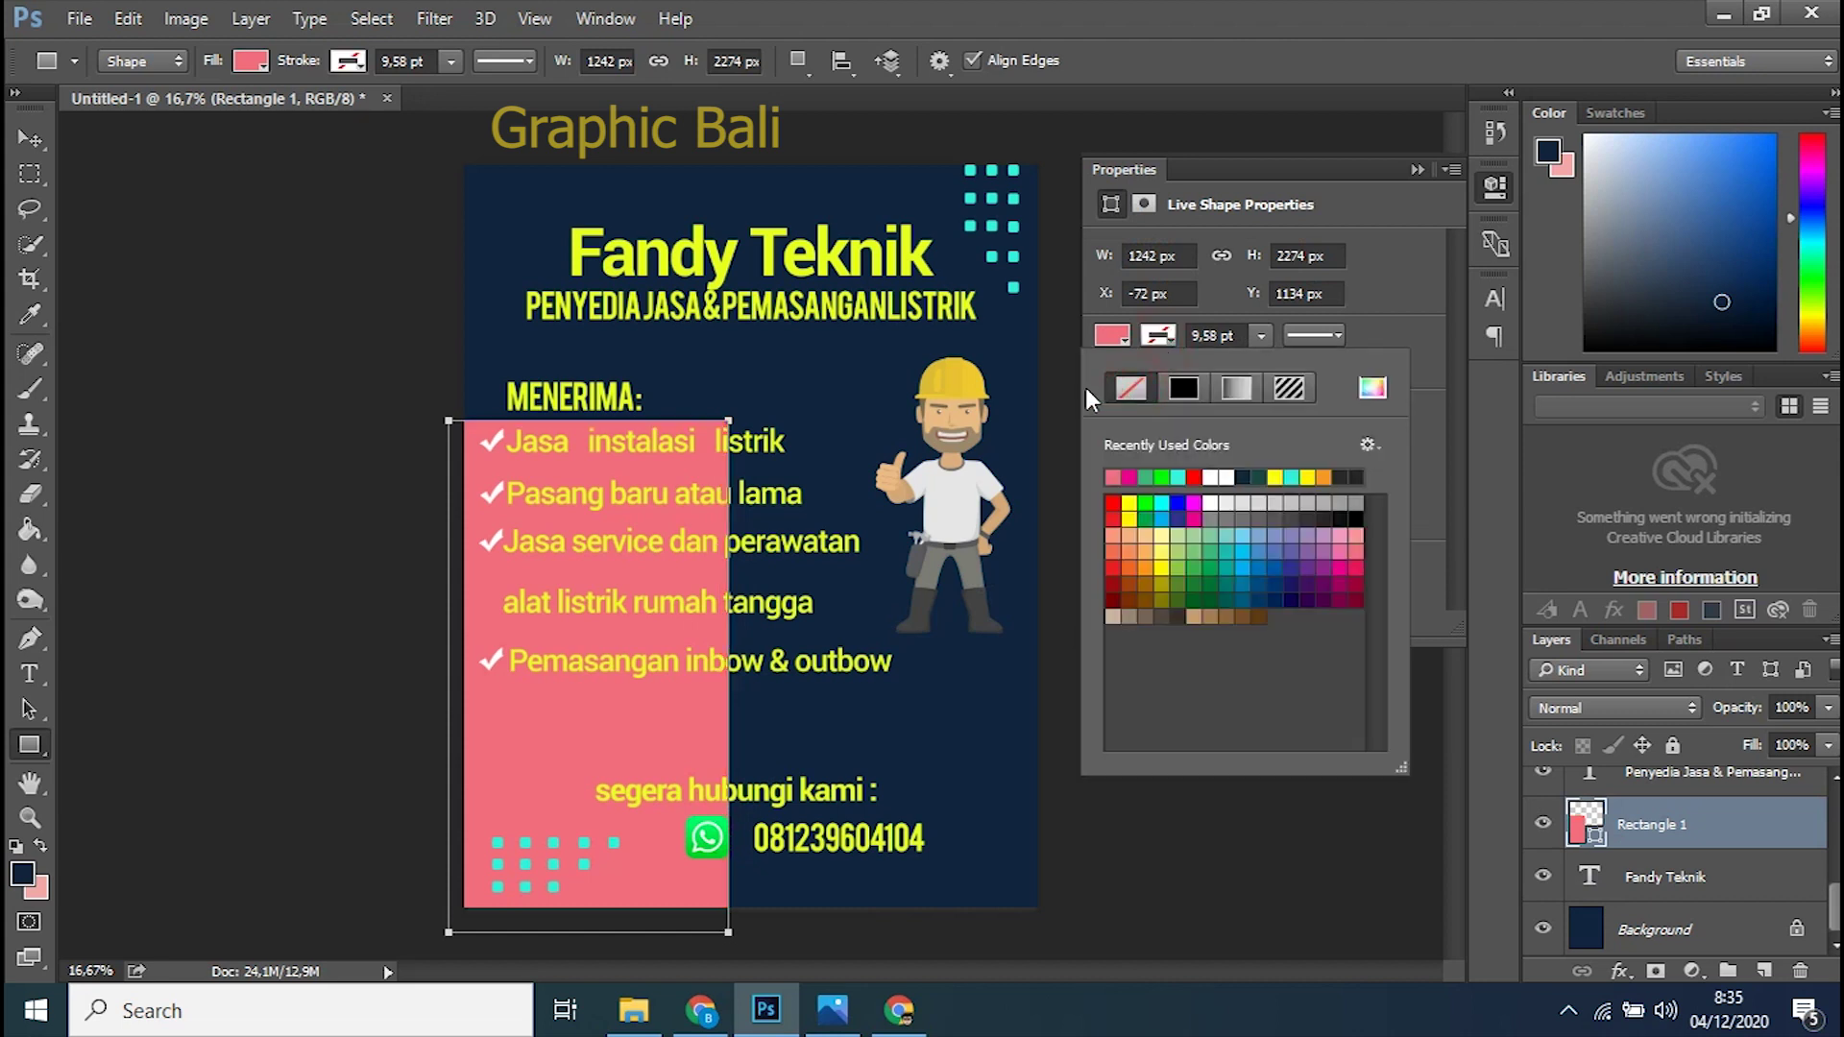
{"action": "left_click", "coordinate": [35, 139]}
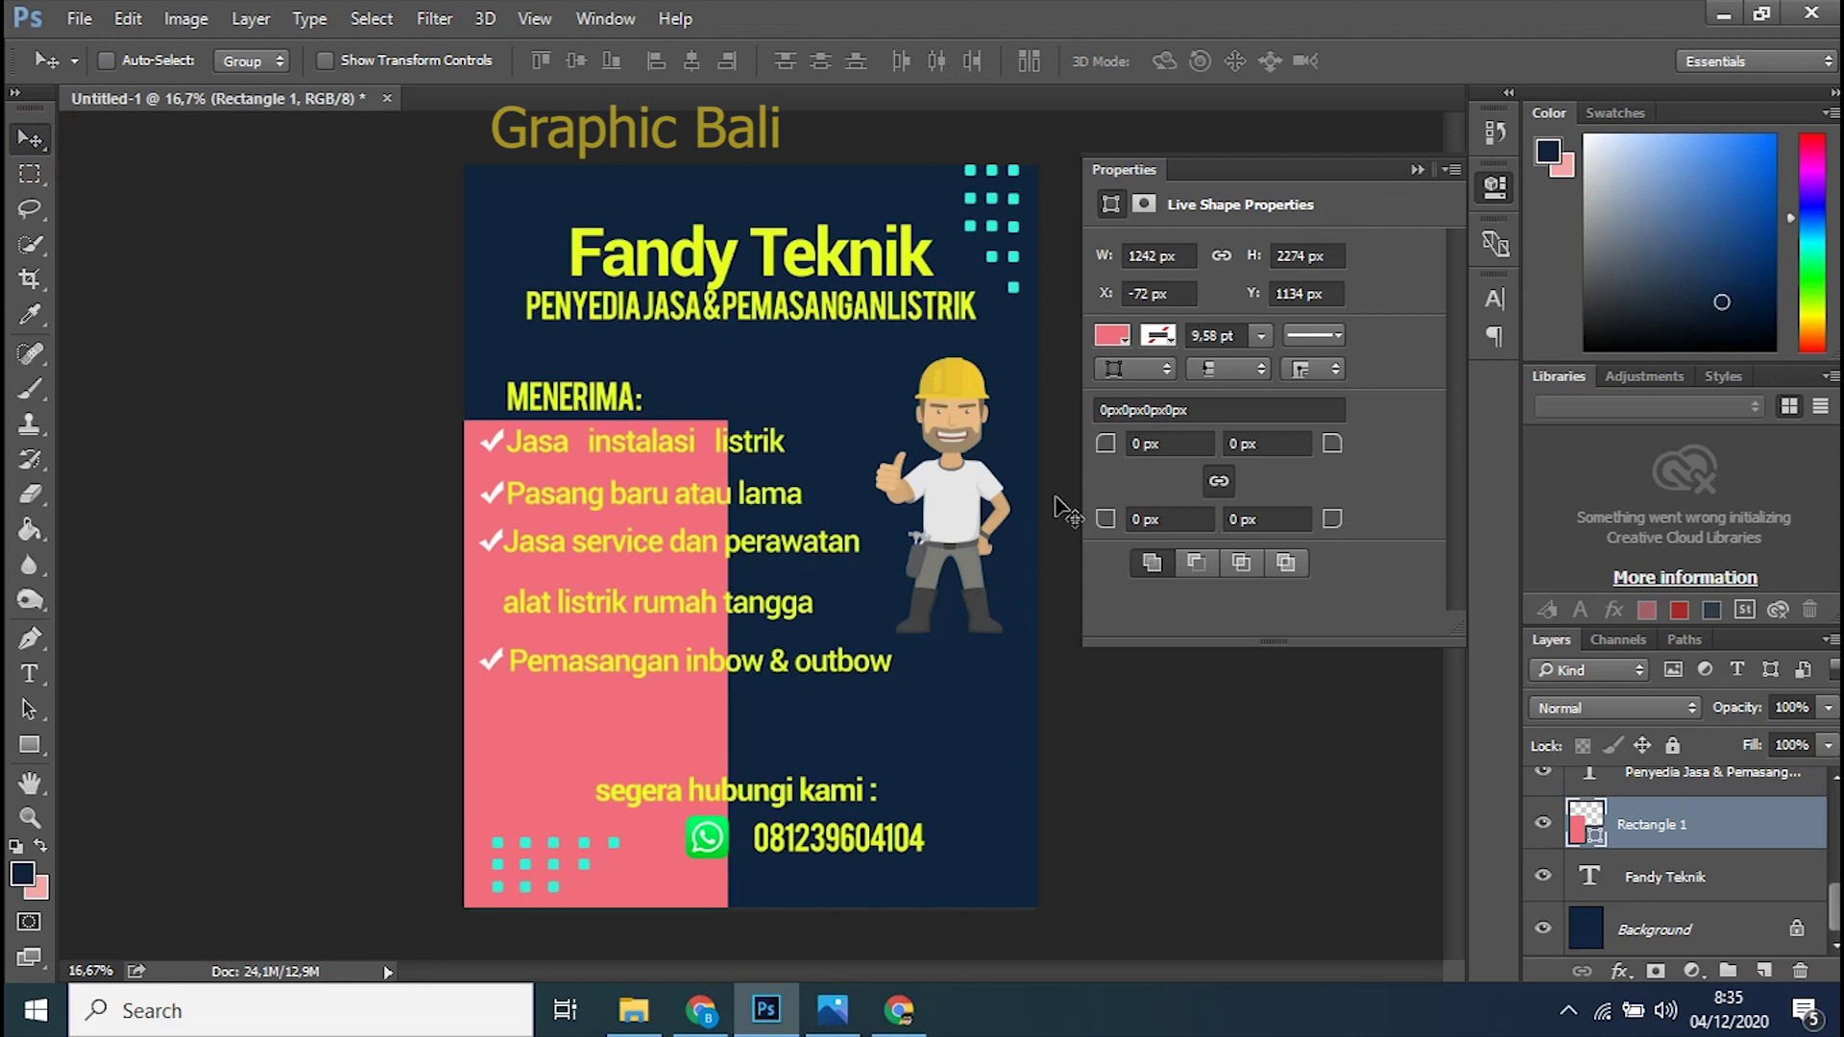
Step: Rotate the pink rectangle to exactly 90° using Free Transform
{"action": "left_click", "coordinate": [1420, 168]}
{"action": "left_click", "coordinate": [128, 18]}
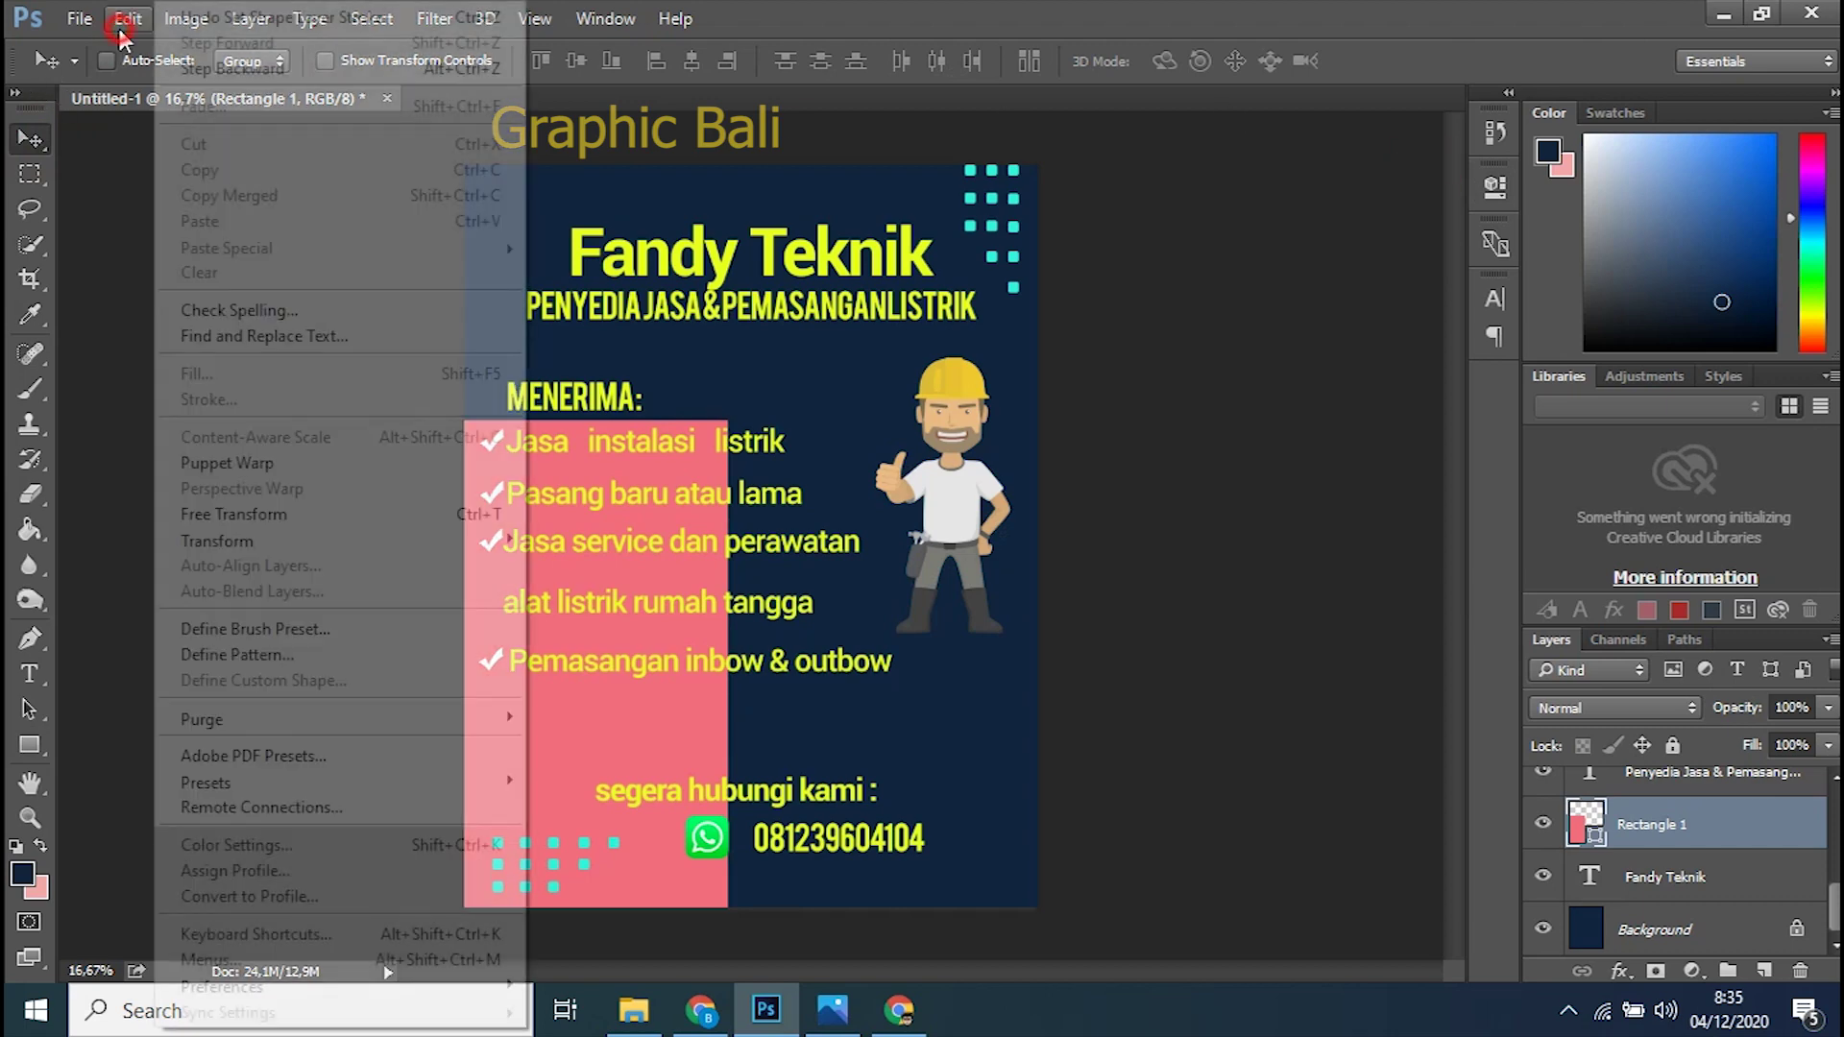
{"action": "left_click", "coordinate": [293, 514]}
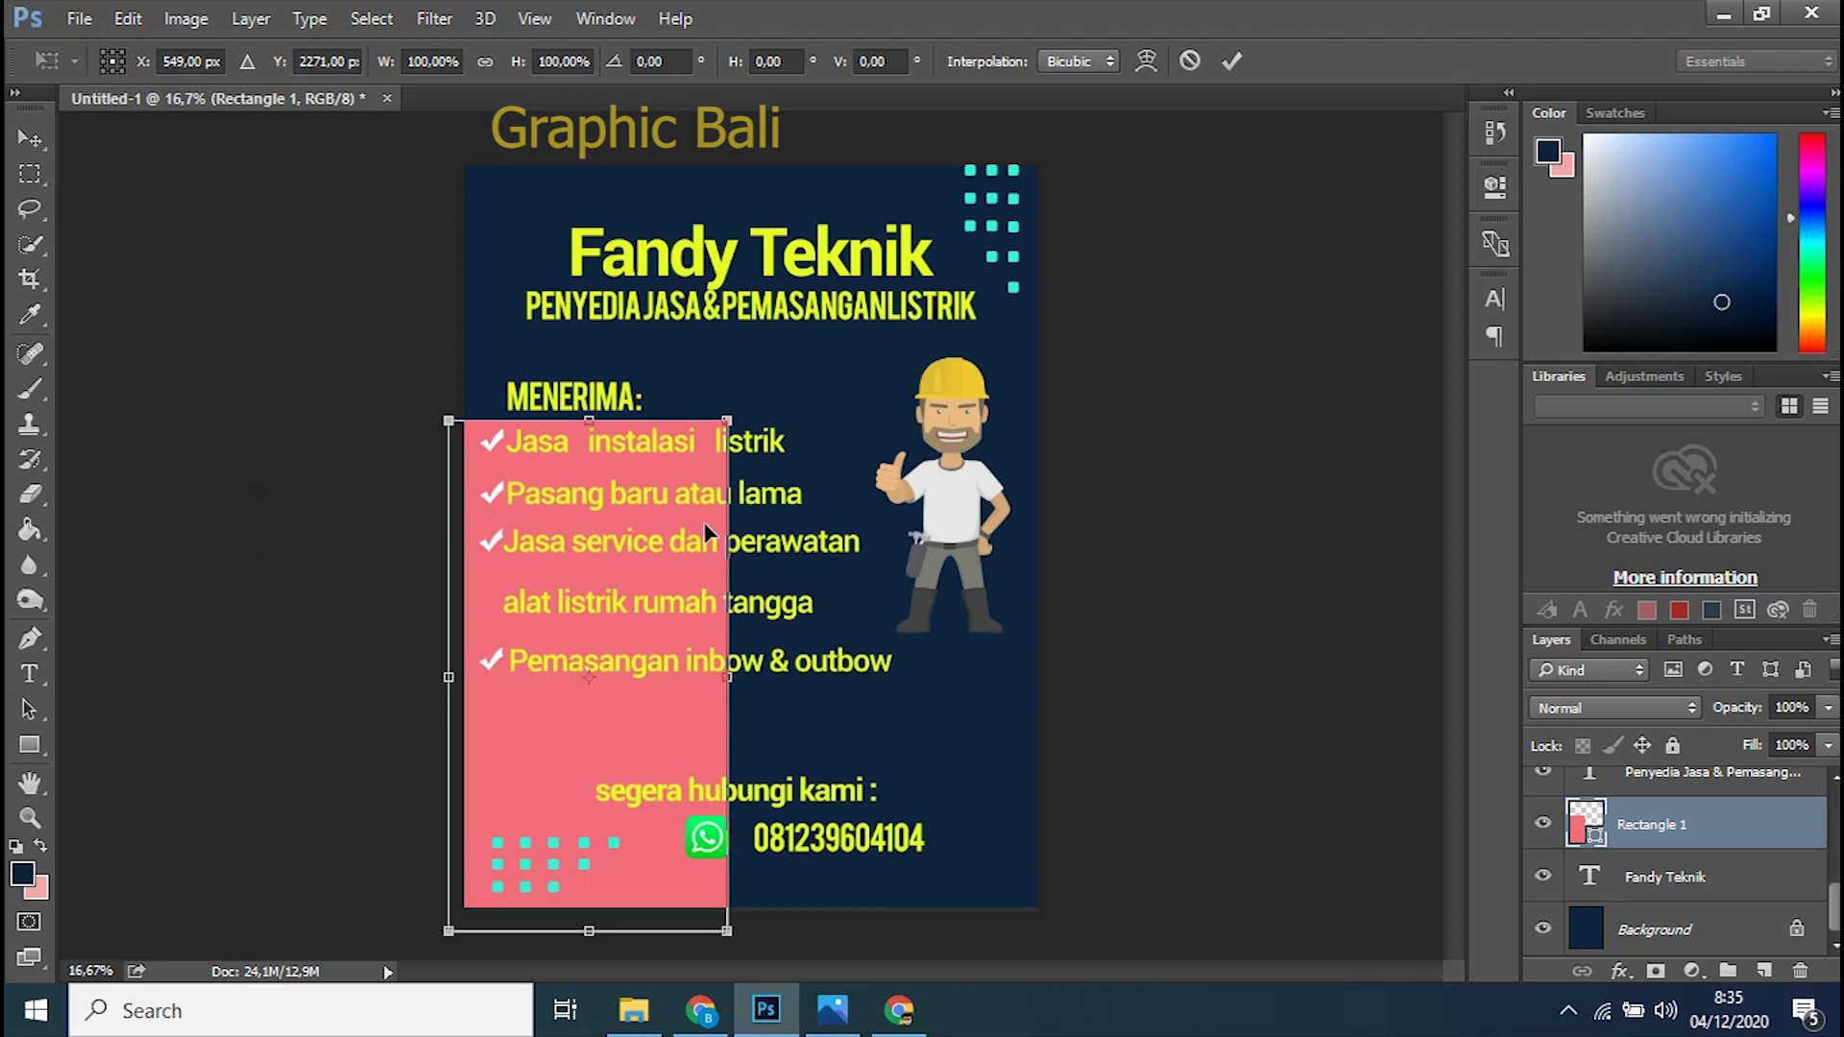
{"action": "mouse_move", "coordinate": [768, 399]}
{"action": "left_mouse_down"}
{"action": "mouse_move", "coordinate": [775, 615]}
{"action": "mouse_move", "coordinate": [642, 725]}
{"action": "mouse_move", "coordinate": [648, 701]}
{"action": "mouse_move", "coordinate": [735, 707]}
{"action": "mouse_move", "coordinate": [825, 654]}
{"action": "mouse_move", "coordinate": [860, 672]}
{"action": "mouse_move", "coordinate": [1099, 605]}
{"action": "mouse_move", "coordinate": [1103, 493]}
{"action": "mouse_move", "coordinate": [1302, 358]}
{"action": "mouse_move", "coordinate": [1287, 336]}
{"action": "mouse_move", "coordinate": [1306, 312]}
{"action": "mouse_move", "coordinate": [1226, 358]}
{"action": "mouse_move", "coordinate": [1208, 404]}
{"action": "left_mouse_up"}
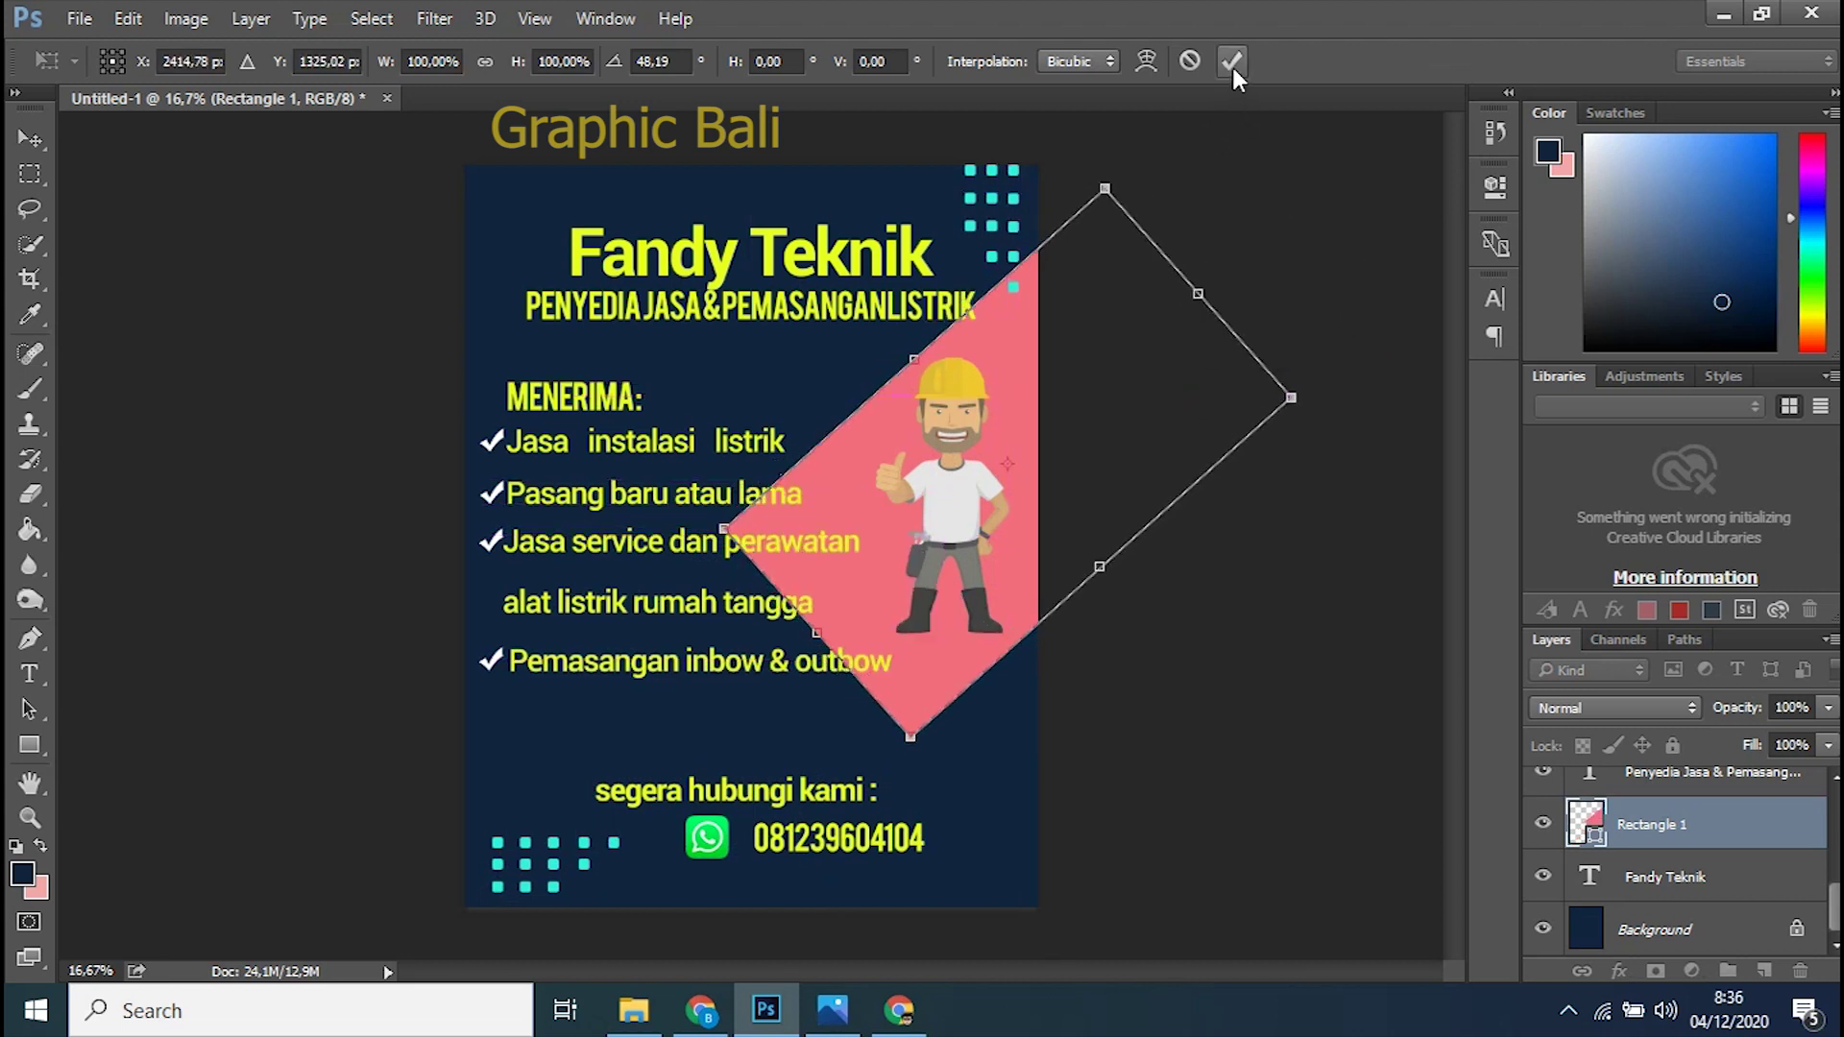
{"action": "mouse_move", "coordinate": [1004, 409]}
{"action": "left_mouse_down"}
{"action": "mouse_move", "coordinate": [965, 503]}
{"action": "mouse_move", "coordinate": [822, 530]}
{"action": "left_mouse_up"}
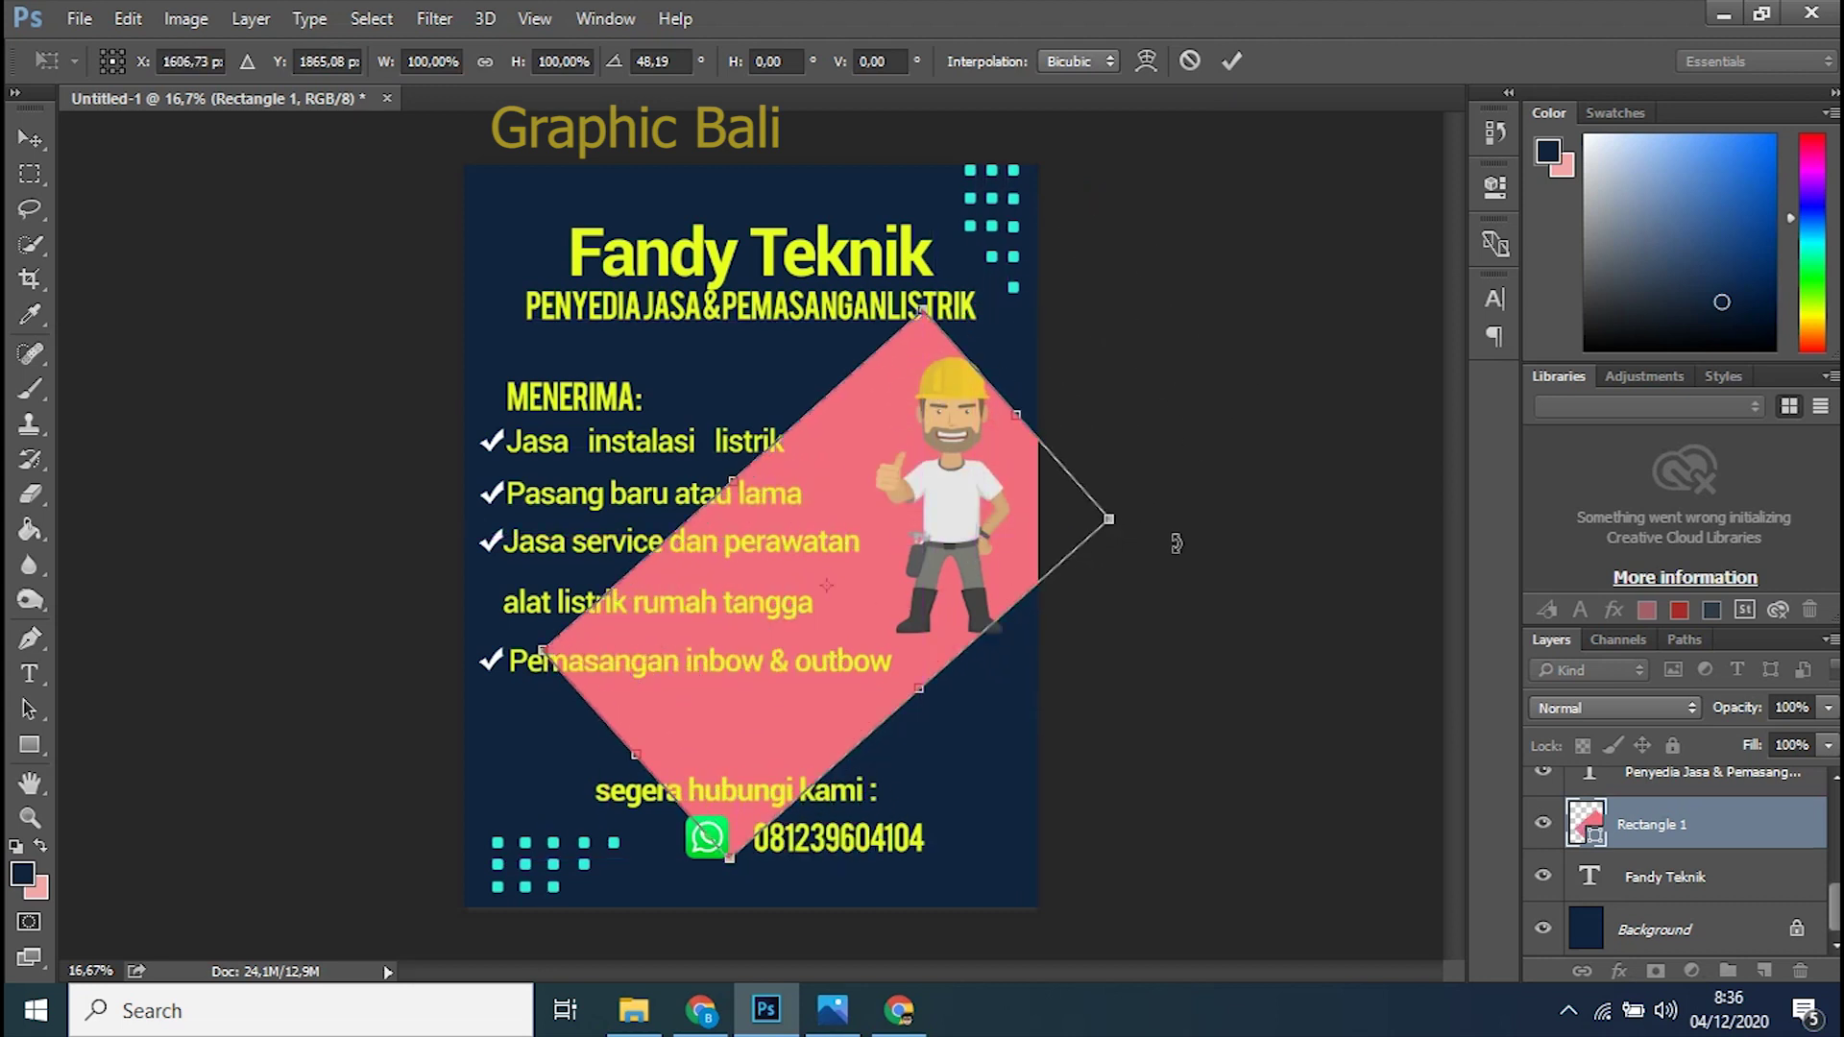
{"action": "left_click_drag", "start_coordinate": [1158, 547], "coordinate": [1098, 708]}
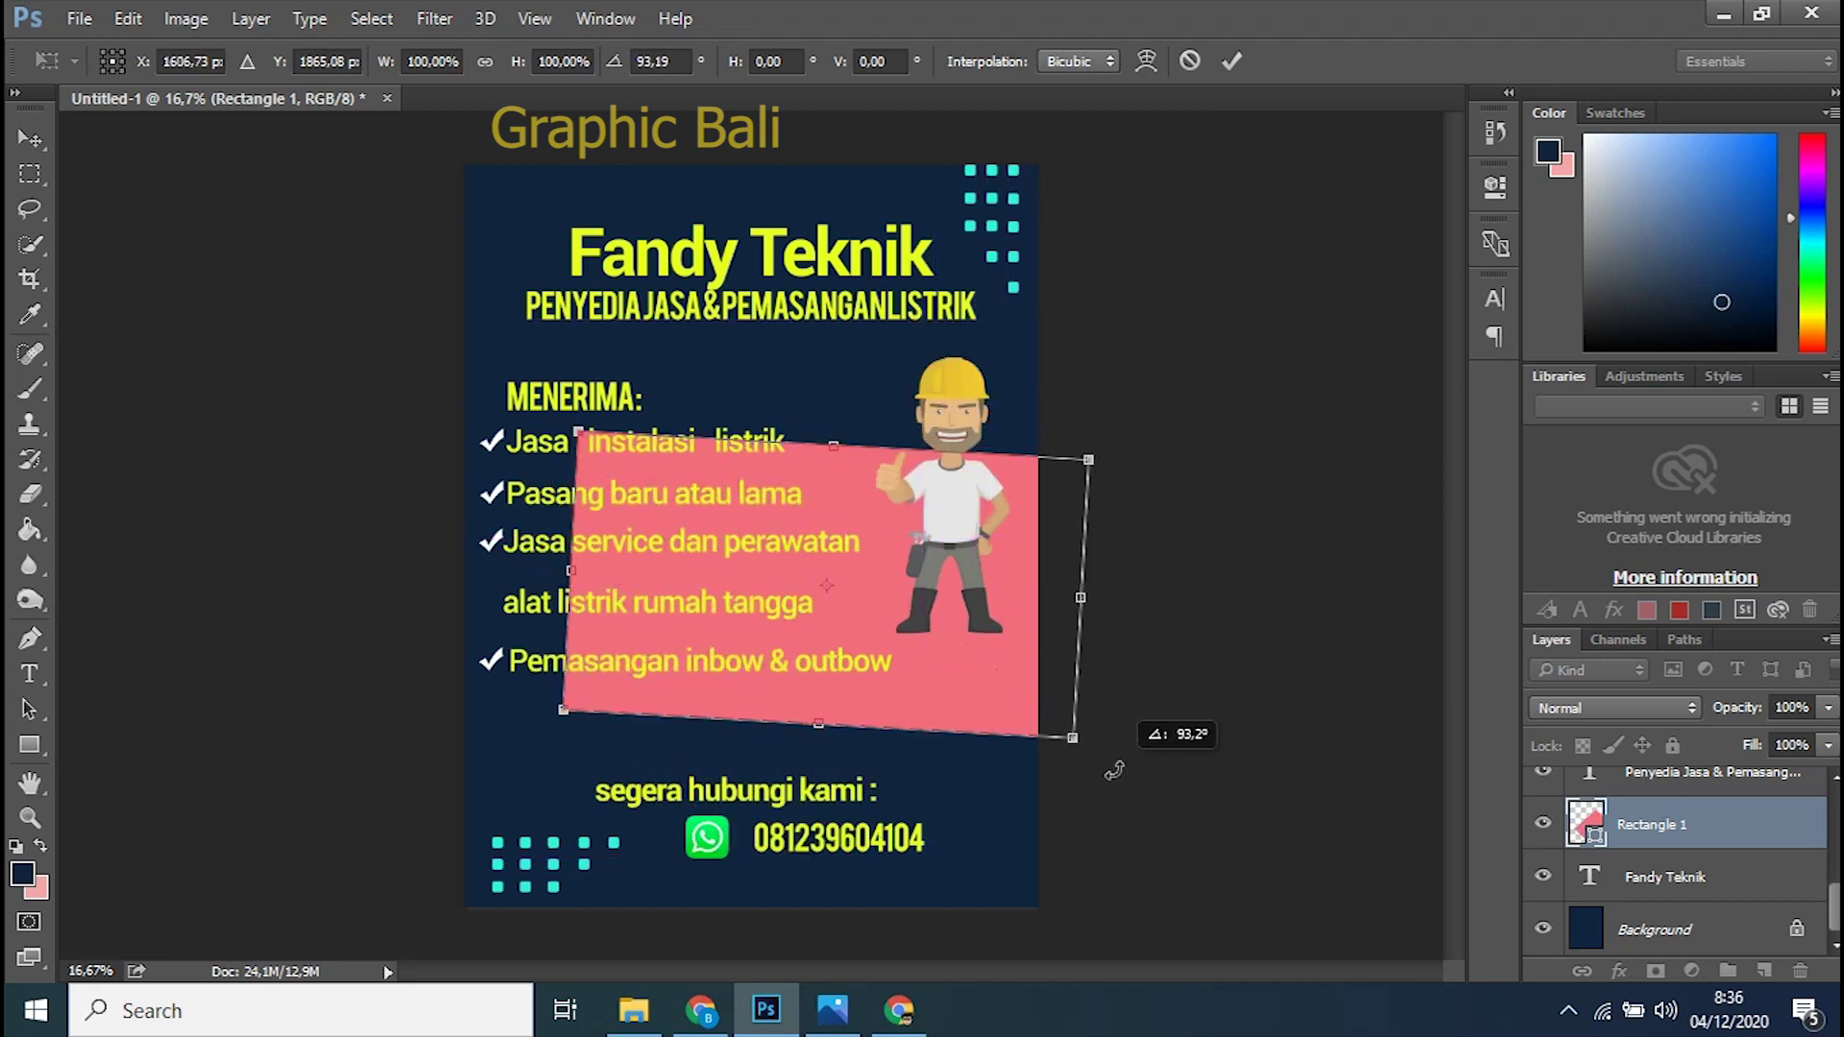
{"action": "double_click", "coordinate": [683, 60]}
{"action": "type", "text": "90"}
{"action": "key", "text": "Return"}
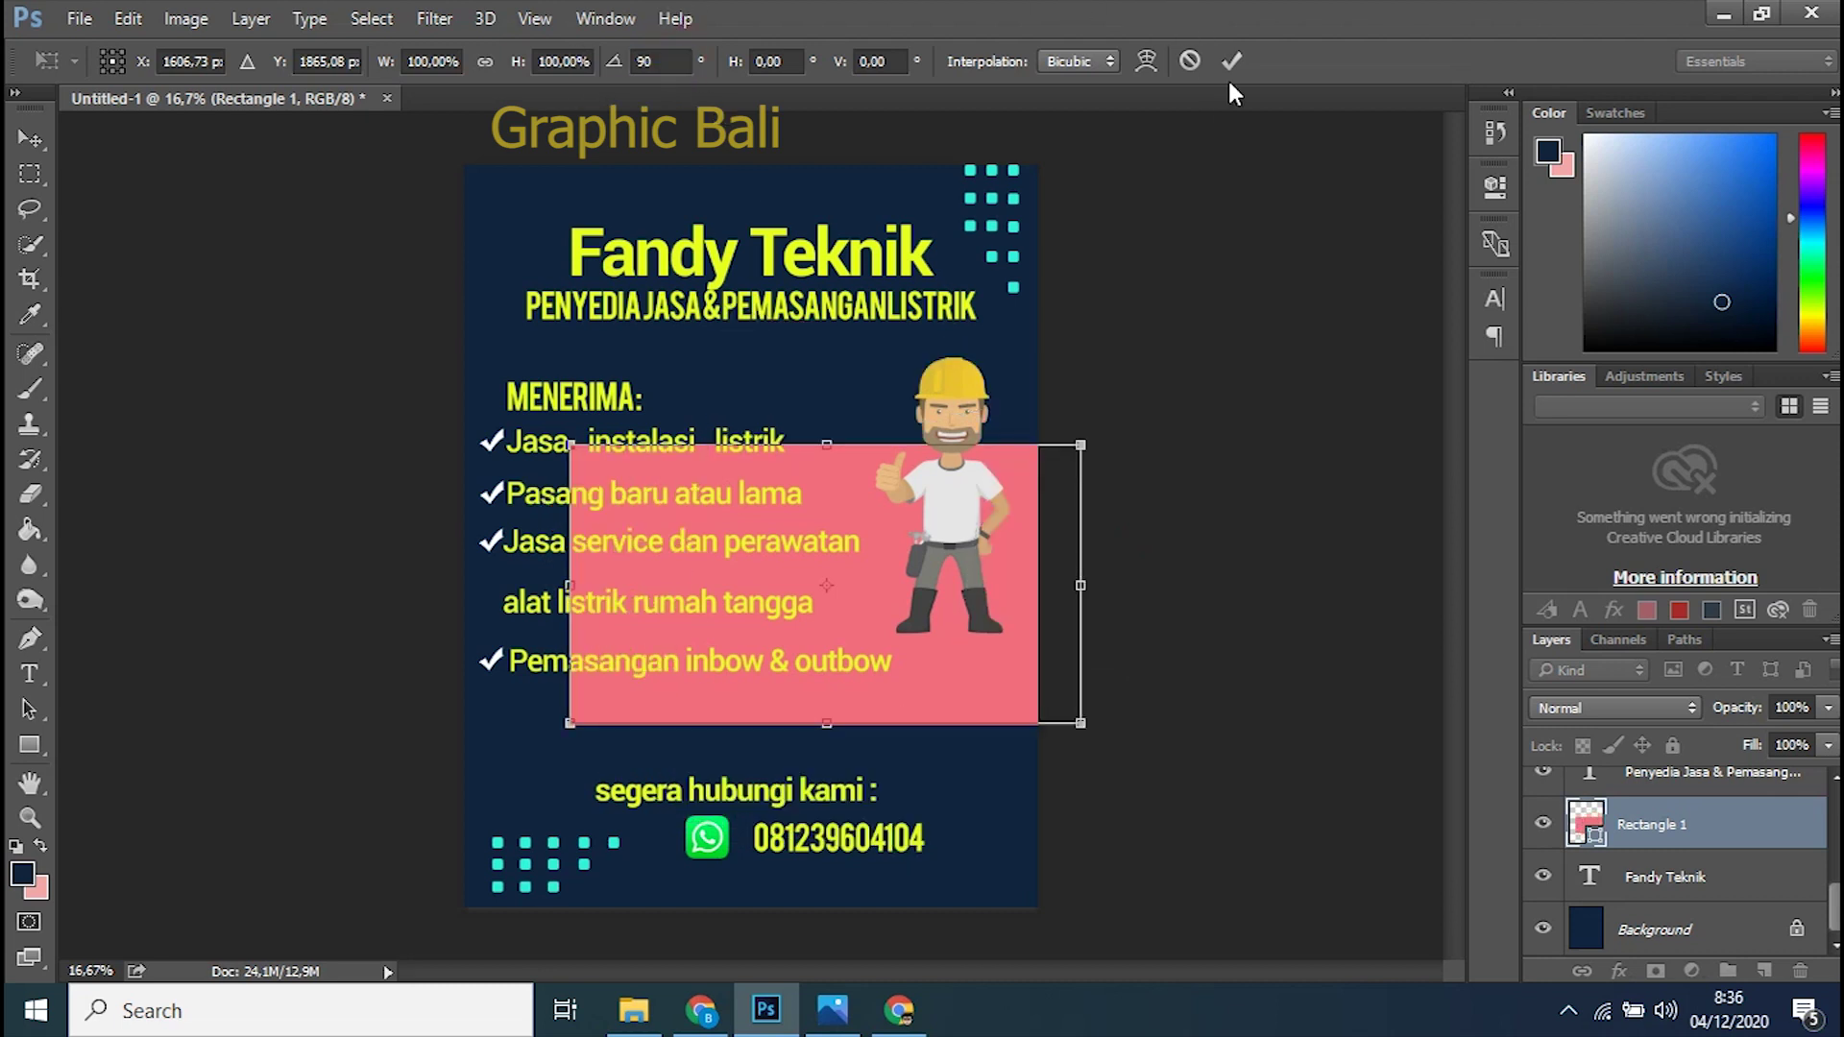
Step: Move and scale the rectangle into a full-width band across the bottom, then commit
{"action": "left_click_drag", "start_coordinate": [903, 678], "coordinate": [861, 810]}
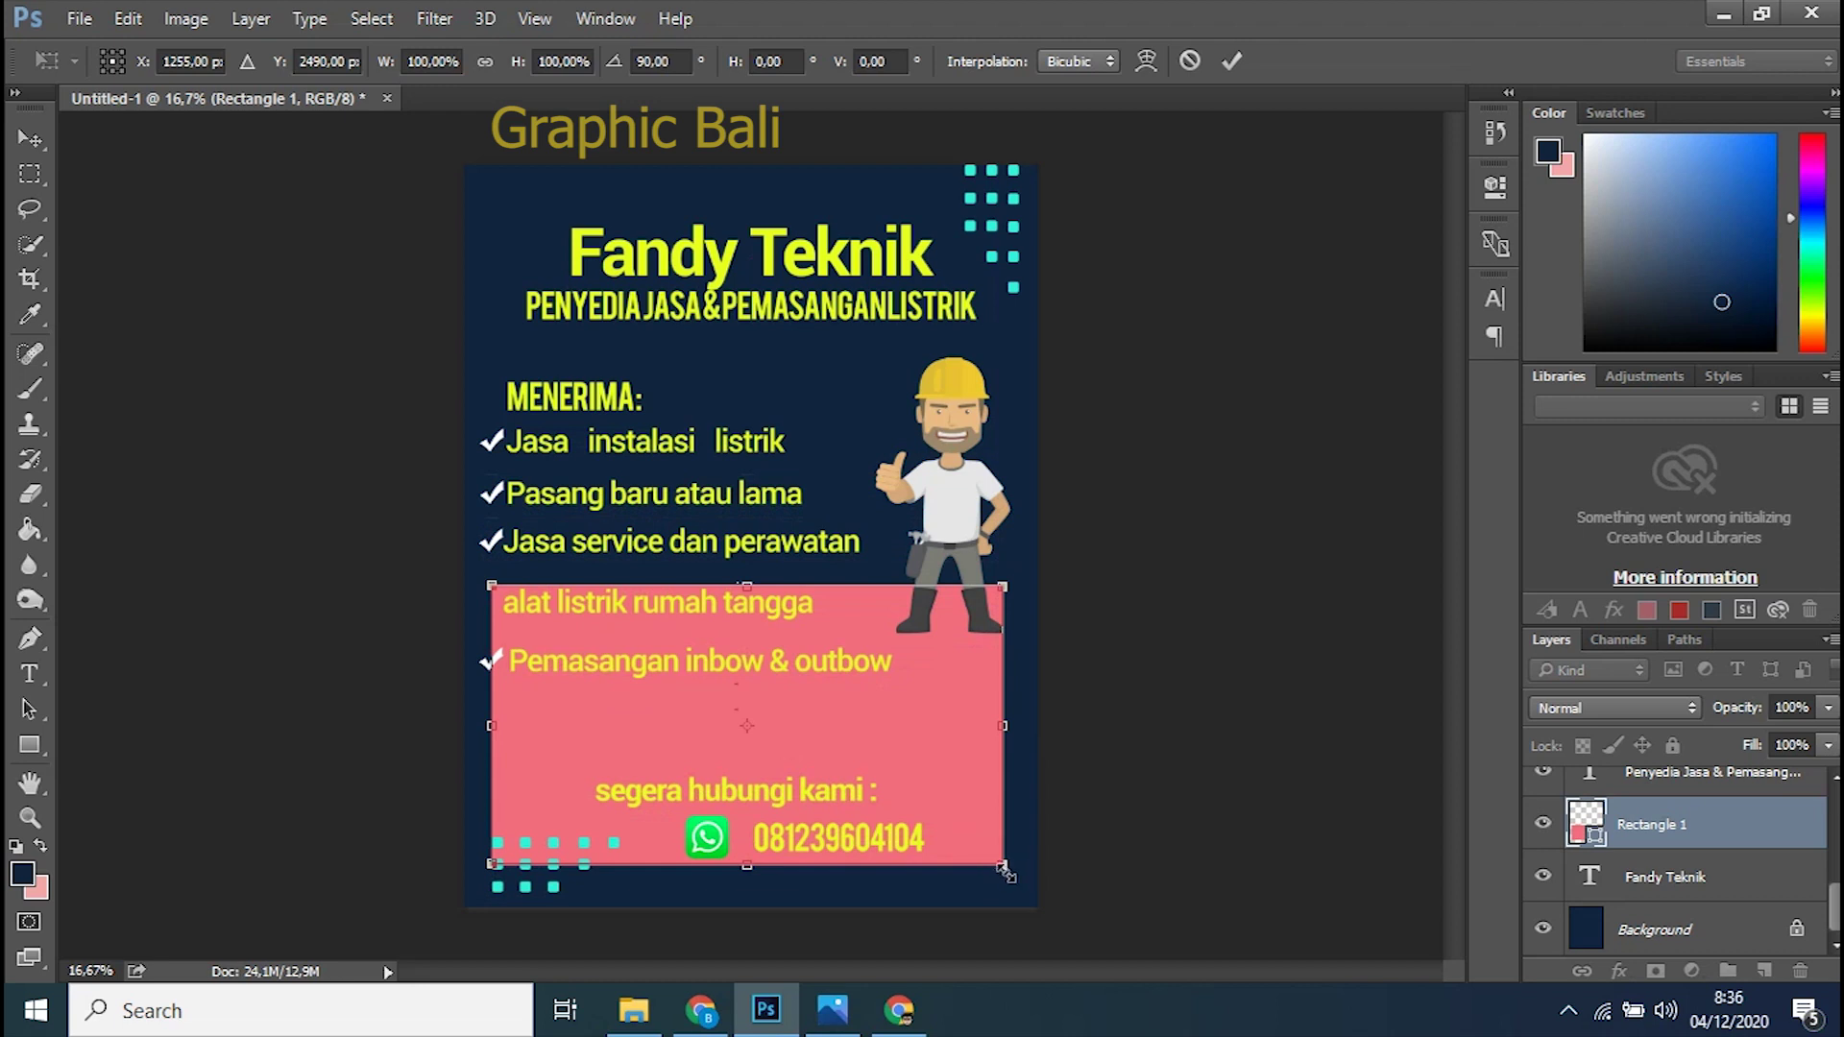
{"action": "mouse_move", "coordinate": [1003, 867]}
{"action": "left_mouse_down"}
{"action": "mouse_move", "coordinate": [1057, 896]}
{"action": "mouse_move", "coordinate": [990, 797]}
{"action": "left_mouse_up"}
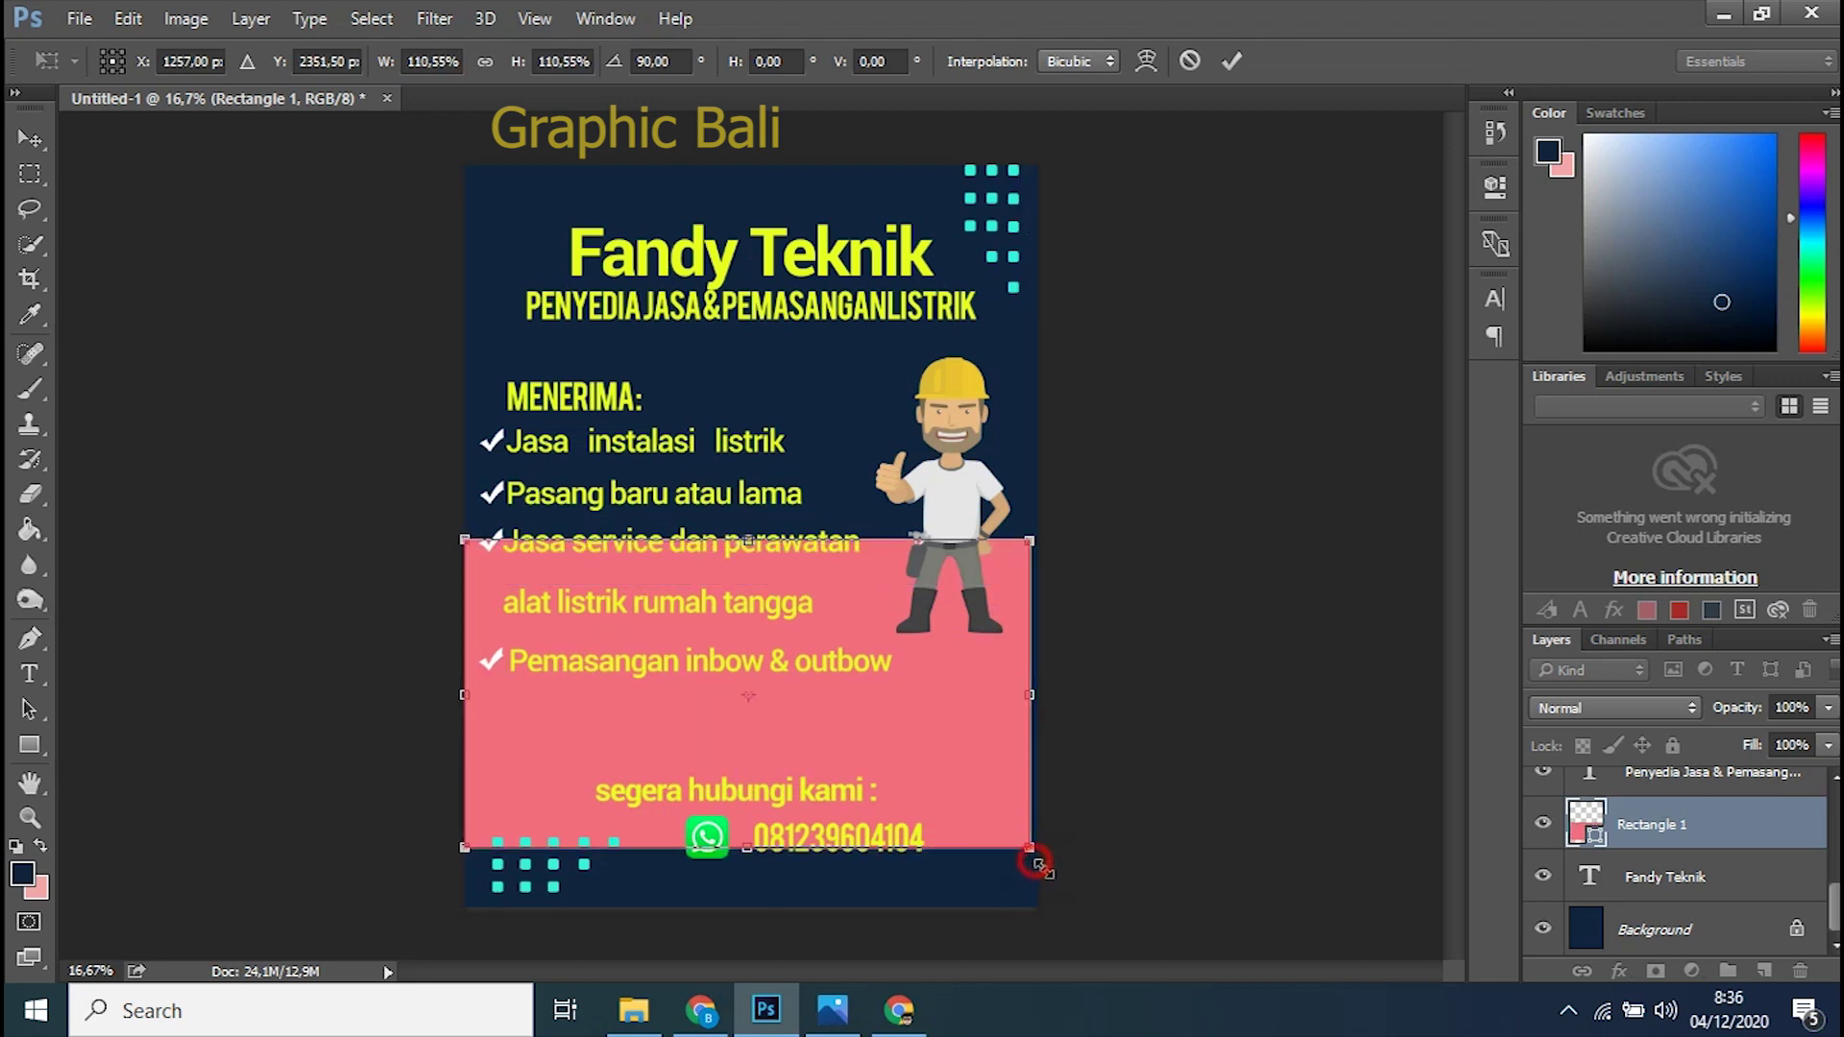
{"action": "left_click_drag", "start_coordinate": [1037, 865], "coordinate": [1047, 870]}
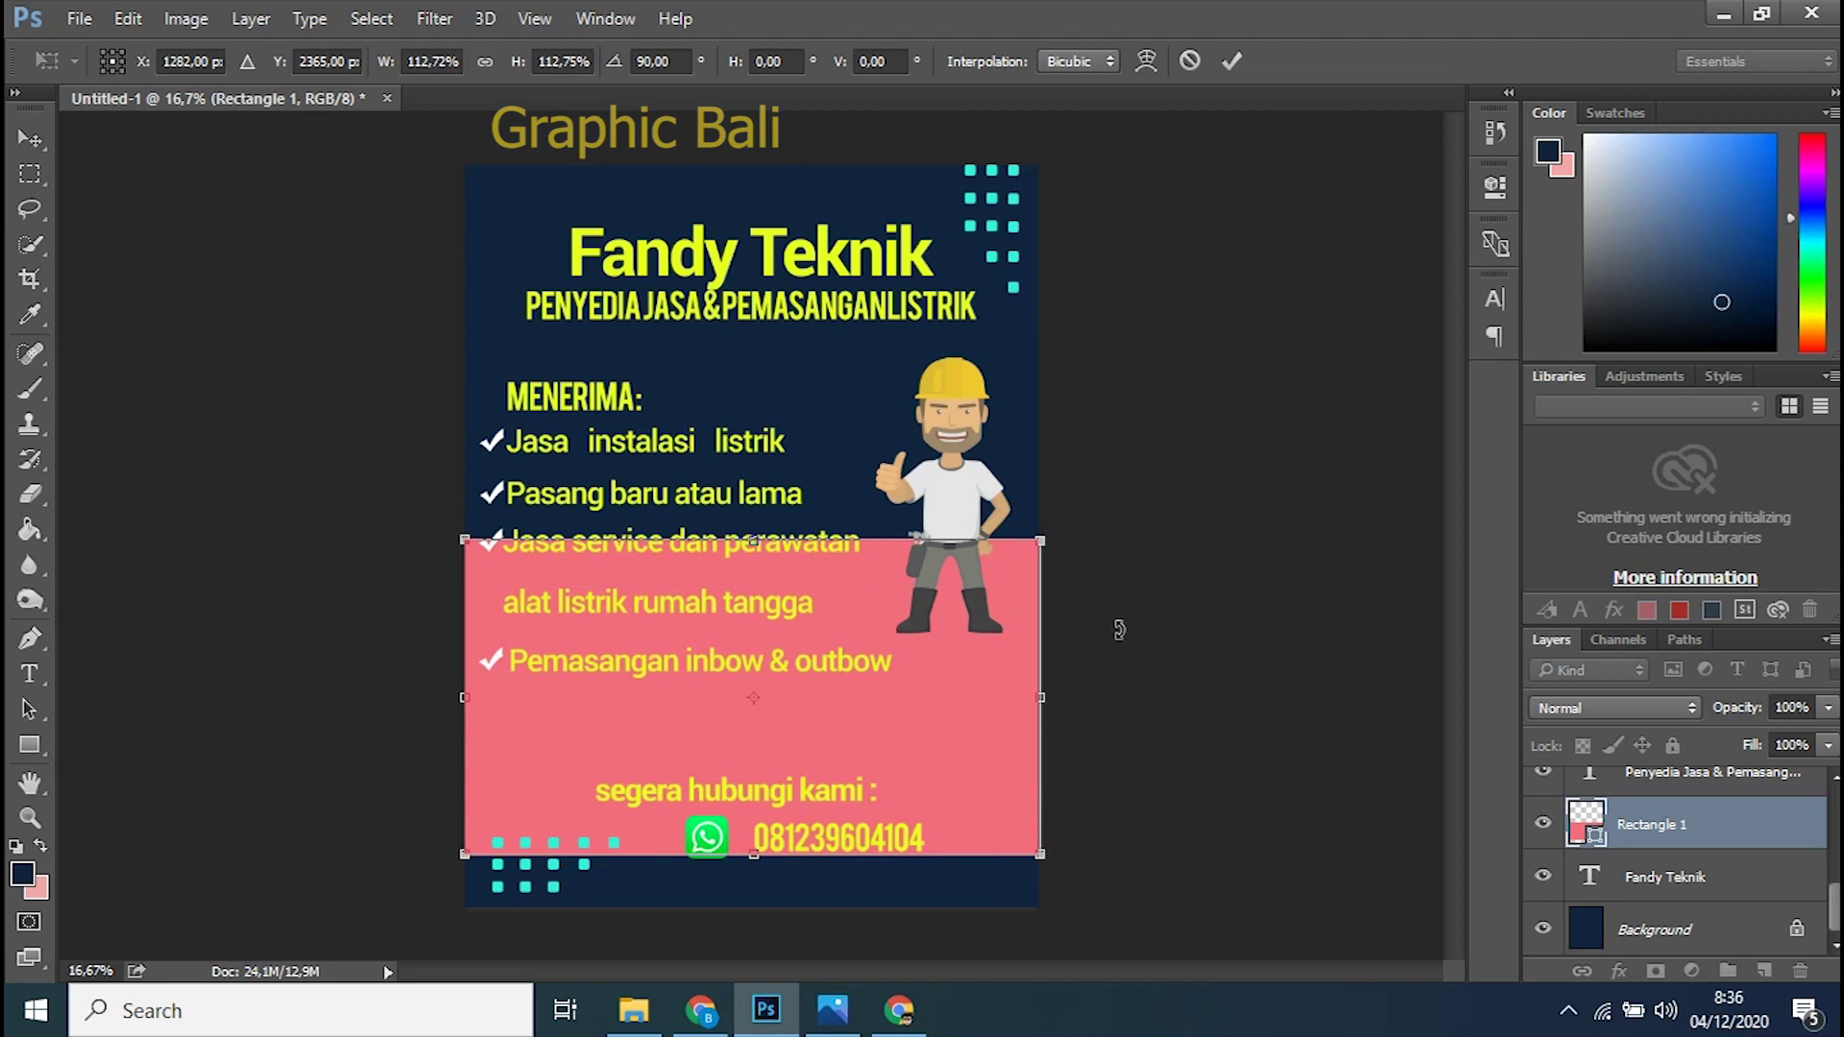
{"action": "left_click", "coordinate": [1231, 64]}
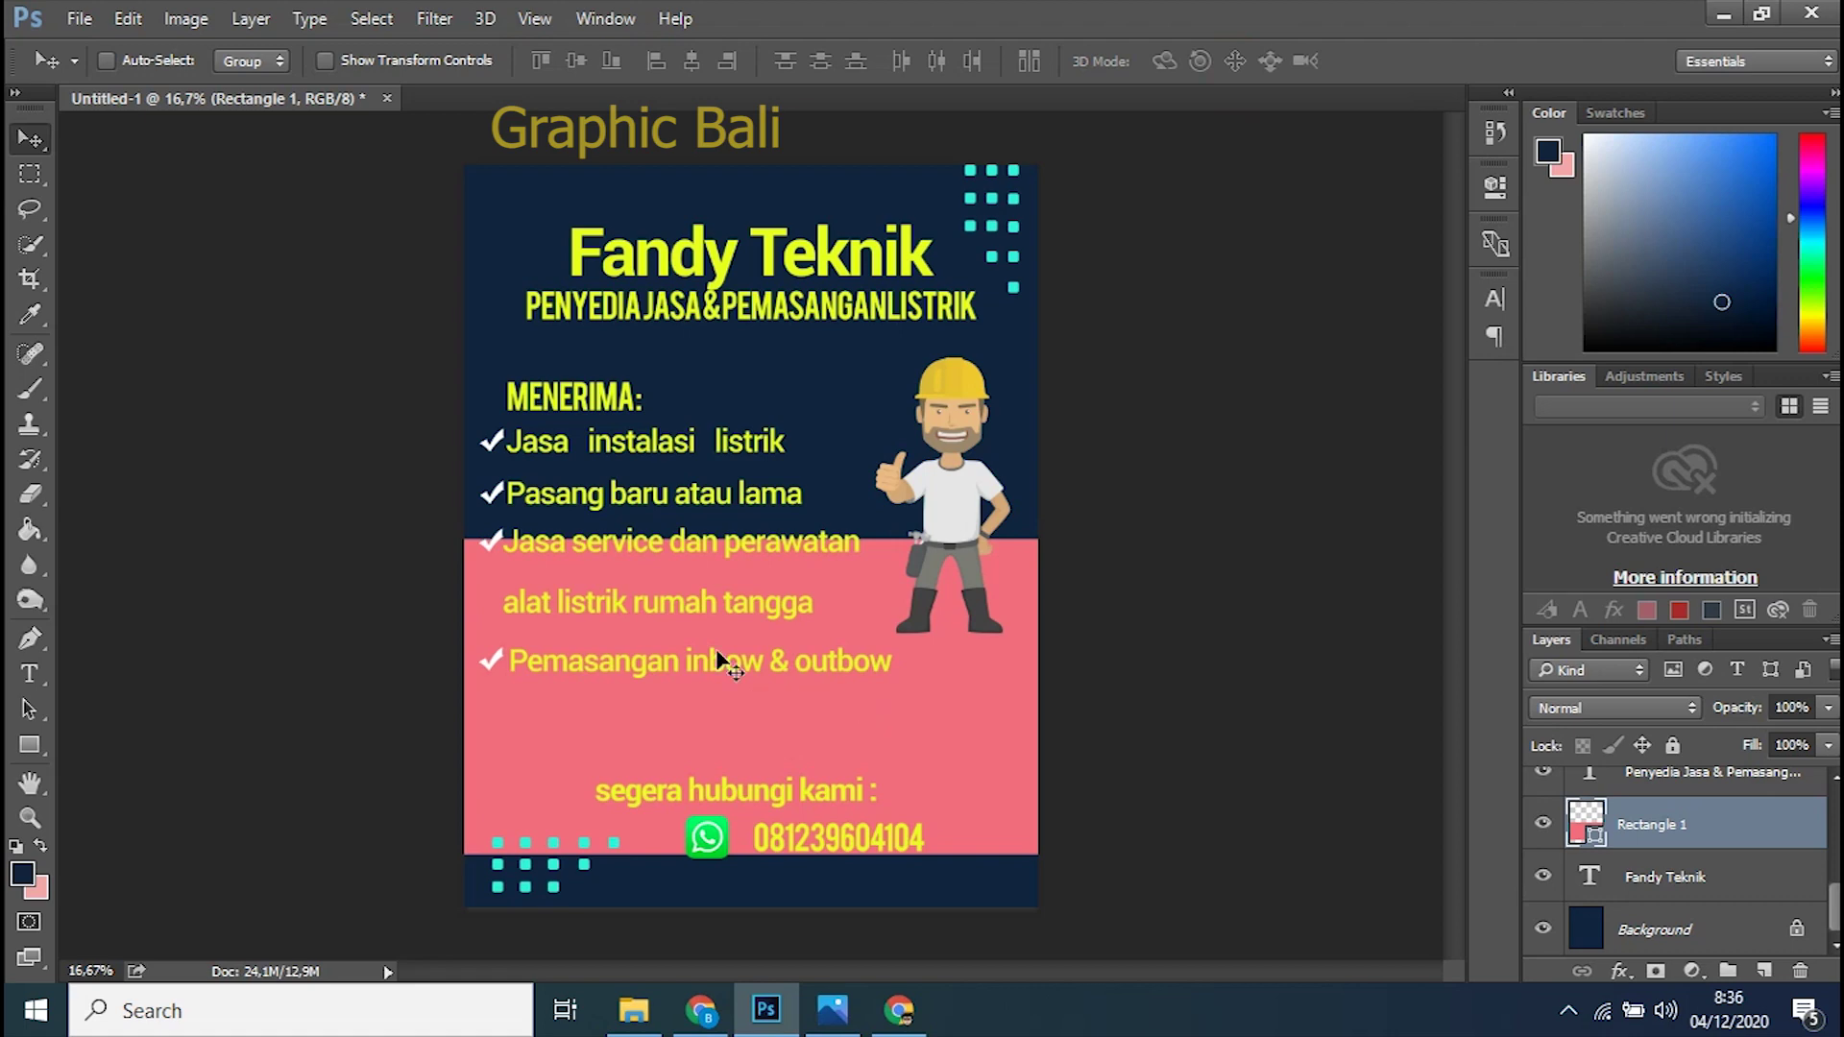
{"action": "left_click", "coordinate": [128, 18]}
{"action": "mouse_move", "coordinate": [674, 18]}
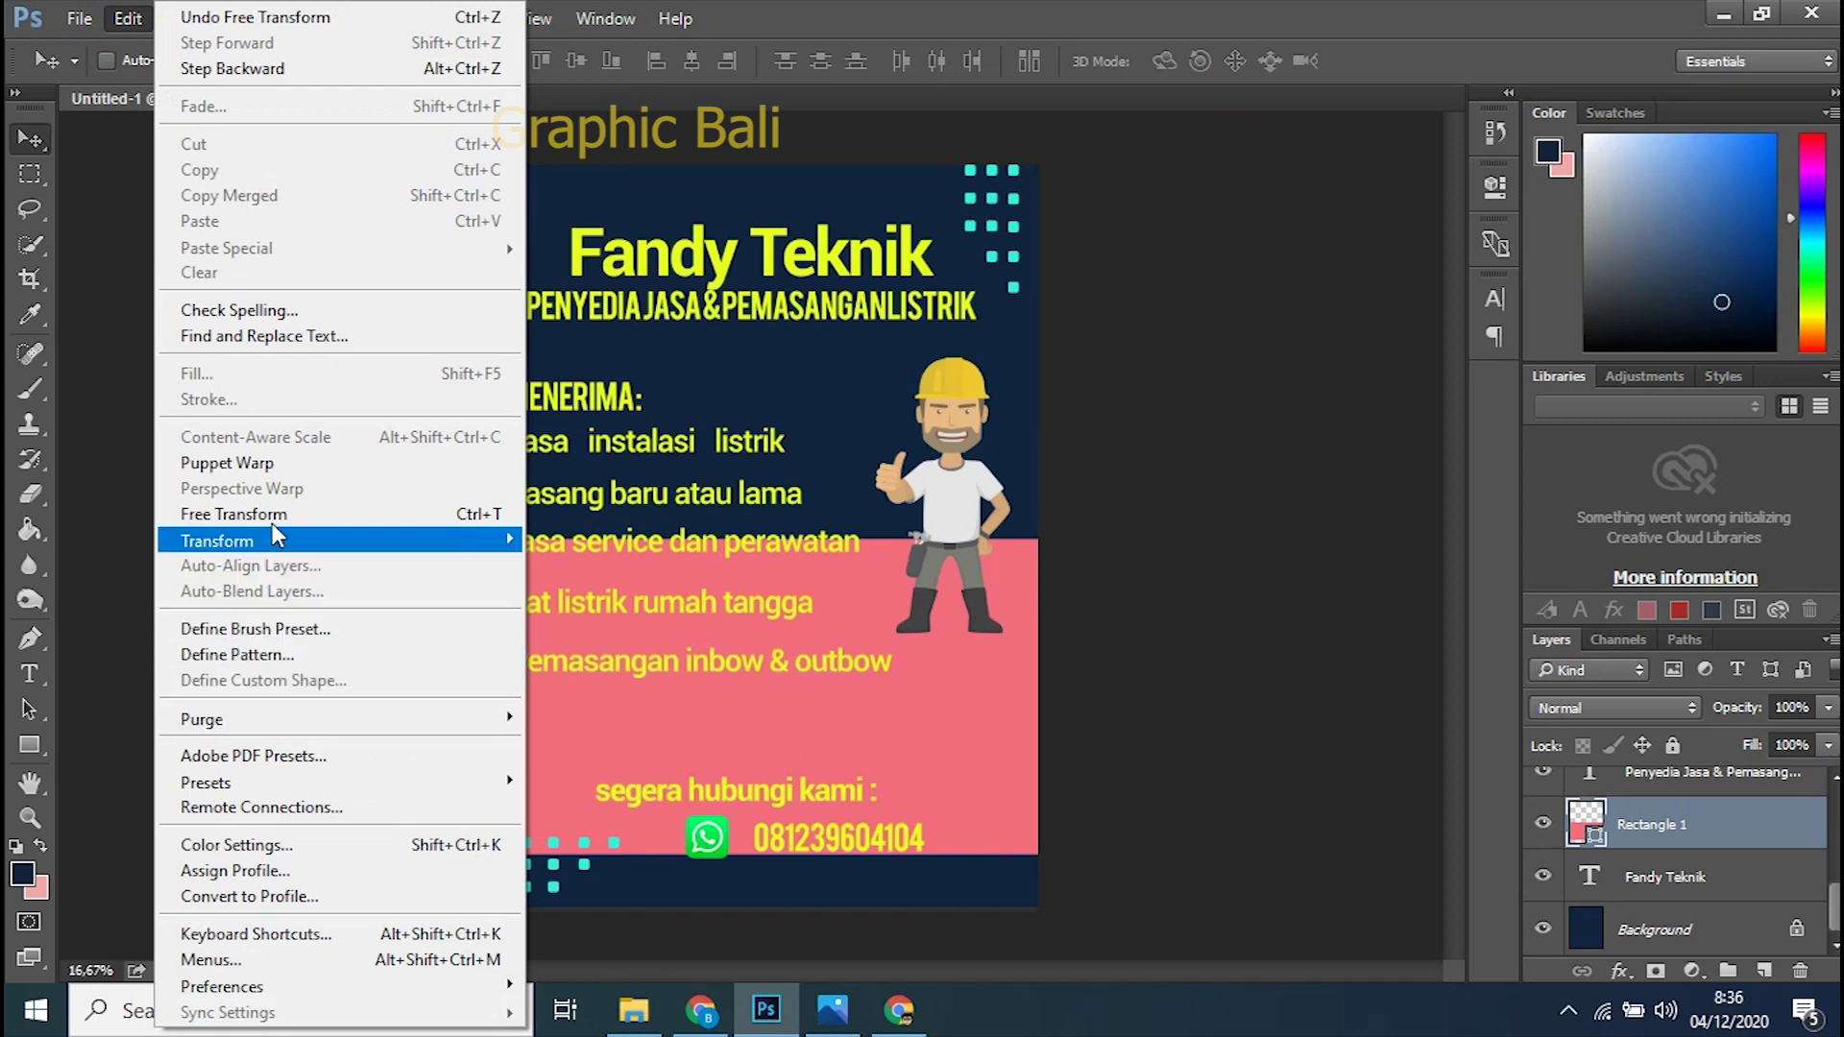
Step: Warp the band's top edge down into a wave and shift the shape lower
{"action": "left_click", "coordinate": [273, 541]}
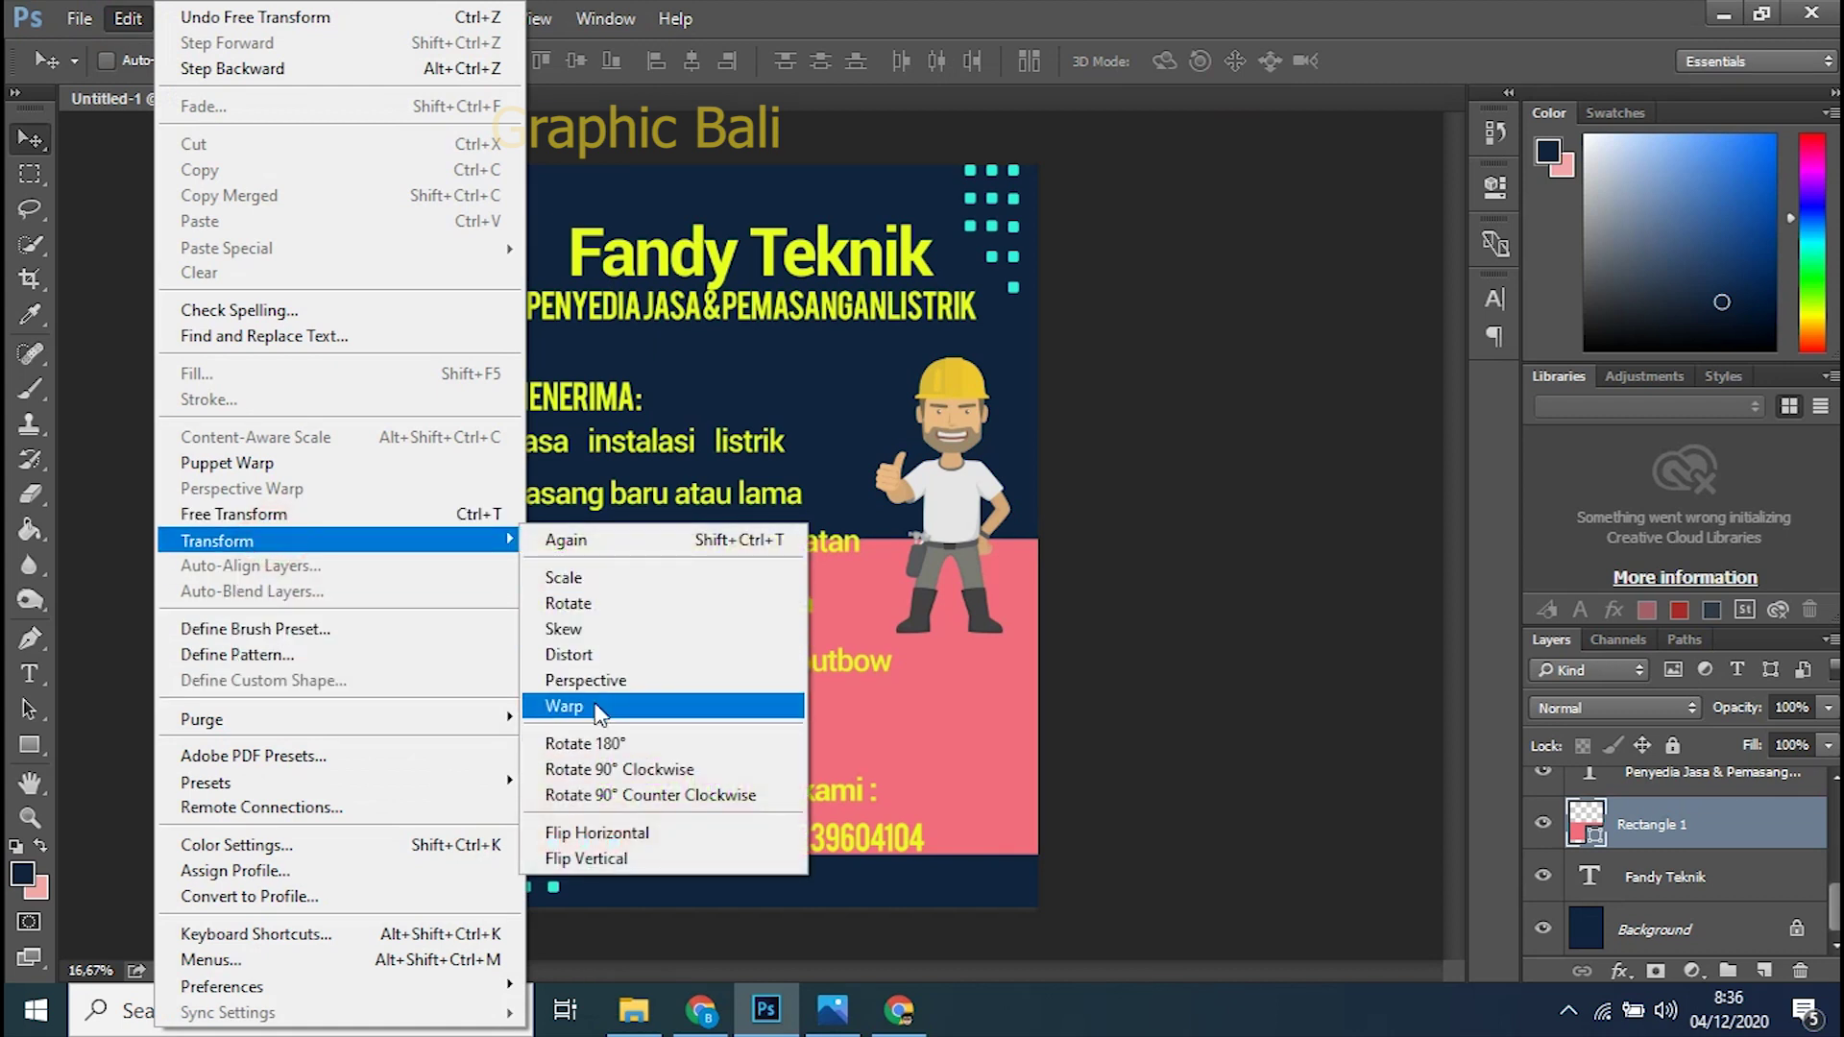
{"action": "left_click", "coordinate": [586, 706]}
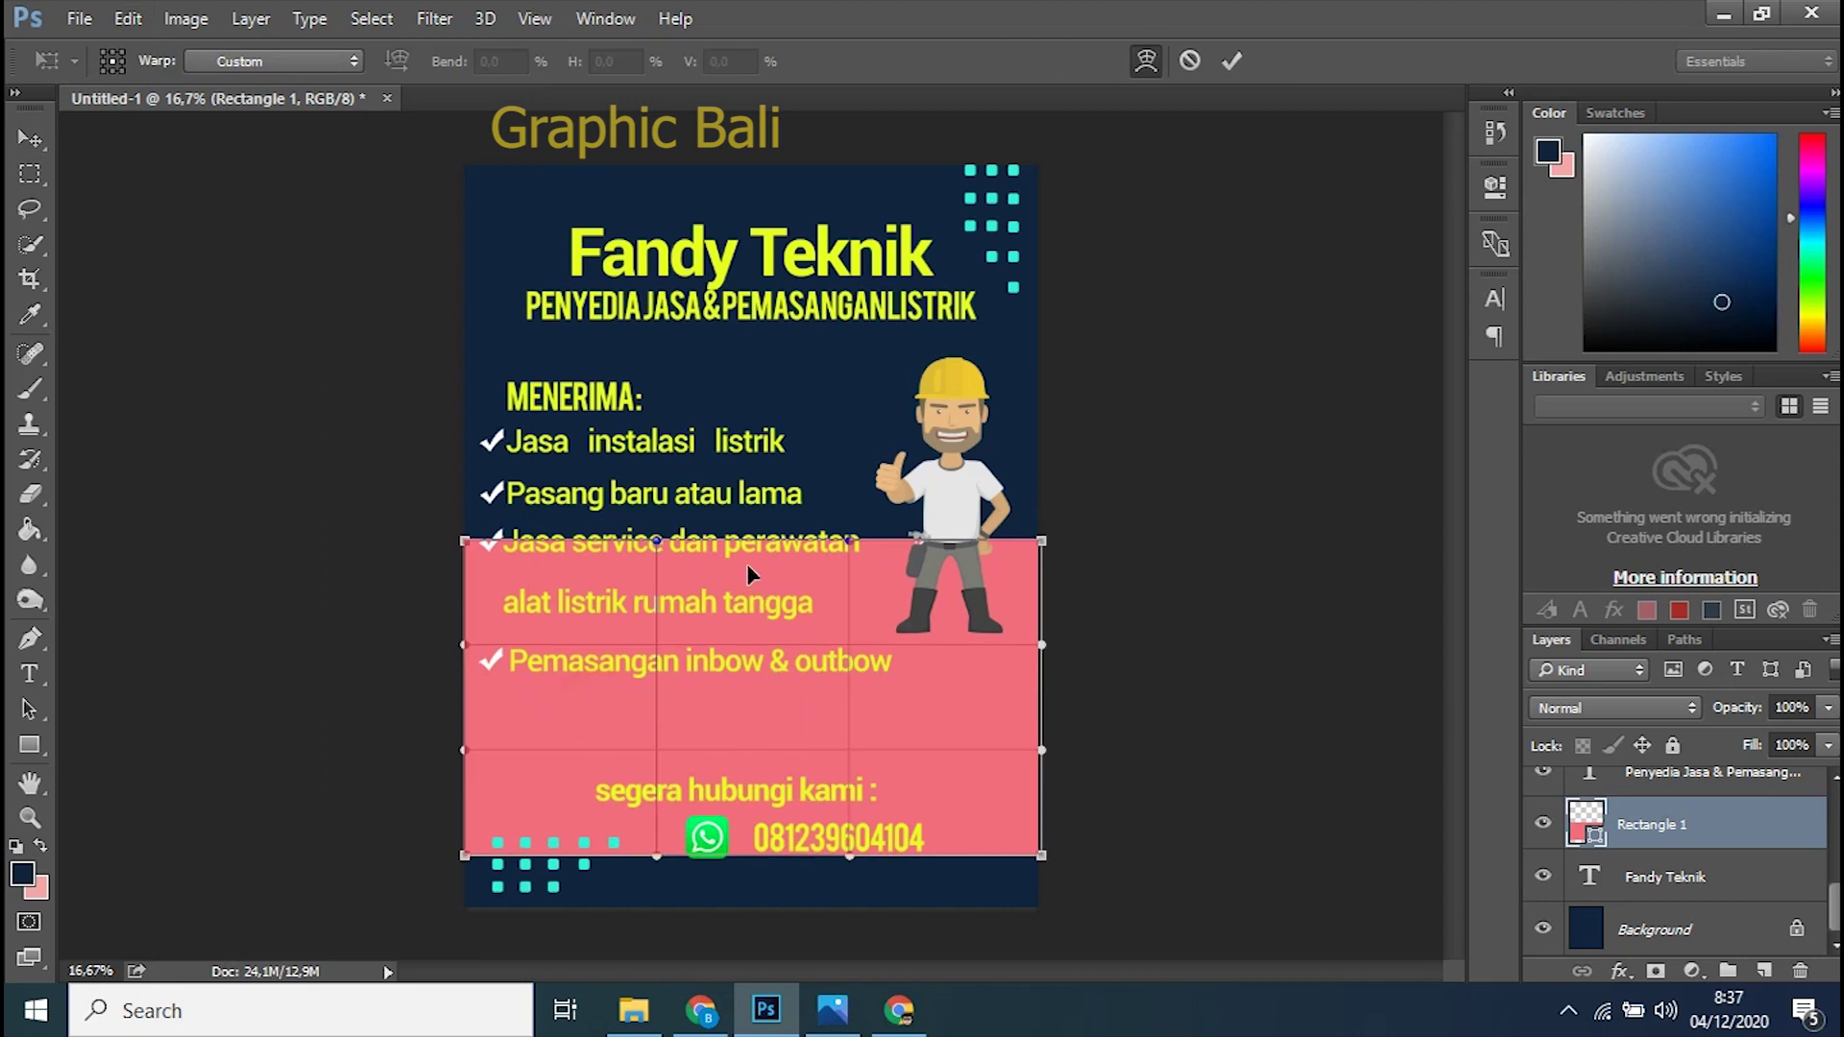
{"action": "mouse_move", "coordinate": [836, 541]}
{"action": "left_mouse_down"}
{"action": "mouse_move", "coordinate": [855, 715]}
{"action": "mouse_move", "coordinate": [903, 874]}
{"action": "mouse_move", "coordinate": [920, 845]}
{"action": "left_mouse_up"}
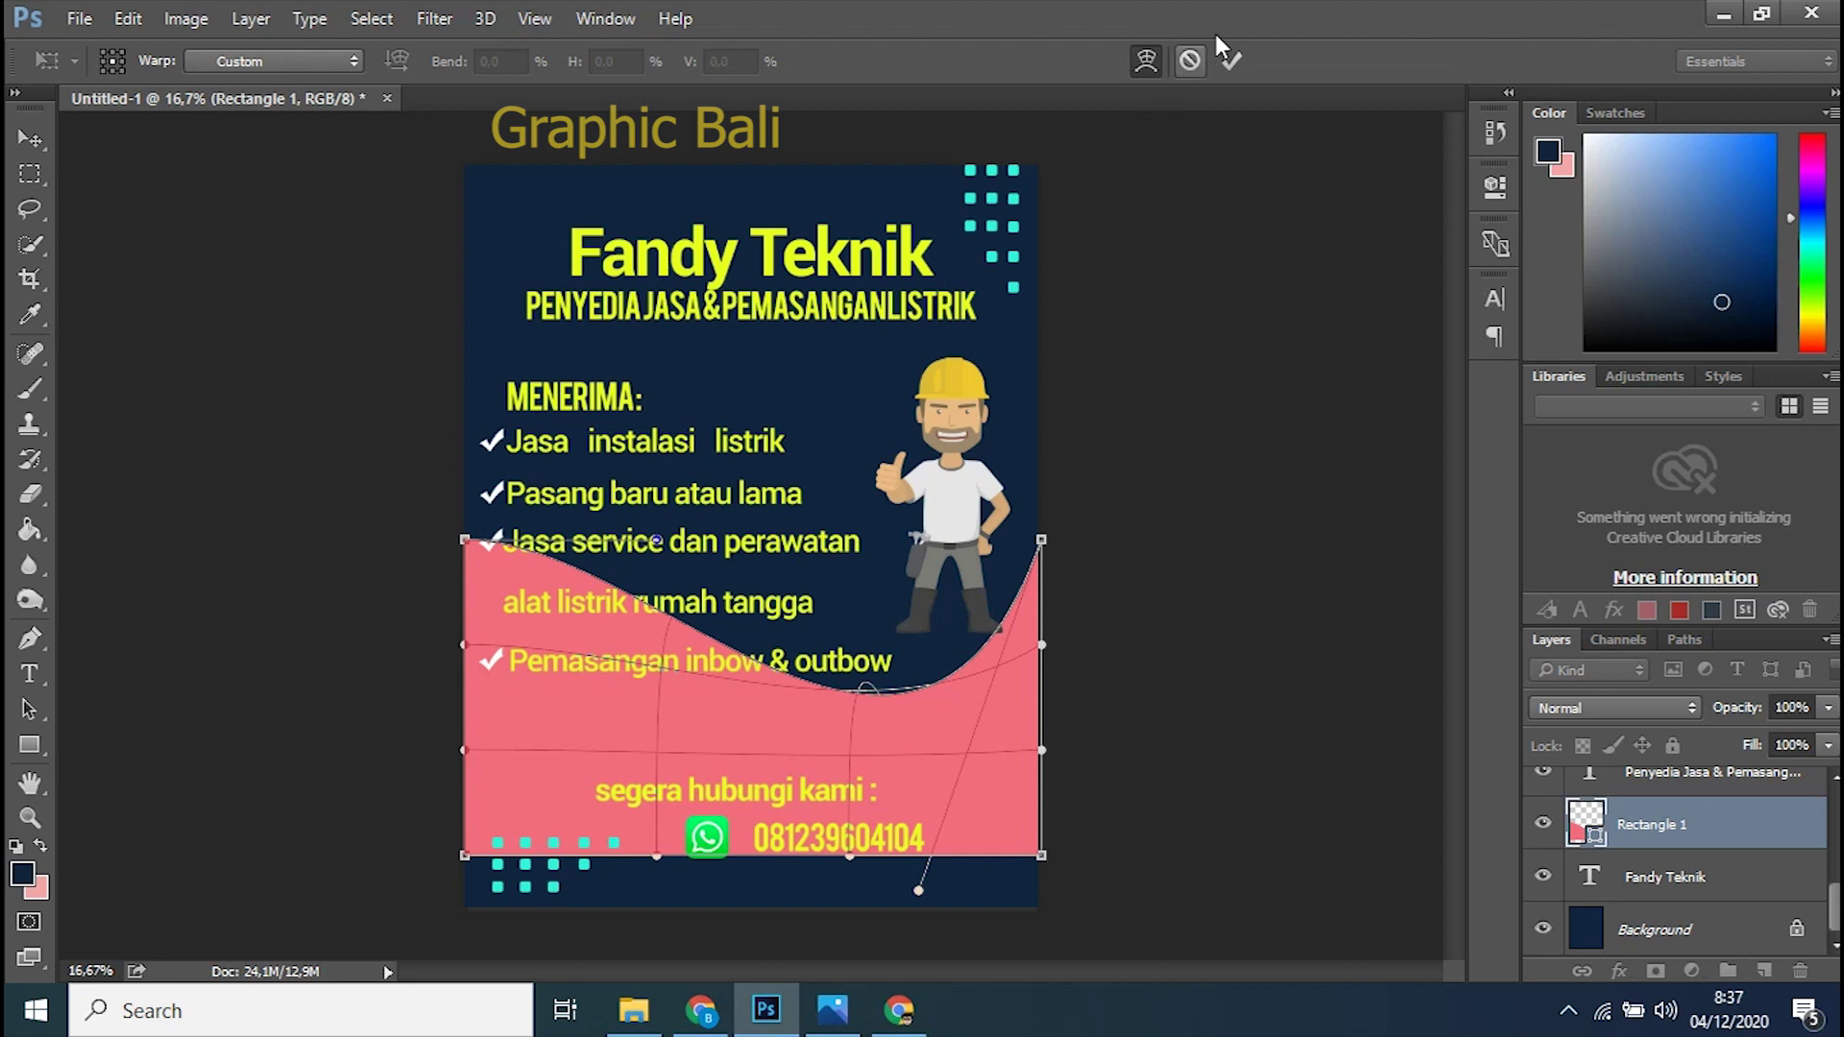
{"action": "left_click", "coordinate": [1232, 62]}
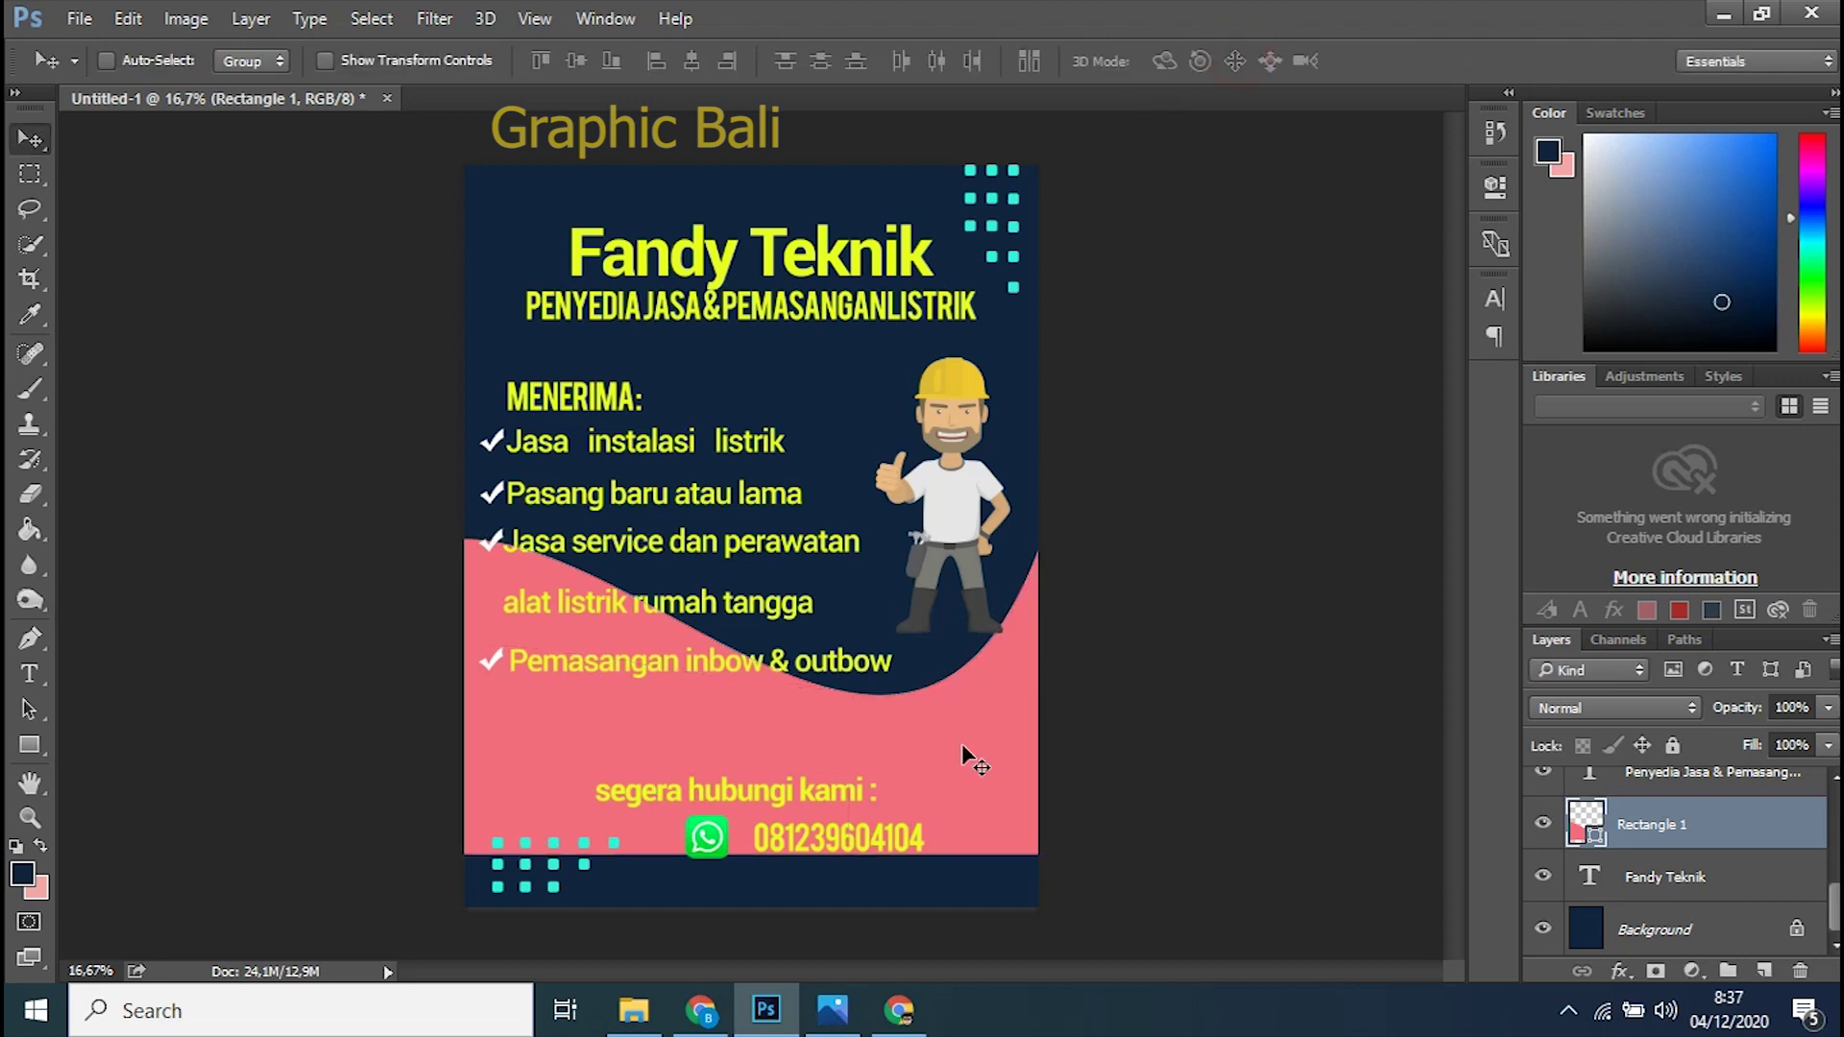
{"action": "left_click_drag", "start_coordinate": [855, 739], "coordinate": [849, 797]}
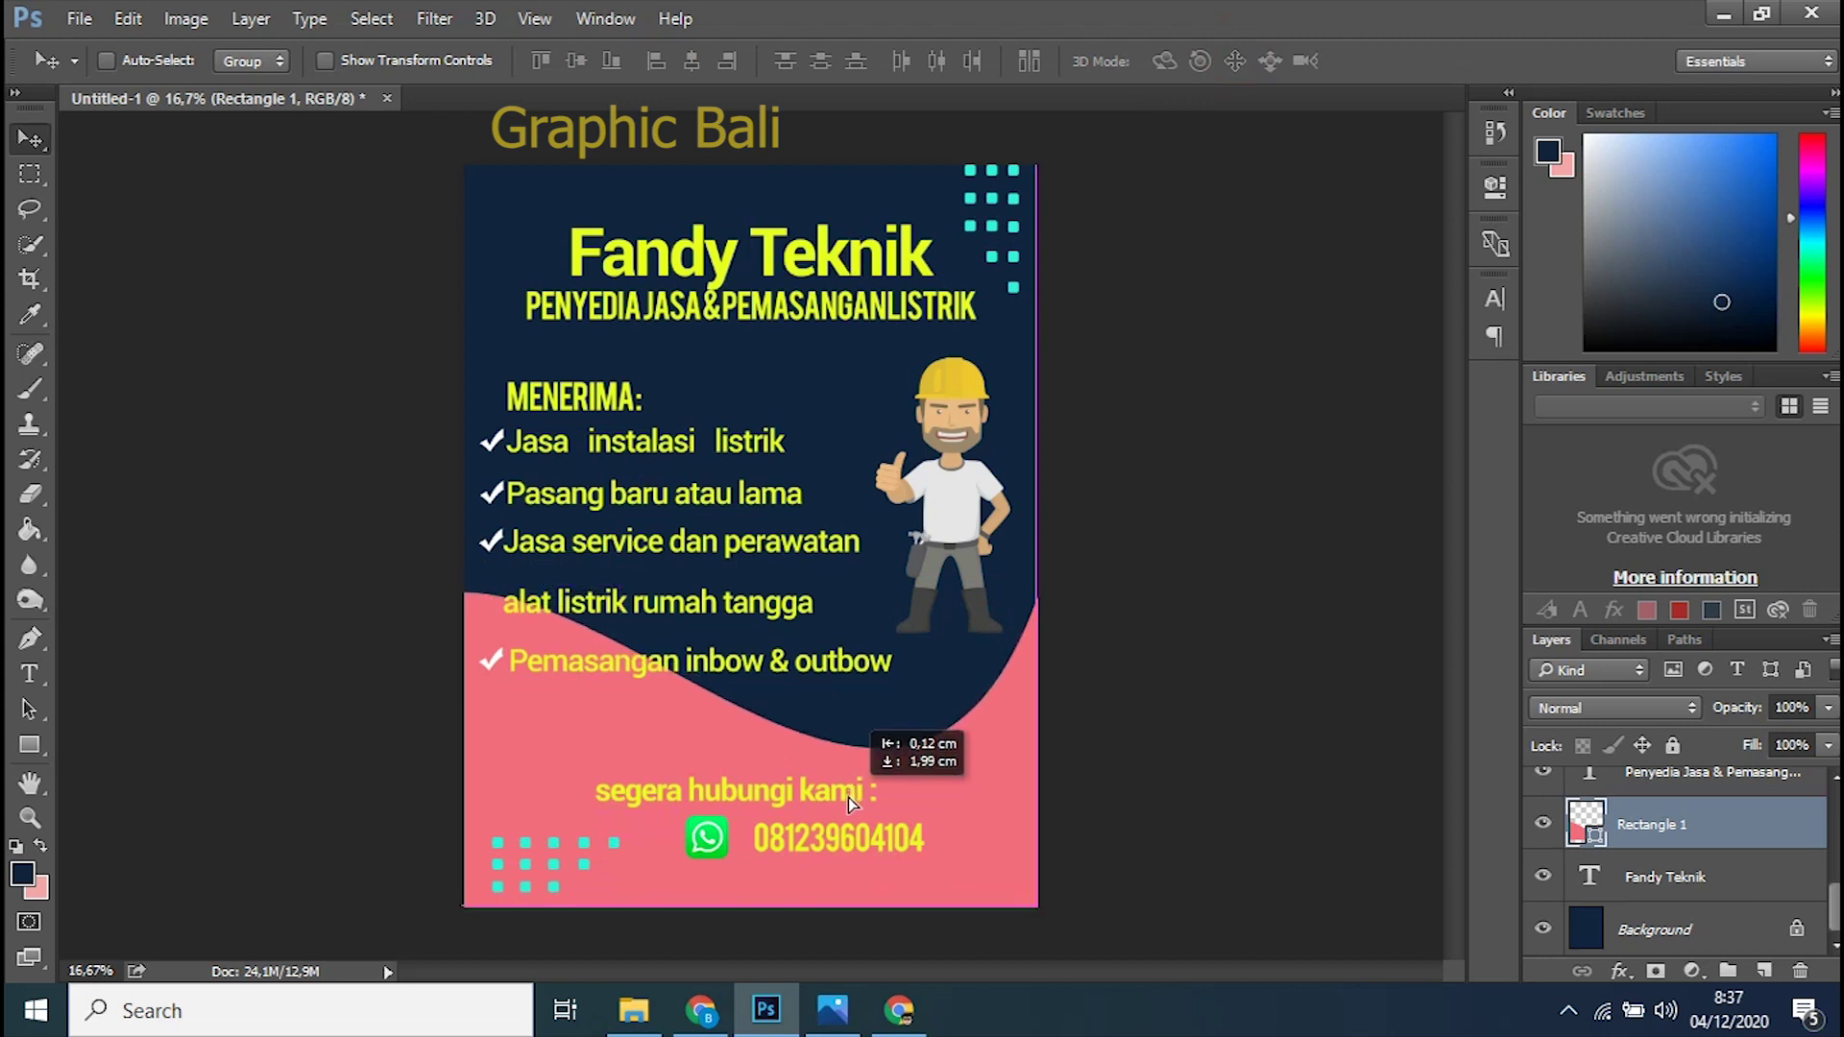
{"action": "left_click_drag", "start_coordinate": [849, 797], "coordinate": [849, 797]}
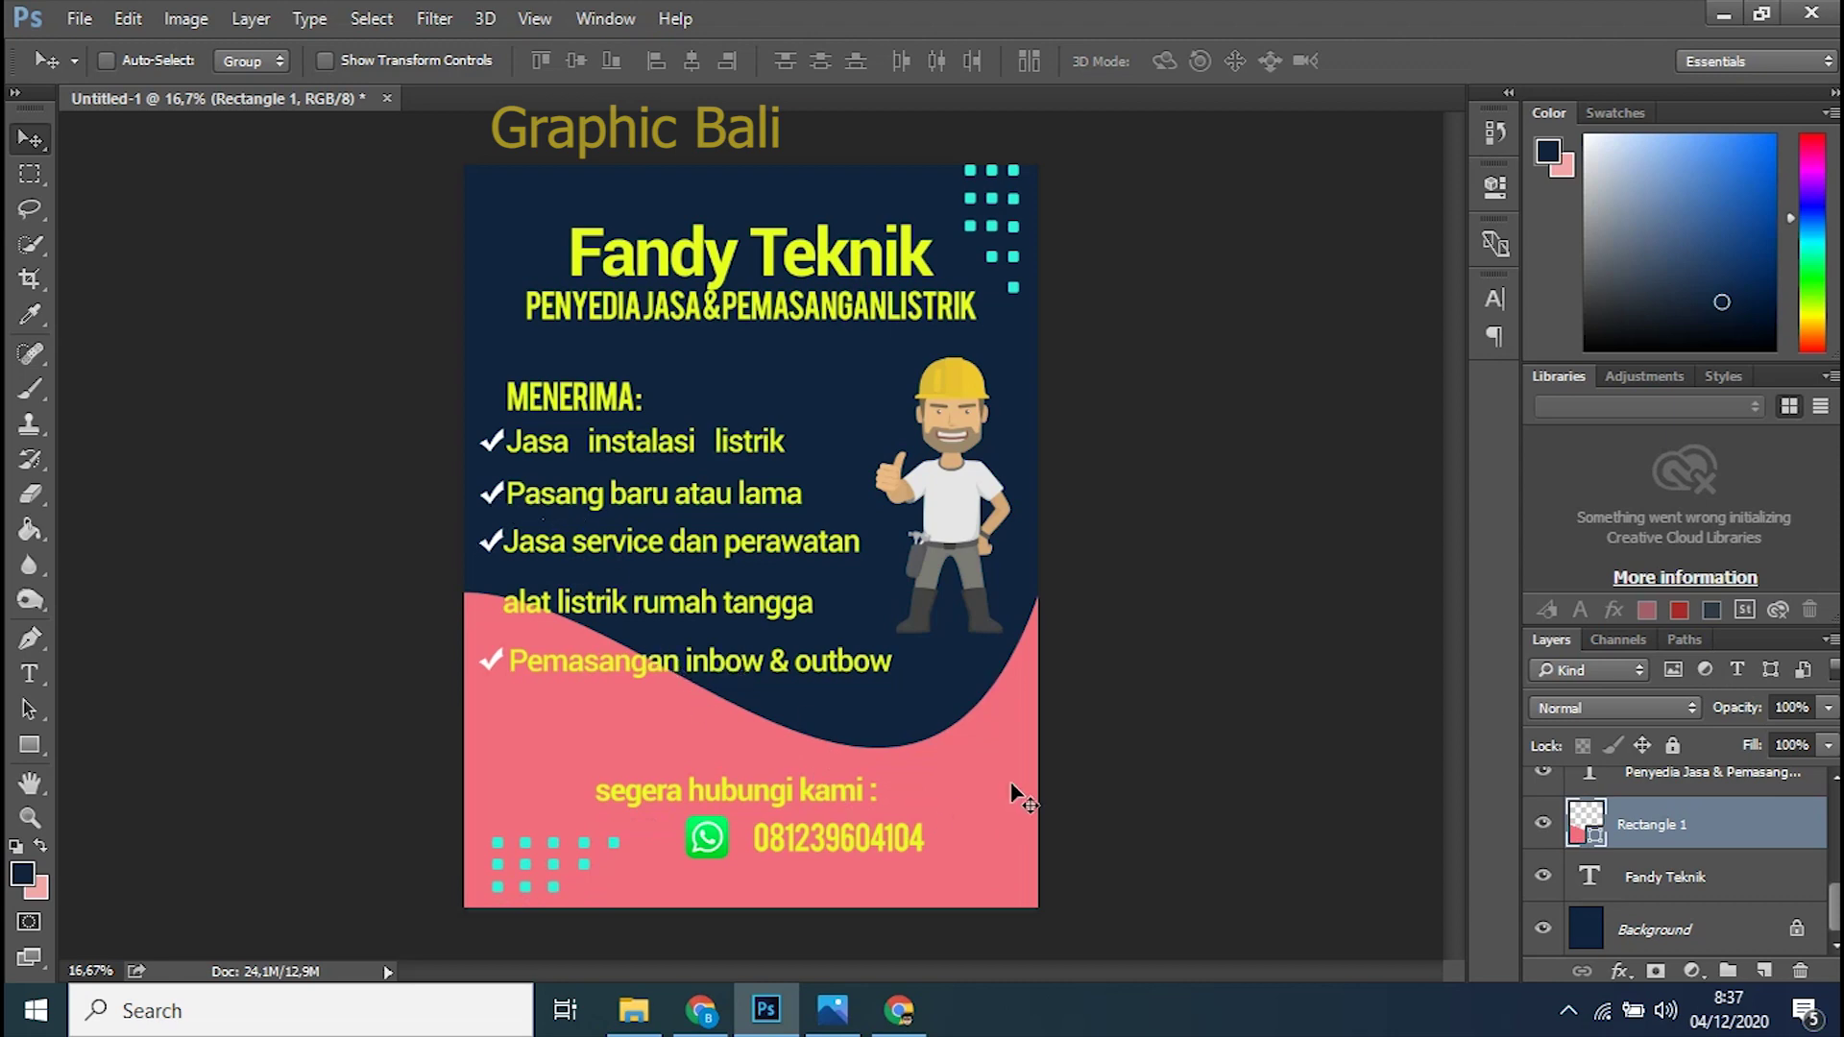
Step: Rasterize Rectangle 1, add a Gradient Overlay and open its gradient colours
{"action": "right_click", "coordinate": [1778, 838]}
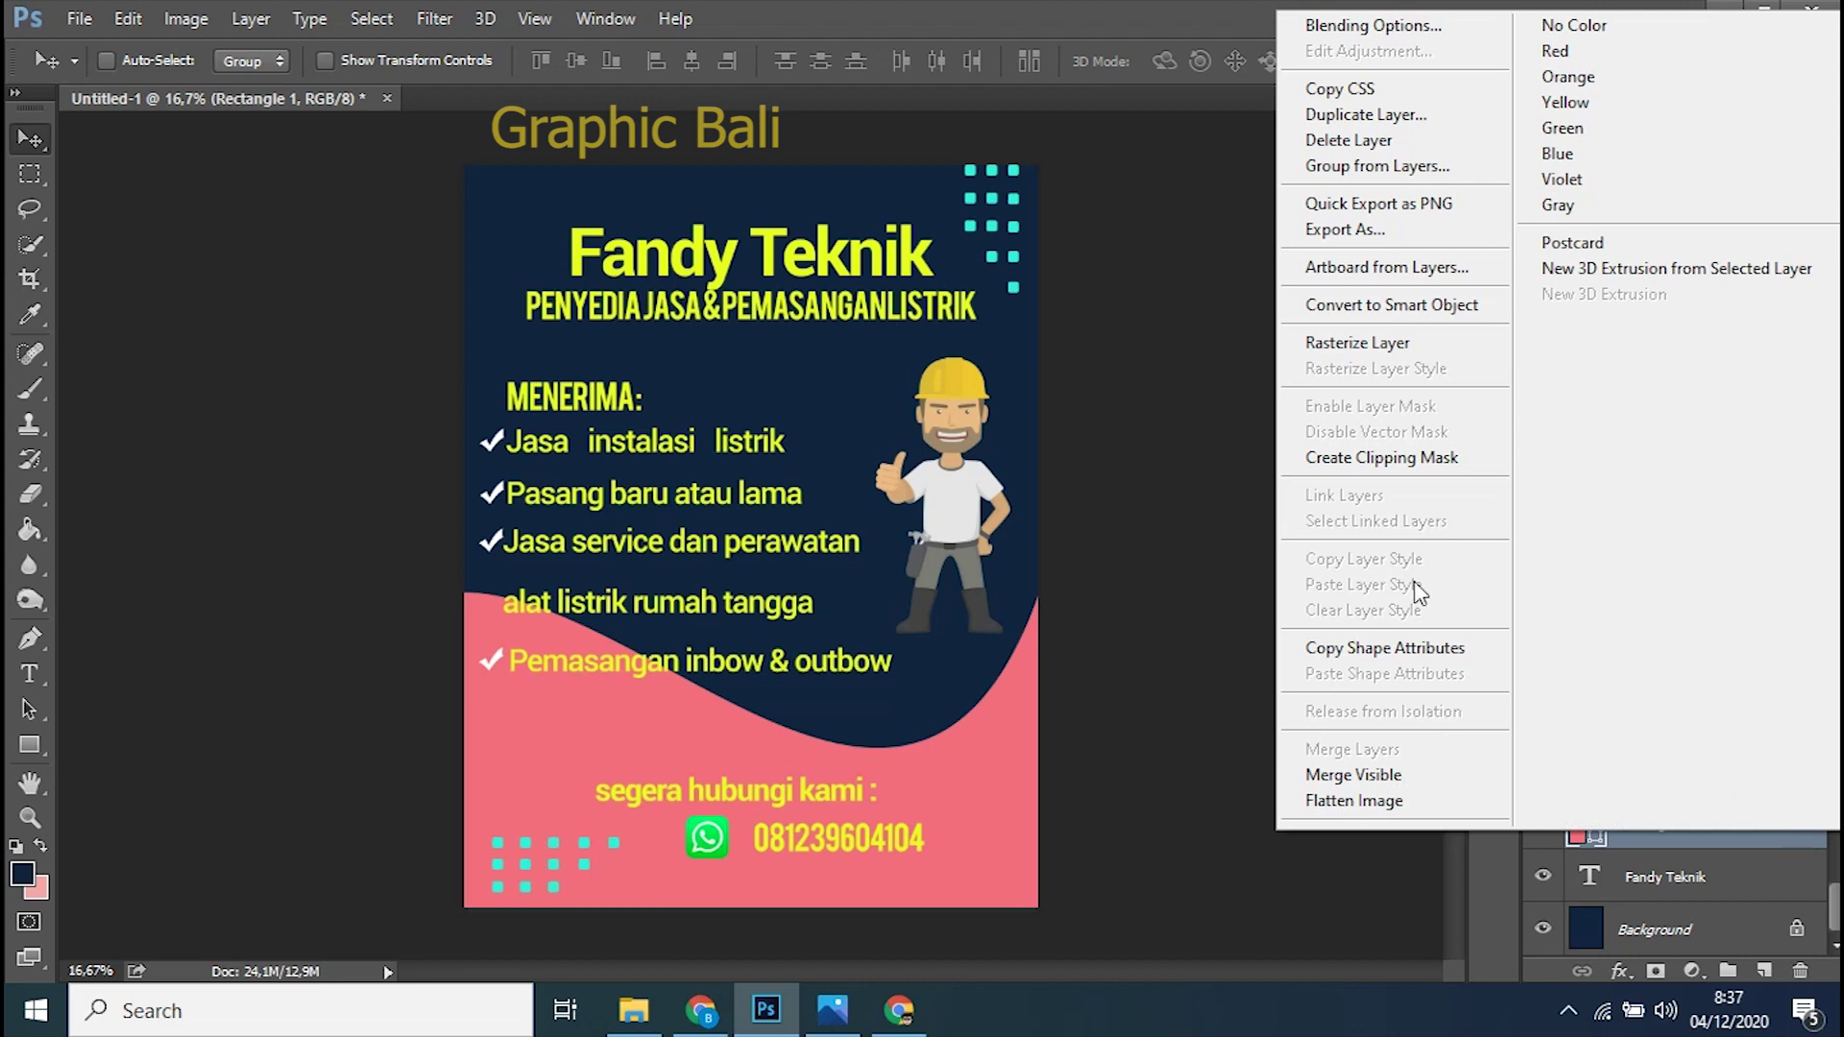
{"action": "left_click", "coordinate": [1336, 346]}
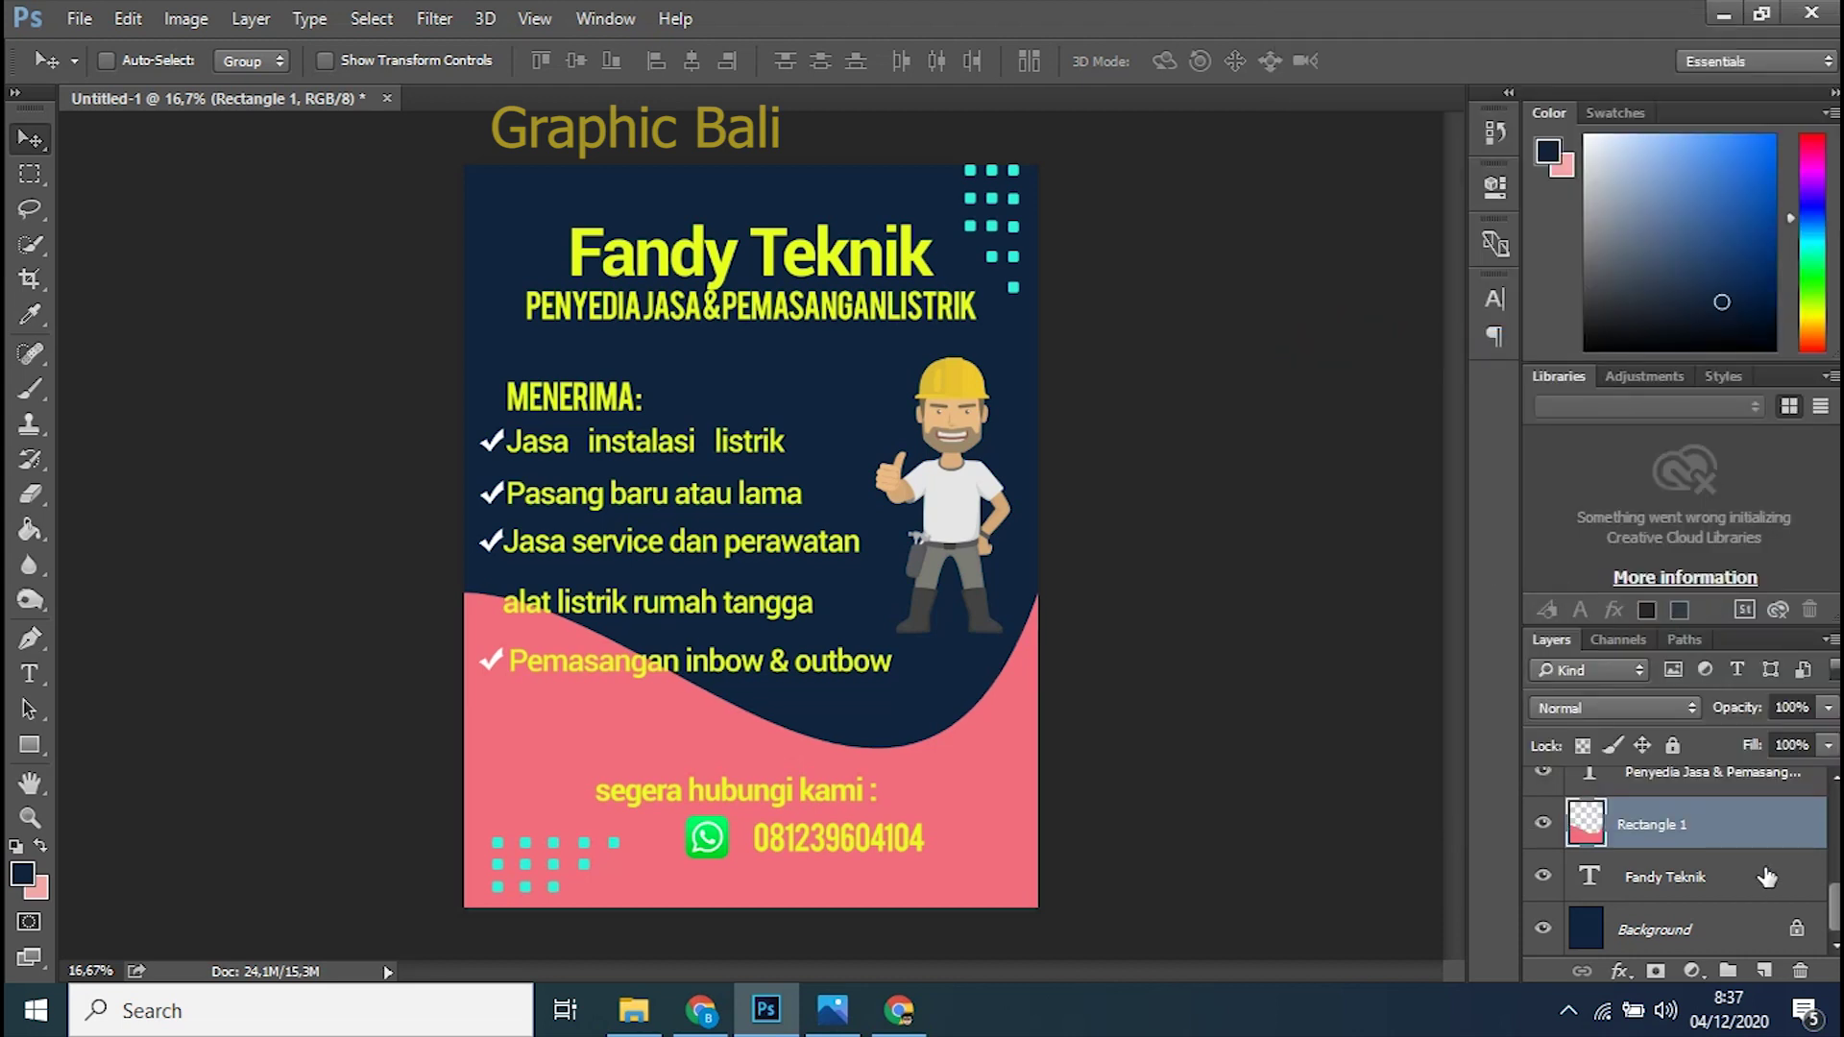
{"action": "double_click", "coordinate": [1799, 834]}
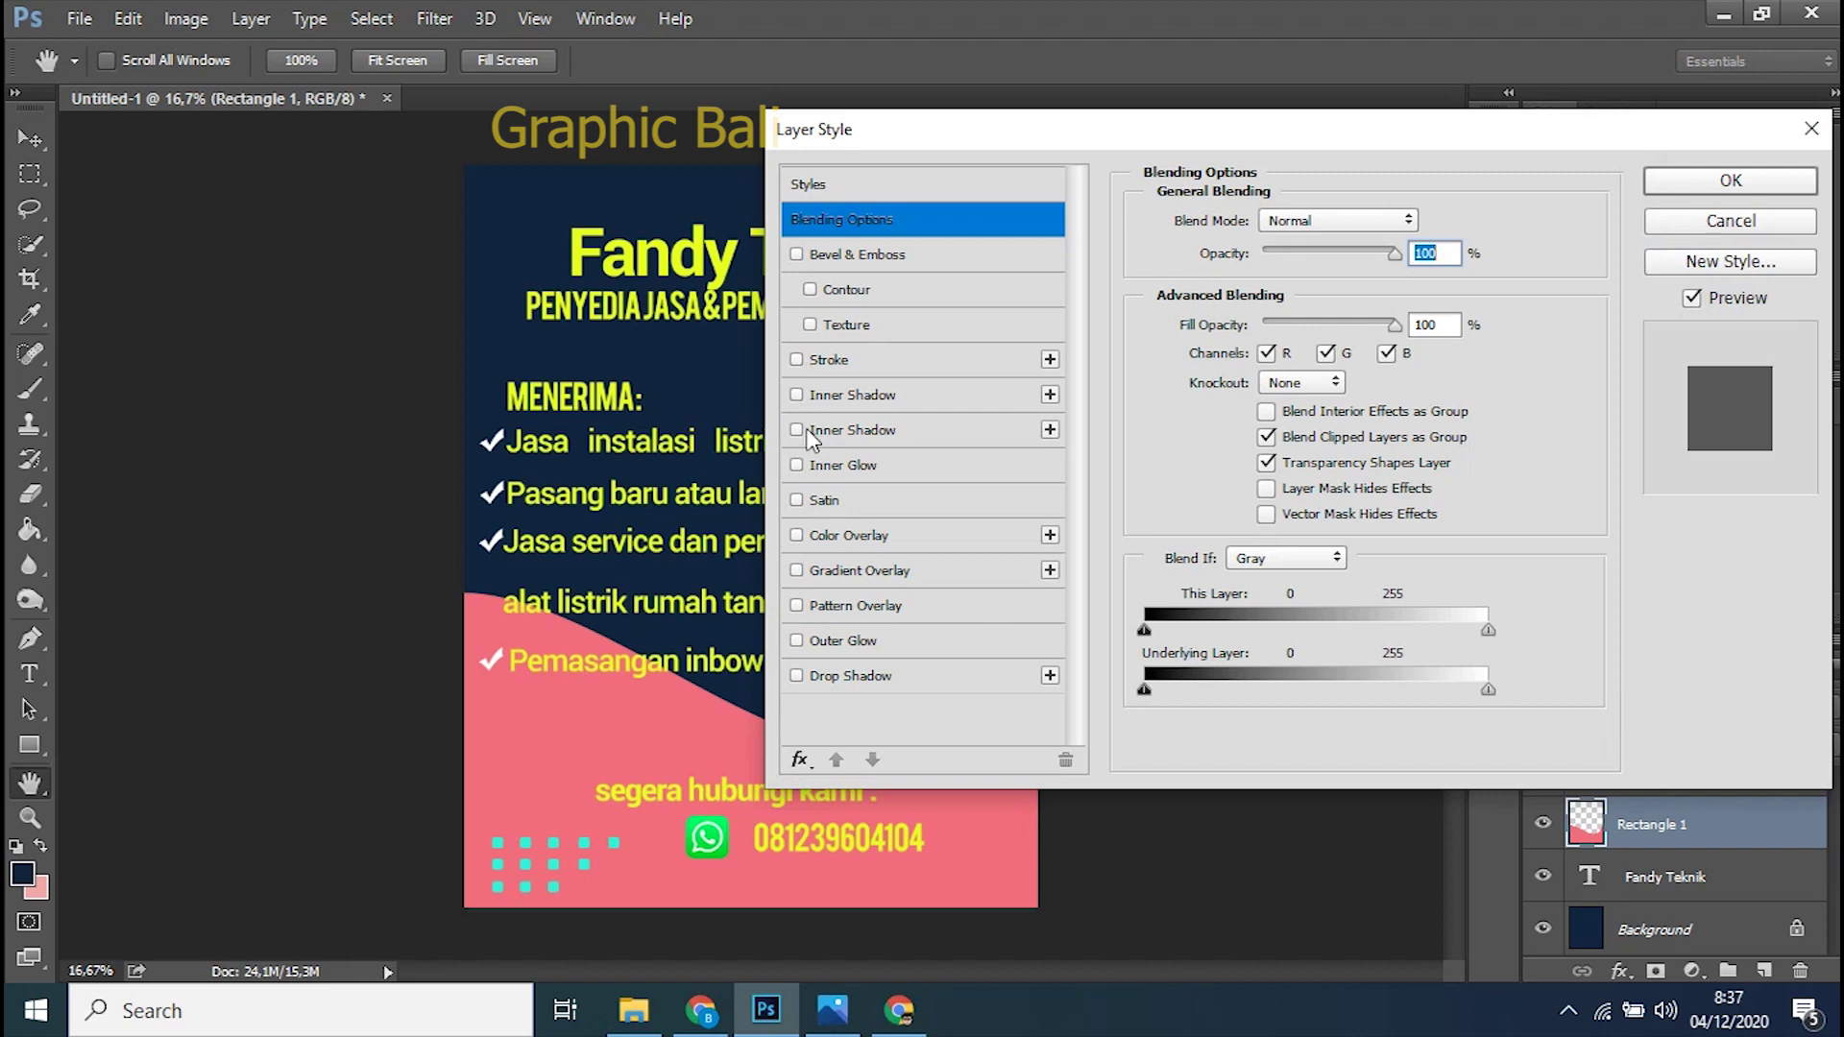
{"action": "left_click", "coordinate": [795, 571]}
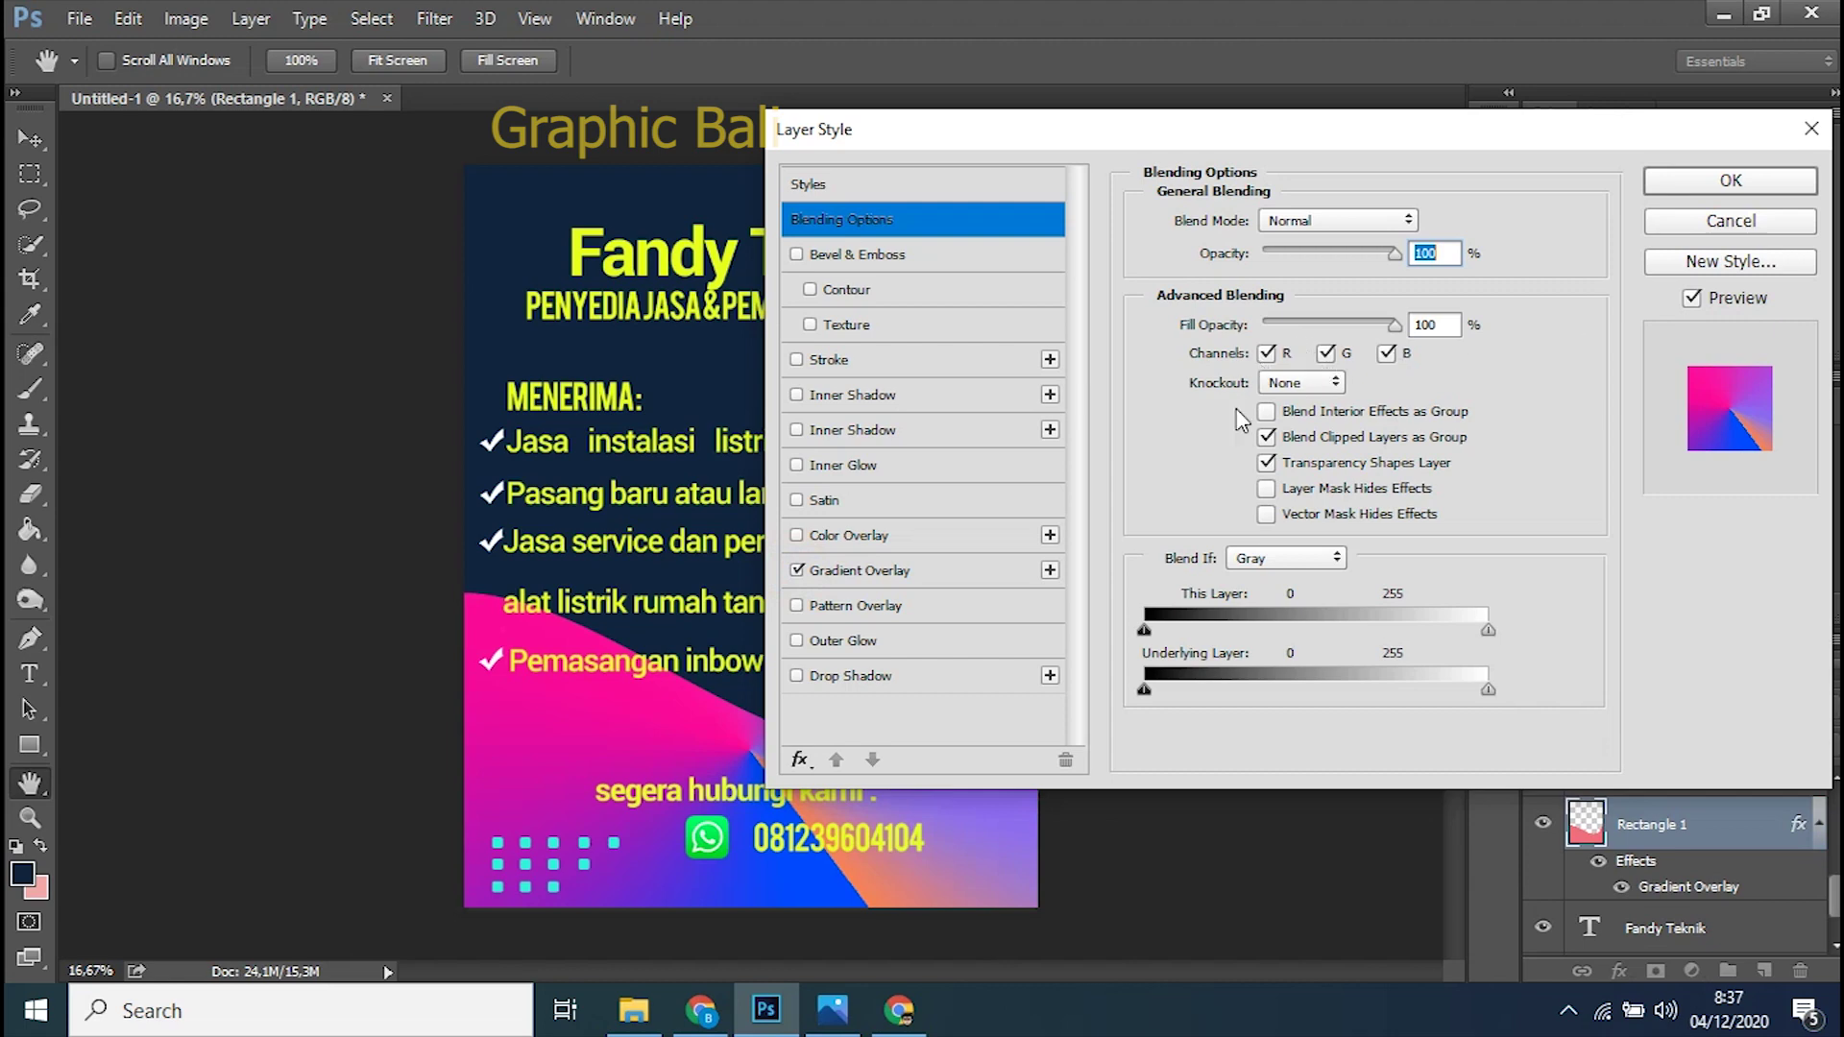
{"action": "left_click", "coordinate": [870, 573]}
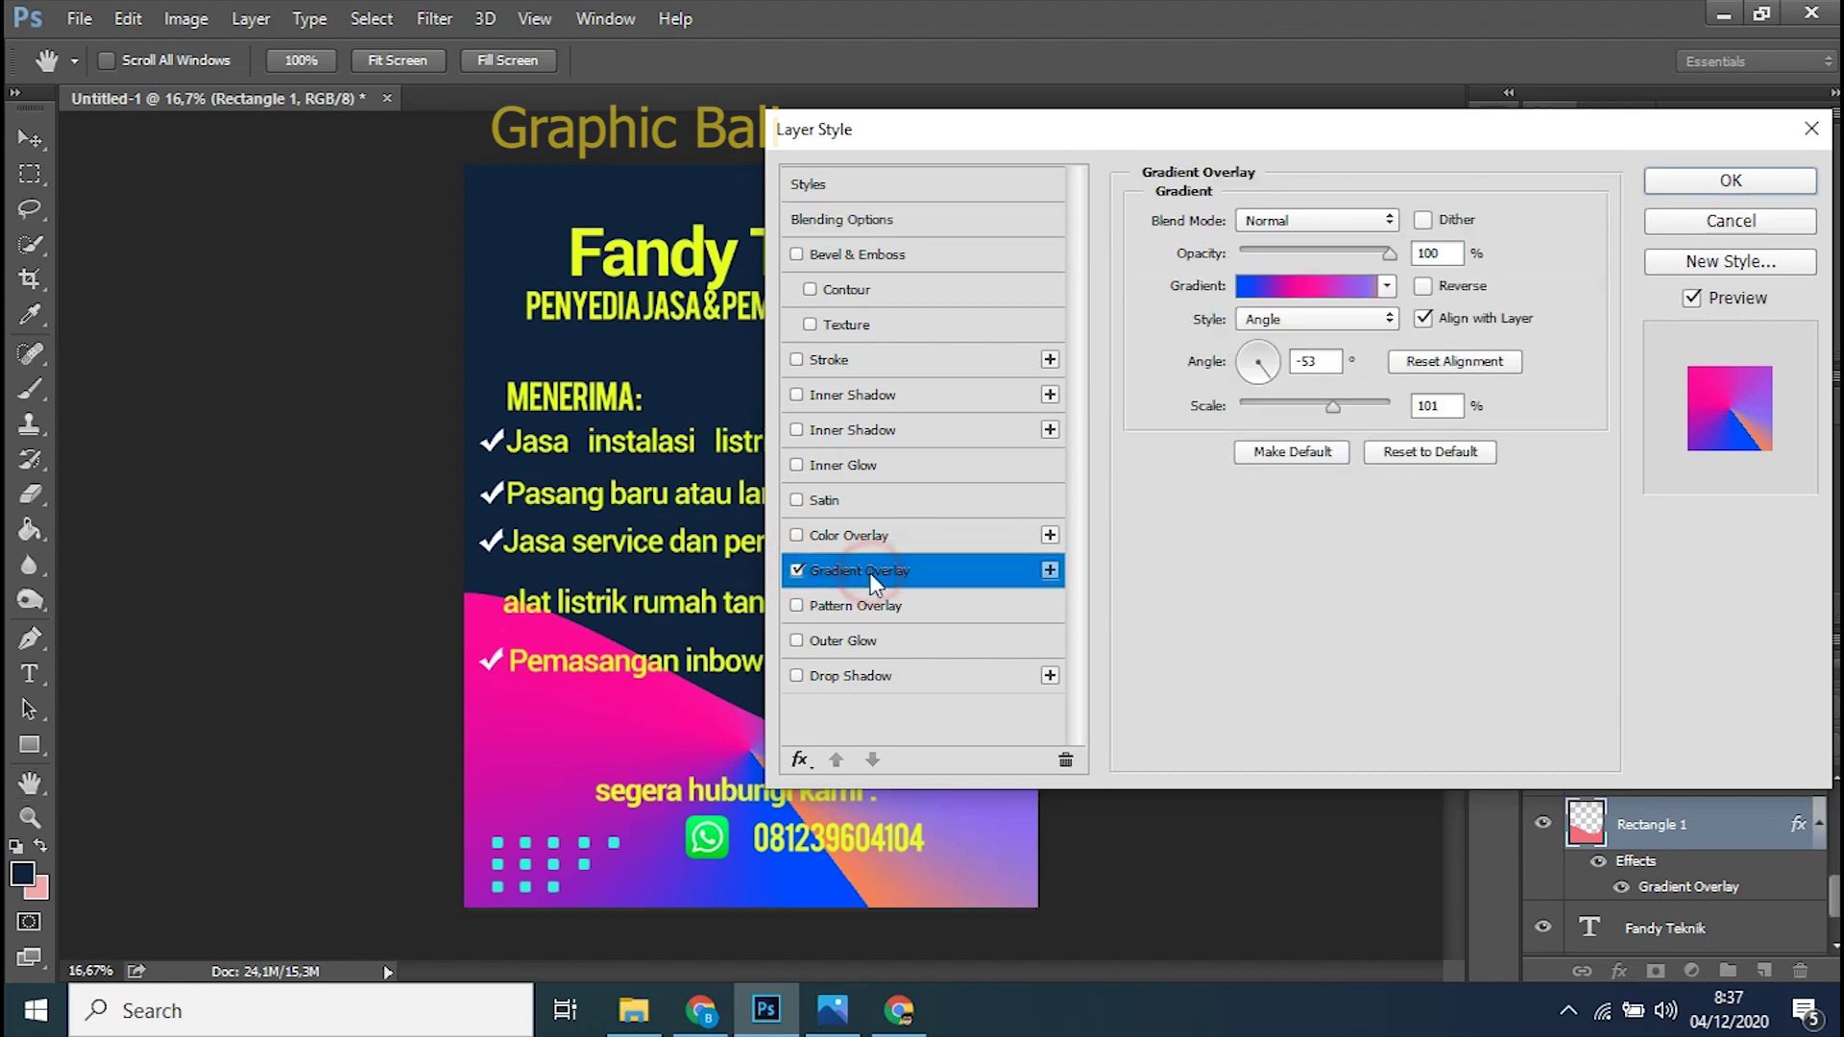
{"action": "left_click", "coordinate": [1303, 286]}
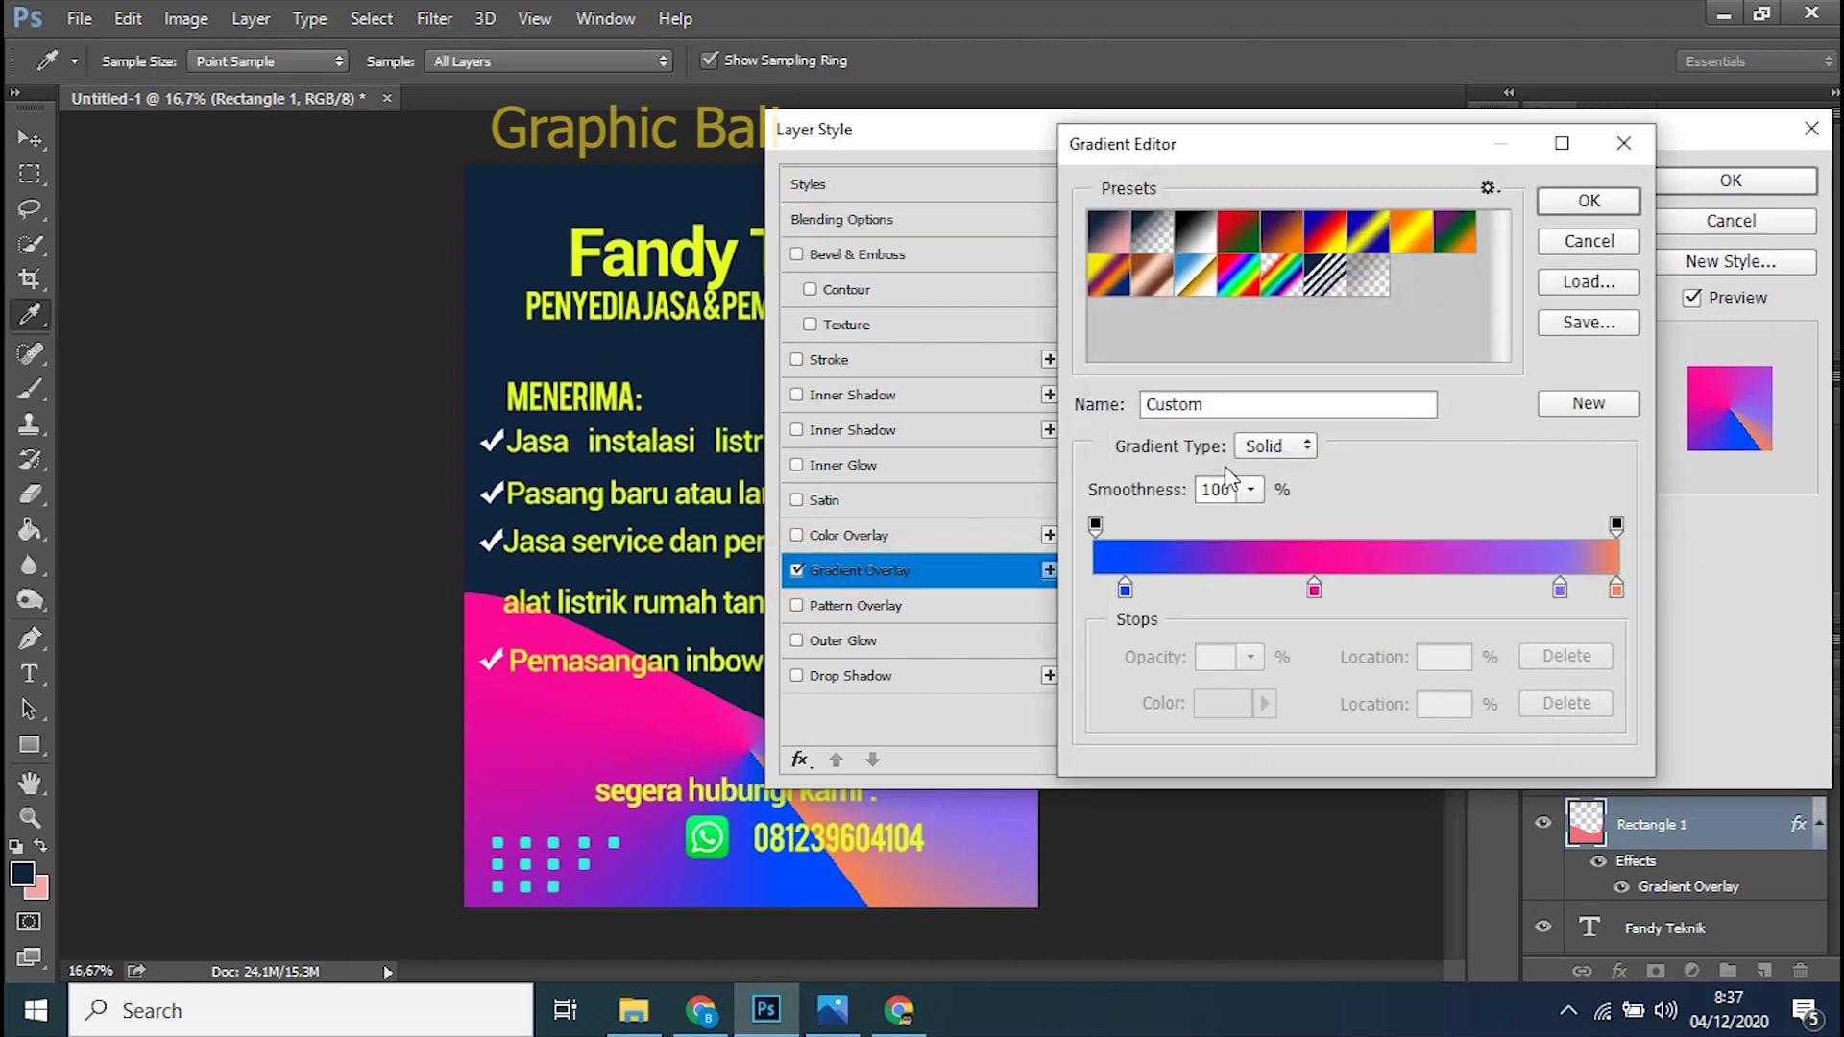
Step: Apply the Red, Green preset and recolour its green stop to dark red (b90808)
{"action": "left_click", "coordinate": [1234, 236]}
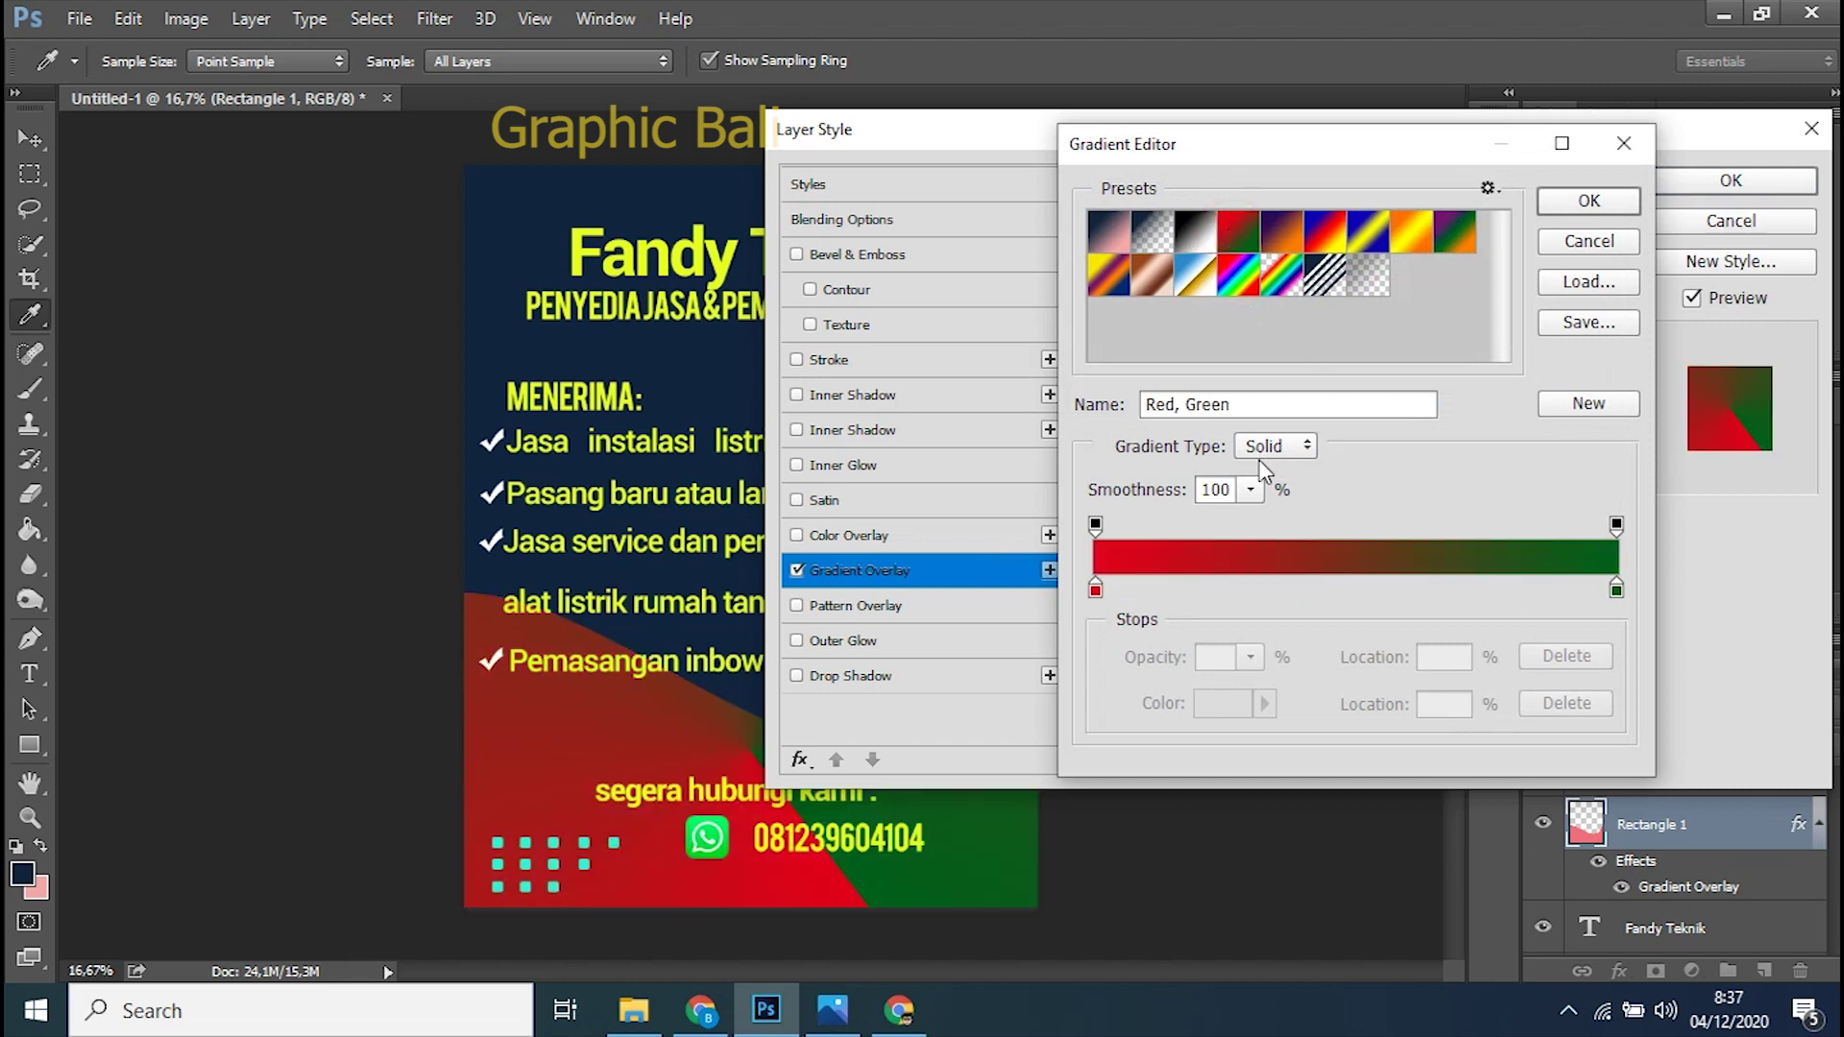
{"action": "left_click", "coordinate": [1282, 447]}
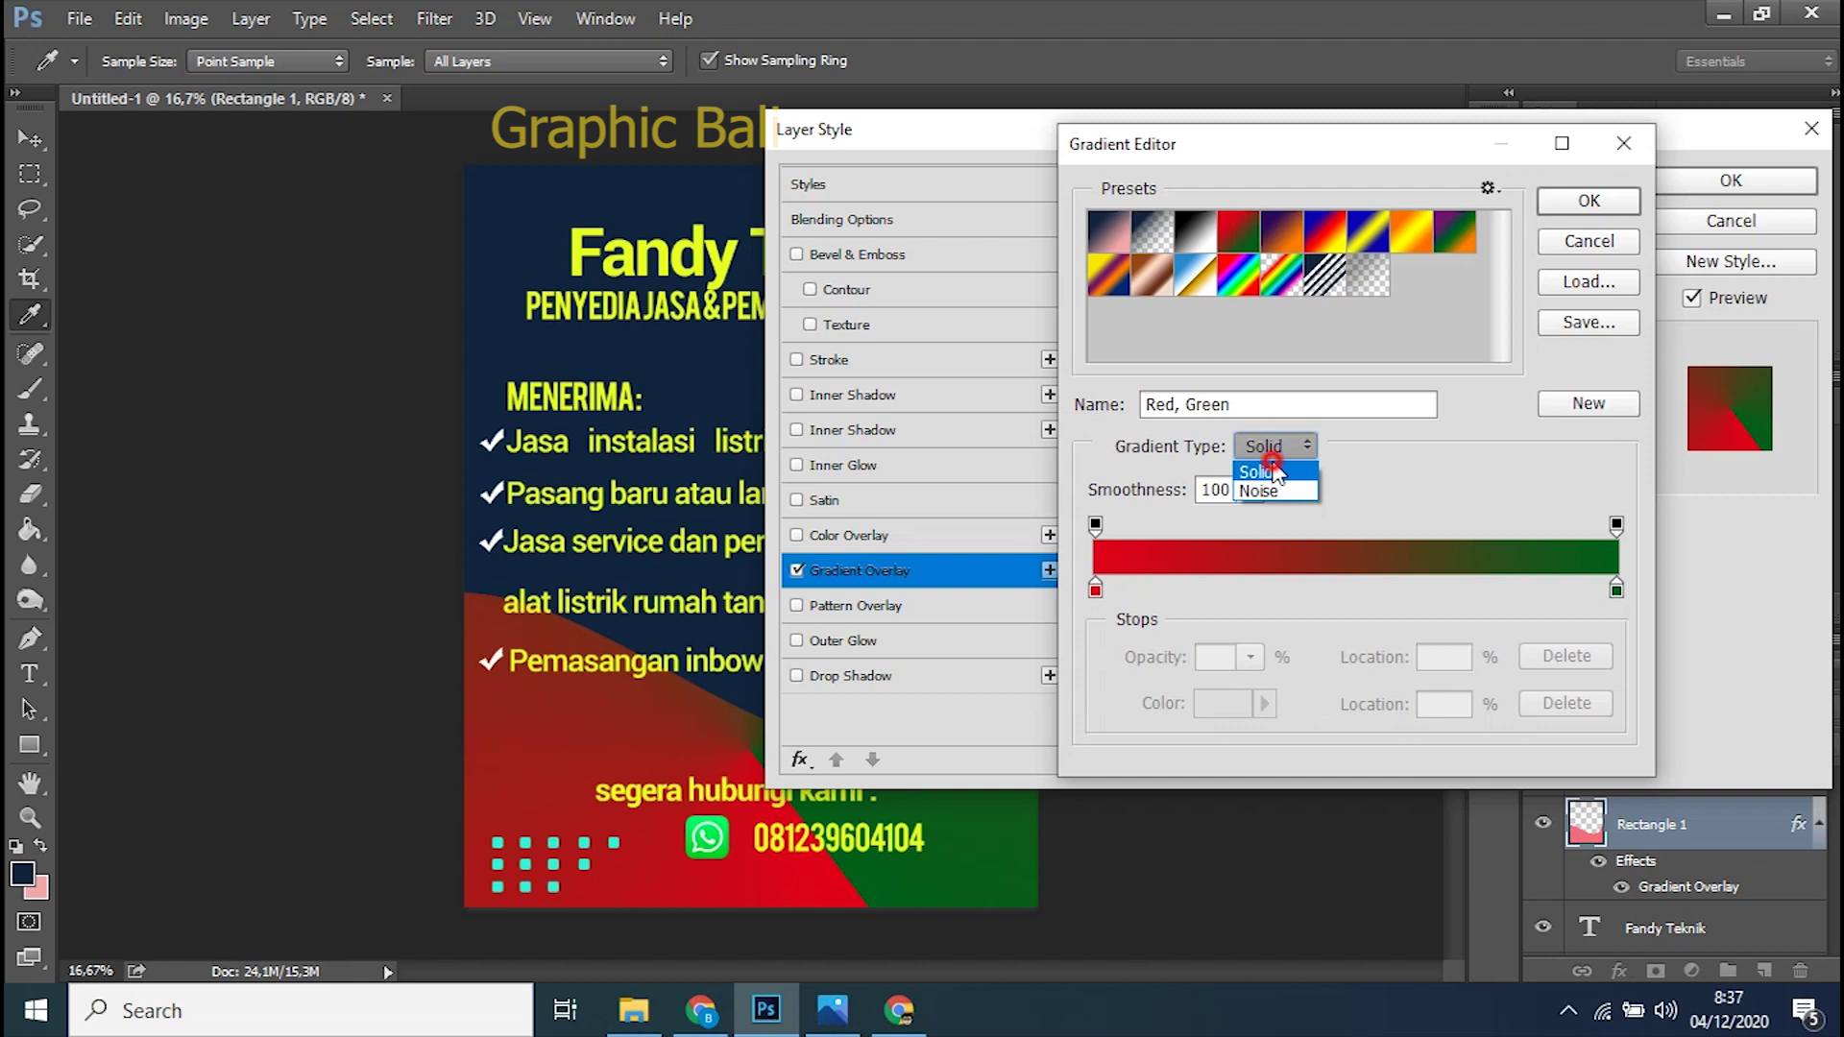
{"action": "left_click", "coordinate": [1403, 454]}
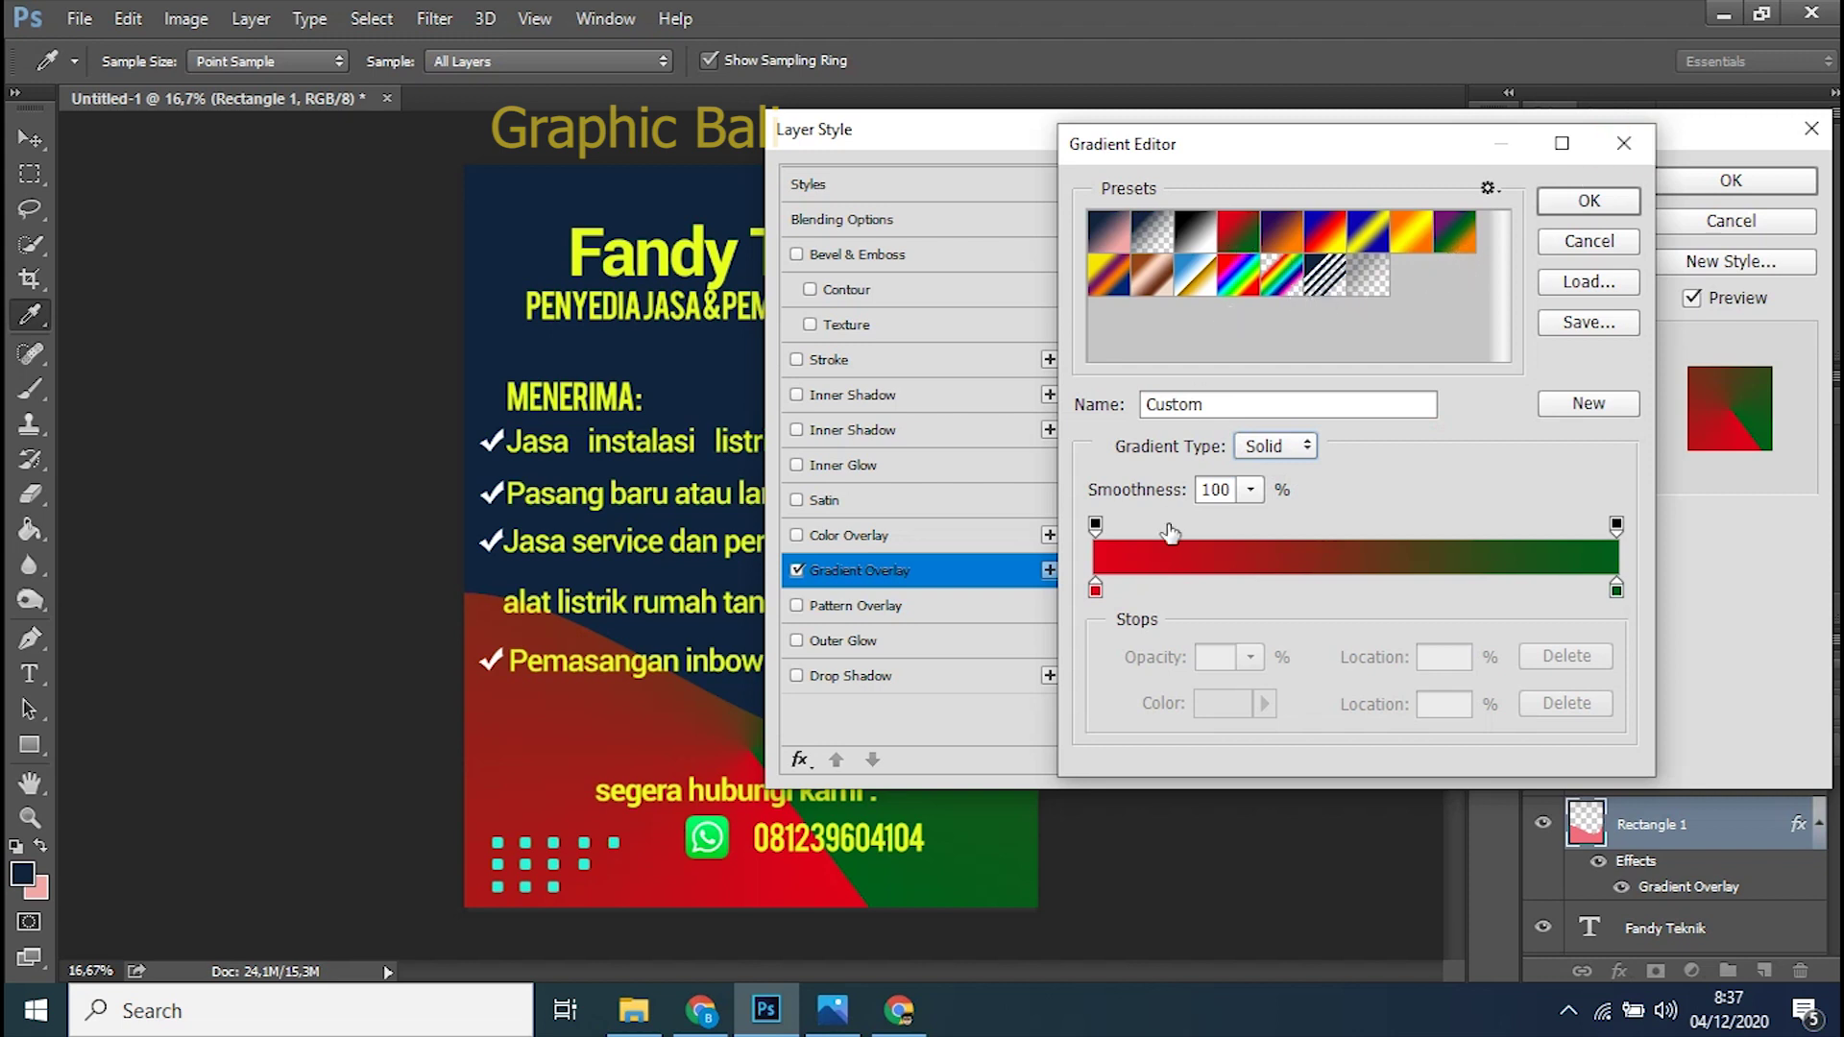
{"action": "left_click", "coordinate": [1614, 593]}
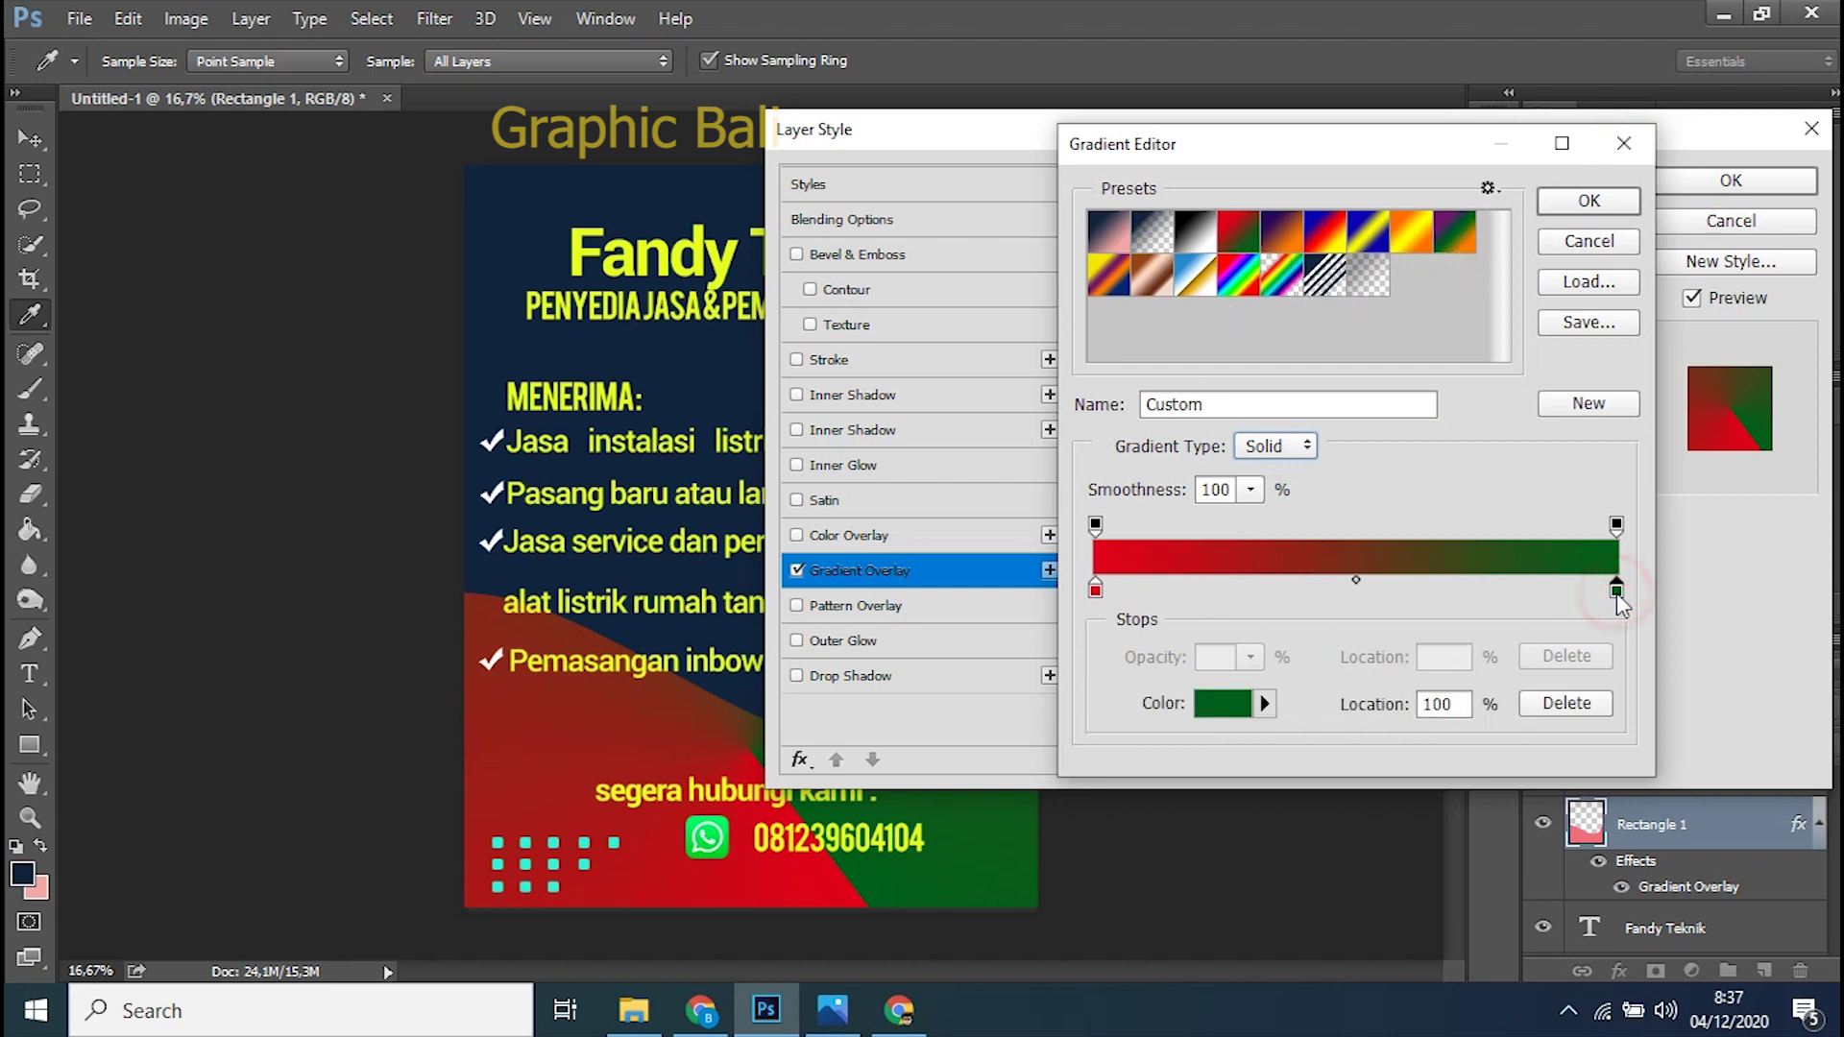
{"action": "double_click", "coordinate": [1617, 591]}
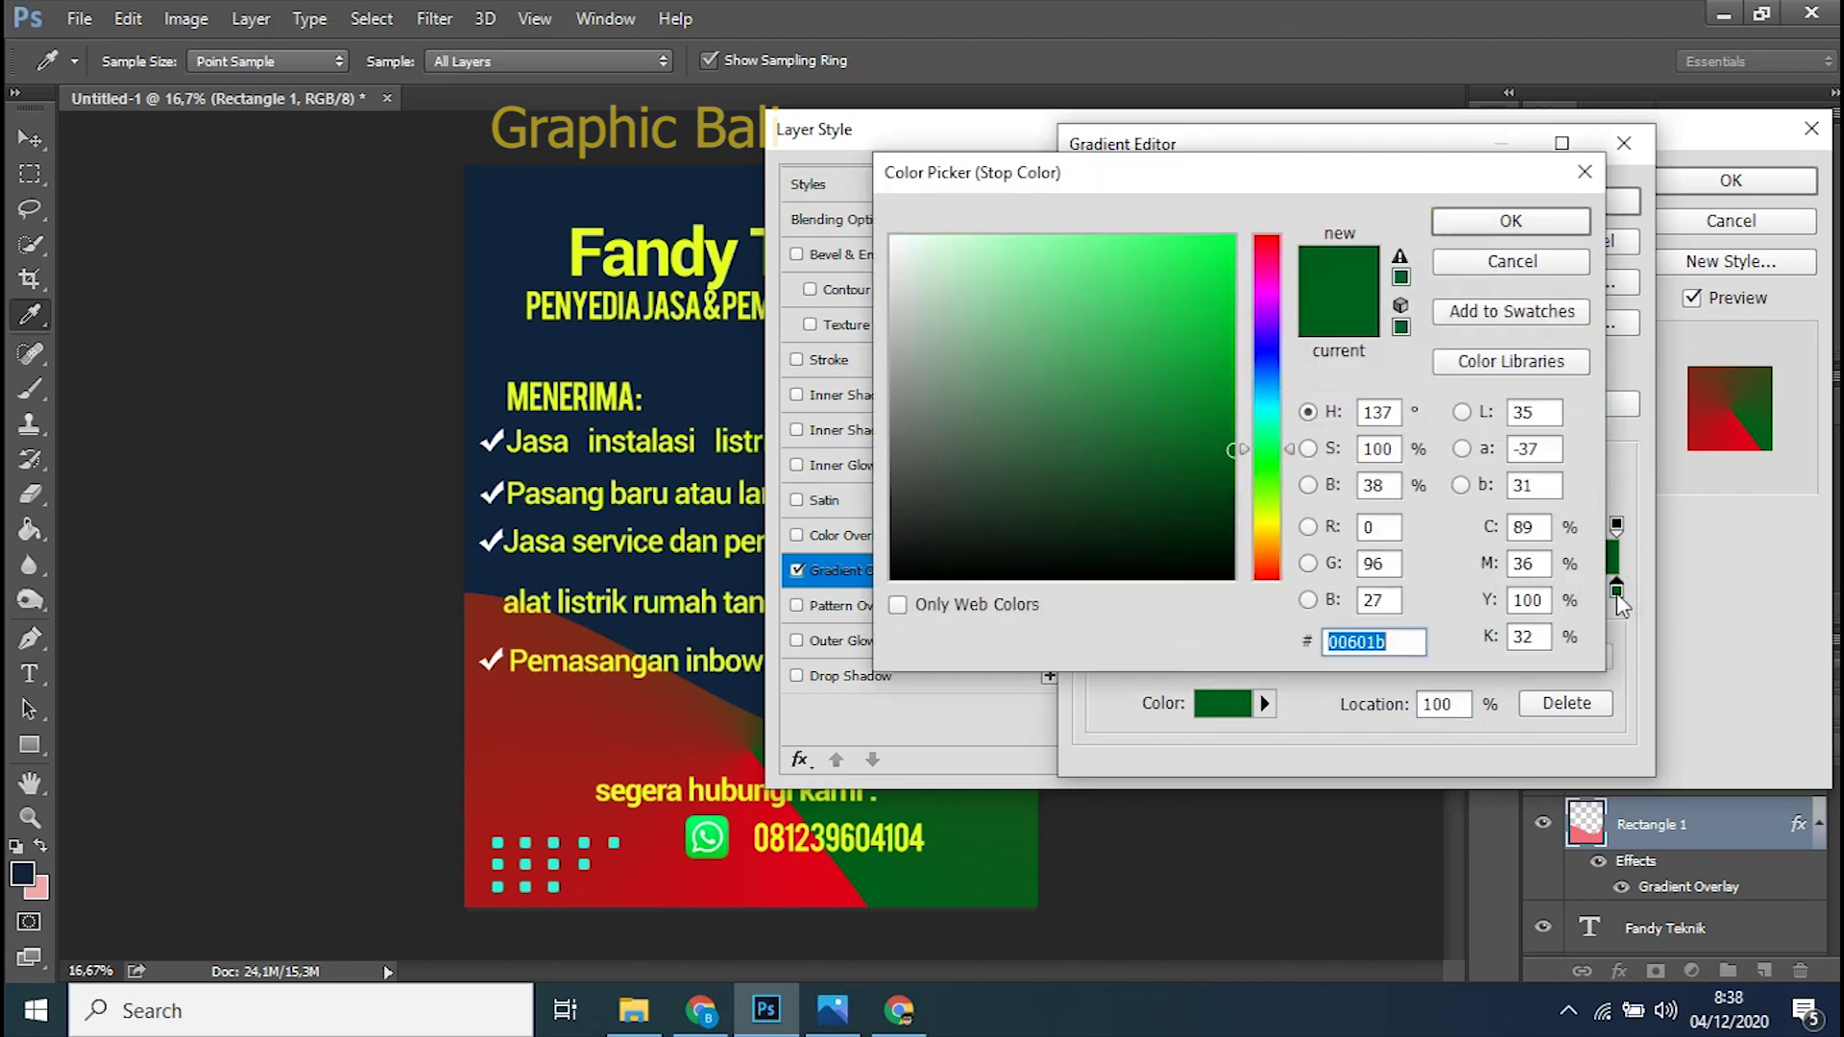
{"action": "left_click_drag", "start_coordinate": [1201, 176], "coordinate": [1500, 175]}
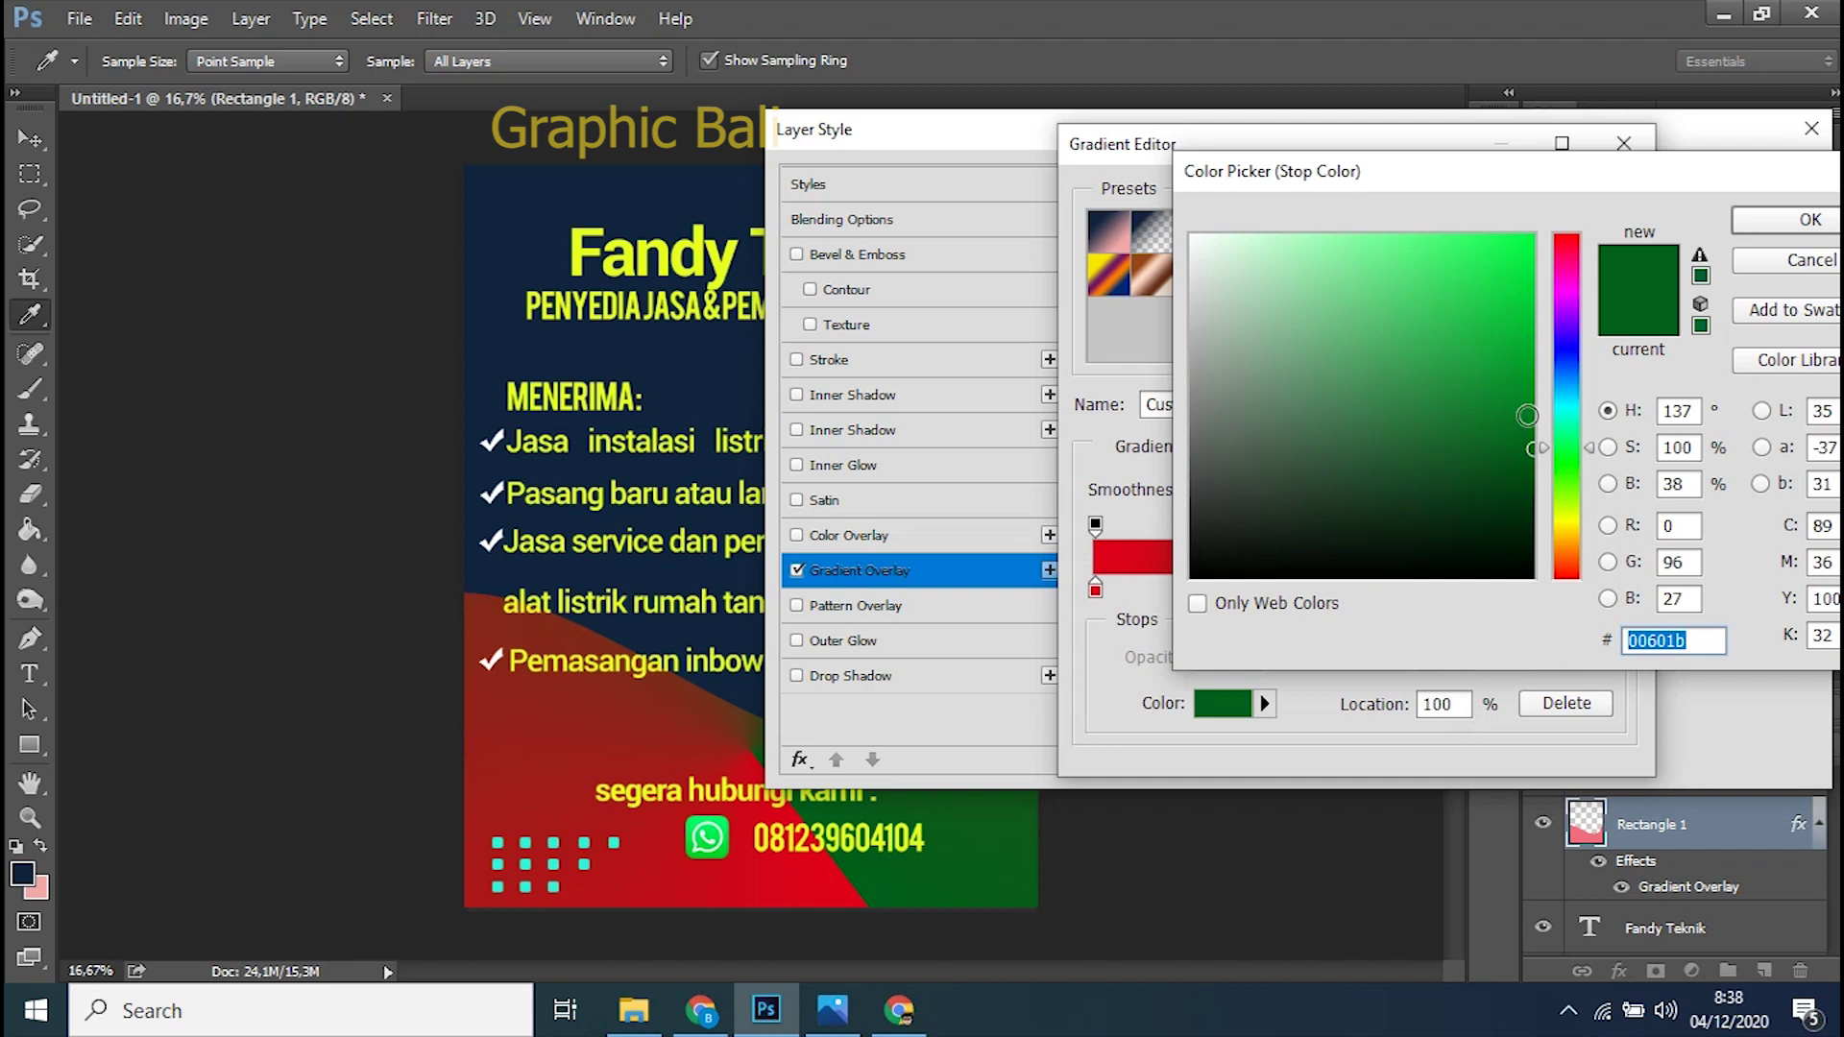
{"action": "mouse_move", "coordinate": [1587, 178]}
{"action": "left_mouse_down"}
{"action": "mouse_move", "coordinate": [1500, 176]}
{"action": "mouse_move", "coordinate": [1547, 185]}
{"action": "left_mouse_up"}
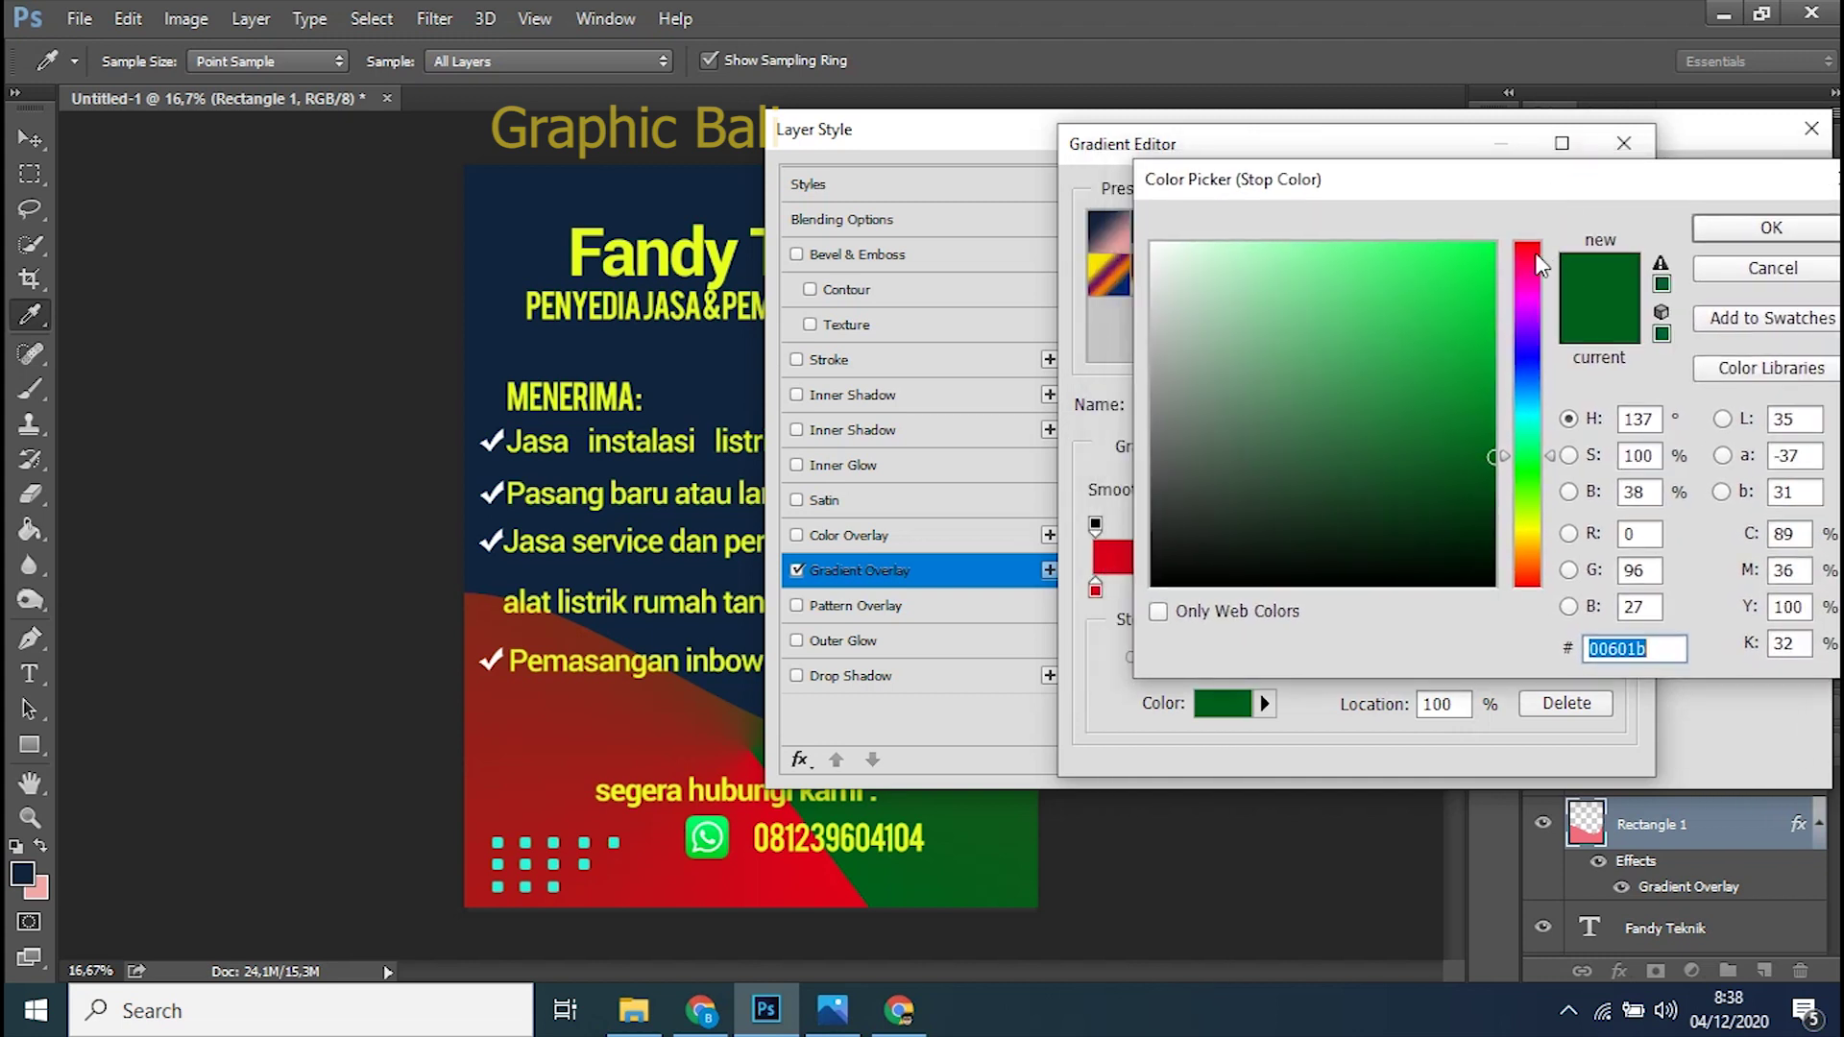
{"action": "left_click", "coordinate": [1535, 245]}
{"action": "left_click", "coordinate": [1420, 372]}
{"action": "mouse_move", "coordinate": [1443, 317]}
{"action": "left_mouse_down"}
{"action": "mouse_move", "coordinate": [1437, 279]}
{"action": "mouse_move", "coordinate": [1485, 252]}
{"action": "mouse_move", "coordinate": [1480, 337]}
{"action": "left_mouse_up"}
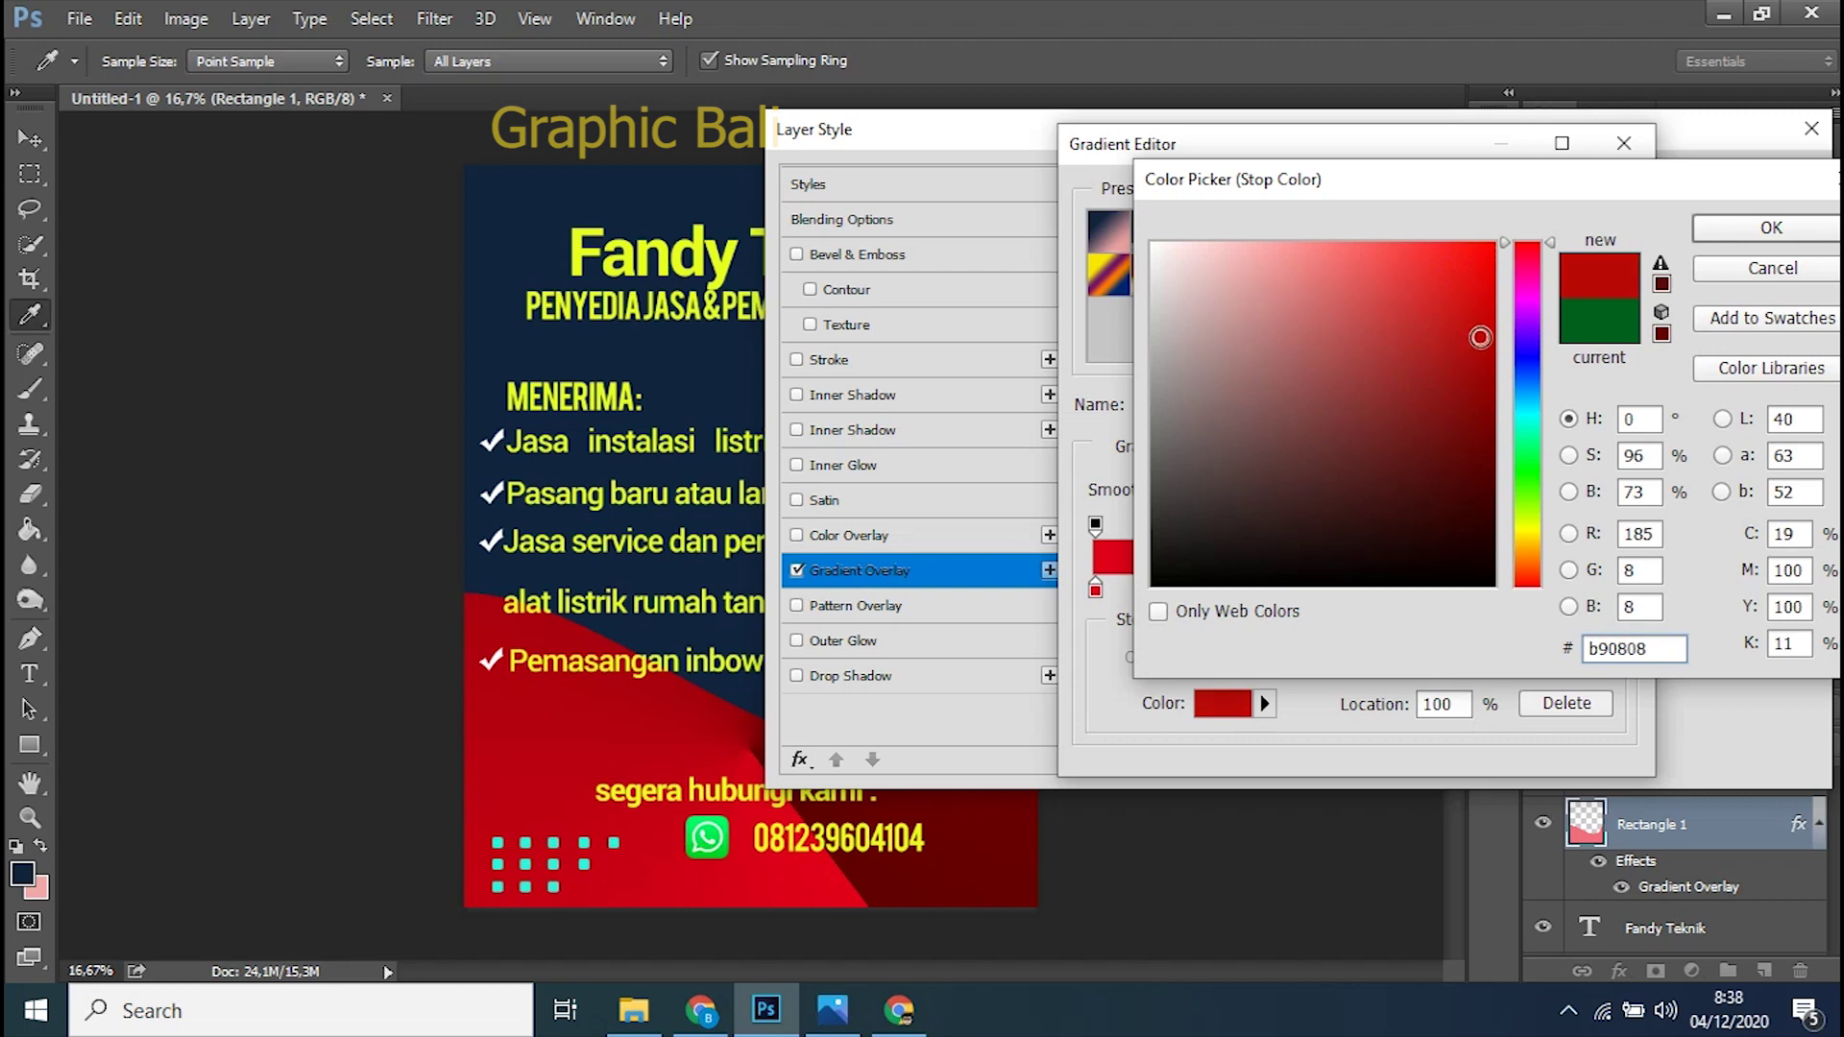
{"action": "left_click", "coordinate": [1760, 230]}
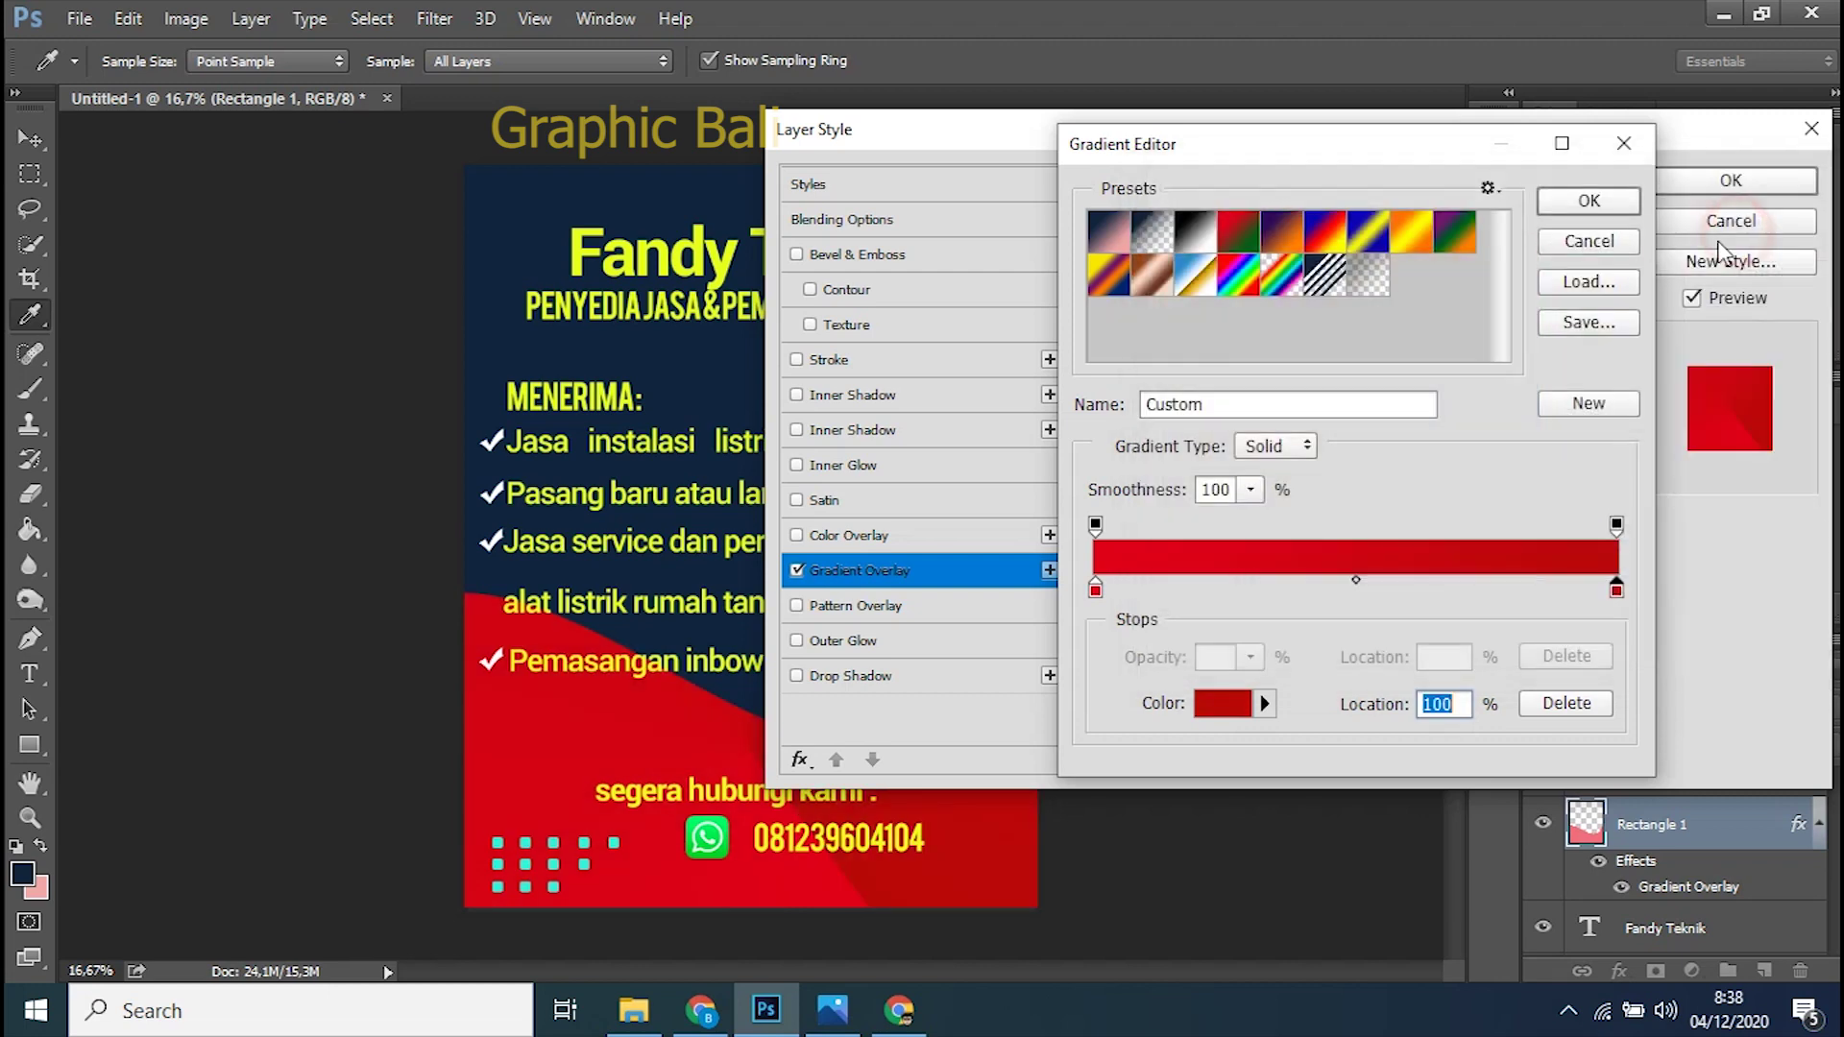
{"action": "left_click", "coordinate": [1604, 201]}
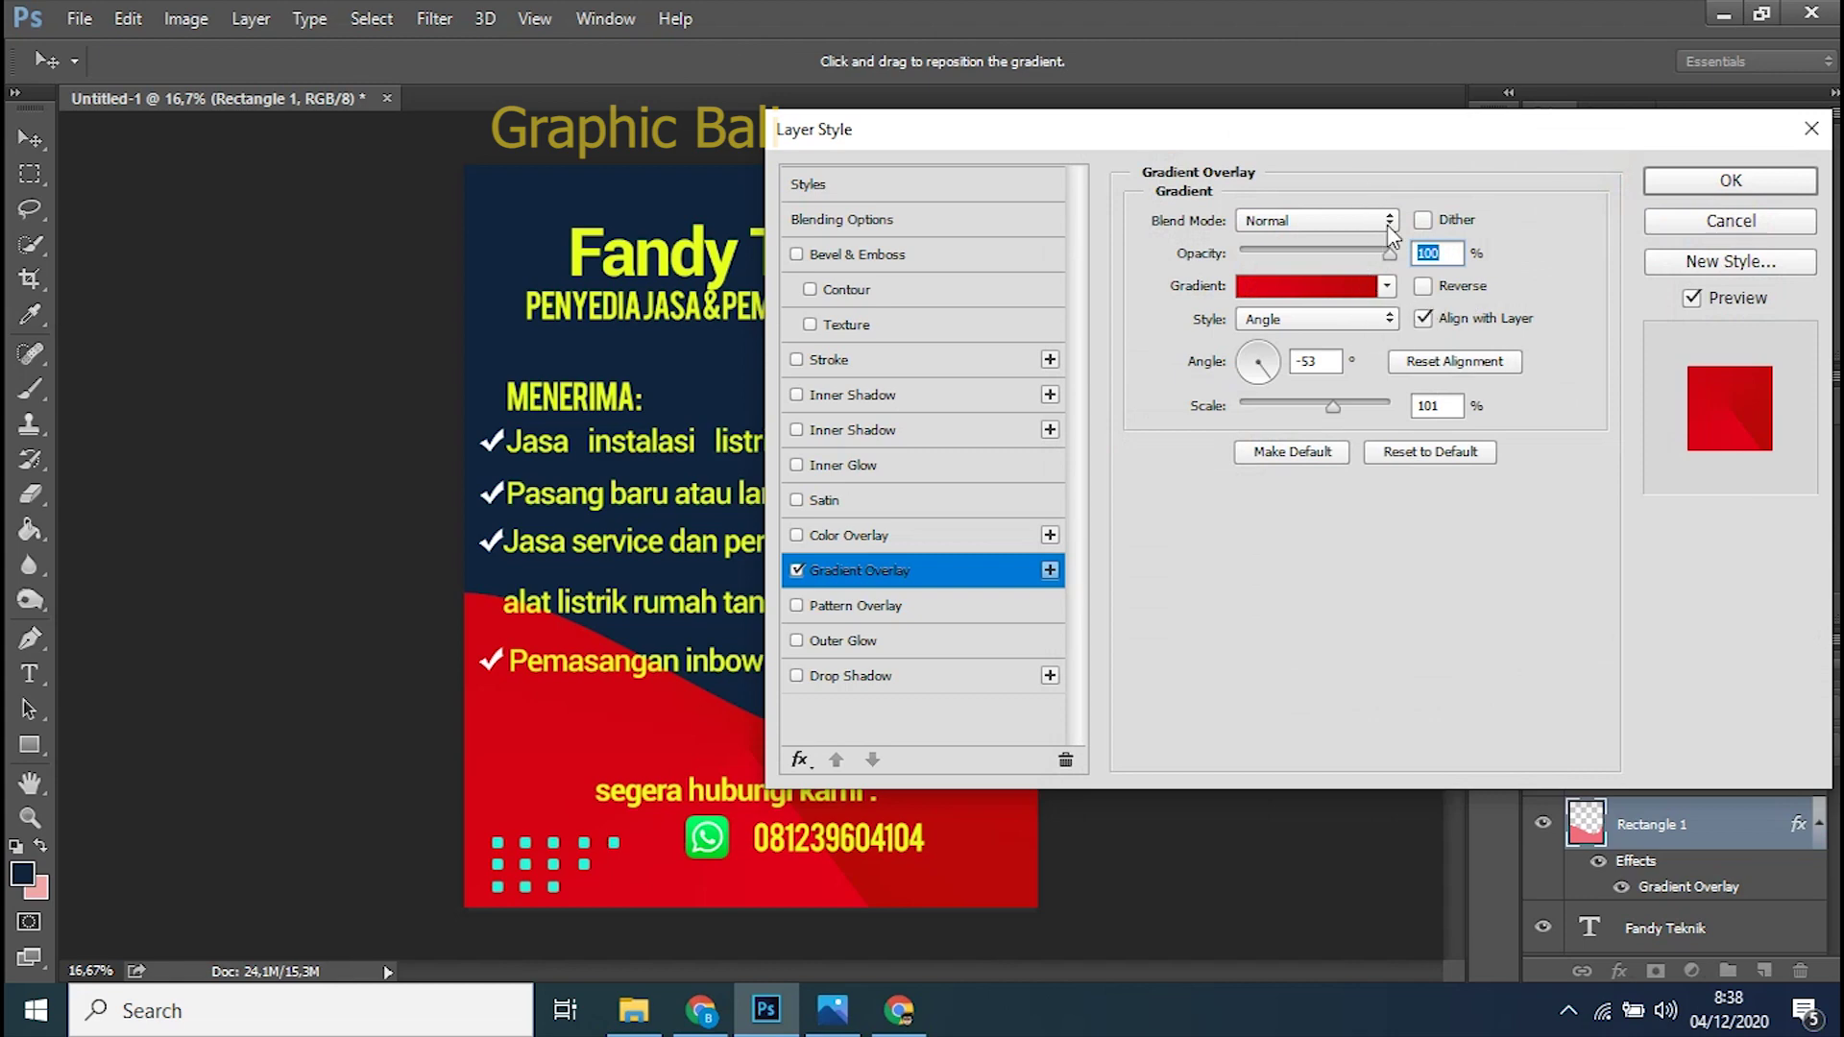
Step: Set the gradient overlay style to Linear, apply it, and reopen the layer styles
{"action": "mouse_move", "coordinate": [1382, 139]}
{"action": "left_mouse_down"}
{"action": "mouse_move", "coordinate": [1726, 146]}
{"action": "mouse_move", "coordinate": [1318, 126]}
{"action": "left_mouse_up"}
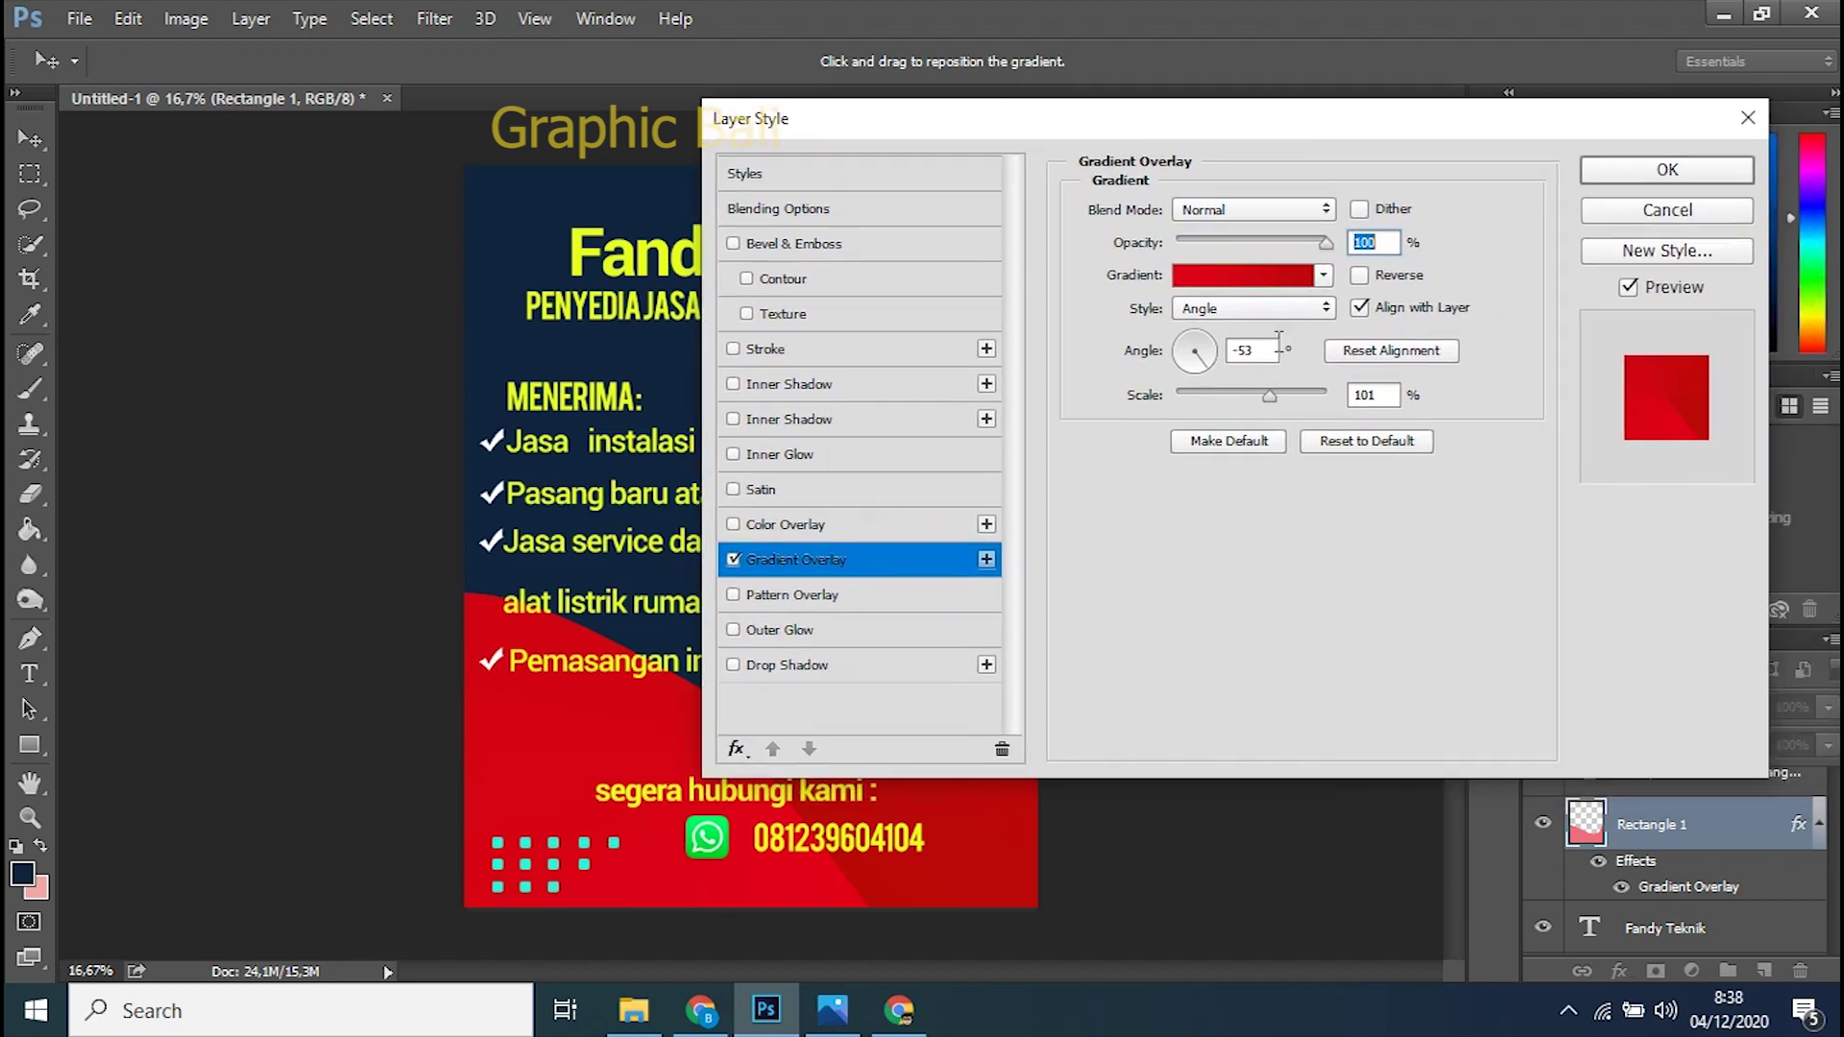
{"action": "left_click", "coordinate": [1241, 317]}
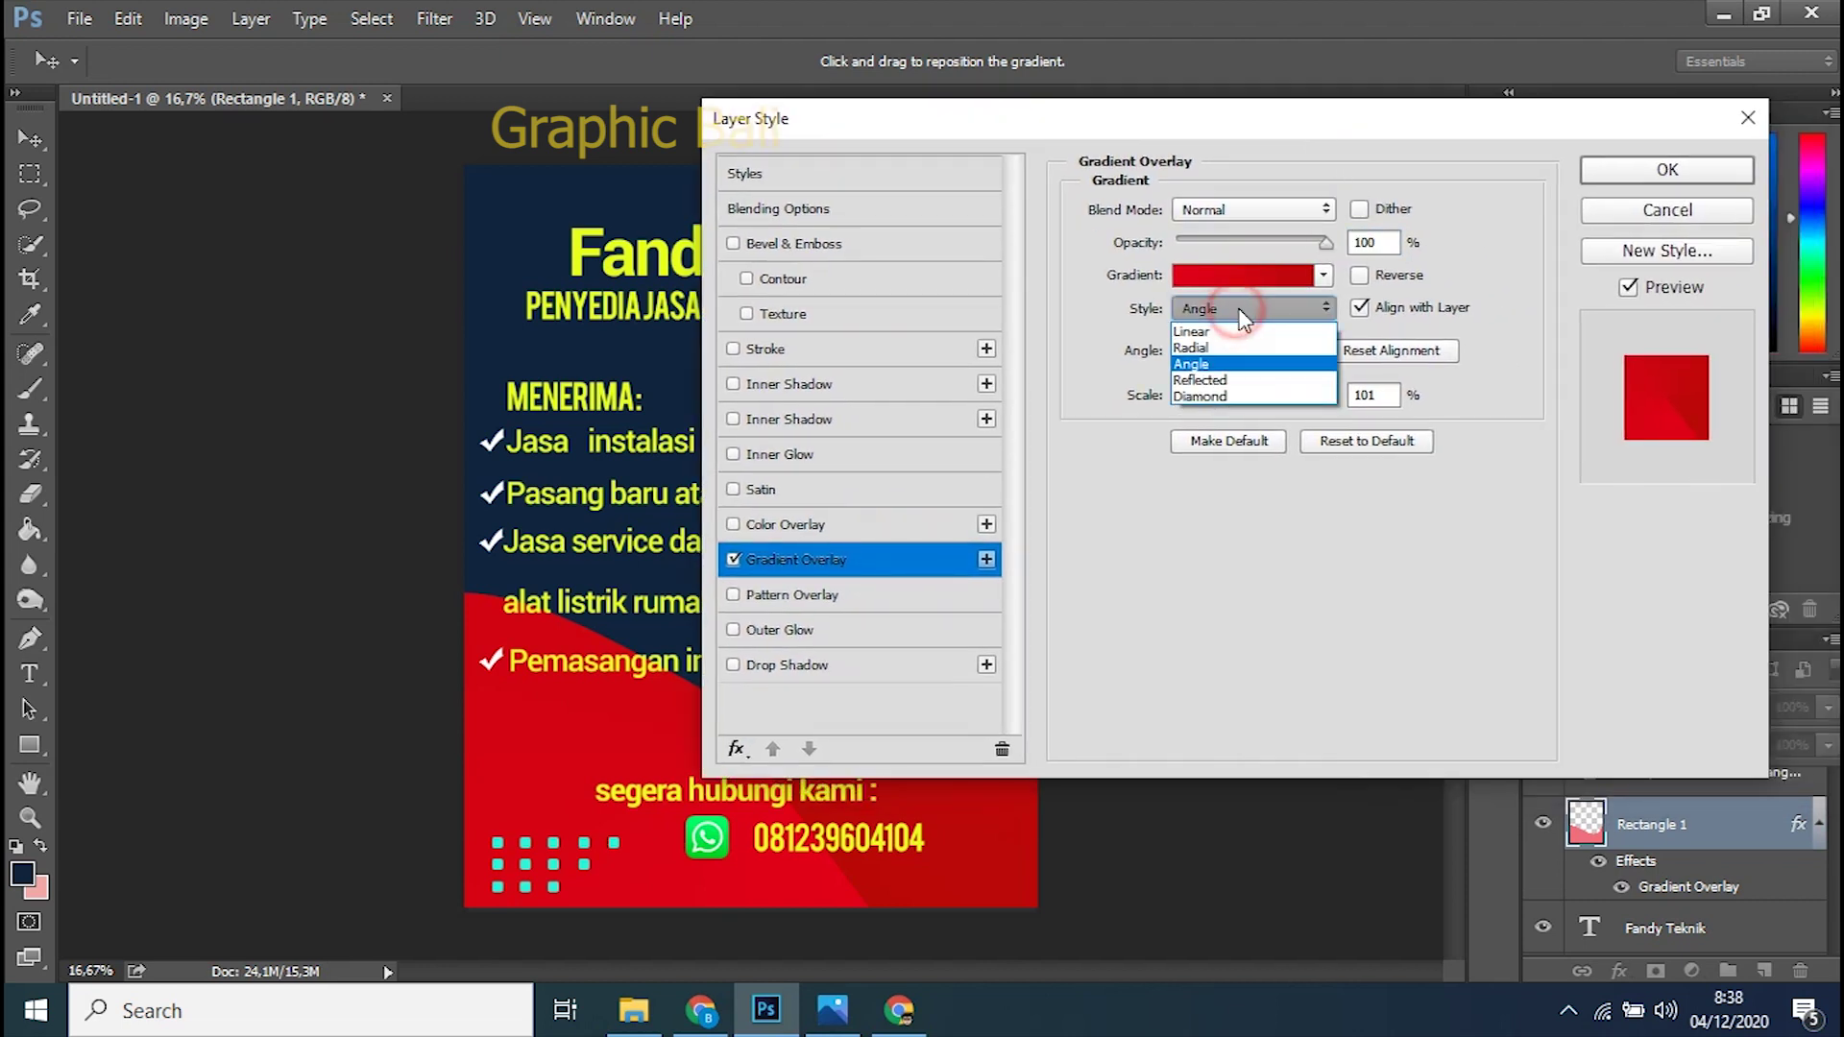
{"action": "left_click", "coordinate": [1226, 328]}
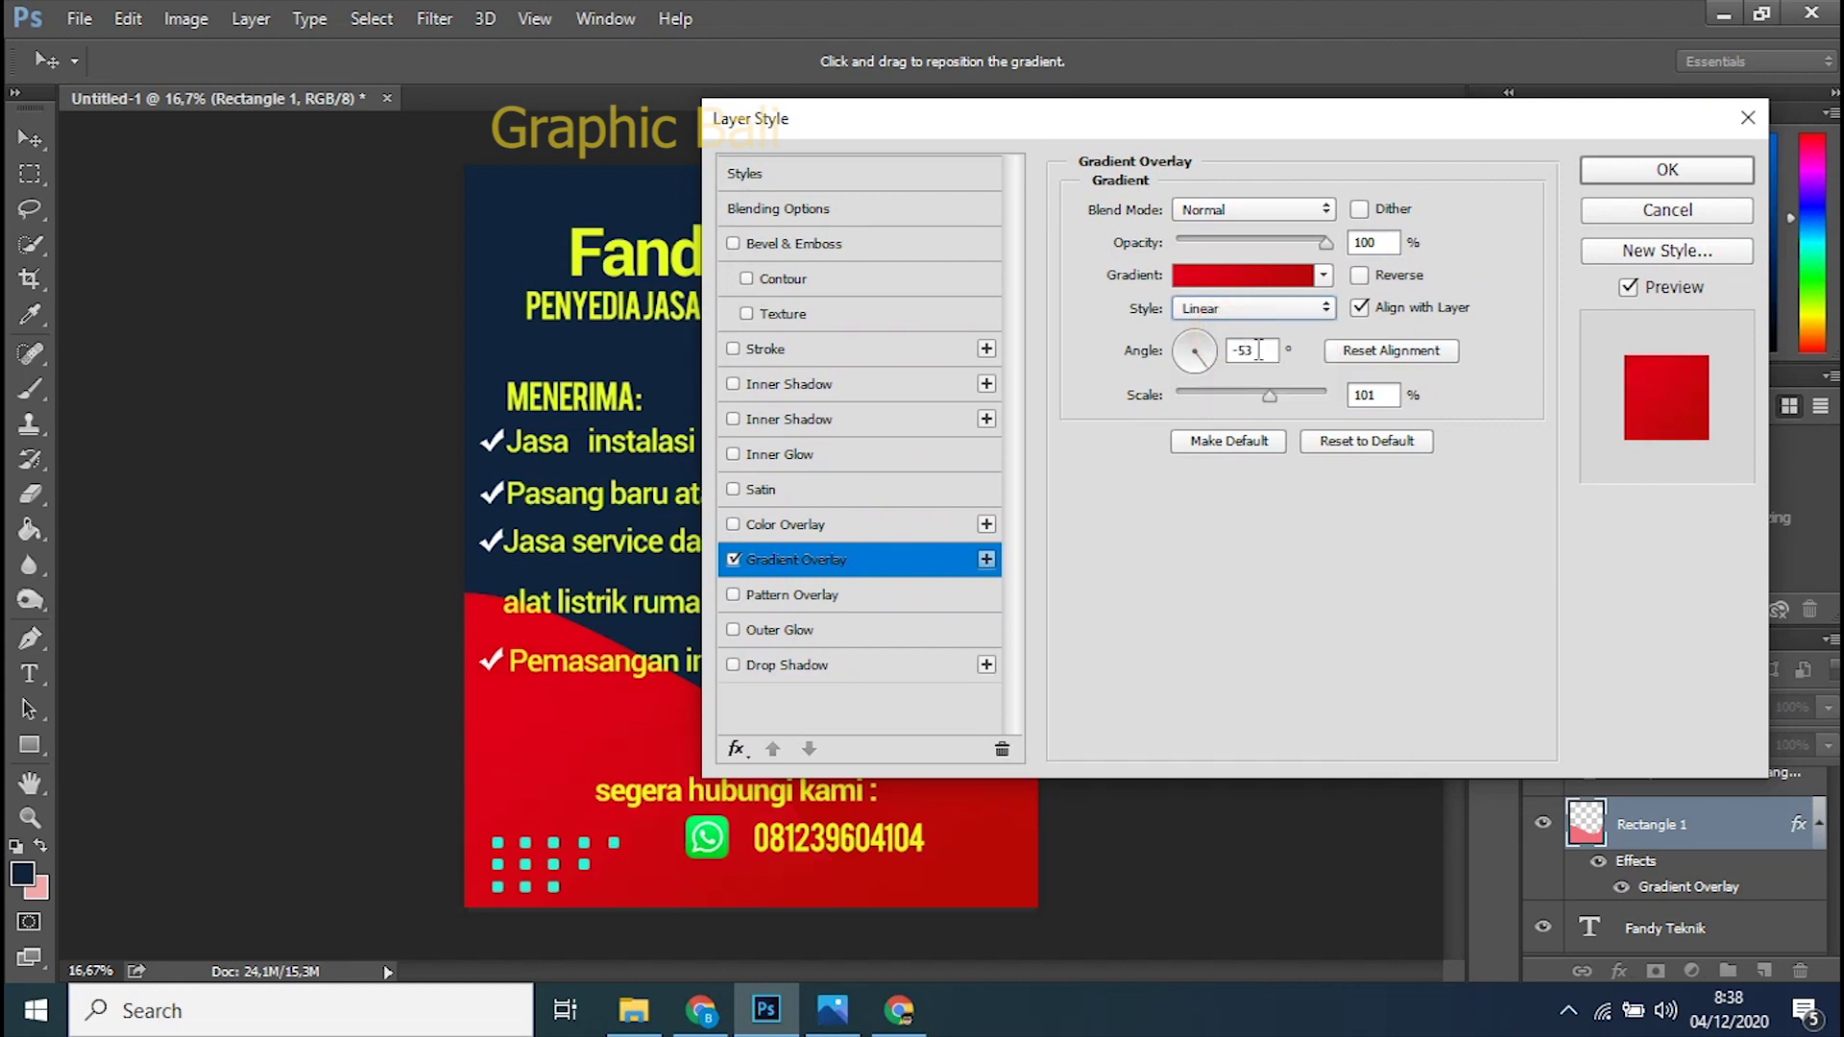
{"action": "left_click", "coordinate": [1635, 175]}
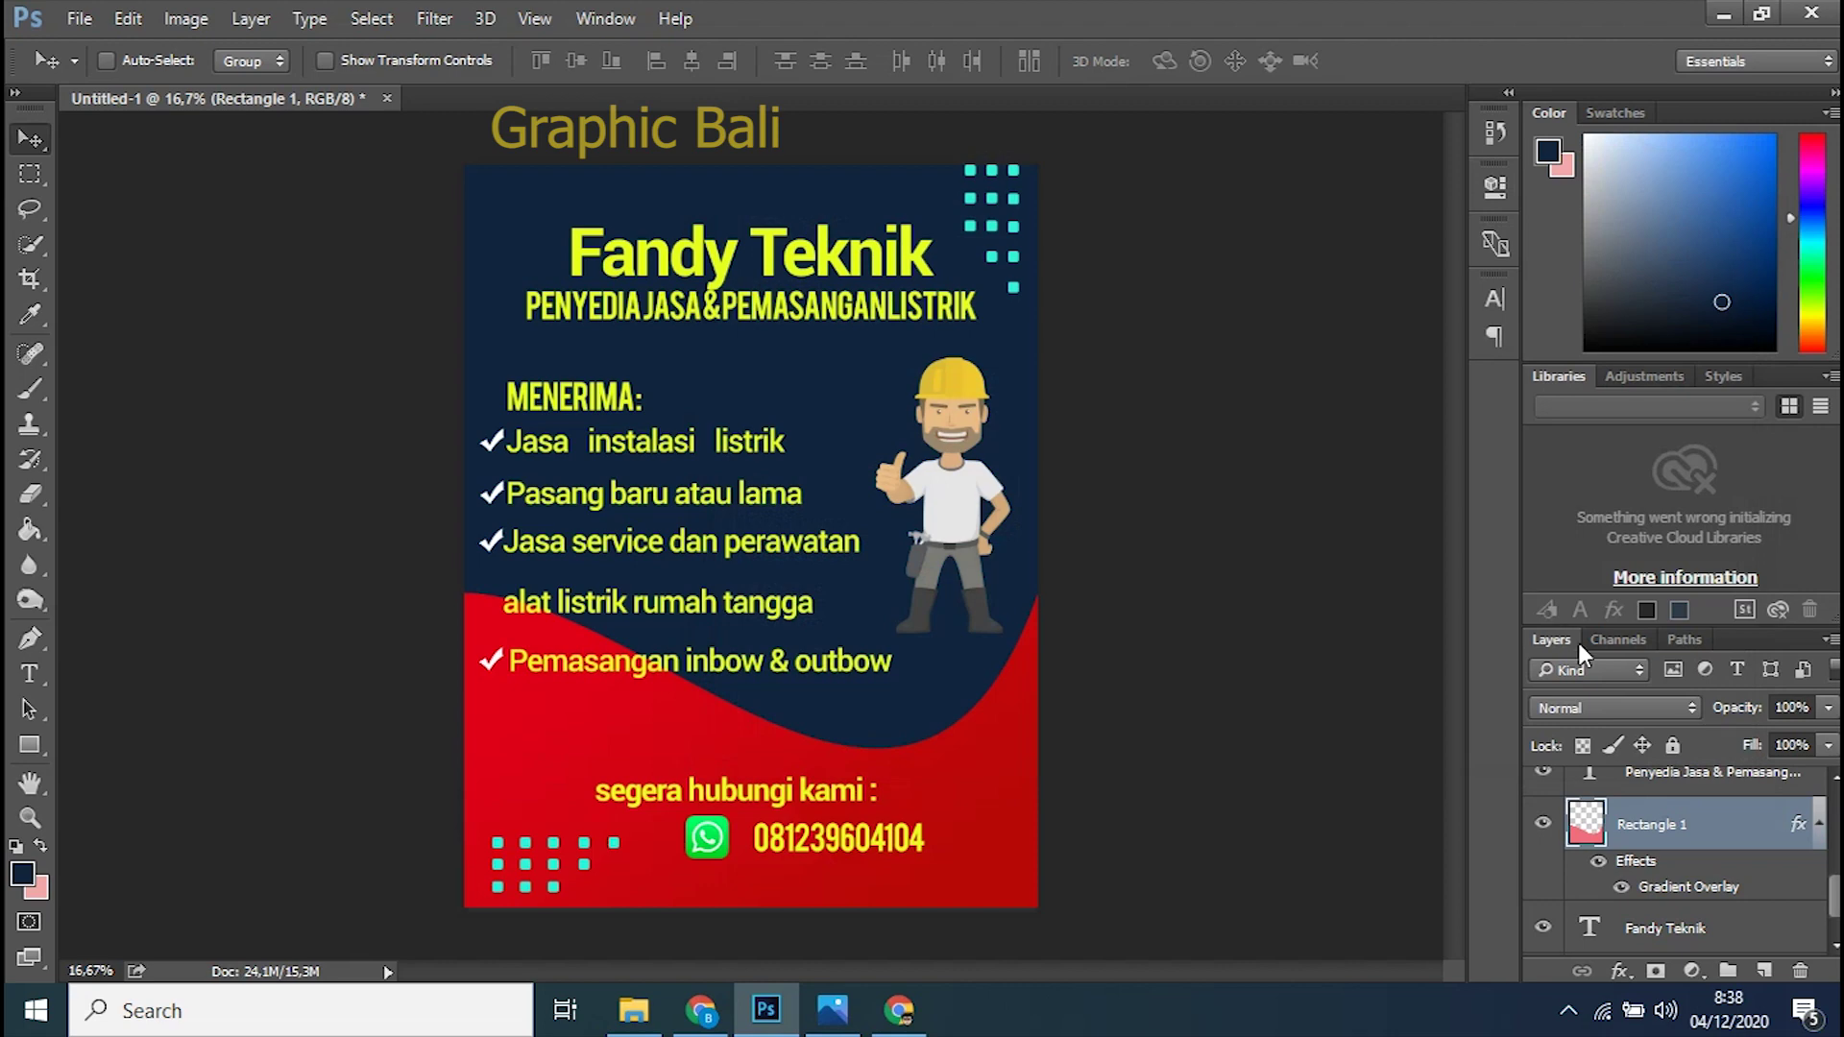
{"action": "left_click", "coordinate": [1777, 850]}
{"action": "double_click", "coordinate": [1726, 814]}
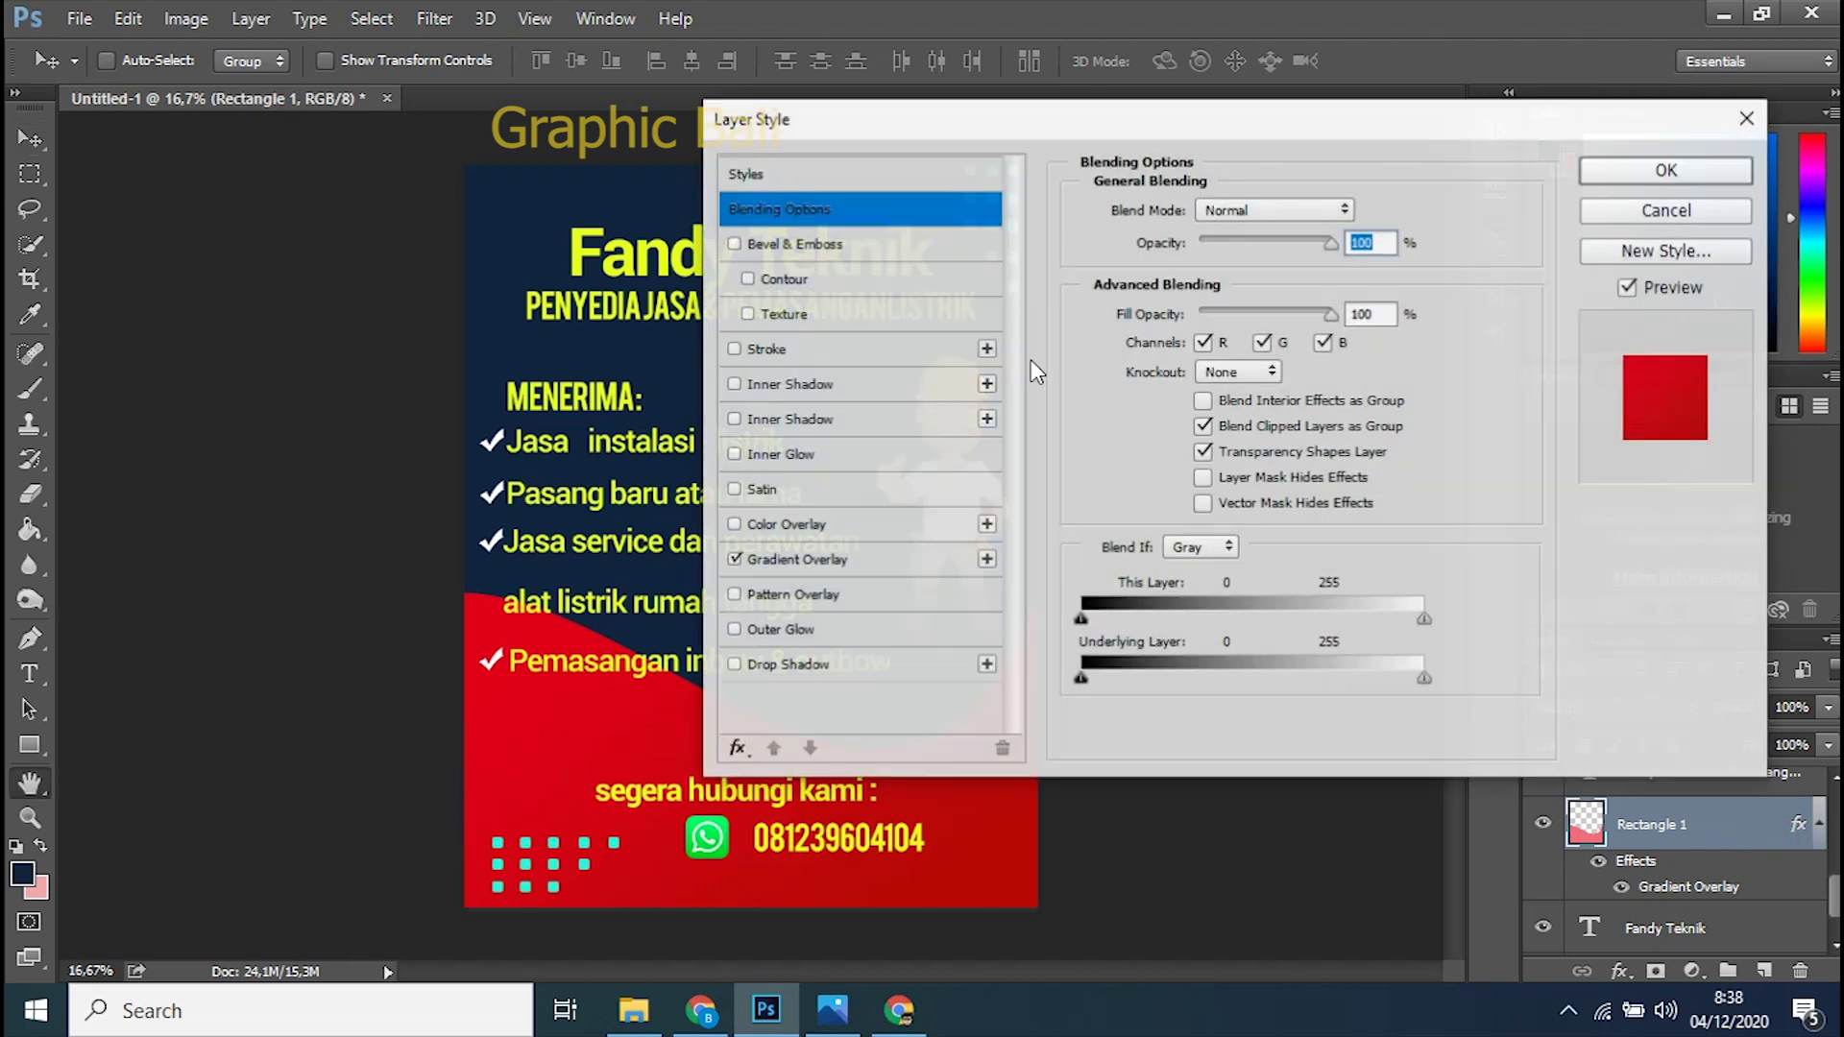
Step: Add an Inner Shadow: size 103 px, distance 73 px, choke 32%, opacity 38%
{"action": "left_click_drag", "start_coordinate": [1034, 131], "coordinate": [1072, 137]}
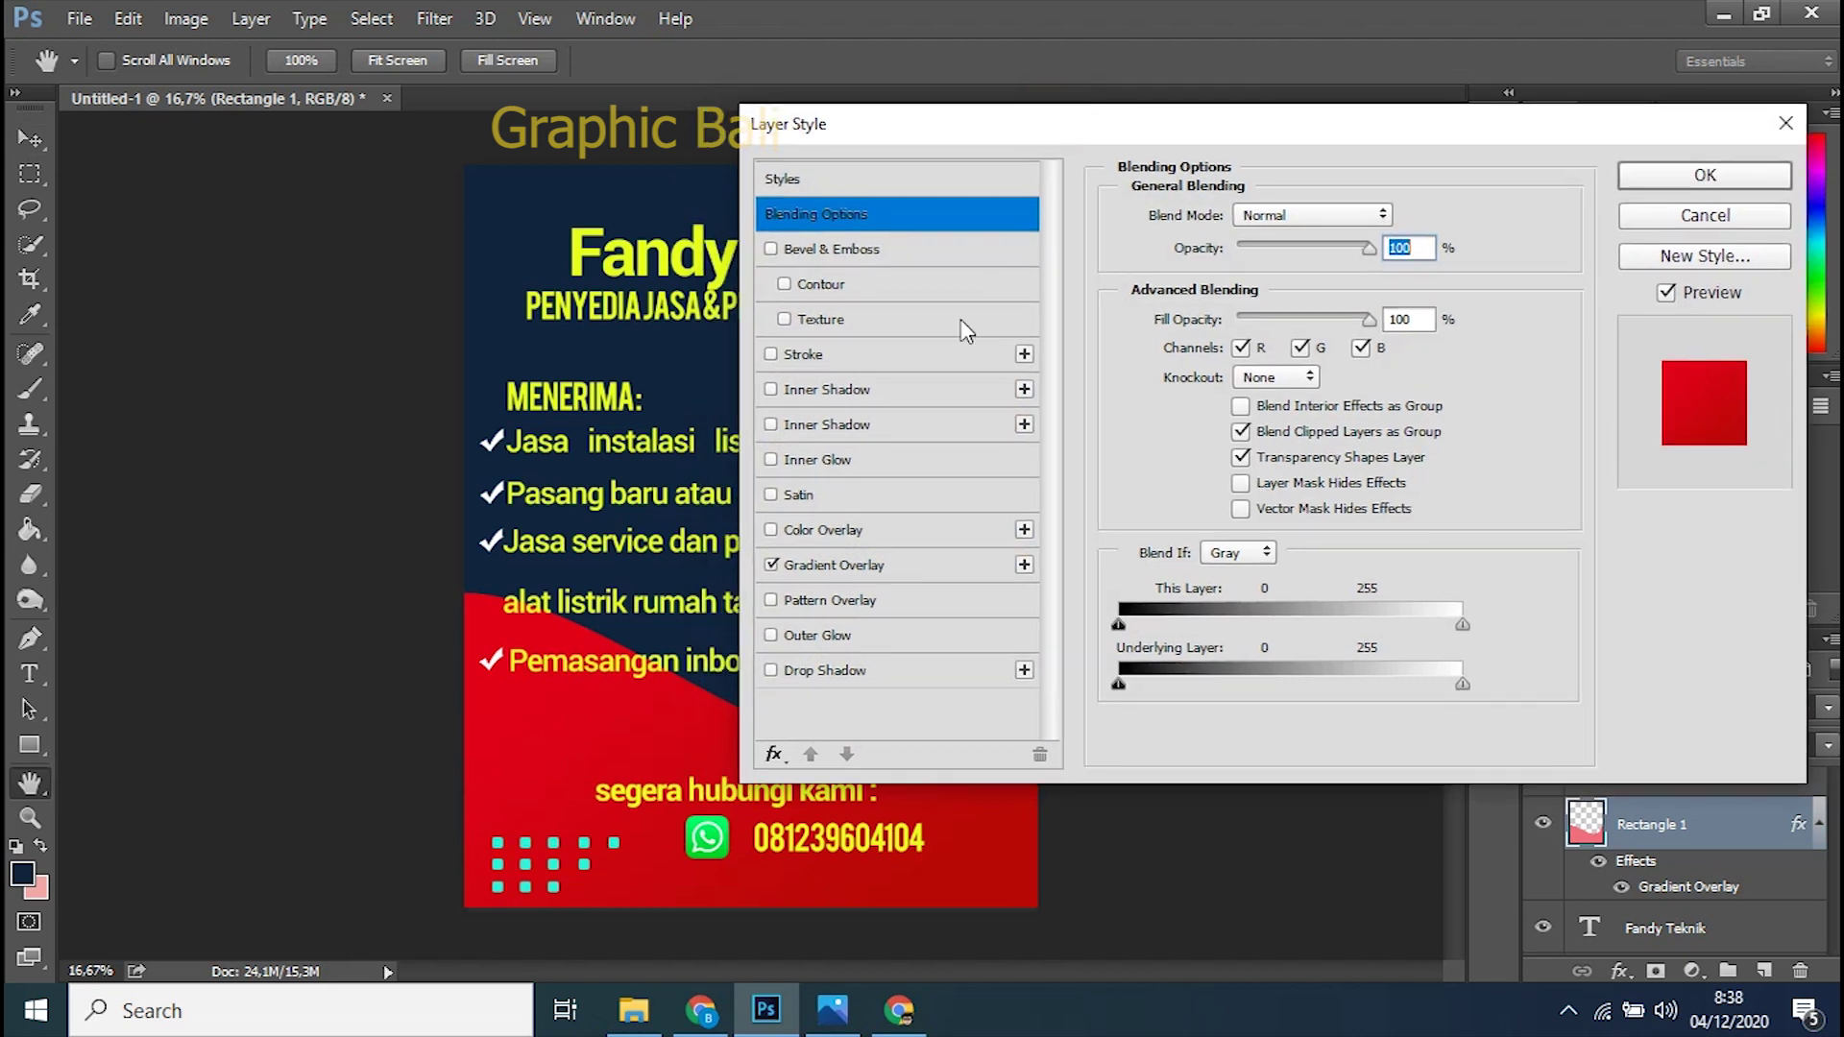
{"action": "left_click", "coordinate": [772, 424]}
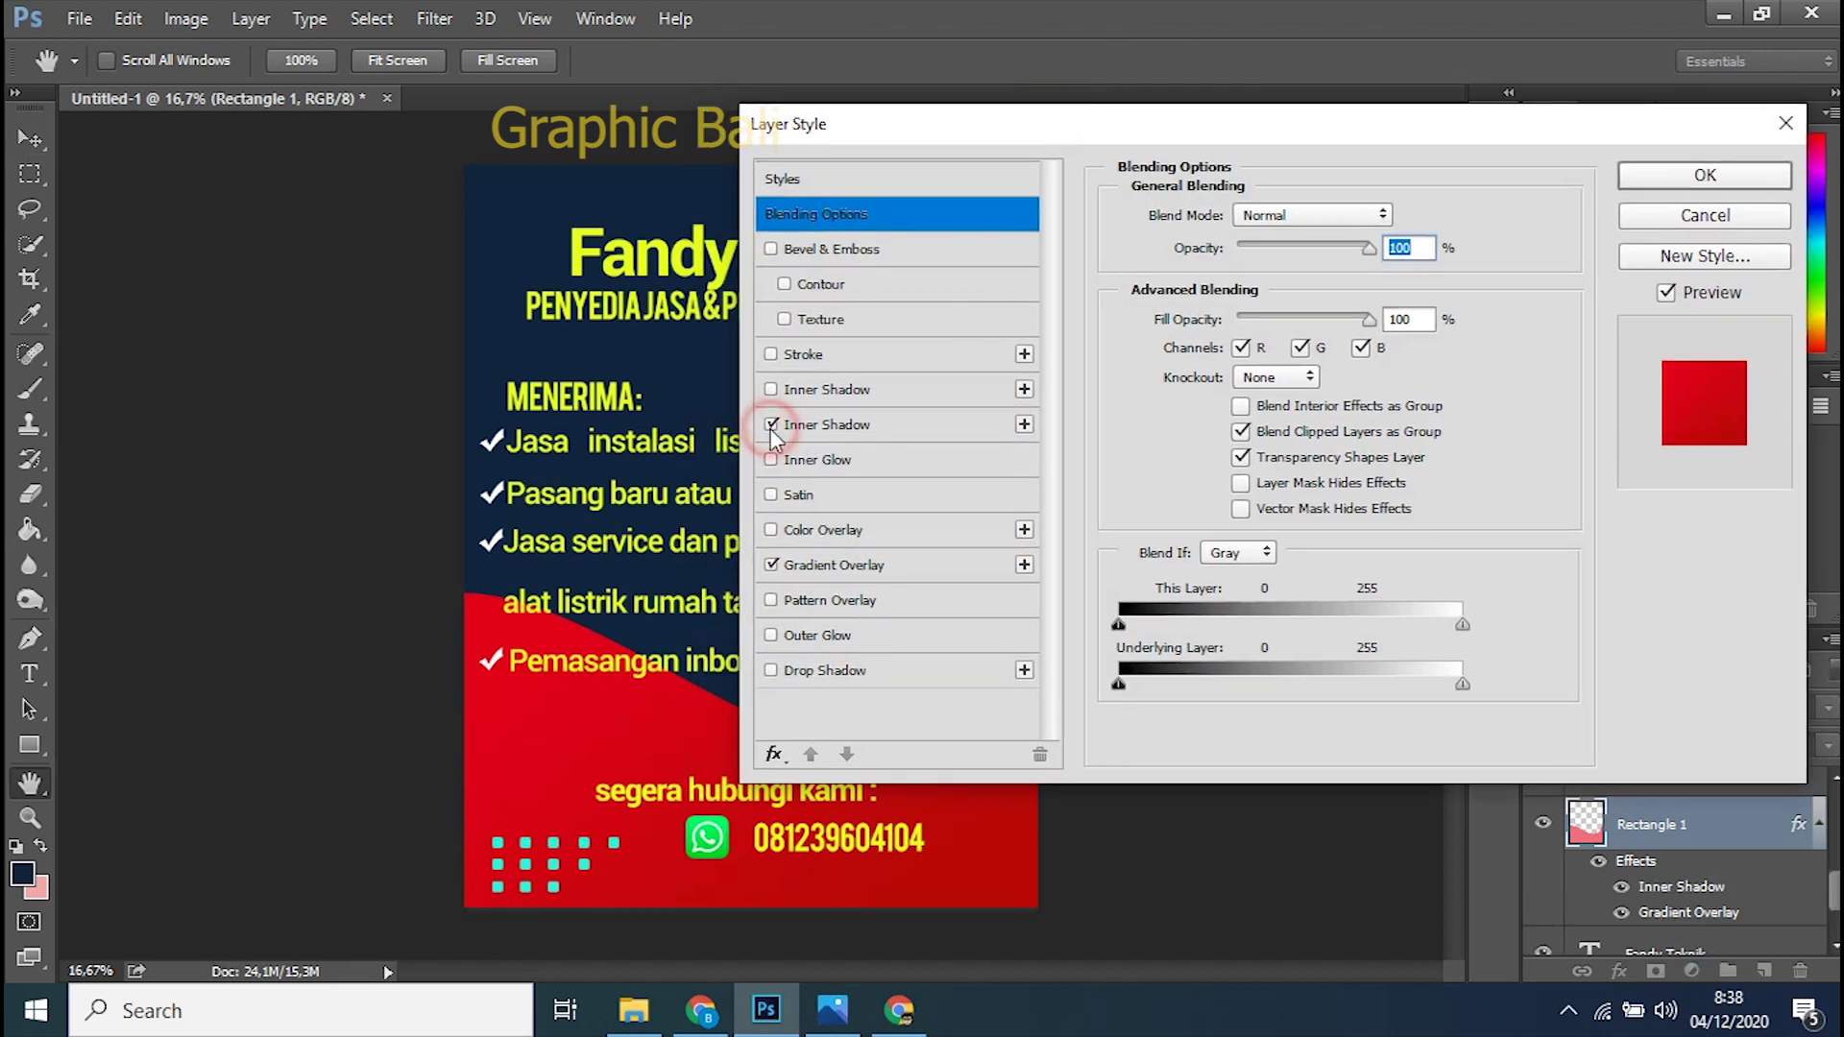
{"action": "left_click", "coordinate": [832, 431]}
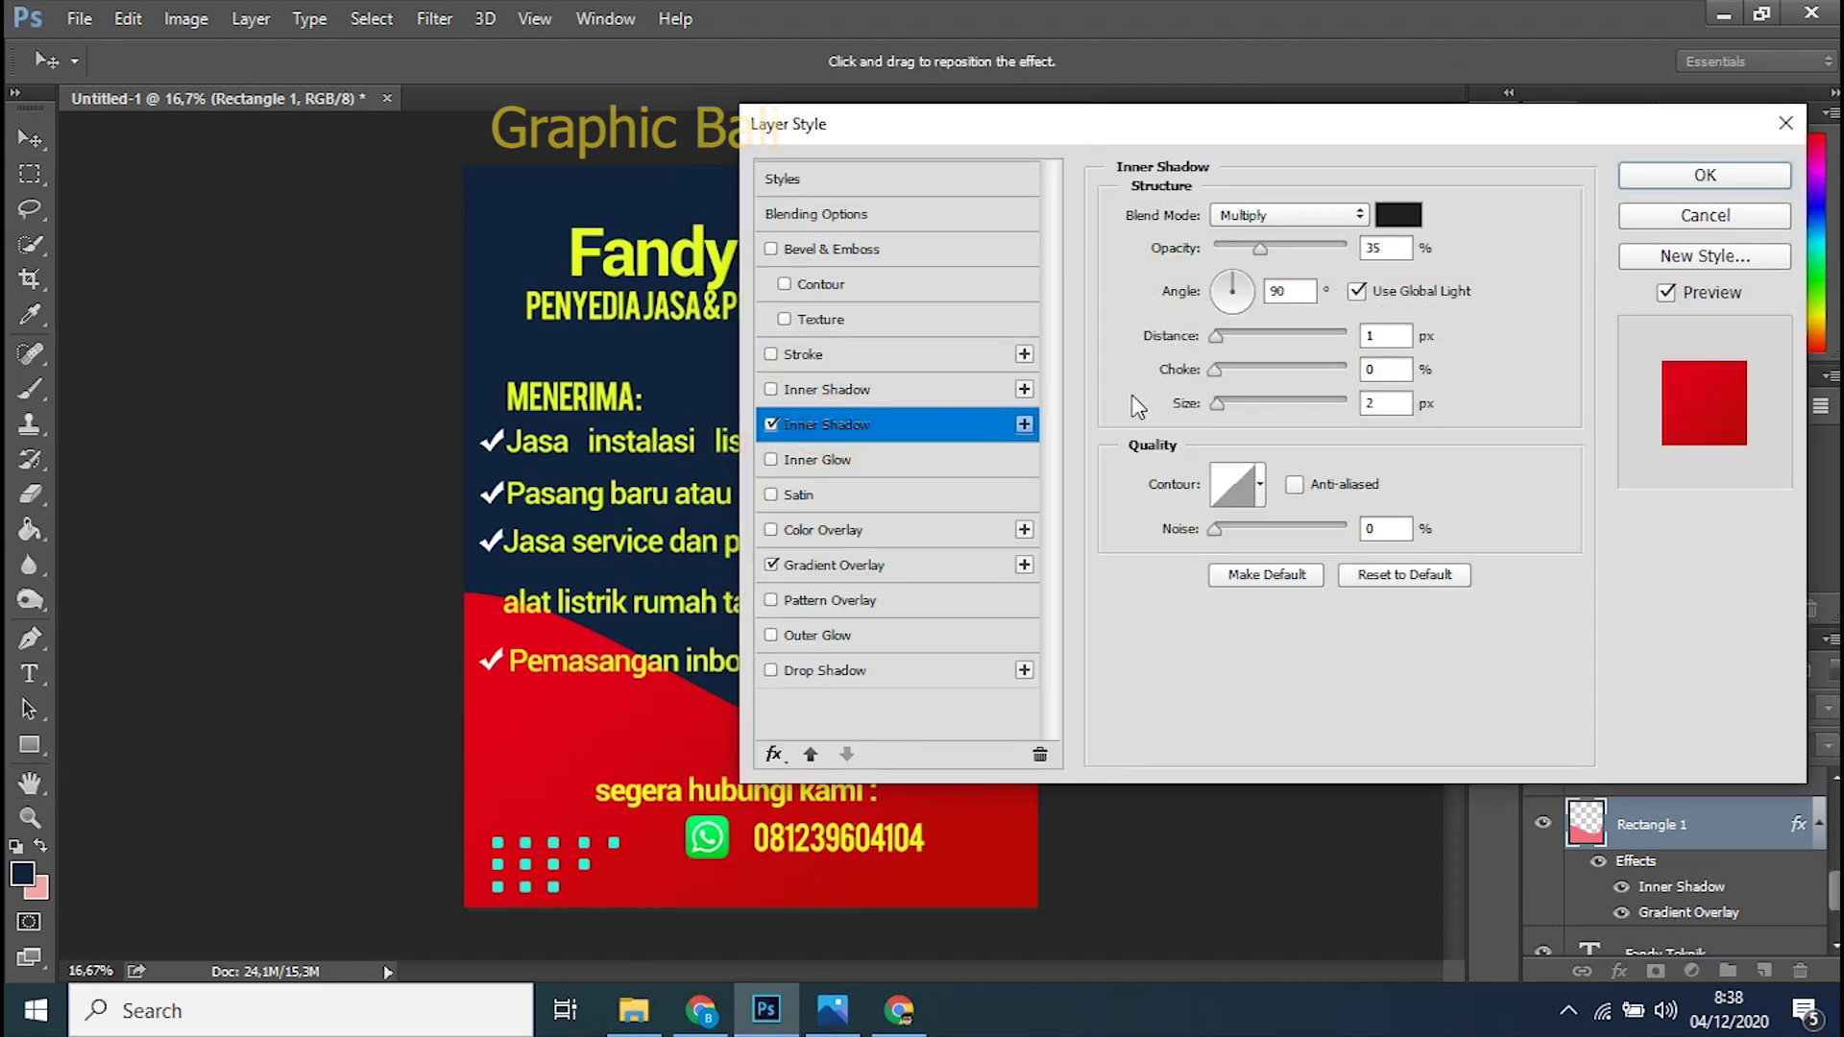
{"action": "mouse_move", "coordinate": [1219, 404]}
{"action": "left_mouse_down"}
{"action": "mouse_move", "coordinate": [1332, 412]}
{"action": "mouse_move", "coordinate": [1293, 415]}
{"action": "left_mouse_up"}
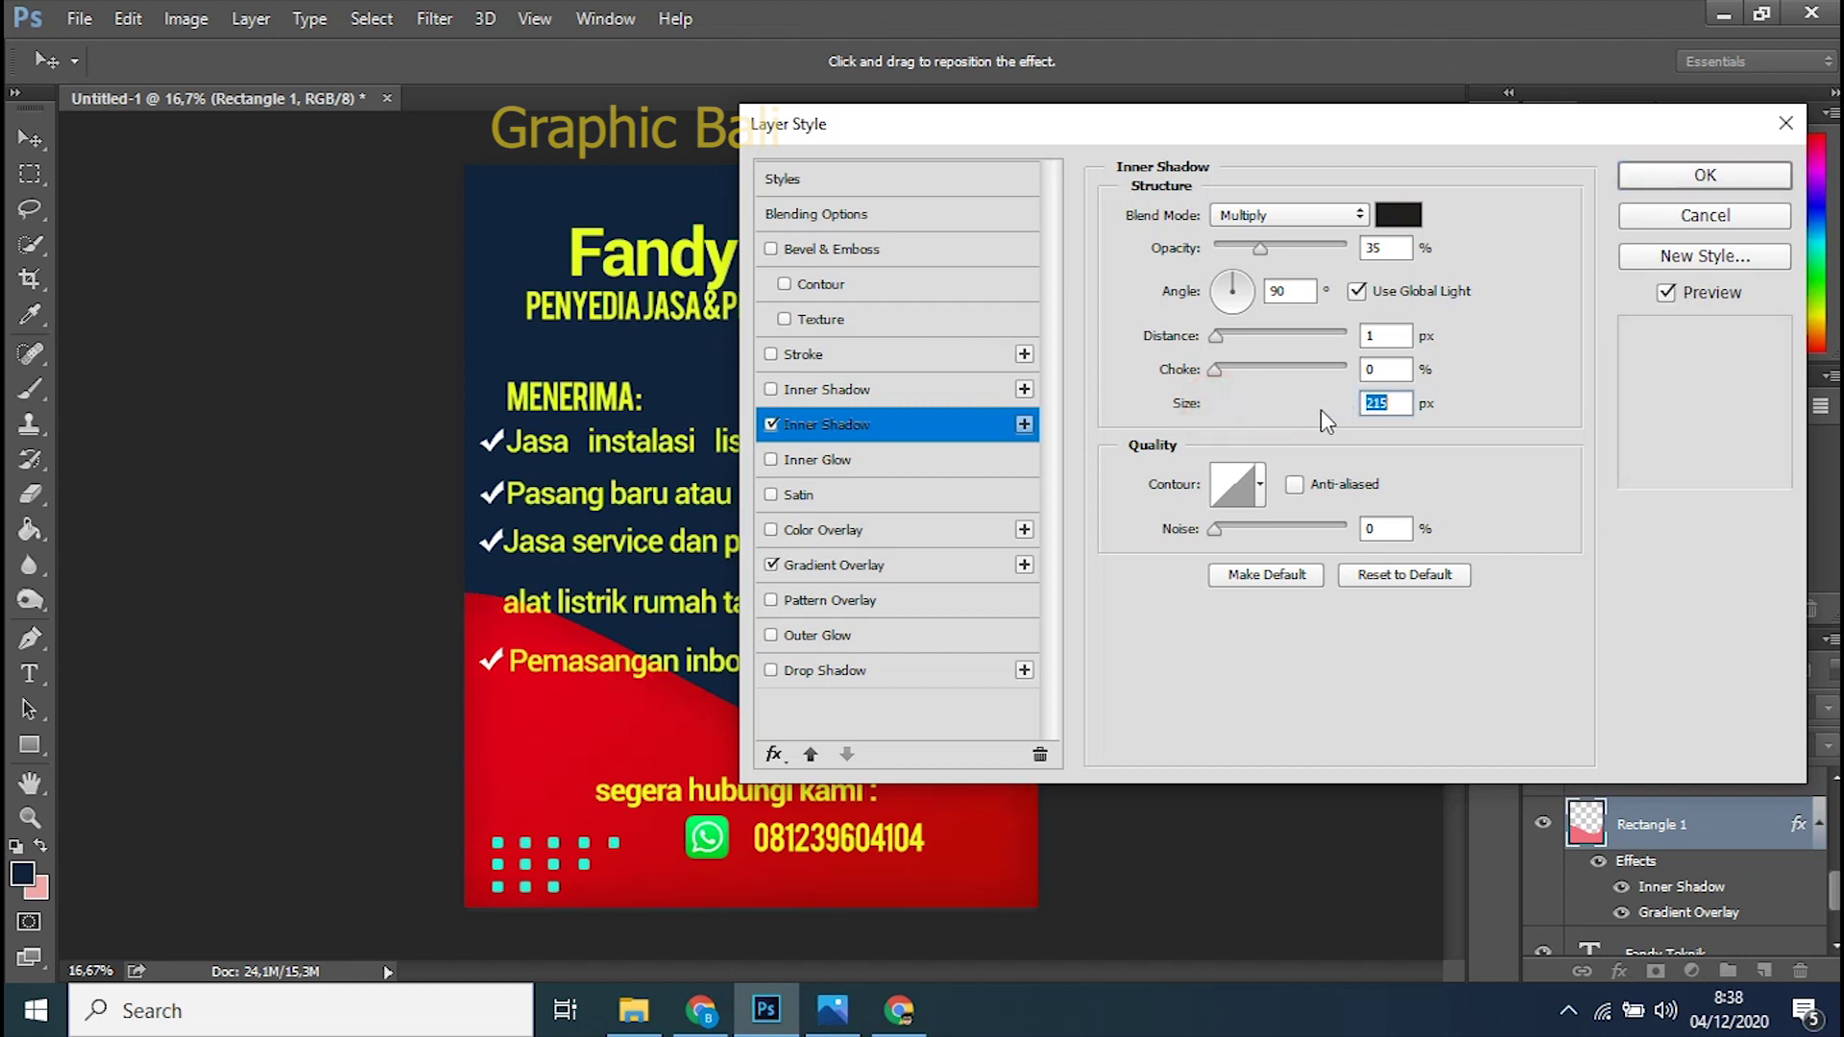
{"action": "mouse_move", "coordinate": [1296, 423]}
{"action": "left_mouse_down"}
{"action": "mouse_move", "coordinate": [1260, 375]}
{"action": "mouse_move", "coordinate": [1294, 376]}
{"action": "mouse_move", "coordinate": [1259, 389]}
{"action": "mouse_move", "coordinate": [1250, 337]}
{"action": "mouse_move", "coordinate": [1296, 346]}
{"action": "left_mouse_up"}
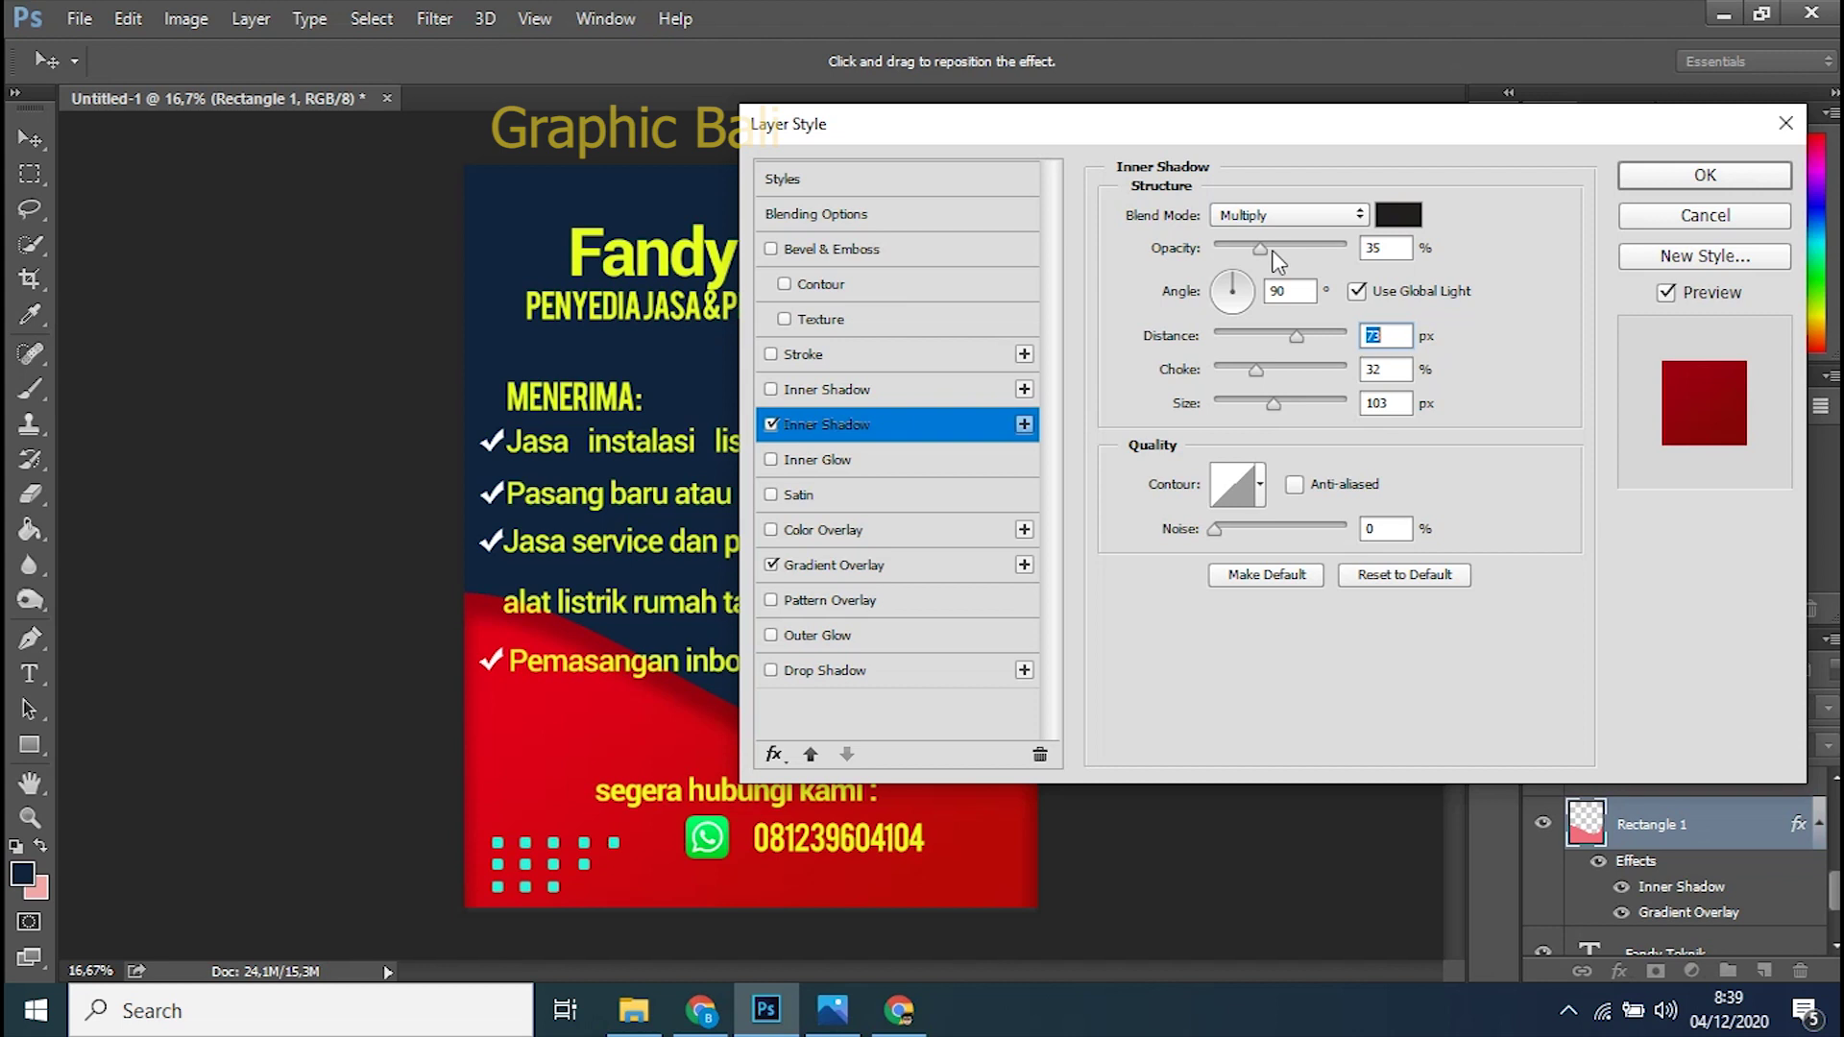
{"action": "mouse_move", "coordinate": [1261, 252]}
{"action": "left_mouse_down"}
{"action": "mouse_move", "coordinate": [1314, 250]}
{"action": "mouse_move", "coordinate": [1258, 250]}
{"action": "left_mouse_up"}
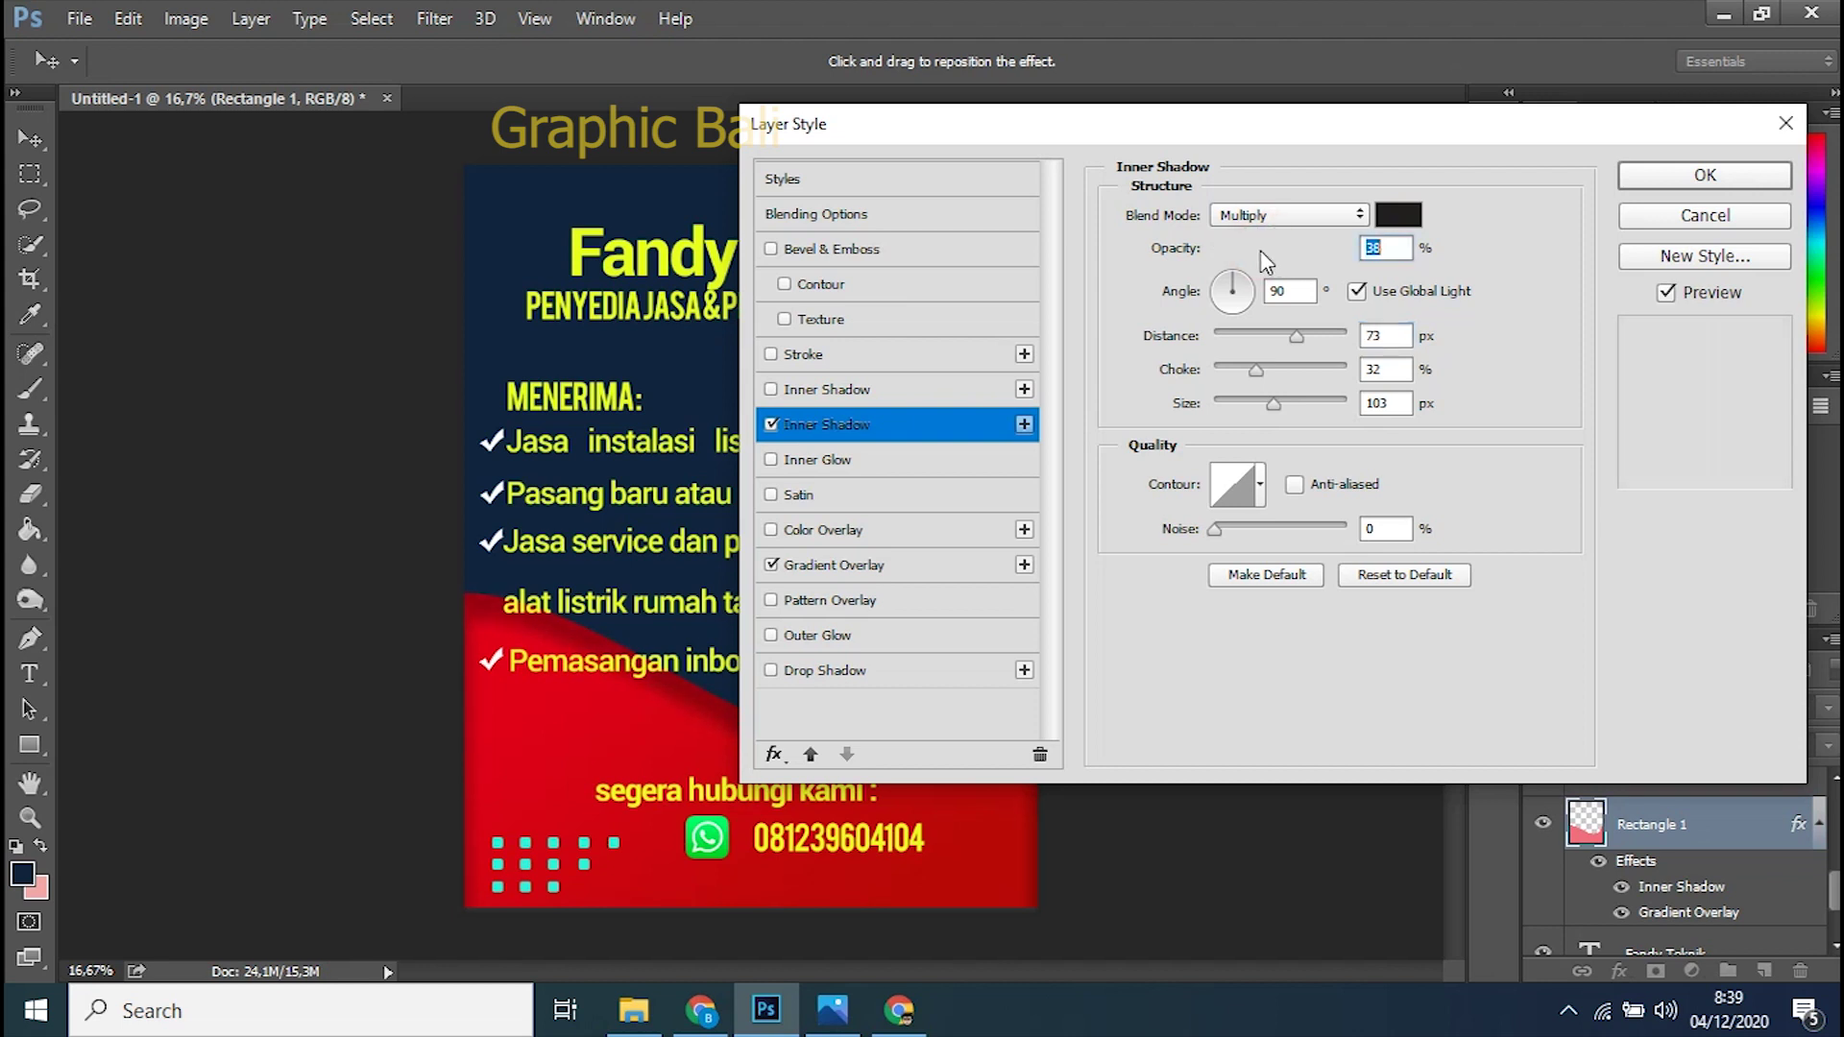
{"action": "left_click", "coordinate": [1648, 179]}
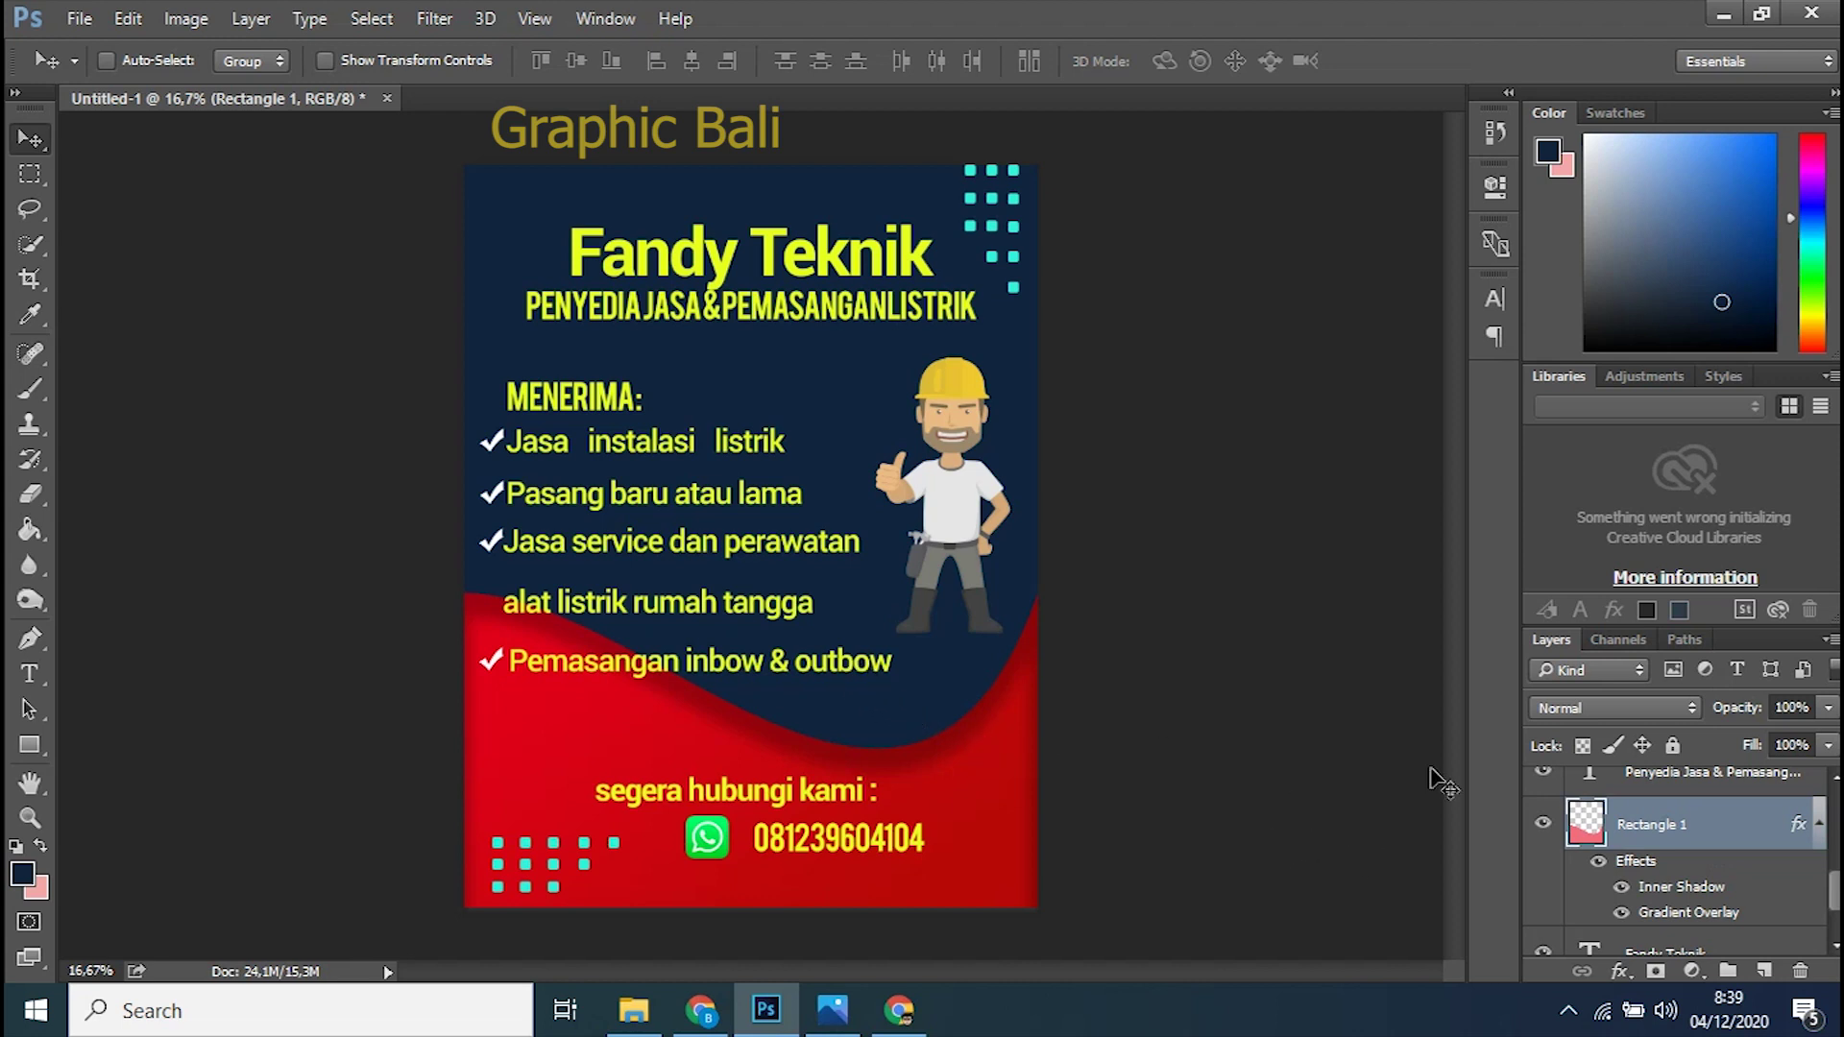
Step: Check the checklist group's visibility, then move the 'Pemasangan inbow & outbow' text into Group 2
{"action": "scroll", "coordinate": [1667, 826], "scroll_direction": "up", "scroll_amount": 3}
{"action": "scroll", "coordinate": [1633, 836], "scroll_direction": "up", "scroll_amount": 2}
{"action": "scroll", "coordinate": [1614, 869], "scroll_direction": "down", "scroll_amount": 2}
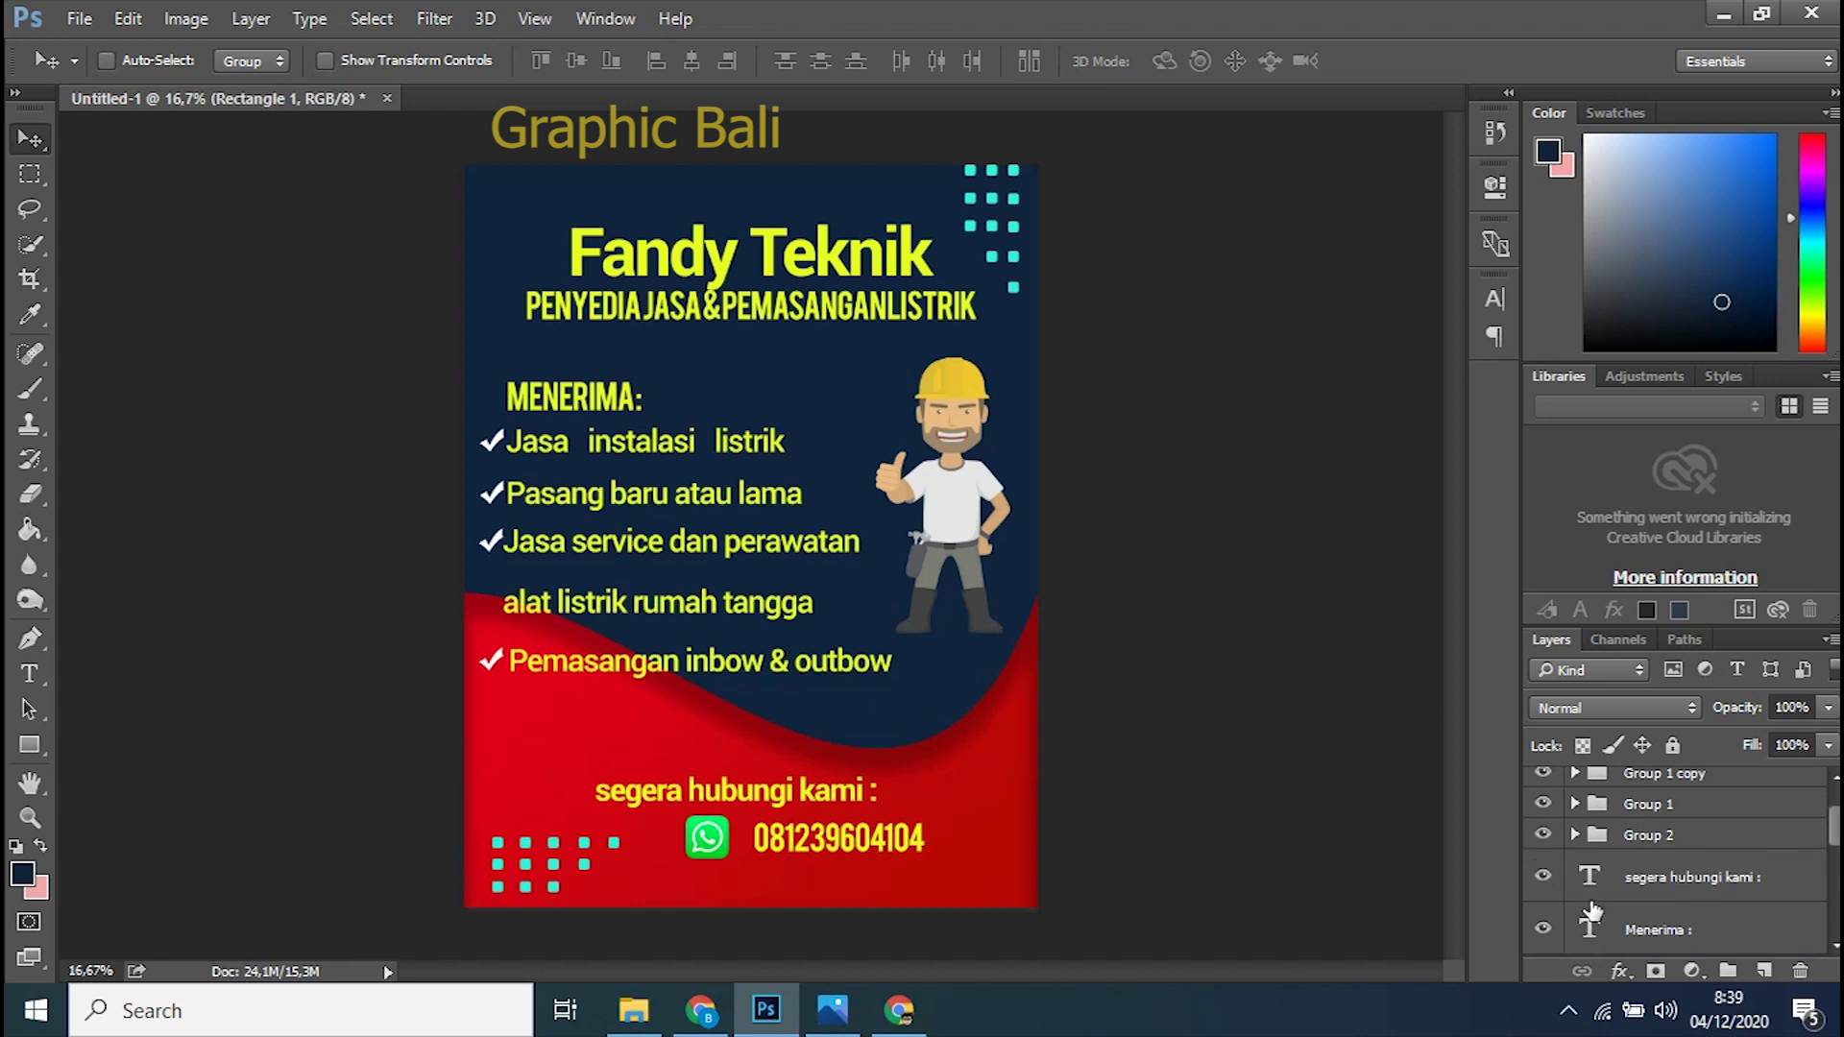
{"action": "left_click", "coordinate": [1543, 834]}
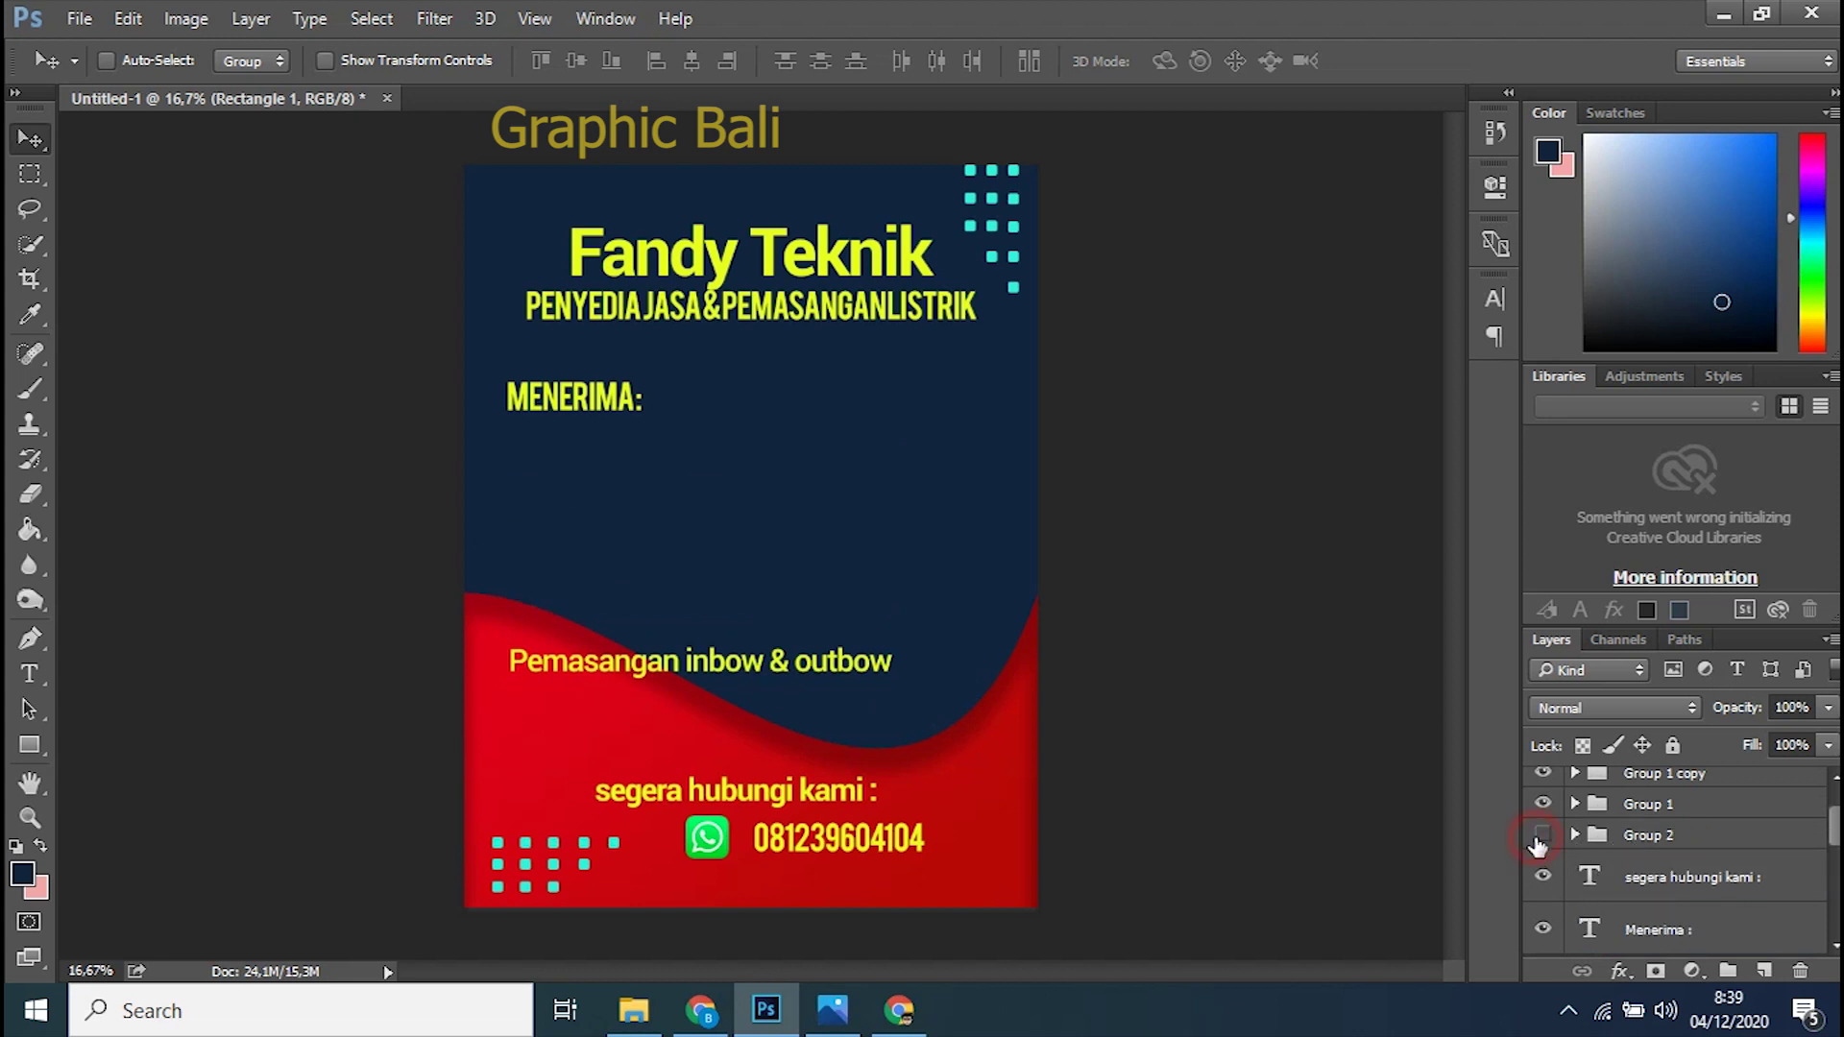
{"action": "left_click", "coordinate": [1541, 838]}
{"action": "left_click", "coordinate": [1541, 837]}
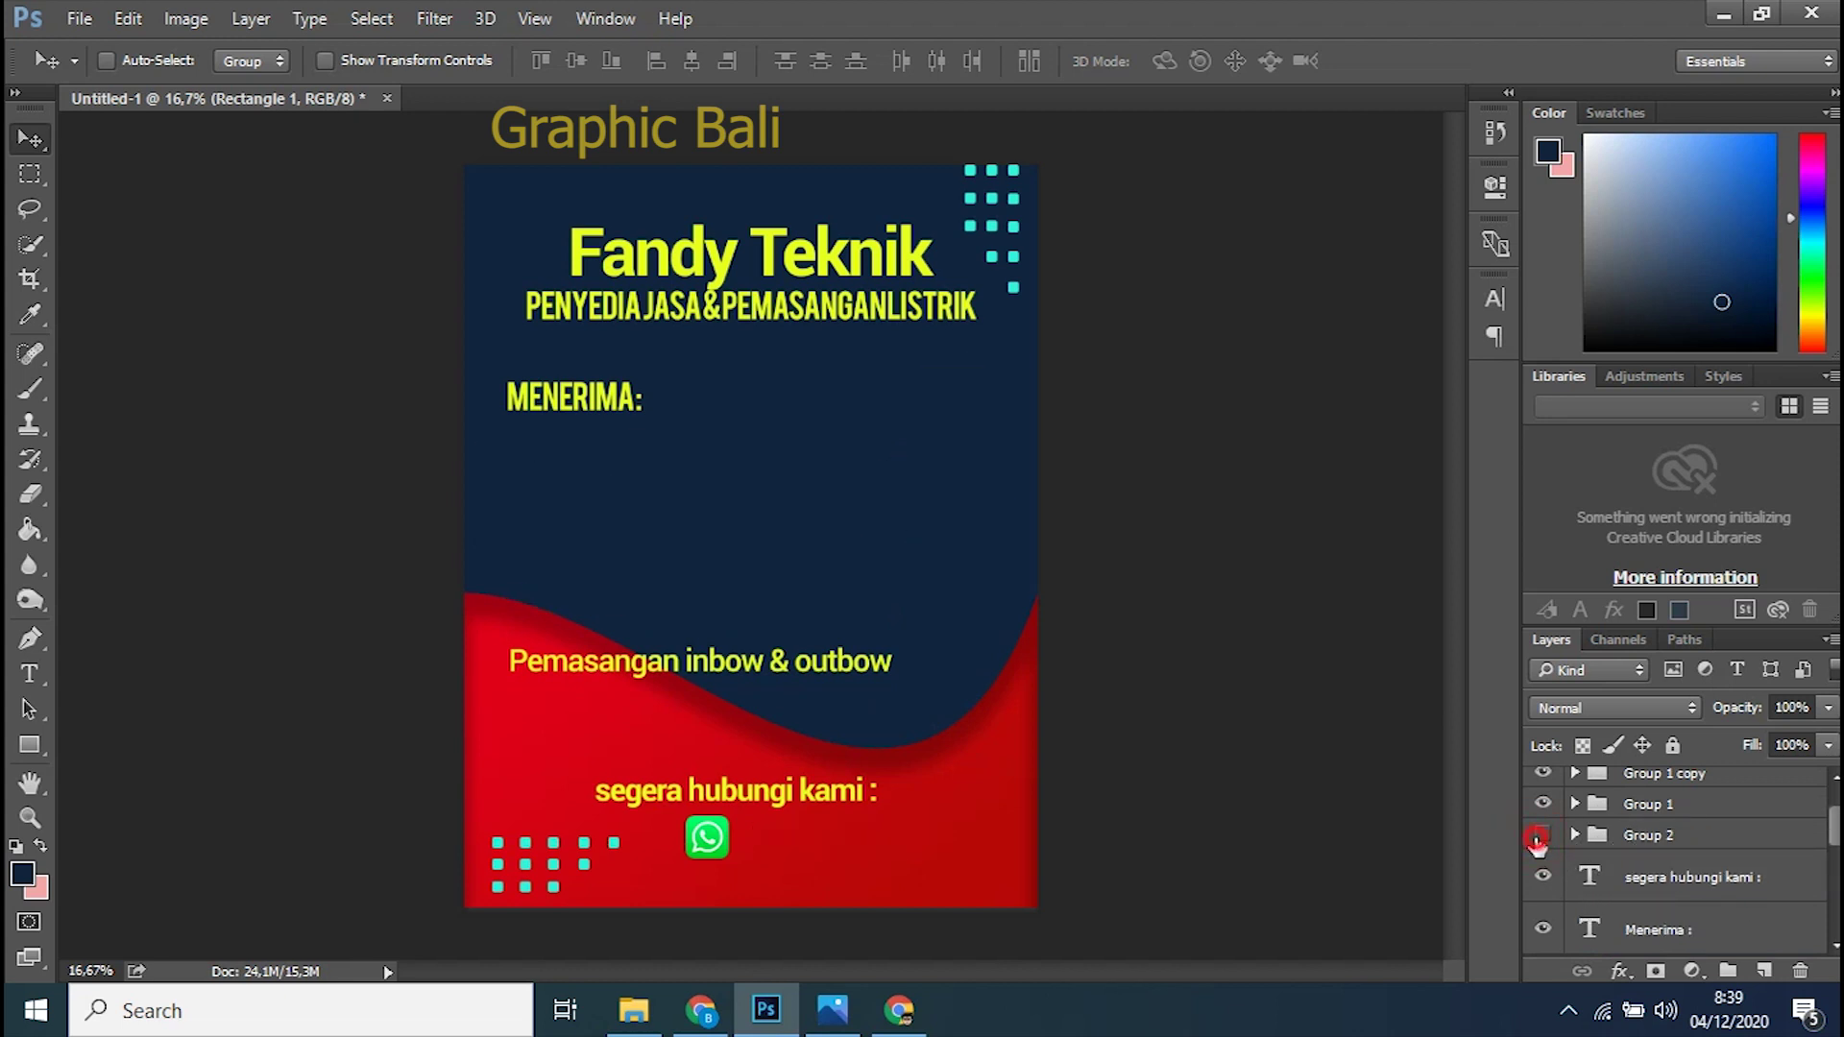
{"action": "left_click", "coordinate": [1541, 837]}
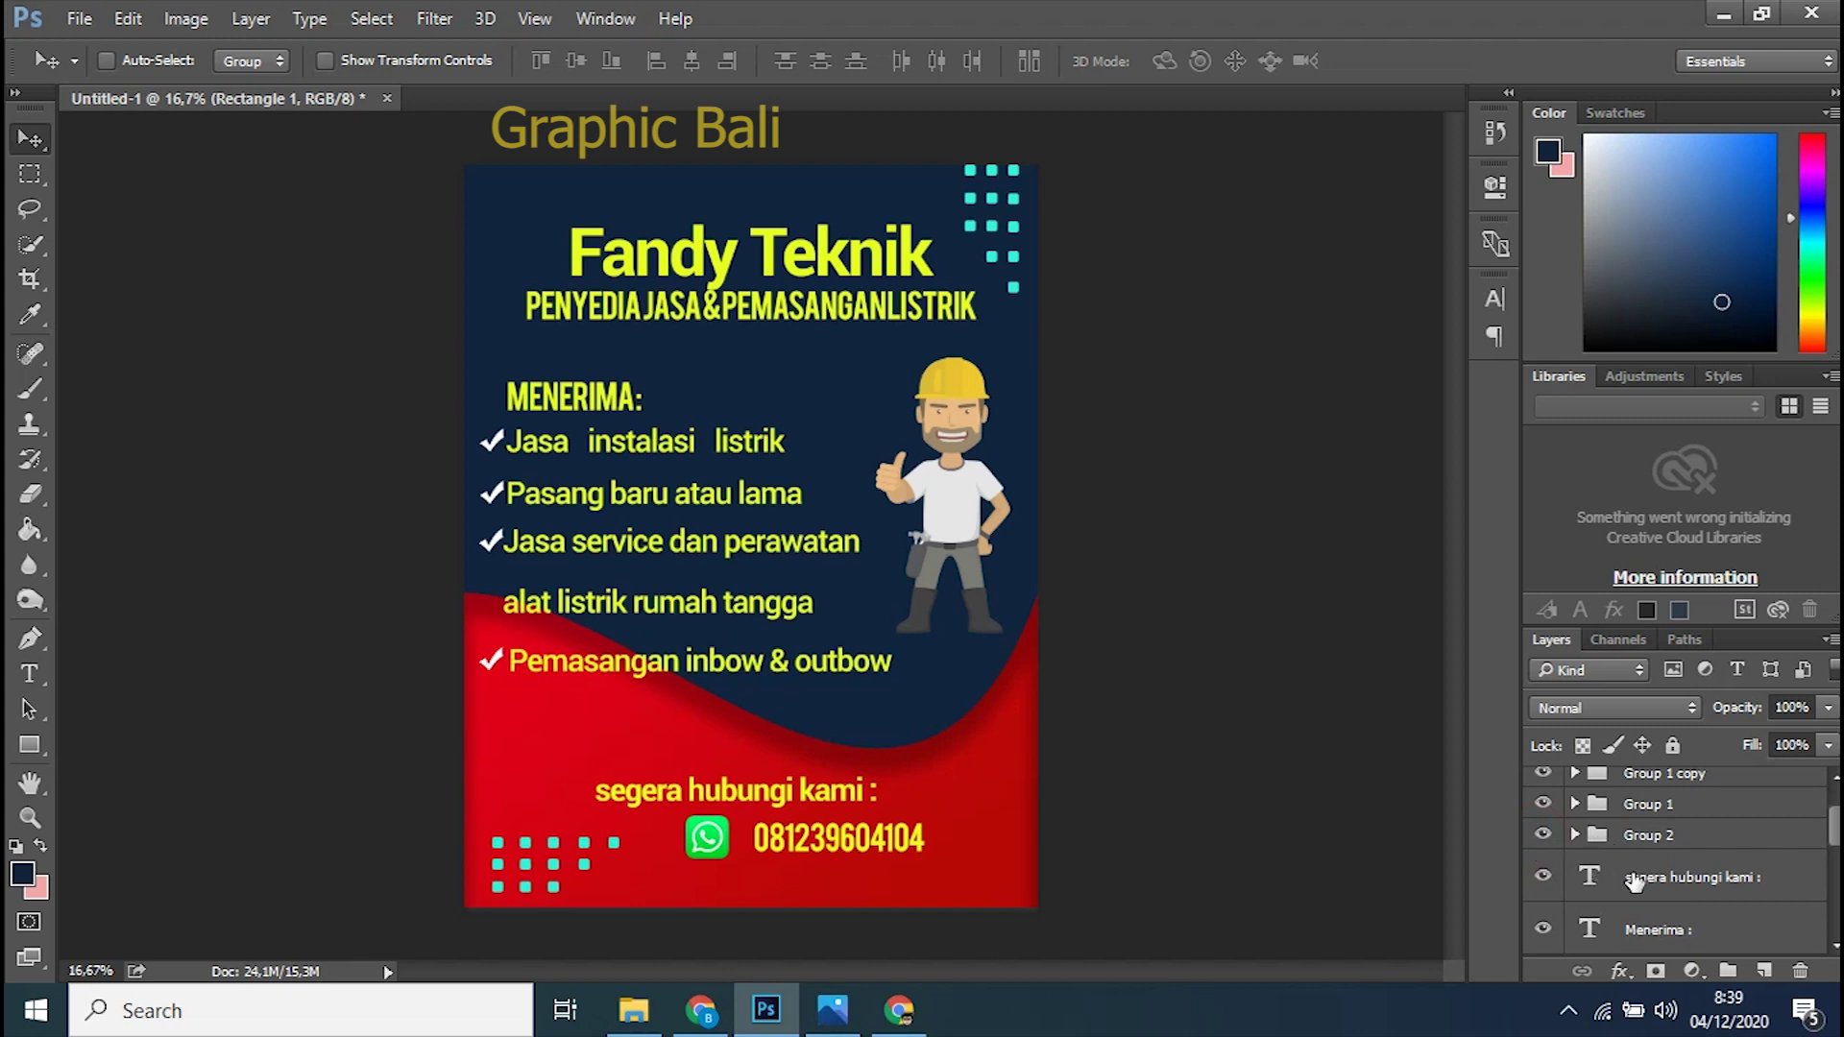
{"action": "scroll", "coordinate": [1633, 876], "scroll_direction": "down", "scroll_amount": 2}
{"action": "scroll", "coordinate": [1672, 878], "scroll_direction": "down", "scroll_amount": 2}
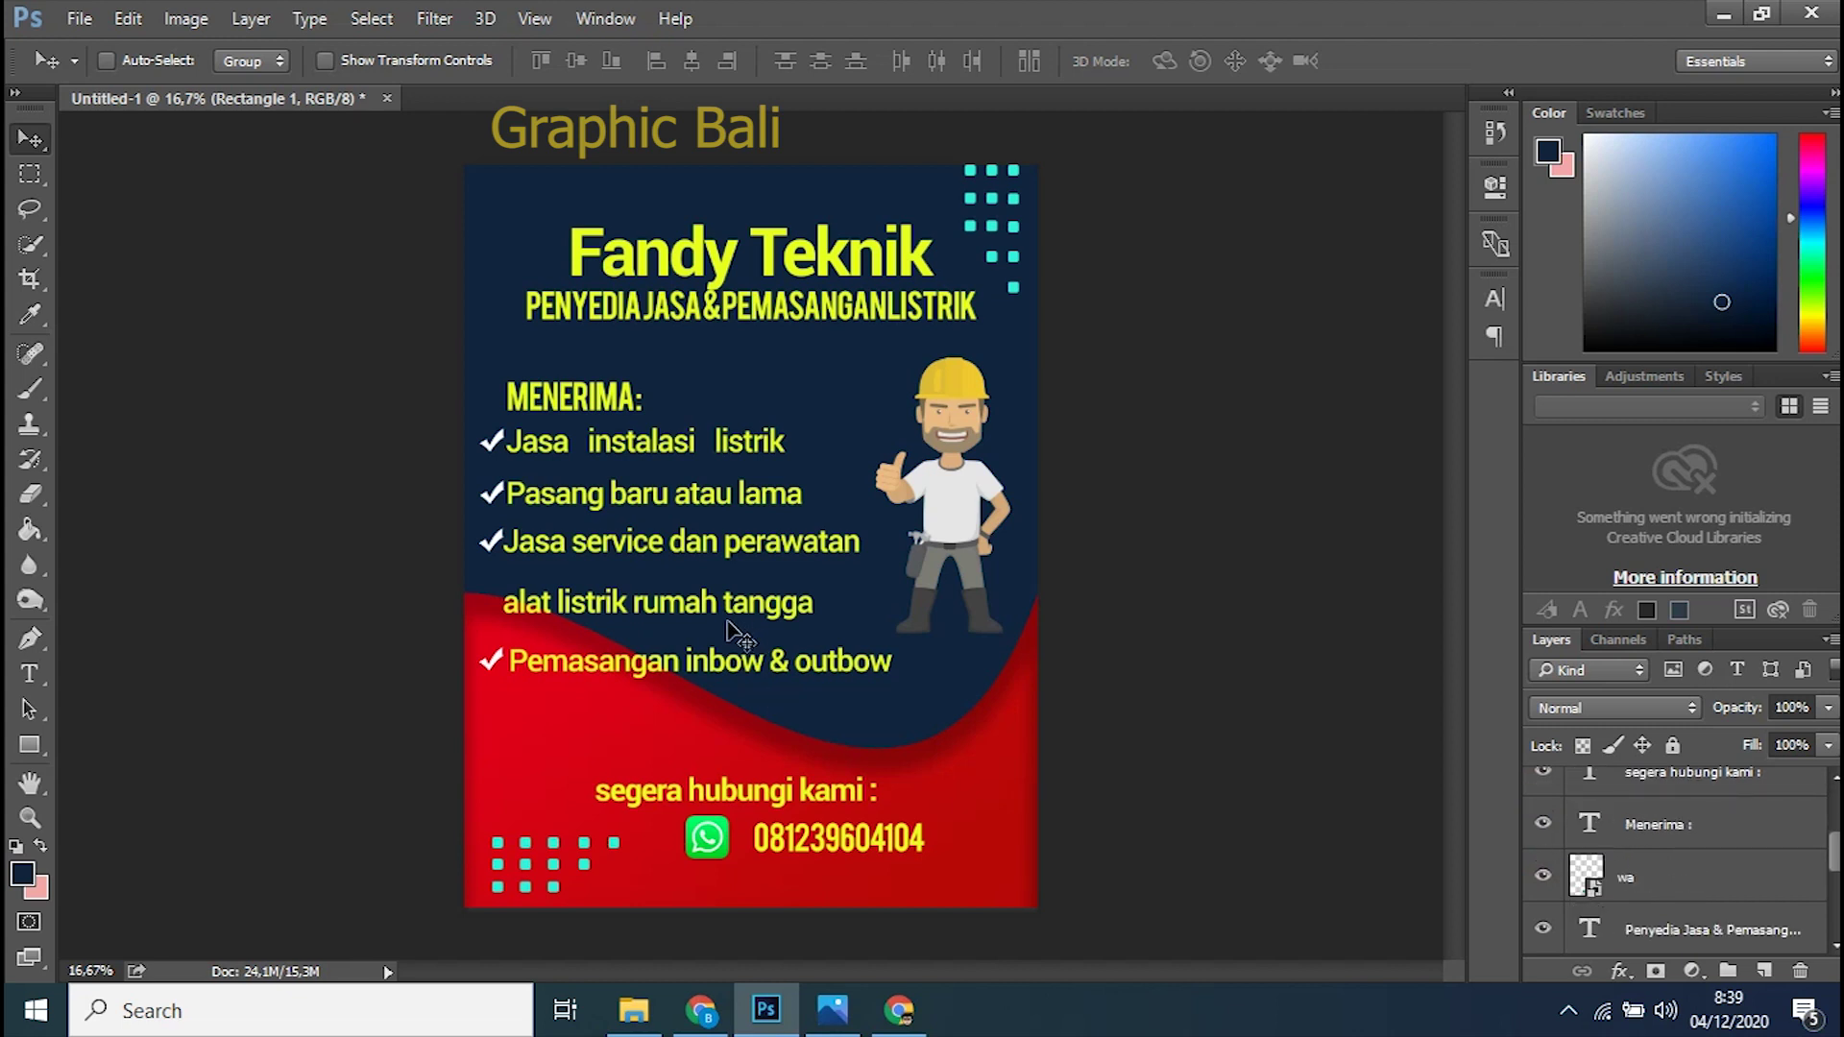
{"action": "right_click", "coordinate": [716, 661]}
{"action": "left_click", "coordinate": [792, 683]}
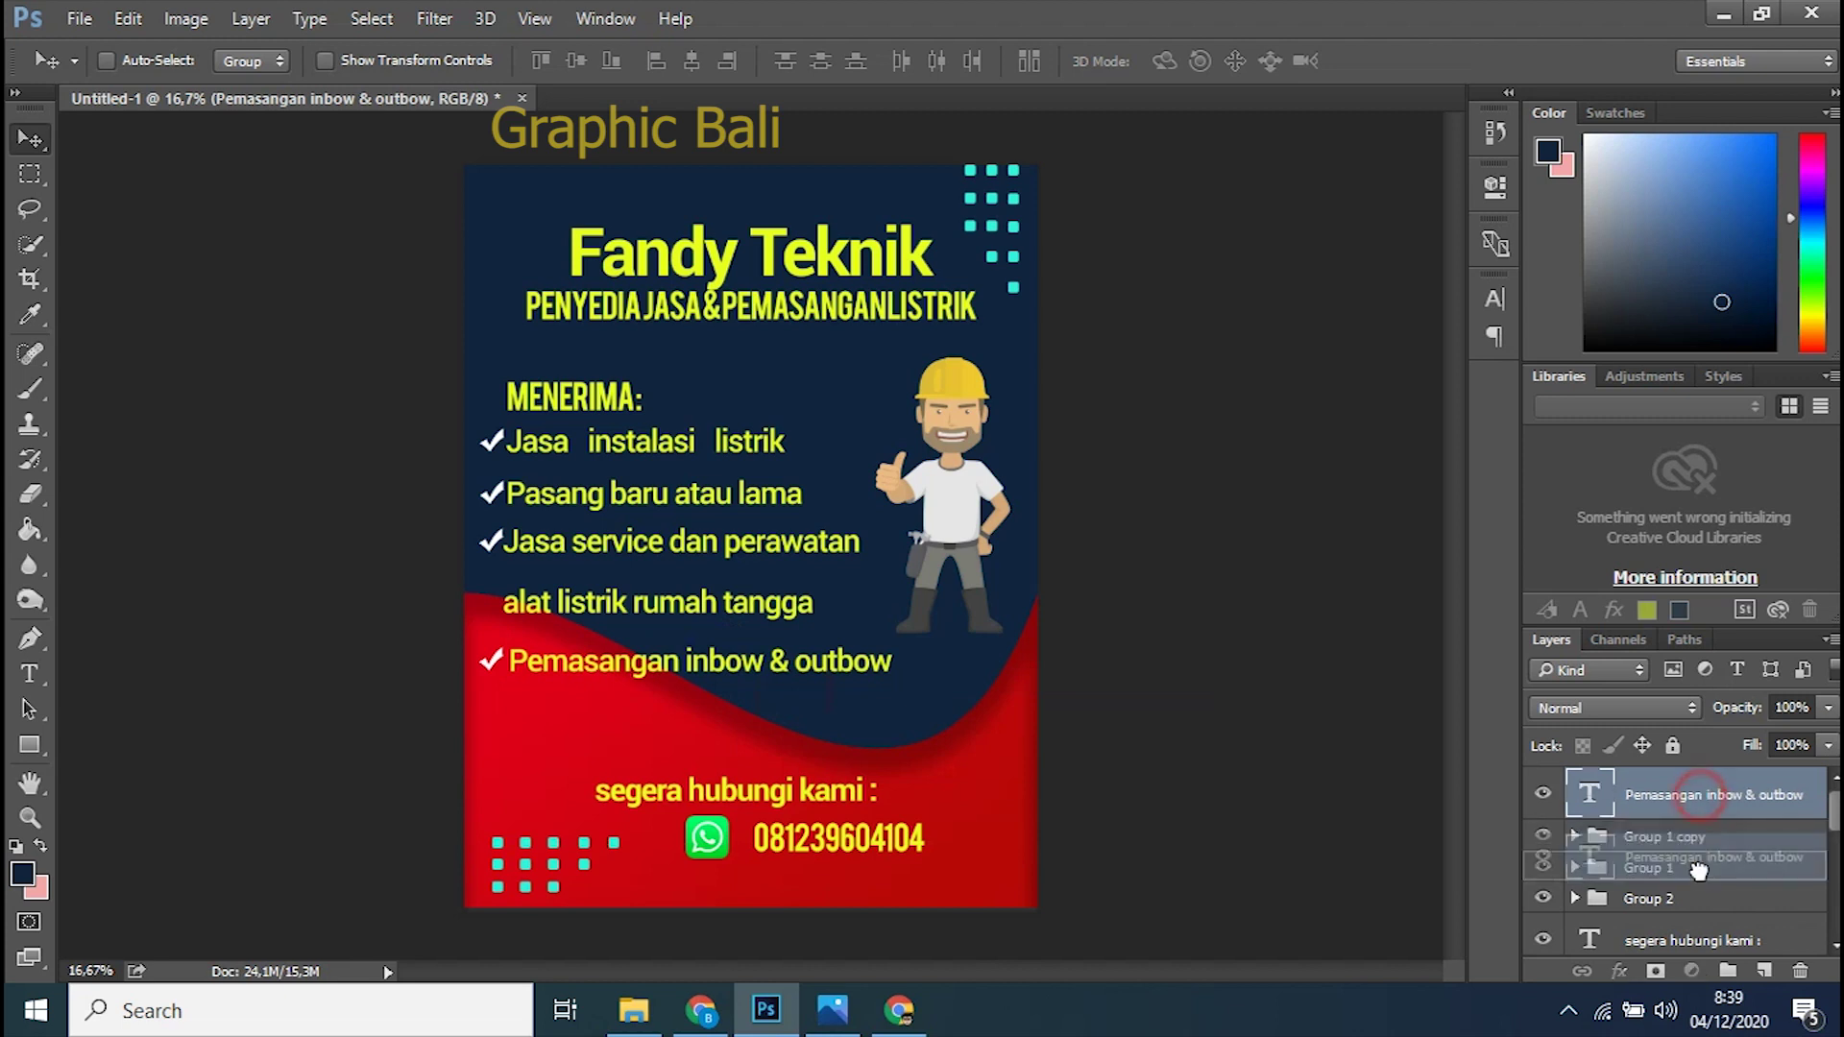
{"action": "left_click_drag", "start_coordinate": [1703, 802], "coordinate": [1770, 900]}
{"action": "scroll", "coordinate": [1771, 900], "scroll_direction": "down", "scroll_amount": 1}
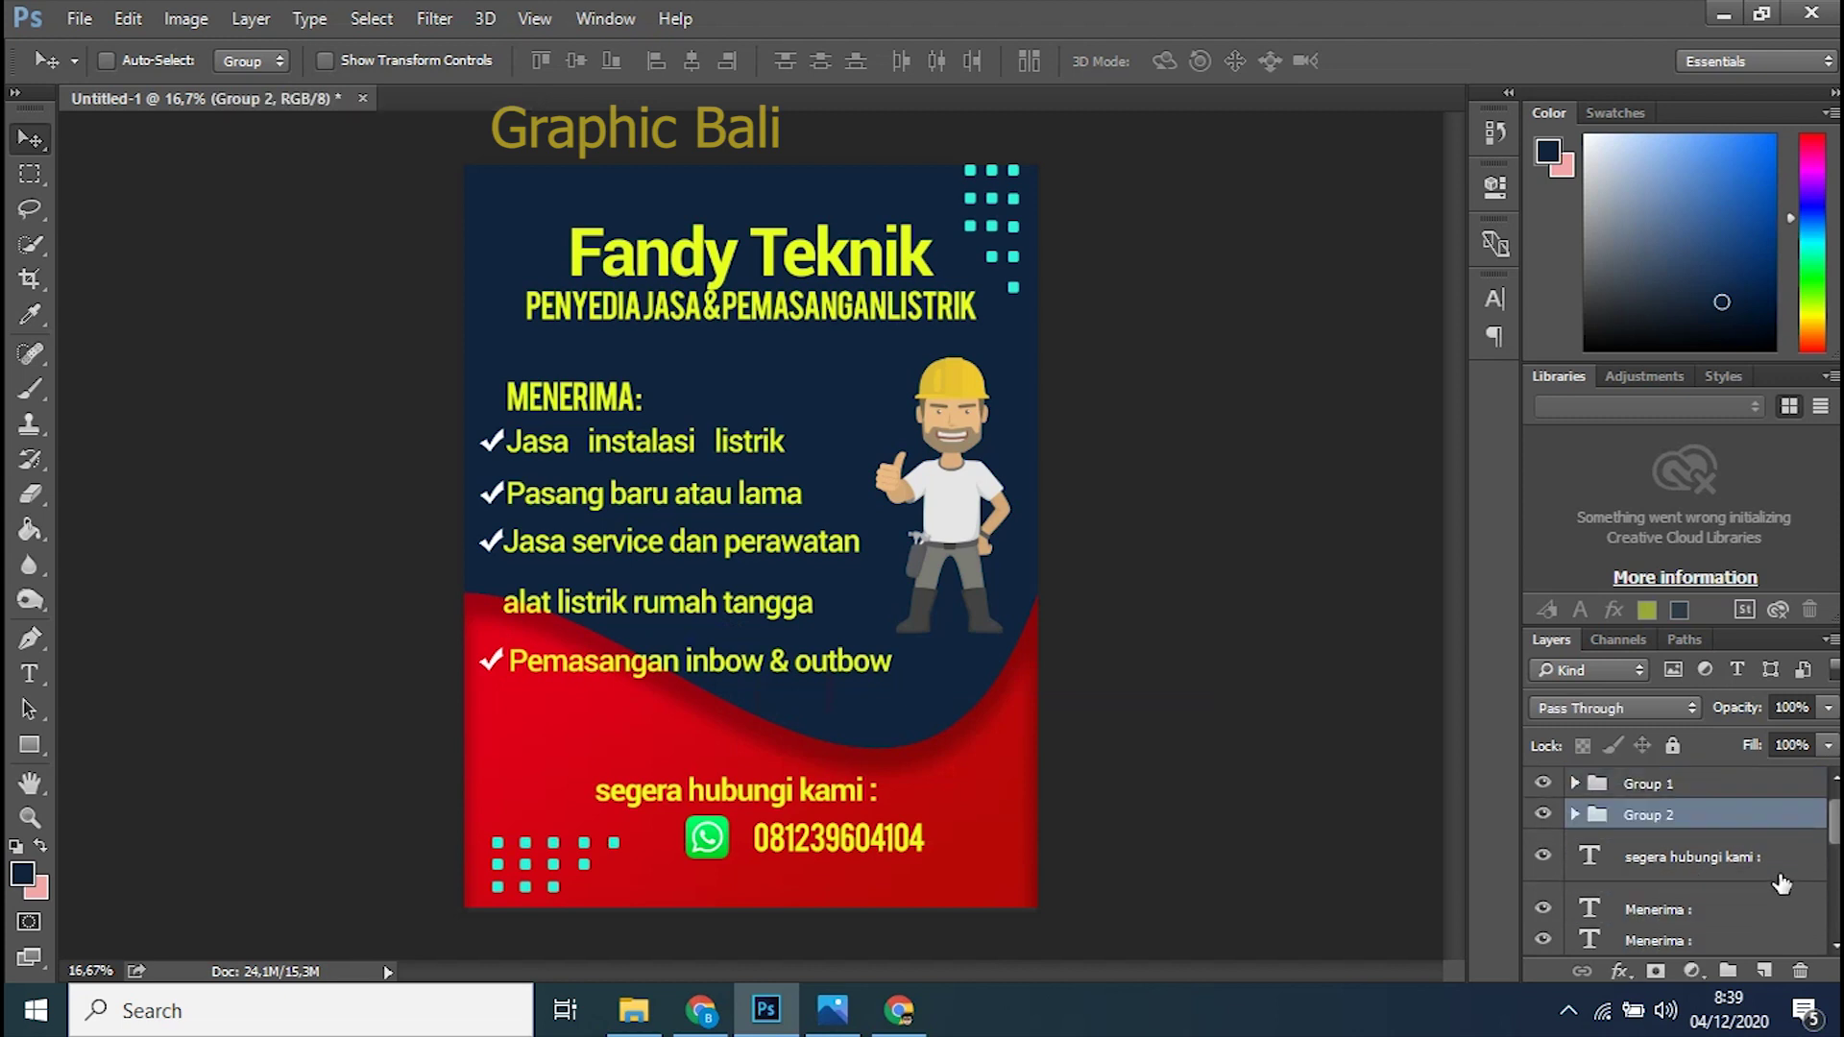
Step: Expand Group 2 and move the phone number layer below 'Jasa instalasi listrik'
{"action": "left_click", "coordinate": [1544, 815]}
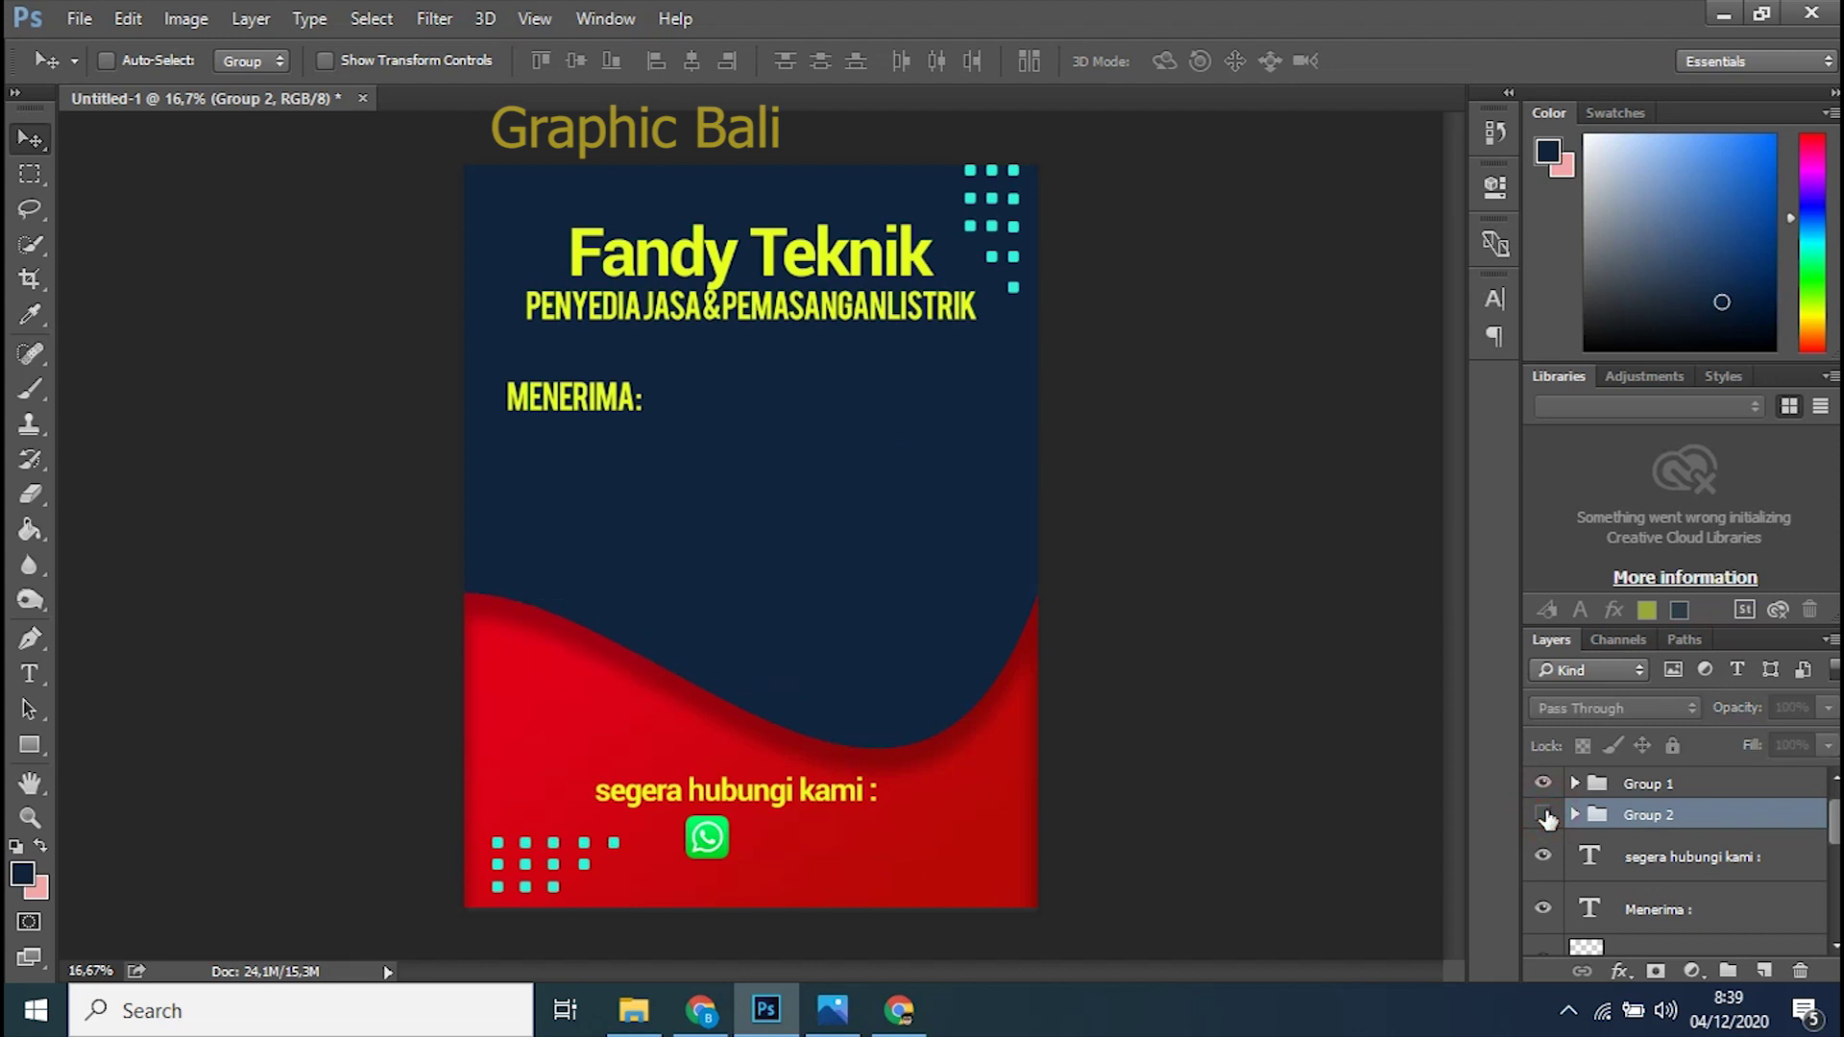
{"action": "left_click", "coordinate": [1544, 814]}
{"action": "left_click", "coordinate": [1543, 815]}
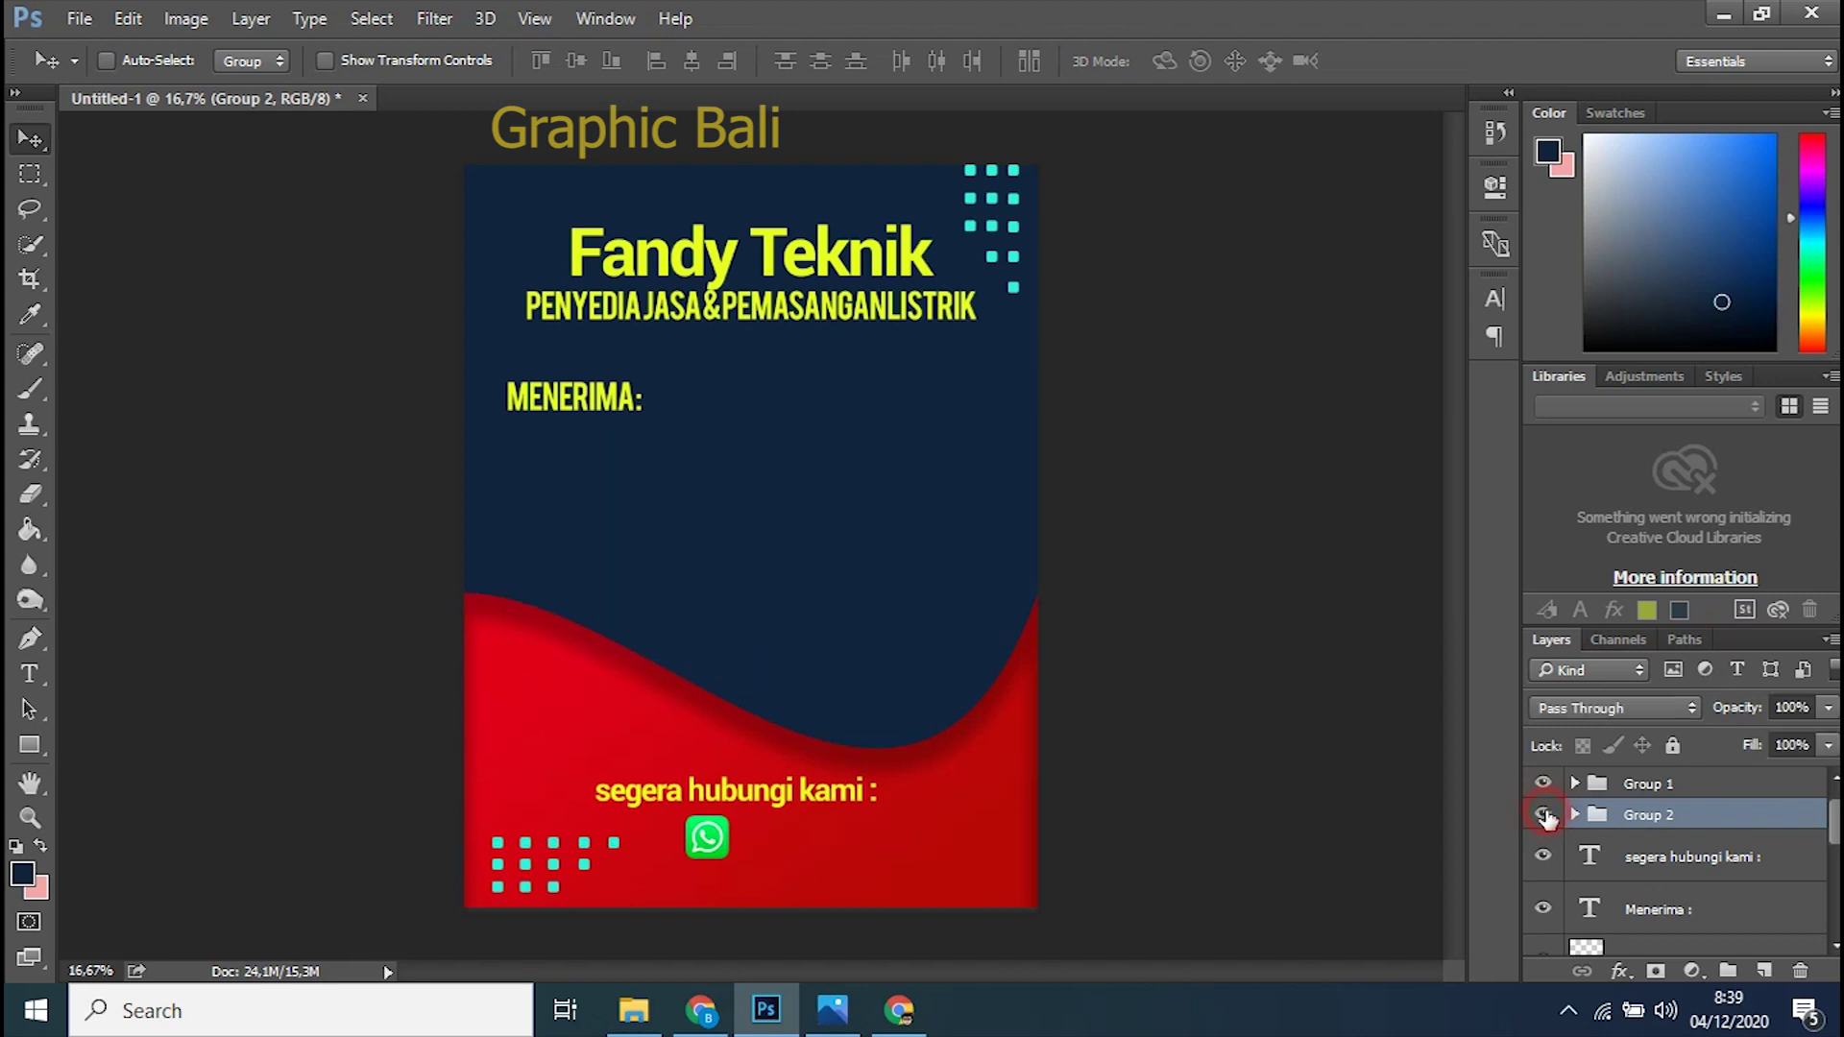
{"action": "left_click", "coordinate": [1575, 814]}
{"action": "scroll", "coordinate": [1772, 855], "scroll_direction": "down", "scroll_amount": 2}
{"action": "scroll", "coordinate": [1767, 855], "scroll_direction": "down", "scroll_amount": 2}
{"action": "scroll", "coordinate": [1758, 855], "scroll_direction": "down", "scroll_amount": 2}
{"action": "scroll", "coordinate": [1739, 852], "scroll_direction": "down", "scroll_amount": 2}
{"action": "scroll", "coordinate": [1719, 860], "scroll_direction": "up", "scroll_amount": 1}
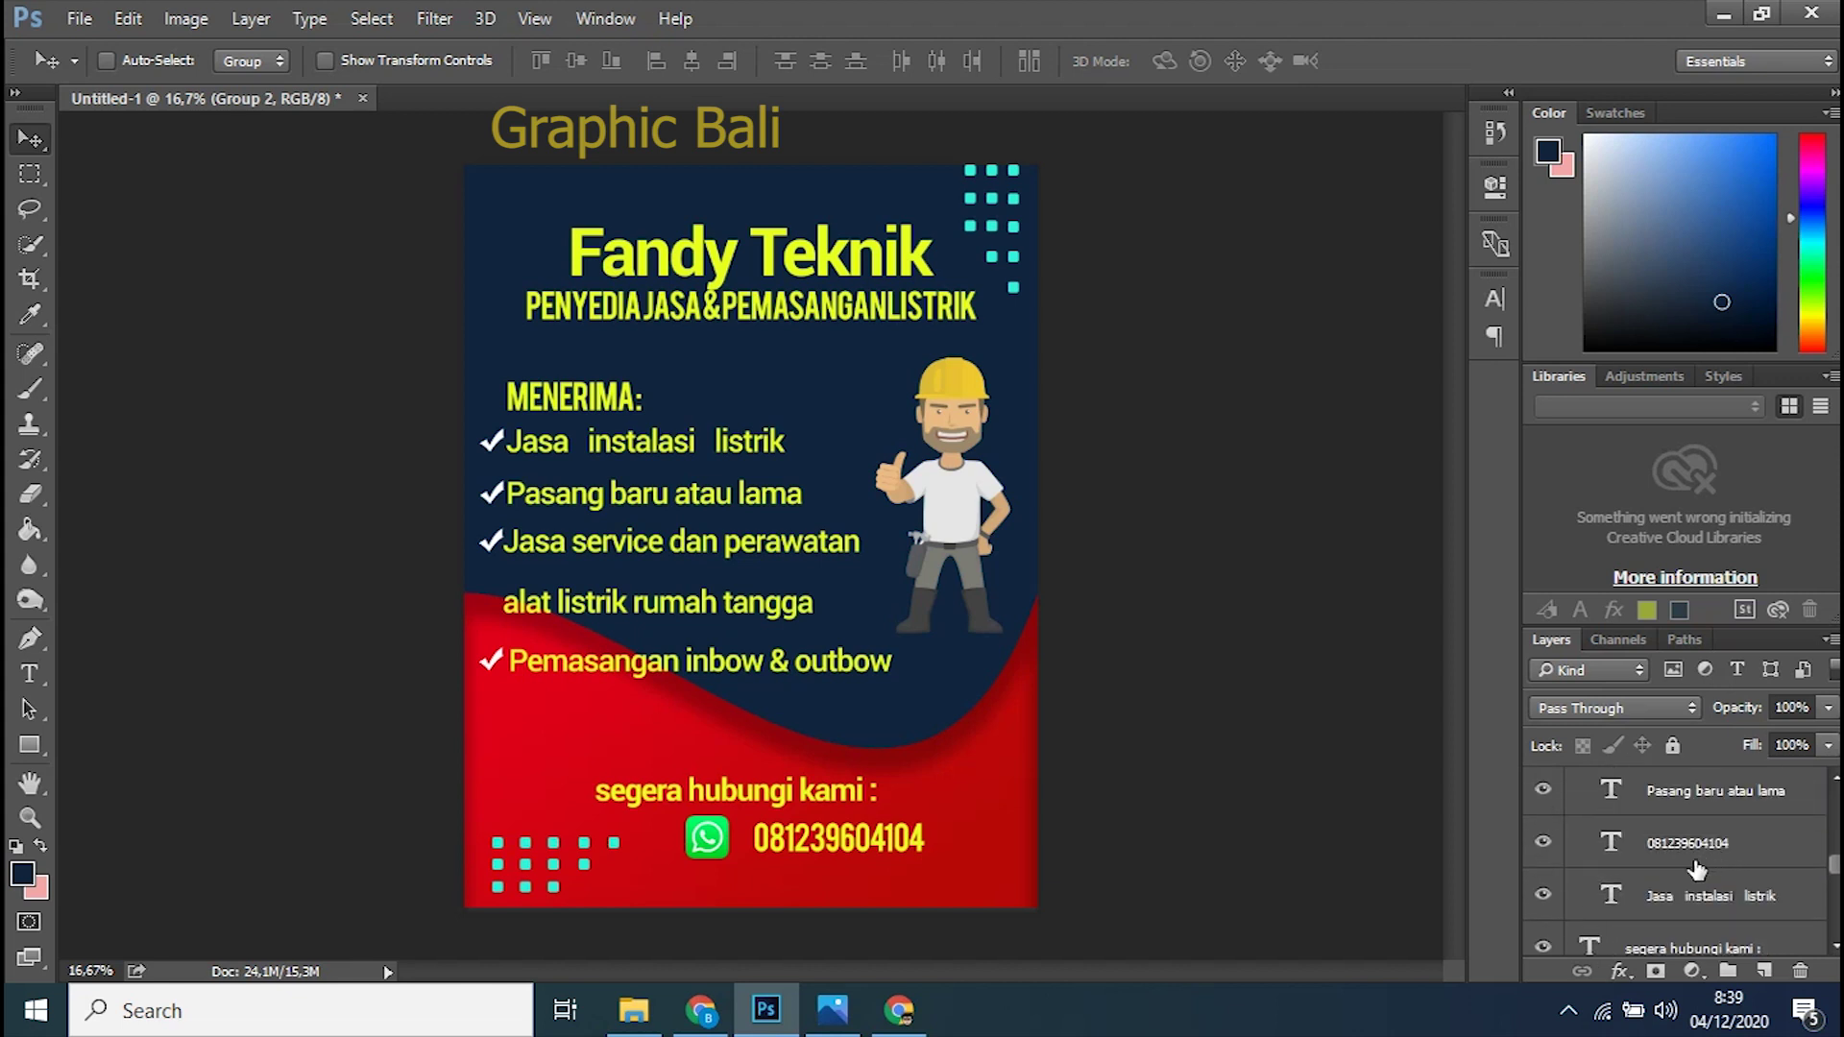
{"action": "left_click_drag", "start_coordinate": [1682, 858], "coordinate": [1735, 932]}
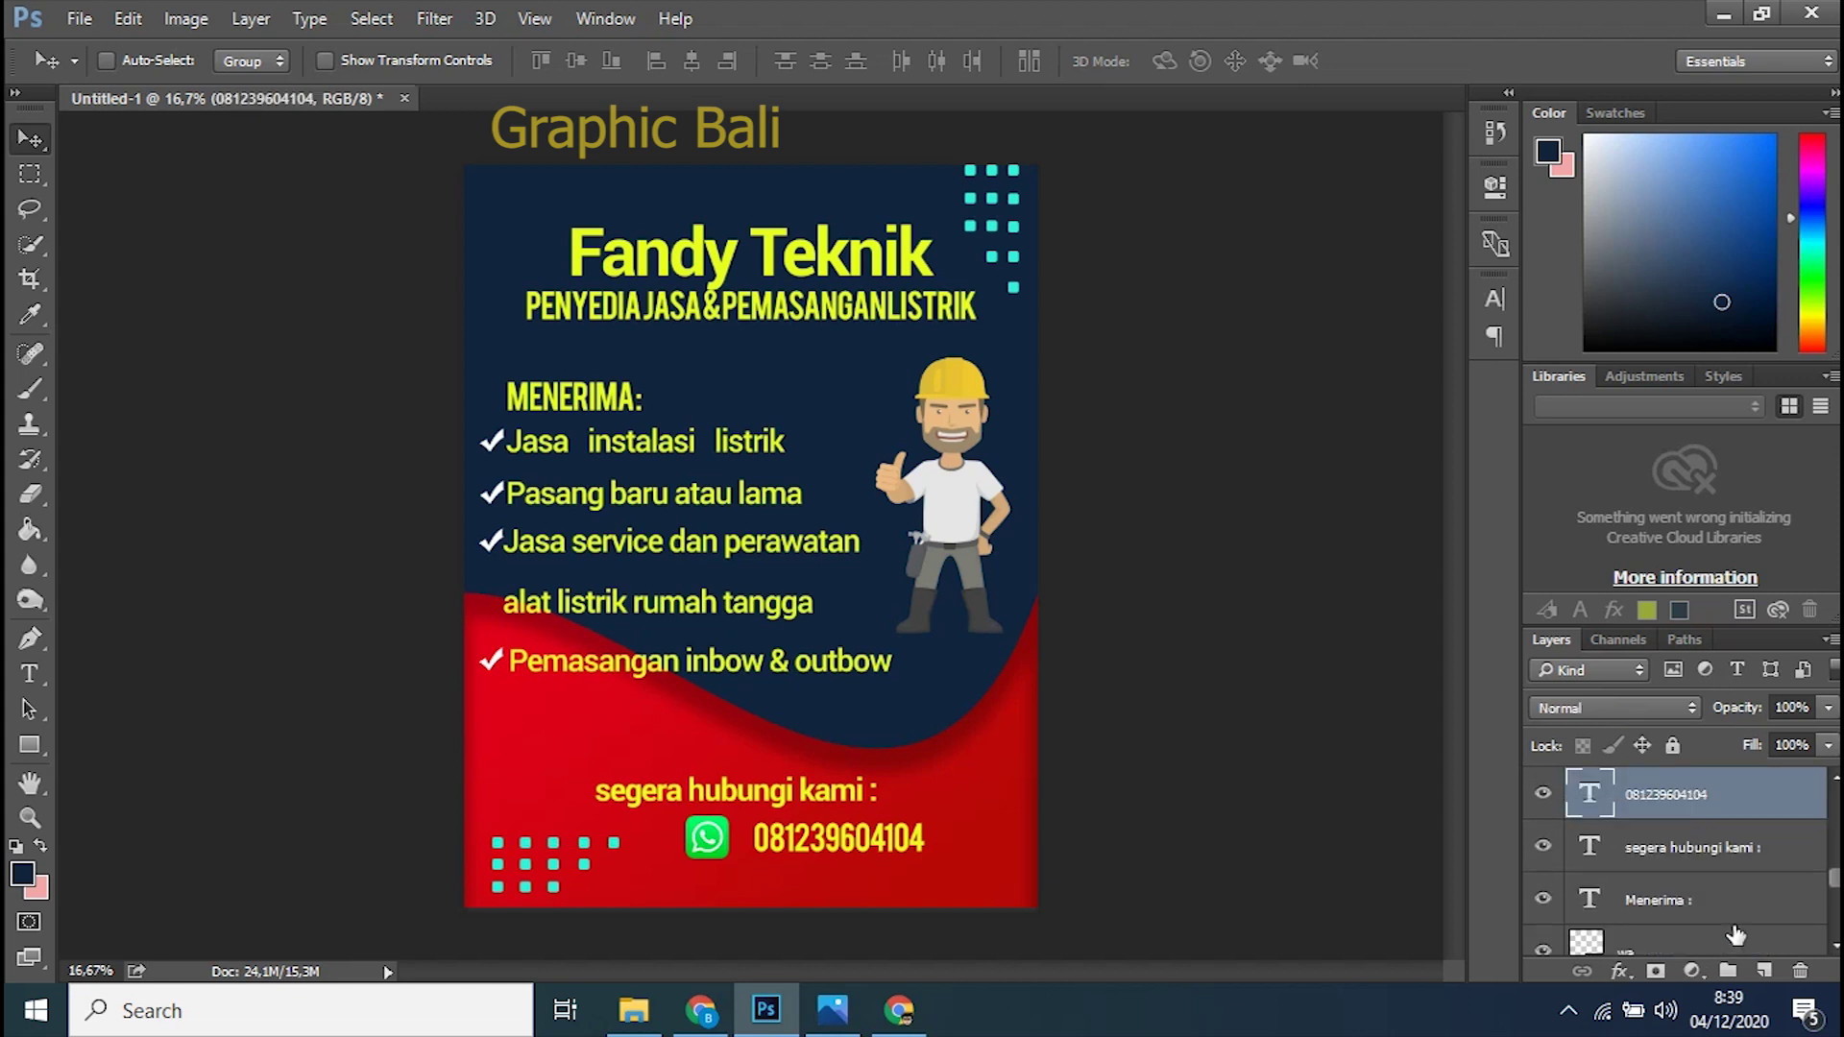
{"action": "scroll", "coordinate": [1763, 885], "scroll_direction": "up", "scroll_amount": 2}
{"action": "scroll", "coordinate": [1701, 852], "scroll_direction": "down", "scroll_amount": 1}
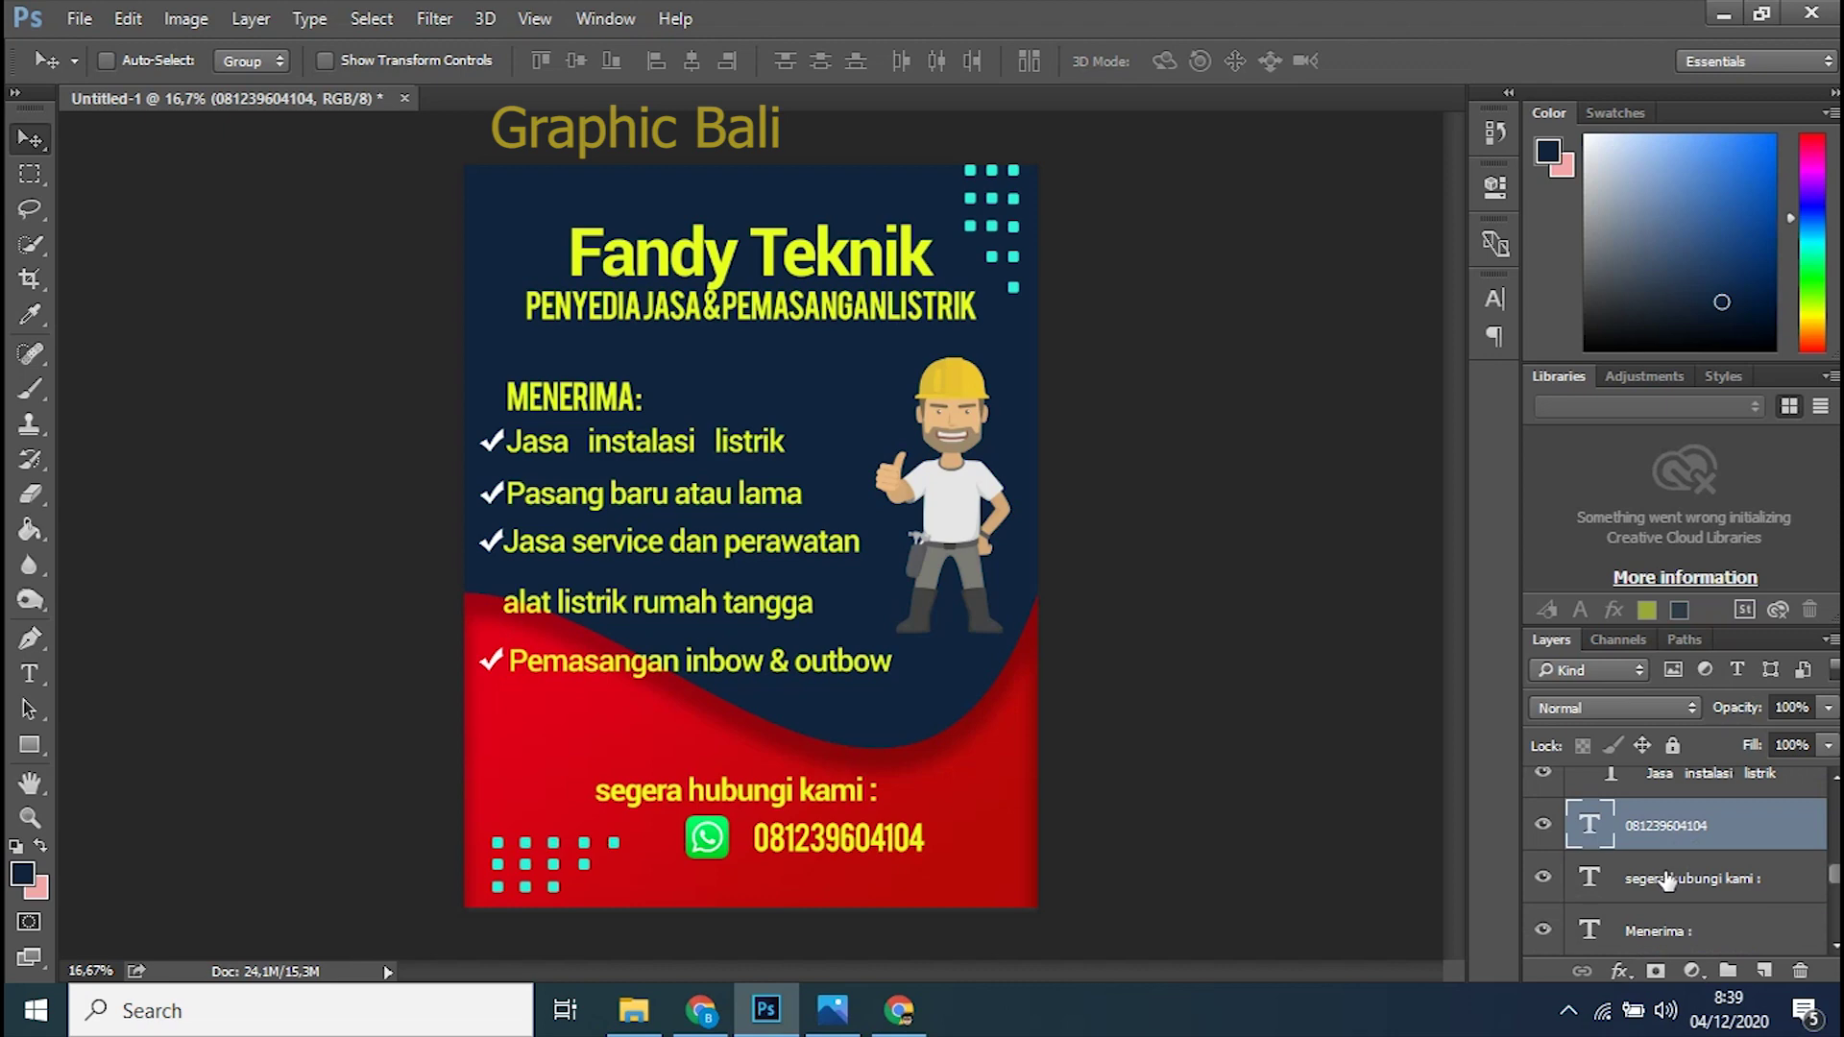
{"action": "left_click", "coordinate": [1666, 879]}
{"action": "left_click", "coordinate": [1678, 832], "text": "ctrl"}
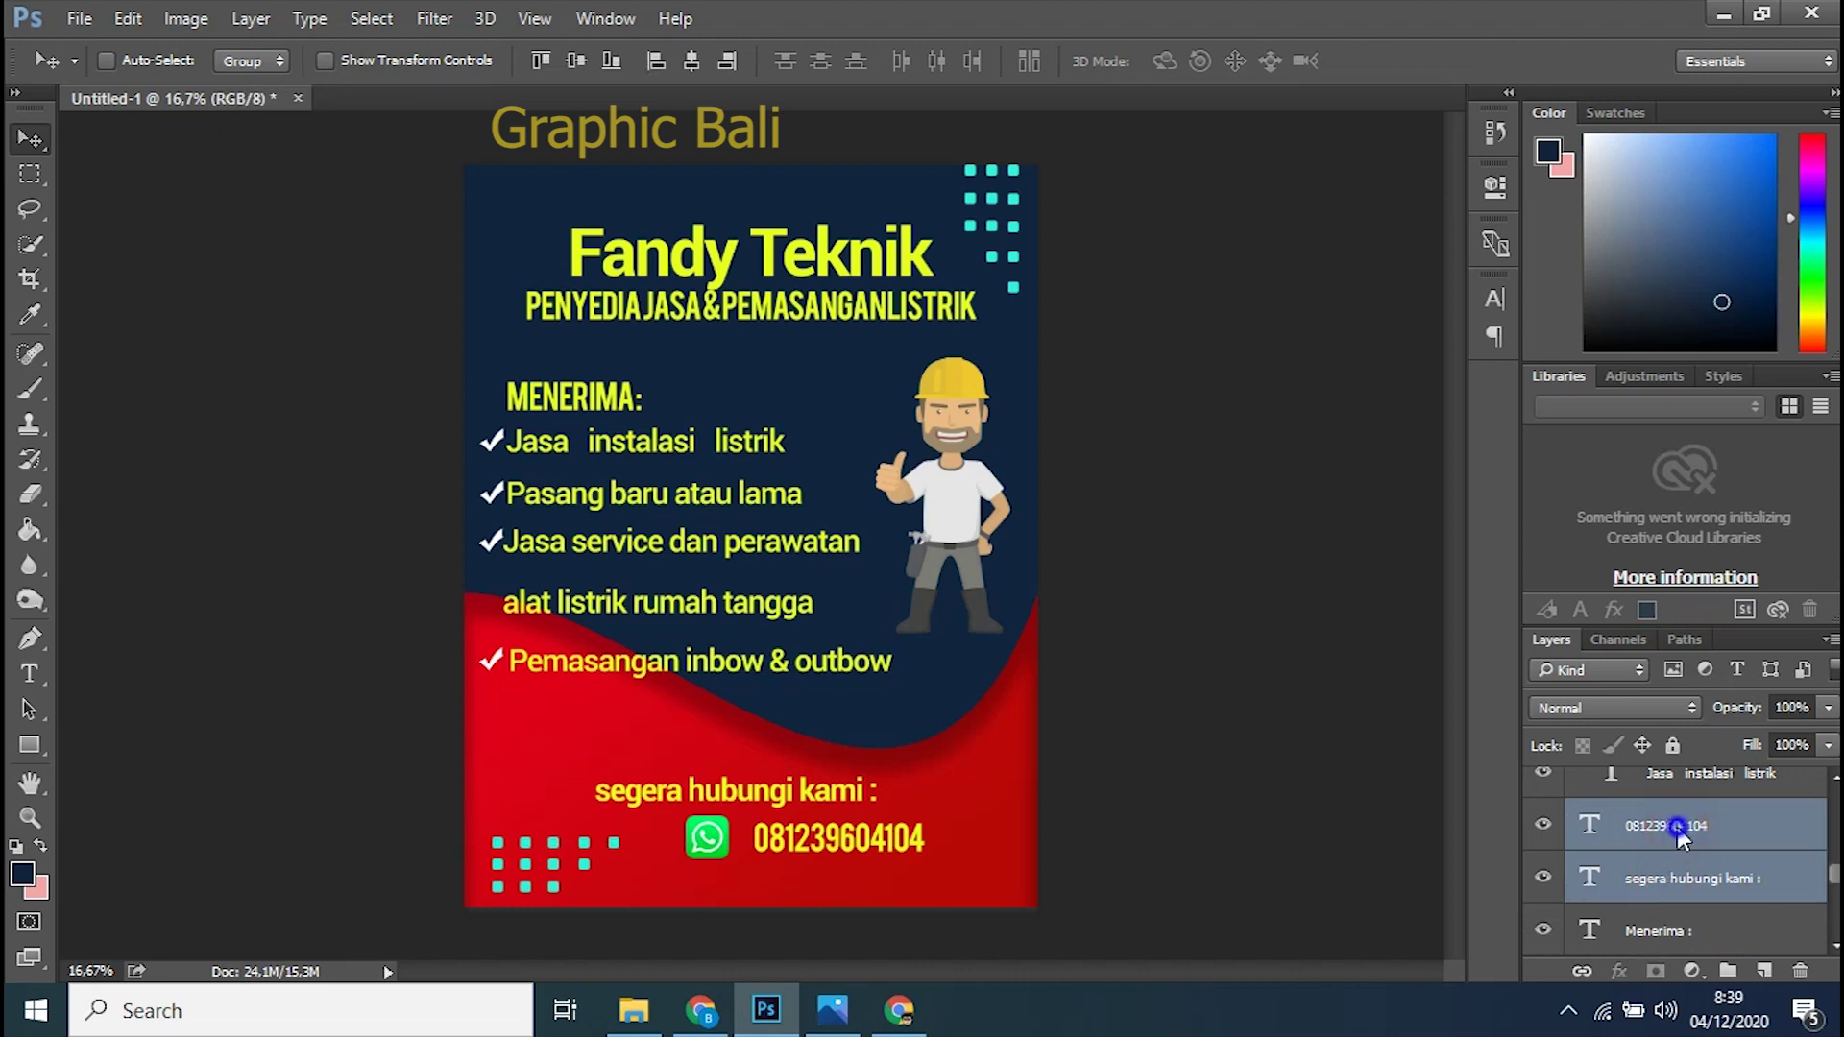
{"action": "right_click", "coordinate": [1679, 832]}
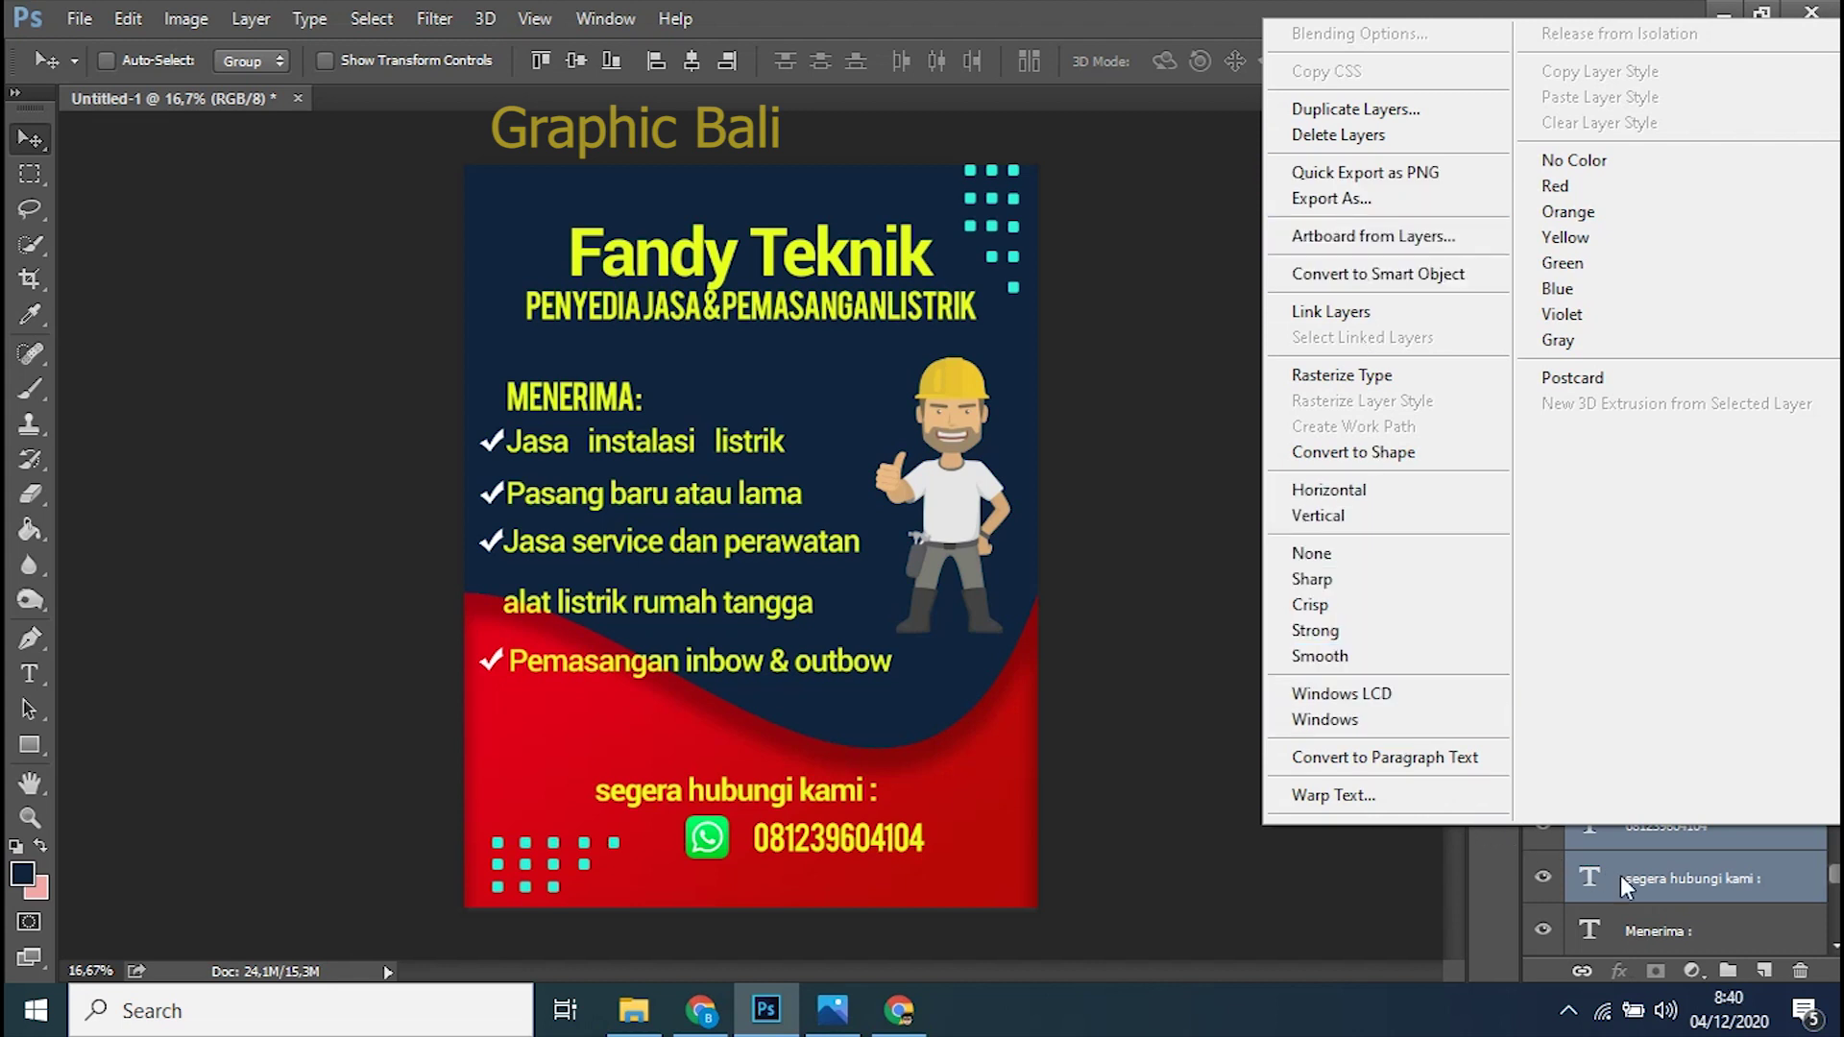
{"action": "left_click", "coordinate": [1674, 881]}
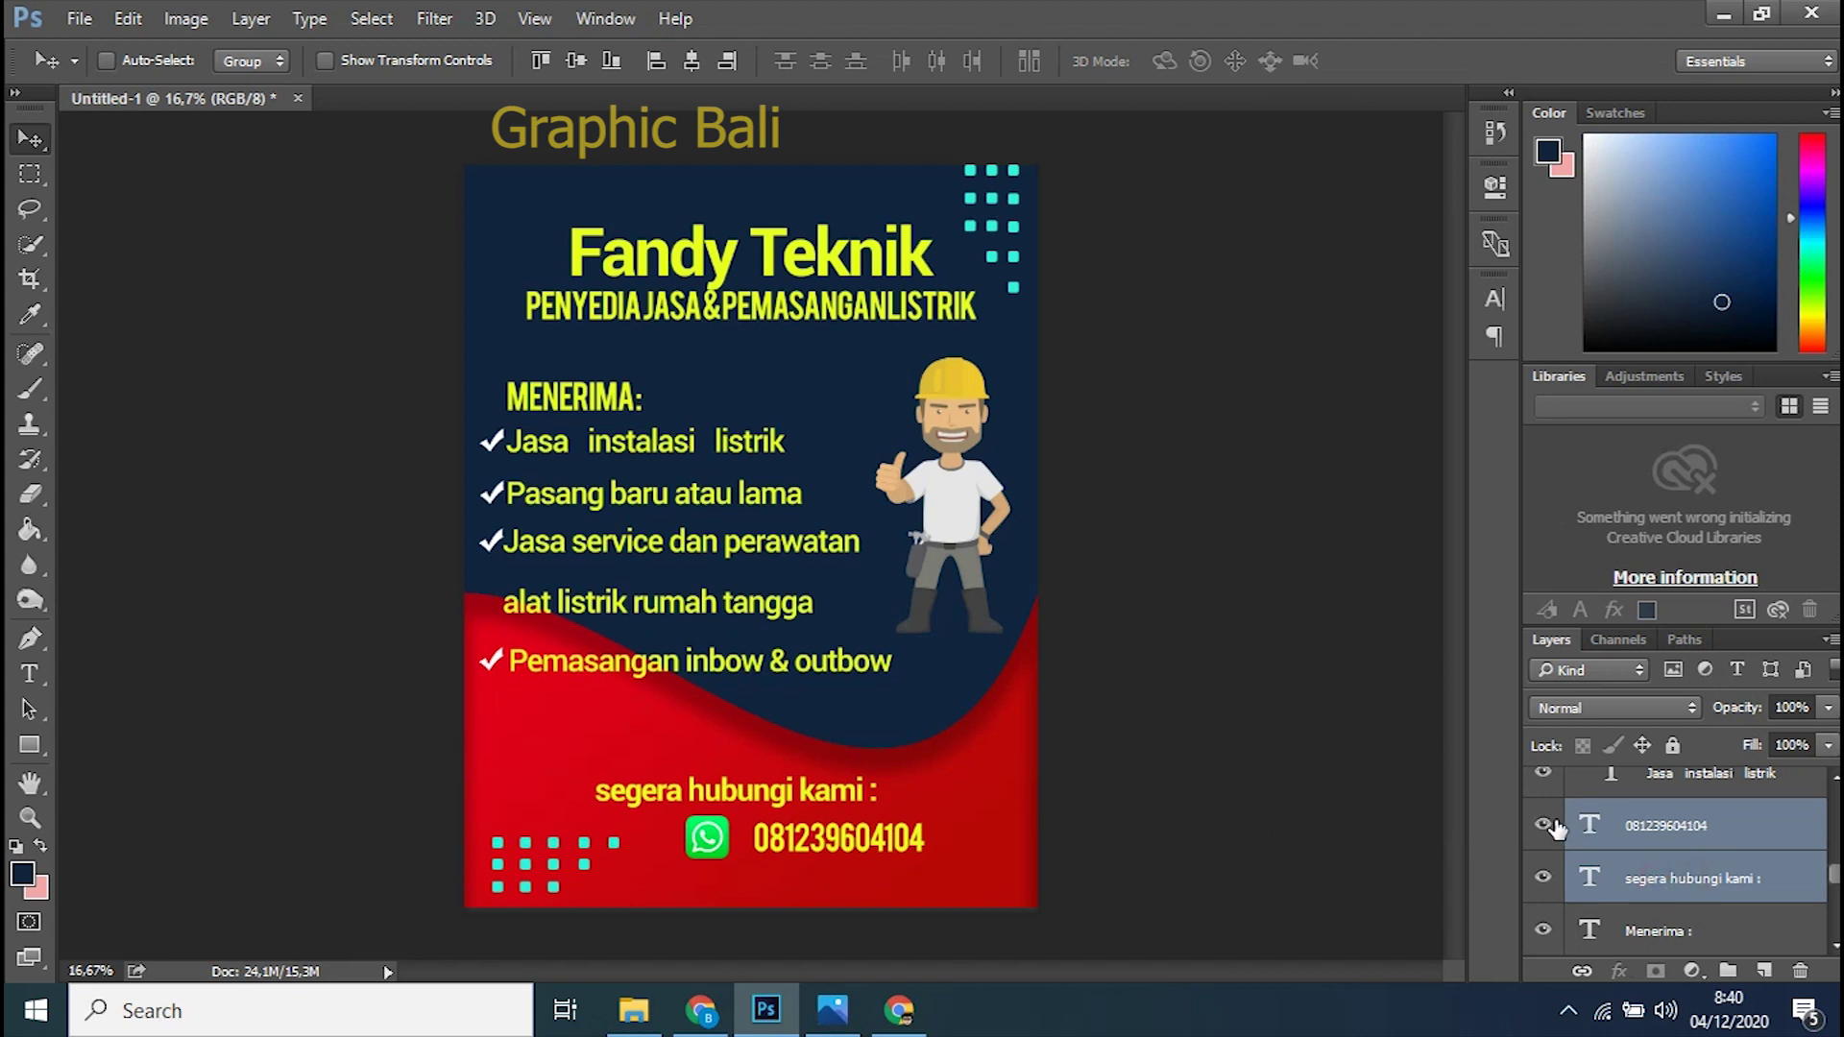
{"action": "left_click", "coordinate": [1547, 824]}
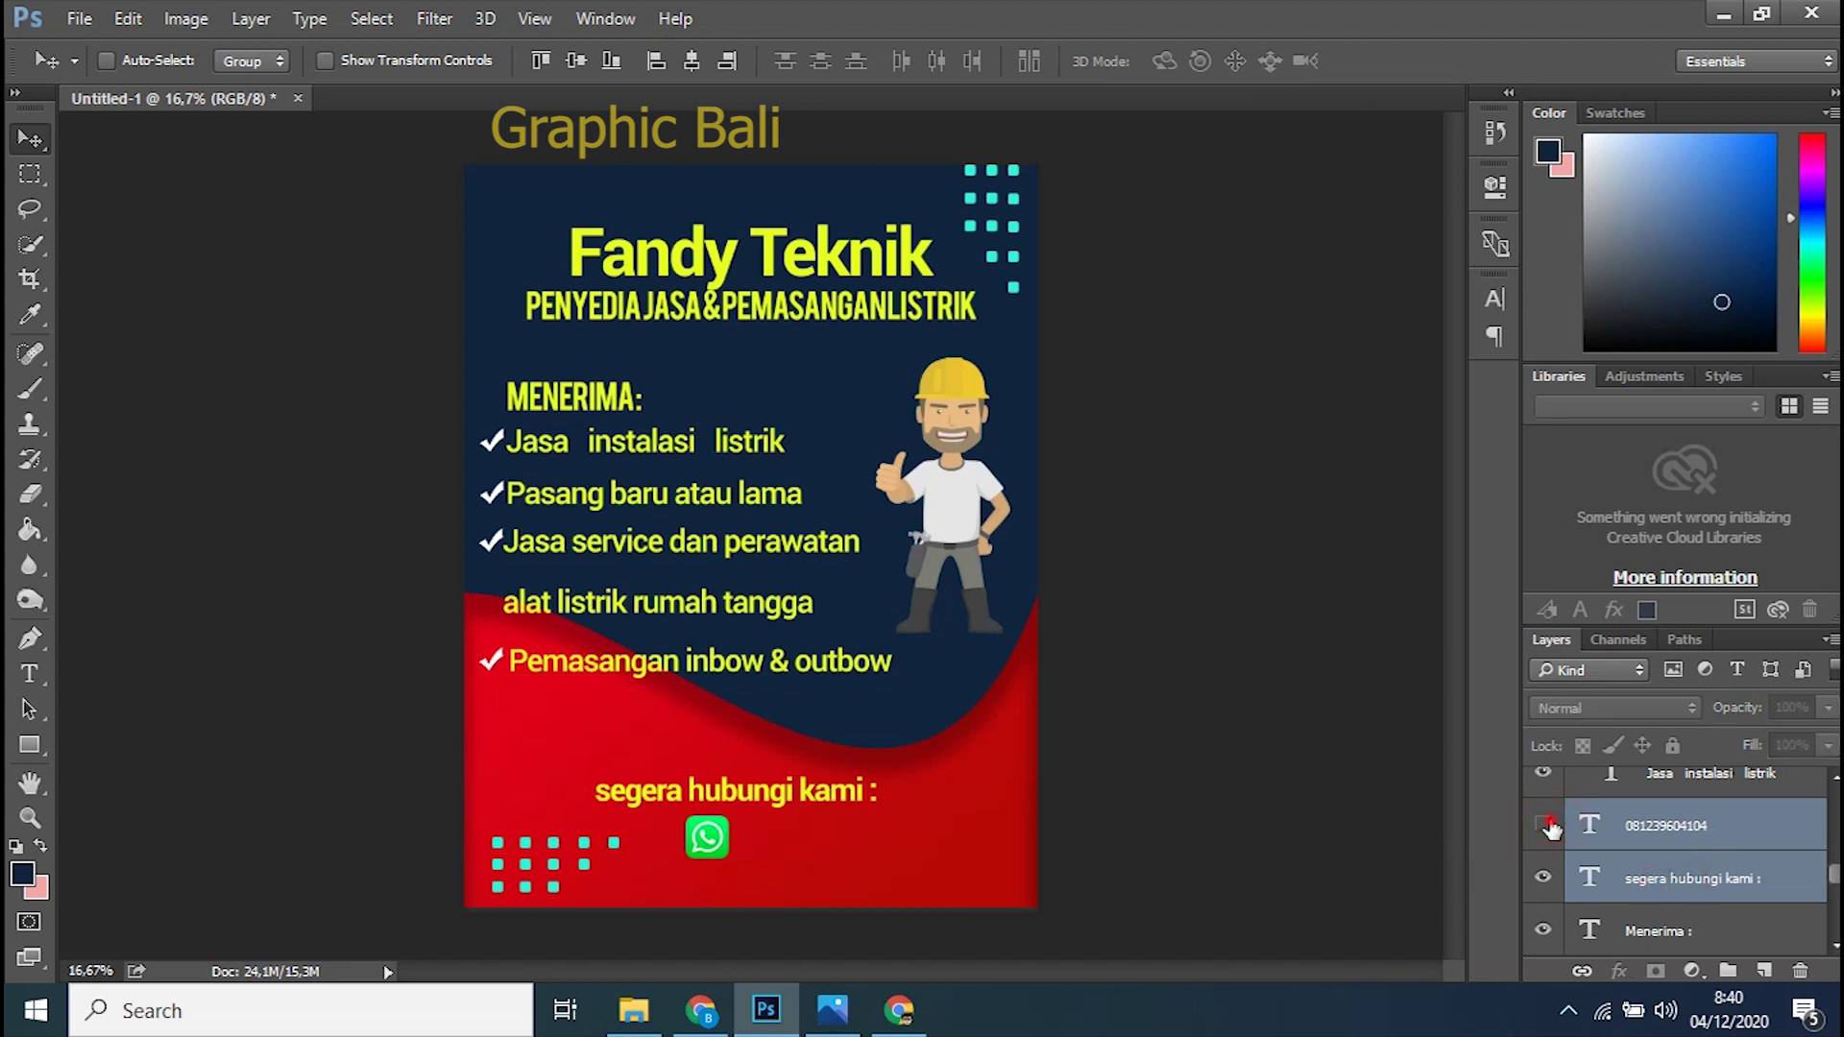
{"action": "left_click", "coordinate": [1546, 891]}
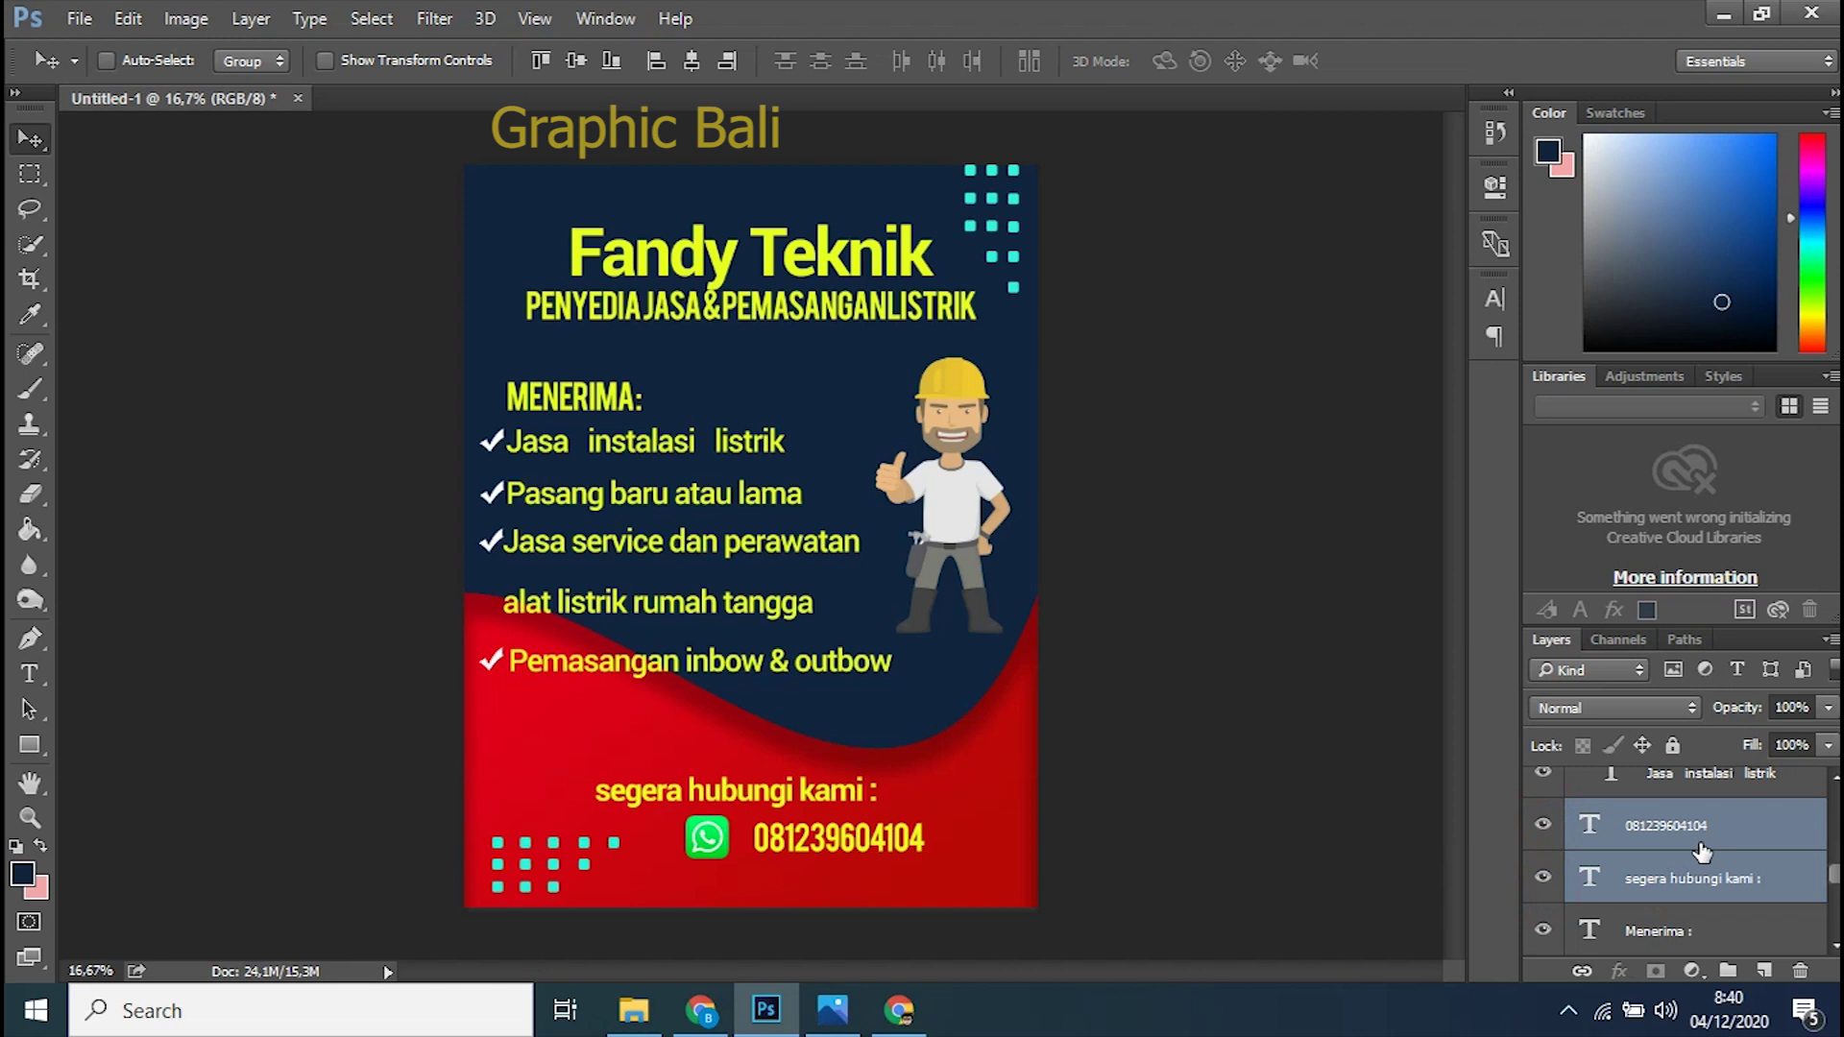
{"action": "scroll", "coordinate": [1700, 855], "scroll_direction": "up", "scroll_amount": 1}
{"action": "scroll", "coordinate": [1710, 853], "scroll_direction": "up", "scroll_amount": 2}
{"action": "scroll", "coordinate": [1707, 845], "scroll_direction": "up", "scroll_amount": 2}
{"action": "scroll", "coordinate": [1707, 836], "scroll_direction": "up", "scroll_amount": 2}
{"action": "scroll", "coordinate": [1705, 828], "scroll_direction": "up", "scroll_amount": 2}
{"action": "scroll", "coordinate": [1705, 828], "scroll_direction": "down", "scroll_amount": 2}
{"action": "scroll", "coordinate": [1706, 828], "scroll_direction": "down", "scroll_amount": 2}
{"action": "scroll", "coordinate": [1706, 828], "scroll_direction": "down", "scroll_amount": 2}
{"action": "scroll", "coordinate": [1707, 829], "scroll_direction": "down", "scroll_amount": 2}
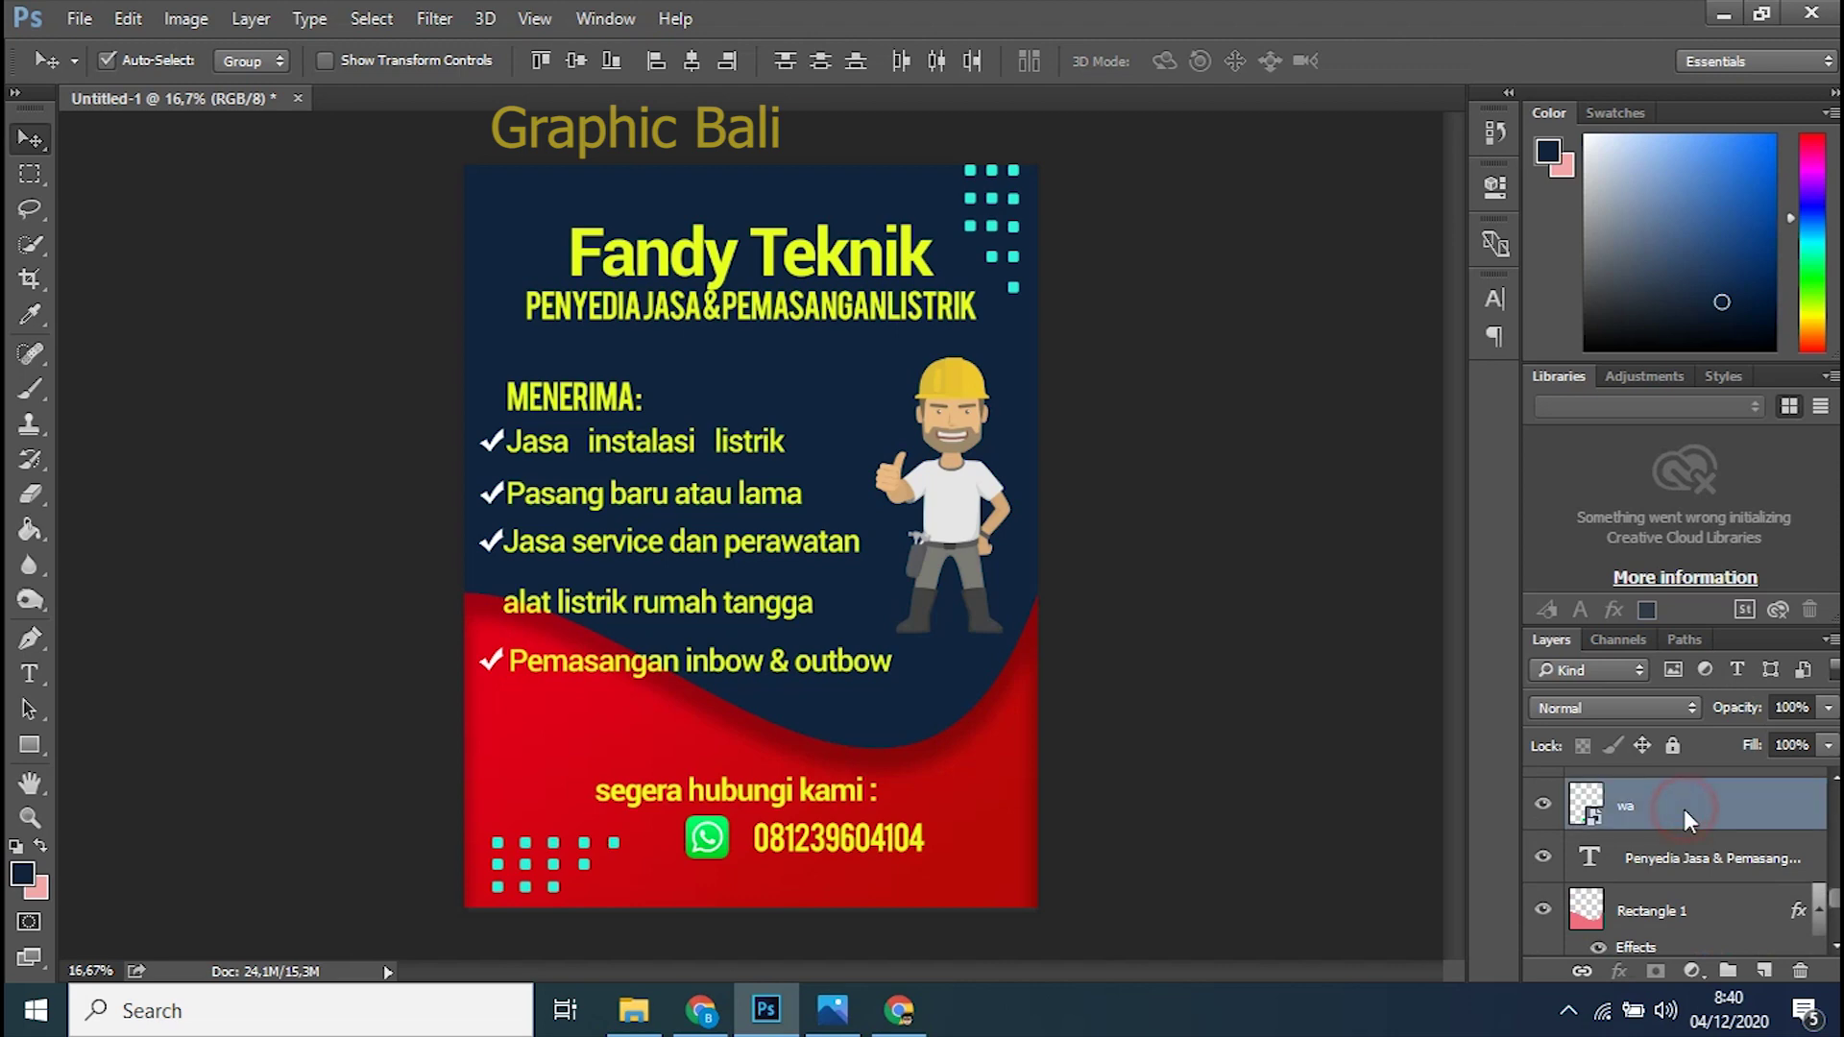
Step: Add the wa icon and group the phone number, contact line and icon as Group 3
{"action": "left_click", "coordinate": [1685, 812]}
{"action": "scroll", "coordinate": [1691, 812], "scroll_direction": "up", "scroll_amount": 1}
{"action": "scroll", "coordinate": [1724, 831], "scroll_direction": "up", "scroll_amount": 1}
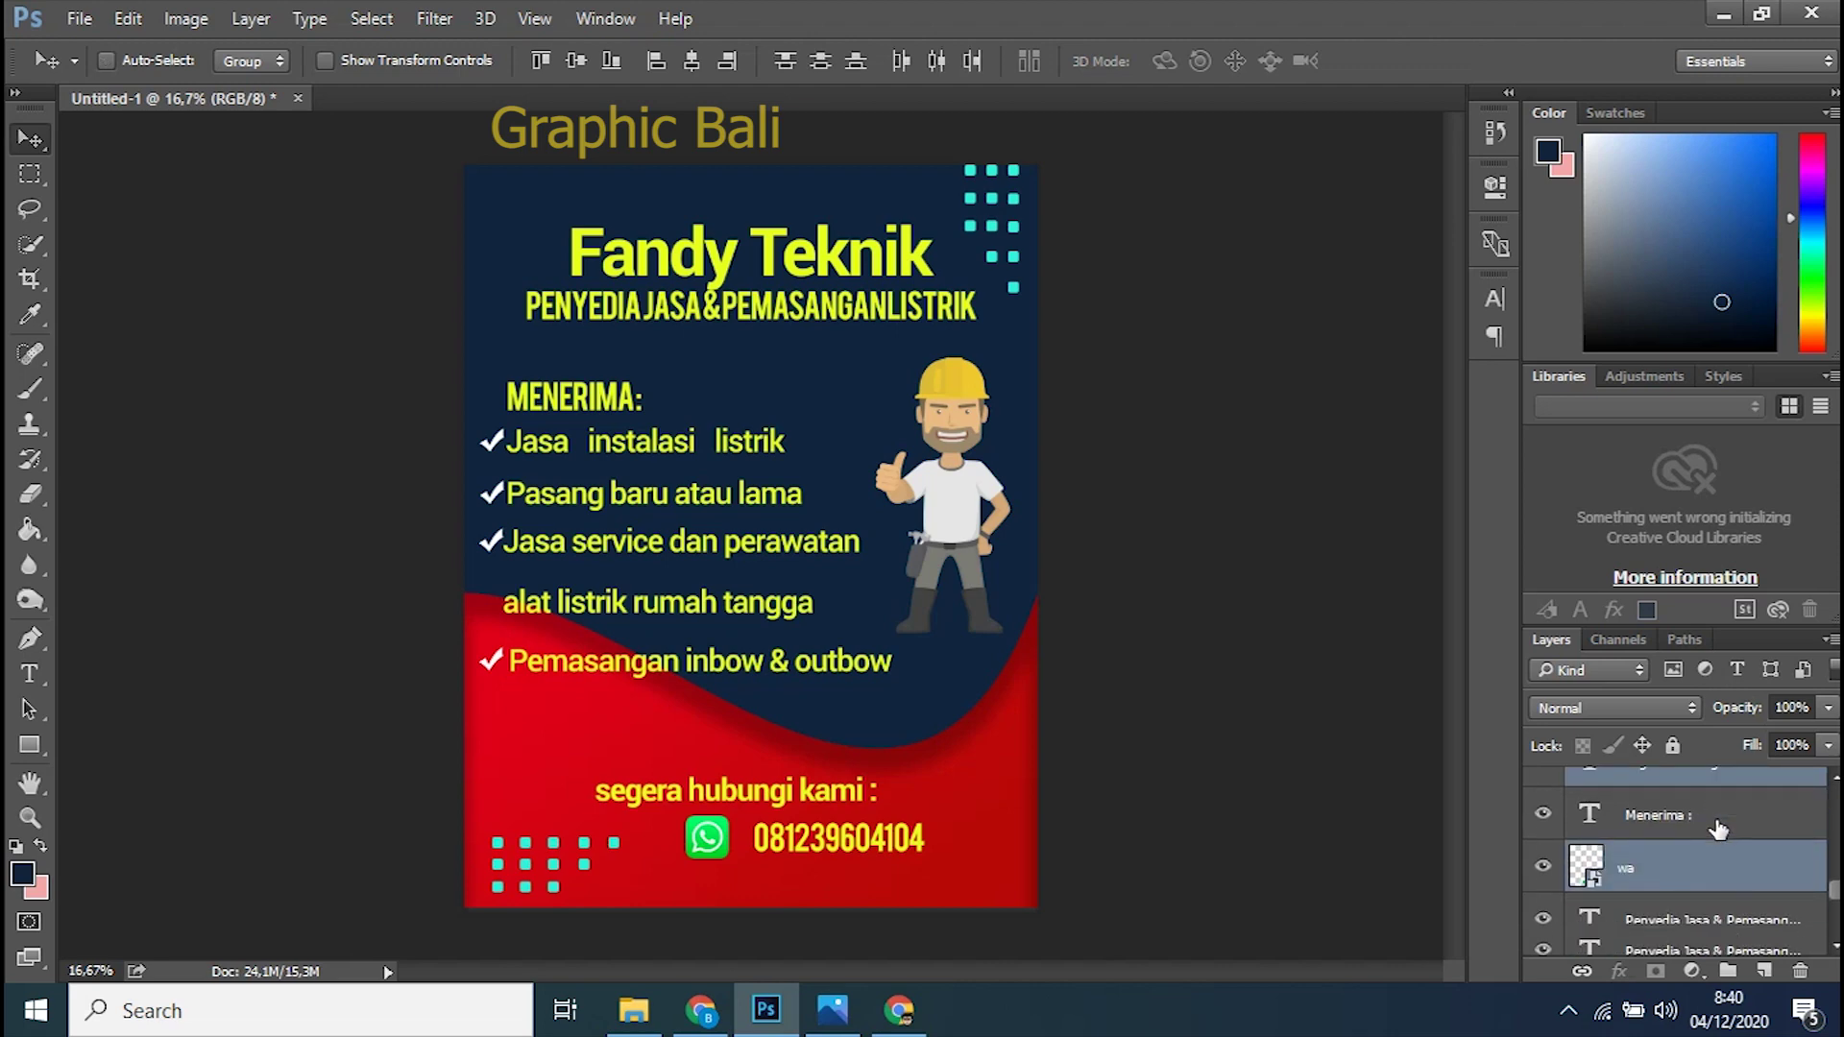
{"action": "scroll", "coordinate": [1720, 827], "scroll_direction": "up", "scroll_amount": 1}
{"action": "right_click", "coordinate": [1699, 844]}
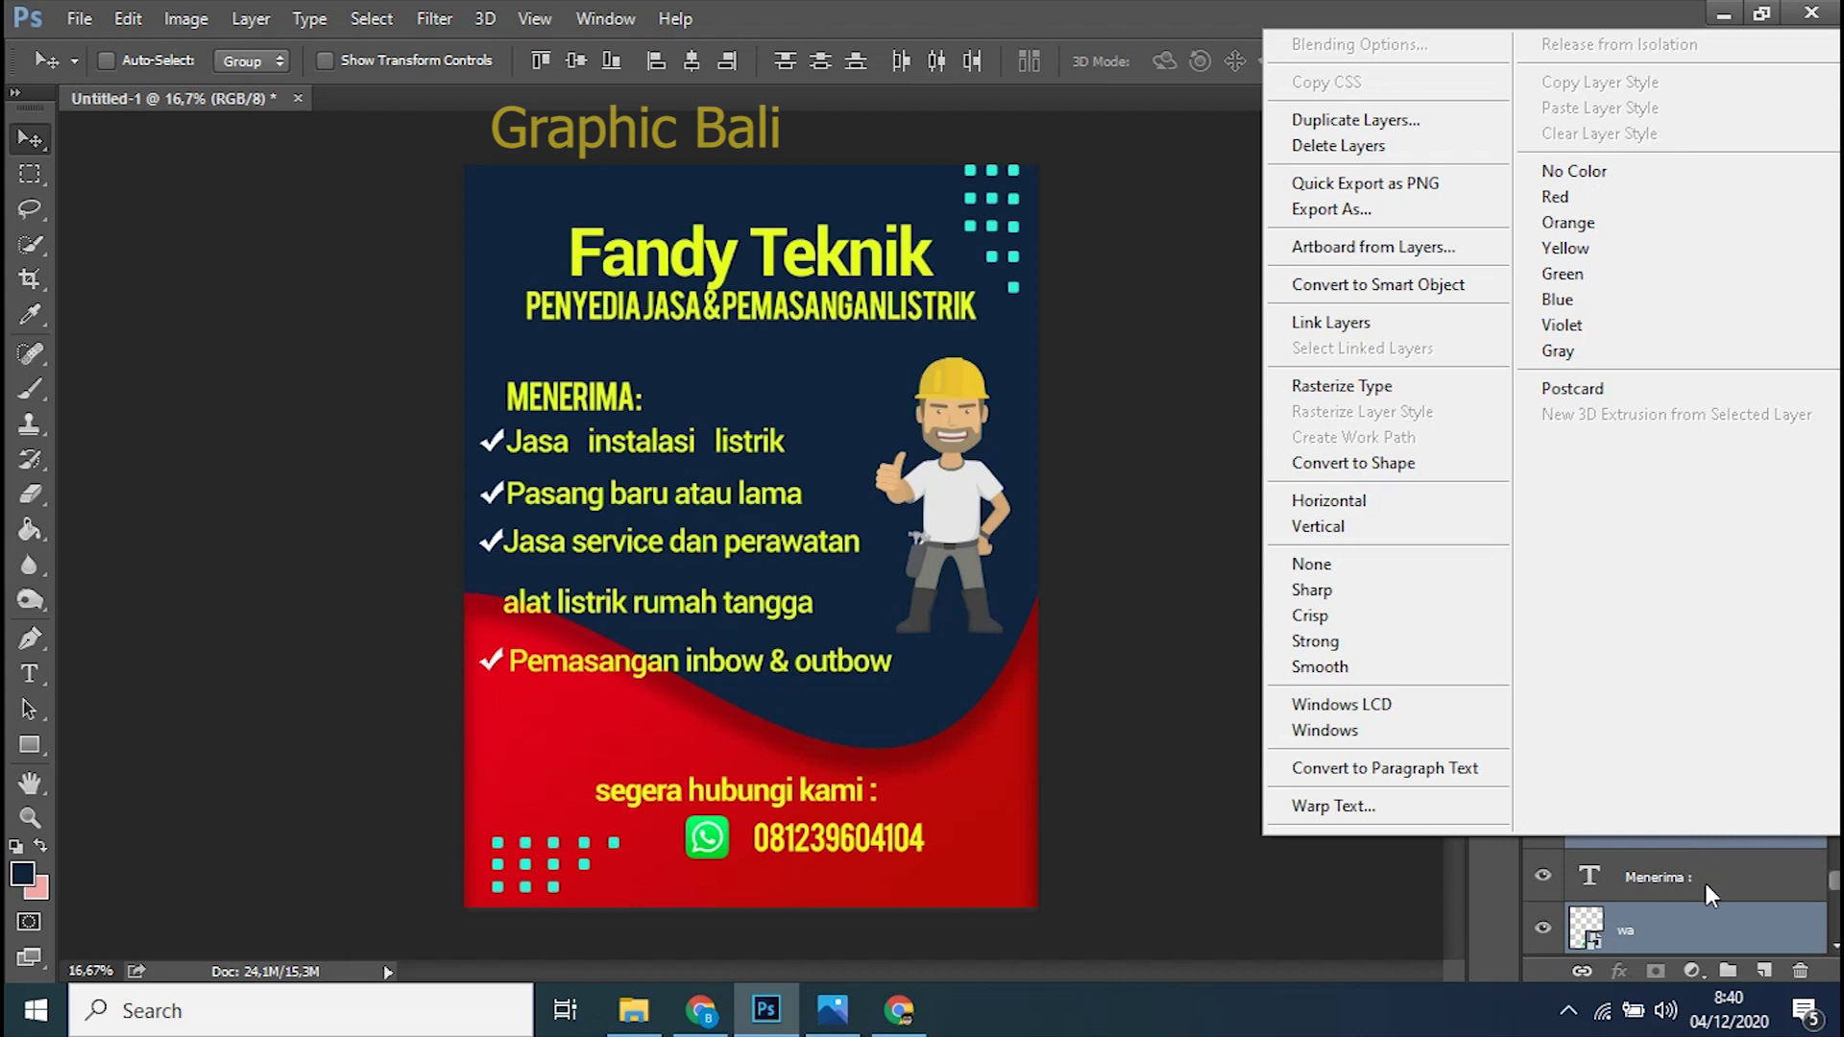
{"action": "left_click", "coordinate": [1724, 970]}
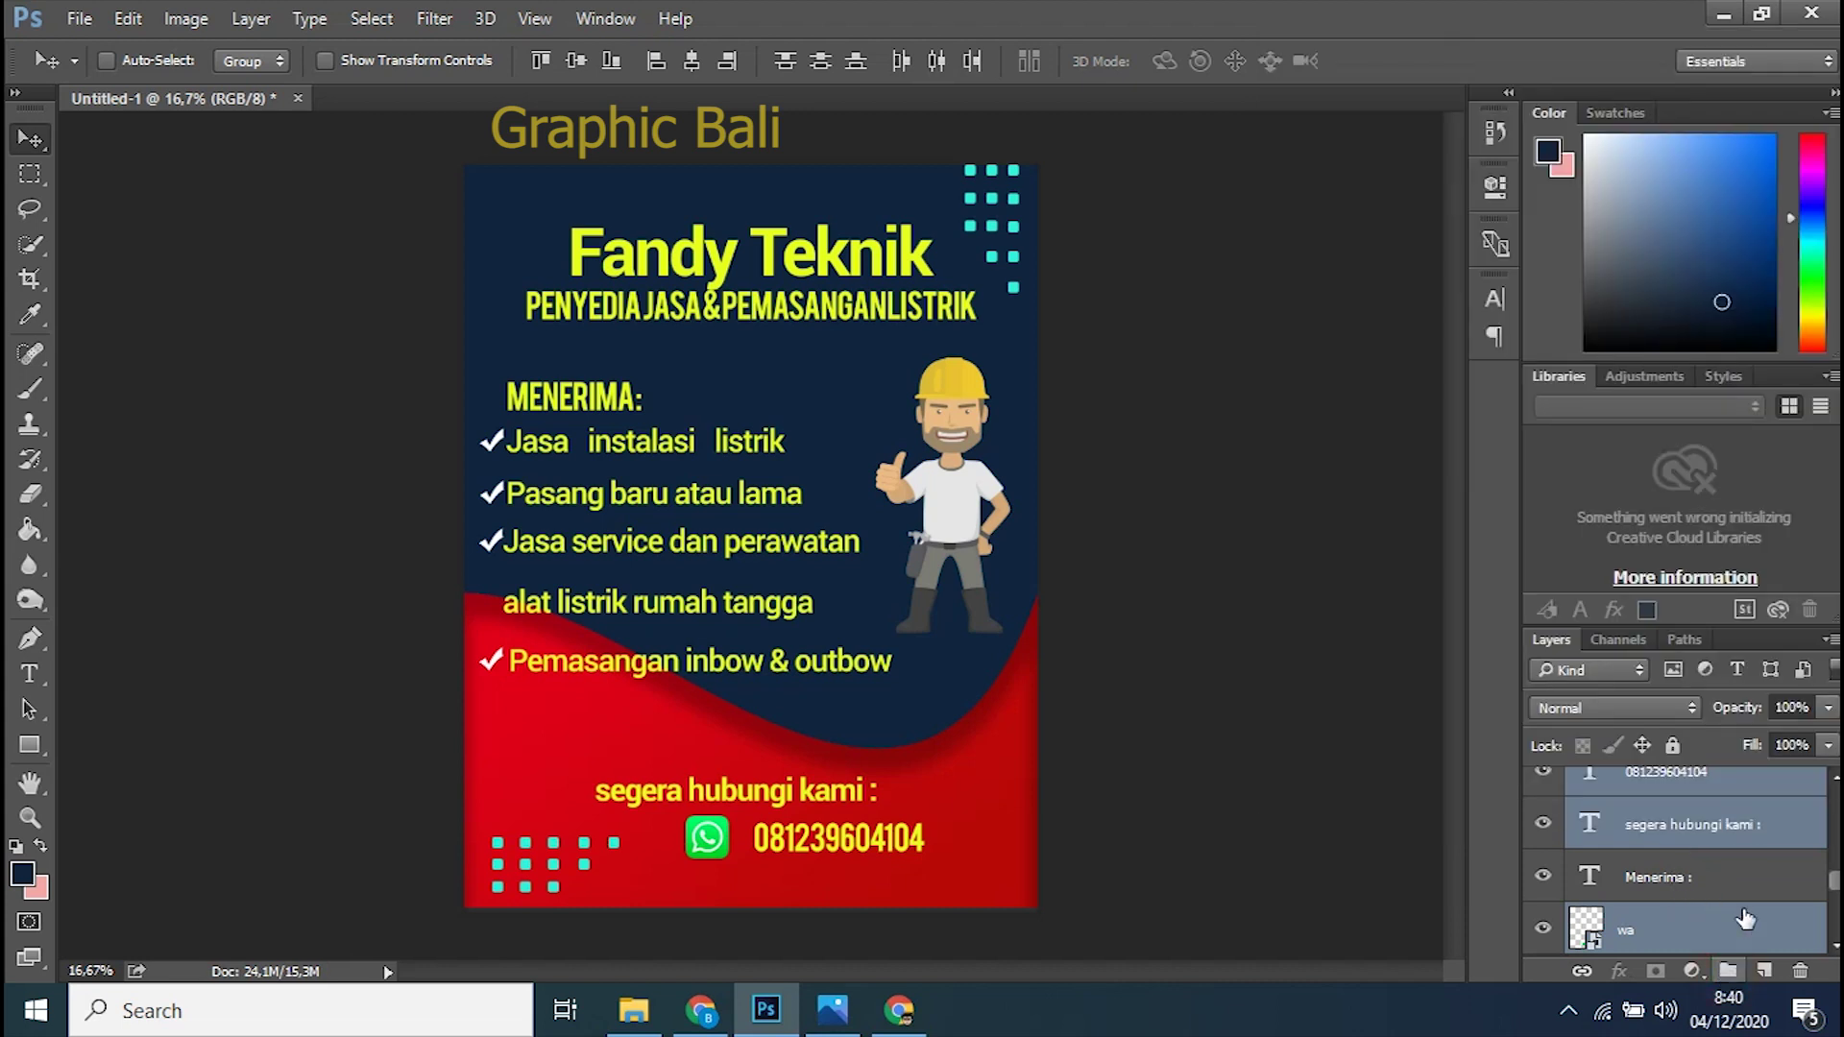
{"action": "scroll", "coordinate": [1719, 826], "scroll_direction": "up", "scroll_amount": 1}
{"action": "scroll", "coordinate": [1724, 836], "scroll_direction": "down", "scroll_amount": 1}
{"action": "left_click_drag", "start_coordinate": [1698, 835], "coordinate": [1728, 970]}
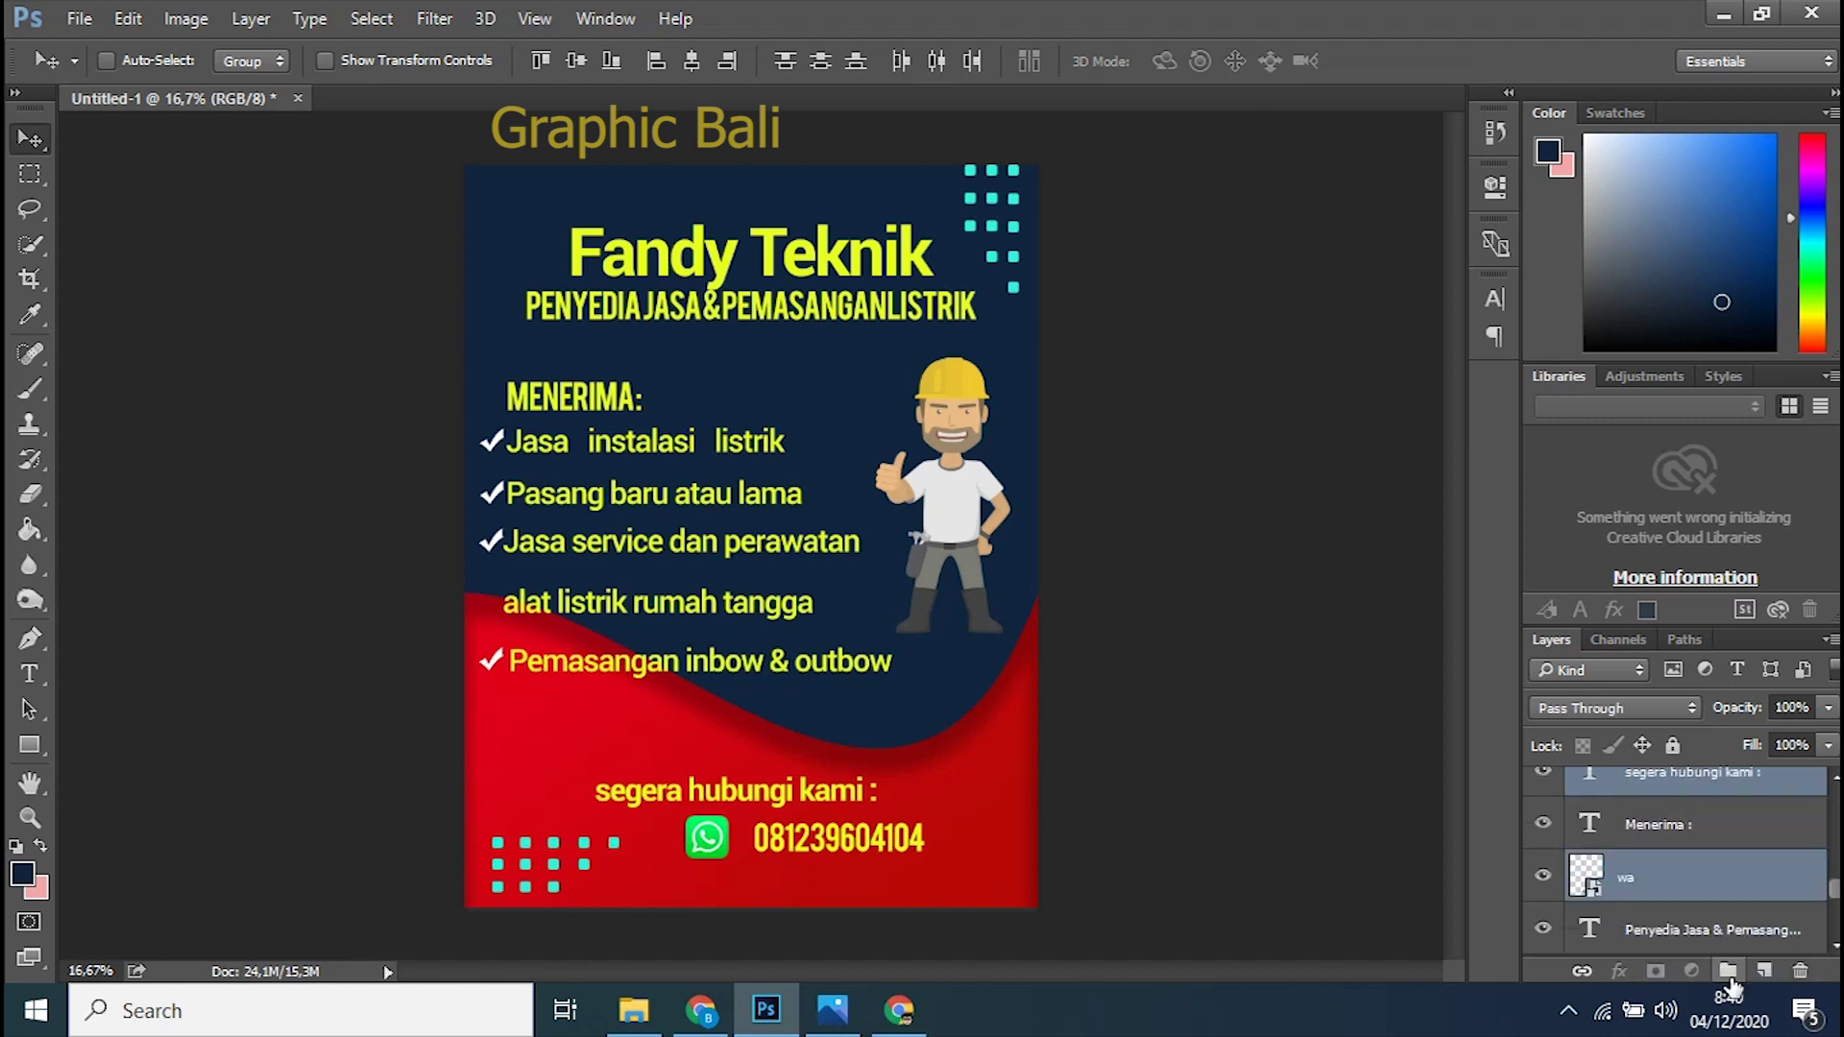
{"action": "scroll", "coordinate": [1758, 912], "scroll_direction": "up", "scroll_amount": 1}
{"action": "scroll", "coordinate": [1696, 879], "scroll_direction": "up", "scroll_amount": 1}
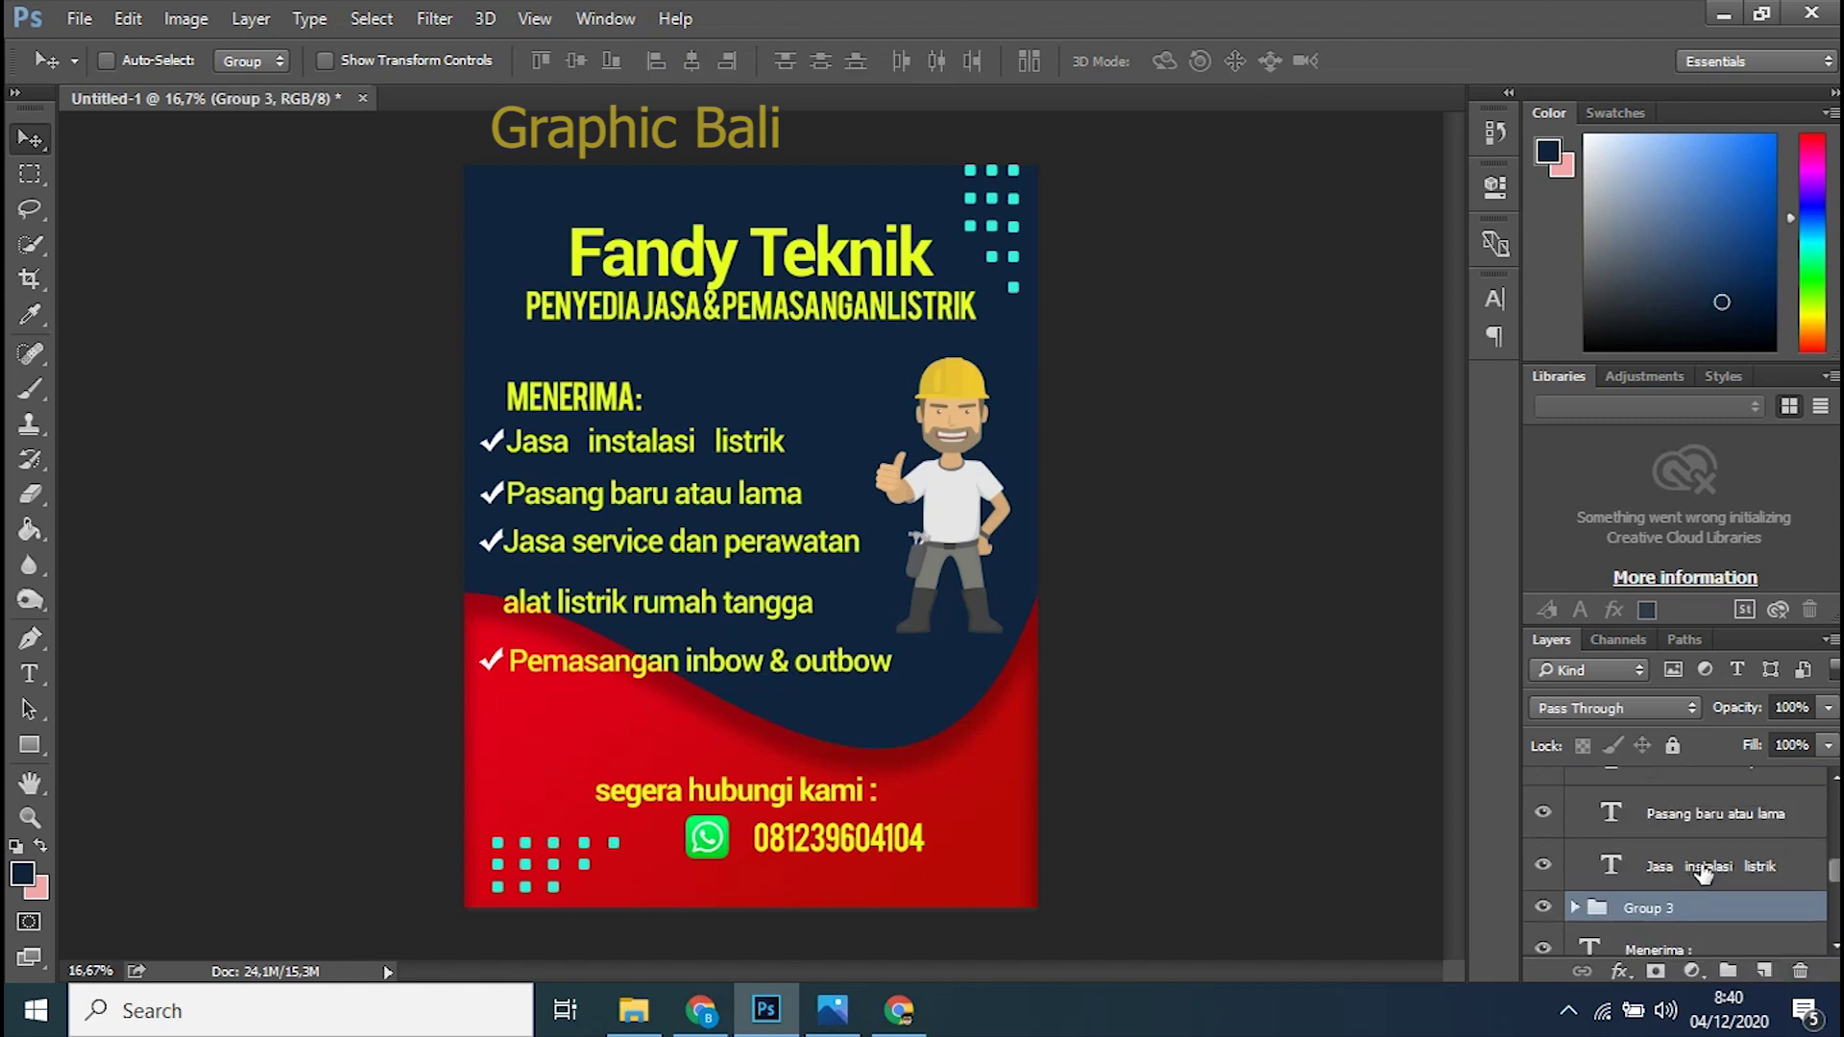
Step: Toggle Group 3's visibility to confirm it holds the contact elements
{"action": "left_click", "coordinate": [1544, 908]}
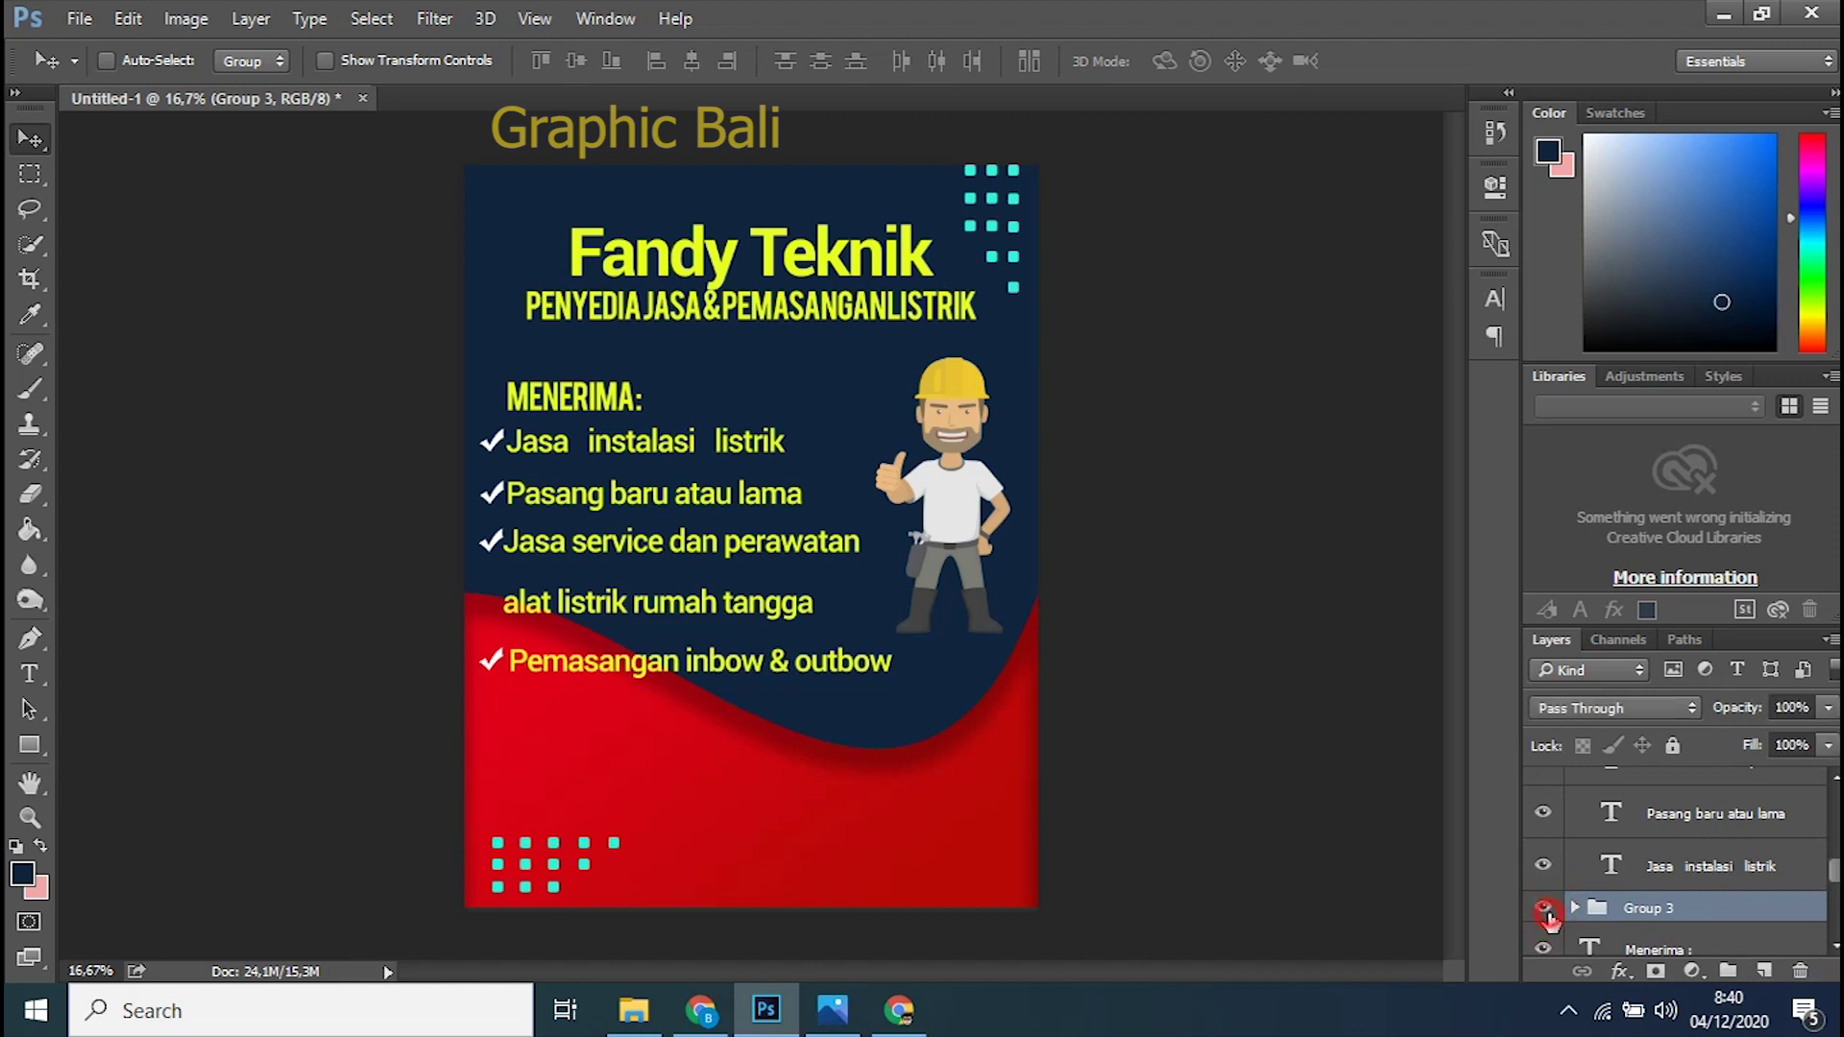
{"action": "left_click", "coordinate": [1544, 907]}
{"action": "left_click", "coordinate": [1641, 924]}
{"action": "scroll", "coordinate": [1679, 897], "scroll_direction": "up", "scroll_amount": 1}
{"action": "scroll", "coordinate": [1679, 898], "scroll_direction": "up", "scroll_amount": 1}
{"action": "scroll", "coordinate": [1595, 848], "scroll_direction": "up", "scroll_amount": 2}
{"action": "scroll", "coordinate": [1645, 851], "scroll_direction": "down", "scroll_amount": 1}
{"action": "scroll", "coordinate": [1661, 861], "scroll_direction": "down", "scroll_amount": 1}
{"action": "scroll", "coordinate": [1661, 861], "scroll_direction": "up", "scroll_amount": 5}
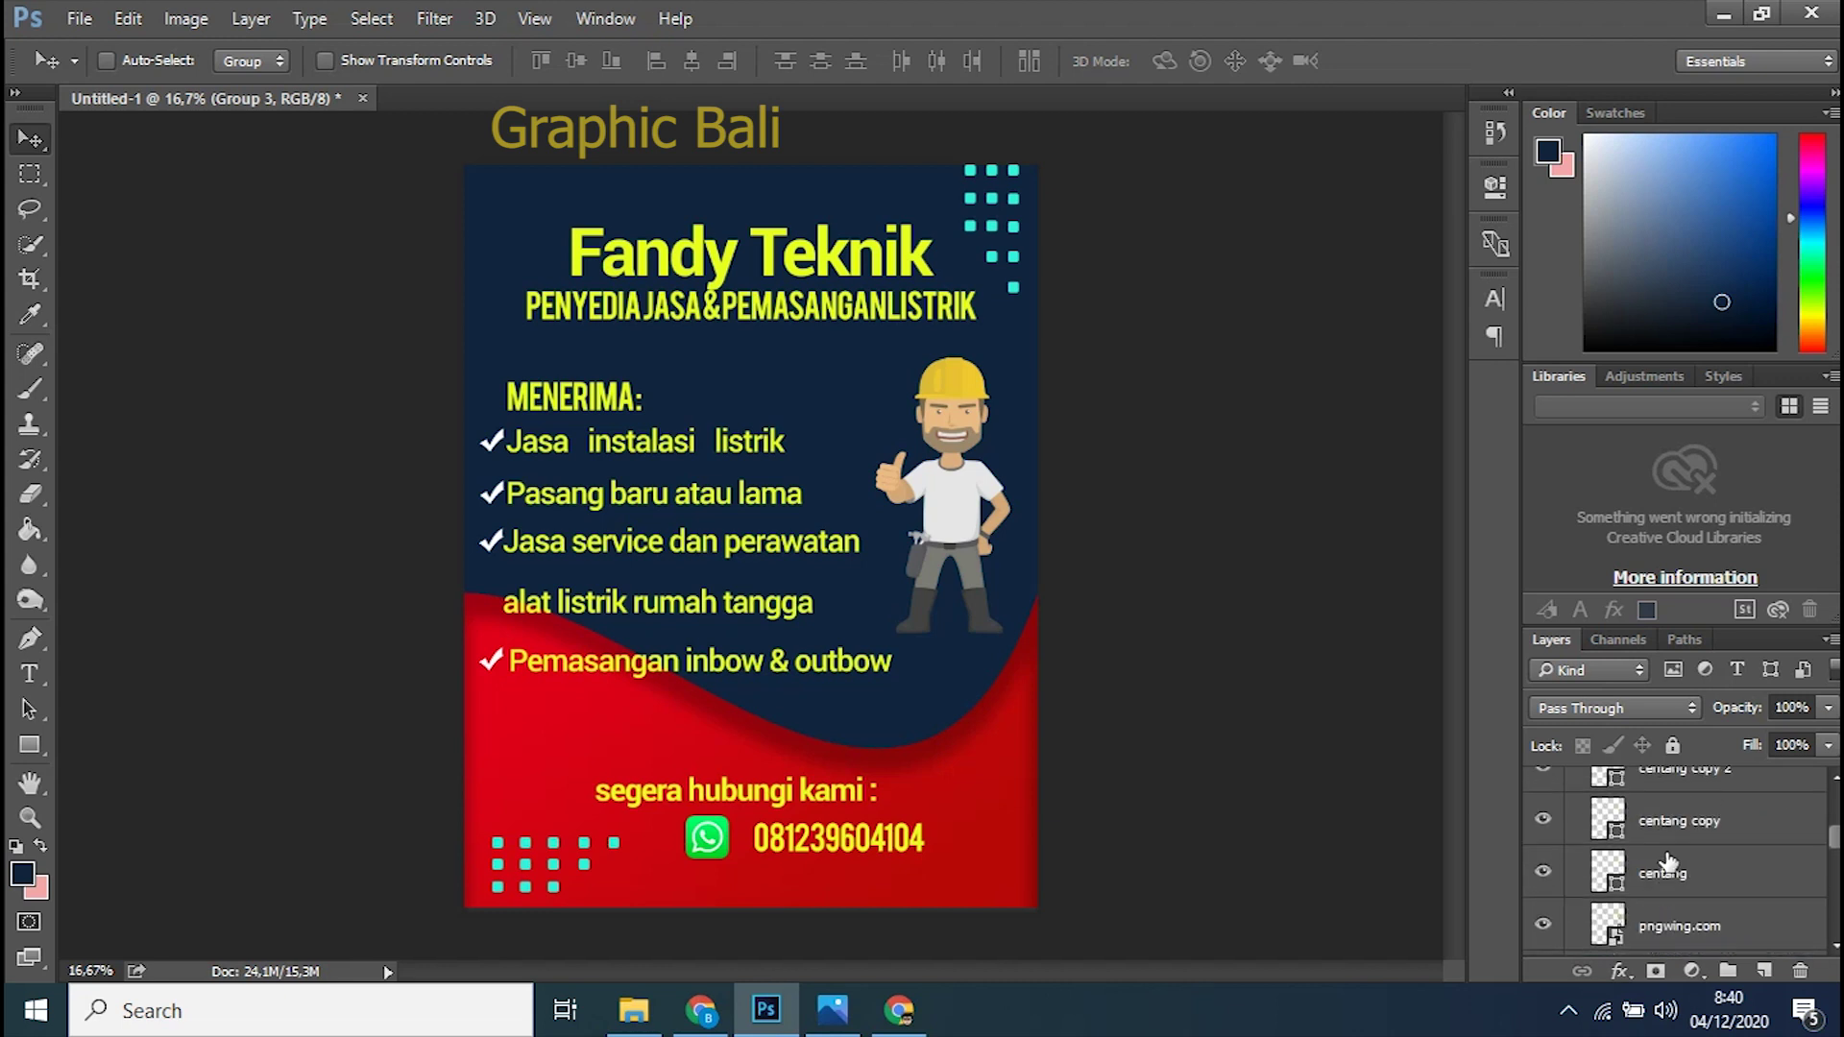
Step: Move the pngwing.com worker mascot layer out of Group 2
{"action": "left_click", "coordinate": [956, 481]}
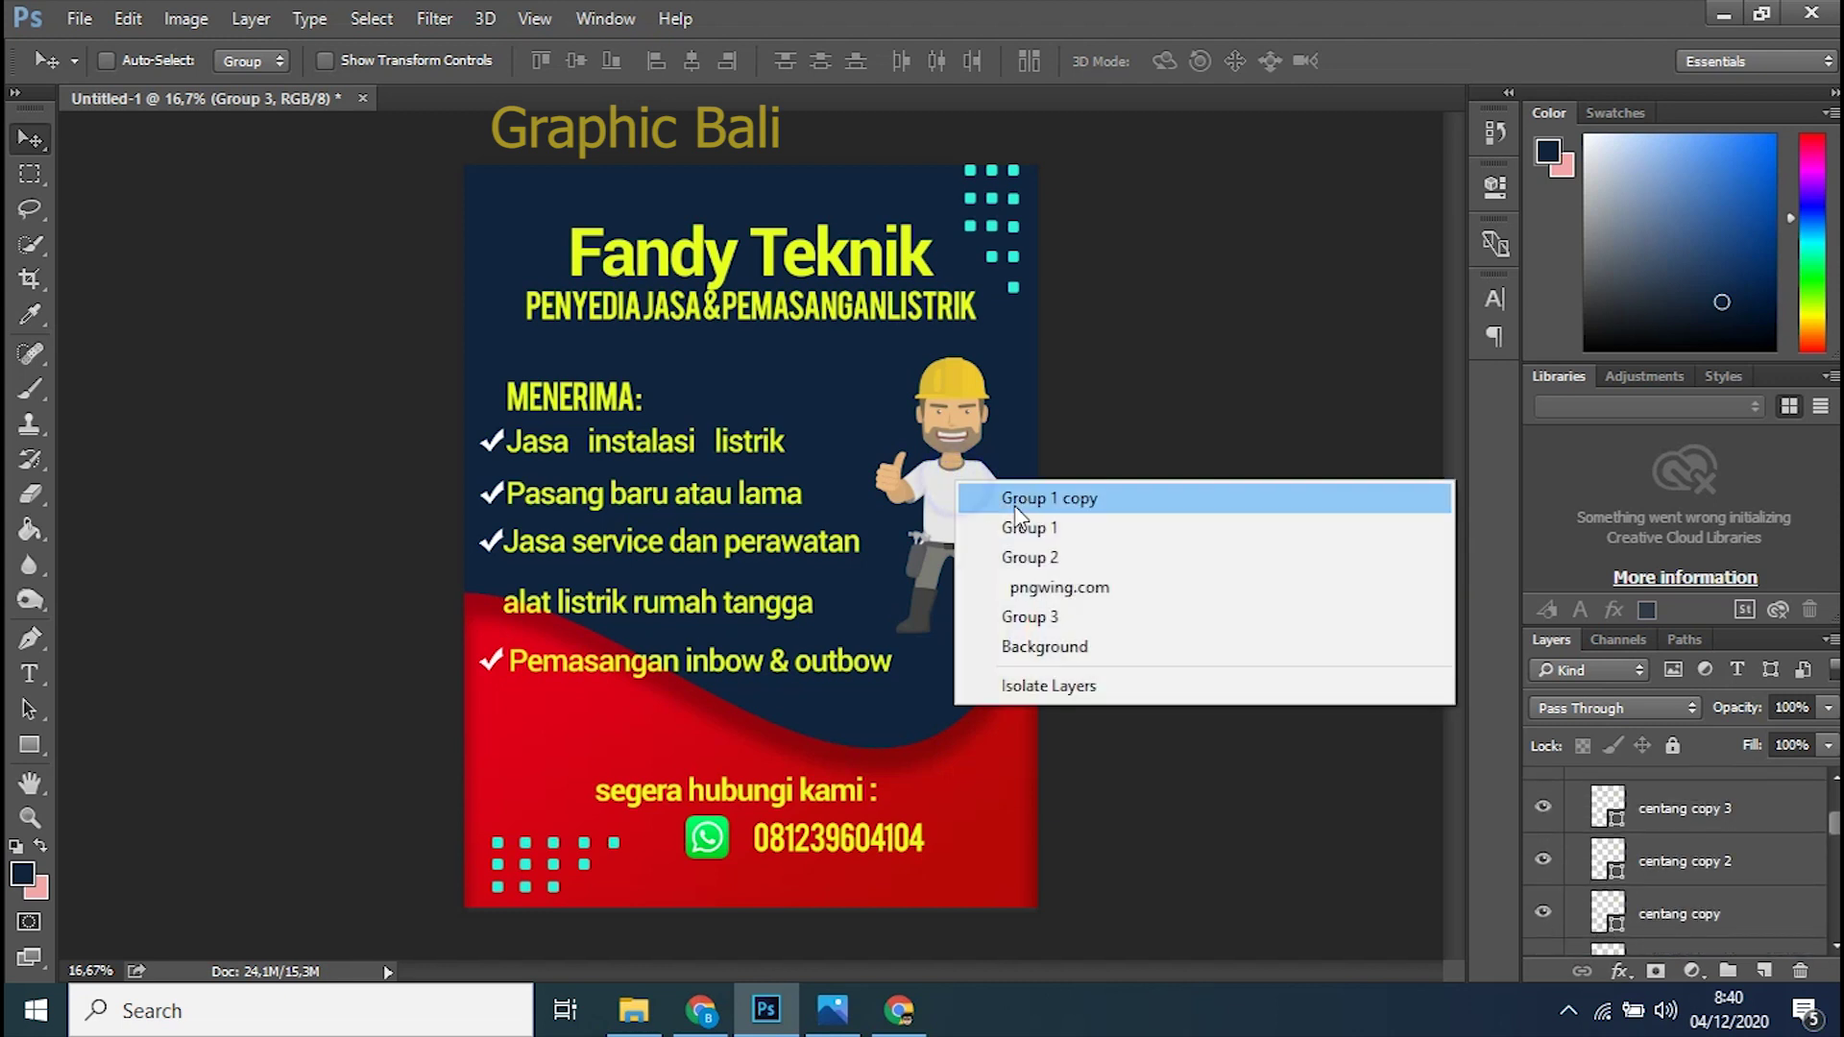
{"action": "left_click", "coordinate": [1057, 596]}
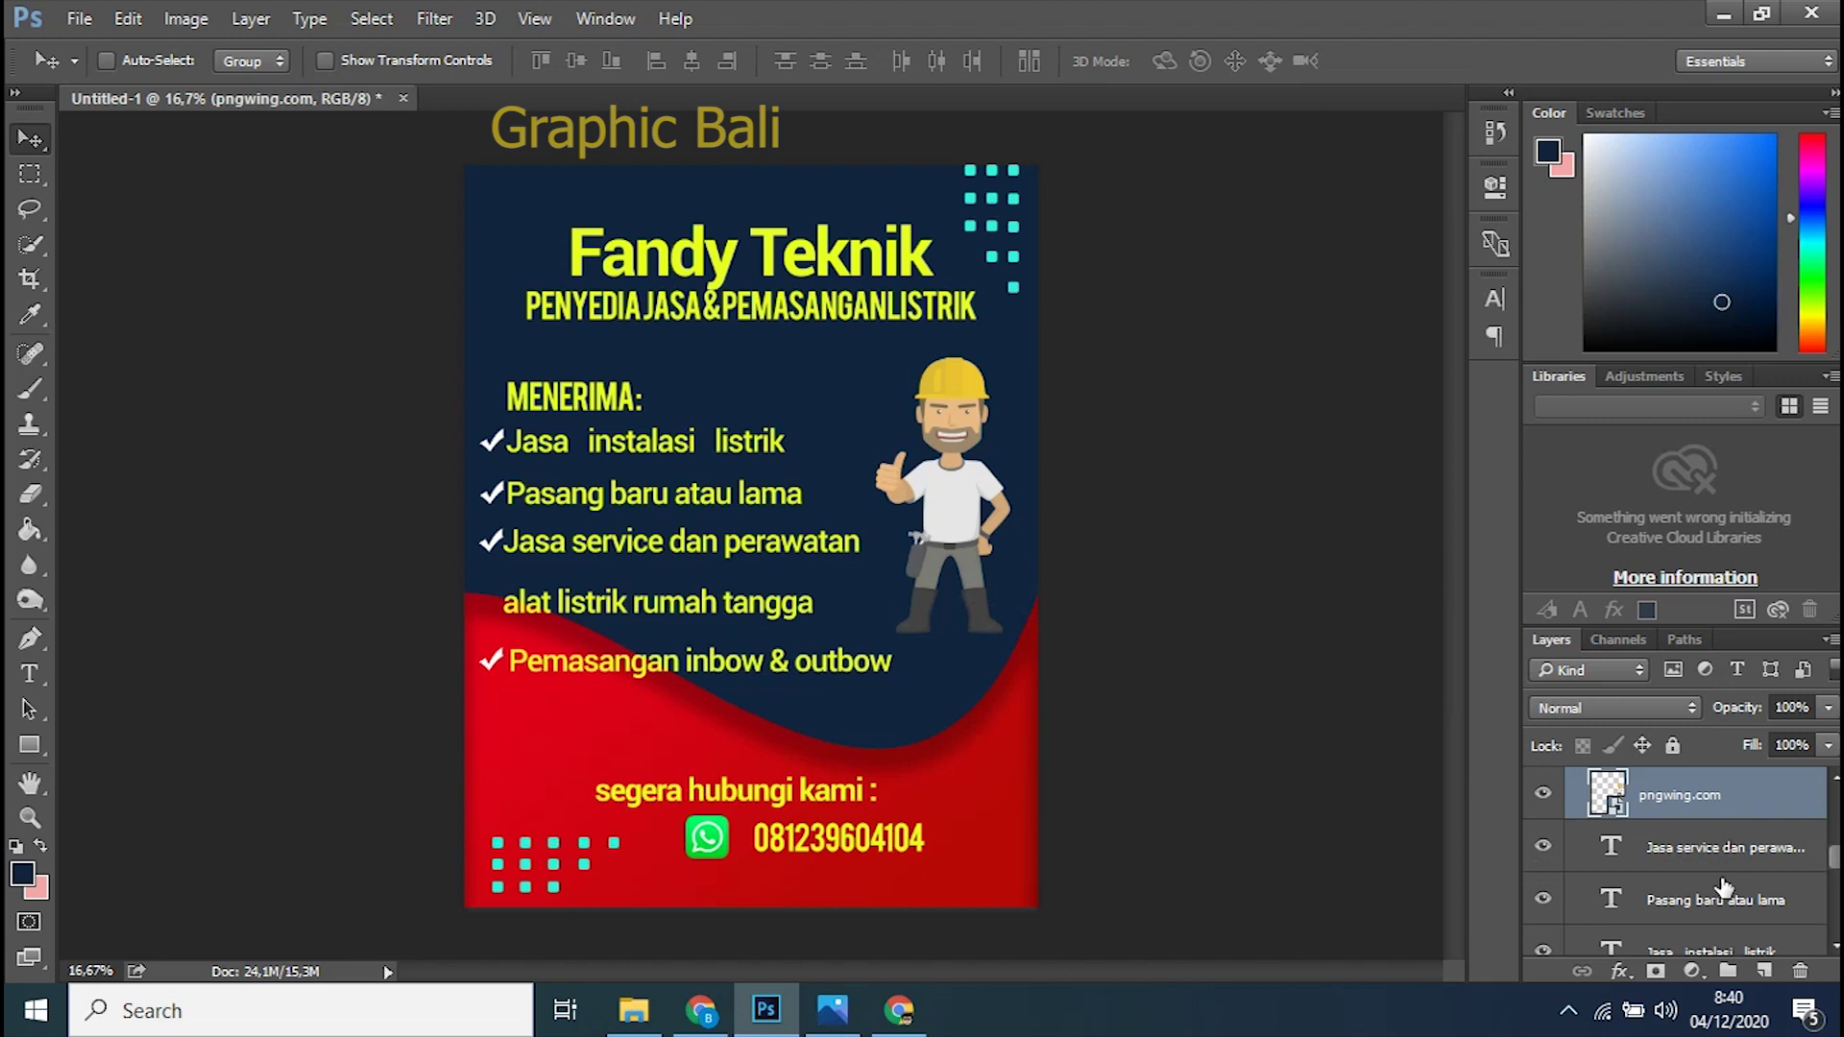
{"action": "left_click_drag", "start_coordinate": [1709, 812], "coordinate": [1724, 865]}
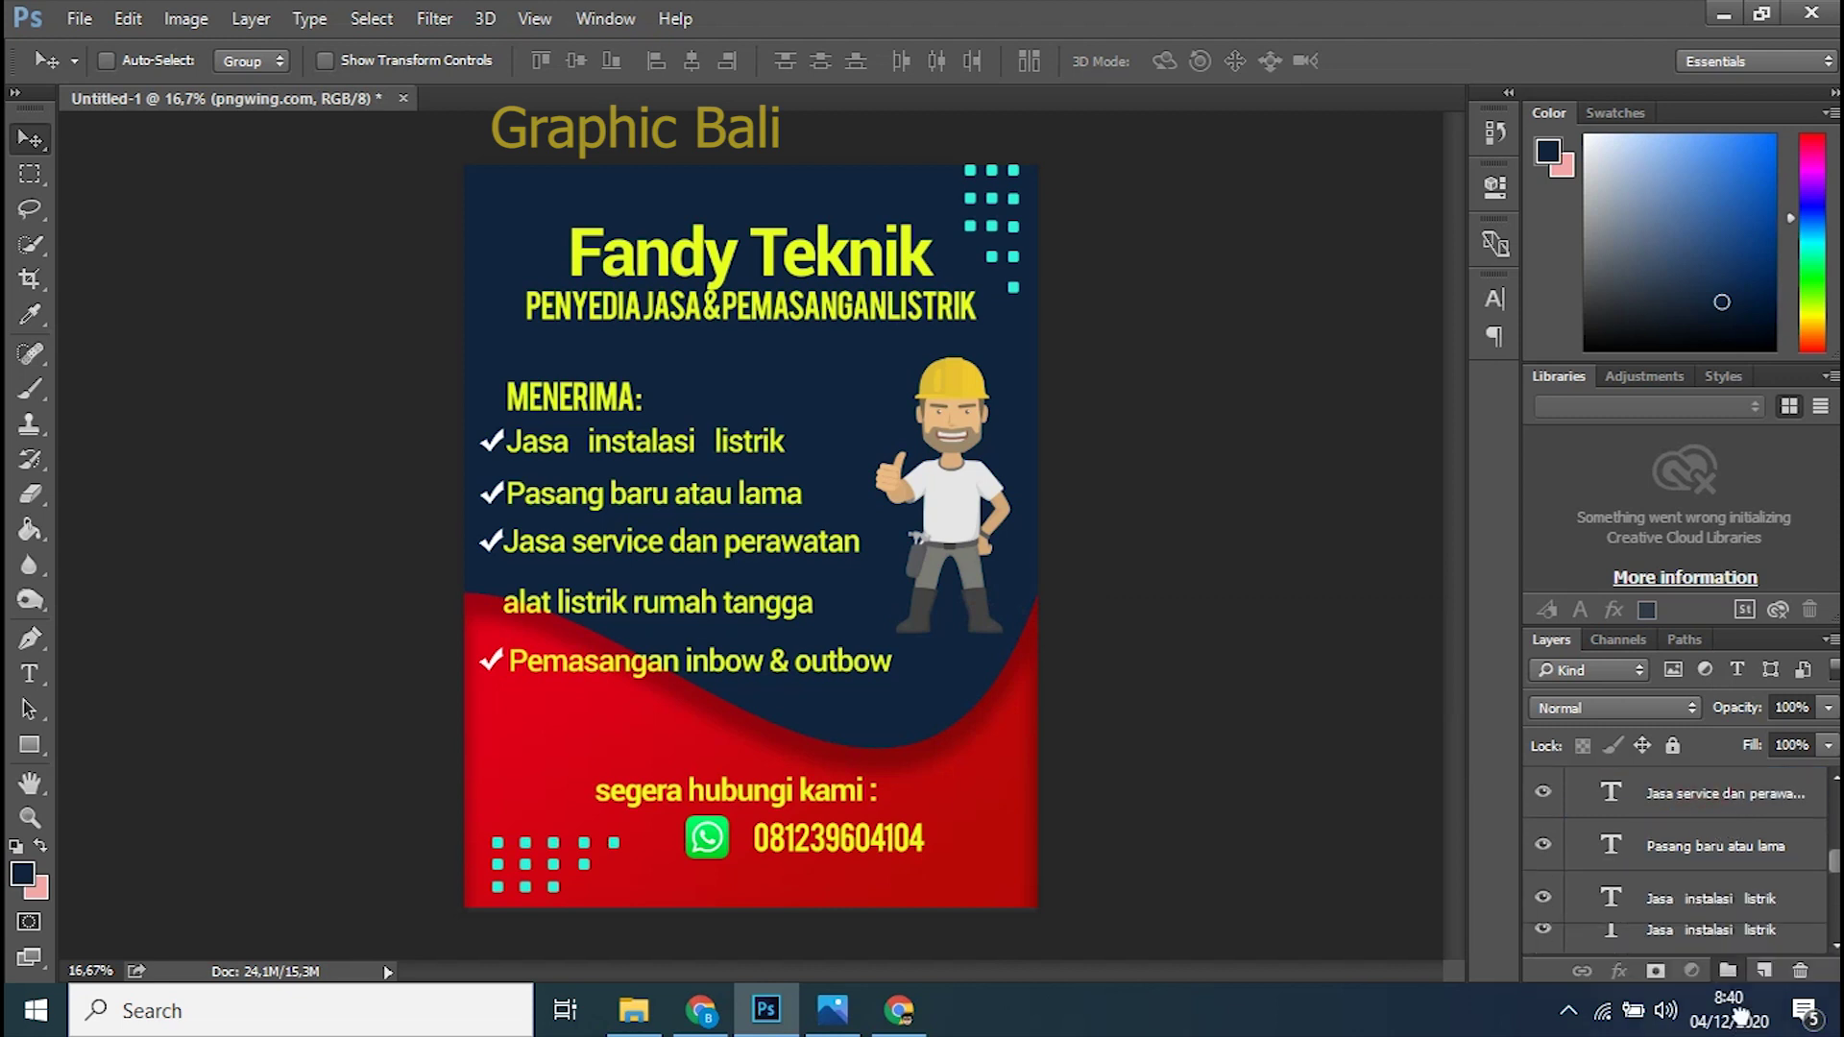
{"action": "mouse_move", "coordinate": [1724, 864]}
{"action": "left_mouse_down"}
{"action": "mouse_move", "coordinate": [1726, 889]}
{"action": "mouse_move", "coordinate": [1722, 869]}
{"action": "left_mouse_up"}
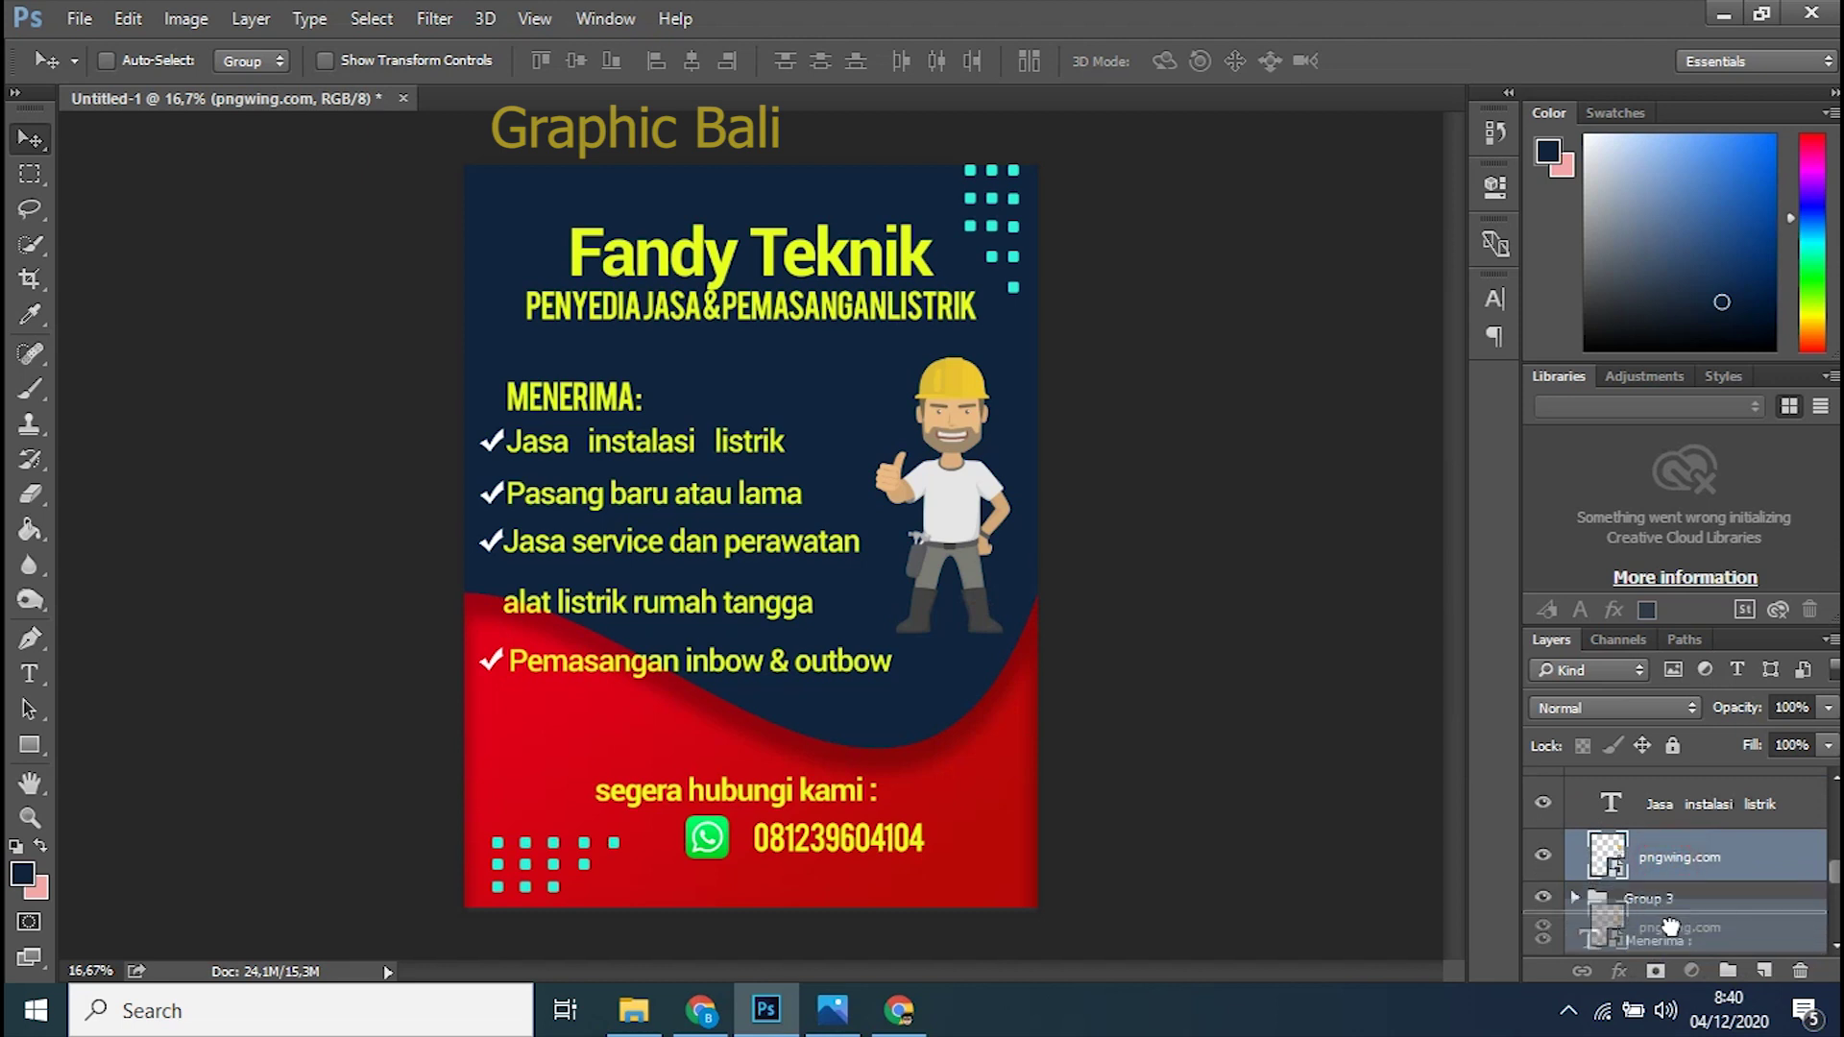
{"action": "scroll", "coordinate": [1723, 870], "scroll_direction": "up", "scroll_amount": 1}
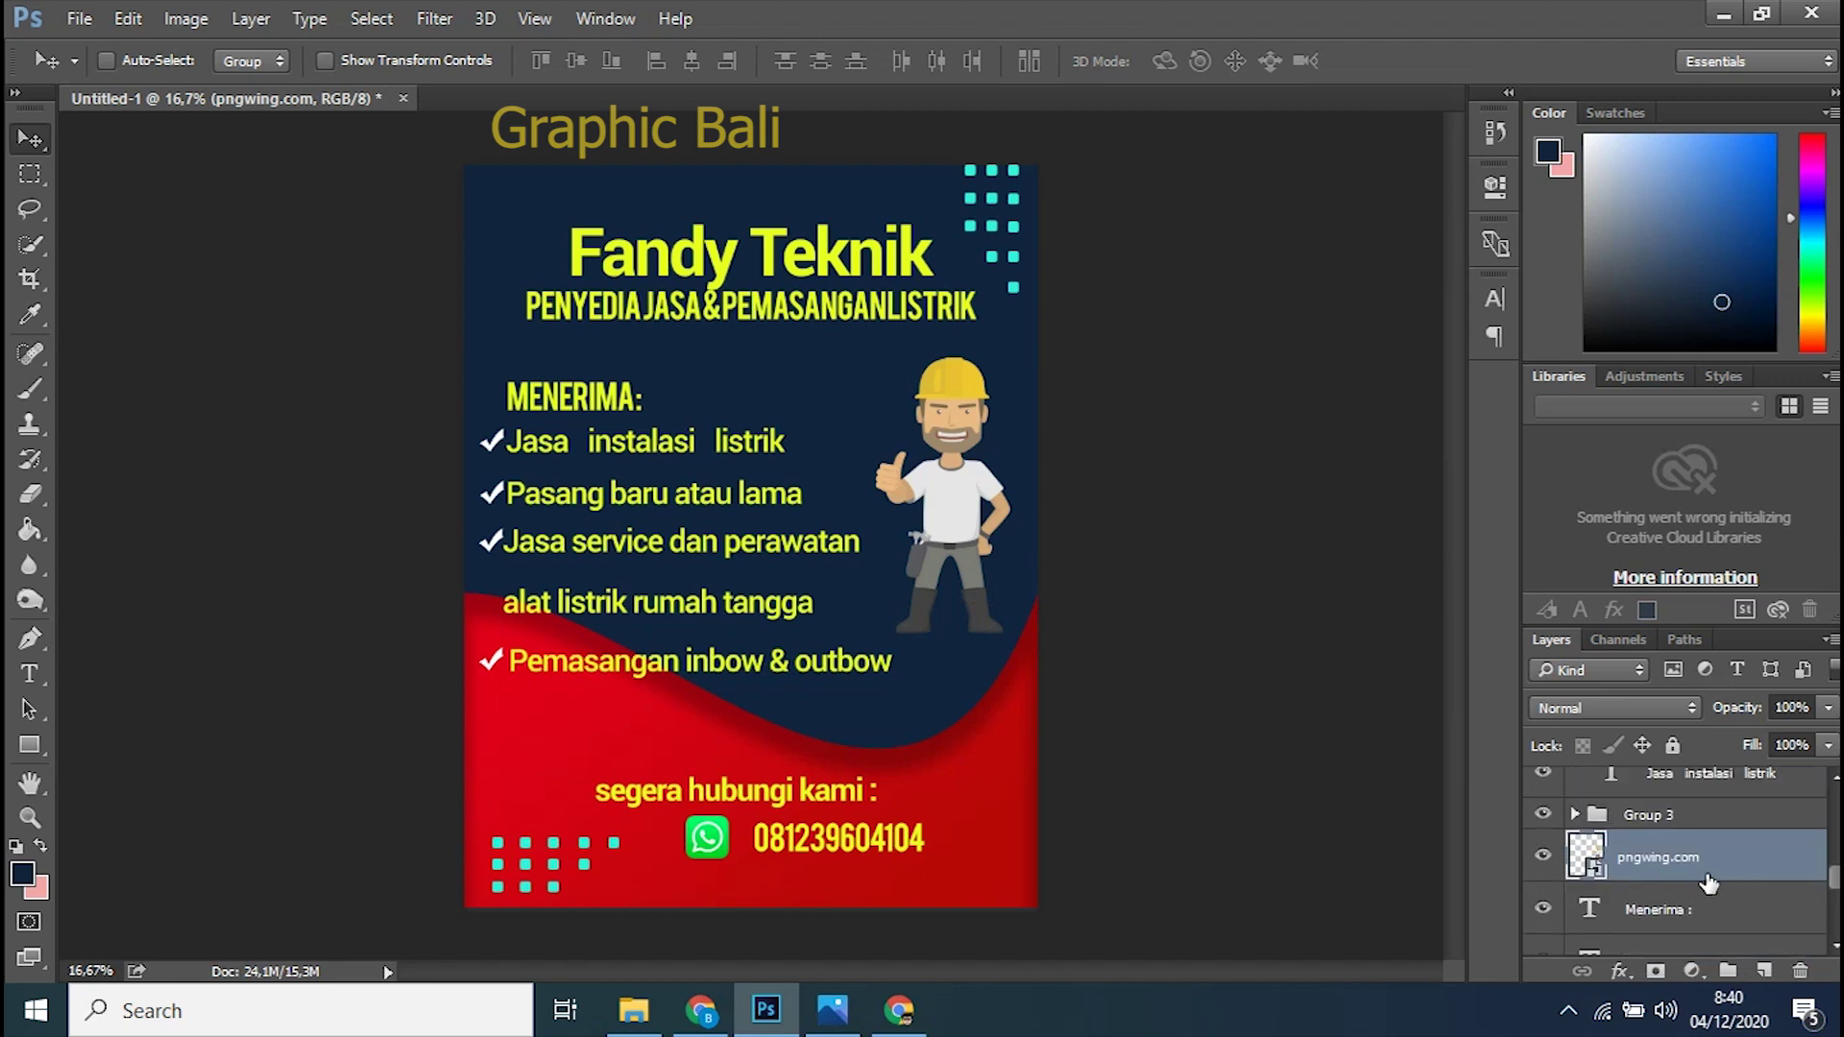
{"action": "scroll", "coordinate": [1702, 881], "scroll_direction": "up", "scroll_amount": 1}
Step: Collapse Group 2 and select it
{"action": "left_click", "coordinate": [1731, 816]}
{"action": "scroll", "coordinate": [1727, 811], "scroll_direction": "up", "scroll_amount": 2}
{"action": "scroll", "coordinate": [1719, 822], "scroll_direction": "up", "scroll_amount": 2}
{"action": "scroll", "coordinate": [1707, 839], "scroll_direction": "up", "scroll_amount": 2}
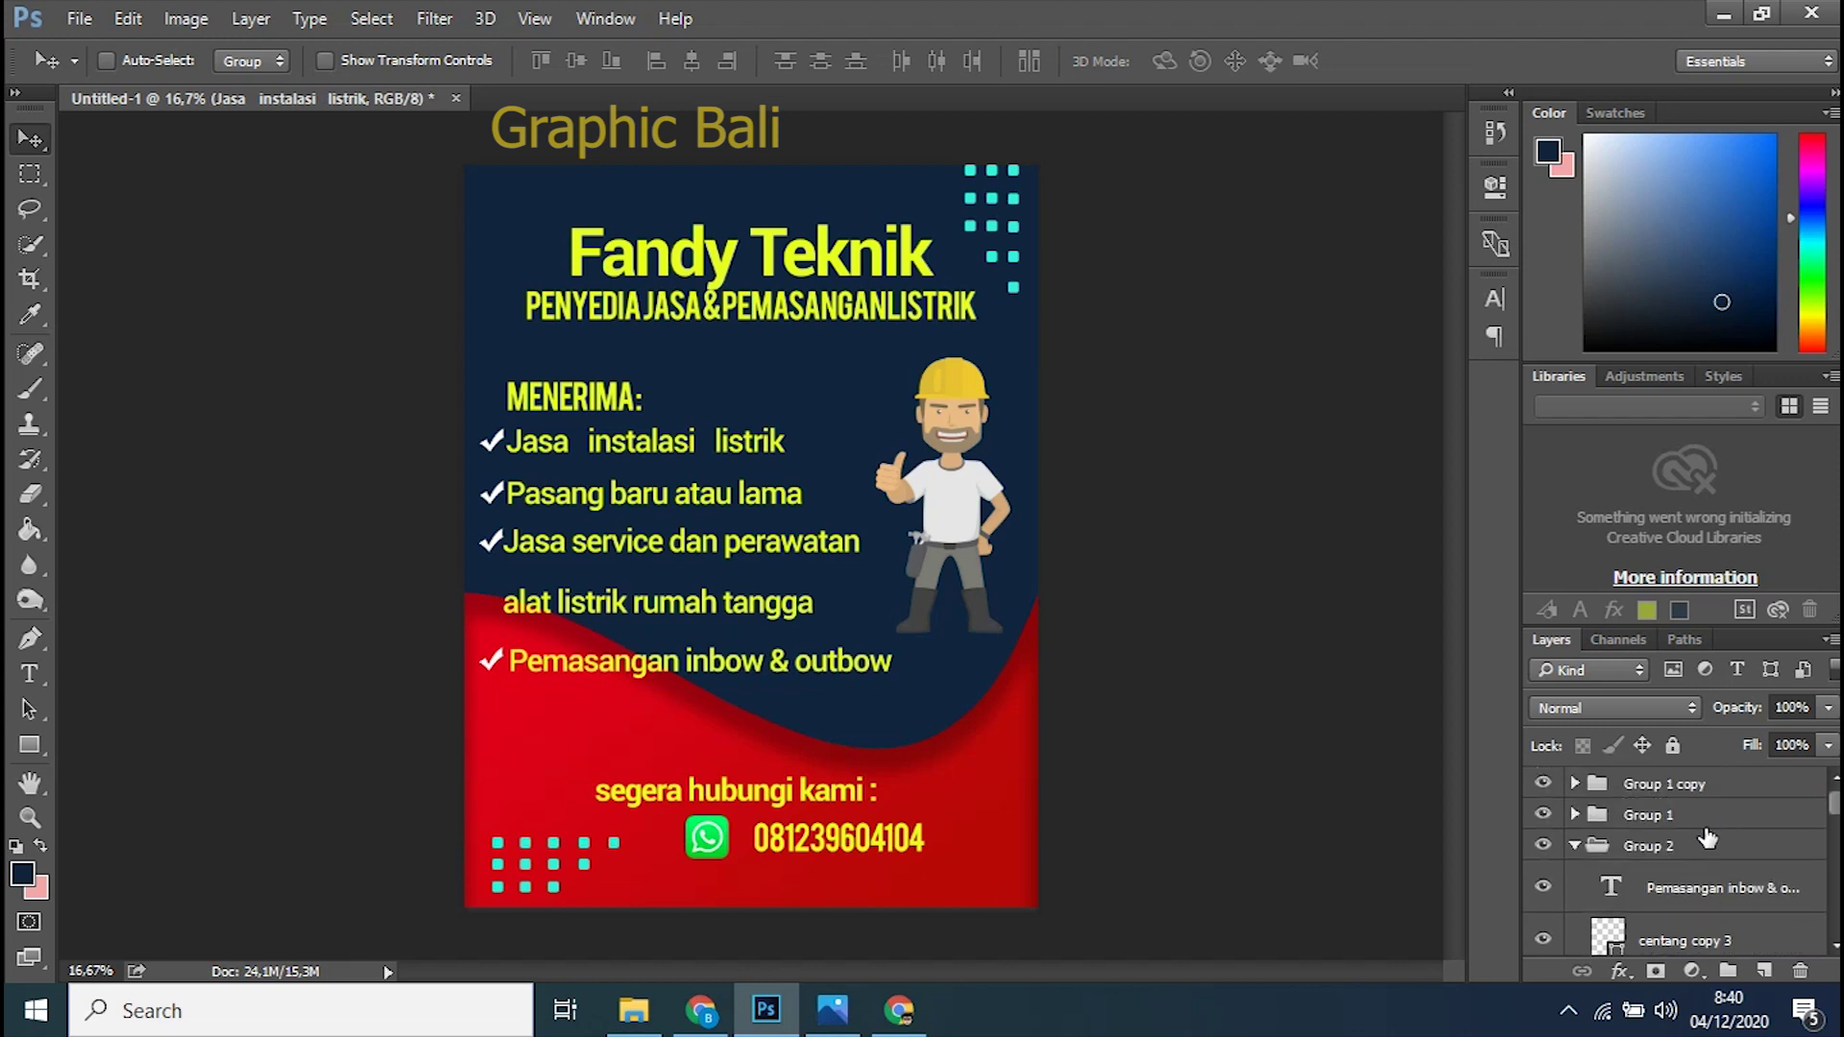
{"action": "left_click", "coordinate": [1577, 847]}
{"action": "left_click", "coordinate": [1643, 845]}
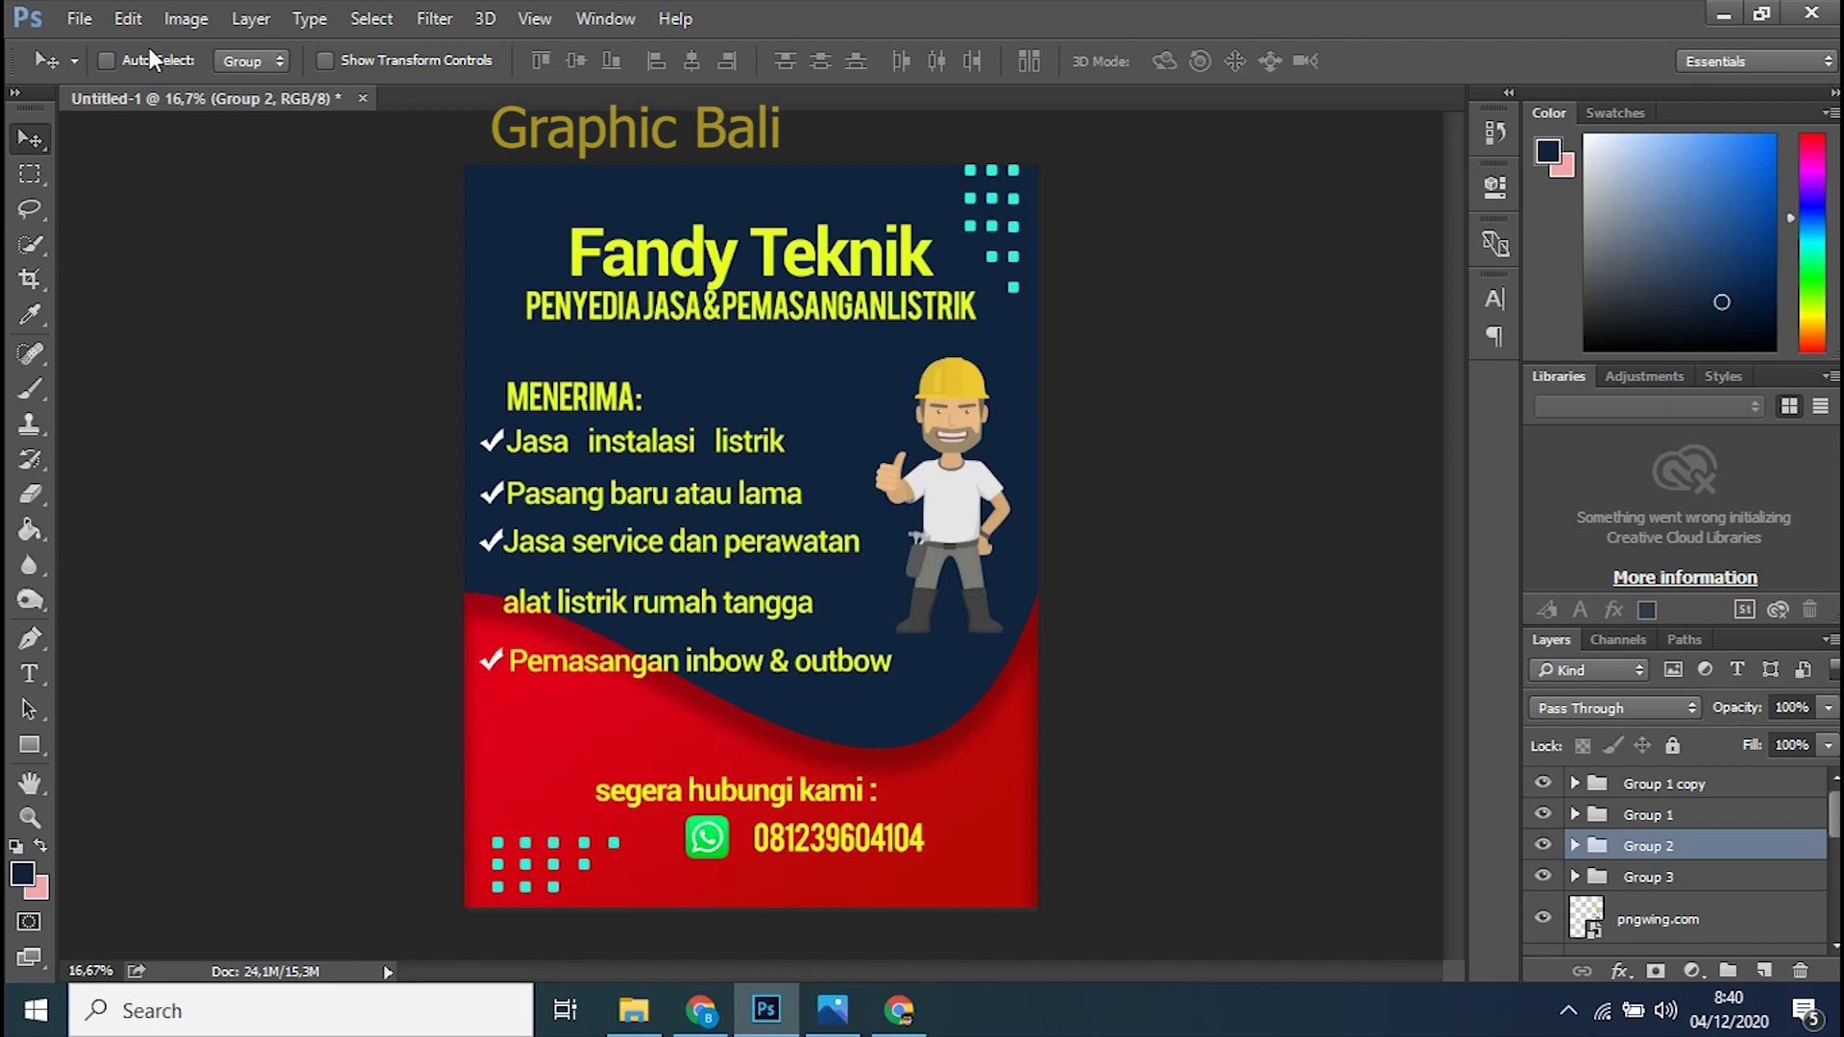
{"action": "left_click", "coordinate": [117, 29]}
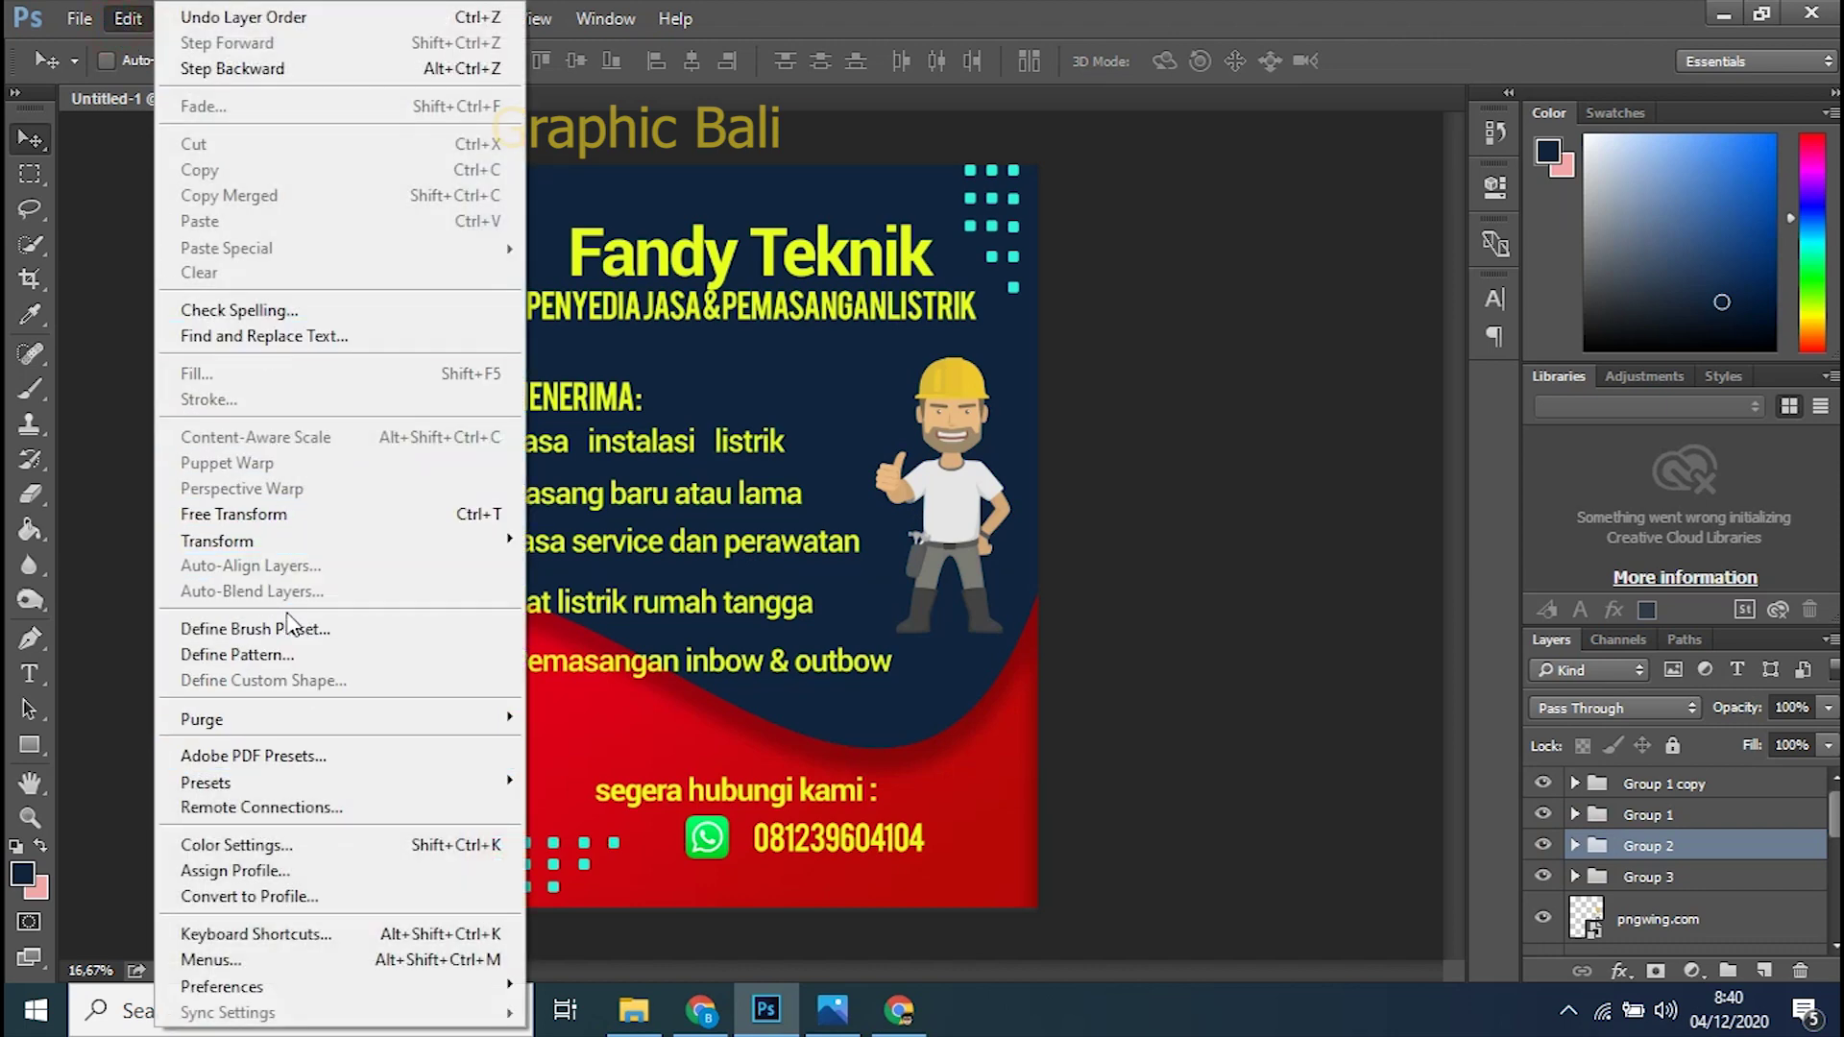
{"action": "left_click", "coordinate": [493, 517]}
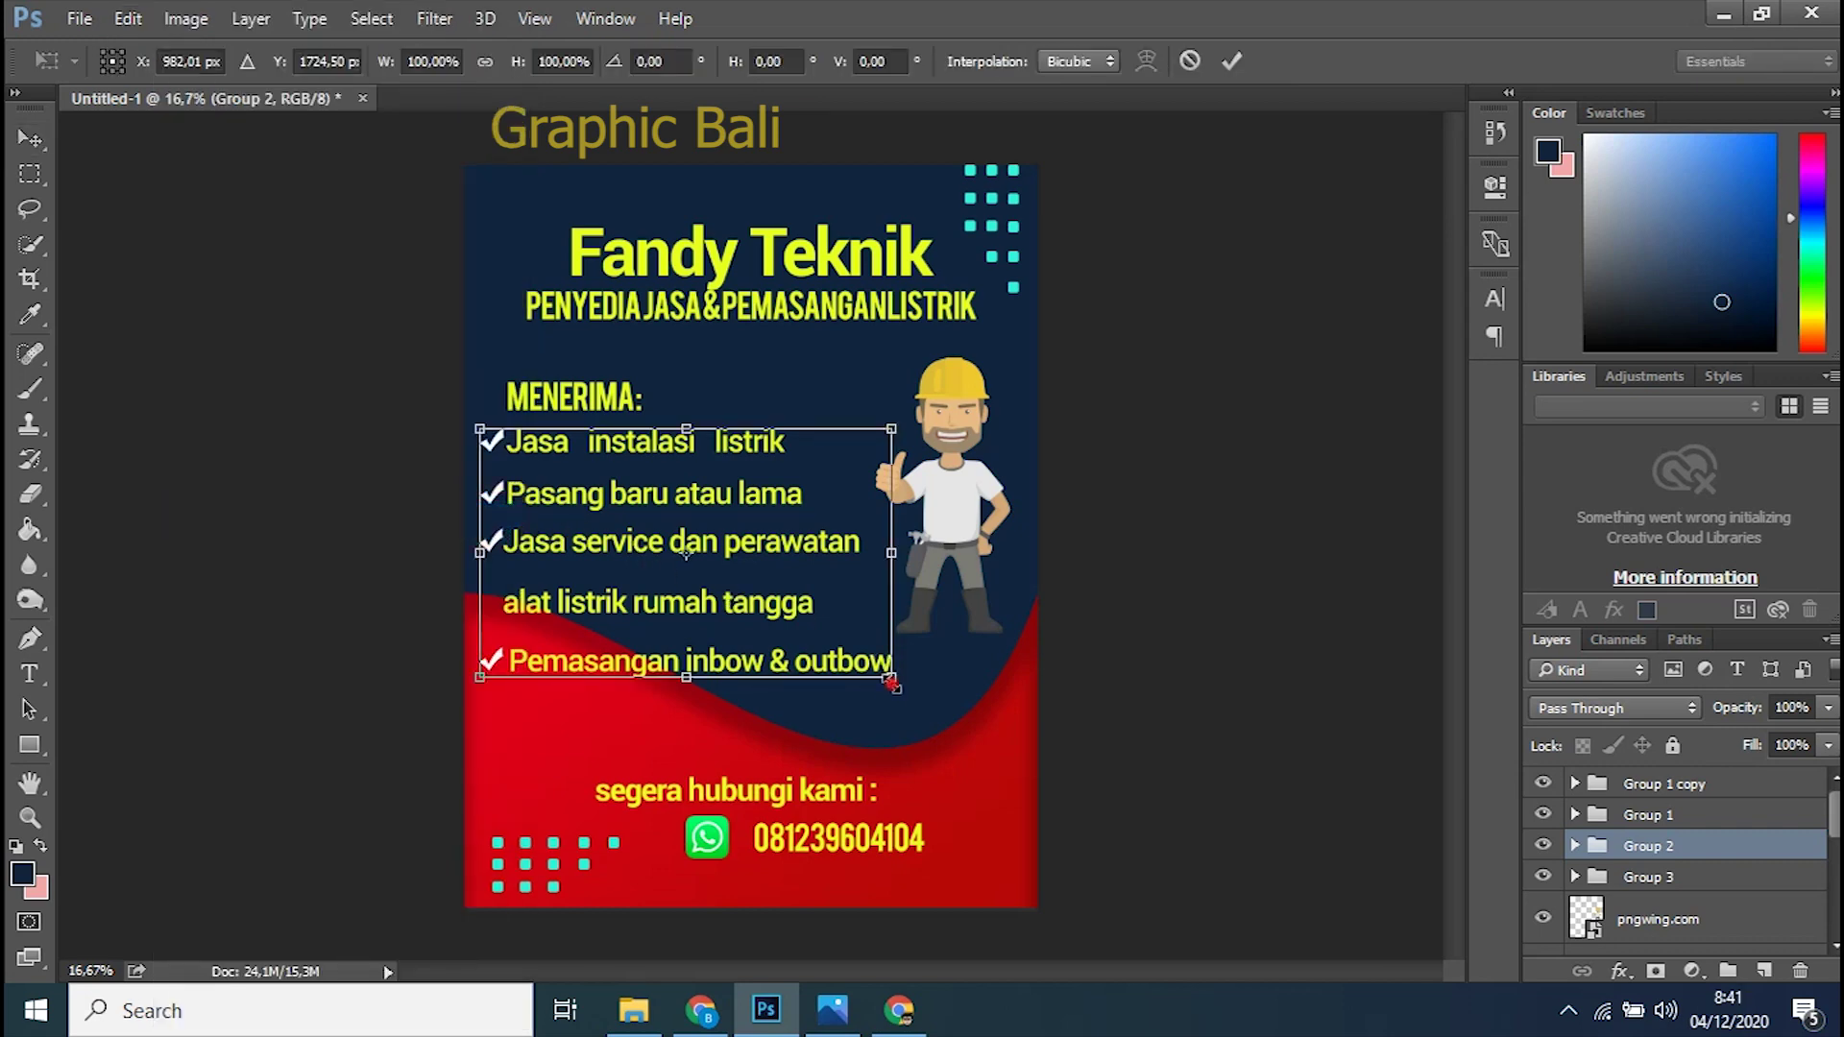
{"action": "left_click_drag", "start_coordinate": [892, 682], "coordinate": [776, 607]}
{"action": "mouse_move", "coordinate": [701, 518]}
{"action": "left_mouse_down"}
{"action": "mouse_move", "coordinate": [696, 557]}
{"action": "mouse_move", "coordinate": [722, 514]}
{"action": "left_mouse_up"}
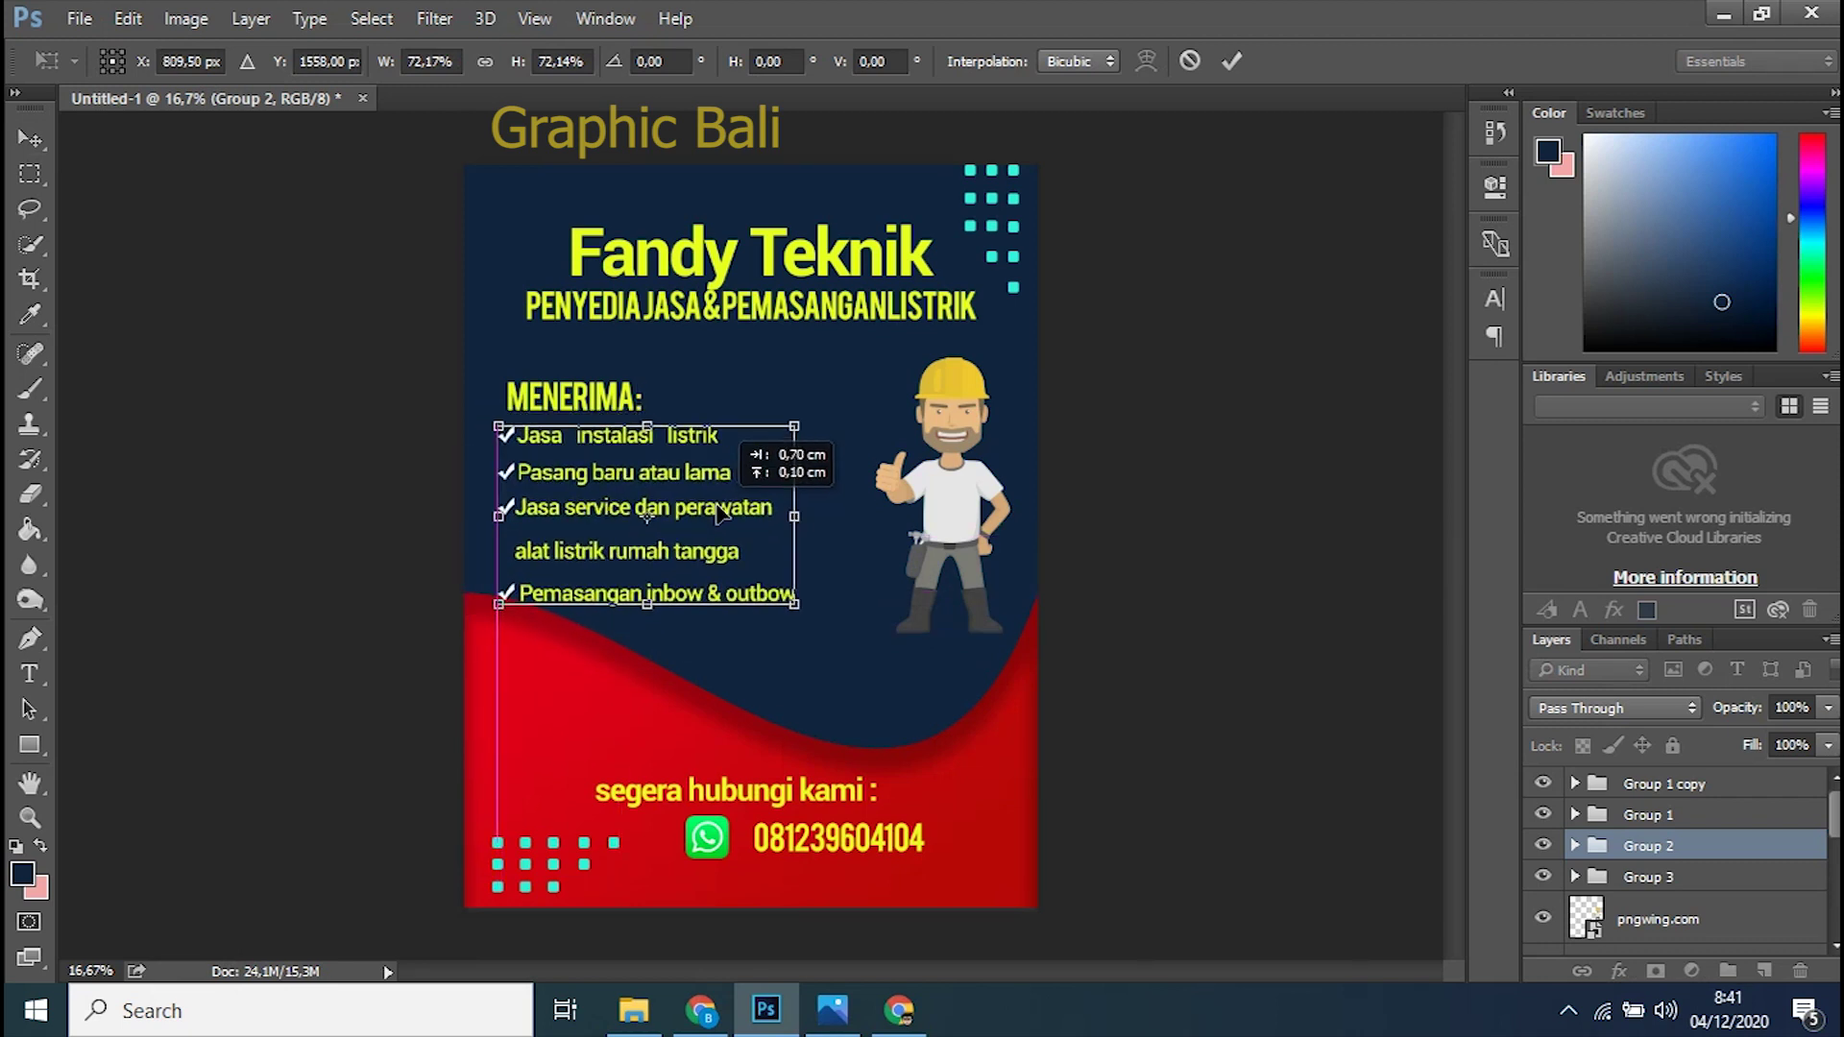
{"action": "left_click_drag", "start_coordinate": [723, 514], "coordinate": [769, 509]}
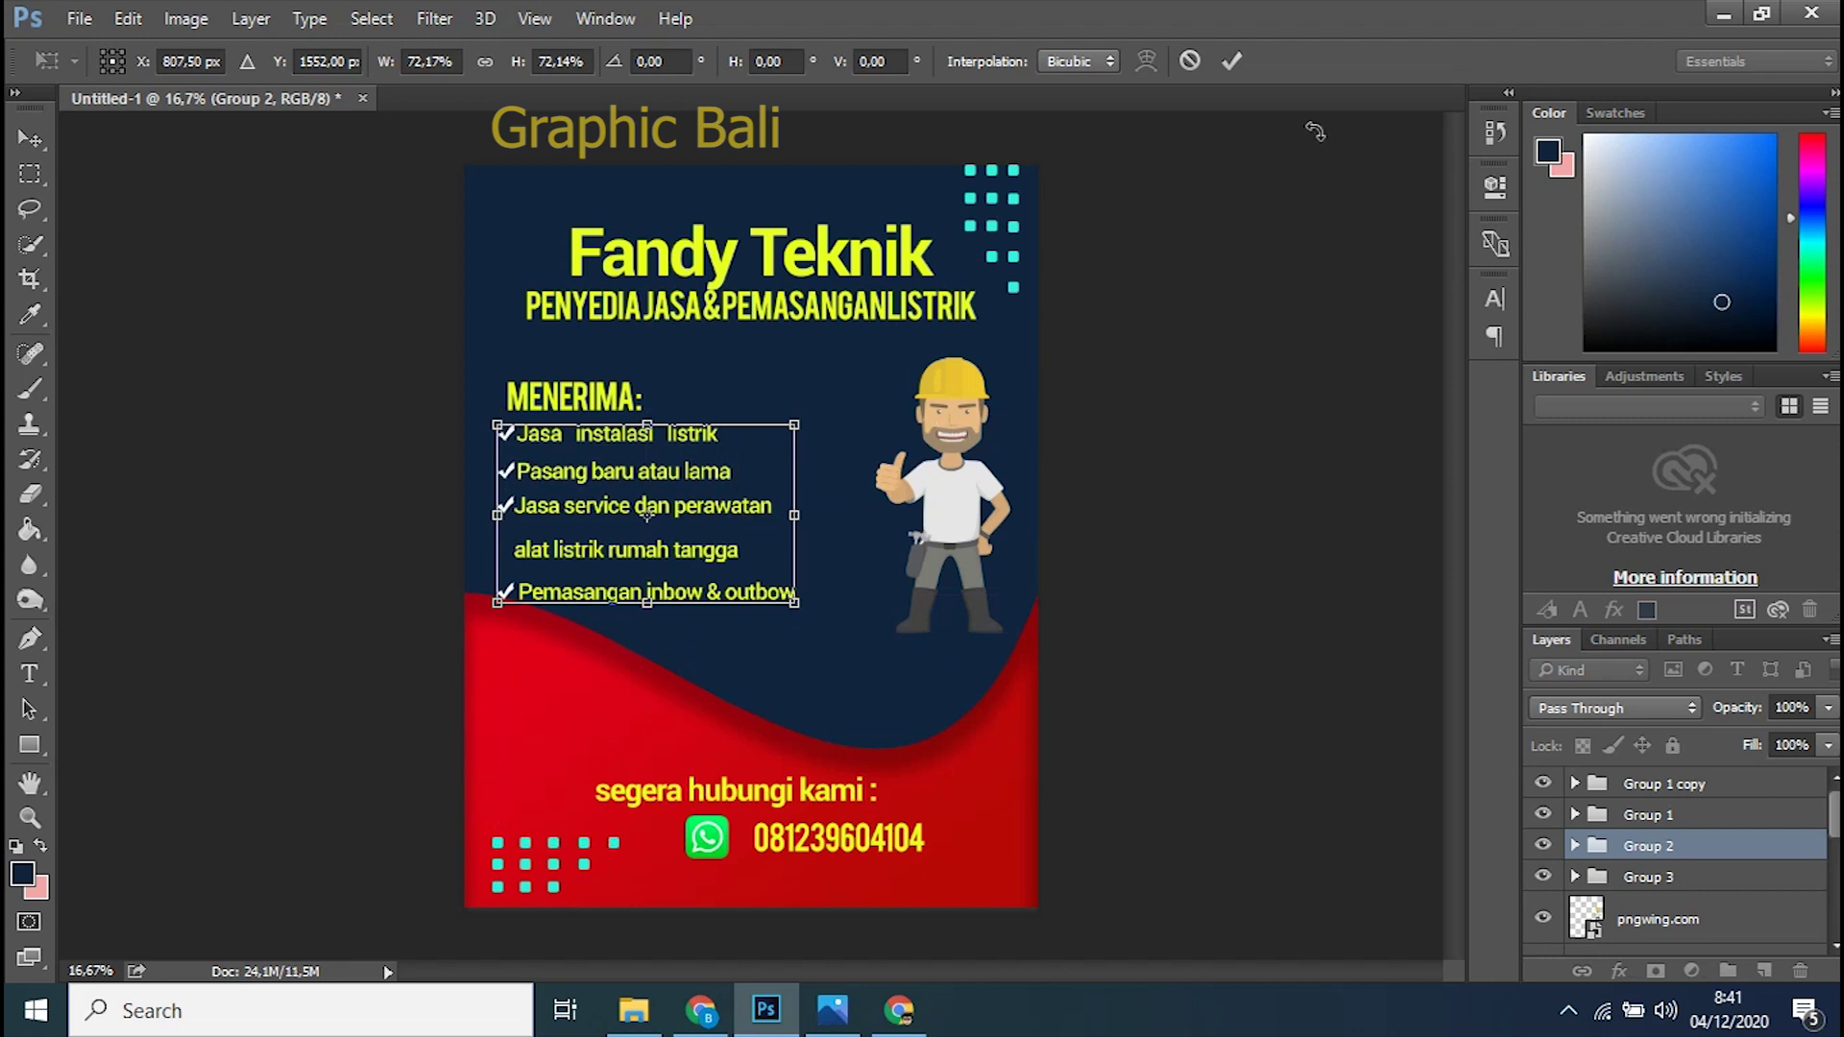
{"action": "left_click", "coordinate": [1193, 62]}
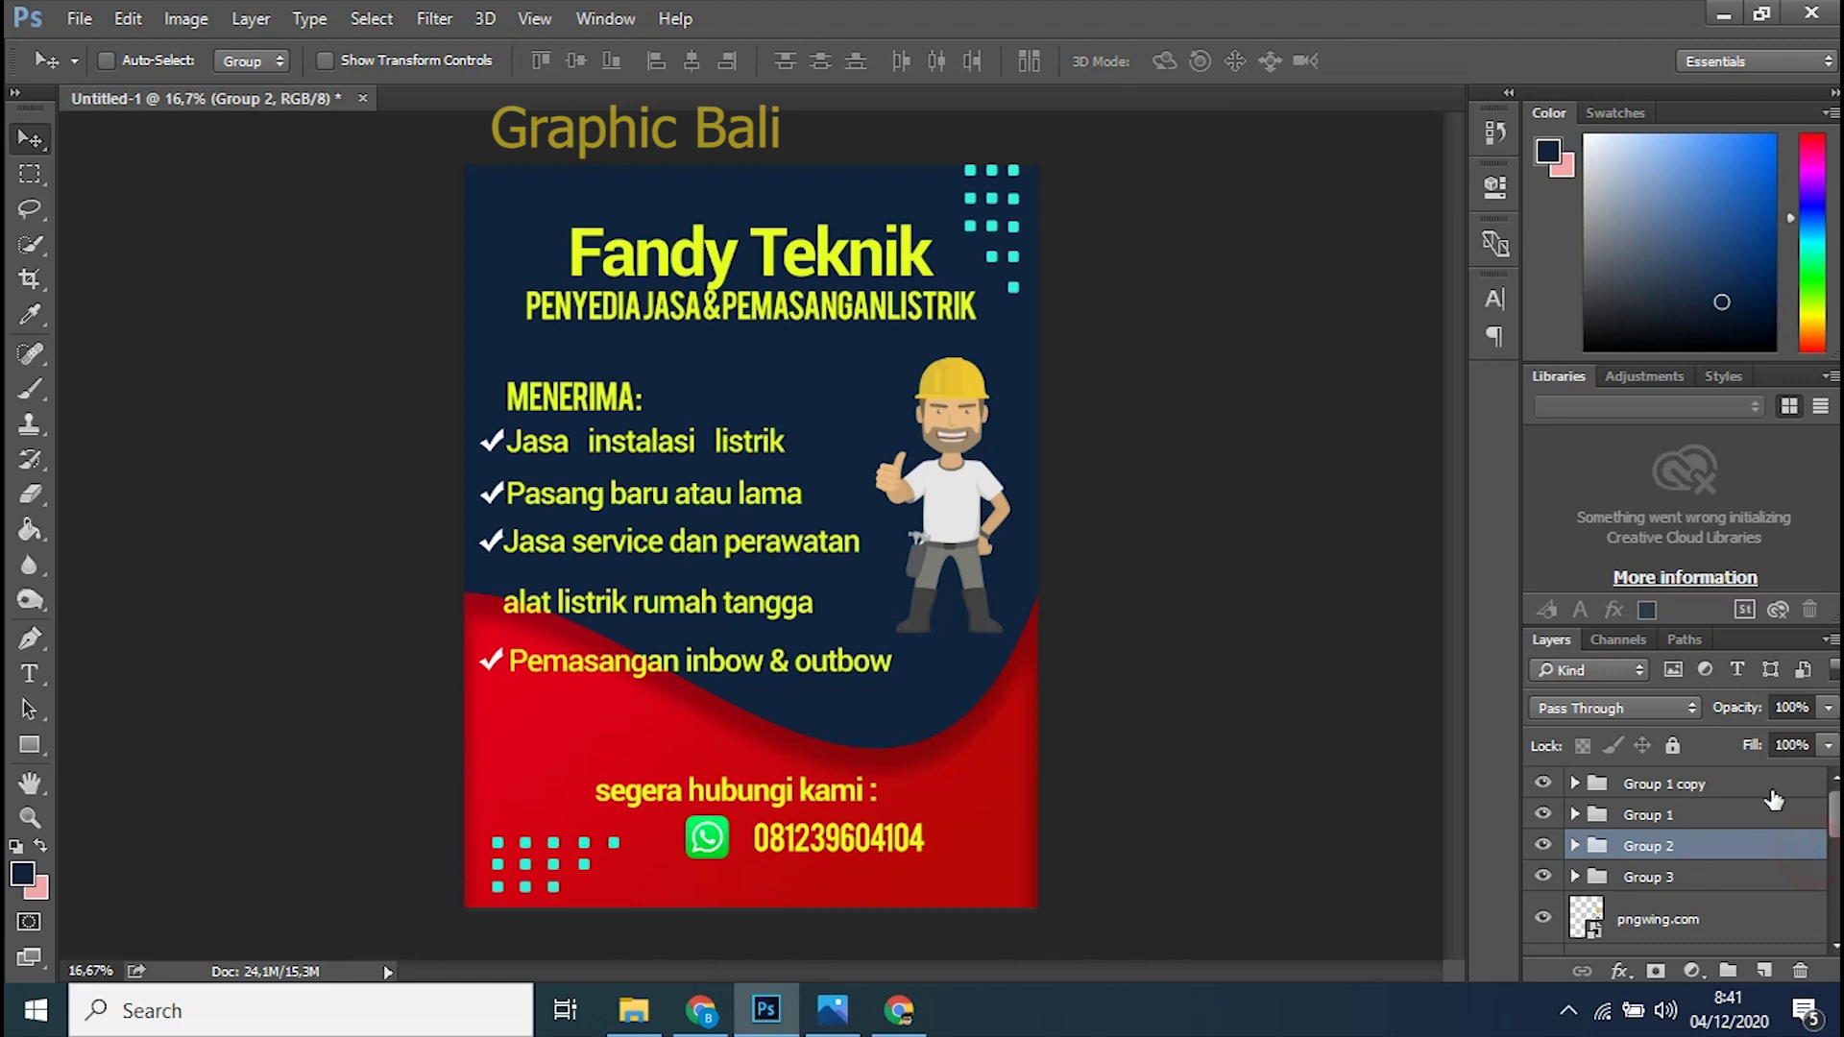
Step: Open Group 2's Layer Style, turn Drop Shadow off and enable Stroke
{"action": "double_click", "coordinate": [1729, 845]}
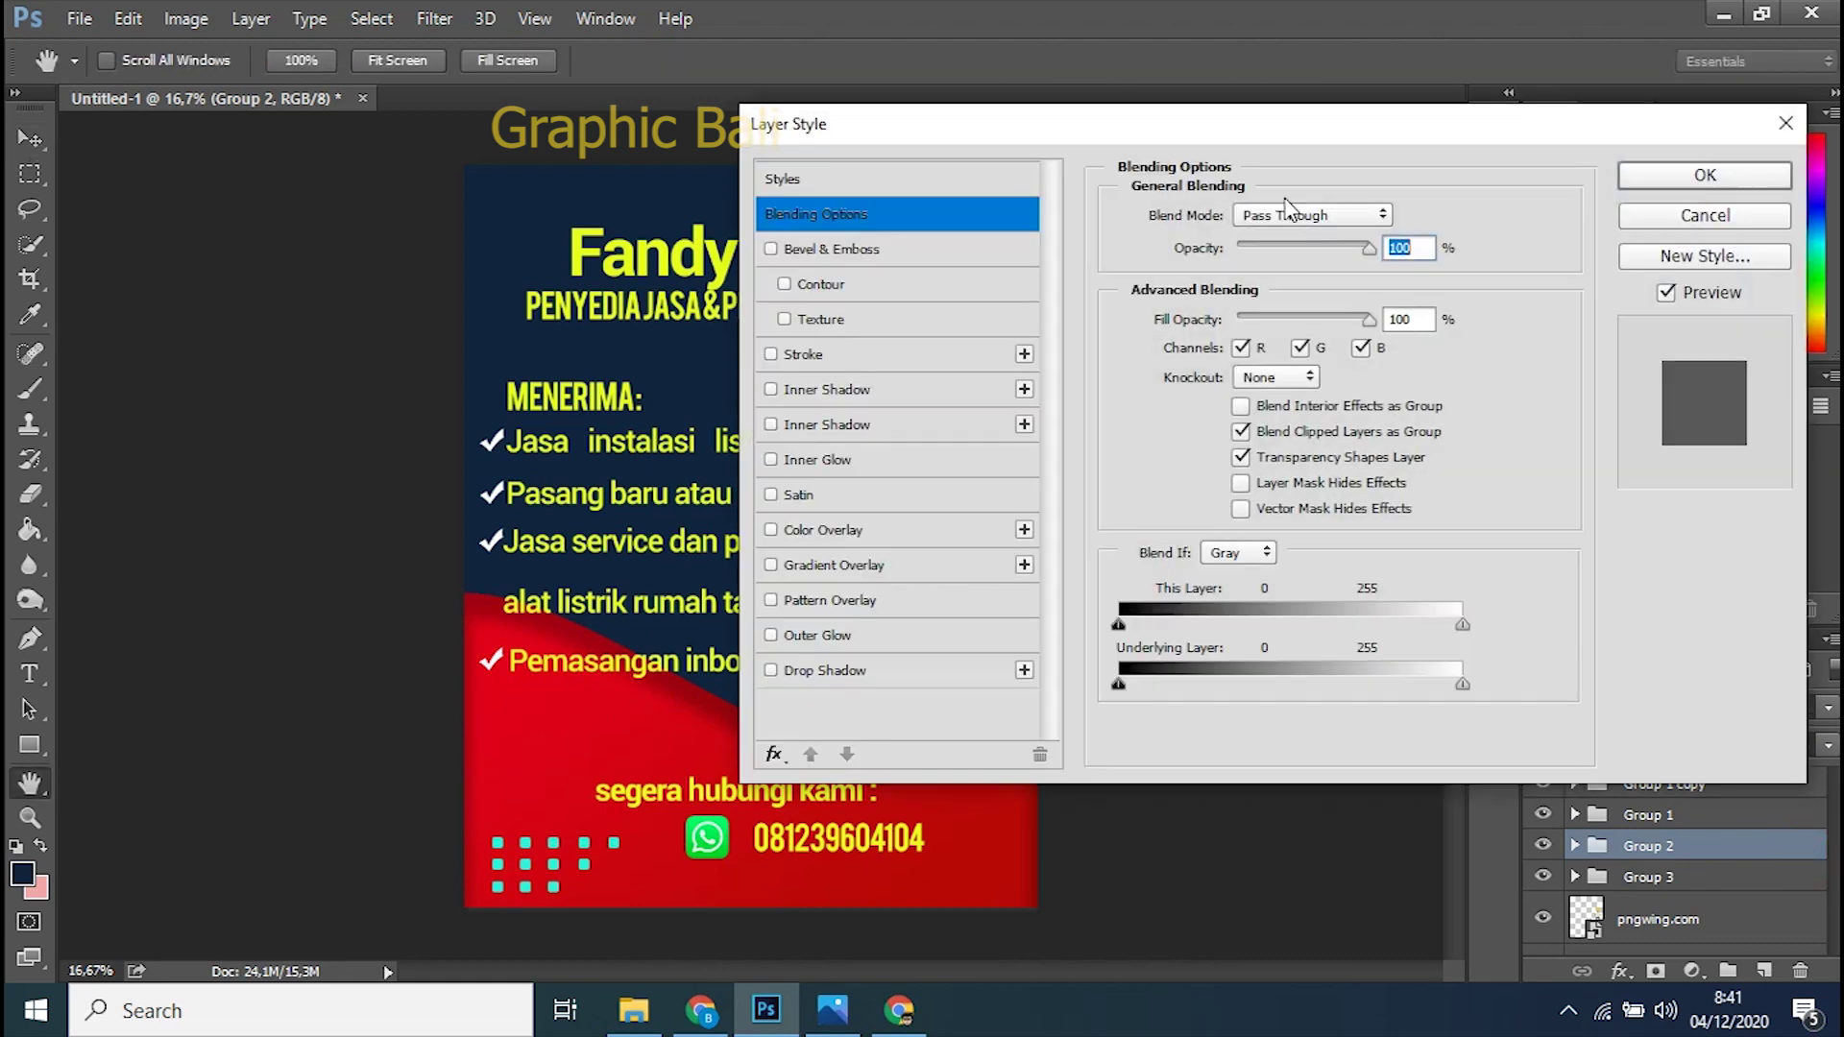
{"action": "left_click_drag", "start_coordinate": [1282, 143], "coordinate": [1541, 142]}
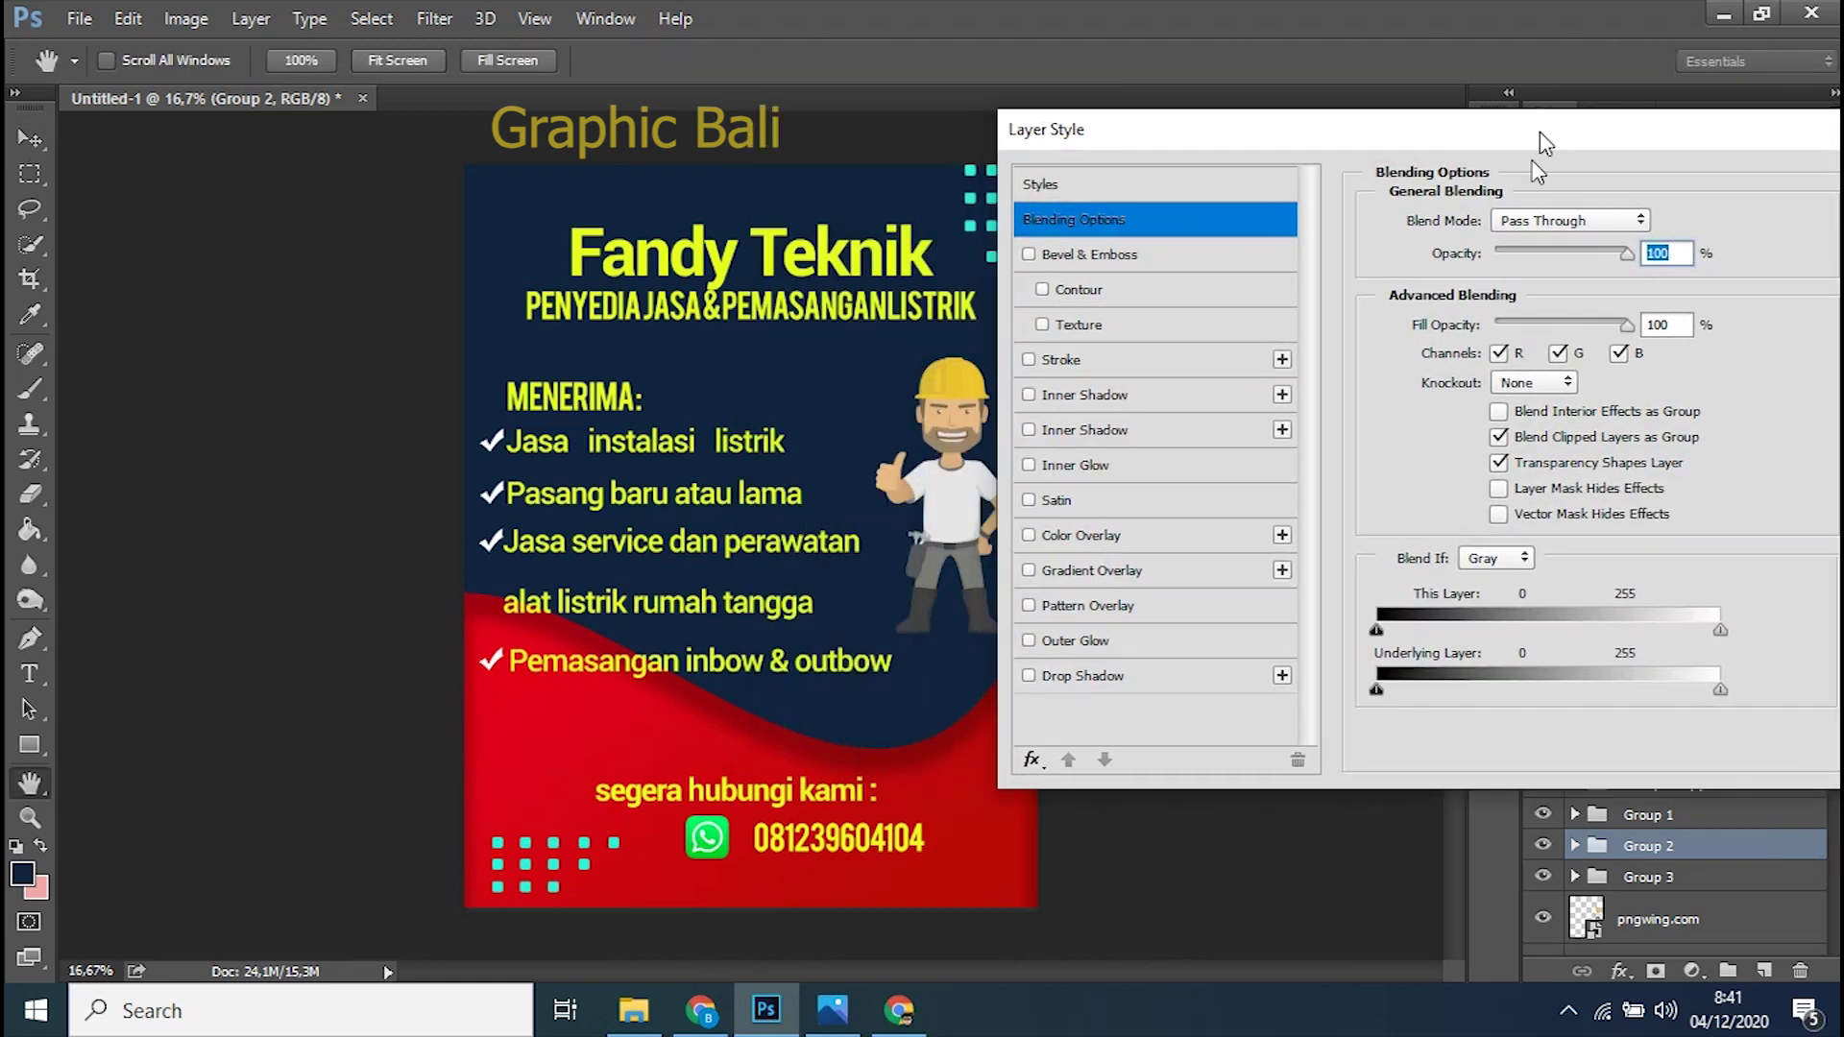
{"action": "left_click", "coordinate": [1026, 676]}
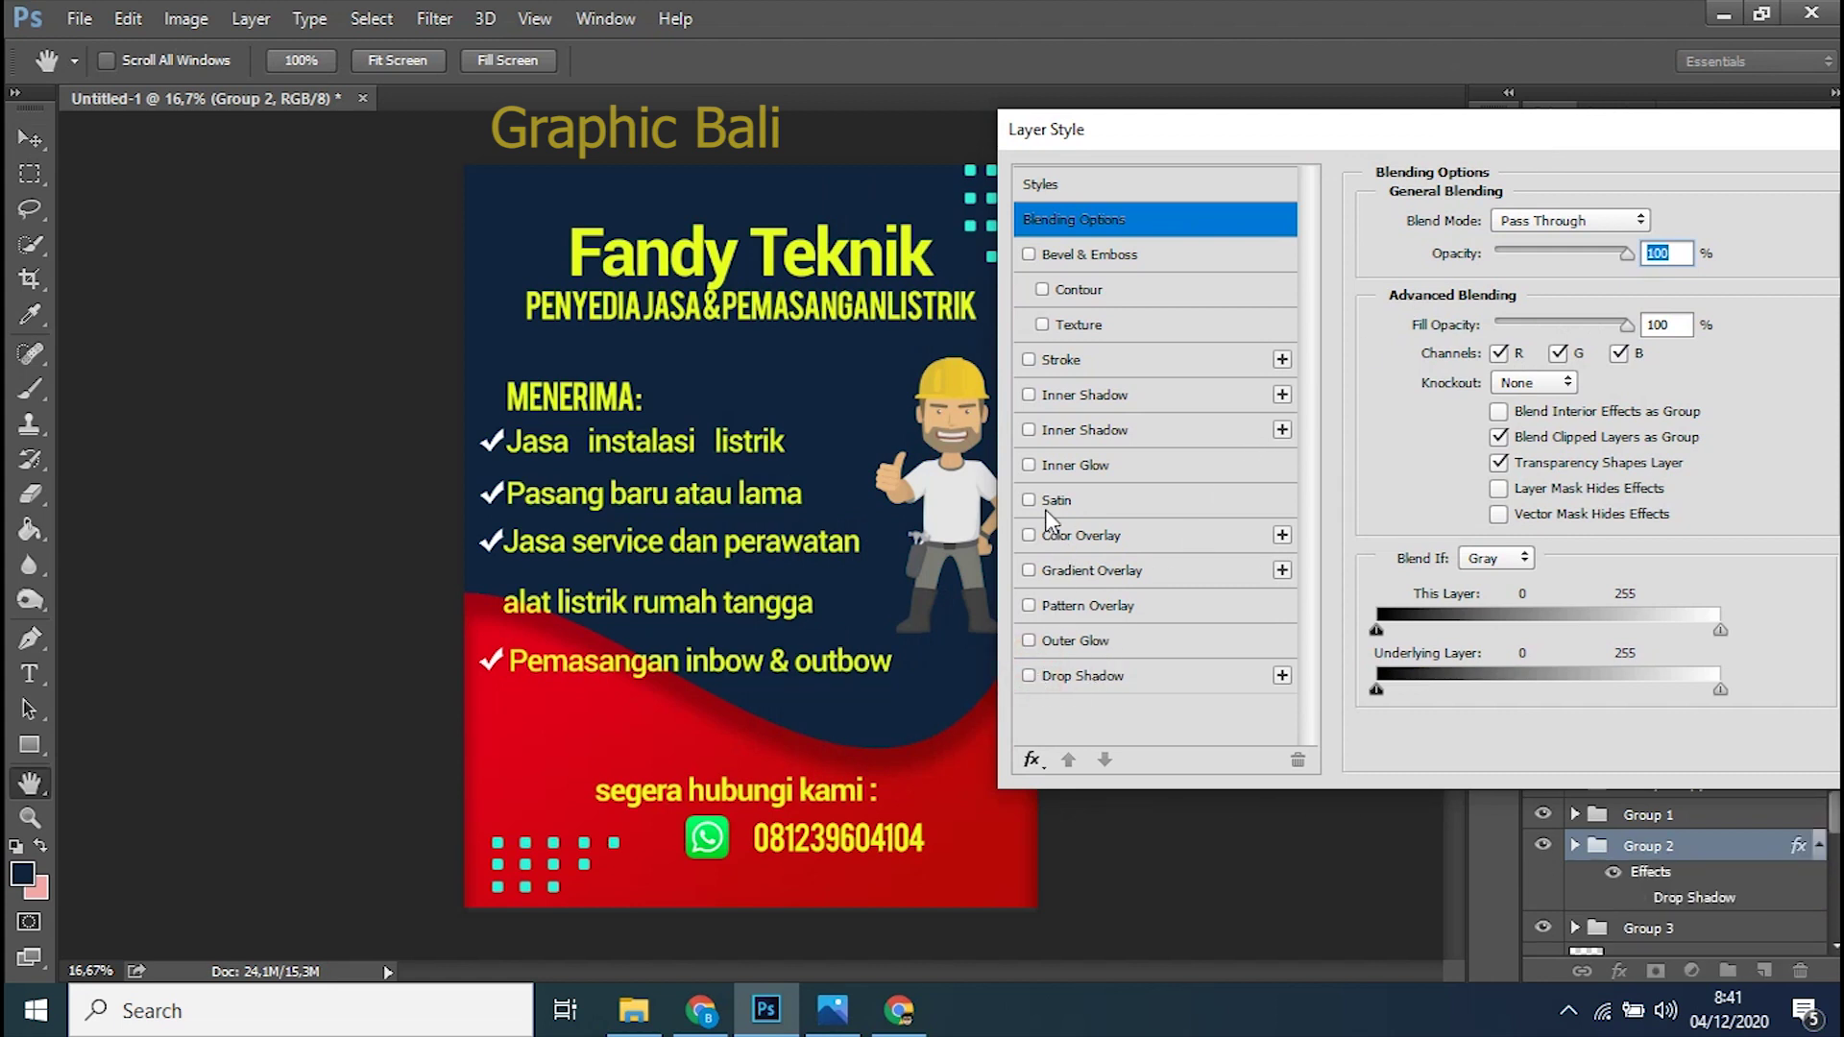
{"action": "left_click", "coordinate": [1029, 360]}
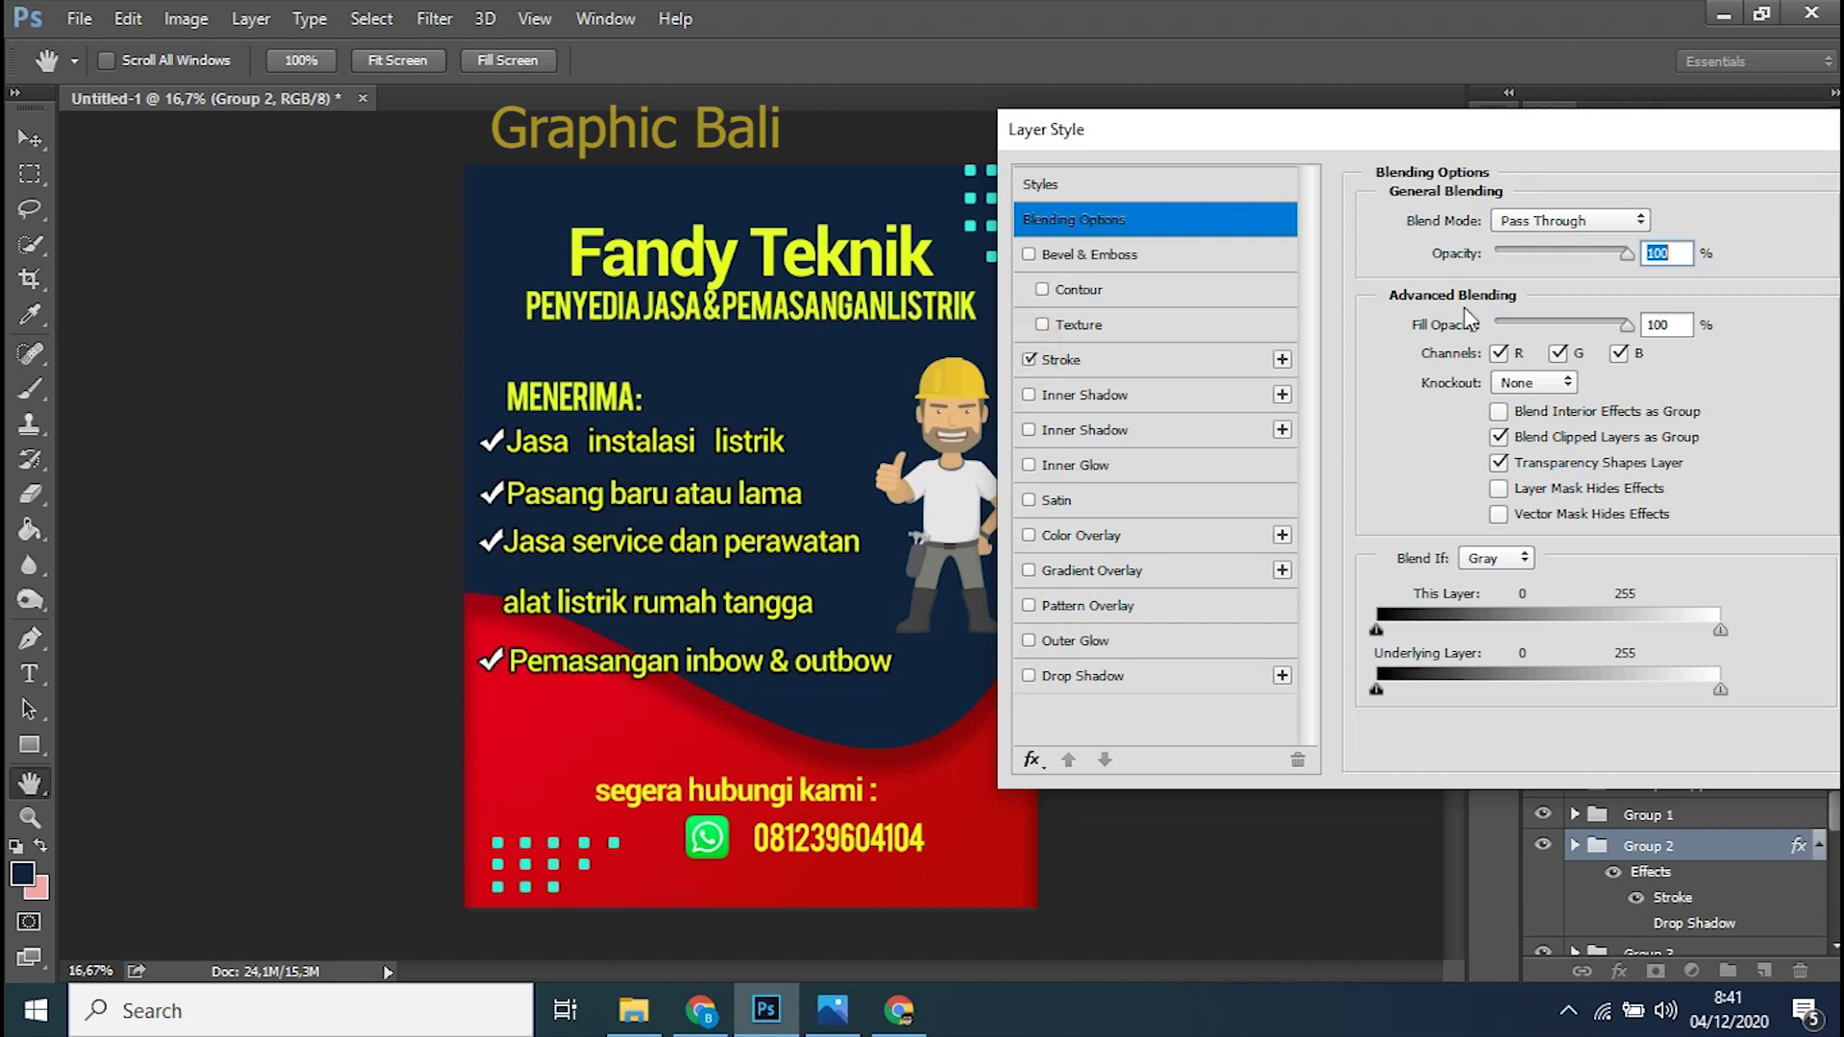
{"action": "left_click", "coordinate": [1117, 357]}
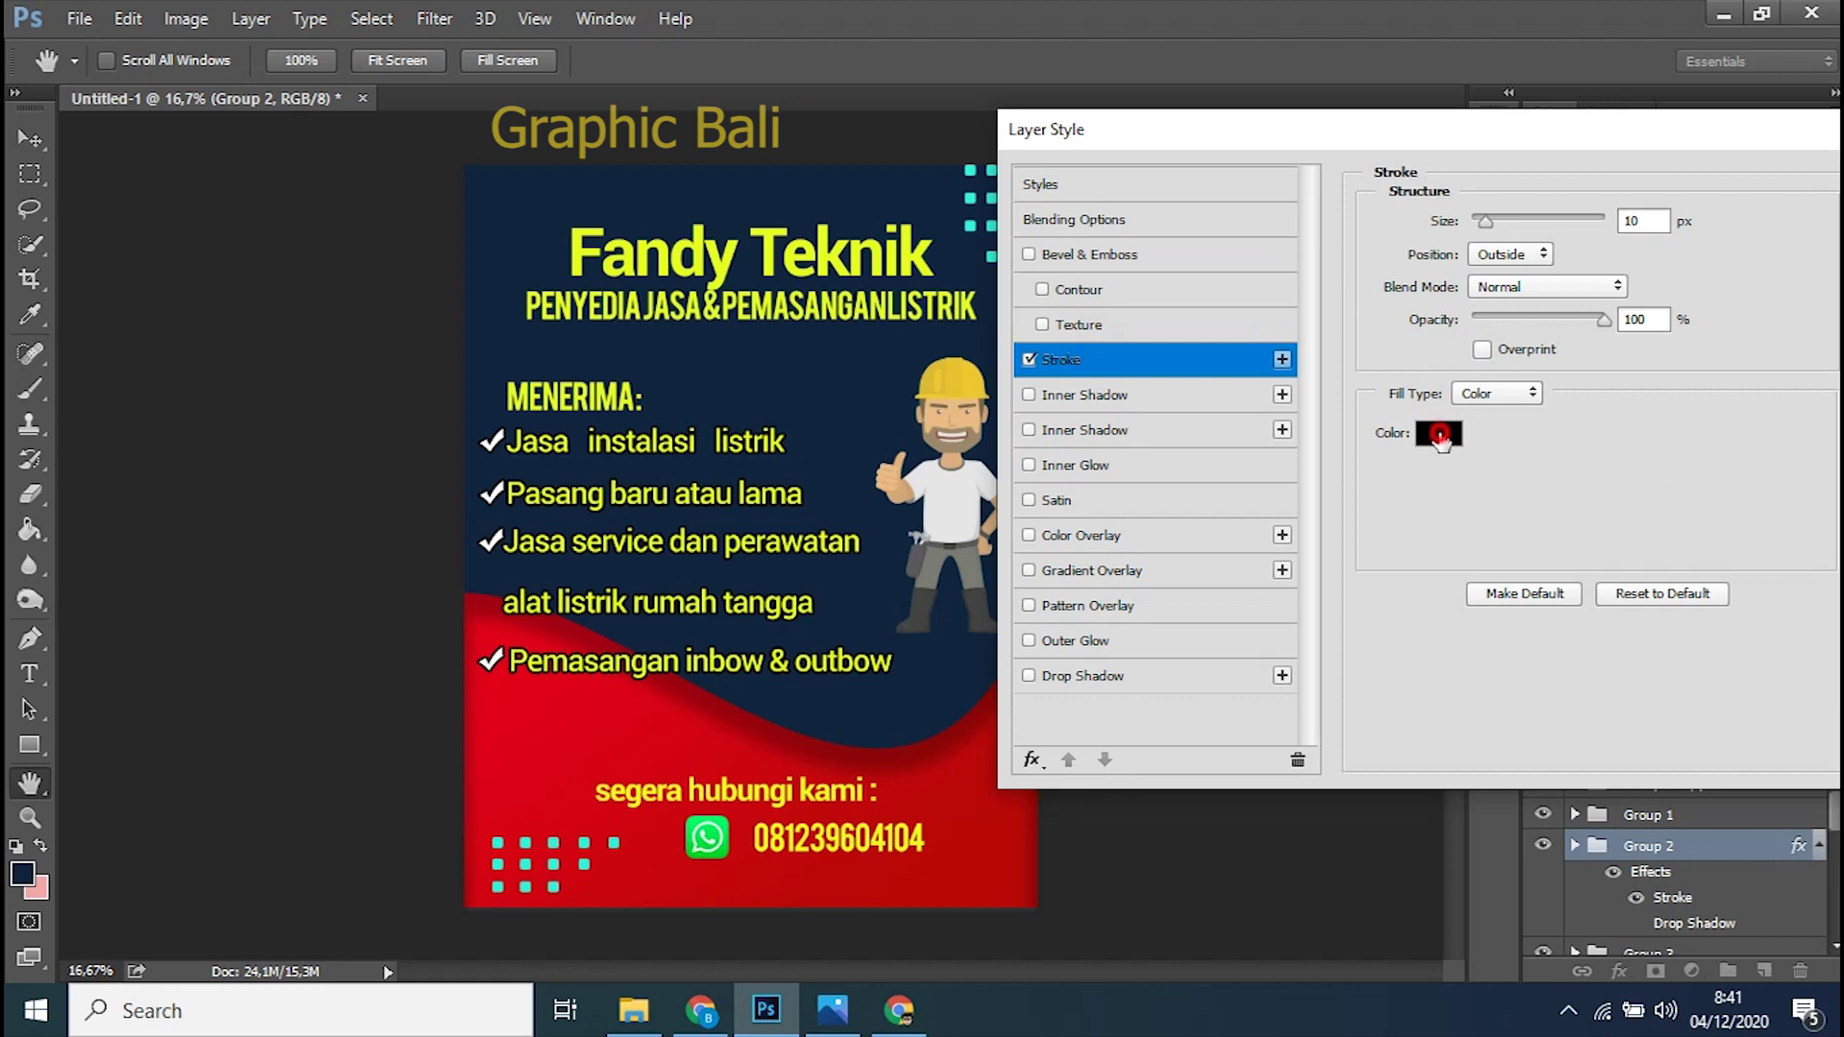
Step: Set the stroke to white (ffffff), 18 px, outside, and apply it
{"action": "left_click", "coordinate": [1440, 434]}
{"action": "type", "text": "ffffff"}
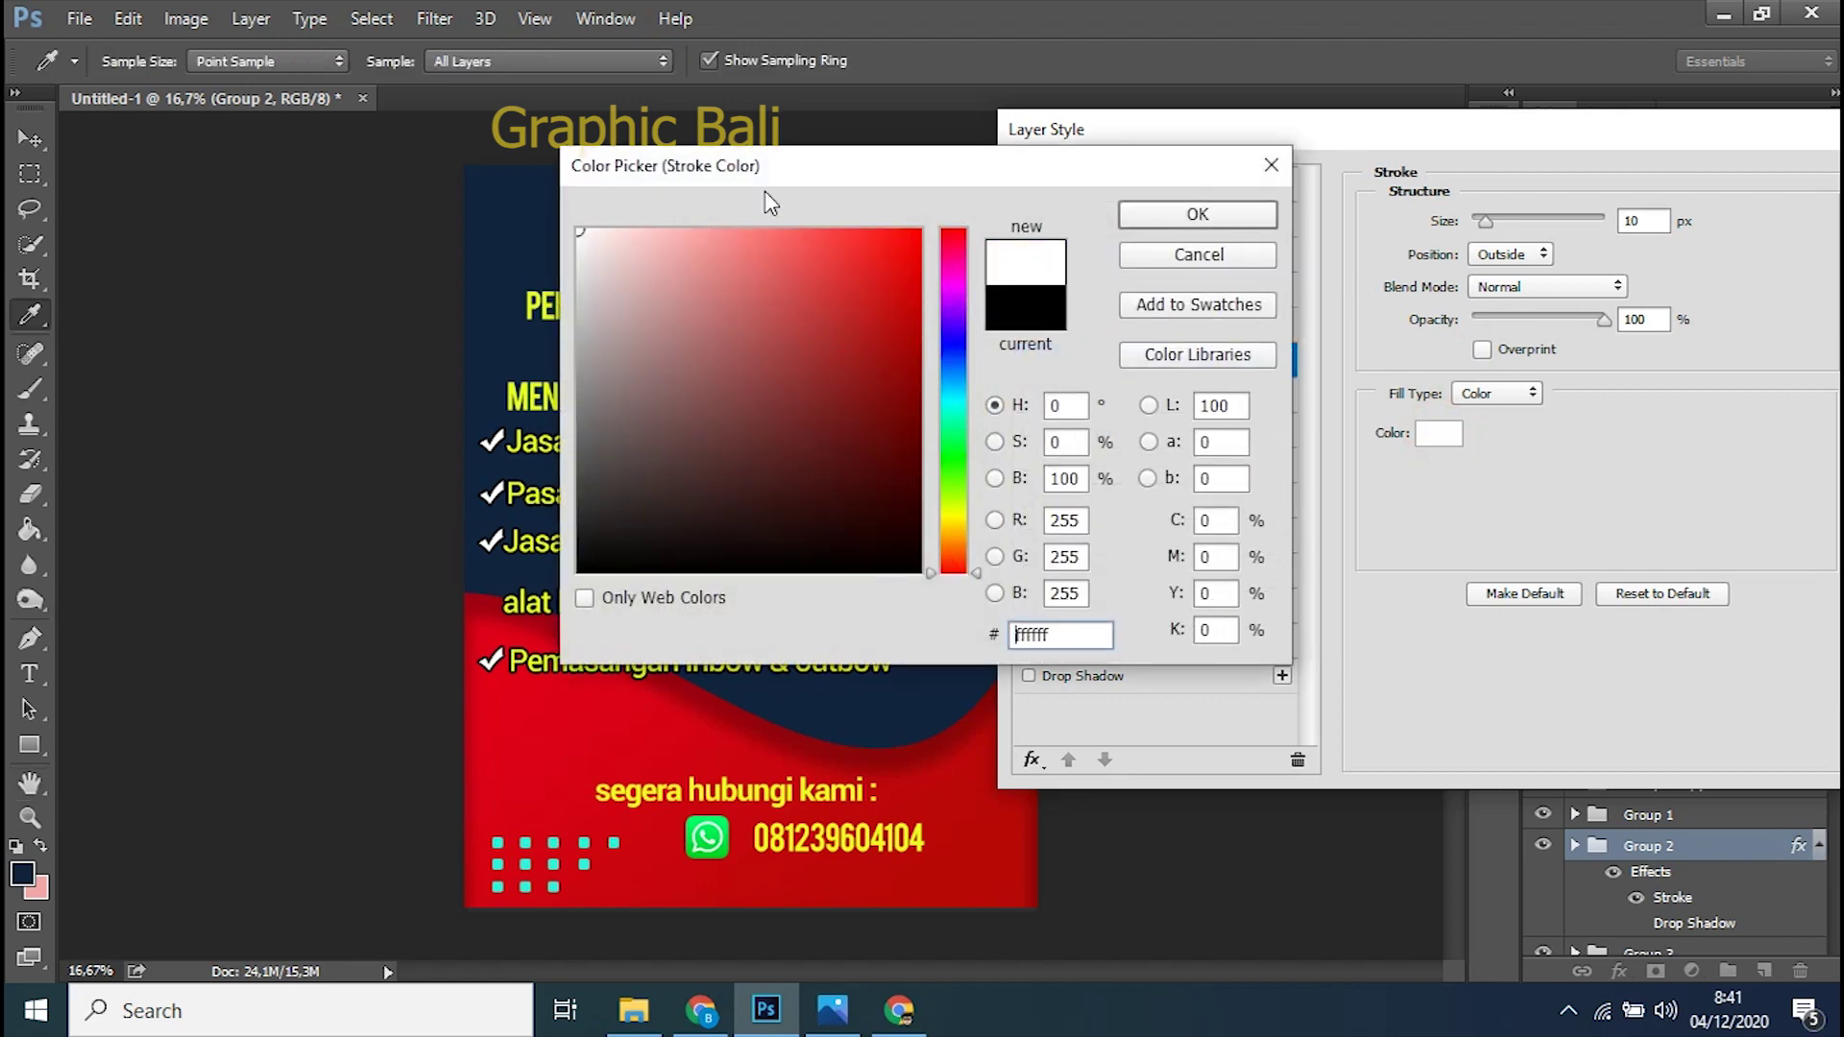
{"action": "left_click_drag", "start_coordinate": [948, 166], "coordinate": [1231, 162]}
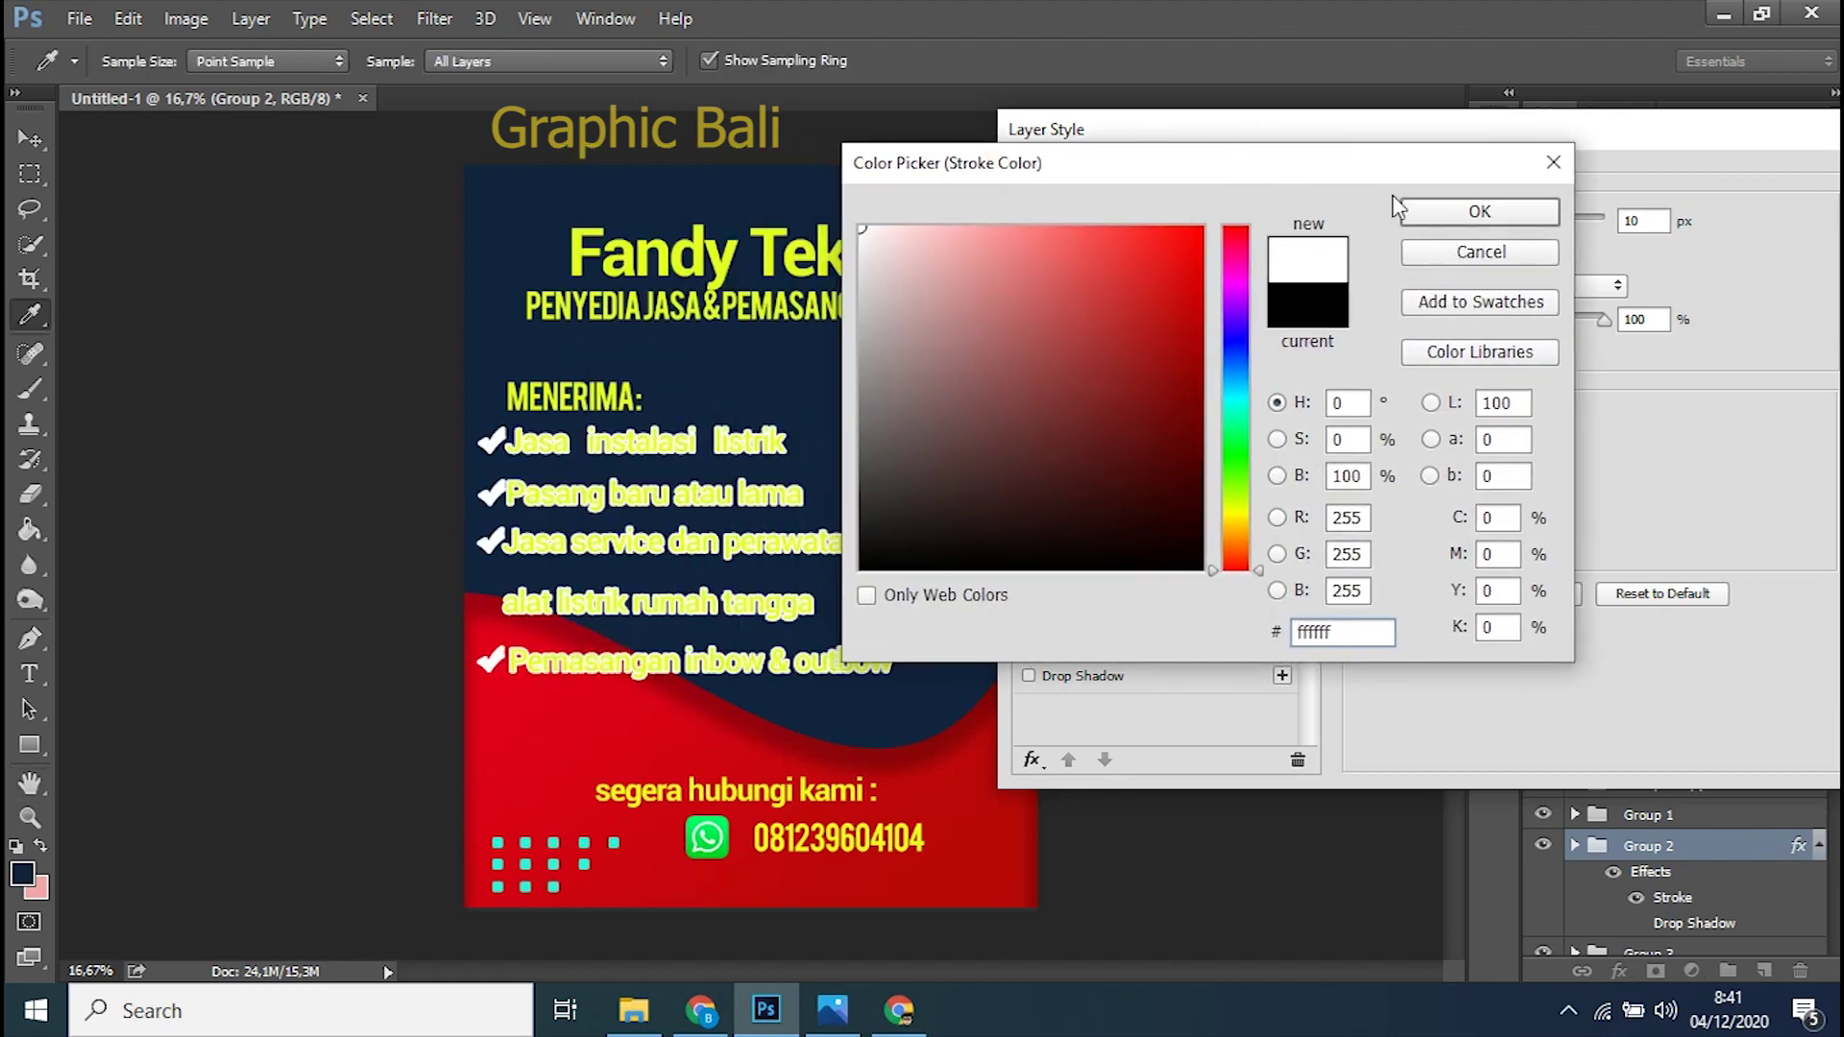
{"action": "left_click", "coordinate": [1479, 213]}
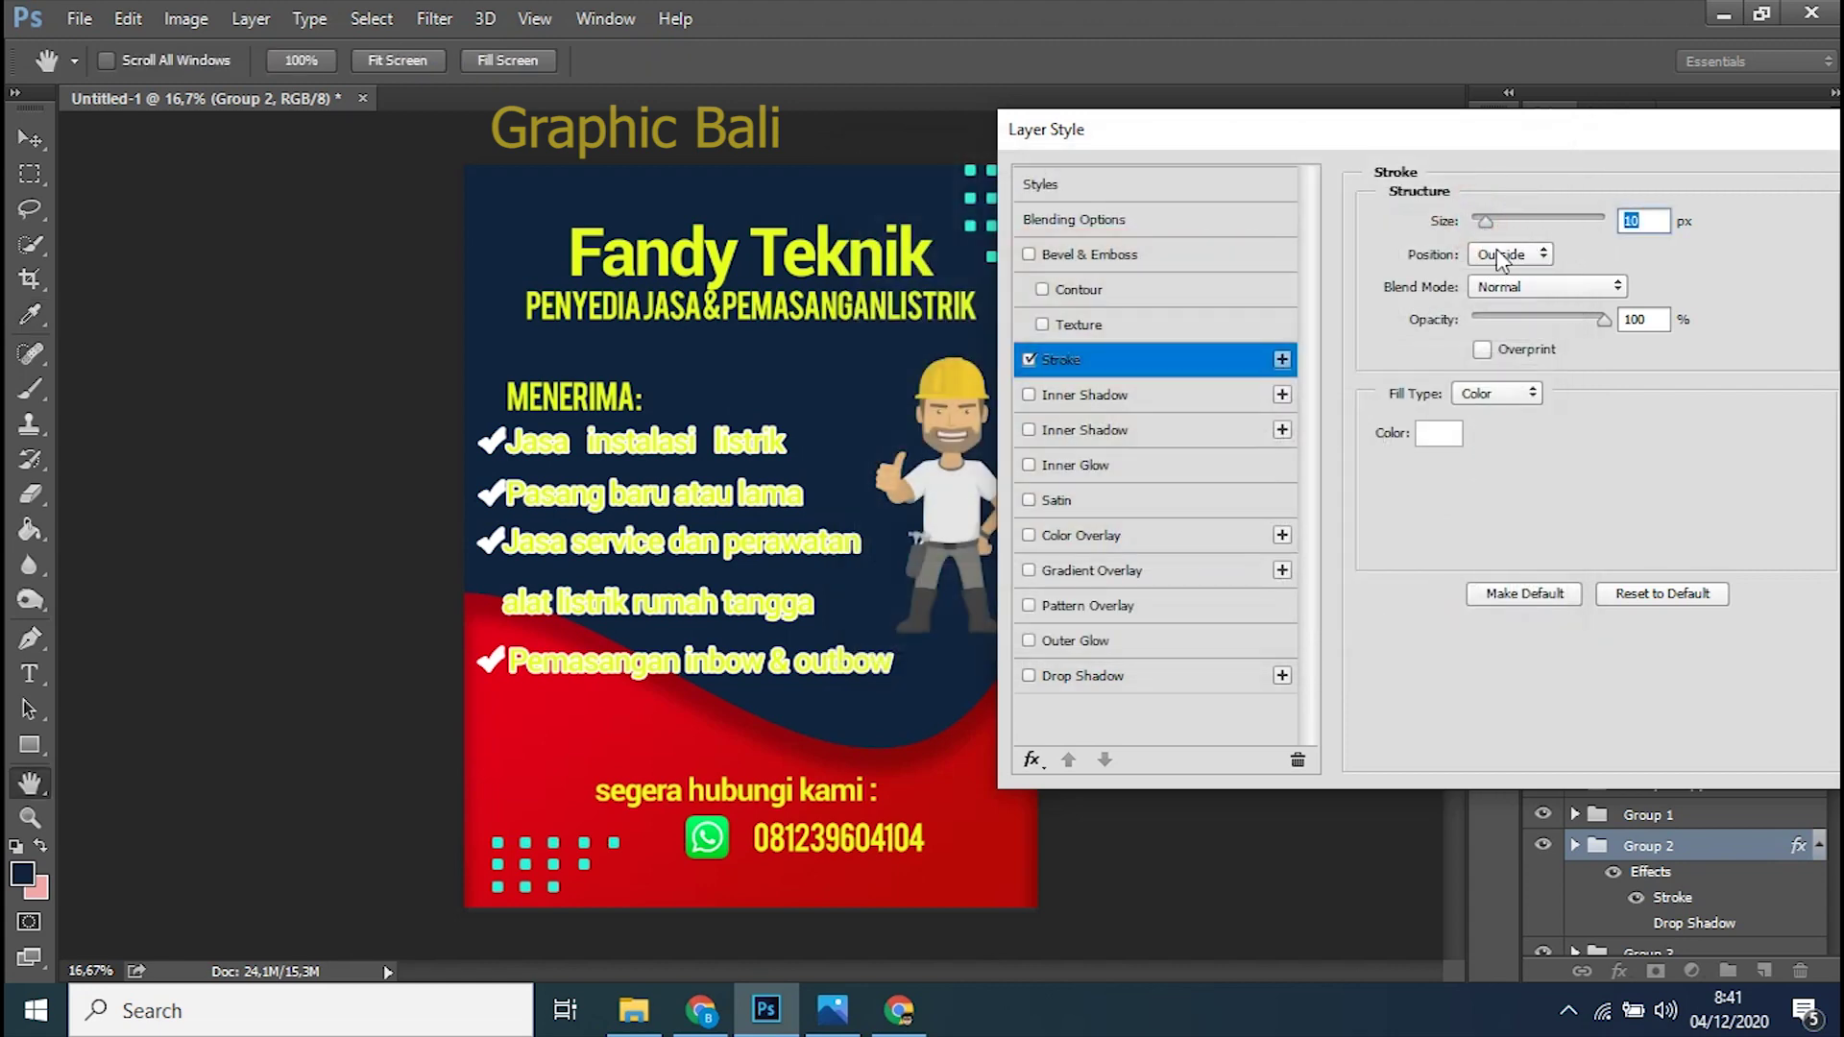
{"action": "left_click_drag", "start_coordinate": [1485, 221], "coordinate": [1497, 223]}
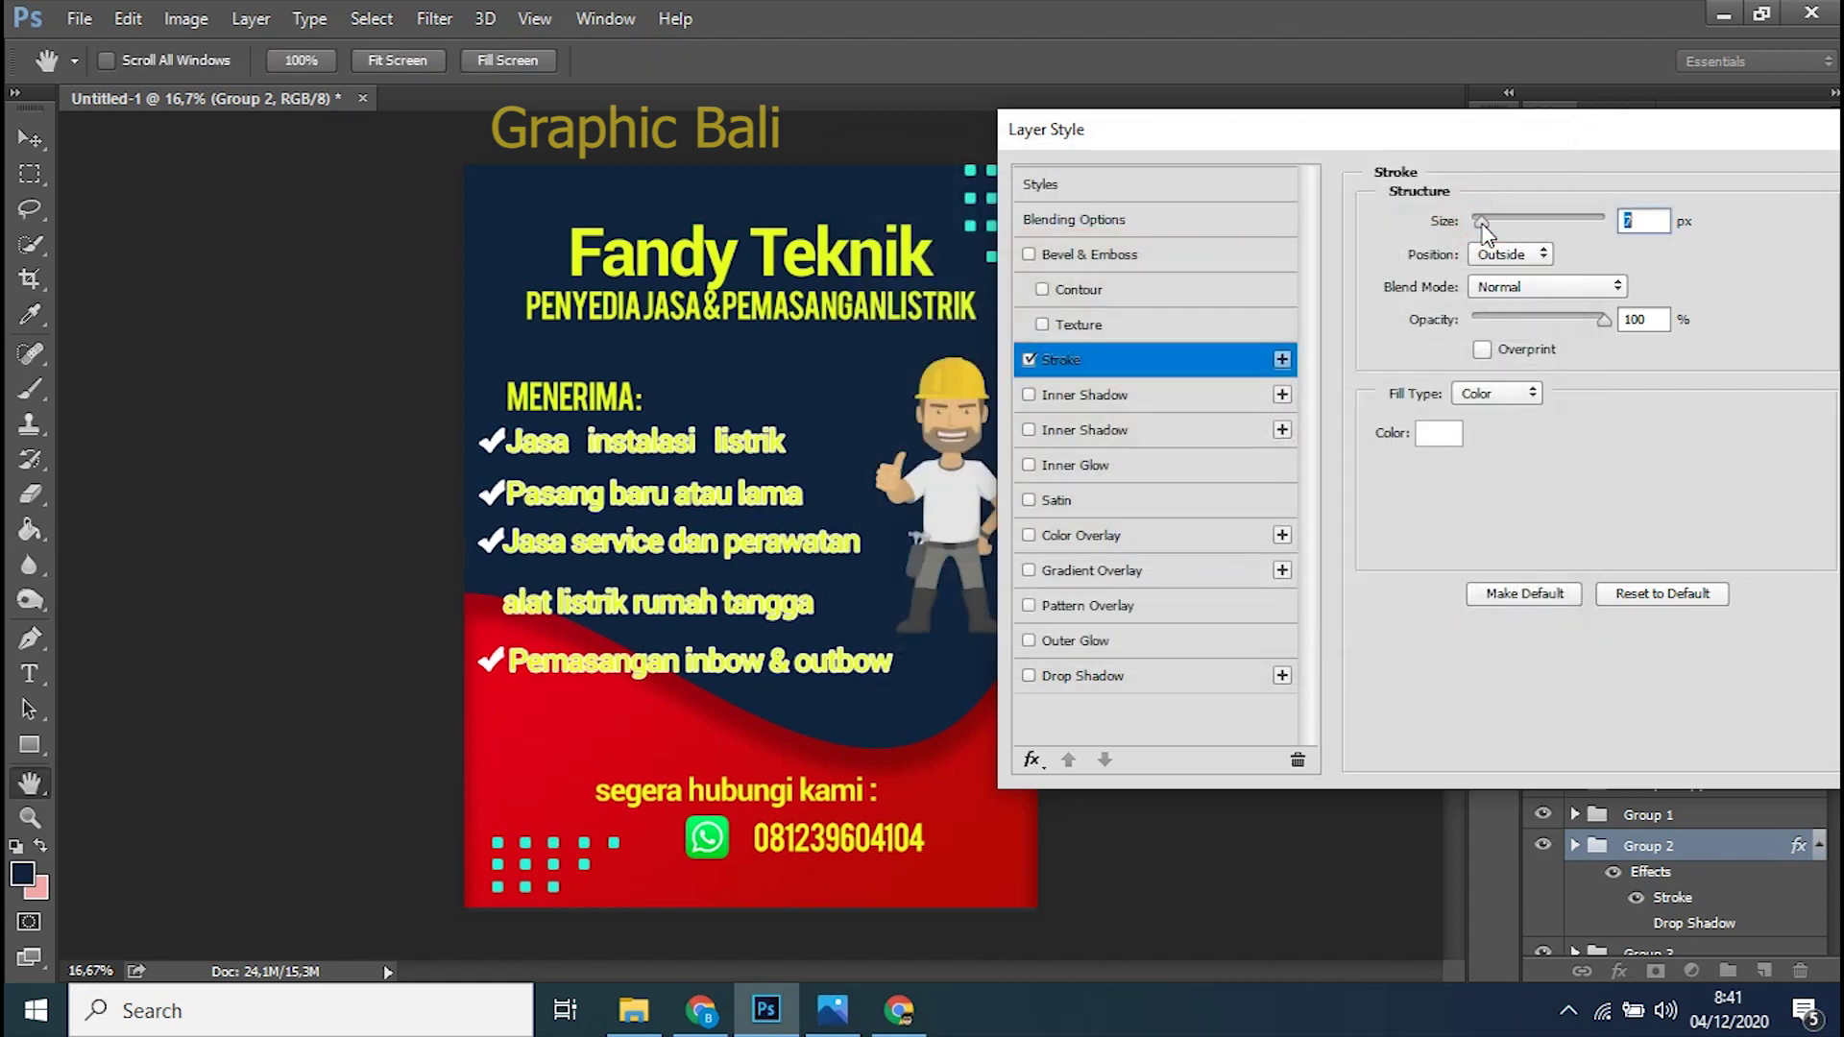
{"action": "left_click_drag", "start_coordinate": [1497, 223], "coordinate": [1490, 223]}
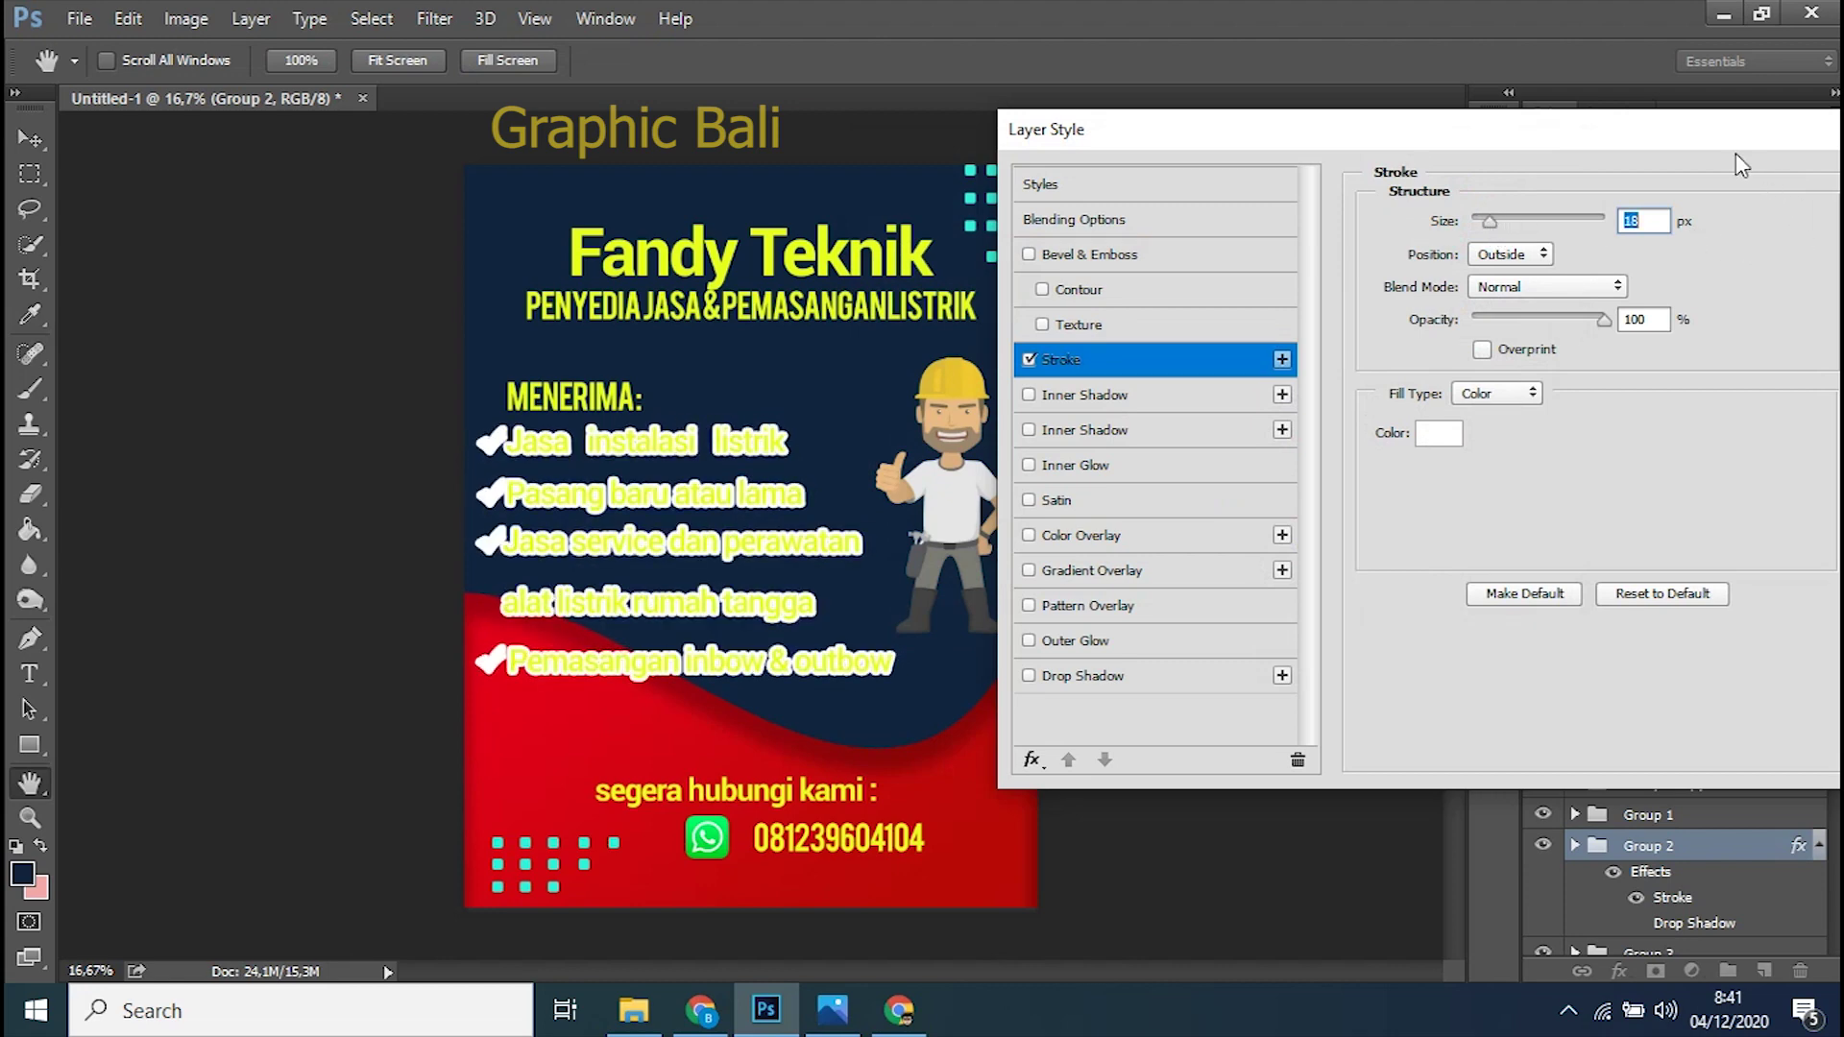
{"action": "left_click_drag", "start_coordinate": [1726, 146], "coordinate": [1441, 151]}
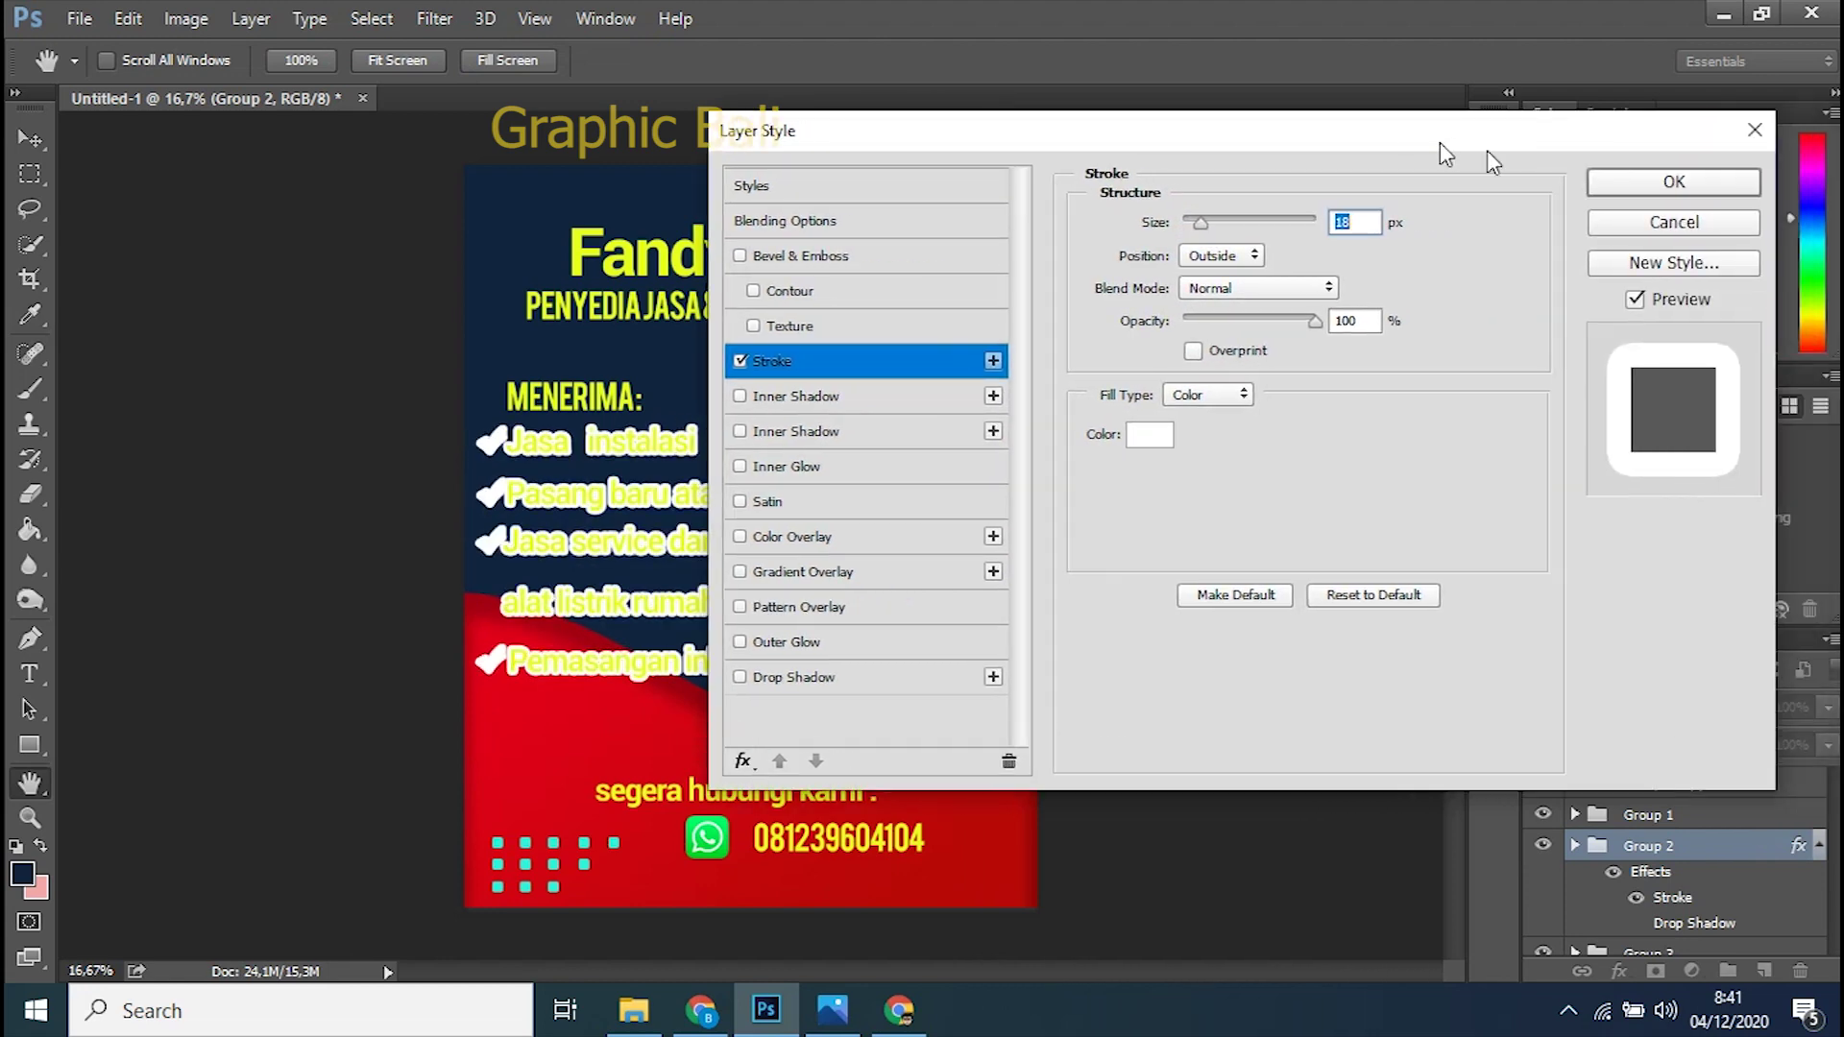
{"action": "left_click", "coordinate": [1659, 187]}
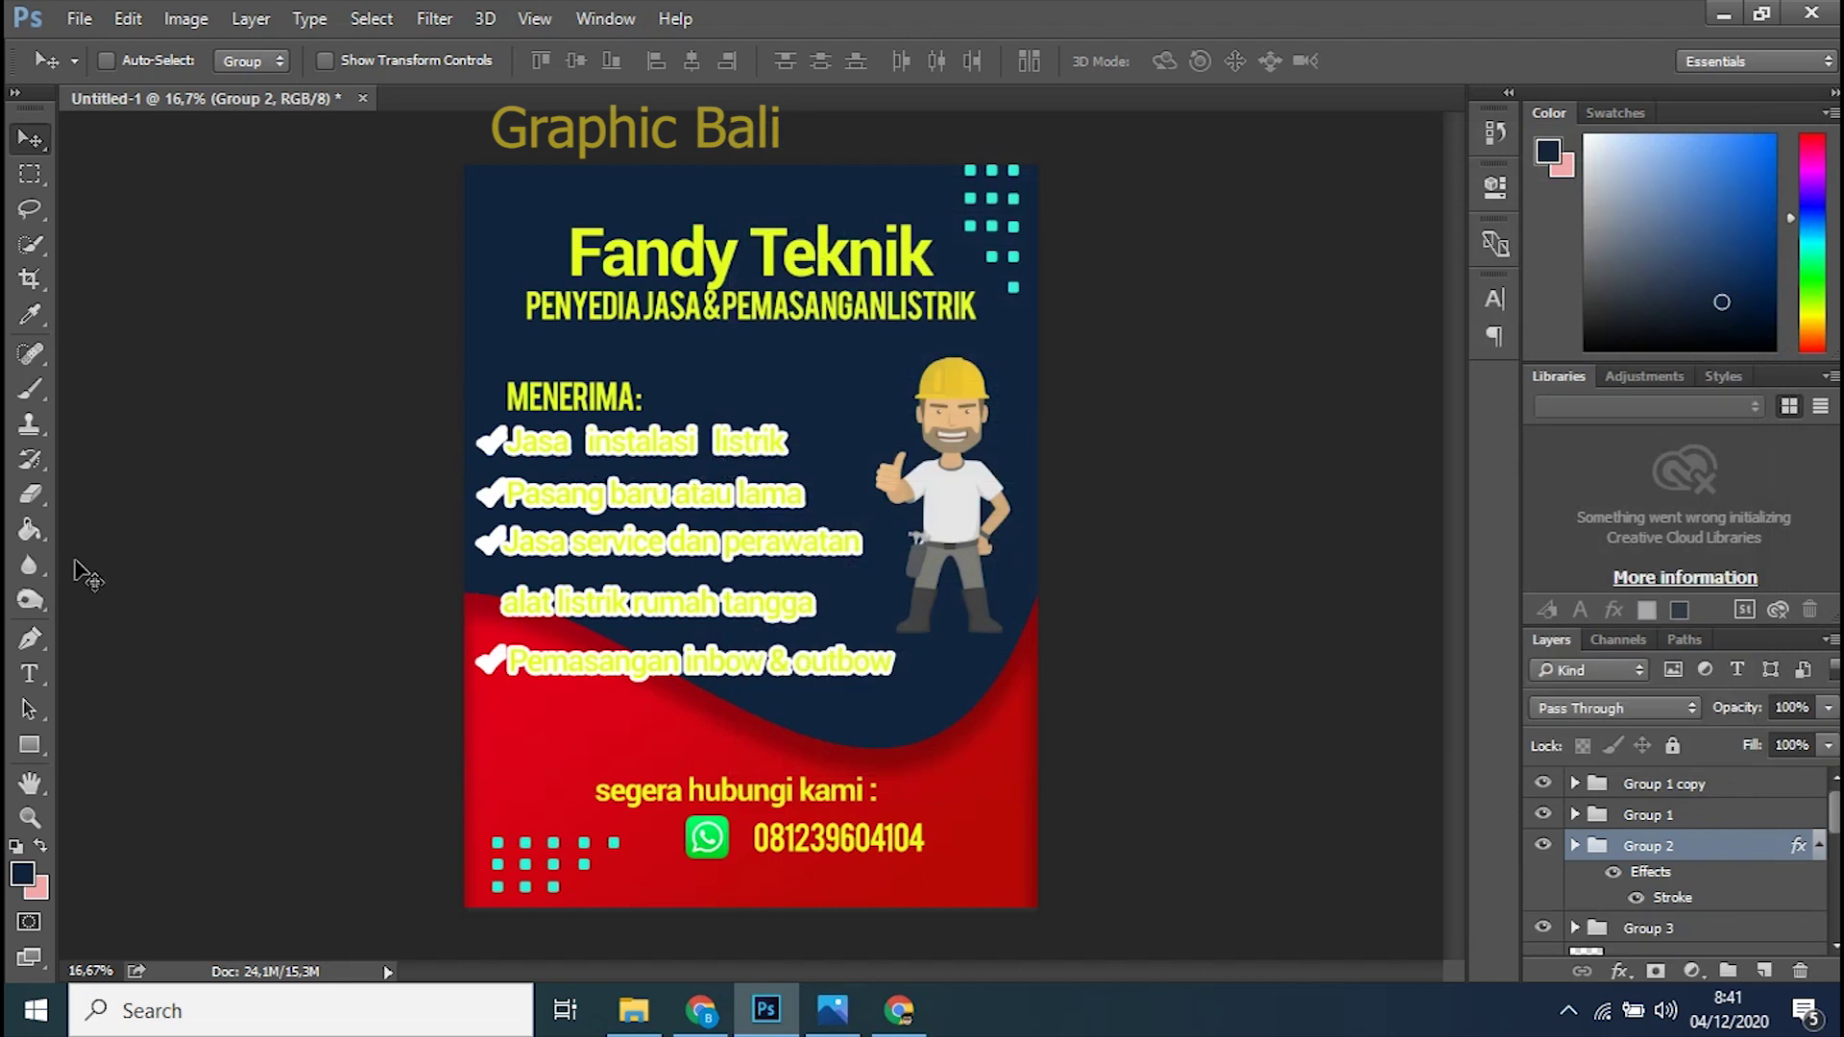
{"action": "left_click", "coordinate": [29, 675]}
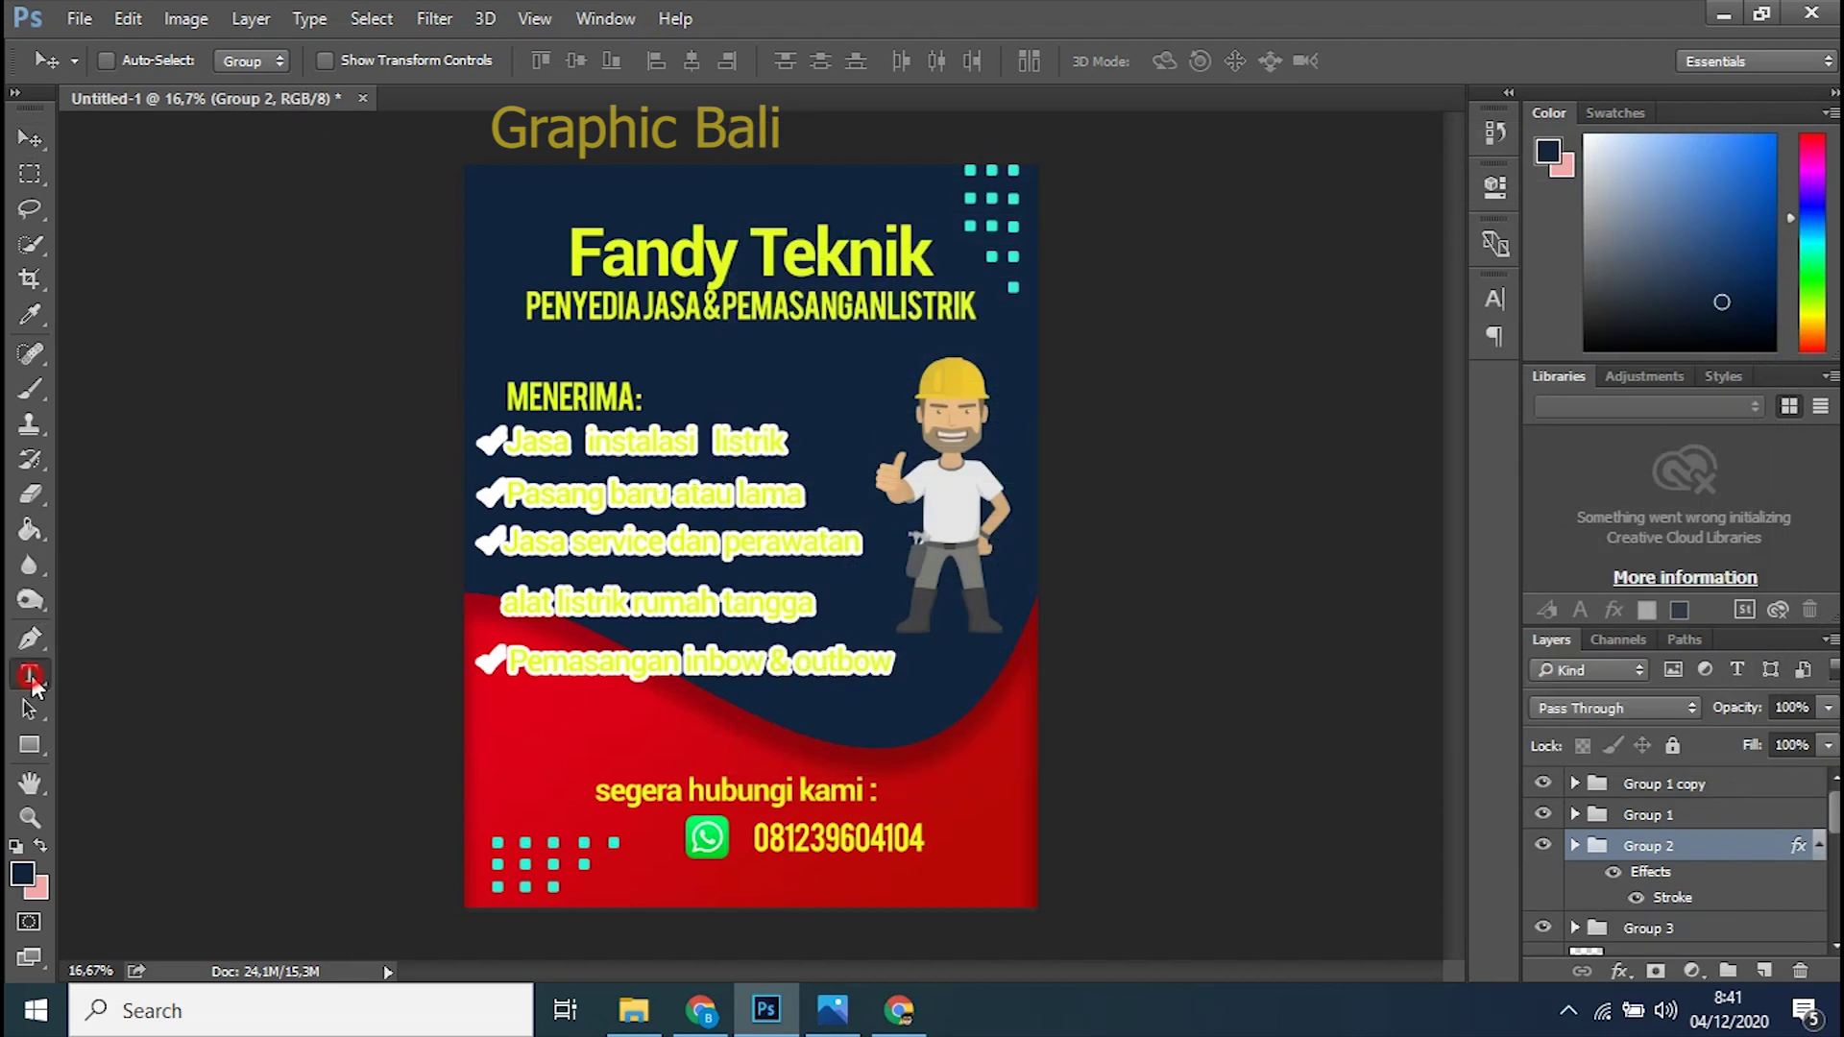
Step: Set the whole first service line's text colour to black (000000)
{"action": "left_click", "coordinate": [543, 442]}
{"action": "left_click_drag", "start_coordinate": [506, 441], "coordinate": [828, 439]}
{"action": "left_click", "coordinate": [543, 443]}
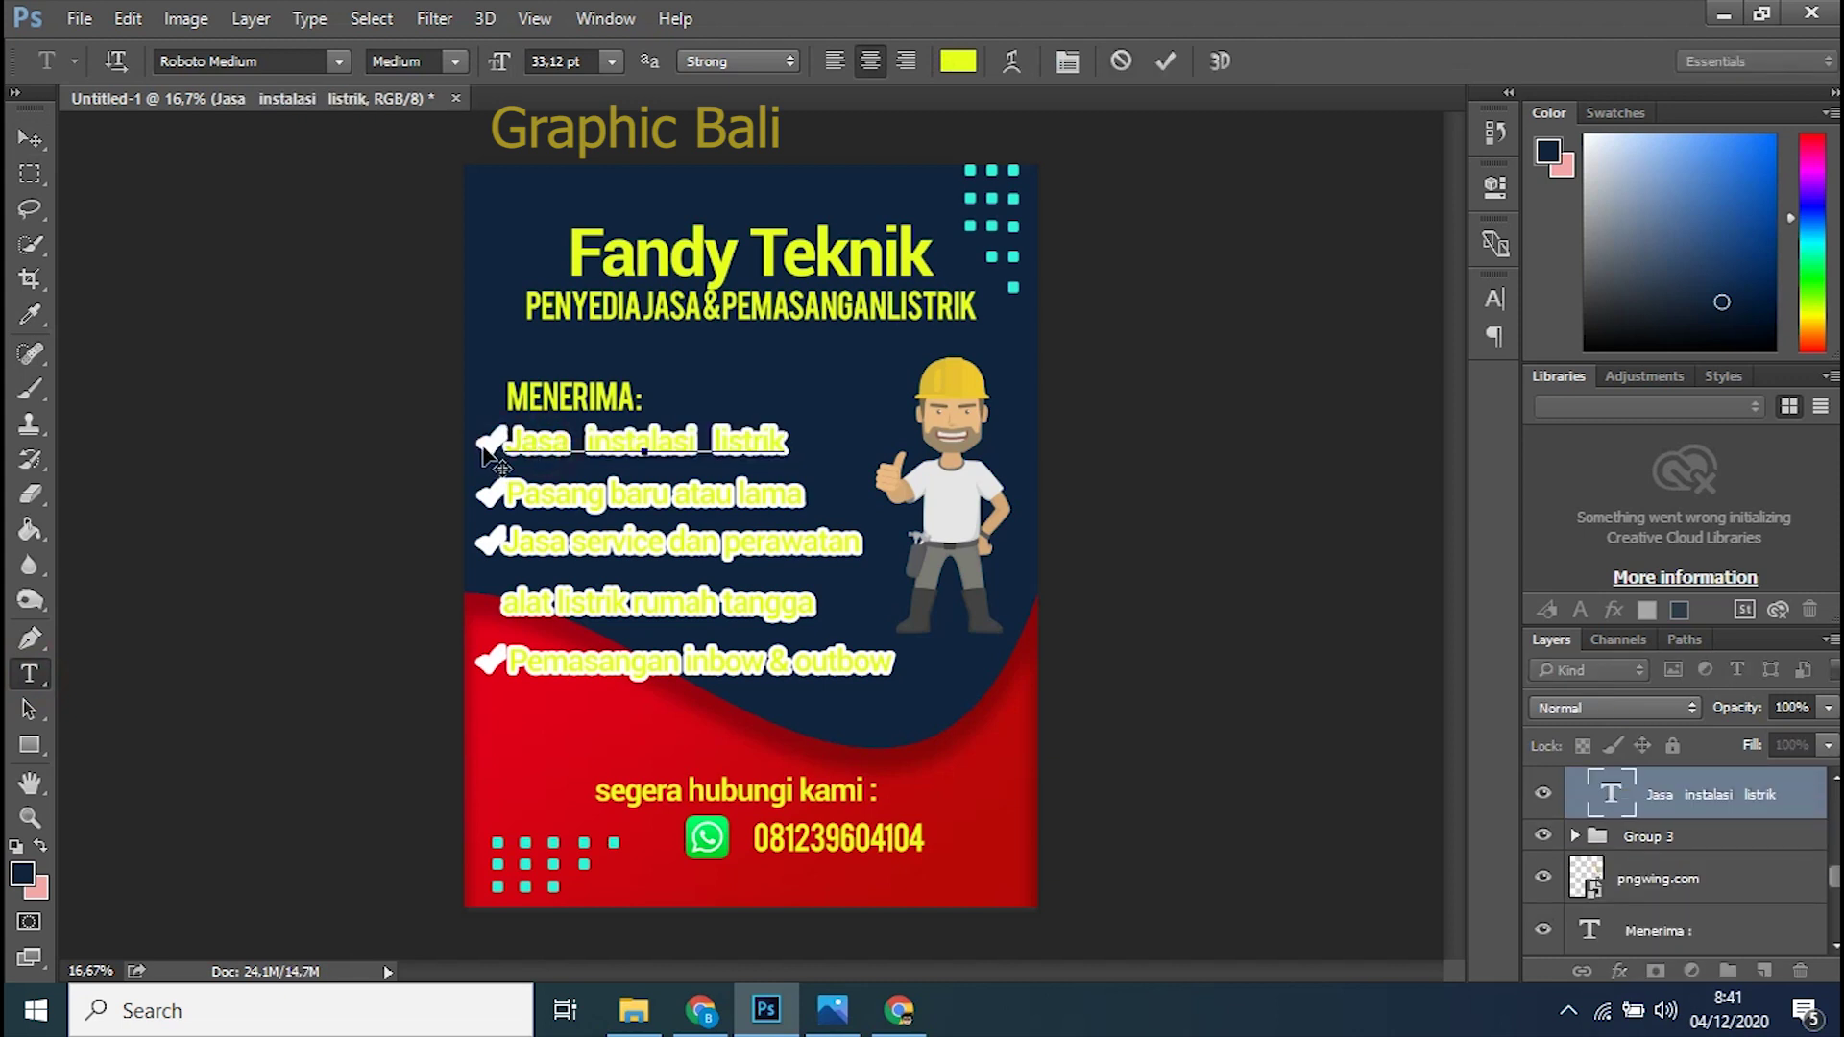
{"action": "triple_click", "coordinate": [673, 434]}
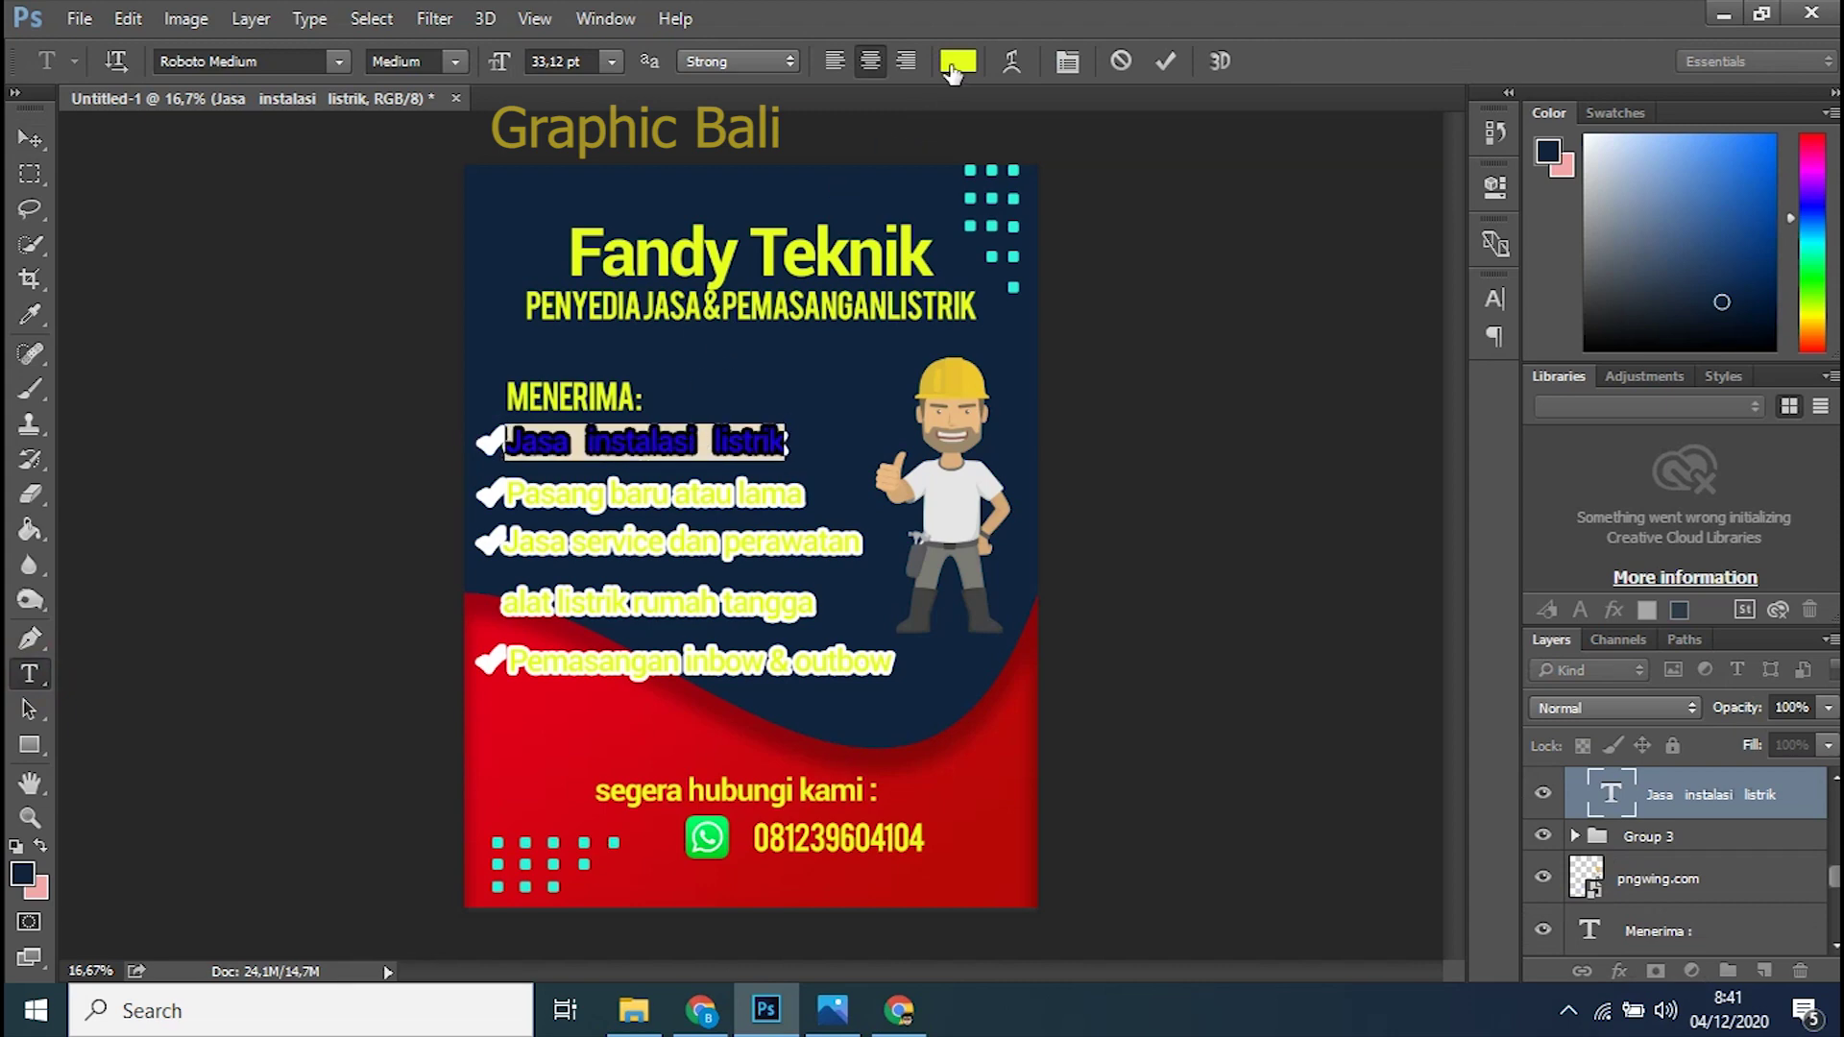
{"action": "left_click", "coordinate": [954, 63]}
{"action": "type", "text": "000000"}
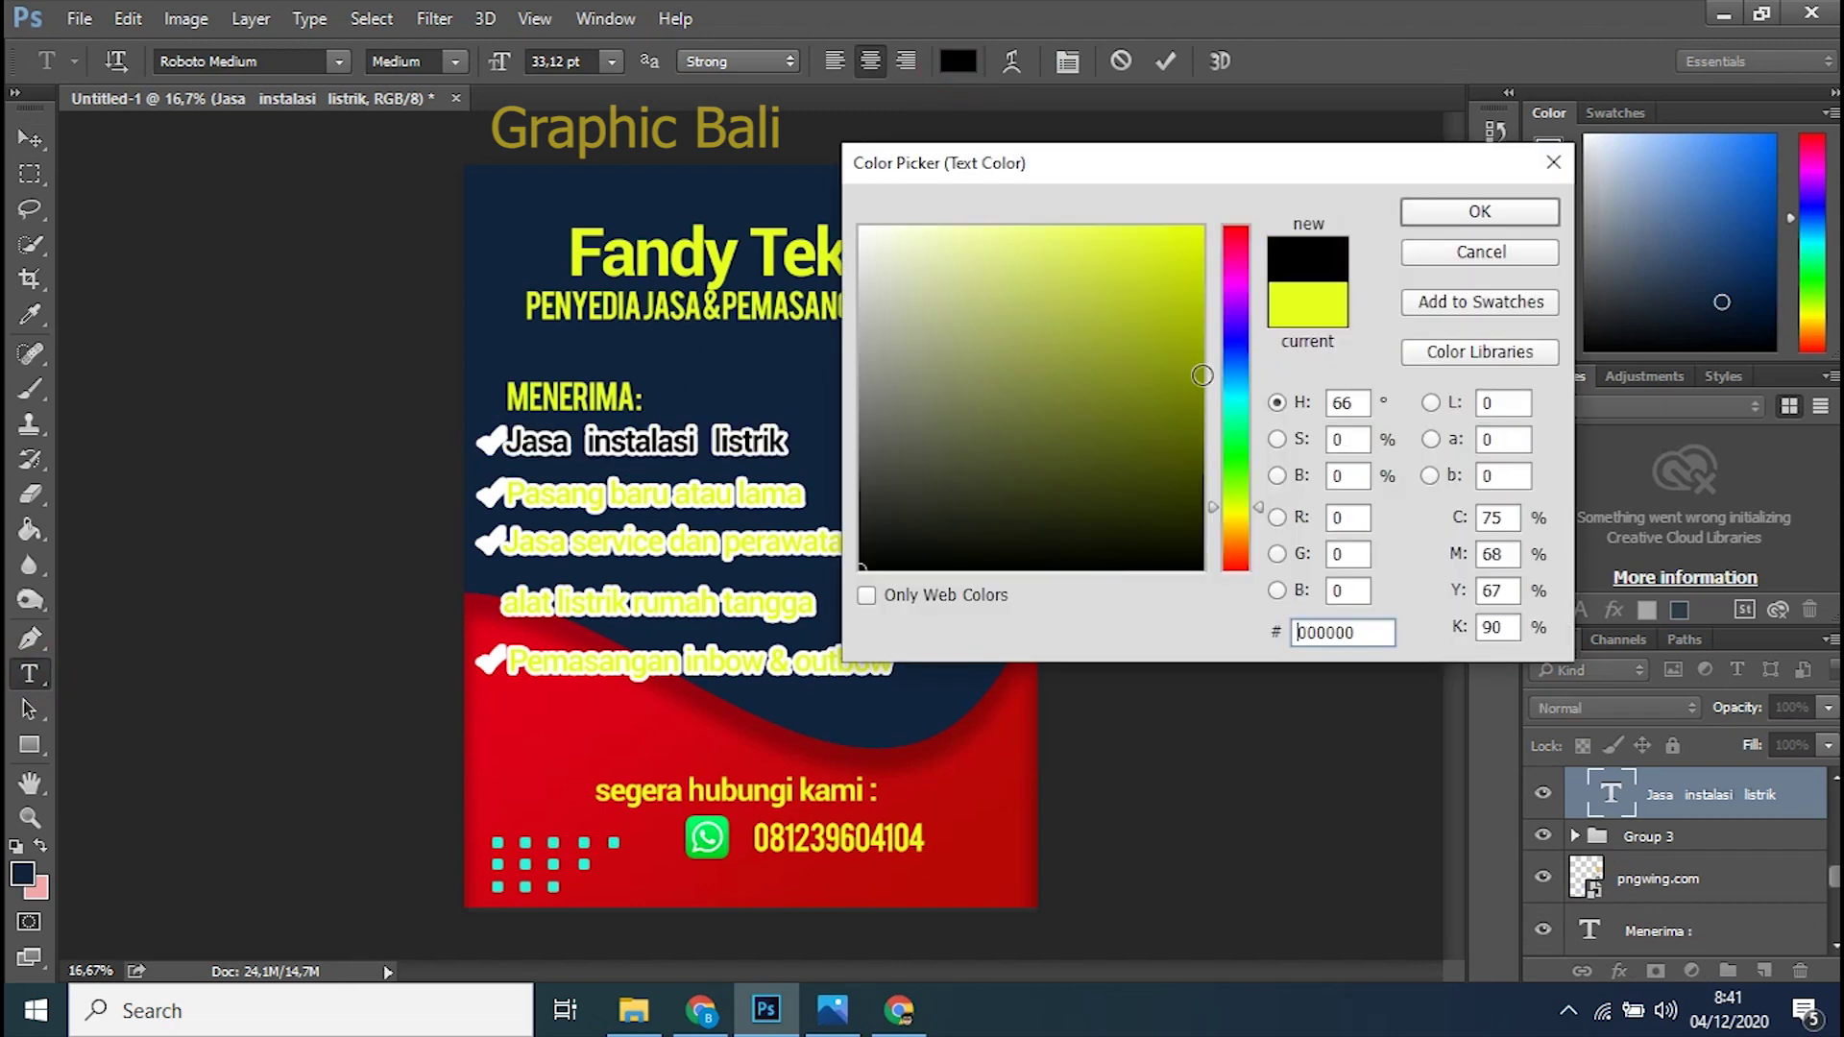
{"action": "left_click", "coordinate": [1443, 212]}
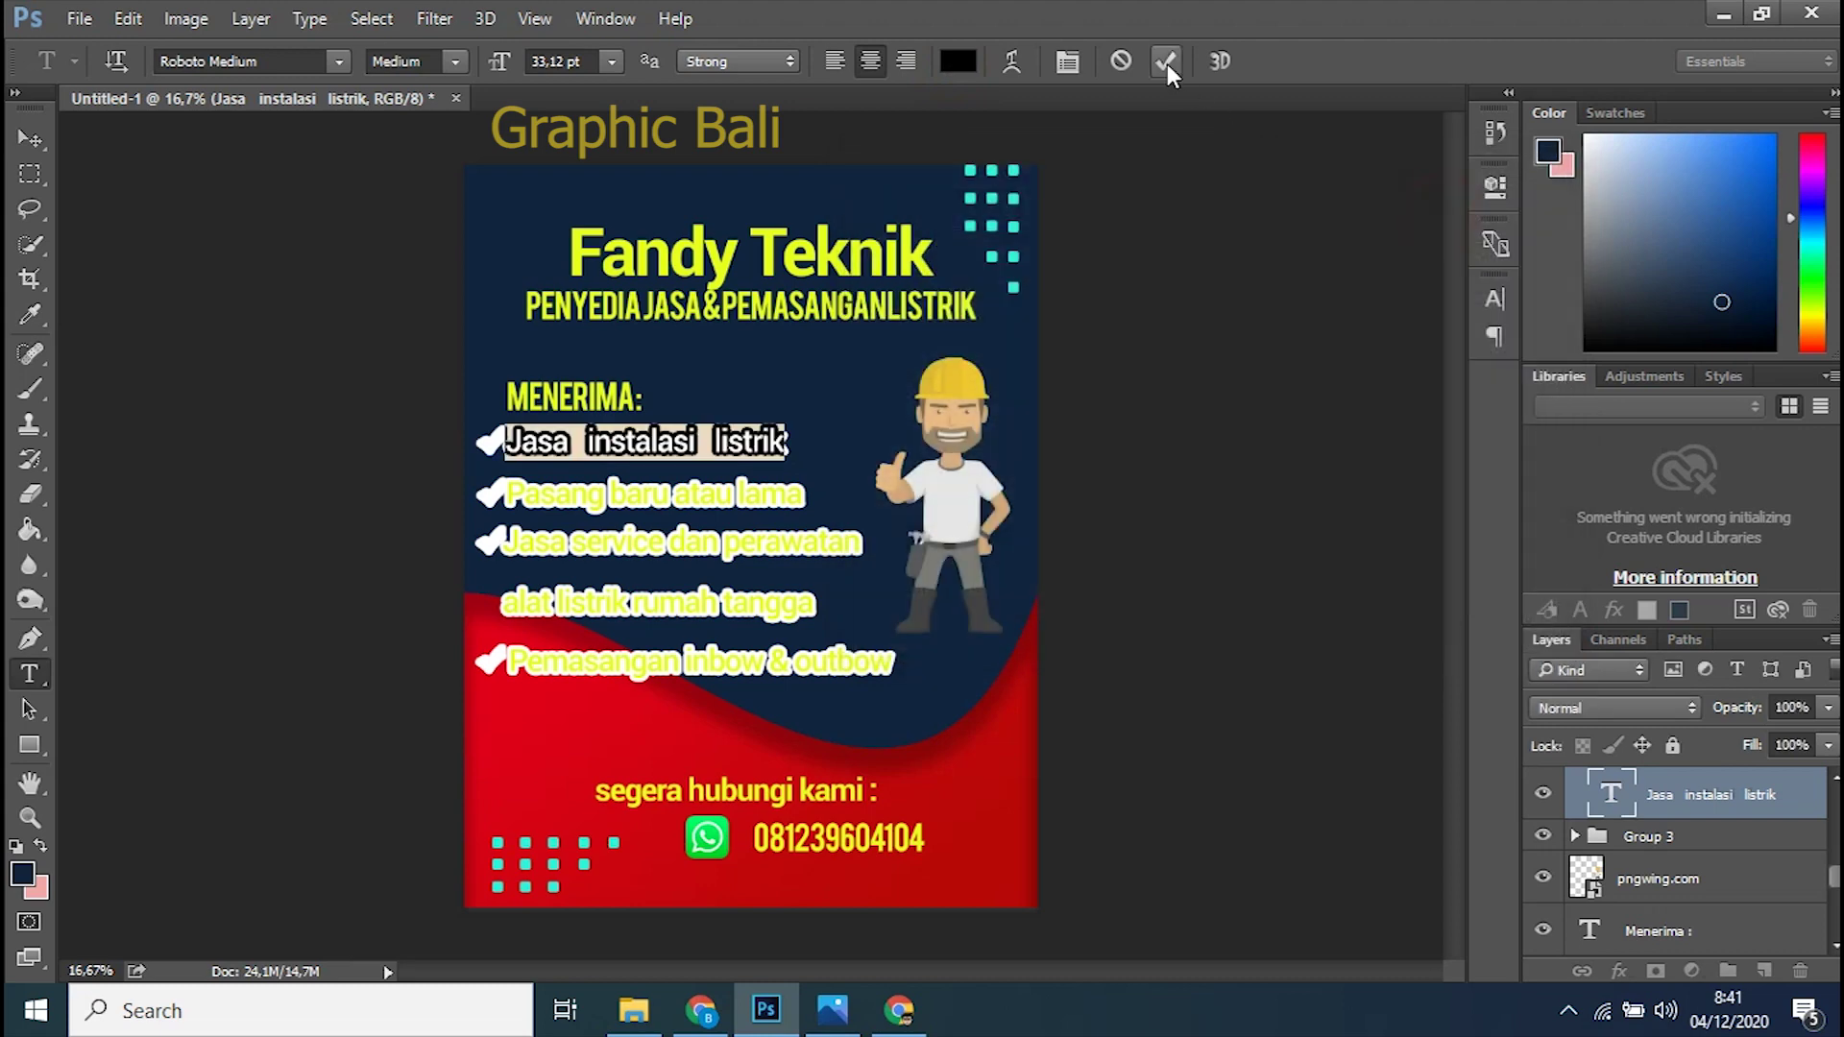
{"action": "left_click", "coordinate": [1167, 64]}
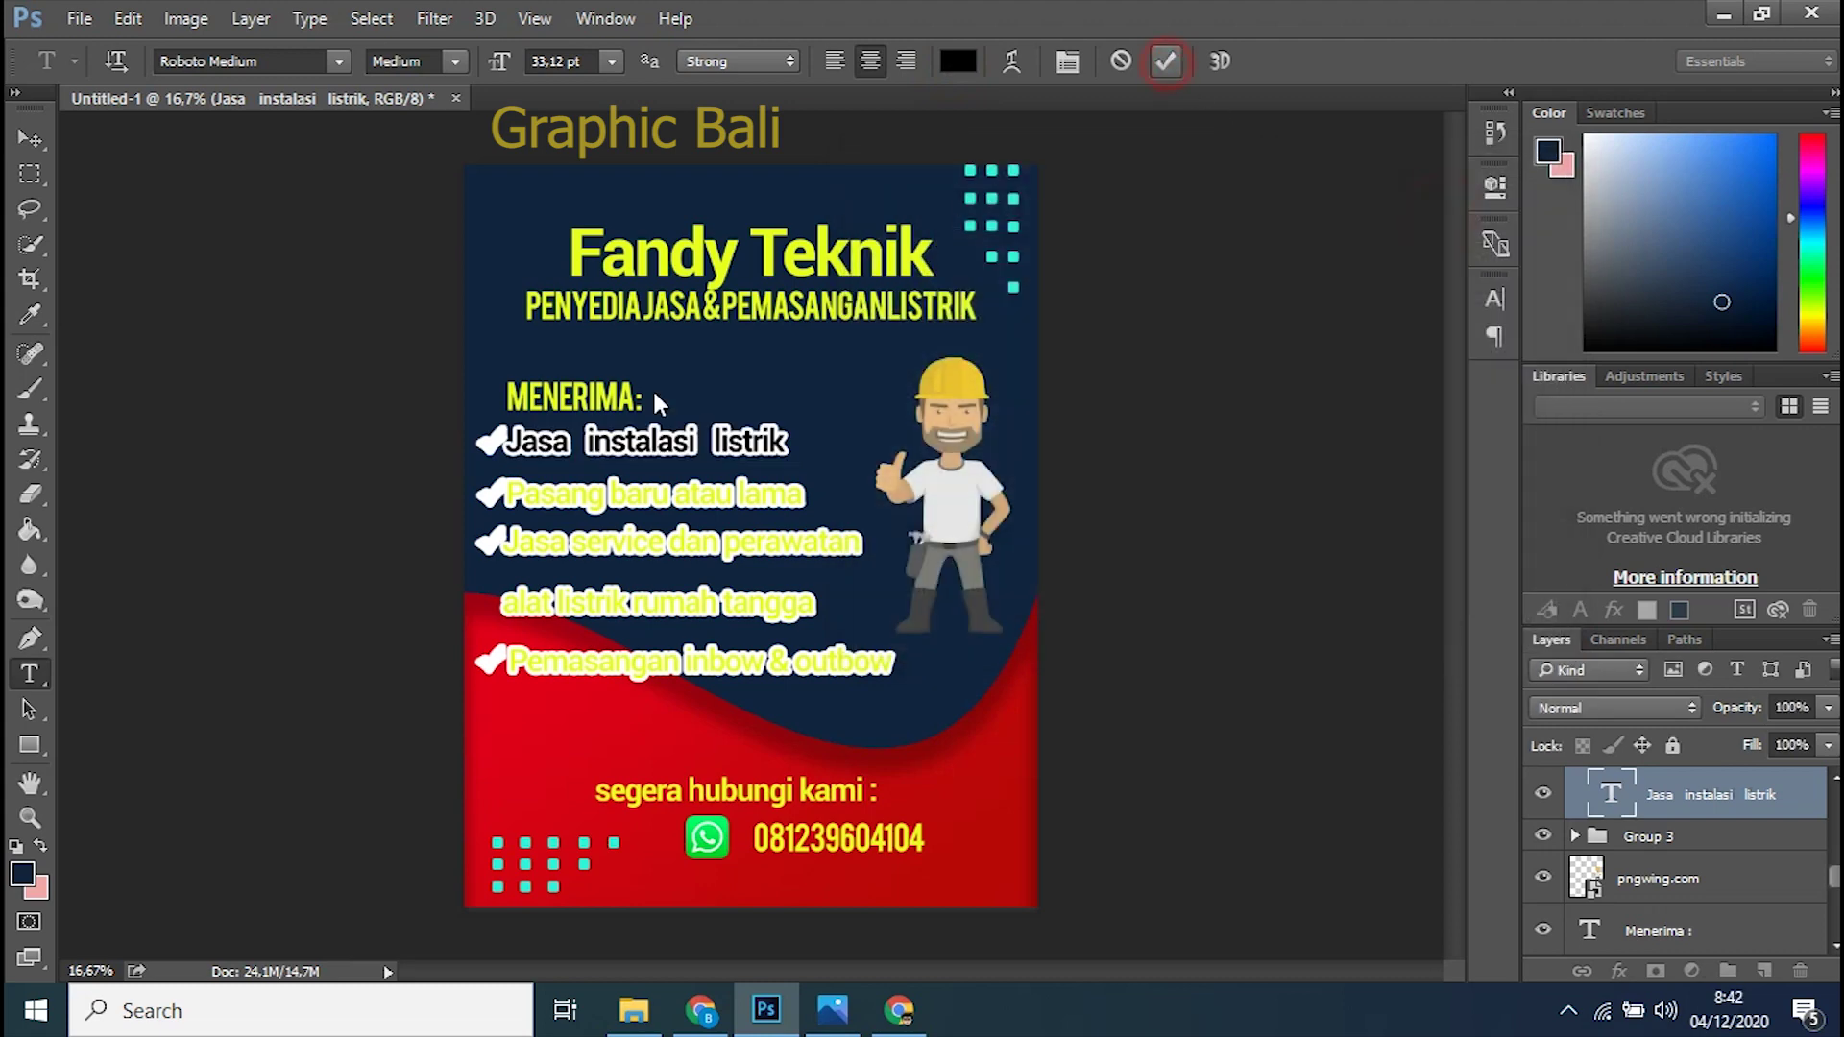
{"action": "left_click", "coordinate": [30, 138]}
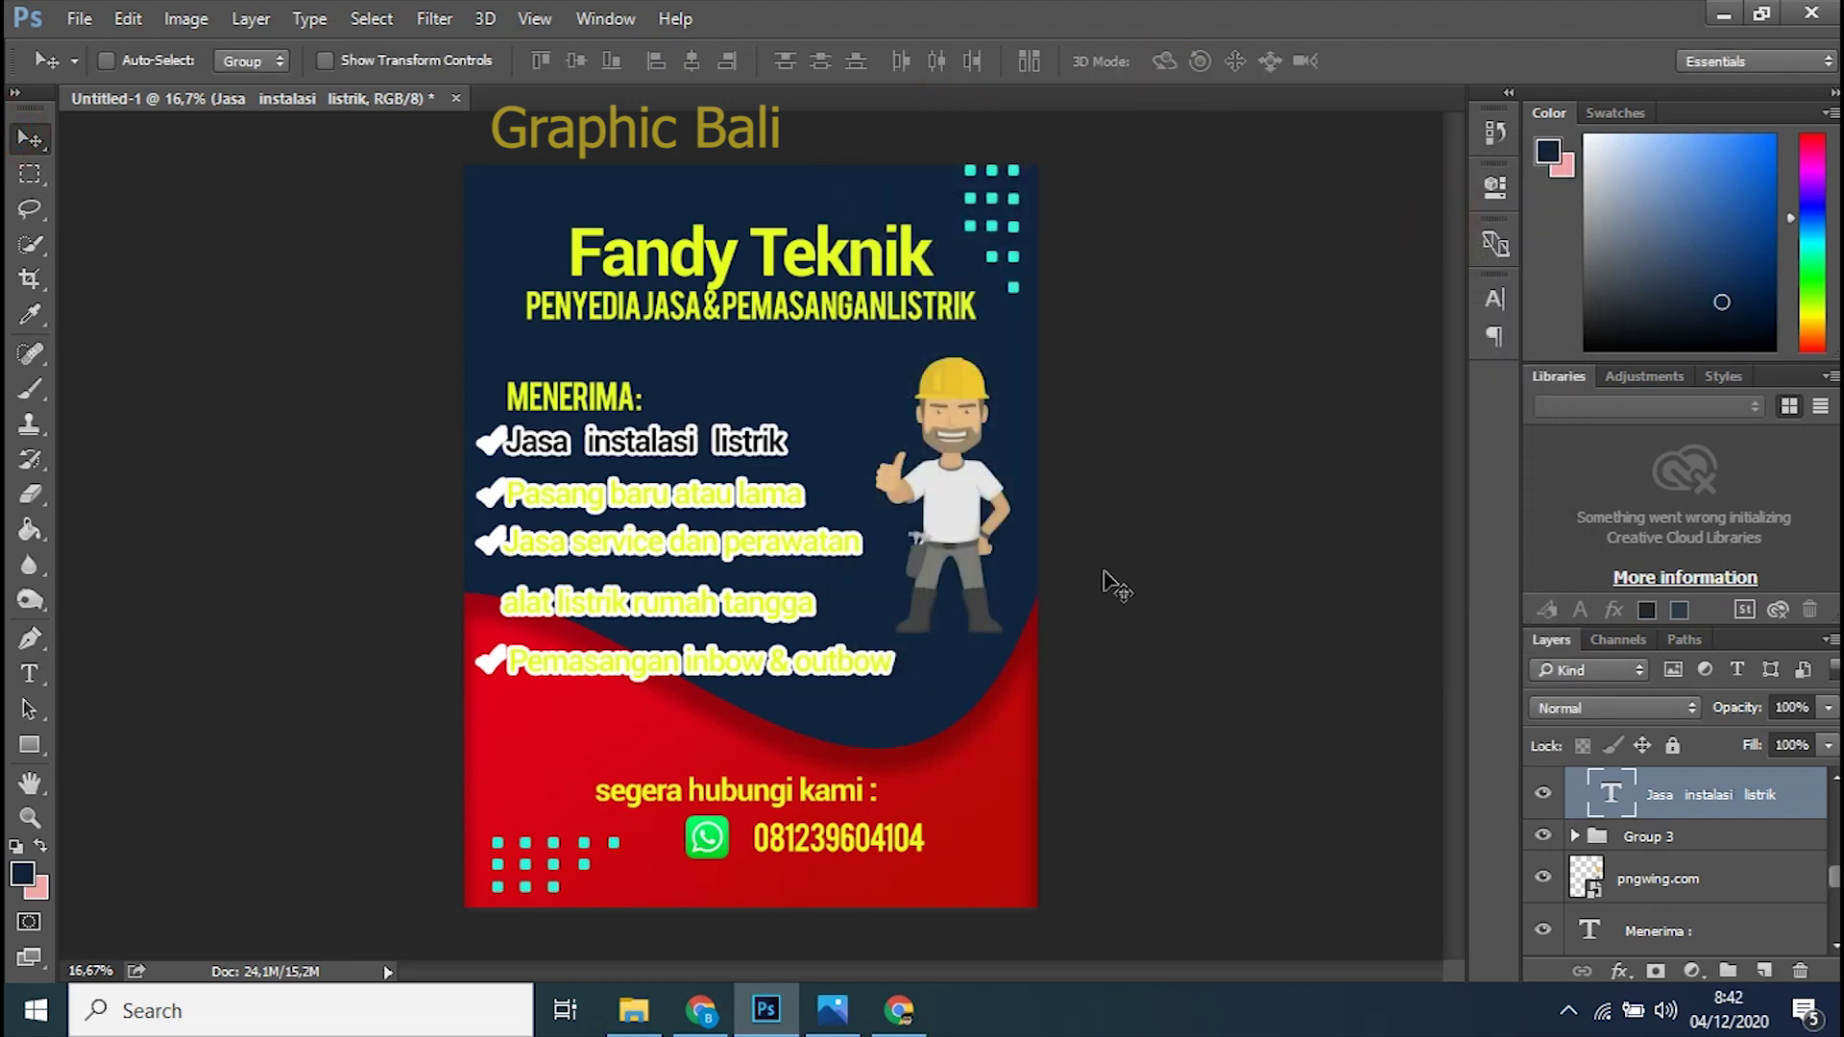
{"action": "key", "text": "ctrl"}
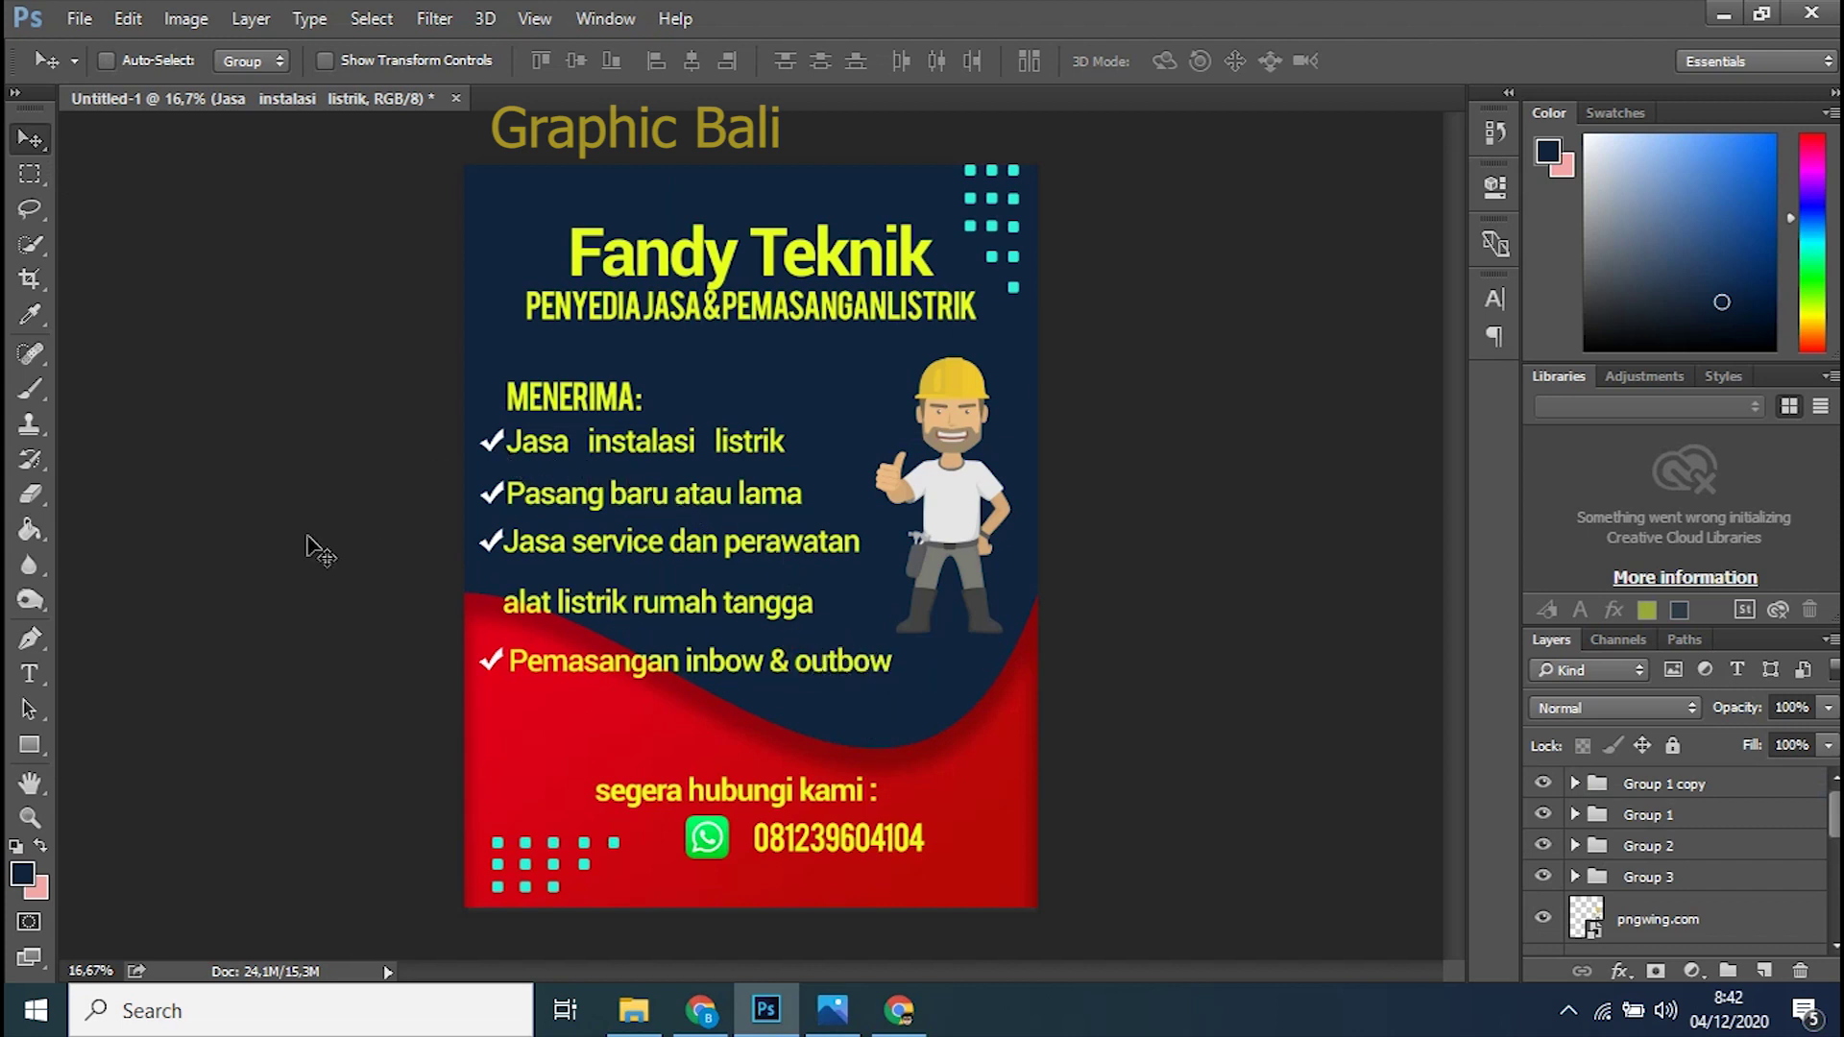
Step: Colour the word 'Jasa' in the first service line white (ffffff)
{"action": "left_click", "coordinate": [32, 675]}
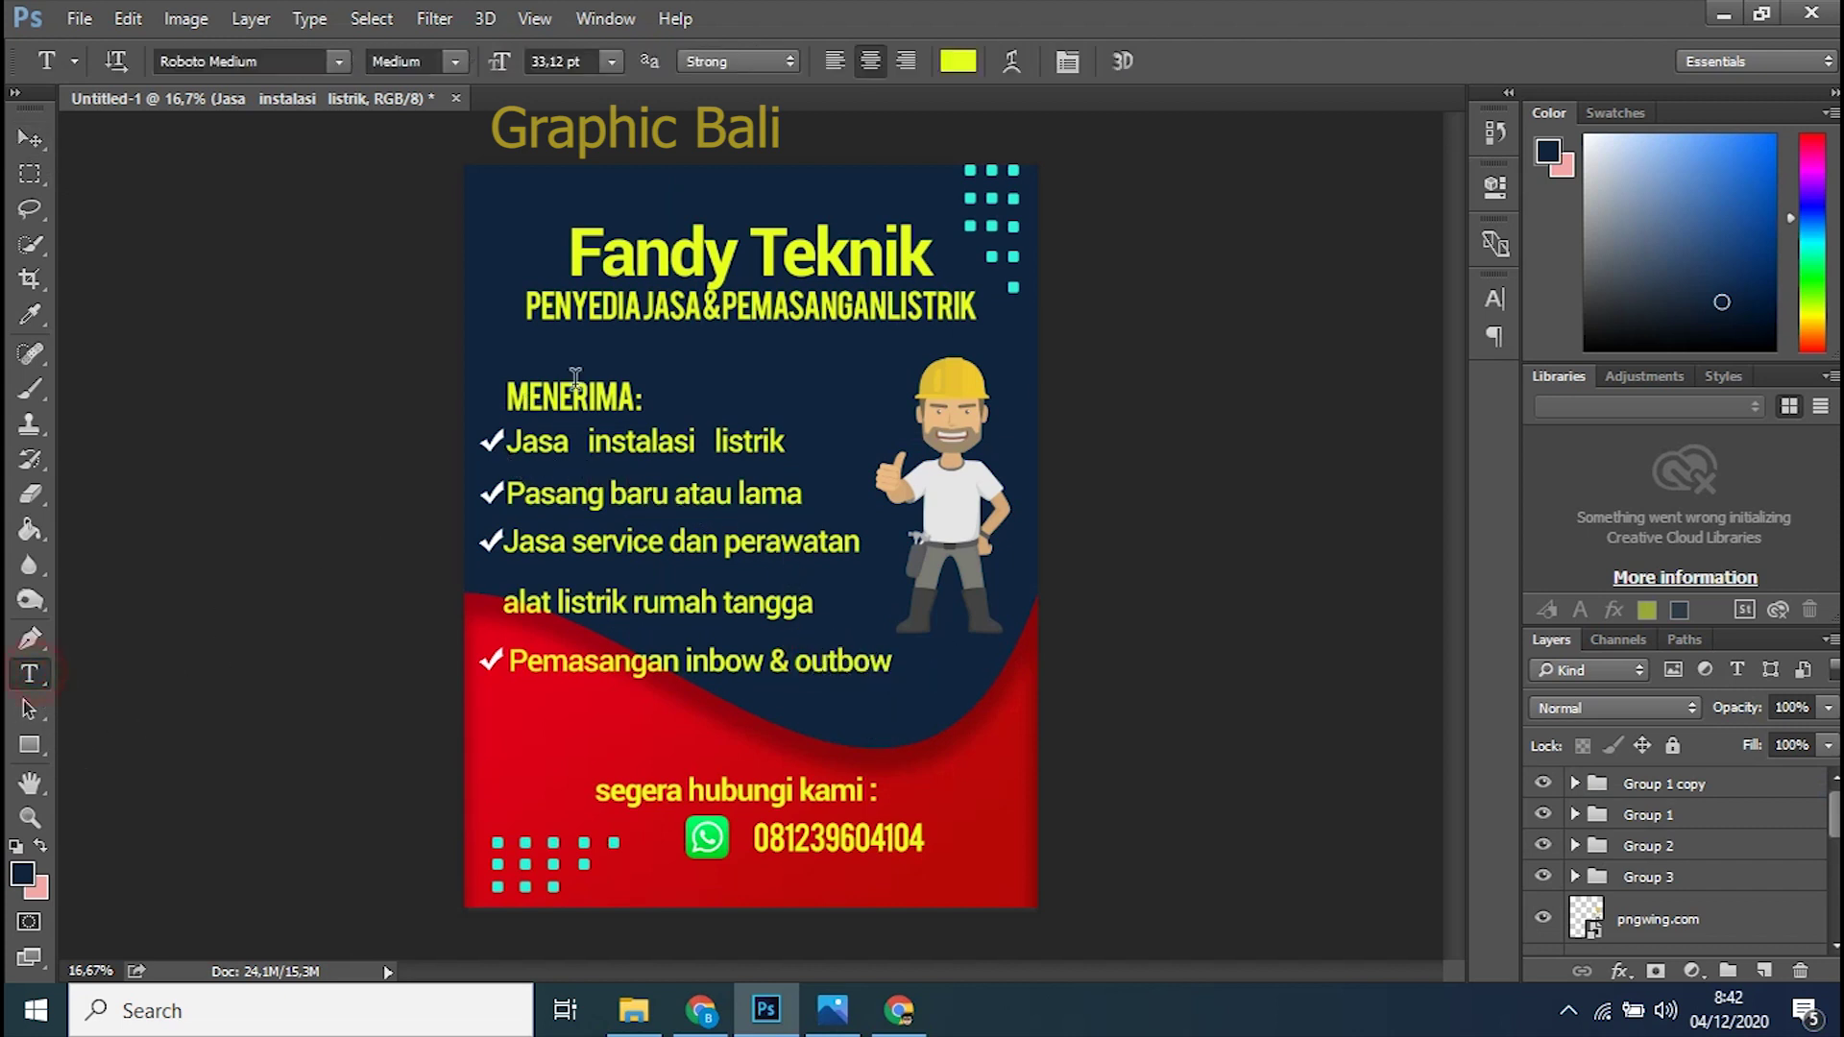
{"action": "double_click", "coordinate": [543, 440]}
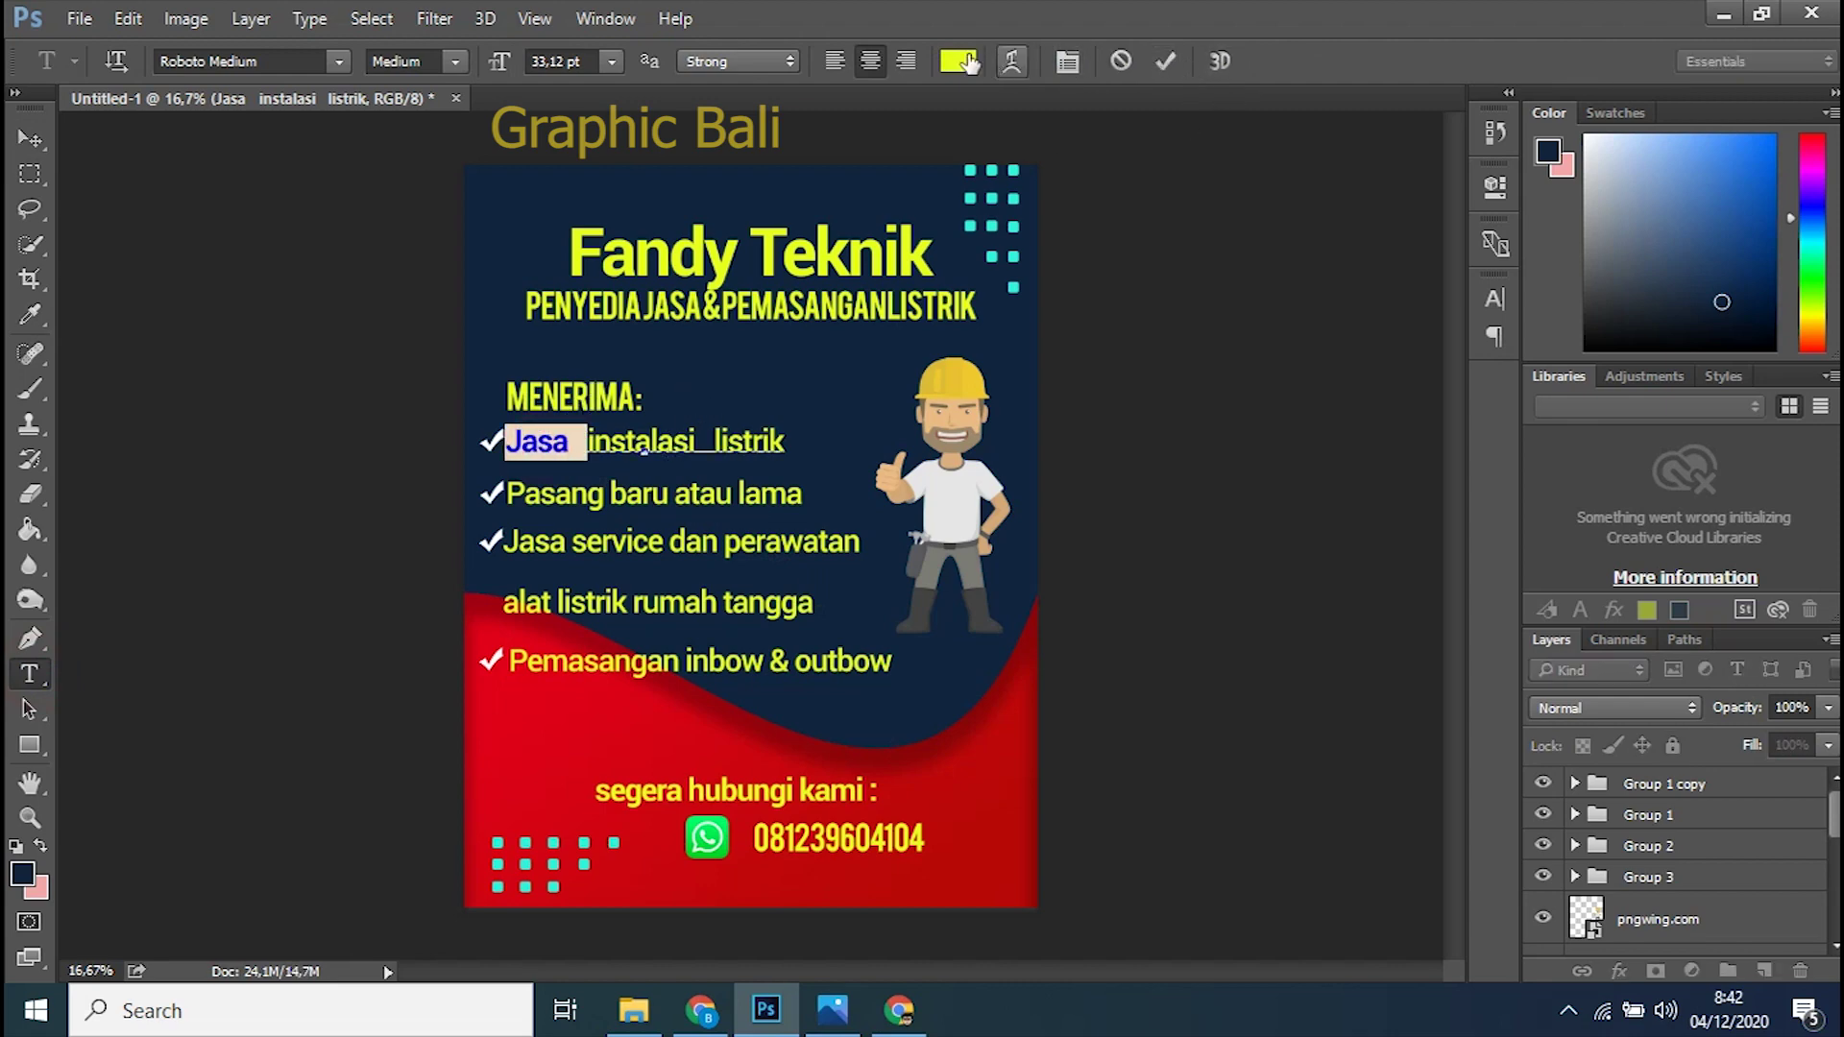
{"action": "left_click", "coordinate": [958, 60]}
{"action": "left_click", "coordinate": [1047, 411]}
{"action": "left_click", "coordinate": [861, 227]}
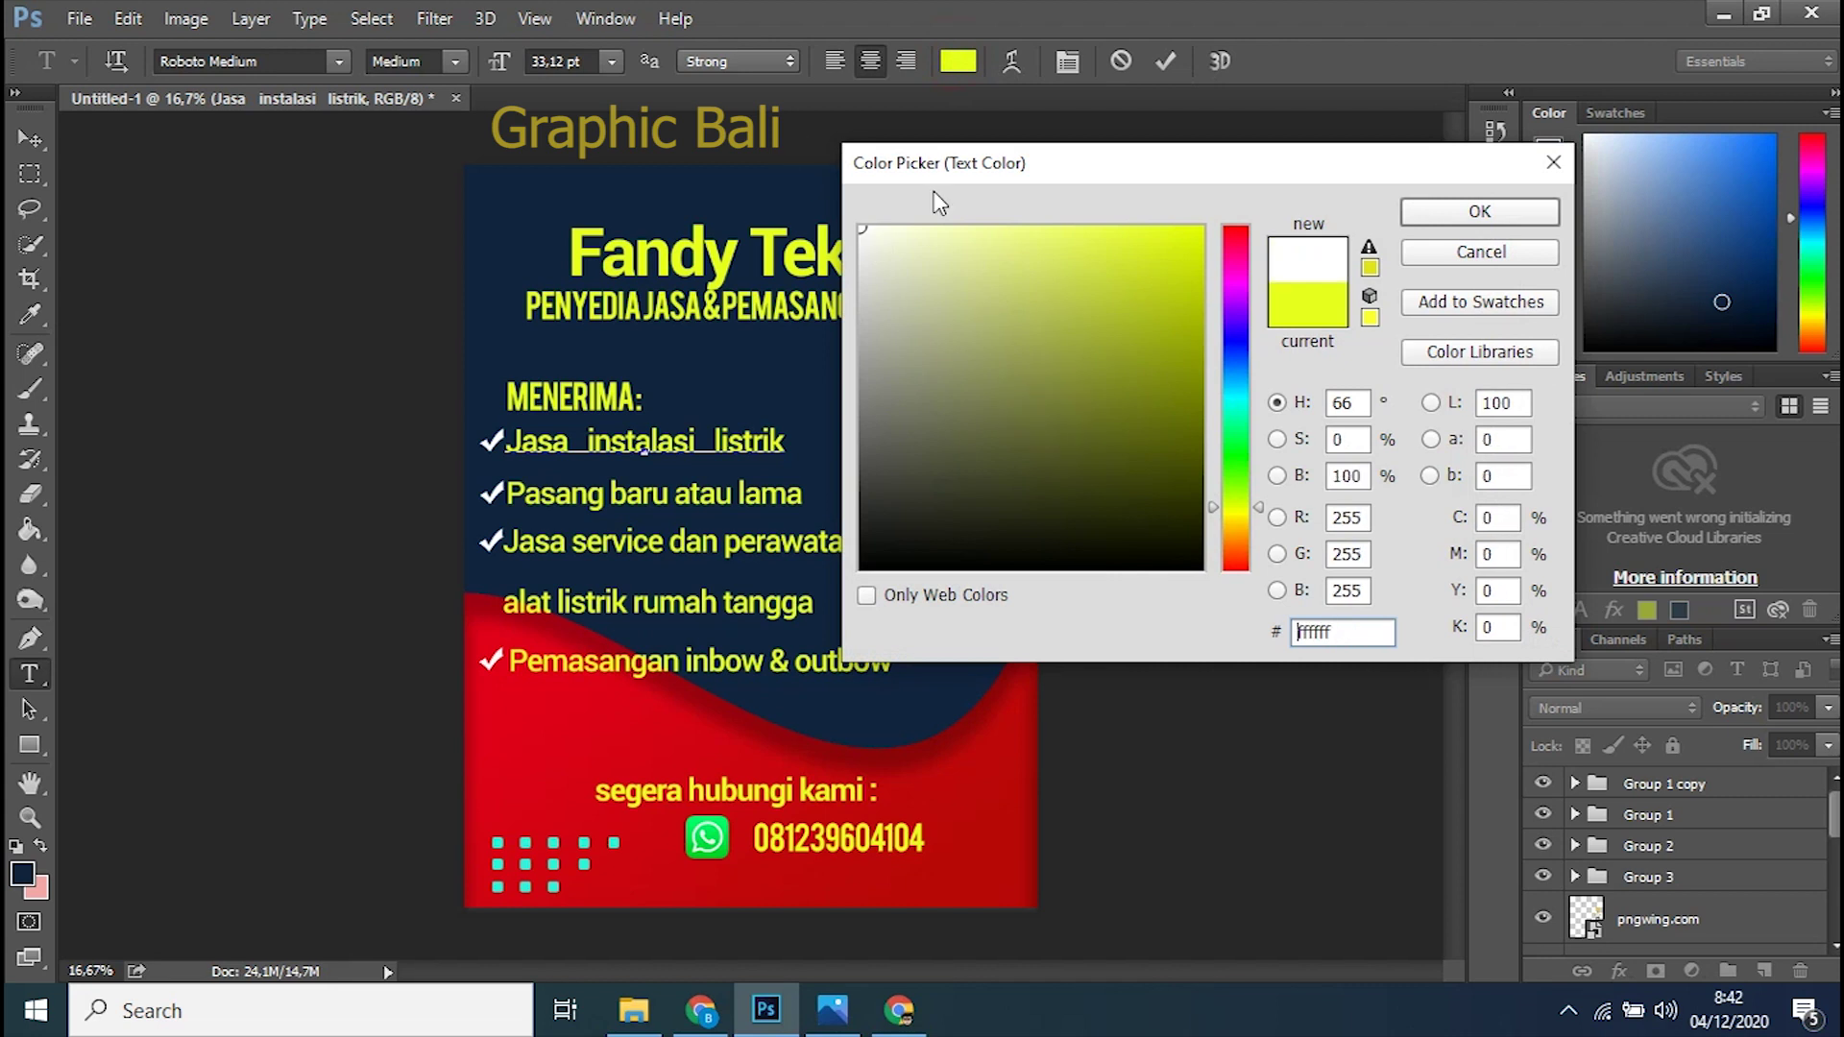
{"action": "left_click", "coordinate": [1521, 219]}
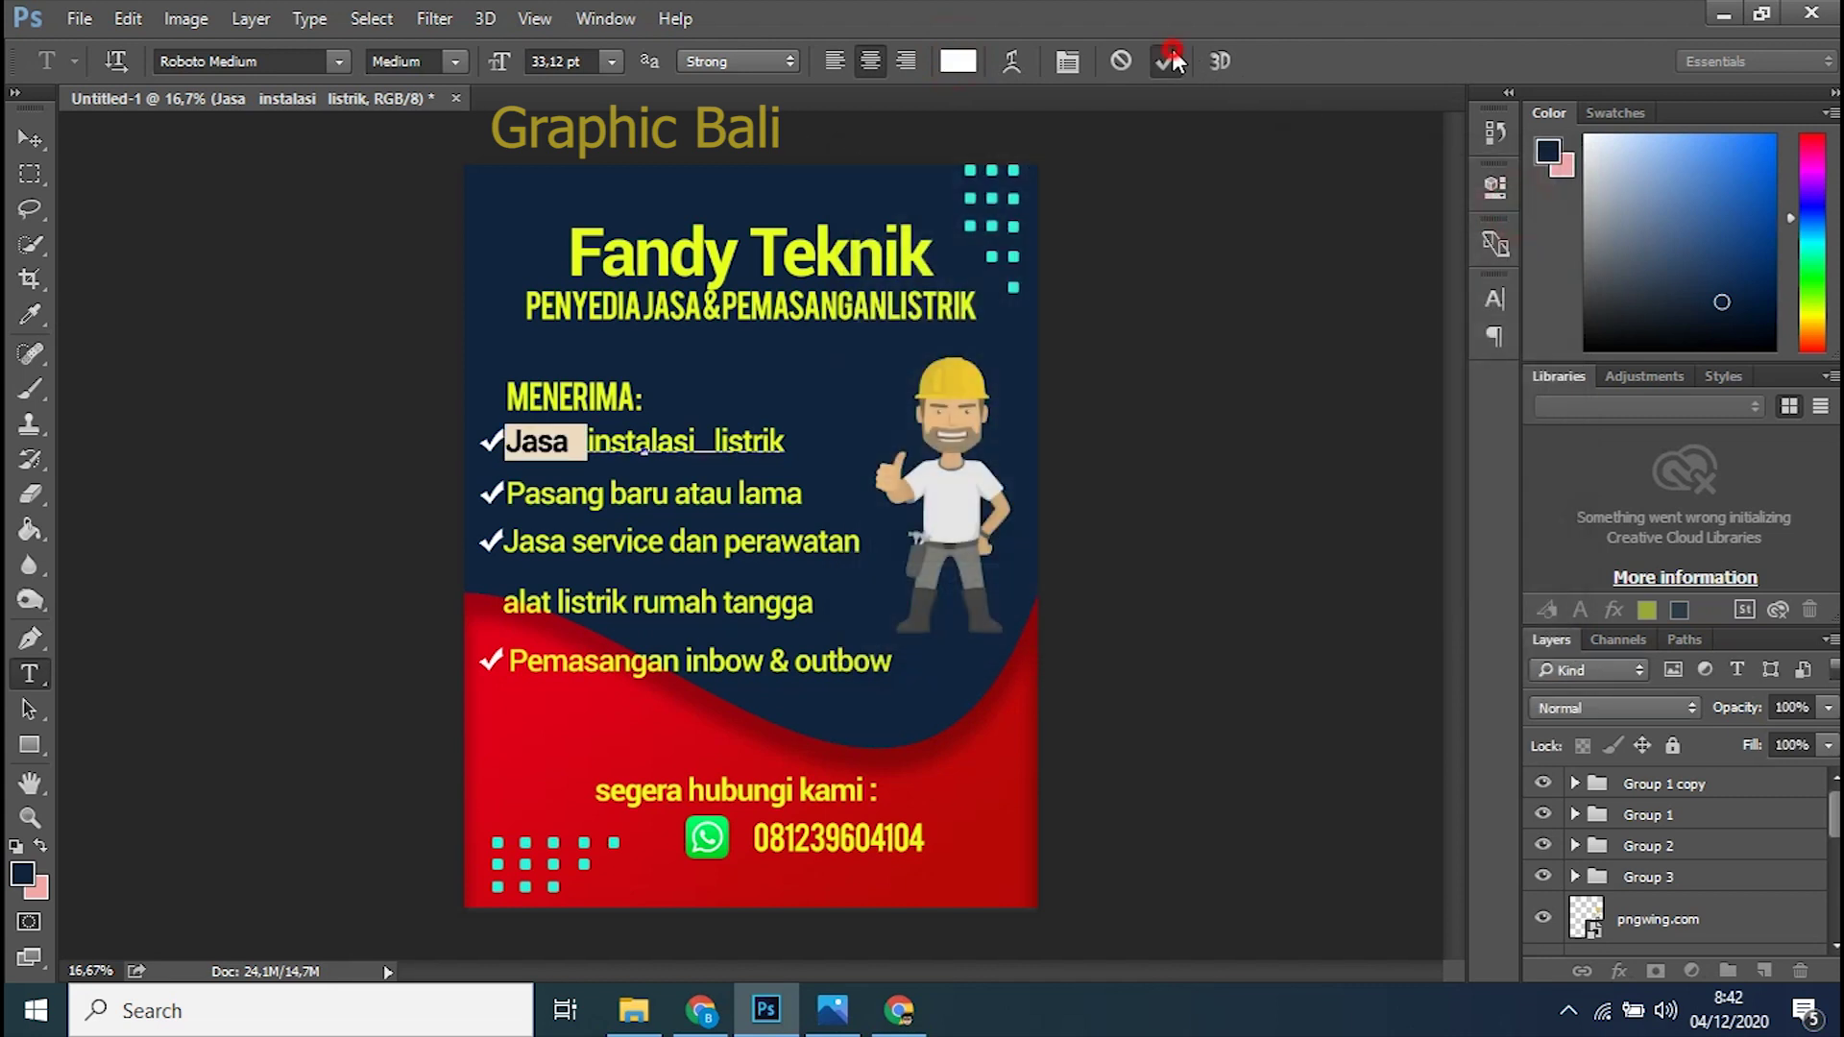
{"action": "left_click", "coordinate": [1168, 58]}
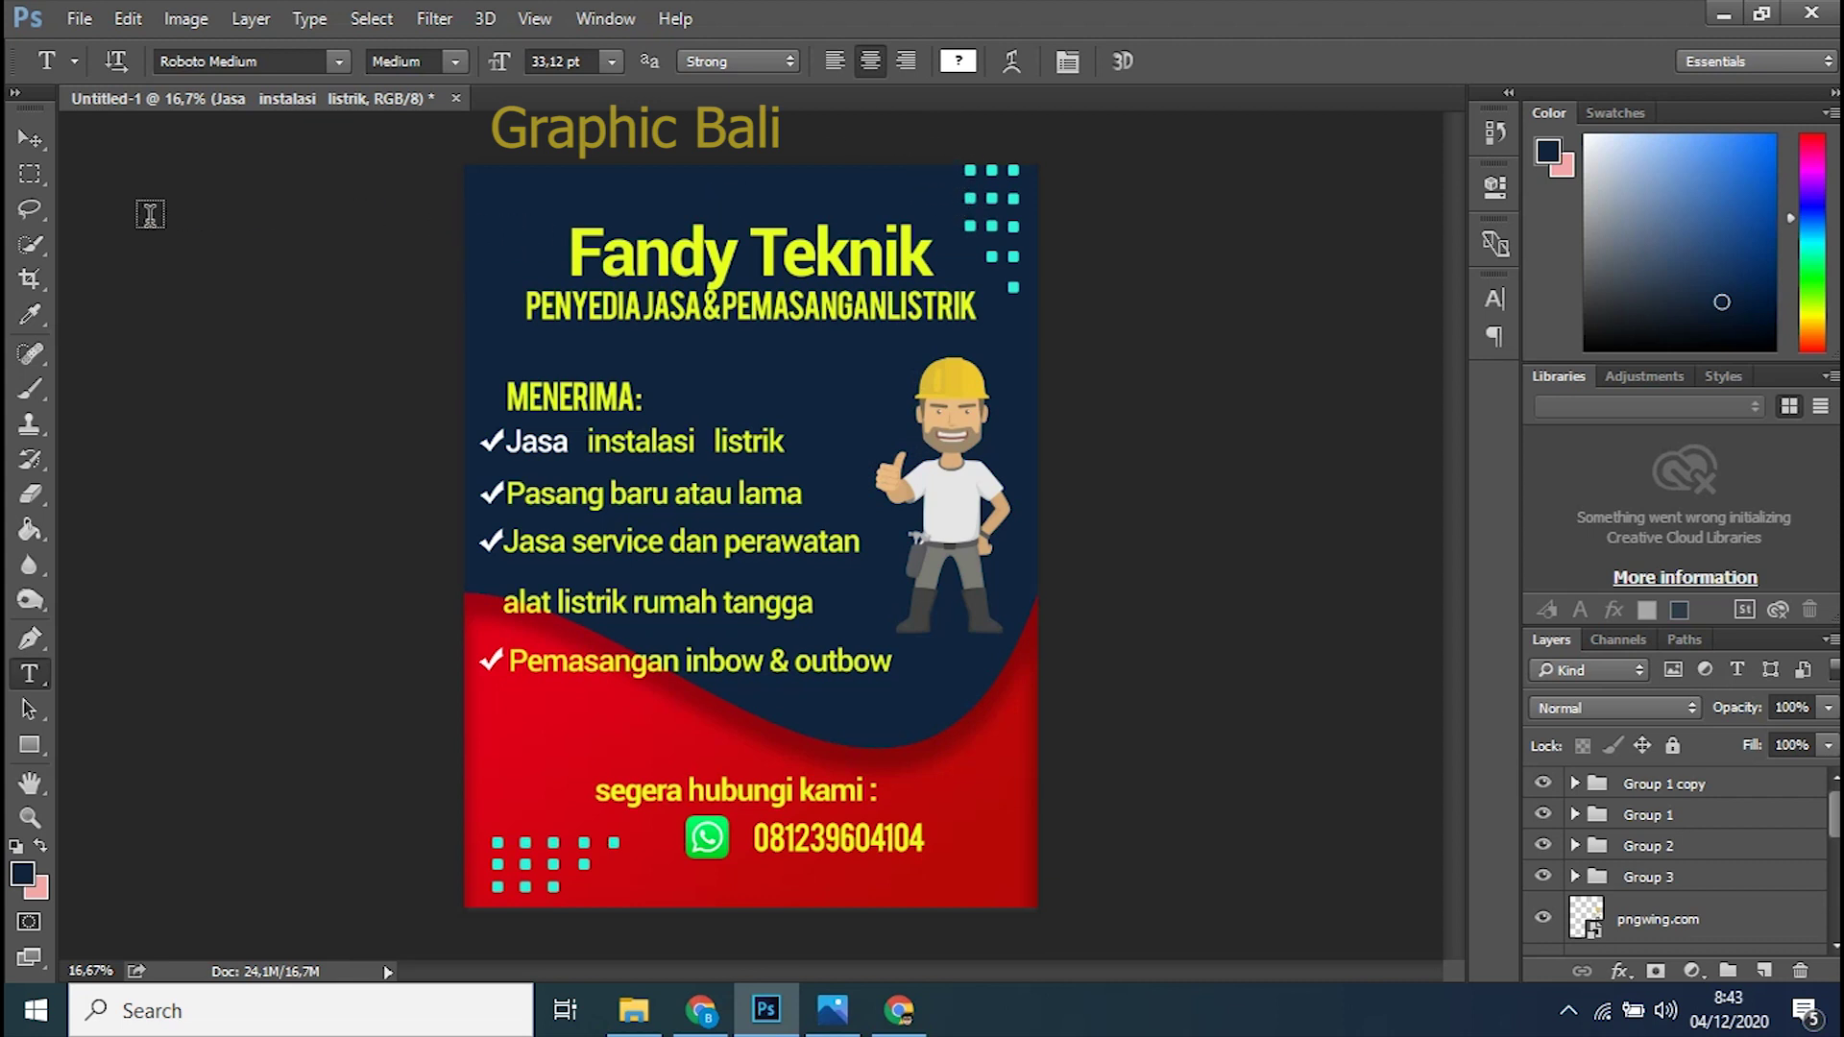
Step: Change the 'Jasa instalasi listrik' line's text colour to white (ffffff)
{"action": "left_click", "coordinate": [597, 447]}
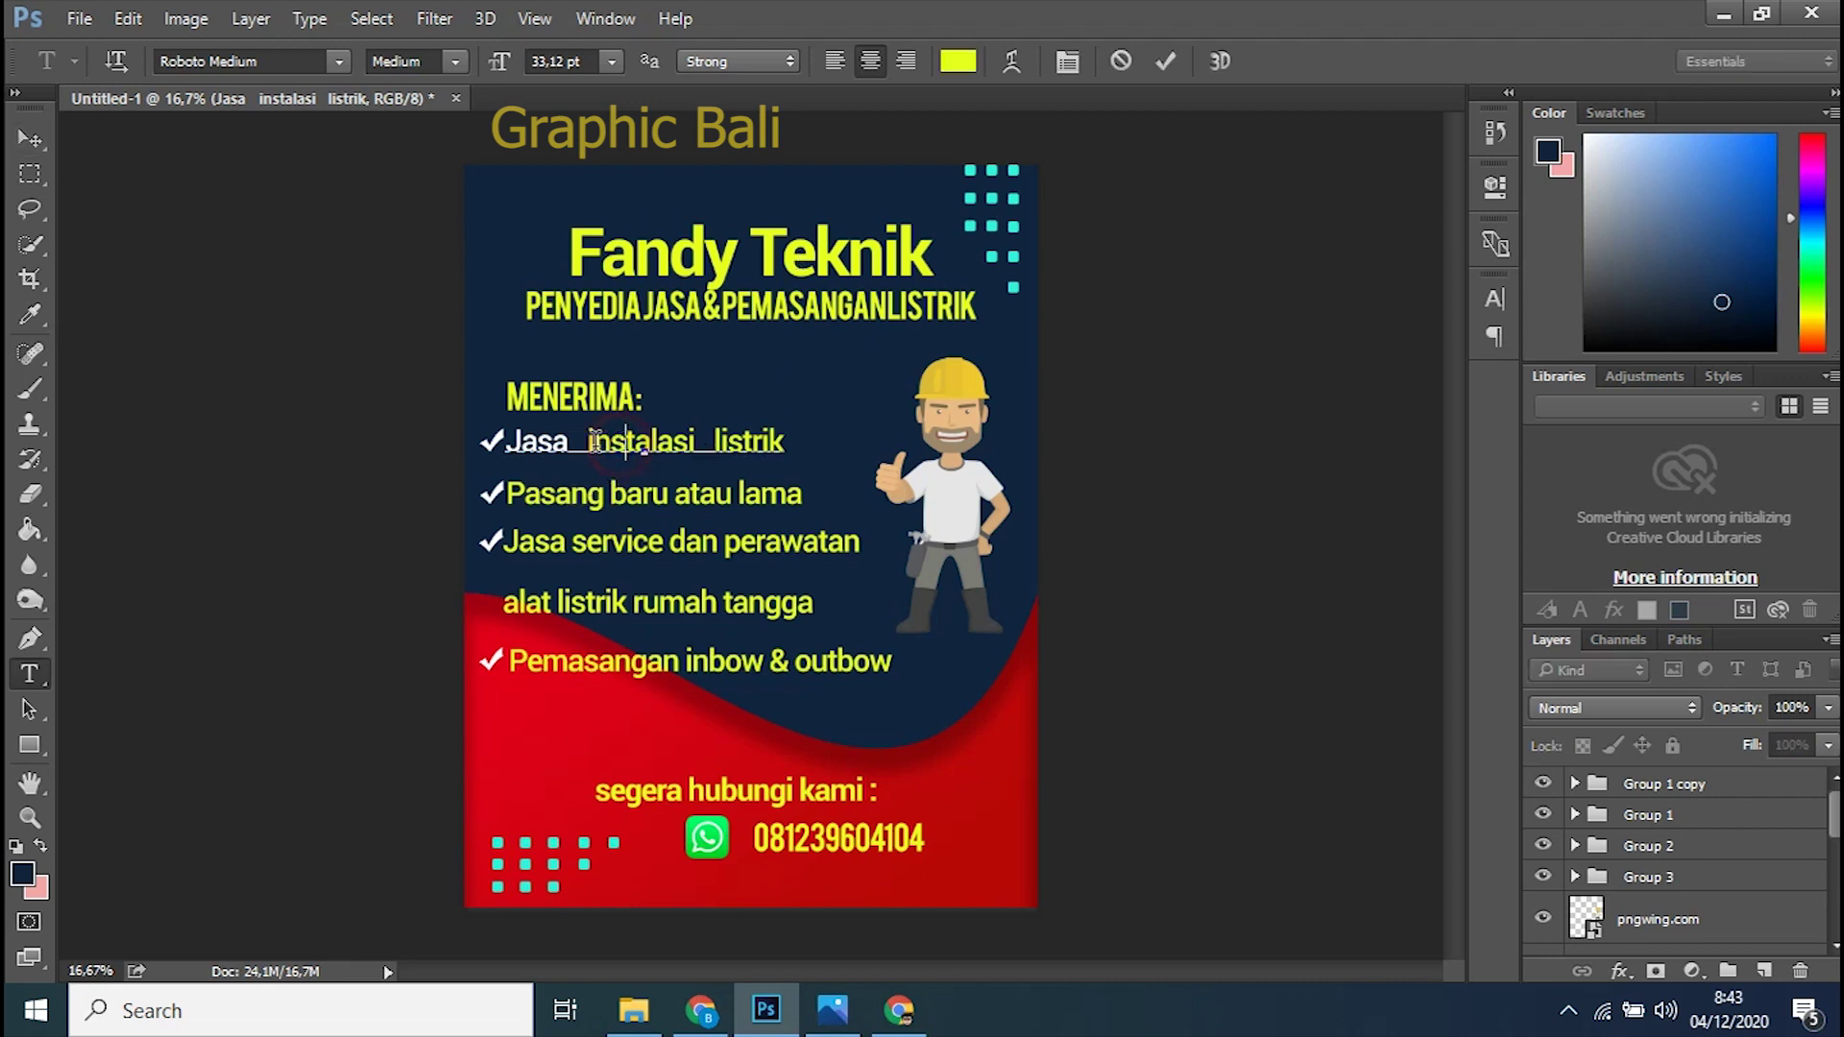
{"action": "mouse_move", "coordinate": [591, 443]}
{"action": "left_mouse_down"}
{"action": "mouse_move", "coordinate": [812, 442]}
{"action": "mouse_move", "coordinate": [773, 450]}
{"action": "left_mouse_up"}
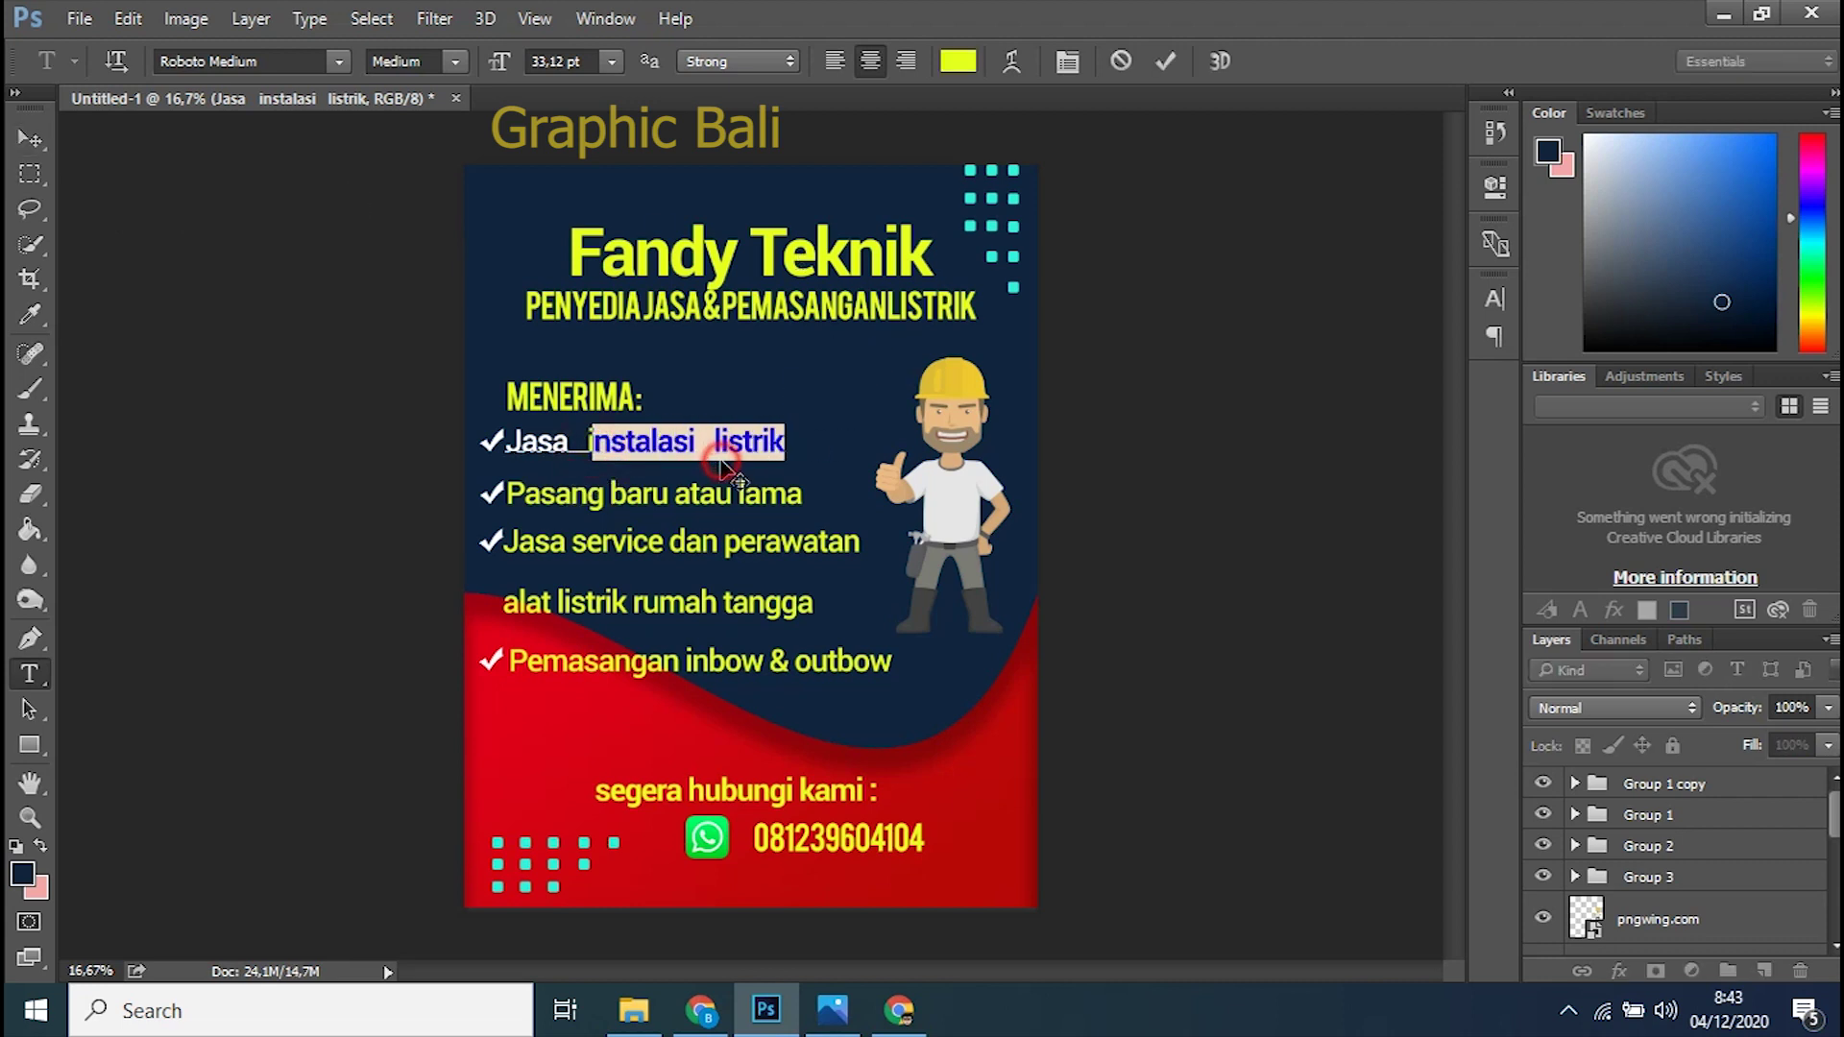
{"action": "left_click", "coordinate": [645, 451]}
{"action": "left_click_drag", "start_coordinate": [583, 449], "coordinate": [845, 456]}
{"action": "left_click", "coordinate": [957, 63]}
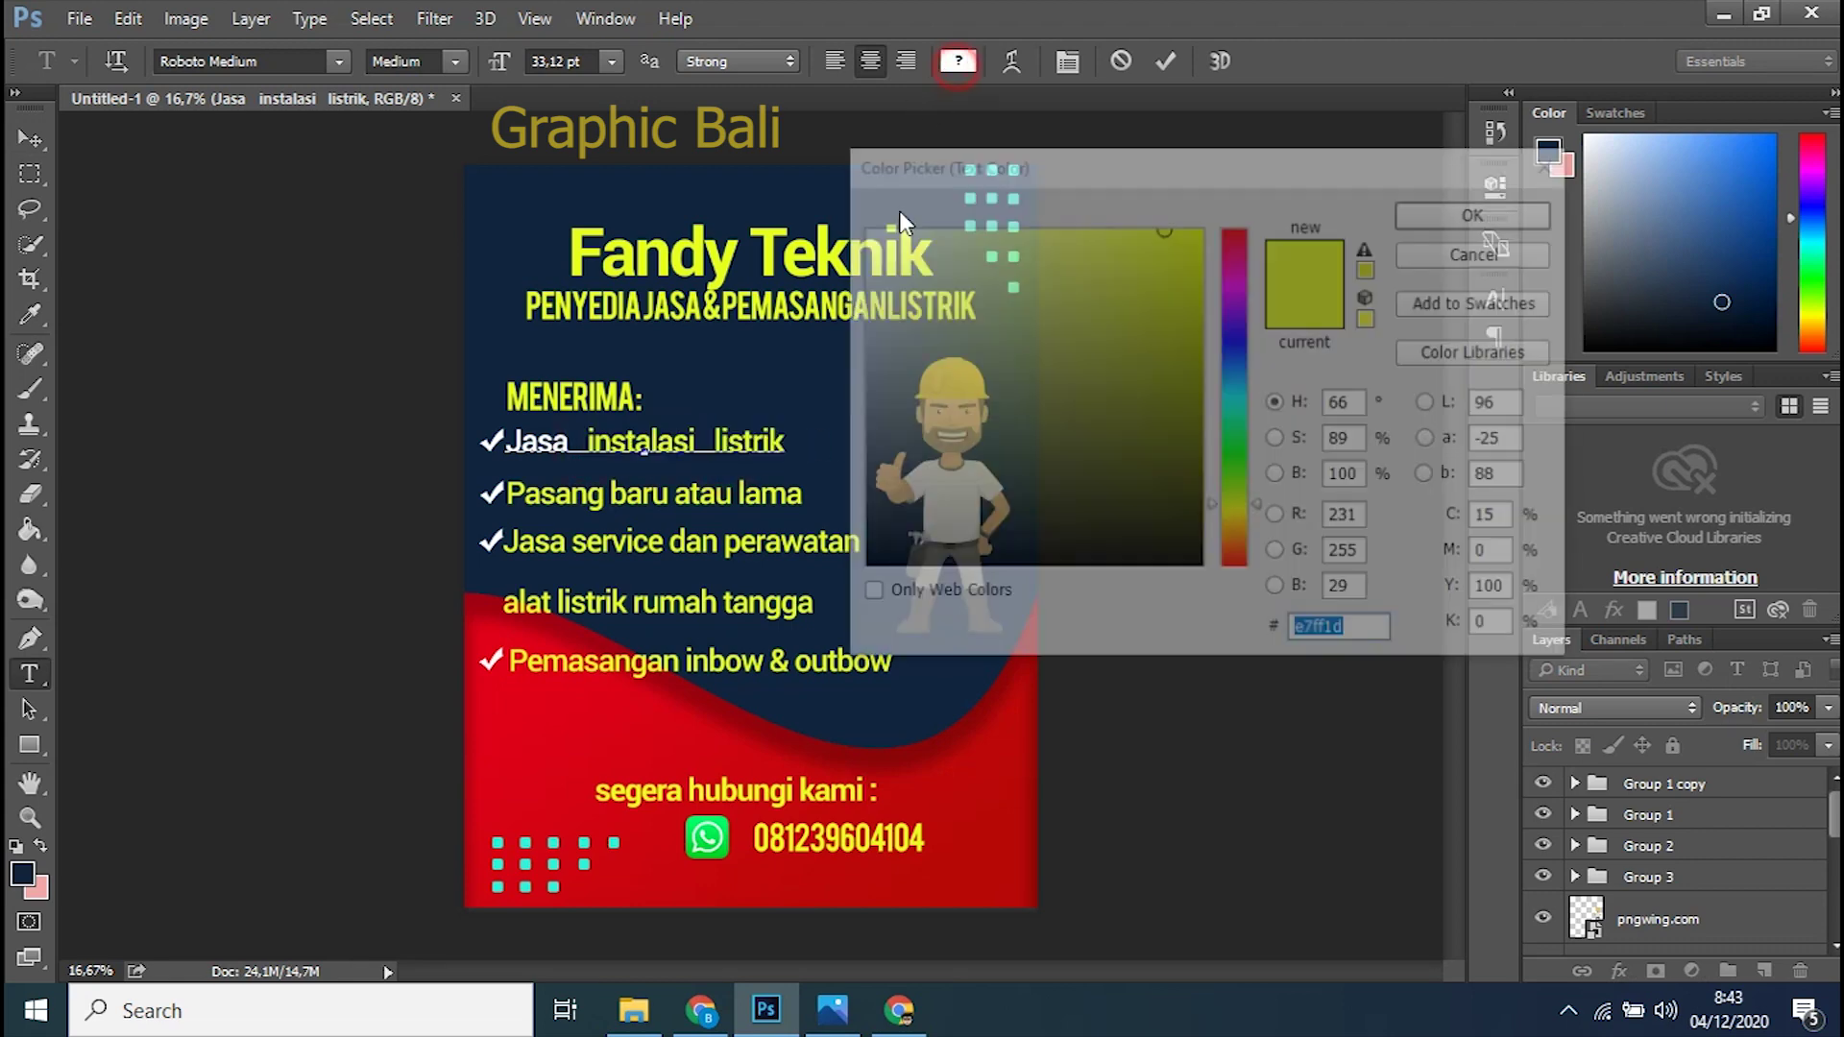
{"action": "type", "text": "ffffff"}
{"action": "left_click", "coordinate": [1431, 210]}
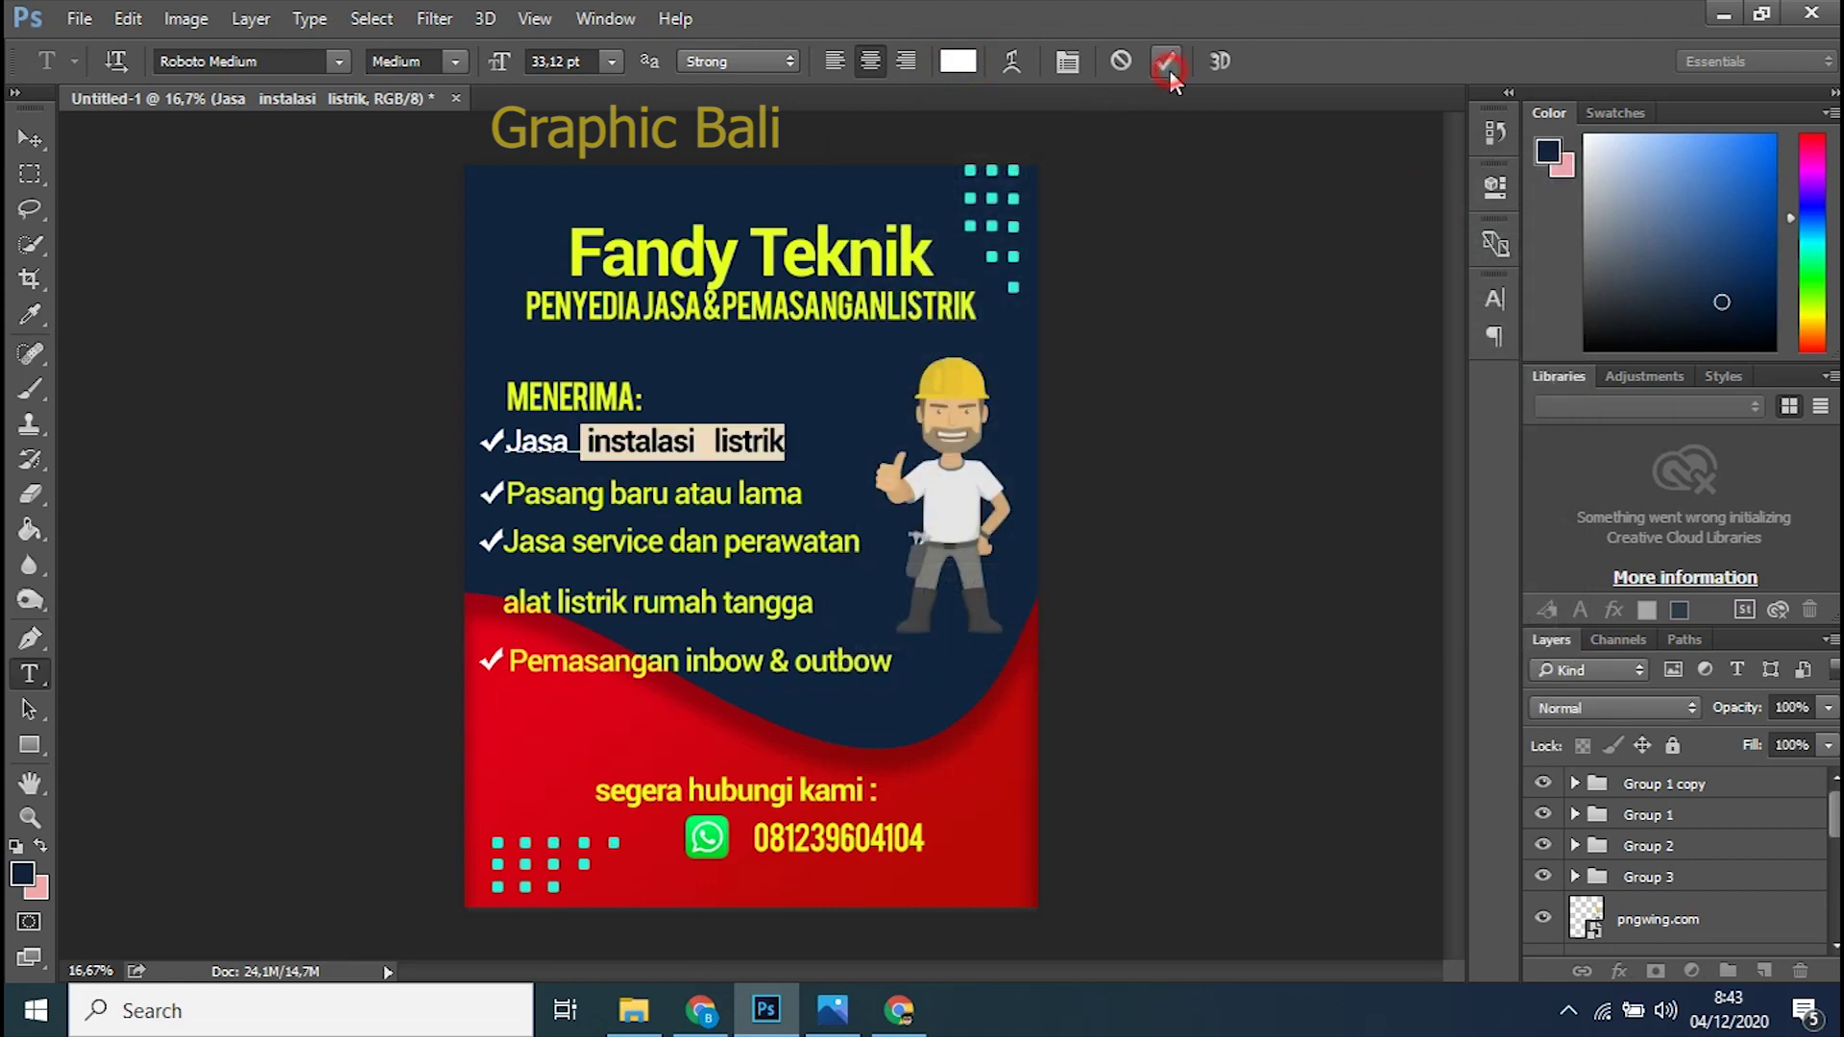
{"action": "left_click", "coordinate": [1166, 62]}
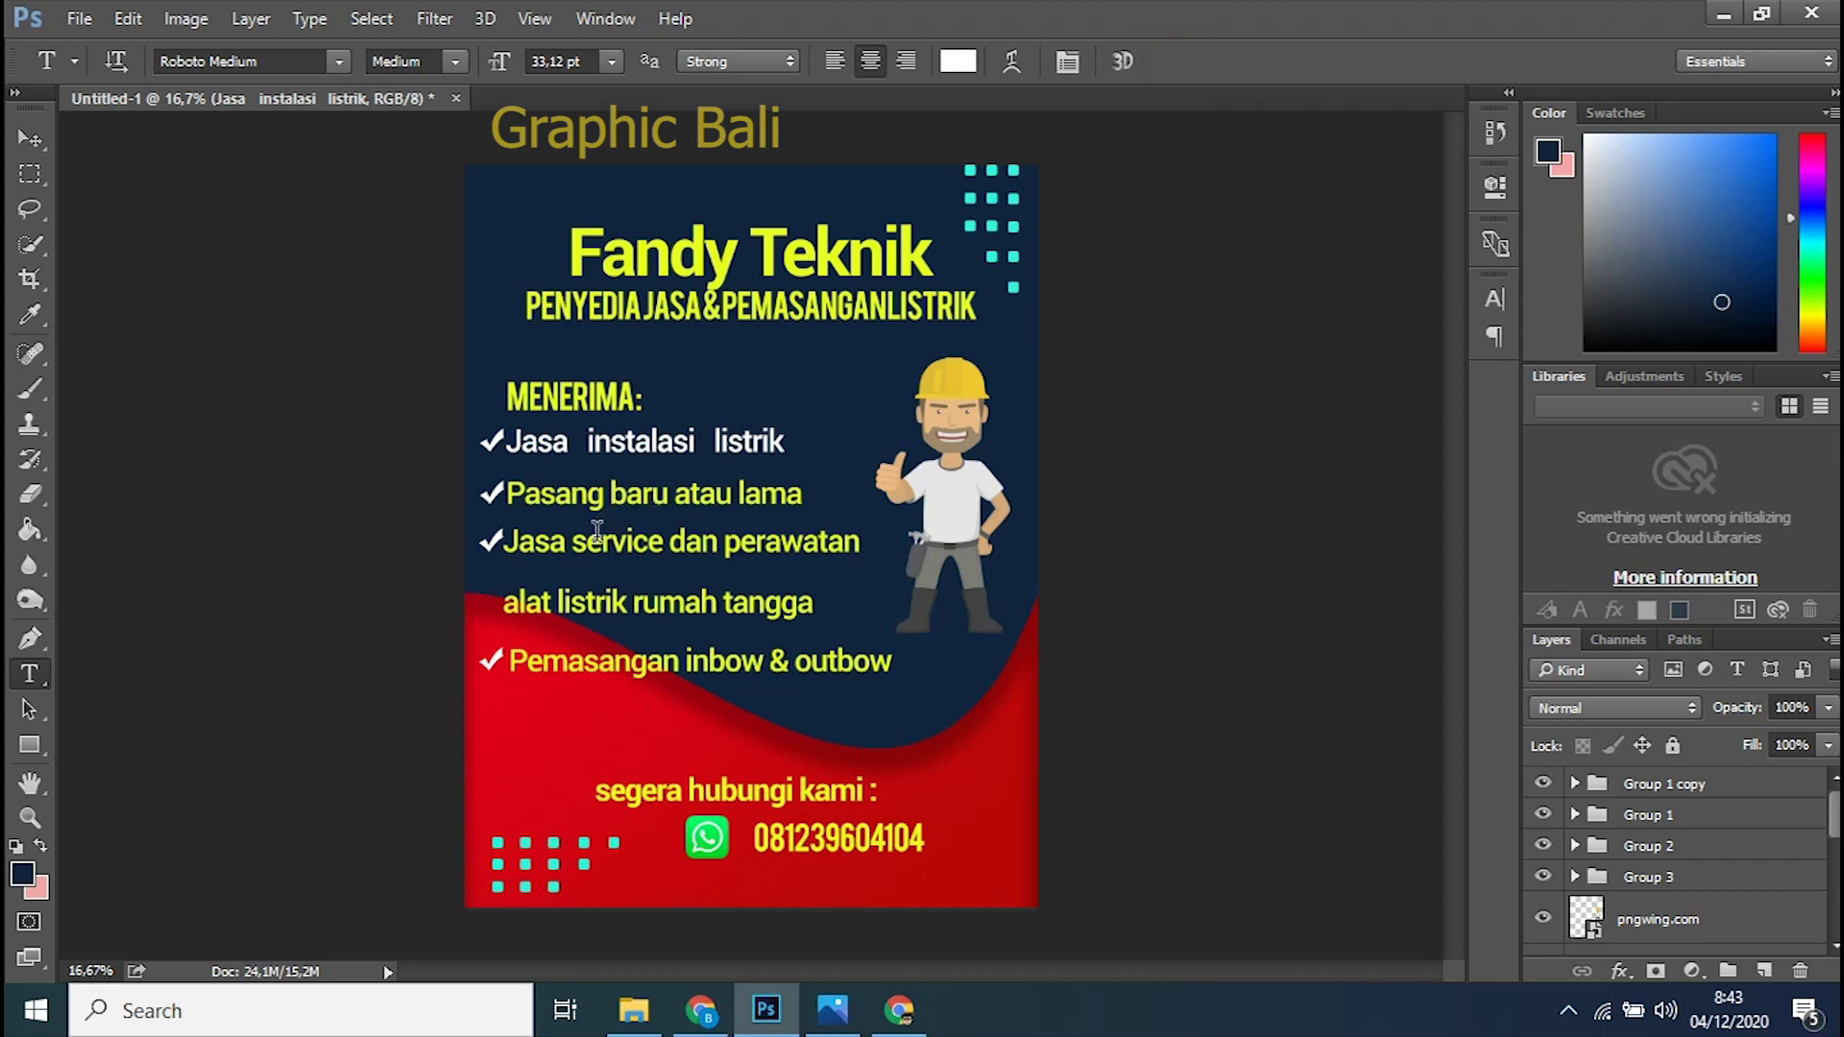
Step: Turn the 'Pasang baru atau lama' line's text white
{"action": "left_click", "coordinate": [528, 496]}
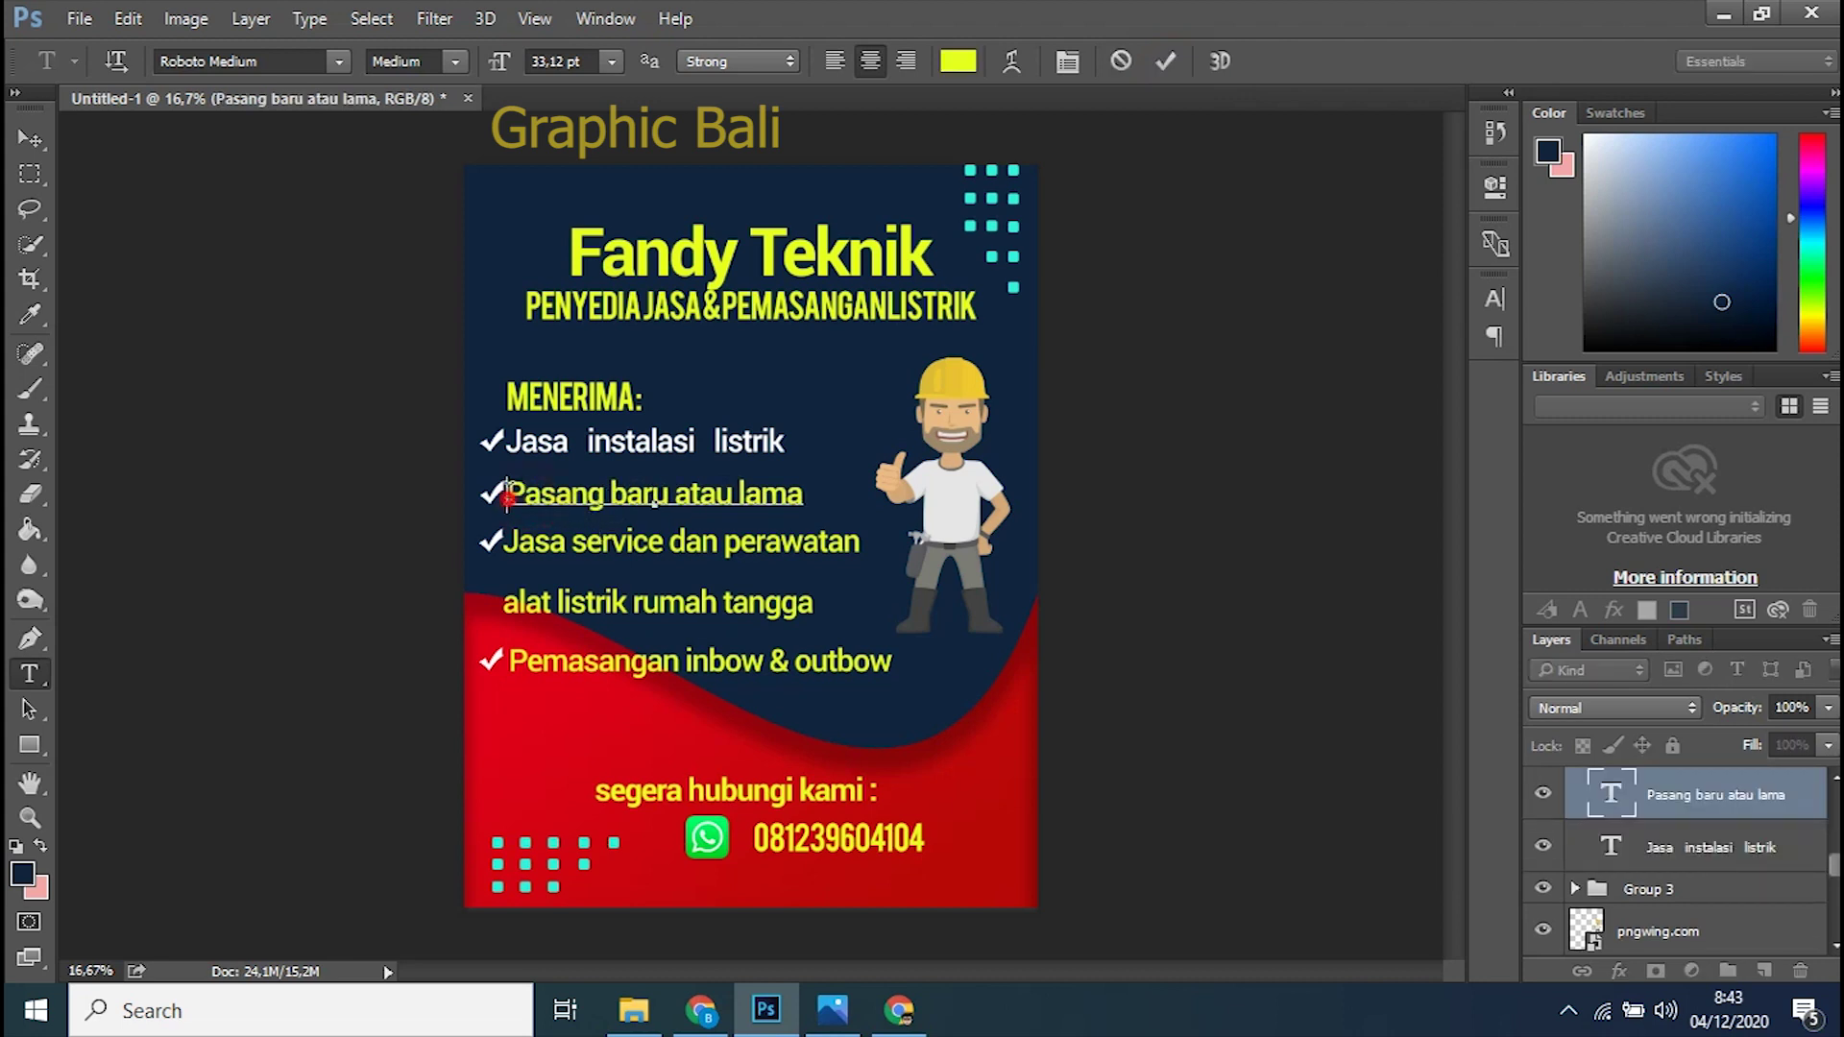
{"action": "left_click_drag", "start_coordinate": [506, 493], "coordinate": [851, 466]}
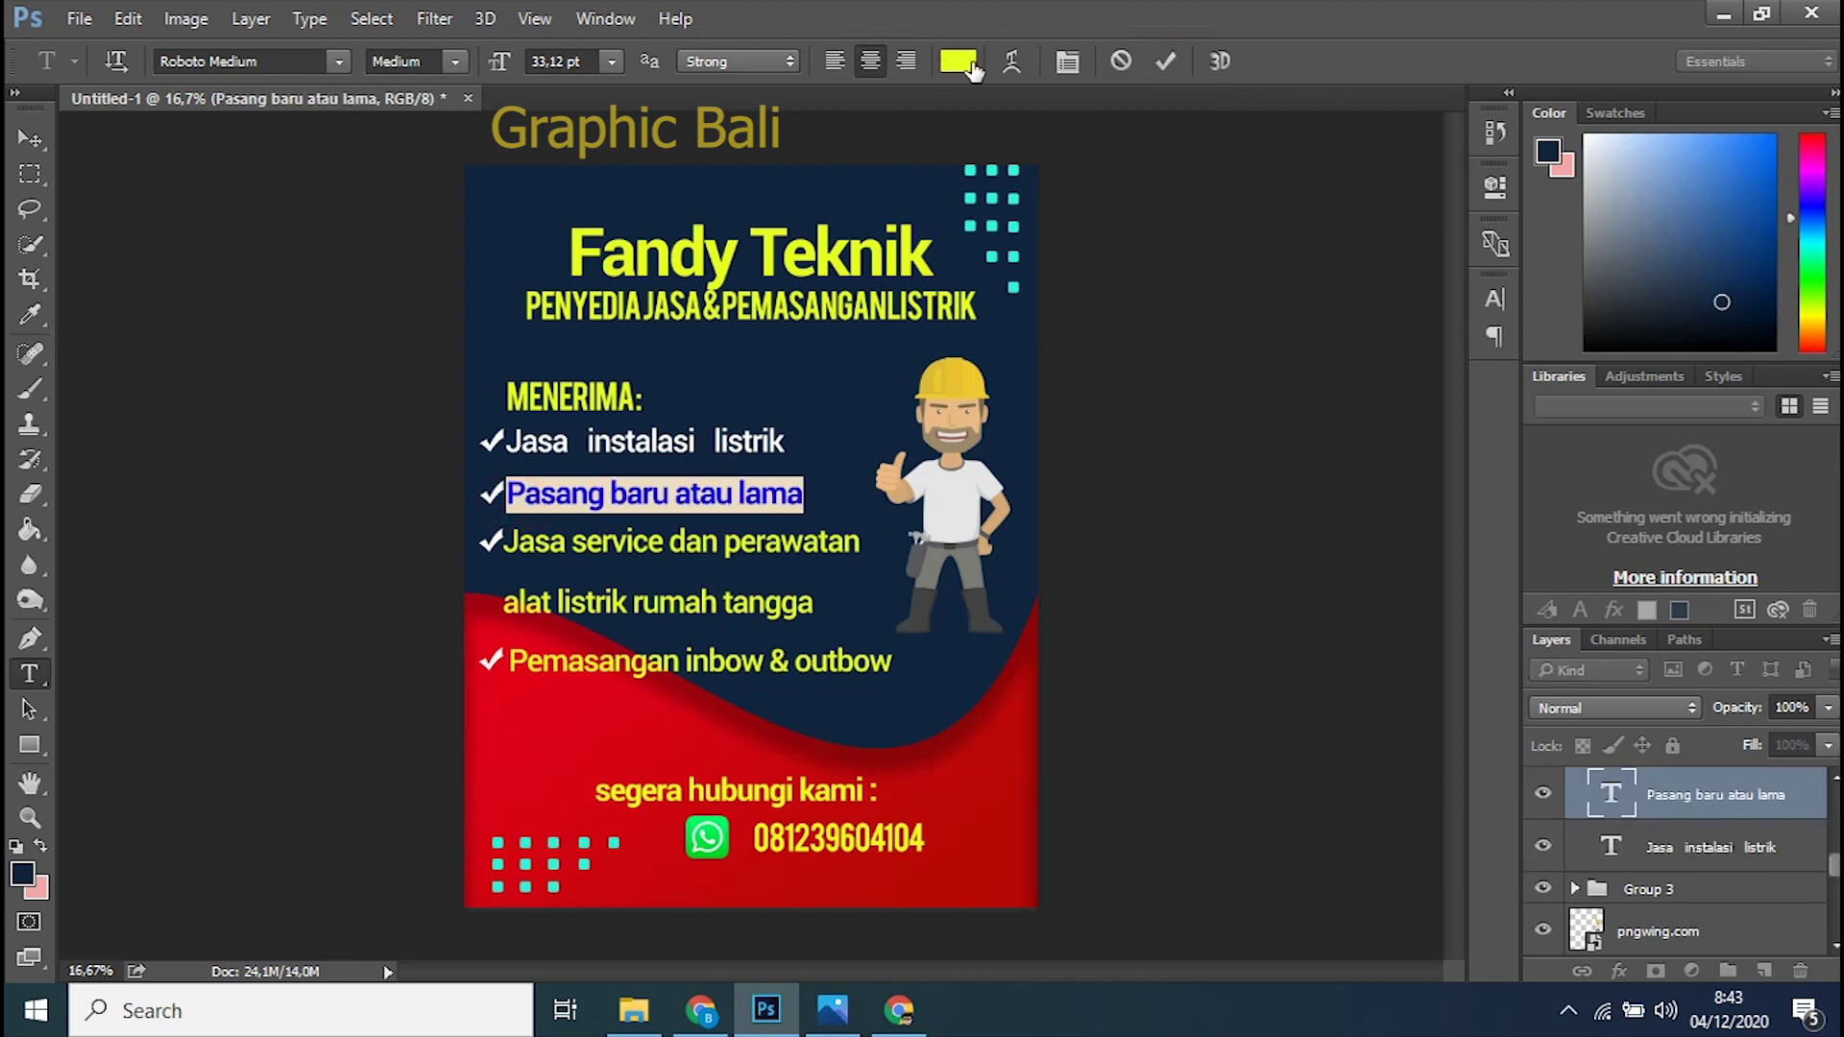
{"action": "left_click", "coordinate": [973, 69]}
{"action": "left_click_drag", "start_coordinate": [1073, 315], "coordinate": [797, 197]}
{"action": "left_click", "coordinate": [1480, 212]}
{"action": "left_click", "coordinate": [1166, 59]}
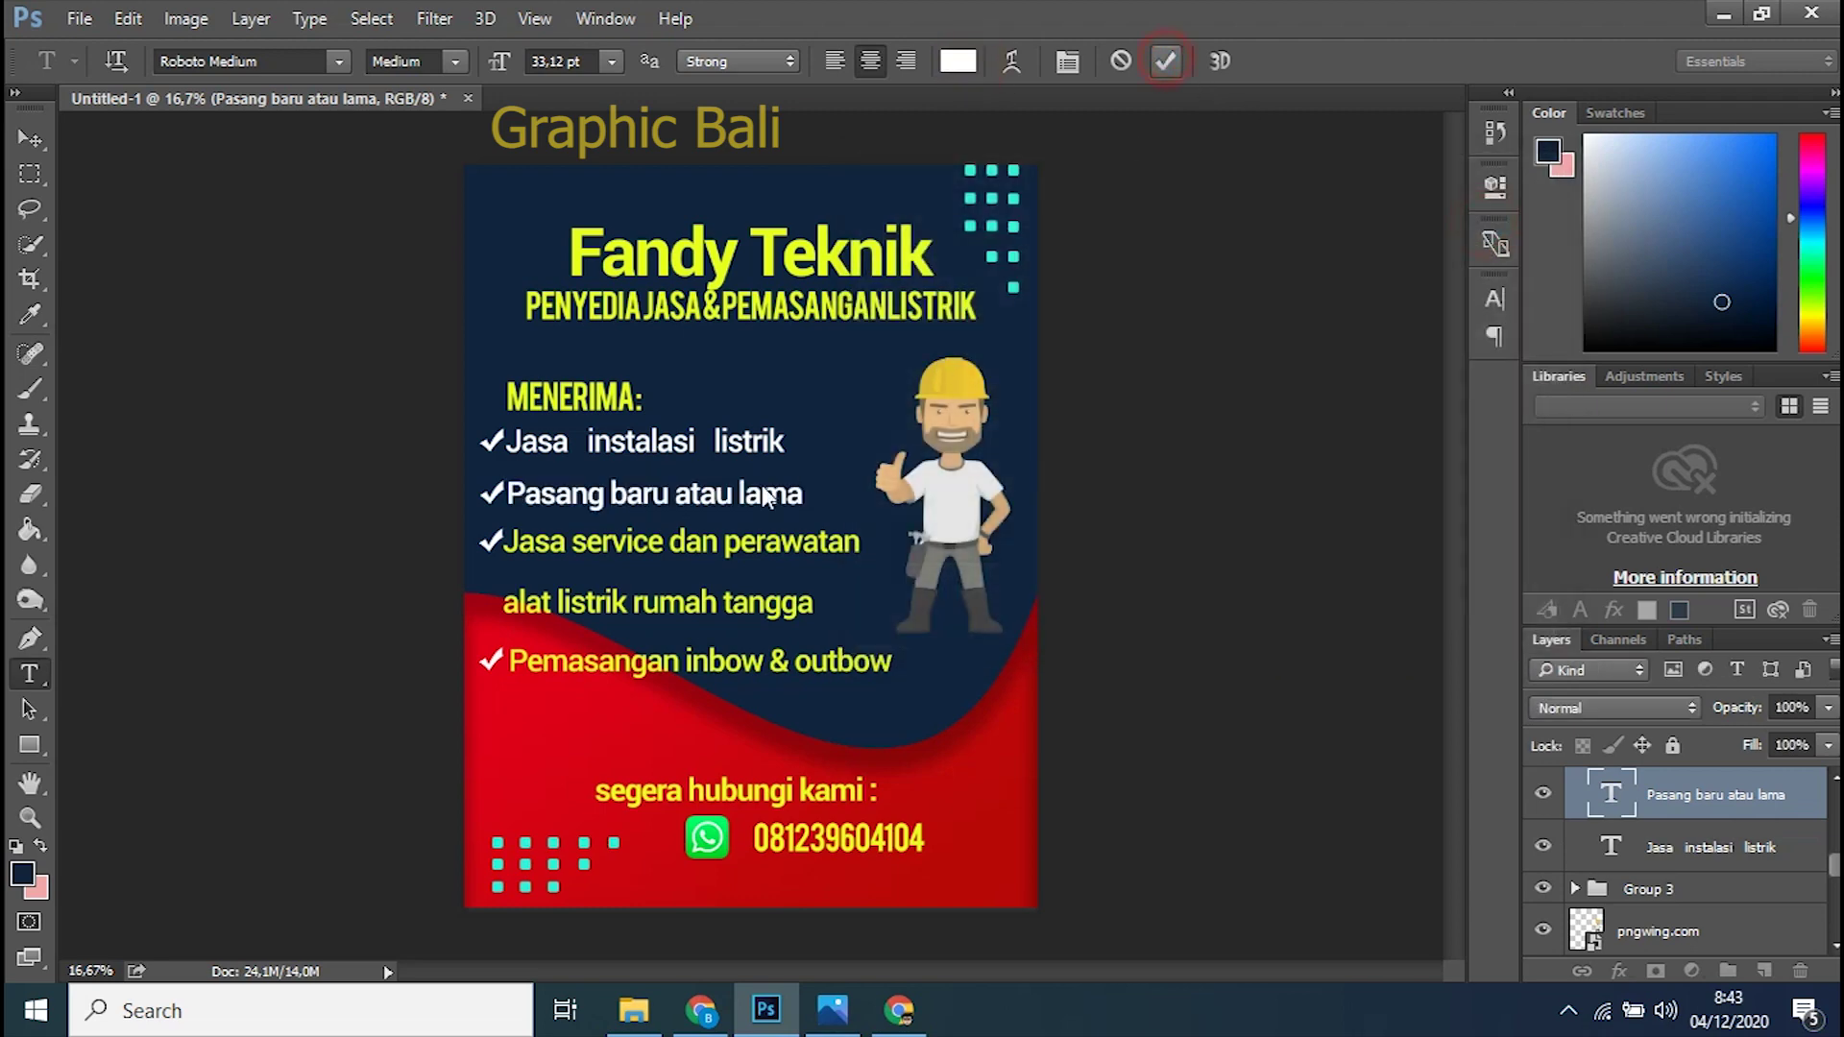
Step: Make the two-line 'Jasa service dan perawatan' item white (ffffff)
{"action": "left_click", "coordinate": [697, 543]}
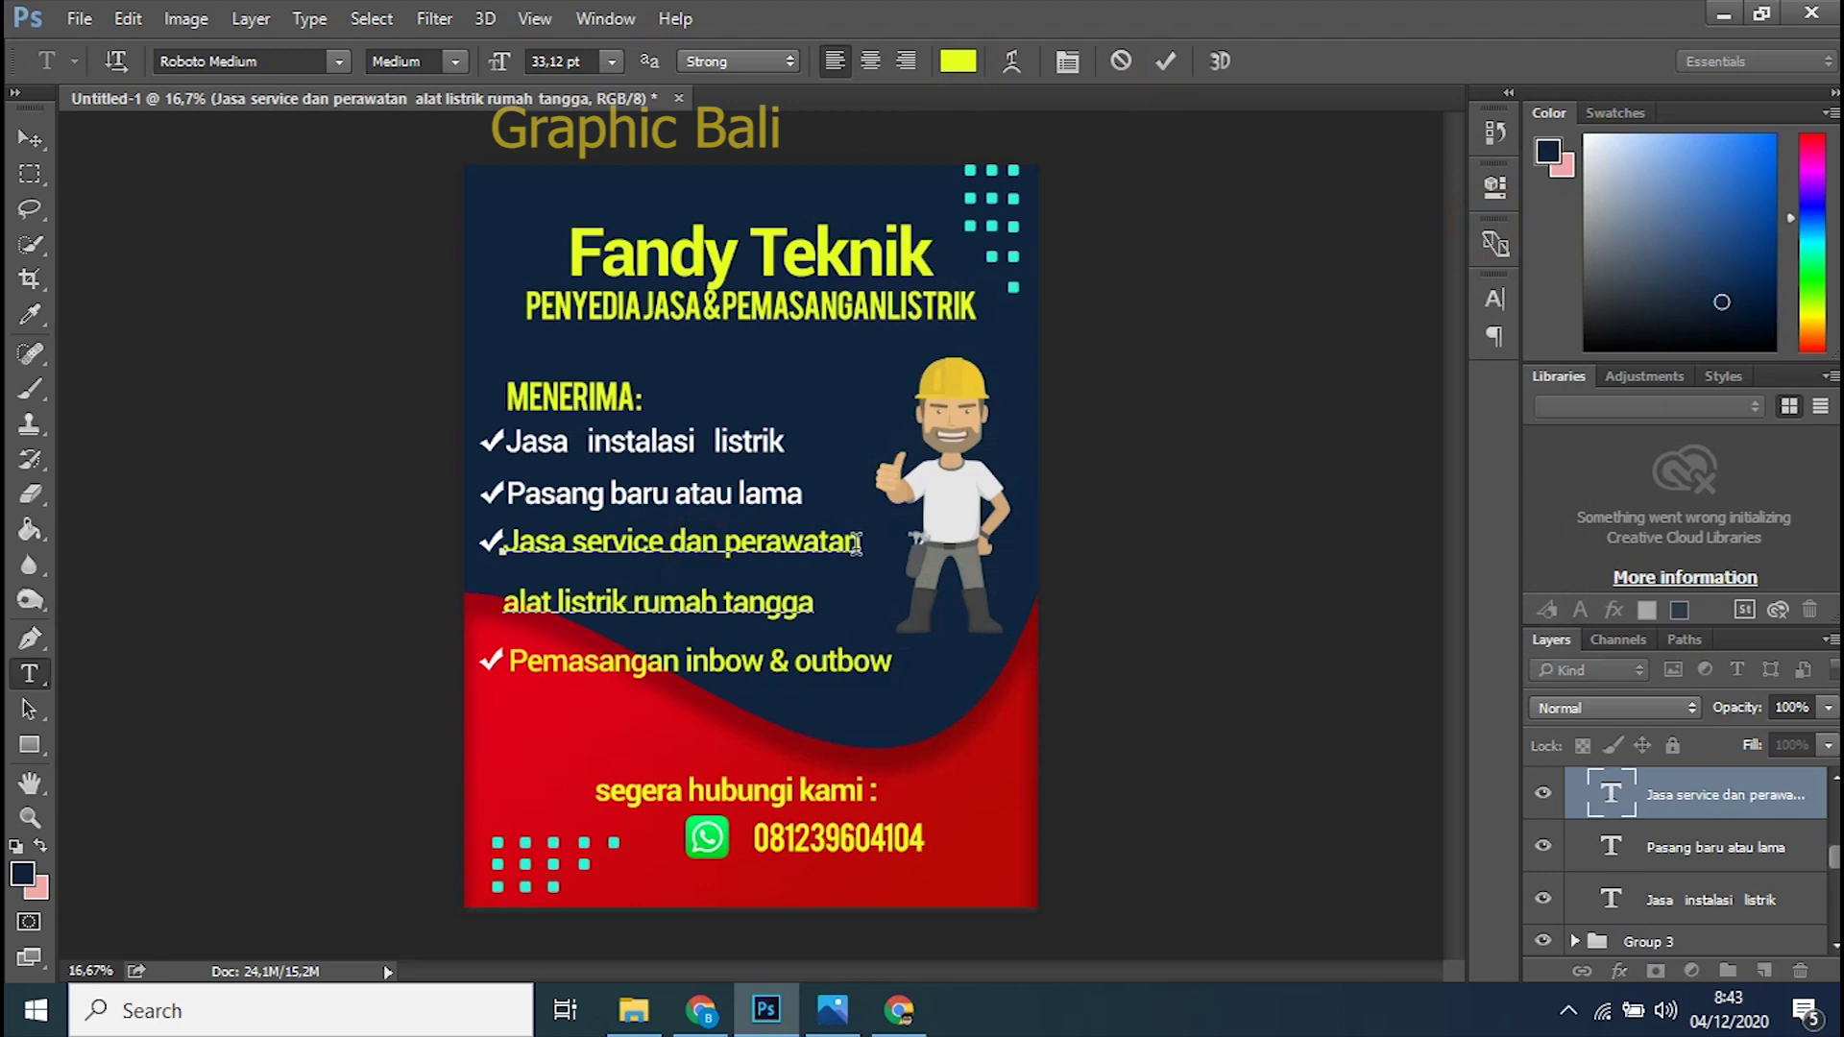
{"action": "key", "text": "ctrl+a"}
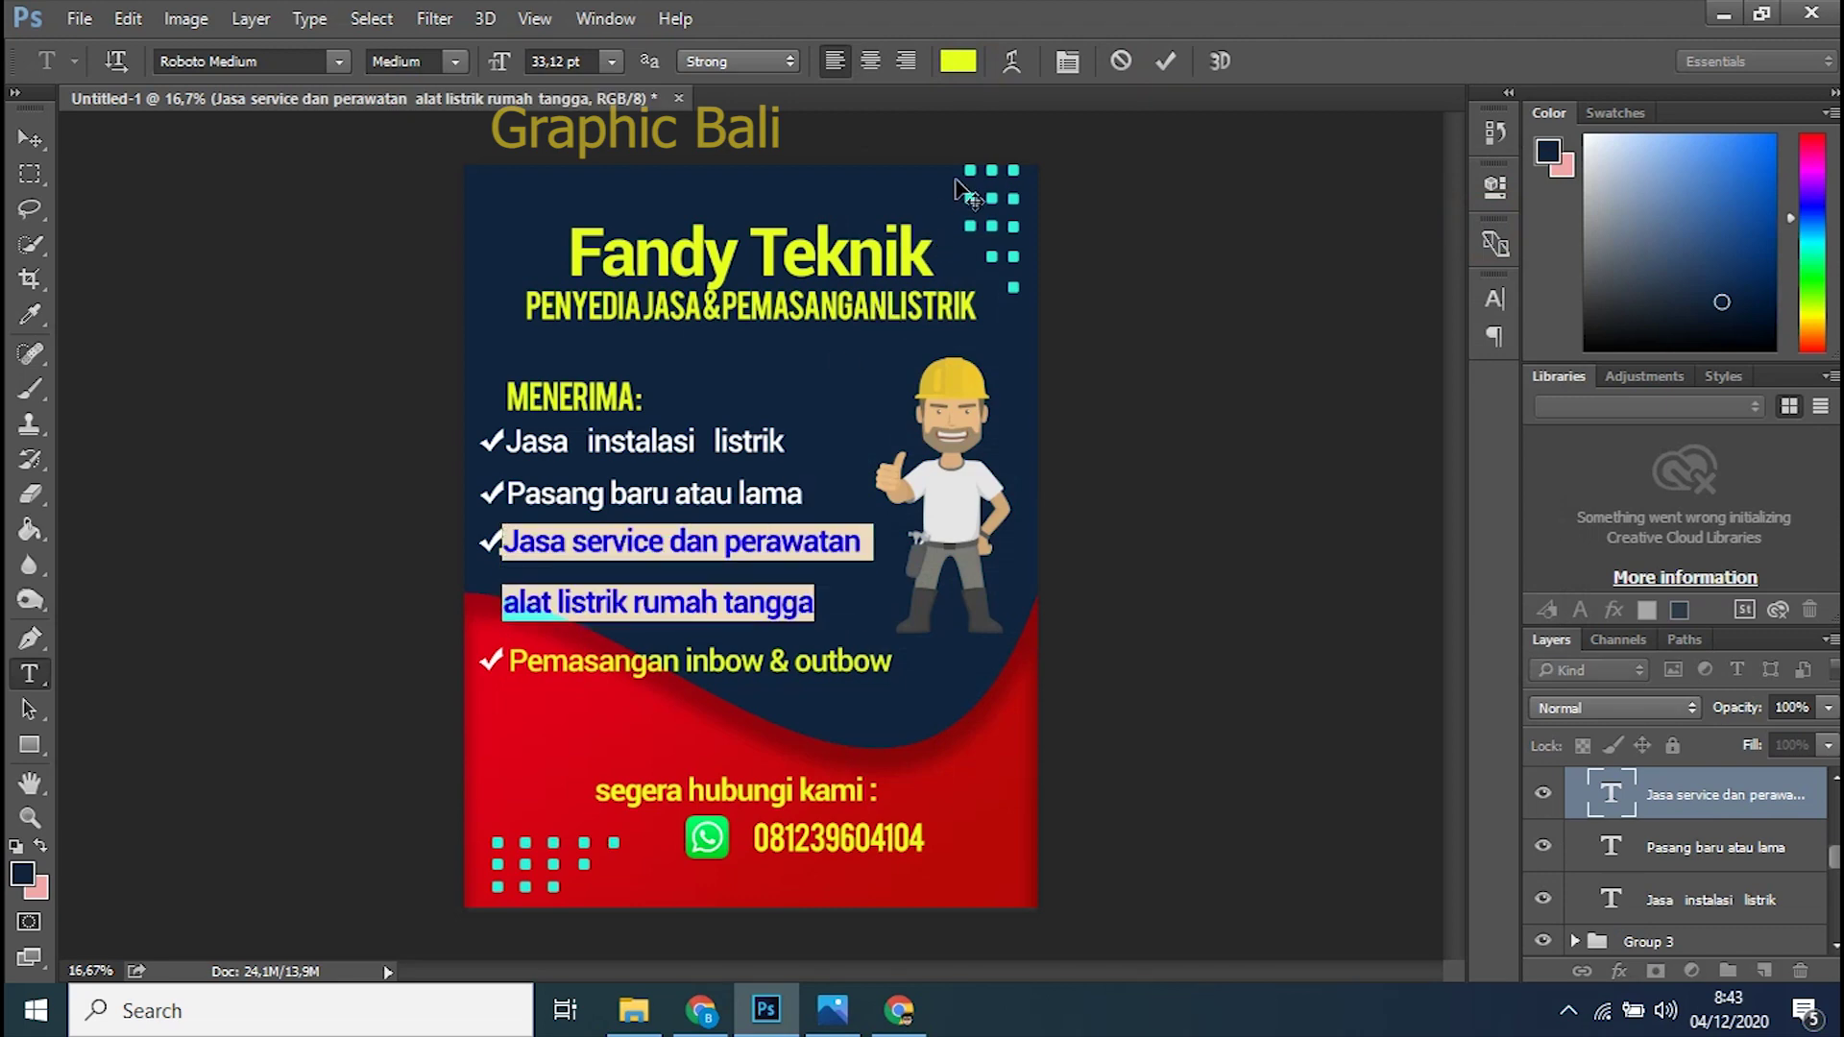
{"action": "left_click", "coordinate": [961, 63]}
{"action": "type", "text": "ffffff"}
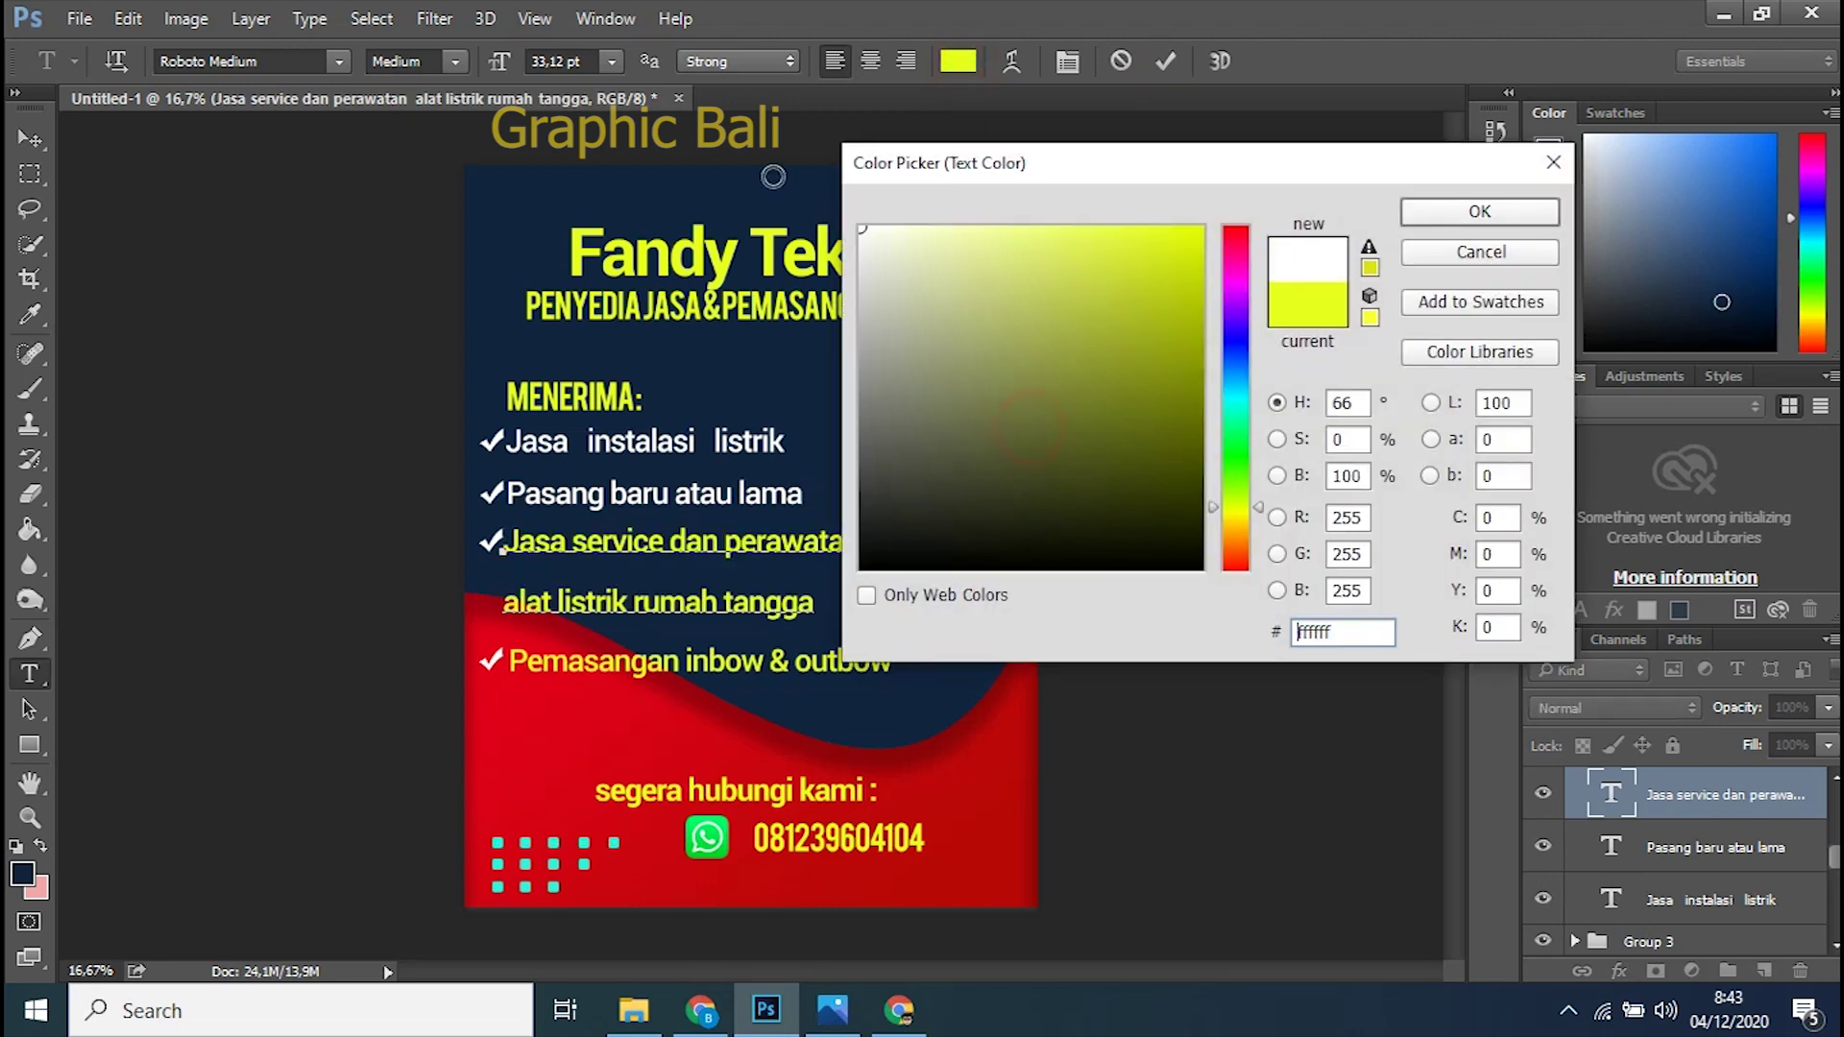
{"action": "left_click", "coordinate": [1413, 223]}
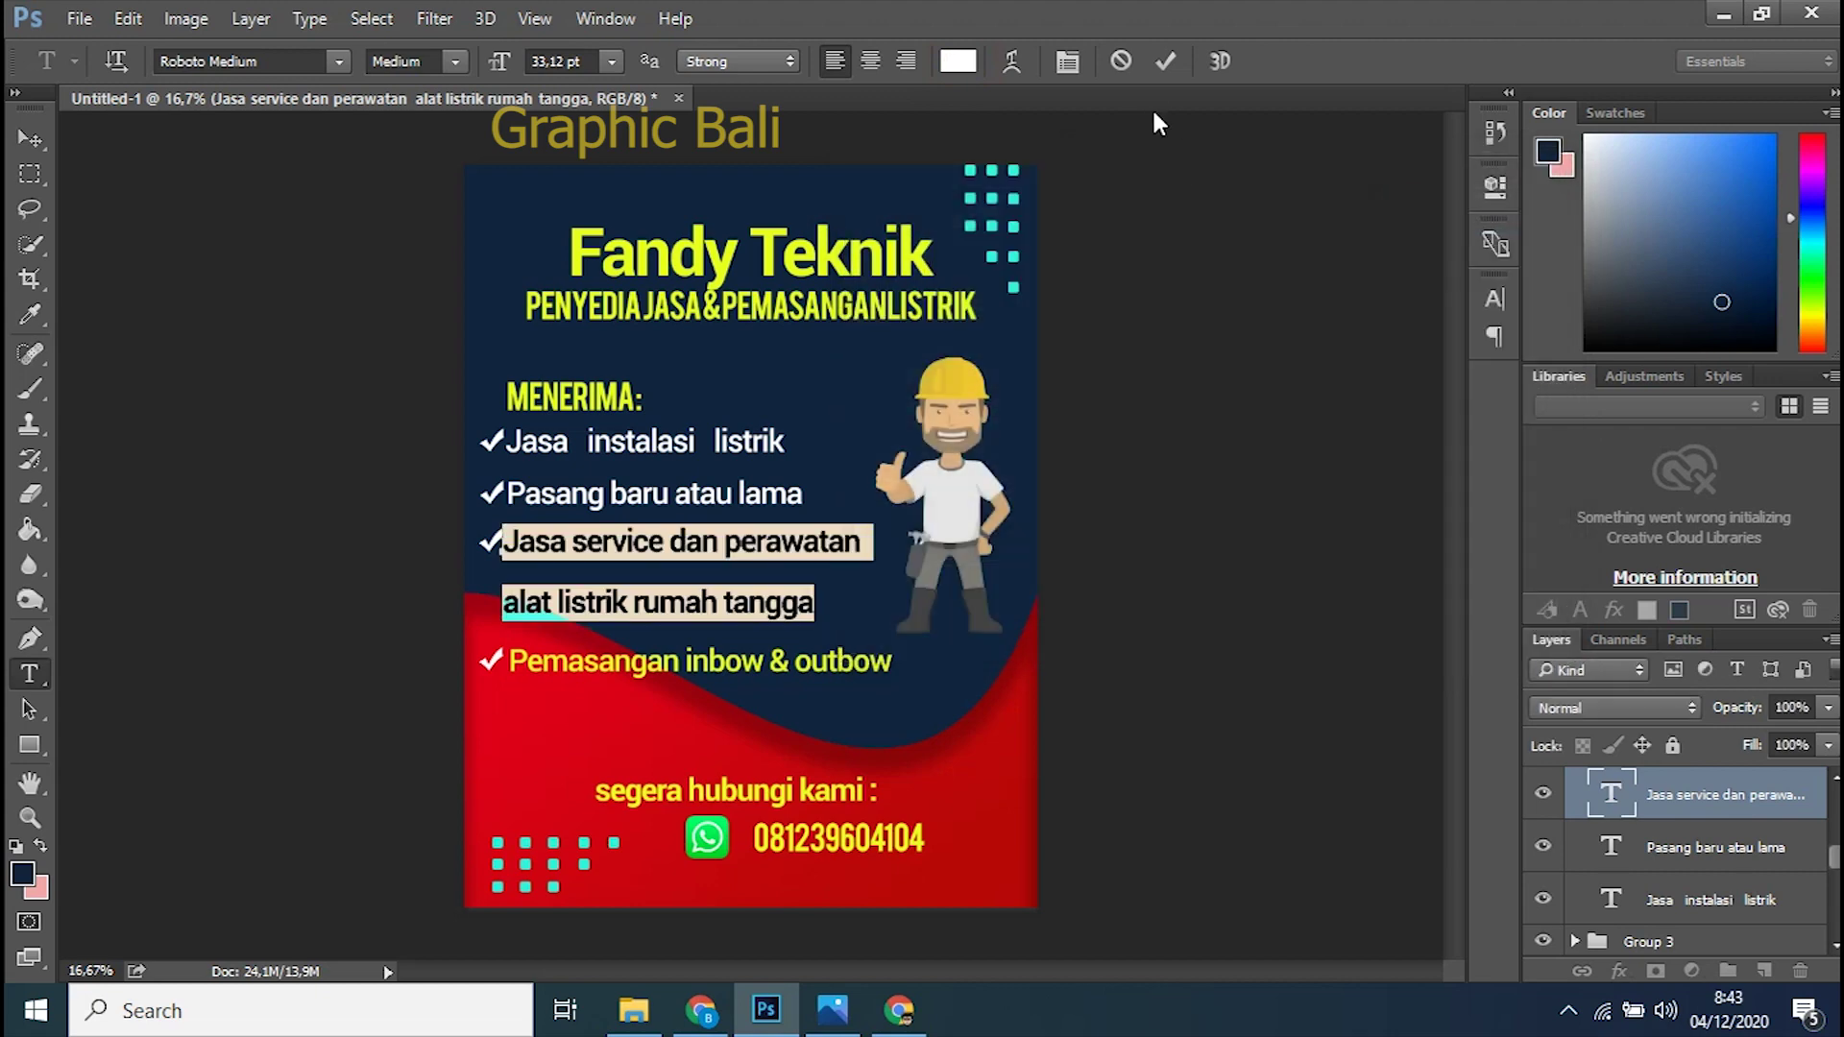
{"action": "left_click", "coordinate": [1167, 65]}
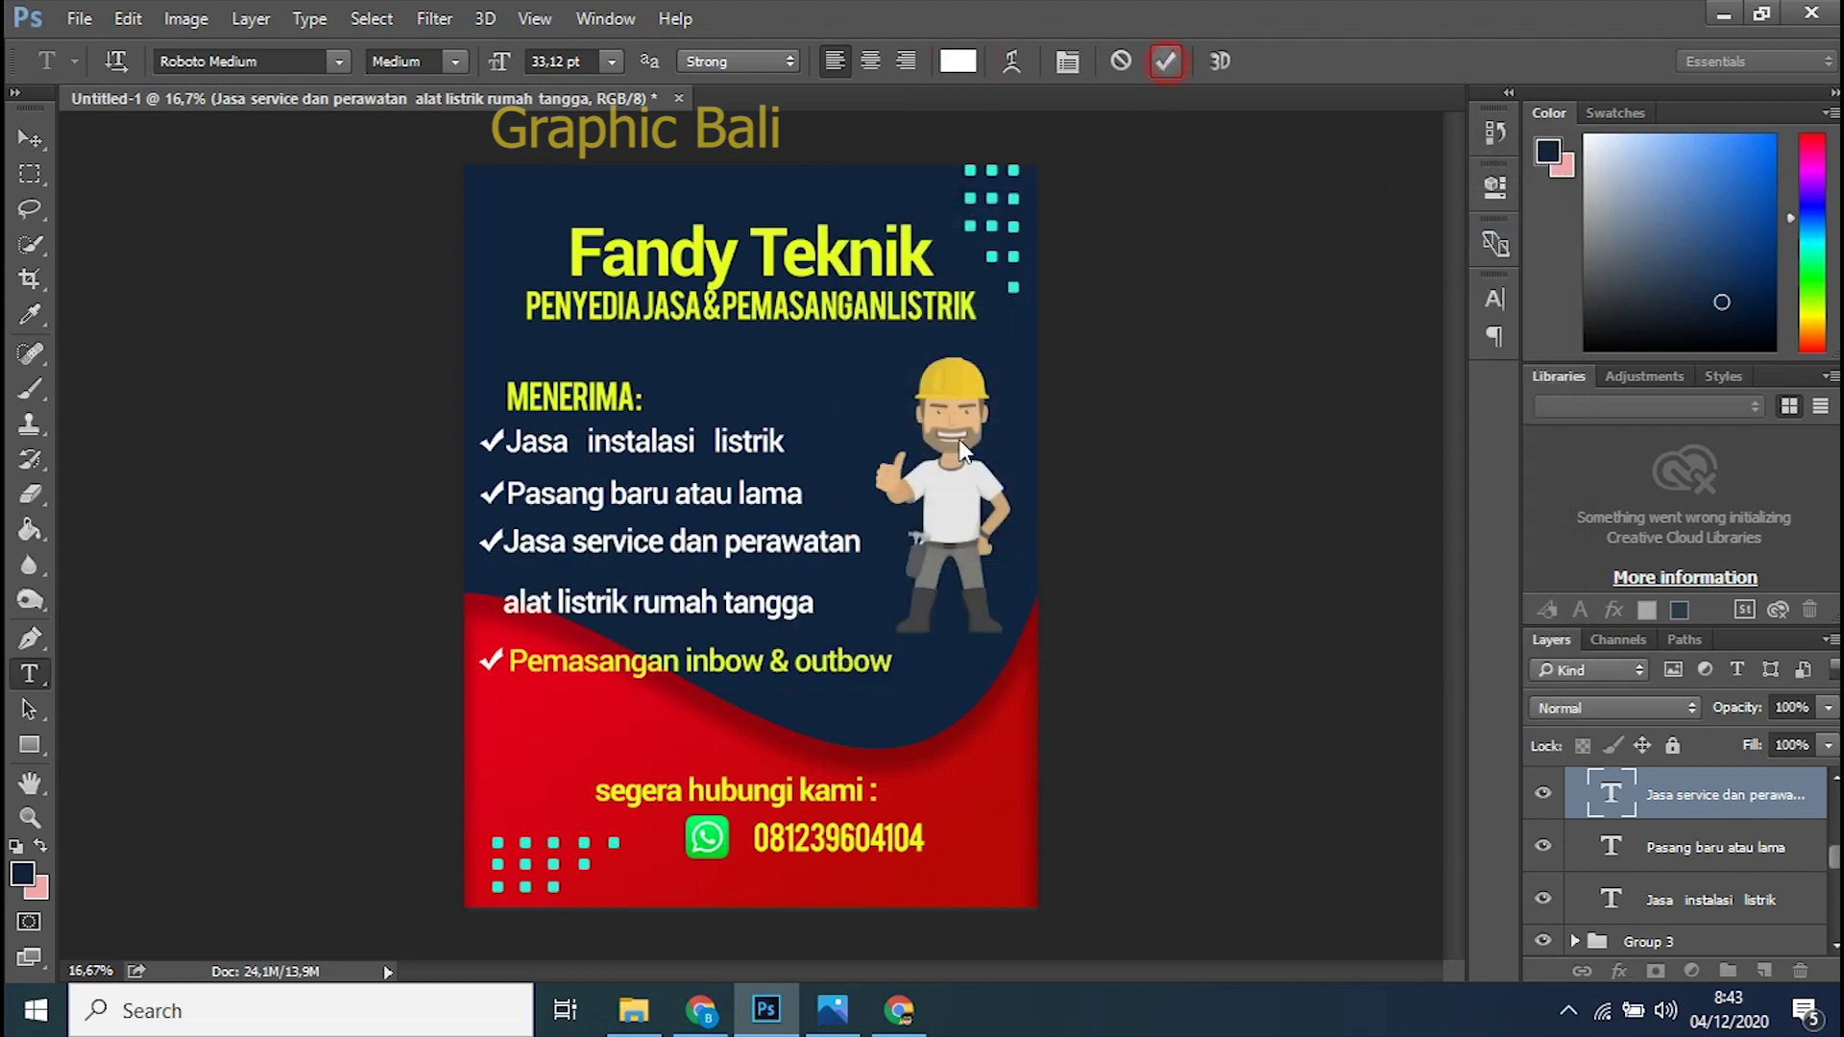
Step: Make the 'Pemasangan inbow & outbow' line white (ffffff)
{"action": "left_click", "coordinate": [755, 665]}
{"action": "key", "text": "ctrl+a"}
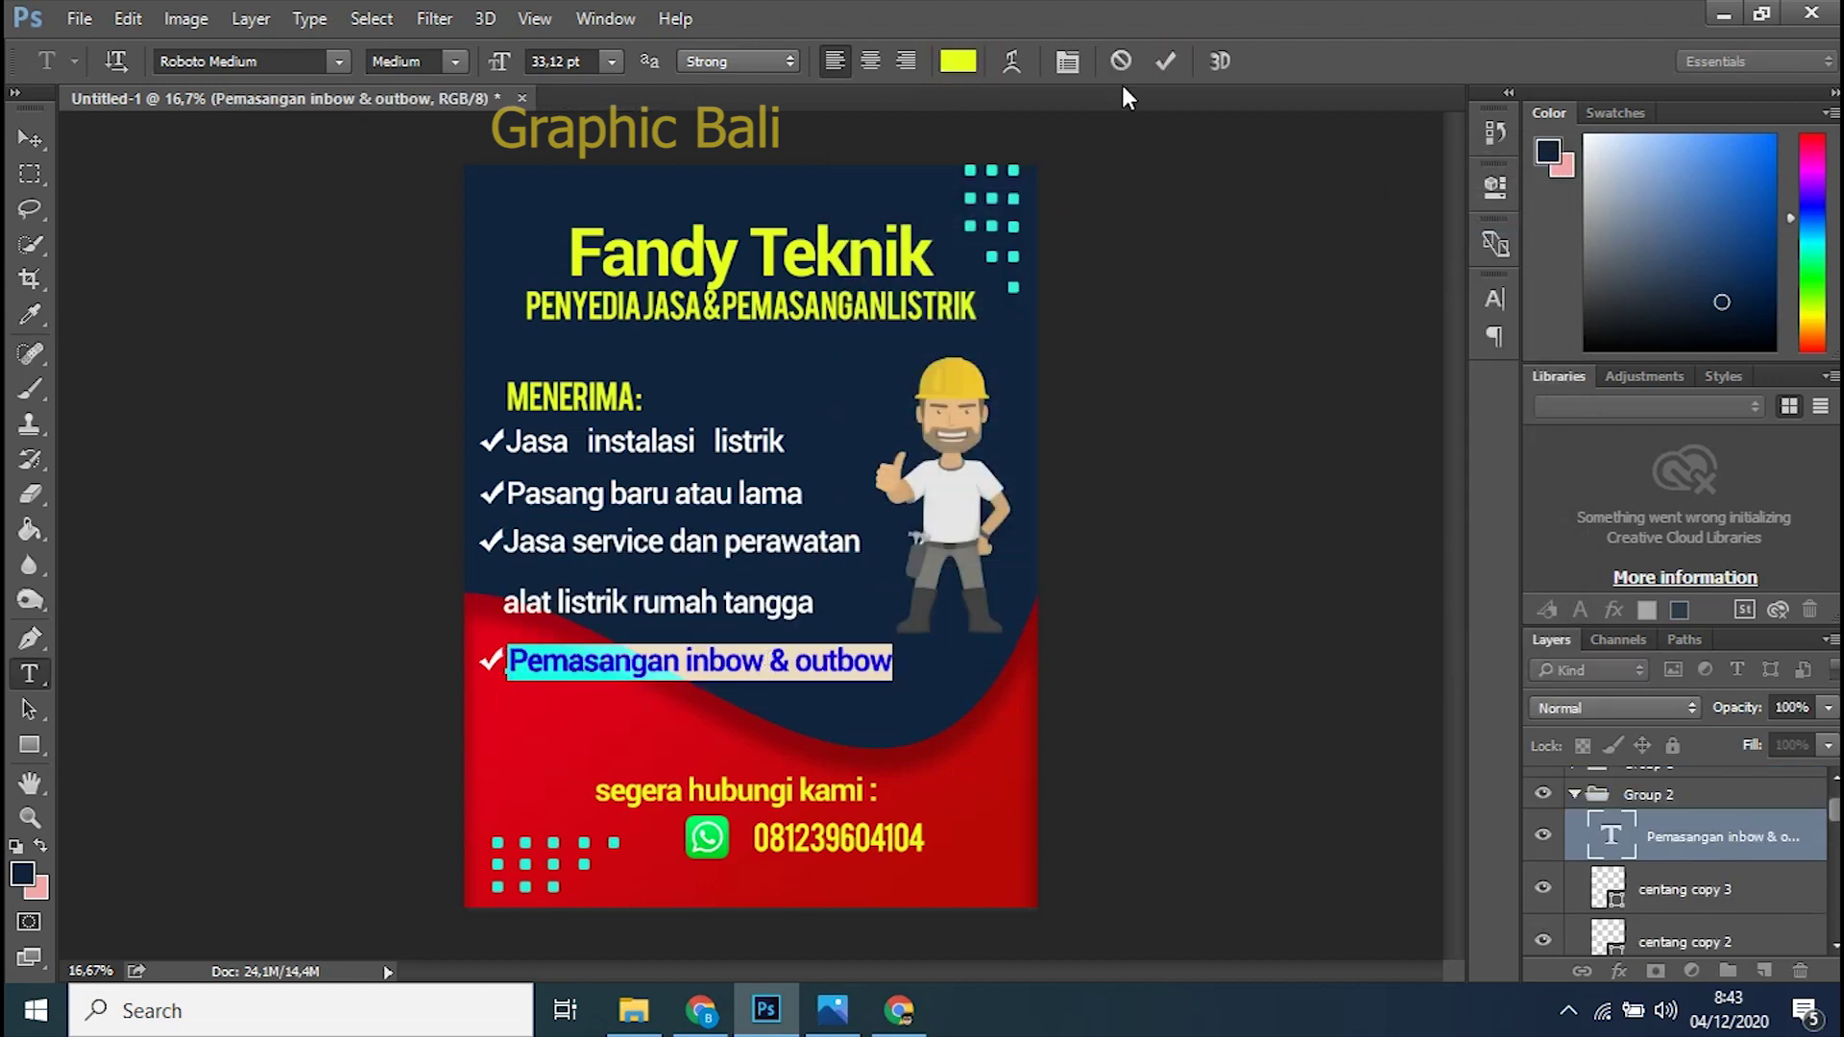
{"action": "left_click", "coordinate": [959, 62]}
{"action": "type", "text": "ffffff"}
{"action": "left_click", "coordinate": [1479, 213]}
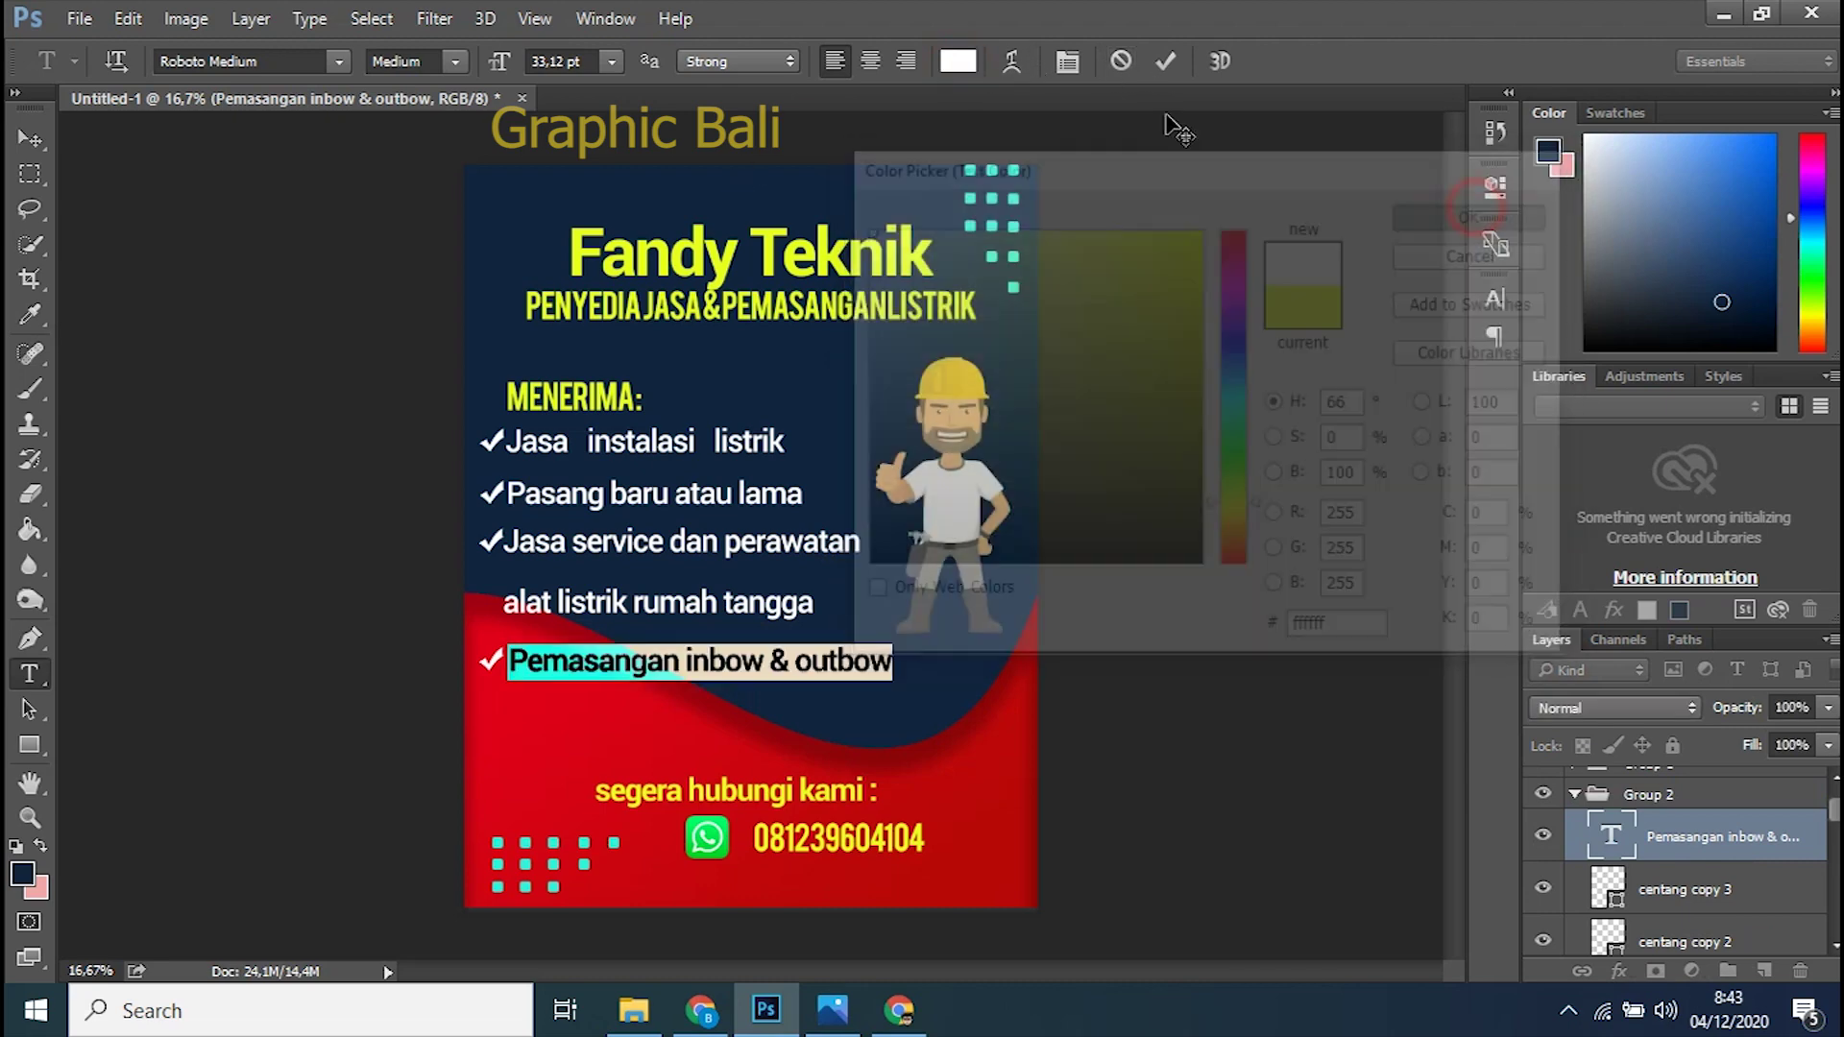
{"action": "left_click", "coordinate": [795, 543]}
{"action": "key", "text": "ctrl+a"}
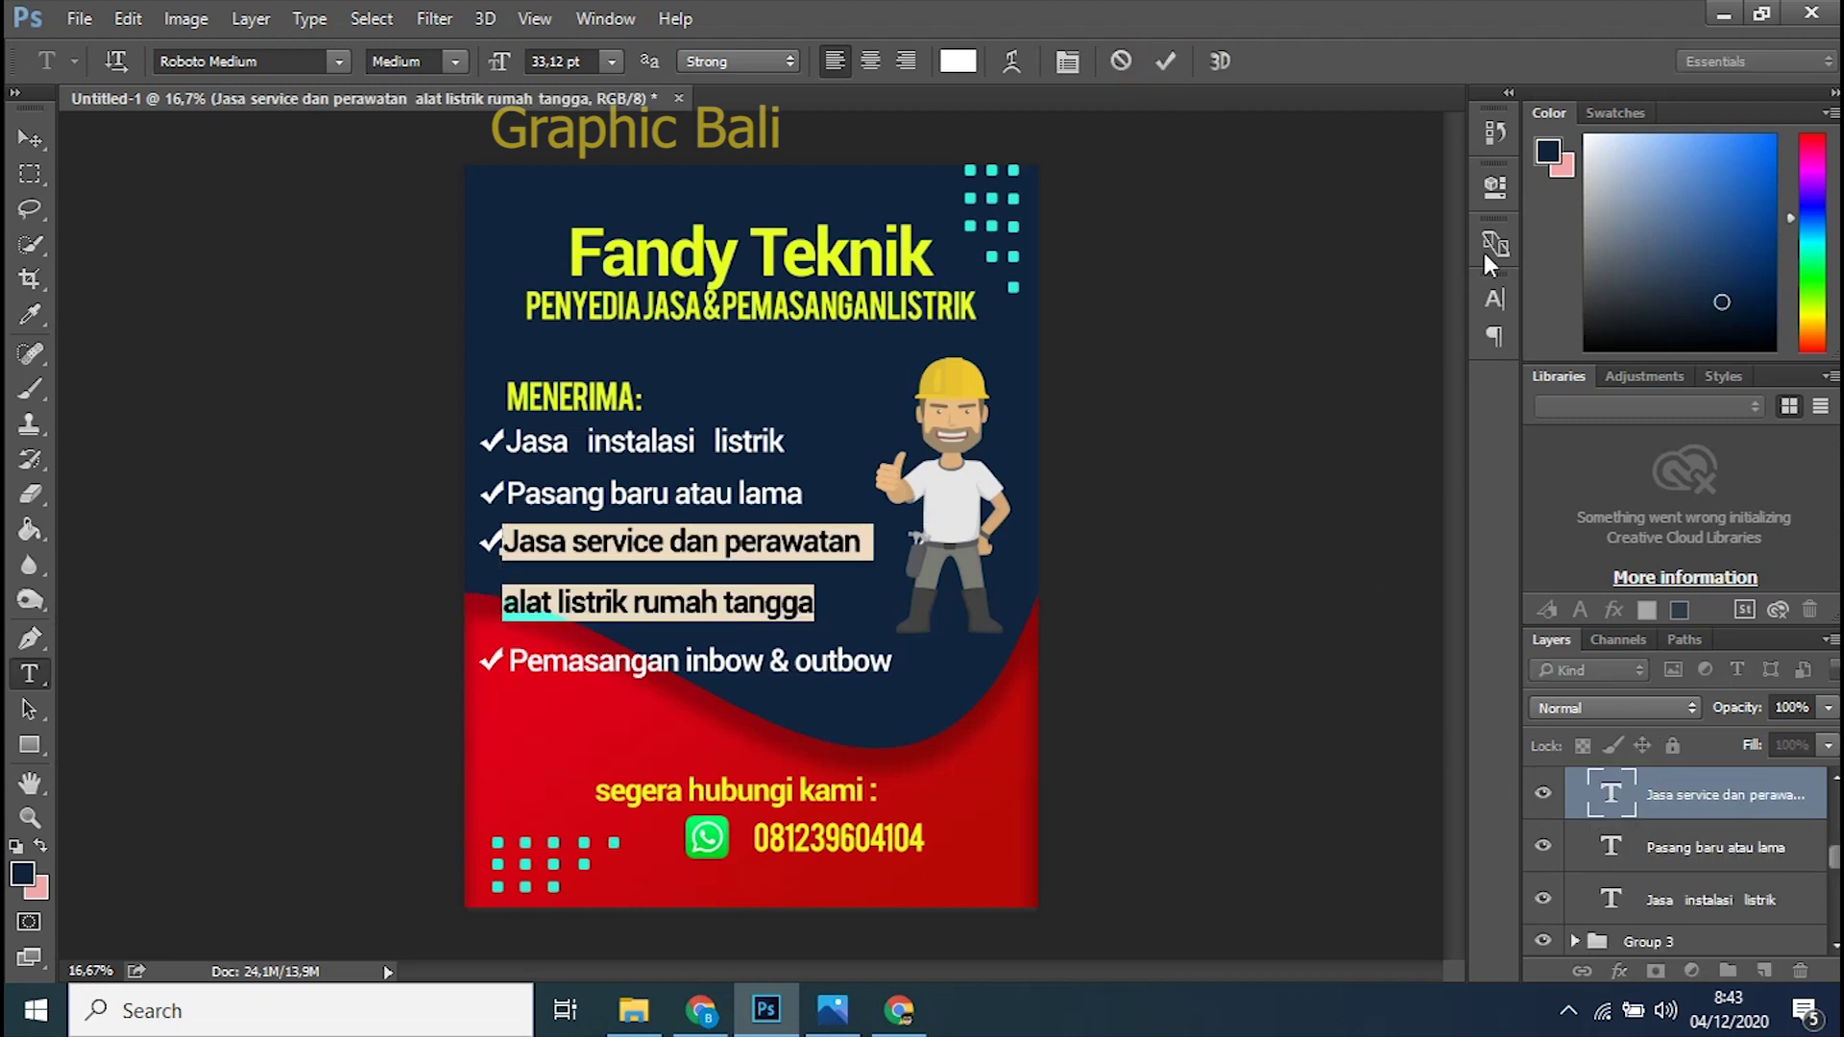
Step: Reduce the 'Jasa service dan perawatan' item's leading from 65,01 pt to 53,01 pt
{"action": "left_click", "coordinate": [1495, 303]}
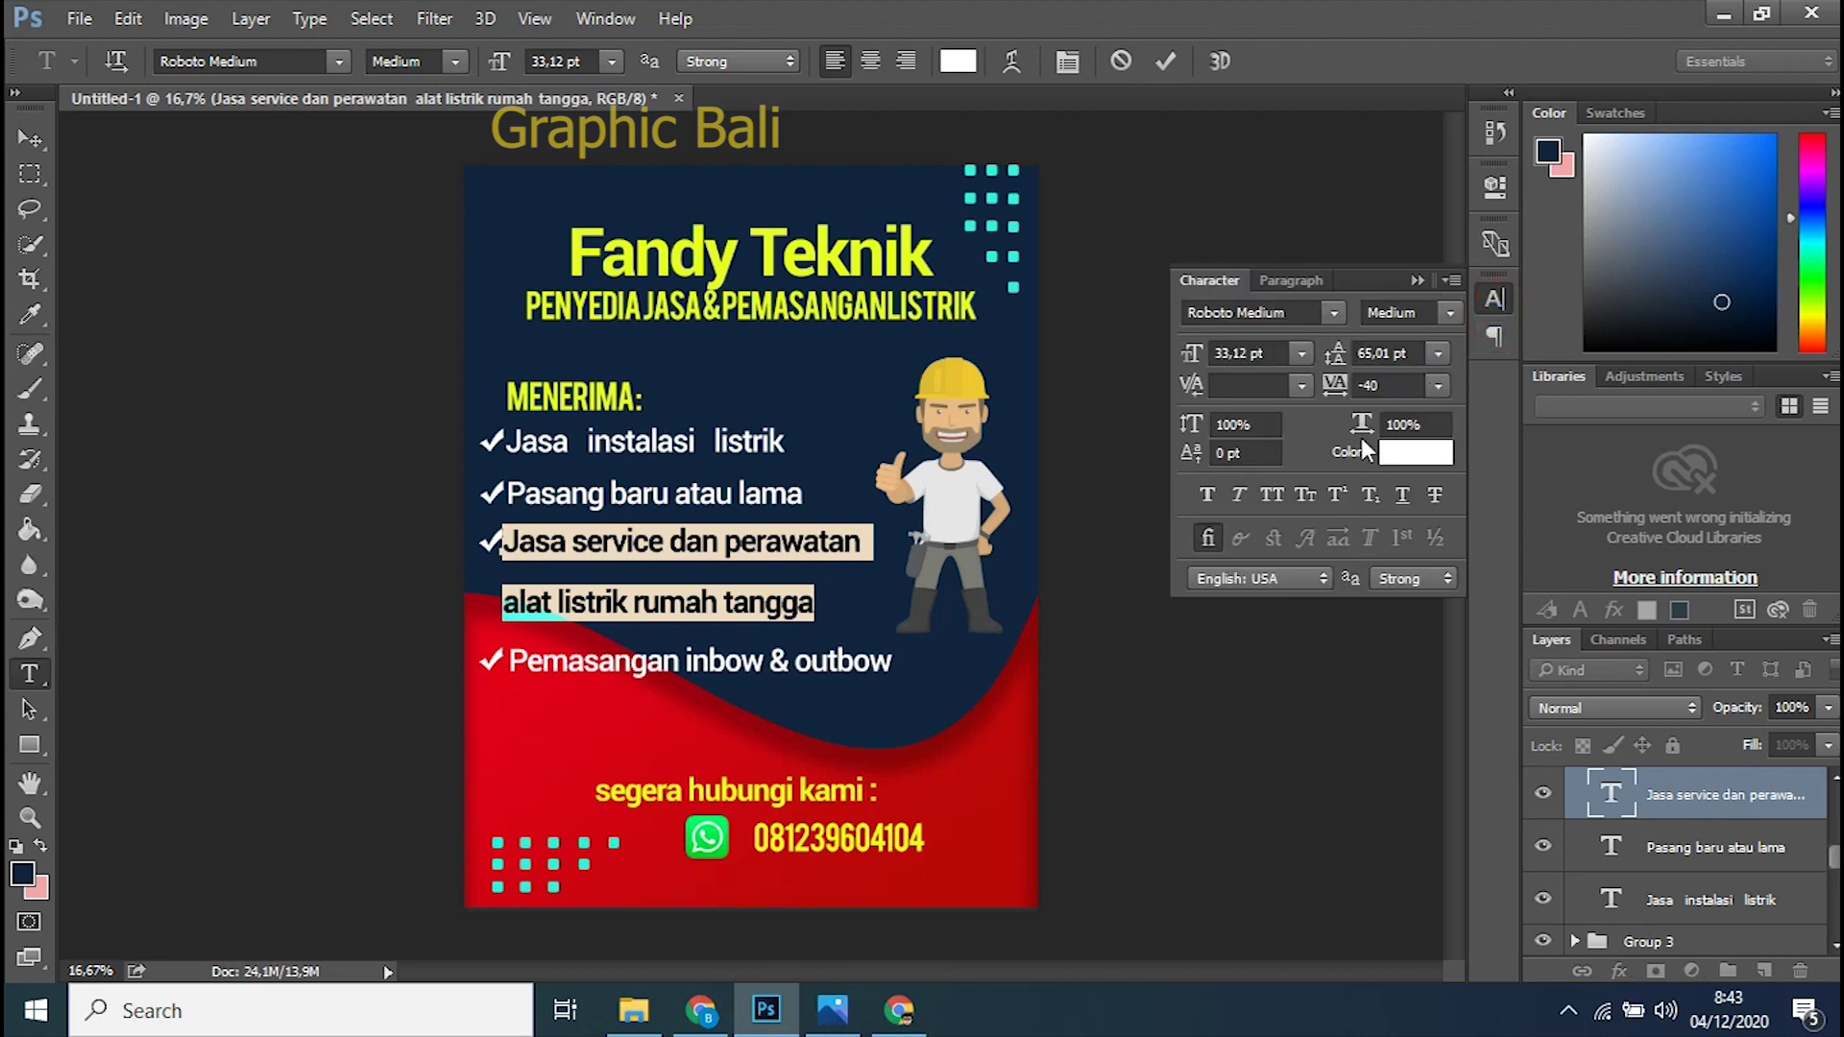
{"action": "left_click_drag", "start_coordinate": [1343, 366], "coordinate": [1327, 365]}
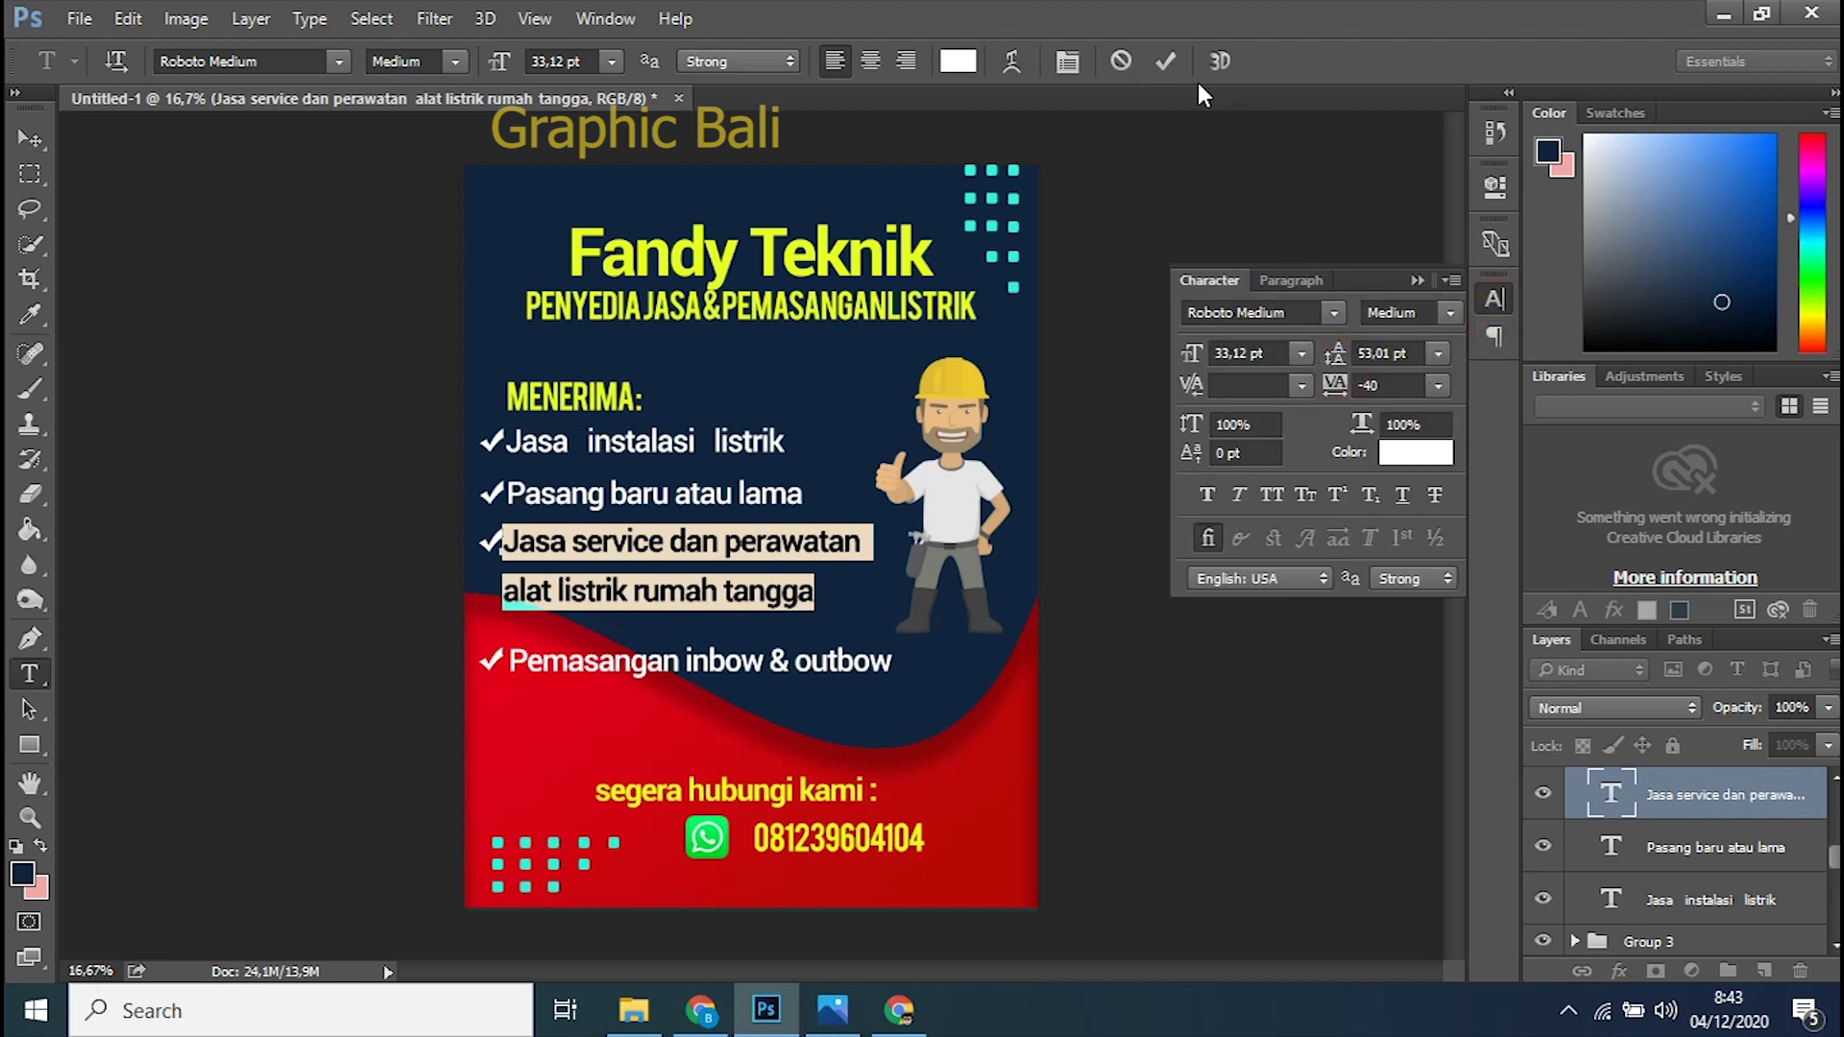
{"action": "left_click", "coordinate": [1170, 64]}
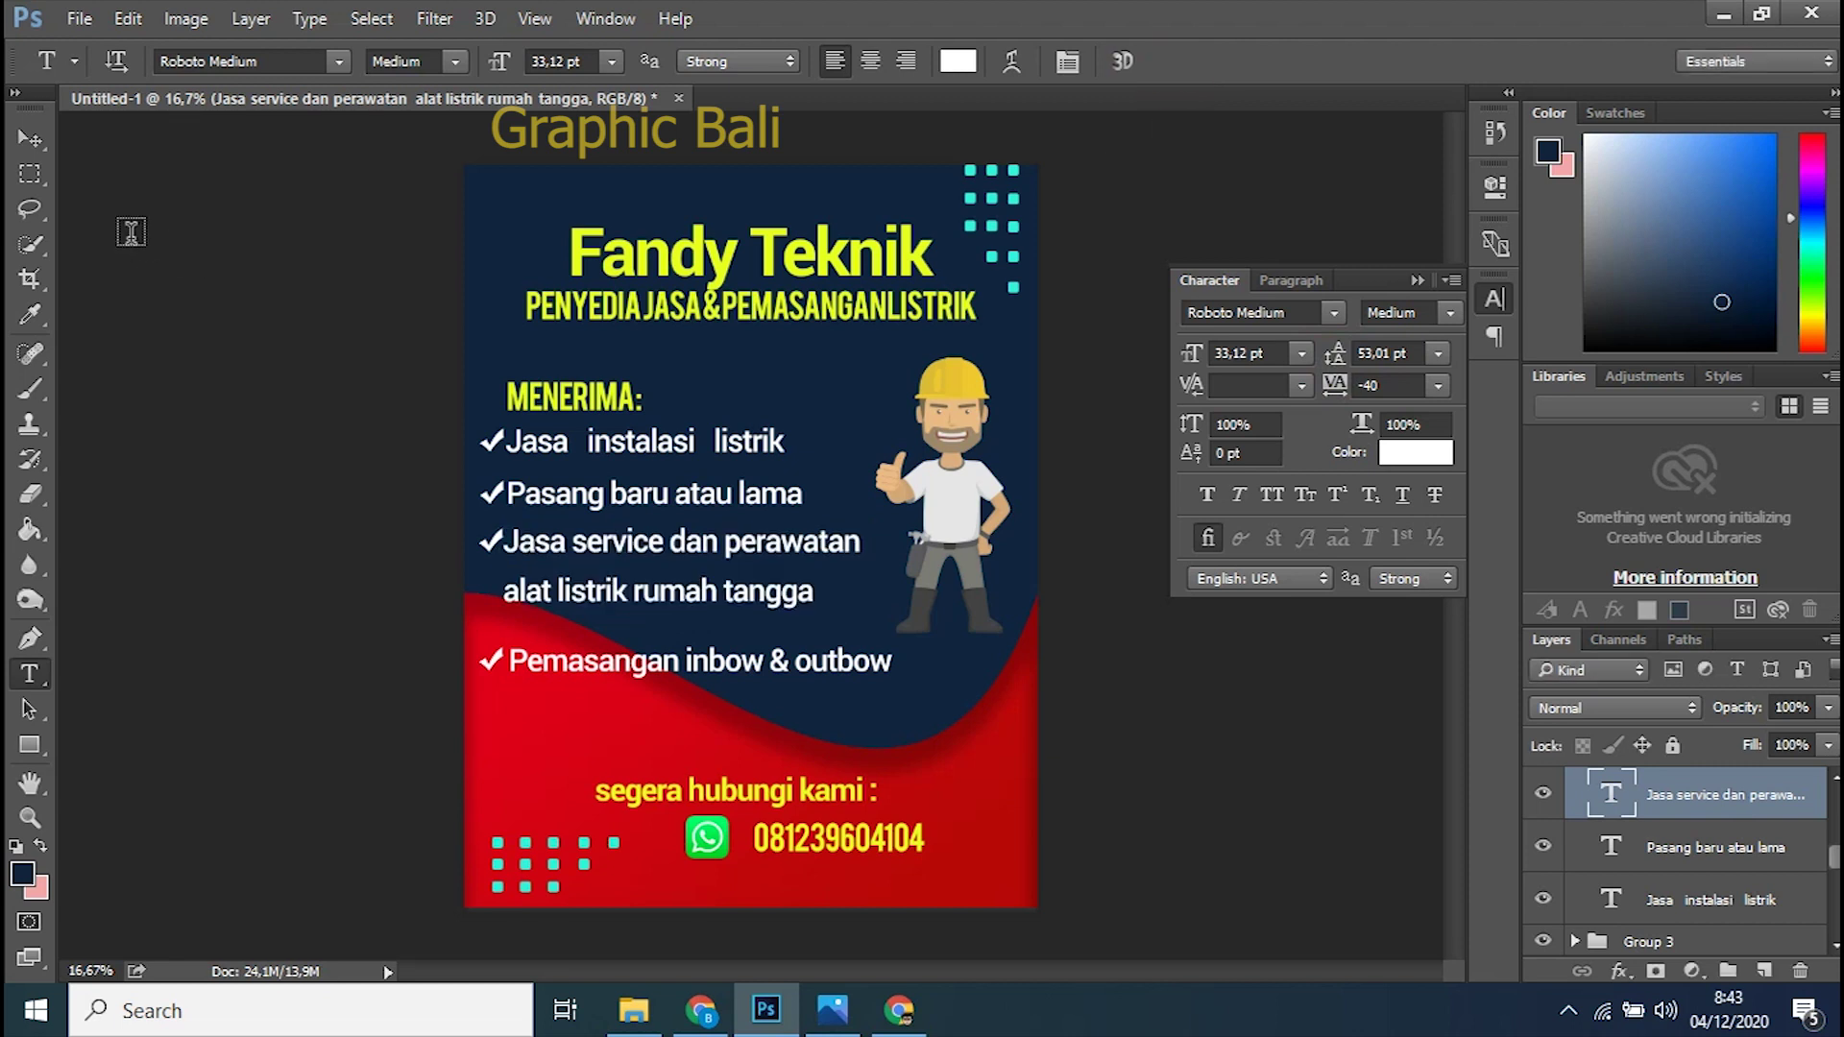
{"action": "left_click", "coordinate": [35, 145]}
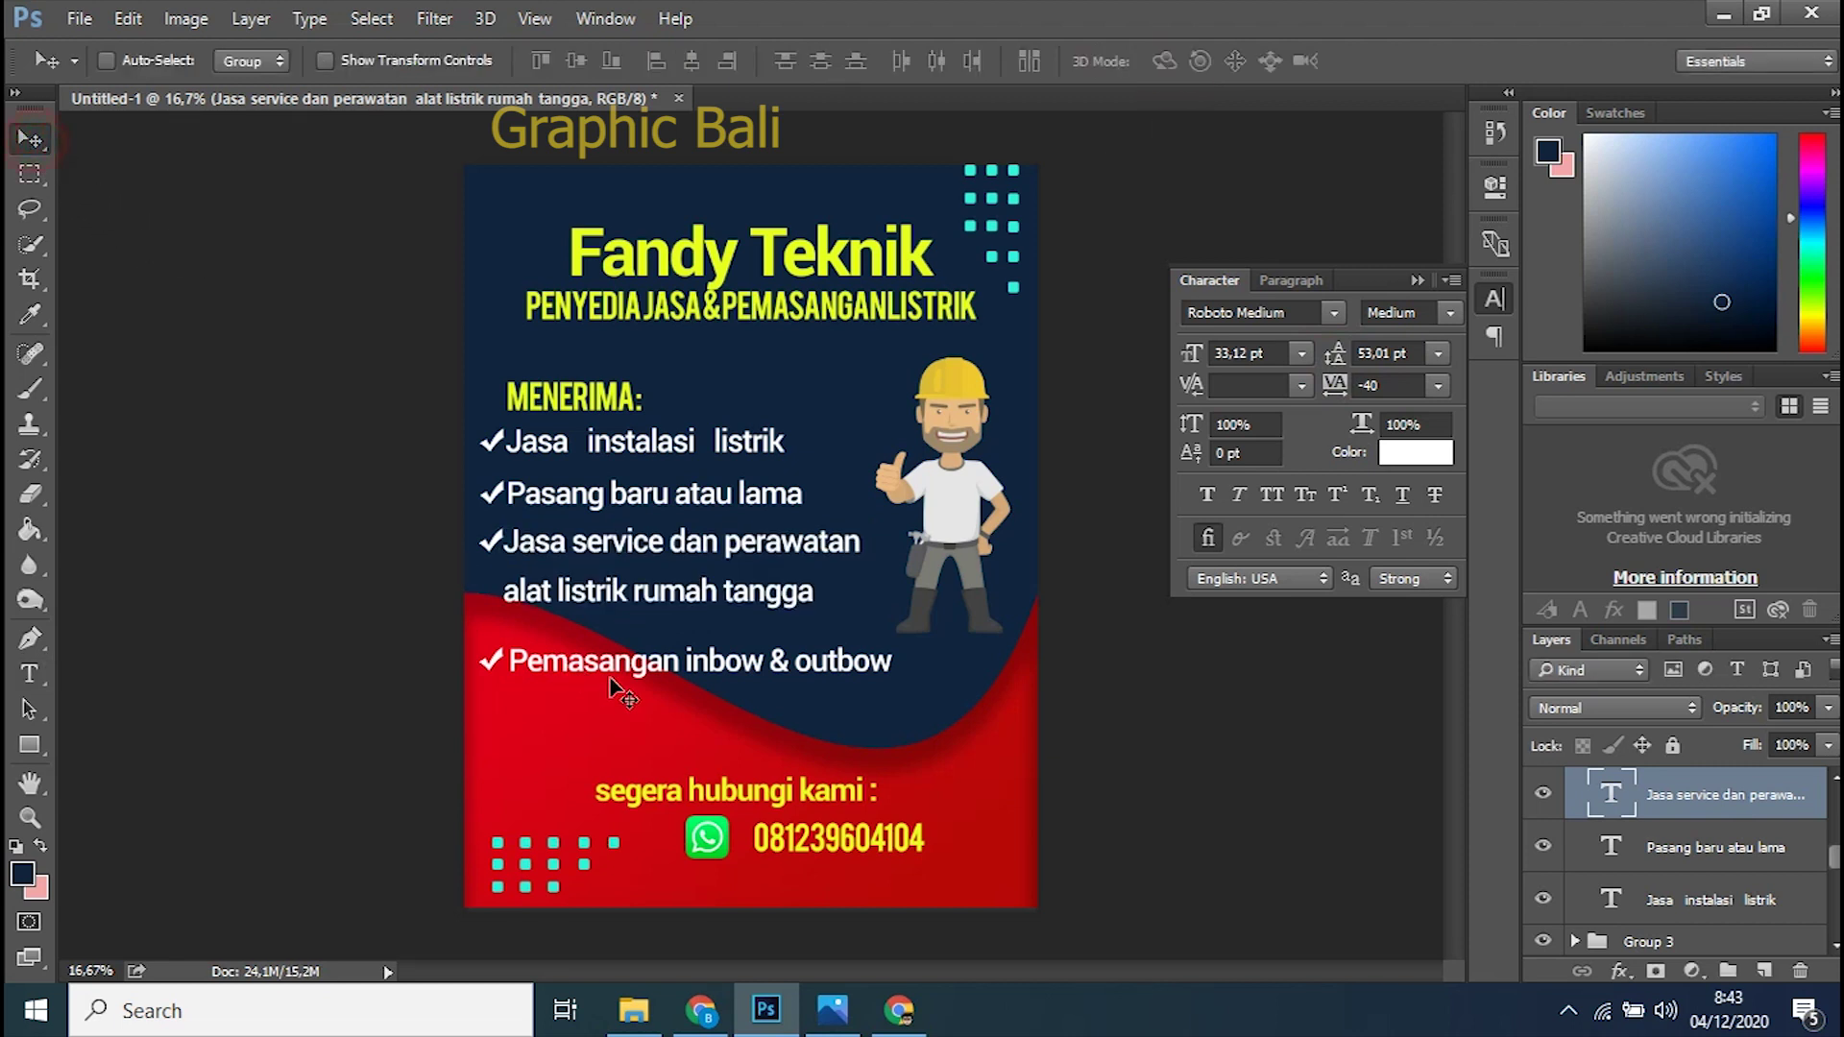
Step: Move the 'Pemasangan inbow & outbow' text layer up toward the list
{"action": "right_click", "coordinate": [694, 672]}
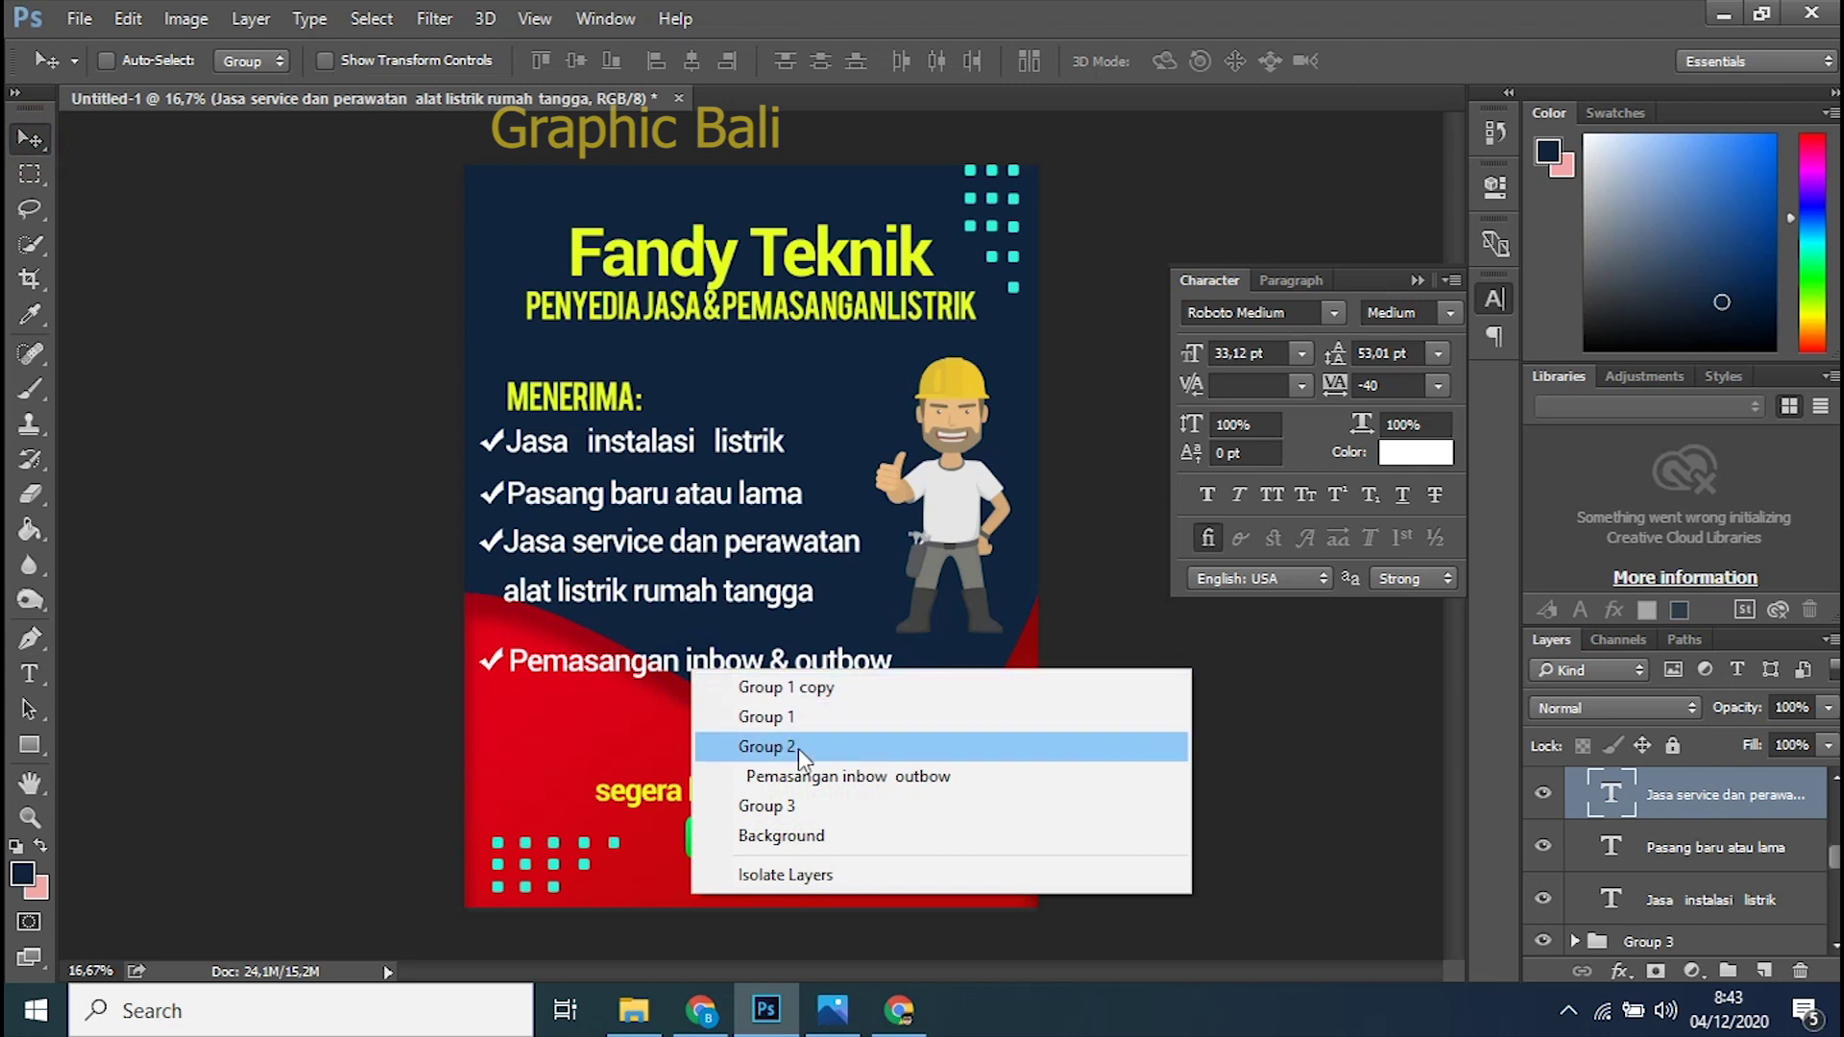
{"action": "left_click", "coordinate": [832, 776]}
{"action": "left_click_drag", "start_coordinate": [728, 663], "coordinate": [740, 644]}
Step: Move the centang copy 3 checkmark up beside the Pemasangan line
{"action": "right_click", "coordinate": [496, 670]}
{"action": "left_click", "coordinate": [494, 665]}
{"action": "right_click", "coordinate": [494, 665]}
{"action": "left_click", "coordinate": [492, 667]}
{"action": "right_click", "coordinate": [493, 670]}
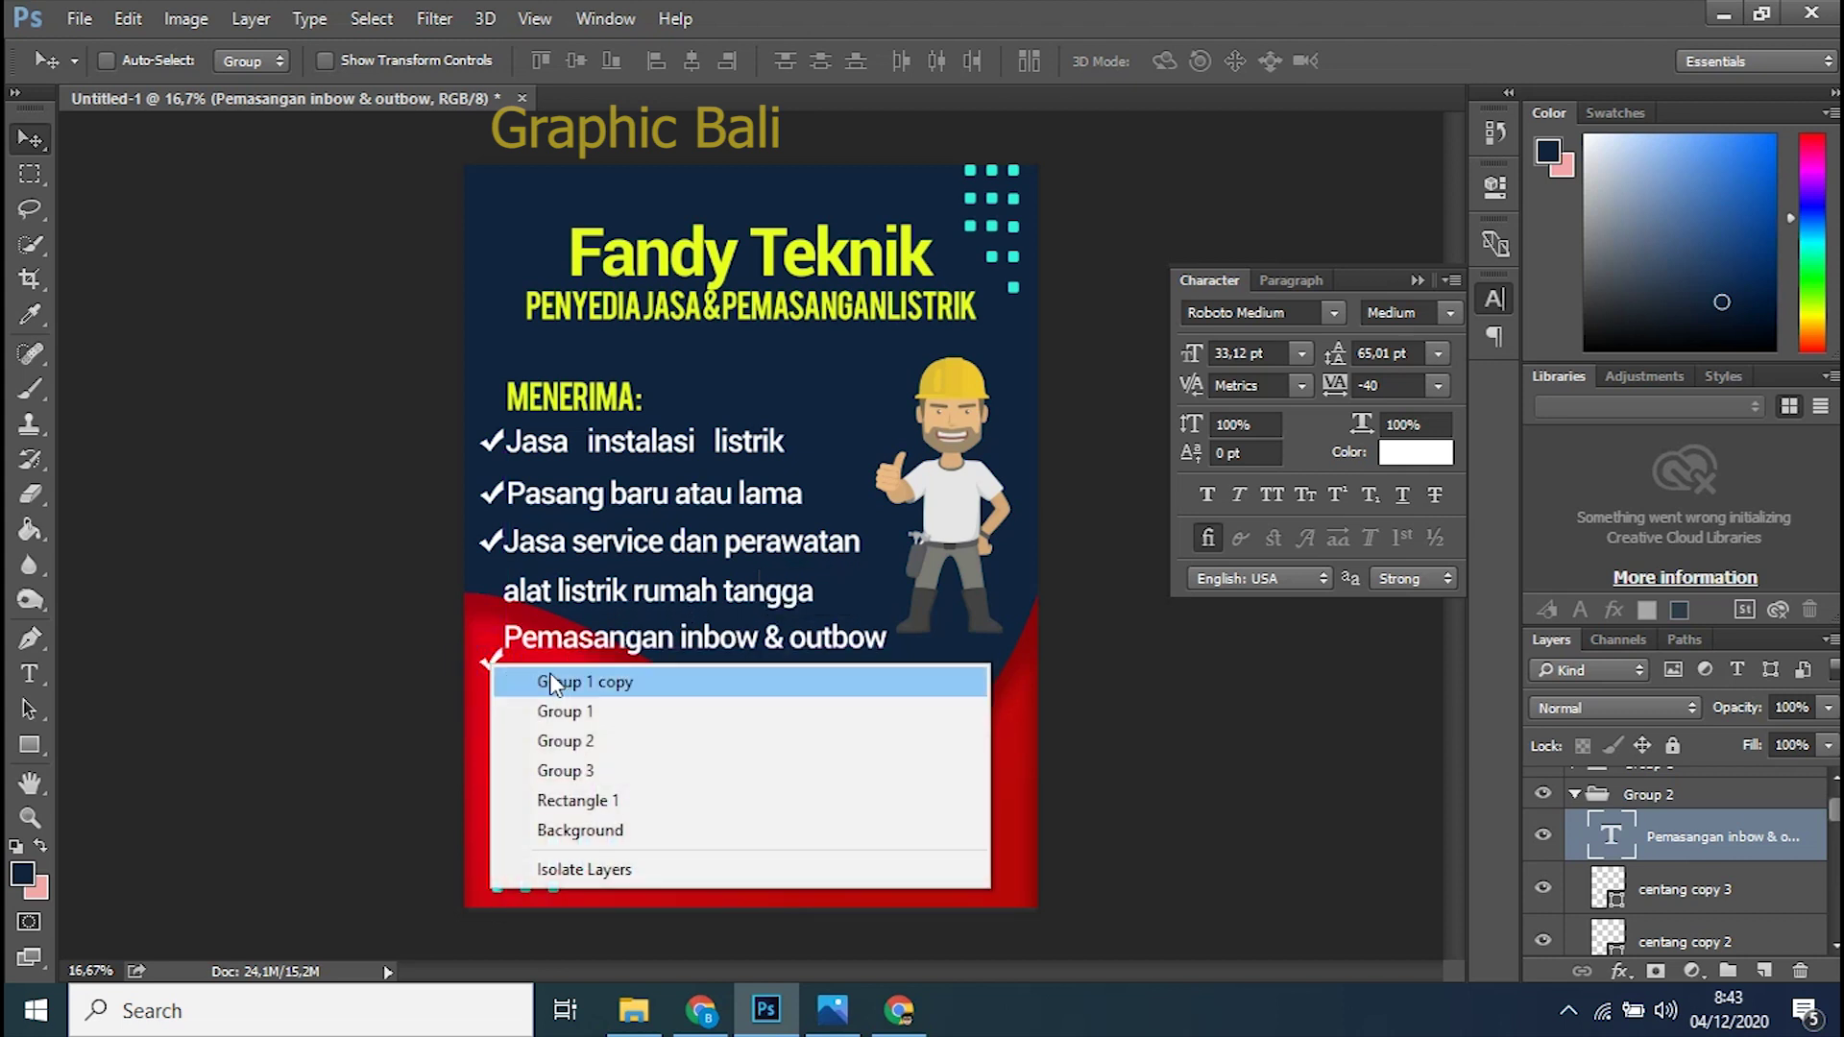
{"action": "left_click", "coordinate": [492, 656]}
{"action": "right_click", "coordinate": [499, 654]}
{"action": "left_click", "coordinate": [611, 761]}
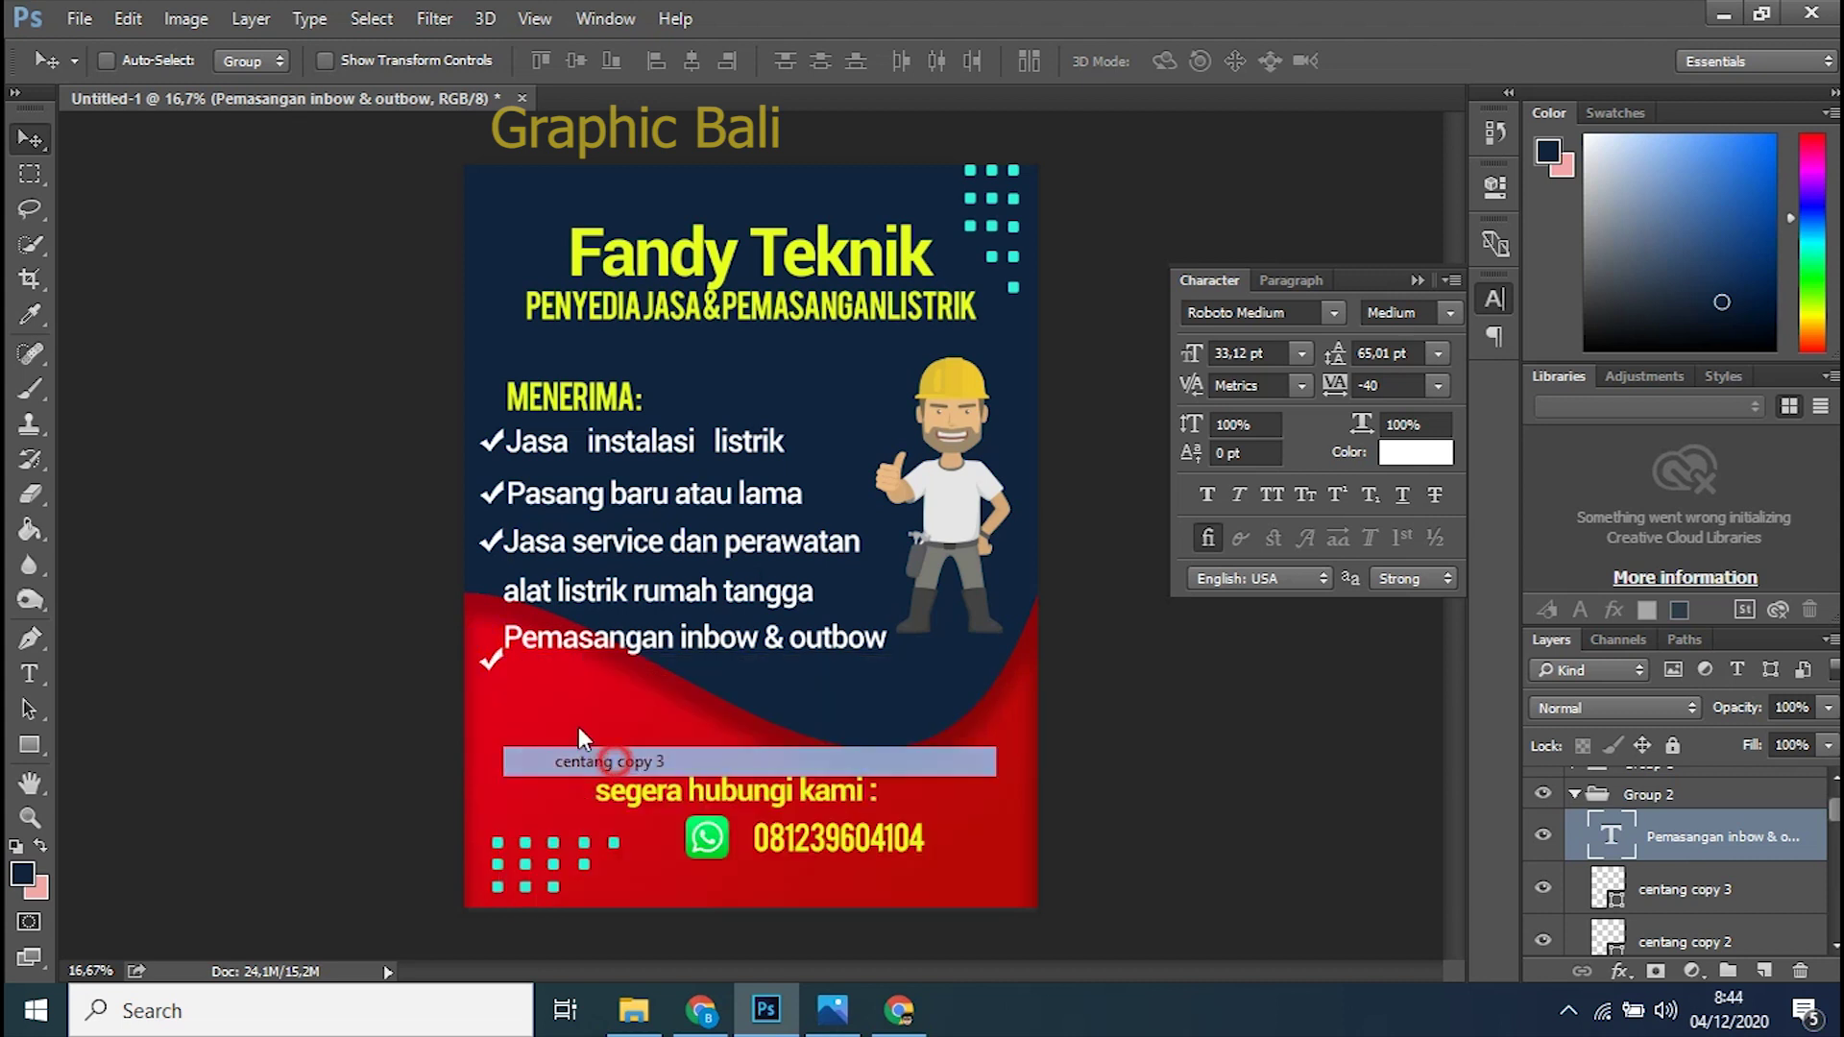
{"action": "left_click_drag", "start_coordinate": [496, 661], "coordinate": [496, 642]}
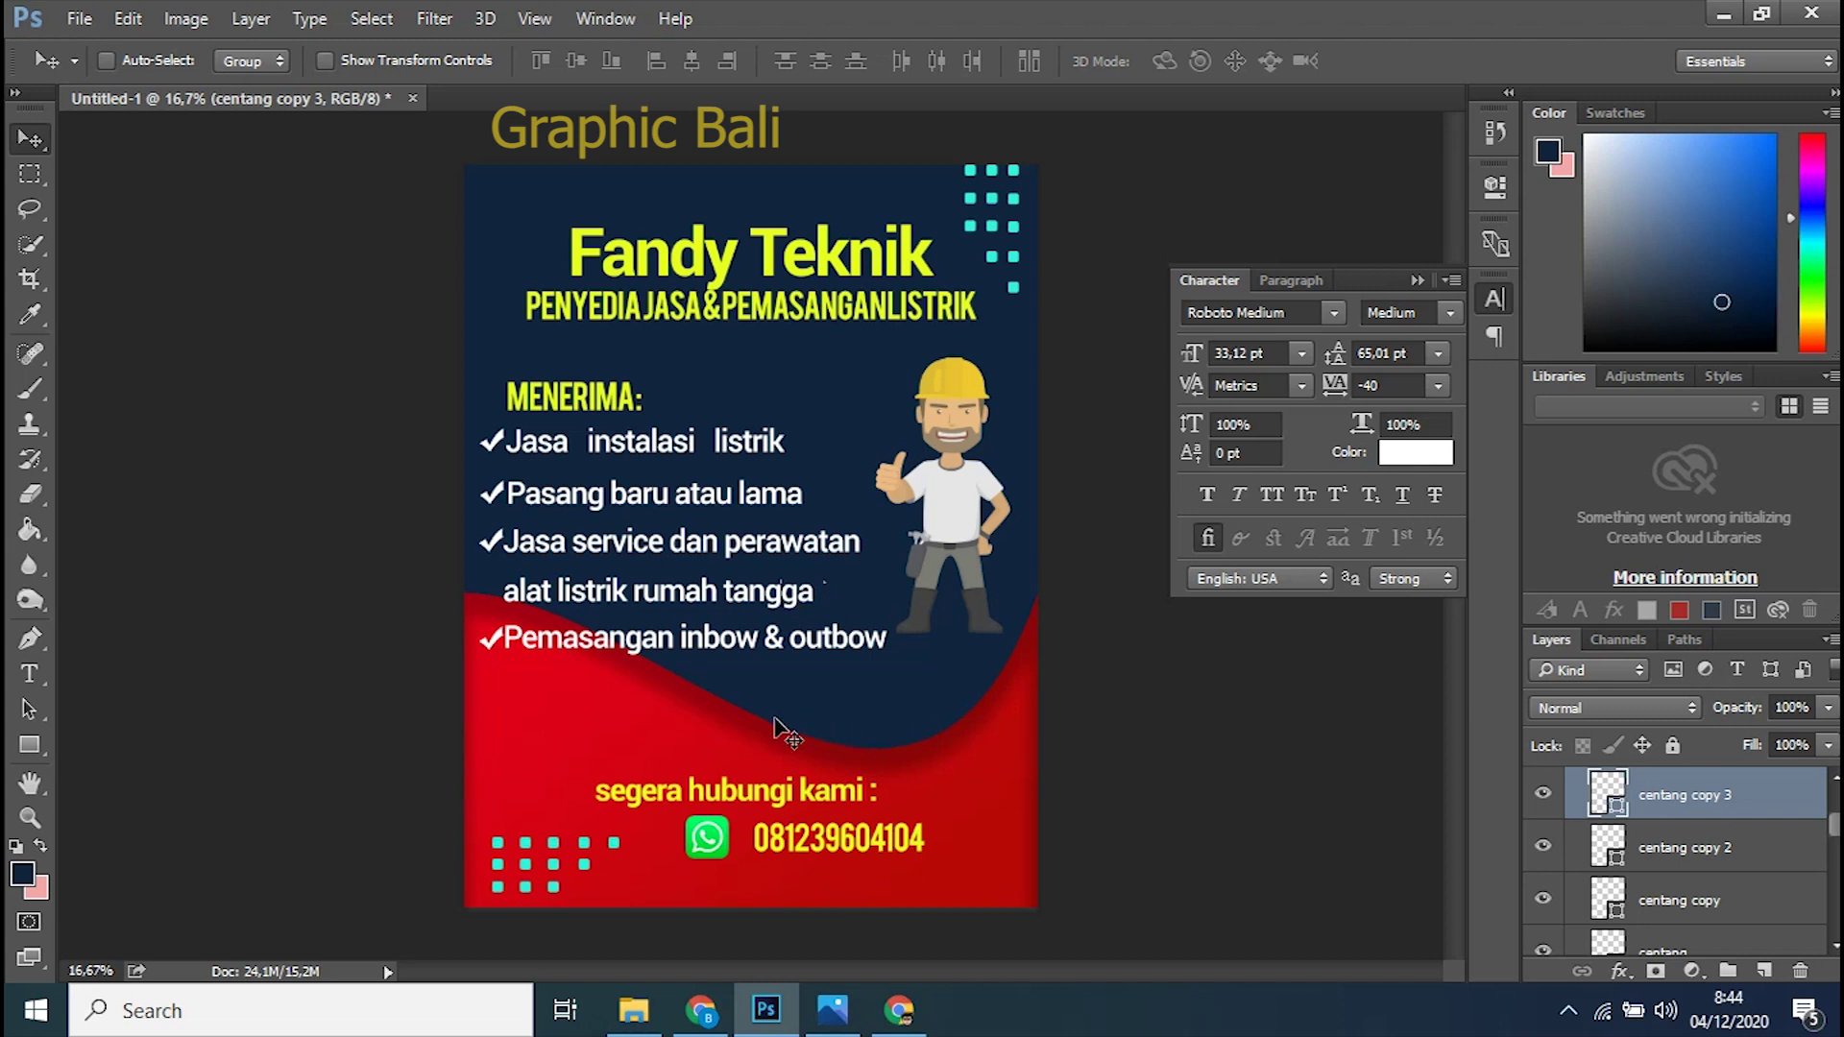
{"action": "right_click", "coordinate": [736, 730]}
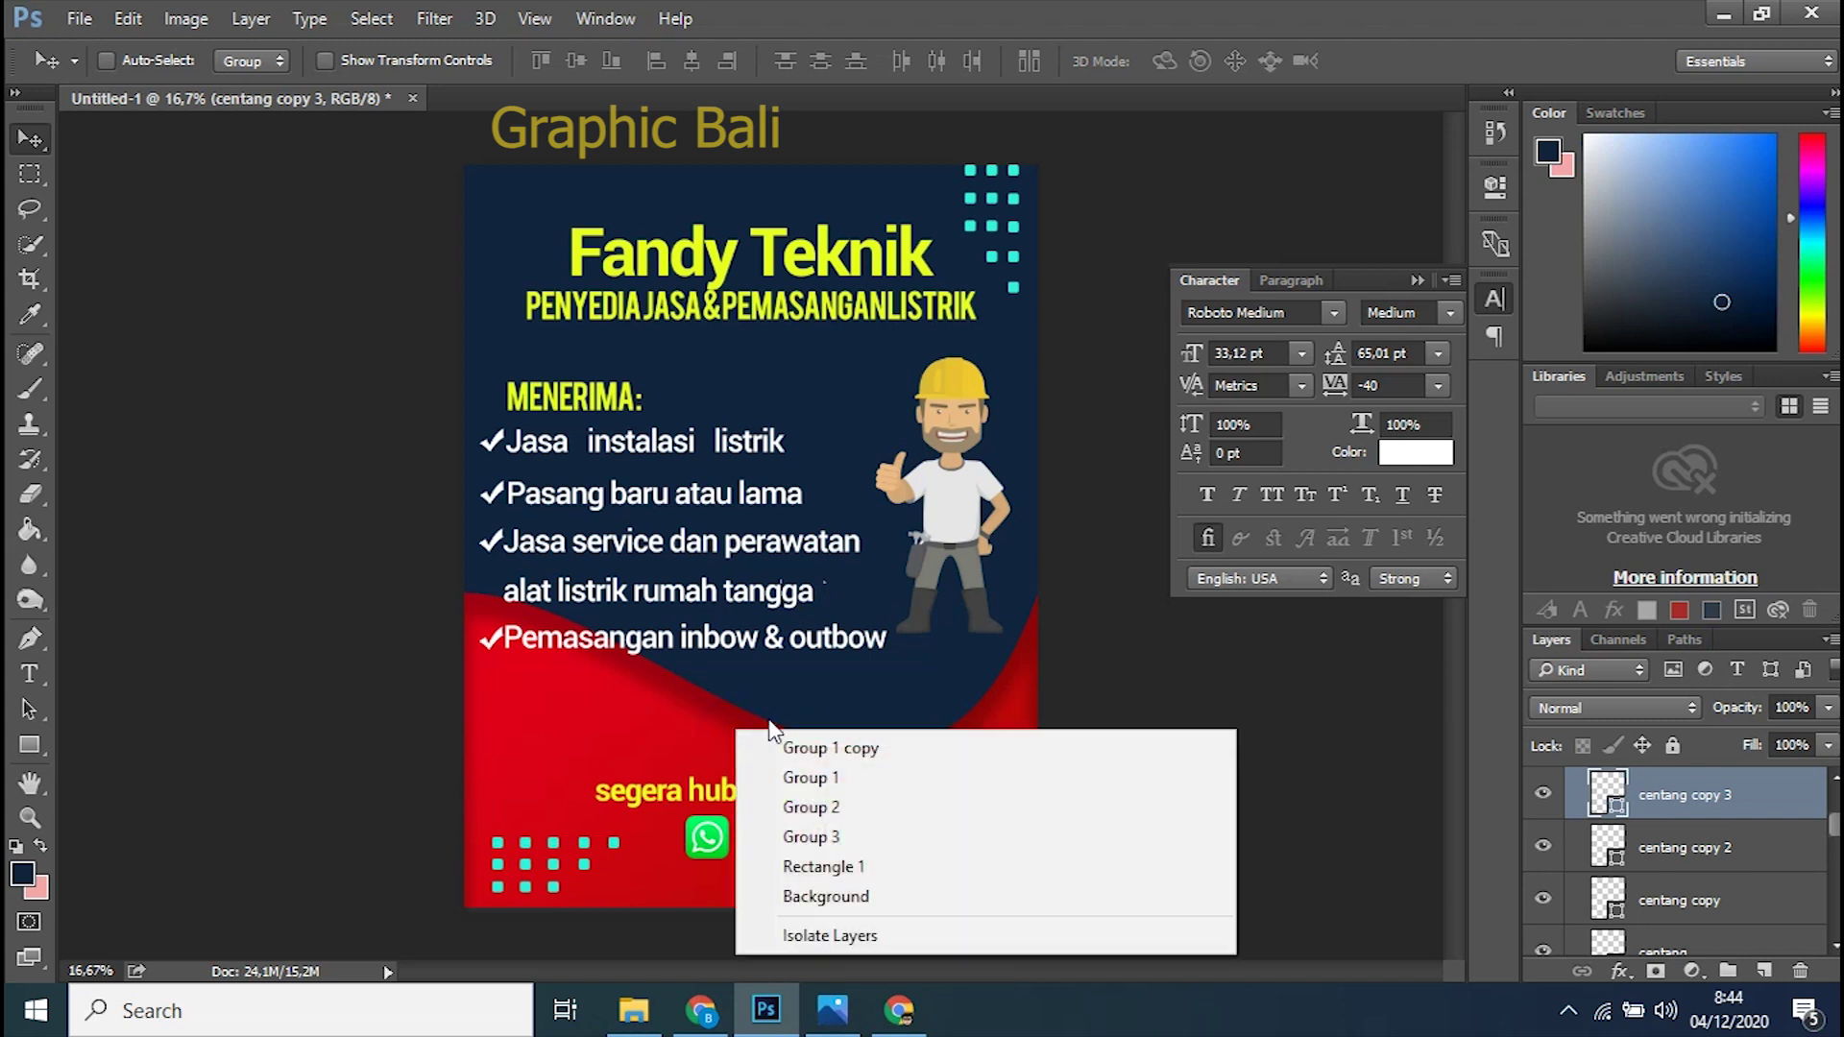
{"action": "left_click", "coordinate": [868, 893]}
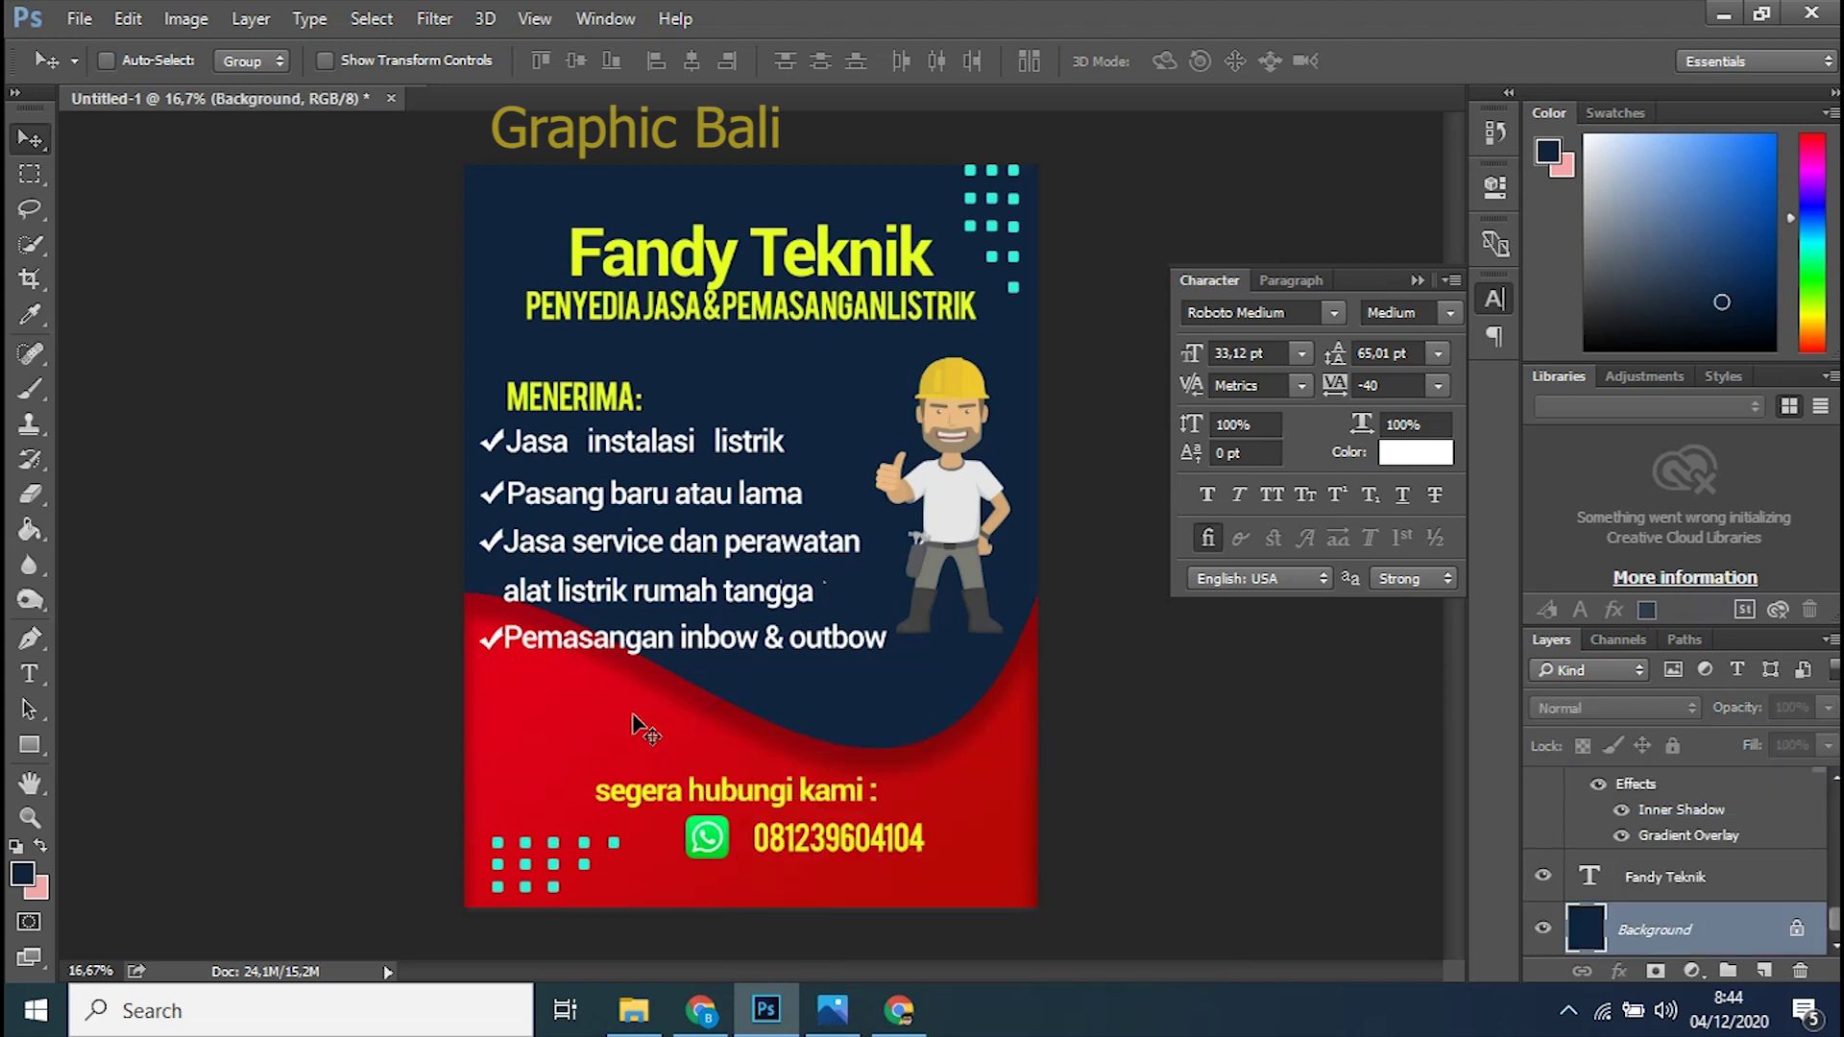
{"action": "scroll", "coordinate": [1720, 895], "scroll_direction": "up", "scroll_amount": 3}
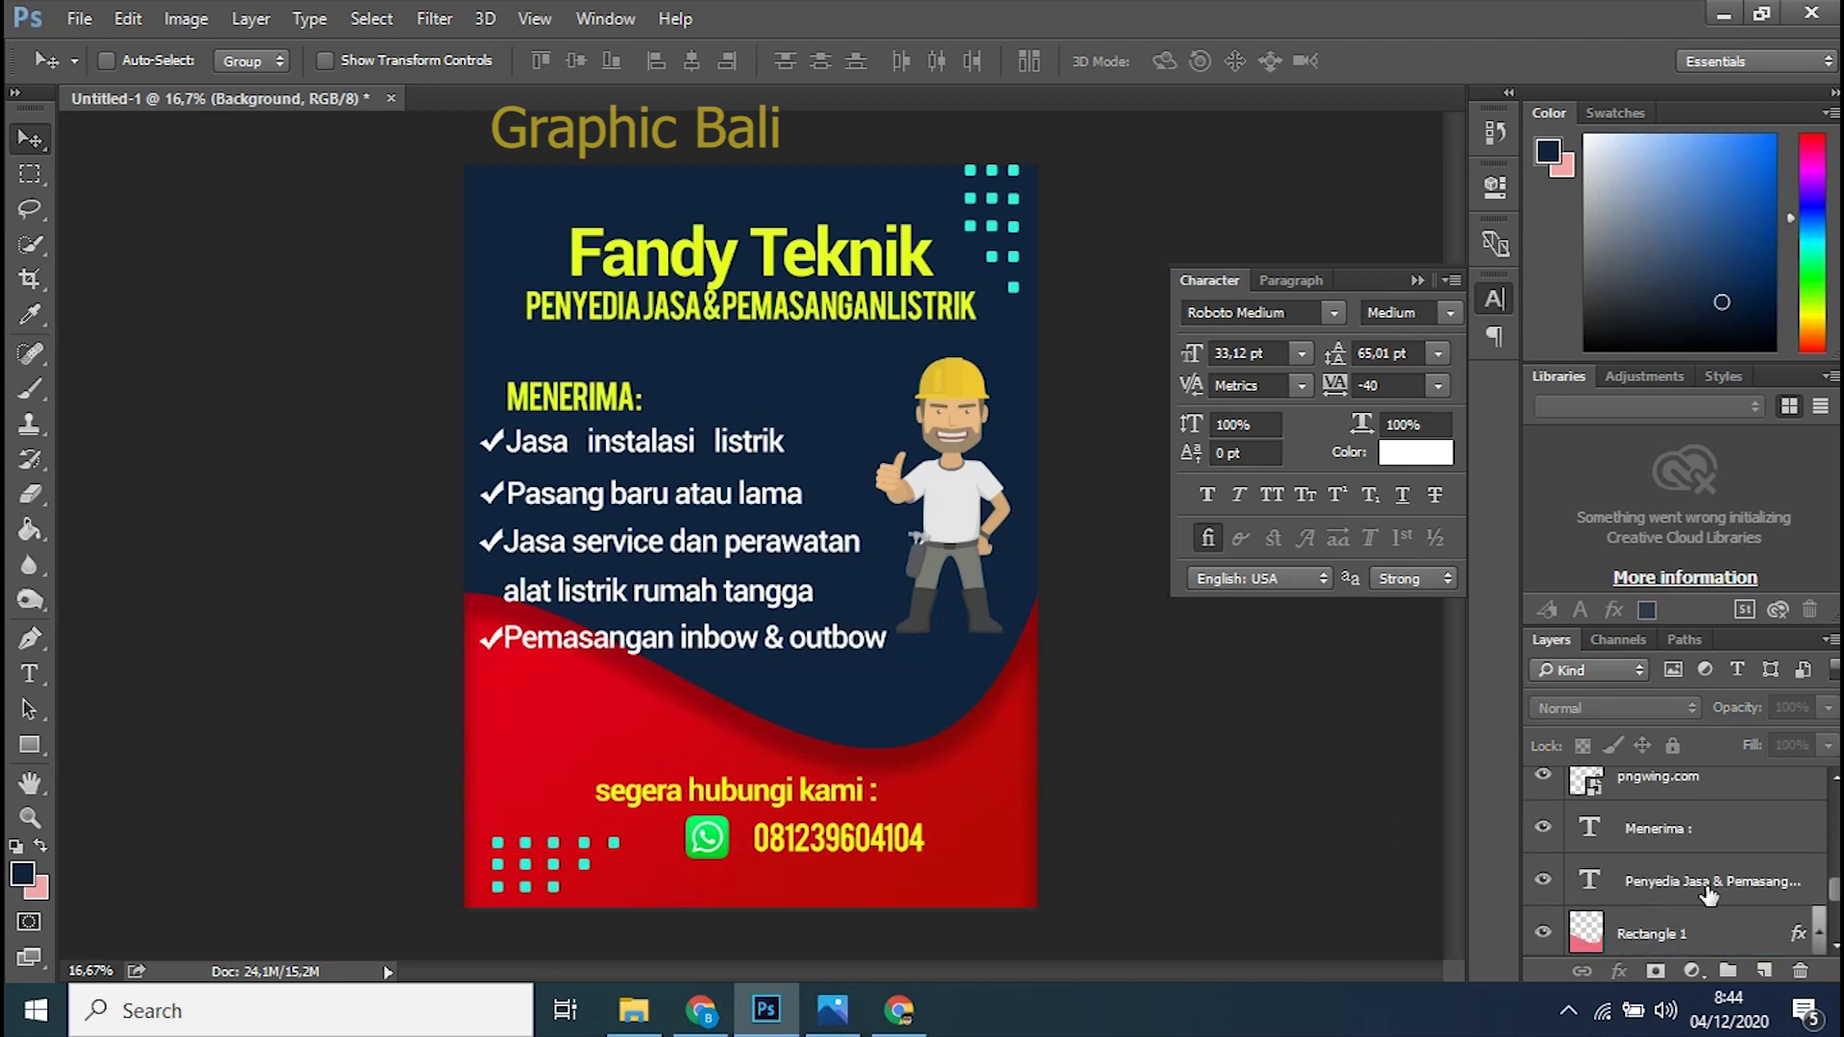
{"action": "left_click", "coordinate": [1650, 937]}
{"action": "right_click", "coordinate": [631, 728]}
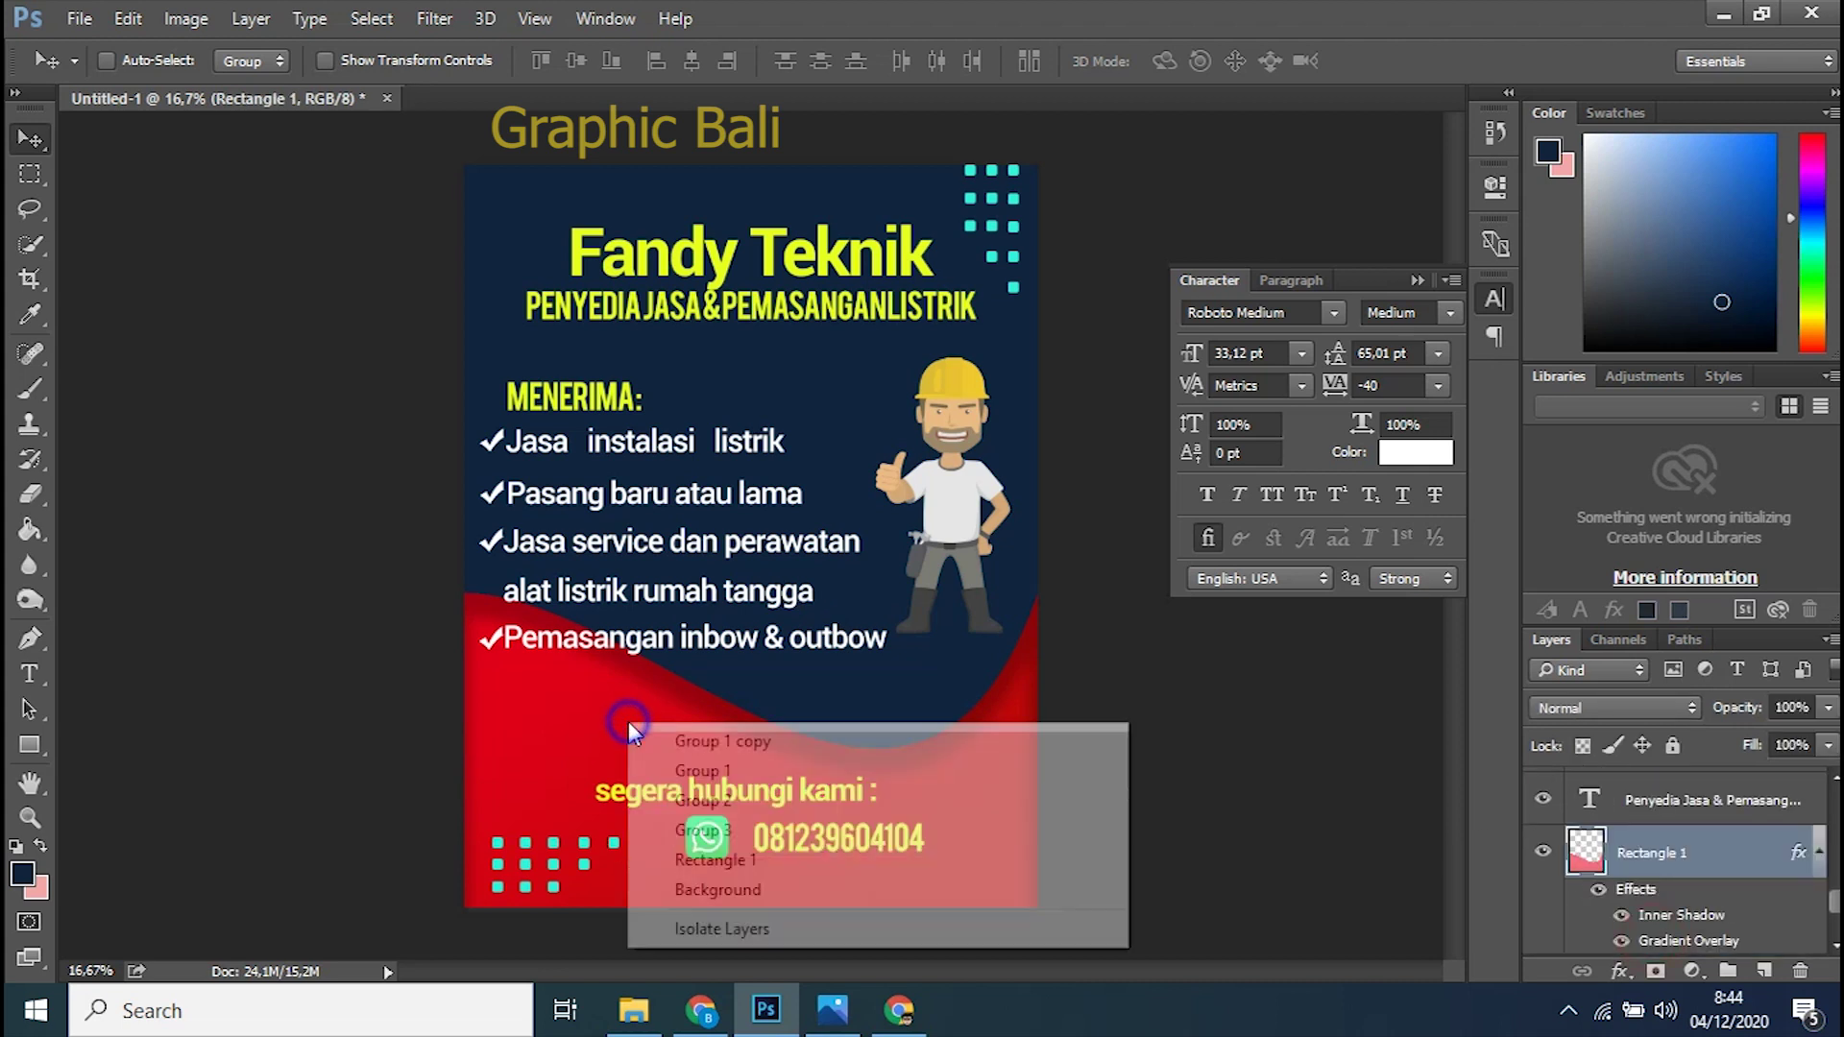
{"action": "left_click", "coordinate": [727, 860]}
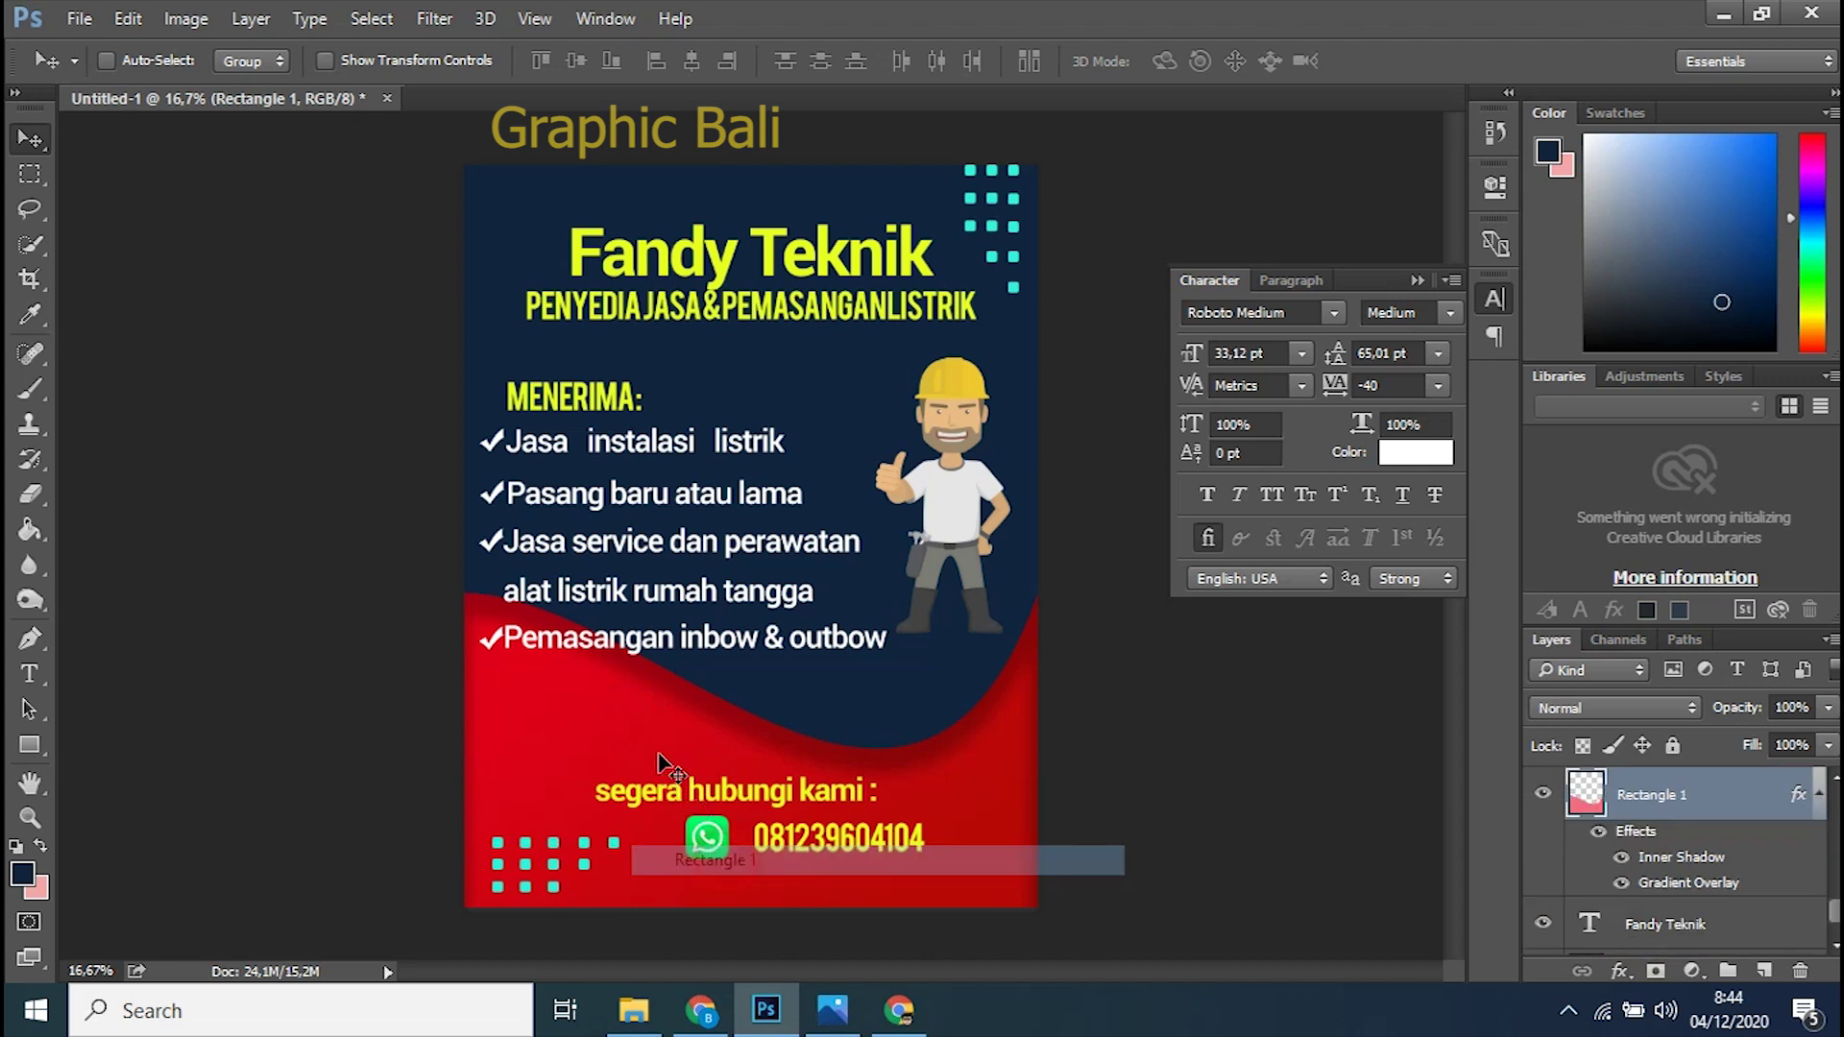
{"action": "key", "text": "ctrl+t"}
{"action": "left_click_drag", "start_coordinate": [771, 586], "coordinate": [771, 646]}
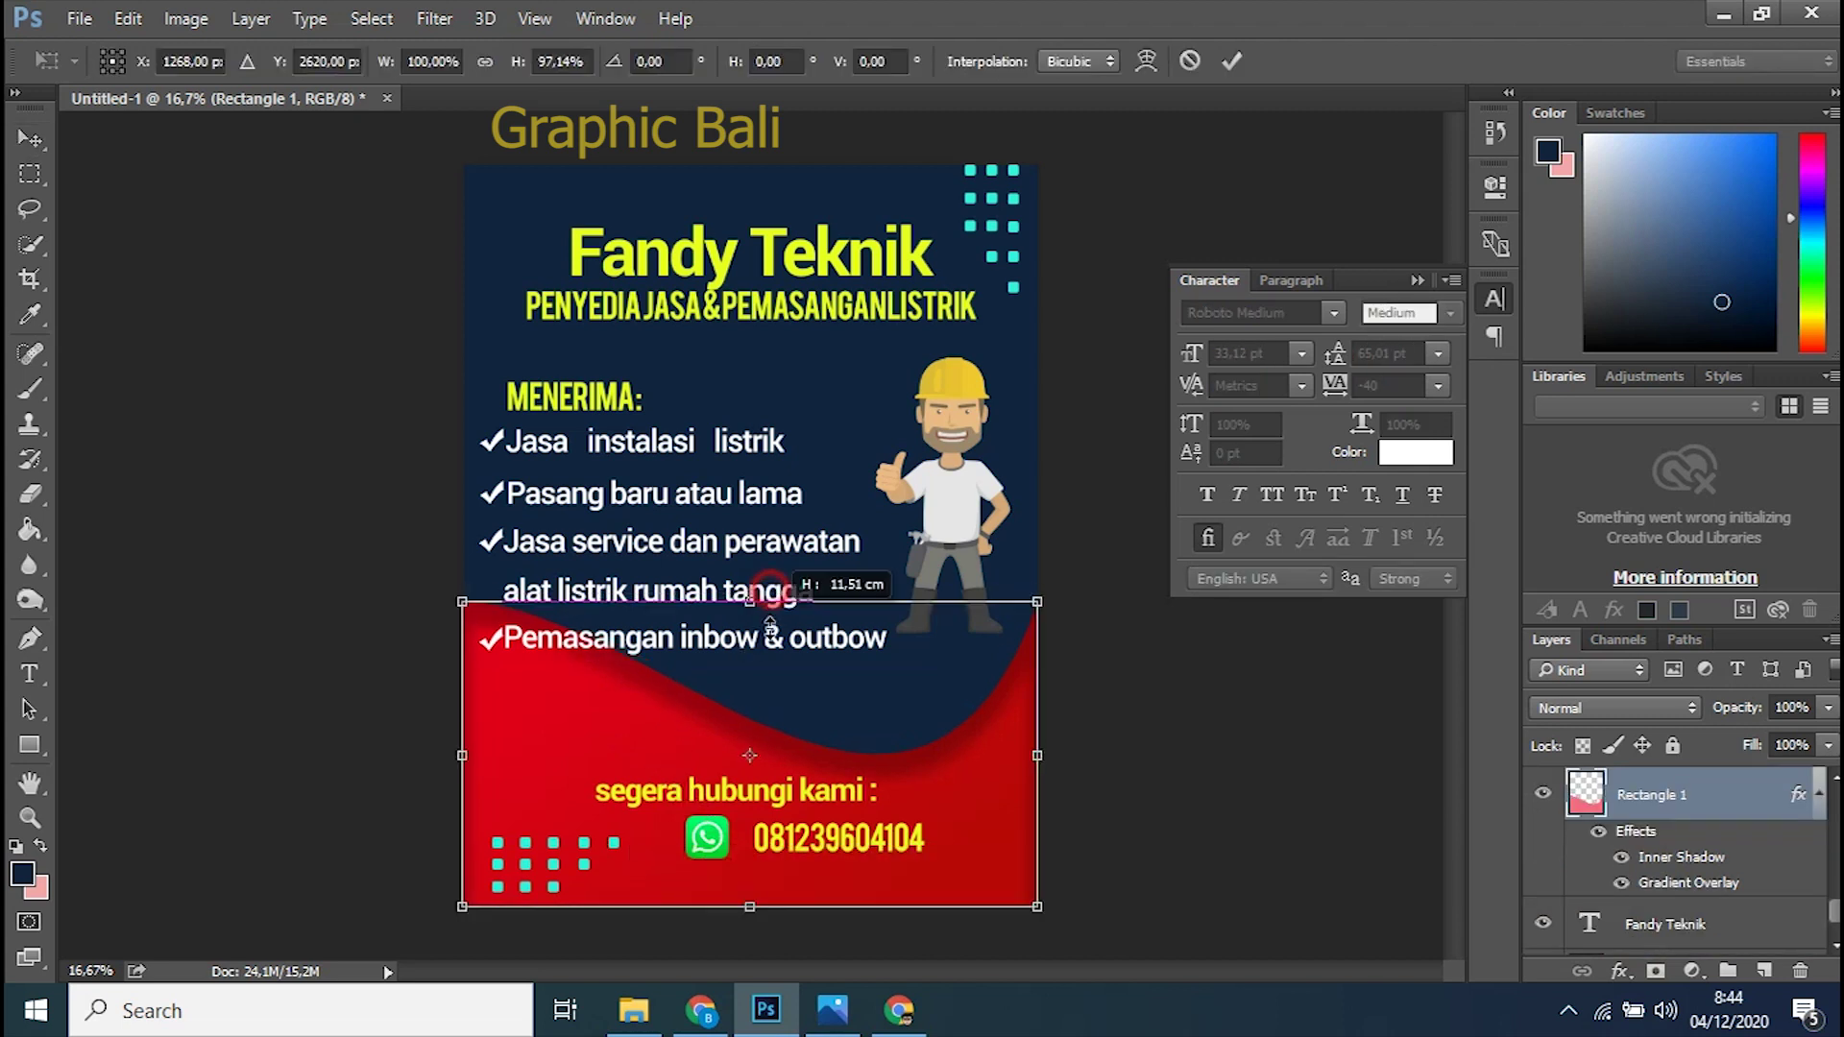
{"action": "left_click", "coordinate": [1231, 61]}
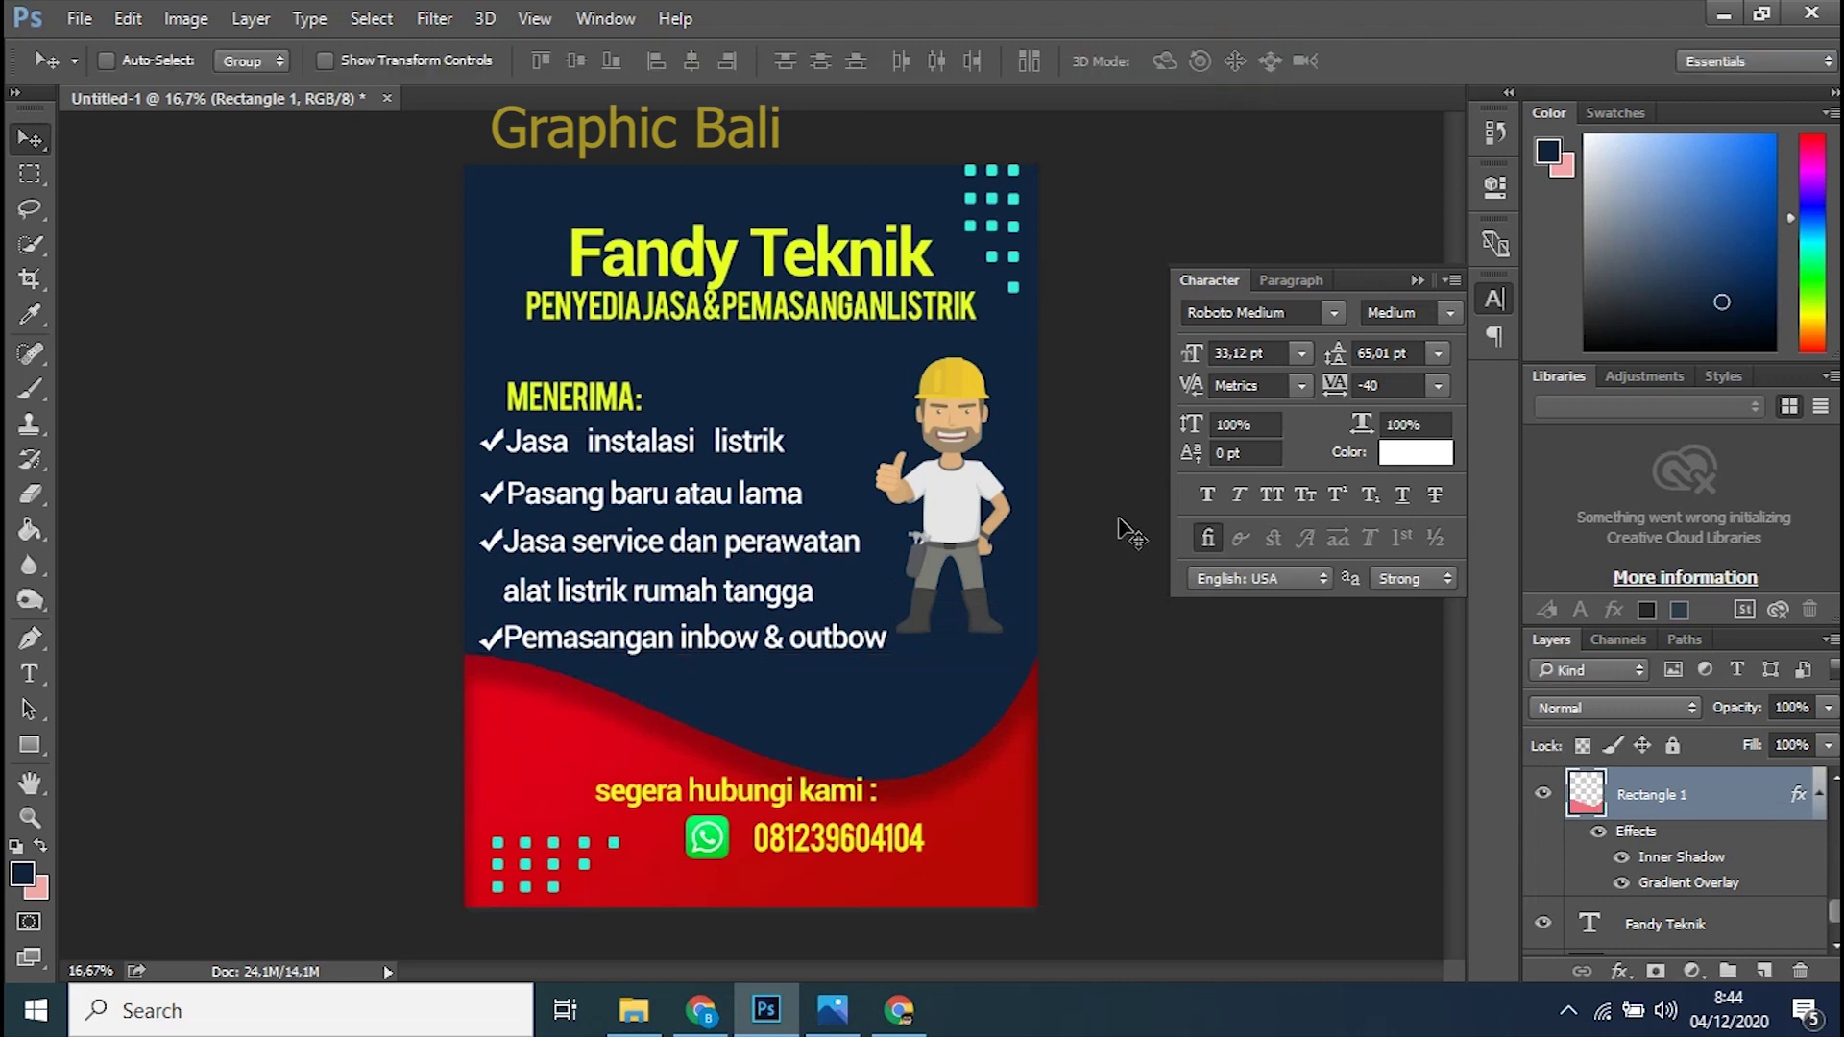
{"action": "right_click", "coordinate": [954, 548]}
{"action": "left_click", "coordinate": [1066, 680]}
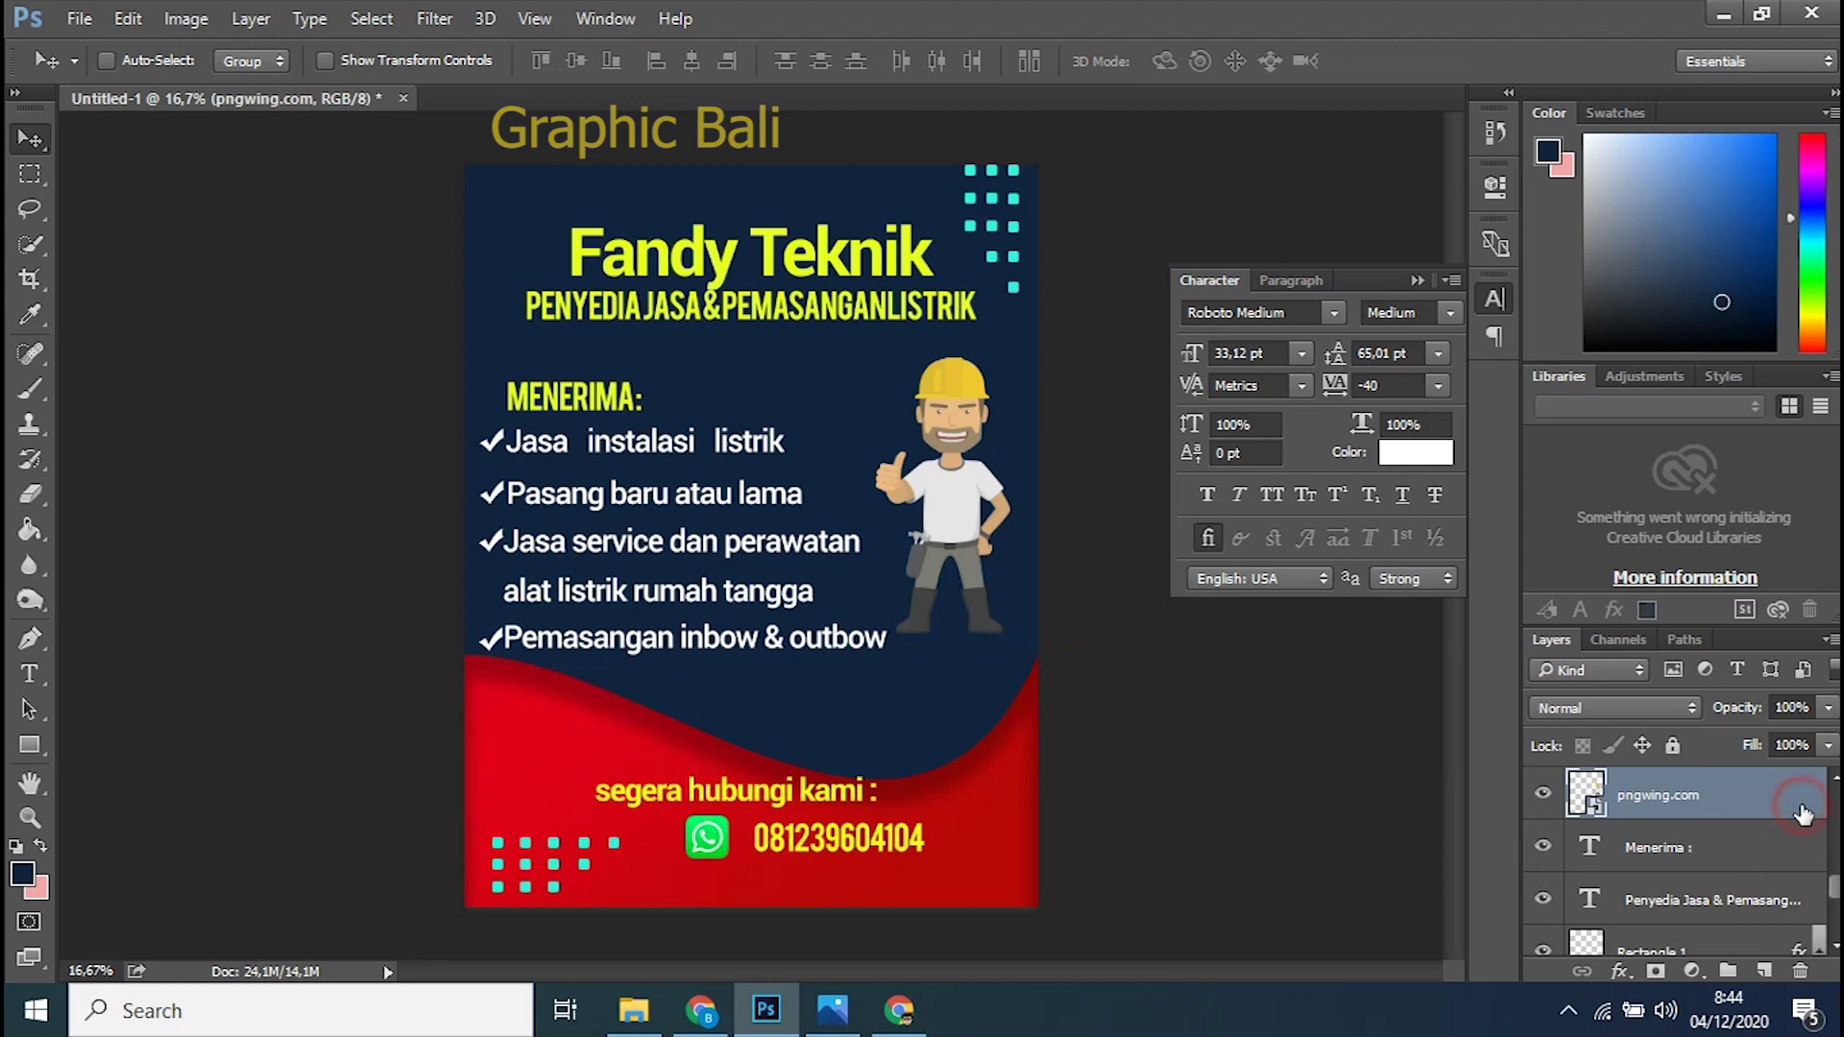
Step: Give the pngwing.com worker illustration a 27 px white Stroke layer style
{"action": "left_click", "coordinate": [1631, 603]}
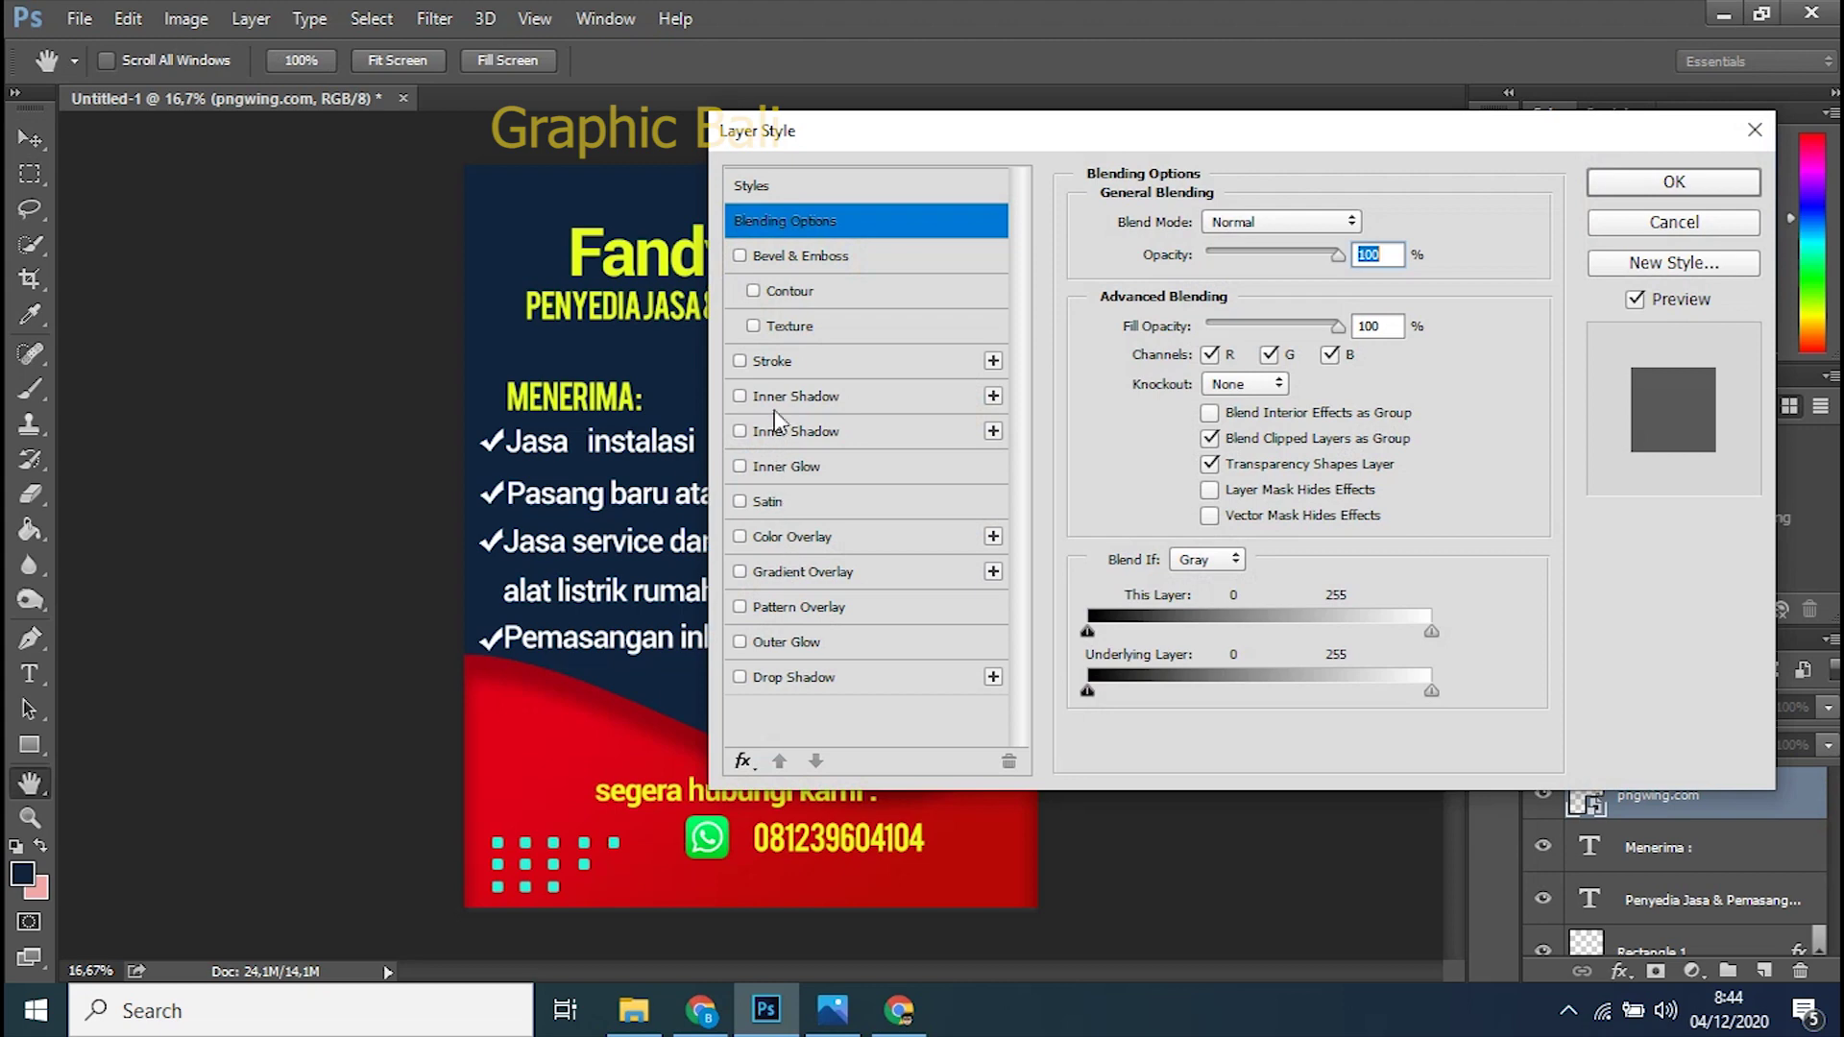
{"action": "left_click", "coordinate": [786, 365]}
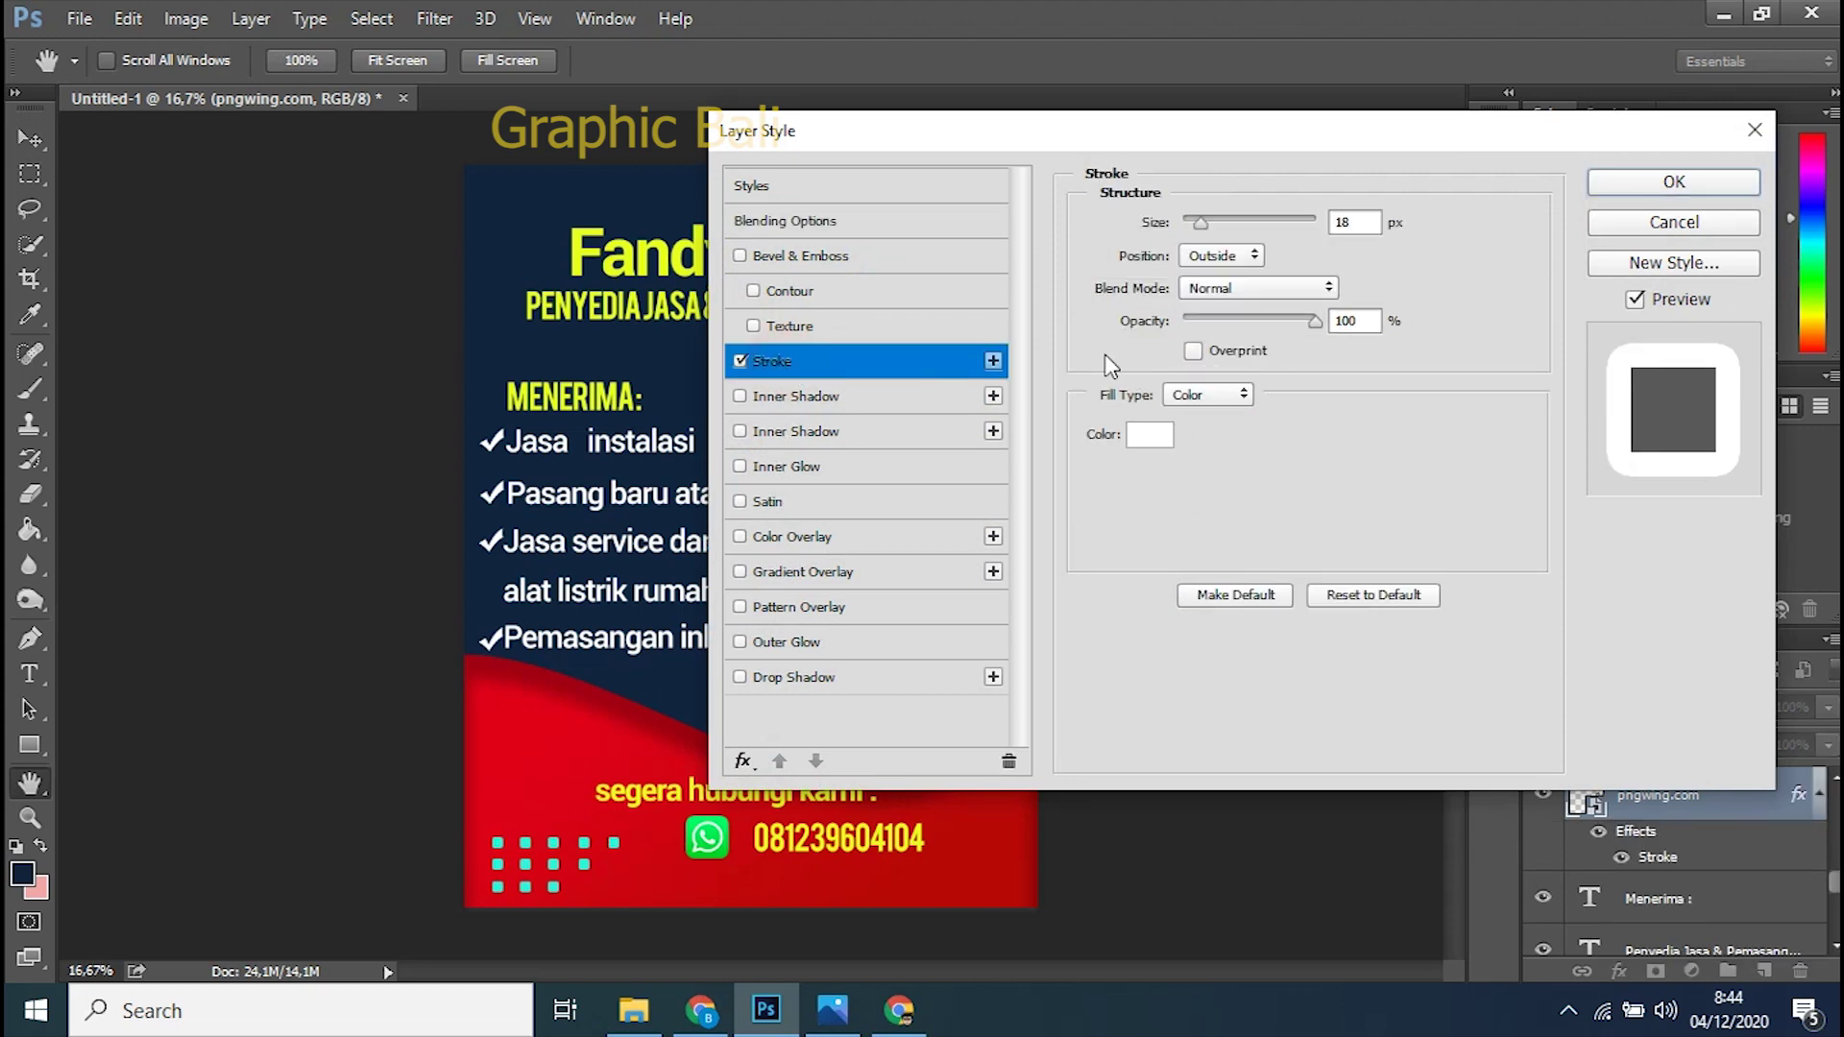
{"action": "mouse_move", "coordinate": [1390, 136]}
{"action": "left_mouse_down"}
{"action": "mouse_move", "coordinate": [831, 11]}
{"action": "mouse_move", "coordinate": [547, 189]}
{"action": "mouse_move", "coordinate": [456, 274]}
{"action": "left_mouse_up"}
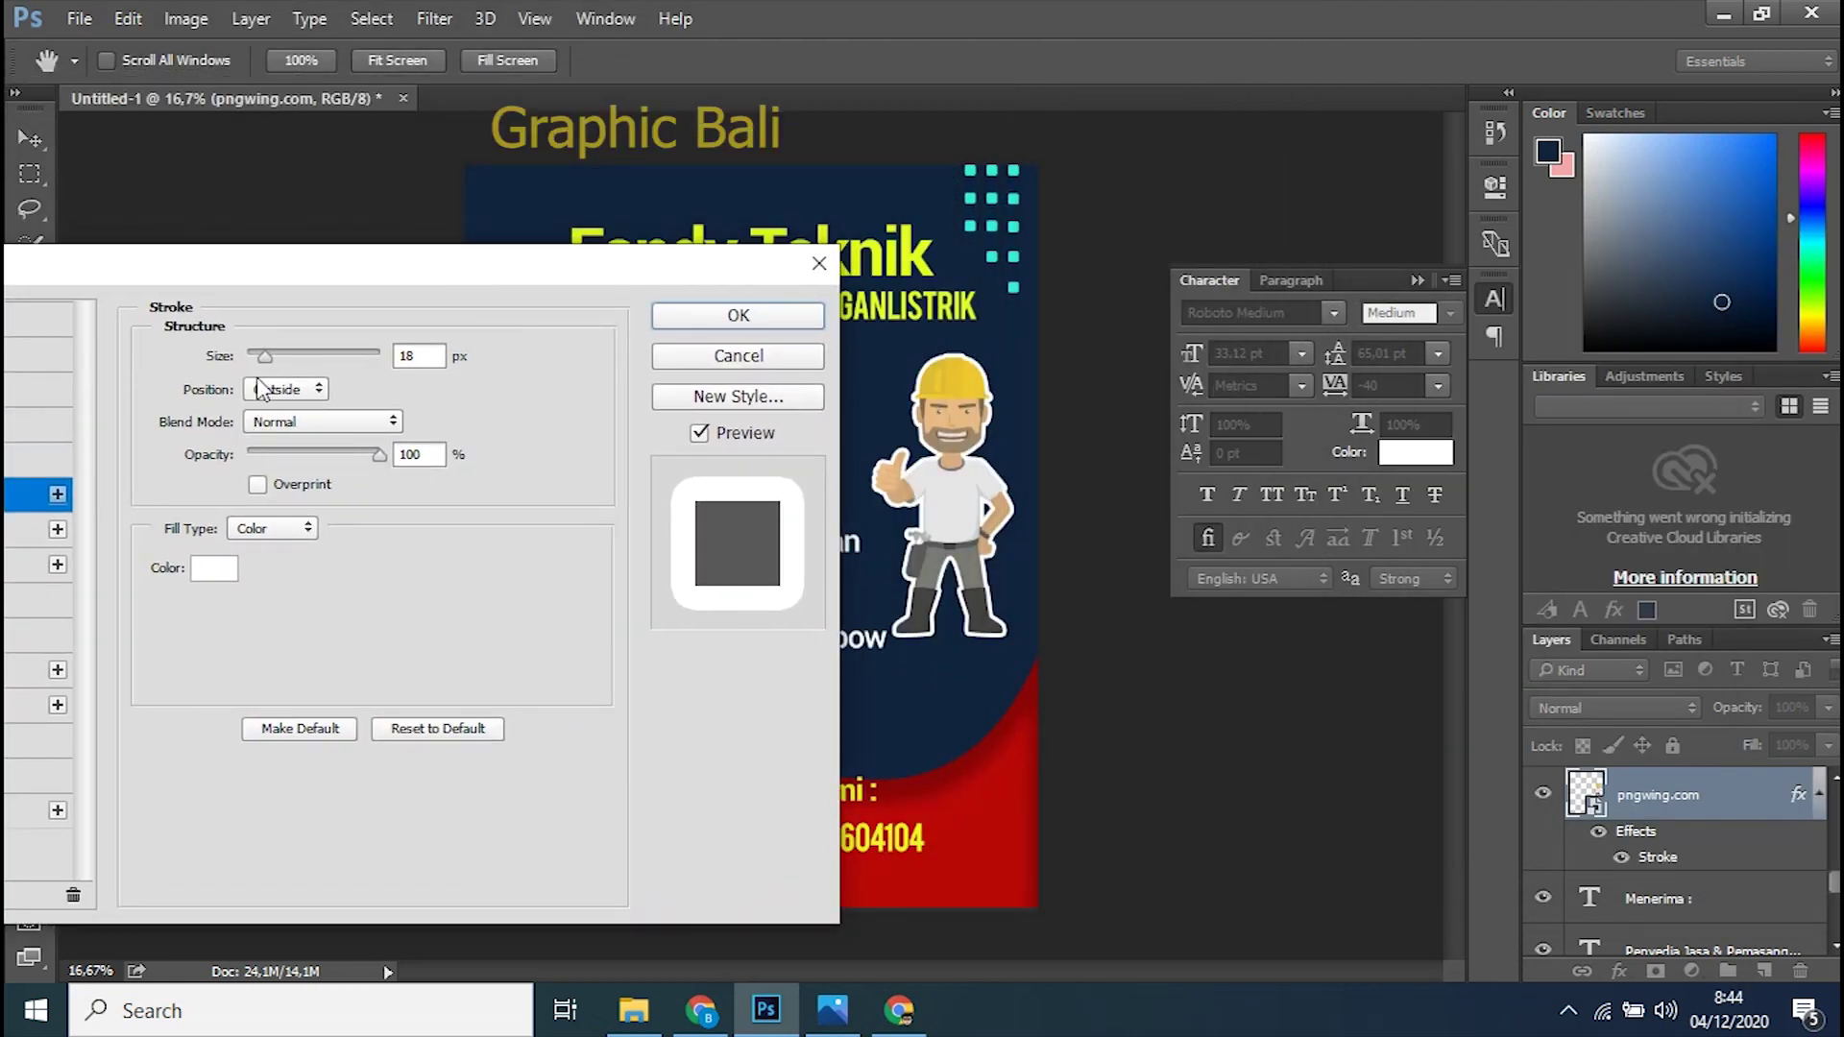
{"action": "left_click_drag", "start_coordinate": [264, 364], "coordinate": [270, 365]}
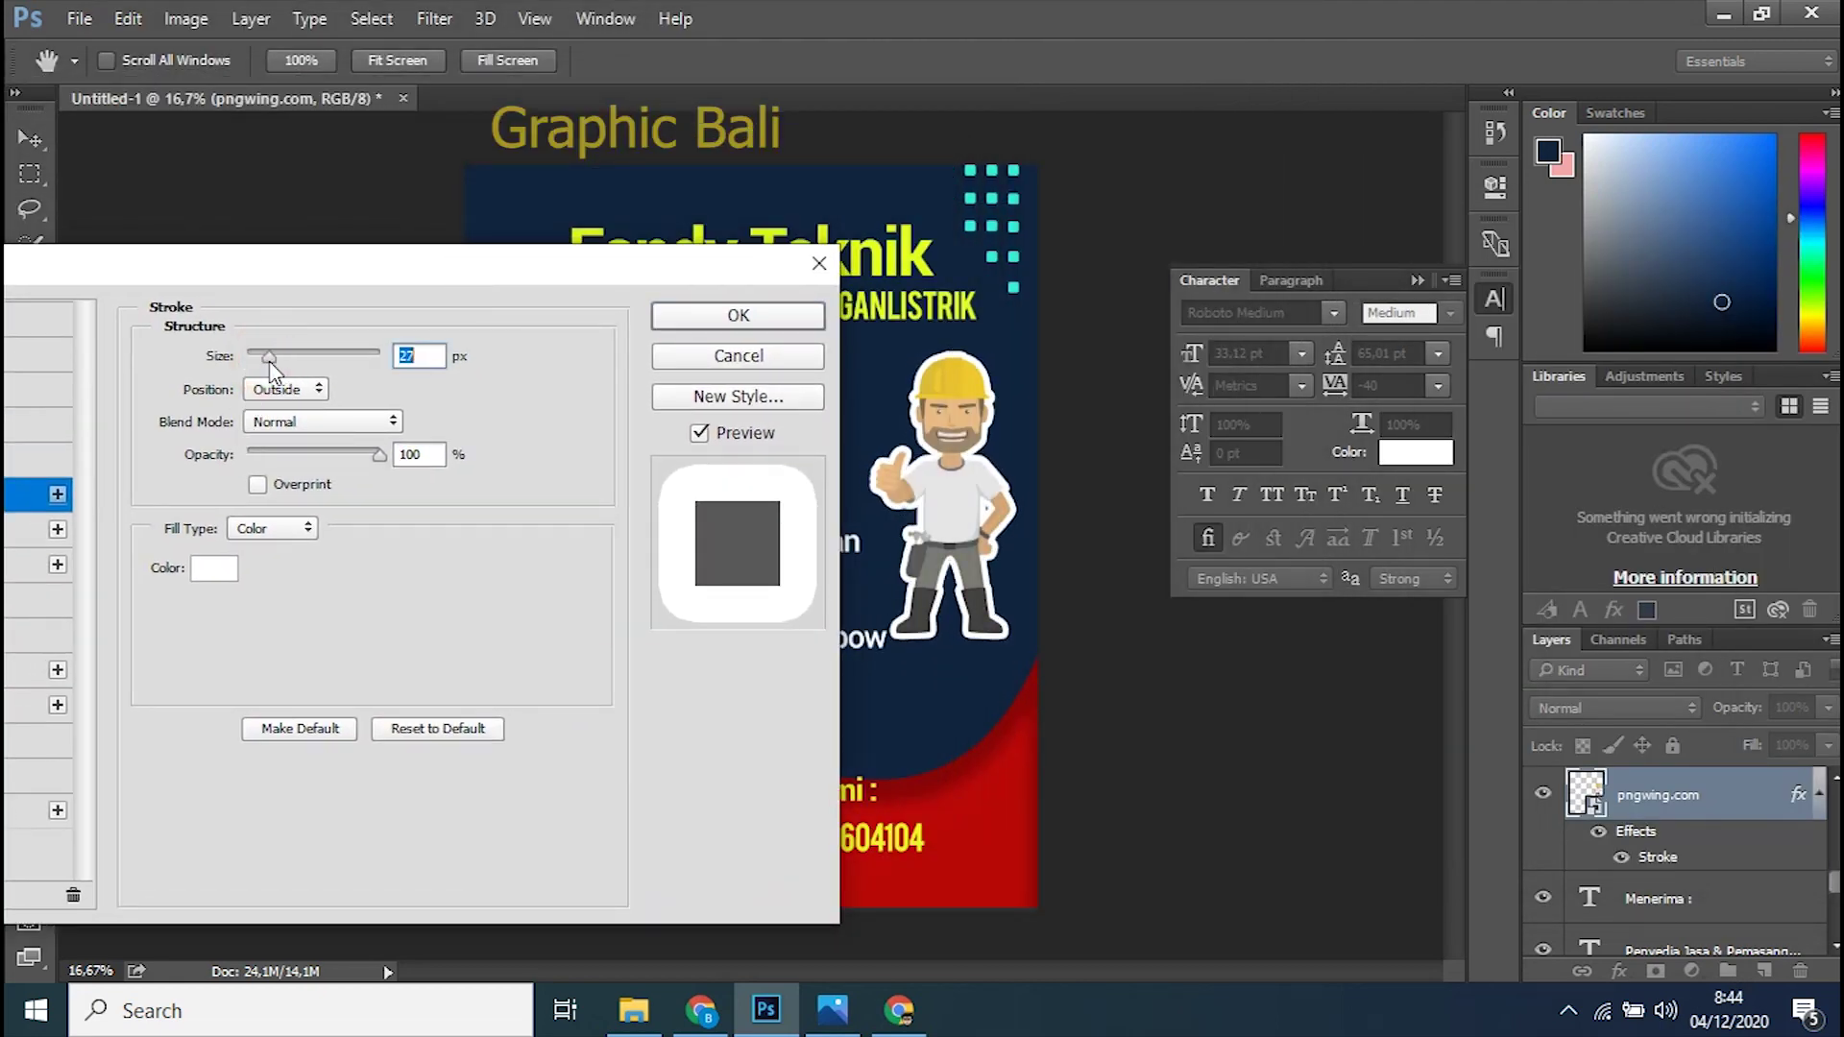
{"action": "left_click", "coordinate": [722, 317]}
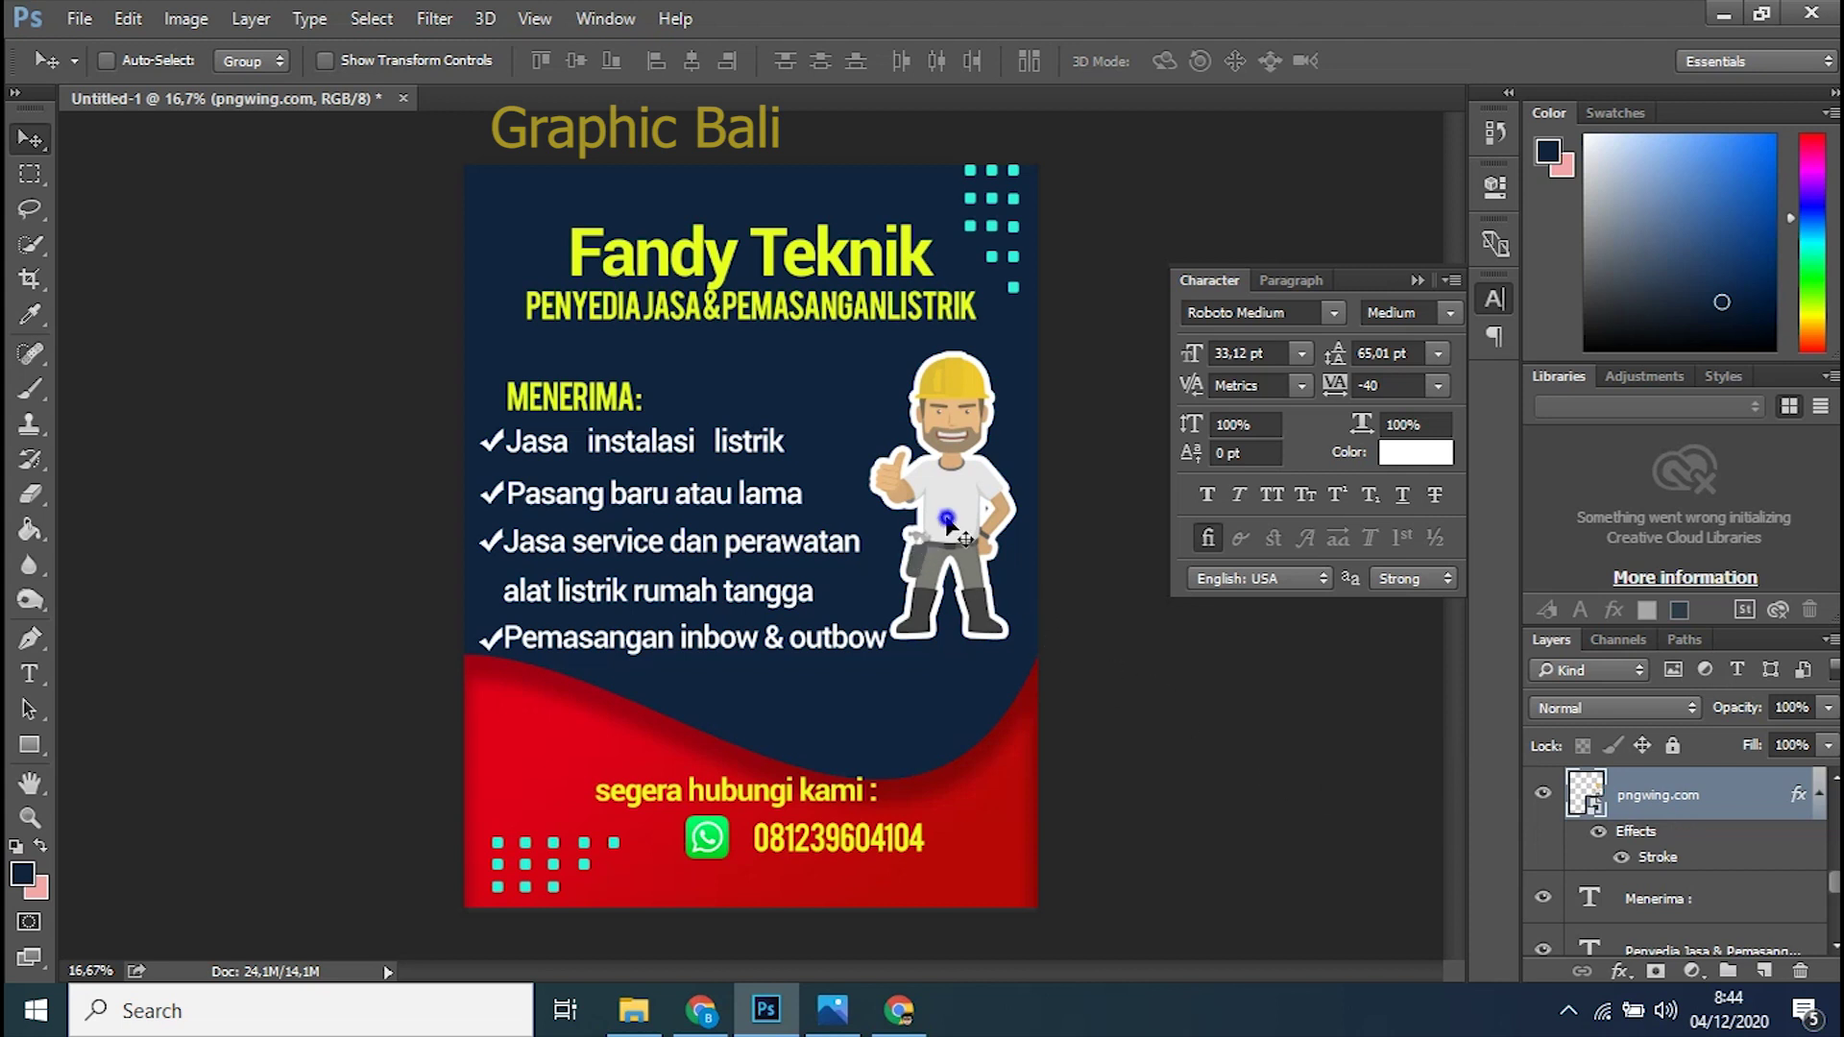
Step: Nudge the worker illustration slightly right and down
{"action": "right_click", "coordinate": [947, 520]}
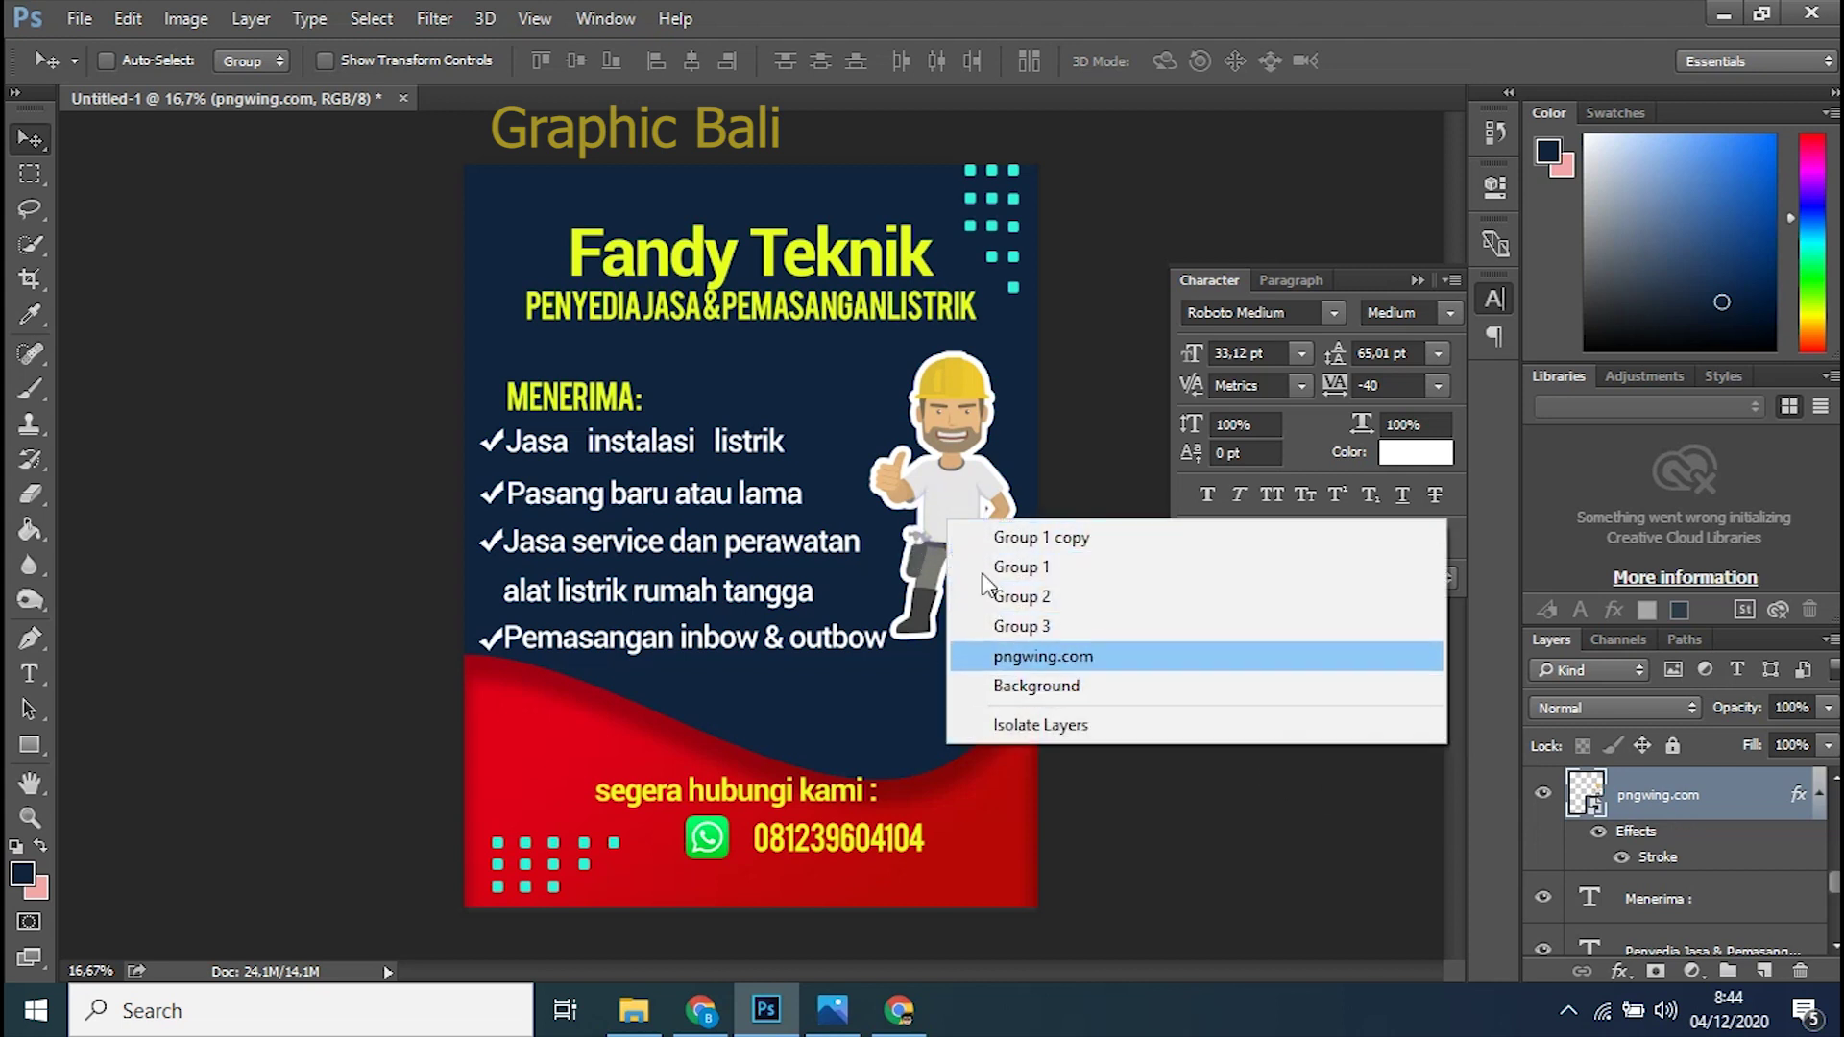
{"action": "left_click", "coordinate": [1078, 661]}
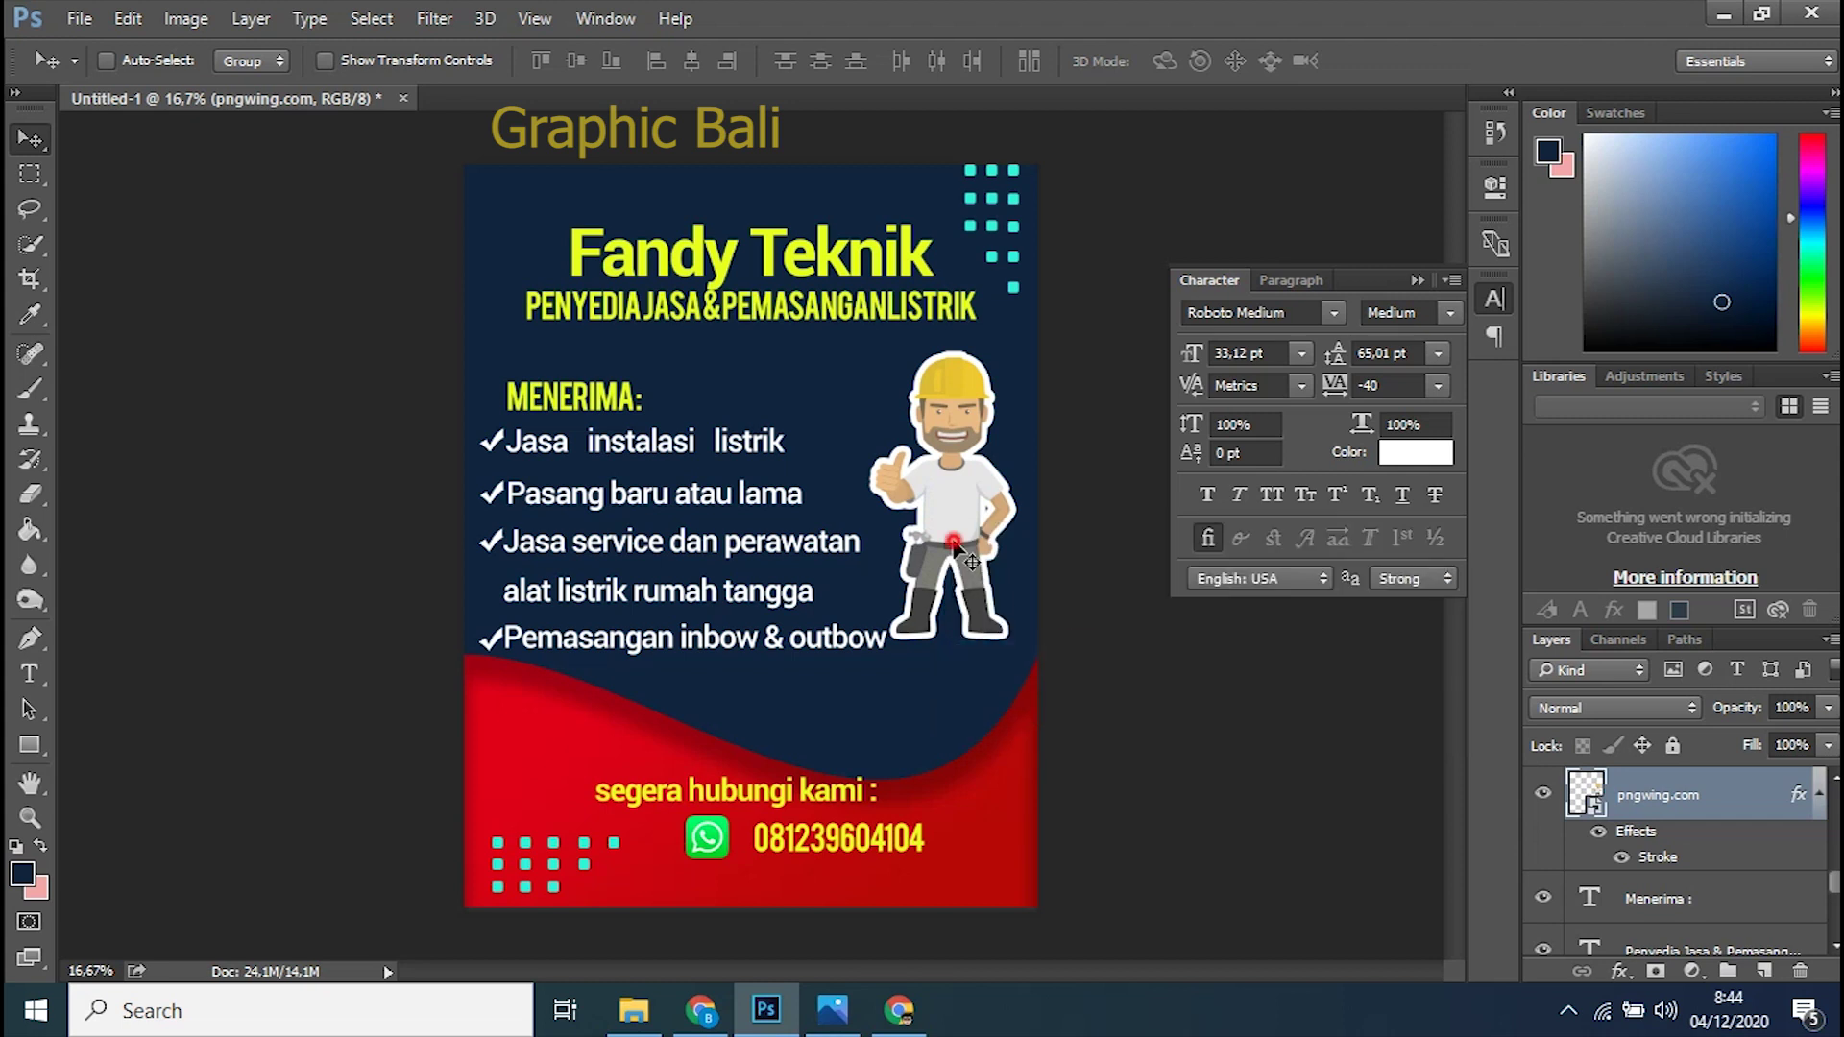
{"action": "left_click_drag", "start_coordinate": [956, 548], "coordinate": [968, 557]}
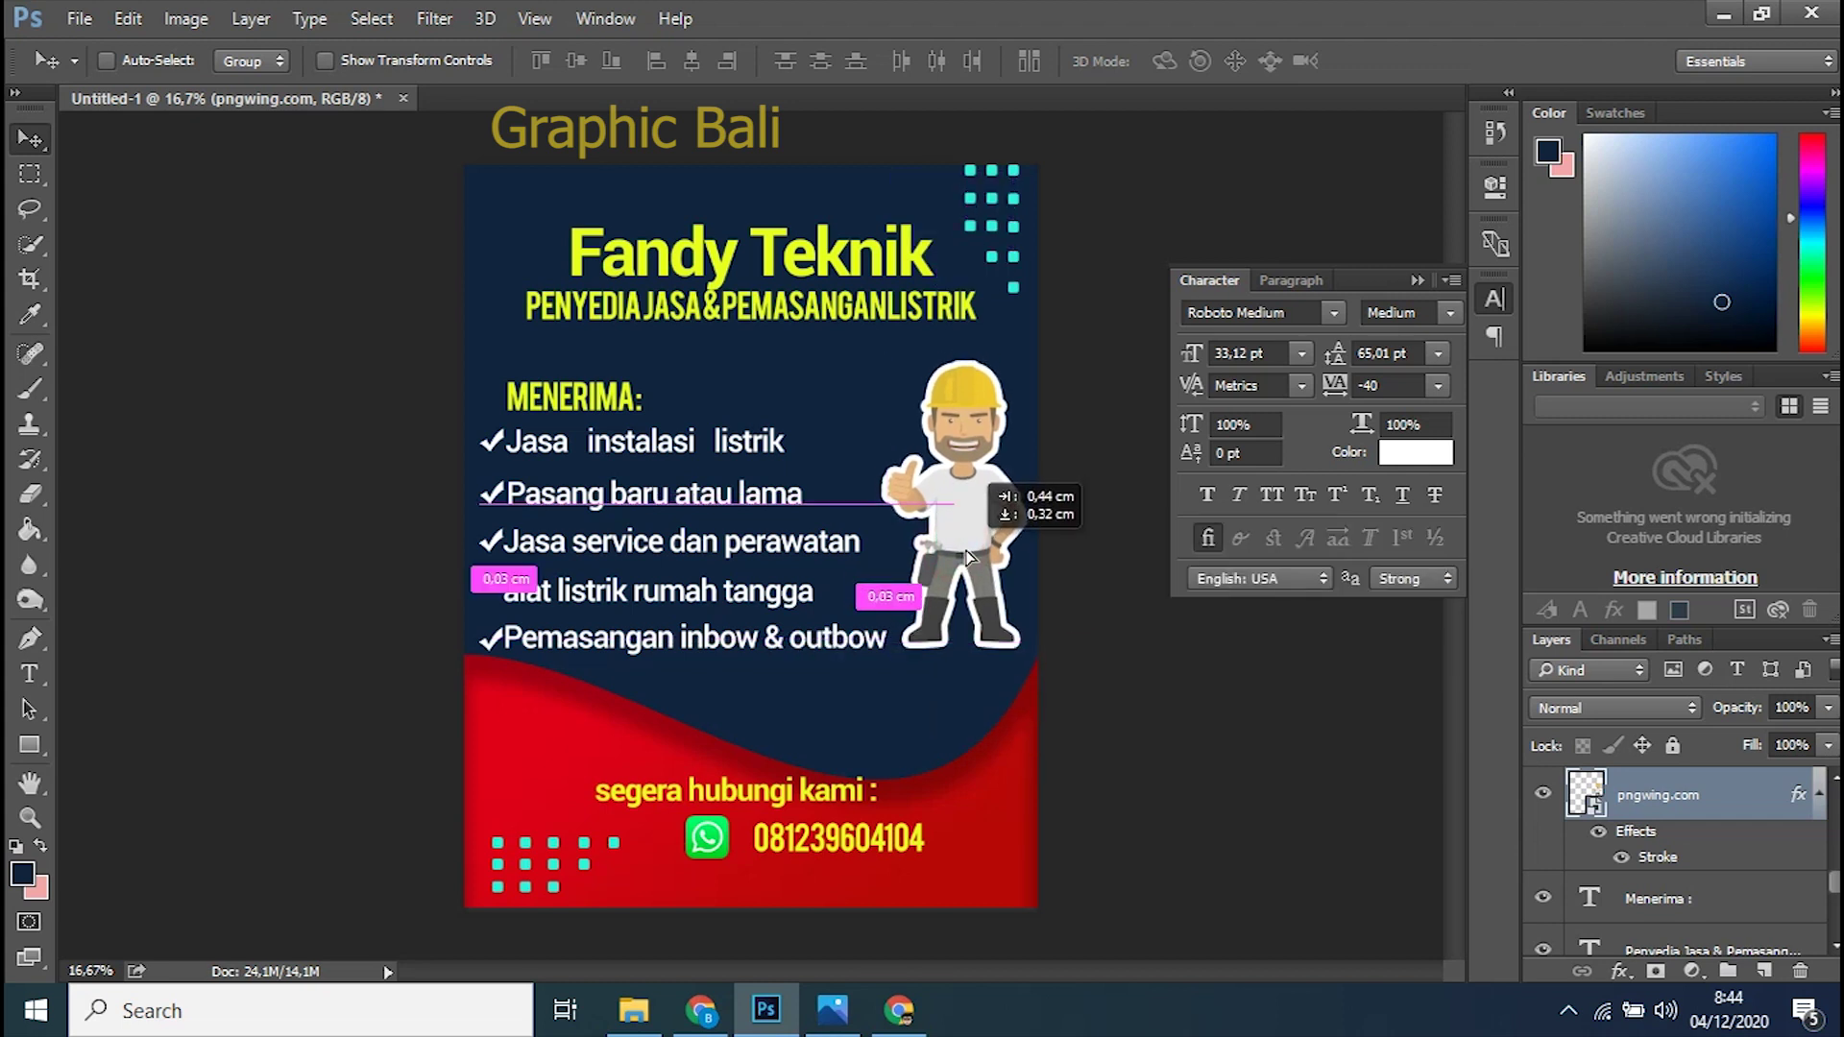
{"action": "left_click_drag", "start_coordinate": [969, 558], "coordinate": [961, 555]}
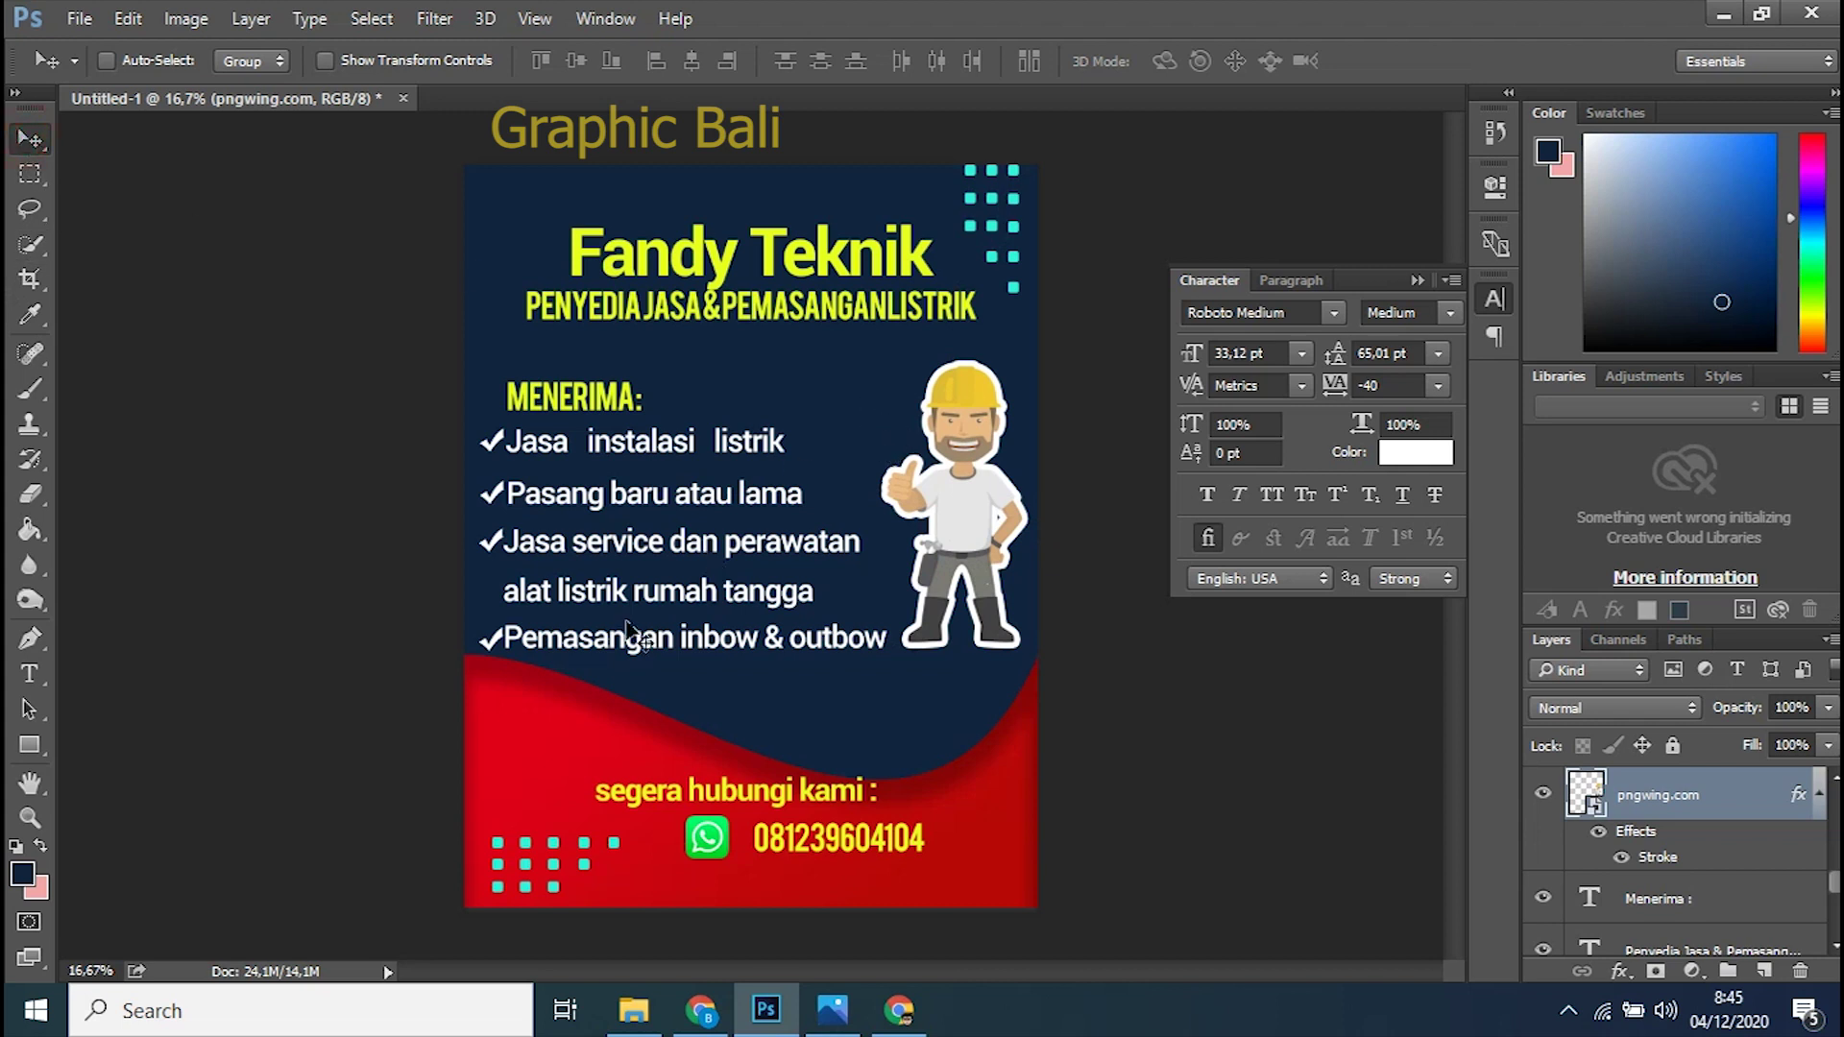
{"action": "left_click", "coordinate": [36, 753]}
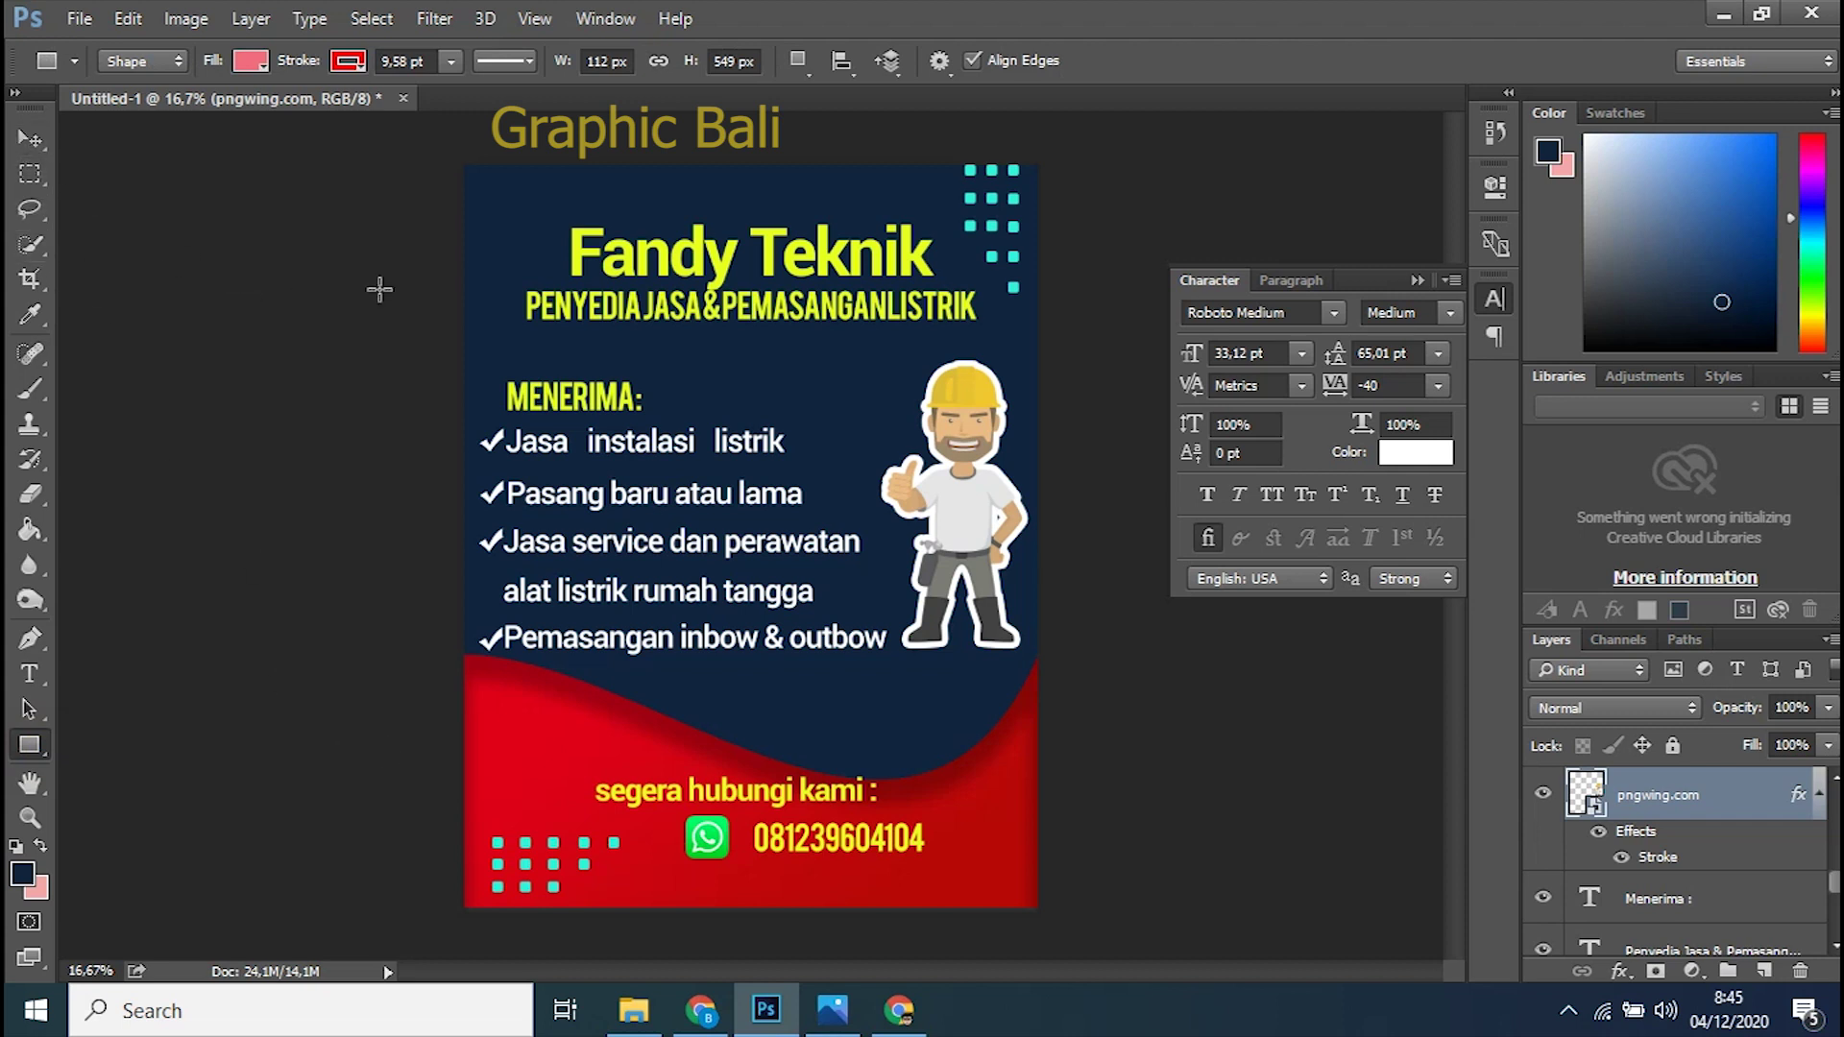
Step: Draw a tall thin bar at the poster's left edge with white fill and no stroke
{"action": "left_click_drag", "start_coordinate": [468, 168], "coordinate": [479, 408]}
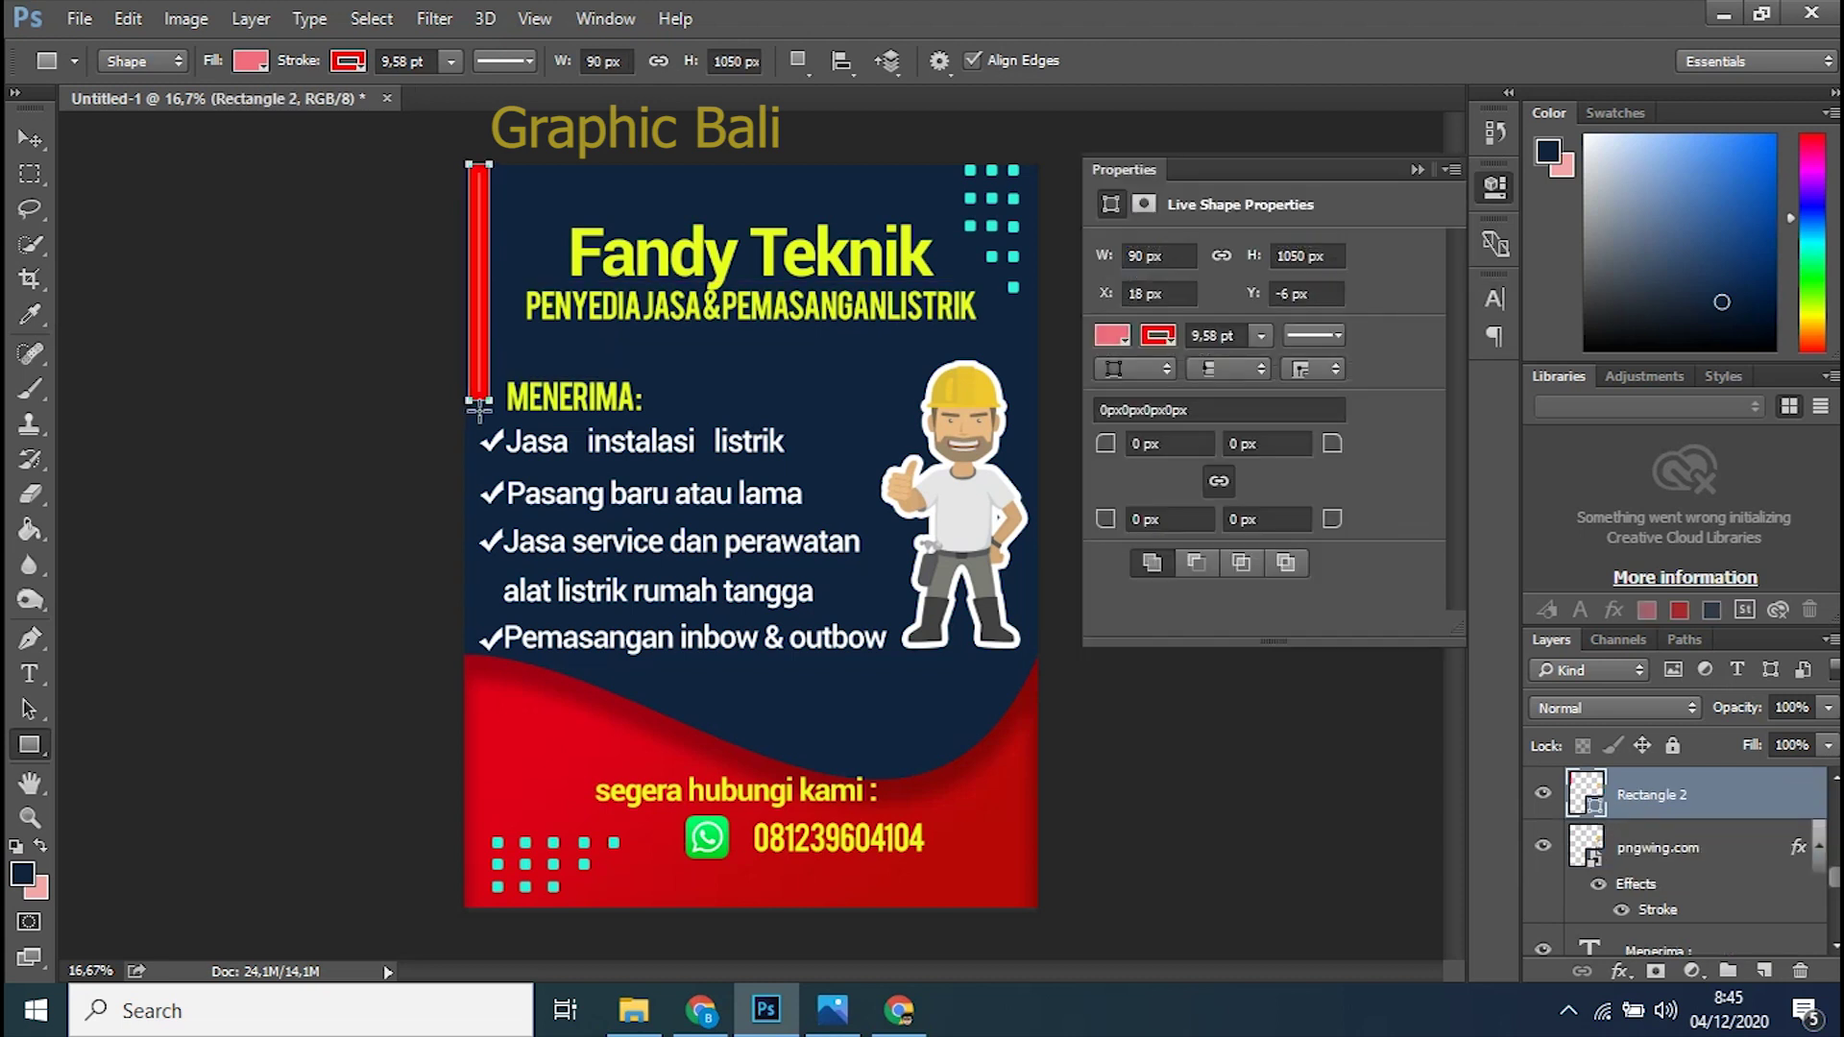
{"action": "left_click", "coordinate": [1115, 336]}
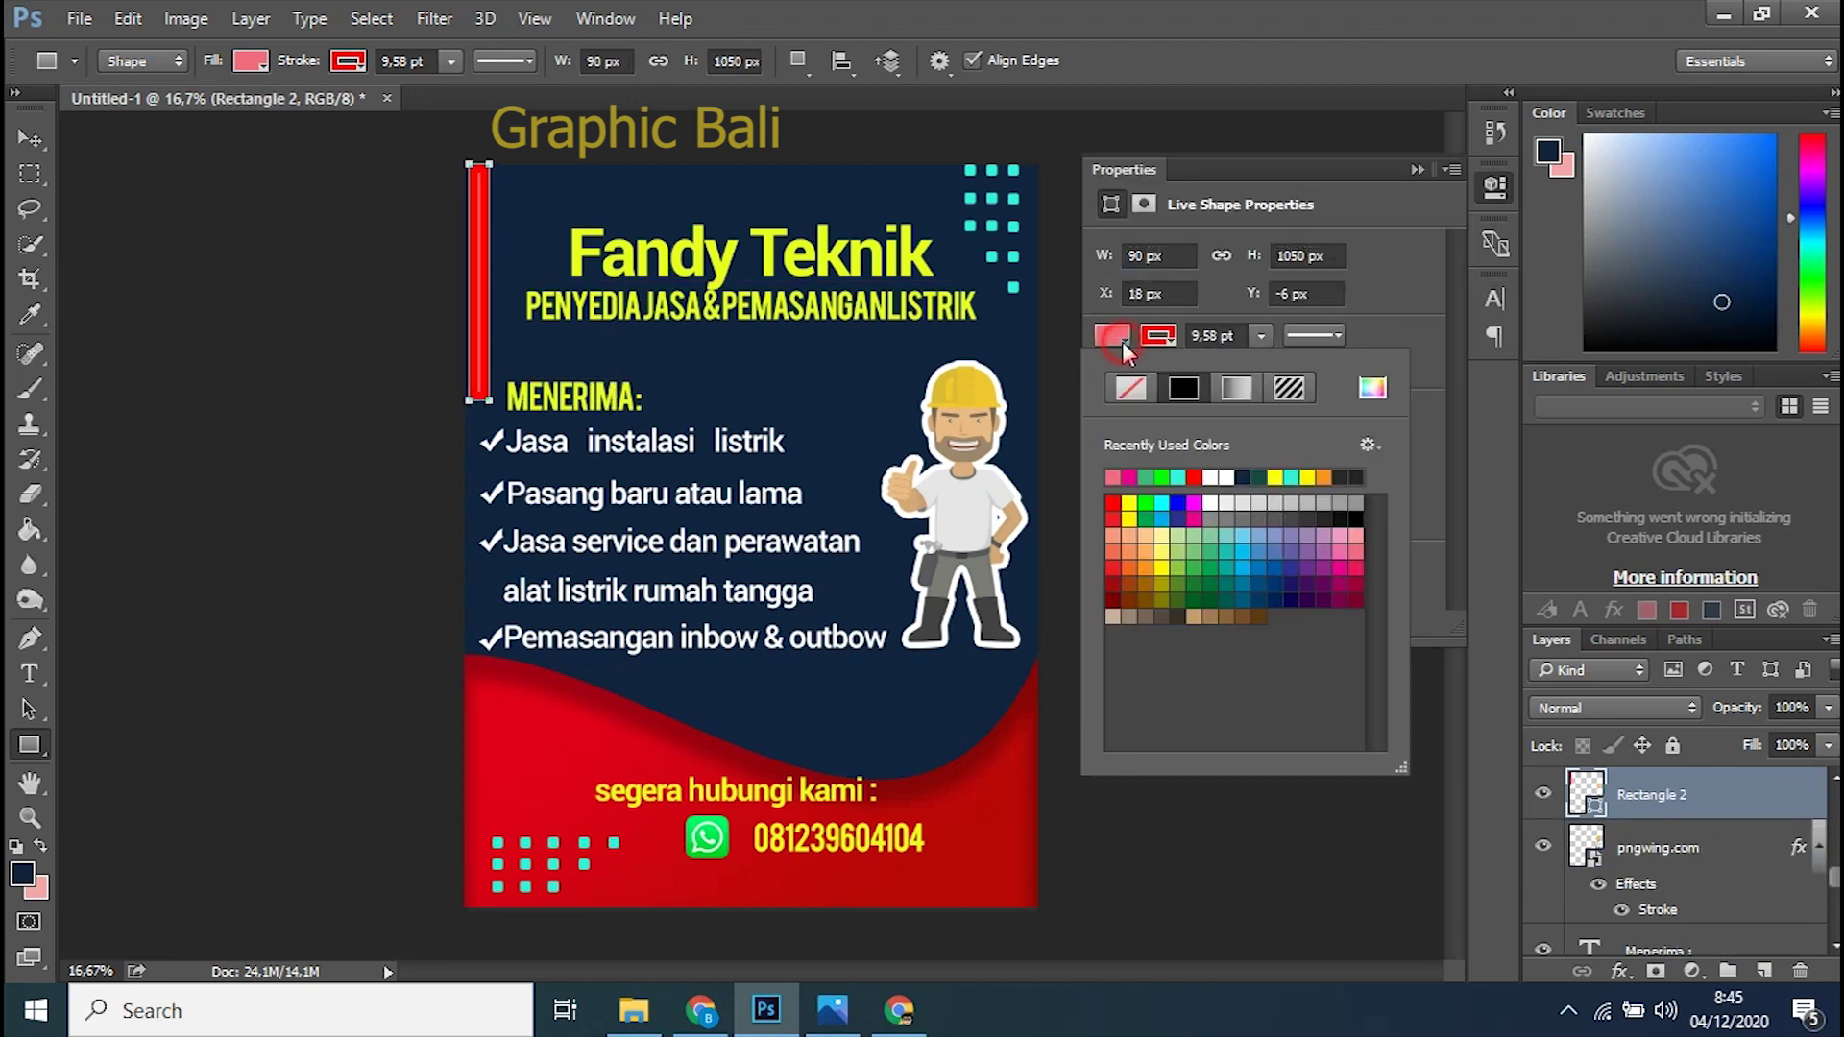
{"action": "left_click", "coordinate": [1216, 478]}
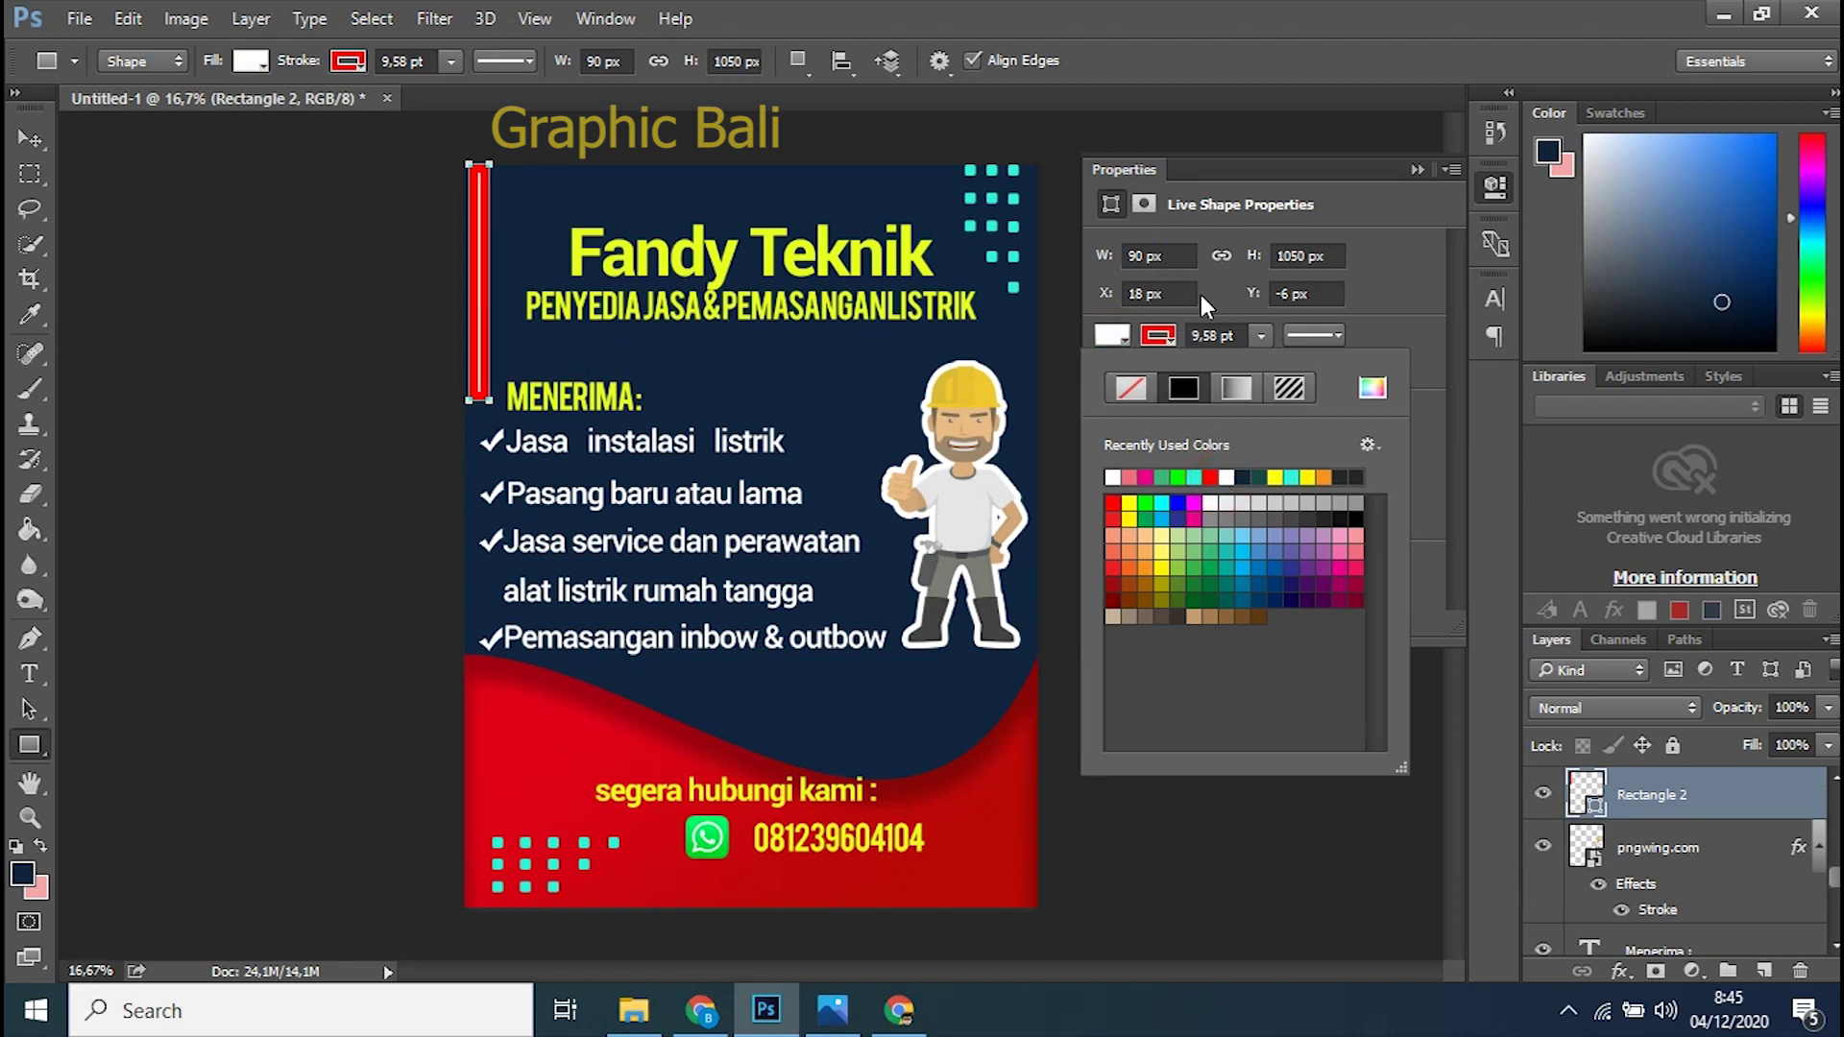
{"action": "left_click", "coordinate": [1155, 338]}
{"action": "left_click", "coordinate": [1132, 387]}
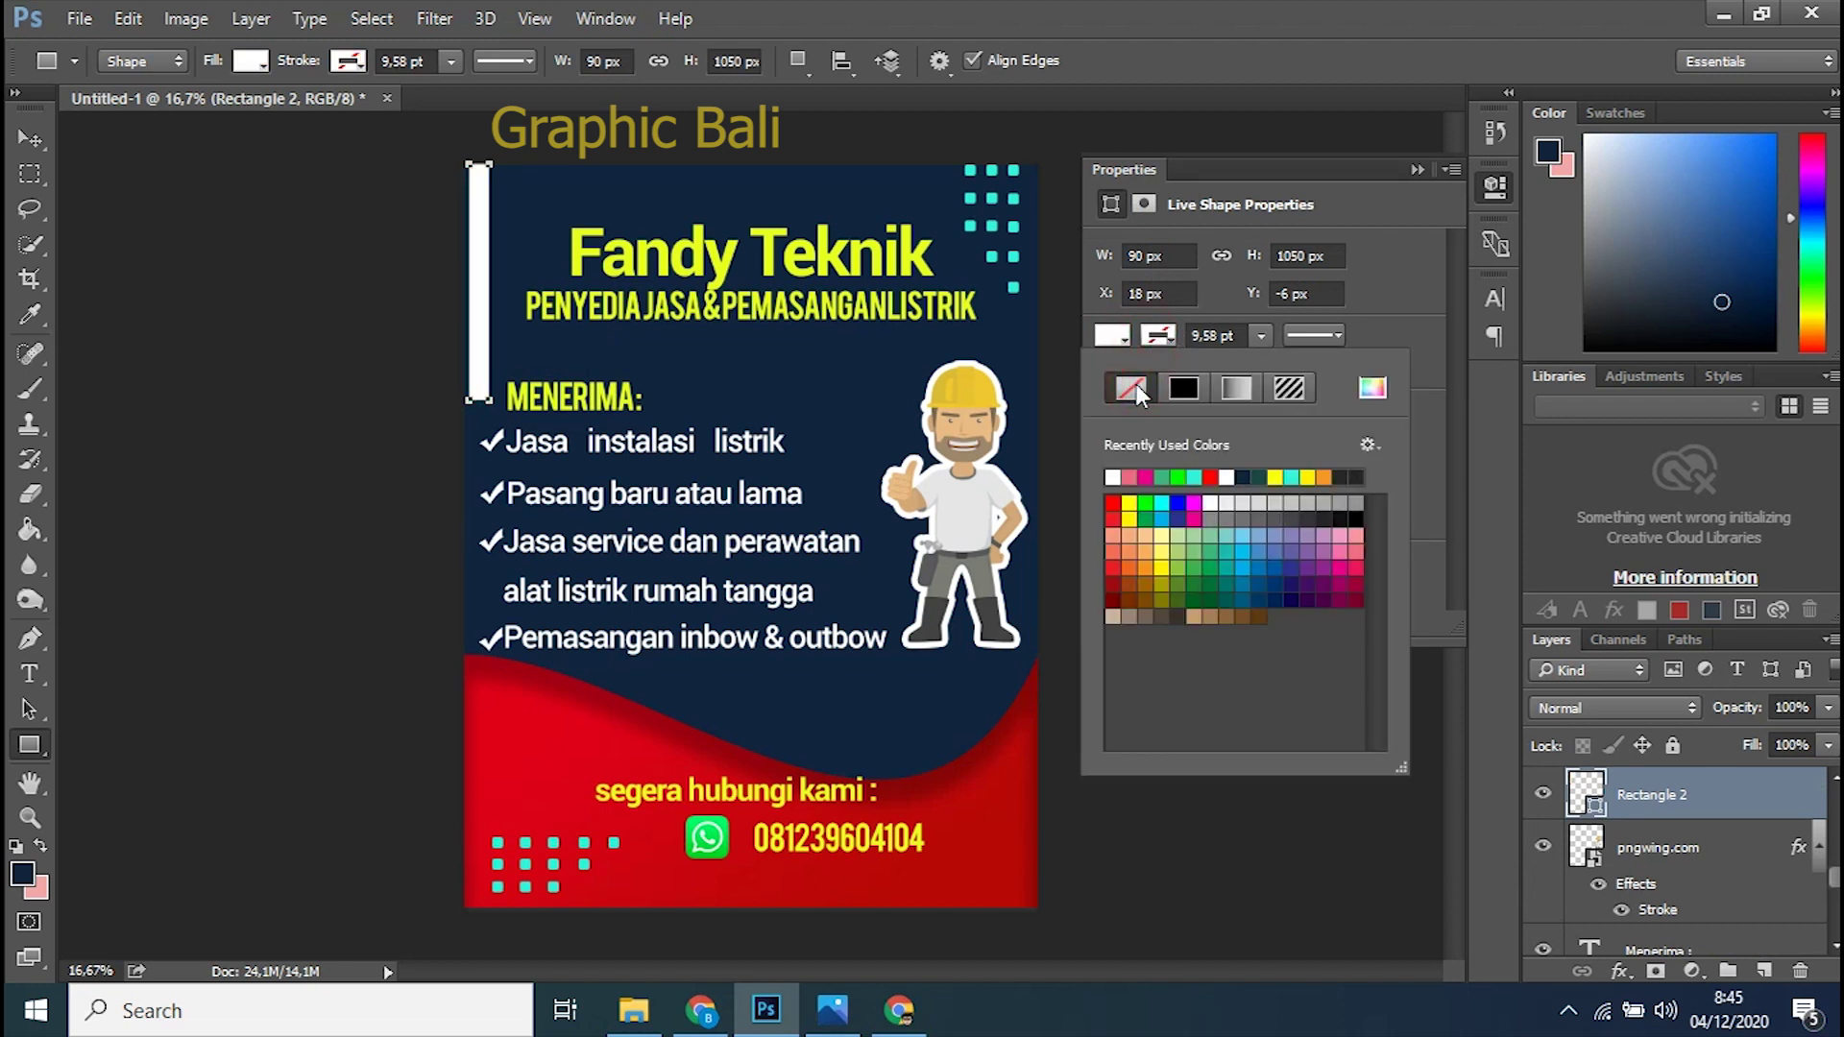
Step: Set the white bar's corner radius to 30 px
{"action": "left_click", "coordinate": [30, 139]}
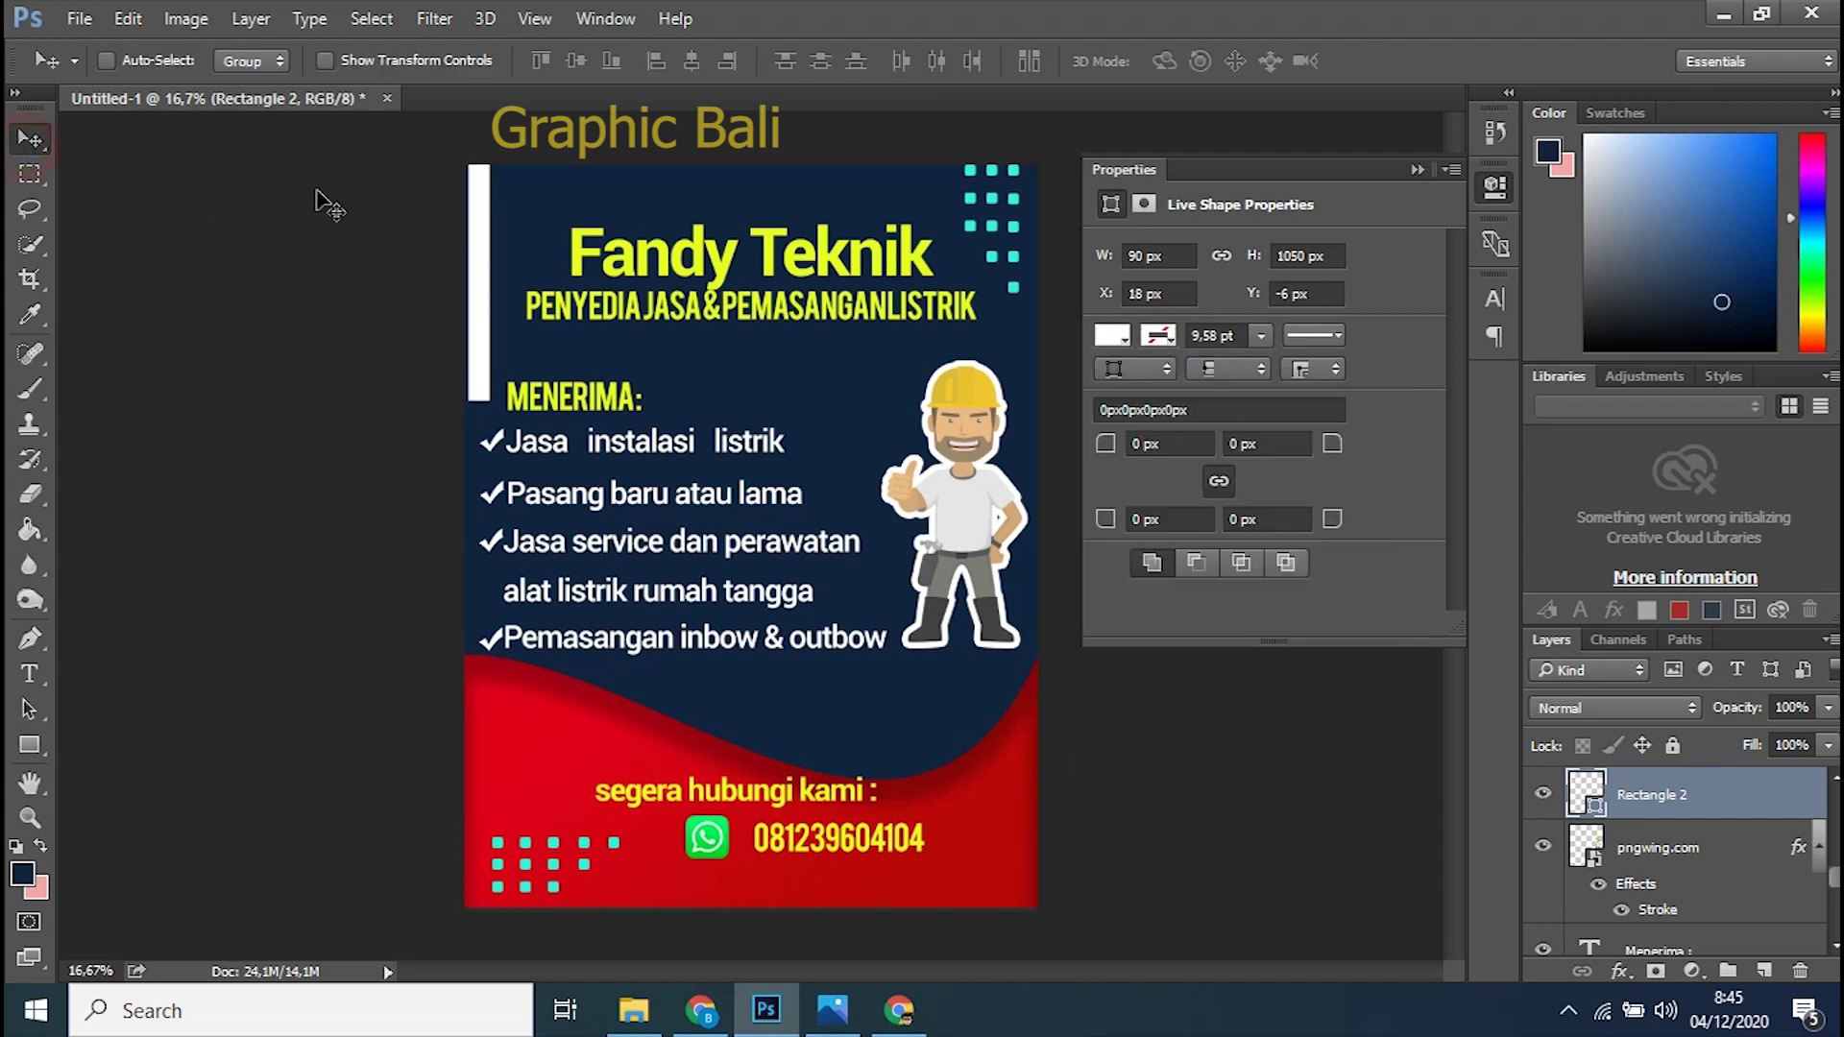
{"action": "right_click", "coordinate": [484, 317]}
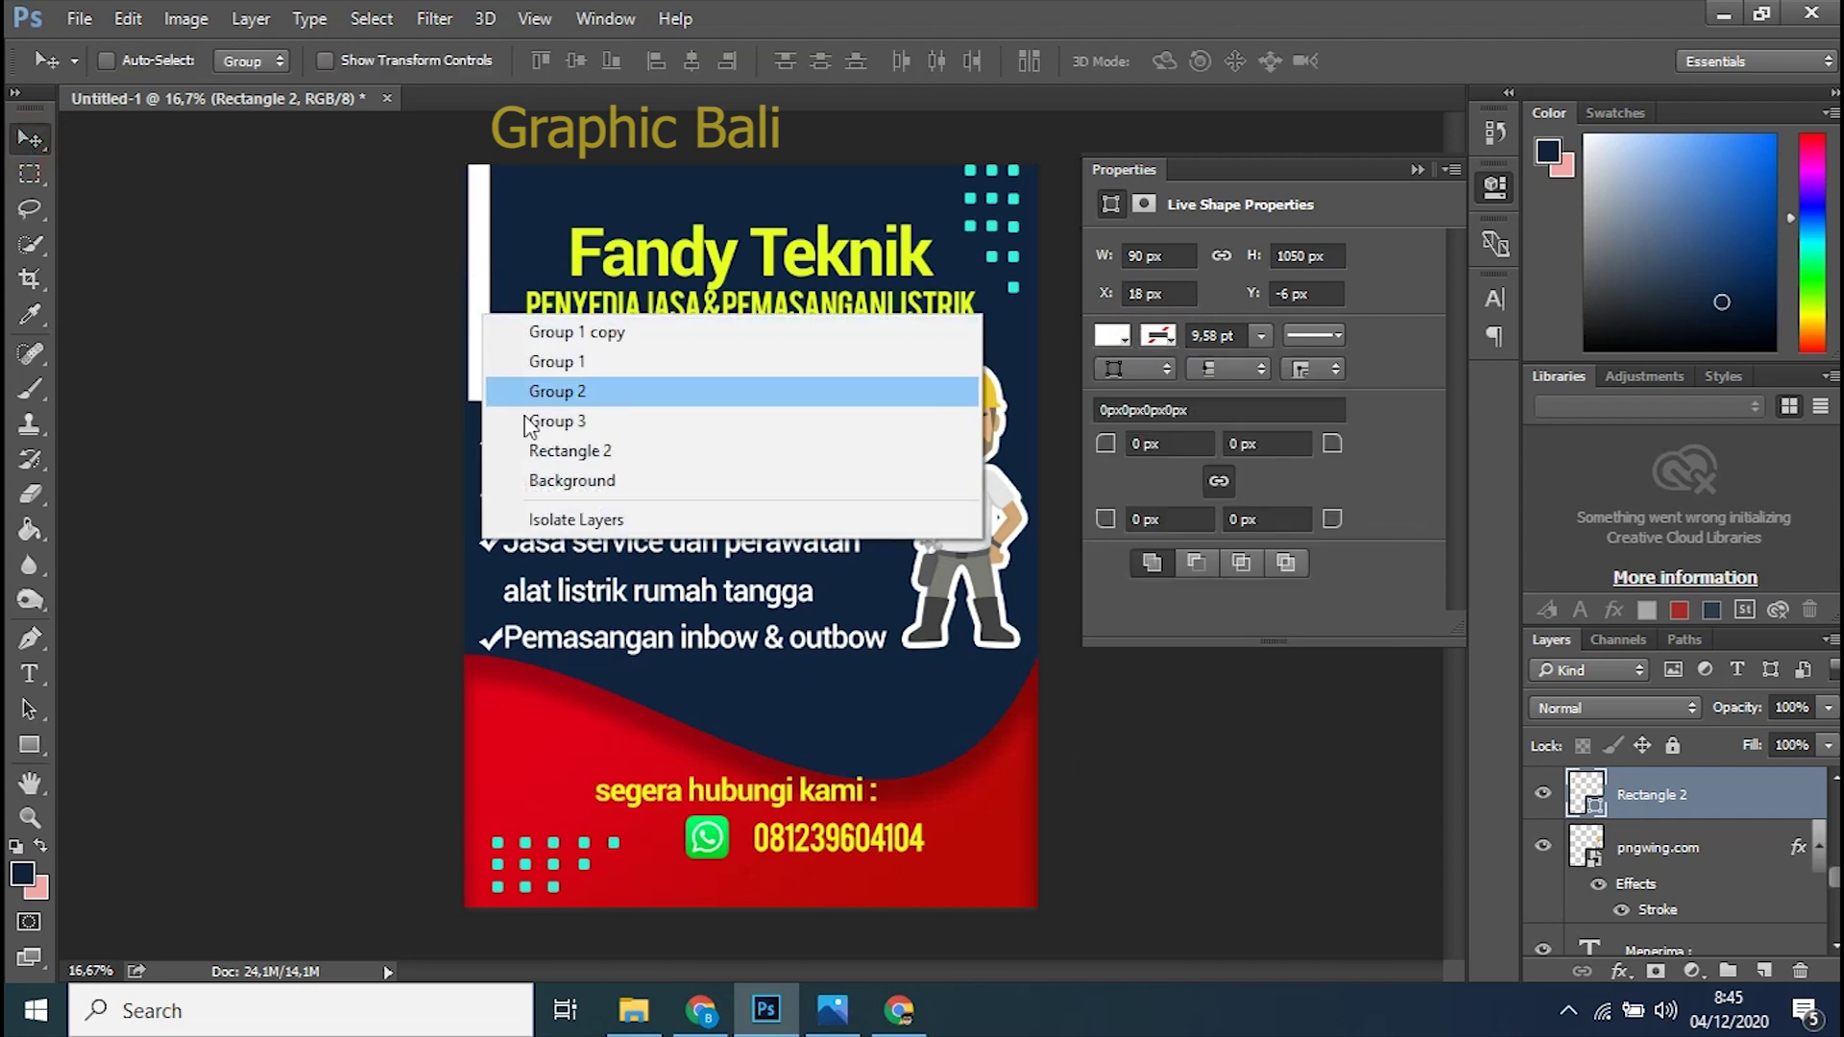
{"action": "right_click", "coordinate": [473, 279]}
{"action": "left_click", "coordinate": [607, 414]}
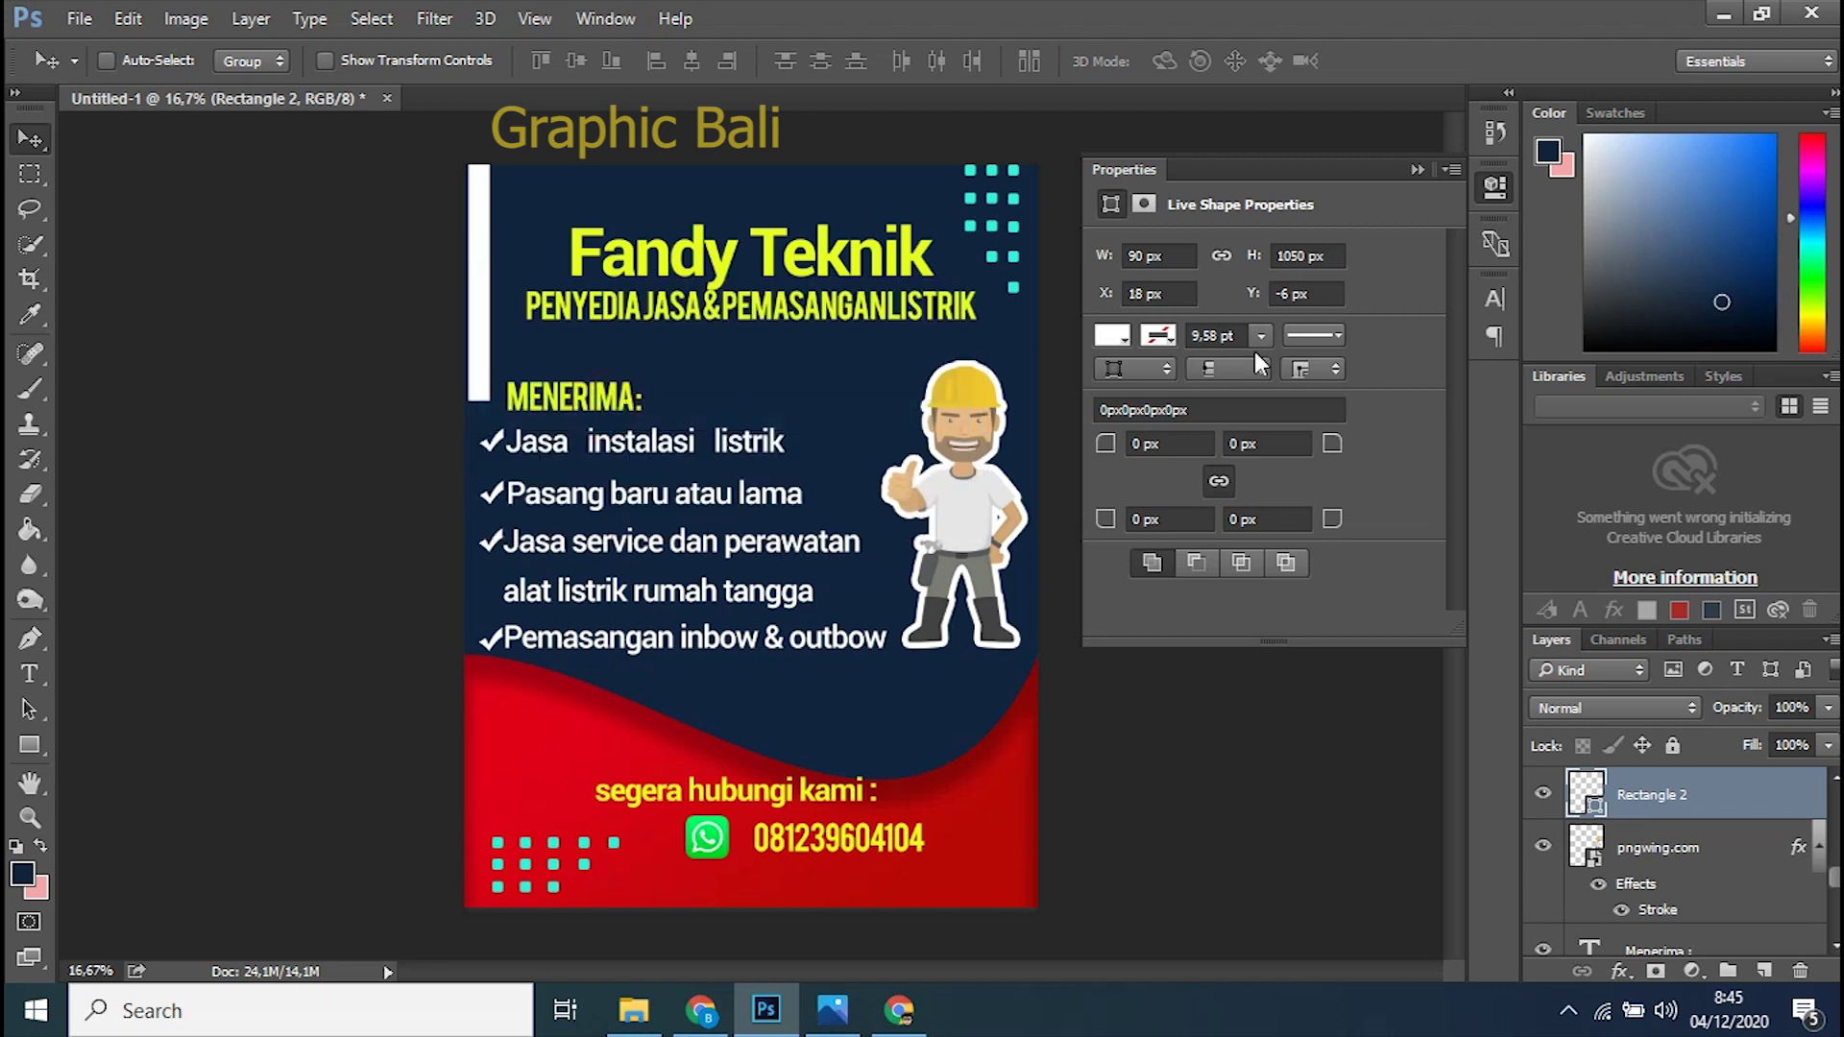
{"action": "left_click", "coordinate": [1141, 445]}
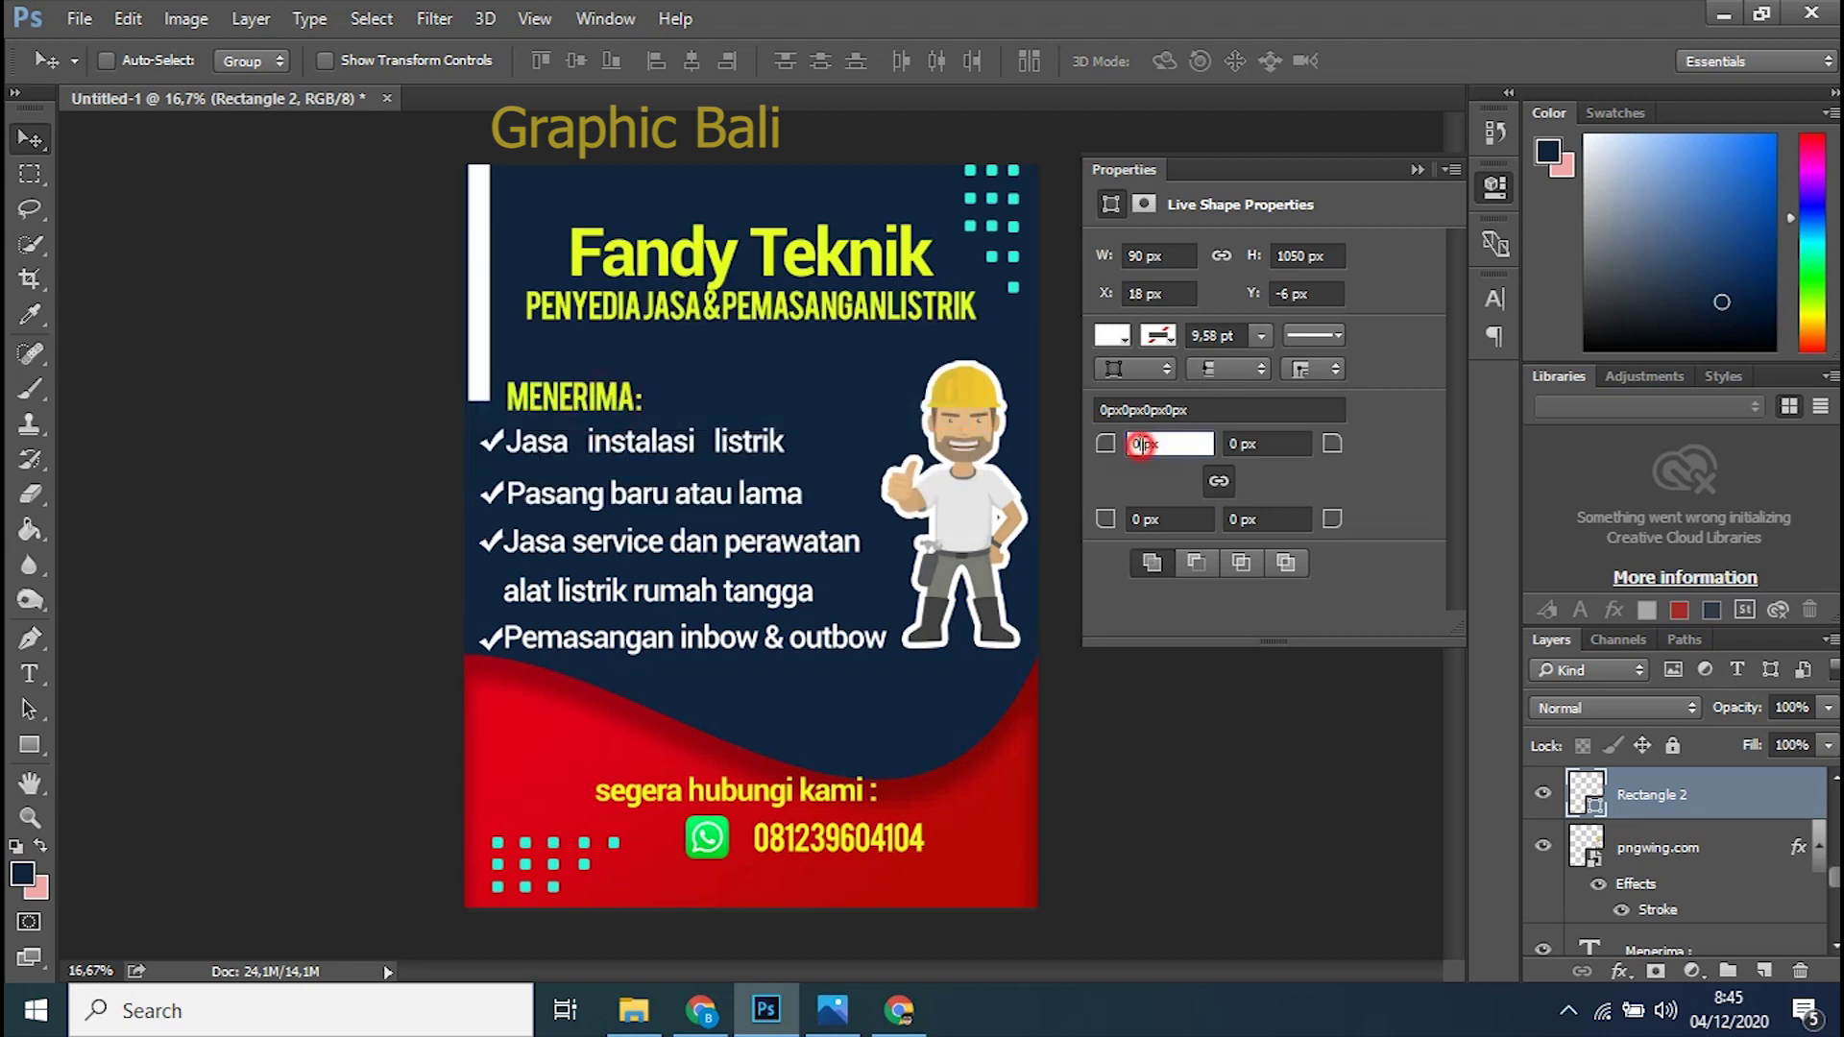
{"action": "type", "text": "5"}
{"action": "key", "text": "Return"}
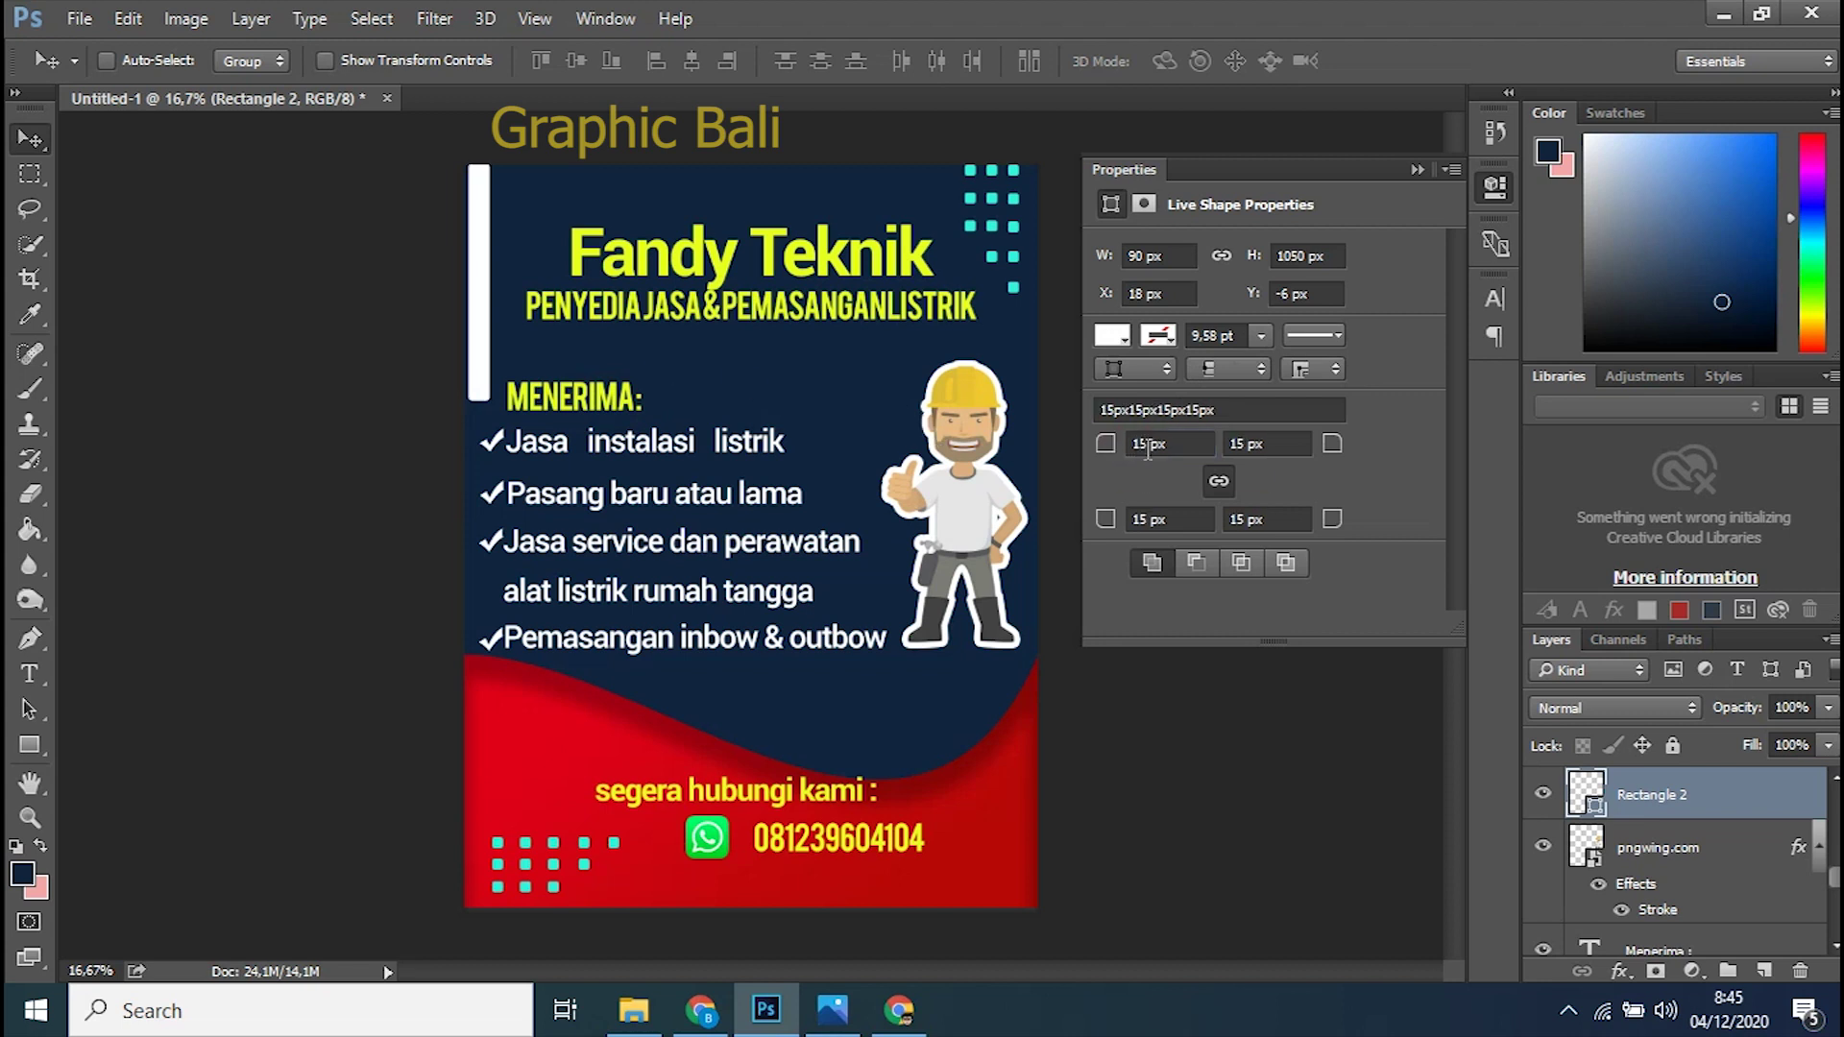
{"action": "double_click", "coordinate": [1148, 445]}
{"action": "type", "text": "25"}
{"action": "key", "text": "Return"}
{"action": "double_click", "coordinate": [1148, 444]}
{"action": "type", "text": "30"}
{"action": "key", "text": "Return"}
{"action": "right_click", "coordinate": [485, 308]}
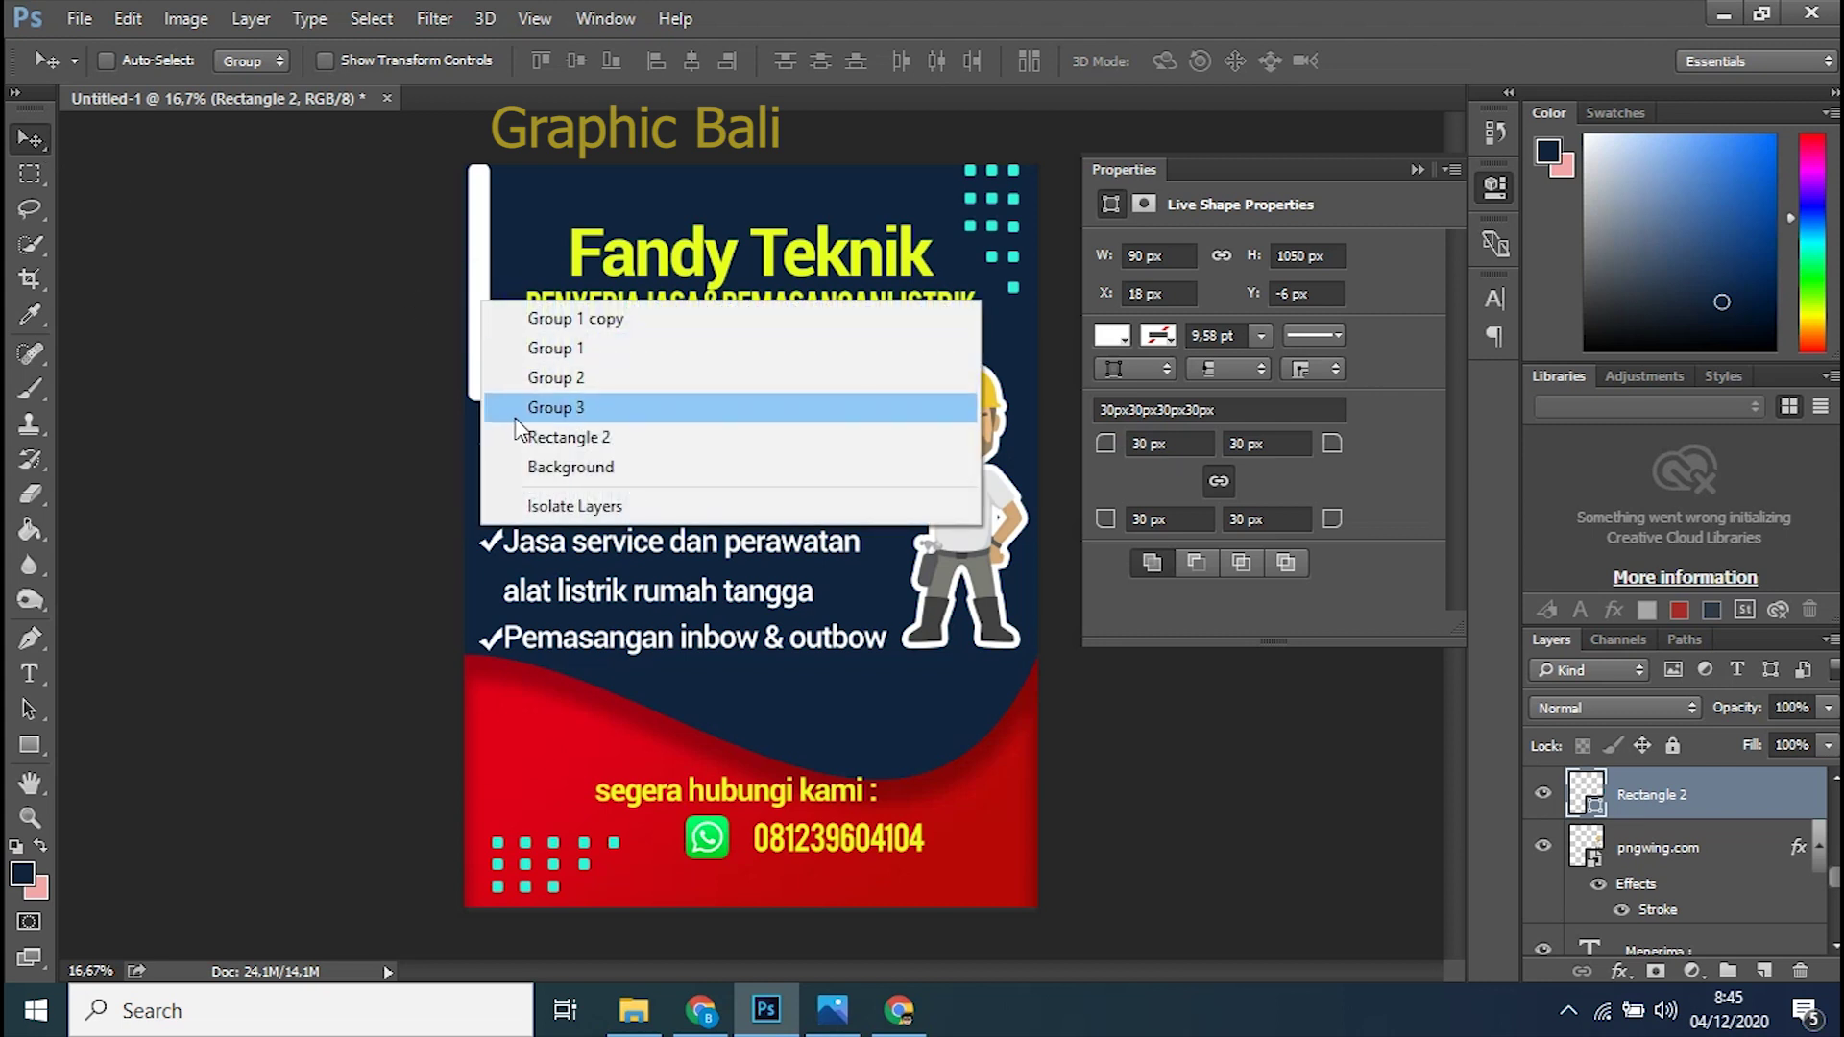
{"action": "left_click", "coordinate": [535, 440]}
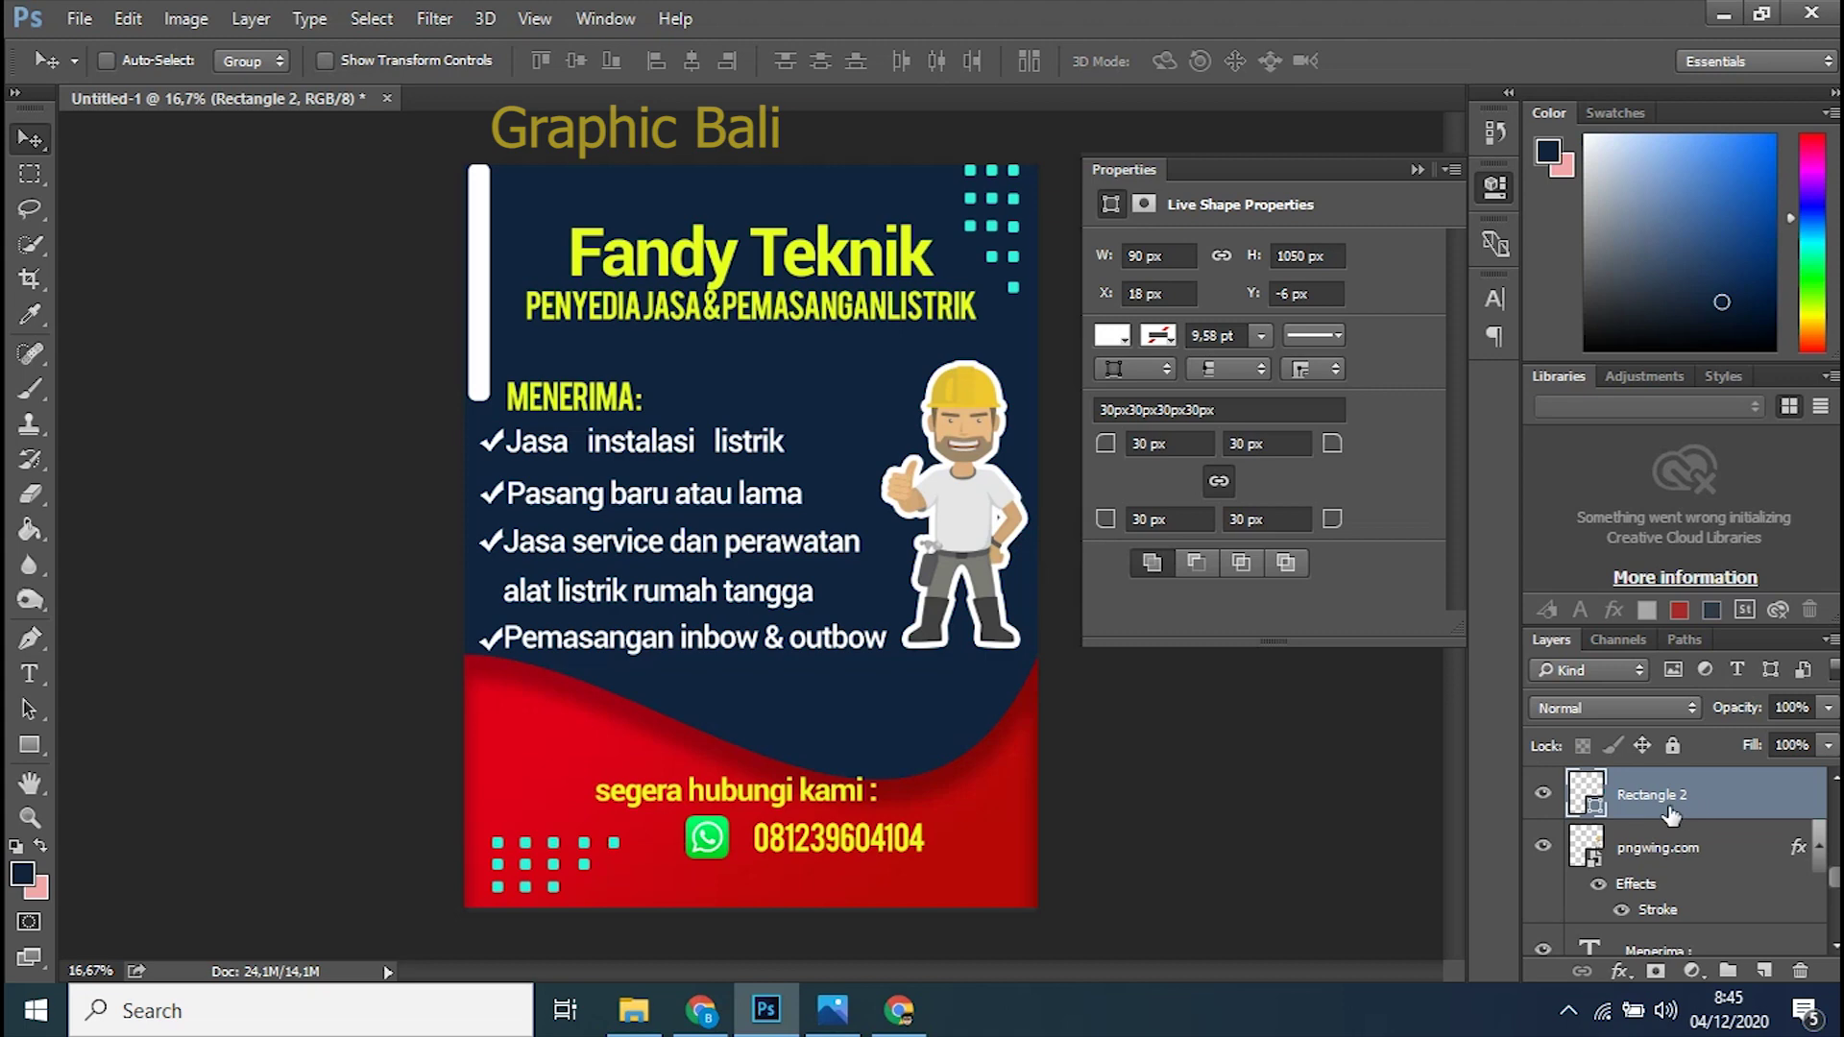
{"action": "scroll", "coordinate": [1686, 810], "scroll_direction": "up", "scroll_amount": 1}
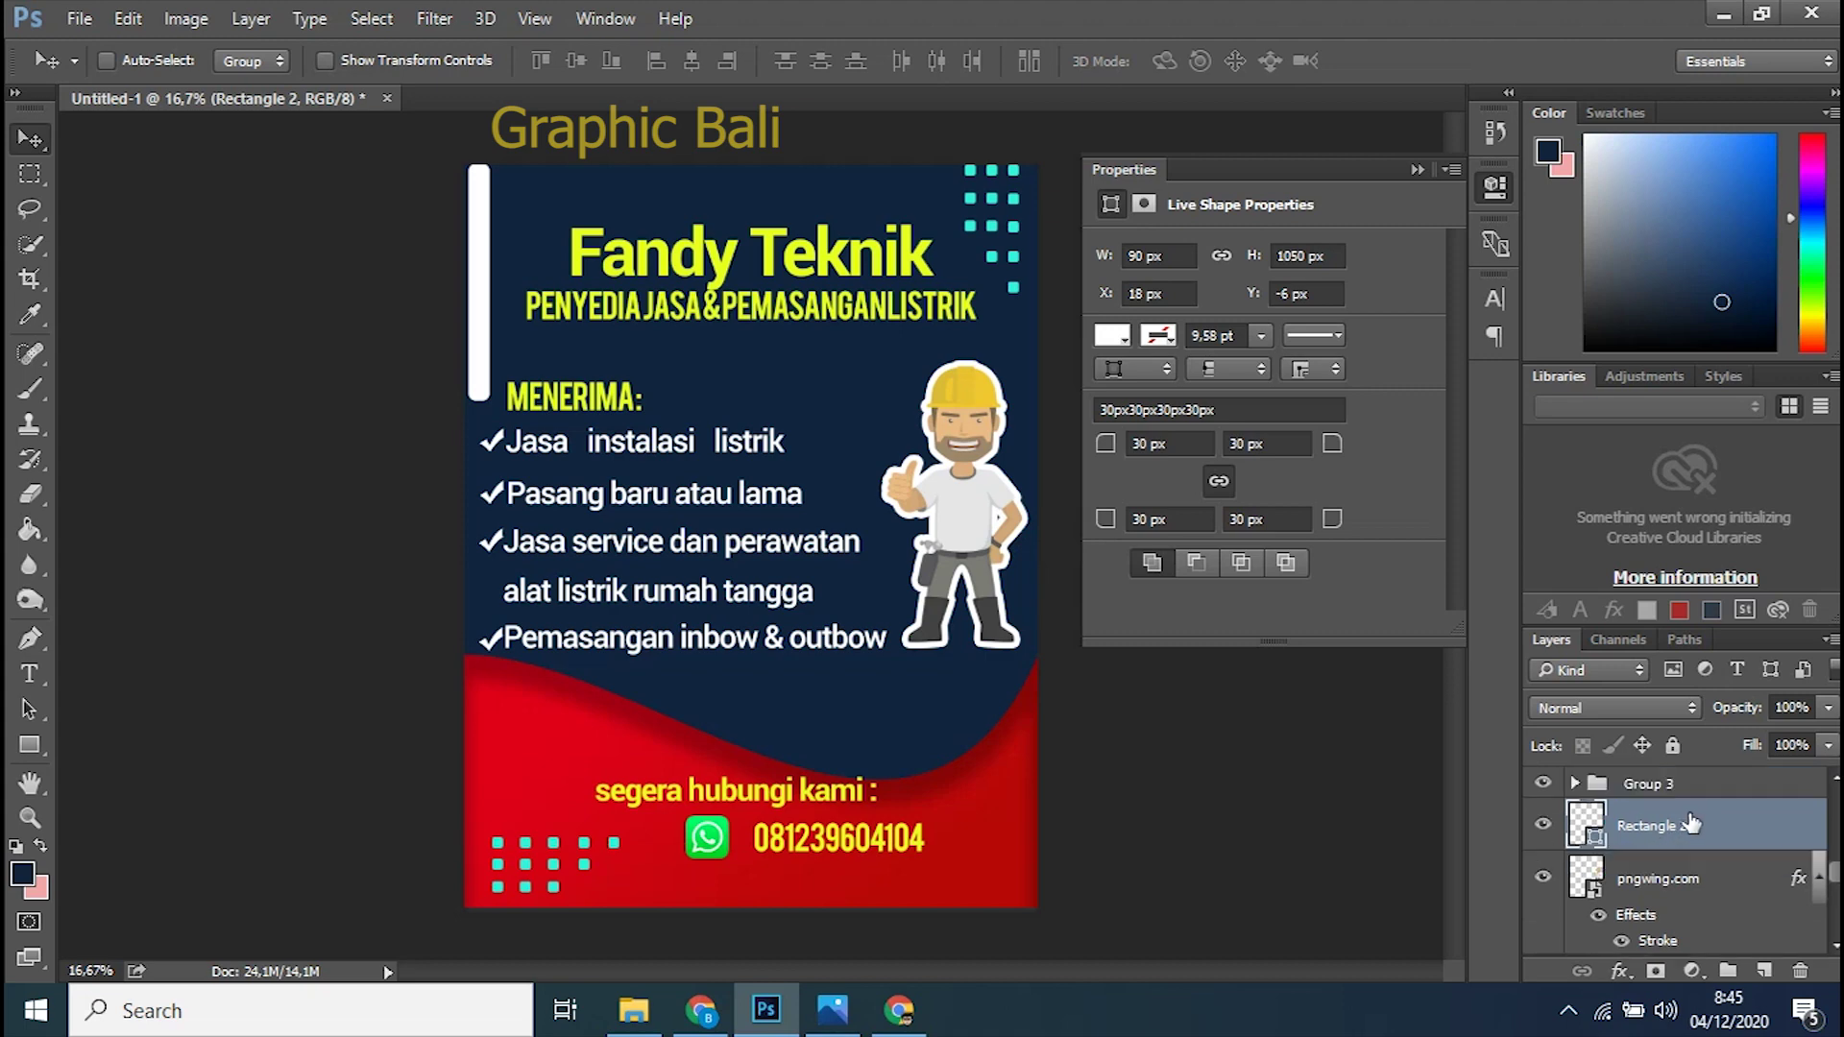
Step: Duplicate the white bar layer twice
{"action": "right_click", "coordinate": [1677, 830]}
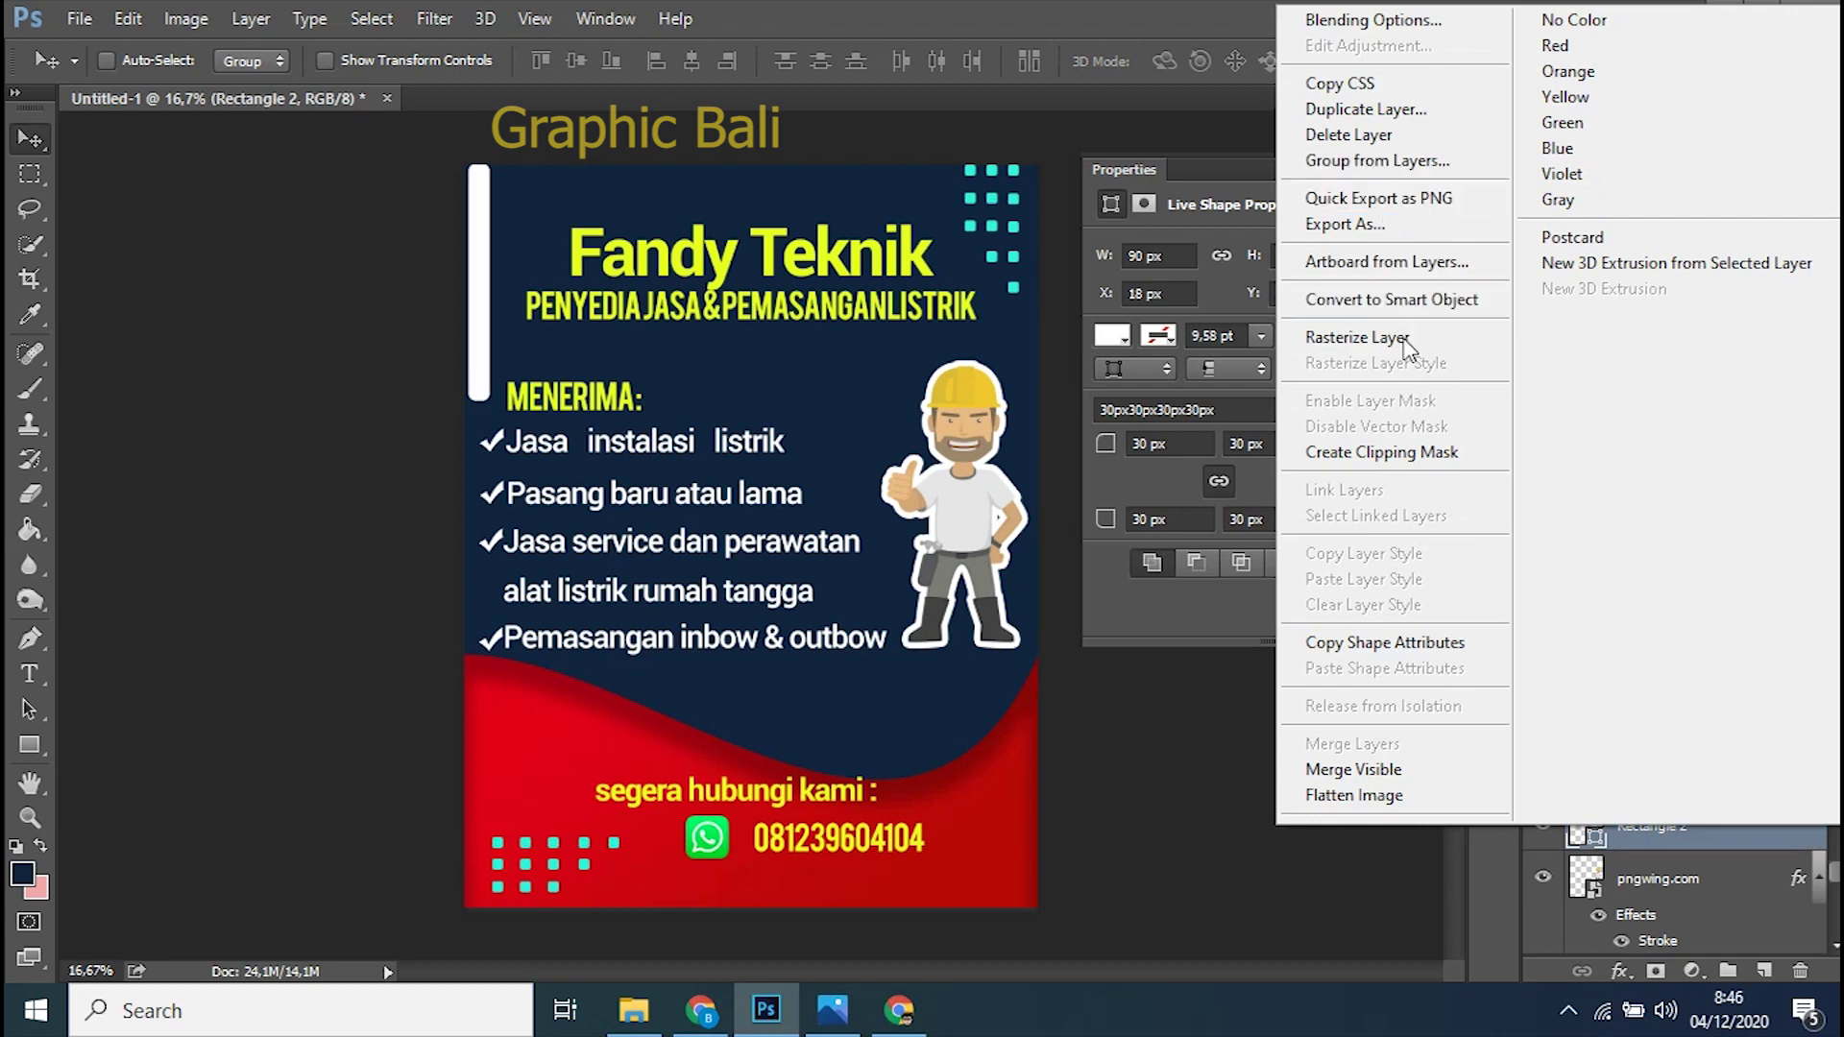
{"action": "left_click", "coordinate": [1412, 109]}
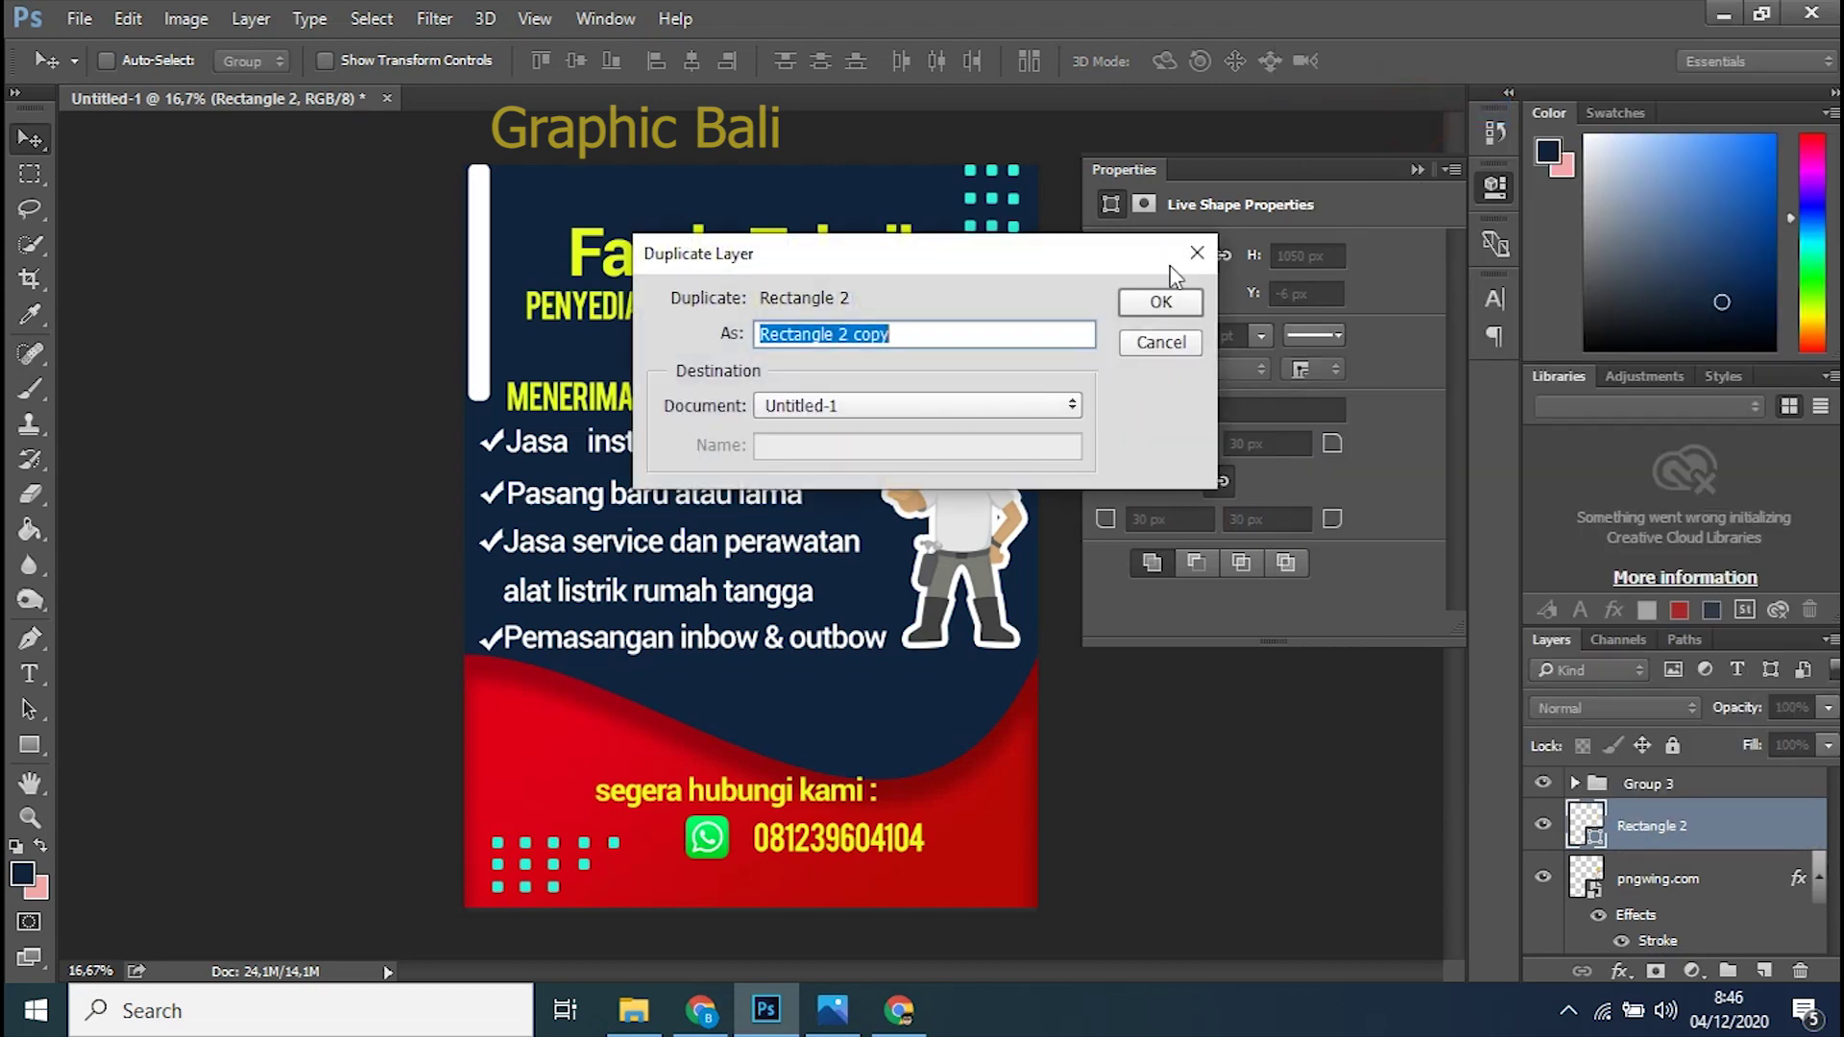
{"action": "left_click", "coordinate": [1161, 302]}
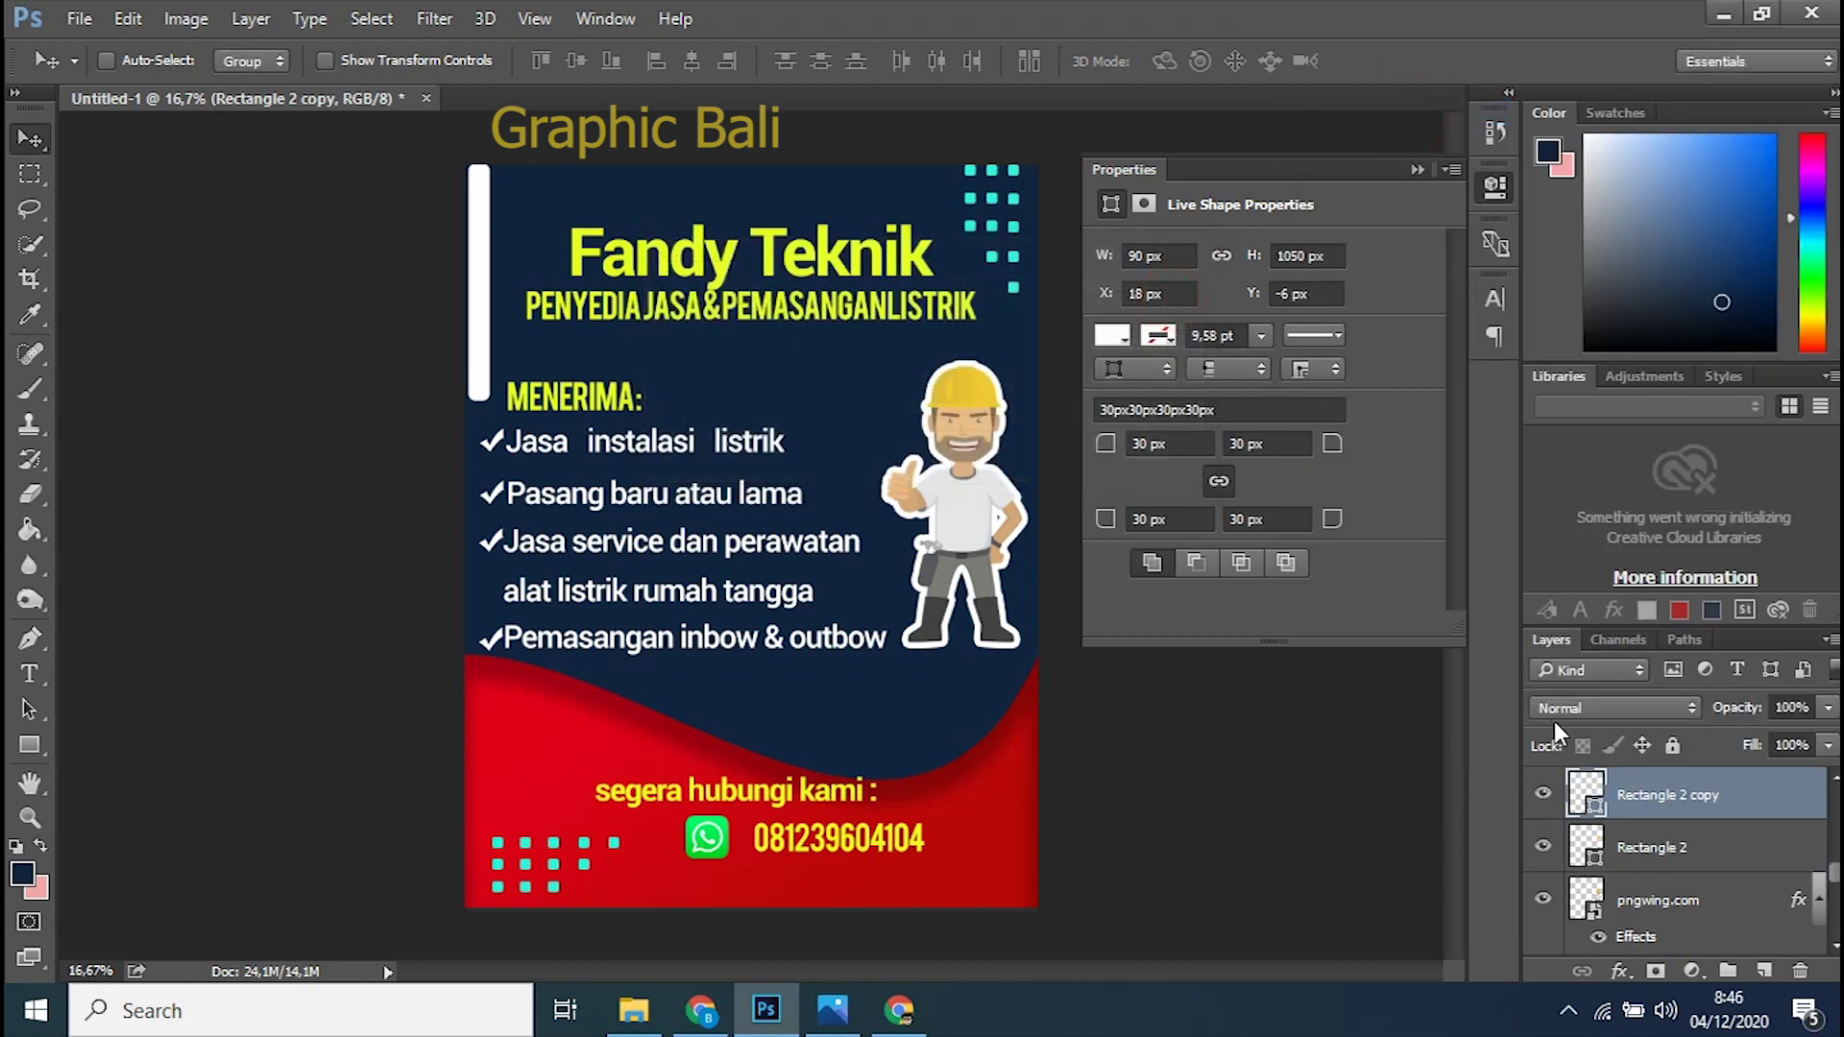
{"action": "right_click", "coordinate": [1672, 812]}
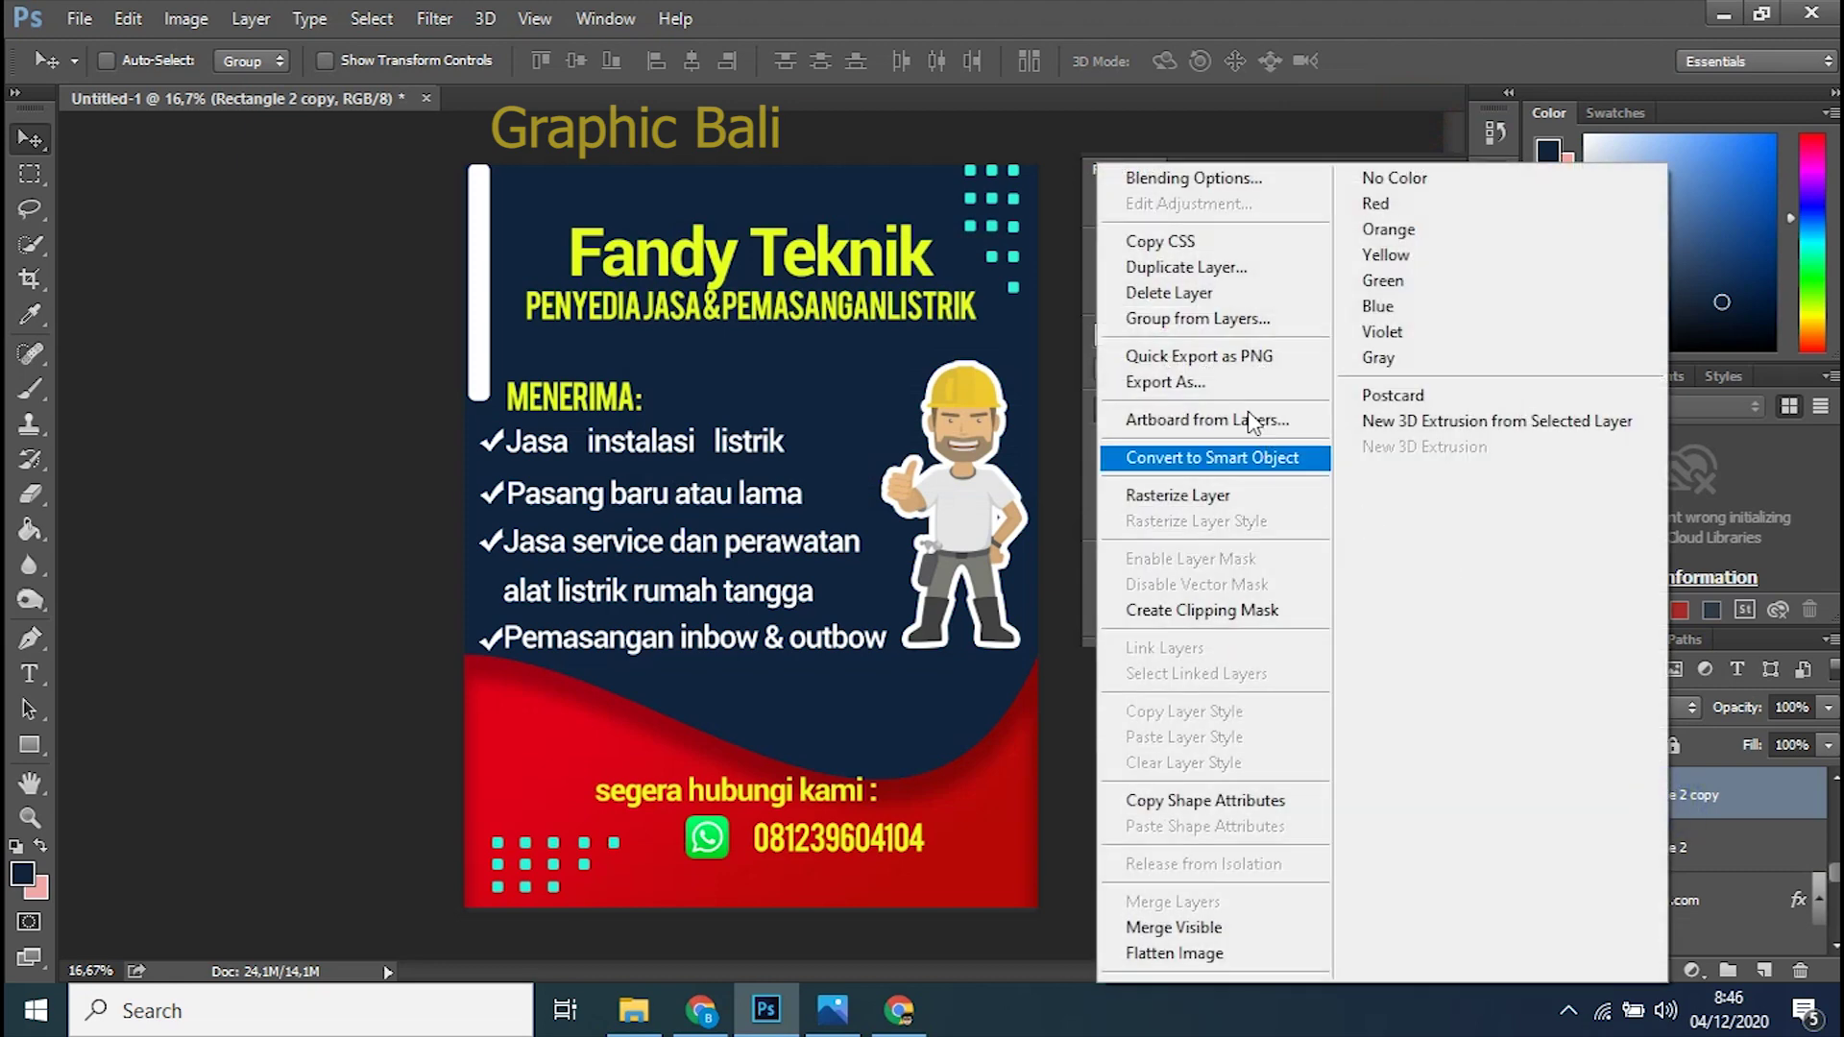
{"action": "left_click", "coordinate": [1191, 268]}
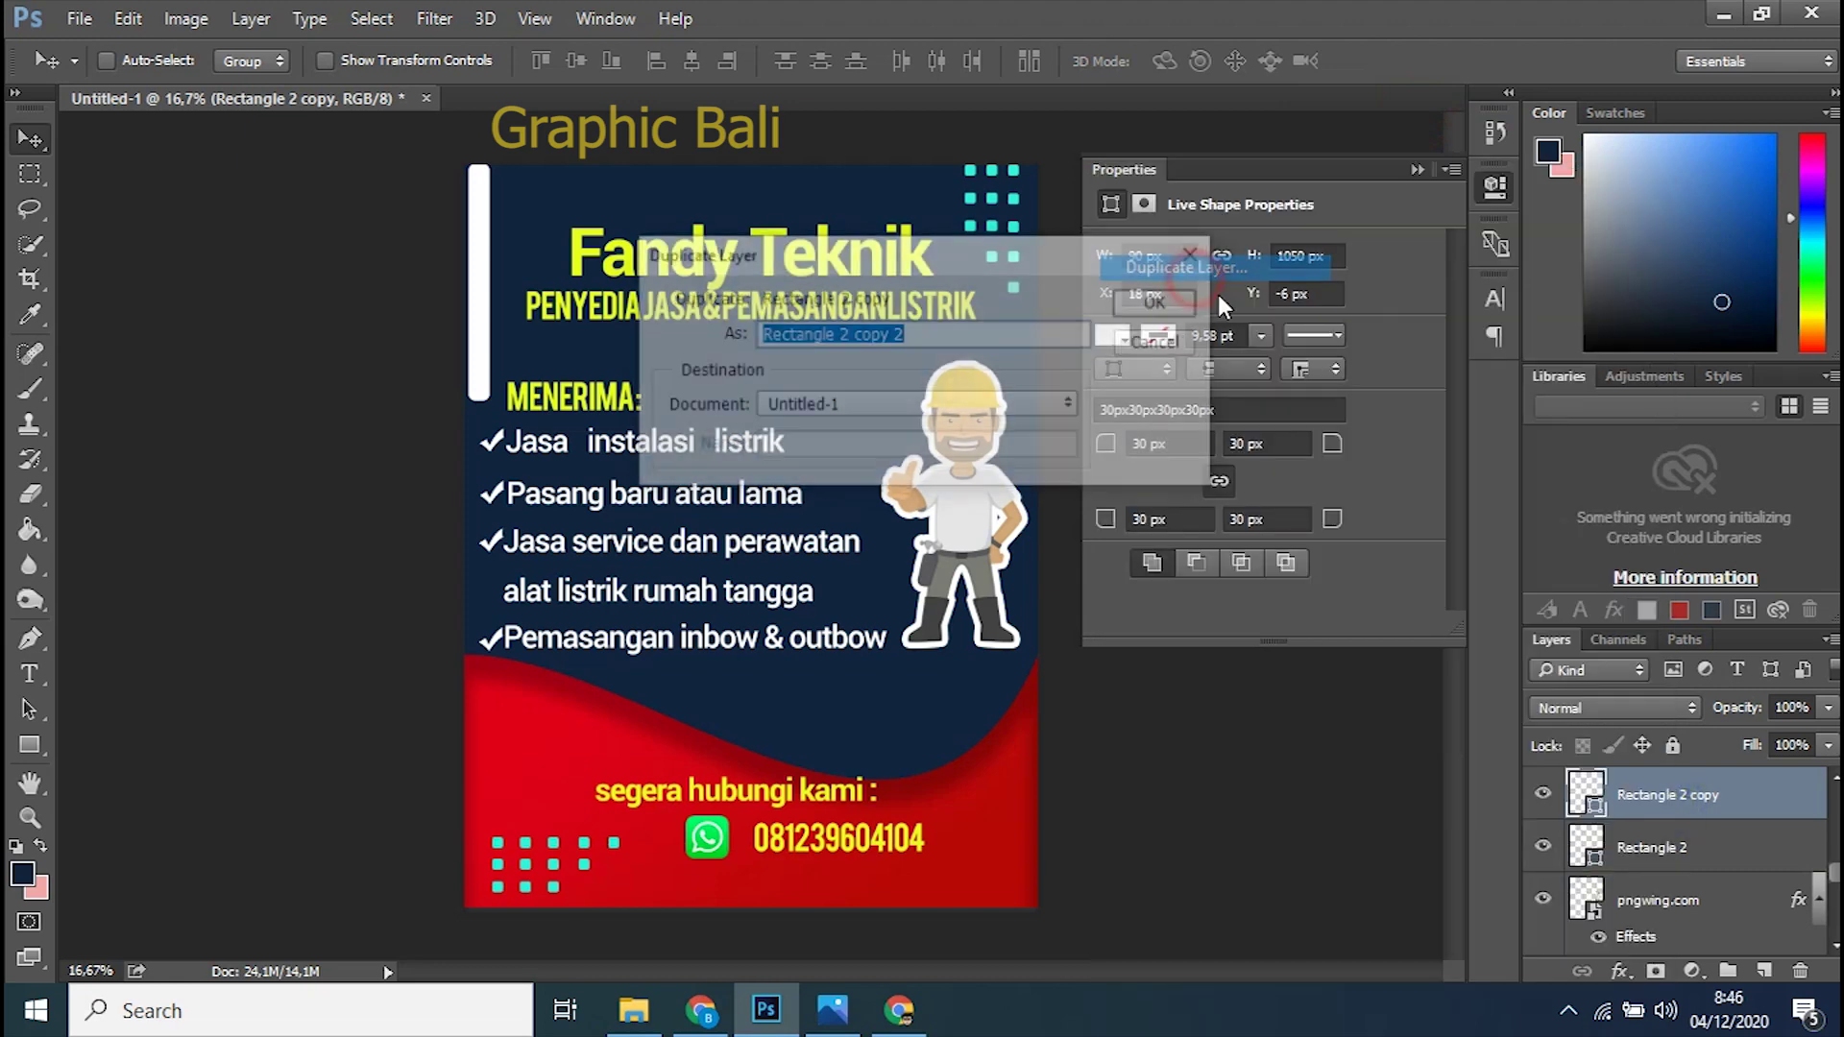
{"action": "left_click", "coordinate": [1143, 303]}
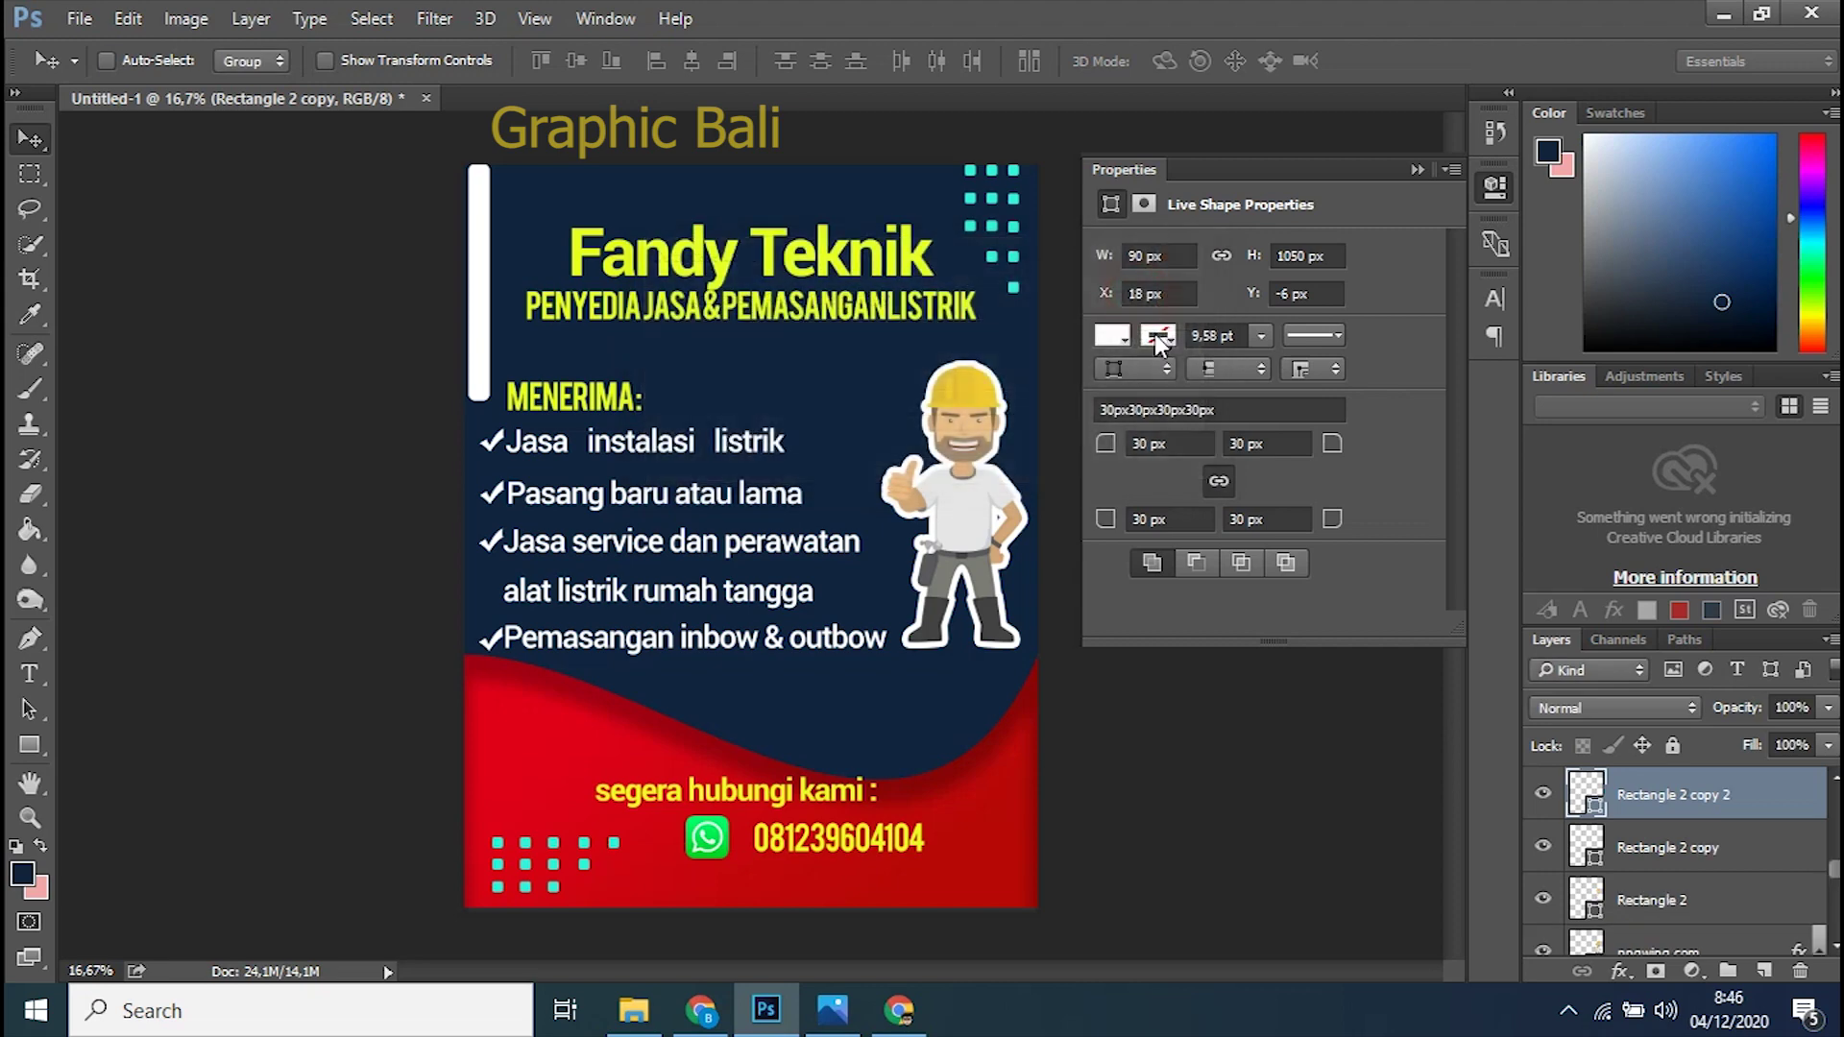
Step: Group the three bar layers into Group 4
{"action": "left_click", "coordinate": [1679, 906], "text": "shift"}
{"action": "right_click", "coordinate": [1679, 906]}
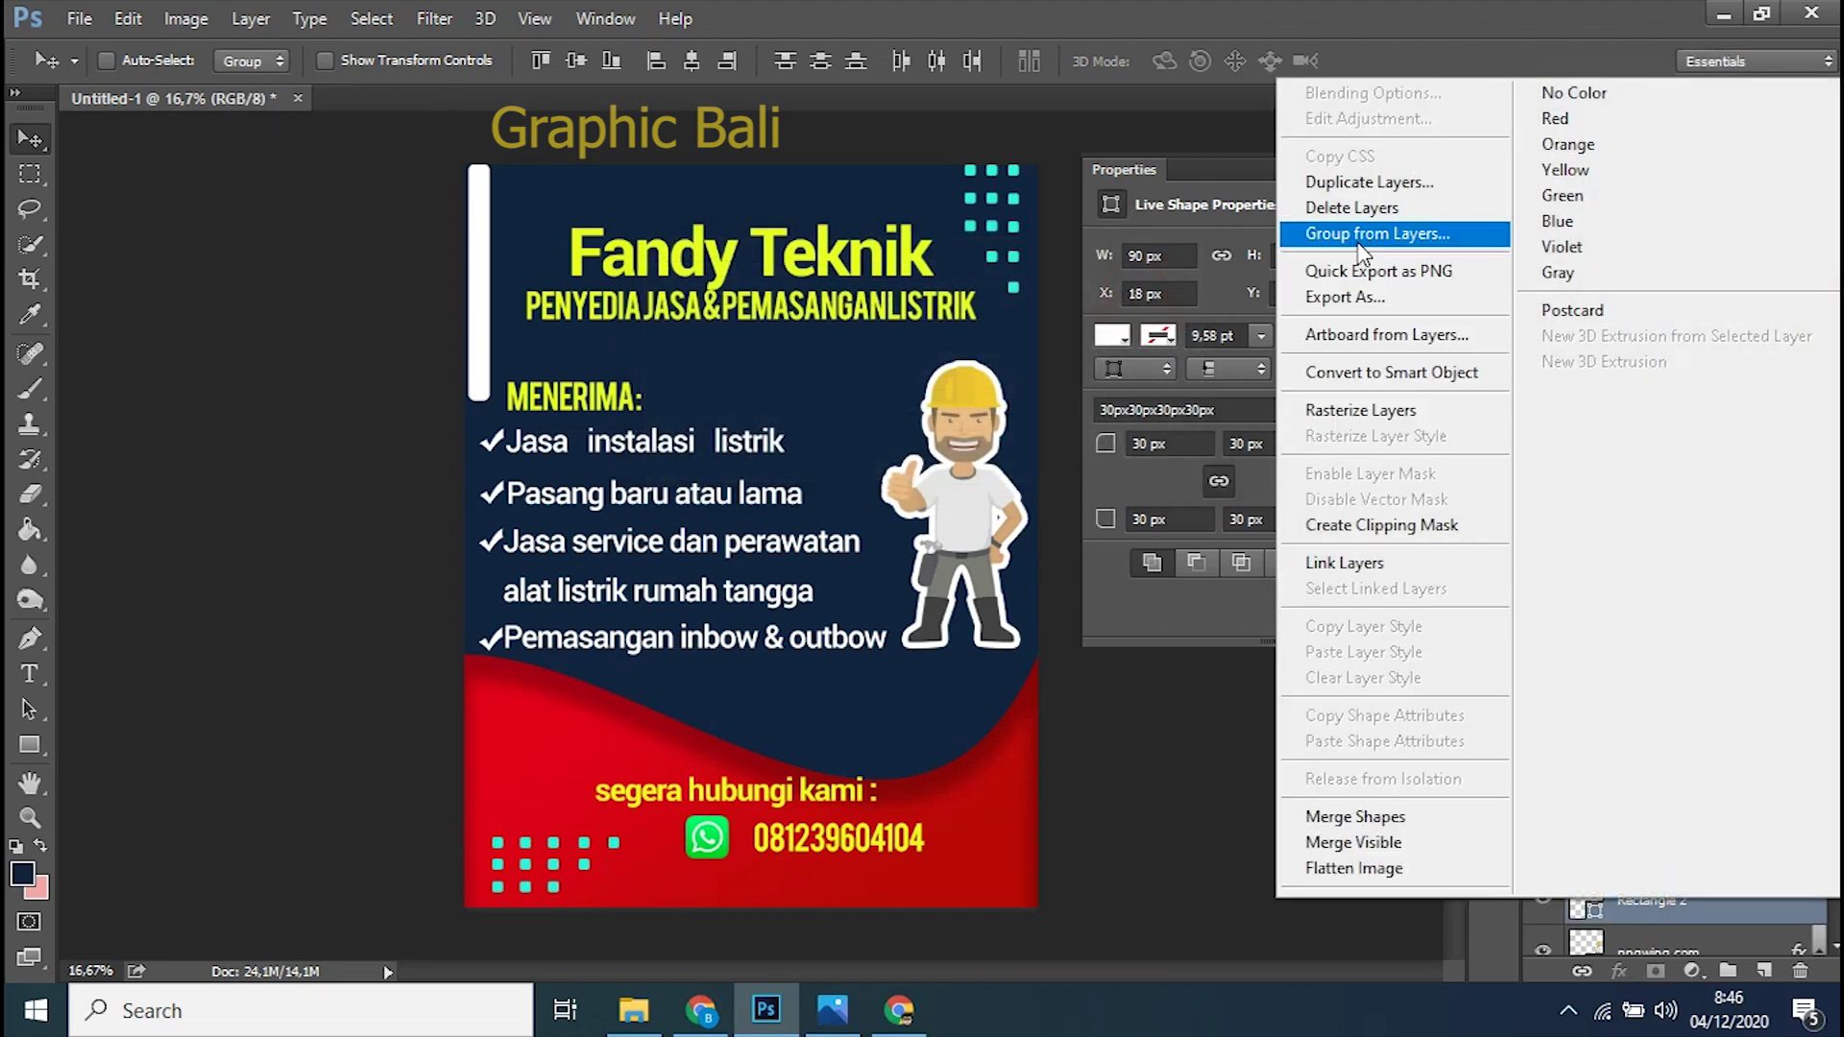
{"action": "left_click", "coordinate": [1360, 238]}
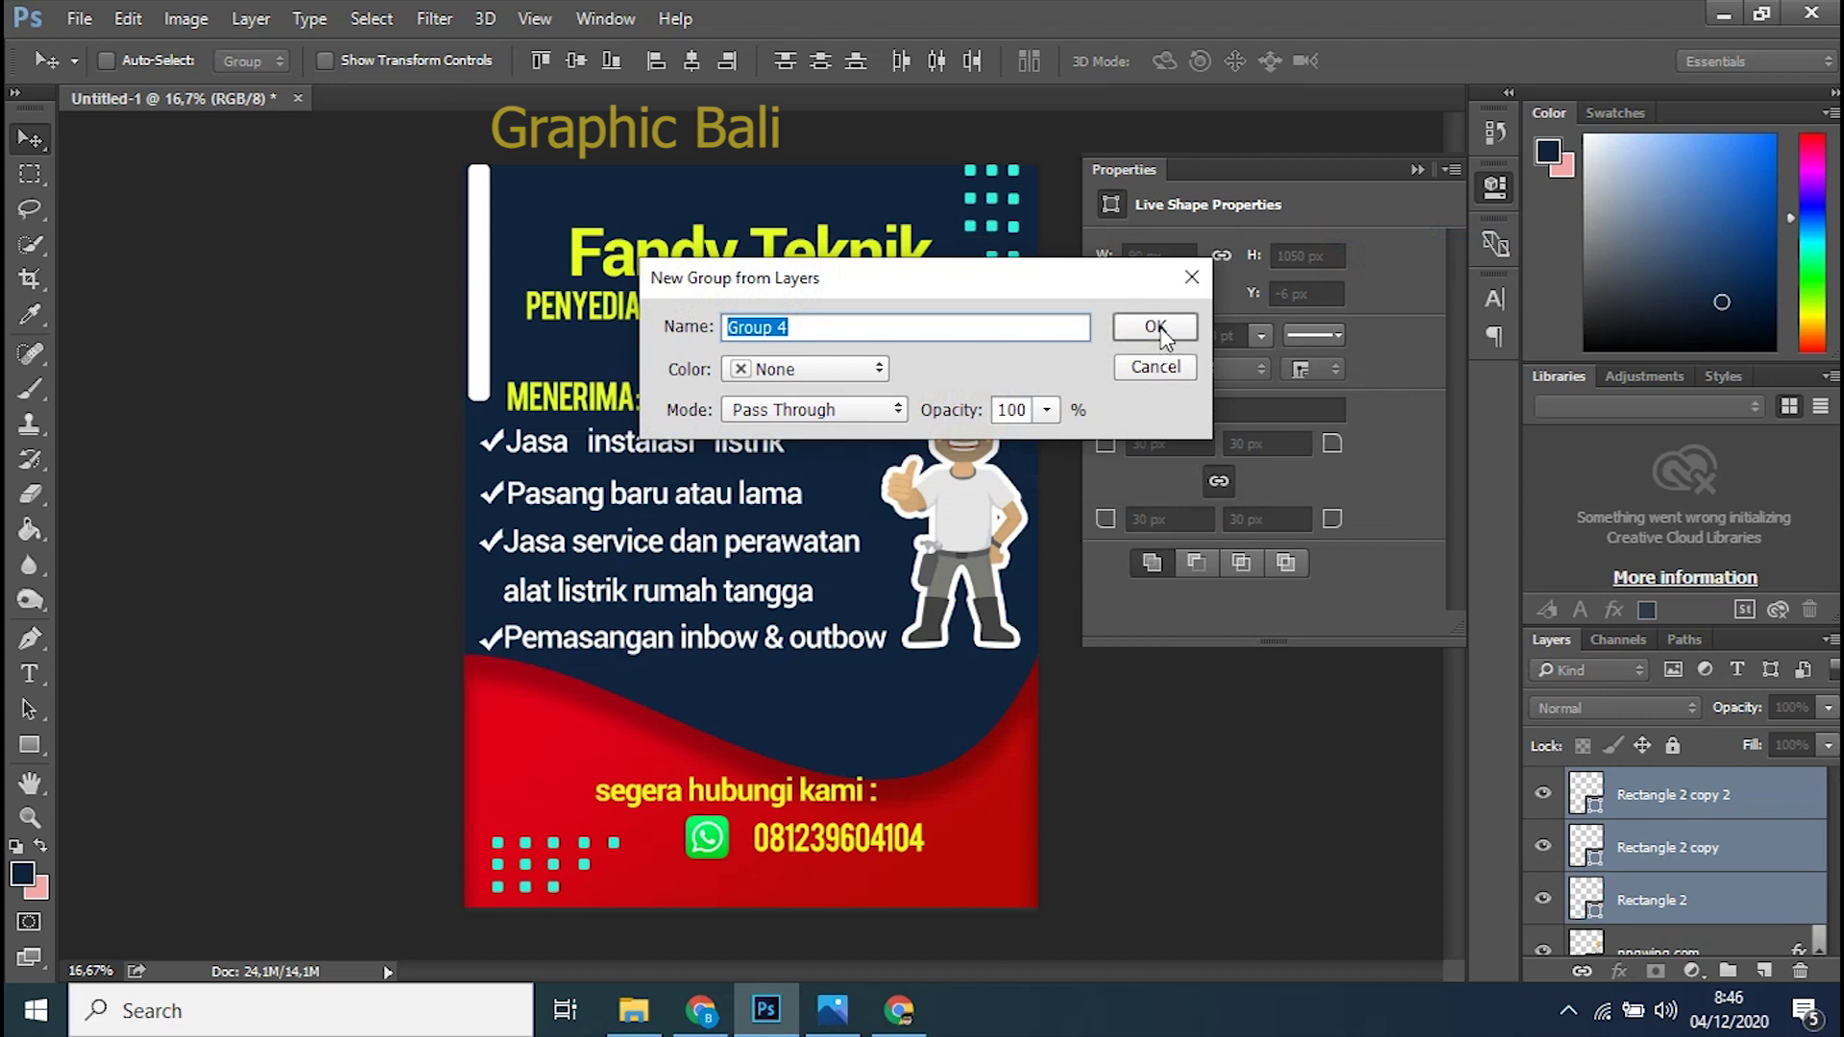
{"action": "left_click", "coordinate": [1157, 328]}
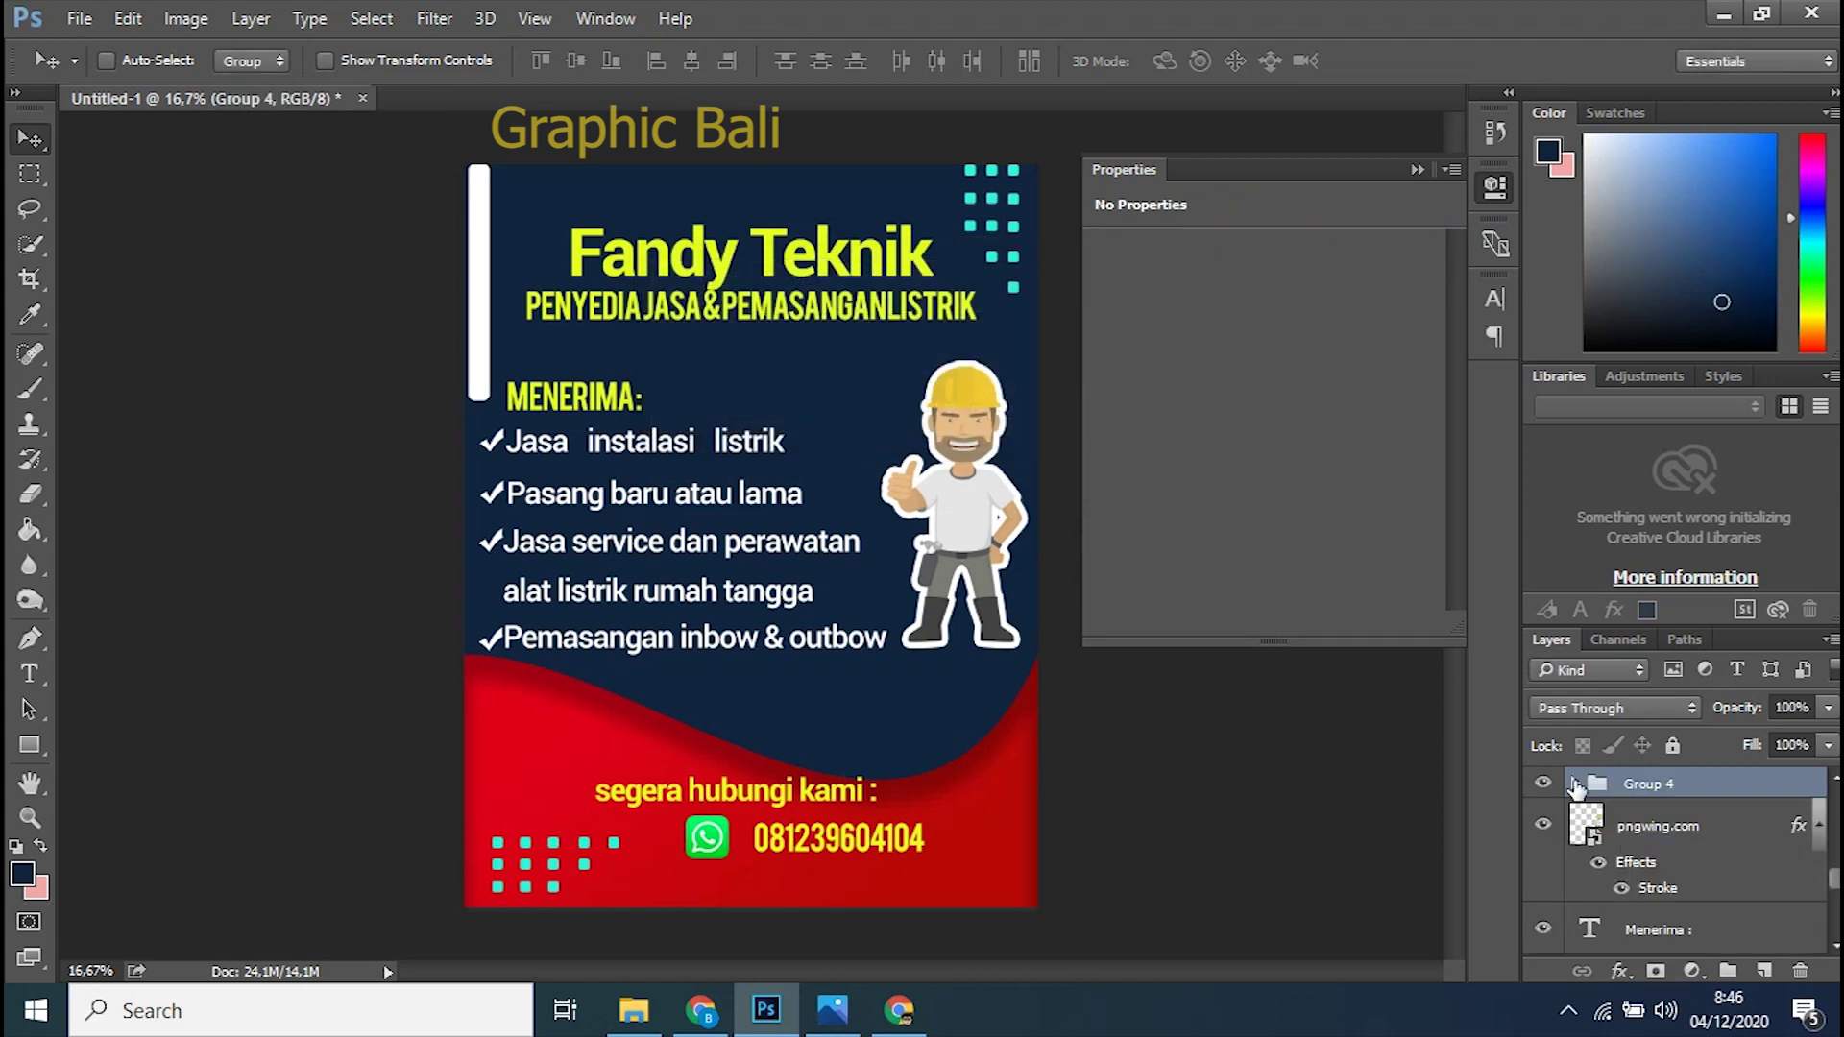
Step: Move the two bar copies apart so three bars stand side by side
{"action": "left_click", "coordinate": [1575, 786]}
{"action": "left_click", "coordinate": [1671, 843]}
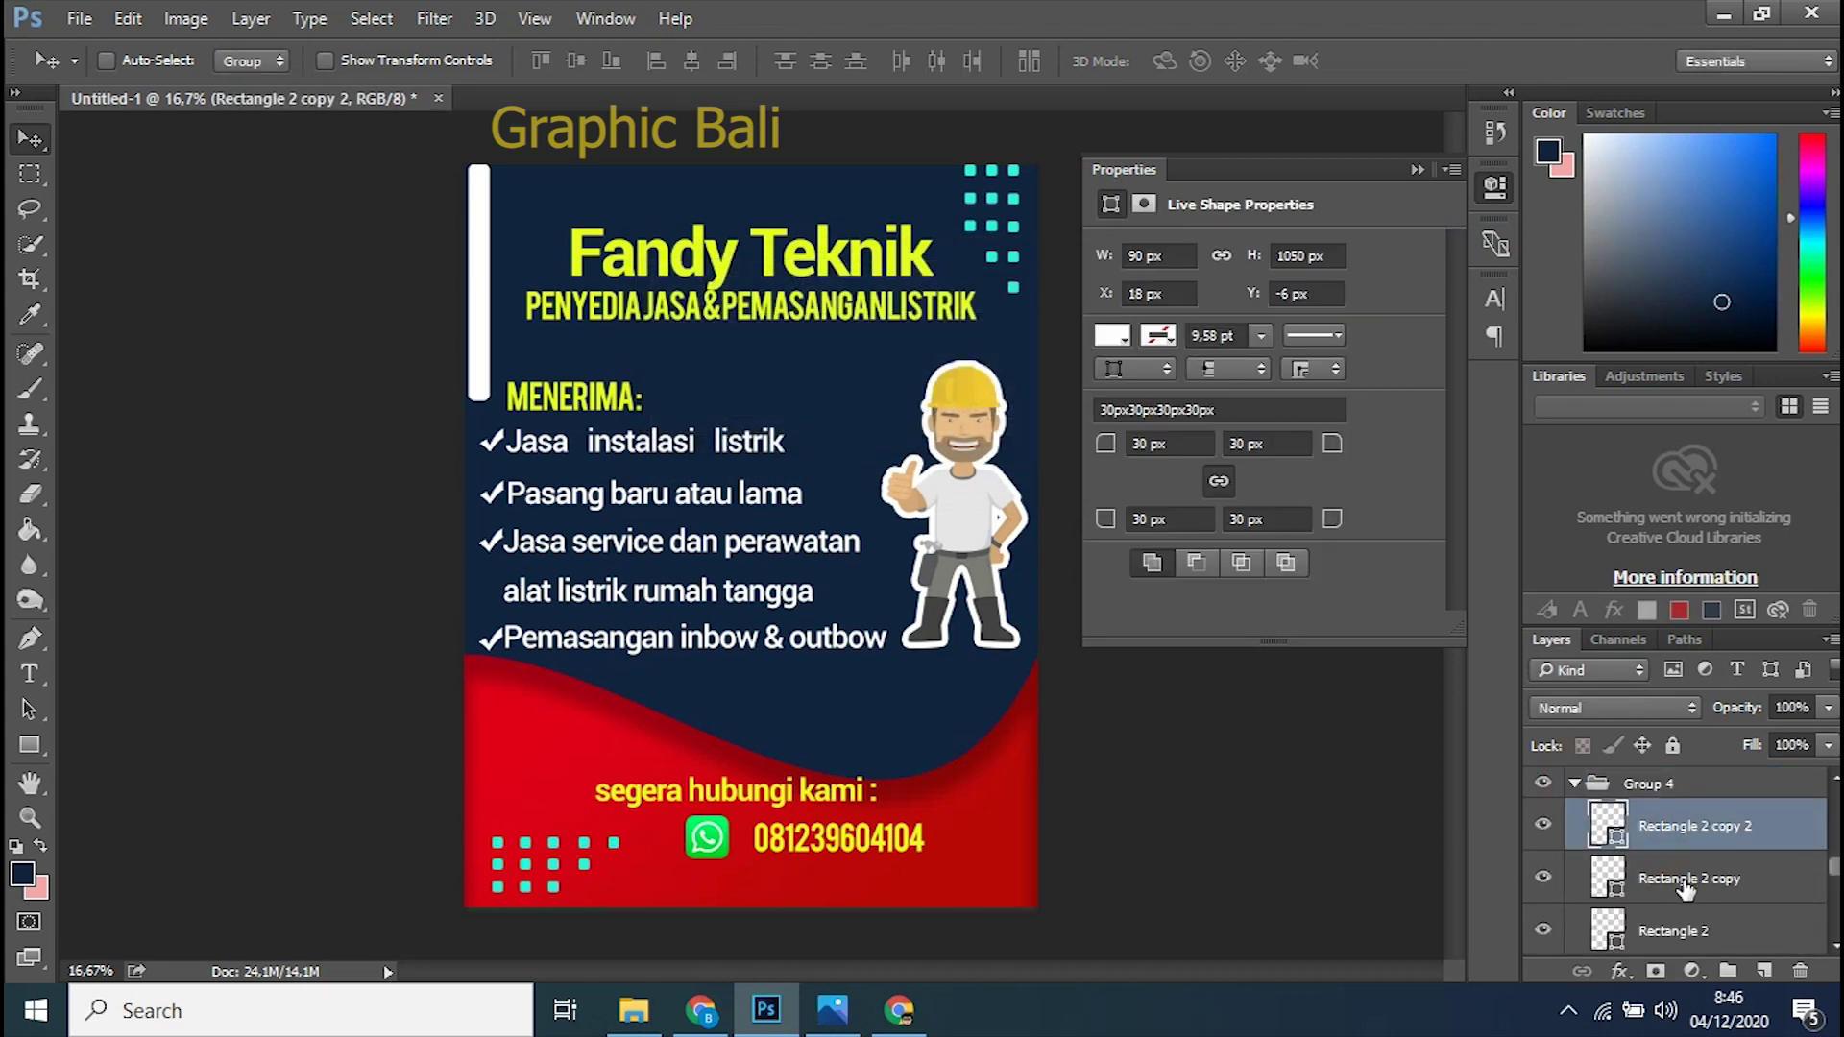
{"action": "left_click", "coordinate": [1685, 888]}
{"action": "left_click_drag", "start_coordinate": [492, 329], "coordinate": [518, 276]}
{"action": "left_click", "coordinate": [1703, 852]}
{"action": "left_click_drag", "start_coordinate": [481, 307], "coordinate": [541, 219]}
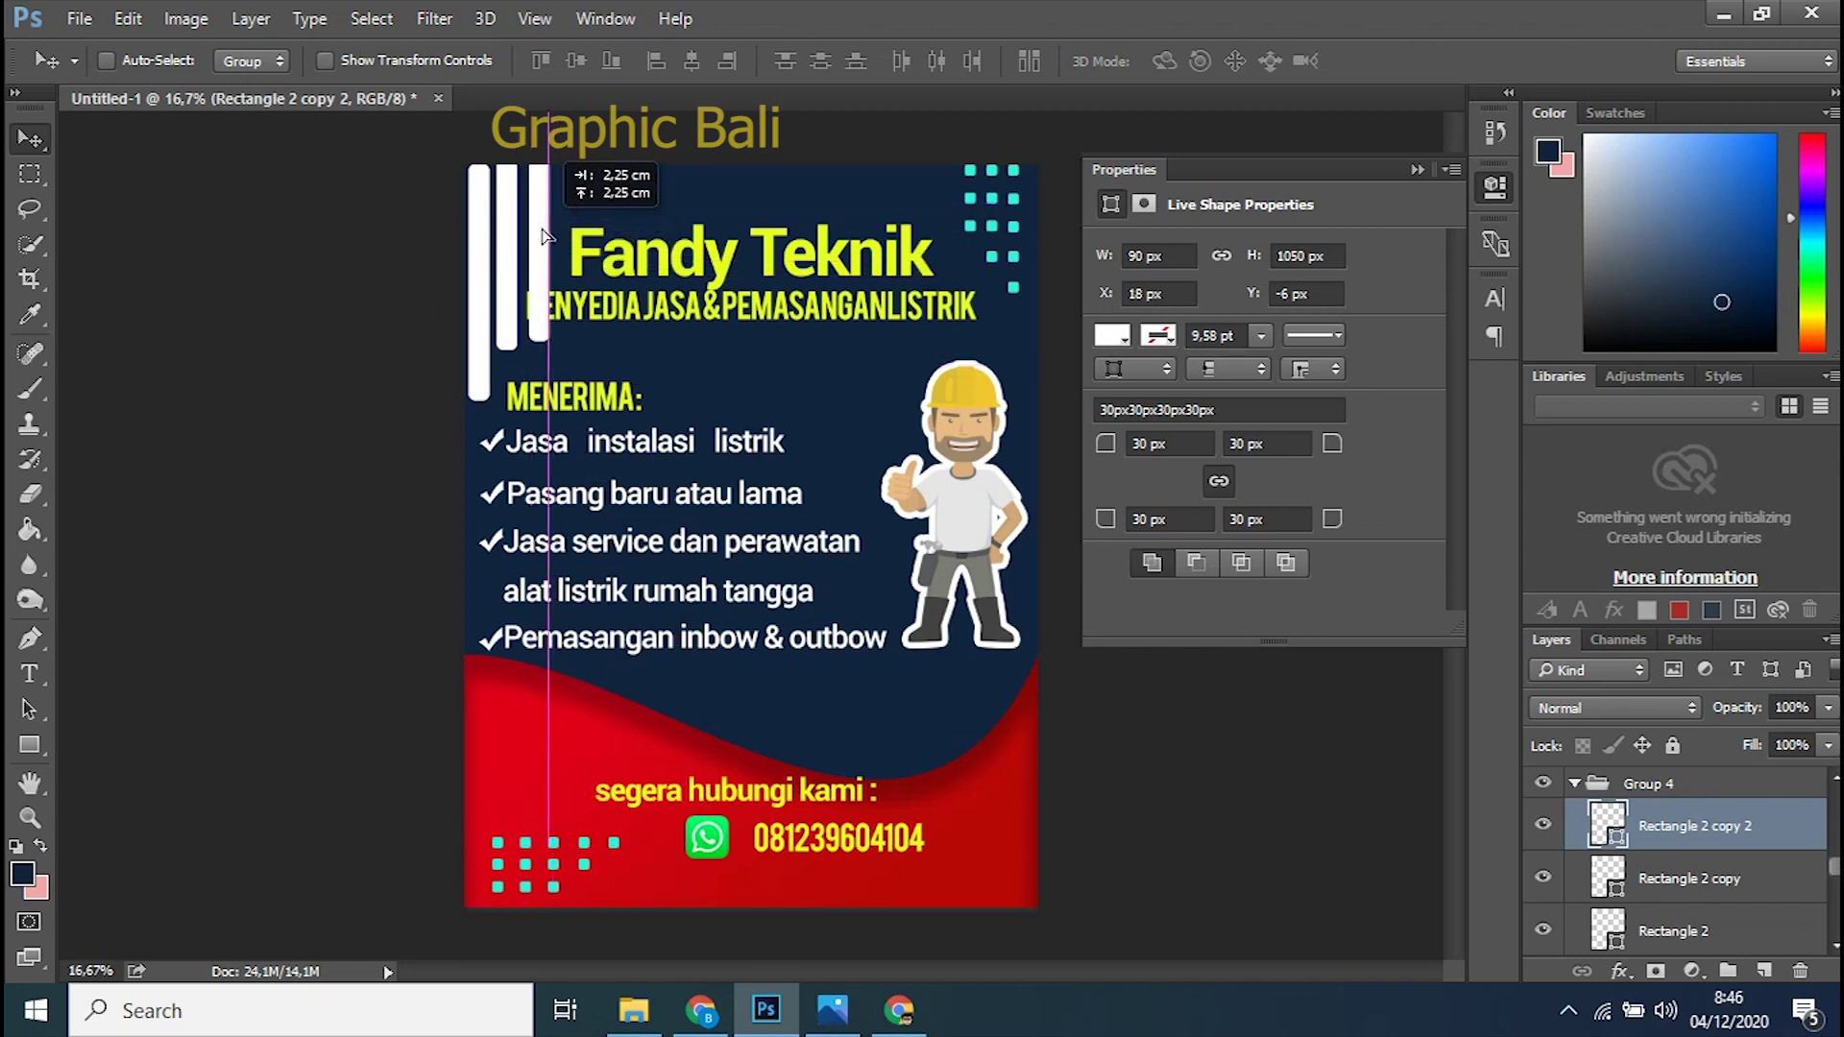
{"action": "left_click_drag", "start_coordinate": [541, 219], "coordinate": [541, 219]}
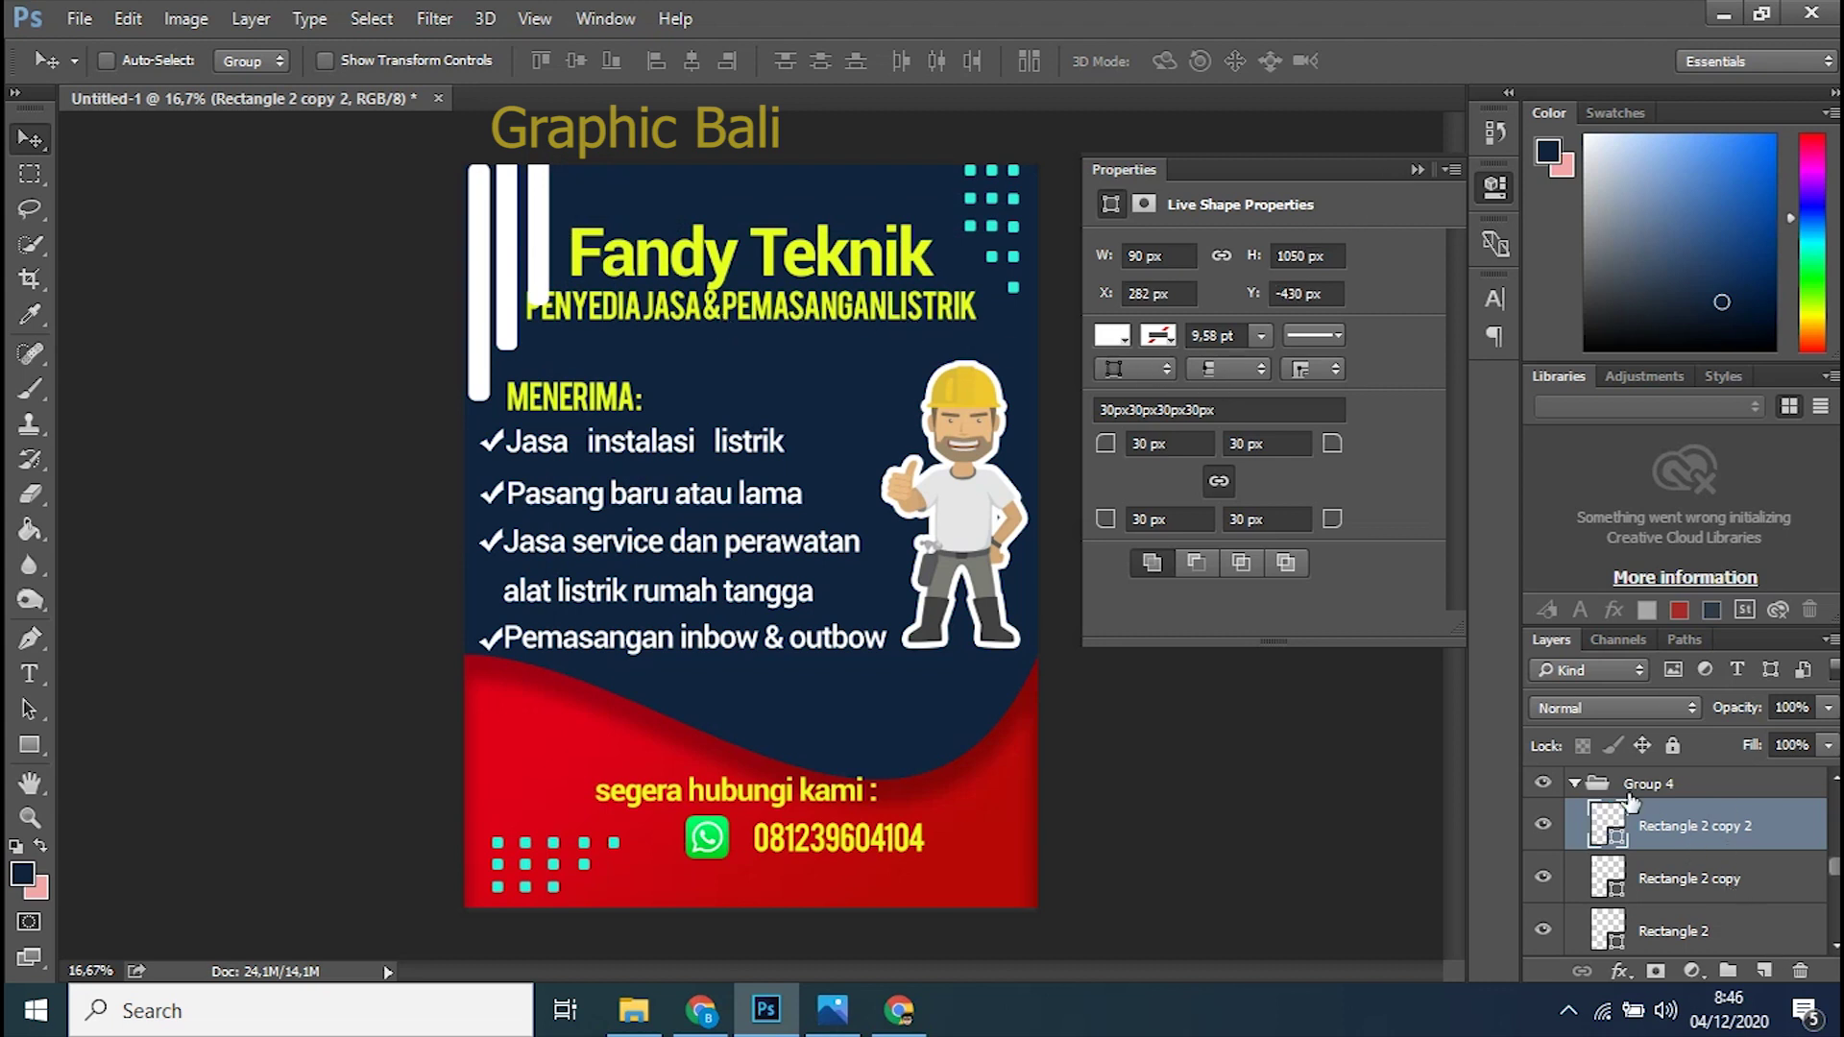
{"action": "left_click", "coordinate": [1575, 785]}
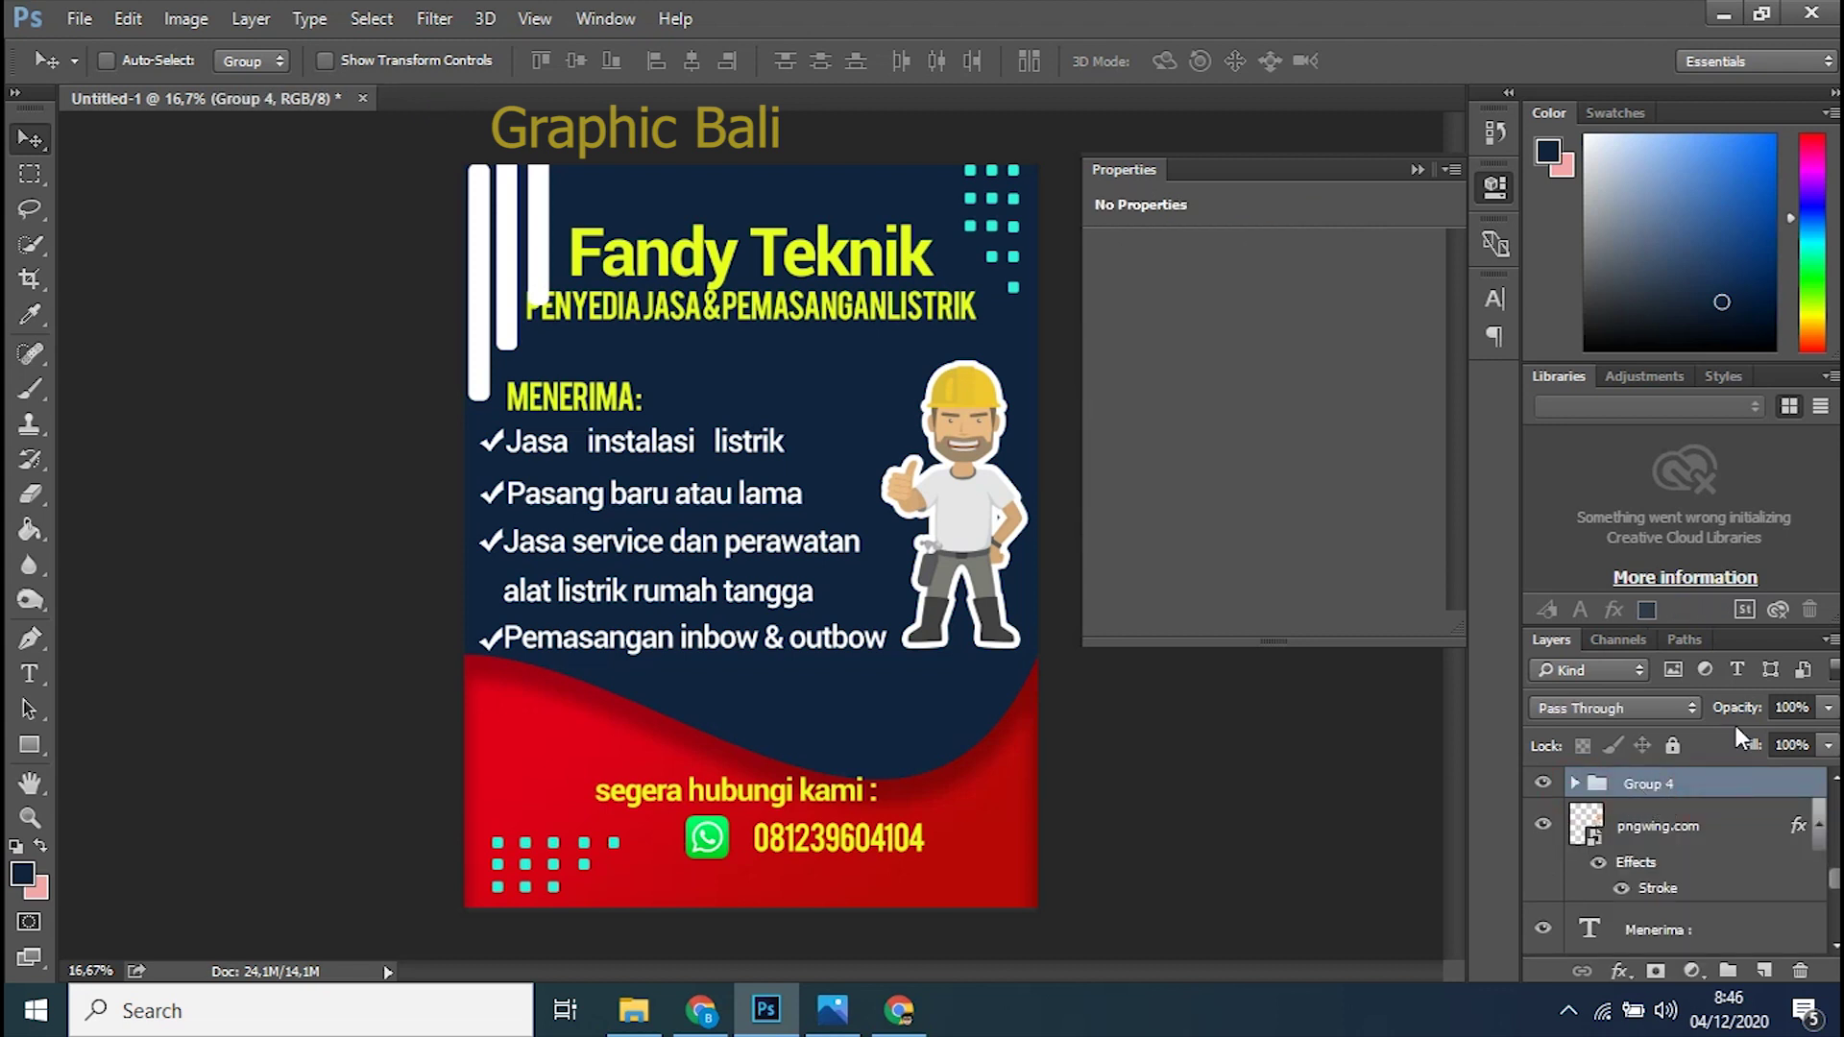
Step: Set Group 4 to 42% opacity and place it just above the Background layer
{"action": "left_click_drag", "start_coordinate": [1750, 712], "coordinate": [1737, 722]}
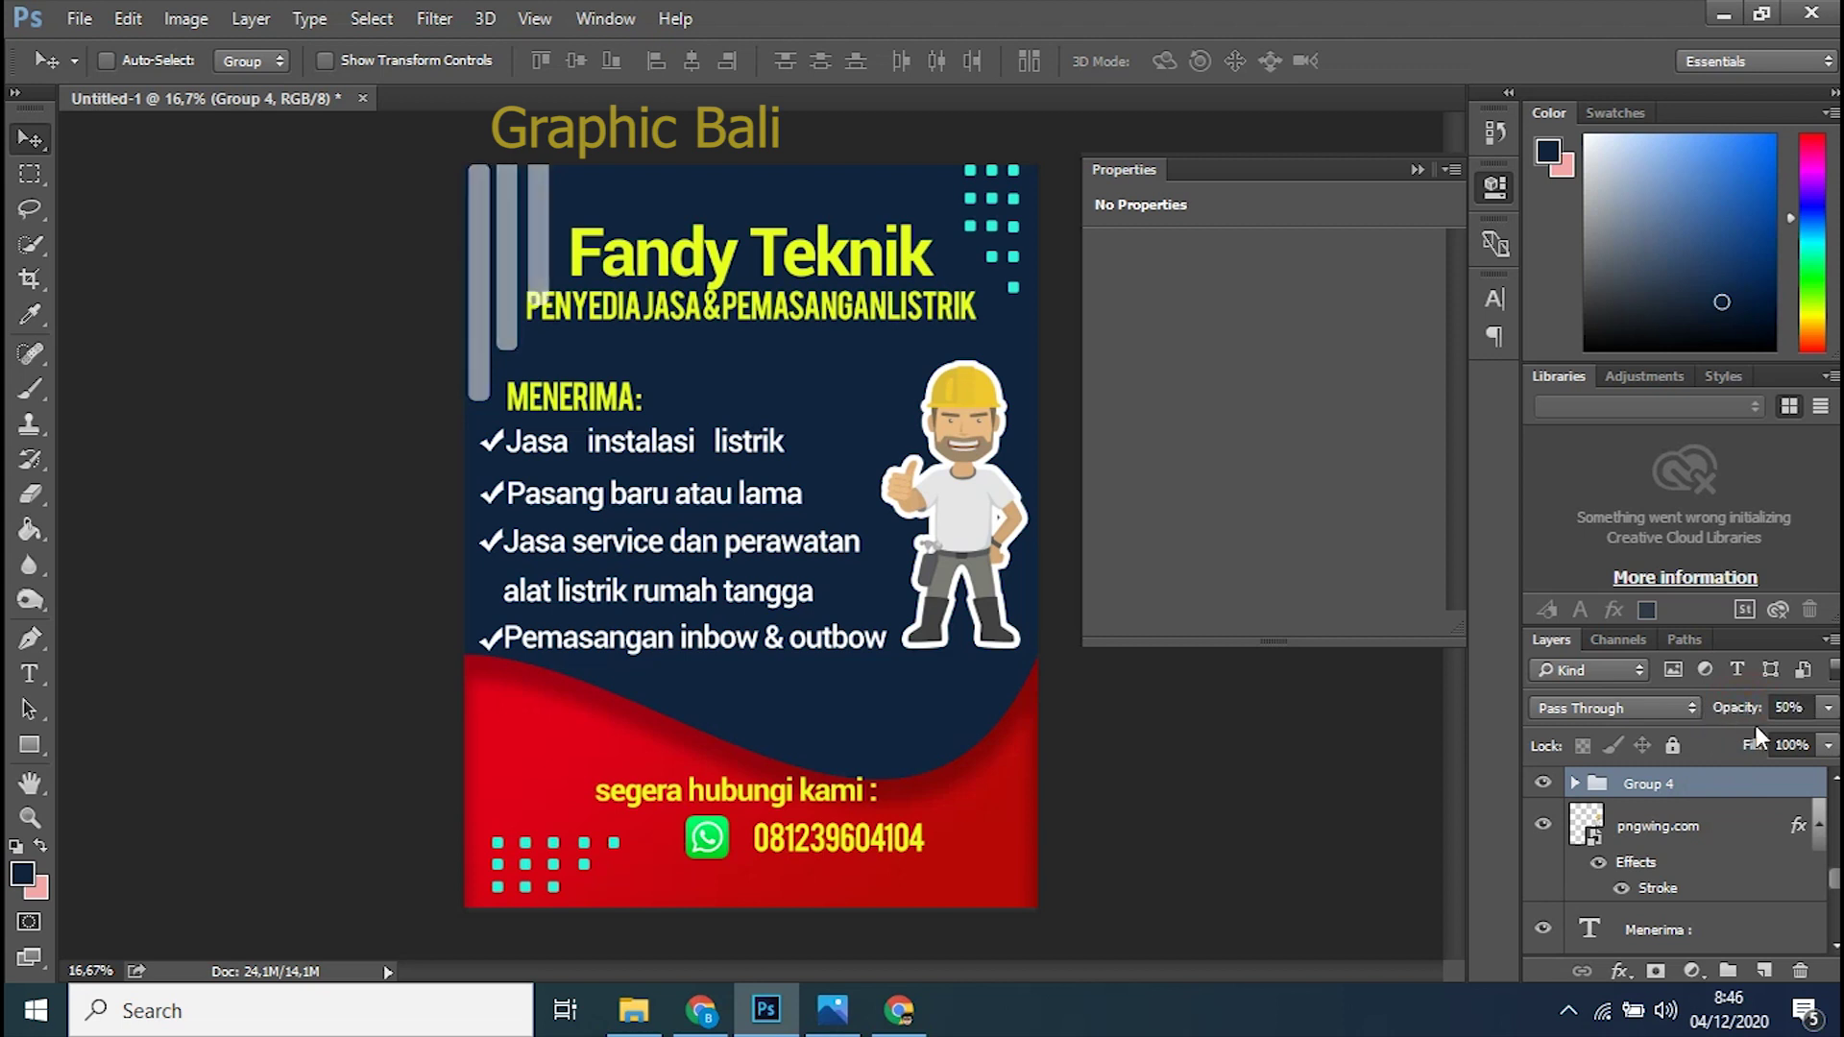
{"action": "left_click_drag", "start_coordinate": [1740, 718], "coordinate": [1729, 720]}
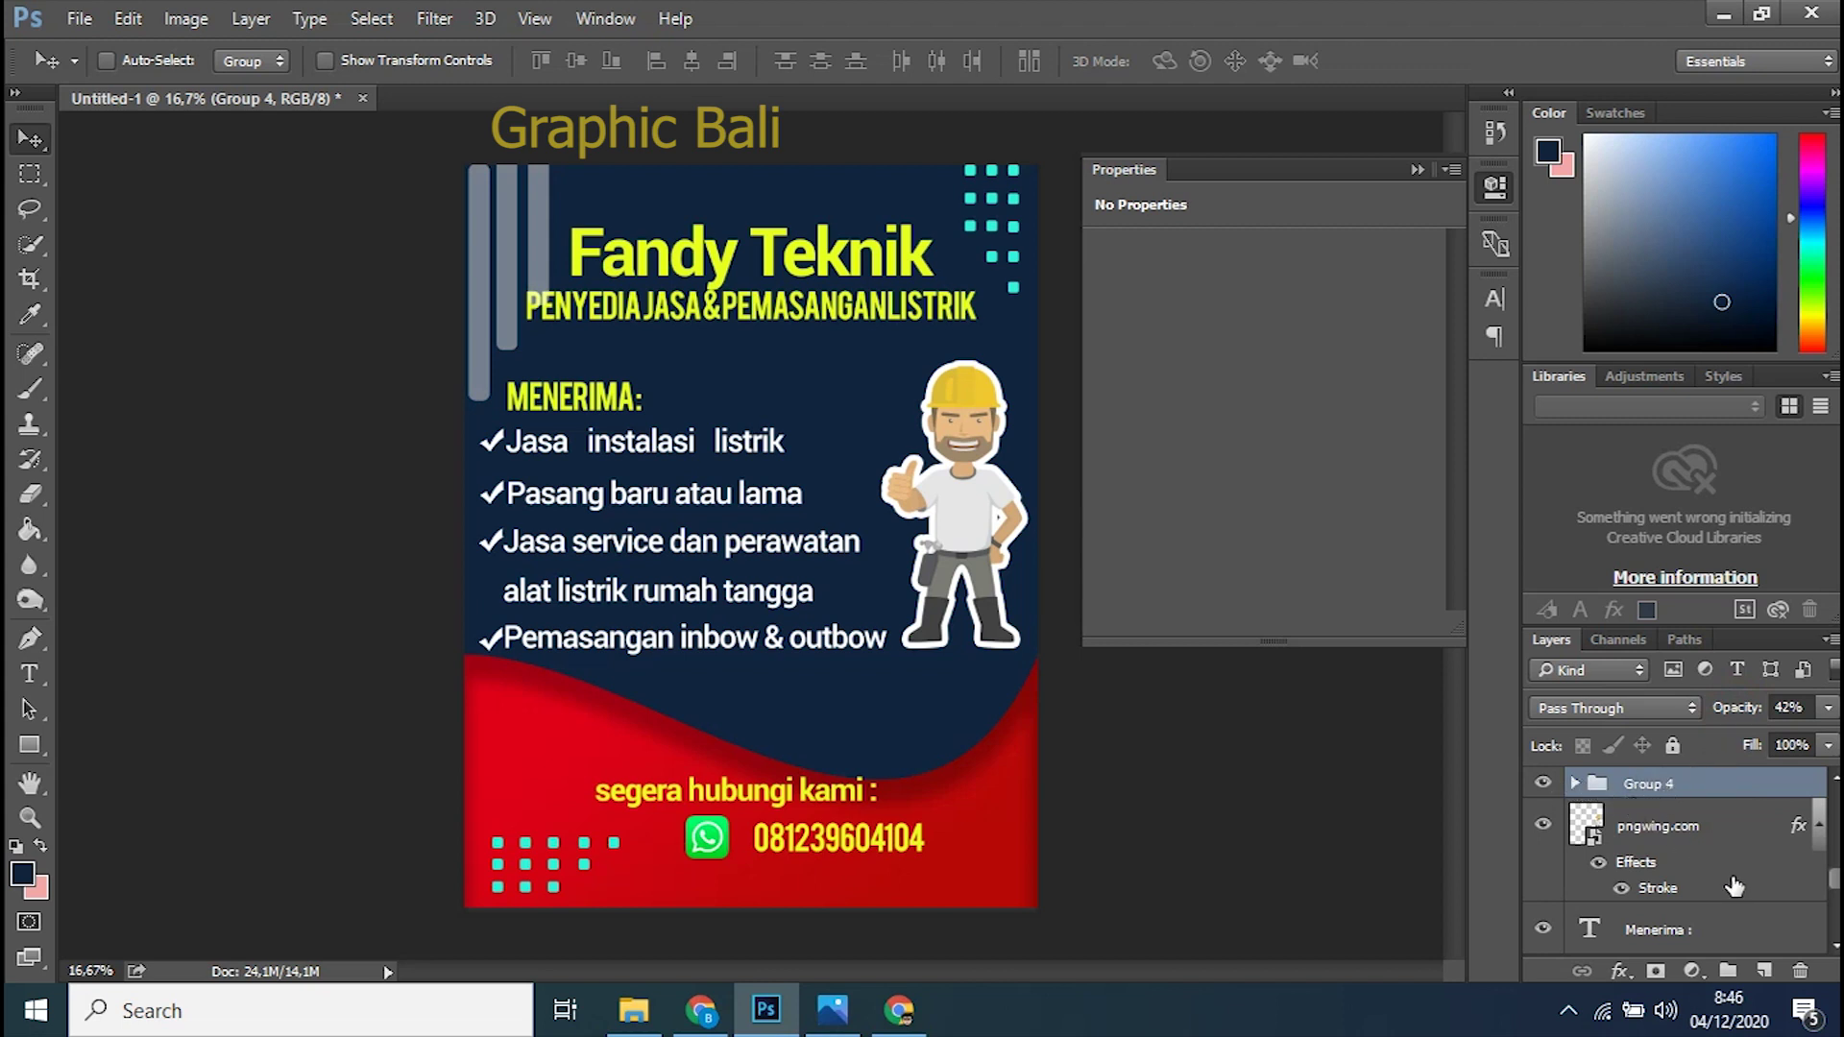
{"action": "scroll", "coordinate": [1734, 886], "scroll_direction": "up", "scroll_amount": 1}
{"action": "scroll", "coordinate": [1720, 874], "scroll_direction": "down", "scroll_amount": 1}
{"action": "left_click_drag", "start_coordinate": [1644, 790], "coordinate": [1656, 885]}
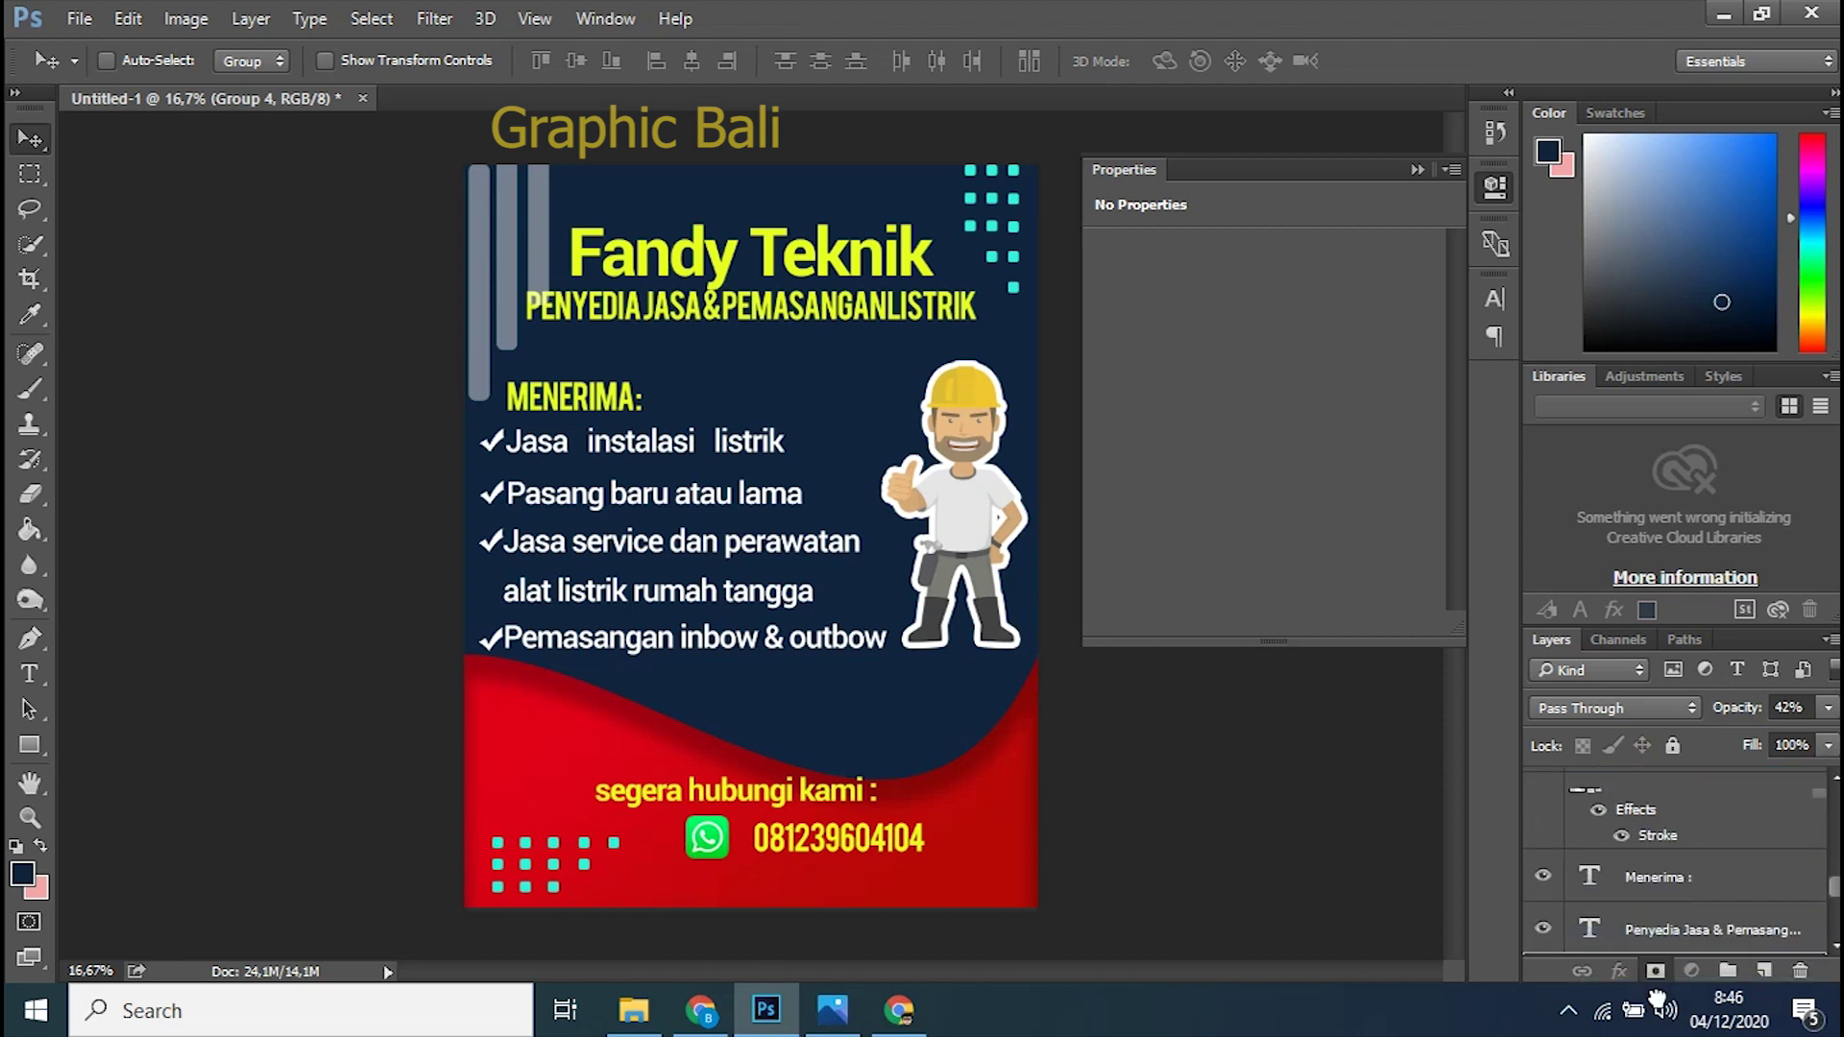
{"action": "left_click_drag", "start_coordinate": [1656, 885], "coordinate": [1695, 1026]}
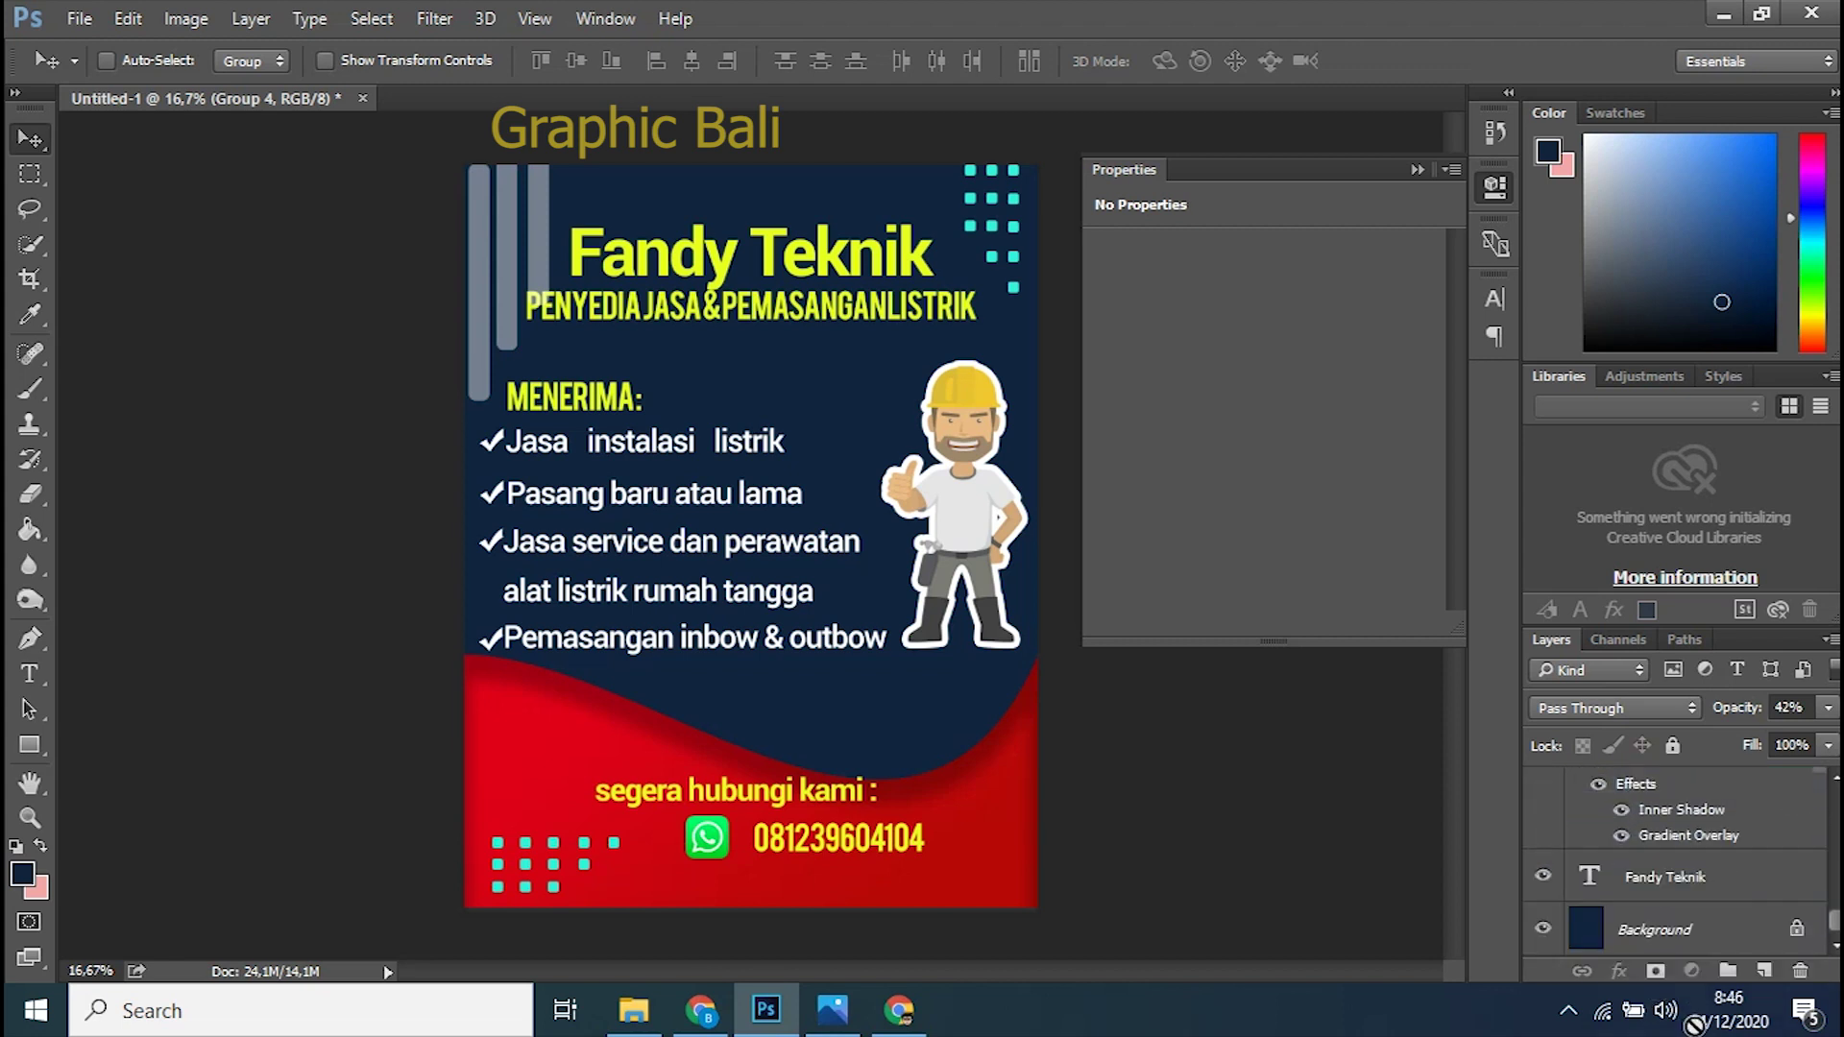
{"action": "left_click_drag", "start_coordinate": [1694, 962], "coordinate": [1686, 903]}
{"action": "left_click_drag", "start_coordinate": [1683, 894], "coordinate": [1699, 904]}
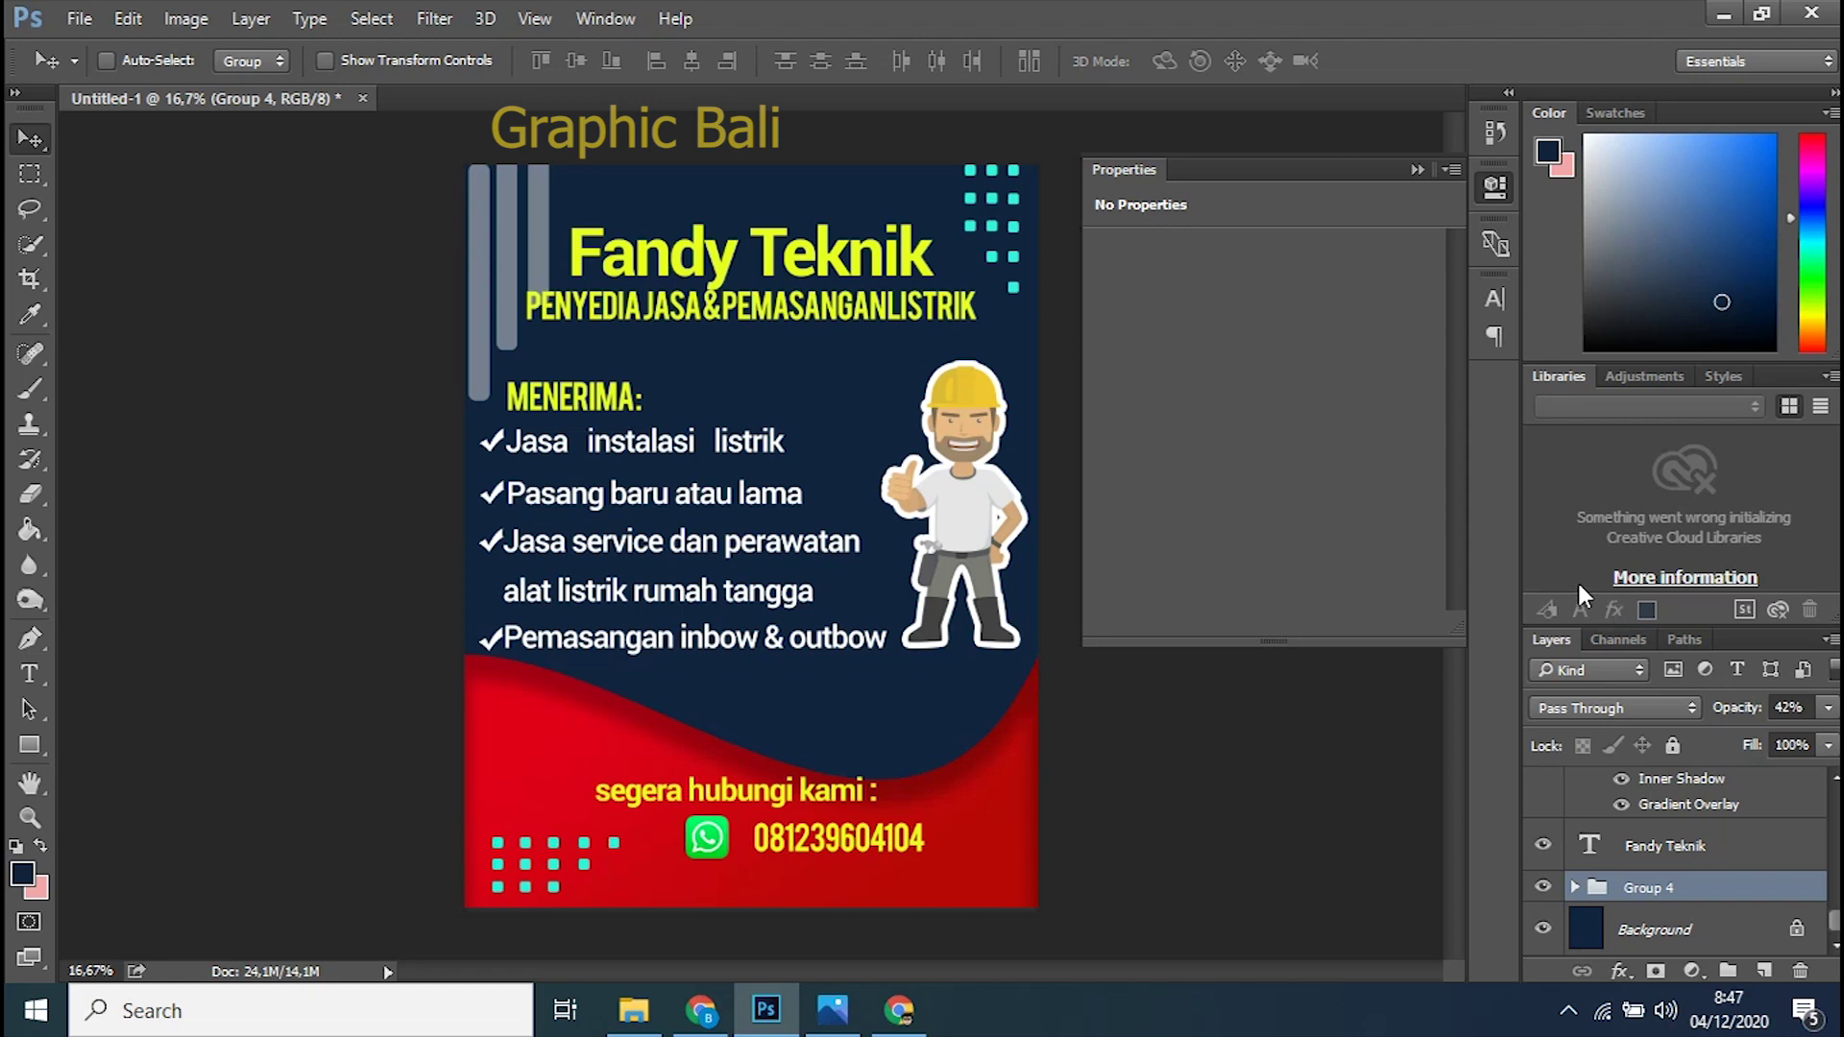
Step: Nudge the third bar so the three bars are evenly spaced
{"action": "right_click", "coordinate": [509, 257]}
{"action": "left_click", "coordinate": [509, 240]}
{"action": "right_click", "coordinate": [509, 229]}
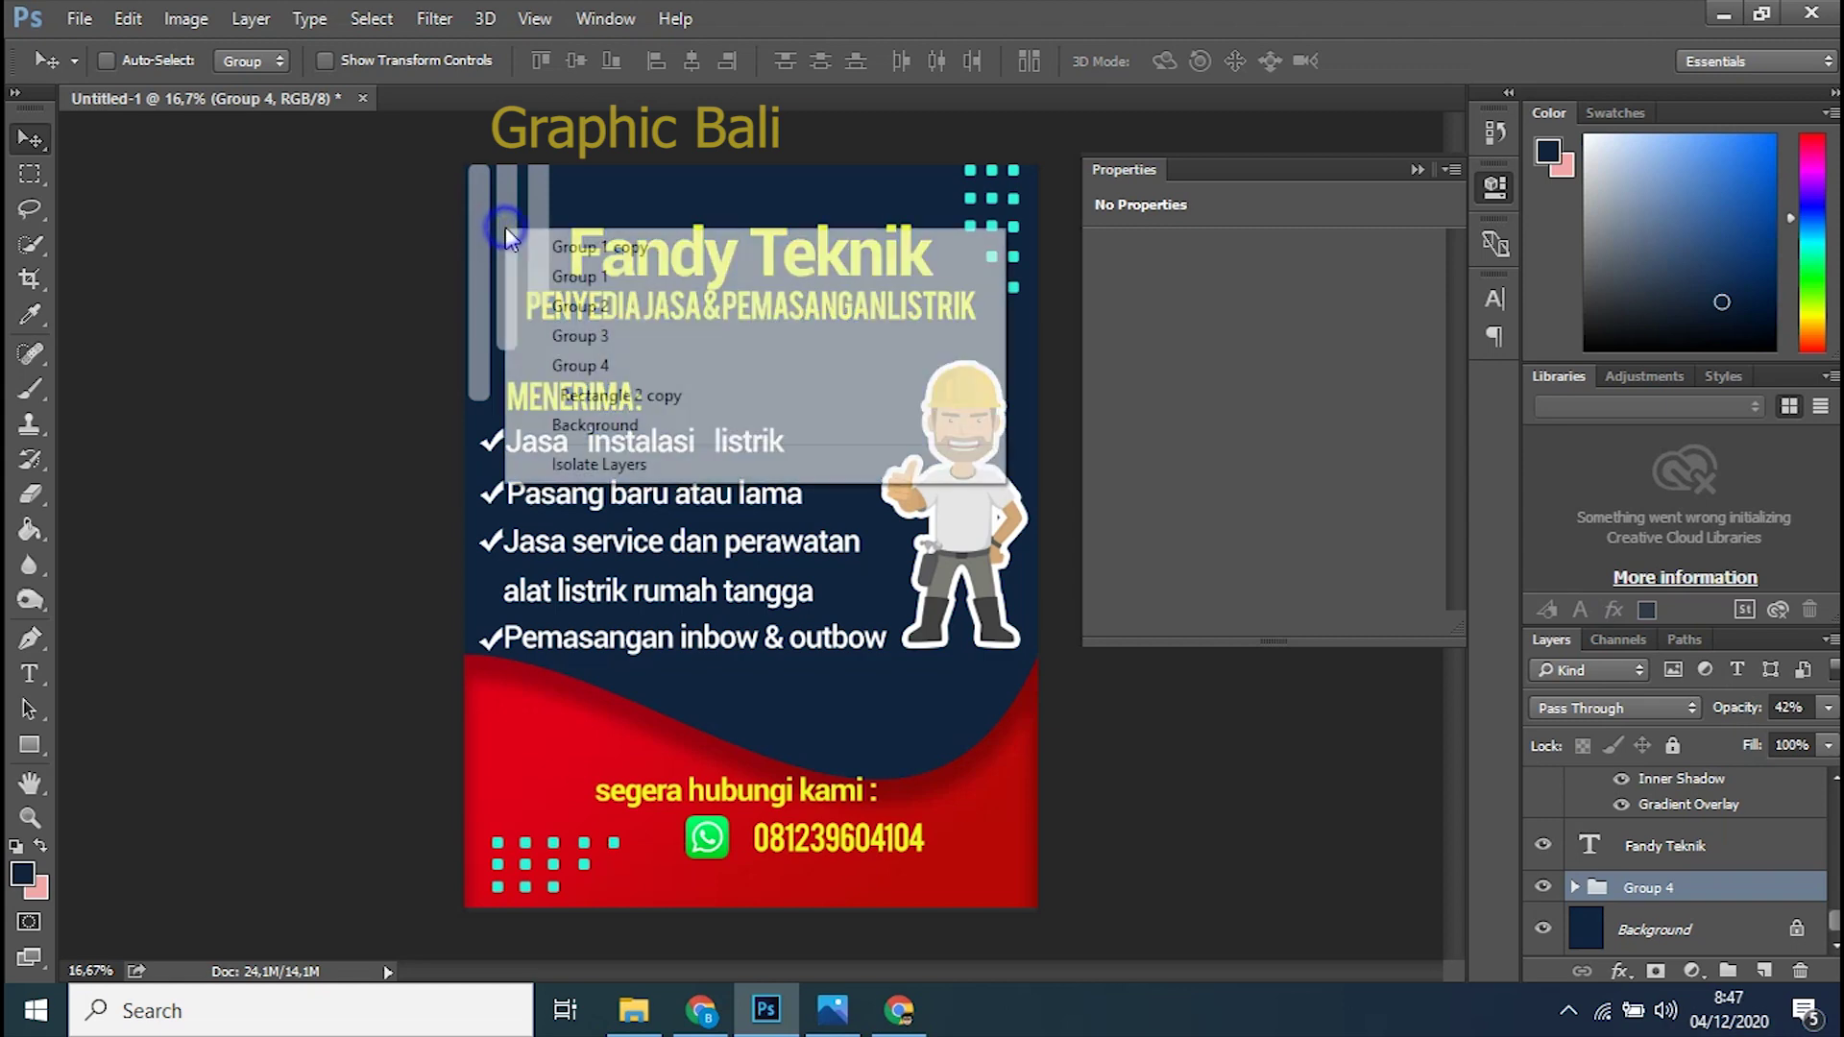
{"action": "left_click", "coordinate": [591, 378]}
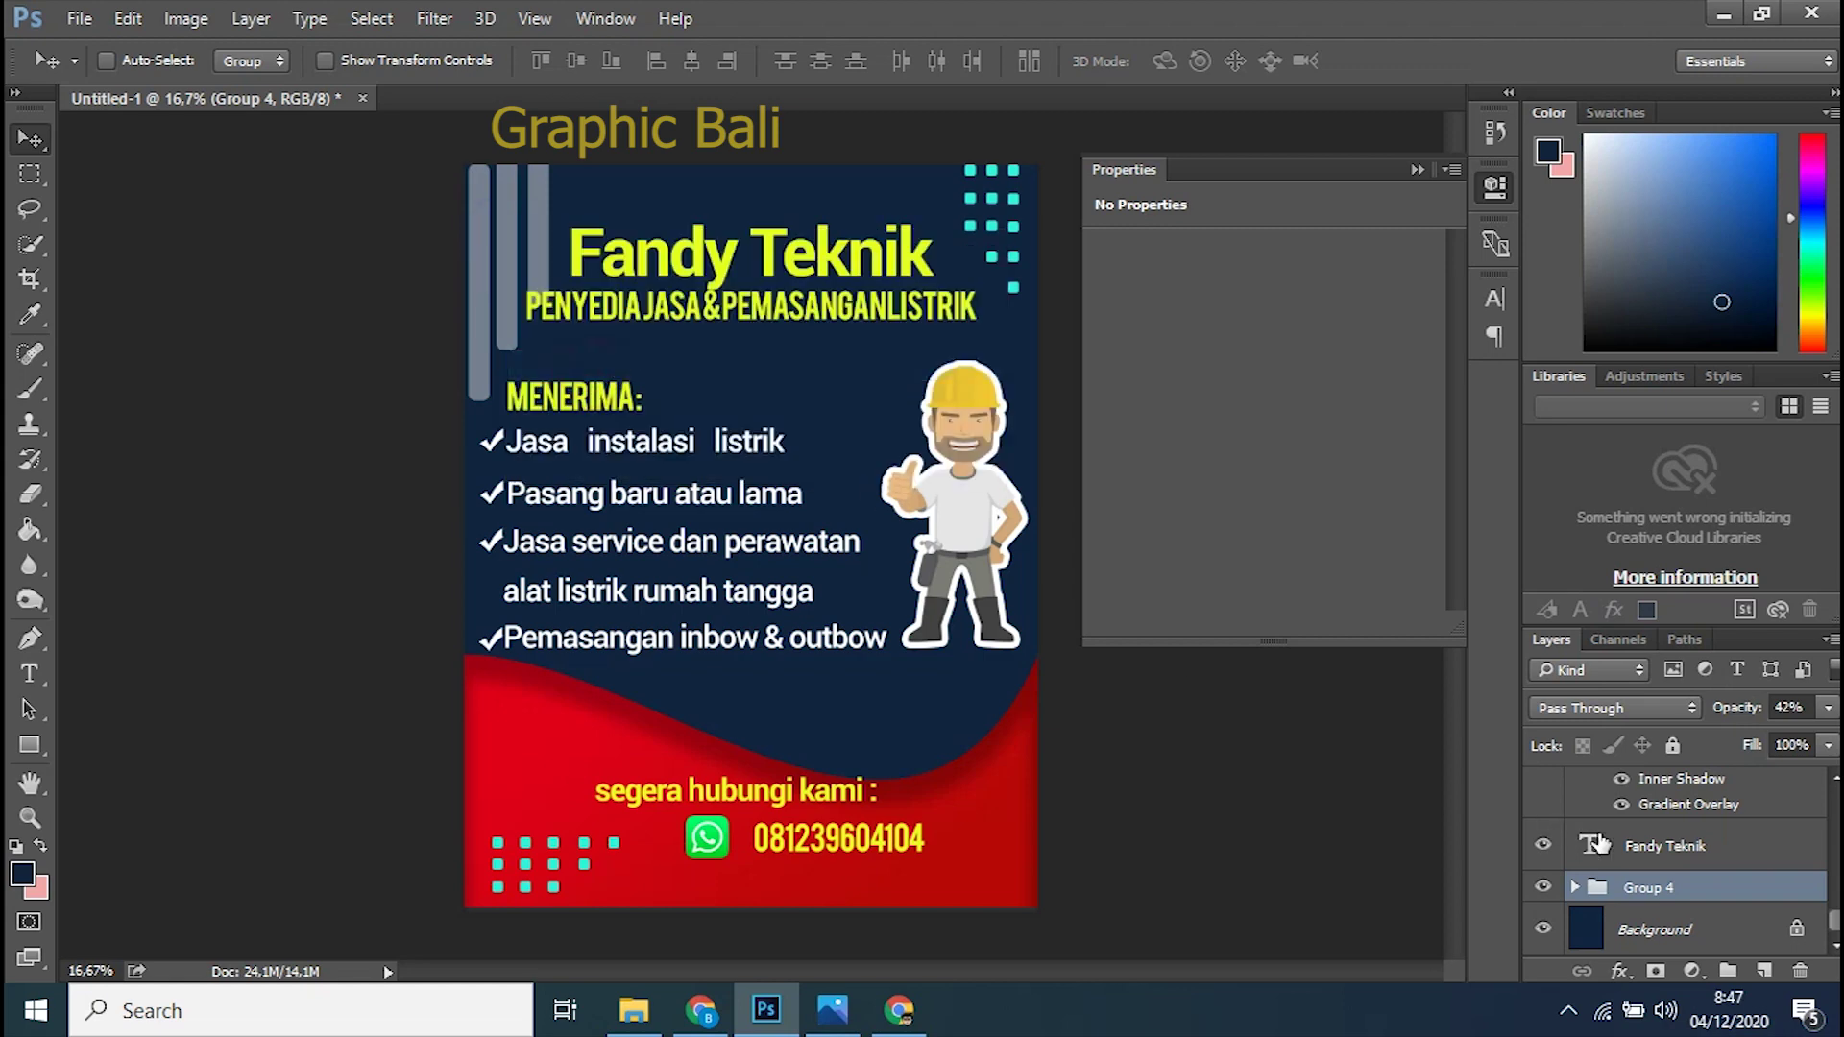
{"action": "left_click", "coordinate": [1576, 889]}
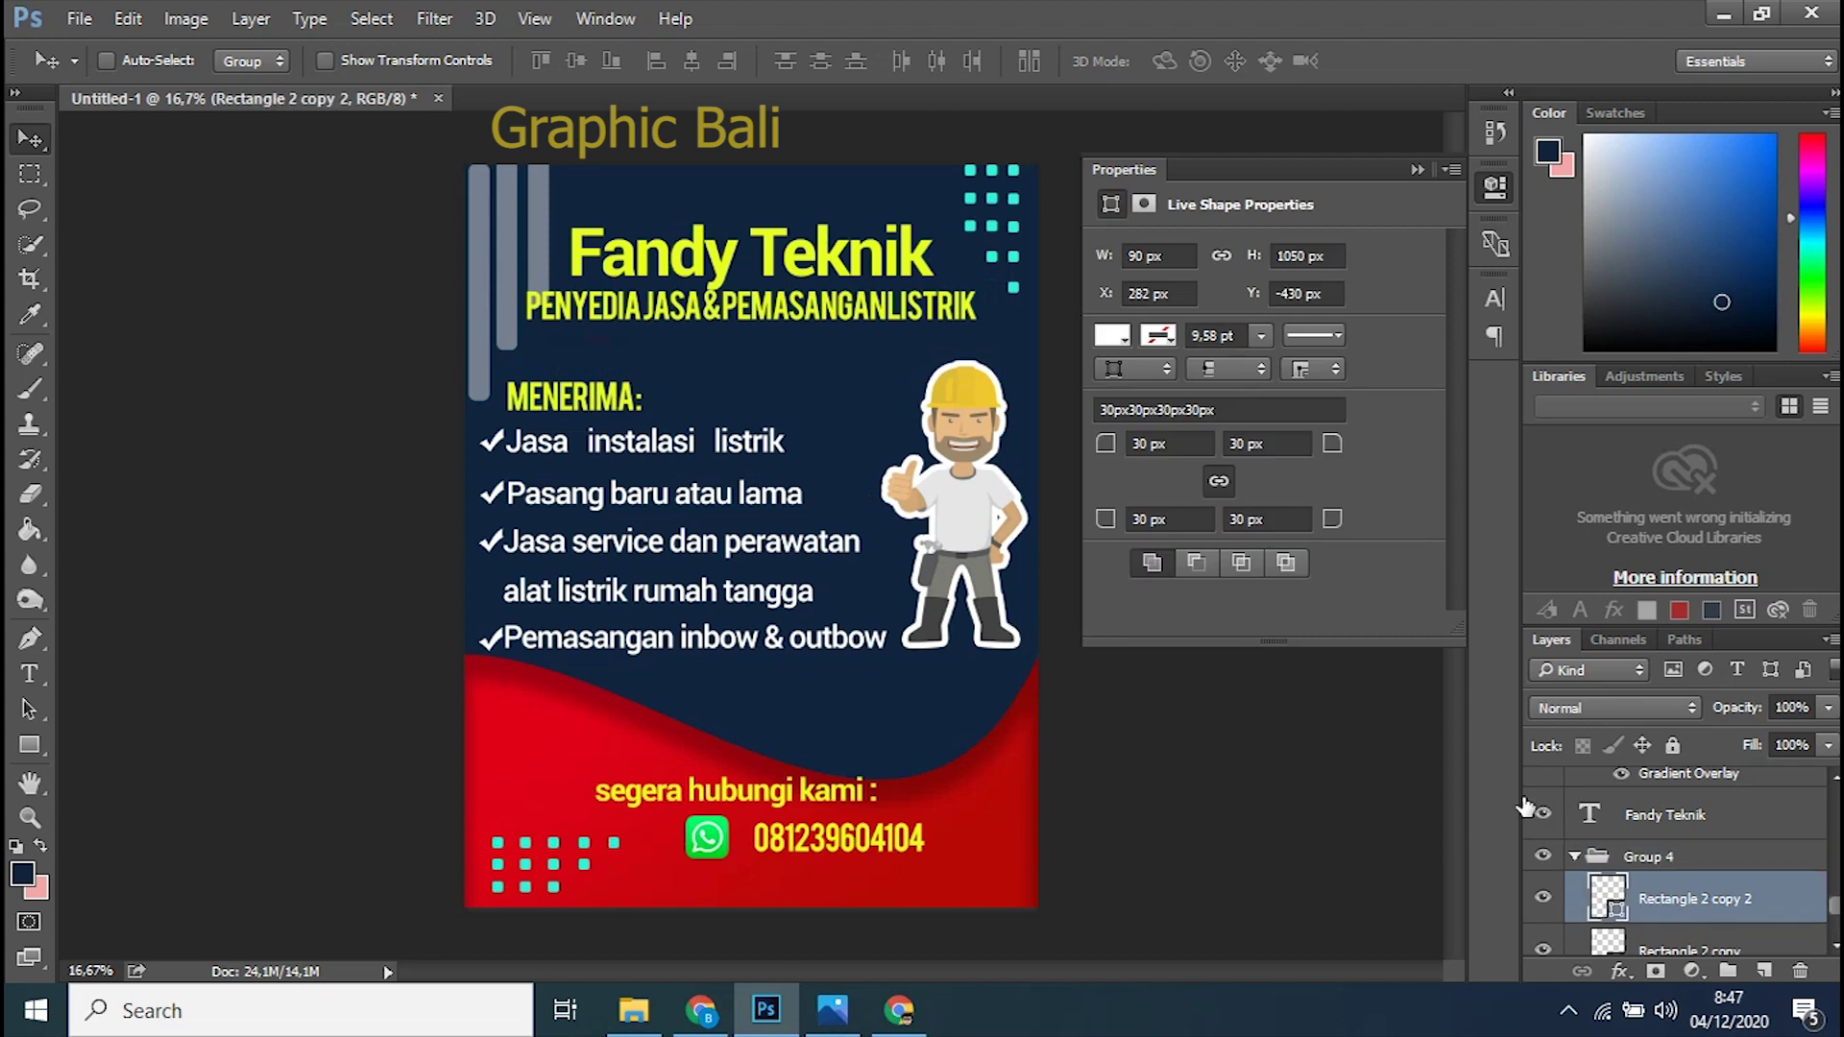
{"action": "left_click_drag", "start_coordinate": [537, 261], "coordinate": [540, 264]}
{"action": "left_click_drag", "start_coordinate": [557, 268], "coordinate": [550, 269]}
{"action": "left_click_drag", "start_coordinate": [544, 271], "coordinate": [542, 278]}
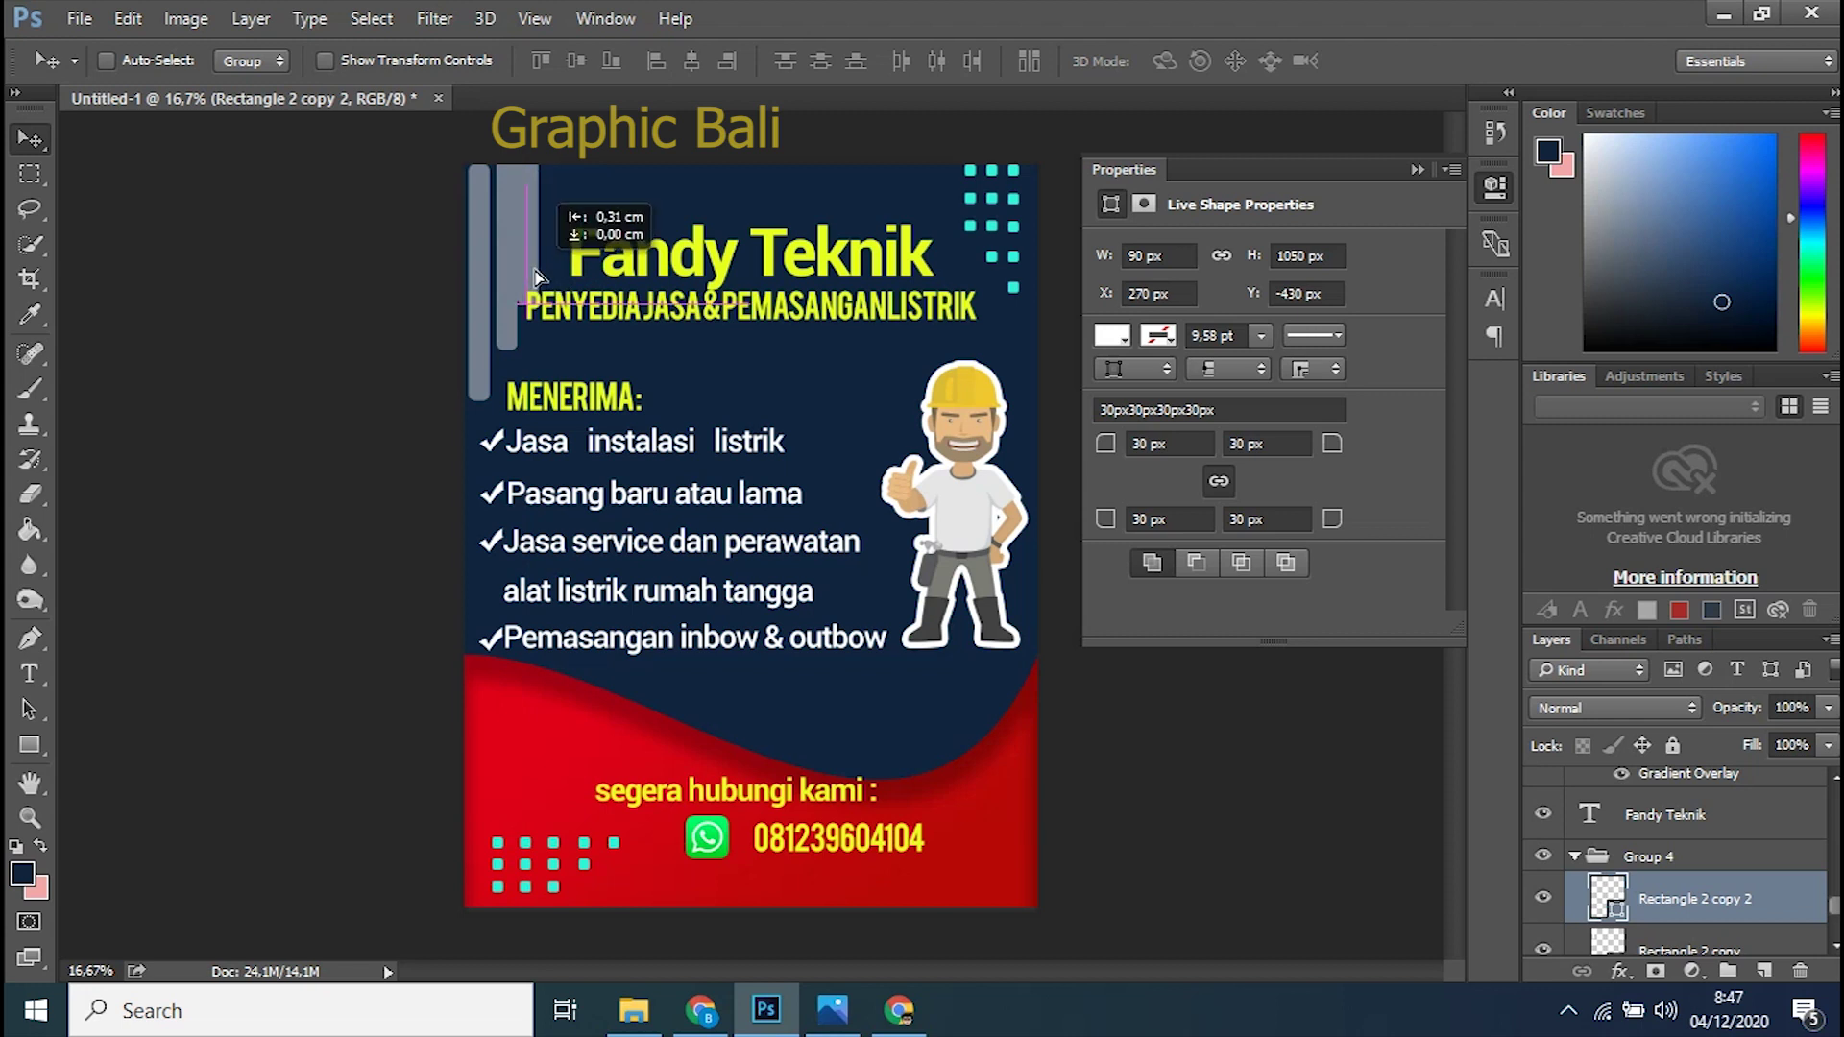
{"action": "left_click_drag", "start_coordinate": [543, 278], "coordinate": [548, 276]}
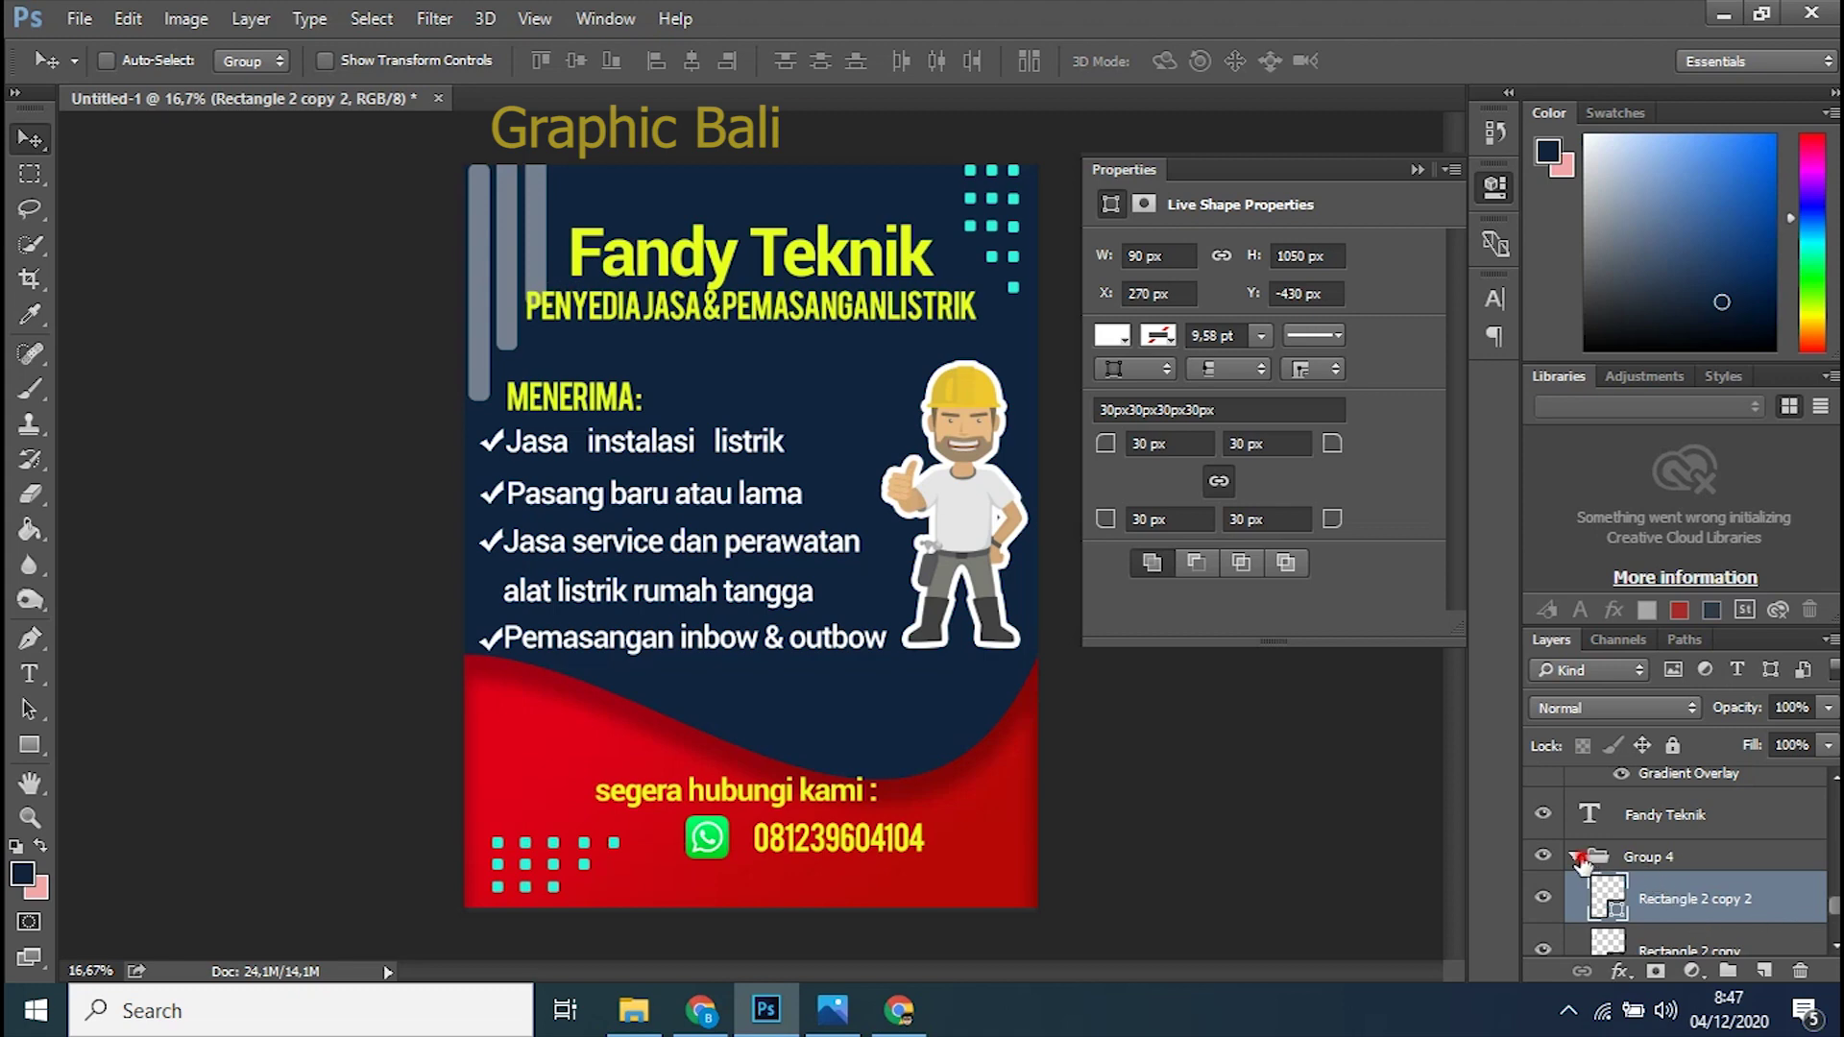
{"action": "left_click", "coordinate": [1578, 856]}
{"action": "right_click", "coordinate": [1716, 895]}
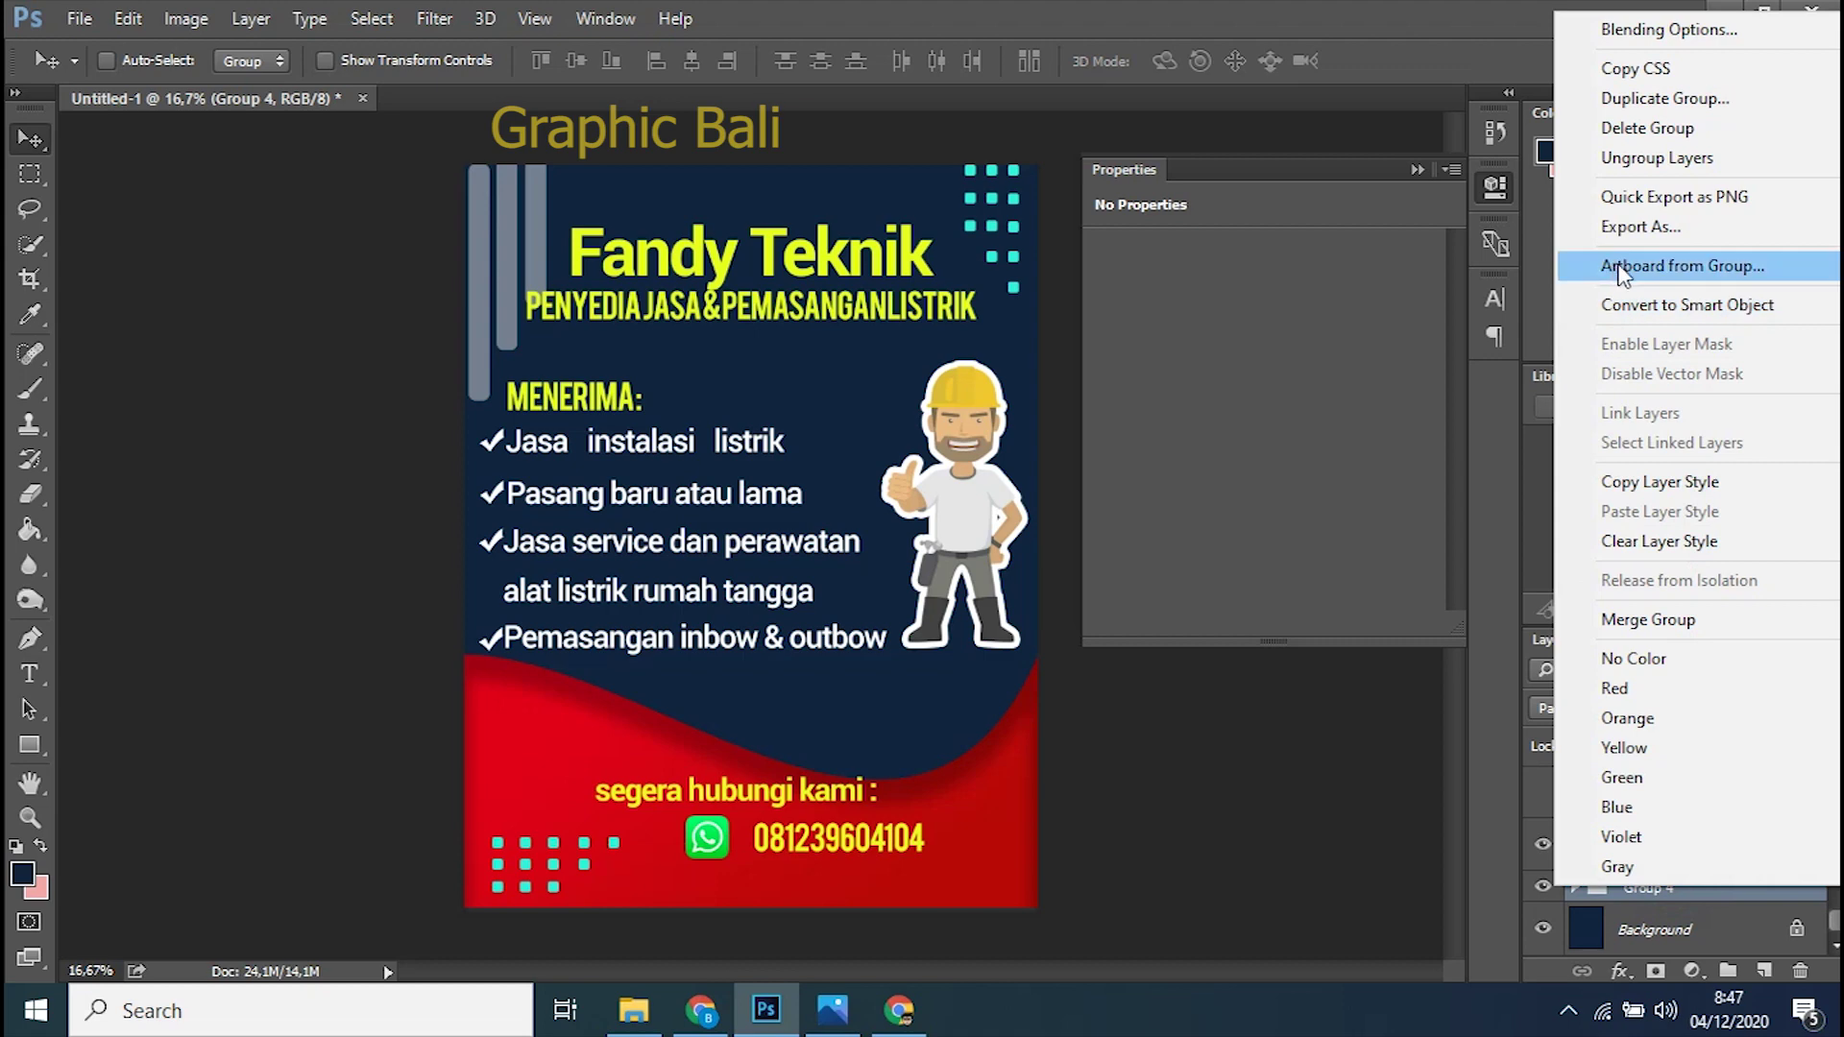
Step: Duplicate Group 4 and move the copy right of centre
{"action": "left_click", "coordinate": [1668, 100]}
{"action": "left_click", "coordinate": [1161, 301]}
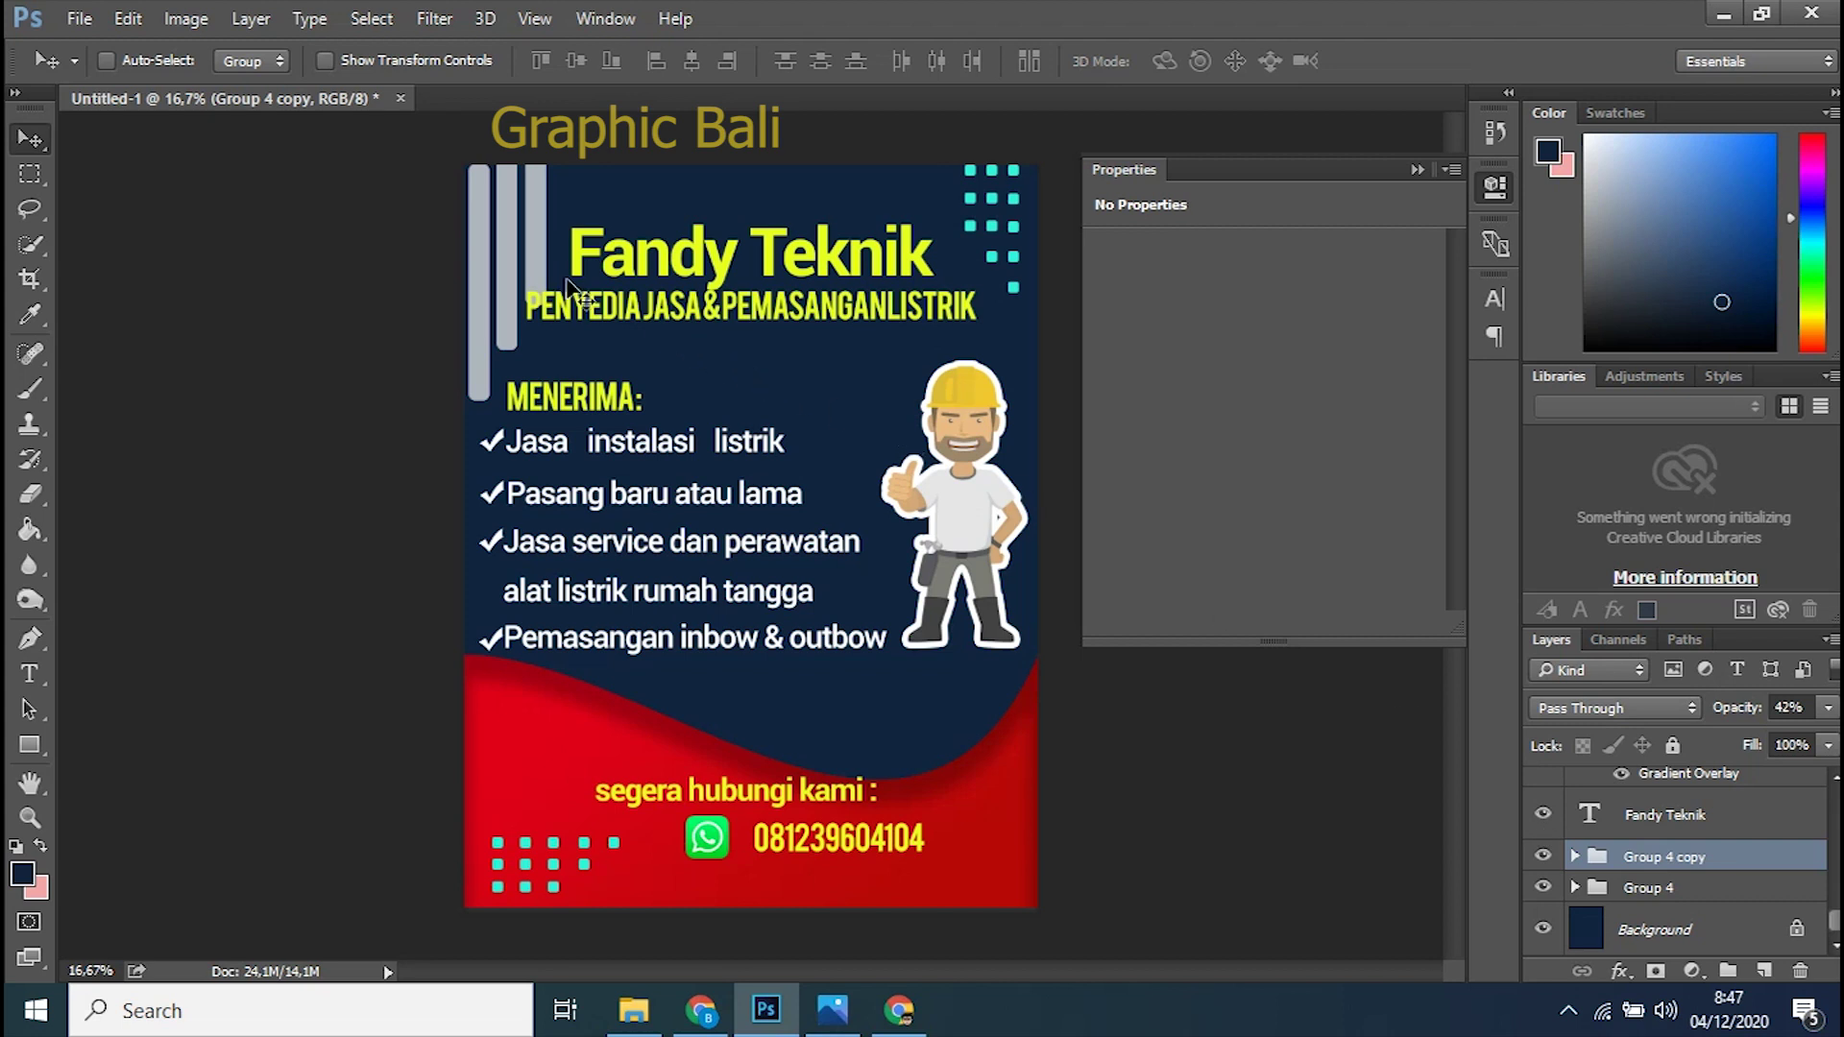
{"action": "left_click_drag", "start_coordinate": [530, 267], "coordinate": [937, 270]}
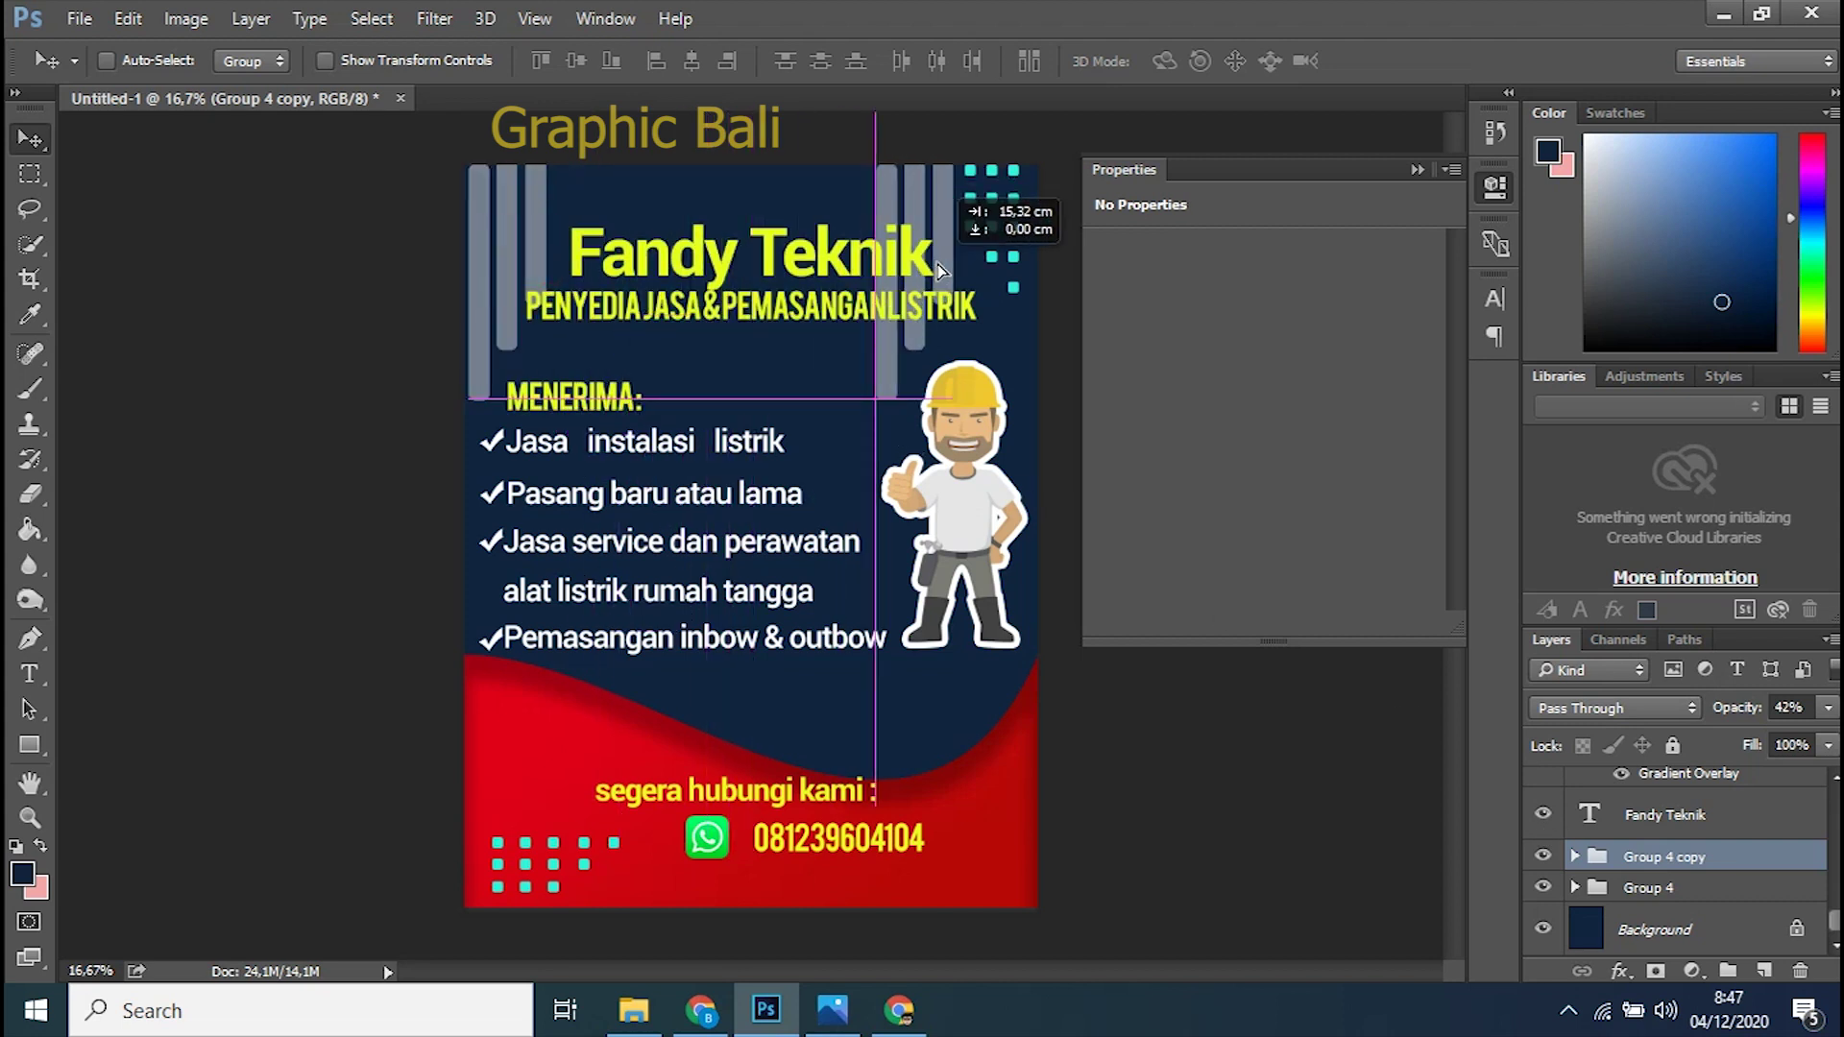
{"action": "left_click_drag", "start_coordinate": [939, 271], "coordinate": [949, 265]}
{"action": "right_click", "coordinate": [961, 263]}
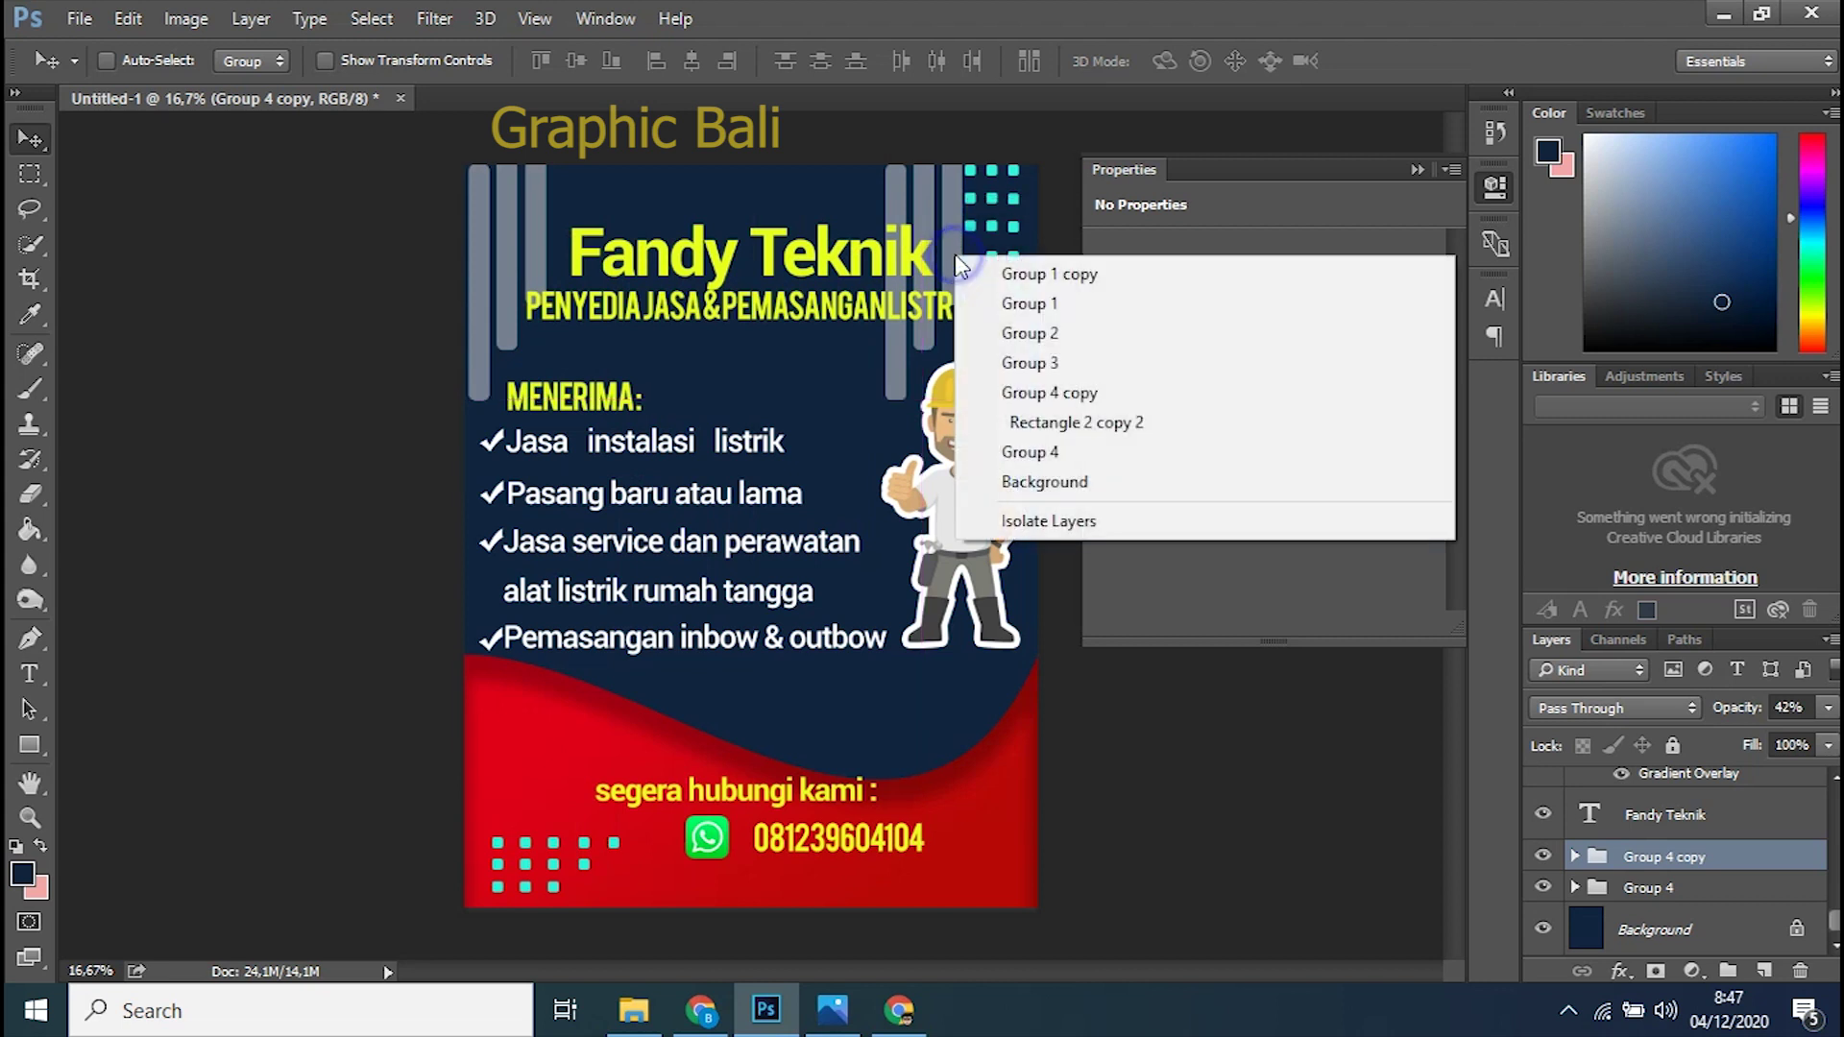
{"action": "left_click", "coordinate": [1074, 393]}
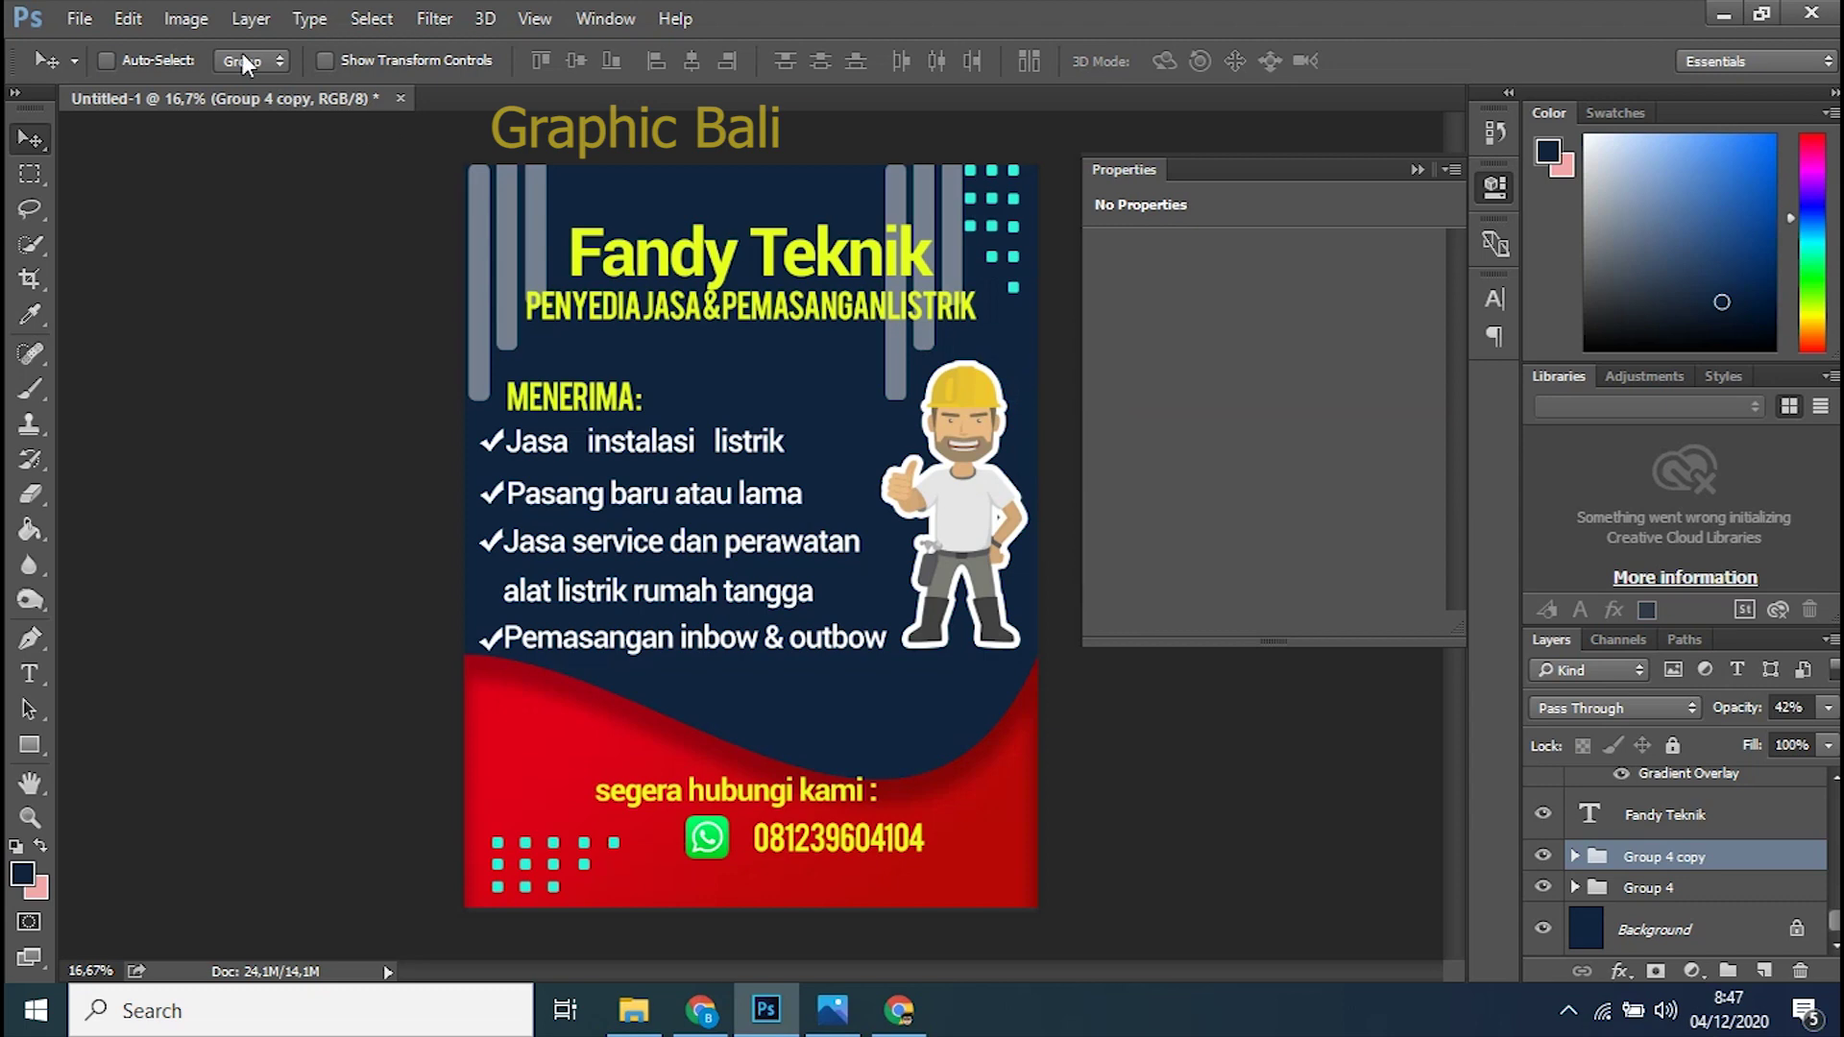
Step: Rotate Group 4 copy 45° with Free Transform and place it beside the worker
{"action": "left_click", "coordinate": [127, 19]}
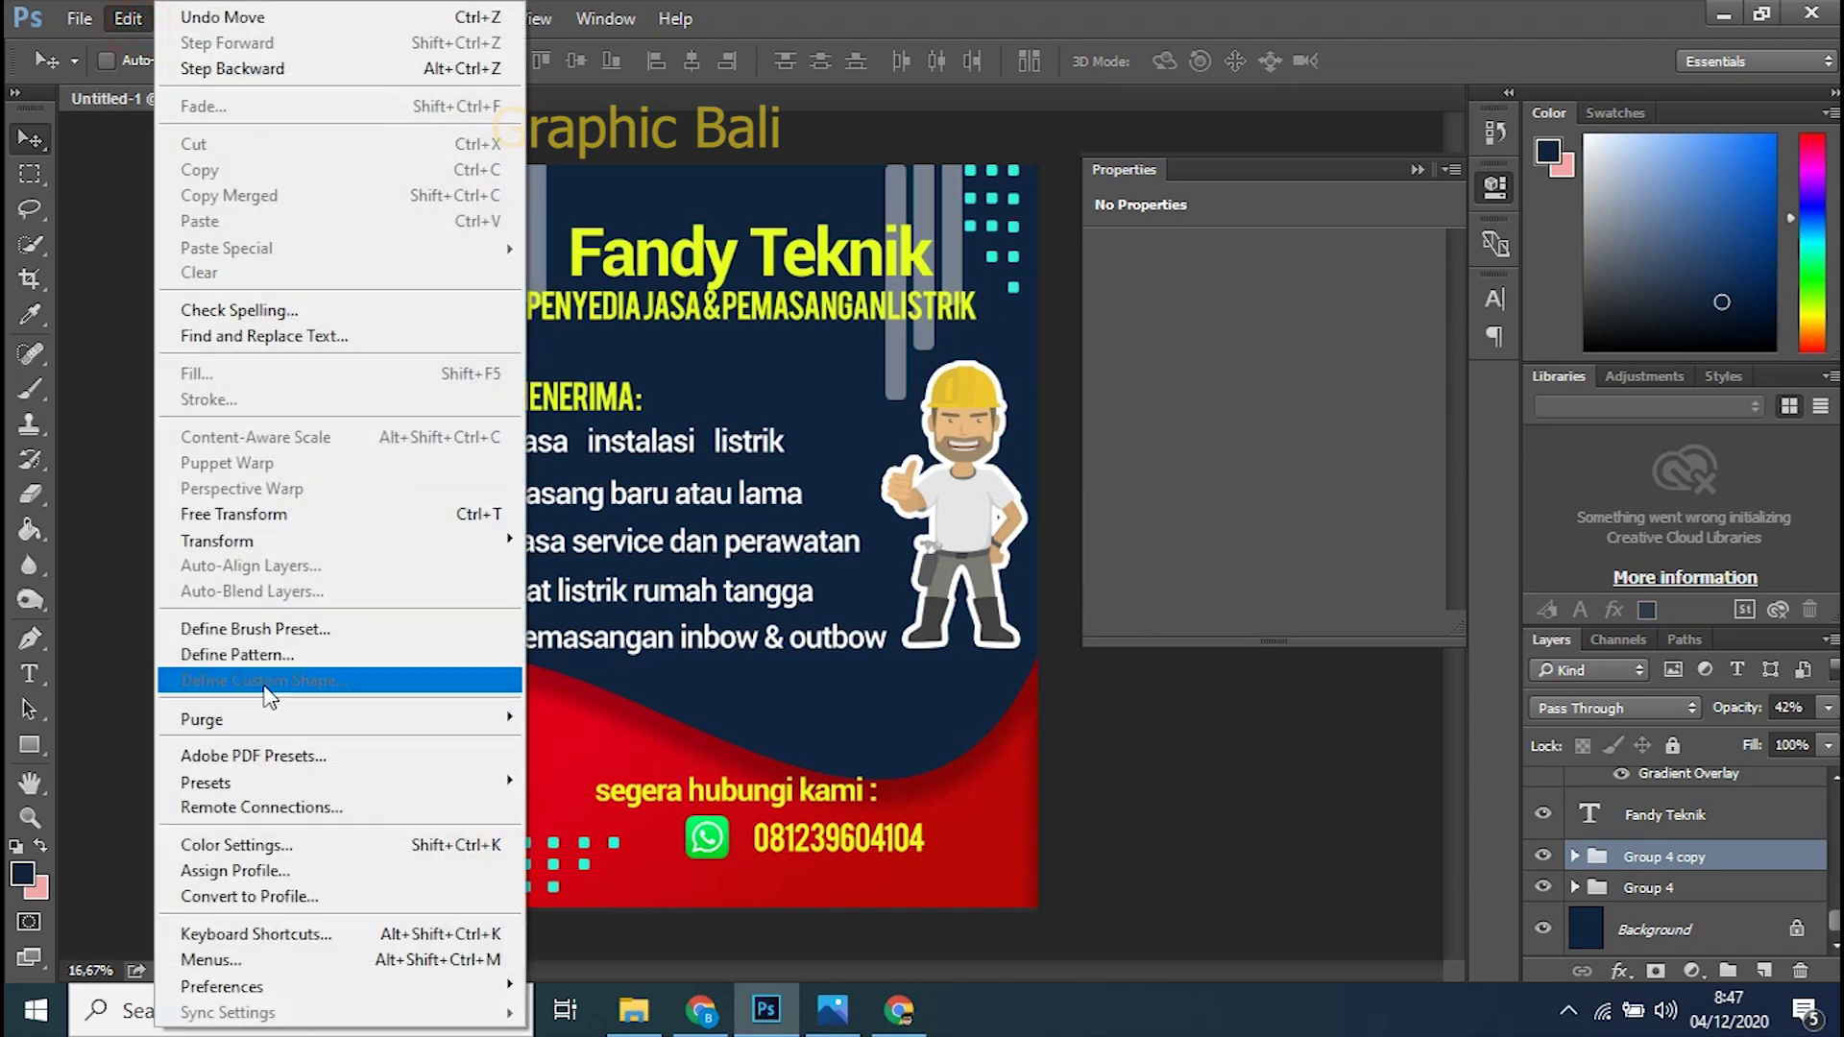
{"action": "left_click", "coordinate": [288, 514]}
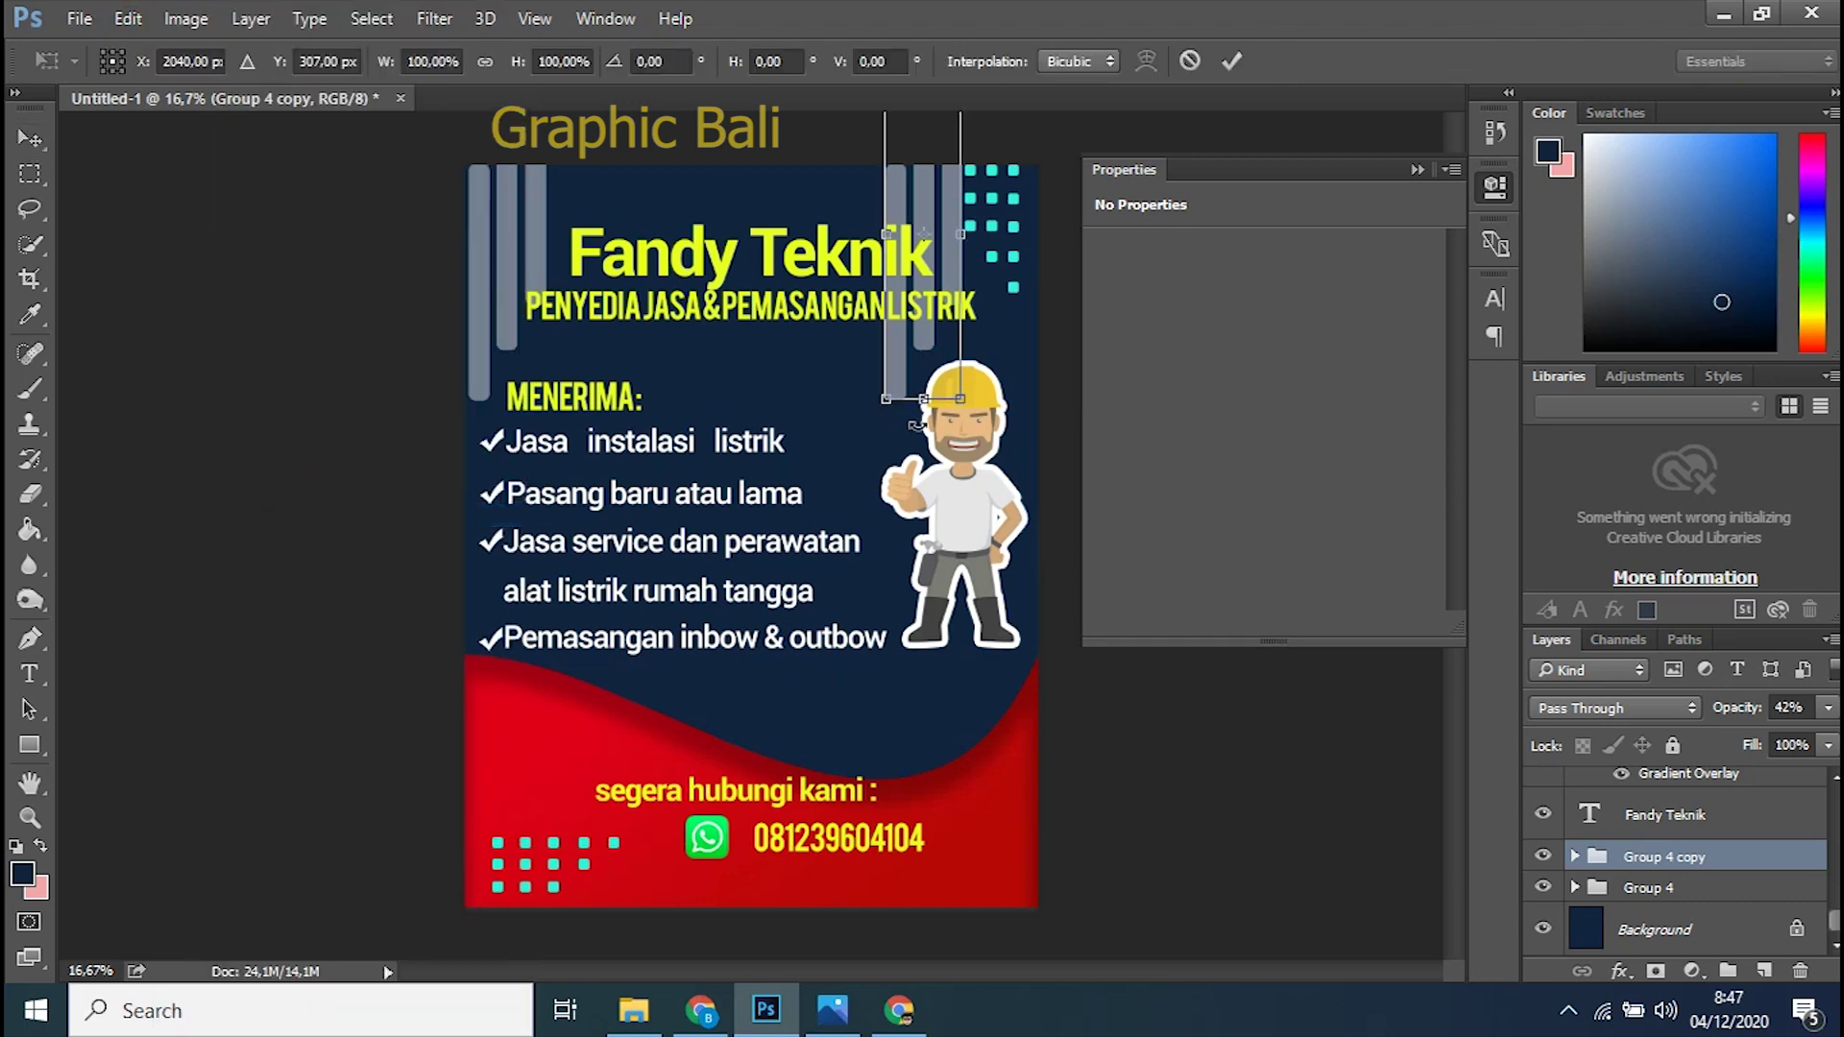
{"action": "left_click_drag", "start_coordinate": [1011, 438], "coordinate": [860, 408]}
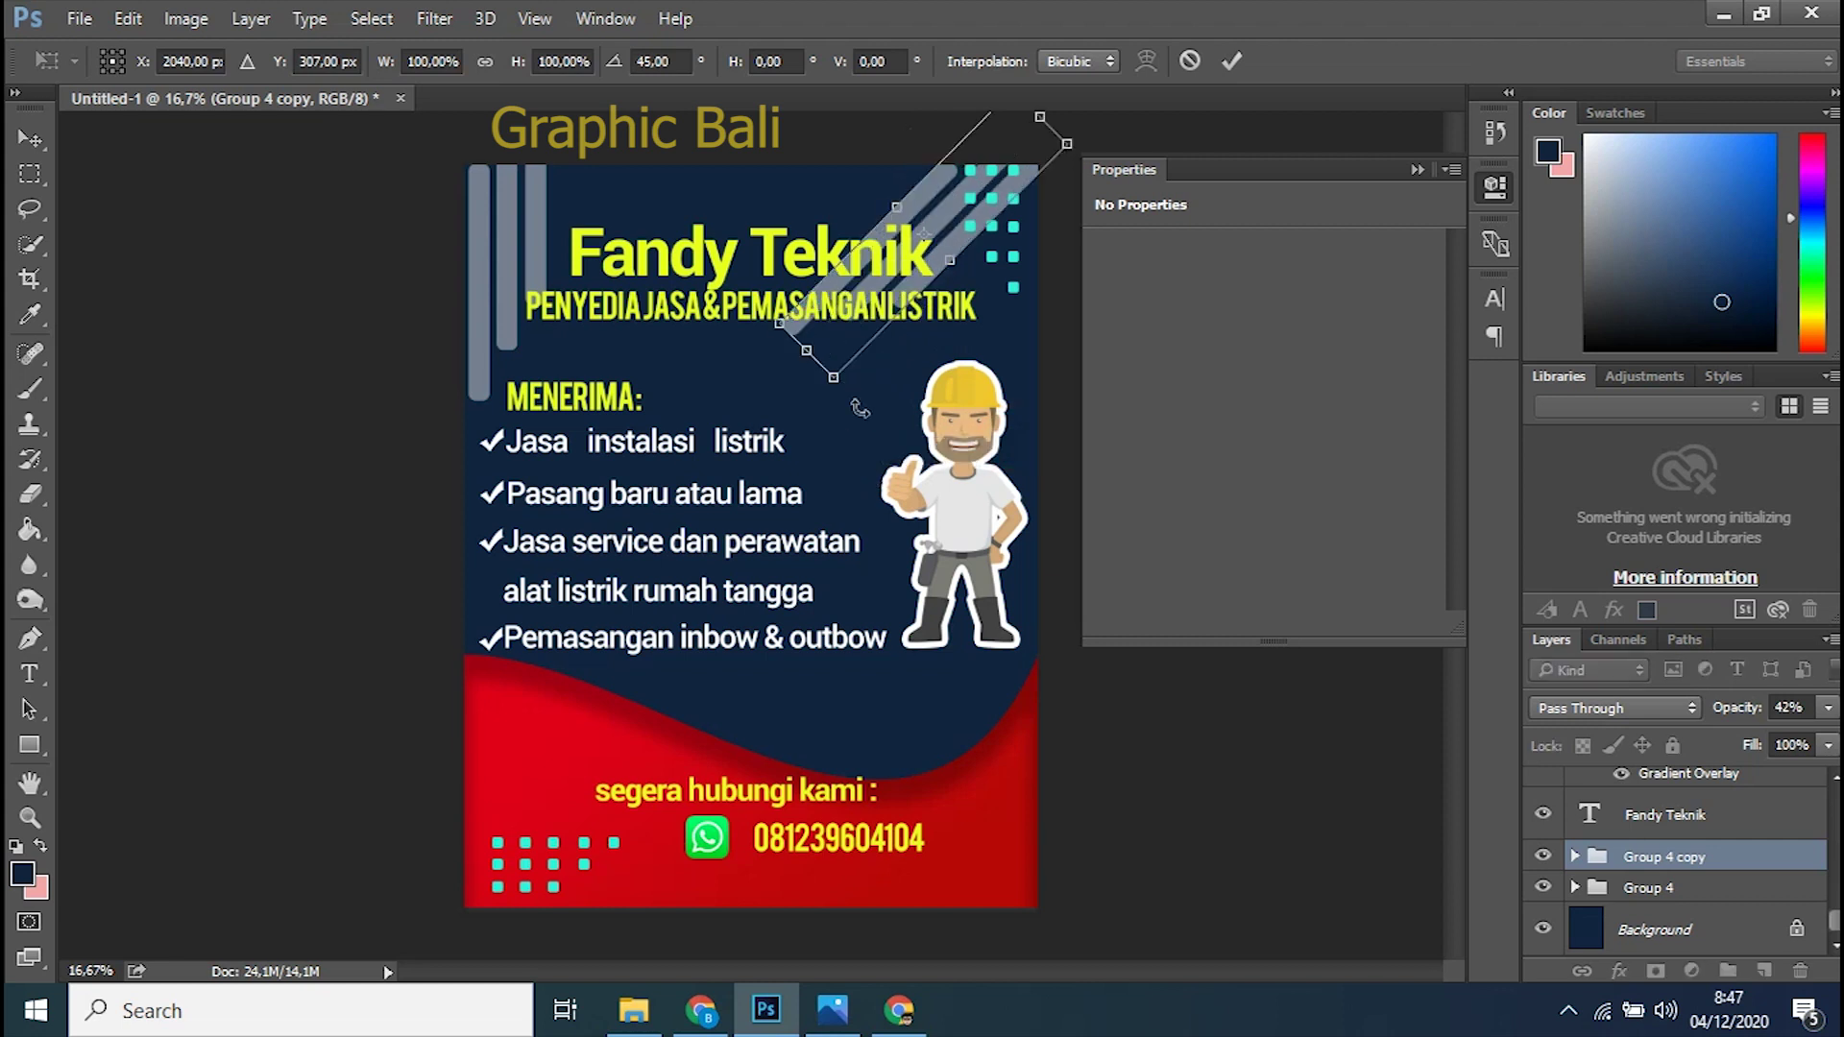
{"action": "left_click_drag", "start_coordinate": [962, 243], "coordinate": [976, 378]}
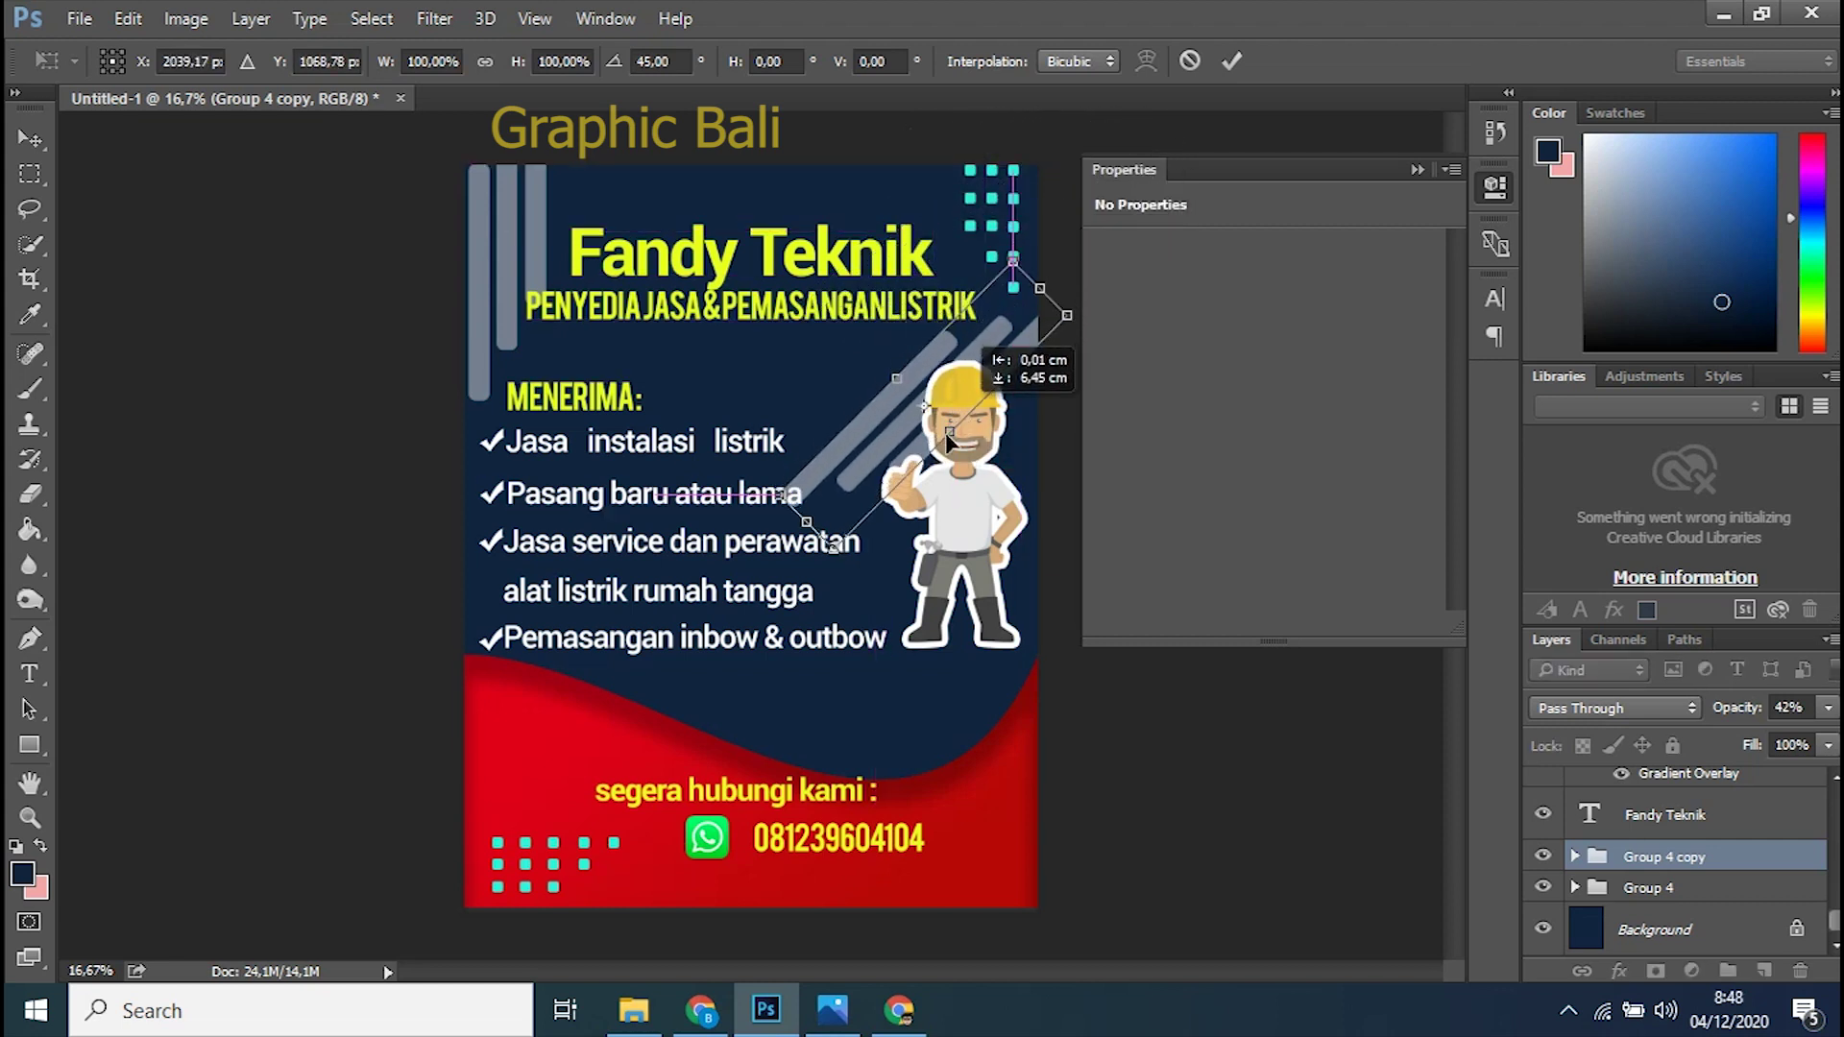
{"action": "mouse_move", "coordinate": [976, 378]}
{"action": "left_mouse_down"}
{"action": "mouse_move", "coordinate": [968, 419]}
{"action": "mouse_move", "coordinate": [1045, 236]}
{"action": "mouse_move", "coordinate": [1117, 187]}
{"action": "mouse_move", "coordinate": [1050, 167]}
{"action": "mouse_move", "coordinate": [1103, 180]}
{"action": "left_mouse_up"}
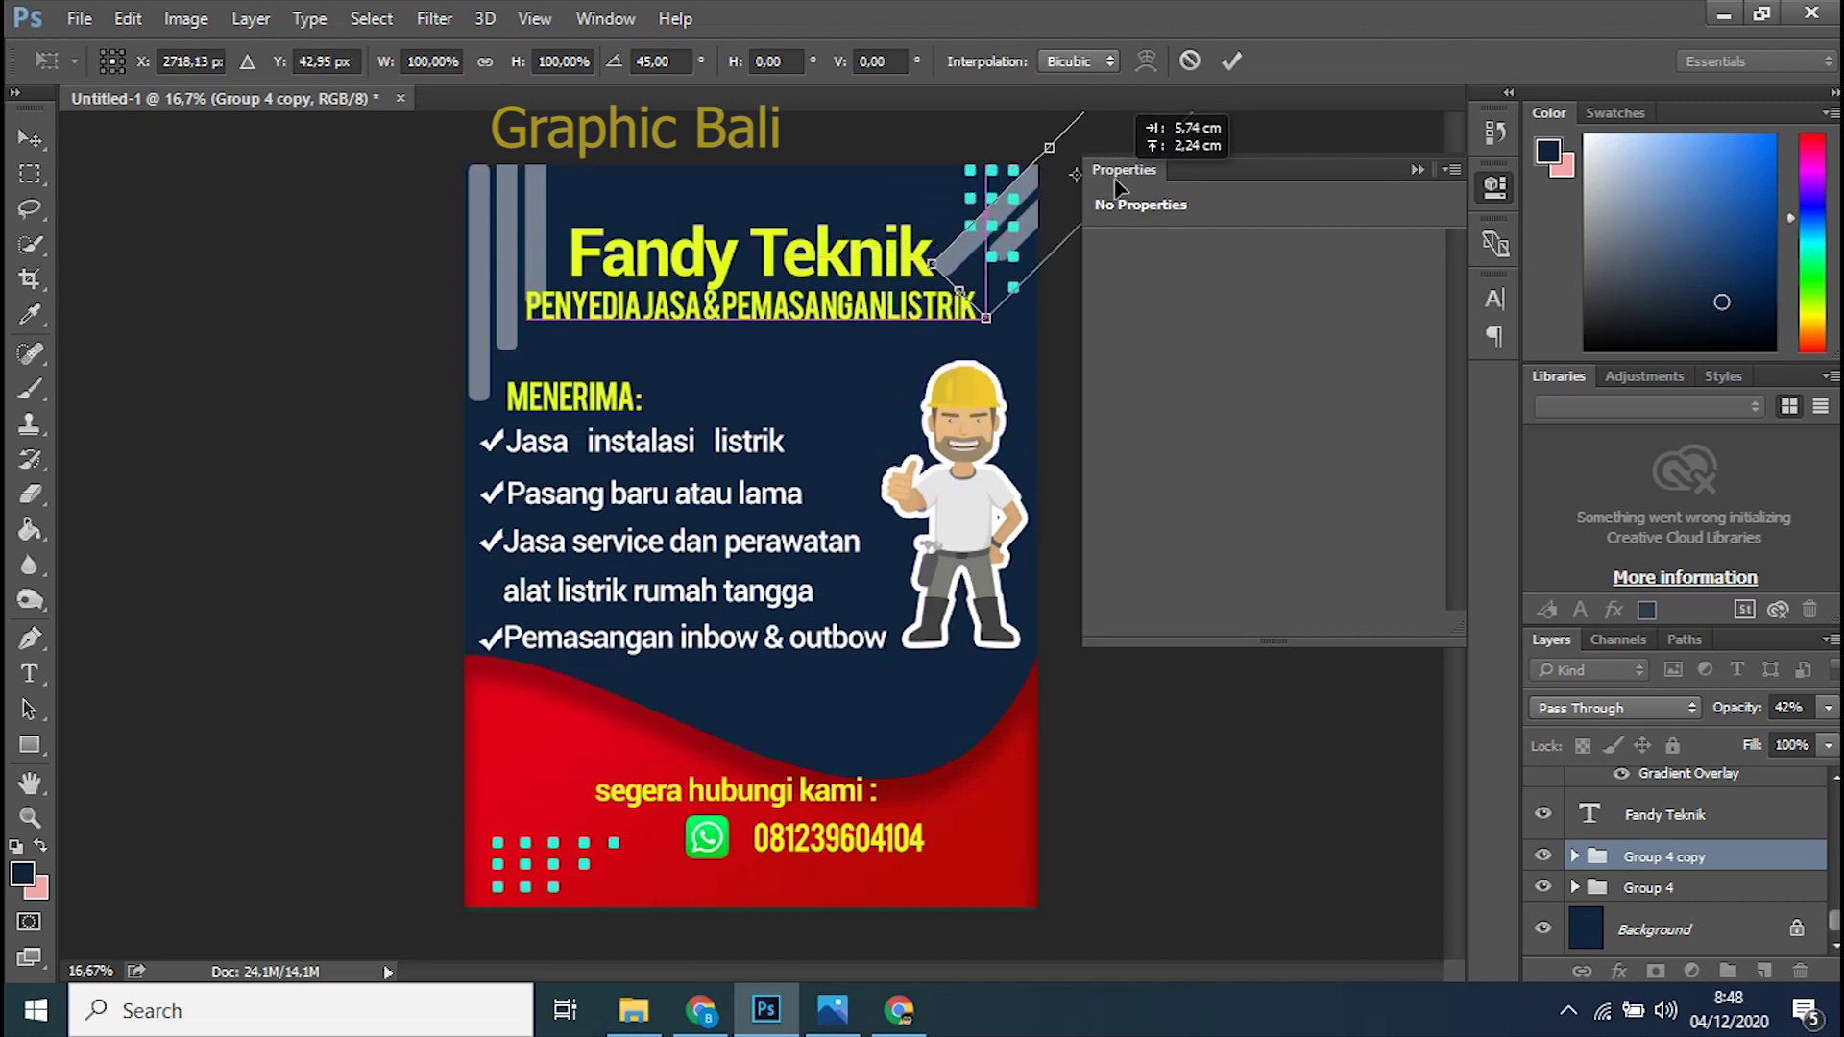
{"action": "mouse_move", "coordinate": [1105, 183]}
{"action": "left_mouse_down"}
{"action": "mouse_move", "coordinate": [925, 522]}
{"action": "mouse_move", "coordinate": [769, 554]}
{"action": "mouse_move", "coordinate": [1093, 434]}
{"action": "mouse_move", "coordinate": [1033, 498]}
{"action": "mouse_move", "coordinate": [976, 727]}
{"action": "mouse_move", "coordinate": [1027, 638]}
{"action": "left_mouse_up"}
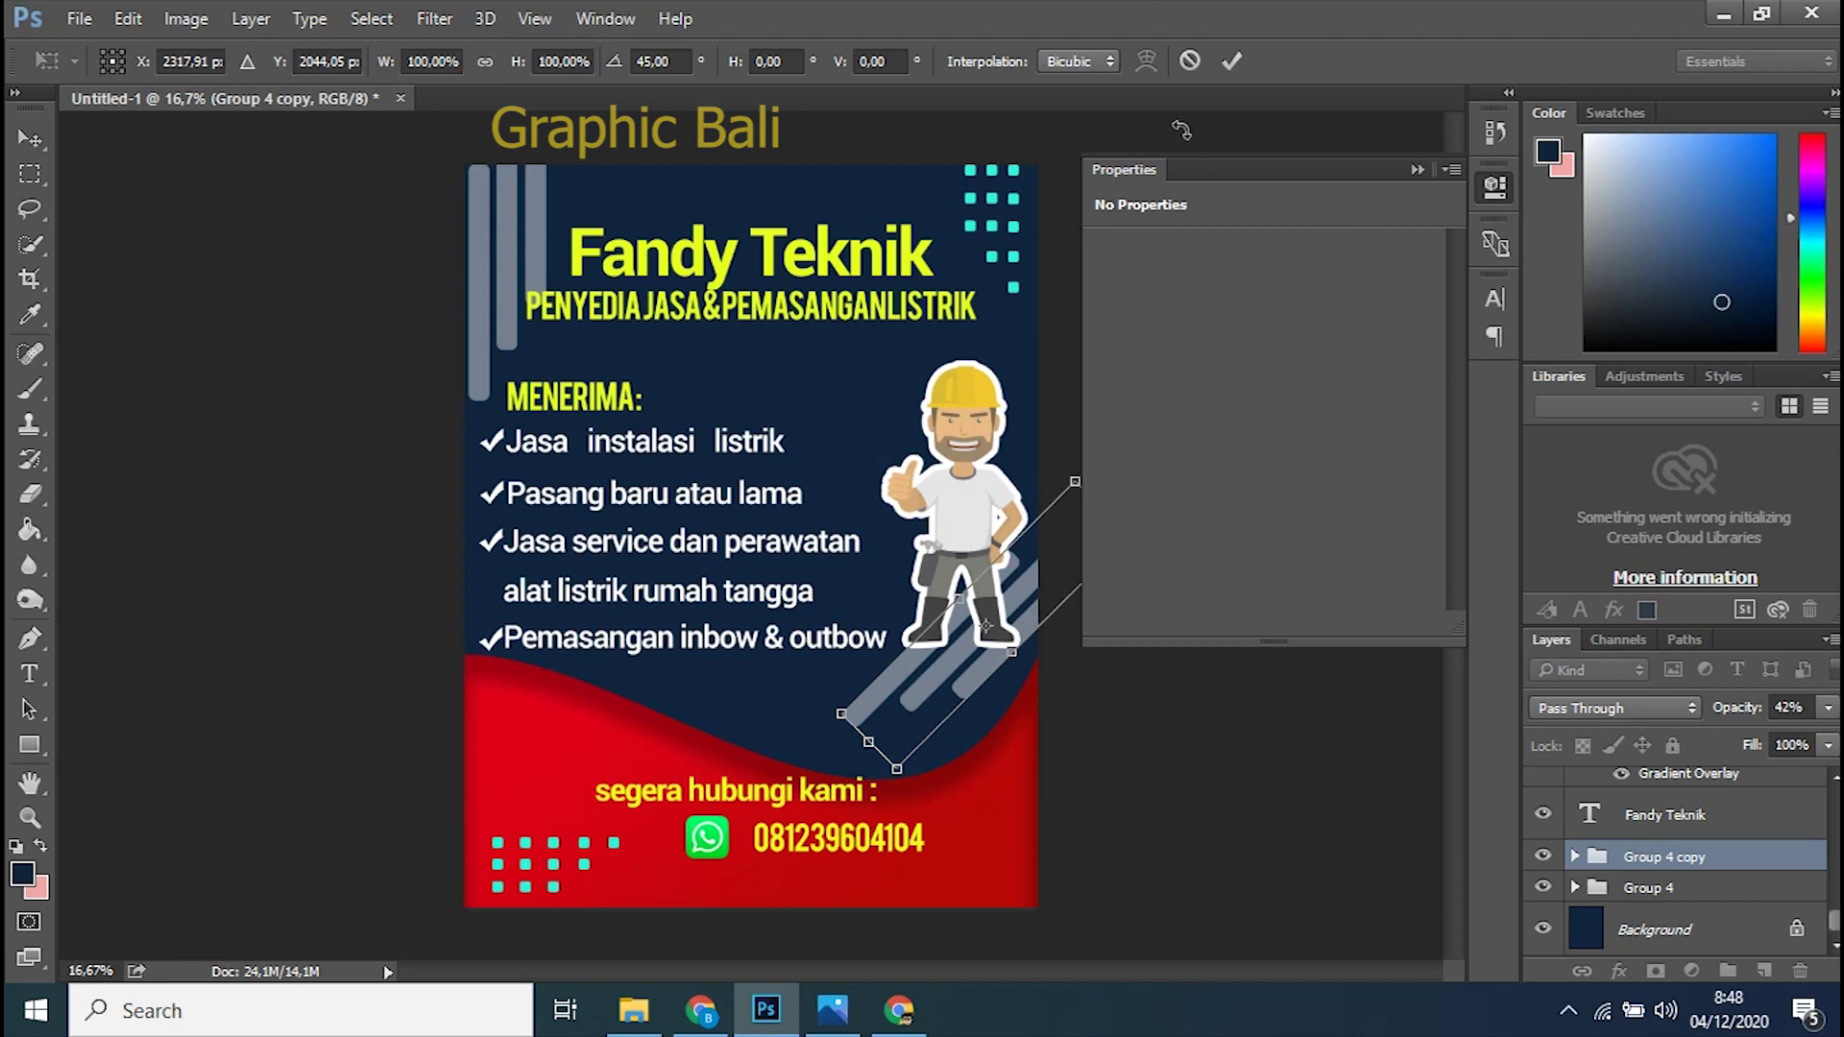
{"action": "left_click", "coordinate": [1235, 66]}
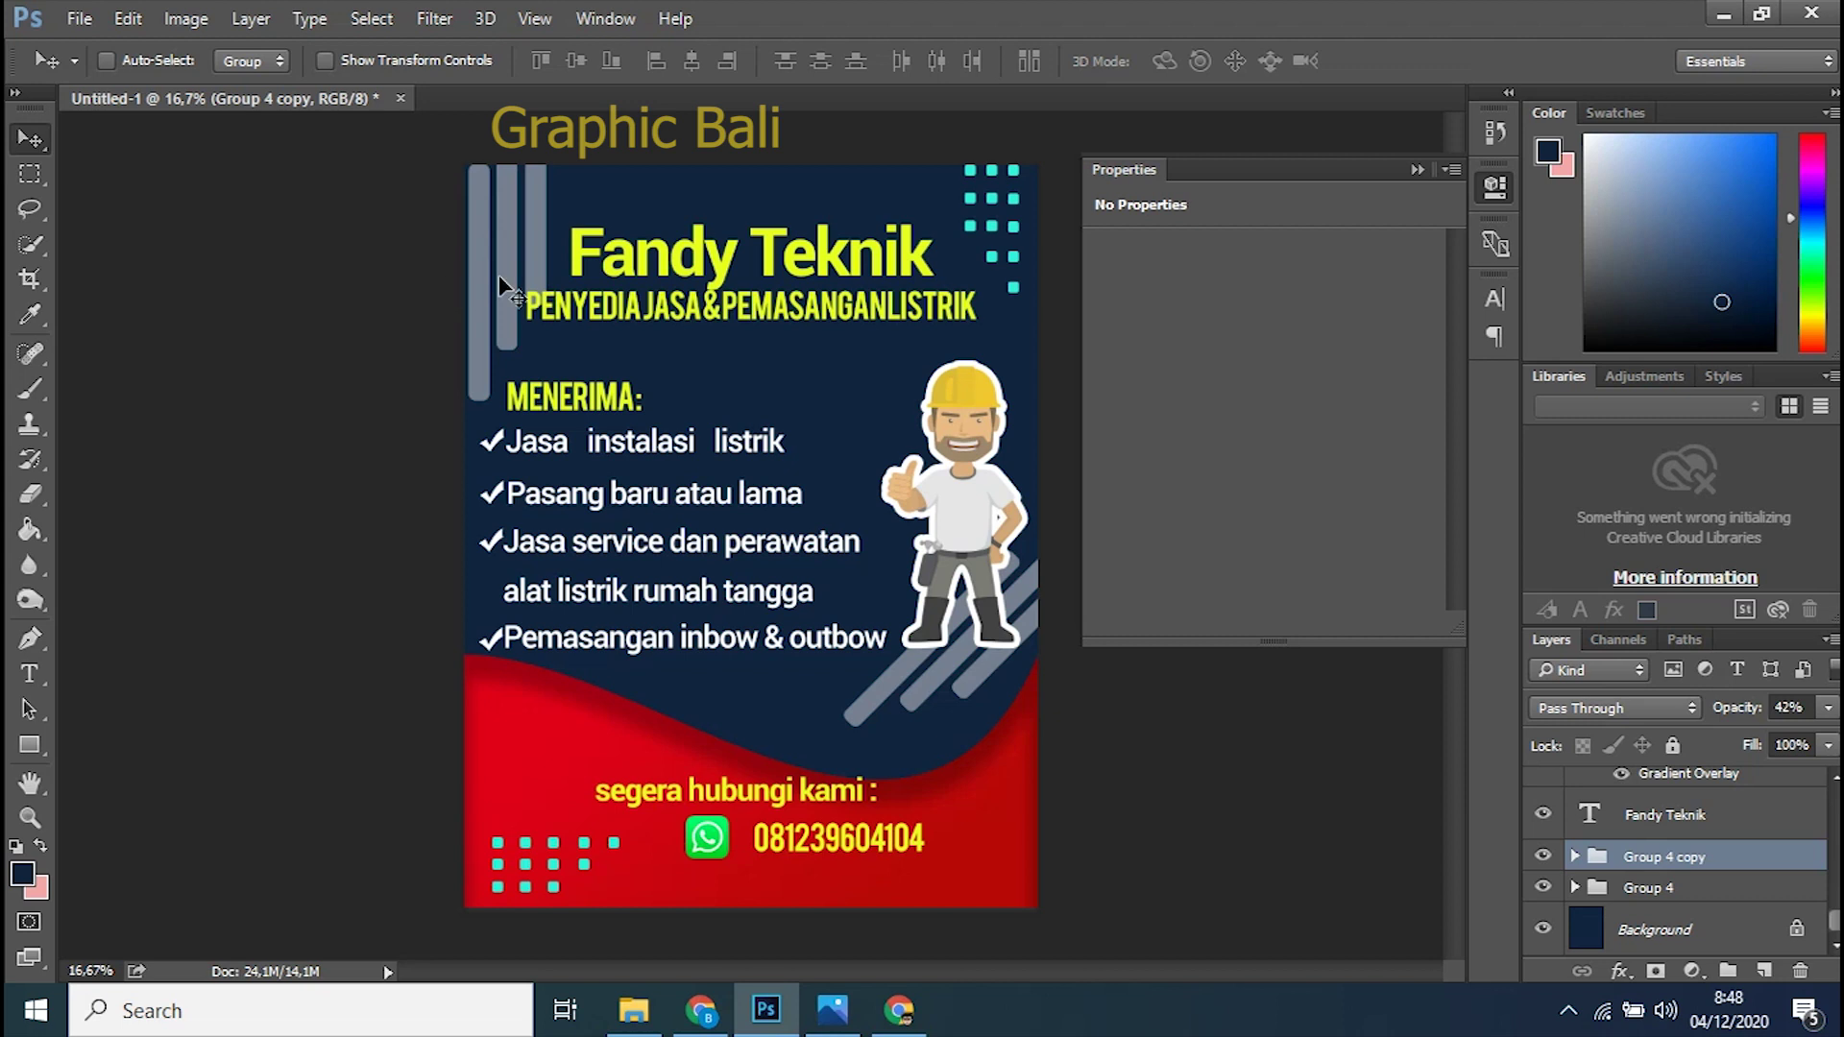
Step: Undo an accidental move of the stripes and select Group 1
{"action": "left_click_drag", "start_coordinate": [519, 290], "coordinate": [341, 278]}
{"action": "key", "text": "ctrl+z"}
{"action": "right_click", "coordinate": [554, 850]}
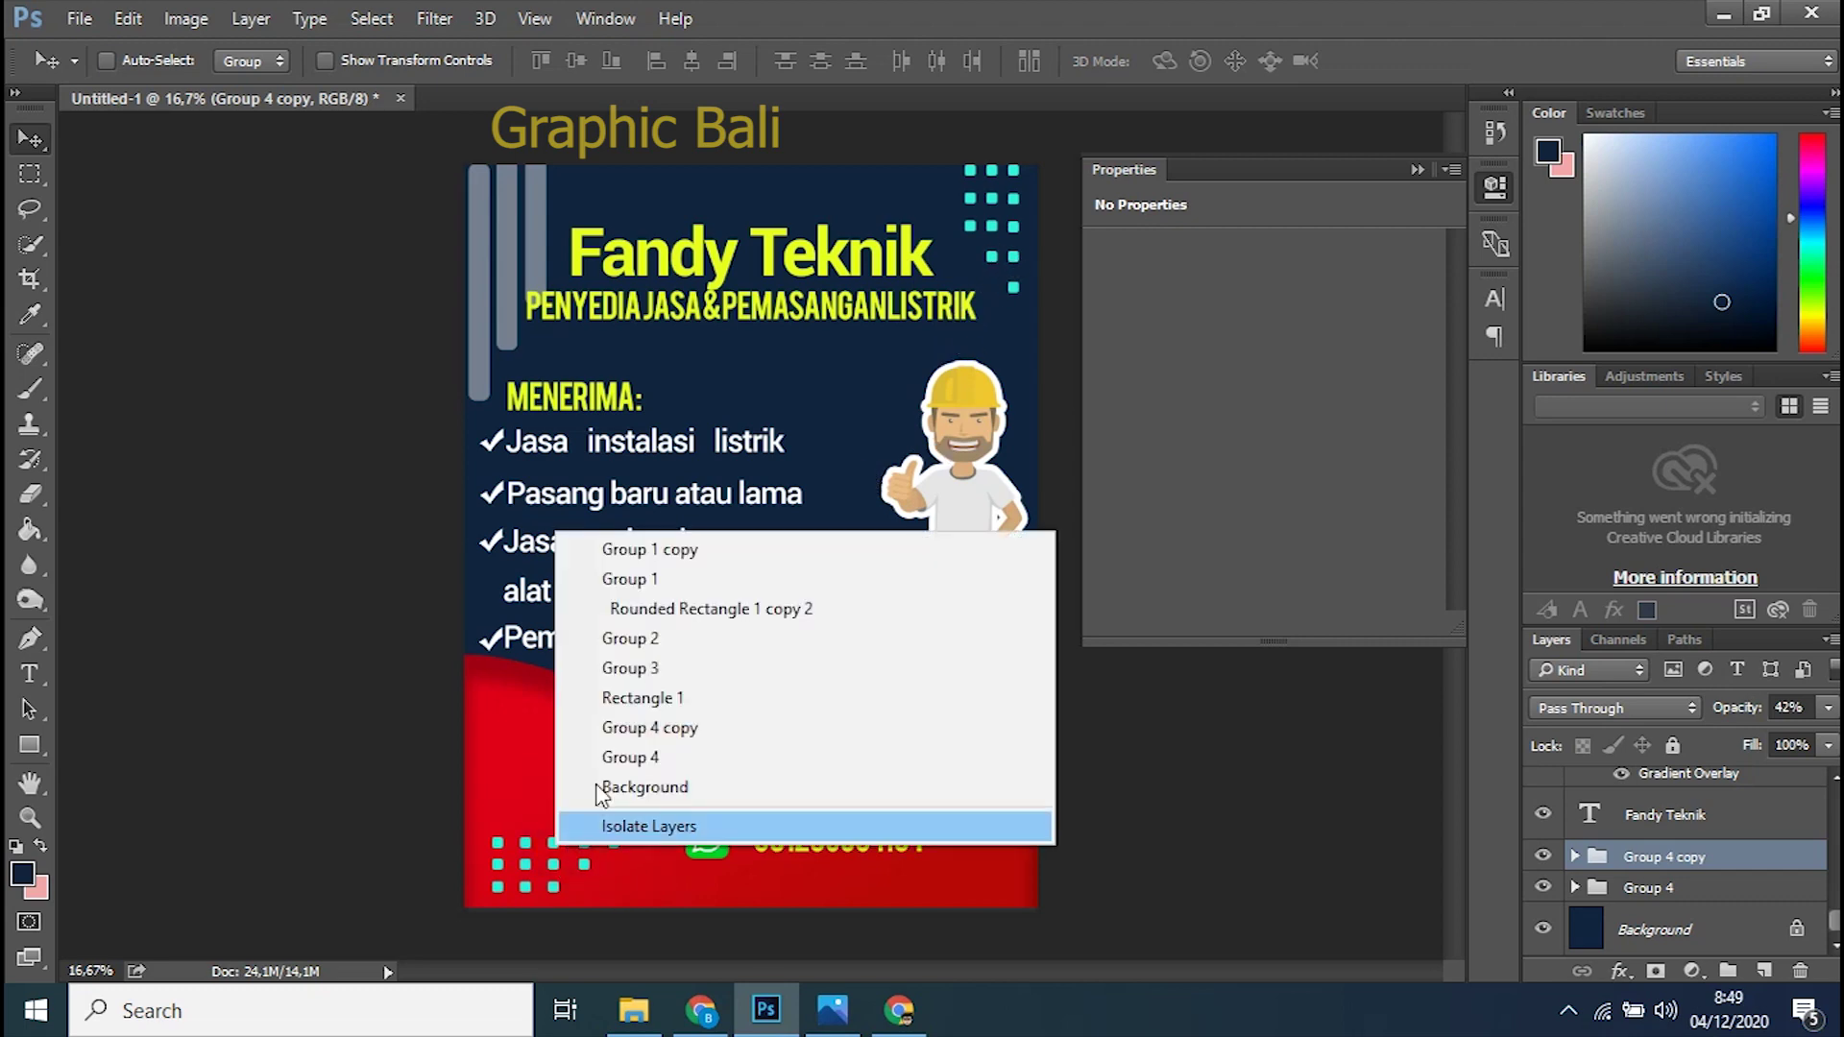
{"action": "left_click", "coordinate": [653, 578]}
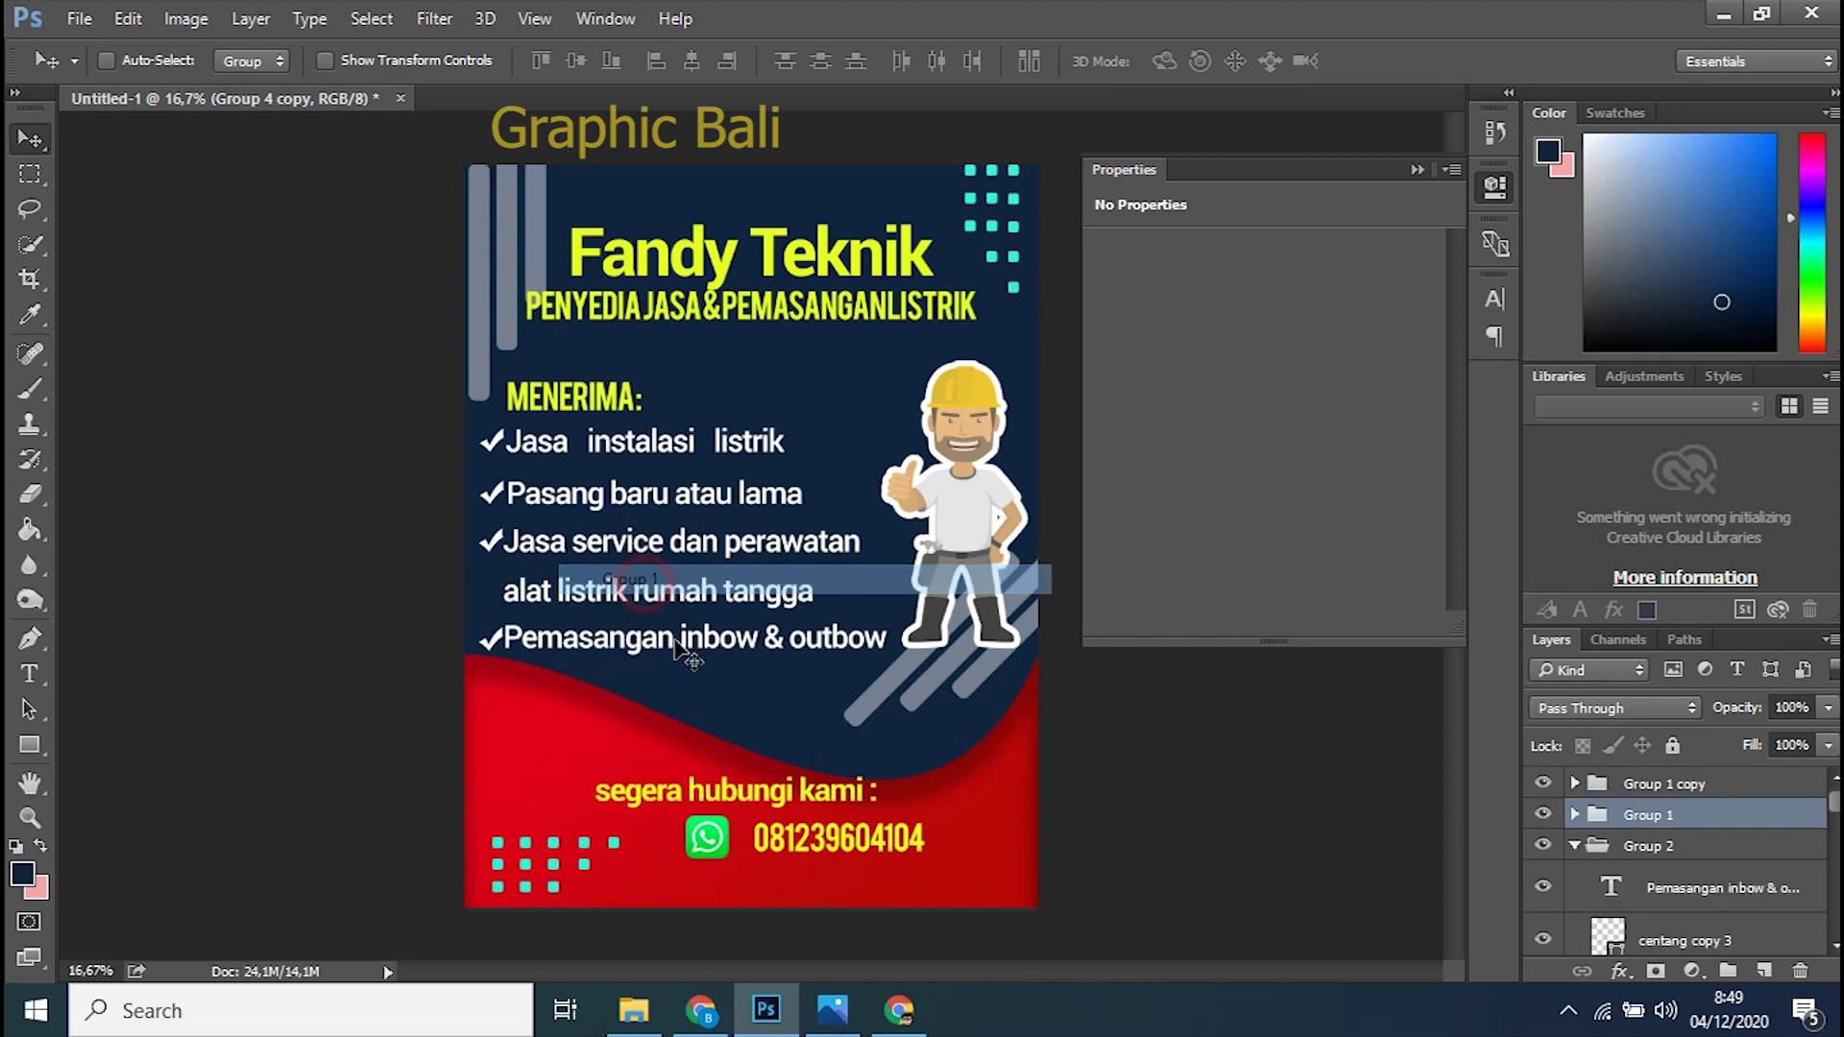
{"action": "left_click", "coordinate": [1575, 847]}
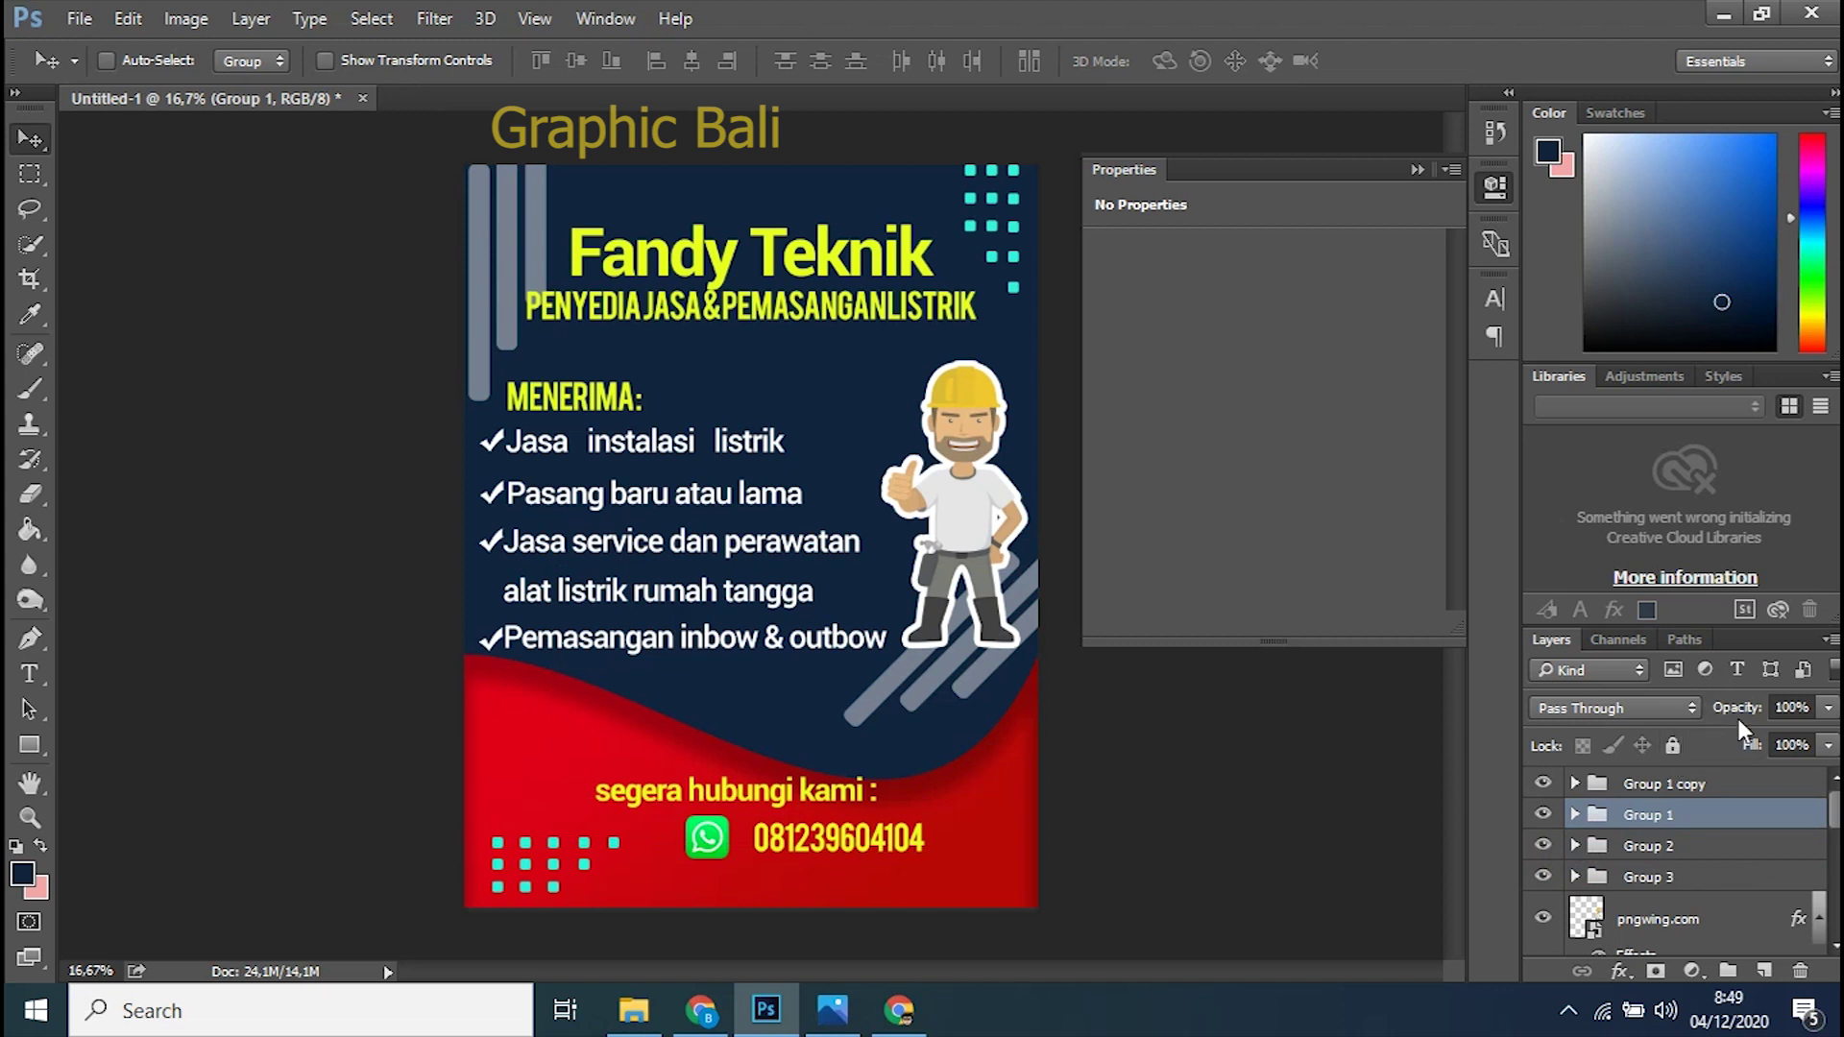
Step: Lower the bottom-left dot grid (Group 1) to 63% opacity
{"action": "left_click_drag", "start_coordinate": [1738, 711], "coordinate": [1723, 718]}
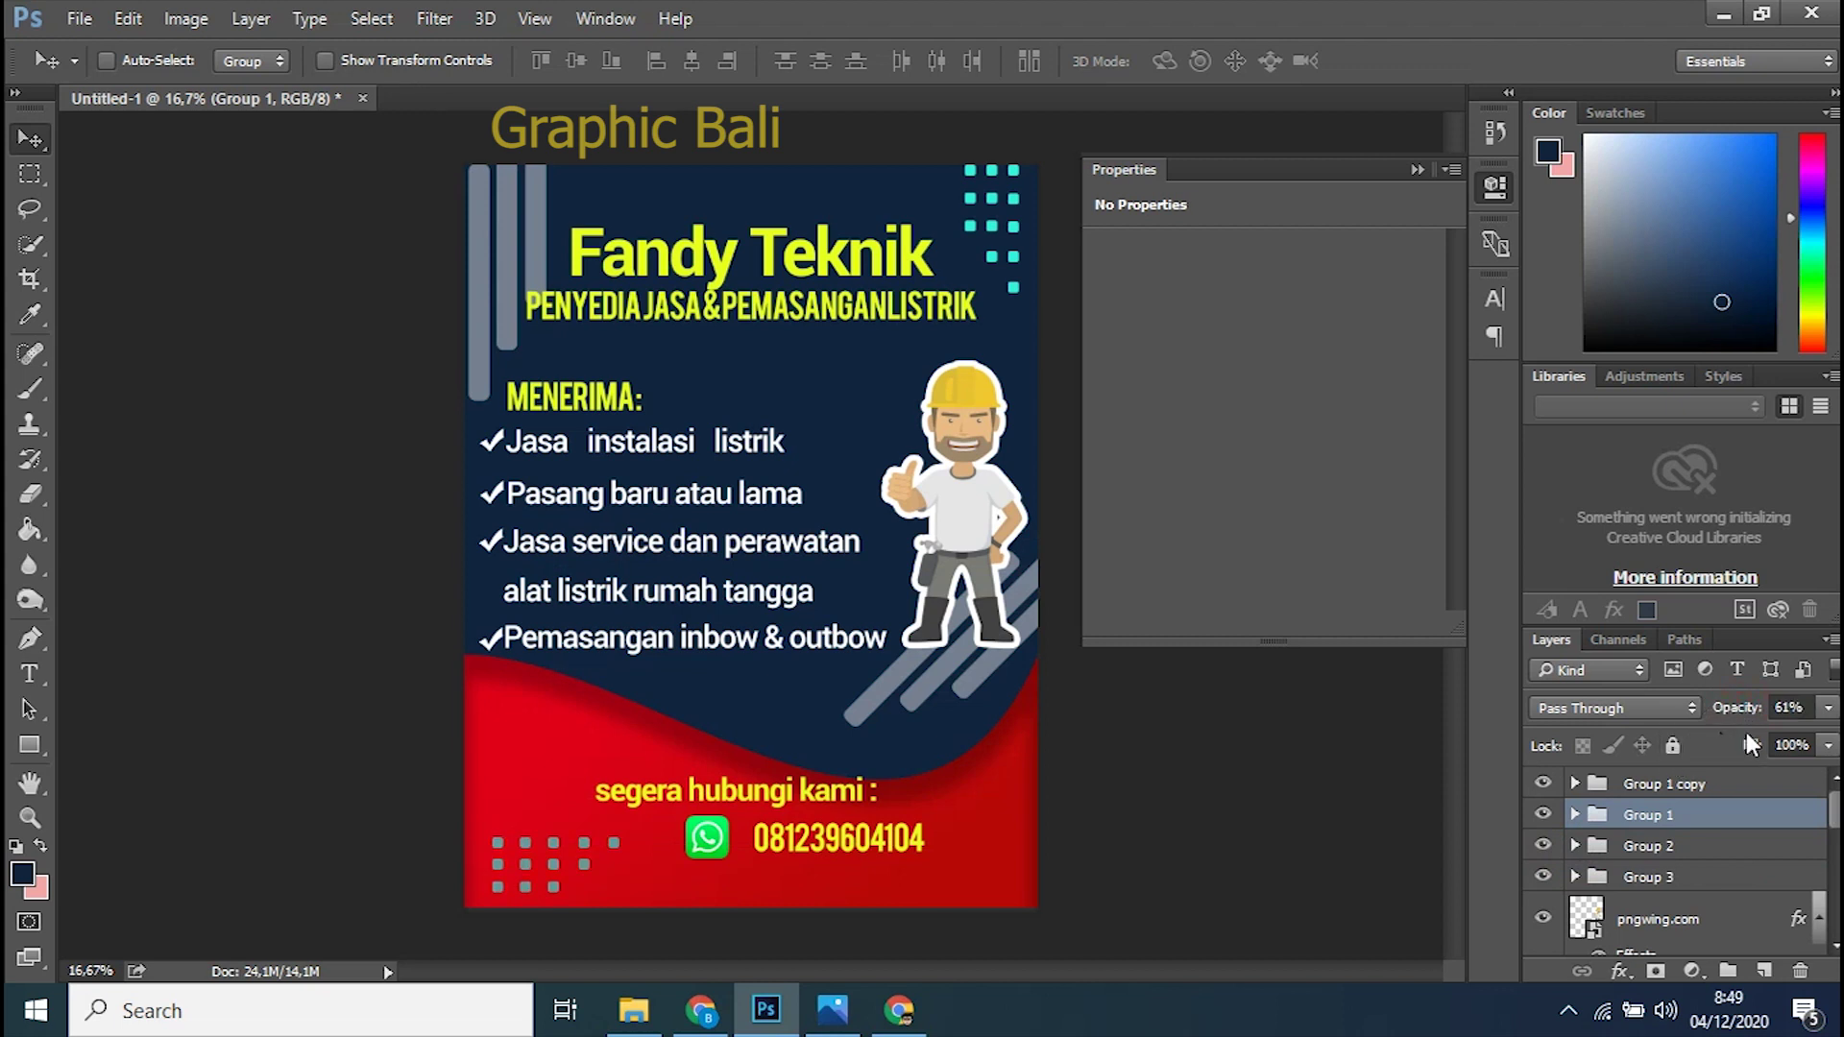
{"action": "left_click_drag", "start_coordinate": [1743, 718], "coordinate": [1754, 719]}
{"action": "left_click", "coordinate": [128, 18]}
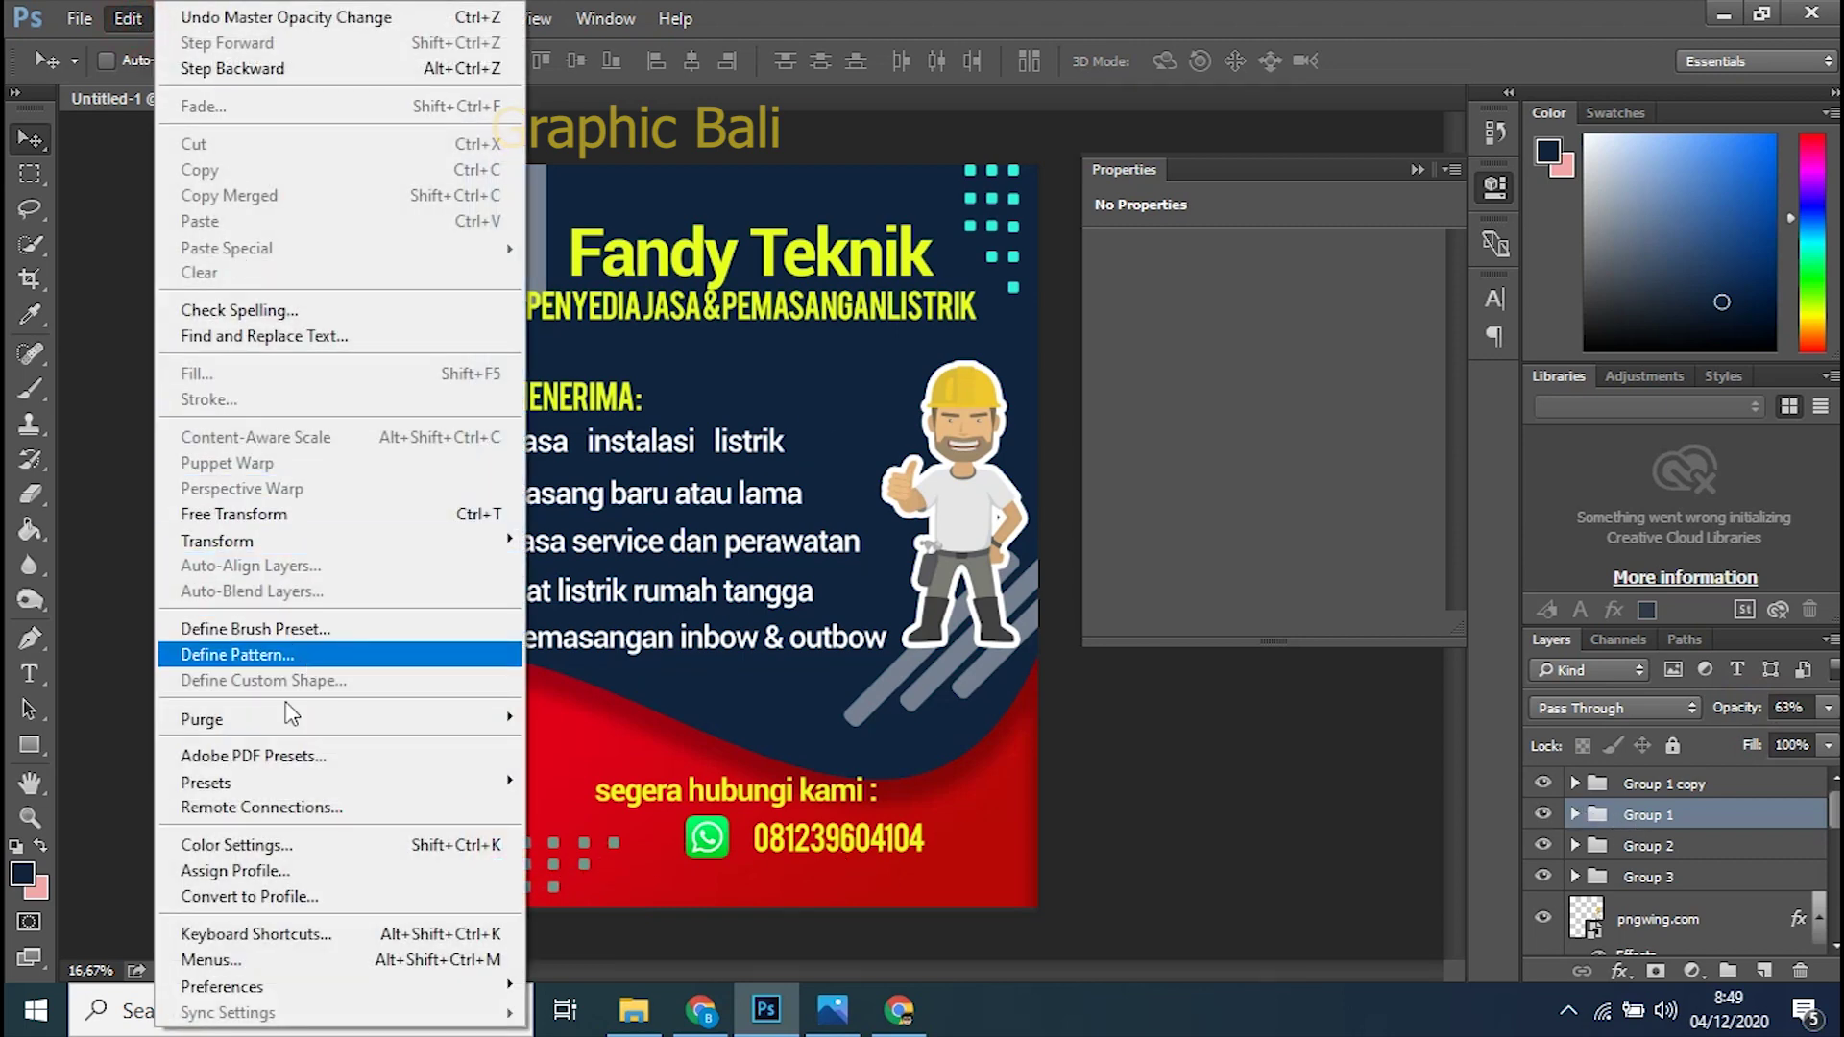
Step: Rotate the dot grid 90°, flip it both ways, tuck it bottom-left, and restore 100% opacity
{"action": "left_click", "coordinate": [290, 519]}
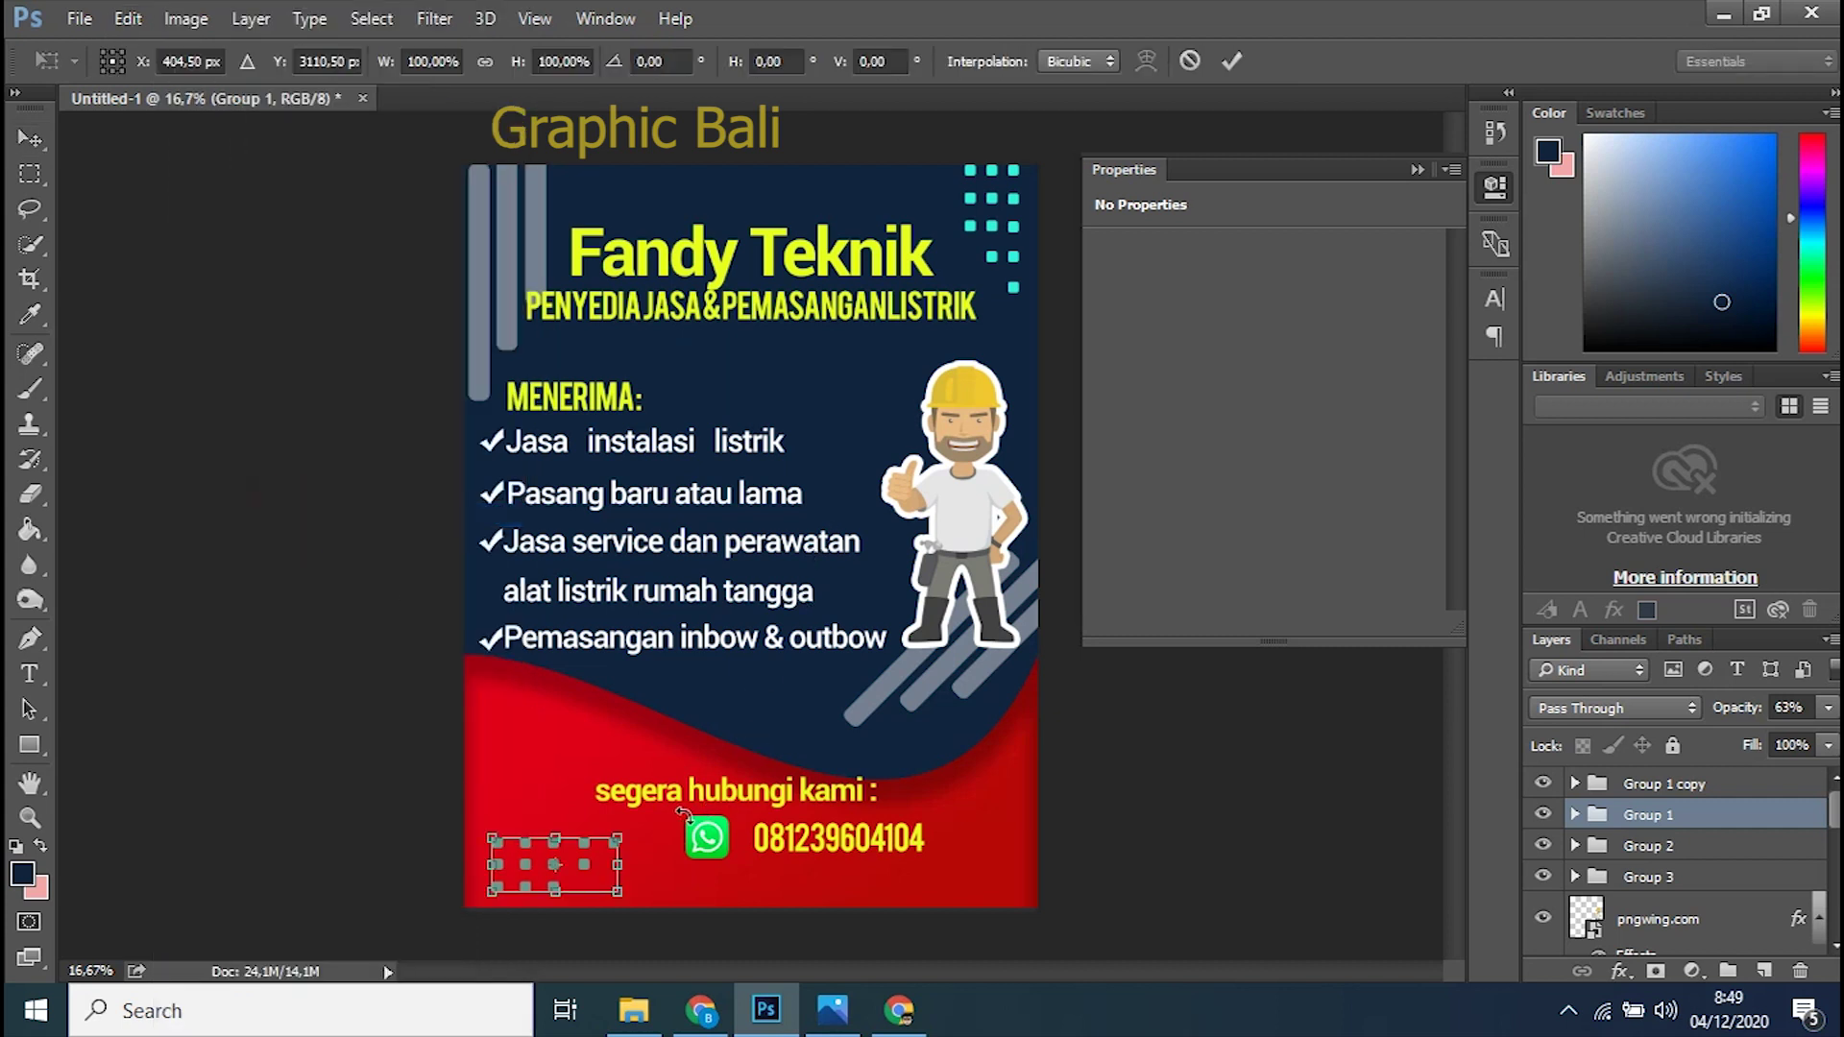
{"action": "mouse_move", "coordinate": [676, 845]}
{"action": "left_mouse_down"}
{"action": "mouse_move", "coordinate": [571, 876]}
{"action": "mouse_move", "coordinate": [516, 799]}
{"action": "left_mouse_up"}
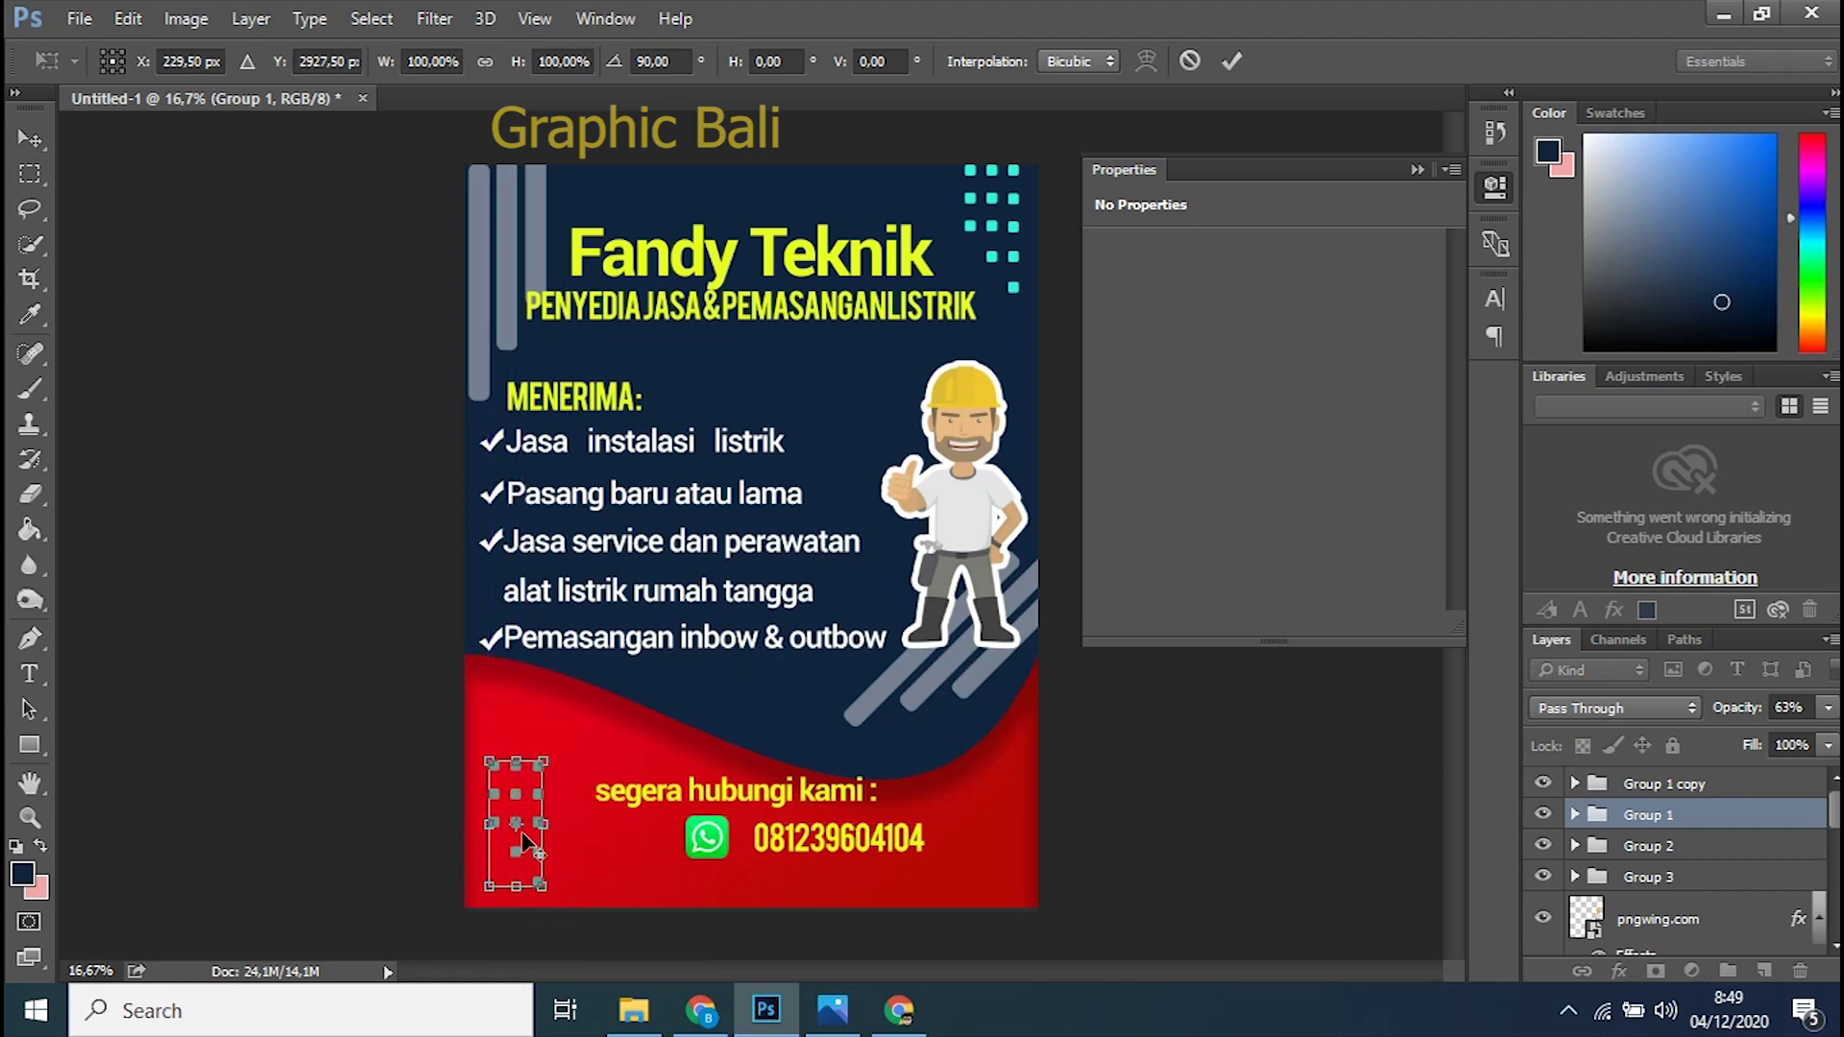
{"action": "right_click", "coordinate": [516, 795]}
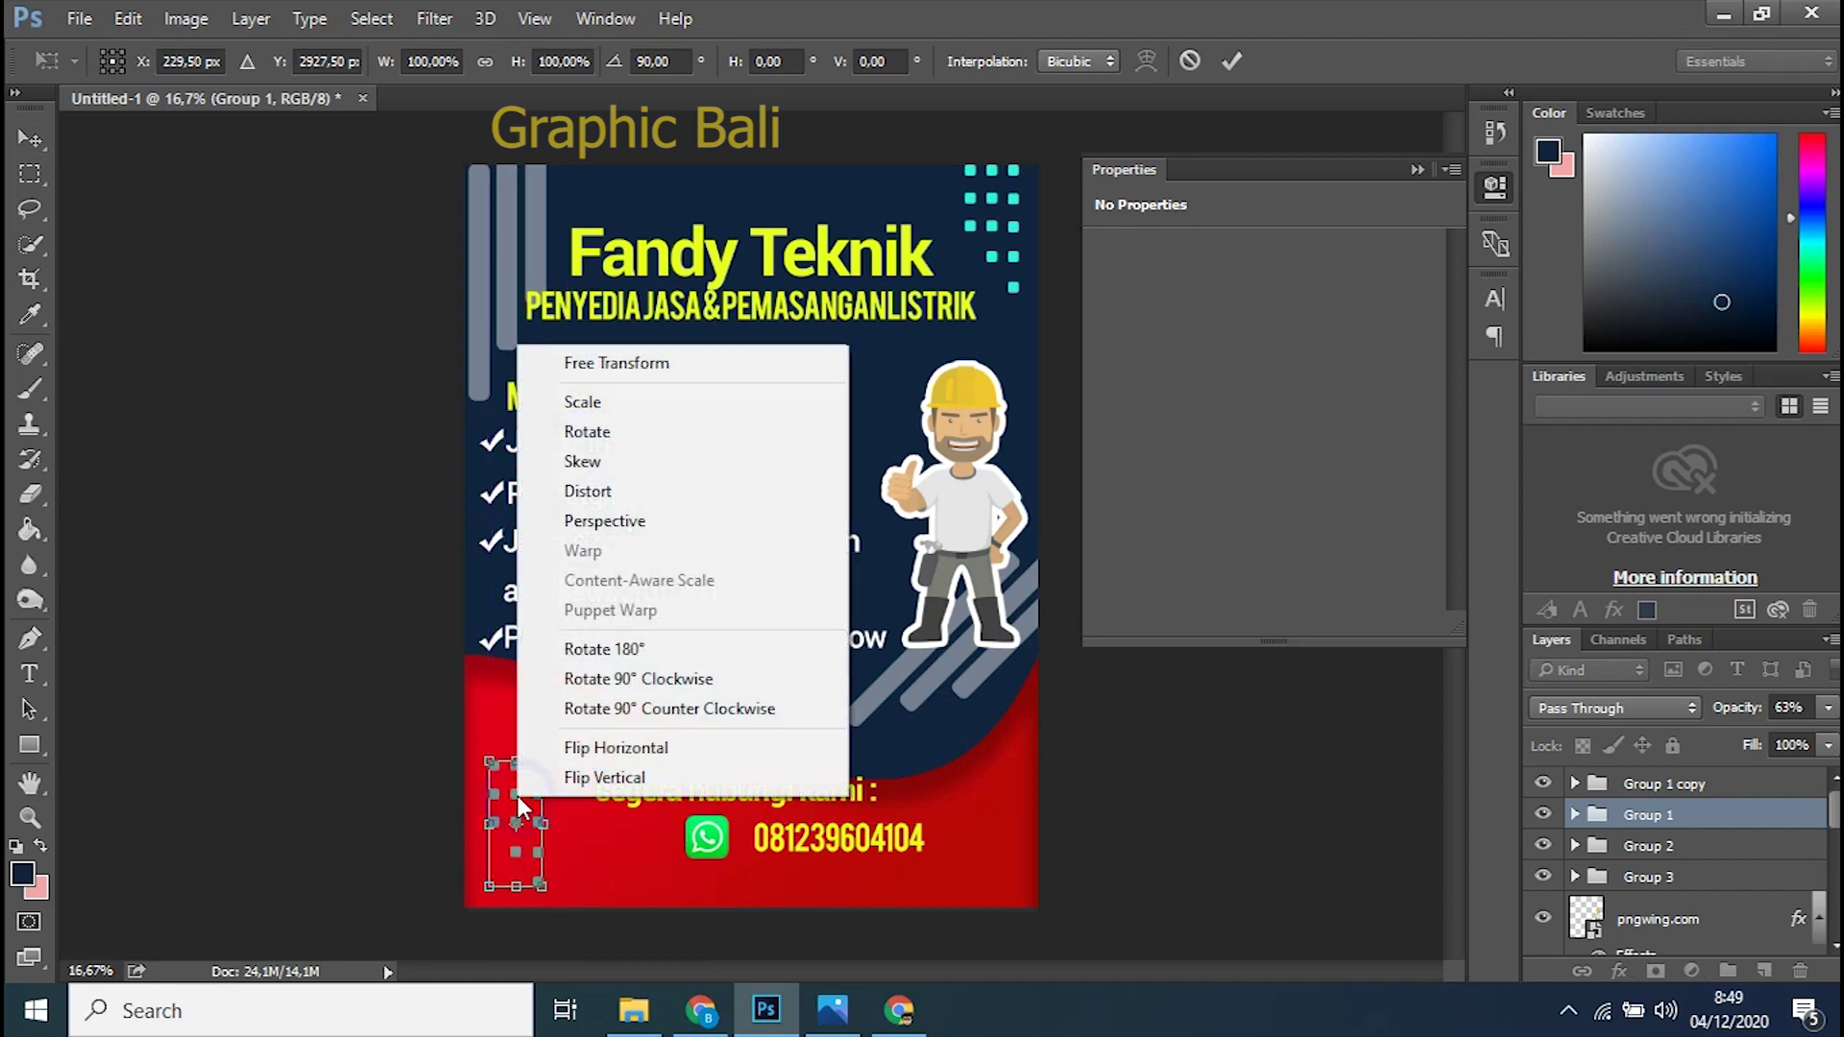
{"action": "left_click", "coordinate": [578, 752]}
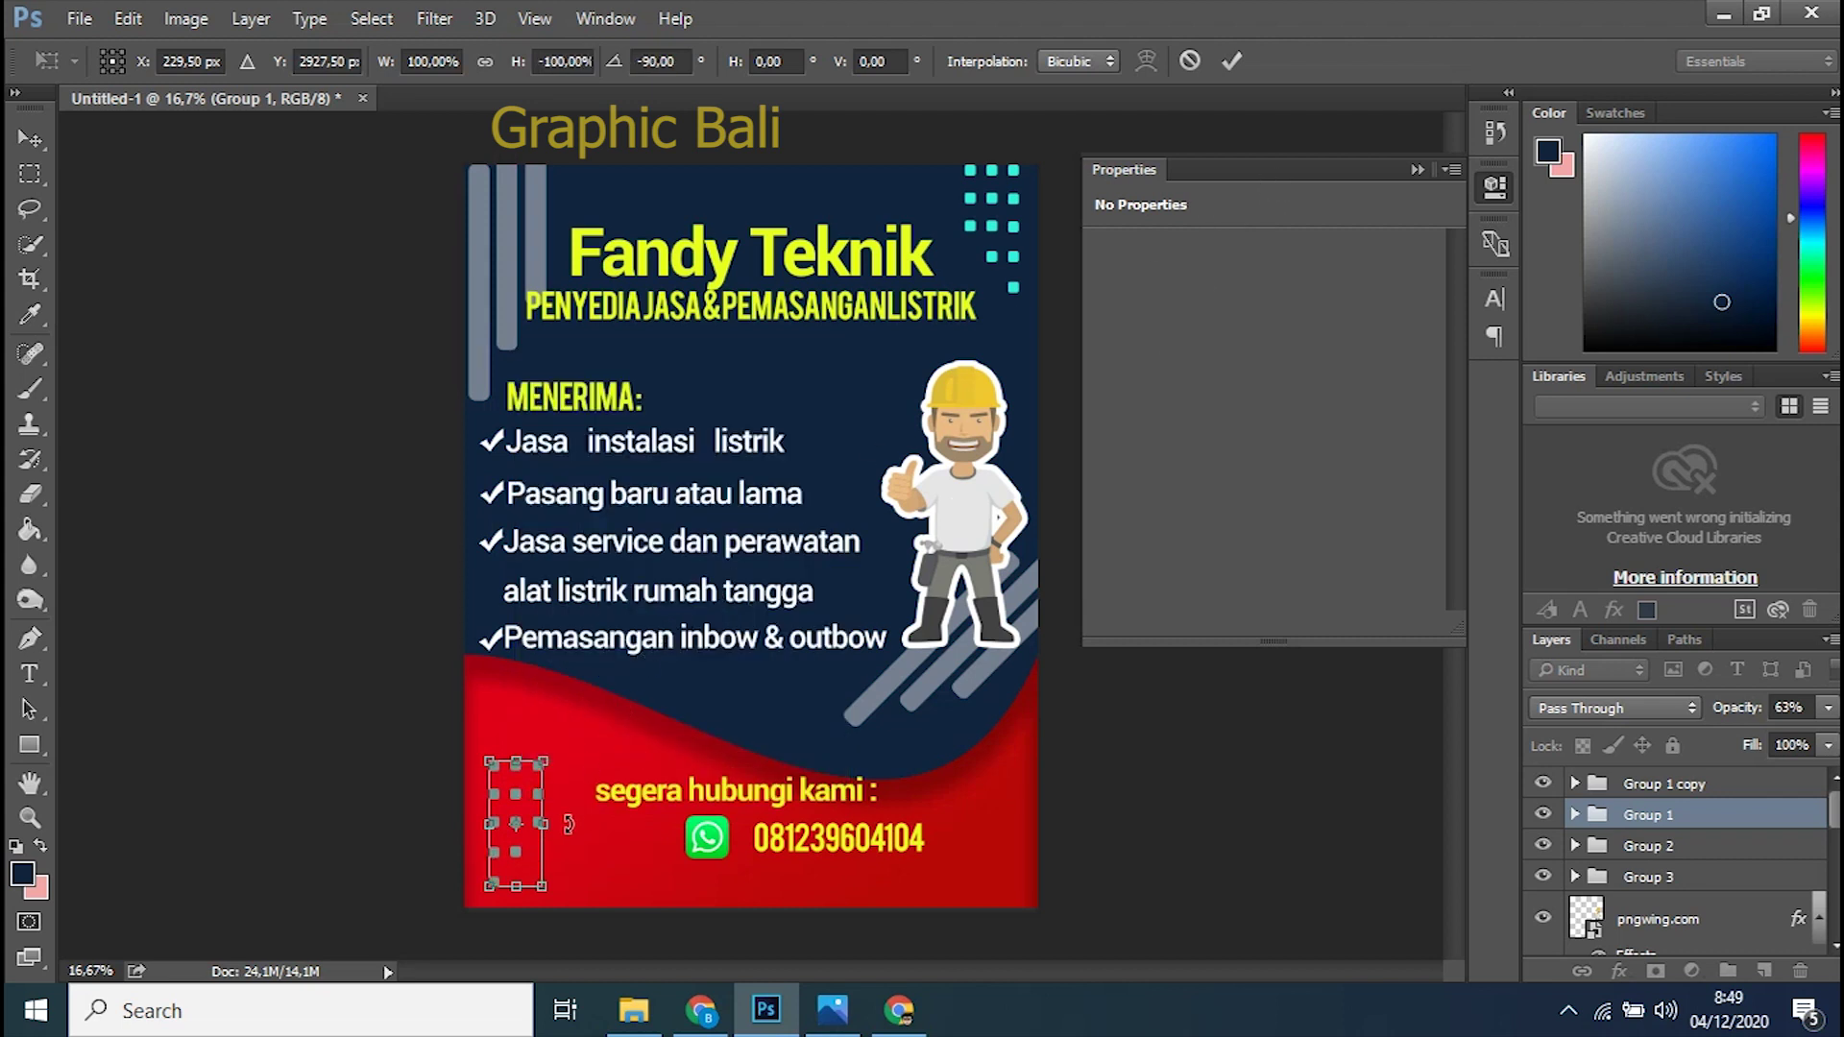
{"action": "left_click_drag", "start_coordinate": [517, 806], "coordinate": [511, 808]}
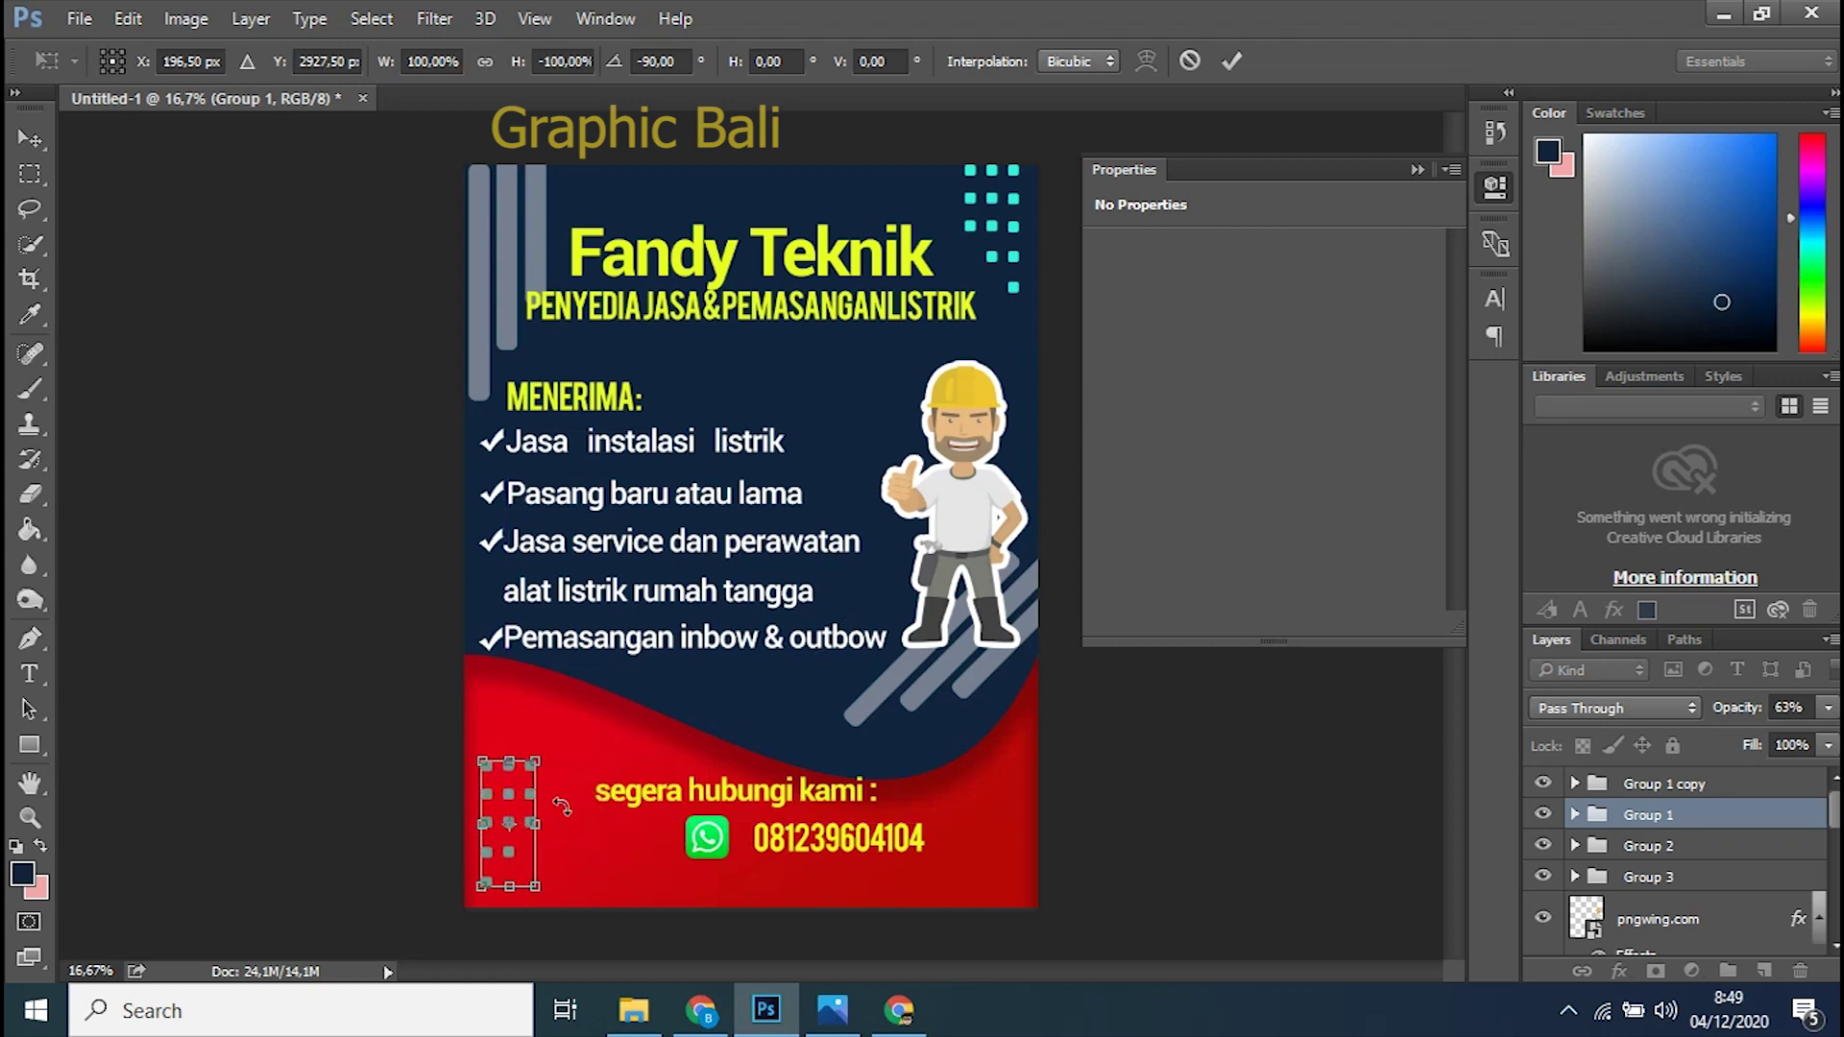
{"action": "right_click", "coordinate": [509, 805]}
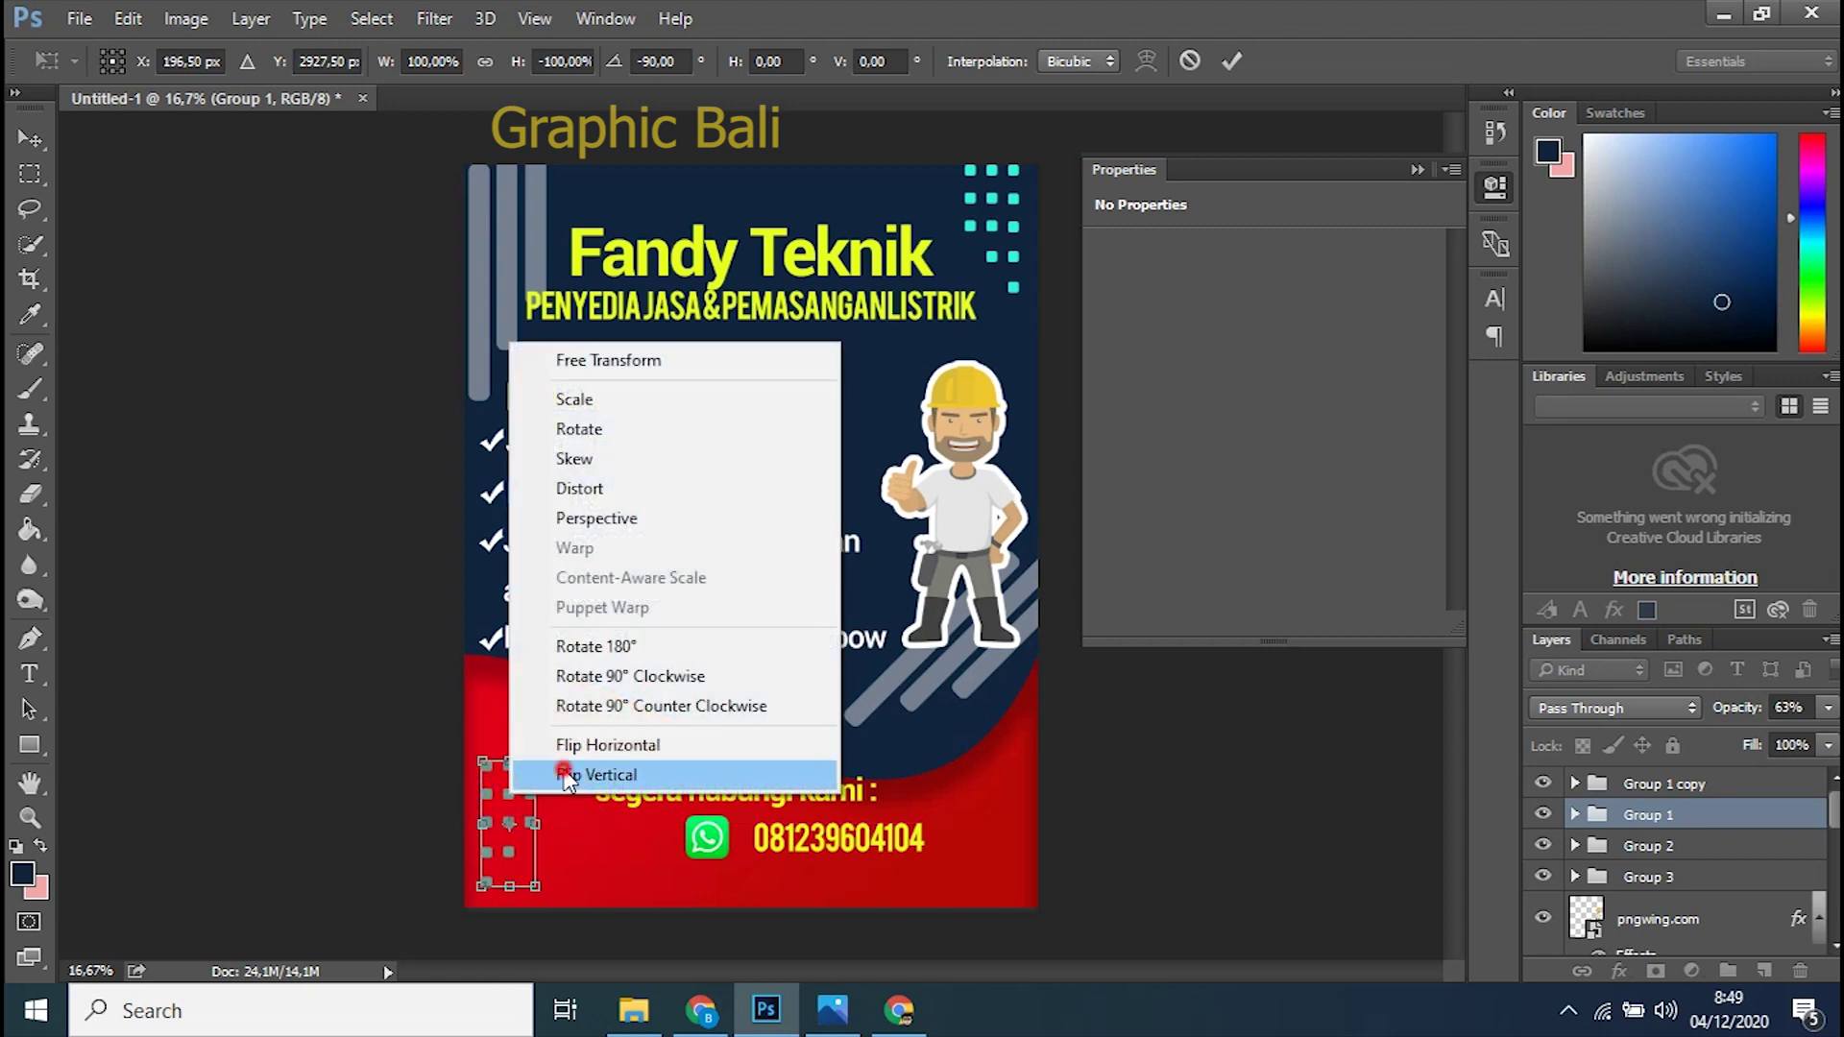
{"action": "left_click", "coordinate": [518, 774]}
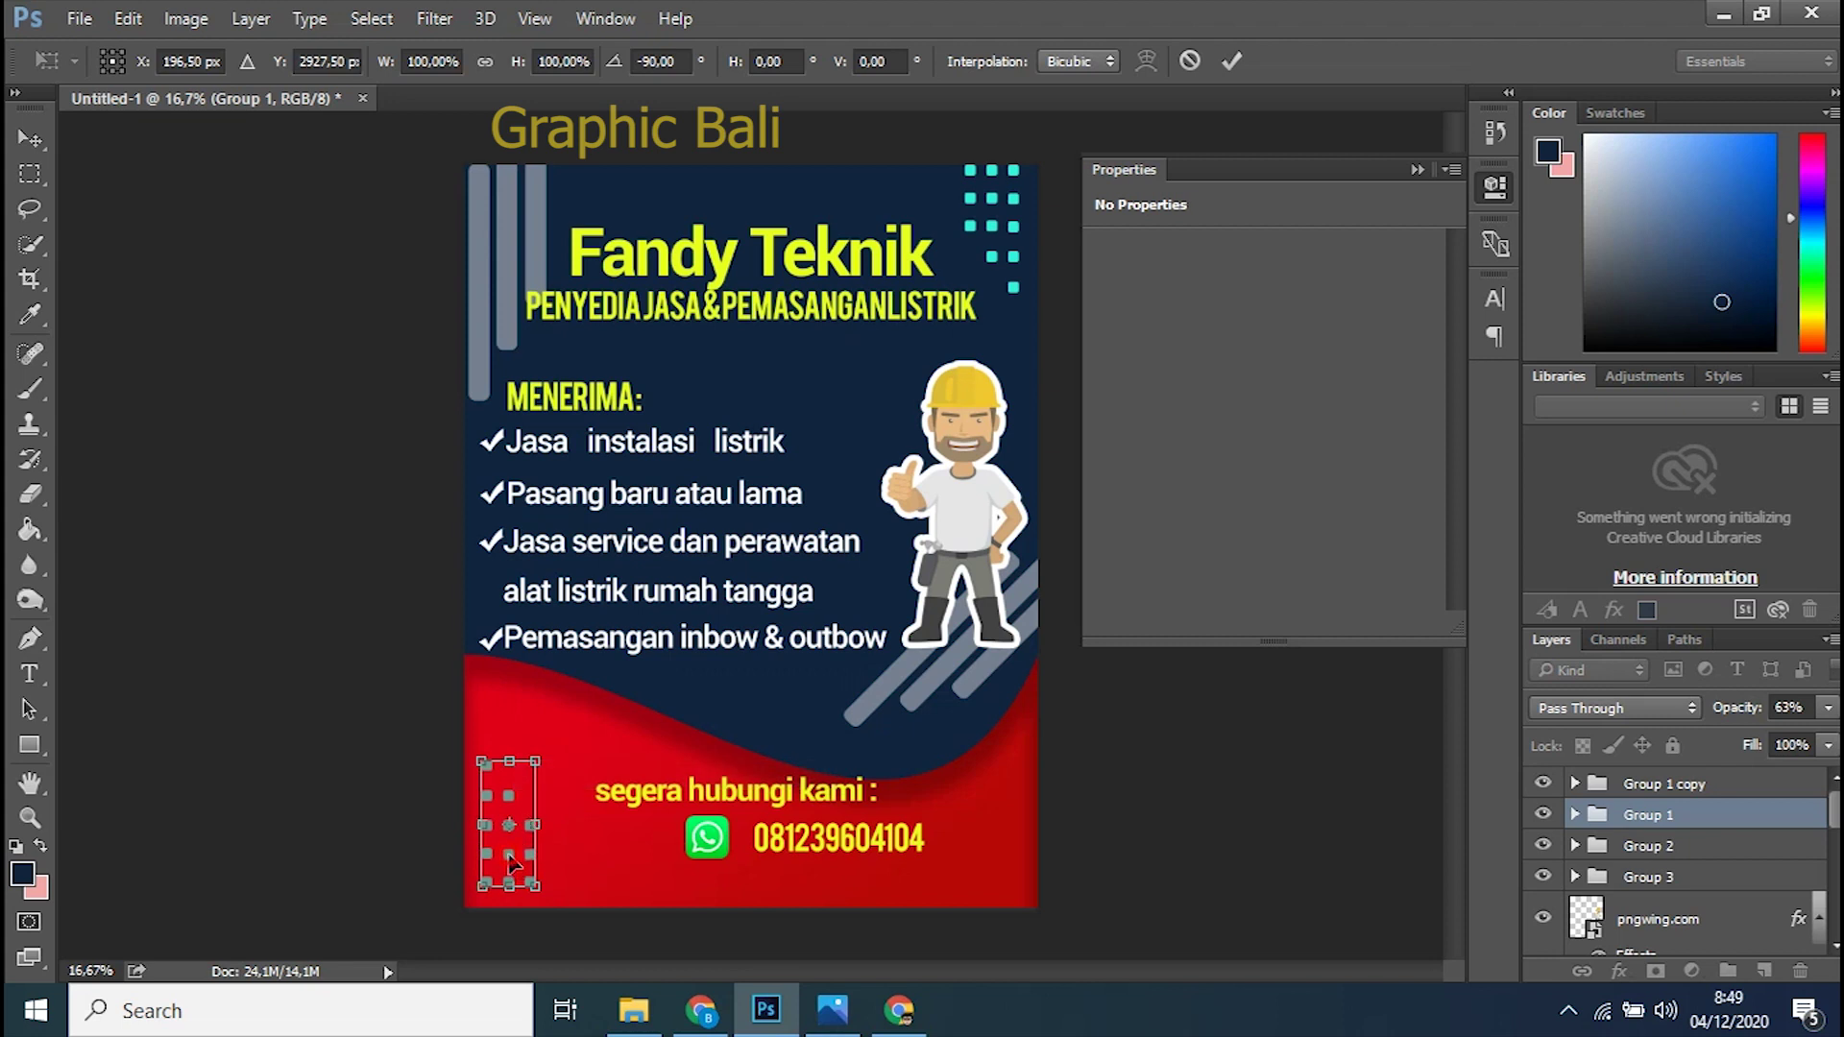
{"action": "left_click_drag", "start_coordinate": [512, 863], "coordinate": [507, 876]}
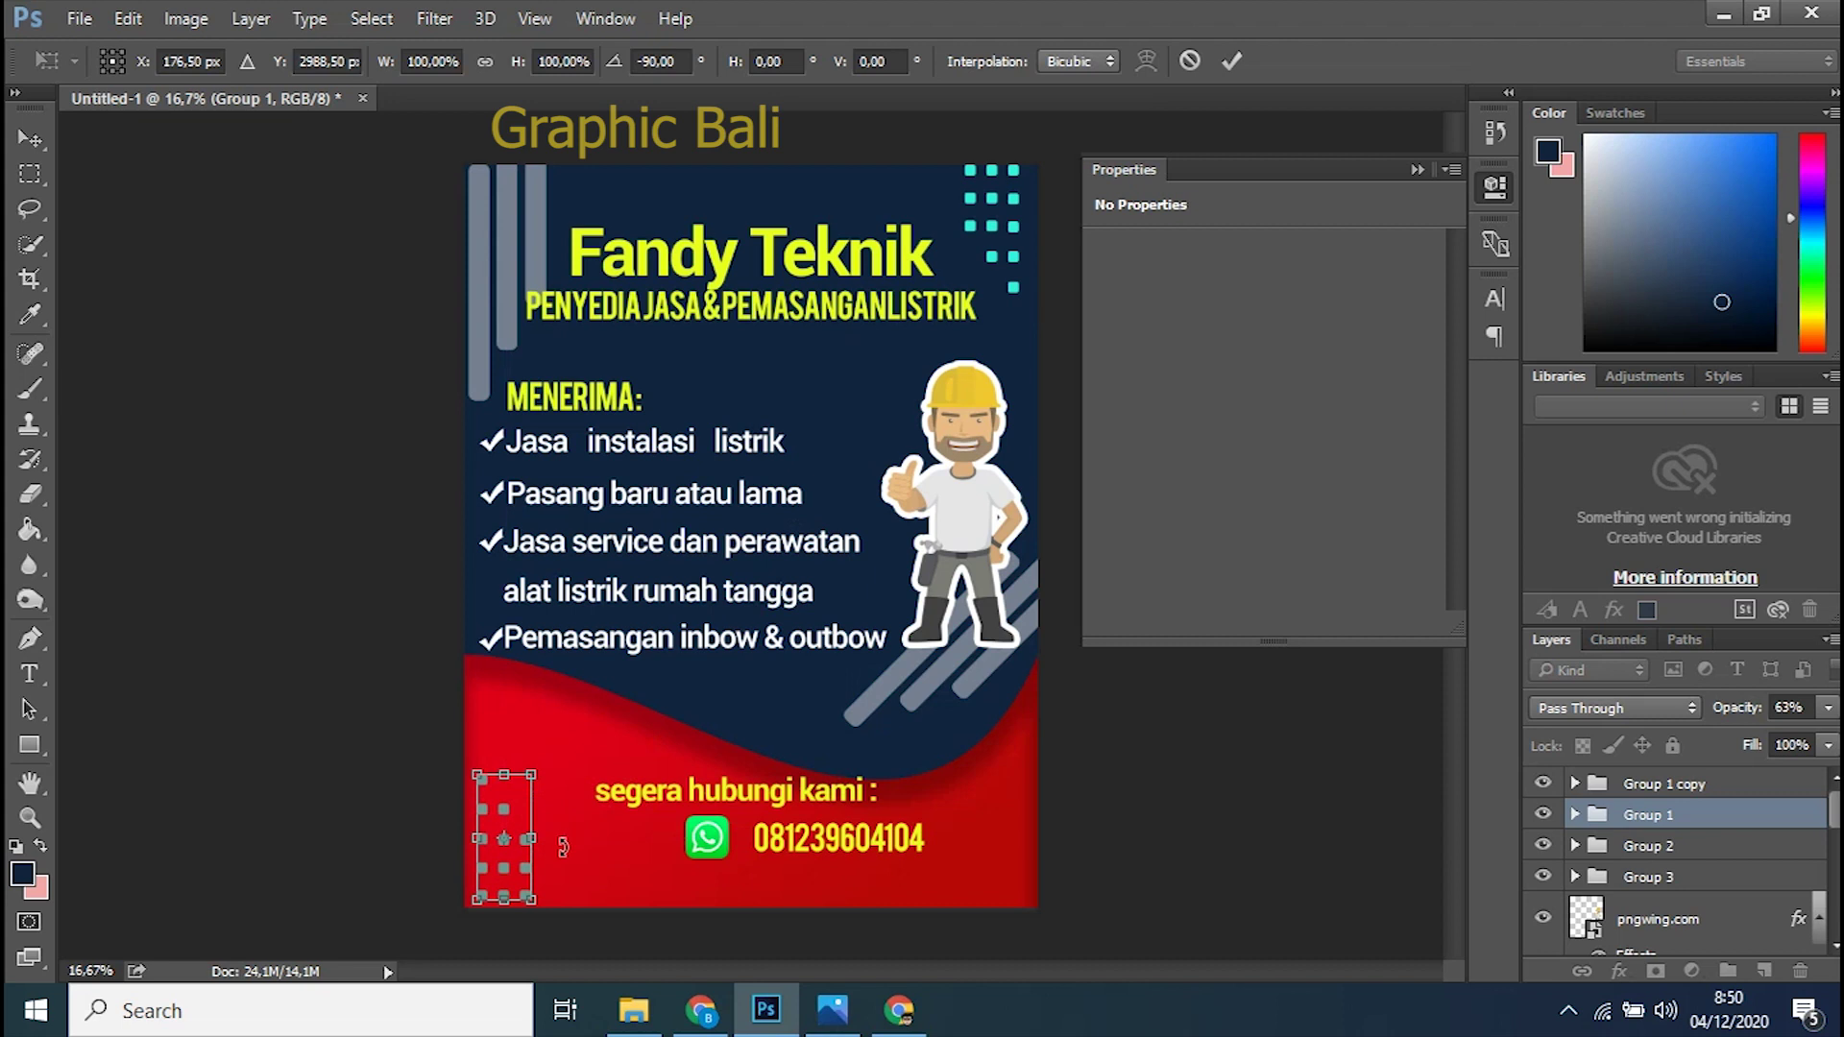
{"action": "left_click_drag", "start_coordinate": [495, 867], "coordinate": [490, 870]}
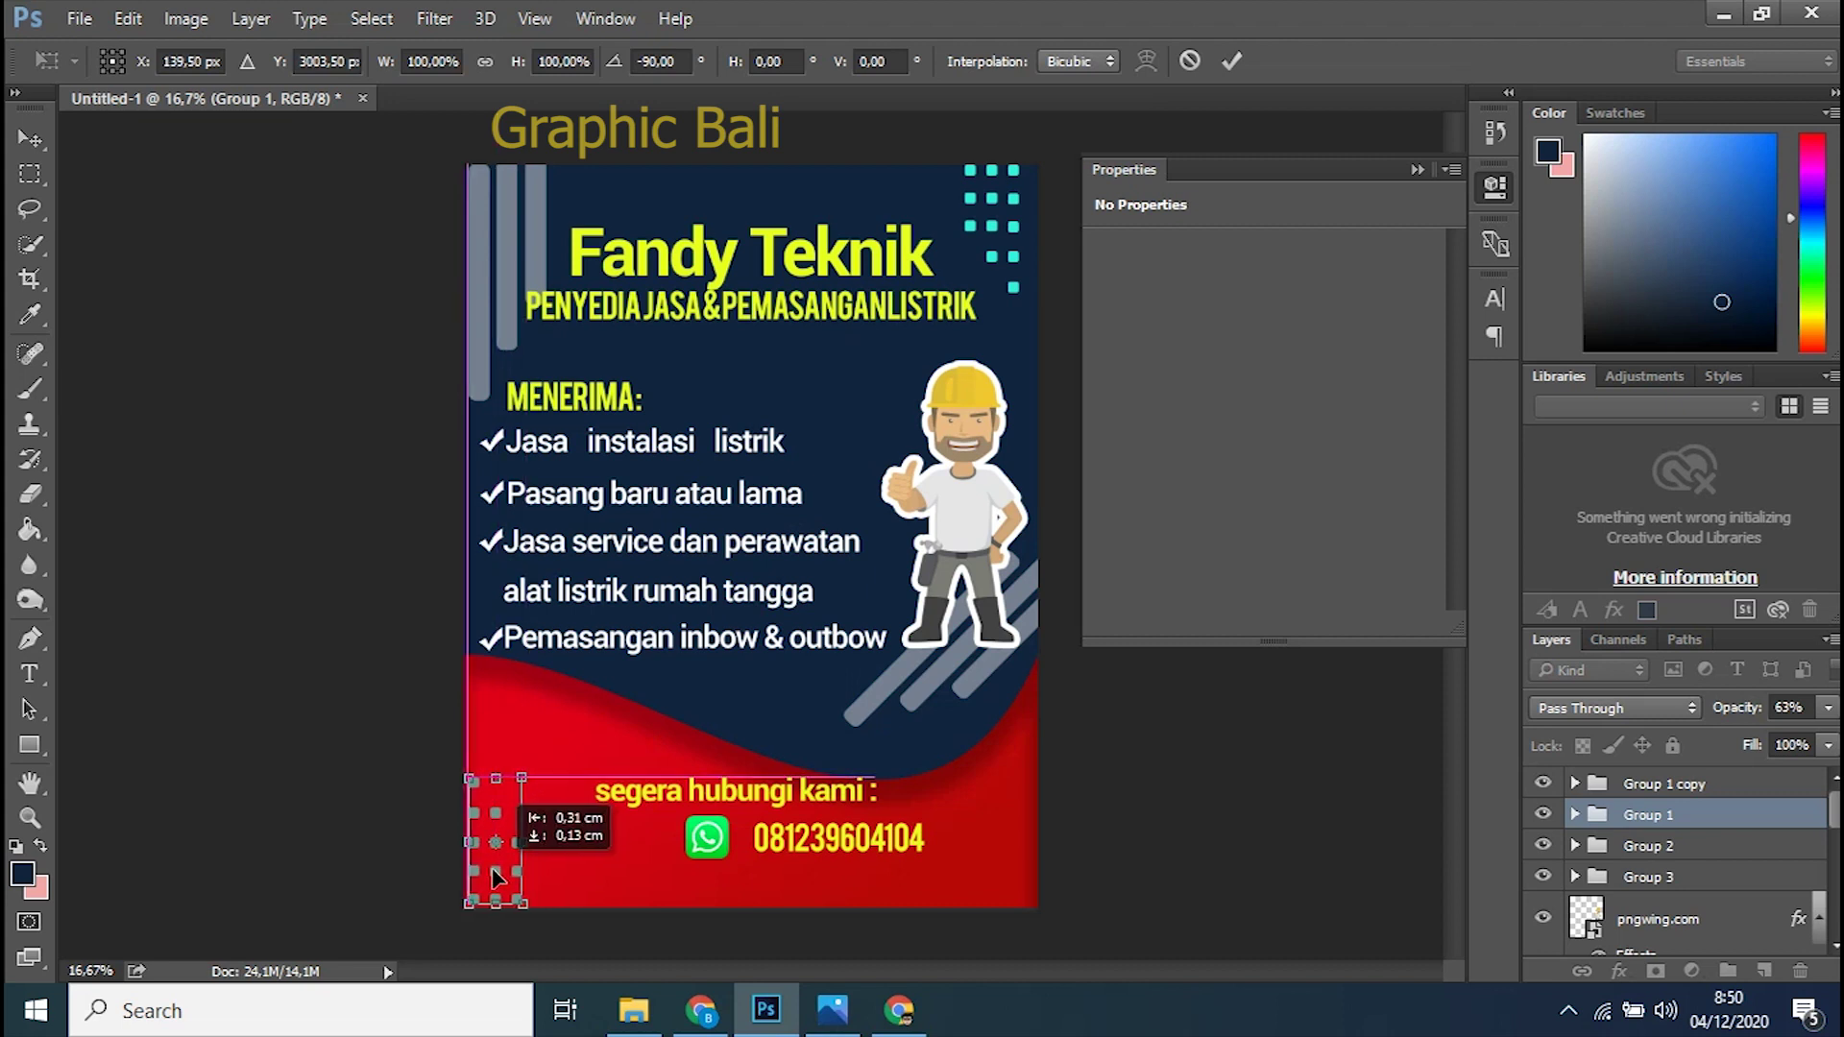
{"action": "left_click", "coordinate": [1229, 59]}
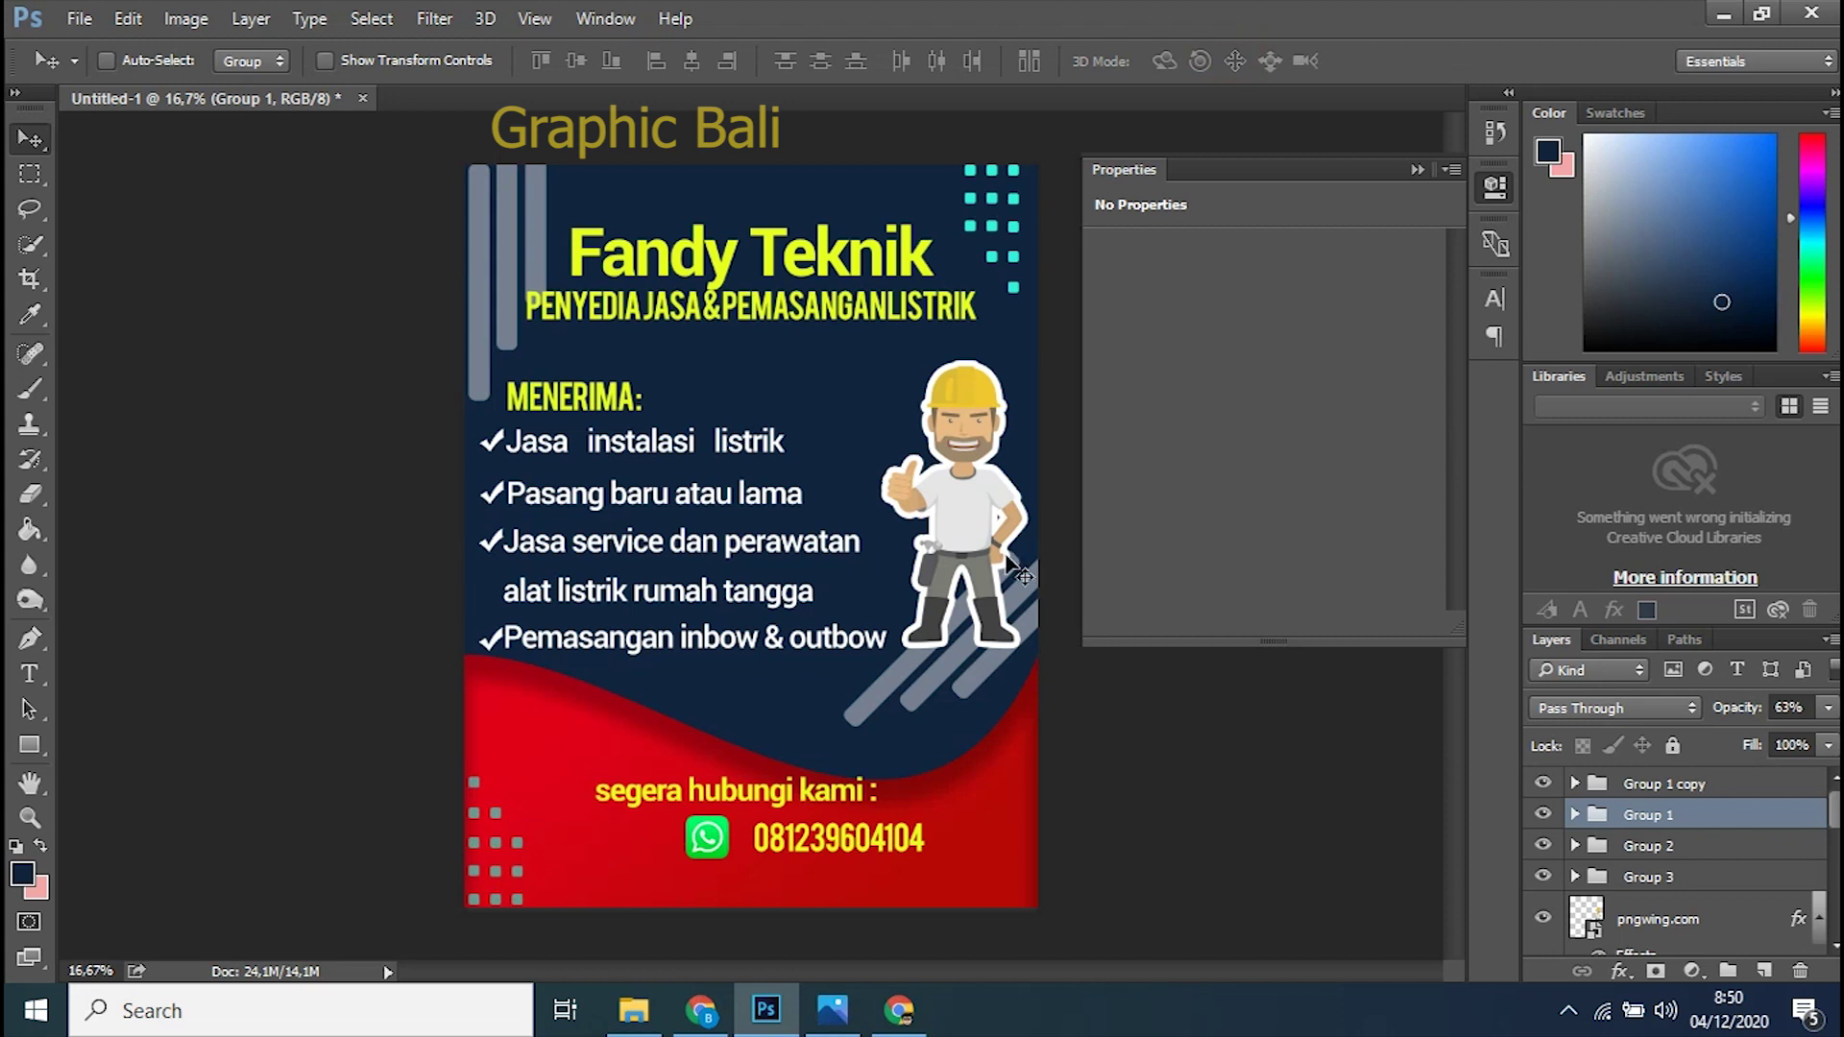
{"action": "left_click_drag", "start_coordinate": [1729, 713], "coordinate": [1768, 712]}
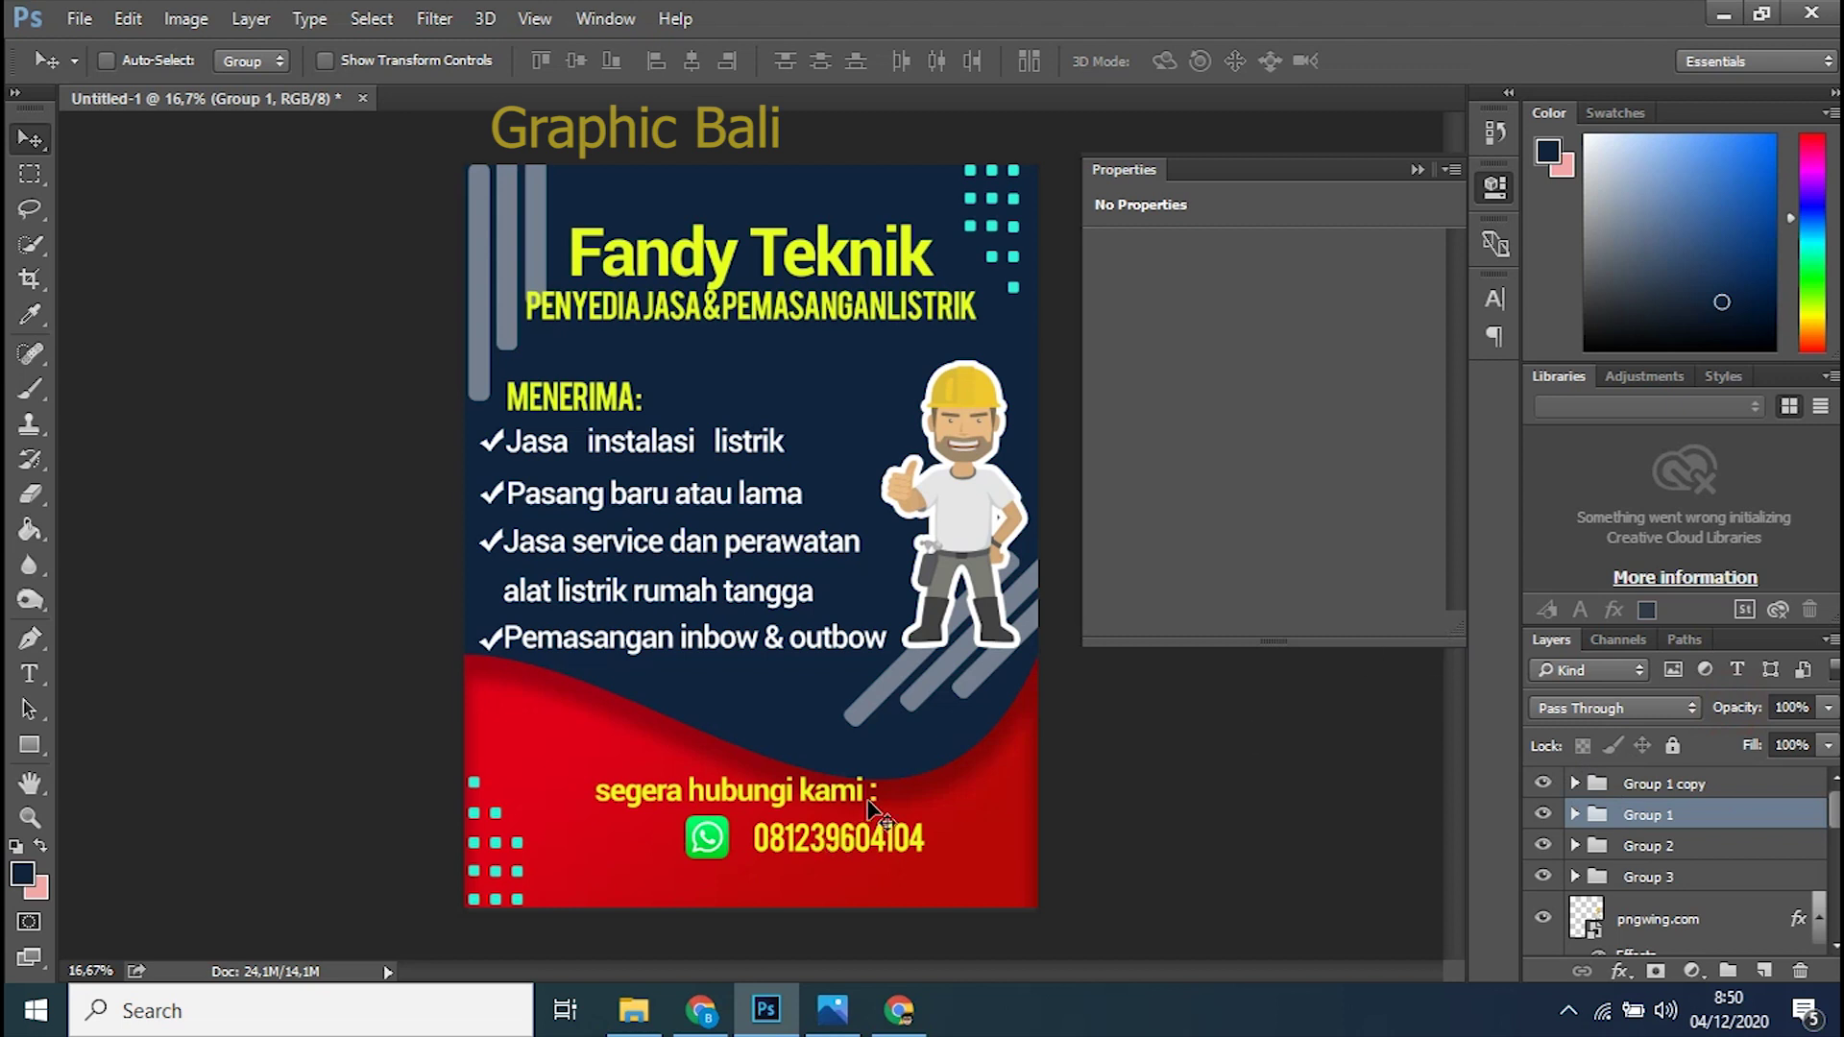
Step: Retype the contact heading in capitals as 'SEGERA HUBUNGI KAMI :'
{"action": "key", "text": "t"}
{"action": "left_click", "coordinate": [754, 790]}
{"action": "left_click", "coordinate": [689, 789]}
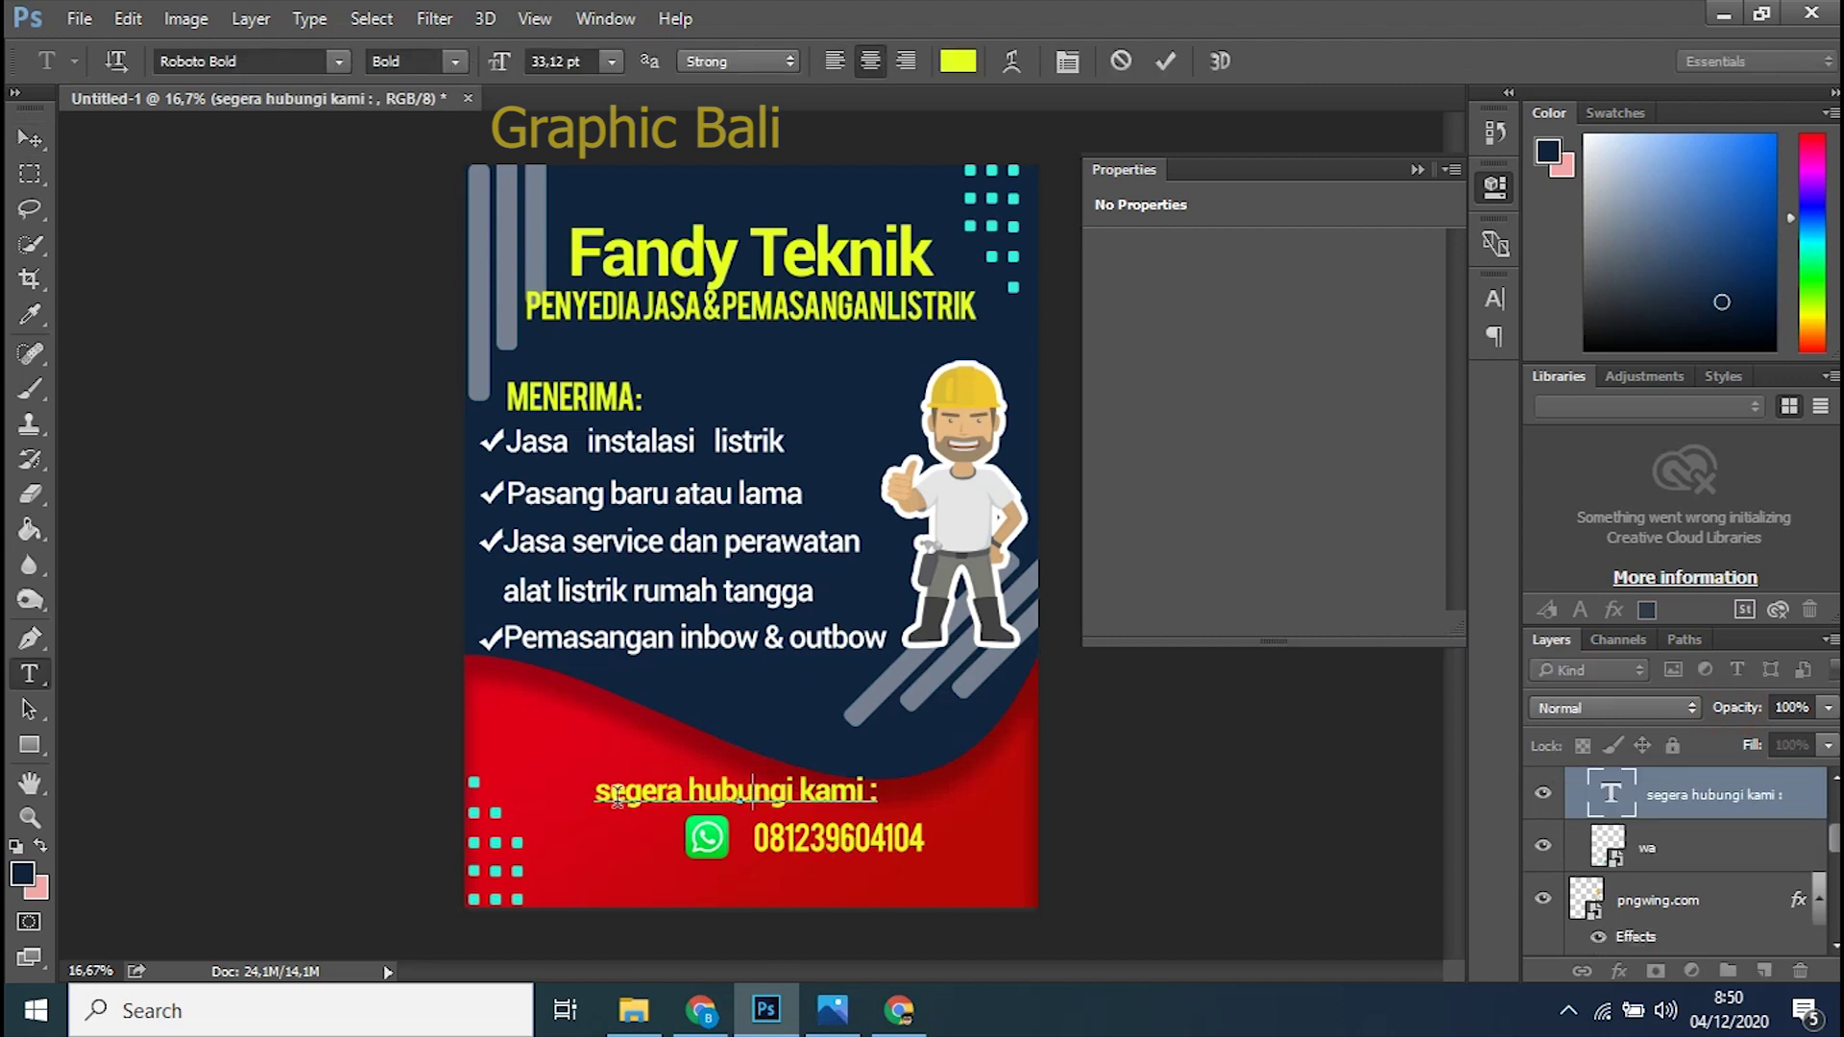
{"action": "left_click_drag", "start_coordinate": [597, 793], "coordinate": [883, 794]}
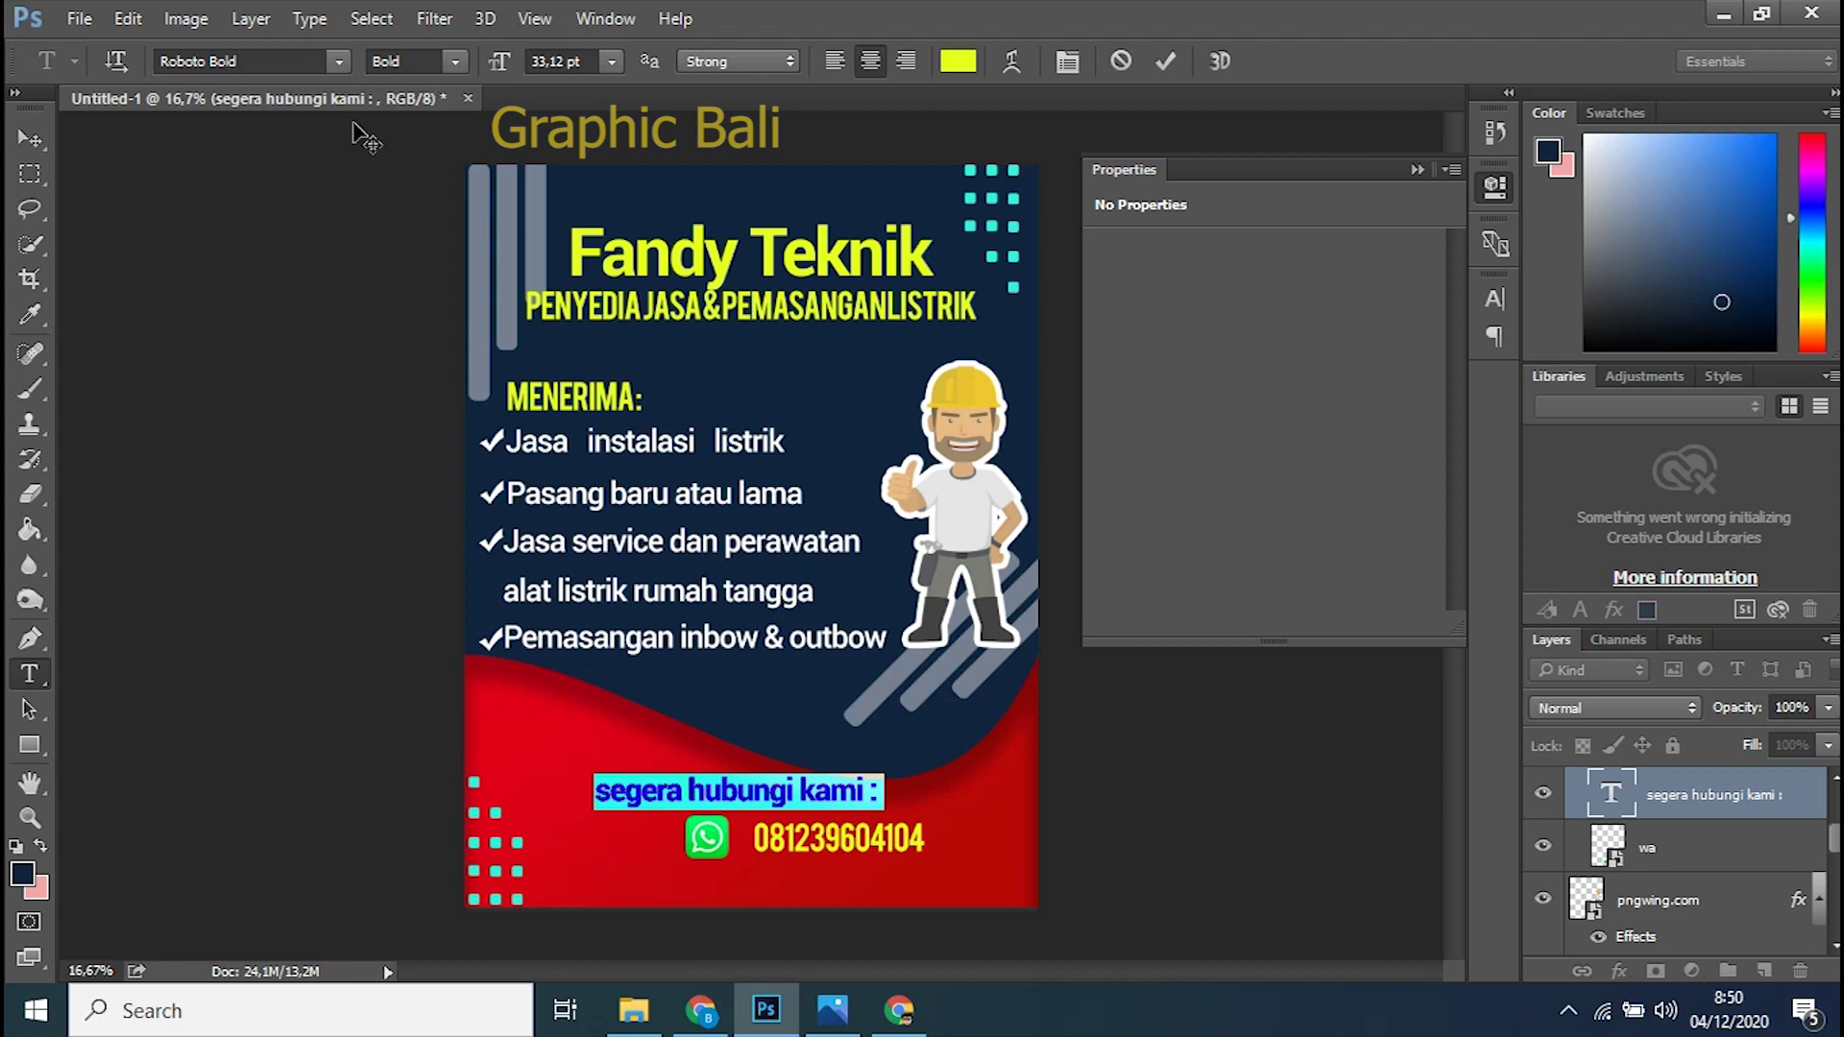
{"action": "type", "text": "SEGERA HUBUNGI KAMI :"}
{"action": "left_click", "coordinate": [1166, 62]}
{"action": "key", "text": "v"}
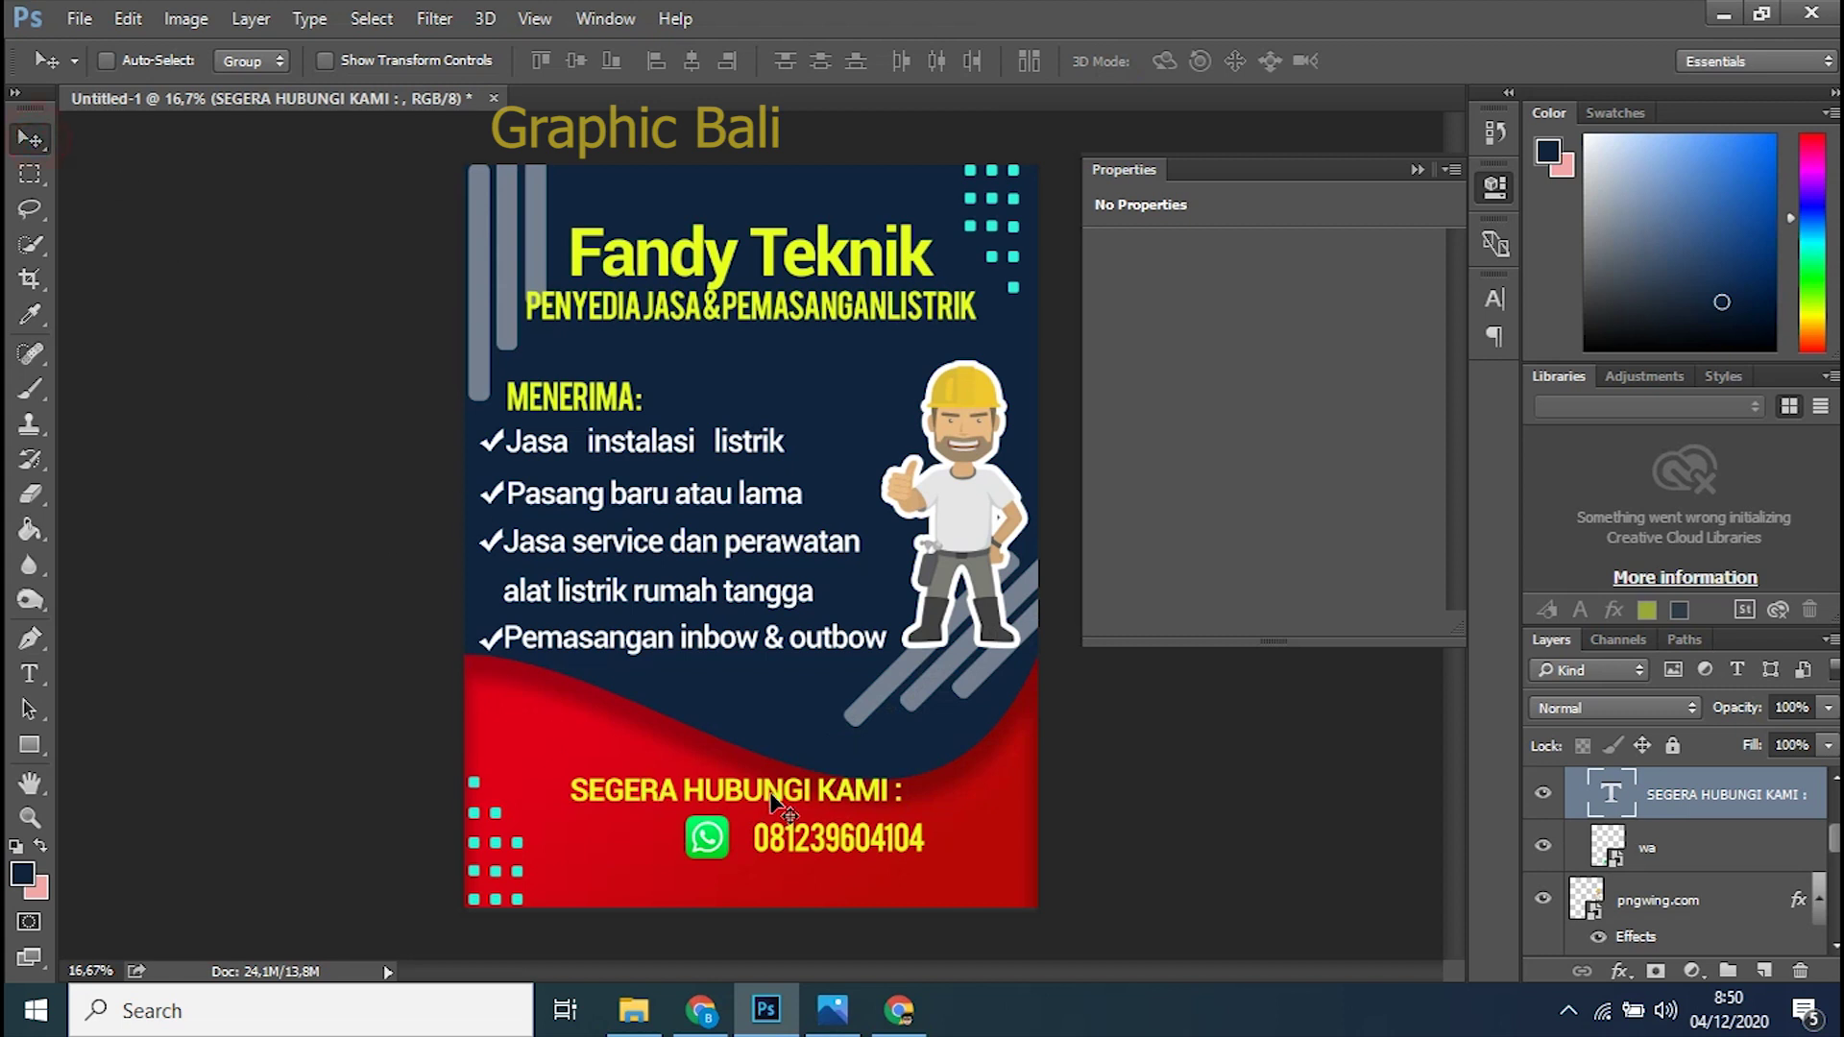
{"action": "right_click", "coordinate": [740, 798]}
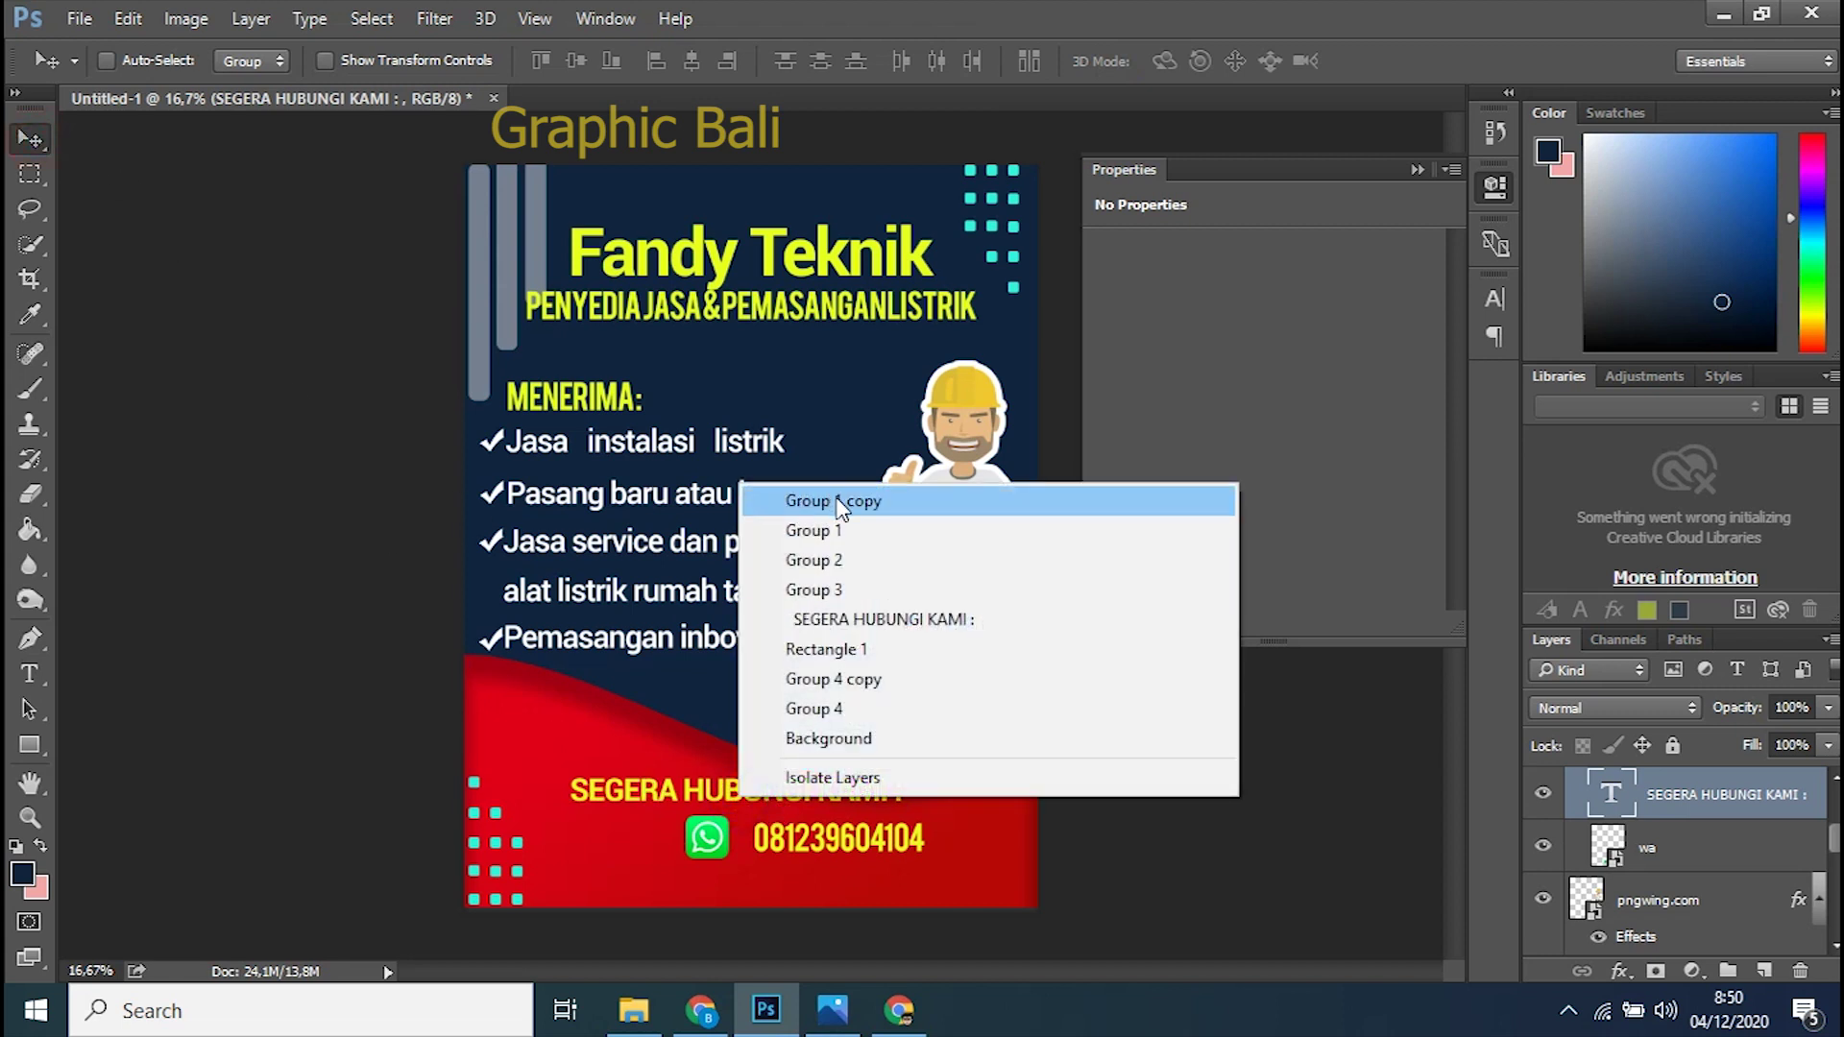
Step: Lower the heading slightly and place the WhatsApp icon and phone number side by side beneath it
{"action": "left_click", "coordinate": [845, 619]}
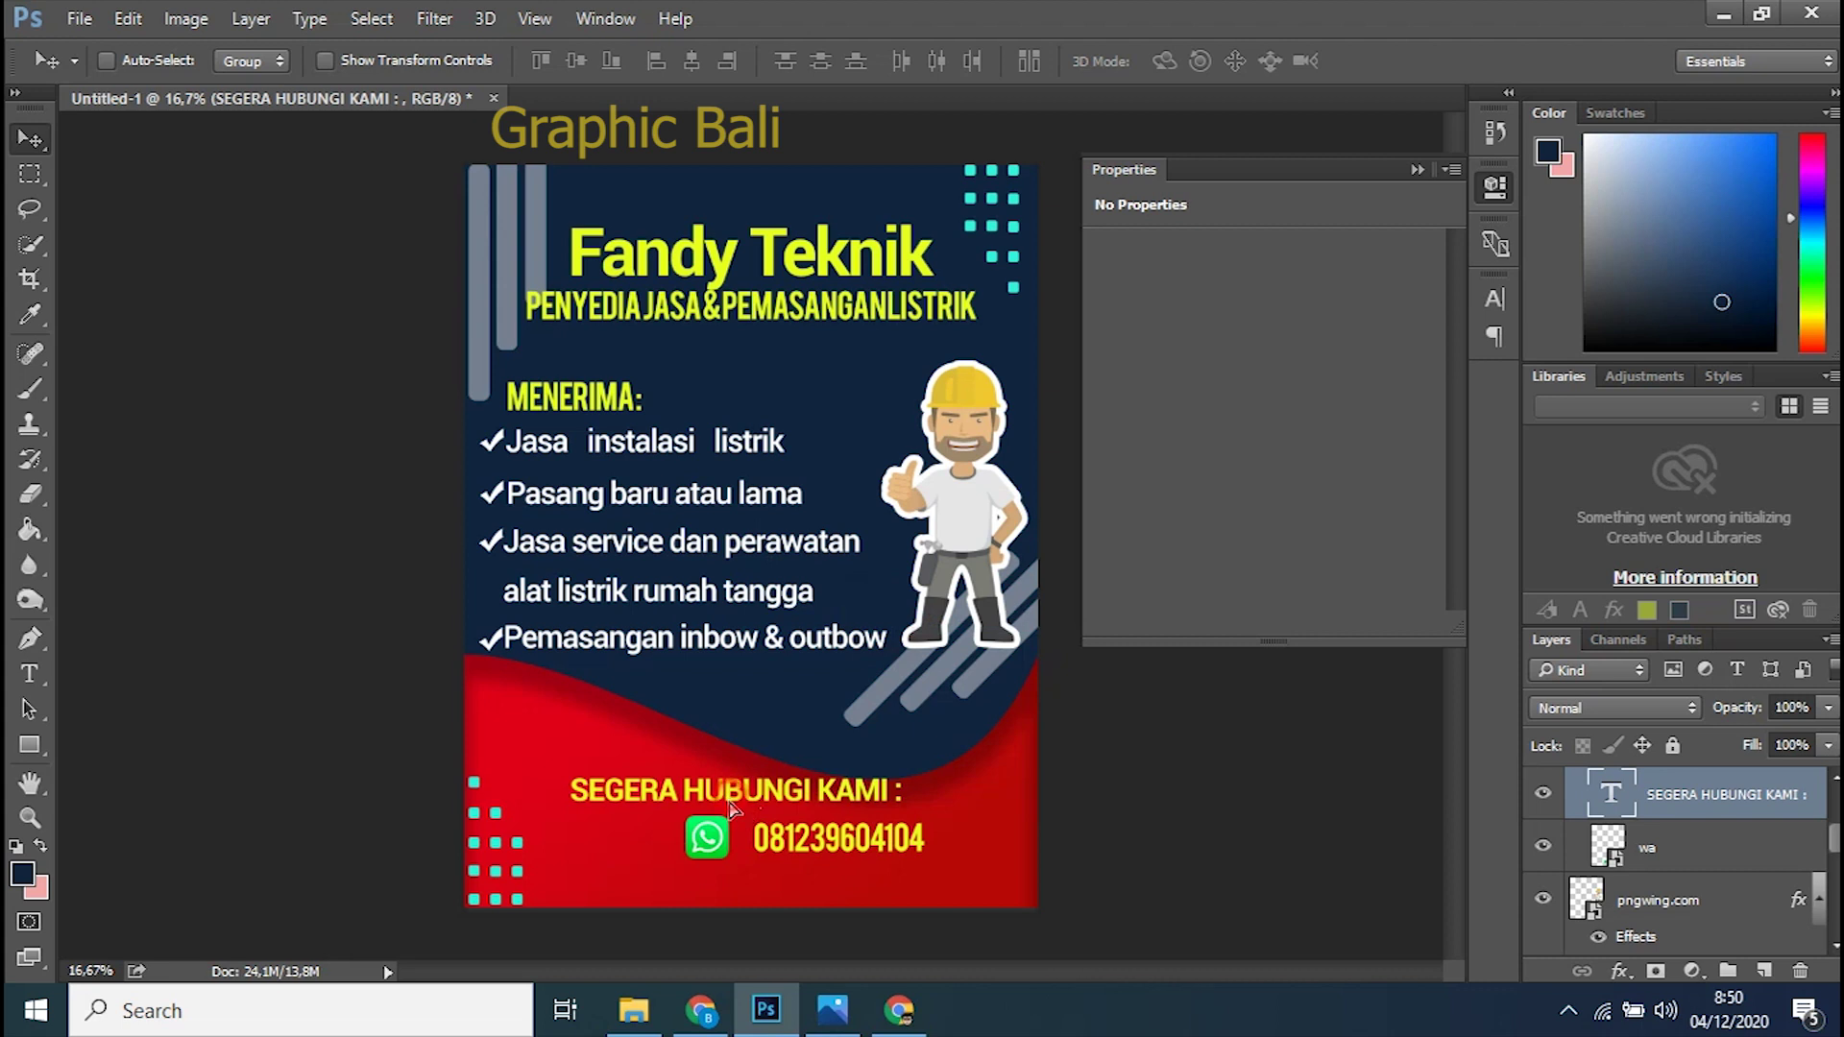
{"action": "left_click_drag", "start_coordinate": [730, 807], "coordinate": [733, 816]}
{"action": "right_click", "coordinate": [717, 832]}
{"action": "left_click", "coordinate": [789, 651]}
{"action": "left_click_drag", "start_coordinate": [716, 845], "coordinate": [612, 858]}
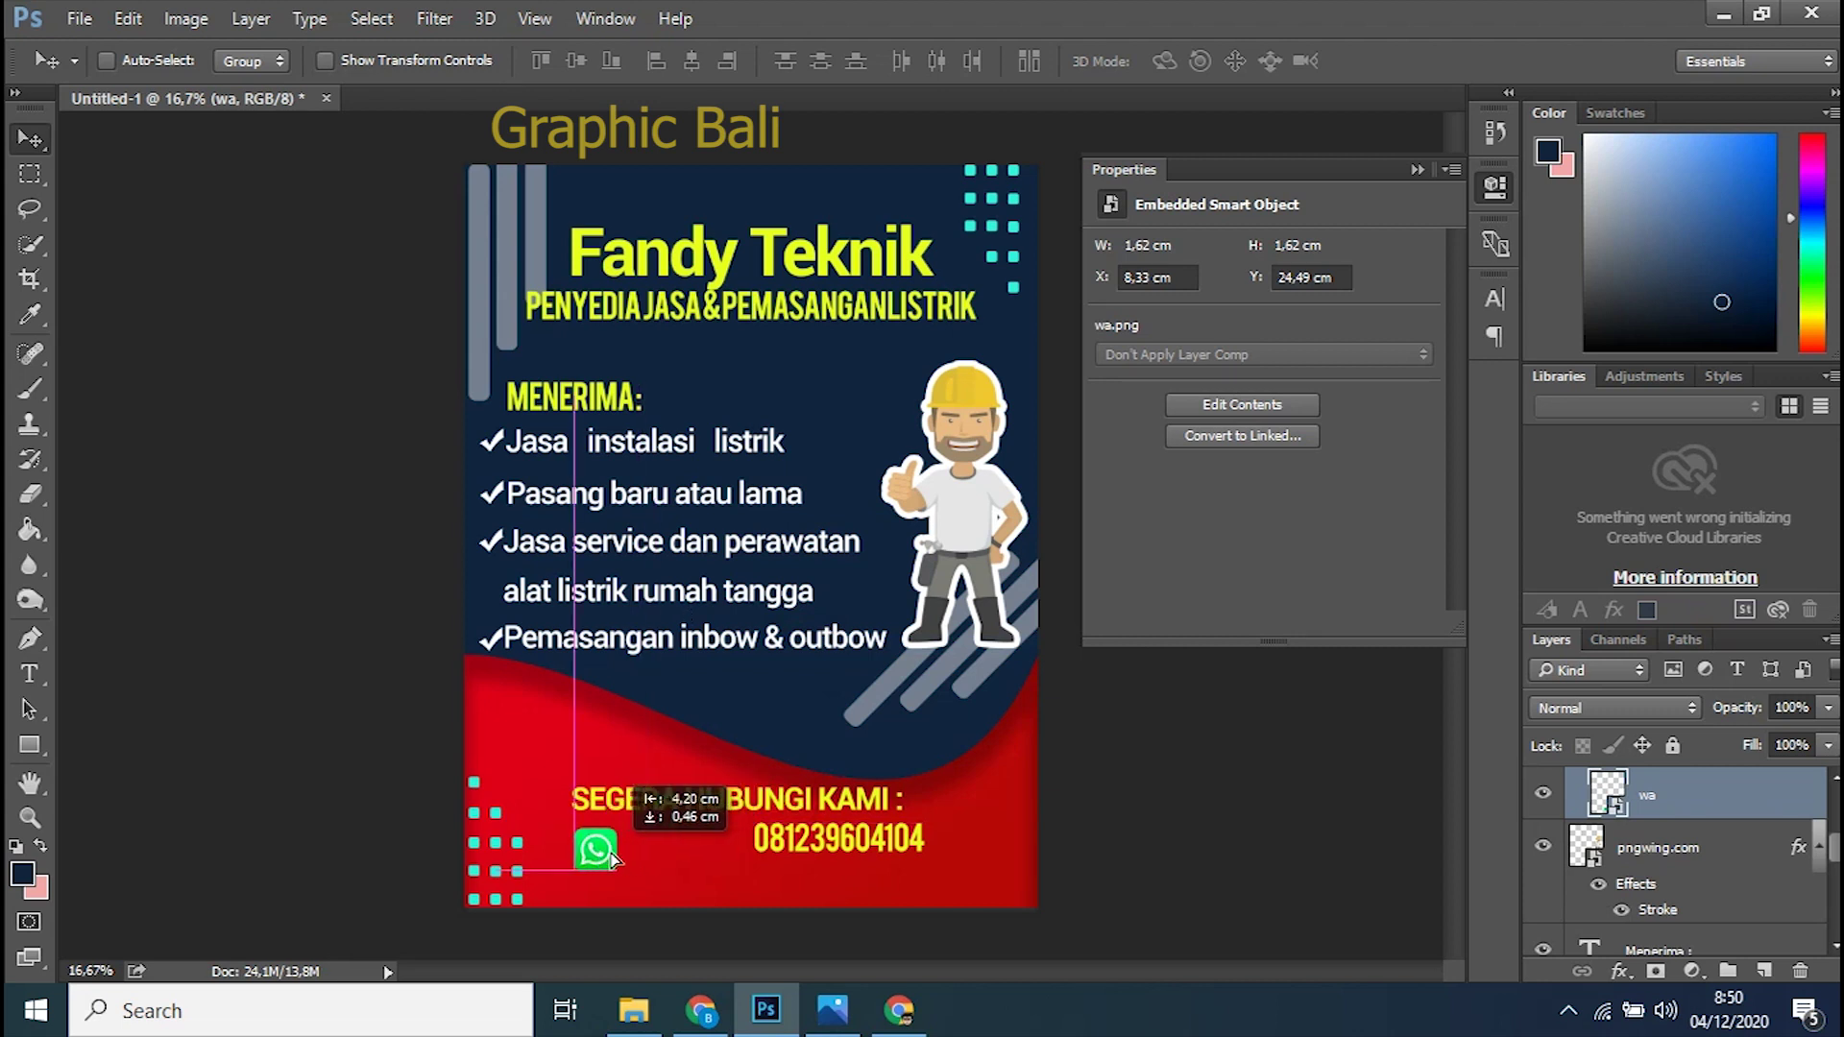
{"action": "right_click", "coordinate": [826, 845]}
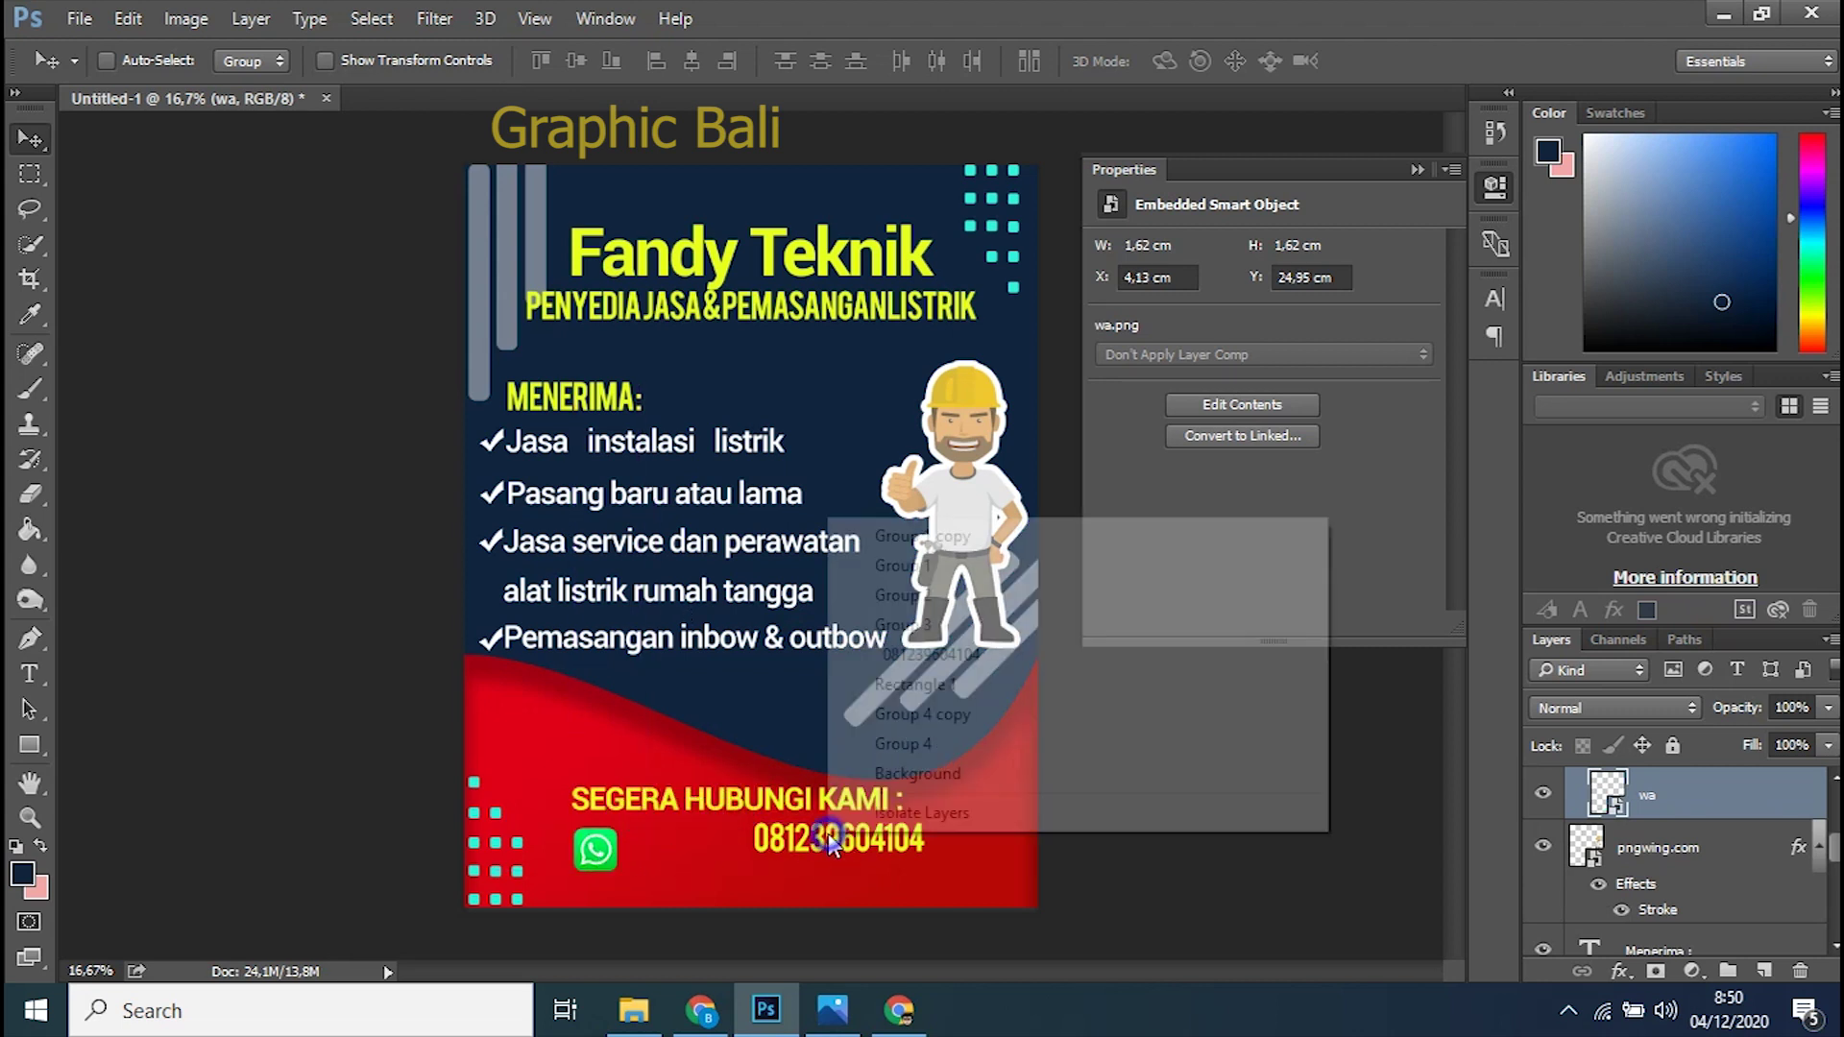
{"action": "left_click", "coordinate": [895, 655]}
{"action": "left_click_drag", "start_coordinate": [836, 846], "coordinate": [701, 856]}
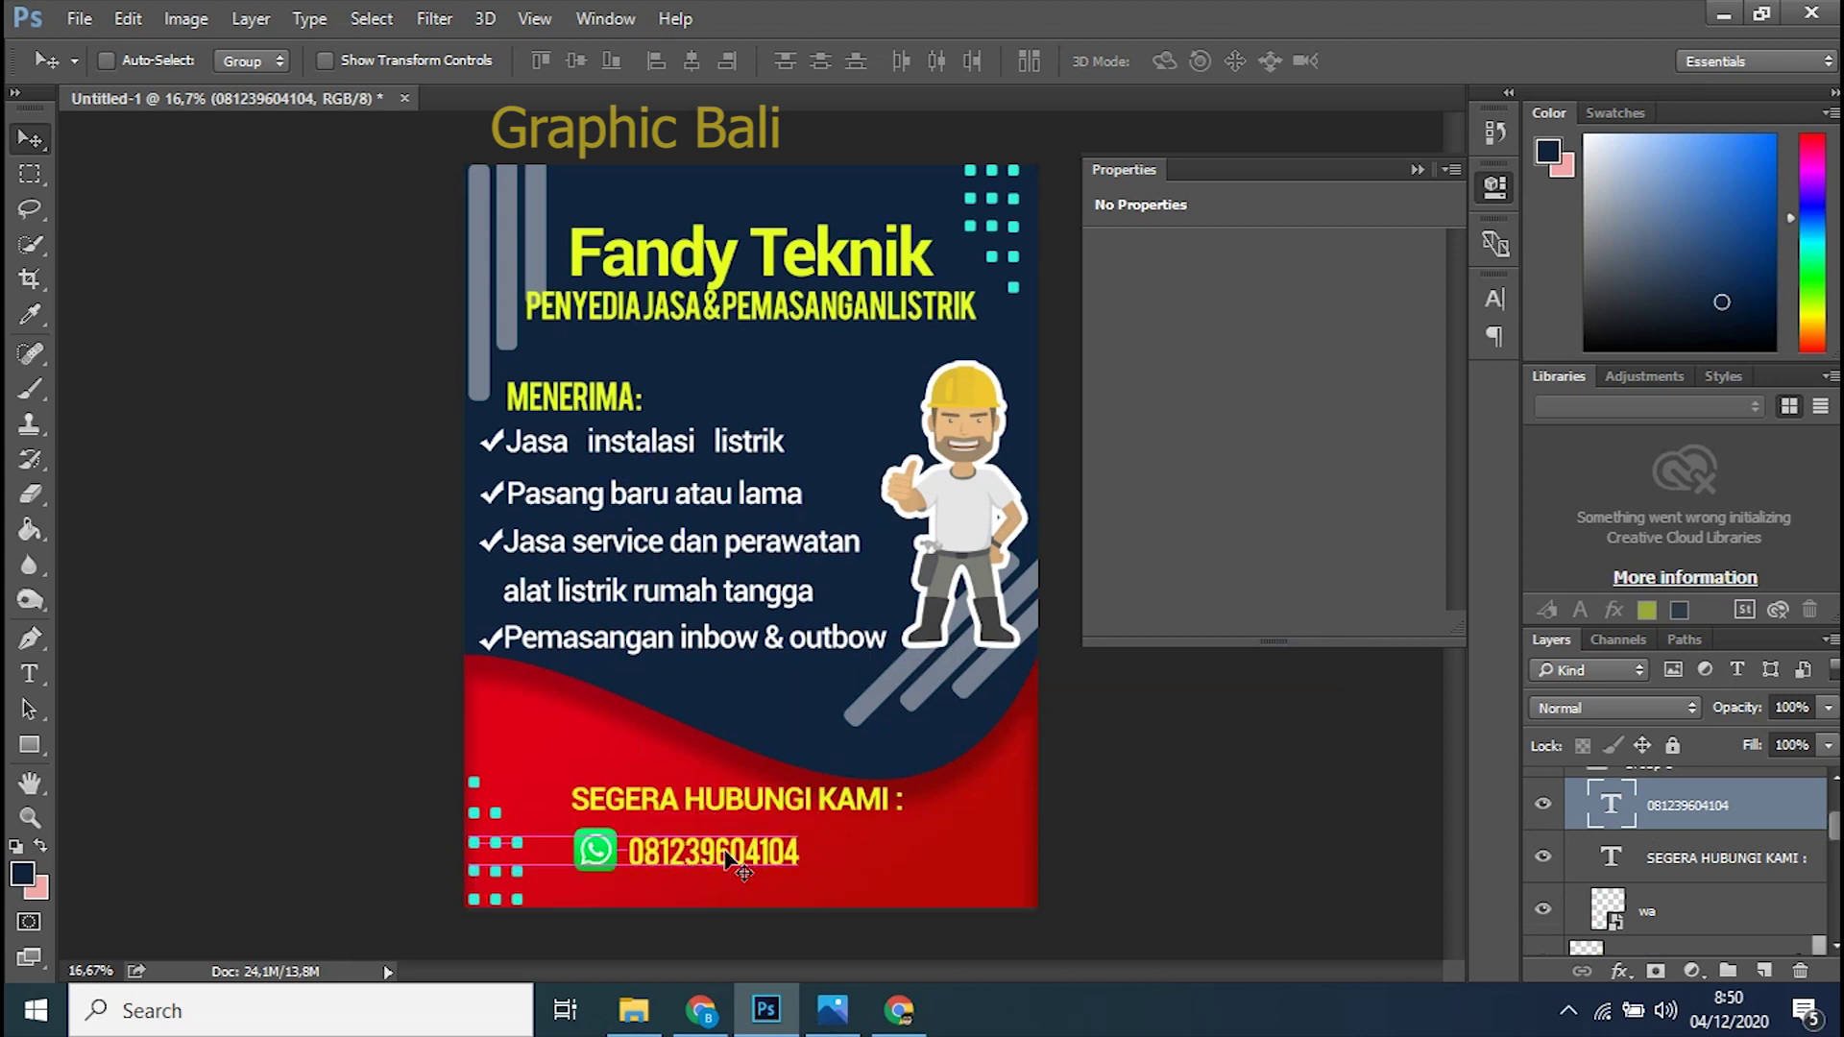
{"action": "left_click_drag", "start_coordinate": [721, 855], "coordinate": [719, 851]}
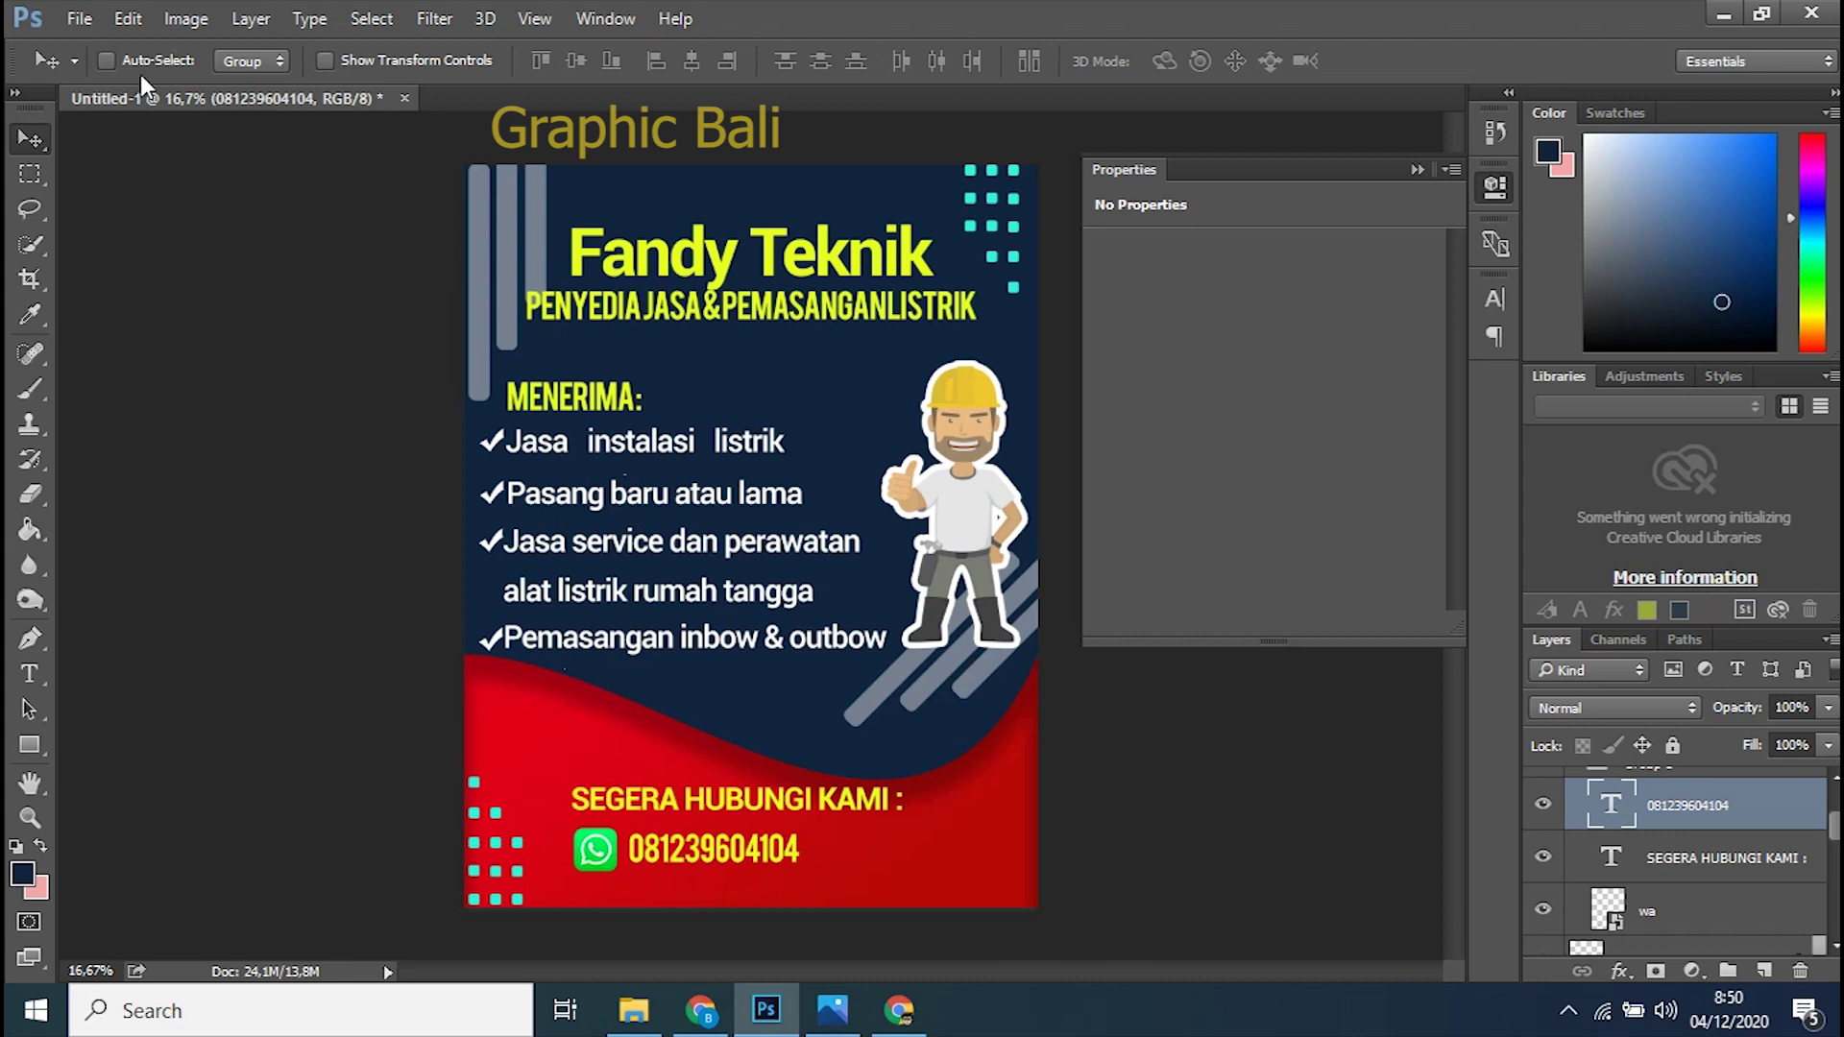
Step: Enlarge the phone number to 37,12 pt and nudge it into line beside the icon
{"action": "left_click", "coordinate": [29, 674]}
{"action": "left_click", "coordinate": [728, 858]}
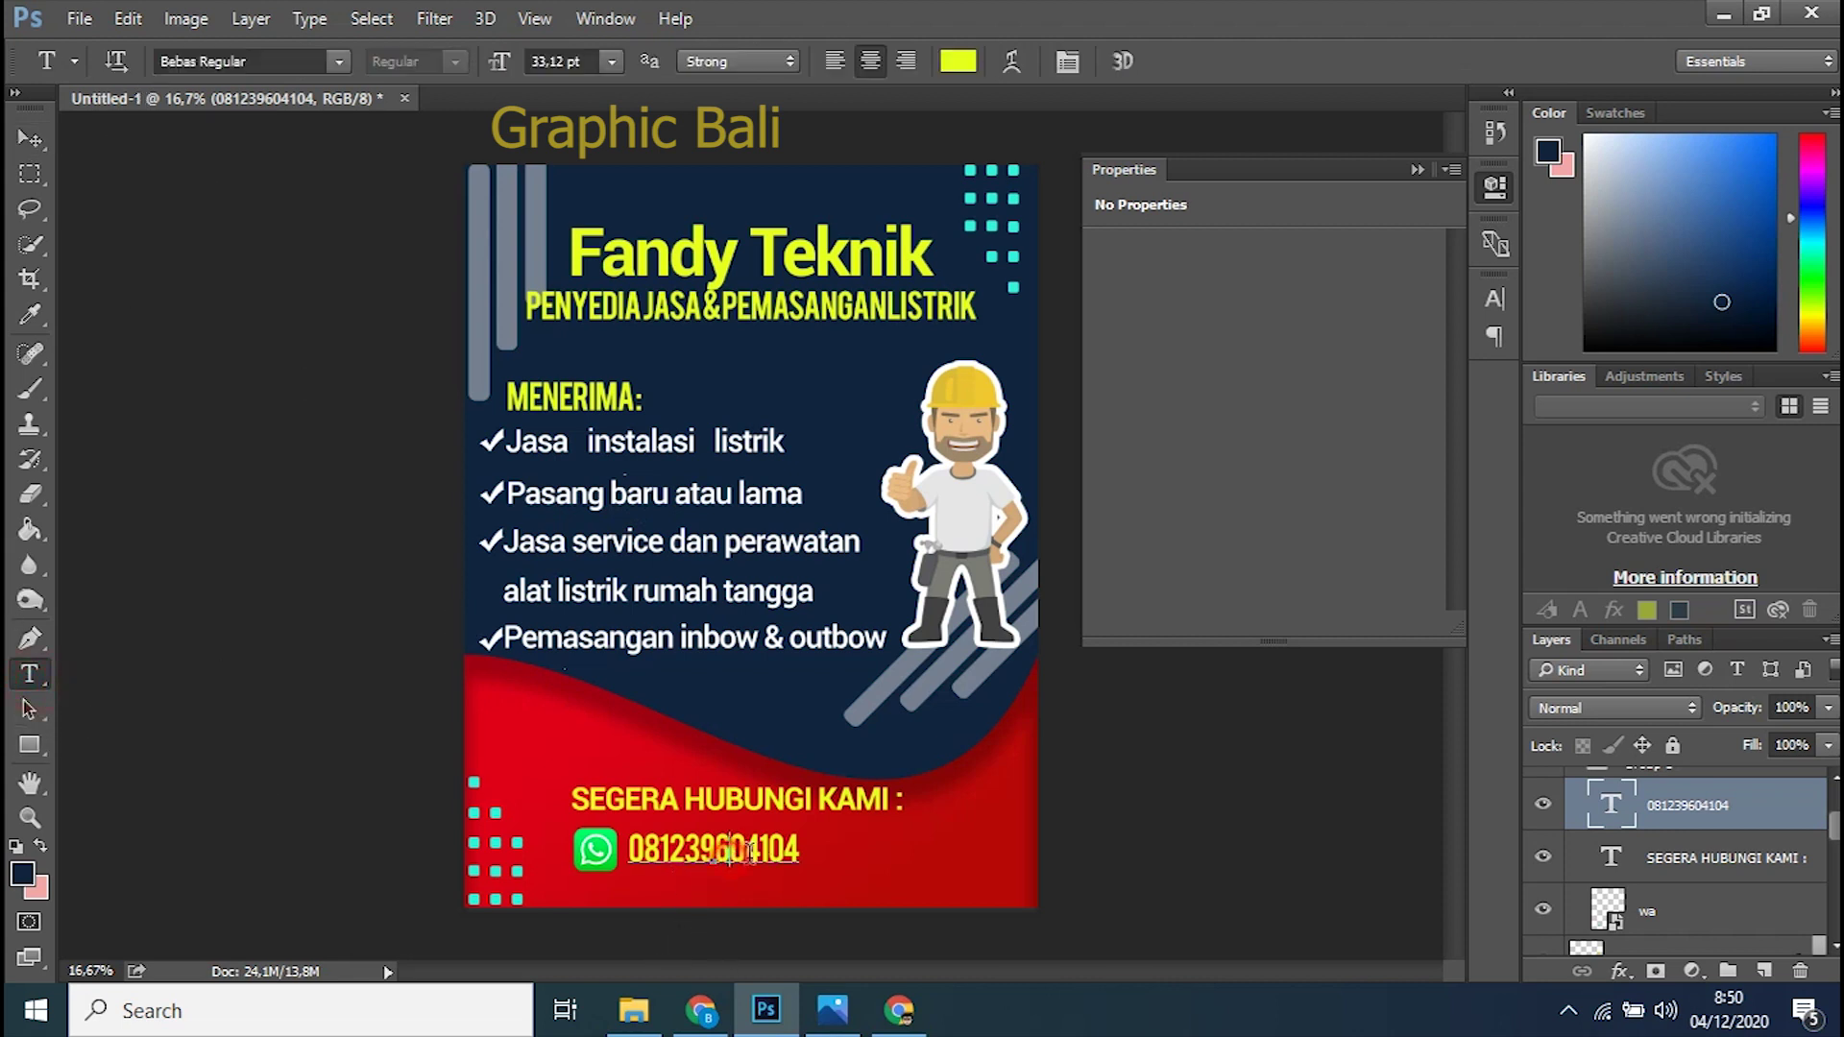
{"action": "left_click_drag", "start_coordinate": [802, 852], "coordinate": [627, 850]}
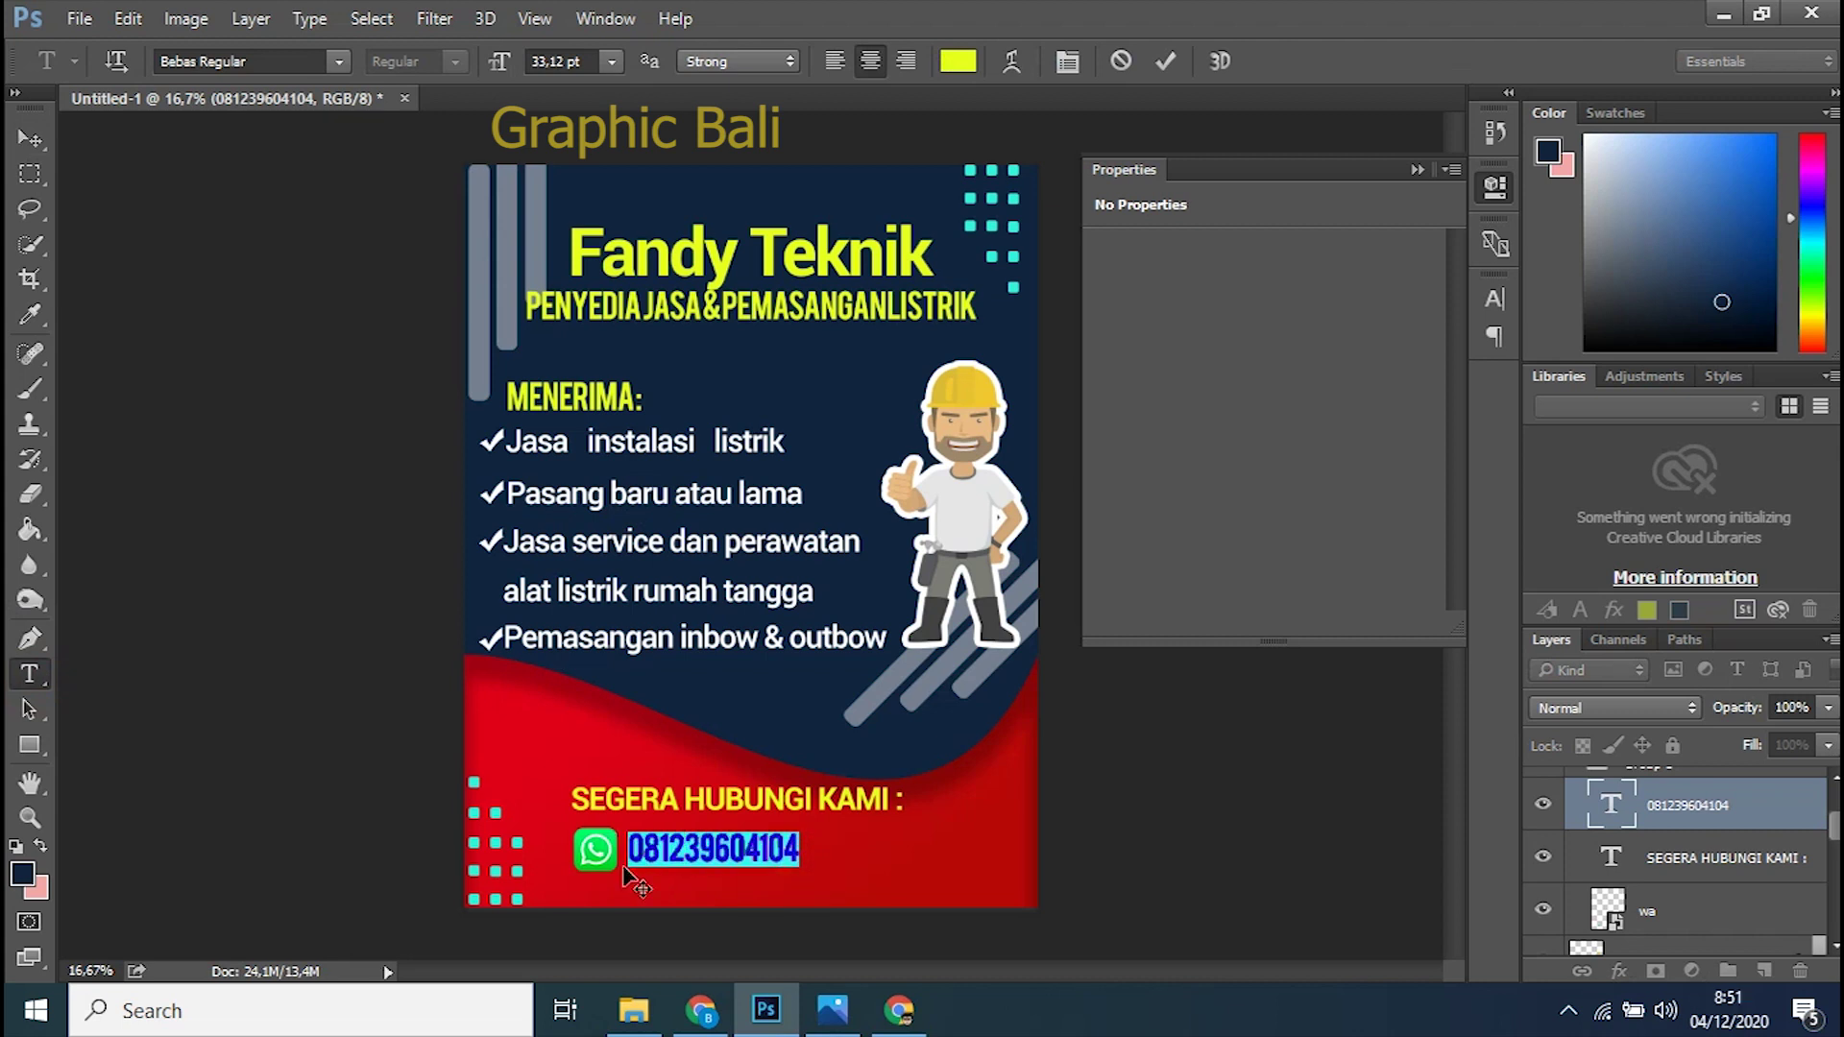
{"action": "left_click_drag", "start_coordinate": [498, 66], "coordinate": [527, 82]}
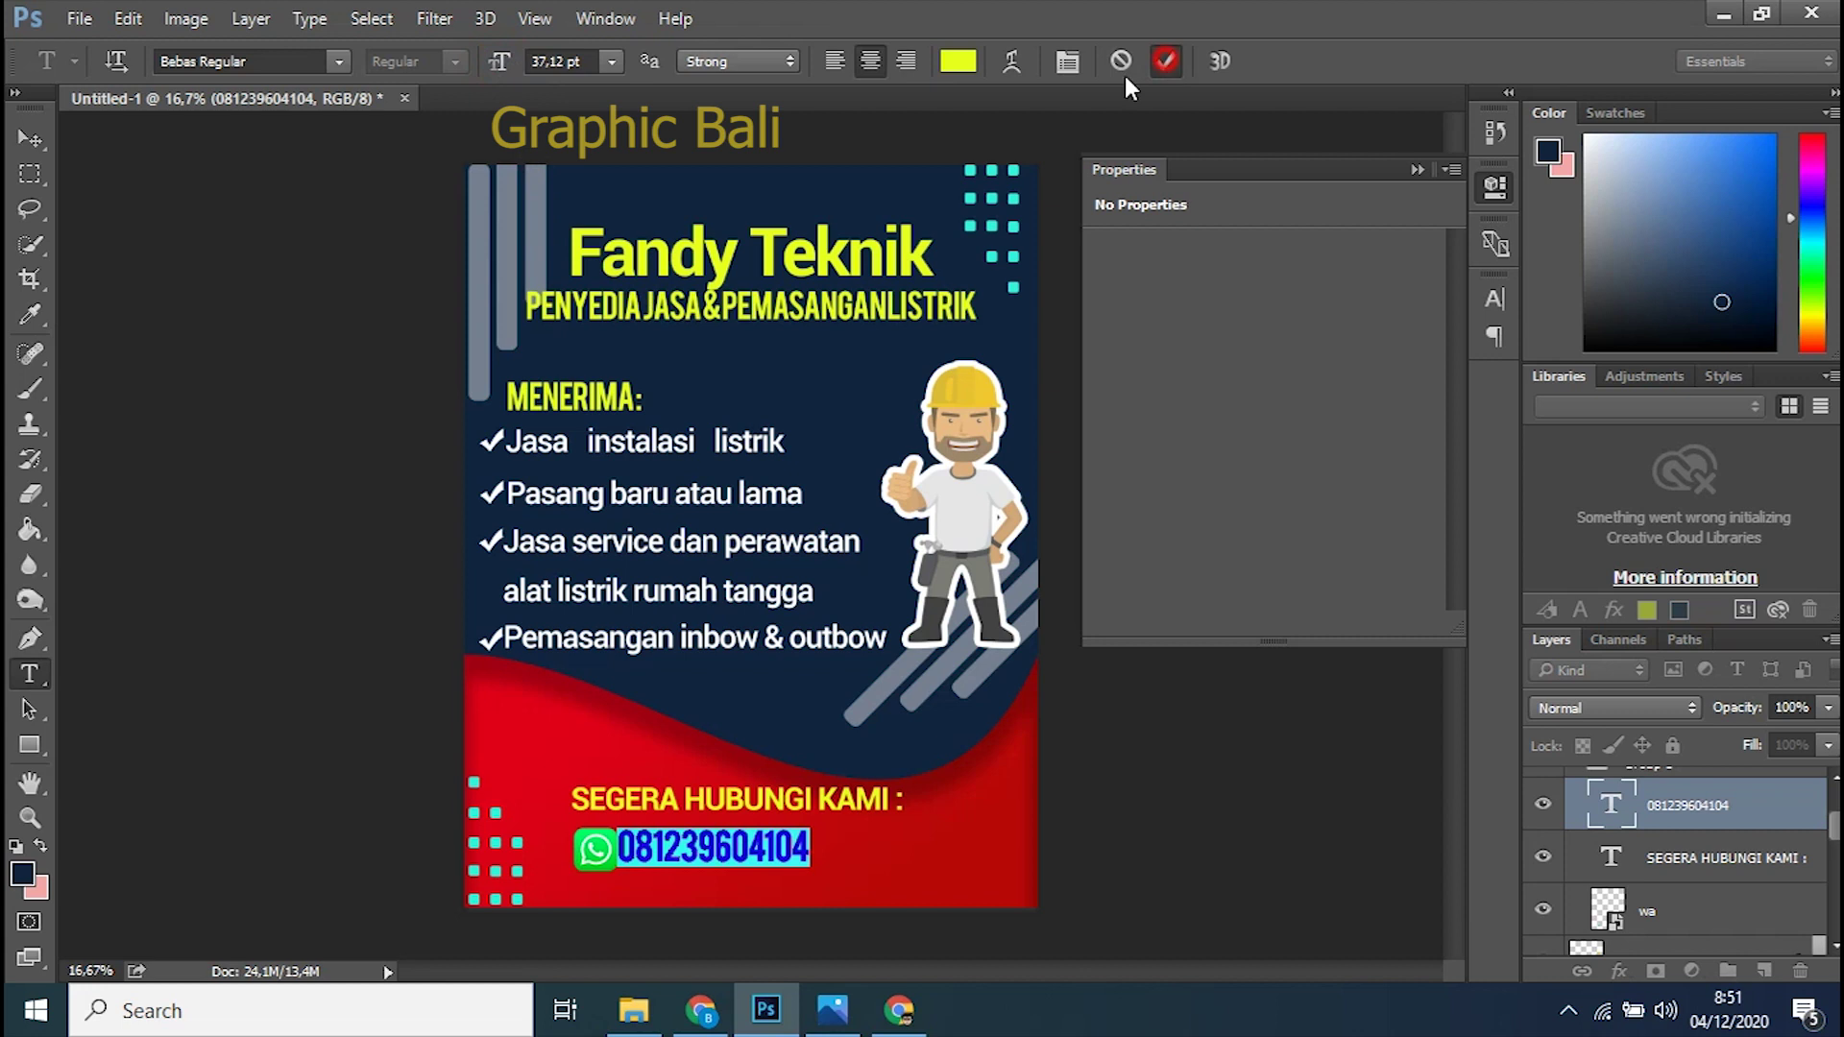
{"action": "left_click", "coordinate": [1165, 60]}
{"action": "left_click", "coordinate": [29, 139]}
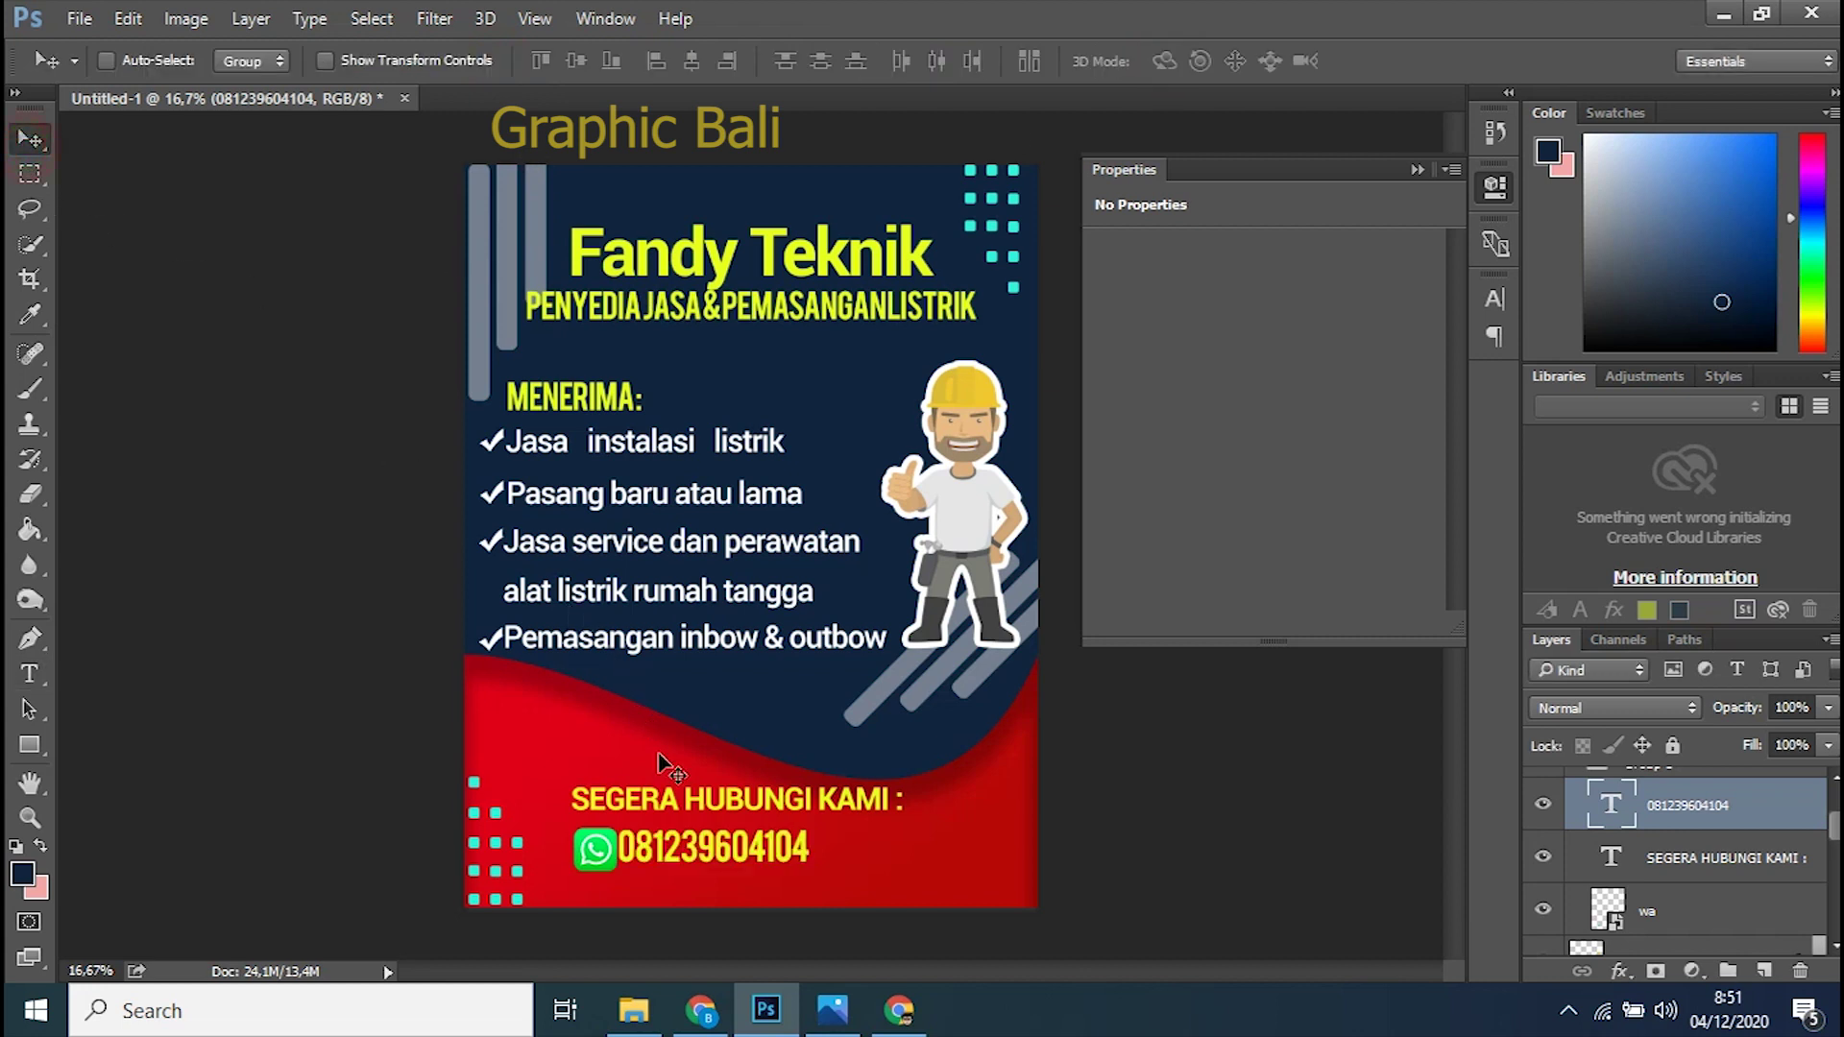
{"action": "left_click_drag", "start_coordinate": [738, 851], "coordinate": [747, 858]}
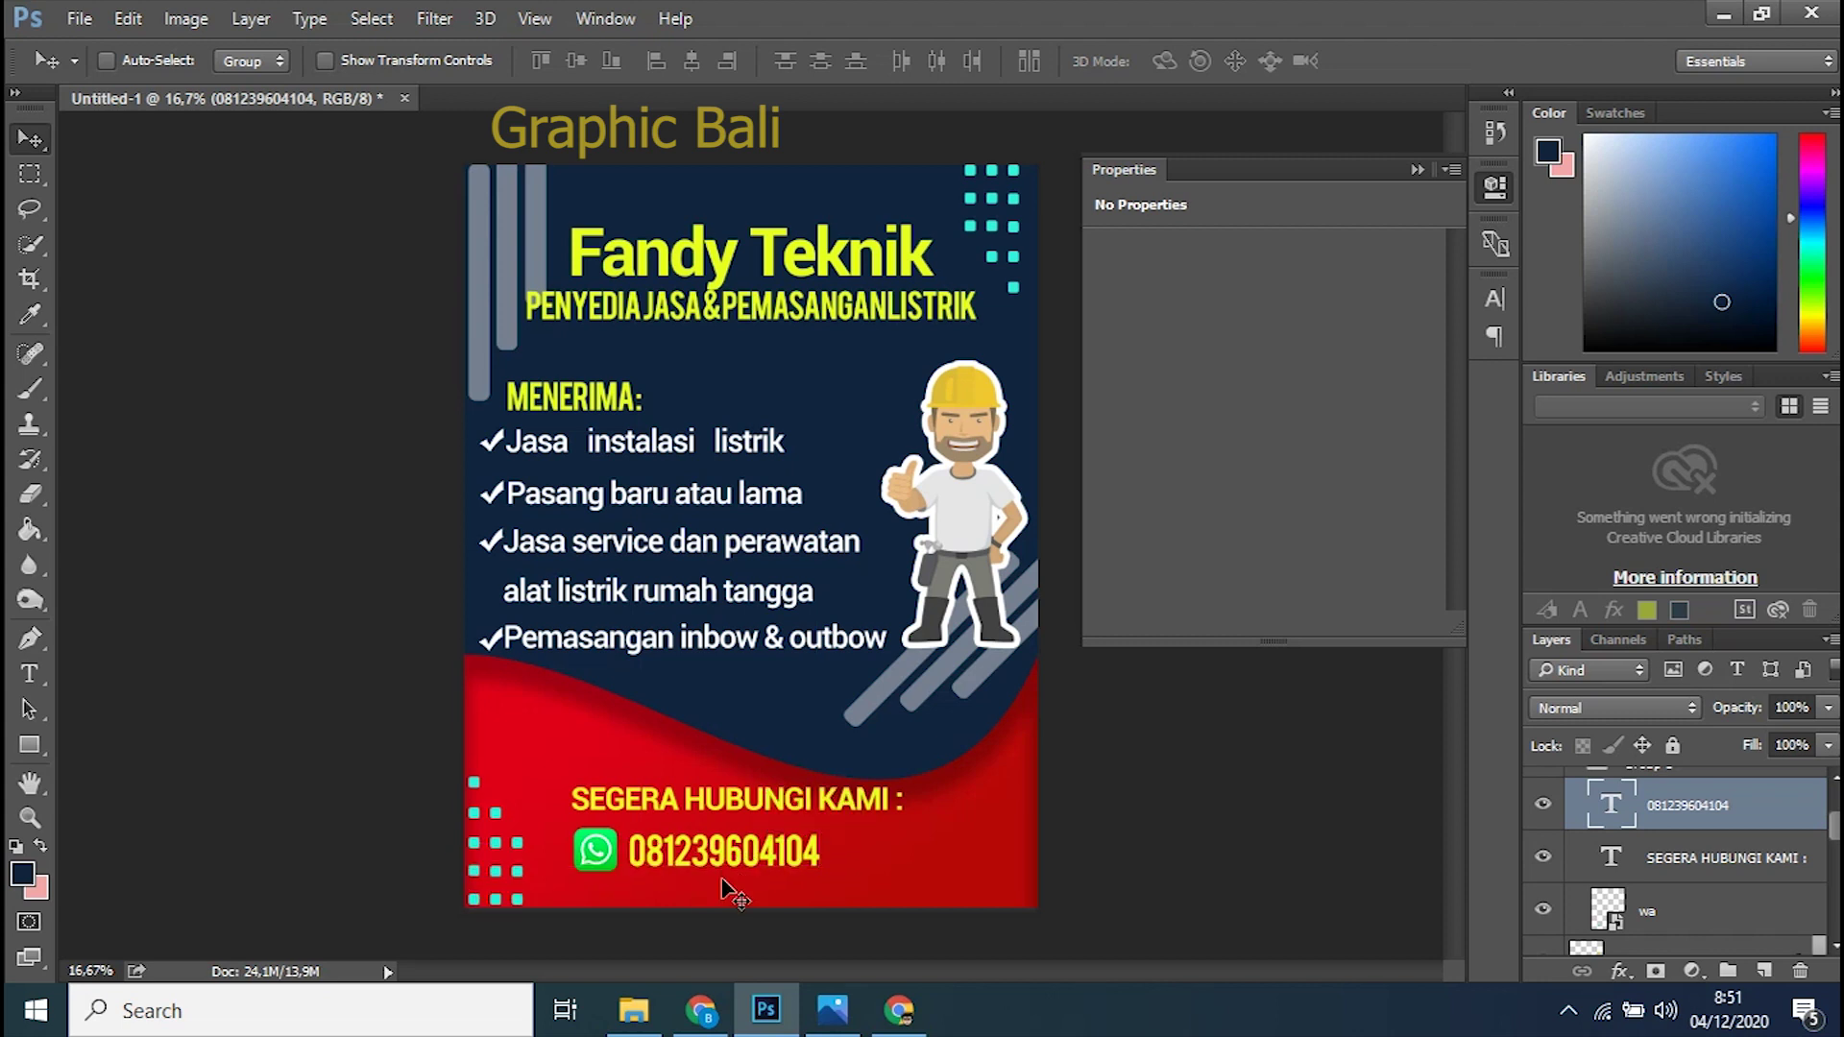
{"action": "right_click", "coordinate": [616, 860]}
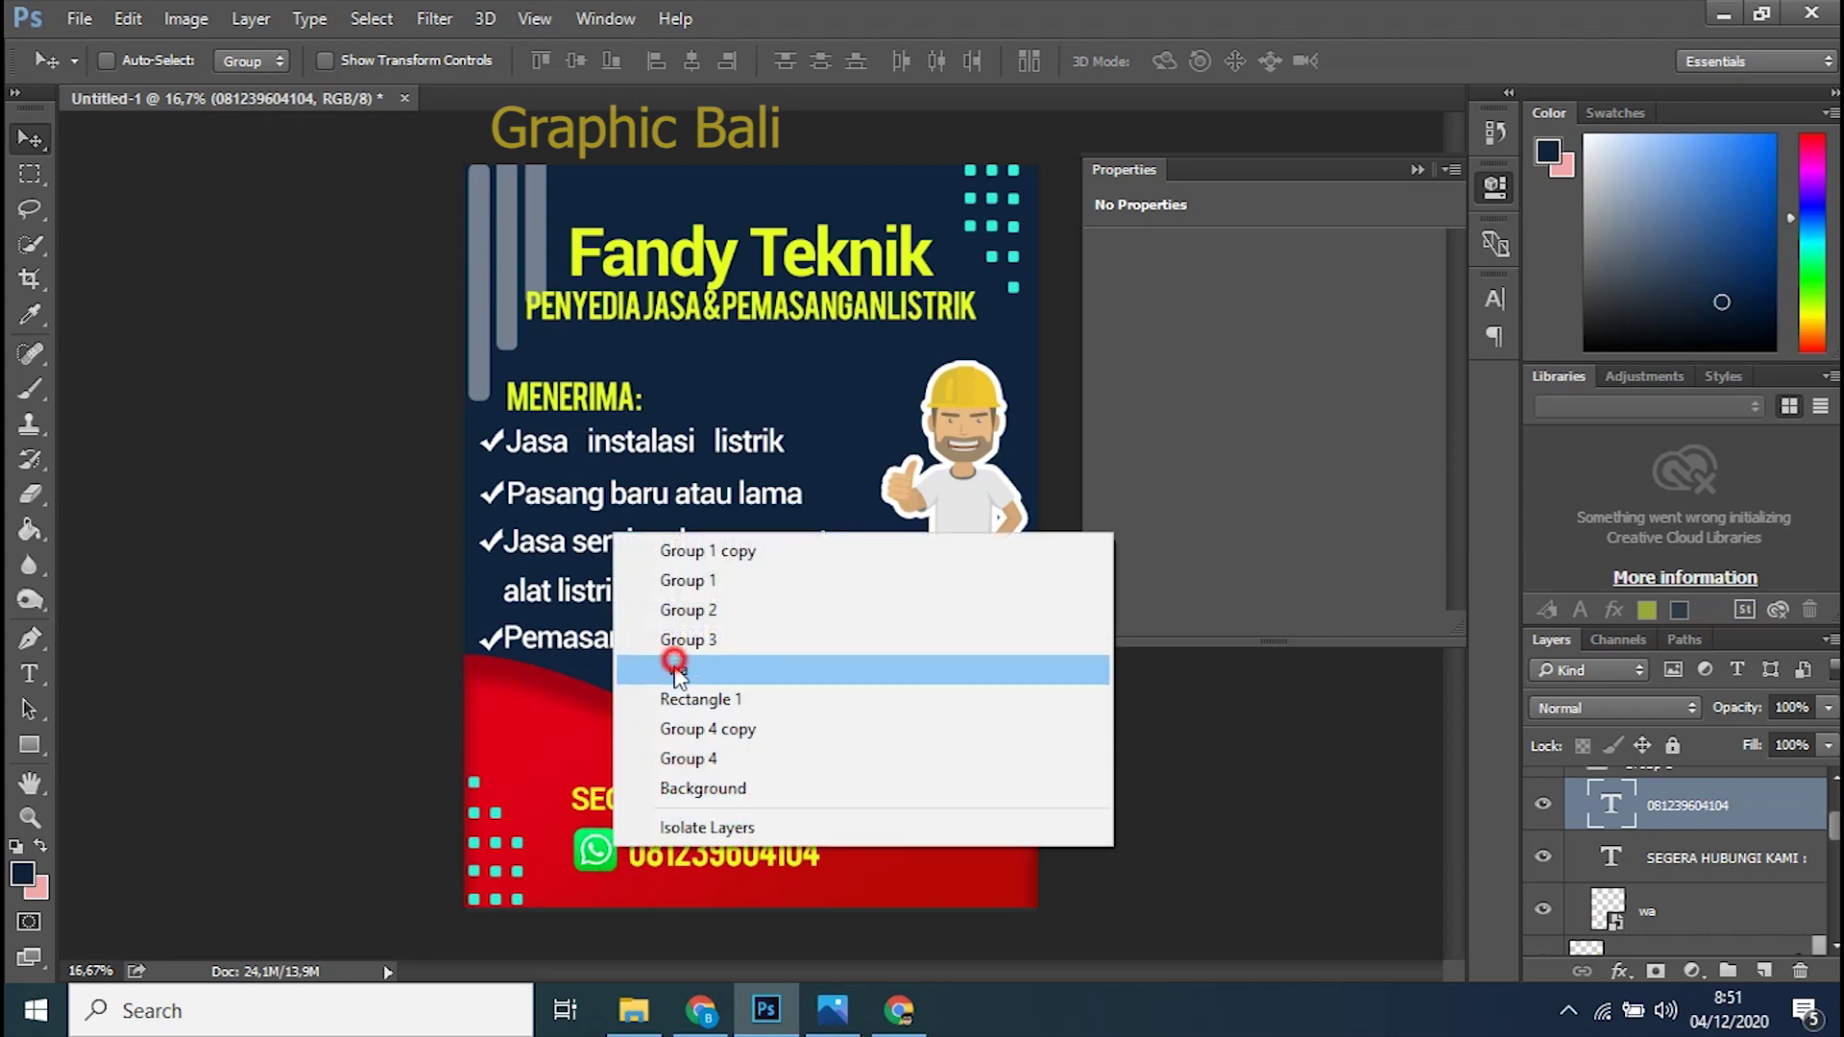
Step: Scale the WhatsApp icon down to 1,46 cm square and snug it beside the phone number
{"action": "left_click", "coordinate": [675, 665]}
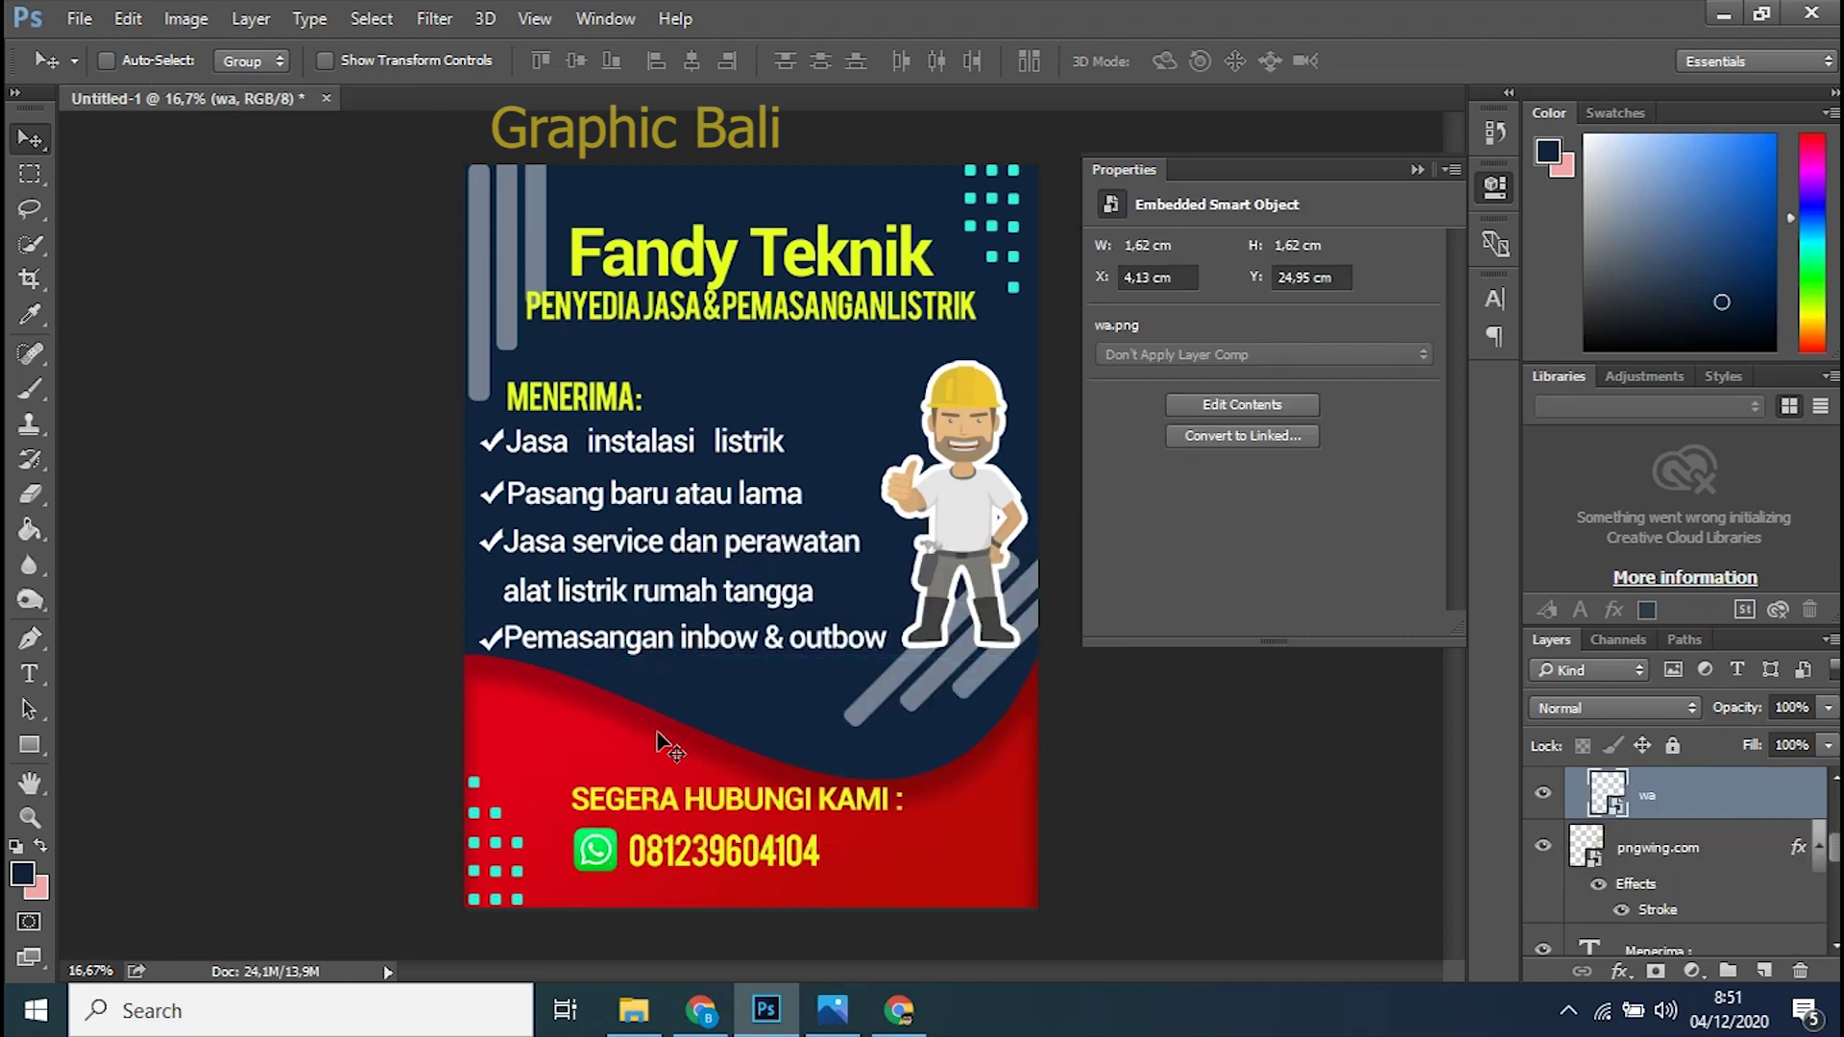
{"action": "left_click", "coordinate": [128, 18]}
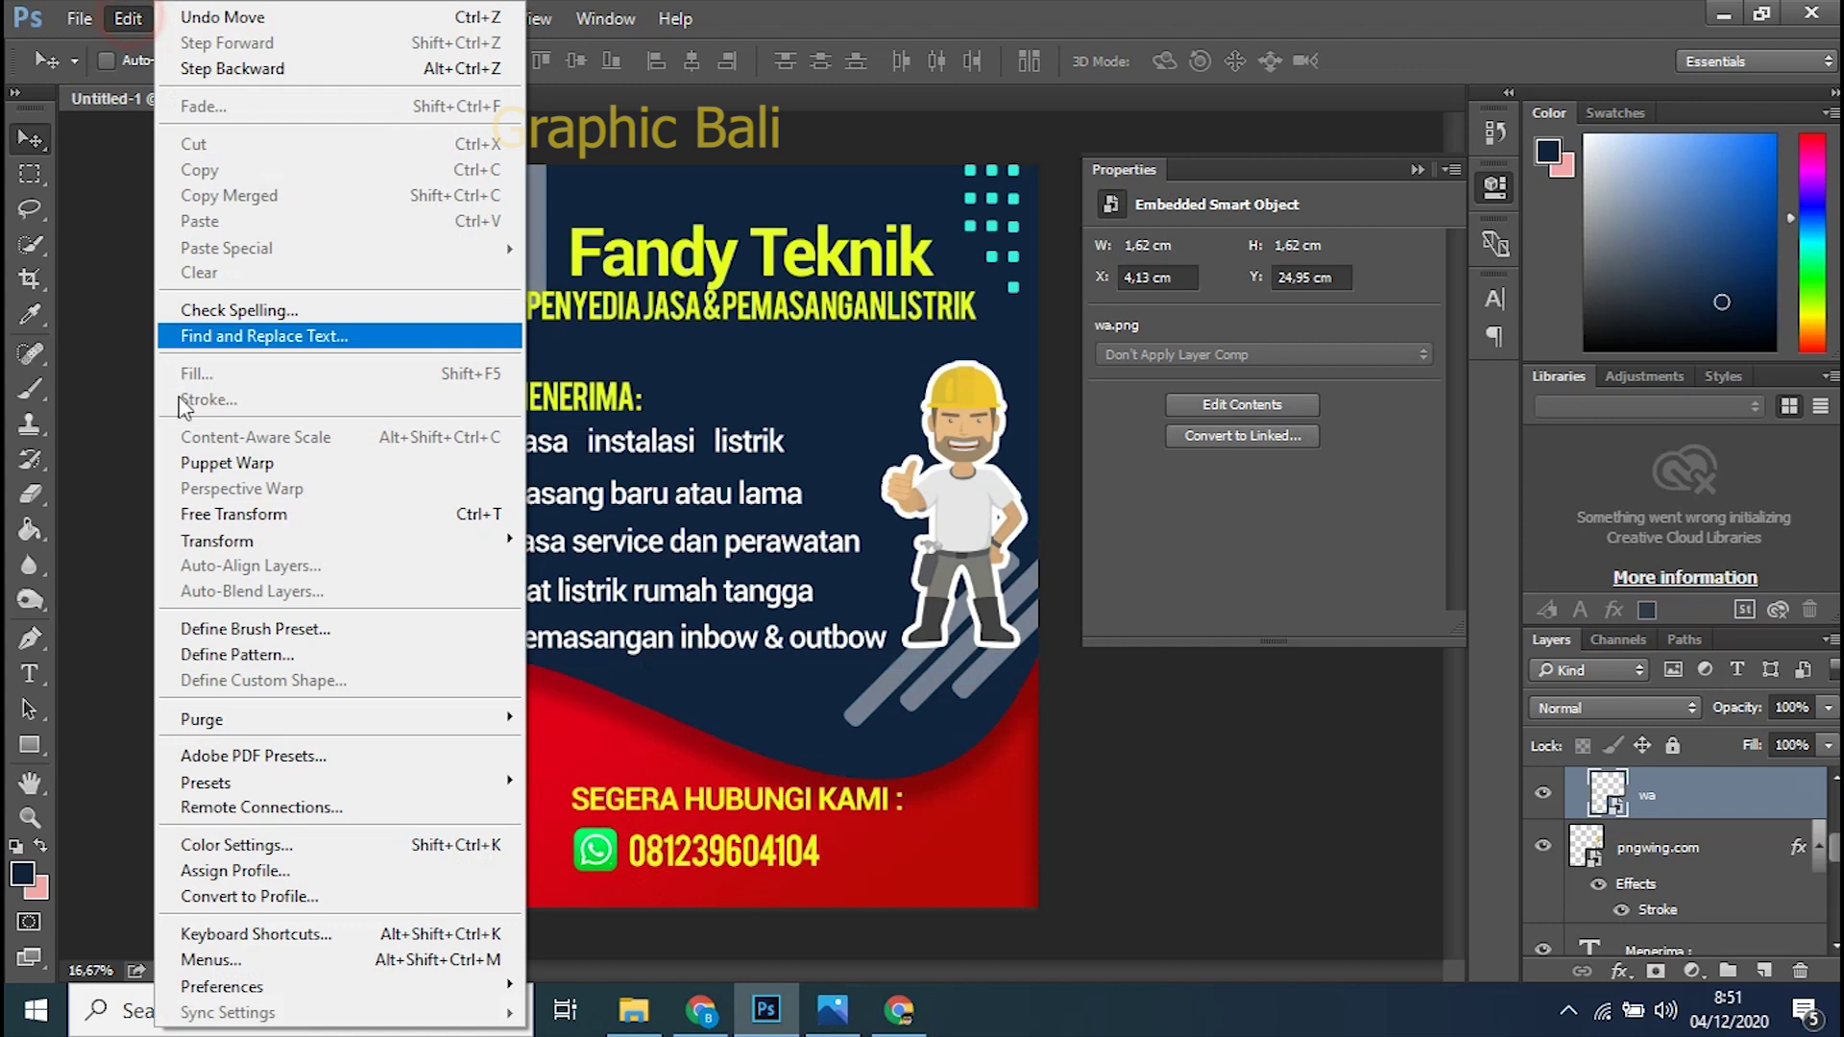
{"action": "left_click", "coordinate": [248, 516]}
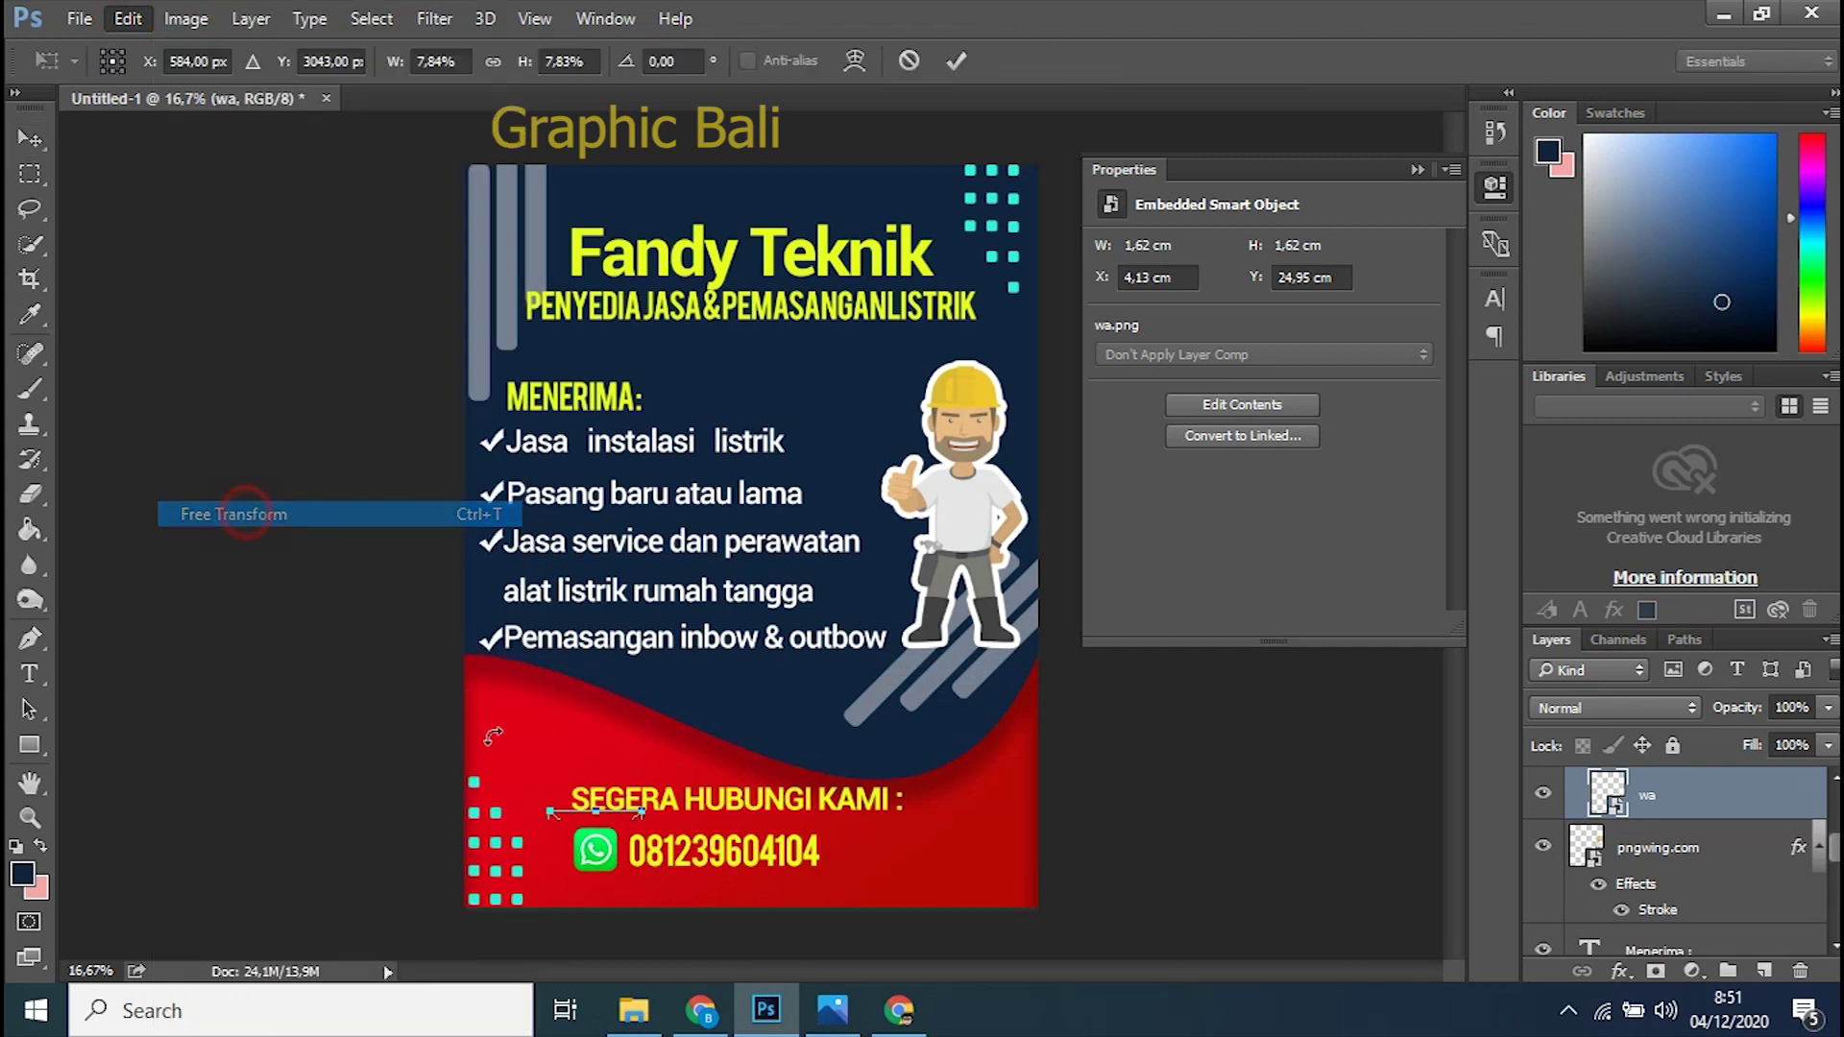
{"action": "left_click_drag", "start_coordinate": [643, 888], "coordinate": [611, 849]}
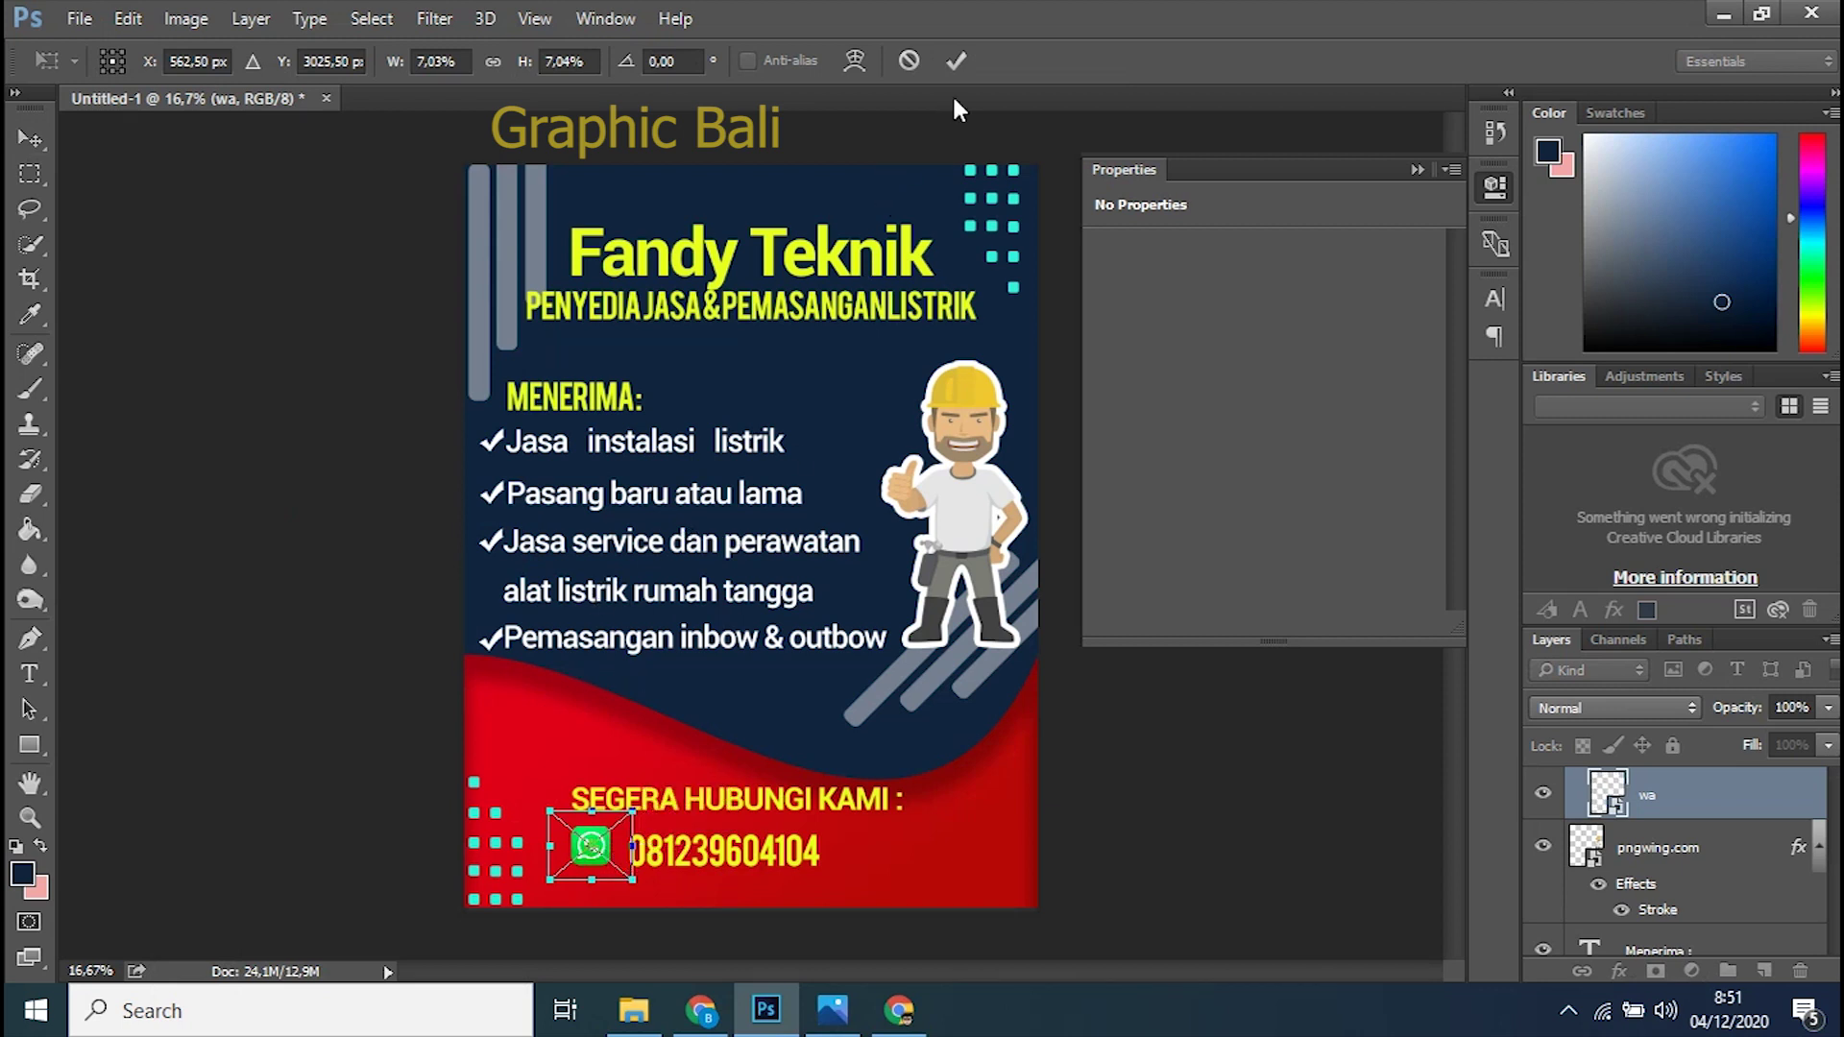
{"action": "left_click", "coordinate": [959, 63]}
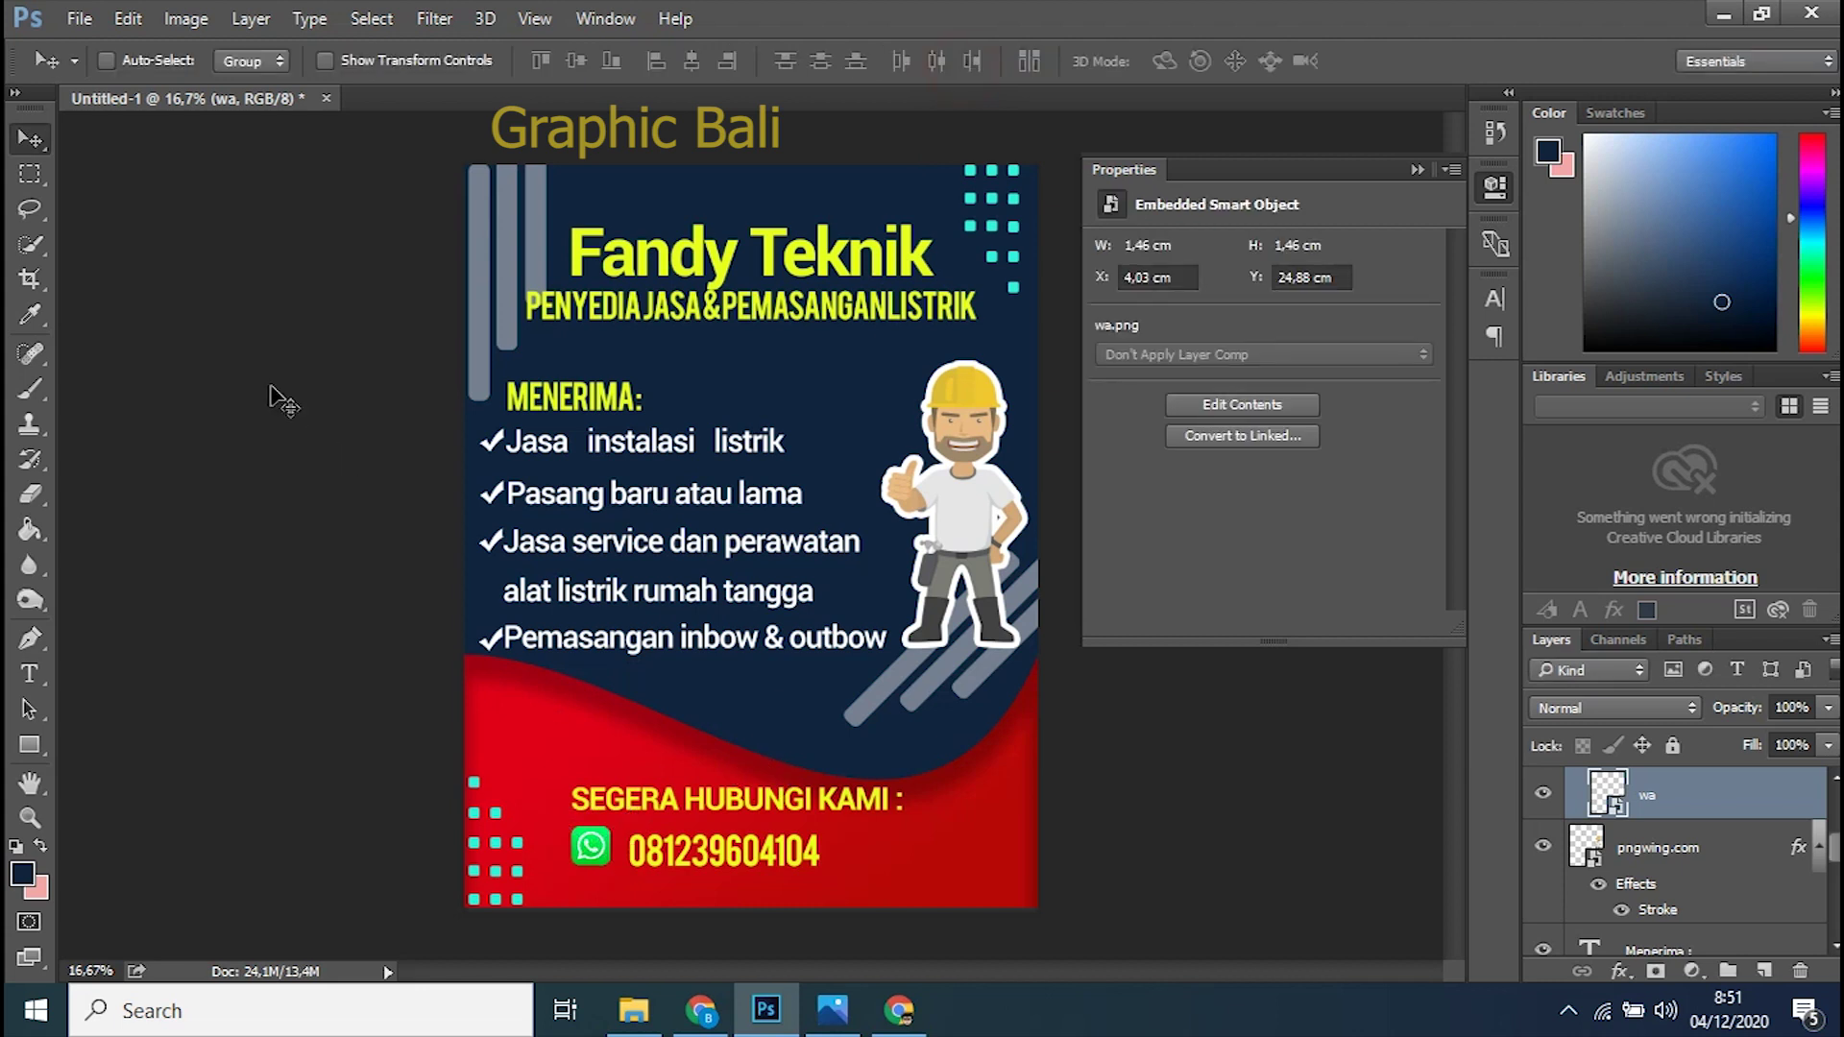
{"action": "left_click_drag", "start_coordinate": [589, 851], "coordinate": [606, 864]}
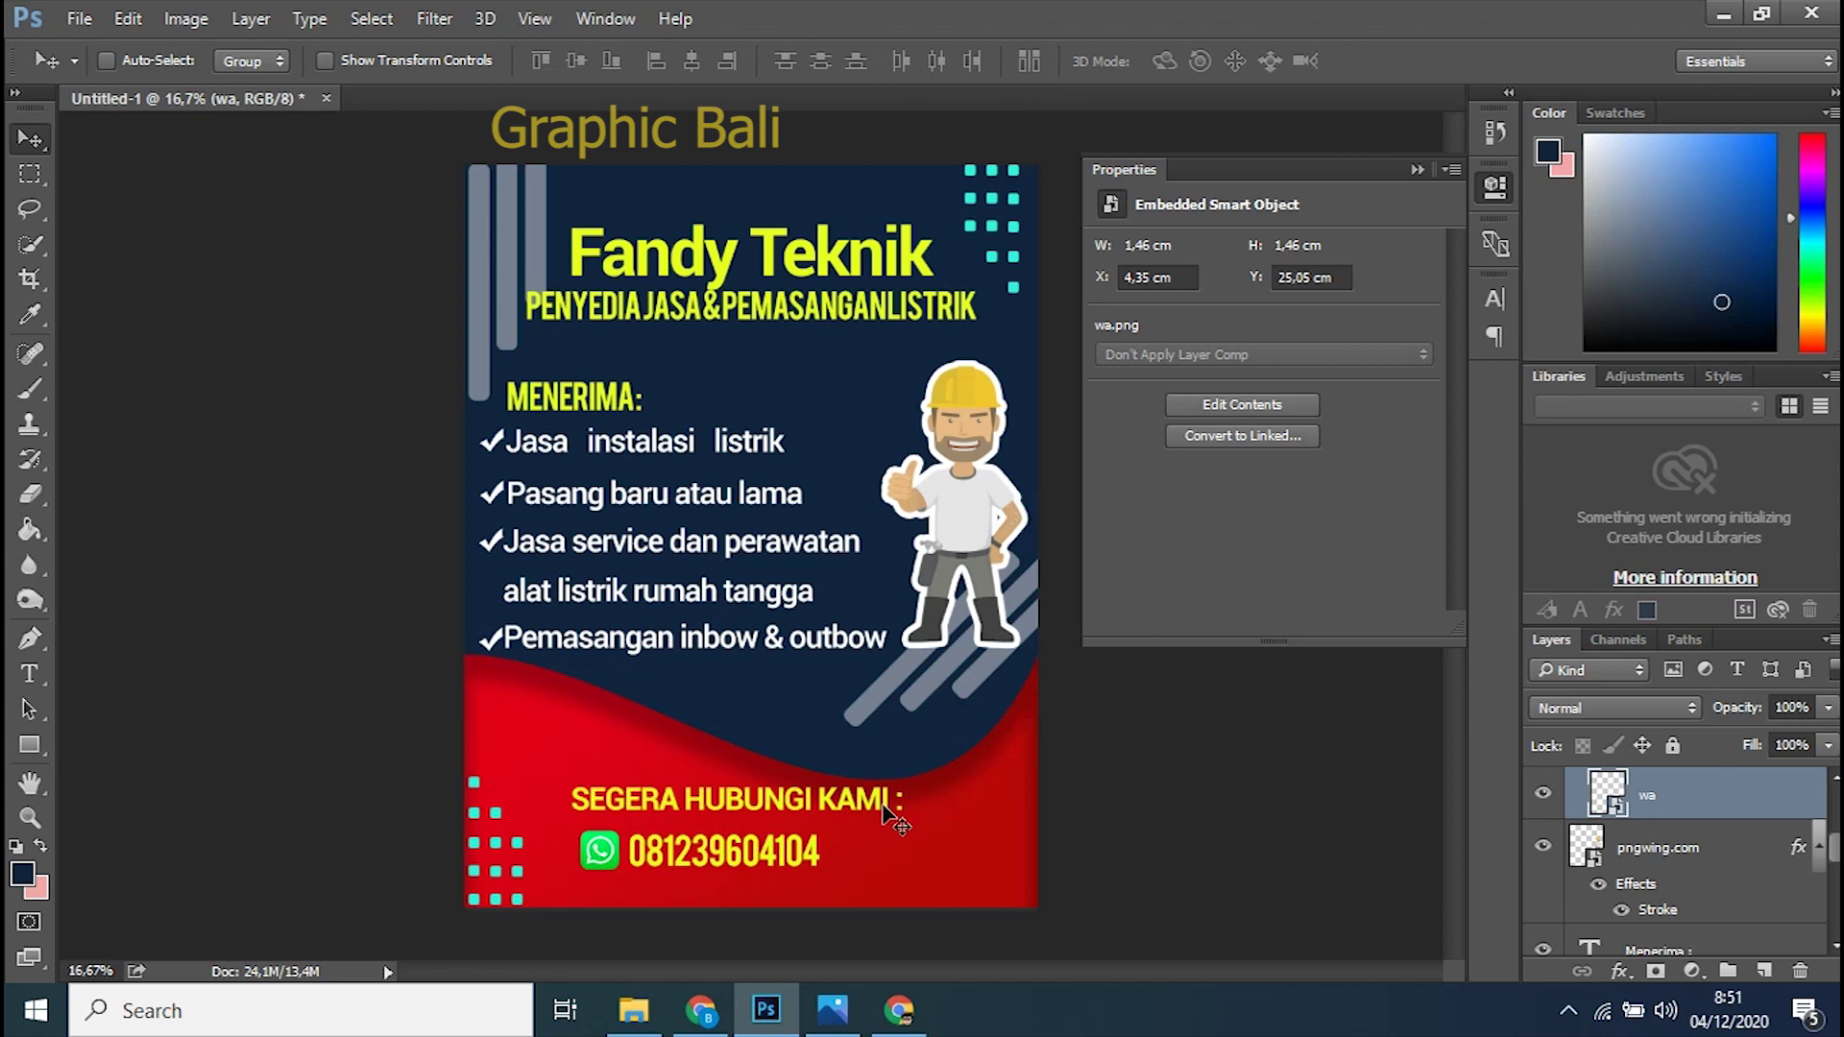
{"action": "right_click", "coordinate": [816, 803]}
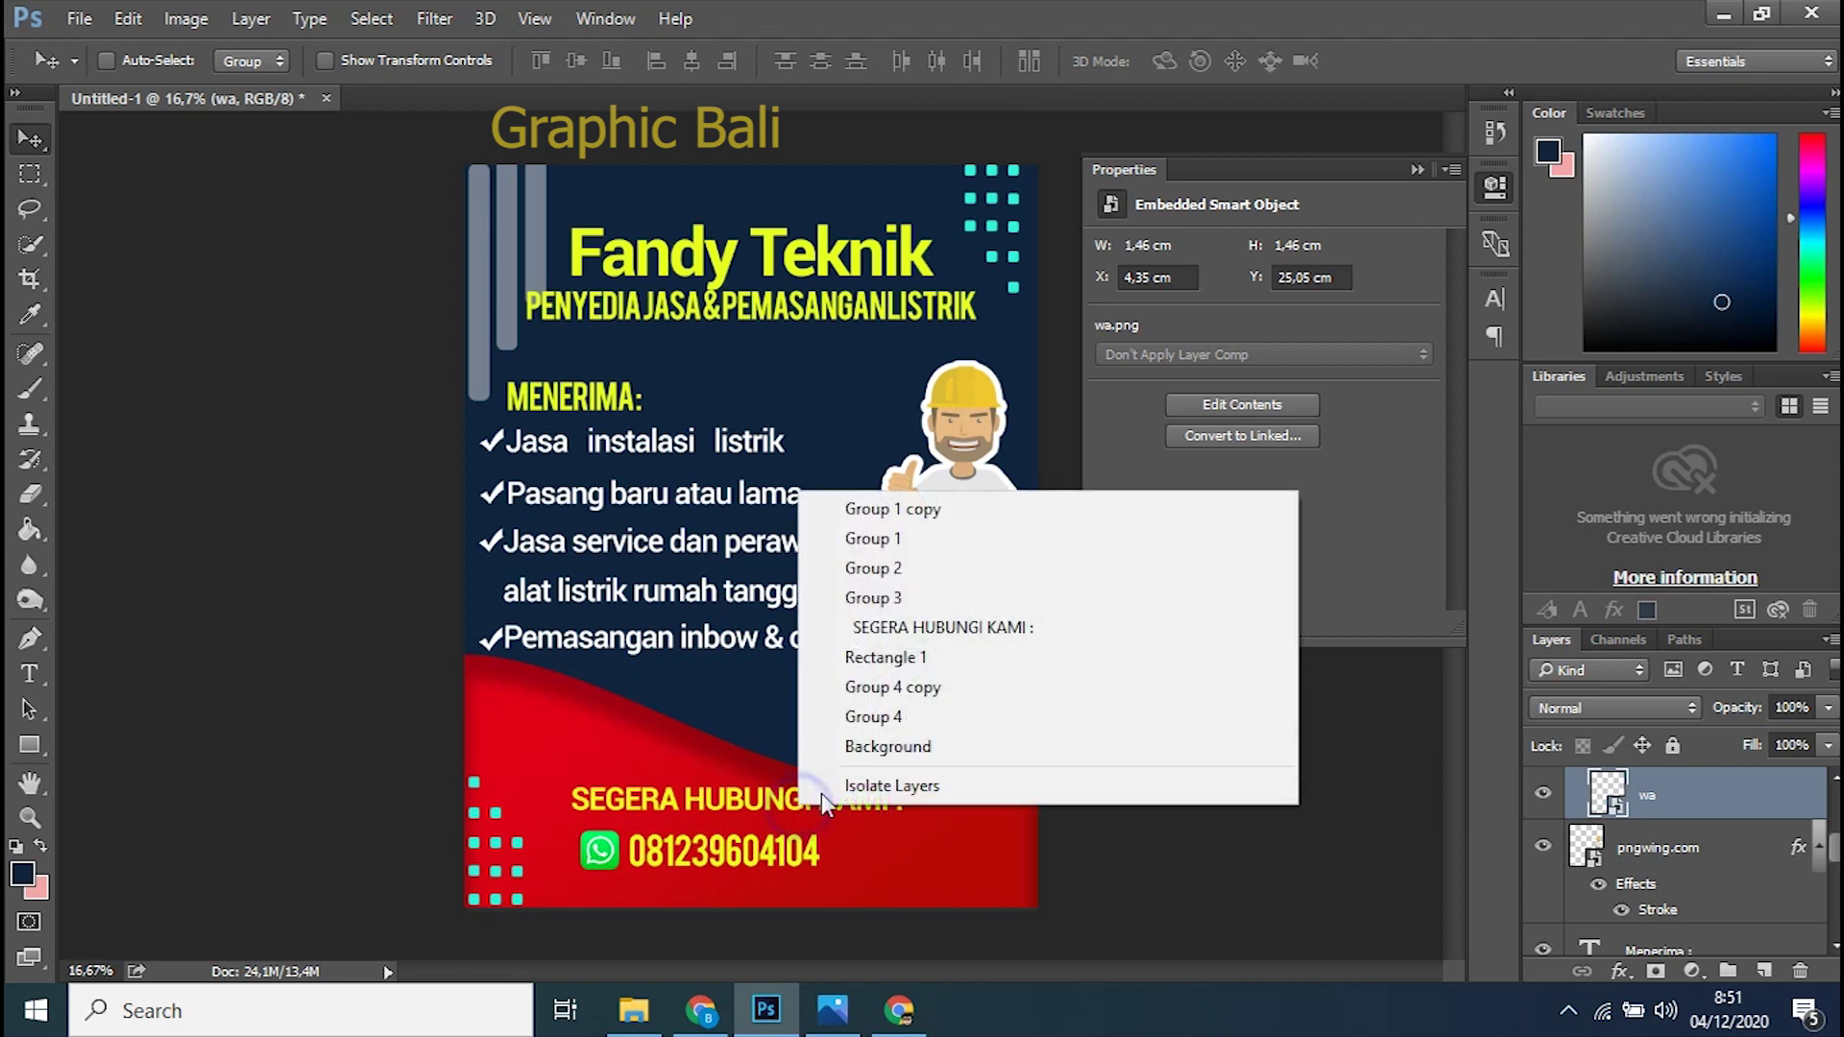
Step: Lower the SEGERA HUBUNGI KAMI : heading slightly and recolour its text white (ffffff)
{"action": "left_click", "coordinate": [850, 639]}
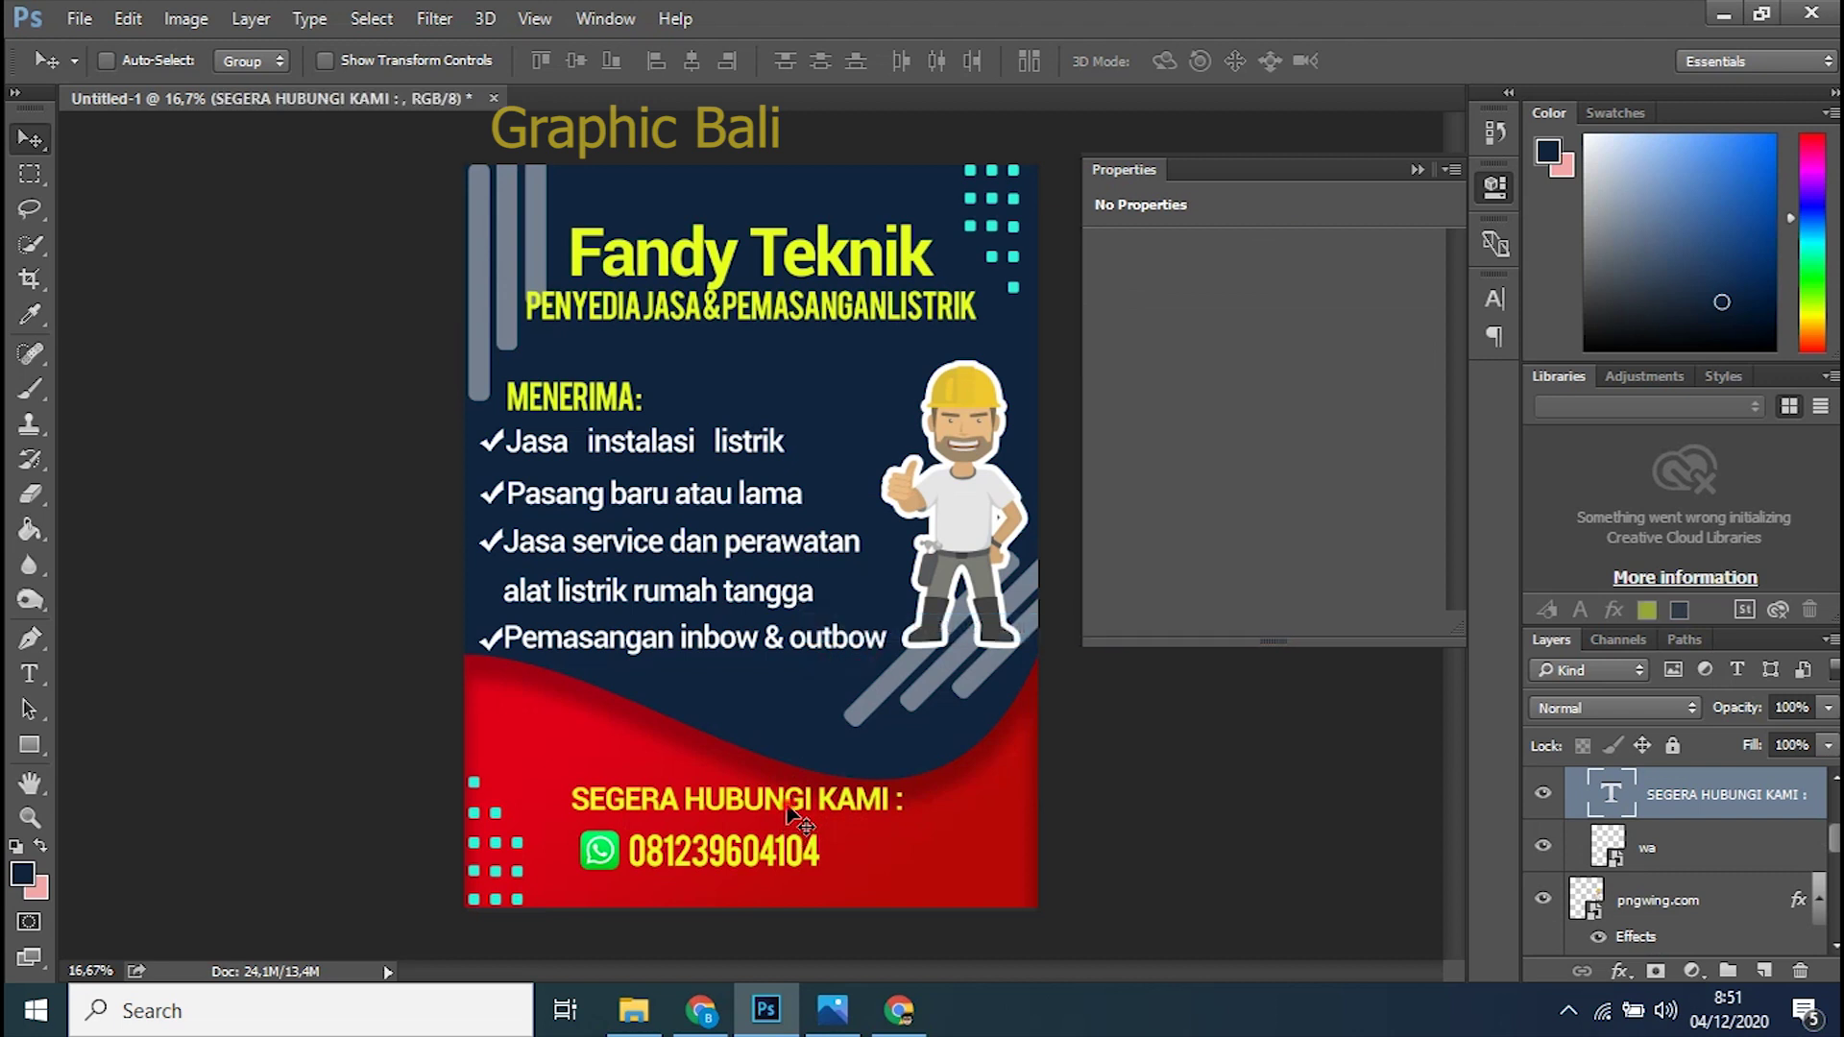
{"action": "left_click_drag", "start_coordinate": [790, 819], "coordinate": [840, 811]}
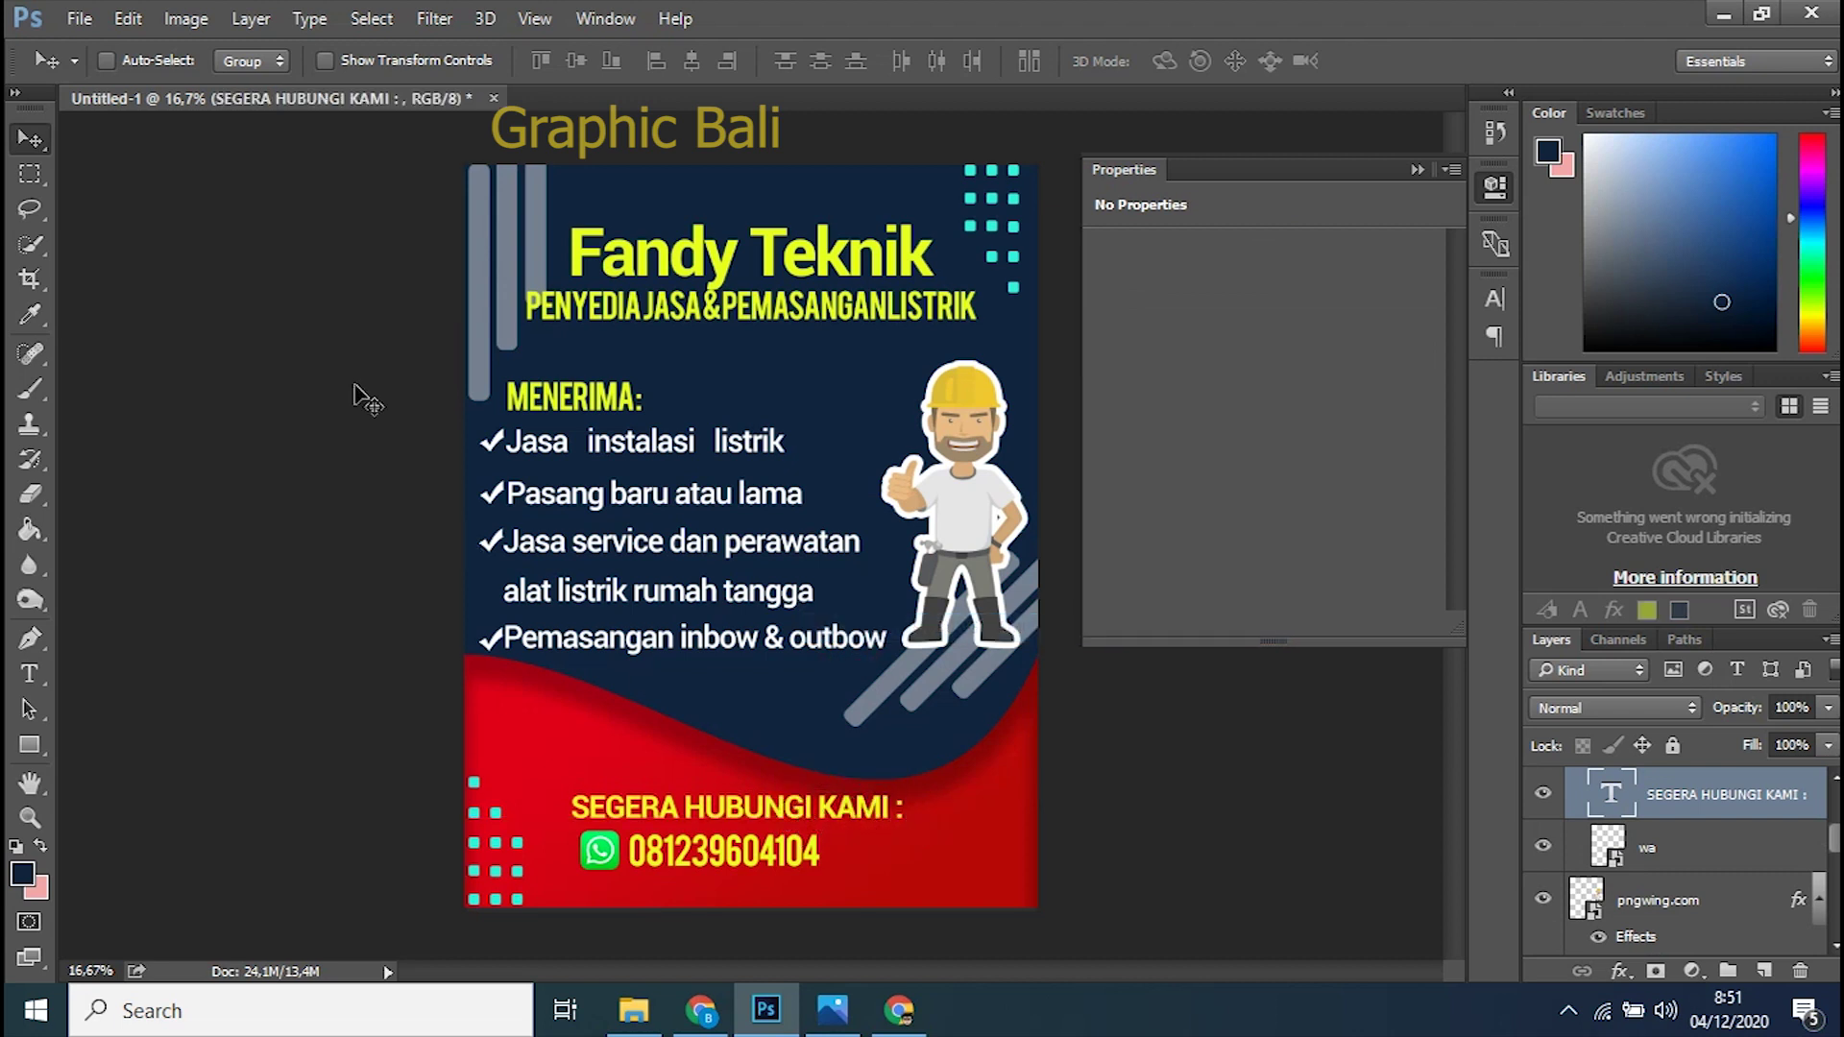
{"action": "left_click", "coordinate": [31, 680]}
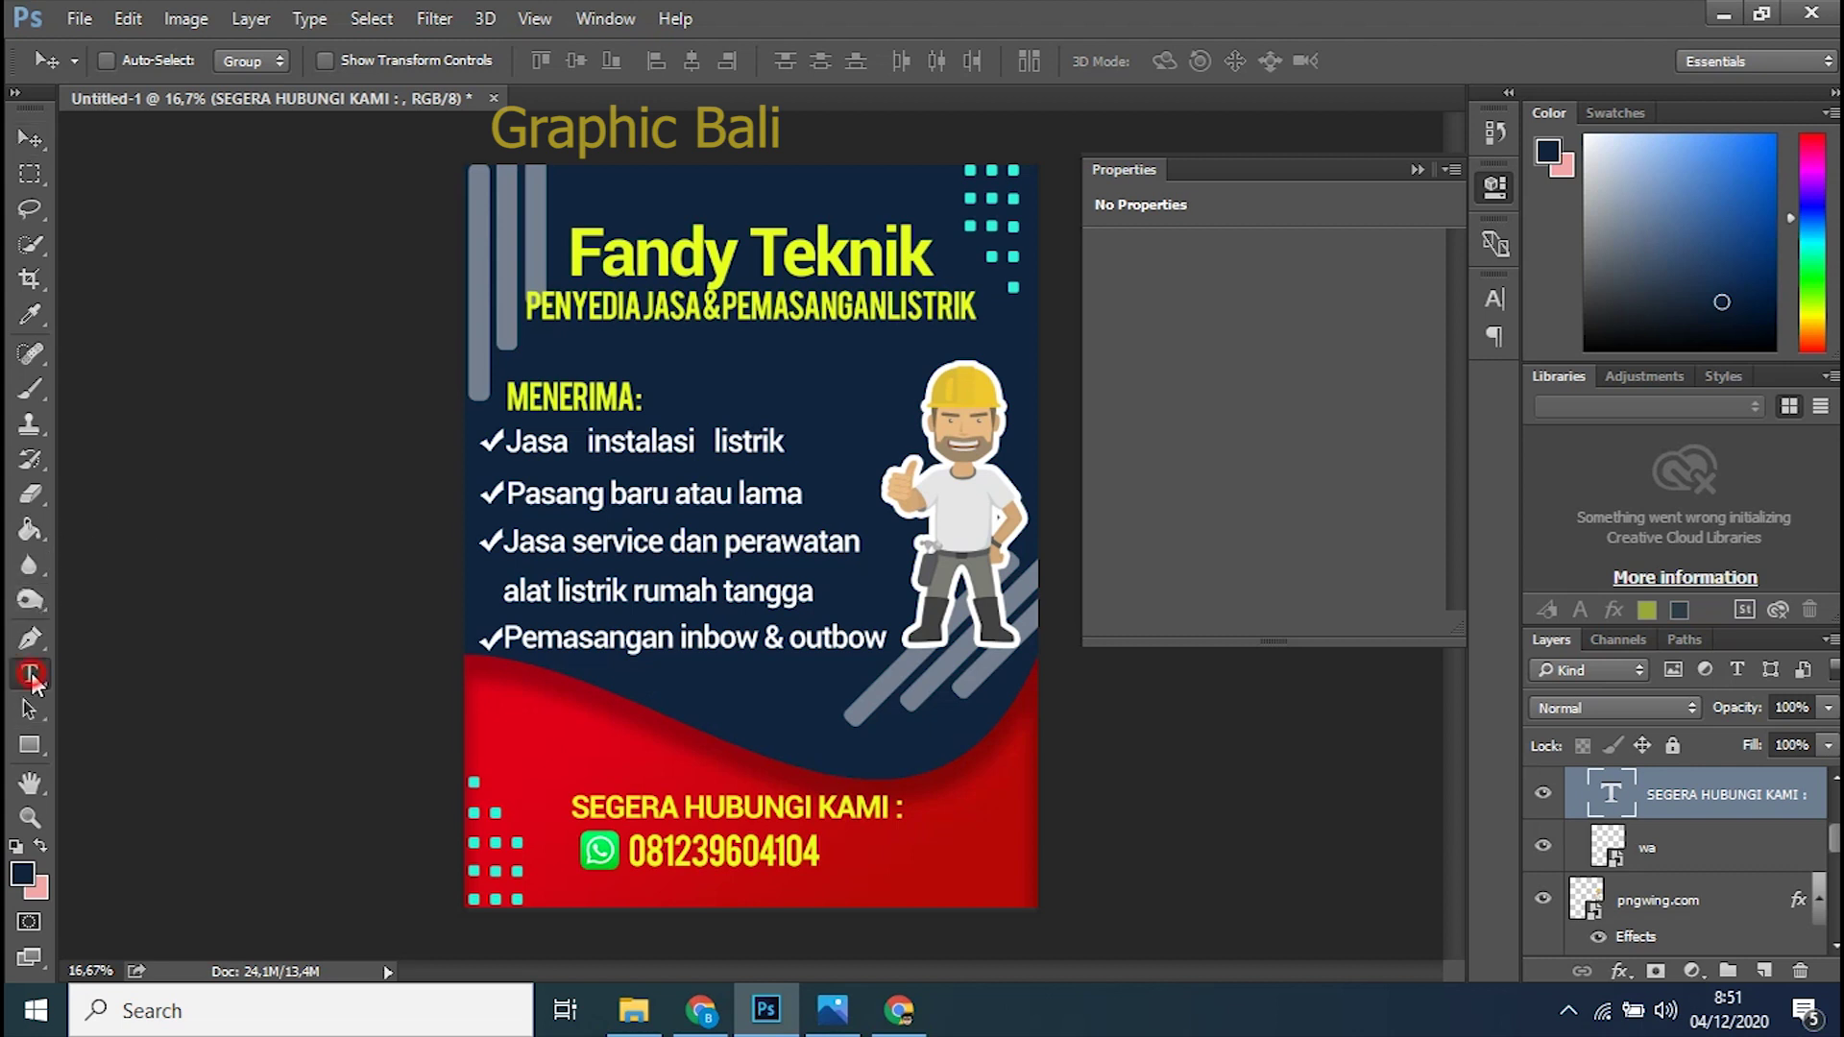
{"action": "left_click", "coordinate": [654, 807]}
{"action": "key", "text": "ctrl+a"}
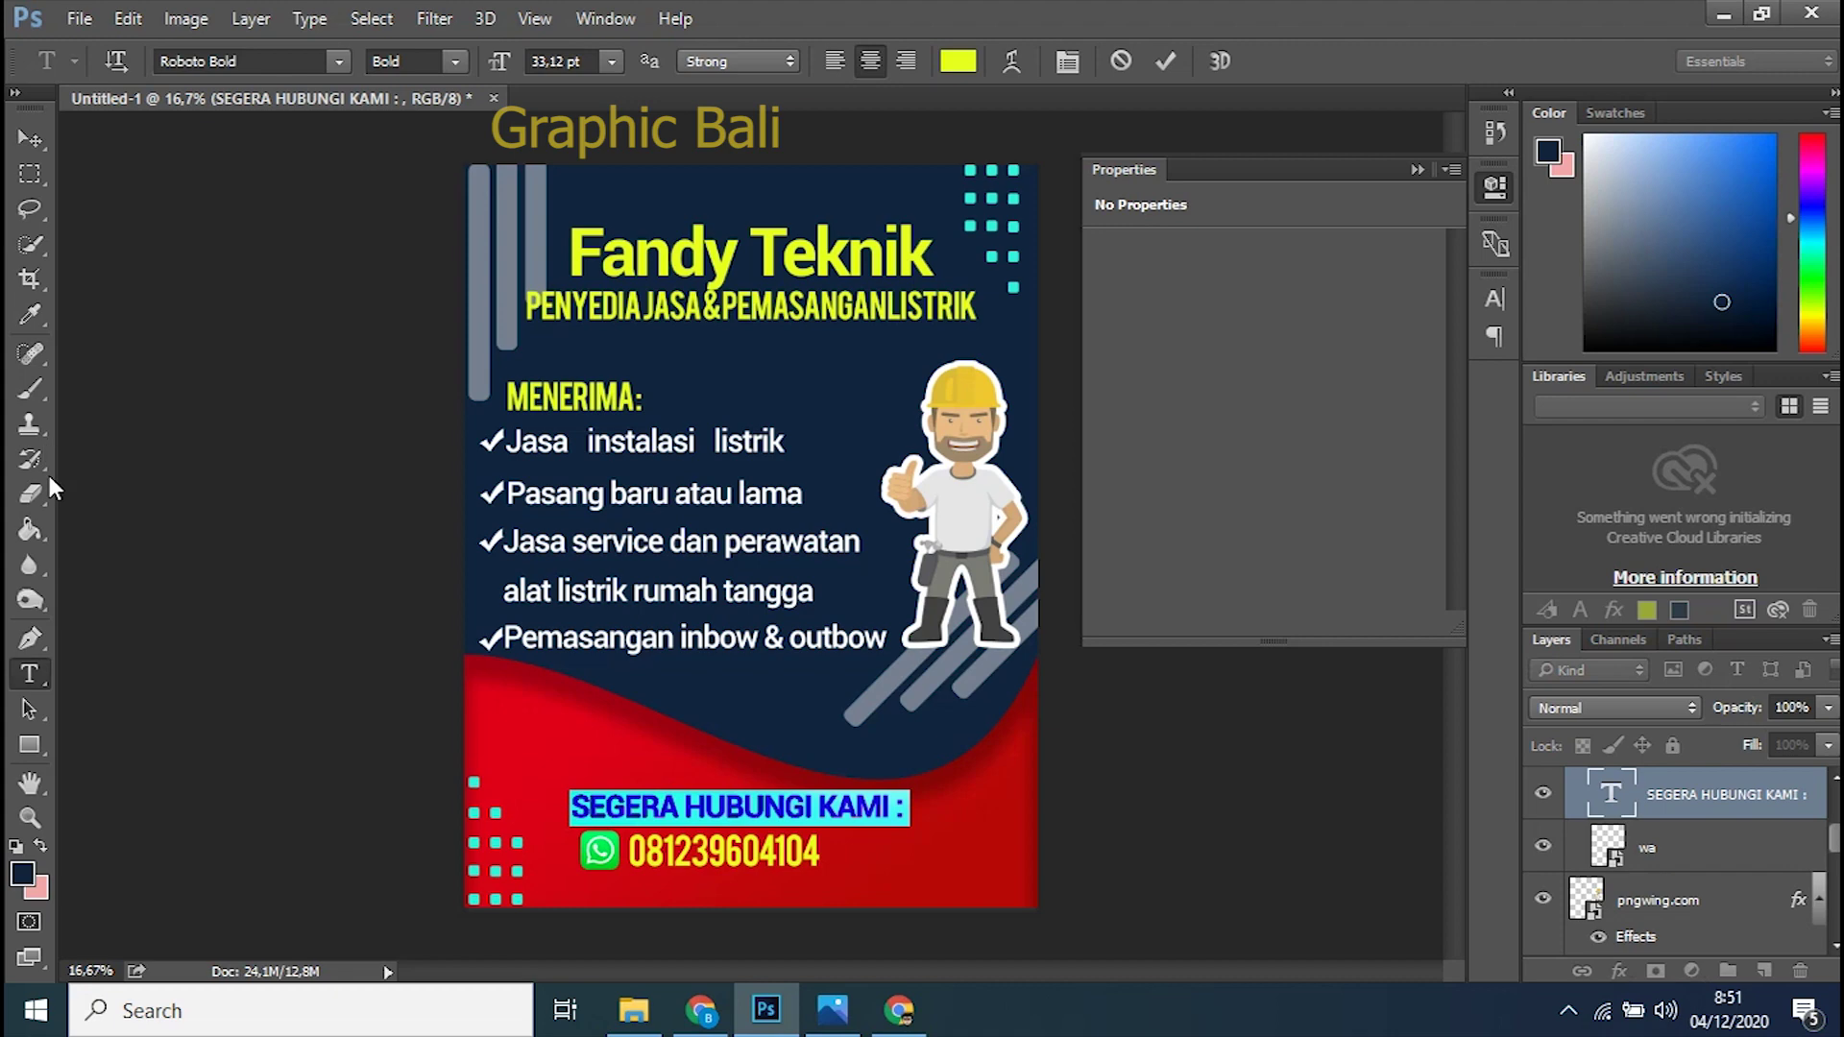
{"action": "left_click", "coordinate": [961, 63]}
{"action": "type", "text": "ffffff"}
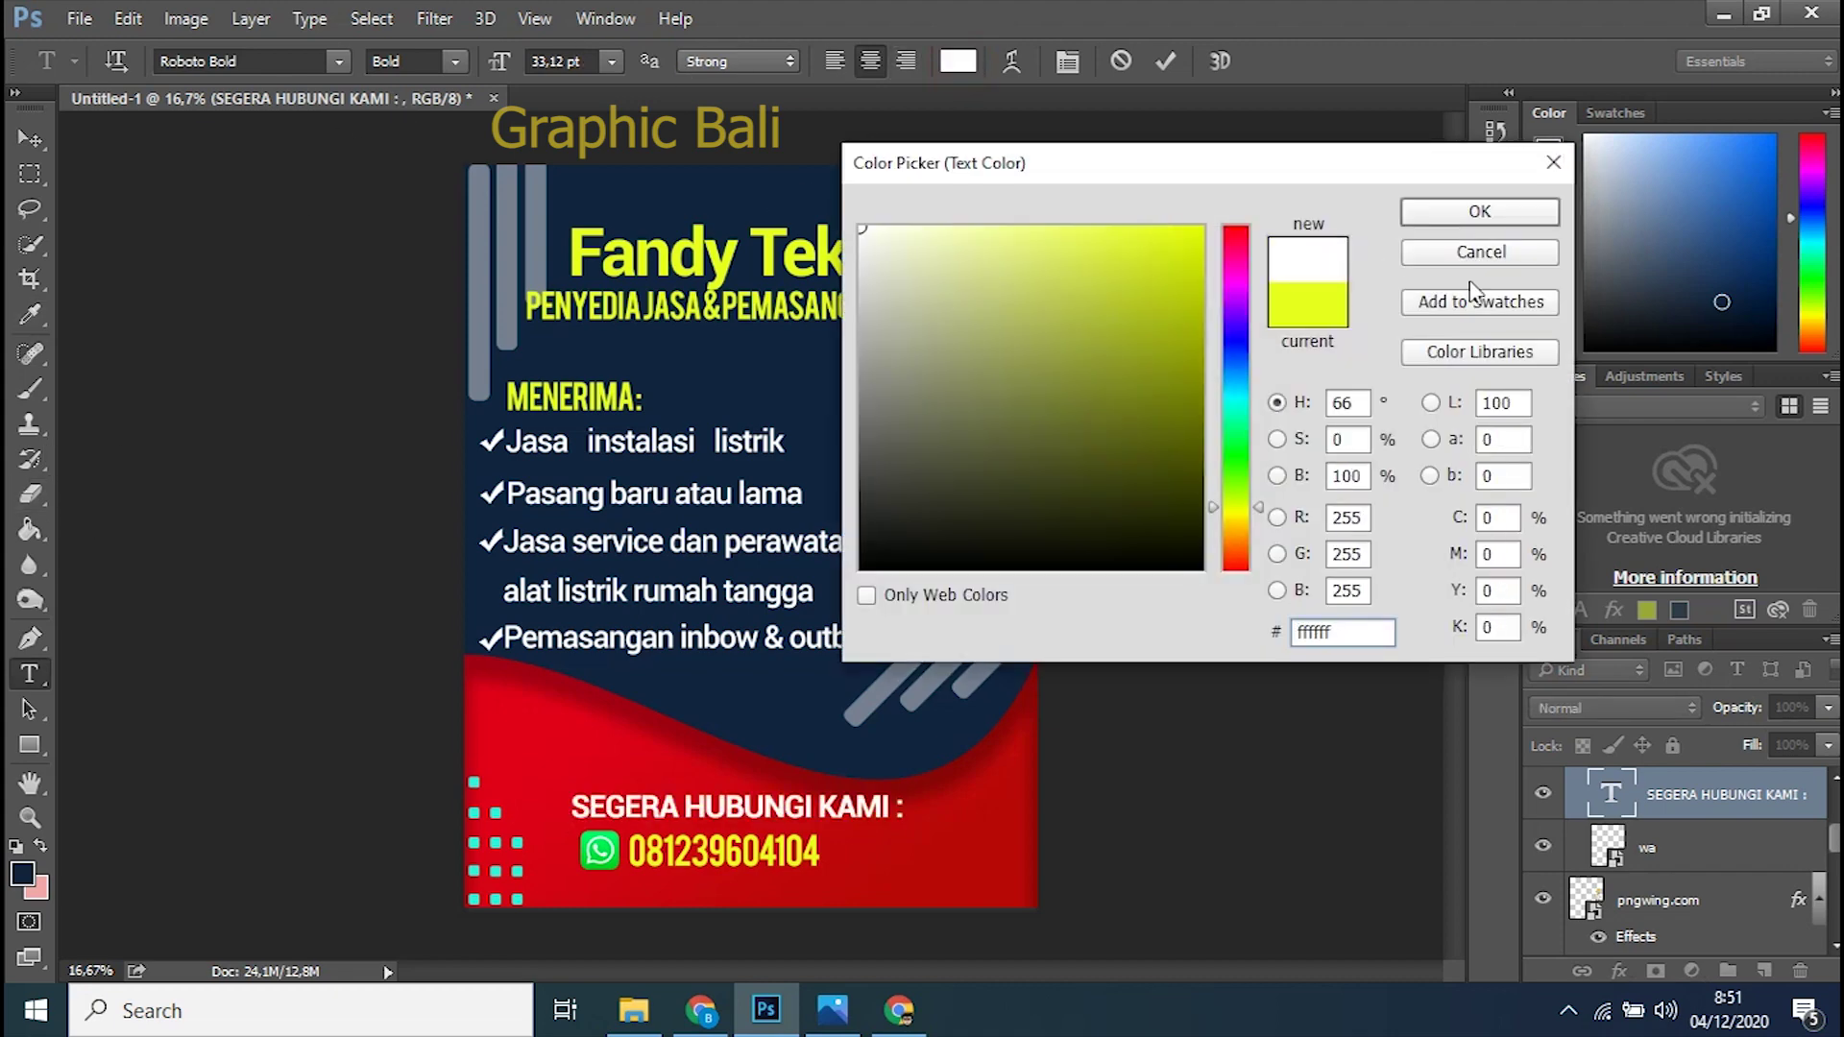
{"action": "left_click", "coordinate": [1515, 212]}
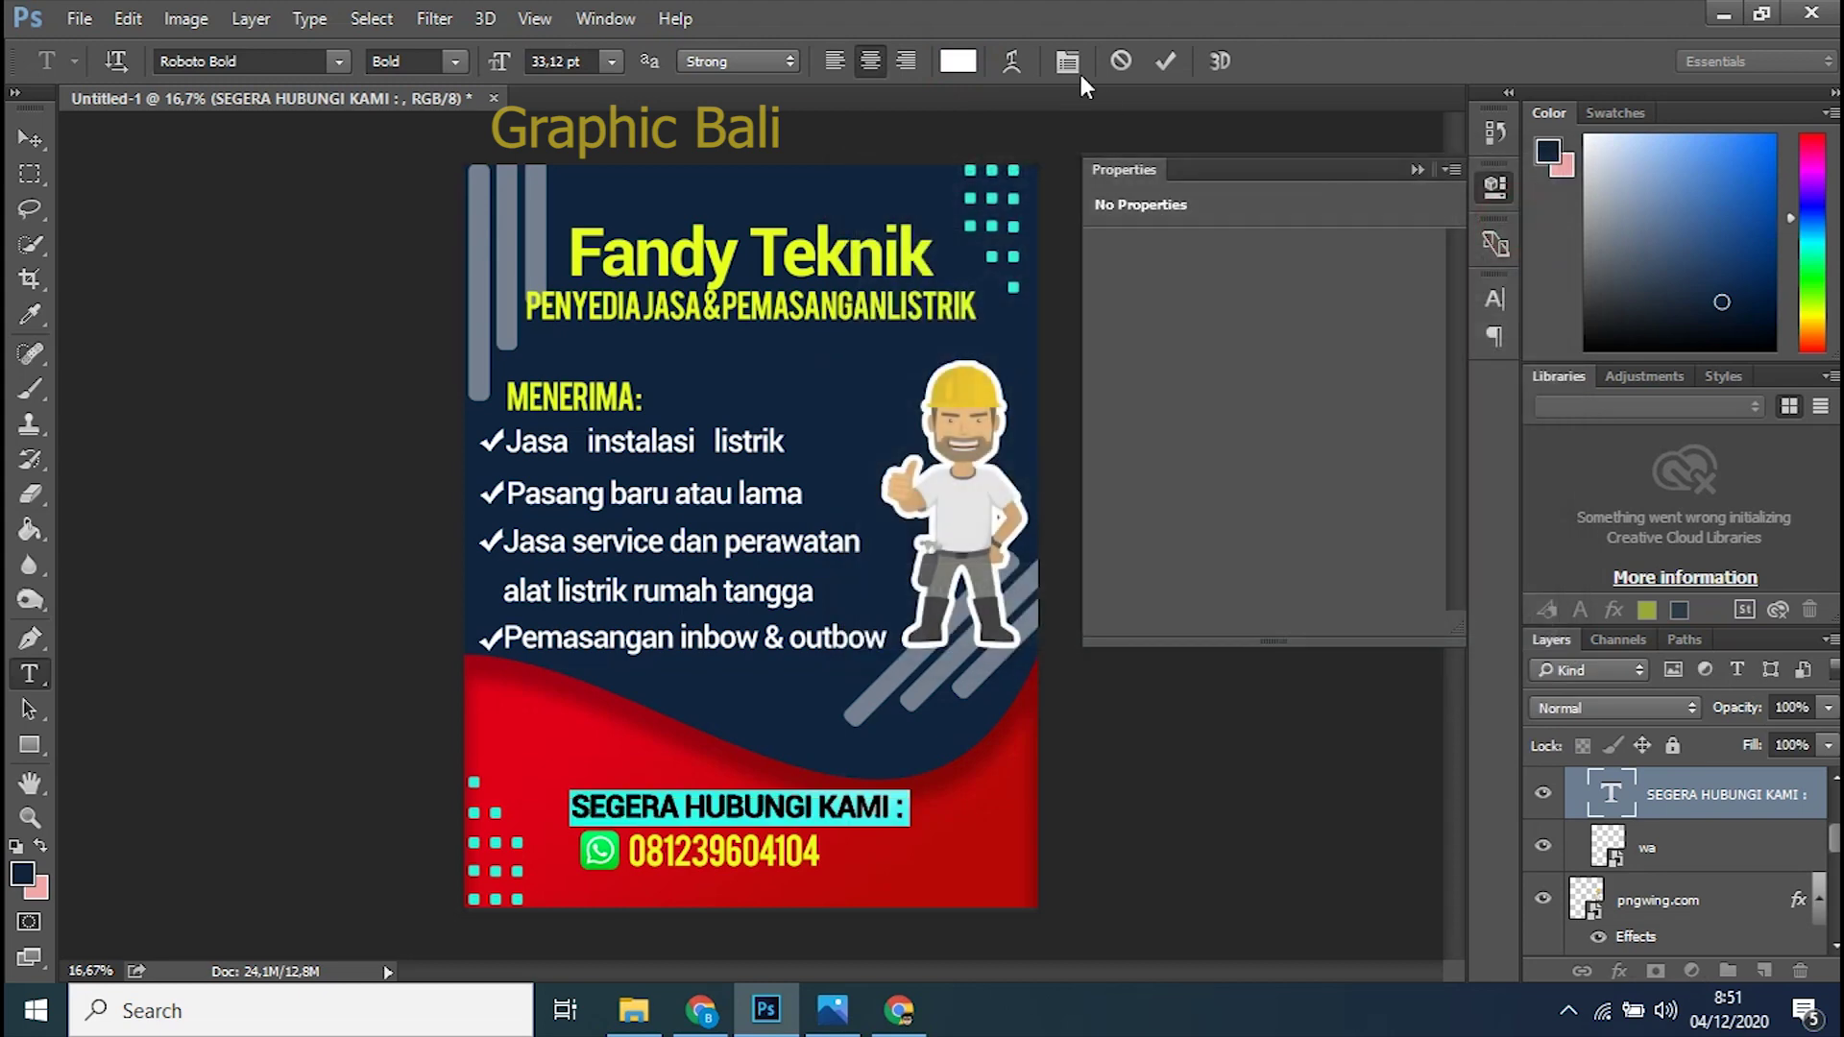
{"action": "left_click", "coordinate": [1161, 61]}
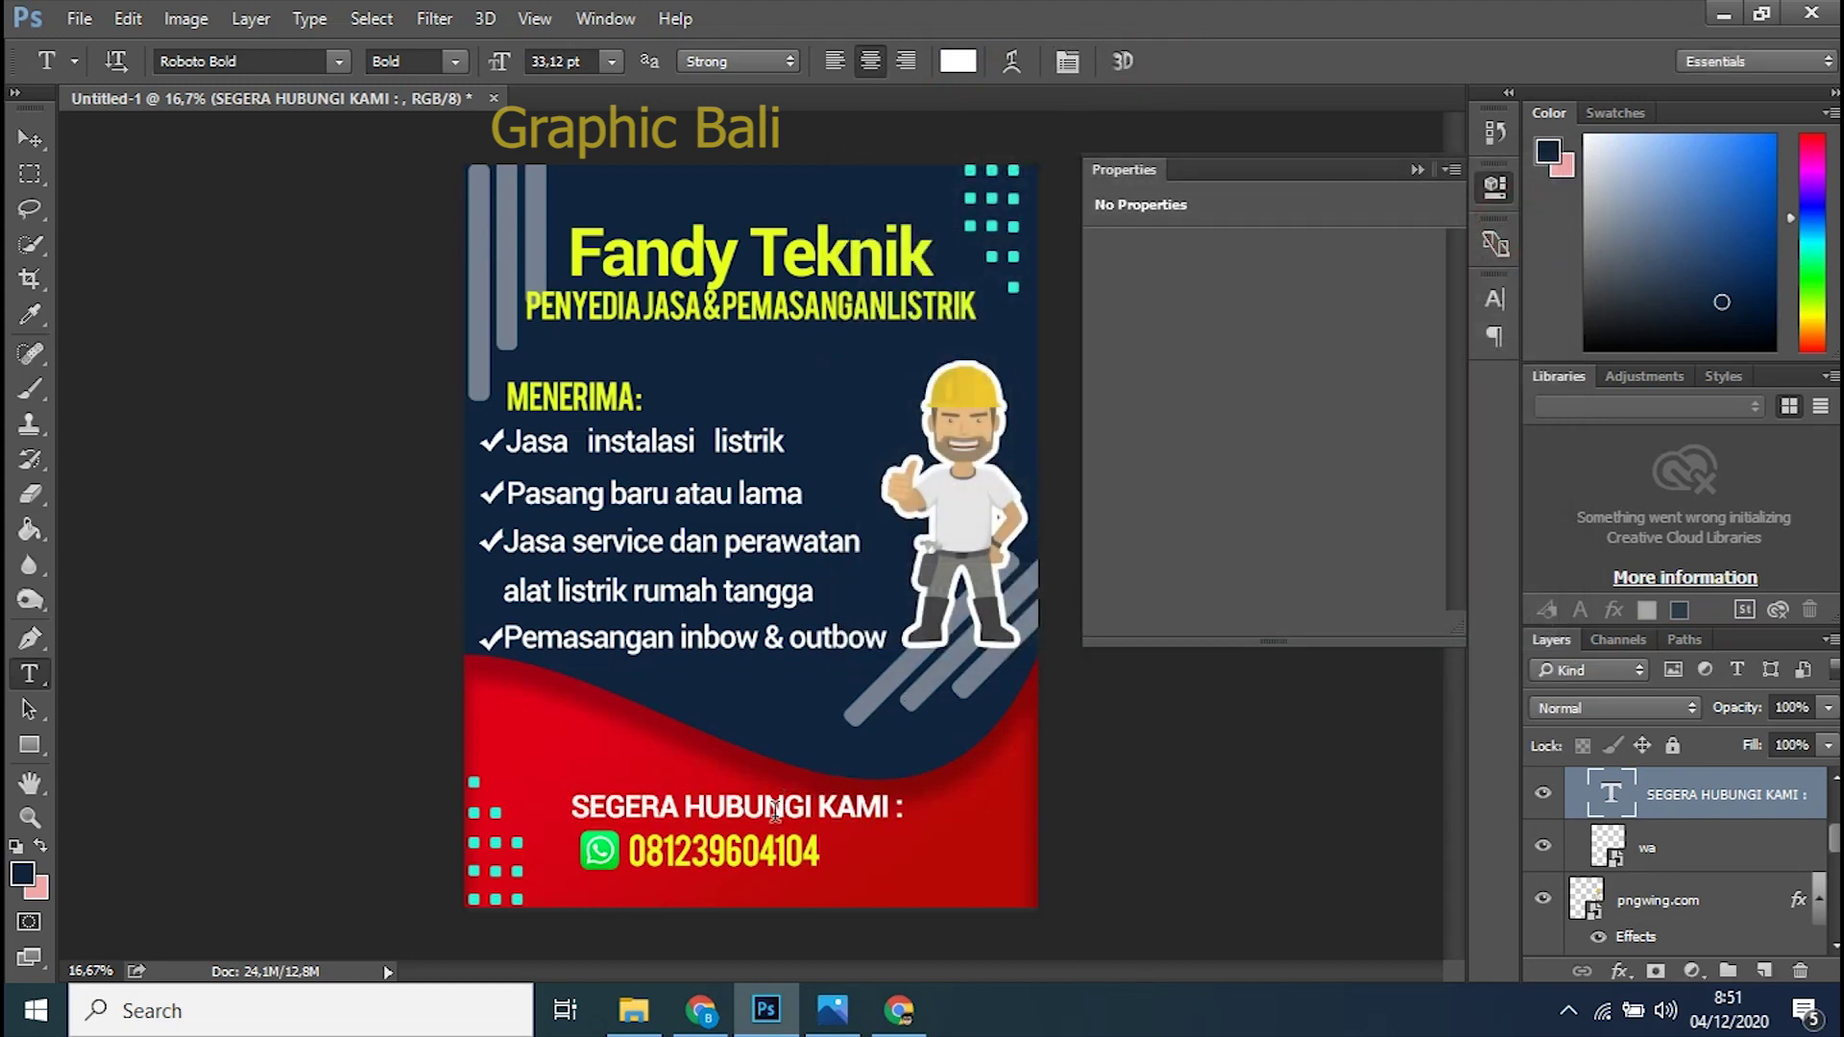
Step: Recolour the phone number text white (ffffff)
{"action": "left_click", "coordinate": [756, 858]}
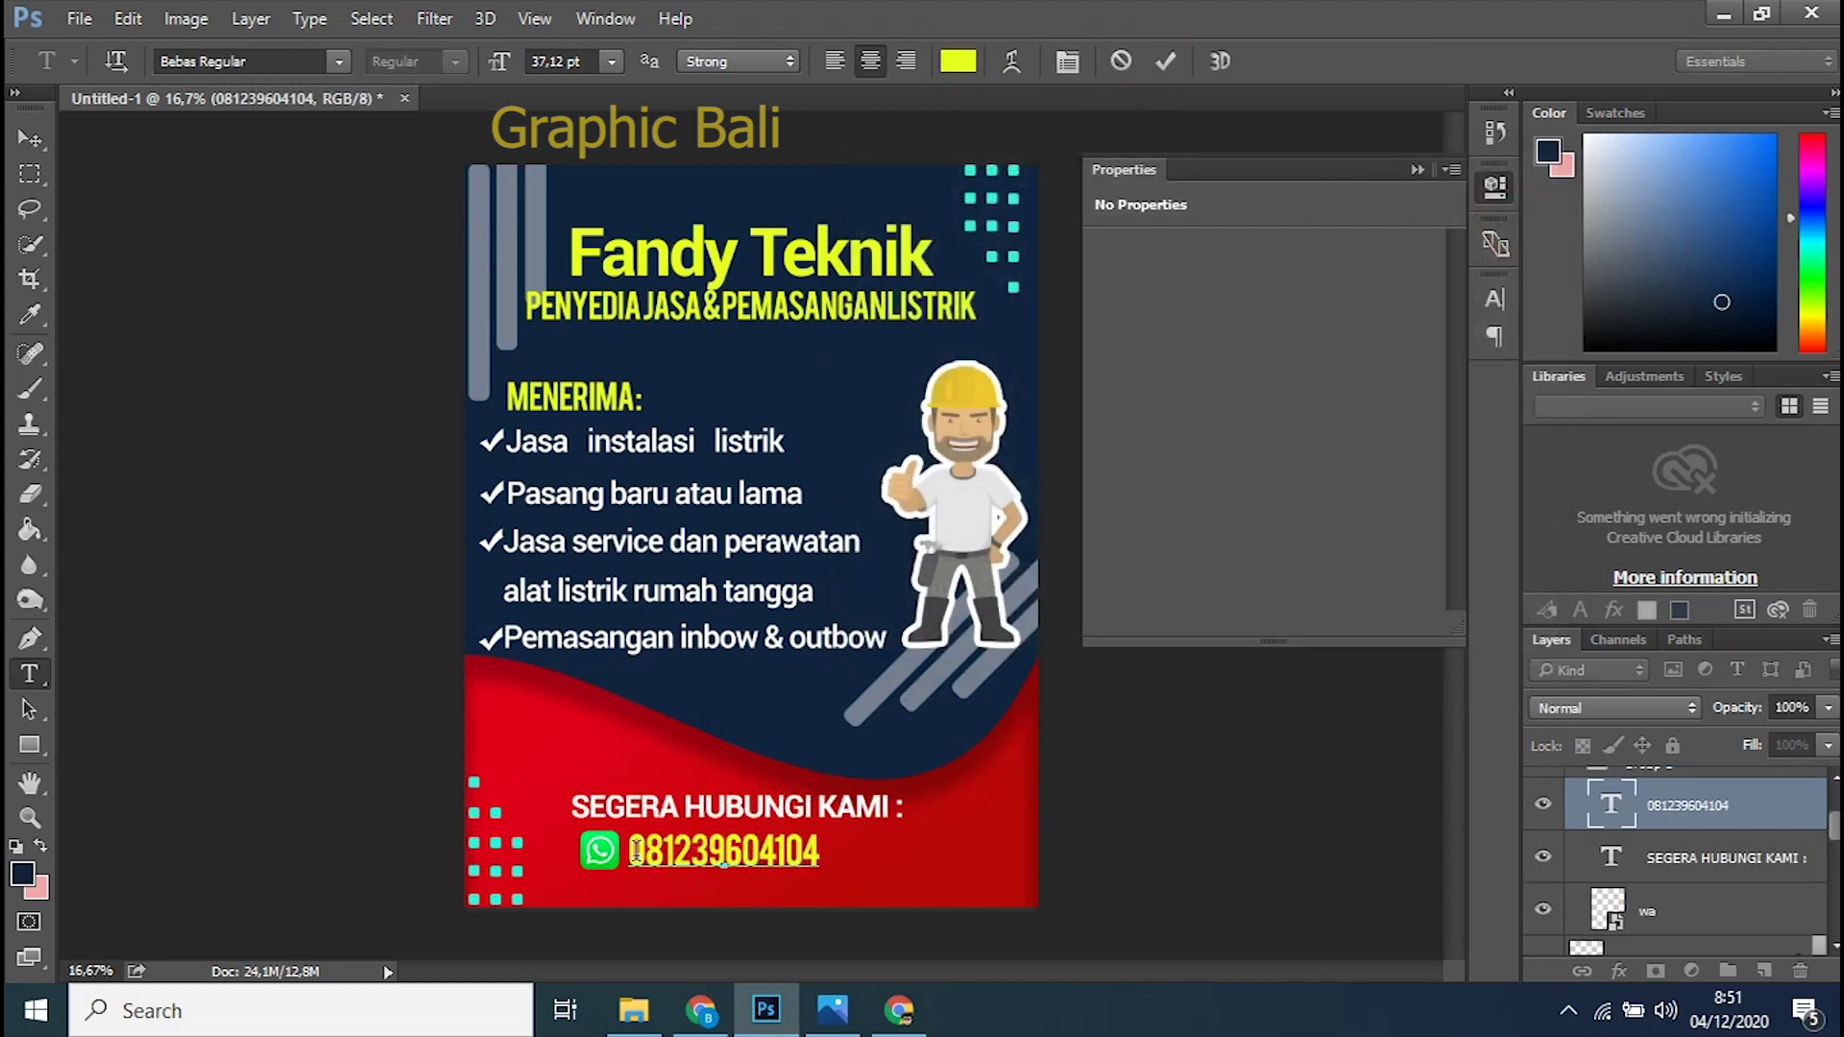
{"action": "left_click_drag", "start_coordinate": [635, 851], "coordinate": [834, 852]}
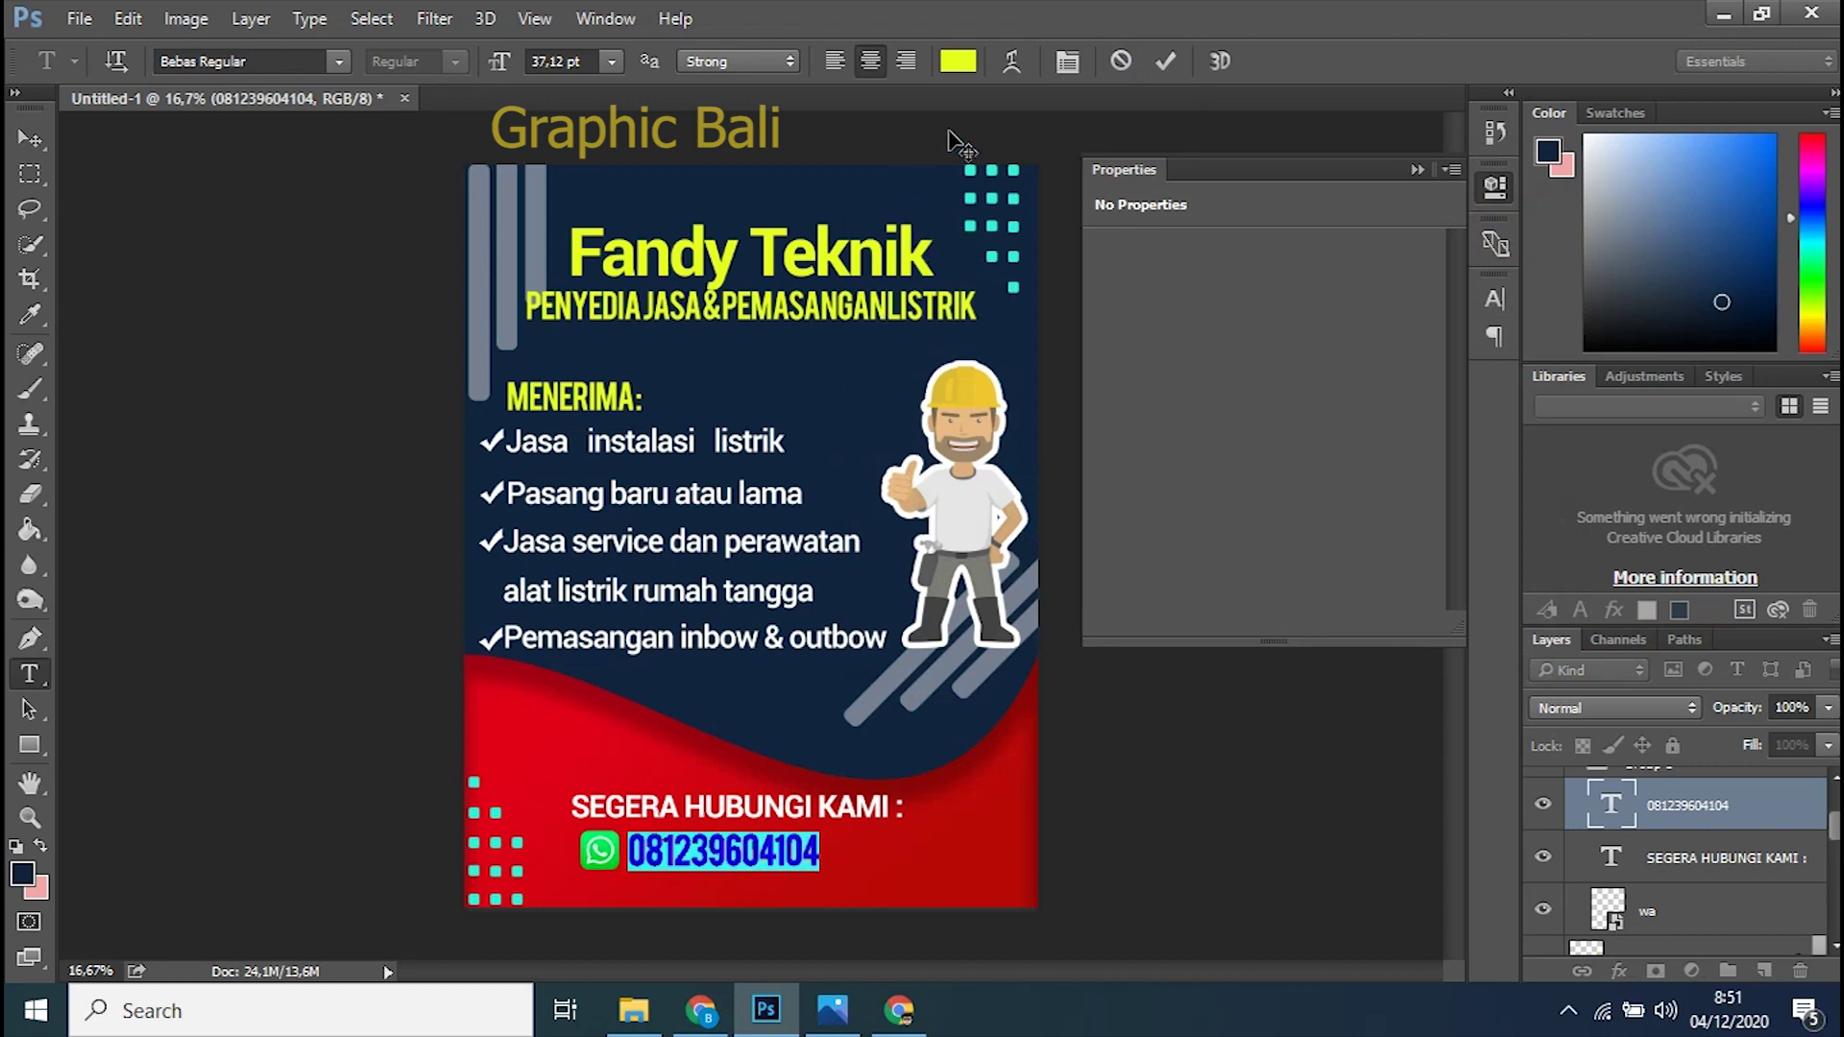
{"action": "left_click", "coordinate": [954, 63]}
{"action": "type", "text": "fff"}
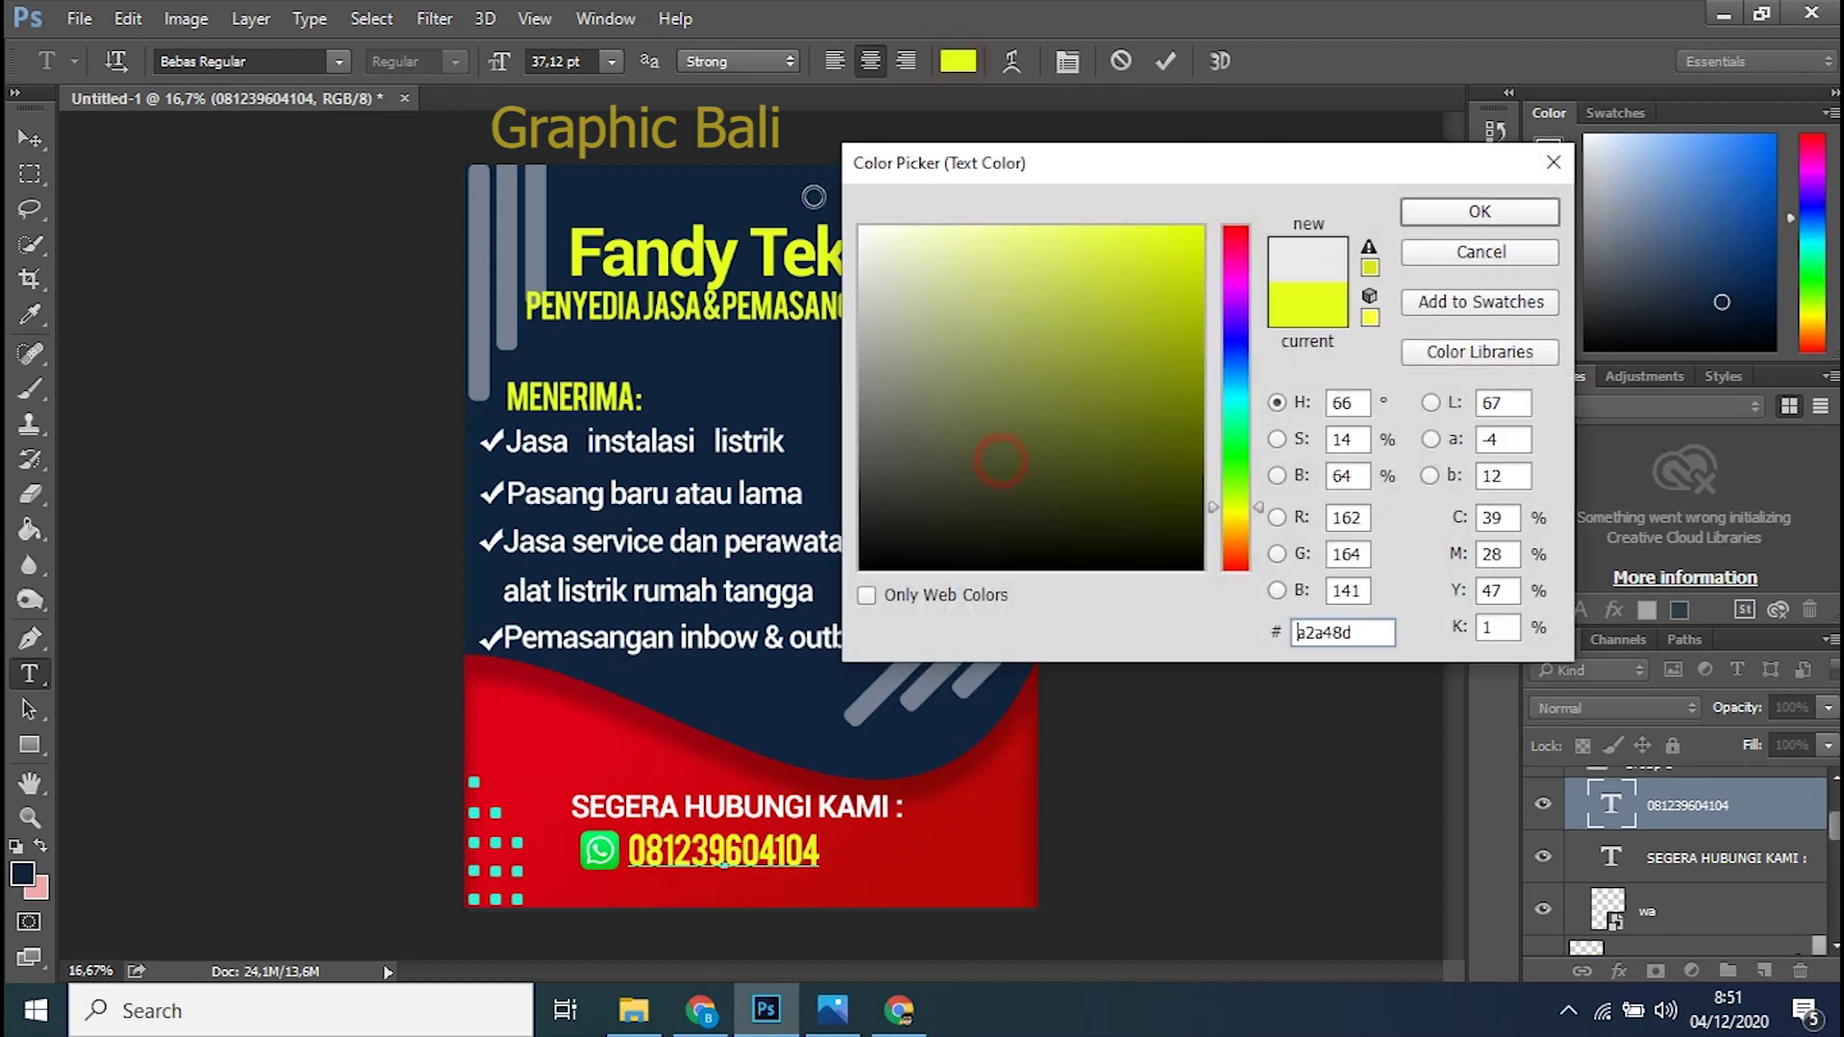
{"action": "type", "text": "fff"}
{"action": "left_click", "coordinate": [1504, 220]}
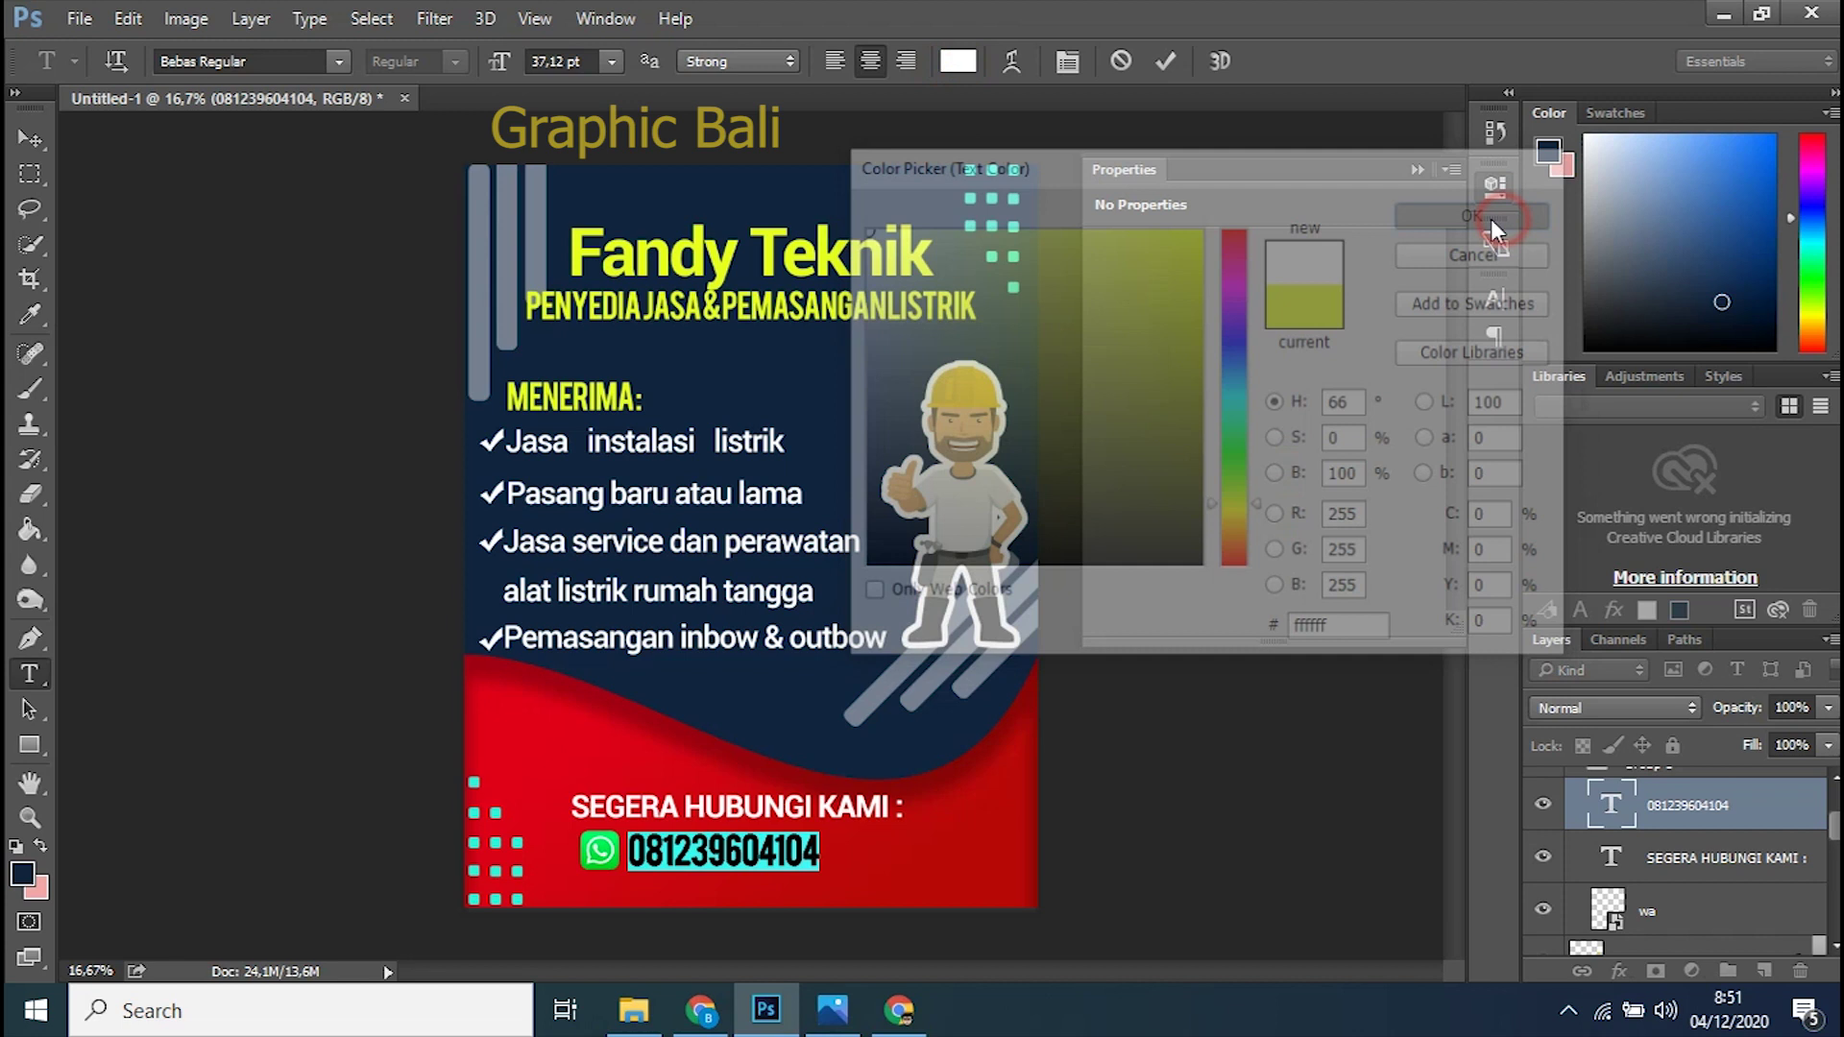
{"action": "left_click", "coordinate": [1163, 63]}
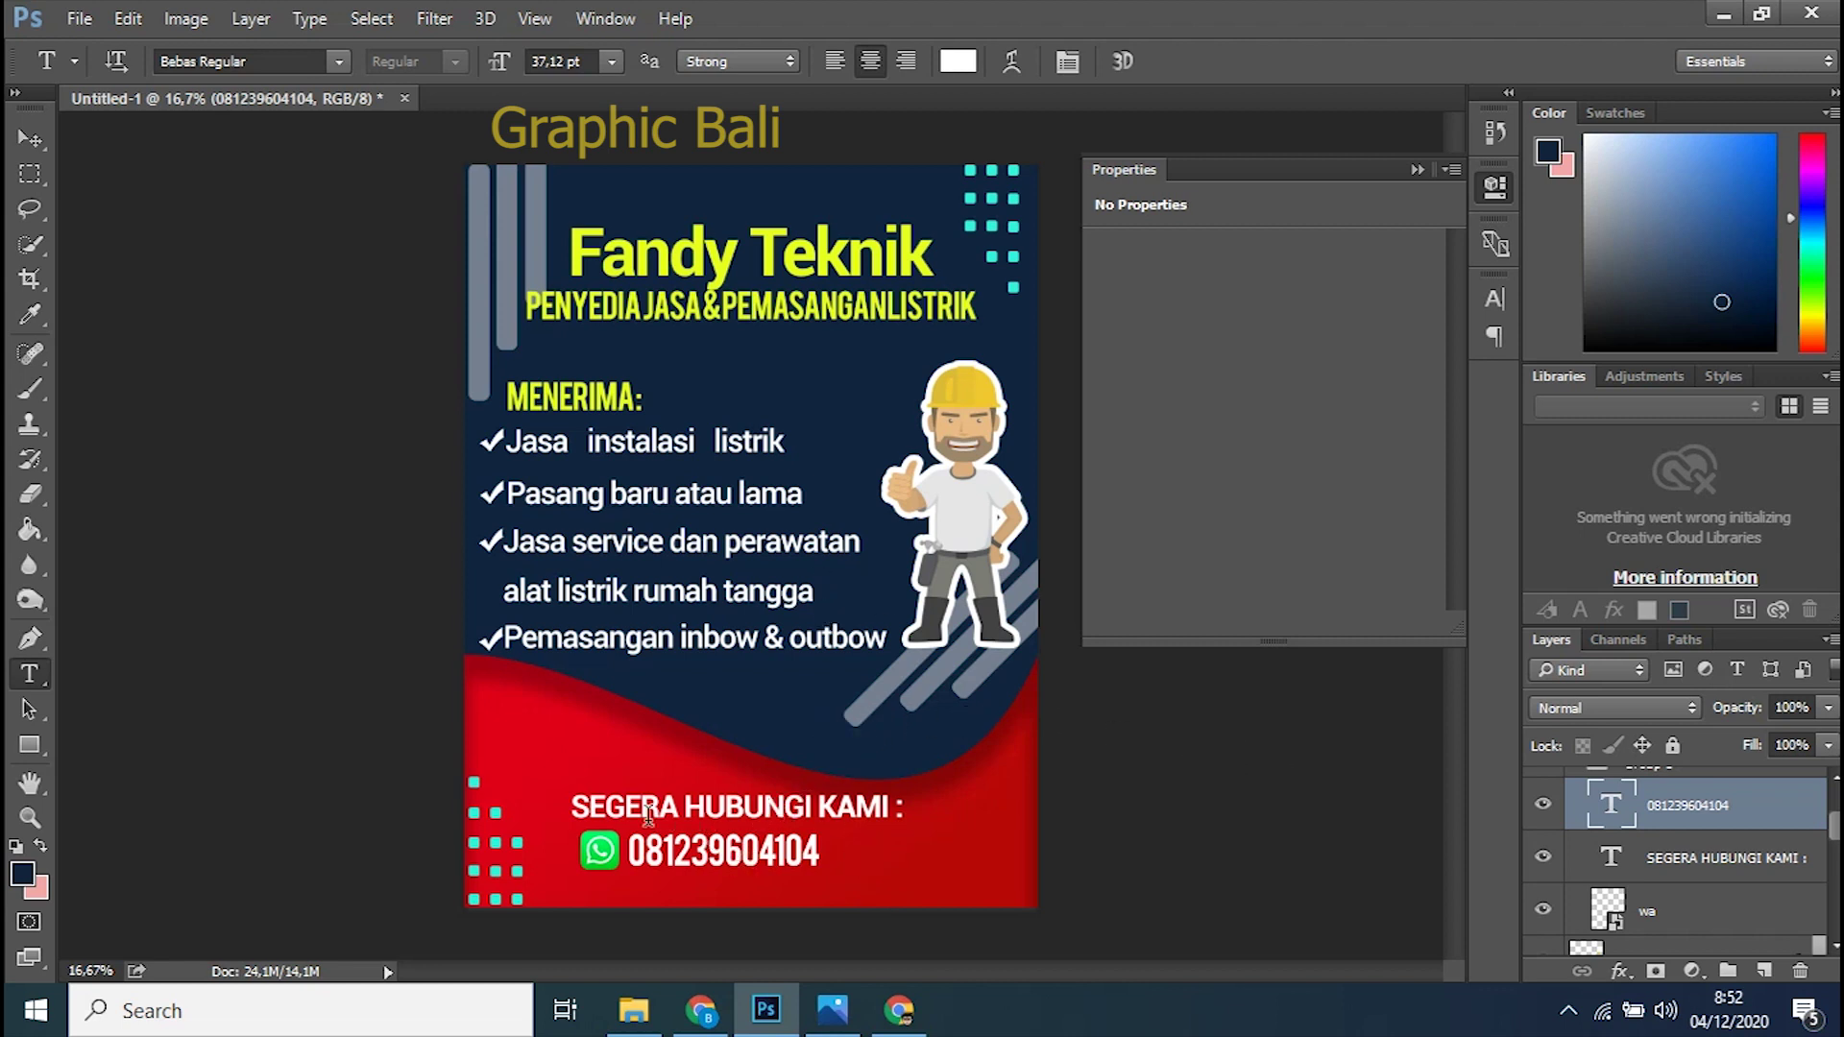
{"action": "left_click", "coordinate": [618, 806]}
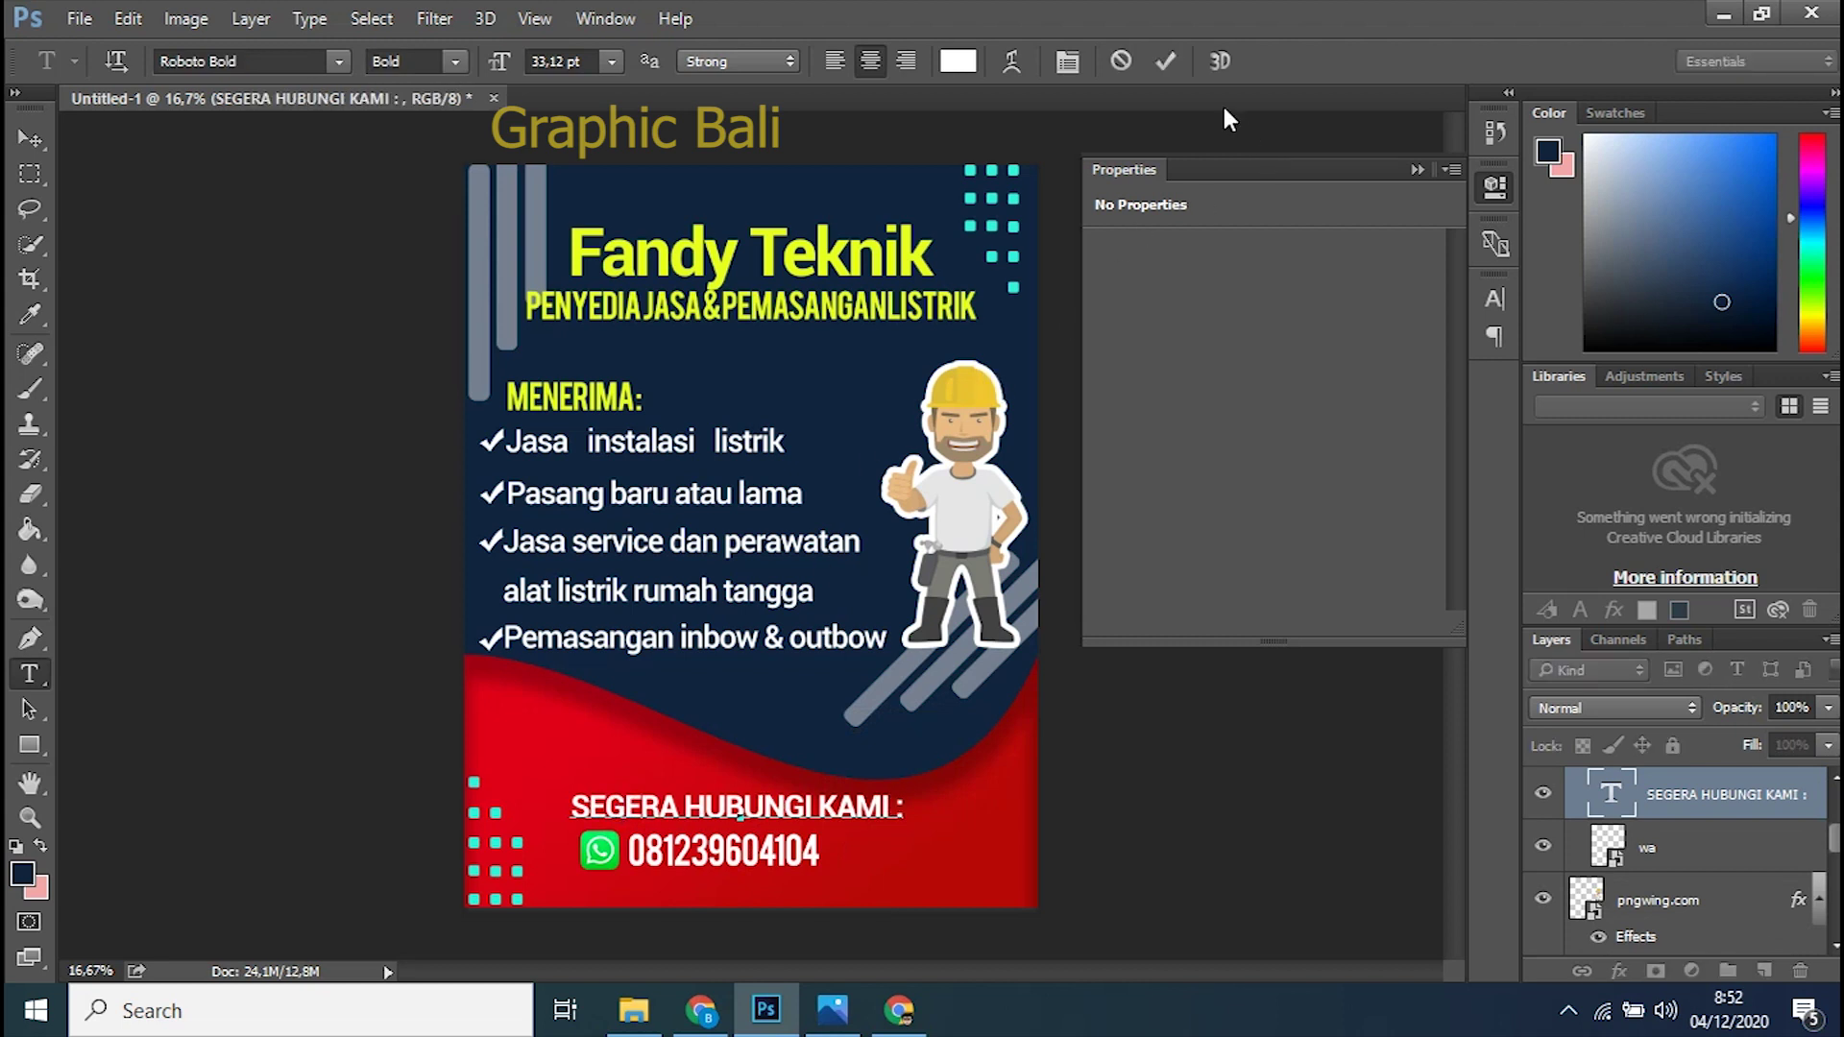
{"action": "left_click", "coordinate": [1167, 61]}
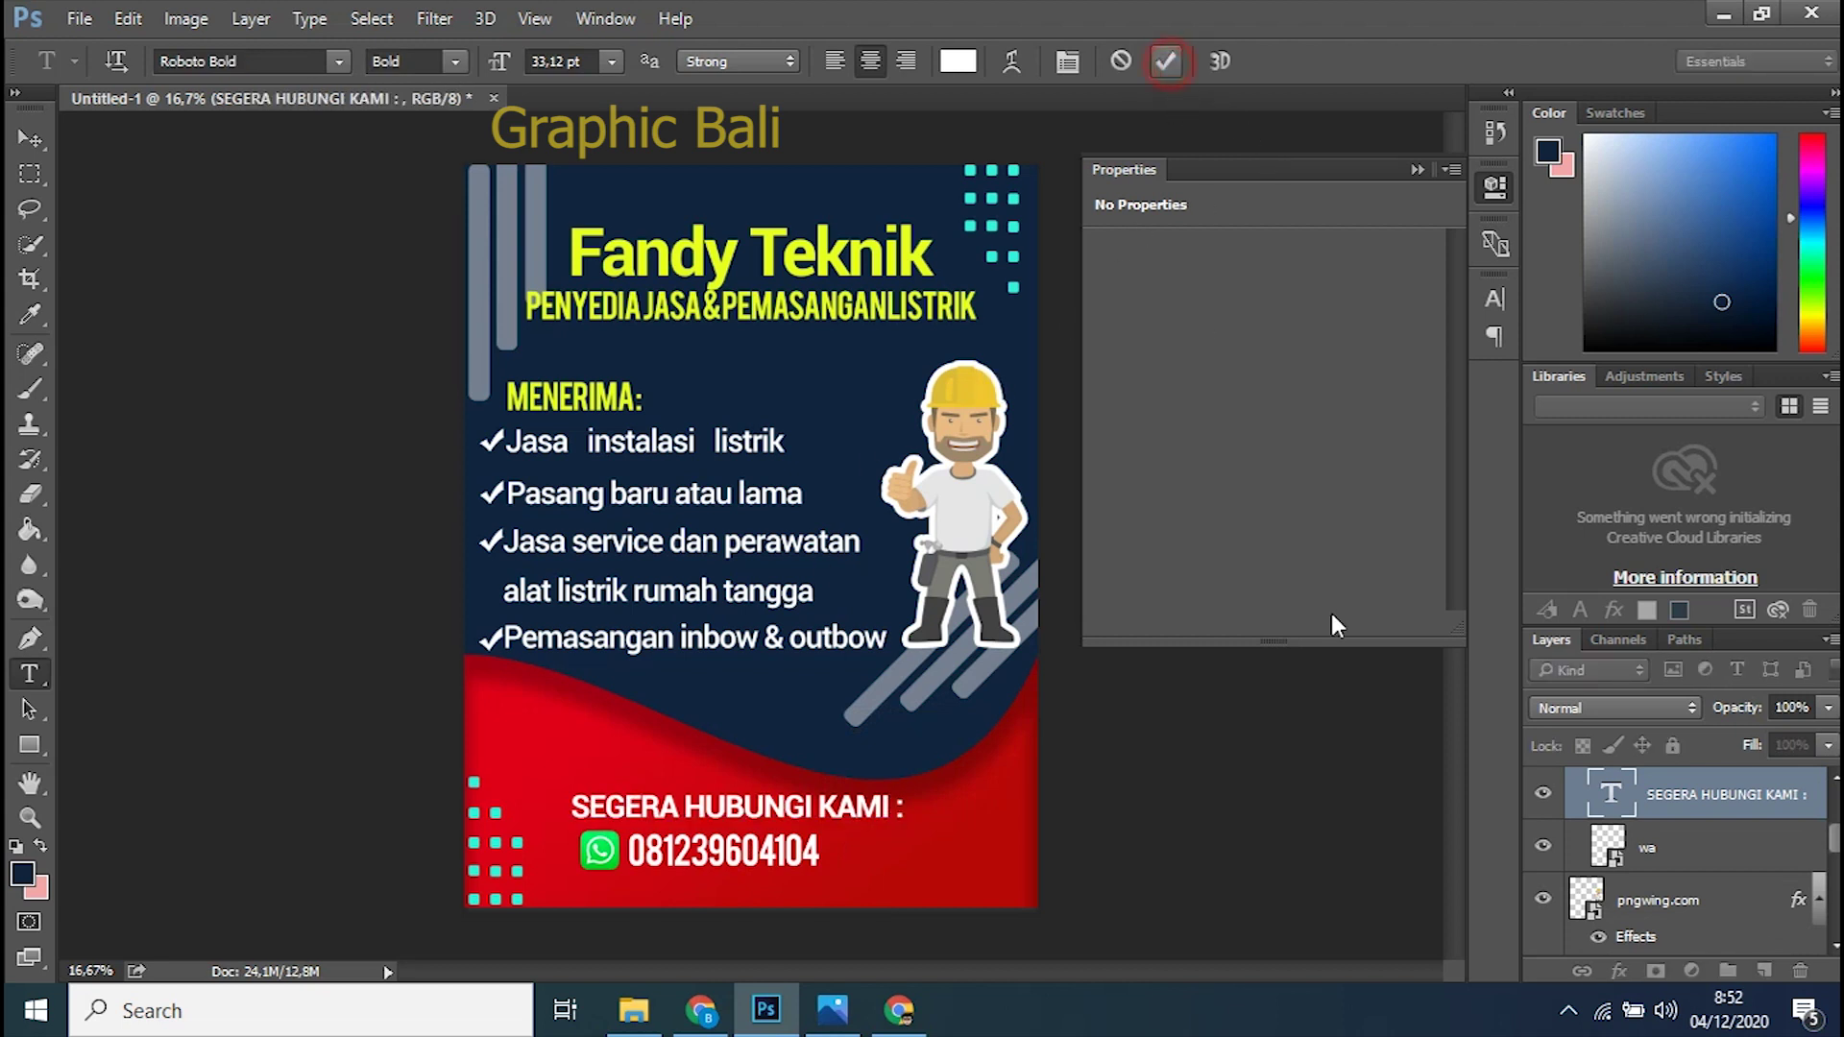
Step: Add a drop shadow to the wa layer: 29% opacity, 25 px distance, 21% spread, 24 px size
{"action": "left_click", "coordinate": [1776, 867]}
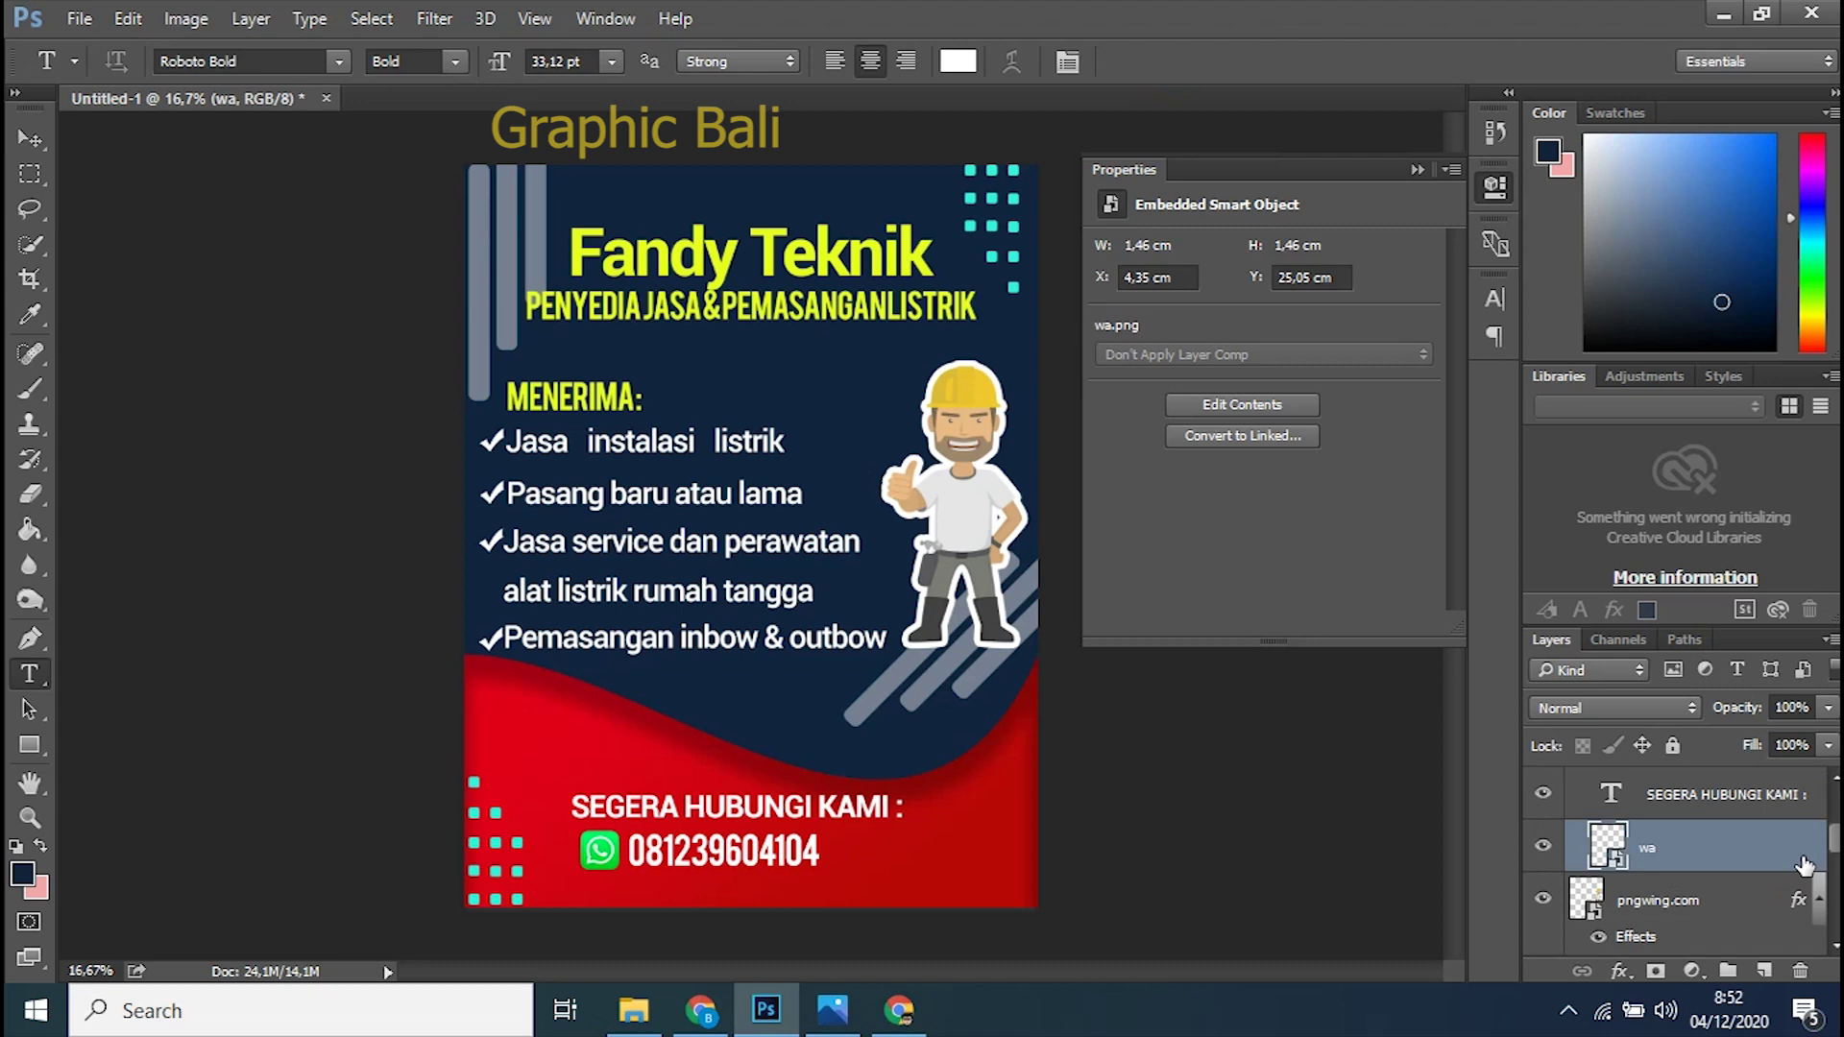
{"action": "key", "text": "h"}
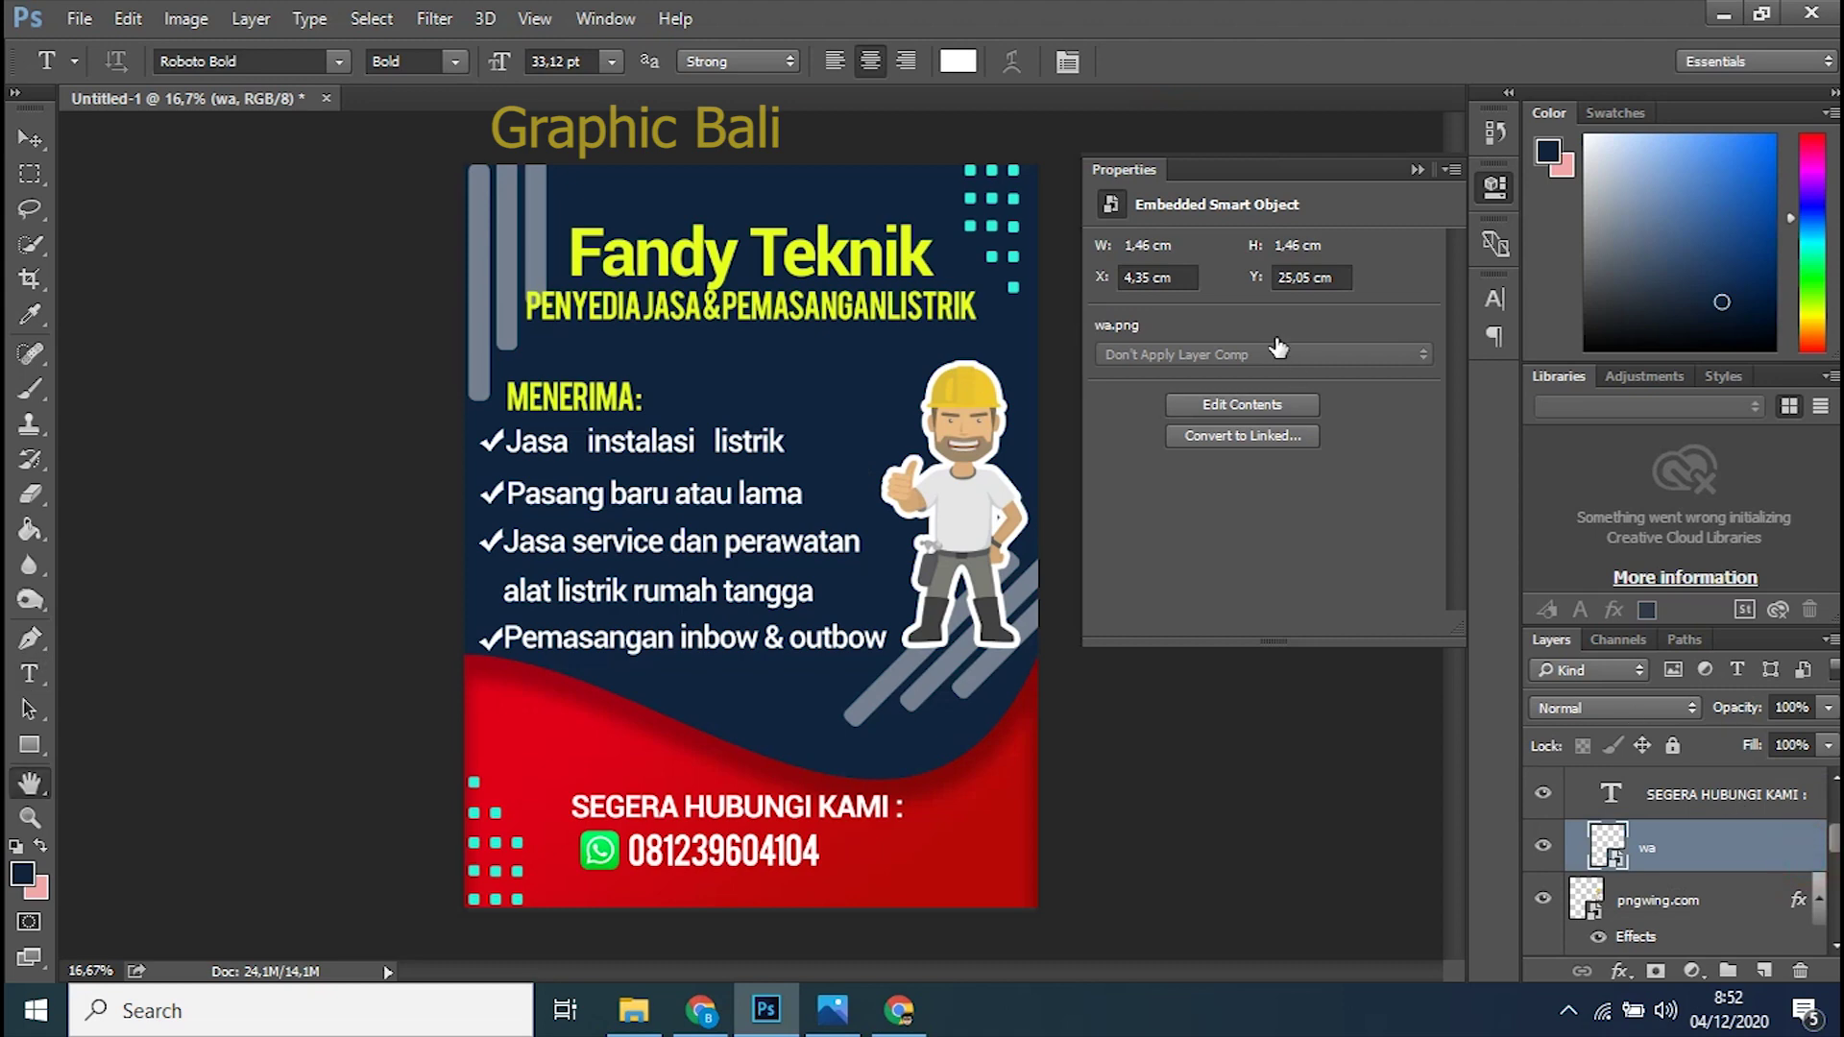
{"action": "double_click", "coordinate": [1729, 848]}
{"action": "left_click_drag", "start_coordinate": [961, 120], "coordinate": [1420, 102]}
{"action": "left_click", "coordinate": [951, 635]}
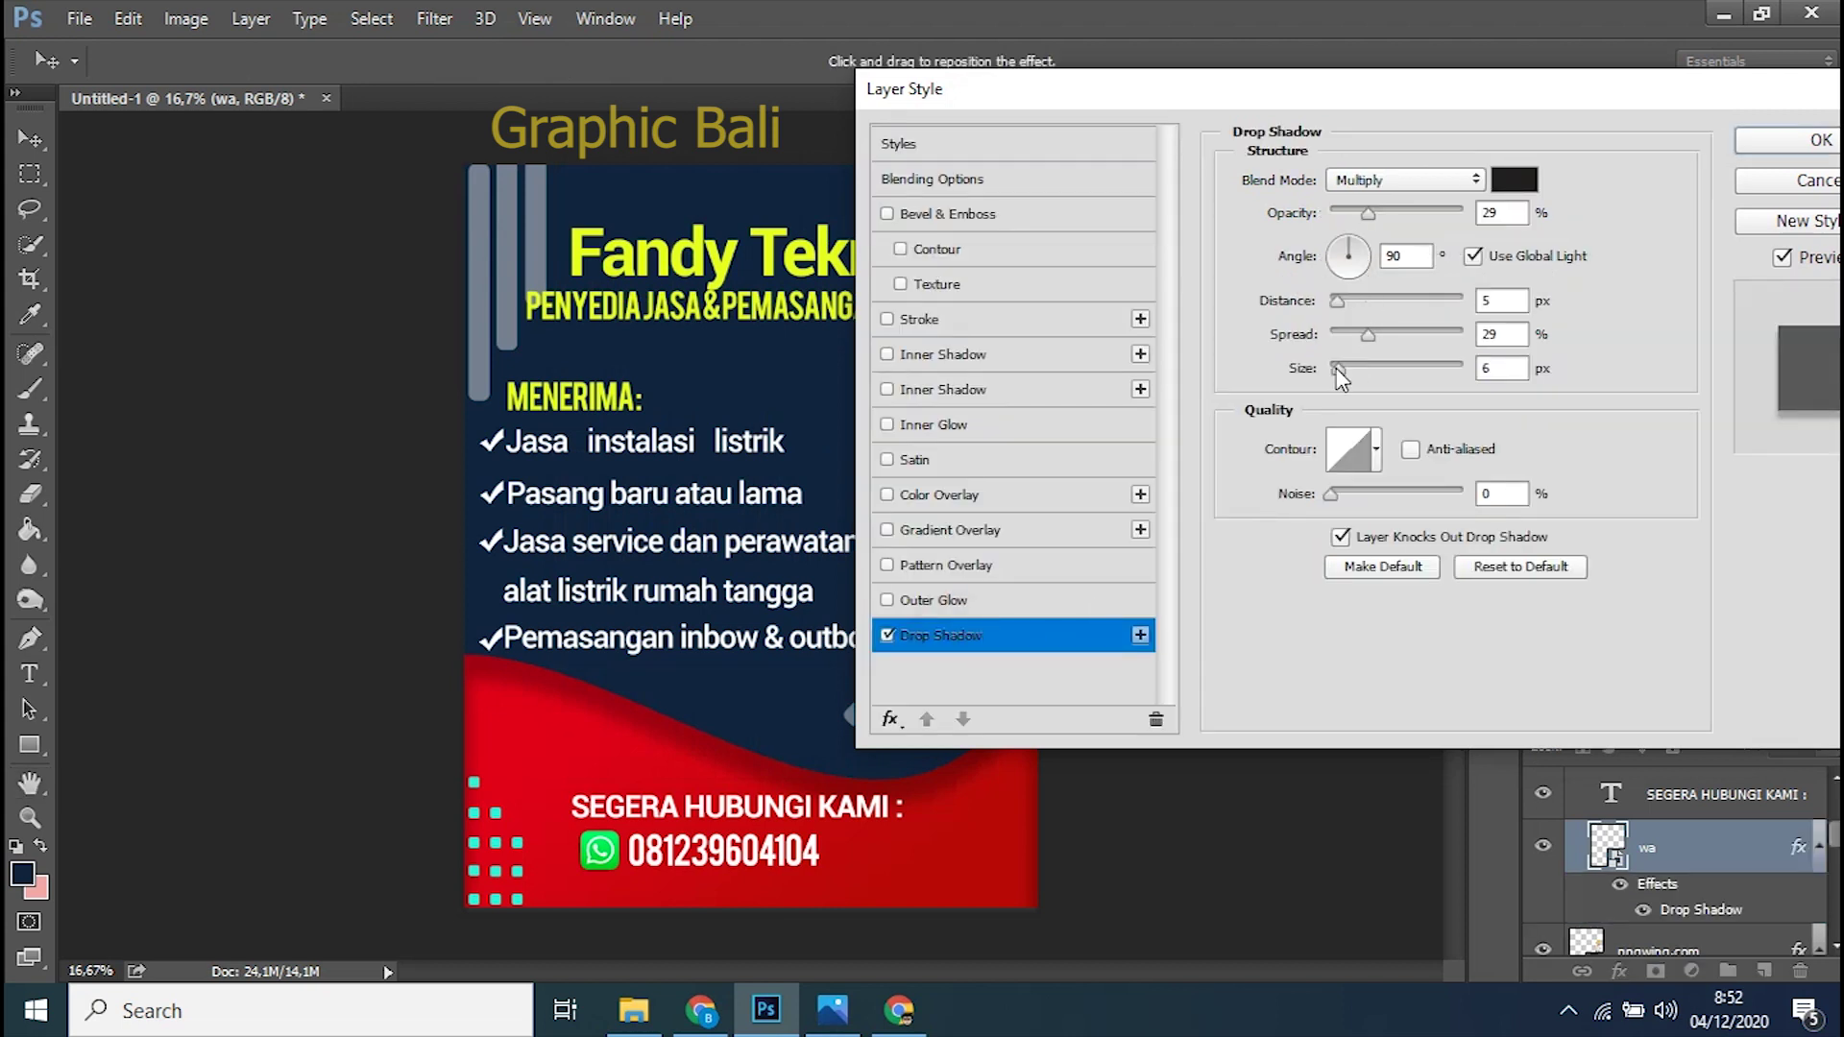
{"action": "mouse_move", "coordinate": [1340, 377]}
{"action": "left_mouse_down"}
{"action": "mouse_move", "coordinate": [1360, 379]}
{"action": "mouse_move", "coordinate": [1364, 301]}
{"action": "left_mouse_up"}
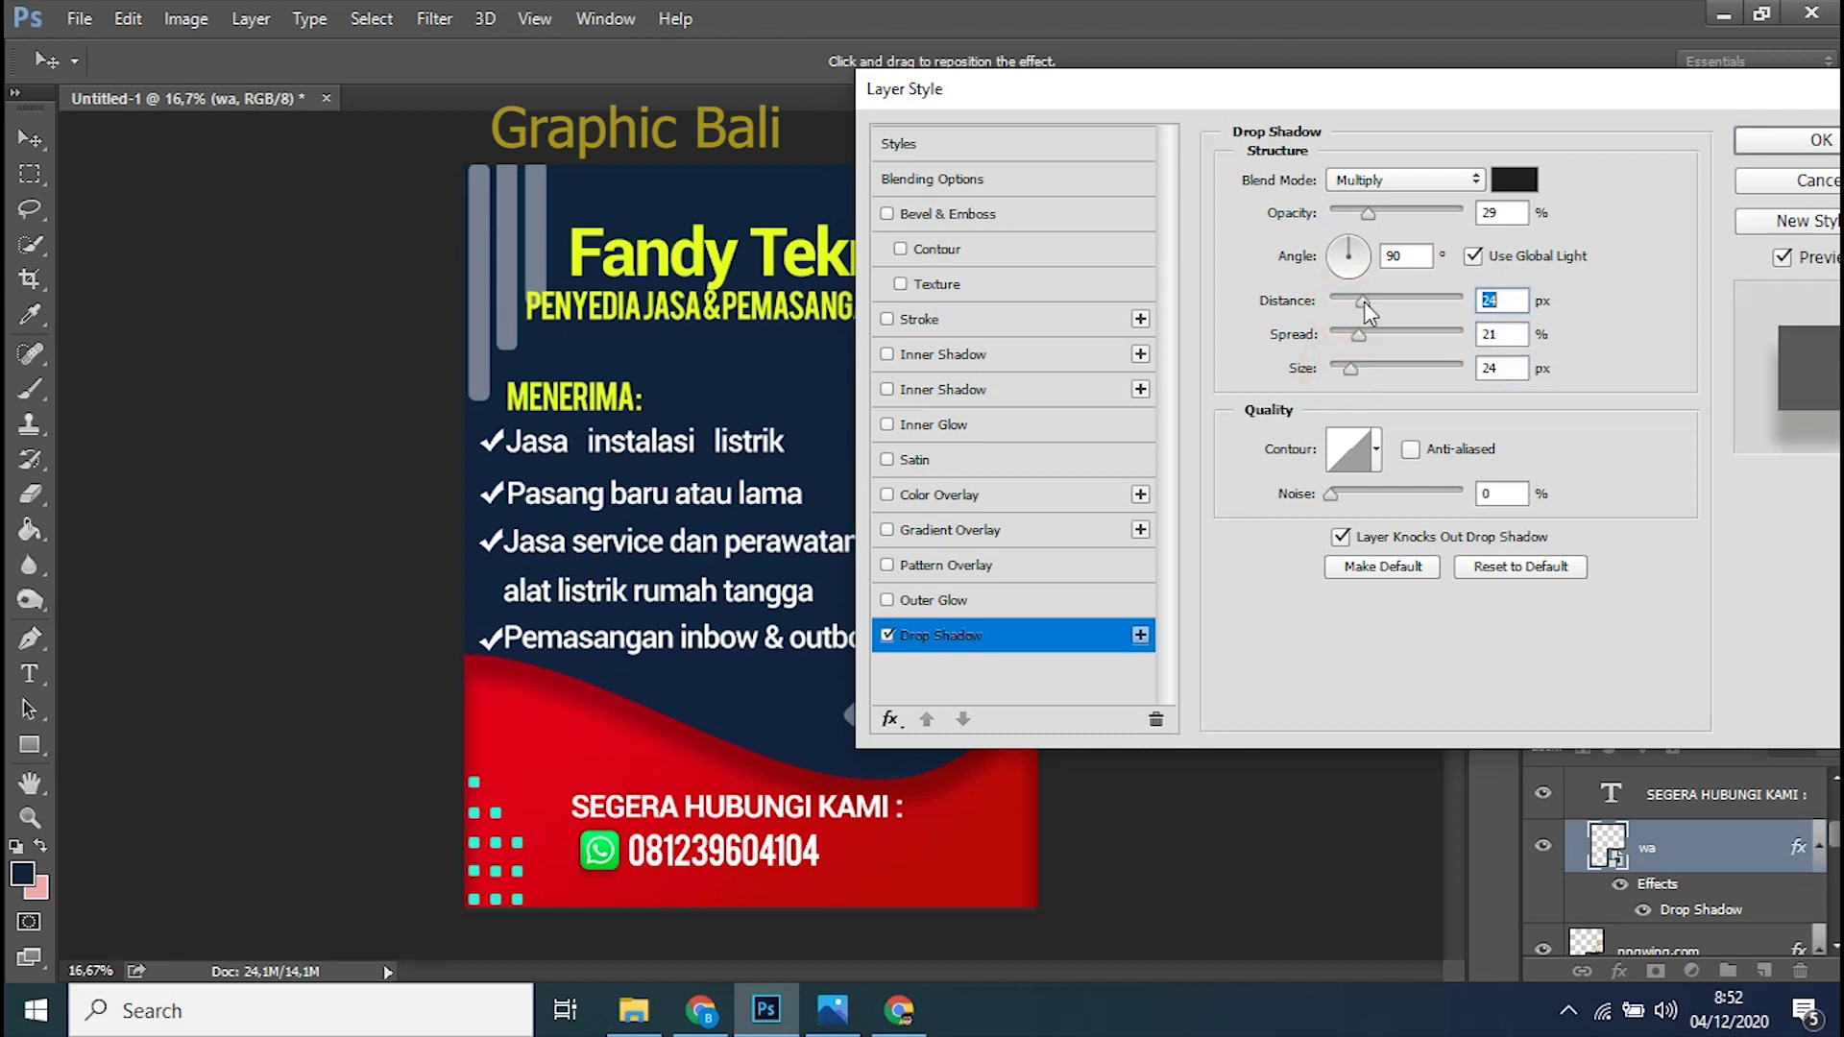
{"action": "left_click", "coordinate": [1785, 141]}
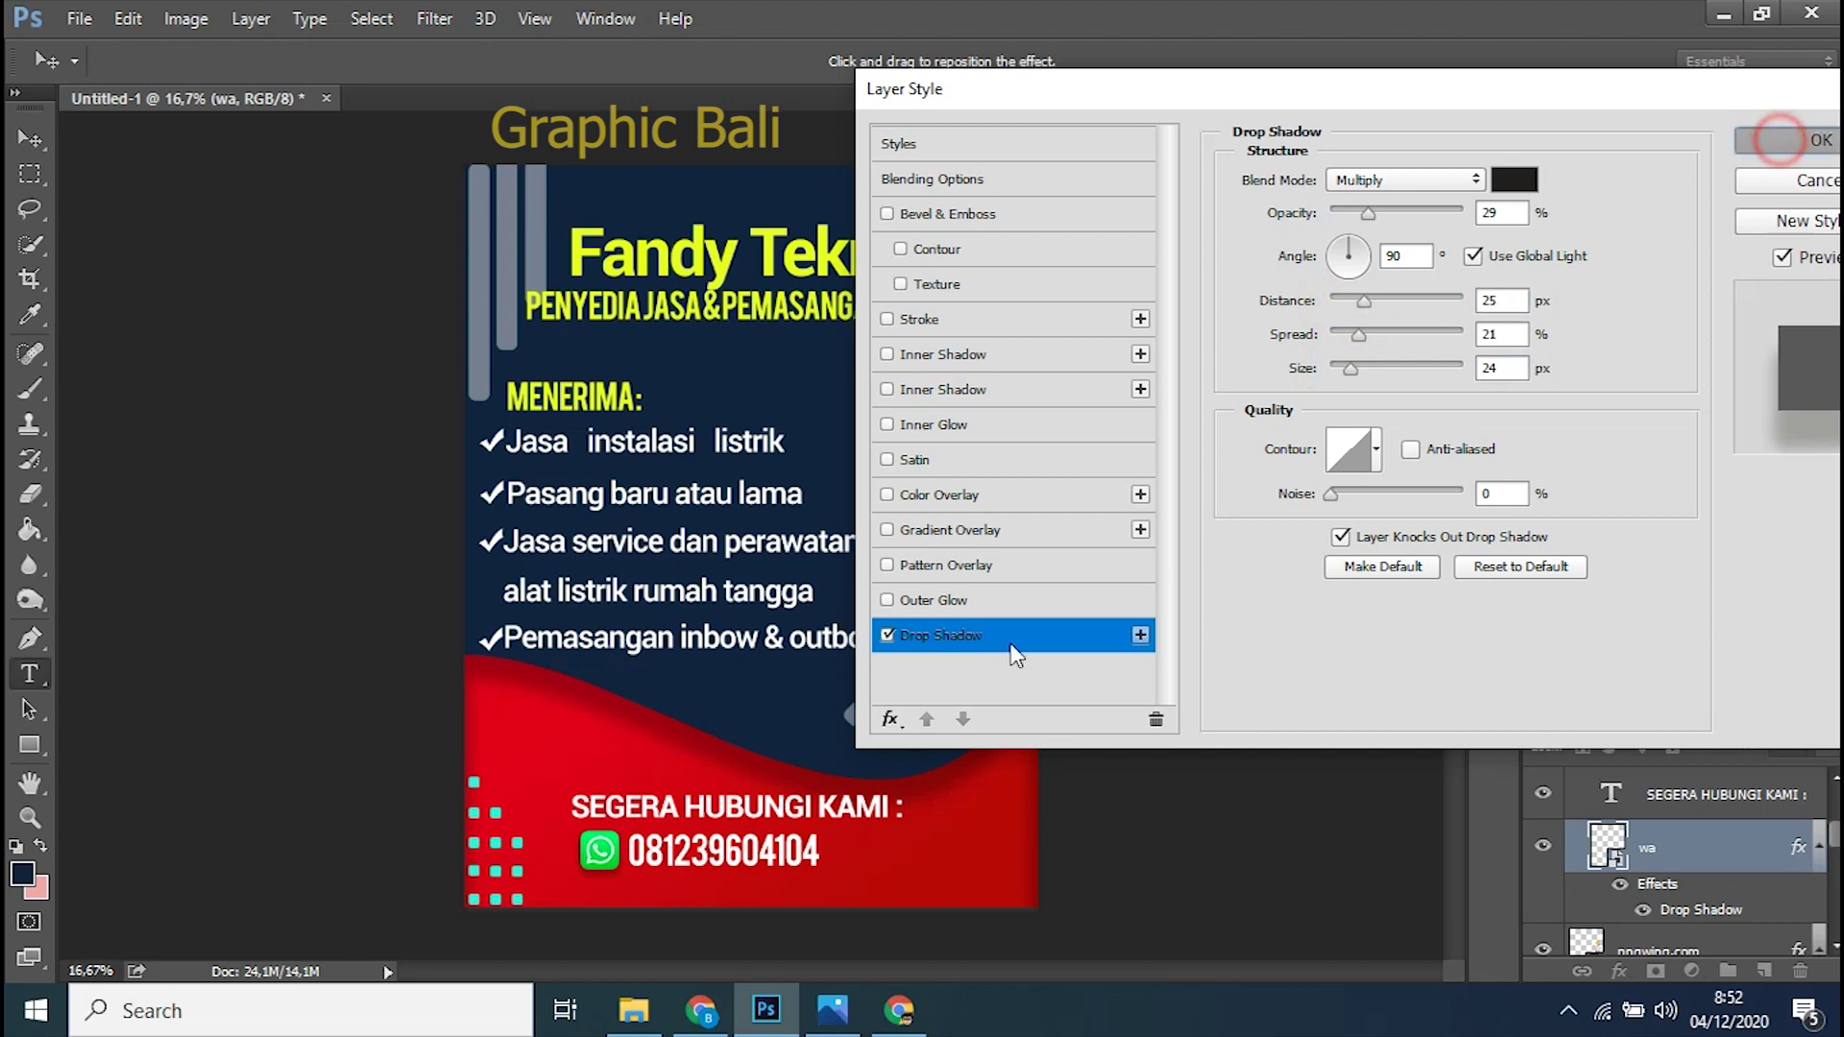
Step: Copy the wa layer style and paste it onto the SEGERA HUBUNGI KAMI : layer
{"action": "right_click", "coordinate": [1740, 869]}
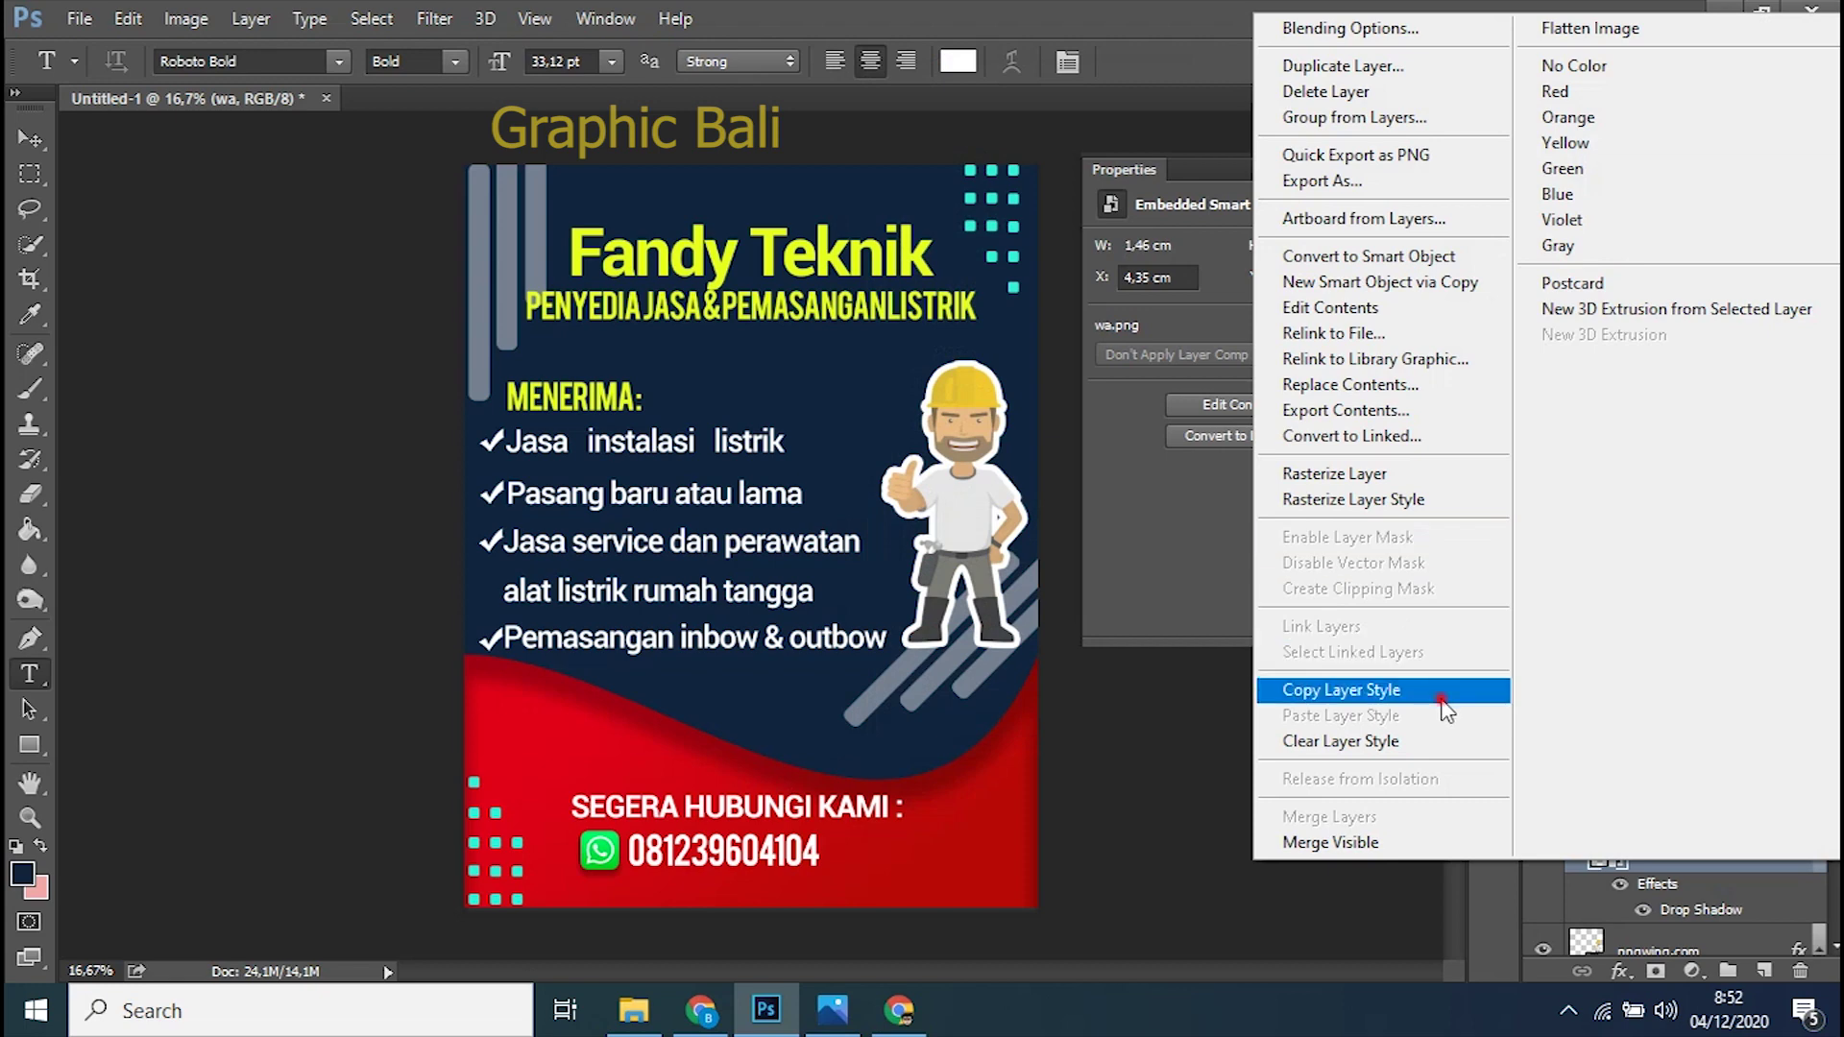
{"action": "left_click", "coordinate": [1444, 702]}
{"action": "left_click", "coordinate": [1719, 803]}
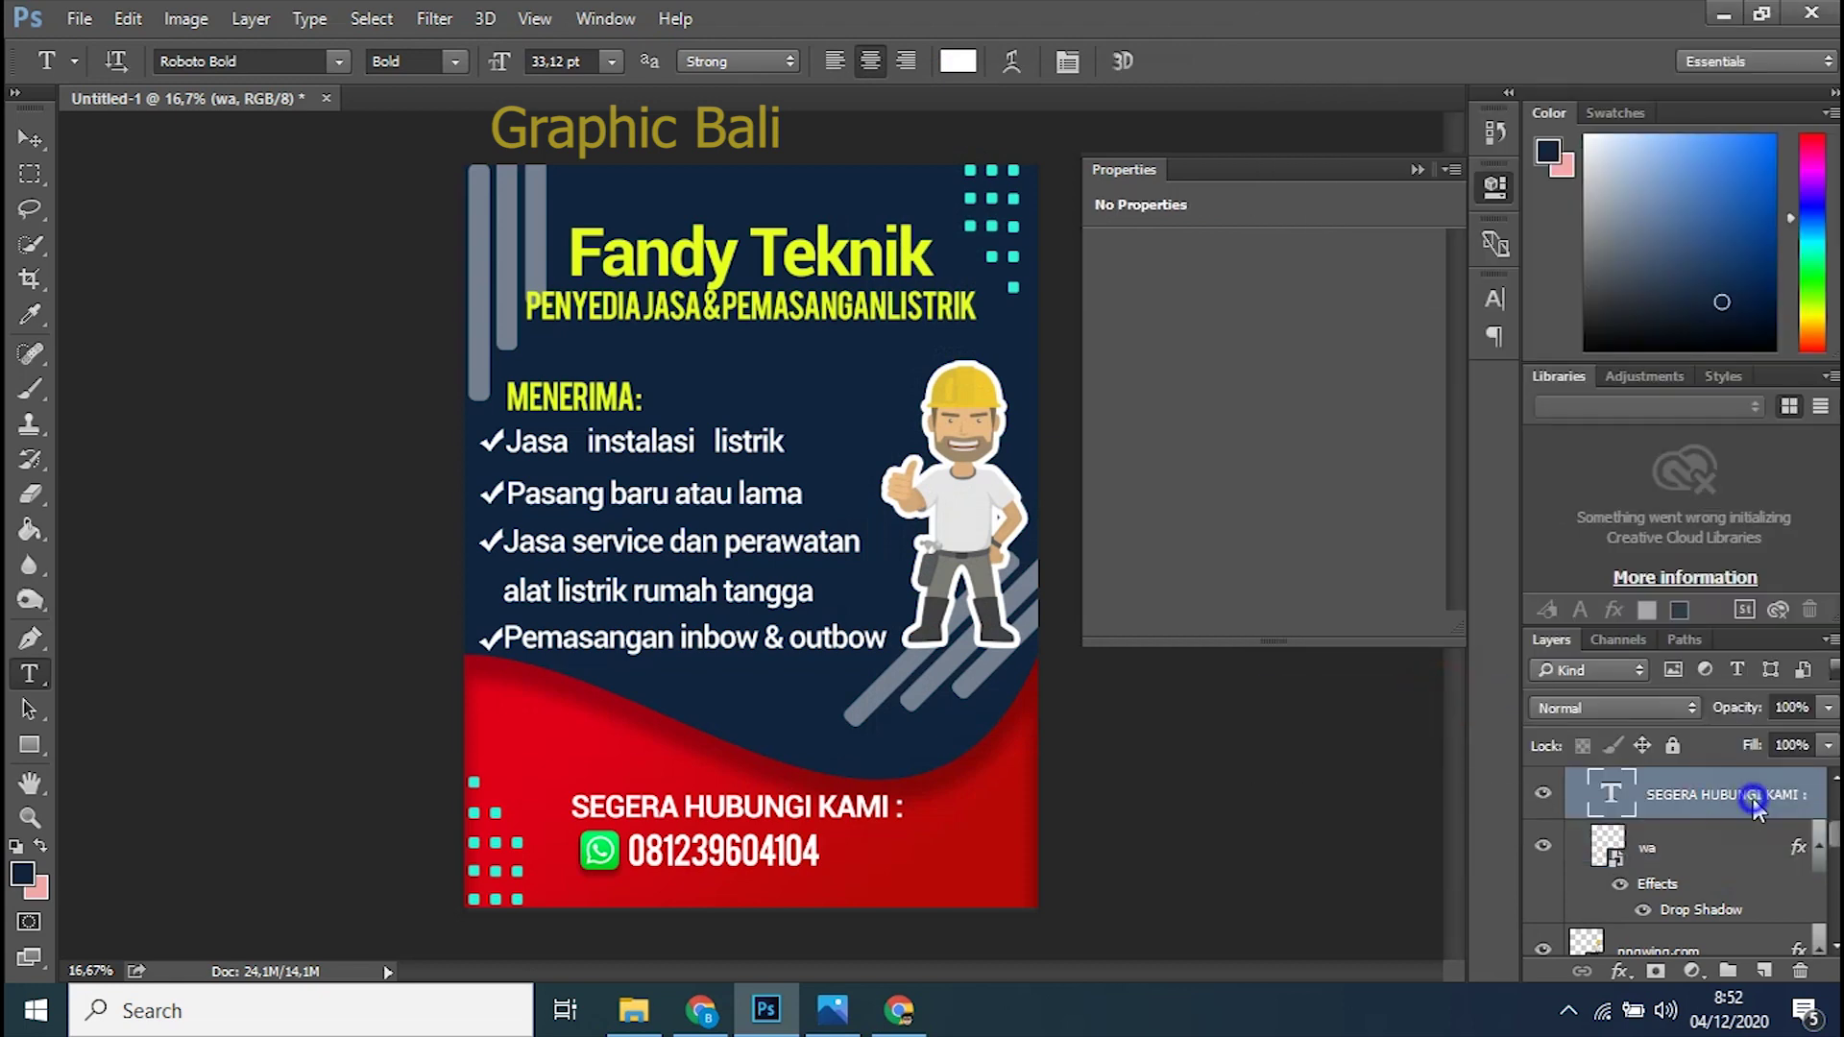
{"action": "right_click", "coordinate": [1719, 802]}
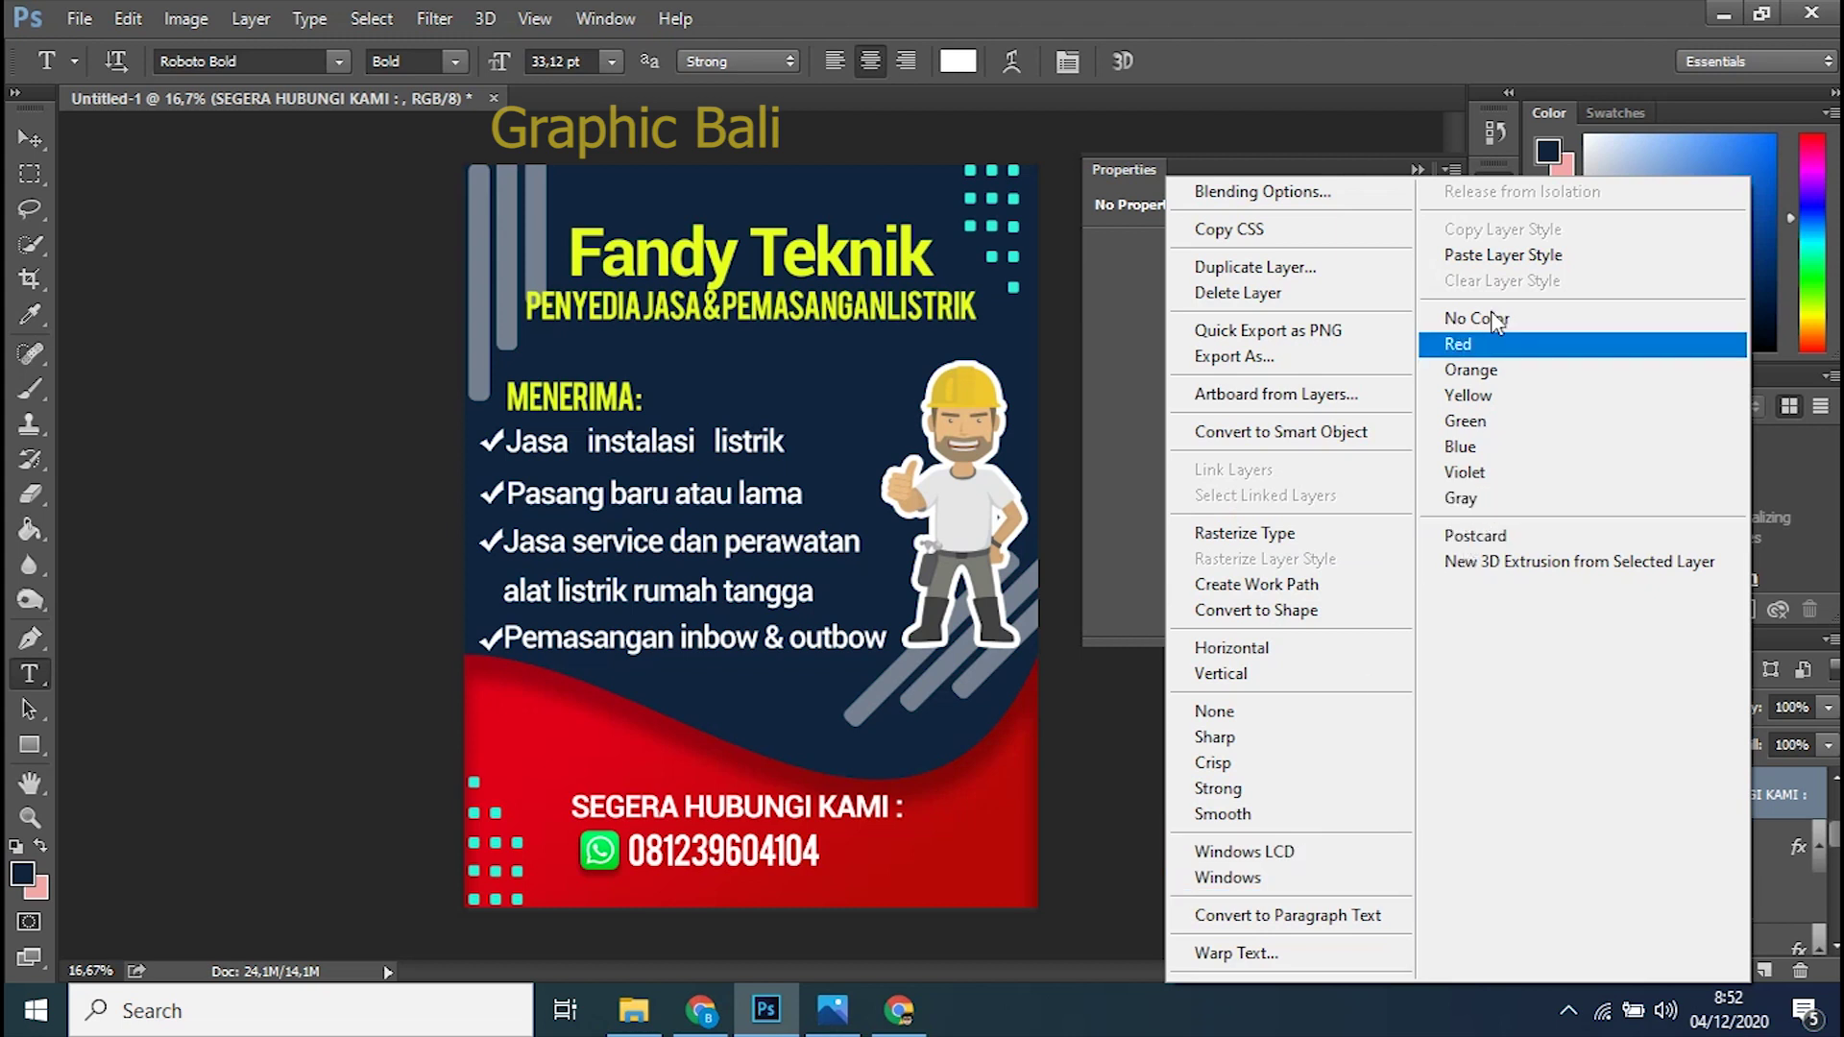
{"action": "left_click", "coordinate": [1504, 255]}
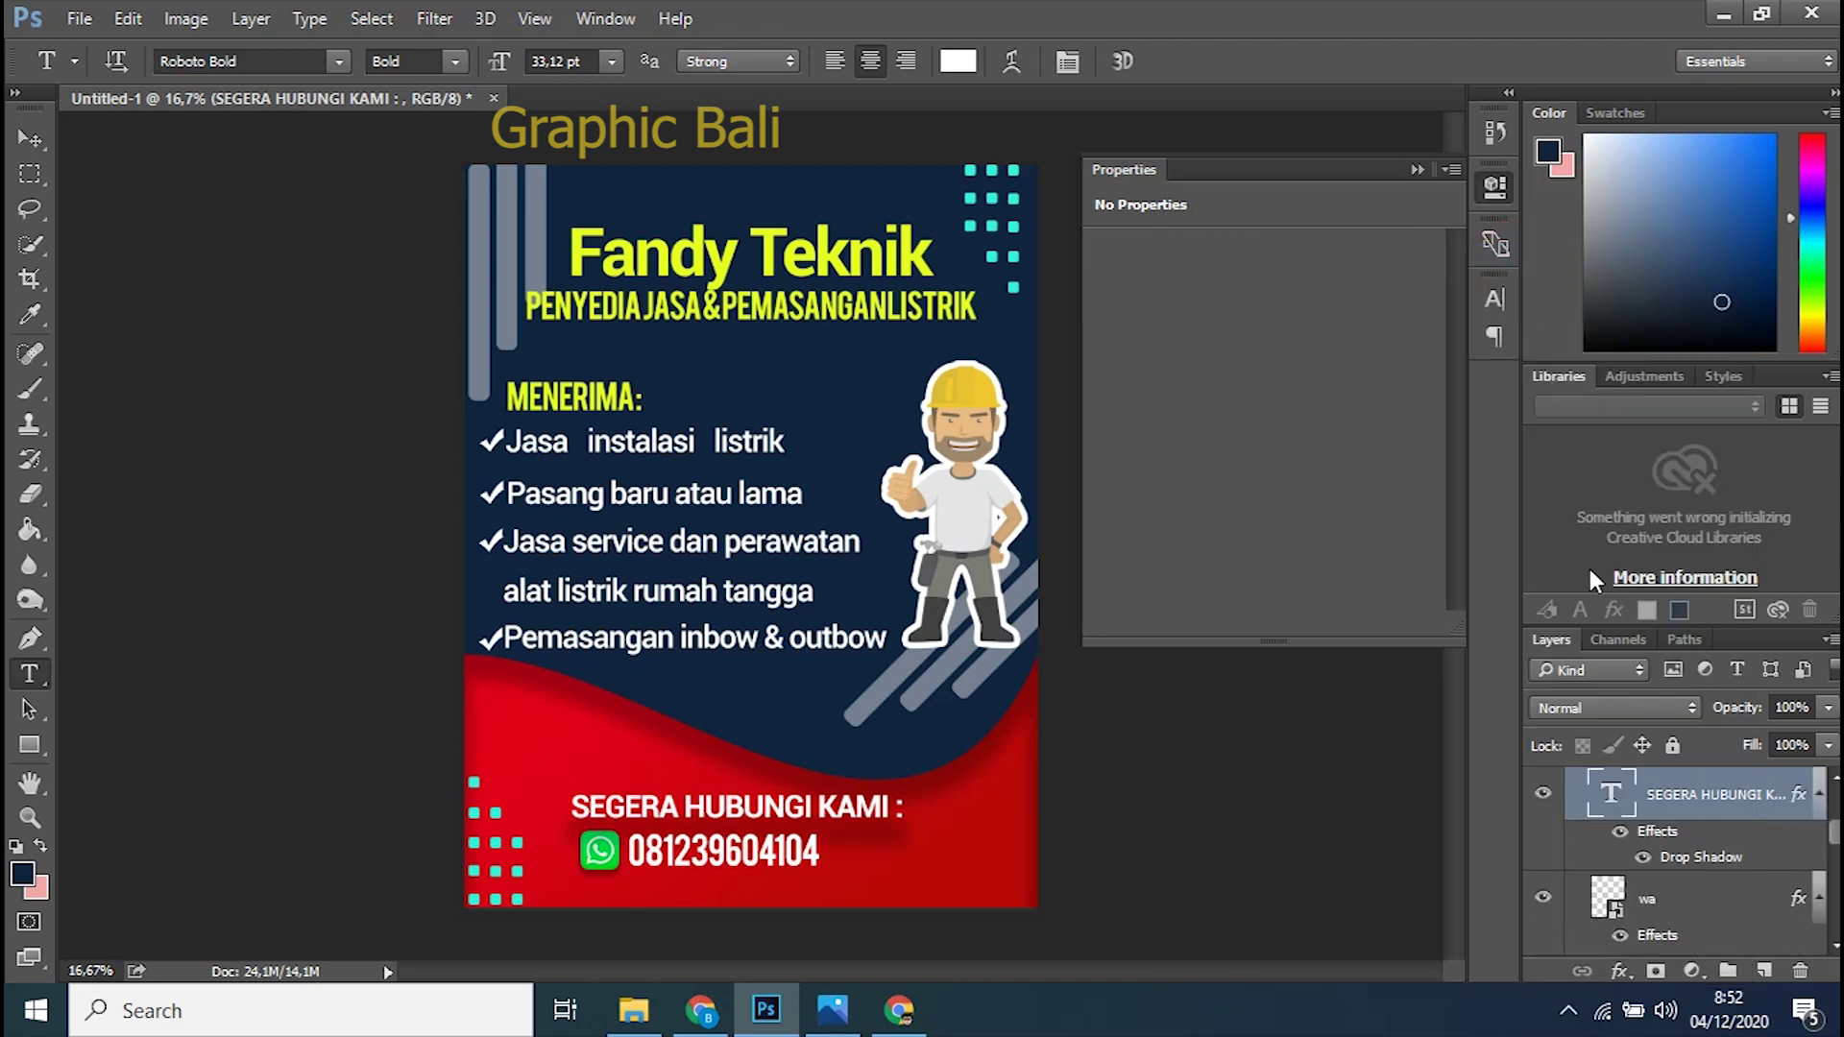
{"action": "scroll", "coordinate": [1757, 882], "scroll_direction": "up", "scroll_amount": 1}
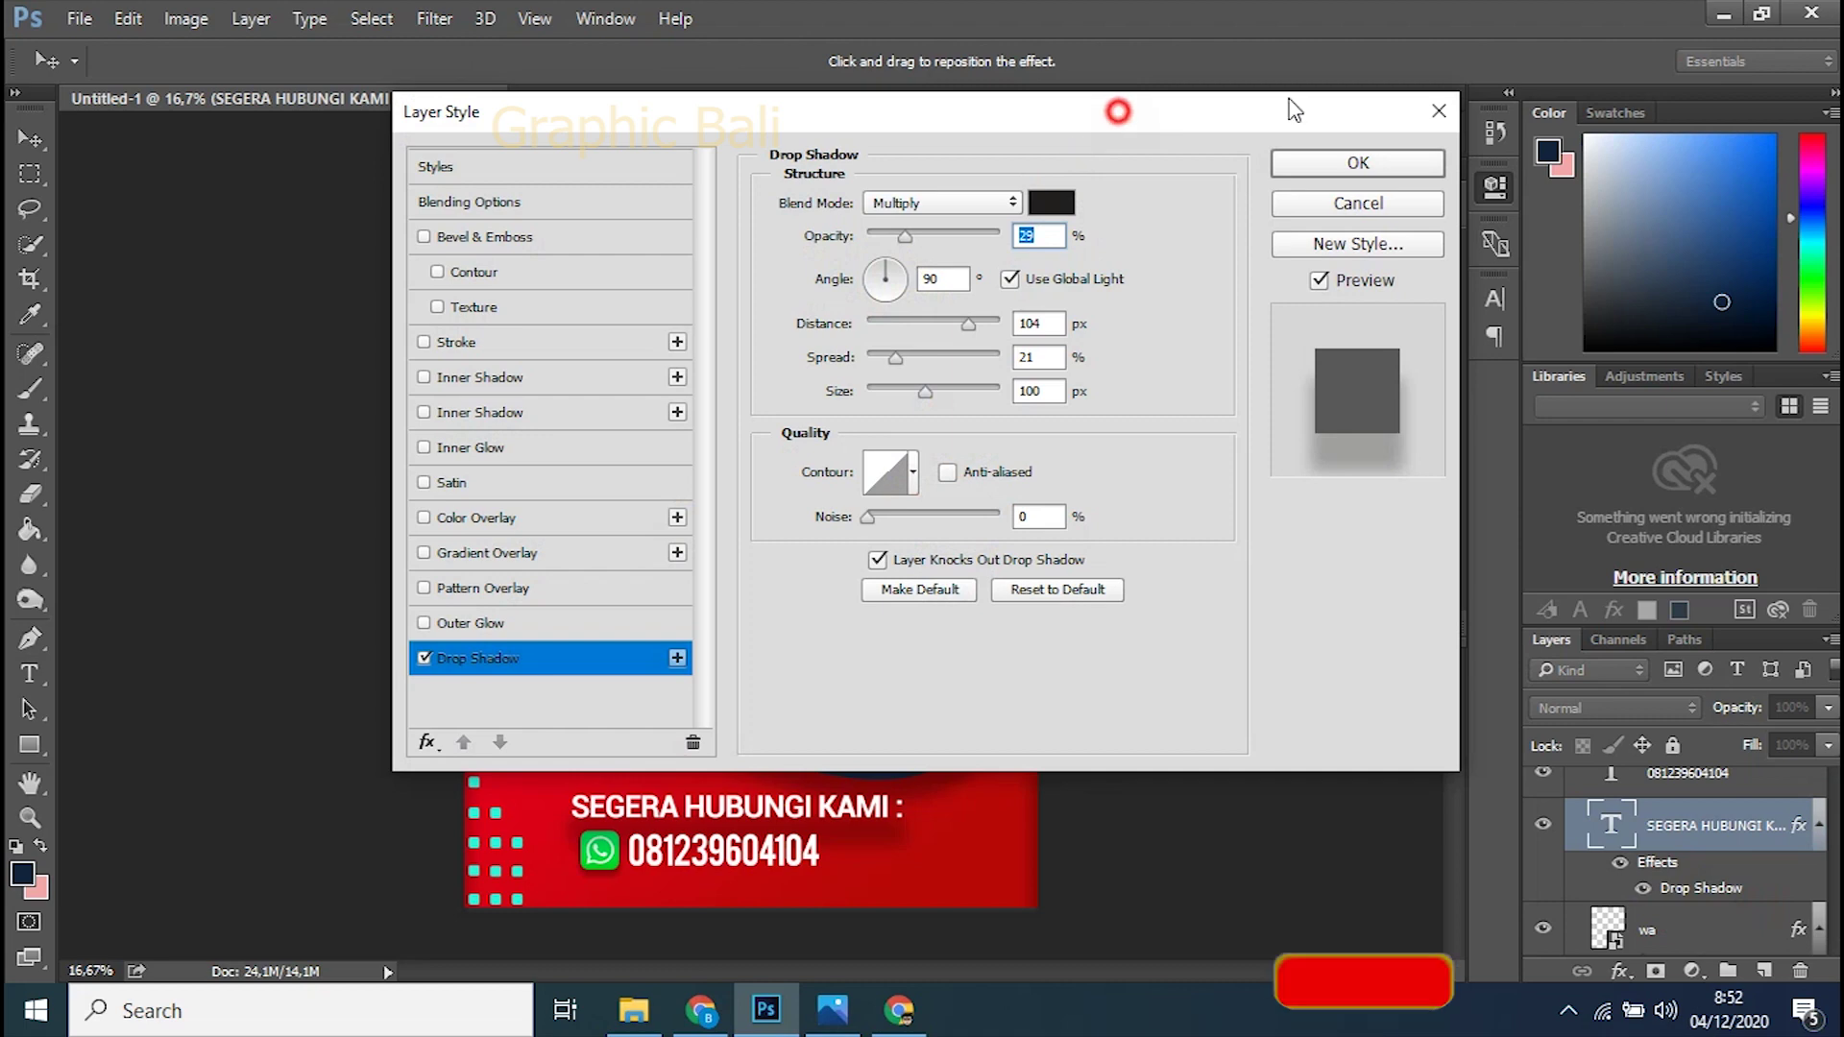
Step: Tune the heading's drop shadow to 40% opacity, 12 px distance, 19% spread and 51 px size
{"action": "left_click_drag", "start_coordinate": [1078, 115], "coordinate": [1499, 83]}
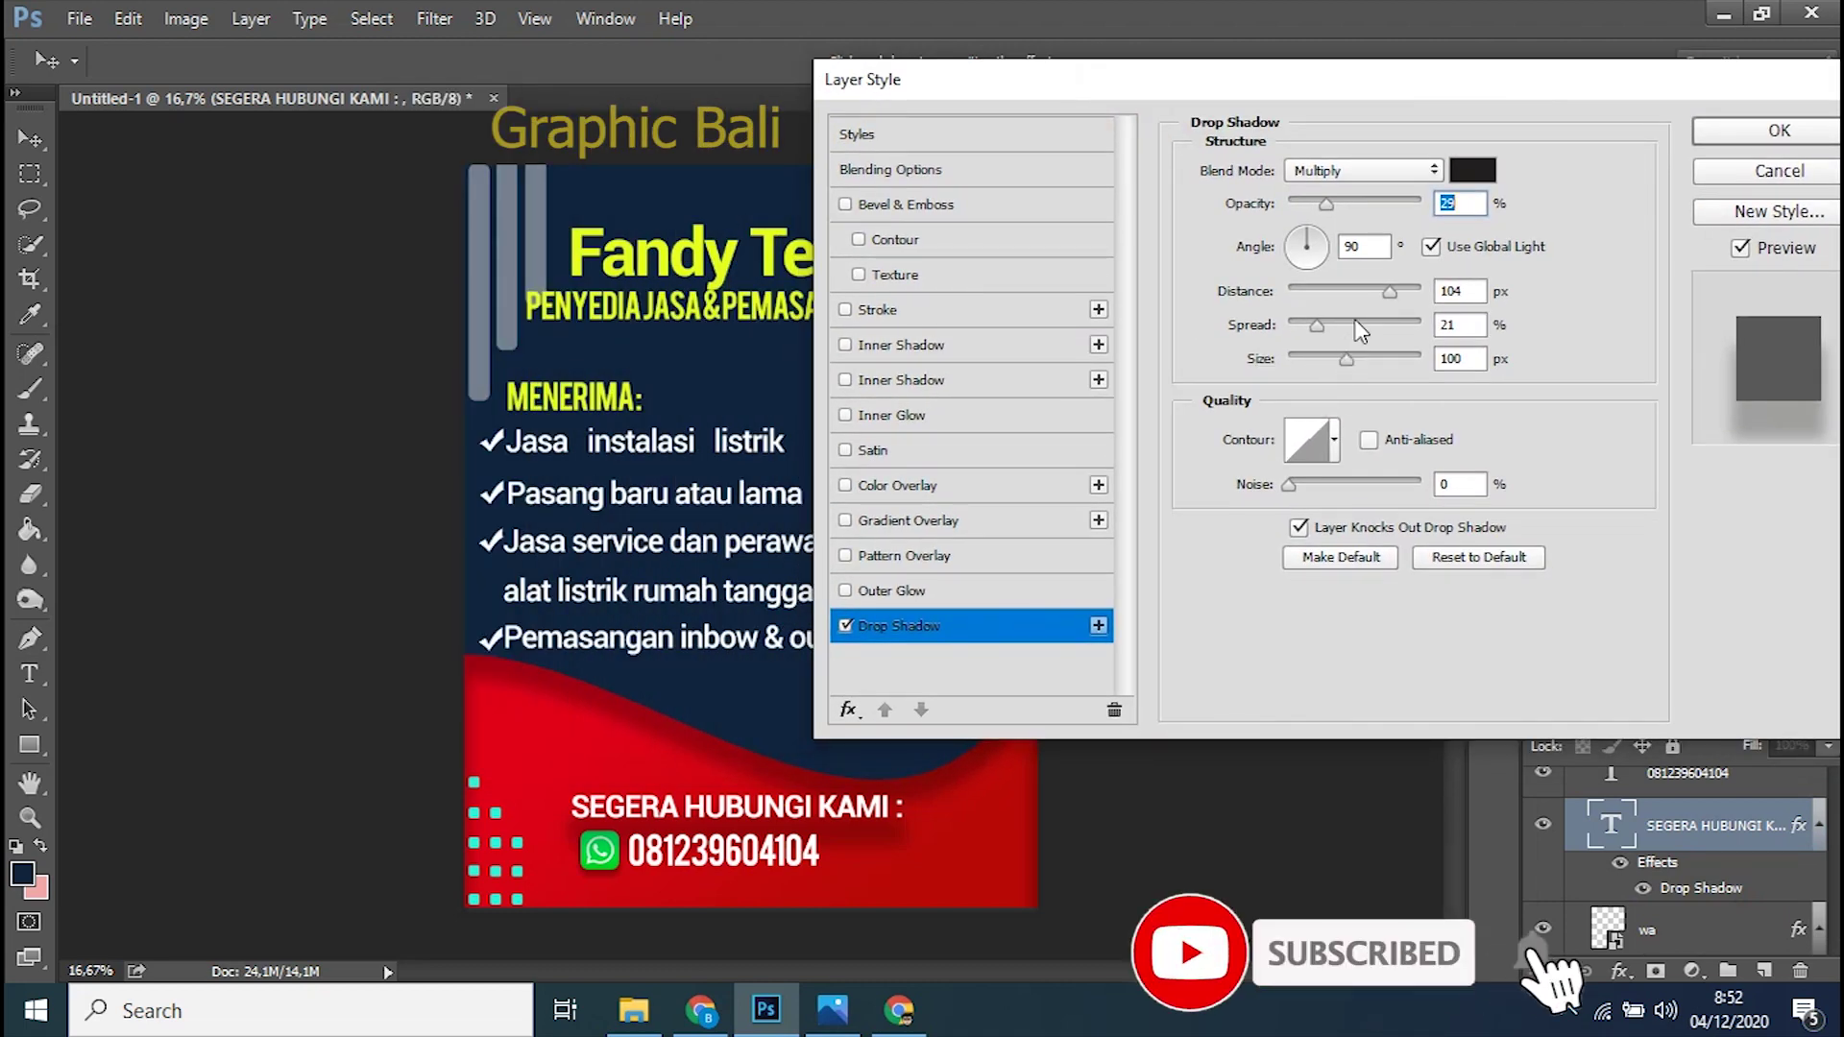
{"action": "left_click_drag", "start_coordinate": [1389, 292], "coordinate": [1302, 293]}
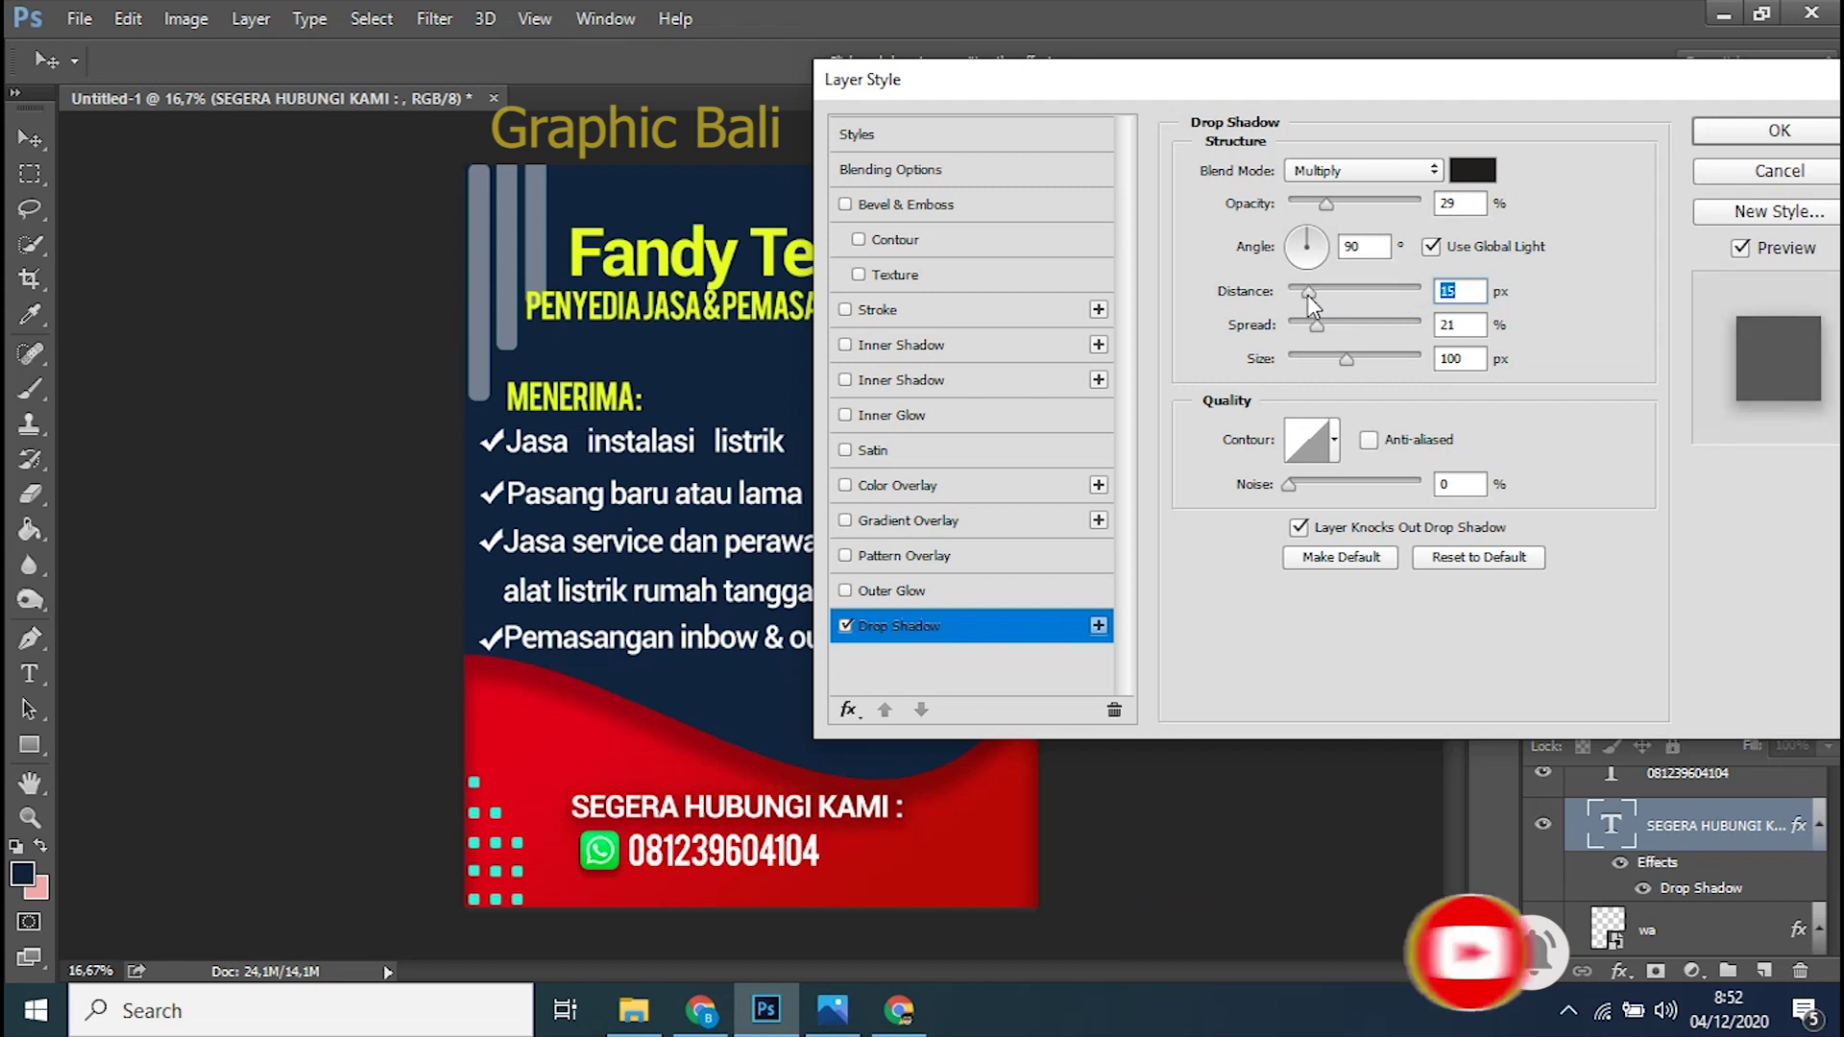
{"action": "left_click", "coordinate": [1314, 331]}
{"action": "mouse_move", "coordinate": [1297, 328]}
{"action": "left_mouse_down"}
{"action": "mouse_move", "coordinate": [1316, 329]}
{"action": "mouse_move", "coordinate": [1328, 359]}
{"action": "mouse_move", "coordinate": [1312, 359]}
{"action": "left_mouse_up"}
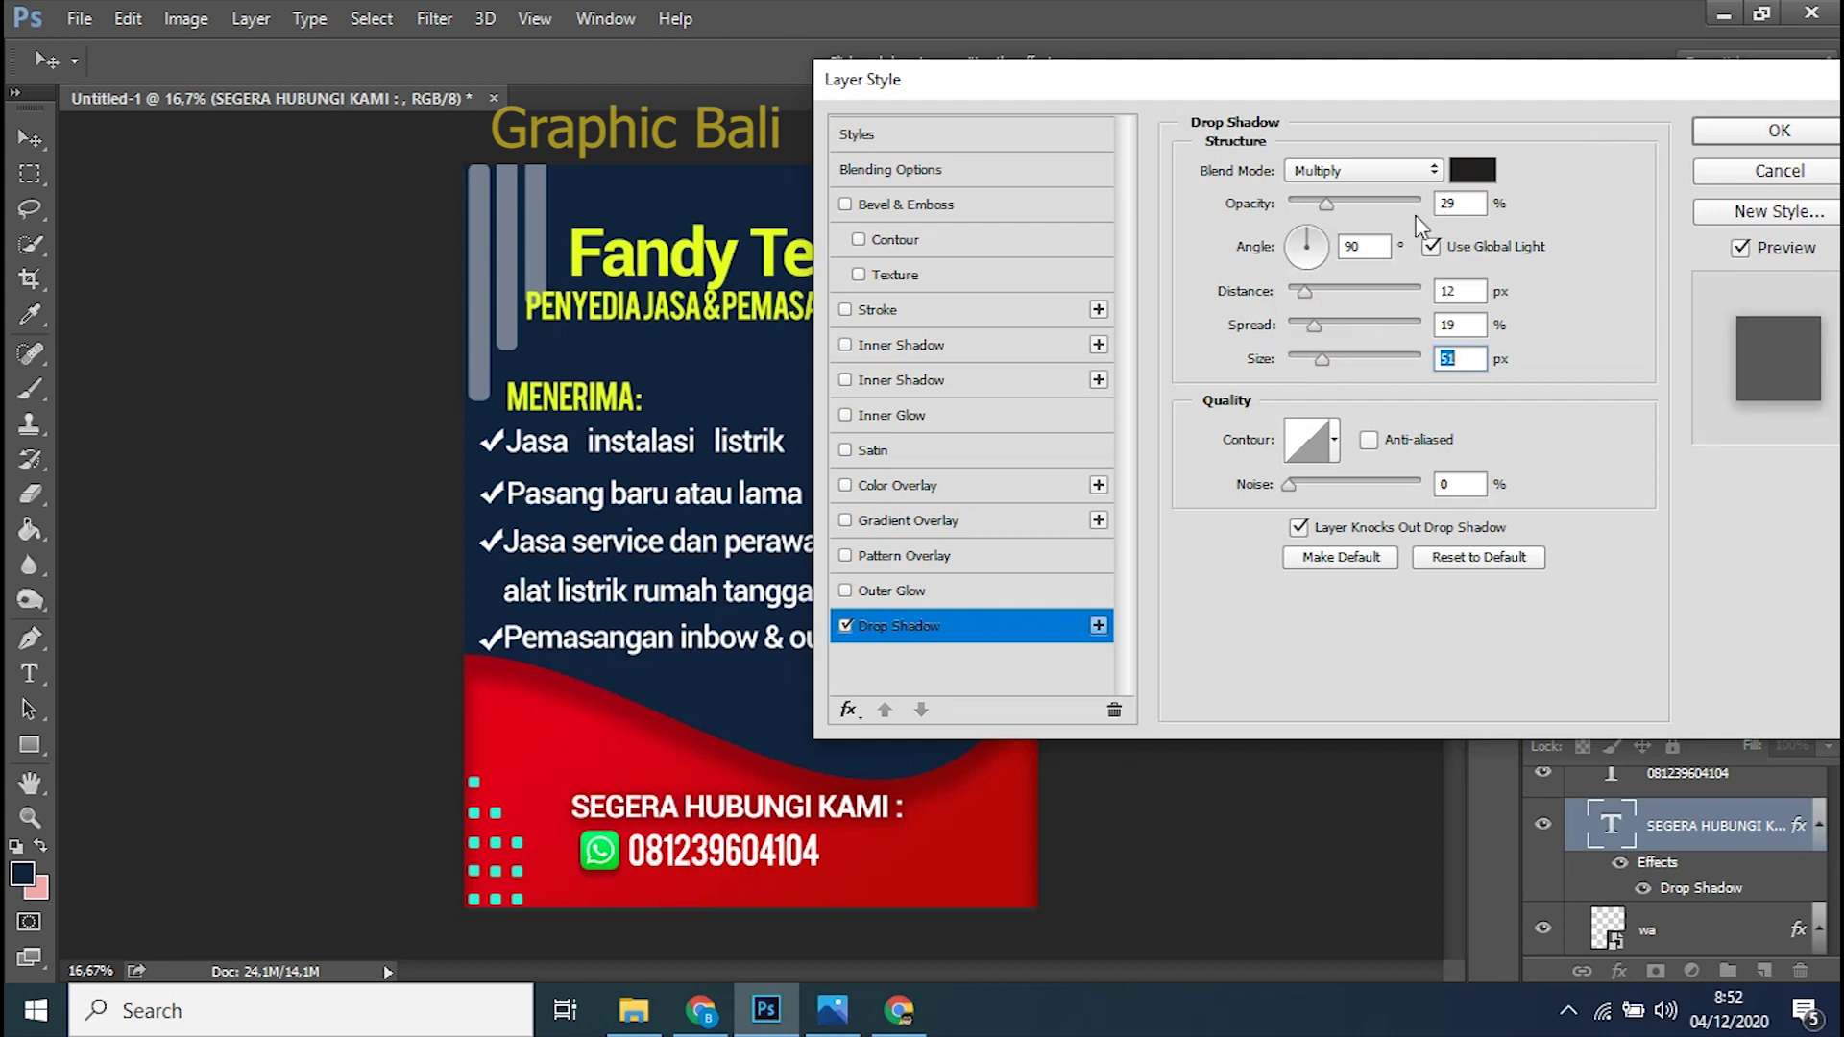
{"action": "left_click_drag", "start_coordinate": [1334, 204], "coordinate": [1341, 204]}
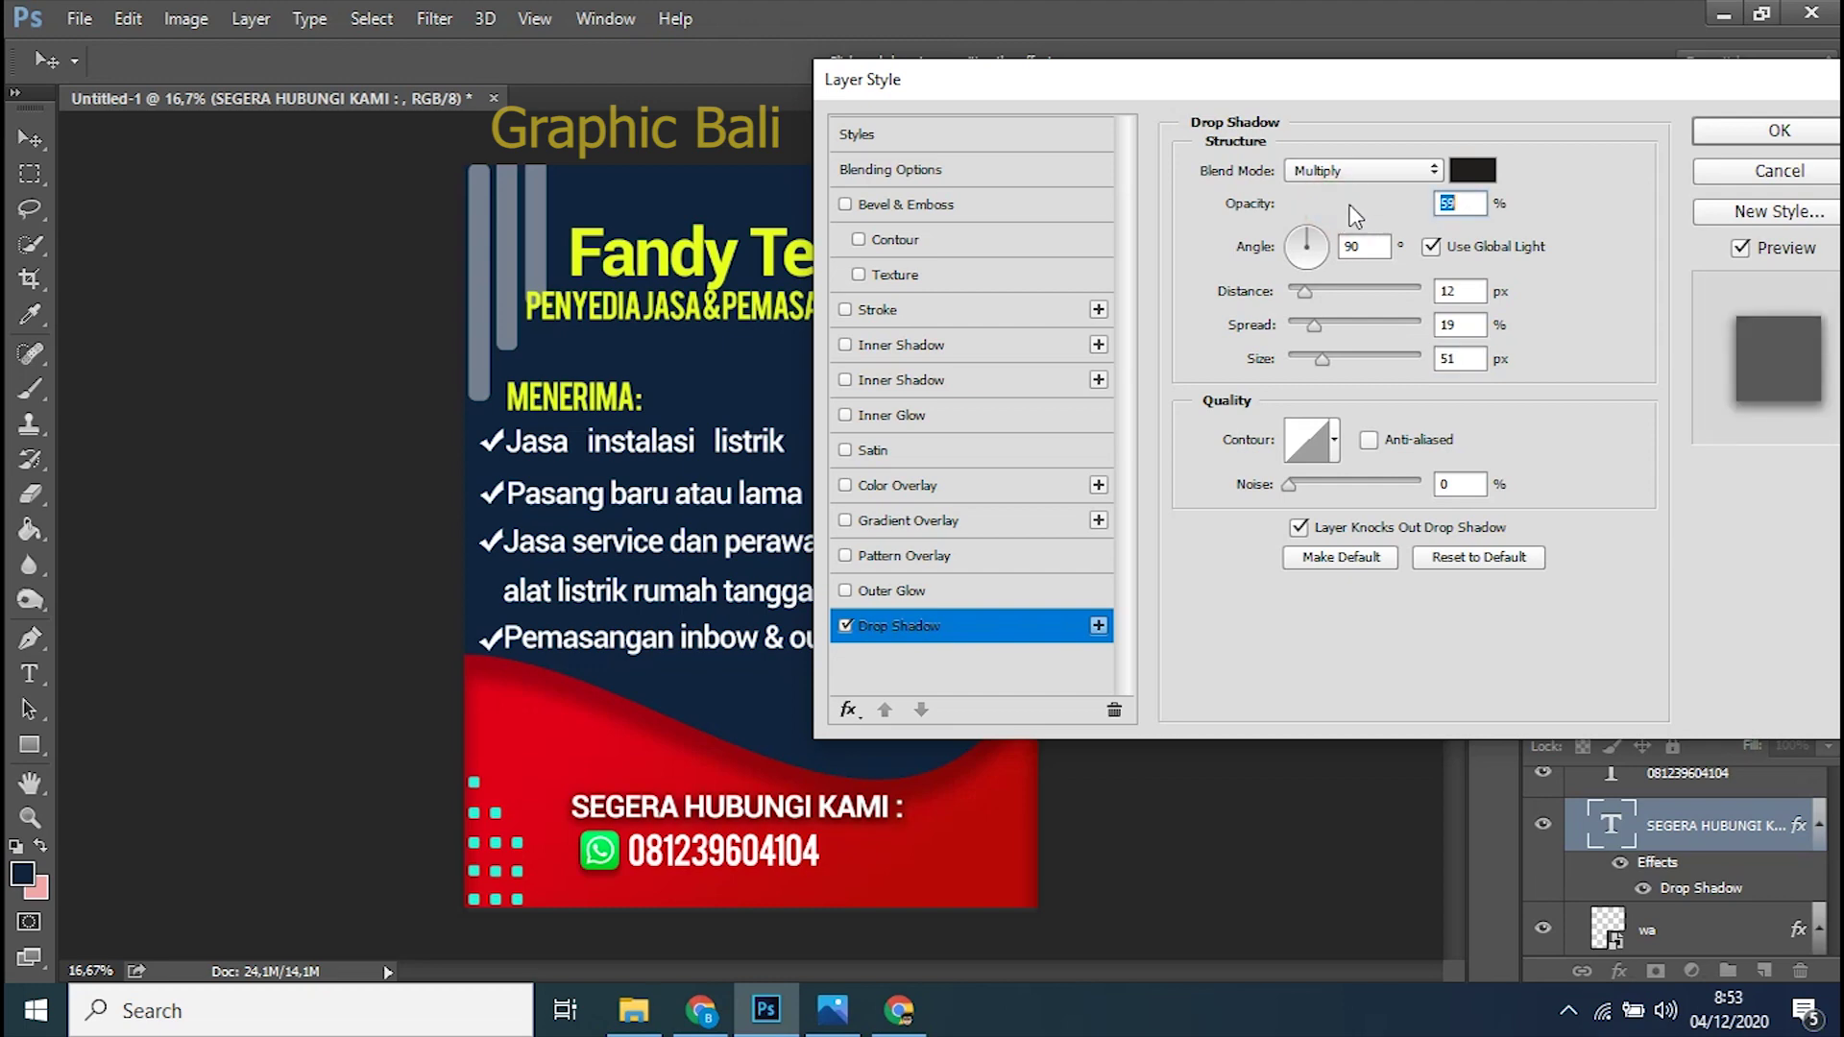
{"action": "left_click", "coordinate": [1710, 140]}
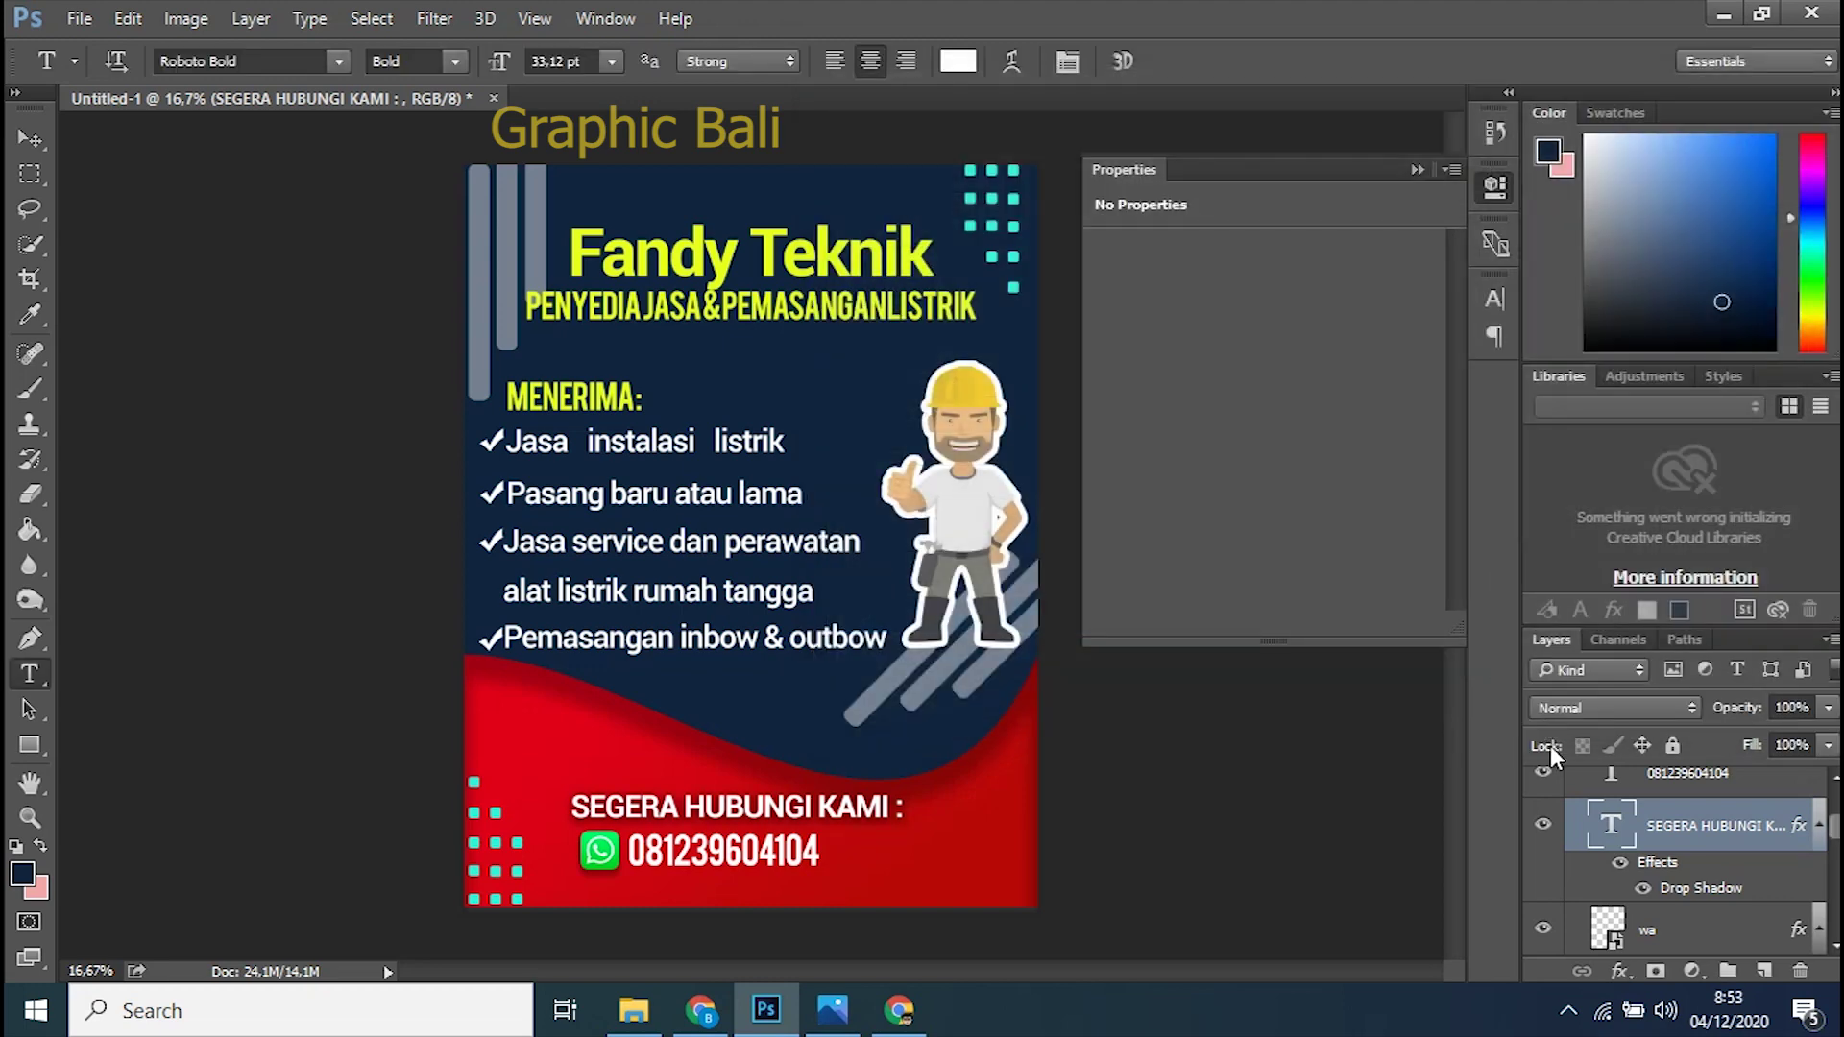
Step: Copy the heading's layer style and paste it onto the phone number layer
{"action": "right_click", "coordinate": [1764, 843]}
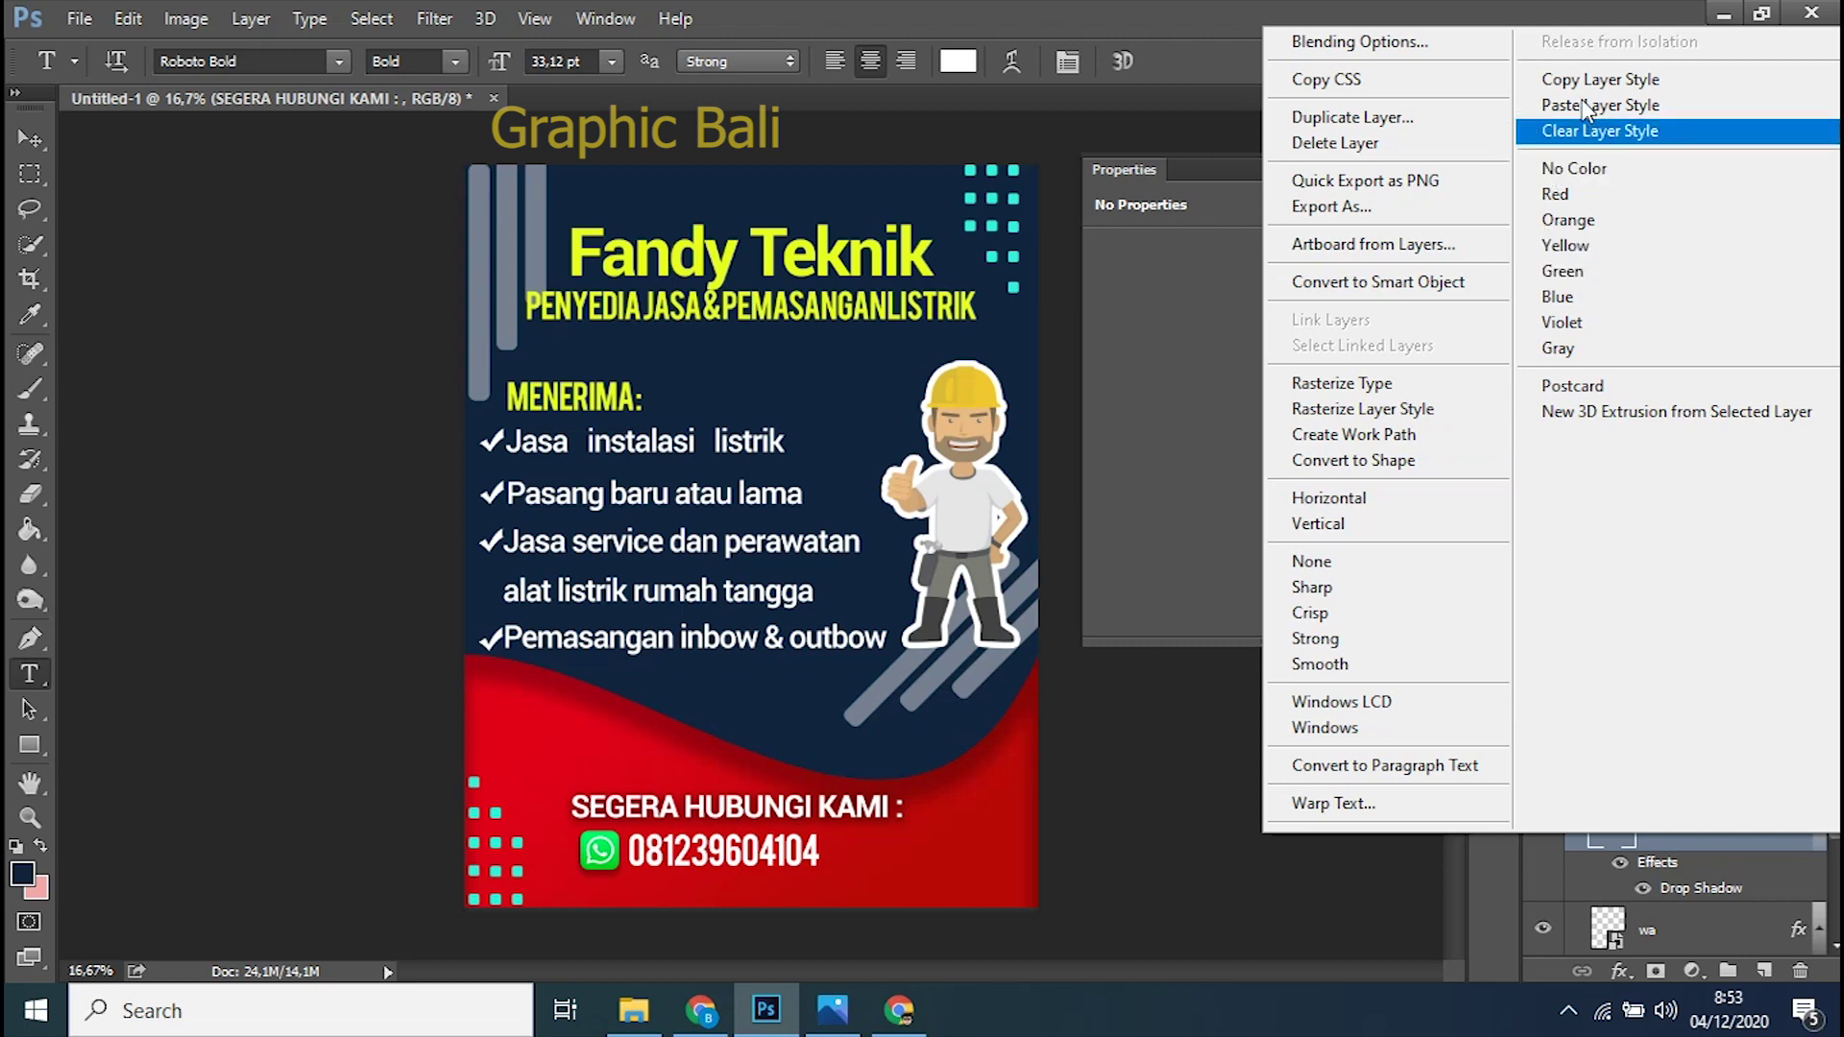
{"action": "left_click", "coordinate": [1600, 79]}
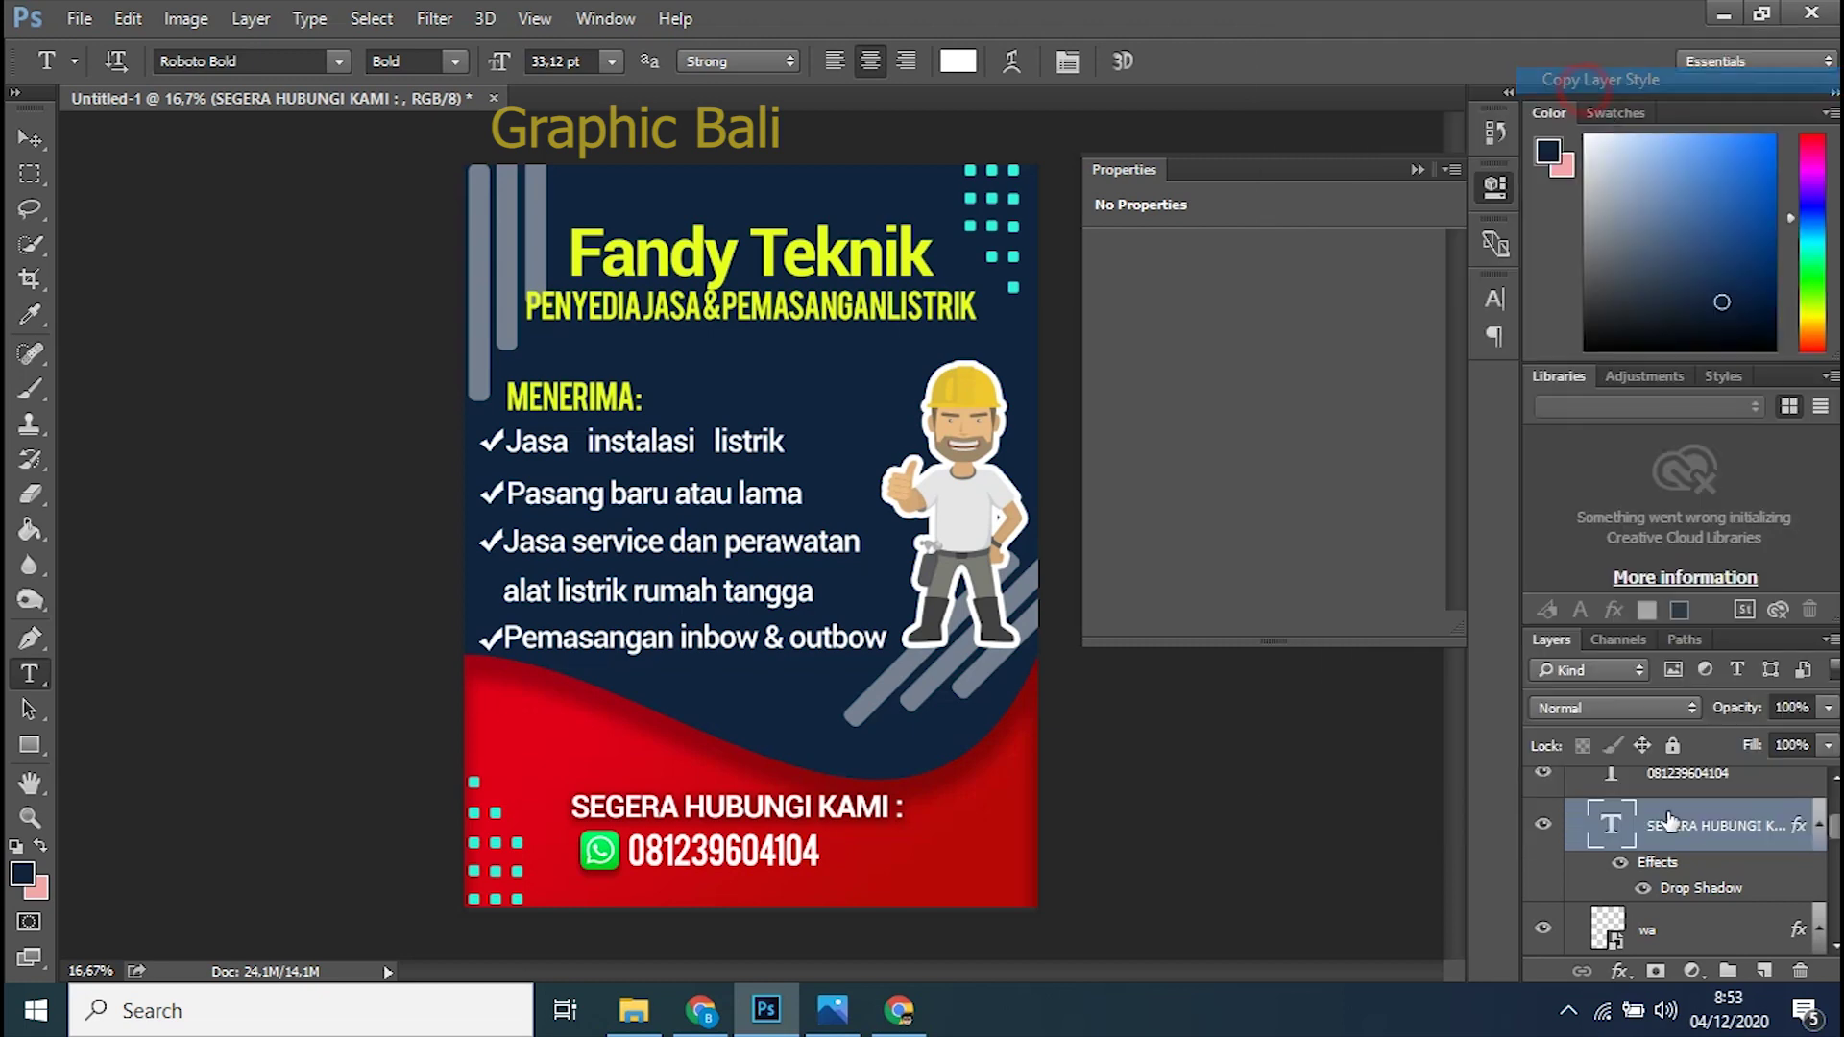
{"action": "left_click", "coordinate": [1720, 778]}
{"action": "right_click", "coordinate": [1773, 793]}
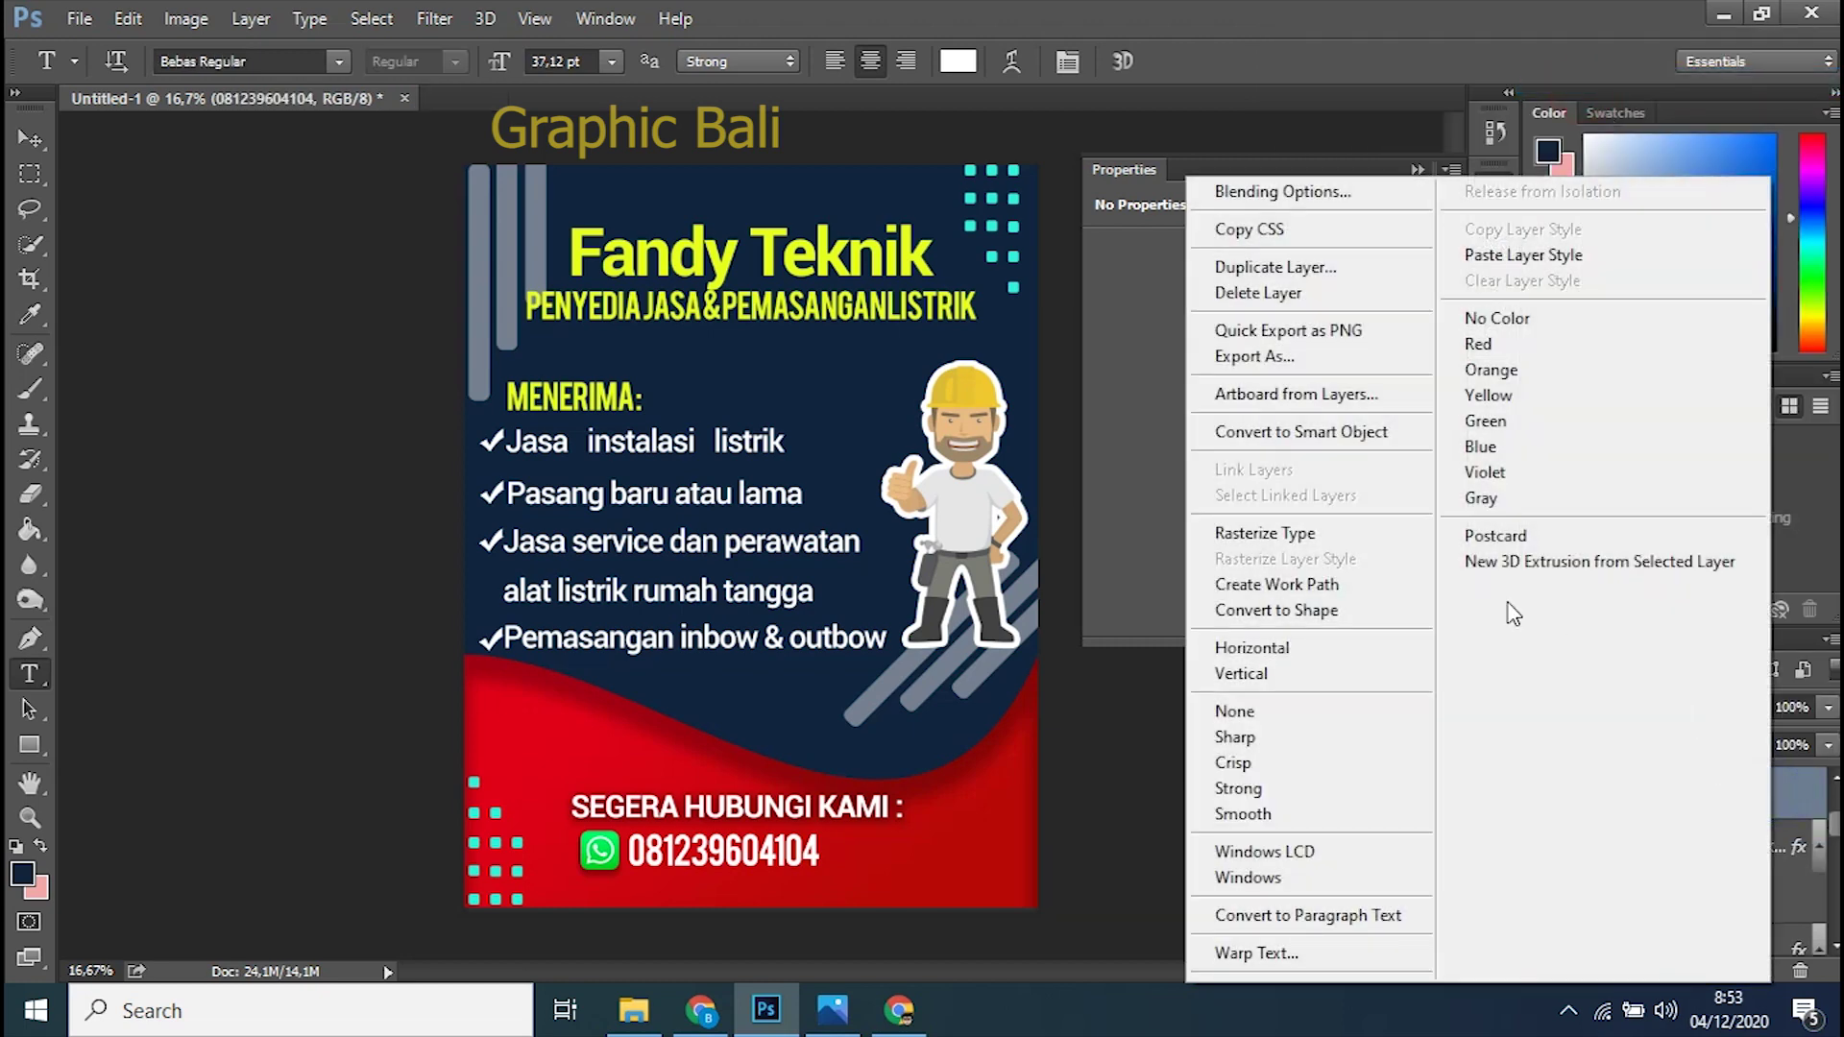
{"action": "left_click", "coordinate": [1513, 256]}
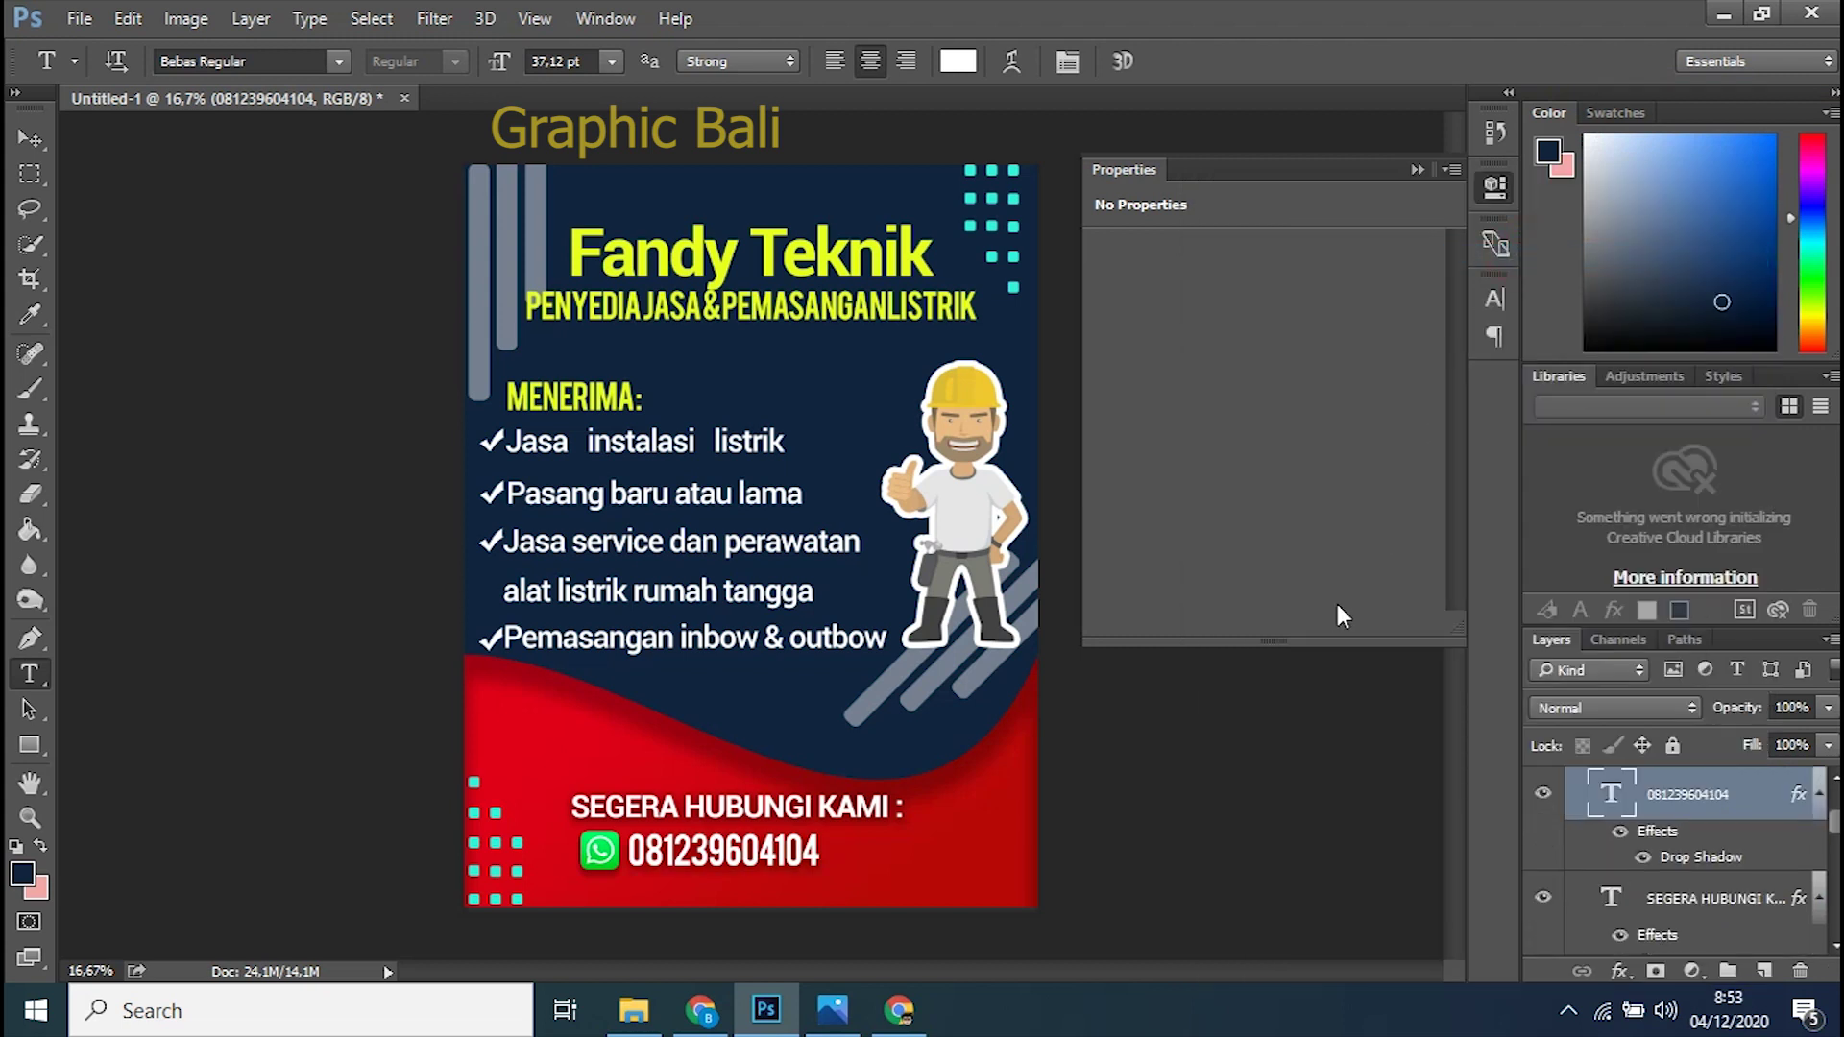
Step: Switch to the Move tool, close the Properties panel, and select the Background layer
{"action": "left_click", "coordinate": [24, 140]}
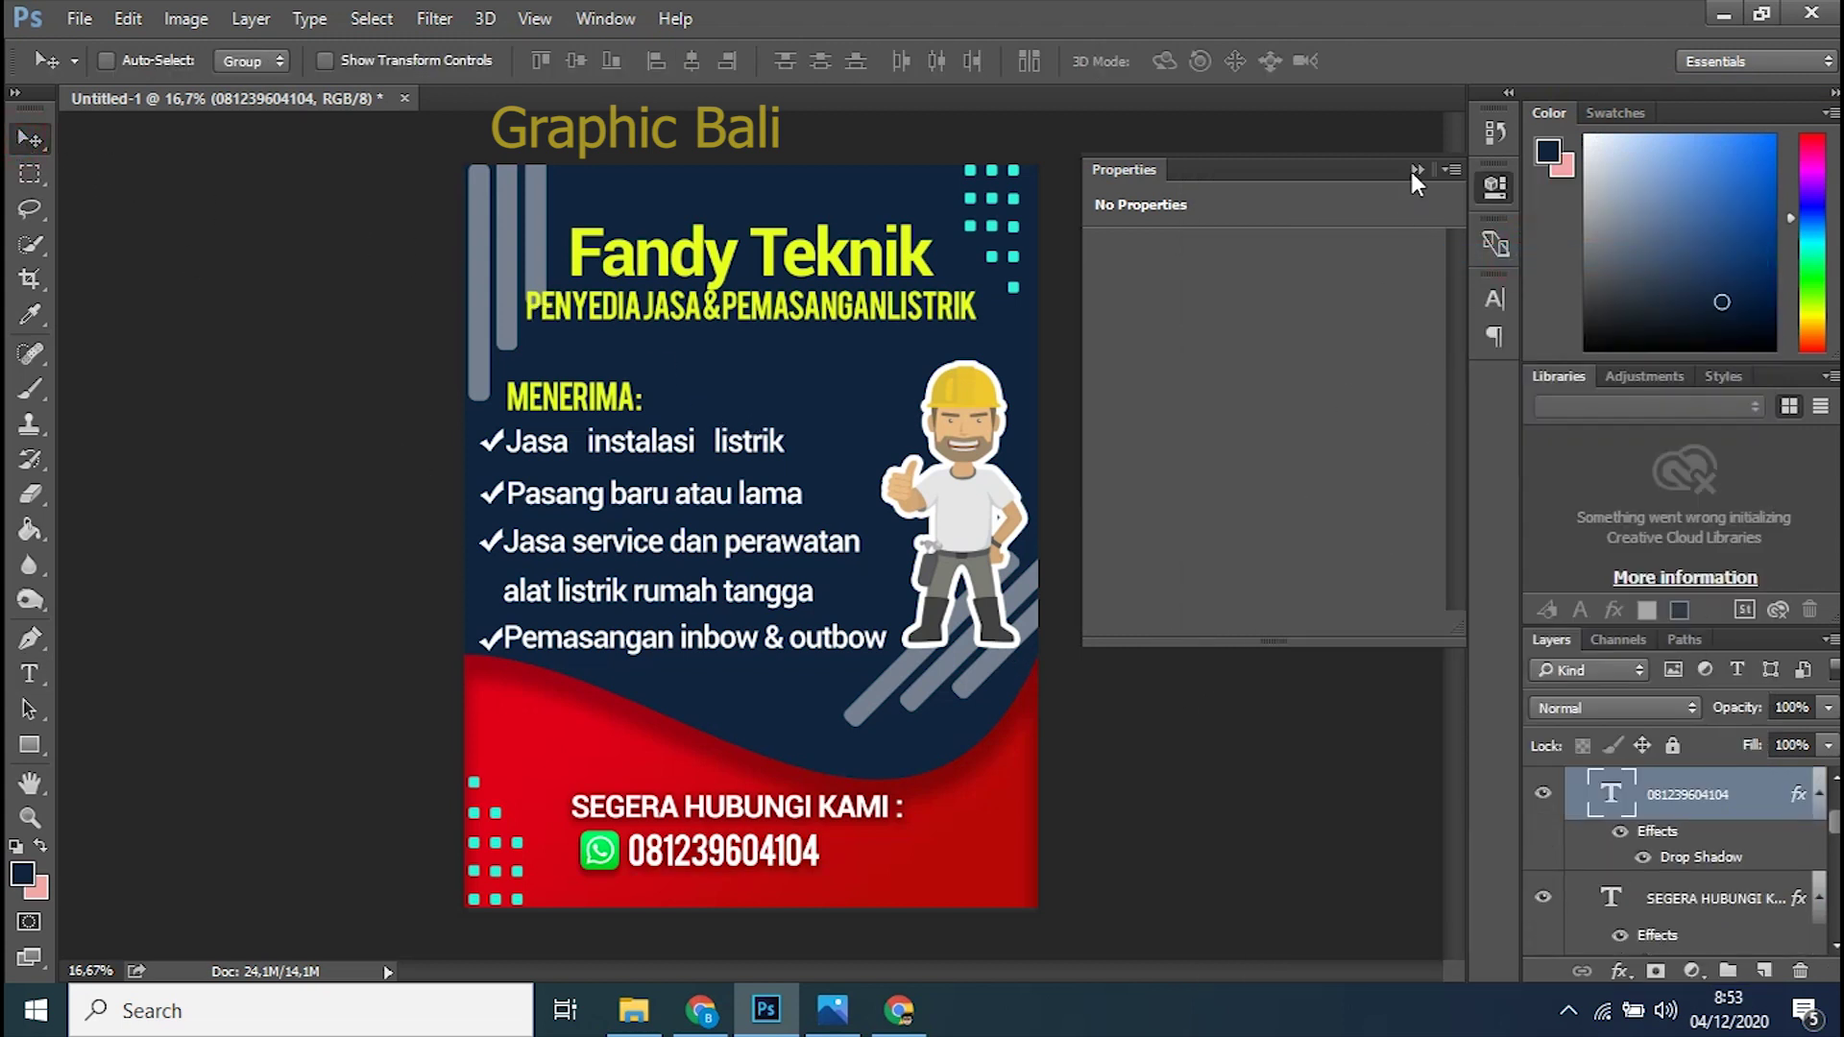
{"action": "left_click", "coordinate": [1416, 173]}
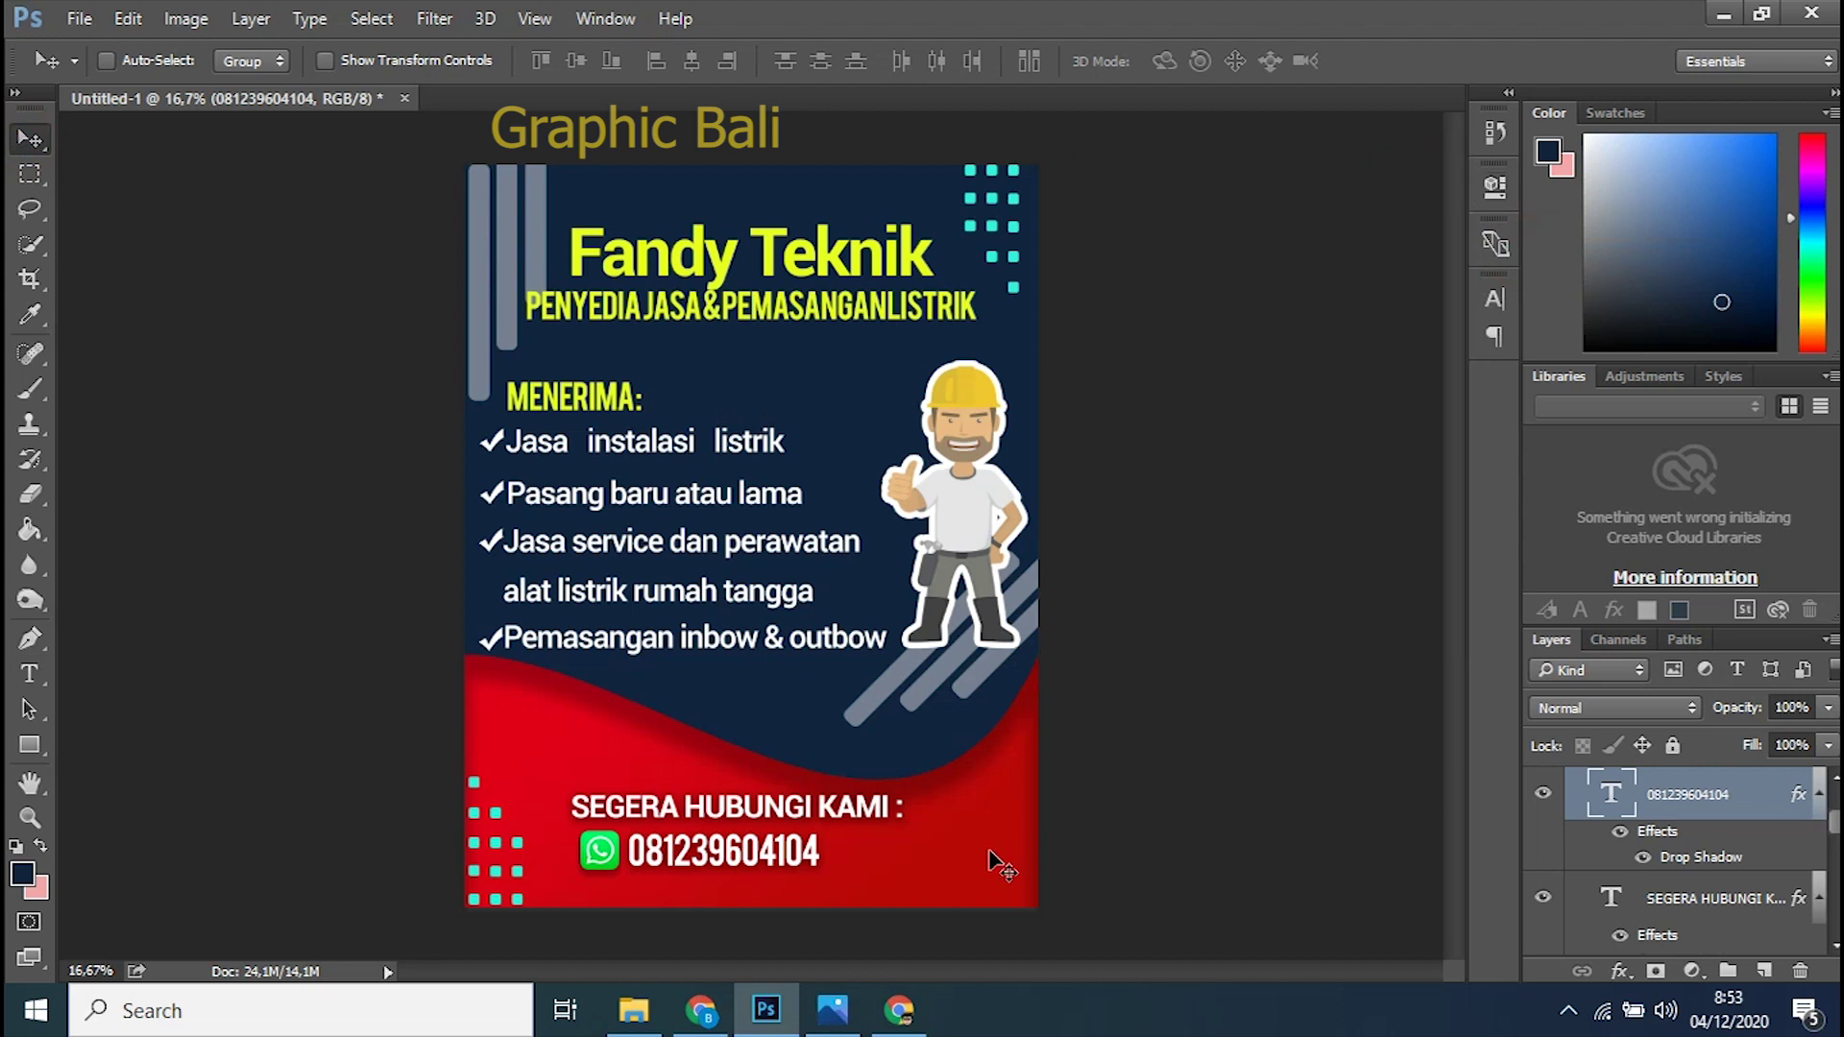
{"action": "scroll", "coordinate": [1733, 867], "scroll_direction": "up", "scroll_amount": 2}
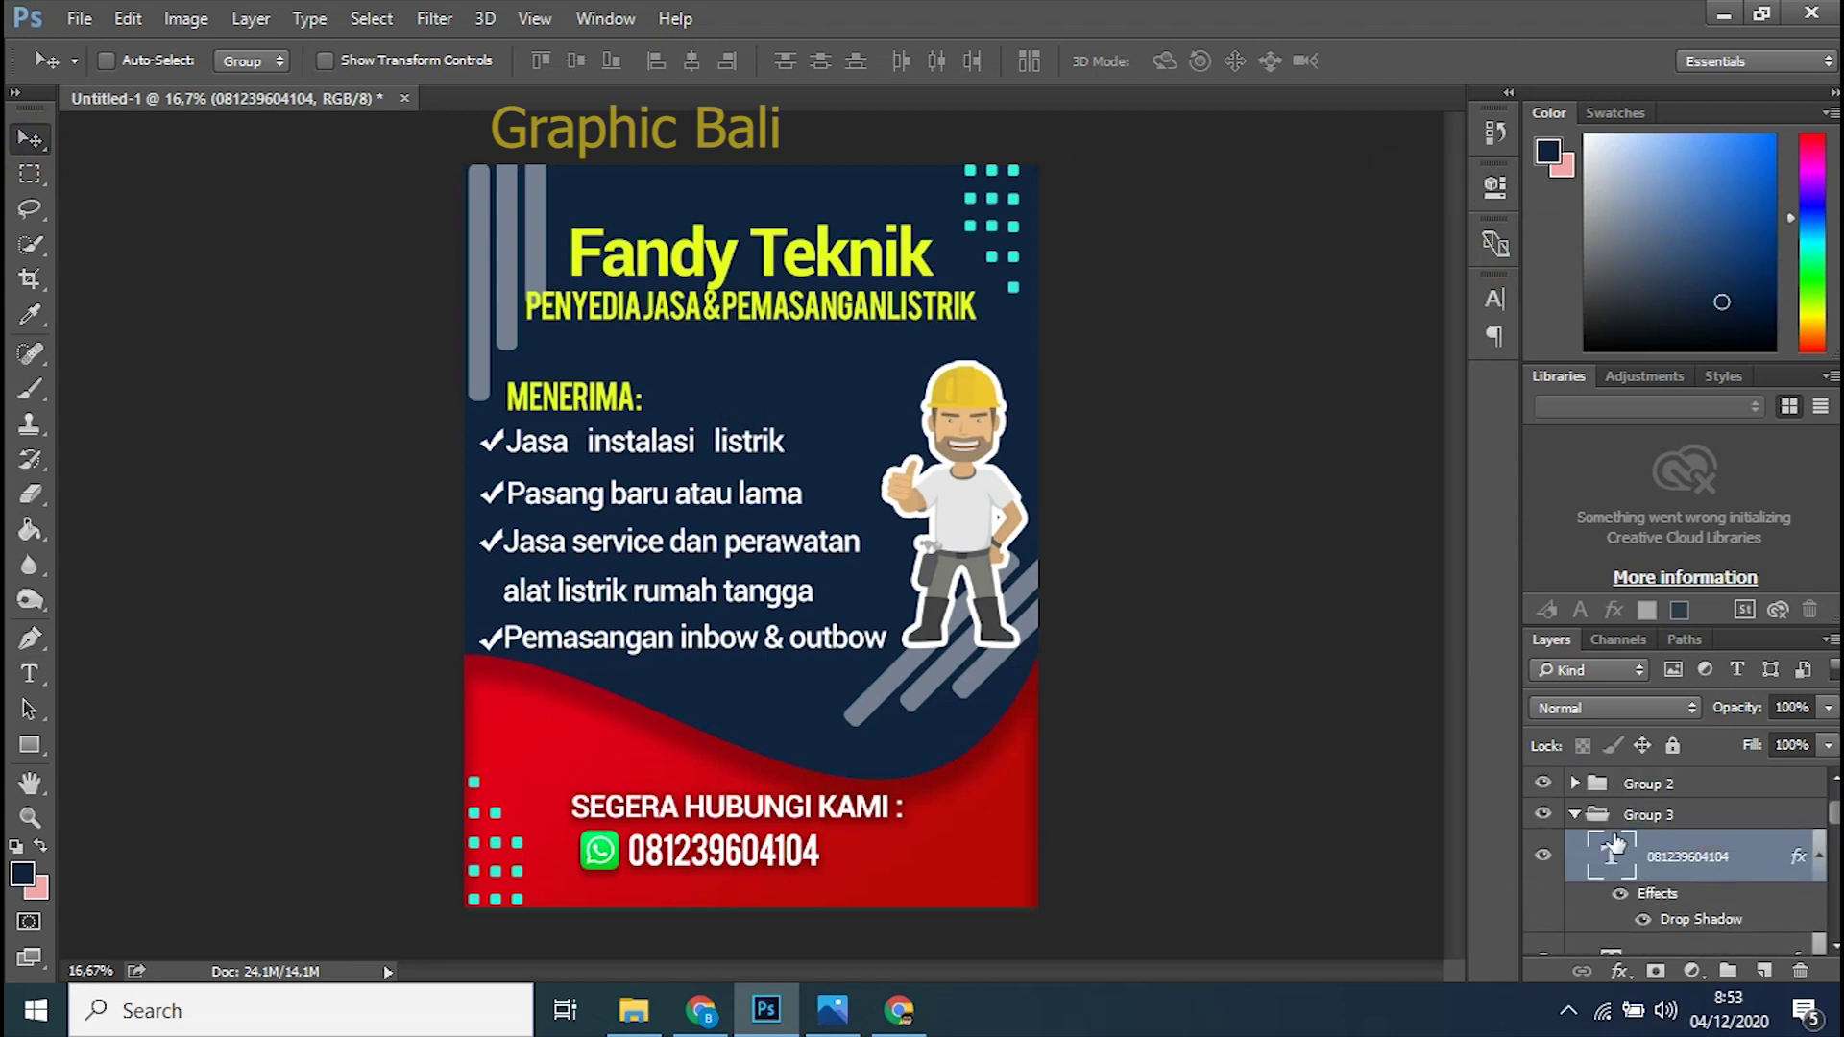
{"action": "left_click", "coordinate": [1579, 815]}
{"action": "scroll", "coordinate": [1765, 874], "scroll_direction": "down", "scroll_amount": 3}
{"action": "scroll", "coordinate": [1748, 884], "scroll_direction": "down", "scroll_amount": 3}
{"action": "scroll", "coordinate": [1720, 903], "scroll_direction": "down", "scroll_amount": 3}
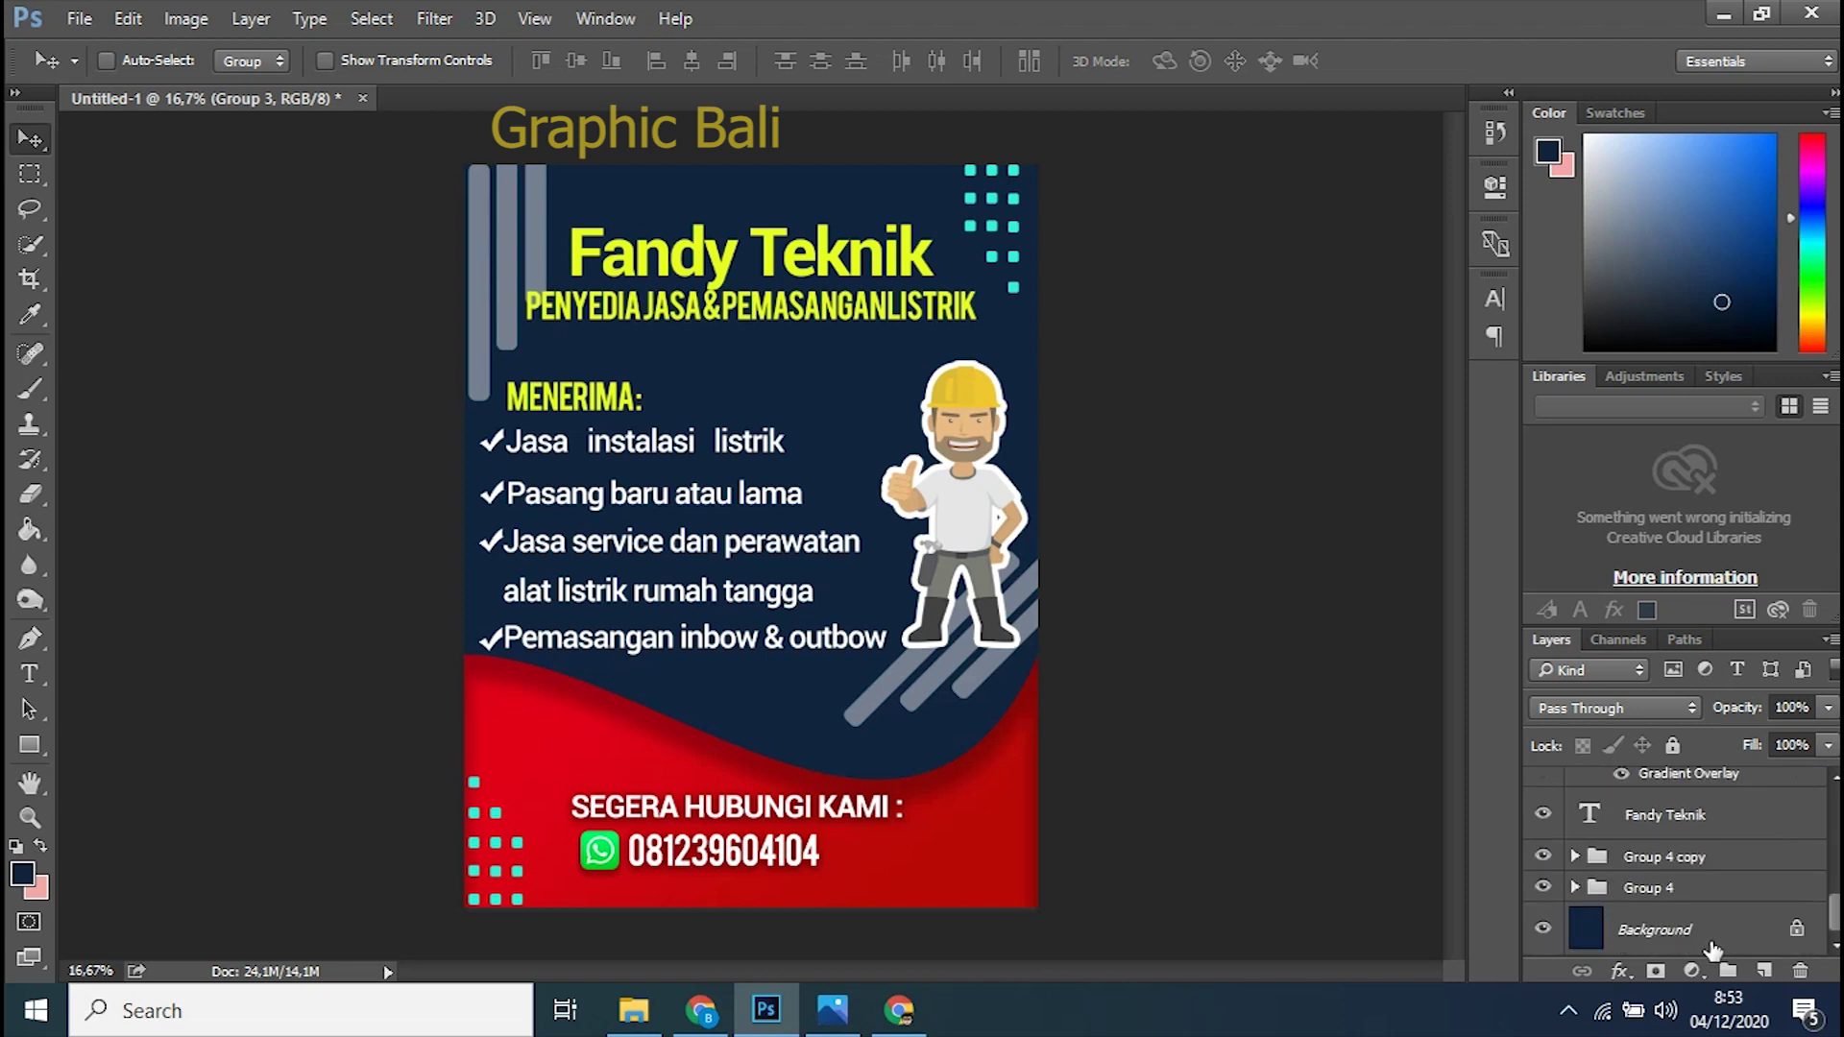
{"action": "left_click", "coordinate": [1716, 946]}
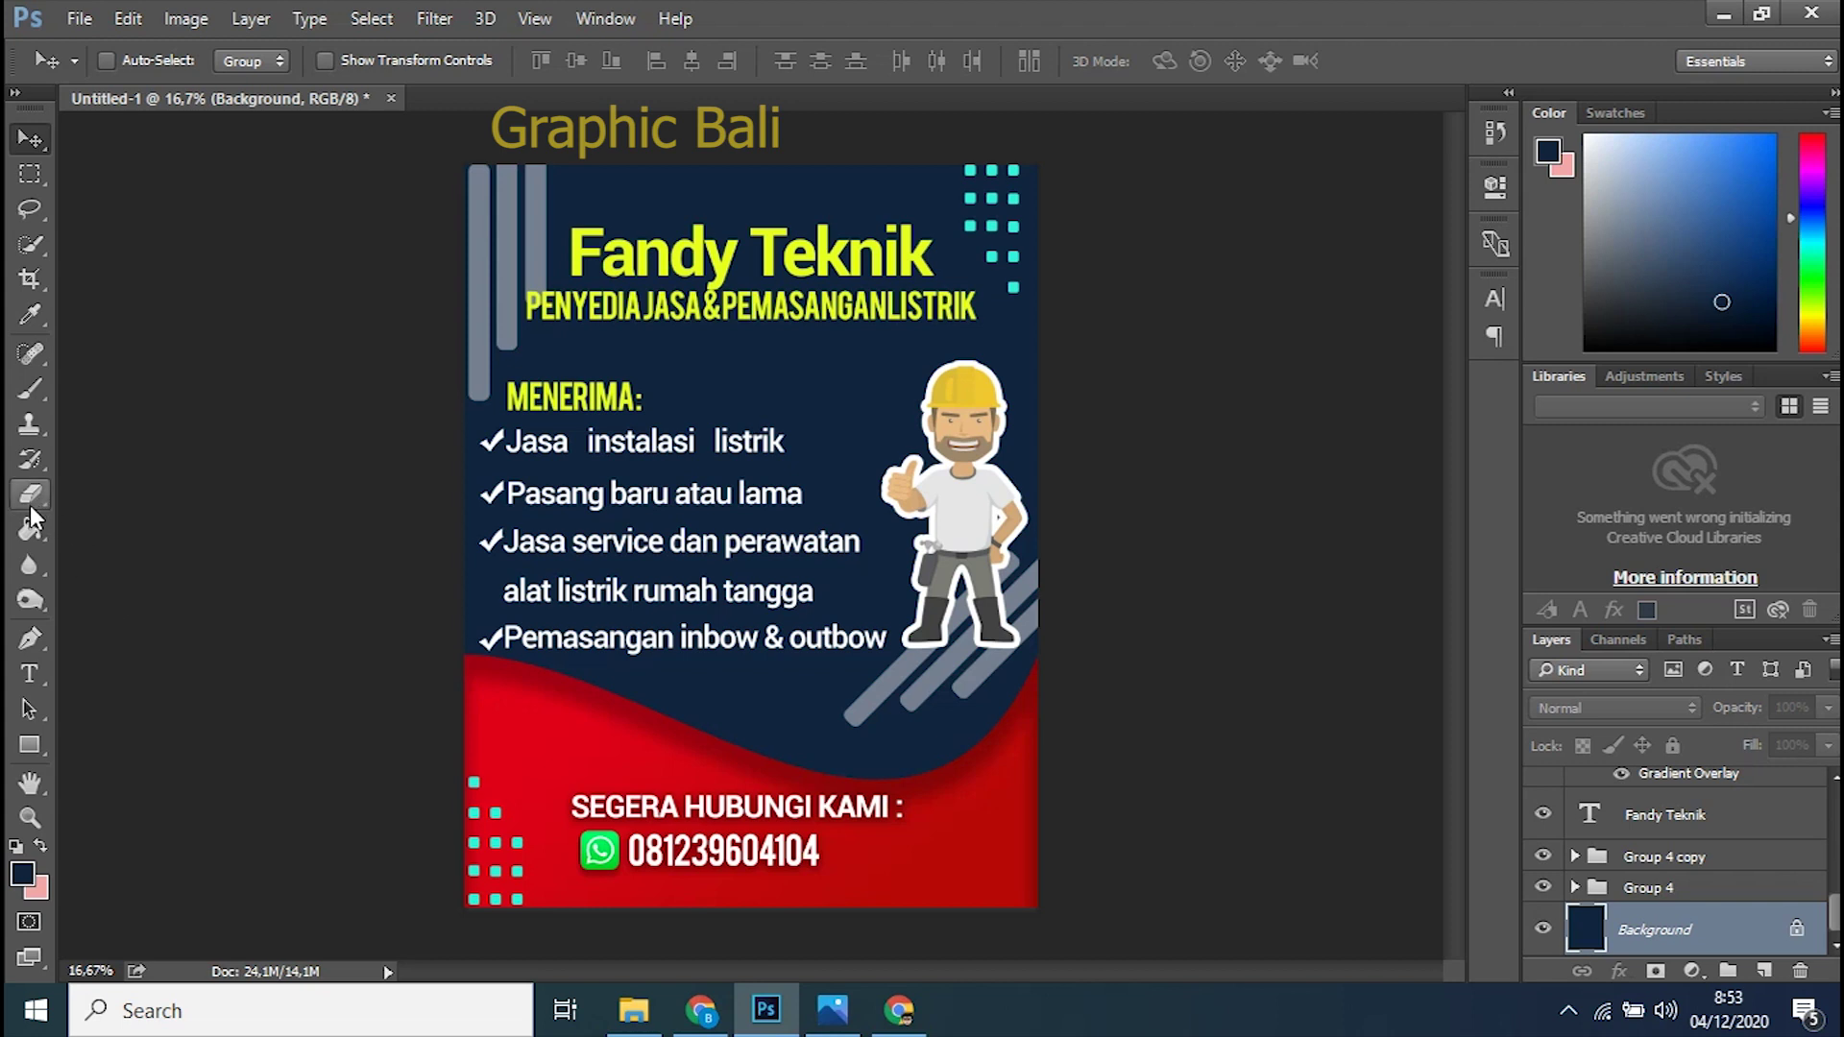
{"action": "left_click", "coordinate": [29, 599]}
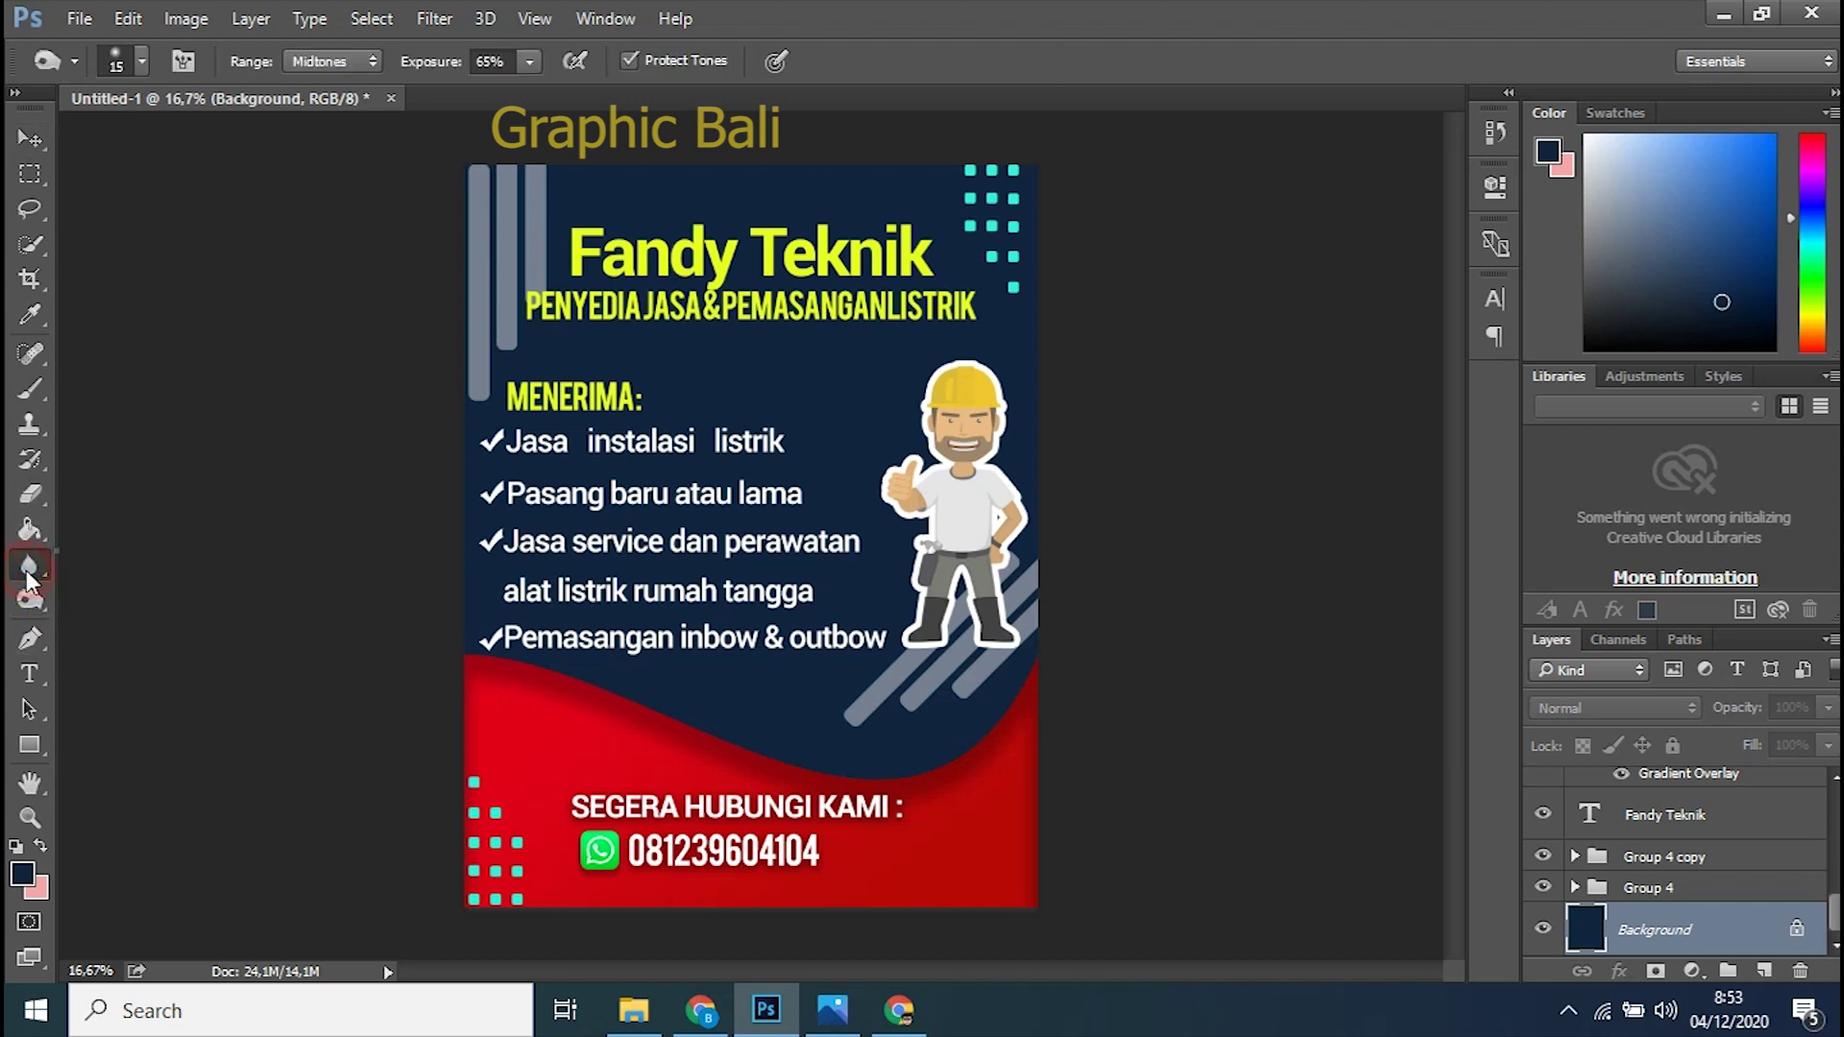
{"action": "left_click", "coordinate": [29, 571]}
{"action": "left_click", "coordinate": [30, 530]}
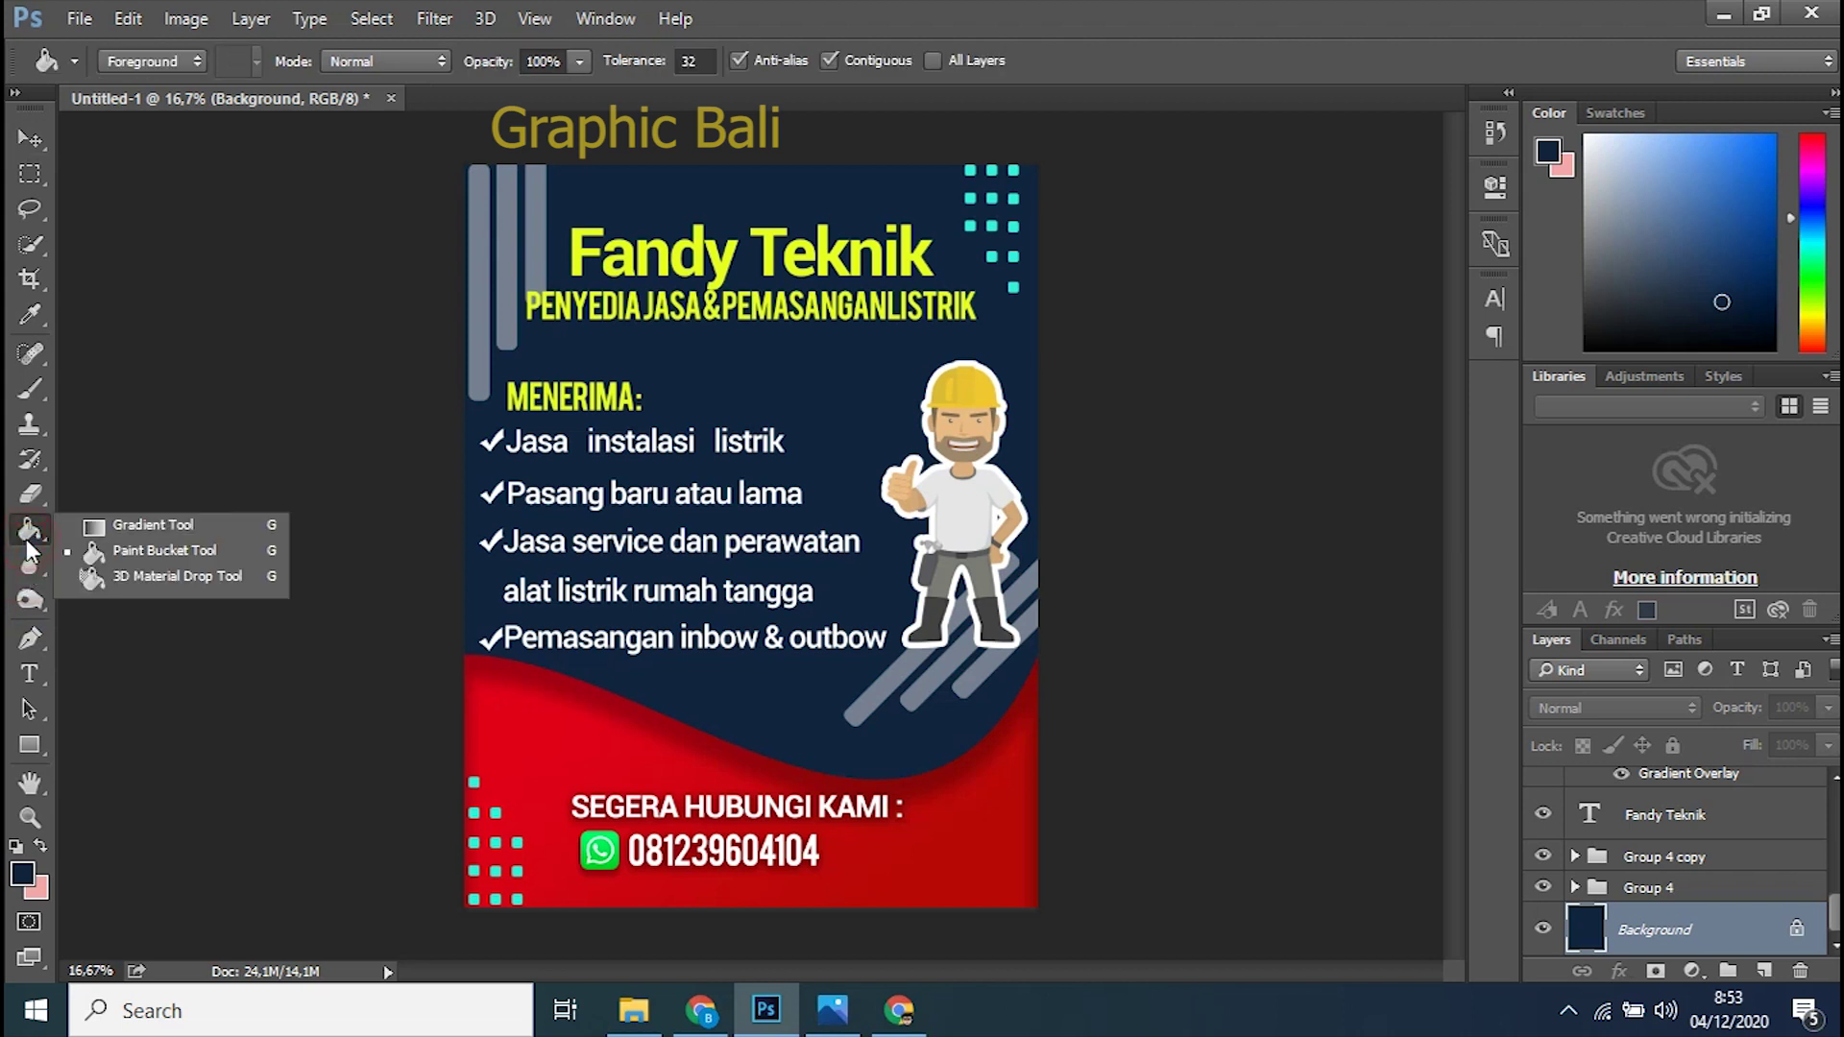
{"action": "left_click", "coordinate": [152, 530]}
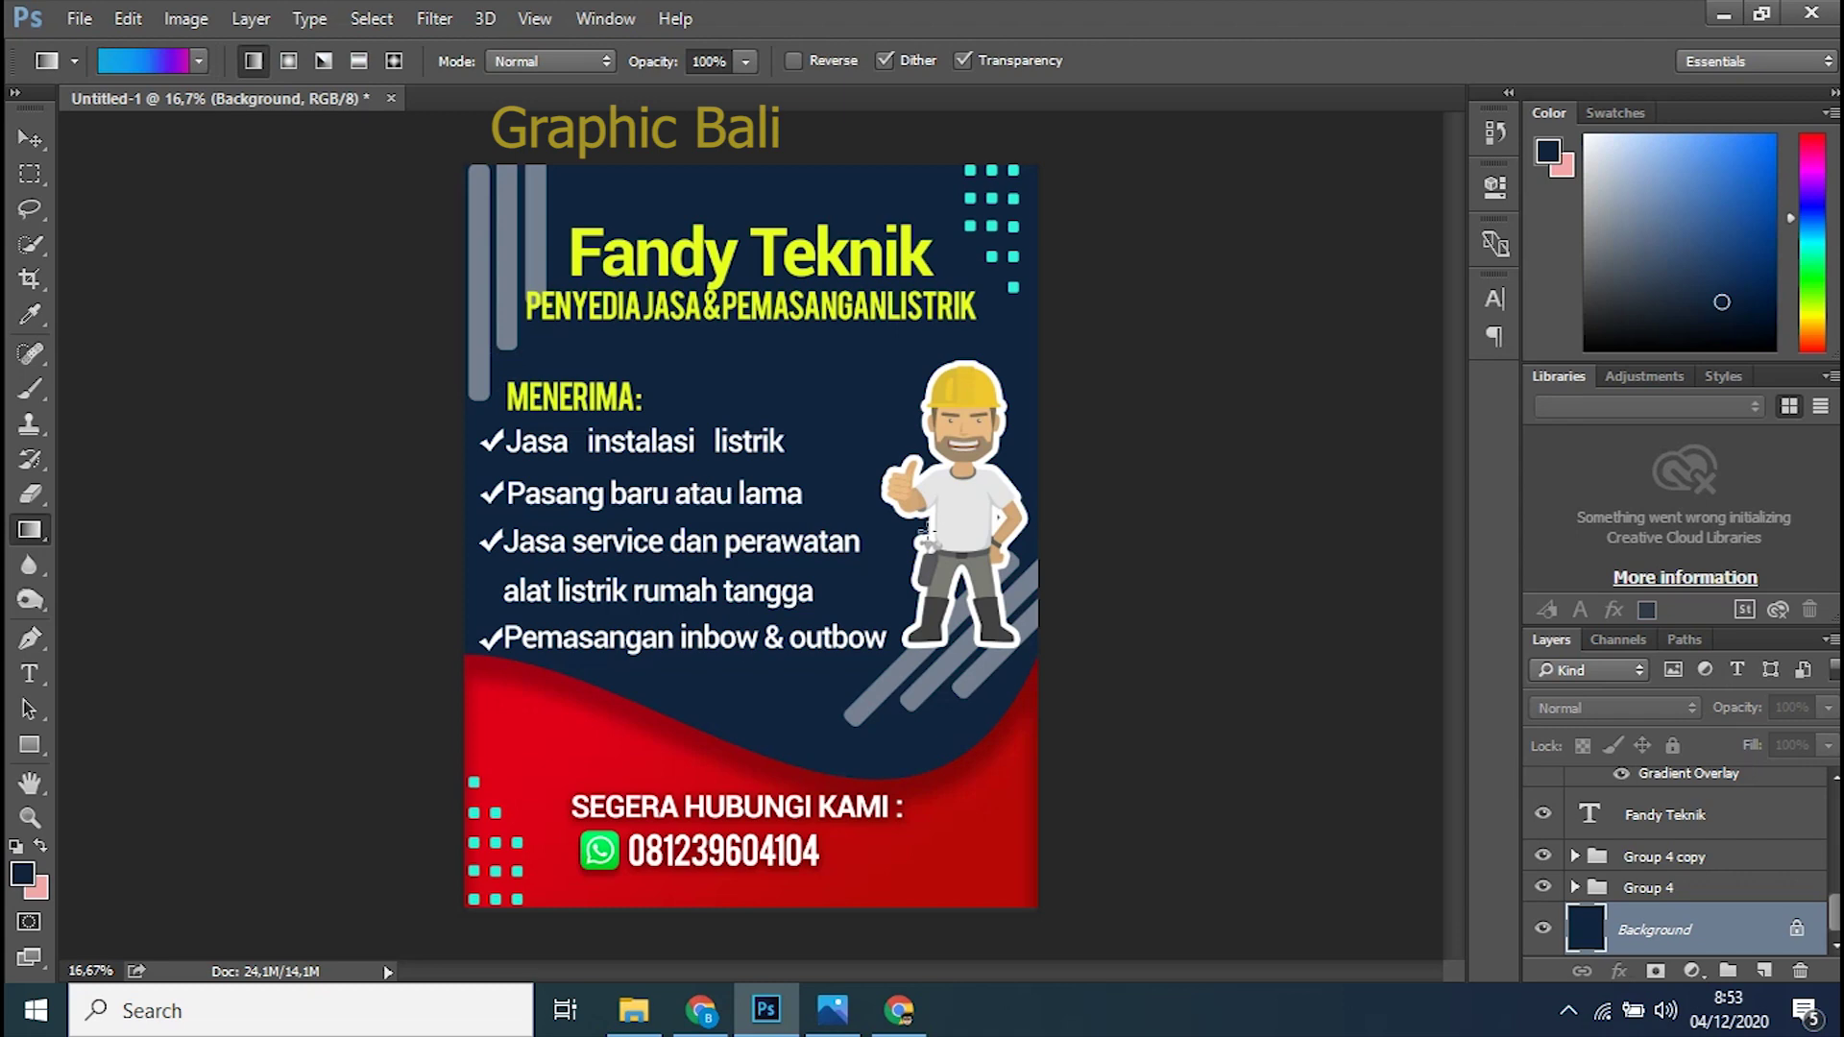
{"action": "left_click", "coordinate": [147, 62]}
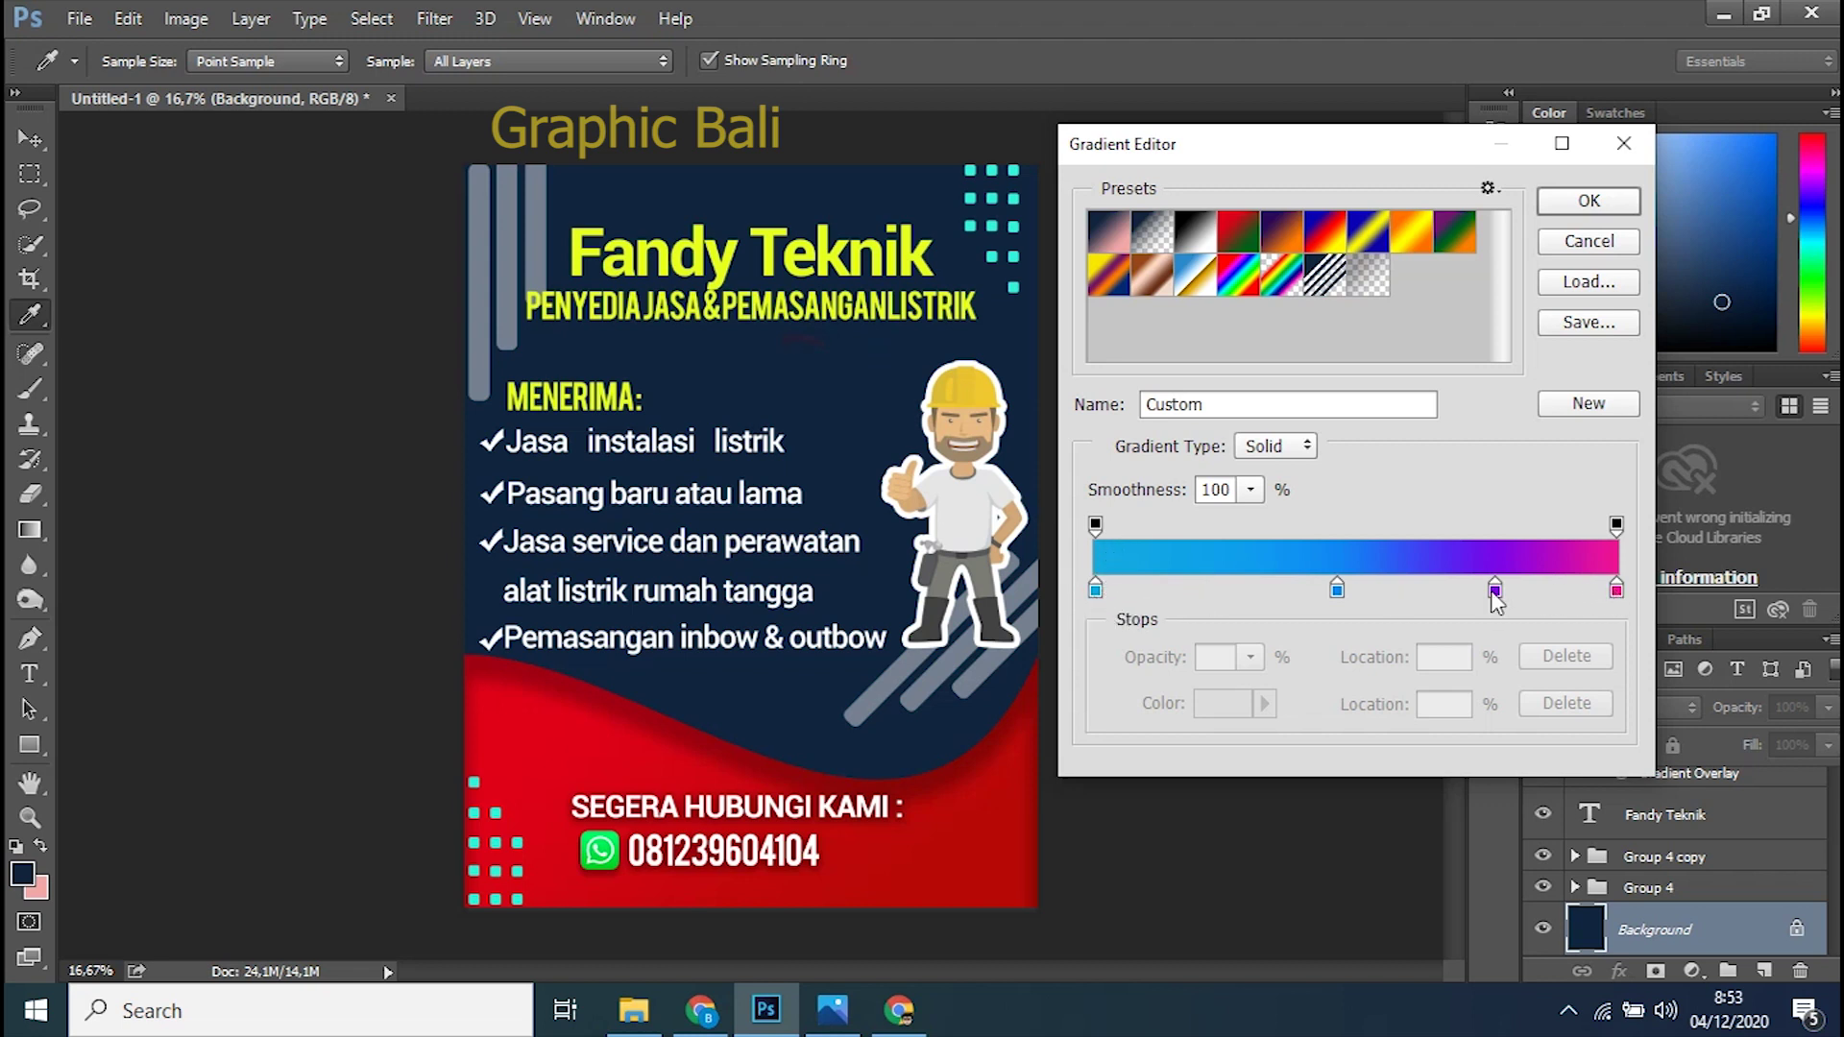
{"action": "double_click", "coordinate": [1616, 590]}
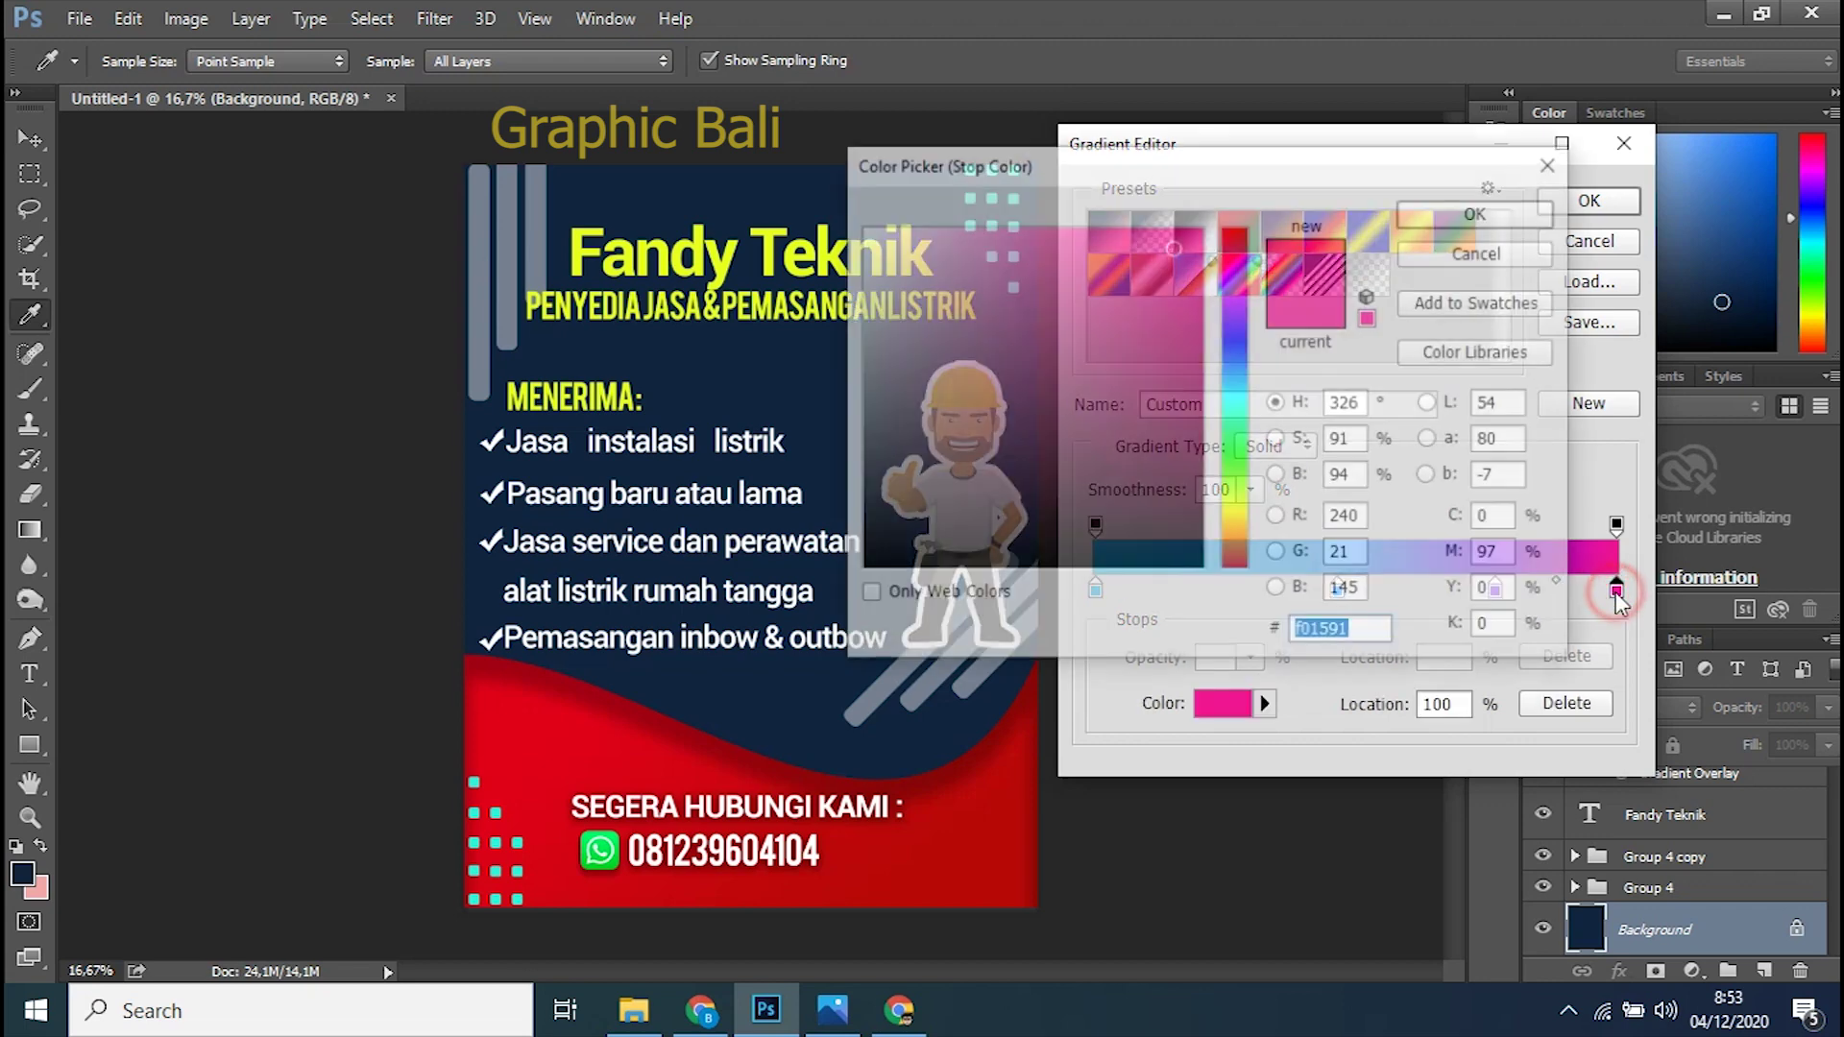
{"action": "left_click", "coordinate": [1085, 346]}
{"action": "left_click_drag", "start_coordinate": [1085, 346], "coordinate": [879, 231]}
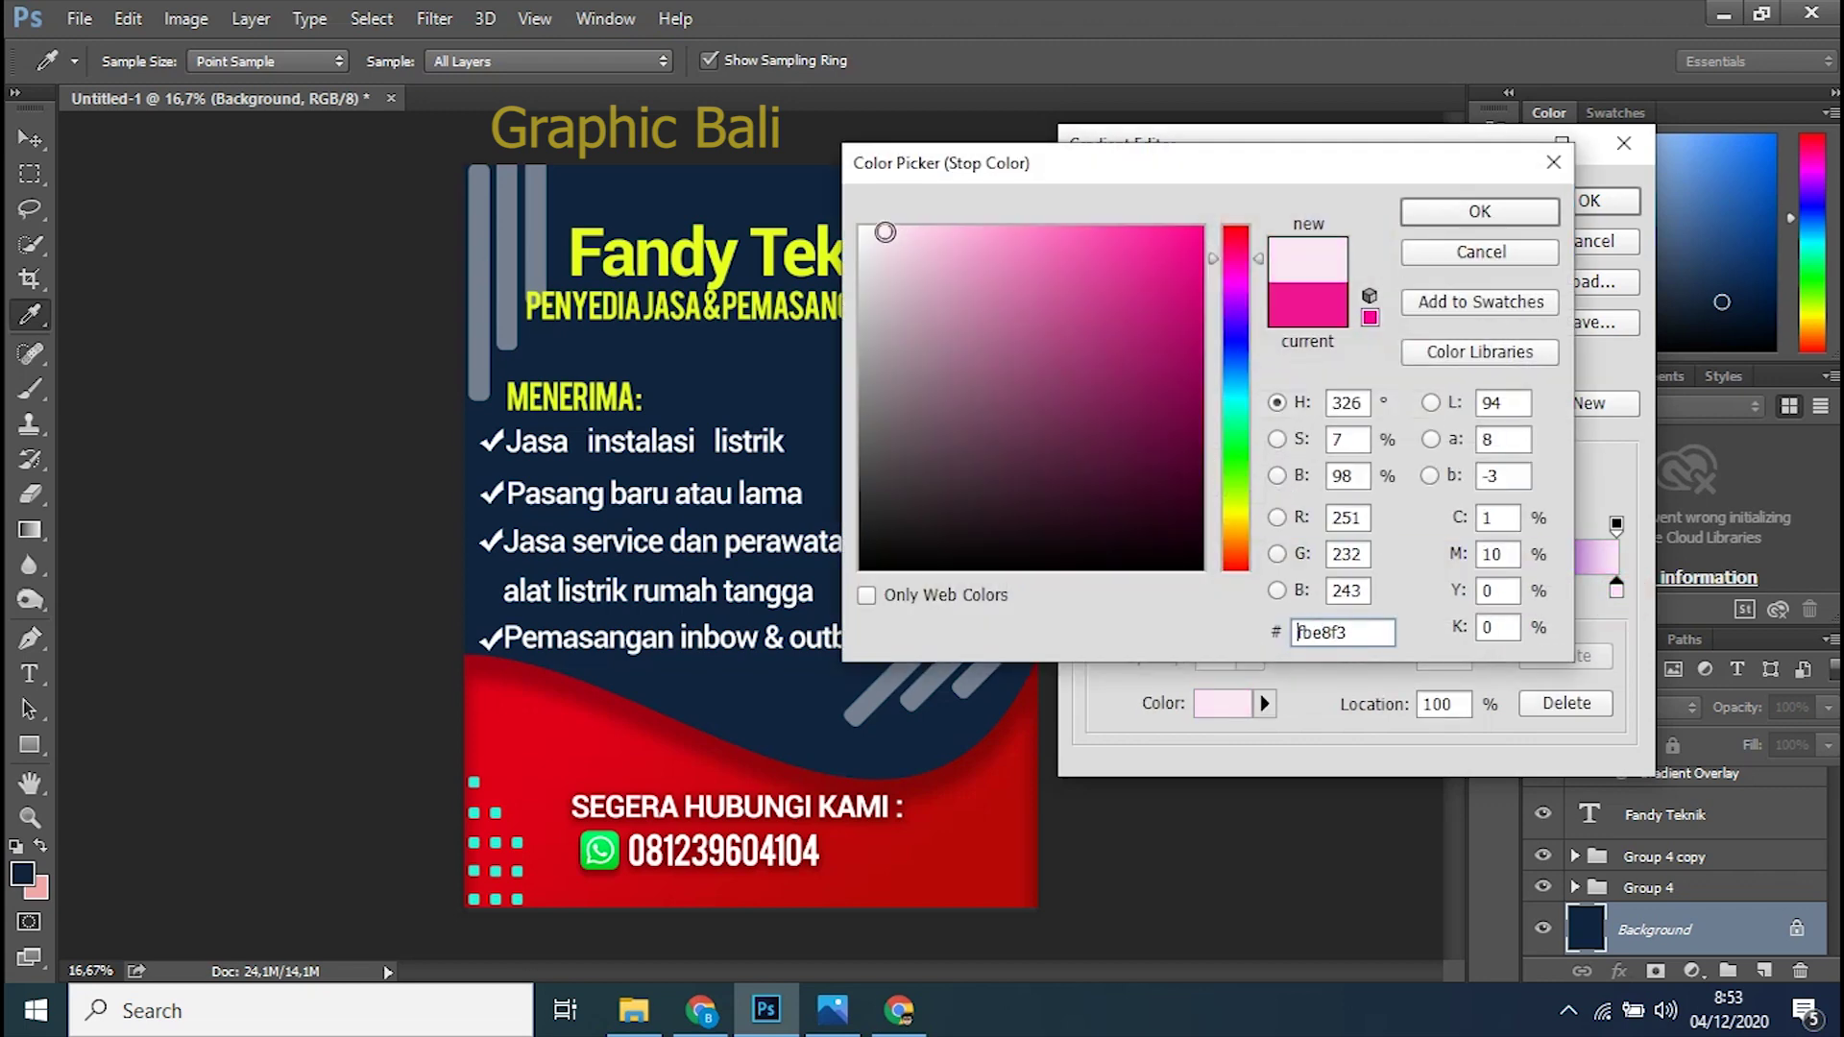
{"action": "left_click", "coordinate": [1411, 213]}
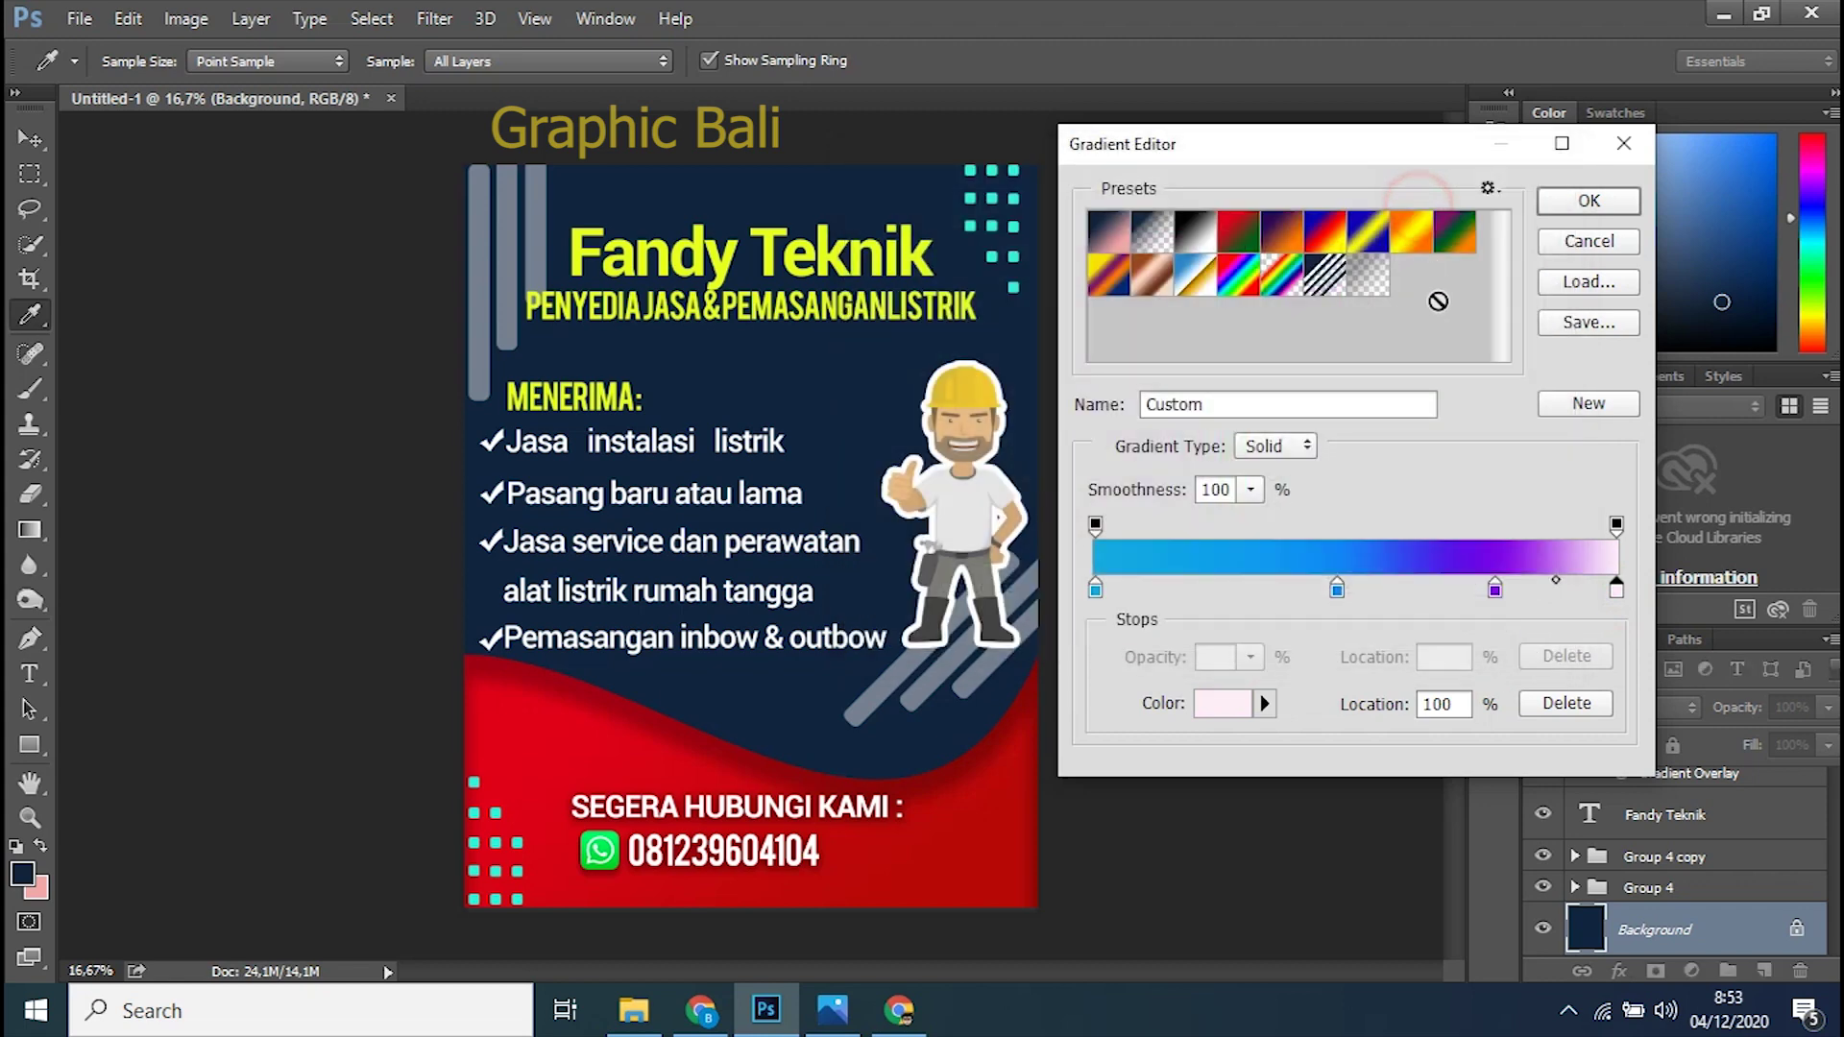
{"action": "left_click", "coordinate": [1096, 589]}
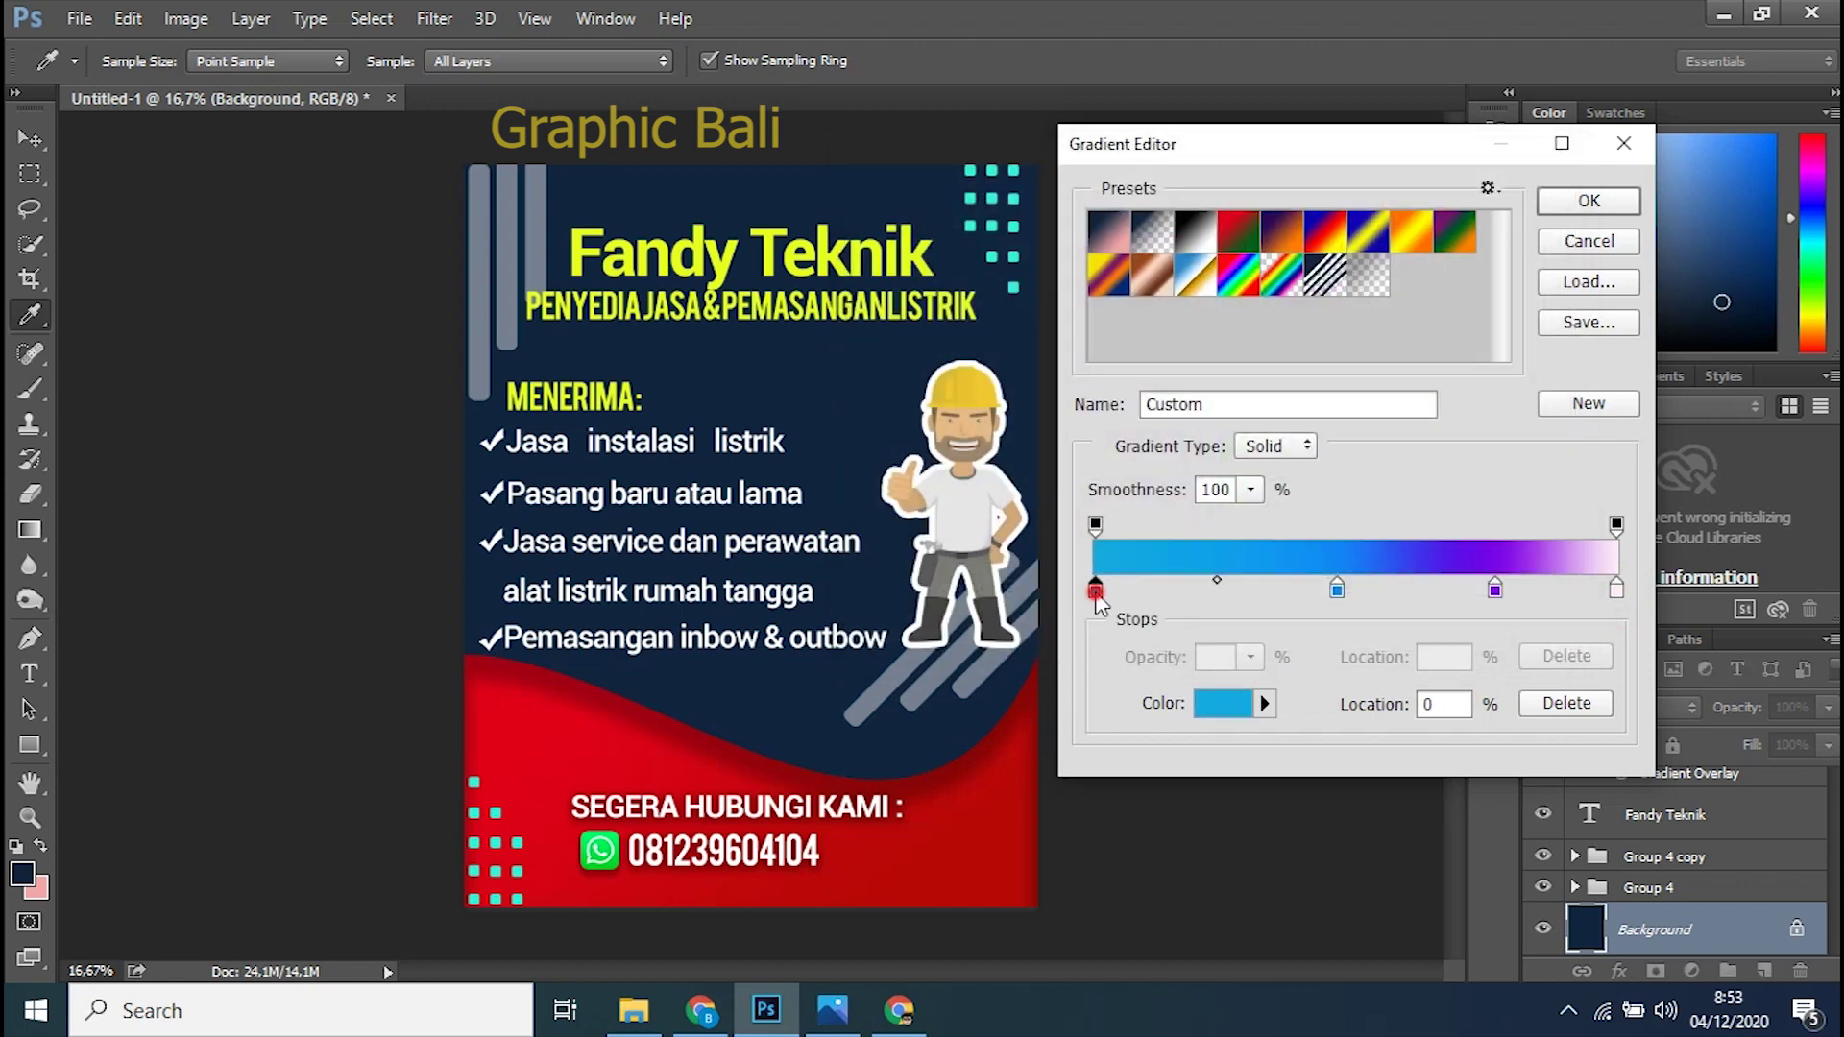
{"action": "double_click", "coordinate": [1095, 589]}
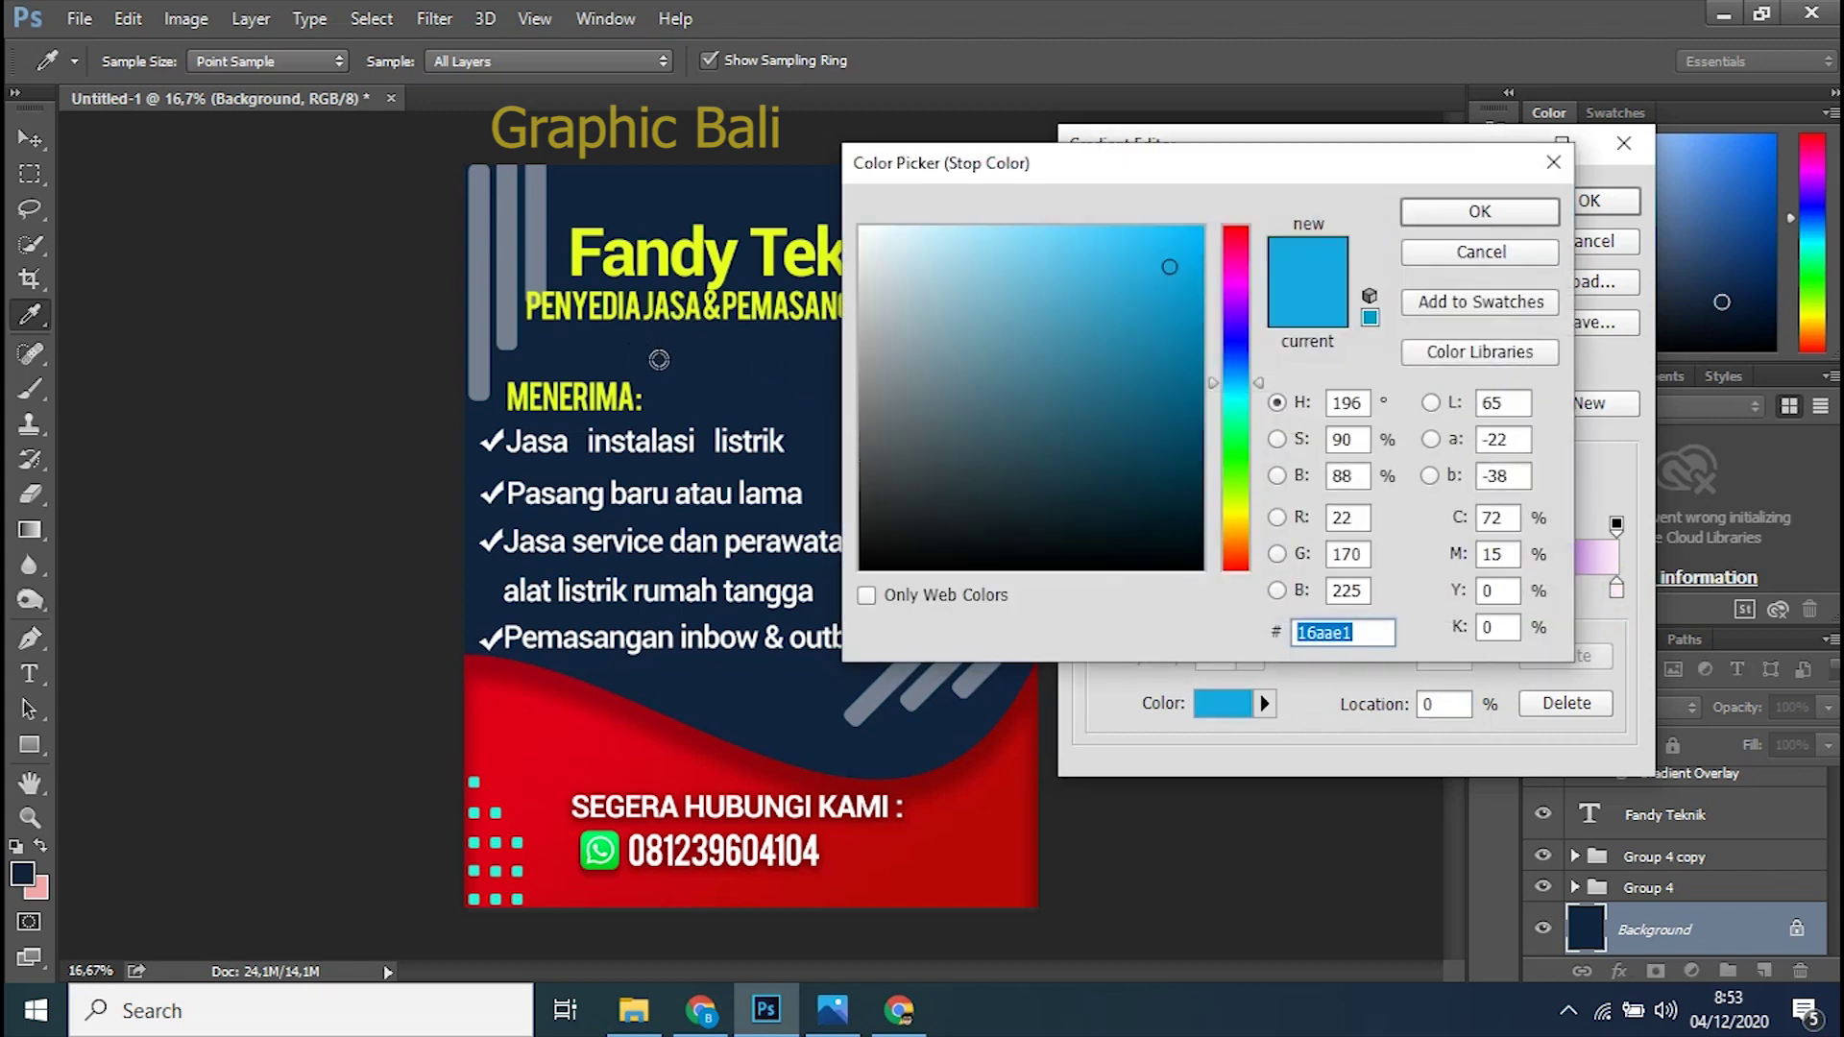
{"action": "left_click", "coordinate": [657, 361]}
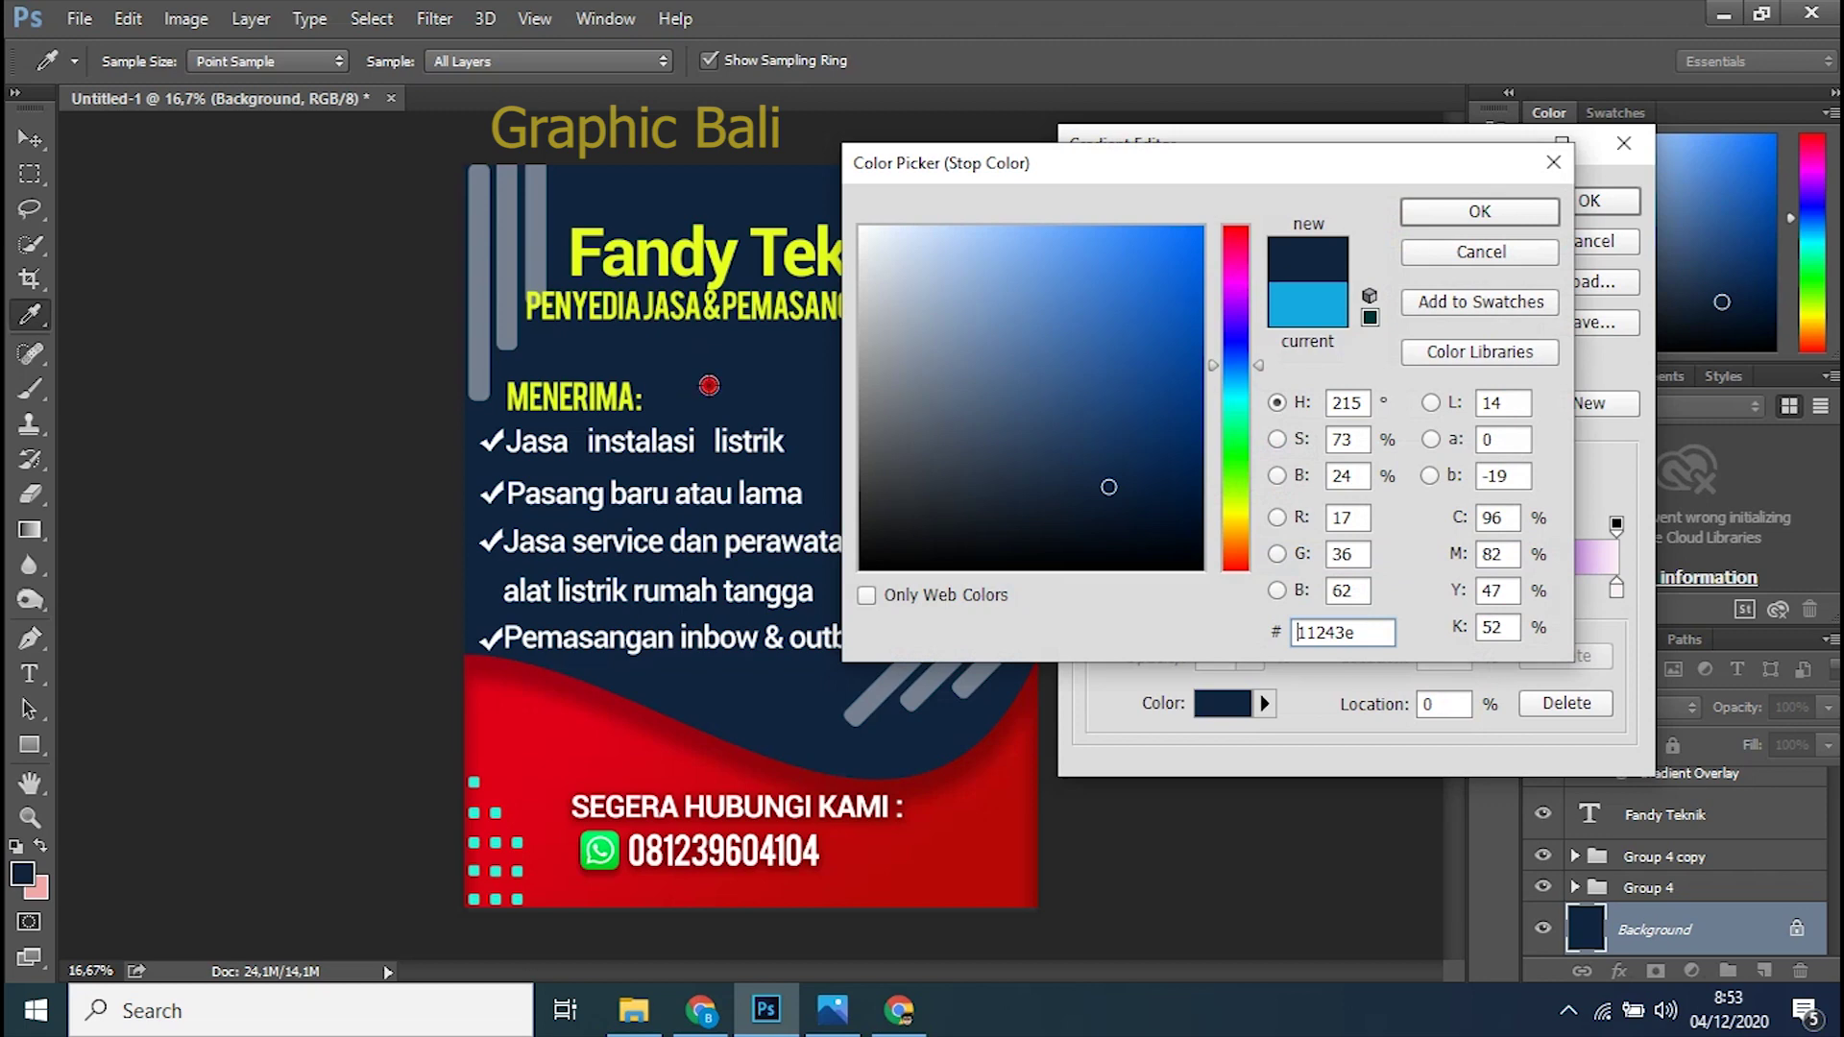
{"action": "left_click", "coordinate": [1478, 214]}
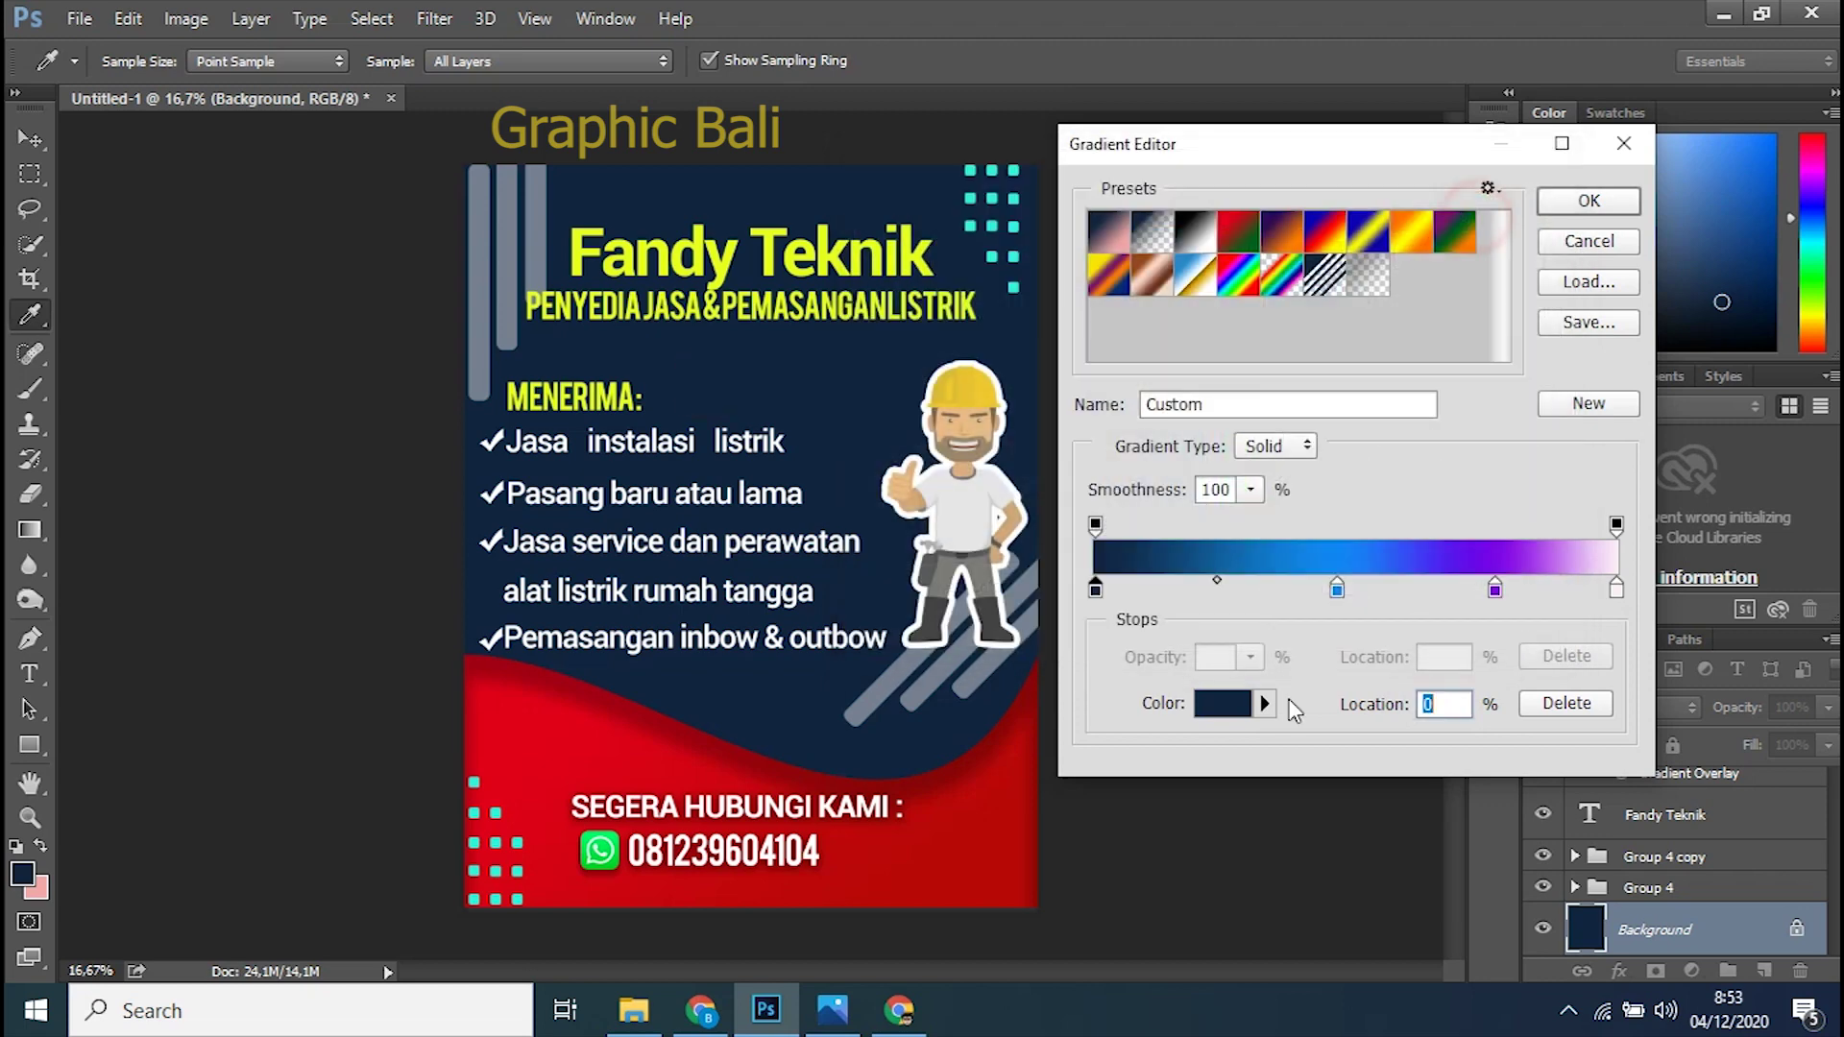
{"action": "double_click", "coordinate": [1337, 589]}
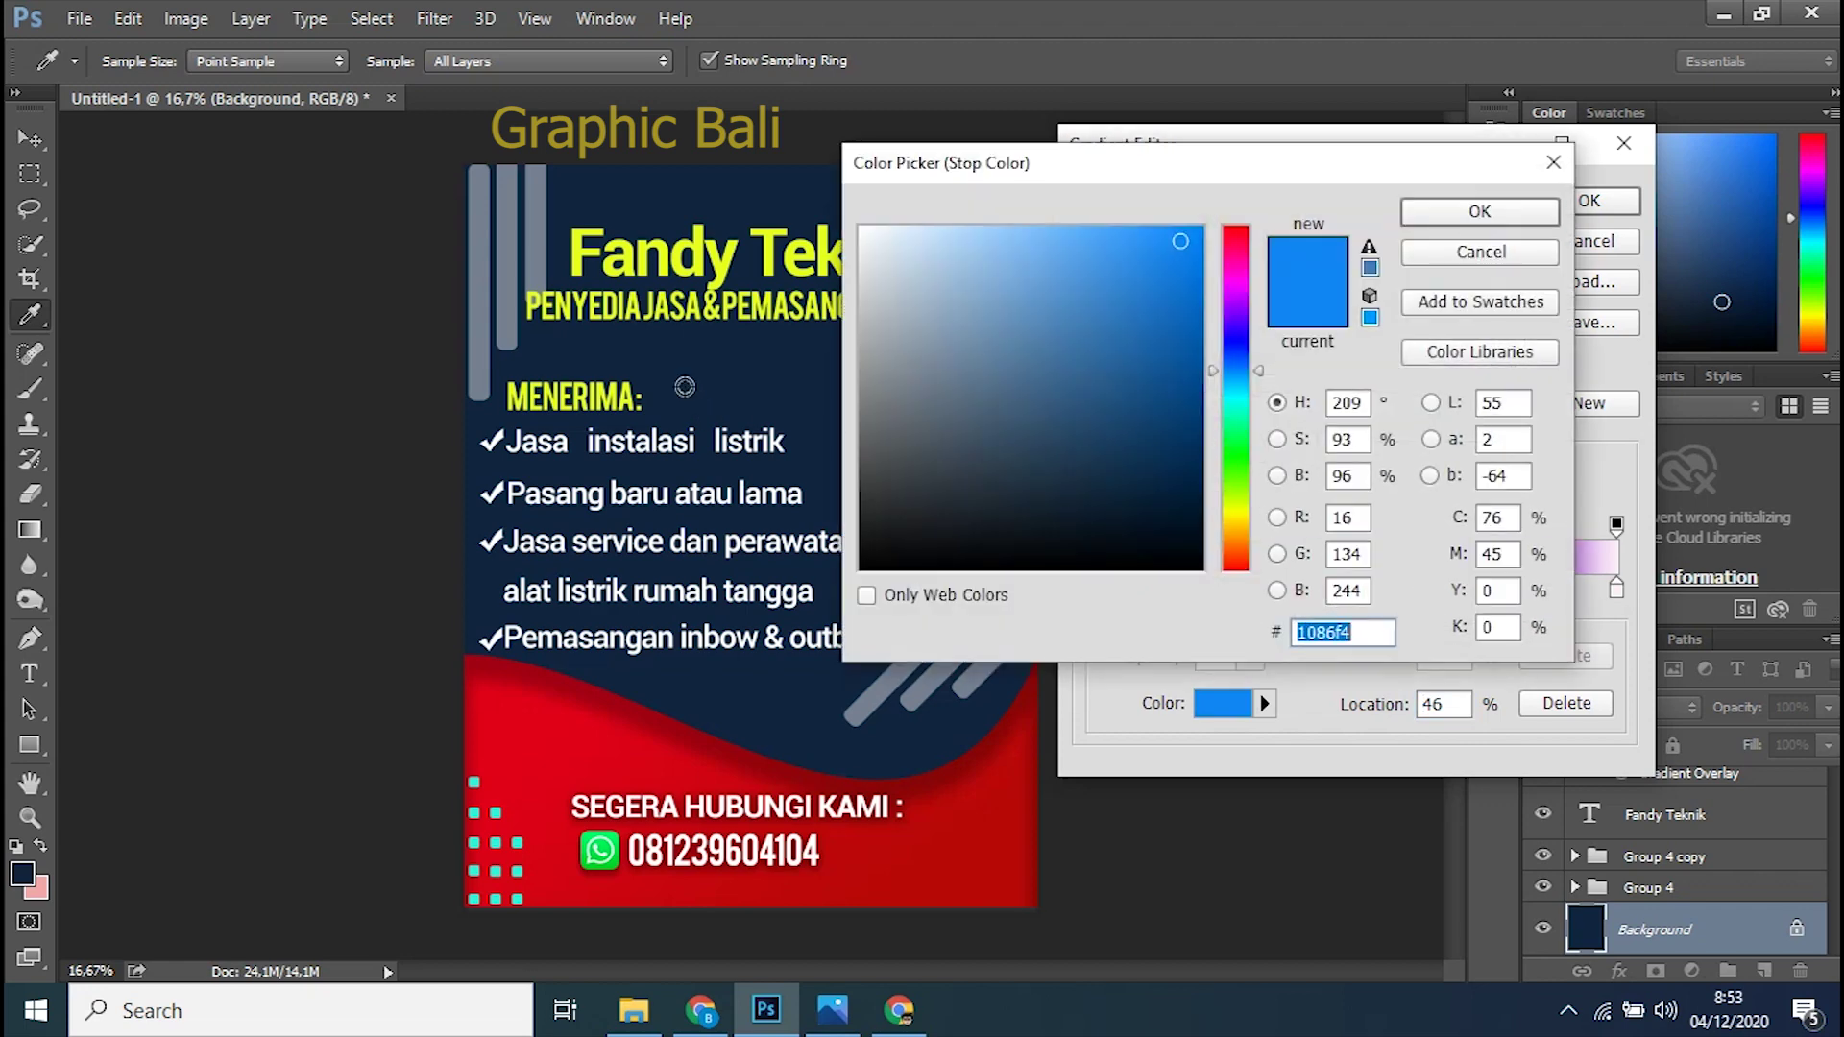
{"action": "left_click", "coordinate": [684, 387]}
{"action": "left_click_drag", "start_coordinate": [1110, 442], "coordinate": [1104, 382]}
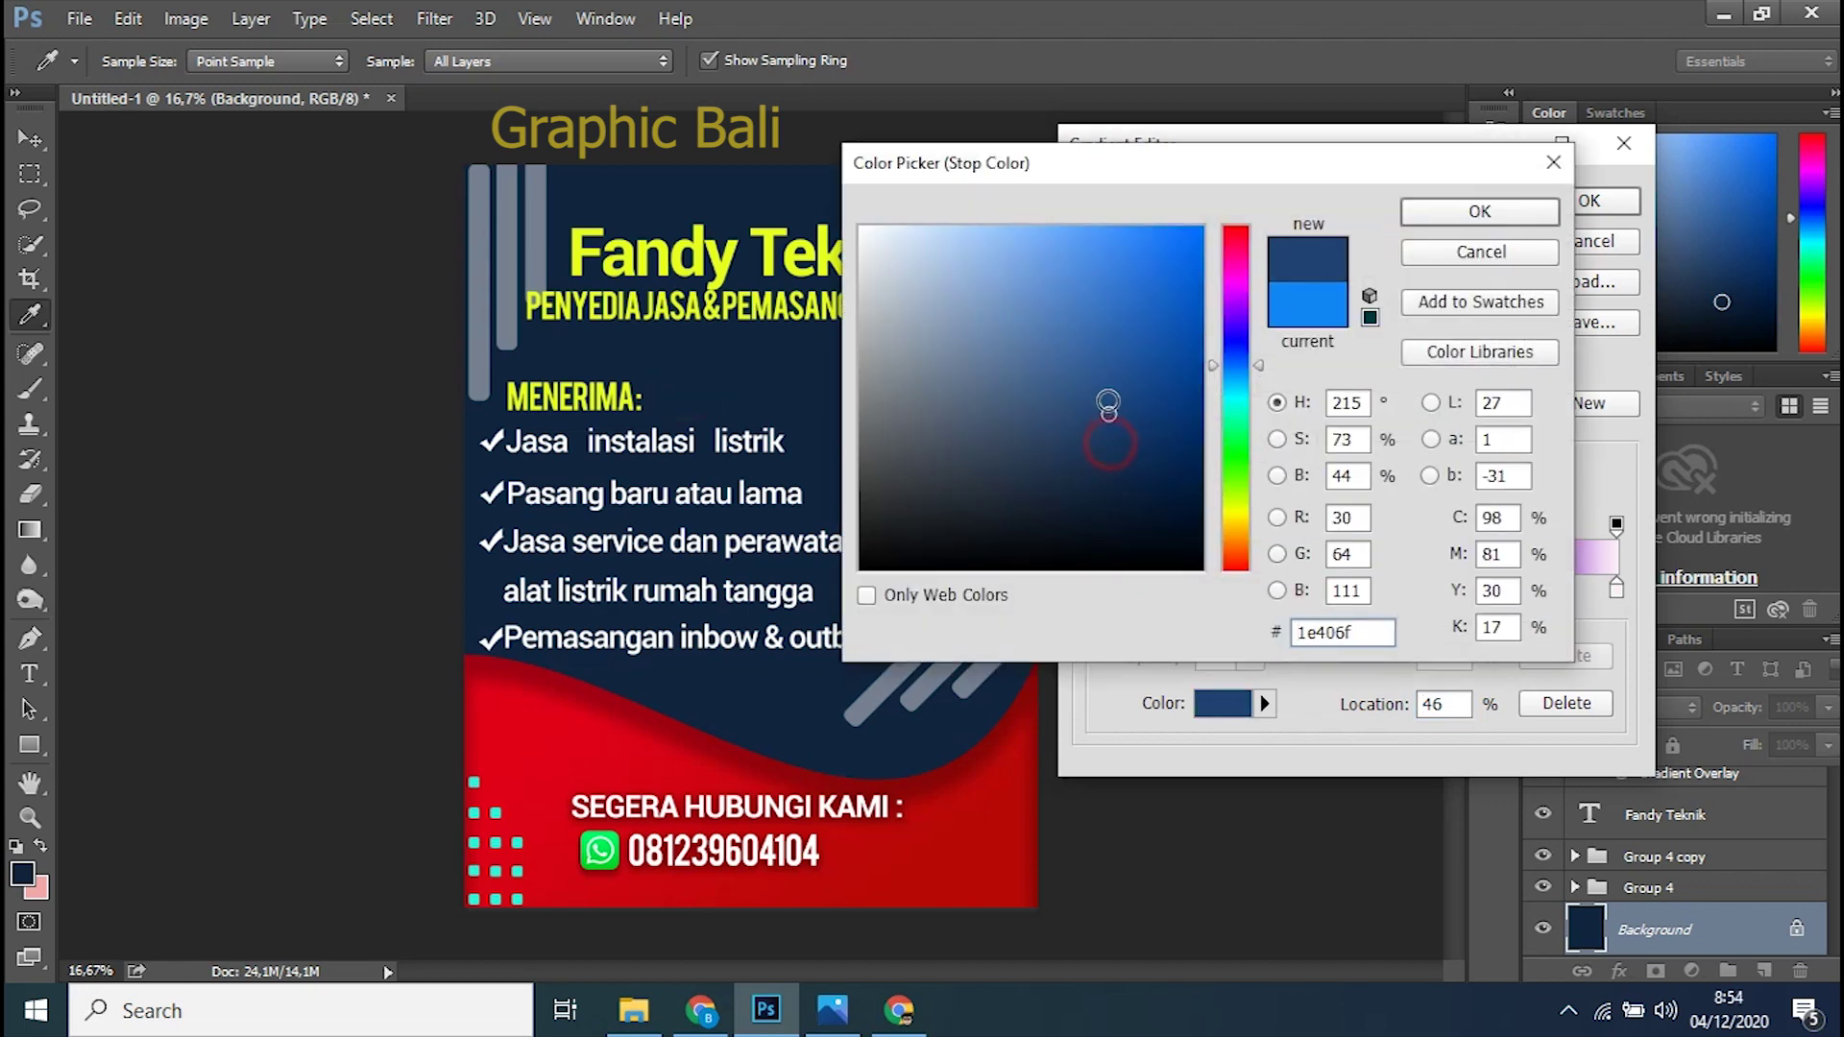
{"action": "left_click", "coordinate": [1431, 213]}
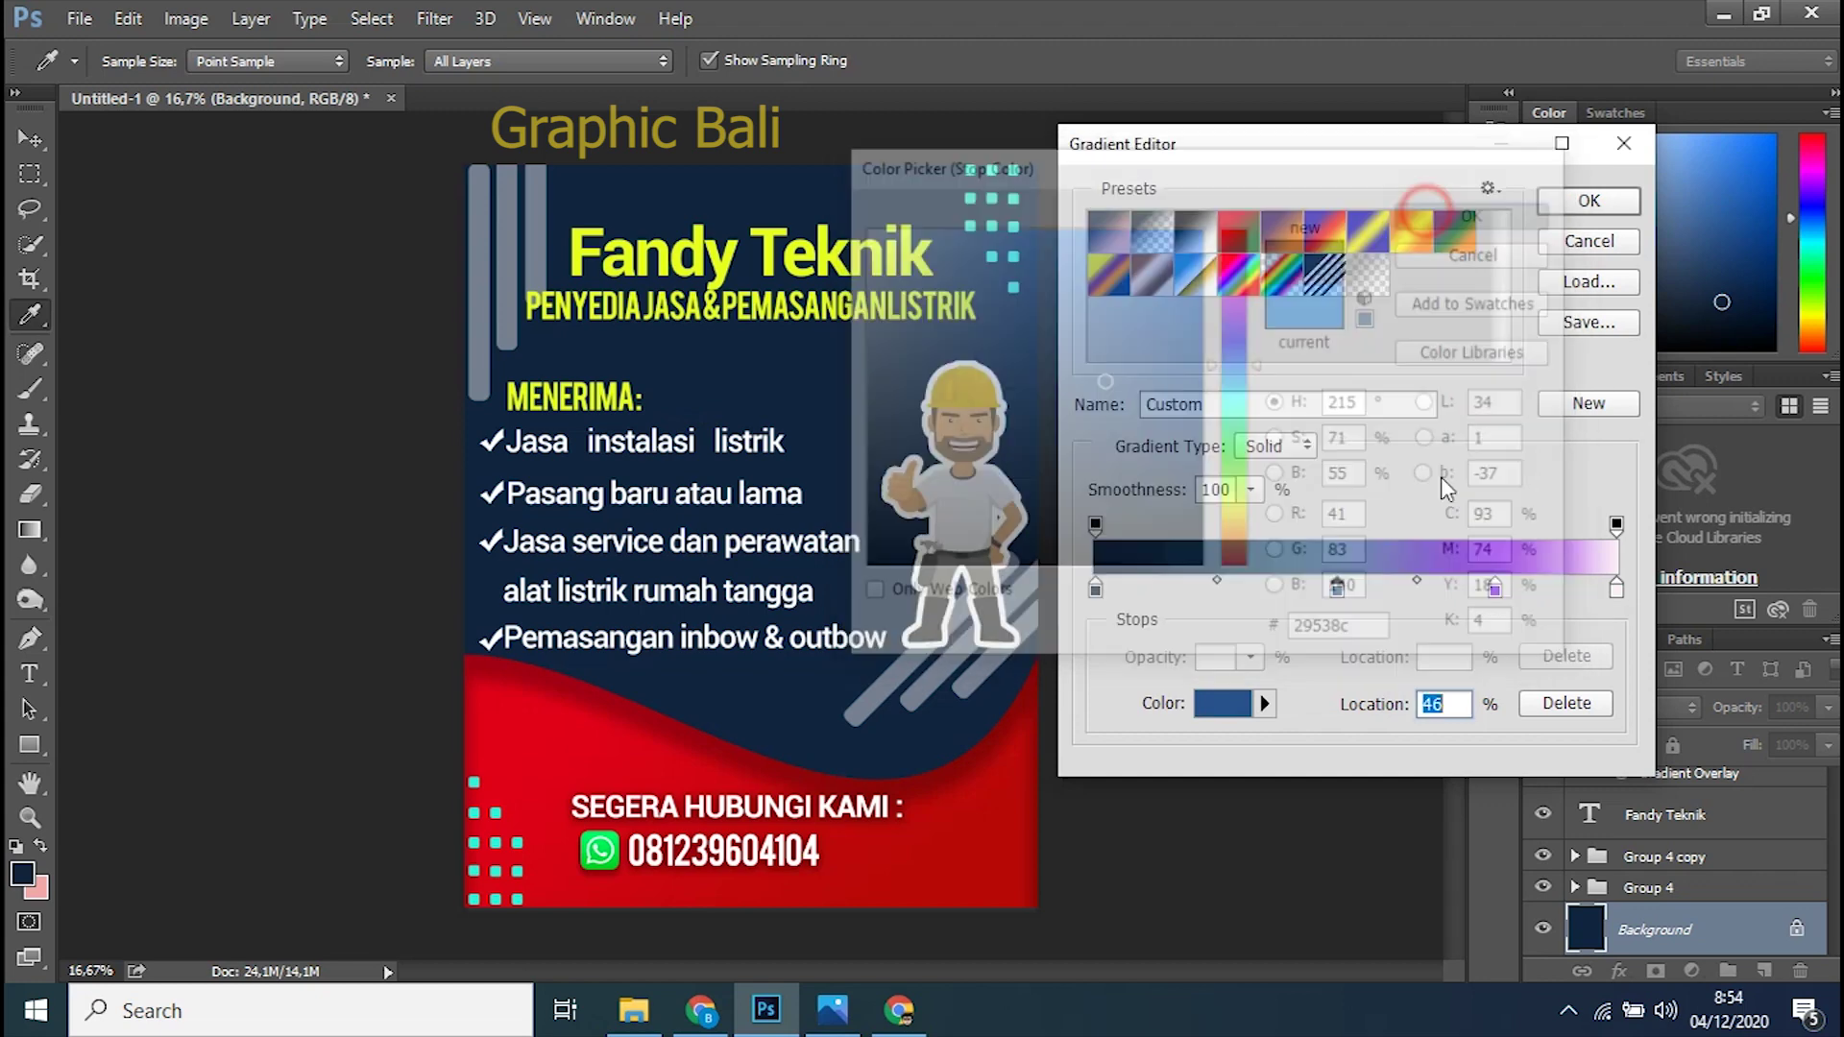
{"action": "double_click", "coordinate": [1495, 590]}
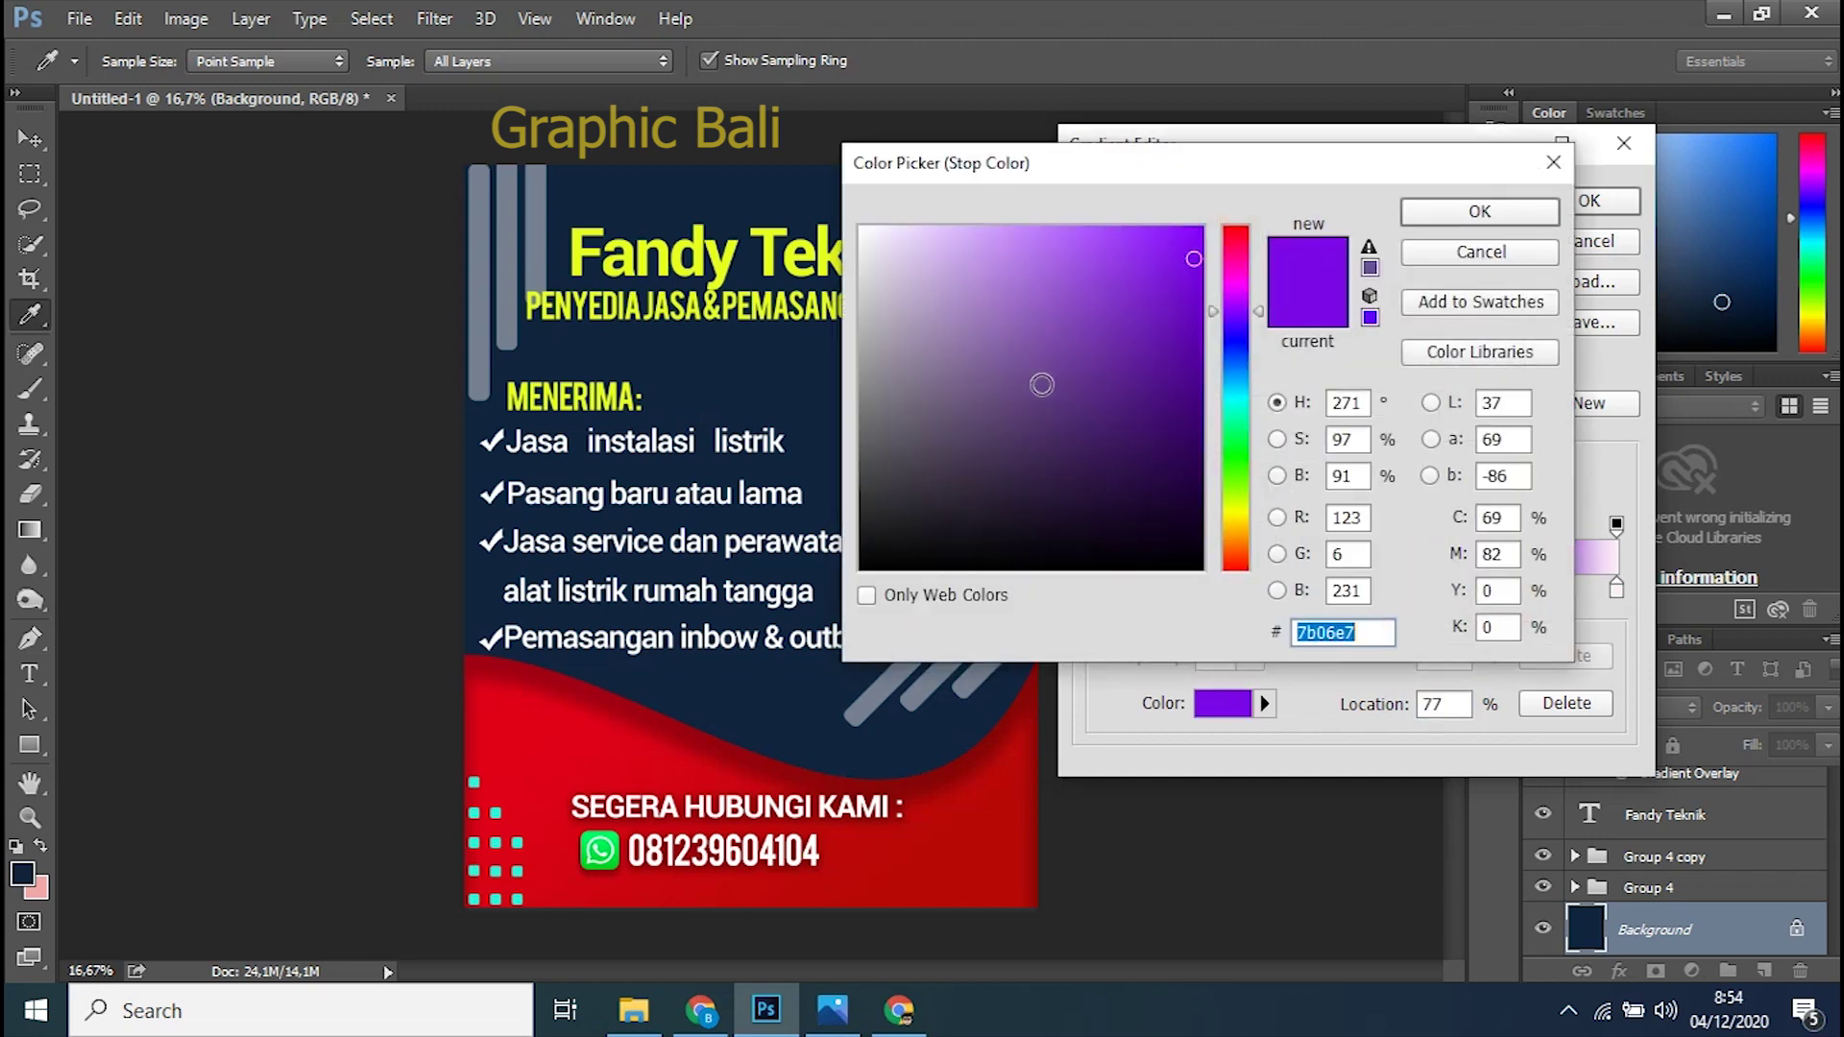
{"action": "left_click", "coordinate": [773, 365]}
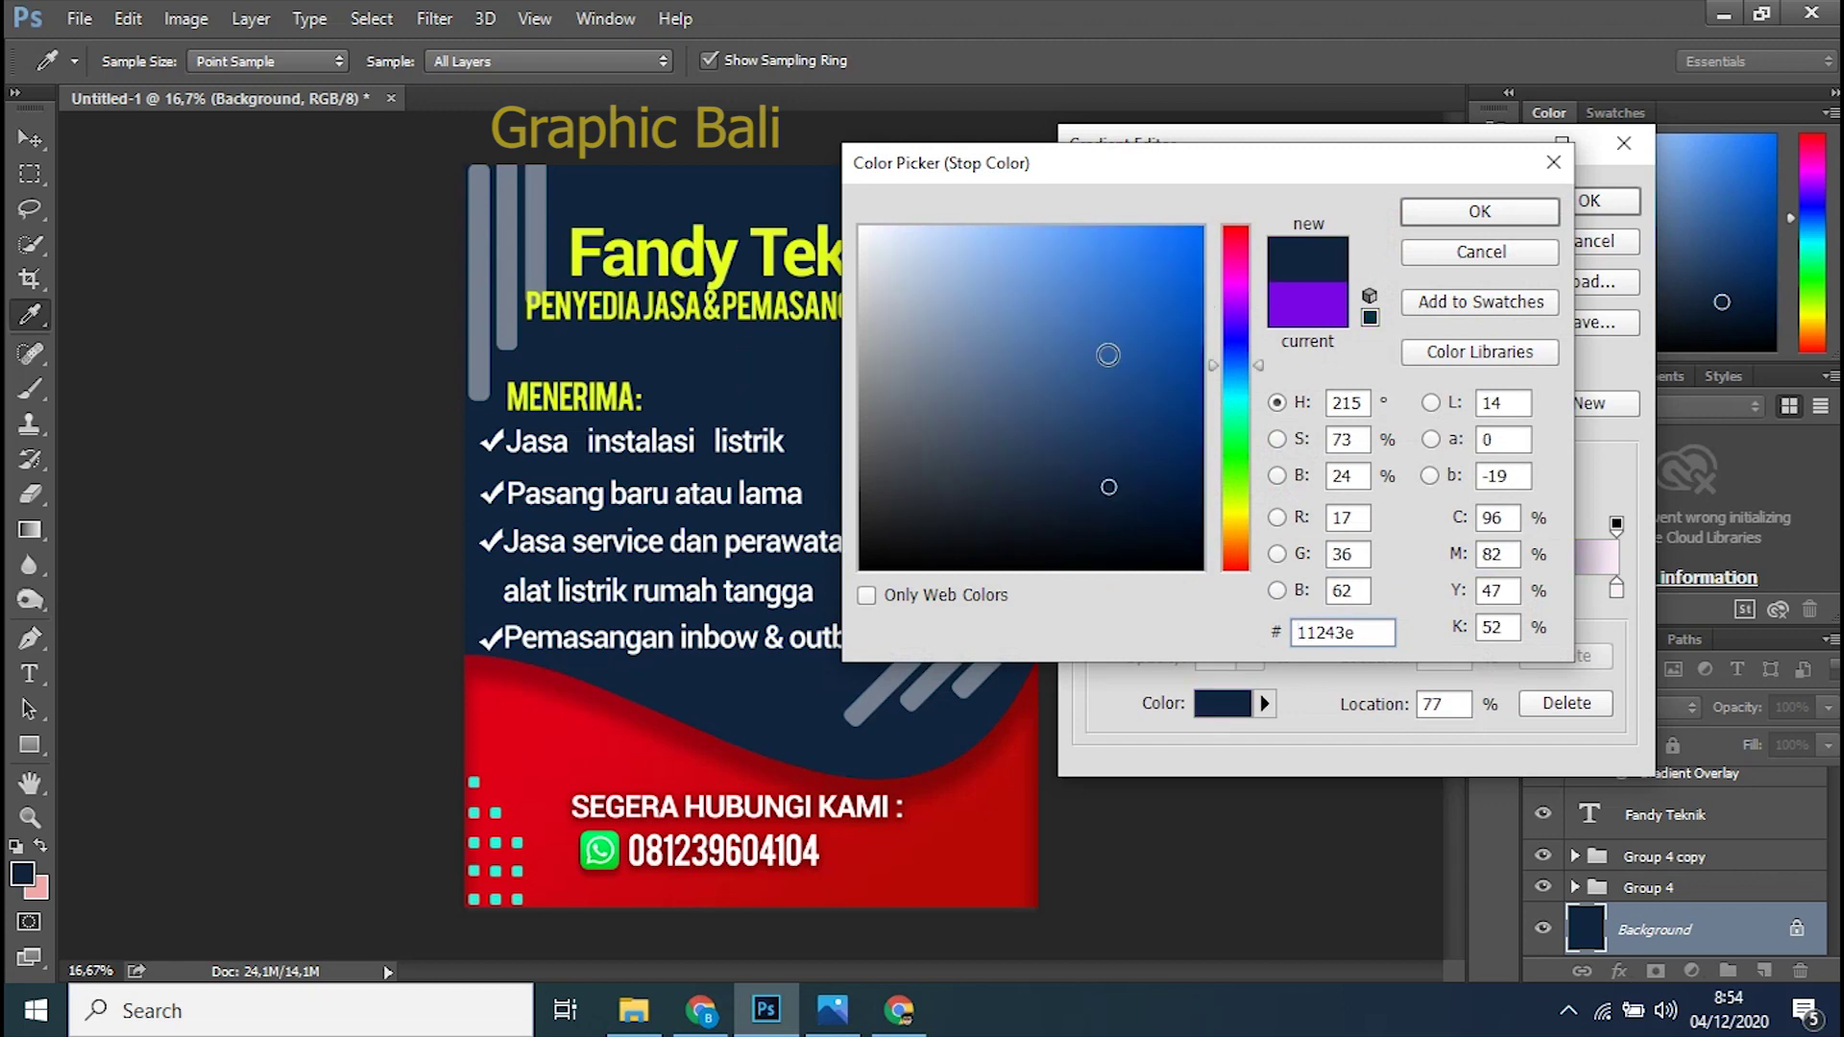
{"action": "left_click_drag", "start_coordinate": [1112, 356], "coordinate": [1111, 338]}
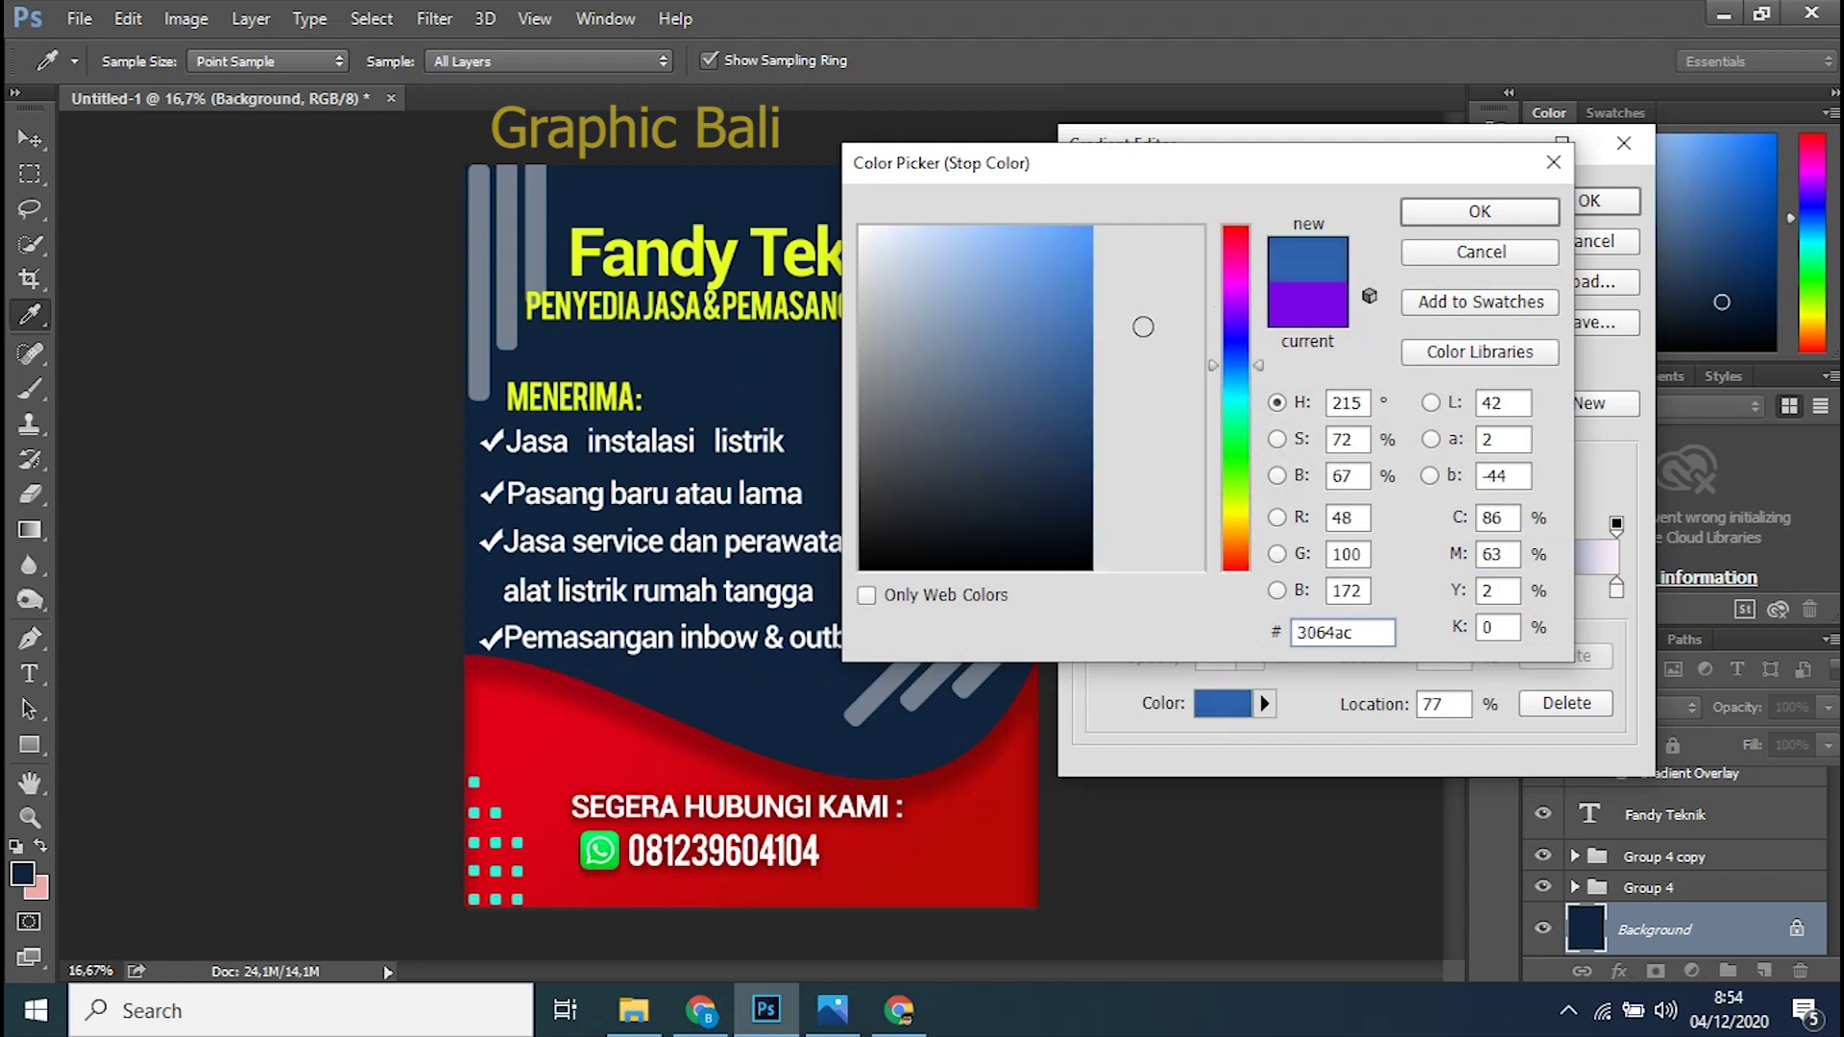
{"action": "left_click", "coordinate": [1446, 210]}
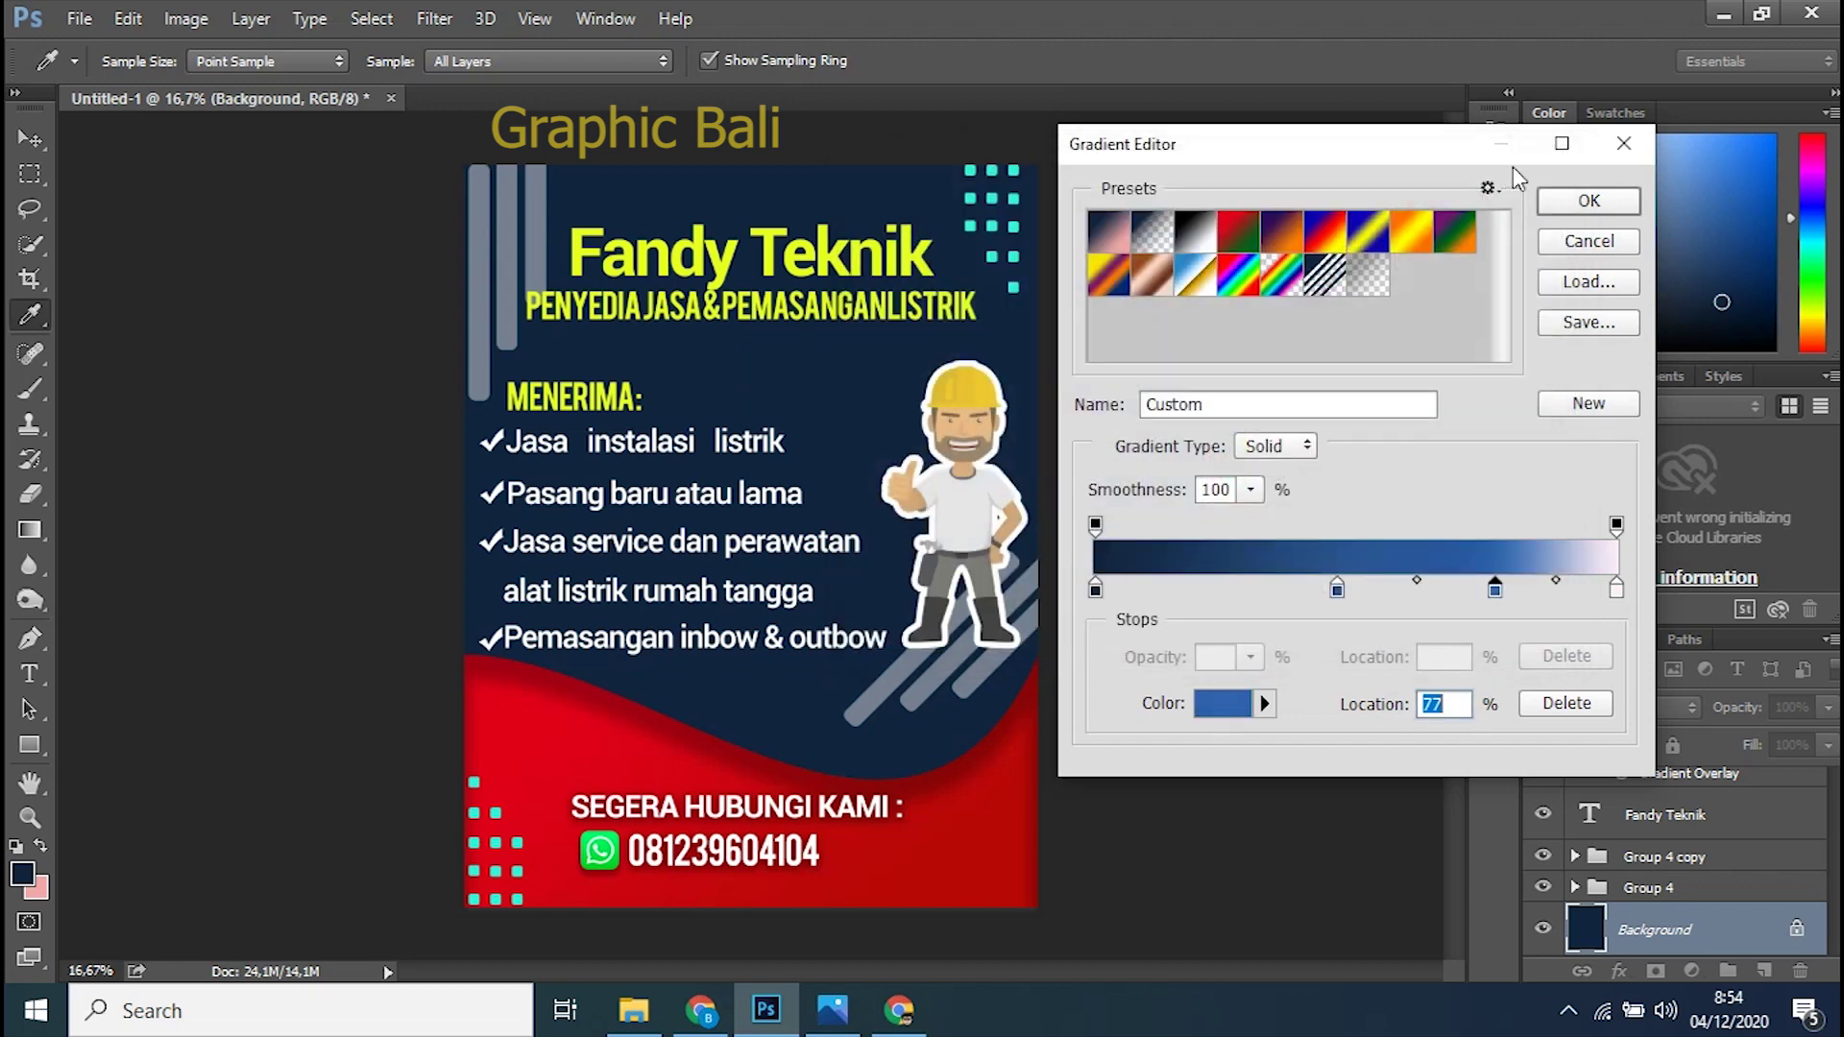
{"action": "double_click", "coordinate": [1495, 590]}
{"action": "left_click_drag", "start_coordinate": [983, 317], "coordinate": [925, 286]}
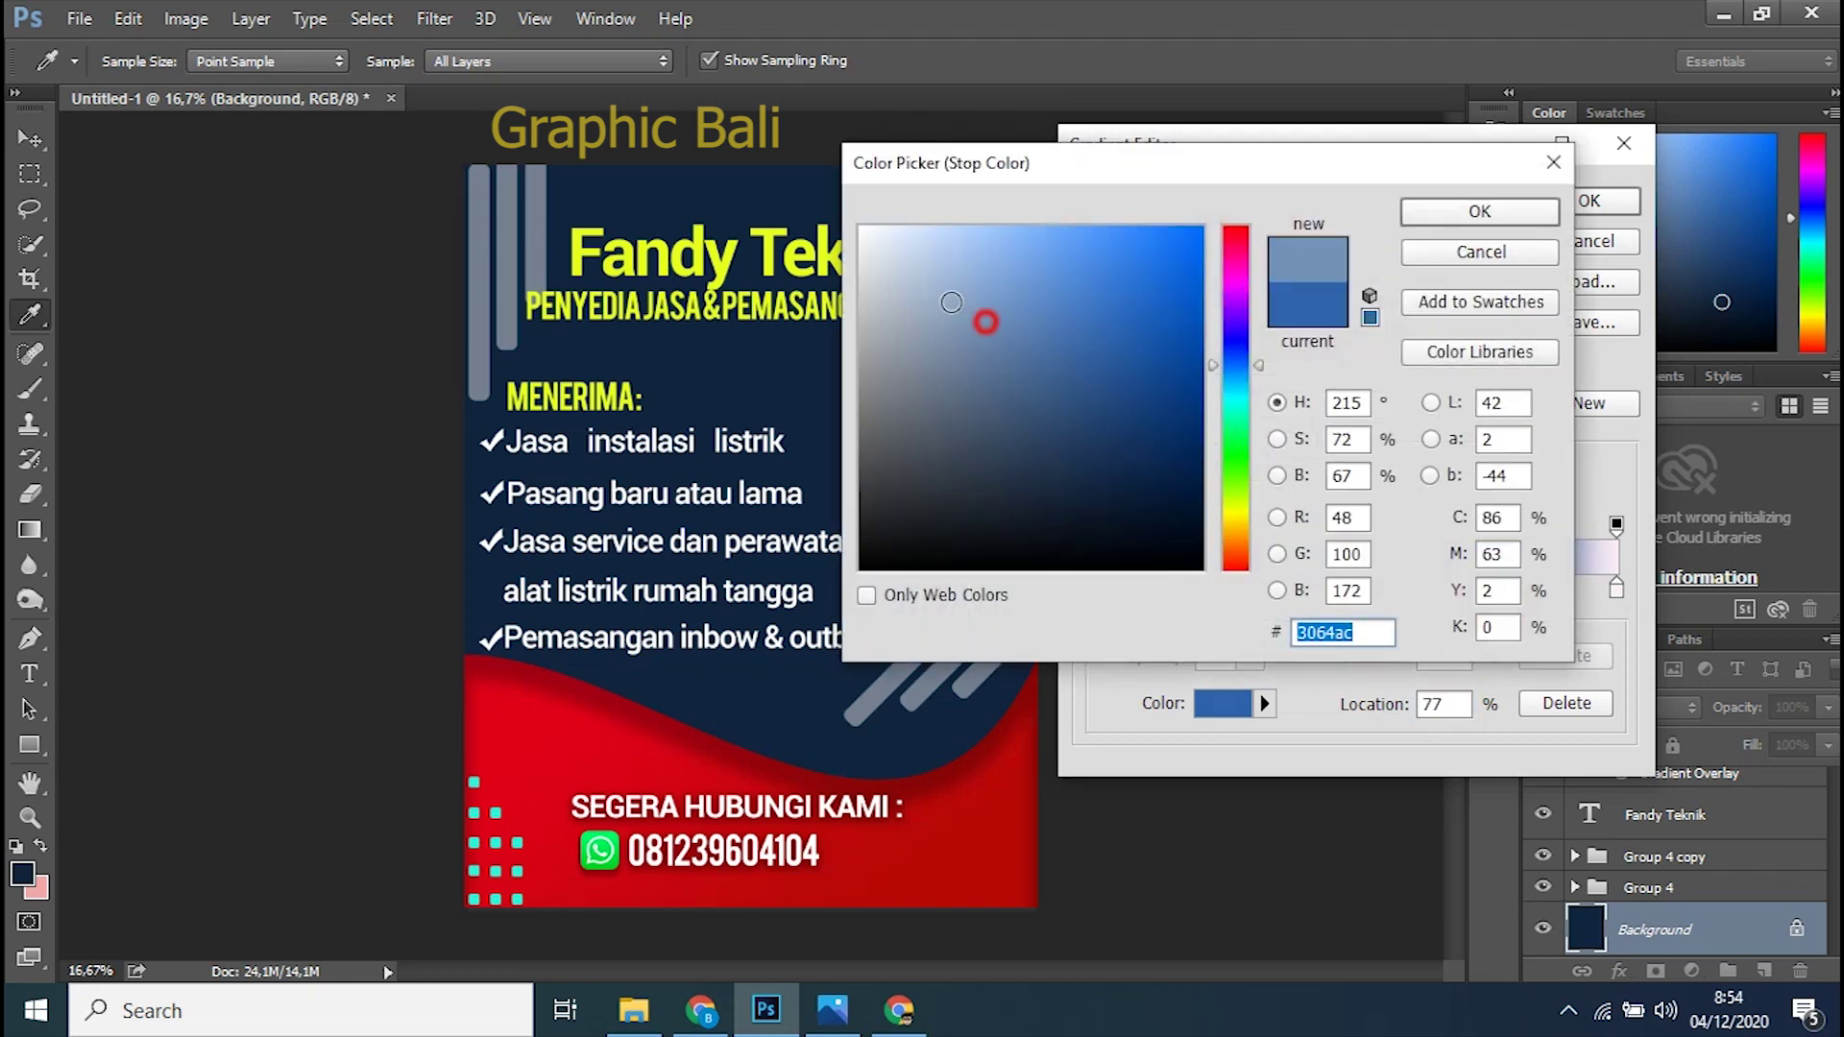
{"action": "left_click", "coordinate": [1475, 210]}
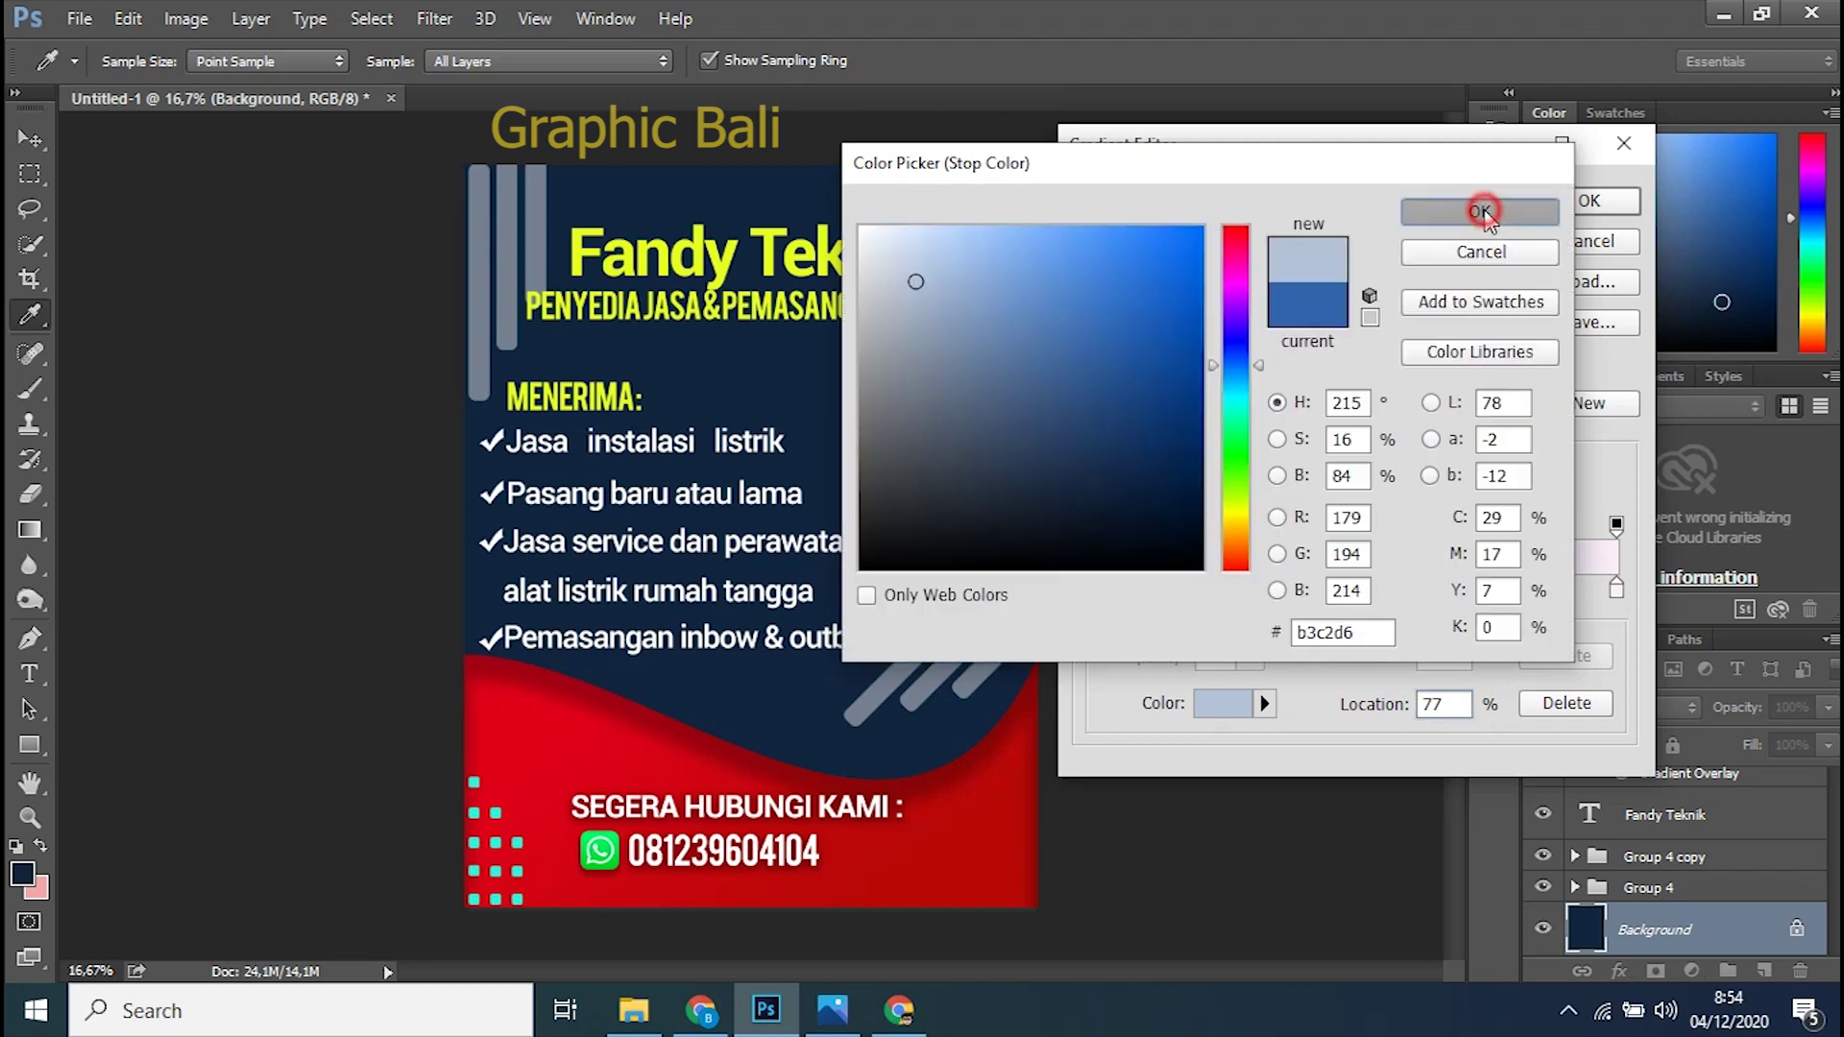
{"action": "left_click", "coordinate": [1595, 200]}
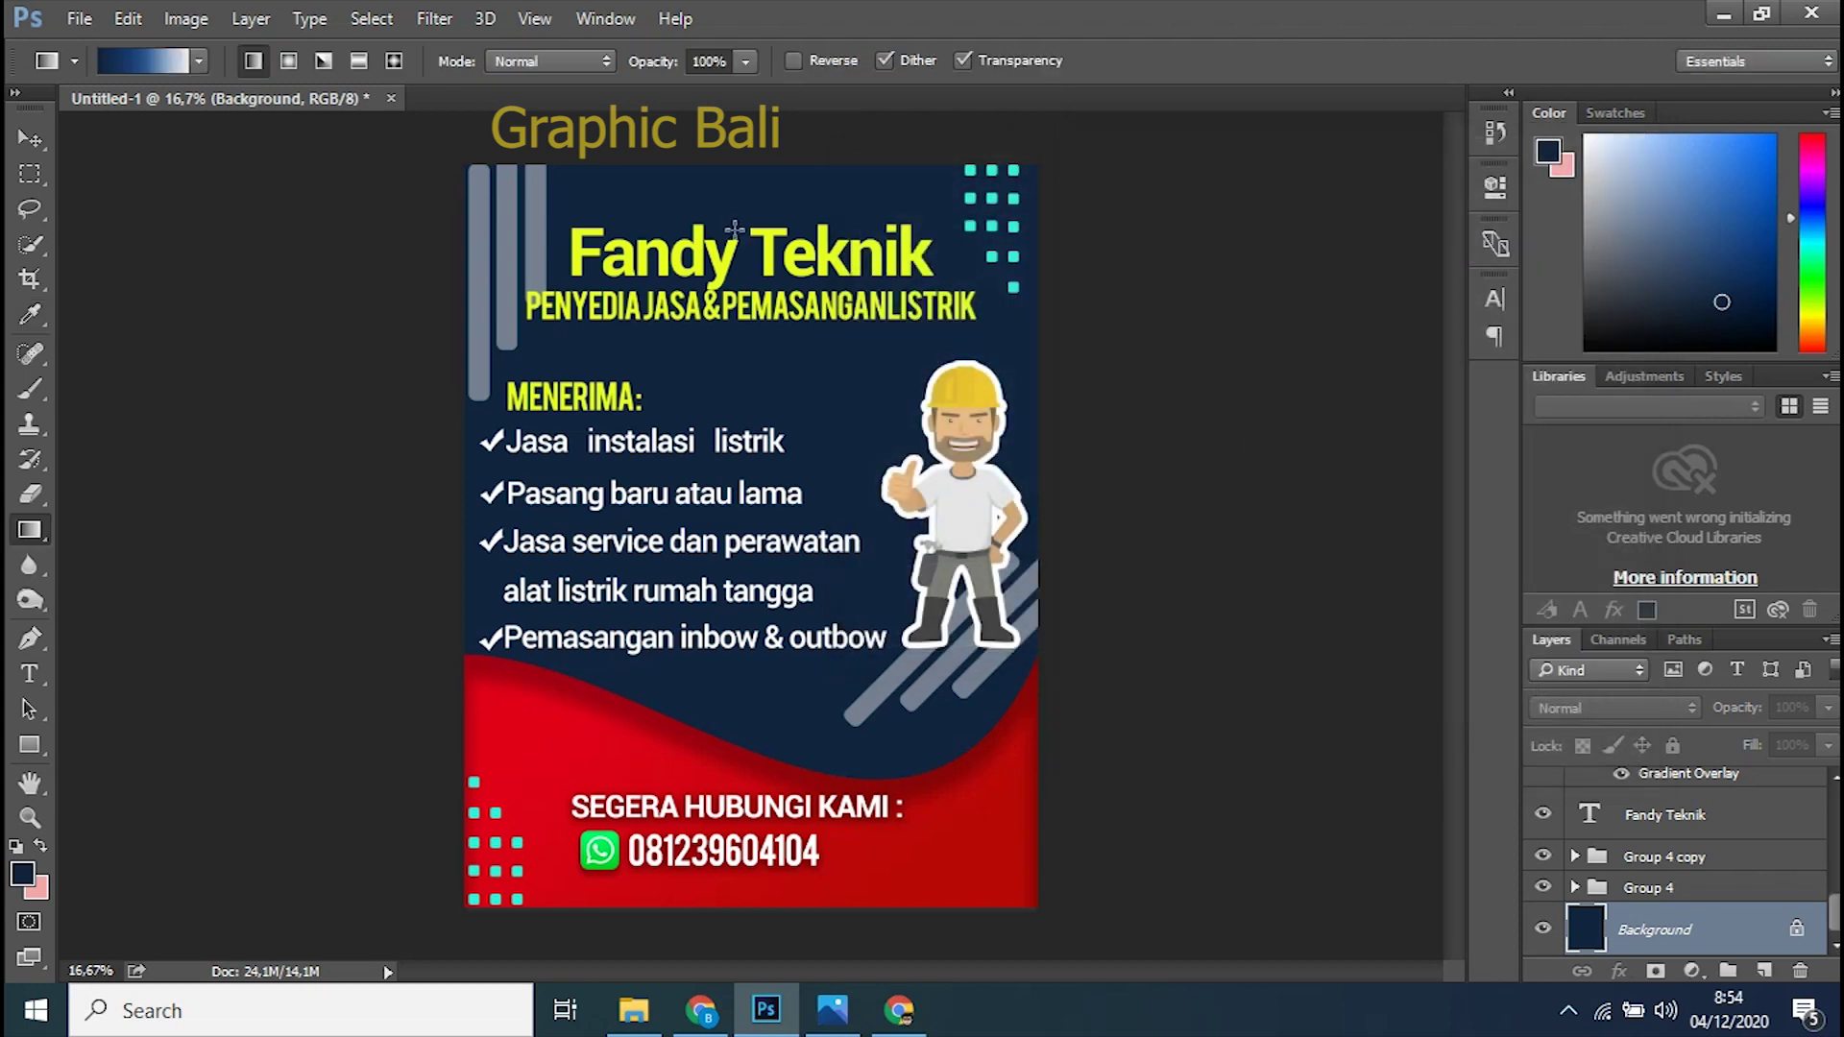
{"action": "left_click_drag", "start_coordinate": [736, 184], "coordinate": [720, 671]}
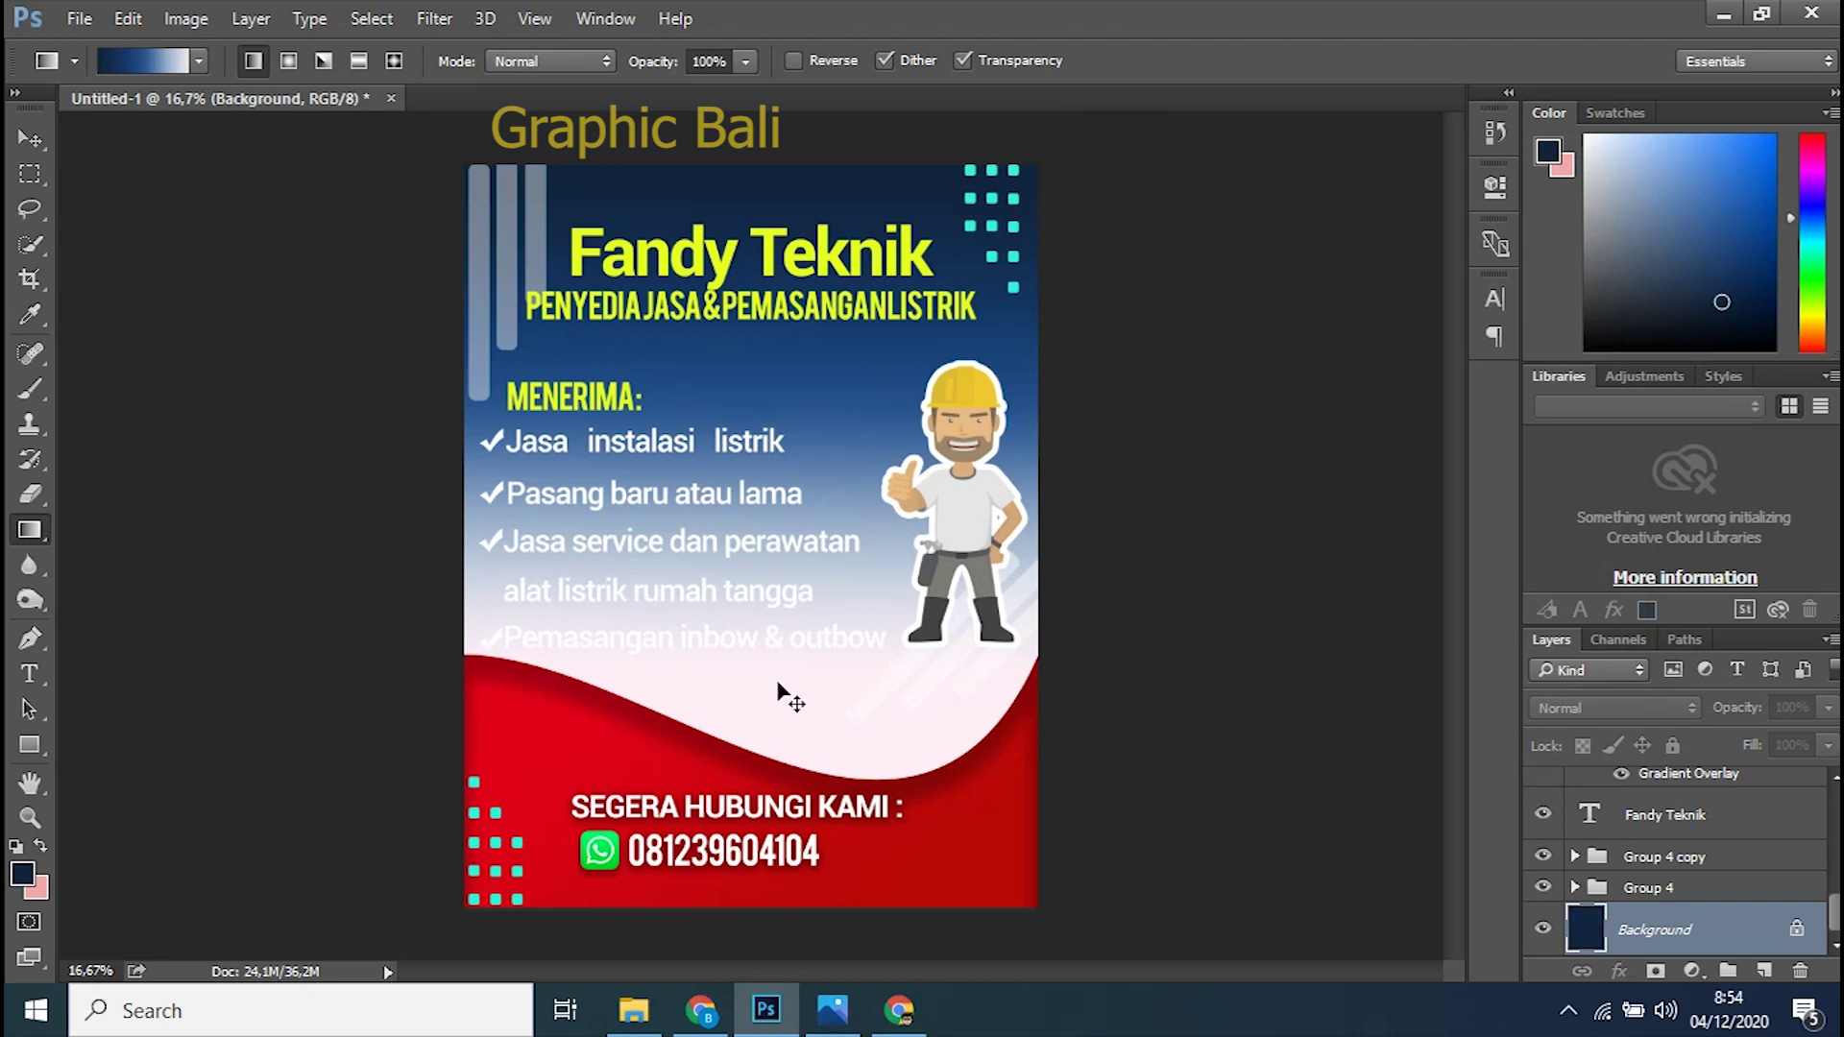
{"action": "key", "text": "ctrl+z"}
{"action": "left_click_drag", "start_coordinate": [745, 702], "coordinate": [745, 189]}
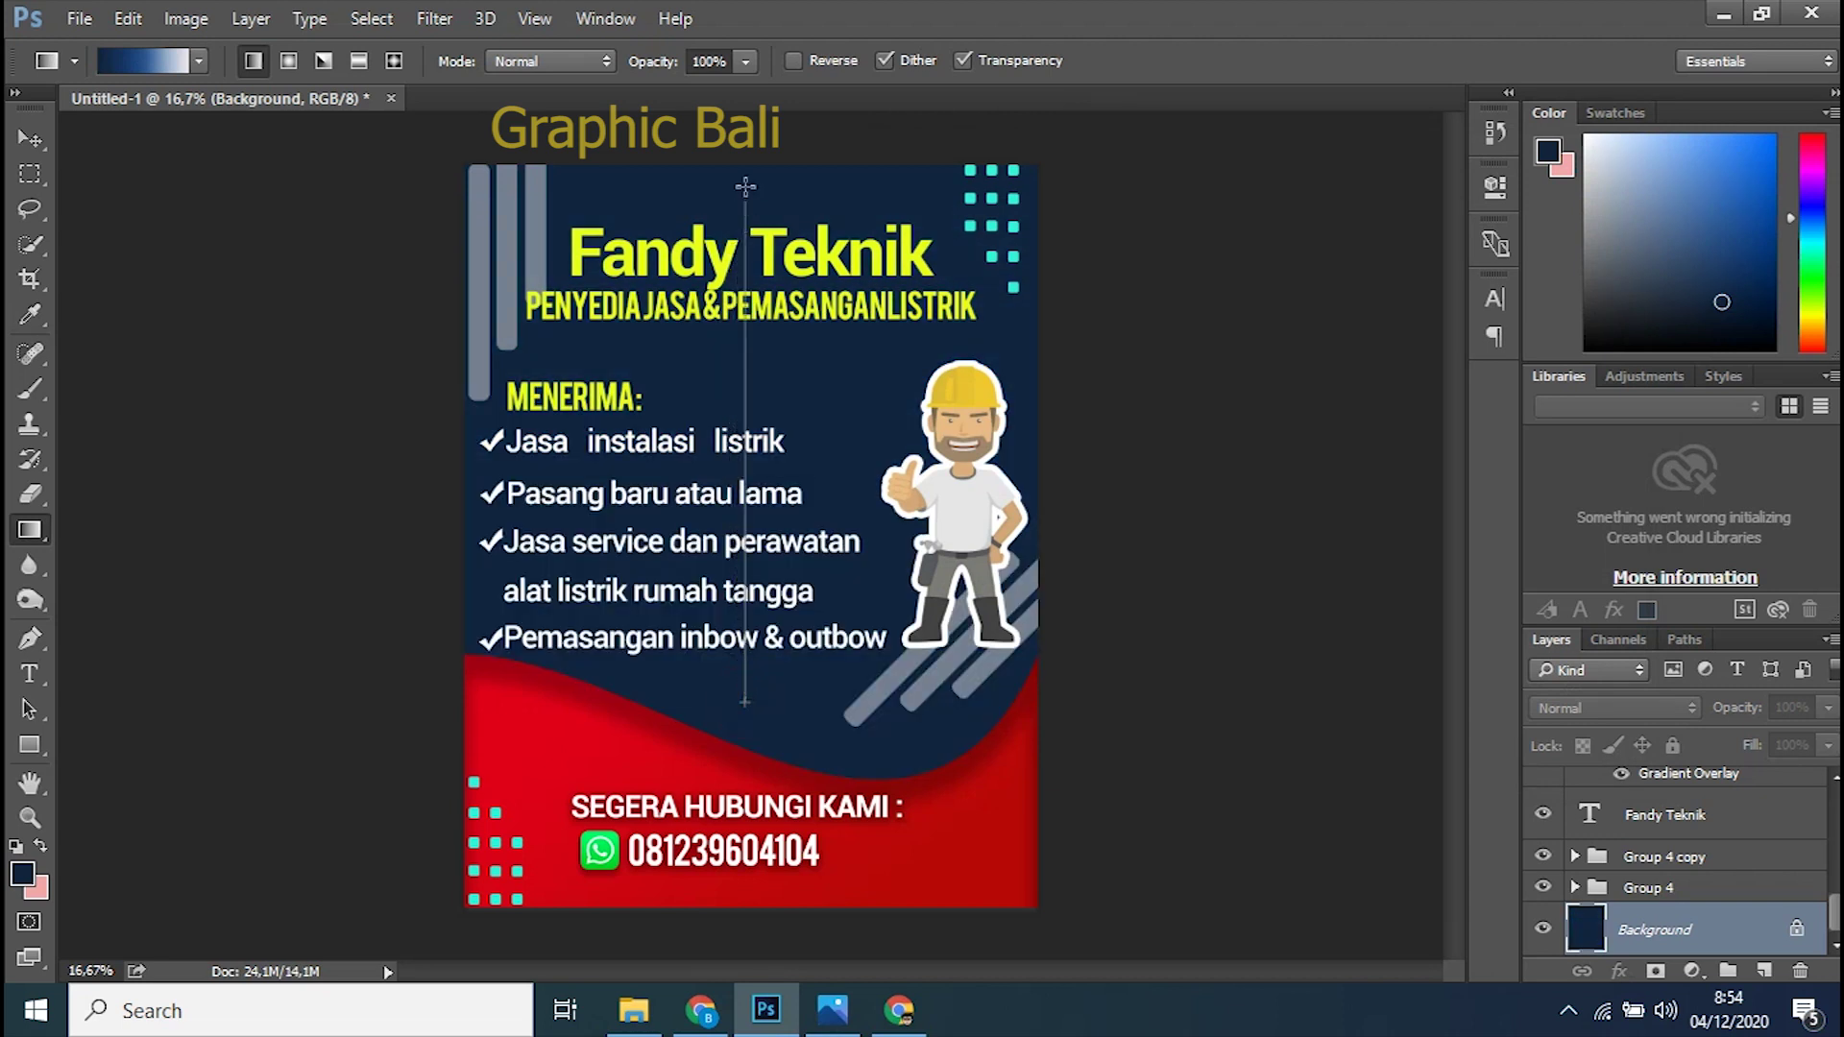
{"action": "left_click_drag", "start_coordinate": [746, 189], "coordinate": [708, 178]}
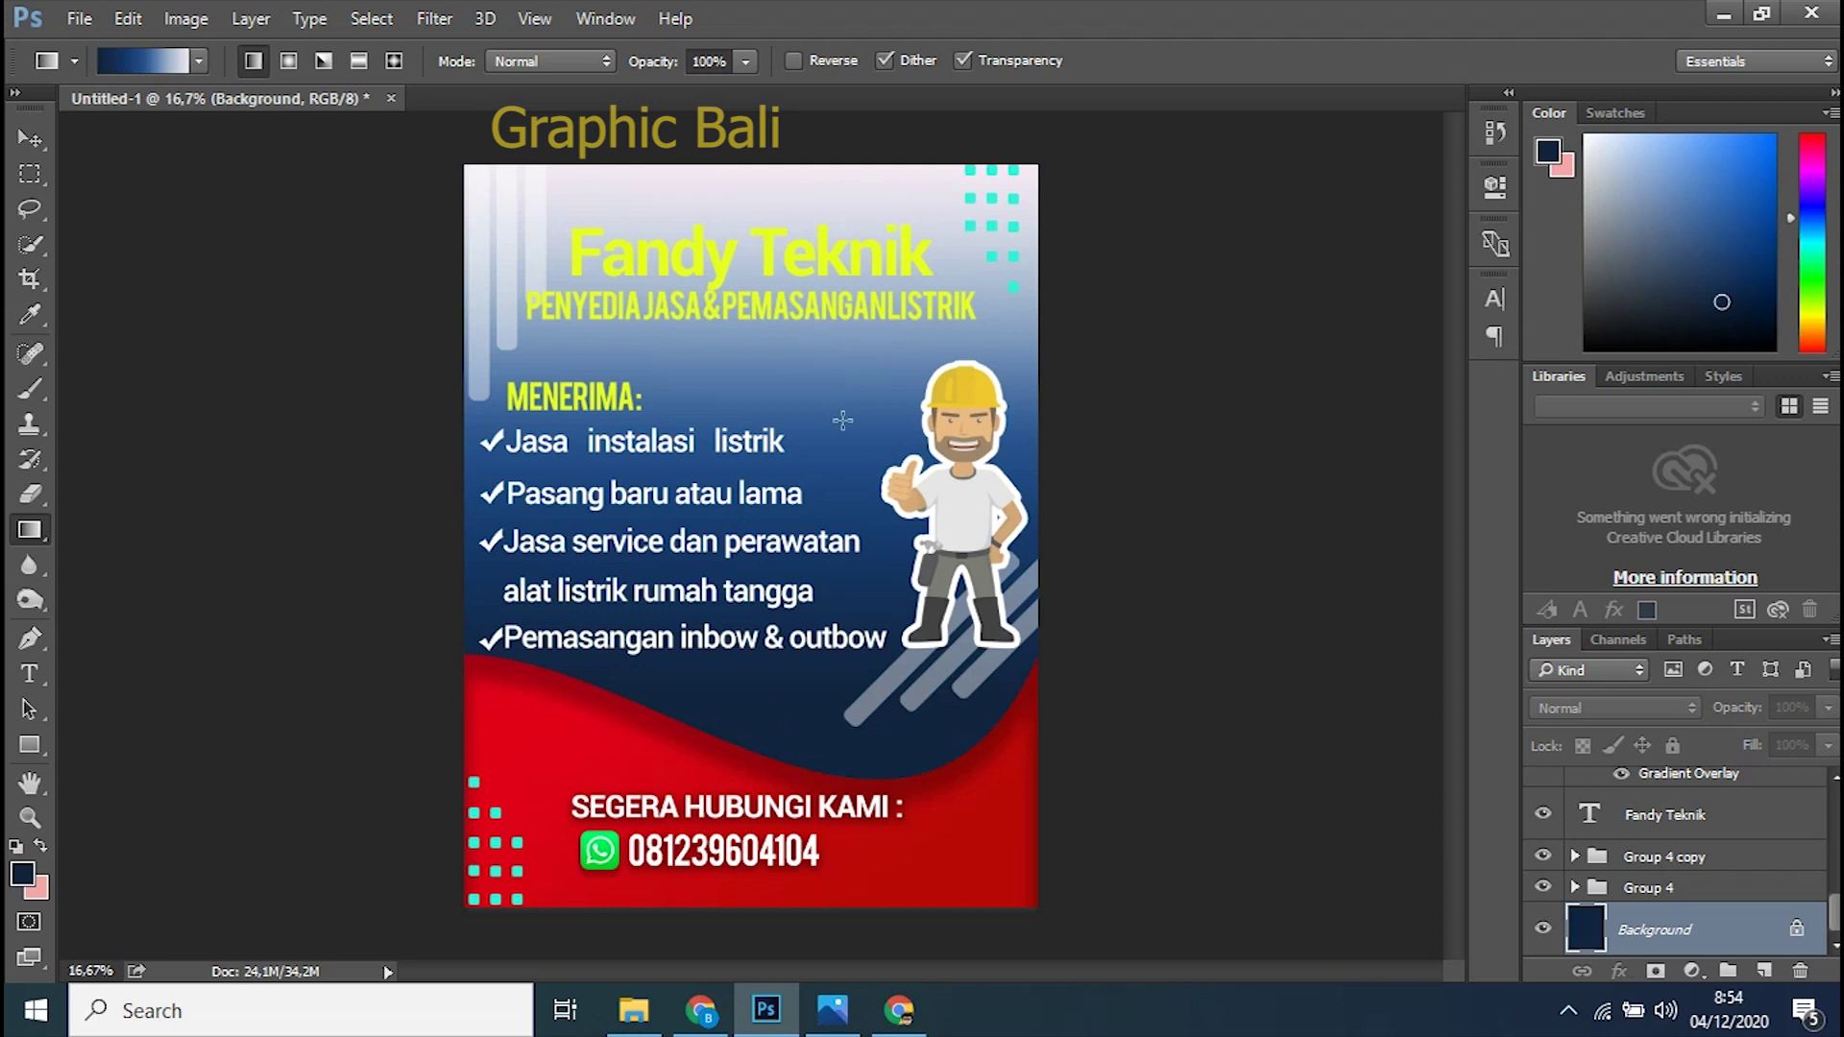
{"action": "key", "text": "ctrl+z"}
{"action": "mouse_move", "coordinate": [772, 922]}
{"action": "left_mouse_down"}
{"action": "mouse_move", "coordinate": [782, 191]}
{"action": "mouse_move", "coordinate": [794, 207]}
{"action": "left_mouse_up"}
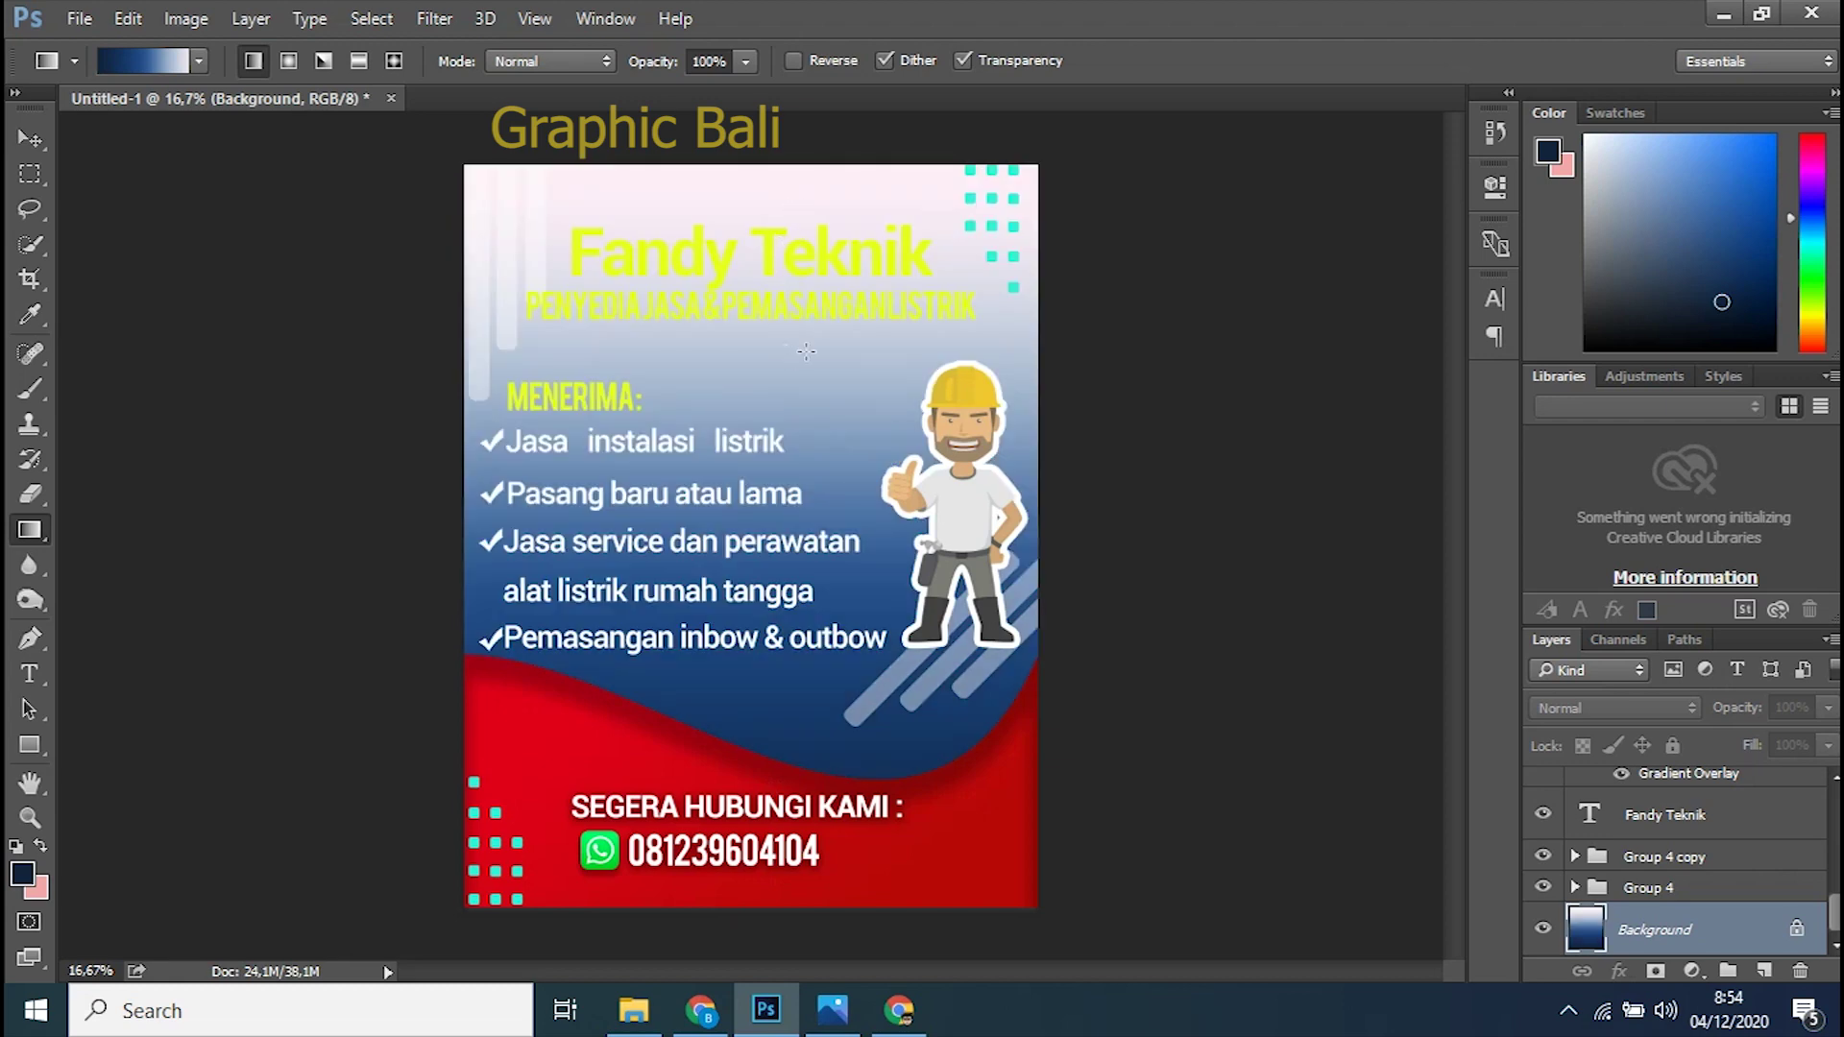
{"action": "key", "text": "ctrl+z"}
{"action": "left_click_drag", "start_coordinate": [805, 766], "coordinate": [826, 75]}
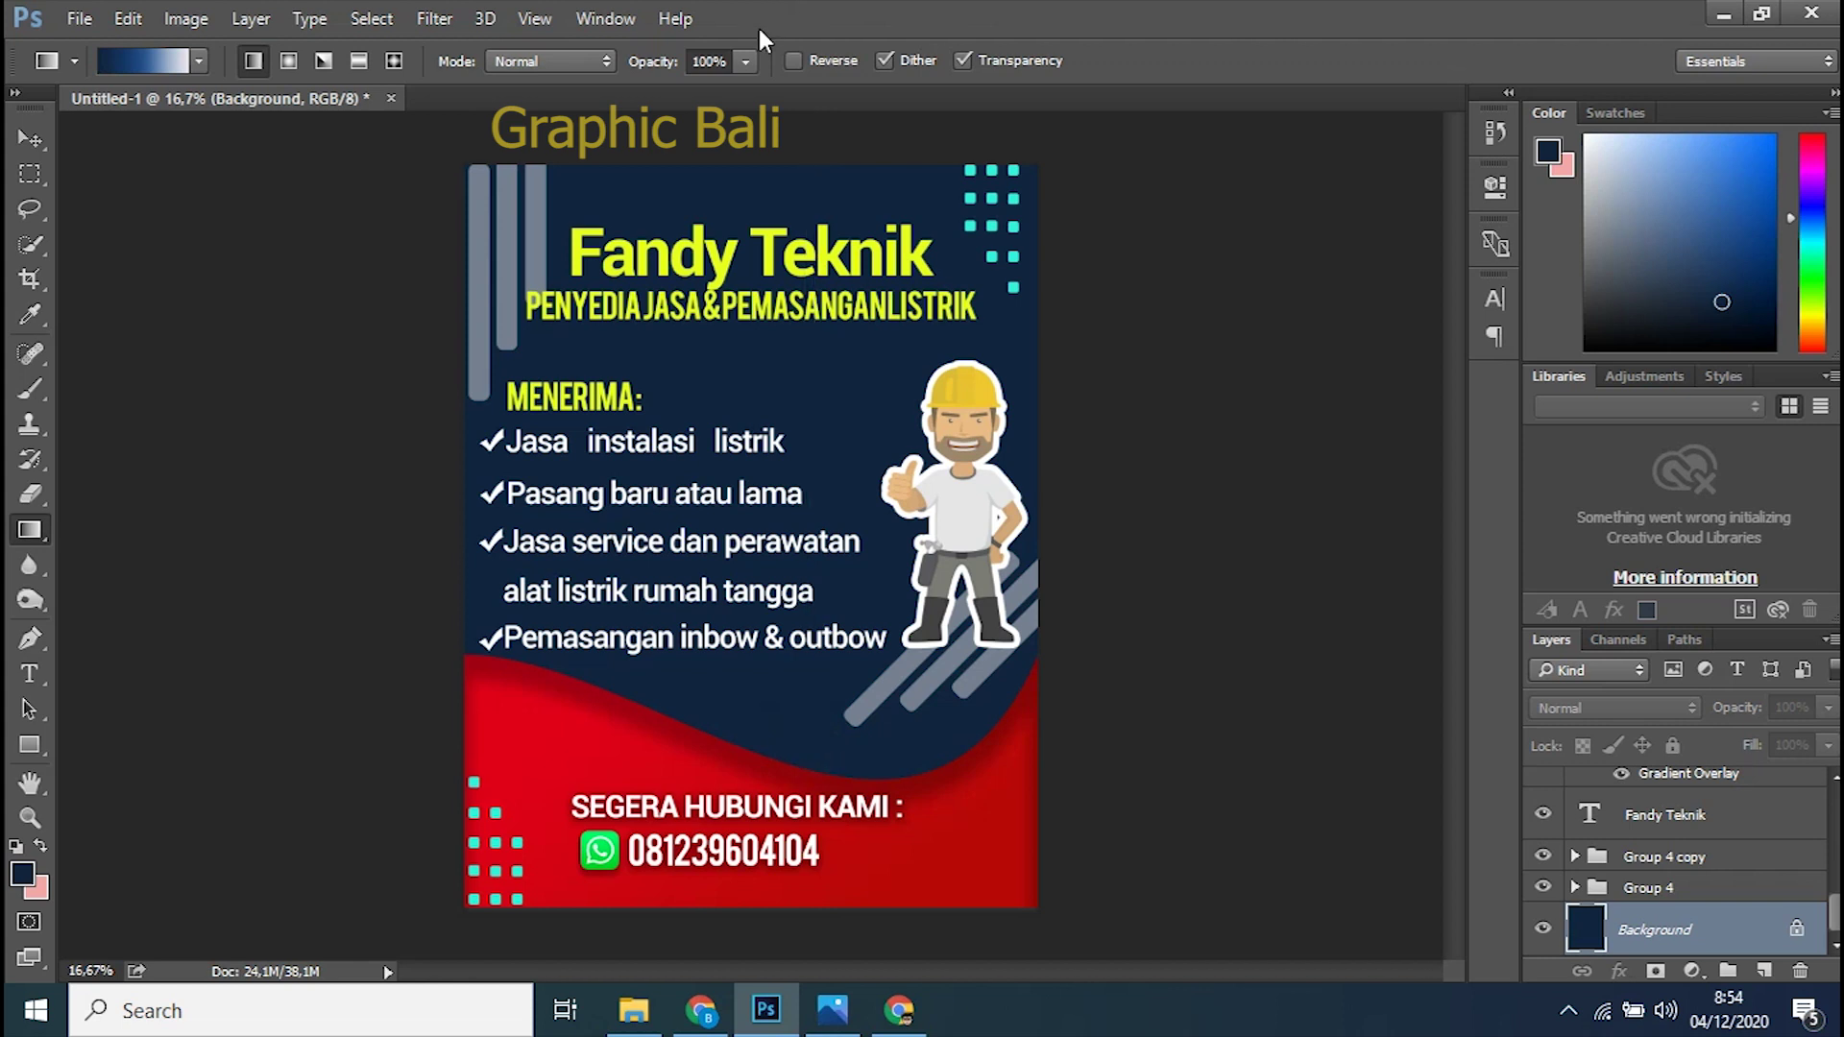
{"action": "left_click_drag", "start_coordinate": [826, 75], "coordinate": [768, 101]}
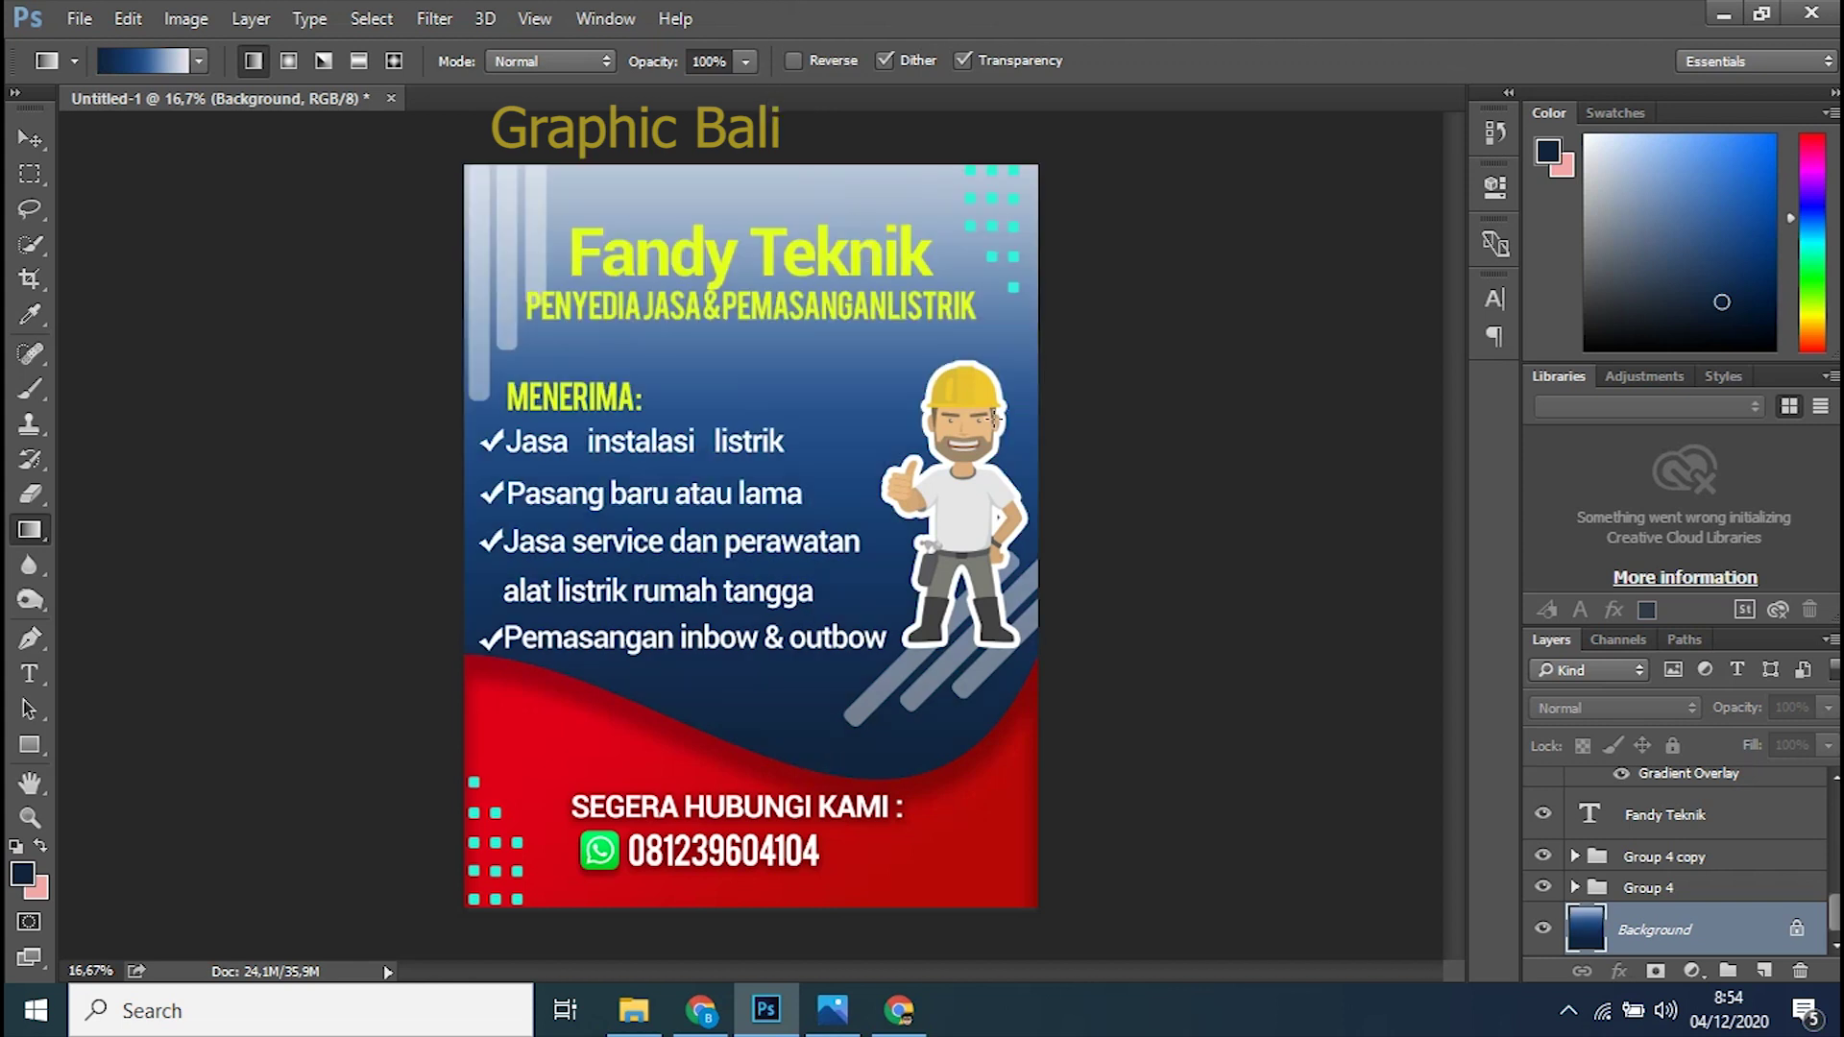
{"action": "key", "text": "ctrl+z"}
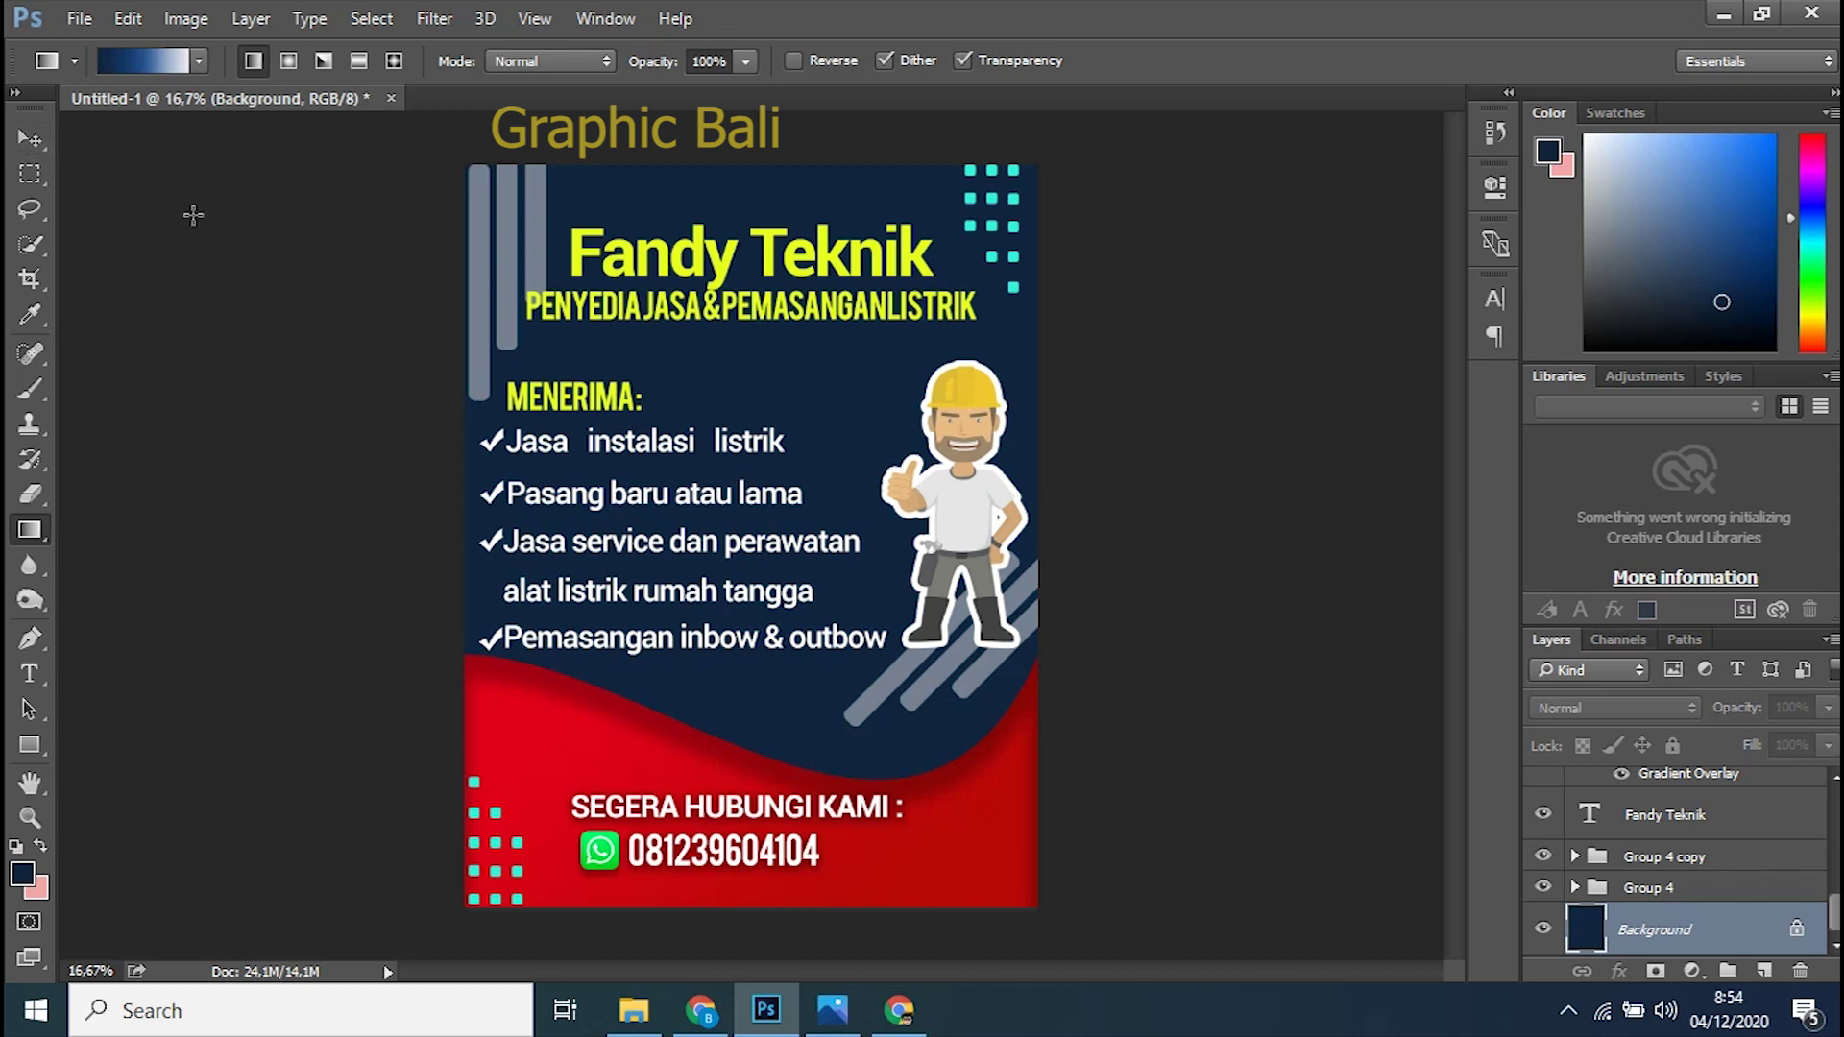
{"action": "left_click", "coordinate": [30, 138]}
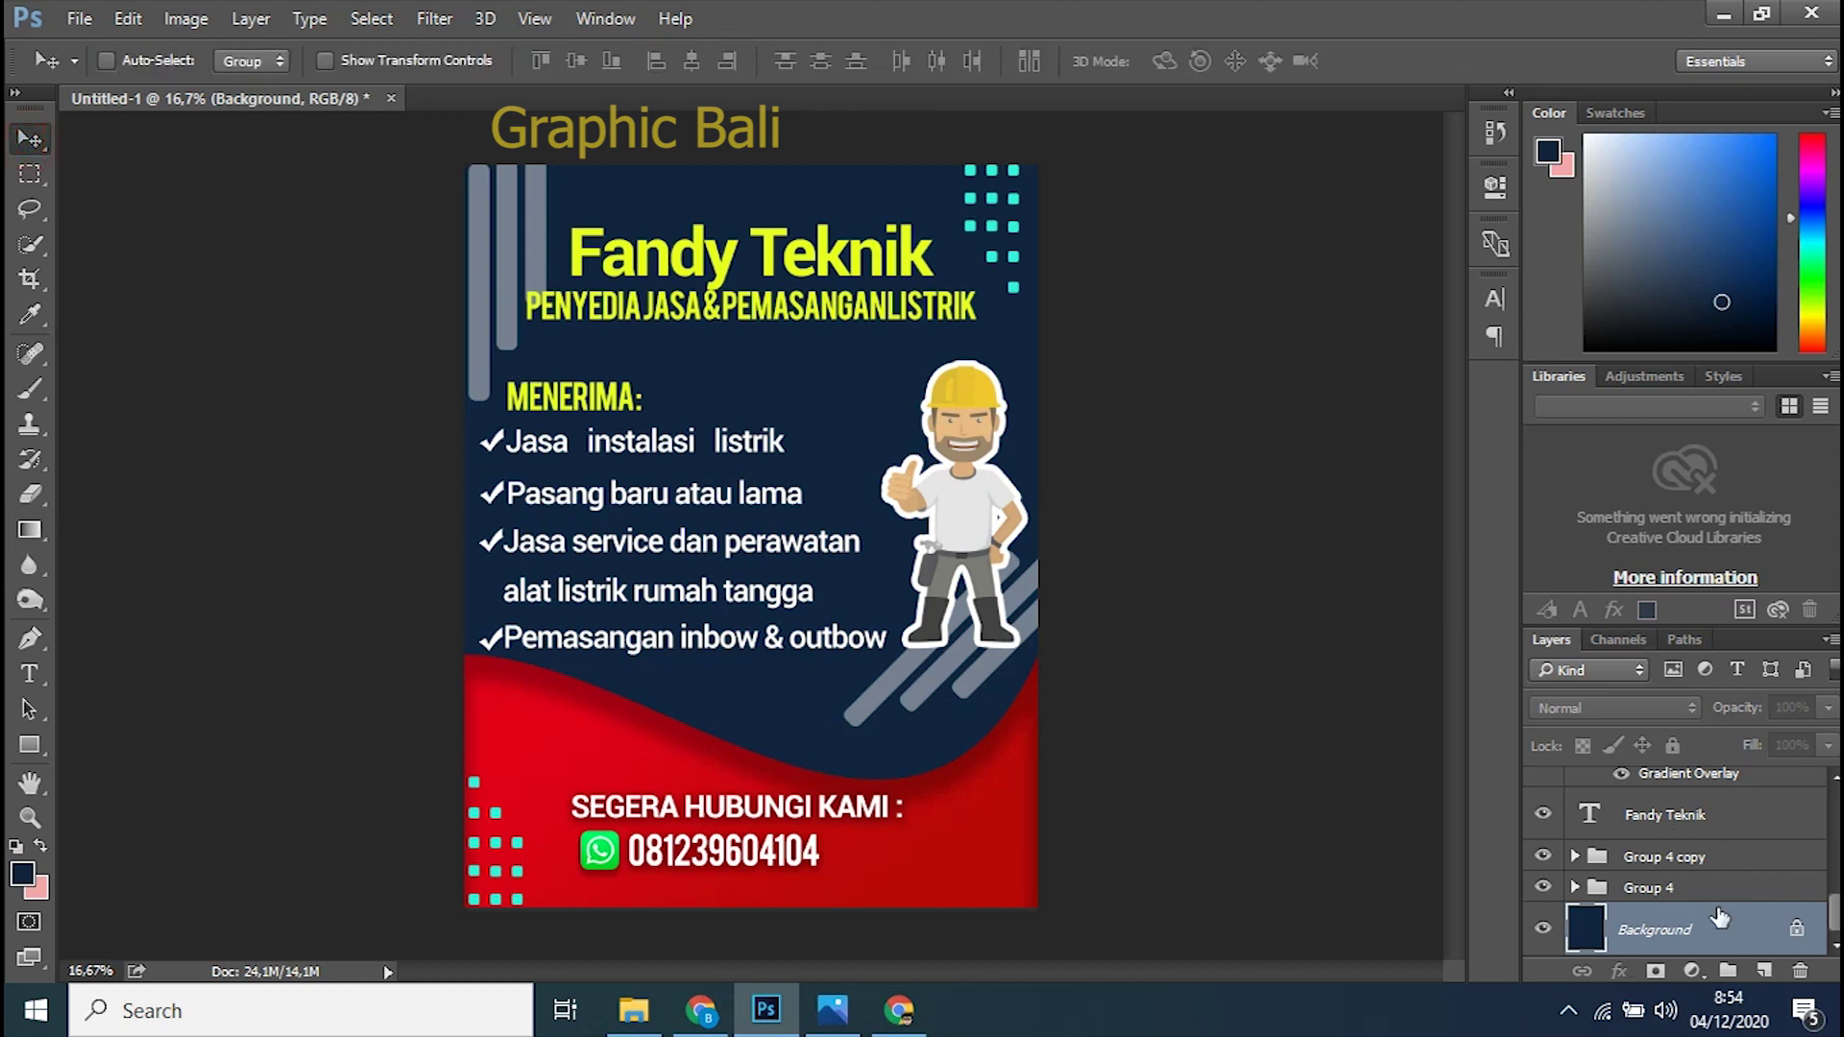
Step: Duplicate the Rectangle 1 layer as Rectangle 1 copy
{"action": "scroll", "coordinate": [1725, 918], "scroll_direction": "up", "scroll_amount": 1}
{"action": "scroll", "coordinate": [1708, 896], "scroll_direction": "down", "scroll_amount": 1}
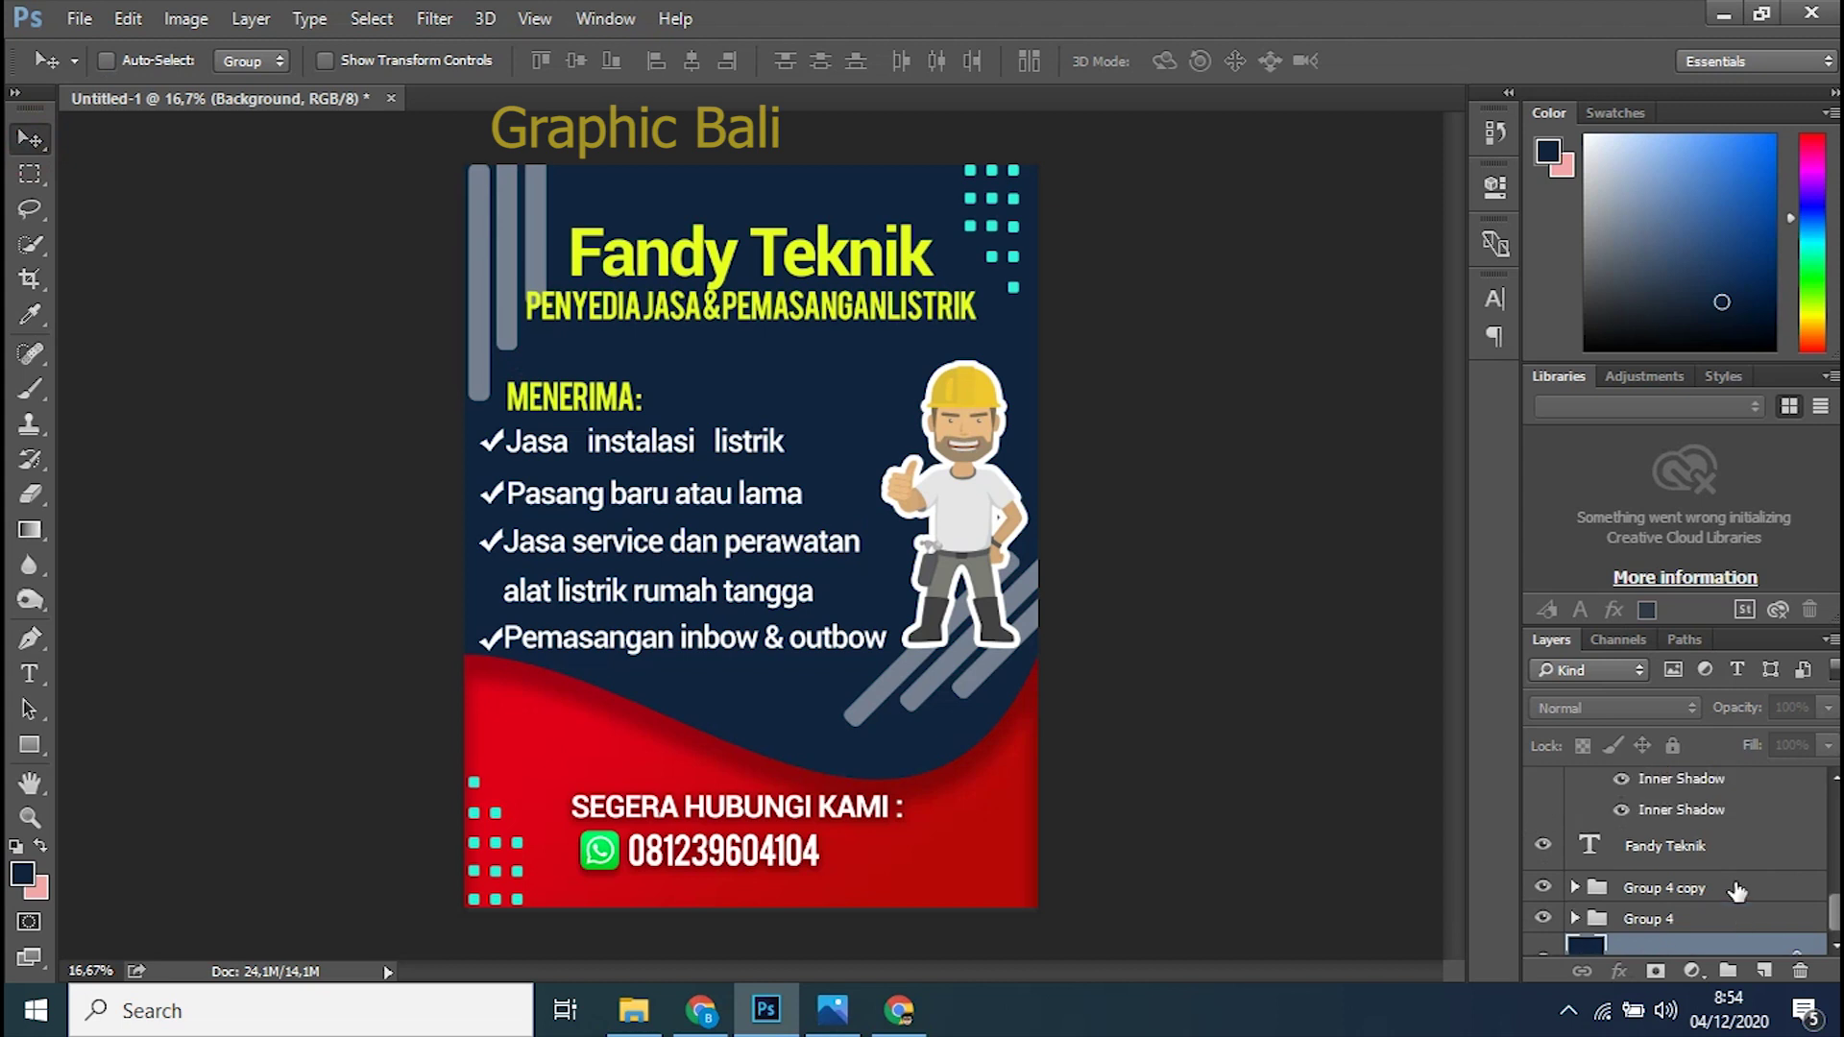
{"action": "scroll", "coordinate": [1700, 892], "scroll_direction": "up", "scroll_amount": 3}
{"action": "left_click", "coordinate": [1684, 884]}
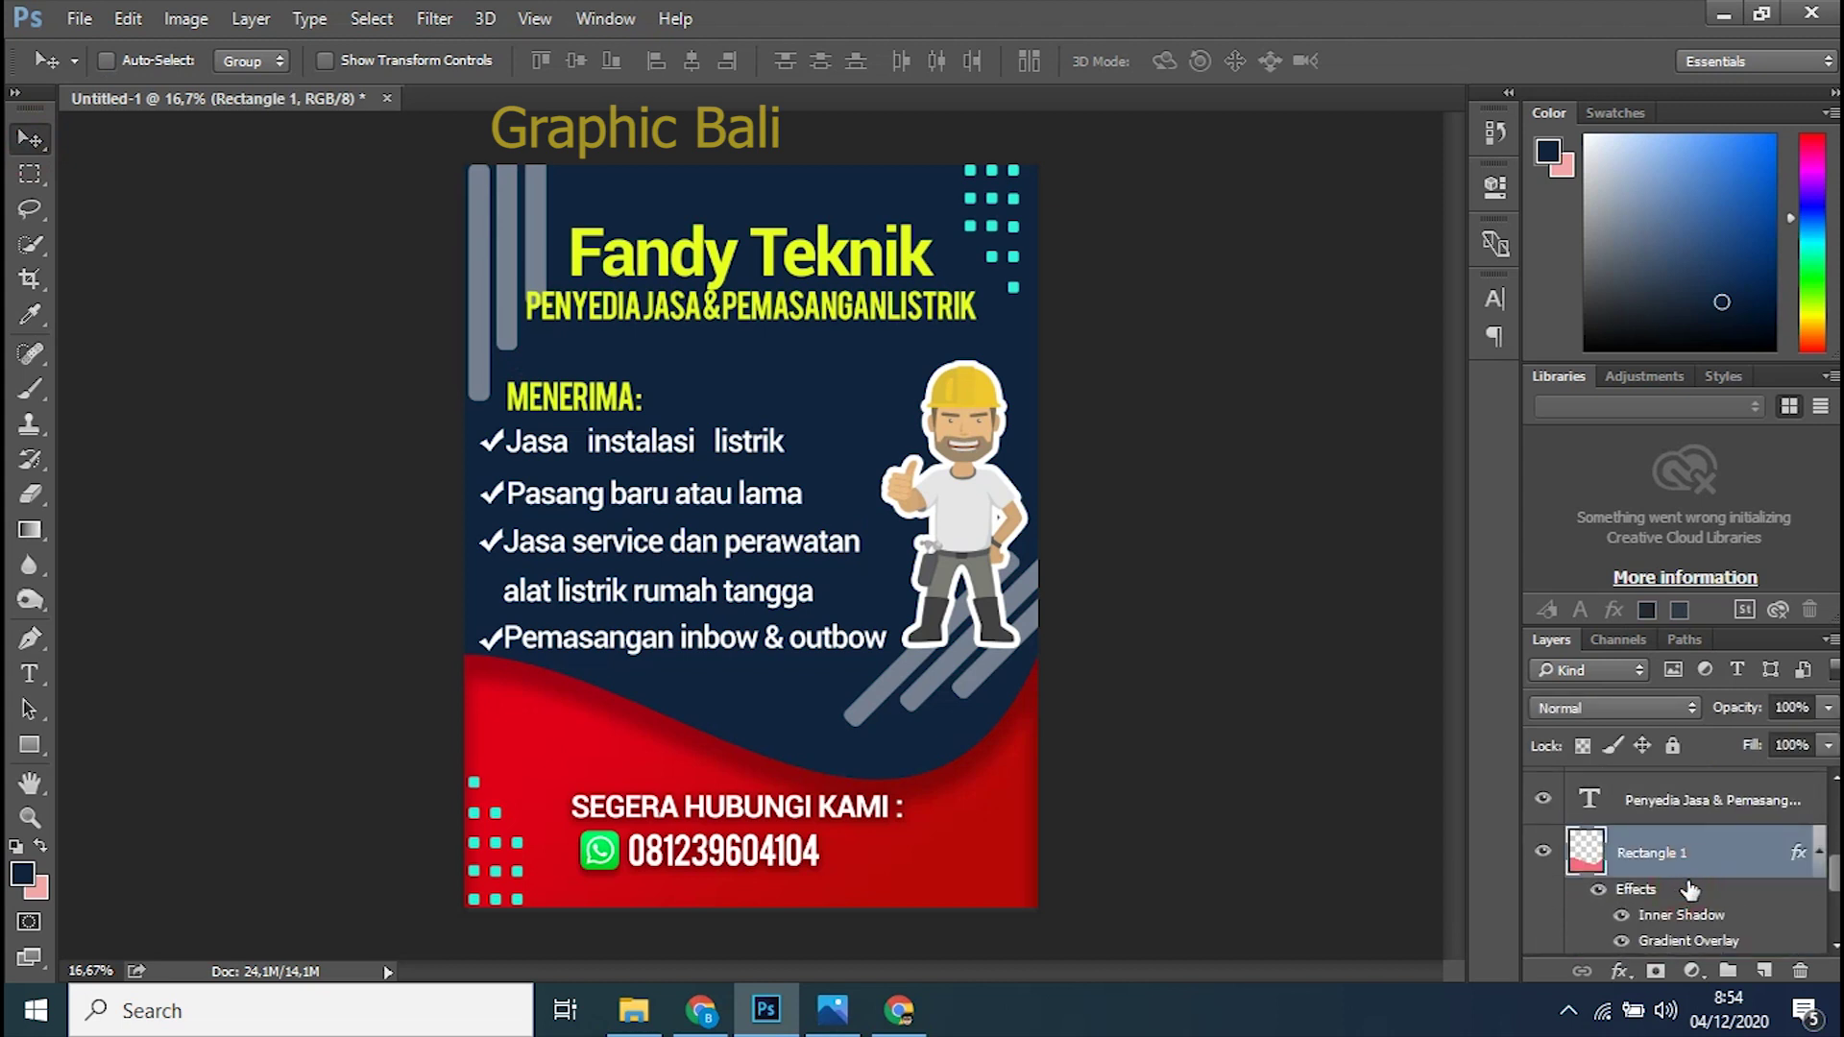
{"action": "left_click", "coordinate": [1819, 857]}
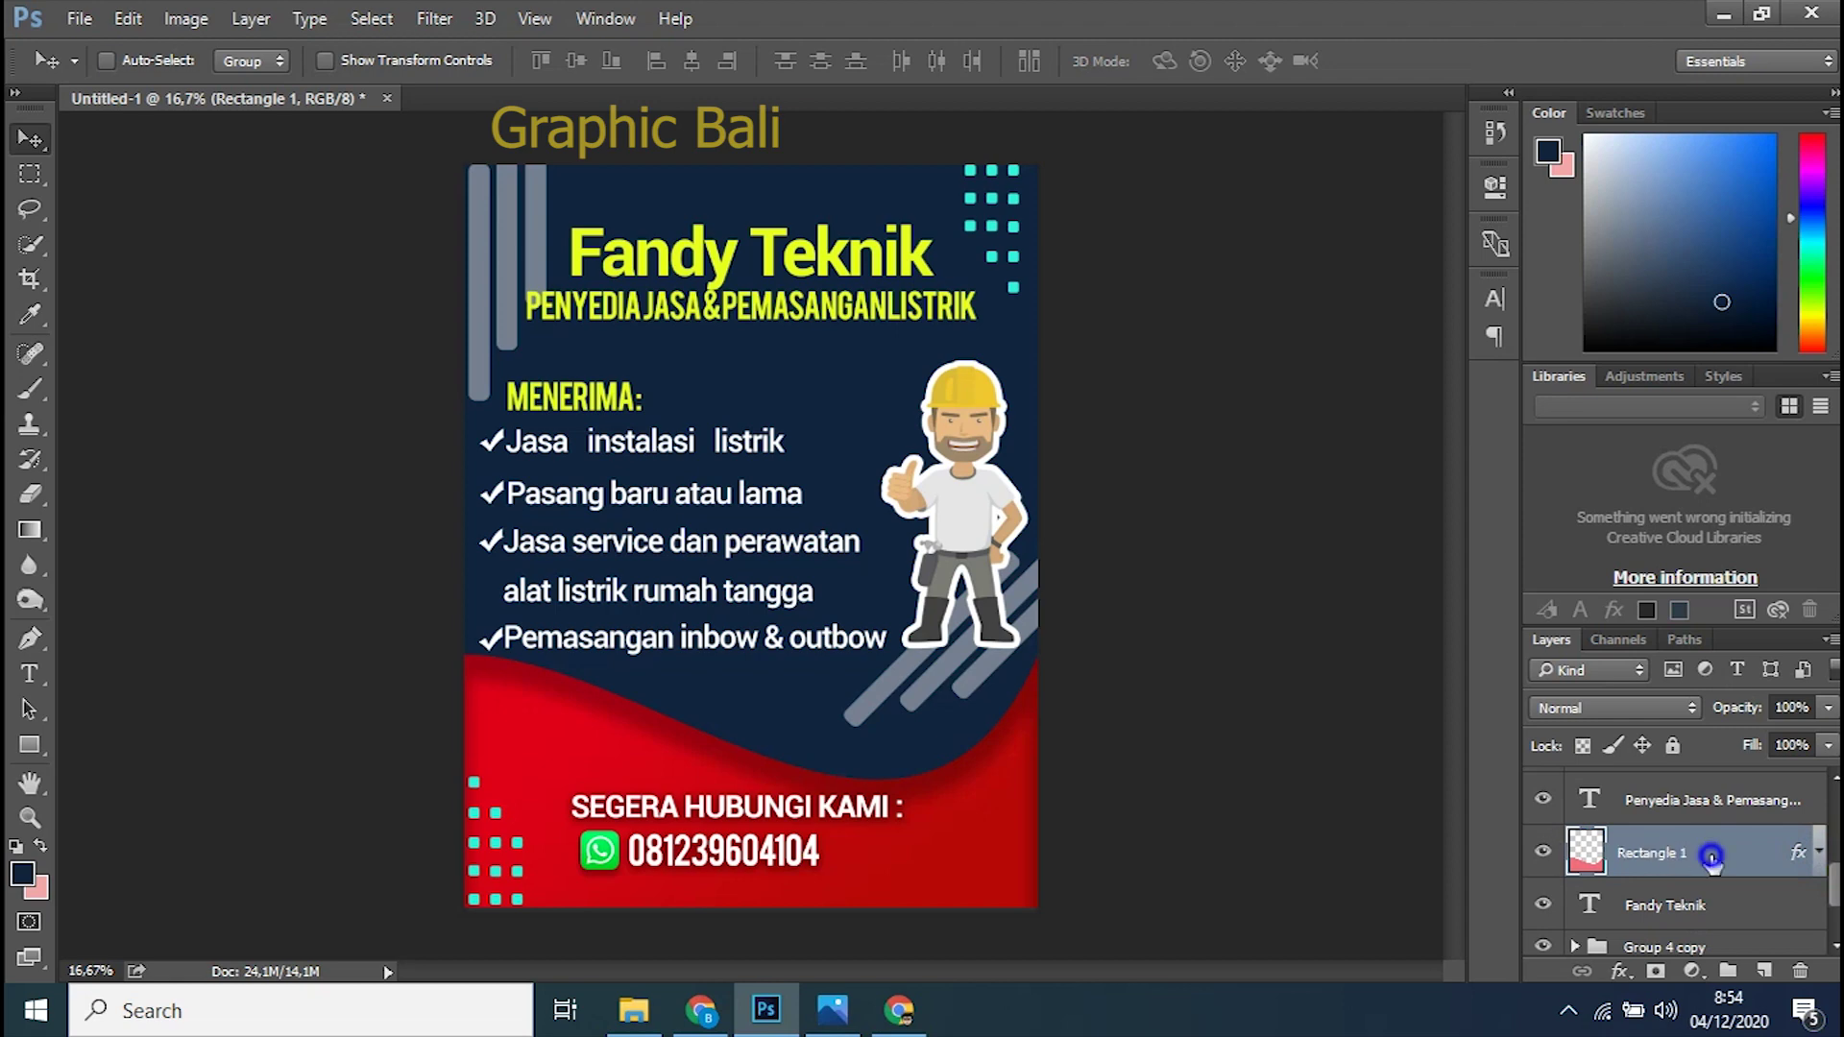
{"action": "right_click", "coordinate": [1678, 855]}
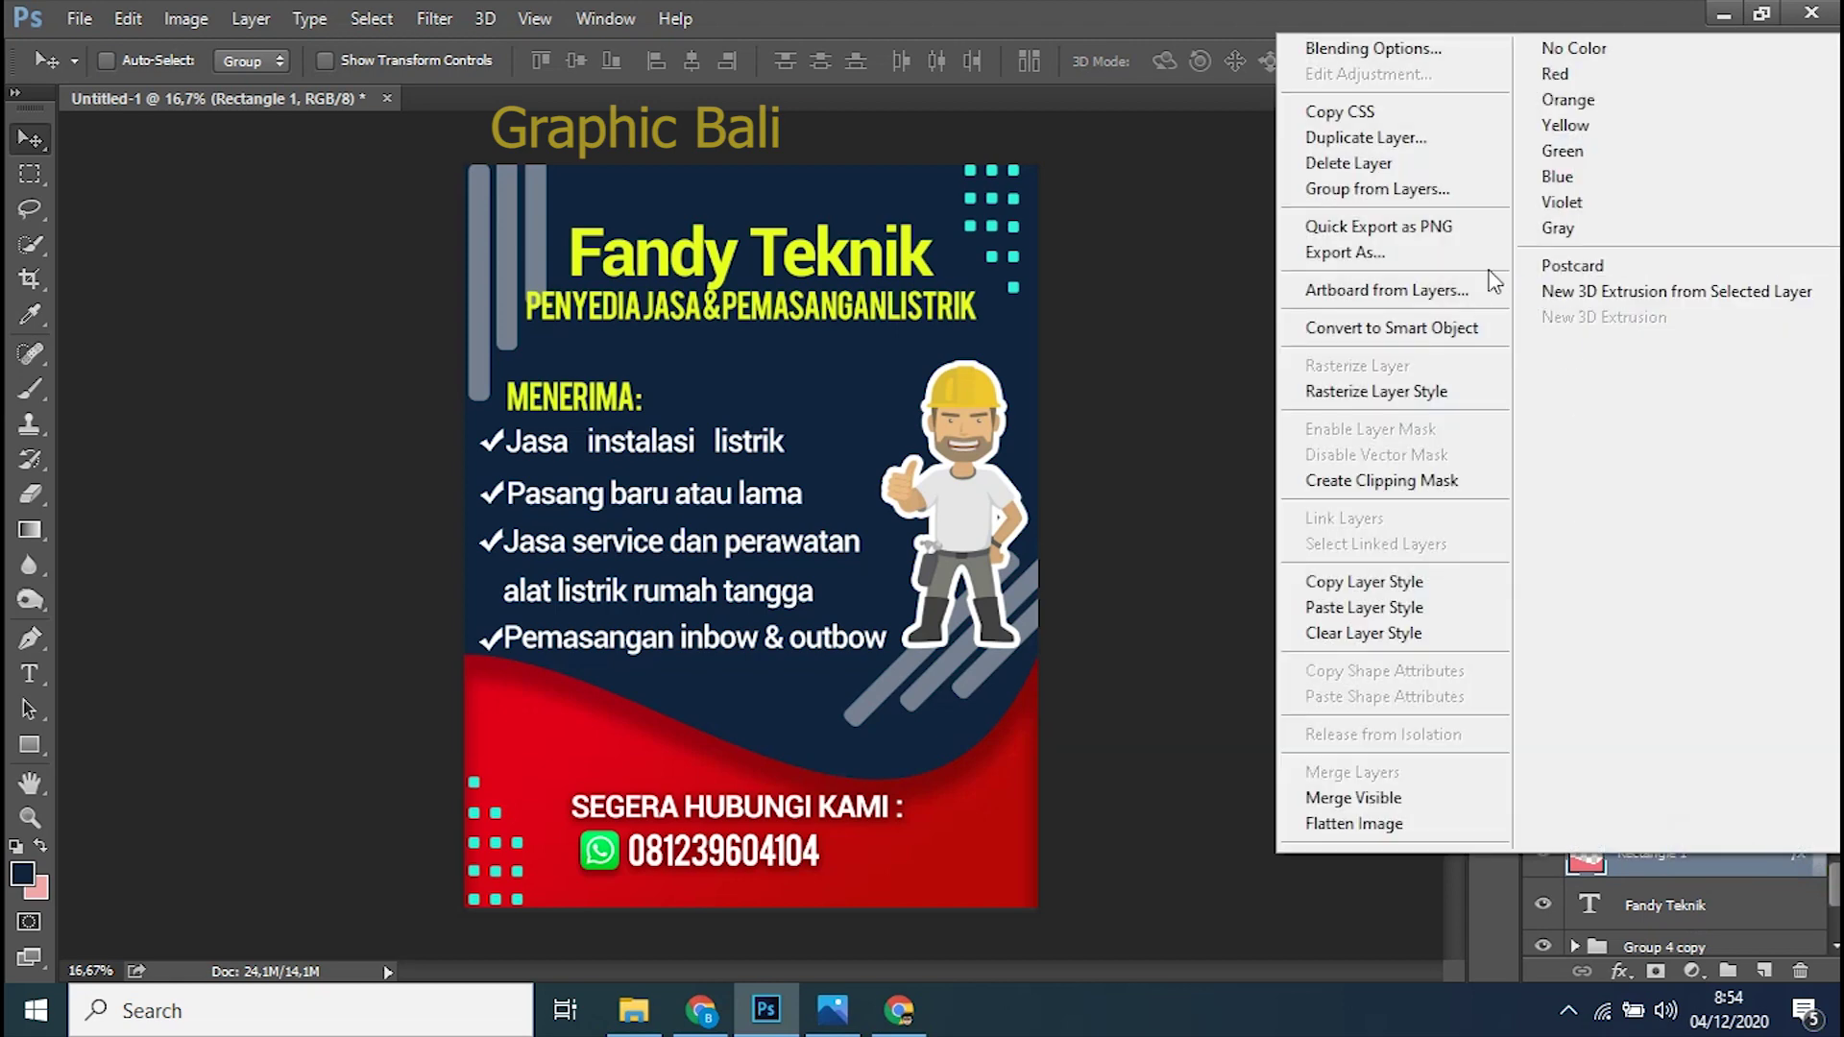
{"action": "left_click", "coordinate": [1401, 142]}
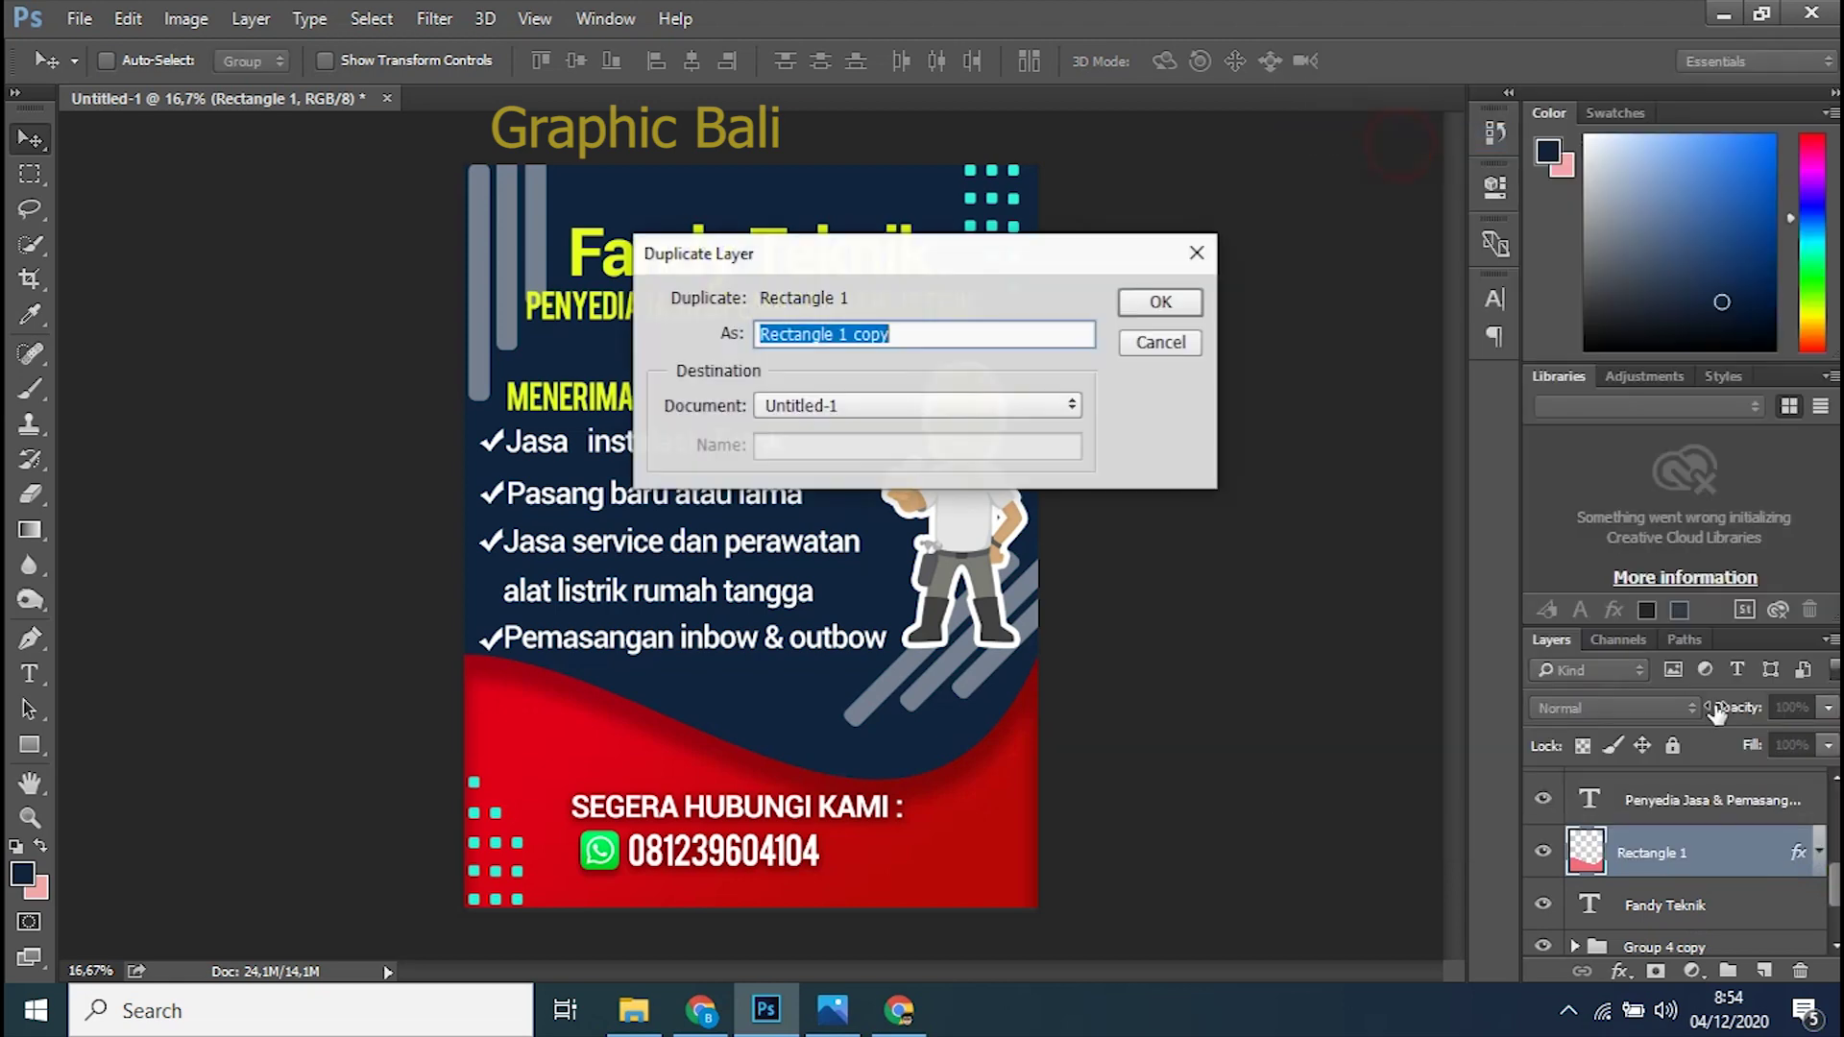
{"action": "left_click", "coordinate": [1162, 303]}
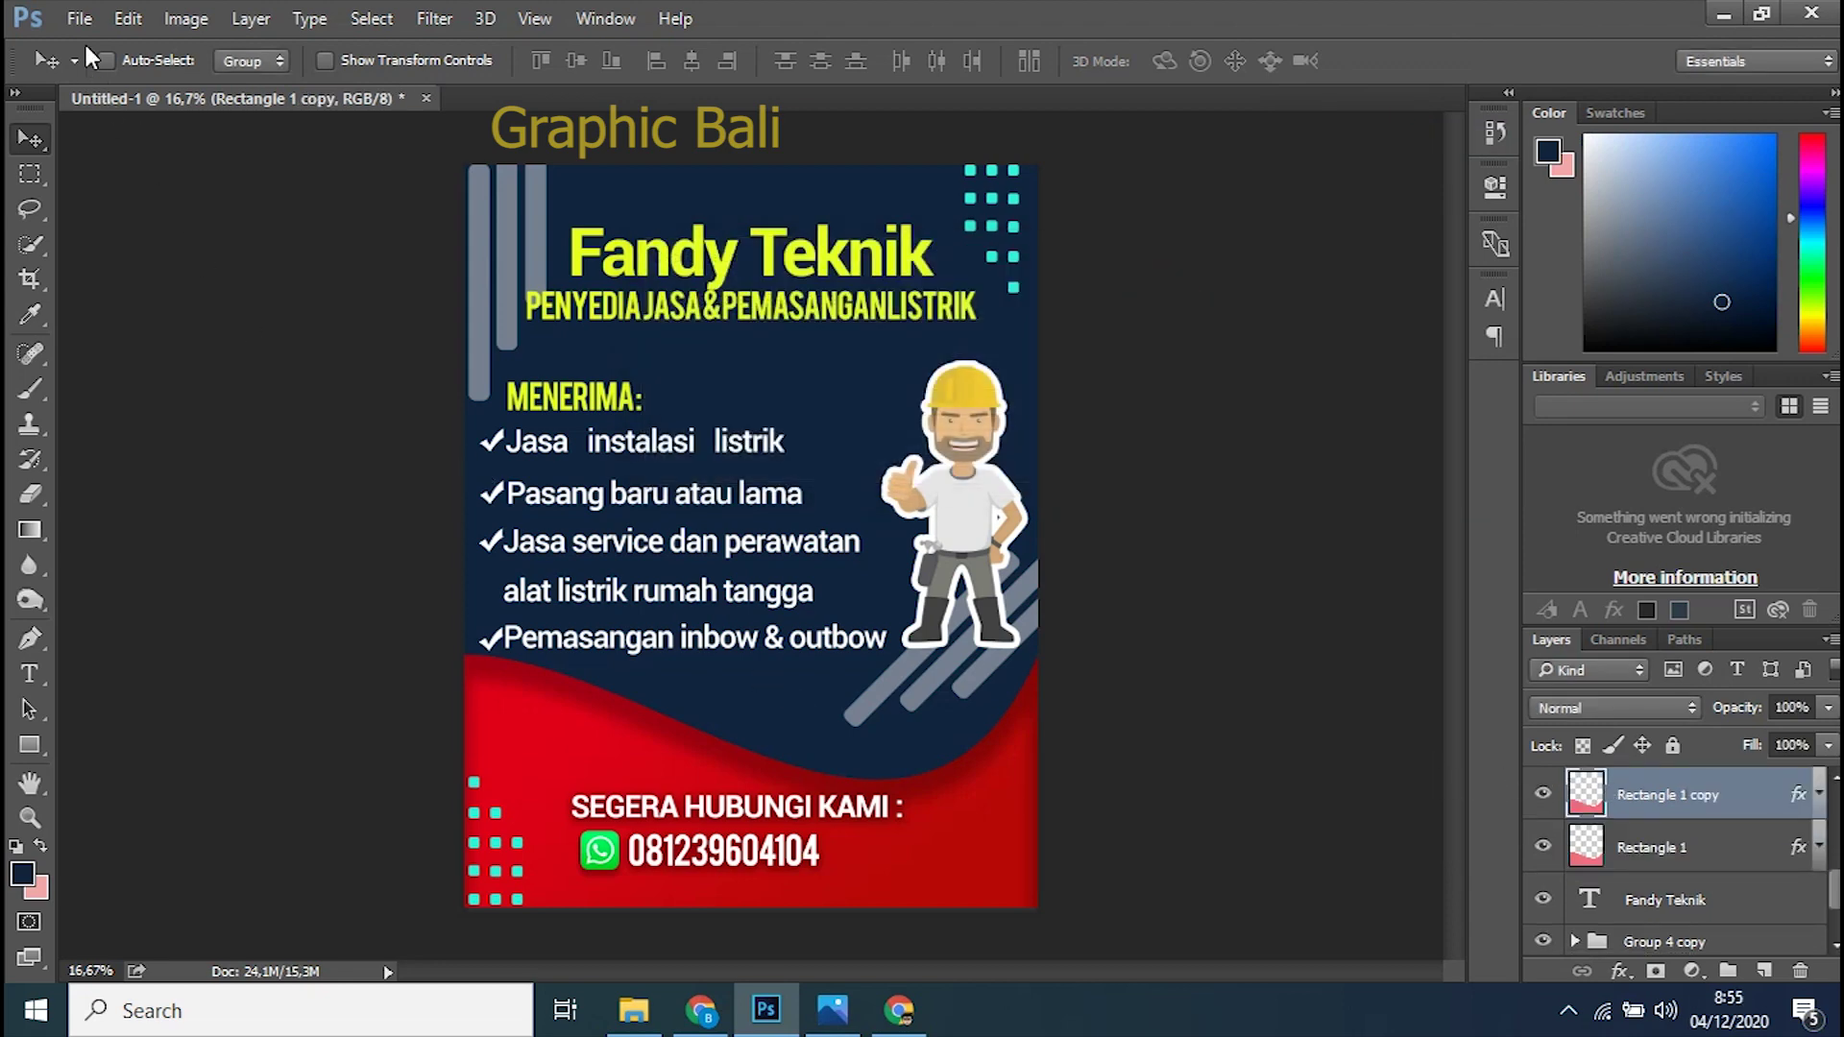
Step: Transform the copied wave band to 104,49% width and 90,41% height
{"action": "left_click", "coordinate": [122, 23]}
{"action": "mouse_move", "coordinate": [216, 540]}
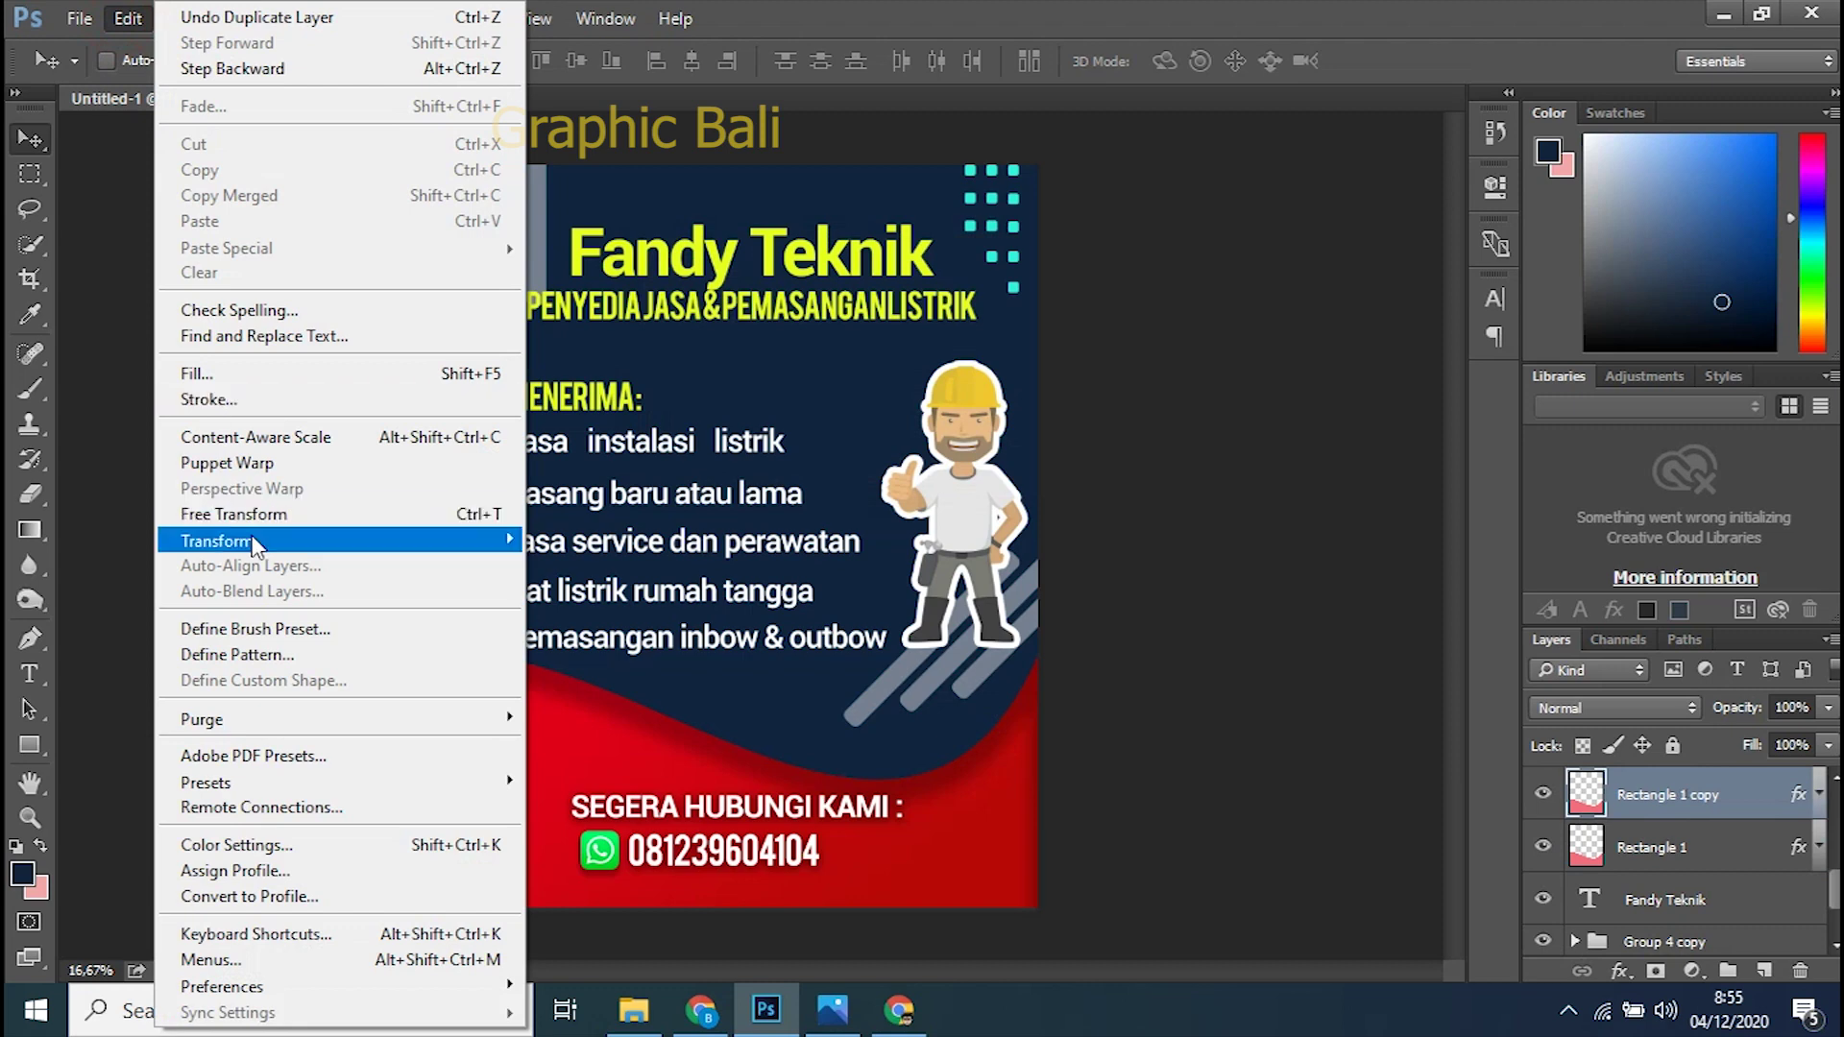
{"action": "left_click", "coordinate": [337, 517]}
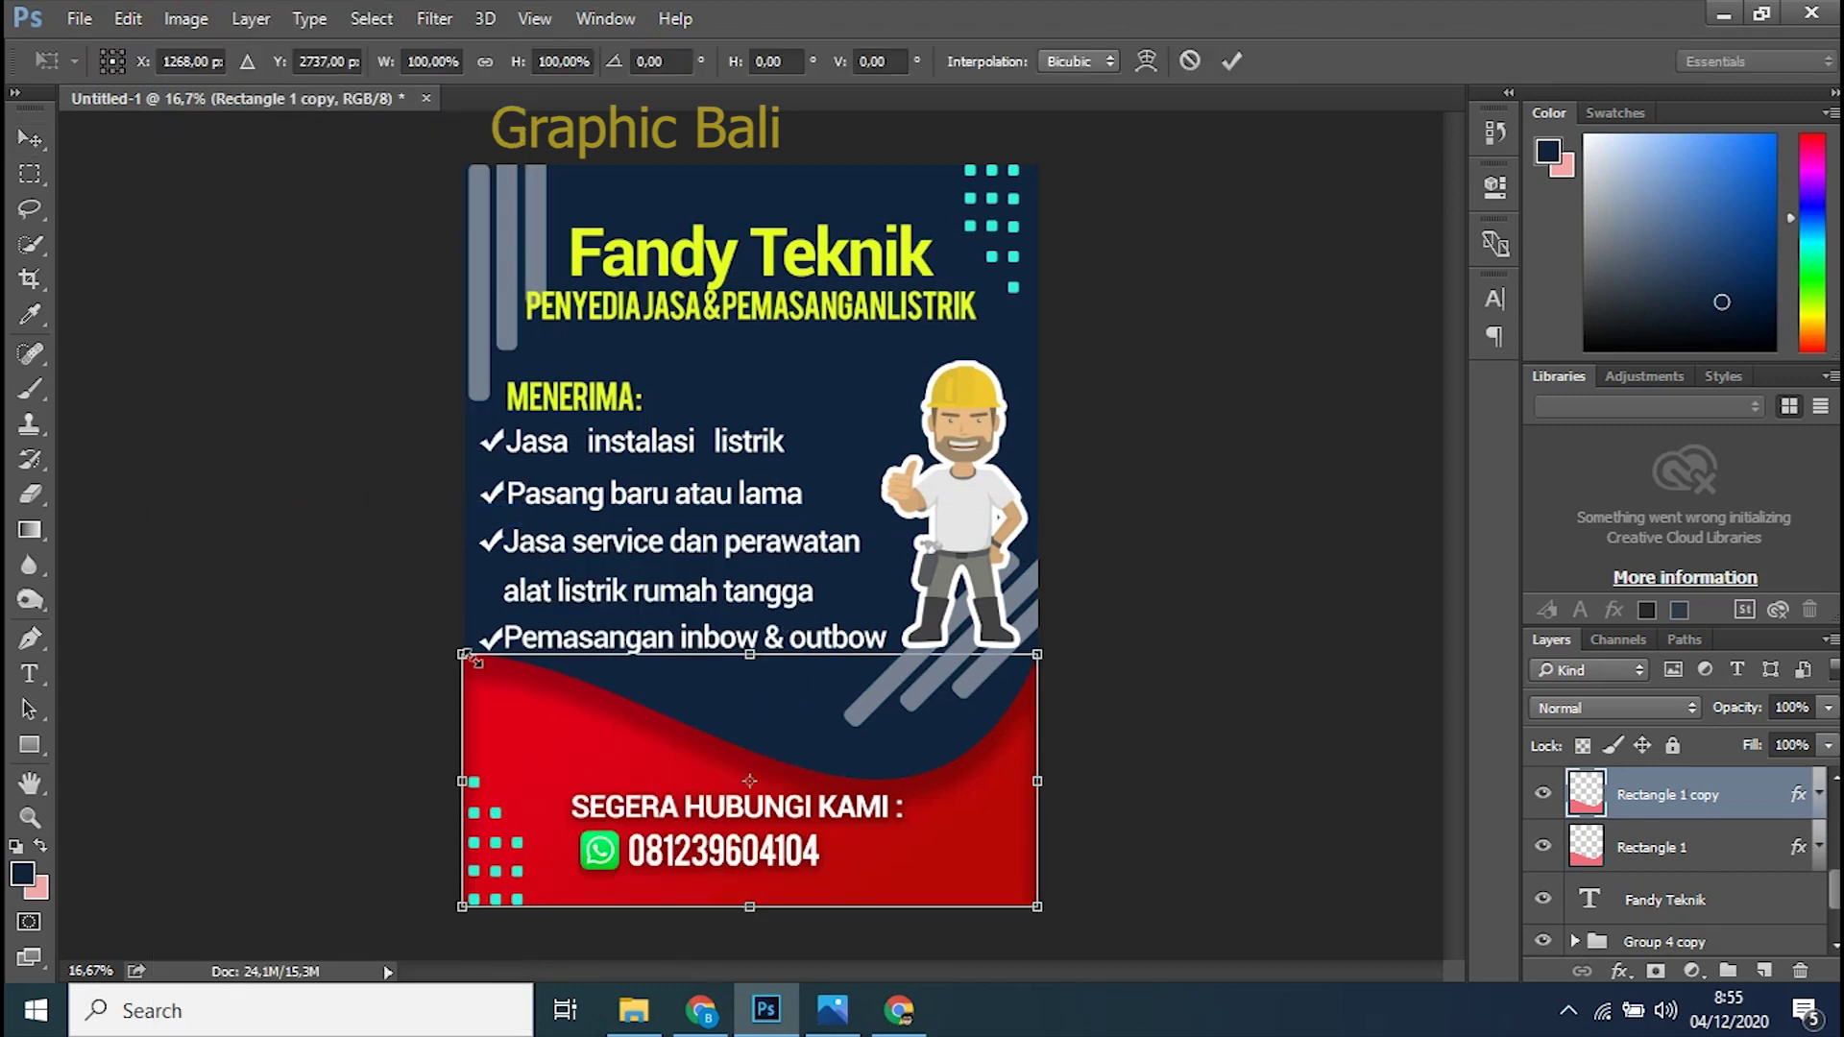
{"action": "left_click_drag", "start_coordinate": [466, 656], "coordinate": [518, 679]}
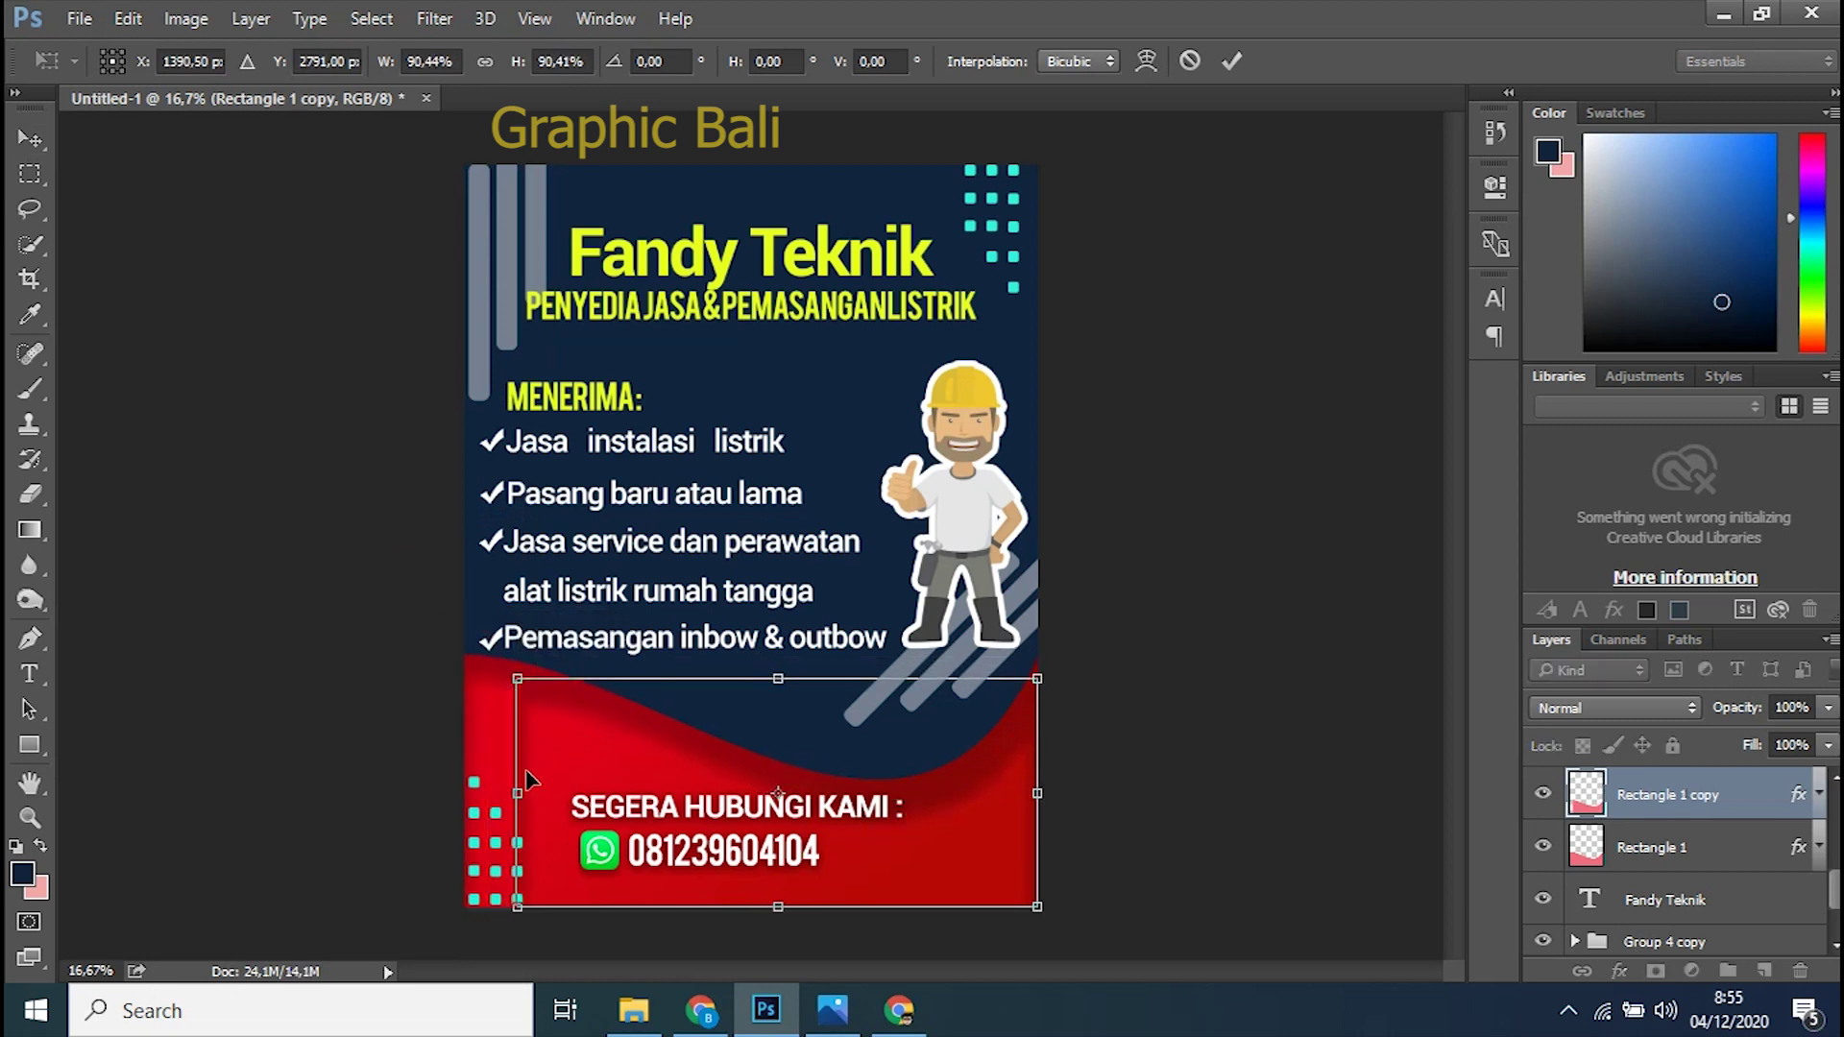
{"action": "left_click_drag", "start_coordinate": [517, 794], "coordinate": [439, 794]}
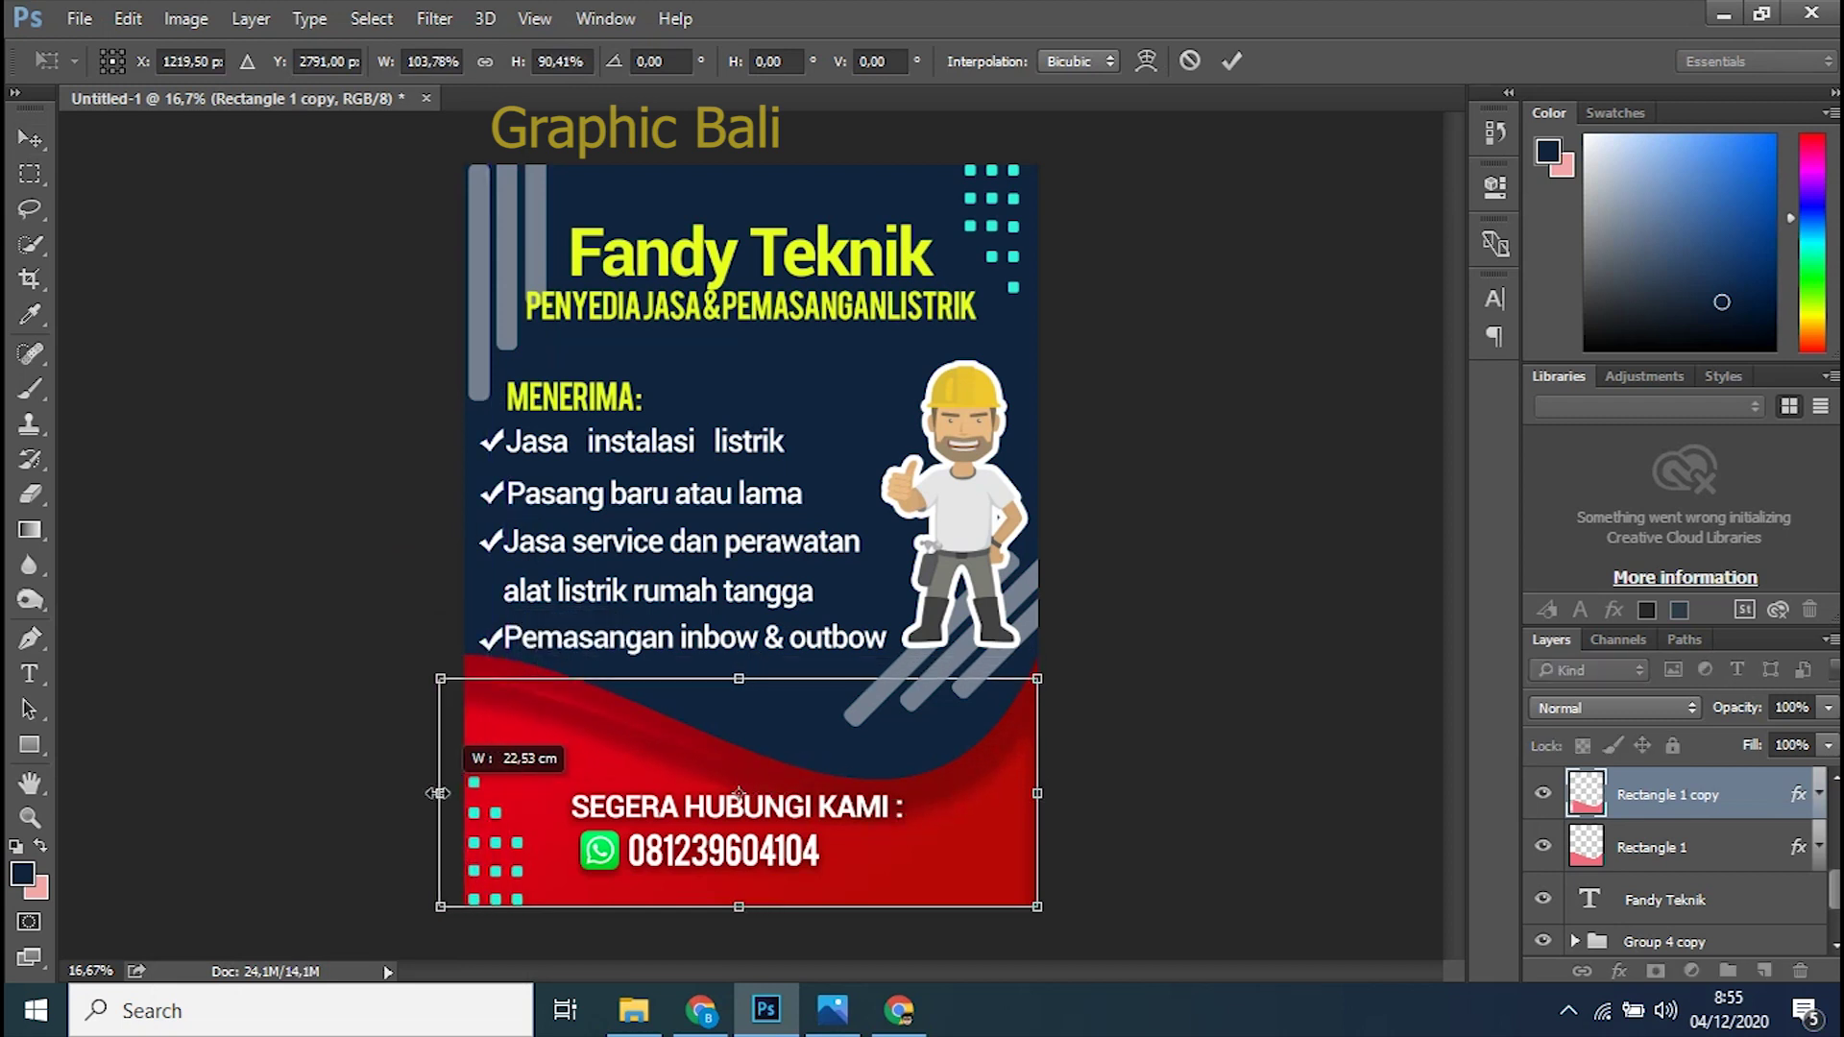
{"action": "left_click", "coordinate": [1232, 60]}
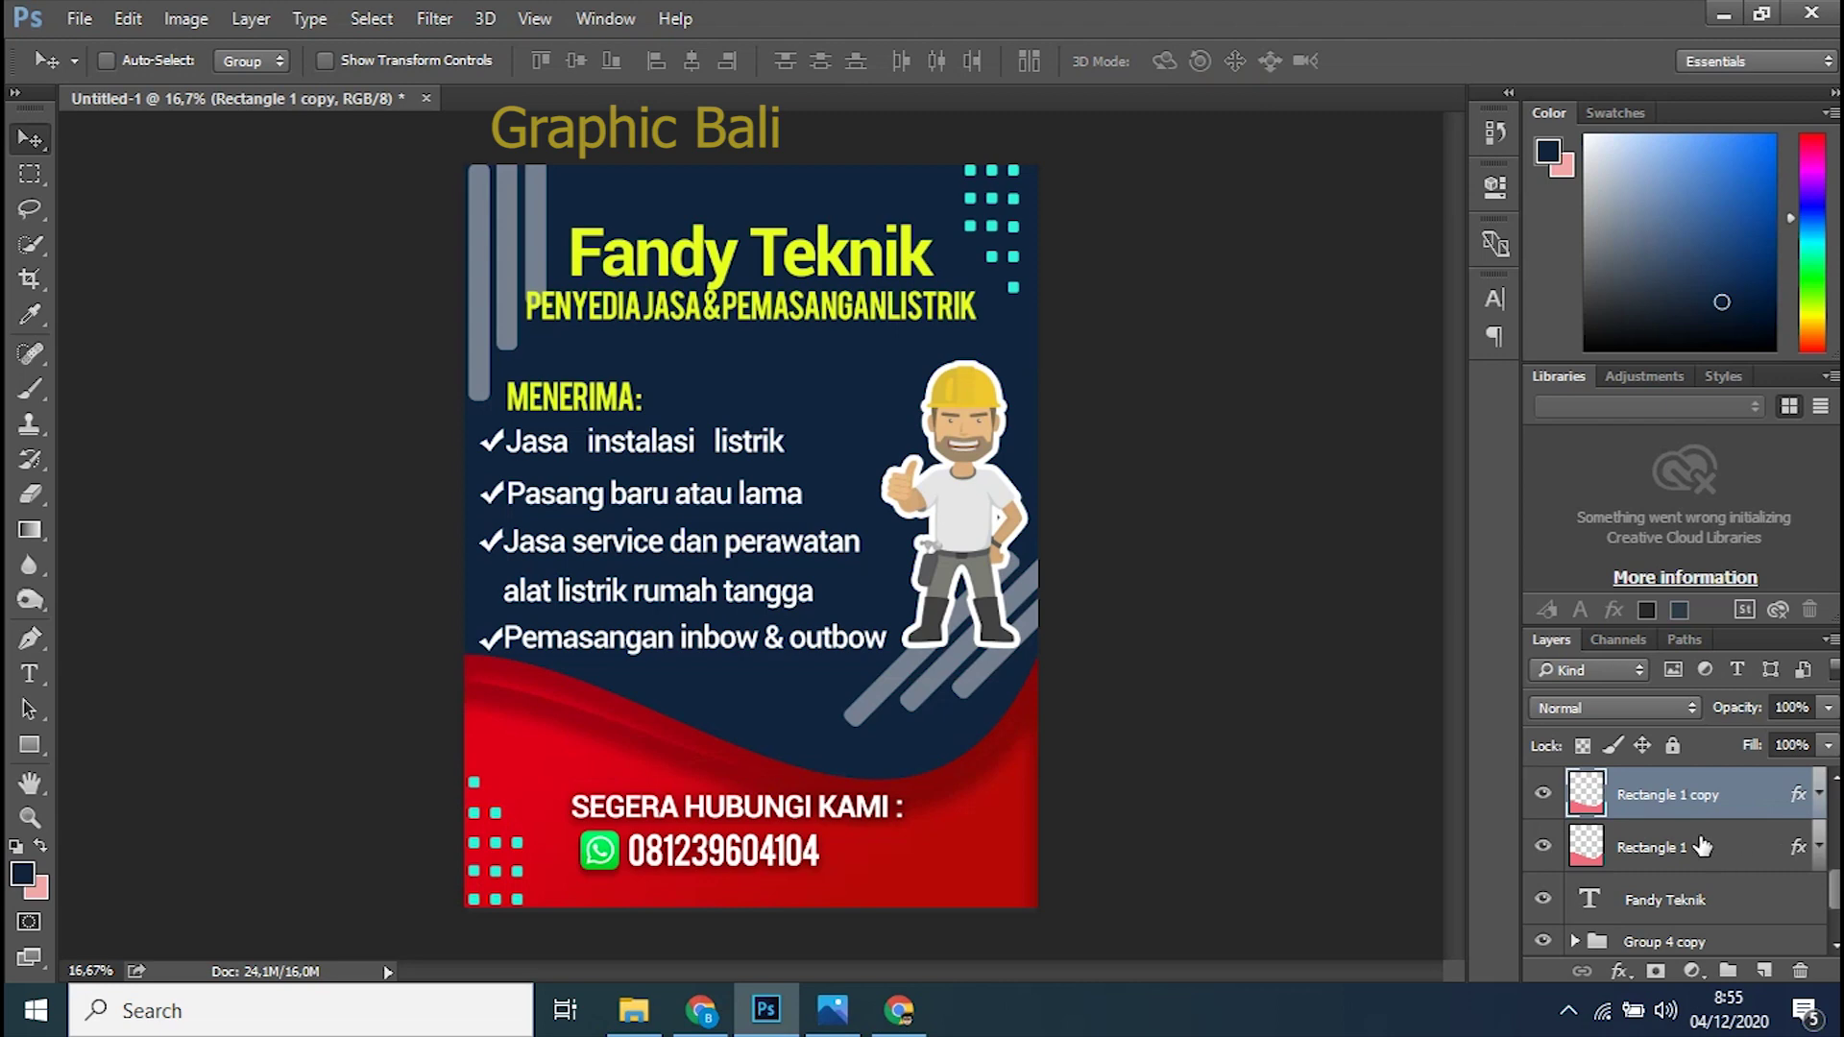
Step: Recolour the left stop of Rectangle 1 copy's gradient overlay to light grey (#cfcbcb)
{"action": "double_click", "coordinate": [1752, 818]}
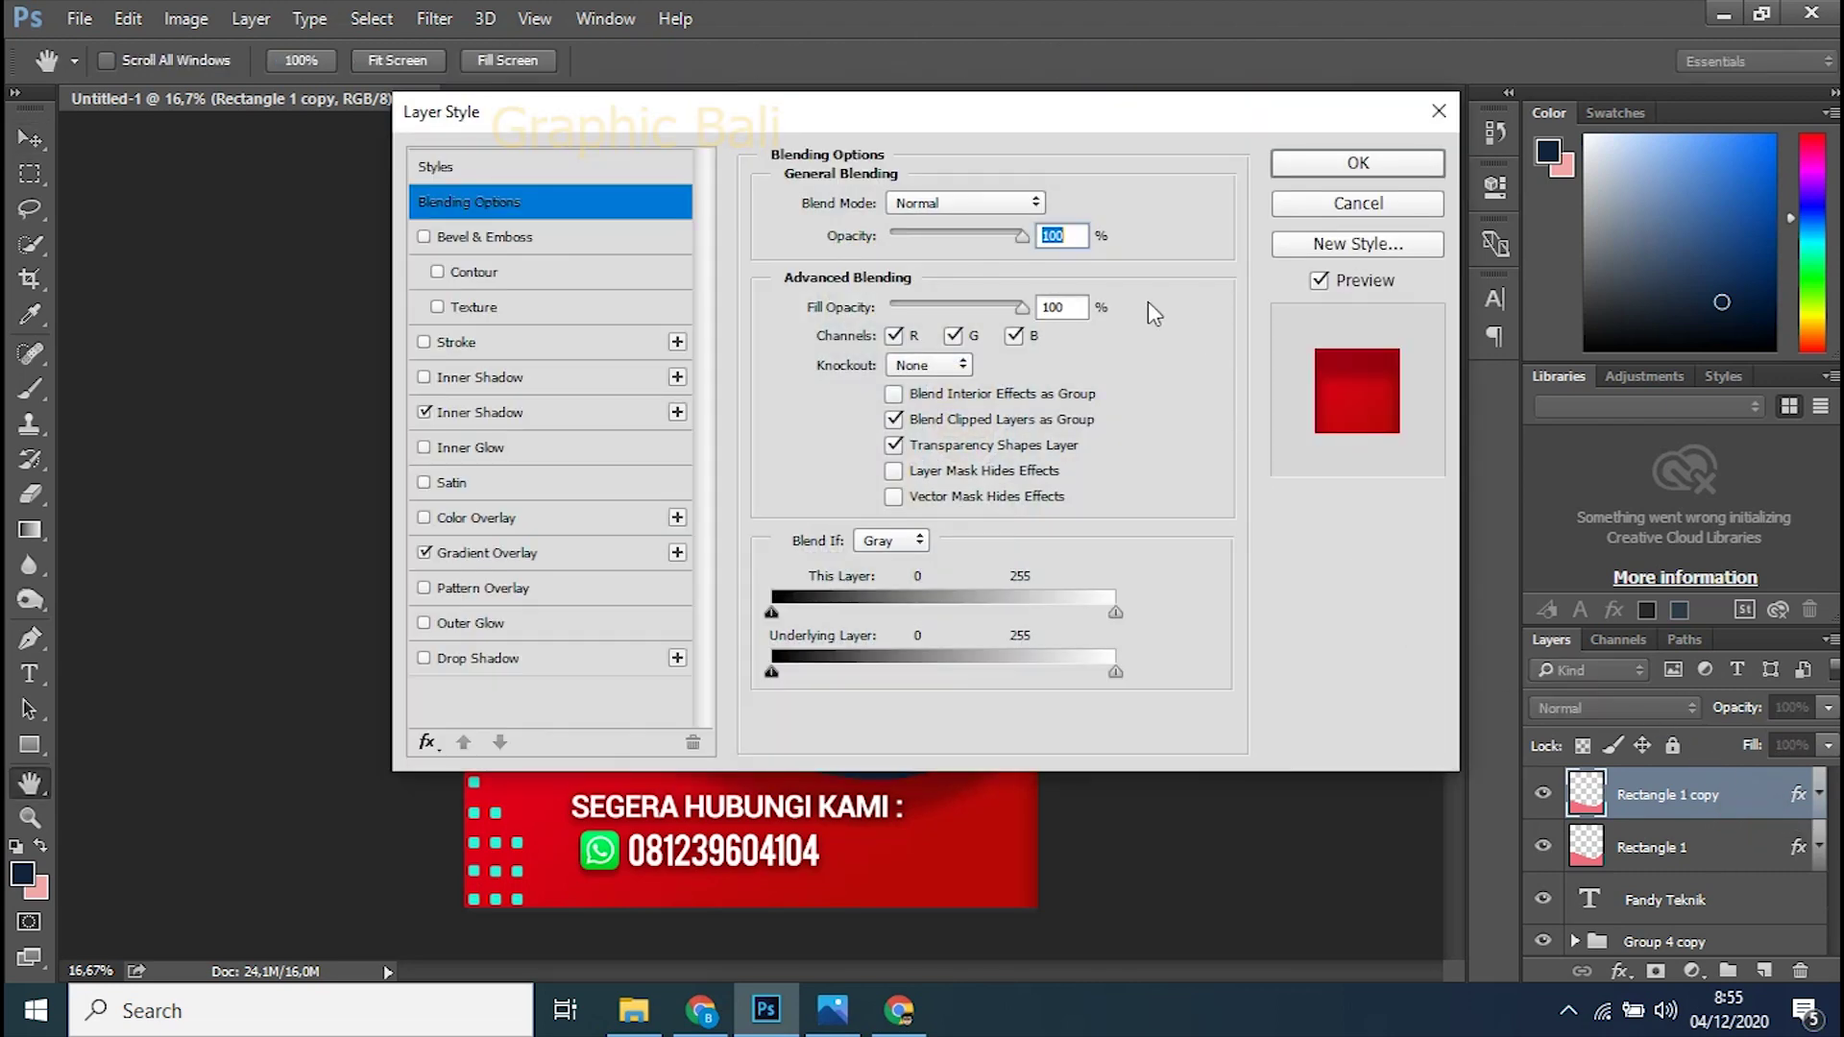
{"action": "left_click", "coordinate": [496, 554]}
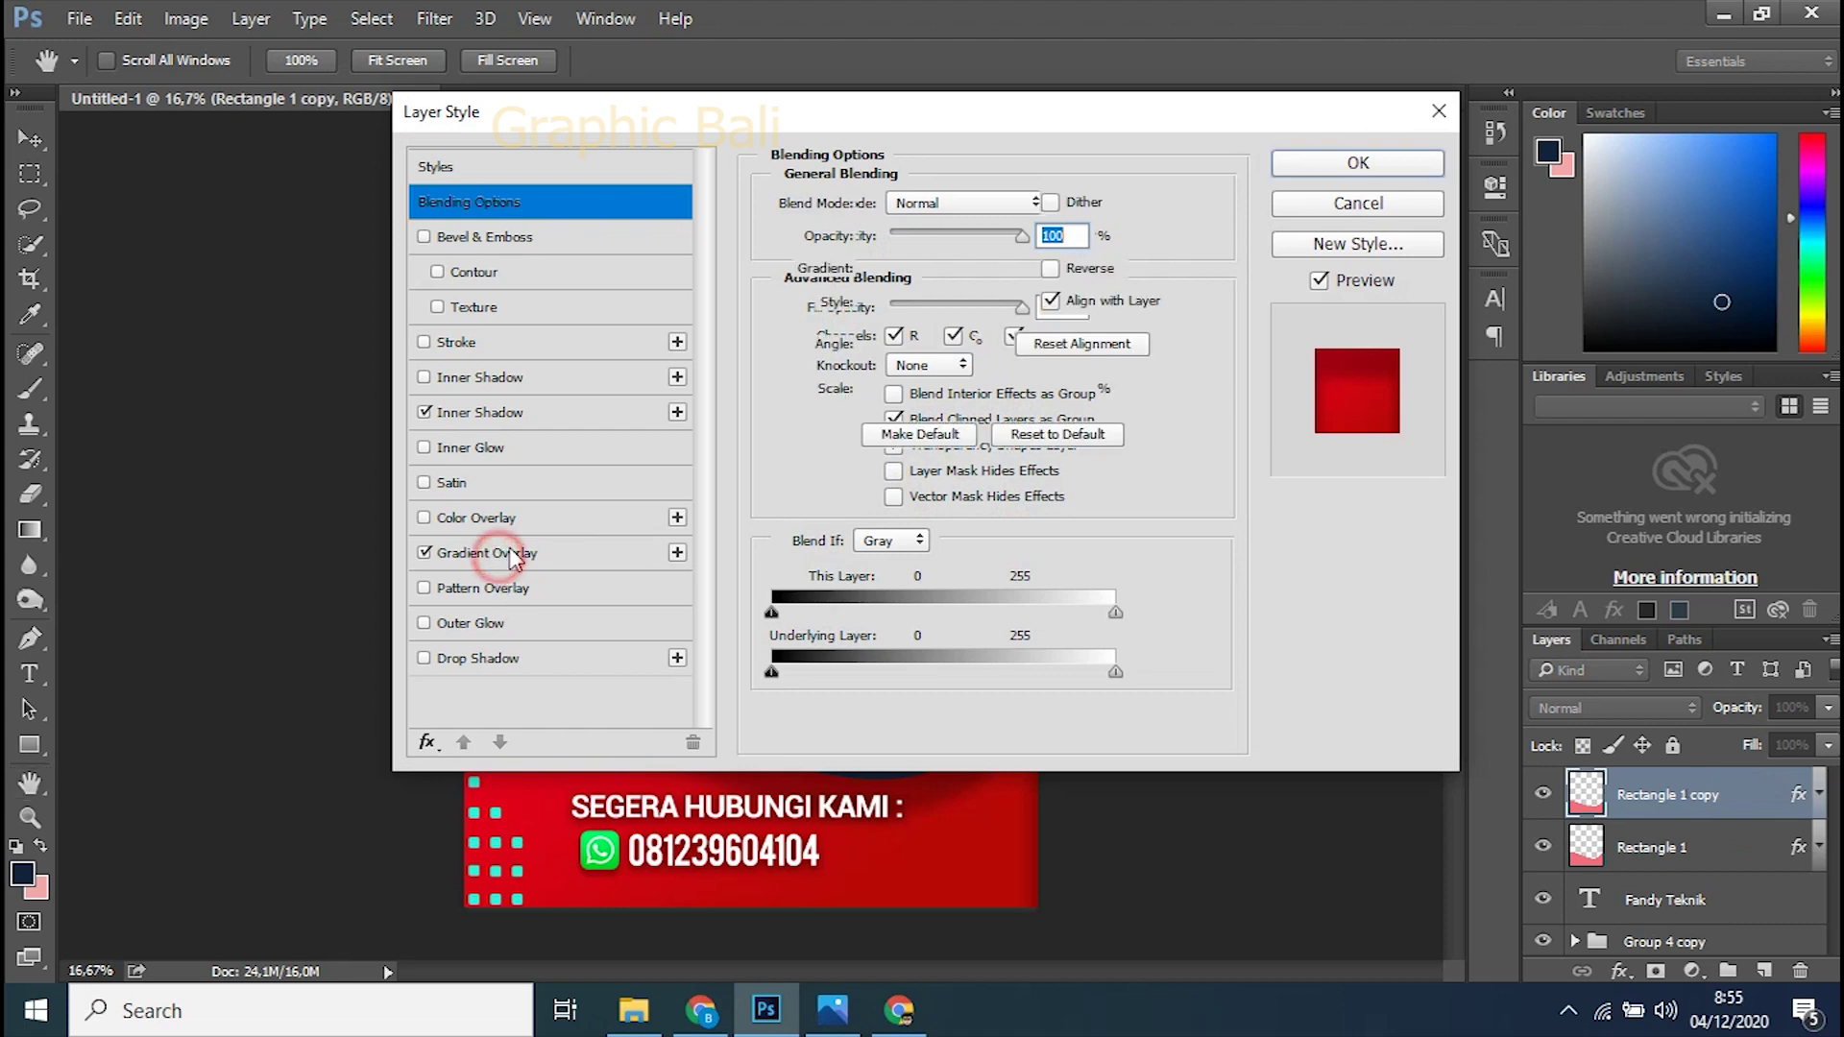
{"action": "left_click_drag", "start_coordinate": [973, 119], "coordinate": [1462, 115]}
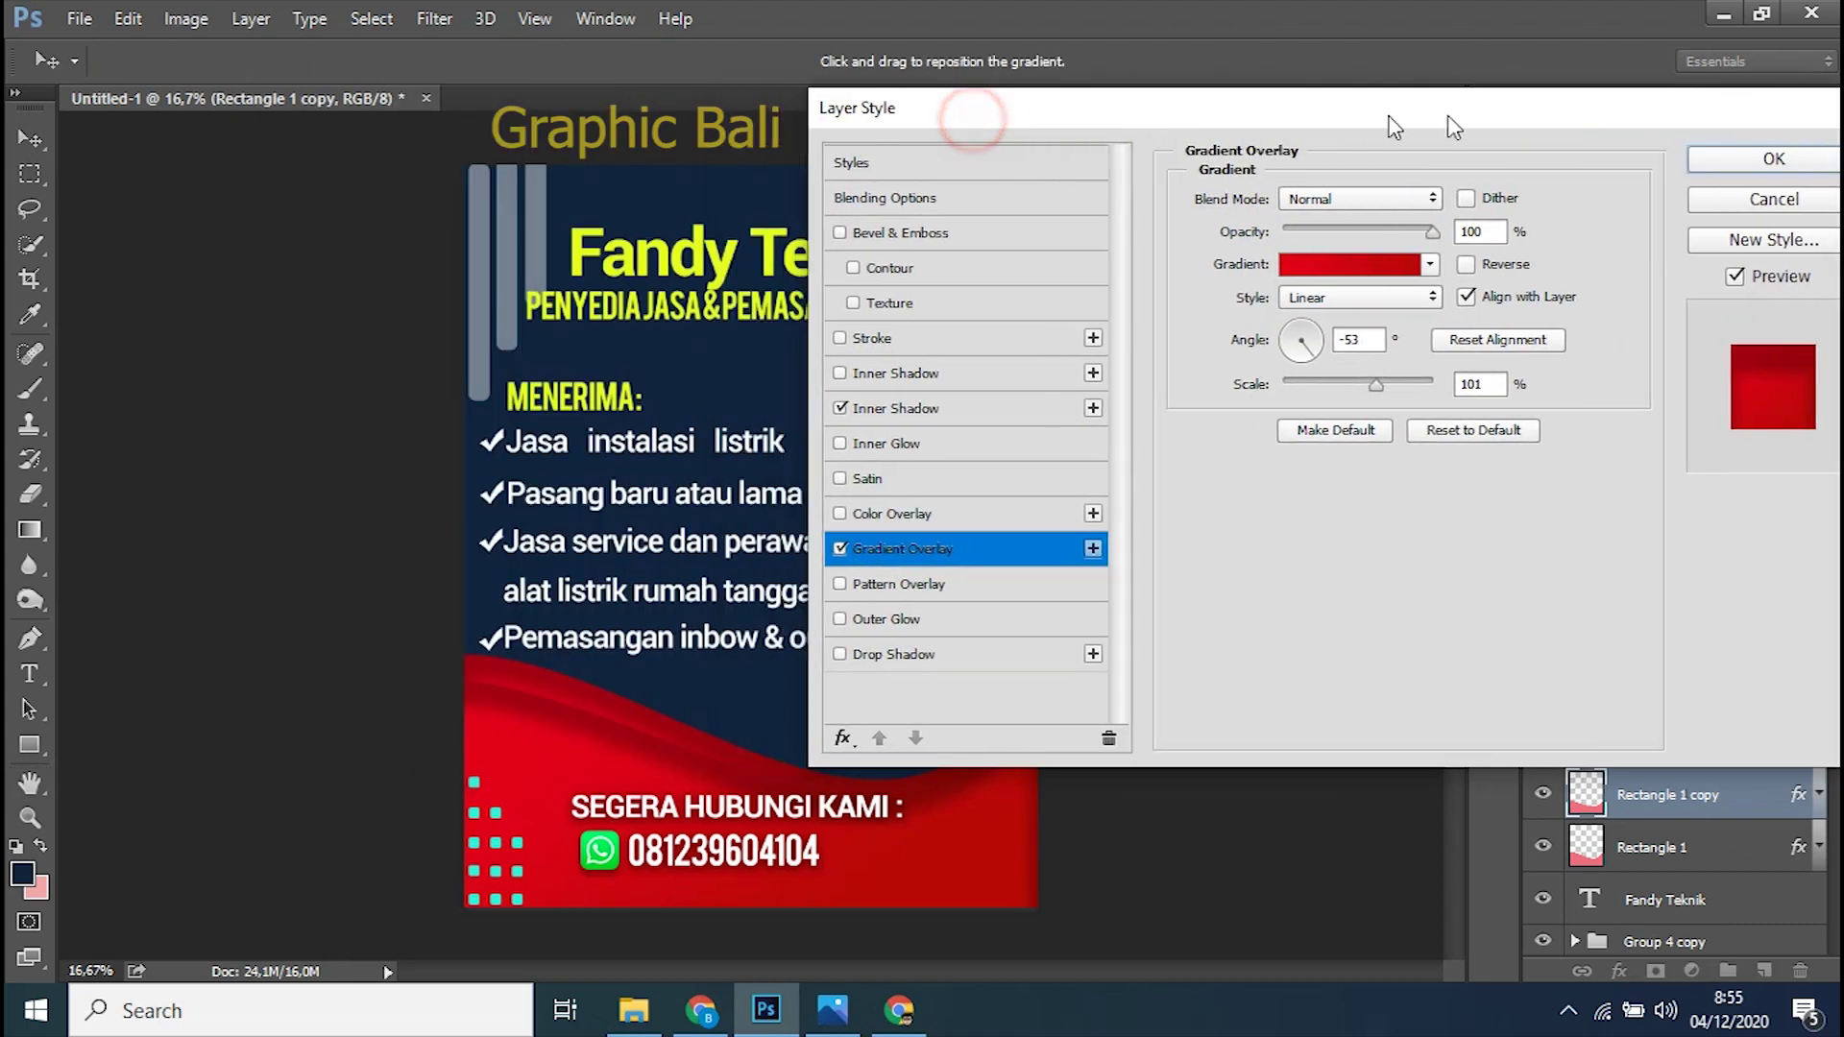
{"action": "left_click", "coordinate": [1421, 274]}
{"action": "left_click", "coordinate": [1095, 590]}
{"action": "double_click", "coordinate": [1095, 590]}
{"action": "left_click", "coordinate": [918, 240]}
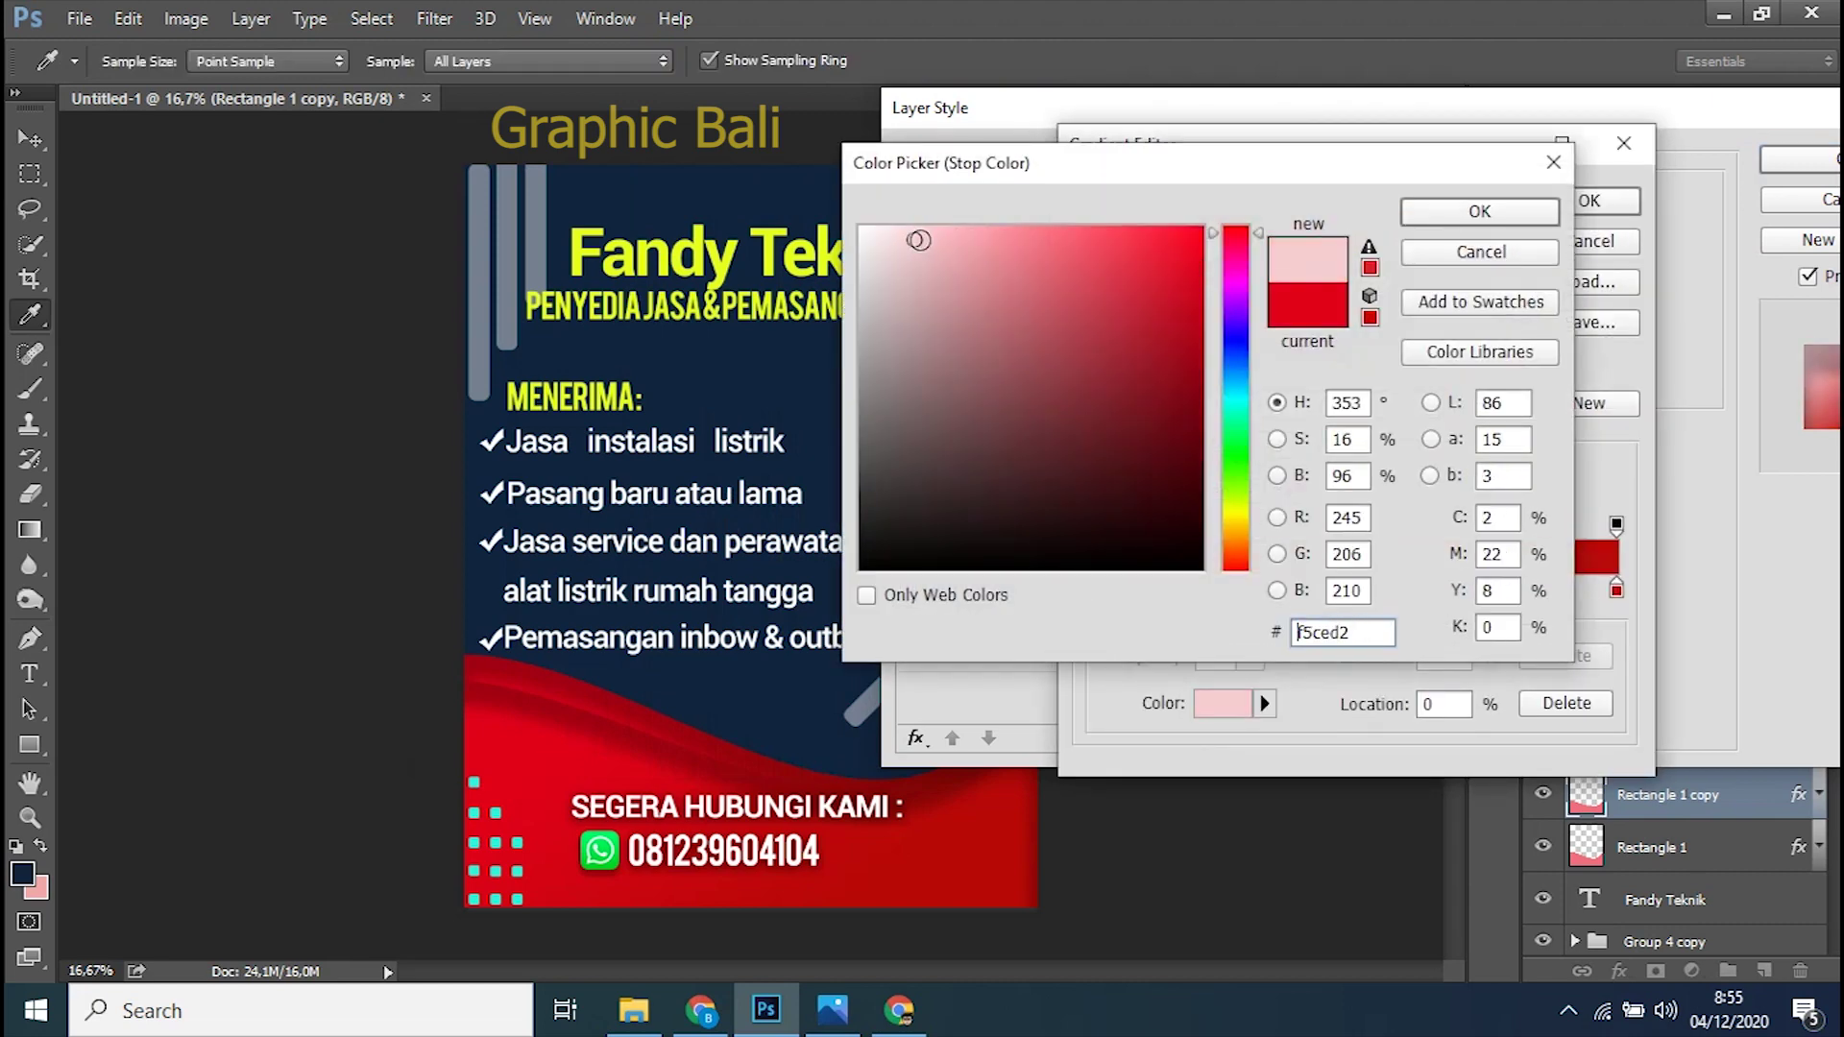
{"action": "left_click_drag", "start_coordinate": [934, 343], "coordinate": [883, 277]}
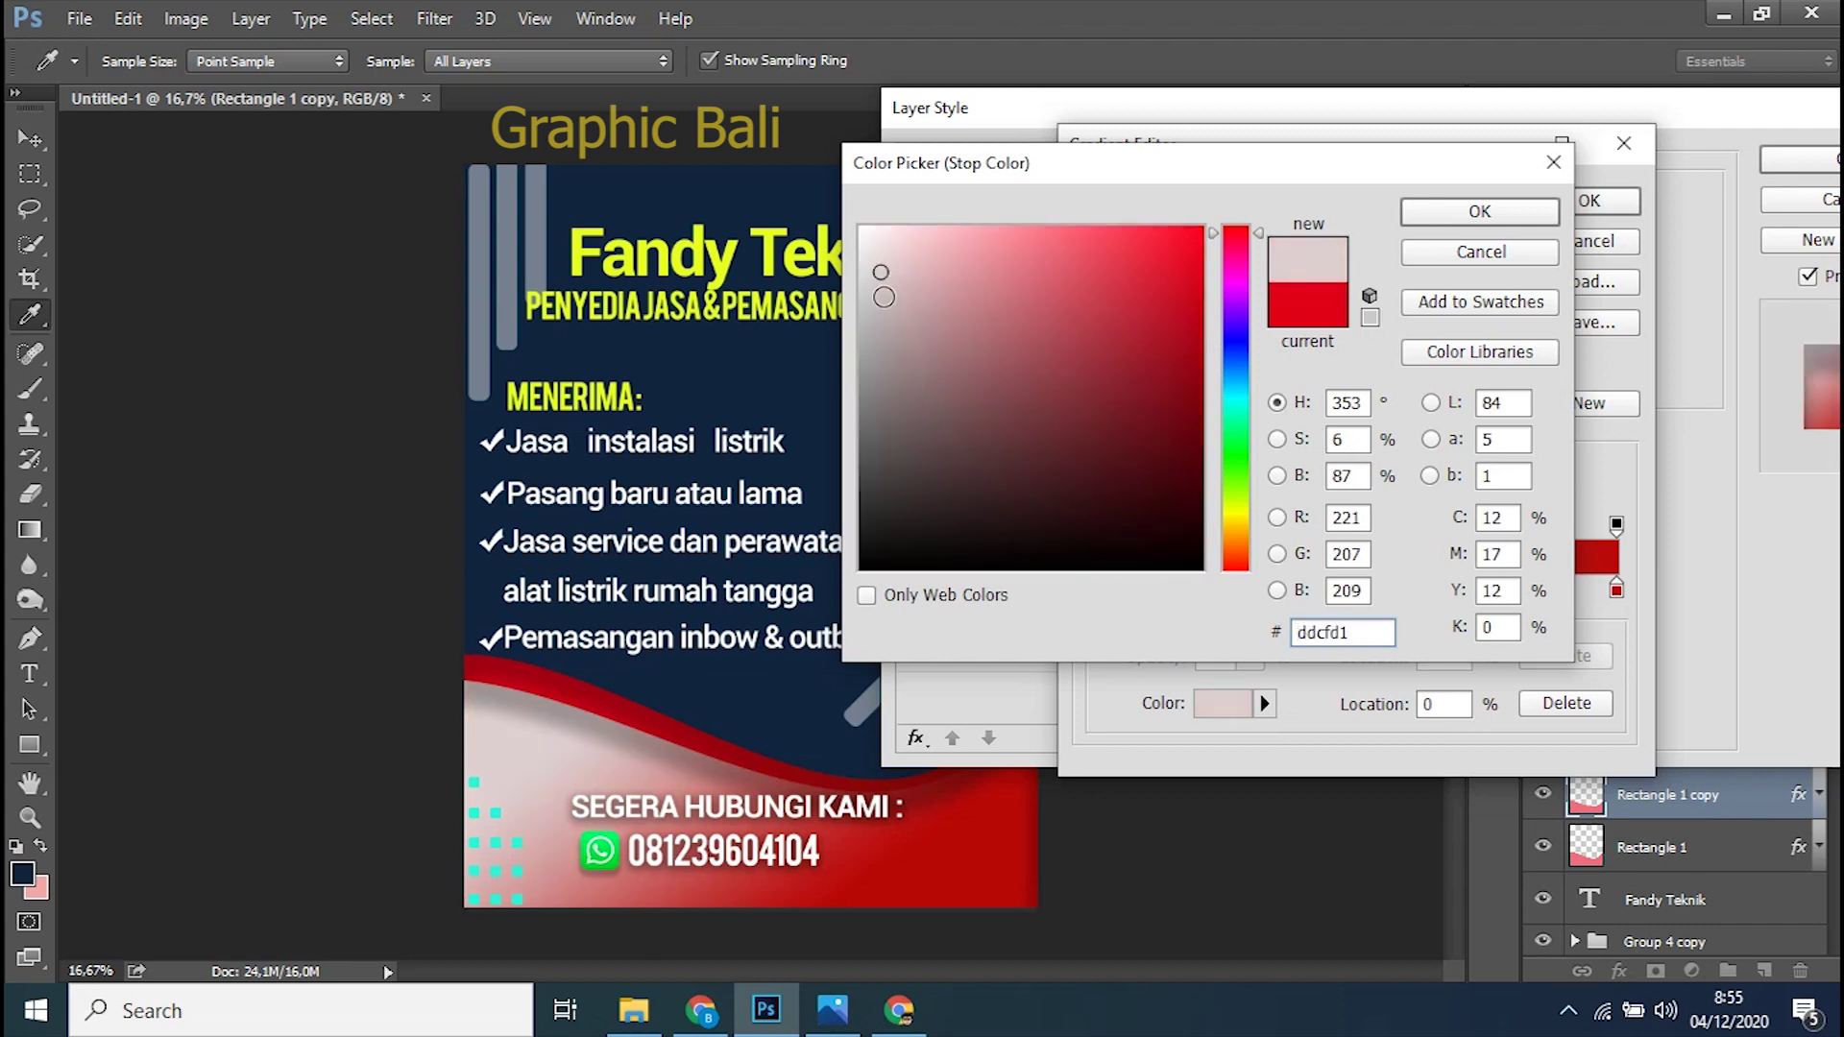
{"action": "mouse_move", "coordinate": [894, 288]}
{"action": "left_mouse_down"}
{"action": "mouse_move", "coordinate": [870, 251]}
{"action": "mouse_move", "coordinate": [858, 301]}
{"action": "left_mouse_up"}
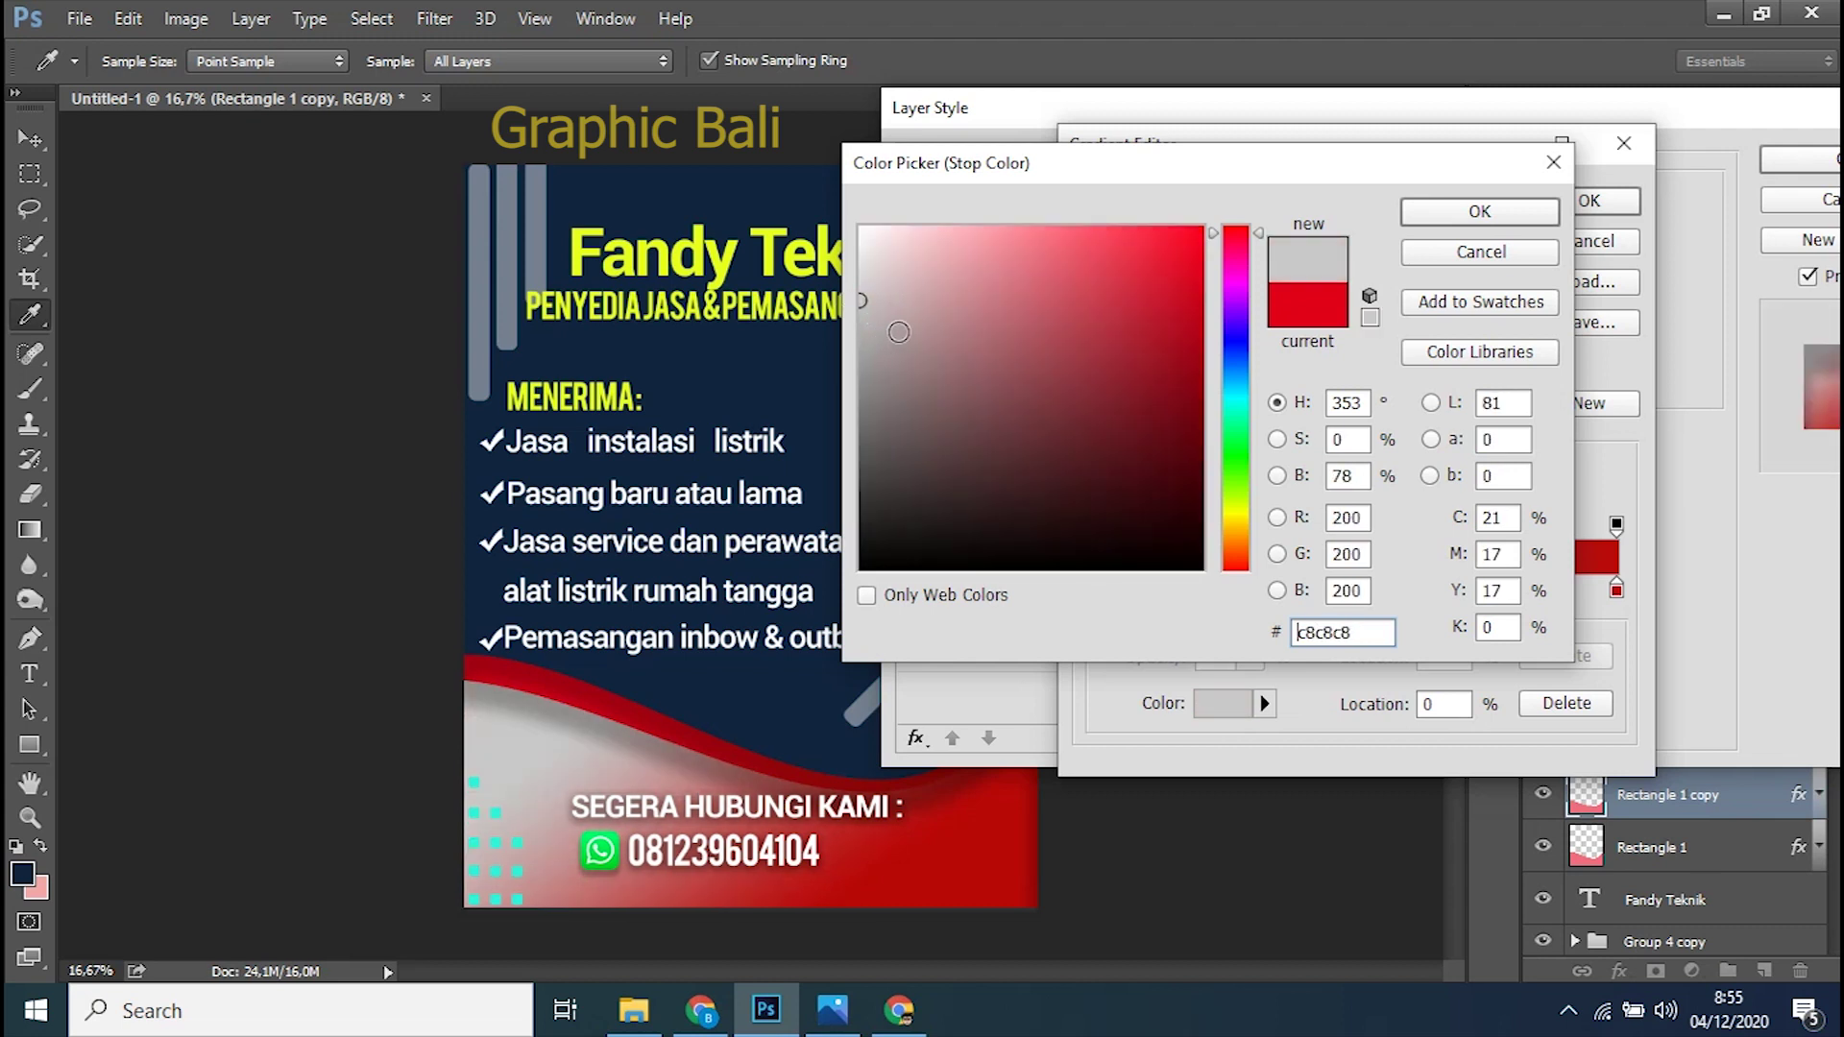
{"action": "left_click_drag", "start_coordinate": [884, 311], "coordinate": [865, 291]}
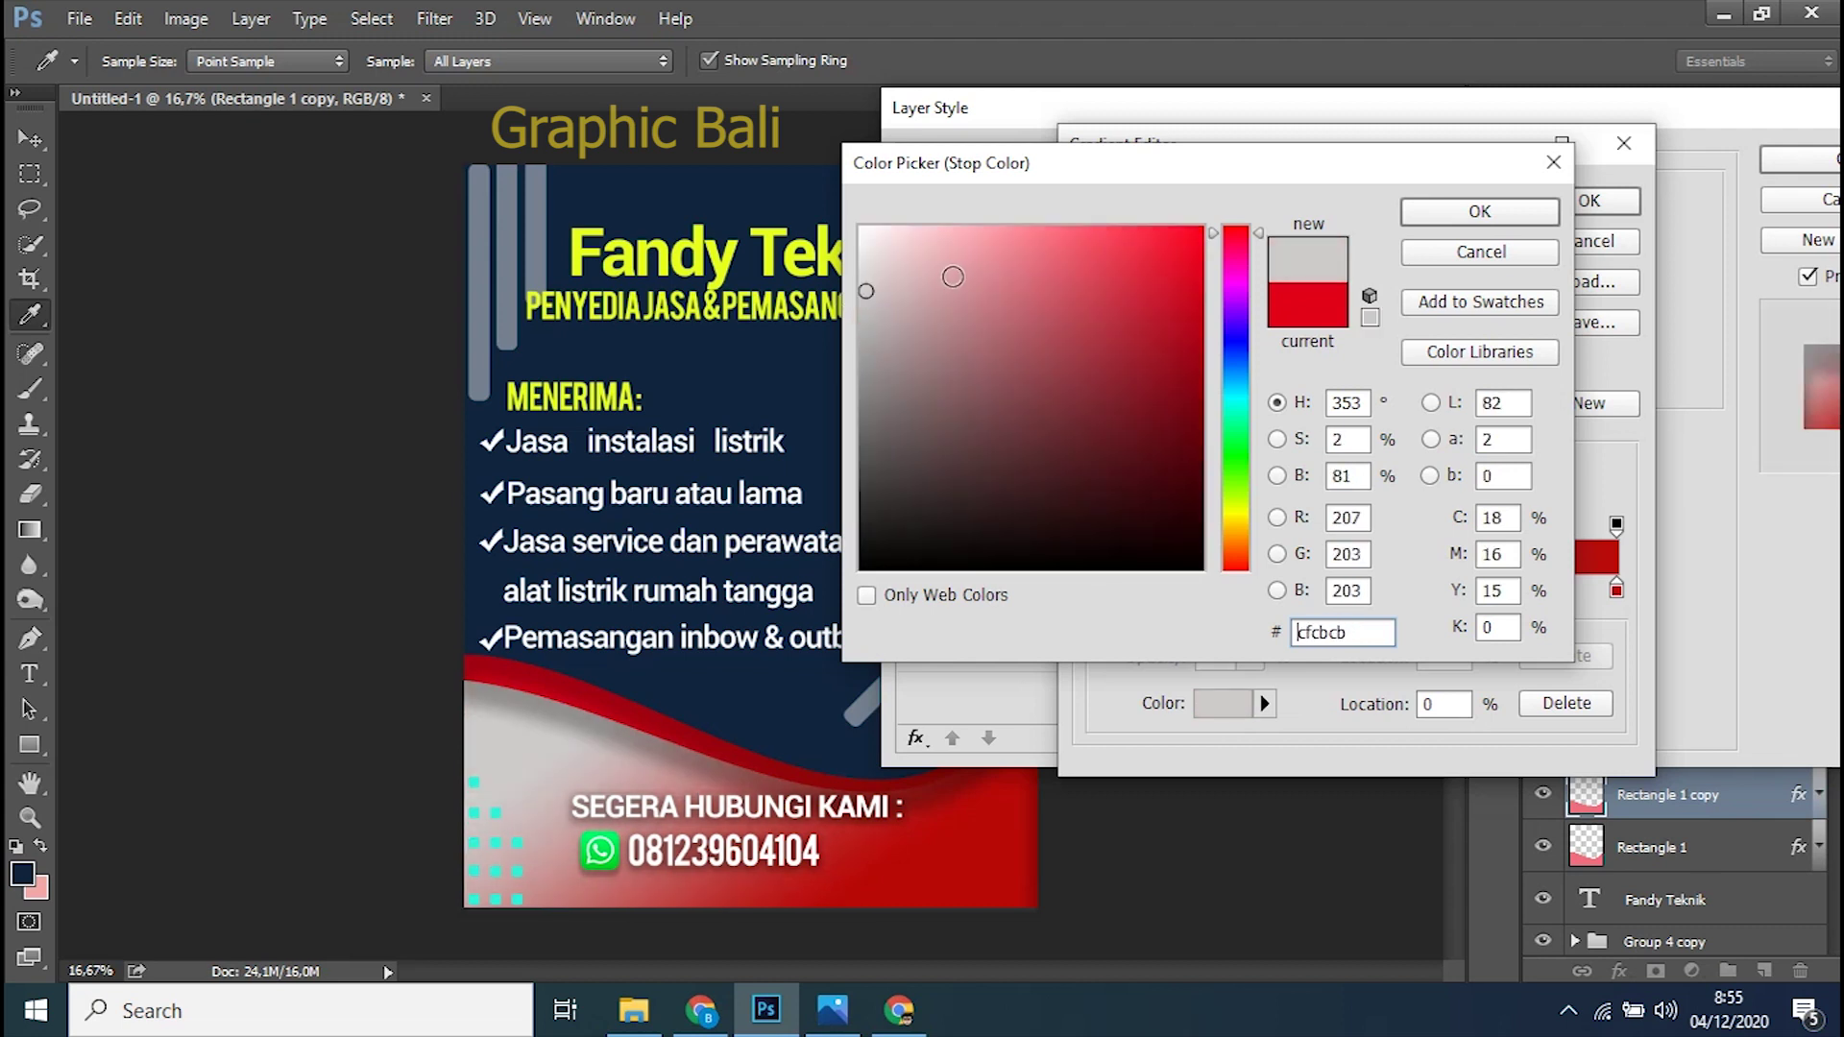
Step: Apply the light-grey-to-red Gradient Overlay at -53° to the copied wave band
{"action": "left_click", "coordinate": [1453, 215]}
{"action": "left_click", "coordinate": [1568, 204]}
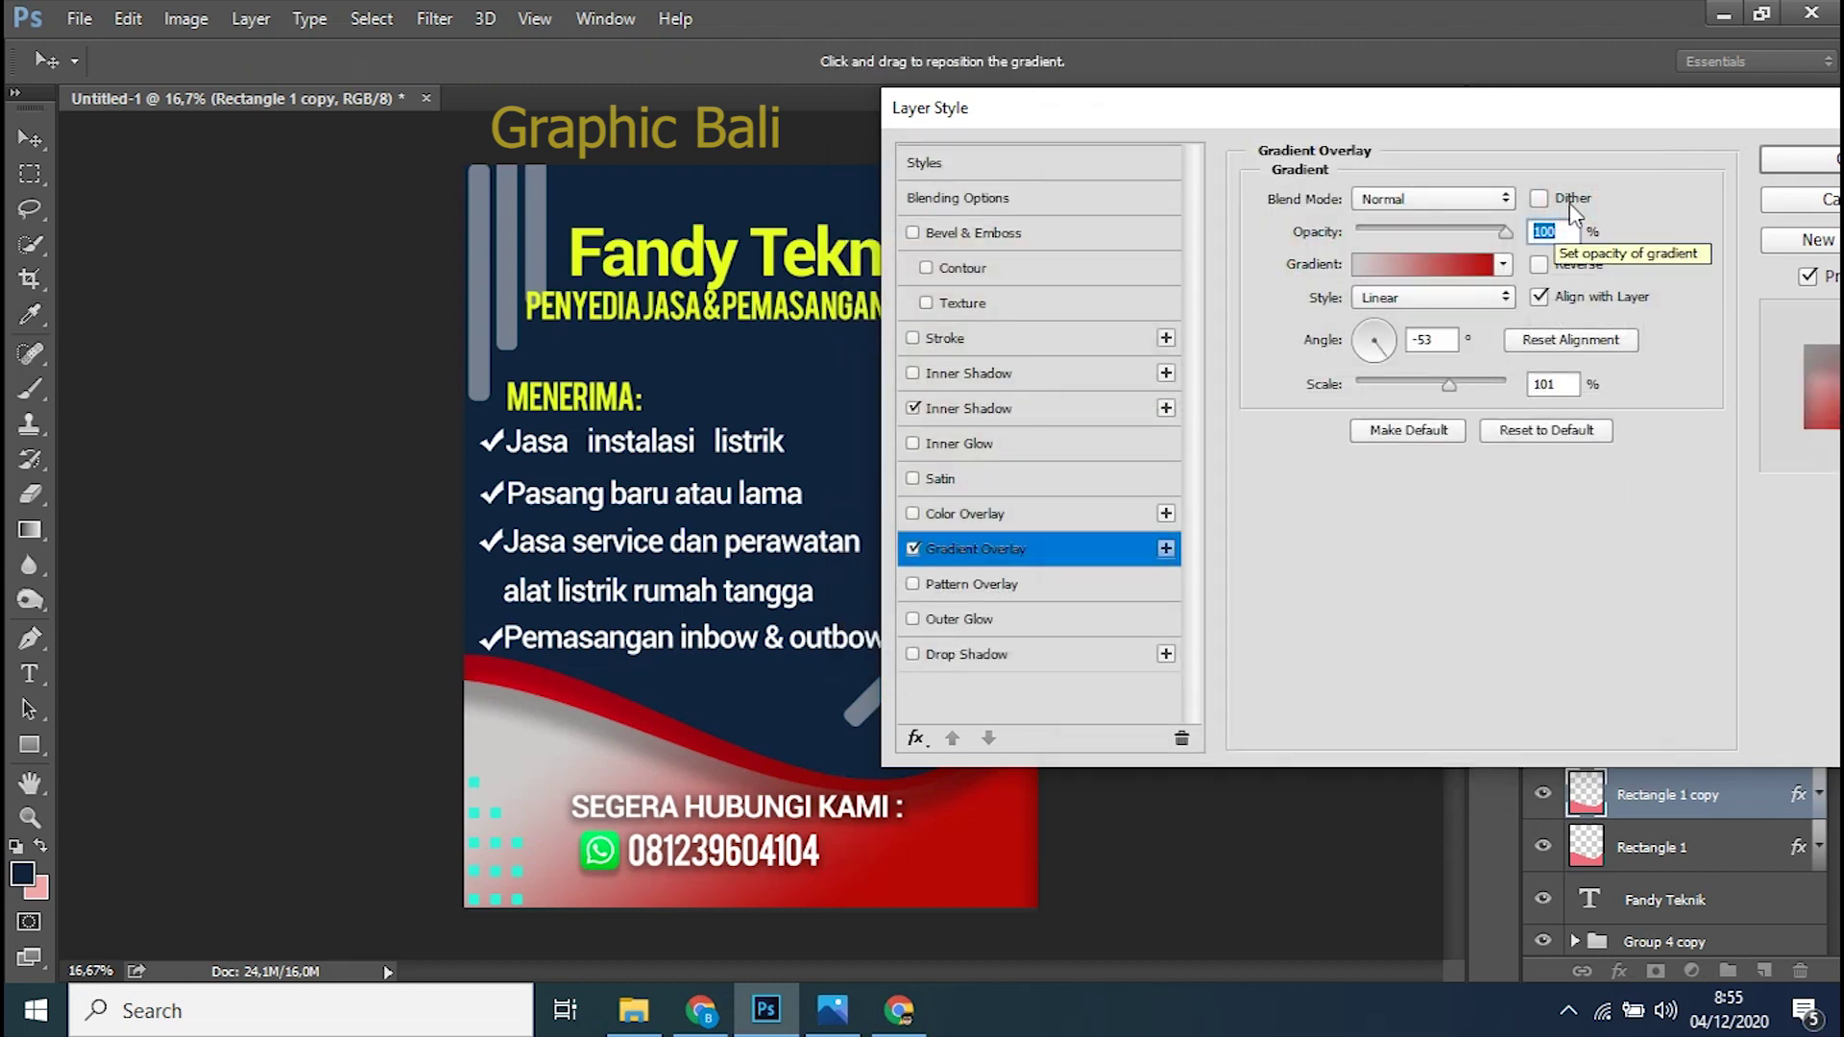
{"action": "left_click_drag", "start_coordinate": [1467, 123], "coordinate": [1239, 139]}
{"action": "left_click", "coordinate": [1538, 174]}
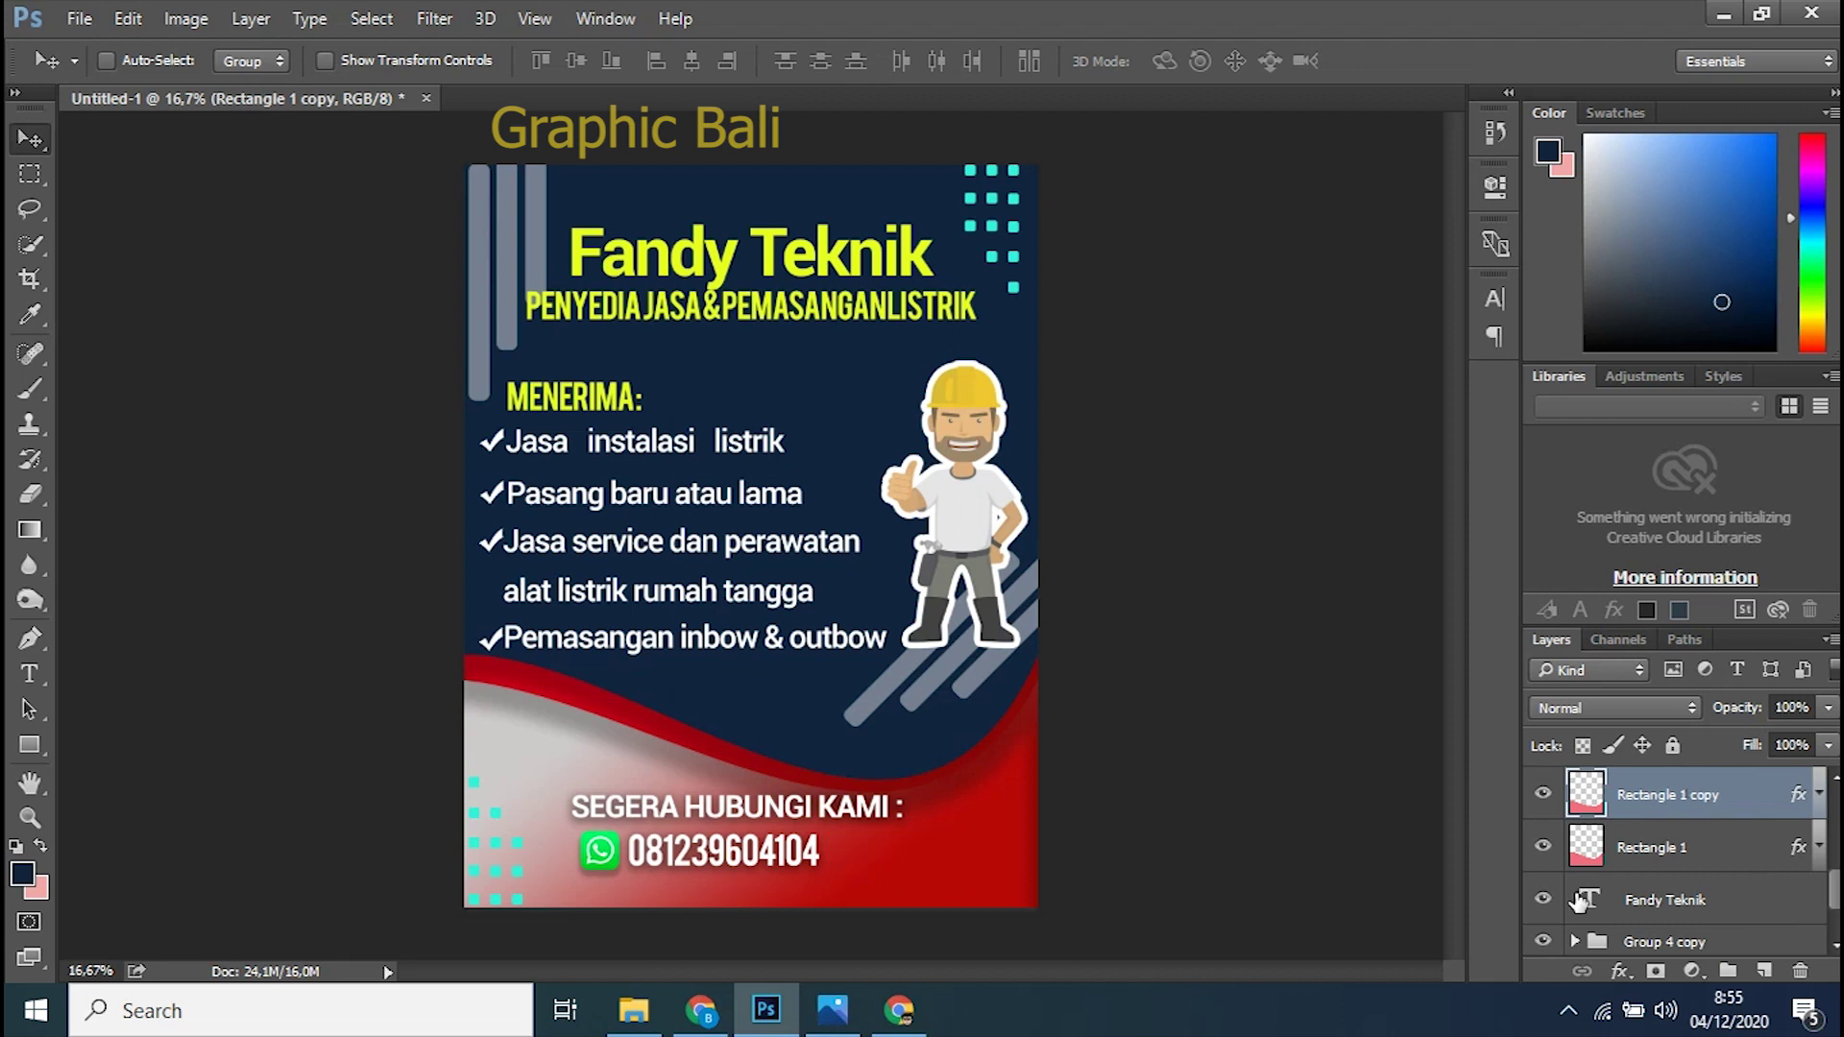
Step: Give Group 1's dot pattern a white Color Overlay at Normal, 100% opacity
{"action": "right_click", "coordinate": [472, 814]}
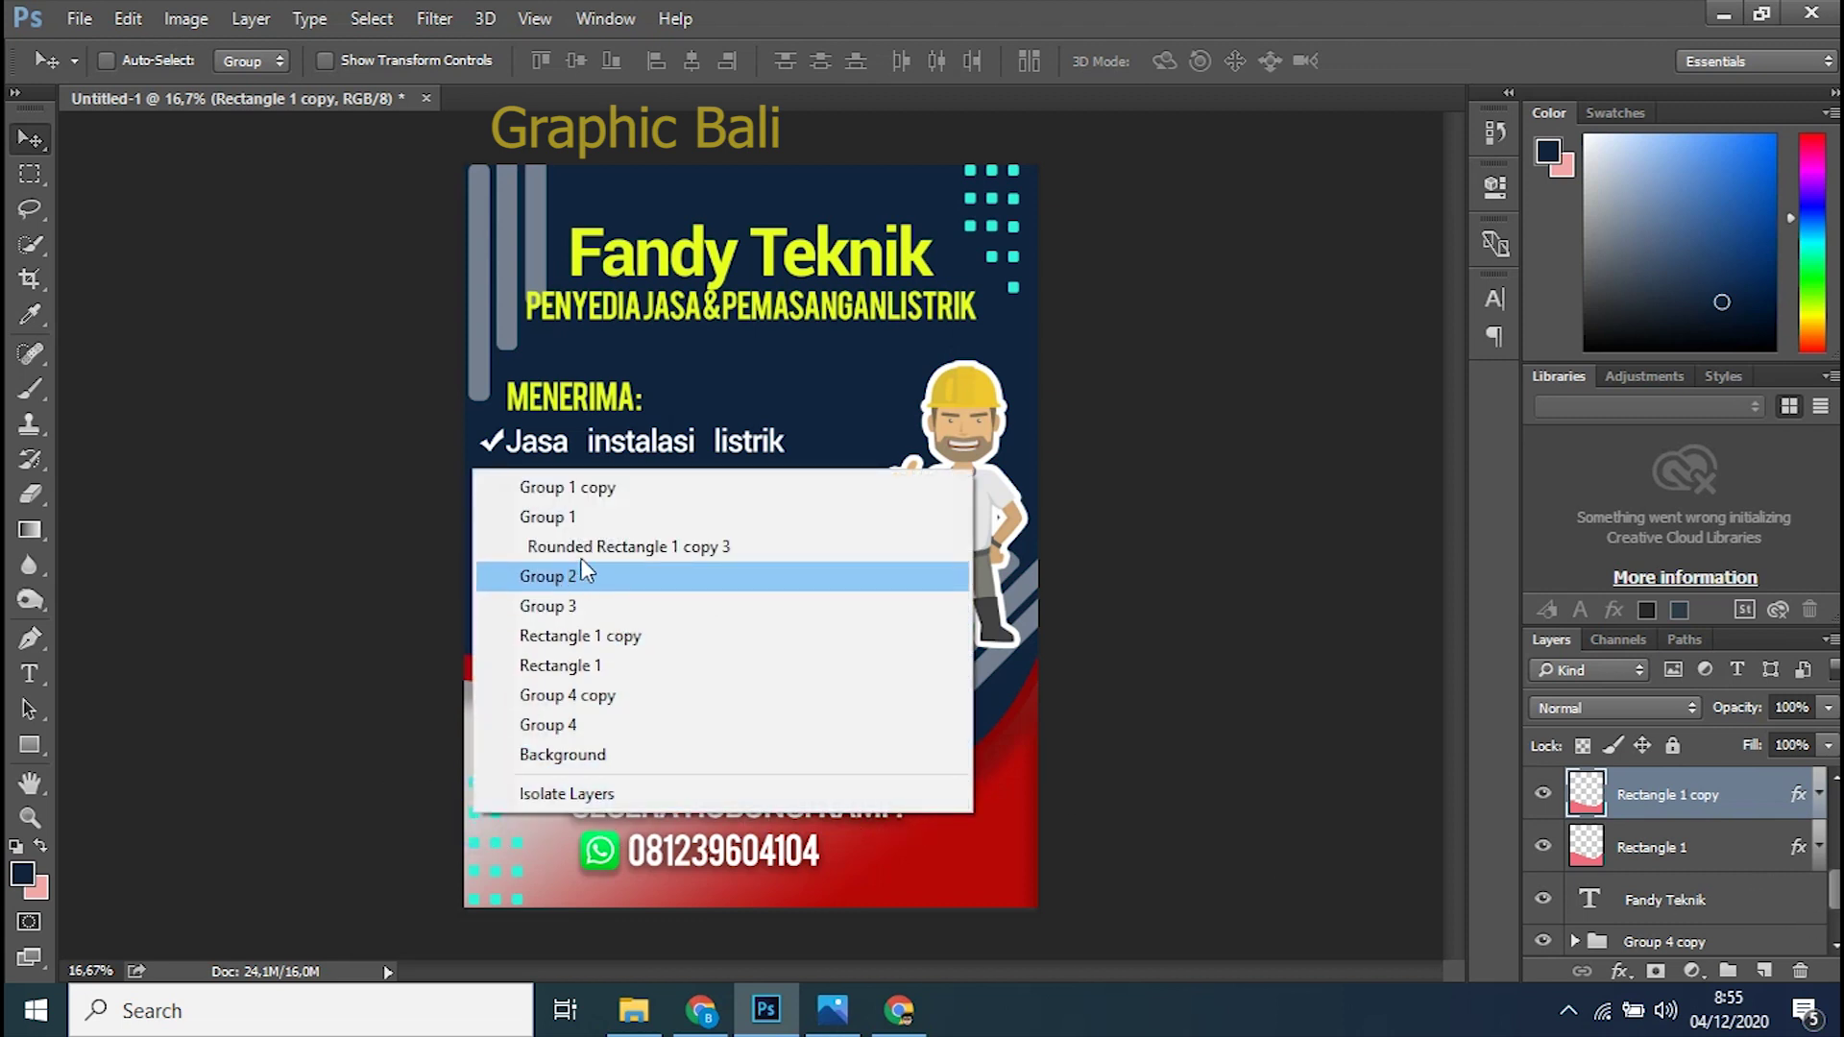
{"action": "left_click", "coordinate": [577, 519]}
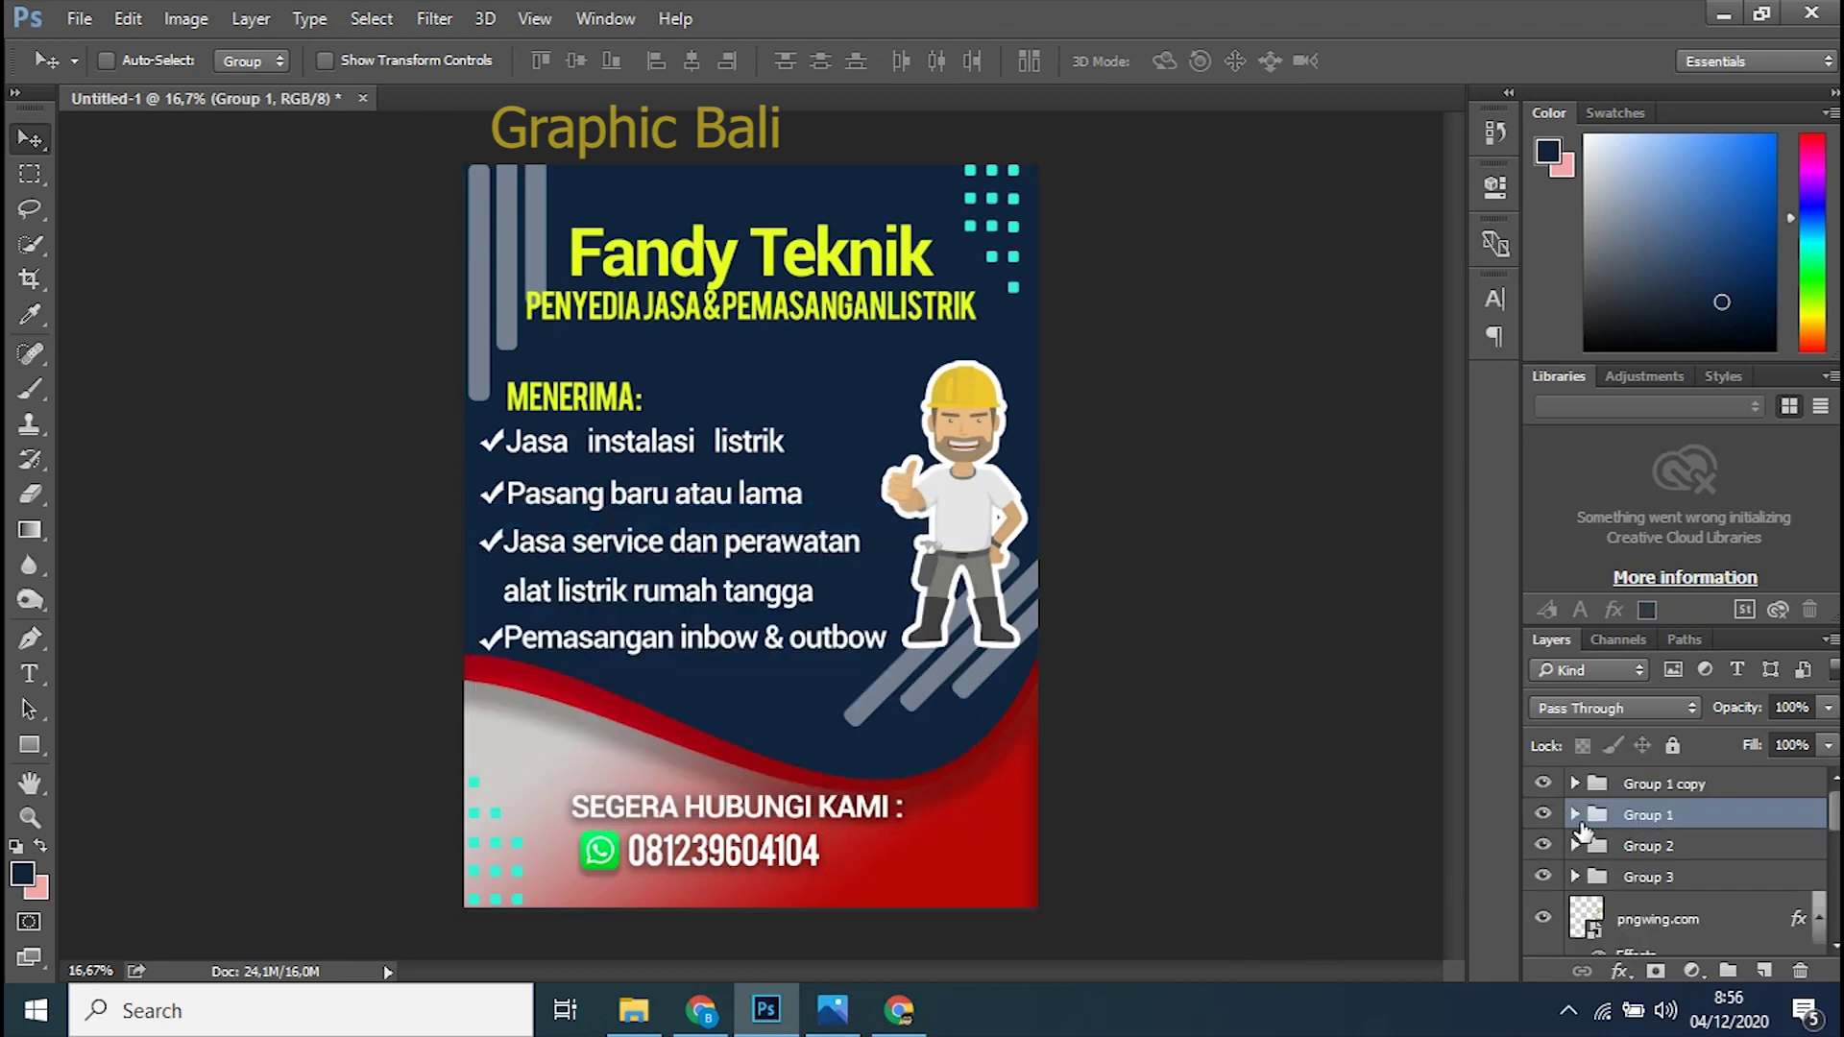
{"action": "double_click", "coordinate": [1651, 816]}
{"action": "left_click", "coordinate": [1752, 826]}
{"action": "double_click", "coordinate": [1689, 822]}
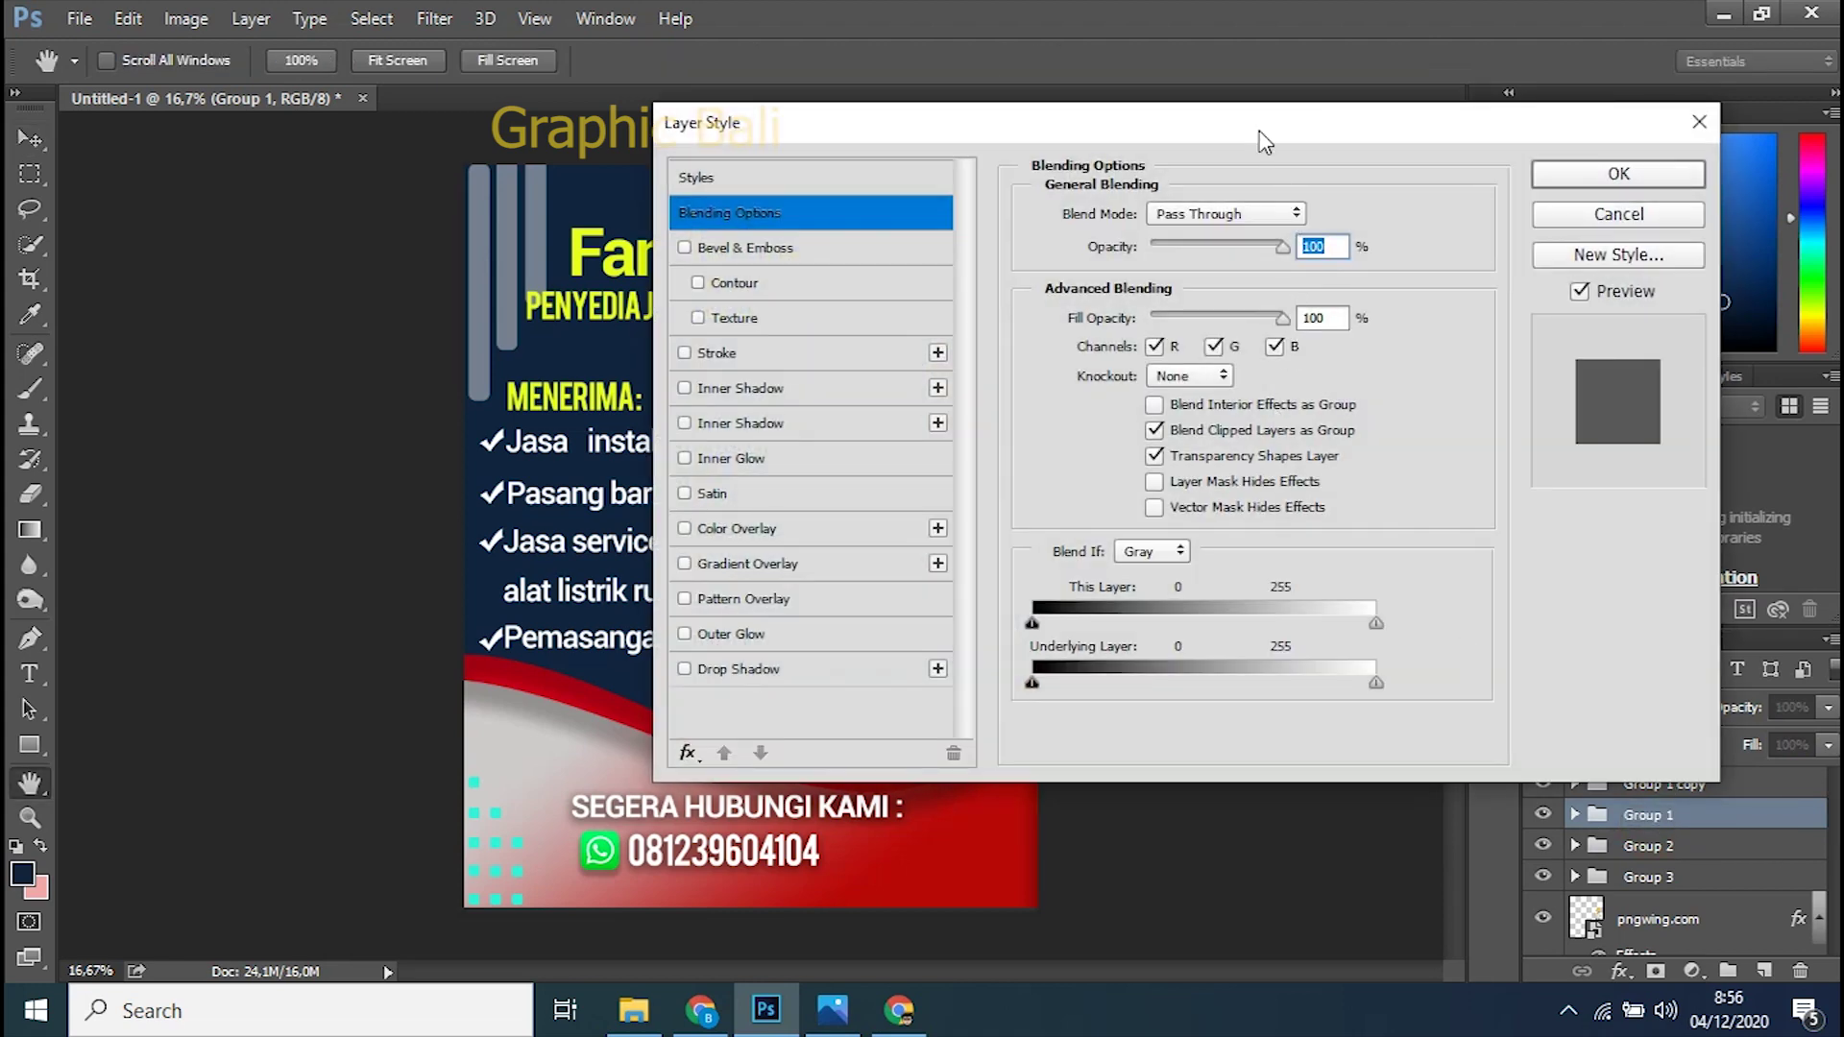
{"action": "left_click_drag", "start_coordinate": [1264, 141], "coordinate": [1407, 149]}
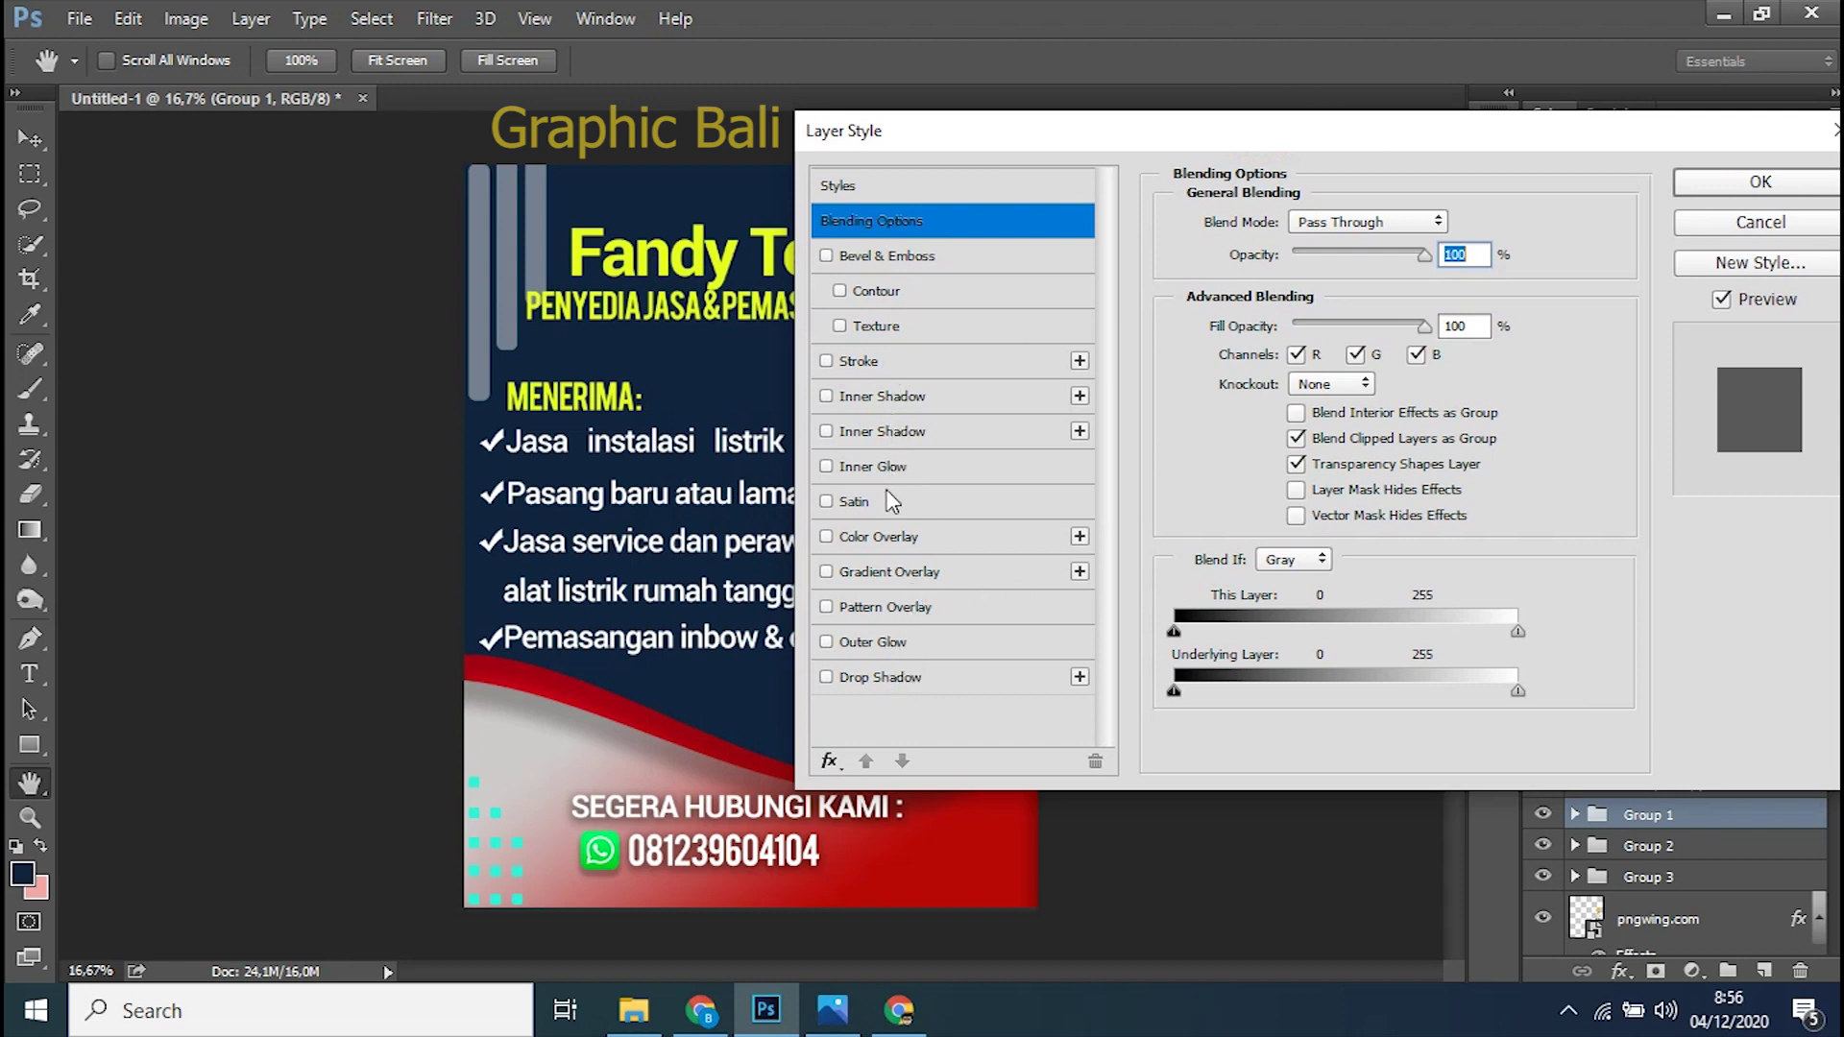
{"action": "left_click", "coordinate": [889, 537]}
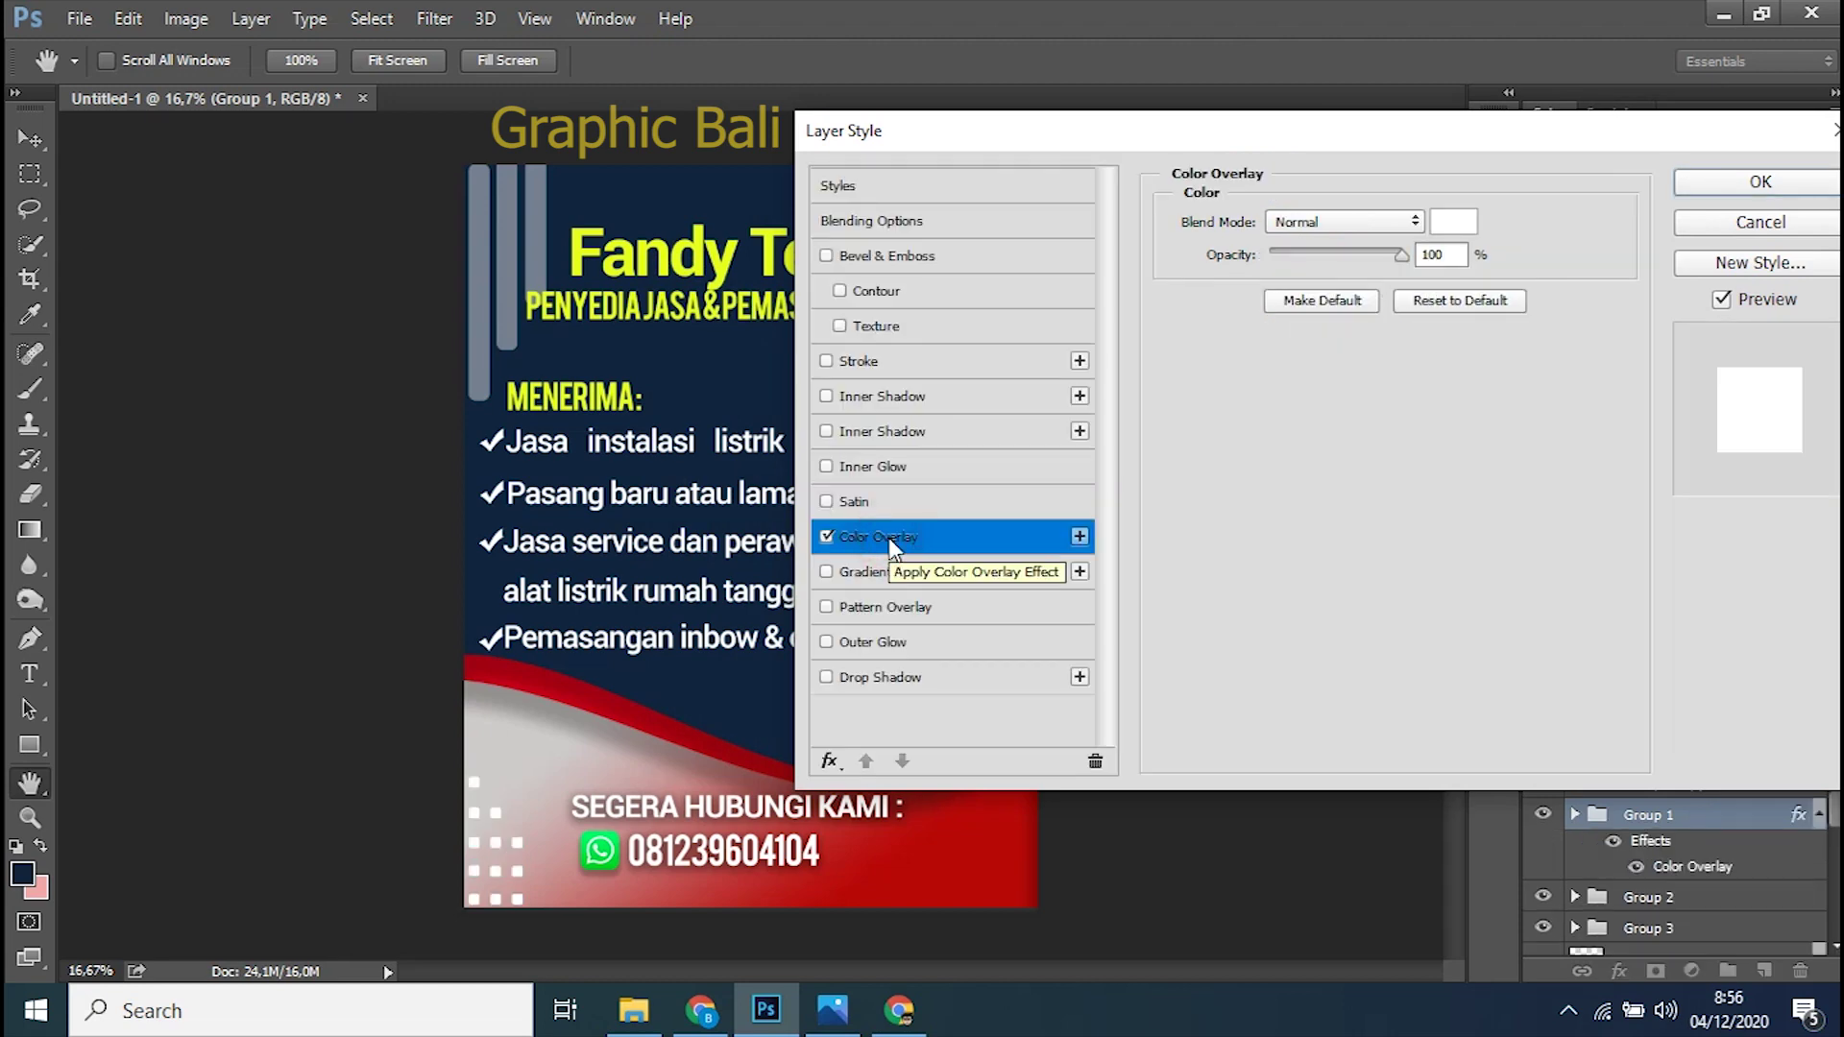
{"action": "left_click", "coordinate": [1700, 182]}
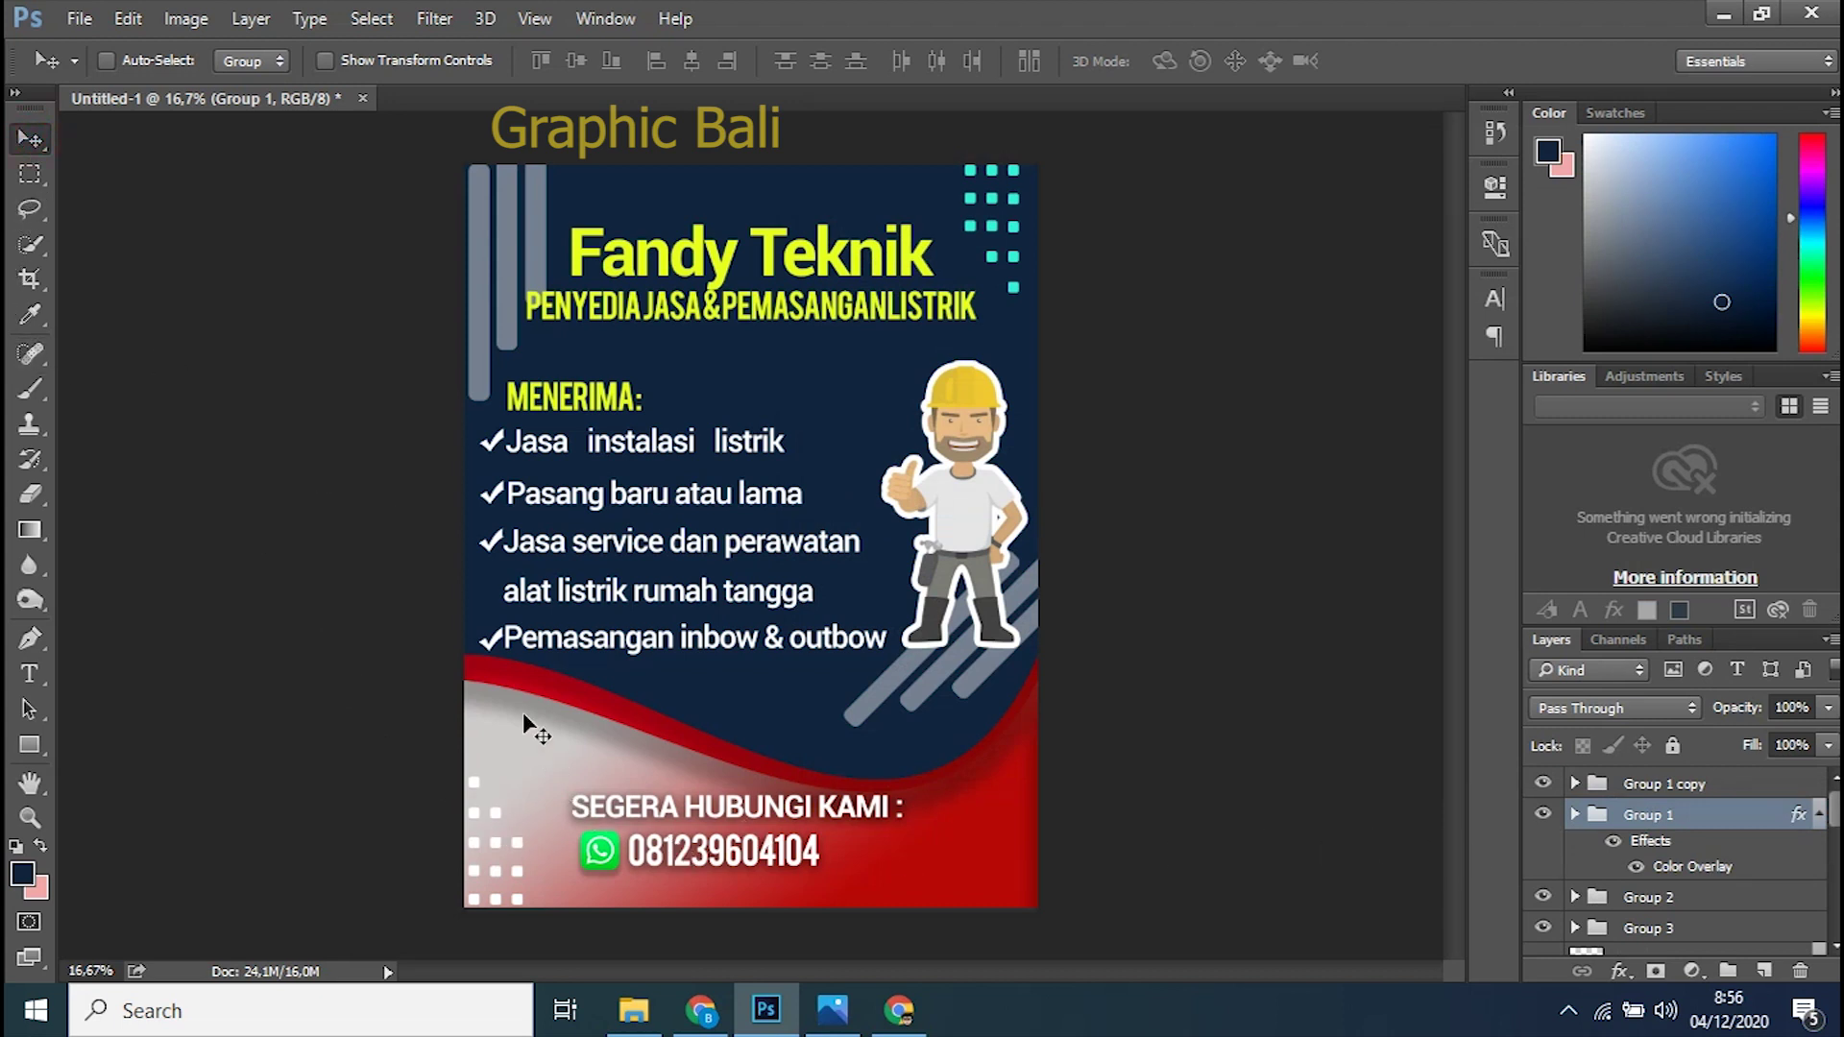
Step: Move Group 1's dots into the bottom-right corner and flip them horizontally
{"action": "left_click_drag", "start_coordinate": [503, 850], "coordinate": [948, 849]}
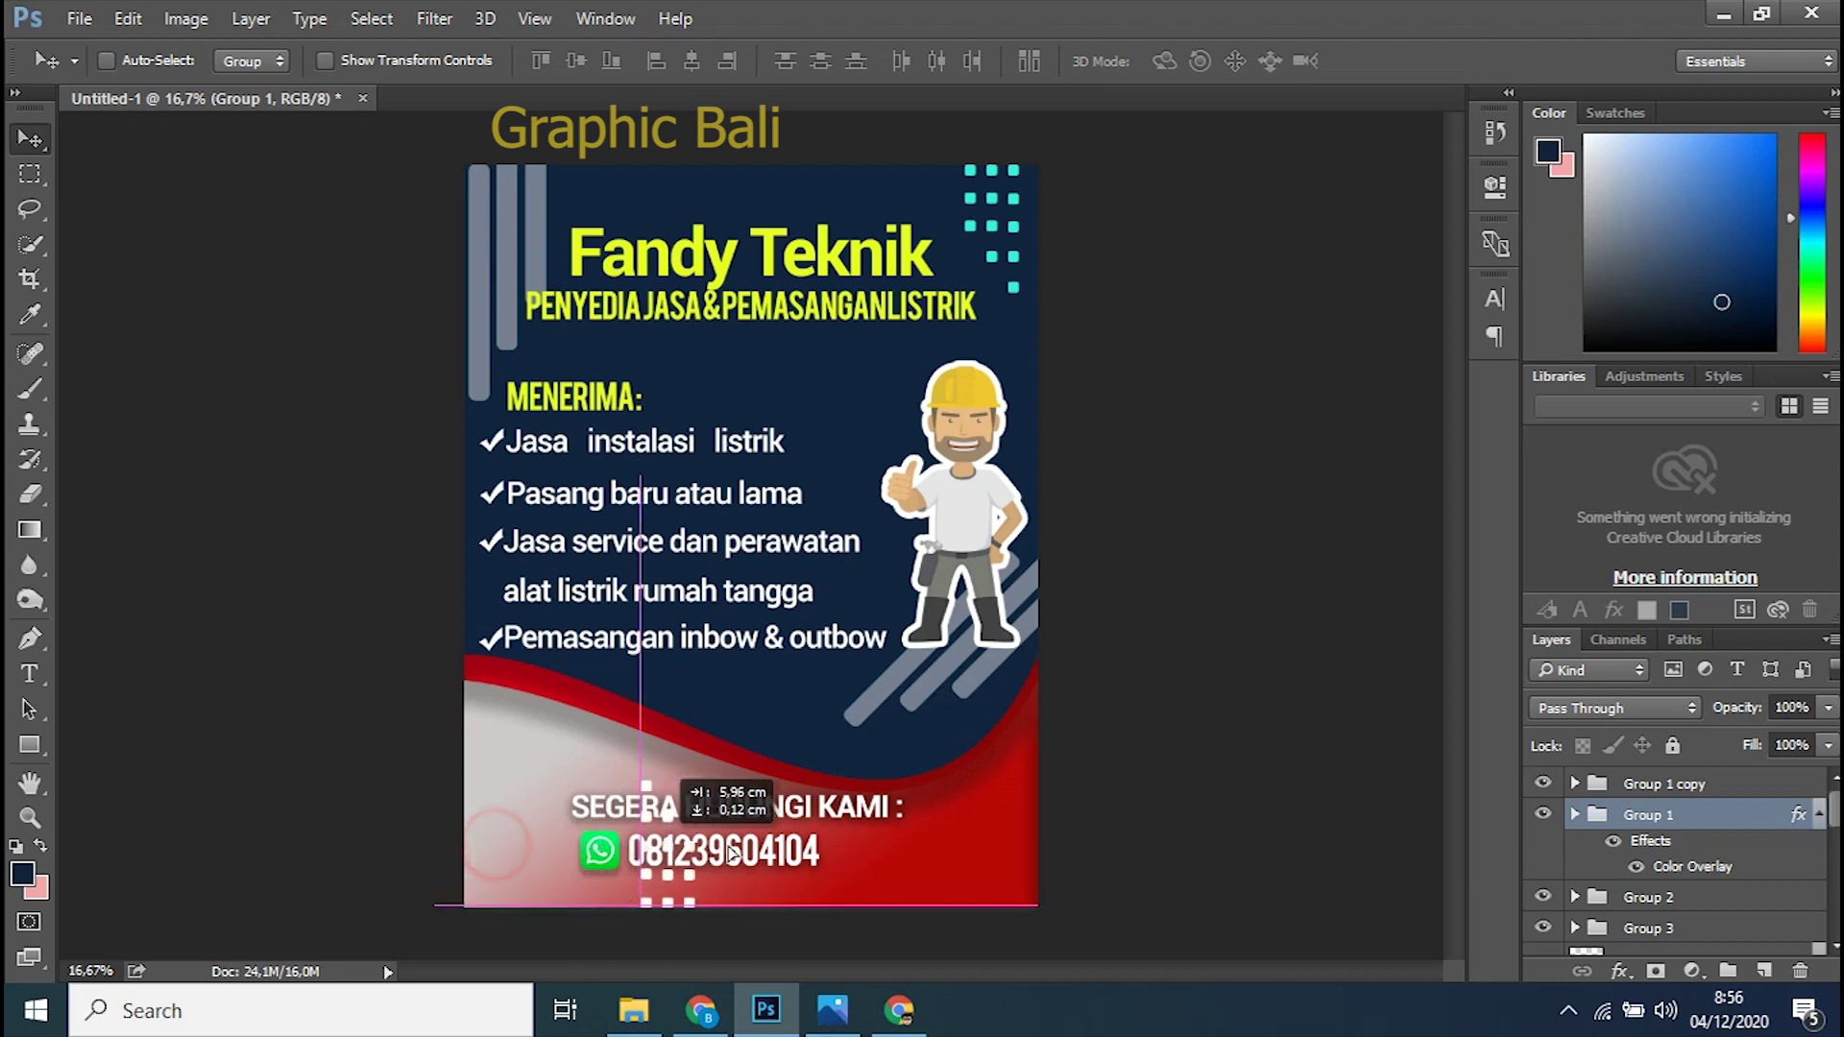
{"action": "left_click_drag", "start_coordinate": [976, 847], "coordinate": [1002, 853]}
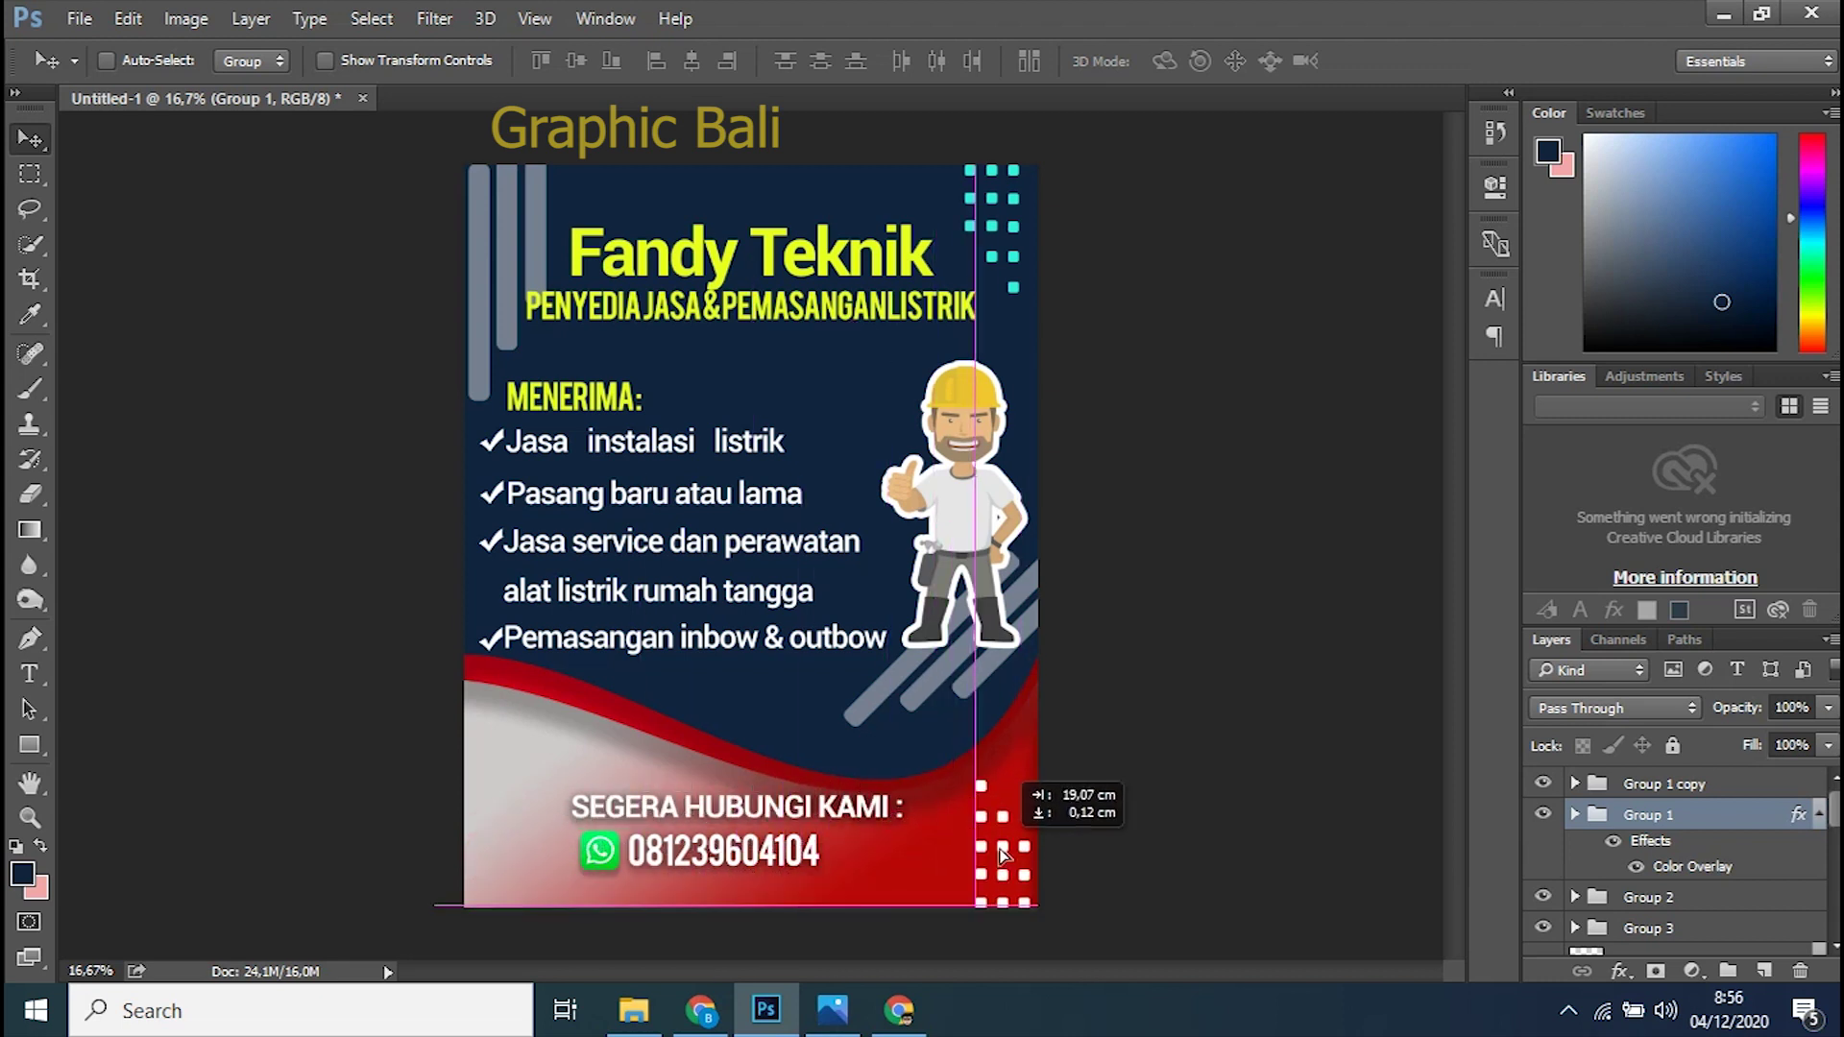
{"action": "right_click", "coordinate": [1010, 844]}
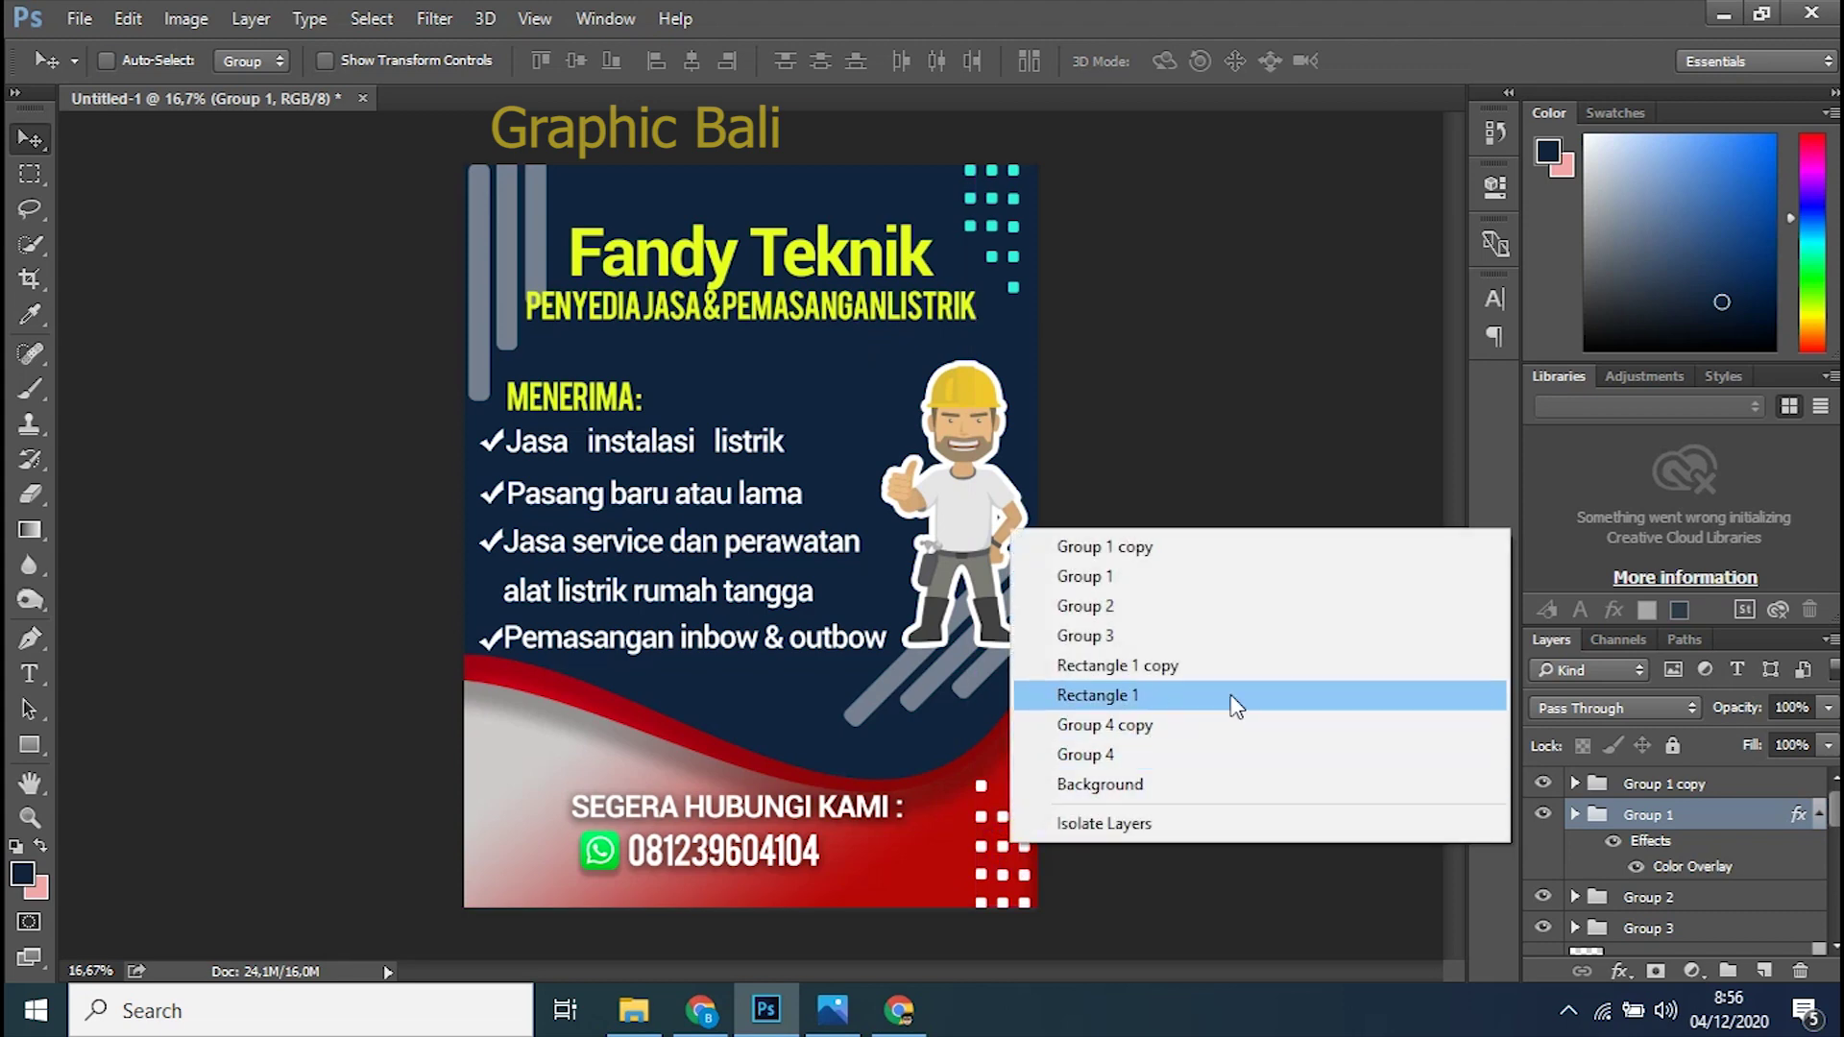
{"action": "right_click", "coordinate": [1655, 824]}
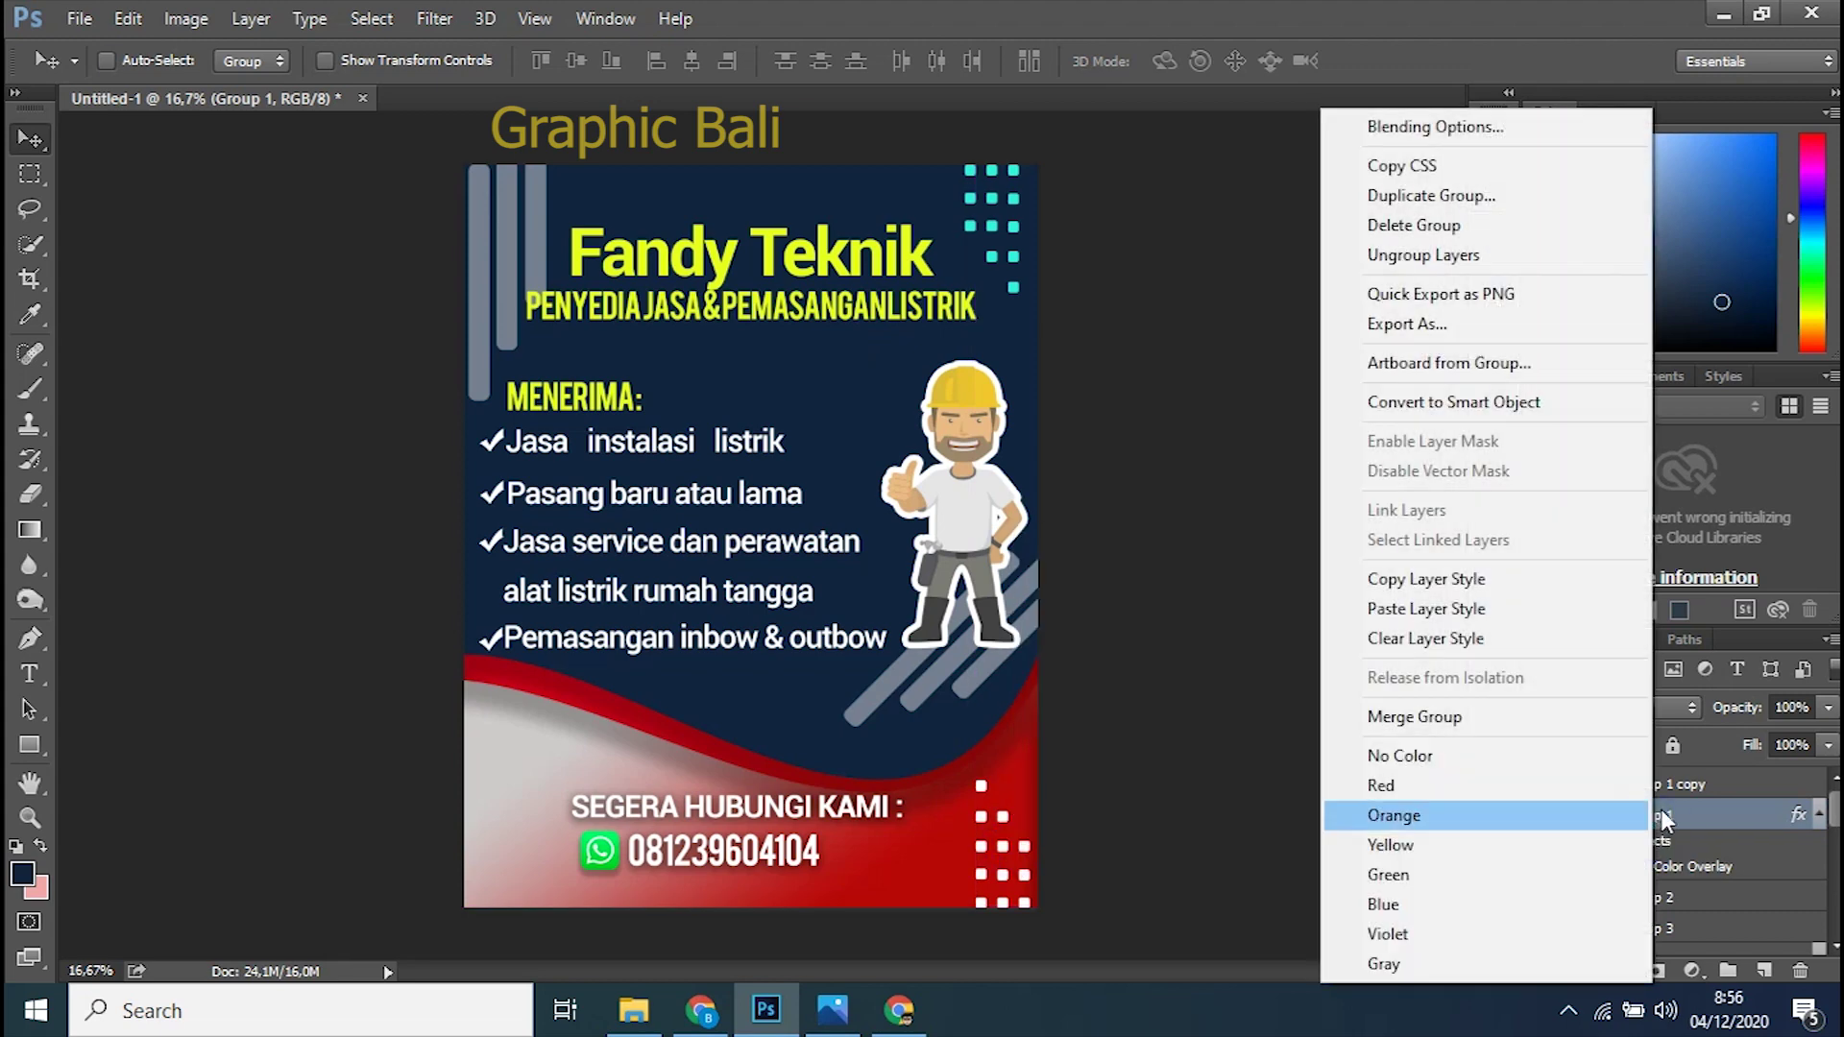
{"action": "left_click", "coordinate": [1695, 809]}
{"action": "left_click", "coordinate": [128, 18]}
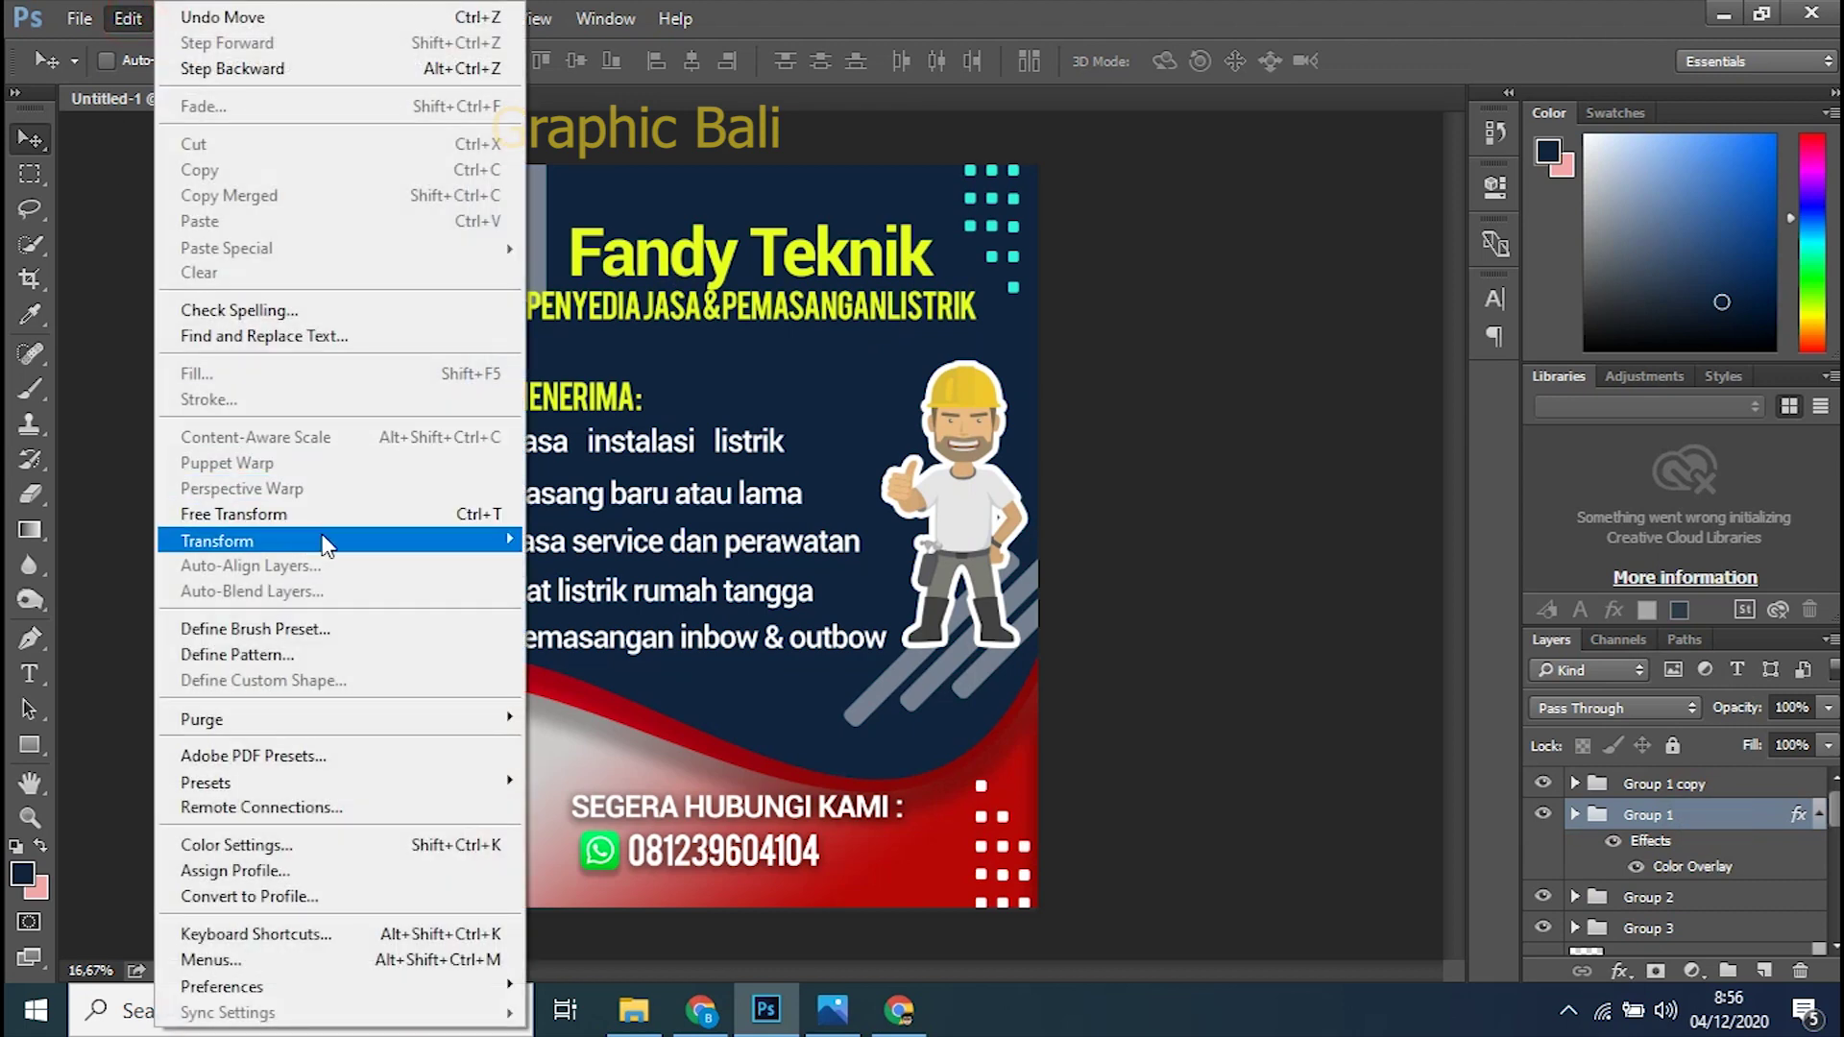
{"action": "mouse_move", "coordinate": [217, 540]}
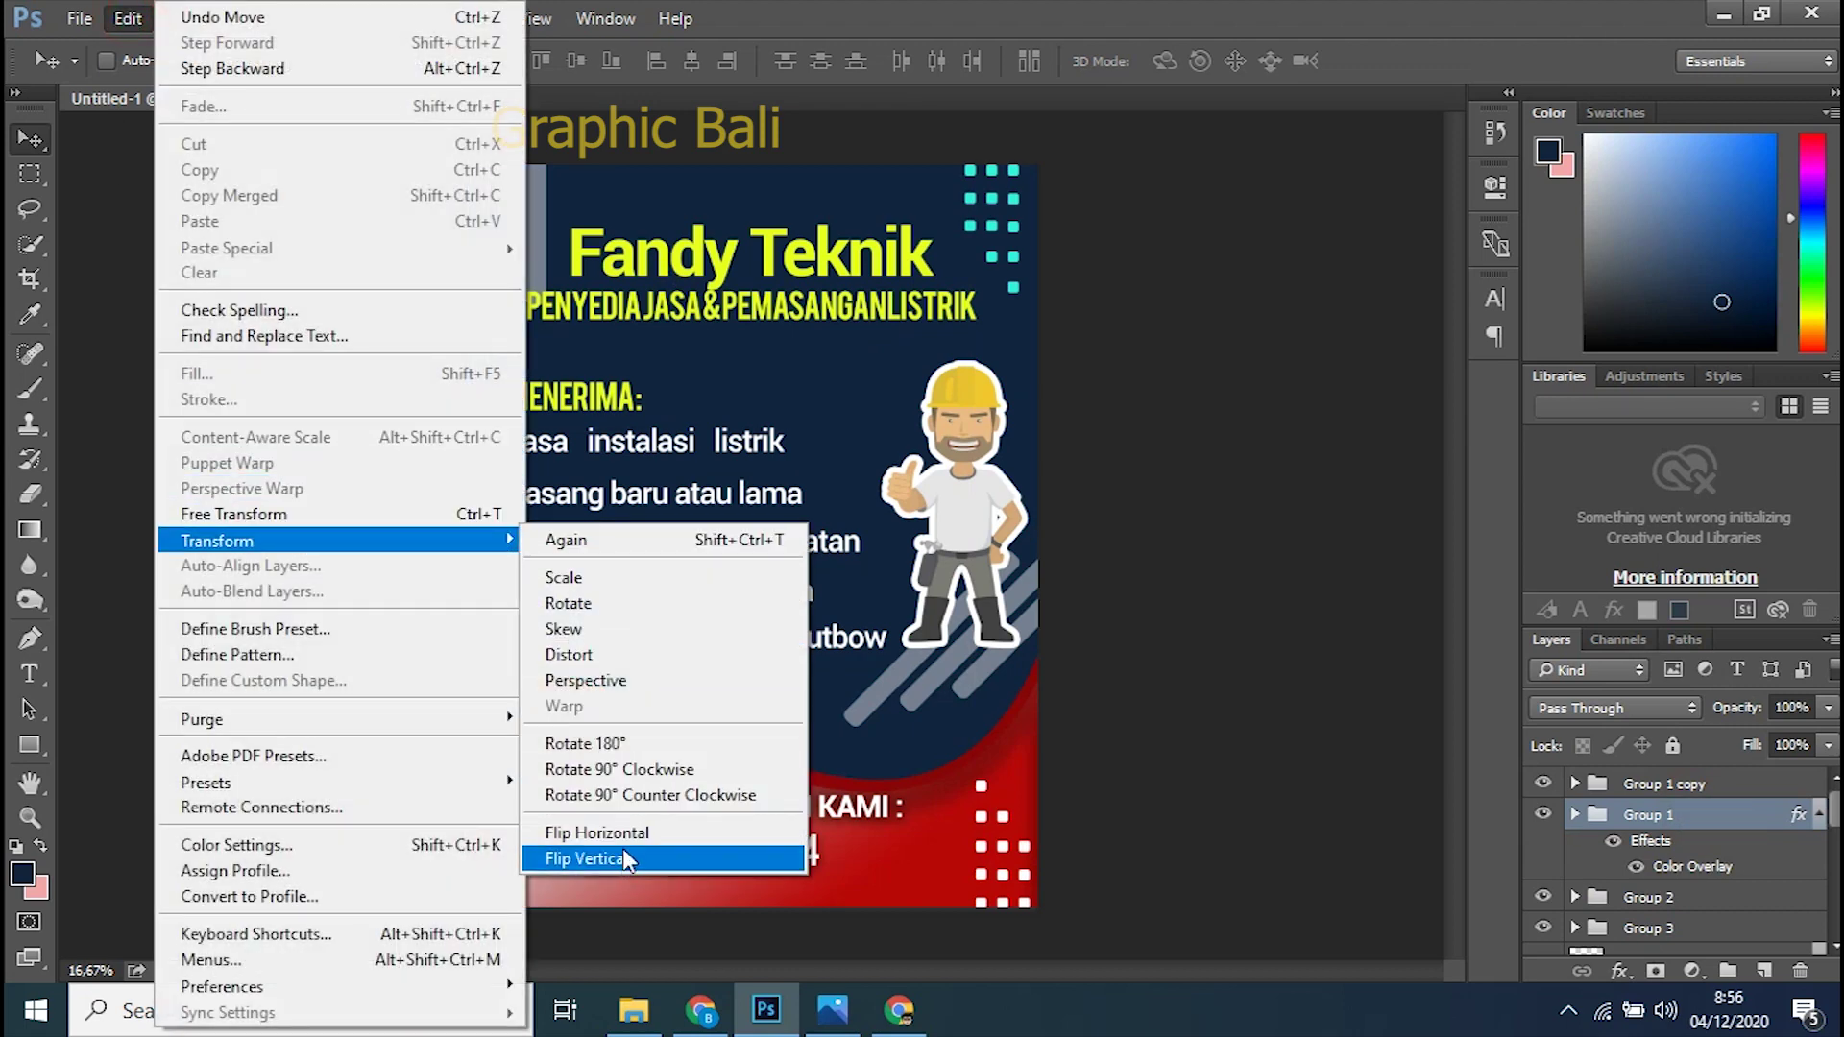
{"action": "left_click", "coordinate": [626, 834]}
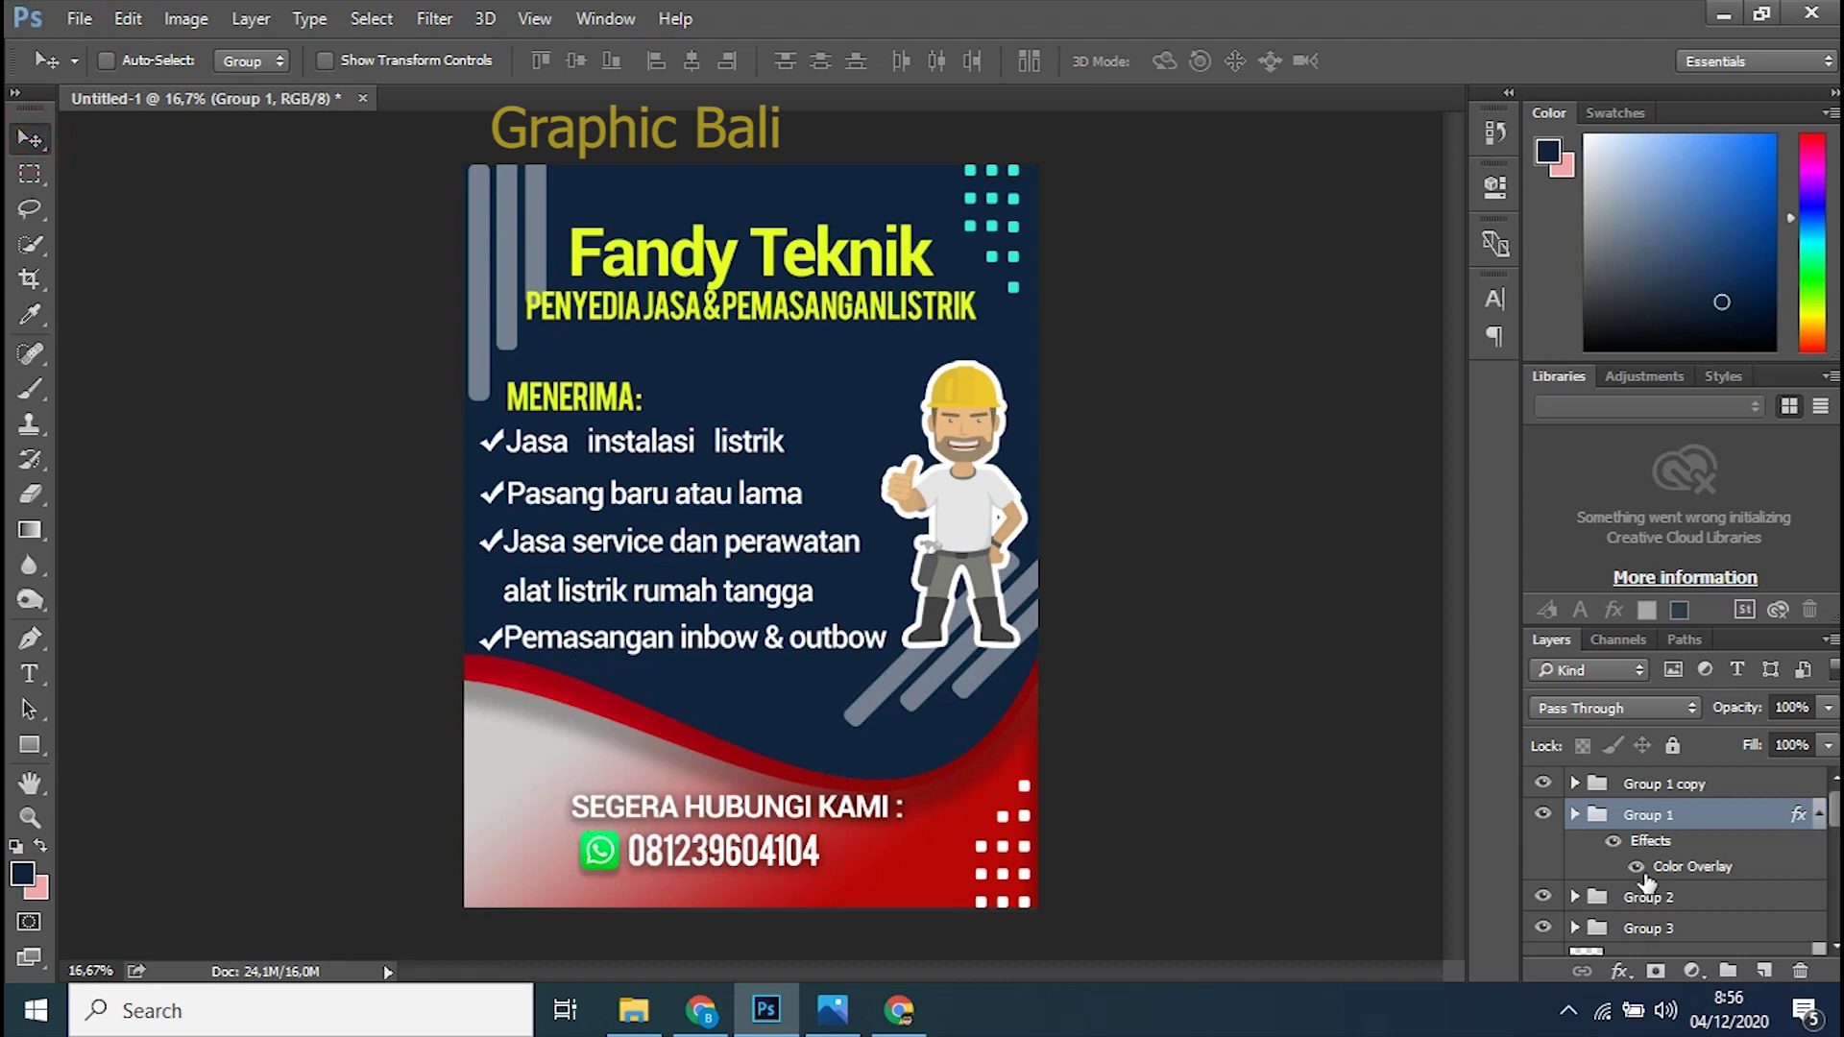
Step: Find Rectangle 1 copy in the Layers panel and open its Gradient Overlay settings
{"action": "scroll", "coordinate": [1672, 851], "scroll_direction": "down", "scroll_amount": 2}
{"action": "scroll", "coordinate": [1691, 854], "scroll_direction": "down", "scroll_amount": 2}
{"action": "scroll", "coordinate": [1700, 854], "scroll_direction": "down", "scroll_amount": 3}
{"action": "scroll", "coordinate": [1714, 855], "scroll_direction": "down", "scroll_amount": 3}
{"action": "scroll", "coordinate": [1720, 855], "scroll_direction": "up", "scroll_amount": 2}
{"action": "scroll", "coordinate": [1725, 869], "scroll_direction": "up", "scroll_amount": 1}
{"action": "left_click", "coordinate": [1748, 851]}
{"action": "left_click", "coordinate": [1820, 843]}
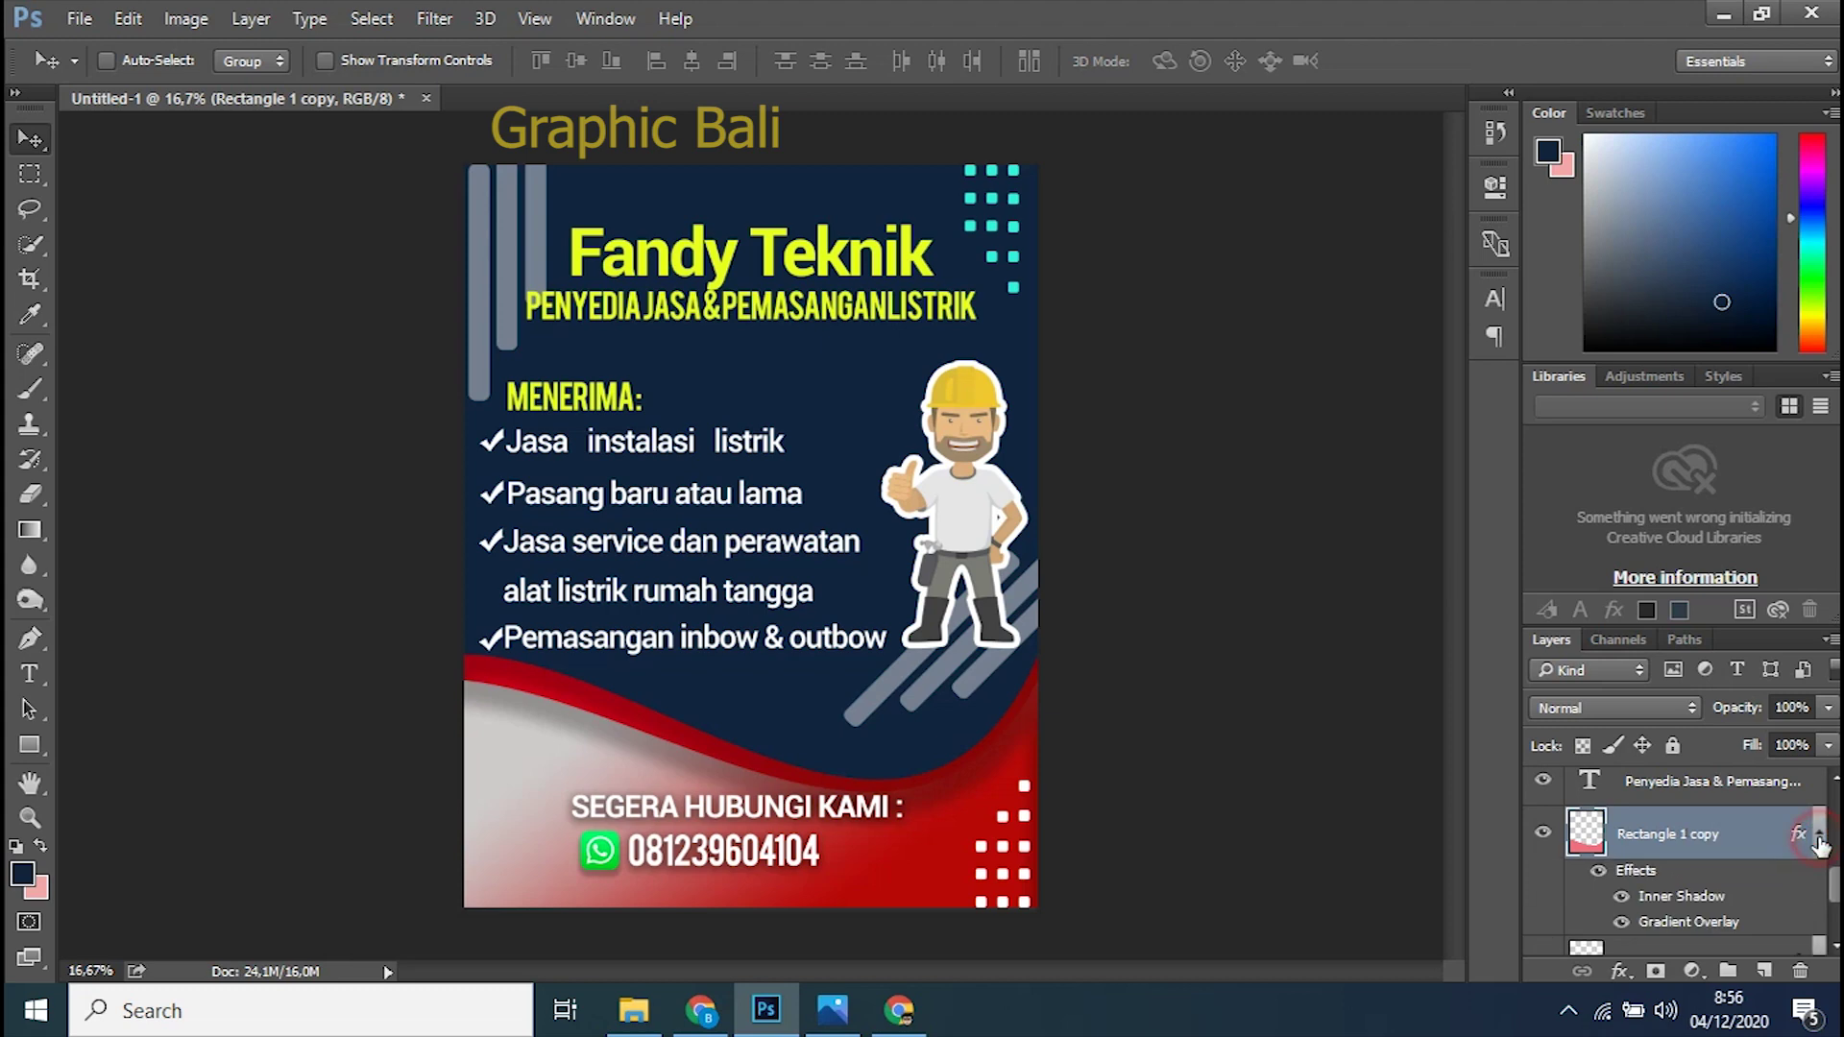
{"action": "scroll", "coordinate": [1770, 871], "scroll_direction": "down", "scroll_amount": 1}
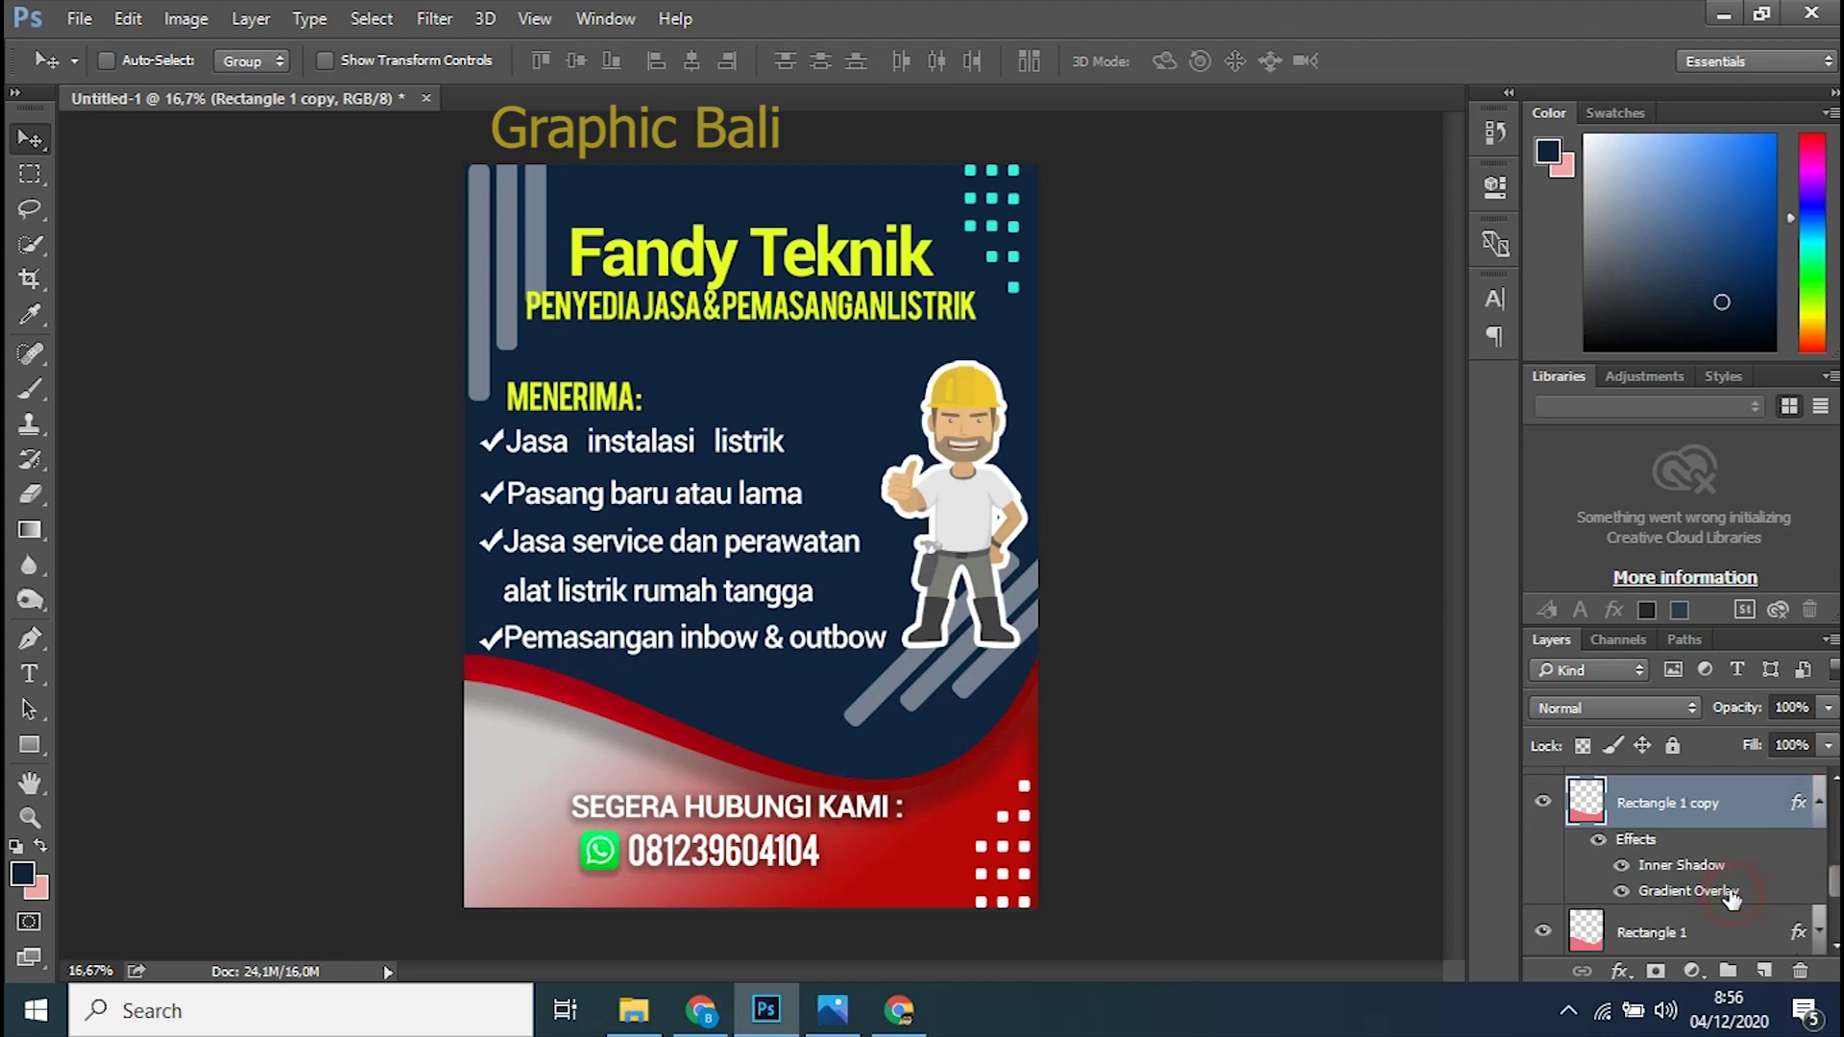
{"action": "double_click", "coordinate": [1687, 890]}
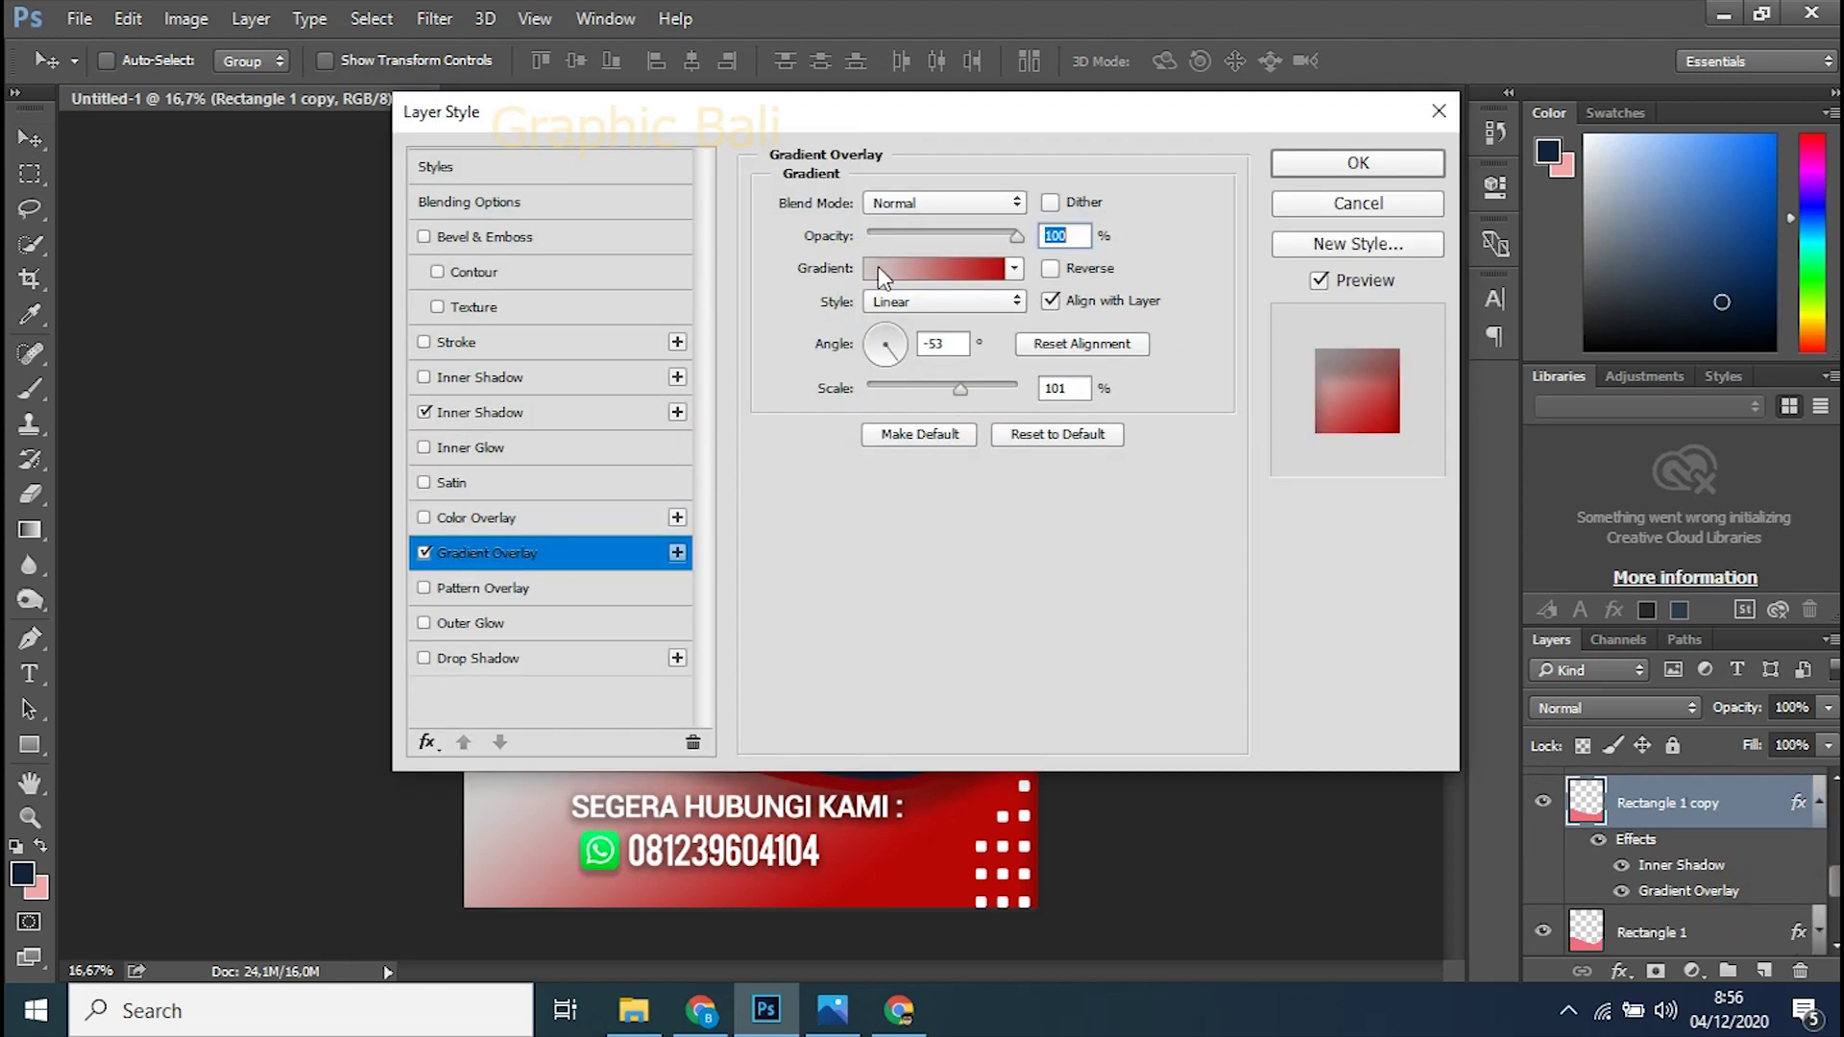
Step: Try a pale pink left stop on the wave band's gradient and preview it
{"action": "left_click", "coordinate": [880, 273]}
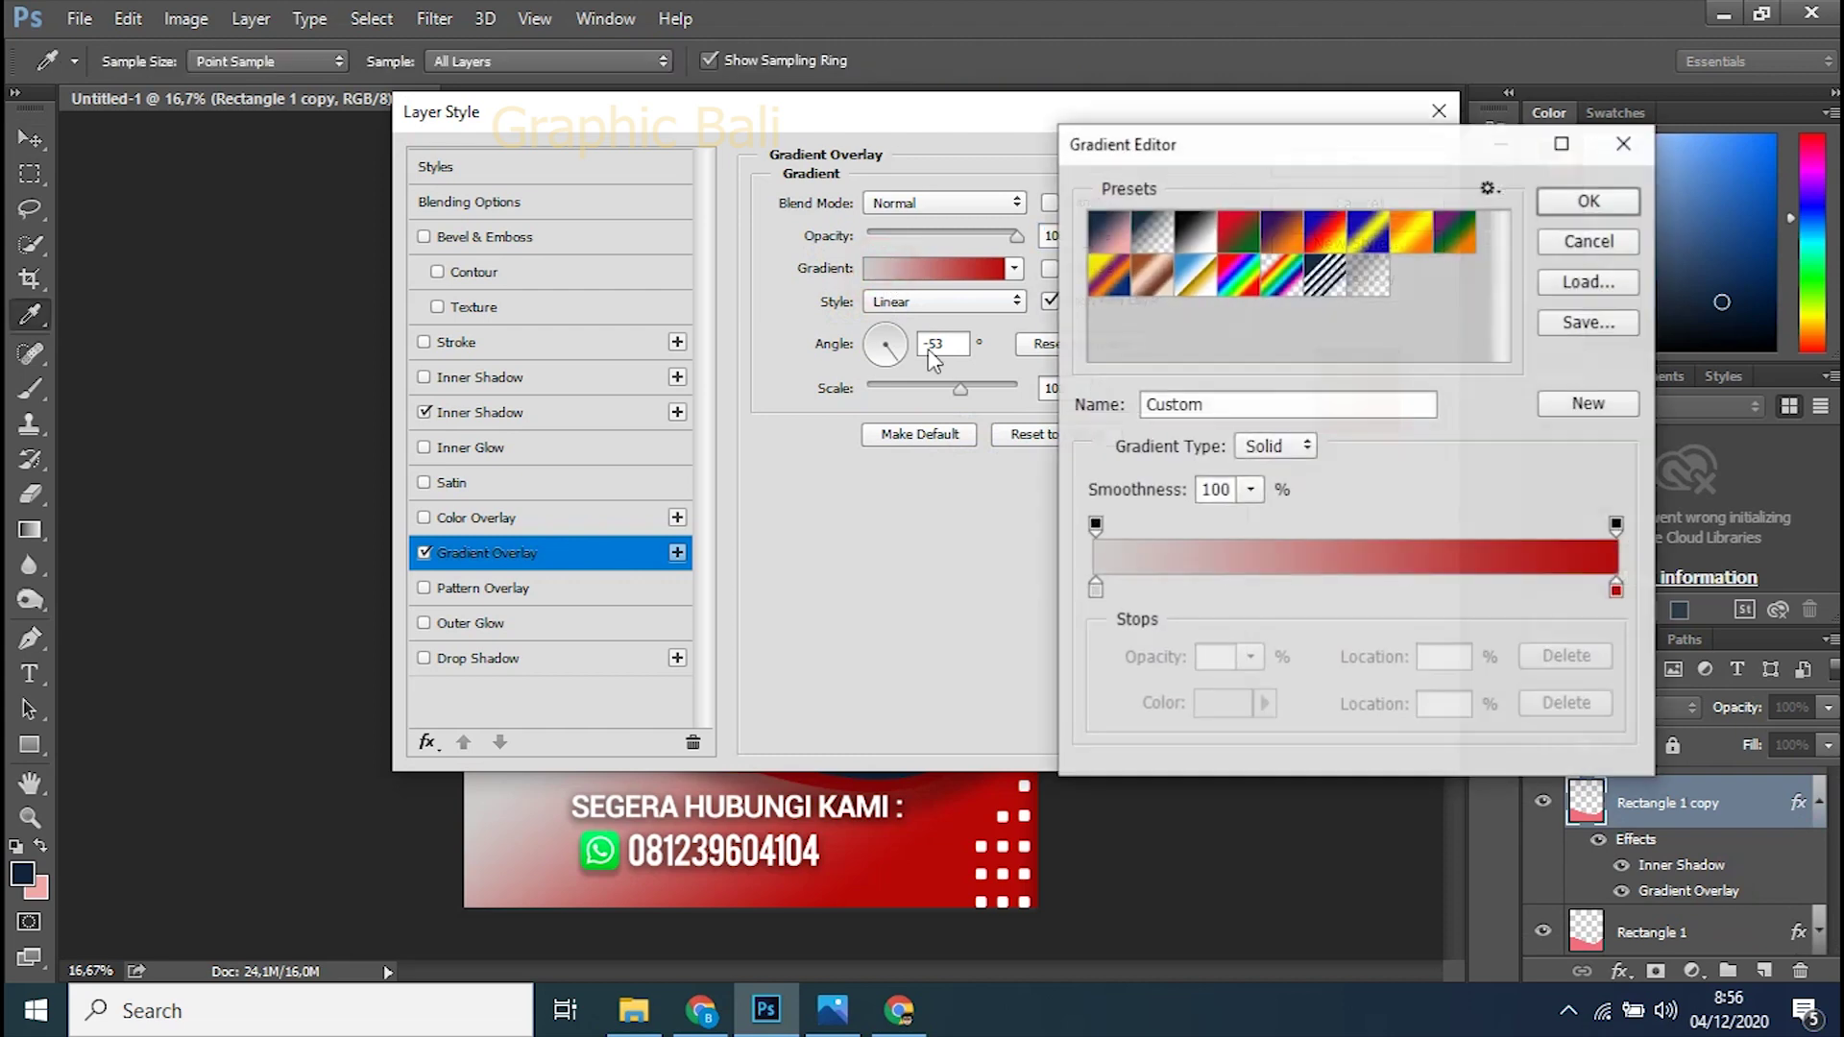
{"action": "left_click", "coordinate": [1096, 590]}
{"action": "double_click", "coordinate": [1095, 590]}
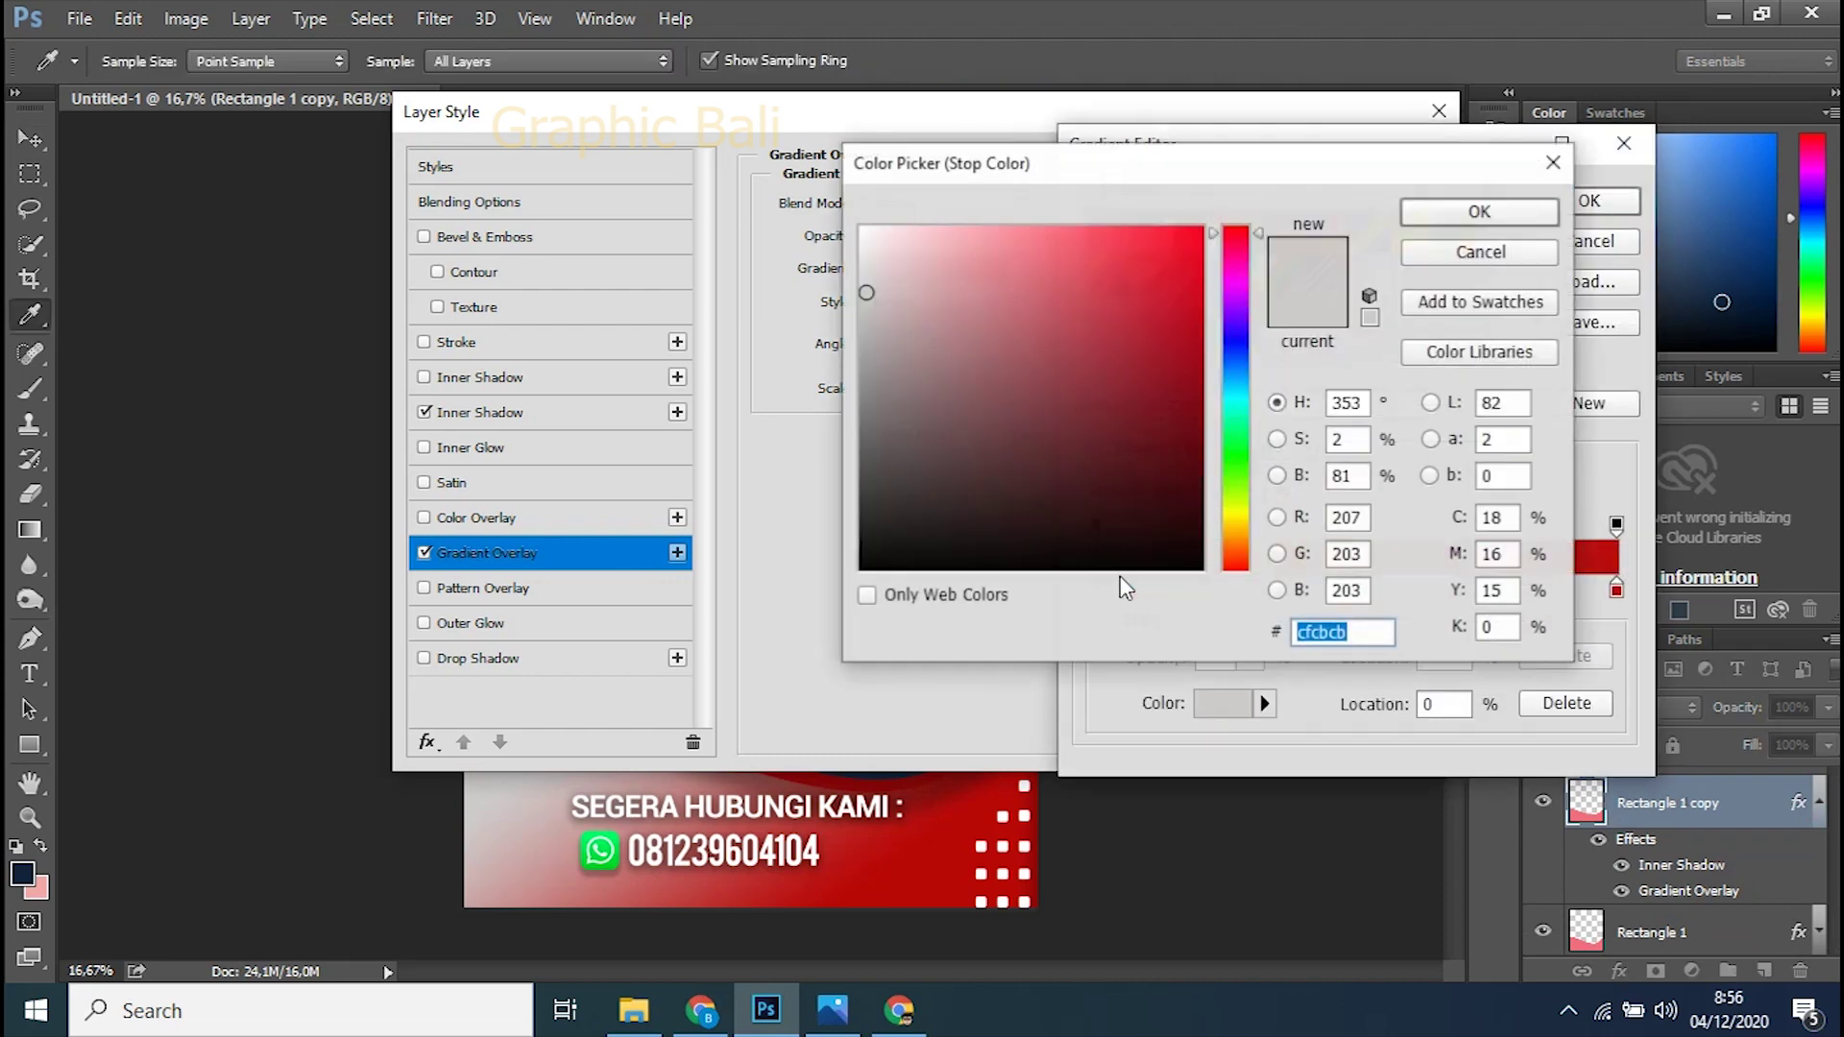
{"action": "left_click", "coordinate": [1009, 437]}
{"action": "left_click", "coordinate": [928, 305]}
{"action": "left_click_drag", "start_coordinate": [940, 257], "coordinate": [951, 235]}
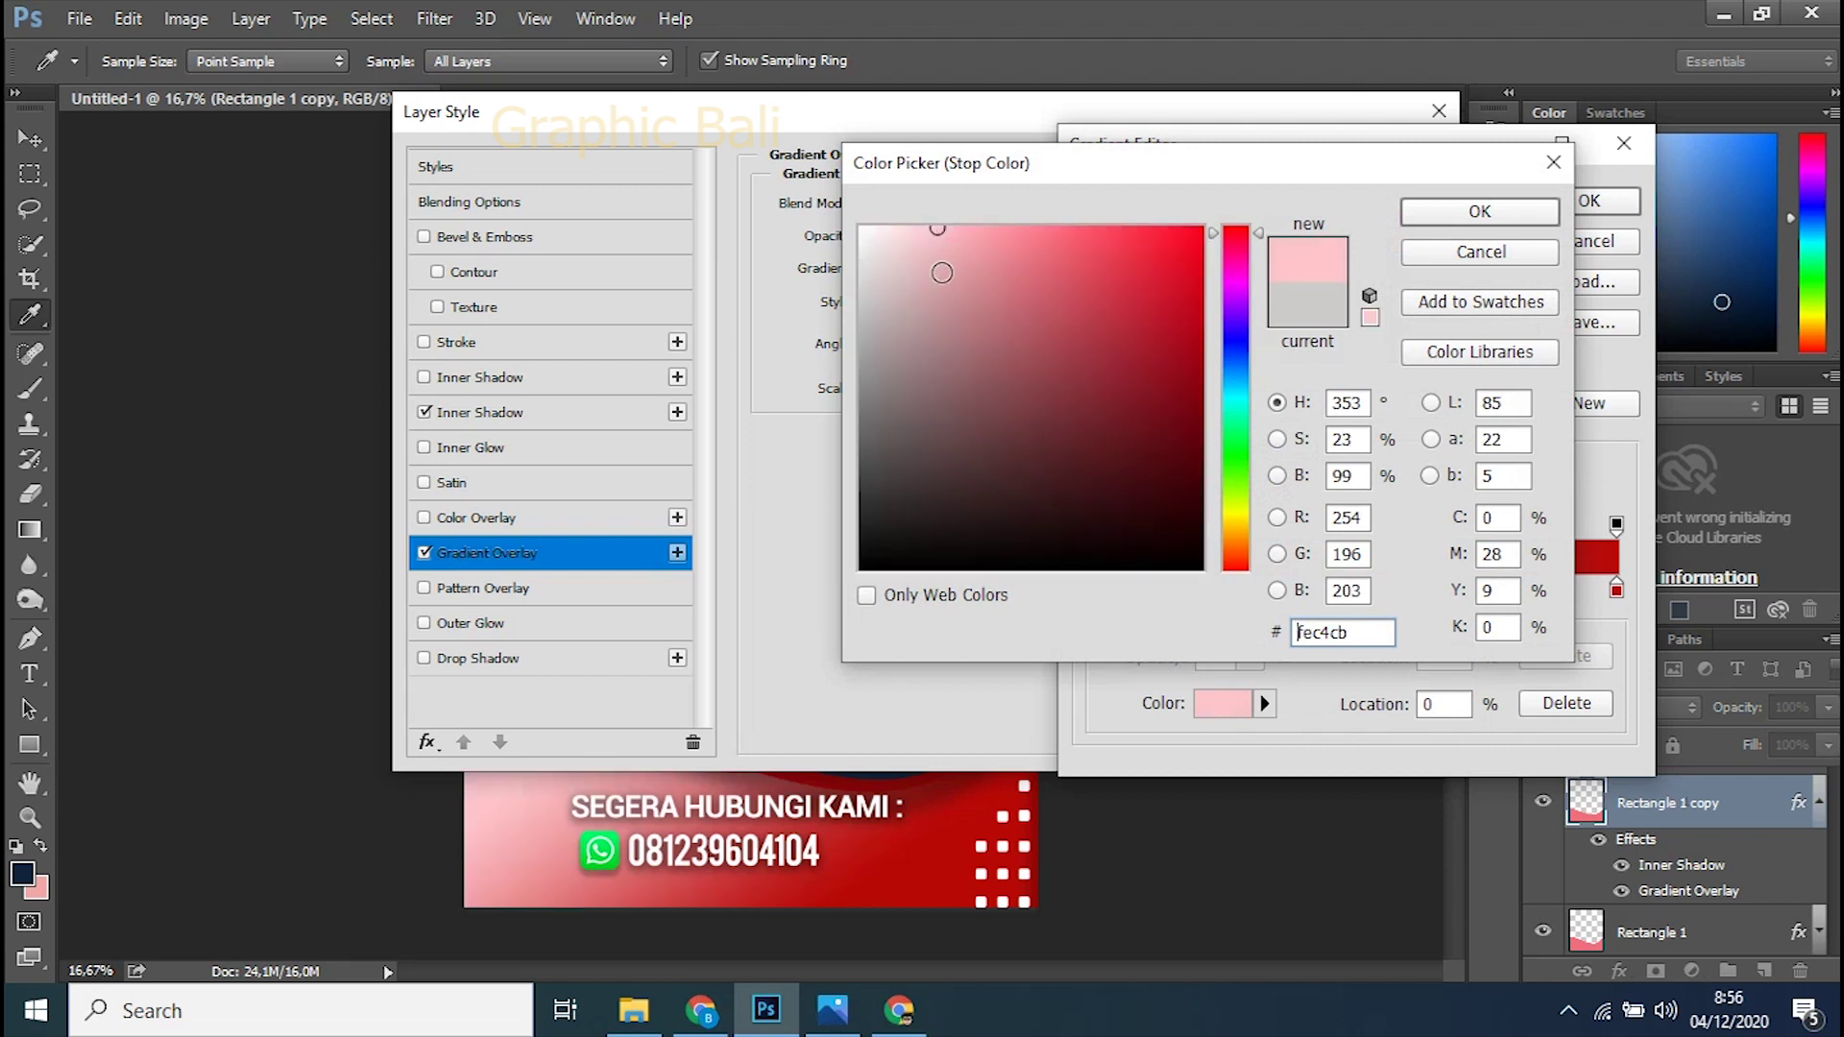
{"action": "mouse_move", "coordinate": [971, 264]}
{"action": "left_mouse_down"}
{"action": "mouse_move", "coordinate": [965, 239]}
{"action": "mouse_move", "coordinate": [996, 233]}
{"action": "left_mouse_up"}
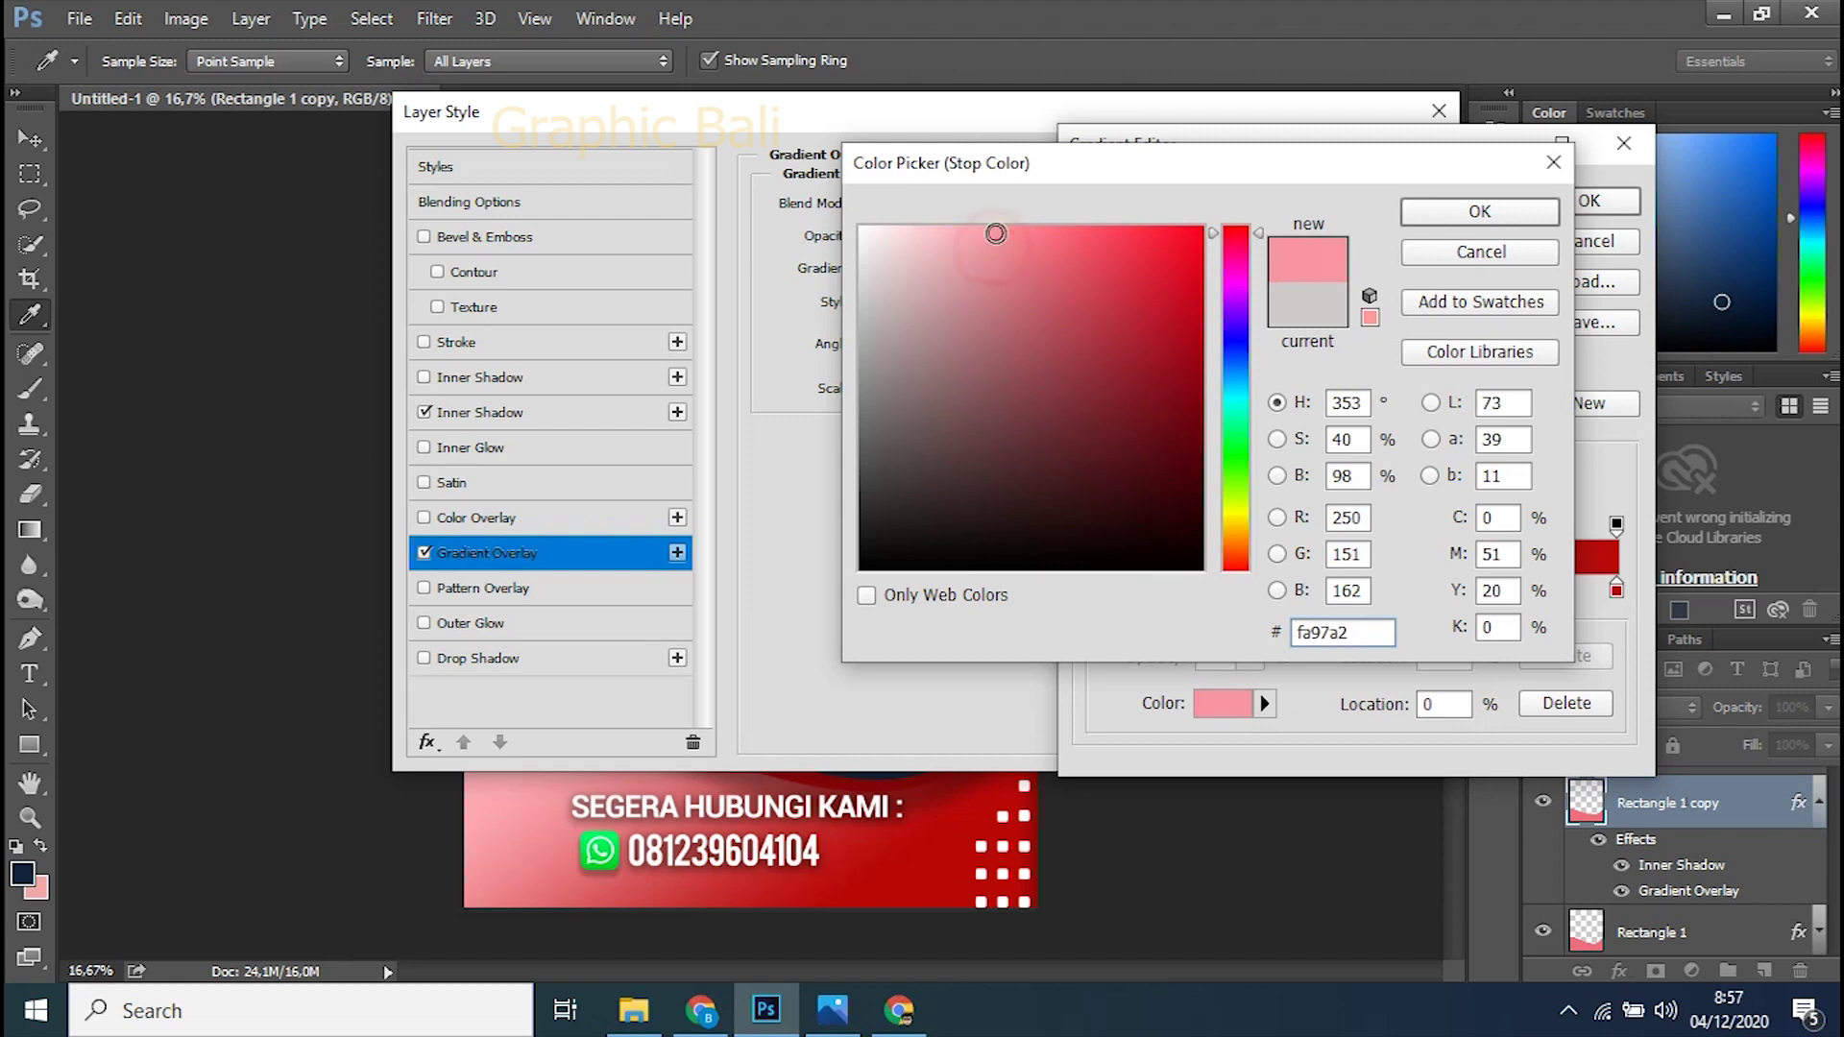
{"action": "left_click", "coordinate": [1421, 207]}
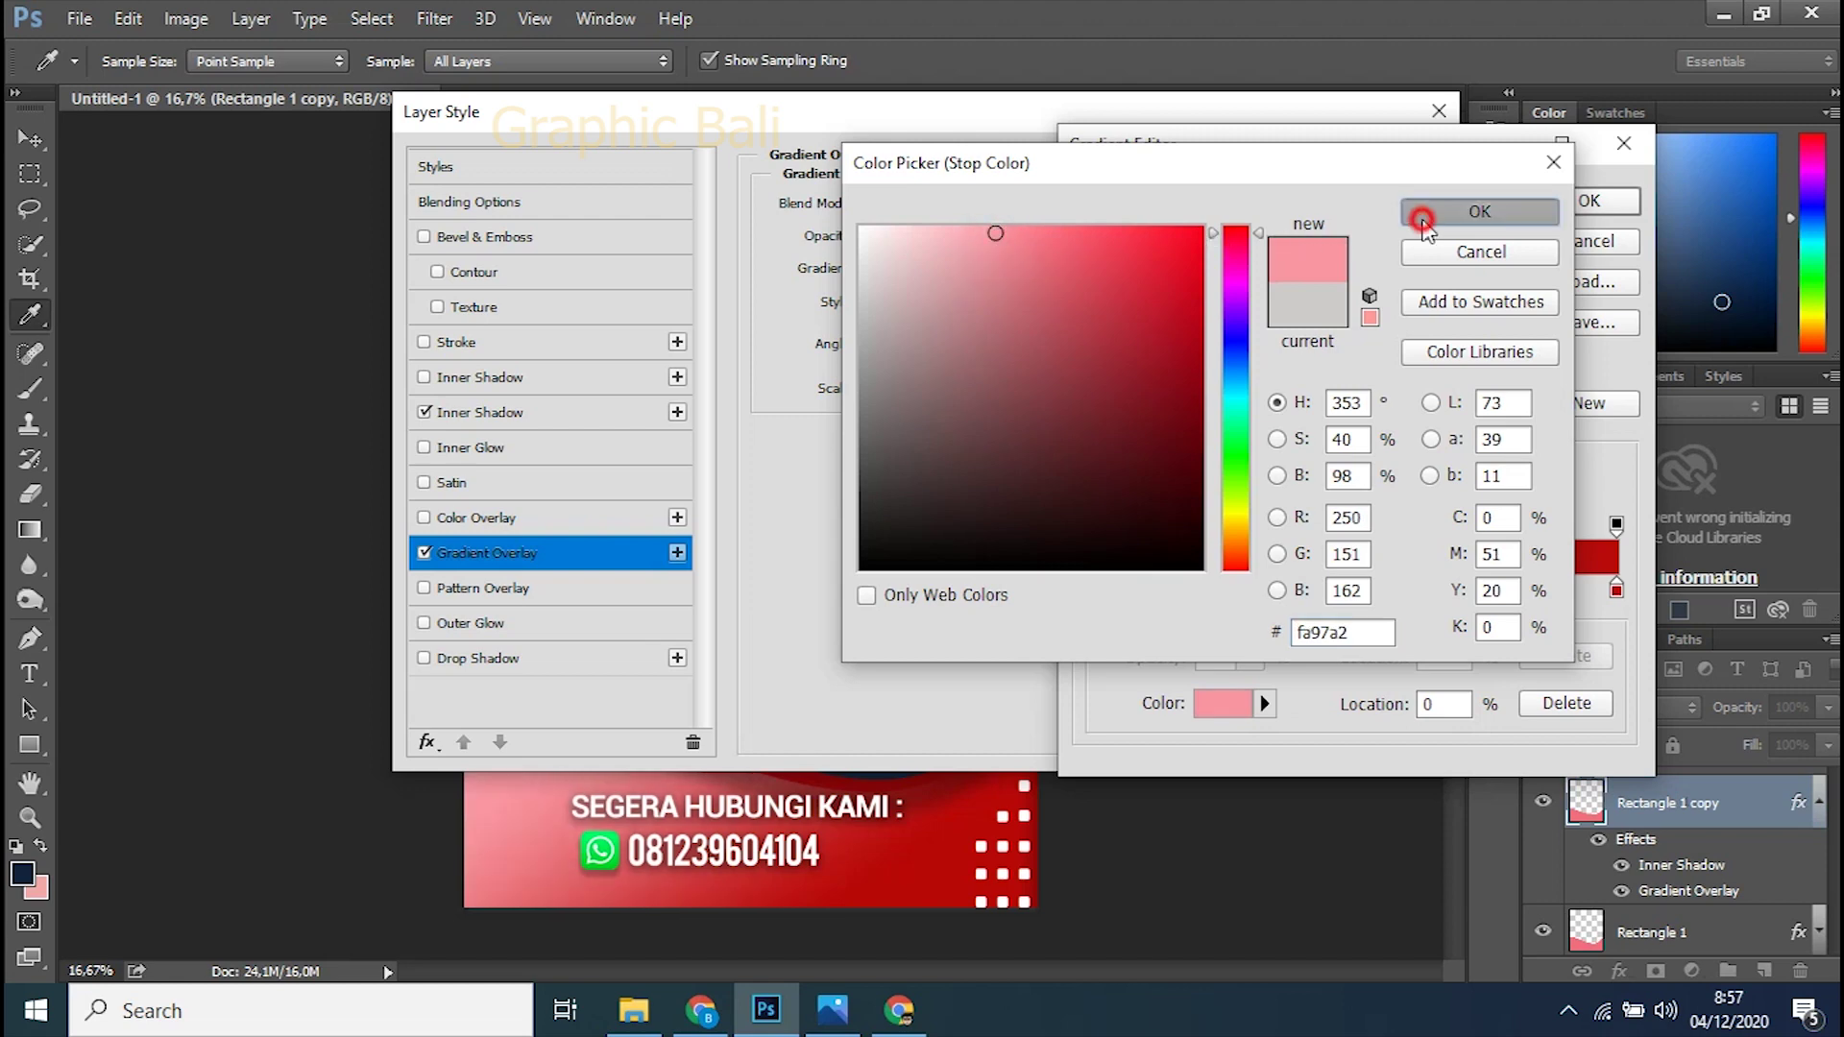
{"action": "left_click", "coordinate": [1588, 201]}
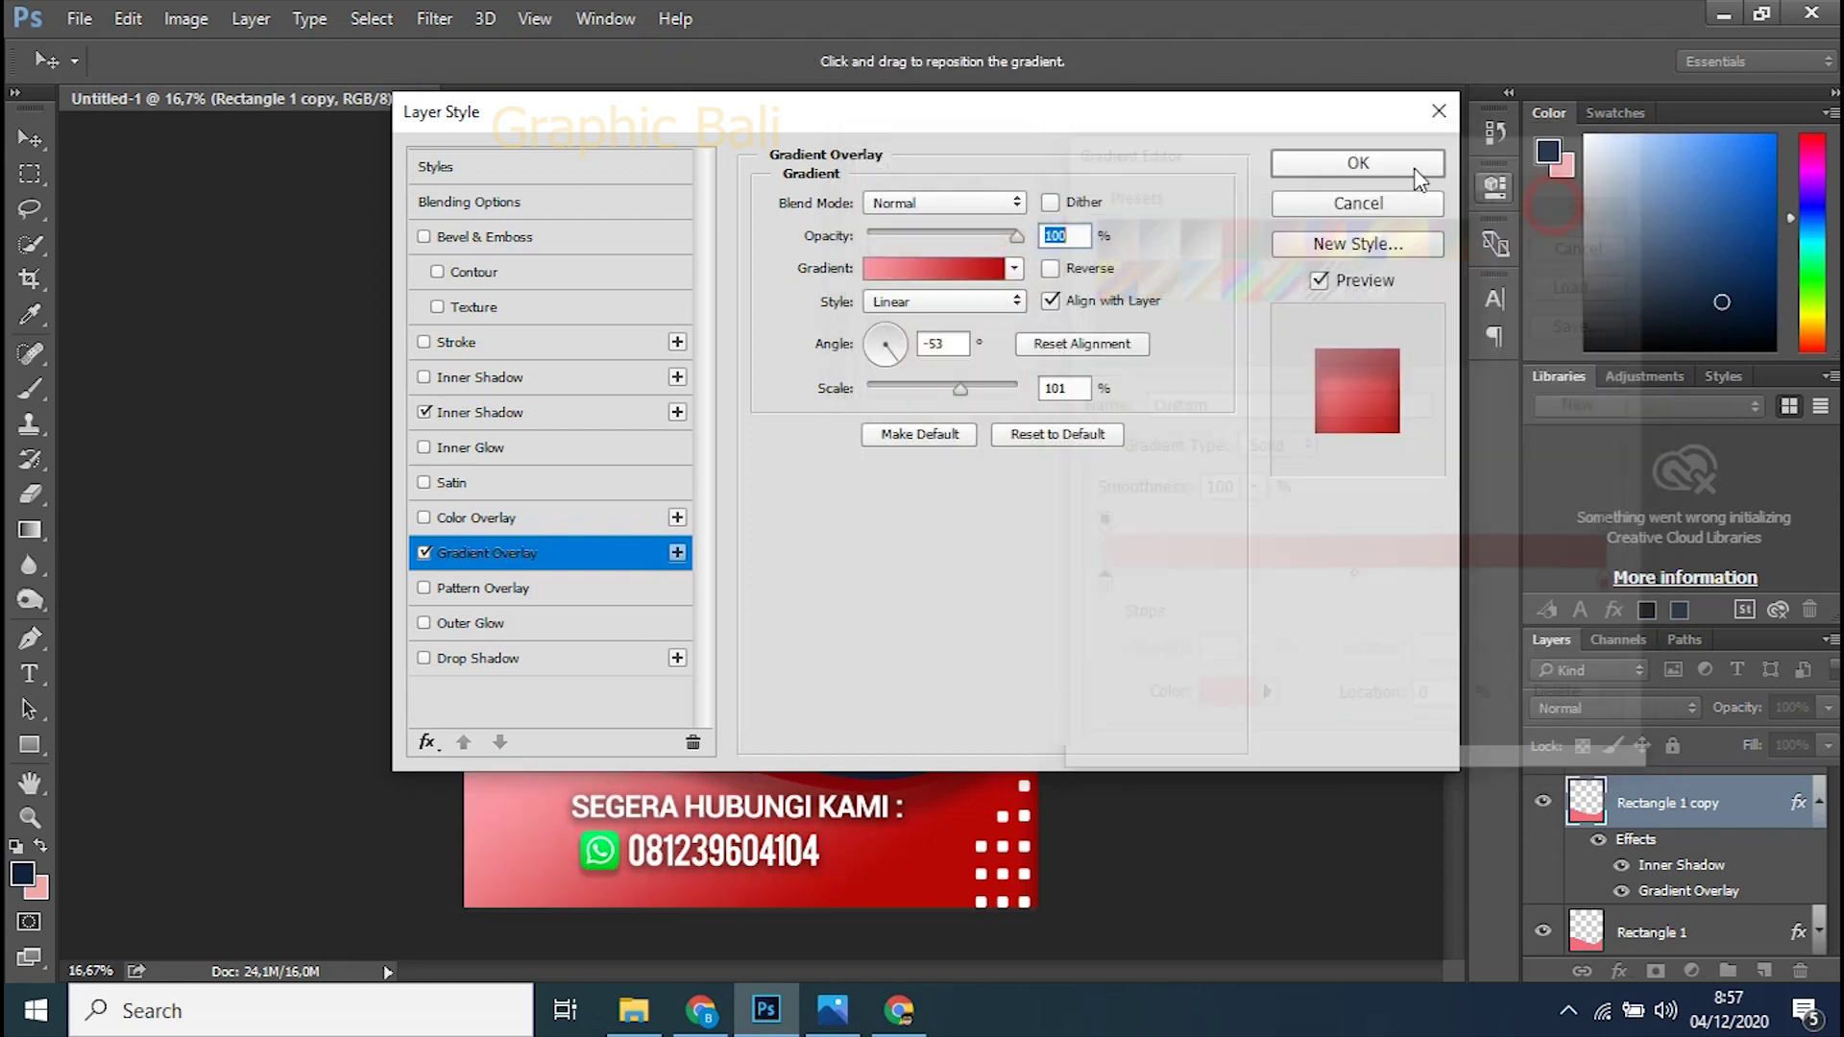
{"action": "mouse_move", "coordinate": [1317, 125]}
{"action": "left_mouse_down"}
{"action": "mouse_move", "coordinate": [1710, 120]}
{"action": "mouse_move", "coordinate": [974, 89]}
{"action": "mouse_move", "coordinate": [1589, 170]}
{"action": "mouse_move", "coordinate": [1594, 246]}
{"action": "left_mouse_up"}
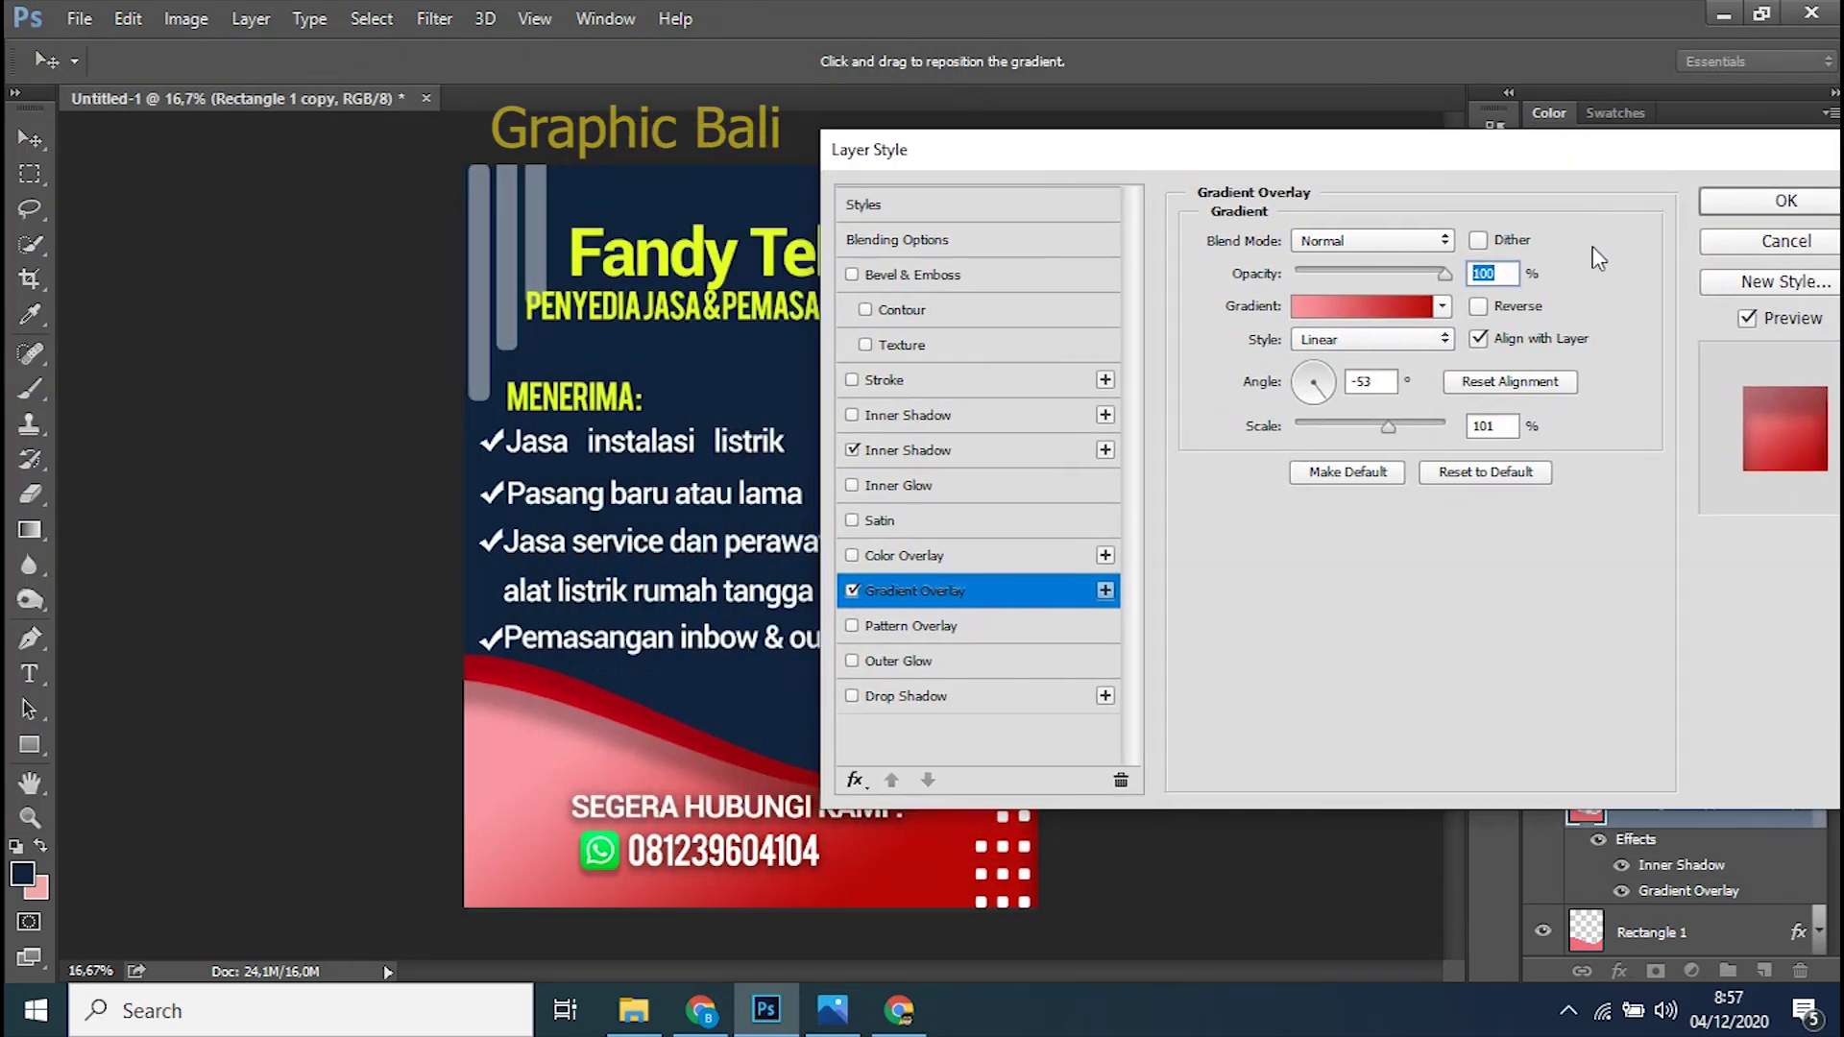
Step: Set the gradient's left stop to white (#ffffff) for a white-to-red fade
{"action": "left_click", "coordinate": [1299, 315]}
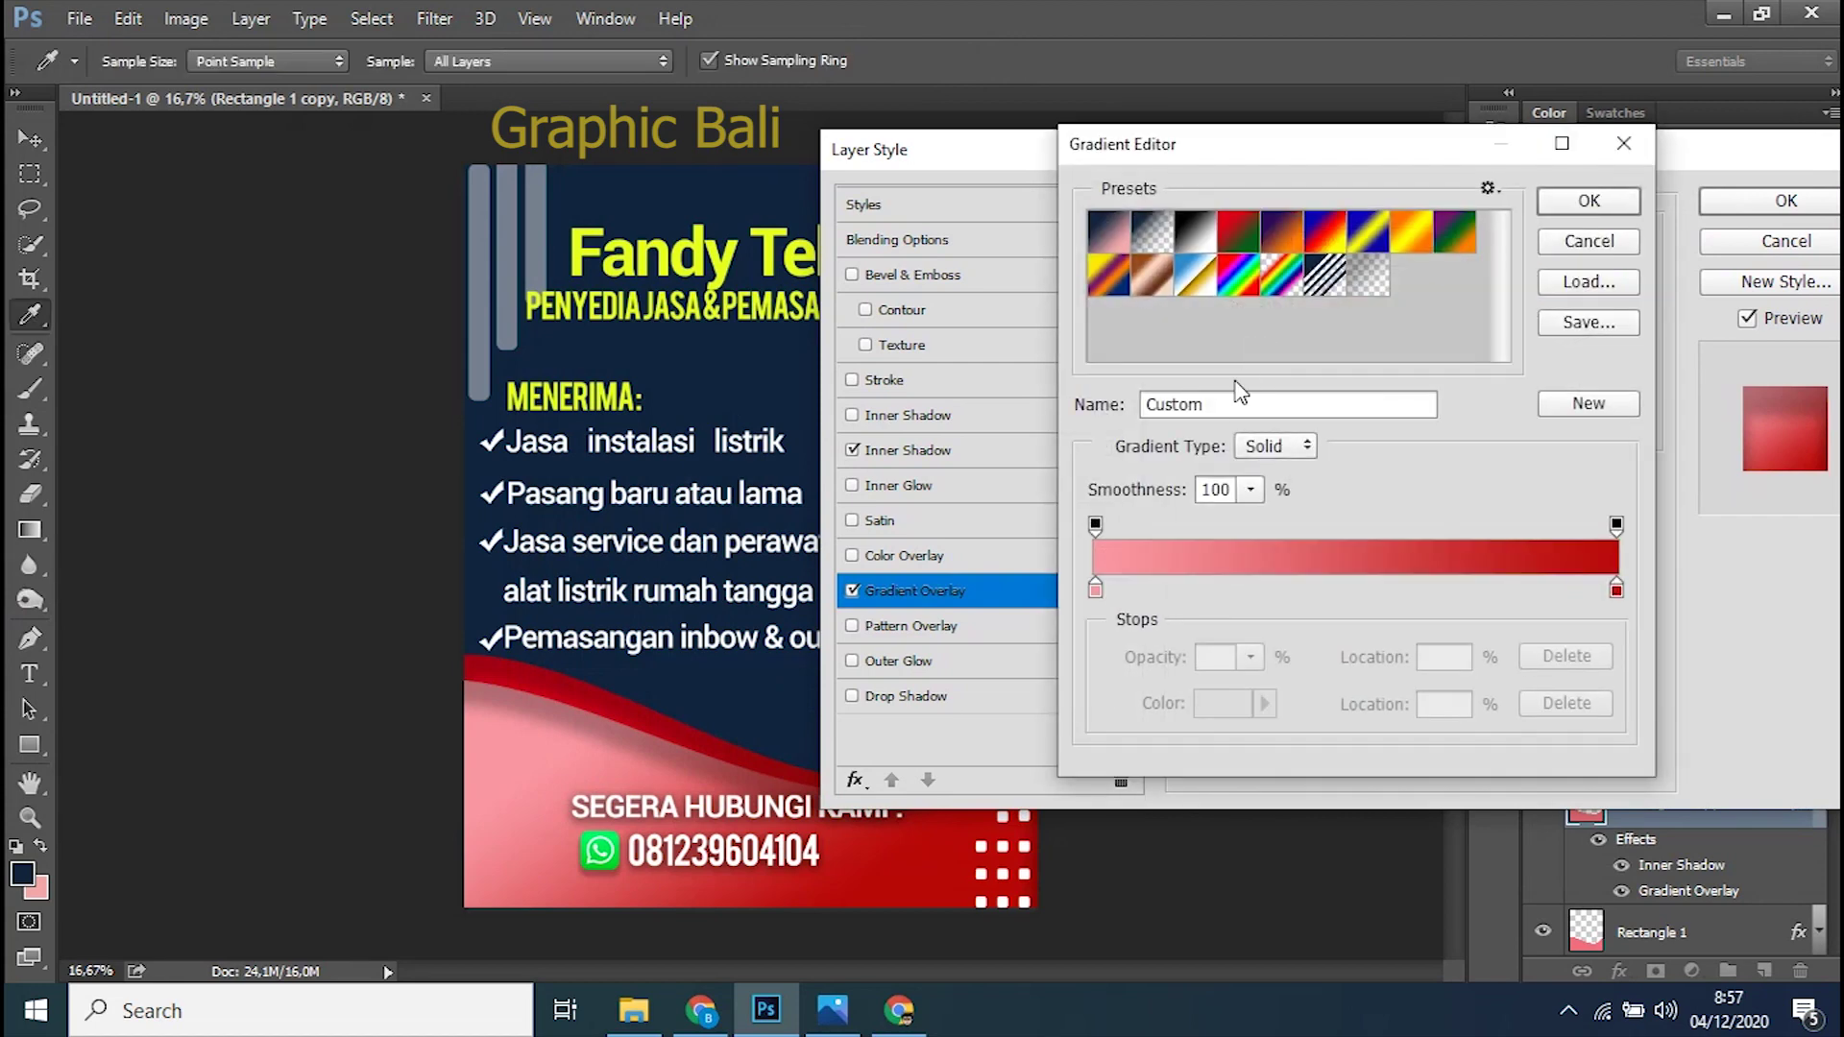
{"action": "double_click", "coordinate": [1095, 590]}
{"action": "type", "text": "ffffff"}
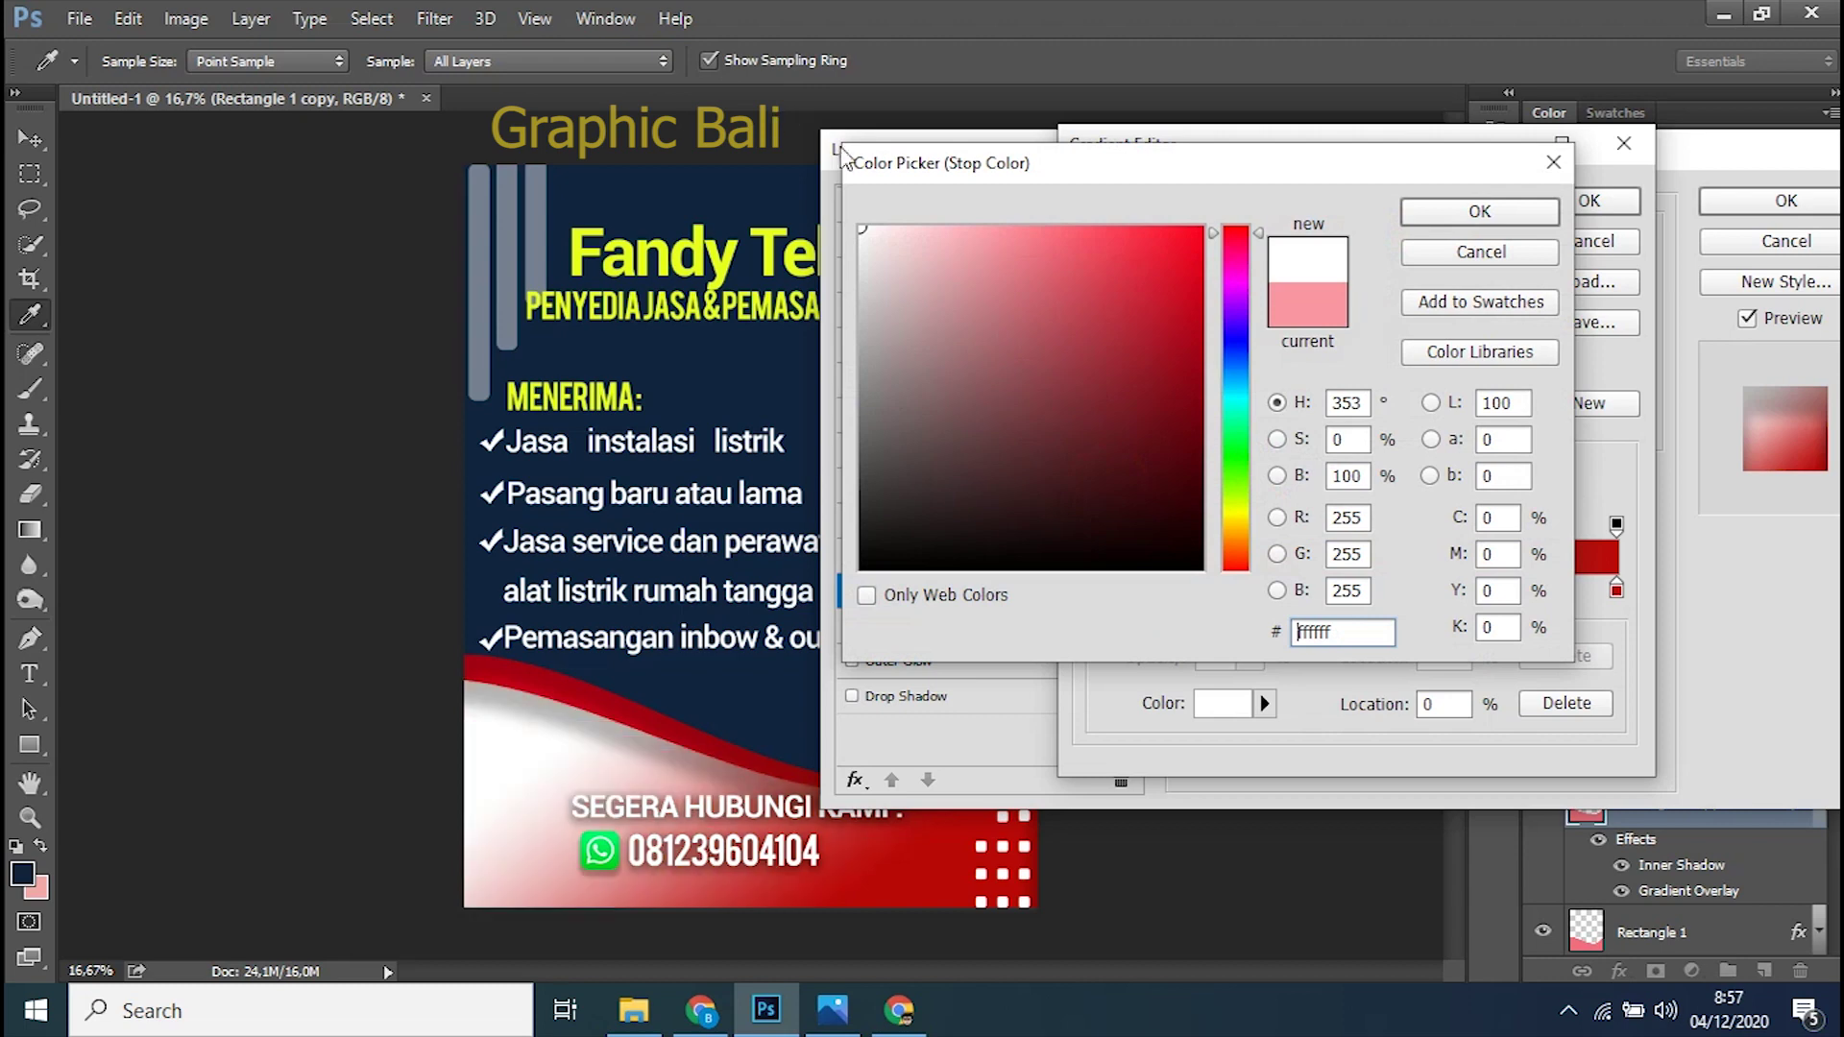
{"action": "left_click", "coordinate": [1484, 211]}
{"action": "left_click", "coordinate": [1590, 201]}
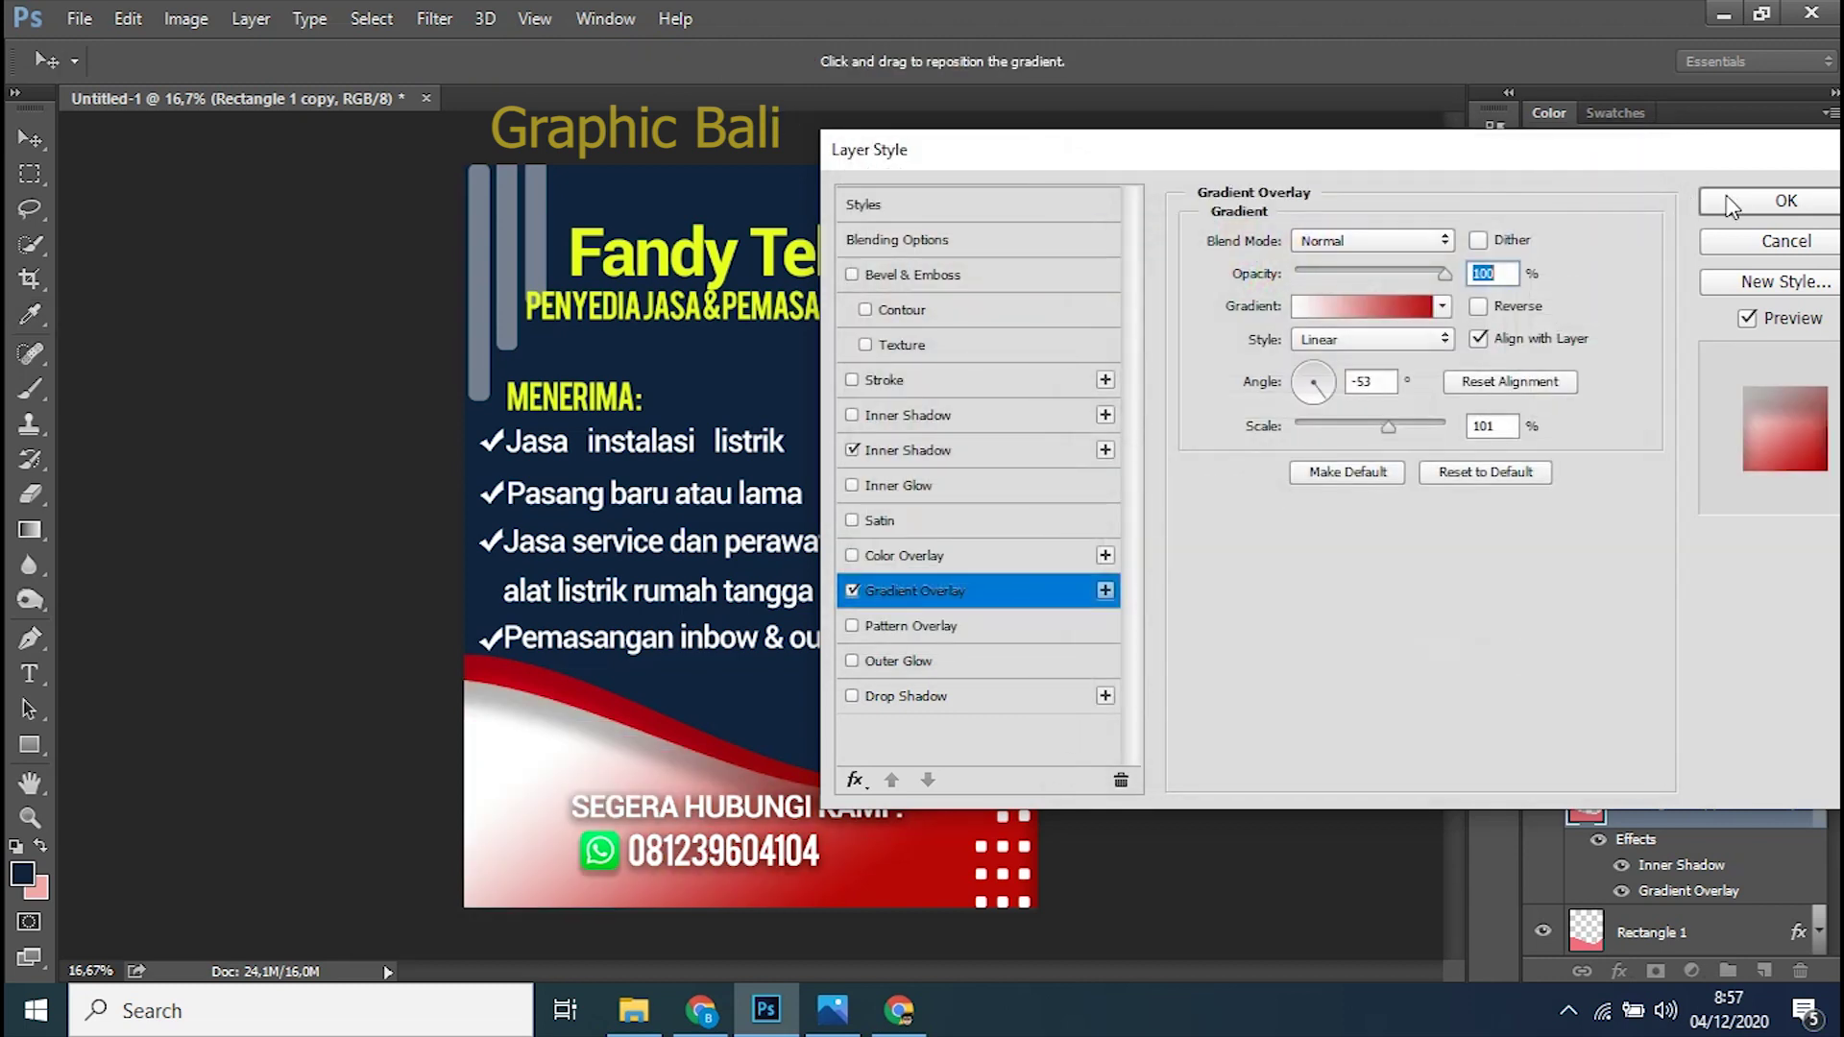
{"action": "left_click", "coordinate": [1758, 201]}
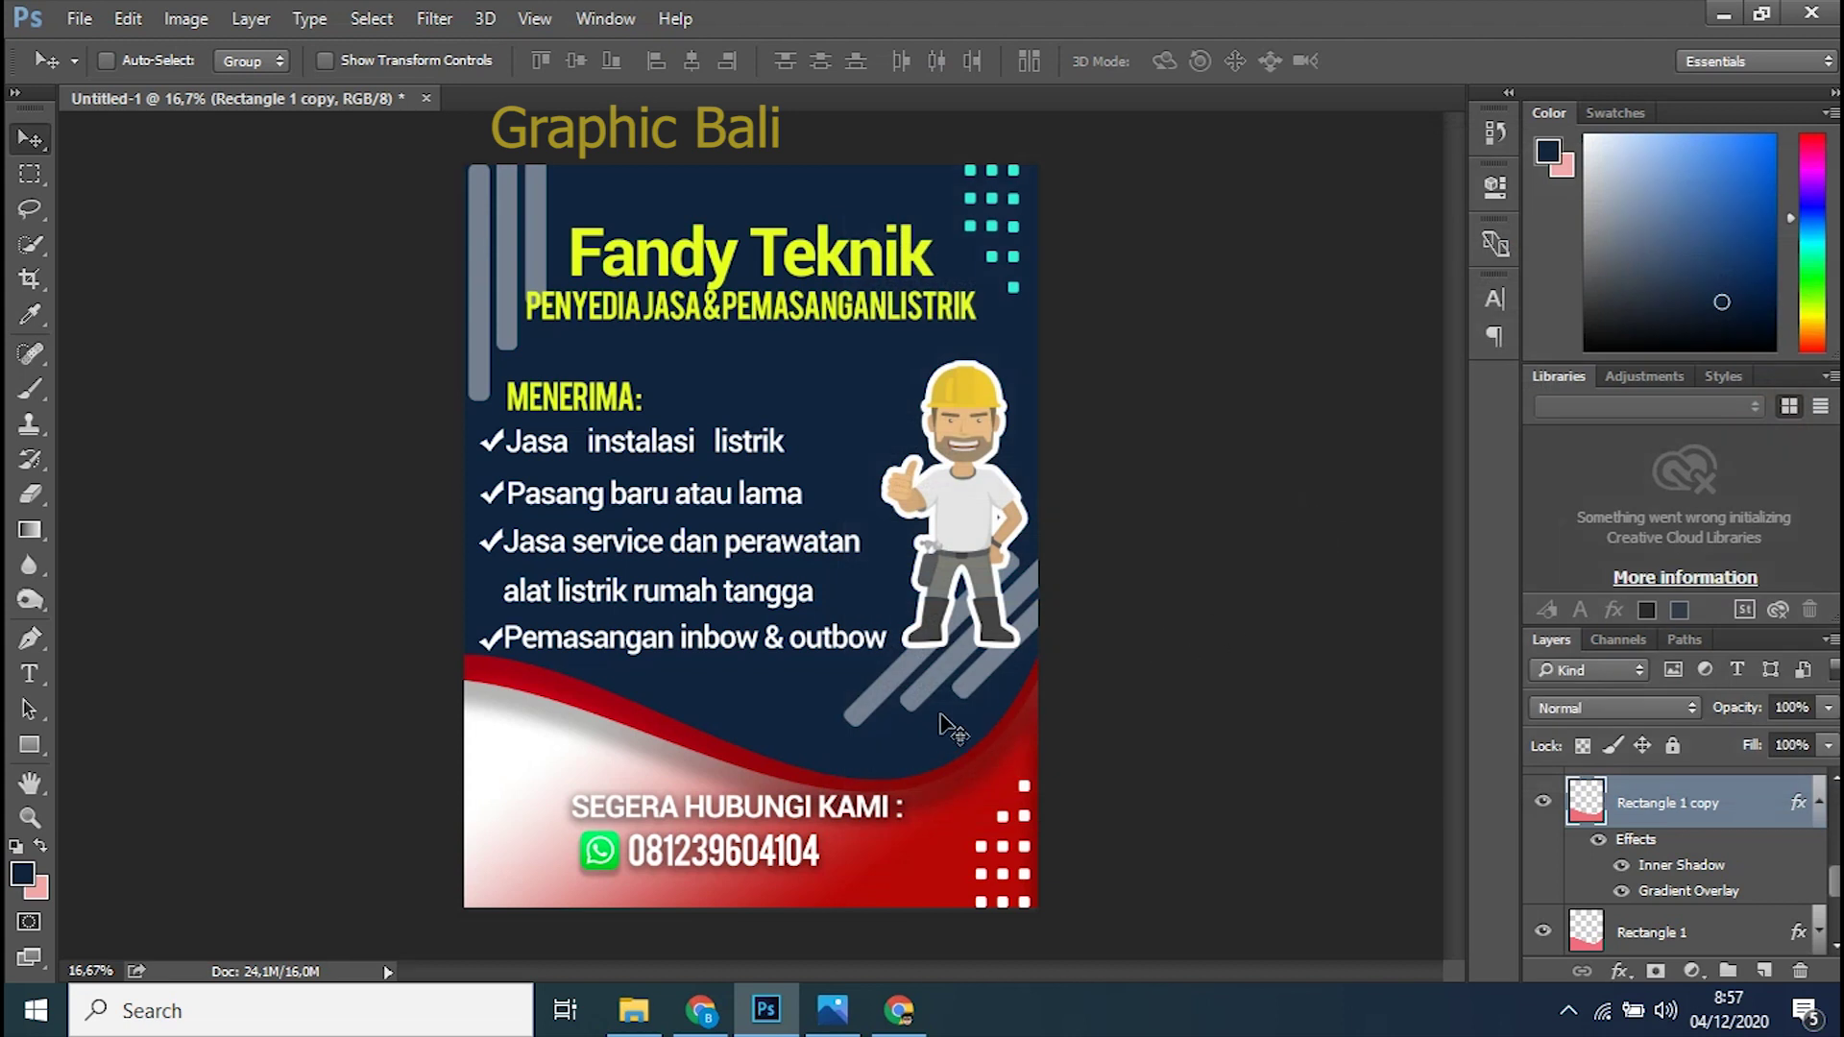
Step: Select the 'SEGERA HUBUNGI KAMI :' heading text with the Type tool
{"action": "key", "text": "t"}
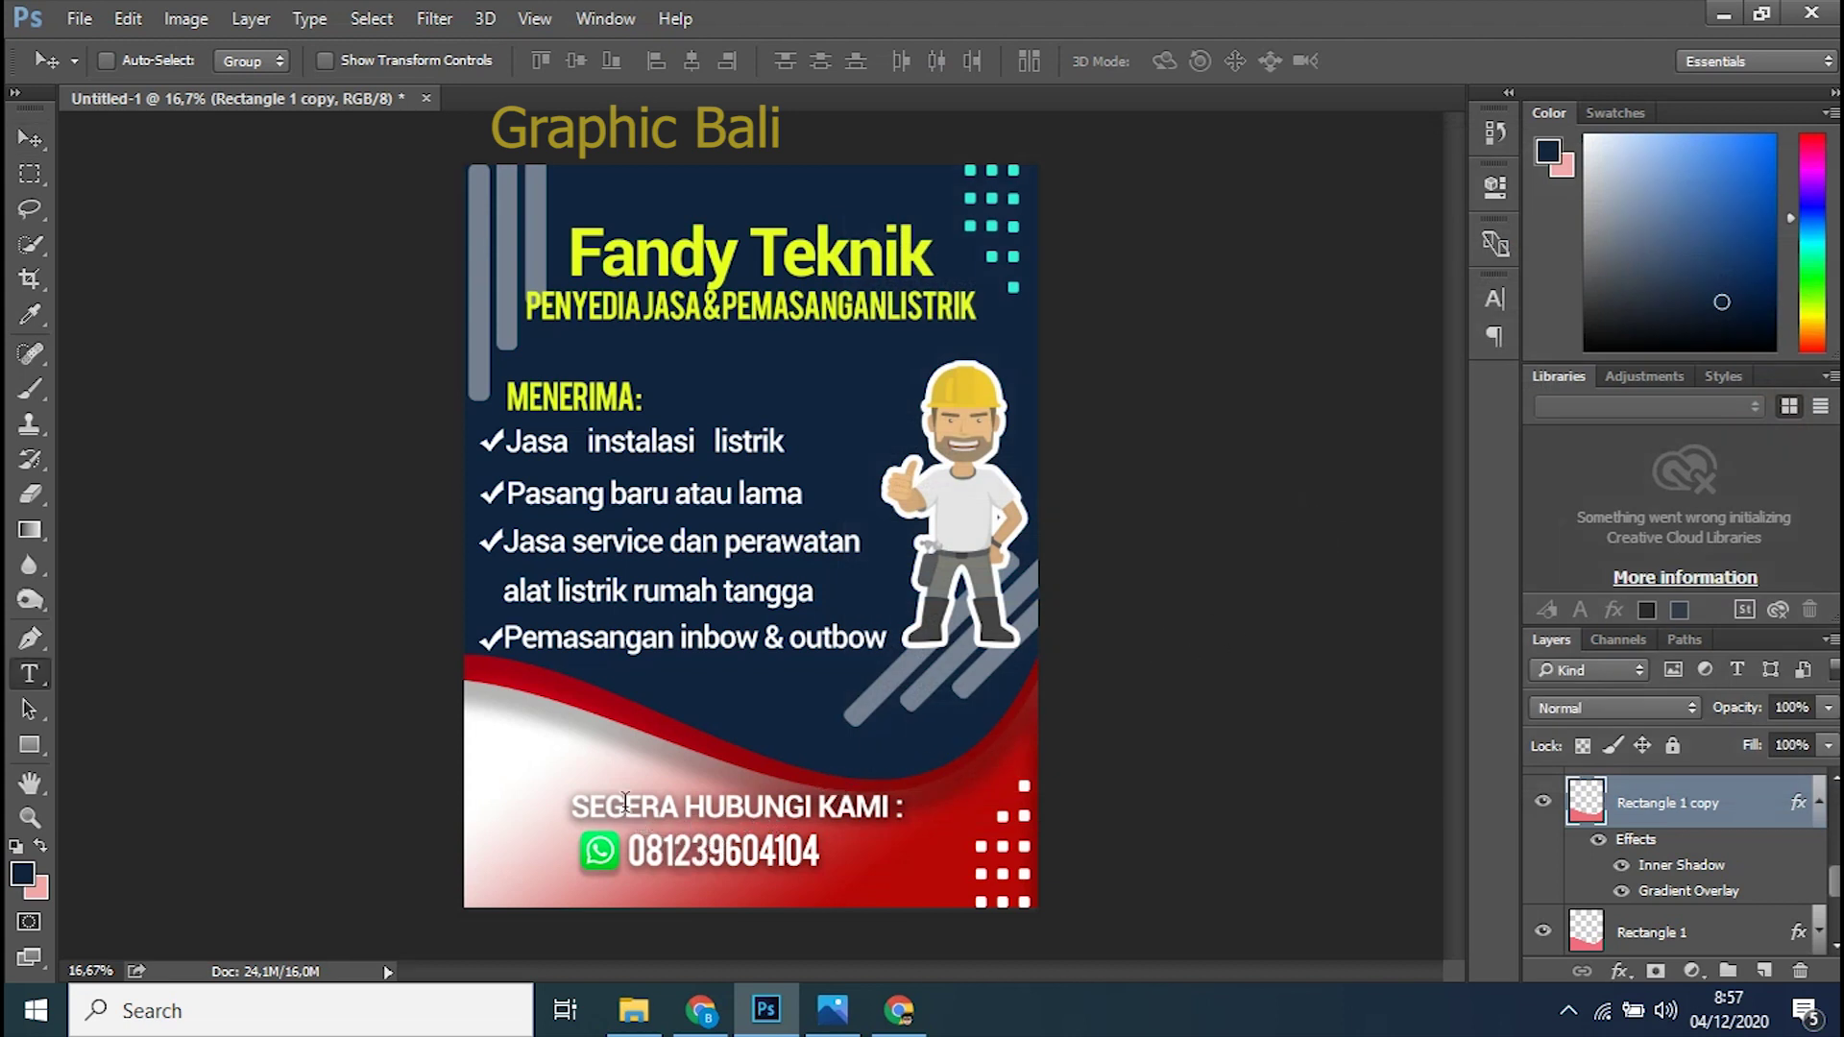
{"action": "left_click", "coordinate": [579, 809]}
{"action": "left_click_drag", "start_coordinate": [580, 809], "coordinate": [891, 807]}
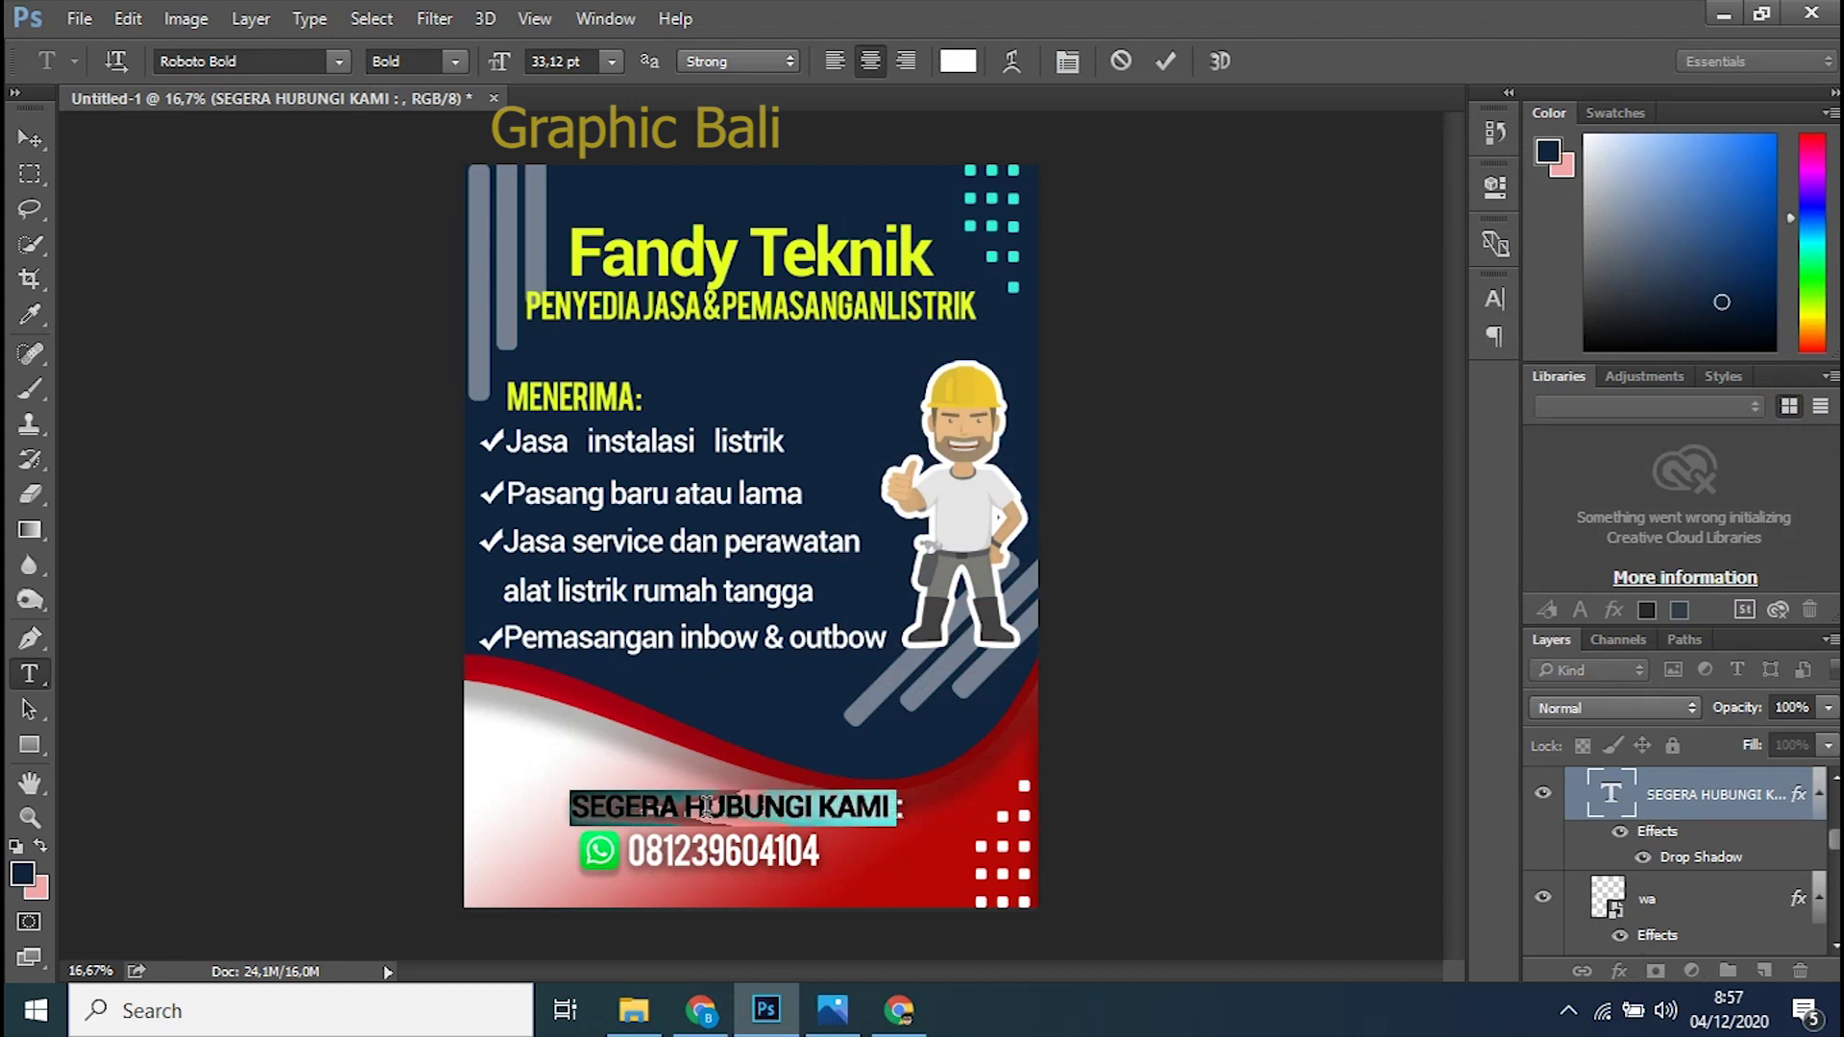
{"action": "left_click", "coordinate": [656, 807]}
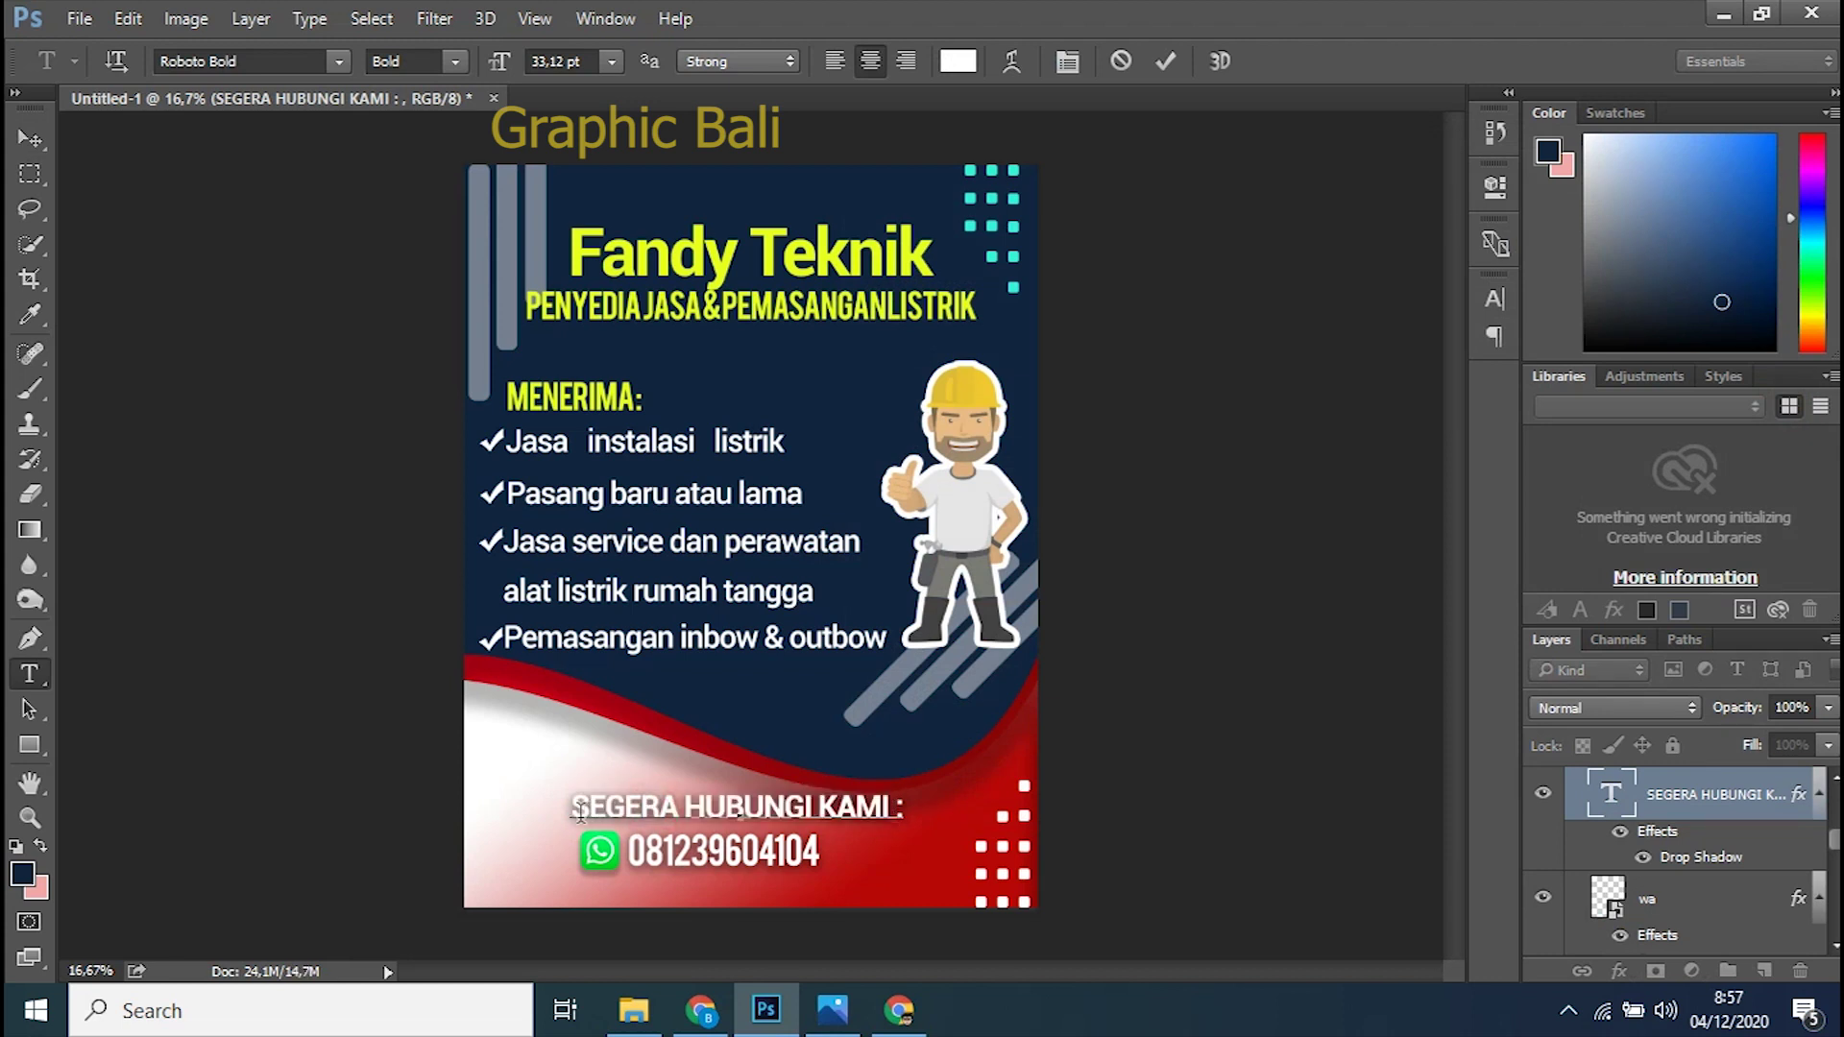
{"action": "left_click_drag", "start_coordinate": [574, 809], "coordinate": [885, 807]}
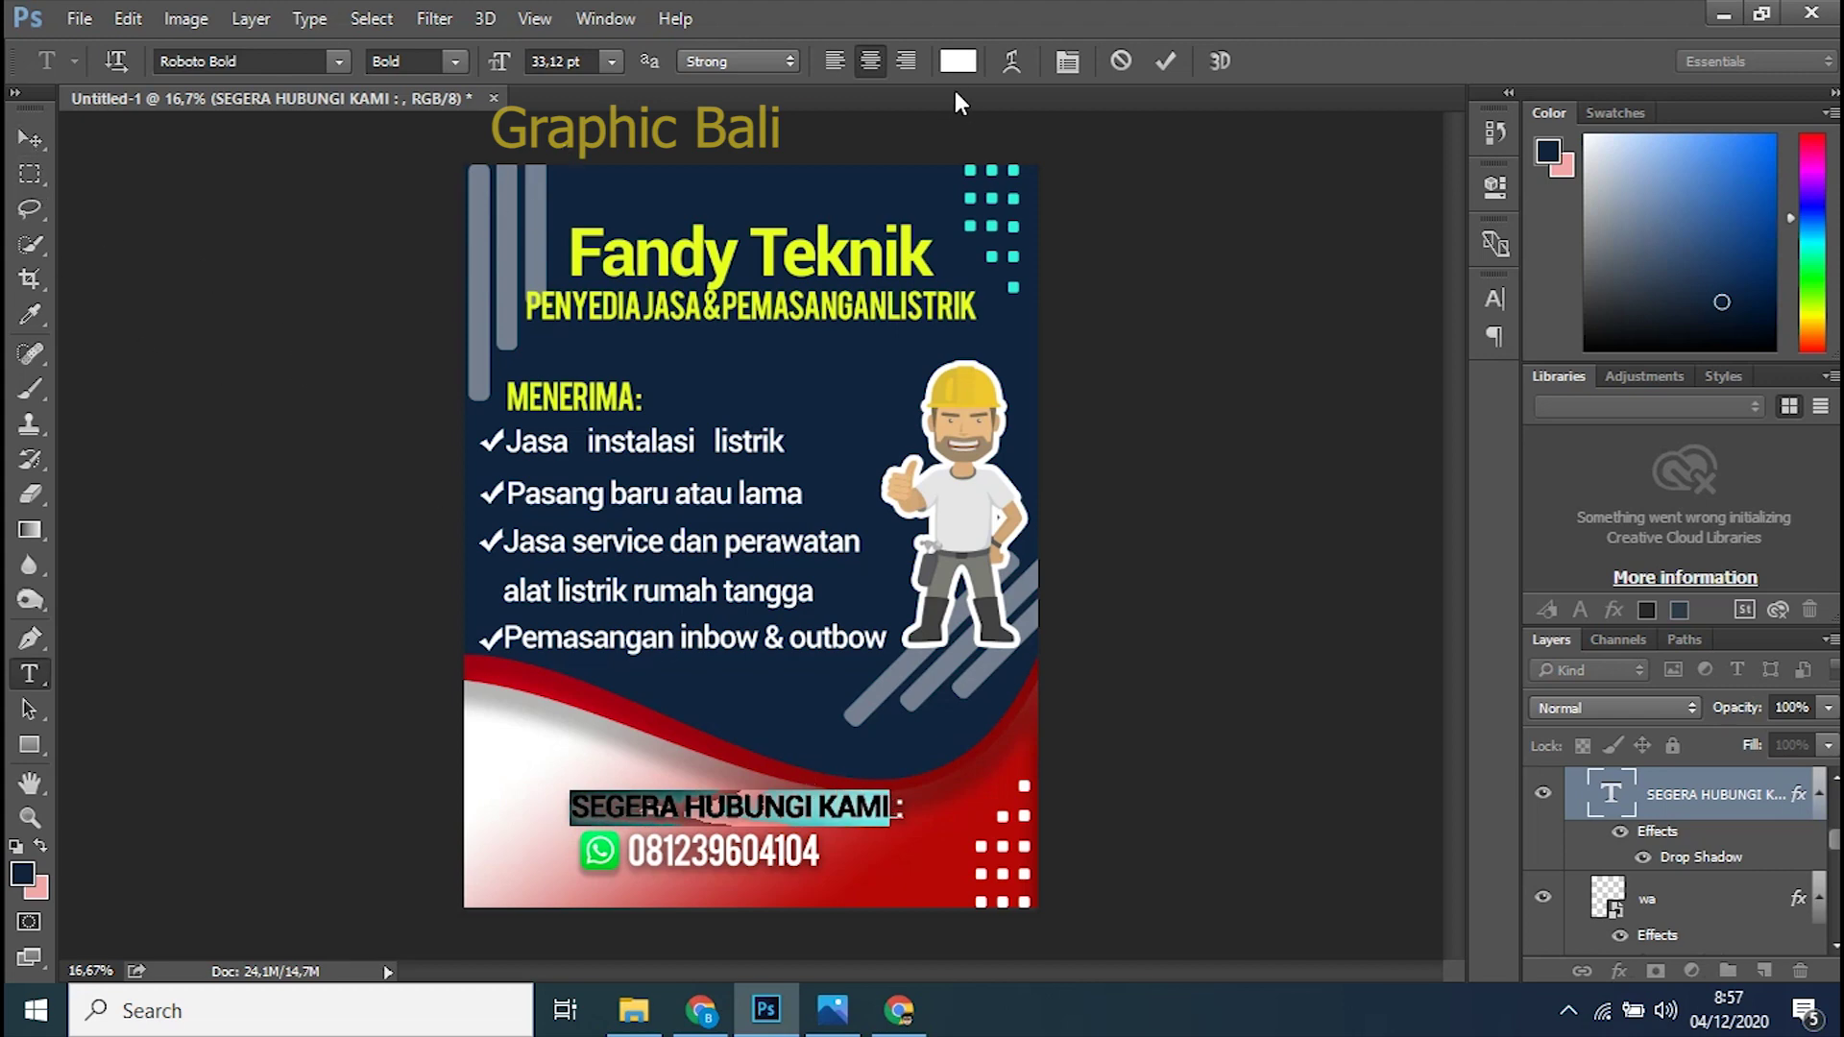
Step: Colour the selected heading yellow (fcff00) and commit the text edit
{"action": "left_click", "coordinate": [965, 71]}
{"action": "left_click", "coordinate": [877, 567]}
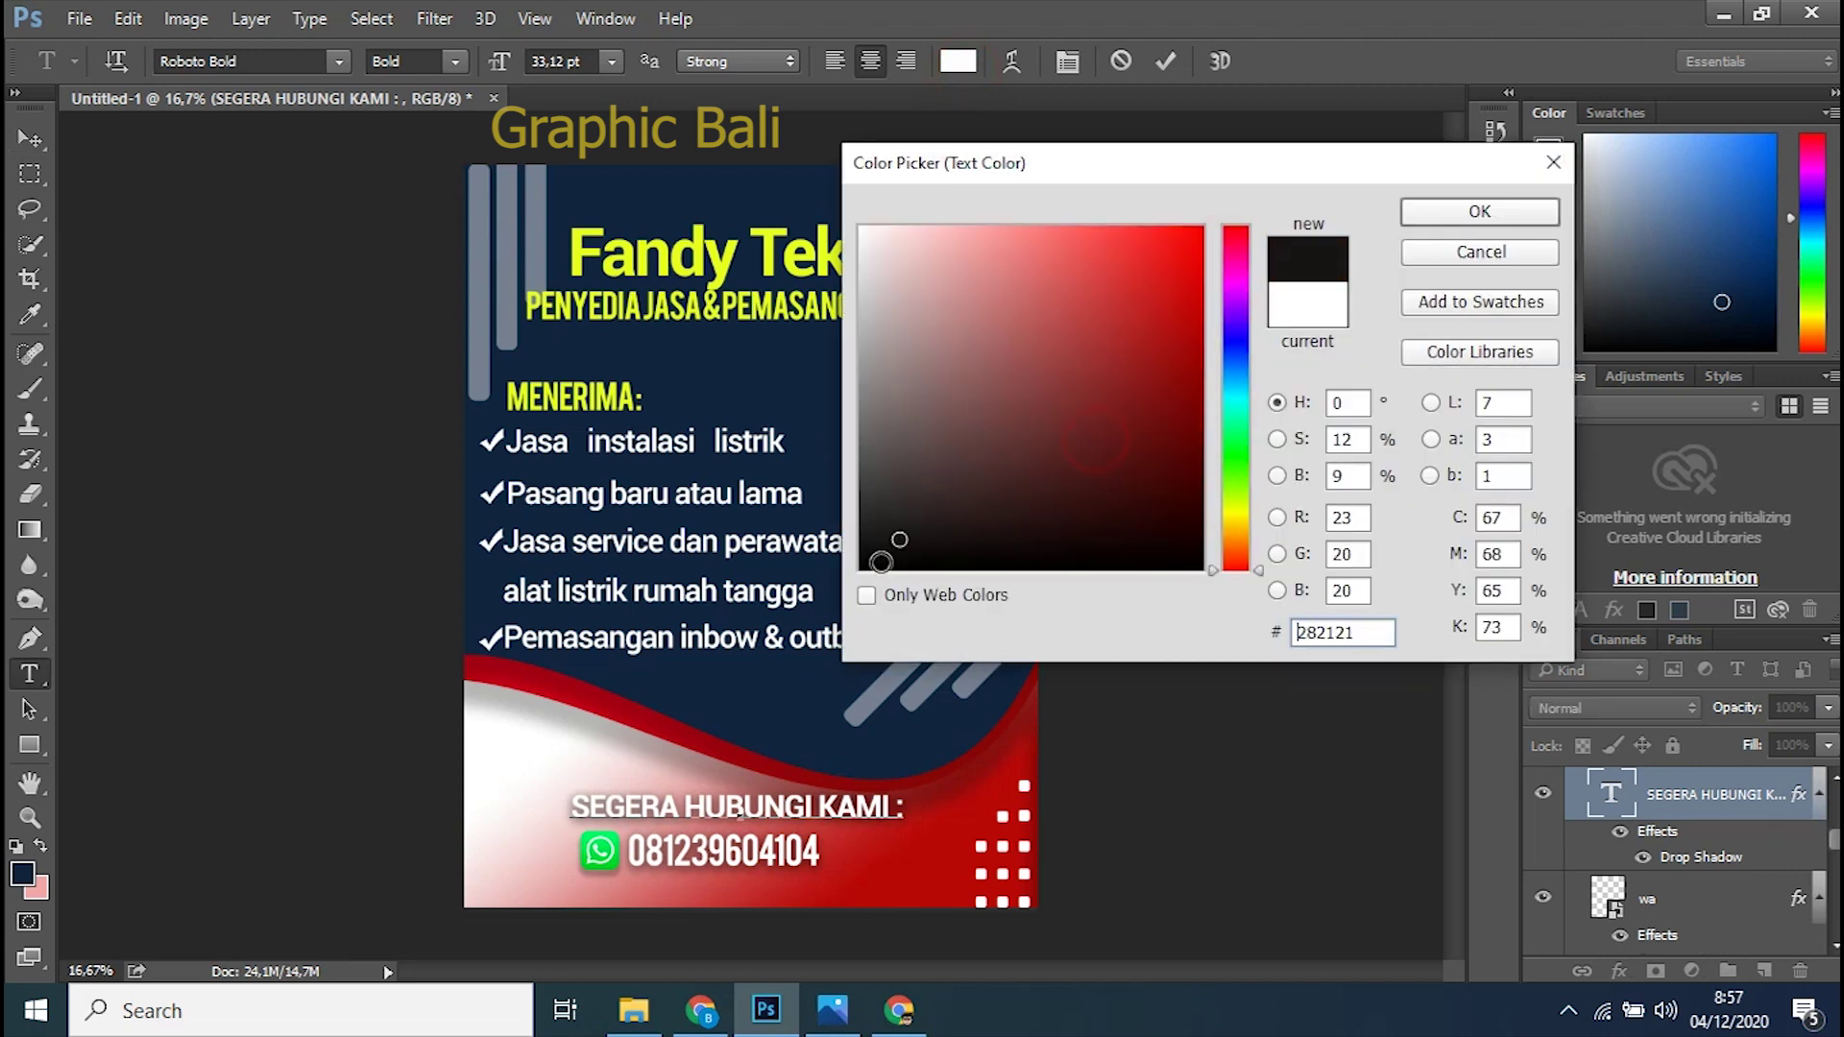
{"action": "mouse_move", "coordinate": [896, 537]}
{"action": "left_mouse_down"}
{"action": "mouse_move", "coordinate": [912, 344]}
{"action": "mouse_move", "coordinate": [1142, 387]}
{"action": "left_mouse_up"}
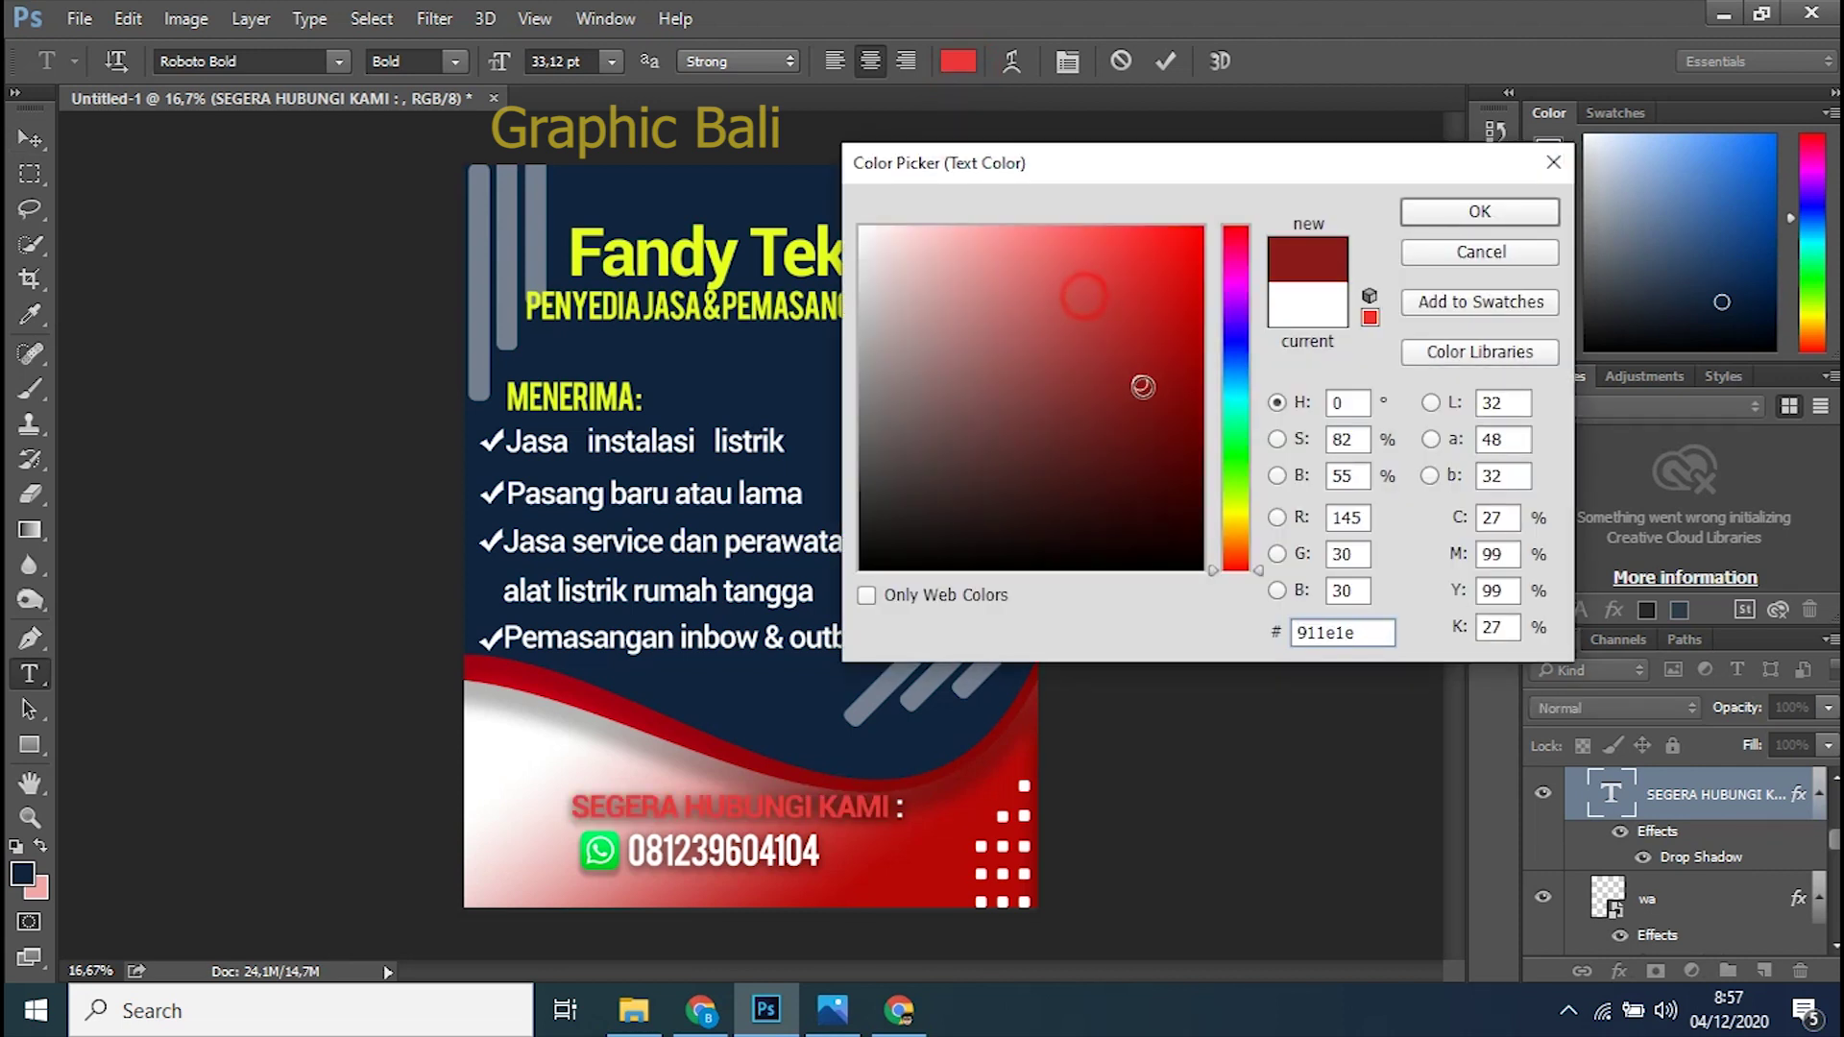
{"action": "left_click_drag", "start_coordinate": [1228, 512], "coordinate": [1233, 539]}
{"action": "left_click_drag", "start_coordinate": [1134, 489], "coordinate": [1205, 227]}
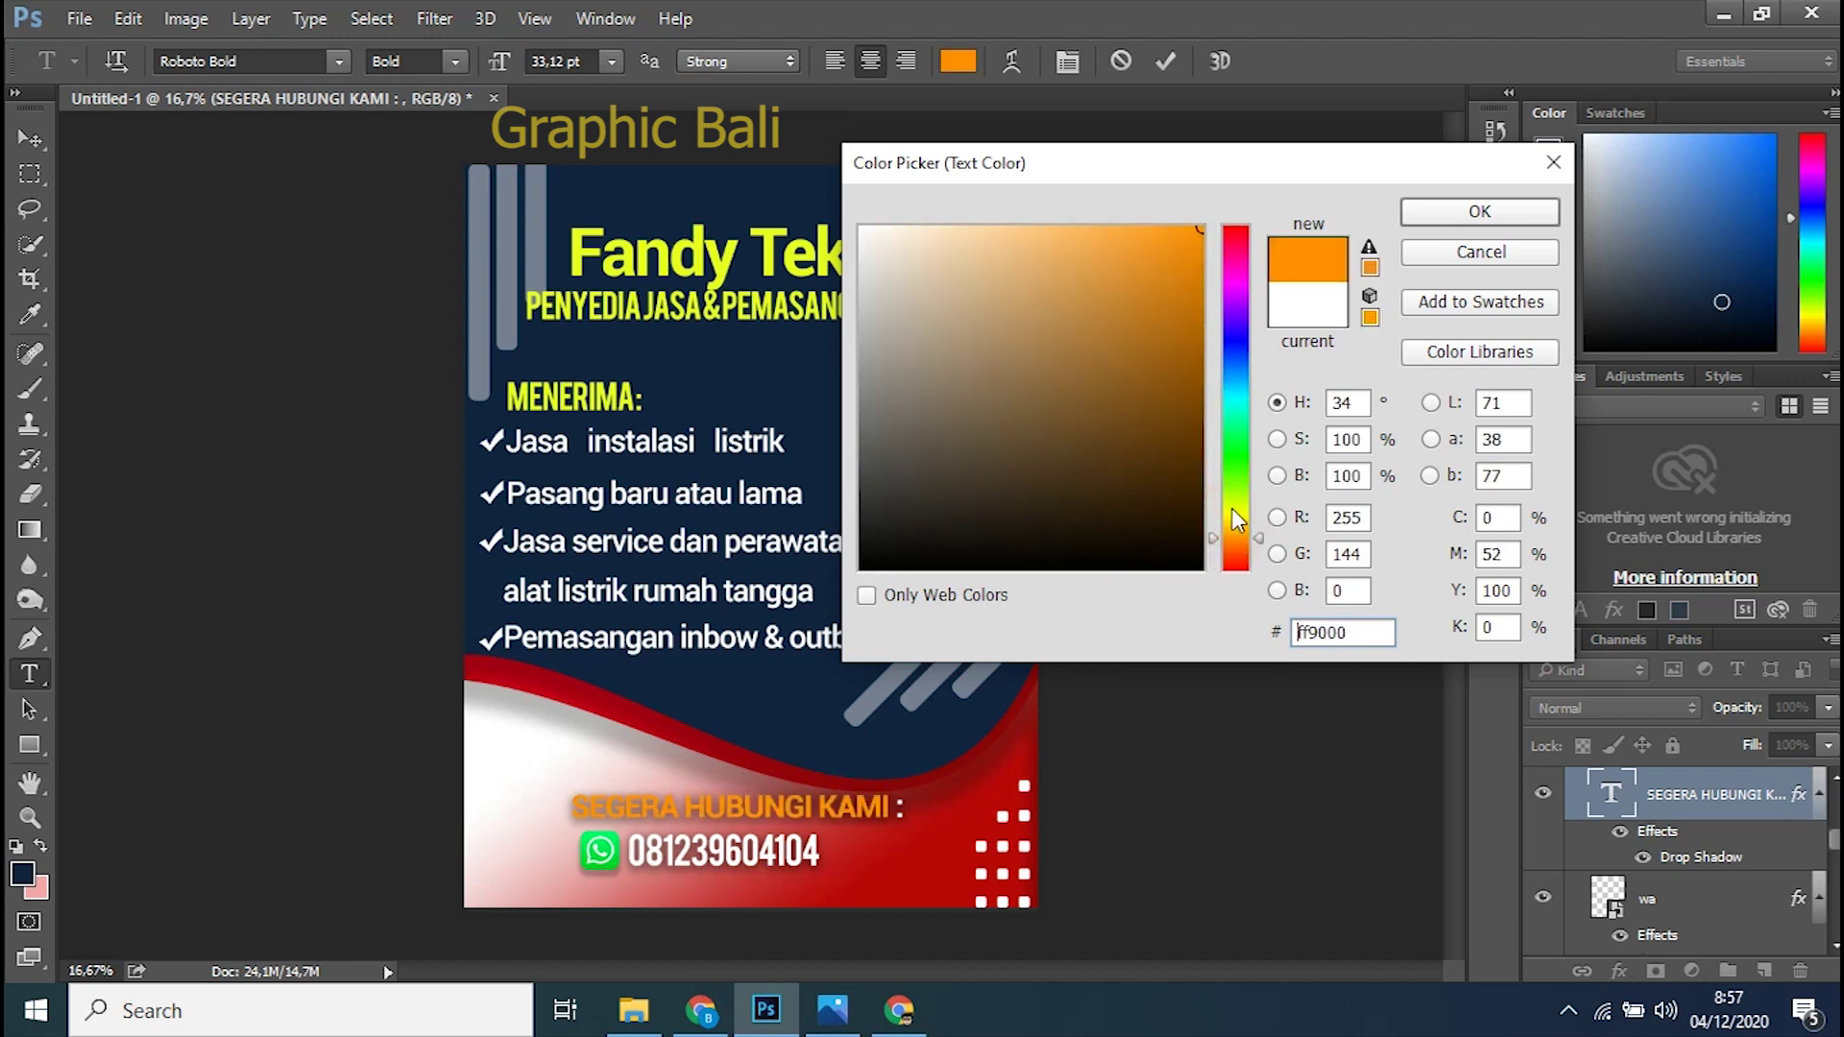
{"action": "left_click_drag", "start_coordinate": [1232, 509], "coordinate": [1241, 512]}
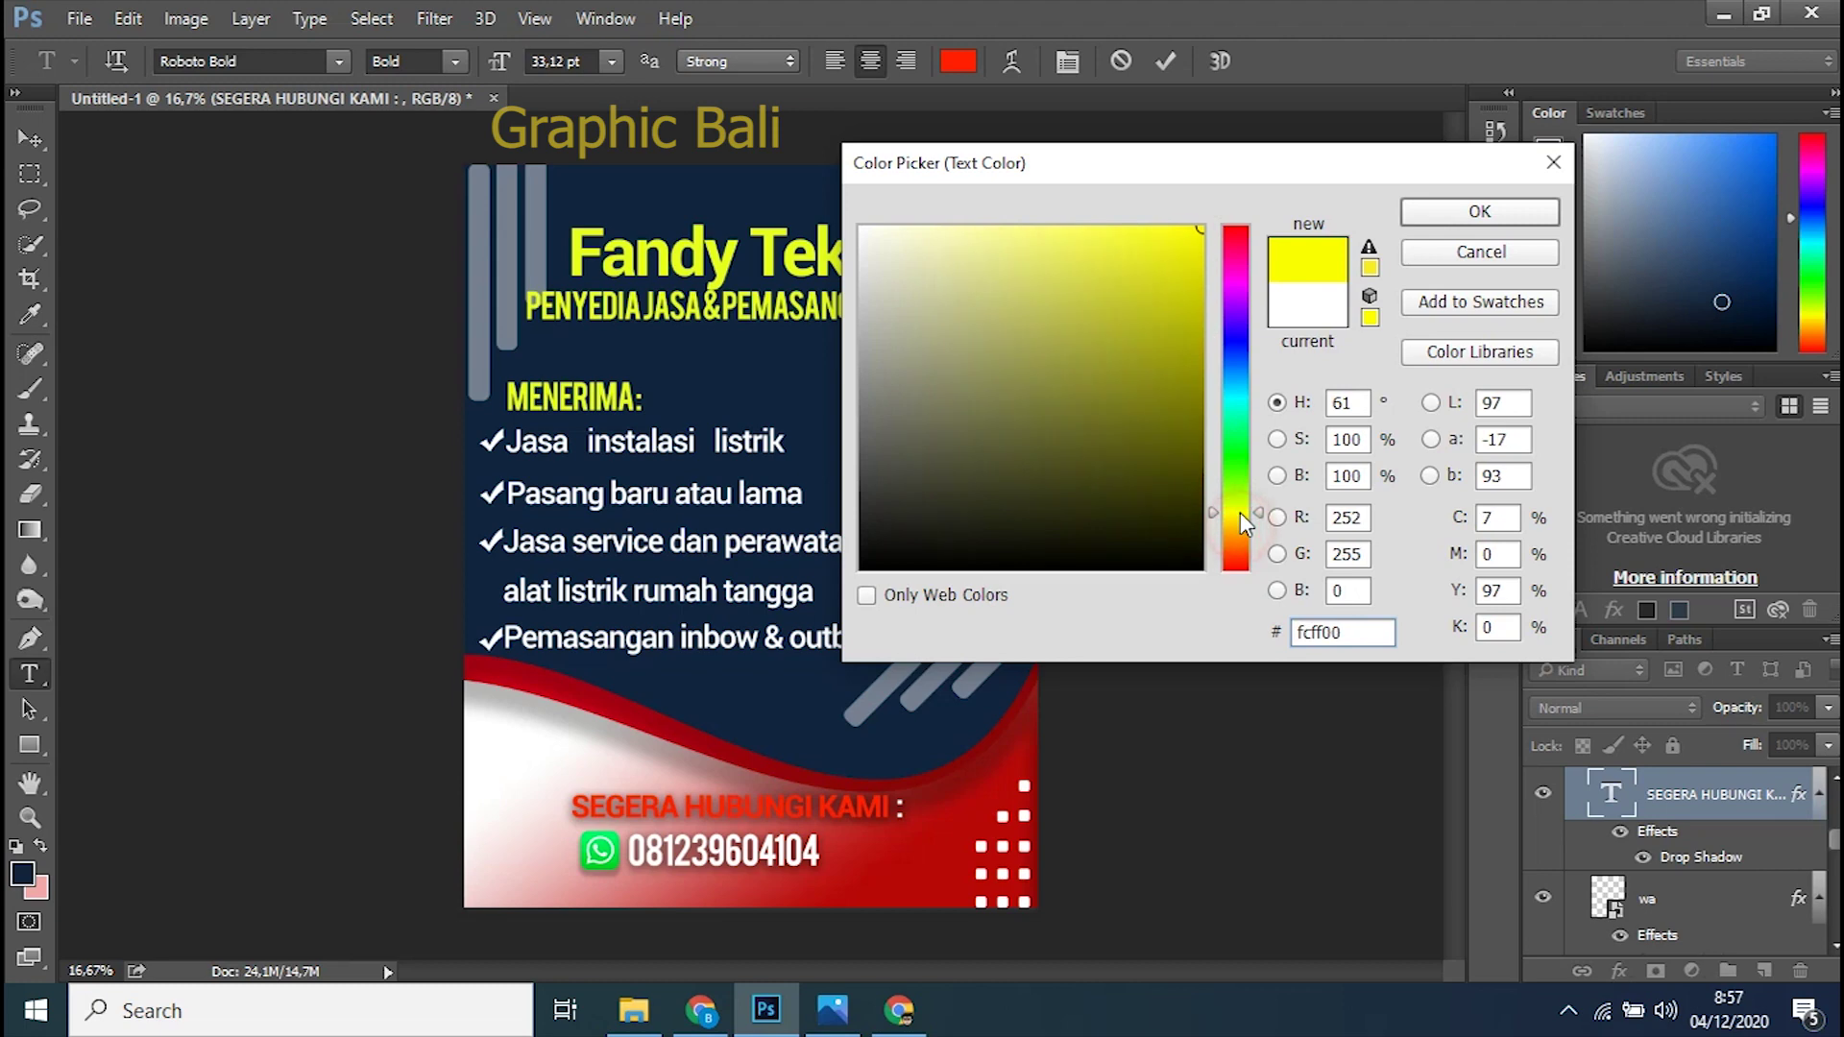
{"action": "left_click_drag", "start_coordinate": [1156, 344], "coordinate": [1216, 192]}
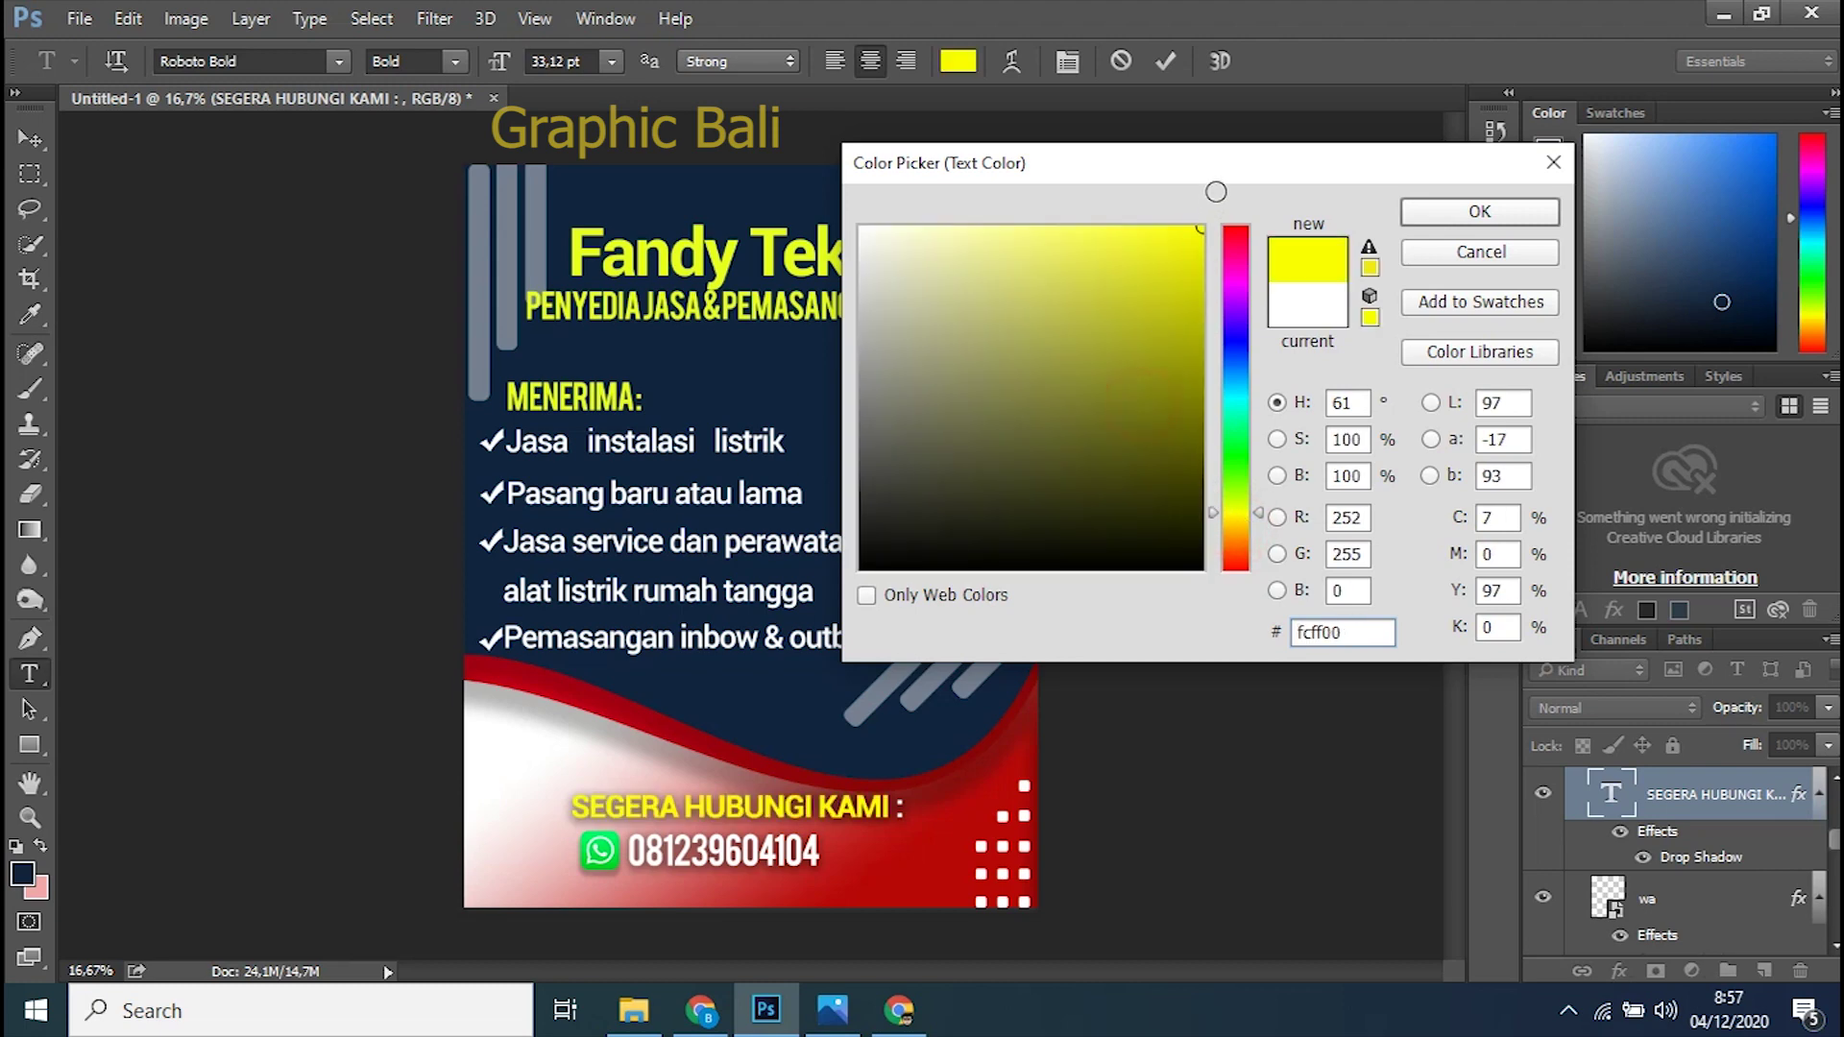
{"action": "left_click", "coordinate": [1458, 213]}
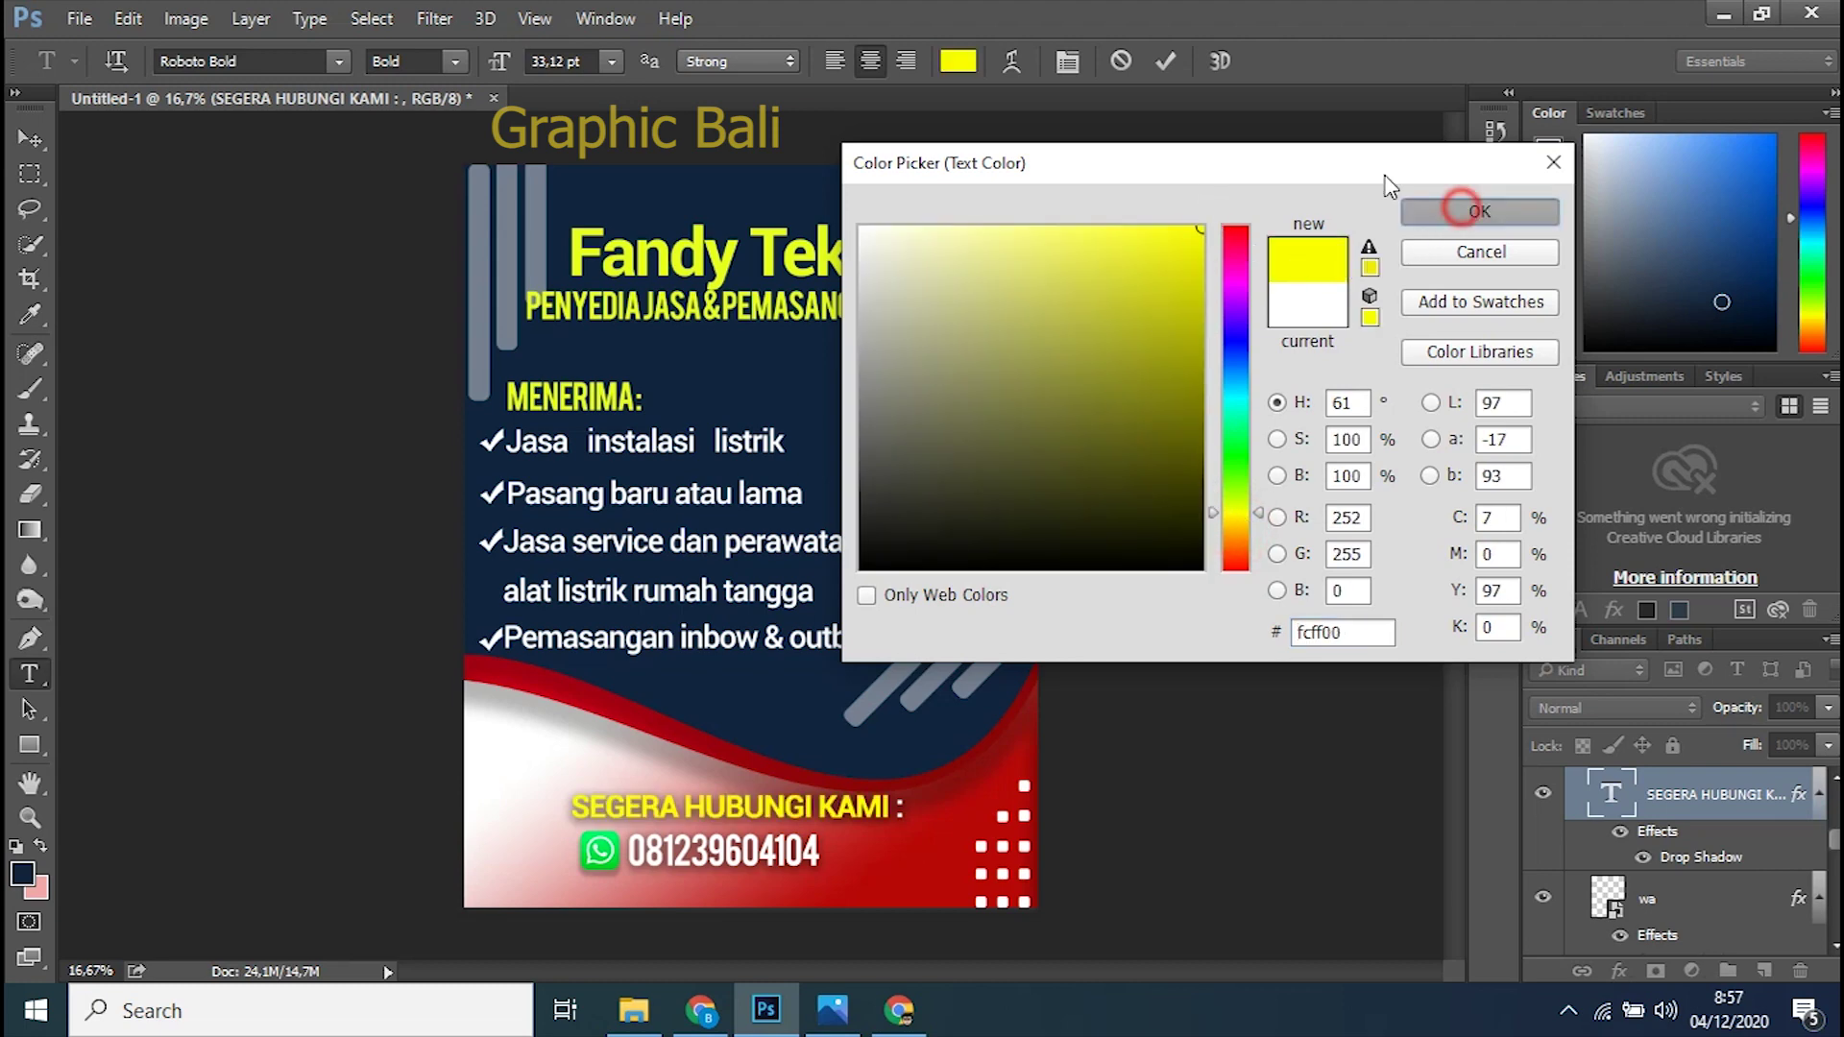
{"action": "left_click", "coordinate": [1167, 62]}
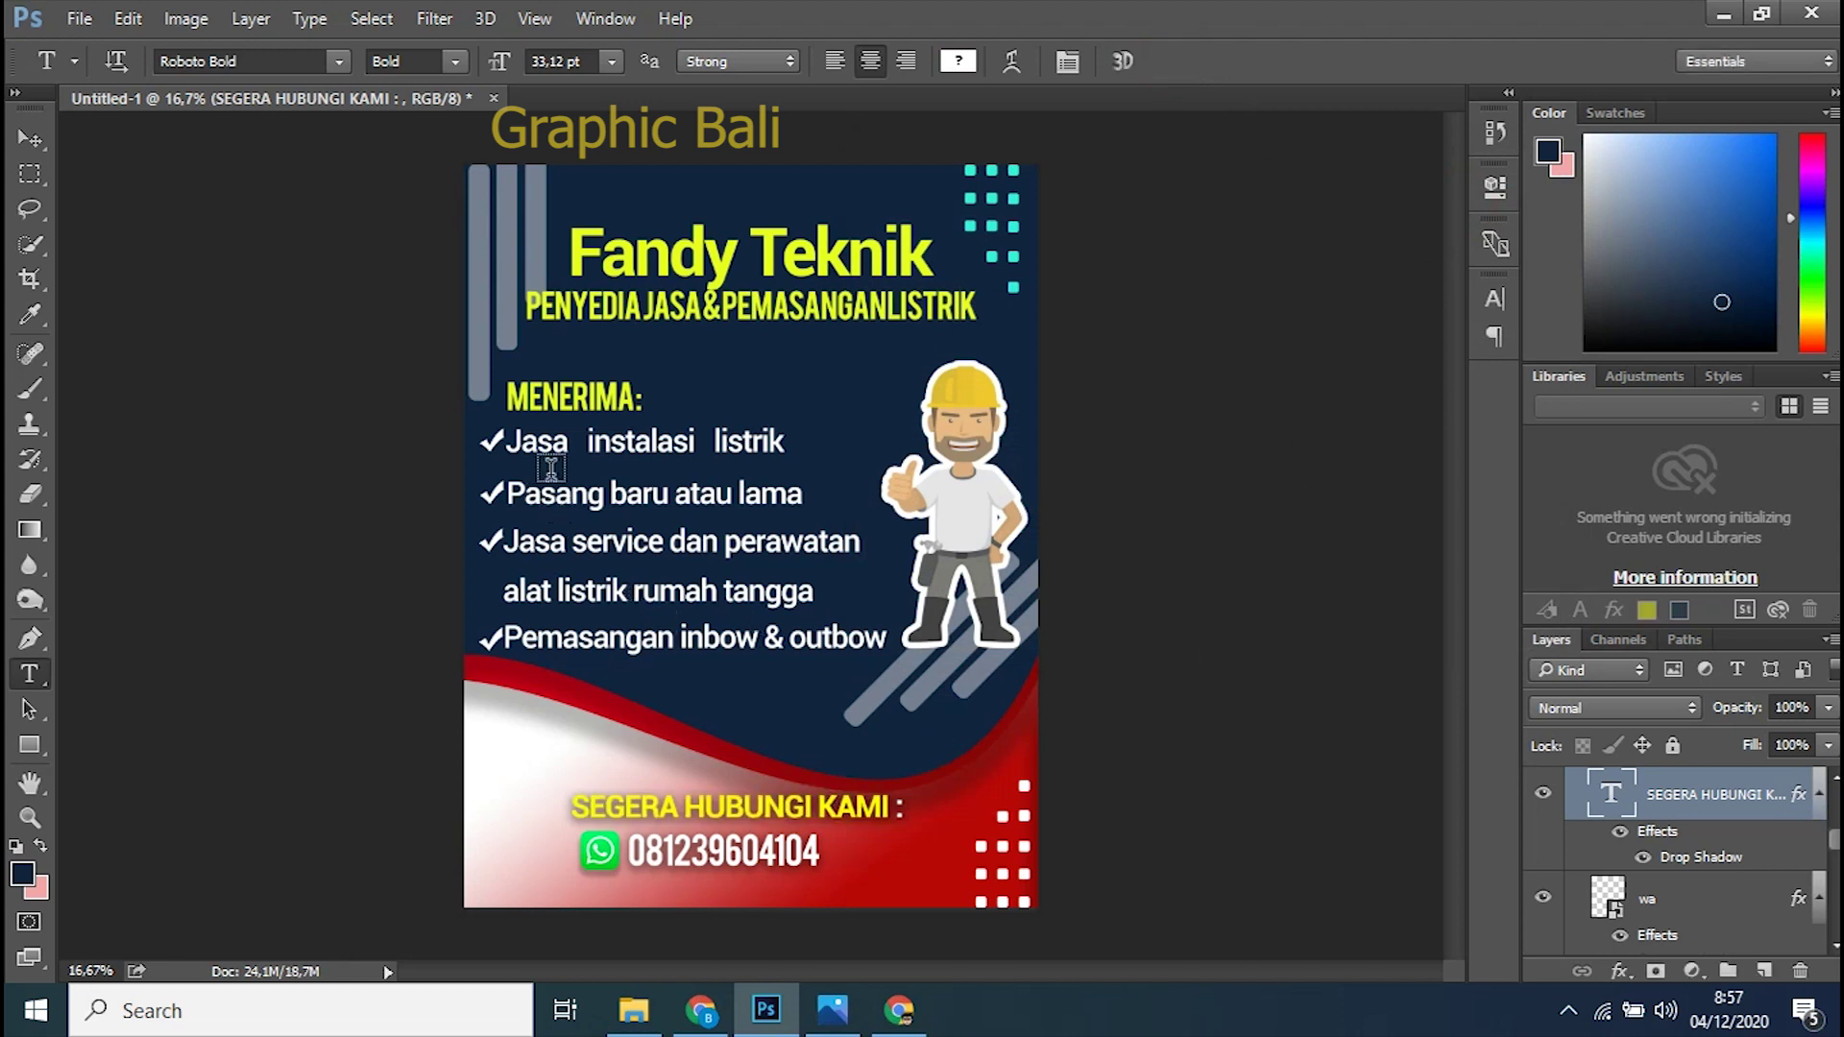
Step: Select the whole 'Fandy Teknik' title and preview white, then cancel it
{"action": "left_click", "coordinate": [30, 138]}
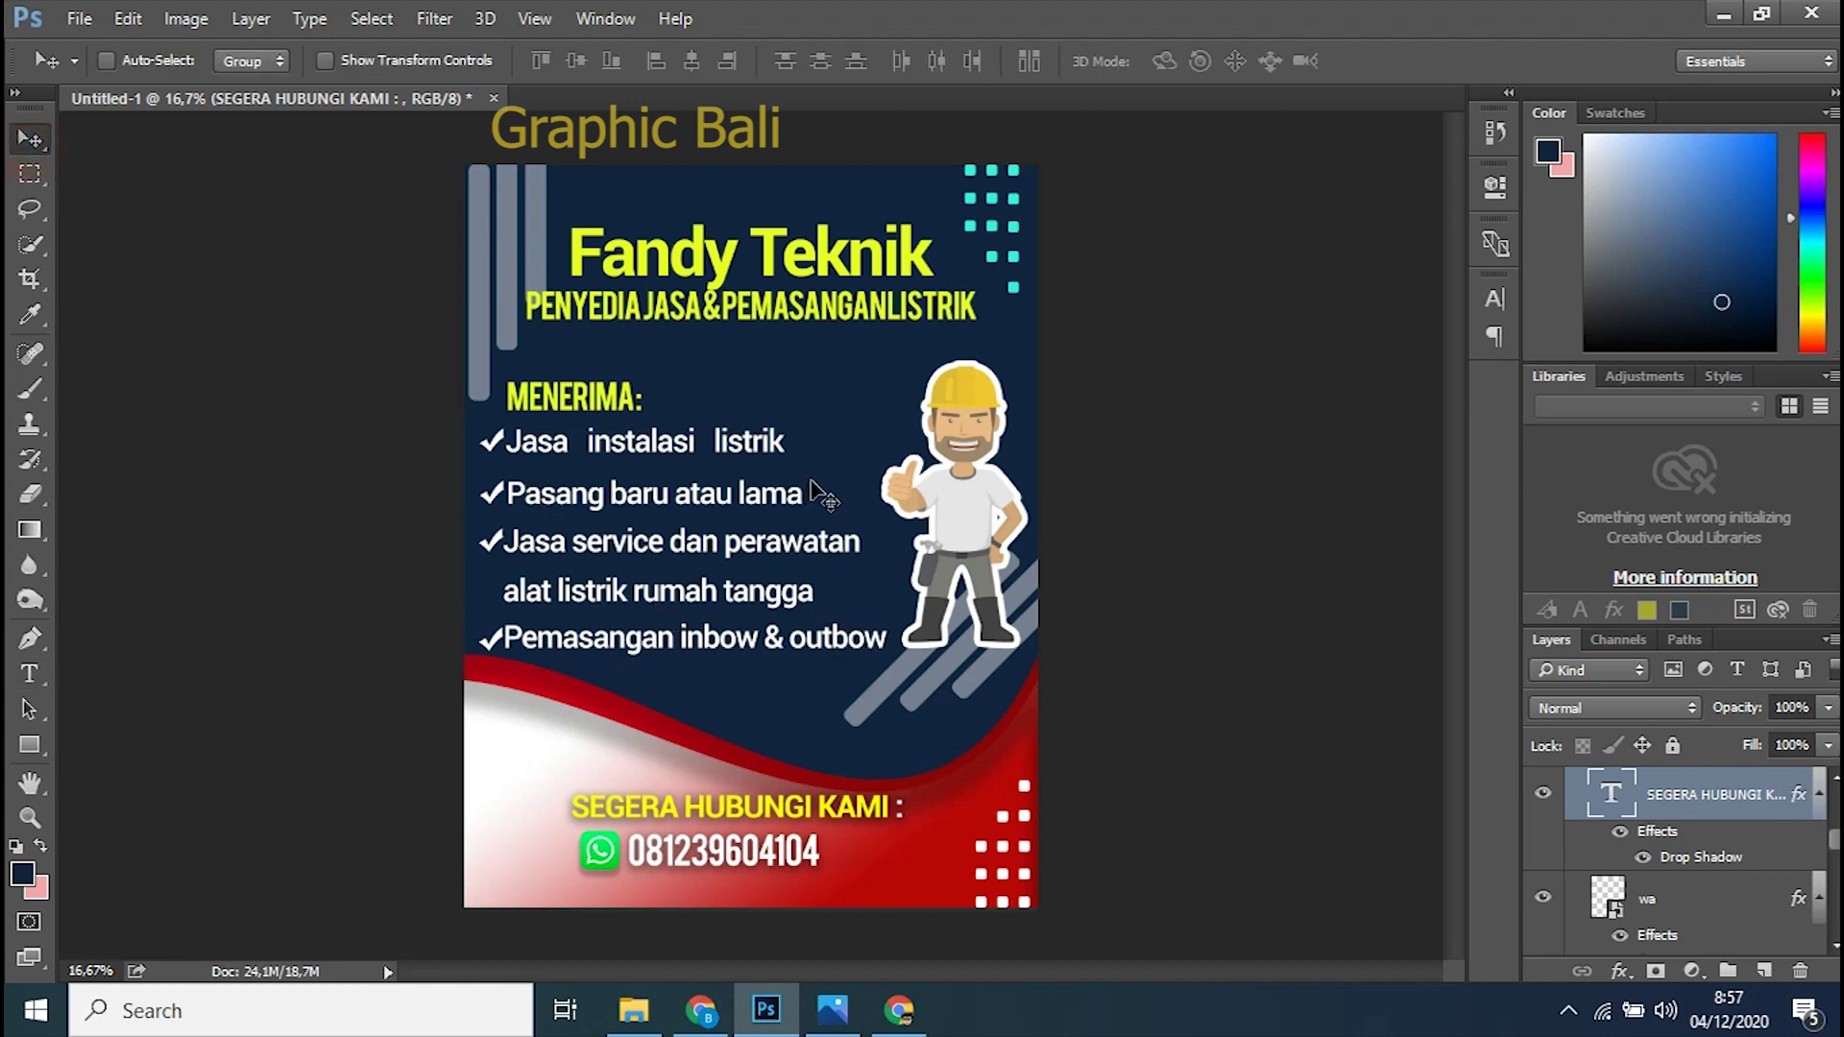
{"action": "key", "text": "t"}
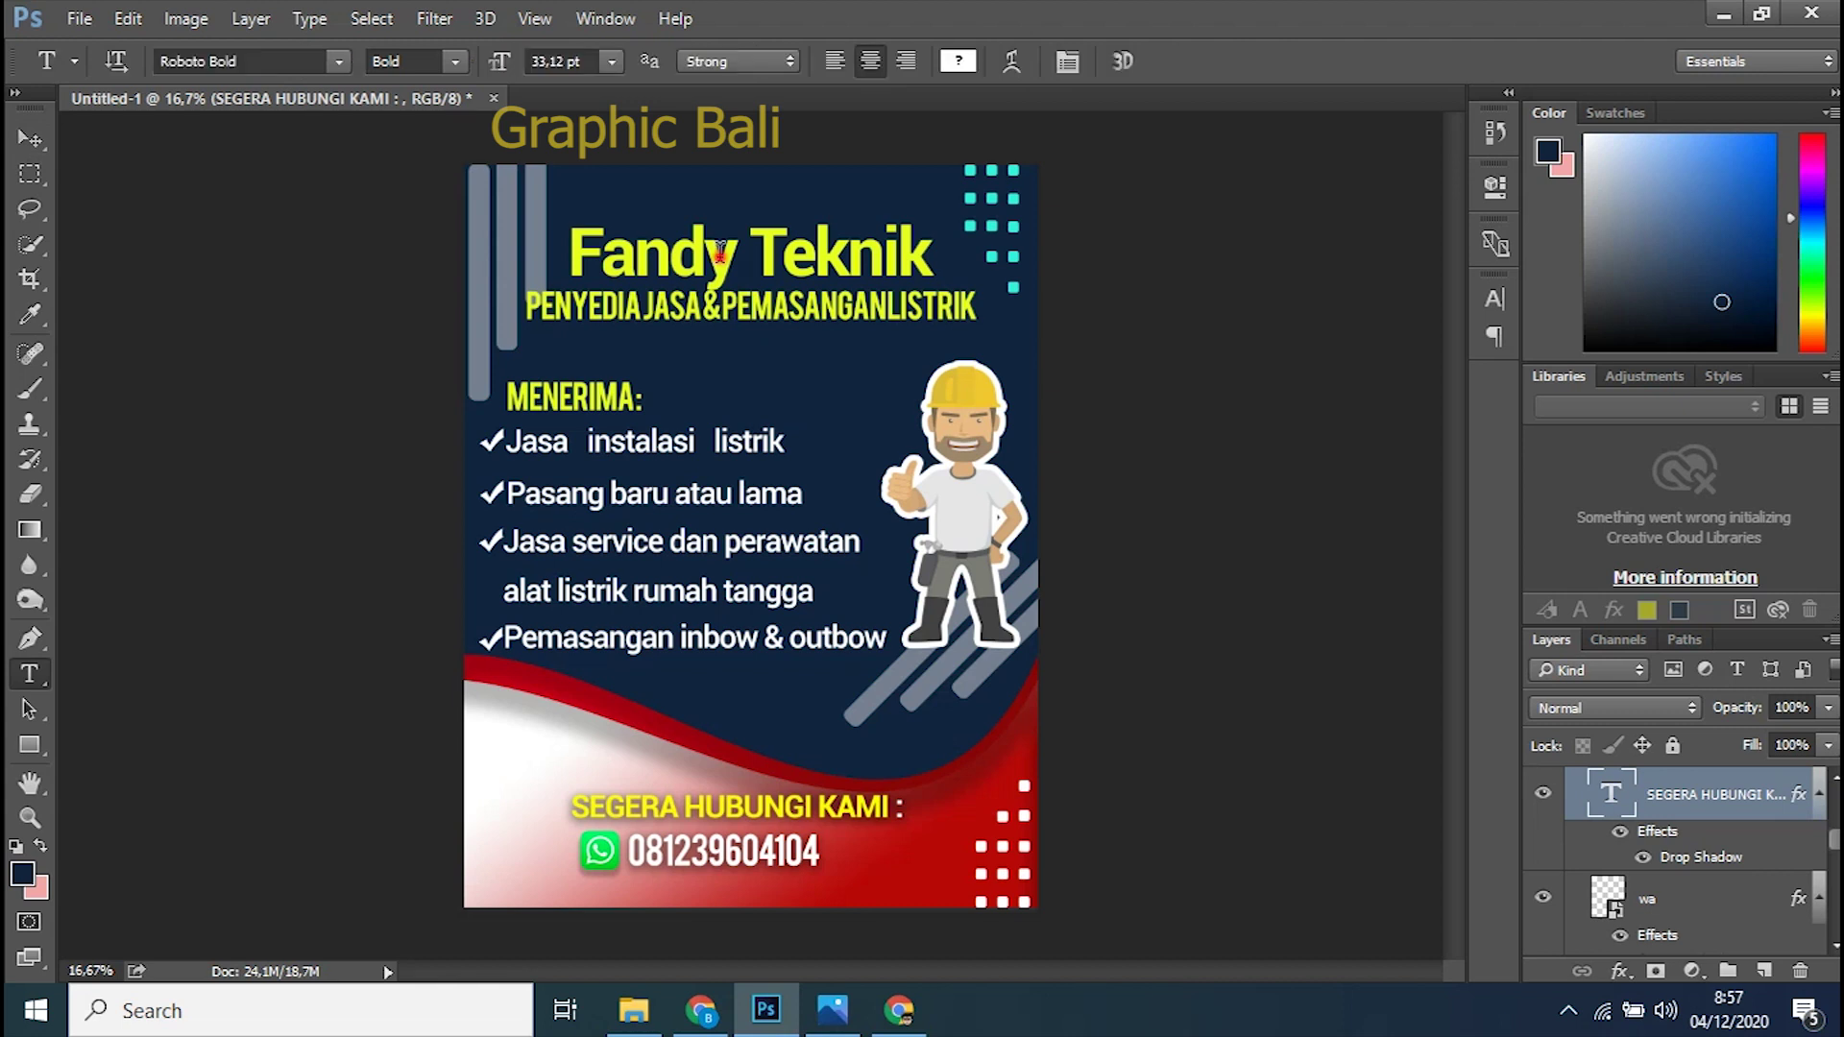
{"action": "left_click", "coordinate": [706, 255]}
{"action": "left_click_drag", "start_coordinate": [570, 251], "coordinate": [939, 252]}
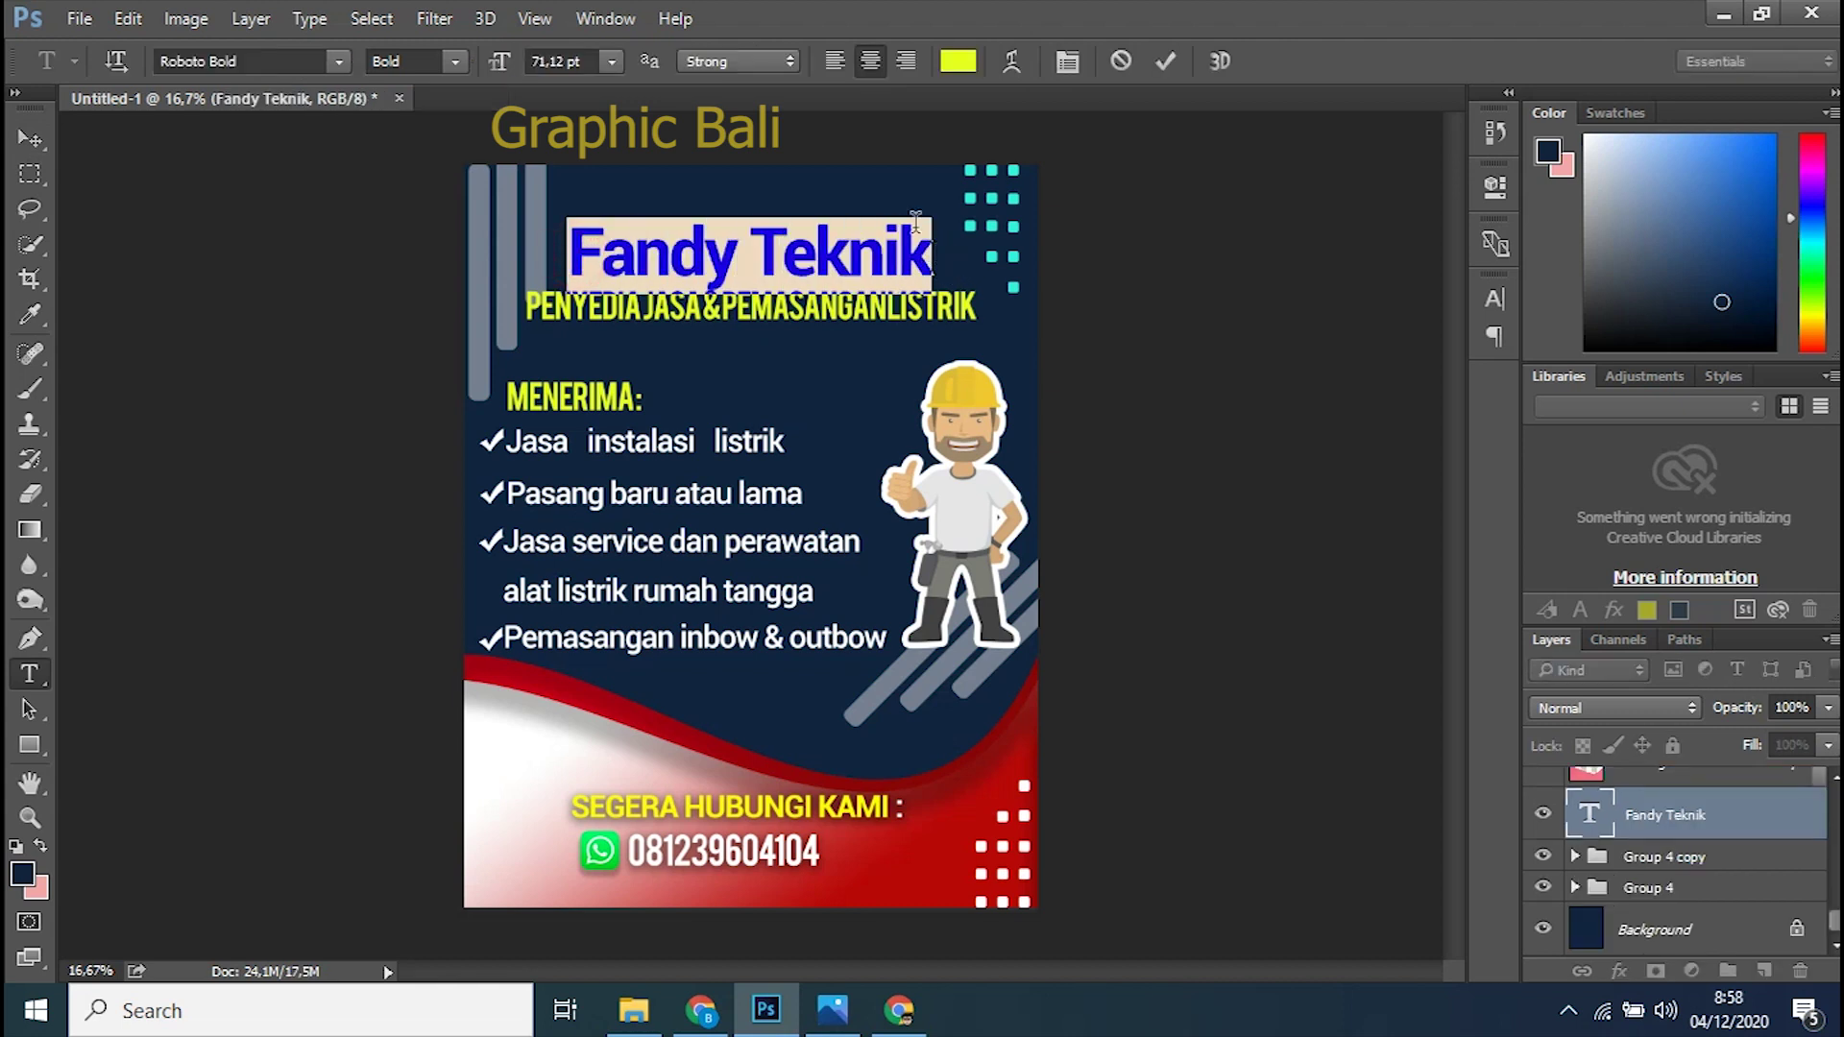
{"action": "left_click", "coordinate": [876, 216]}
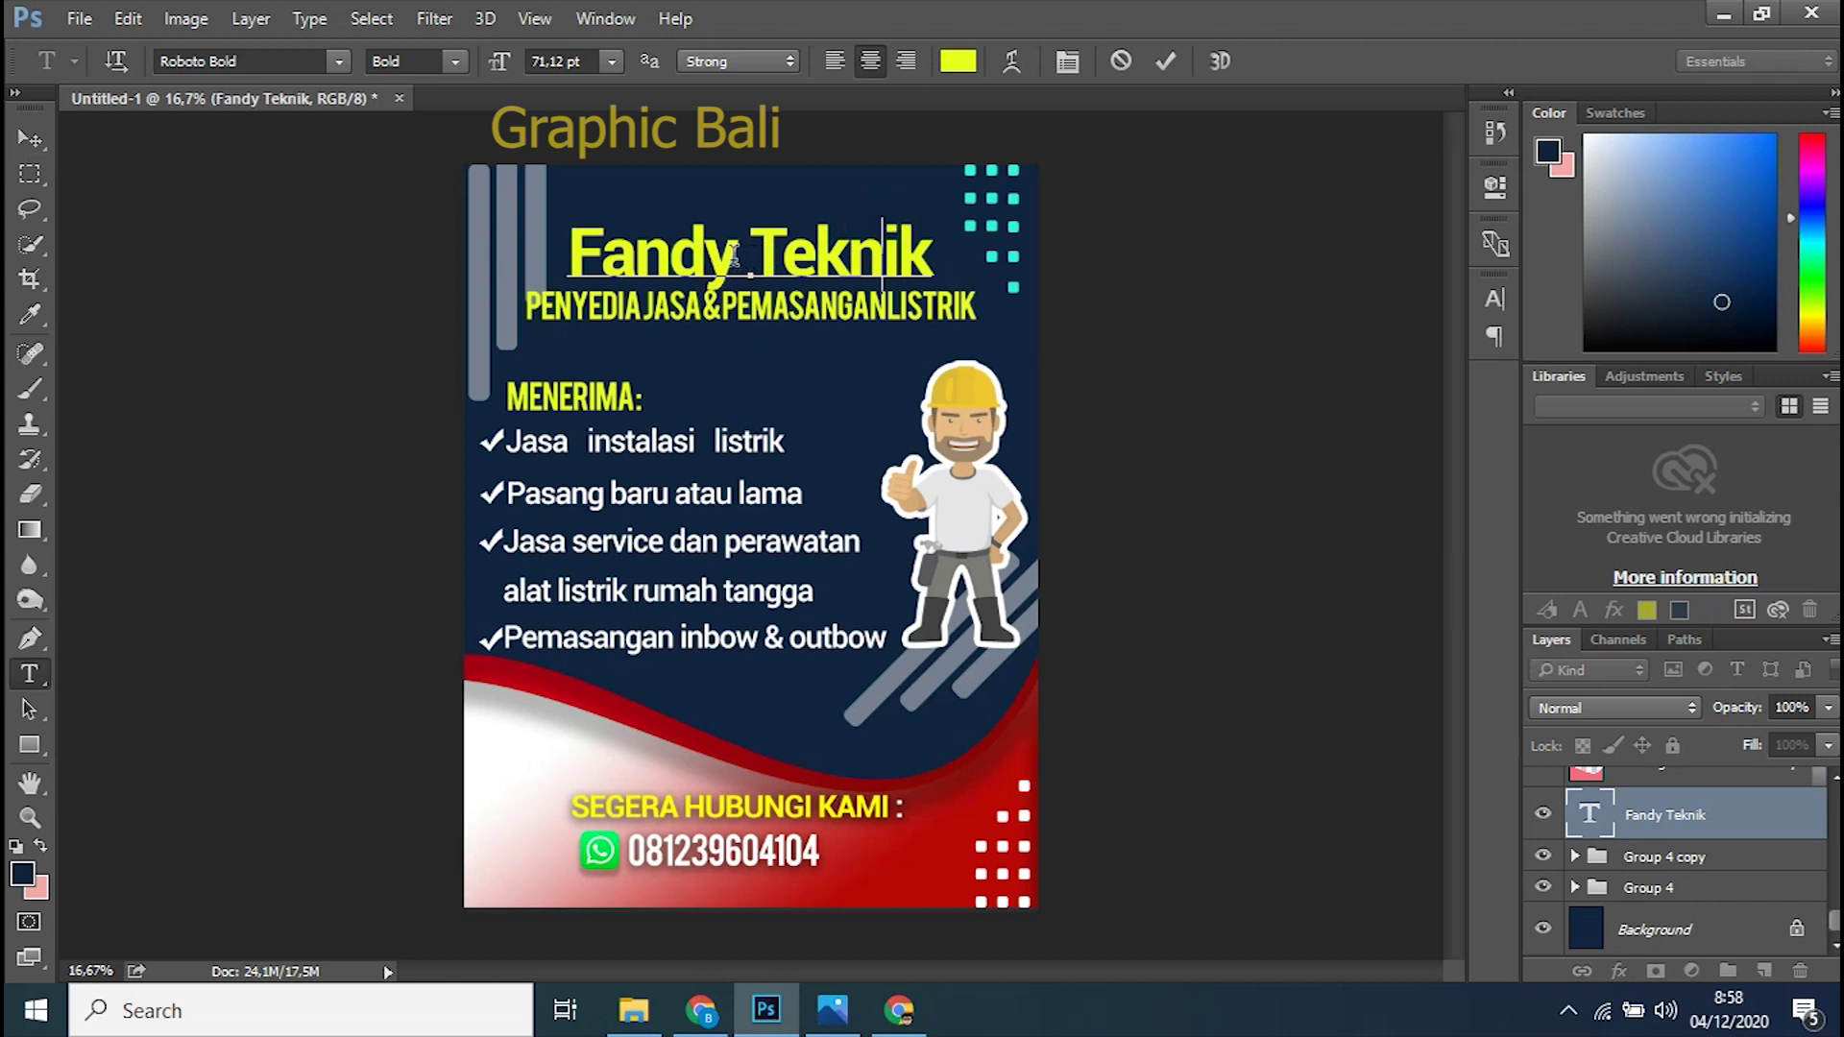
{"action": "left_click_drag", "start_coordinate": [573, 242], "coordinate": [965, 240]}
{"action": "left_click", "coordinate": [954, 63]}
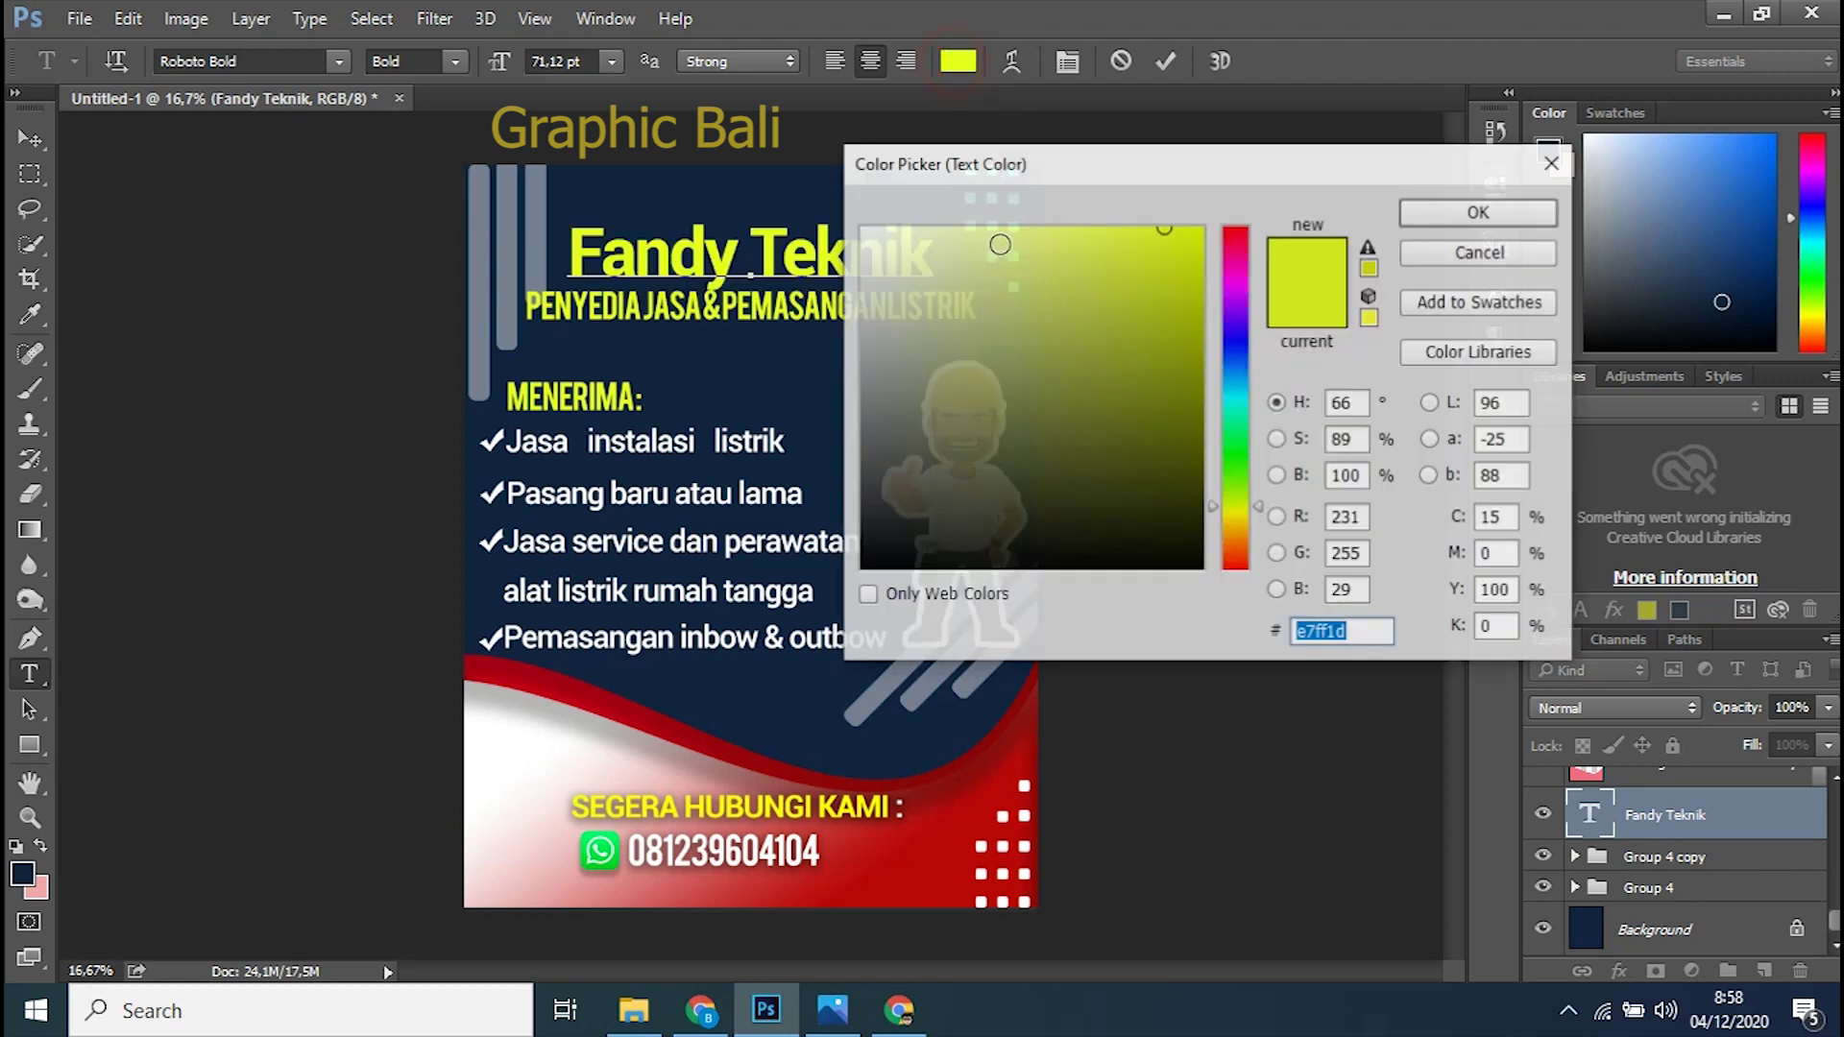
{"action": "left_click_drag", "start_coordinate": [1069, 374], "coordinate": [886, 213]}
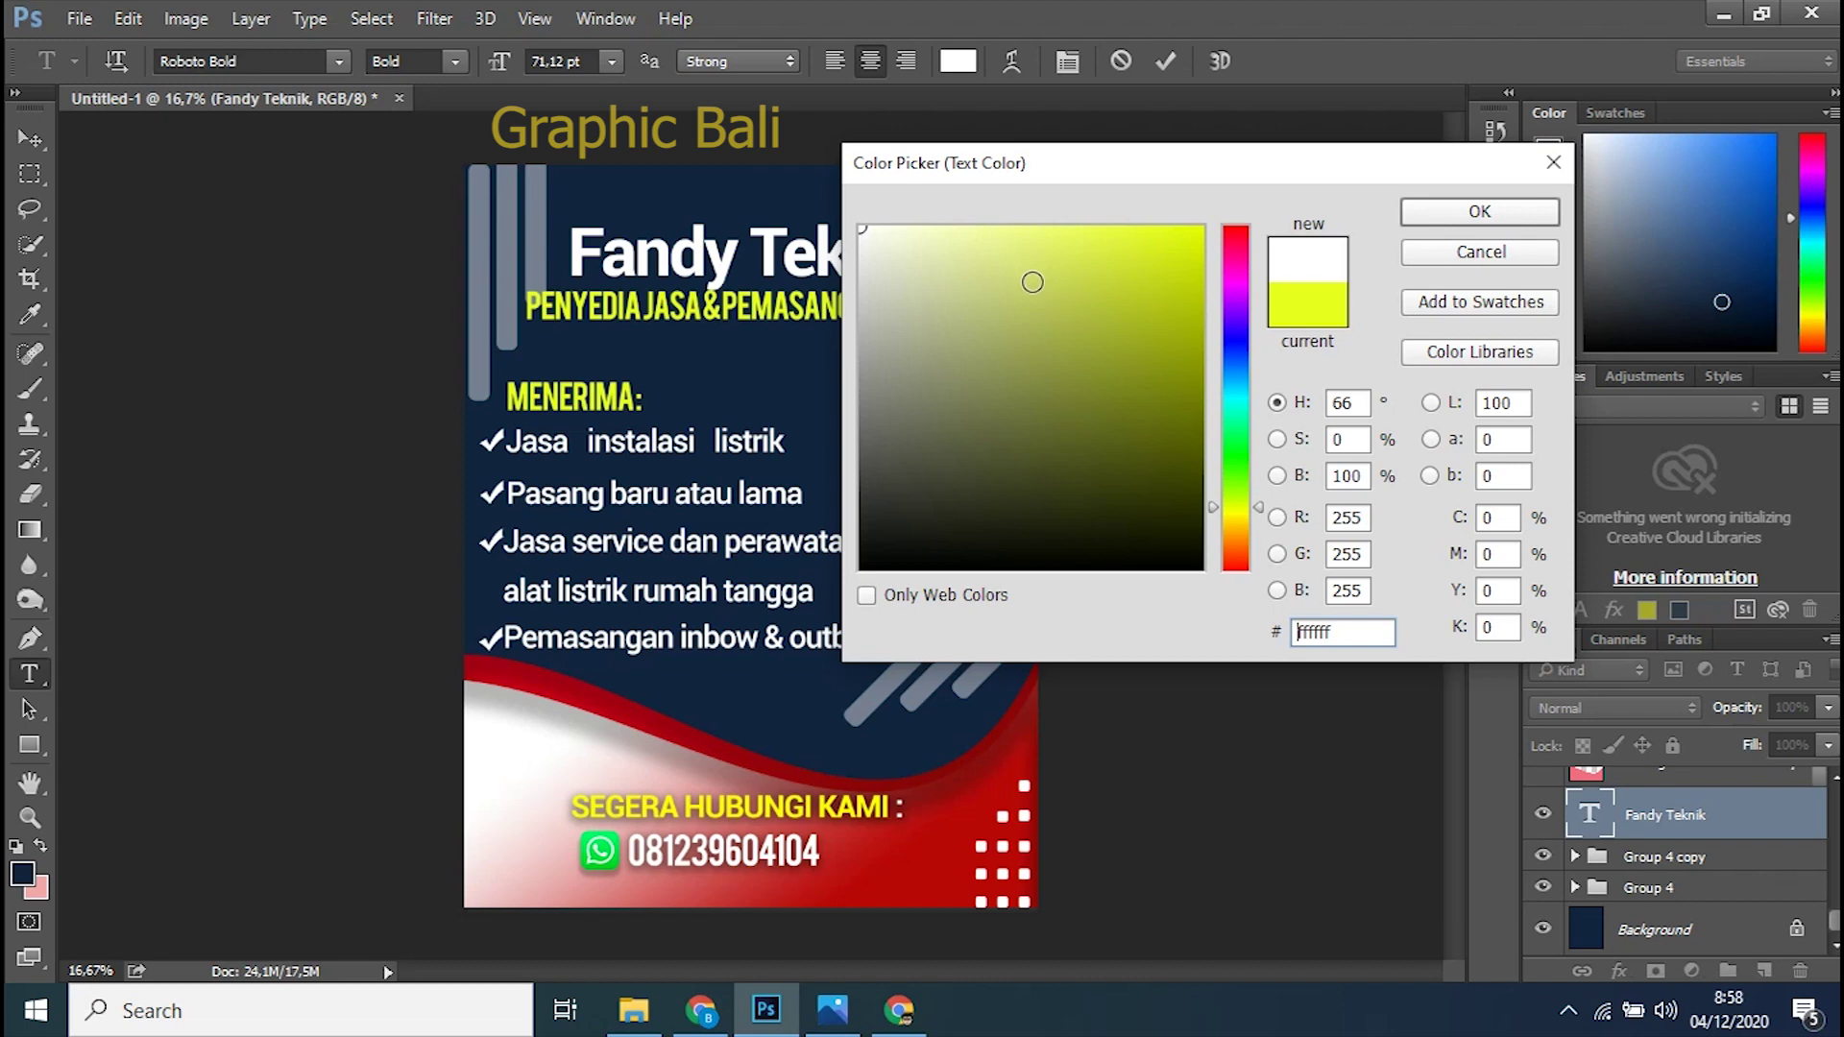
{"action": "left_click", "coordinate": [1481, 254]}
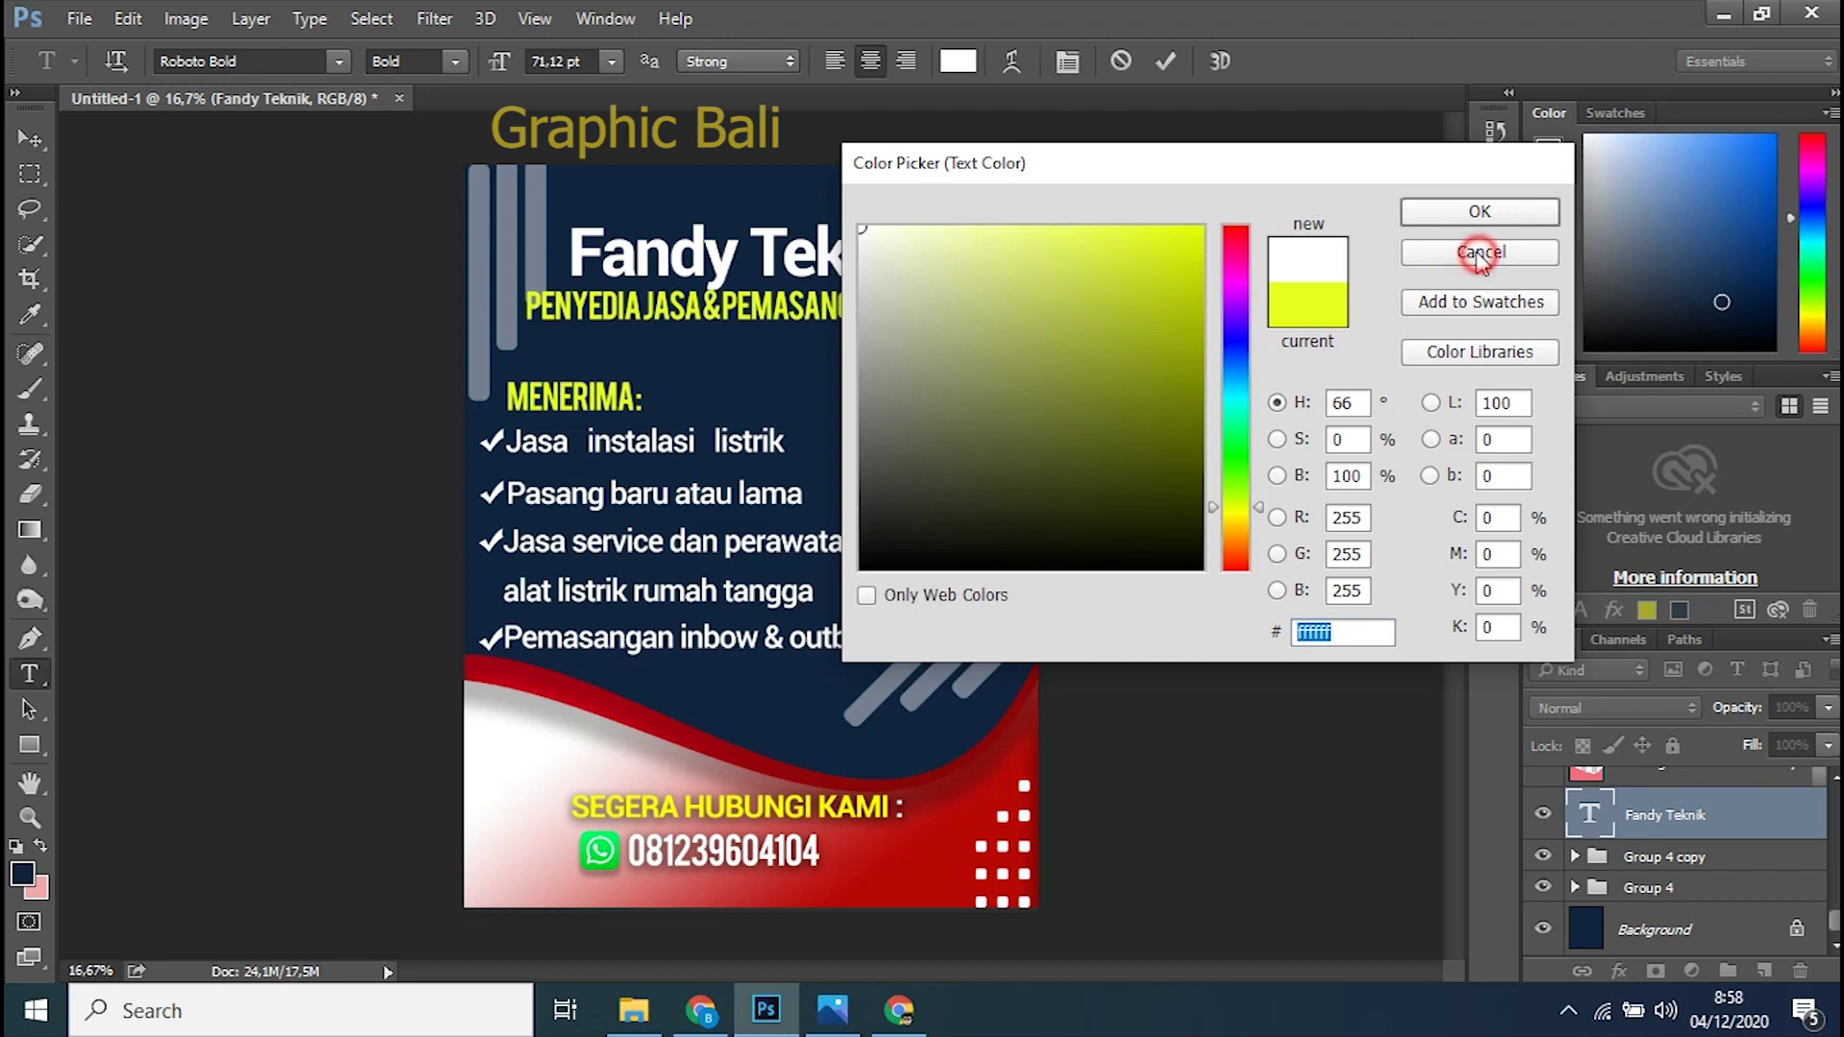
{"action": "left_click", "coordinate": [893, 240]}
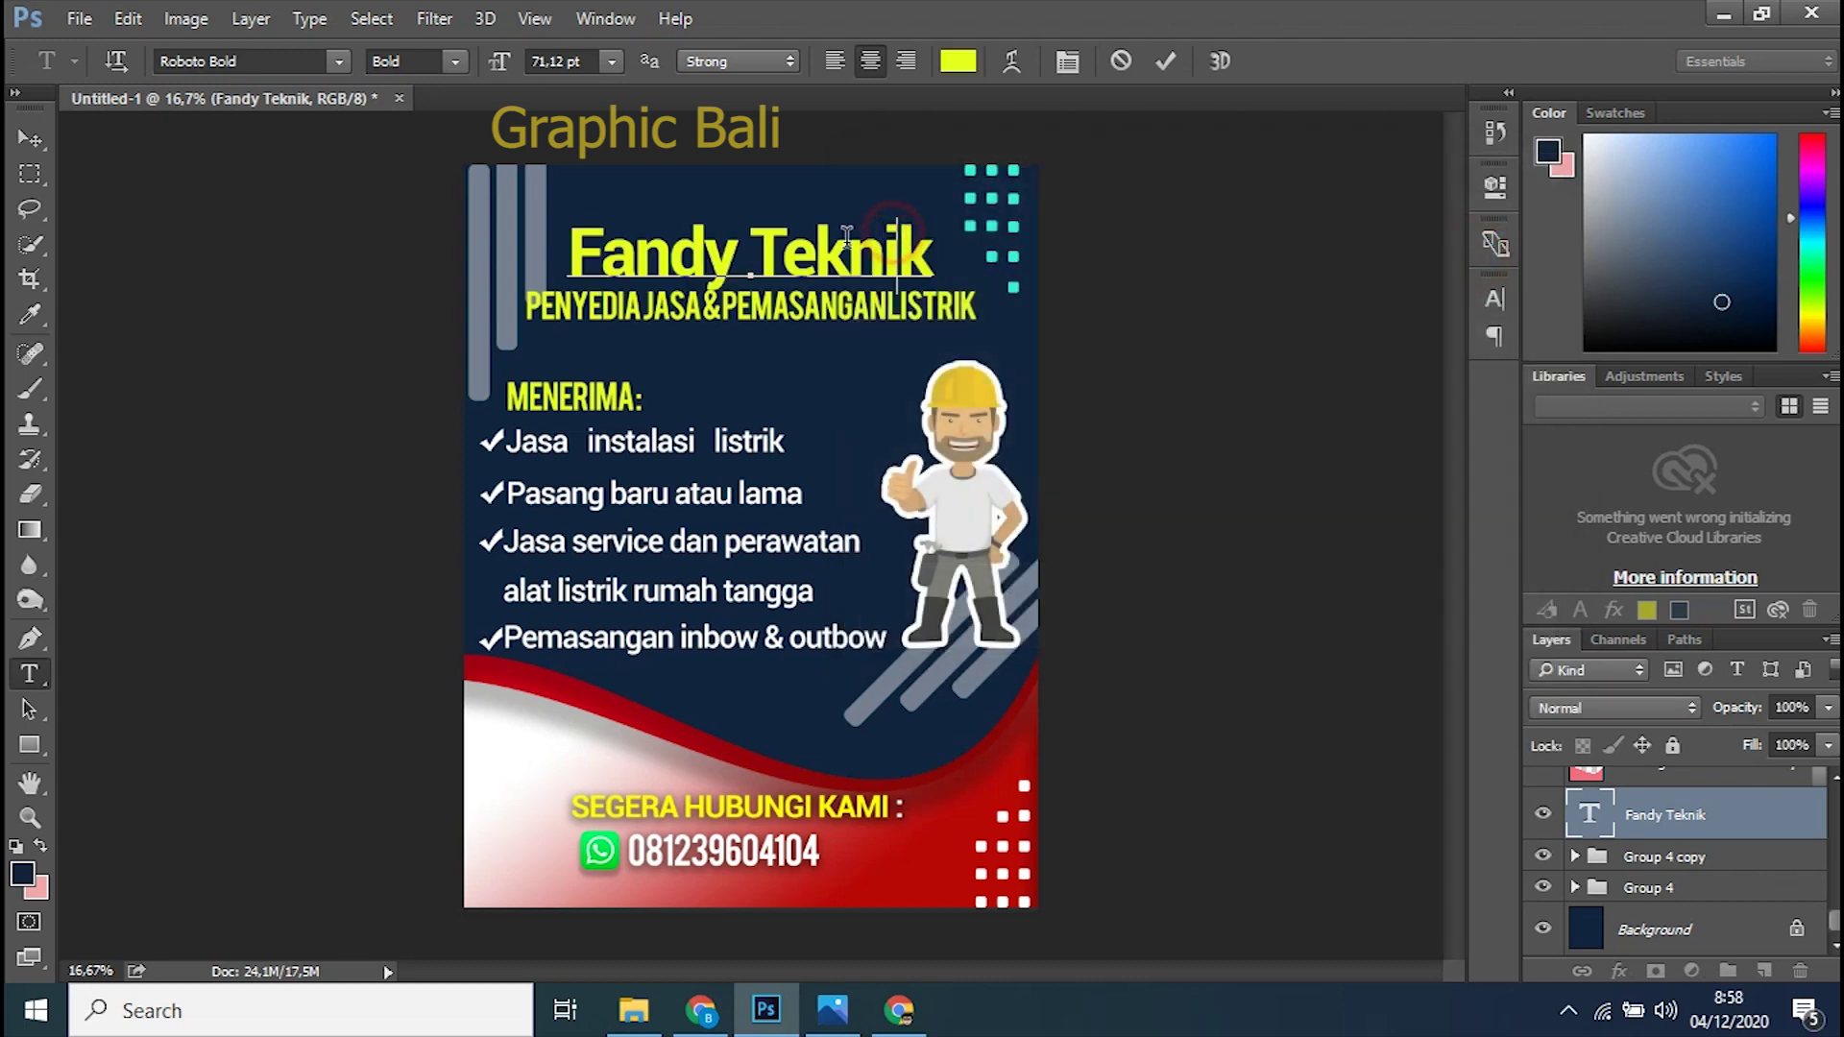
Step: Make only the word 'Teknik' white and commit the title
{"action": "double_click", "coordinate": [850, 250]}
{"action": "left_click", "coordinate": [957, 61]}
{"action": "left_click_drag", "start_coordinate": [1110, 312], "coordinate": [832, 192]}
{"action": "left_click", "coordinate": [1412, 209]}
{"action": "left_click", "coordinate": [1166, 61]}
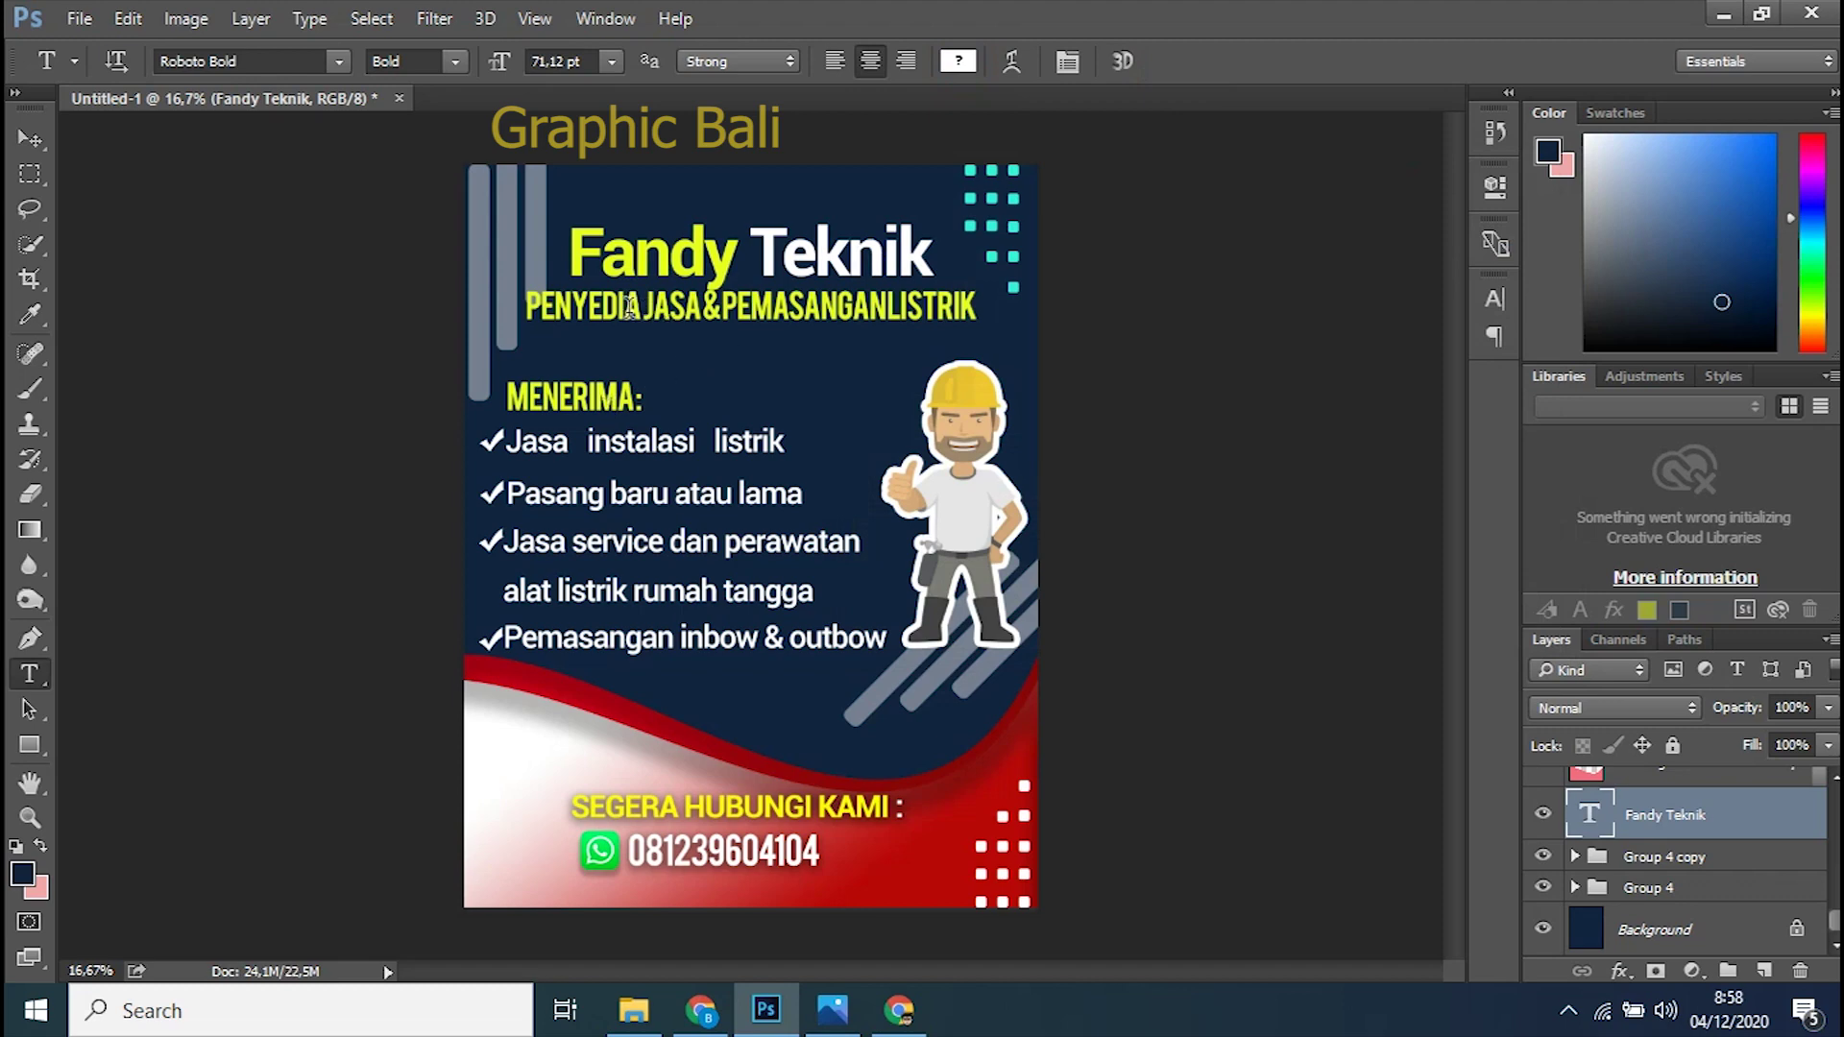
Step: Make the 'PENYEDIA JASA & PEMASANGAN LISTRIK' subtitle white (ffffff)
{"action": "left_click_drag", "start_coordinate": [532, 306], "coordinate": [977, 307]}
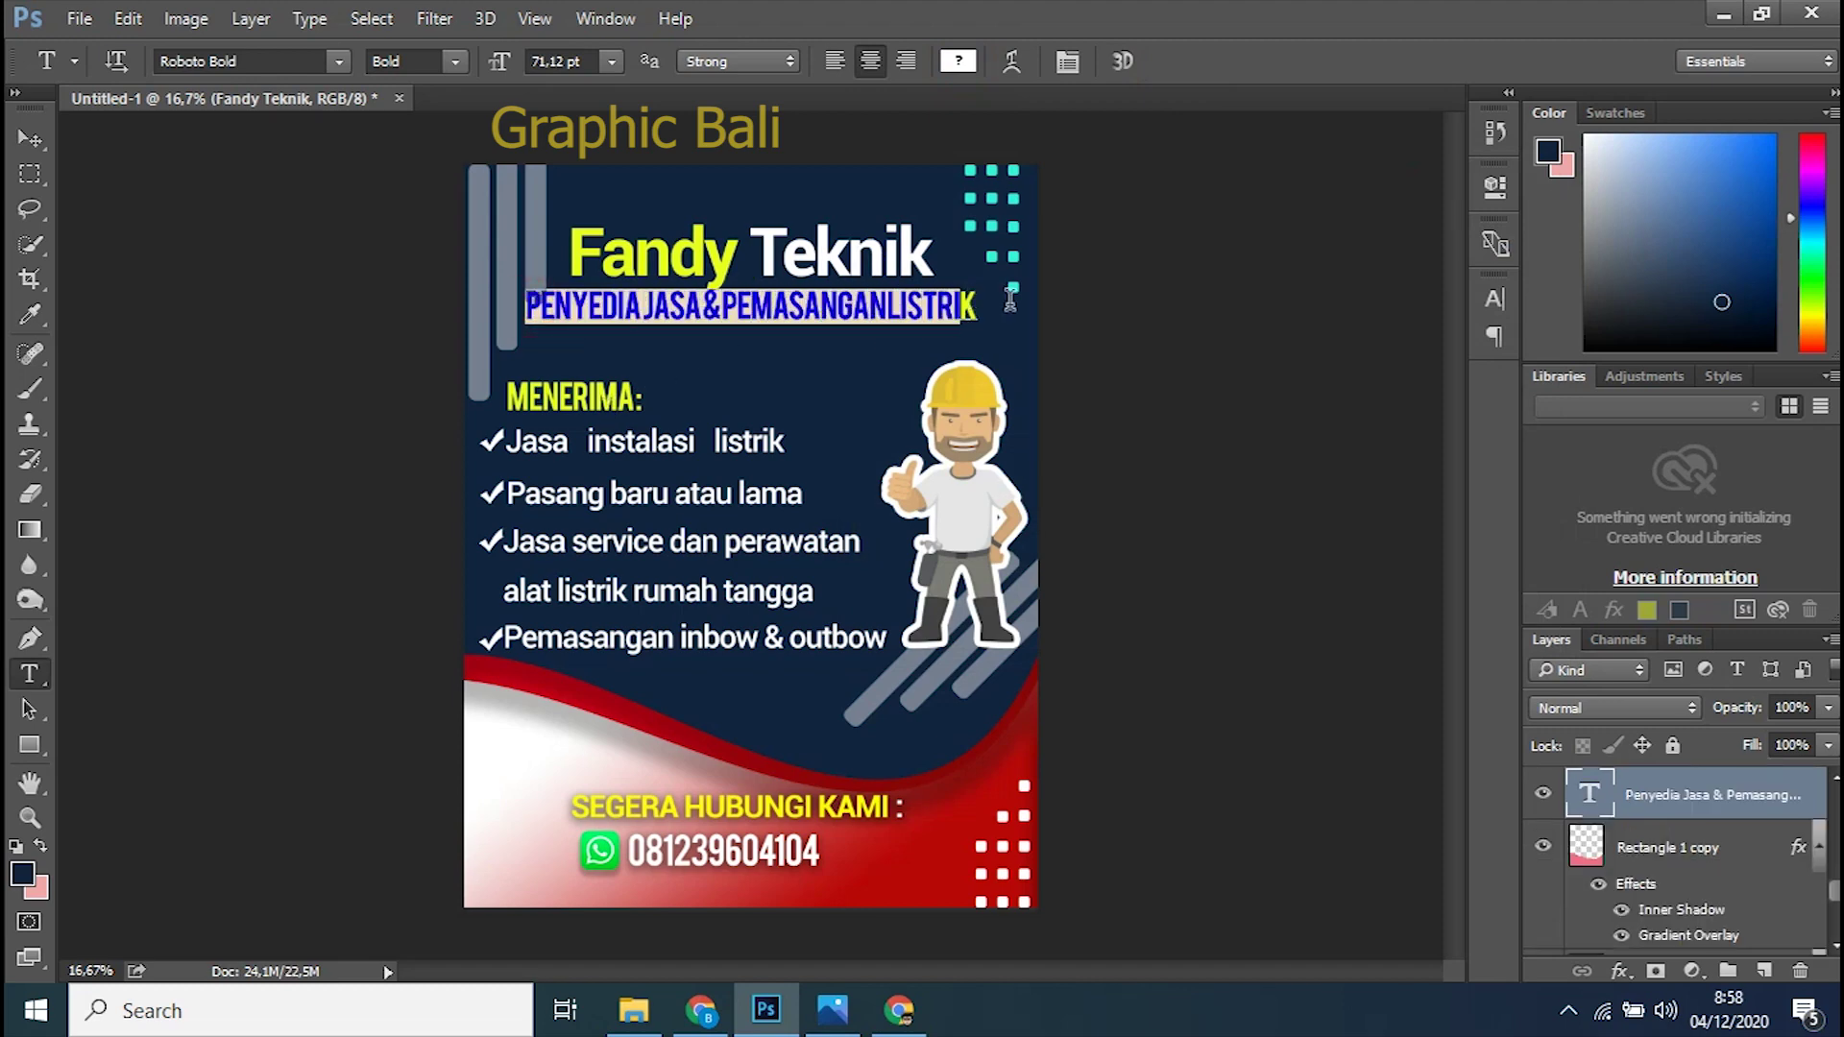
{"action": "left_click", "coordinate": [966, 72]}
{"action": "type", "text": "ffffff"}
{"action": "left_click", "coordinate": [1451, 216]}
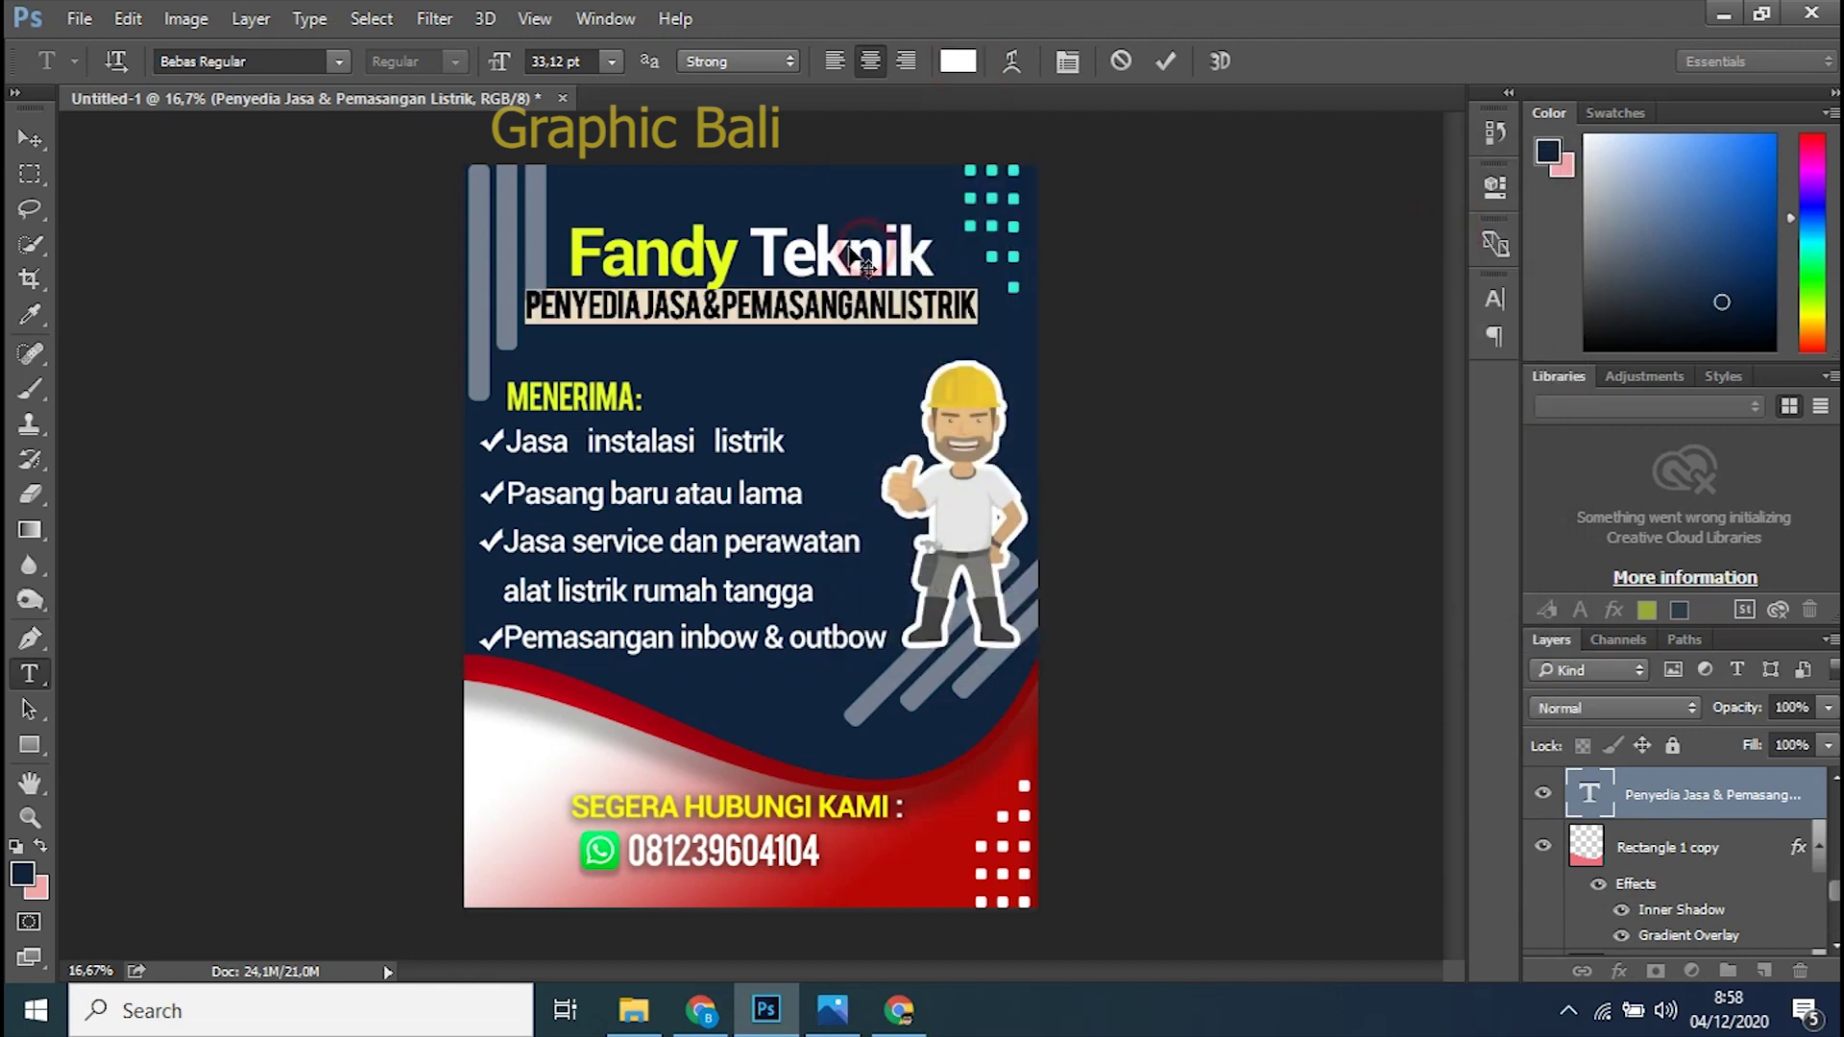
{"action": "left_click", "coordinate": [1164, 62]}
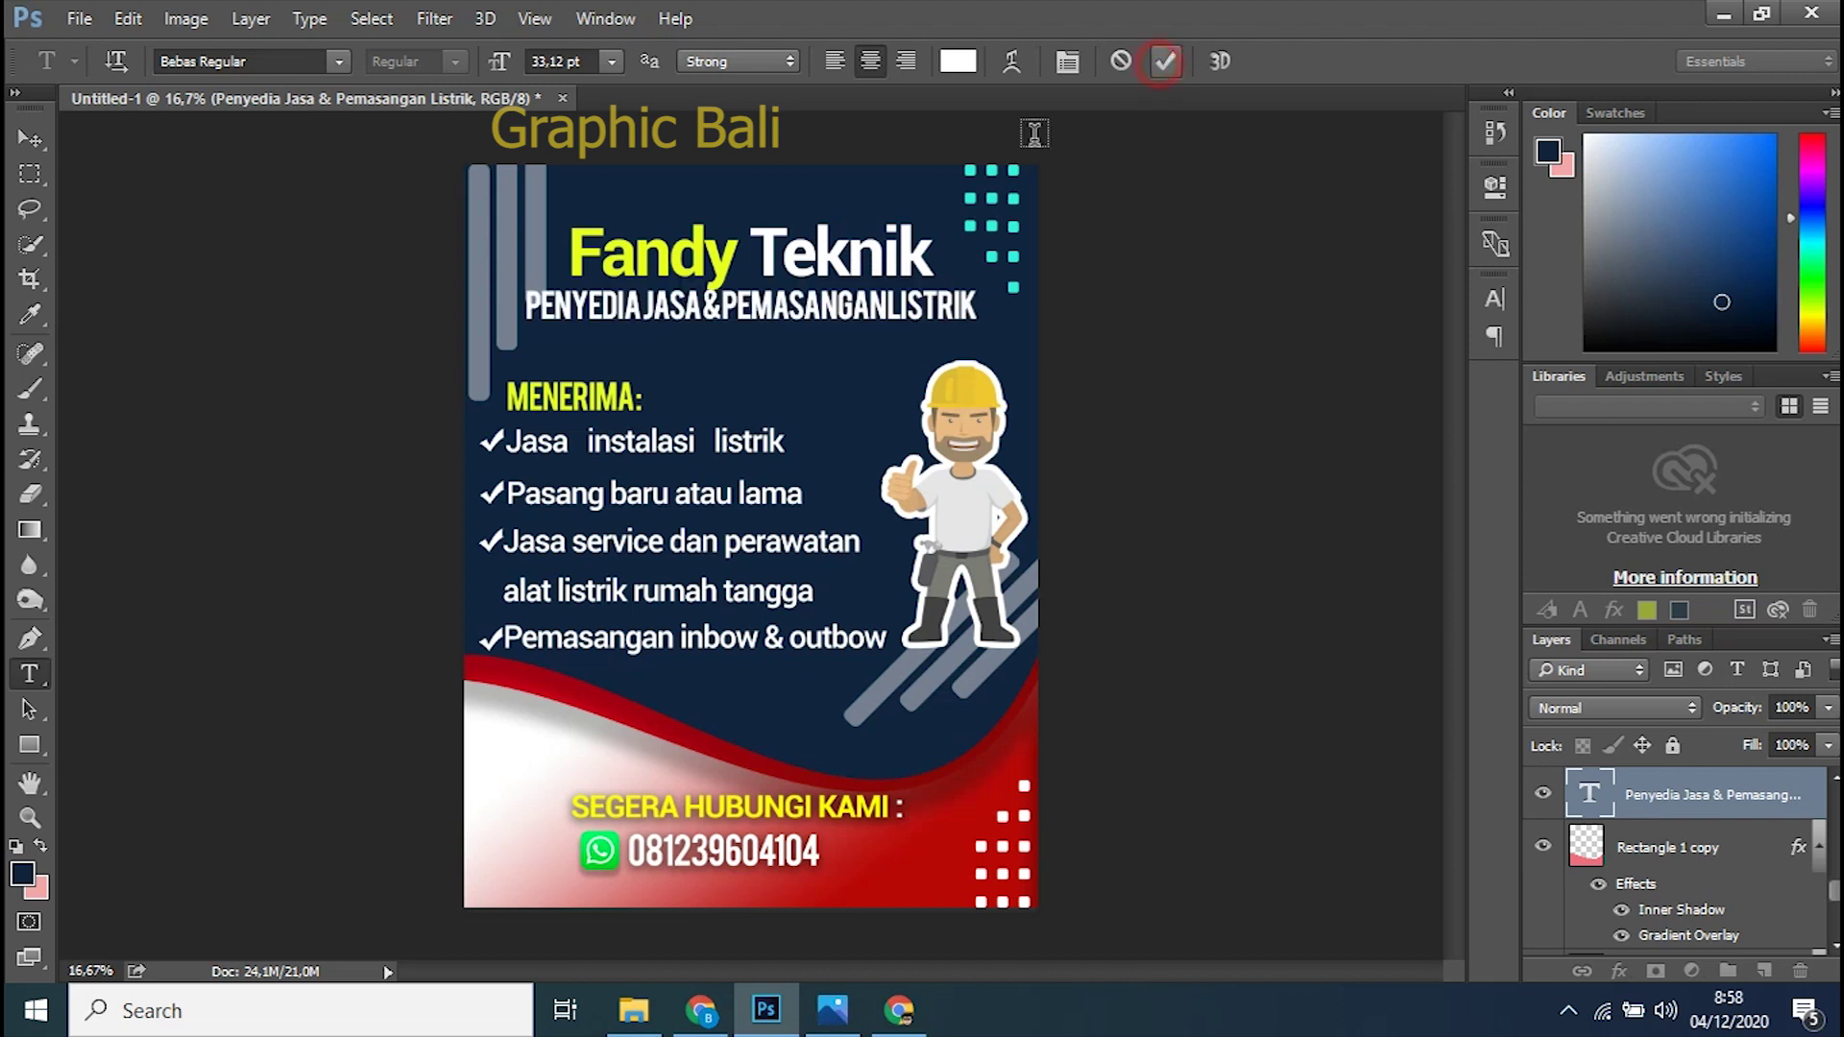
Step: Recolour 'Teknik' with Fandy's yellow (e7ff1d) sampled by eyedropper
{"action": "left_click", "coordinate": [850, 252]}
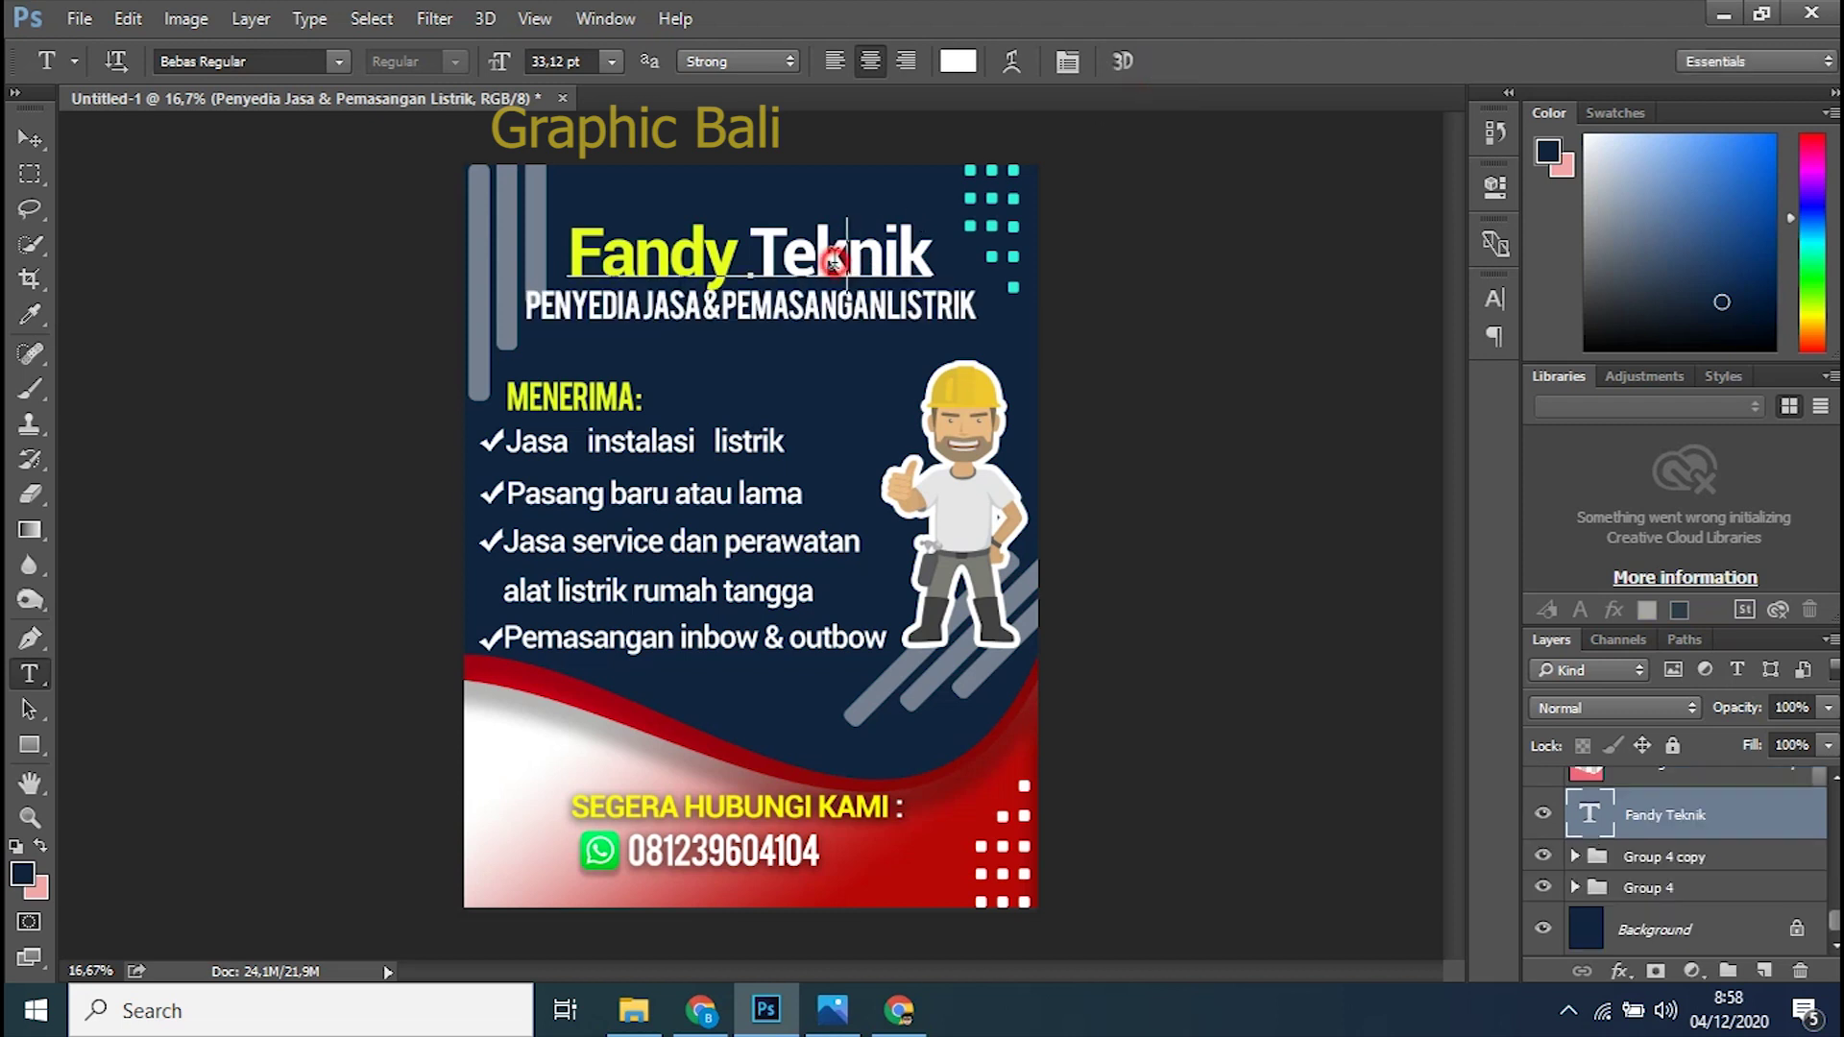
{"action": "double_click", "coordinate": [768, 254]}
{"action": "left_click", "coordinate": [875, 246]}
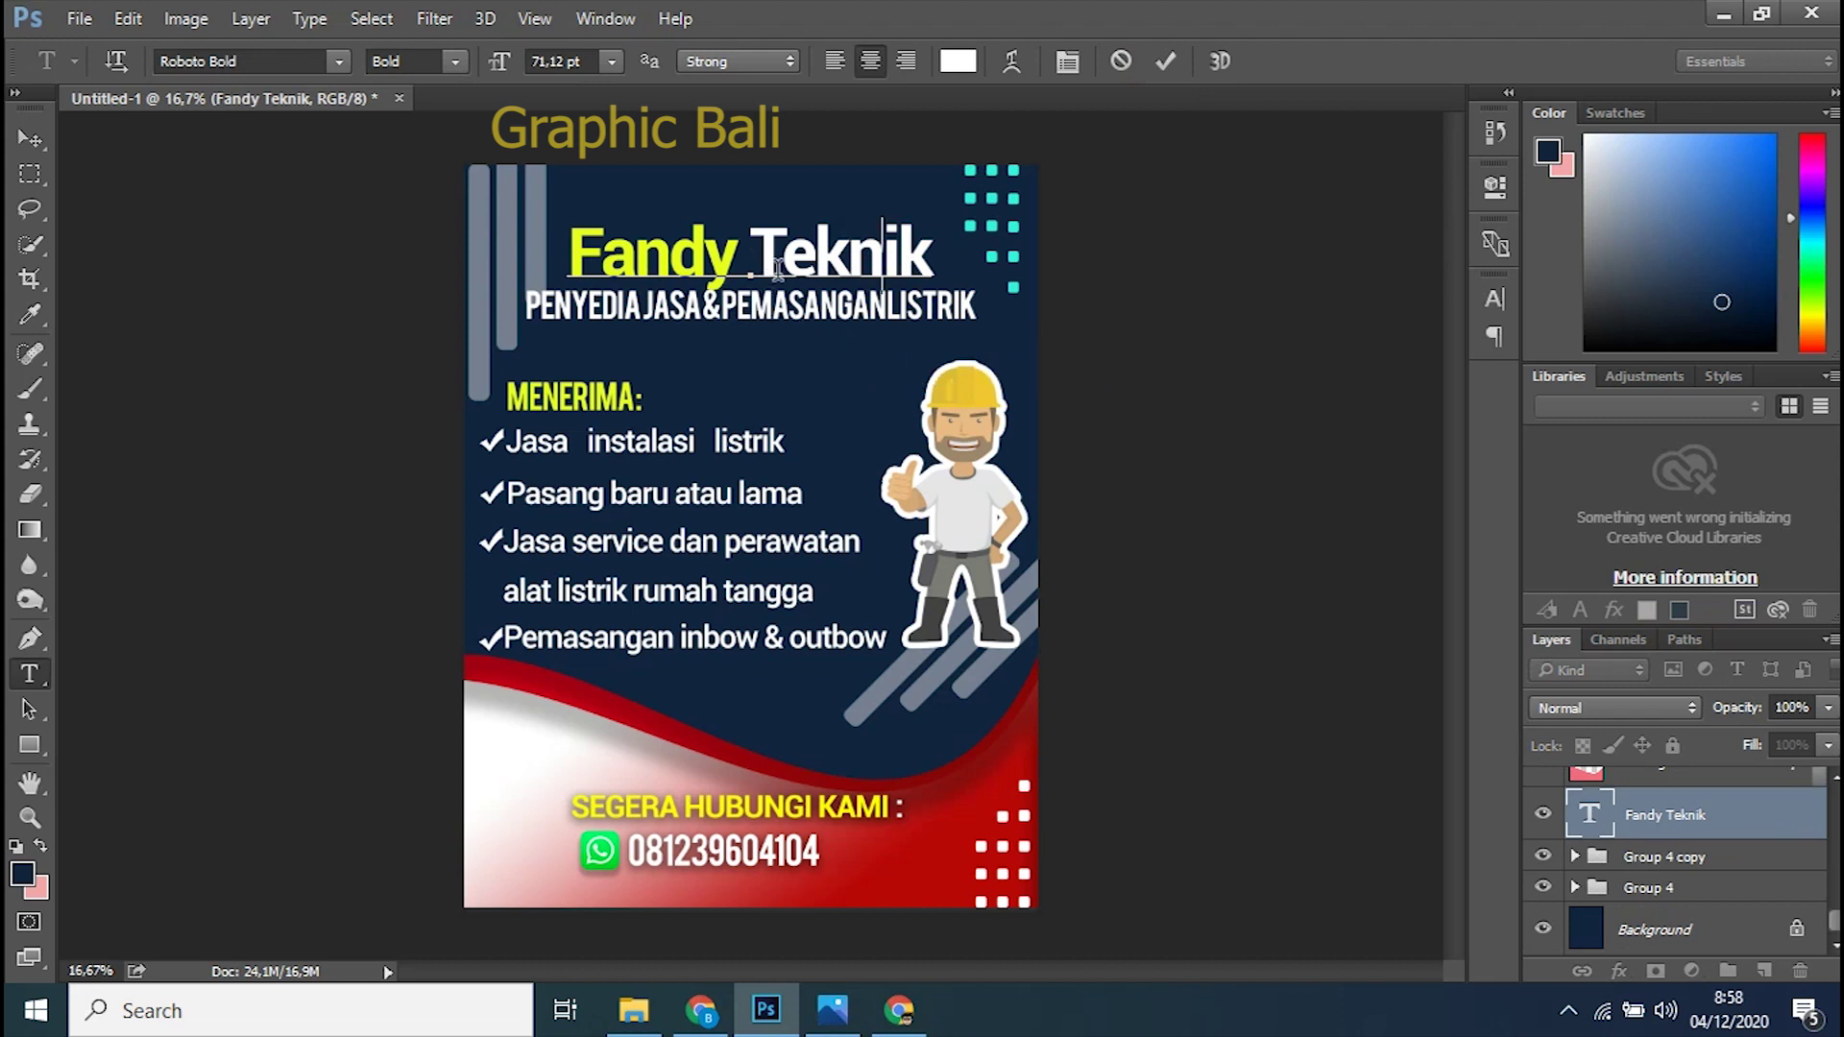
{"action": "left_click_drag", "start_coordinate": [759, 252], "coordinate": [999, 197]}
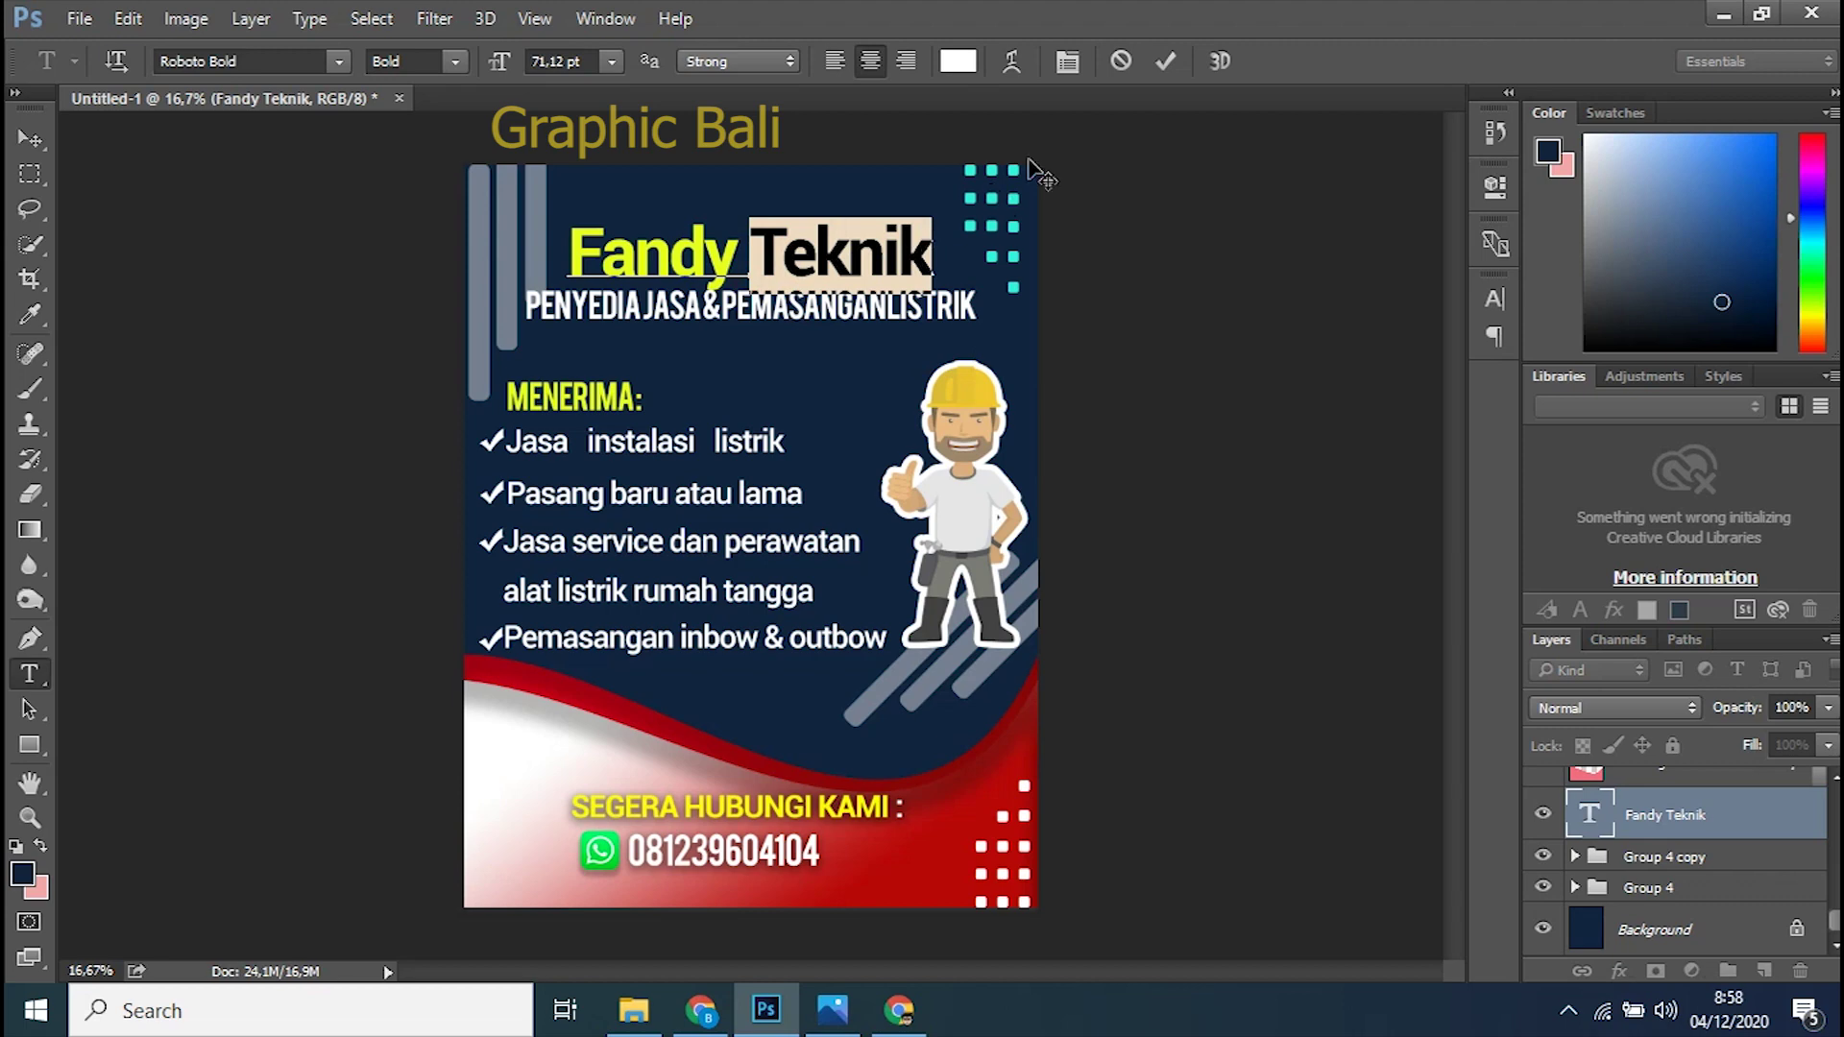
{"action": "left_click", "coordinate": [970, 61]}
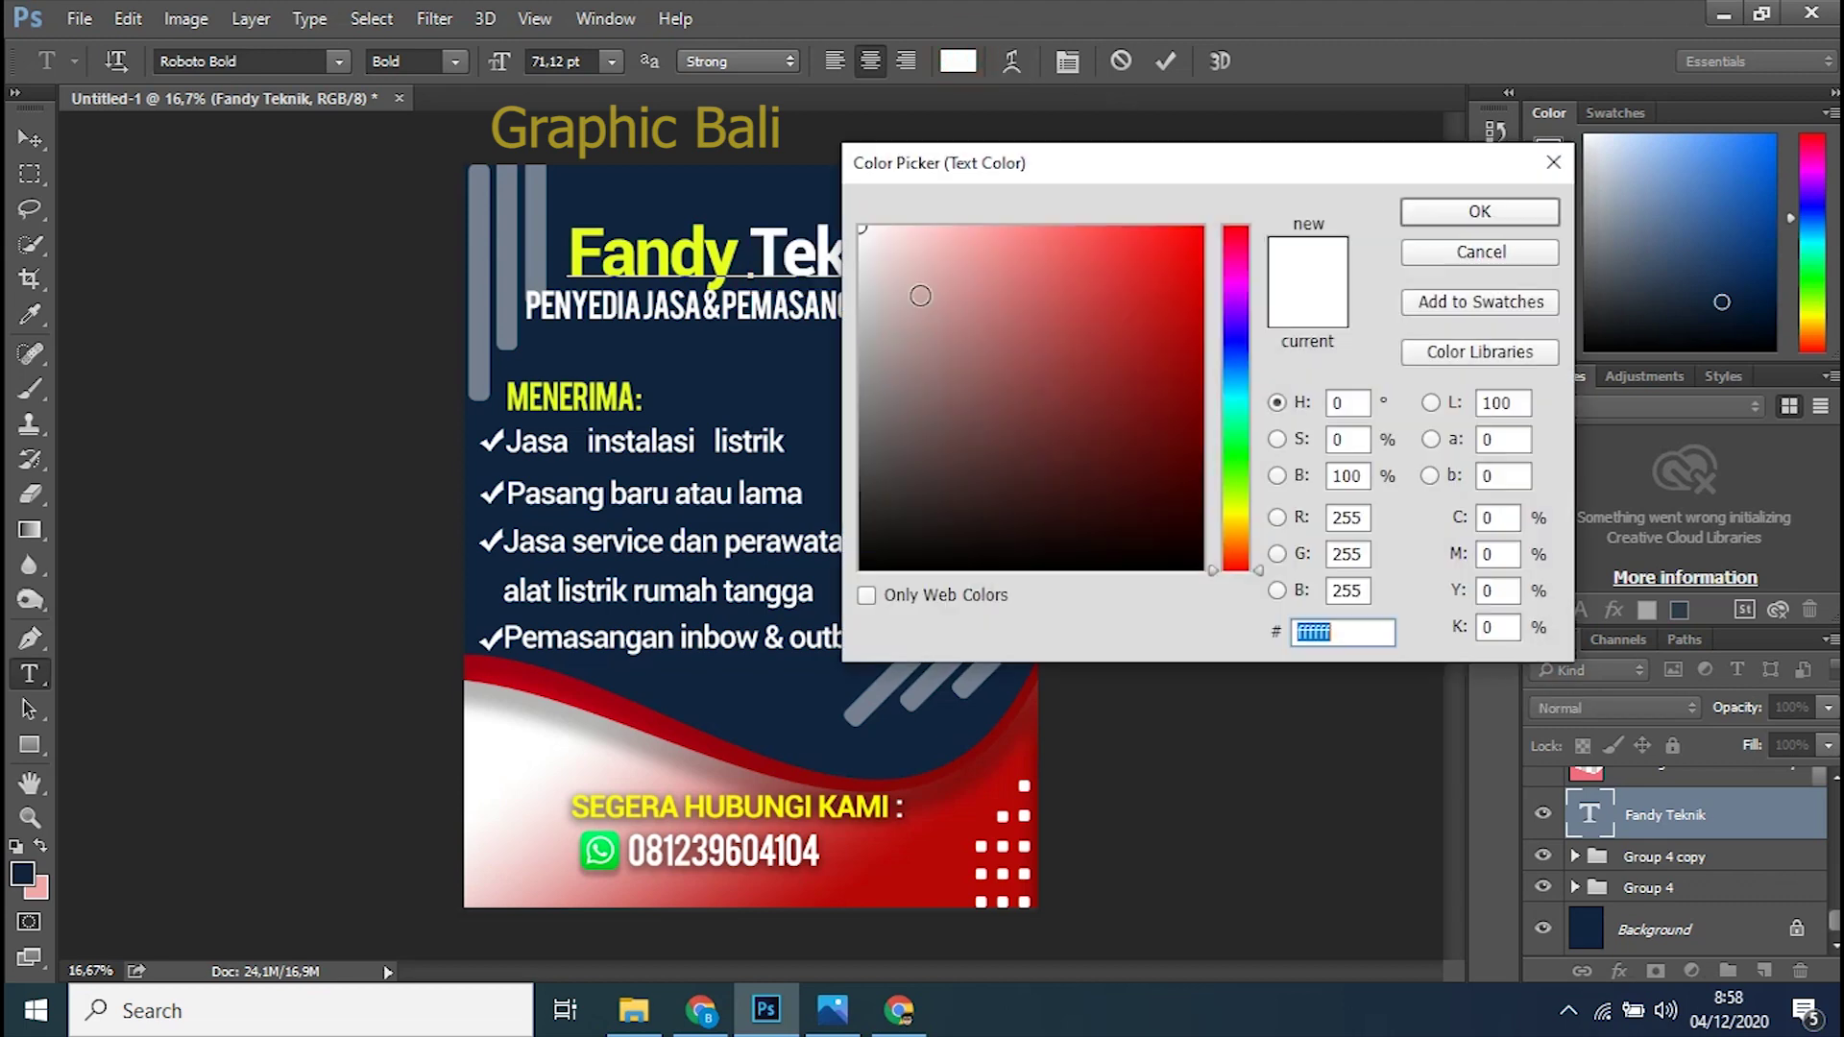
{"action": "left_click", "coordinate": [714, 247]}
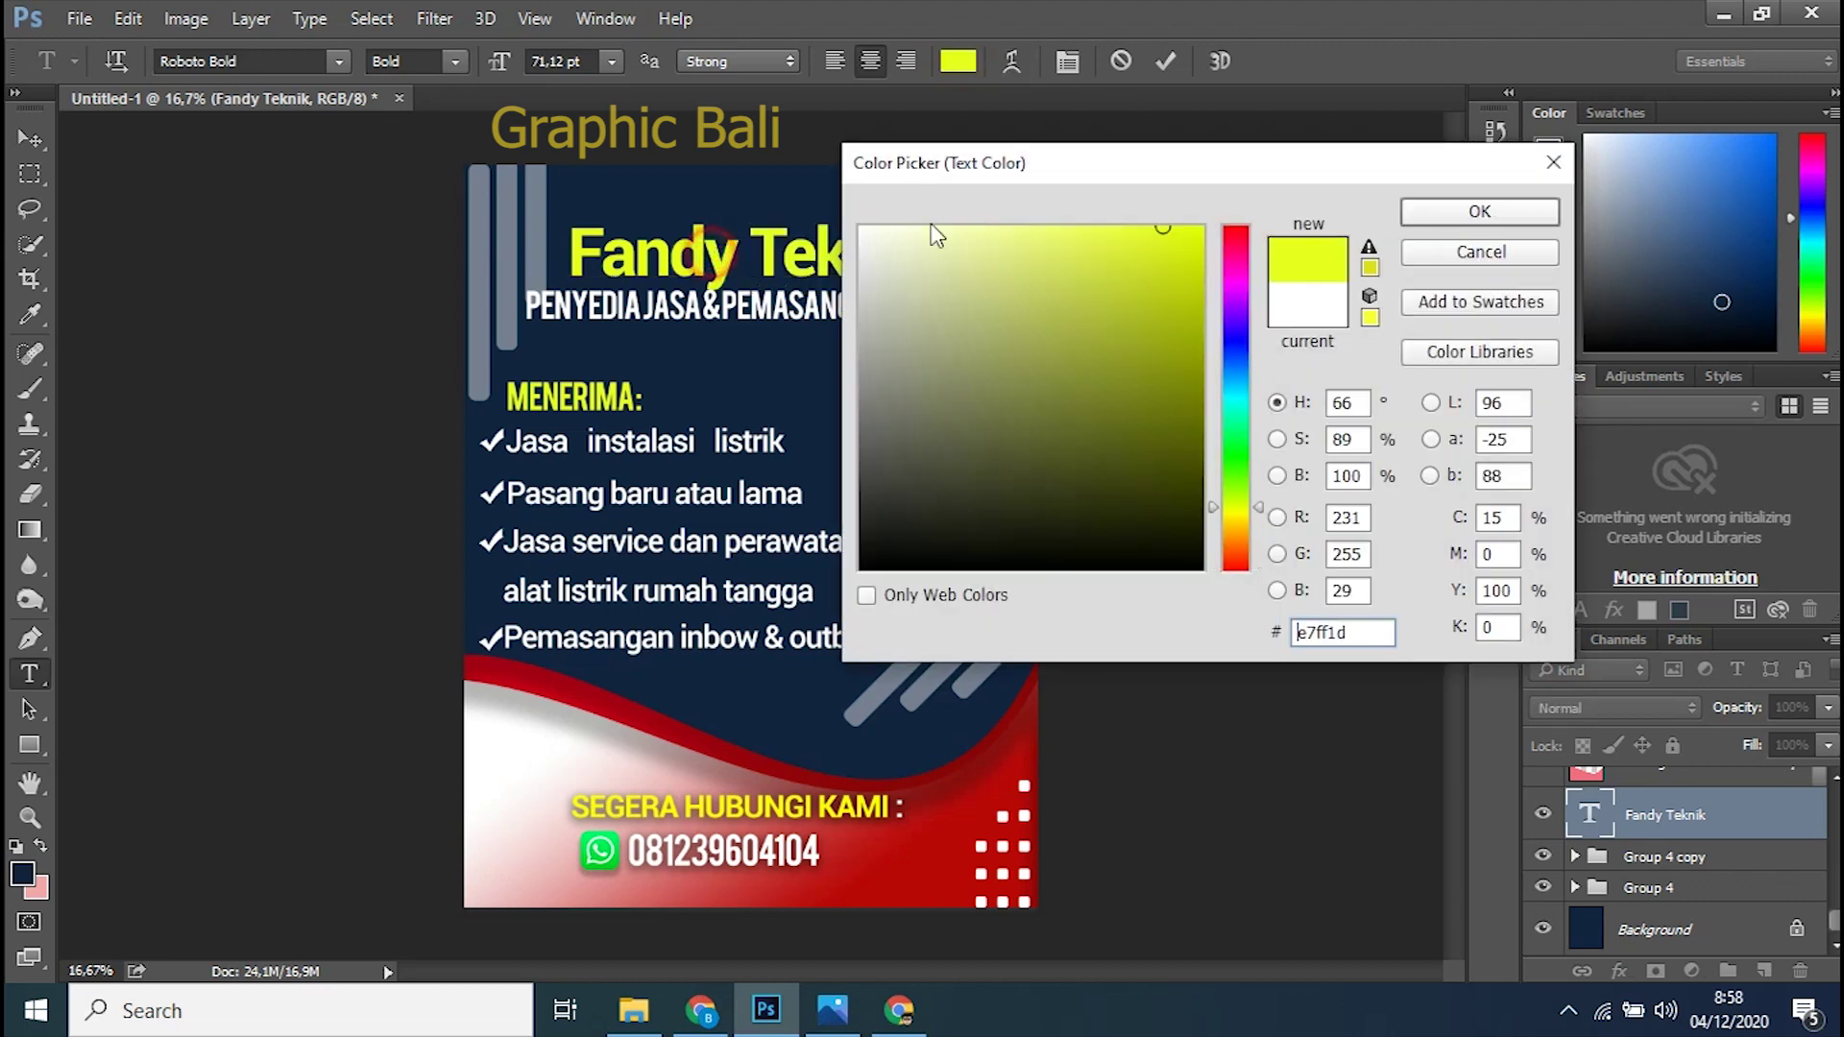
{"action": "left_click", "coordinate": [1414, 212]}
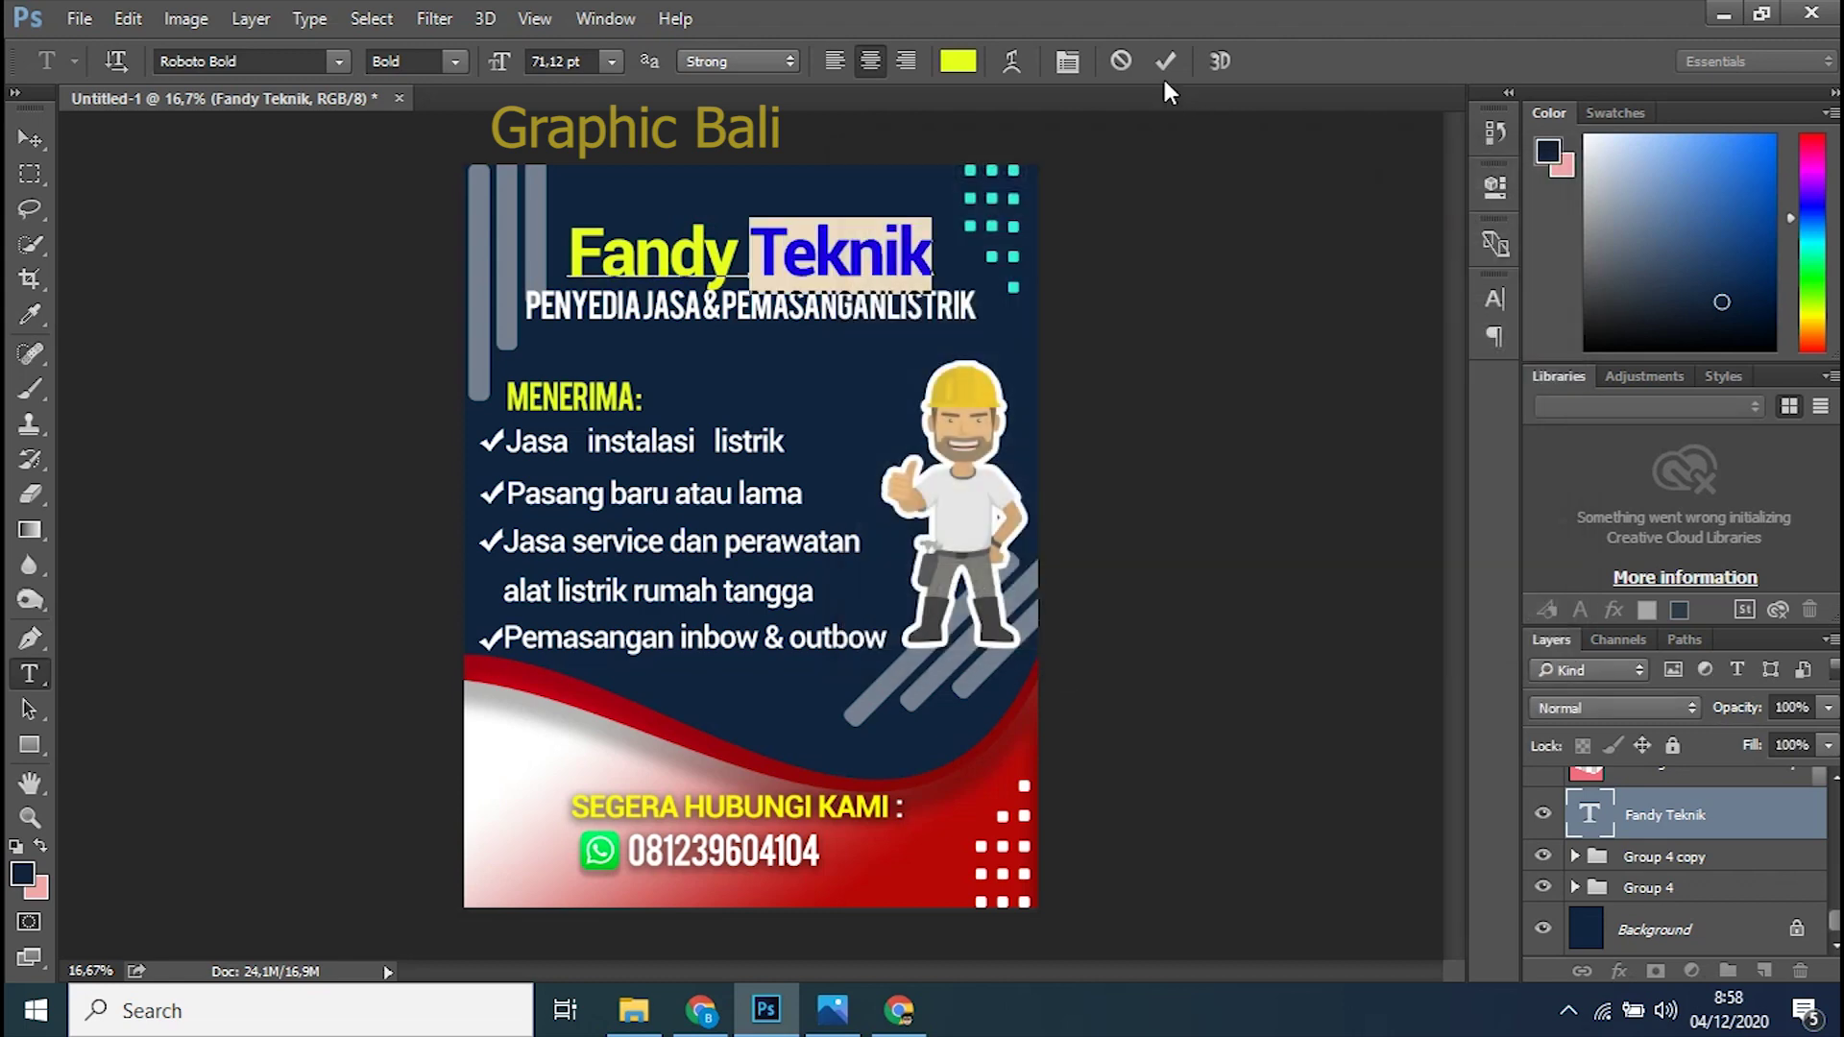
{"action": "left_click", "coordinate": [1169, 62]}
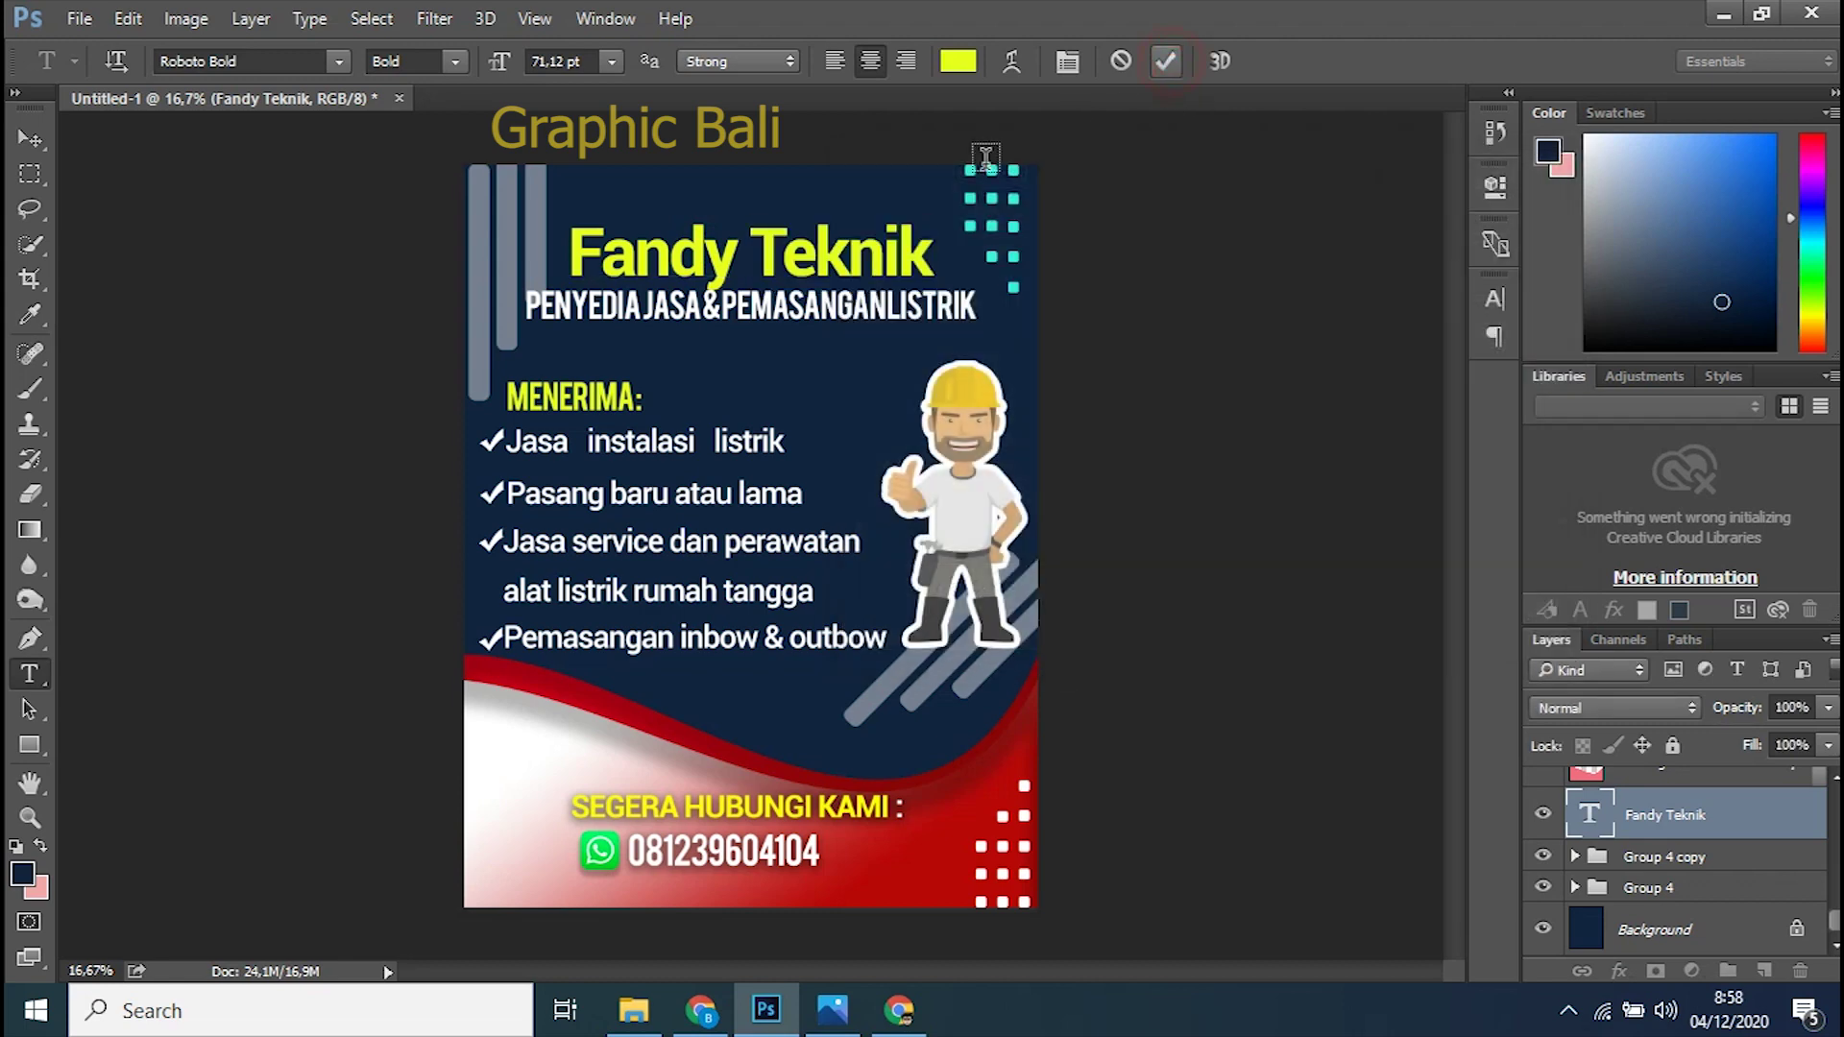
{"action": "left_click", "coordinate": [18, 142]}
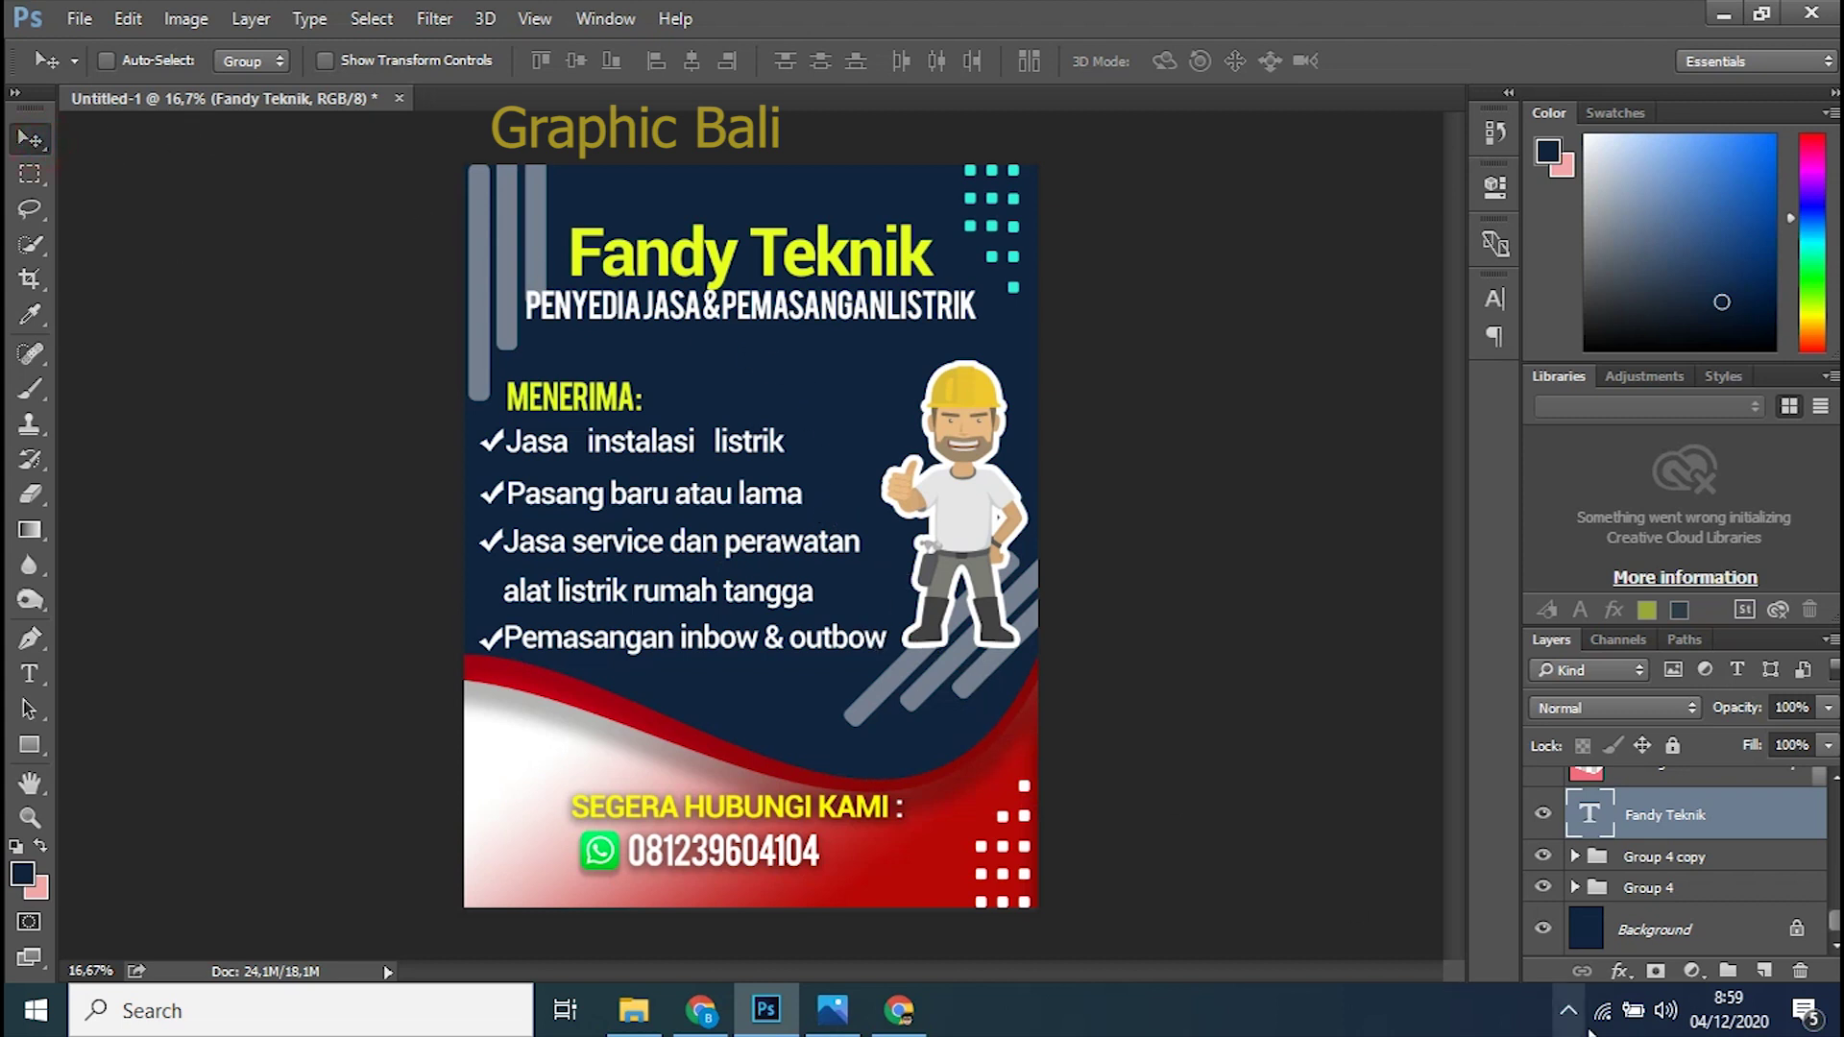
{"action": "left_click", "coordinate": [1567, 1011]}
{"action": "left_click", "coordinate": [1622, 957]}
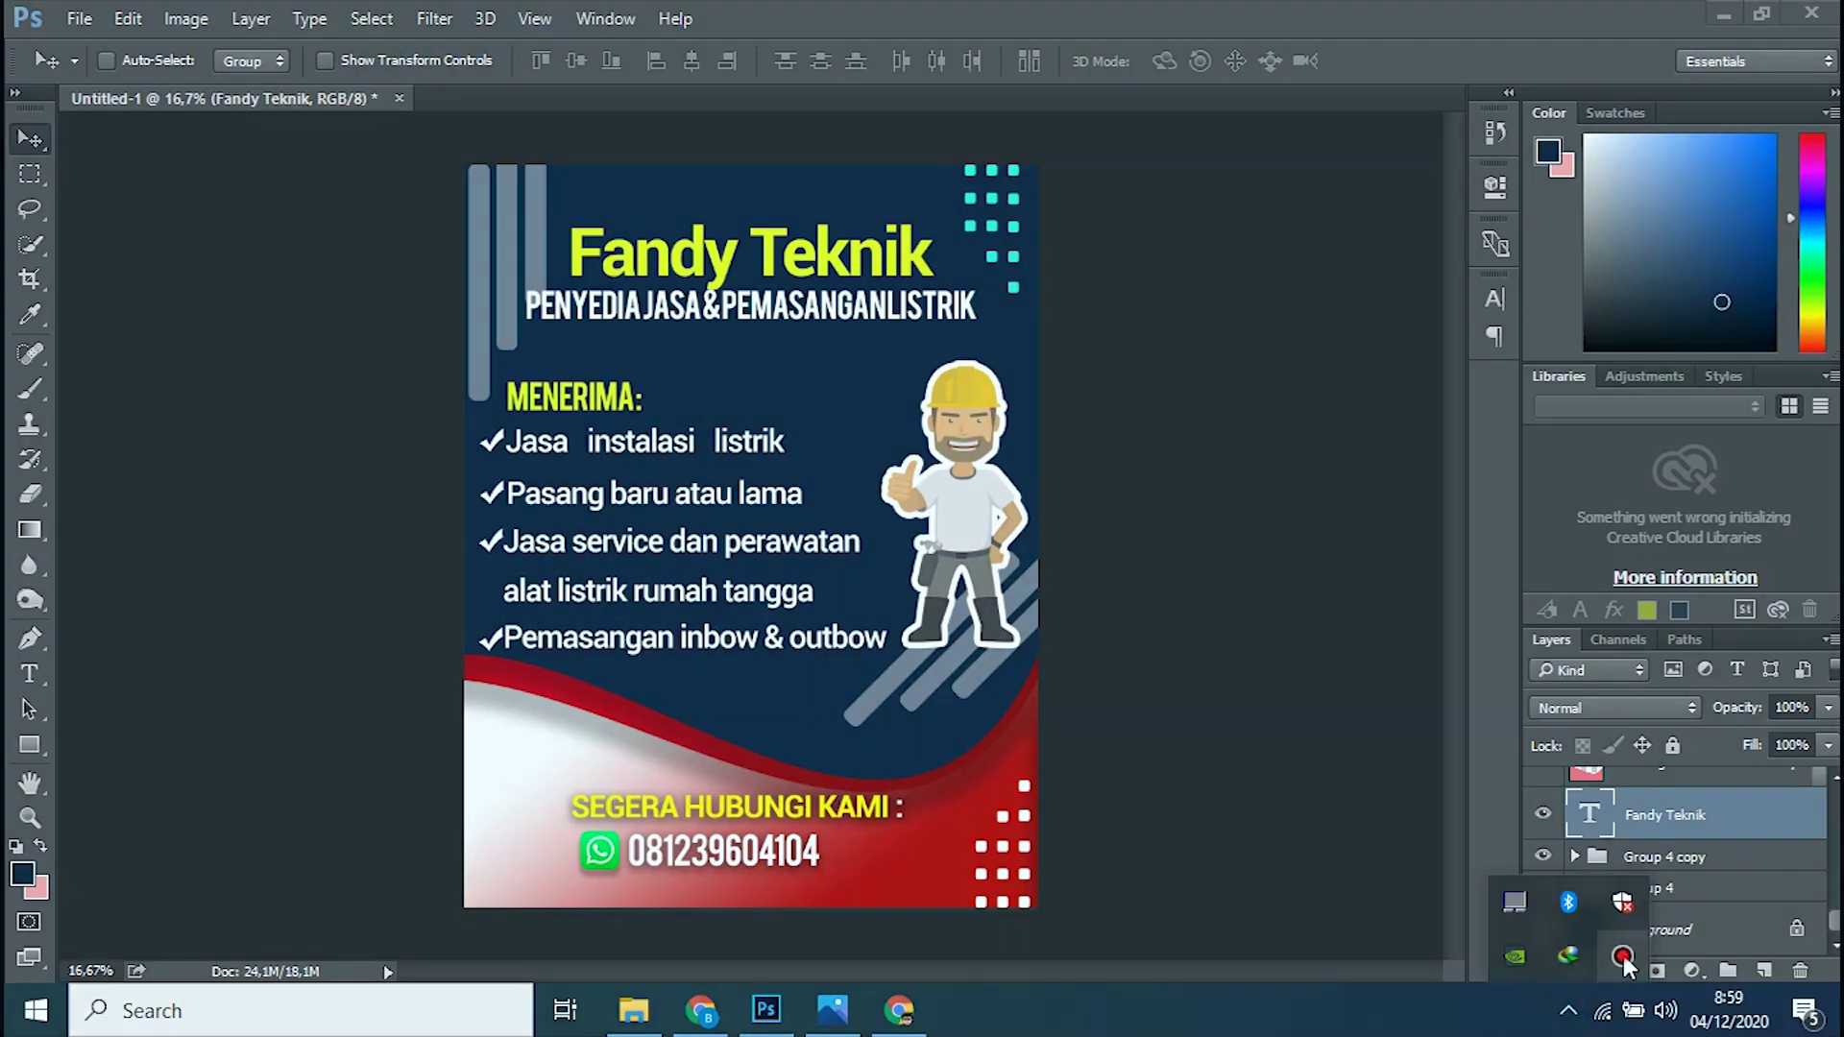